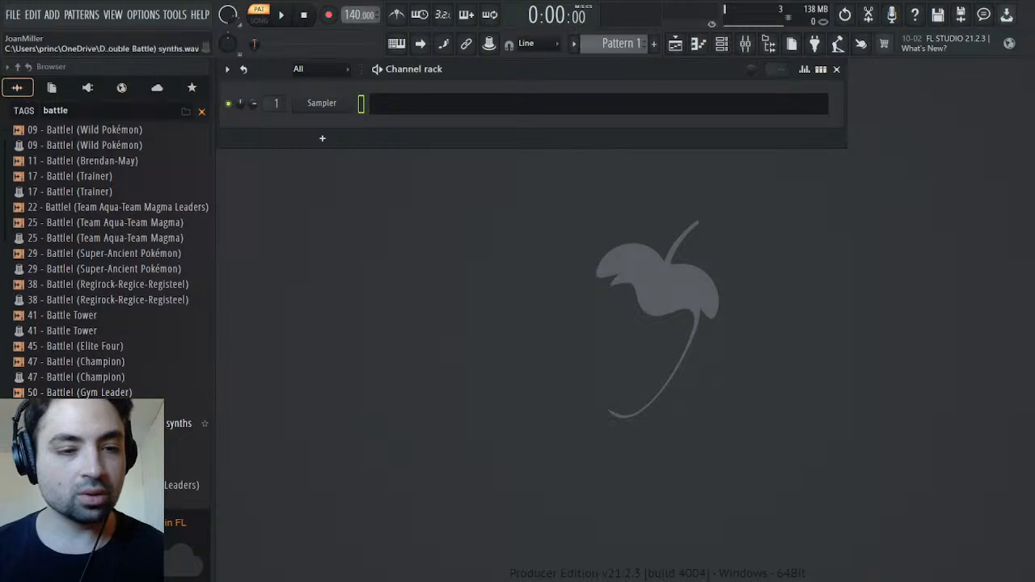
# Import the Battle! (Team Aqua-Team Magma Leaders) MIDI file into the channel rack and expand the Pokemon Ruby & Sapphire folder
pyautogui.moveTo(186, 485); pyautogui.dragTo(419, 390)
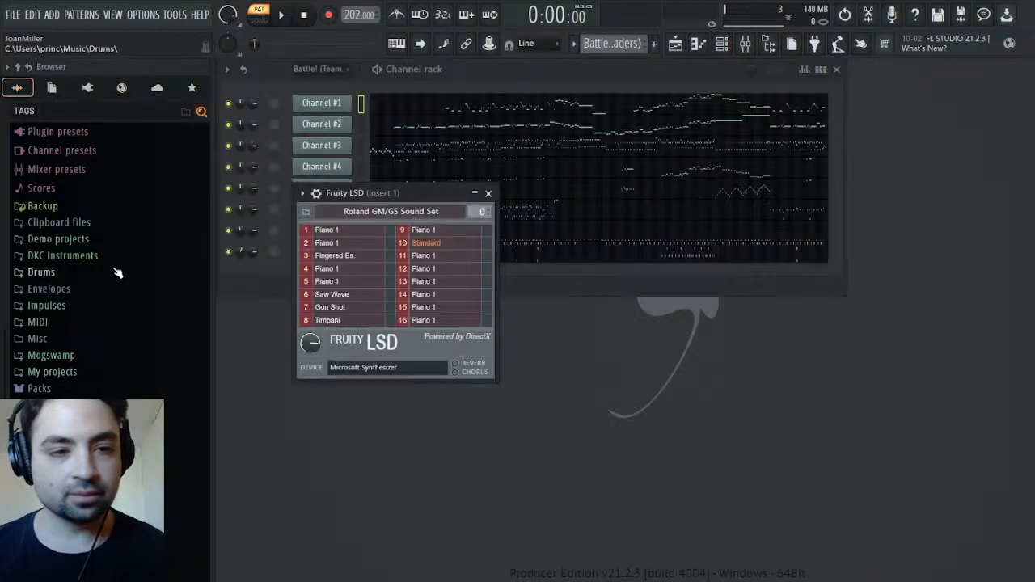
pyautogui.scroll(-1, 116, 267)
pyautogui.scroll(3, 115, 268)
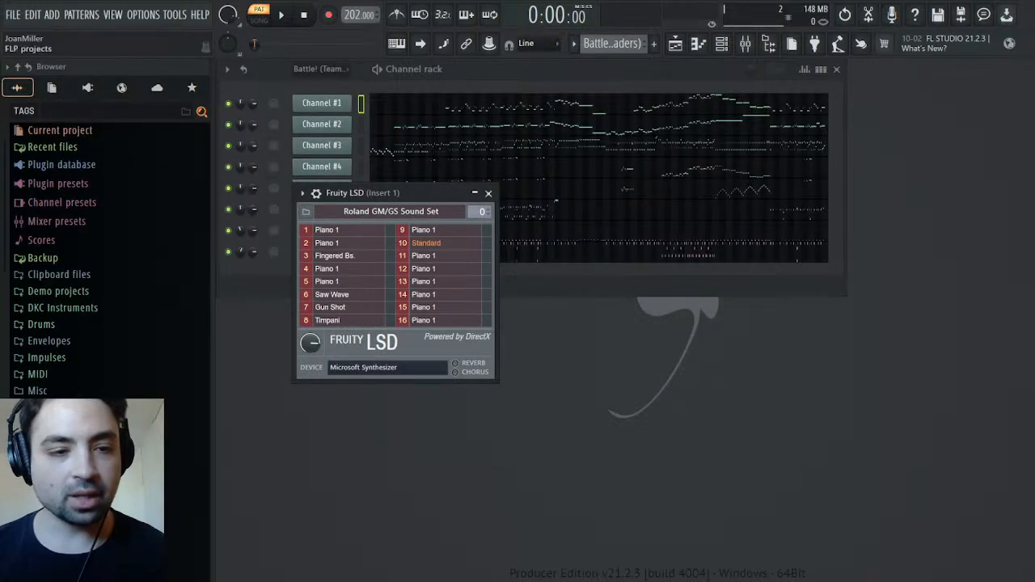
pyautogui.scroll(-3, 81, 384)
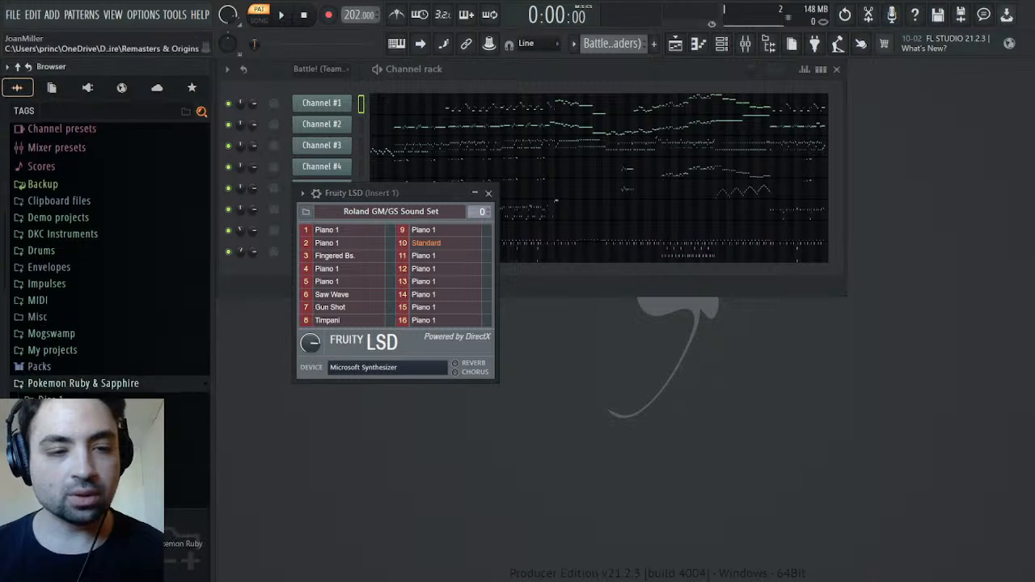
pyautogui.click(80, 384)
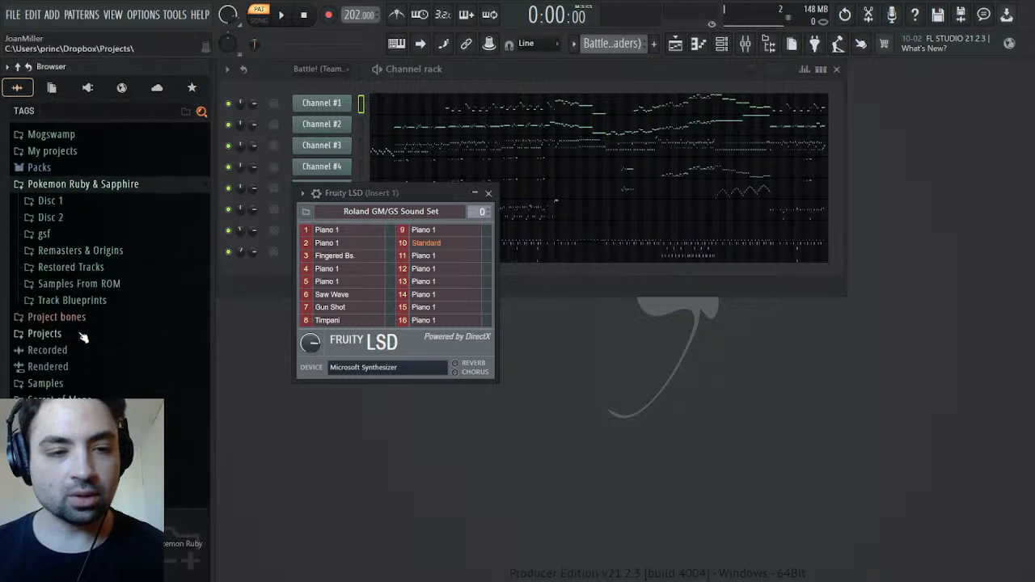
# Search the browser for "battle" and select the Battle! (Team Aqua-Team Magma Leaders) MIDI file
pyautogui.click(122, 110)
pyautogui.write('battle')
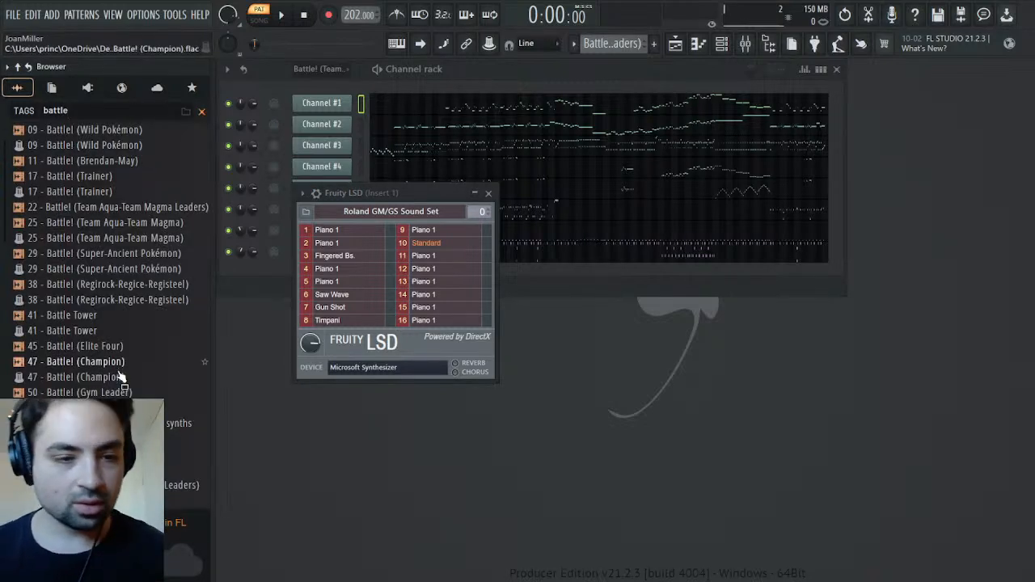
pyautogui.scroll(-5, 117, 376)
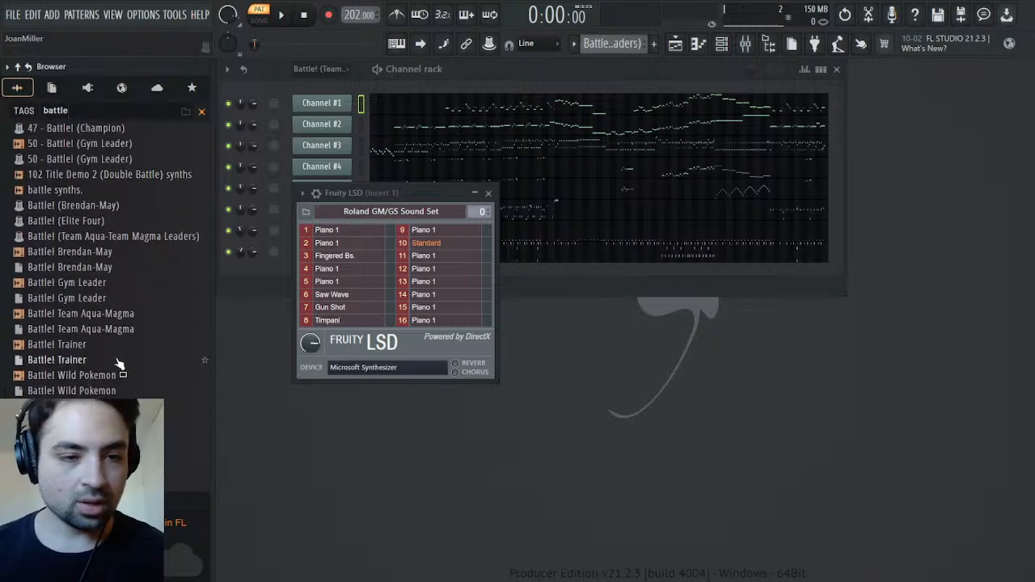
pyautogui.click(123, 236)
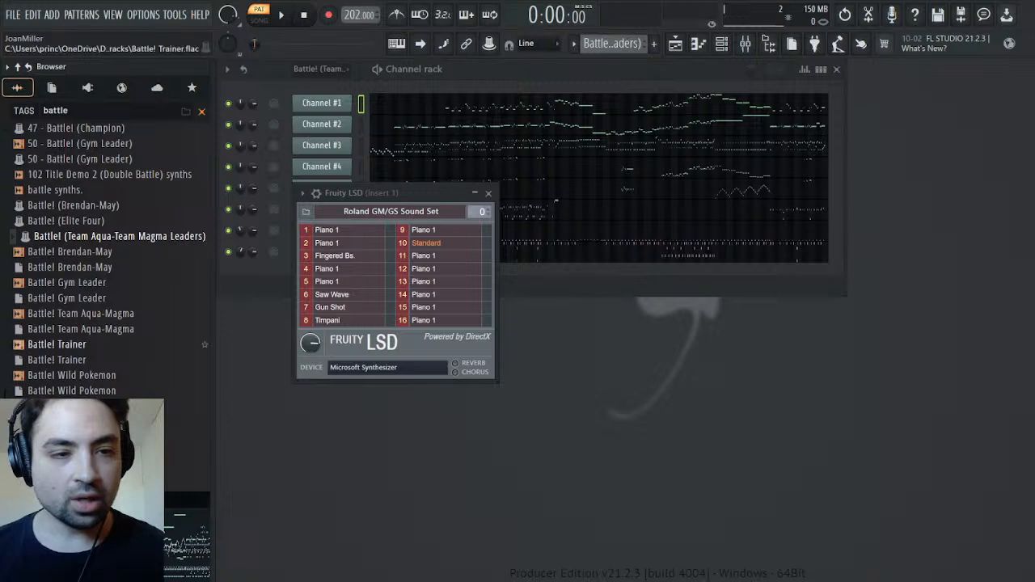
# Load the soundbank_100 sound bank into Fruity LSD and play the imported pattern with it
pyautogui.click(764, 214)
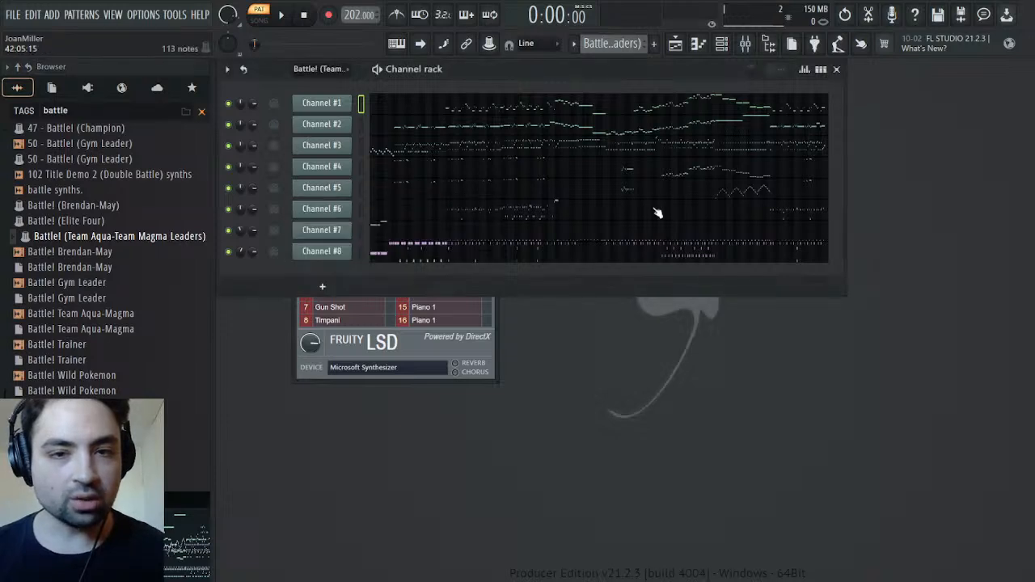
pyautogui.click(414, 325)
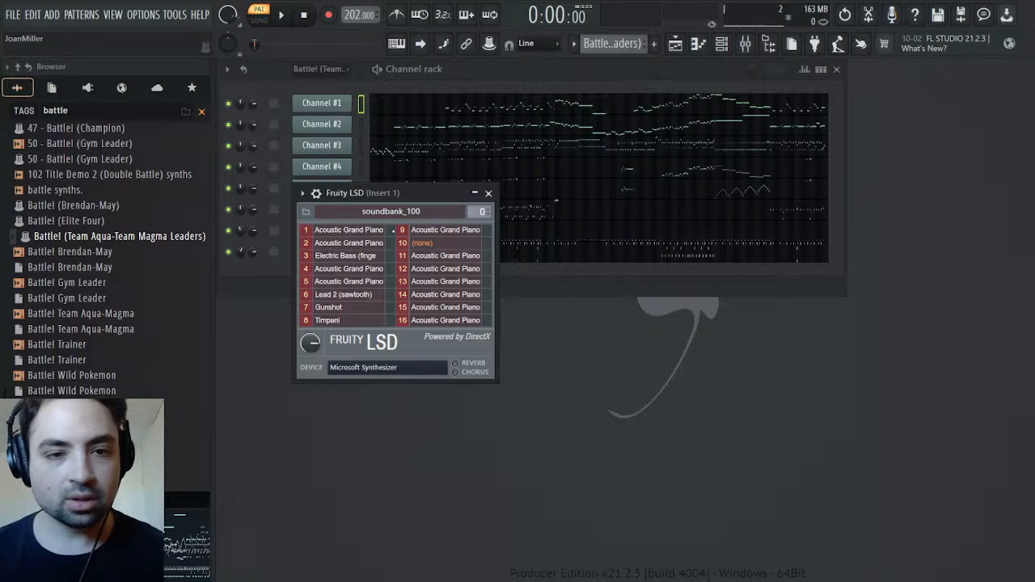
pyautogui.press('space')
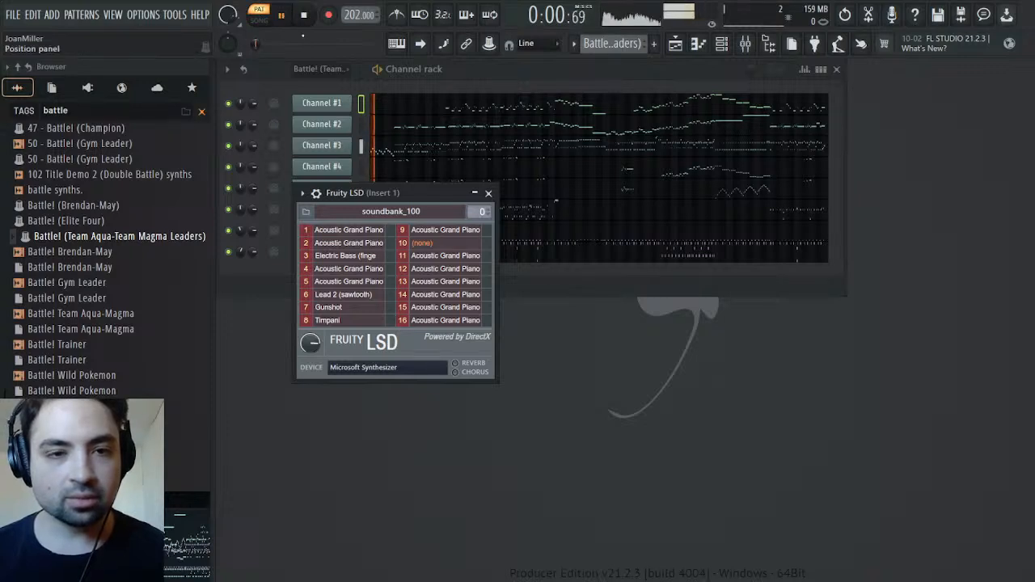
pyautogui.click(488, 192)
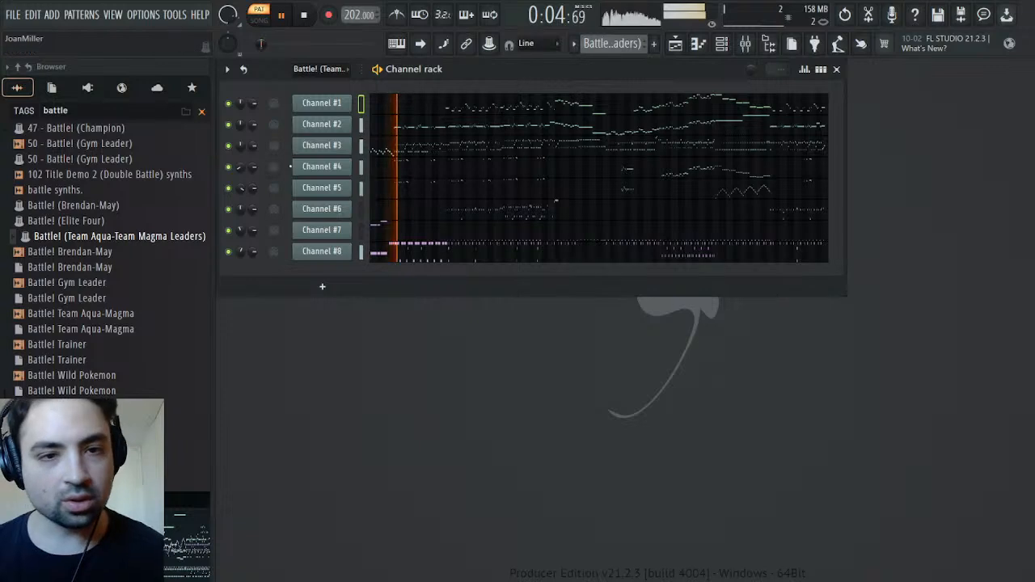
# Solo Channel #1 and open the event editor for its General MIDI patch
pyautogui.click(335, 153)
pyautogui.click(336, 157)
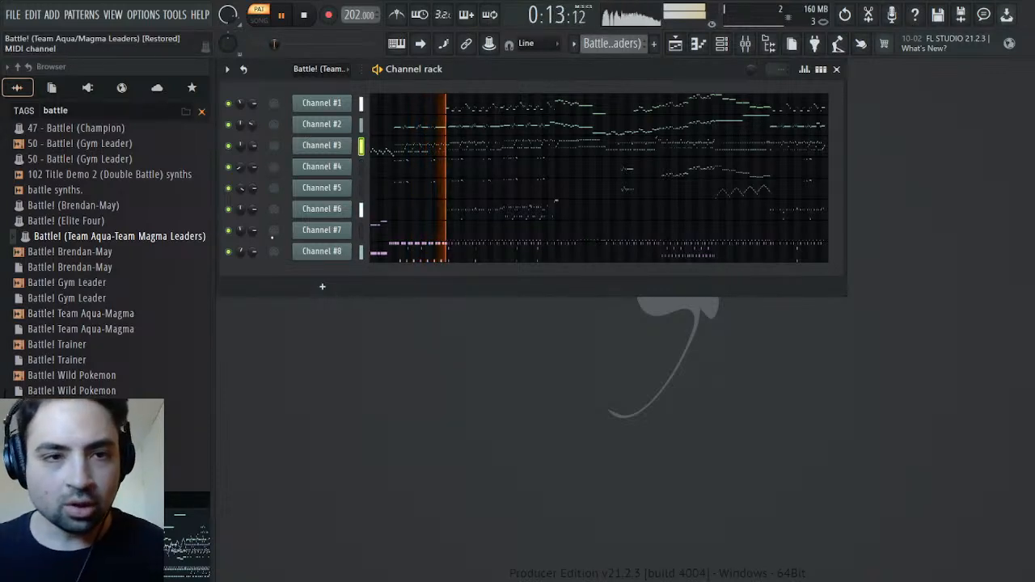
pyautogui.click(306, 13)
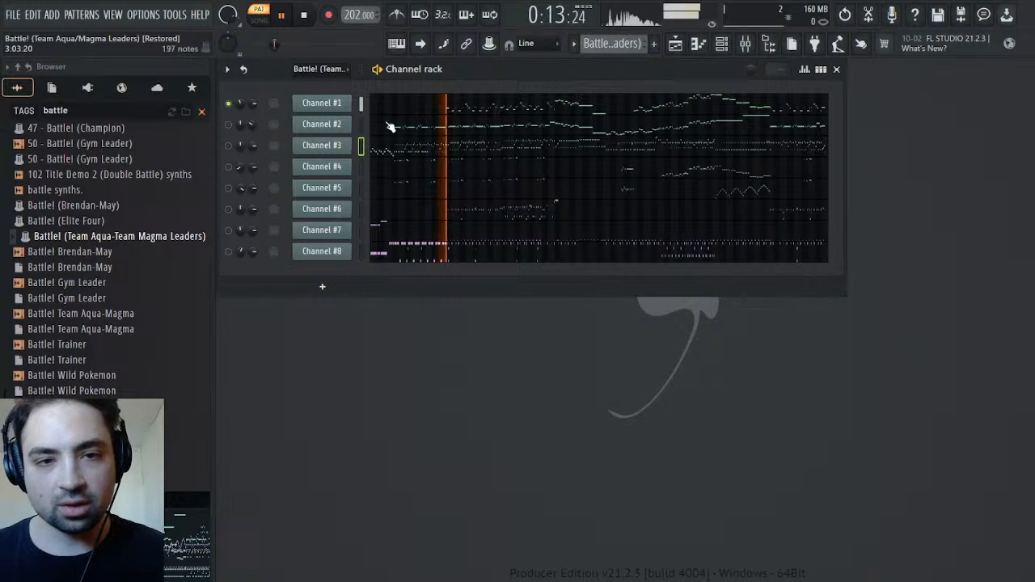
pyautogui.click(338, 110)
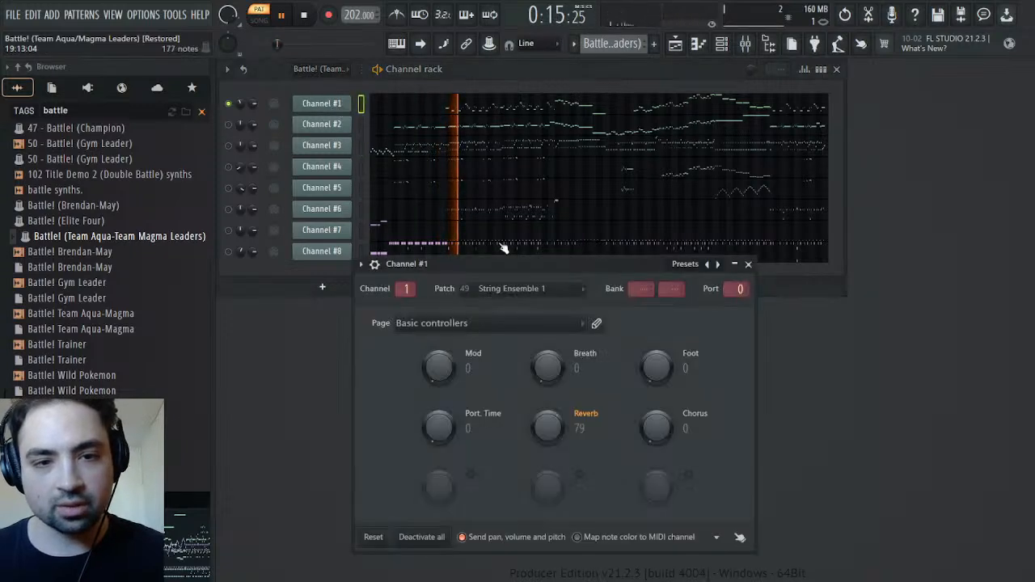
pyautogui.rightClick(527, 290)
pyautogui.click(566, 317)
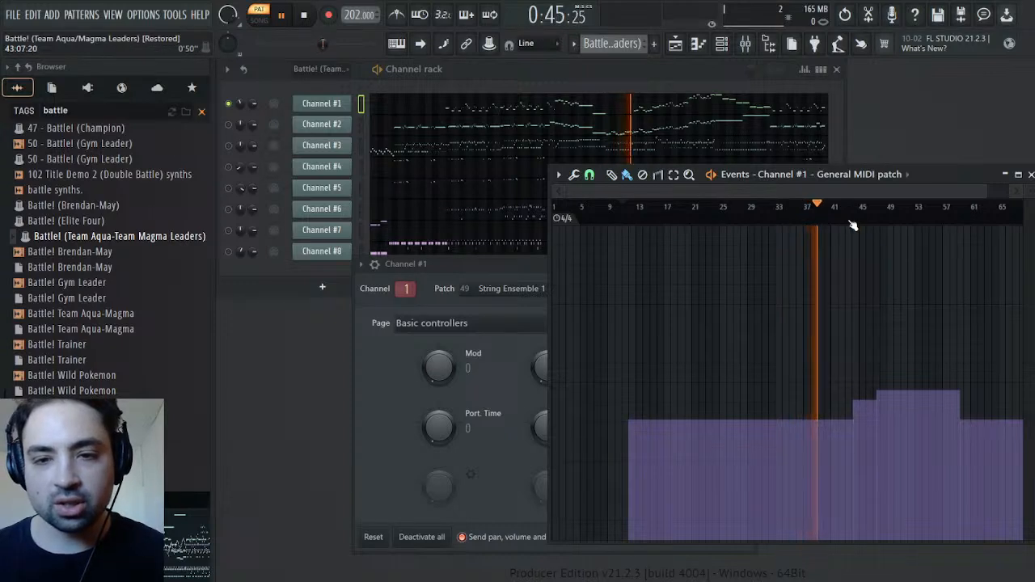
# Examine Channel #1's notes in the piano roll alongside its patch-change events during playback
pyautogui.click(579, 111)
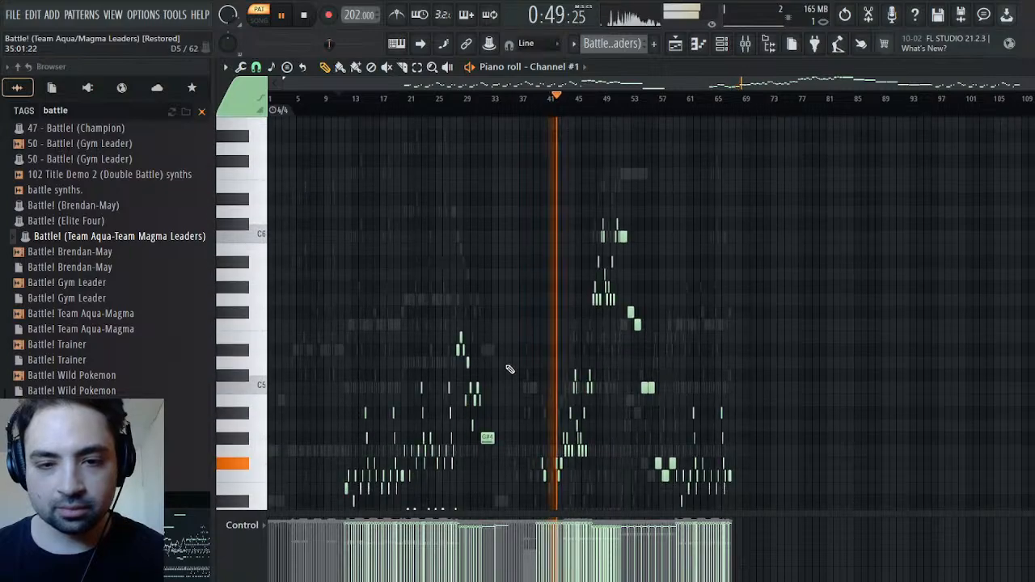
pyautogui.moveTo(1023, 84); pyautogui.dragTo(593, 96)
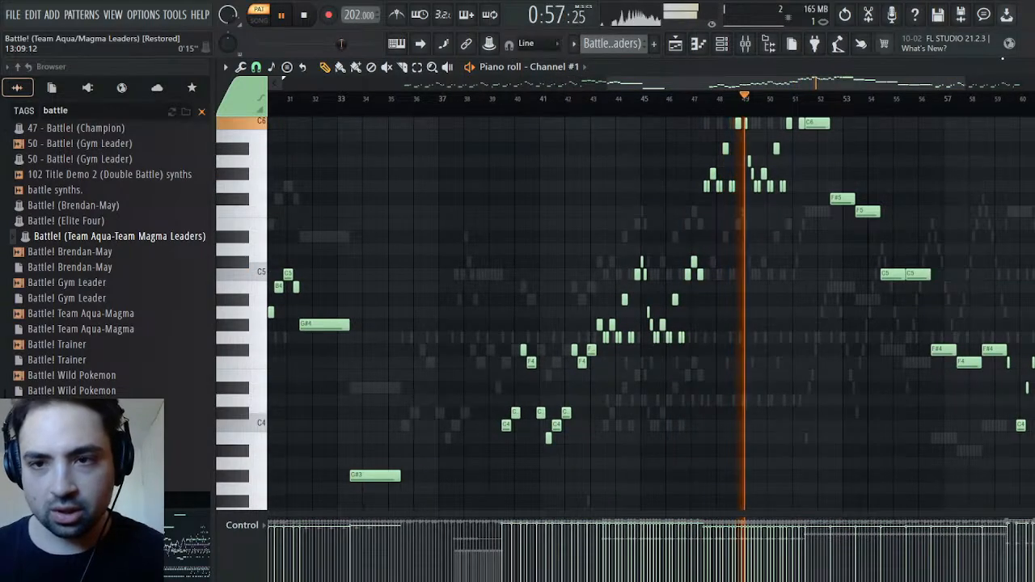
pyautogui.doubleClick(960, 70)
pyautogui.moveTo(870, 147); pyautogui.dragTo(979, 154)
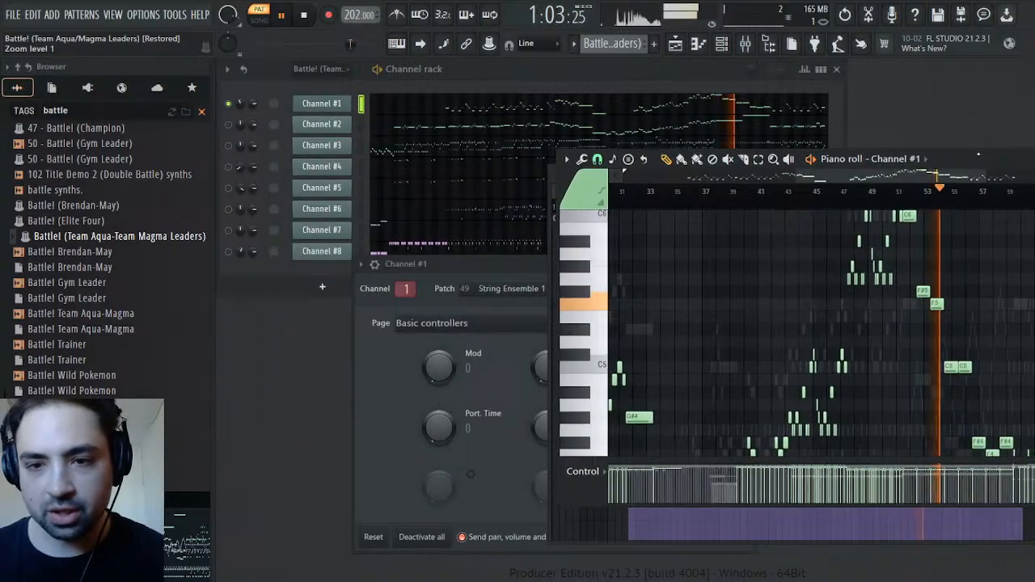
pyautogui.scroll(4, 895, 363)
pyautogui.scroll(-4, 895, 362)
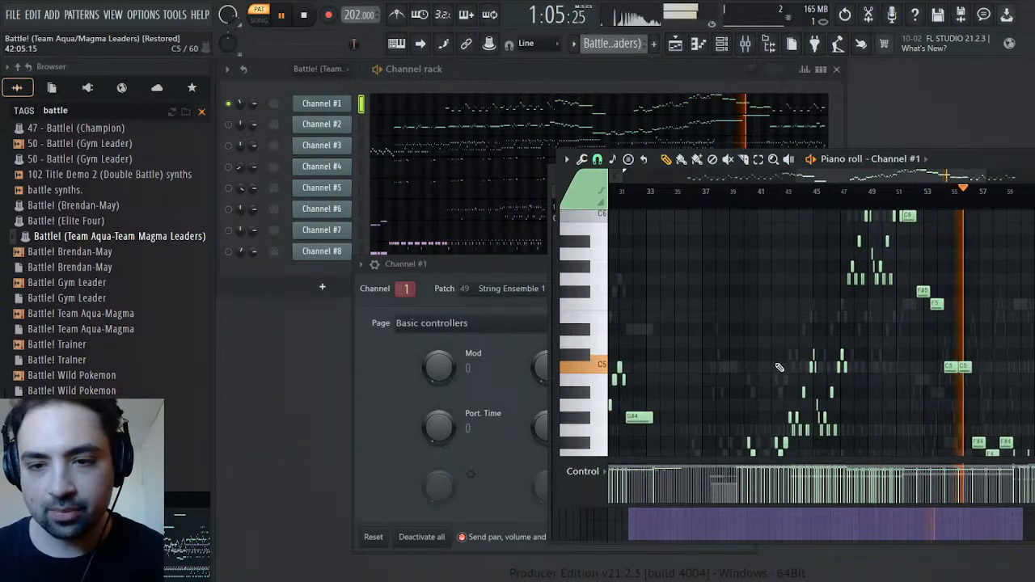
pyautogui.moveTo(844, 165); pyautogui.dragTo(906, 213)
pyautogui.scroll(-6, 906, 214)
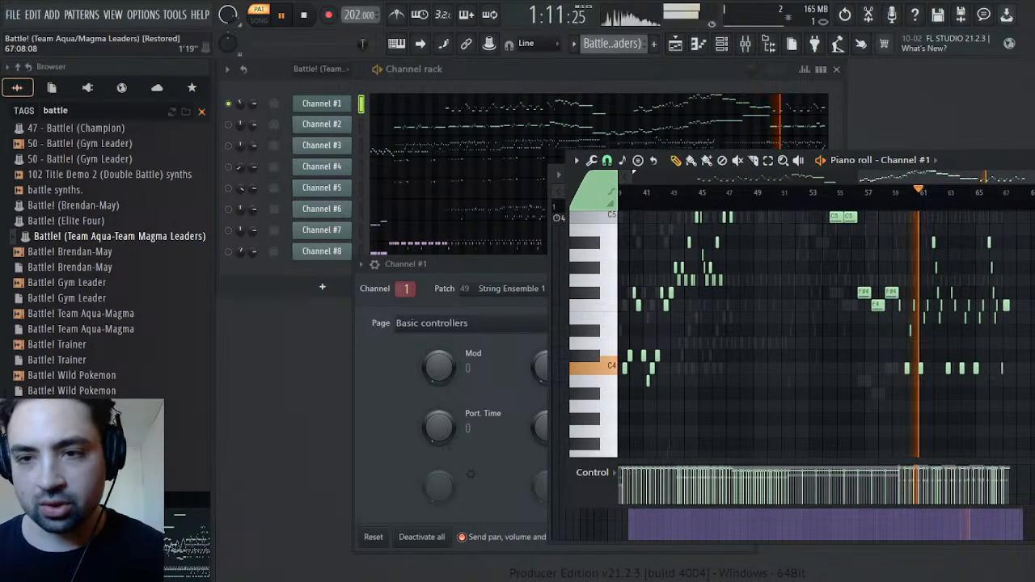
pyautogui.press('F7')
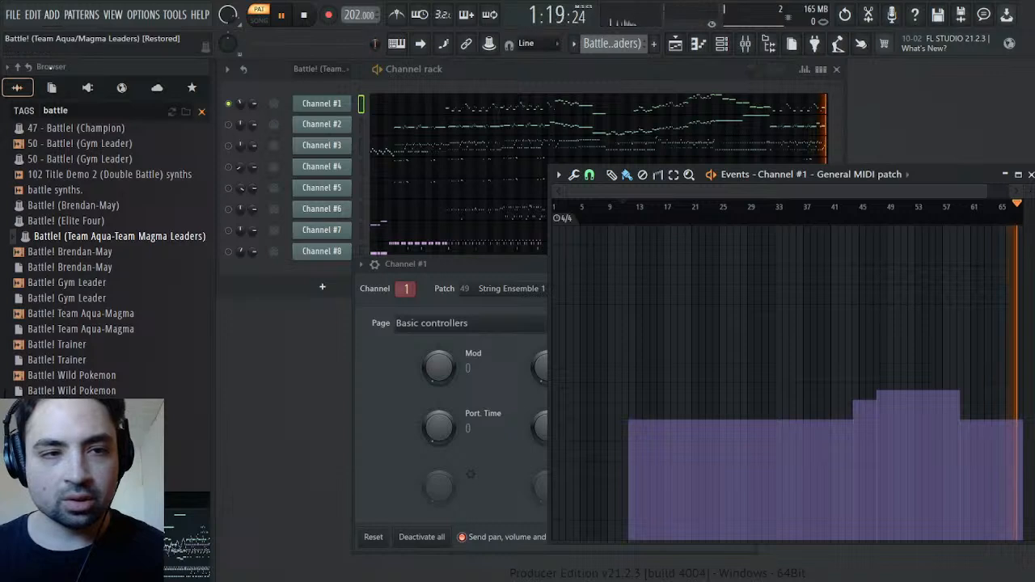
# Add the Vintage generator SOUND Canvas VA below Channel #1 as a channel named Strings
pyautogui.click(88, 88)
pyautogui.scroll(-5, 78, 323)
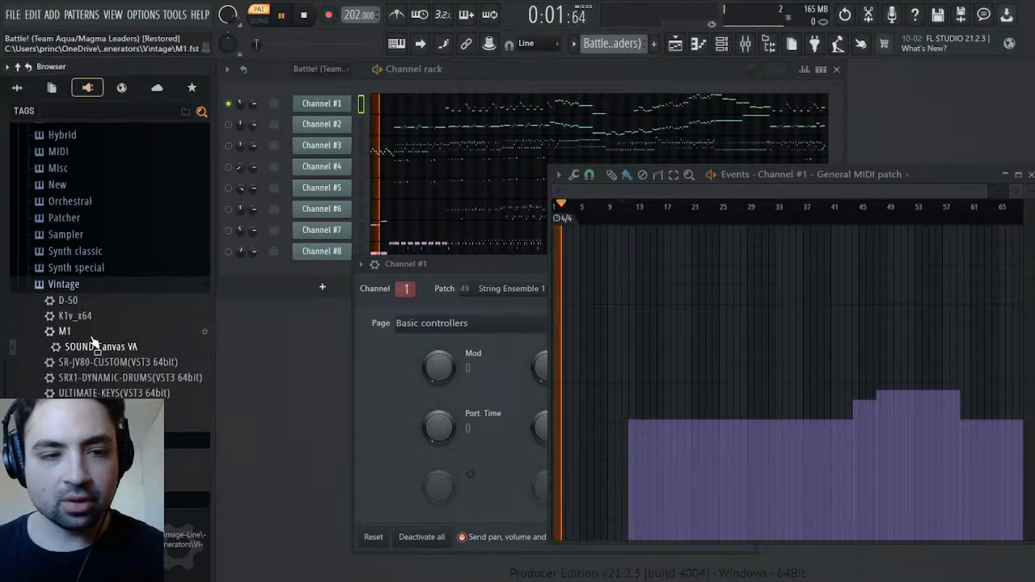
pyautogui.moveTo(89, 346); pyautogui.dragTo(316, 120)
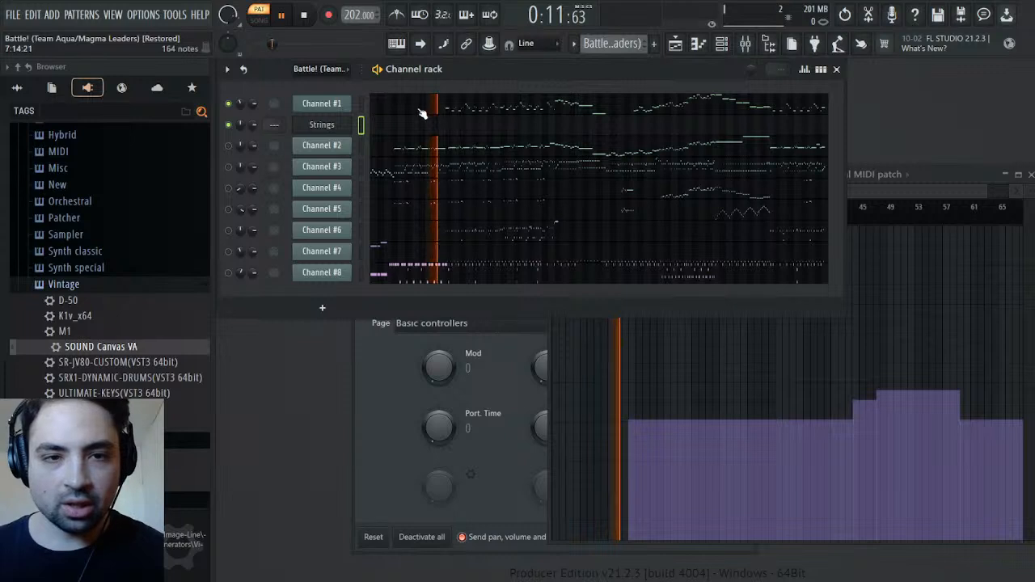
# Check the panning events of Channel #1 in the event editor
pyautogui.rightClick(241, 104)
pyautogui.click(256, 126)
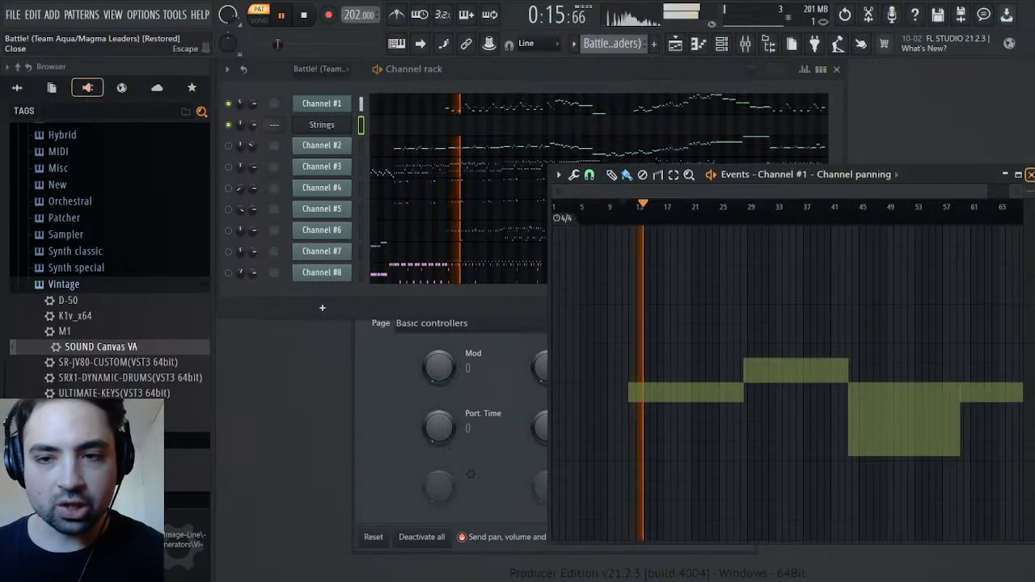
pyautogui.click(1030, 175)
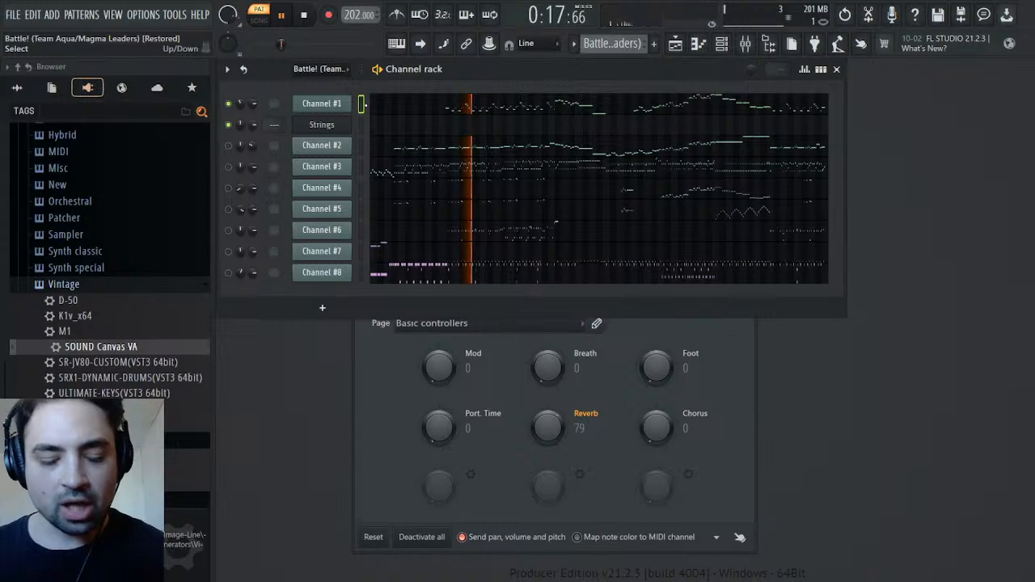
# Create a new pattern named Melody and paste Channel #1's notes into the Strings channel
pyautogui.press('space')
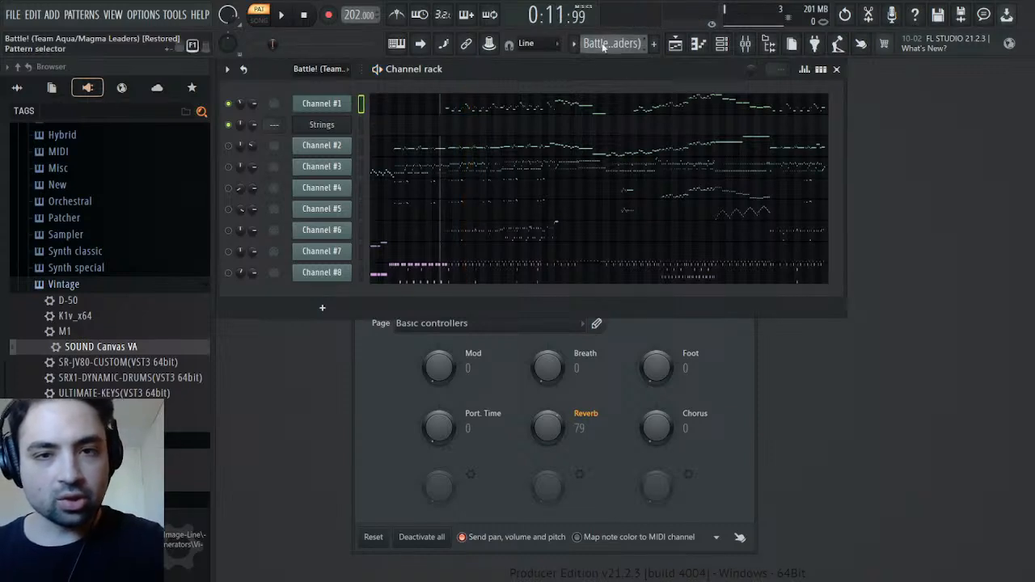
pyautogui.click(655, 44)
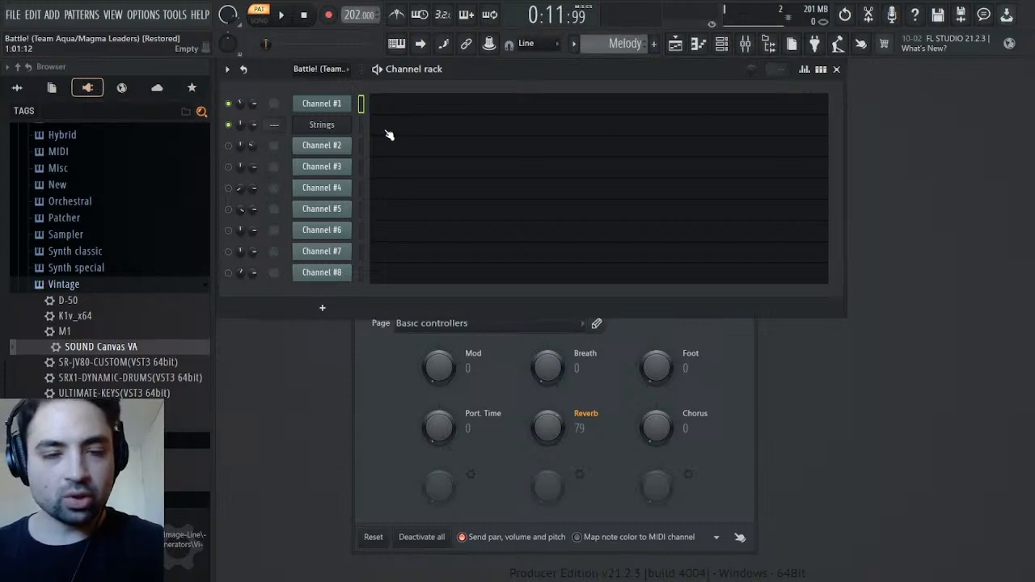
pyautogui.hotkey('ctrl', 'v')
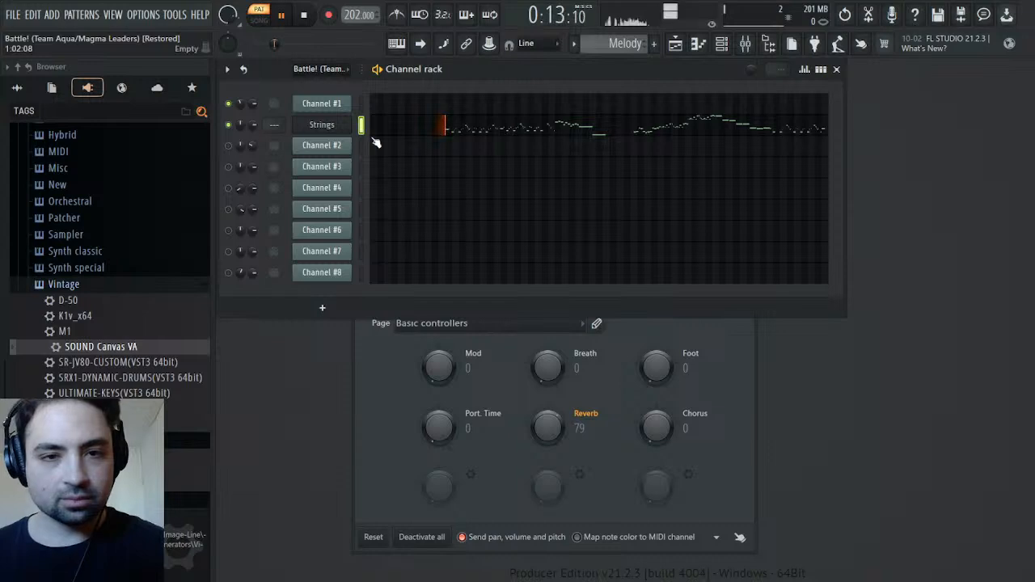
pyautogui.click(410, 125)
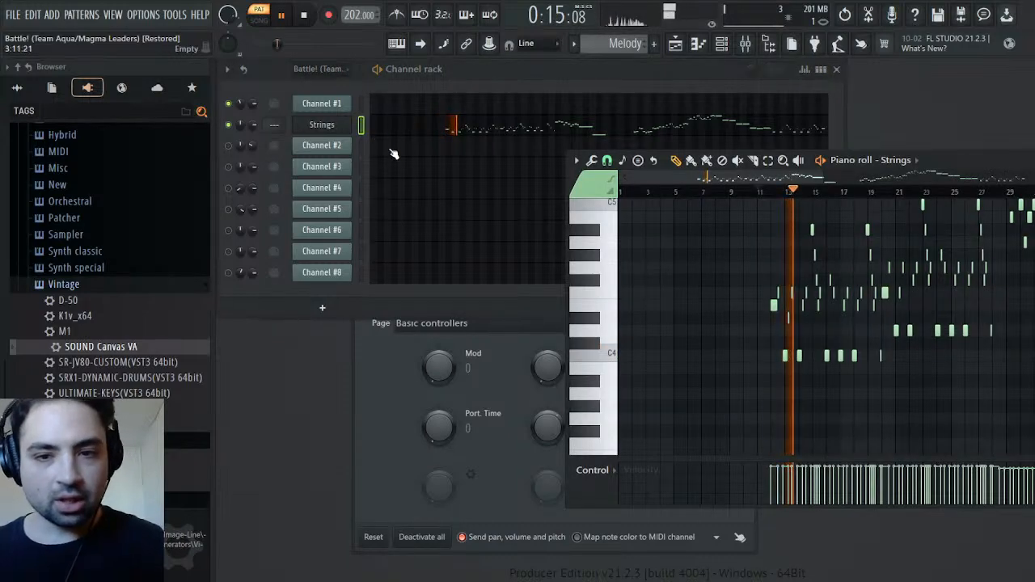
# Raise the Strings channel's volume multiplier to 150% in its levels adjustment settings
pyautogui.click(333, 124)
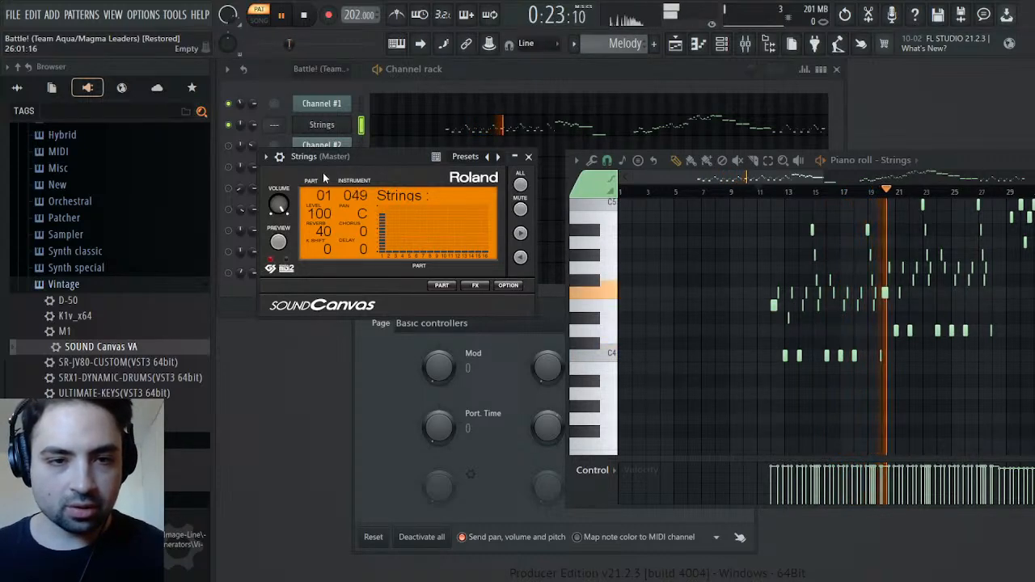
pyautogui.click(280, 156)
pyautogui.click(343, 183)
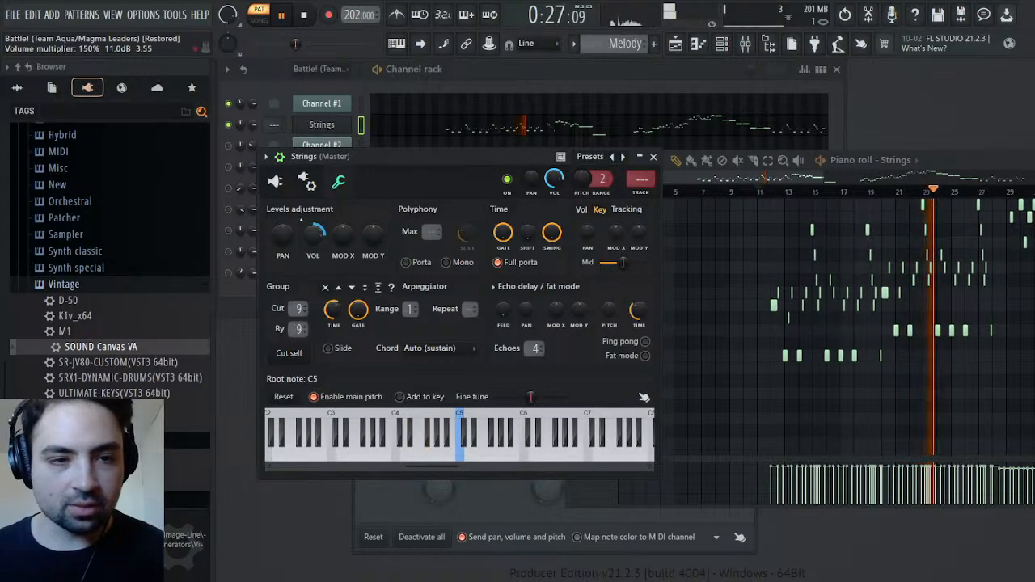
# Set the reverb of the SOUND Canvas Strings part to 0 and raise its filter cutoff in the tone editor
pyautogui.click(275, 181)
pyautogui.click(442, 318)
pyautogui.click(497, 360)
pyautogui.moveTo(297, 401); pyautogui.dragTo(298, 440)
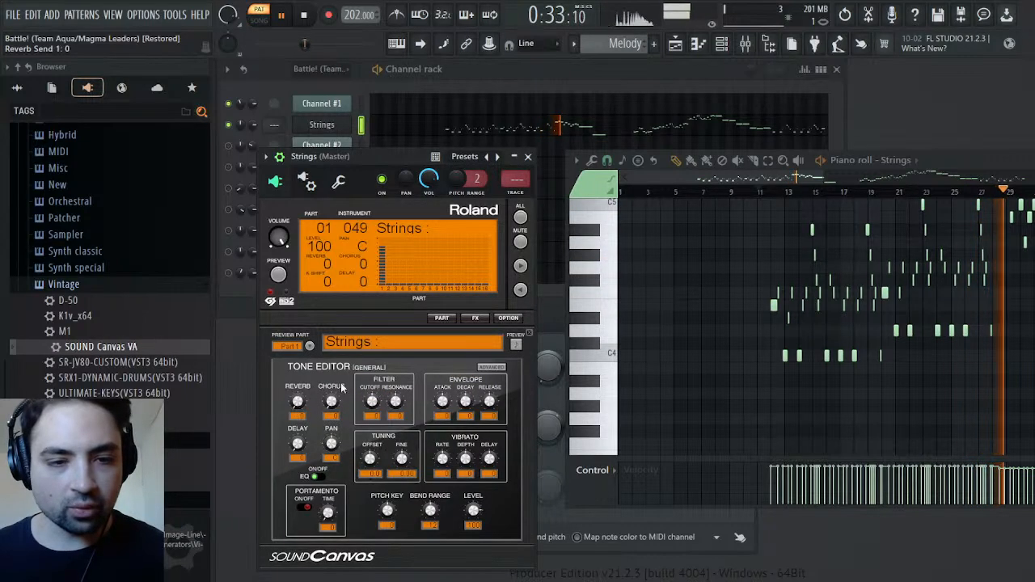
pyautogui.moveTo(372, 401); pyautogui.dragTo(372, 356)
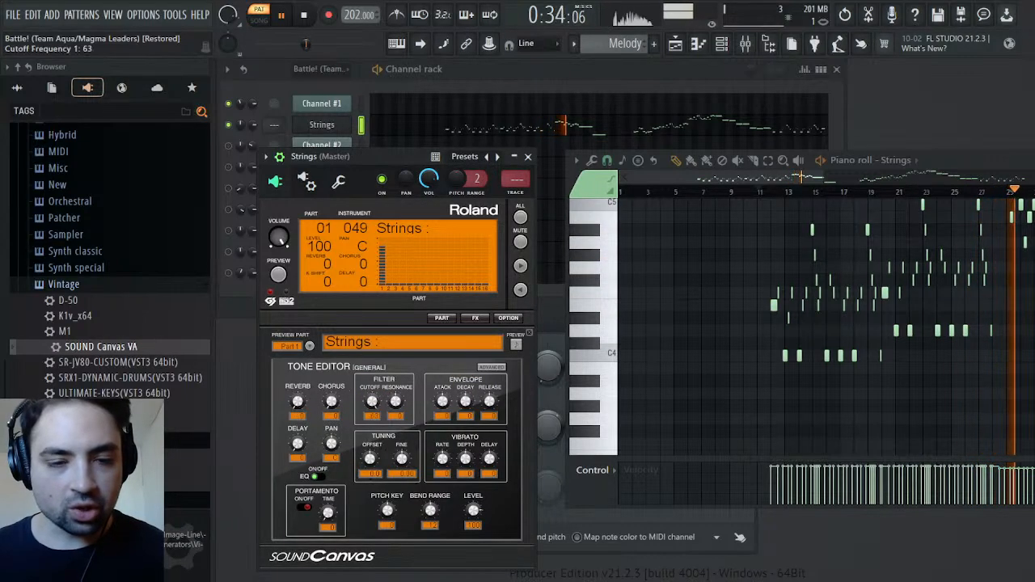
pyautogui.click(528, 156)
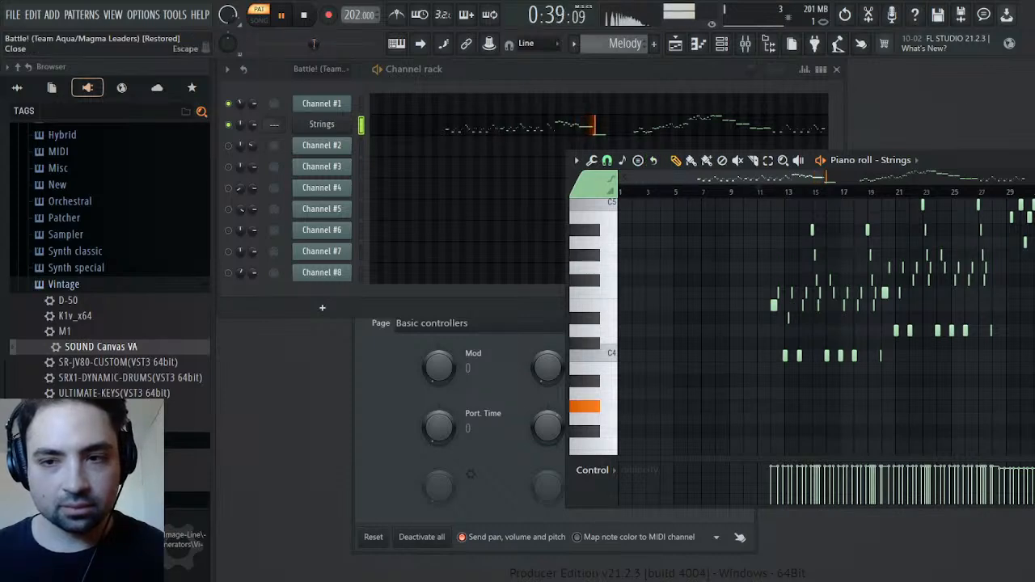
pyautogui.press('Escape')
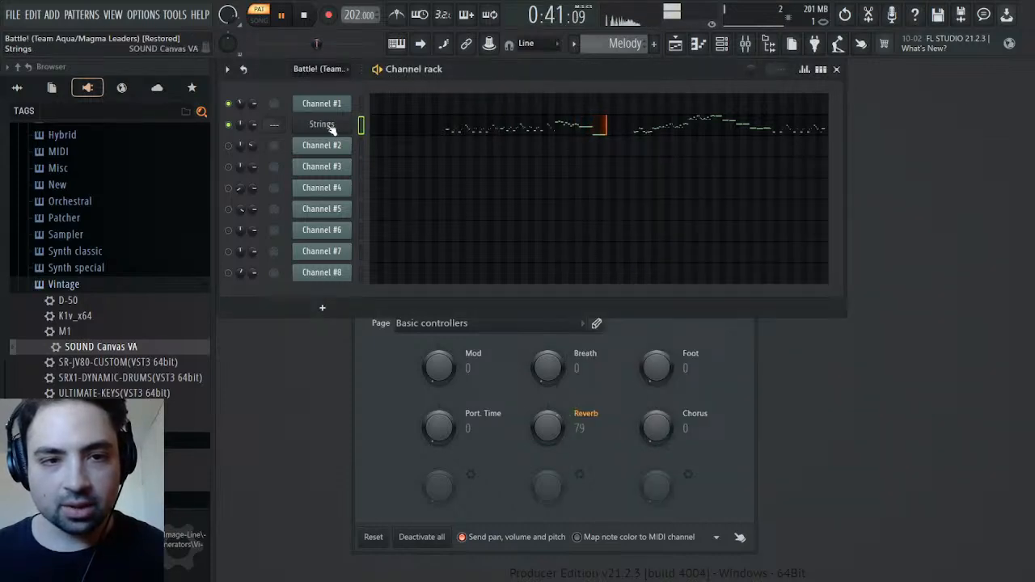
# Compare playback of the original and Melody patterns, checking Channel #1's panning events around bar 43
pyautogui.scroll(1, 625, 44)
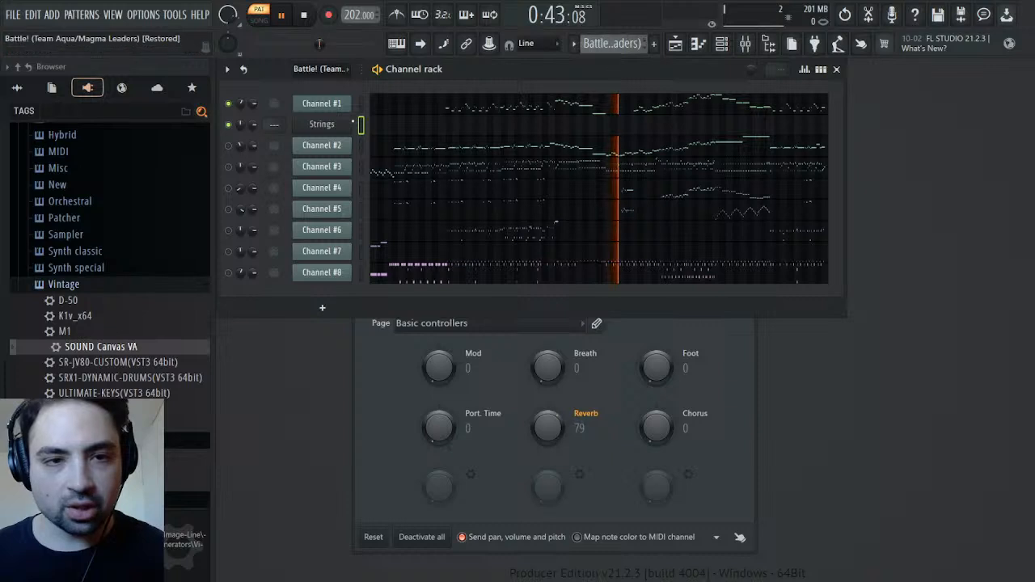
pyautogui.click(272, 126)
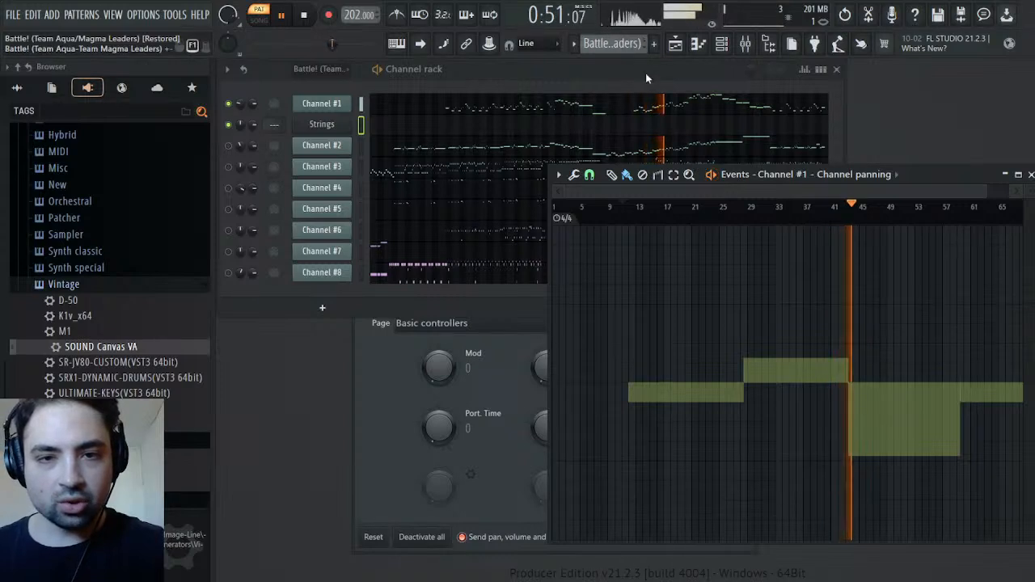
pyautogui.scroll(-1, 627, 44)
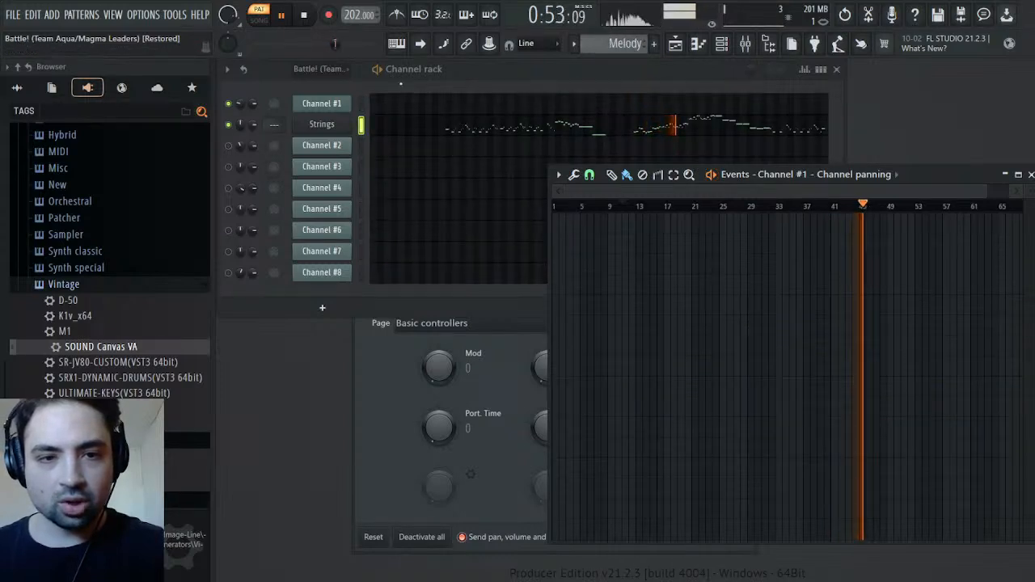
pyautogui.scroll(1, 612, 44)
pyautogui.click(838, 212)
pyautogui.press('space')
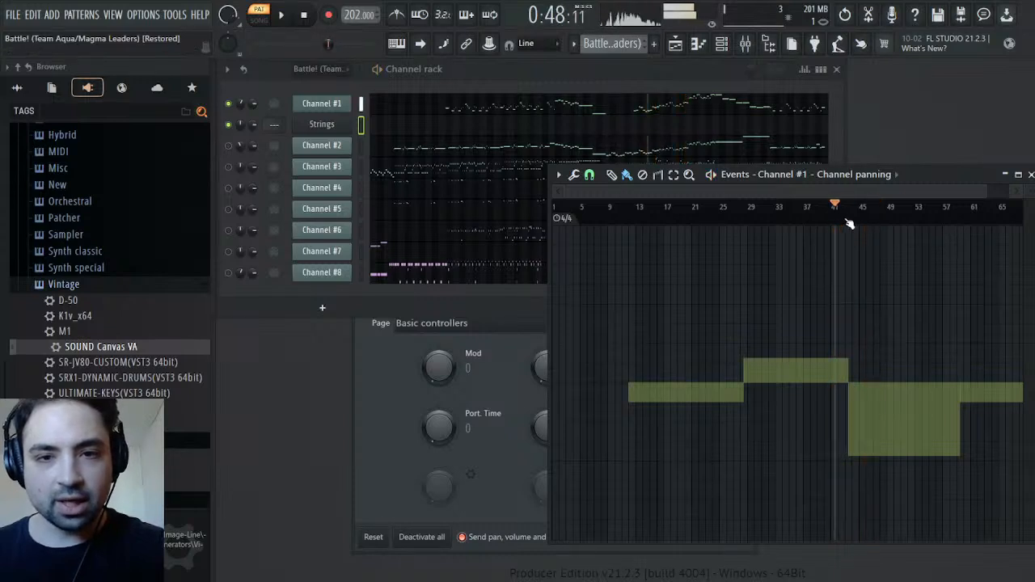
pyautogui.press('space')
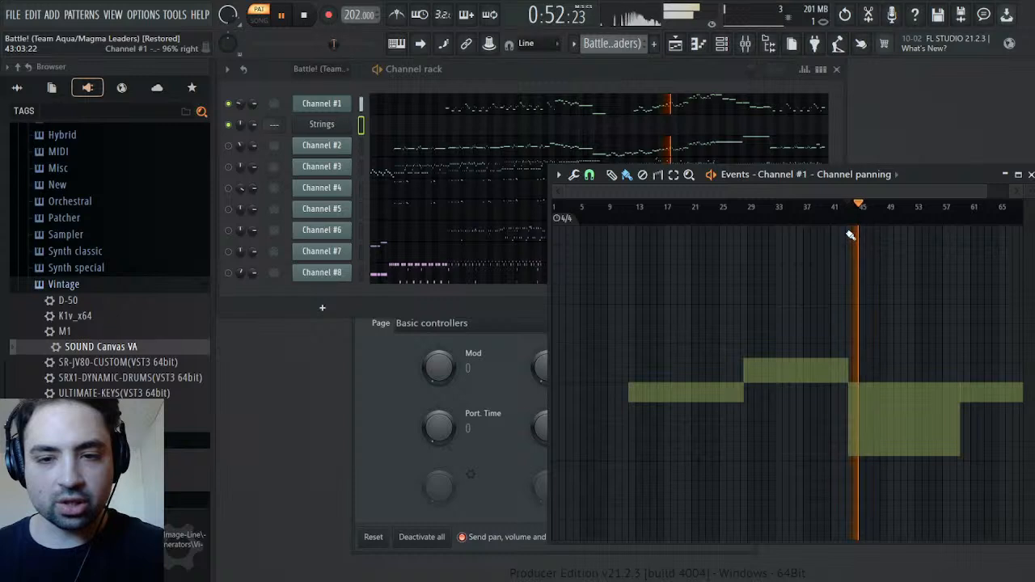
pyautogui.press('space')
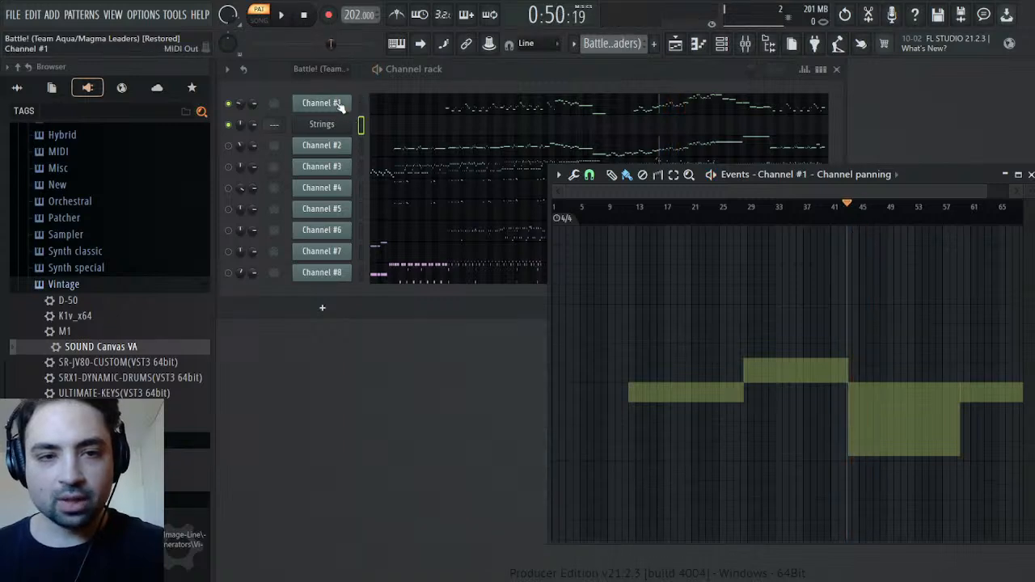
# Open Channel #1's General MIDI patch events and play the original pattern through the patch changes from bar 43
pyautogui.click(339, 108)
pyautogui.rightClick(523, 290)
pyautogui.click(539, 321)
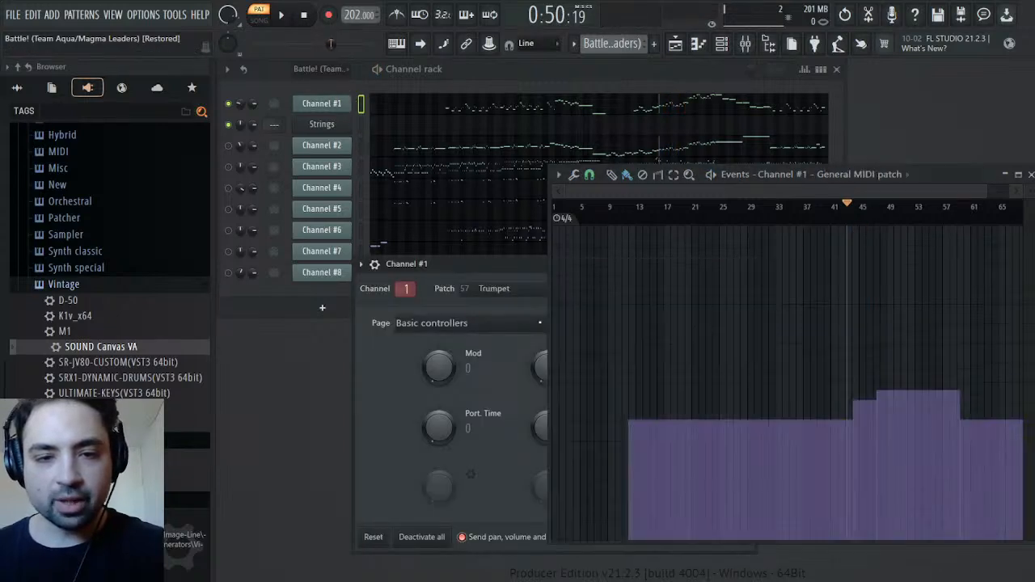
pyautogui.press('space')
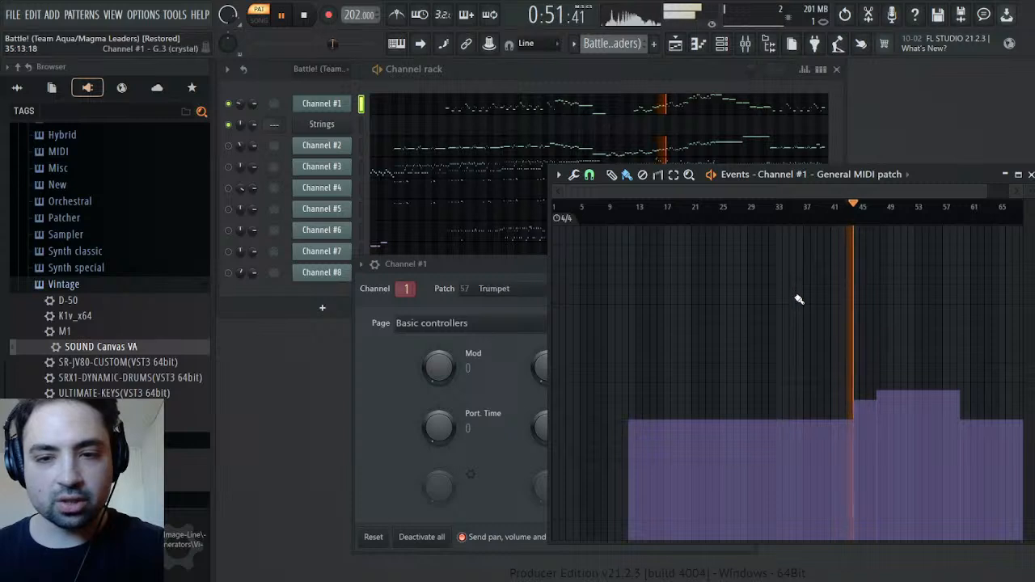
pyautogui.press('space')
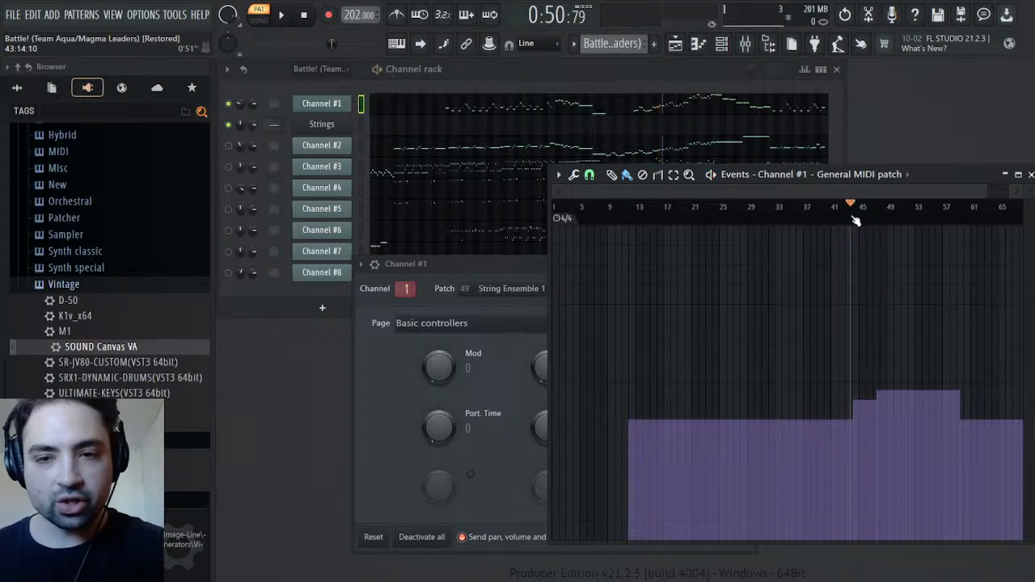
pyautogui.press('space')
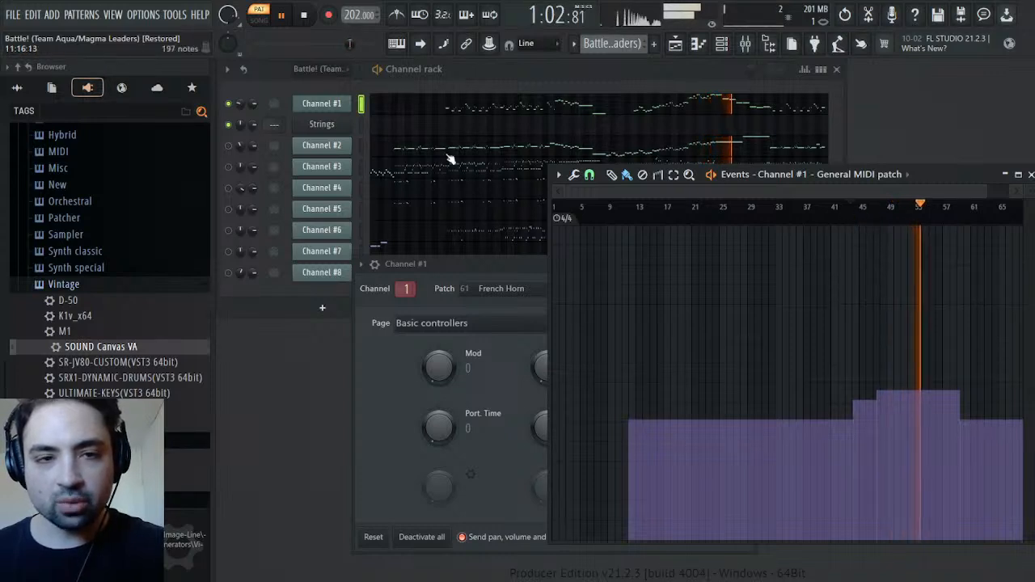
# Clone Strings as a channel named Trumpet with the SOUND Canvas Trumpet instrument, and clone that channel with the French Horns instrument
pyautogui.moveTo(320, 131); pyautogui.dragTo(322, 128)
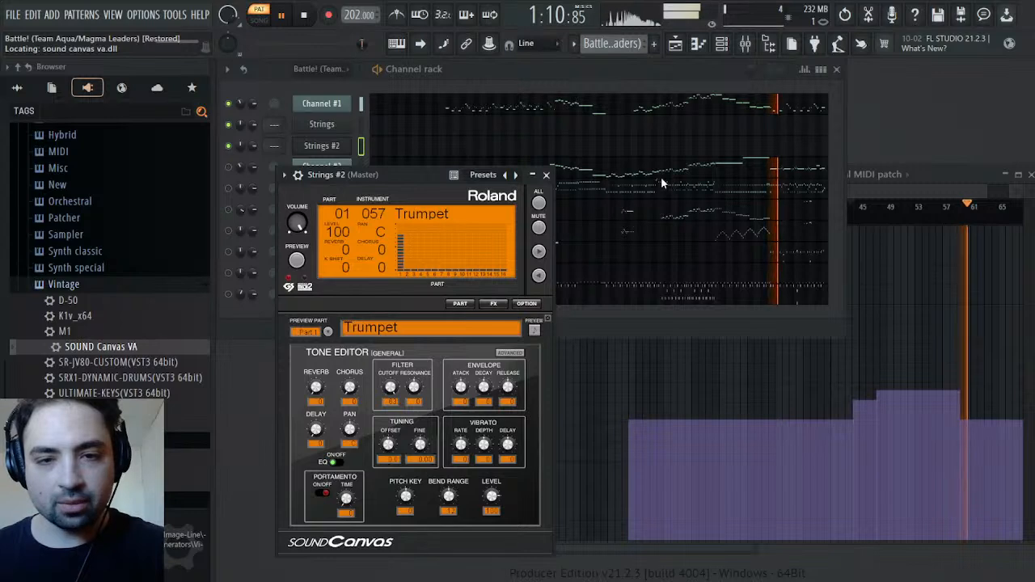
pyautogui.click(343, 152)
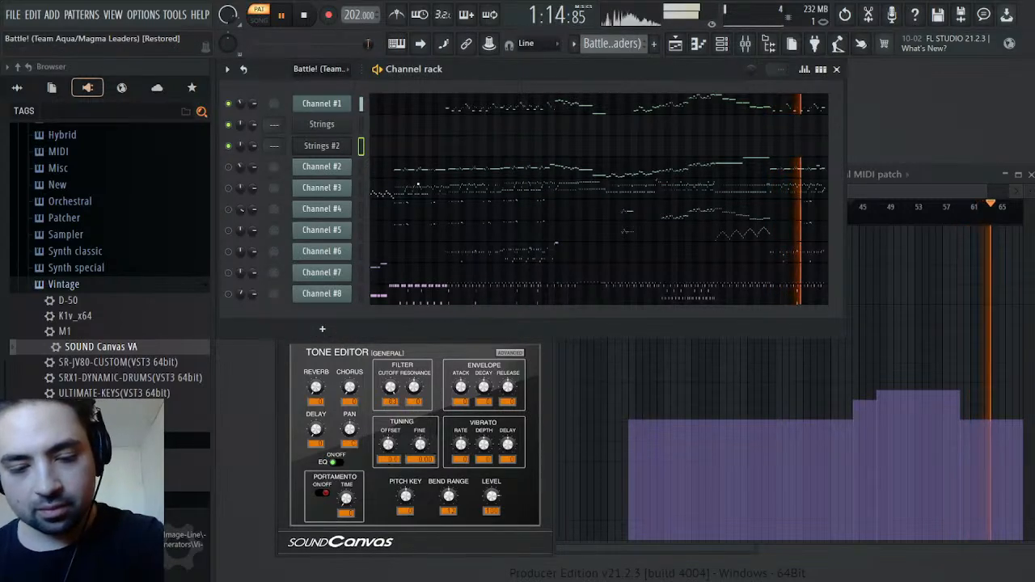
pyautogui.press('Return')
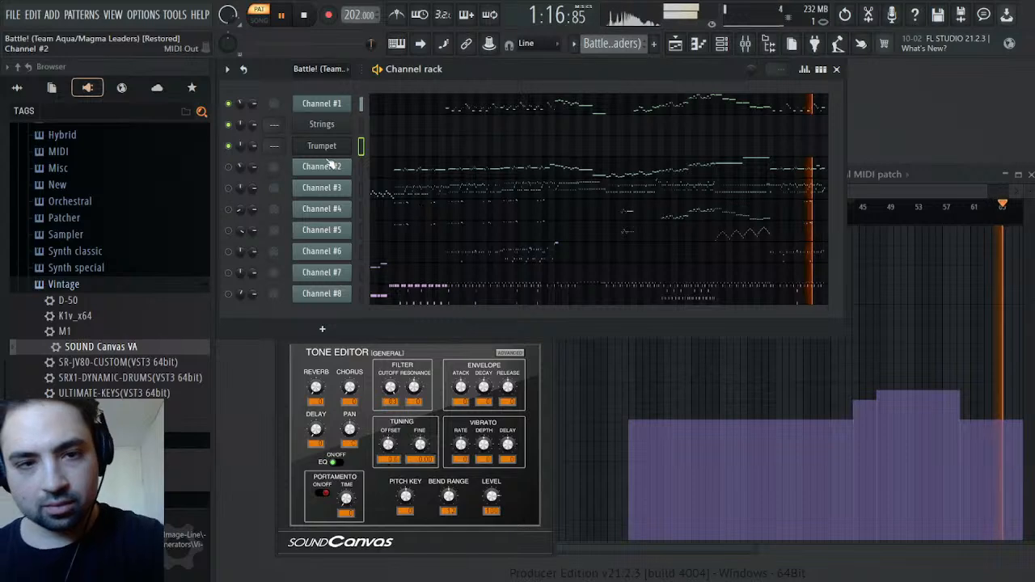
pyautogui.rightClick(335, 153)
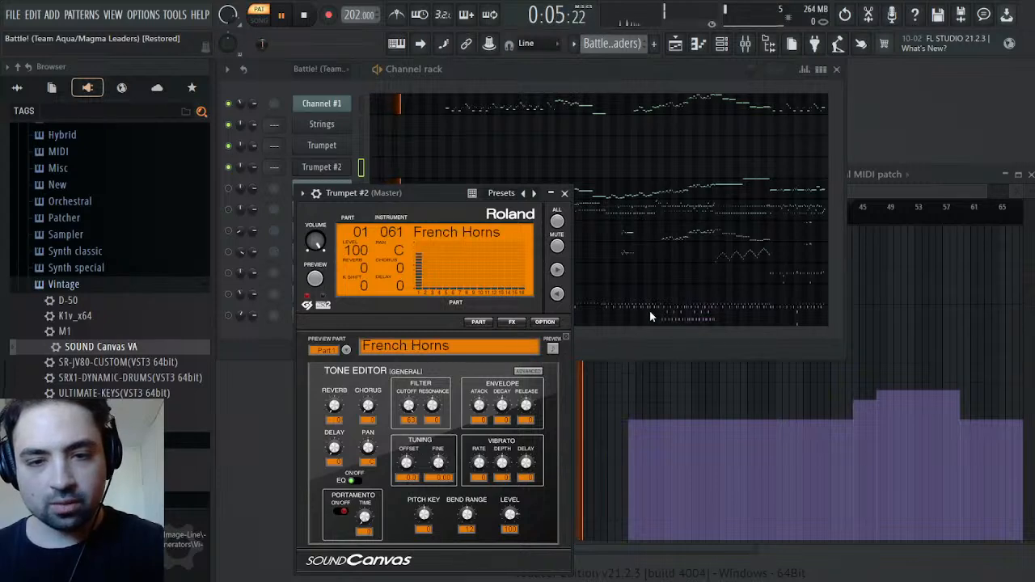
pyautogui.click(564, 193)
# Examine in the enlarged General MIDI patch events where Channel #1 changes instrument between bars 43 and 48, playing that passage
pyautogui.click(932, 181)
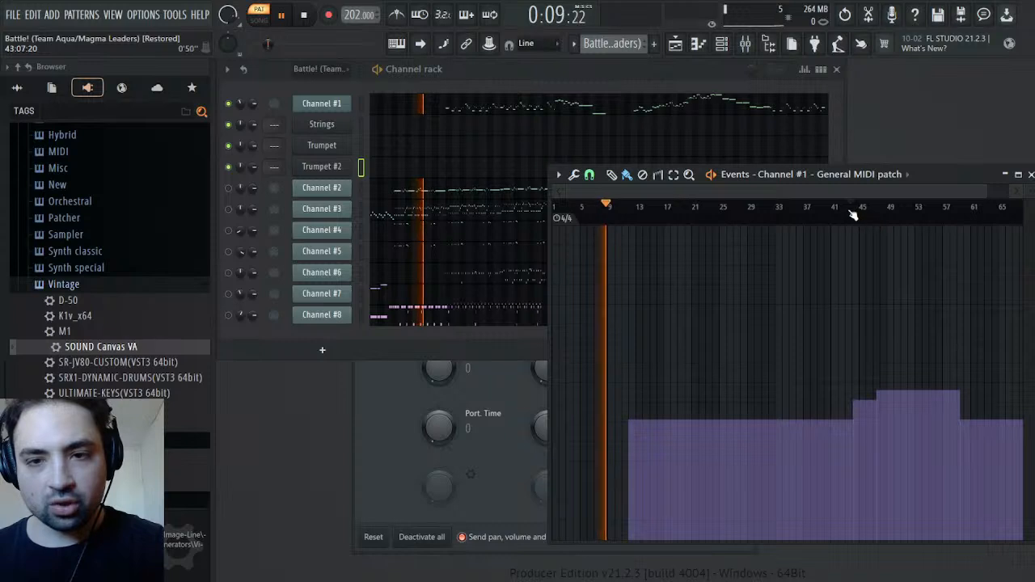
pyautogui.click(848, 214)
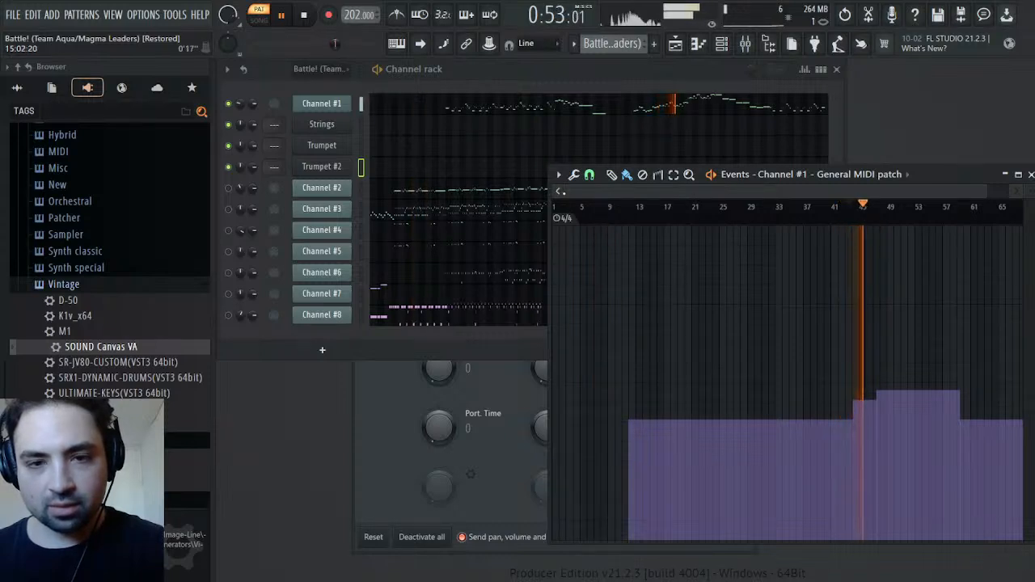
pyautogui.moveTo(566, 193); pyautogui.dragTo(714, 192)
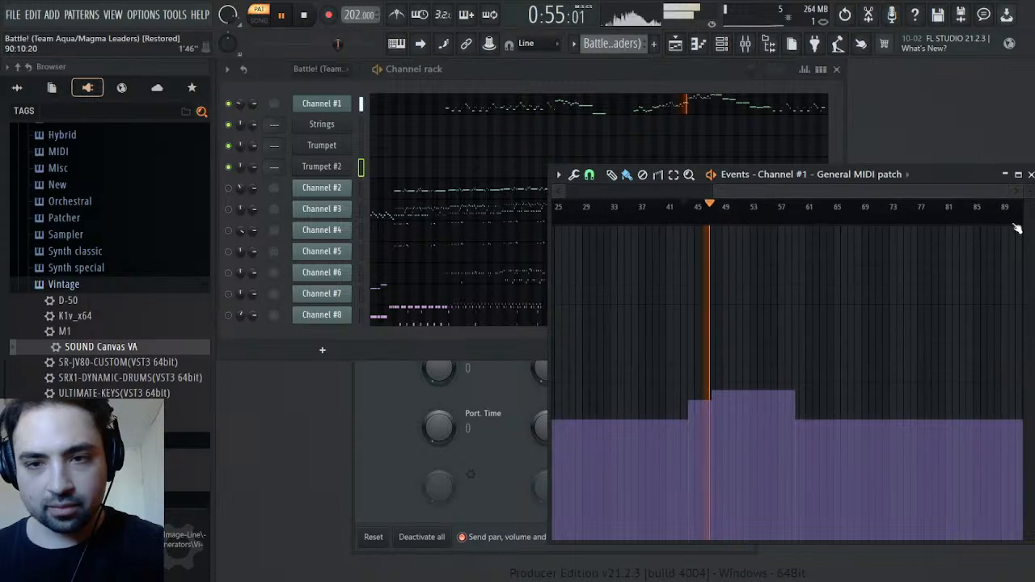
pyautogui.press('space')
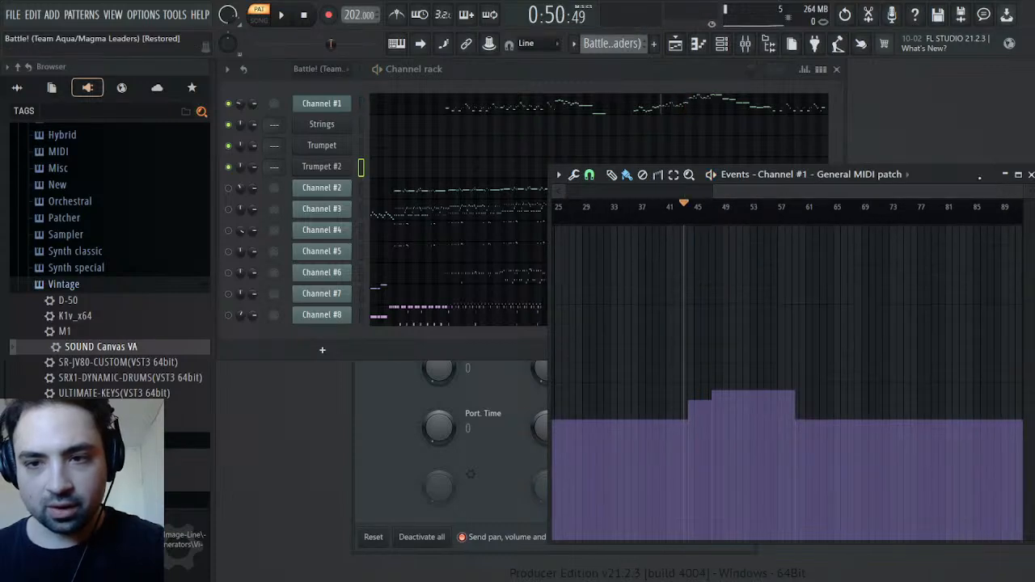
pyautogui.doubleClick(992, 177)
pyautogui.moveTo(1033, 85); pyautogui.dragTo(702, 99)
pyautogui.moveTo(635, 86); pyautogui.dragTo(796, 93)
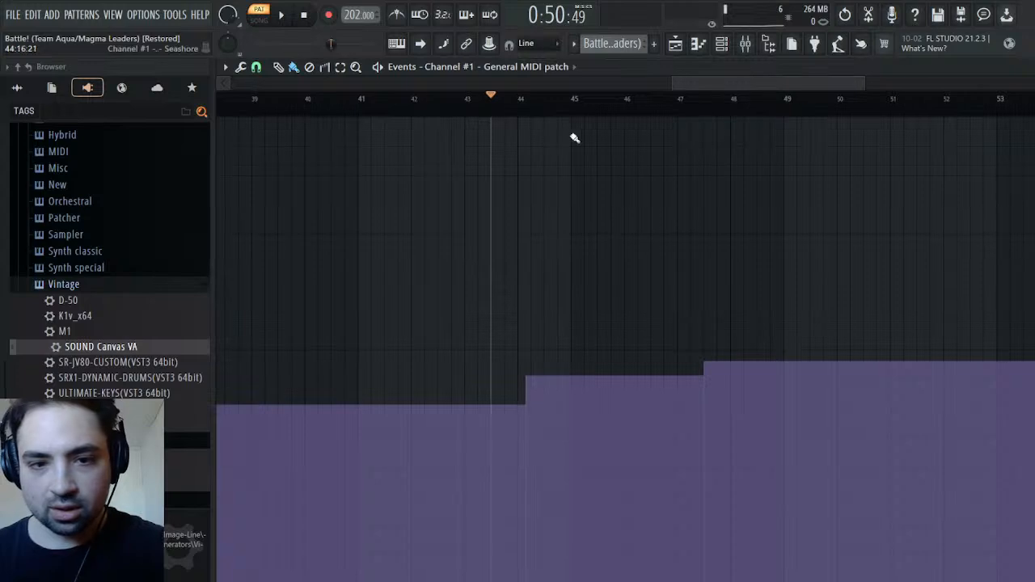
pyautogui.press('space')
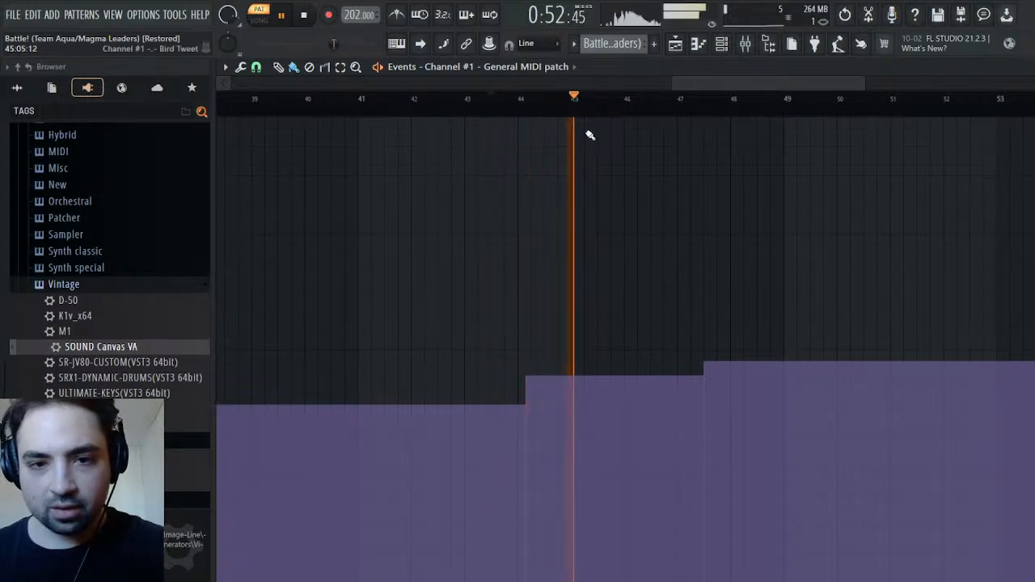
pyautogui.press('space')
pyautogui.press('space')
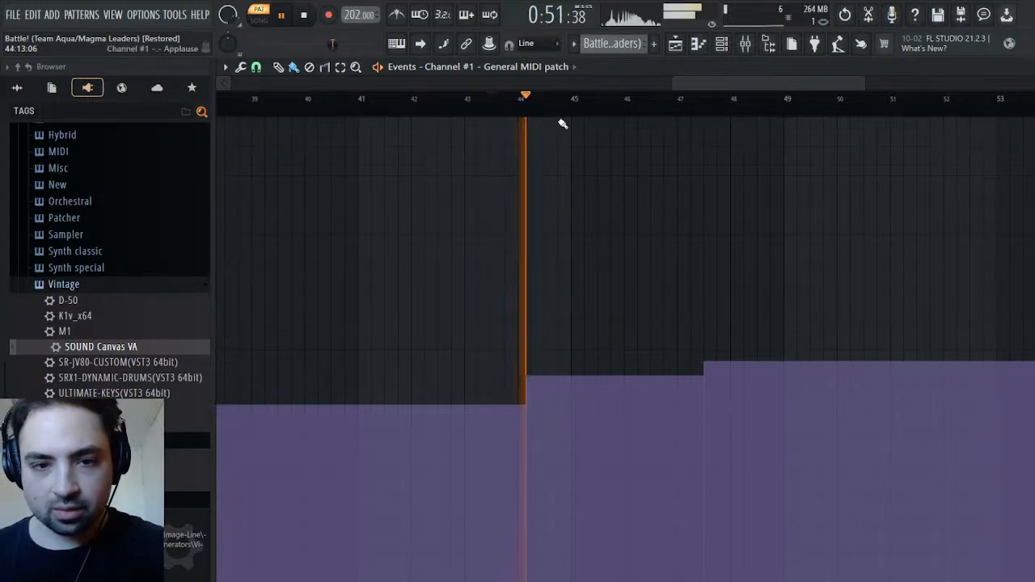
pyautogui.press('space')
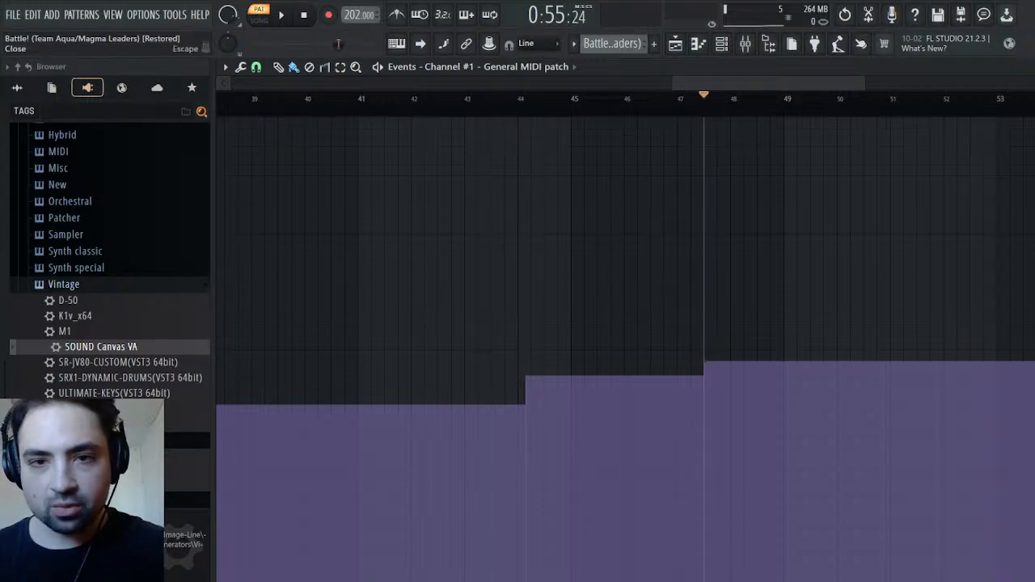
# Open the Melody pattern's Strings notes in a maximized piano roll and play them around bar 44
pyautogui.press('F6')
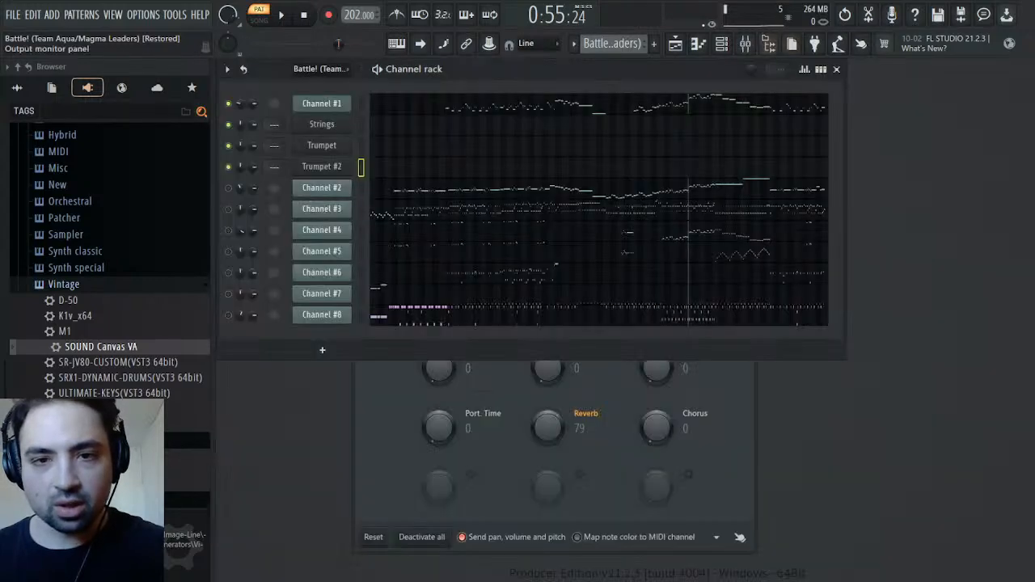
pyautogui.click(645, 47)
pyautogui.click(609, 126)
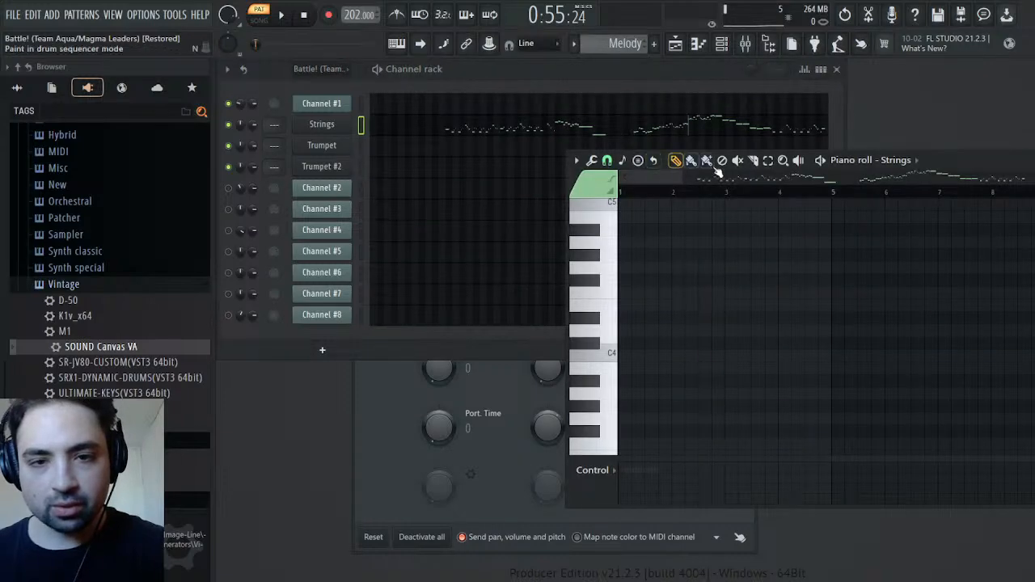
pyautogui.doubleClick(953, 158)
pyautogui.moveTo(348, 83); pyautogui.dragTo(767, 84)
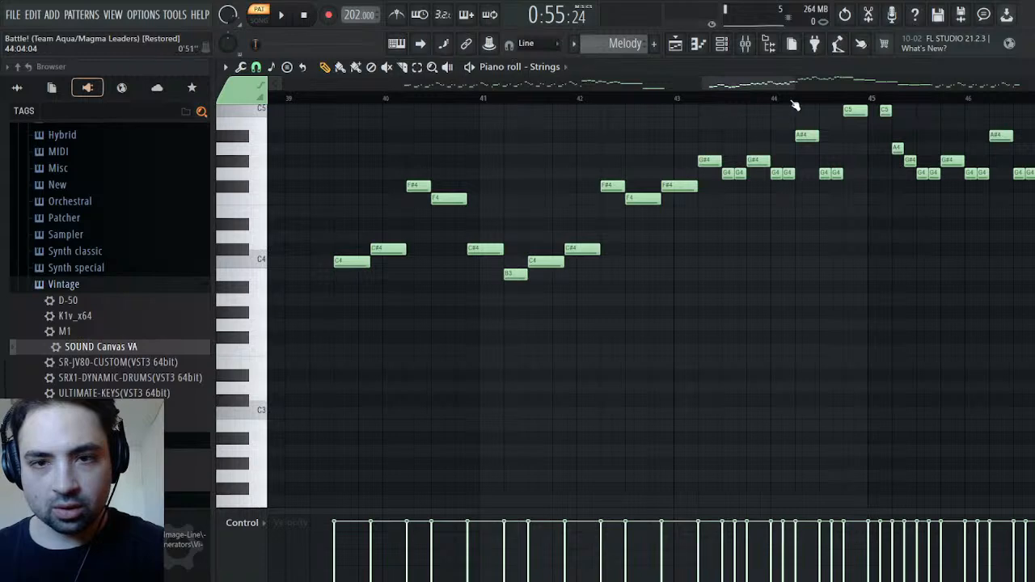
pyautogui.press('space')
pyautogui.press('space')
pyautogui.scroll(5, 807, 195)
pyautogui.press('space')
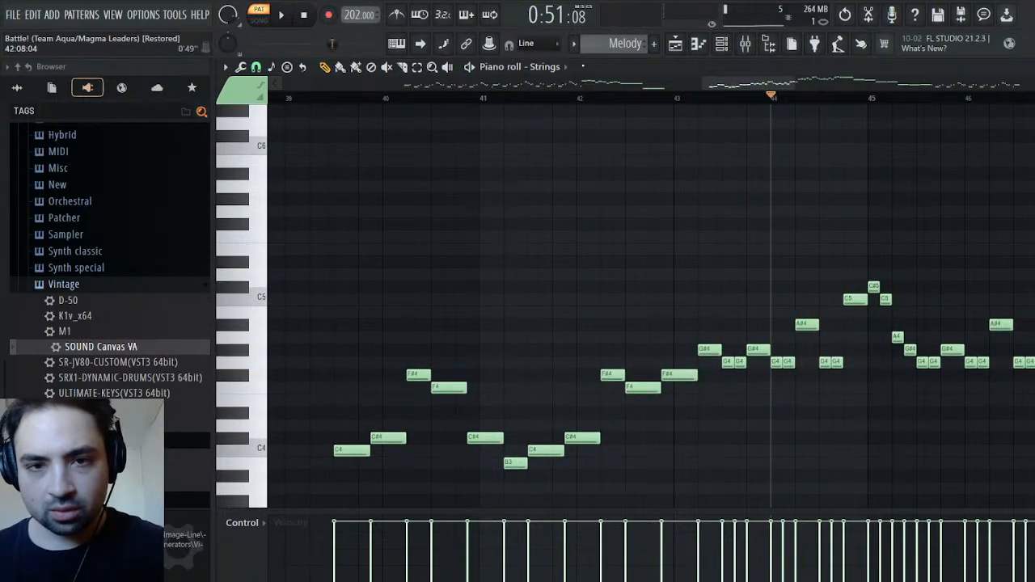
# Play the original pattern around bar 44 to locate the first instrument change against the Melody notes
pyautogui.scroll(1, 603, 50)
pyautogui.press('space')
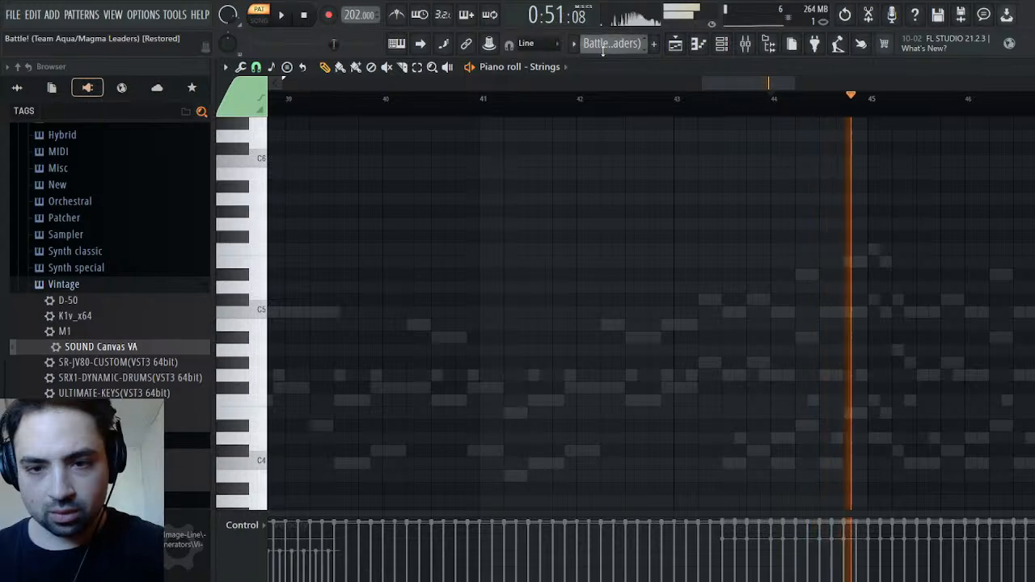
pyautogui.press('space')
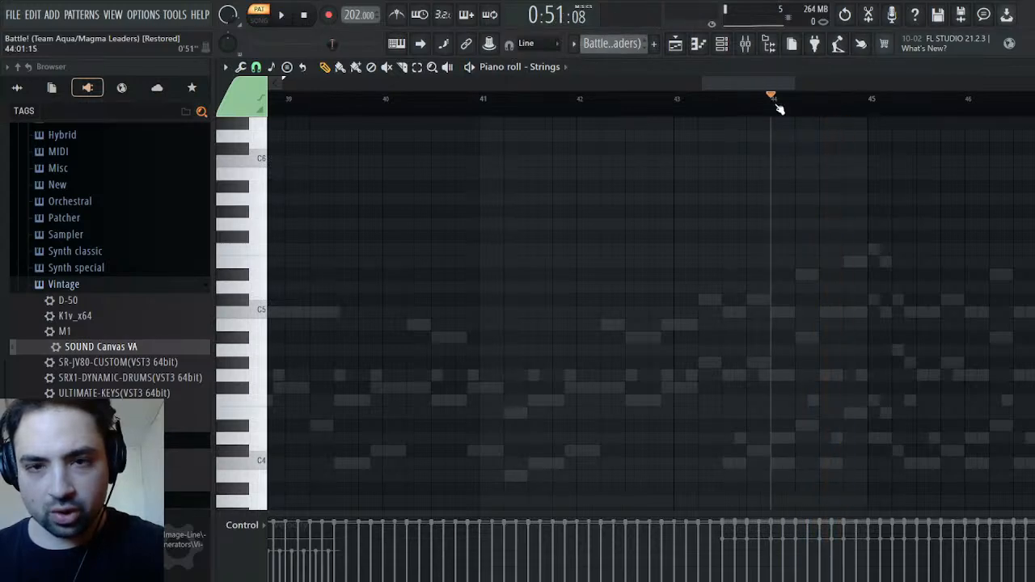
pyautogui.click(746, 98)
pyautogui.press('space')
pyautogui.press('space')
pyautogui.click(770, 98)
pyautogui.scroll(-1, 615, 45)
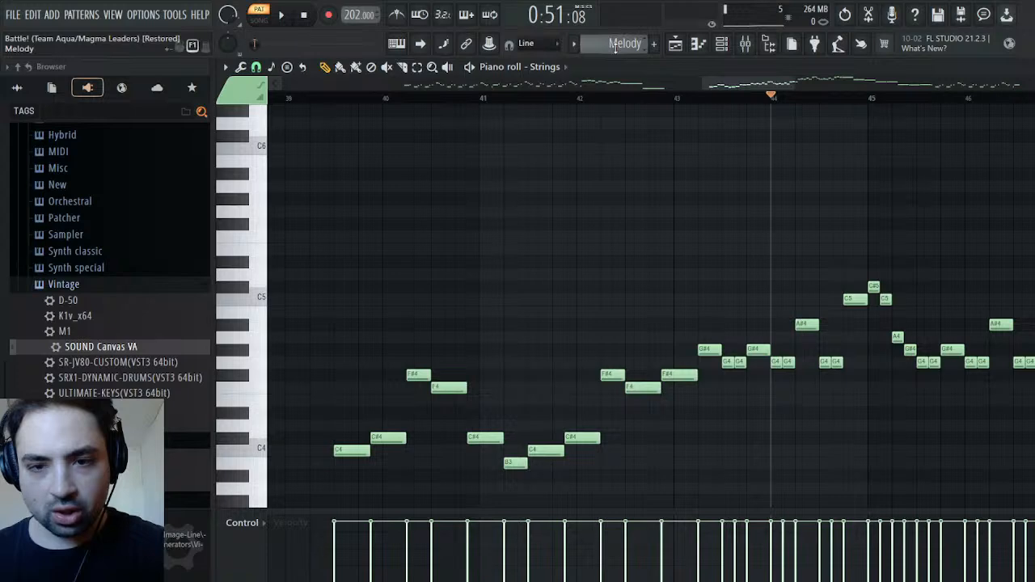
# Play the Strings notes of the Melody pattern from the A#4 note in bar 44 through bar 48
pyautogui.press('space')
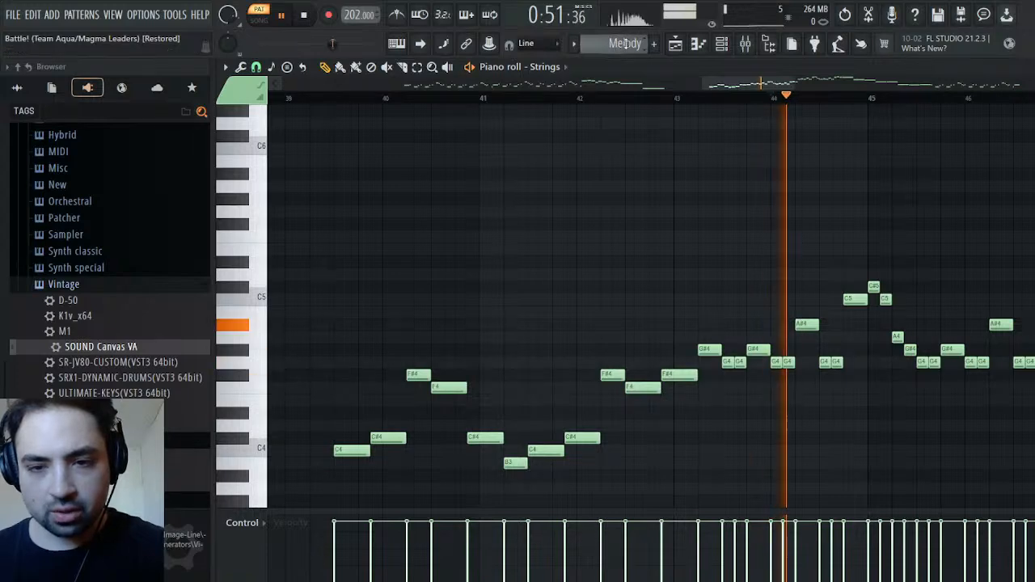
pyautogui.press('space')
pyautogui.click(797, 97)
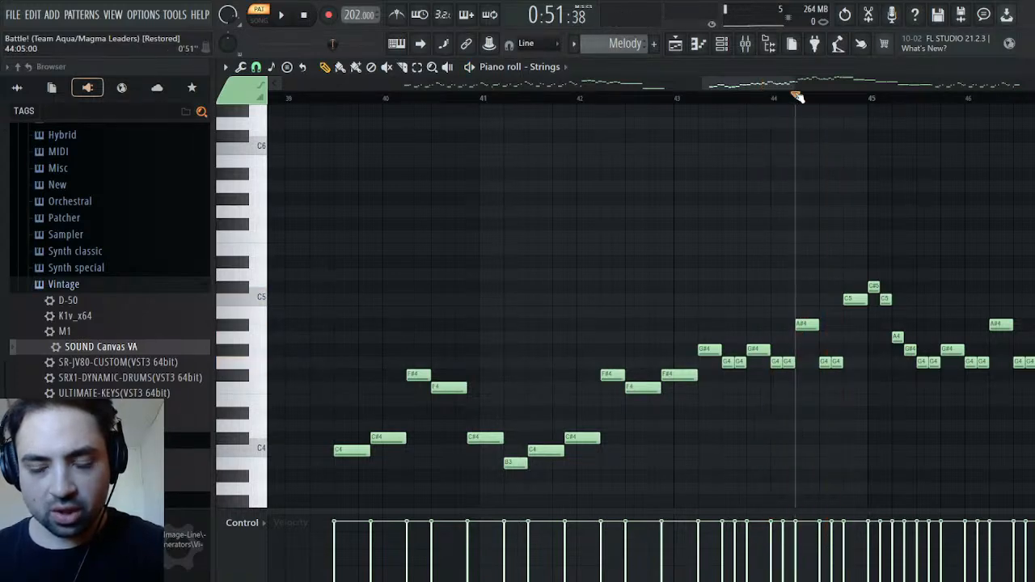
pyautogui.press('space')
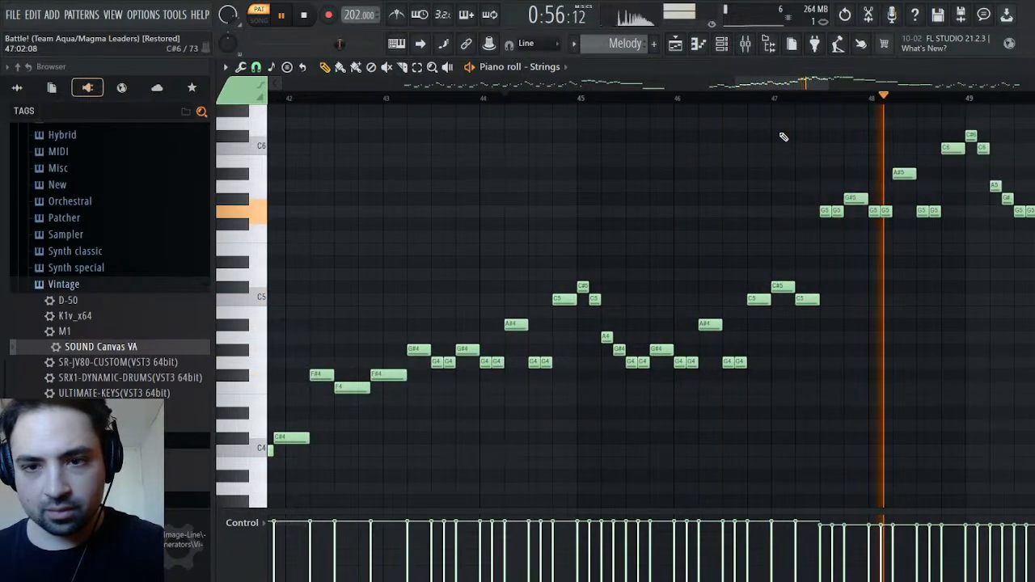
pyautogui.press('space')
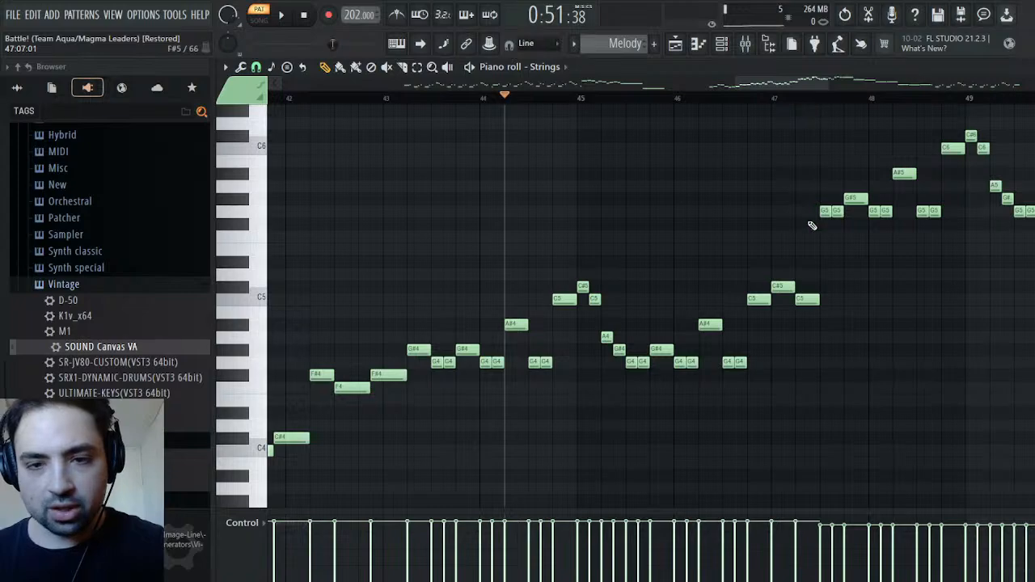
# Play the original pattern from bar 51 through about bar 59 to locate where Channel #1's last instrument change occurs
pyautogui.moveTo(522, 437); pyautogui.dragTo(1029, 153)
pyautogui.scroll(1, 600, 43)
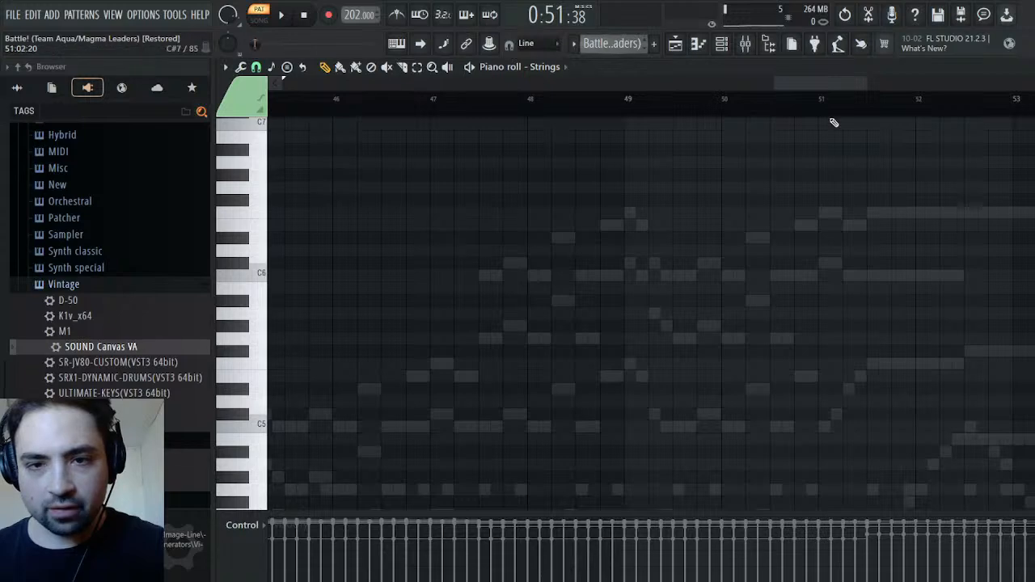
pyautogui.click(841, 101)
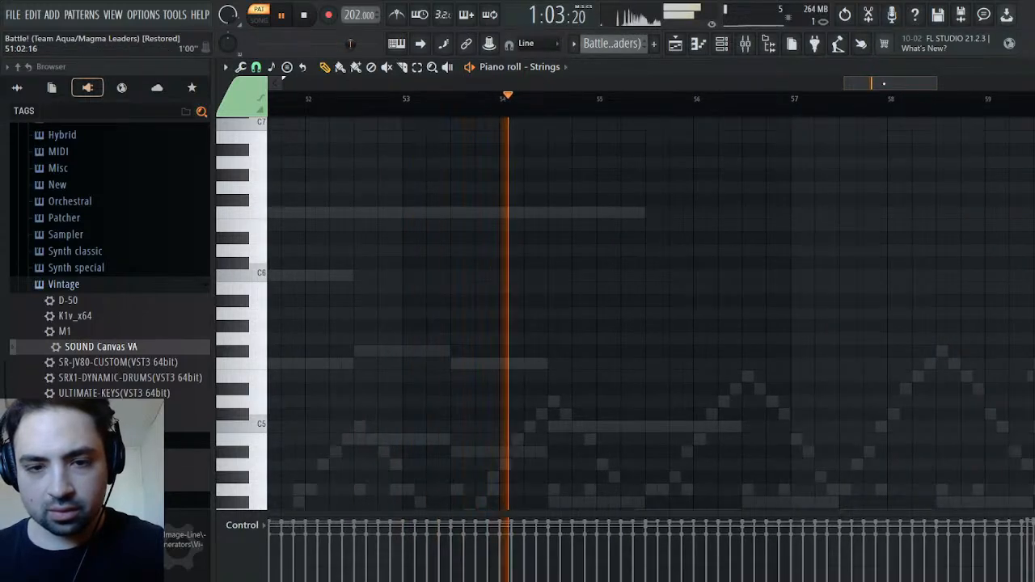
pyautogui.moveTo(884, 84); pyautogui.dragTo(895, 84)
pyautogui.scroll(-3, 814, 203)
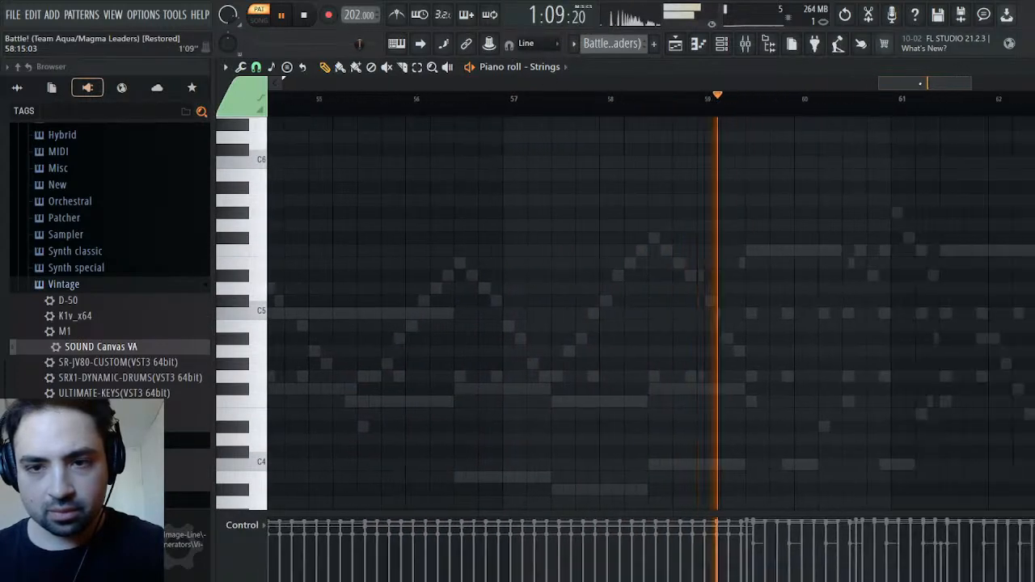
pyautogui.press('space')
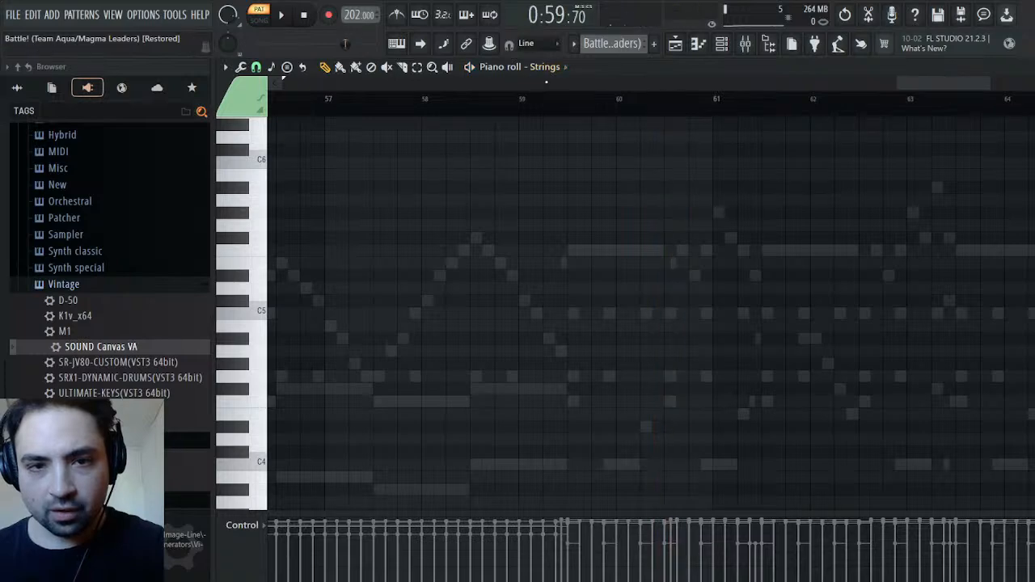
# Move the Melody pattern's Strings notes from the A#4 in bar 44 through about bar 59 into the Trumpet channel at the same position
pyautogui.scroll(-1, 614, 48)
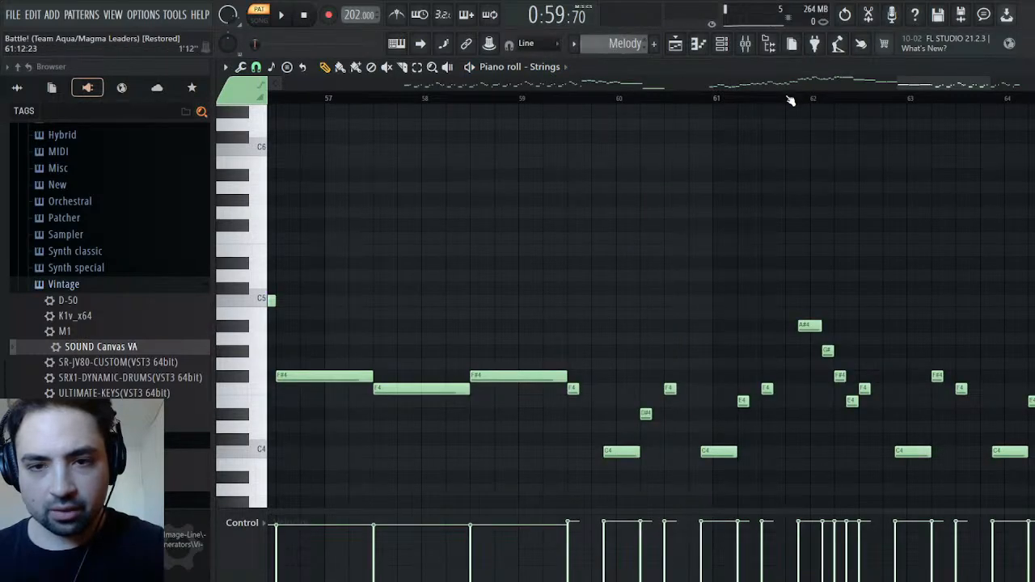
pyautogui.moveTo(550, 132); pyautogui.dragTo(601, 461)
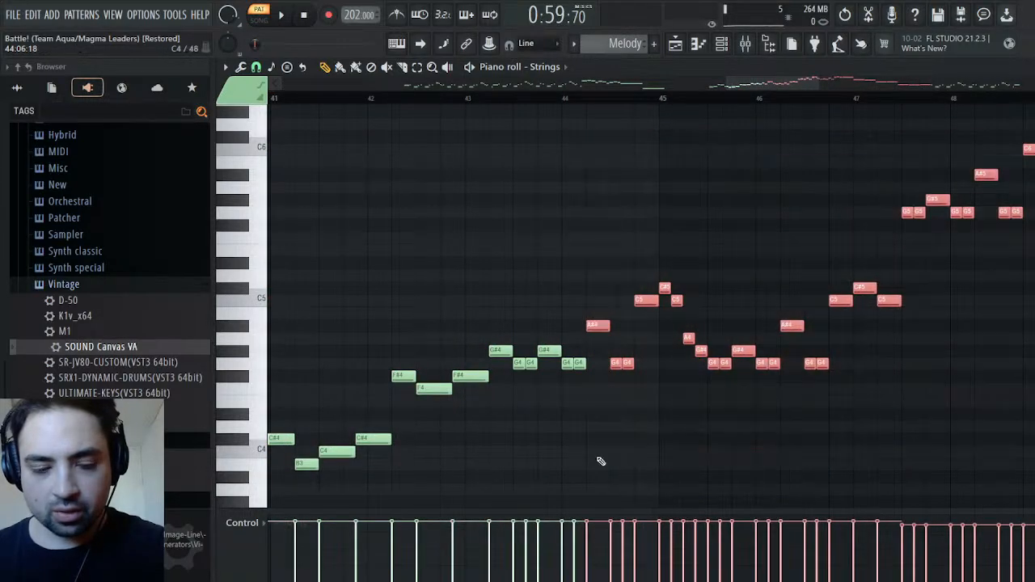
pyautogui.click(587, 102)
pyautogui.press('Delete')
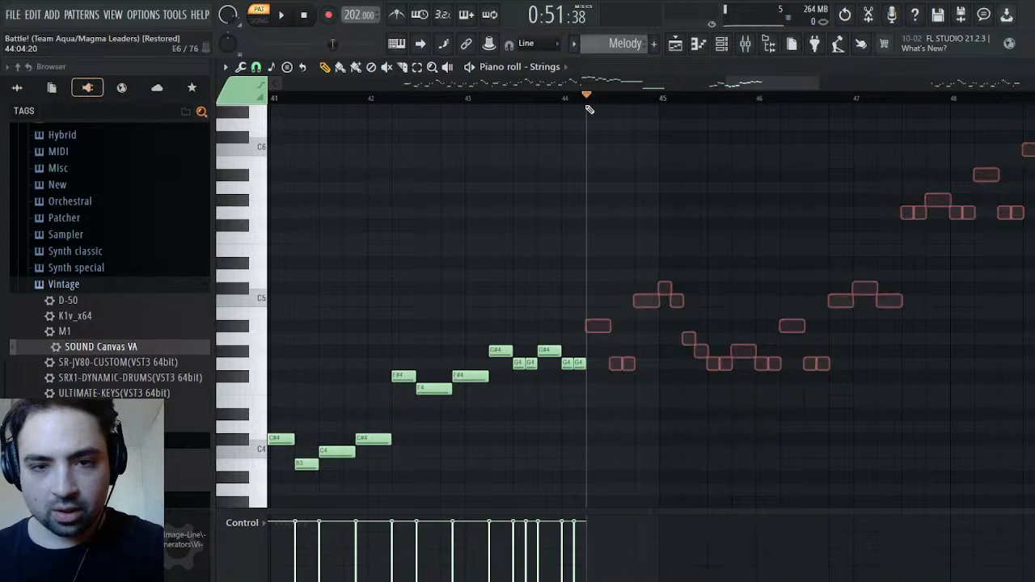
pyautogui.click(561, 136)
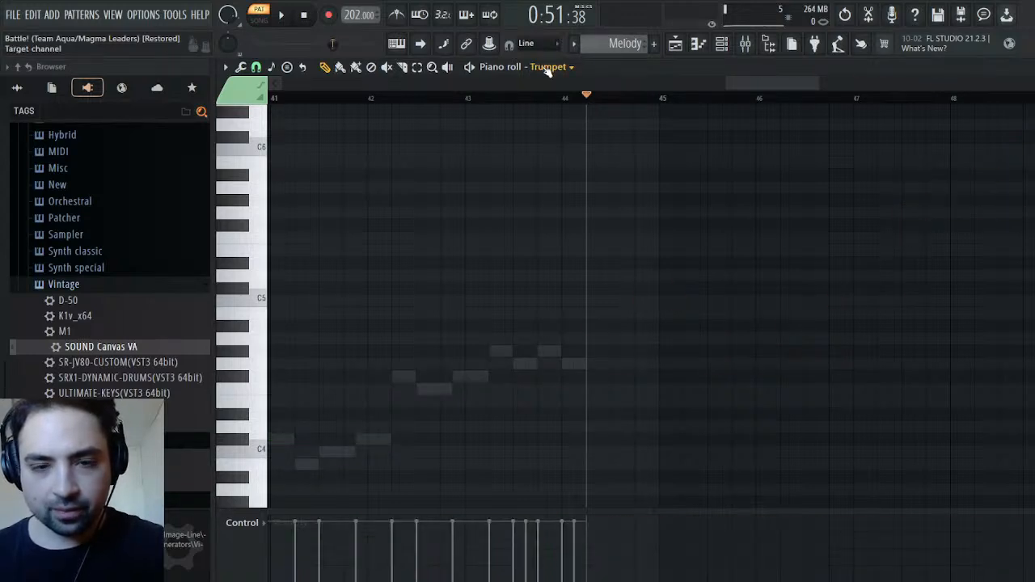
pyautogui.hotkey('ctrl', 'v')
# Move the Trumpet notes from the first G5 in bar 47 onward into the Trumpet #2 channel at the same position
pyautogui.moveTo(801, 87); pyautogui.dragTo(976, 96)
pyautogui.moveTo(631, 491); pyautogui.dragTo(587, 149)
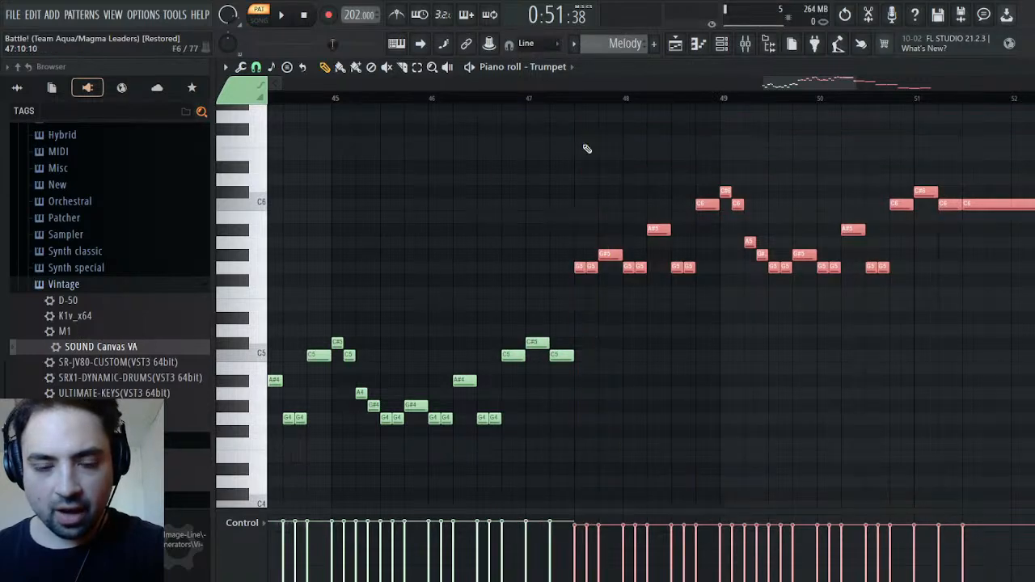
pyautogui.press('Delete')
pyautogui.click(576, 97)
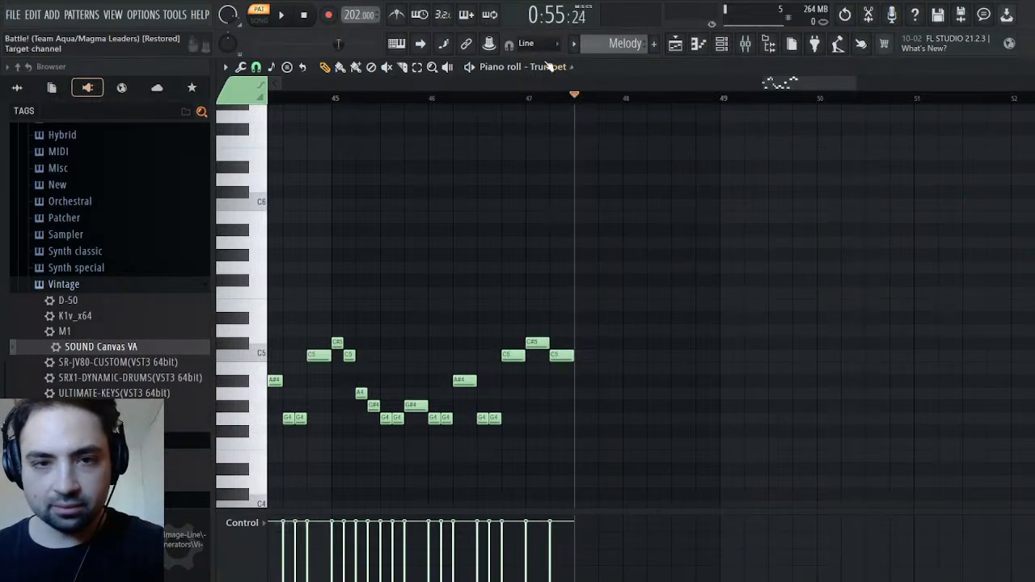
pyautogui.click(565, 163)
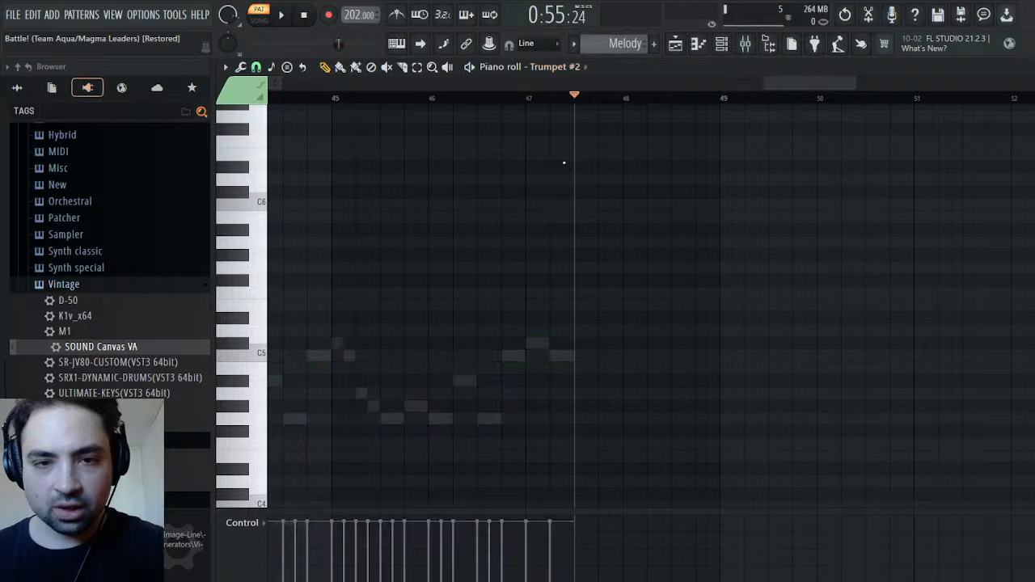
pyautogui.hotkey('ctrl', 'v')
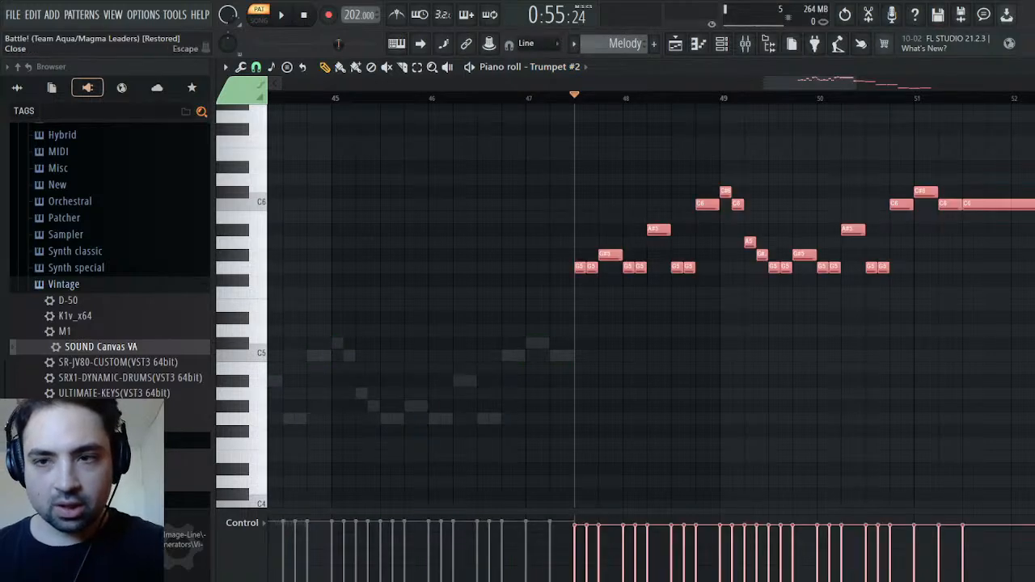
# Play the Melody pattern from bar 47 with the channel rack open and rename the Trumpet #2 channel to French Horn
pyautogui.press('F6')
pyautogui.press('space')
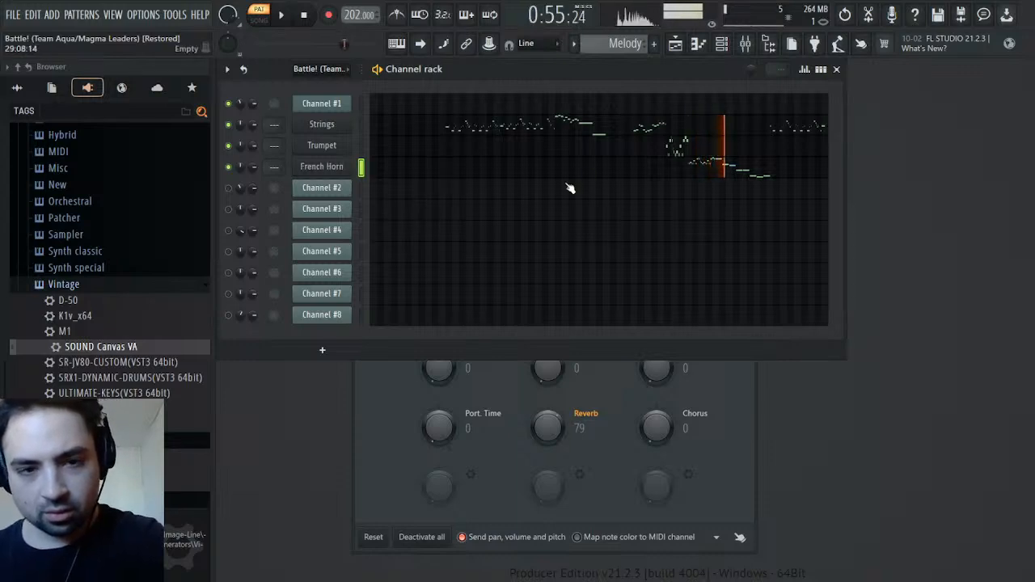
pyautogui.press('space')
# Compare the French Horn passage from bar 47 by playing the original pattern and the Melody pattern alternately
pyautogui.scroll(1, 608, 50)
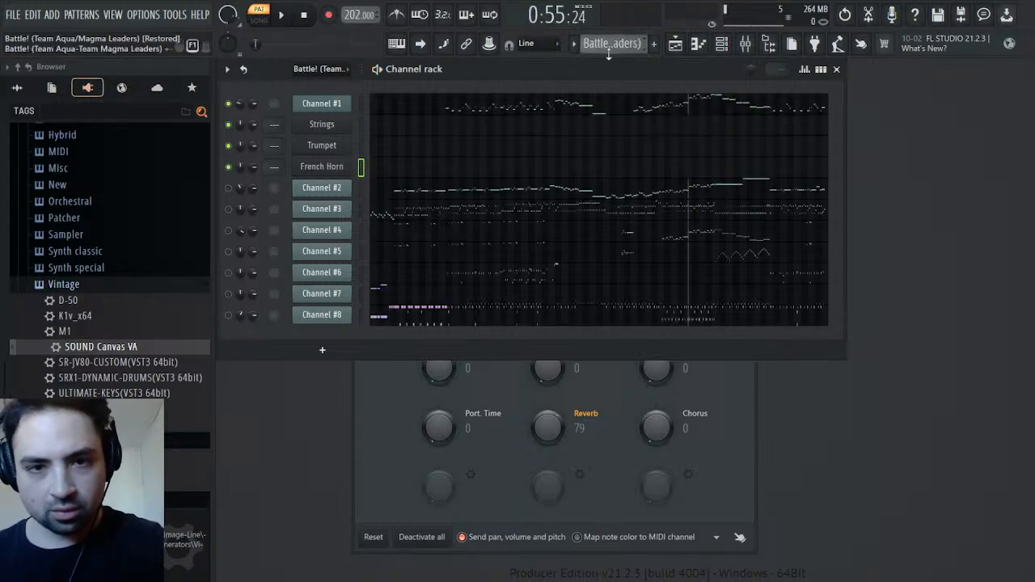
pyautogui.press('space')
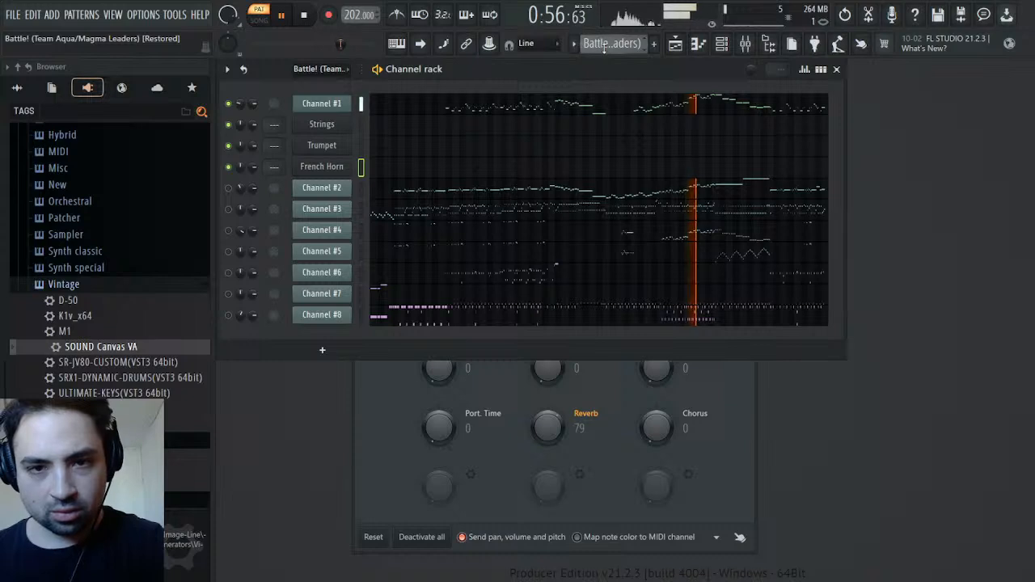
pyautogui.scroll(-1, 604, 45)
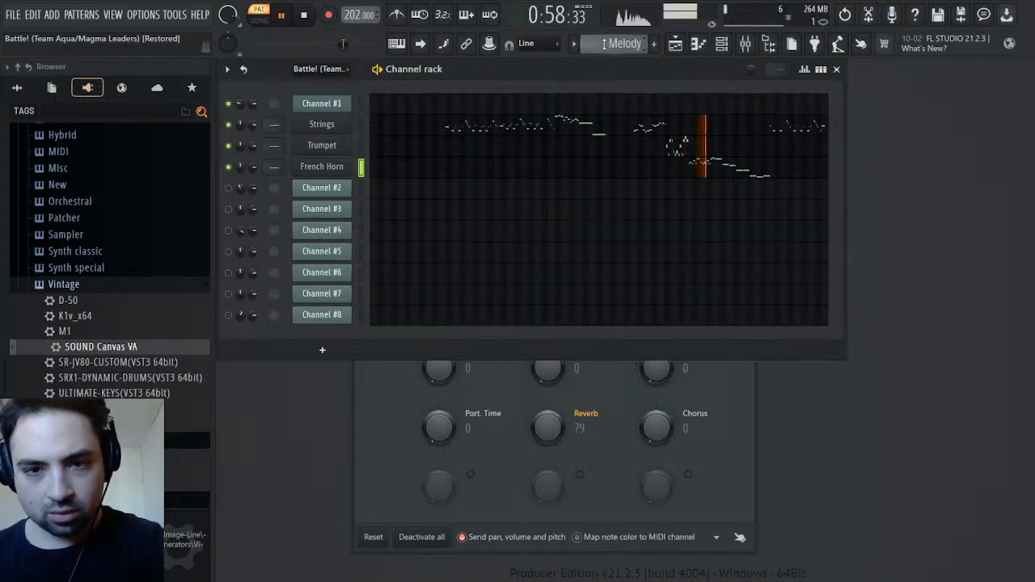
pyautogui.press('space')
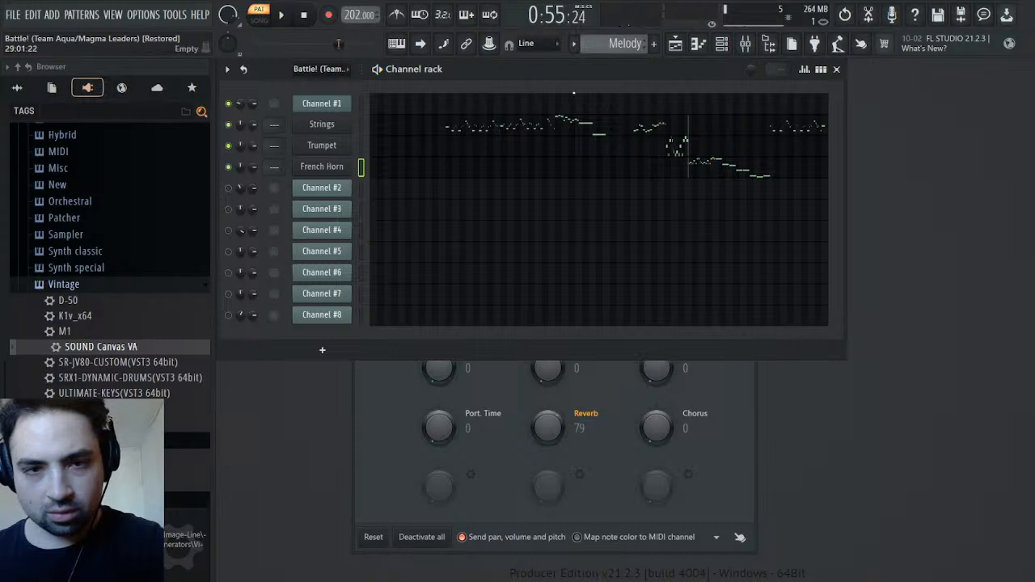
pyautogui.press('space')
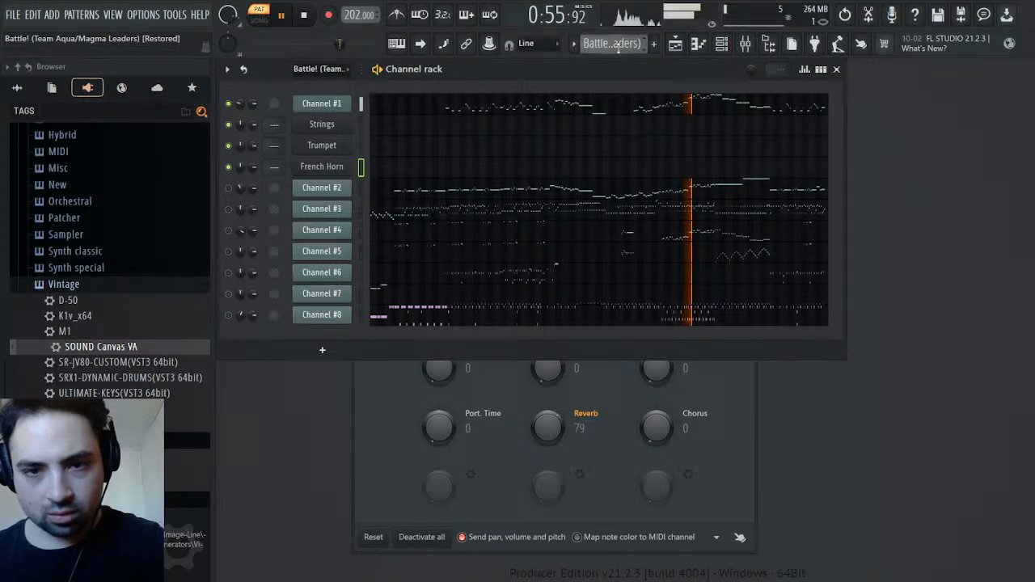
pyautogui.press('space')
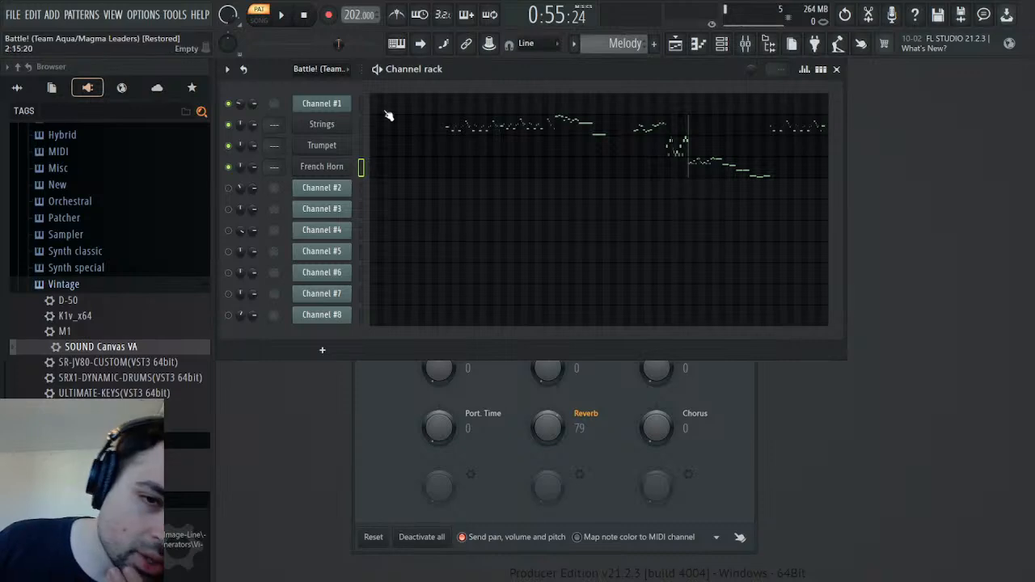
# Play the Melody pattern from about 0:50 to check the transitions from Strings to Trumpet to French Horn
pyautogui.moveTo(332, 46); pyautogui.dragTo(333, 48)
pyautogui.press('space')
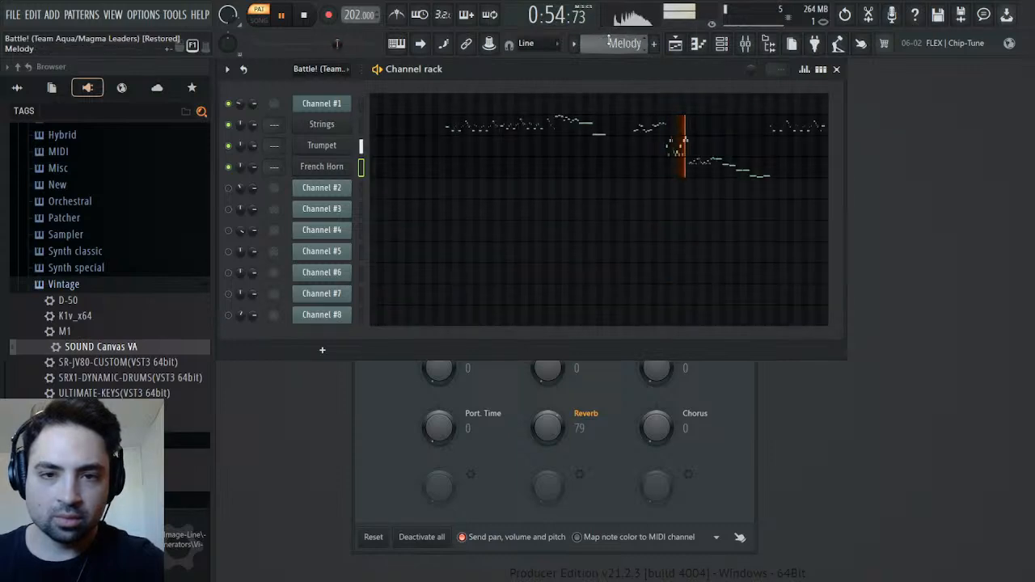
pyautogui.press('space')
pyautogui.press('space')
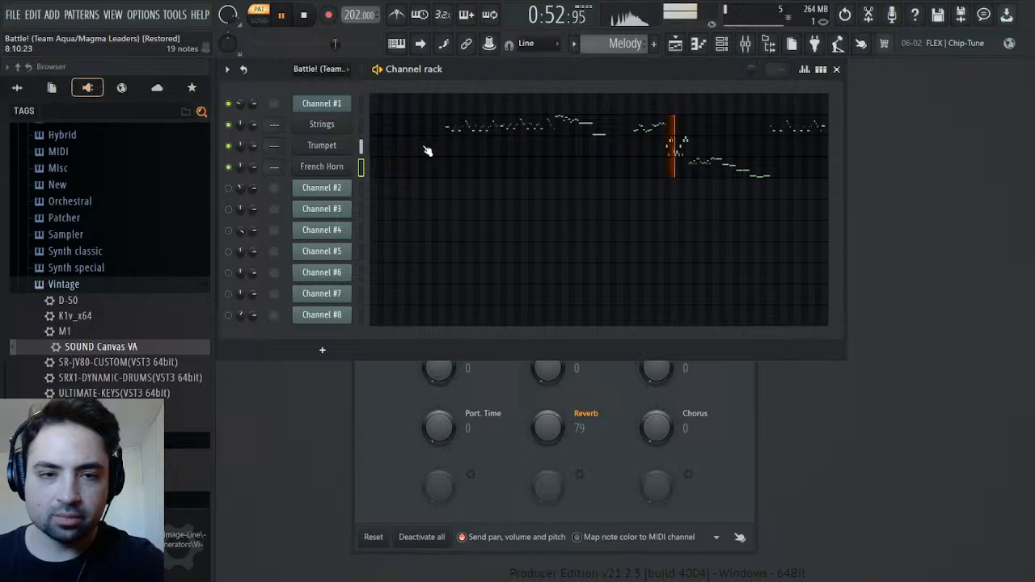
pyautogui.press('space')
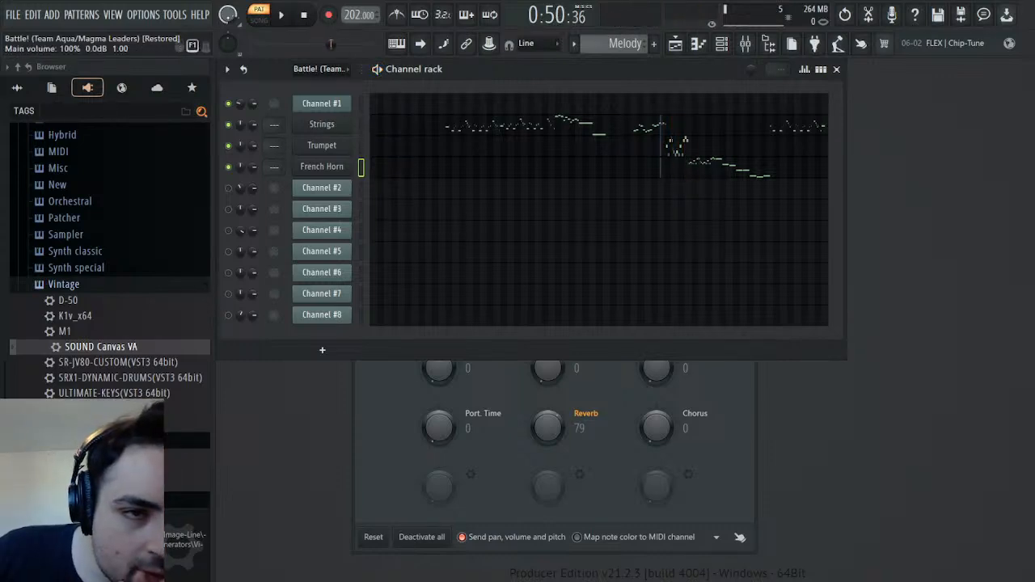
# Compare the earlier Strings passage around 0:24 between the Melody pattern and the original pattern during playback
pyautogui.moveTo(330, 43); pyautogui.dragTo(260, 44)
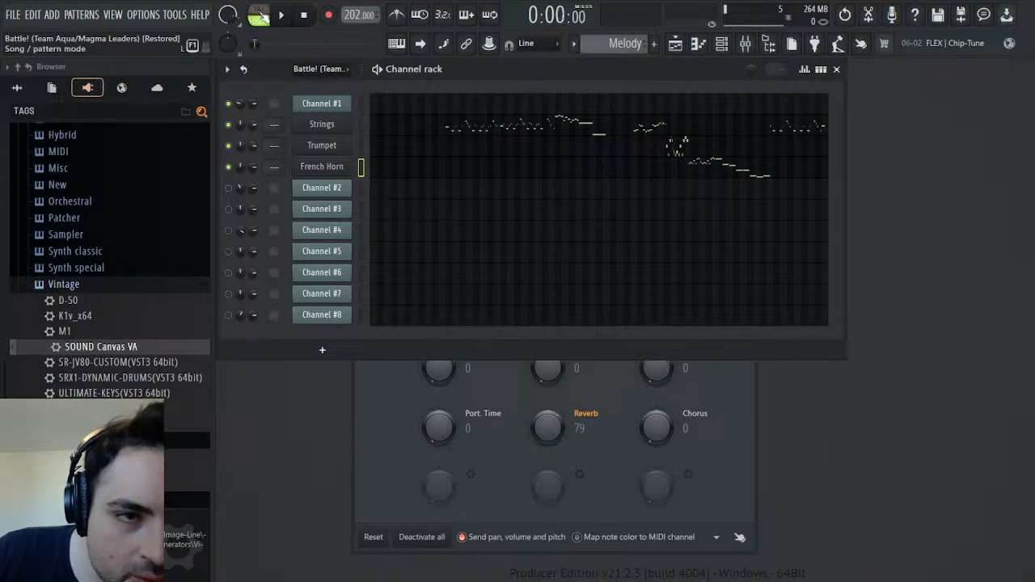
pyautogui.moveTo(281, 44); pyautogui.dragTo(291, 44)
pyautogui.click(281, 14)
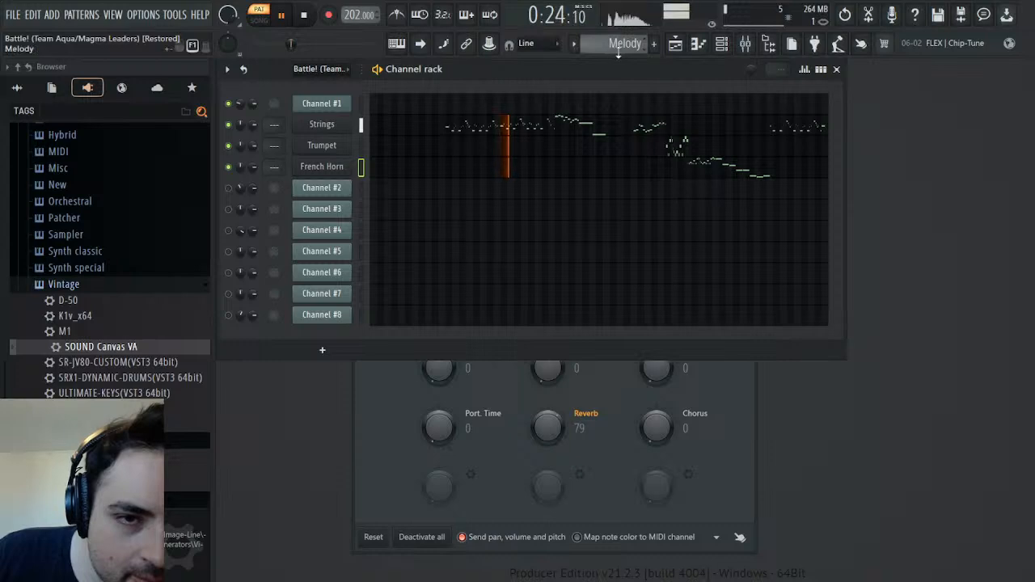
pyautogui.scroll(1, 619, 48)
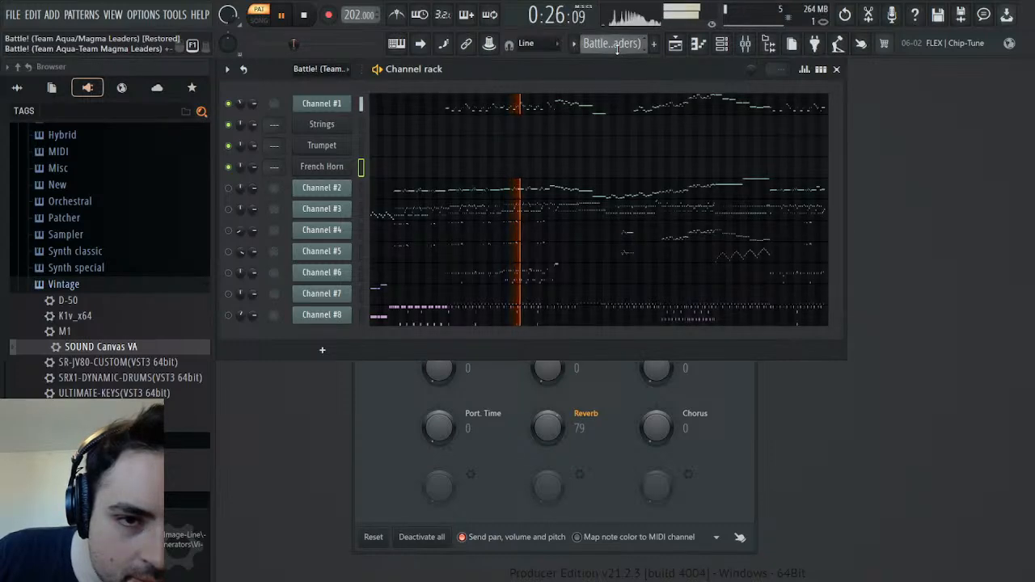
pyautogui.scroll(-1, 618, 49)
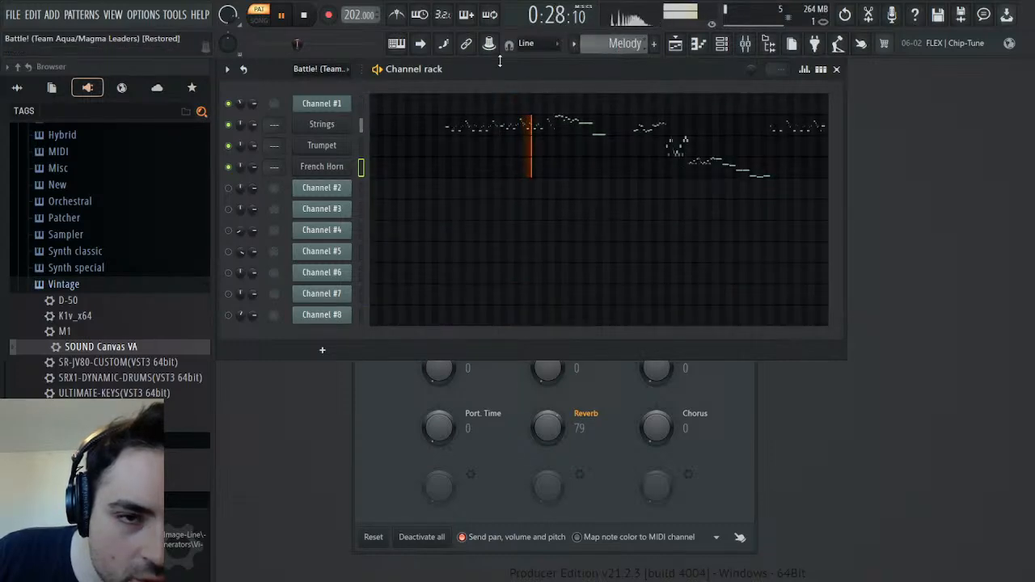
pyautogui.press('space')
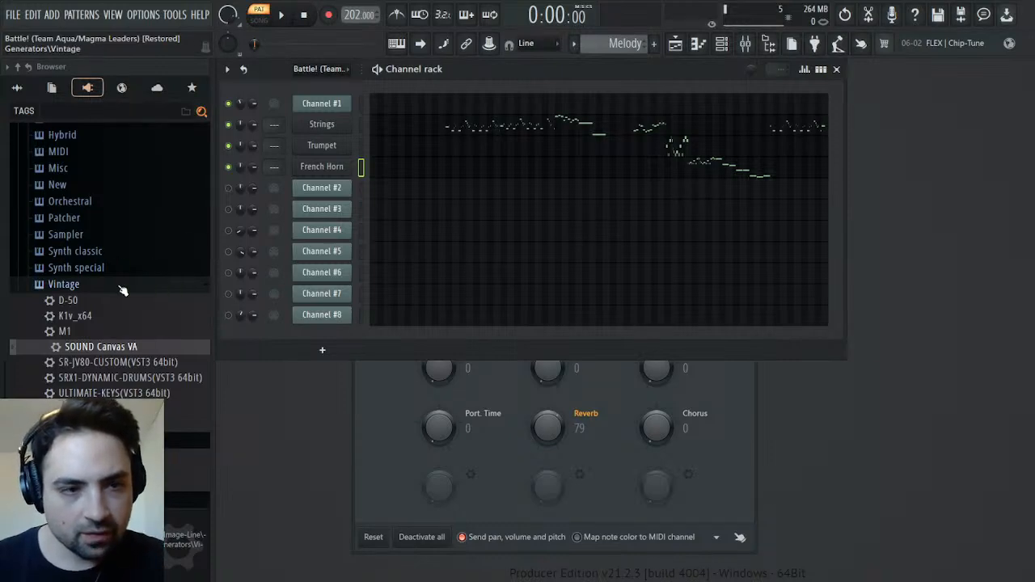
# Add a Fruity Envelope Controller from the plugin database's Controller generators to the channel rack below French Horn
pyautogui.scroll(5, 121, 291)
pyautogui.moveTo(105, 224); pyautogui.dragTo(332, 187)
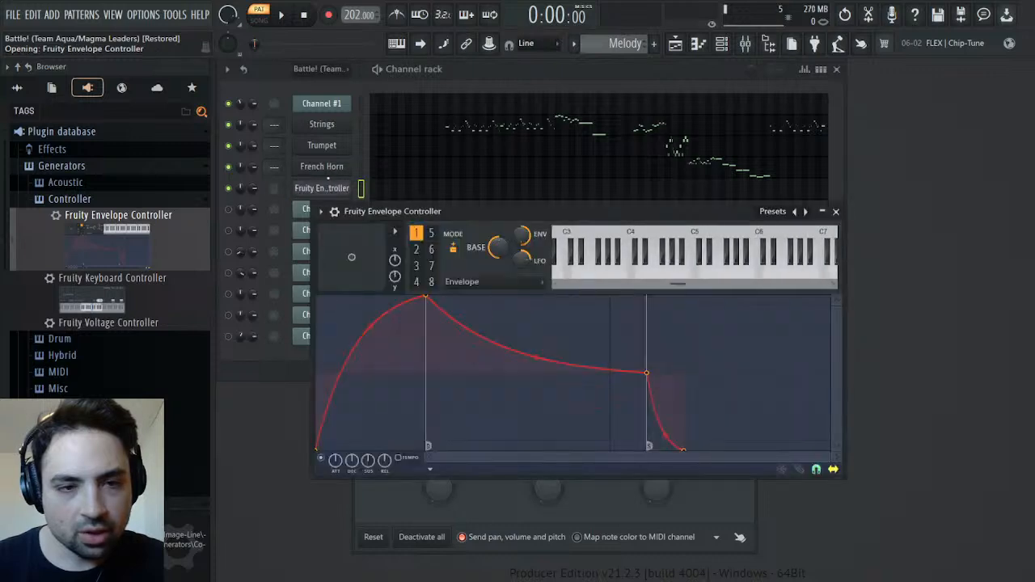
pyautogui.click(335, 194)
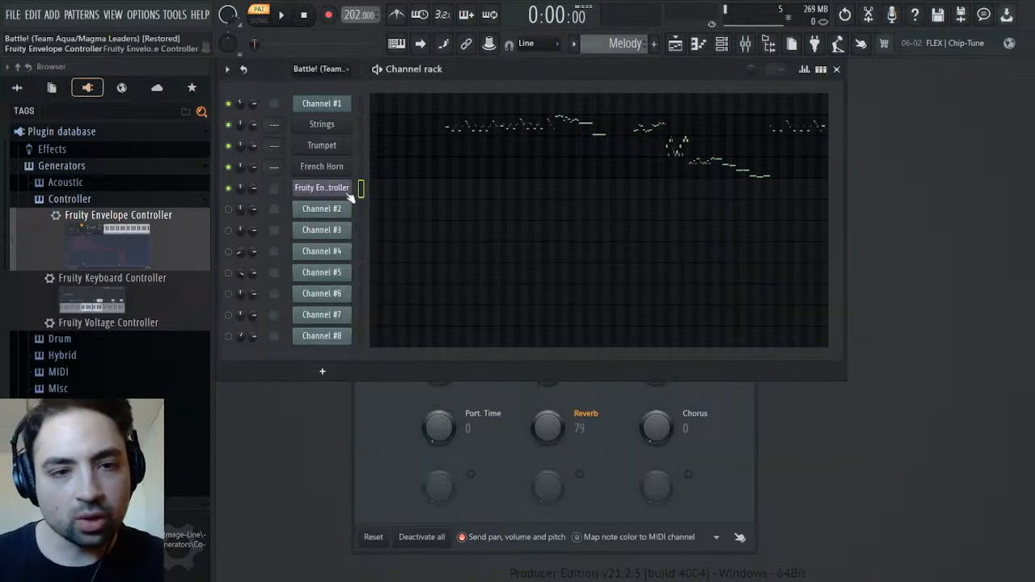
pyautogui.click(348, 195)
pyautogui.click(350, 192)
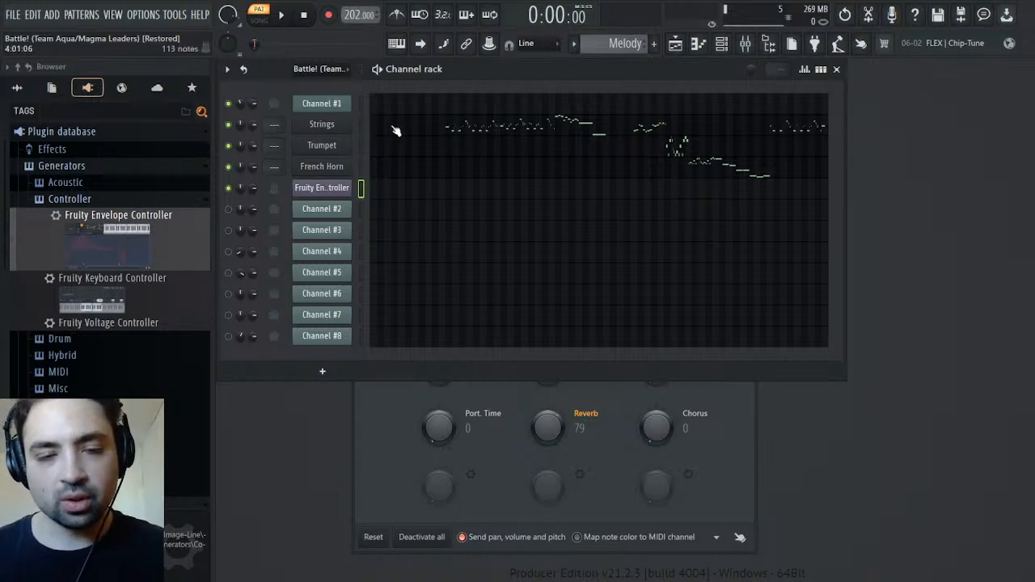
# Reshape the Fruity Envelope Controller's first envelope with zero attack and a short decay, remove the release end point, and close it
pyautogui.click(347, 188)
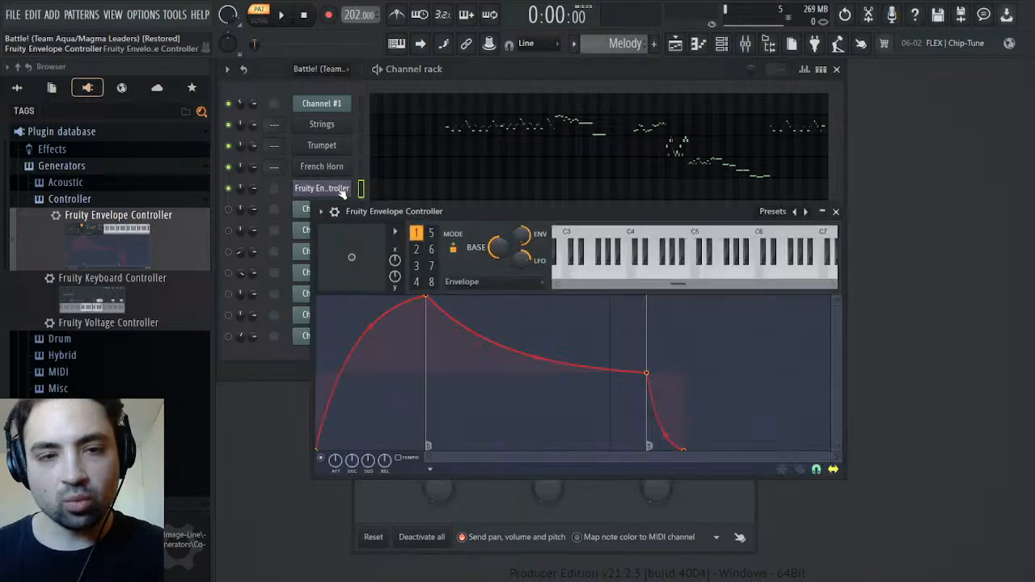
pyautogui.moveTo(428, 297); pyautogui.dragTo(271, 255)
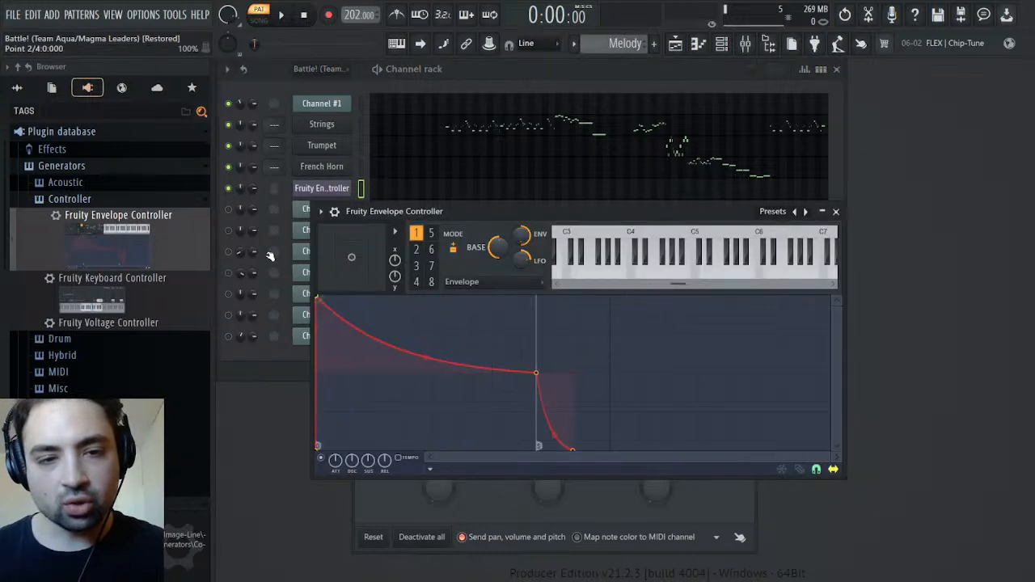
pyautogui.moveTo(540, 370); pyautogui.dragTo(367, 365)
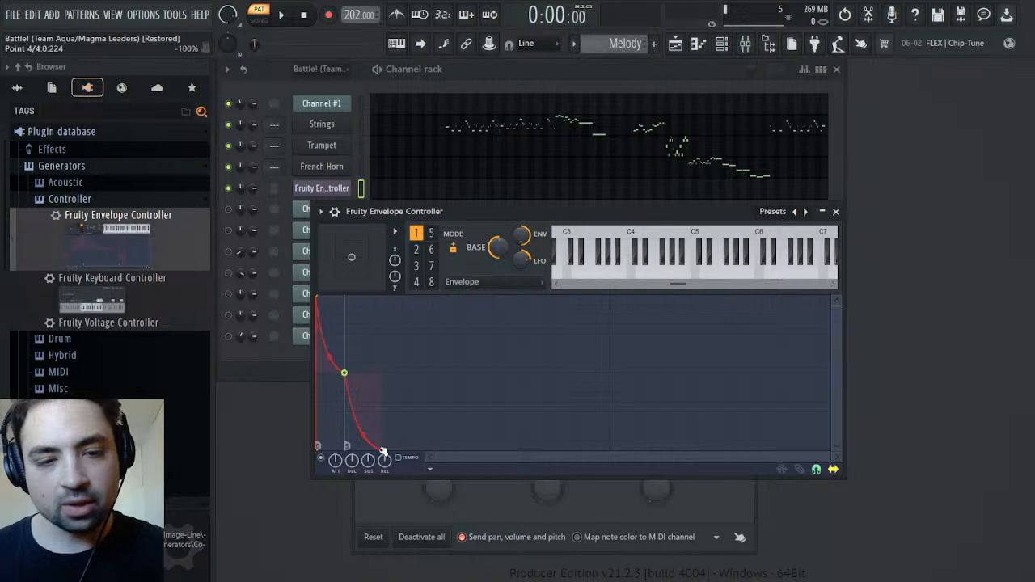
pyautogui.click(407, 297)
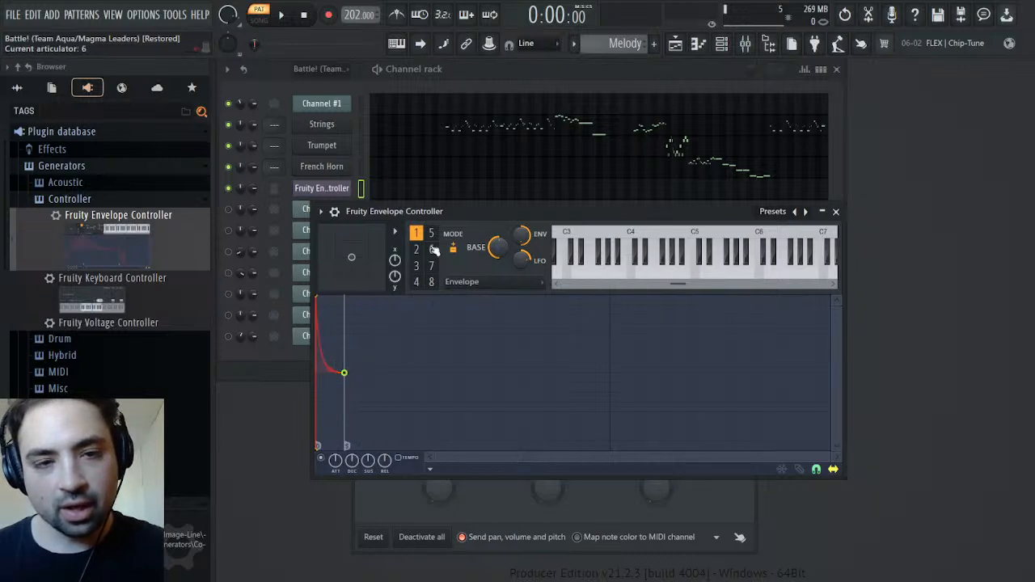
pyautogui.click(837, 211)
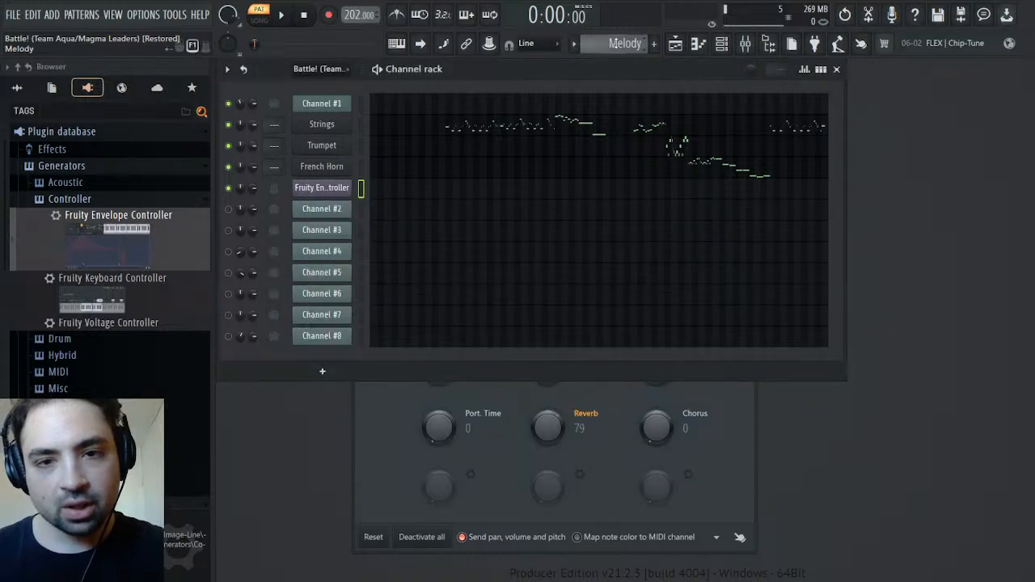
# Copy Channel #1's melody notes from the original pattern onto the Fruity Envelope Controller channel in the Melody pattern
pyautogui.scroll(1, 614, 43)
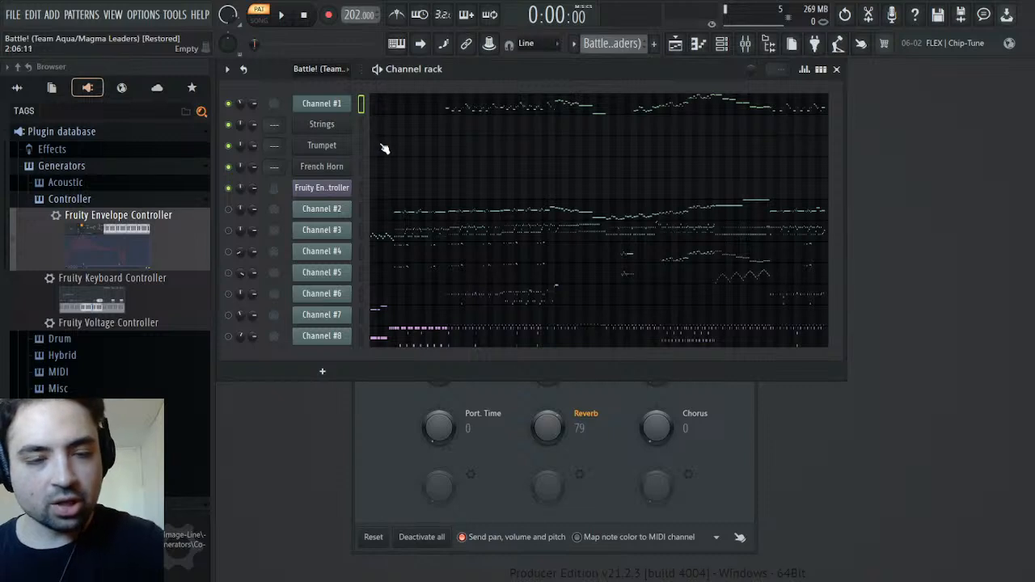
pyautogui.scroll(-1, 616, 44)
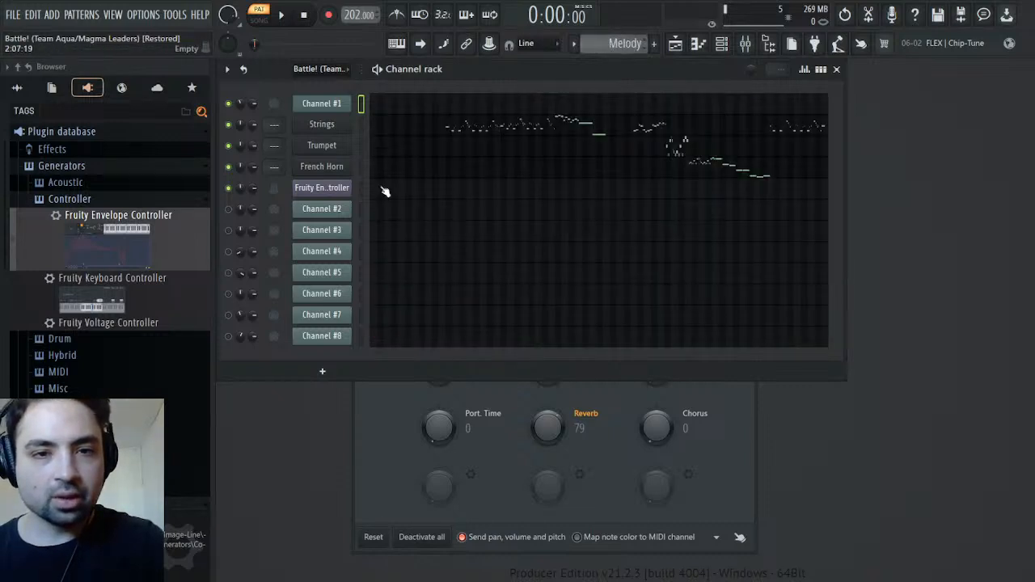
pyautogui.hotkey('ctrl', 'v')
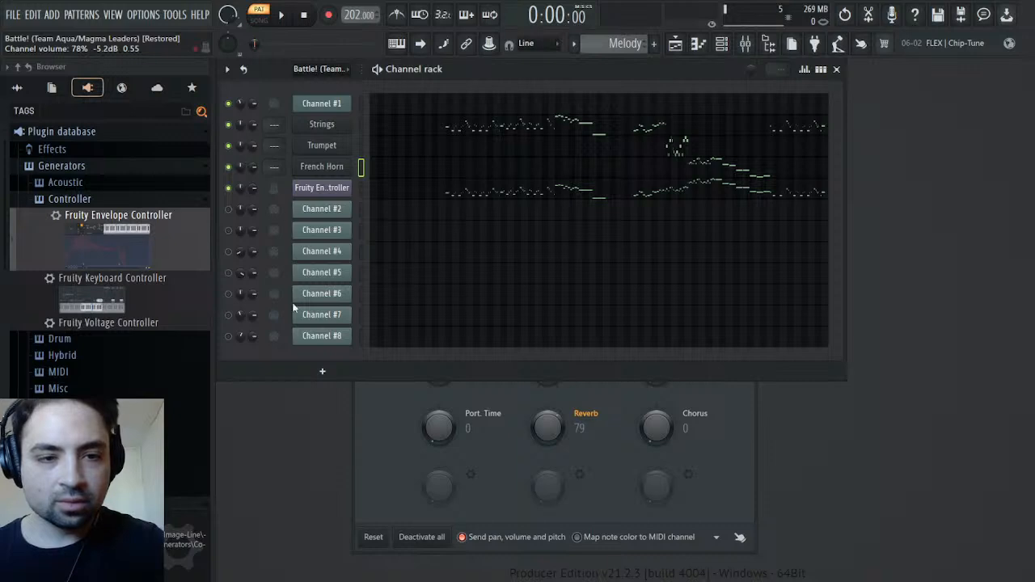
# Link the French Horn, Trumpet and Strings channel volumes to the envelope controller, and play the Melody pattern from about 0:13
pyautogui.press('Up')
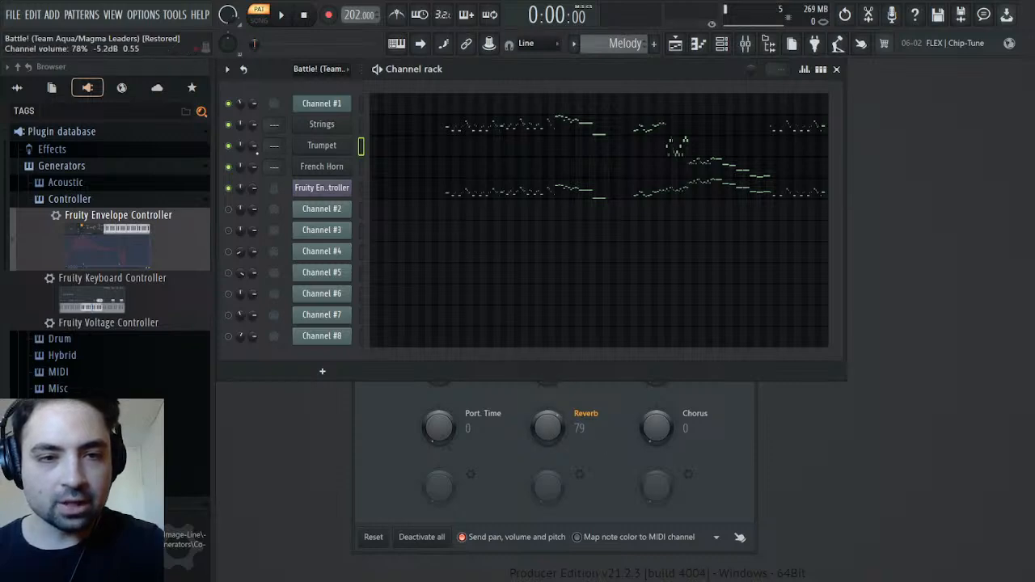
pyautogui.press('Up')
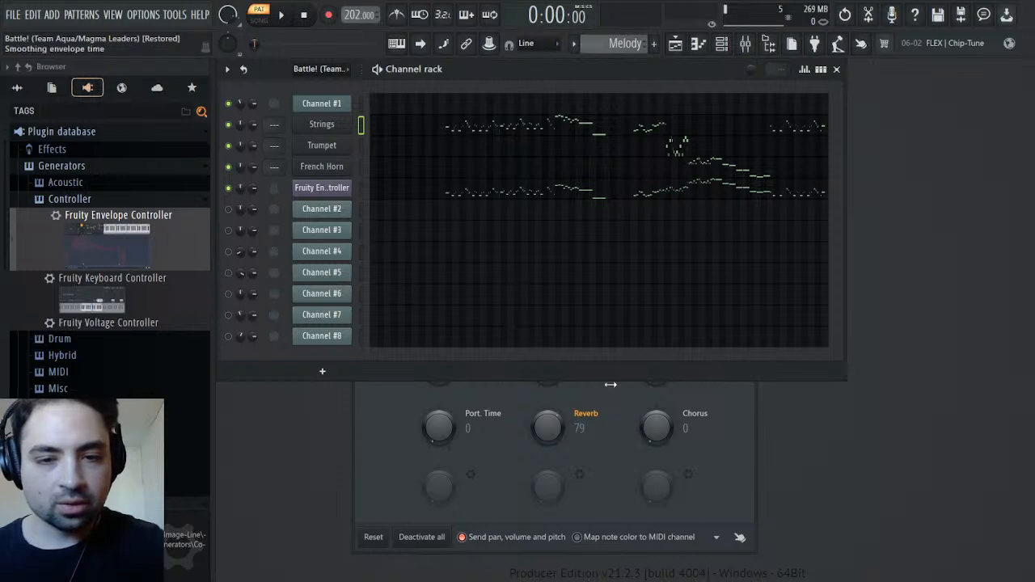
pyautogui.press('space')
pyautogui.moveTo(259, 43); pyautogui.dragTo(277, 46)
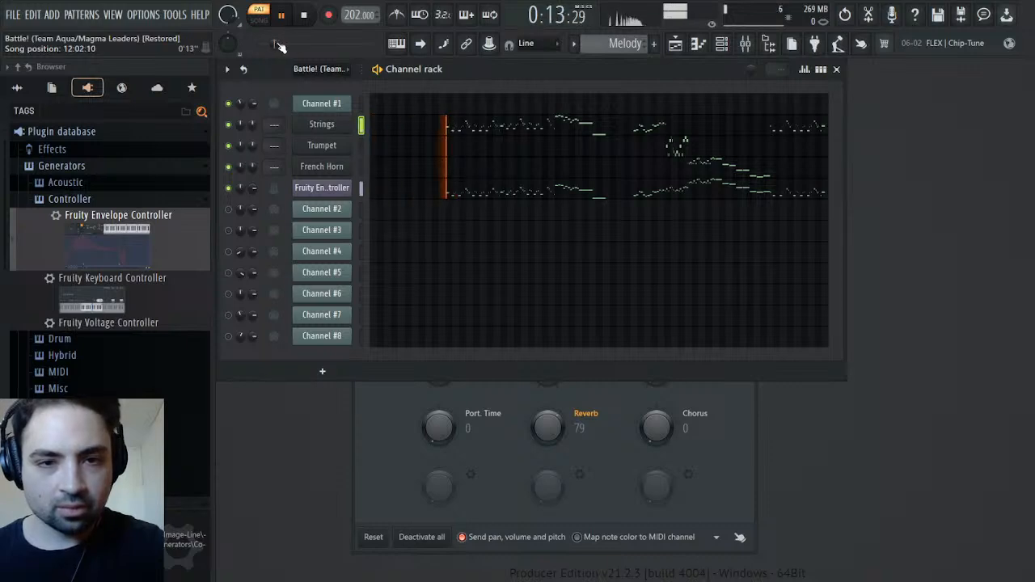
# Try lowering the first envelope's end point to -25% during playback, restore its level, and stop playback
pyautogui.click(333, 194)
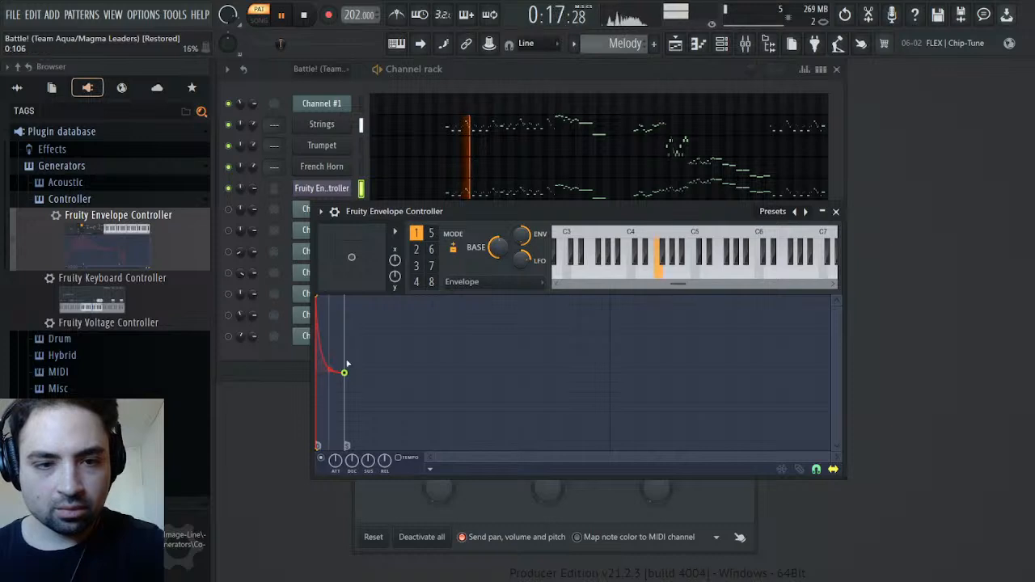
pyautogui.moveTo(345, 375); pyautogui.dragTo(347, 392)
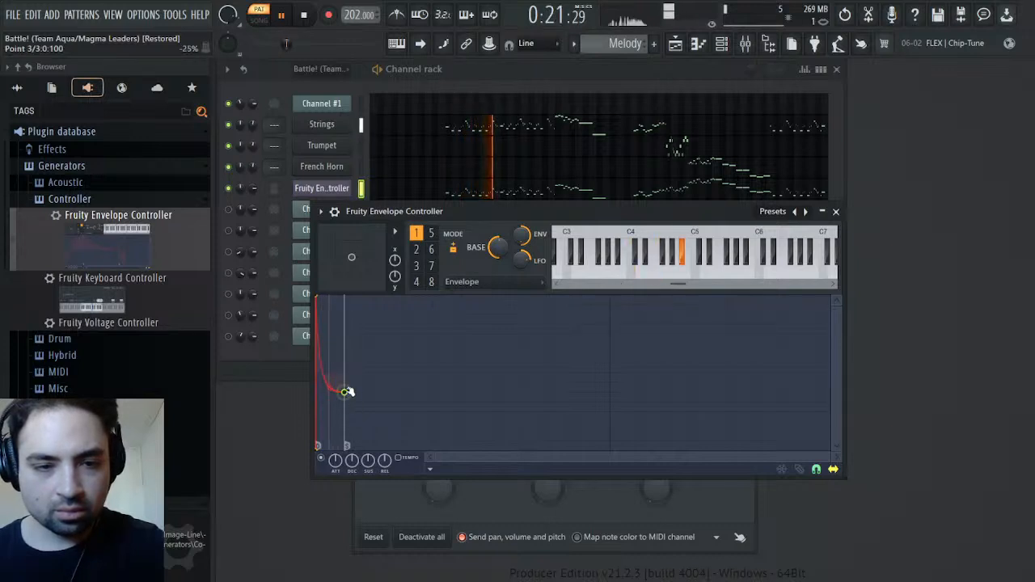
pyautogui.moveTo(348, 391); pyautogui.dragTo(345, 373)
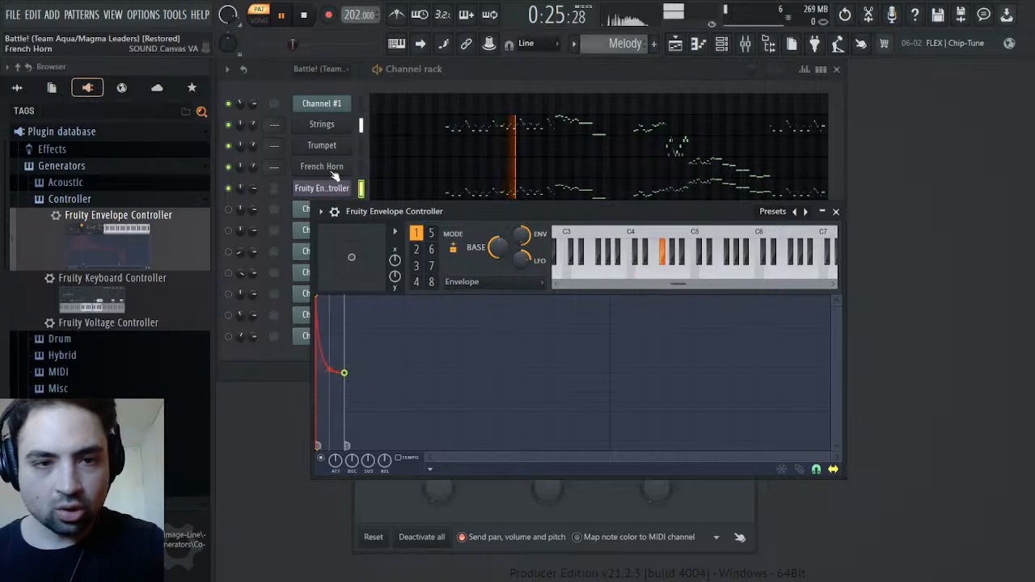
pyautogui.press('space')
# Raise the volume multiplier of the Strings and Trumpet channels to 175% each
pyautogui.click(346, 125)
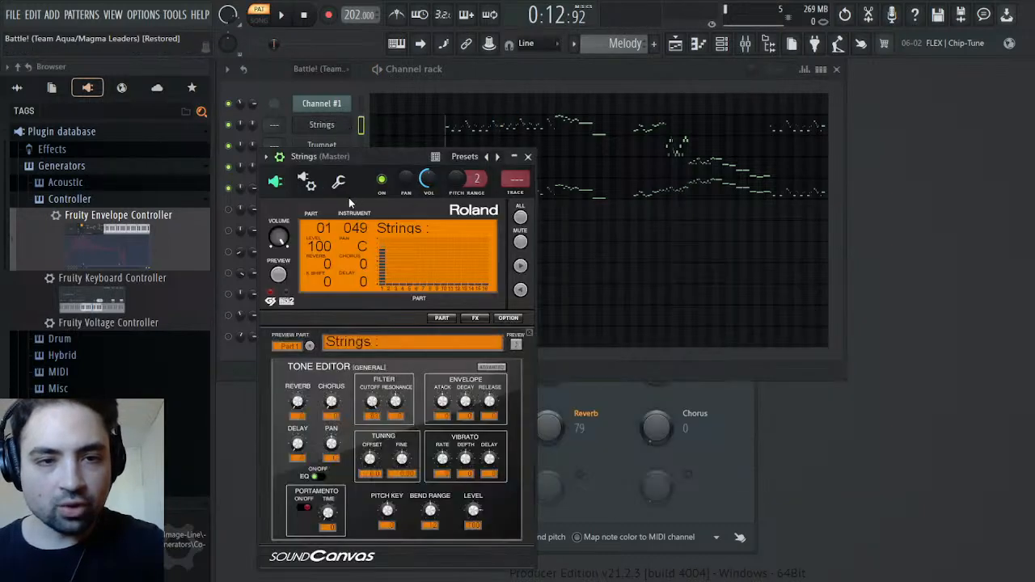
pyautogui.click(339, 183)
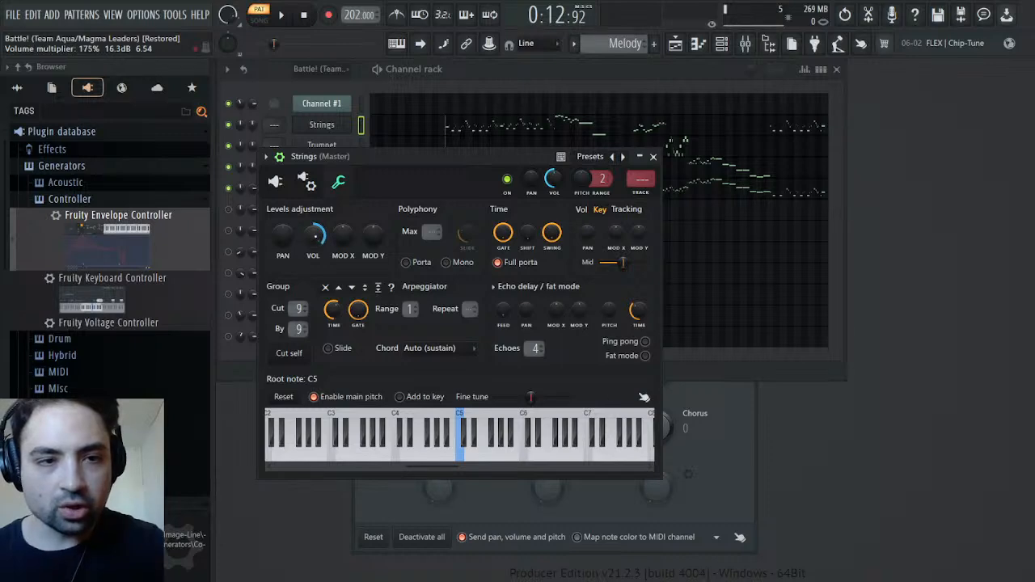
pyautogui.moveTo(333, 160); pyautogui.dragTo(479, 164)
pyautogui.click(322, 146)
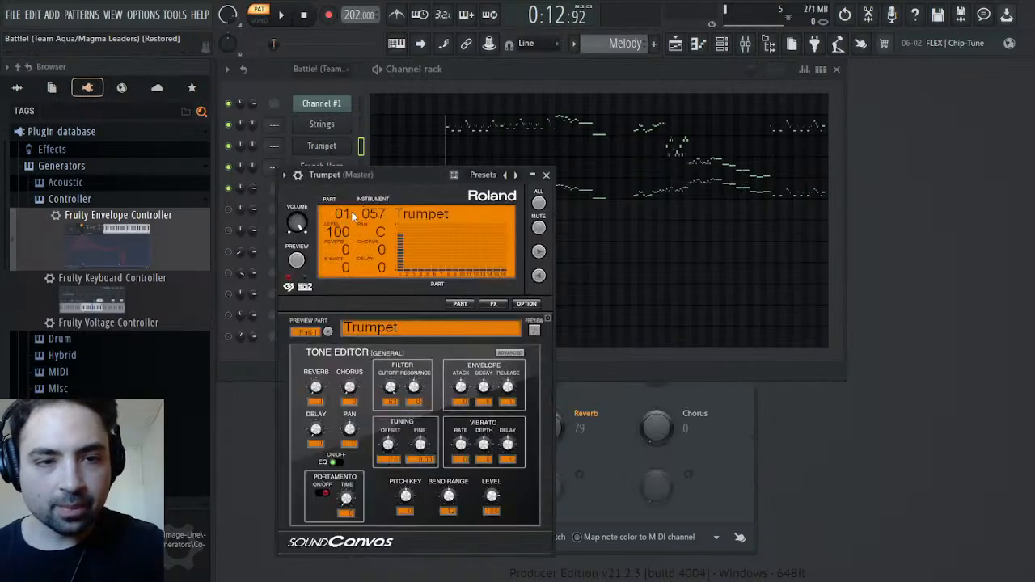
pyautogui.click(297, 175)
pyautogui.click(353, 200)
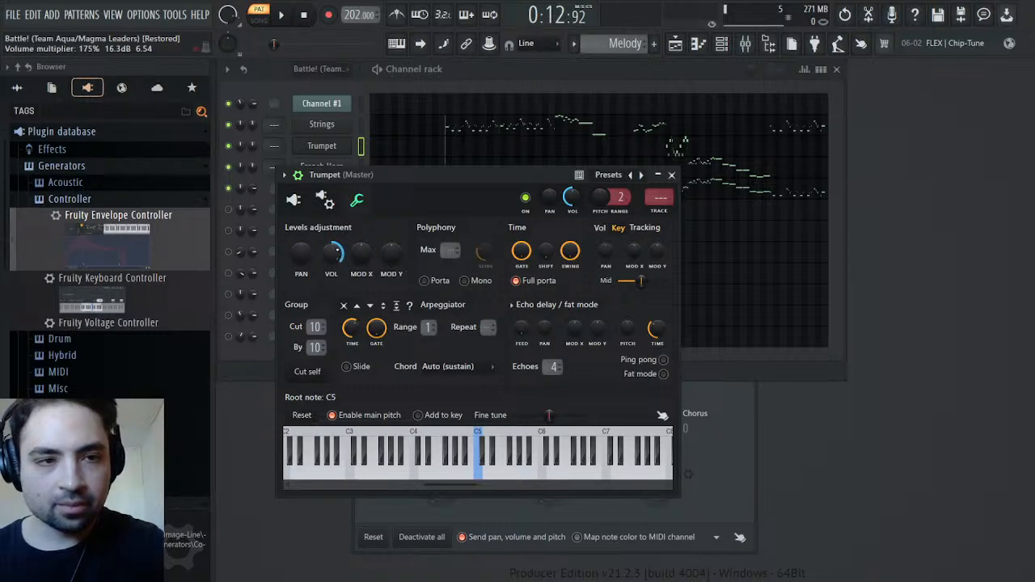
# Raise the French Horn channel's volume multiplier to match Strings and Trumpet, start playback, and close its settings
pyautogui.click(322, 167)
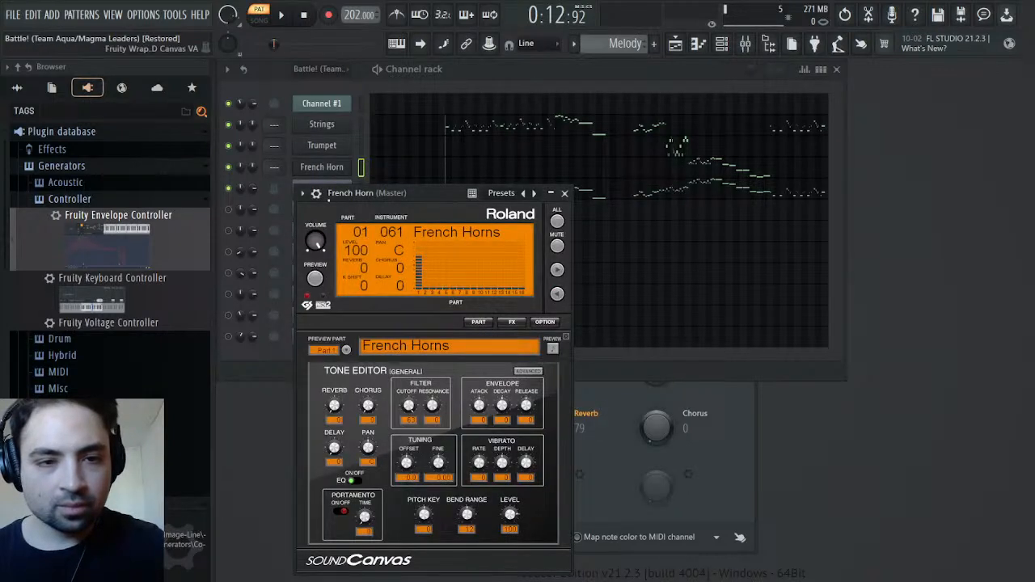
pyautogui.click(316, 193)
pyautogui.click(375, 219)
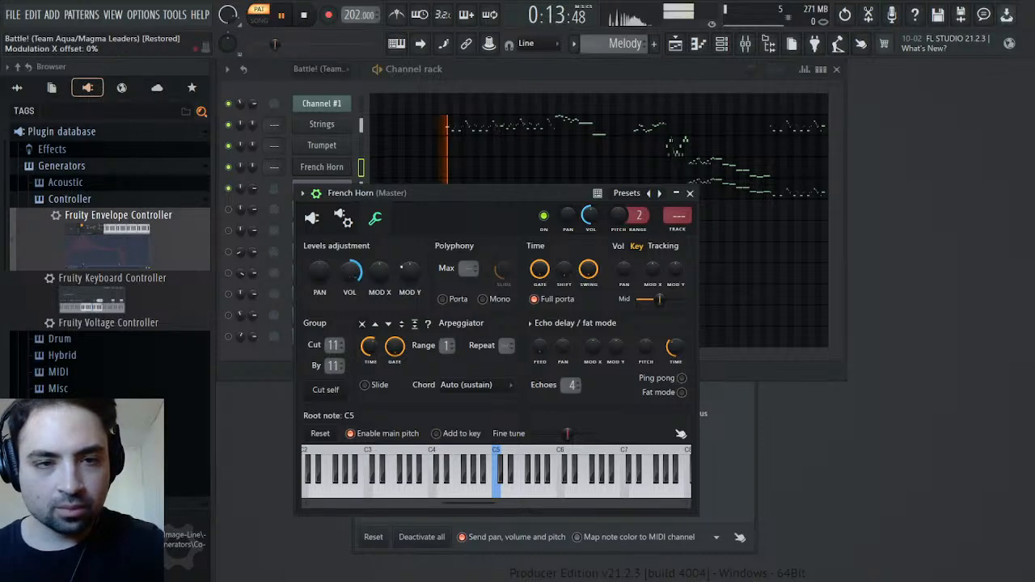
pyautogui.click(689, 194)
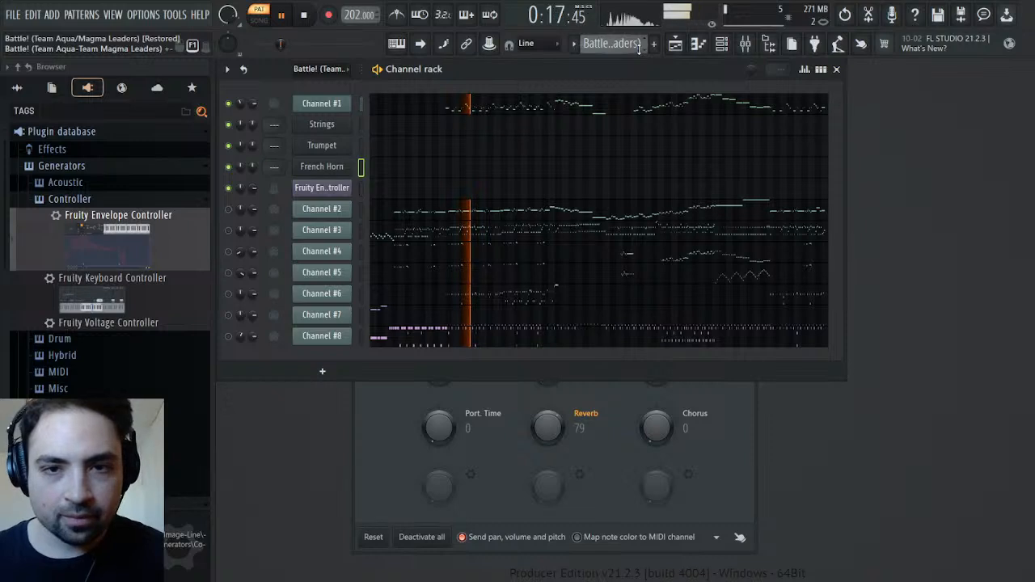
# Compare the Melody pattern with the original pattern during playback from about 0:17, and review the Strings channel settings
pyautogui.scroll(-1, 630, 46)
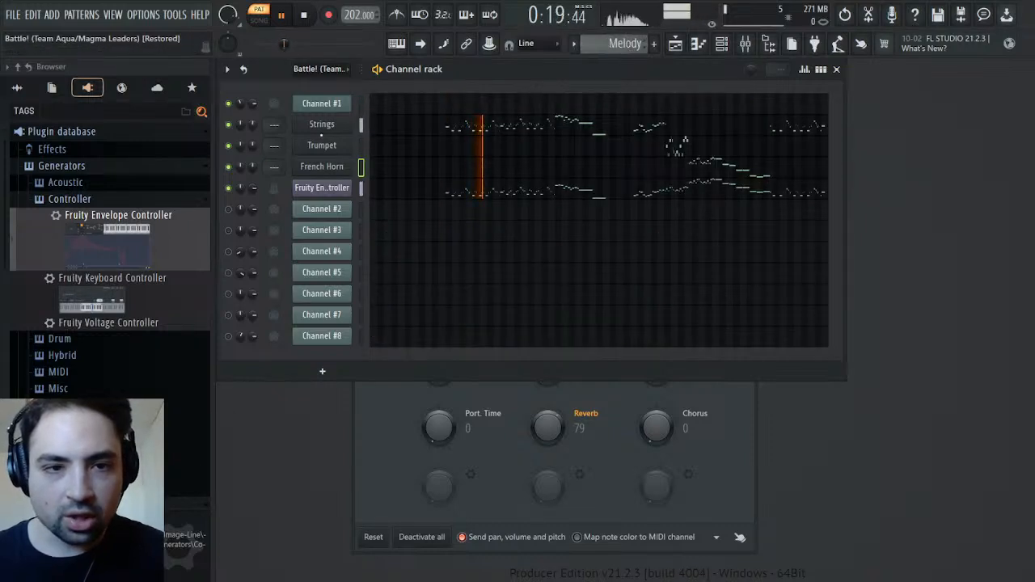
pyautogui.click(321, 124)
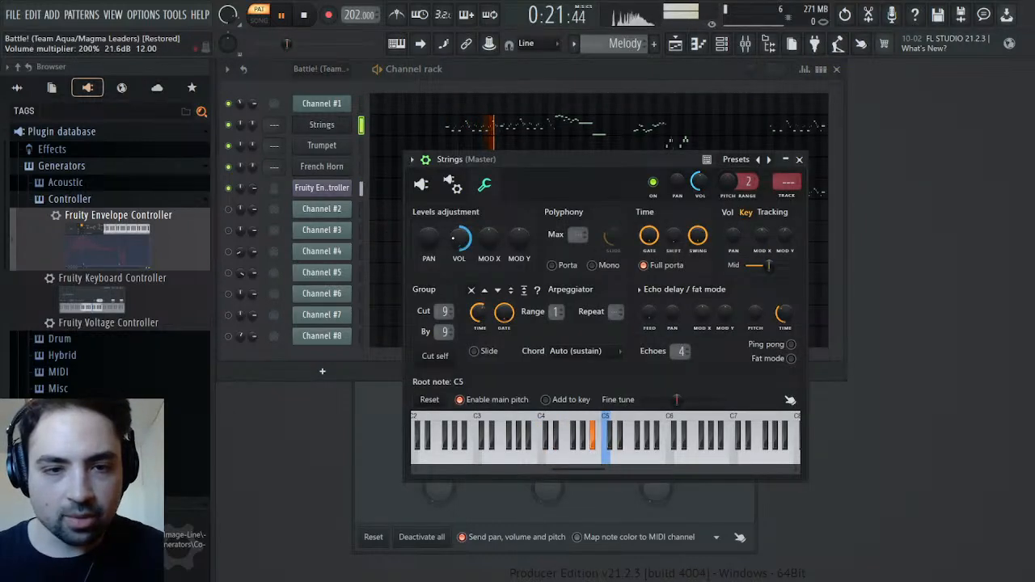
pyautogui.click(799, 159)
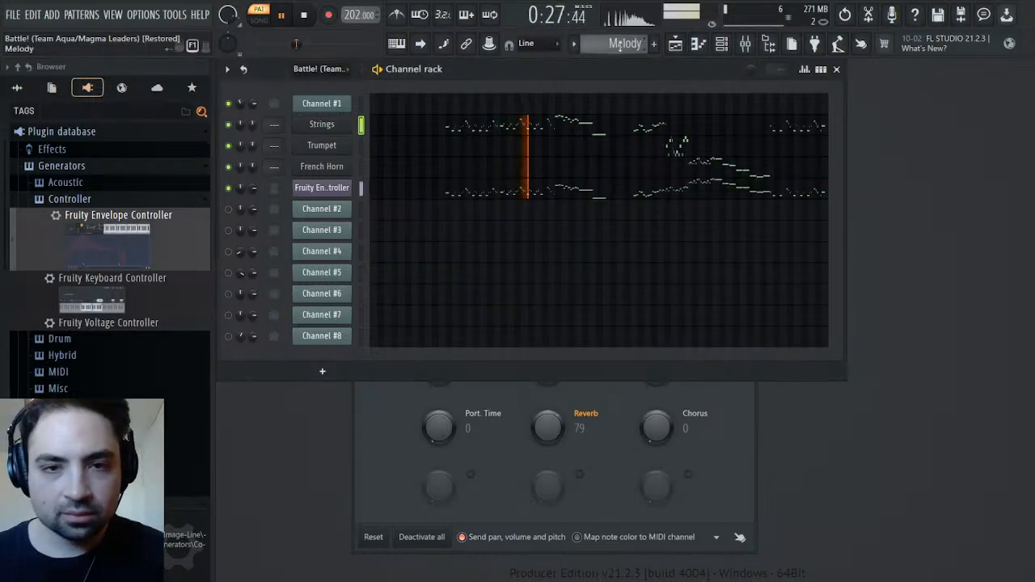
pyautogui.scroll(1, 625, 44)
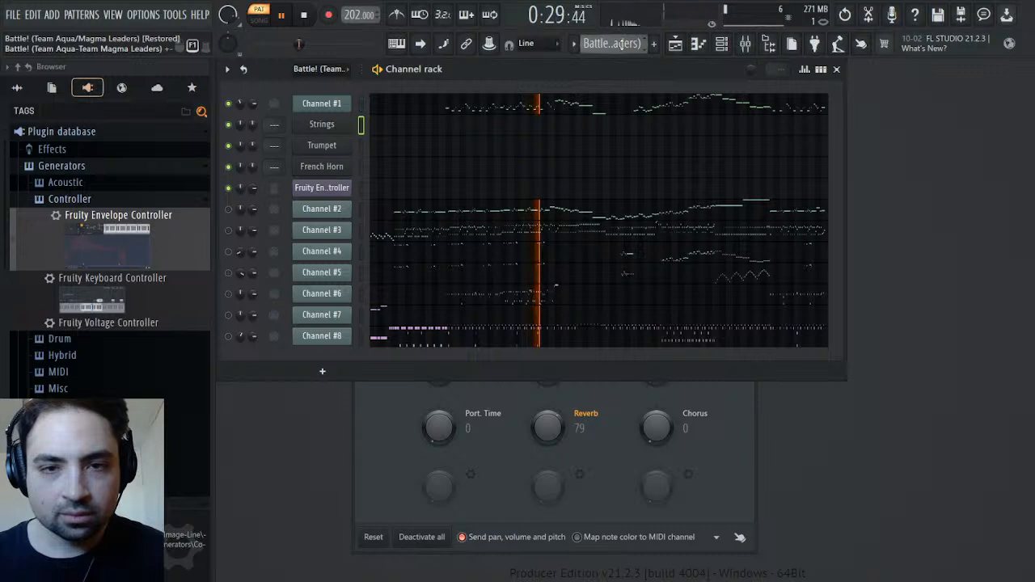
pyautogui.scroll(-1, 623, 44)
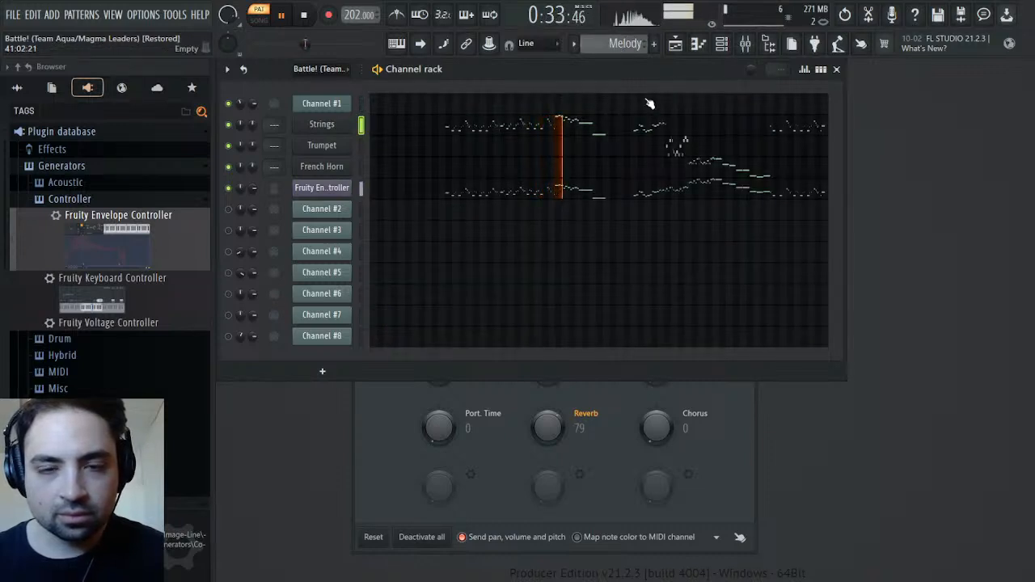
# Compare the Melody and original patterns at the later passage around 0:50 and at the Strings passage from about 0:26
pyautogui.moveTo(324, 43); pyautogui.dragTo(326, 44)
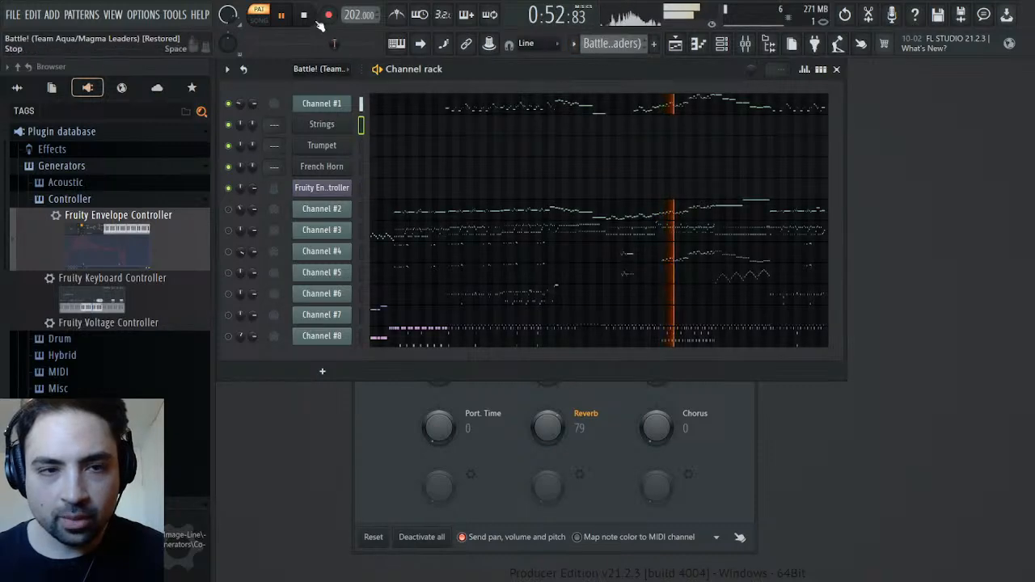
pyautogui.moveTo(337, 44); pyautogui.dragTo(293, 43)
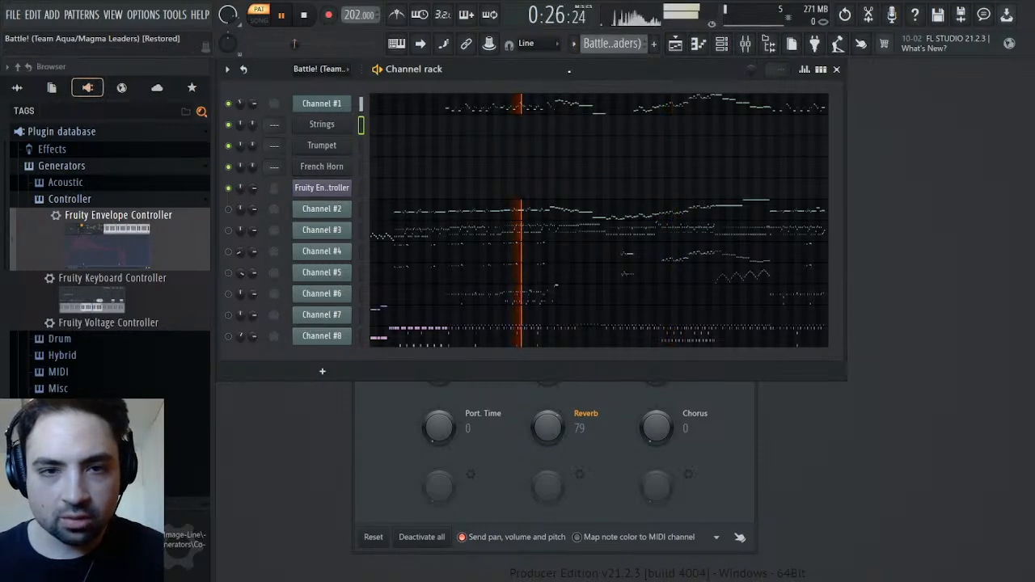
pyautogui.scroll(-1, 616, 52)
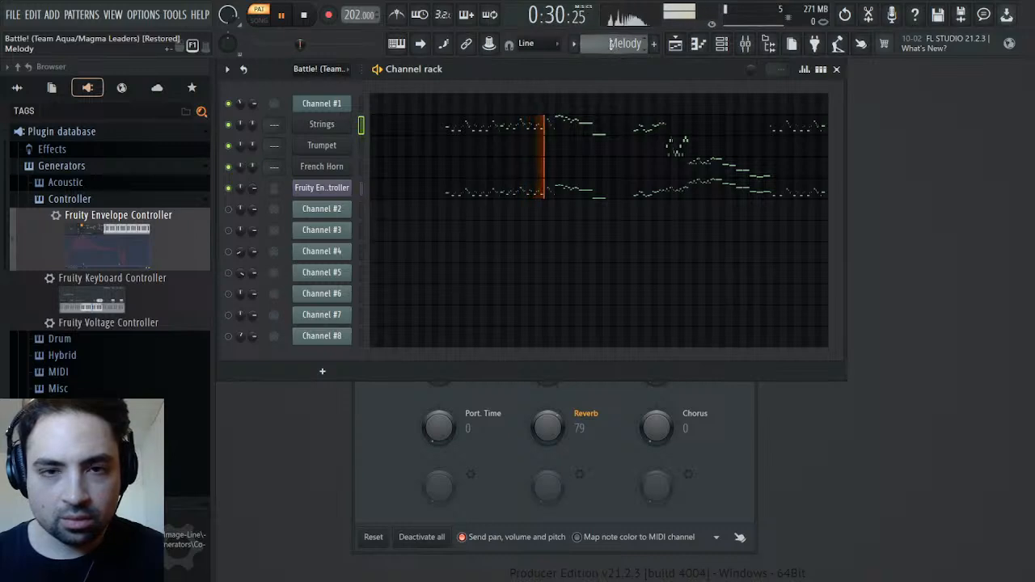
pyautogui.scroll(1, 609, 44)
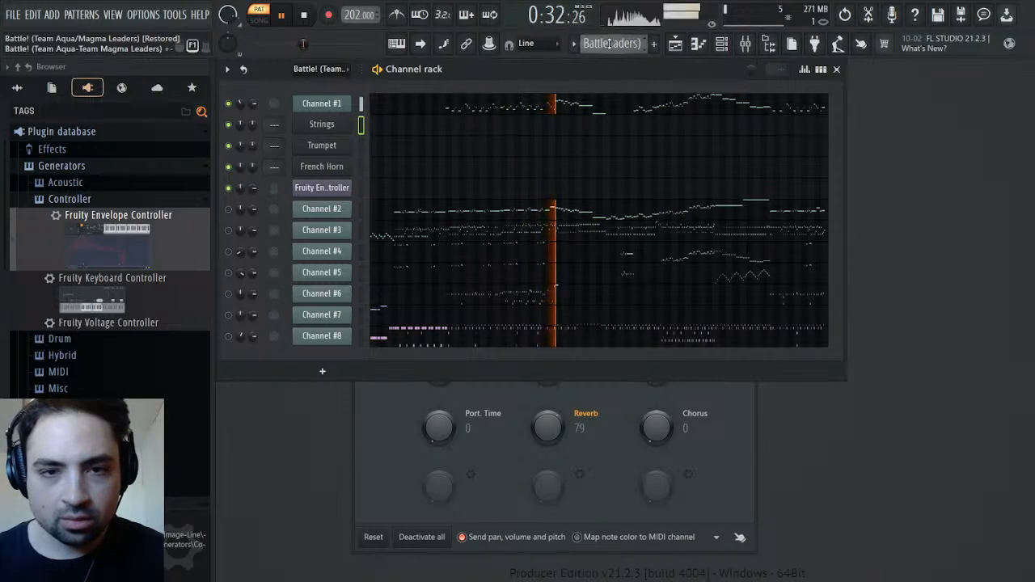
pyautogui.scroll(-1, 607, 41)
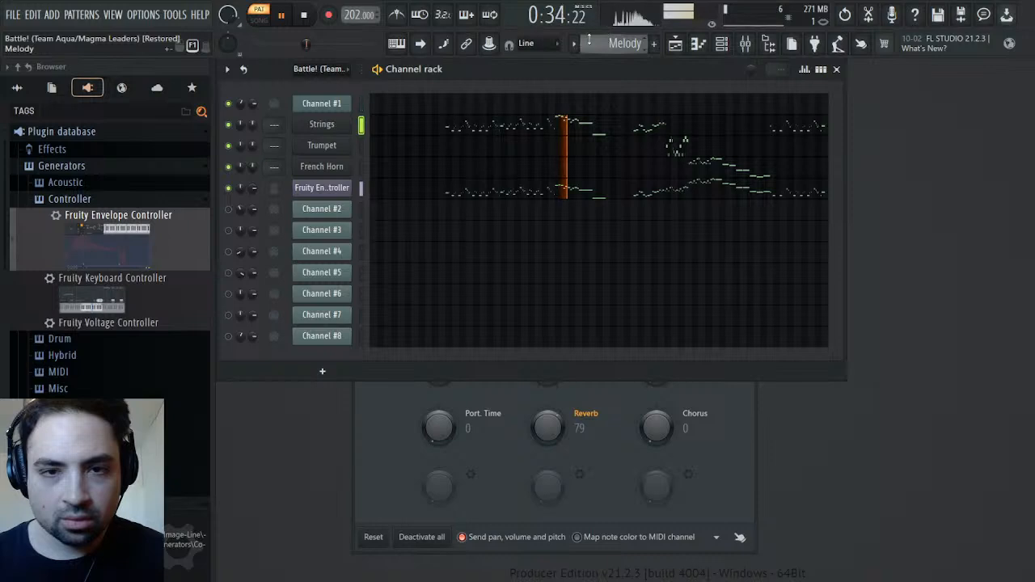
# Lower the first envelope's end point to -25% and compare the Melody pattern with the original during playback
pyautogui.click(309, 16)
pyautogui.click(332, 191)
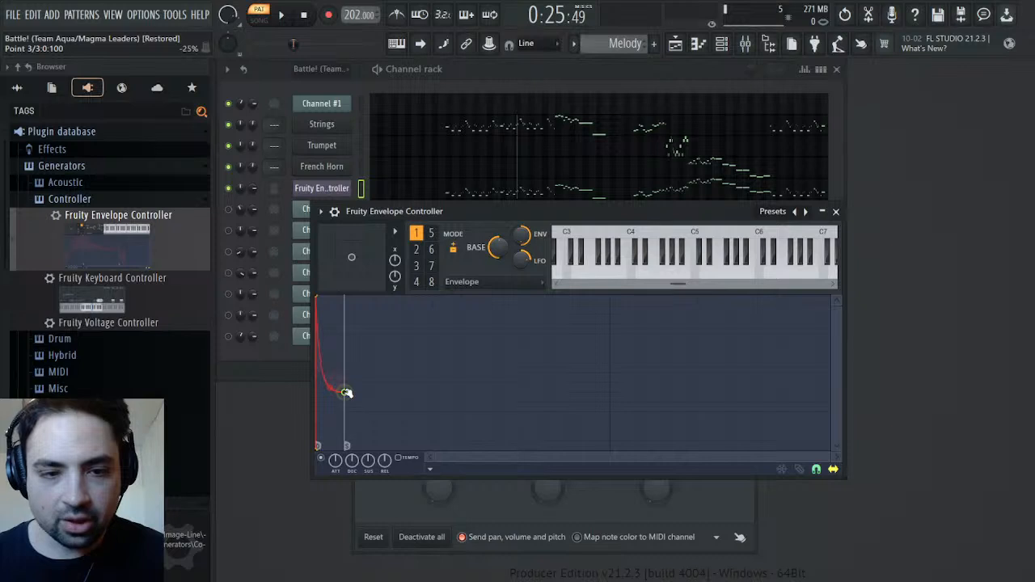
pyautogui.click(281, 15)
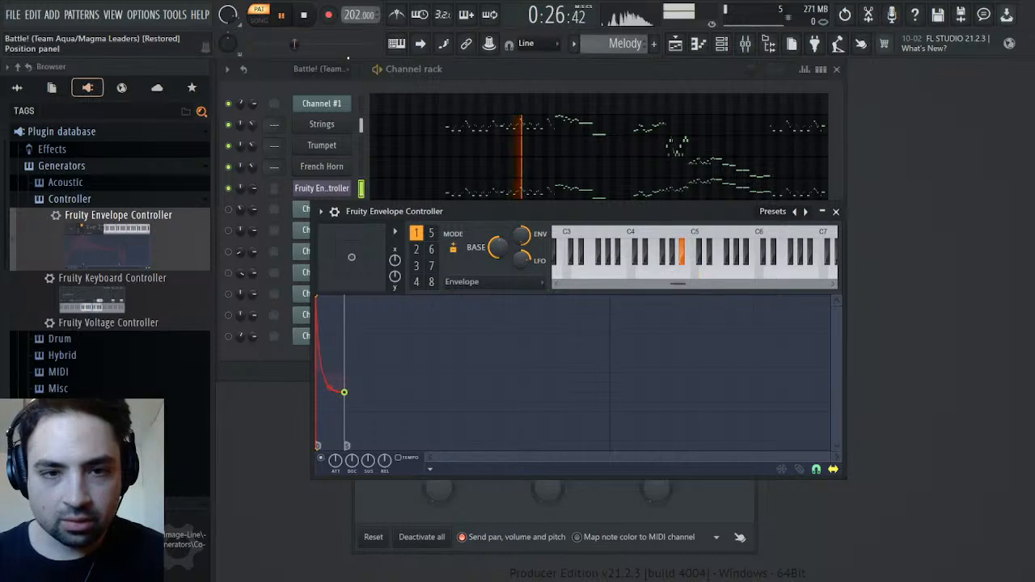
pyautogui.scroll(-1, 621, 44)
pyautogui.scroll(1, 622, 43)
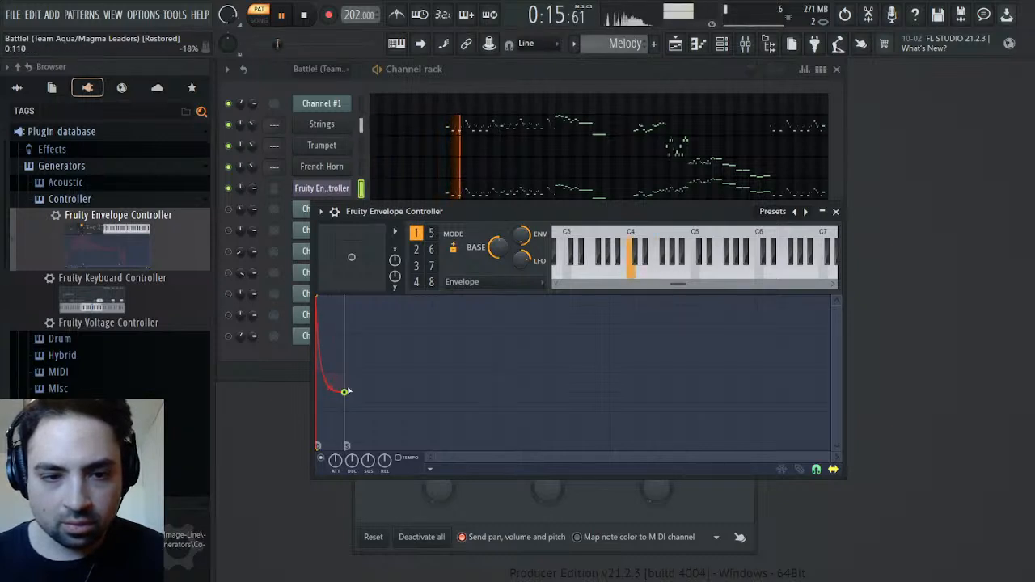
# Lengthen the first envelope's decay to about double, and compare the result with the original pattern
pyautogui.moveTo(346, 393); pyautogui.dragTo(375, 393)
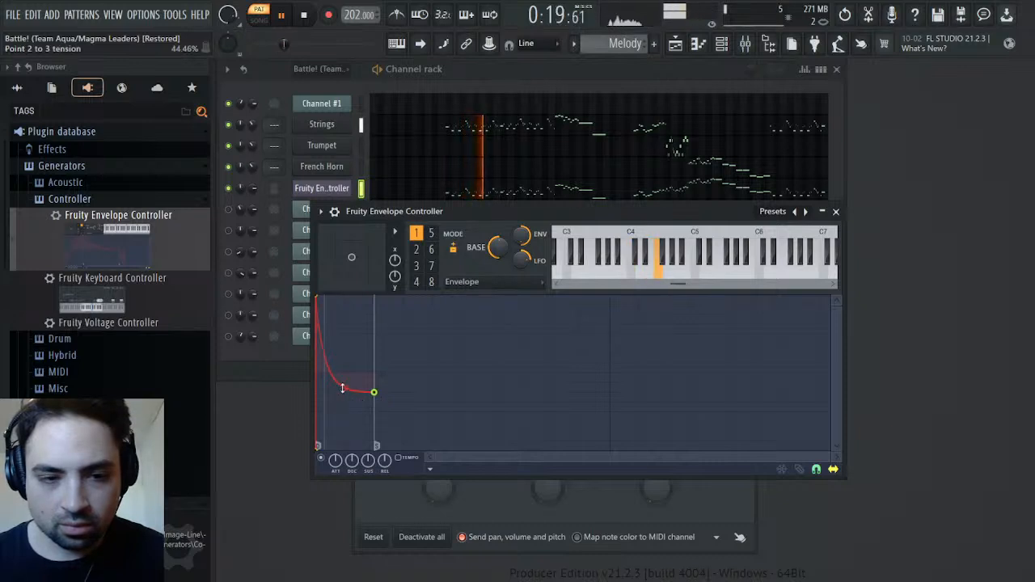
pyautogui.scroll(1, 620, 37)
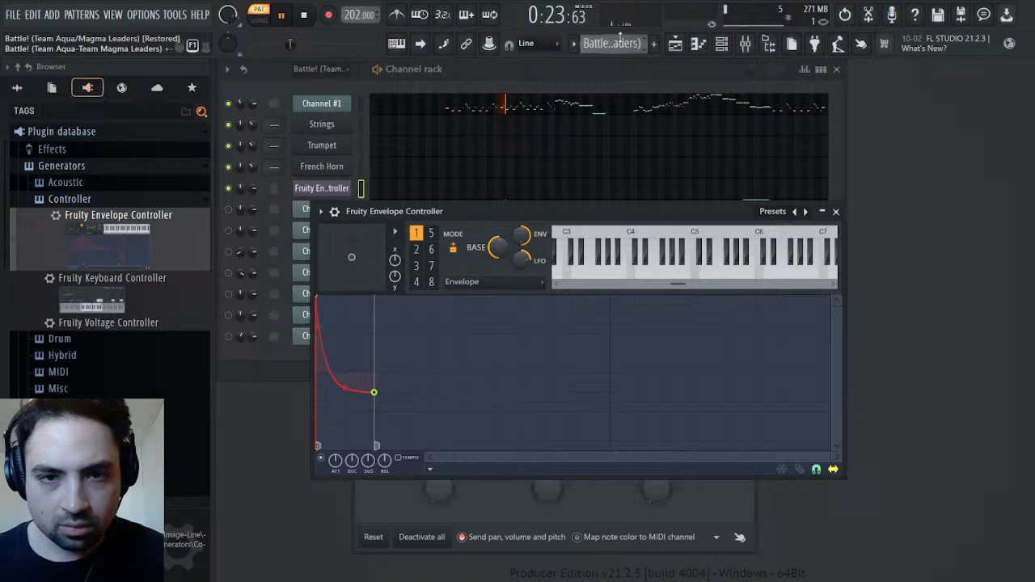
pyautogui.scroll(-1, 620, 38)
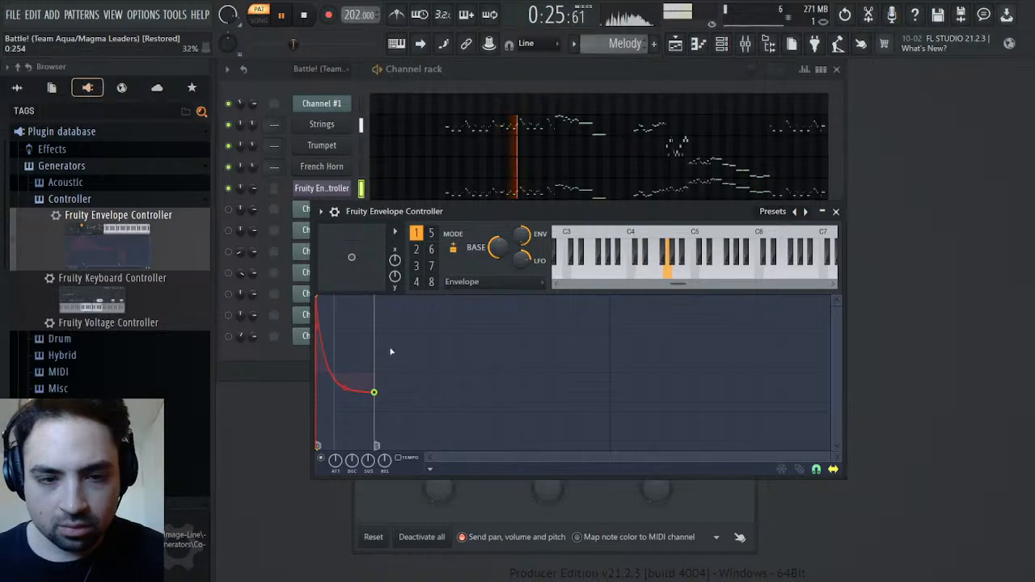
# Raise the first envelope's end point to the vertical middle of the graph and compare both patterns during playback
pyautogui.moveTo(375, 392); pyautogui.dragTo(387, 378)
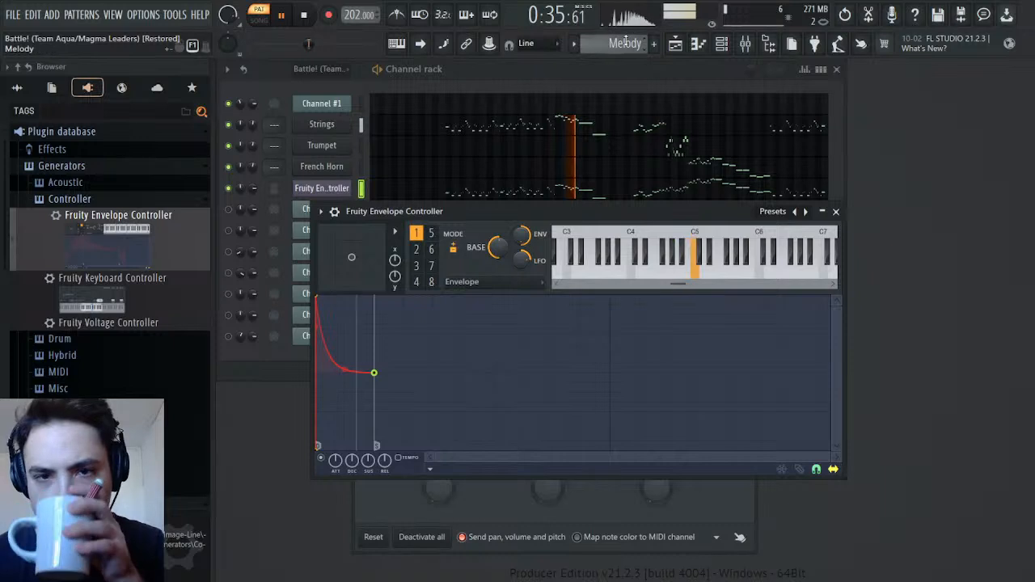
pyautogui.scroll(1, 626, 42)
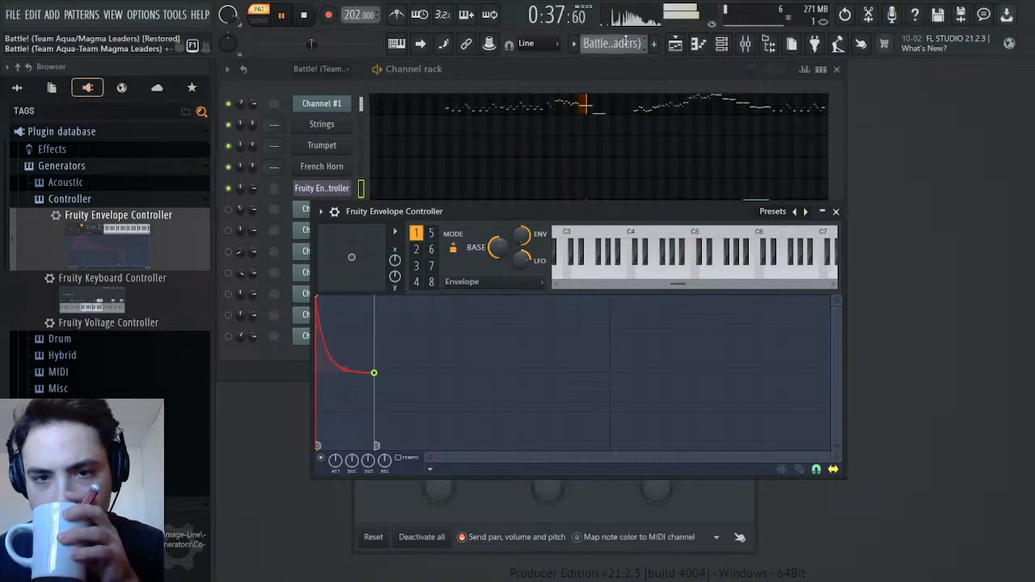
pyautogui.scroll(-1, 626, 42)
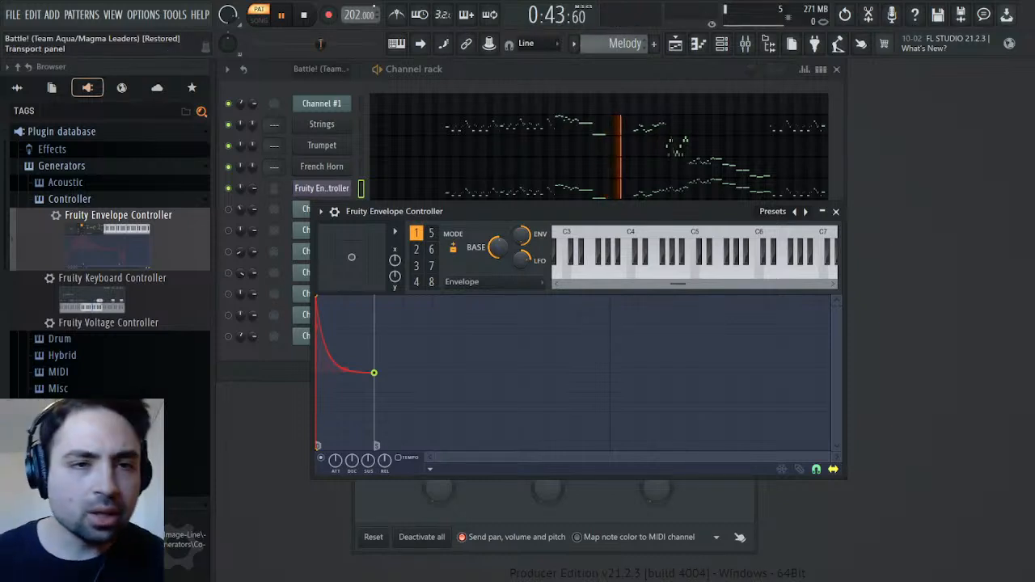
# Set the playback position at the first note of the Trumpet passage and play the Melody pattern from there
pyautogui.click(306, 17)
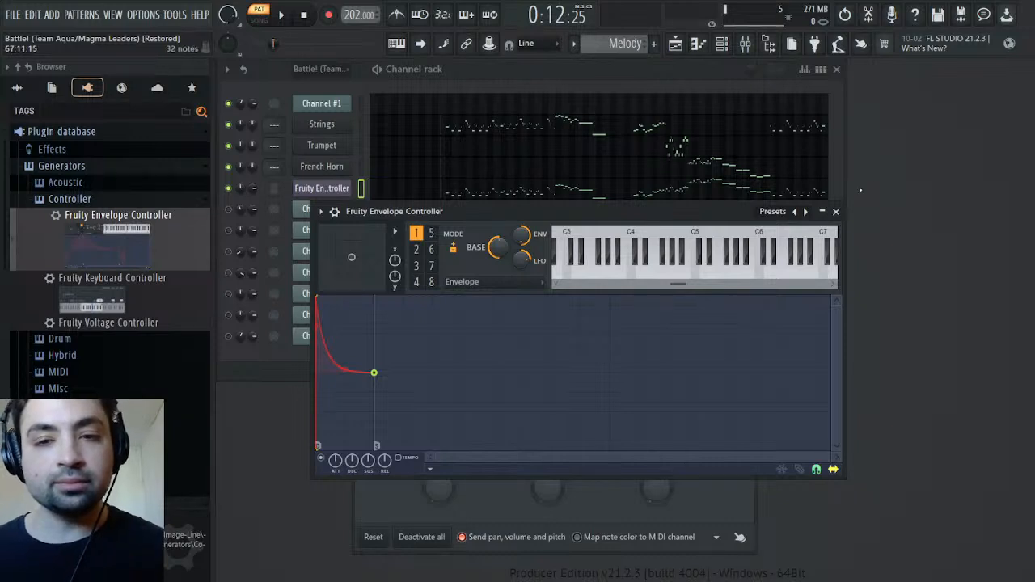
pyautogui.click(842, 214)
pyautogui.click(668, 153)
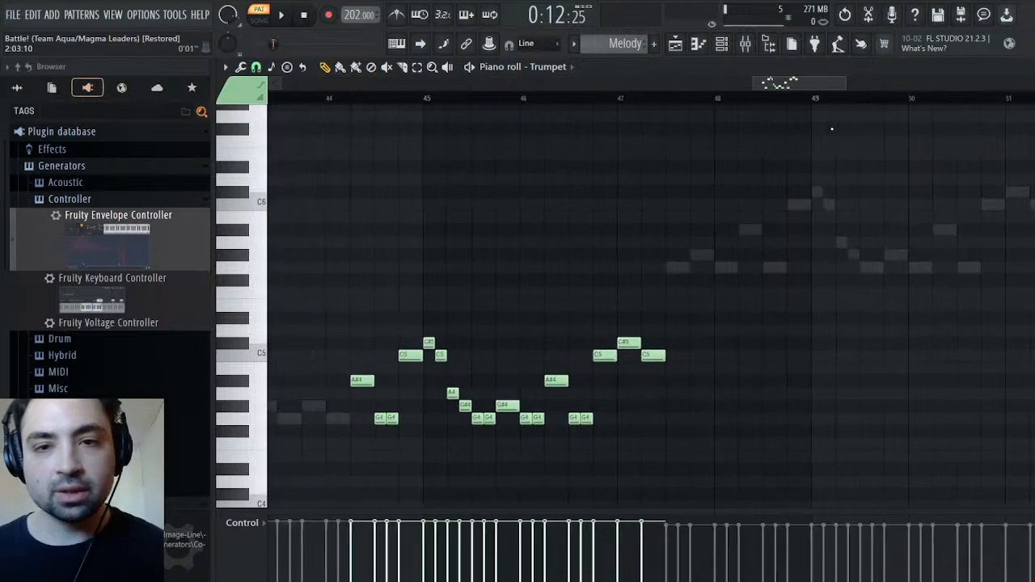
pyautogui.click(378, 102)
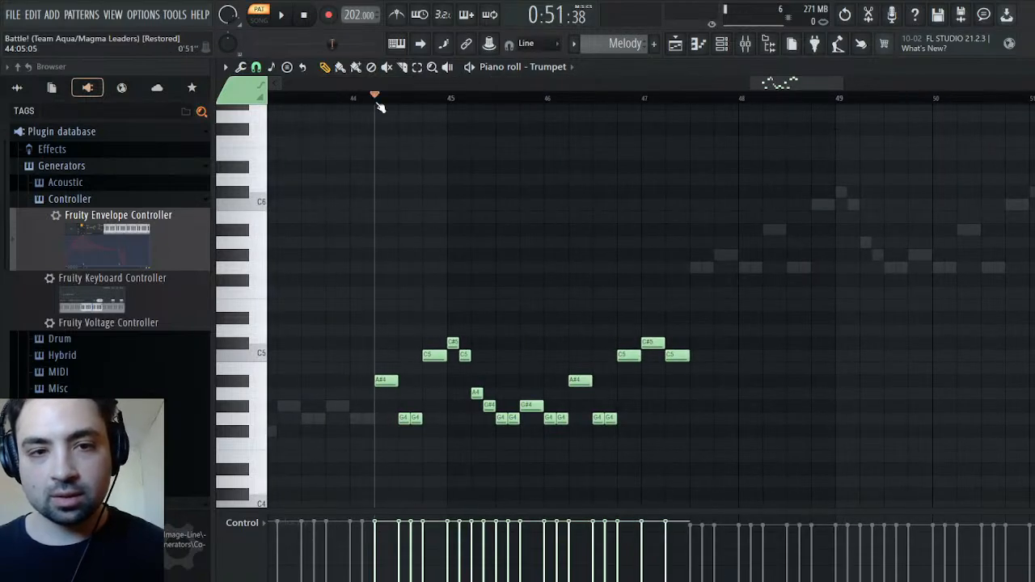
pyautogui.click(280, 15)
pyautogui.press('F6')
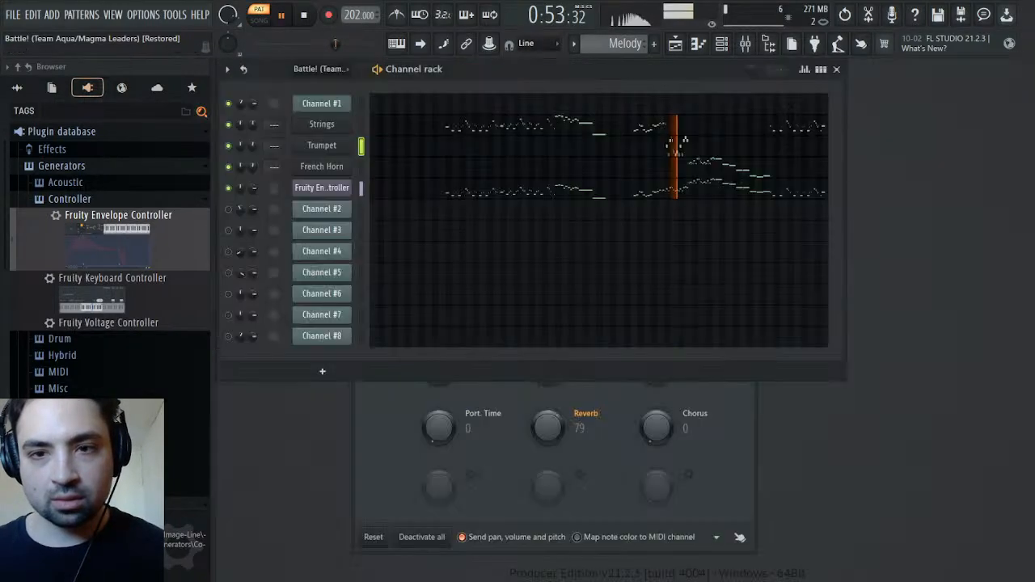
# Lower the Trumpet channel's volume level slightly while comparing the Melody pattern with the original
pyautogui.click(323, 146)
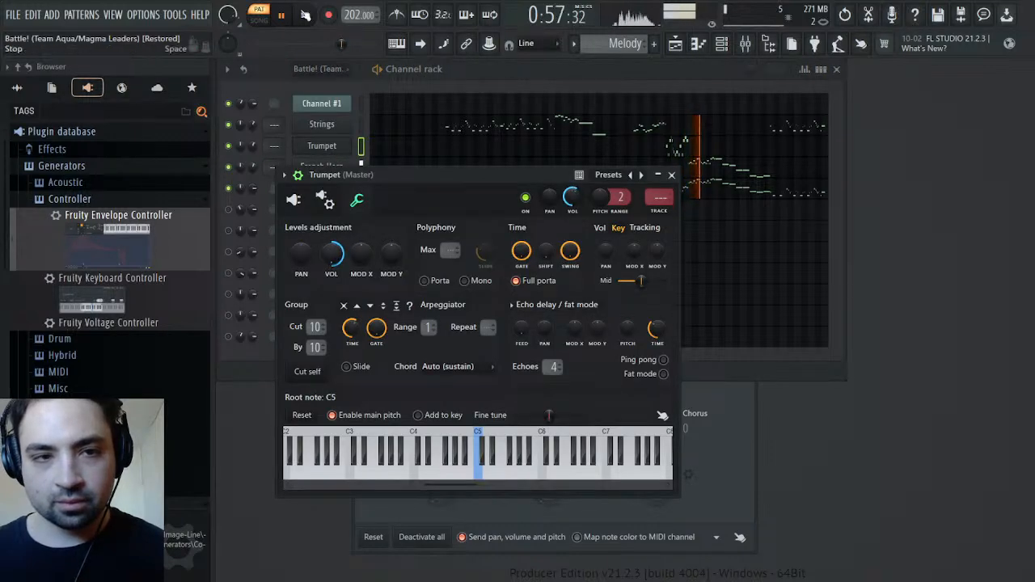
pyautogui.scroll(1, 628, 44)
pyautogui.scroll(-1, 629, 44)
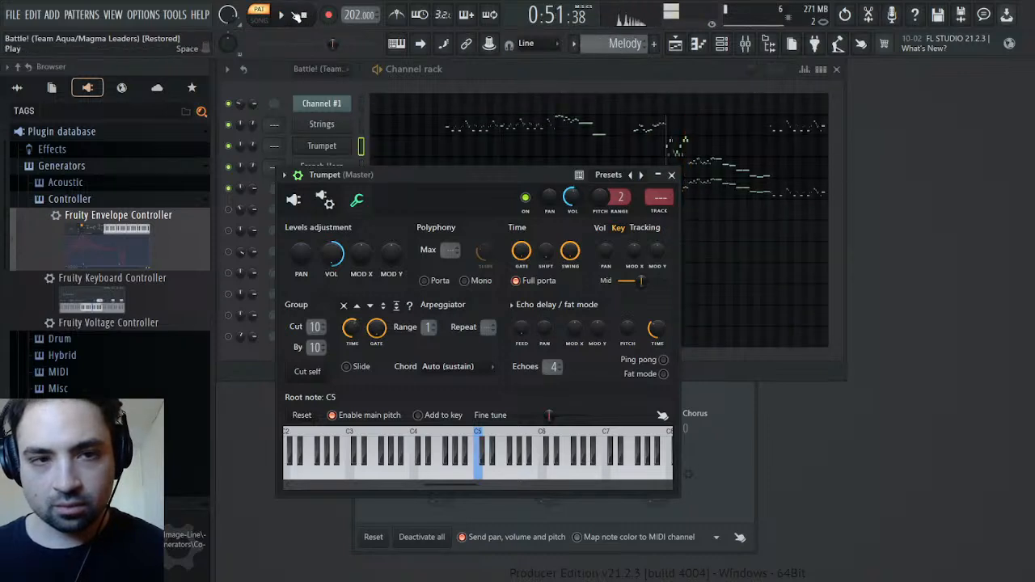
pyautogui.moveTo(332, 255); pyautogui.dragTo(331, 260)
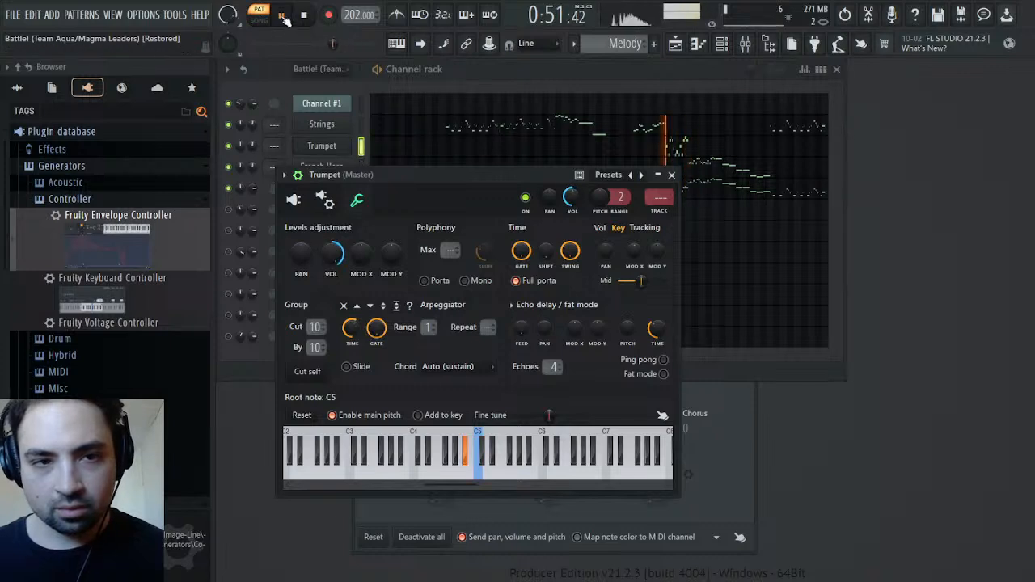
pyautogui.scroll(1, 606, 42)
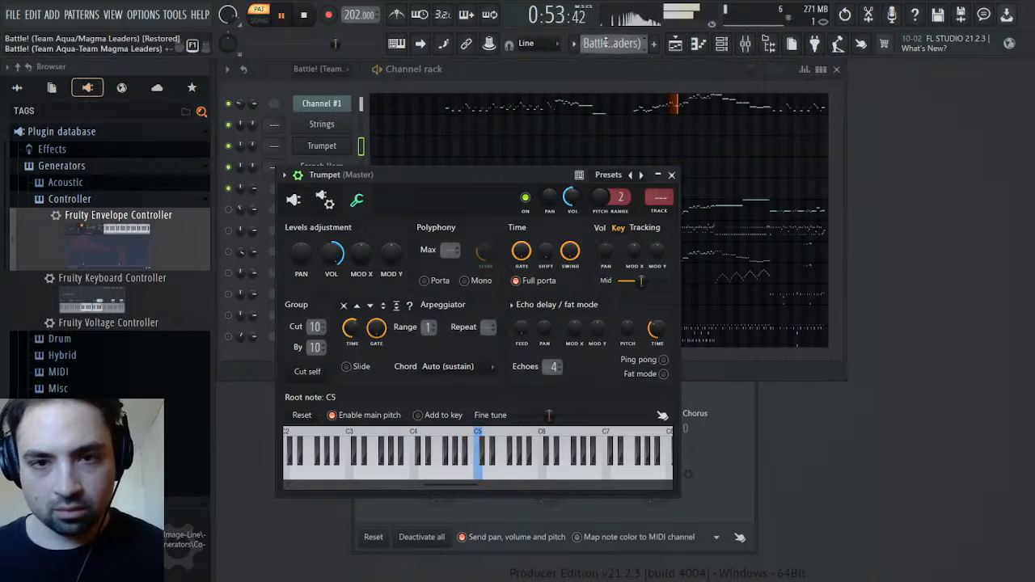
pyautogui.scroll(-1, 606, 42)
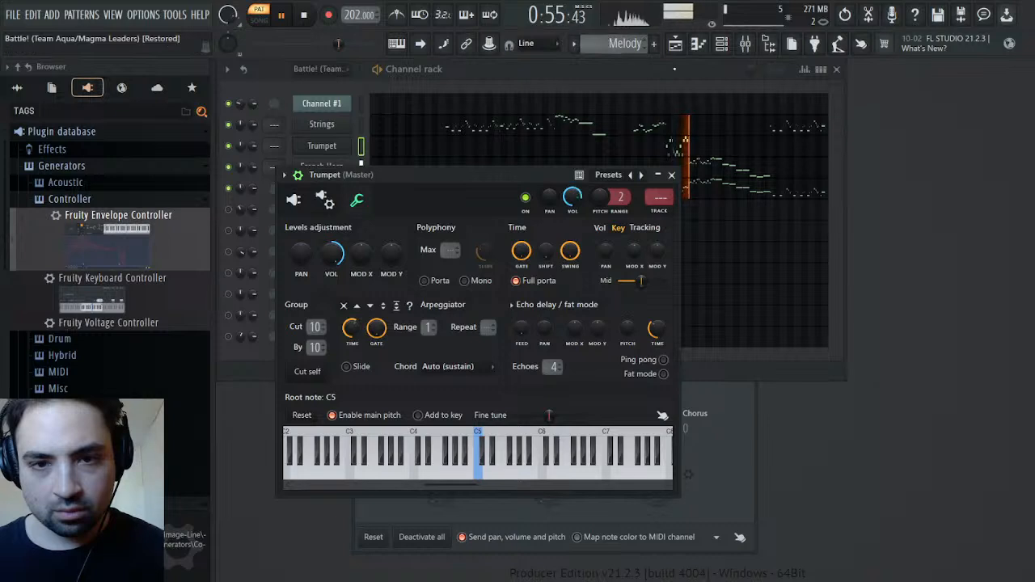
pyautogui.press('space')
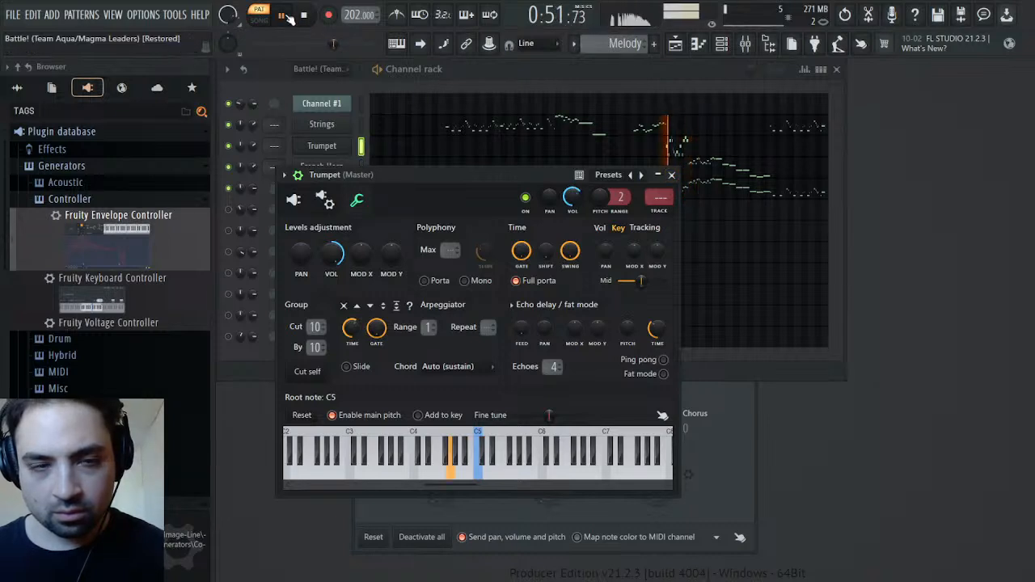
pyautogui.click(672, 176)
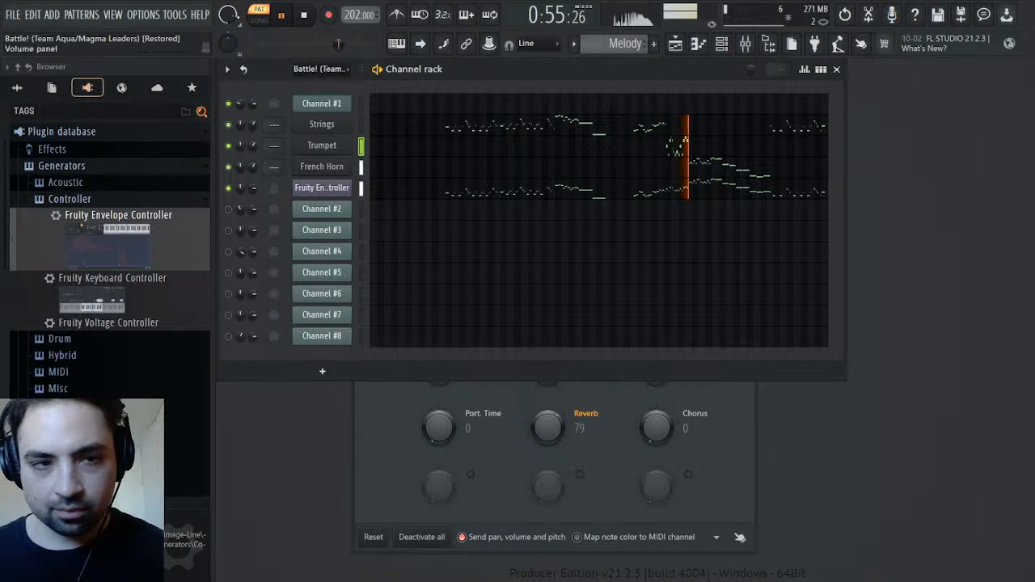
# Lower the first envelope's end point to -25%, shorten its decay to 0:100, and replay the Trumpet passage
pyautogui.click(307, 17)
pyautogui.click(322, 188)
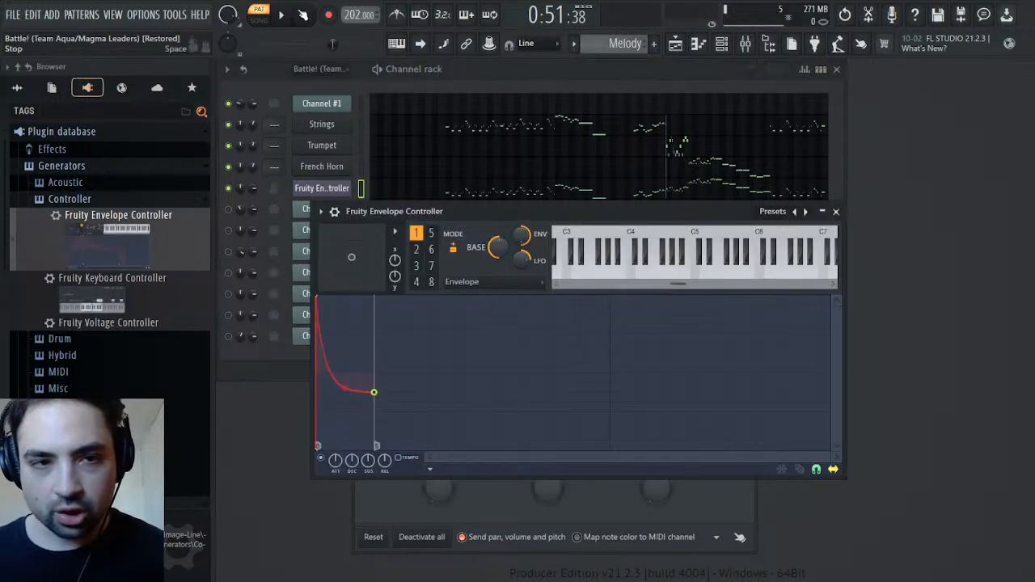
pyautogui.press('space')
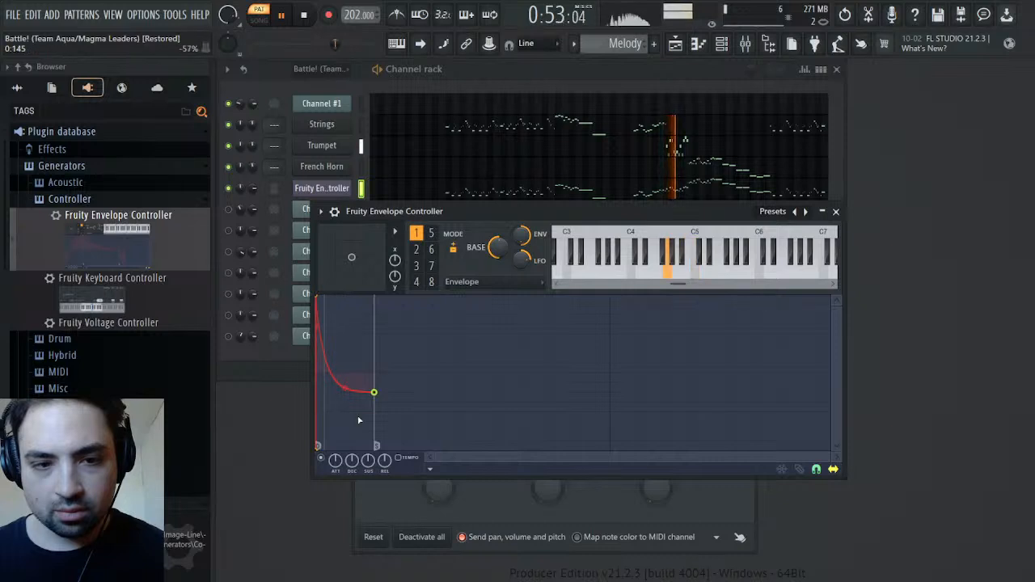
pyautogui.moveTo(374, 392); pyautogui.dragTo(356, 394)
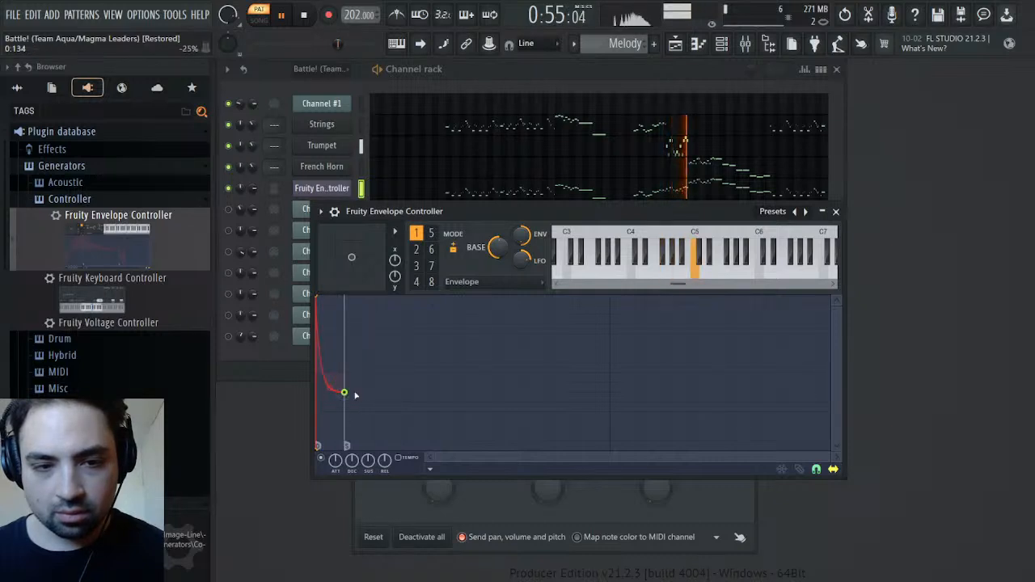
pyautogui.click(304, 16)
pyautogui.click(286, 17)
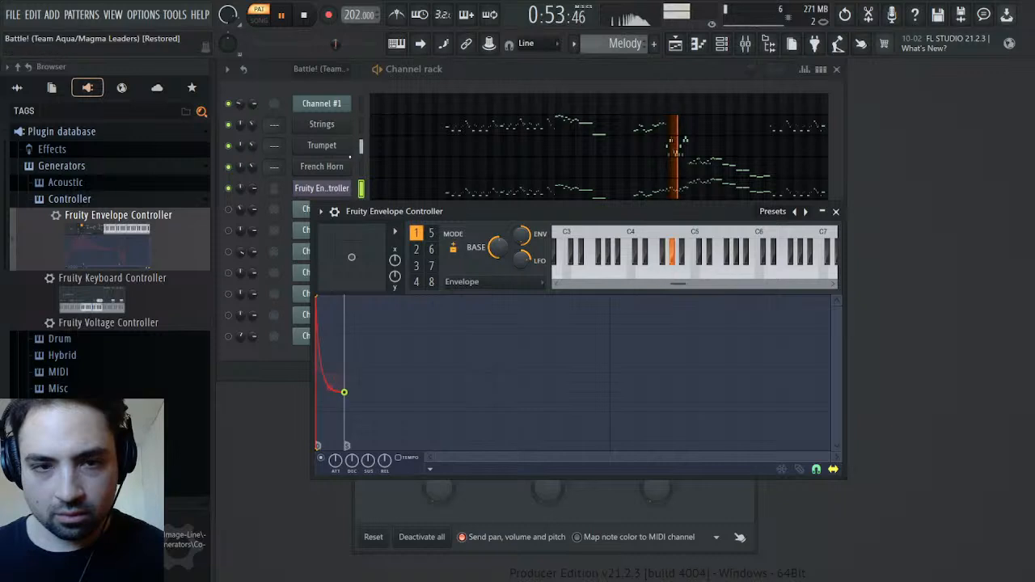
# Close the Strings and Channel #1 settings and compare the Melody pattern with the original during playback
pyautogui.click(346, 131)
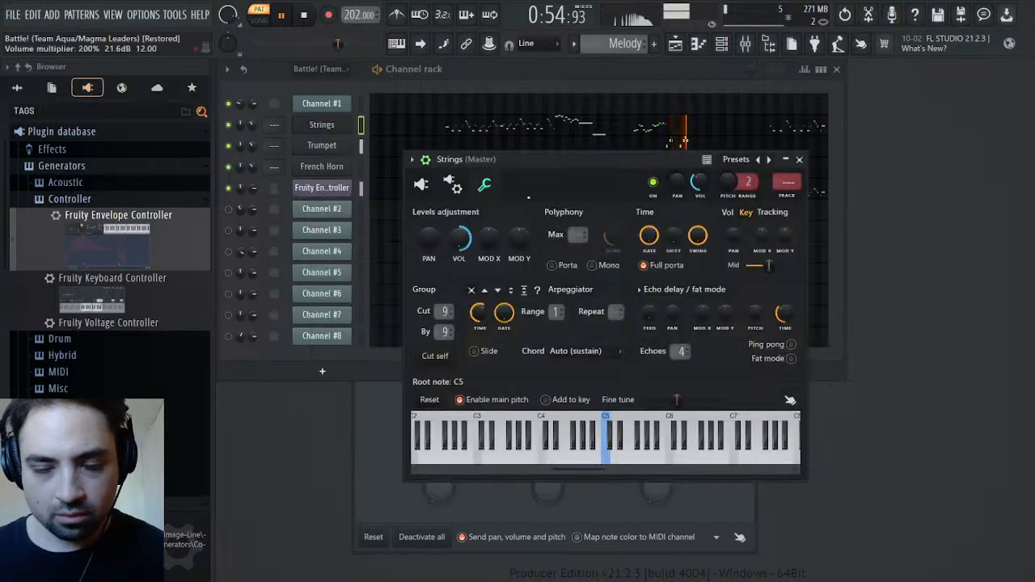
pyautogui.click(799, 160)
pyautogui.click(751, 442)
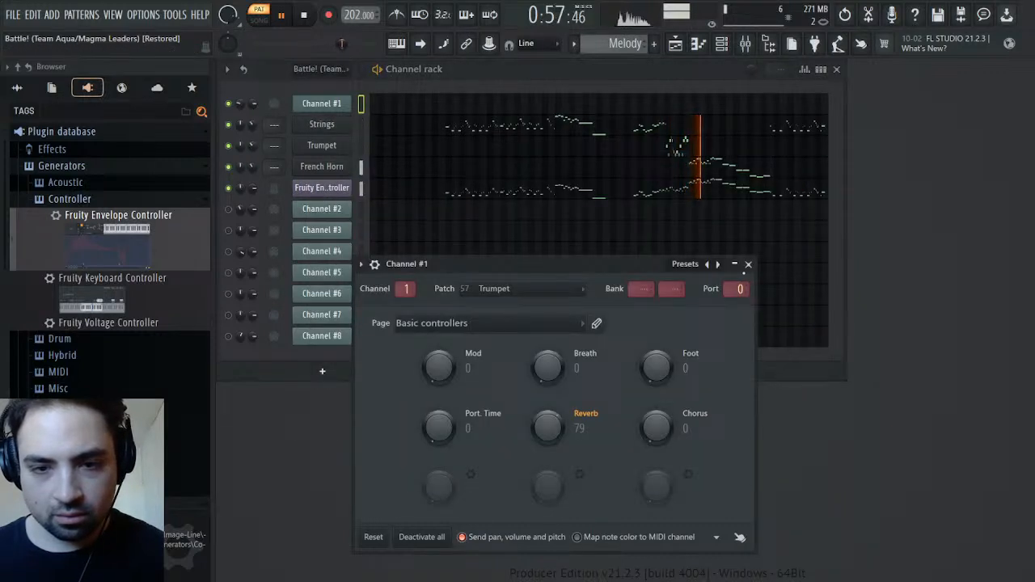
pyautogui.click(748, 264)
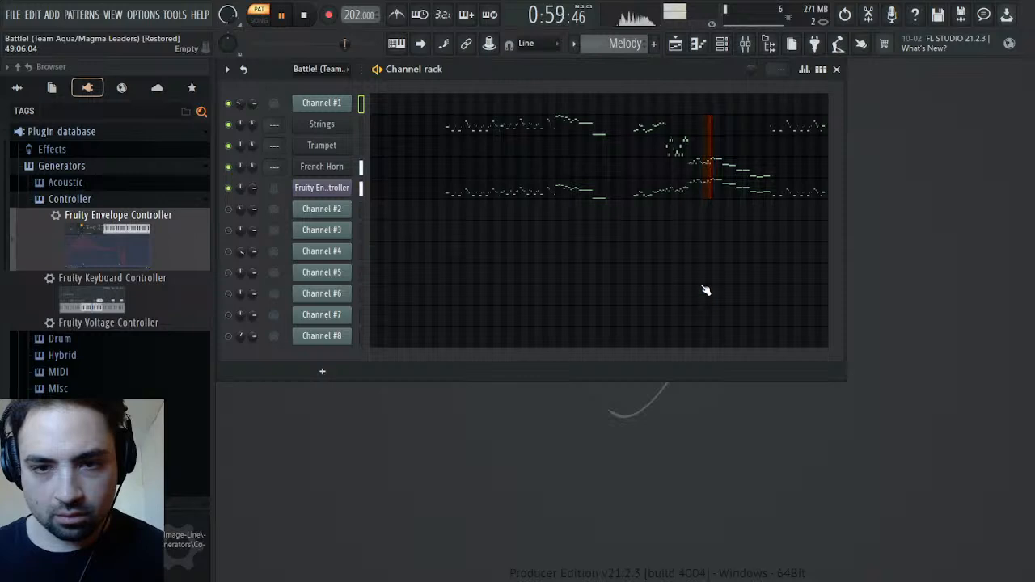
pyautogui.scroll(1, 623, 44)
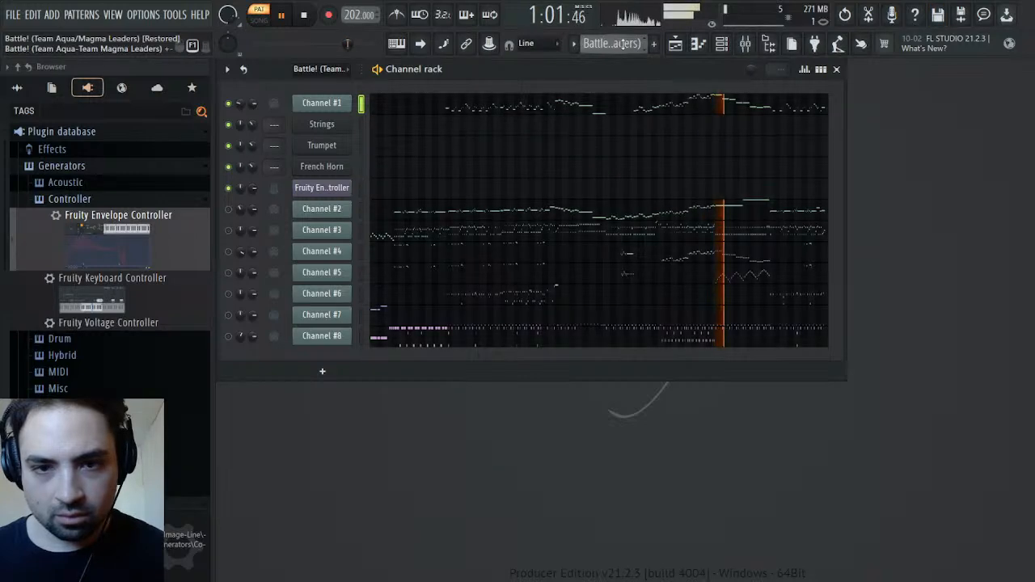
pyautogui.scroll(-1, 623, 43)
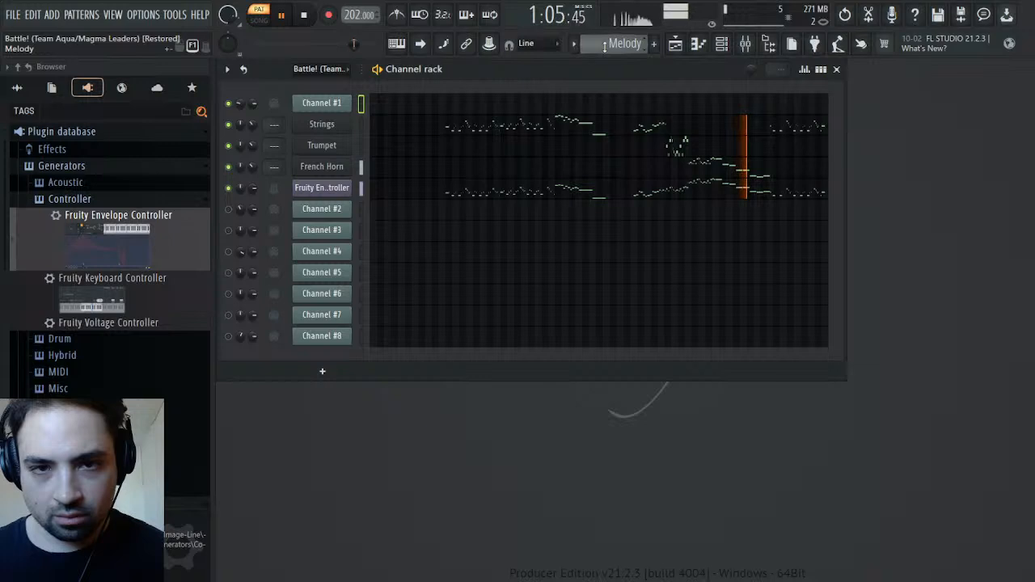
# Try the first envelope's end point at 0% on the Trumpet passage, and return it to -25%
pyautogui.click(321, 188)
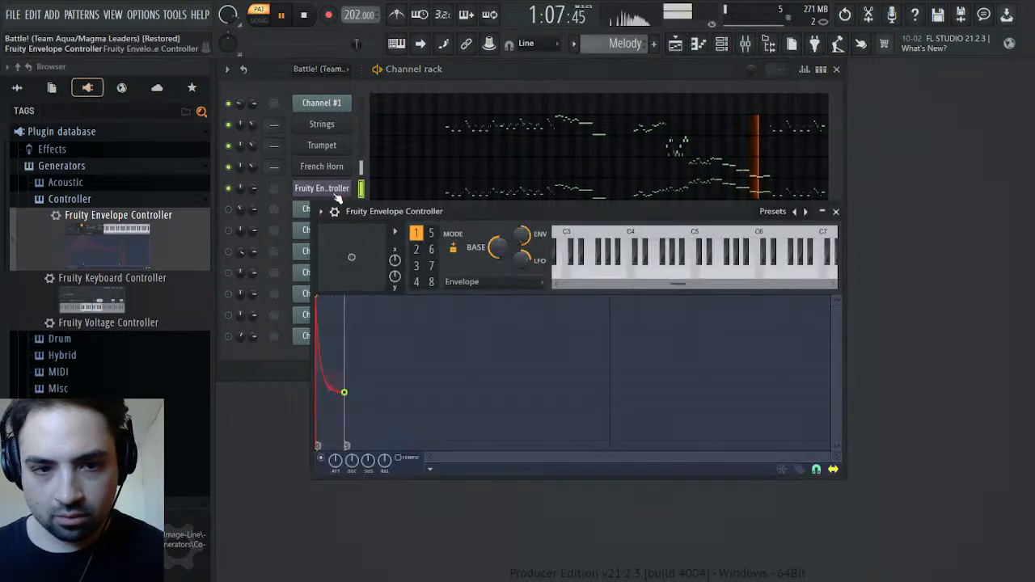
pyautogui.moveTo(345, 392); pyautogui.dragTo(348, 375)
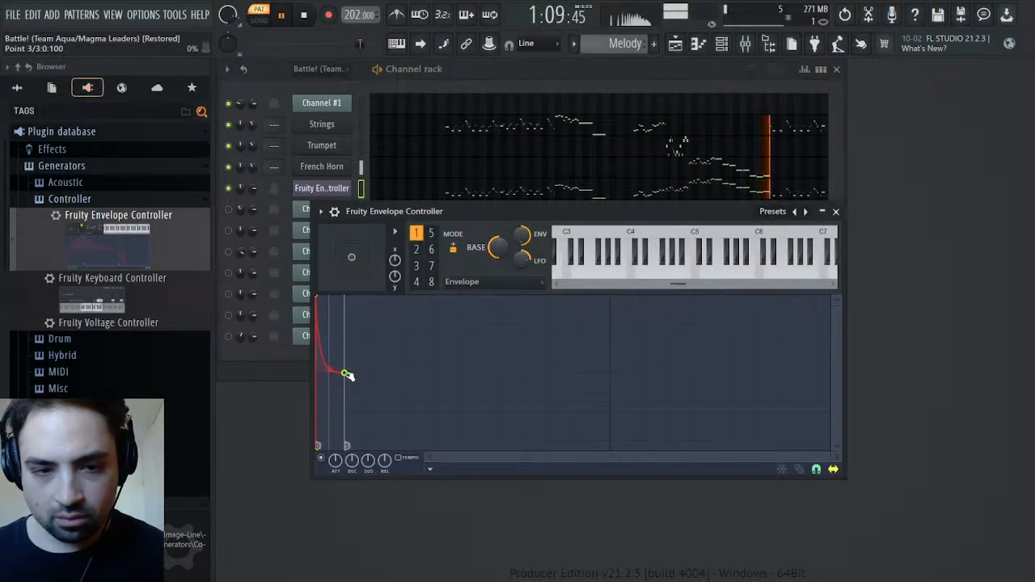
pyautogui.click(306, 15)
pyautogui.click(284, 15)
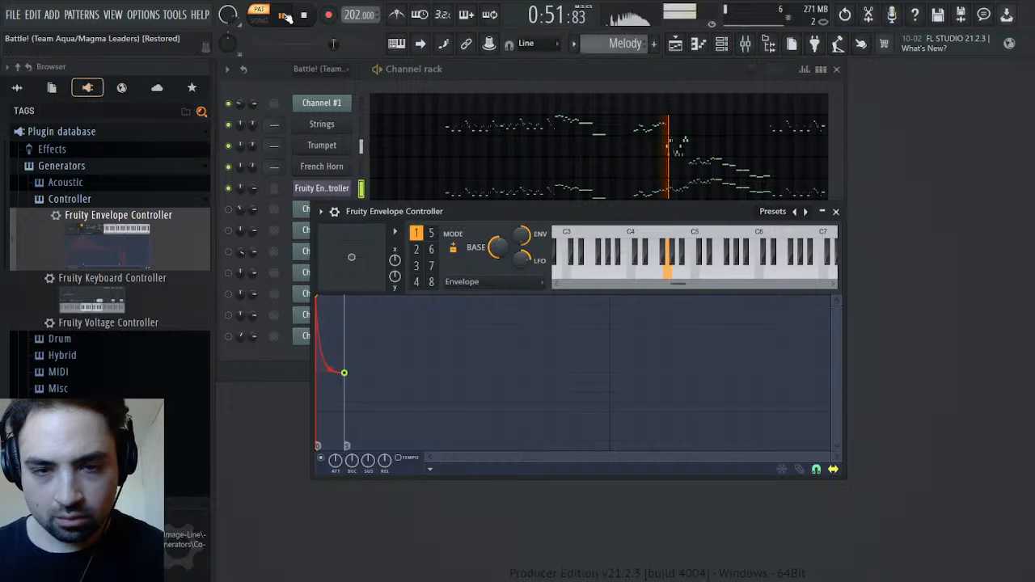
pyautogui.moveTo(345, 373); pyautogui.dragTo(344, 392)
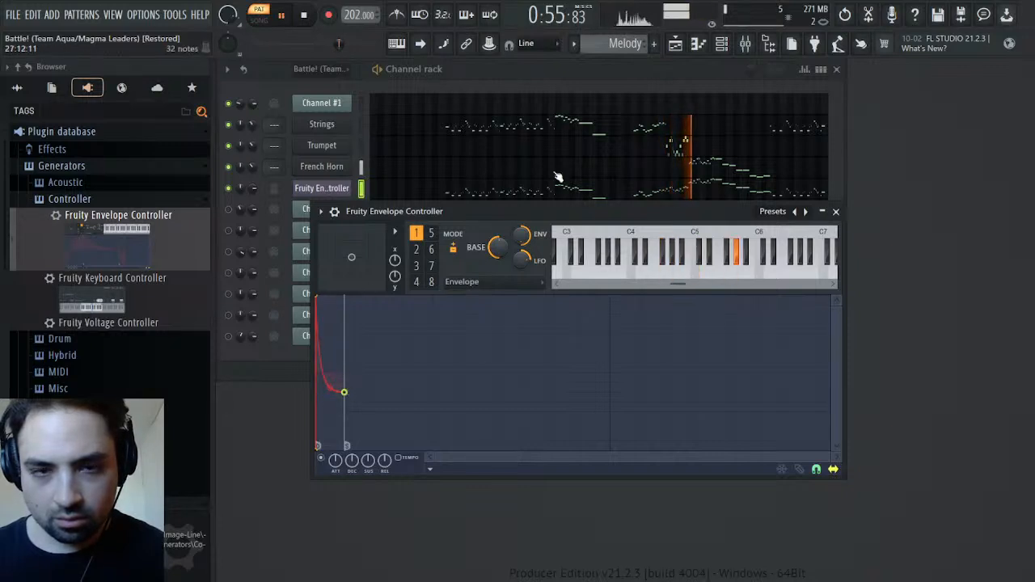
# Soften the first envelope's decay curve to a tension of 33.15% and compare the Melody and original patterns
pyautogui.moveTo(330, 390); pyautogui.dragTo(330, 383)
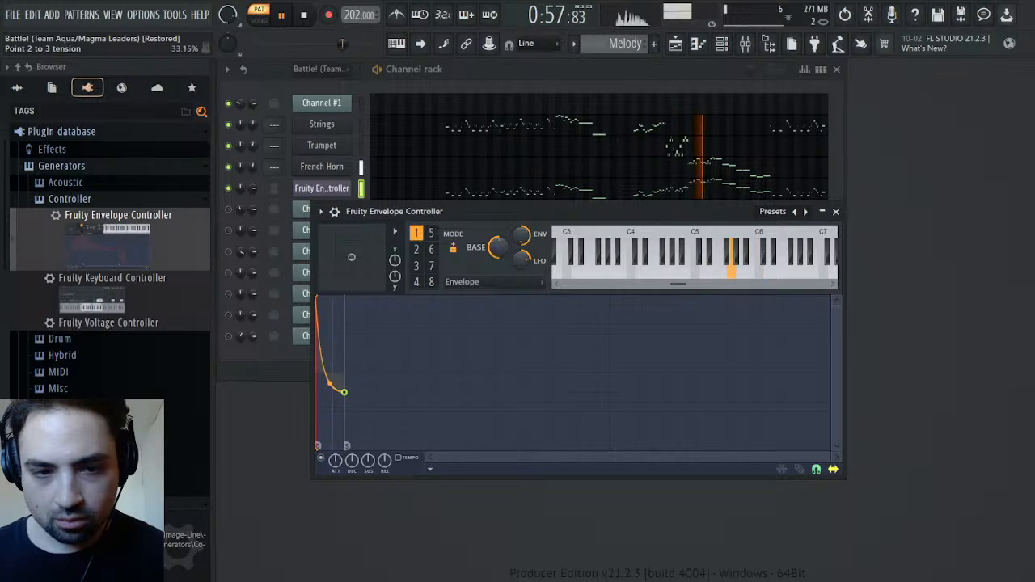
pyautogui.click(283, 16)
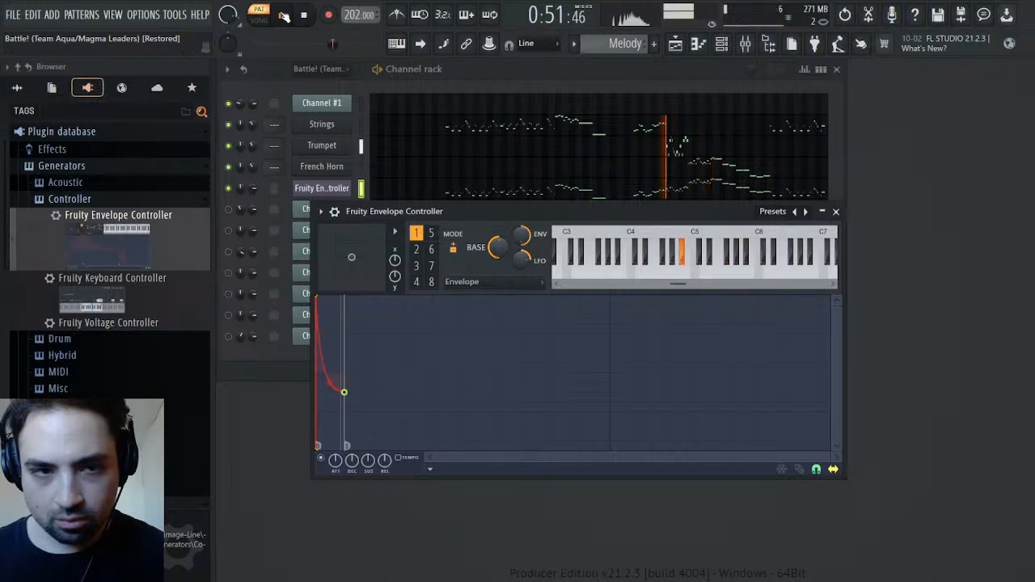
pyautogui.scroll(1, 611, 42)
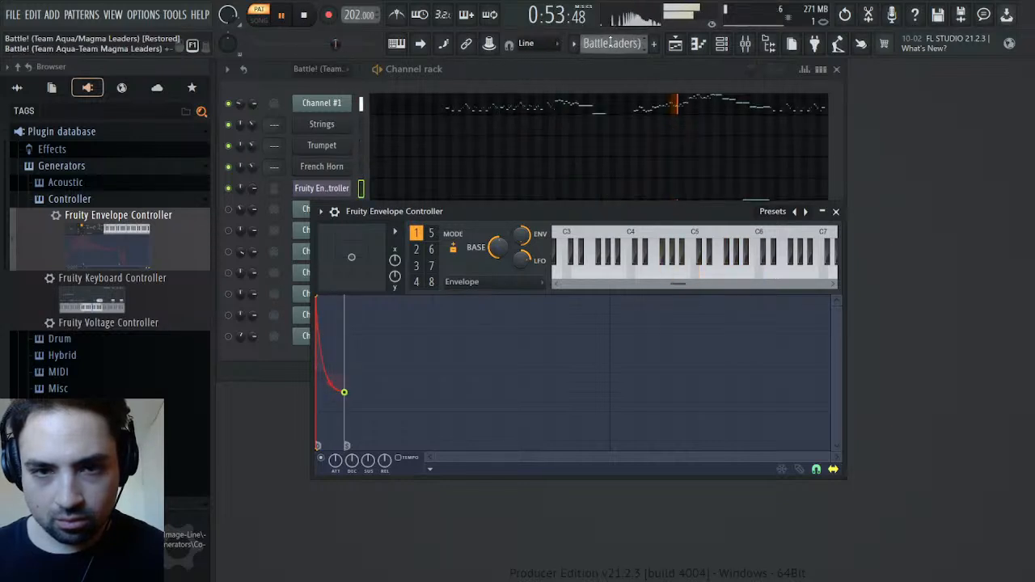
pyautogui.scroll(-1, 611, 42)
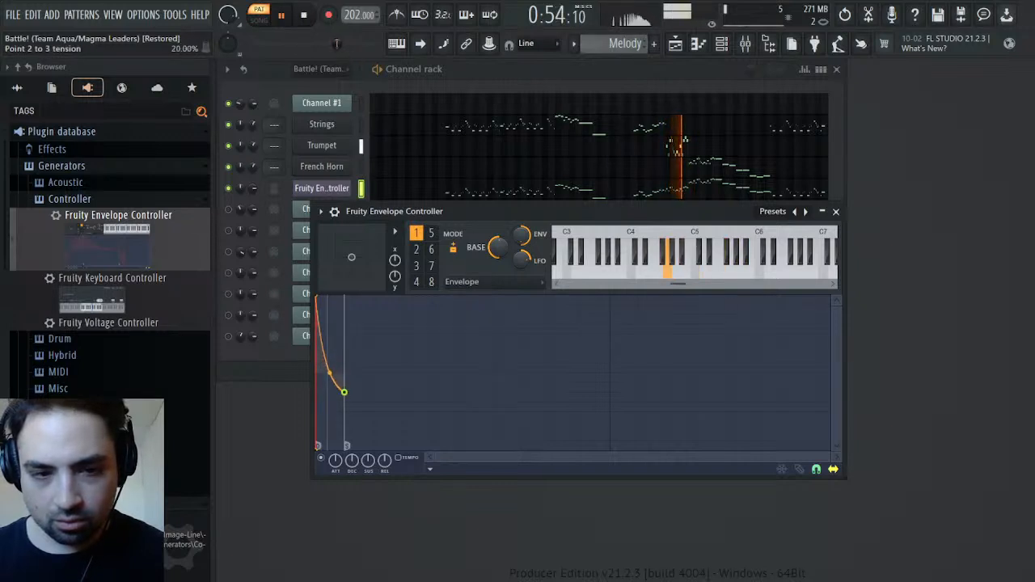
# Set the decay curve's tension to 20% and audition the Melody pattern's Trumpet, Strings and French Horn passages
pyautogui.click(283, 15)
pyautogui.click(282, 15)
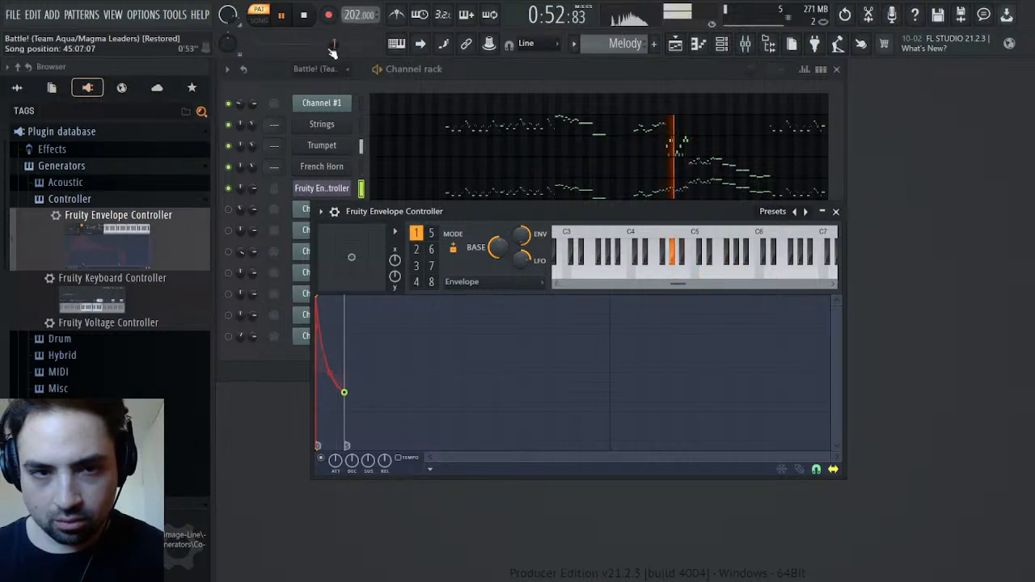
pyautogui.click(304, 18)
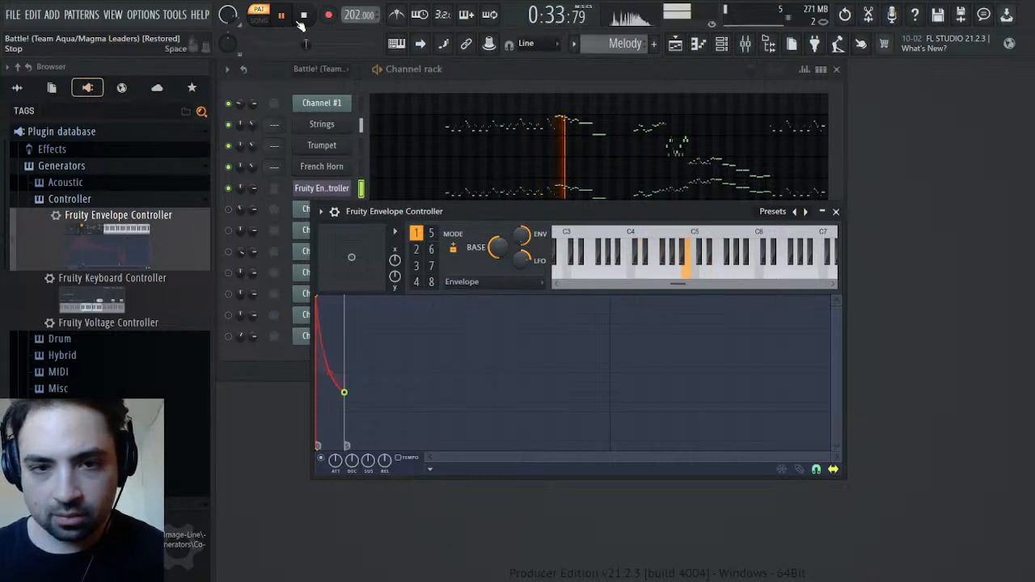
pyautogui.click(324, 44)
pyautogui.moveTo(328, 44); pyautogui.dragTo(344, 48)
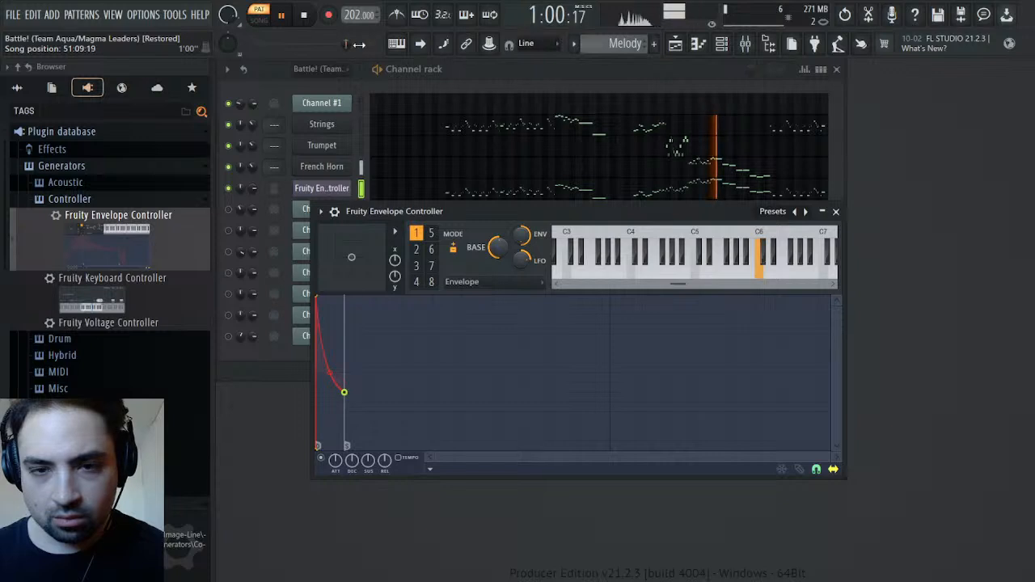
pyautogui.click(310, 16)
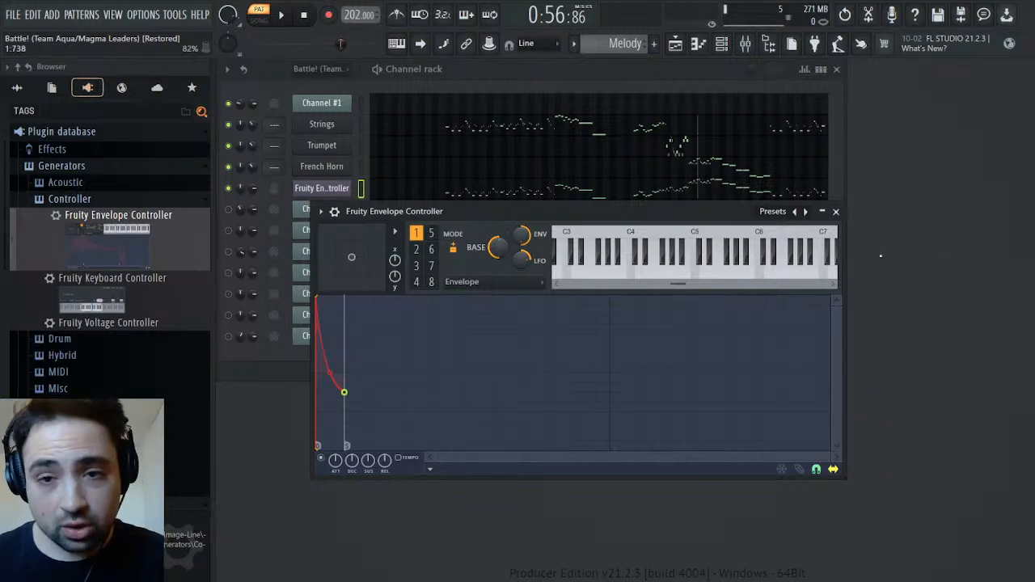
# Close the envelope controller and open Channel #1's channel panning events in the original Battle! pattern
pyautogui.click(836, 212)
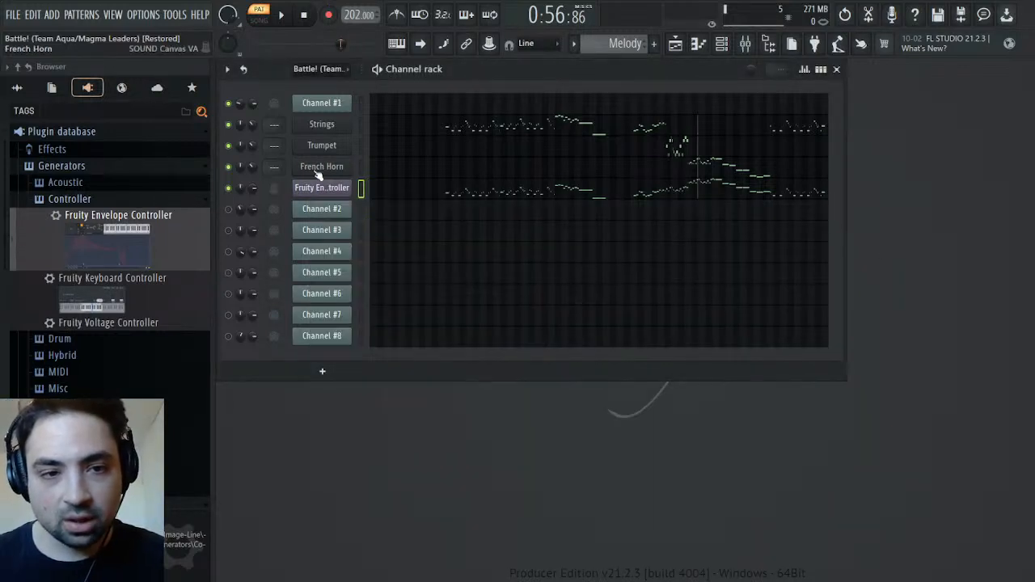
pyautogui.scroll(1, 588, 42)
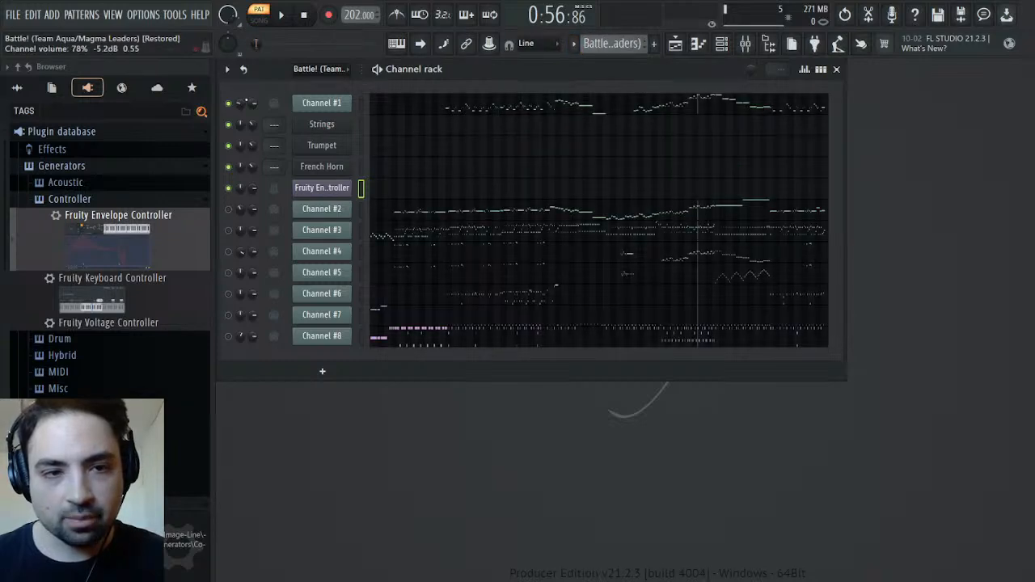
pyautogui.press('F7')
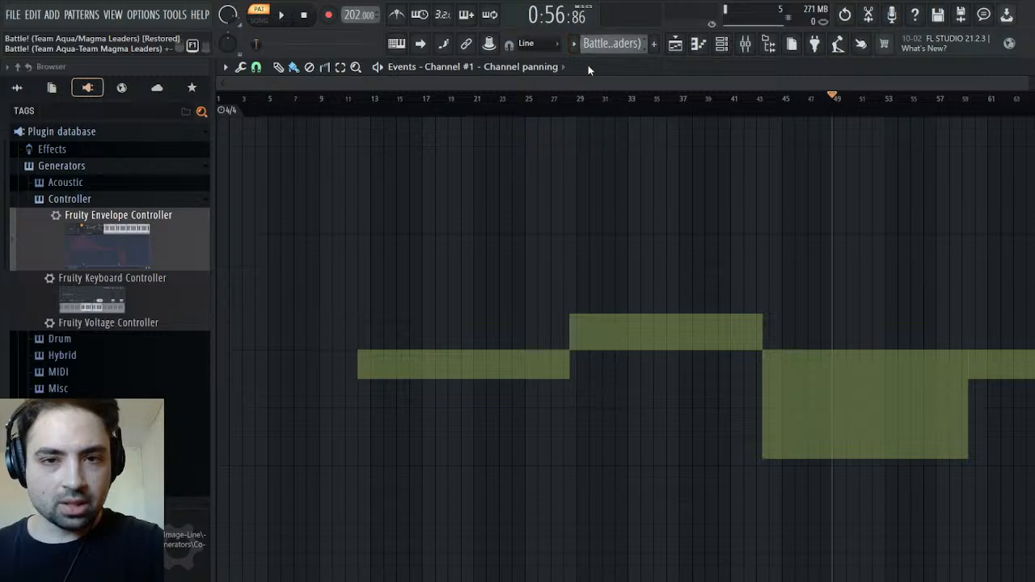
# Switch to the Melody pattern, open the Strings channel panning events and play them from around bar 11
pyautogui.moveTo(618, 45); pyautogui.dragTo(620, 64)
pyautogui.press('Escape')
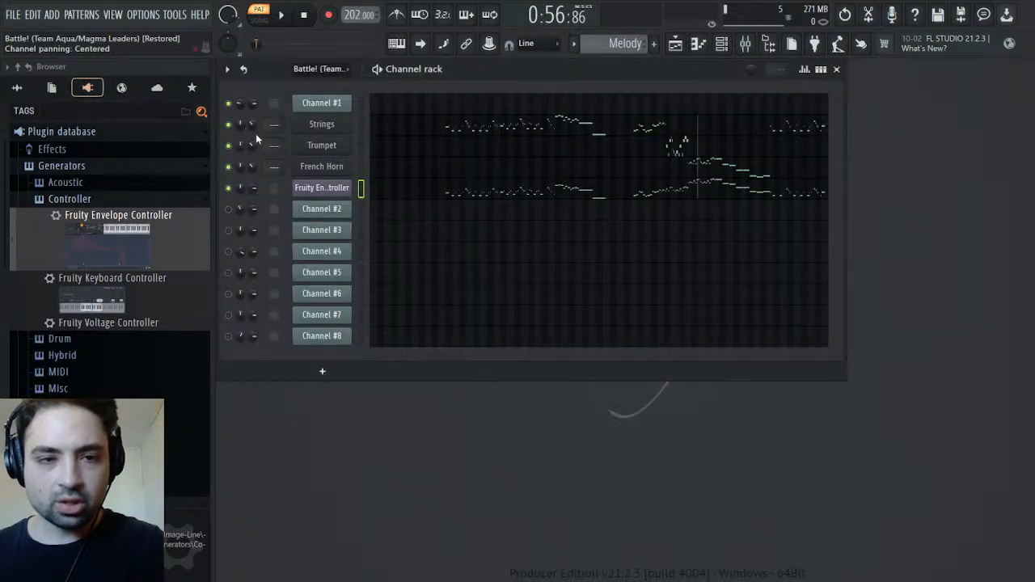
pyautogui.click(270, 154)
pyautogui.press('space')
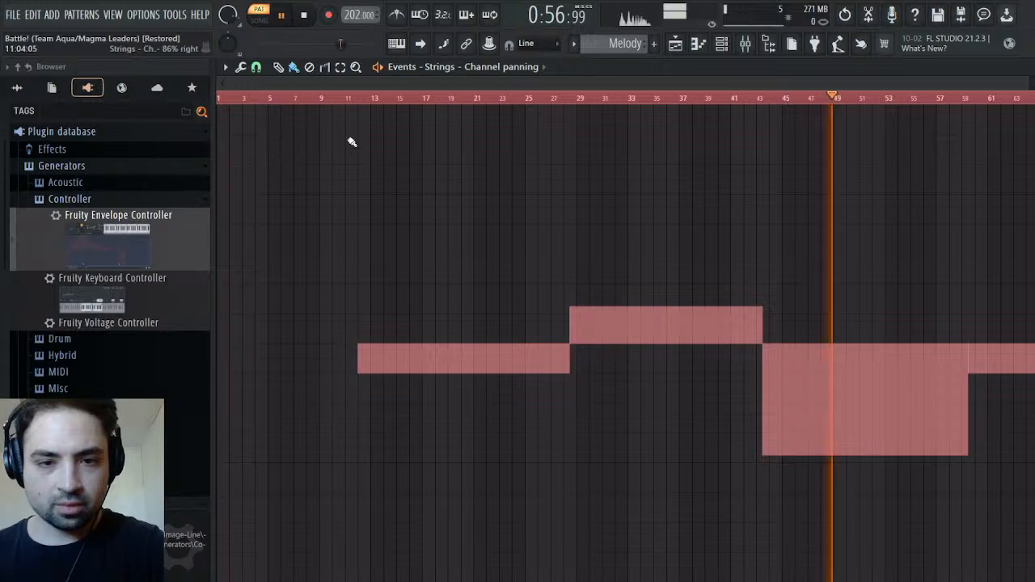
pyautogui.click(358, 99)
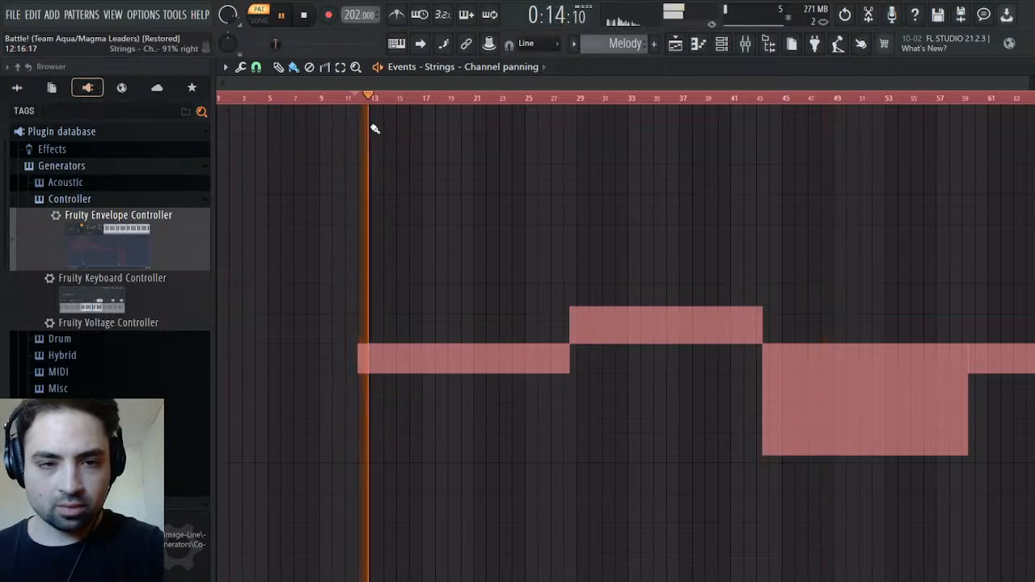
pyautogui.click(346, 101)
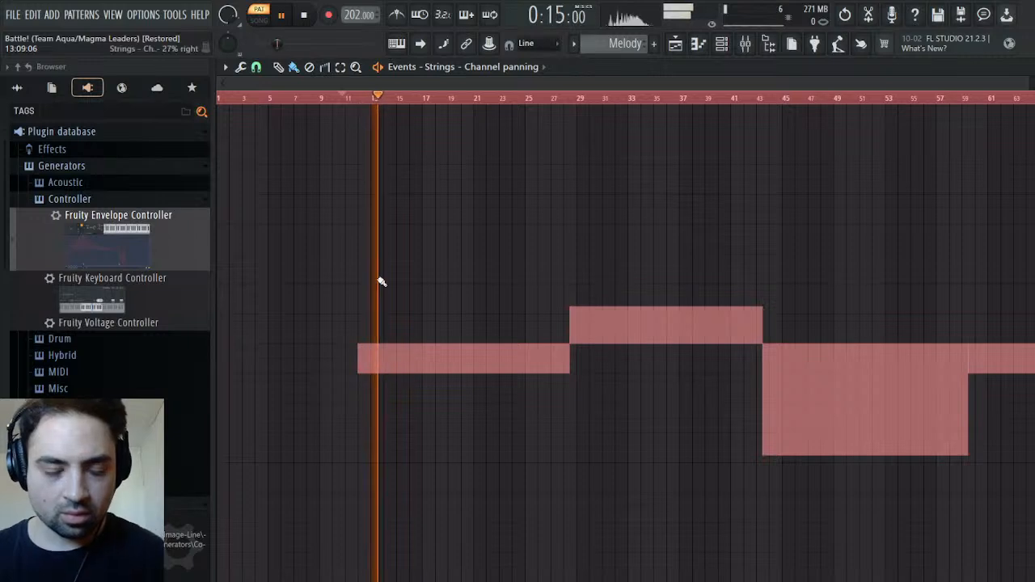
# Paint the Strings panning from bar 1 up to bar 12, level with the slightly left-panned passage that follows it
pyautogui.click(278, 67)
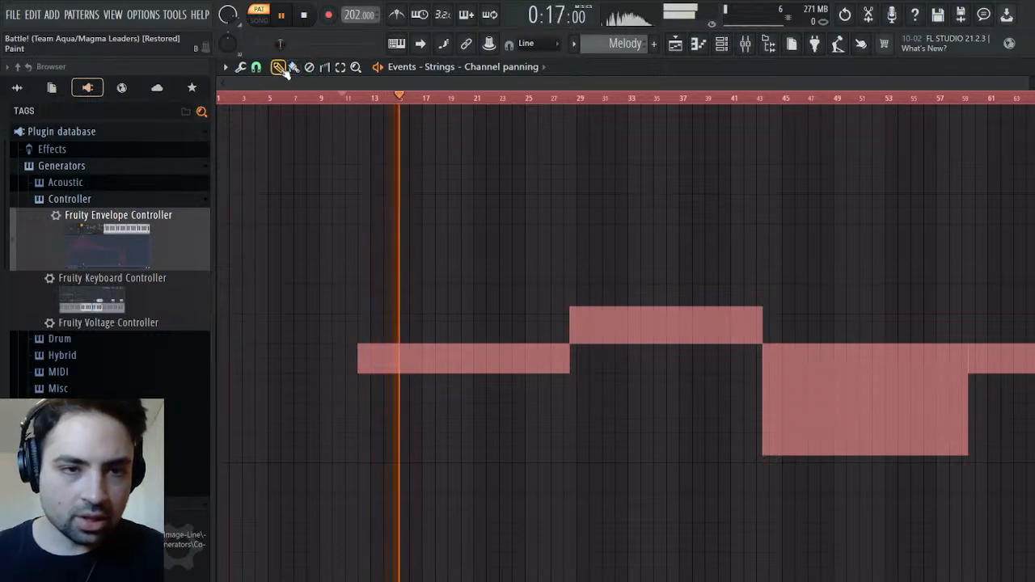
pyautogui.click(222, 374)
pyautogui.moveTo(196, 373); pyautogui.dragTo(215, 372)
pyautogui.click(216, 371)
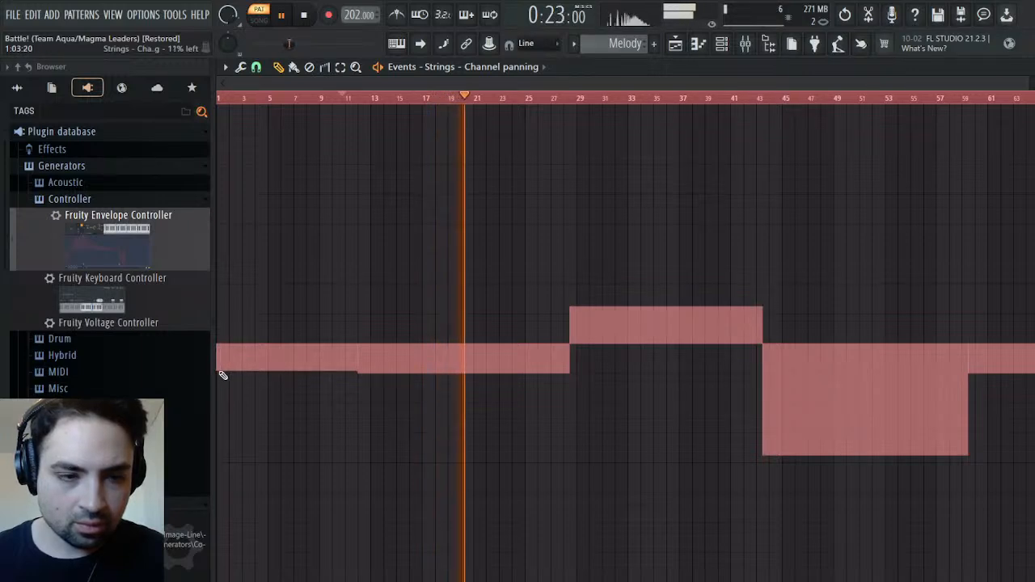
pyautogui.click(218, 373)
pyautogui.click(221, 375)
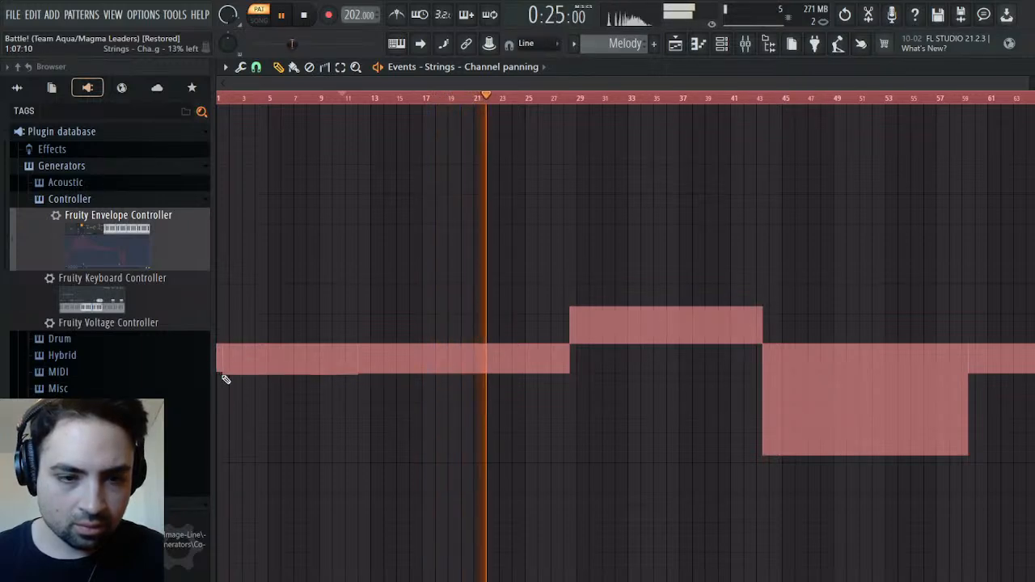
pyautogui.click(220, 370)
pyautogui.click(224, 373)
pyautogui.moveTo(224, 374); pyautogui.dragTo(214, 374)
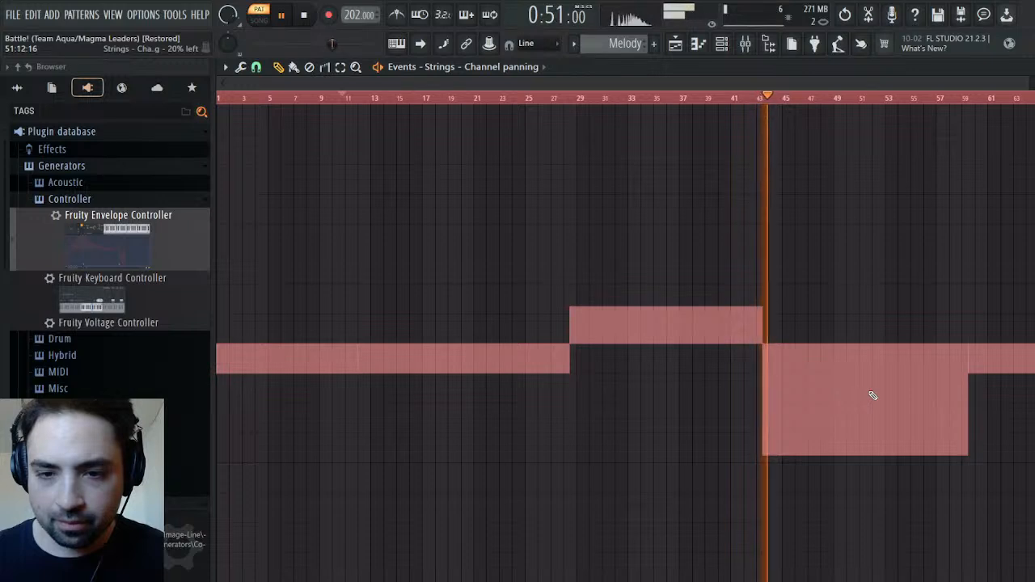
# Compare the panning change around bar 43 in the Melody and original Battle! patterns, and stop playback
pyautogui.click(759, 100)
pyautogui.scroll(1, 610, 44)
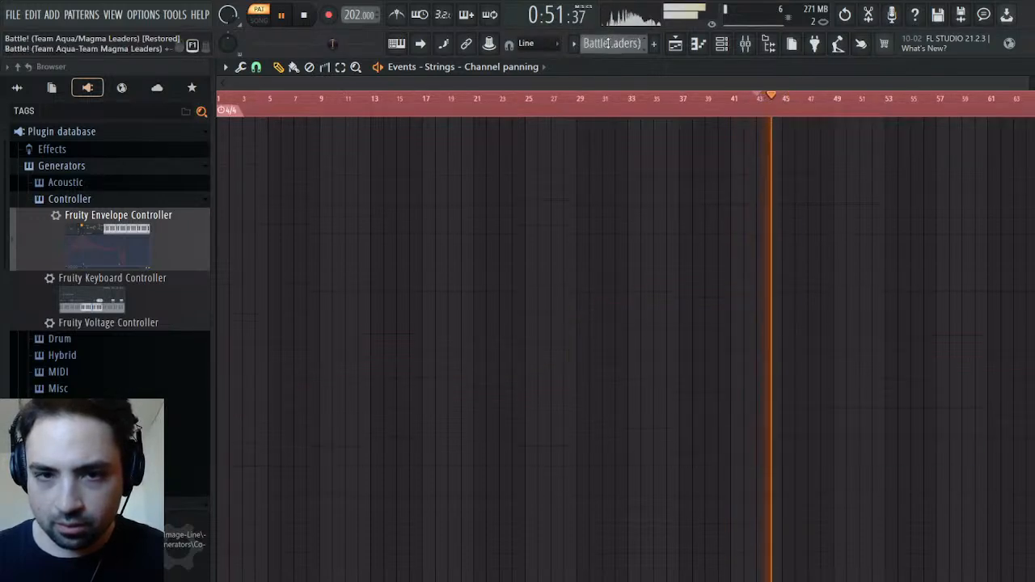
pyautogui.click(739, 98)
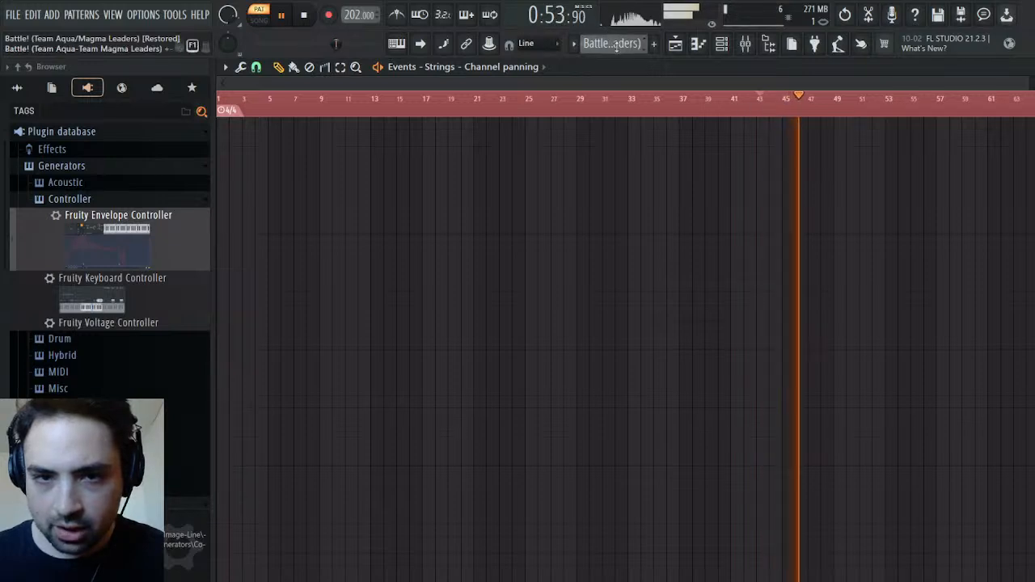
pyautogui.scroll(-1, 626, 44)
pyautogui.click(751, 98)
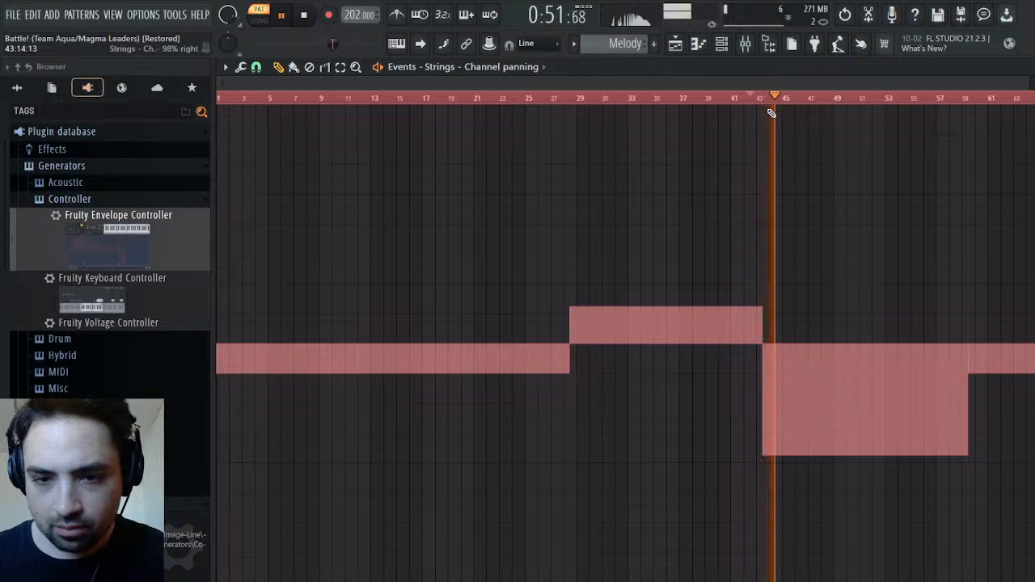
pyautogui.click(758, 98)
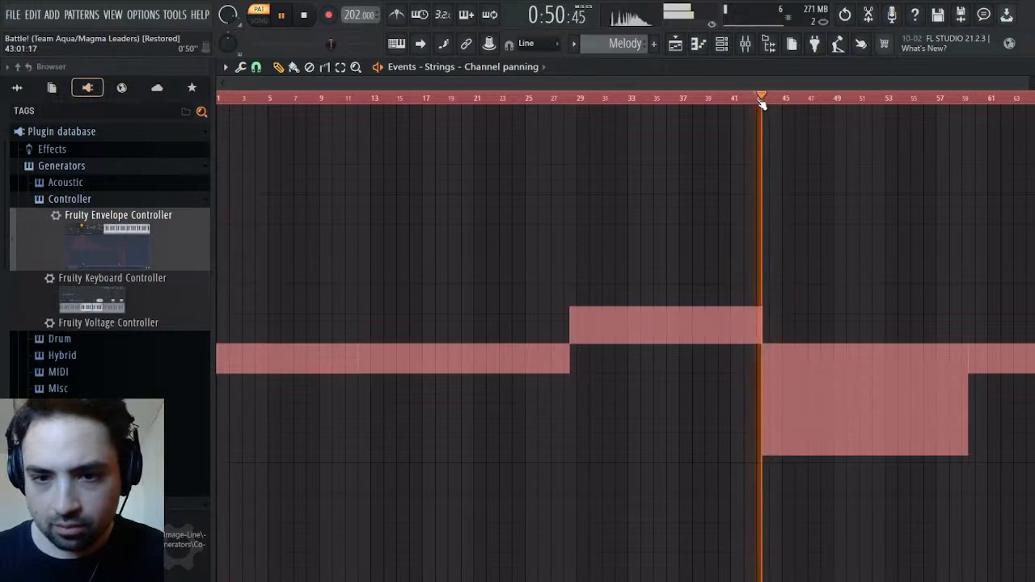
pyautogui.click(304, 14)
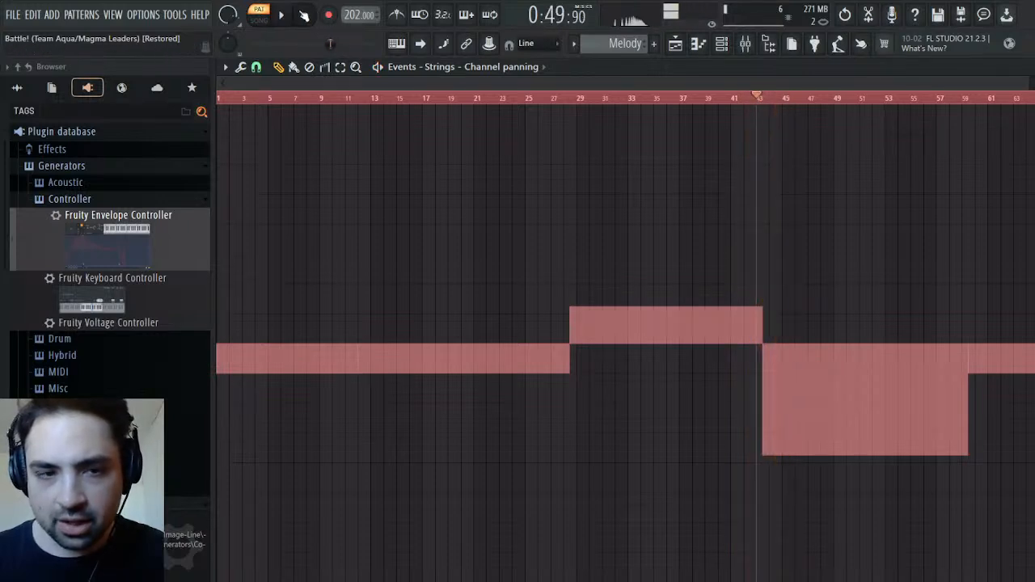
# Locate the Disc 2 recordings in the Pokemon Ruby & Sapphire sample folder
pyautogui.click(29, 87)
pyautogui.scroll(-5, 81, 219)
pyautogui.click(71, 267)
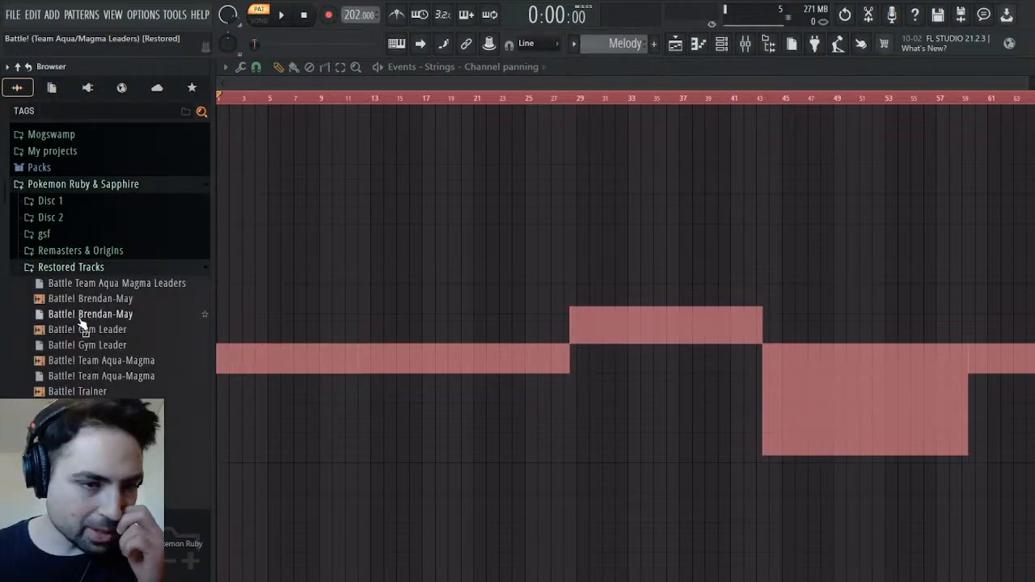
pyautogui.click(66, 222)
pyautogui.scroll(-4, 130, 376)
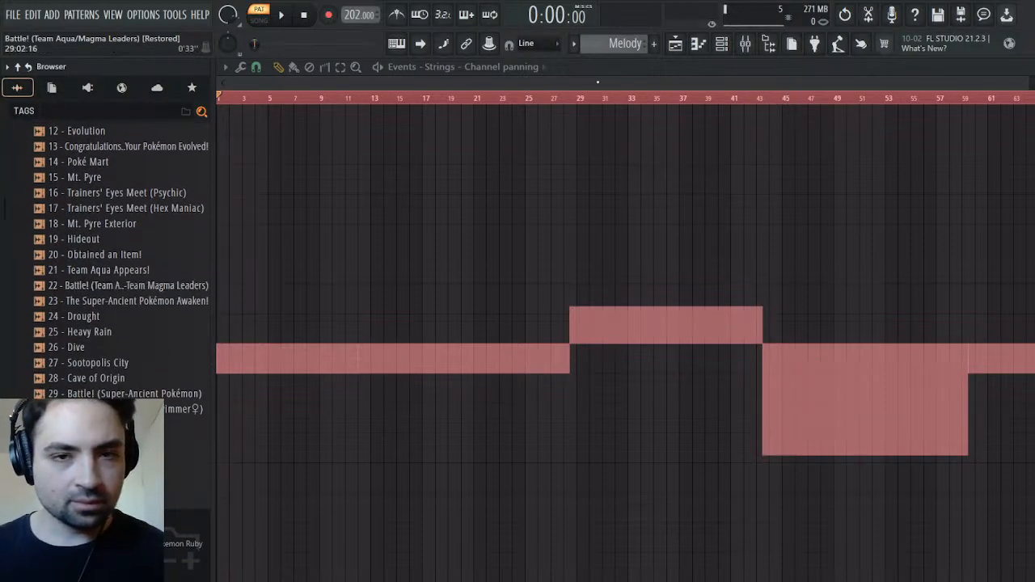
# Place "22 - Battle! (Team Aqua-Team Magma Leaders)" at bar 1 of Track 1 in the playlist and normalize the clip
pyautogui.click(676, 45)
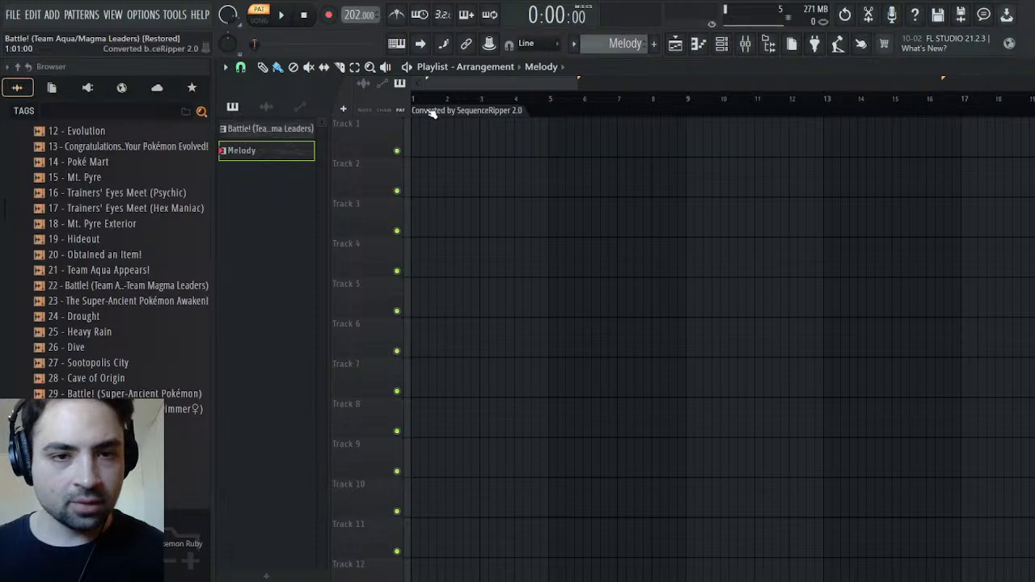
pyautogui.click(439, 168)
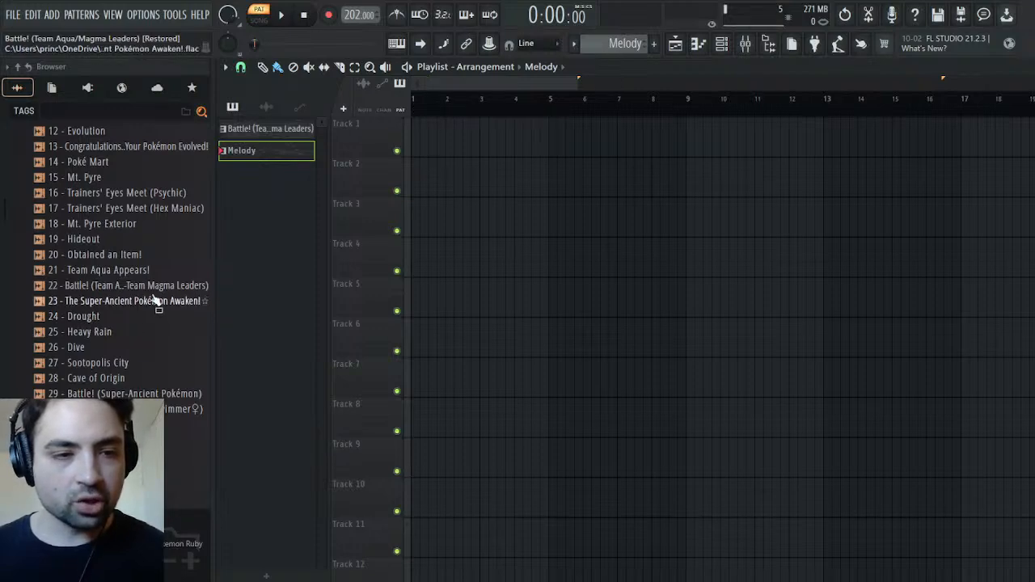
pyautogui.moveTo(150, 295); pyautogui.dragTo(486, 133)
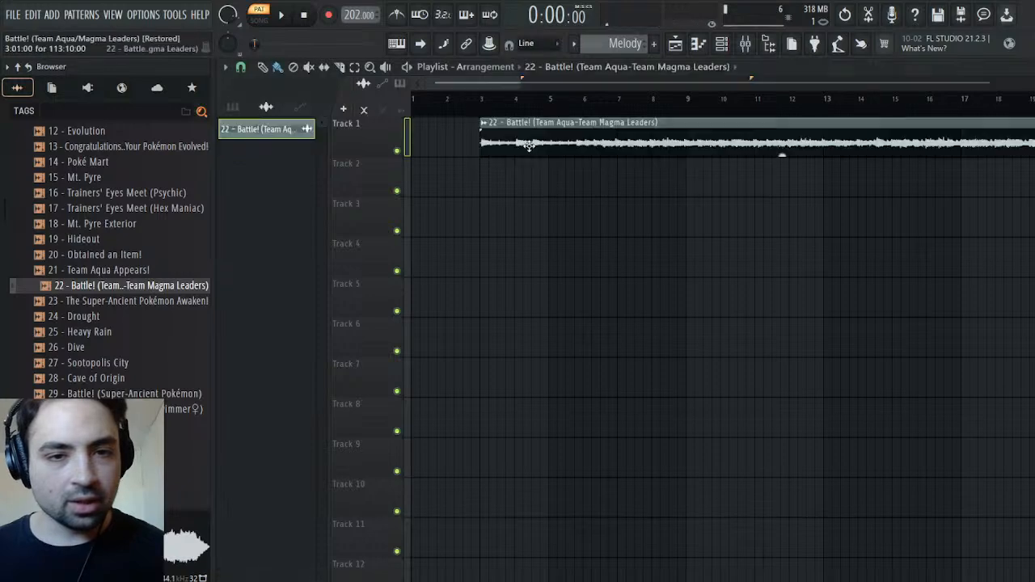
pyautogui.doubleClick(580, 126)
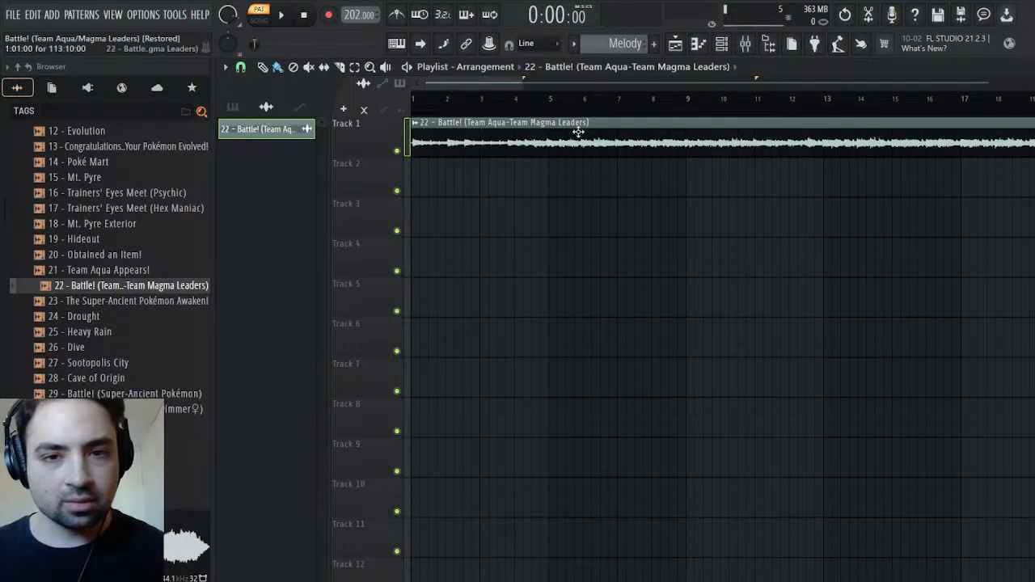
pyautogui.click(555, 376)
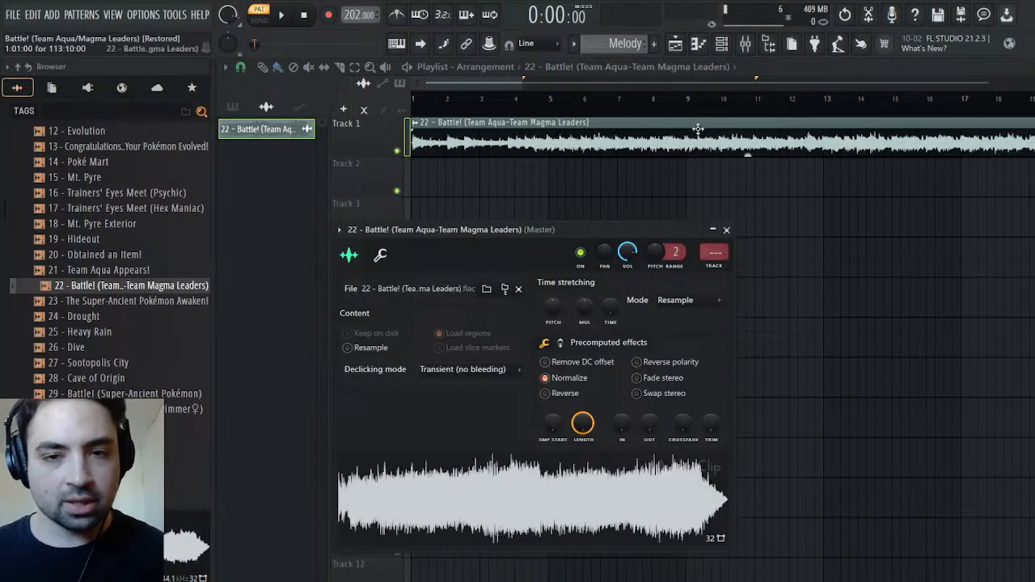
# Play the playlist in song mode and audition several passages of the original recording
pyautogui.click(722, 101)
pyautogui.click(278, 25)
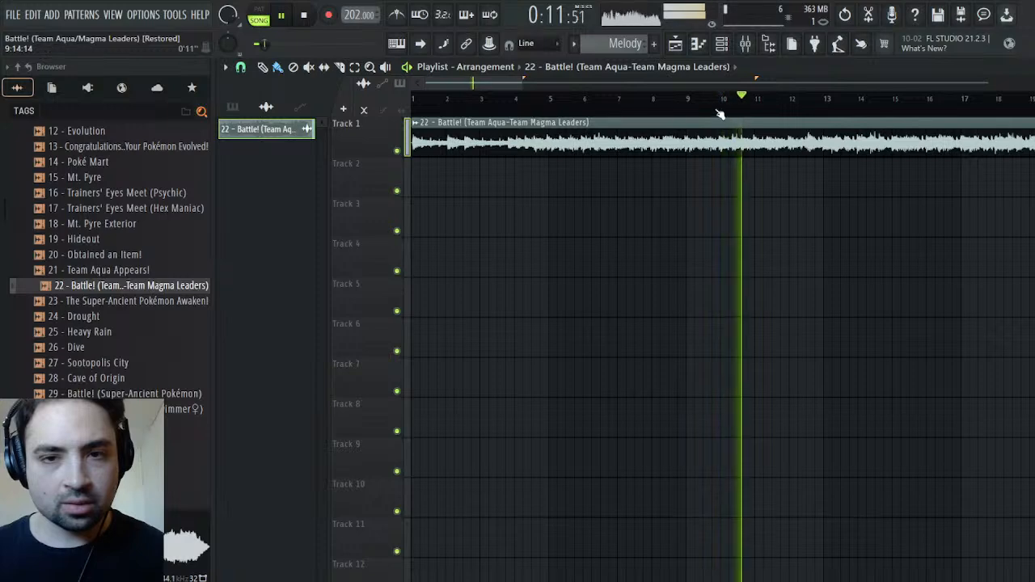
pyautogui.click(608, 99)
pyautogui.click(506, 101)
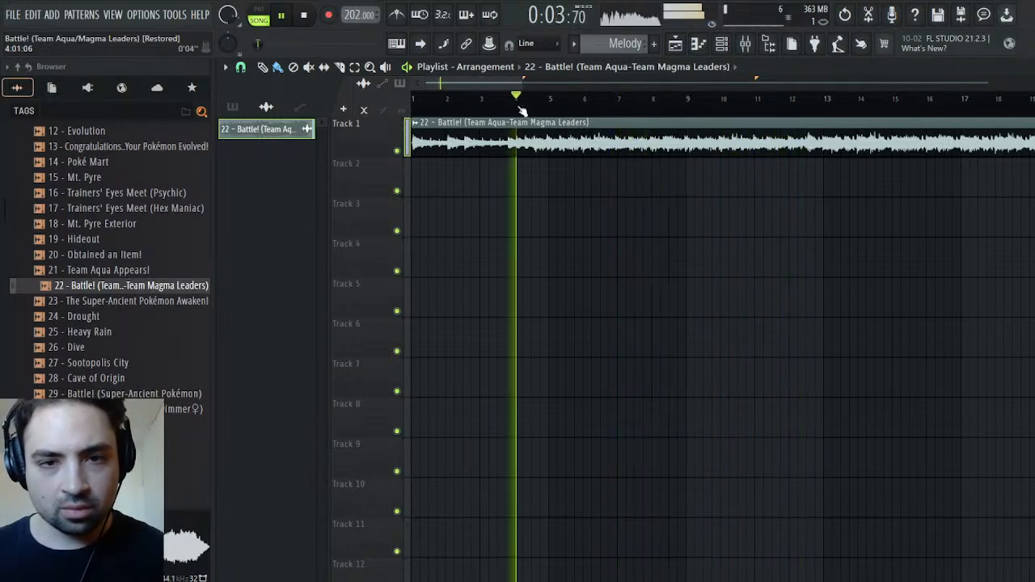
pyautogui.click(866, 112)
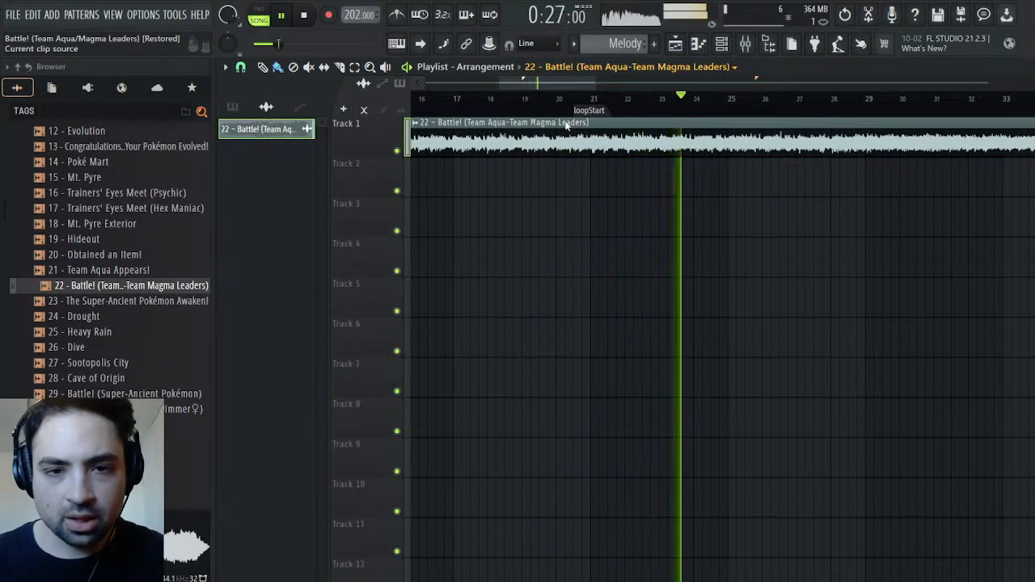
# Add the Melody pattern to Track 2 of the playlist, aligned with the recording at bar 1
pyautogui.press('KP_2')
pyautogui.click(604, 186)
pyautogui.moveTo(636, 173); pyautogui.dragTo(2, 139)
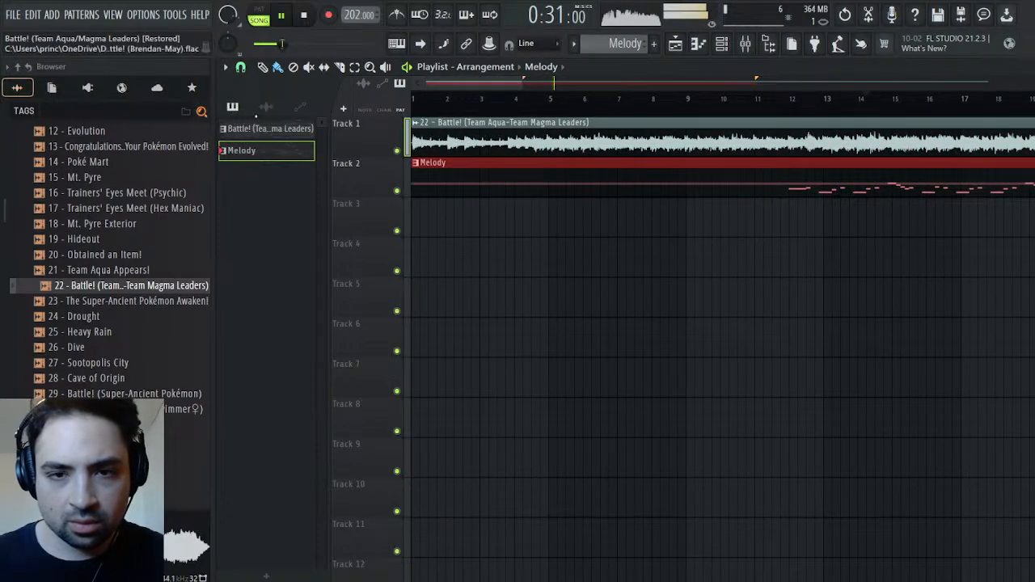
# Compare the recording on Track 1 with the Melody on Track 2 from around bar 42 by soloing each, and close the playlist
pyautogui.scroll(-3, 738, 101)
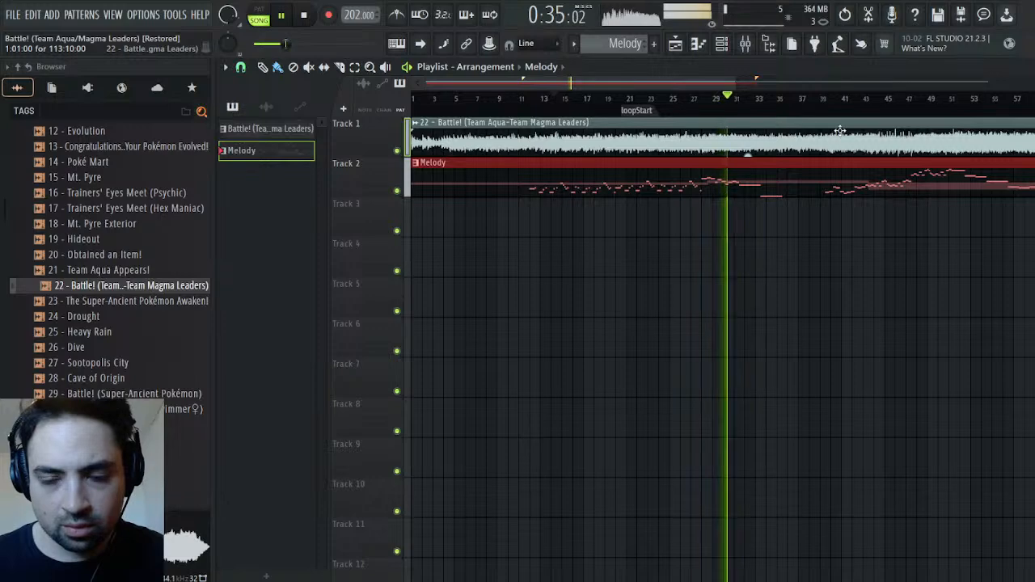
pyautogui.click(821, 98)
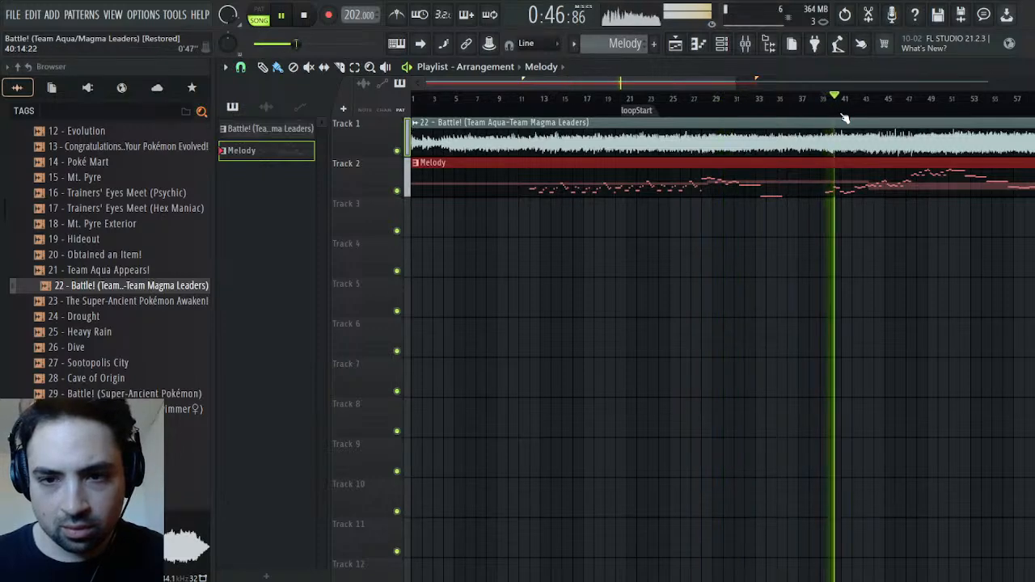
pyautogui.keyDown('ctrl'); pyautogui.click(396, 191); pyautogui.keyUp('ctrl')
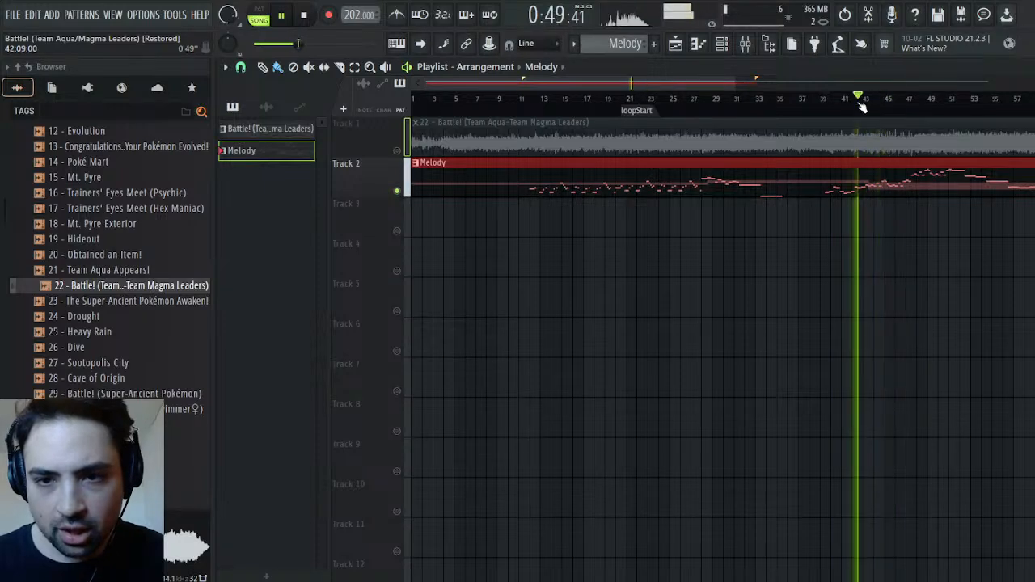
pyautogui.keyDown('ctrl'); pyautogui.click(397, 151); pyautogui.keyUp('ctrl')
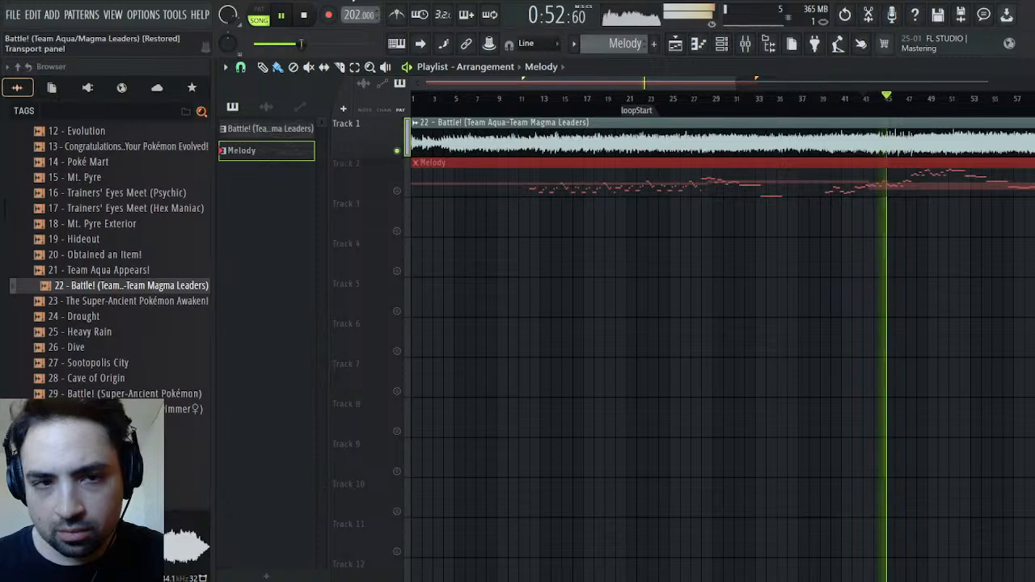
pyautogui.click(303, 16)
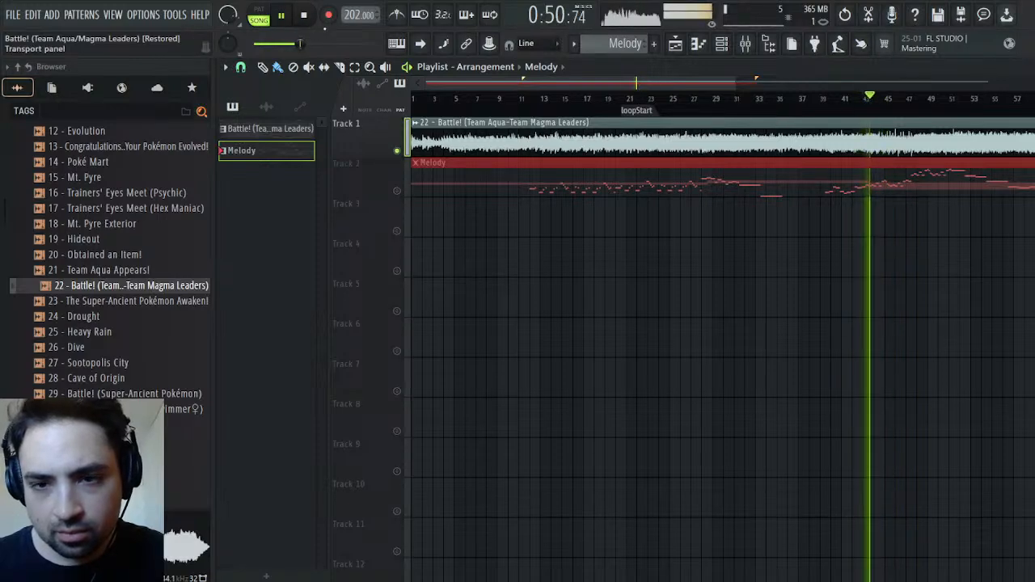
pyautogui.rightClick(397, 192)
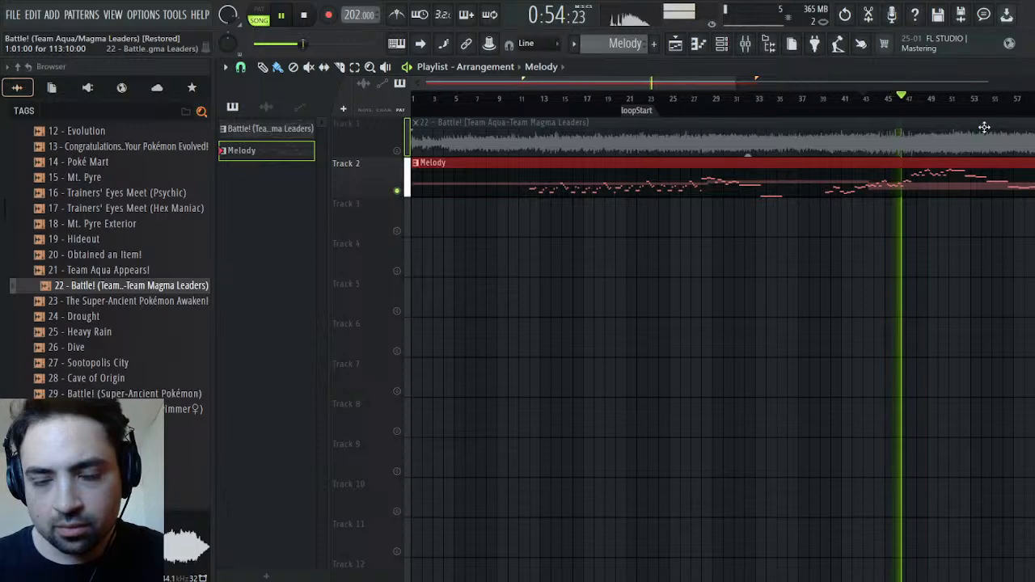
pyautogui.click(1027, 67)
pyautogui.press('space')
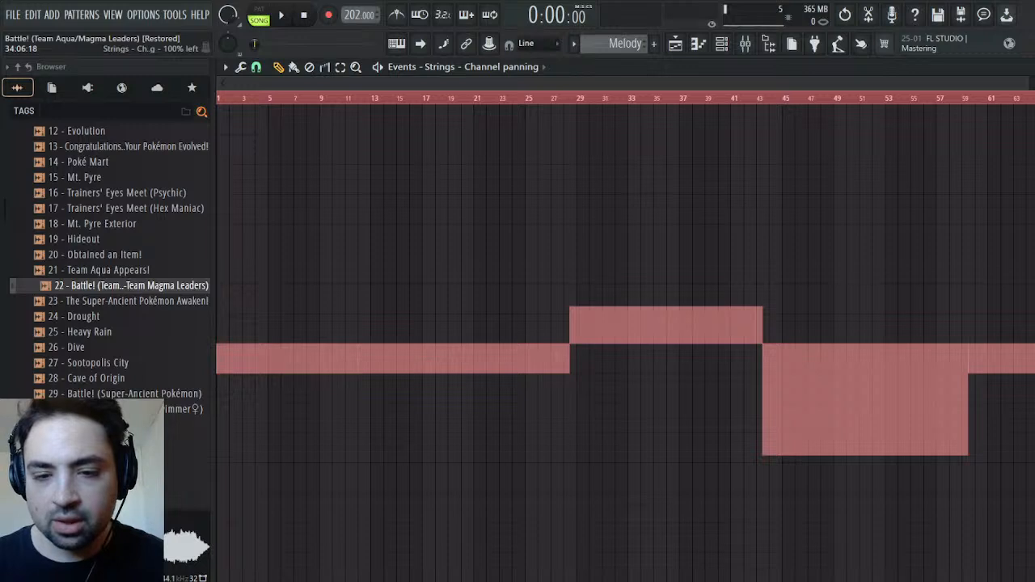
# Audition the Strings panning changes in the Melody from bar 43 and again around bars 57 to 59
pyautogui.click(763, 99)
pyautogui.press('space')
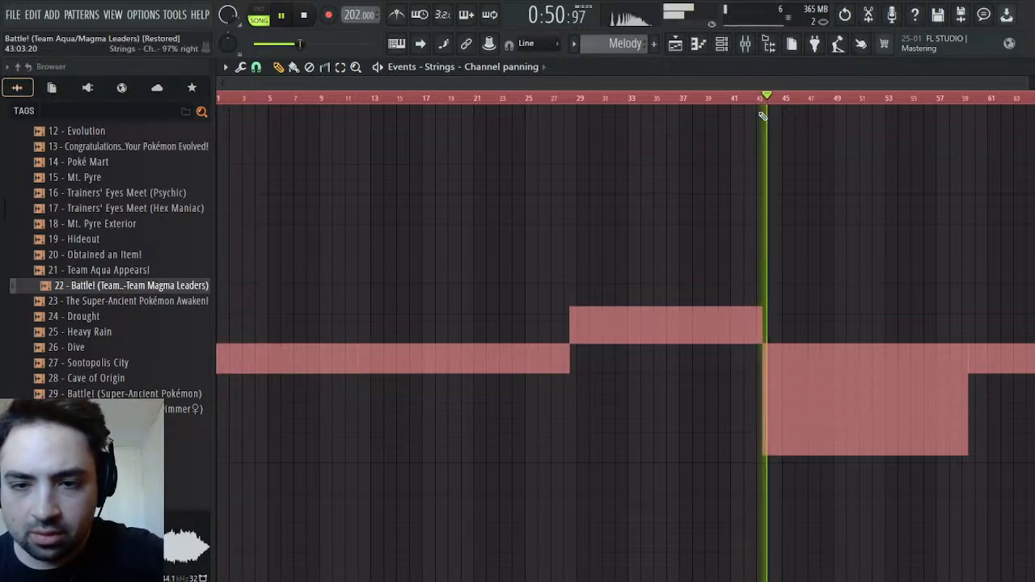
pyautogui.click(932, 100)
pyautogui.click(962, 103)
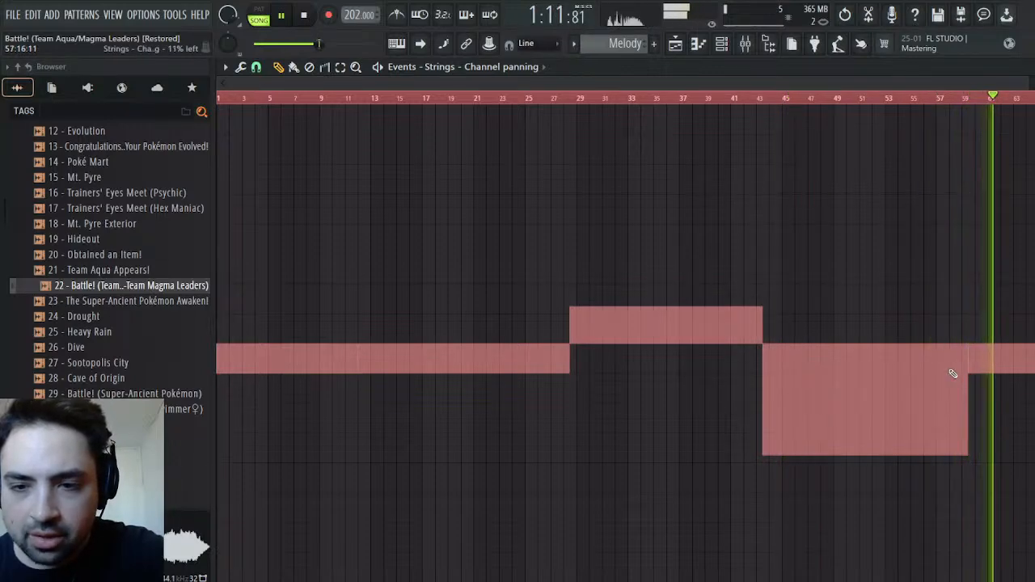
pyautogui.click(943, 104)
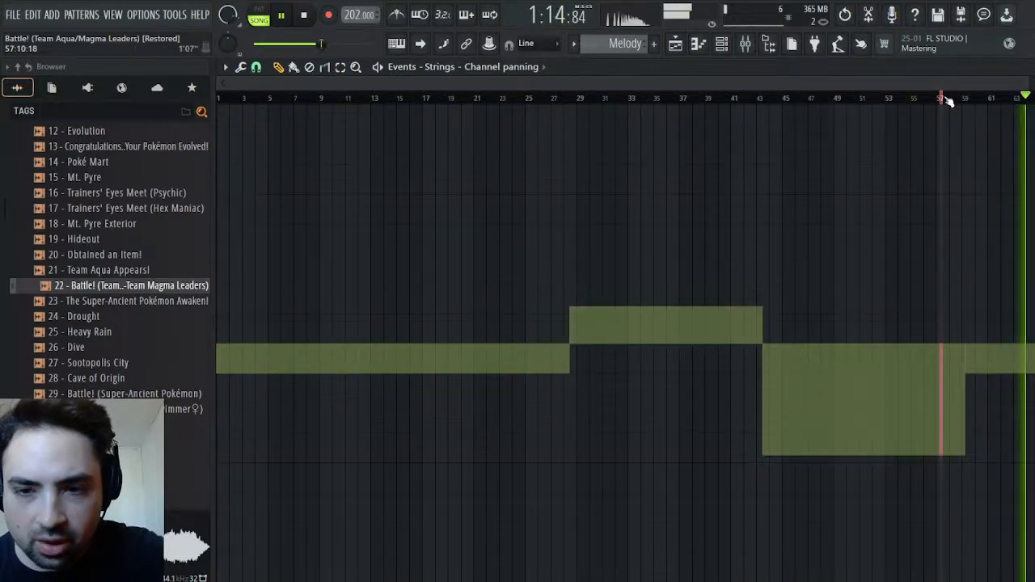
pyautogui.click(949, 101)
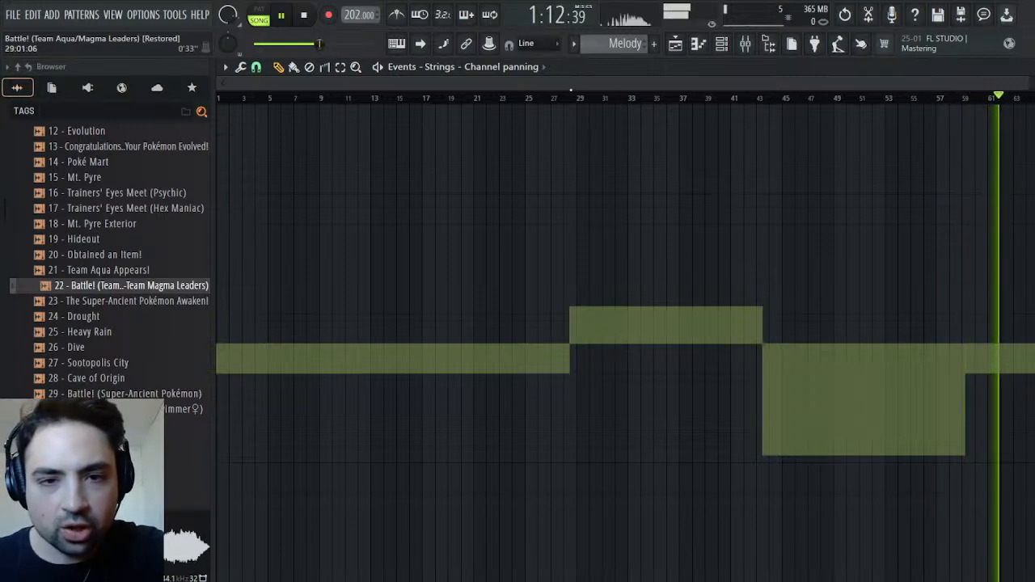
# Audition the Strings panning change around bar 28, stop playback and close the panning event editor
pyautogui.click(573, 101)
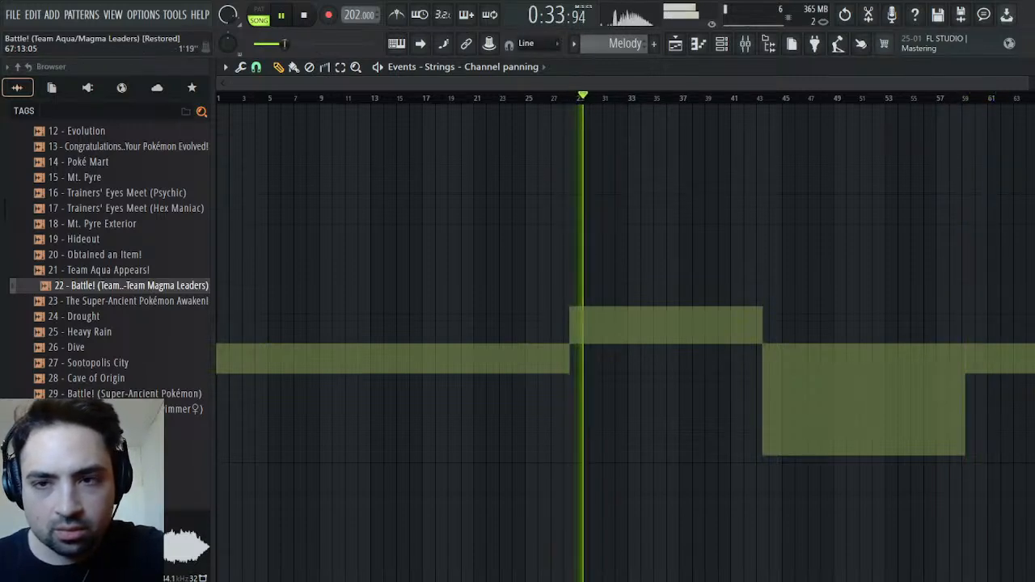
pyautogui.moveTo(1030, 83); pyautogui.dragTo(585, 87)
pyautogui.click(597, 99)
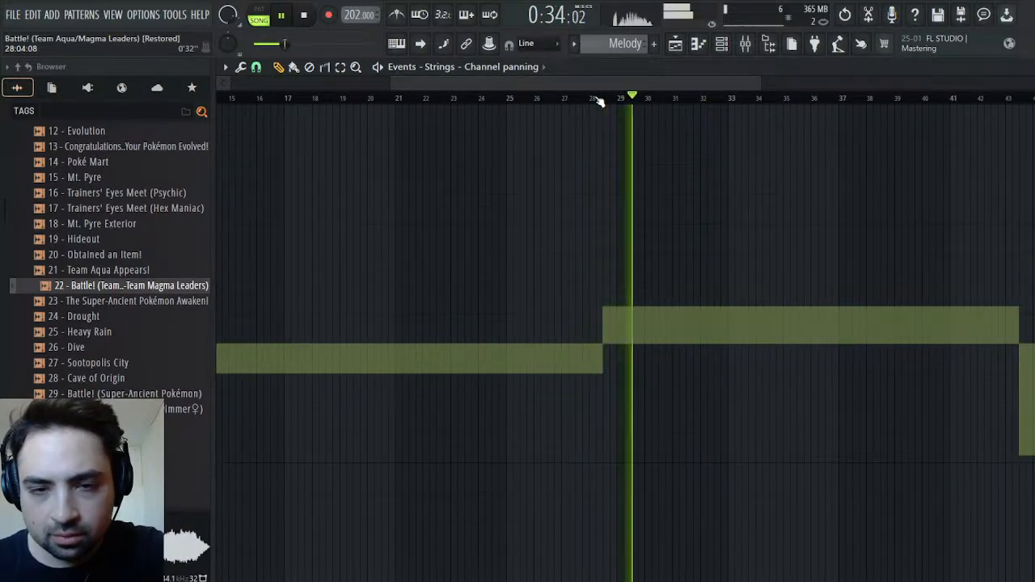
pyautogui.click(607, 99)
pyautogui.click(590, 100)
pyautogui.press('space')
pyautogui.press('Escape')
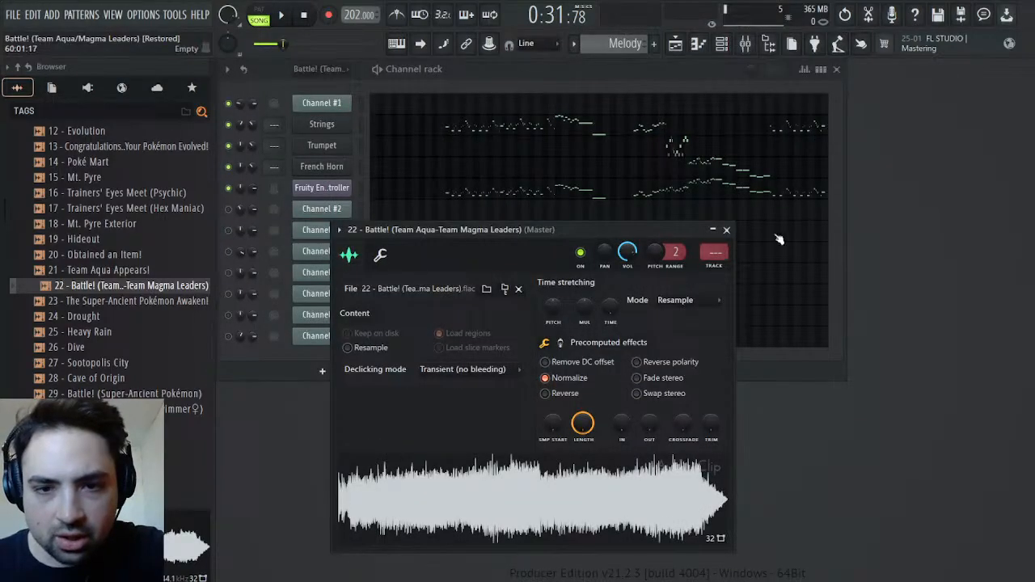
# Close the recording's sample settings, switch to the Battle! pattern in pattern mode, and show Channel #2's opening bars in the piano roll
pyautogui.click(730, 233)
pyautogui.scroll(1, 622, 44)
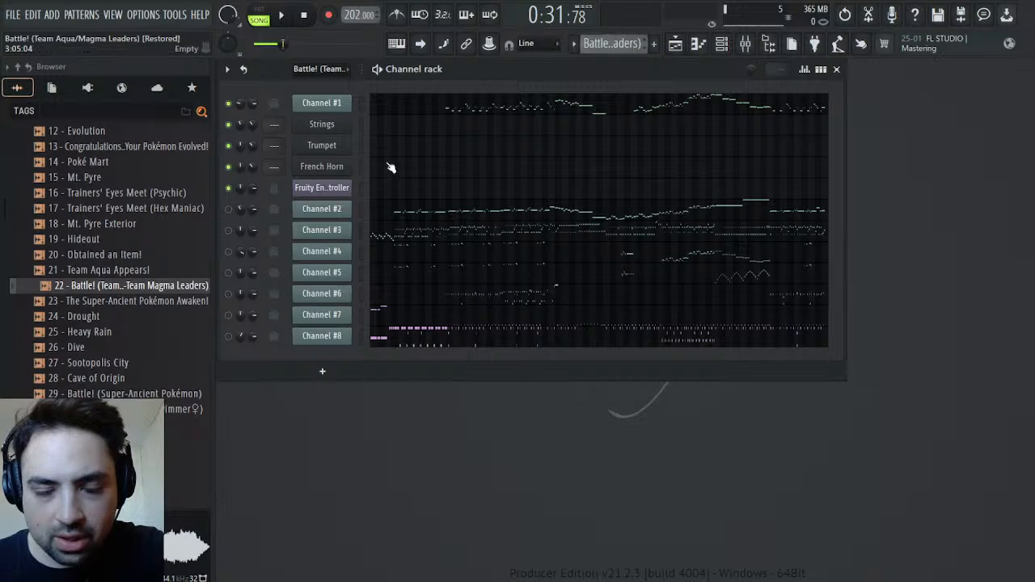
pyautogui.click(386, 218)
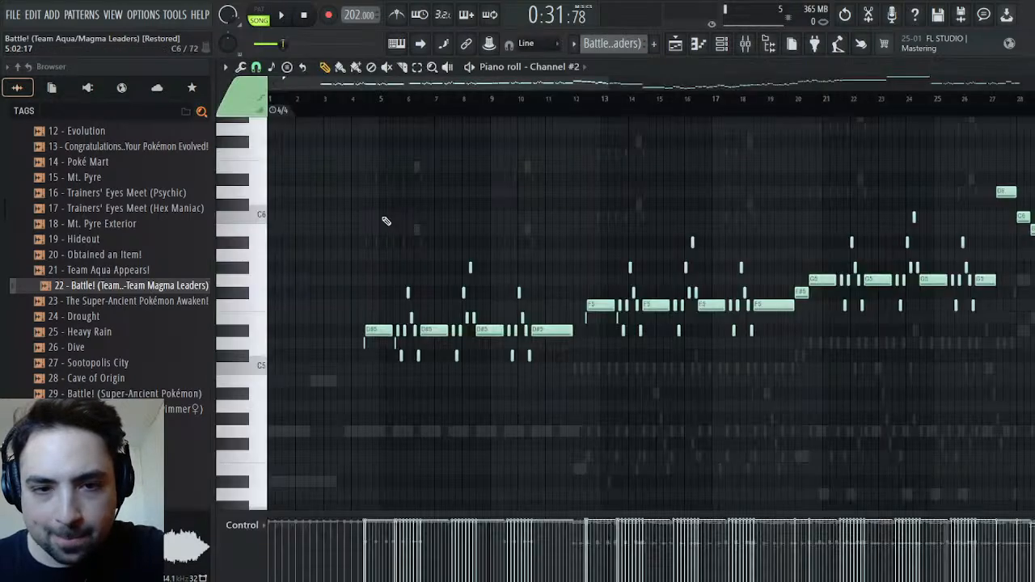
pyautogui.scroll(-3, 393, 219)
pyautogui.moveTo(609, 82); pyautogui.dragTo(361, 97)
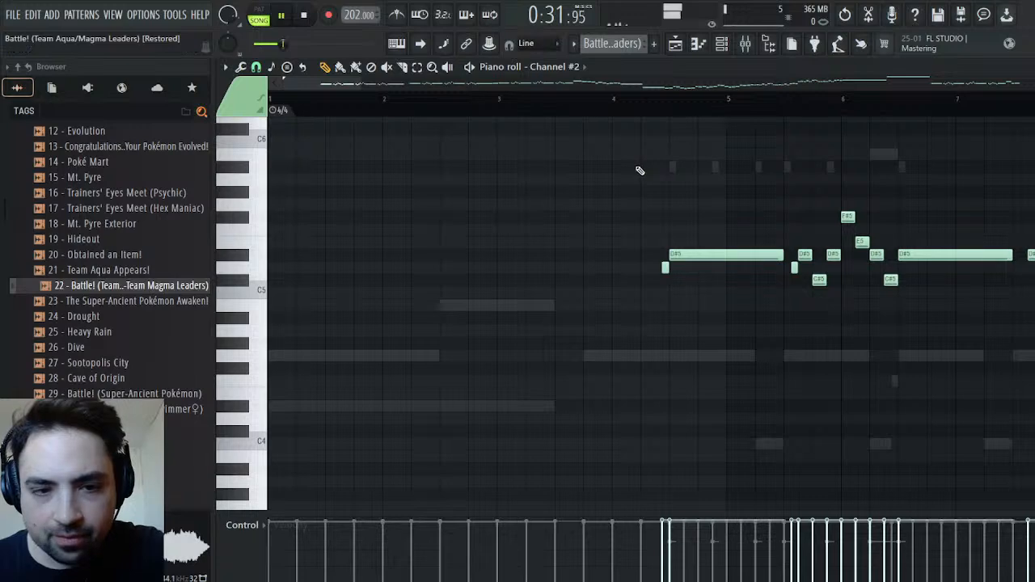
pyautogui.press('l')
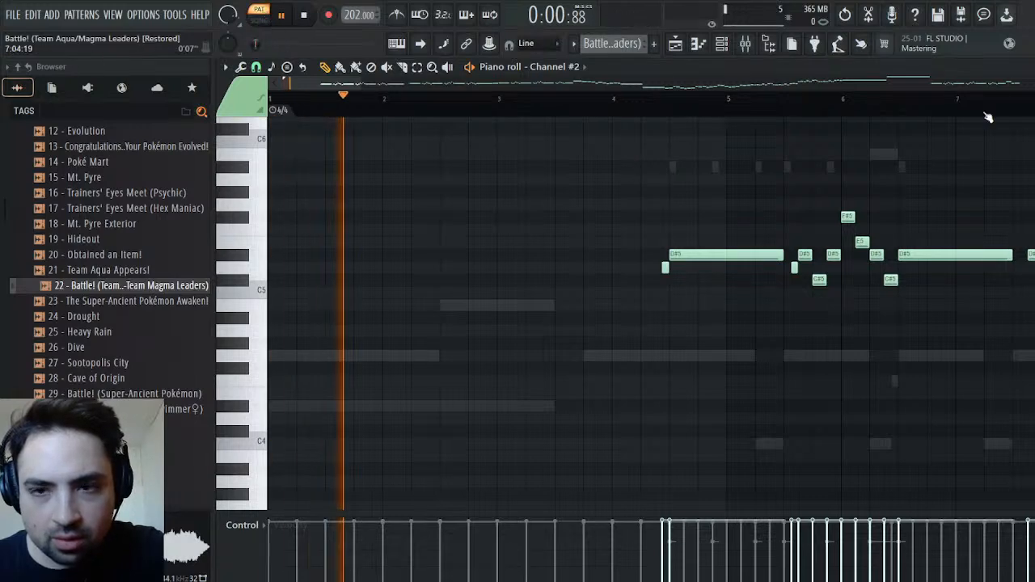
# Unmute Channel #2 and Channel #3 and audition the intro up to Channel #2's first long D#5 note
pyautogui.press('F6')
pyautogui.click(230, 209)
pyautogui.click(229, 230)
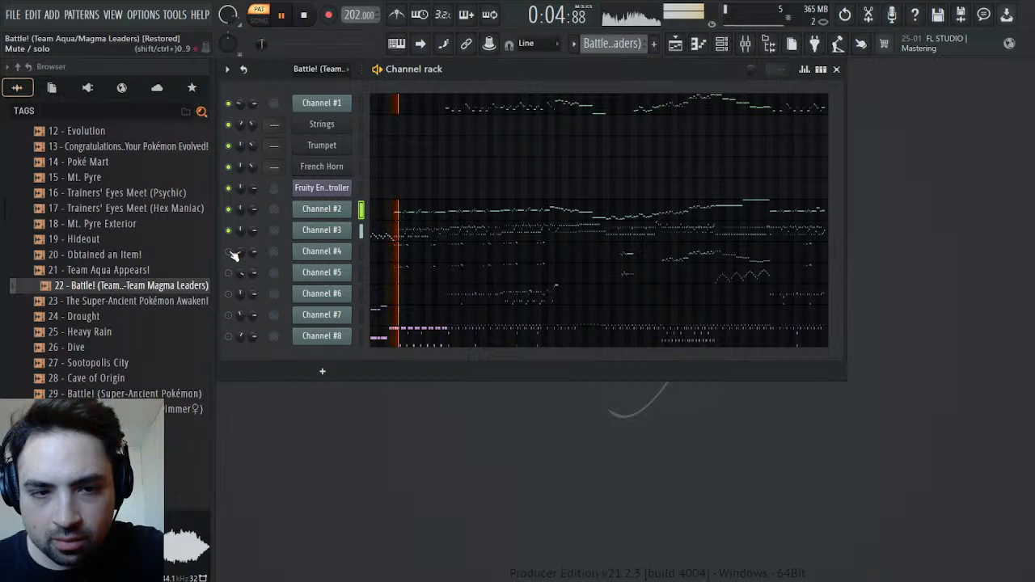
pyautogui.click(411, 213)
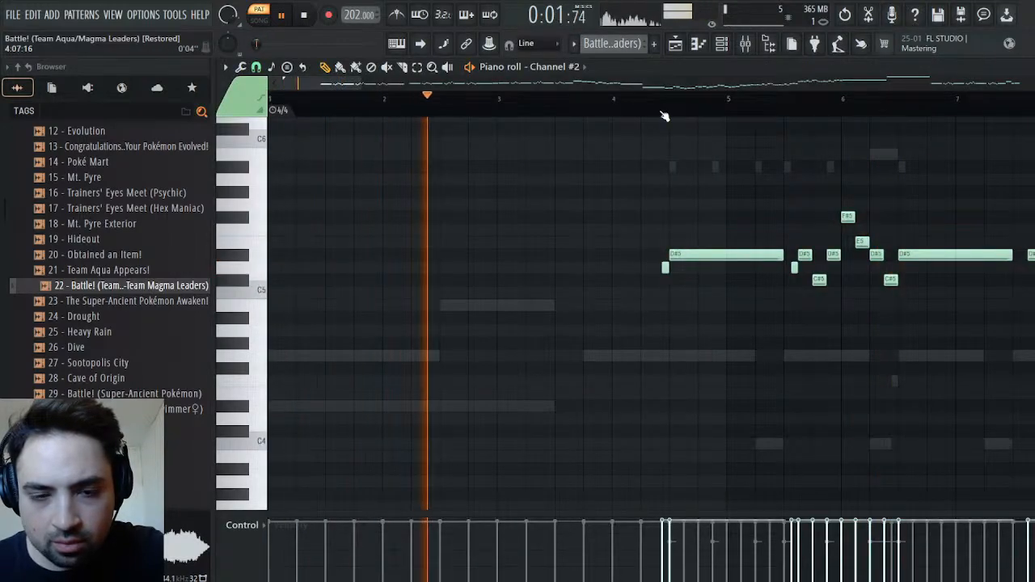
pyautogui.press('space')
pyautogui.press('space')
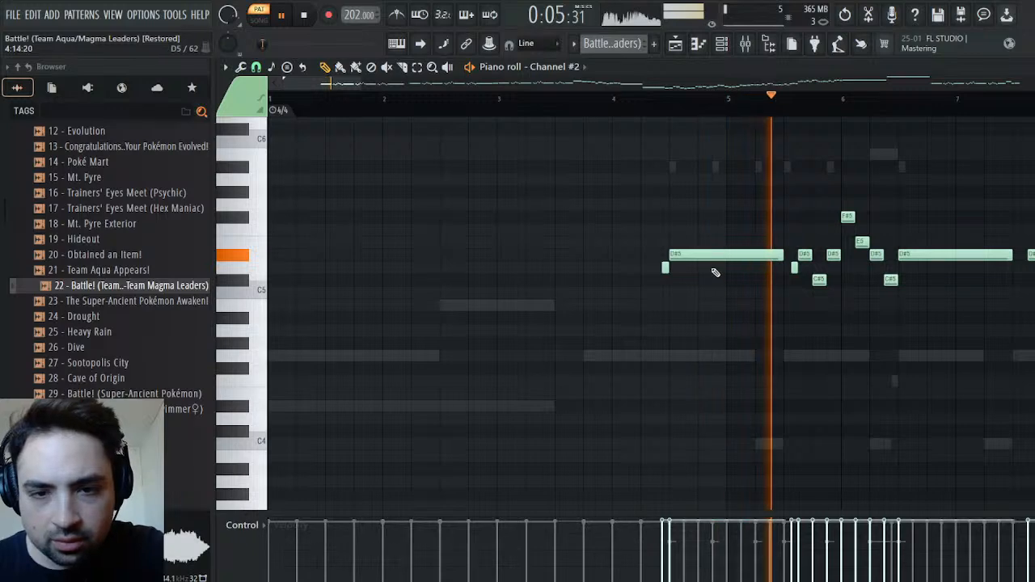
pyautogui.press('space')
# Move the time signature marker to the start of Channel #2's first long D#5 note and set it to 3/4
pyautogui.click(670, 95)
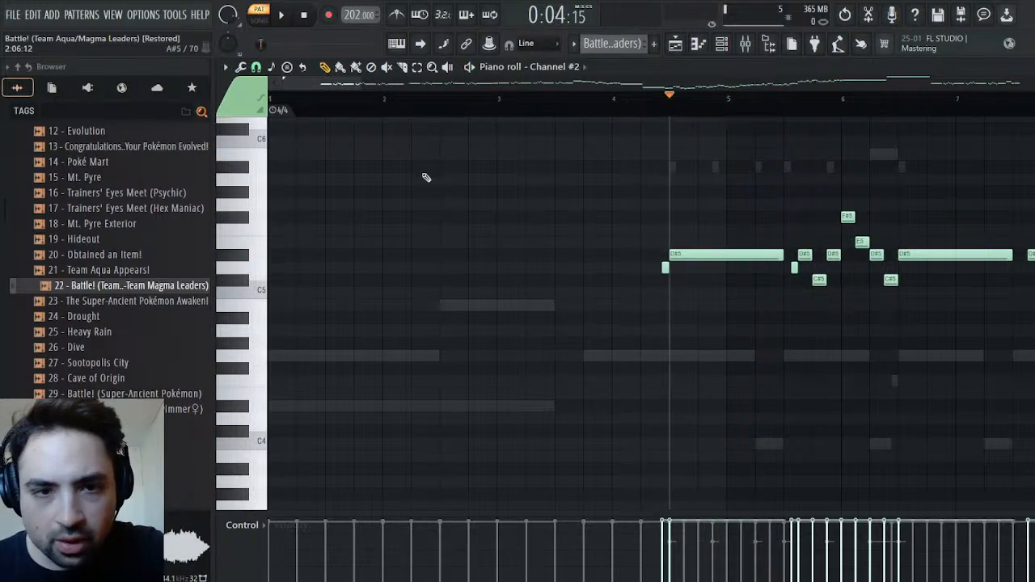
pyautogui.moveTo(279, 110)
pyautogui.mouseDown()
pyautogui.moveTo(395, 143)
pyautogui.moveTo(672, 188)
pyautogui.mouseUp()
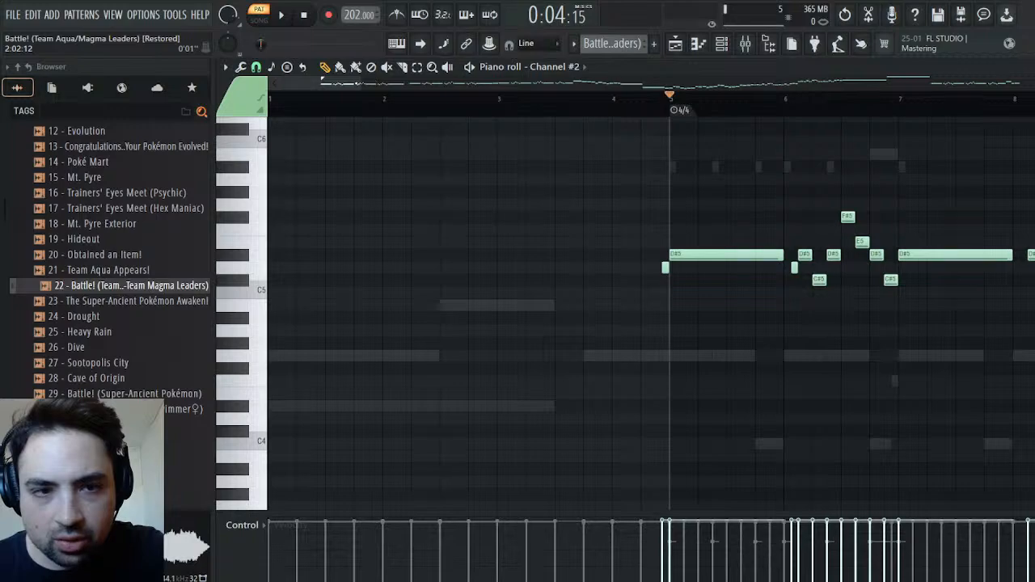
pyautogui.moveTo(358, 84); pyautogui.dragTo(431, 87)
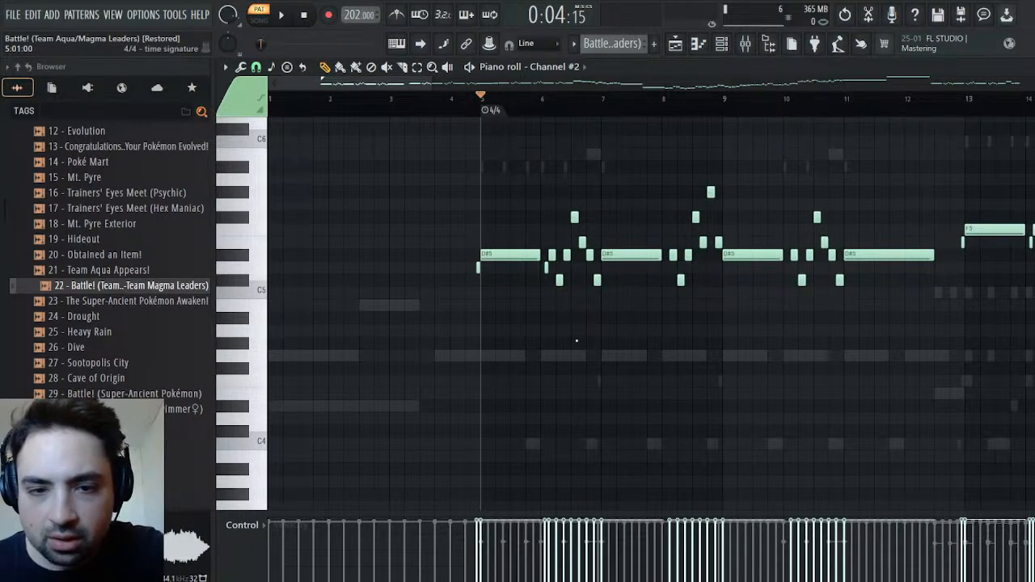
pyautogui.moveTo(432, 84); pyautogui.dragTo(377, 130)
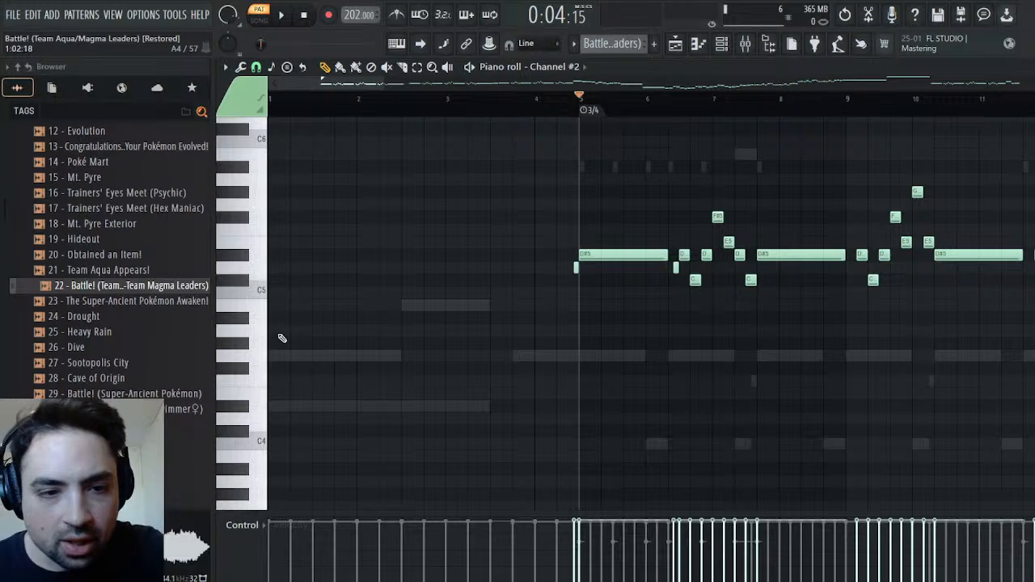
# Try the 3/4 marker at the start of the pattern, and return it to the first long D#5 note
pyautogui.click(273, 98)
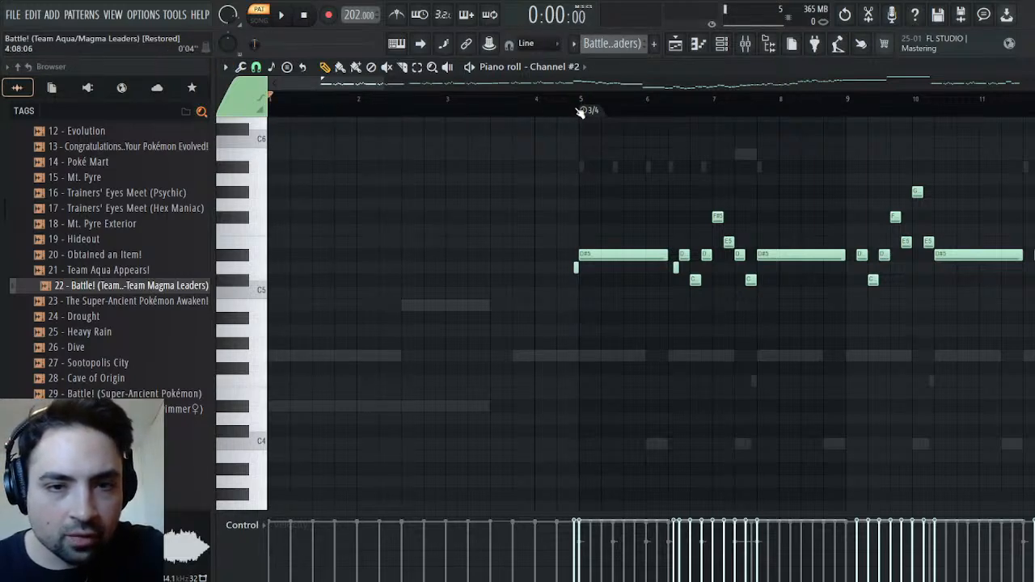
pyautogui.moveTo(580, 110); pyautogui.dragTo(275, 110)
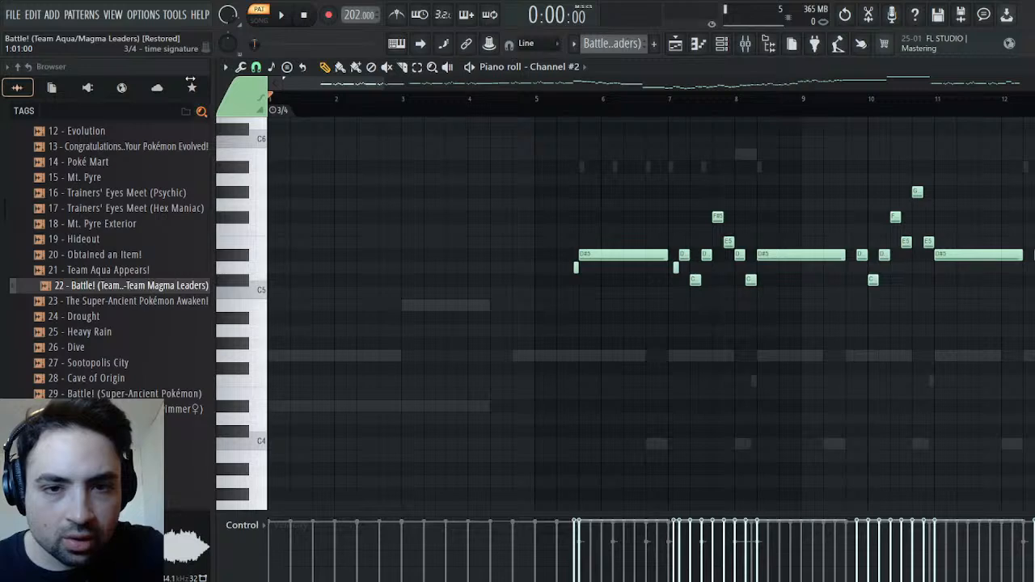
pyautogui.moveTo(278, 110)
pyautogui.mouseDown()
pyautogui.moveTo(608, 158)
pyautogui.moveTo(587, 157)
pyautogui.mouseUp()
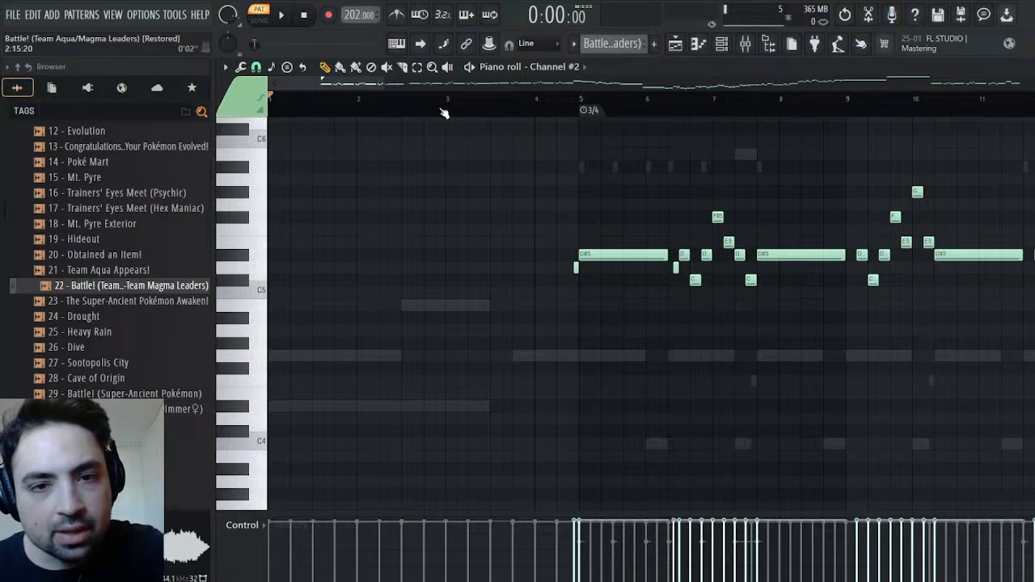
# Play the intro from the start, open Channel #3 in the piano roll and audition its bass line across the 3/4 marker
pyautogui.press('space')
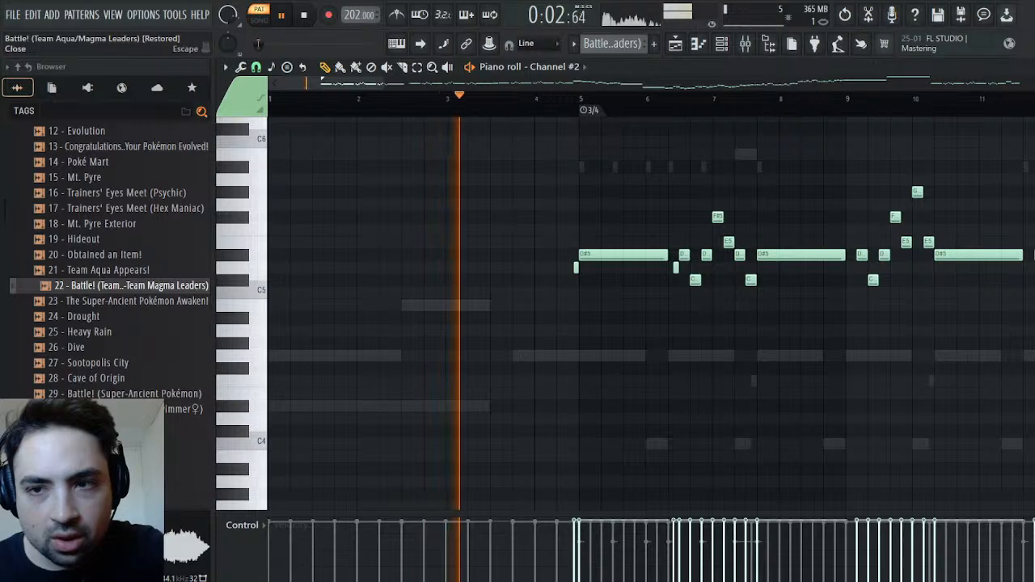
pyautogui.click(1025, 67)
pyautogui.press('space')
pyautogui.click(376, 241)
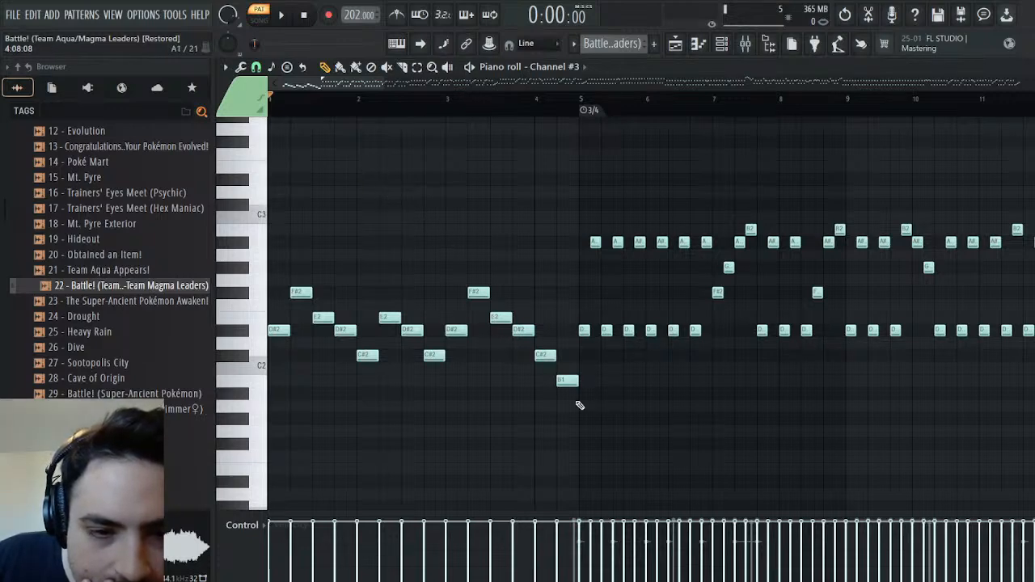
pyautogui.click(285, 19)
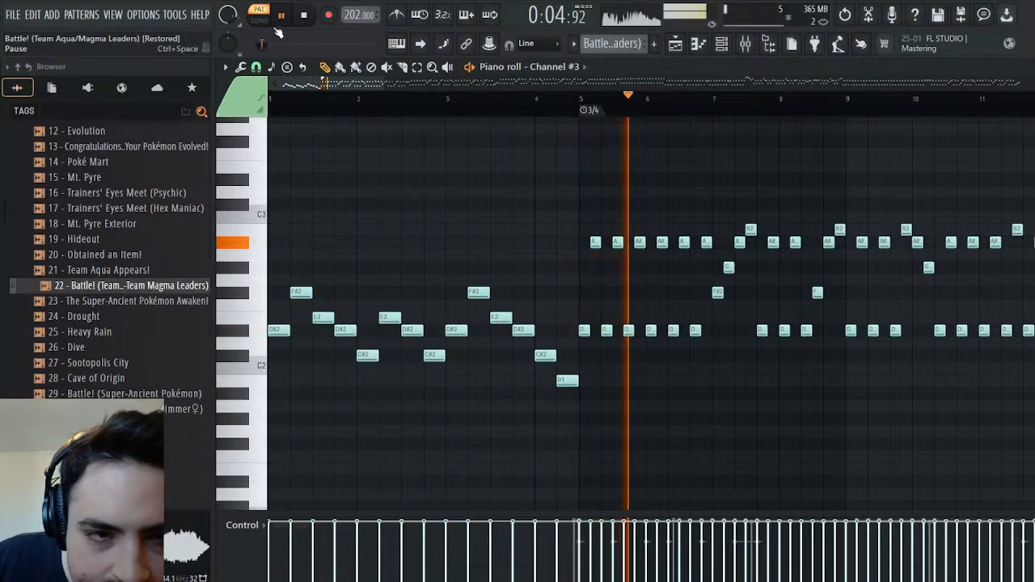
pyautogui.click(309, 21)
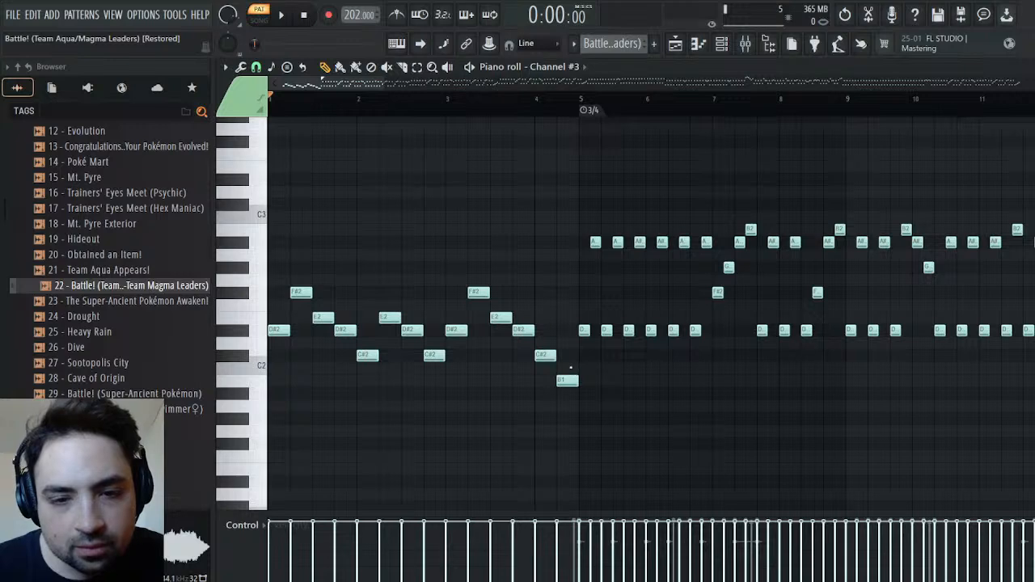
# Add a 7/4 time signature marker at the start of the pattern and play the intro to check the meter
pyautogui.hotkey('ctrl', 'z')
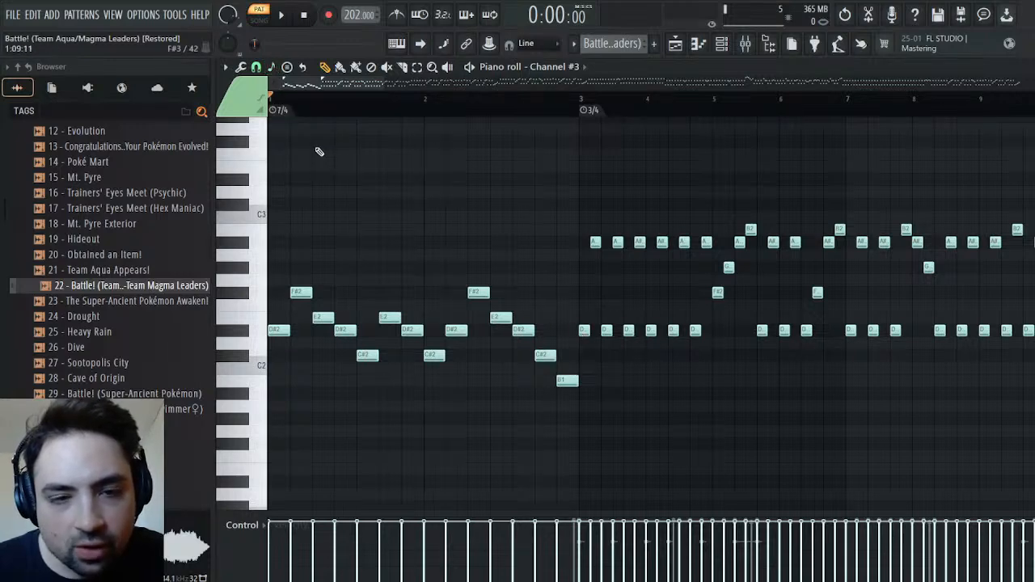
pyautogui.click(281, 14)
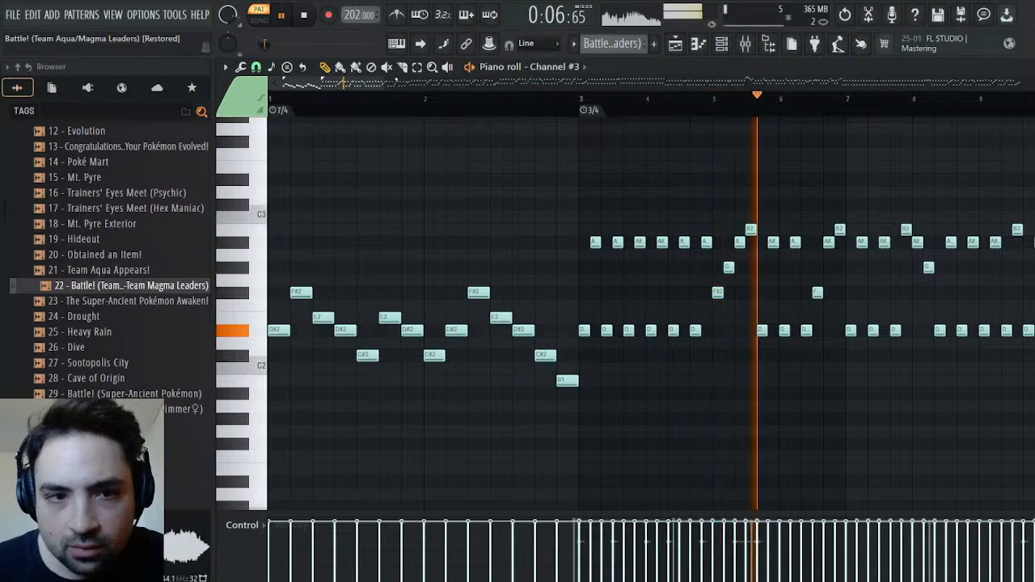
pyautogui.press('space')
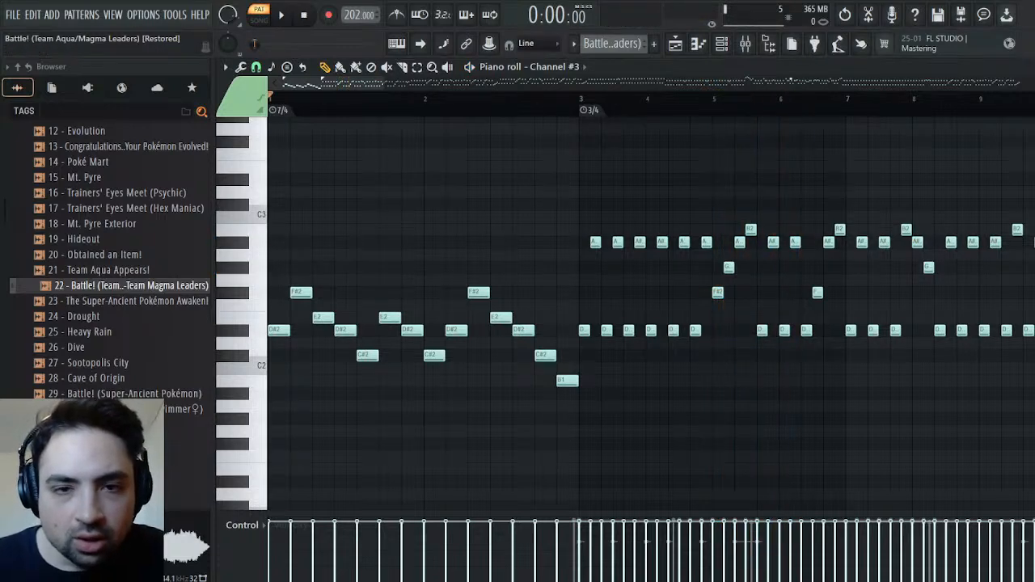
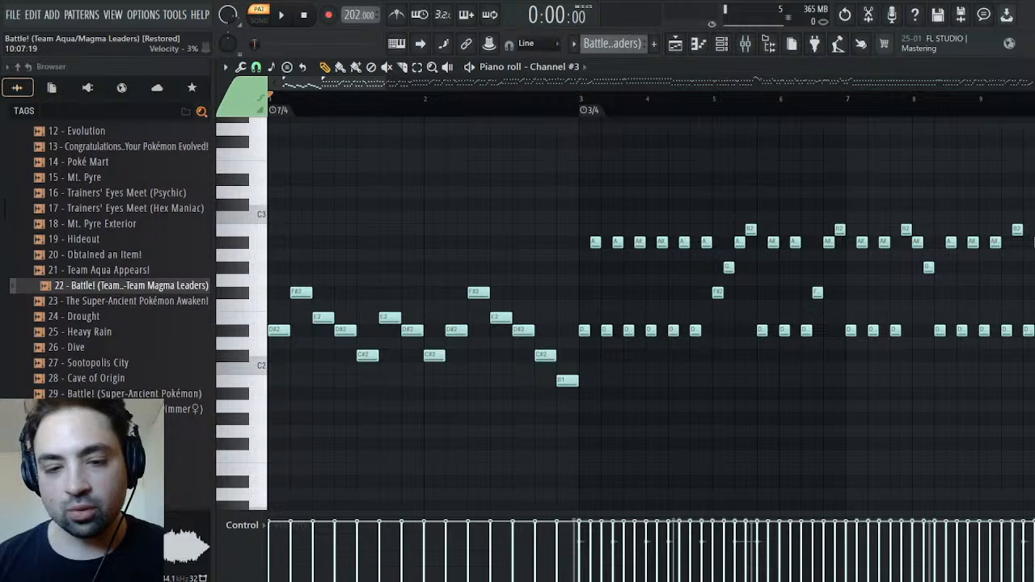
# Switch from Channel #3's piano roll to the channel rack and play the pattern from the start
pyautogui.click(294, 25)
pyautogui.press('space')
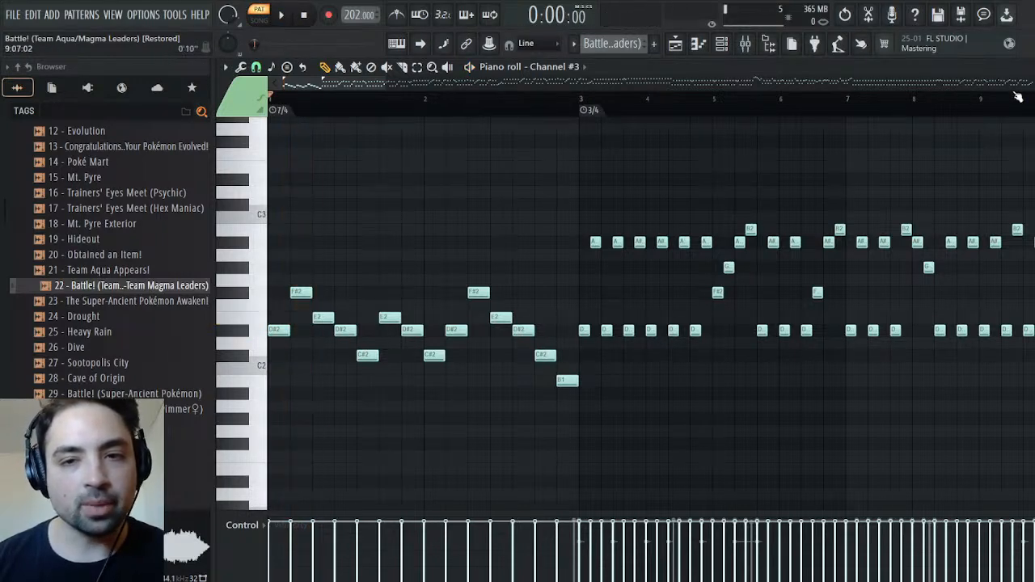
pyautogui.press('F6')
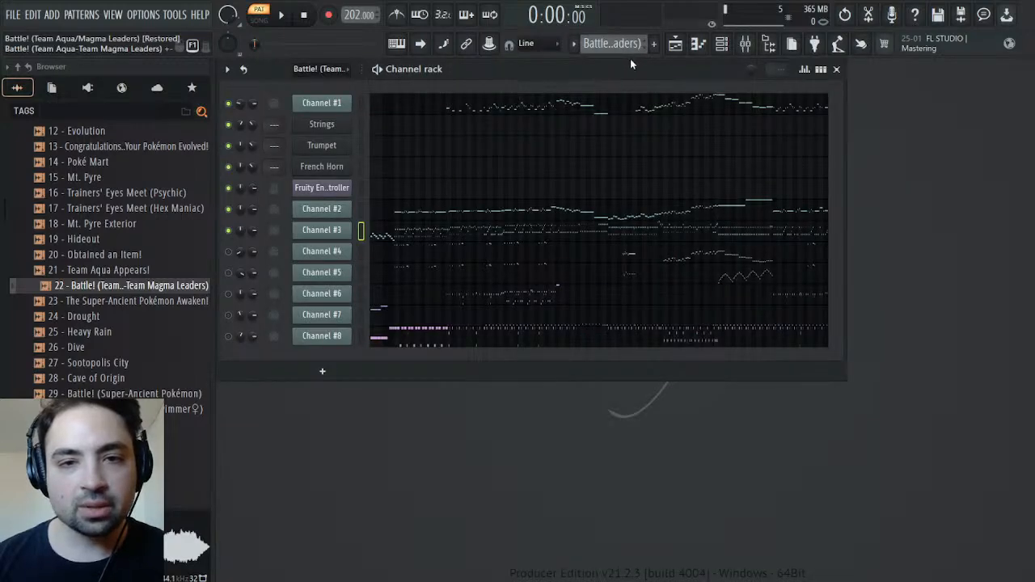
pyautogui.click(283, 15)
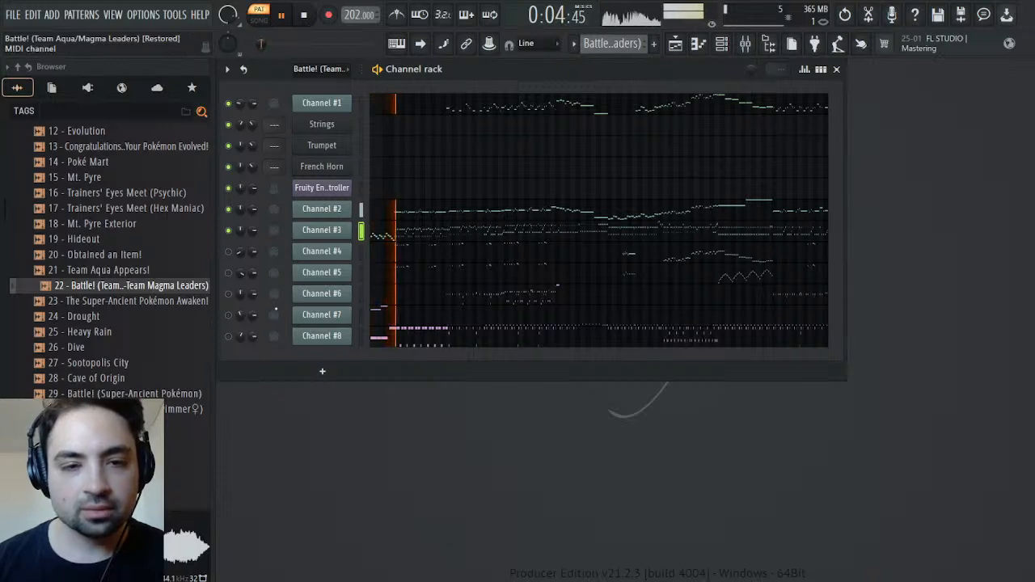
# Unmute Channel #4 through Channel #8, replay the intro with all channels and stop playback
pyautogui.click(231, 252)
pyautogui.click(231, 273)
pyautogui.click(232, 295)
pyautogui.click(231, 315)
pyautogui.click(231, 336)
pyautogui.click(303, 16)
pyautogui.press('space')
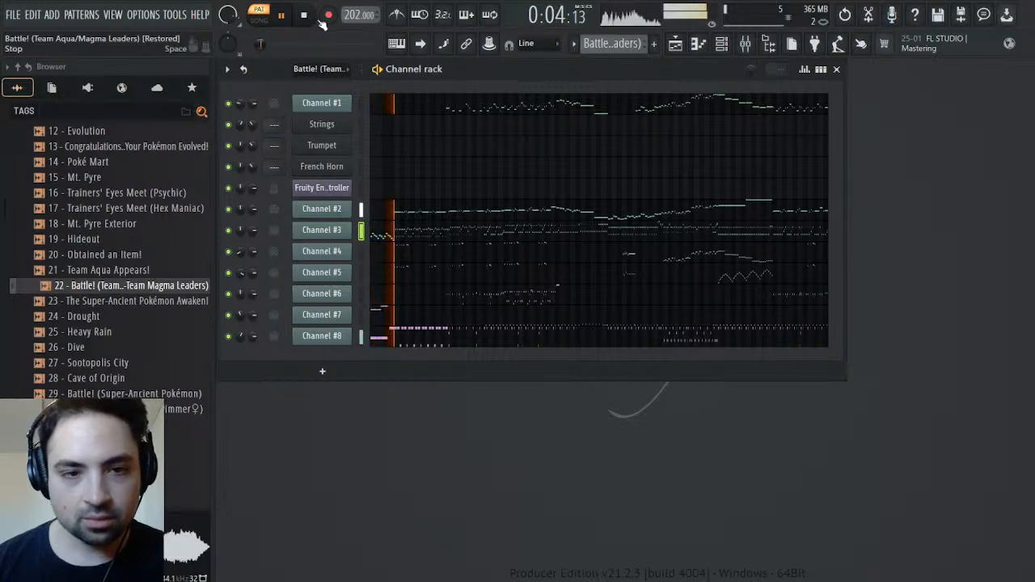
pyautogui.press('space')
# Open Channel #2 in the piano roll, place the playhead just before the 3/4 marker and close the piano roll
pyautogui.click(406, 213)
pyautogui.scroll(6, 444, 218)
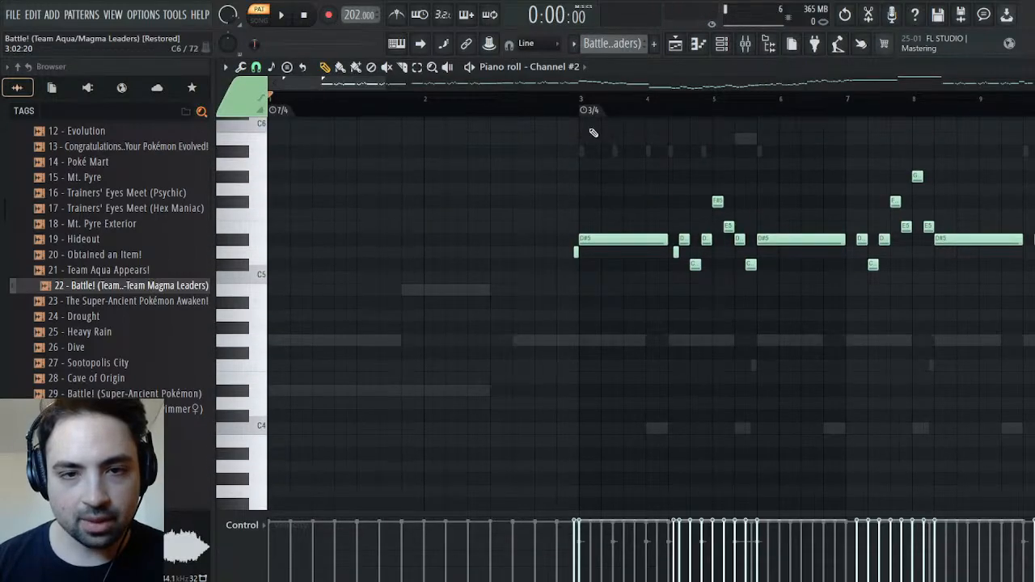
pyautogui.click(574, 103)
pyautogui.click(568, 103)
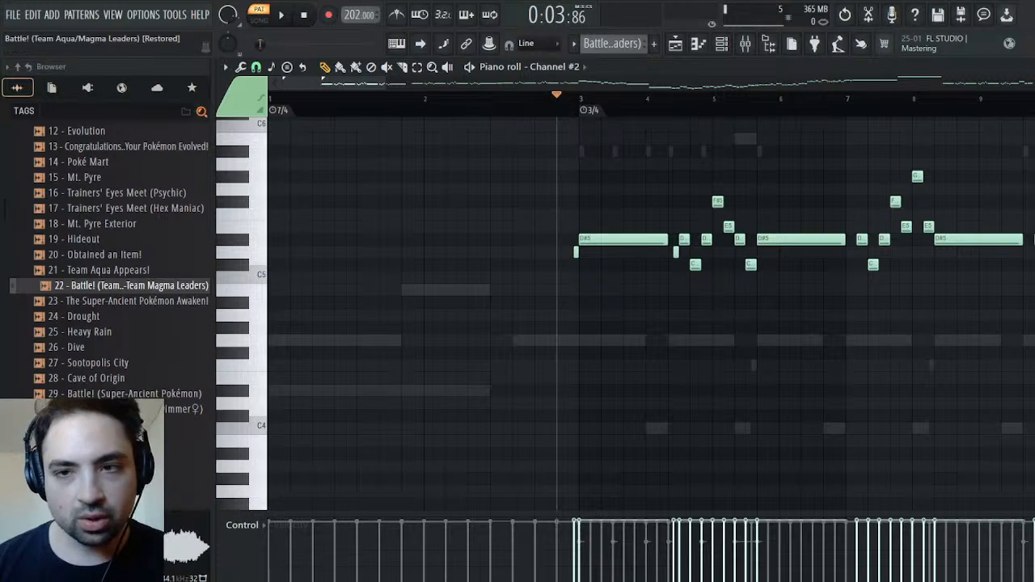
pyautogui.click(1025, 67)
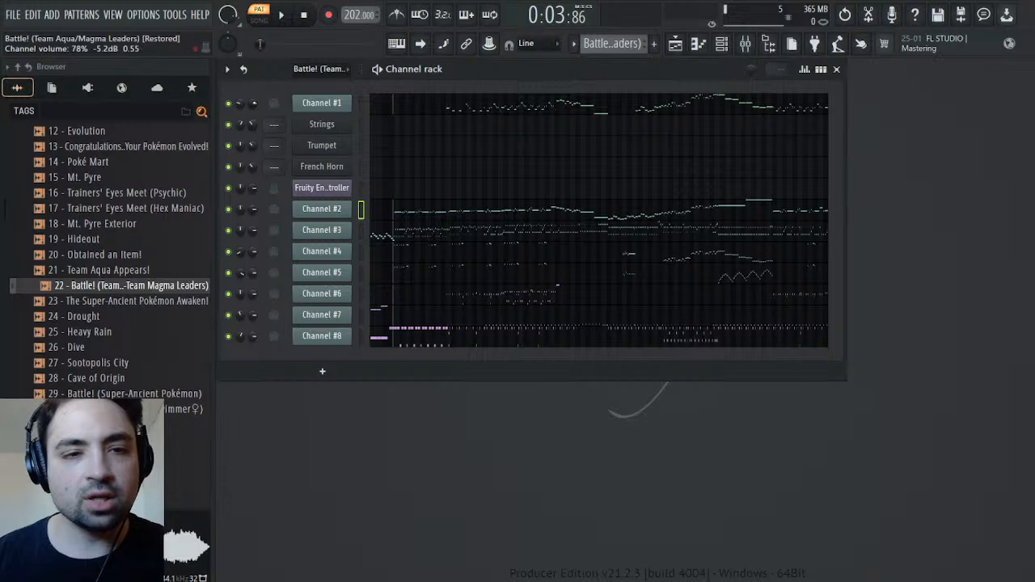
# Inspect Channel #1's volume events and its MIDI Out settings, including the detailed channel controls
pyautogui.click(273, 127)
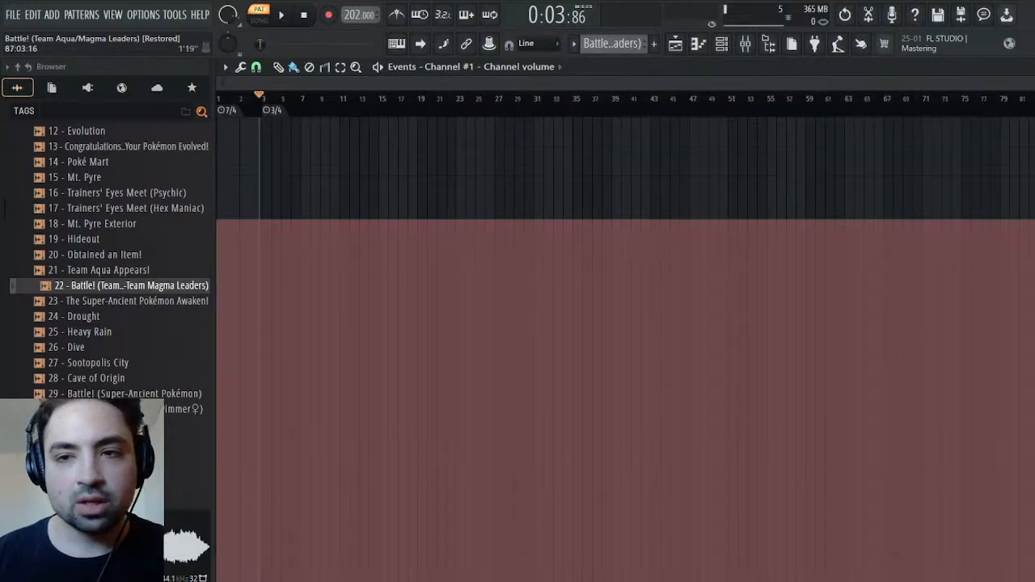
pyautogui.press('Escape')
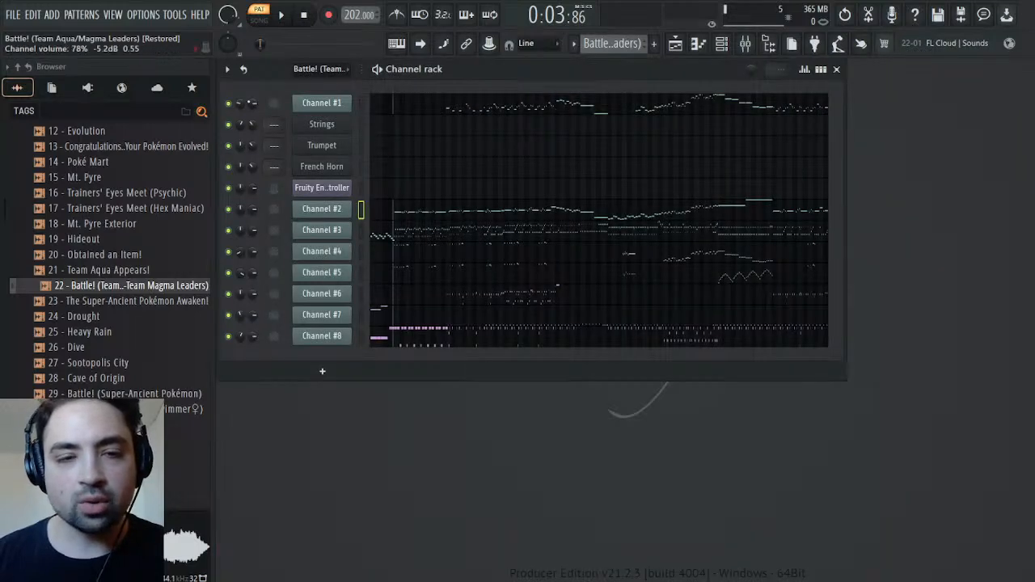
pyautogui.click(315, 102)
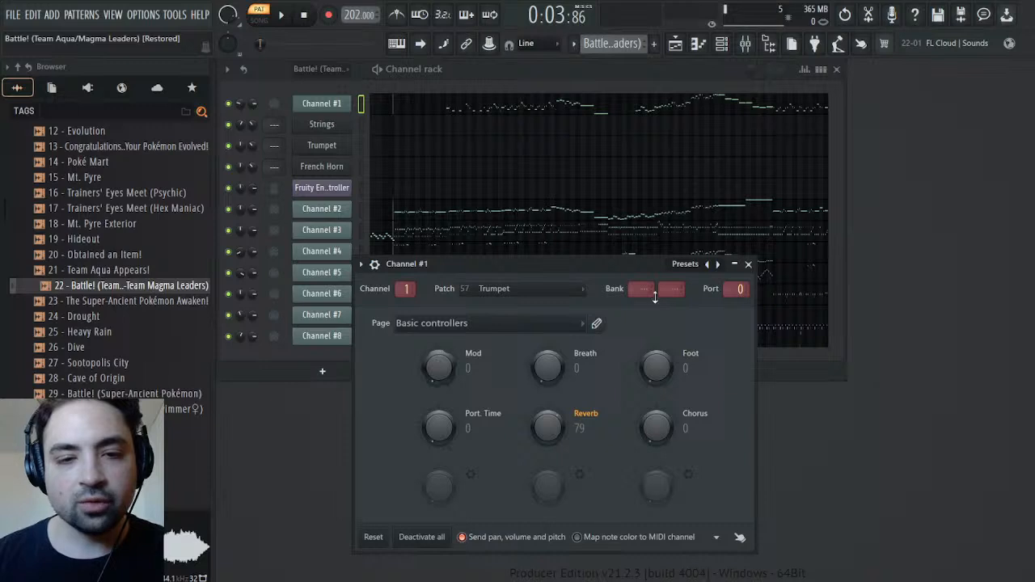
pyautogui.click(748, 265)
pyautogui.click(327, 106)
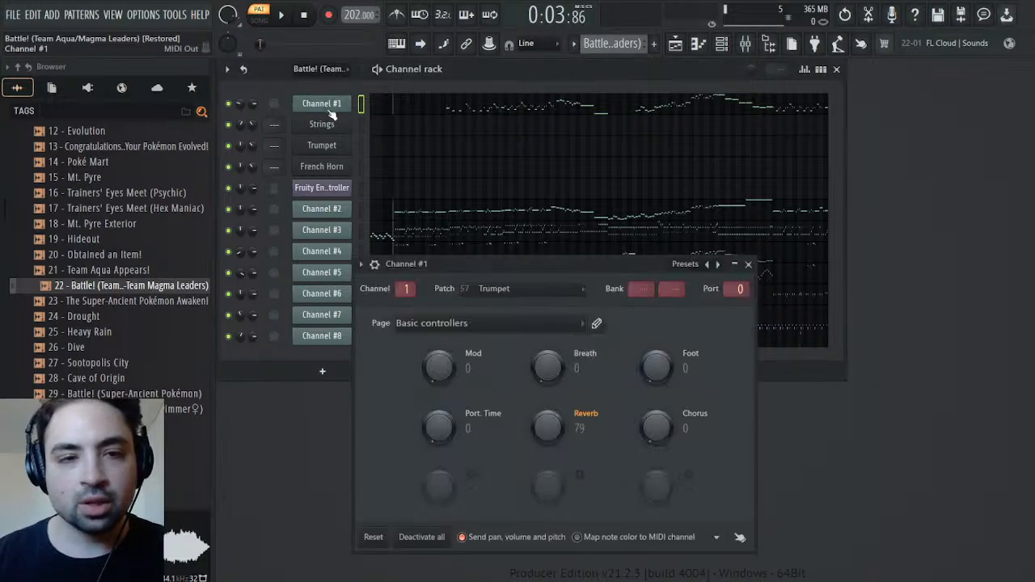
pyautogui.click(375, 265)
pyautogui.rightClick(673, 292)
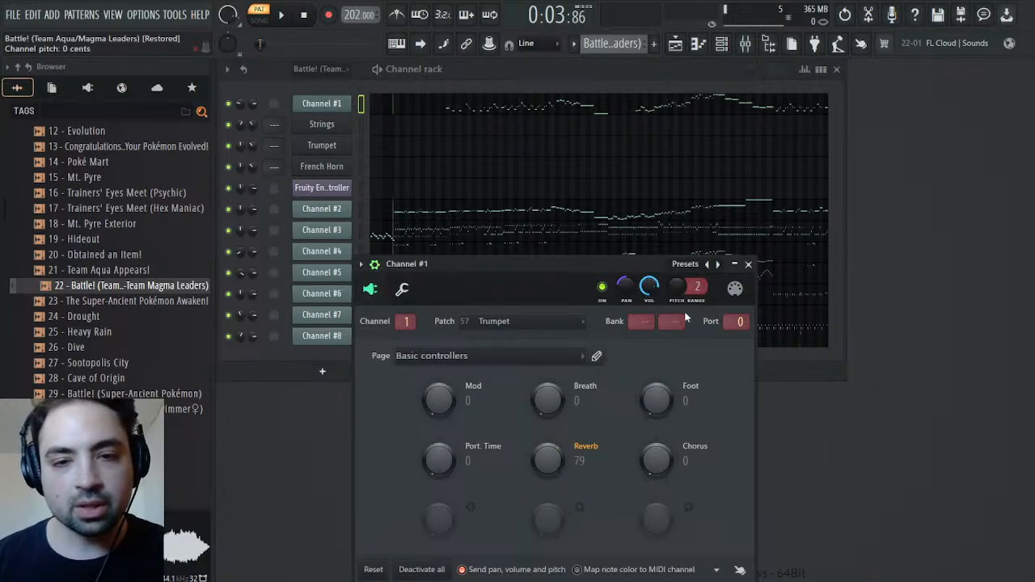
pyautogui.click(689, 317)
pyautogui.press('Escape')
# Route the Strings channel to mixer track 2, Trumpet to track 3 and French Horn to track 4
pyautogui.click(322, 125)
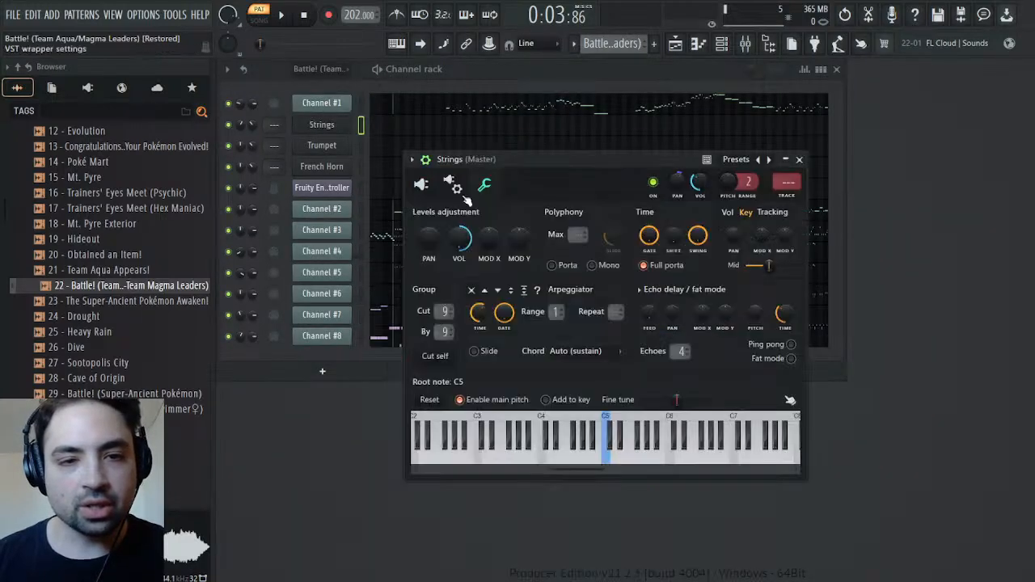
pyautogui.click(786, 196)
pyautogui.scroll(-1, 623, 44)
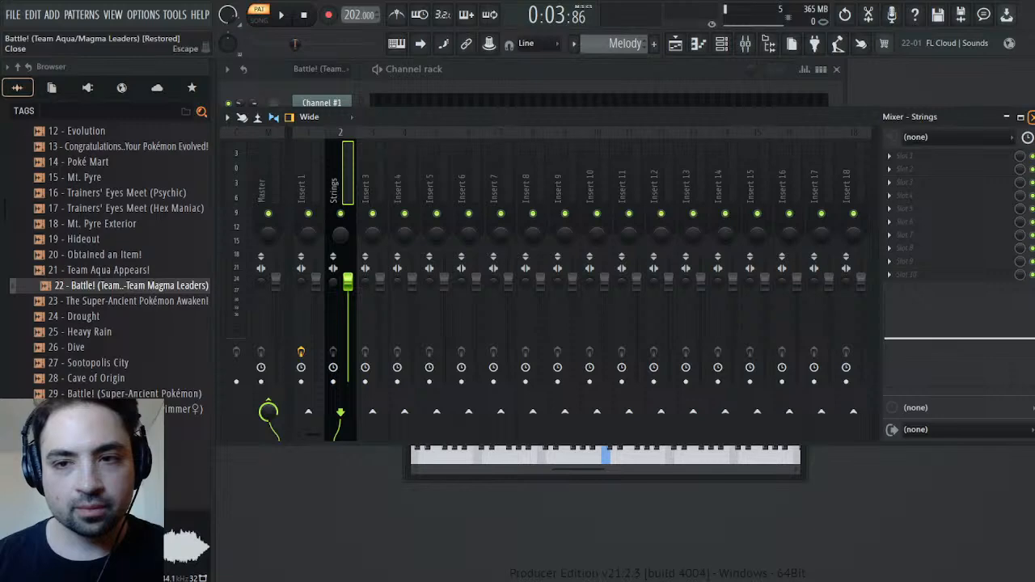
pyautogui.click(1021, 116)
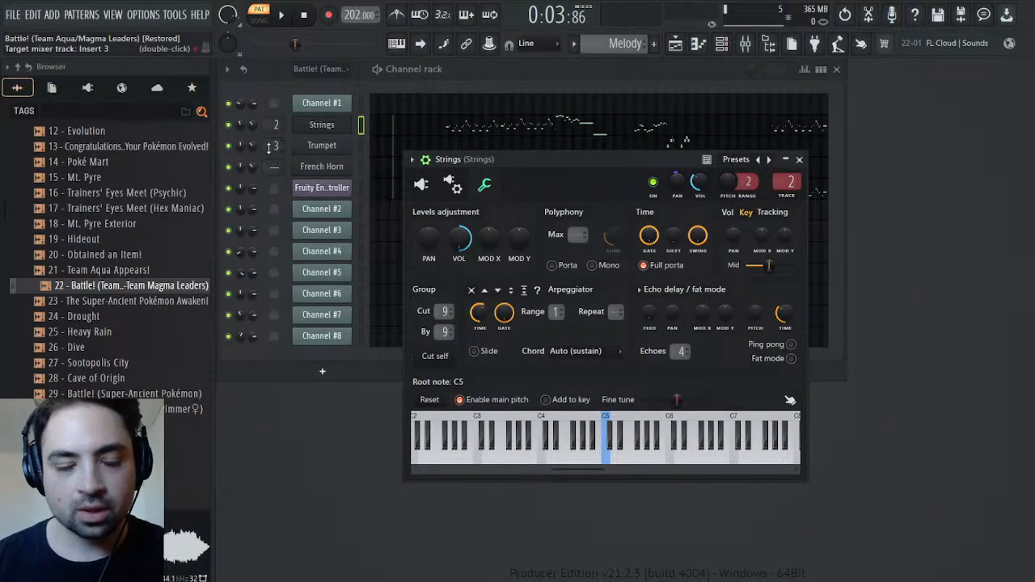
pyautogui.scroll(-1, 274, 173)
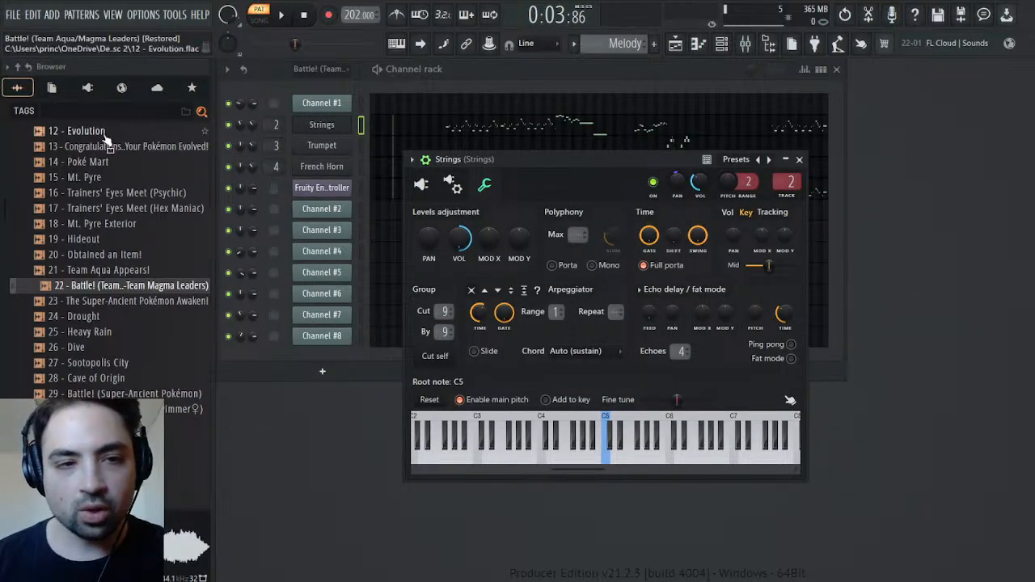
# Collapse the Disc 2 folder, play the pattern, and expand the Remasters & Origins folder under Pokemon Ruby & Sapphire
pyautogui.scroll(10, 34, 150)
pyautogui.scroll(-3, 35, 171)
pyautogui.scroll(-2, 81, 328)
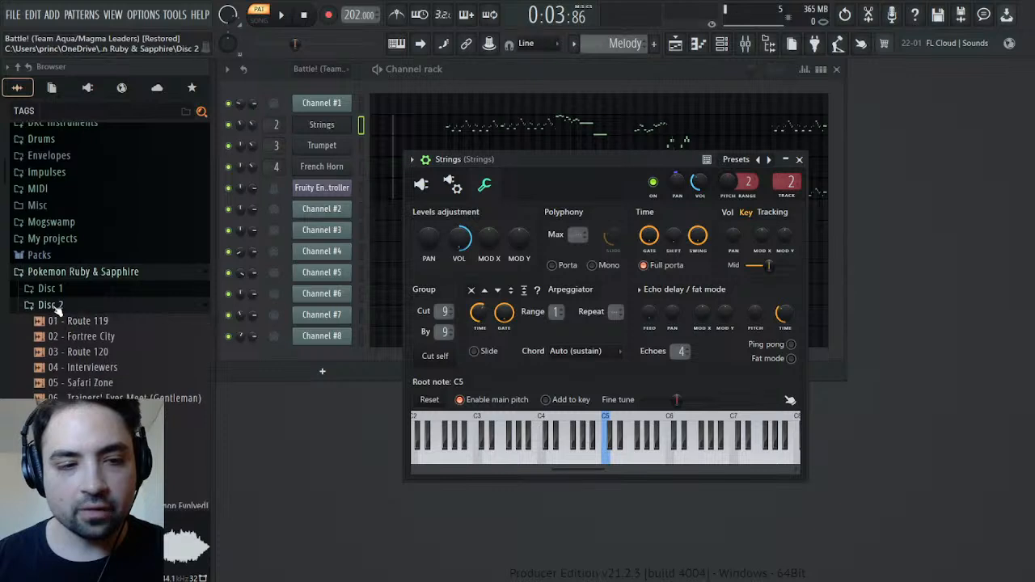
pyautogui.click(50, 305)
pyautogui.click(65, 356)
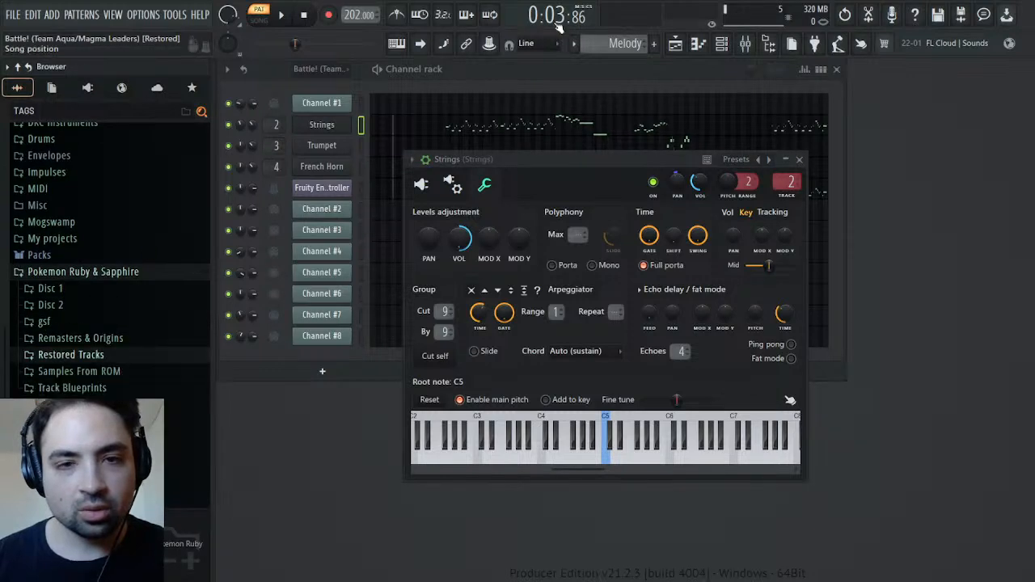
pyautogui.click(281, 14)
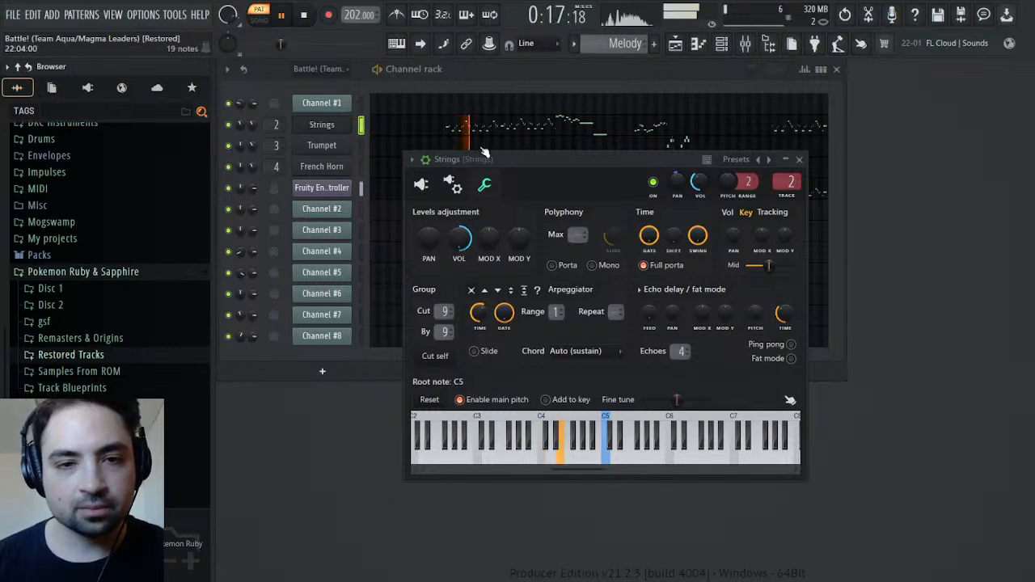
pyautogui.click(50, 339)
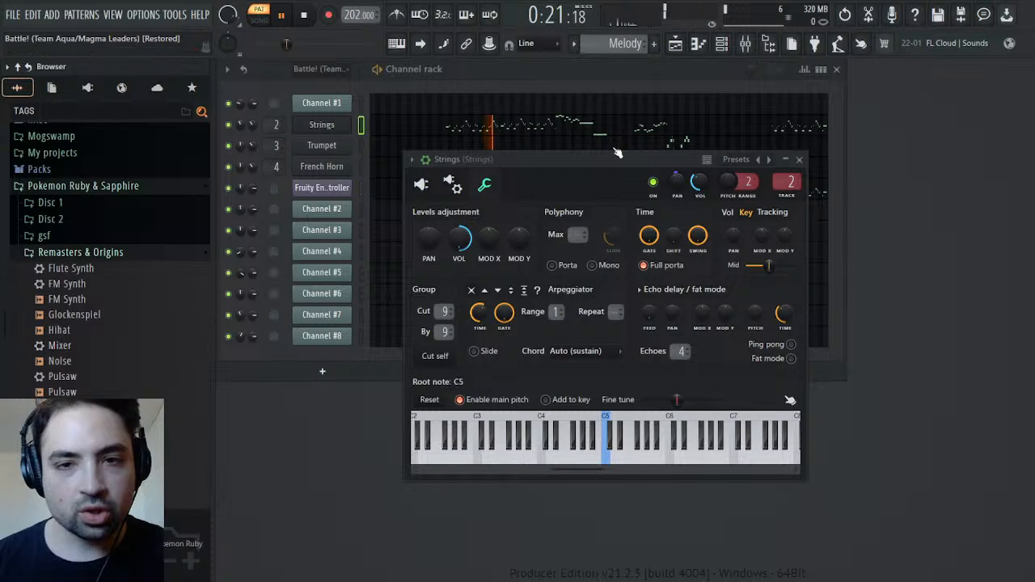
# Load the Mixer preset from Remasters & Origins onto mixer track 2 and name that track Strings
pyautogui.click(745, 43)
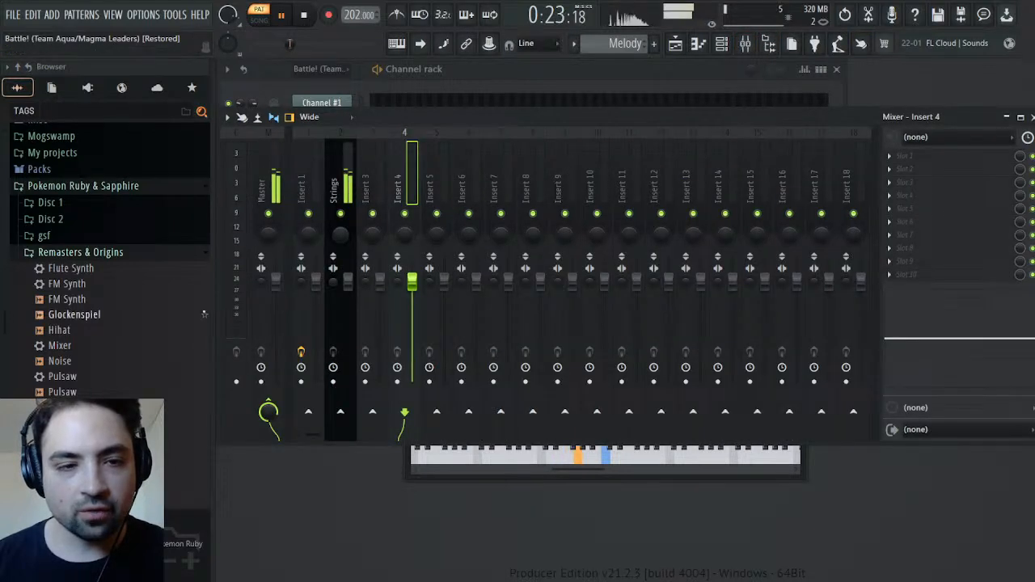
pyautogui.moveTo(61, 346); pyautogui.dragTo(342, 188)
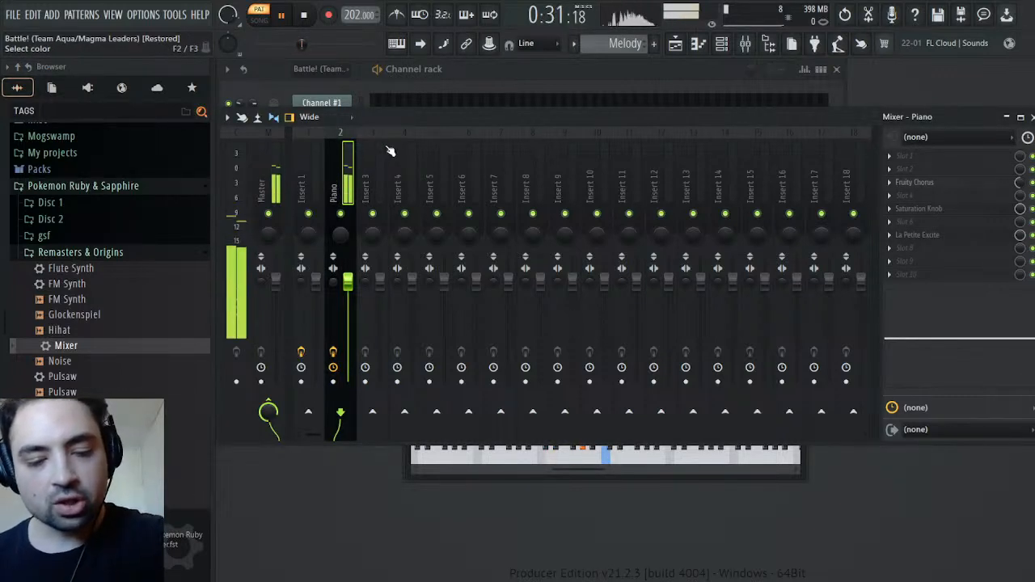
pyautogui.click(375, 243)
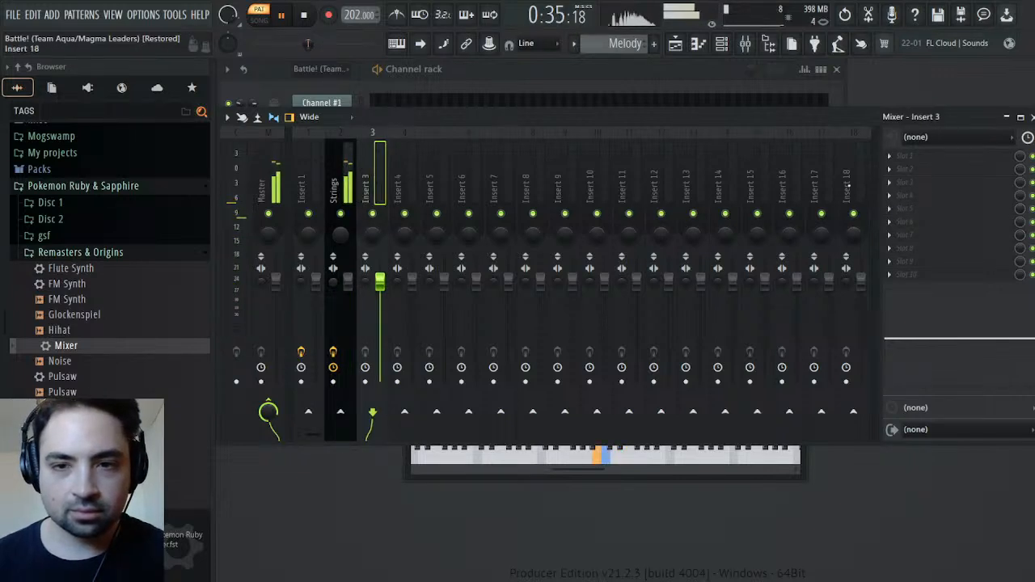
# Rename mixer insert 18 as Reverb and load TSAR-1R Reverb in its fourth effect slot
pyautogui.click(850, 185)
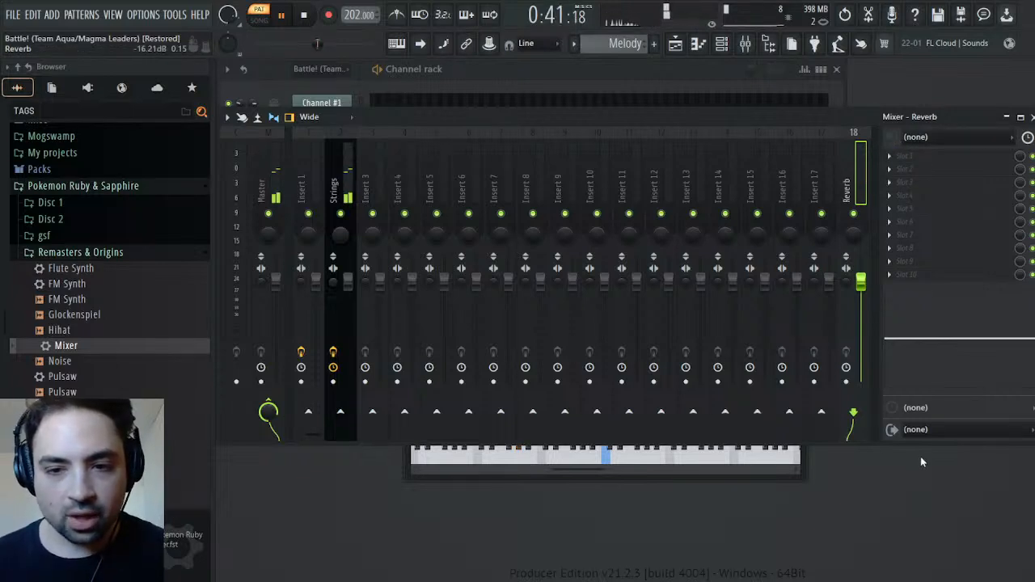
pyautogui.click(909, 245)
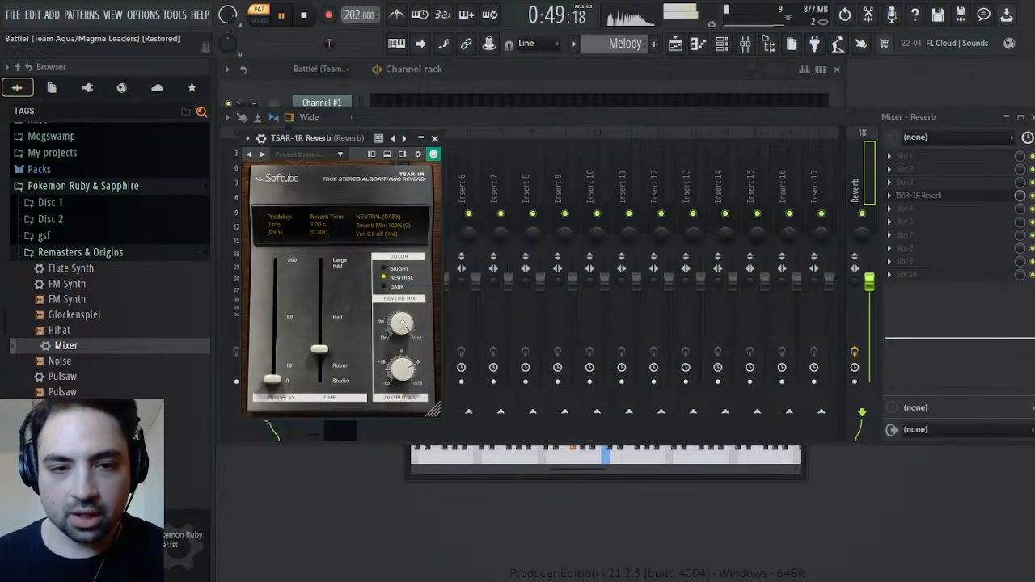
# Set the TSAR-1R reverb mix to 12% and the reverb time to 1.46 s, and close the plugin
pyautogui.moveTo(400, 323); pyautogui.dragTo(401, 326)
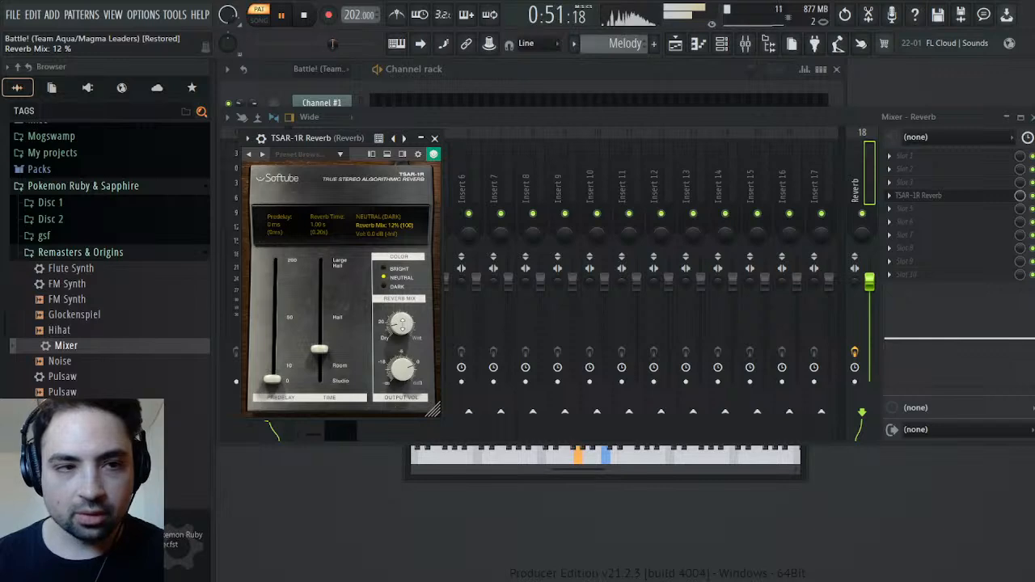
pyautogui.moveTo(309, 349); pyautogui.dragTo(315, 347)
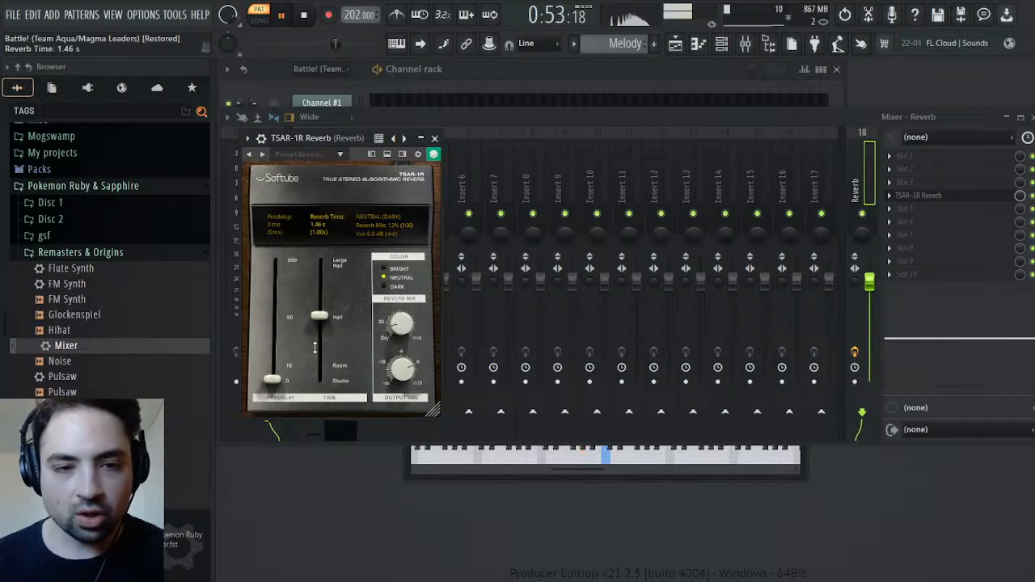
pyautogui.click(420, 138)
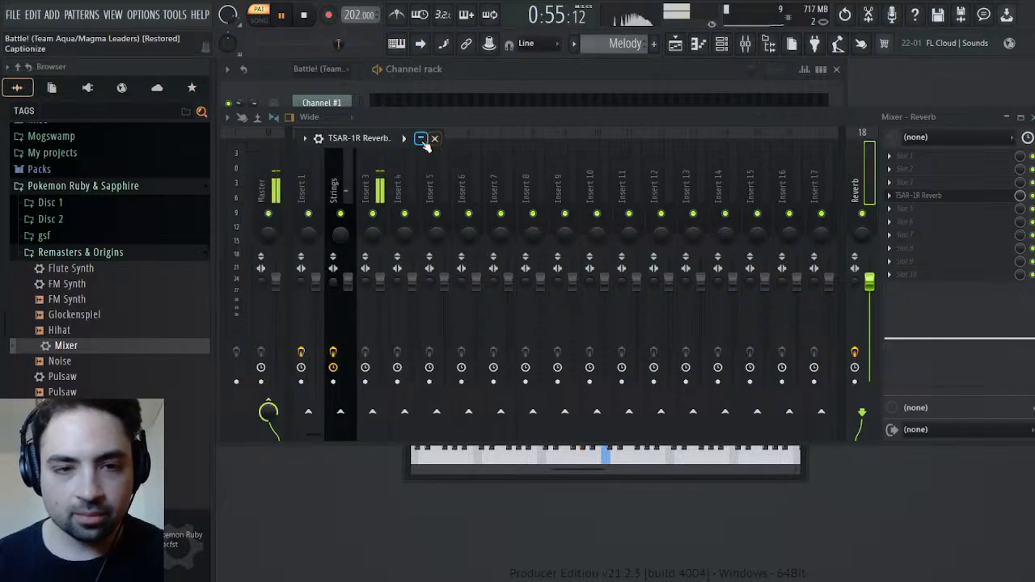
pyautogui.click(422, 140)
pyautogui.click(434, 138)
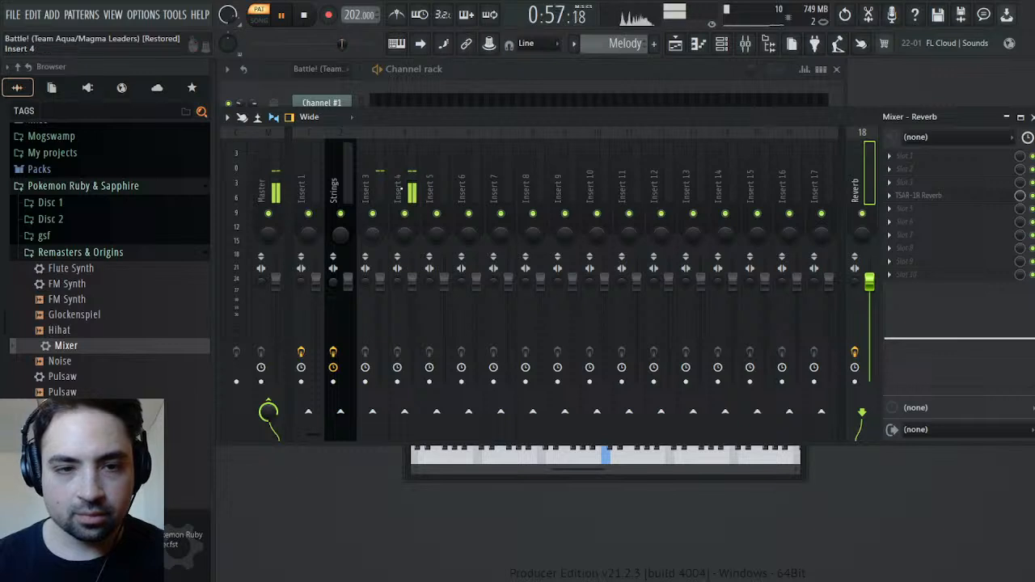
# Route the Strings mixer track to the Reverb track instead of the Master
pyautogui.click(342, 193)
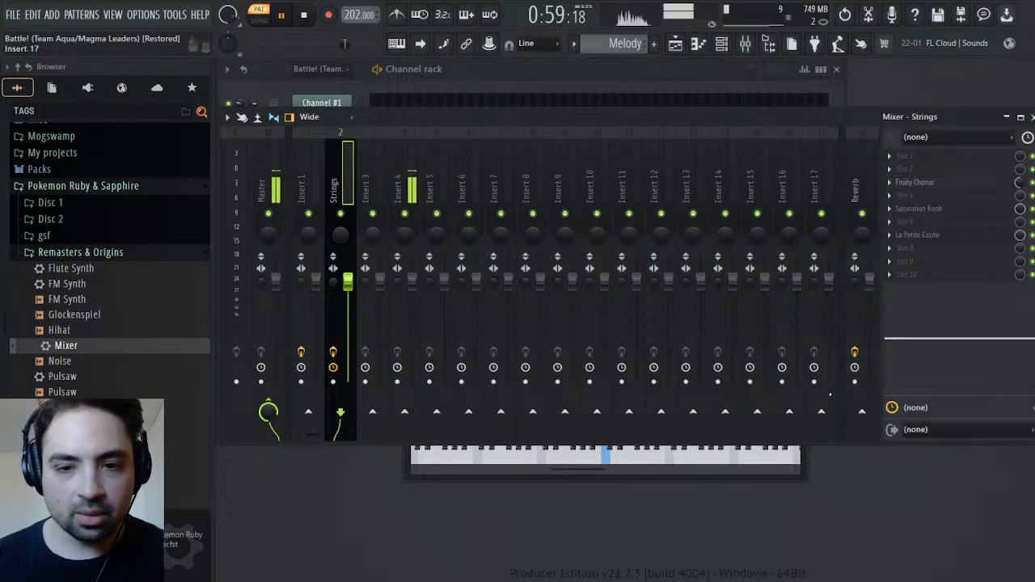
pyautogui.click(862, 413)
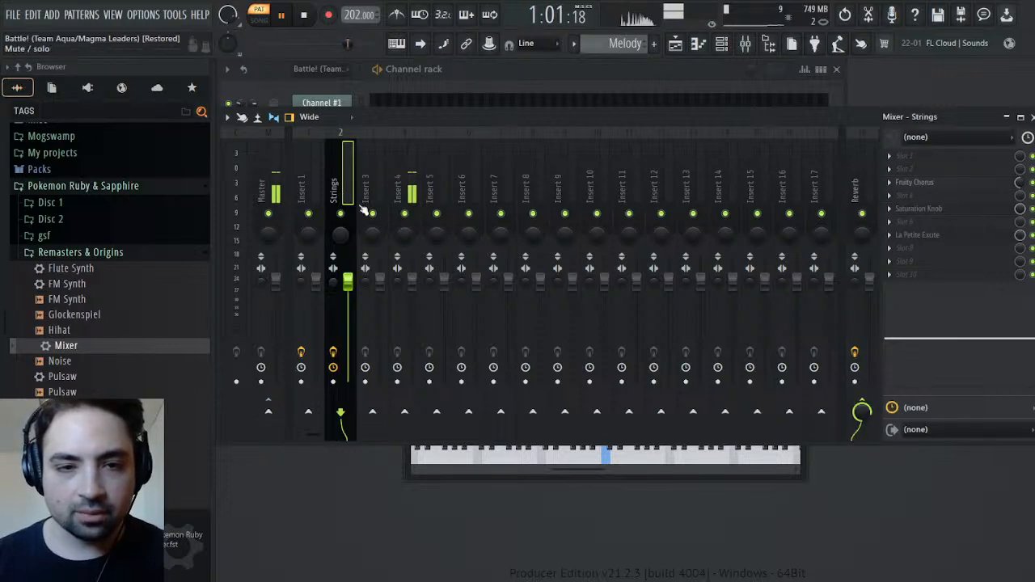
# Load the Mixer preset onto mixer track 4 and rename the track French Horn
pyautogui.click(405, 182)
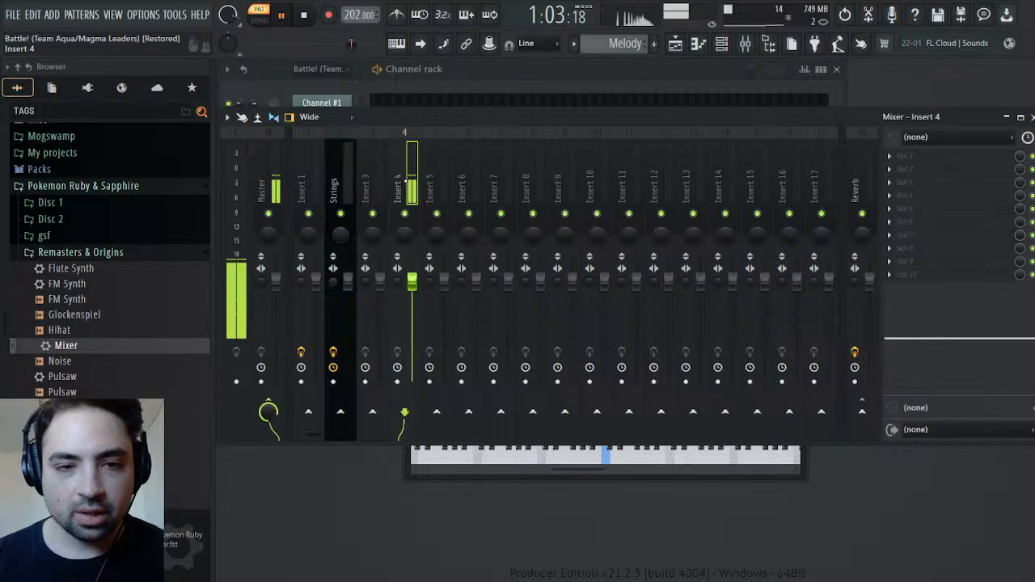
pyautogui.moveTo(69, 349); pyautogui.dragTo(960, 198)
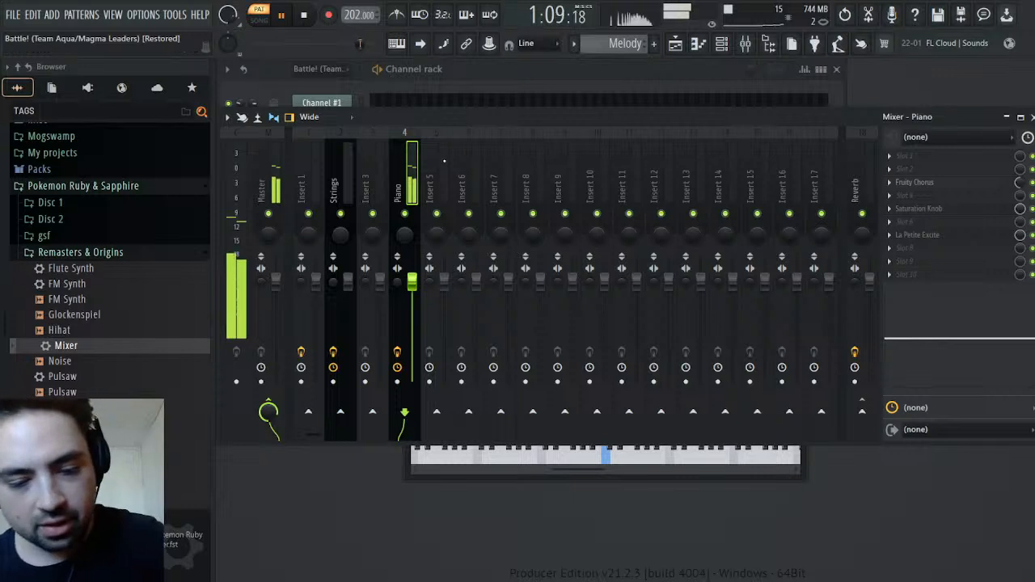
pyautogui.write('French Horn')
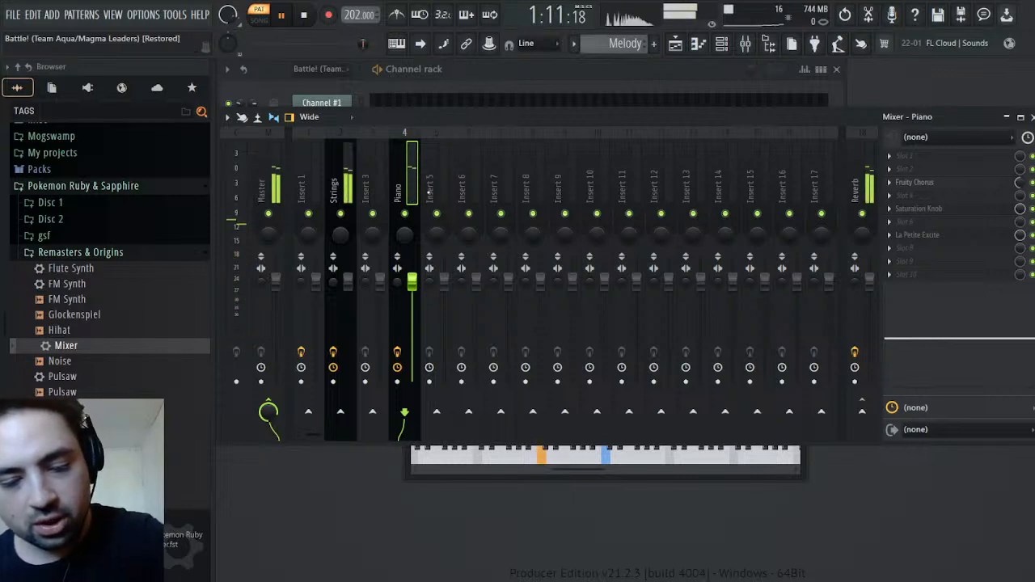
pyautogui.press('Return')
# Load the Mixer preset onto mixer track 3 and play the melody from about 0:49
pyautogui.click(854, 352)
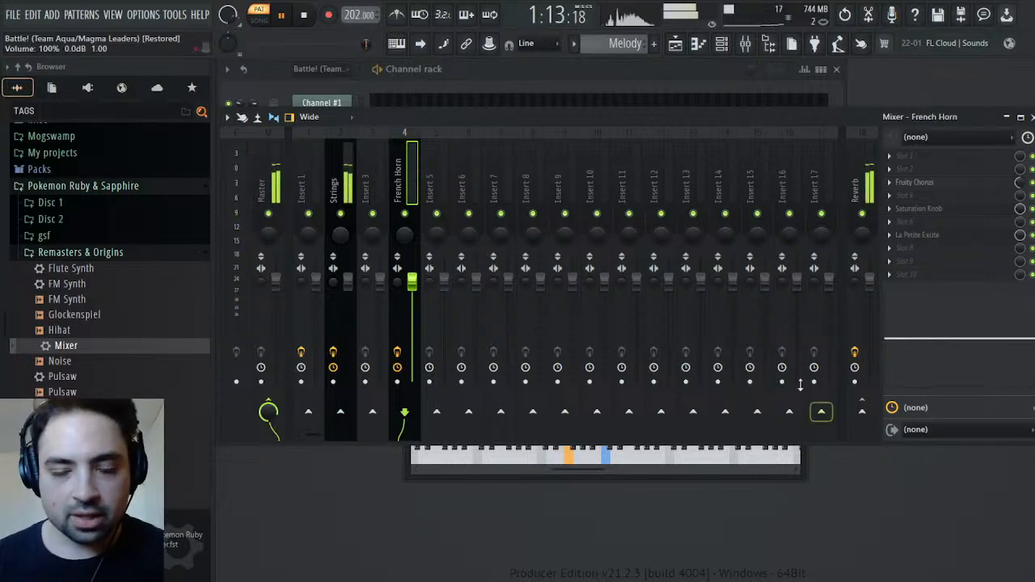
pyautogui.click(311, 47)
pyautogui.click(372, 188)
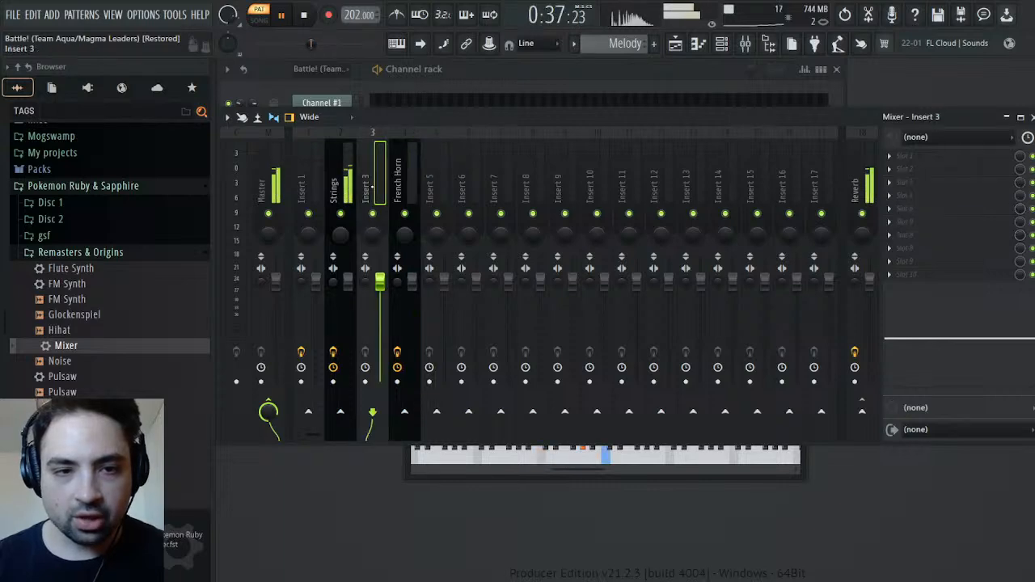
pyautogui.moveTo(418, 120); pyautogui.dragTo(417, 188)
pyautogui.click(326, 45)
pyautogui.moveTo(326, 44); pyautogui.dragTo(330, 45)
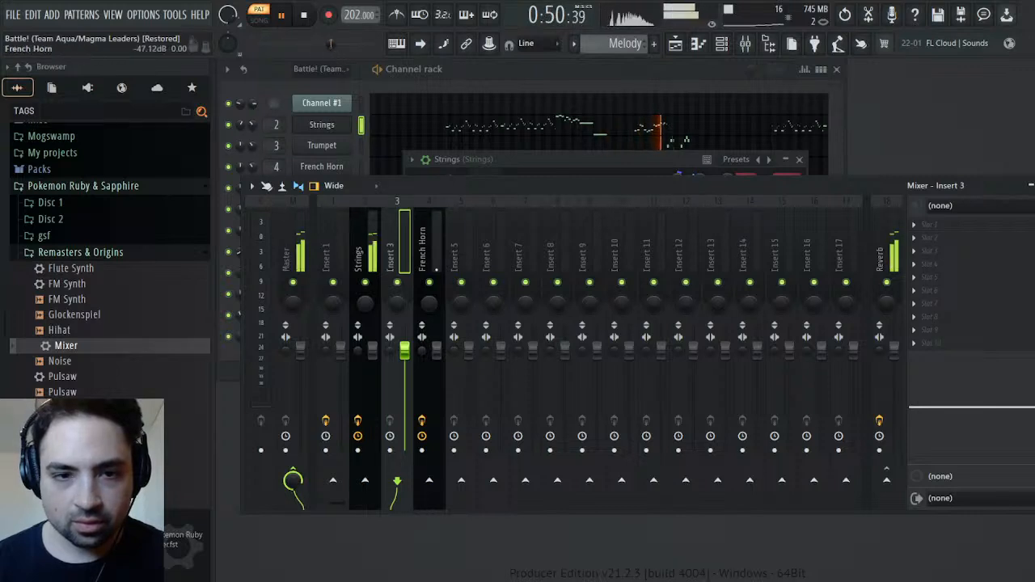
pyautogui.moveTo(63, 349); pyautogui.dragTo(946, 290)
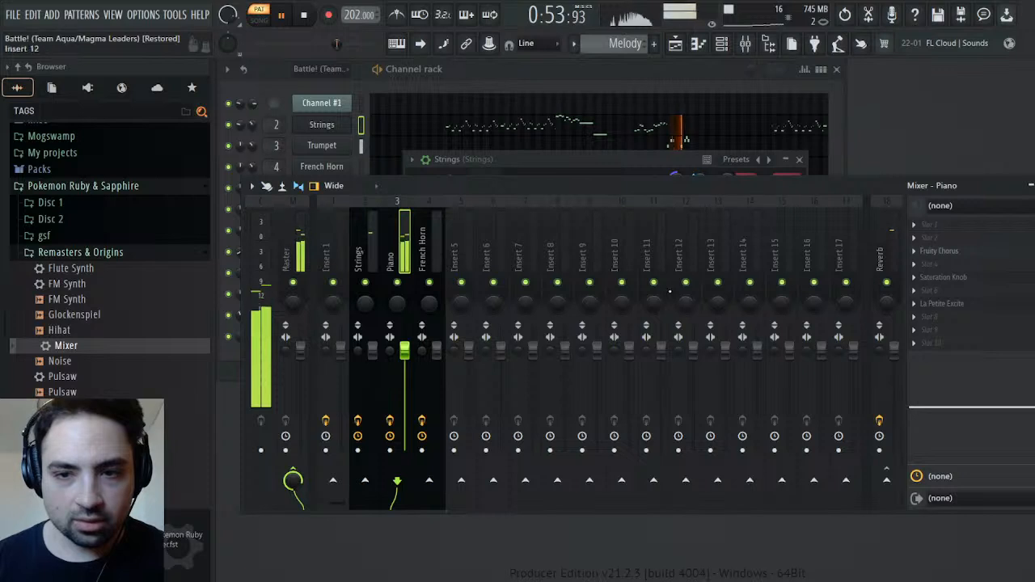
# Boost peaking EQ band 2 on mixer track 3 by 6.3 dB at 8.1 kHz and rename the track Trumpet
pyautogui.moveTo(1006, 392); pyautogui.dragTo(1024, 386)
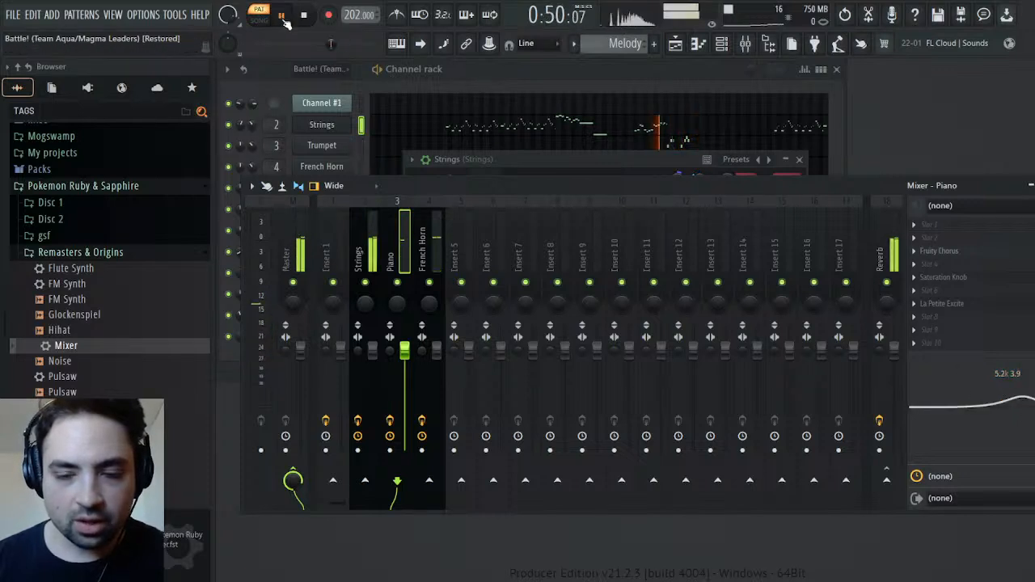
pyautogui.moveTo(1014, 392)
pyautogui.mouseDown()
pyautogui.moveTo(1033, 388)
pyautogui.moveTo(1026, 394)
pyautogui.mouseUp()
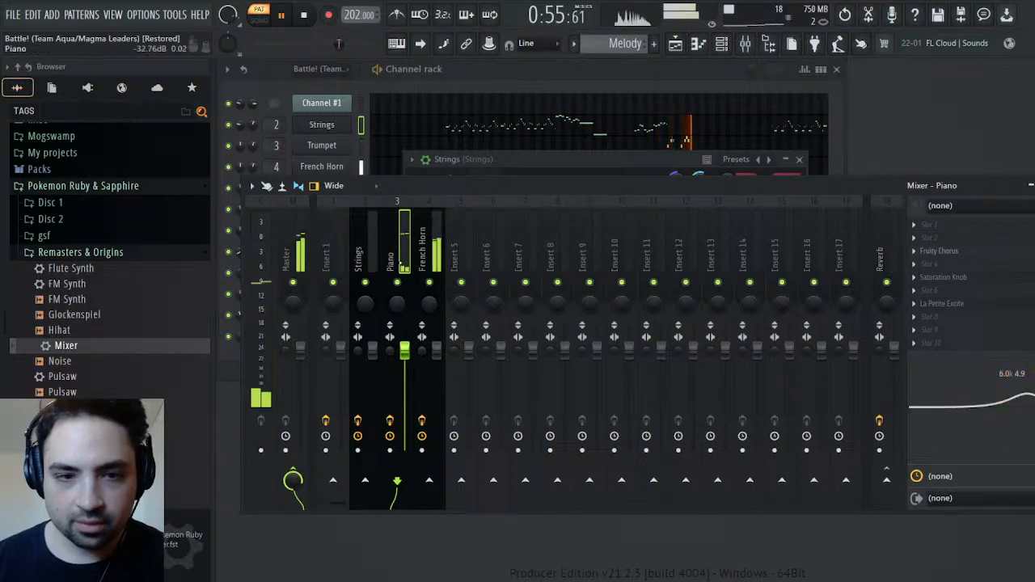
pyautogui.click(304, 16)
pyautogui.click(281, 17)
pyautogui.moveTo(1025, 394)
pyautogui.mouseDown()
pyautogui.moveTo(1033, 380)
pyautogui.moveTo(1034, 392)
pyautogui.mouseUp()
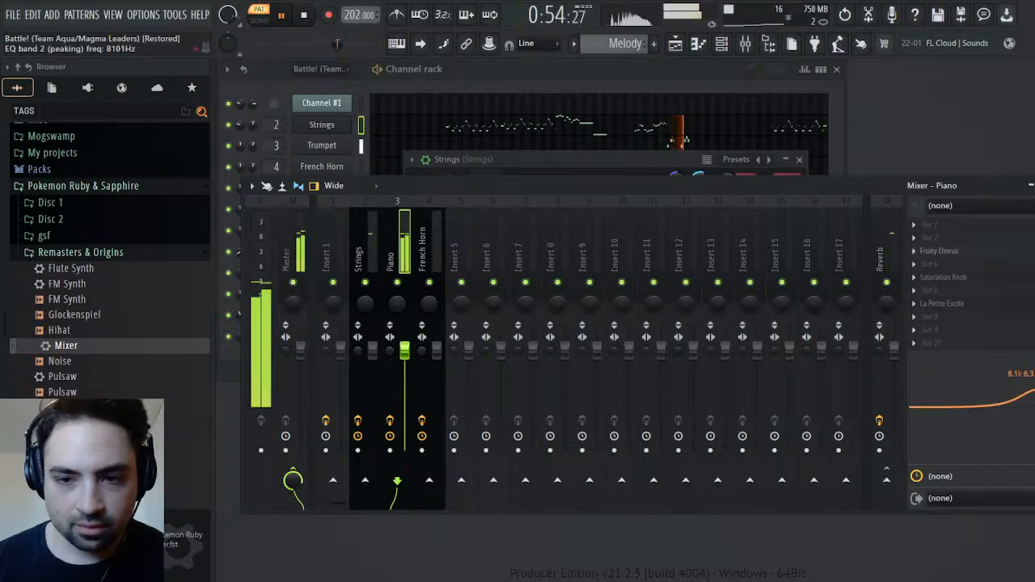
pyautogui.click(303, 16)
pyautogui.click(294, 20)
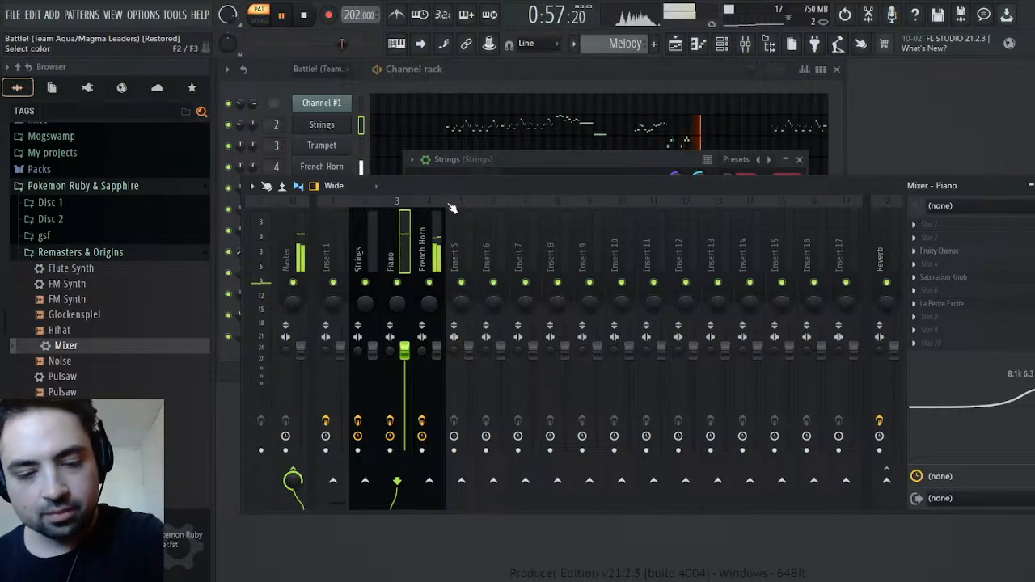
# Route the Trumpet mixer track to Reverb instead of the Master and boost another of its EQ bands by 5.0 dB at 5.4 kHz
pyautogui.click(886, 480)
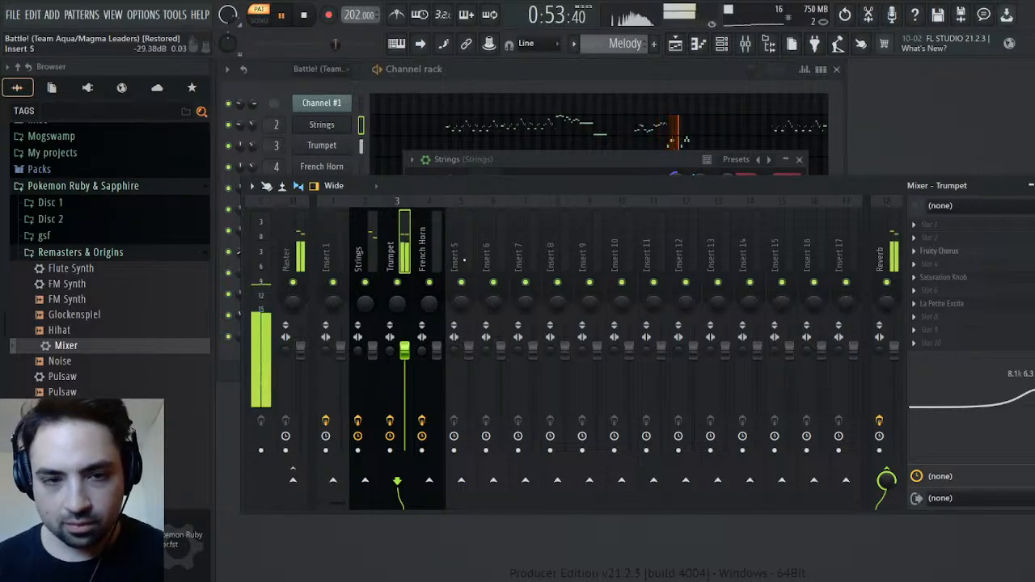
pyautogui.moveTo(1017, 380); pyautogui.dragTo(1022, 373)
pyautogui.click(308, 18)
pyautogui.click(287, 19)
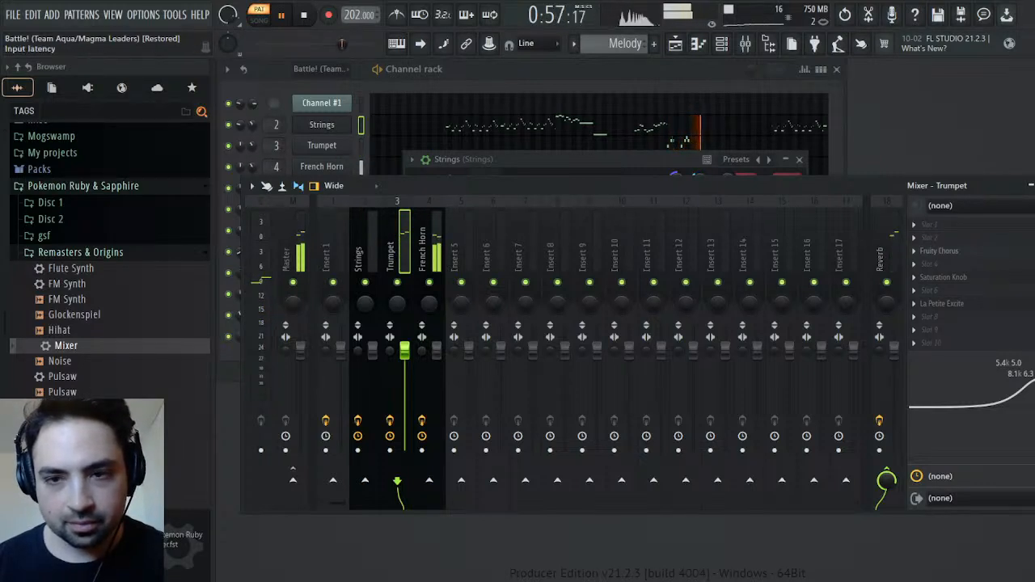
# Check the Trumpet channel's settings, with the mixer closed
pyautogui.press('Escape')
pyautogui.click(328, 146)
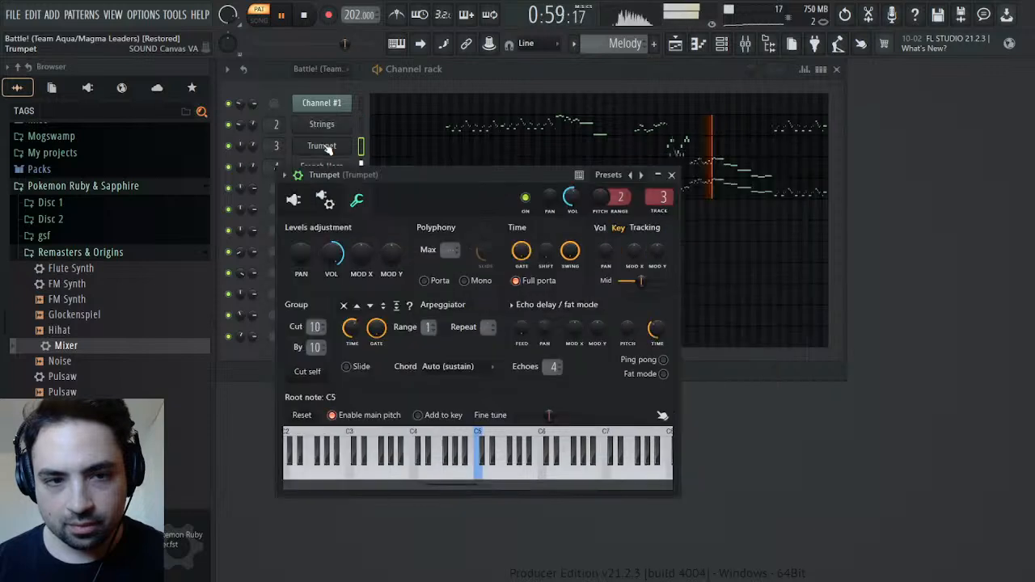
pyautogui.click(672, 175)
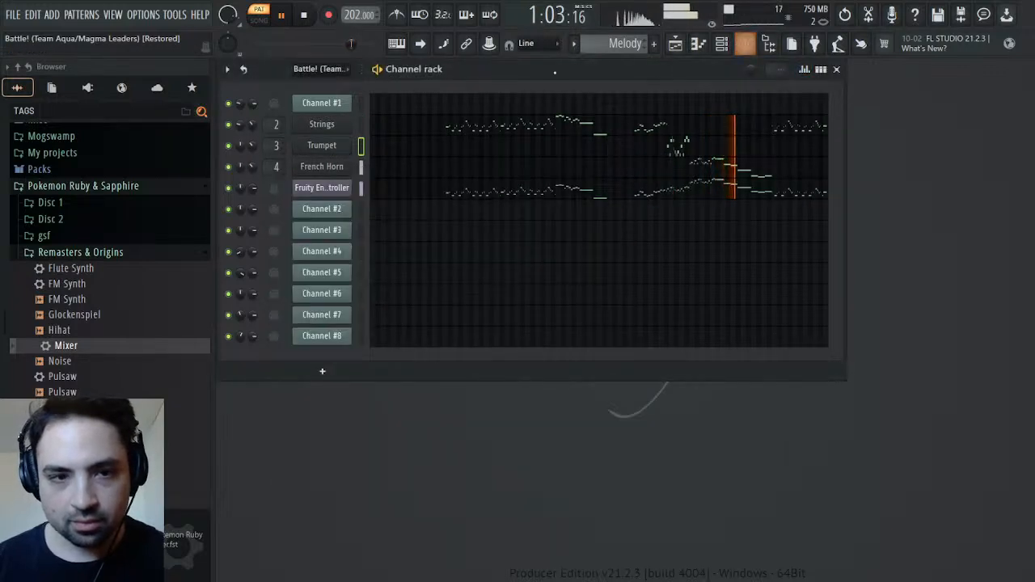
# Switch to the original Battle! pattern, mute Channels #2 to #8 and play Channel #1 on its own
pyautogui.click(307, 16)
pyautogui.scroll(1, 615, 45)
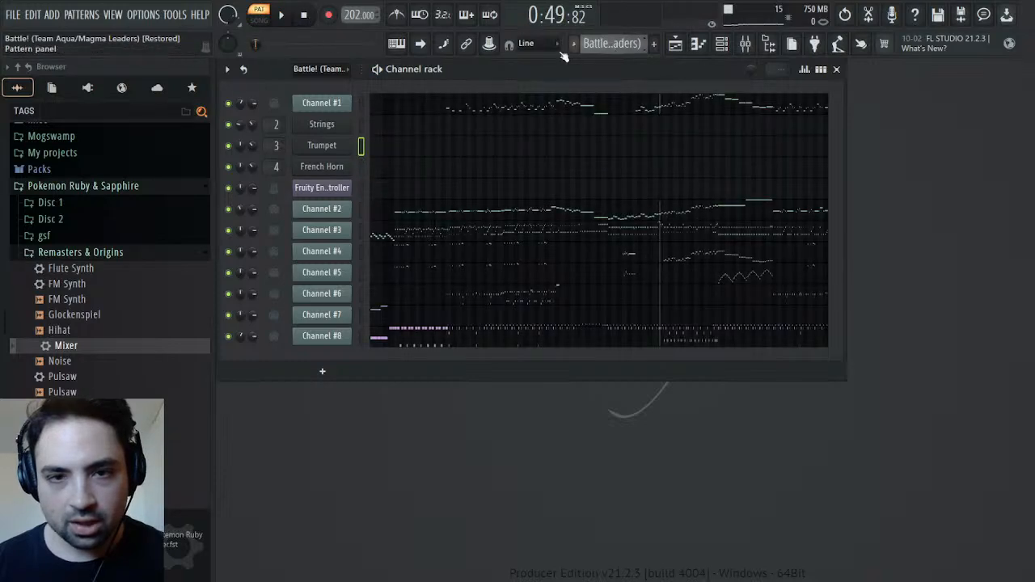
pyautogui.click(278, 17)
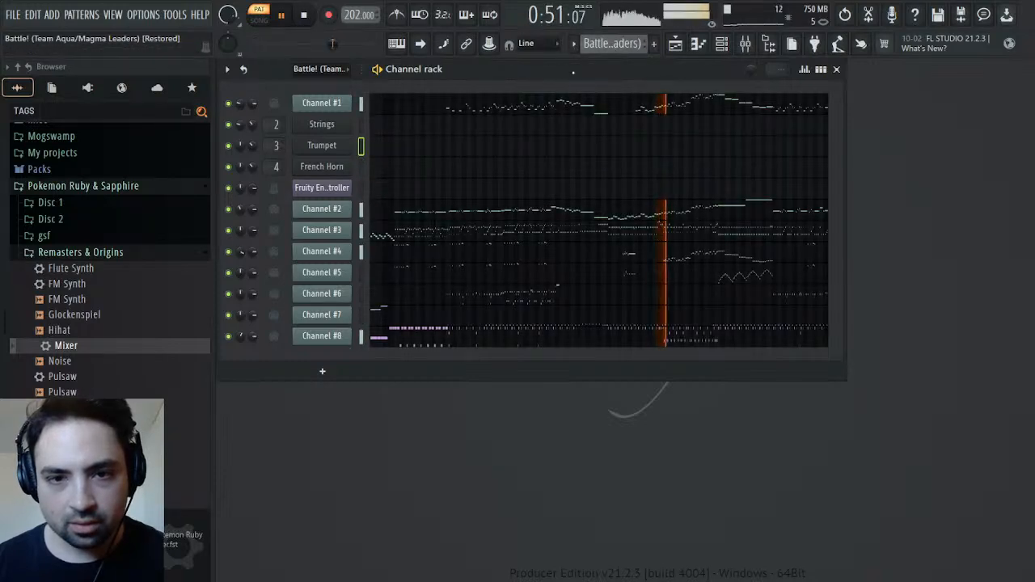
pyautogui.click(229, 209)
pyautogui.click(228, 231)
pyautogui.click(229, 252)
pyautogui.click(229, 336)
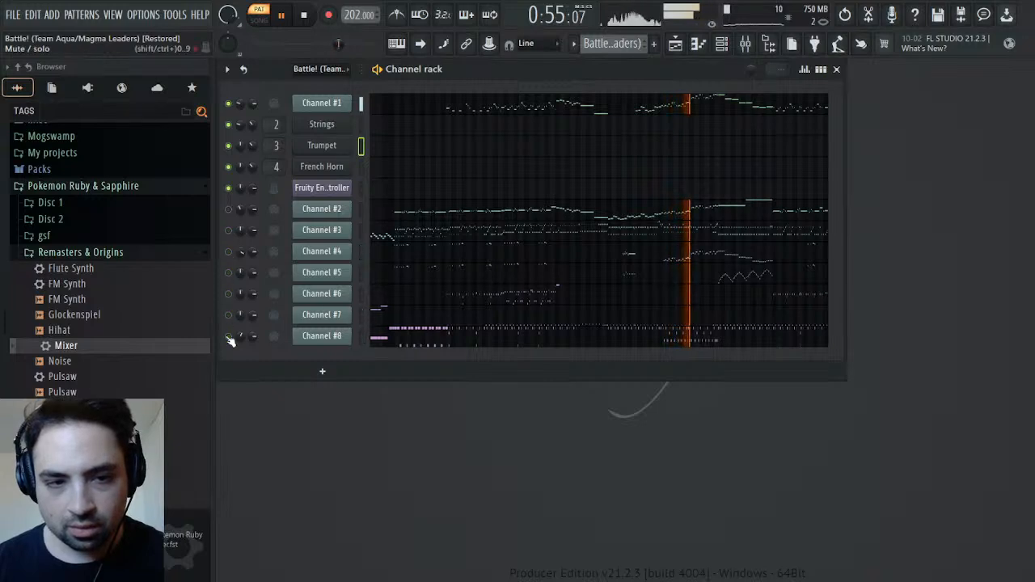
pyautogui.click(282, 16)
pyautogui.click(282, 16)
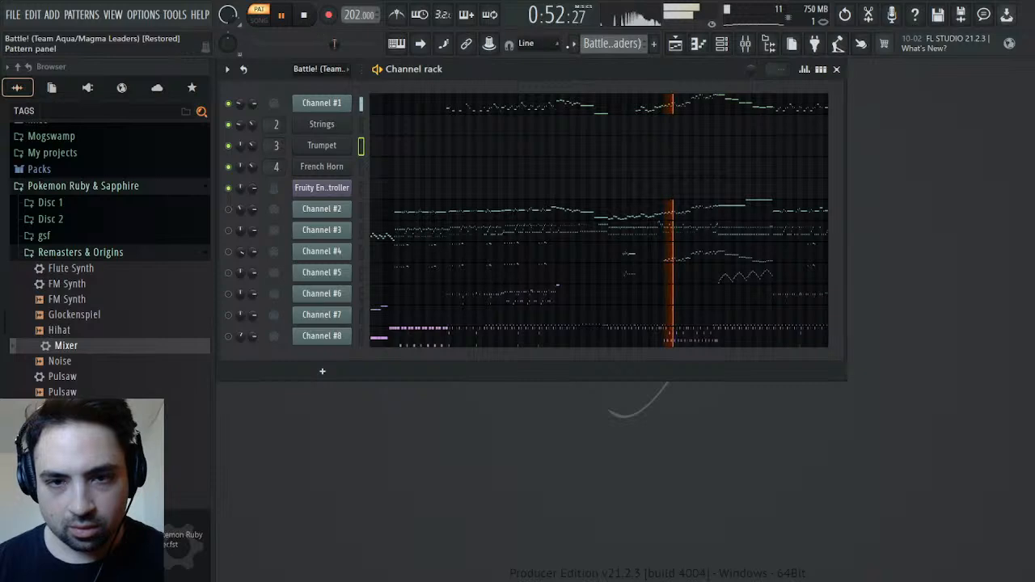
# Return to the Melody pattern and set the Trumpet track's two EQ boosts to 4.4 dB at 8.6 kHz and 4.0 dB at 7.9 kHz
pyautogui.click(652, 73)
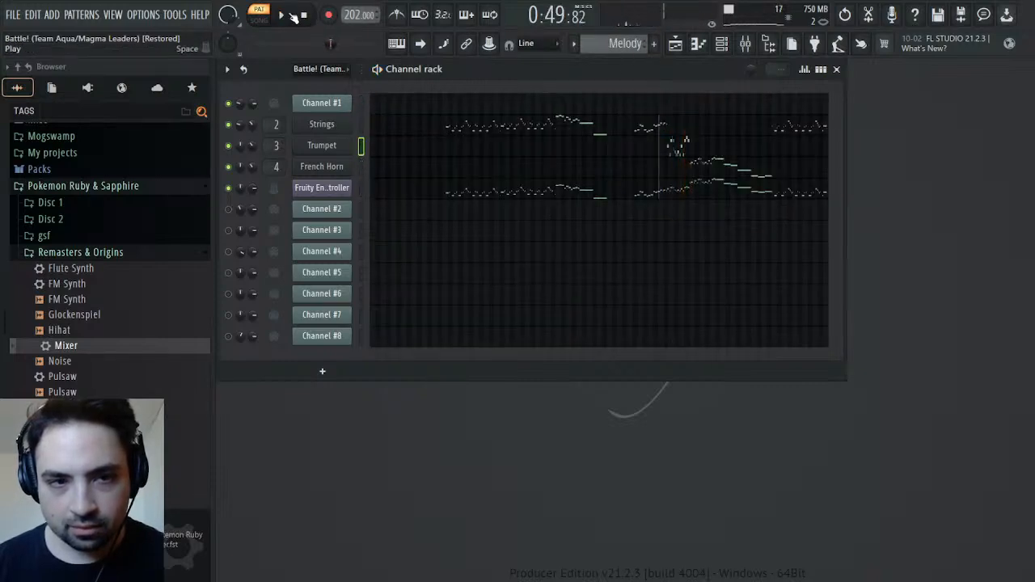
pyautogui.click(746, 45)
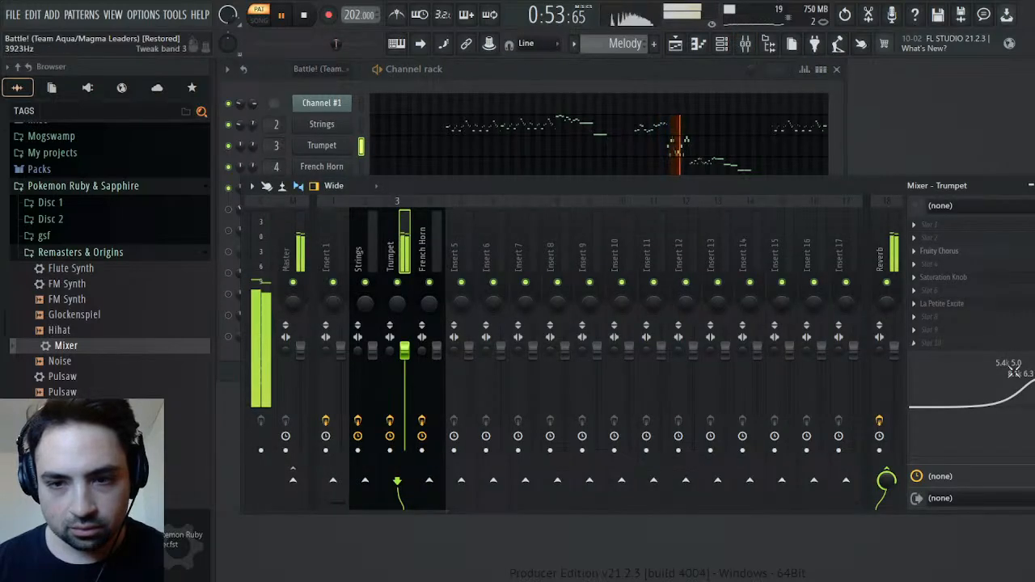
pyautogui.moveTo(1009, 394)
pyautogui.mouseDown()
pyautogui.moveTo(1018, 397)
pyautogui.moveTo(1002, 379)
pyautogui.mouseUp()
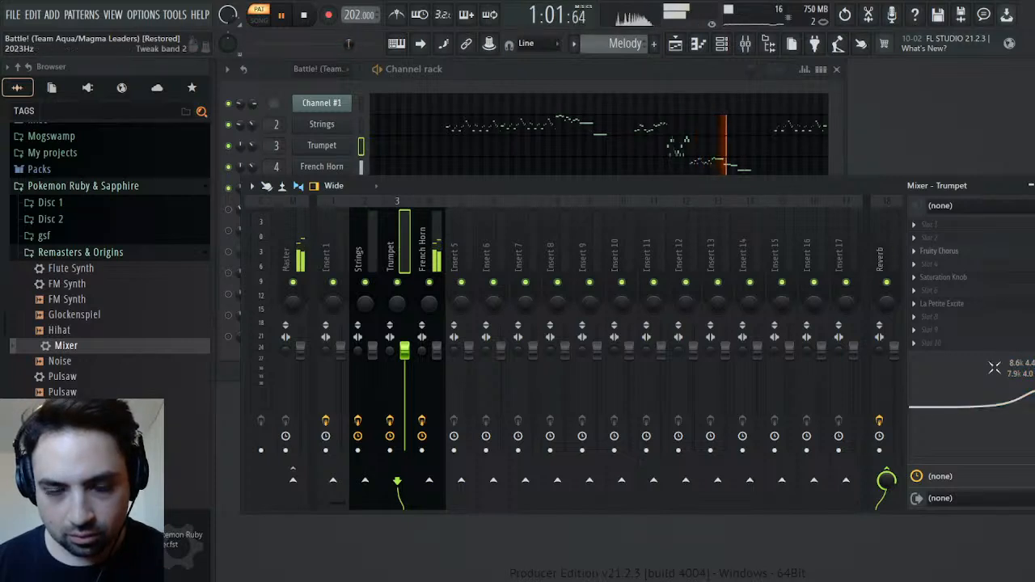
pyautogui.click(303, 15)
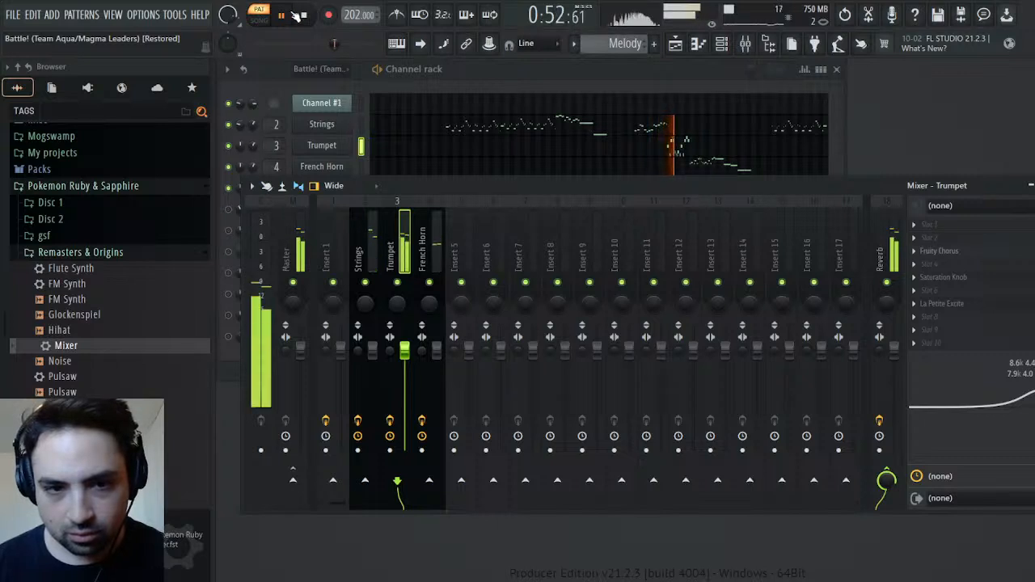
pyautogui.click(305, 16)
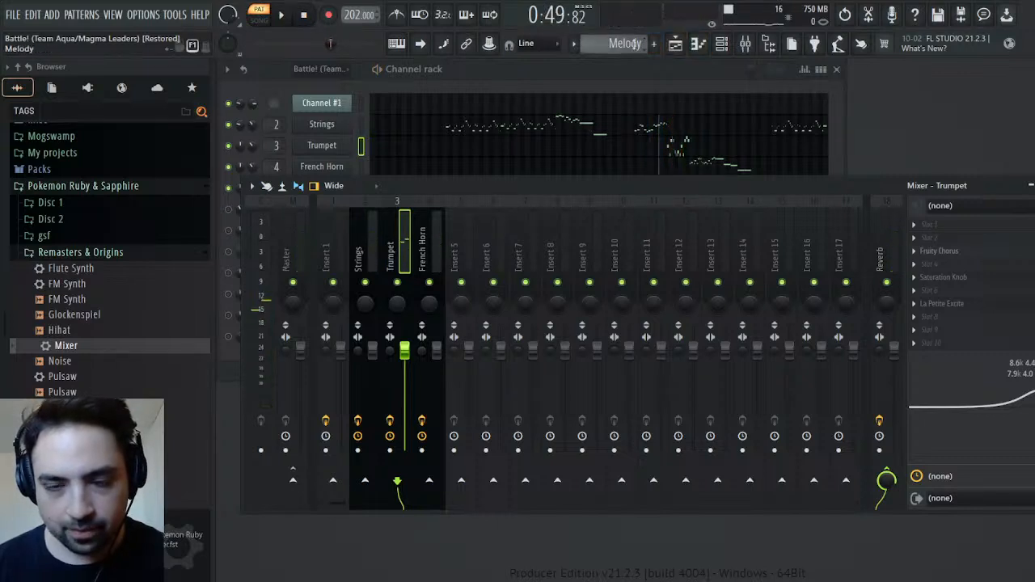
# Play the original Battle! pattern from the start with only Channel #2 audible and view its General MIDI patch events
pyautogui.scroll(1, 635, 45)
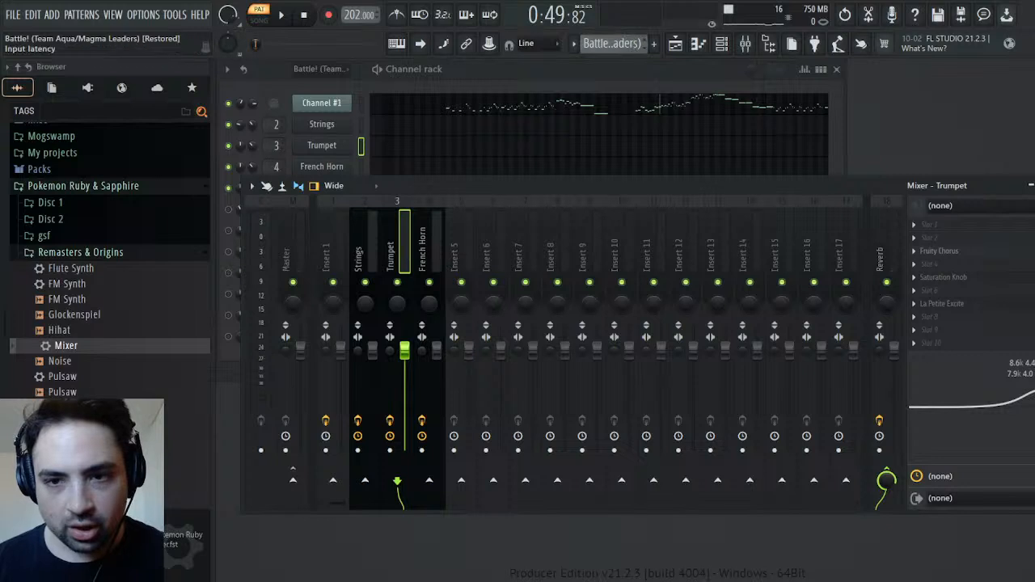
pyautogui.click(1031, 185)
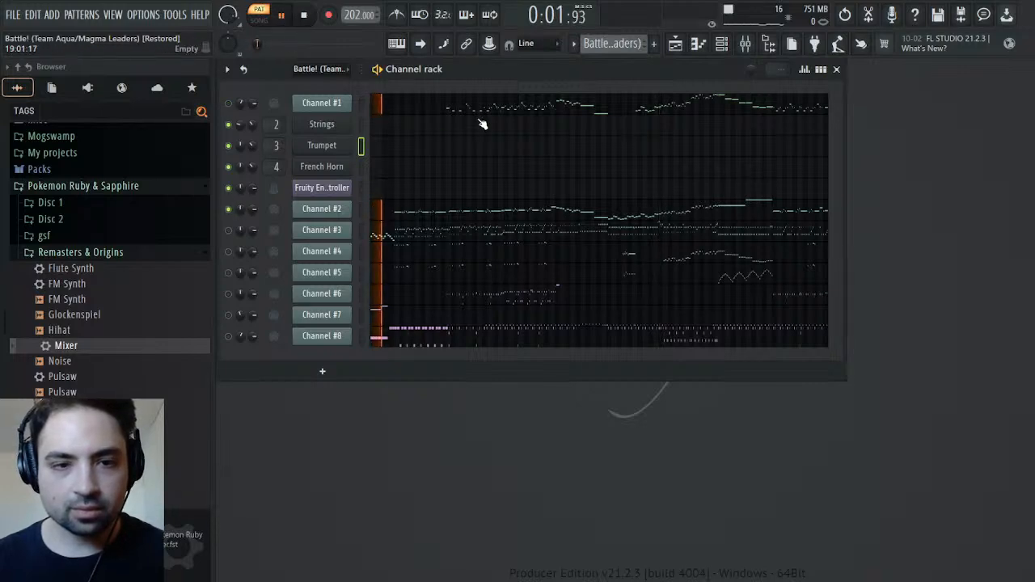
pyautogui.click(339, 212)
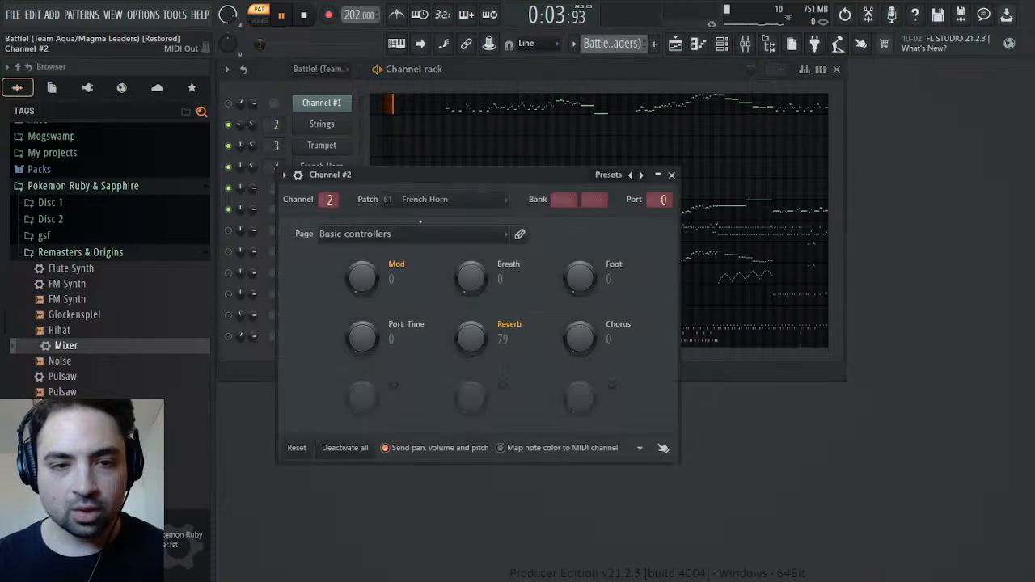
pyautogui.click(461, 233)
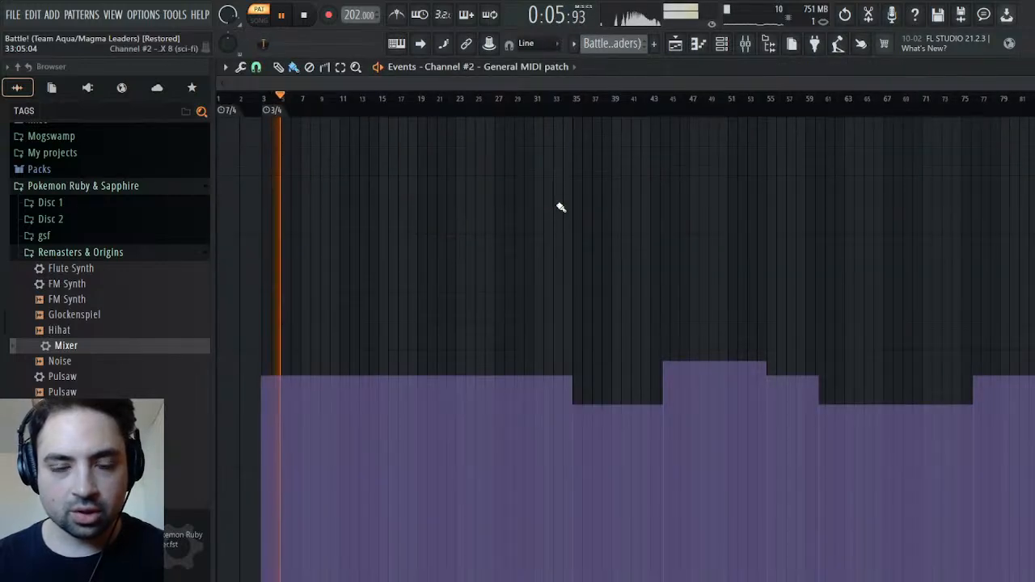
pyautogui.click(1025, 67)
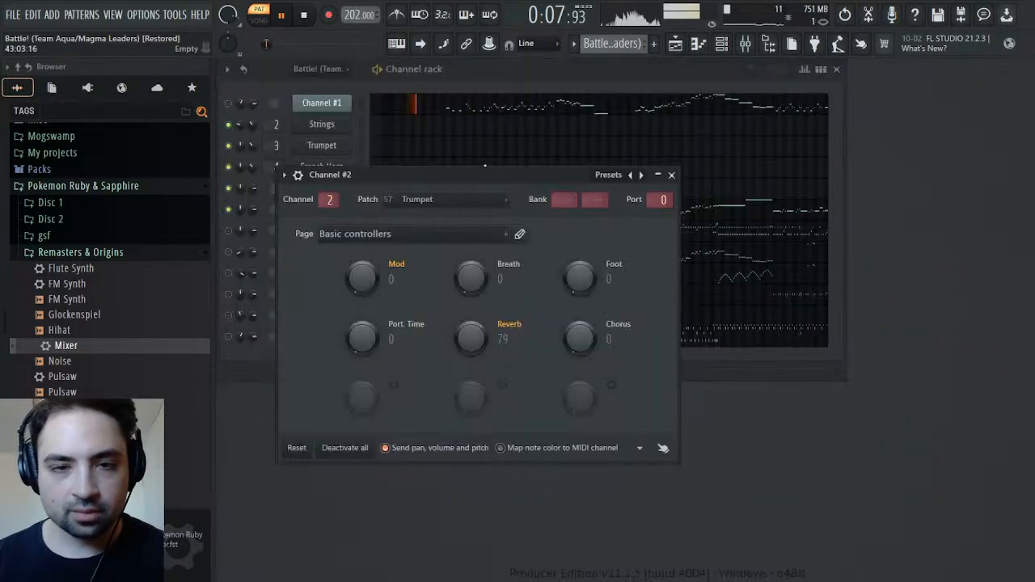
pyautogui.click(672, 176)
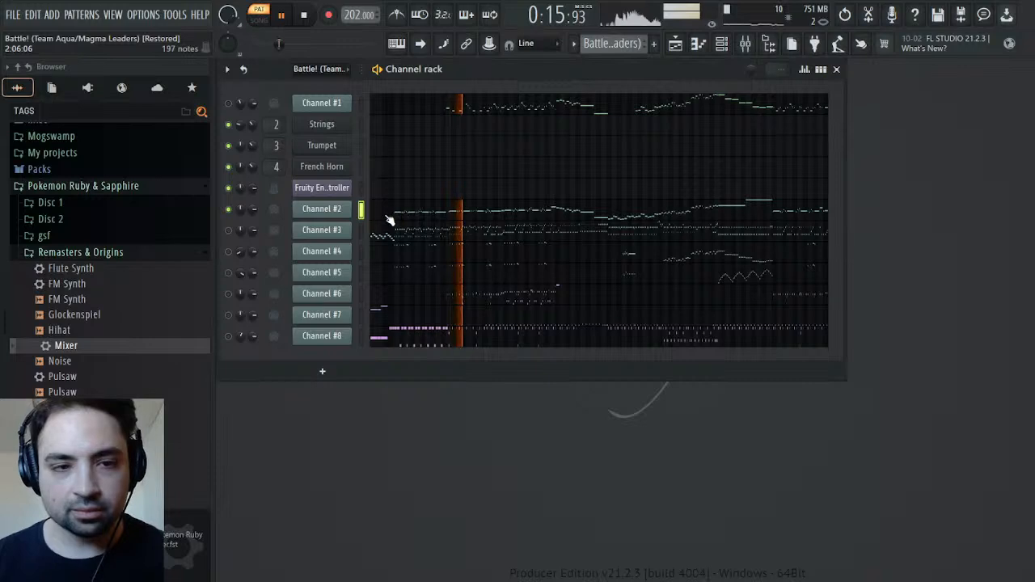
# Examine Channel #2's panning events and recheck where its patch changes
pyautogui.click(263, 235)
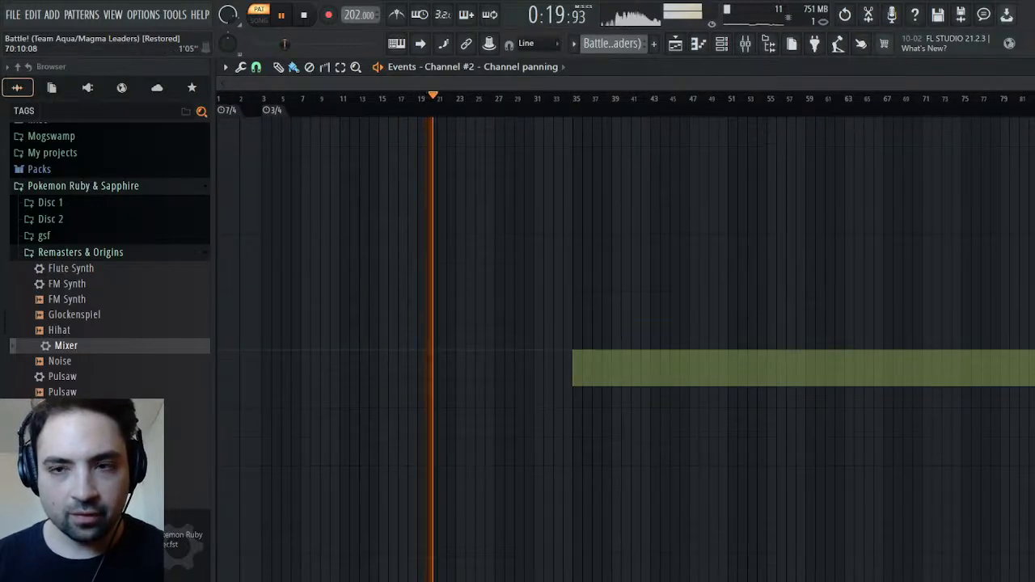
pyautogui.click(1025, 67)
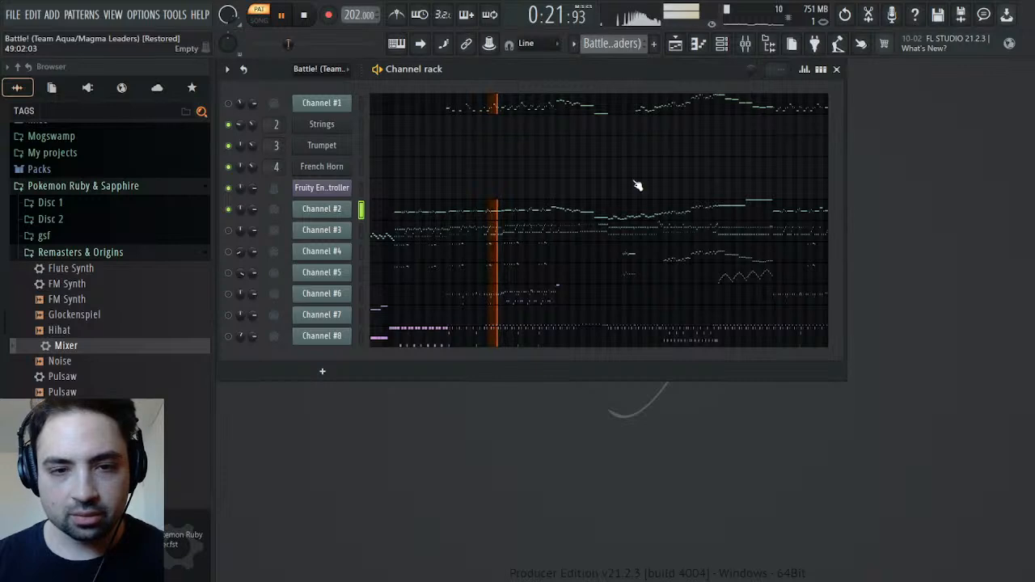
pyautogui.click(329, 209)
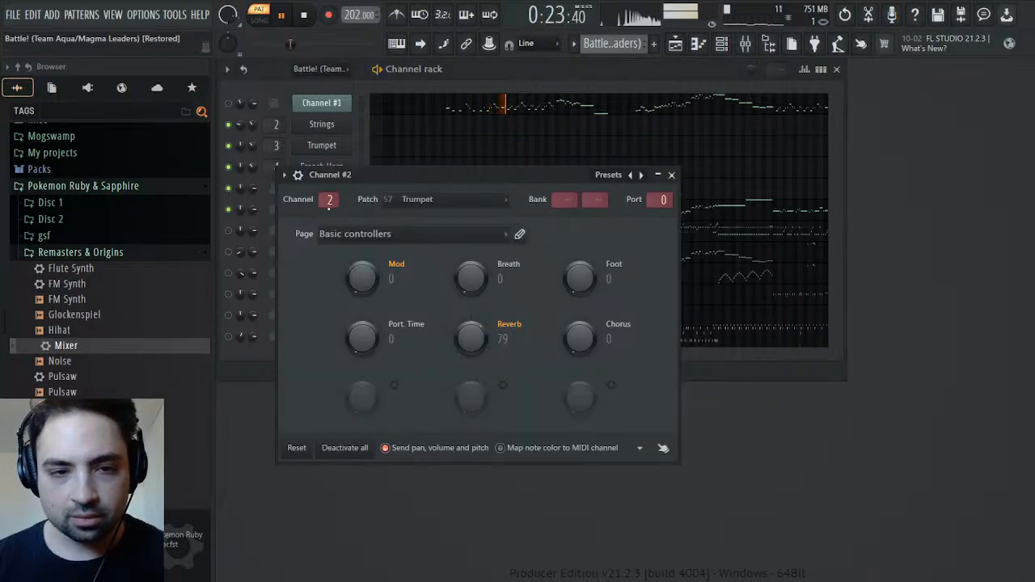
pyautogui.click(450, 222)
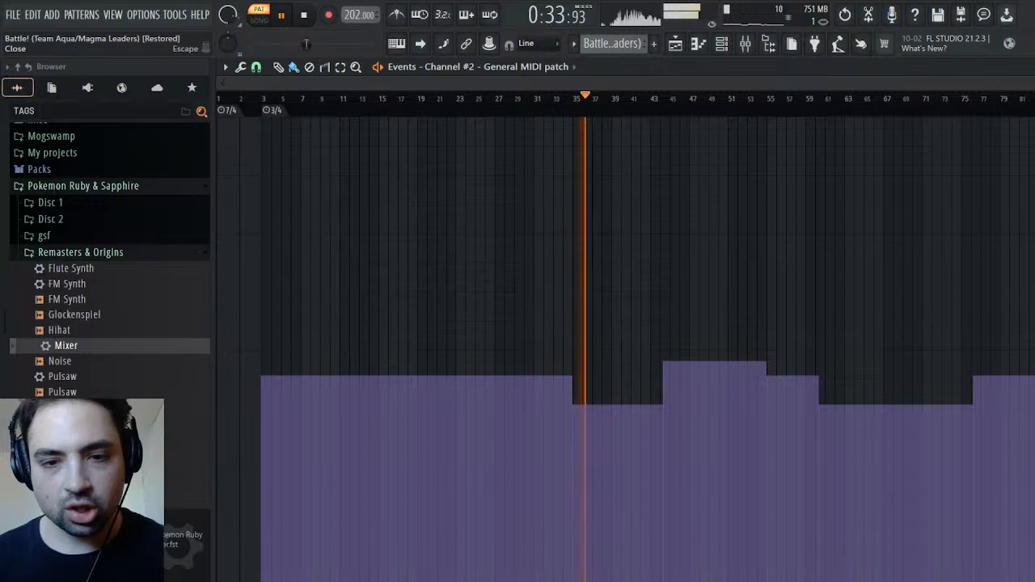
pyautogui.click(1029, 67)
pyautogui.click(673, 175)
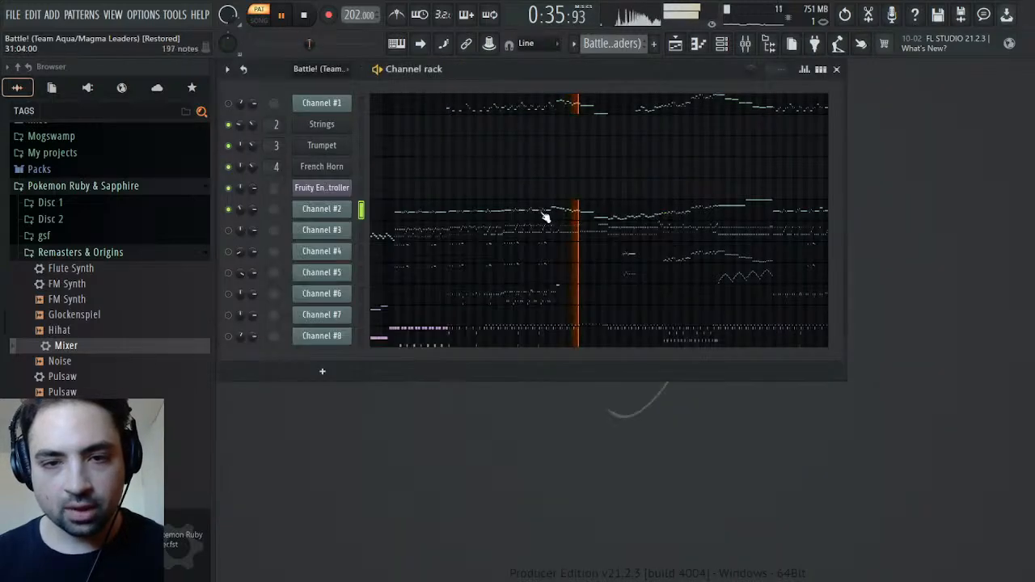
# Open Channel #2's piano roll and replay the passage from about bar 34
pyautogui.click(547, 216)
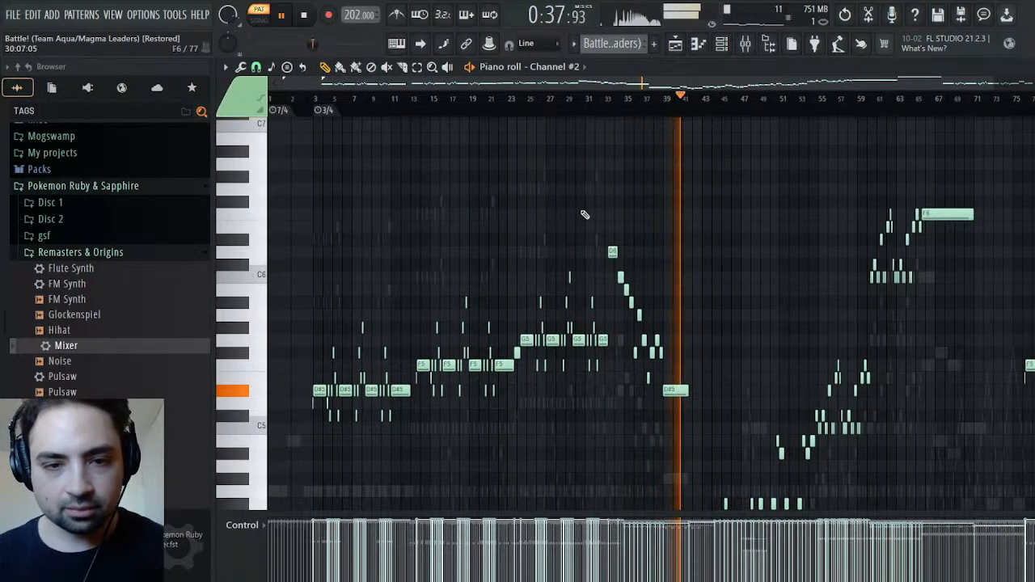
pyautogui.click(606, 100)
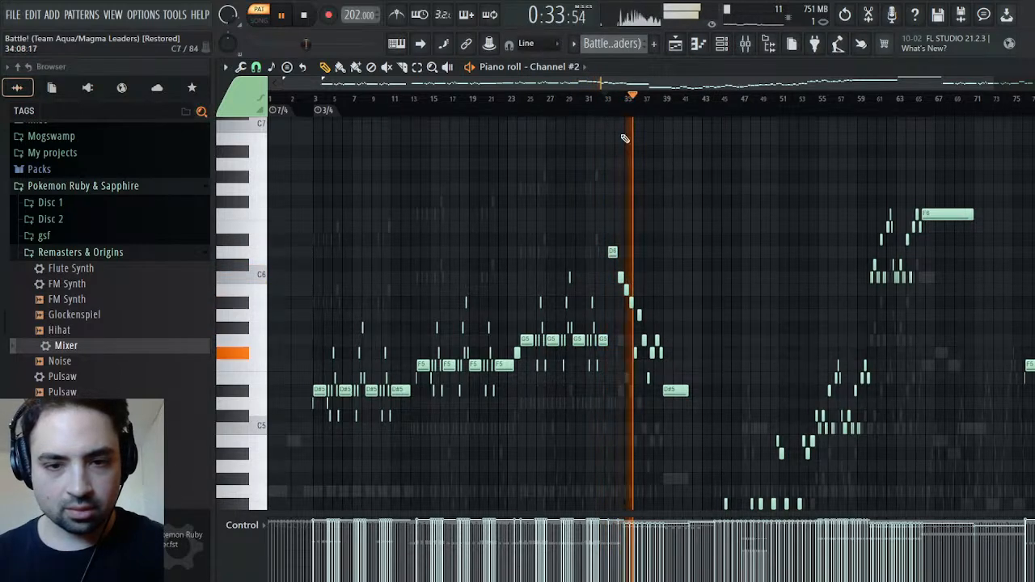
pyautogui.click(616, 98)
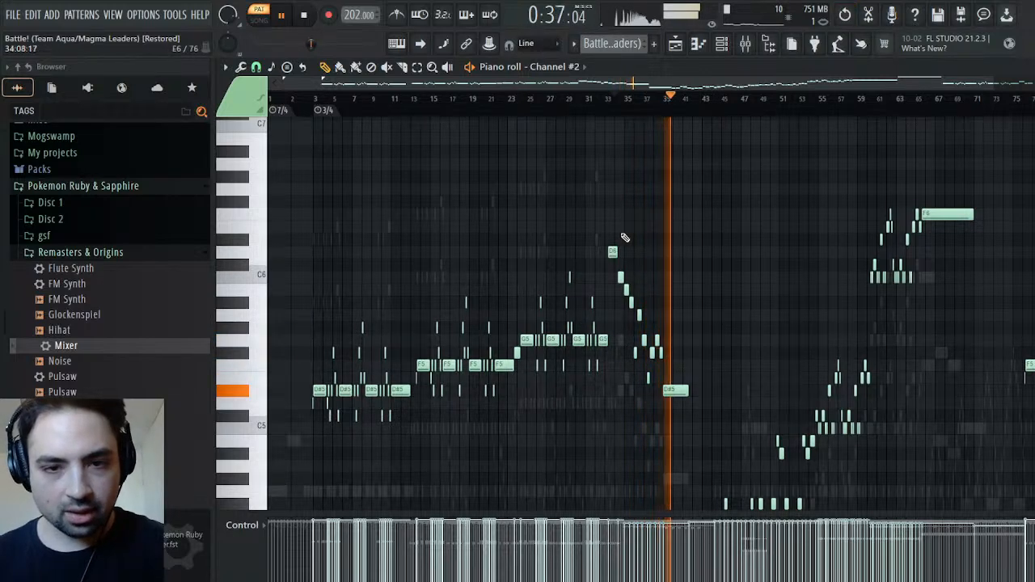
# Select Channel #2's notes from bar 3 to about bar 34 and add the phrase in bars 55–59 to the selection
pyautogui.moveTo(623, 221); pyautogui.dragTo(198, 485)
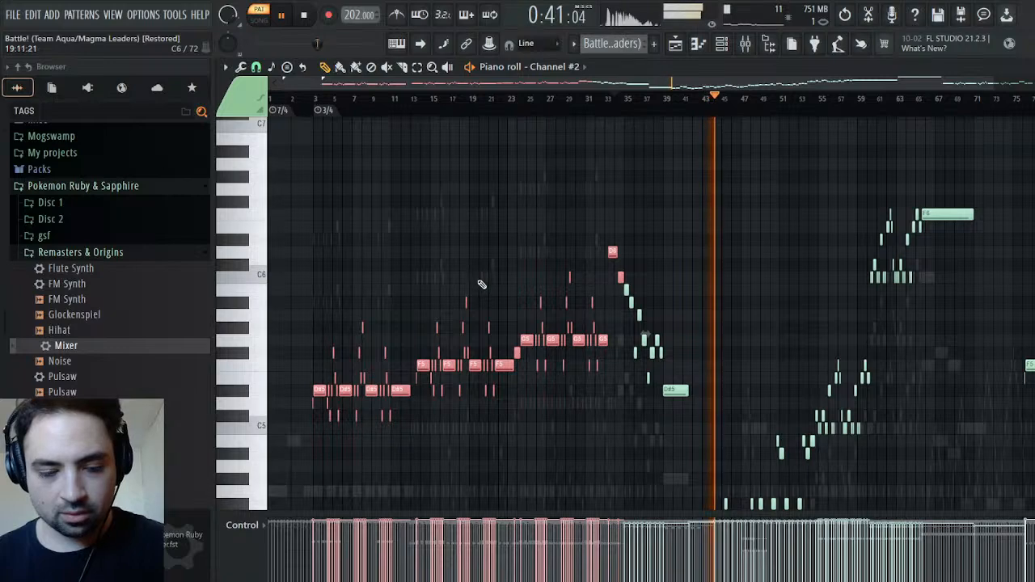
pyautogui.scroll(-4, 643, 257)
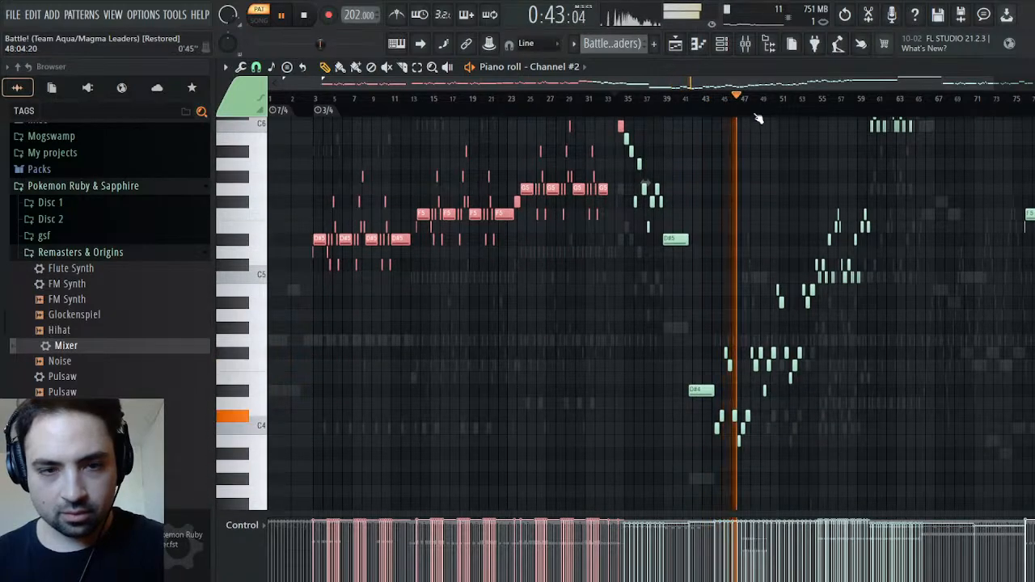
pyautogui.moveTo(969, 85); pyautogui.dragTo(999, 116)
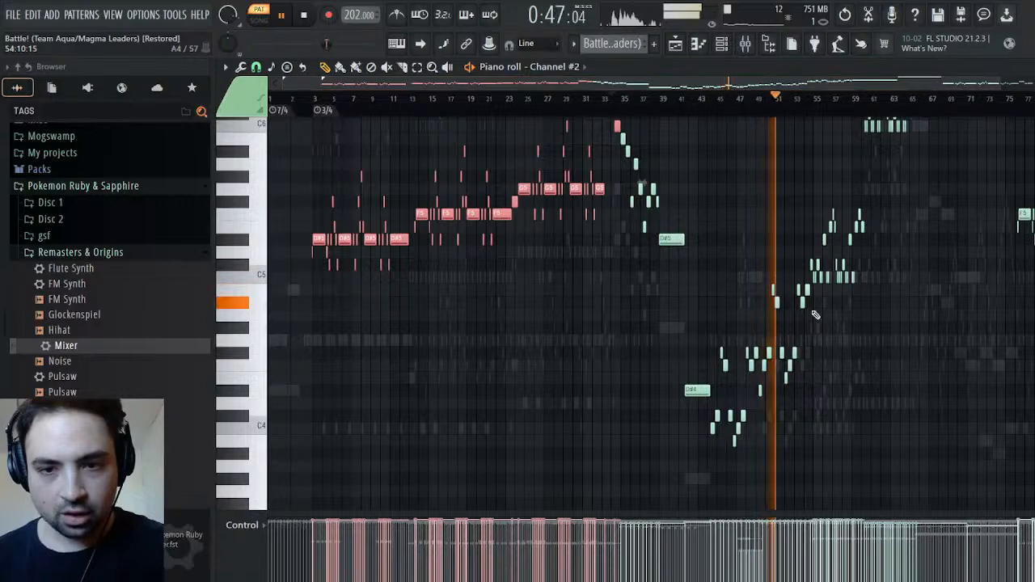
pyautogui.scroll(4, 807, 333)
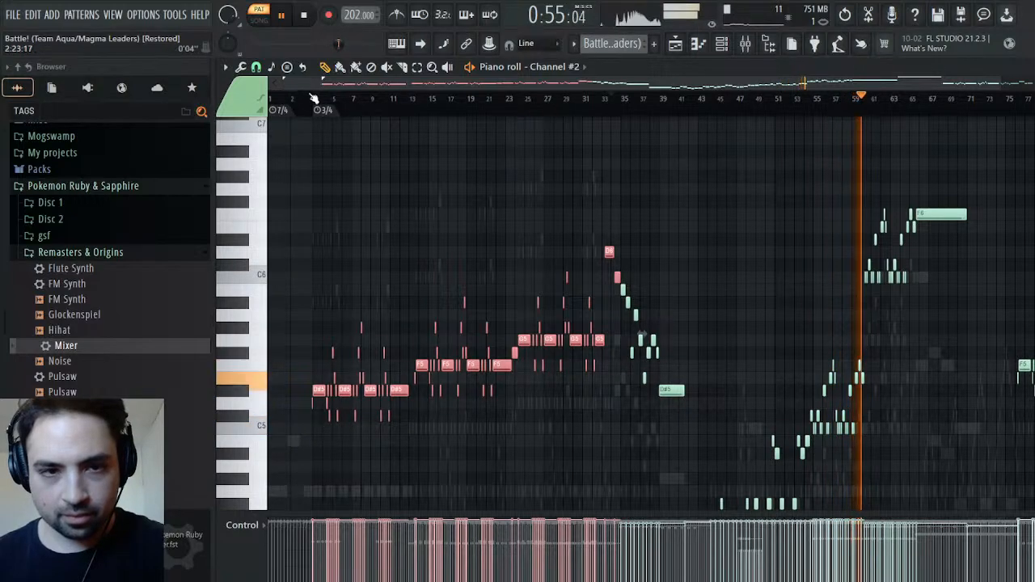
pyautogui.moveTo(287, 83); pyautogui.dragTo(740, 106)
pyautogui.moveTo(511, 335); pyautogui.dragTo(354, 461)
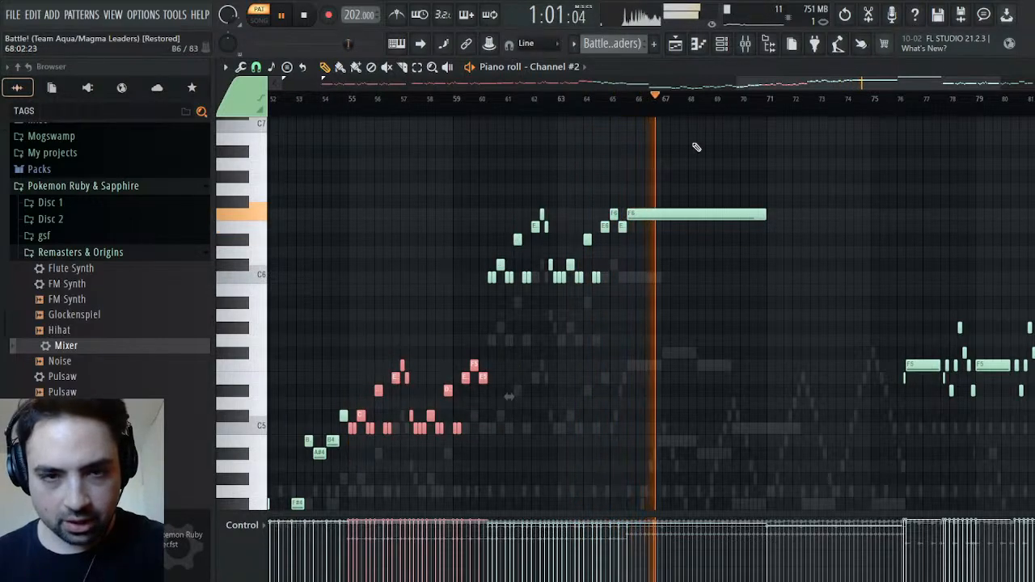
# Add Channel #2's notes from about bar 76 onward to the selection and stop playback
pyautogui.moveTo(787, 84); pyautogui.dragTo(834, 84)
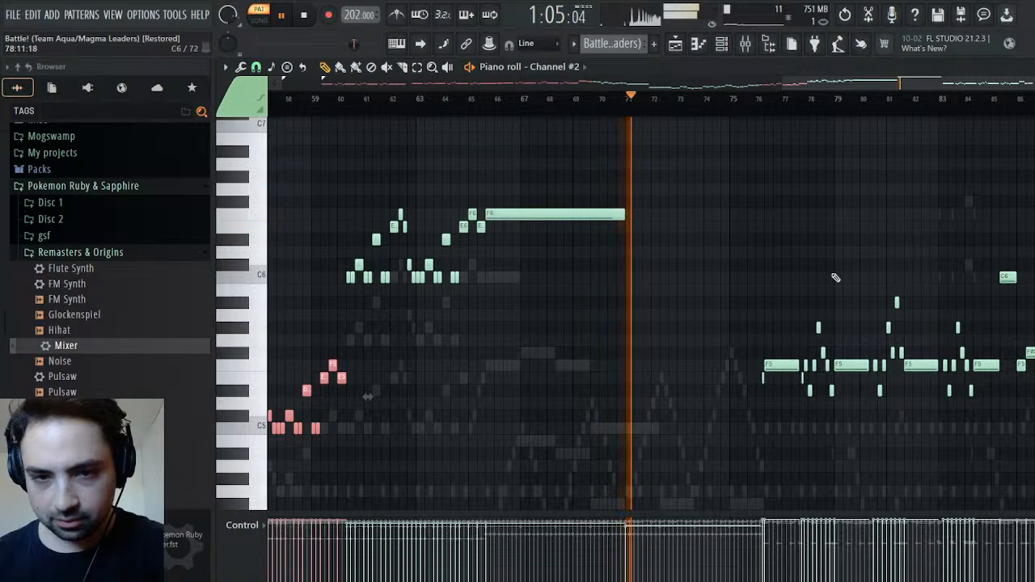
pyautogui.scroll(3, 838, 273)
pyautogui.scroll(-3, 838, 273)
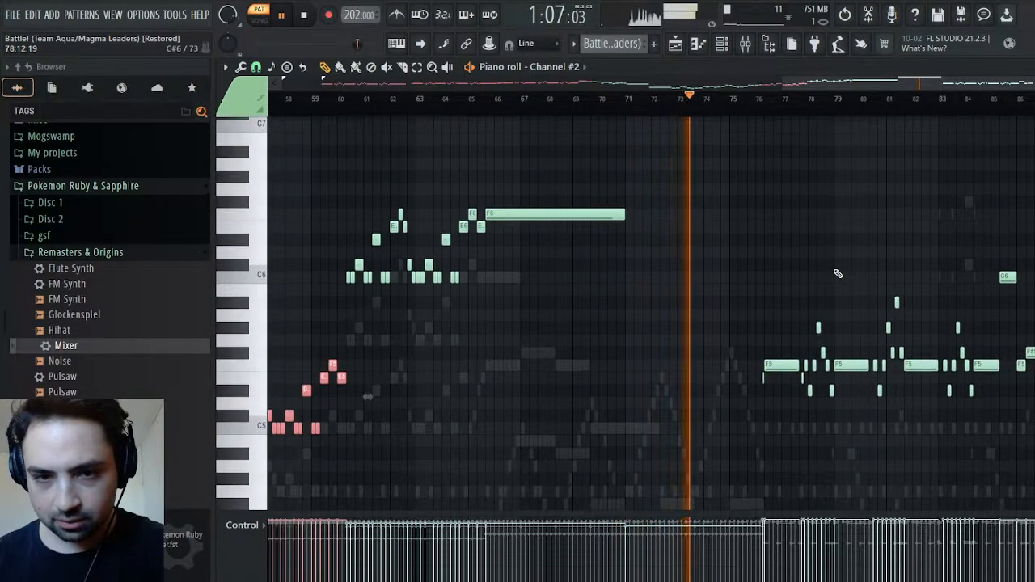
pyautogui.scroll(2, 838, 274)
pyautogui.scroll(-2, 838, 273)
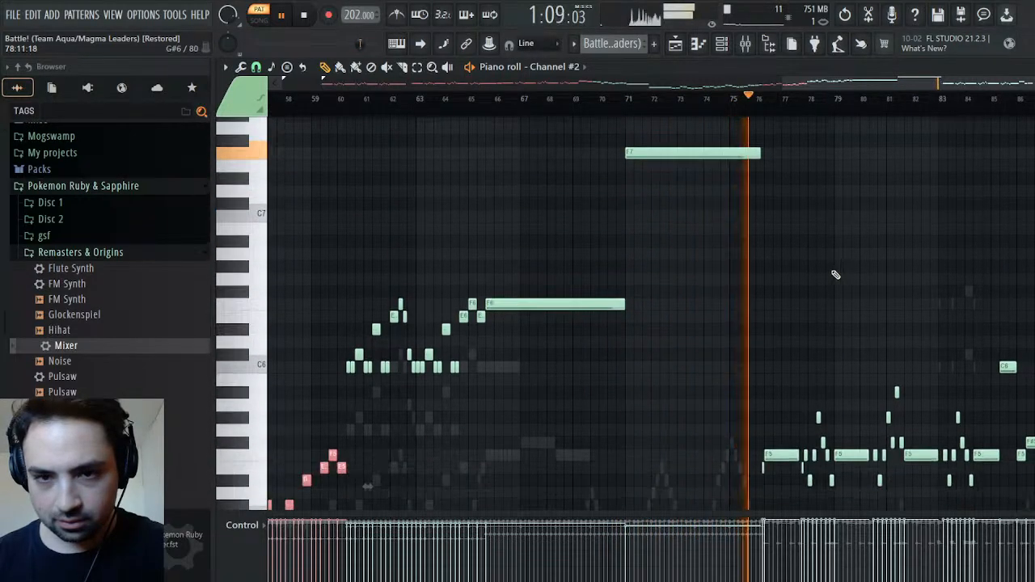
pyautogui.moveTo(717, 272); pyautogui.dragTo(1034, 542)
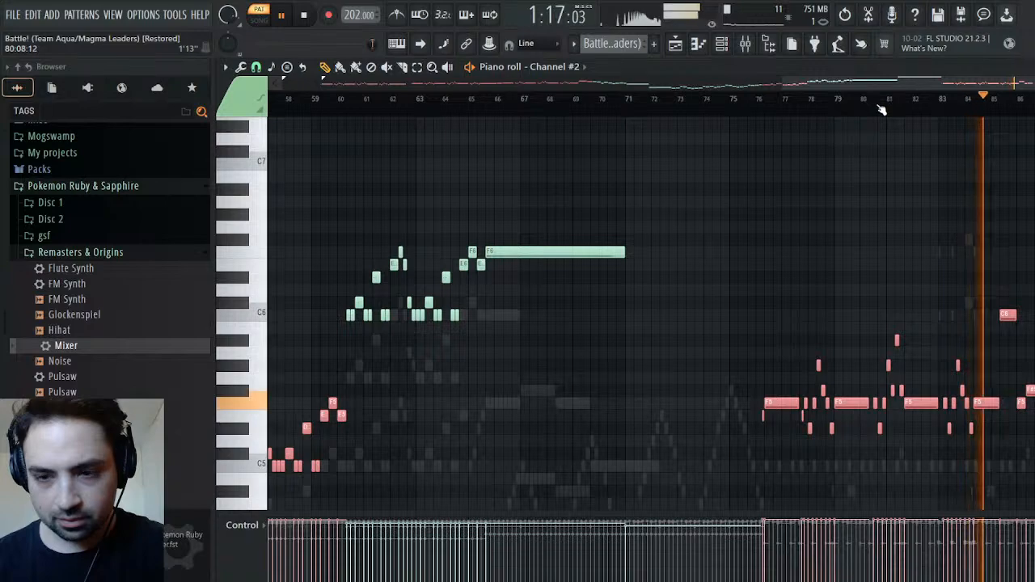
pyautogui.press('space')
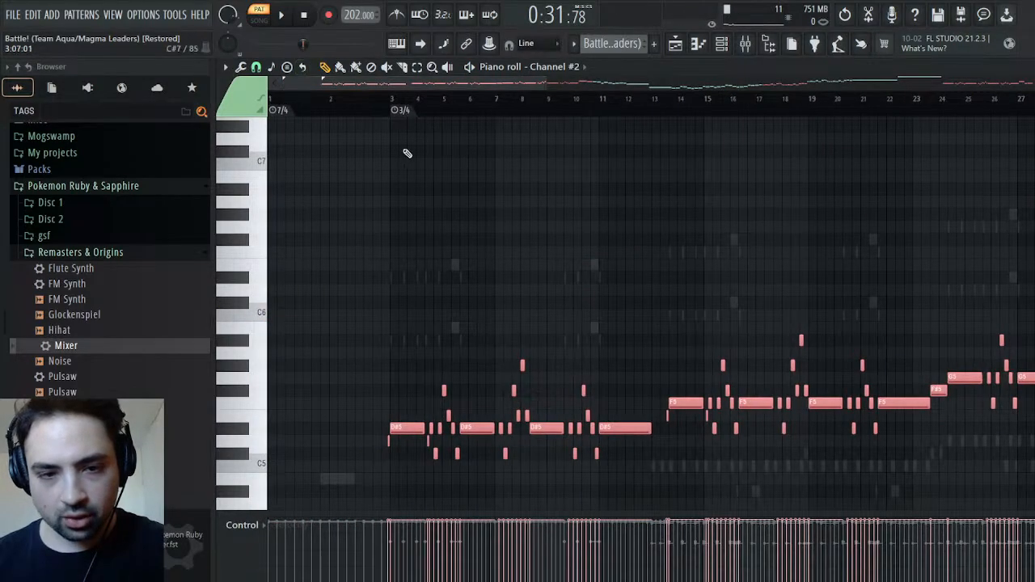
# Paste the selected Channel #2 notes into the Melody pattern and align the first long D#5 note with bar 5
pyautogui.moveTo(545, 83); pyautogui.dragTo(357, 83)
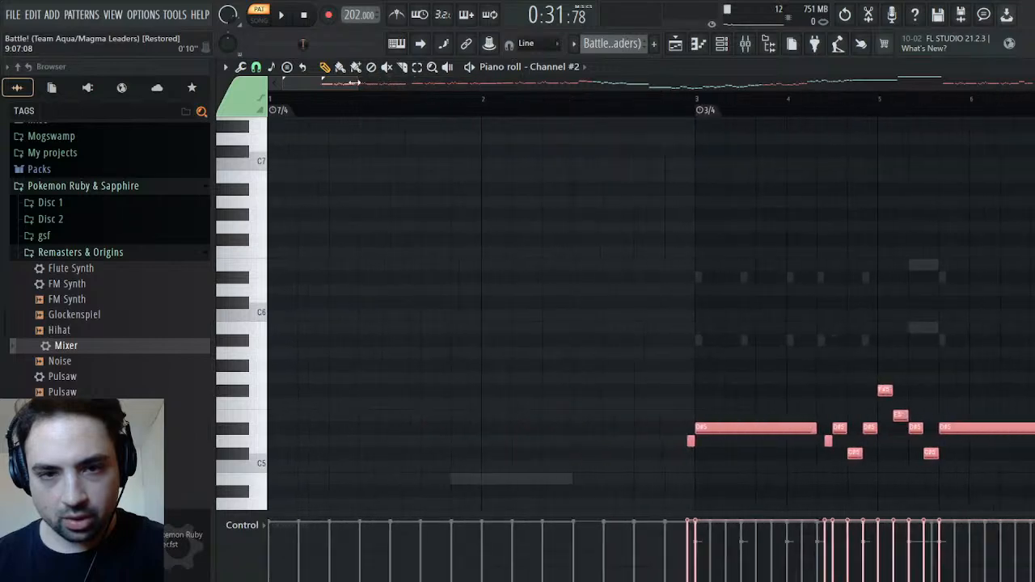
pyautogui.click(688, 109)
pyautogui.click(677, 110)
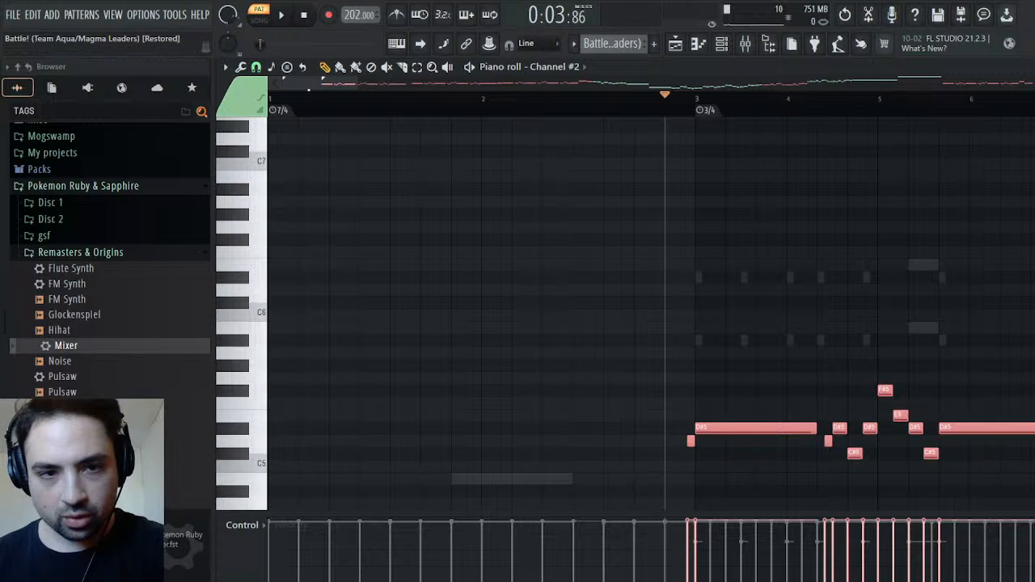
pyautogui.moveTo(334, 111); pyautogui.dragTo(178, 108)
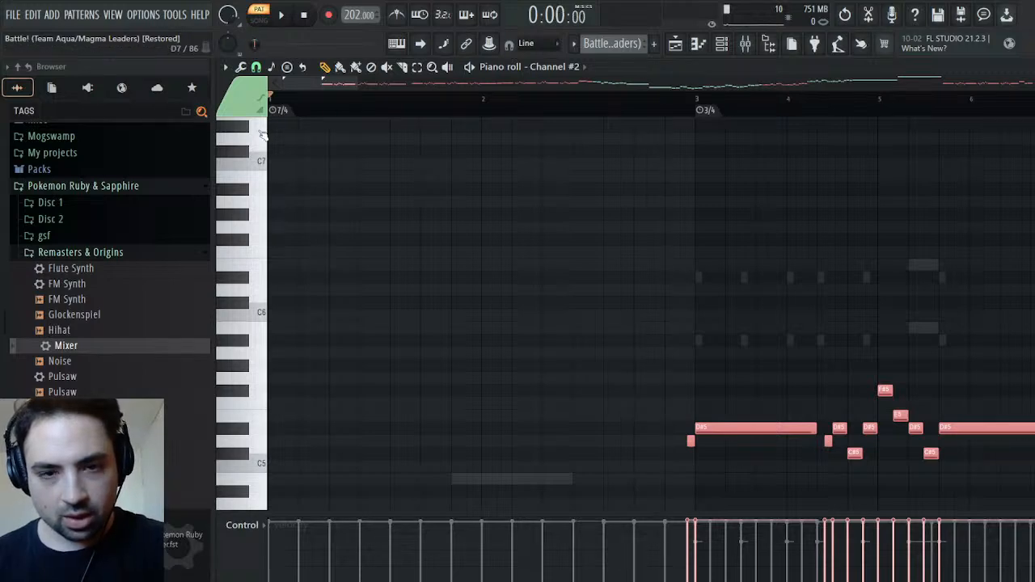
pyautogui.click(637, 70)
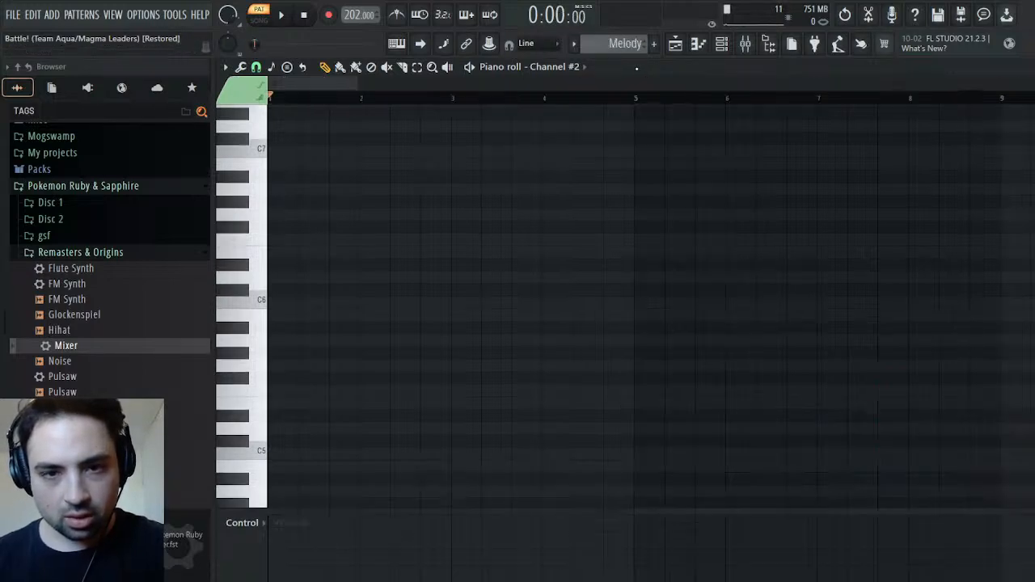
pyautogui.hotkey('ctrl', 'v')
pyautogui.moveTo(302, 412); pyautogui.dragTo(659, 415)
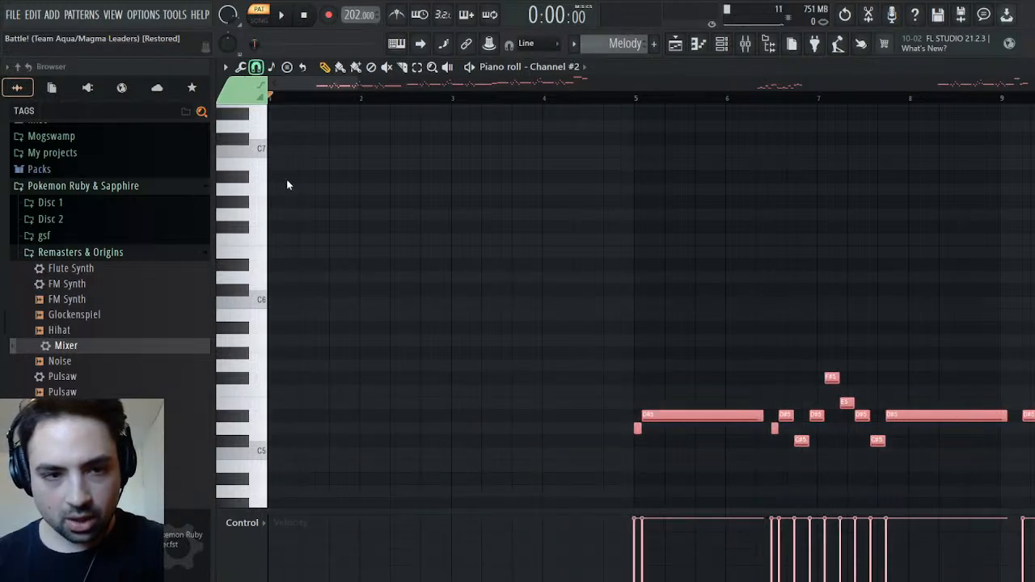
pyautogui.moveTo(670, 417); pyautogui.dragTo(664, 416)
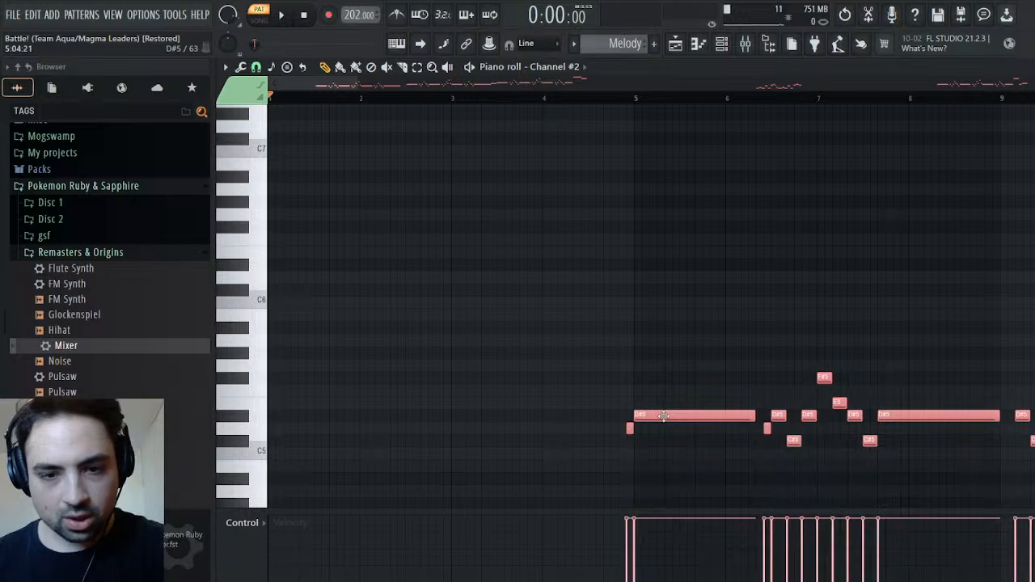
# Audition the pasted notes and move them from Channel #2 to the Trumpet channel, starting just before bar 5
pyautogui.press('space')
pyautogui.click(616, 100)
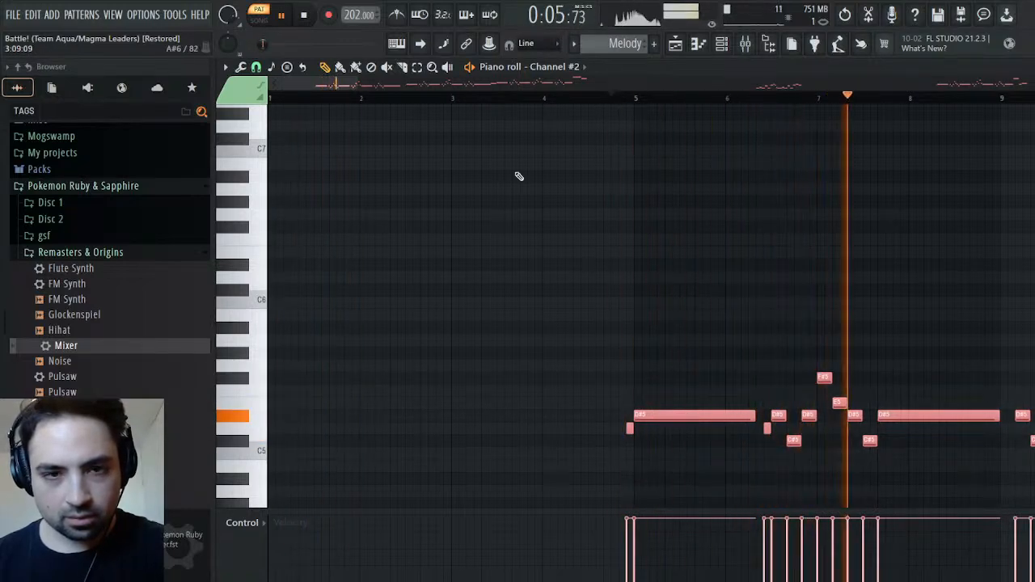
pyautogui.press('space')
pyautogui.hotkey('ctrl', 'x')
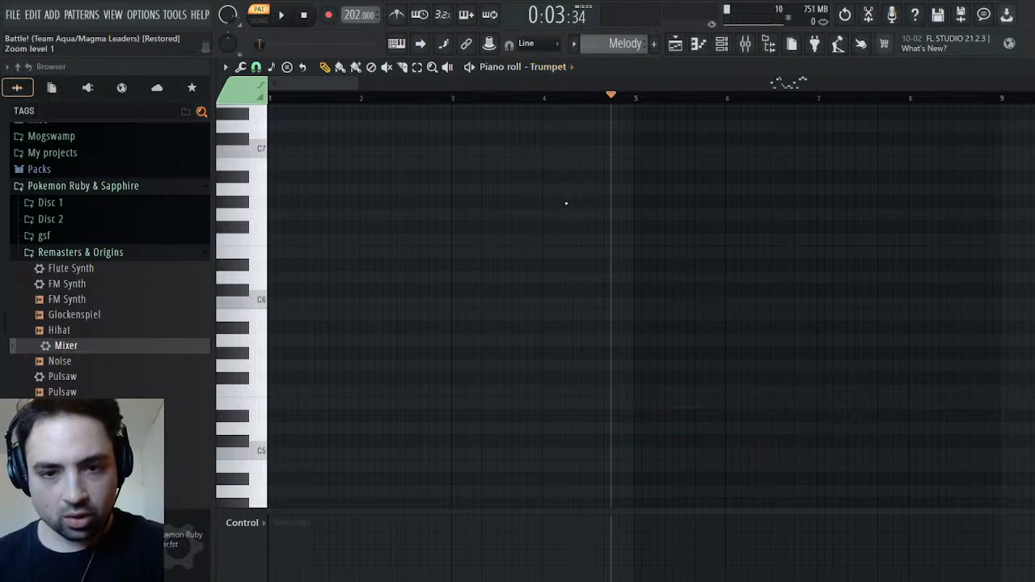
pyautogui.moveTo(622, 98); pyautogui.dragTo(627, 100)
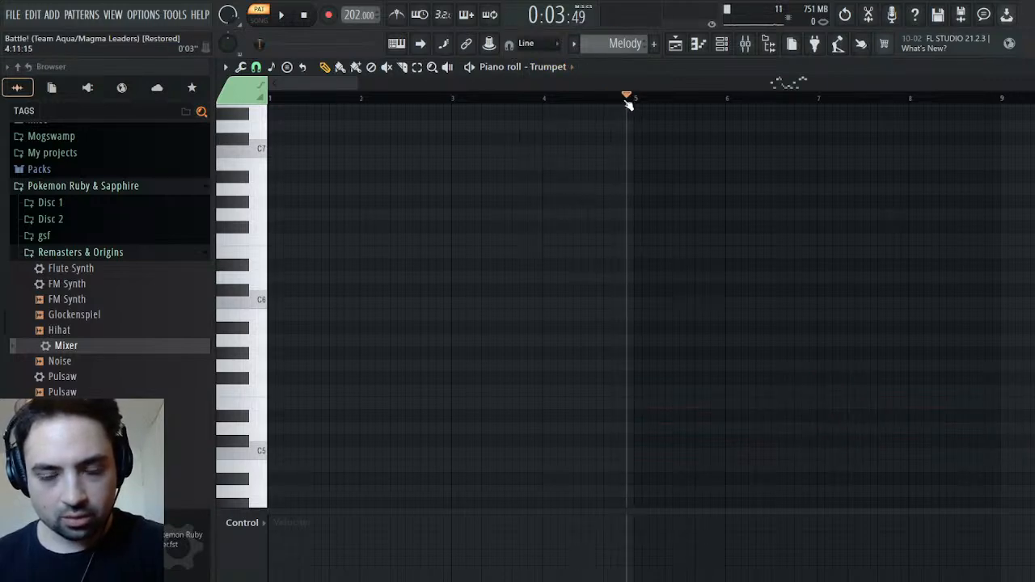
pyautogui.hotkey('ctrl', 'v')
pyautogui.press('space')
pyautogui.press('space')
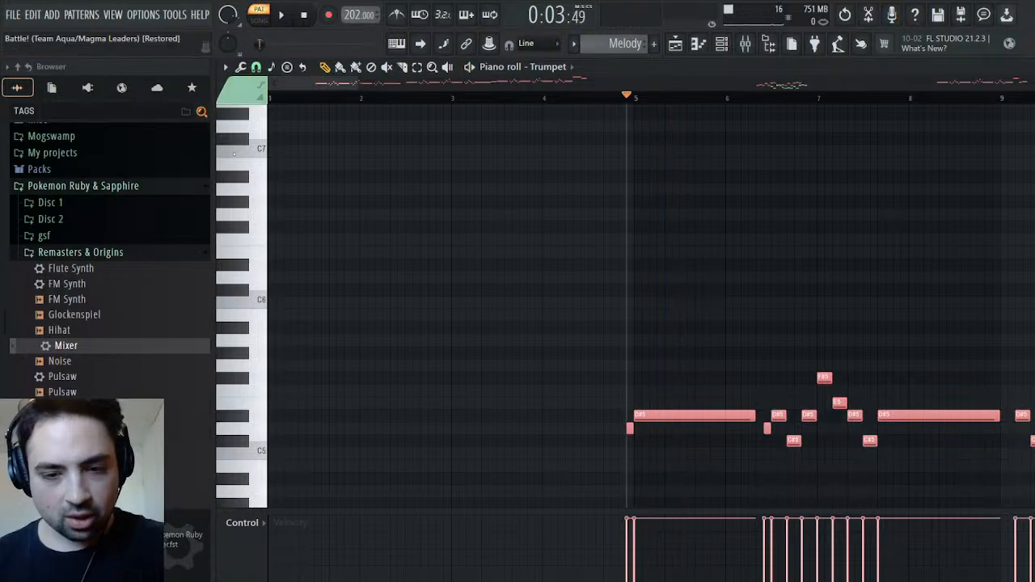
pyautogui.hotkey('ctrl', 'd')
# Play the Melody pattern with the whole Trumpet part in view and close the piano roll
pyautogui.moveTo(355, 84); pyautogui.dragTo(989, 84)
pyautogui.press('space')
pyautogui.scroll(-5, 850, 244)
pyautogui.scroll(4, 850, 241)
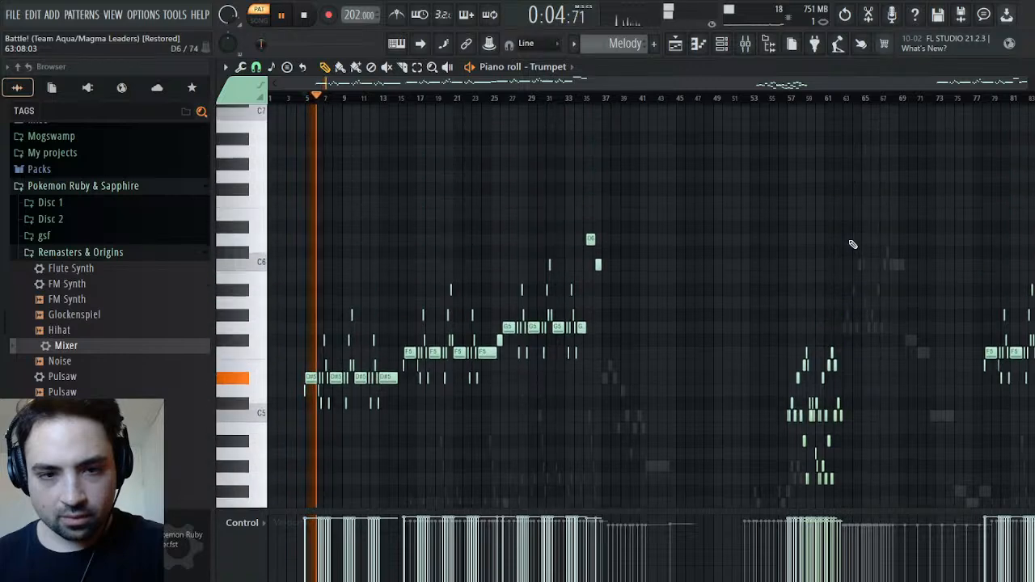
pyautogui.click(1029, 68)
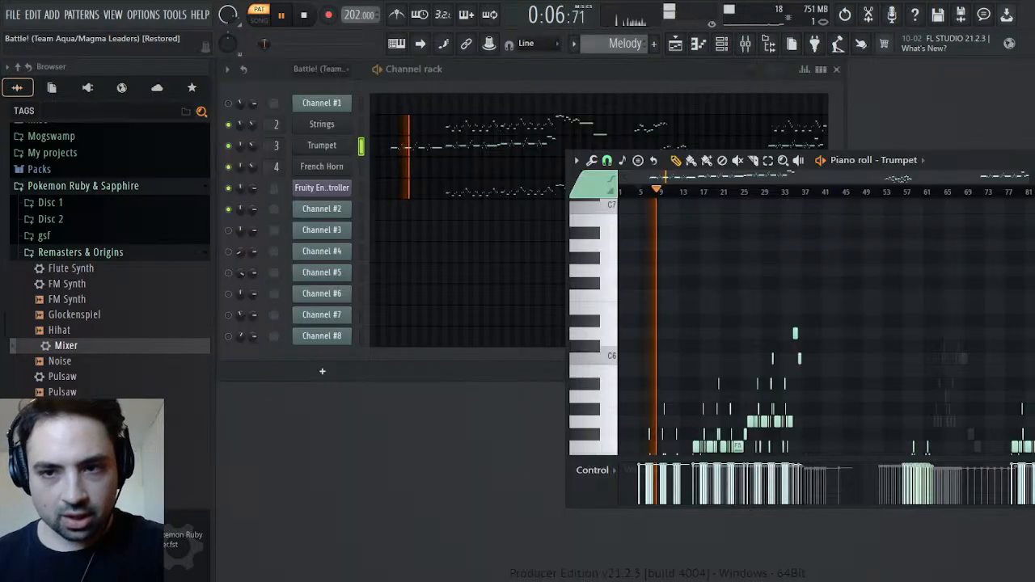
pyautogui.click(1034, 160)
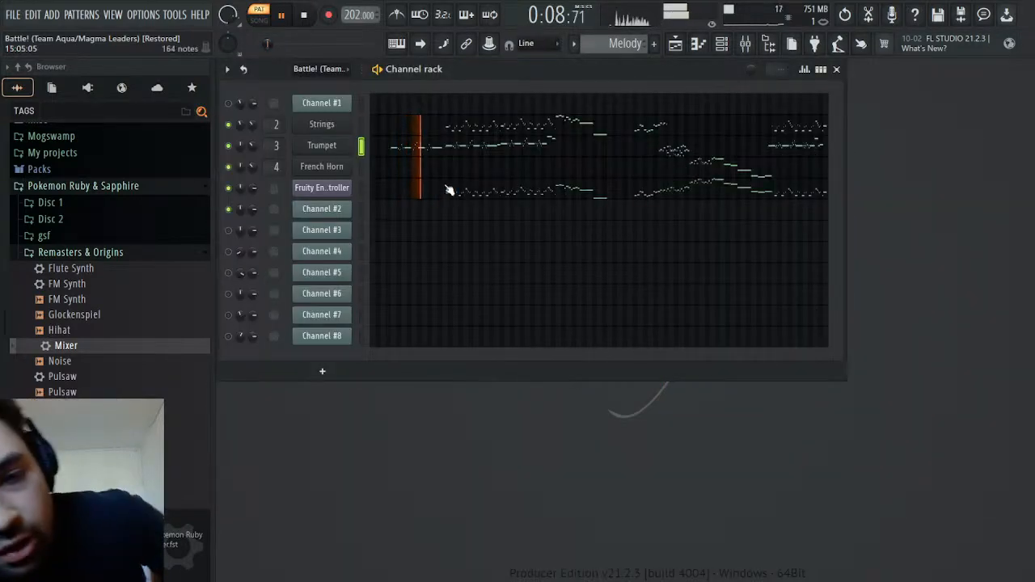
# Show Part 2's tone settings in the Trumpet instrument, stop playback and close the instrument
pyautogui.click(322, 145)
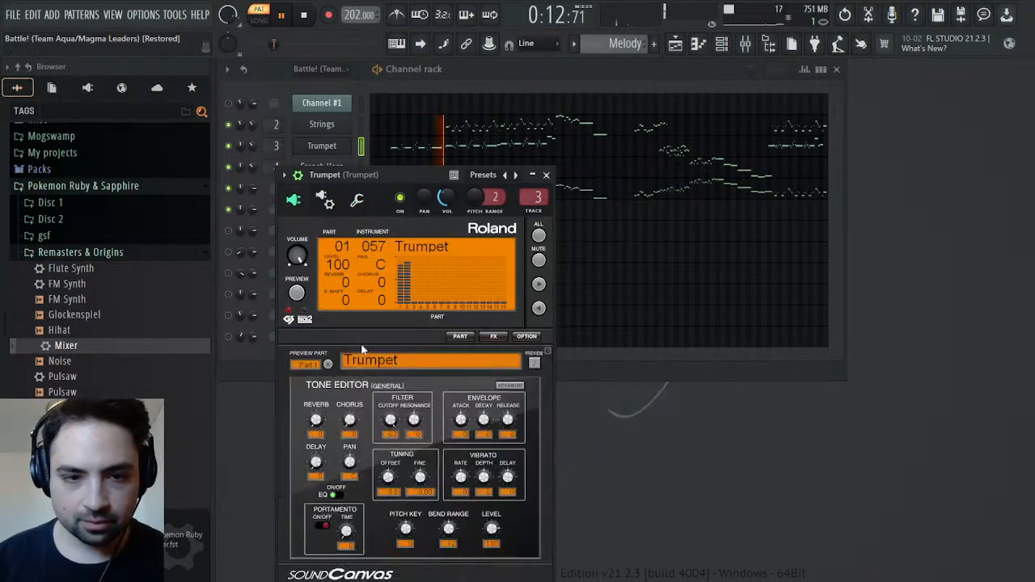
pyautogui.click(305, 387)
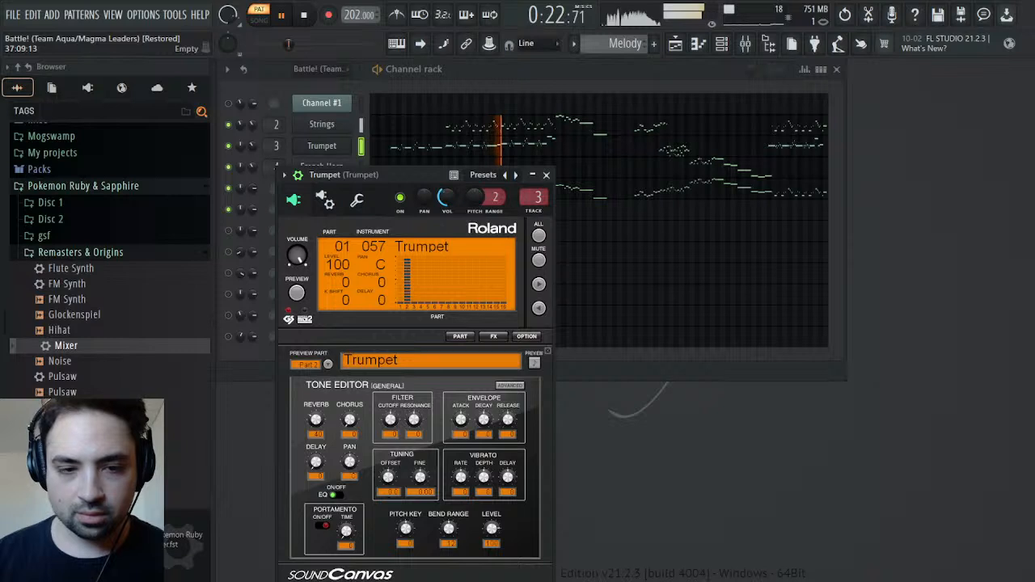
pyautogui.click(305, 18)
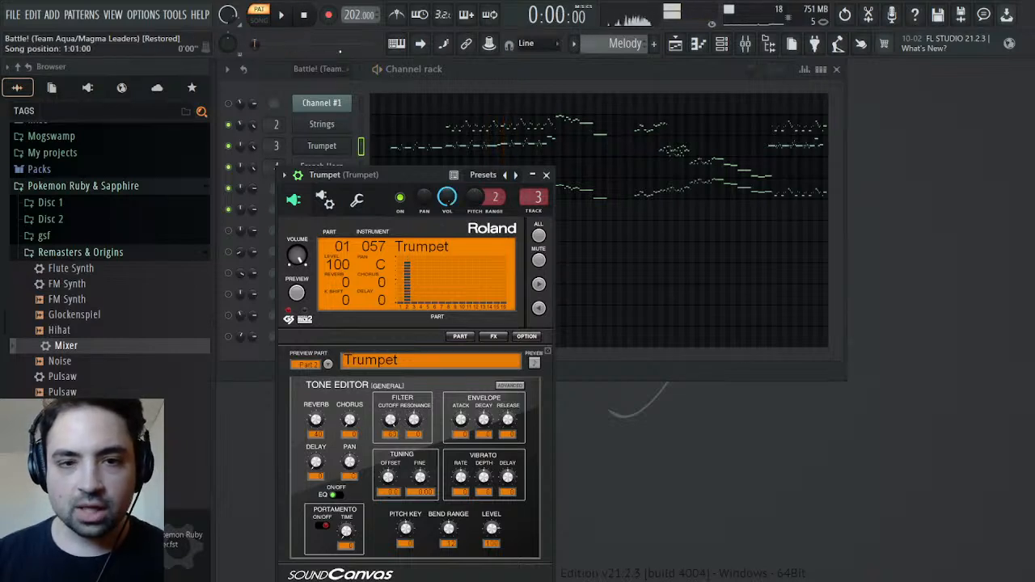
pyautogui.click(546, 175)
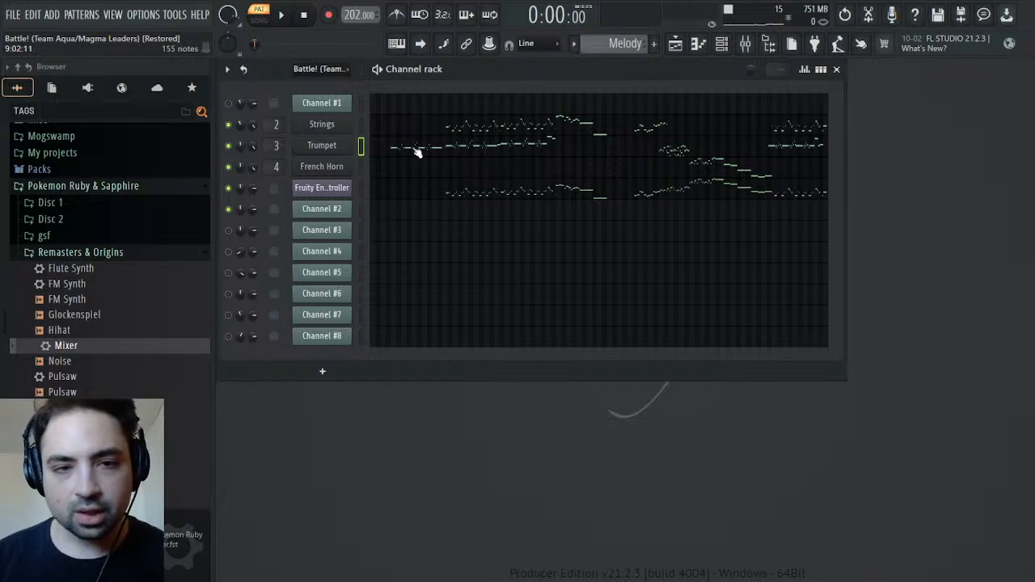
# Examine the Trumpet's overlapping notes around bars 57–62 in a maximized piano roll
pyautogui.click(481, 149)
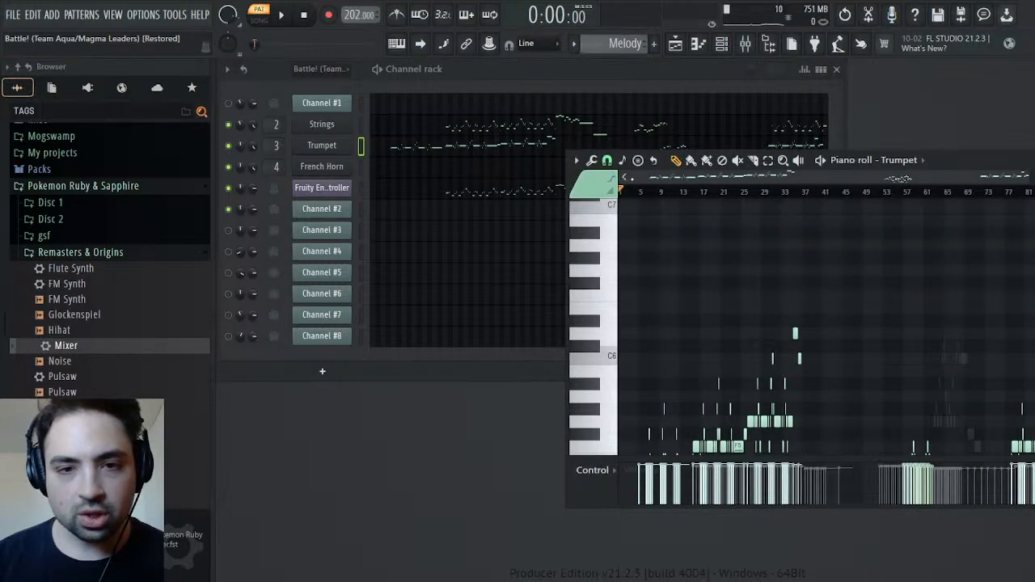
pyautogui.moveTo(635, 179); pyautogui.dragTo(884, 205)
pyautogui.scroll(-3, 887, 265)
pyautogui.scroll(-2, 887, 265)
pyautogui.scroll(6, 919, 347)
pyautogui.scroll(-5, 909, 376)
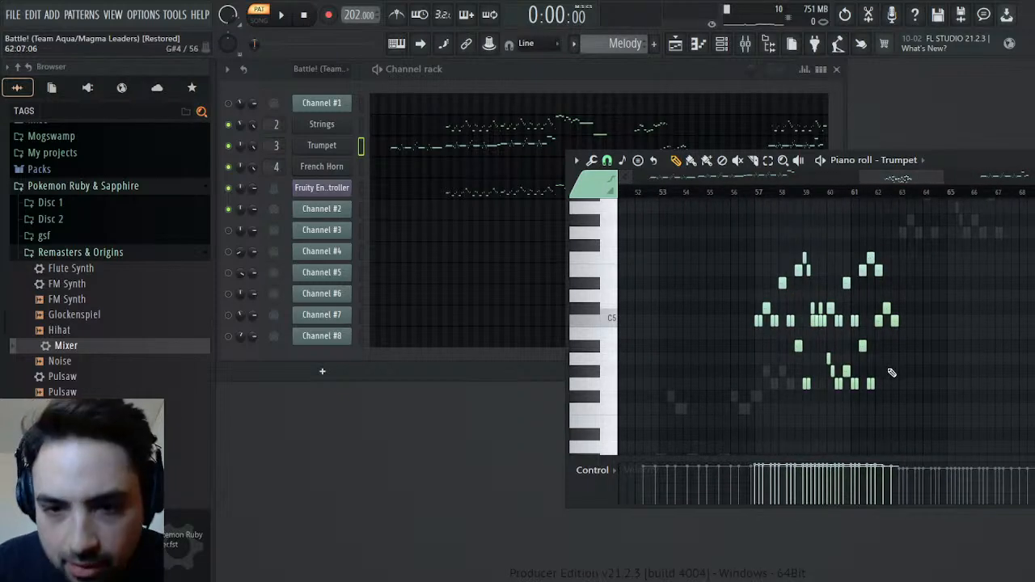
pyautogui.scroll(3, 891, 373)
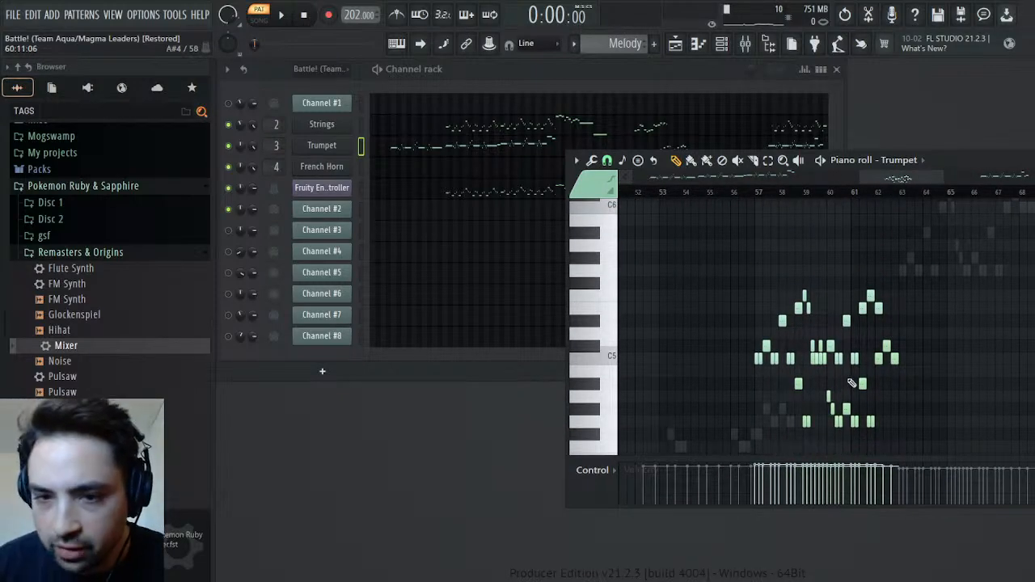
pyautogui.doubleClick(951, 160)
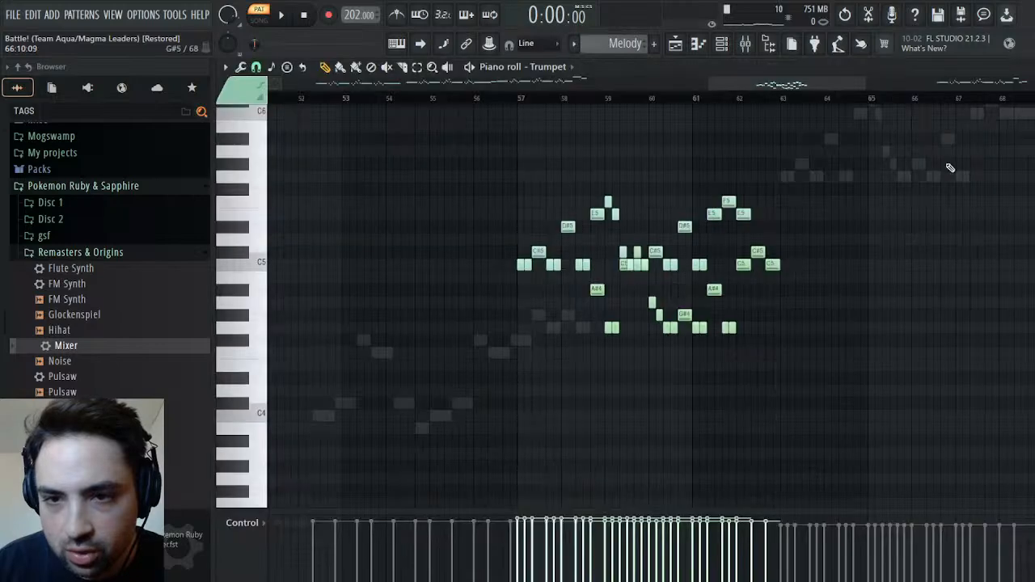
# Select the Trumpet notes in the second note color around bars 59–63 and check the earlier phrase in bars 29–37
pyautogui.scroll(6, 619, 344)
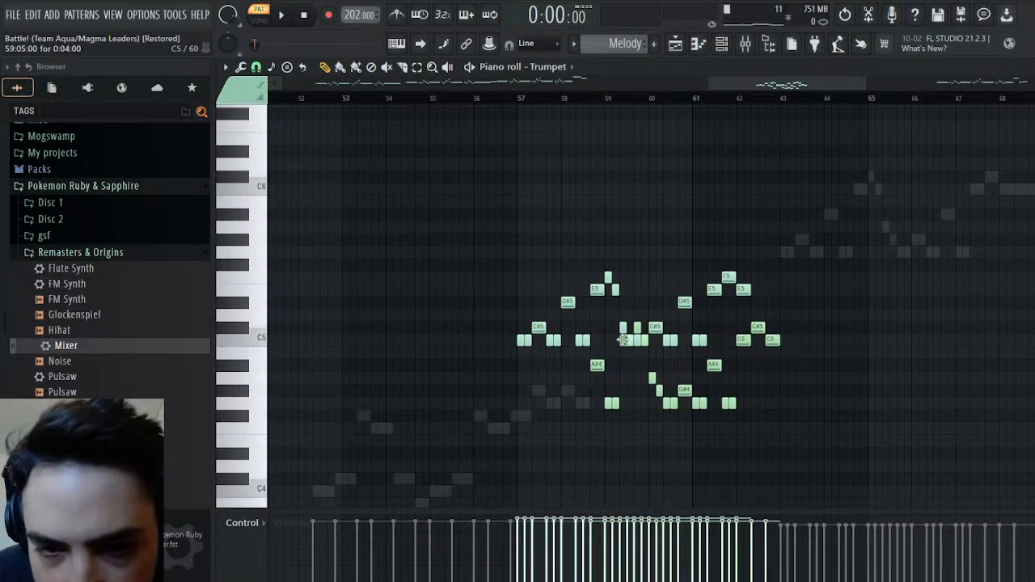
pyautogui.moveTo(621, 357); pyautogui.dragTo(621, 338)
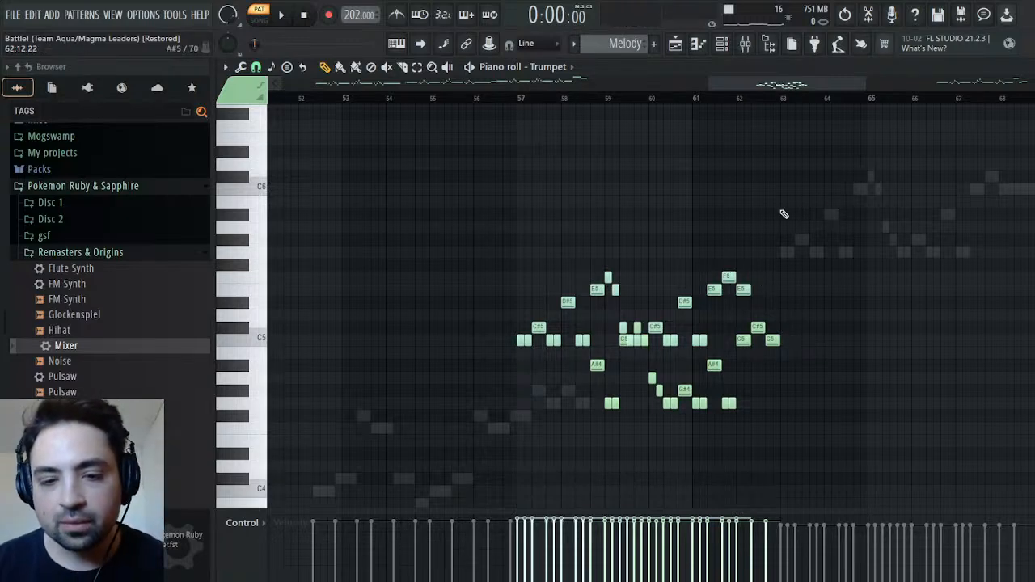
pyautogui.hotkey('shift', 'c')
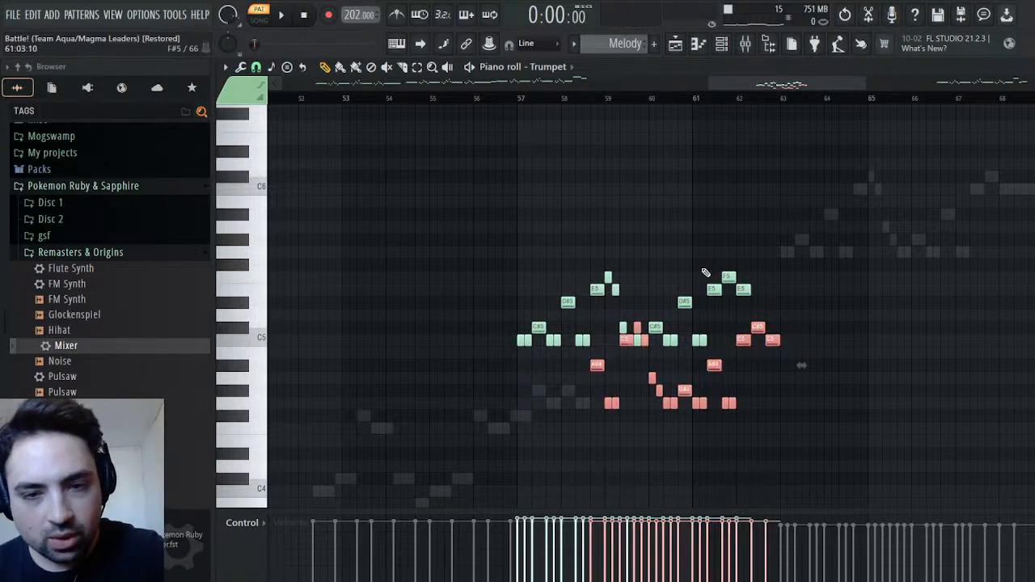
pyautogui.hscroll(-20, 802, 365)
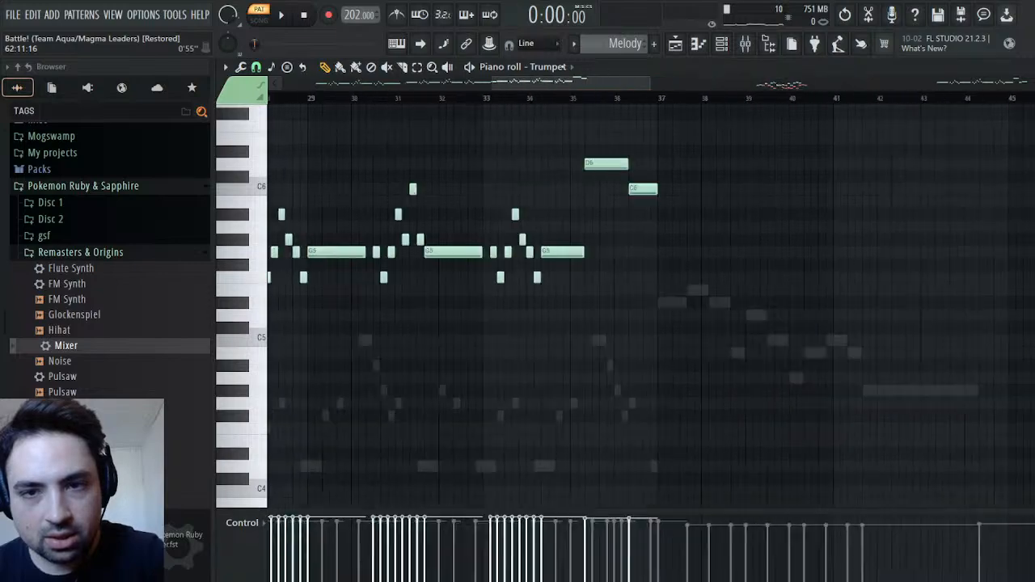
# Cut the Trumpet's green notes throughout the Melody pattern, leaving the second-color notes in place, and close the piano roll
pyautogui.moveTo(301, 83)
pyautogui.mouseDown()
pyautogui.moveTo(727, 84)
pyautogui.moveTo(283, 83)
pyautogui.mouseUp()
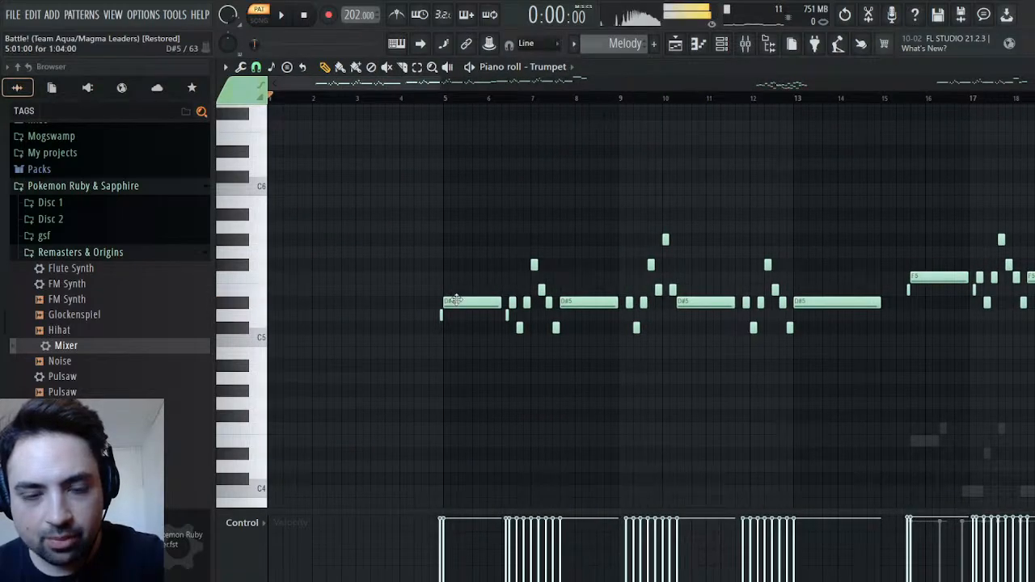
pyautogui.hotkey('ctrl', 'a')
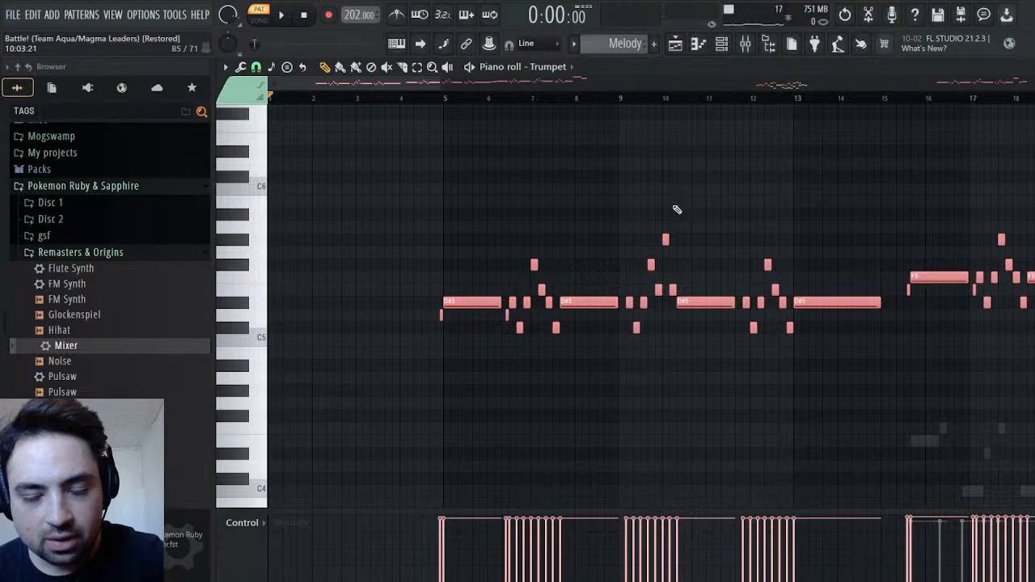
pyautogui.press('Delete')
pyautogui.click(1033, 67)
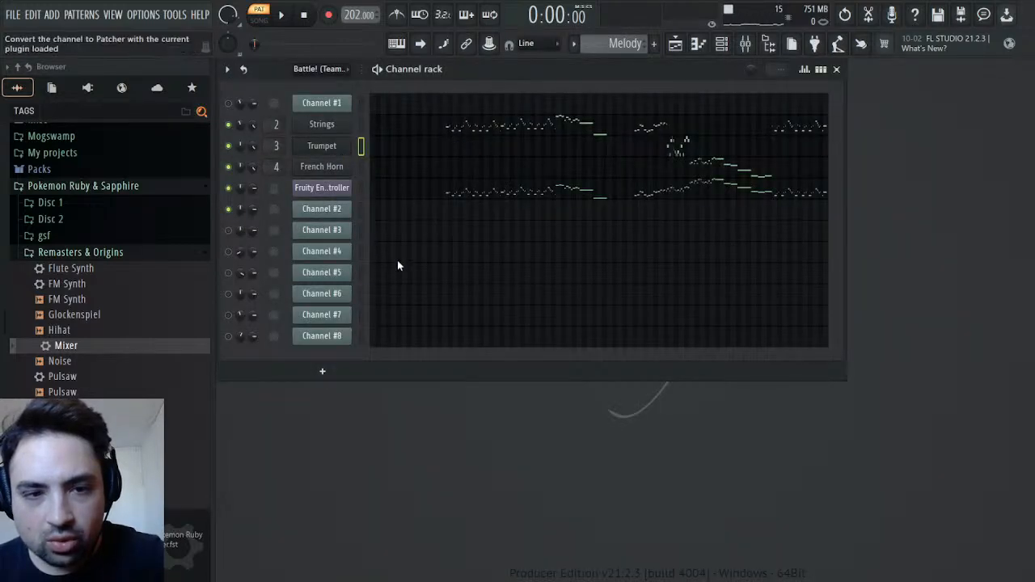
# Clone the Trumpet channel and move the copy directly below Channel #2
pyautogui.hotkey('alt', 'c')
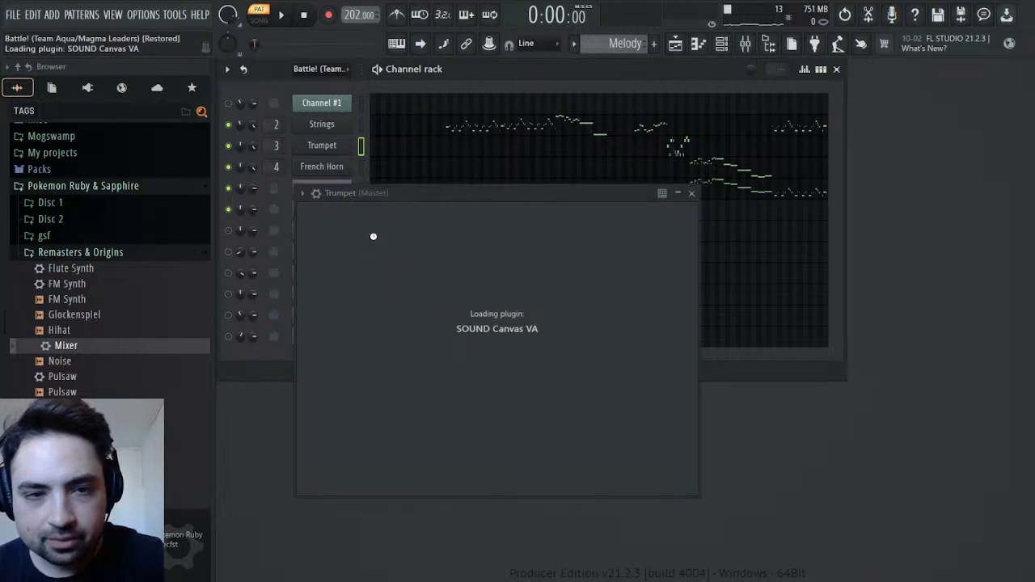
pyautogui.click(362, 168)
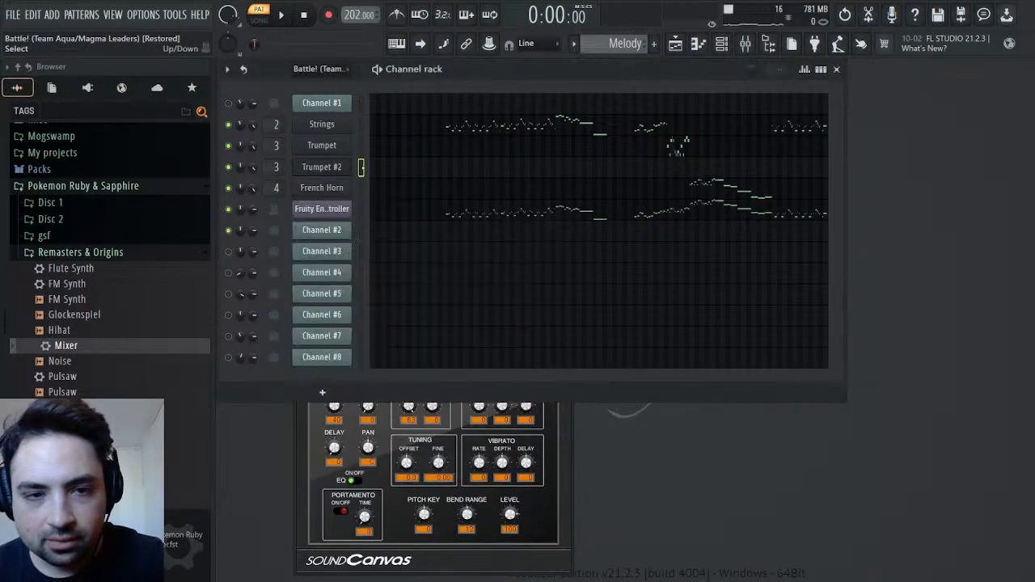
pyautogui.hotkey('alt', 'Down')
pyautogui.hotkey('alt', 'Down')
pyautogui.hotkey('alt', 'Down')
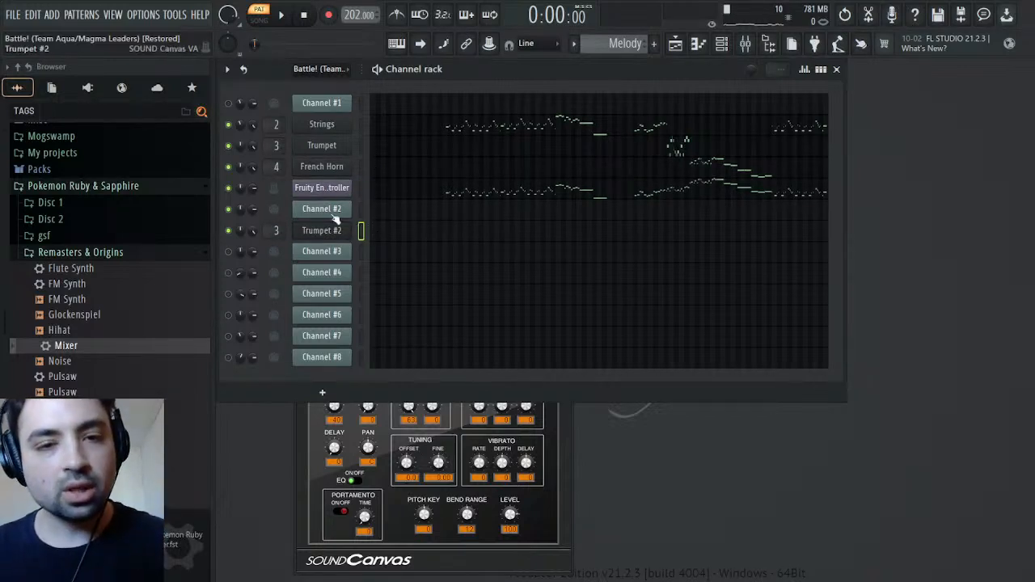
# Paste the cut notes into Trumpet #2 in the Melody pattern, play them briefly from just before bar 5 and return to the channel rack
pyautogui.click(382, 235)
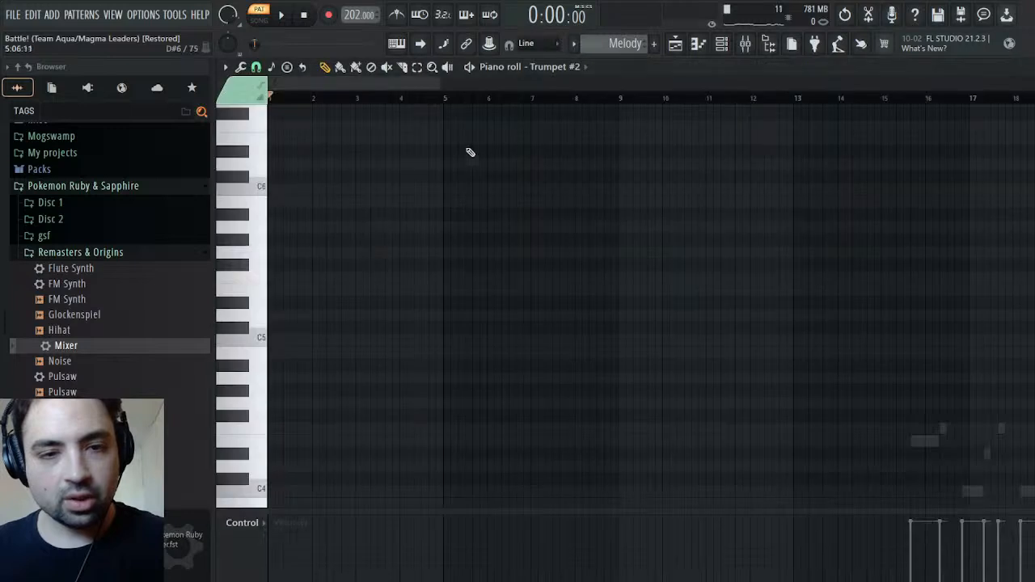
pyautogui.click(441, 99)
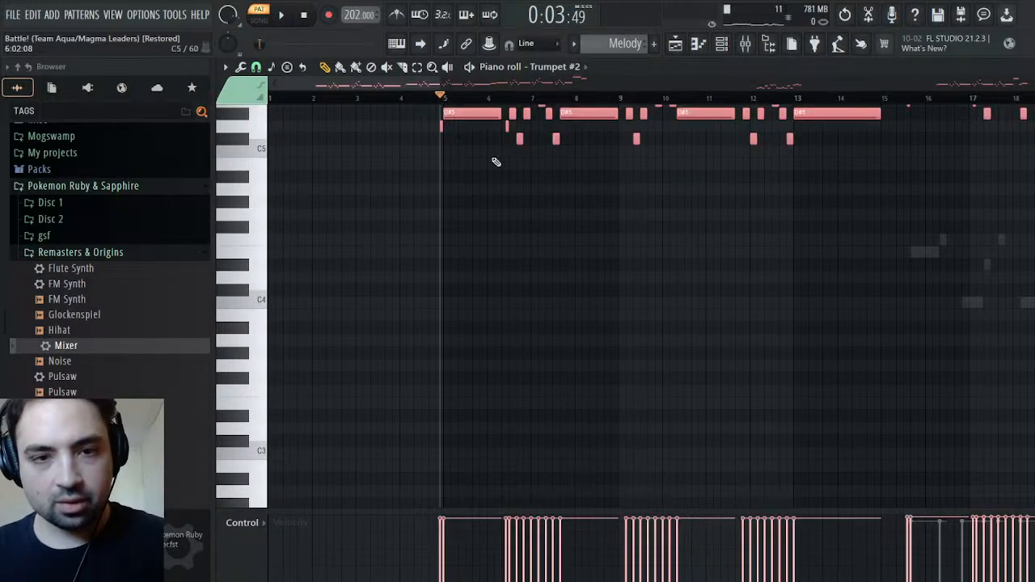
pyautogui.scroll(4, 502, 202)
pyautogui.press('space')
pyautogui.press('space')
pyautogui.press('F6')
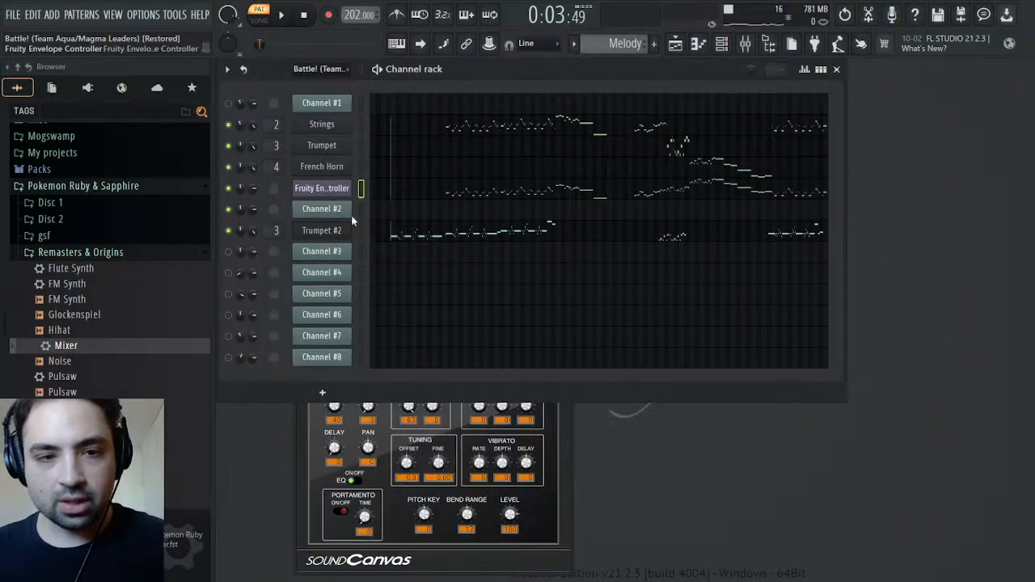
# Clone the Fruity Envelope Controller and move the copy directly below Trumpet #2
pyautogui.hotkey('alt', 'c')
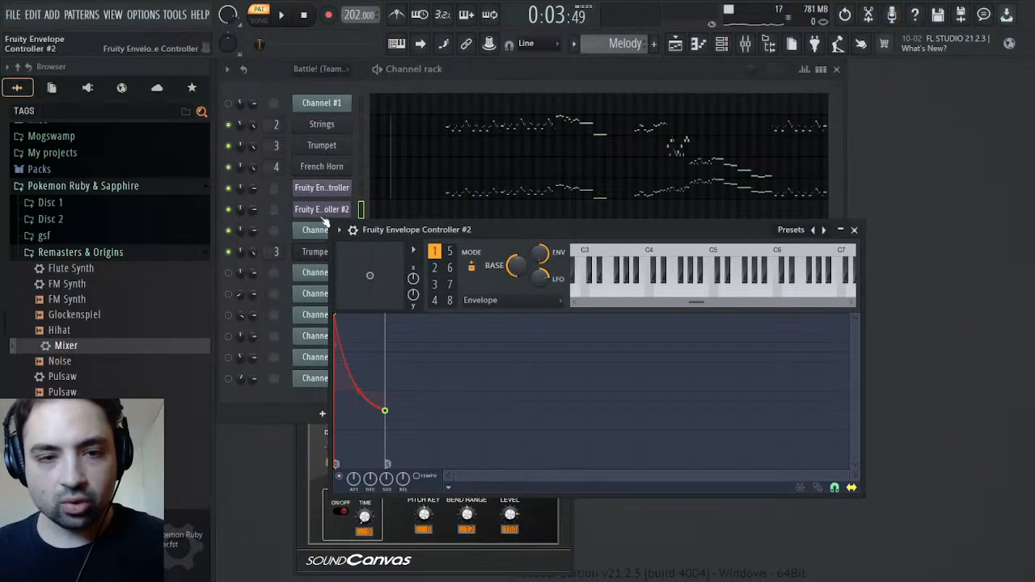
pyautogui.click(330, 212)
pyautogui.hotkey('alt', 'Down')
pyautogui.hotkey('alt', 'Down')
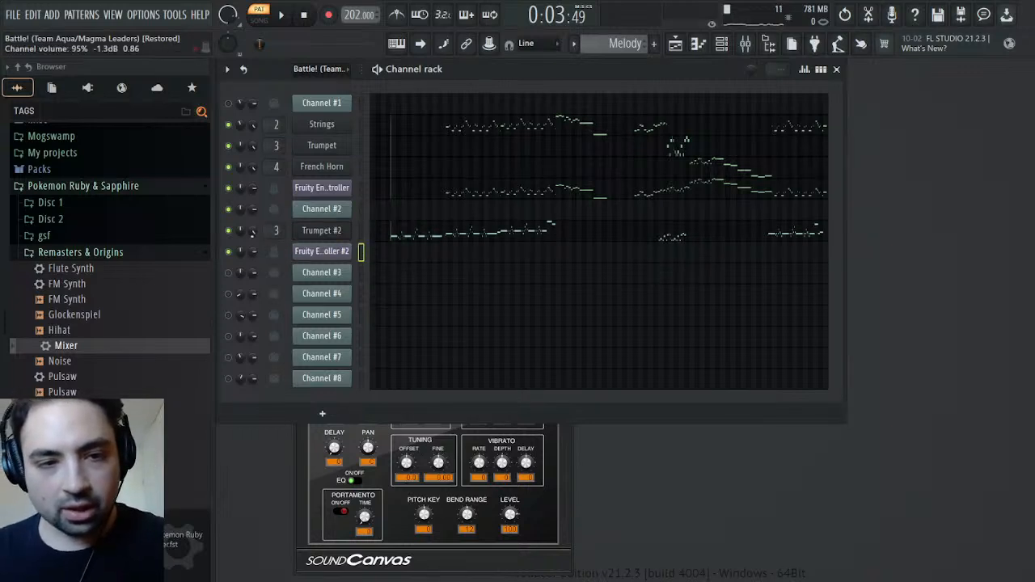
# Copy Channel #2's notes from the Battle! pattern into Fruity Envelope Controller #2 in the Melody pattern
pyautogui.press('Up')
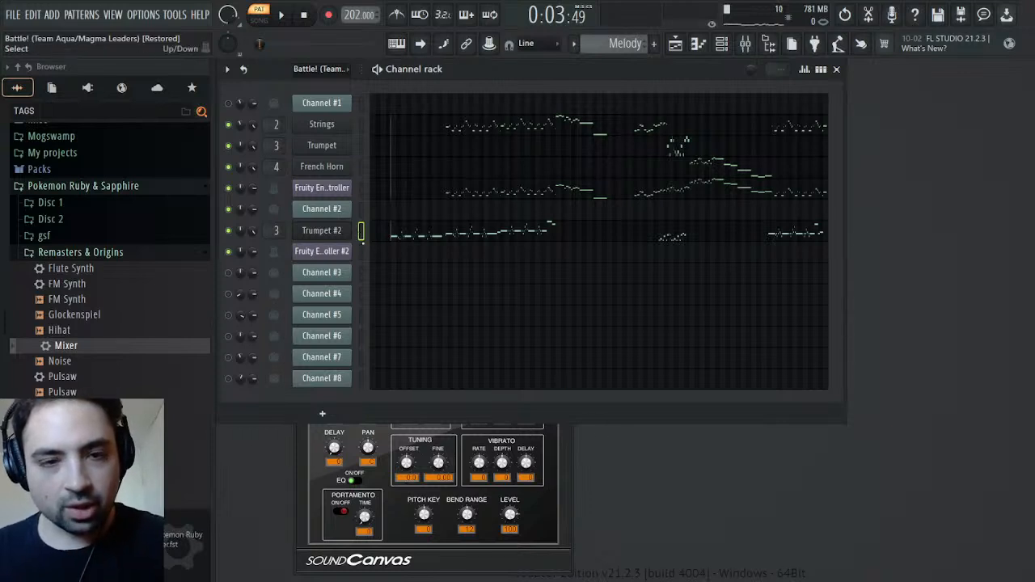
pyautogui.hotkey('ctrl', 'v')
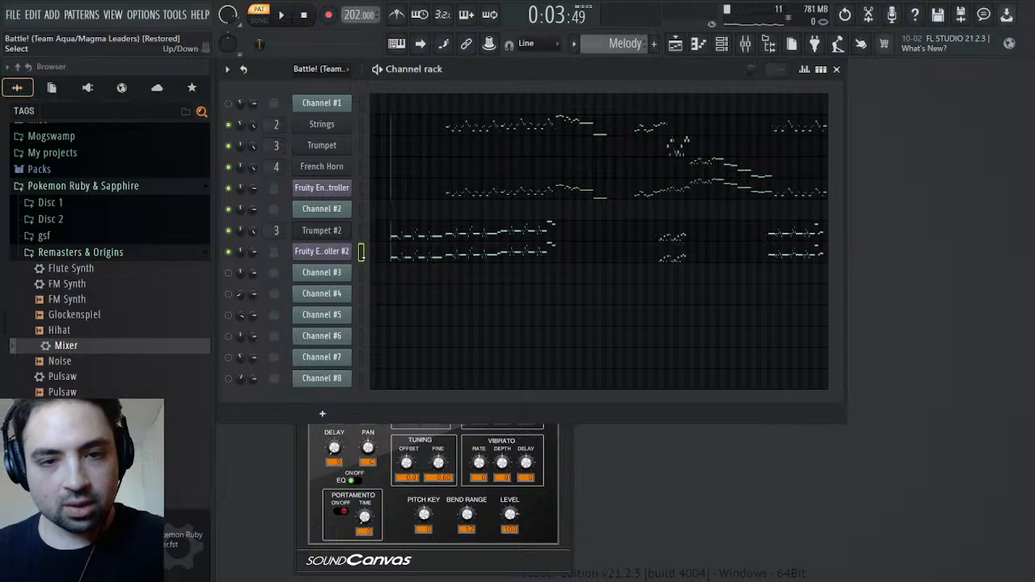
pyautogui.scroll(1, 622, 43)
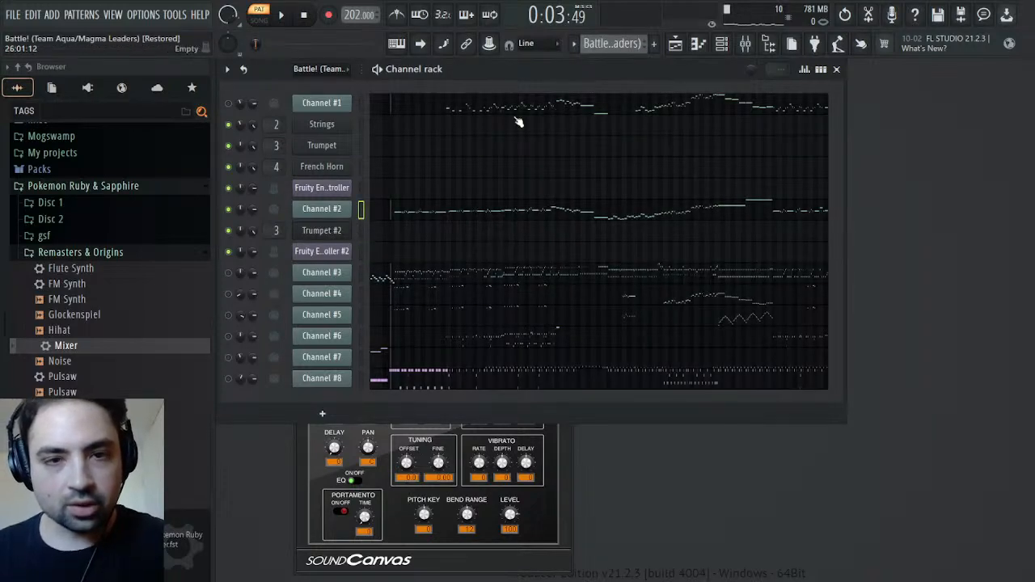
pyautogui.scroll(-1, 613, 42)
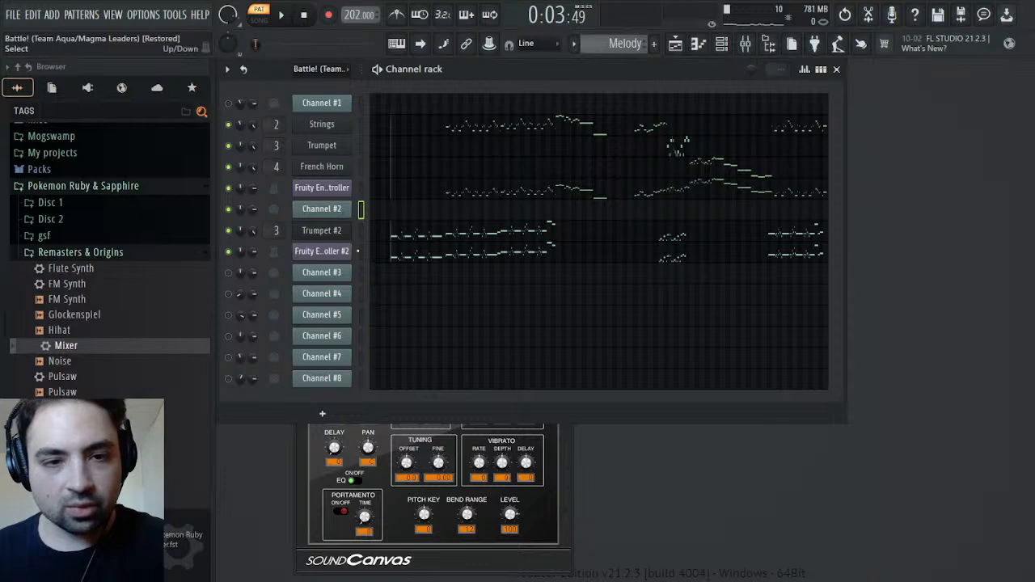
pyautogui.hotkey('ctrl', 'v')
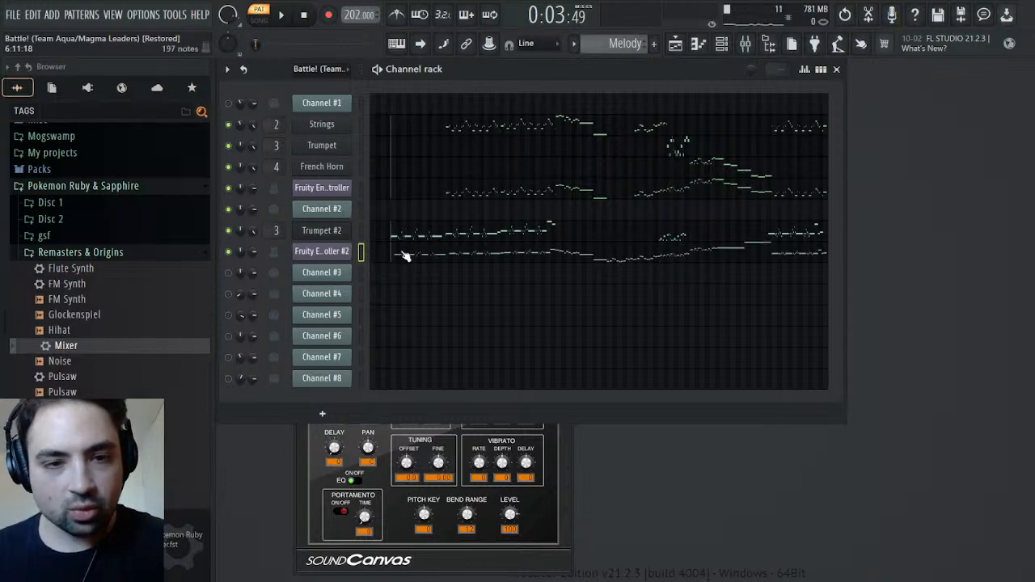
# Shift all Trumpet #2 notes two beats later in the Melody pattern, keeping their pitches
pyautogui.click(397, 240)
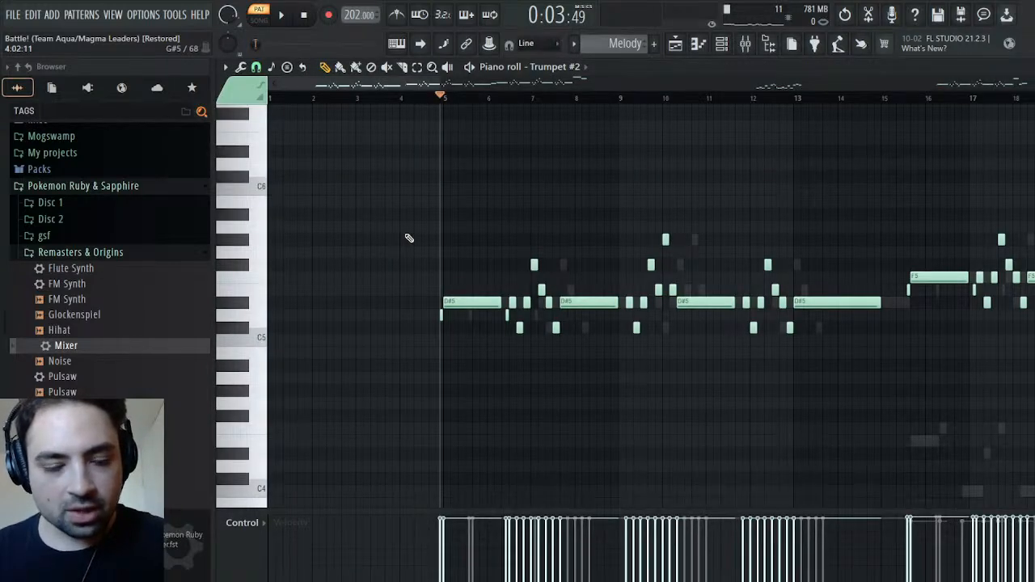
pyautogui.hotkey('ctrl', 'a')
pyautogui.moveTo(485, 301); pyautogui.dragTo(516, 298)
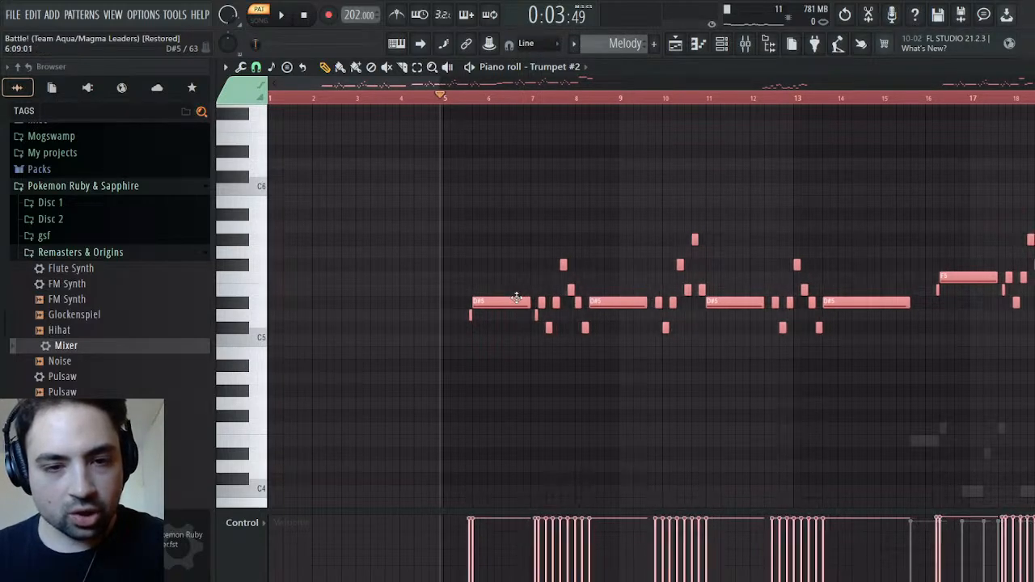
# Place the 3/4 time signature marker at the start of Trumpet #2's first long note, play from there and close the piano roll
pyautogui.moveTo(462, 102); pyautogui.dragTo(477, 114)
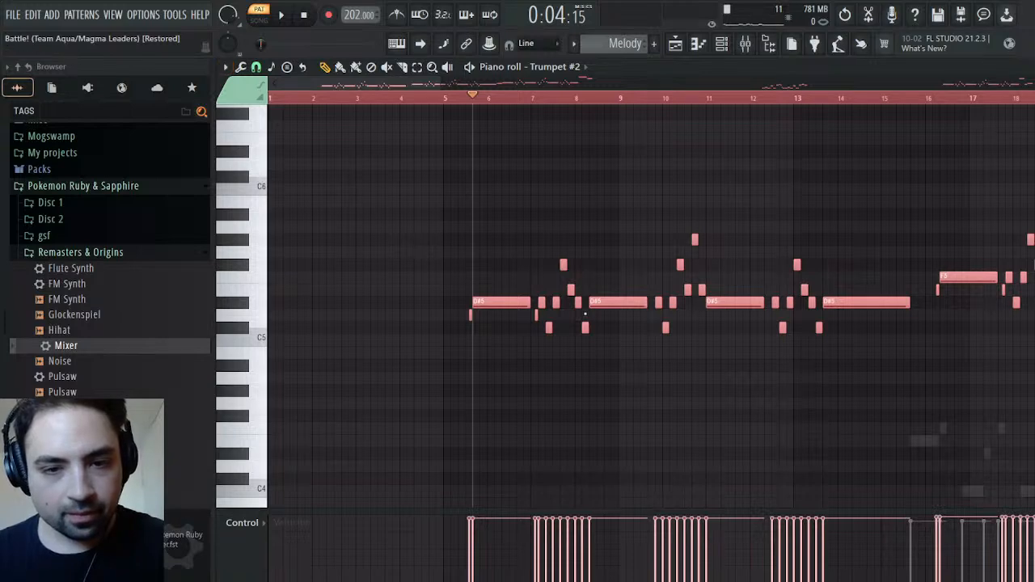
pyautogui.hotkey('ctrl', 'z')
pyautogui.moveTo(272, 111); pyautogui.dragTo(475, 125)
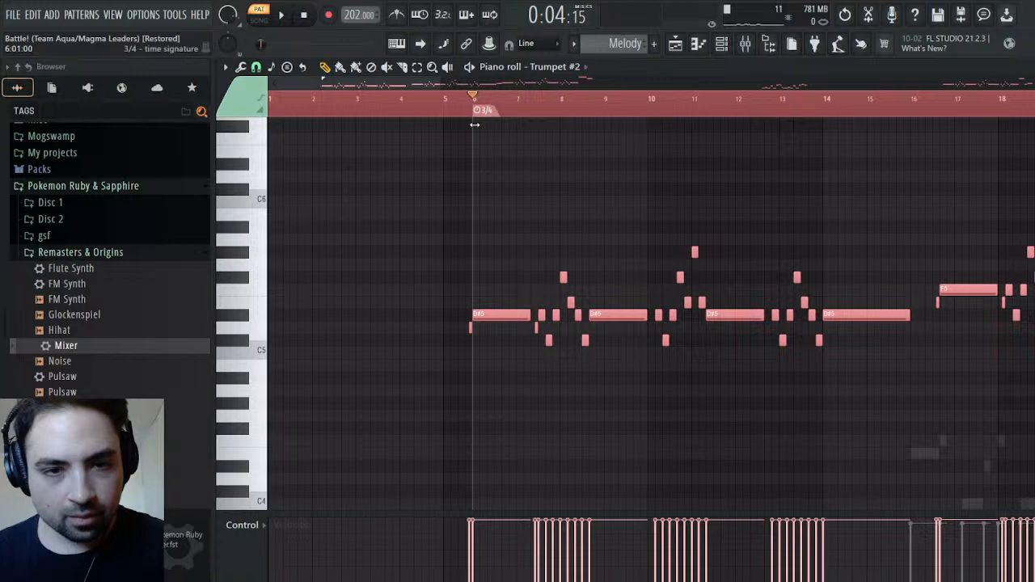
pyautogui.press('space')
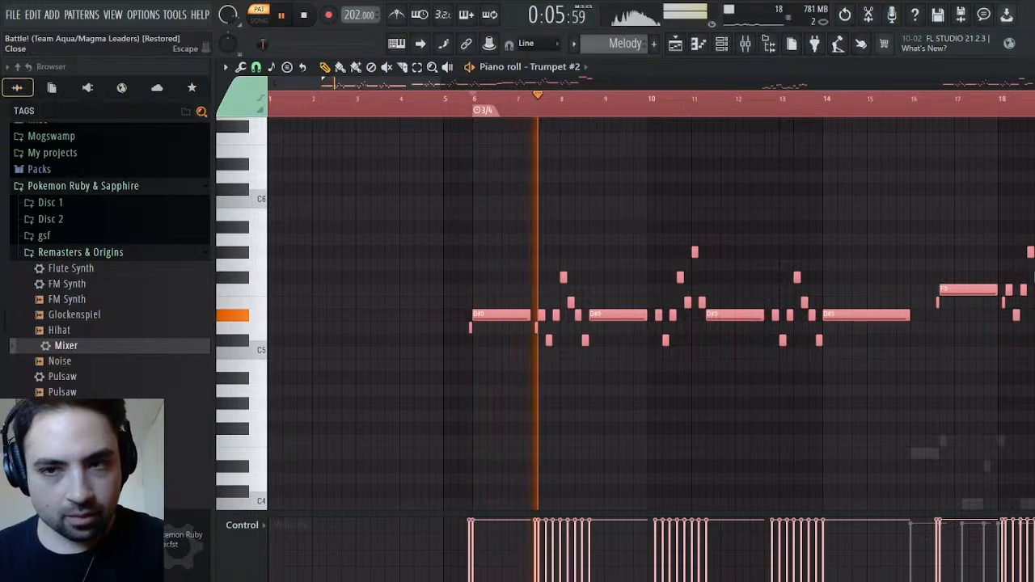
pyautogui.press('Escape')
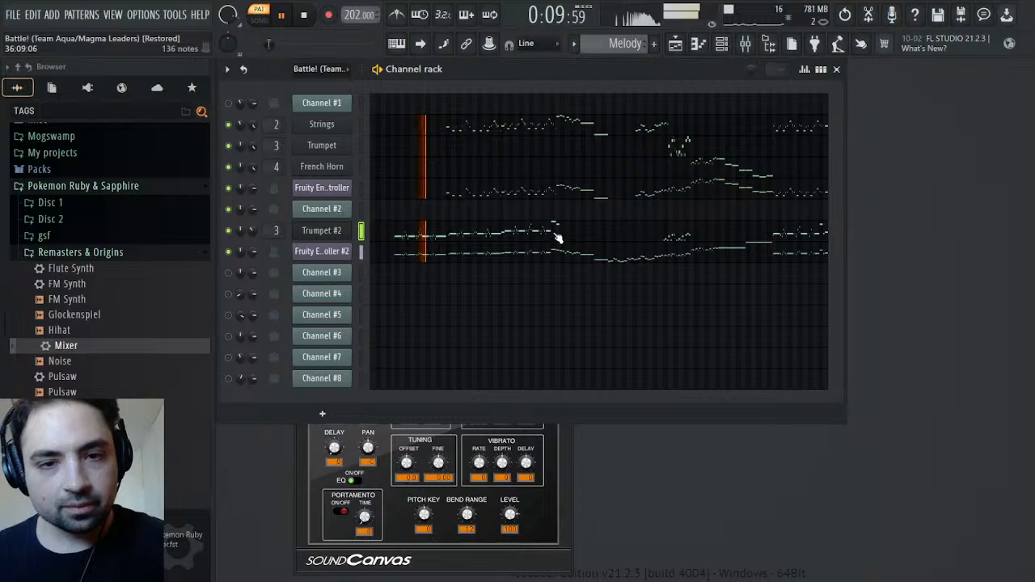
# Play Trumpet #2's phrase from bar 58 in the piano roll and return to the channel rack
pyautogui.click(639, 234)
pyautogui.press('space')
pyautogui.moveTo(348, 84); pyautogui.dragTo(786, 84)
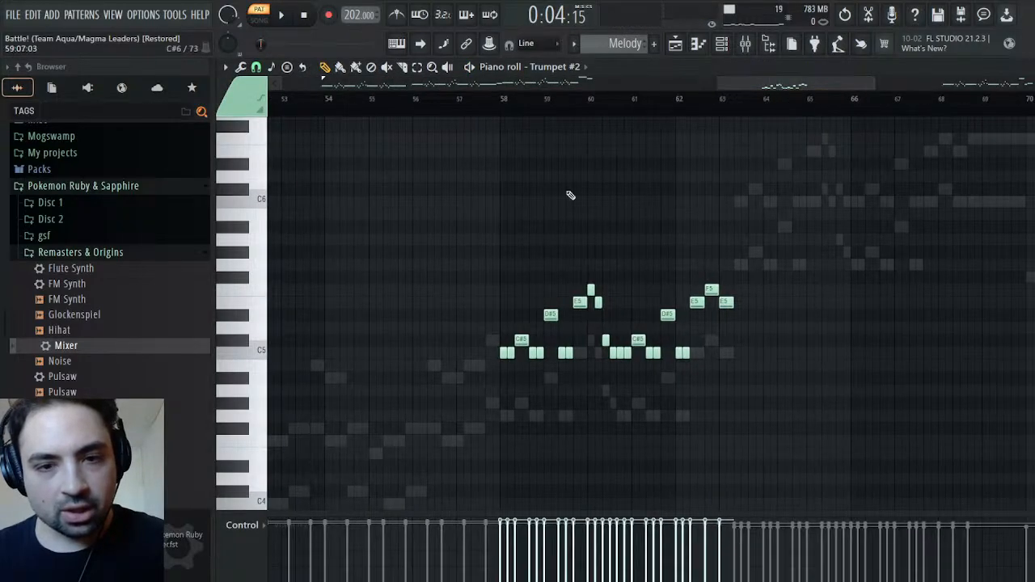
pyautogui.click(504, 102)
pyautogui.press('space')
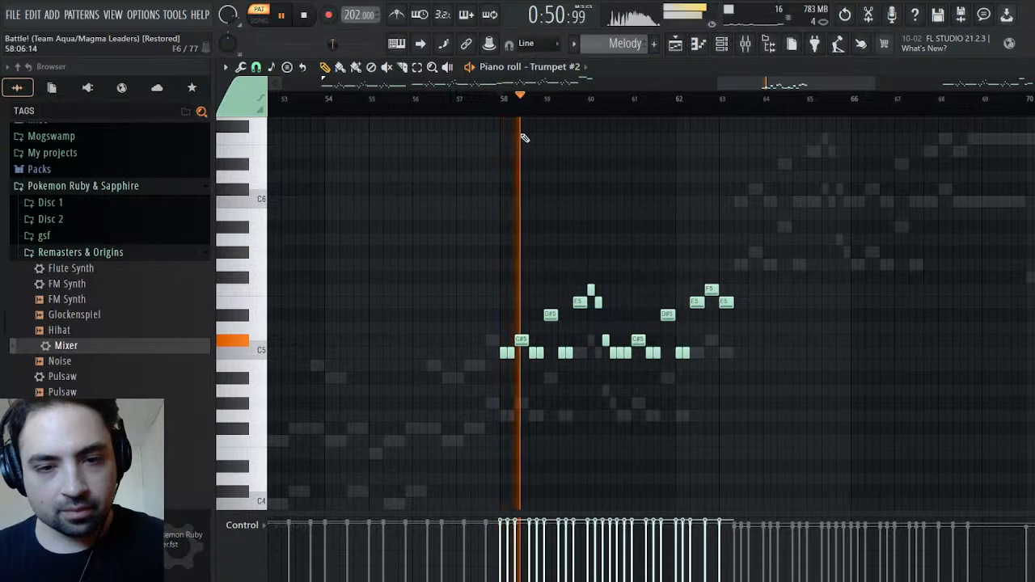
pyautogui.press('Escape')
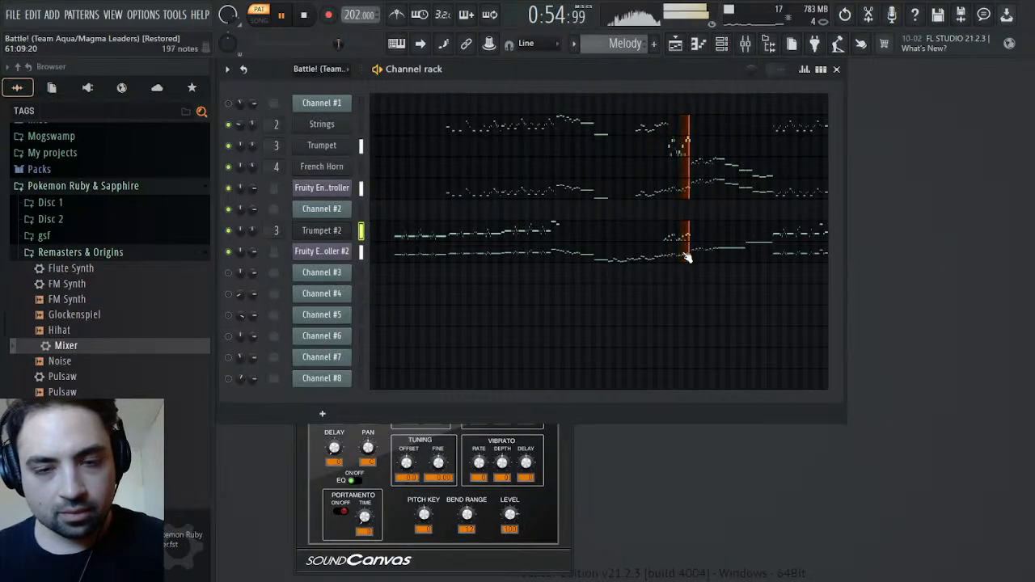
# Replay the Melody pattern from bar 58, unmute Channel #1 and play the same passage in the original Battle! pattern
pyautogui.press('space')
pyautogui.press('space')
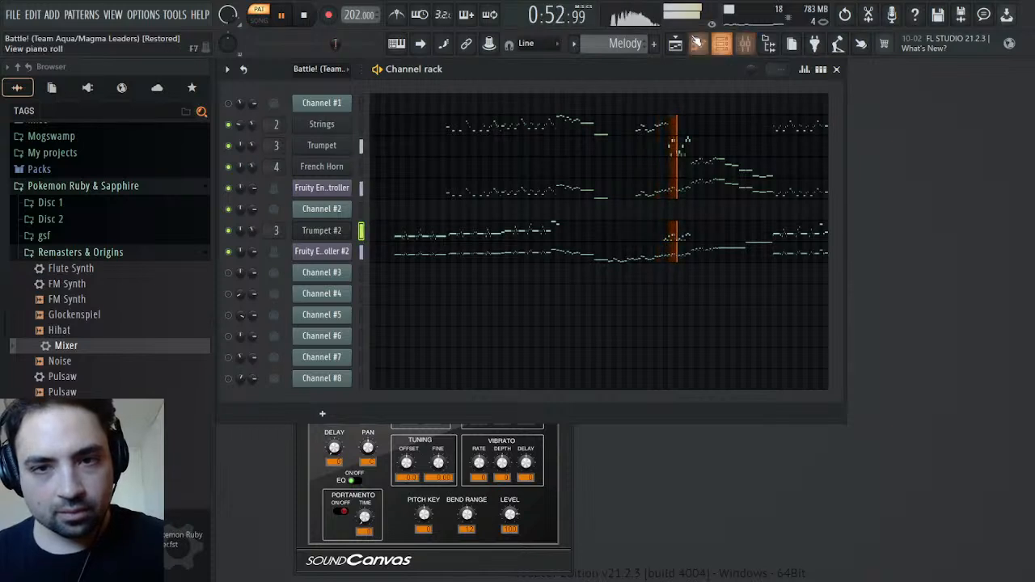
pyautogui.scroll(1, 614, 42)
pyautogui.press('space')
pyautogui.click(229, 104)
pyautogui.press('space')
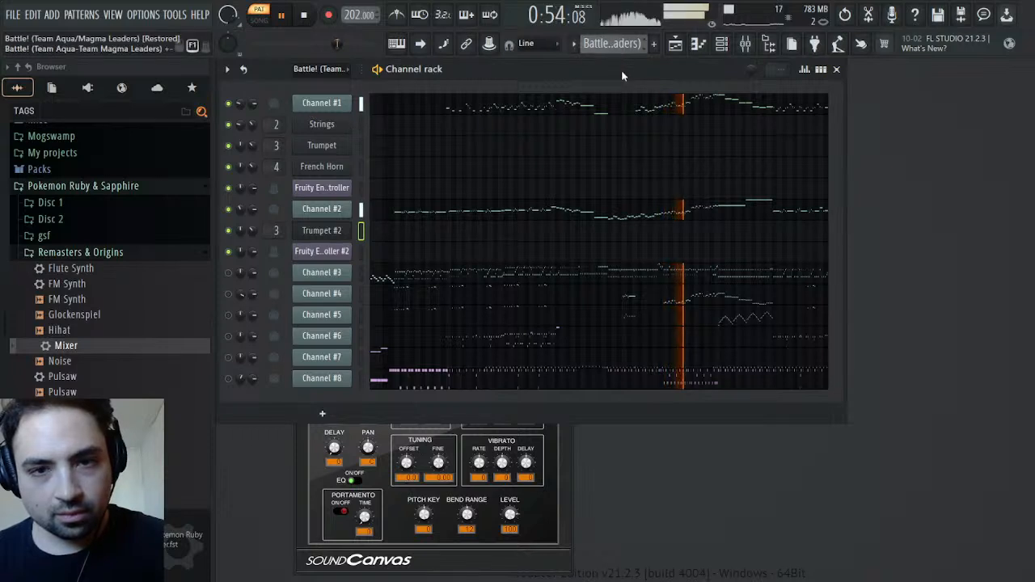
# Compare the passage from bar 58 again by playing the Melody pattern and the original Battle! pattern in turn
pyautogui.scroll(-1, 619, 45)
pyautogui.press('space')
pyautogui.press('space')
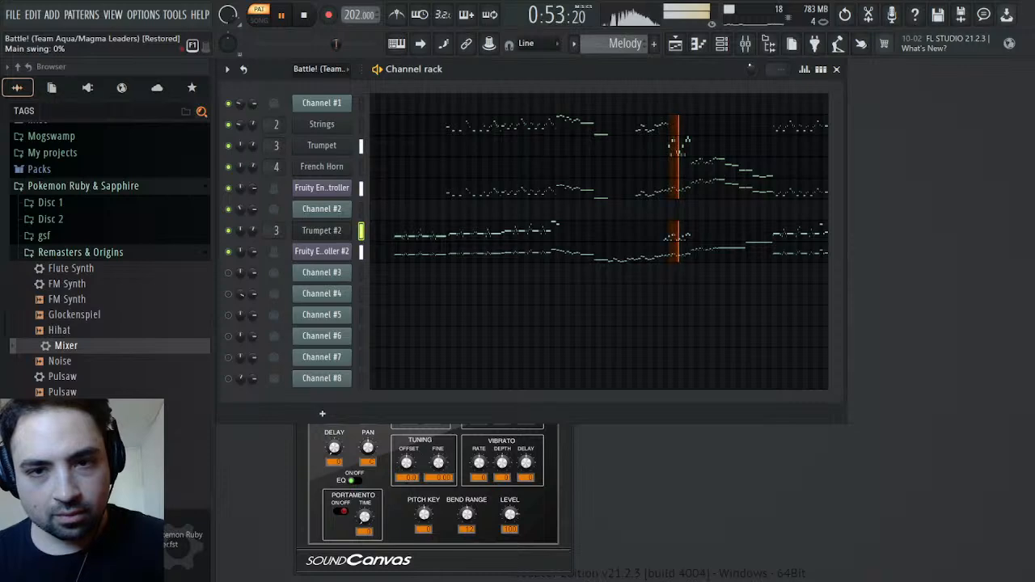
pyautogui.press('space')
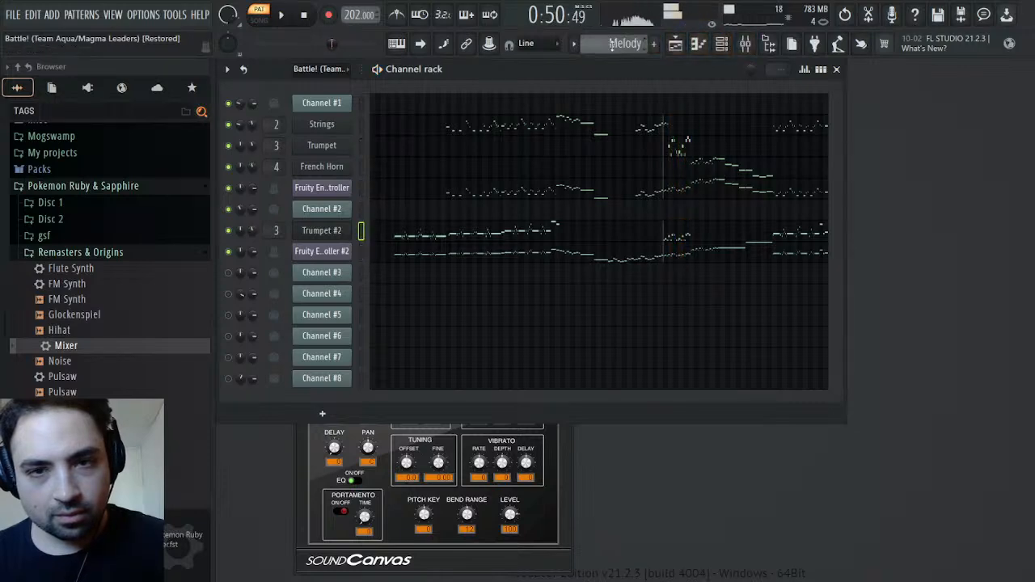
pyautogui.scroll(1, 613, 44)
pyautogui.press('space')
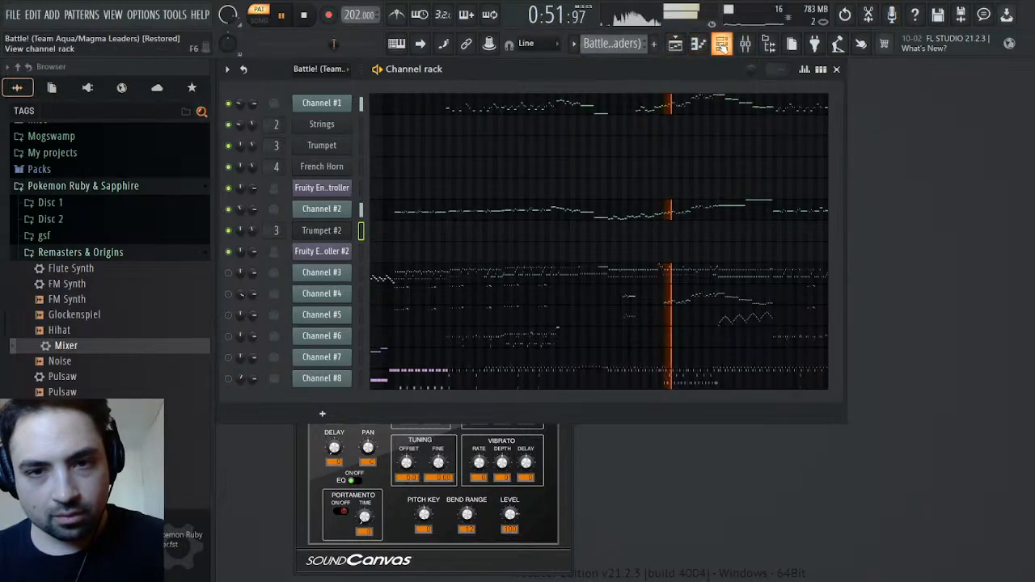
# Check the mixer levels while both patterns play, close the mixer, stop playback and return to the Battle! pattern
pyautogui.click(746, 45)
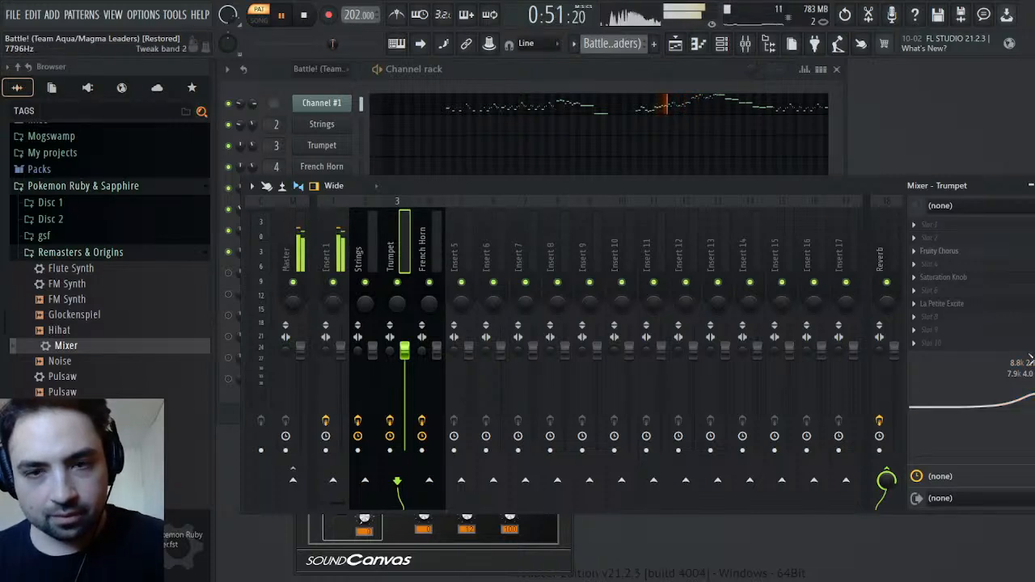
pyautogui.scroll(-1, 613, 43)
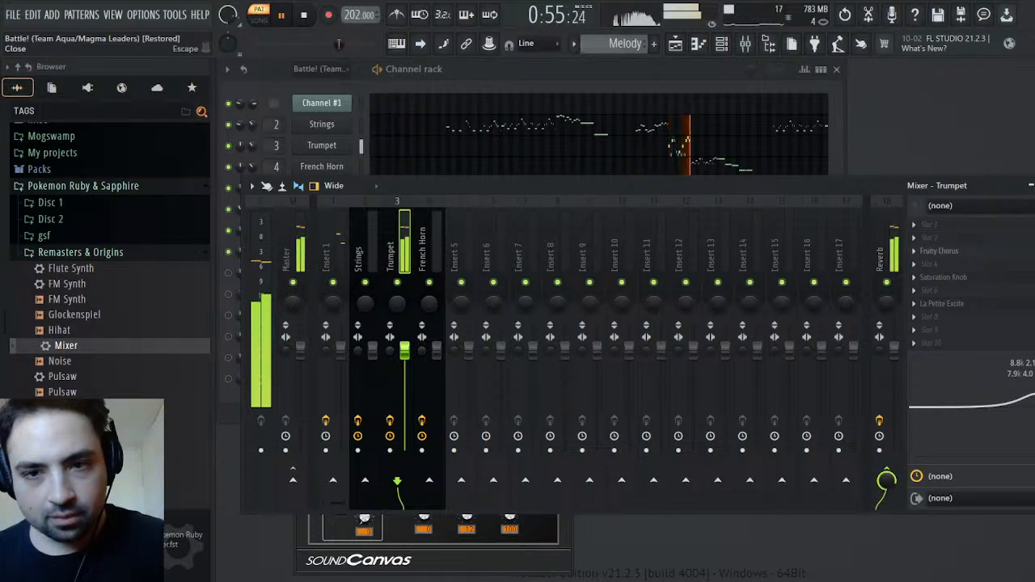
pyautogui.press('F9')
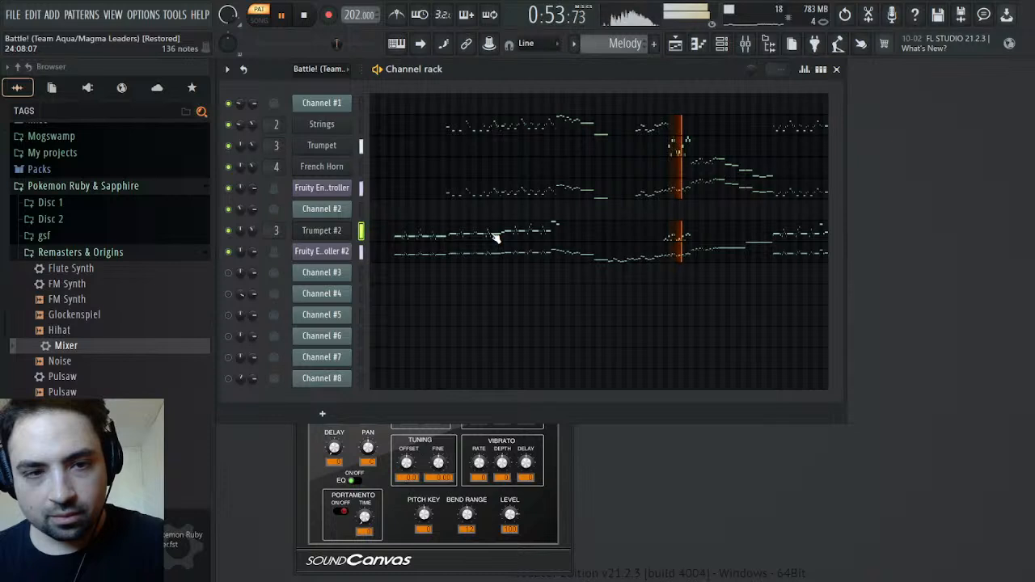
pyautogui.press('space')
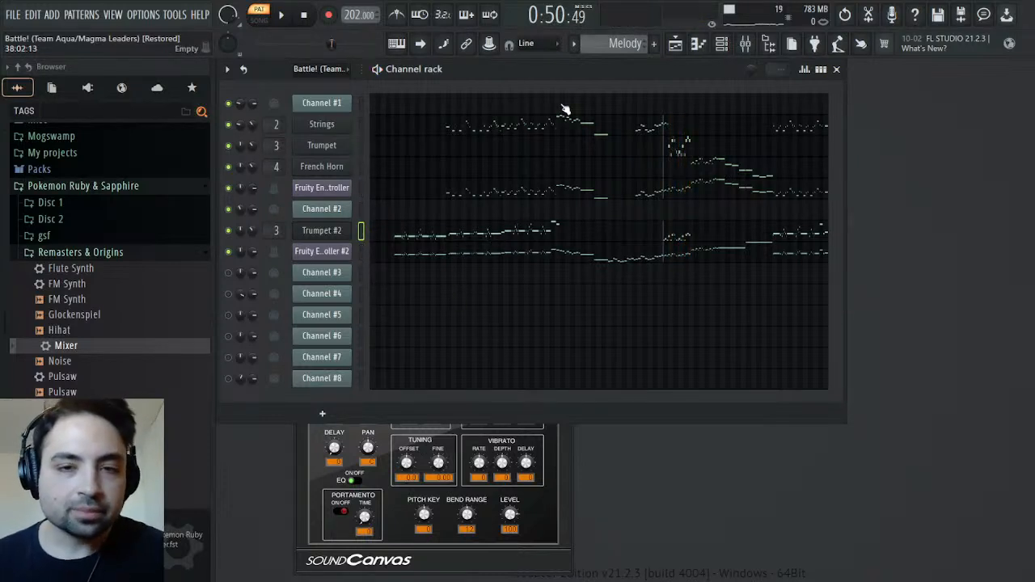
pyautogui.scroll(1, 614, 43)
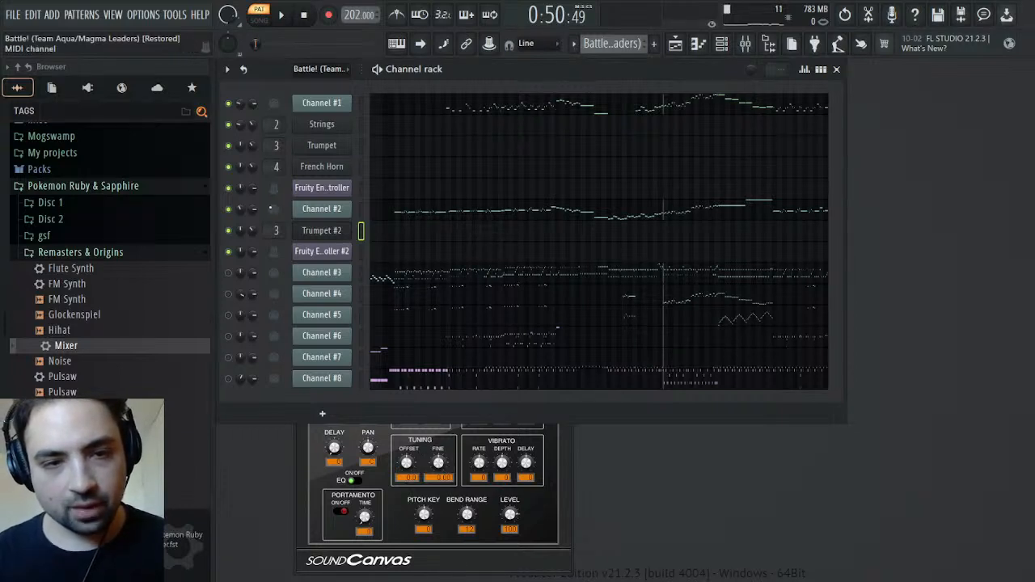
# Play Channel #2's part from bar 35 in the piano roll and mute Channel #1 in the channel rack
pyautogui.click(473, 212)
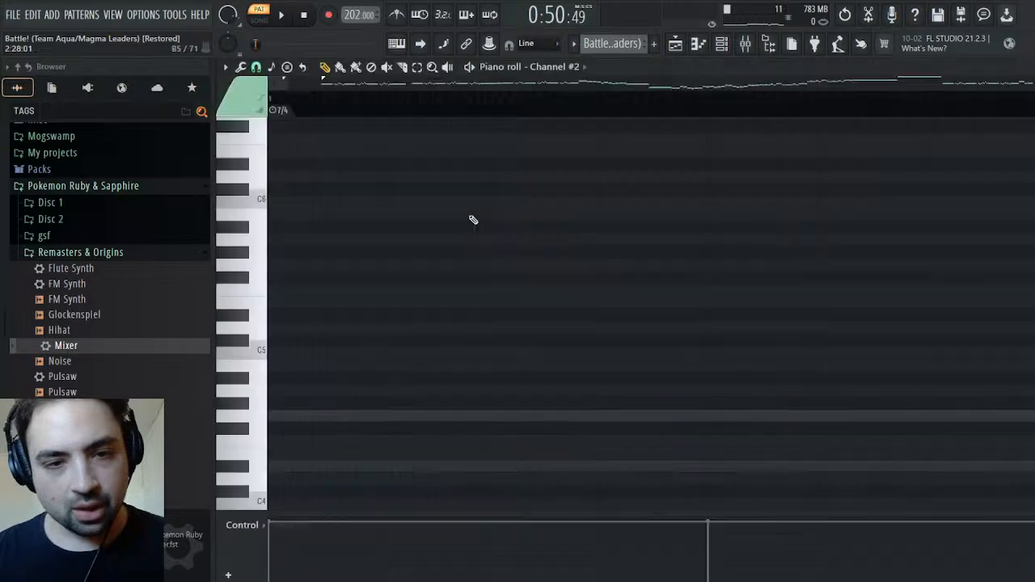
pyautogui.moveTo(371, 97); pyautogui.dragTo(657, 115)
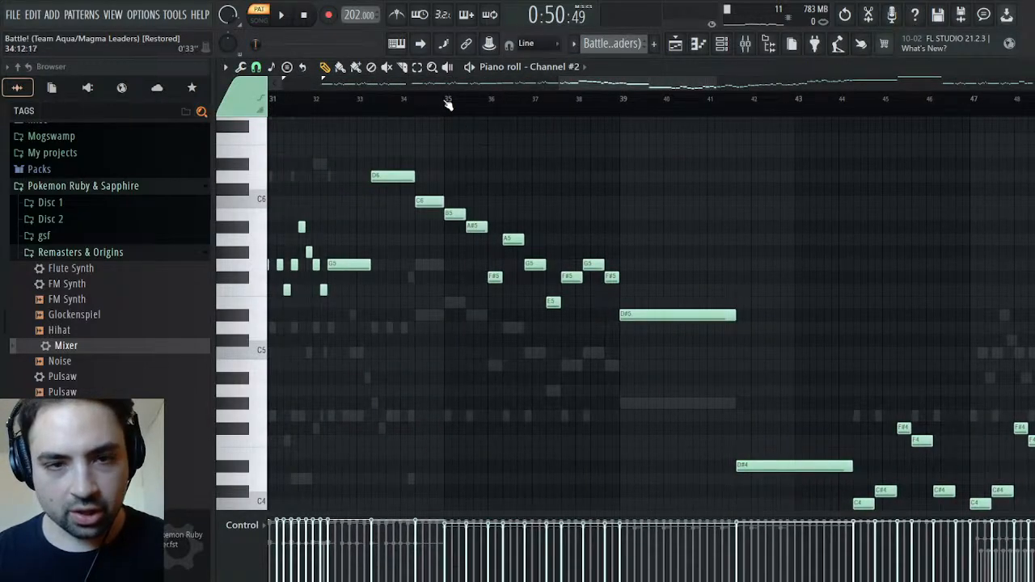
pyautogui.click(445, 102)
pyautogui.press('space')
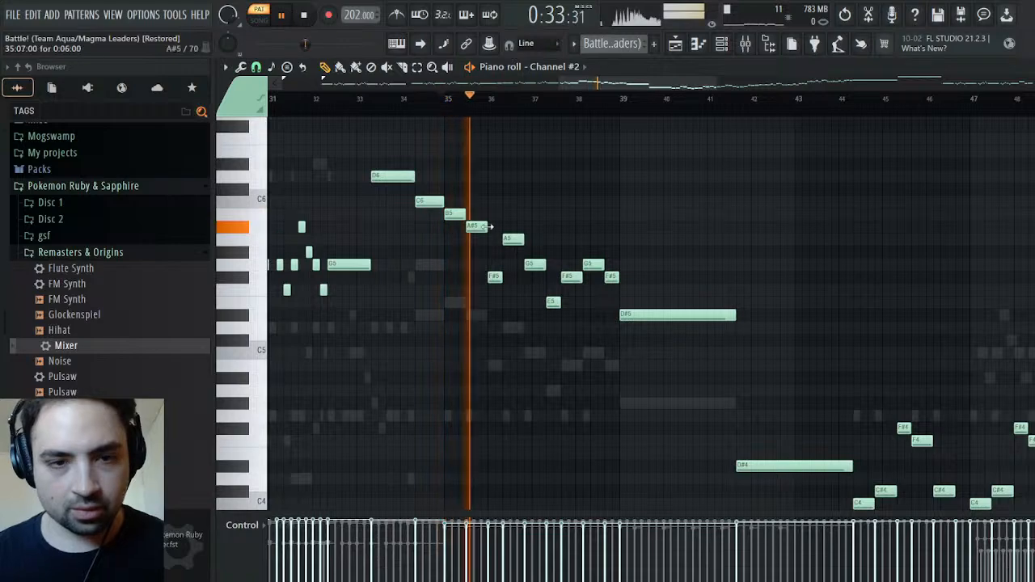
pyautogui.press('Escape')
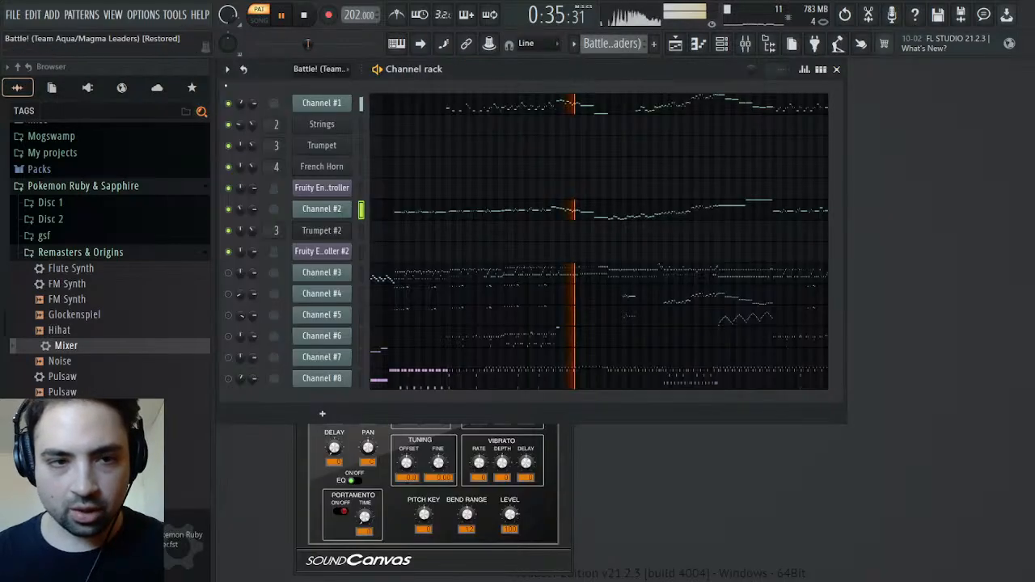
pyautogui.click(229, 104)
# Select Channel #2's descending phrase from bar 35, the phrase from bar 60 and the long F7 note, and return the stopped playhead to bar 35
pyautogui.click(499, 210)
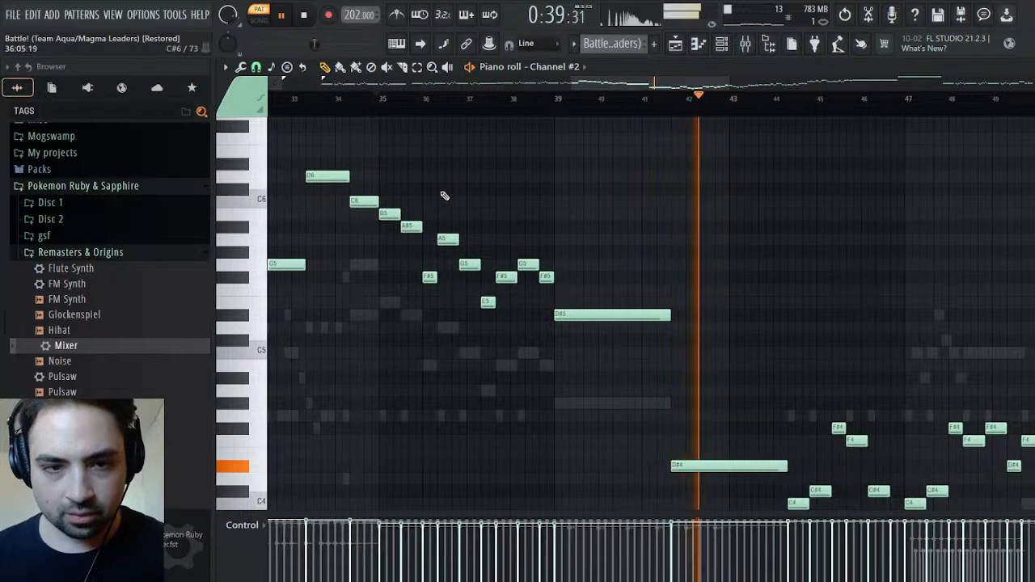
pyautogui.moveTo(390, 172); pyautogui.dragTo(680, 434)
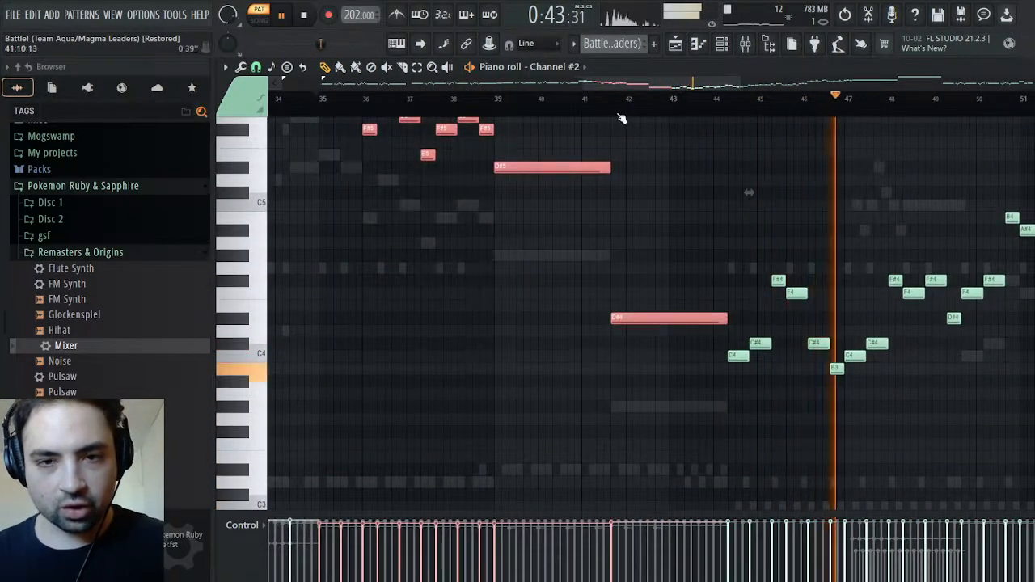
pyautogui.moveTo(627, 84); pyautogui.dragTo(748, 84)
pyautogui.scroll(3, 403, 208)
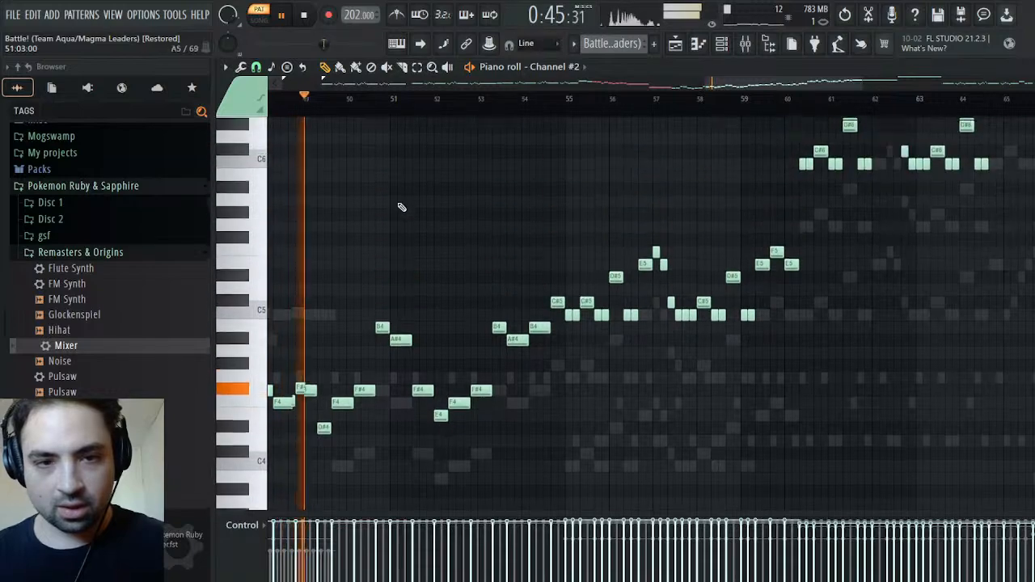
pyautogui.moveTo(343, 99); pyautogui.dragTo(969, 118)
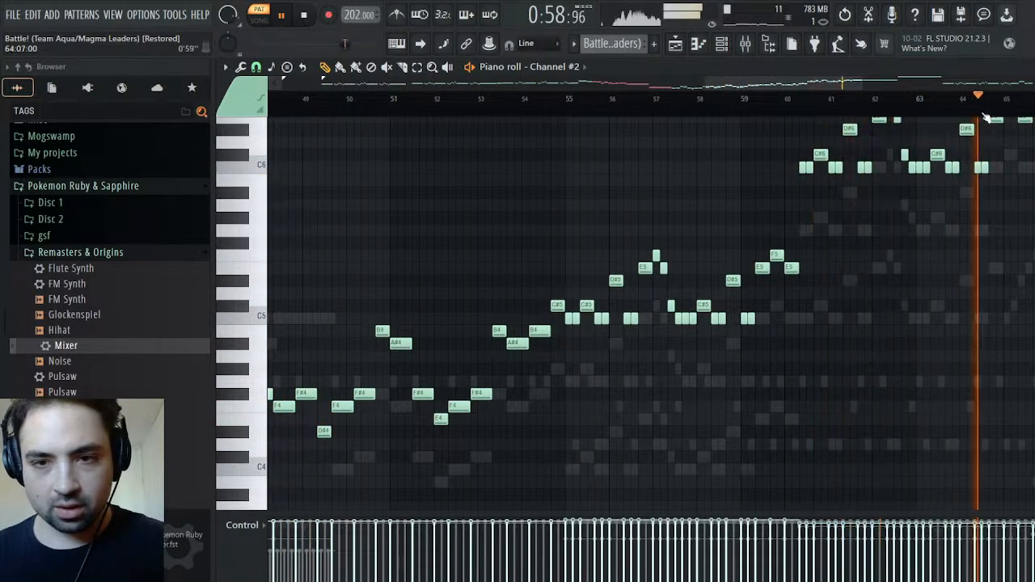
pyautogui.scroll(3, 831, 166)
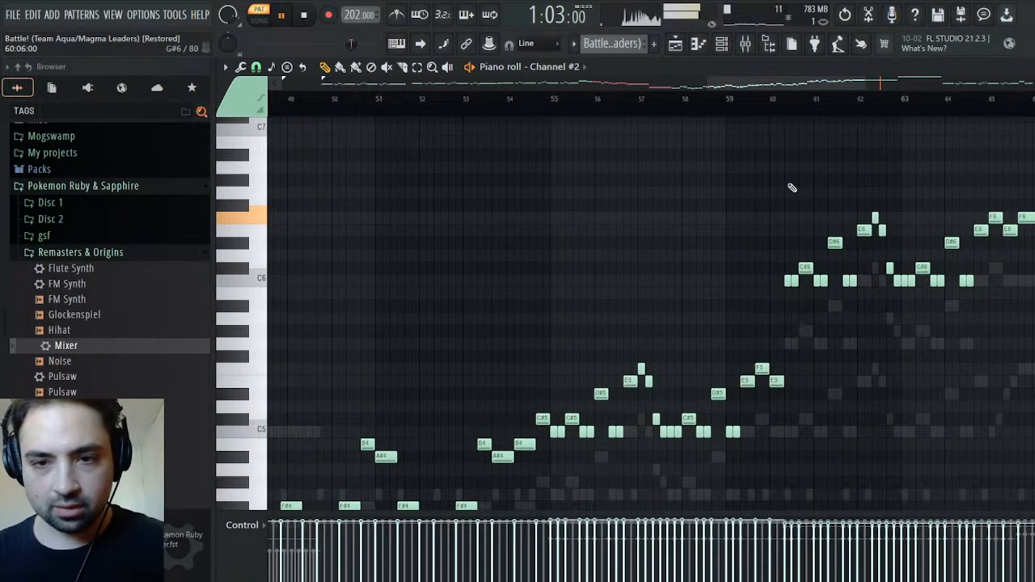
pyautogui.moveTo(789, 176); pyautogui.dragTo(1033, 396)
pyautogui.scroll(-1, 971, 364)
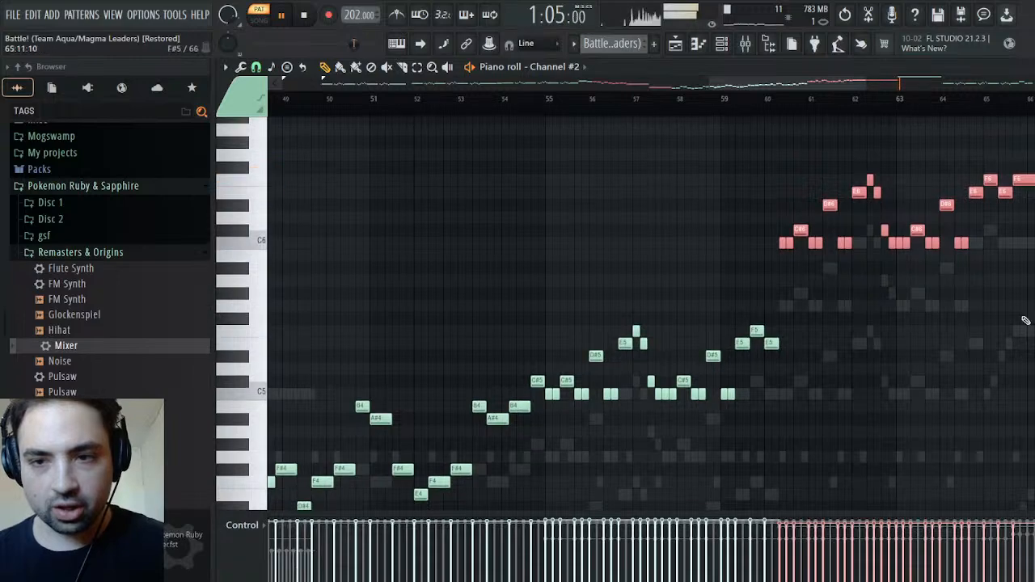
pyautogui.scroll(4, 785, 219)
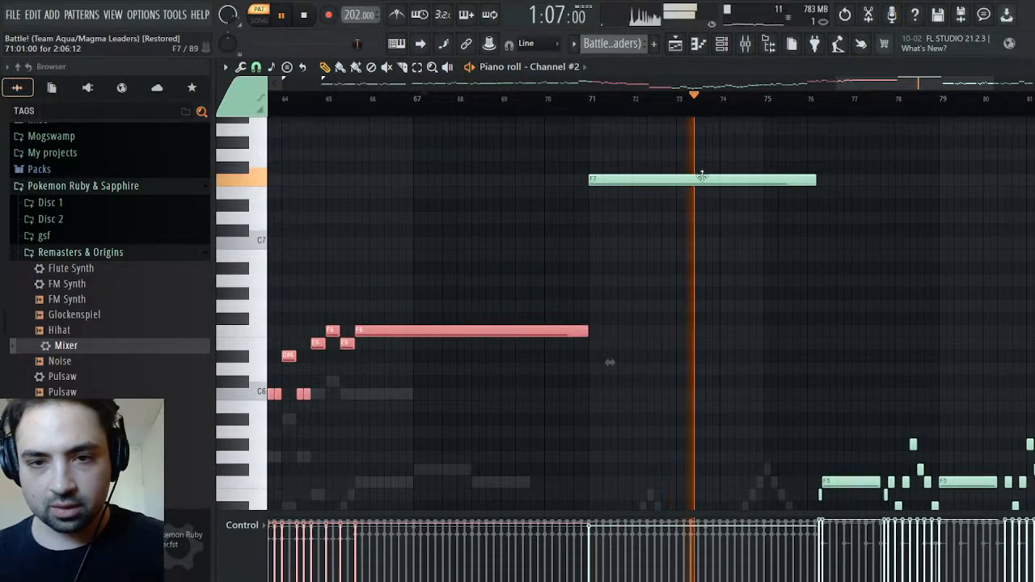
pyautogui.click(704, 179)
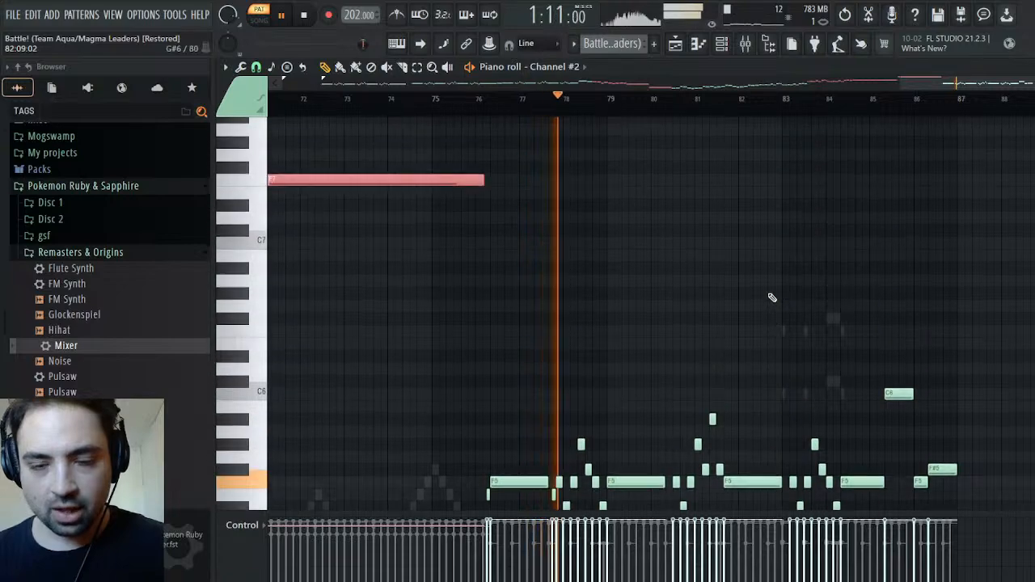
pyautogui.press('space')
pyautogui.moveTo(925, 81); pyautogui.dragTo(573, 101)
pyautogui.click(532, 103)
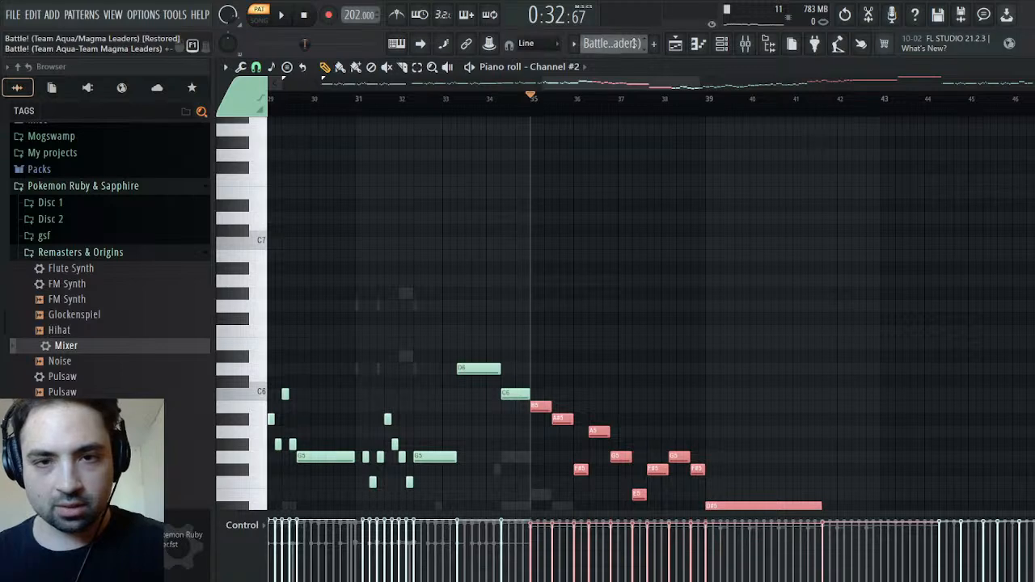
# Paste the copied Channel #2 phrases into the Melody pattern's Strings channel, removing the copy first placed in its Channel #2
pyautogui.press('KP_Add')
pyautogui.hotkey('ctrl', 'v')
pyautogui.scroll(-4, 610, 296)
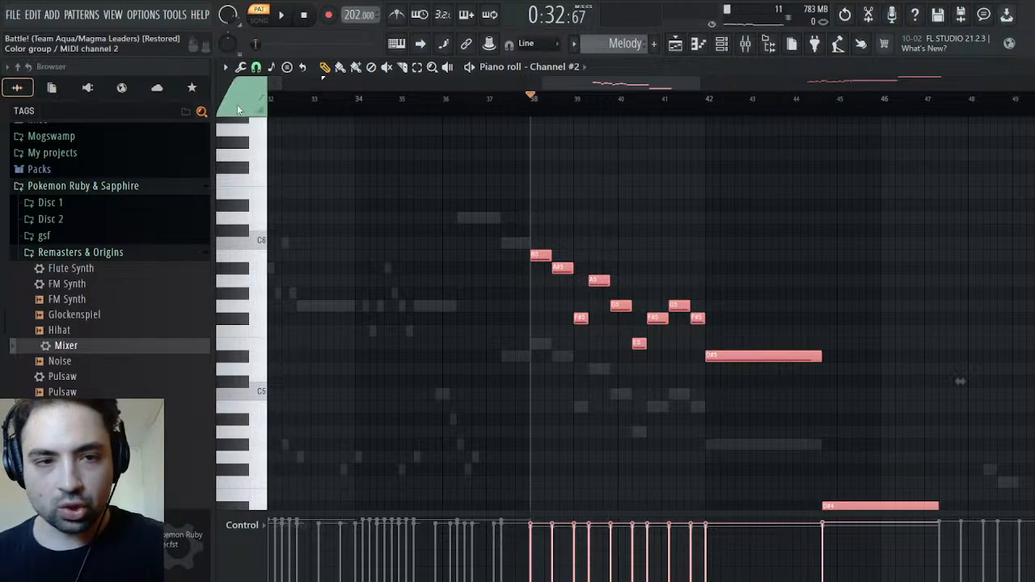
pyautogui.press('Delete')
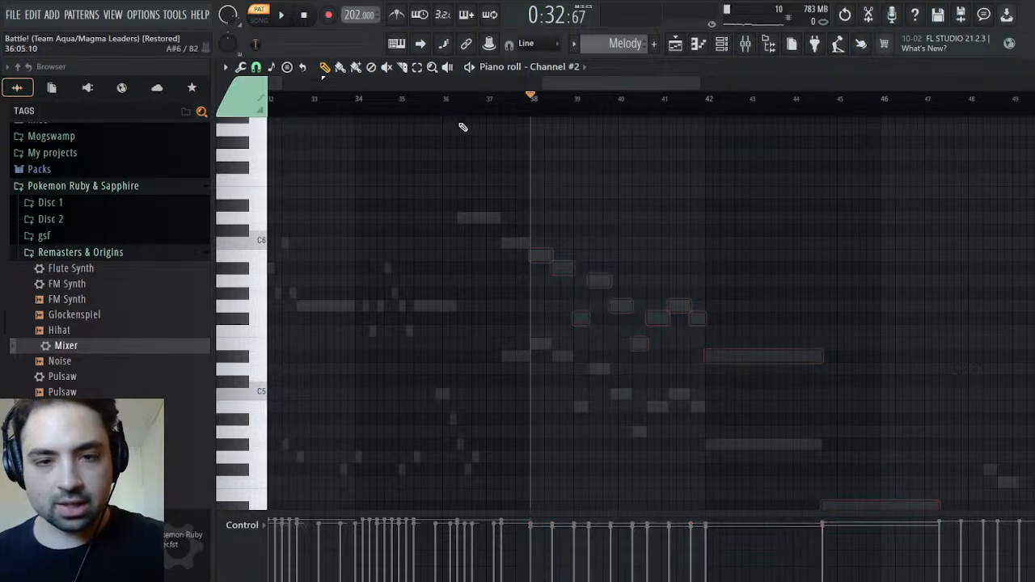
pyautogui.rightClick(581, 213)
pyautogui.rightClick(581, 212)
pyautogui.hotkey('ctrl', 'v')
pyautogui.scroll(-4, 726, 342)
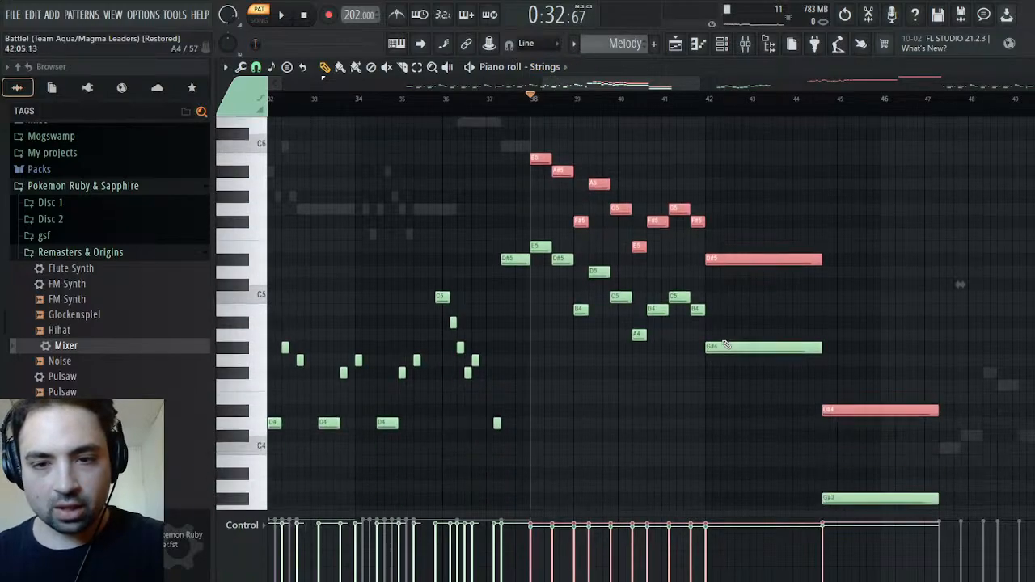
# Examine the phrases pasted into Strings and play the passage from the start of the long F6 note
pyautogui.hscroll(10, 960, 231)
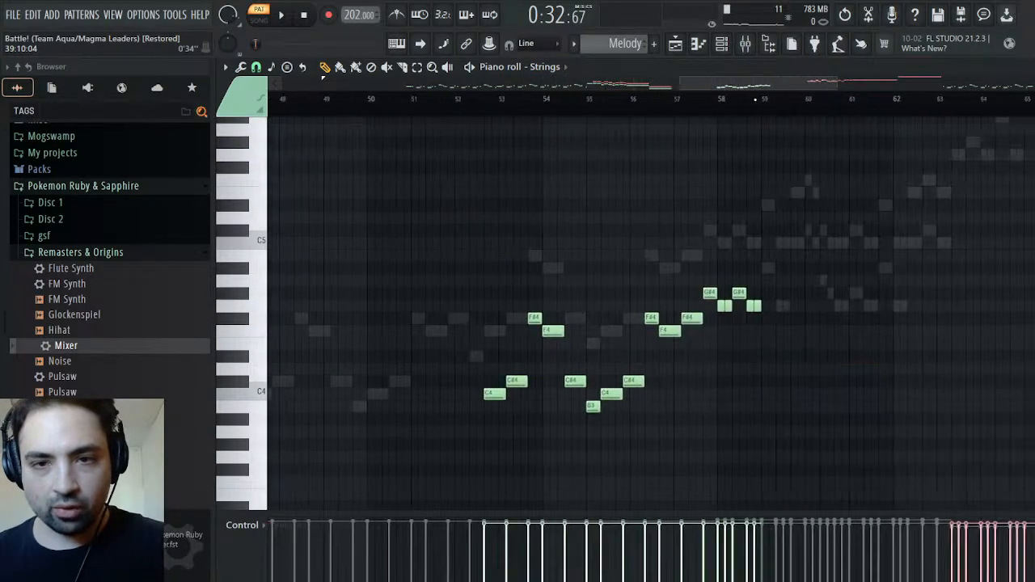
pyautogui.scroll(-1, 781, 328)
pyautogui.scroll(6, 781, 327)
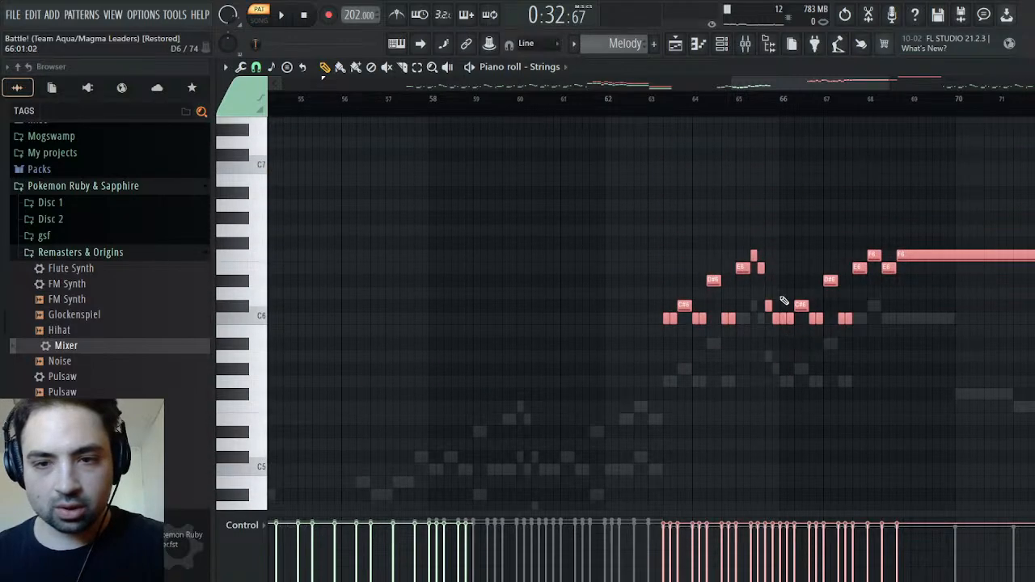
pyautogui.scroll(-4, 681, 192)
pyautogui.scroll(3, 684, 186)
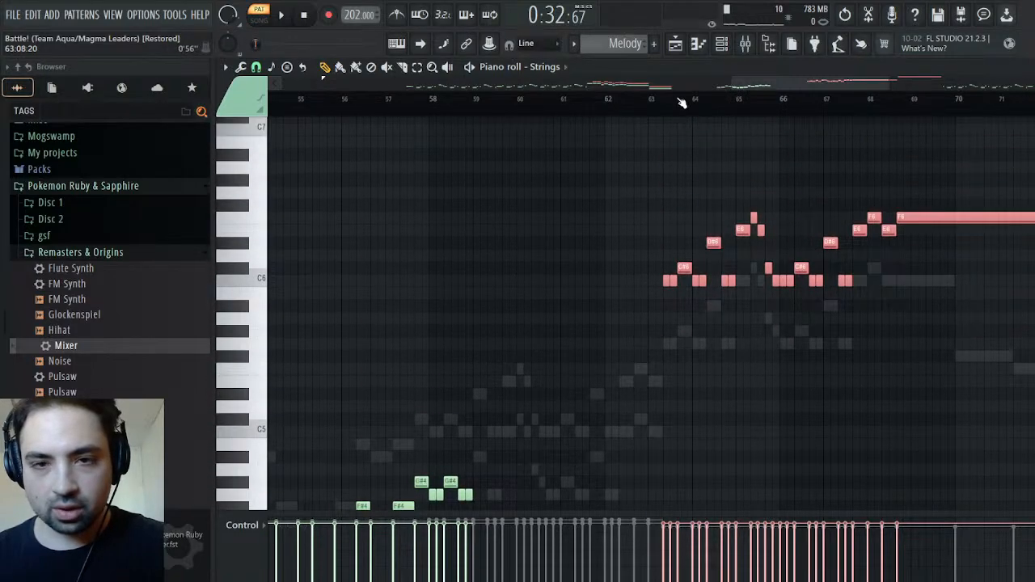
pyautogui.hscroll(5, 1002, 173)
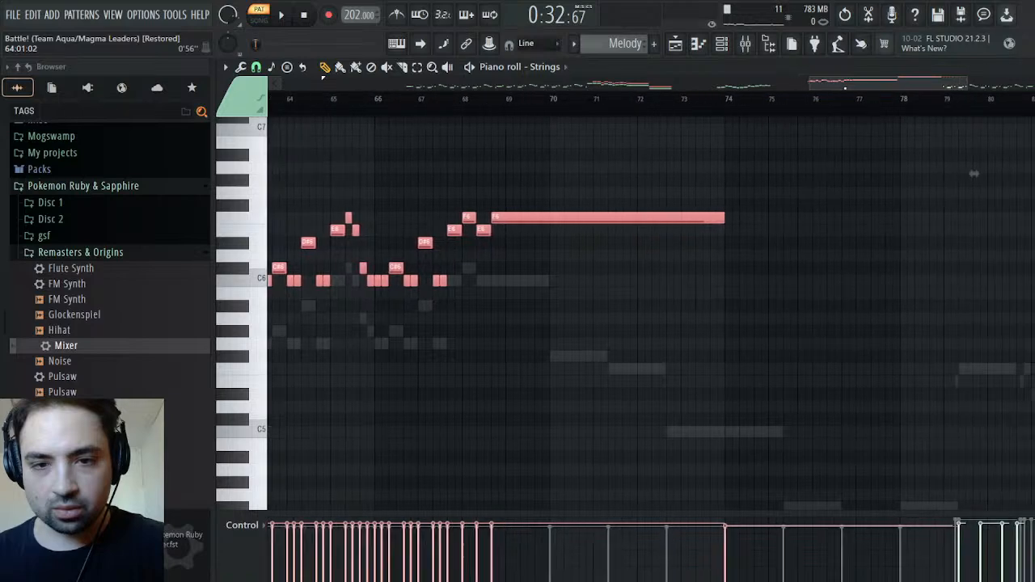
pyautogui.hscroll(-3, 890, 137)
pyautogui.moveTo(727, 98); pyautogui.dragTo(723, 101)
pyautogui.click(668, 102)
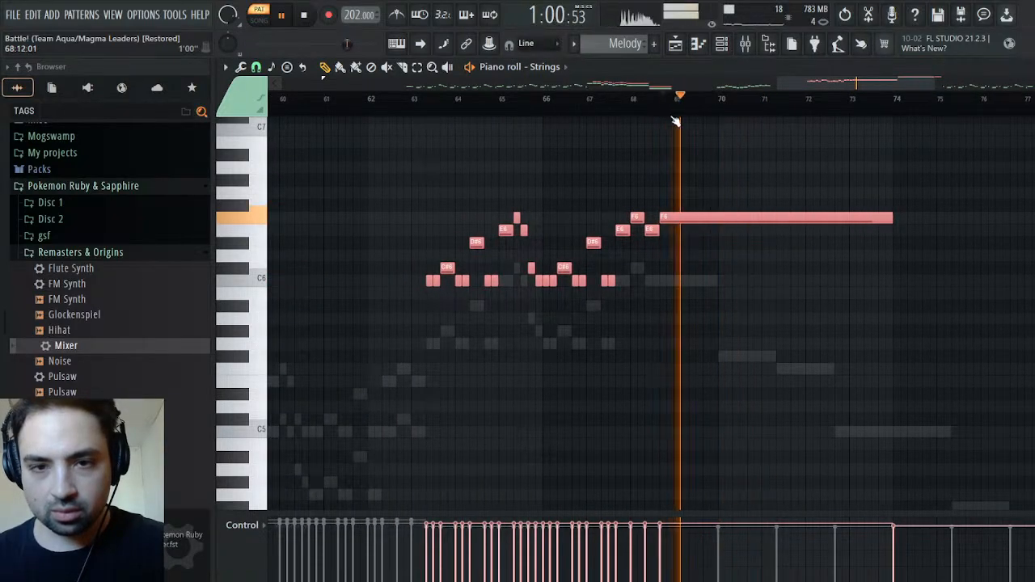
pyautogui.press('space')
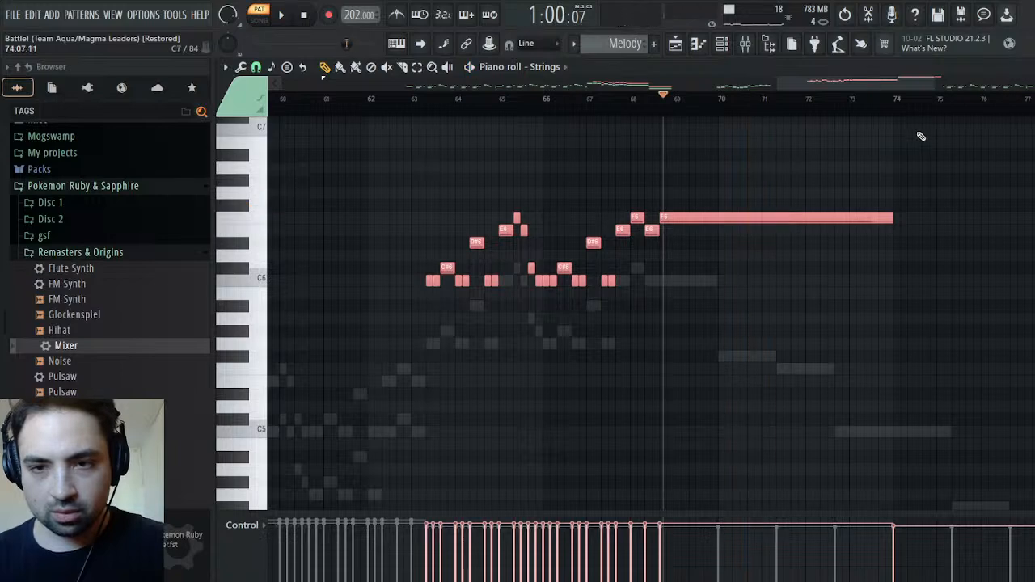
# Return to the channel rack and replay the Melody pattern from the start of Strings' long F6 note
pyautogui.click(1025, 68)
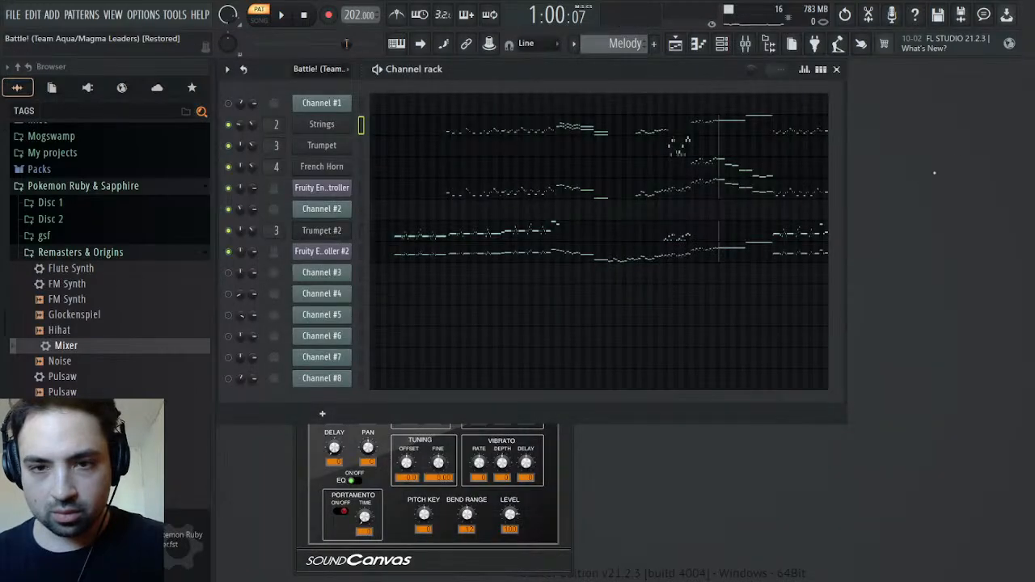
pyautogui.press('space')
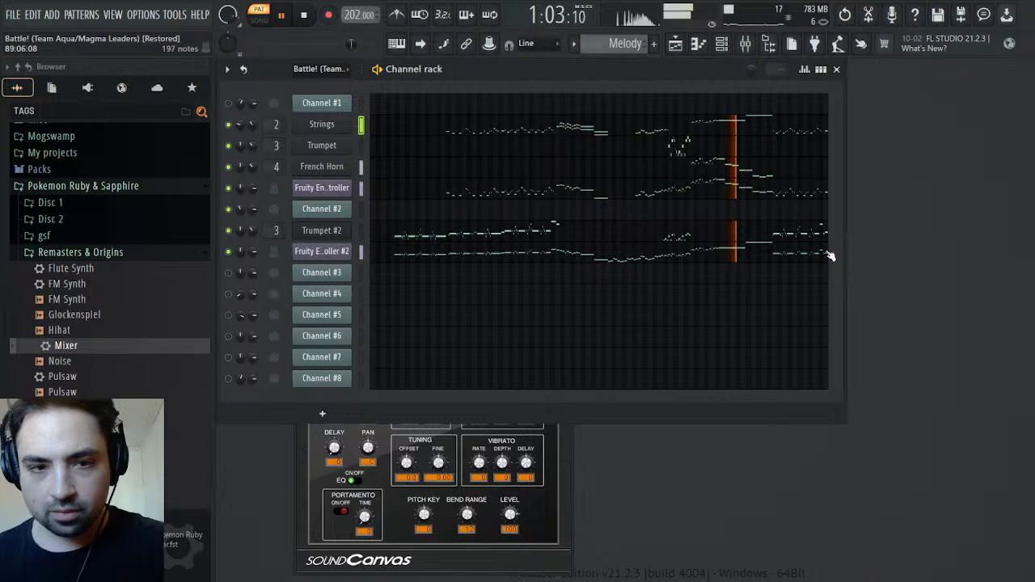
pyautogui.press('space')
pyautogui.press('space')
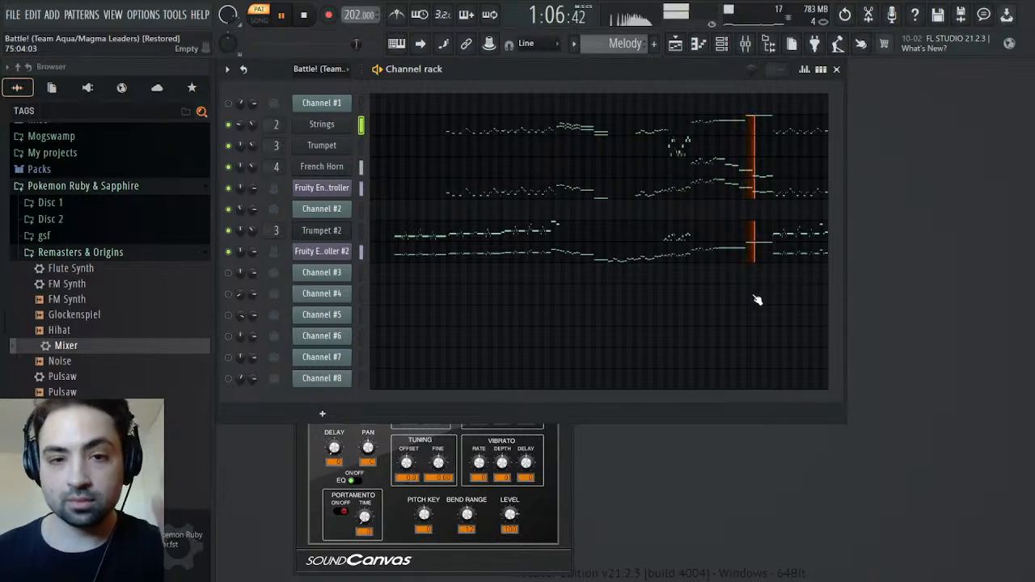
pyautogui.press('space')
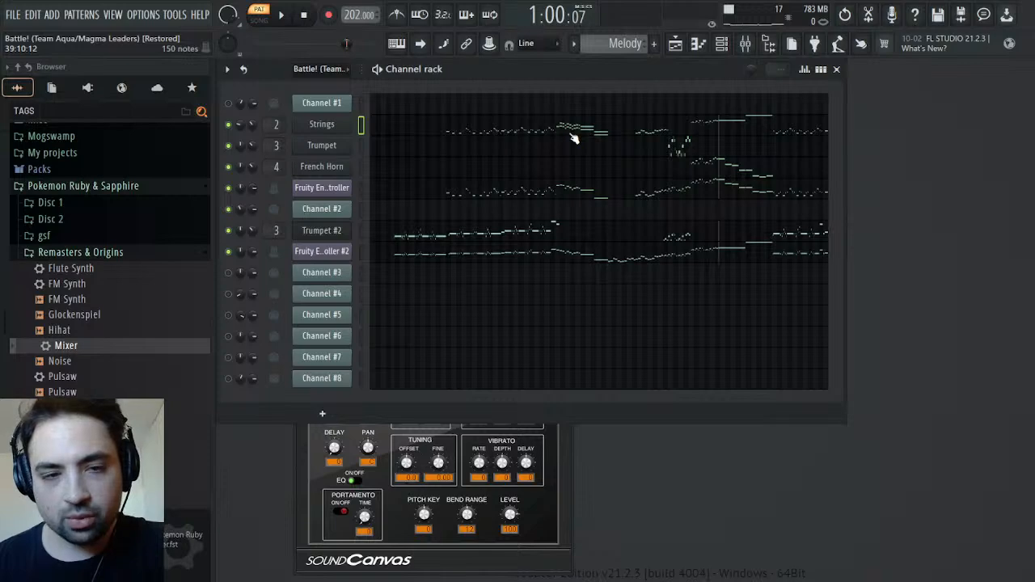
pyautogui.press('space')
pyautogui.press('space')
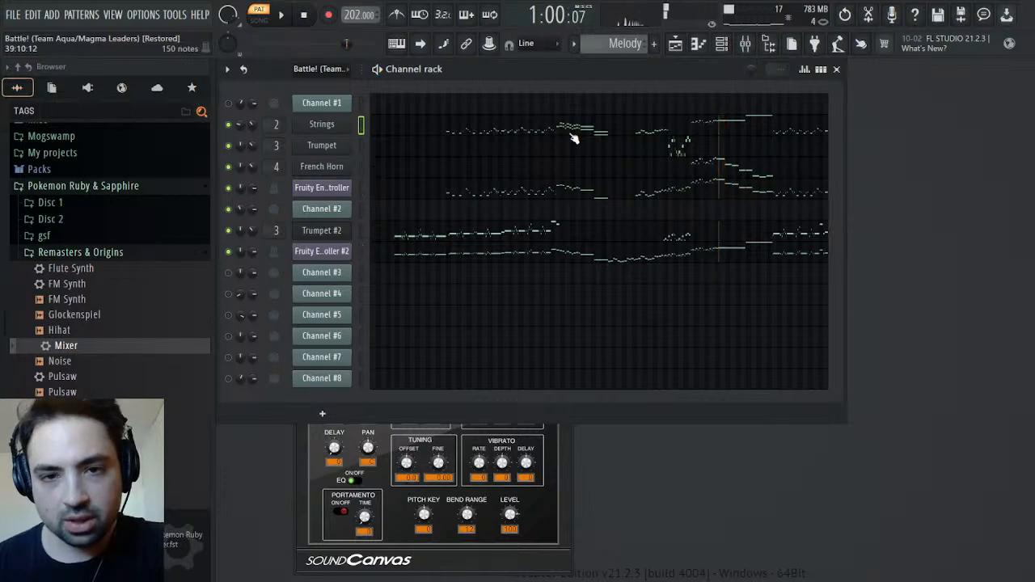
# Review Strings' high phrase between bars 63 and 74 in the piano roll and return to the channel rack
pyautogui.click(571, 128)
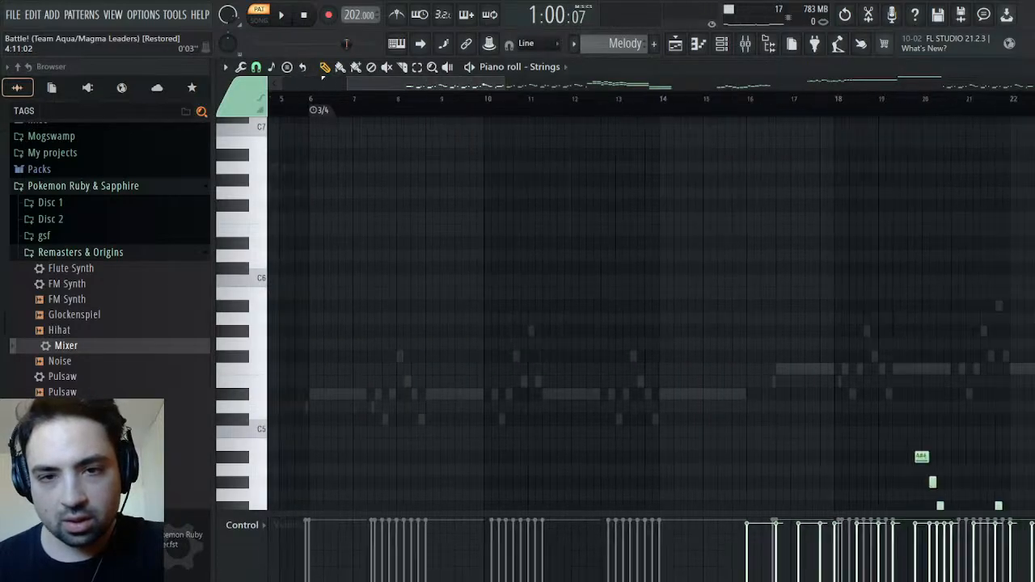
pyautogui.moveTo(916, 104); pyautogui.dragTo(931, 103)
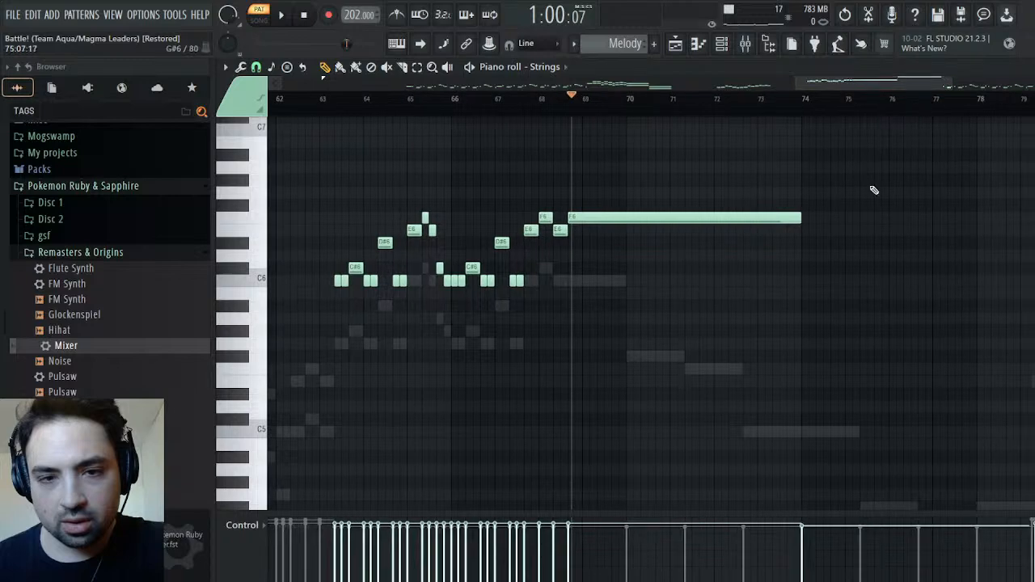
pyautogui.scroll(-5, 809, 299)
pyautogui.scroll(6, 809, 299)
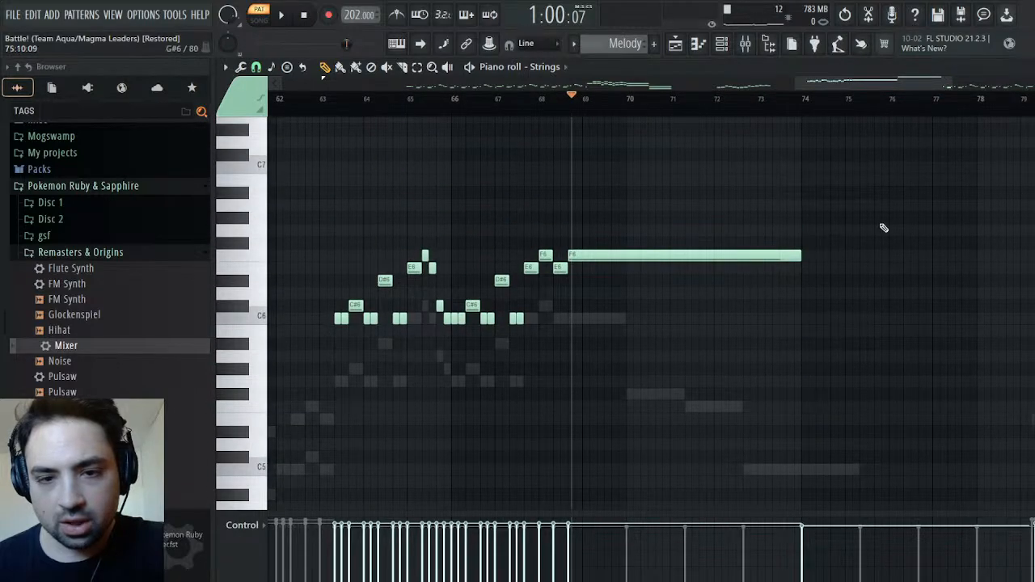
pyautogui.press('Escape')
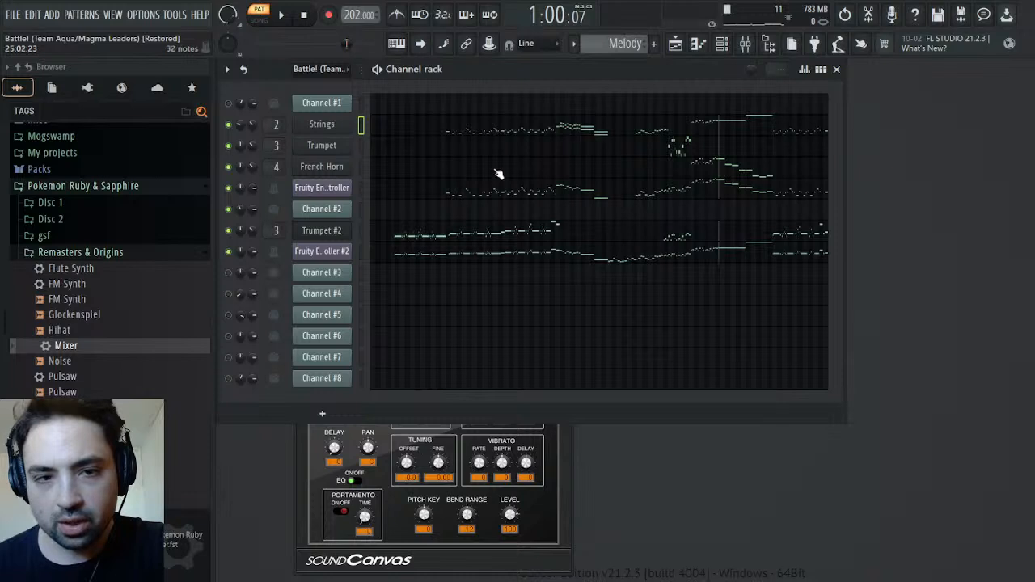
# Clone the Strings channel and move the copy directly below Trumpet #2
pyautogui.click(380, 243)
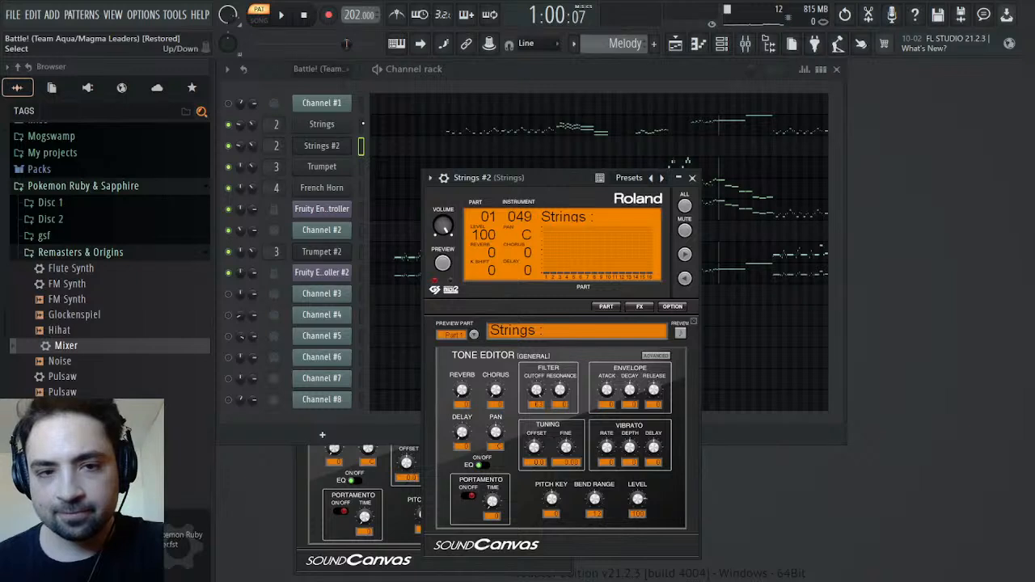
pyautogui.click(362, 124)
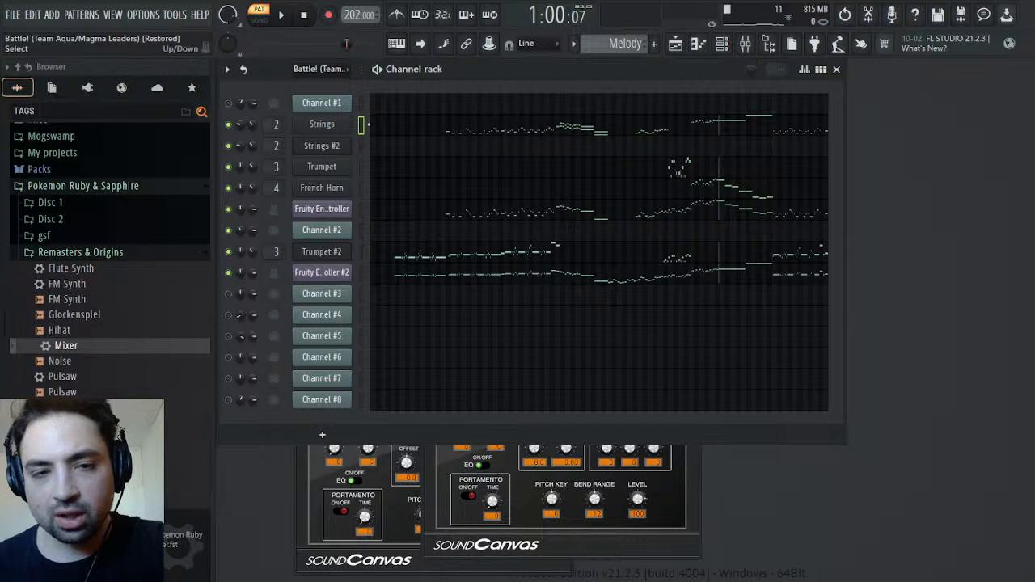
pyautogui.hotkey('alt', 'Down')
pyautogui.hotkey('alt', 'Down')
pyautogui.hotkey('alt', 'Down')
pyautogui.hotkey('alt', 'Down')
pyautogui.hotkey('alt', 'Down')
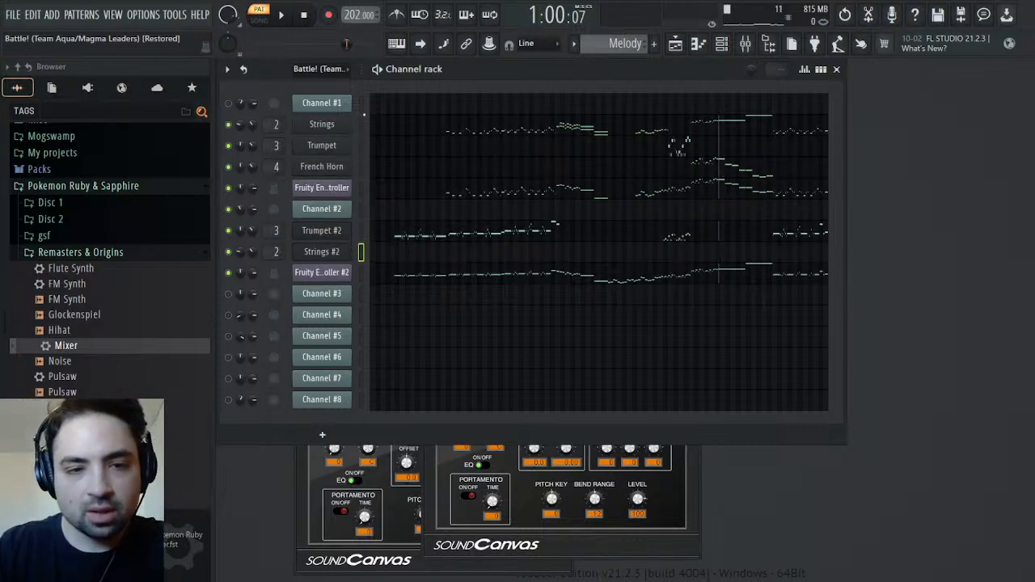
# Move Strings' upper line, from the B5 at bar 38 through the long D#5 and D#4 notes, into the Strings #2 channel
pyautogui.click(424, 136)
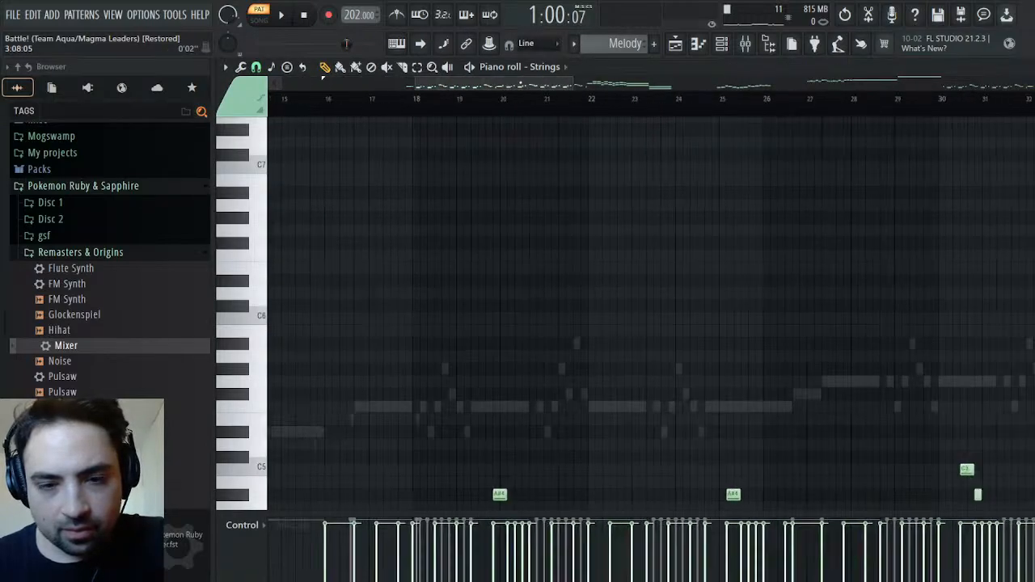
pyautogui.scroll(-2, 550, 229)
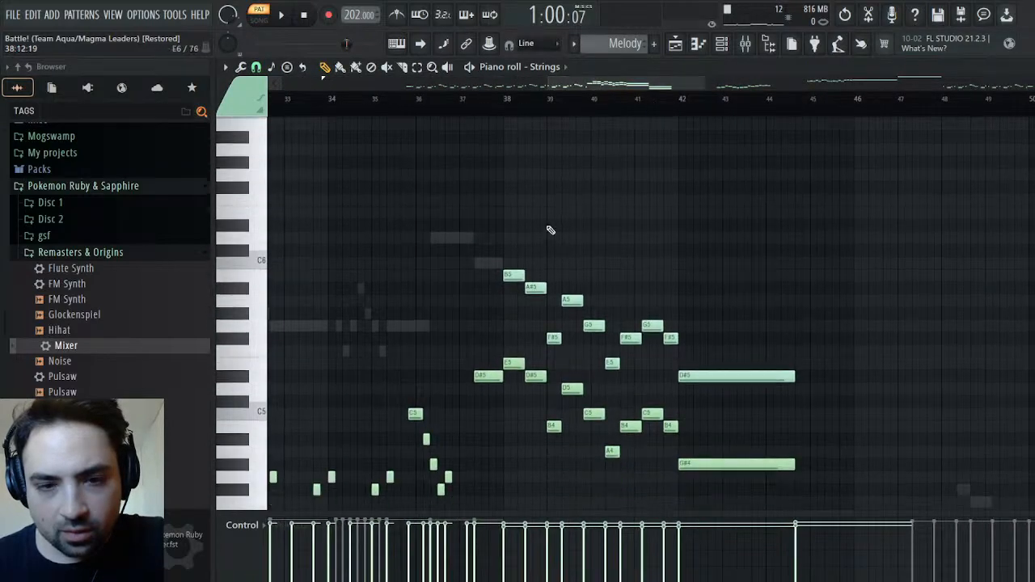
pyautogui.click(503, 98)
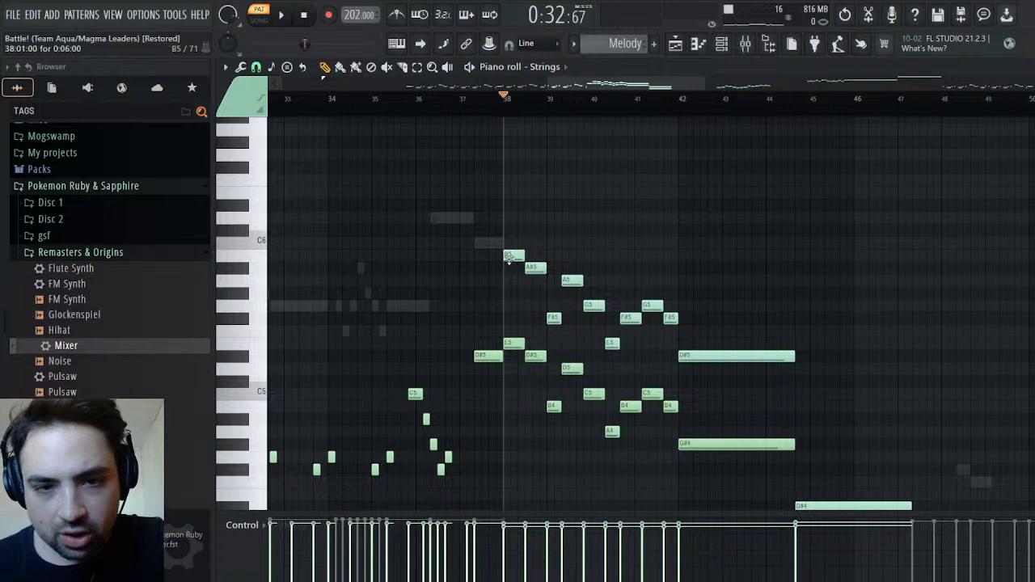
pyautogui.hotkey('shift', 'c')
pyautogui.hotkey('ctrl', 'x')
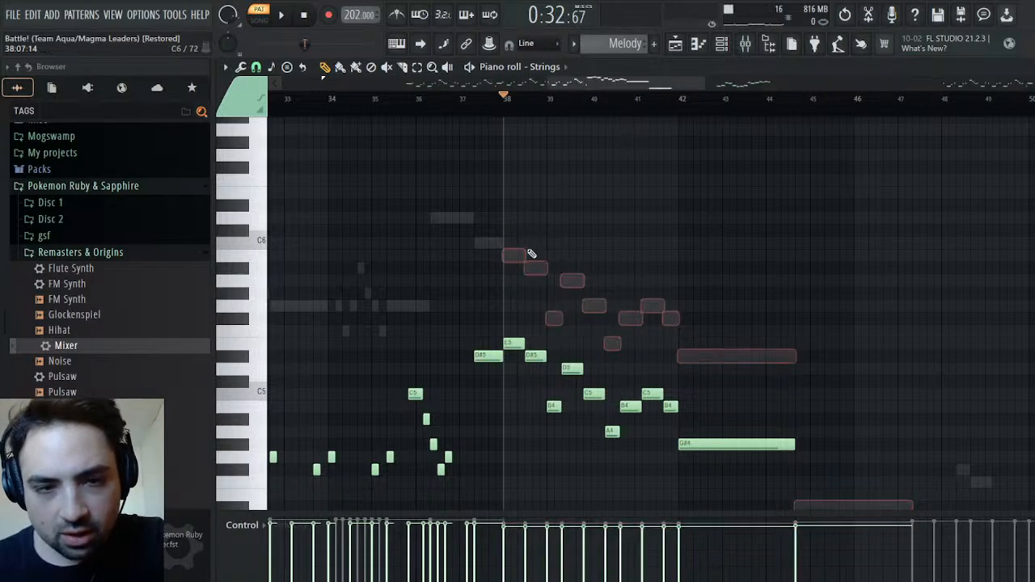
pyautogui.click(574, 290)
pyautogui.hotkey('ctrl', 'v')
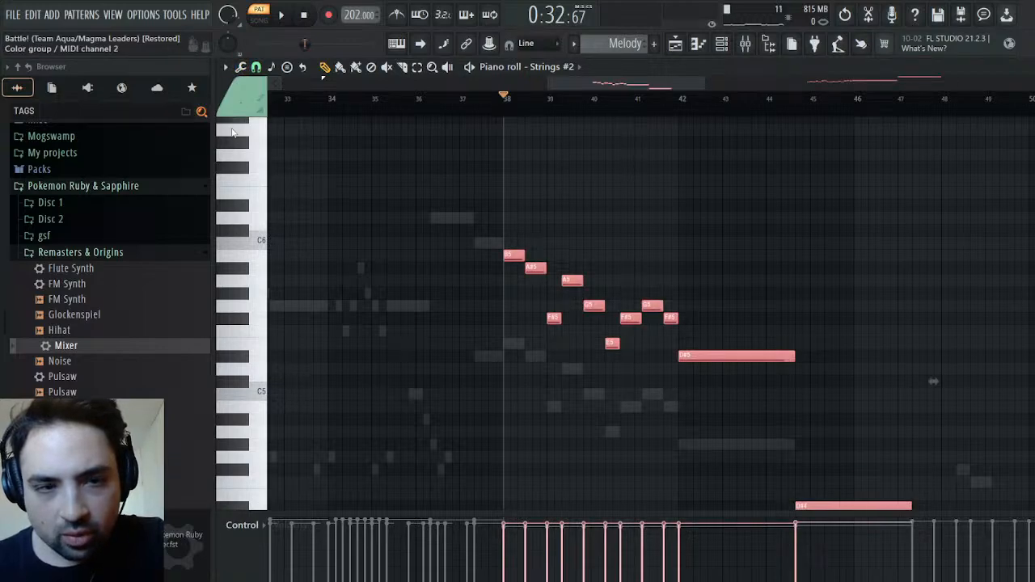
pyautogui.hotkey('ctrl', 'd')
# Play the Melody pattern from bar 38, return to the channel rack and stop playback
pyautogui.press('space')
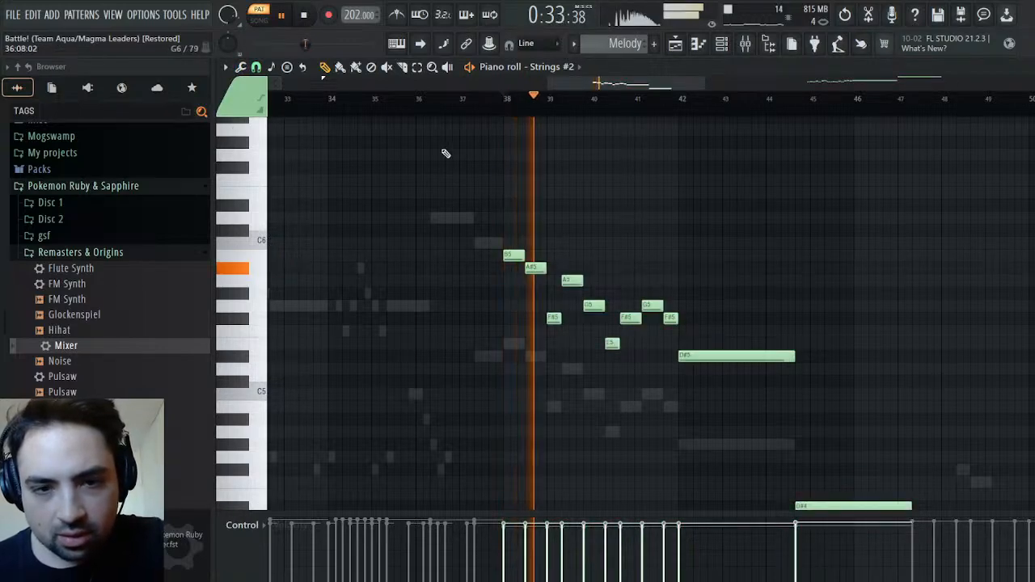
pyautogui.press('Escape')
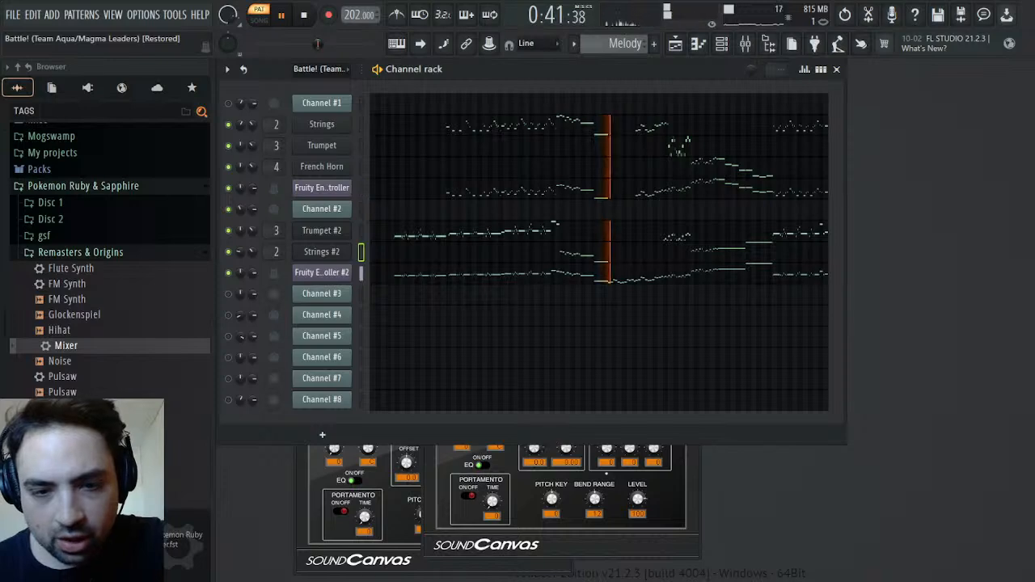
pyautogui.press('space')
pyautogui.press('space')
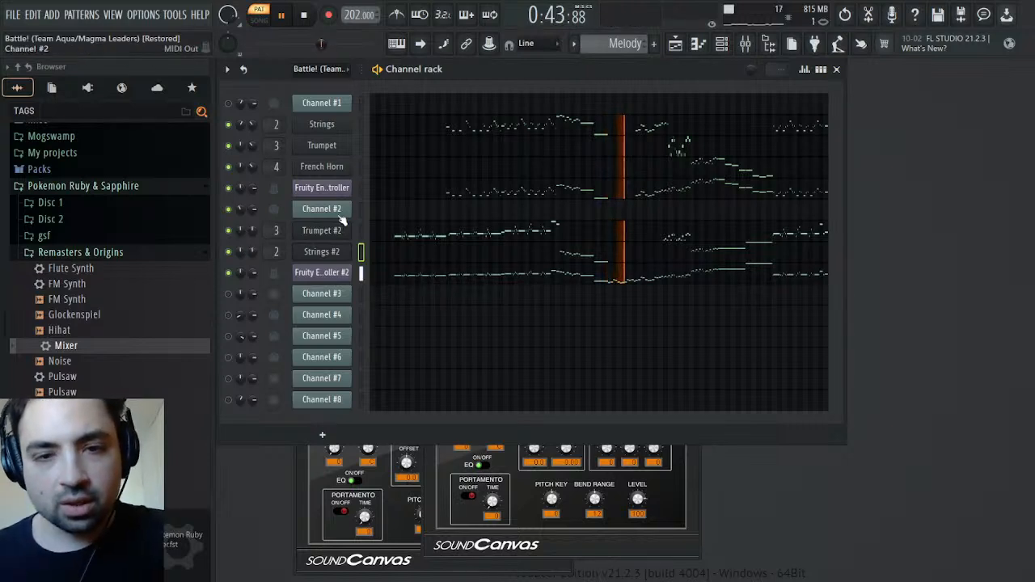
pyautogui.press('space')
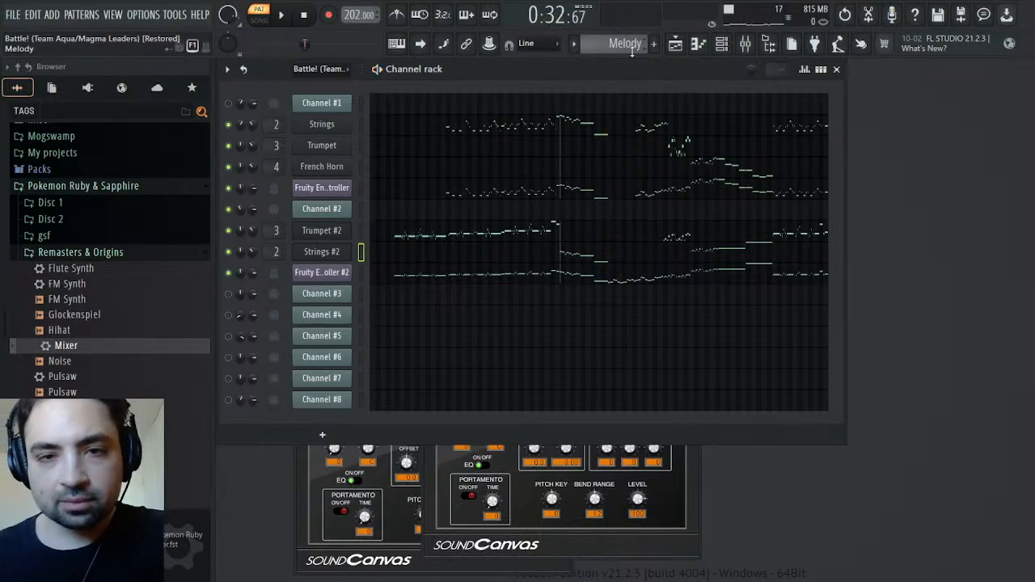
# Copy Channel #2's phrase from bar 44 up to the C#5 before bar 55 in the Battle pattern, and place the playhead at its start
pyautogui.scroll(1, 633, 47)
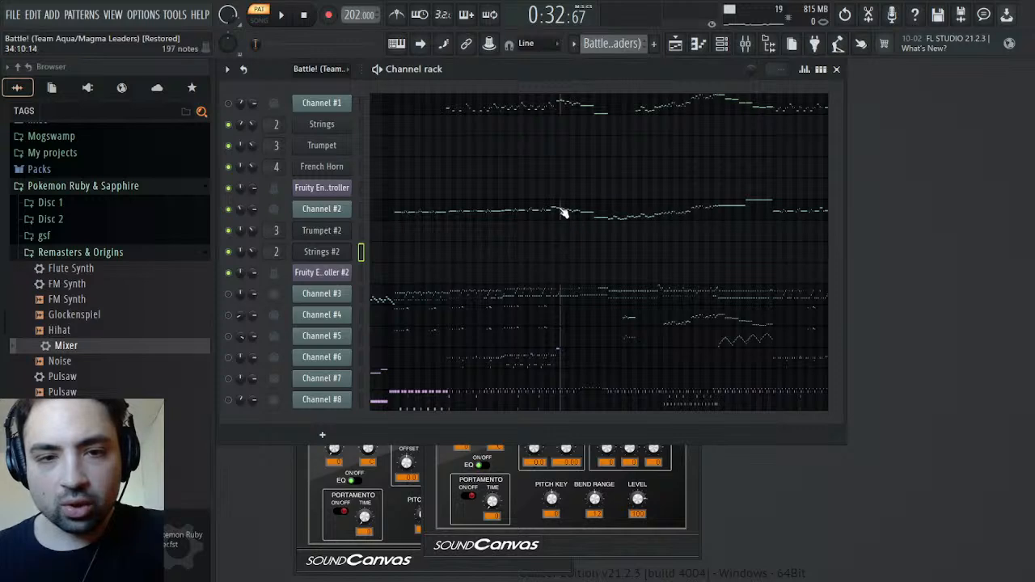
pyautogui.click(589, 216)
pyautogui.press('space')
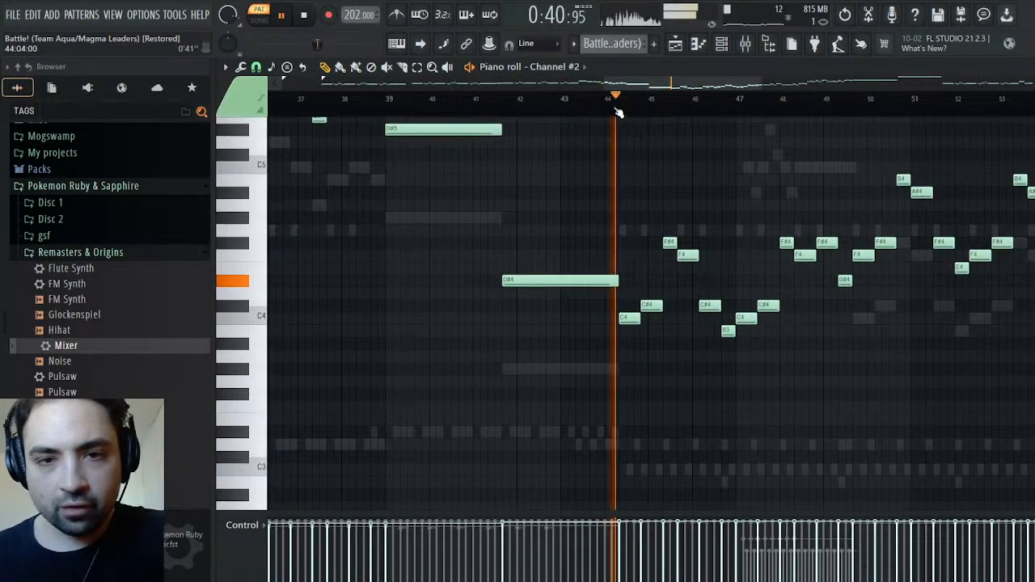
pyautogui.scroll(2, 652, 218)
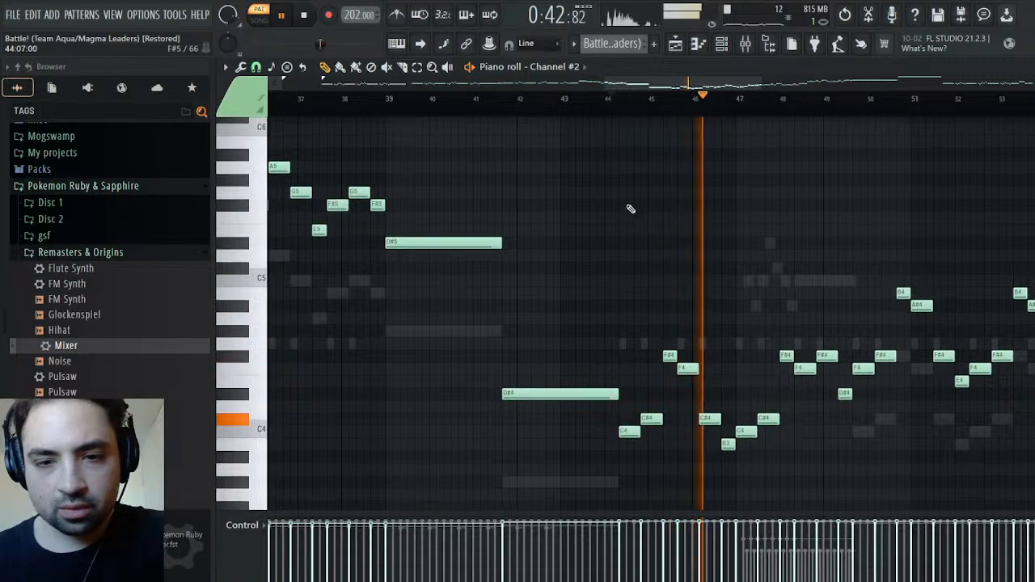
pyautogui.moveTo(631, 199); pyautogui.dragTo(1032, 486)
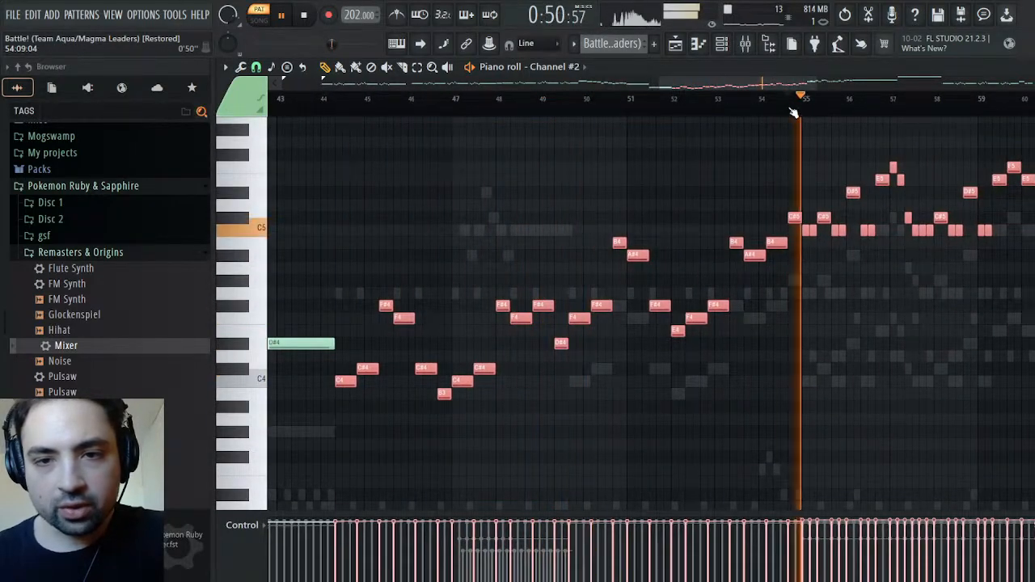
pyautogui.moveTo(794, 158); pyautogui.dragTo(340, 476)
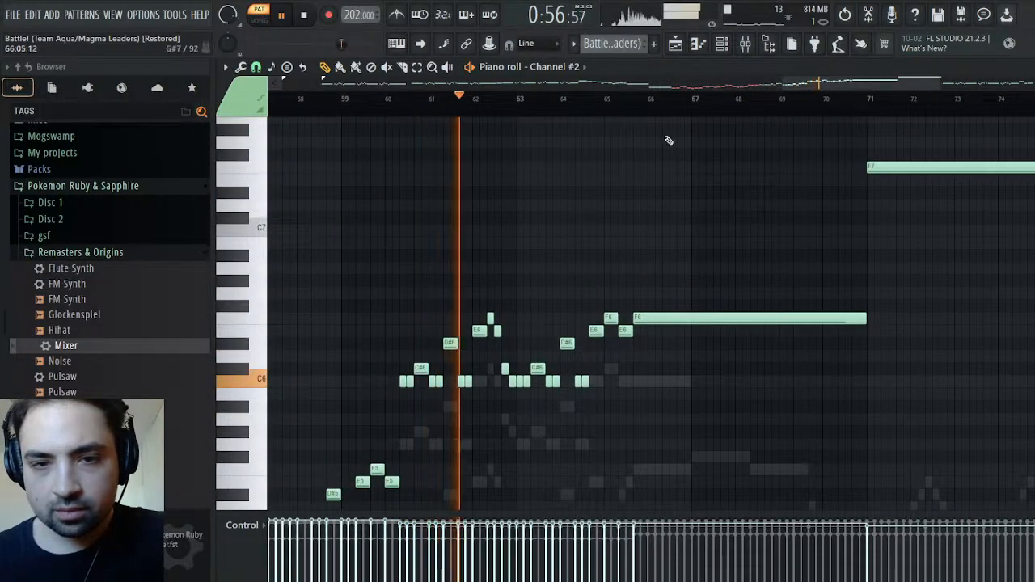
pyautogui.moveTo(861, 83); pyautogui.dragTo(614, 85)
pyautogui.click(610, 97)
pyautogui.press('space')
pyautogui.scroll(-6, 728, 284)
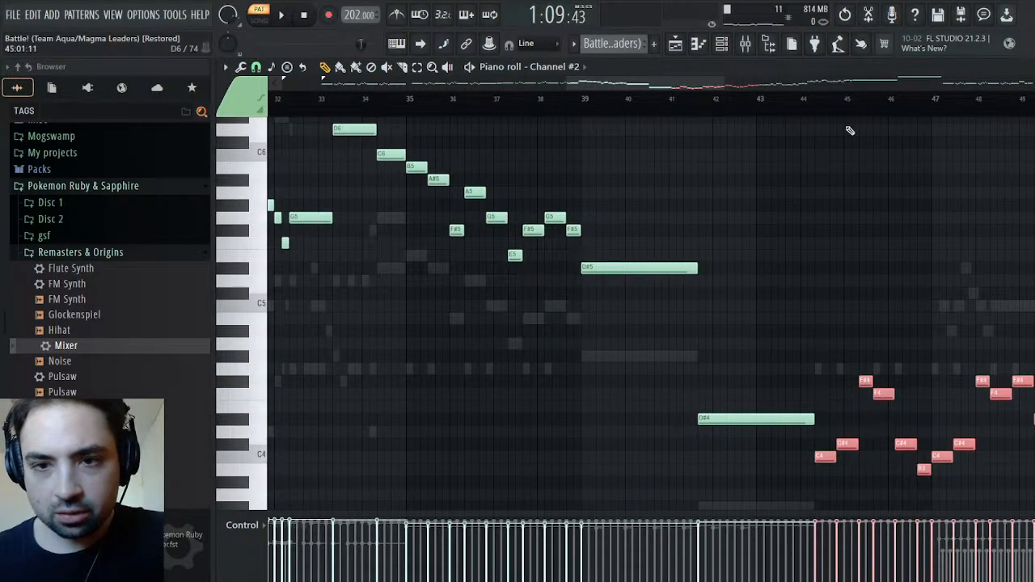
pyautogui.click(815, 107)
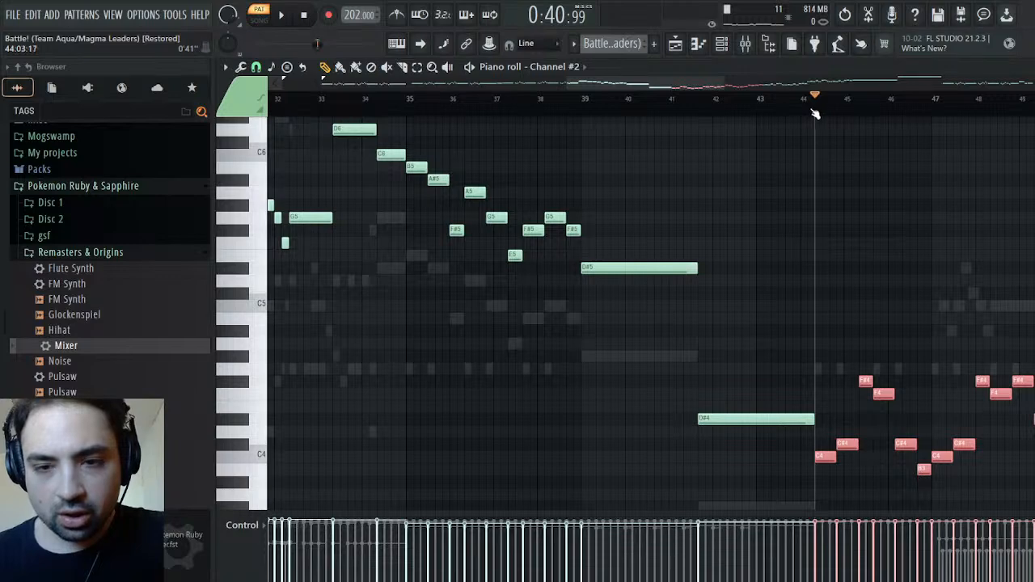
pyautogui.hotkey('ctrl', 'd')
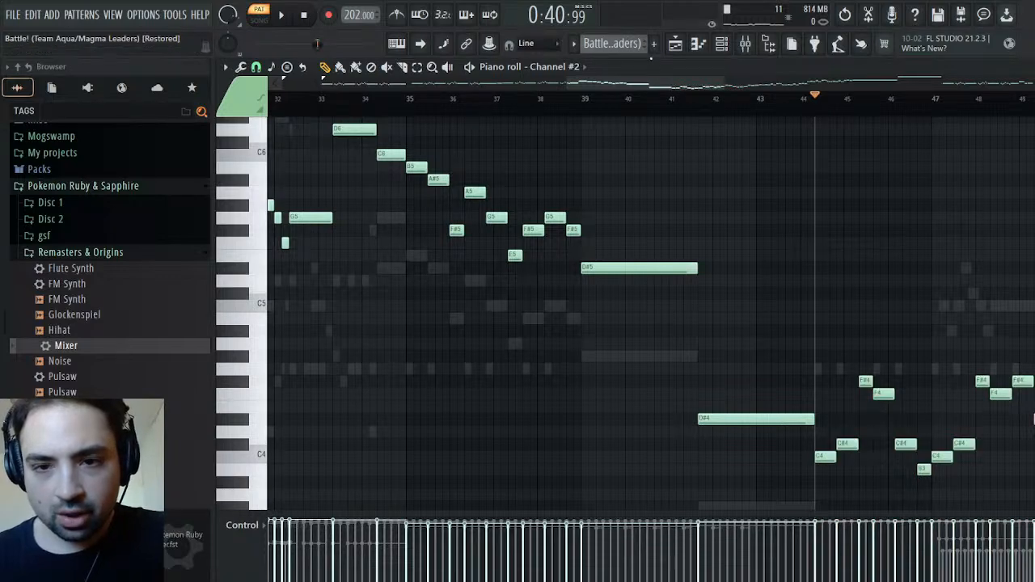
# Paste the copied phrase into French Horn in the Melody pattern, starting in bar 47, and return to the channel rack
pyautogui.scroll(-1, 624, 43)
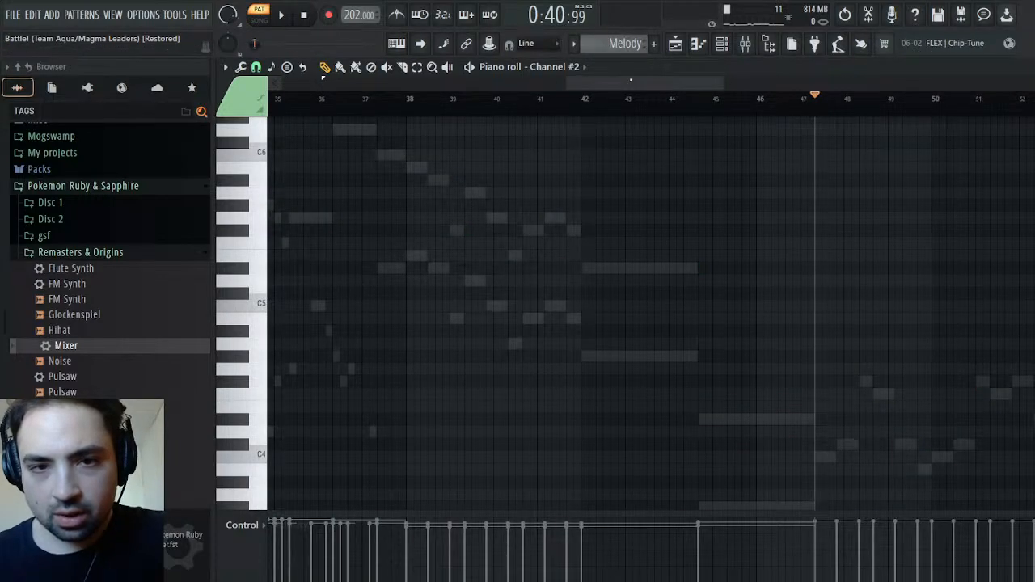
pyautogui.click(576, 247)
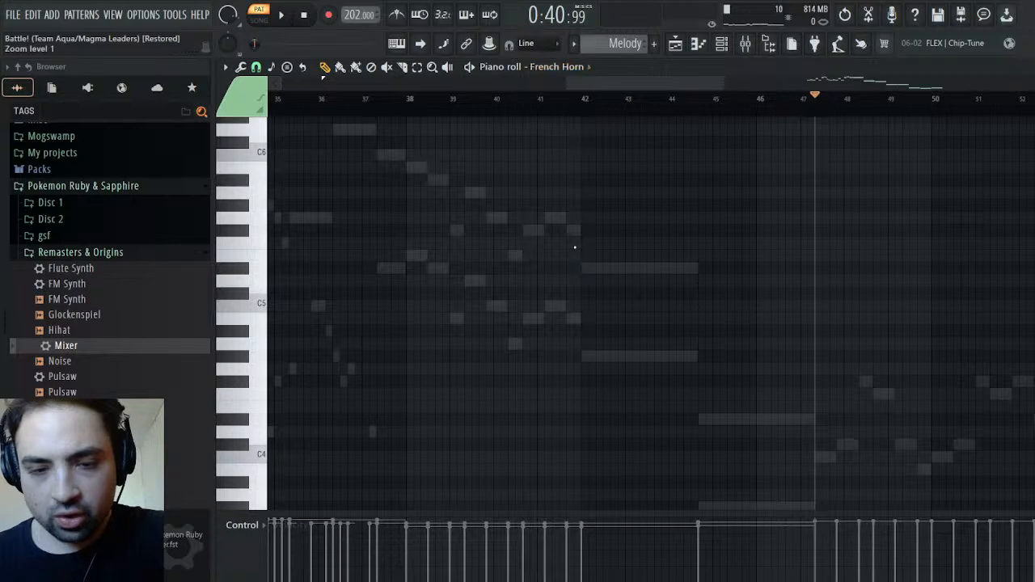
pyautogui.hotkey('ctrl', 'v')
pyautogui.moveTo(631, 84); pyautogui.dragTo(740, 381)
pyautogui.scroll(-2, 725, 267)
pyautogui.scroll(-4, 725, 267)
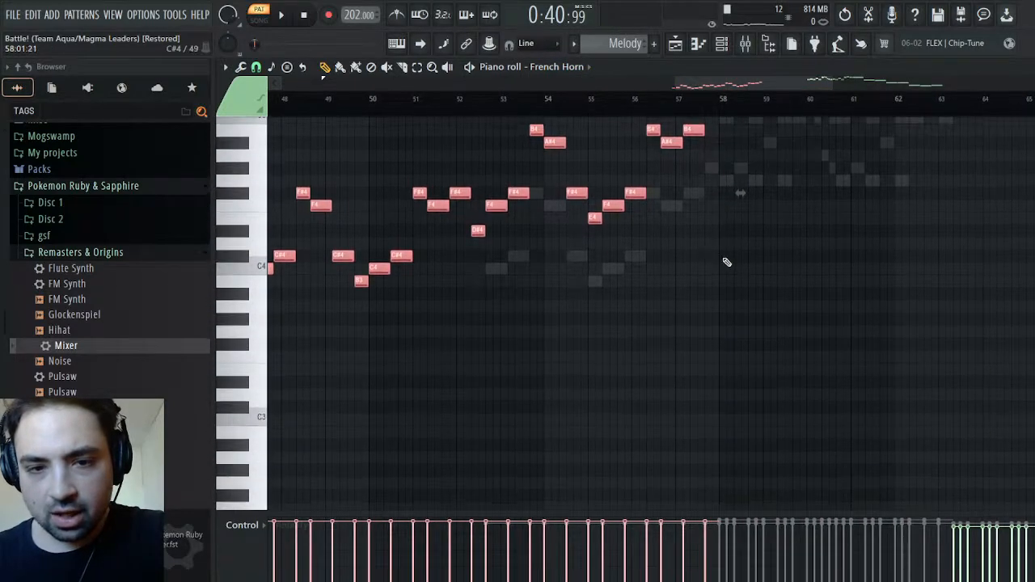
pyautogui.moveTo(751, 83)
pyautogui.mouseDown()
pyautogui.moveTo(662, 82)
pyautogui.moveTo(762, 85)
pyautogui.mouseUp()
pyautogui.scroll(4, 800, 176)
pyautogui.scroll(-5, 610, 332)
pyautogui.scroll(4, 608, 331)
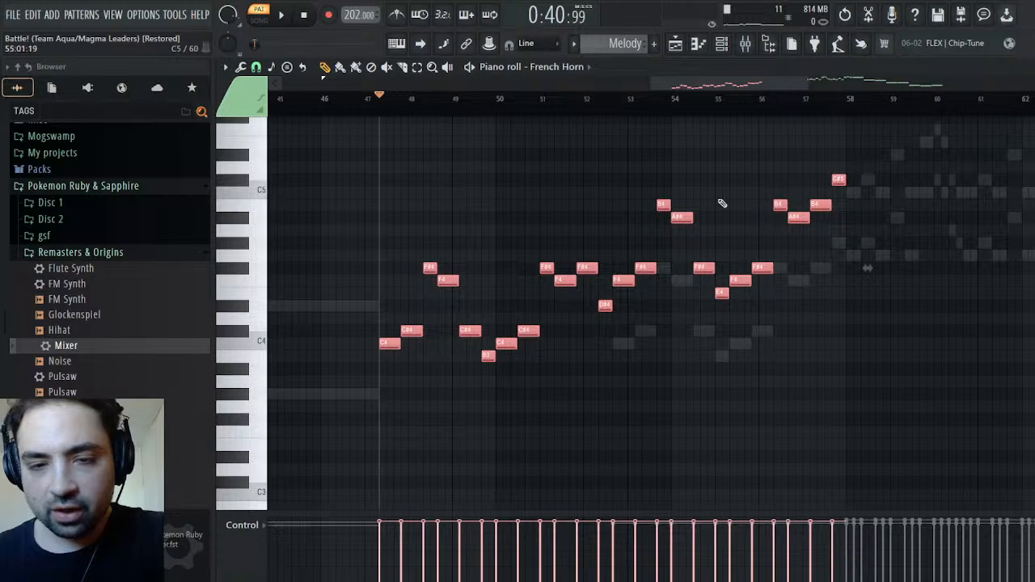
pyautogui.press('Escape')
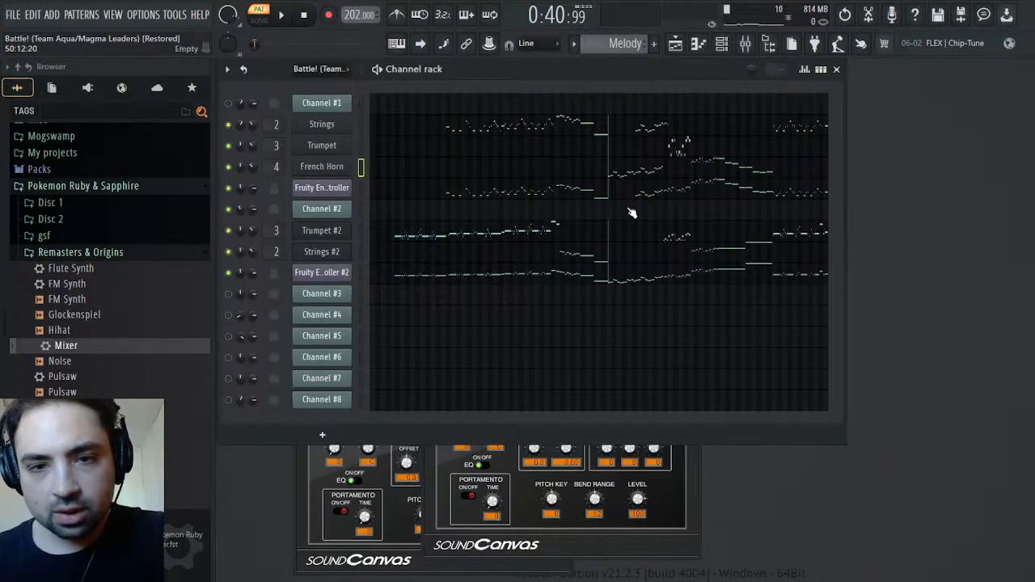
# Copy French Horn's notes of bars 47 to 51 into the first Fruity Envelope Controller, align them with the phrase start, and play them
pyautogui.click(630, 176)
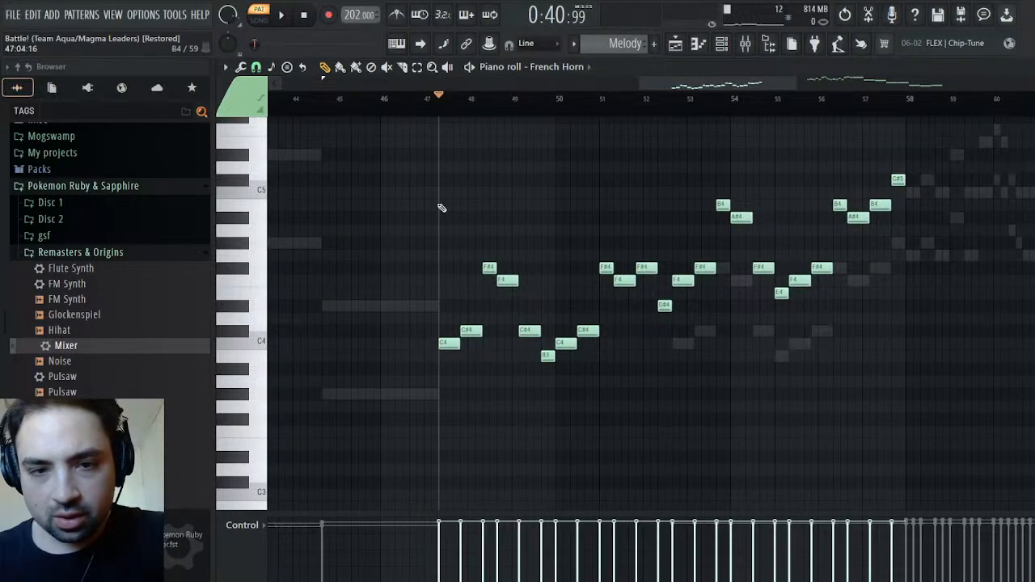
pyautogui.moveTo(453, 212); pyautogui.dragTo(652, 434)
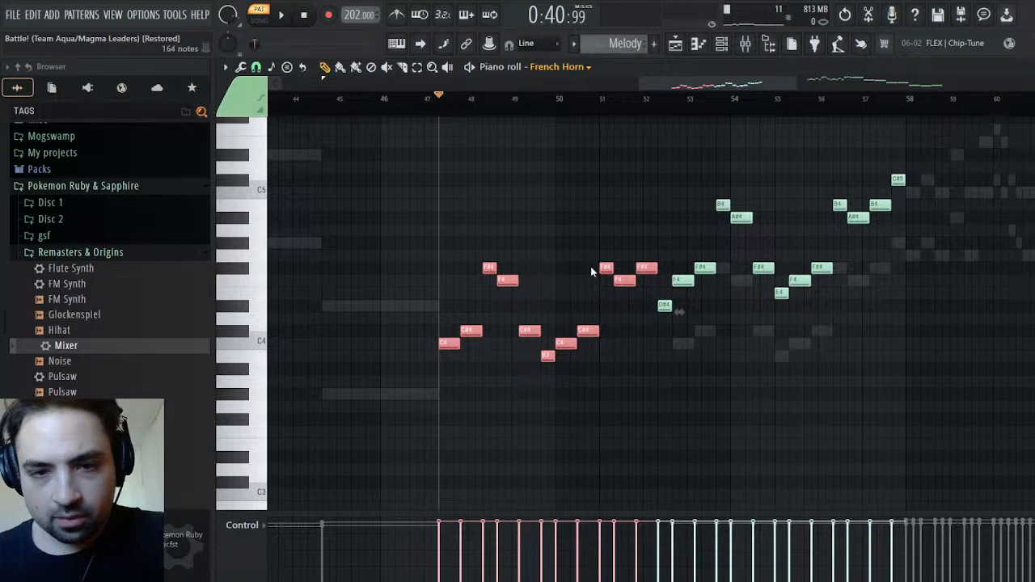
pyautogui.hotkey('ctrl', 'pagedown')
pyautogui.hotkey('ctrl', 'v')
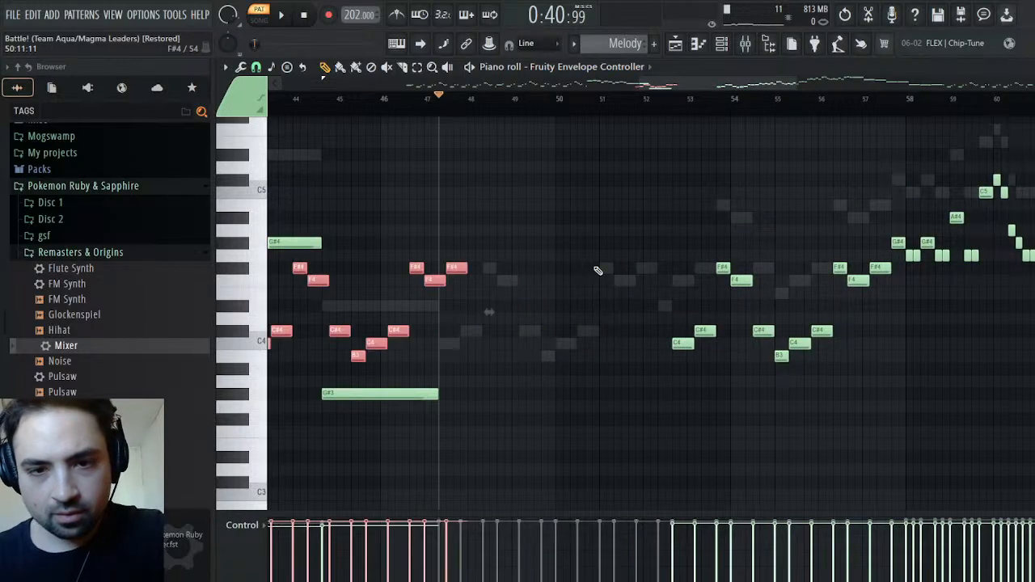
pyautogui.moveTo(458, 270); pyautogui.dragTo(647, 272)
pyautogui.press('space')
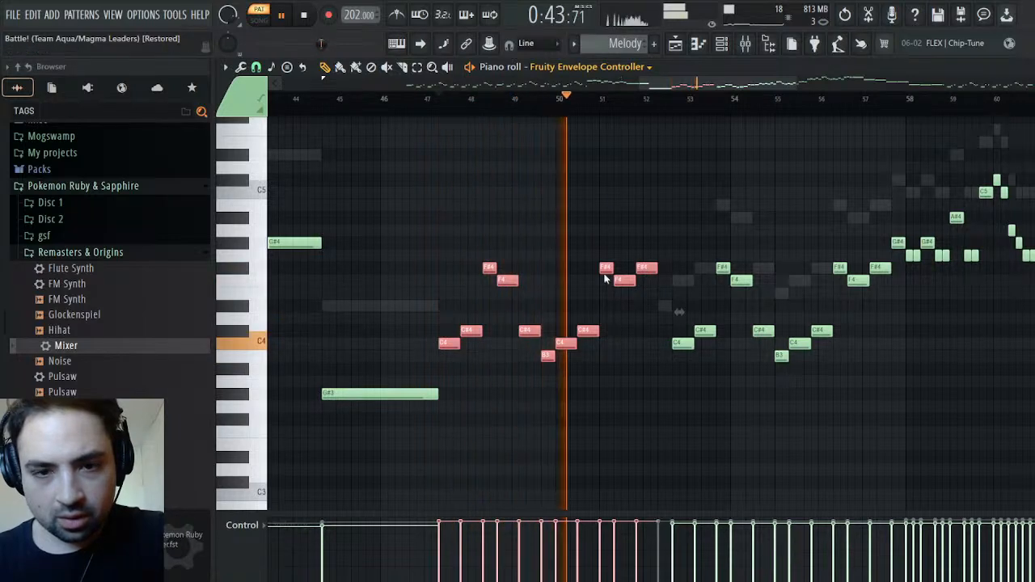
# Return to French Horn's piano roll and replay its phrase from bar 47
pyautogui.press('Up')
pyautogui.moveTo(425, 214); pyautogui.dragTo(645, 406)
pyautogui.rightClick(640, 229)
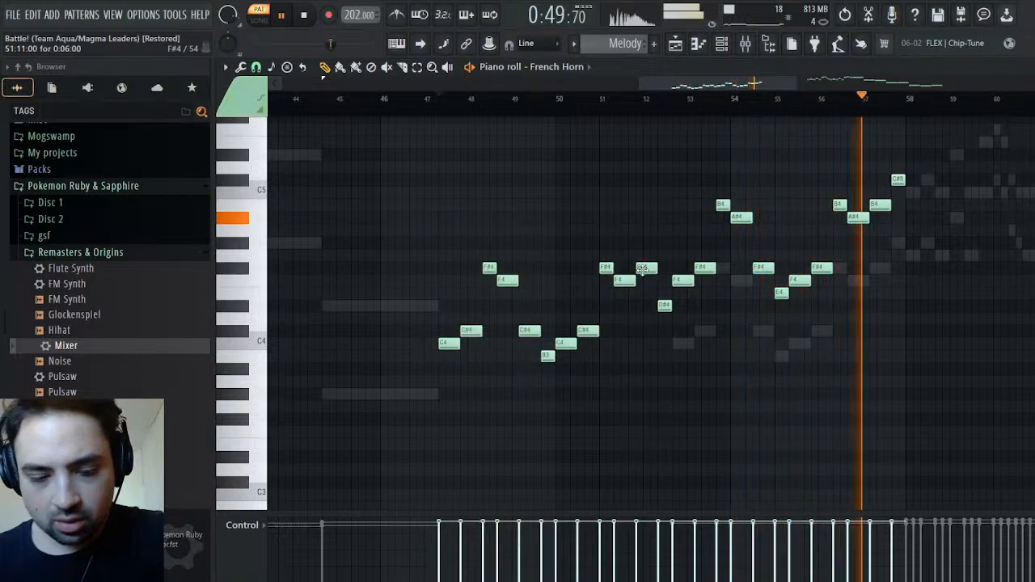
pyautogui.hotkey('ctrl', 'a')
pyautogui.press('space')
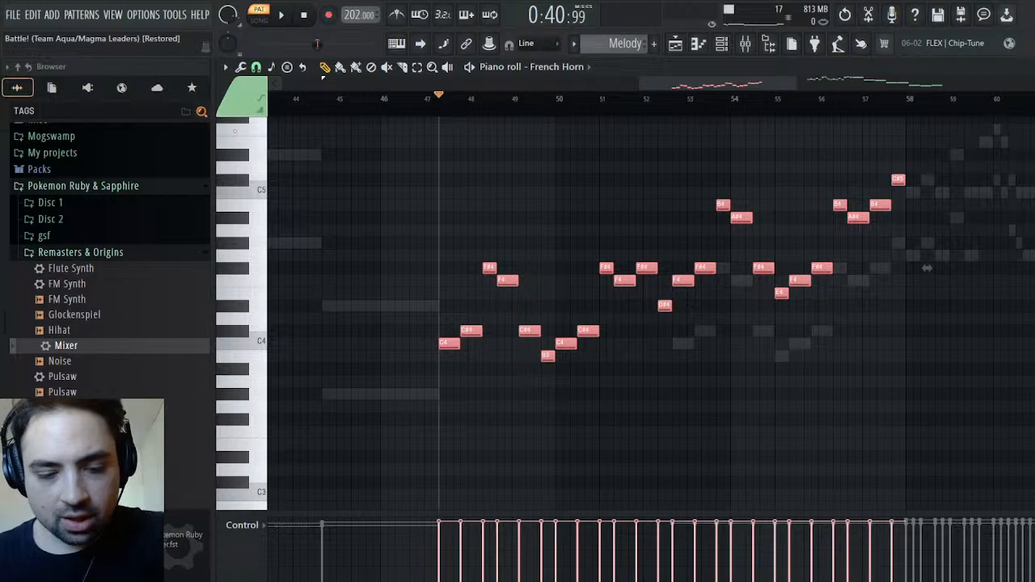
pyautogui.hotkey('ctrl', 'd')
pyautogui.press('space')
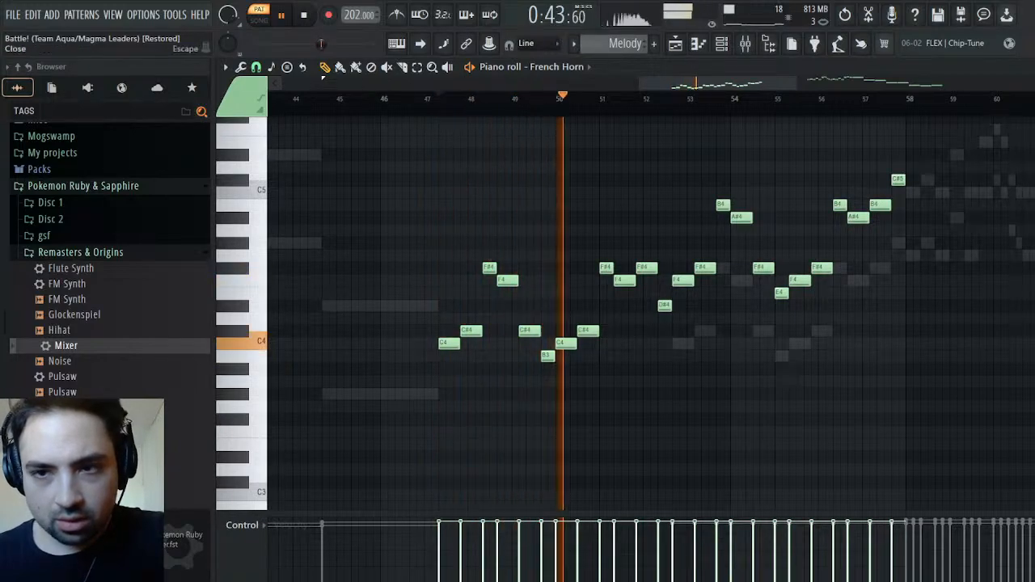
# Compare the playback of the Melody pattern with the Battle pattern from the channel rack
pyautogui.click(322, 44)
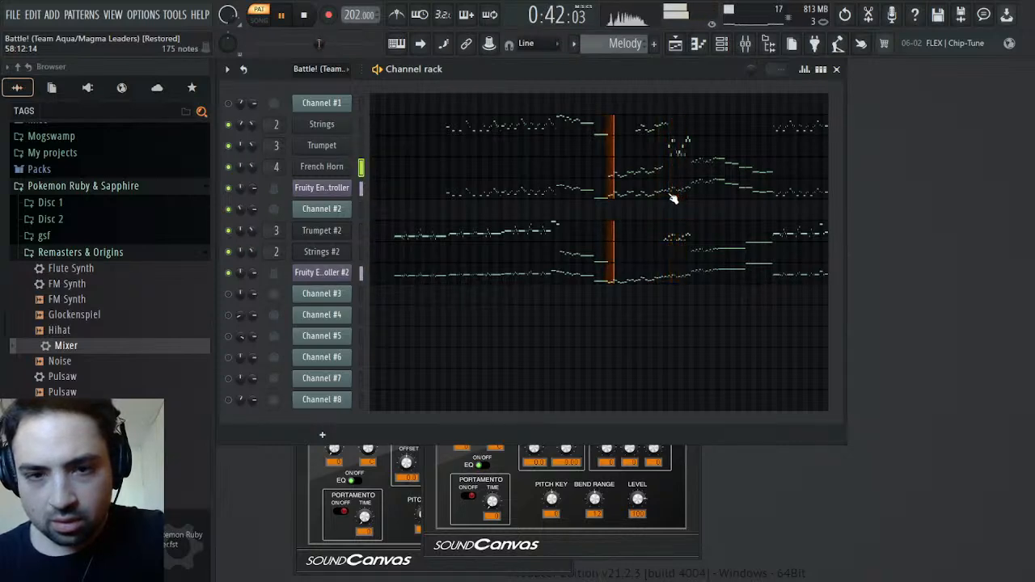
pyautogui.scroll(1, 618, 43)
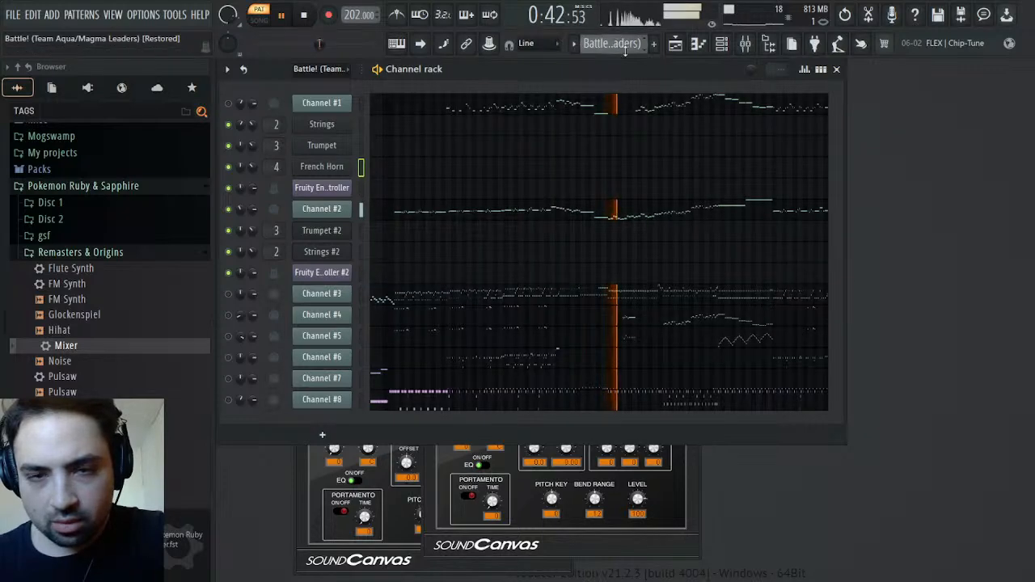
pyautogui.scroll(-1, 626, 44)
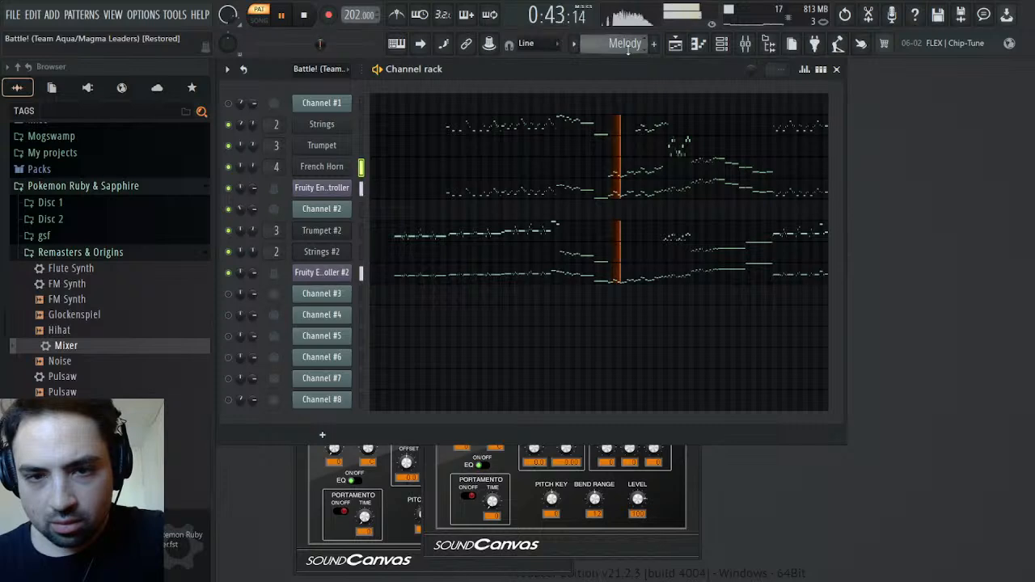
pyautogui.moveTo(253, 166); pyautogui.dragTo(254, 179)
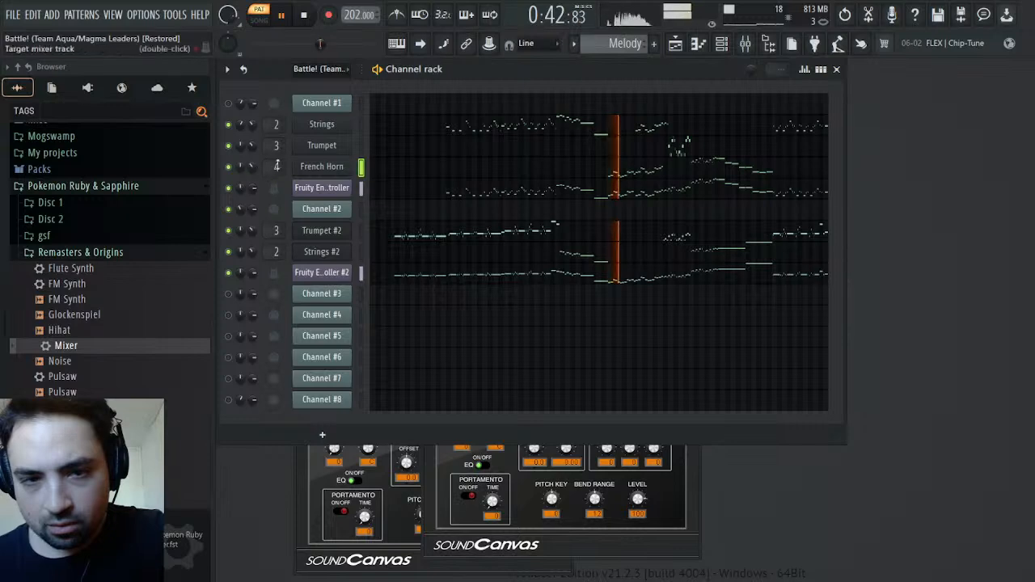
pyautogui.press('space')
pyautogui.click(621, 197)
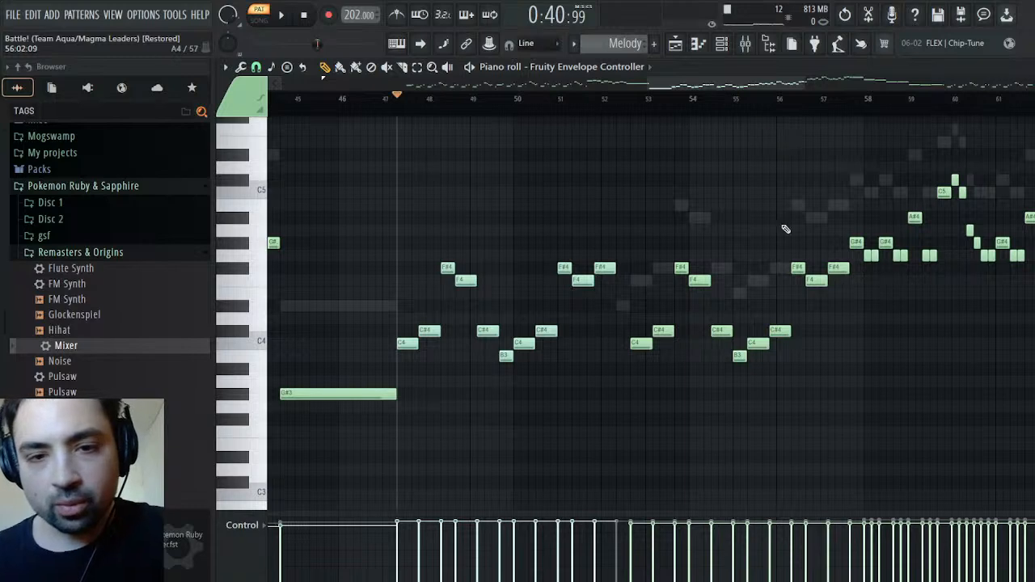
pyautogui.press('space')
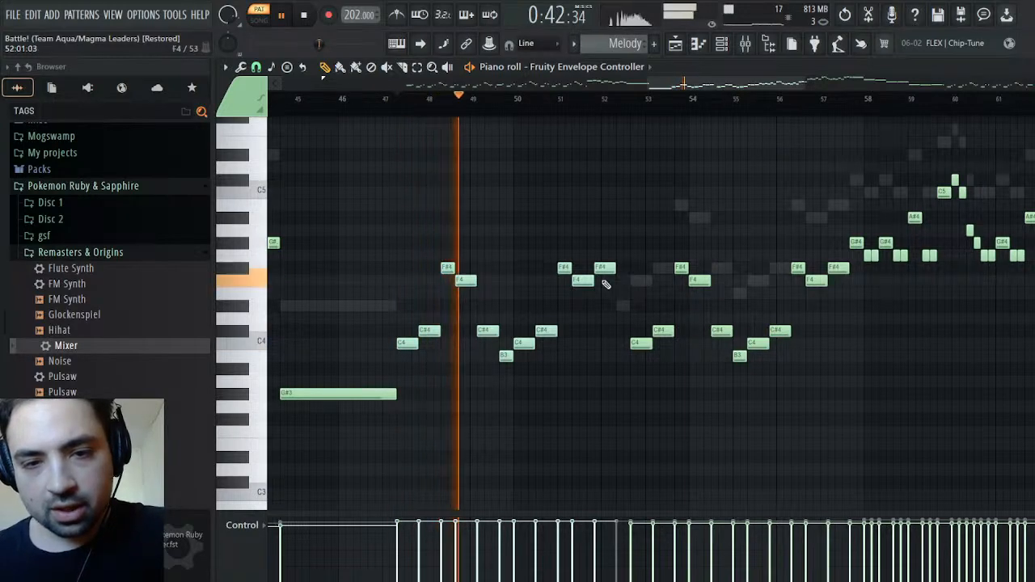
# Delete the first Fruity Envelope Controller's notes in bars 47 to 52 and replay the Melody pattern from bar 47
pyautogui.moveTo(608, 238); pyautogui.dragTo(410, 407)
pyautogui.press('Delete')
pyautogui.click(387, 99)
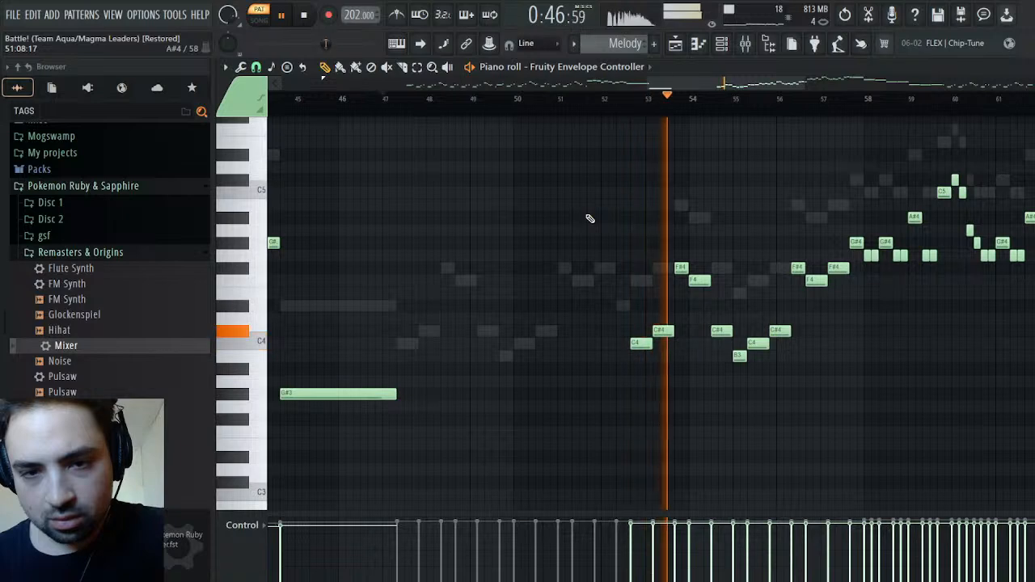
pyautogui.press('space')
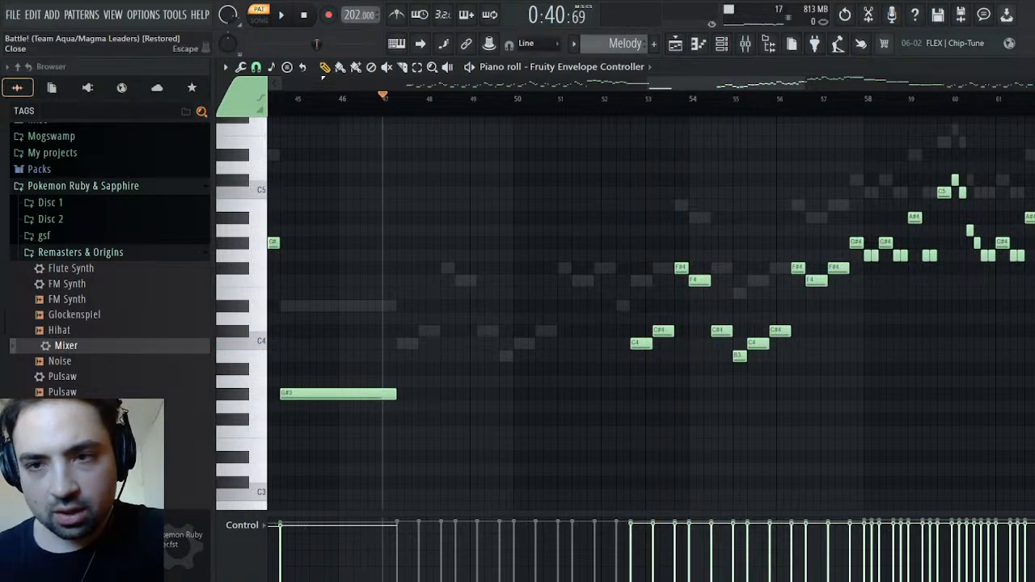
# Place the playhead at French Horn's phrase start in bar 47 and cut all of the channel's notes
pyautogui.press('Escape')
pyautogui.click(616, 178)
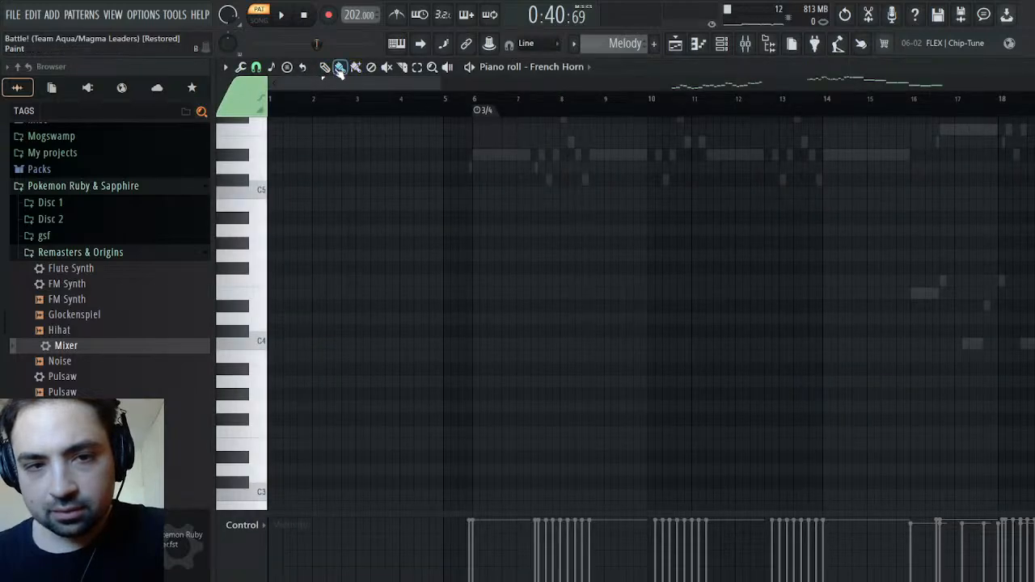
pyautogui.moveTo(344, 83); pyautogui.dragTo(716, 131)
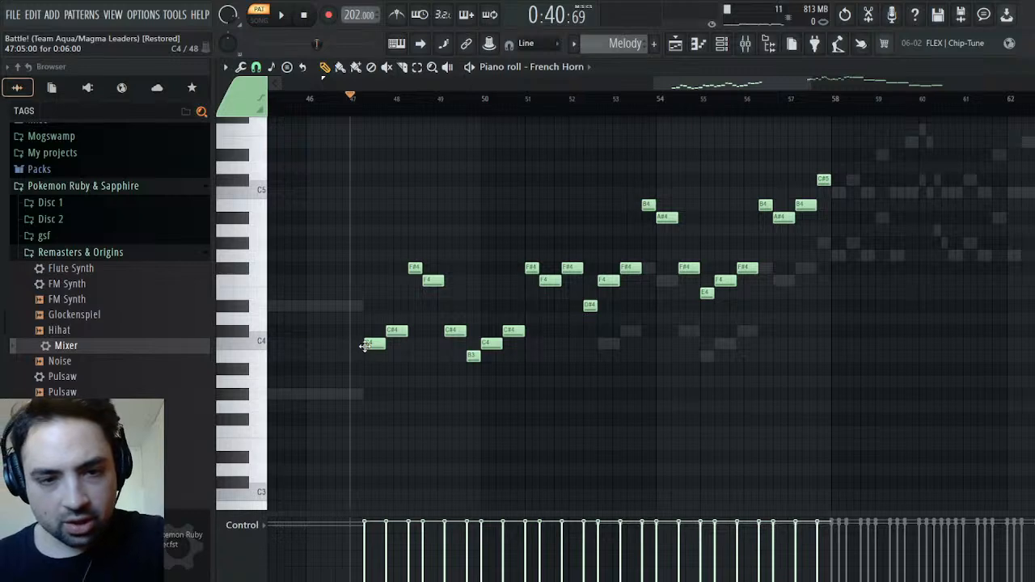
pyautogui.hotkey('ctrl', 'a')
pyautogui.click(362, 111)
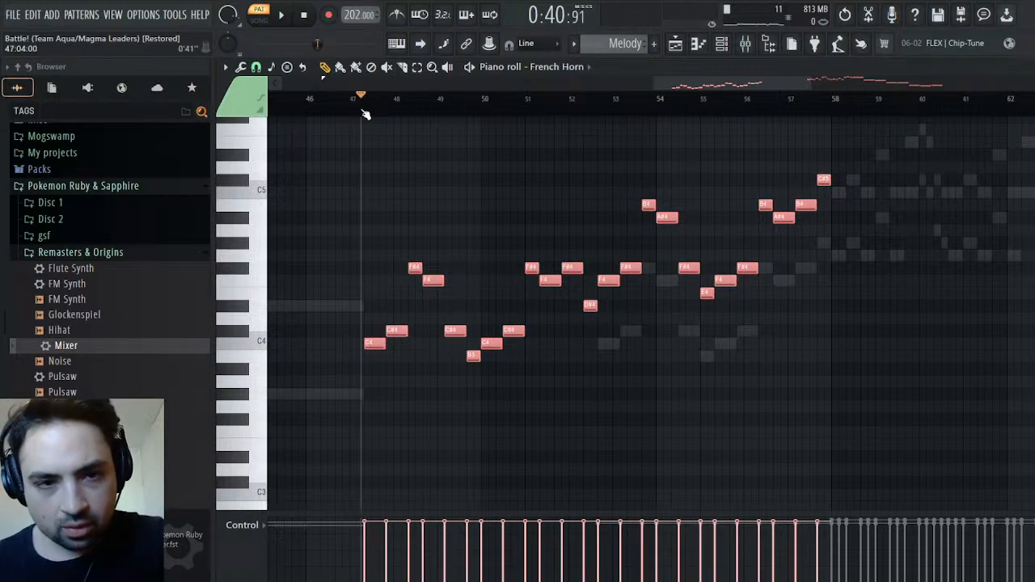
pyautogui.click(366, 112)
pyautogui.press('Delete')
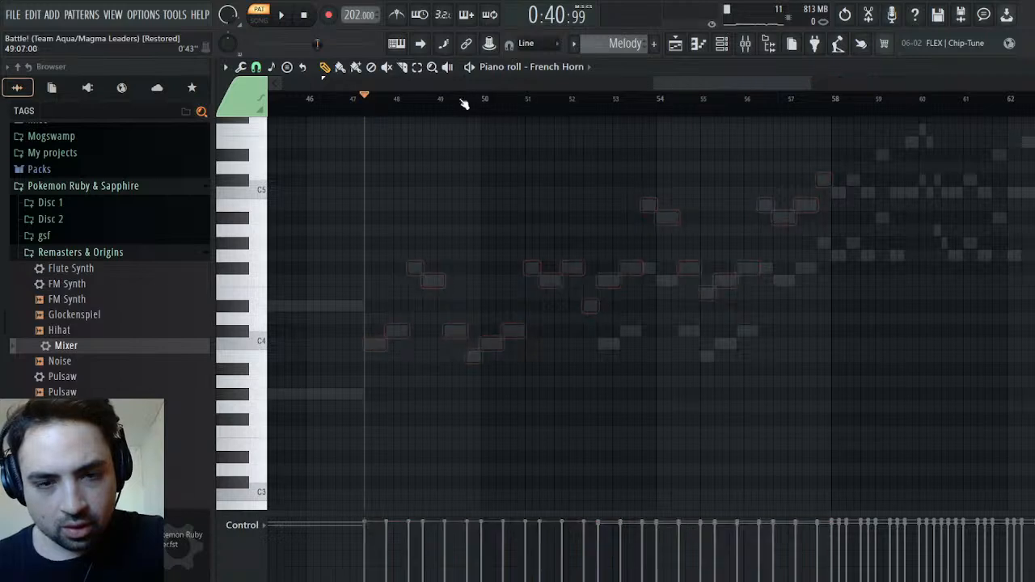
# Clone the French Horn channel and move French Horn #2 directly below Strings #2
pyautogui.press('Escape')
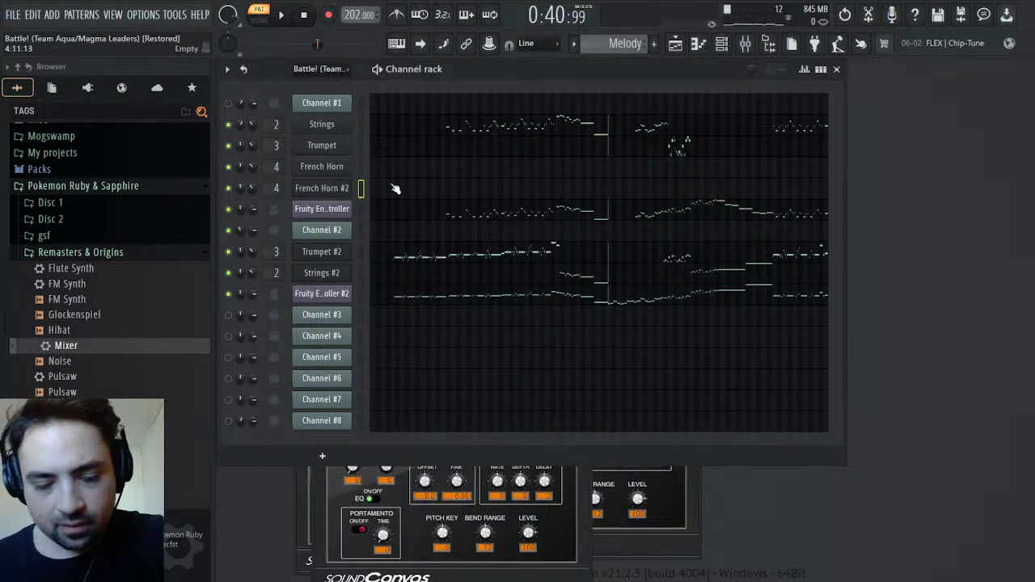
pyautogui.hotkey('alt', 'Down')
pyautogui.hotkey('alt', 'Down')
pyautogui.hotkey('alt', 'Down')
pyautogui.hotkey('alt', 'Down')
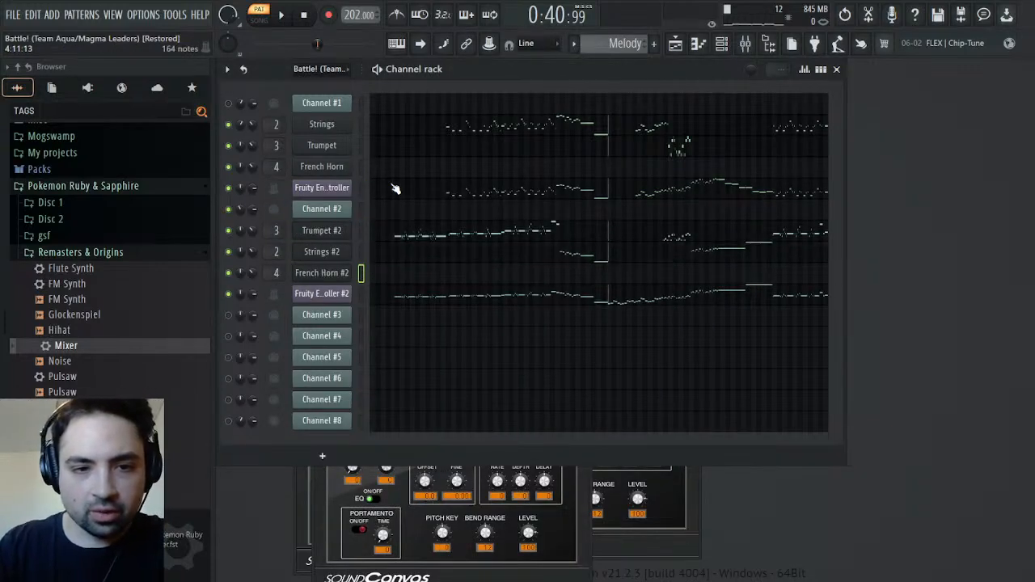
# Paste all the cut horn notes into French Horn #2, align them with the bar 47 phrase start, and play the Melody pattern
pyautogui.click(398, 282)
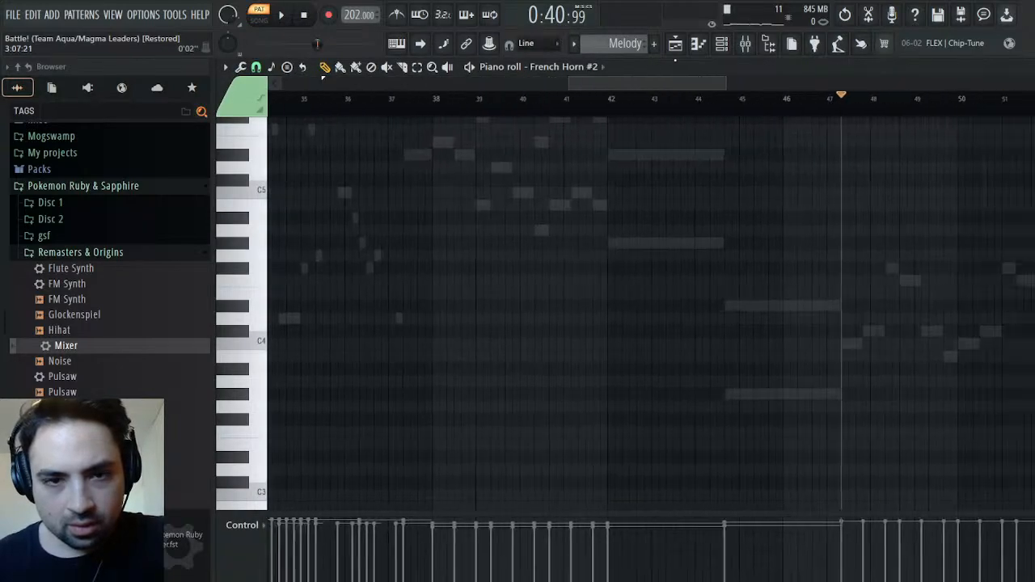
pyautogui.hotkey('ctrl', 'v')
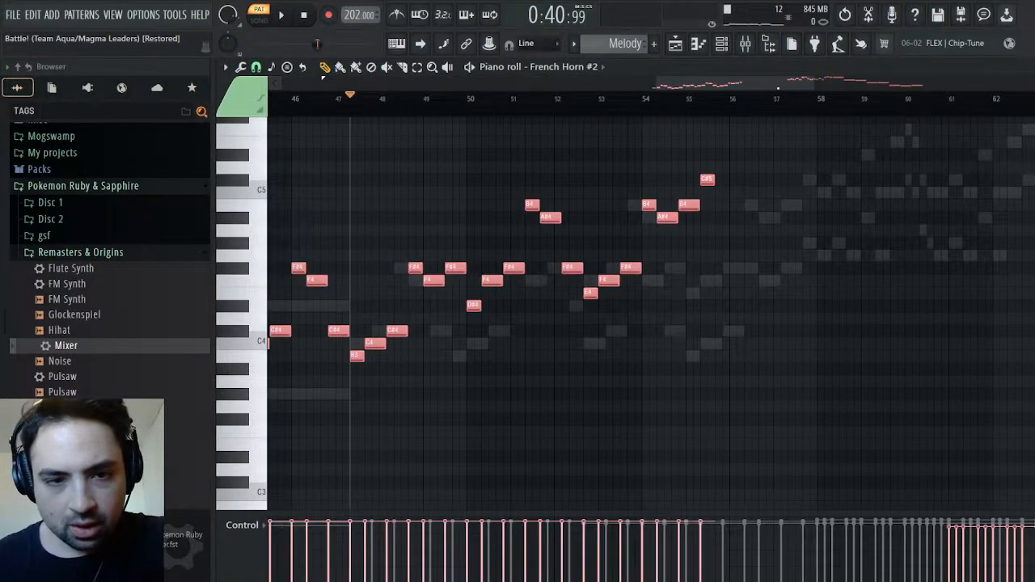
pyautogui.moveTo(369, 345); pyautogui.dragTo(471, 342)
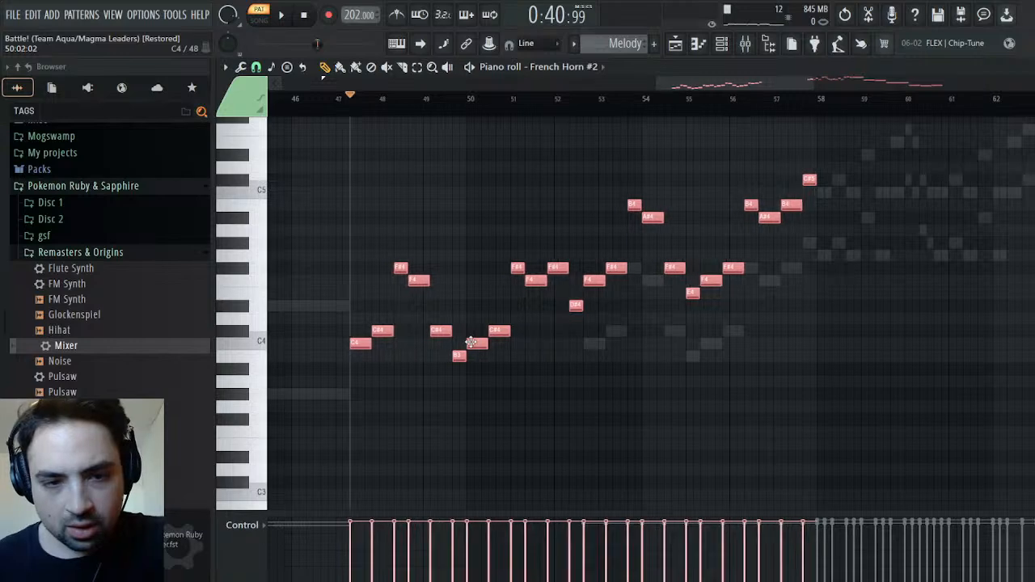
pyautogui.press('Escape')
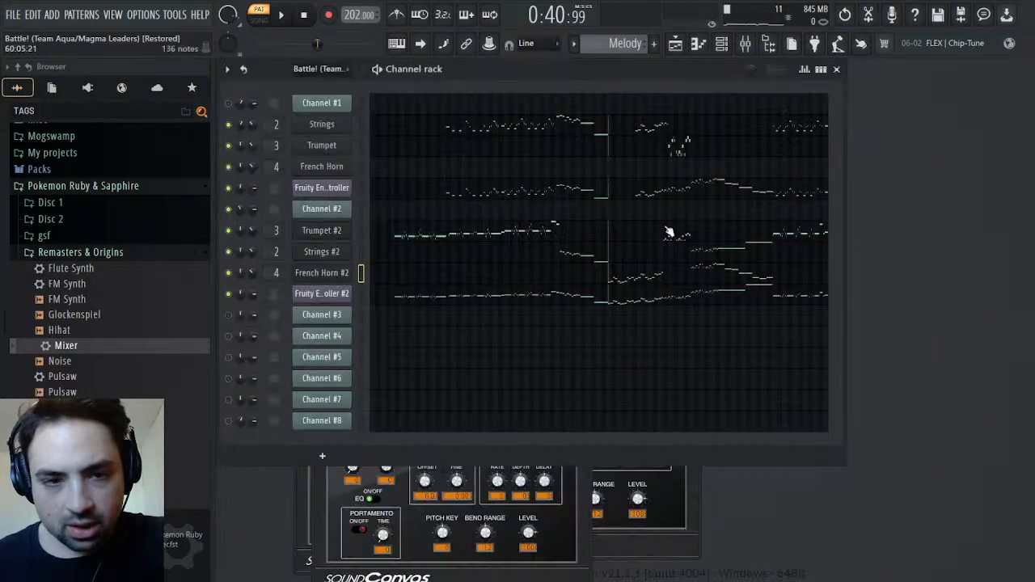
pyautogui.press('space')
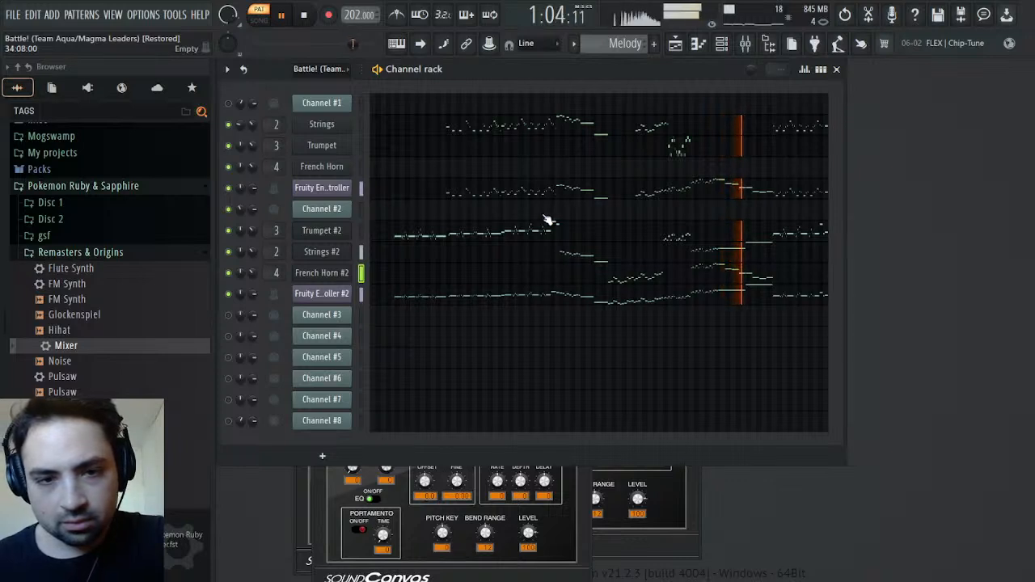
pyautogui.press('space')
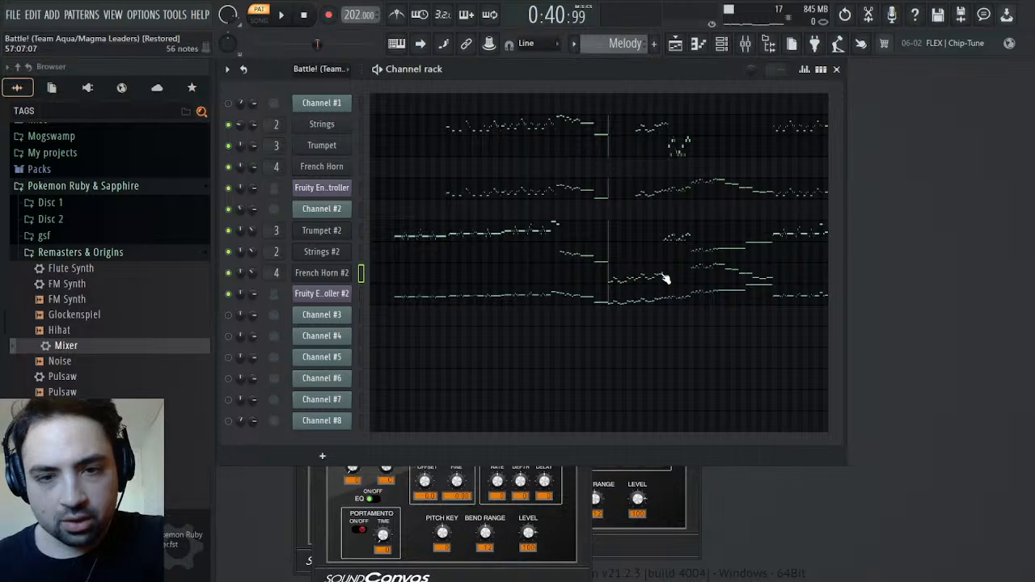
# Revert through the project history to the state before French Horn's notes were cut and the channel was cloned
pyautogui.click(665, 279)
pyautogui.click(1025, 67)
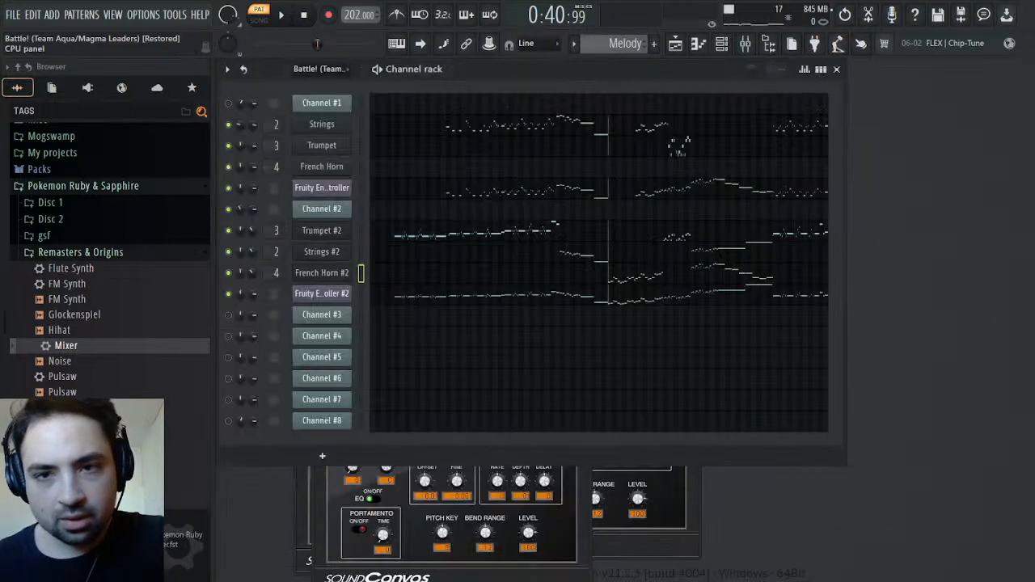
pyautogui.click(846, 14)
pyautogui.scroll(-8, 153, 396)
pyautogui.scroll(-8, 154, 398)
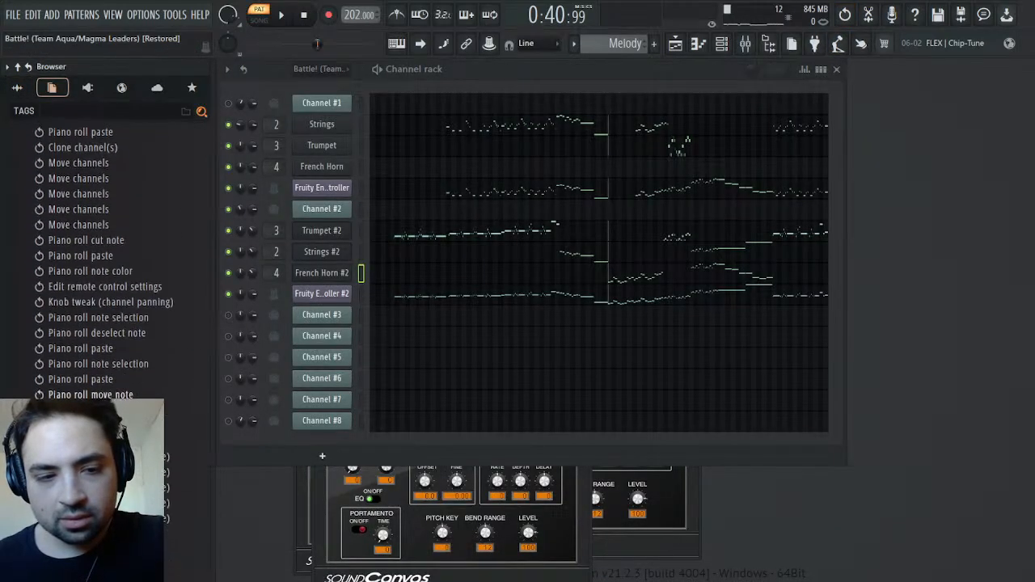
pyautogui.click(154, 479)
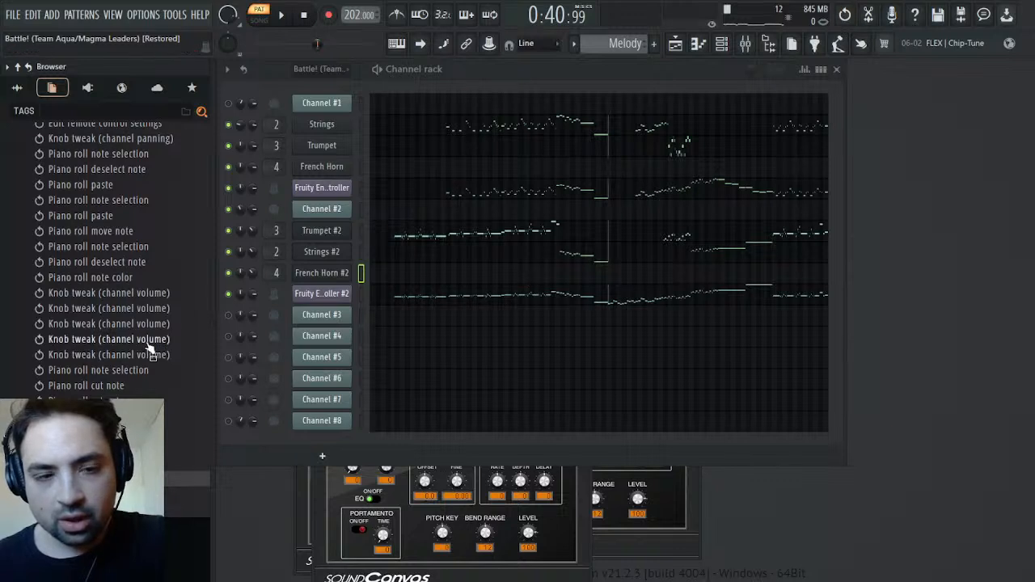
pyautogui.click(153, 502)
pyautogui.click(153, 516)
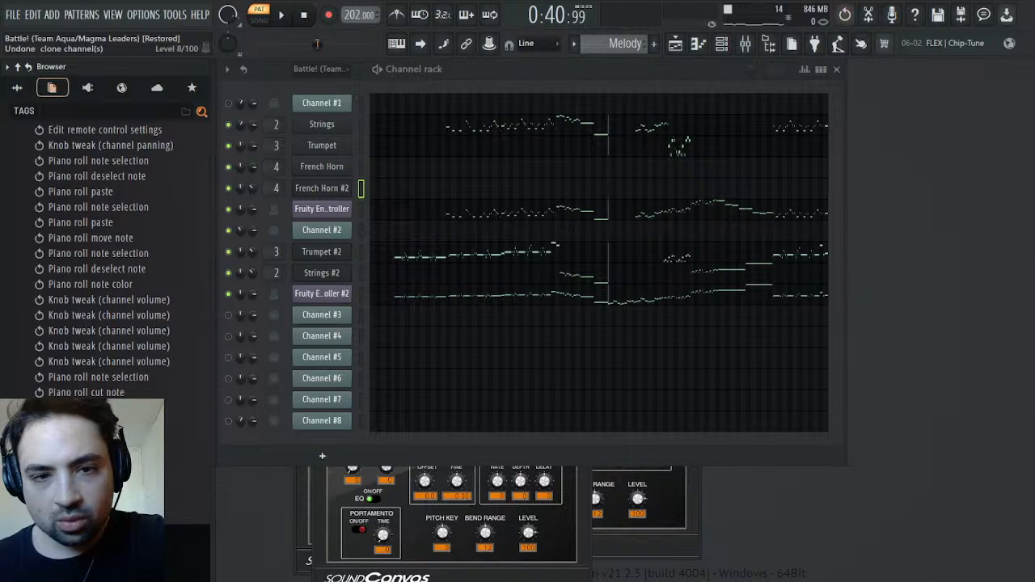
pyautogui.click(83, 378)
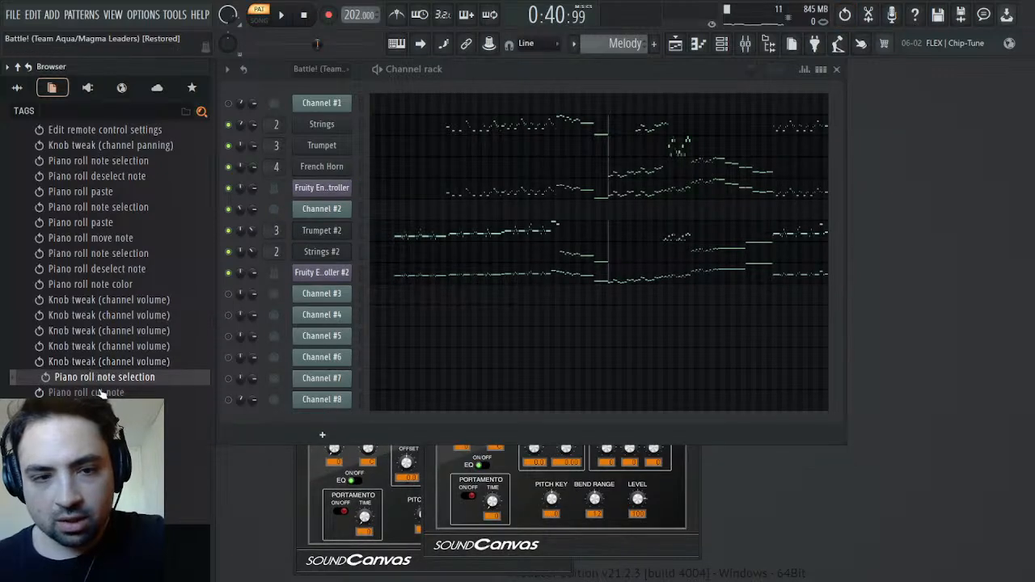
pyautogui.click(102, 393)
pyautogui.click(106, 381)
pyautogui.click(101, 394)
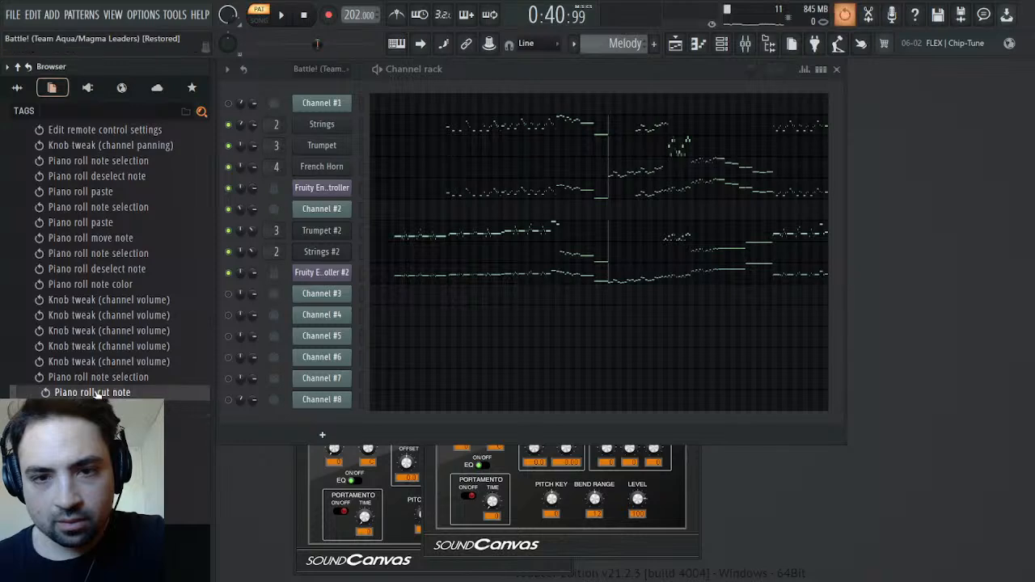
# Cut only French Horn's first phrase, bars 47 to 57, from its piano roll
pyautogui.click(634, 185)
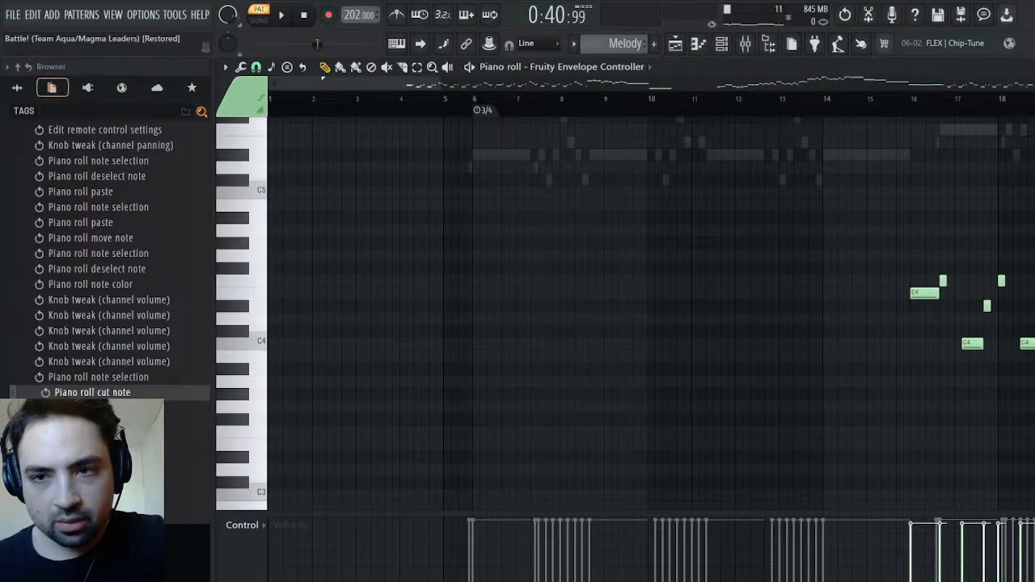
pyautogui.press('Escape')
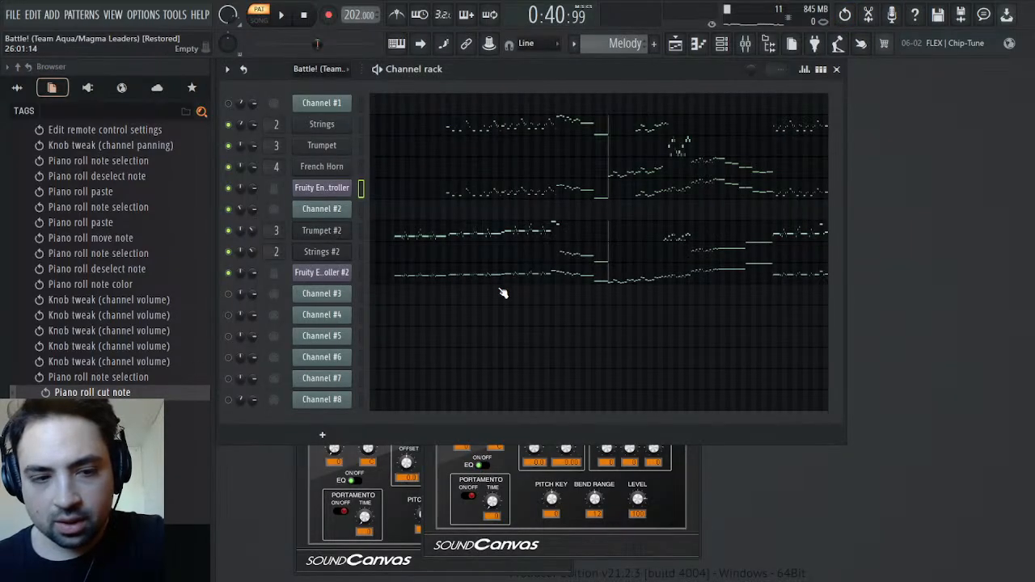
pyautogui.click(661, 175)
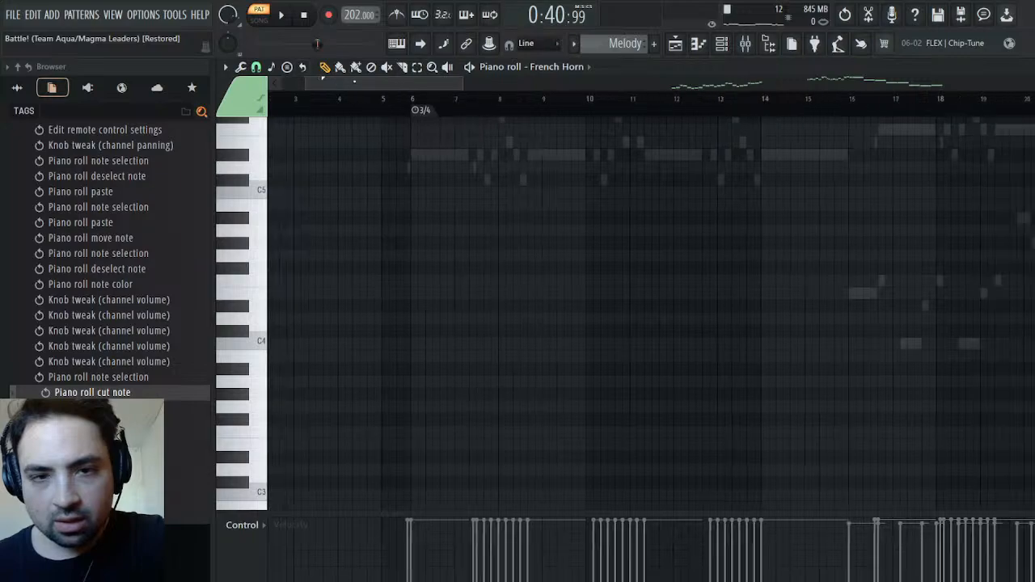
pyautogui.scroll(6, 478, 319)
pyautogui.scroll(-5, 536, 257)
pyautogui.moveTo(766, 83)
pyautogui.mouseDown()
pyautogui.moveTo(869, 82)
pyautogui.moveTo(779, 83)
pyautogui.mouseUp()
pyautogui.moveTo(838, 182); pyautogui.dragTo(348, 465)
pyautogui.hotkey('ctrl', 'x')
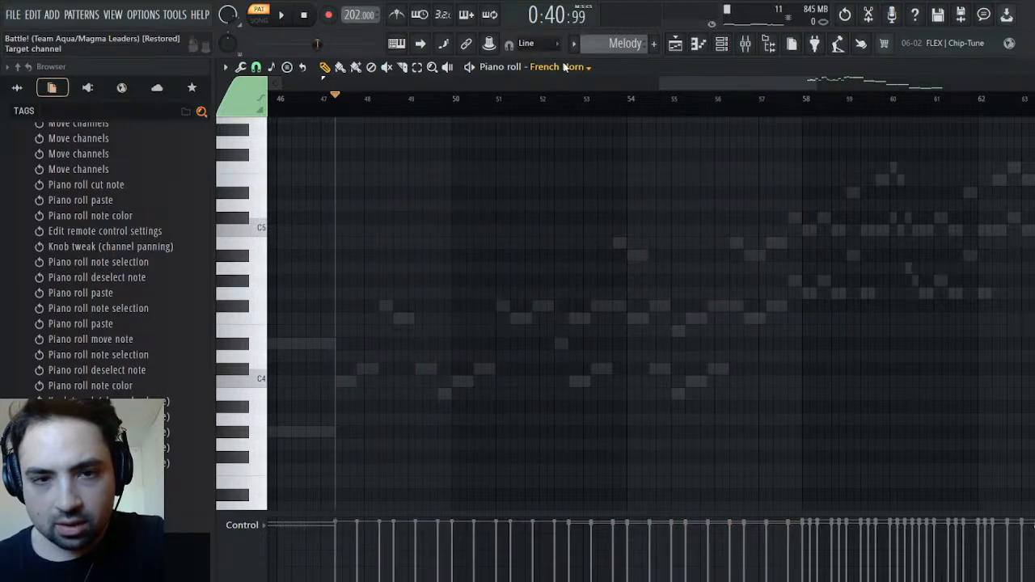
# Clone the French Horn channel again and place the copy between Strings #2 and the second Fruity Envelope Controller
pyautogui.press('F7')
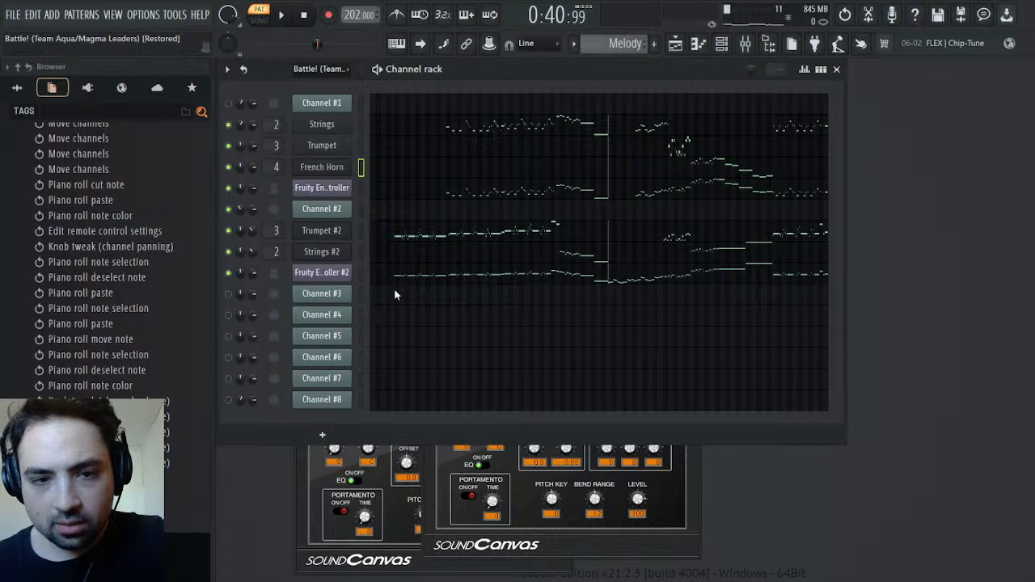
pyautogui.hotkey('alt', 'c')
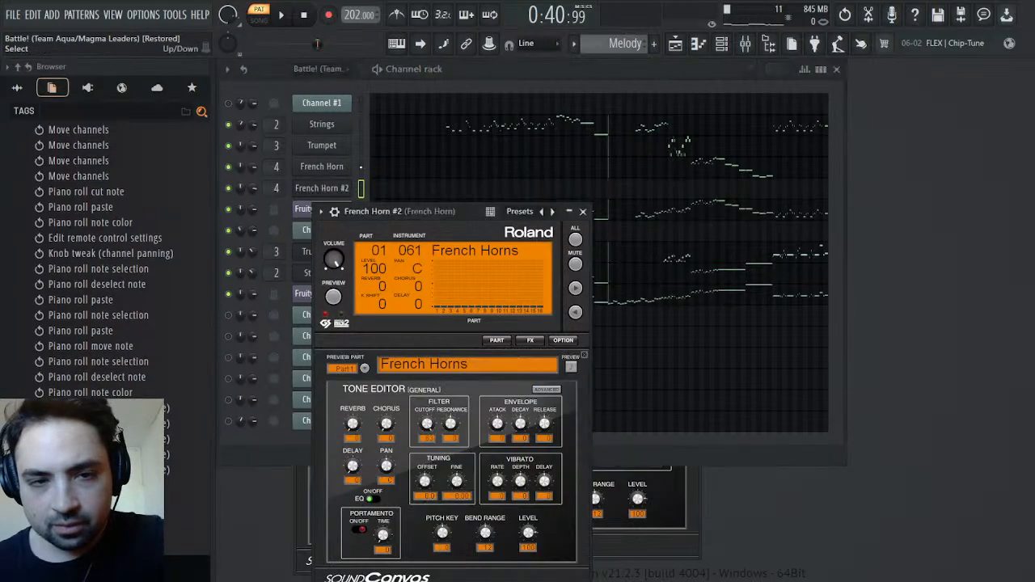
pyautogui.click(360, 189)
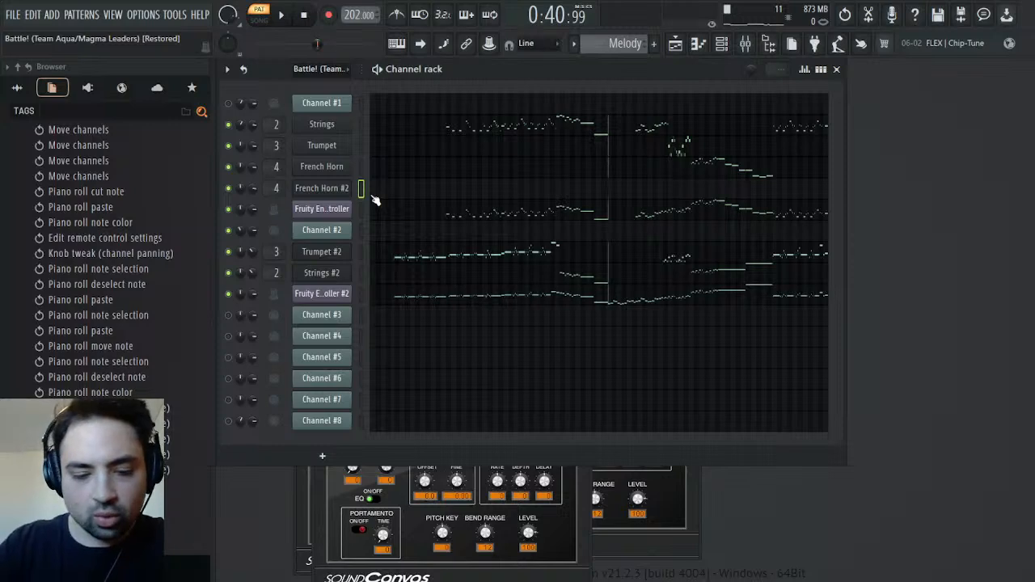
pyautogui.hotkey('alt', 'Down')
pyautogui.hotkey('alt', 'Down')
pyautogui.hotkey('alt', 'Down')
pyautogui.hotkey('alt', 'Down')
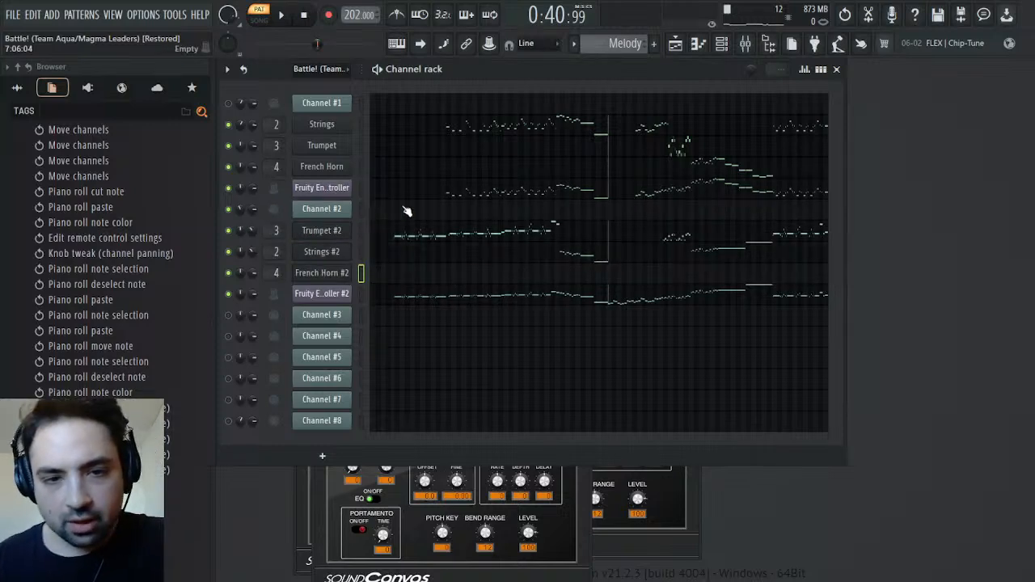
# Paste the cut phrase into French Horn #2 and align its first C4 note with the phrase start in bar 47
pyautogui.click(431, 275)
pyautogui.moveTo(391, 86); pyautogui.dragTo(774, 89)
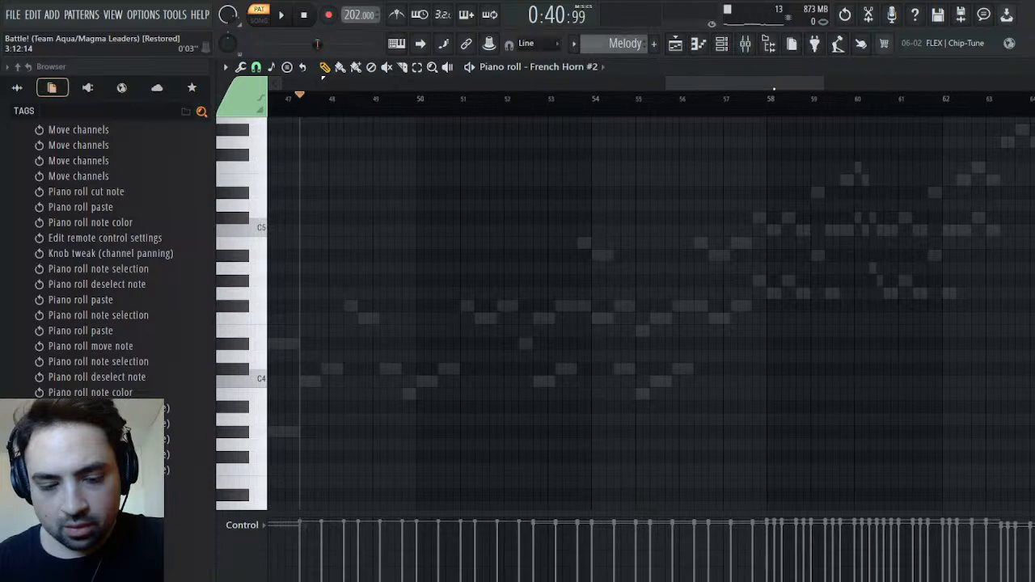
pyautogui.hotkey('ctrl', 'v')
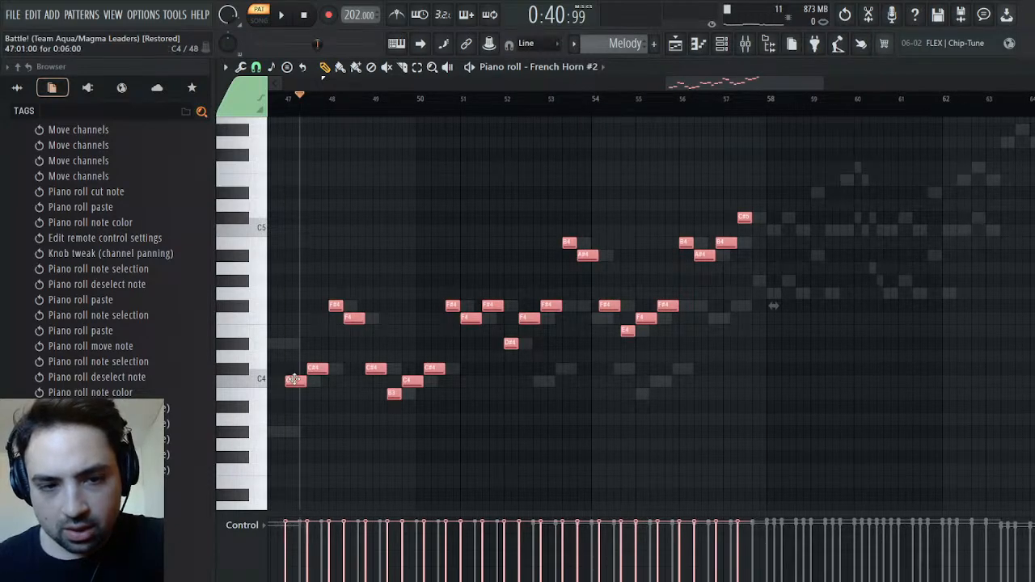
pyautogui.moveTo(294, 379); pyautogui.dragTo(309, 380)
# Play the phrase in French Horn #2's piano roll and replay the Melody pattern from the channel rack
pyautogui.press('space')
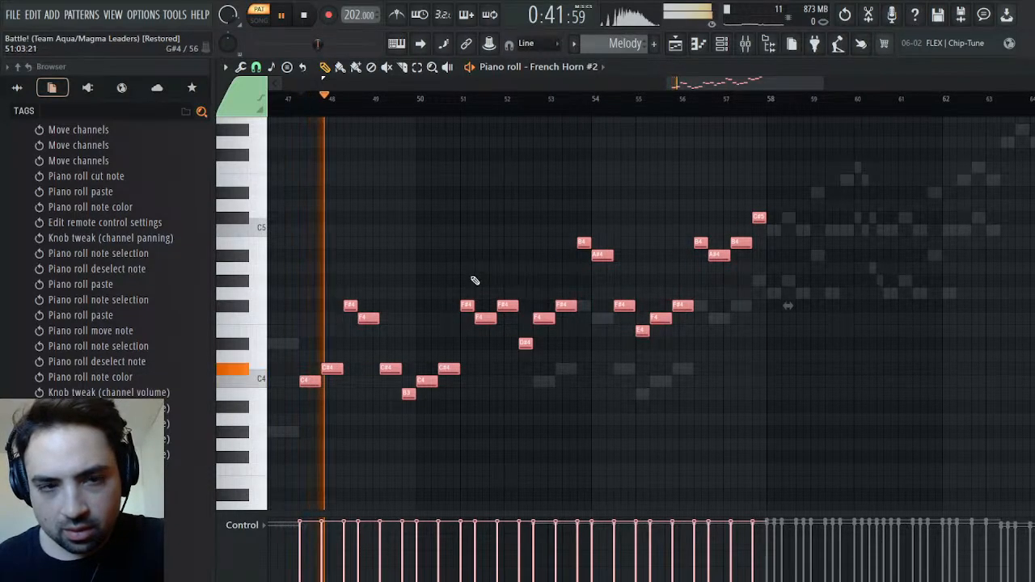
pyautogui.press('space')
pyautogui.press('F6')
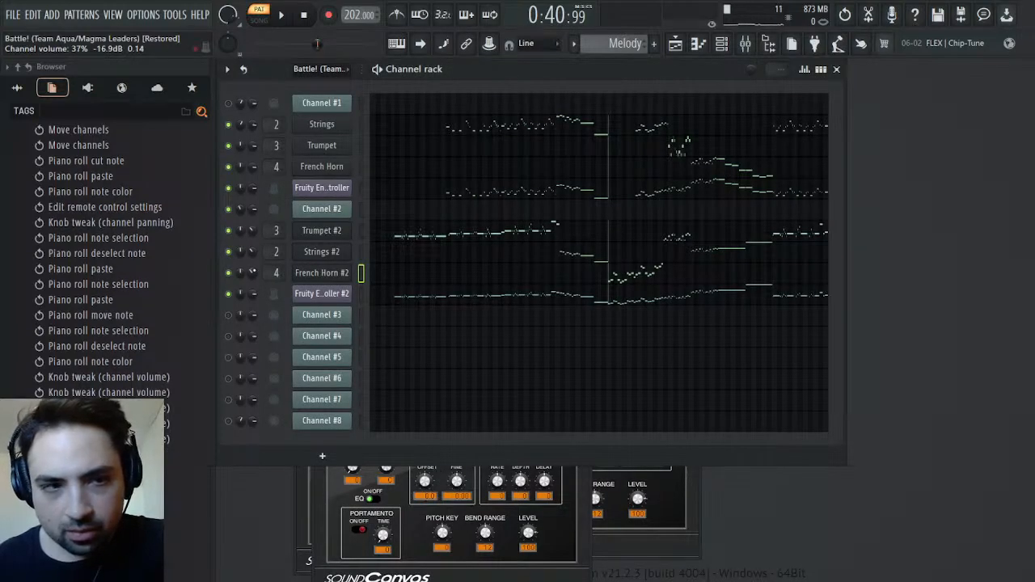
pyautogui.press('space')
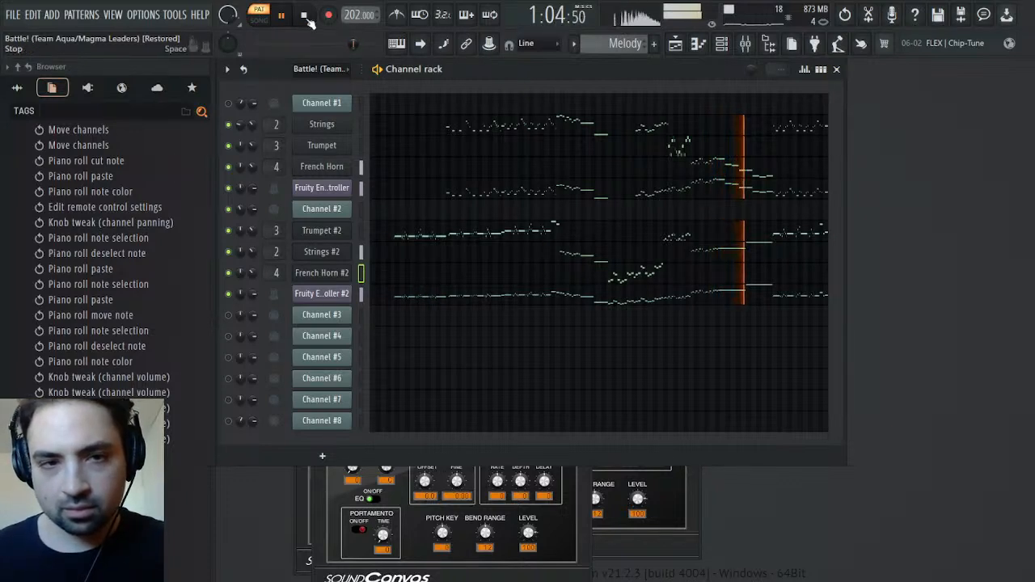
pyautogui.press('space')
# Open Channel #2's panning events in the full battle pattern and play from just before the pan change at bar 35
pyautogui.scroll(1, 610, 43)
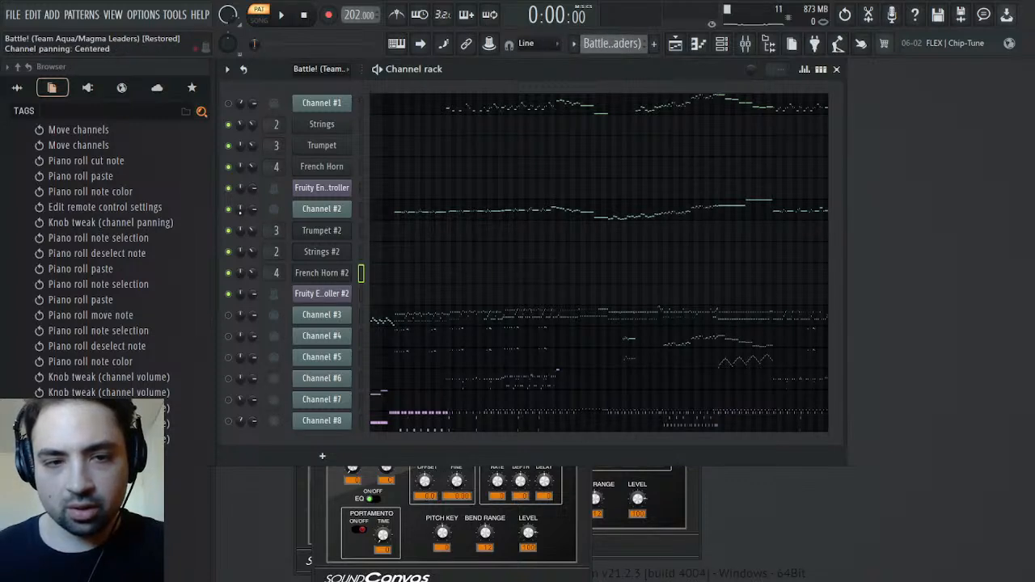
pyautogui.click(273, 242)
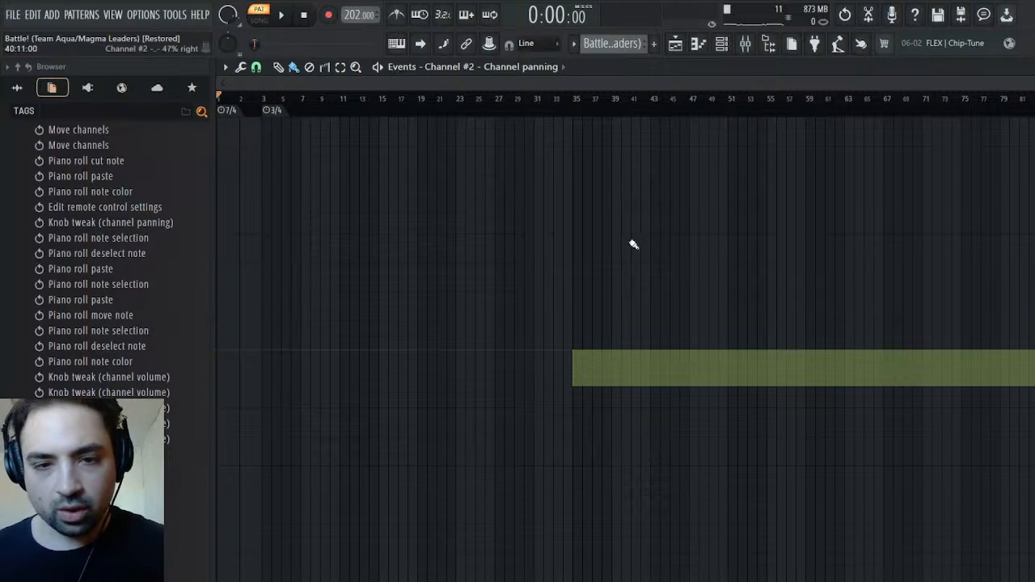
pyautogui.click(553, 99)
pyautogui.press('space')
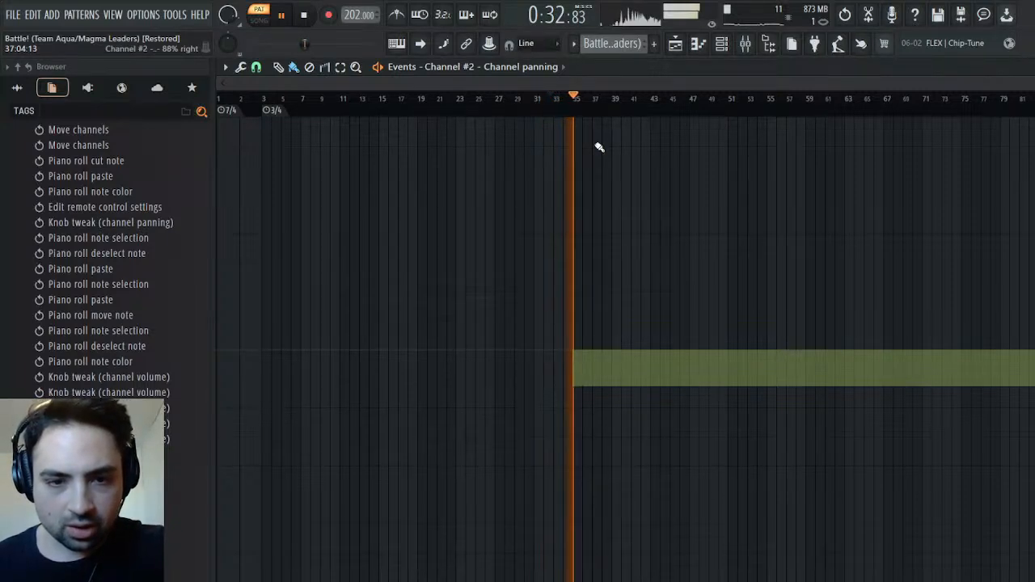
# Replay the battle pattern from several points before and after bar 35 to compare Channel #2's panning
pyautogui.click(374, 98)
pyautogui.click(554, 99)
pyautogui.click(601, 99)
pyautogui.click(678, 99)
pyautogui.click(614, 99)
pyautogui.click(527, 99)
pyautogui.click(372, 99)
pyautogui.press('space')
pyautogui.click(577, 99)
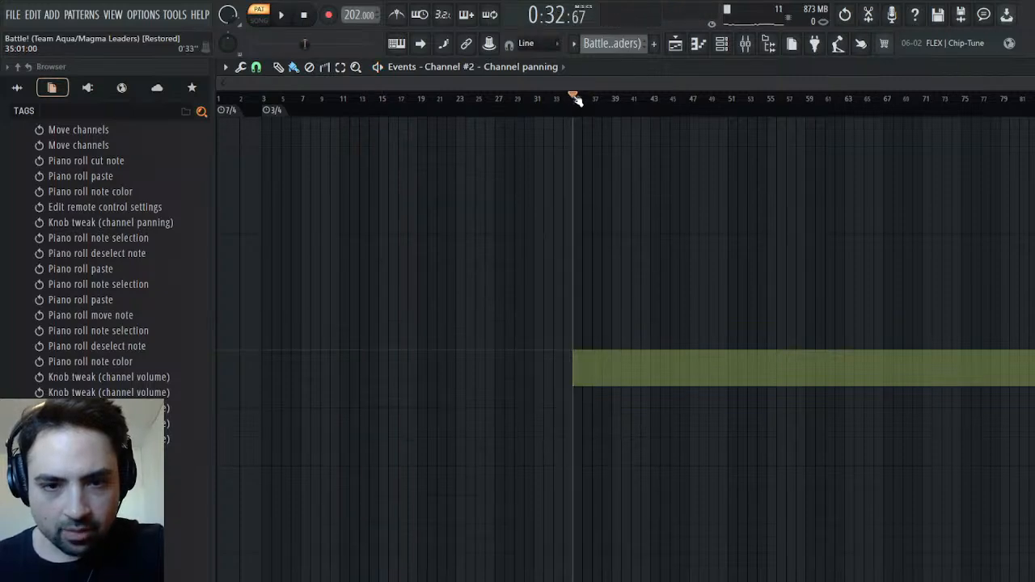
pyautogui.press('space')
# Copy Channel #2's panning events from the full battle pattern and paste them into Trumpet #2's panning events in the Melody pattern
pyautogui.press('F6')
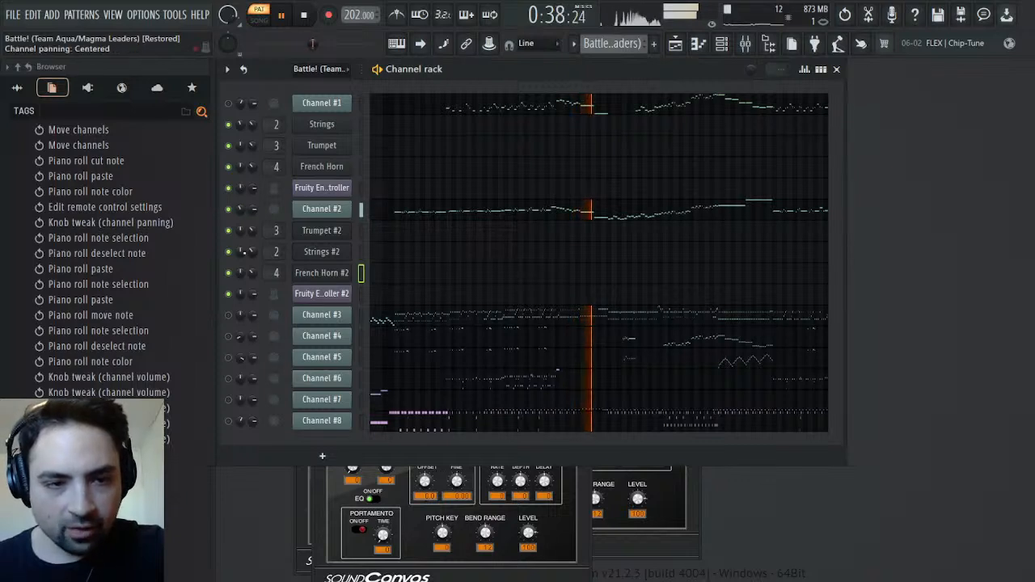
pyautogui.click(240, 209)
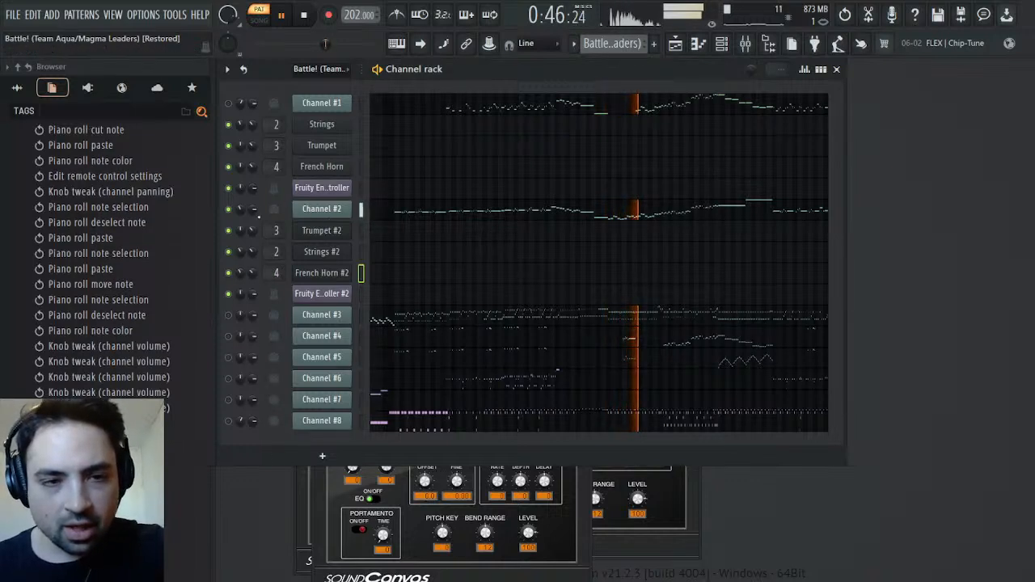
pyautogui.rightClick(241, 208)
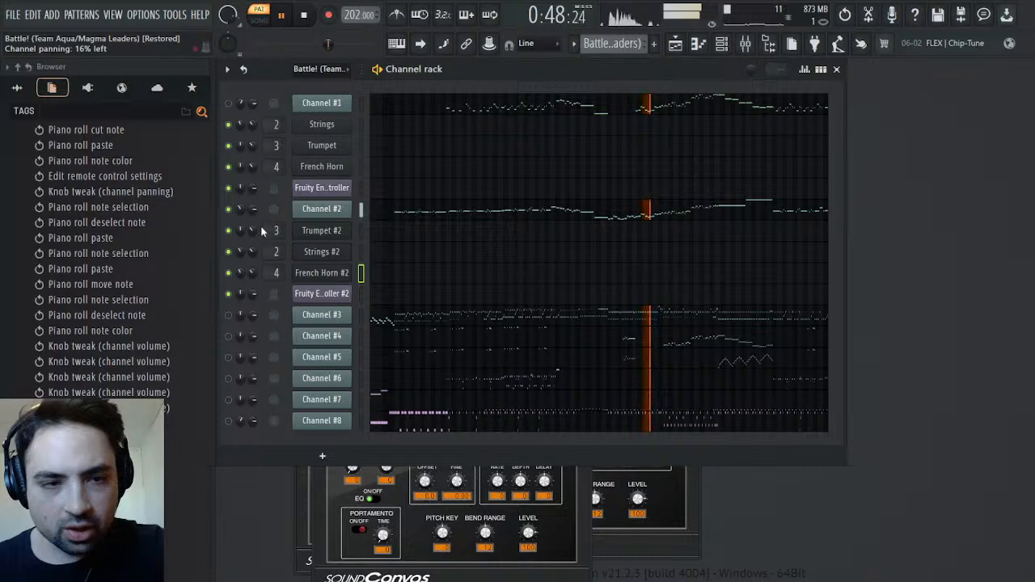
pyautogui.click(265, 245)
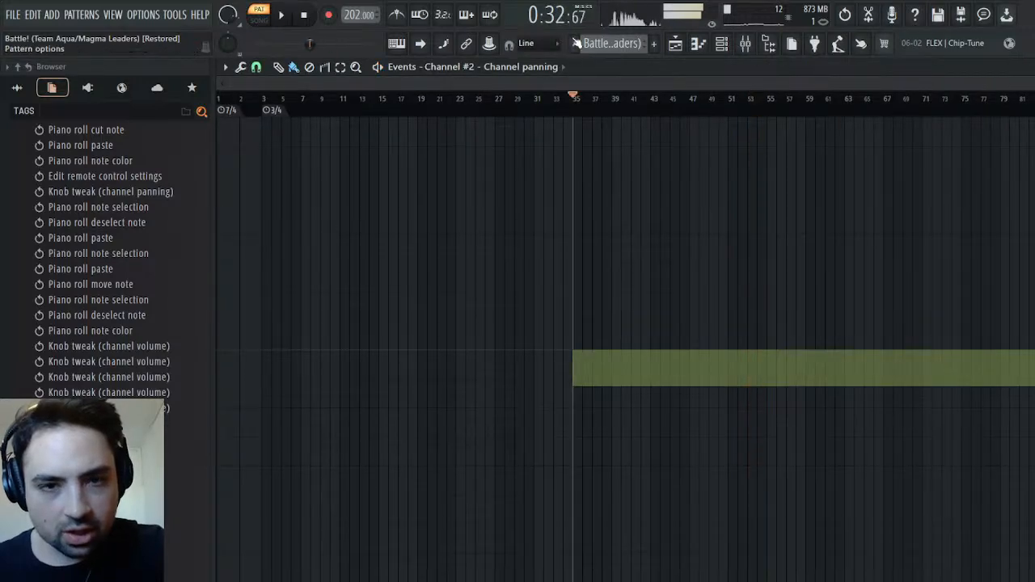
pyautogui.press('space')
pyautogui.scroll(-1, 611, 50)
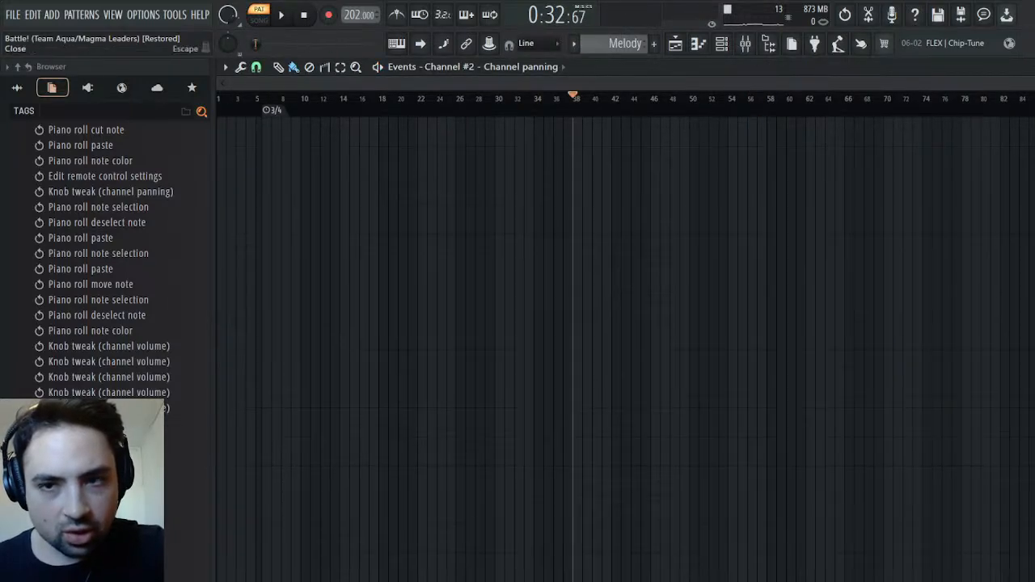
pyautogui.press('Escape')
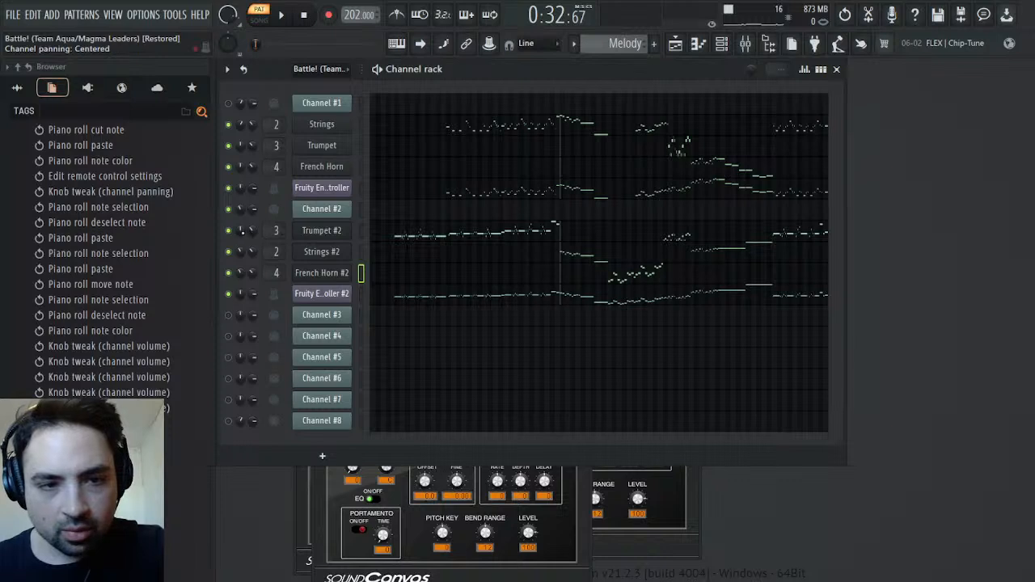
pyautogui.click(289, 273)
pyautogui.hotkey('ctrl', 'v')
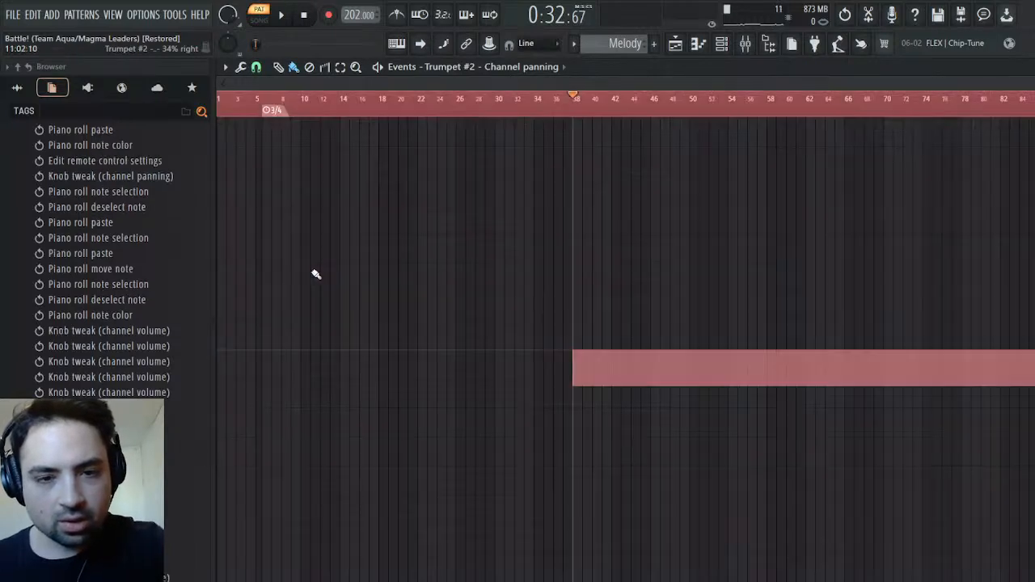
# Play the Melody pattern around bars 32 to 38 and shift Trumpet #2's pan change slightly past bar 38
pyautogui.press('space')
pyautogui.click(515, 103)
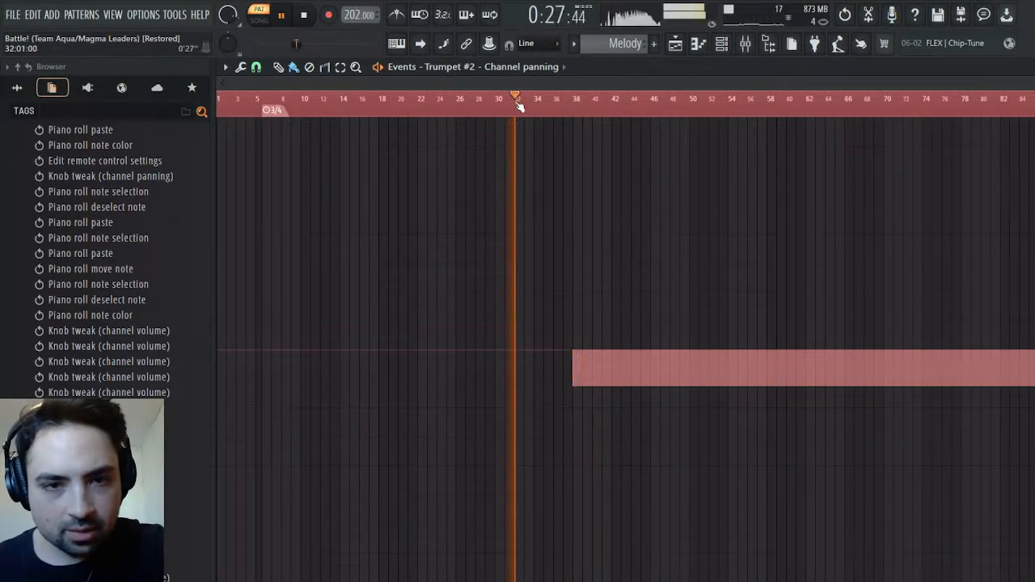
pyautogui.click(560, 110)
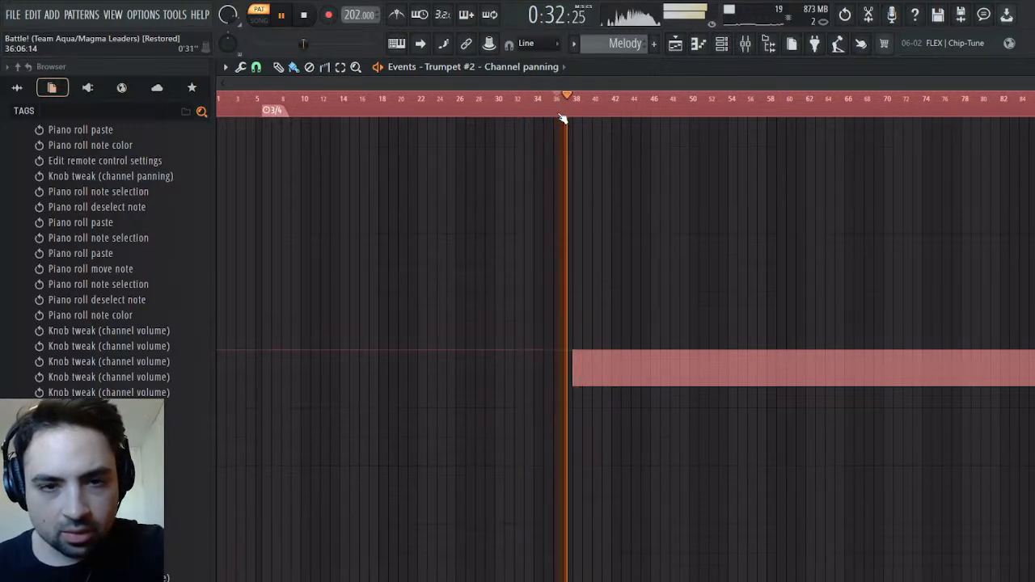
pyautogui.press('space')
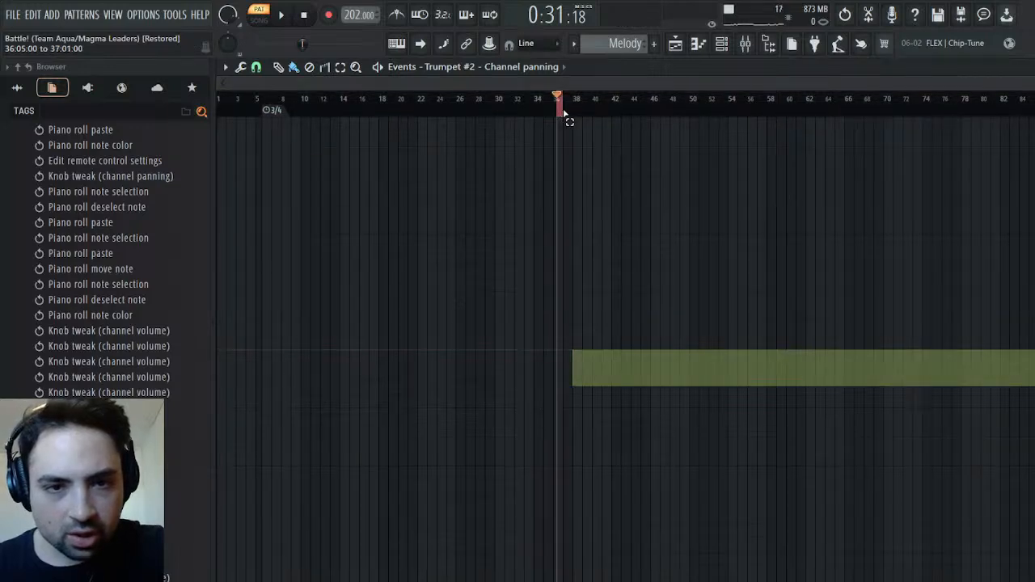
pyautogui.hotkey('ctrl', 'b')
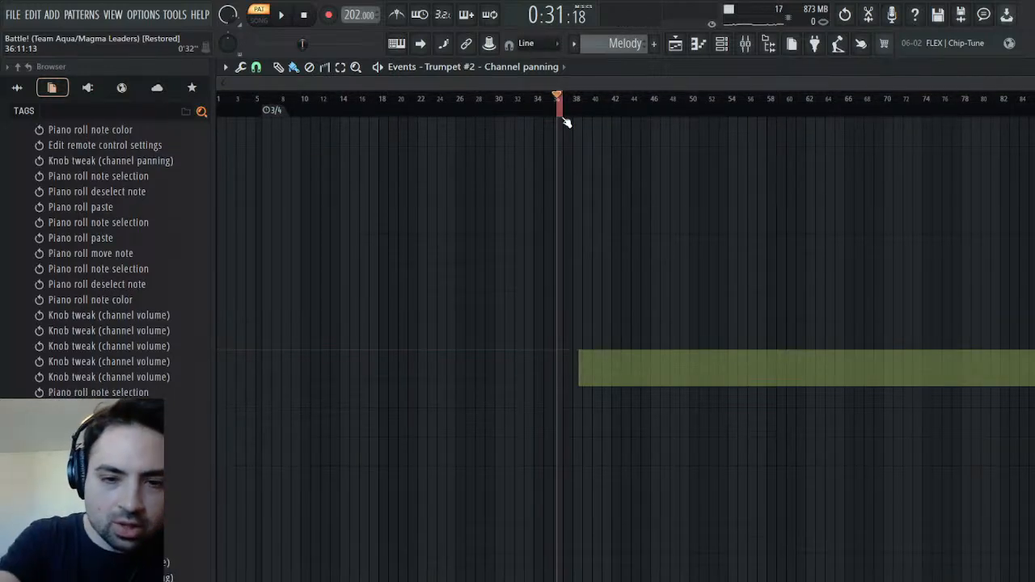
# Play the Melody pattern from bar 36 and skip ahead to about 0:50 to check the adjusted panning
pyautogui.press('space')
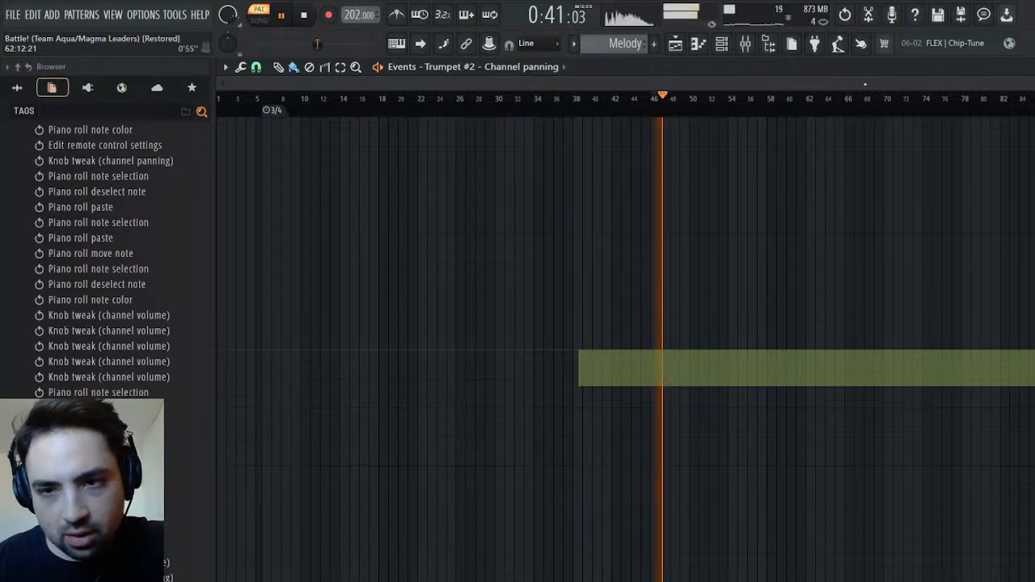
pyautogui.click(1033, 67)
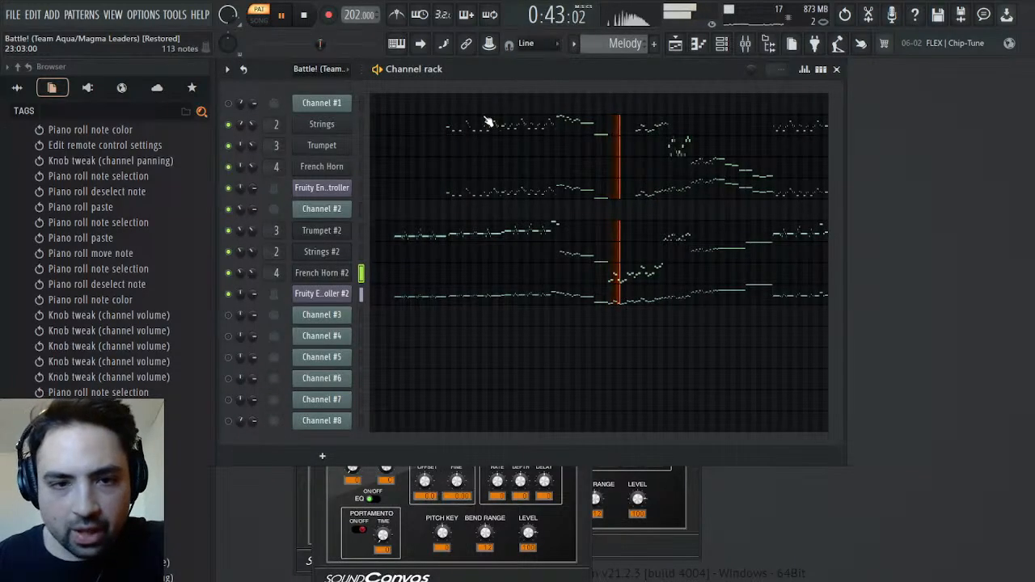
pyautogui.moveTo(323, 45); pyautogui.dragTo(331, 44)
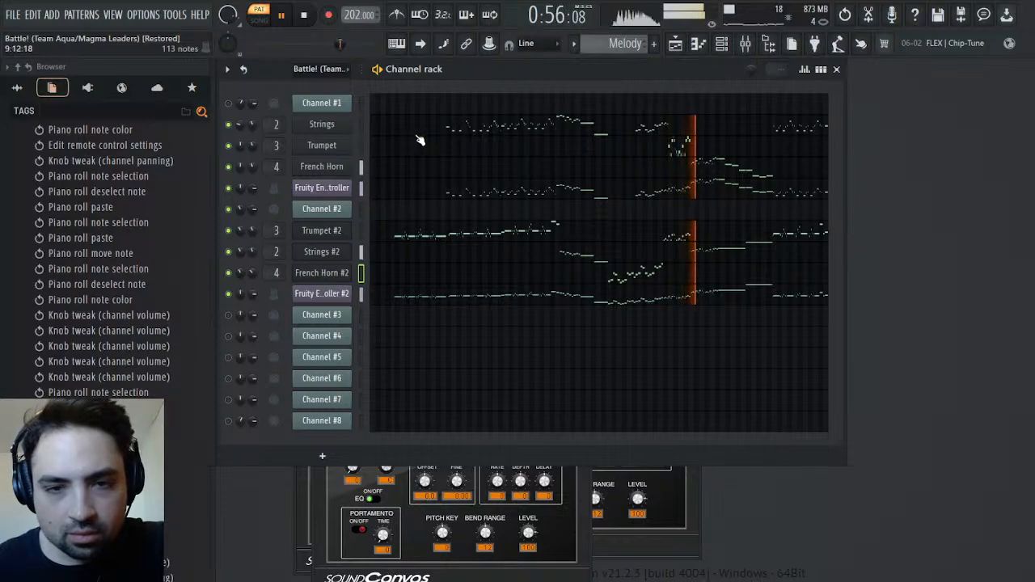
pyautogui.press('space')
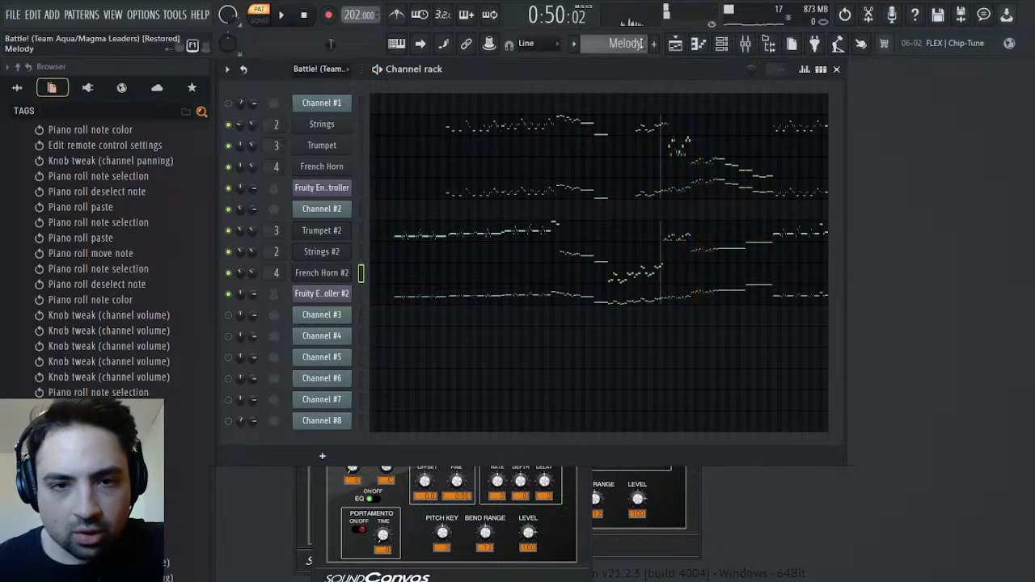
# Open Channel #2's volume events in the full battle pattern and play the volume dips near bars 12 and 71 to 76
pyautogui.scroll(1, 636, 44)
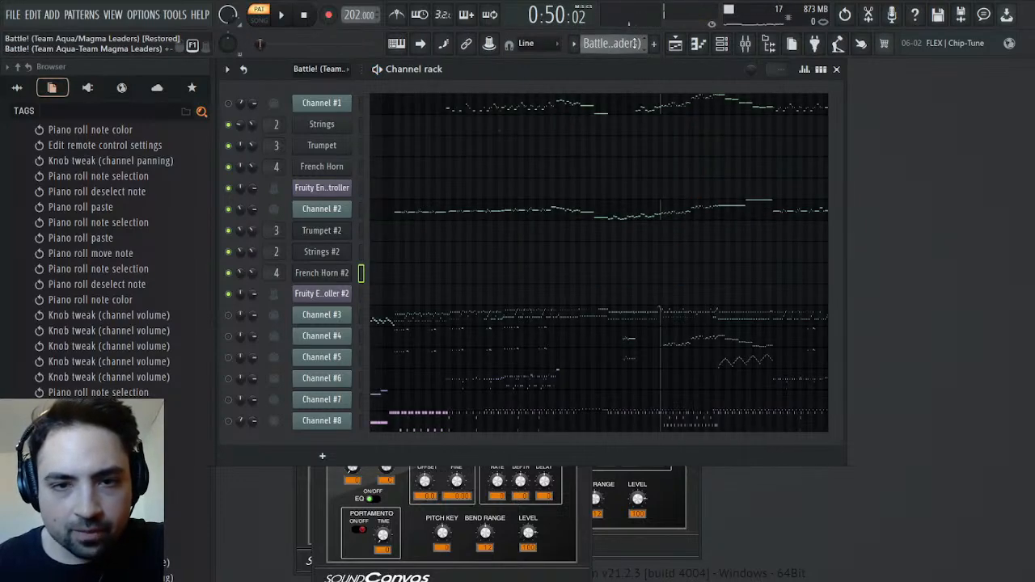
pyautogui.click(307, 212)
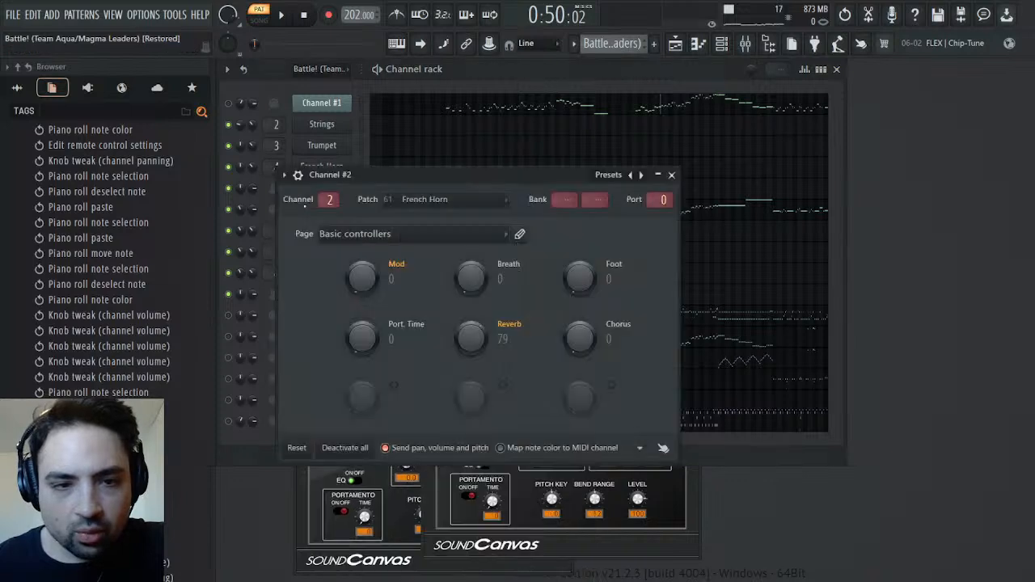
pyautogui.click(671, 175)
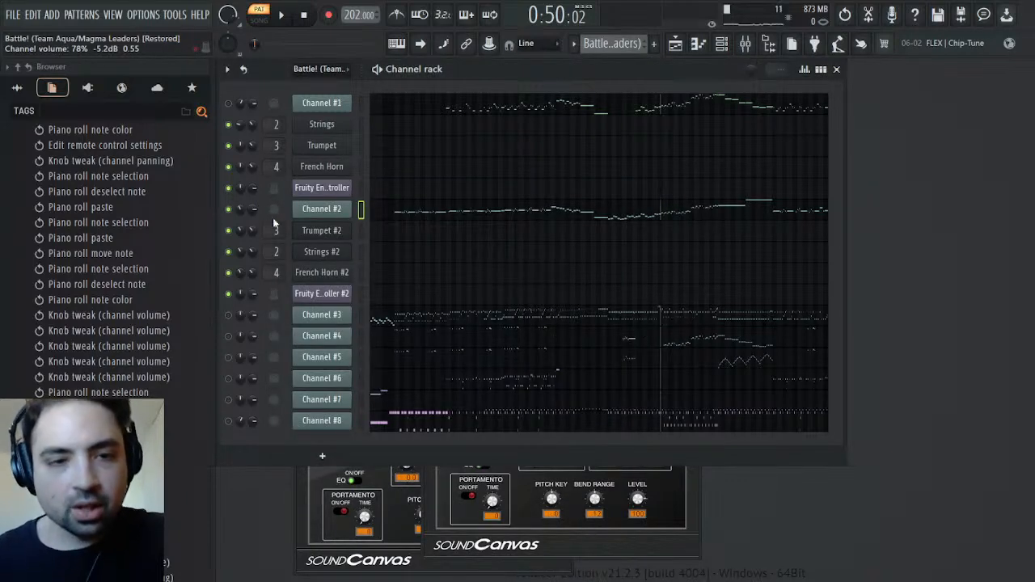
pyautogui.click(287, 232)
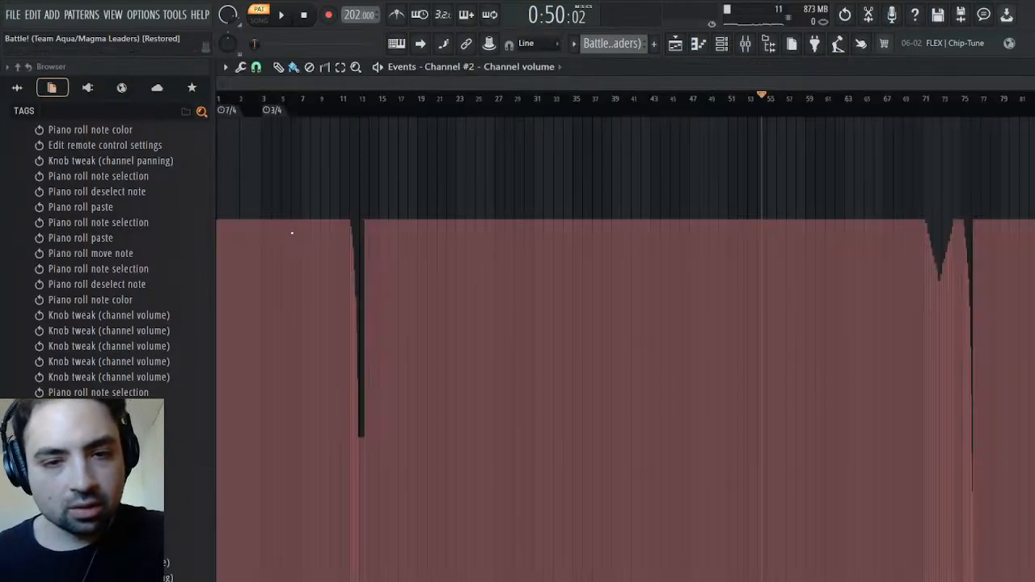
pyautogui.click(335, 113)
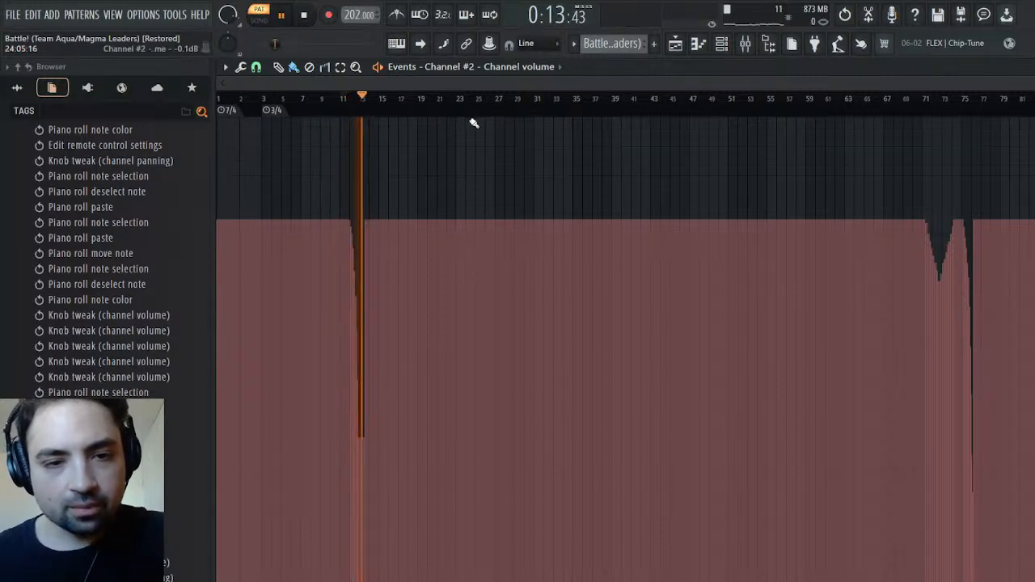
pyautogui.click(917, 109)
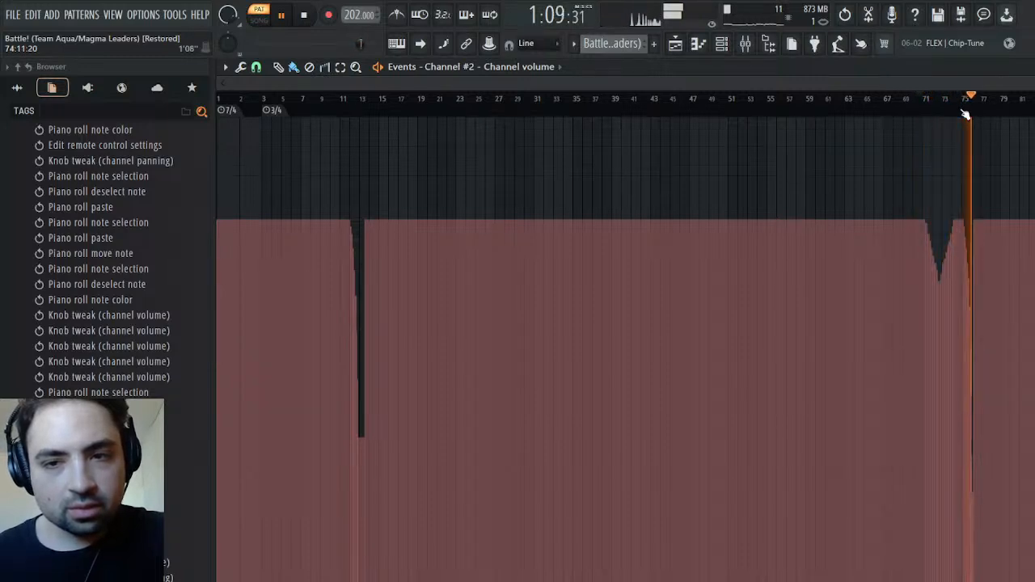
pyautogui.press('space')
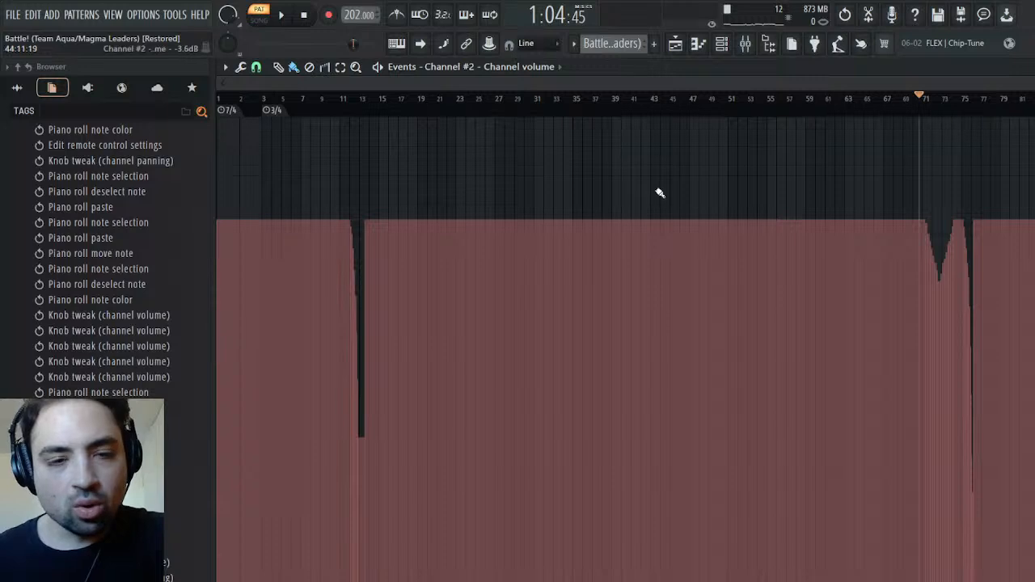
# Select bars 1 to 15 of Channel #2's volume events to examine the fade near bar 12, and return to the Melody pattern's channel rack
pyautogui.moveTo(390, 104); pyautogui.dragTo(154, 90)
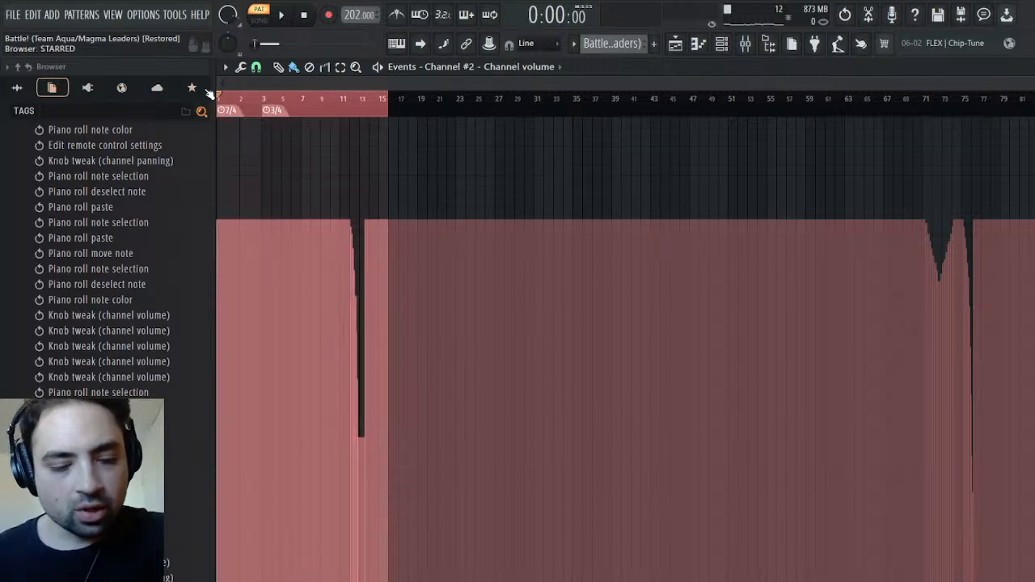
pyautogui.scroll(3, 228, 95)
pyautogui.scroll(1, 228, 96)
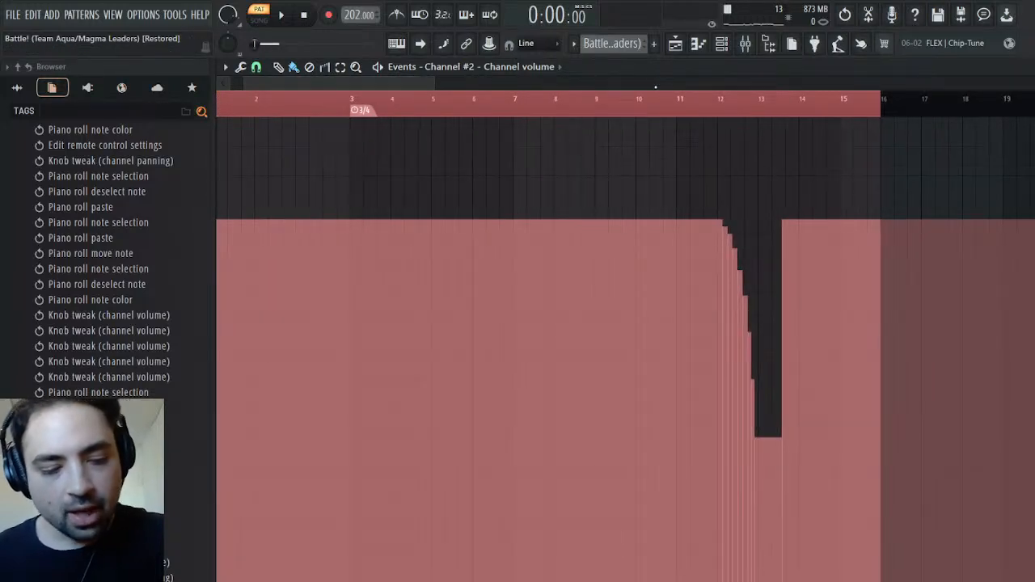
pyautogui.moveTo(438, 84); pyautogui.dragTo(1031, 84)
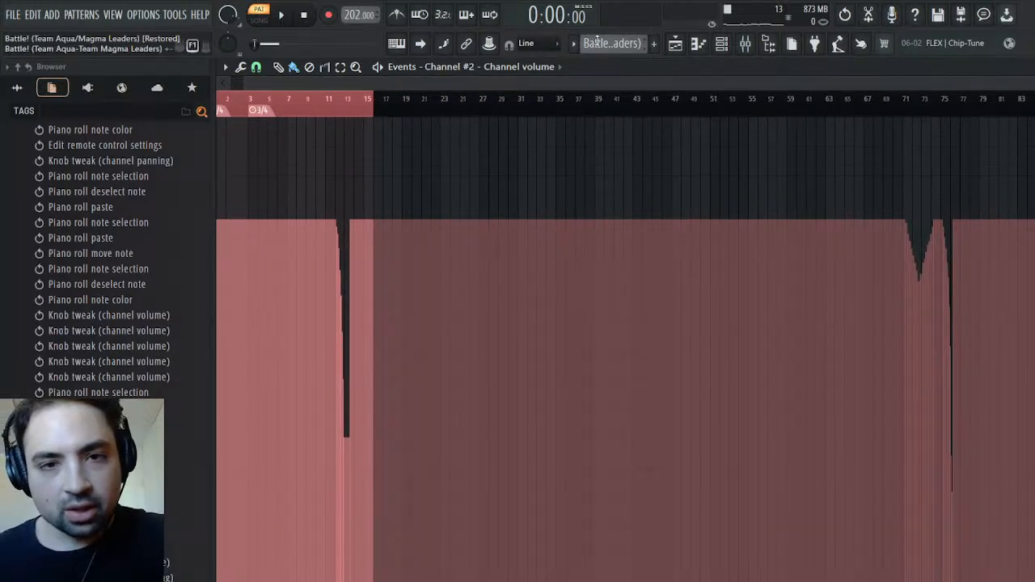
pyautogui.scroll(-1, 639, 59)
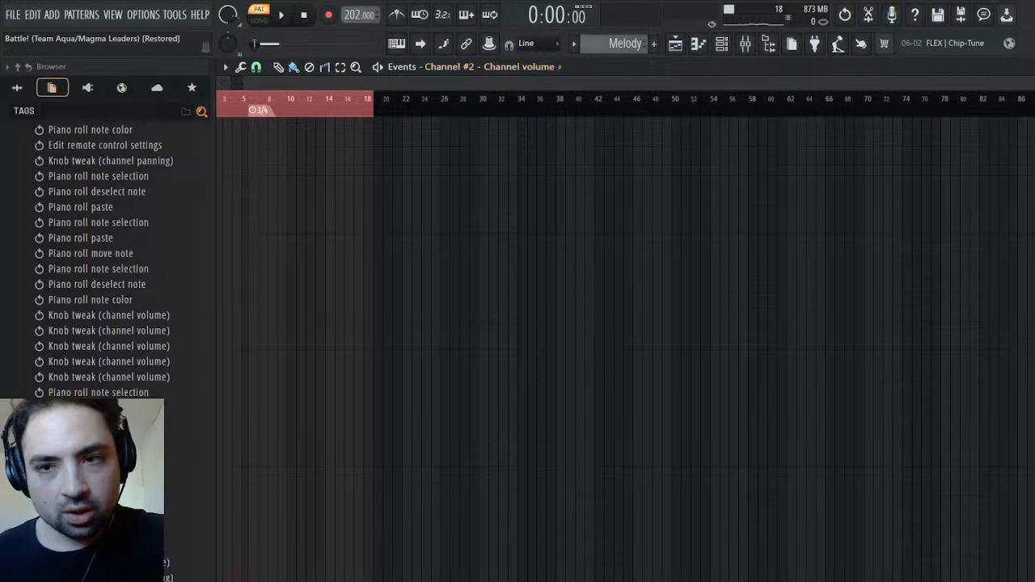
pyautogui.click(1026, 67)
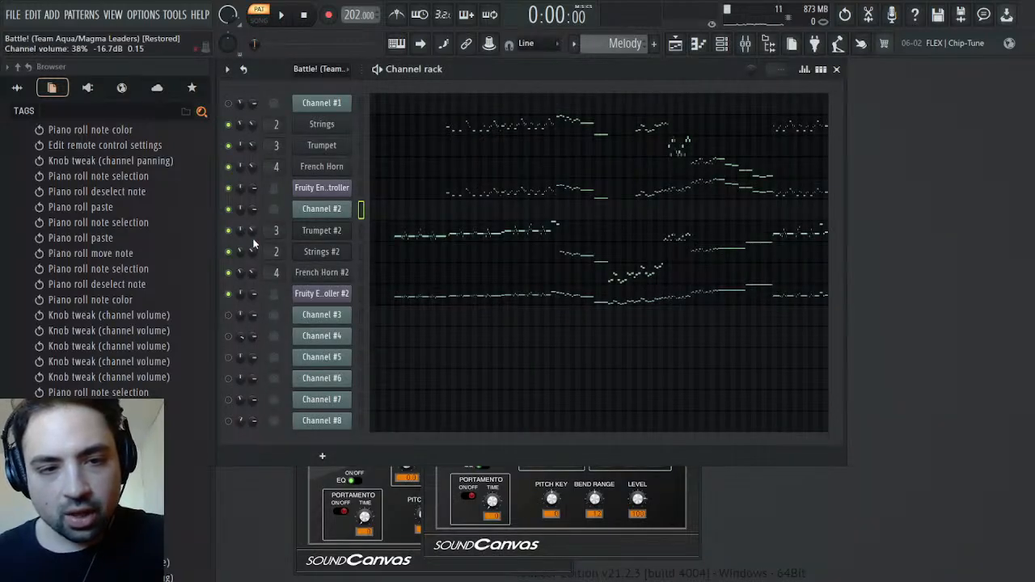
# Collapse the project history in the browser and check the Strings channel's SOUND Canvas VA settings
pyautogui.scroll(15, 86, 173)
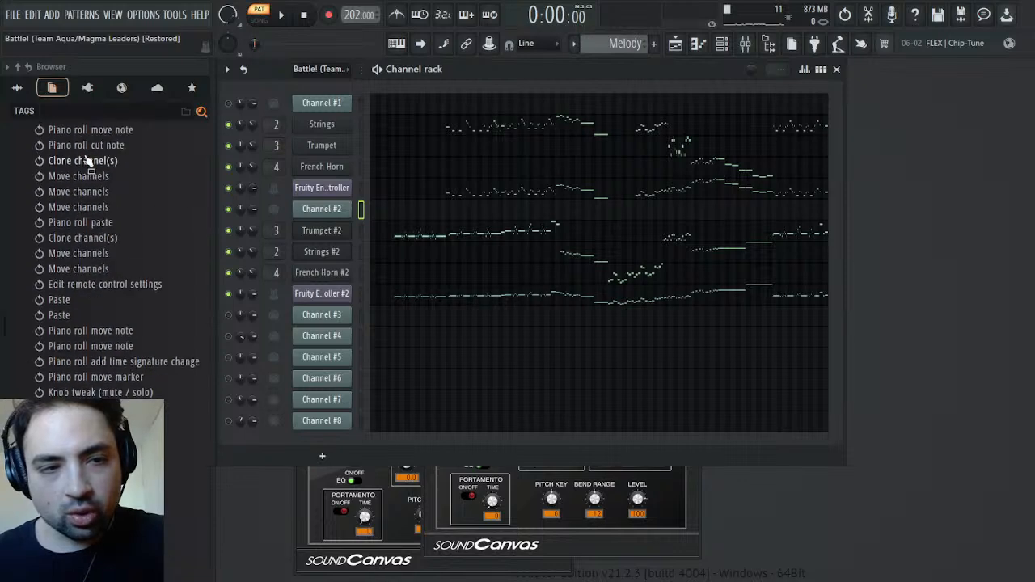
pyautogui.click(18, 68)
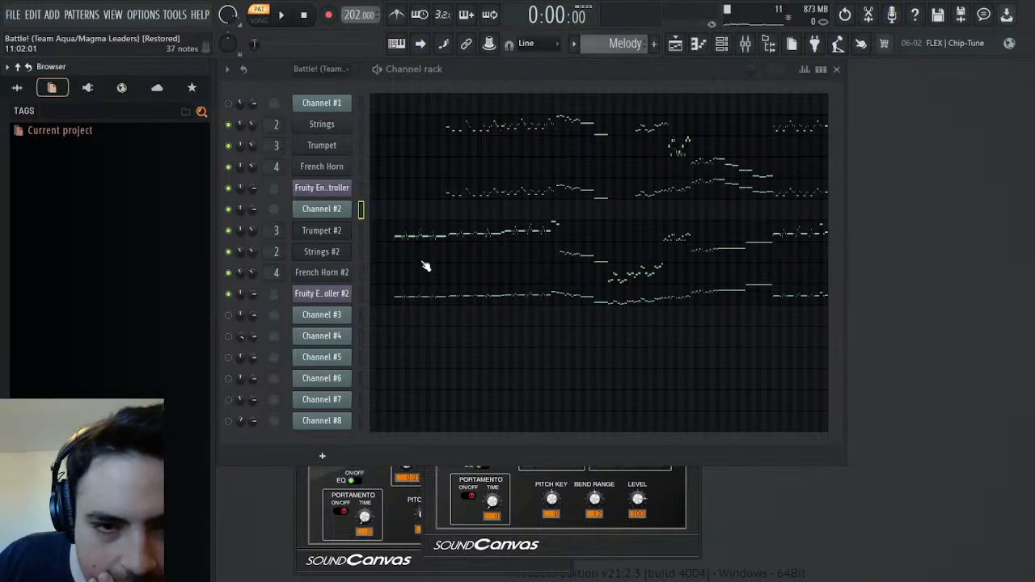
pyautogui.click(323, 125)
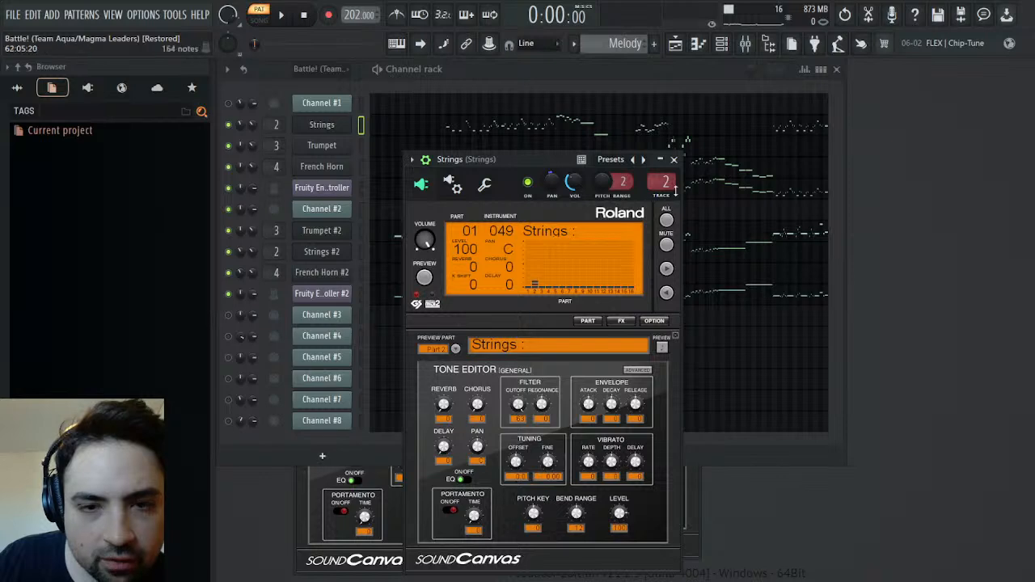
pyautogui.click(673, 159)
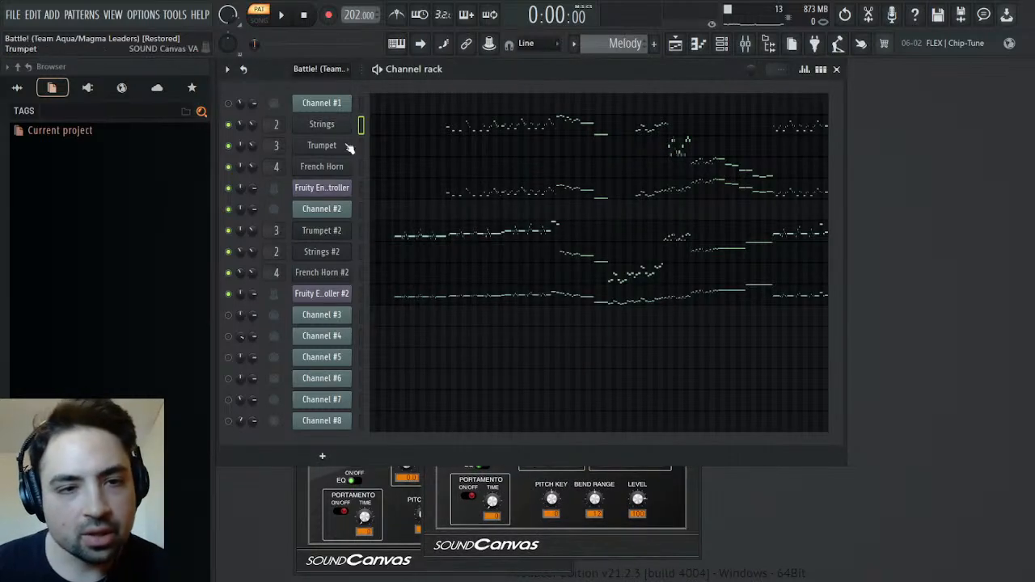
# Check the SOUND Canvas VA settings of the Trumpet and French Horn channels, showing French Horn's plugin interface
pyautogui.click(322, 145)
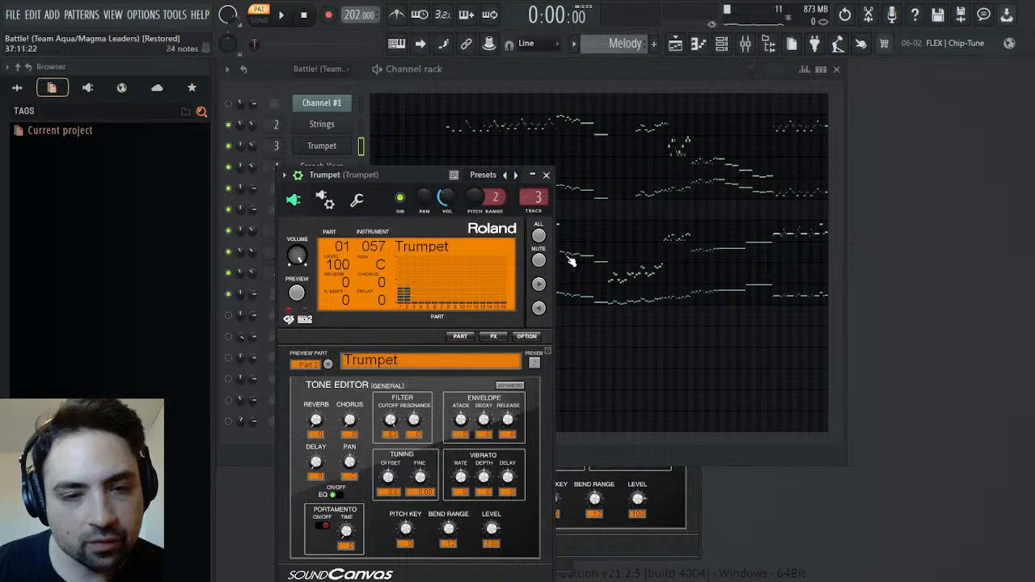
pyautogui.click(546, 175)
pyautogui.click(322, 166)
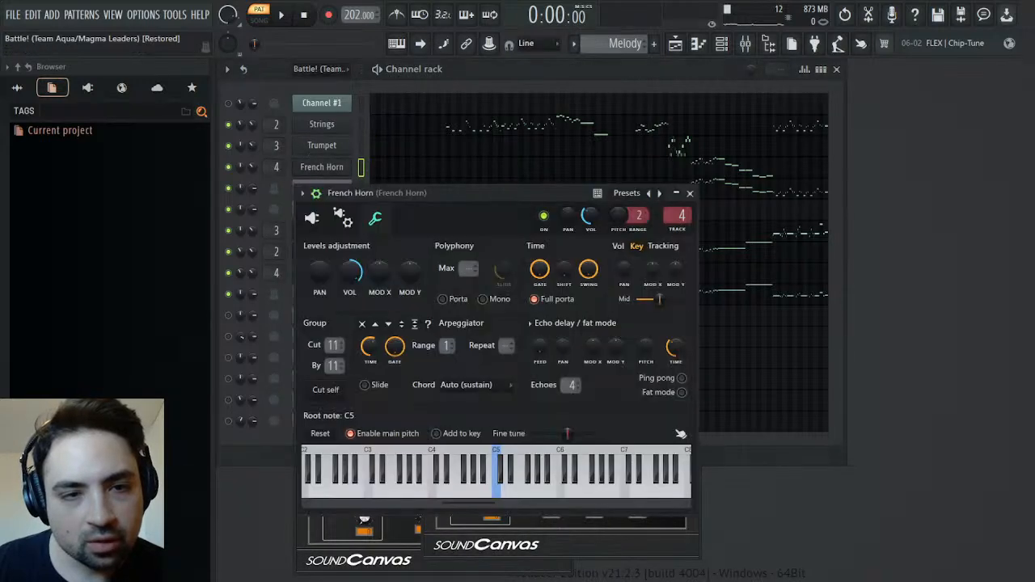
pyautogui.click(312, 219)
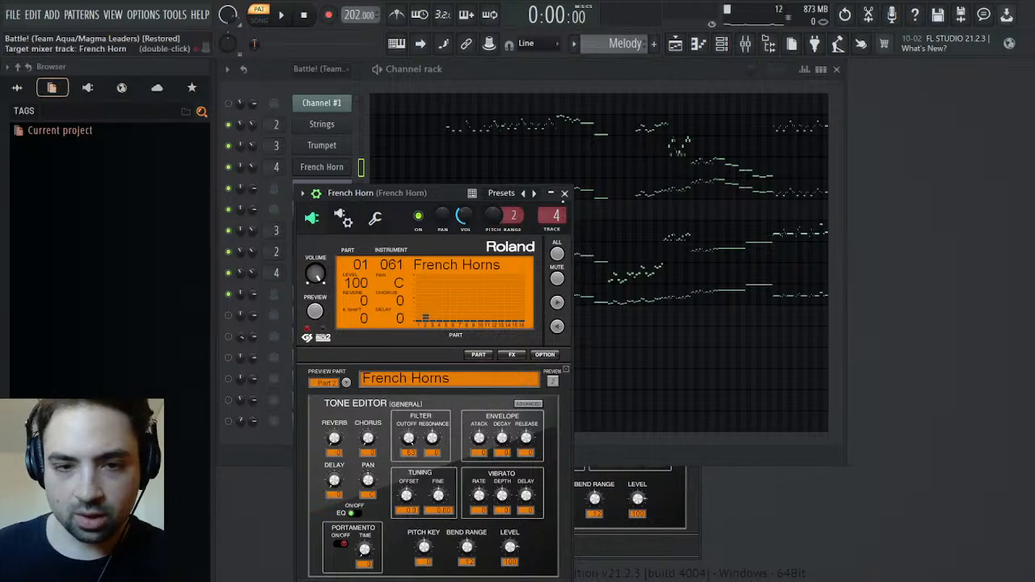
pyautogui.click(565, 193)
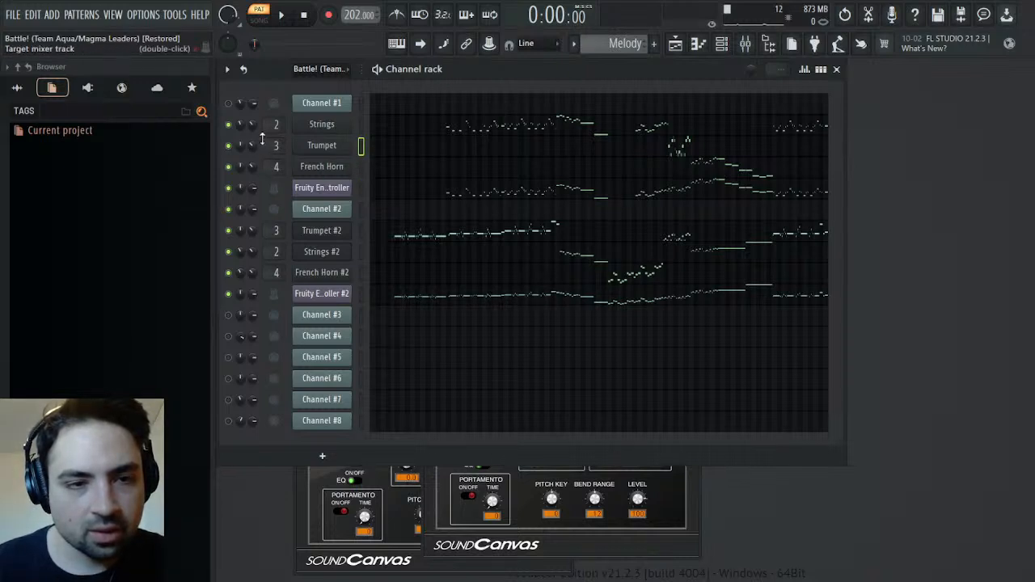
# Select the Strings channel and expand its parameter list under the current project's generators in the browser
pyautogui.click(361, 124)
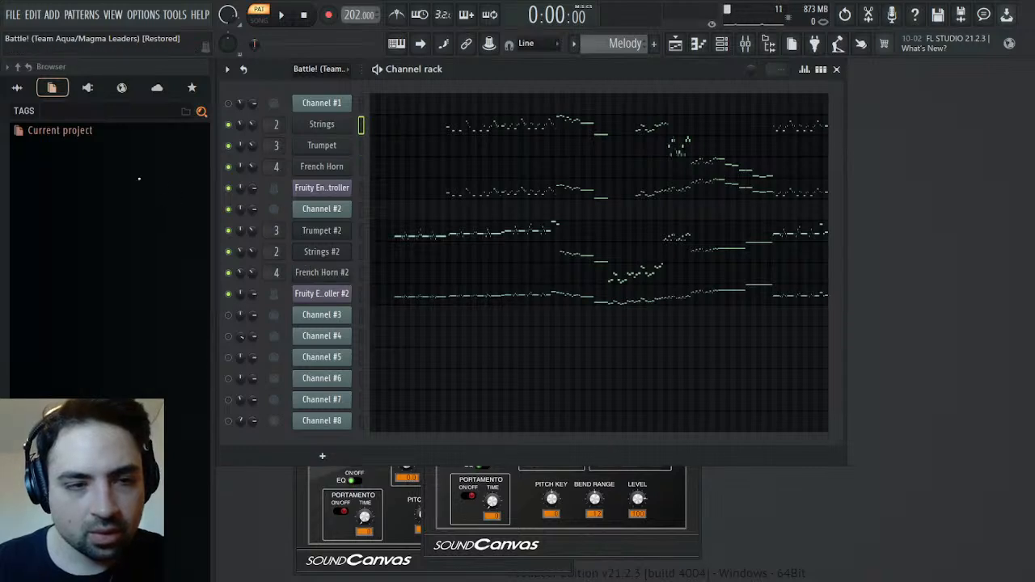
pyautogui.click(17, 88)
pyautogui.click(52, 88)
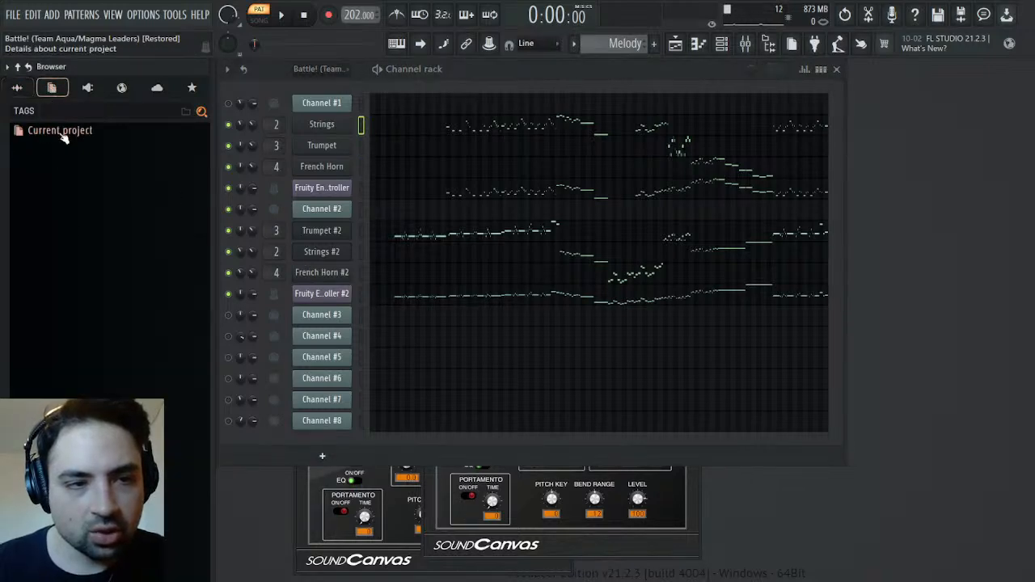
pyautogui.click(63, 134)
pyautogui.click(50, 197)
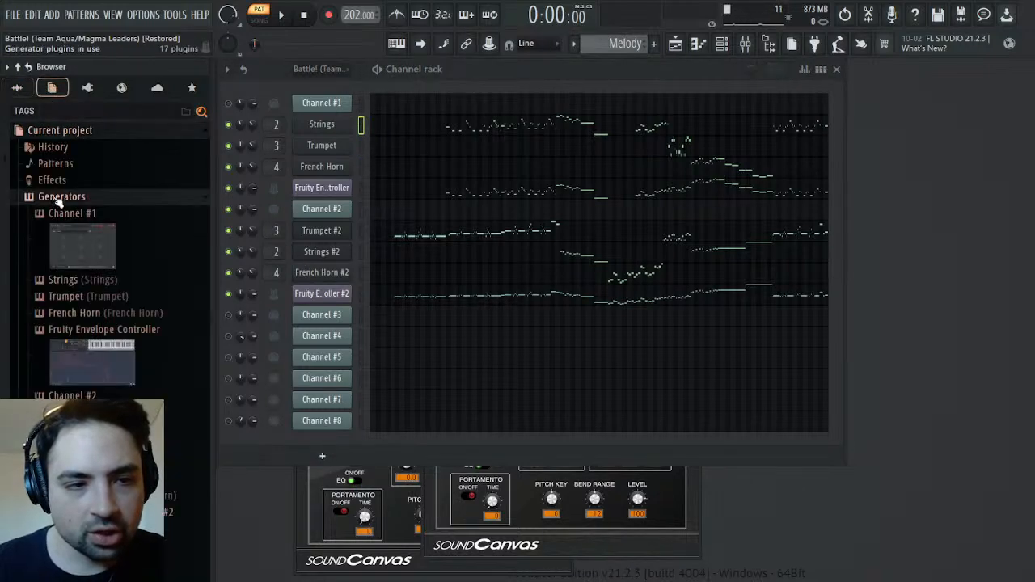
pyautogui.click(74, 280)
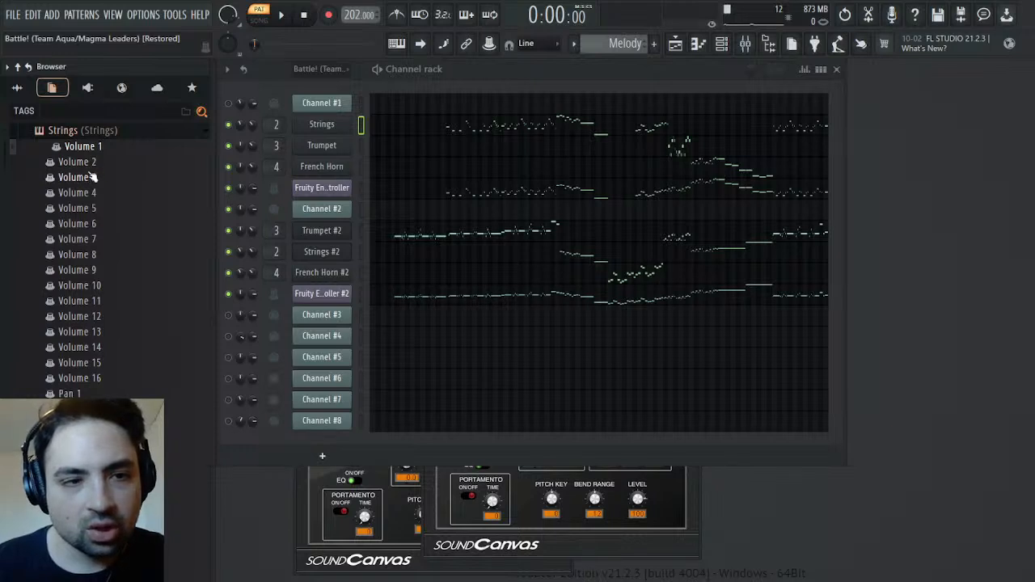
# Examine the Trumpet and French Horn generators' volume parameters in the browser, collapsing each previous parameter list
pyautogui.click(80, 131)
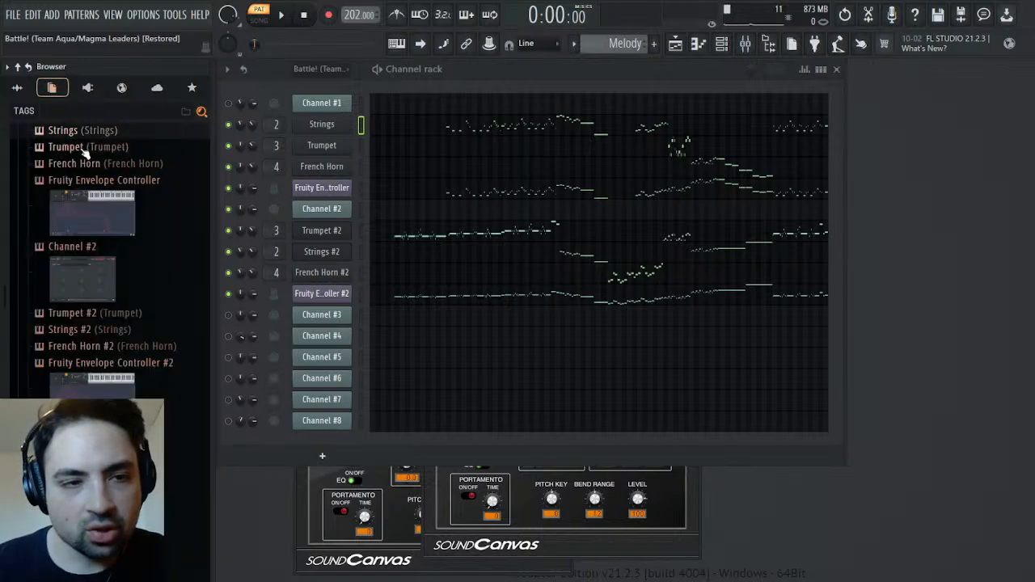
pyautogui.click(75, 146)
pyautogui.click(74, 150)
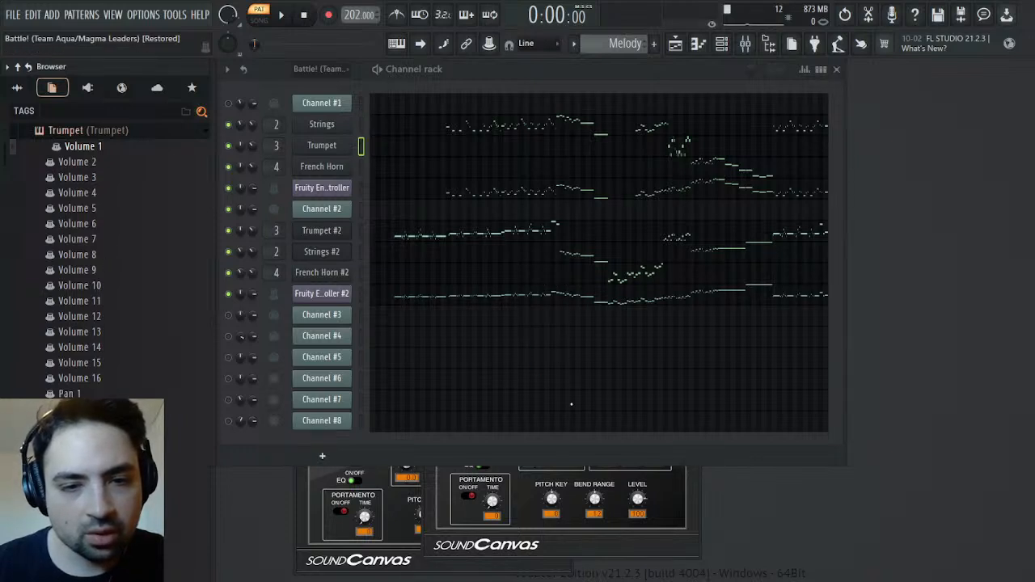
pyautogui.click(99, 133)
pyautogui.click(89, 150)
pyautogui.click(88, 154)
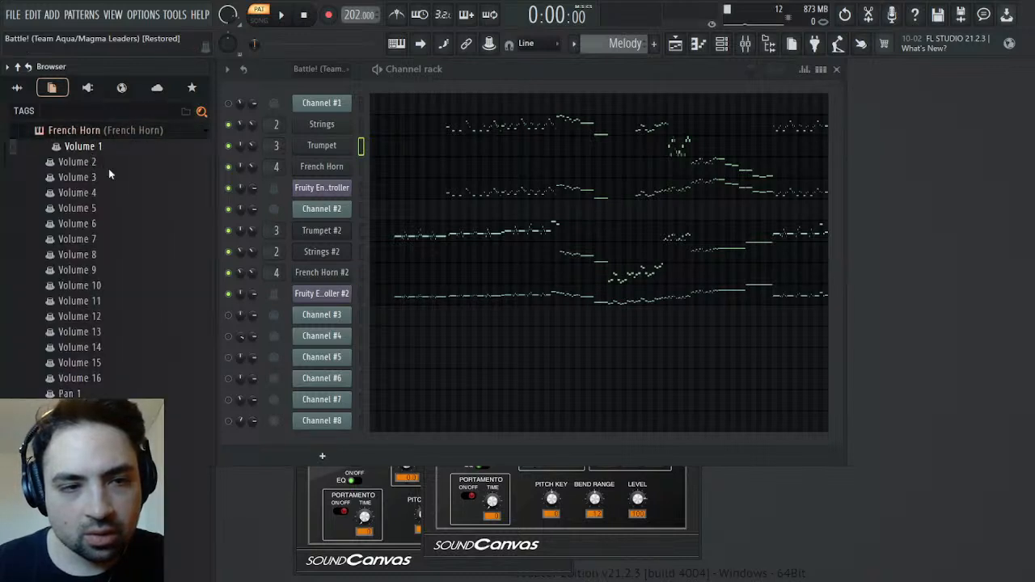
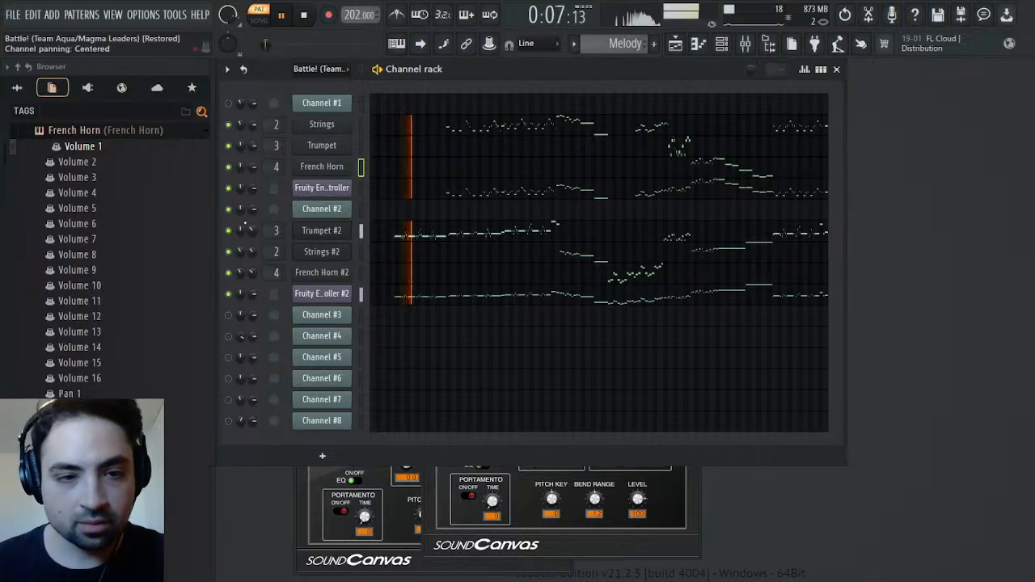
# Mute Trumpet #2, Strings #2 and French Horn #2 while playing the Melody pattern
pyautogui.moveTo(269, 43); pyautogui.dragTo(276, 44)
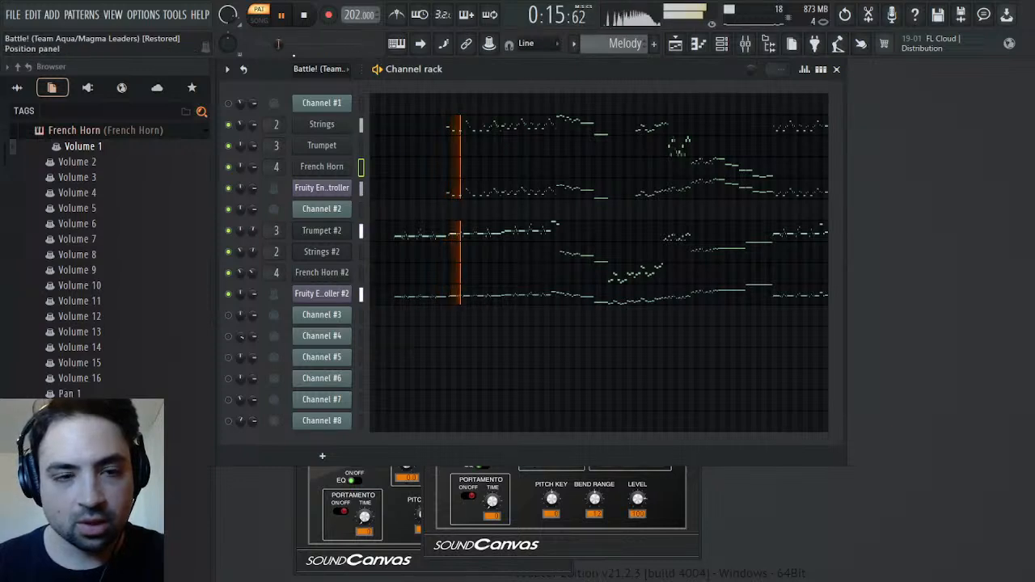
pyautogui.click(229, 231)
pyautogui.click(228, 252)
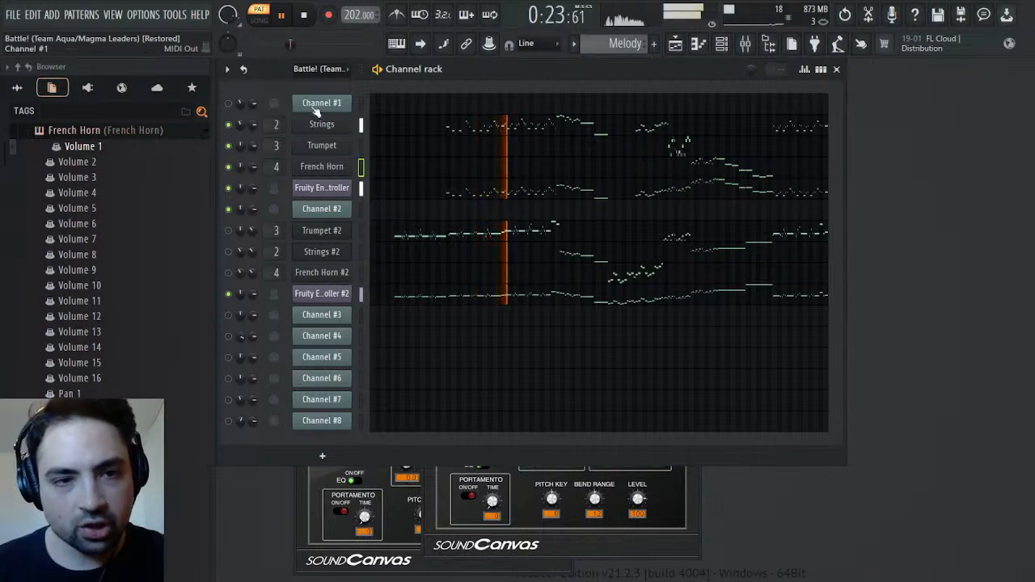
# Raise the end point of the first Fruity Envelope Controller's articulator 1 envelope and listen to the pattern further in
pyautogui.click(322, 187)
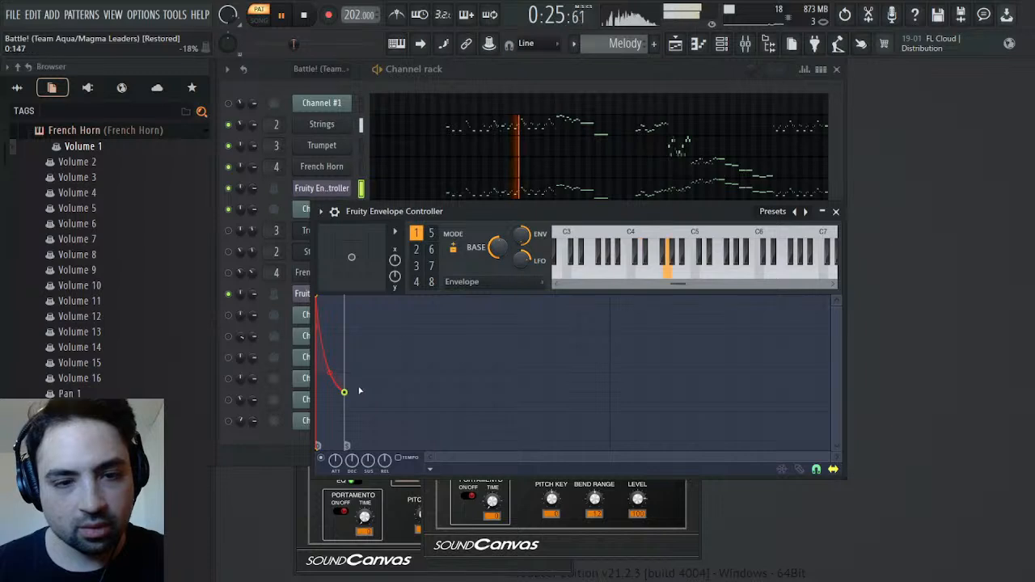
pyautogui.moveTo(344, 392); pyautogui.dragTo(348, 375)
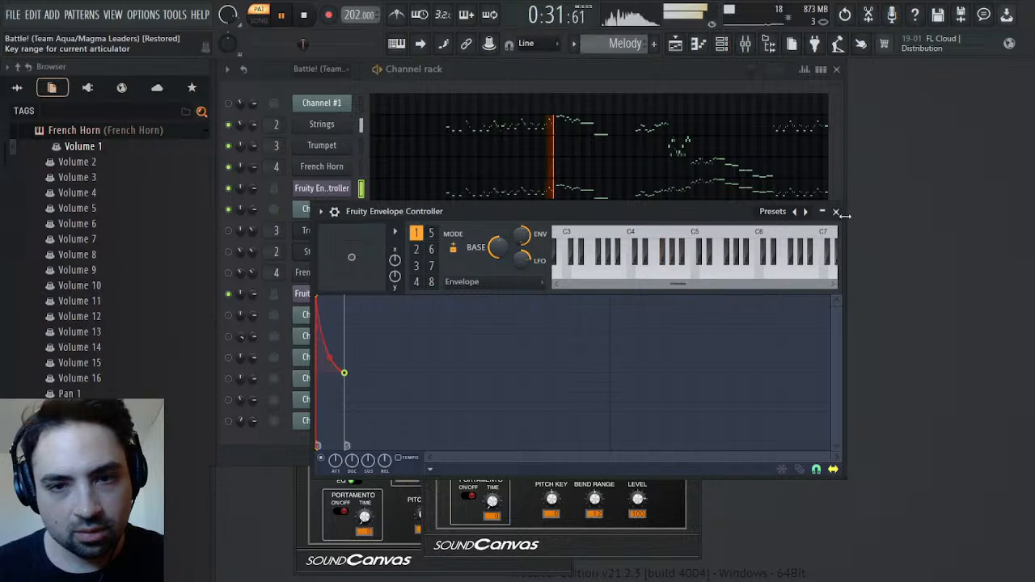
pyautogui.click(837, 211)
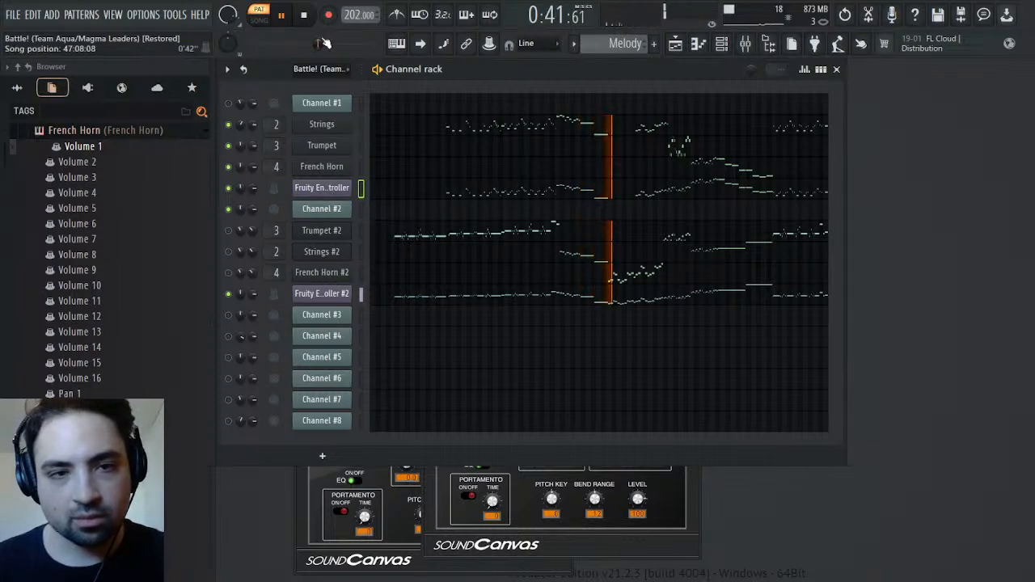
pyautogui.moveTo(323, 47); pyautogui.dragTo(332, 47)
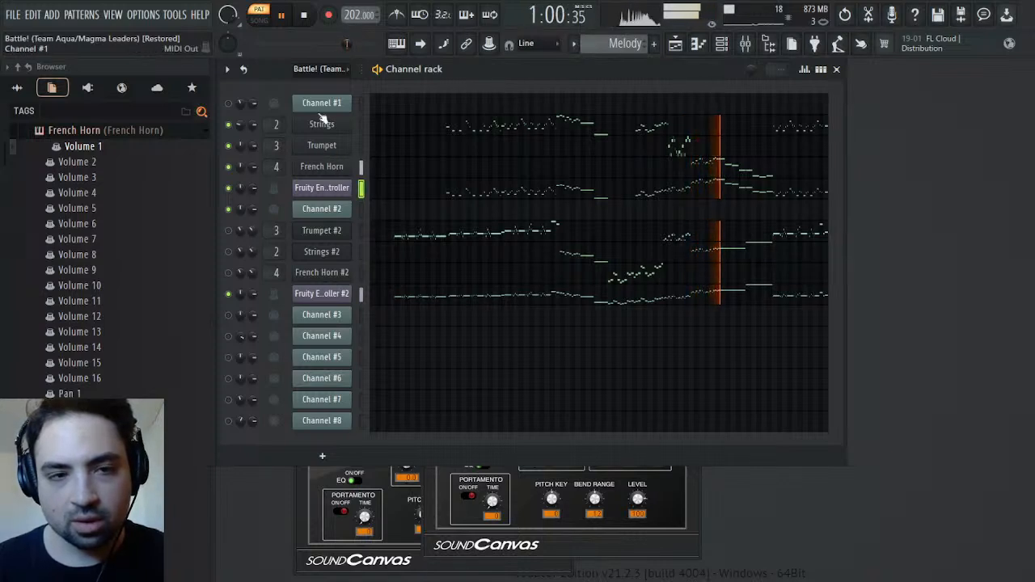
pyautogui.click(304, 18)
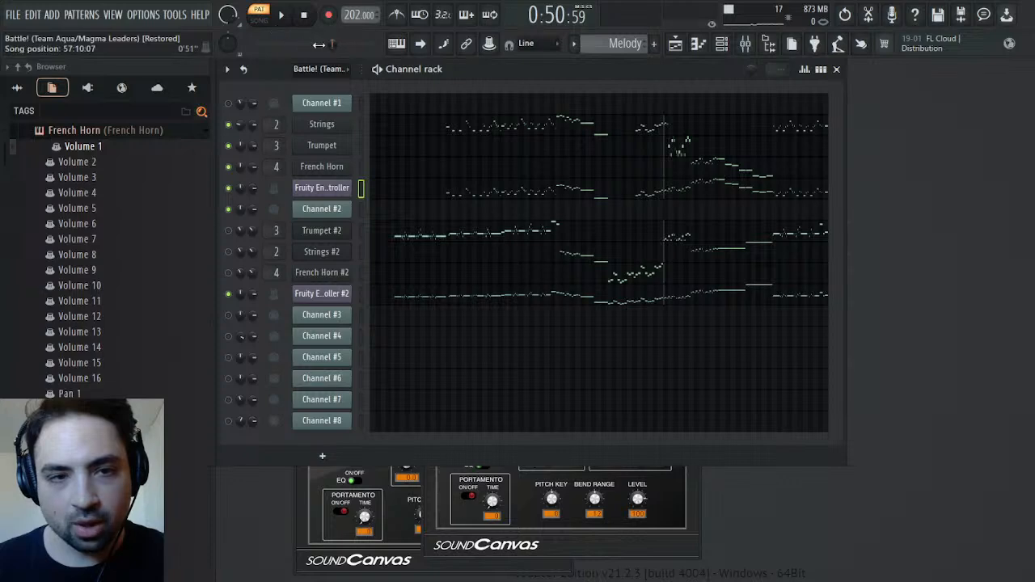
# Try to add a steeply falling third point at the end of the first Fruity Envelope Controller's envelope, auditioning the French Horn section
pyautogui.moveTo(335, 44); pyautogui.dragTo(339, 44)
pyautogui.click(286, 18)
pyautogui.click(318, 190)
pyautogui.rightClick(375, 424)
pyautogui.moveTo(375, 424); pyautogui.dragTo(373, 449)
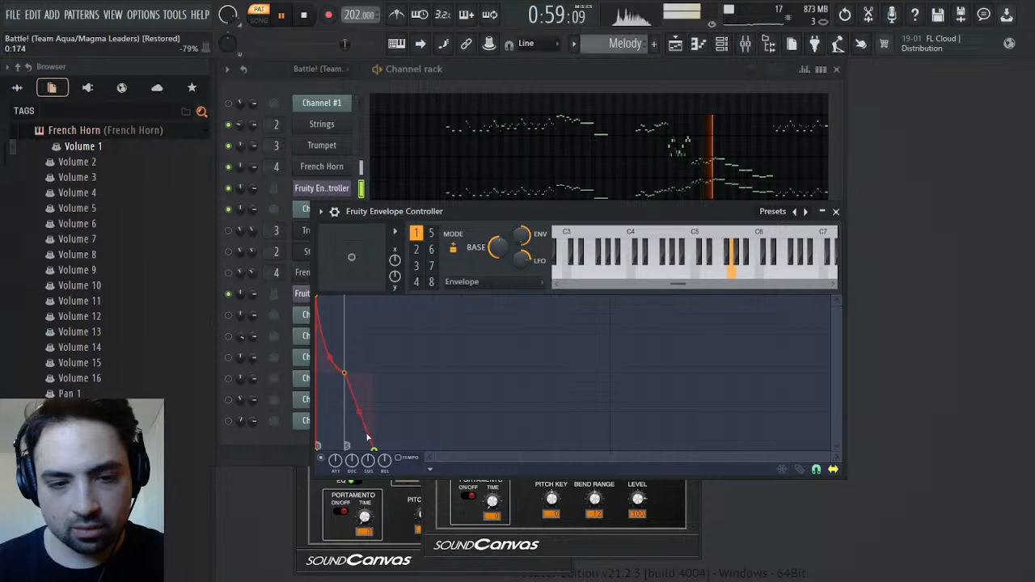
pyautogui.moveTo(359, 412); pyautogui.dragTo(359, 444)
pyautogui.click(307, 18)
pyautogui.click(285, 16)
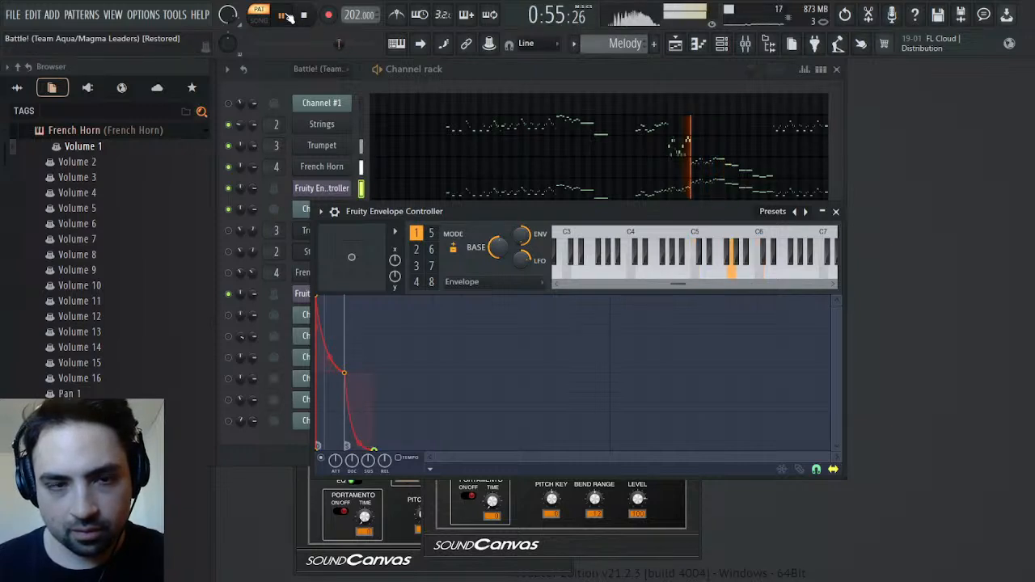
pyautogui.rightClick(375, 447)
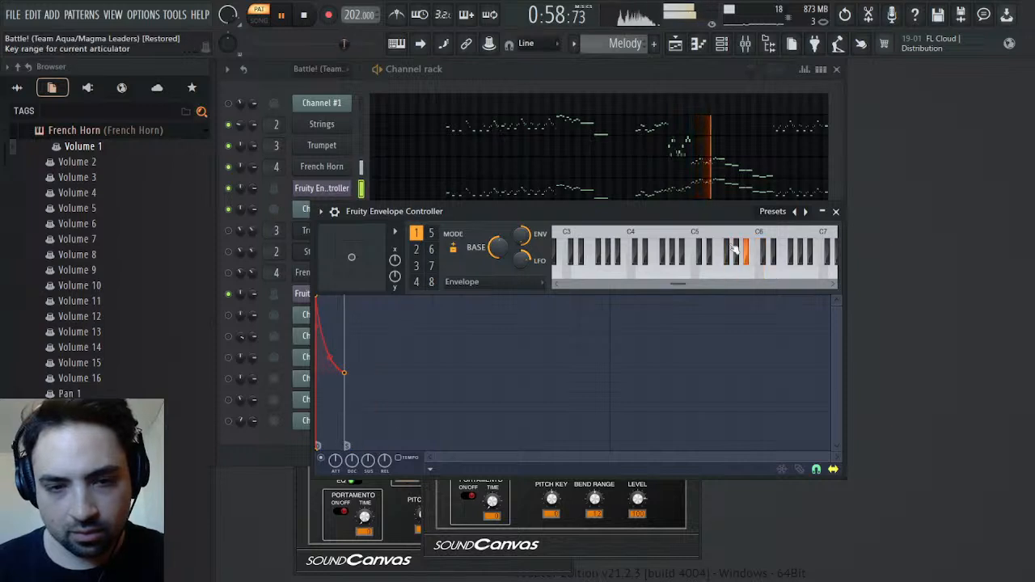
pyautogui.click(836, 211)
# Try French Horn's envelope release for part 2 at -64 and -1 while playing its section
pyautogui.click(303, 16)
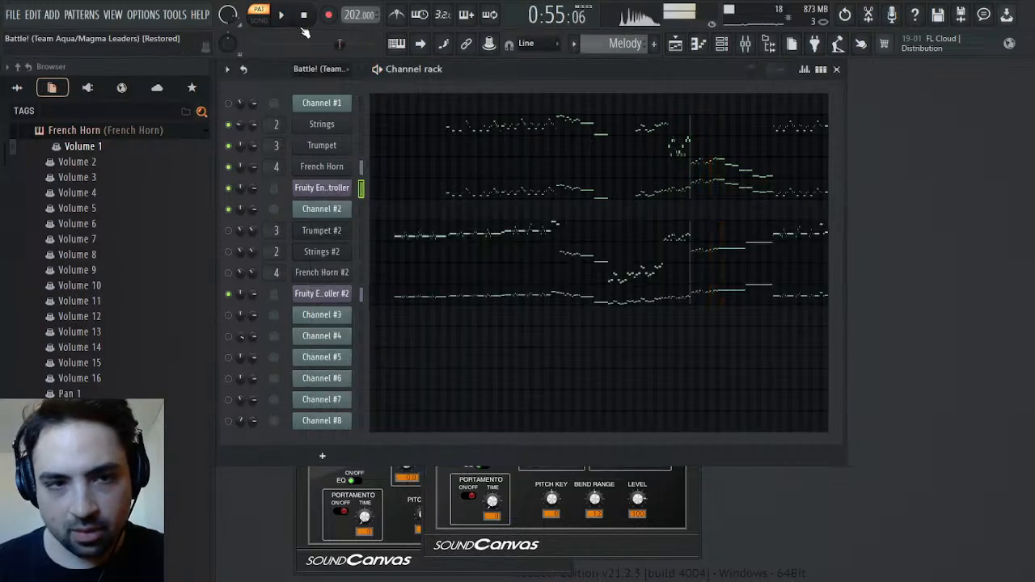
pyautogui.click(338, 168)
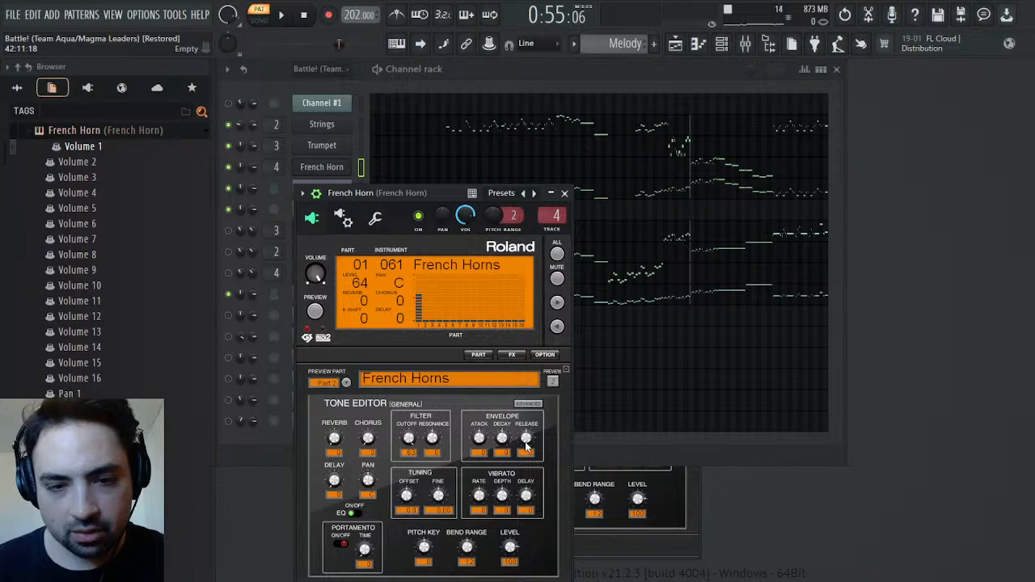
pyautogui.moveTo(525, 445); pyautogui.dragTo(526, 458)
pyautogui.click(289, 21)
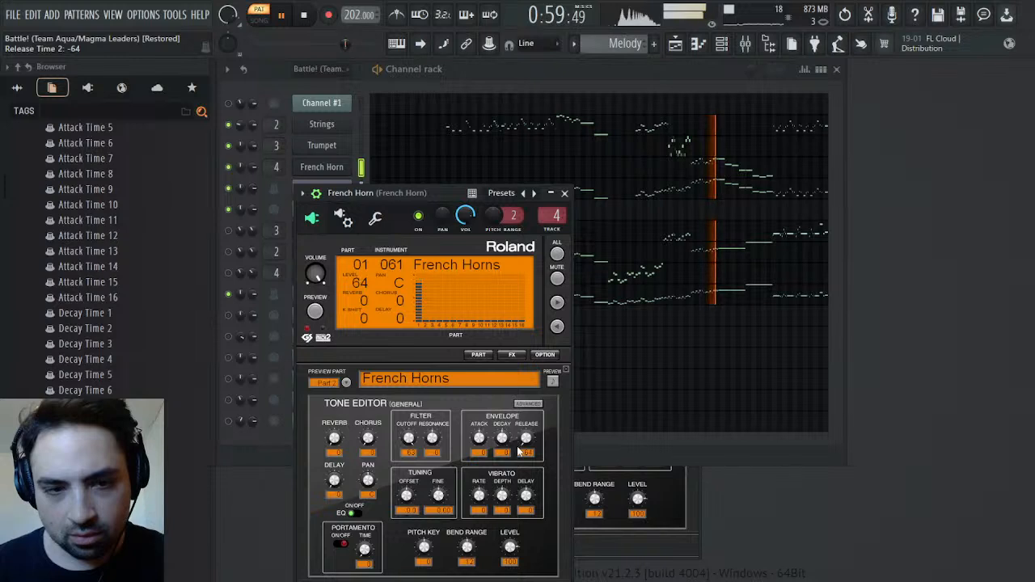
pyautogui.moveTo(521, 447); pyautogui.dragTo(521, 395)
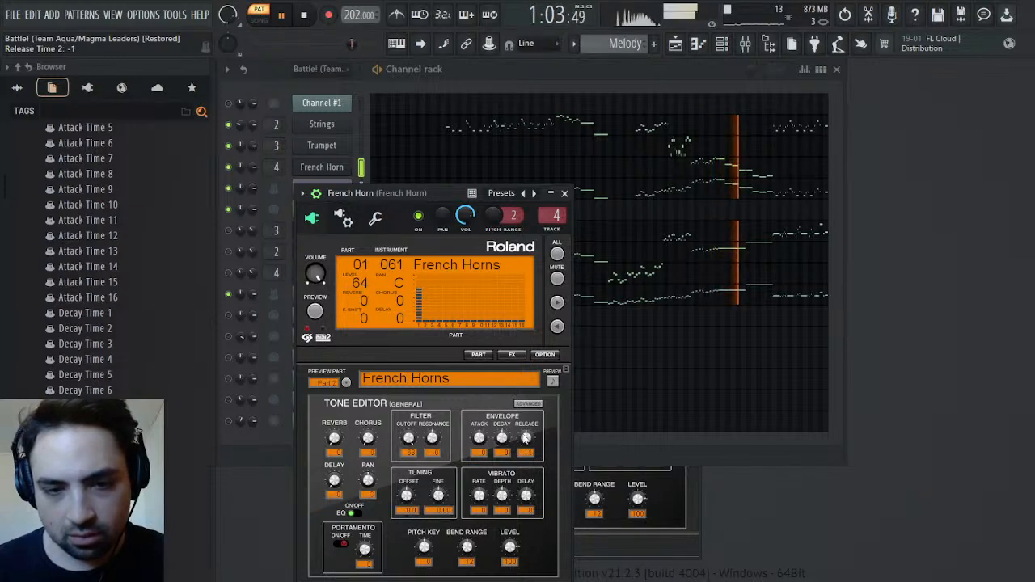
pyautogui.click(283, 14)
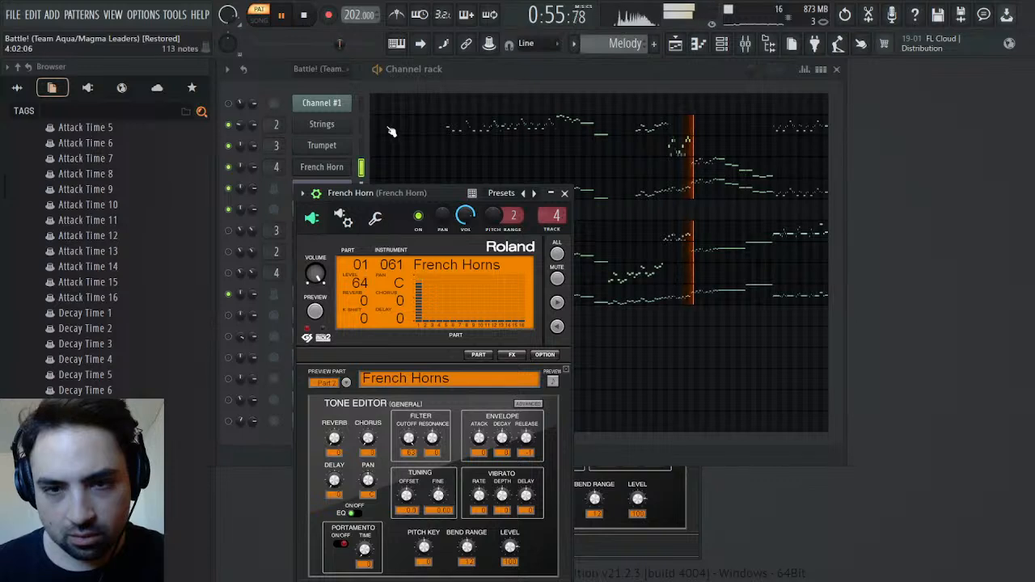
pyautogui.click(565, 194)
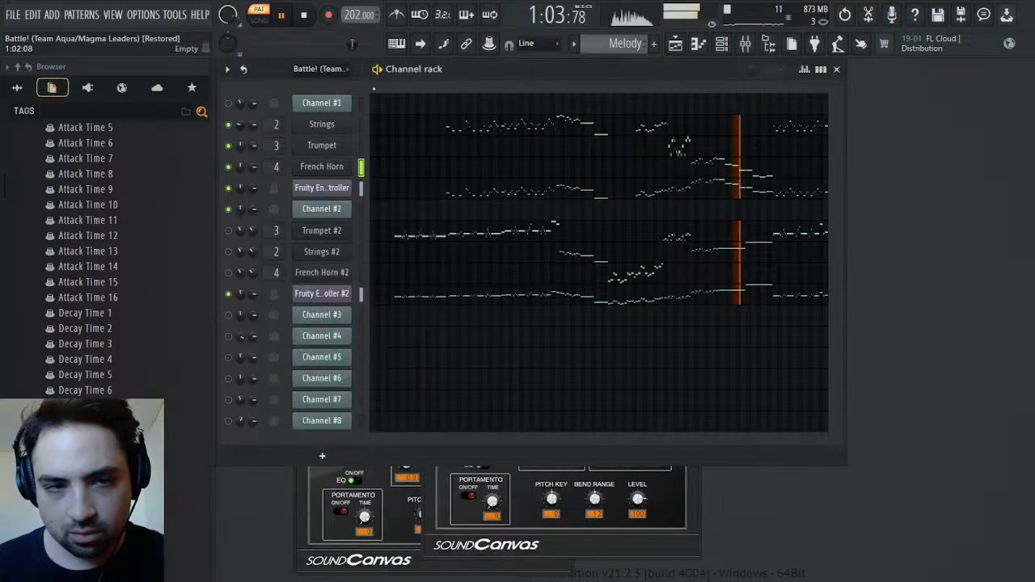
pyautogui.click(304, 14)
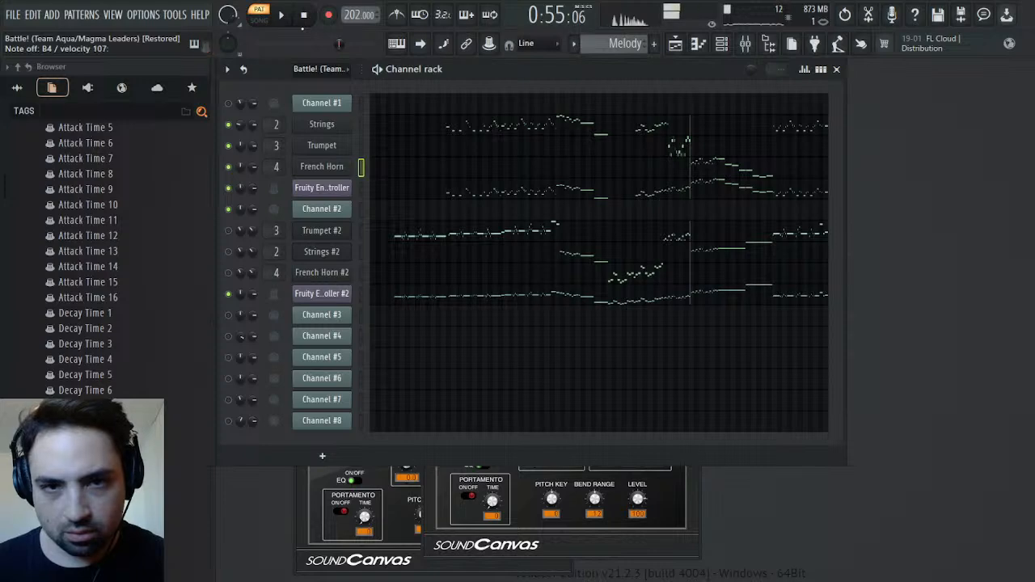
# Set the envelope release of French Horn's part 1 to -15 in SOUND Canvas VA, auditioning its section
pyautogui.click(321, 168)
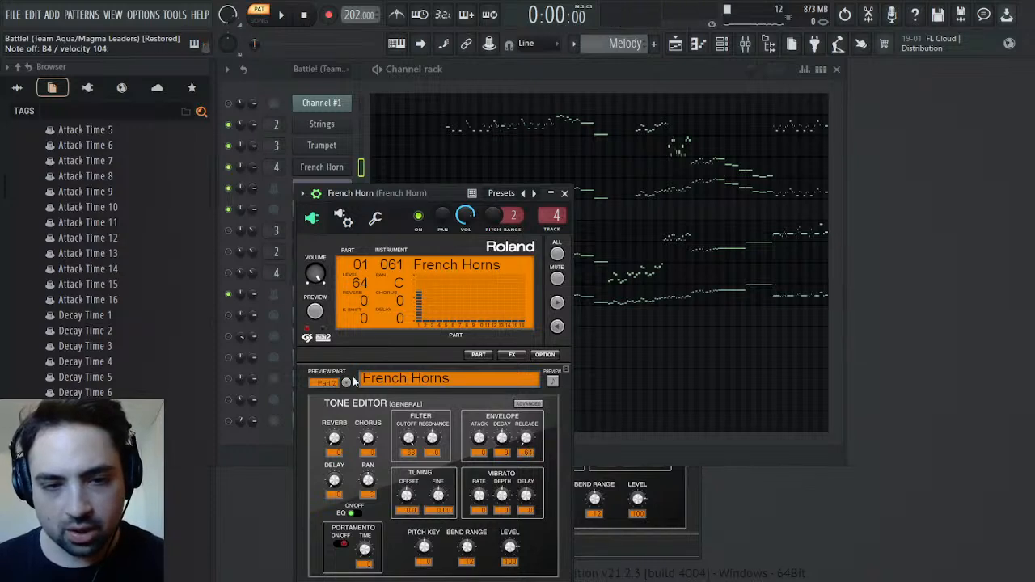
pyautogui.moveTo(526, 438); pyautogui.dragTo(526, 405)
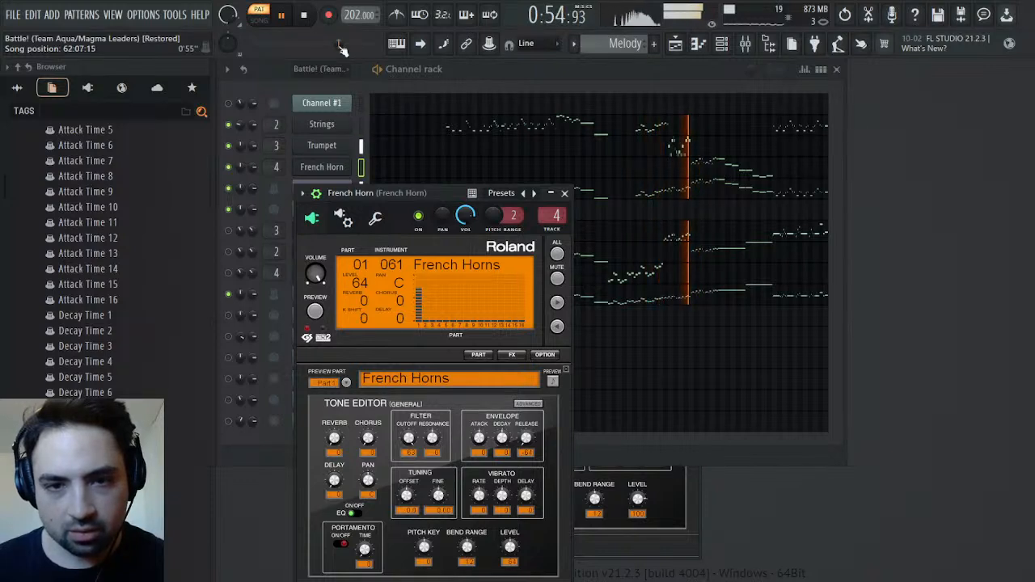
pyautogui.moveTo(526, 439); pyautogui.dragTo(527, 403)
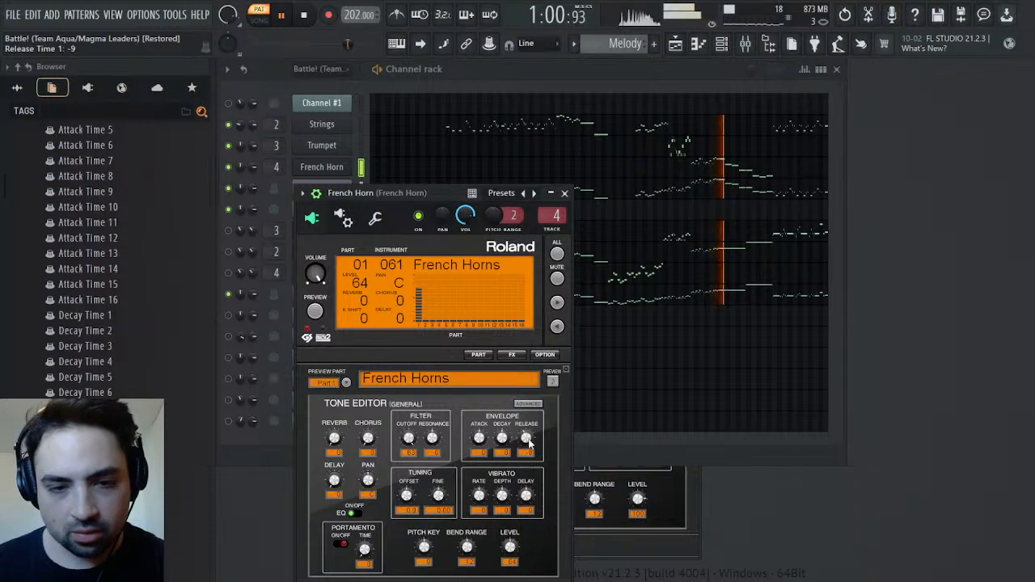
pyautogui.moveTo(526, 438); pyautogui.dragTo(527, 445)
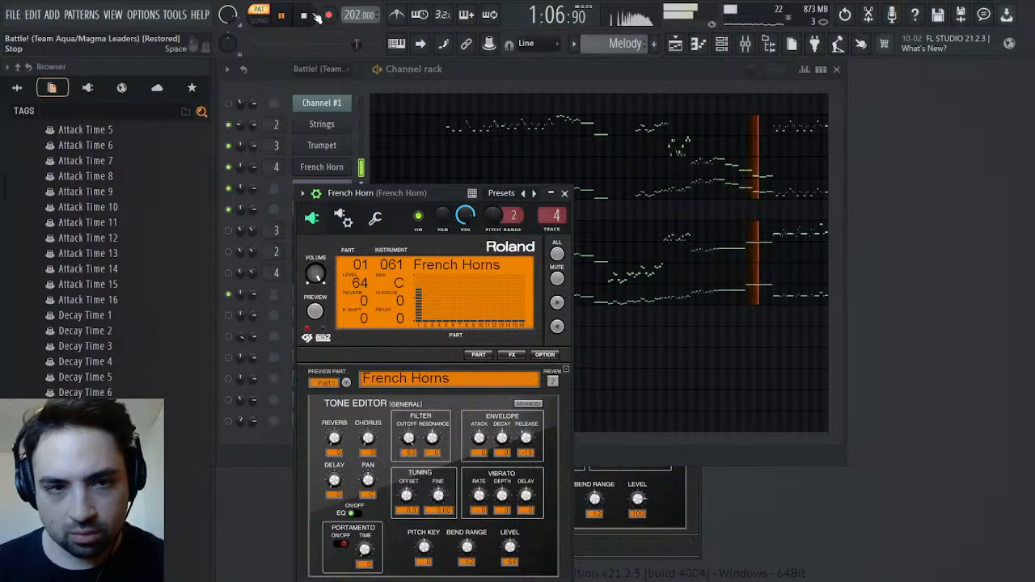
pyautogui.click(281, 16)
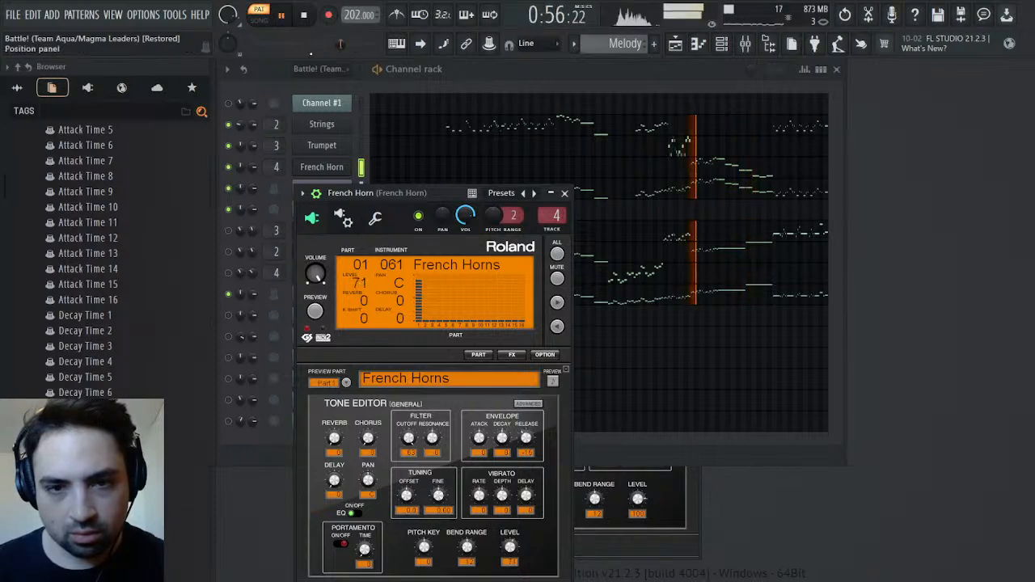
pyautogui.click(564, 193)
pyautogui.press('space')
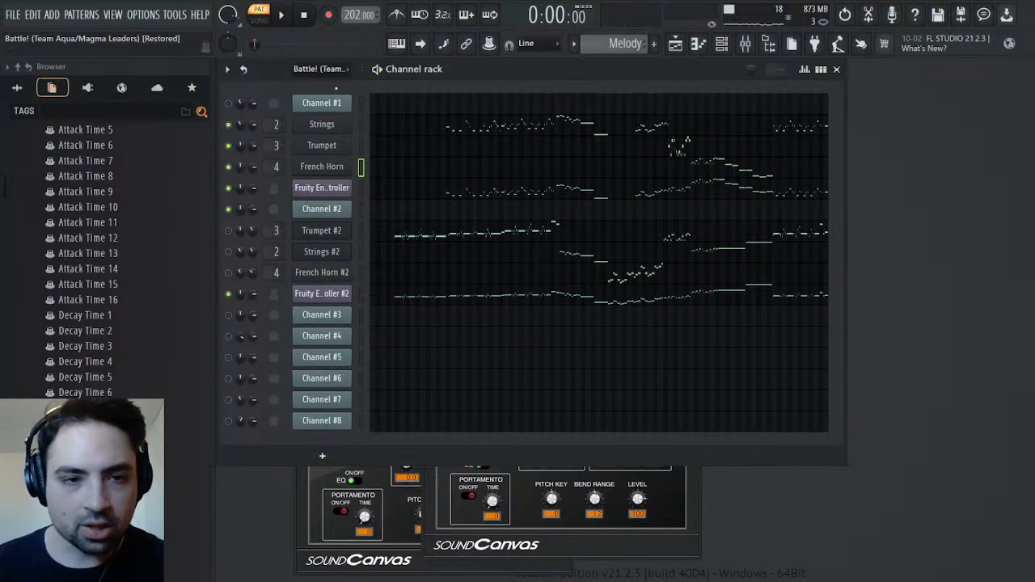
# Move the Strings channel panning automation into the Strings plugin's Pan 1 parameter events
pyautogui.click(260, 165)
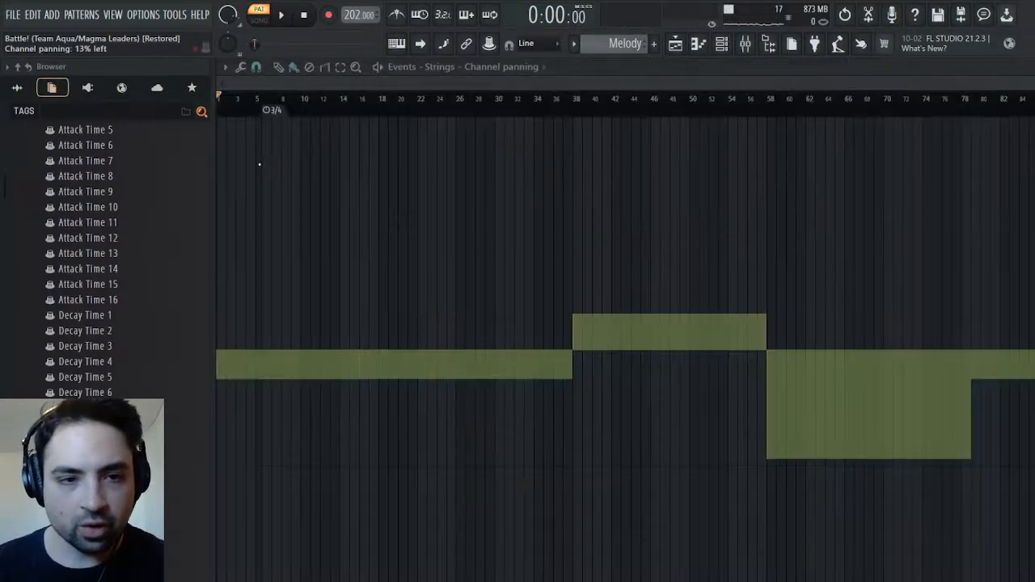
pyautogui.hotkey('ctrl', 'x')
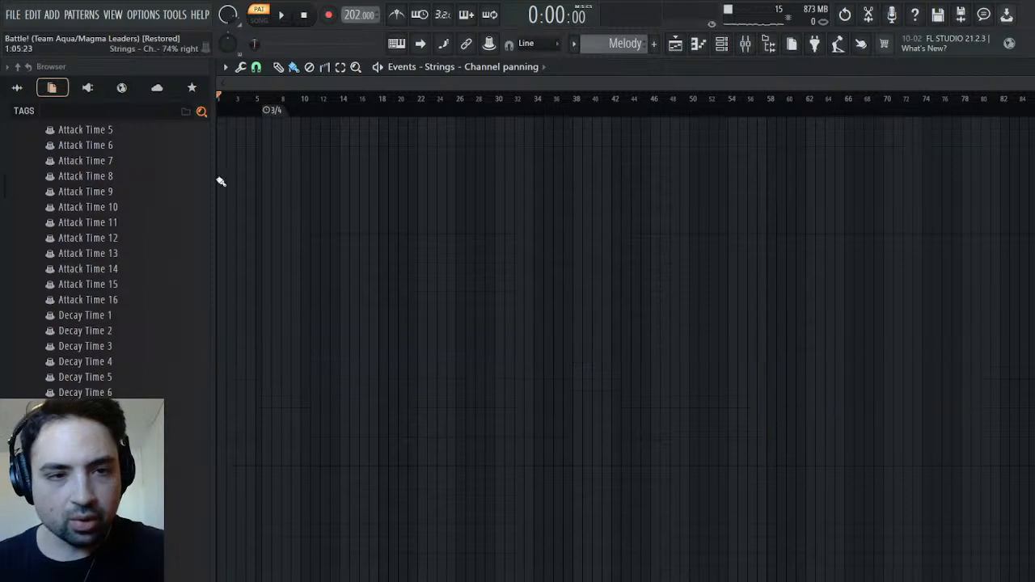
pyautogui.scroll(14, 104, 215)
pyautogui.scroll(3, 105, 215)
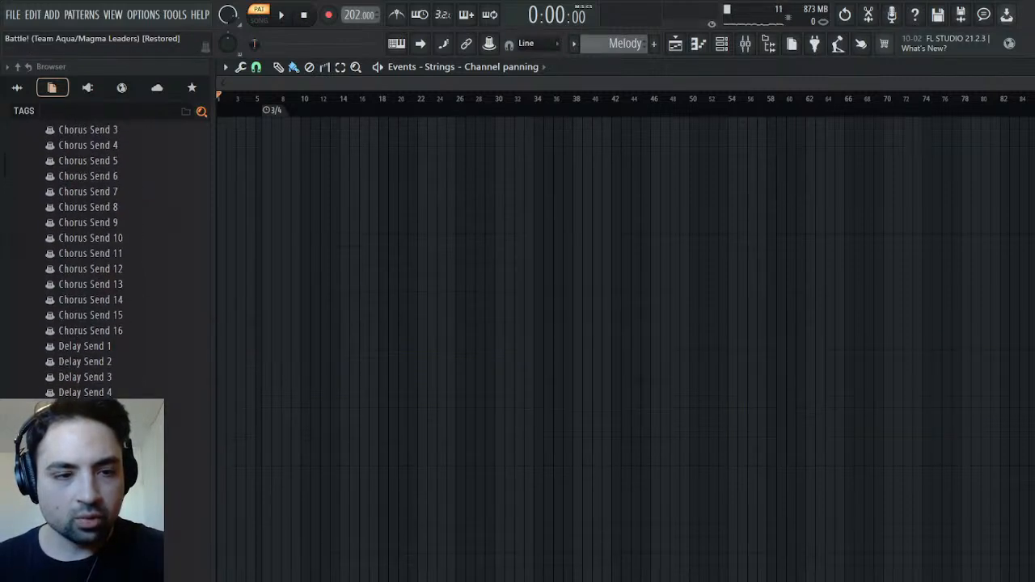
pyautogui.scroll(10, 86, 320)
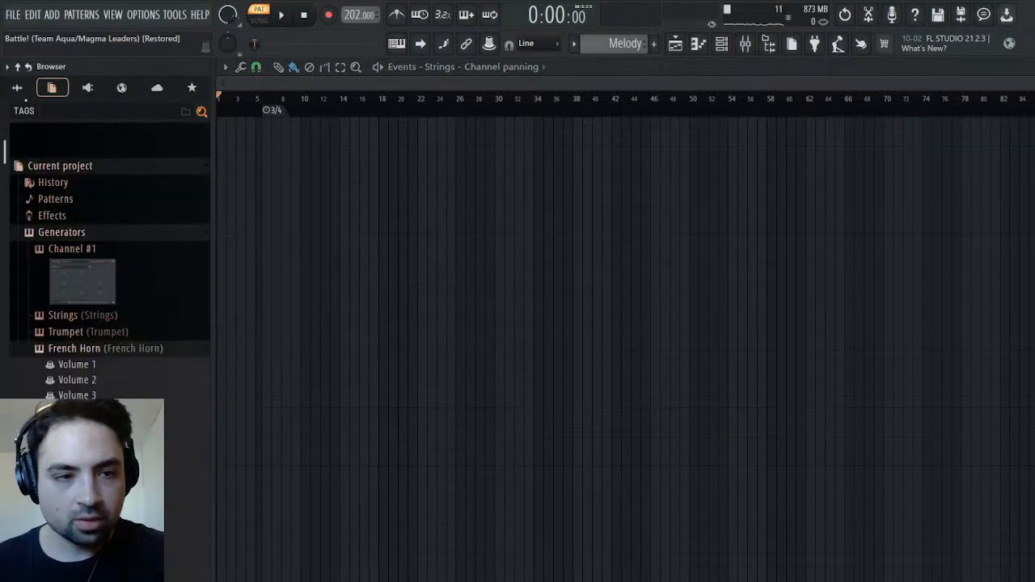
pyautogui.click(87, 317)
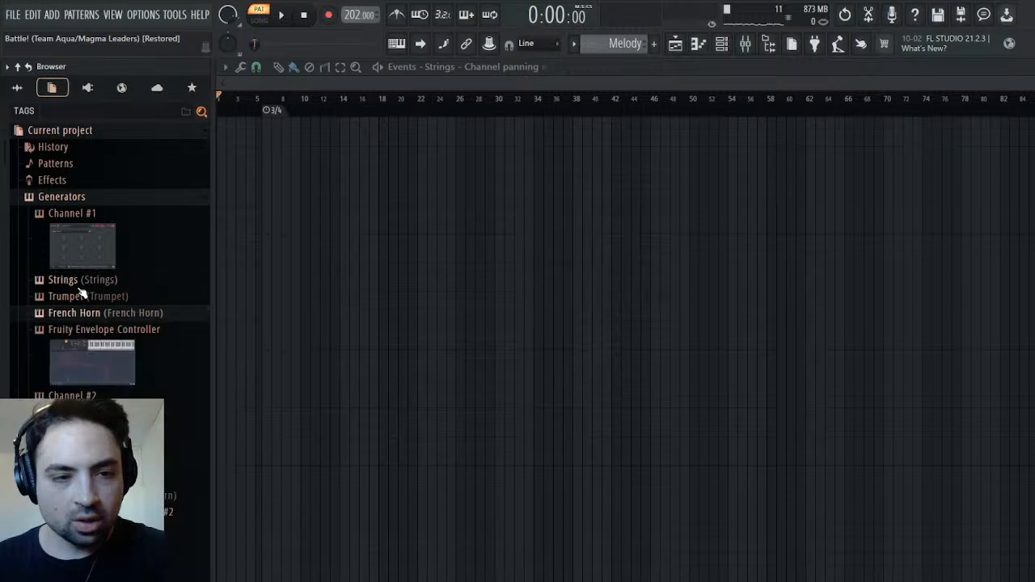
pyautogui.click(77, 284)
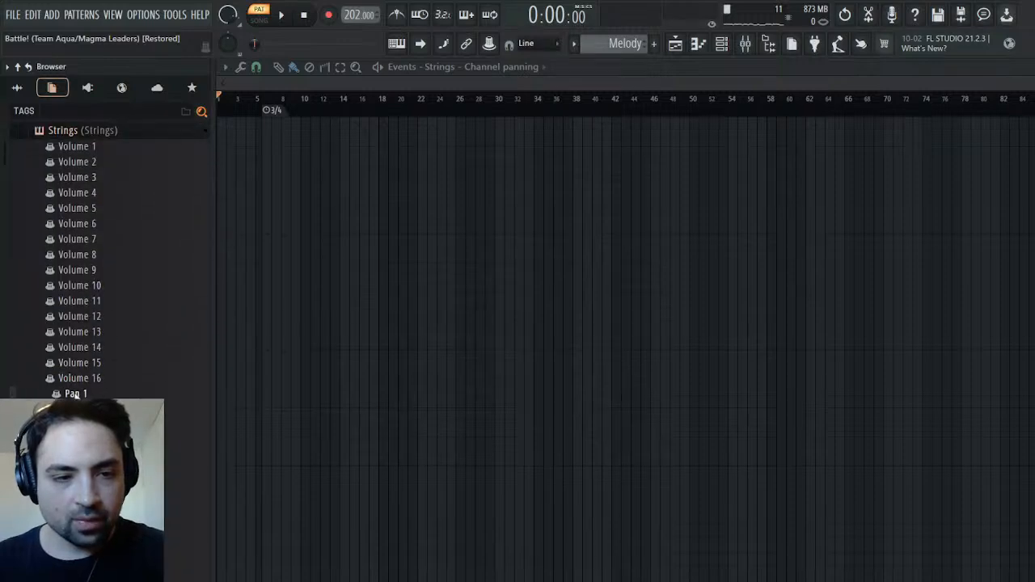
pyautogui.click(99, 394)
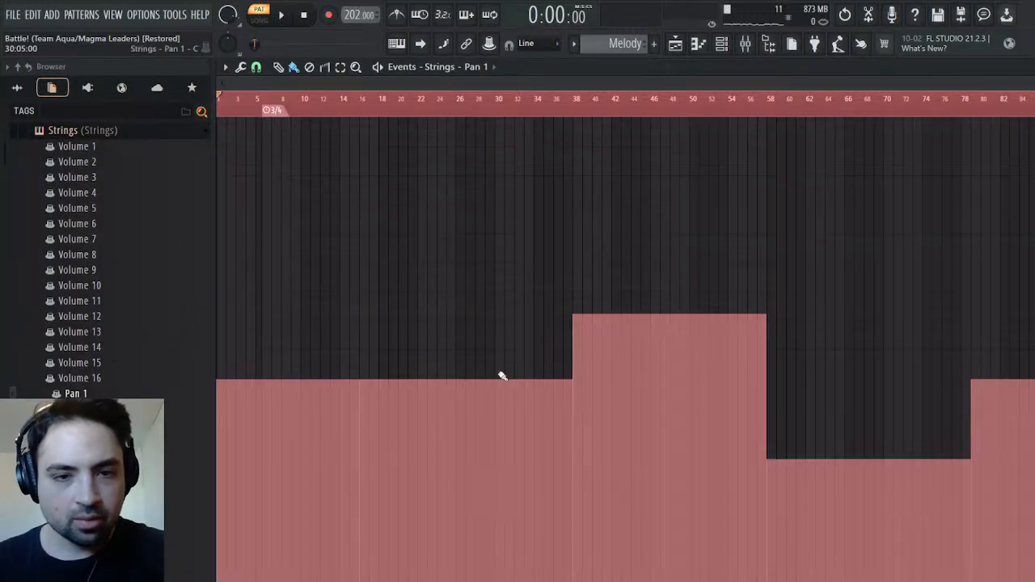
pyautogui.press('Escape')
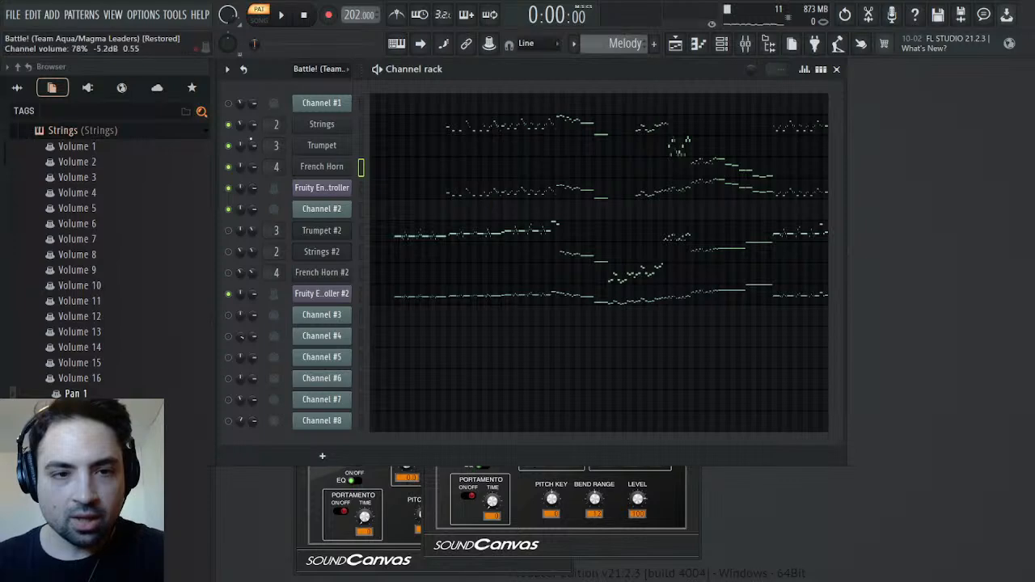
pyautogui.click(280, 191)
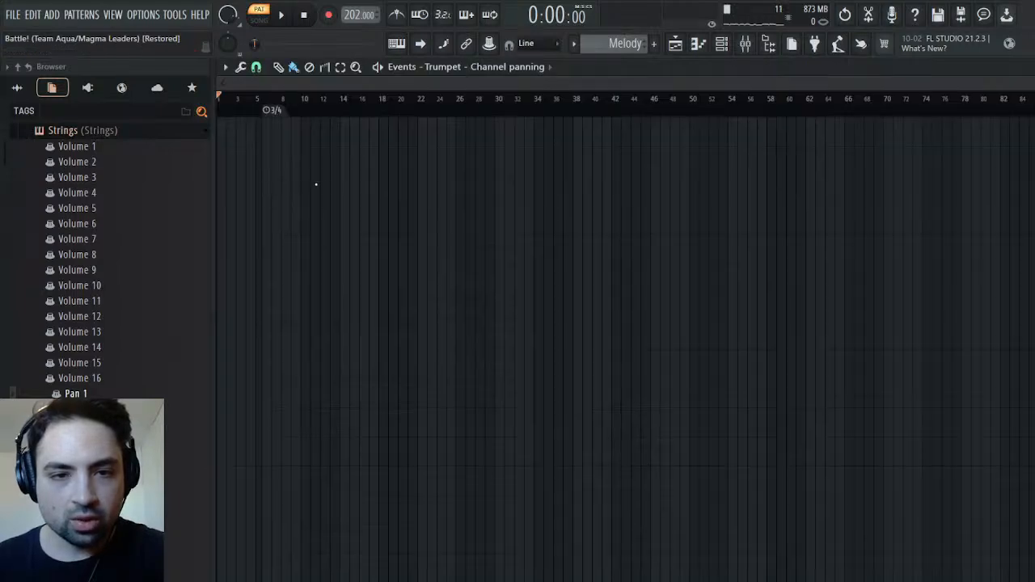
pyautogui.press('Escape')
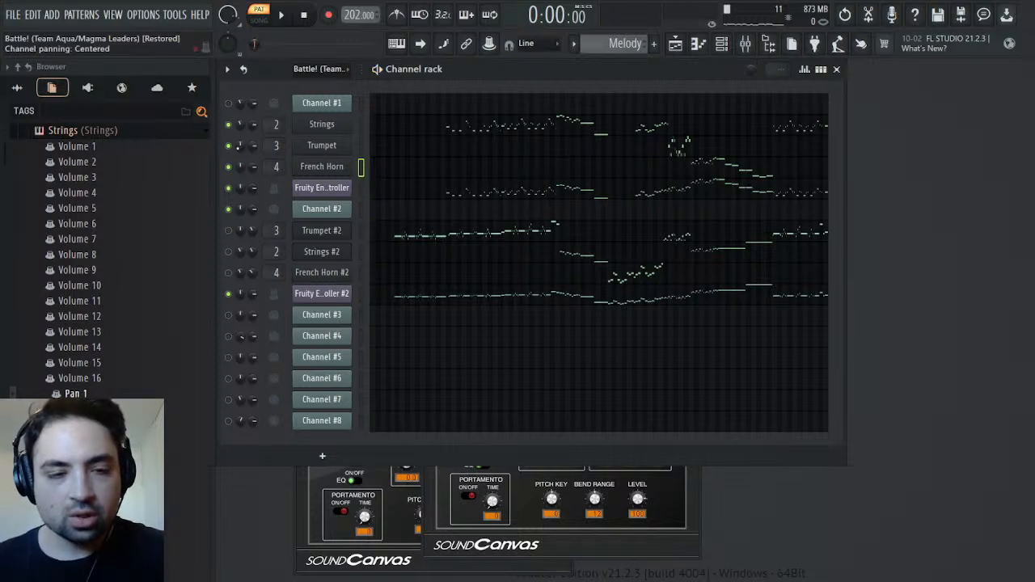
pyautogui.rightClick(249, 167)
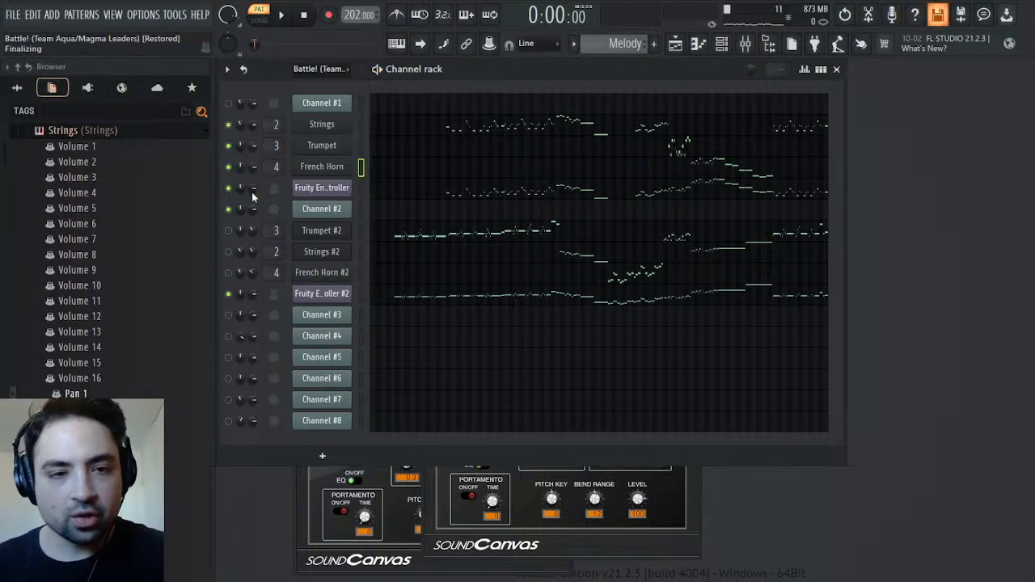
pyautogui.click(253, 193)
pyautogui.click(226, 69)
pyautogui.press('space')
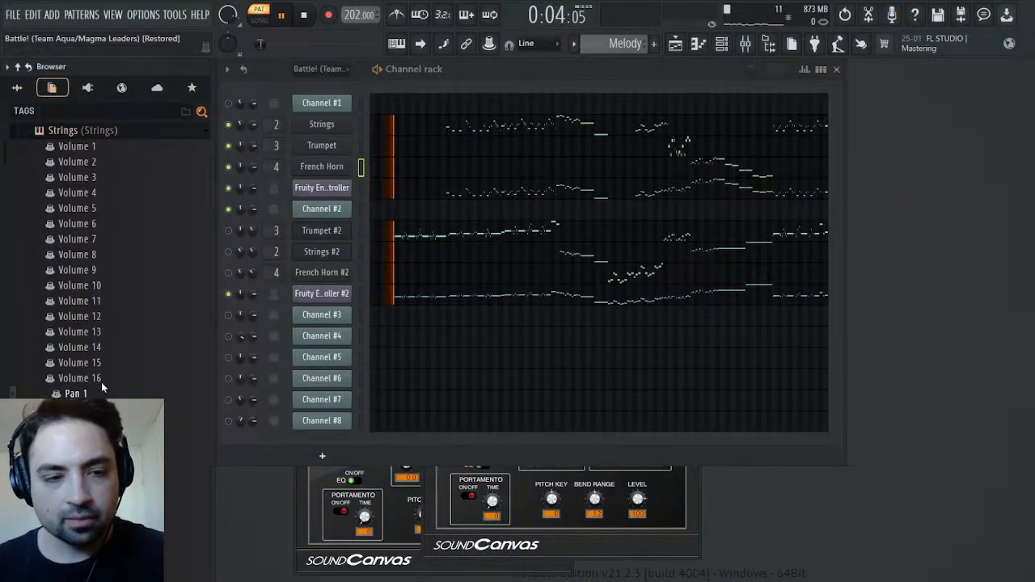
# Review the Strings plugin's Pan 1 events while playing the pattern around the pan change at bar 58
pyautogui.doubleClick(75, 393)
pyautogui.click(757, 112)
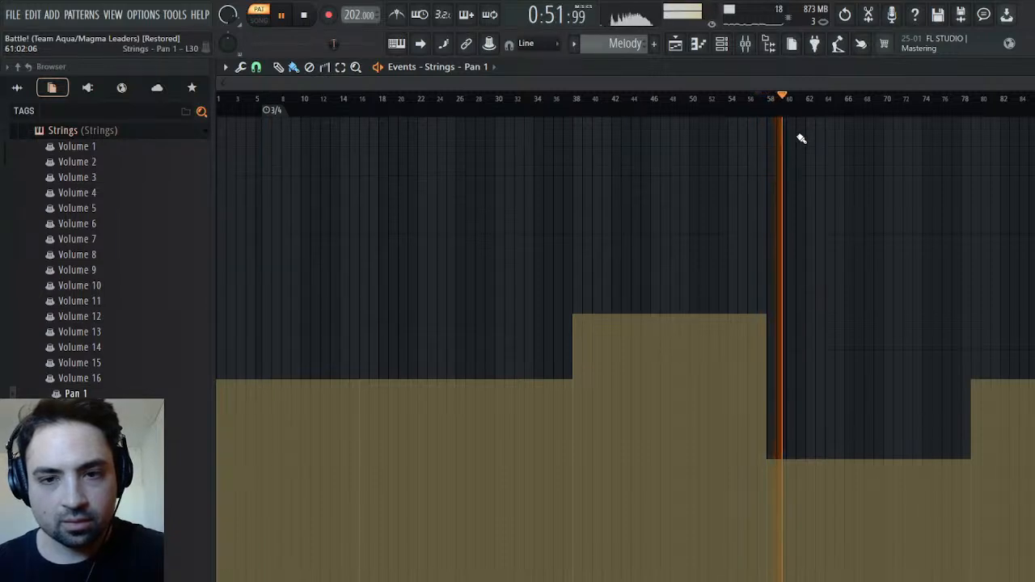
pyautogui.press('space')
pyautogui.press('space')
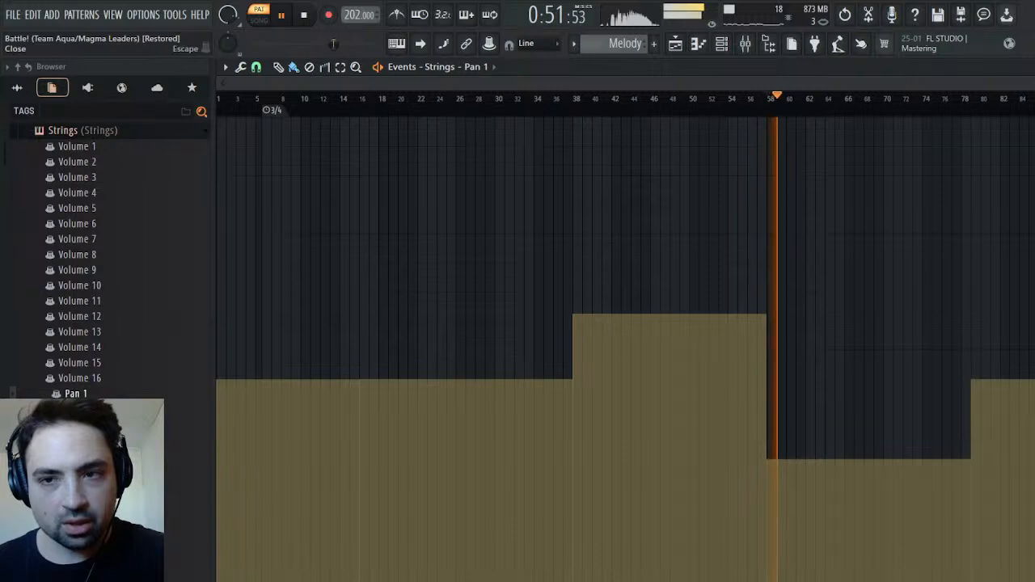
pyautogui.press('F6')
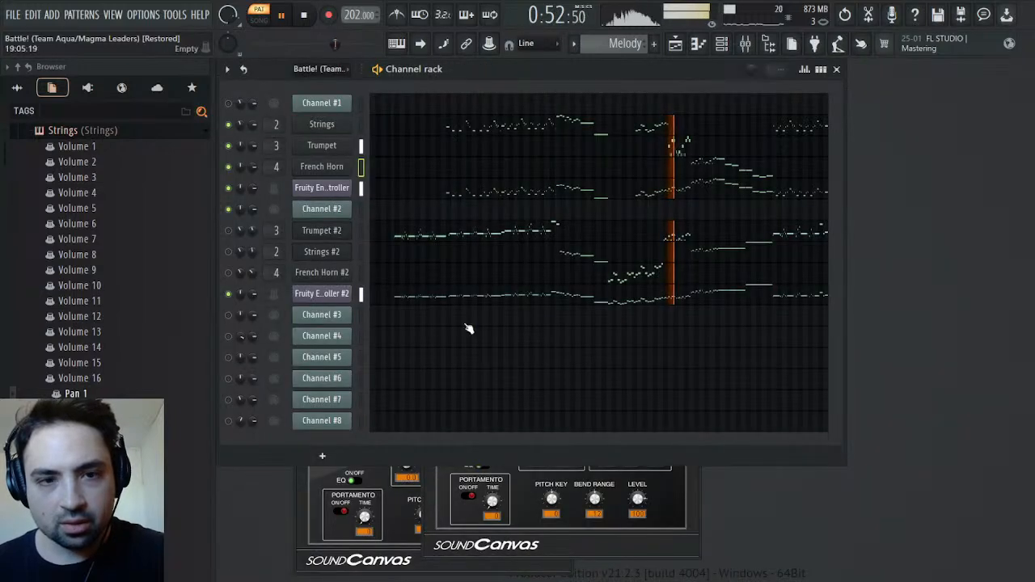
# Examine the level and cut group settings of the Strings, Trumpet and French Horn channels while playing the pattern
pyautogui.press('space')
pyautogui.click(321, 125)
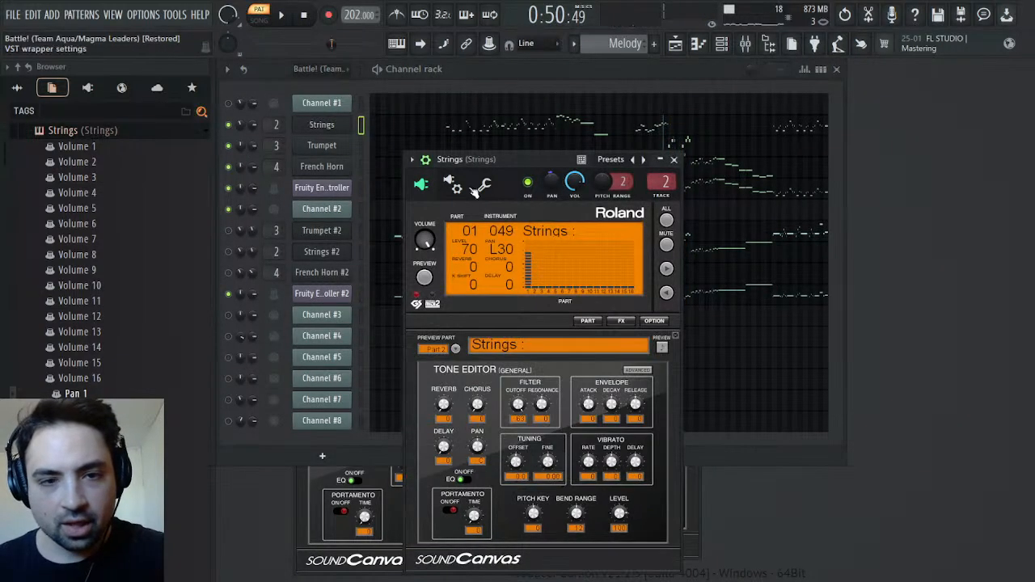
pyautogui.click(485, 185)
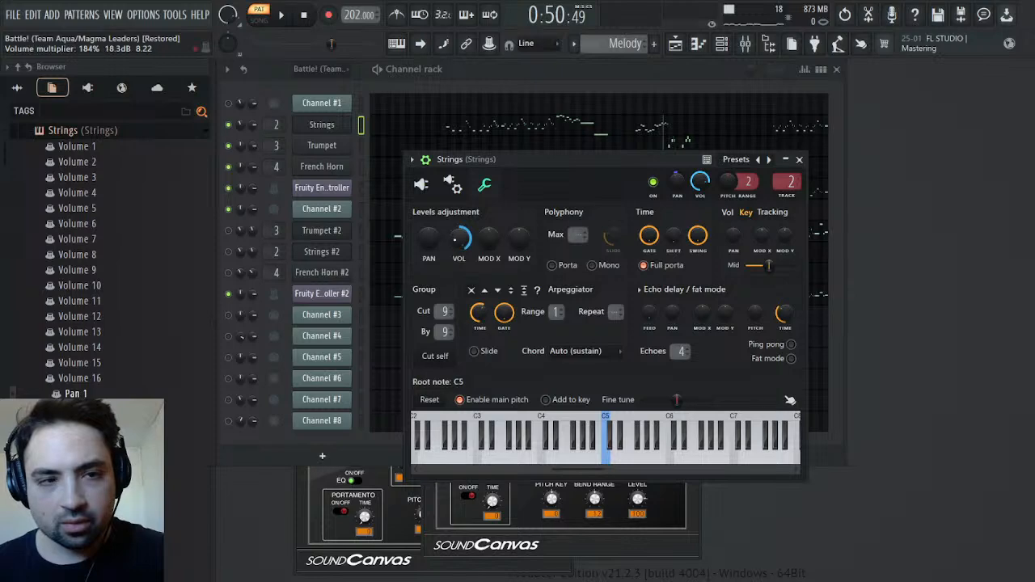
pyautogui.click(322, 146)
pyautogui.click(358, 201)
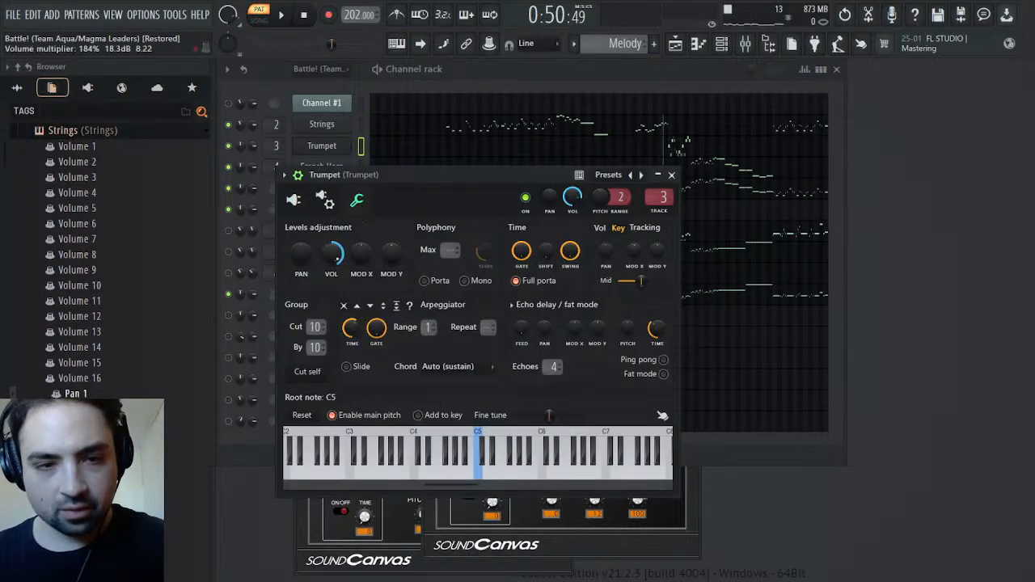
pyautogui.press('space')
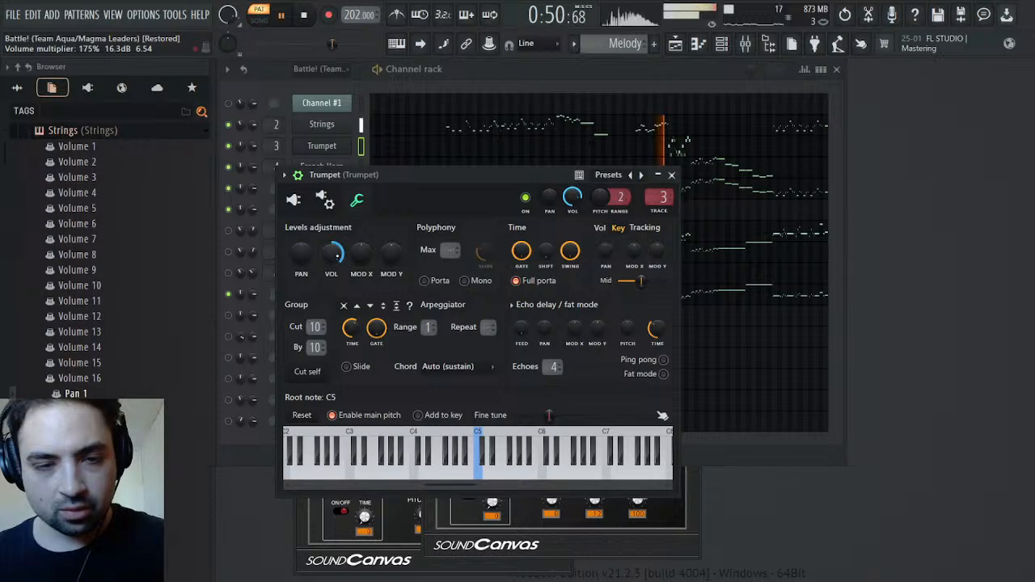
pyautogui.click(672, 175)
pyautogui.press('space')
pyautogui.press('space')
pyautogui.click(320, 169)
pyautogui.click(375, 218)
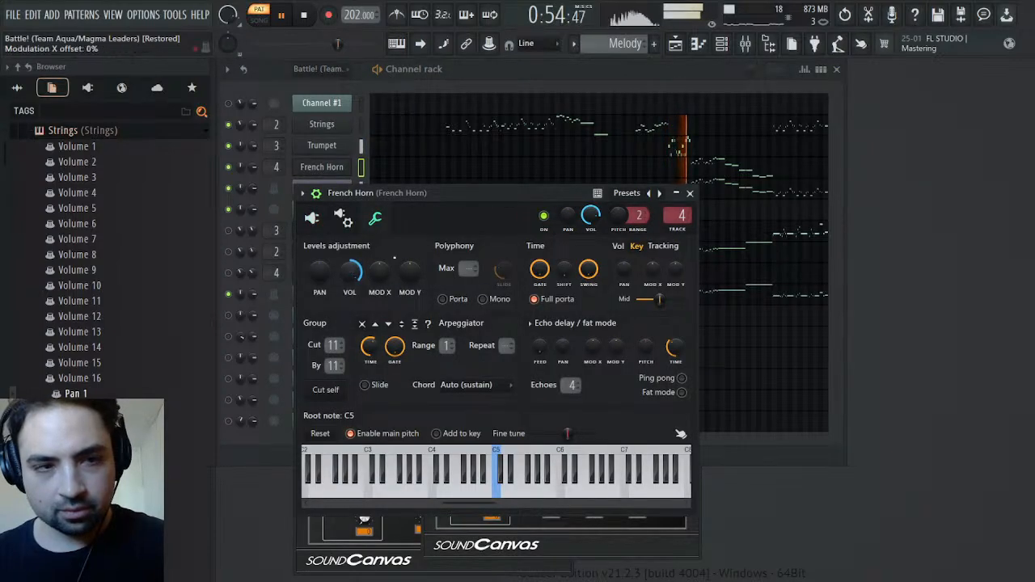
pyautogui.click(690, 193)
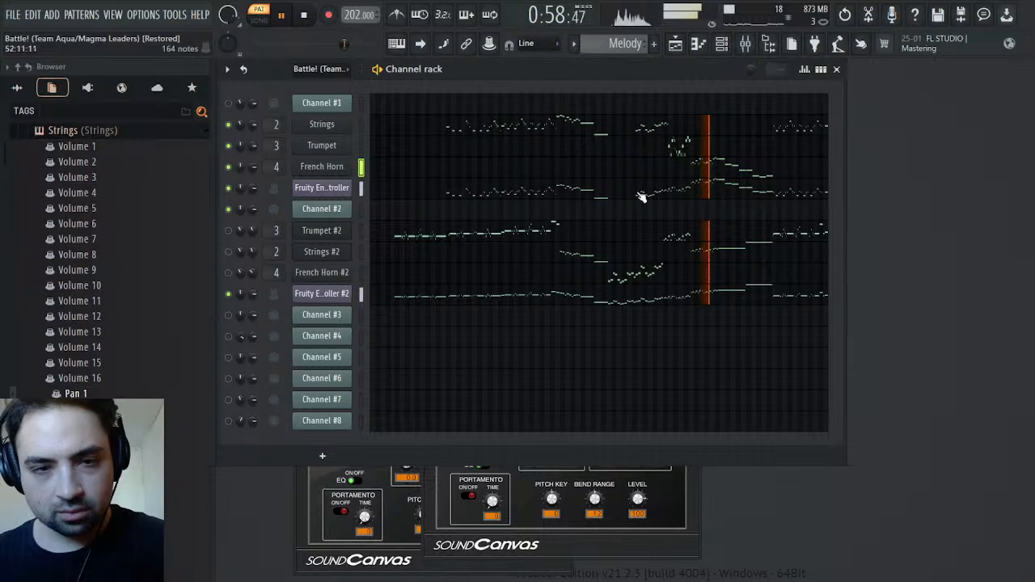
# Set French Horn's part 1 envelope release to -12 in SOUND Canvas VA while playing its section
pyautogui.click(322, 167)
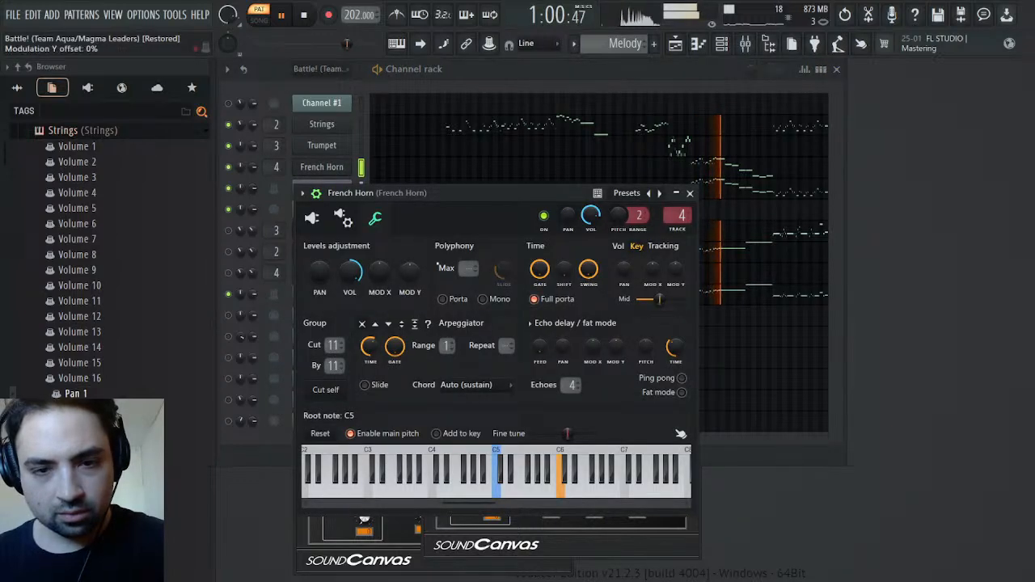
pyautogui.click(312, 218)
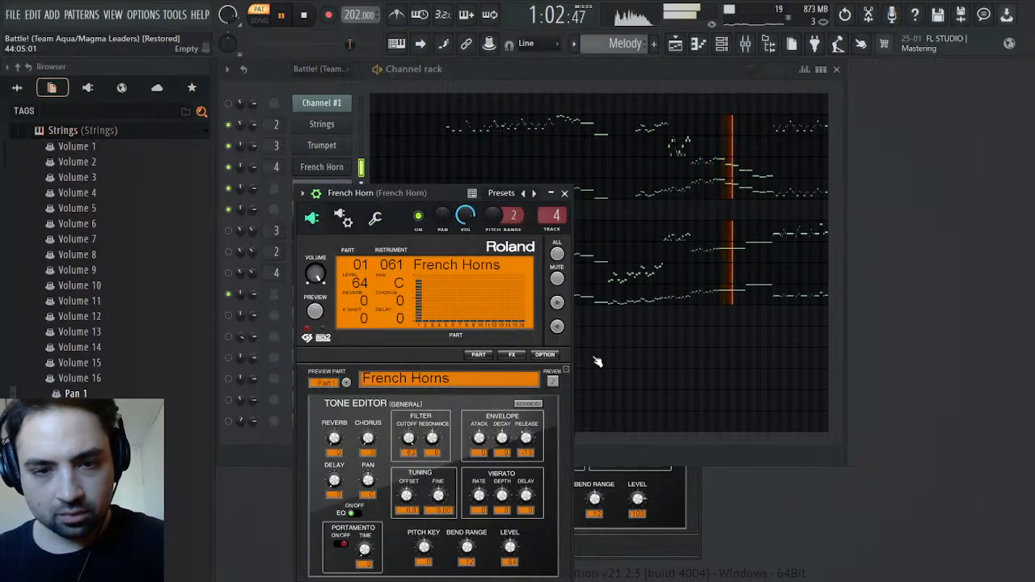
pyautogui.moveTo(525, 437); pyautogui.dragTo(525, 429)
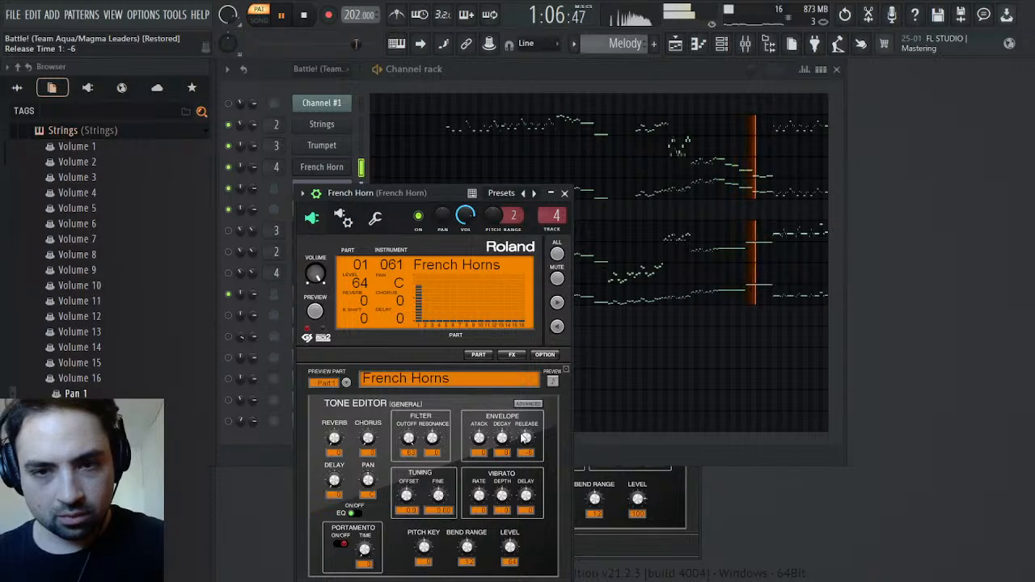
pyautogui.moveTo(524, 438); pyautogui.dragTo(524, 443)
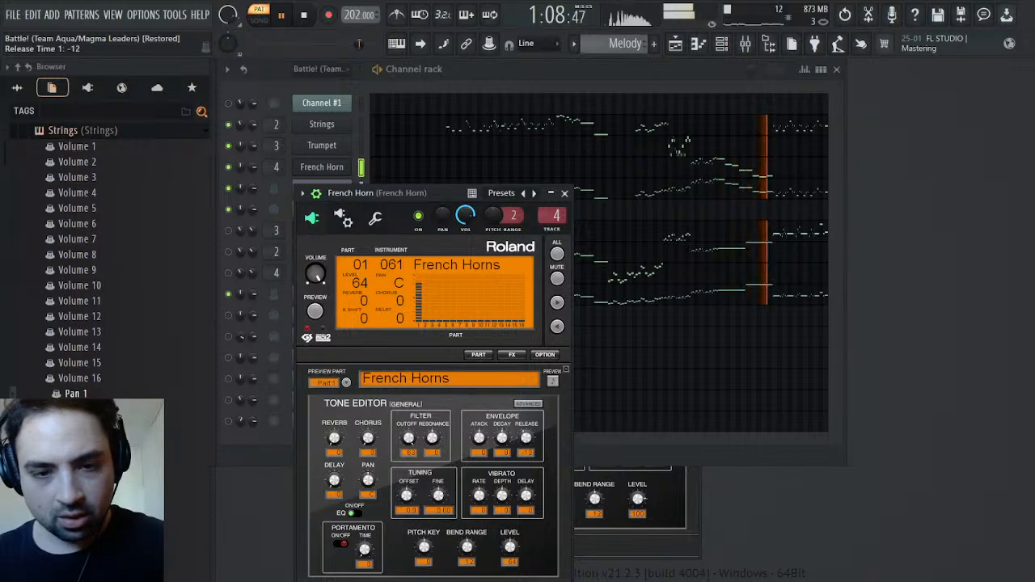
pyautogui.press('space')
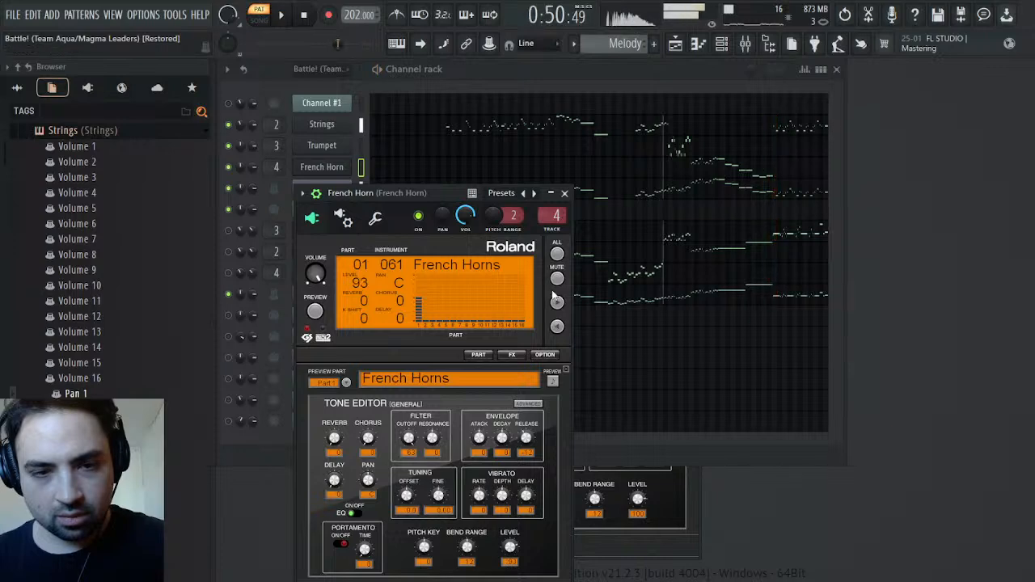
pyautogui.click(564, 193)
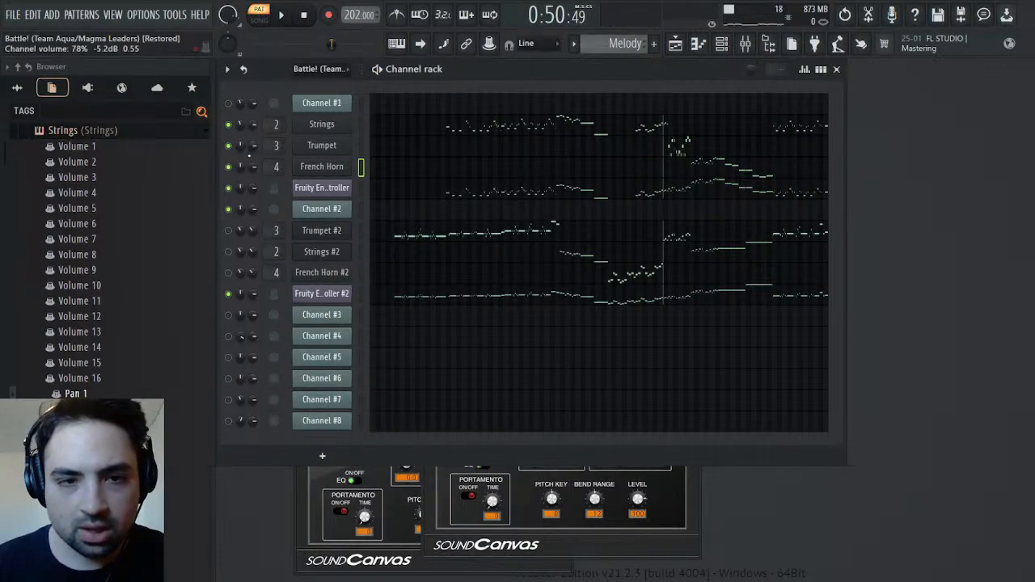
# Check the Strings channel's own panning events for leftover automation
pyautogui.rightClick(254, 157)
pyautogui.click(316, 157)
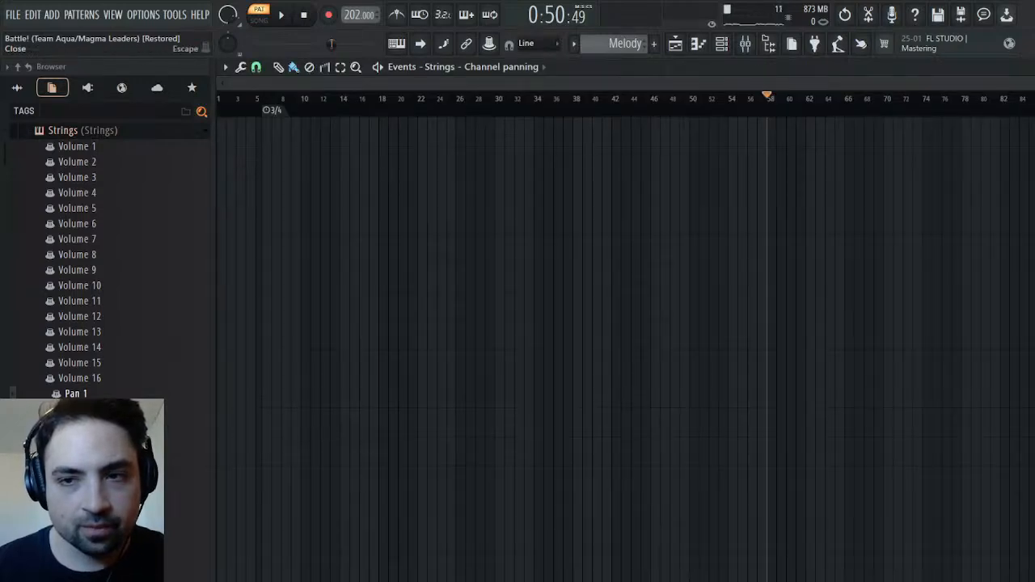
pyautogui.press('Escape')
# Audition the Strings plugin's Pan 1 events from about bar 40 through the pan change at bar 58
pyautogui.click(86, 393)
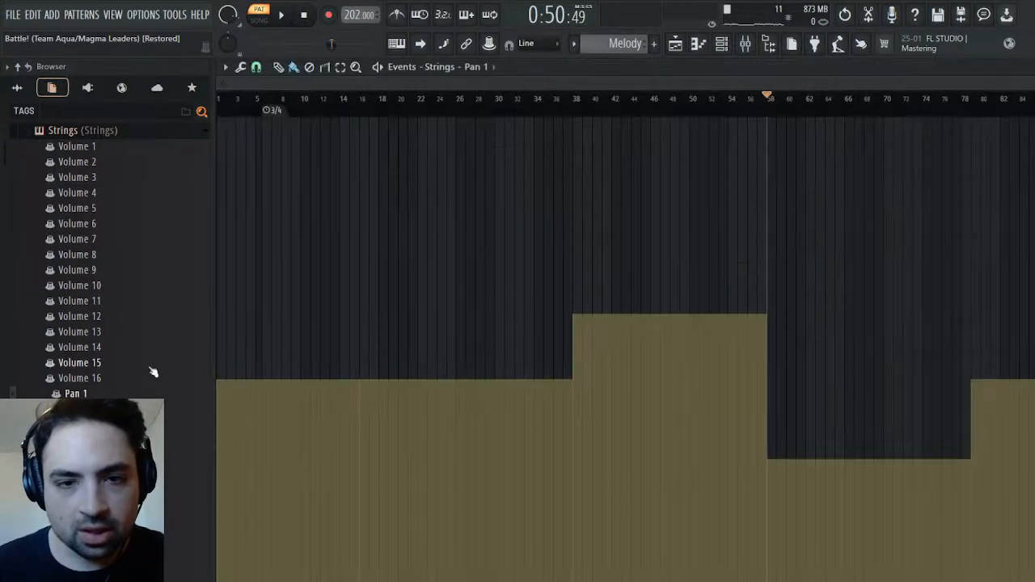
pyautogui.press('space')
pyautogui.click(601, 115)
pyautogui.click(641, 101)
pyautogui.click(672, 105)
pyautogui.click(702, 105)
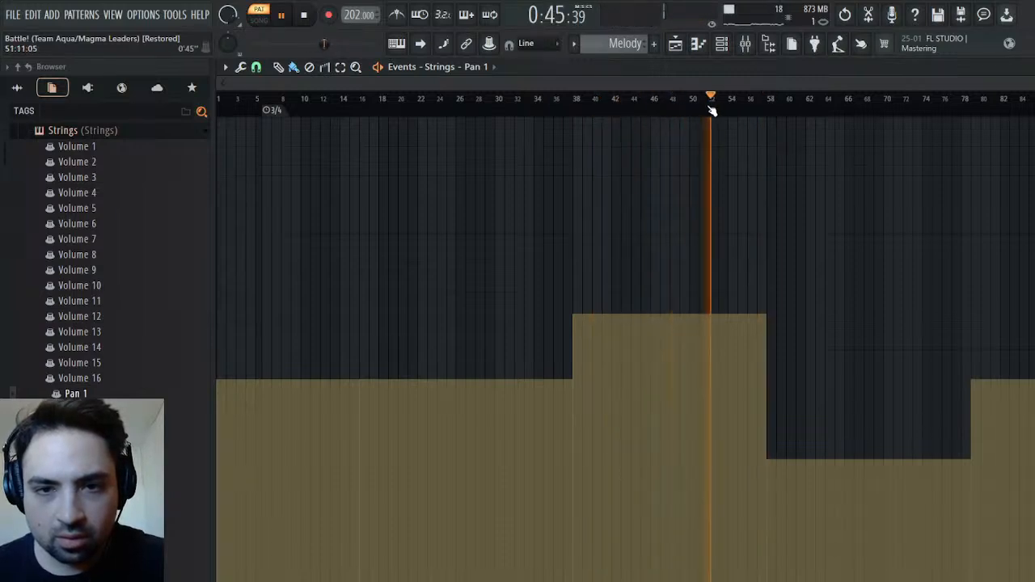
pyautogui.click(733, 109)
pyautogui.click(756, 110)
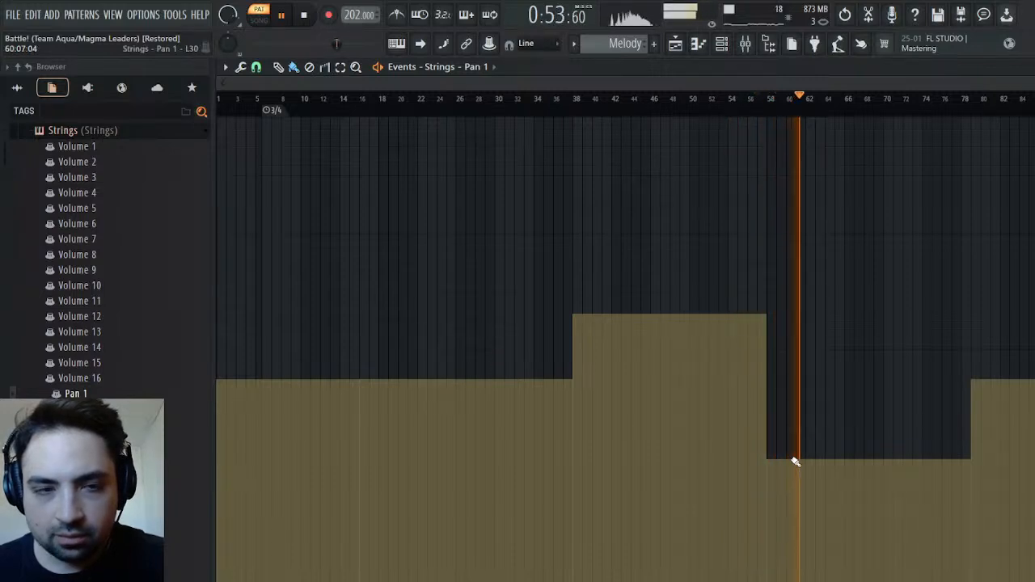
pyautogui.click(878, 109)
pyautogui.moveTo(910, 111); pyautogui.dragTo(735, 83)
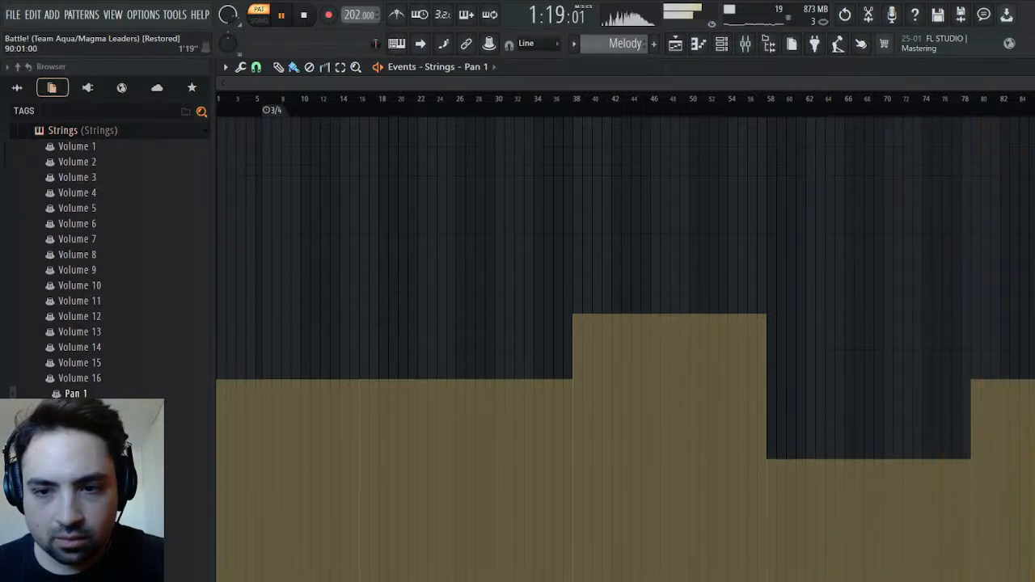
pyautogui.press('space')
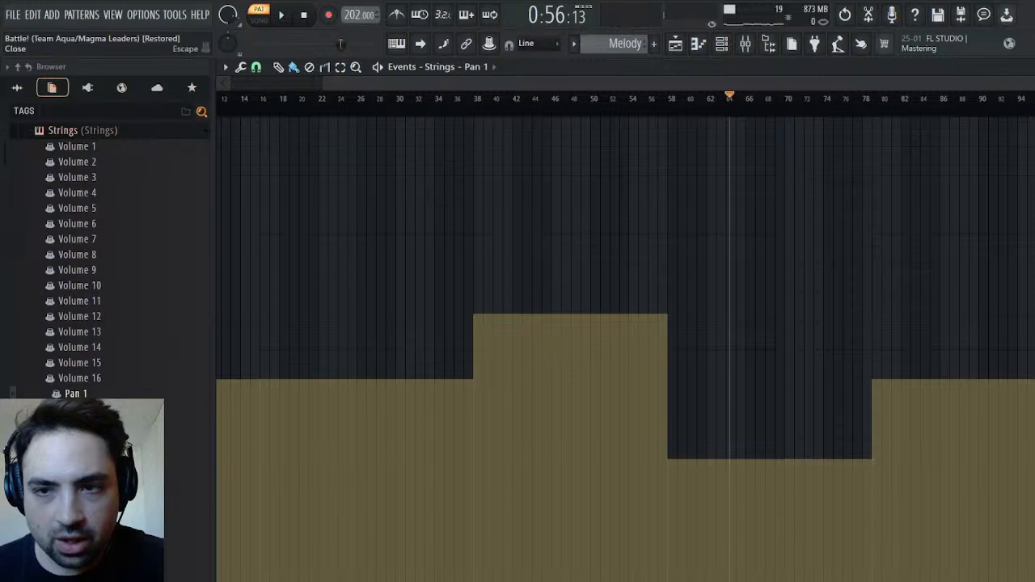
pyautogui.press('Escape')
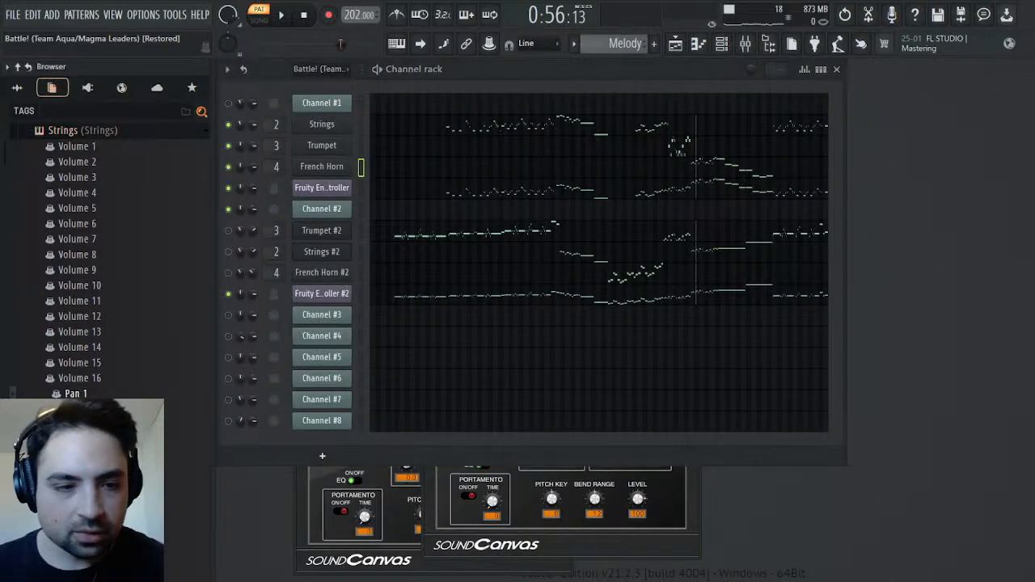
# Collapse the Strings parameter list and find Pan 1 among the Trumpet plugin's parameters in the project browser
pyautogui.scroll(5, 147, 360)
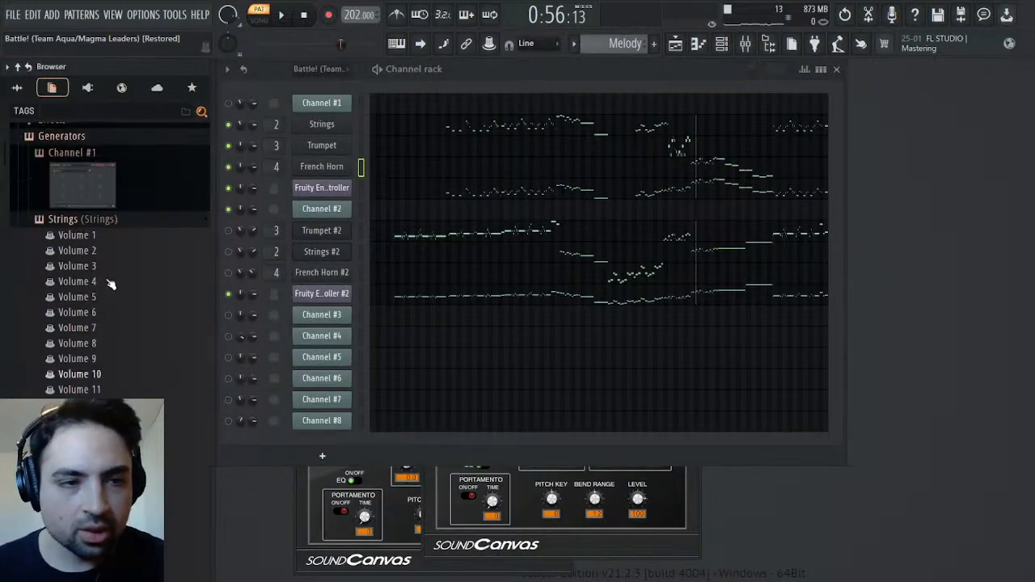
pyautogui.click(68, 282)
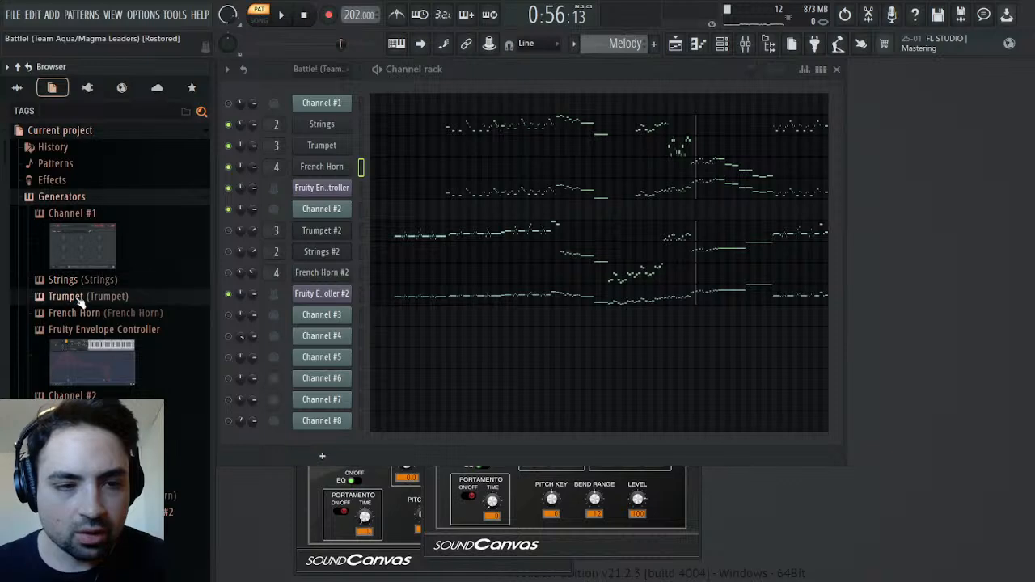
pyautogui.click(58, 294)
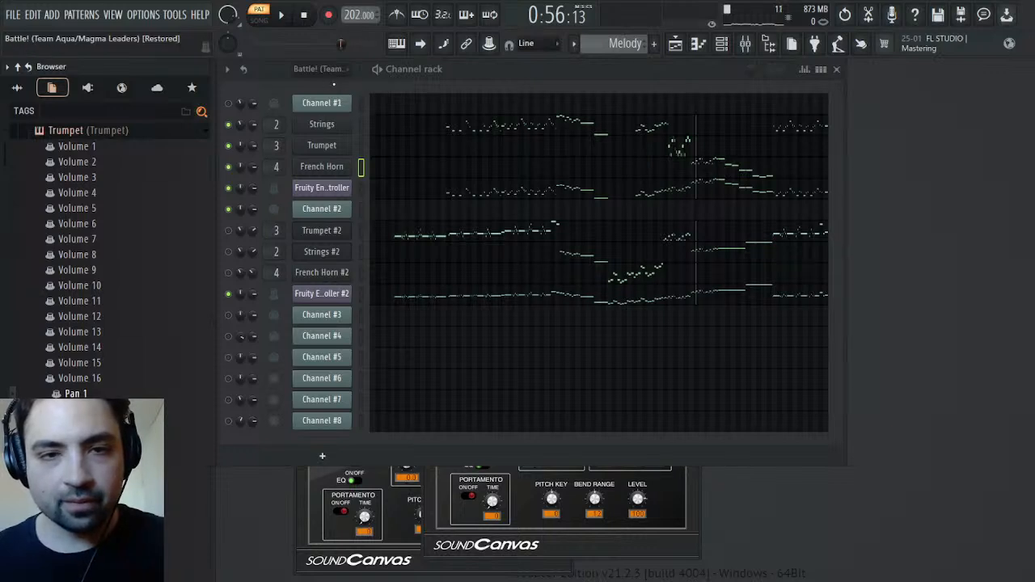
pyautogui.click(278, 16)
pyautogui.press('space')
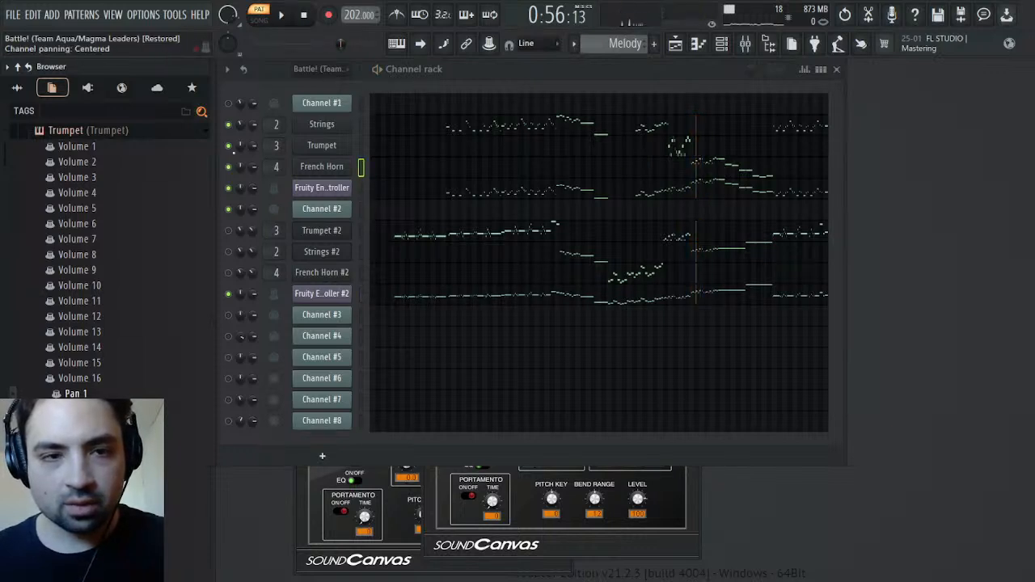
# Reopen the Strings plugin's Pan 1 events and audition the pattern around bar 66
pyautogui.scroll(5, 60, 372)
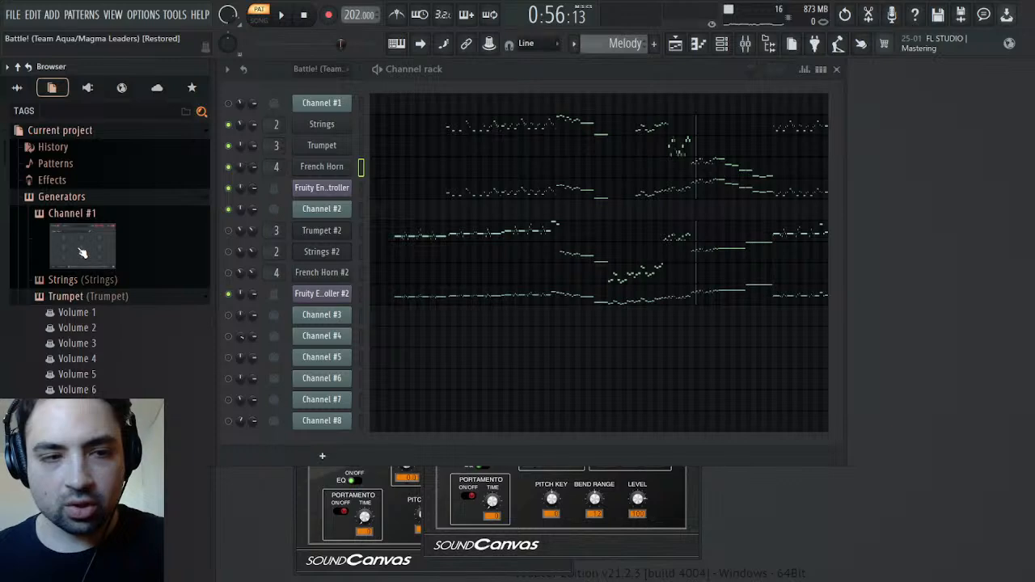
pyautogui.click(63, 280)
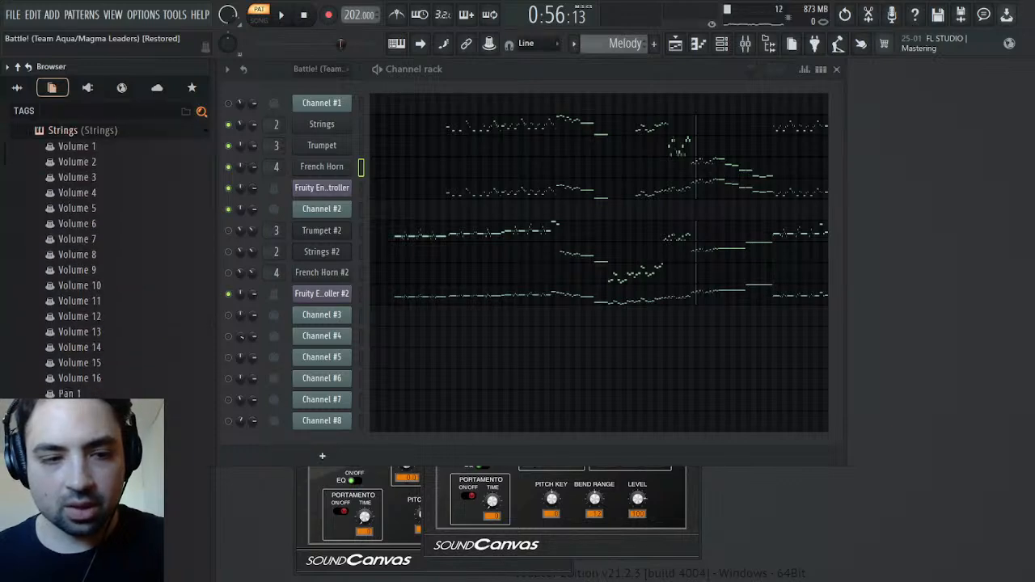
pyautogui.click(91, 394)
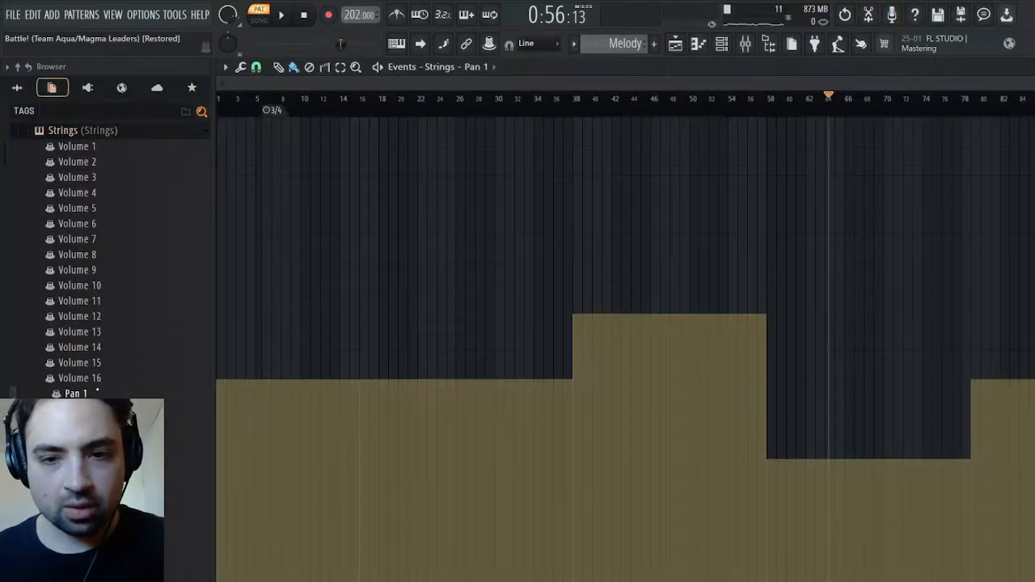
pyautogui.press('space')
pyautogui.click(902, 103)
pyautogui.click(847, 105)
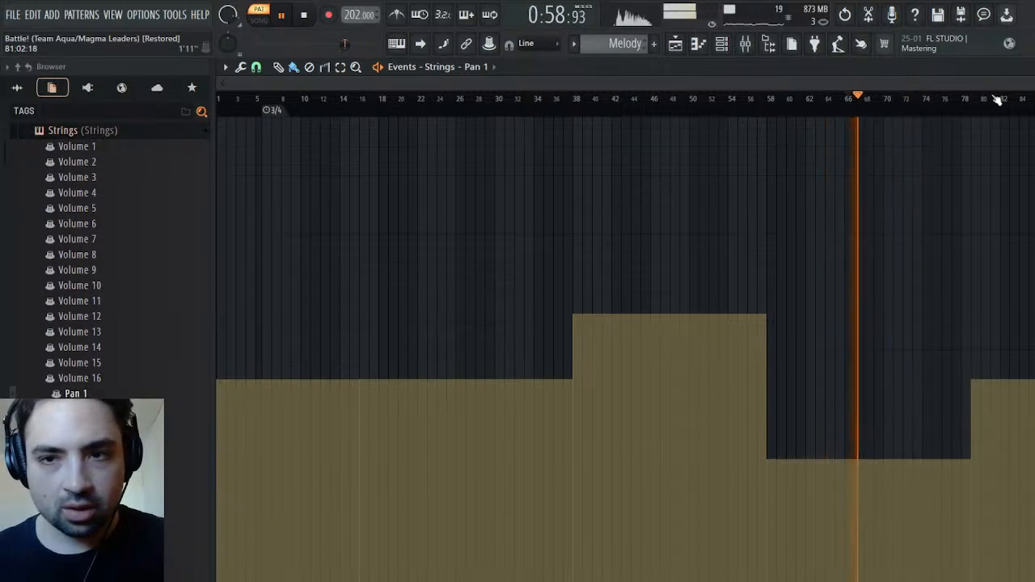
pyautogui.click(1027, 68)
pyautogui.press('space')
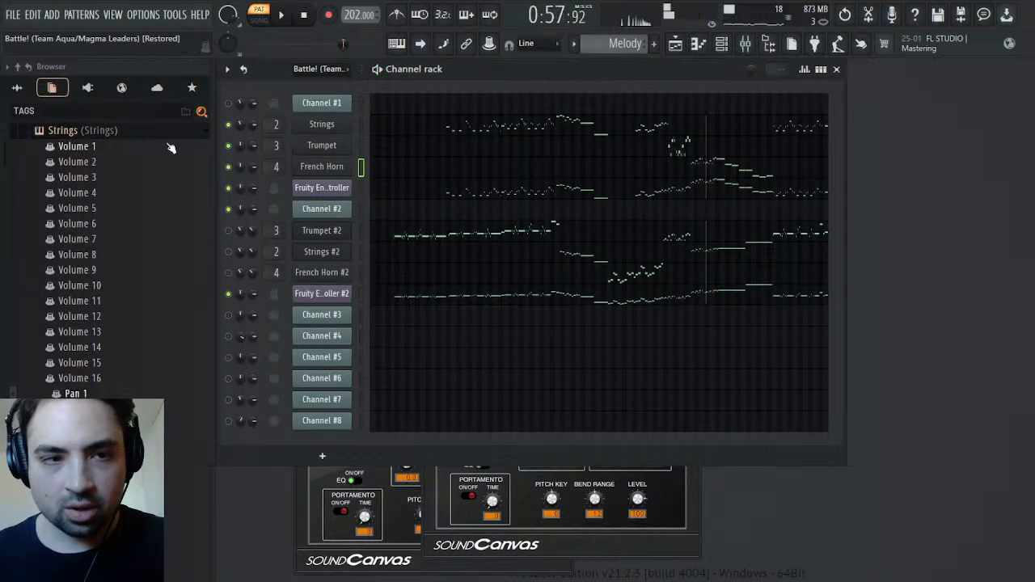
# Collapse the Strings and Trumpet parameter lists and find Pan 1 among the French Horn plugin's parameters
pyautogui.scroll(3, 79, 226)
pyautogui.click(81, 226)
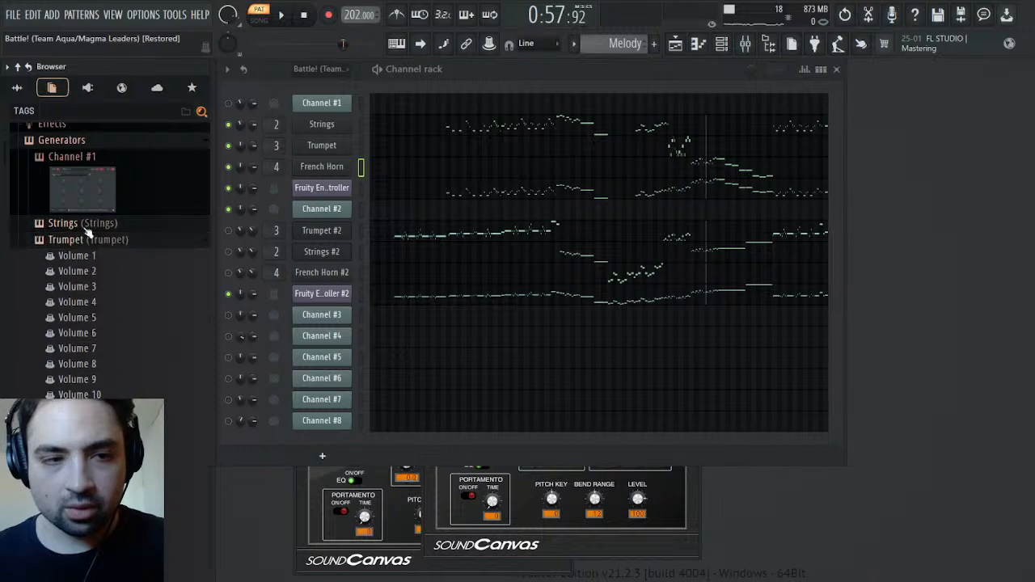
pyautogui.scroll(-3, 89, 267)
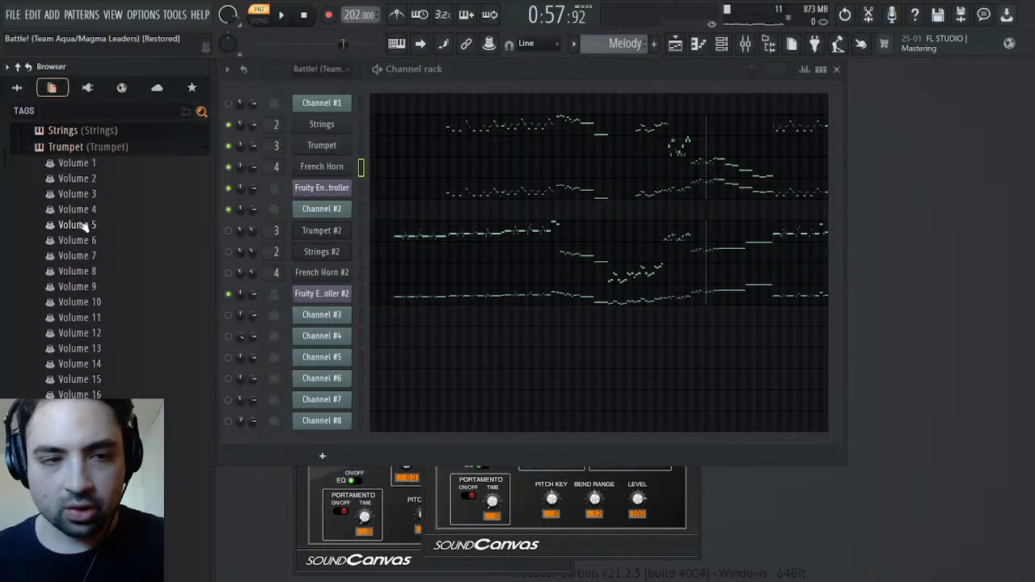
pyautogui.click(73, 151)
pyautogui.click(78, 166)
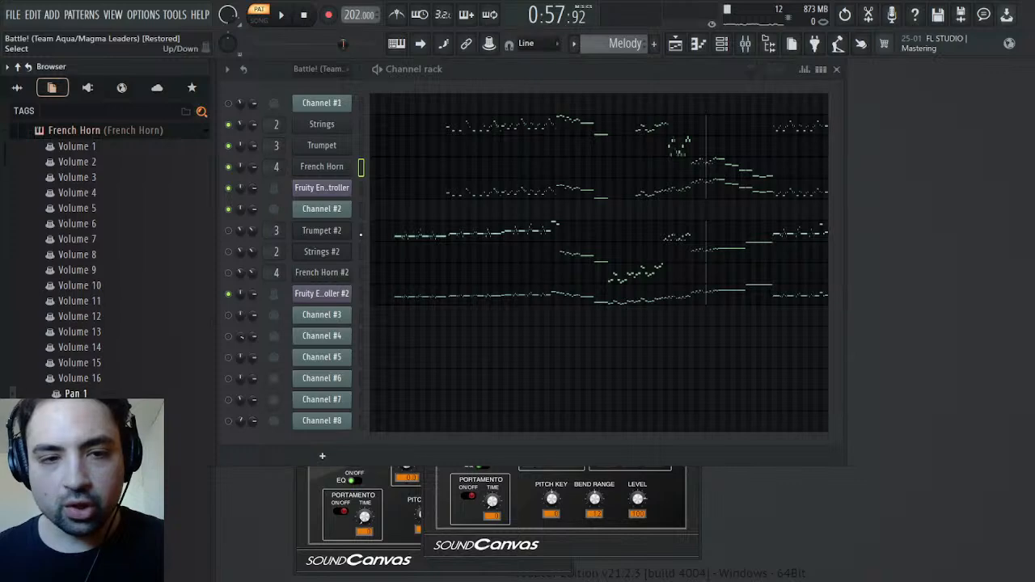
# Unmute the Trumpet #2, Strings #2 and French Horn #2 channels
pyautogui.click(229, 231)
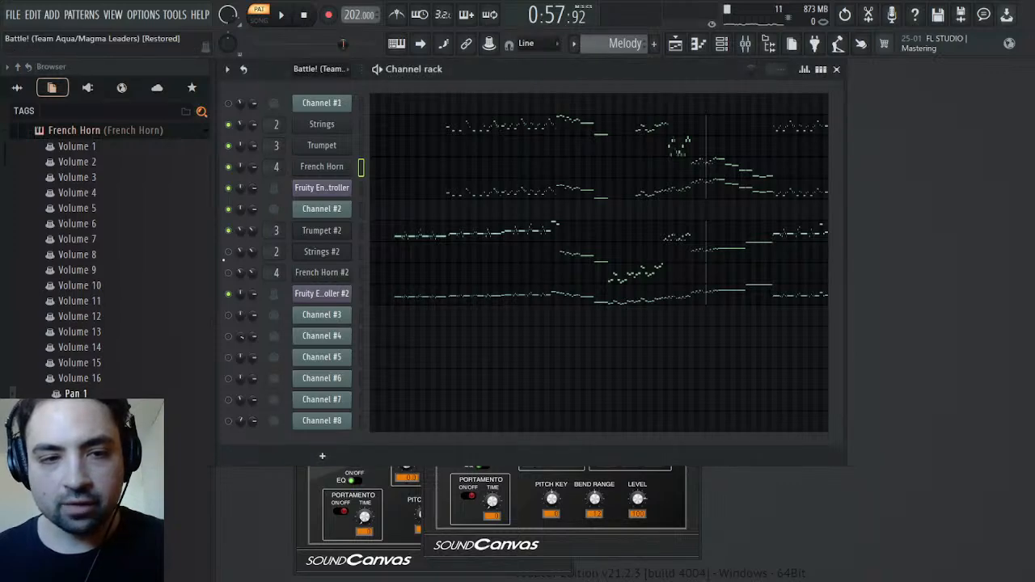
pyautogui.click(229, 273)
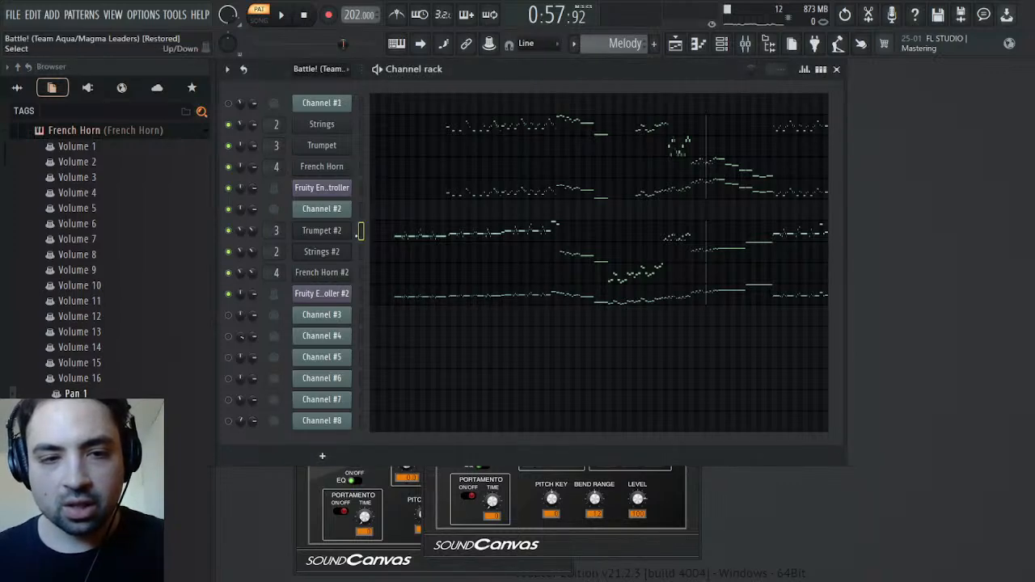
# Cut all notes from the Trumpet #2 piano roll, with the playback position set at the first note just before bar 6
pyautogui.click(397, 237)
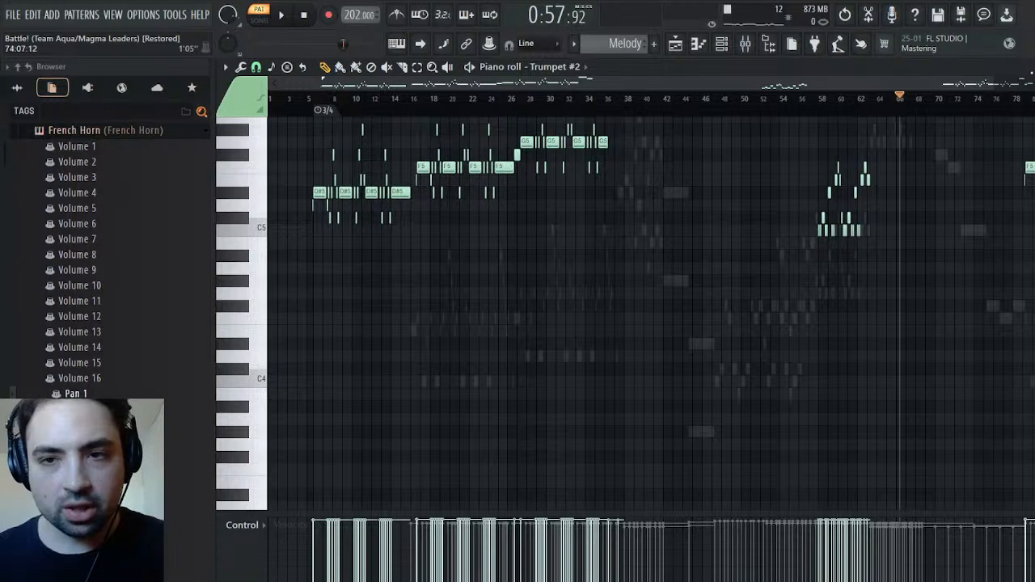
pyautogui.moveTo(997, 84); pyautogui.dragTo(374, 100)
pyautogui.click(614, 101)
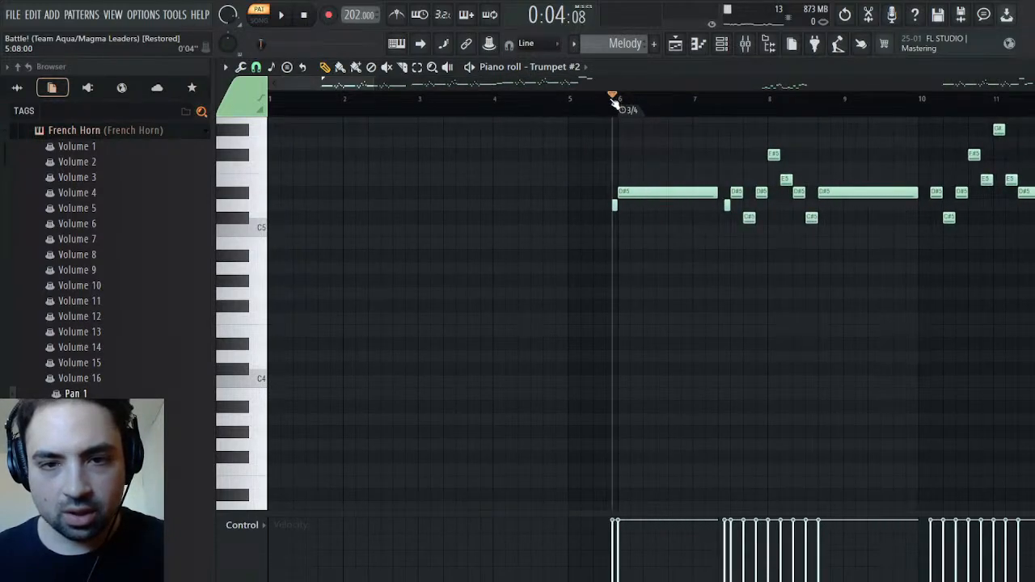
pyautogui.hotkey('ctrl', 'x')
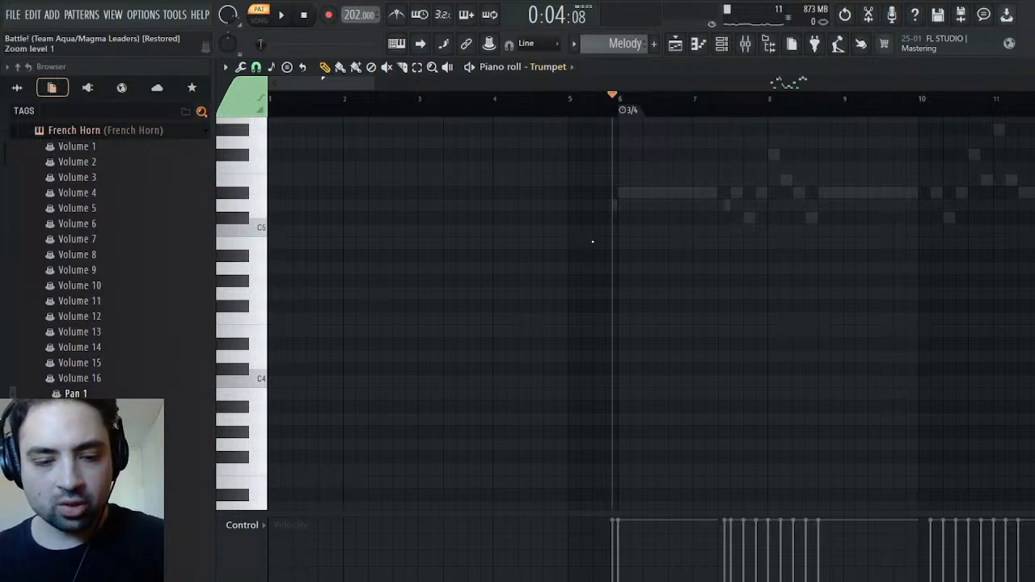
# Paste the cut notes into the Trumpet channel's piano roll, audition them briefly and return to the channel rack
pyautogui.hotkey('ctrl', 'v')
pyautogui.press('space')
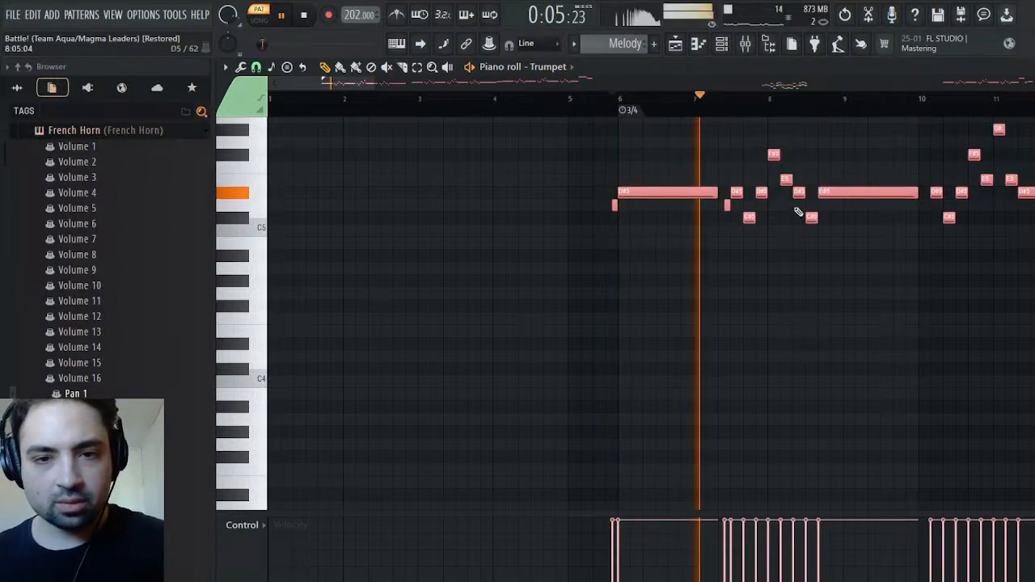
pyautogui.press('space')
pyautogui.press('F6')
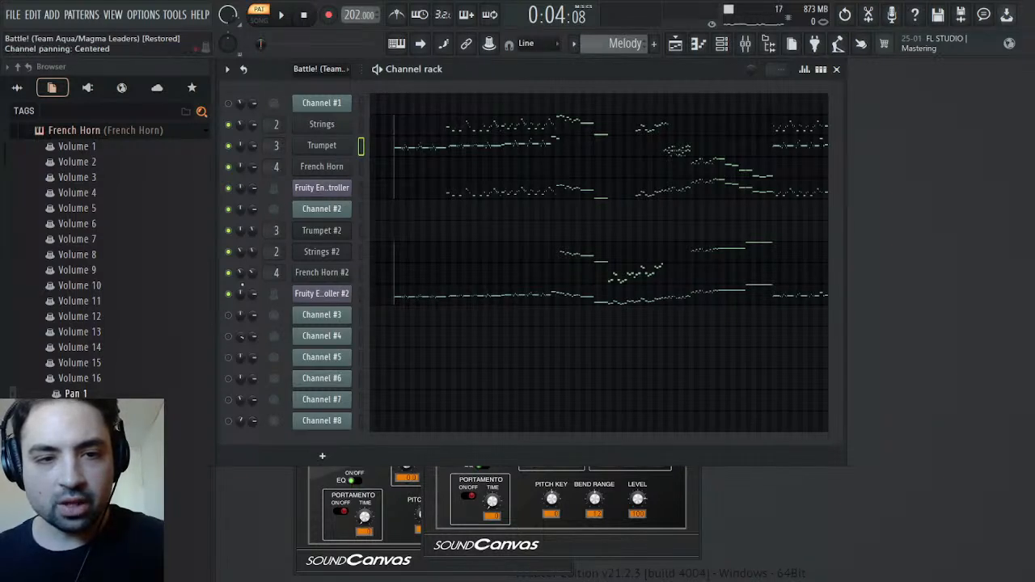
# Collapse the French Horn parameter list and pick Volume 2 among the Trumpet plugin's parameters in the project browser
pyautogui.scroll(5, 111, 317)
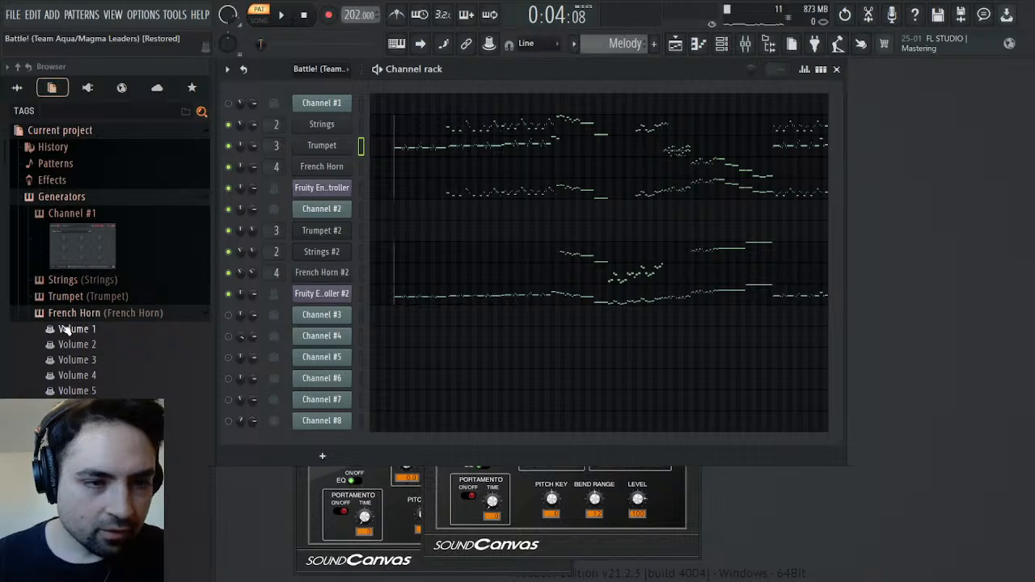
pyautogui.click(73, 313)
pyautogui.click(74, 296)
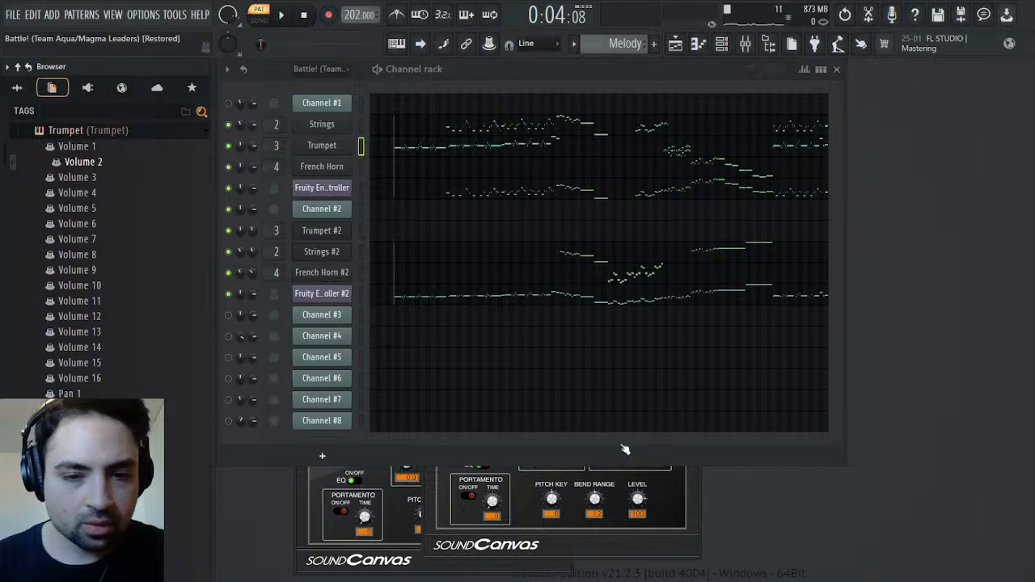
# Raise the envelope's sustain point slightly in Fruity Envelope Controller #2 while the Melody pattern plays
pyautogui.press('space')
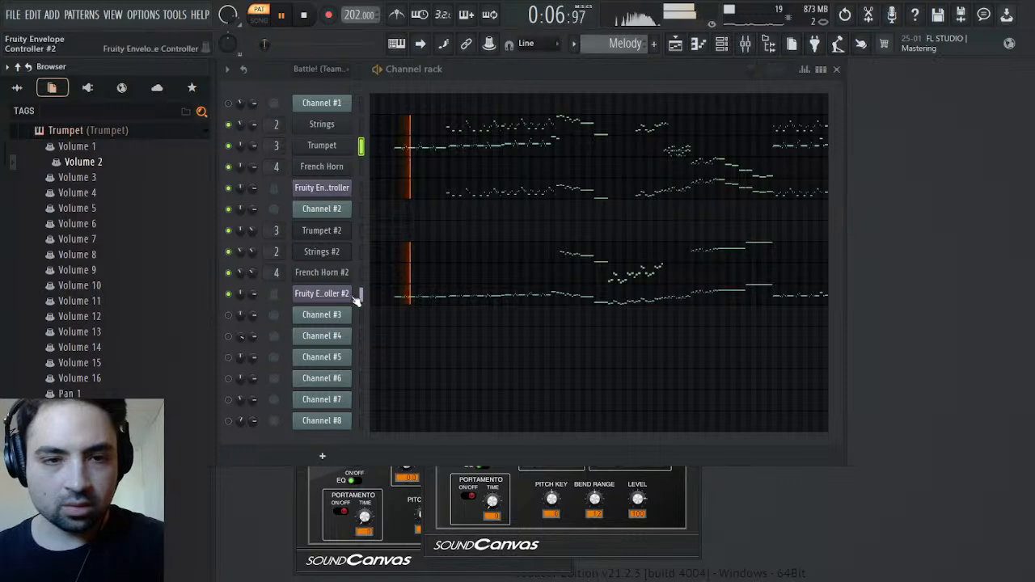
pyautogui.click(321, 293)
pyautogui.moveTo(383, 404); pyautogui.dragTo(385, 391)
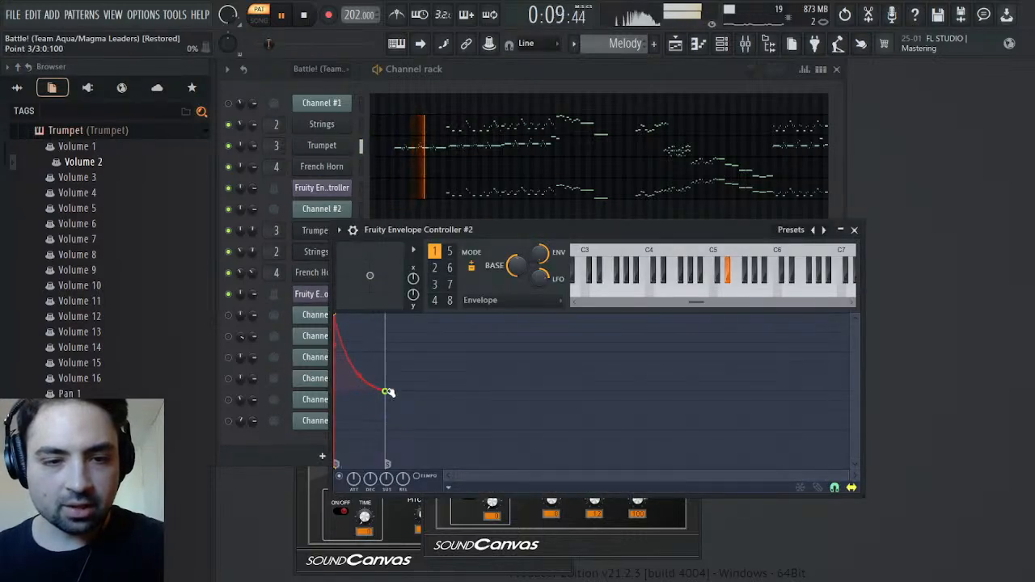
pyautogui.click(854, 230)
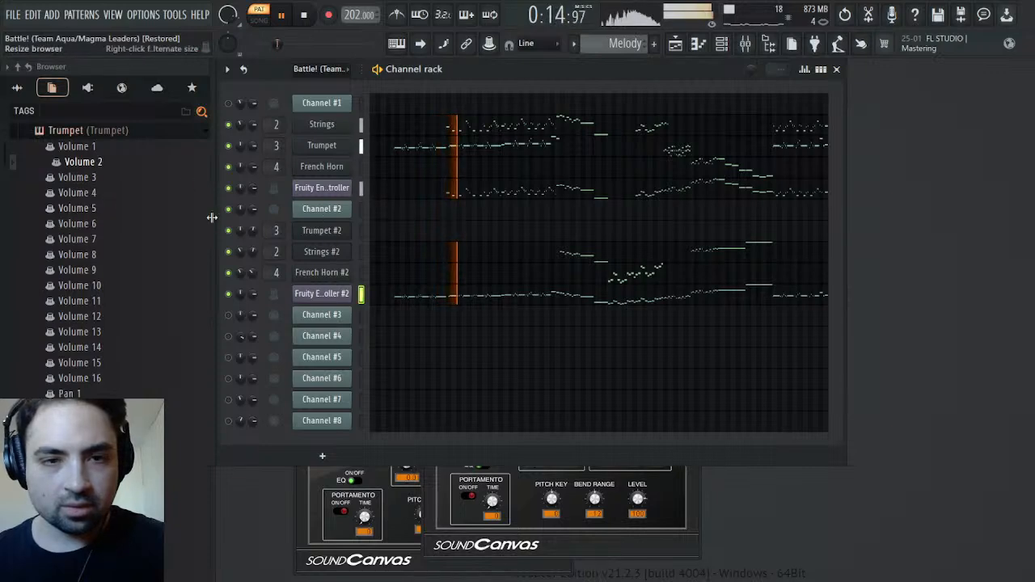
# Review the Trumpet channel's miscellaneous settings while listening to the pattern, and stop playback
pyautogui.click(327, 148)
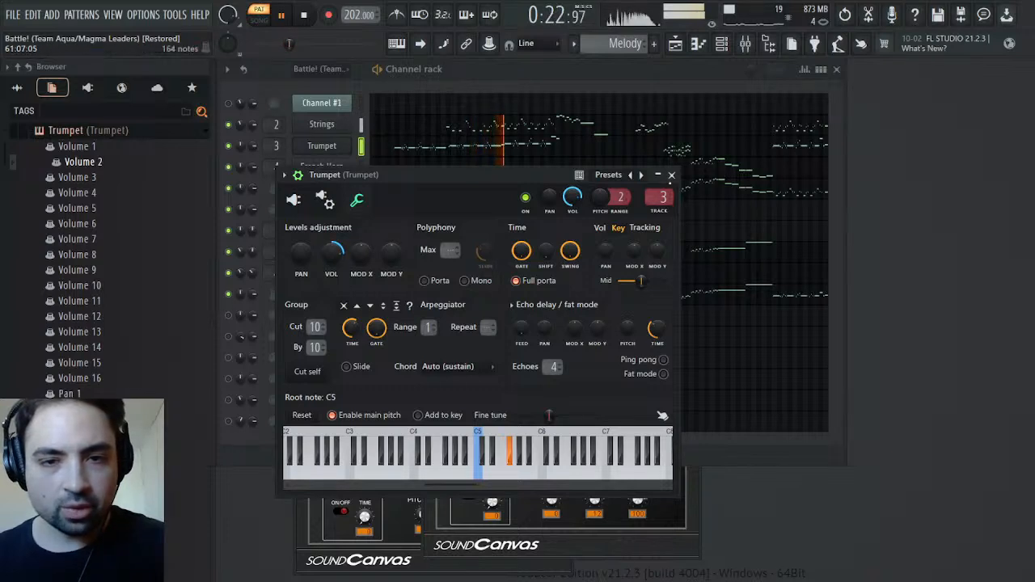
pyautogui.click(671, 175)
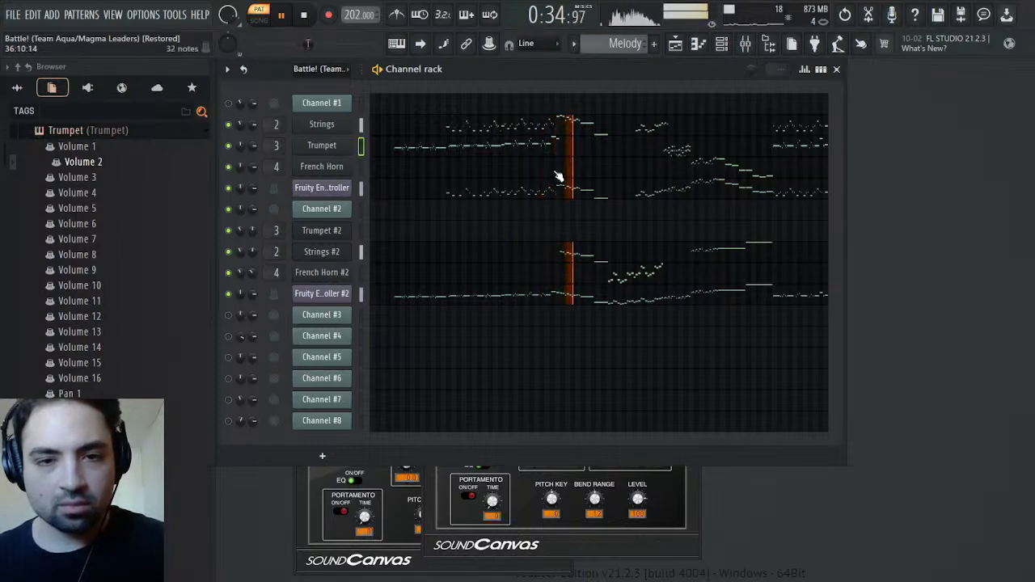
pyautogui.press('space')
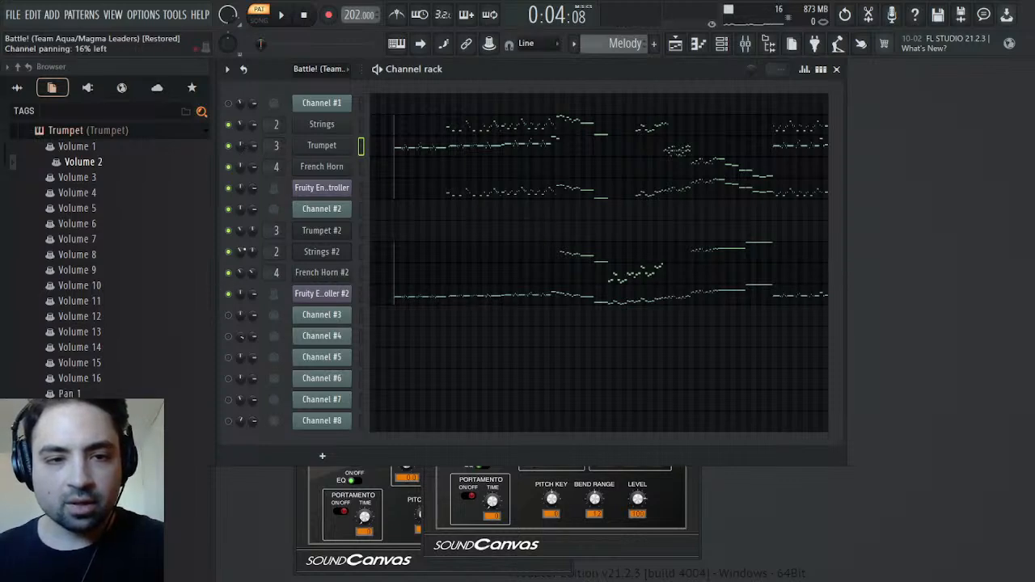
# Move the Trumpet #2 channel panning events into the Trumpet plugin's Pan 2 events
pyautogui.press('F7')
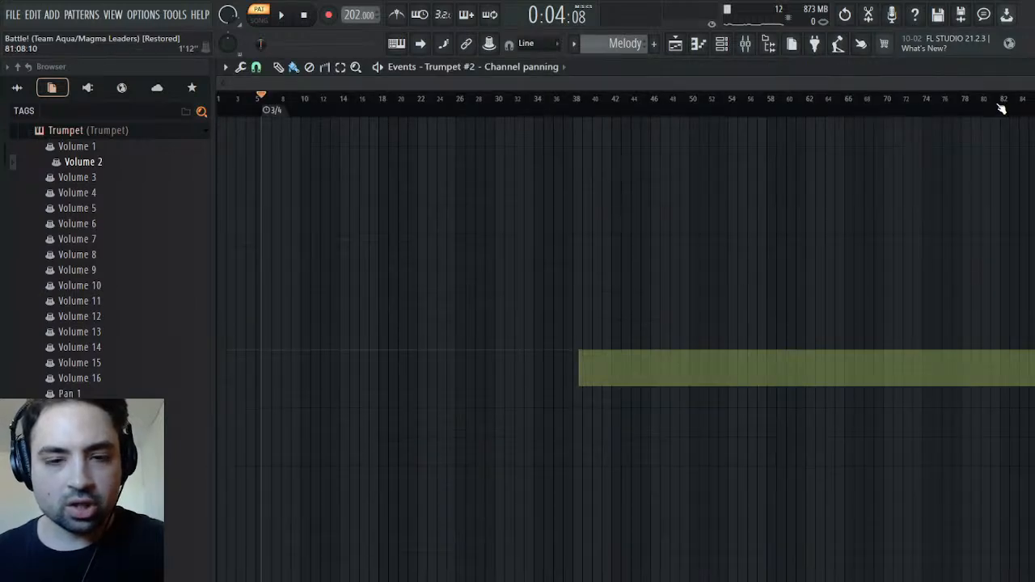
pyautogui.press('Delete')
pyautogui.press('Escape')
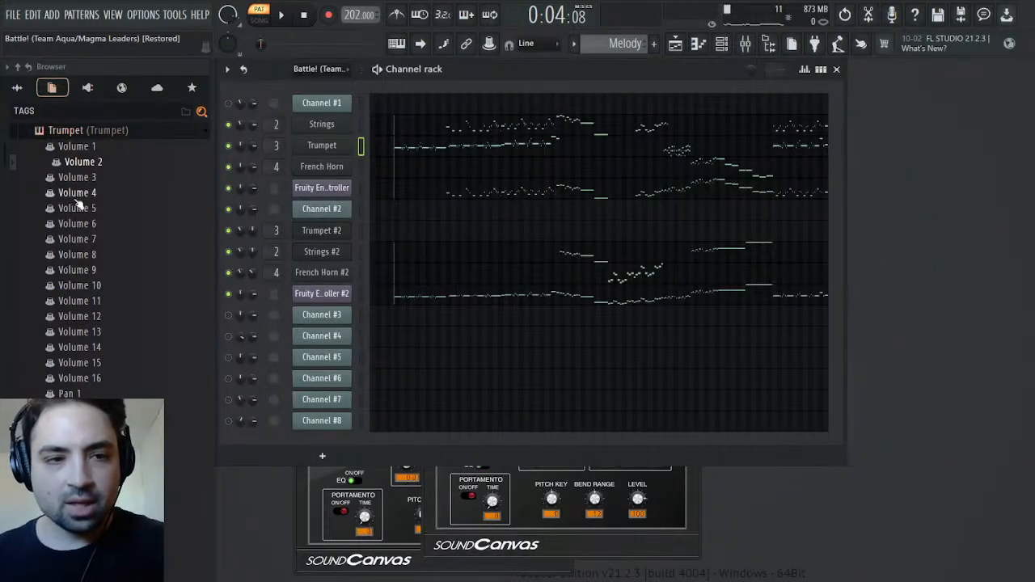
pyautogui.click(69, 393)
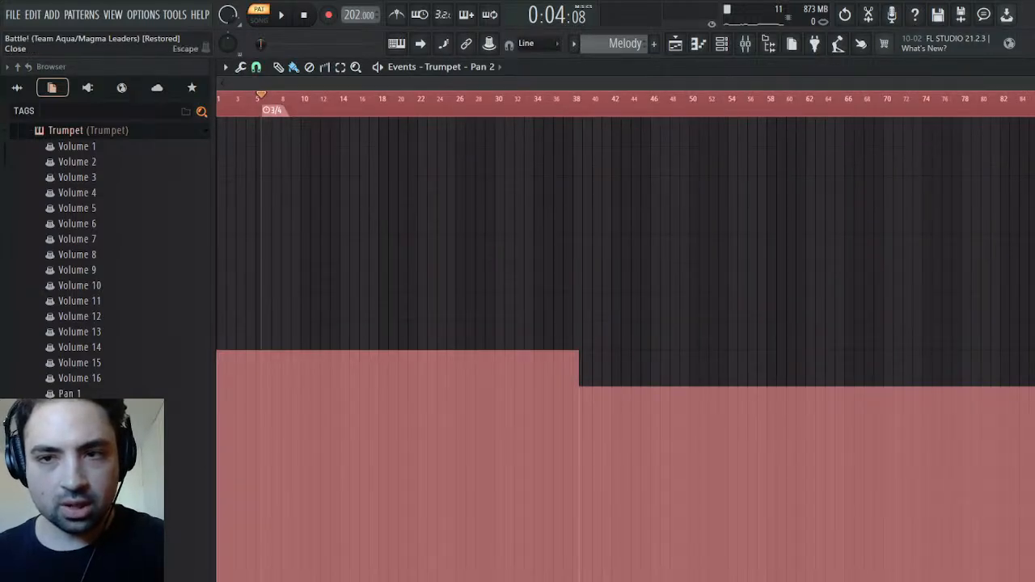
pyautogui.press('Escape')
# Audition the pattern briefly and check the Trumpet #2 channel volume events
pyautogui.press('space')
pyautogui.press('space')
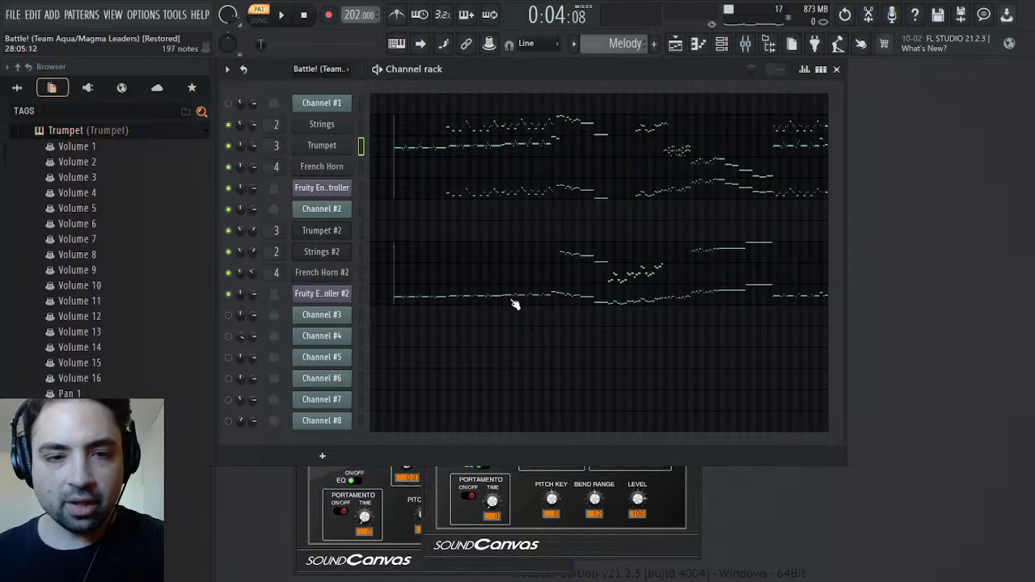
pyautogui.click(277, 260)
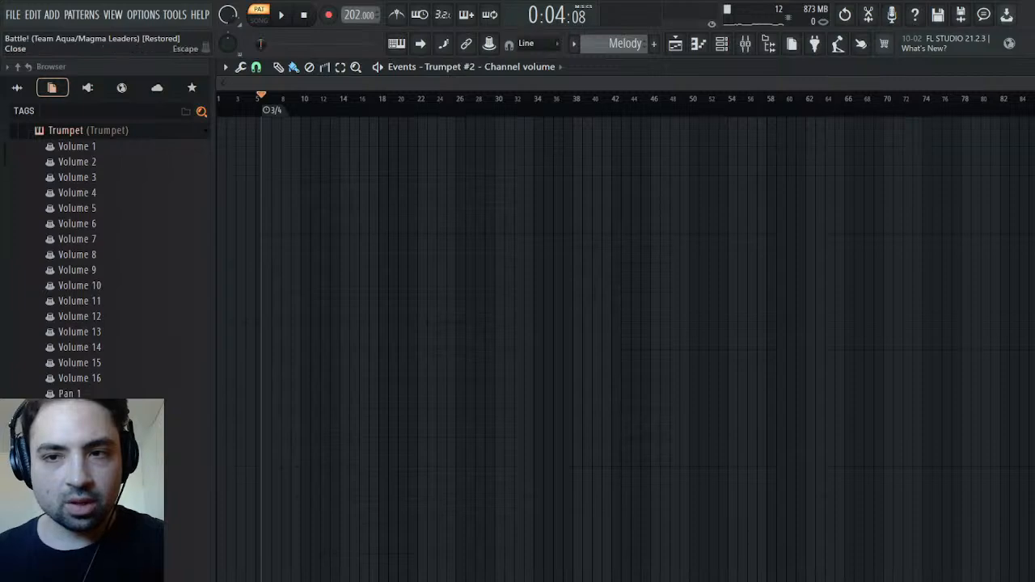
pyautogui.press('Escape')
# Cut all notes from the Strings #2 piano roll, with the playback position set at bar 38
pyautogui.click(430, 260)
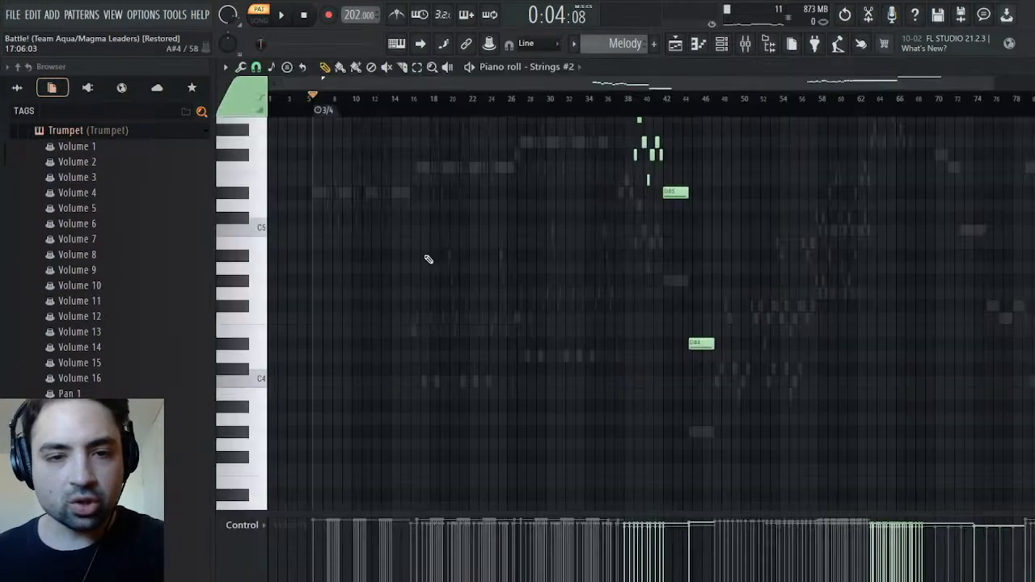
pyautogui.moveTo(995, 79); pyautogui.dragTo(650, 86)
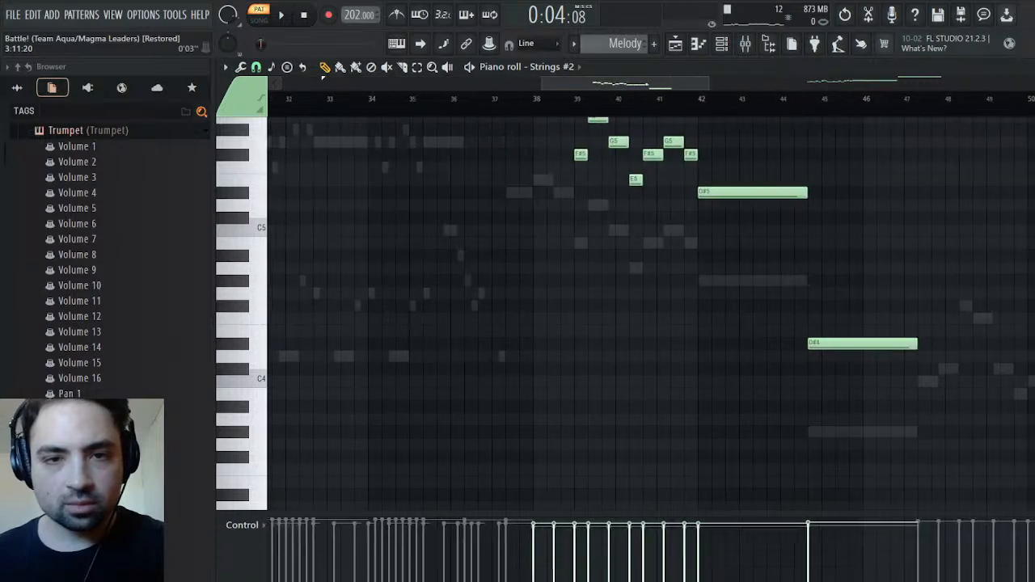
pyautogui.scroll(5, 545, 145)
pyautogui.click(519, 105)
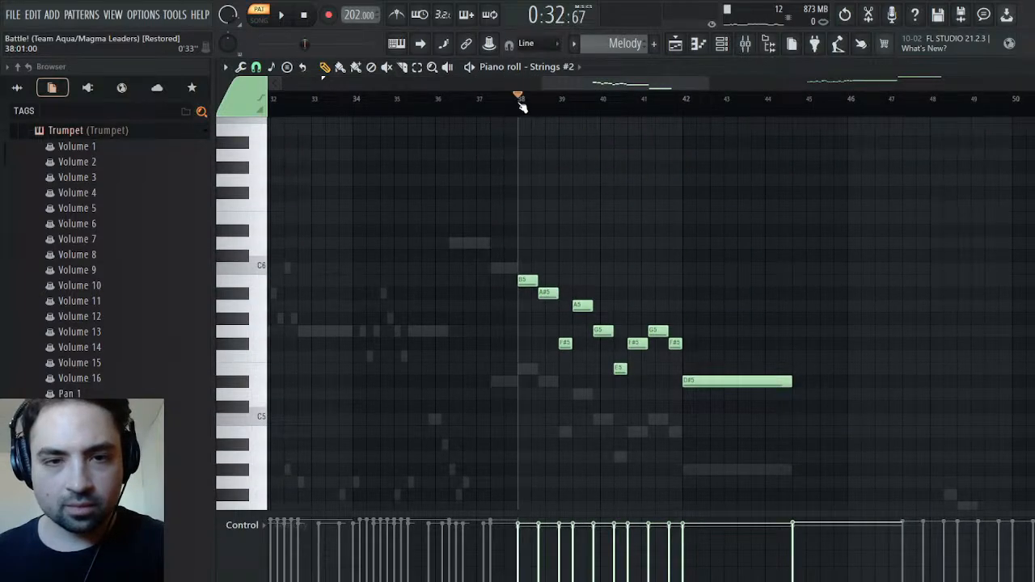
pyautogui.hotkey('ctrl', 'x')
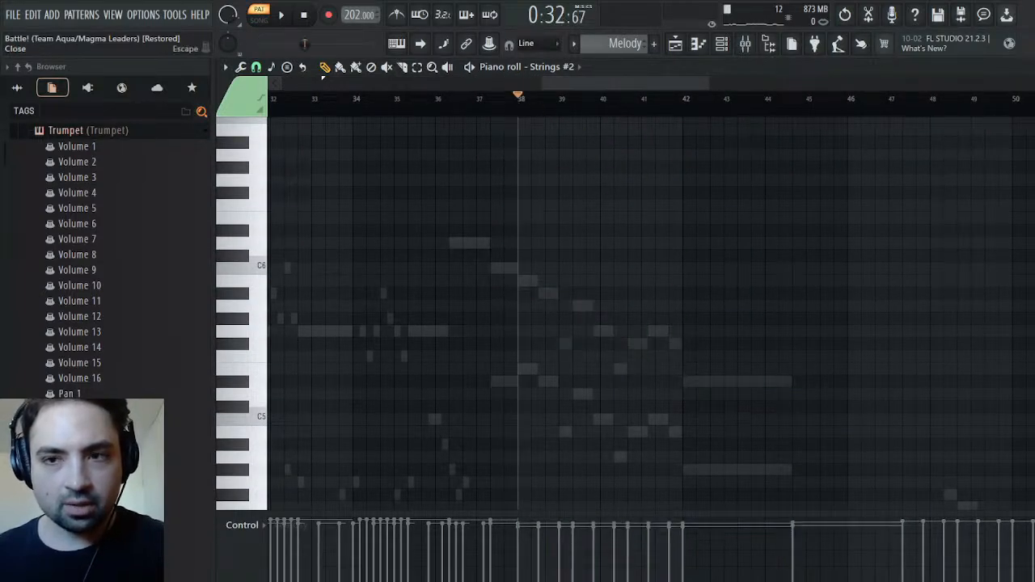
pyautogui.press('Escape')
# Paste the cut notes into the Strings piano roll, align their start to bar 38 and assign them the teal color group
pyautogui.click(480, 123)
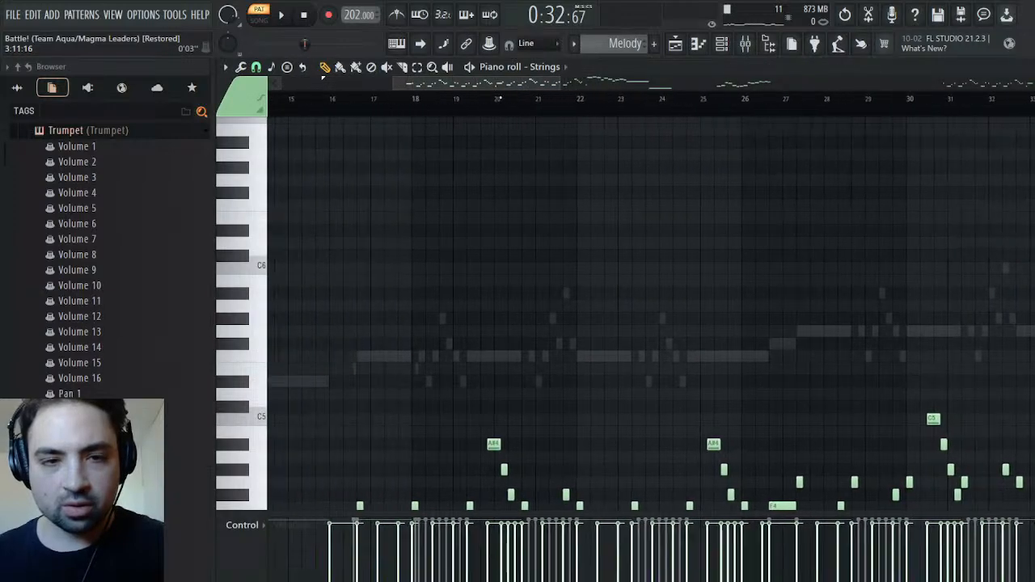
pyautogui.moveTo(613, 84); pyautogui.dragTo(684, 85)
pyautogui.hotkey('ctrl', 'v')
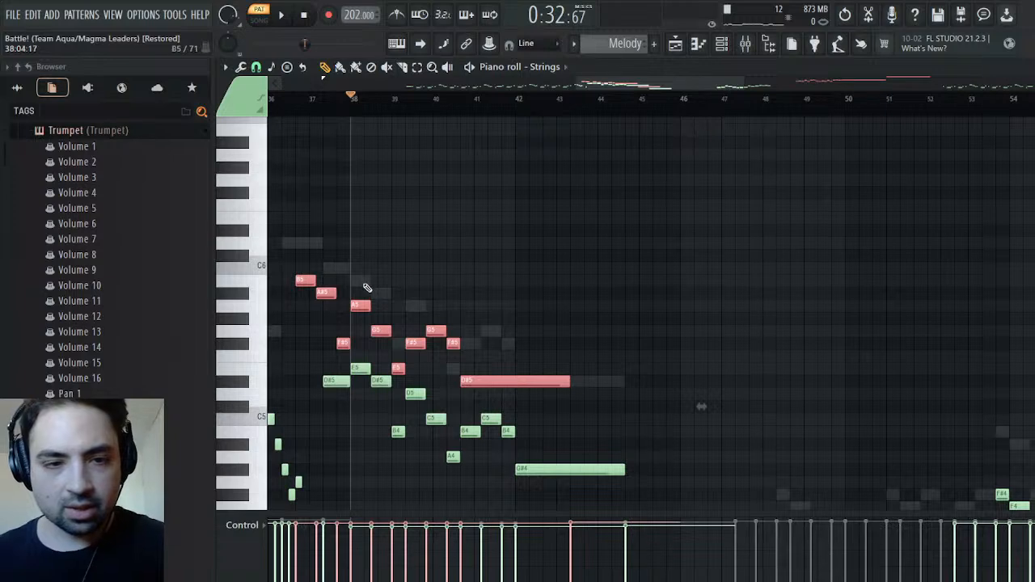
pyautogui.moveTo(305, 281); pyautogui.dragTo(358, 281)
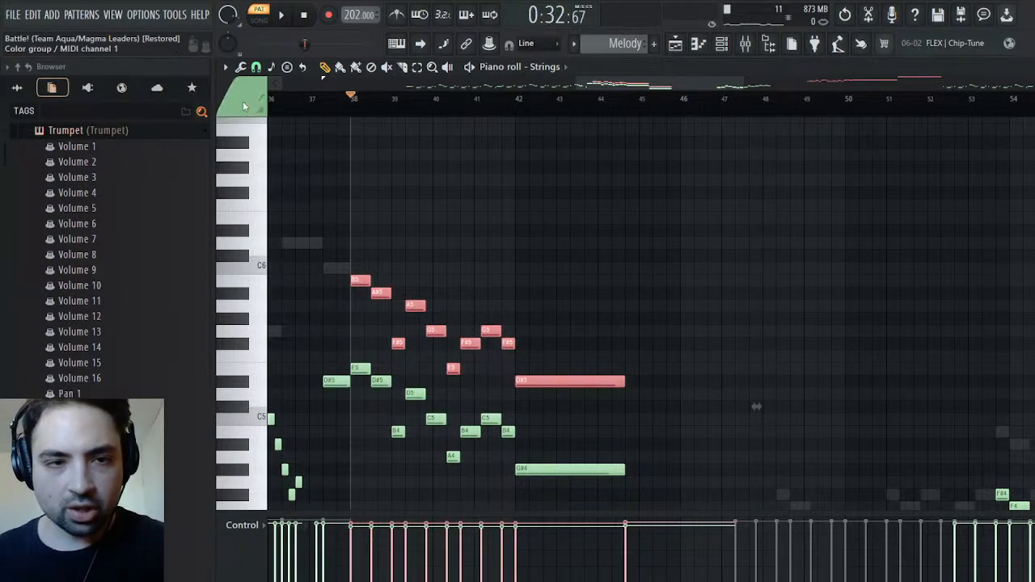
pyautogui.hotkey('ctrl', 'd')
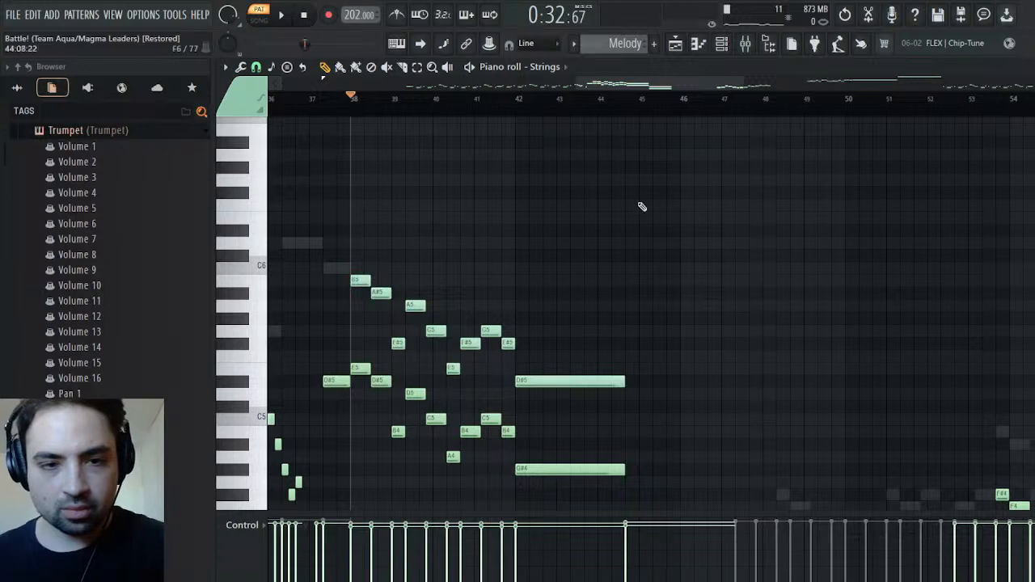
# Audition the pattern from bar 38 and check the Trumpet channel's notes in its piano roll
pyautogui.press('space')
pyautogui.click(1026, 67)
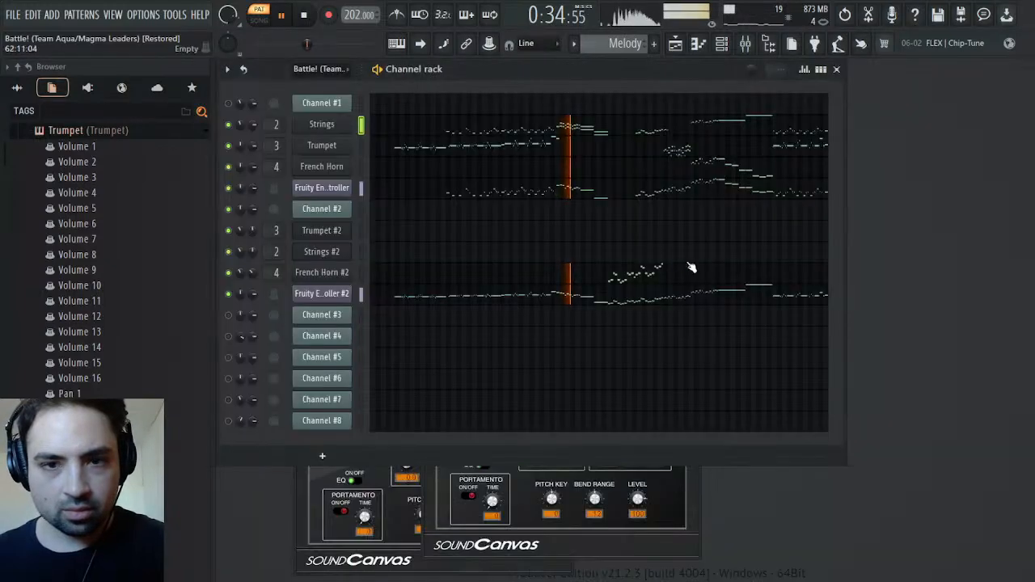
pyautogui.press('space')
pyautogui.click(438, 152)
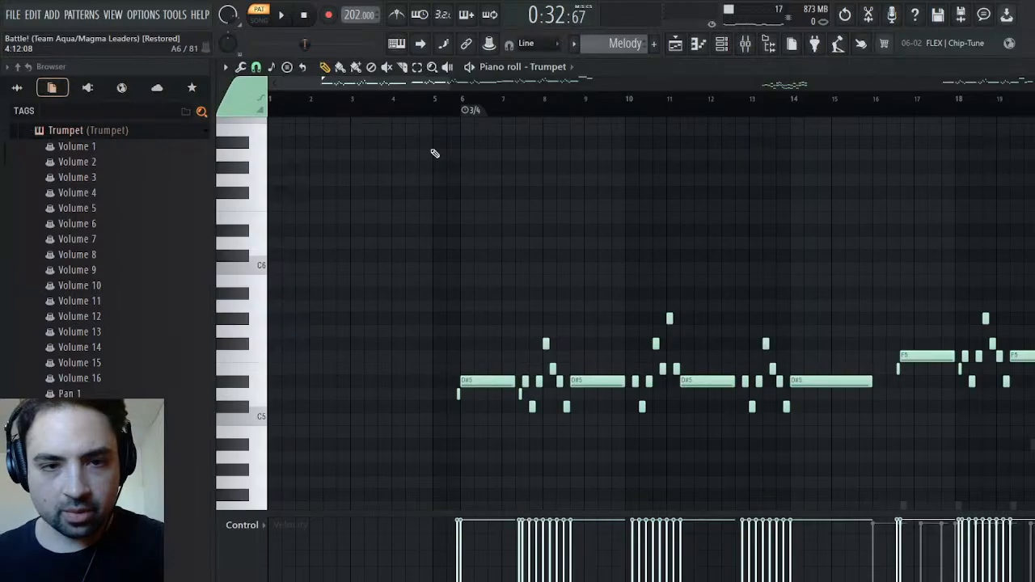
pyautogui.press('Escape')
pyautogui.press('space')
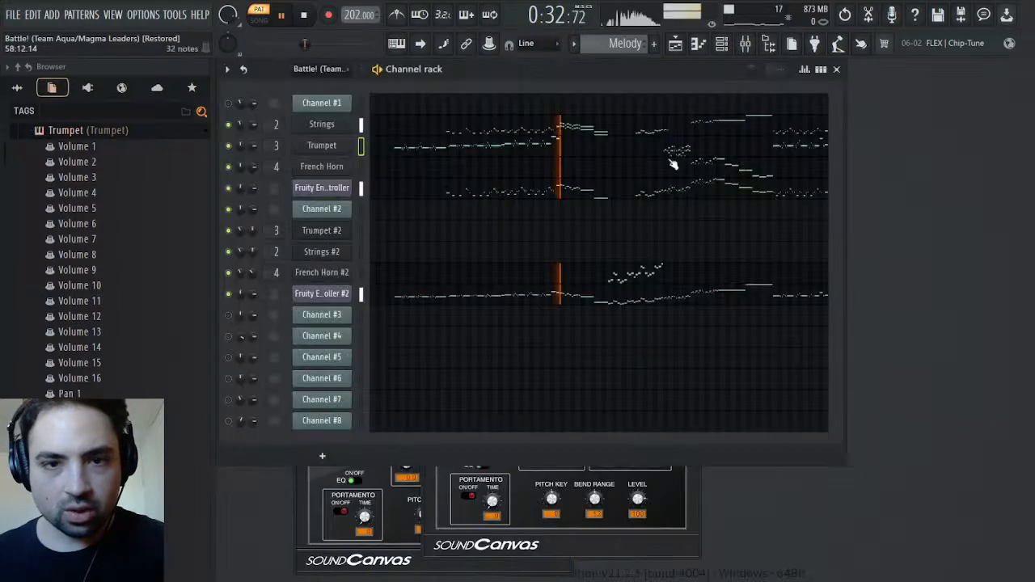
pyautogui.press('space')
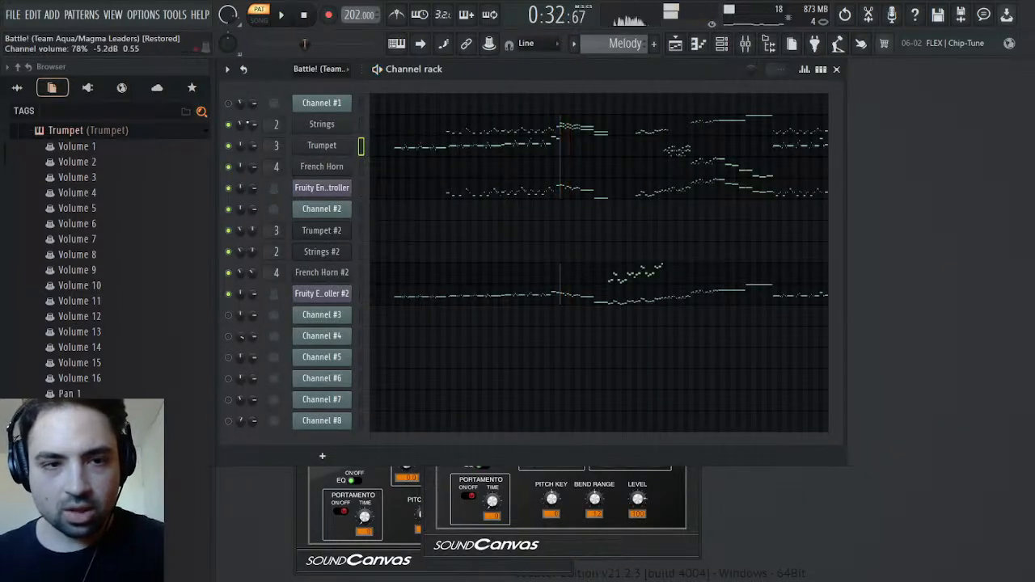
# Pick Volume 2 among the Strings plugin's parameters in the project browser
pyautogui.scroll(2, 94, 224)
pyautogui.click(95, 208)
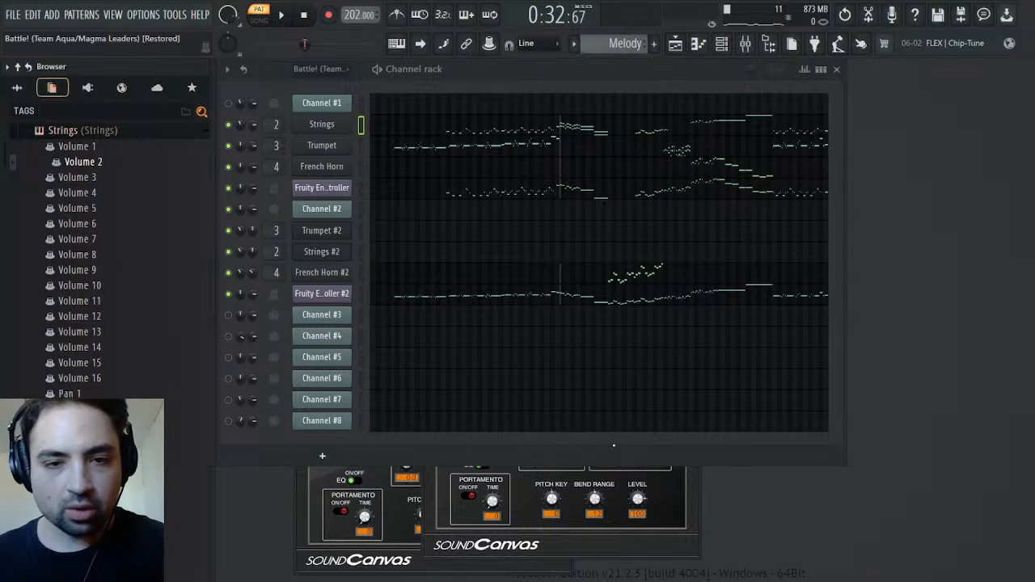
# Play the pattern from bar 38 while checking the envelope in Fruity Envelope Controller #2
pyautogui.press('space')
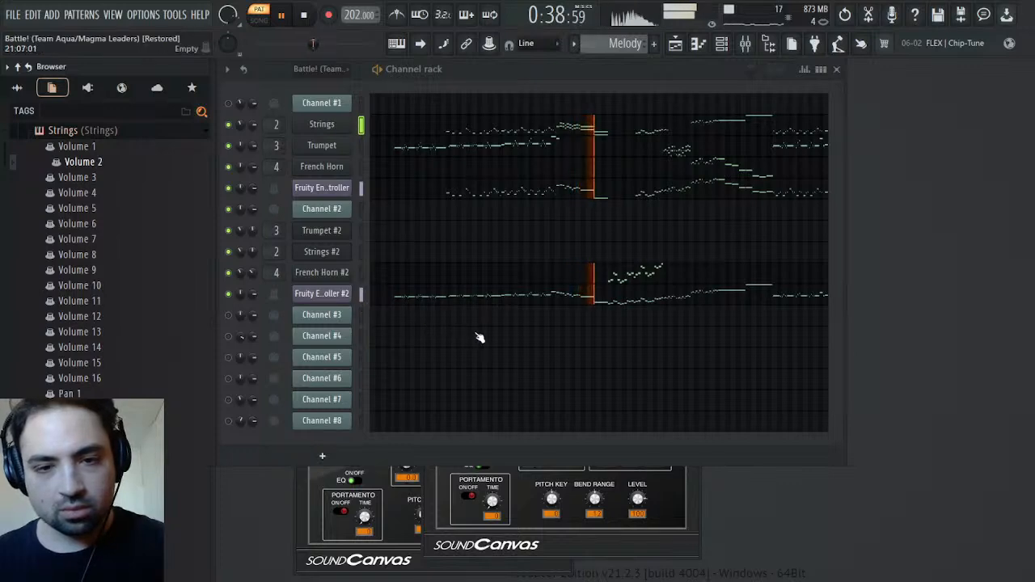
pyautogui.click(322, 294)
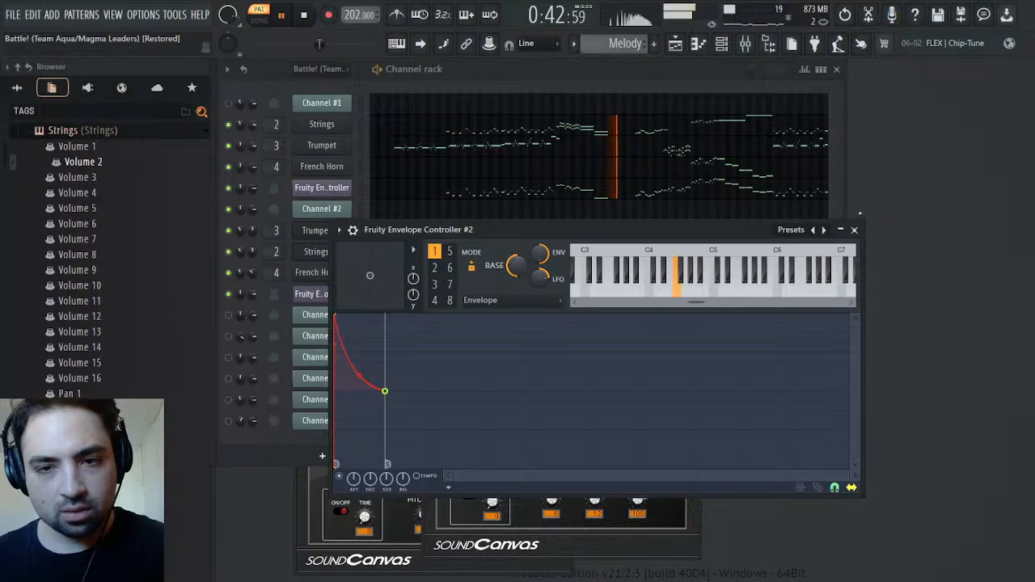
pyautogui.click(854, 229)
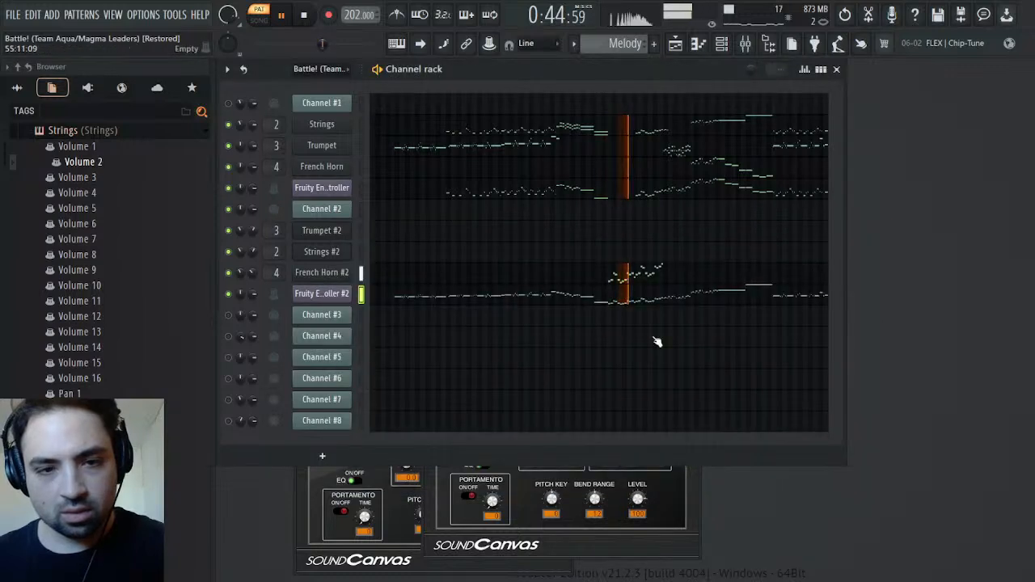
pyautogui.press('space')
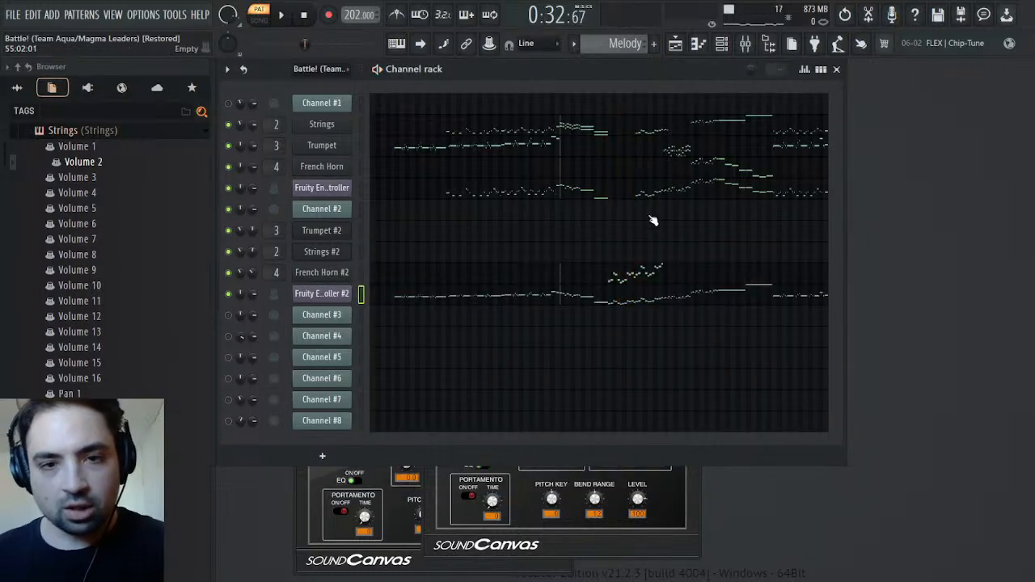
pyautogui.rightClick(241, 254)
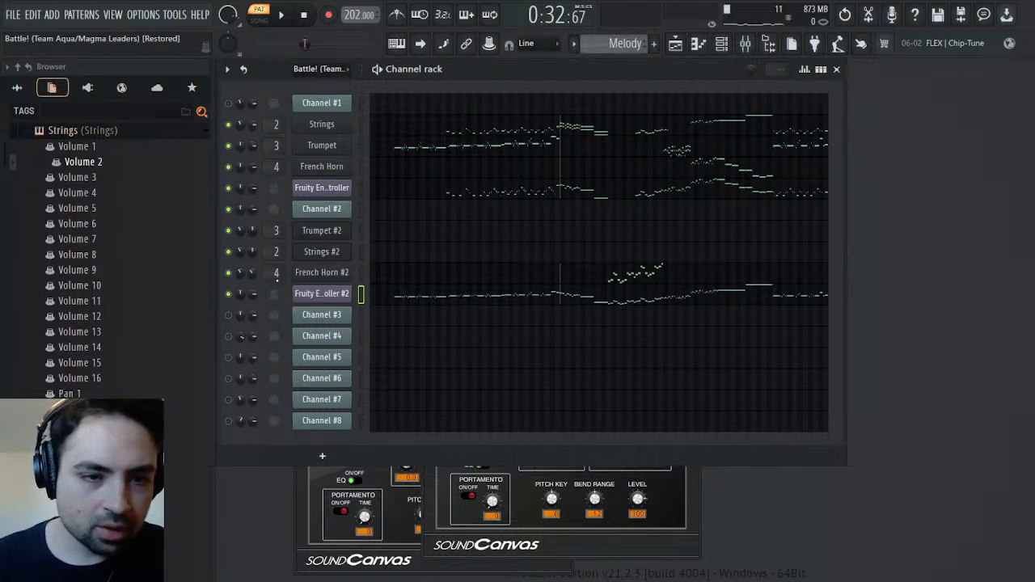
pyautogui.click(277, 279)
pyautogui.press('Escape')
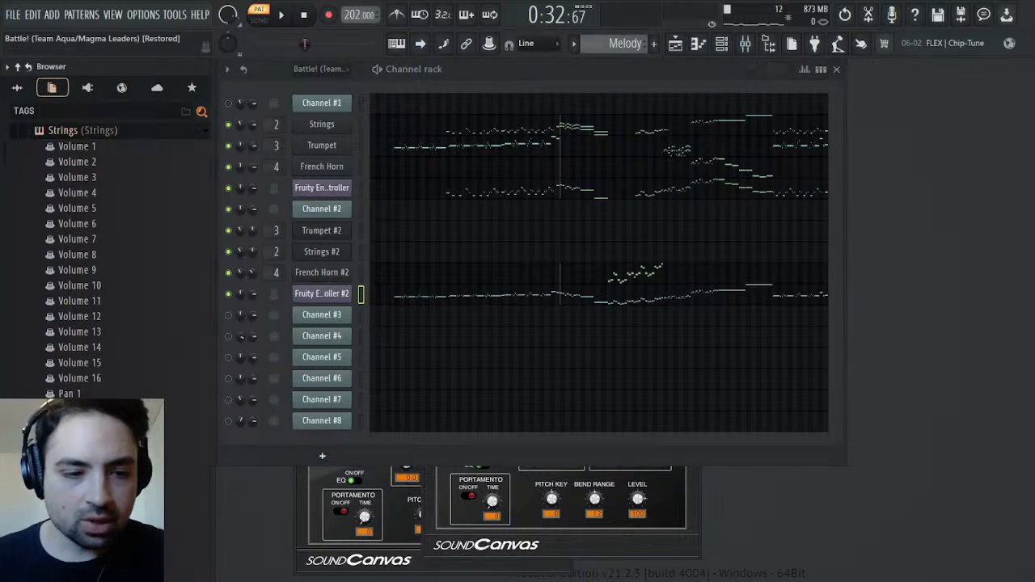
# Play the Melody pattern from bar 38 and compare it with the original Battle! (Team Aqua/Magma Leaders) pattern
pyautogui.press('space')
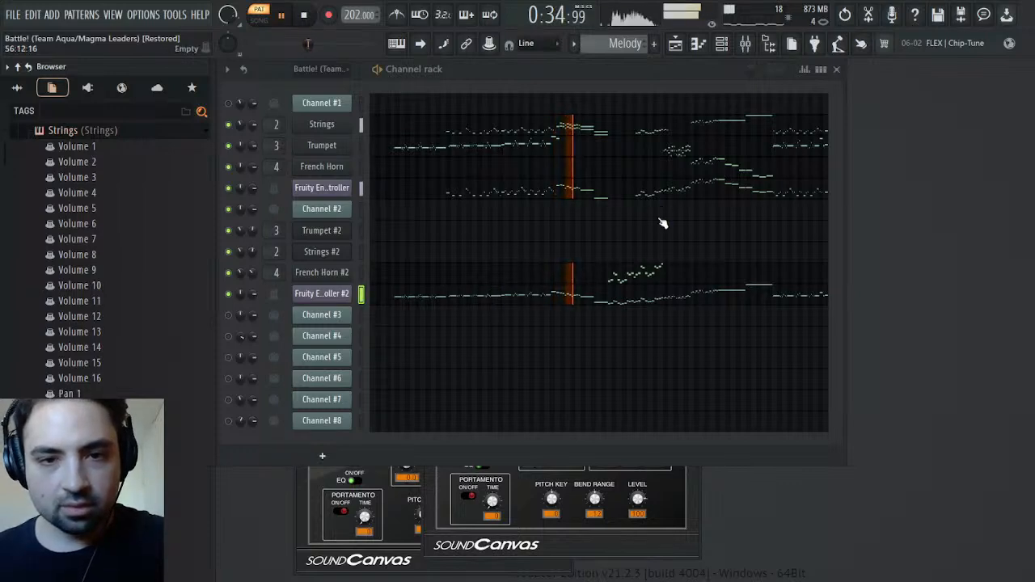
pyautogui.press('space')
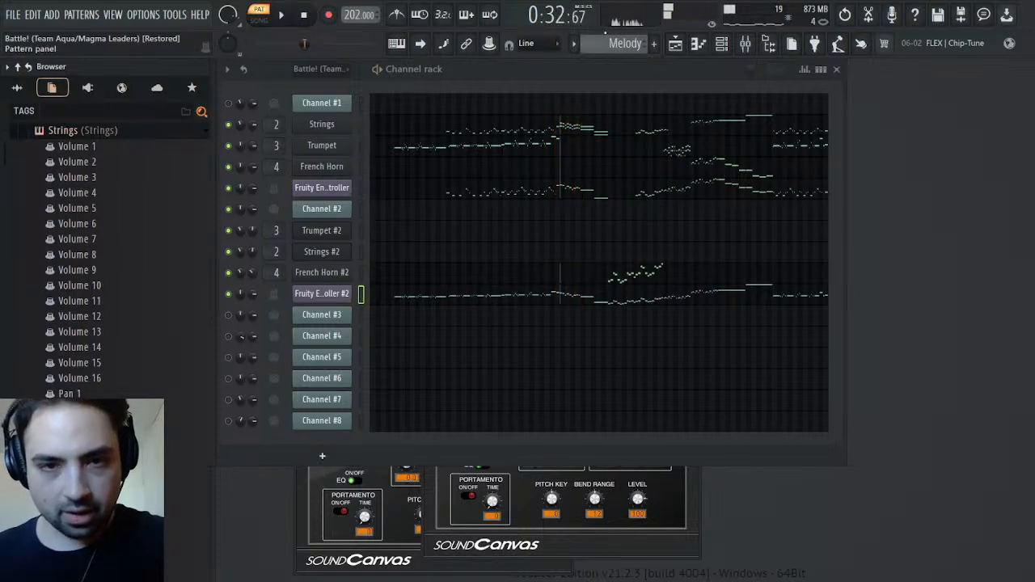
pyautogui.scroll(1, 614, 45)
pyautogui.press('space')
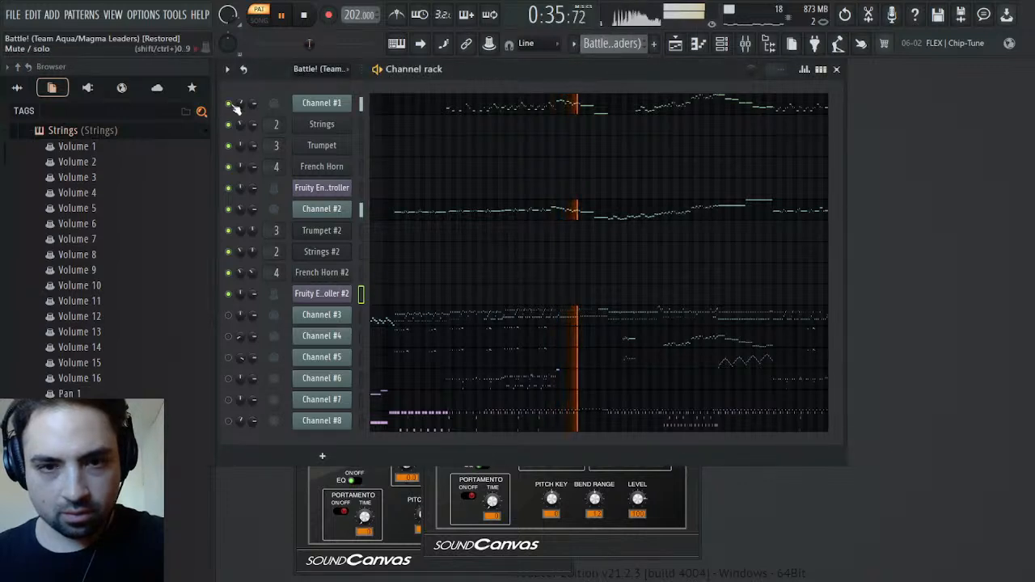
pyautogui.press('space')
pyautogui.scroll(-1, 632, 47)
pyautogui.press('space')
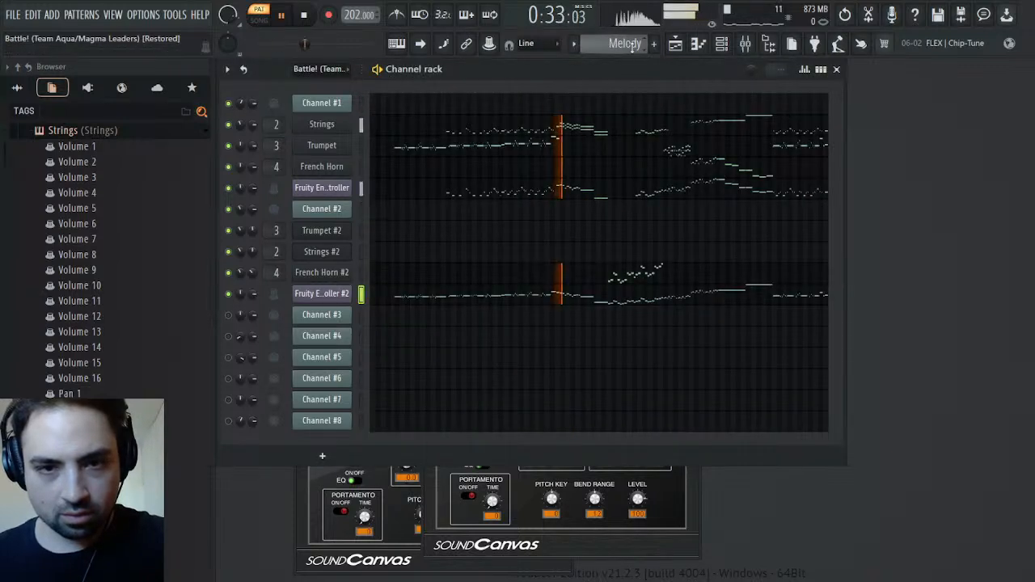
pyautogui.press('space')
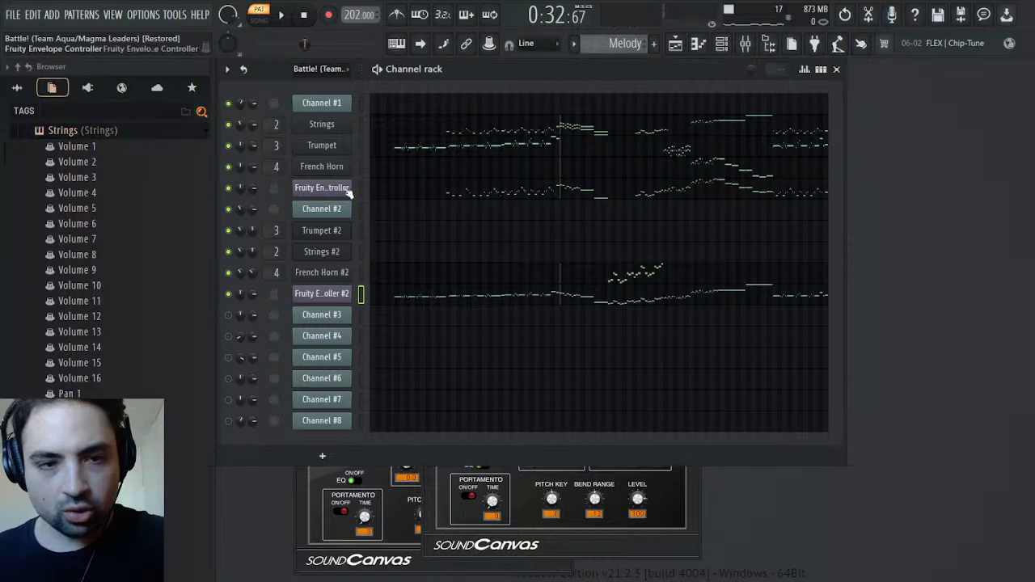
# During playback, check the envelope in Fruity Envelope Controller #2 and adjust the decay's end point in Fruity Envelope Controller
pyautogui.click(348, 296)
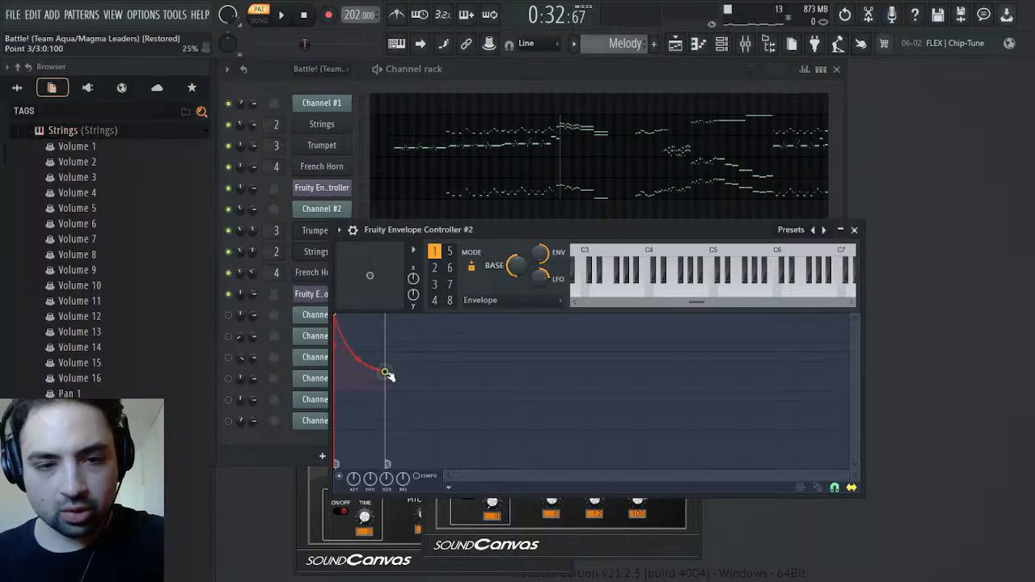
pyautogui.press('space')
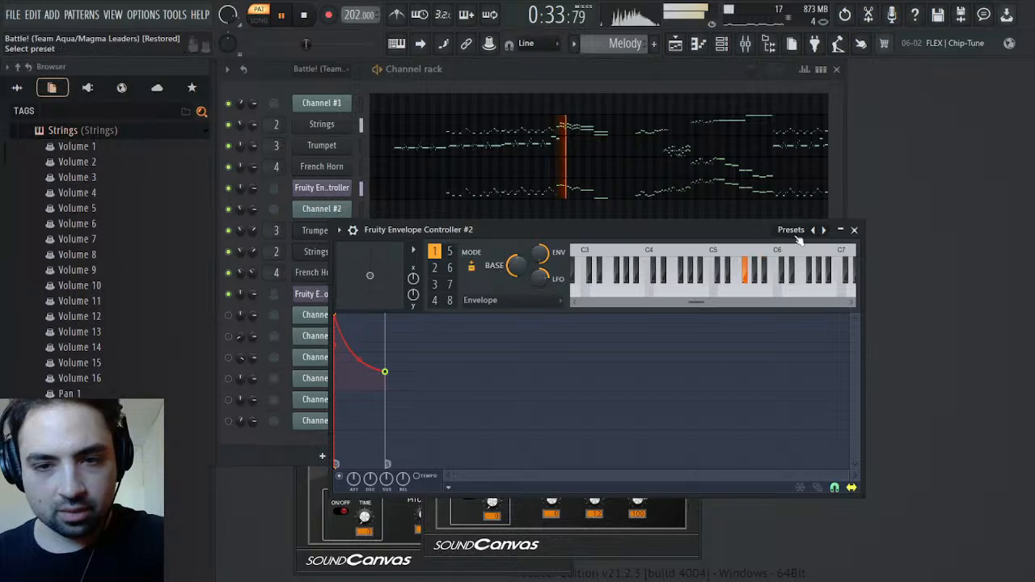
pyautogui.click(855, 230)
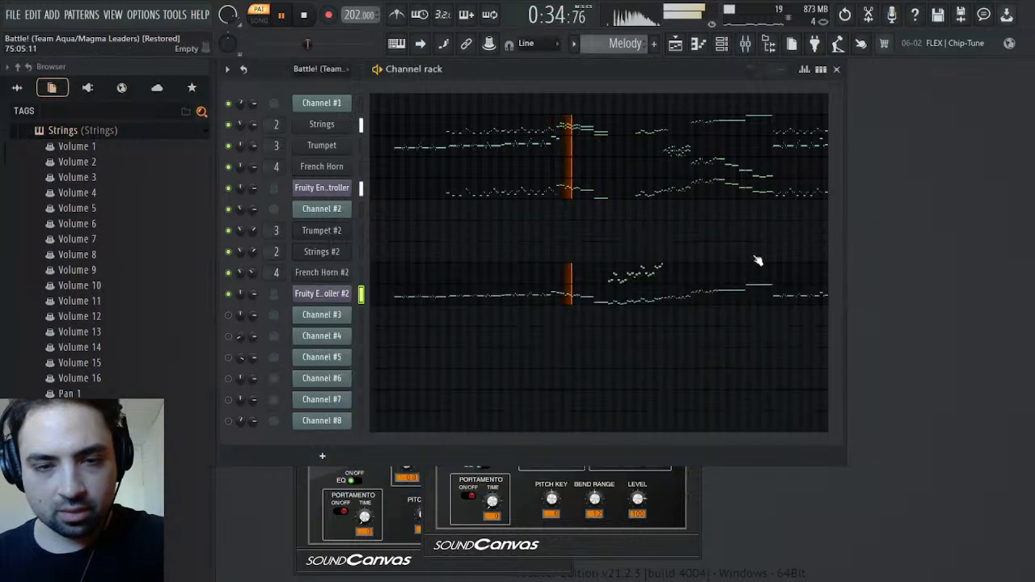
pyautogui.click(331, 189)
pyautogui.moveTo(347, 362); pyautogui.dragTo(372, 354)
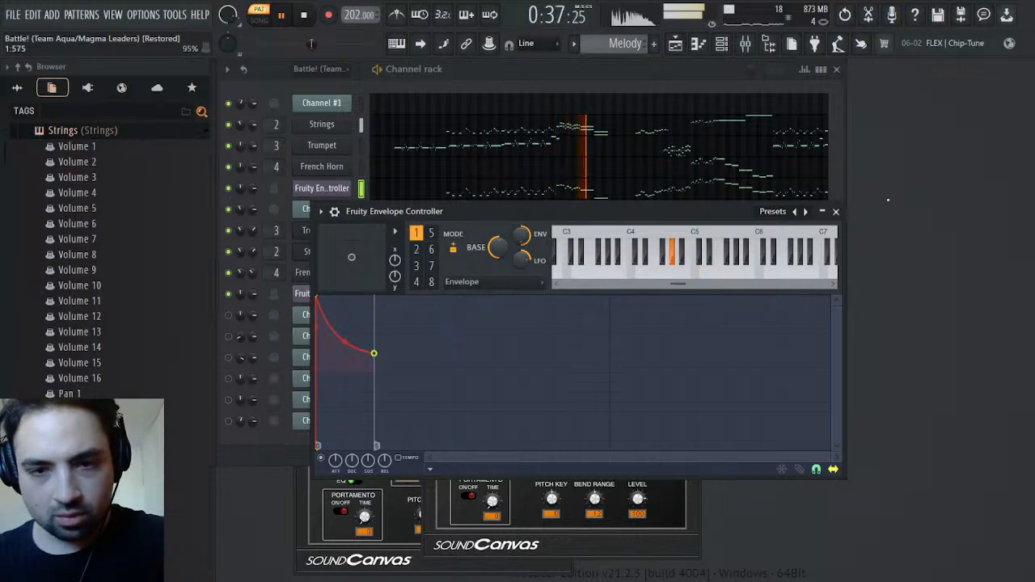
pyautogui.click(836, 211)
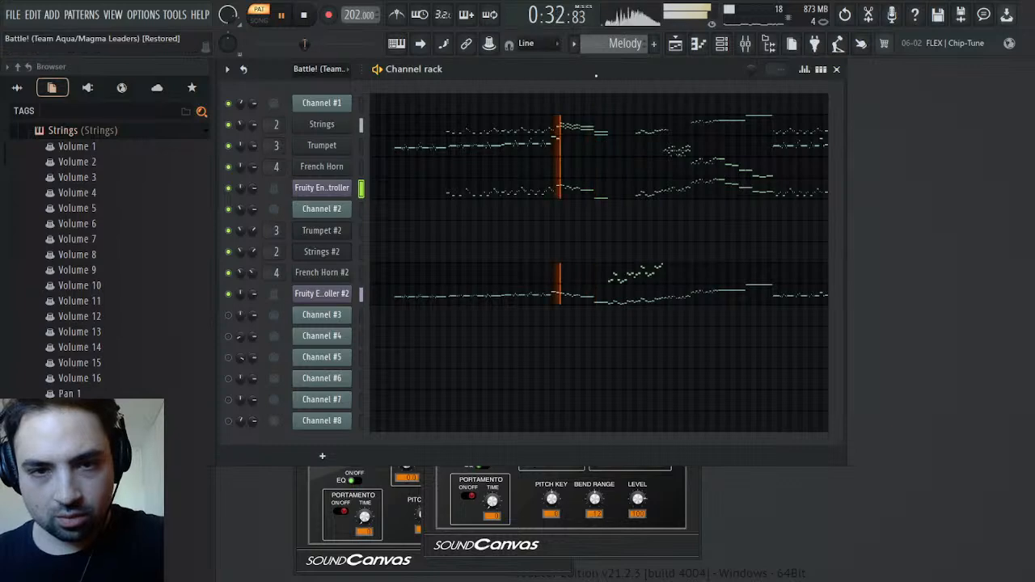
# Alternate between the Melody and original patterns during playback, comparing the section from bar 38 and the opening melody
pyautogui.scroll(1, 611, 45)
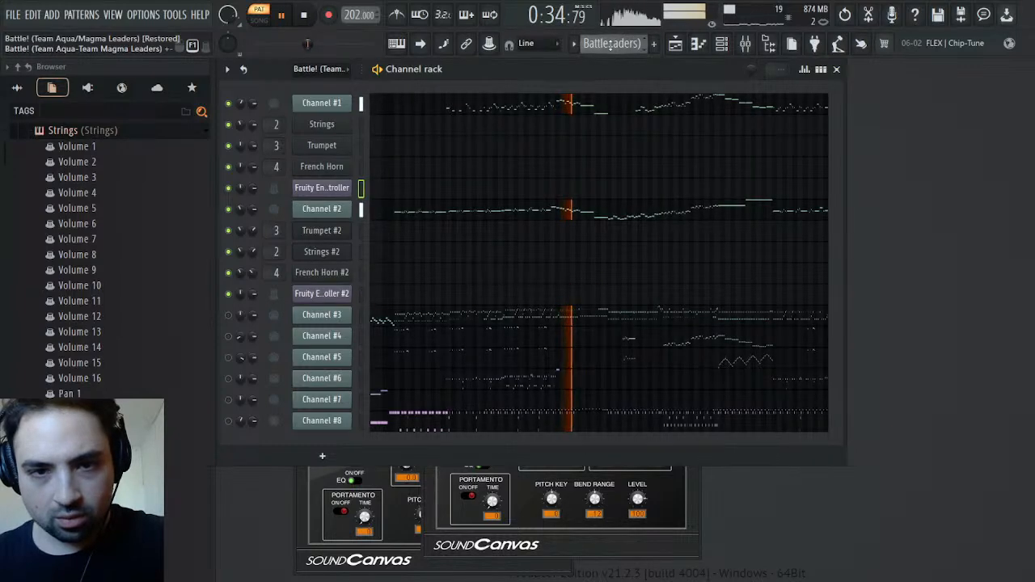
pyautogui.scroll(-1, 610, 45)
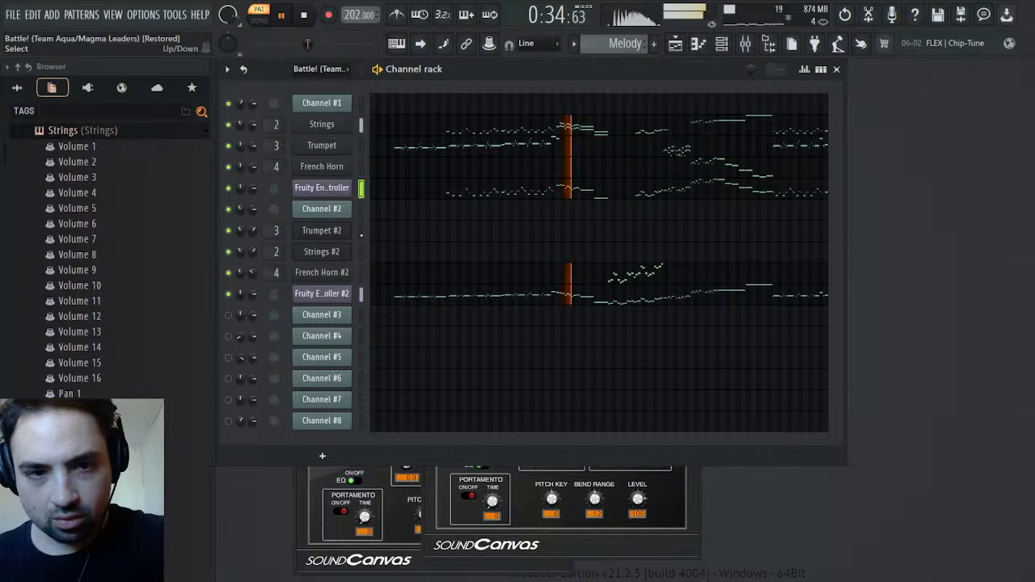
pyautogui.moveTo(310, 46); pyautogui.dragTo(291, 46)
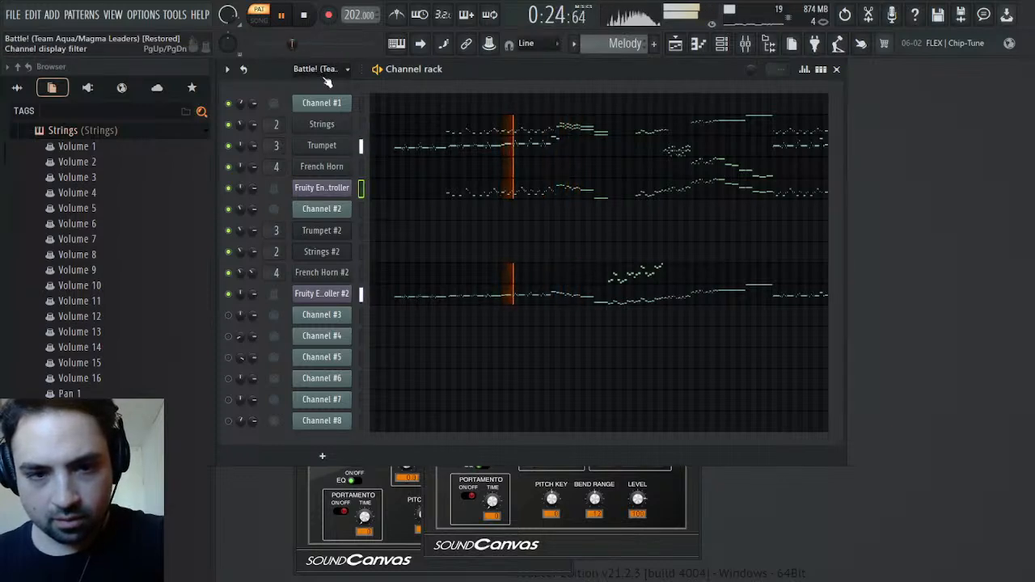
pyautogui.click(260, 44)
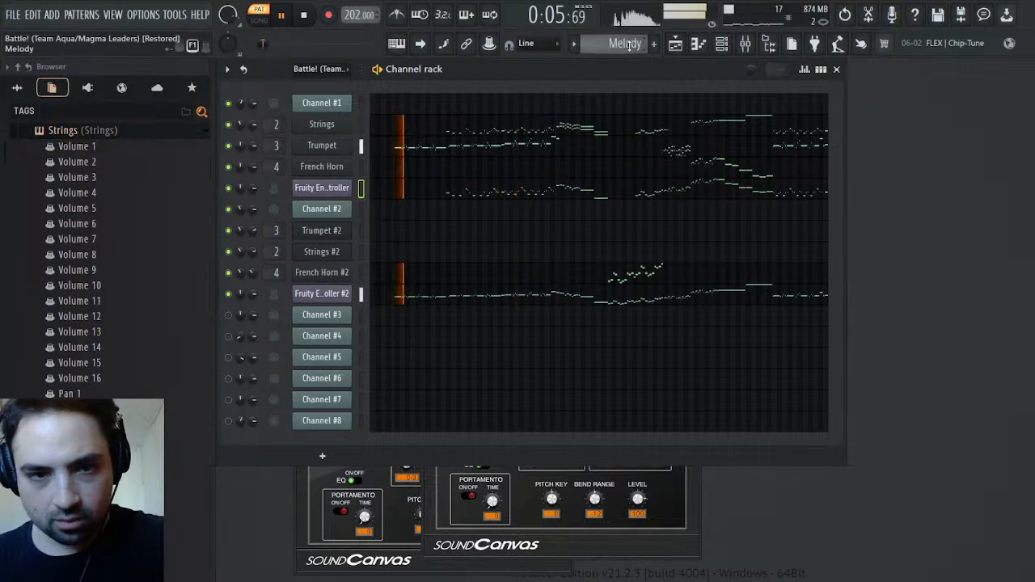
pyautogui.scroll(-1, 630, 45)
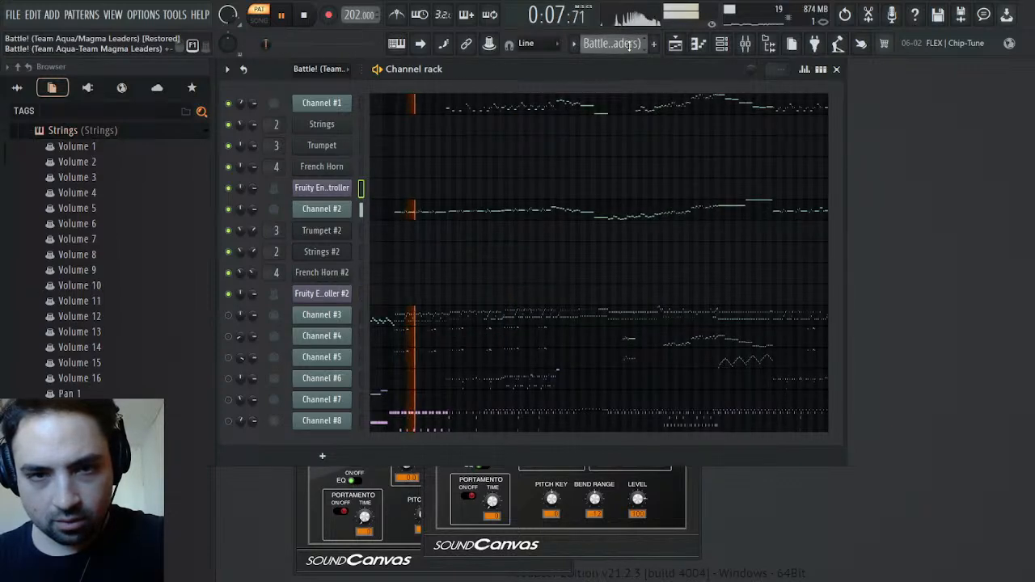
pyautogui.scroll(1, 629, 45)
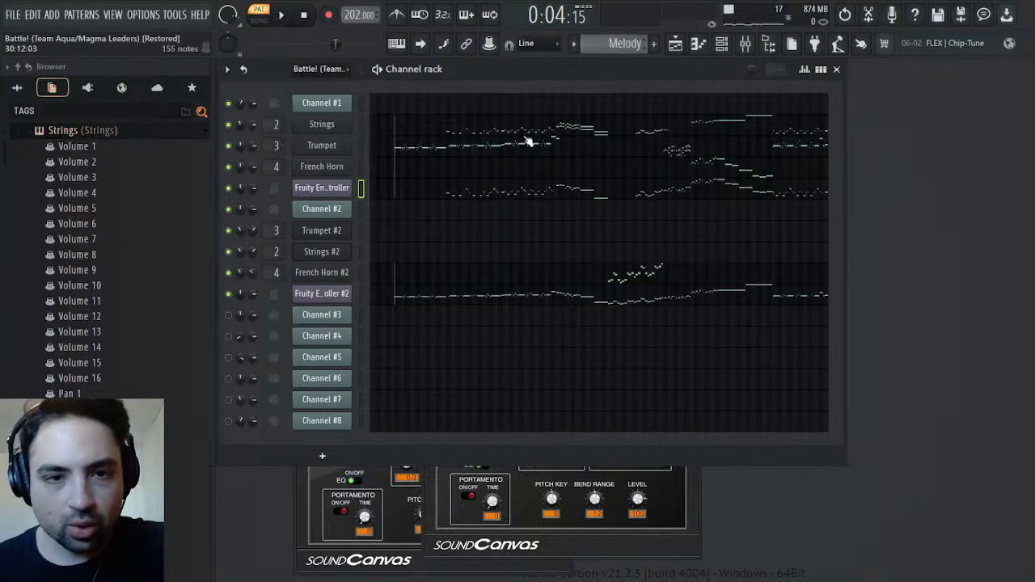
# In the Trumpet piano roll, select the notes of the second color group and reassign them to the green first color group
pyautogui.click(452, 155)
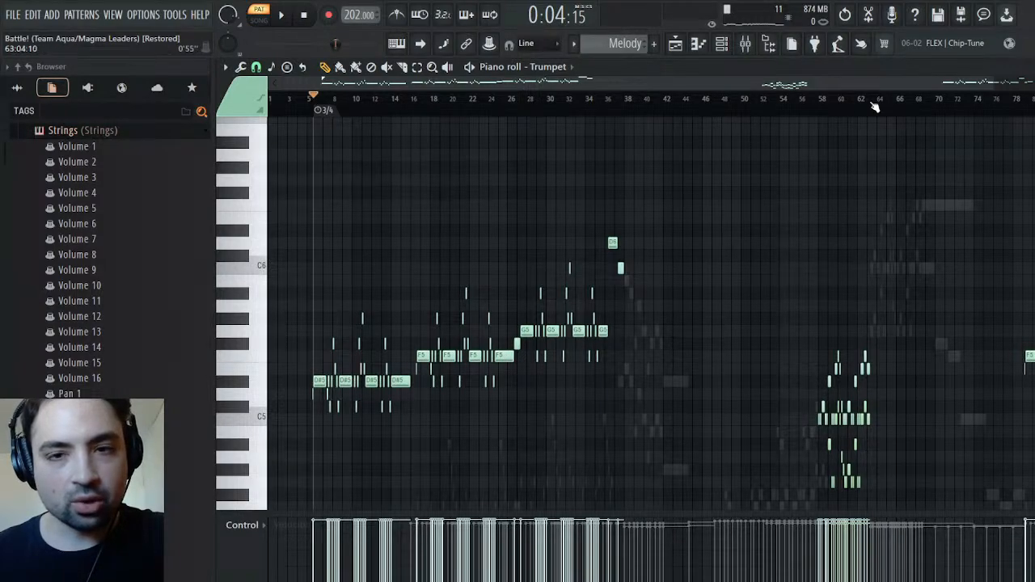
pyautogui.moveTo(997, 82); pyautogui.dragTo(408, 93)
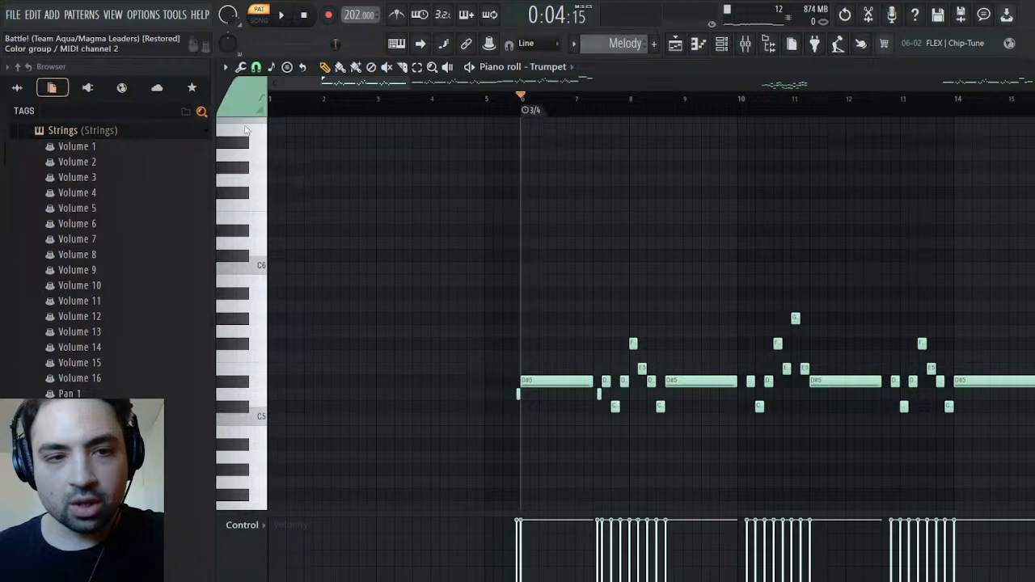
pyautogui.moveTo(340, 83); pyautogui.dragTo(794, 83)
pyautogui.scroll(-5, 724, 204)
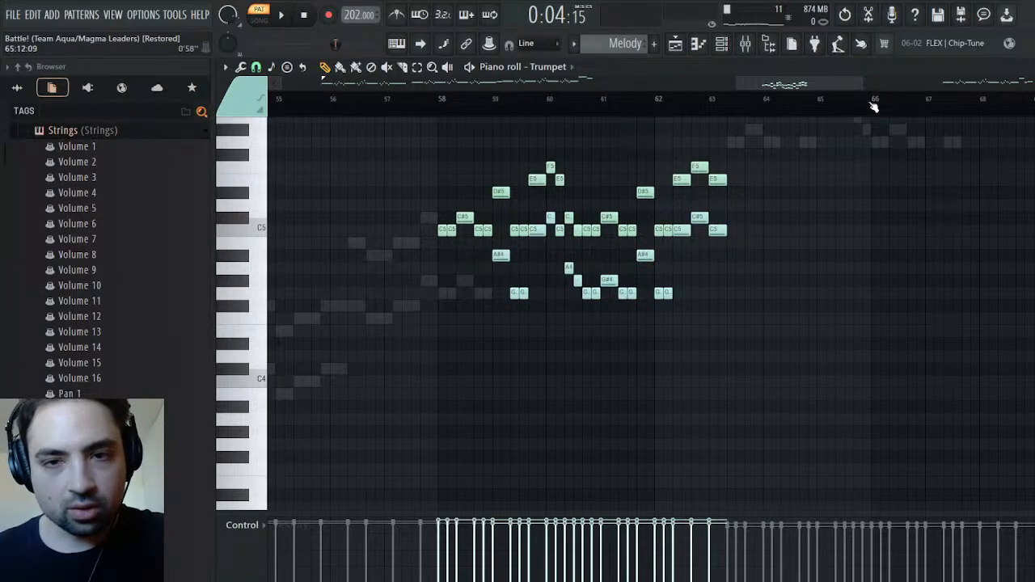
pyautogui.moveTo(789, 83); pyautogui.dragTo(384, 87)
pyautogui.click(554, 194)
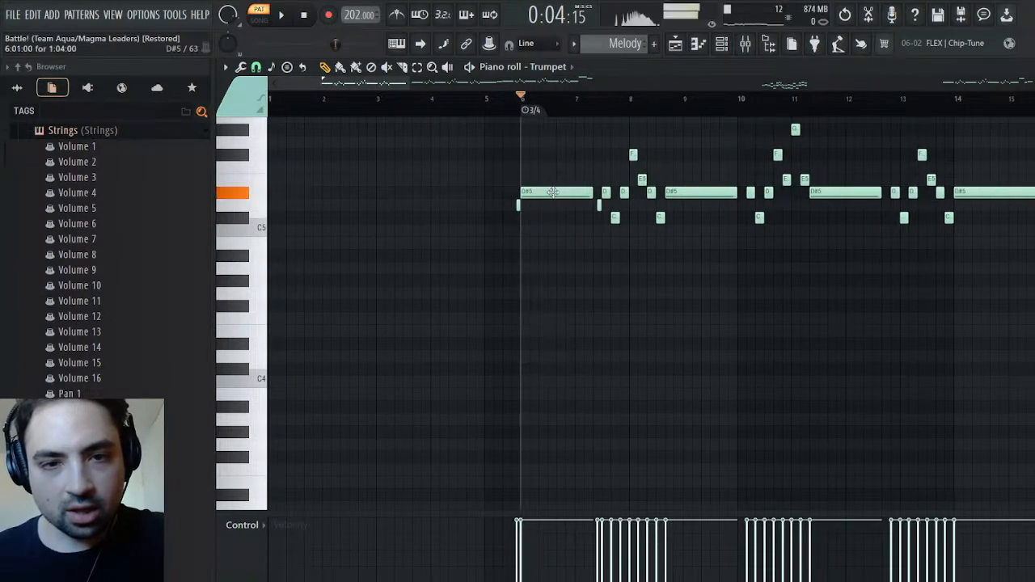
pyautogui.hotkey('ctrl', 'a')
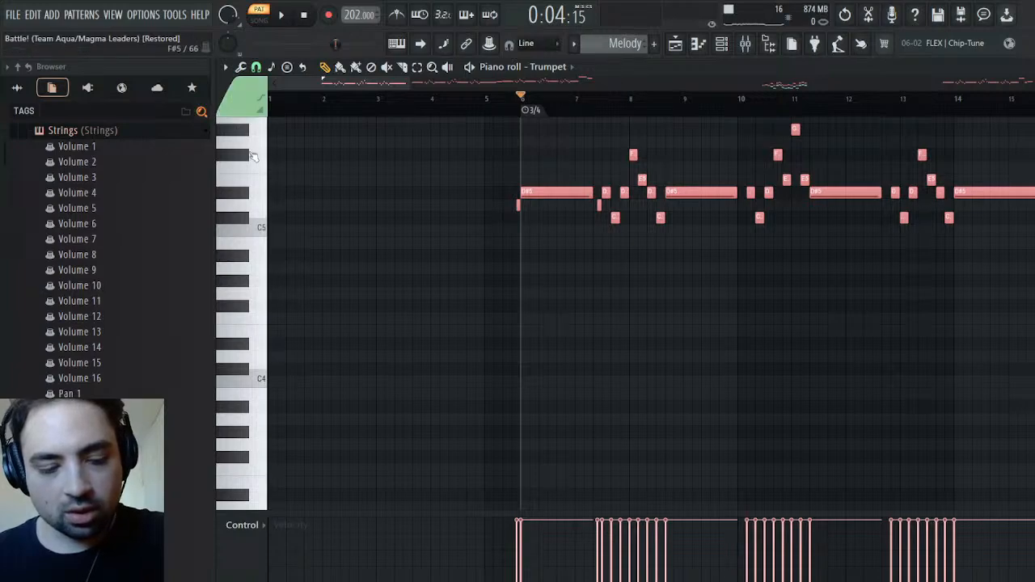
pyautogui.hotkey('ctrl', 'd')
# Select the Trumpet's teal MIDI channel 3 notes in bars 58 to 63, reassign them to the second color group and test playback
pyautogui.moveTo(377, 83); pyautogui.dragTo(808, 84)
pyautogui.click(753, 281)
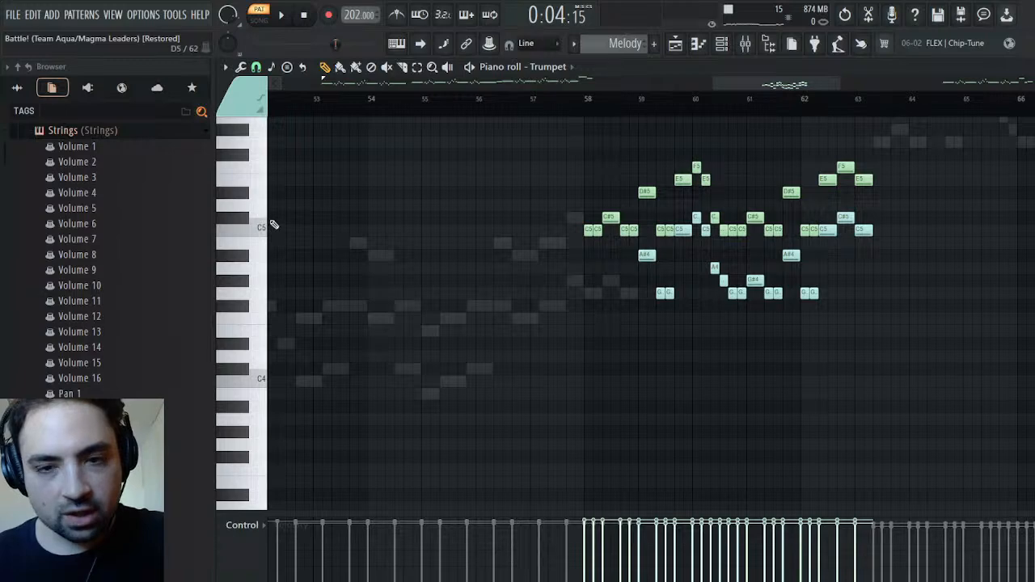
pyautogui.hotkey('shift', 'c')
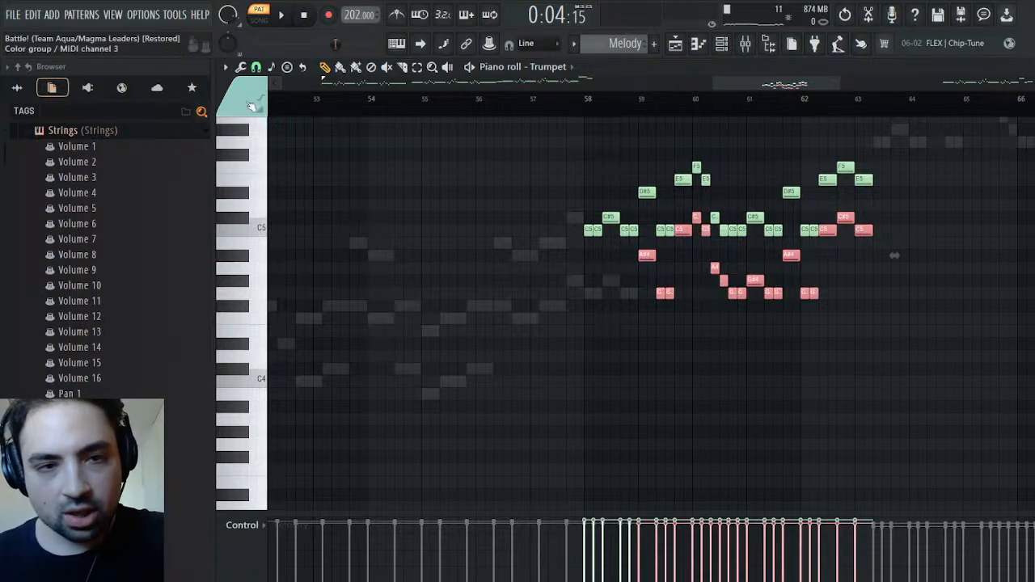
pyautogui.hotkey('ctrl', 'd')
pyautogui.press('space')
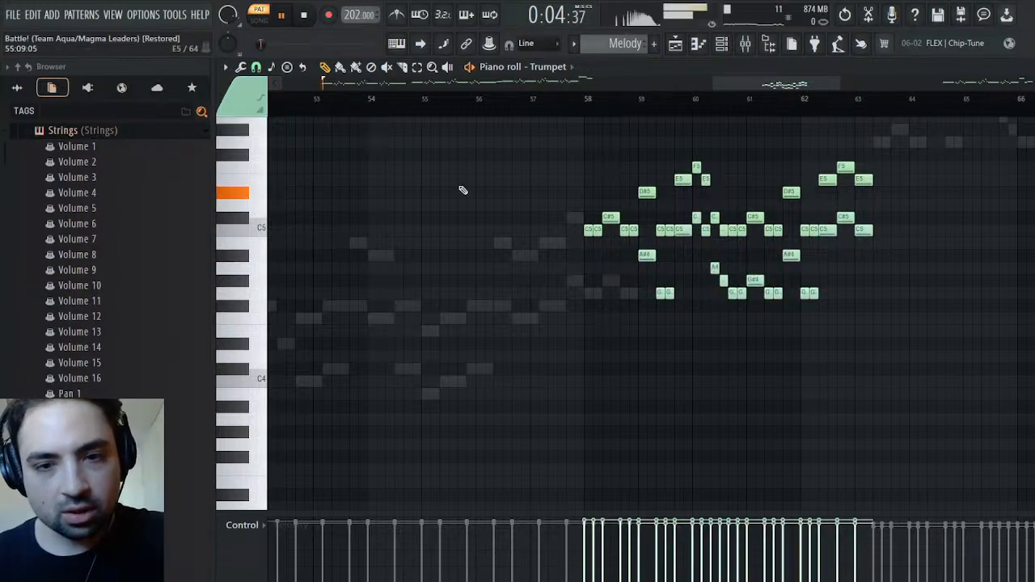
pyautogui.press('space')
pyautogui.press('Escape')
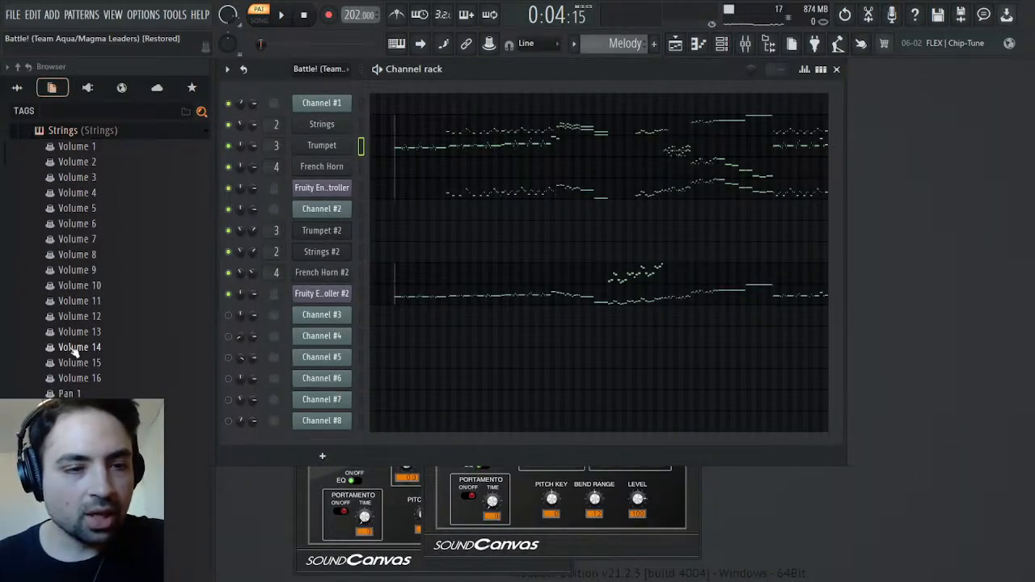
# Cut all Pan 2 automation events of the Trumpet plugin from the Melody pattern
pyautogui.scroll(3, 115, 326)
pyautogui.click(61, 282)
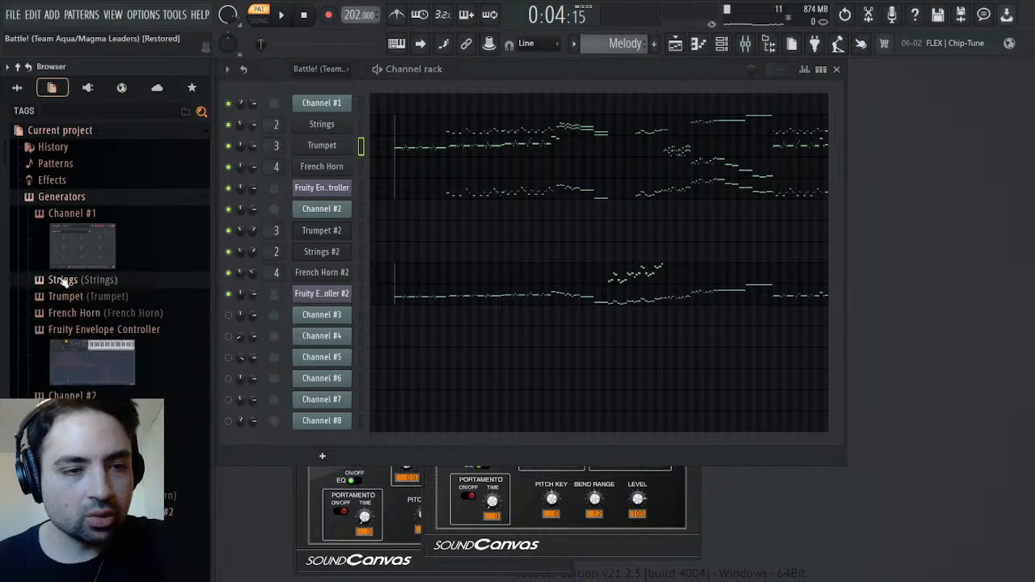
pyautogui.click(65, 296)
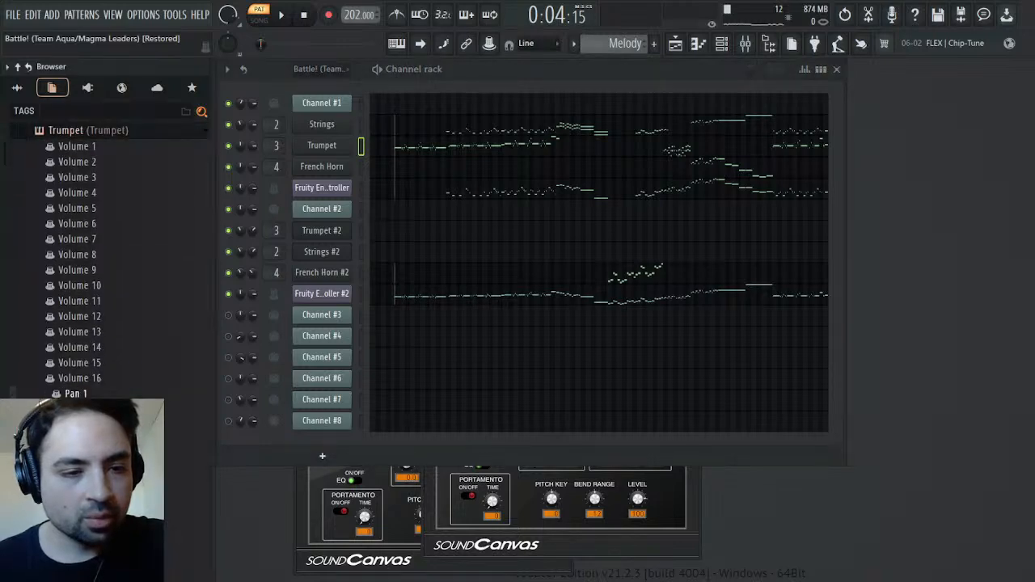
pyautogui.click(111, 392)
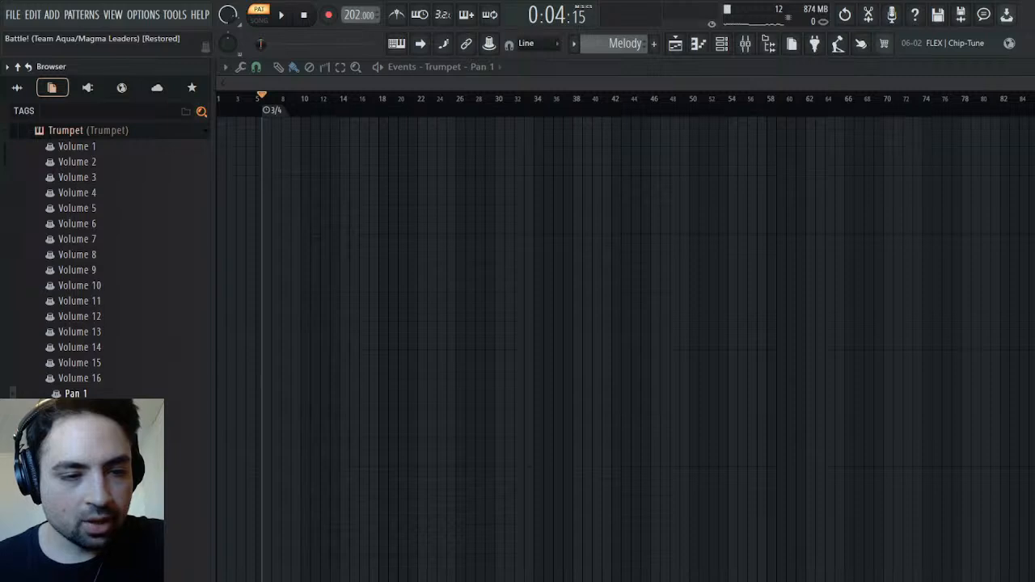
pyautogui.click(97, 408)
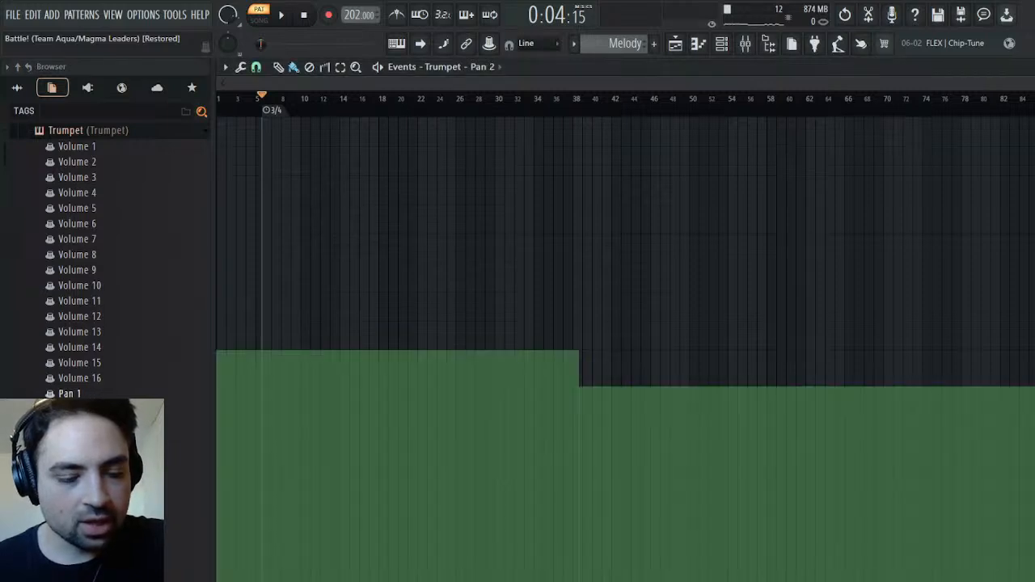
pyautogui.press('Delete')
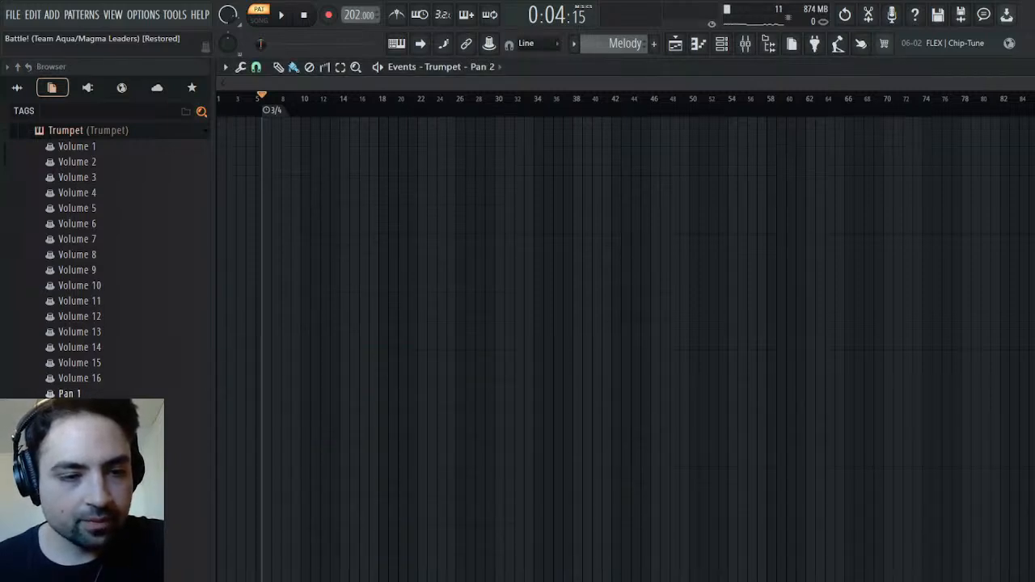
# Paste the cut pan events into the Trumpet plugin's Pan 1 automation
pyautogui.click(73, 395)
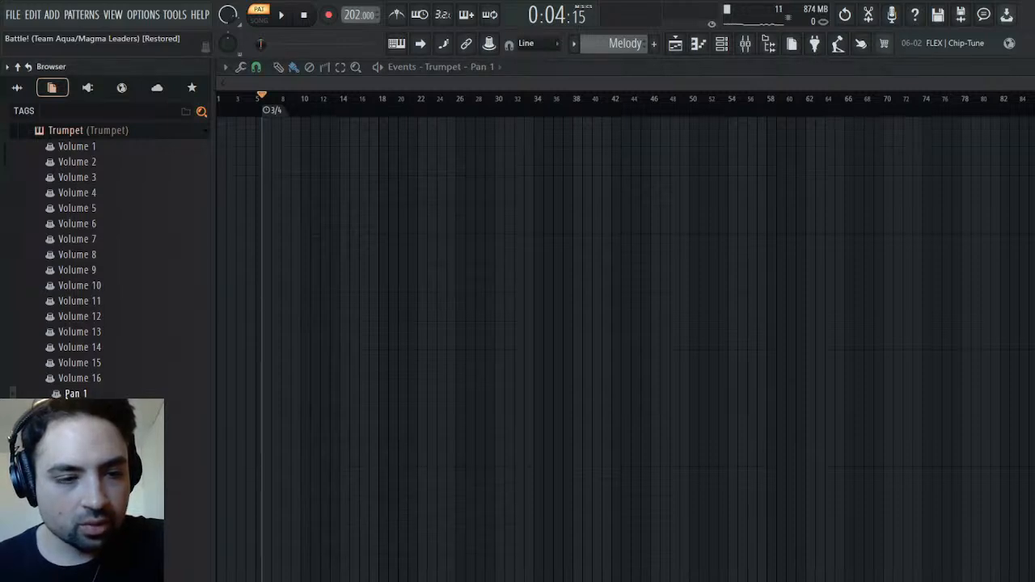
pyautogui.press('F6')
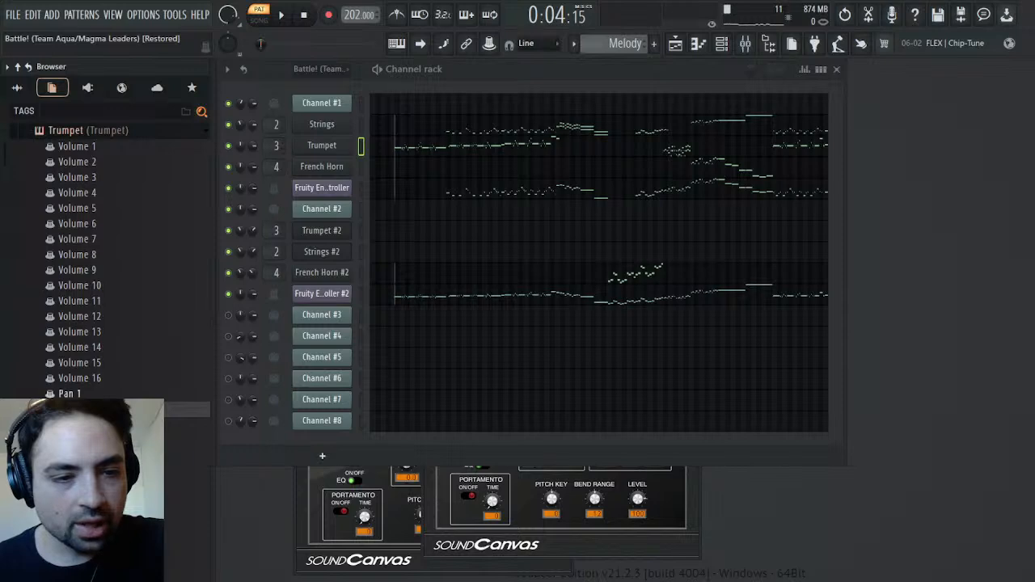
pyautogui.click(81, 394)
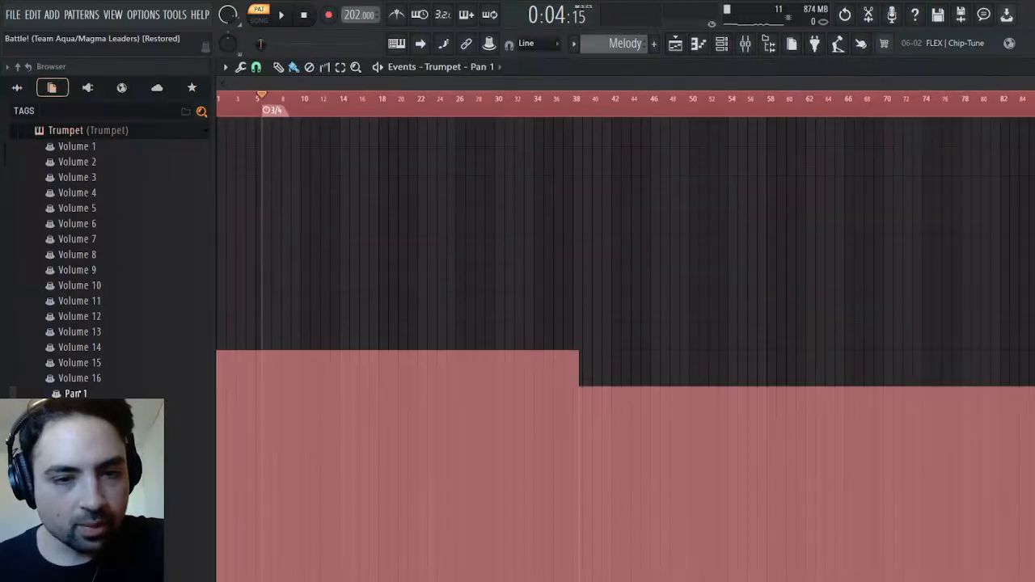
# Play back the Melody pattern while checking the Trumpet plugin's Volume 1 and Volume 2 automation parameters
pyautogui.press('space')
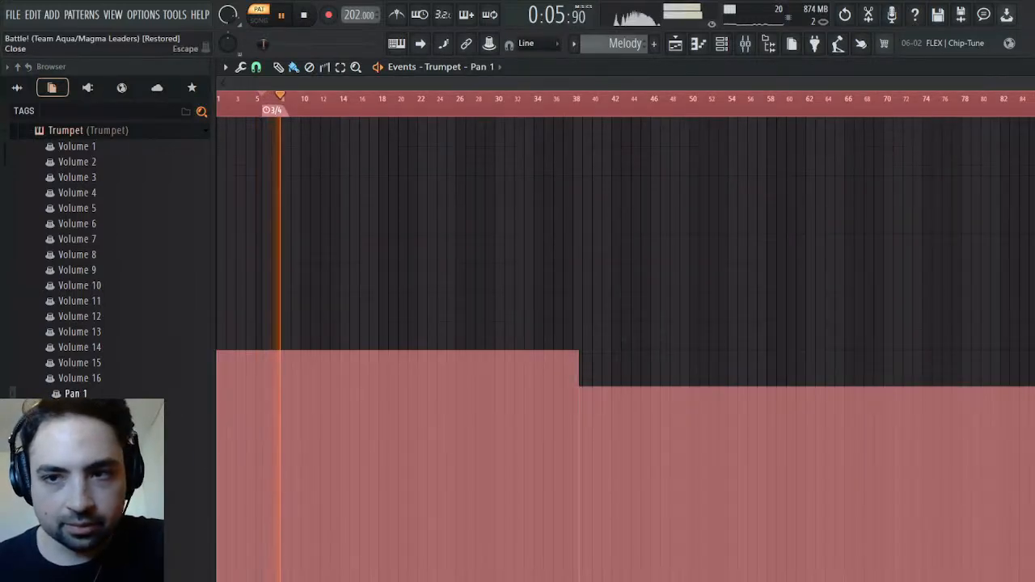
pyautogui.press('F6')
pyautogui.press('space')
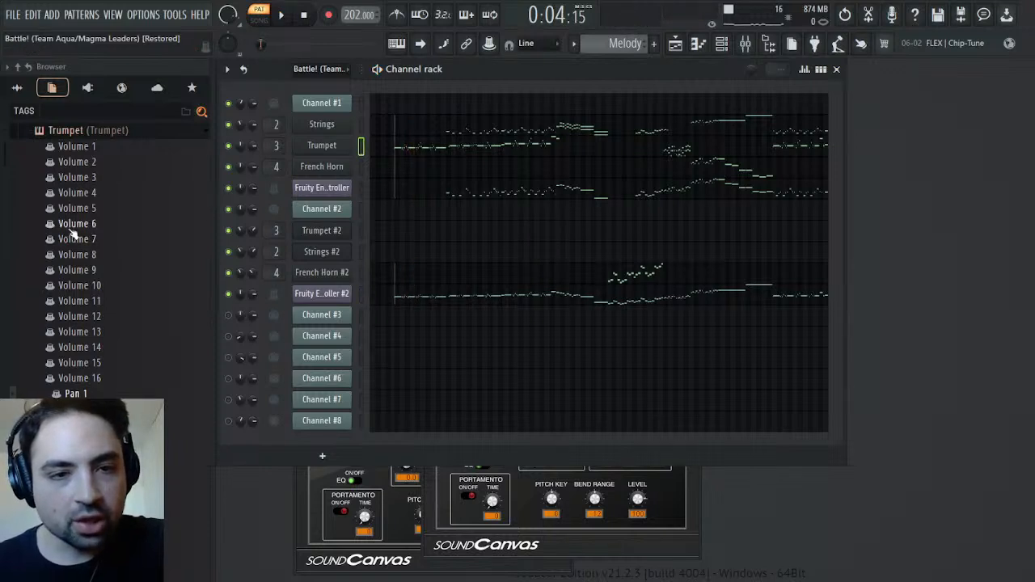
pyautogui.click(81, 149)
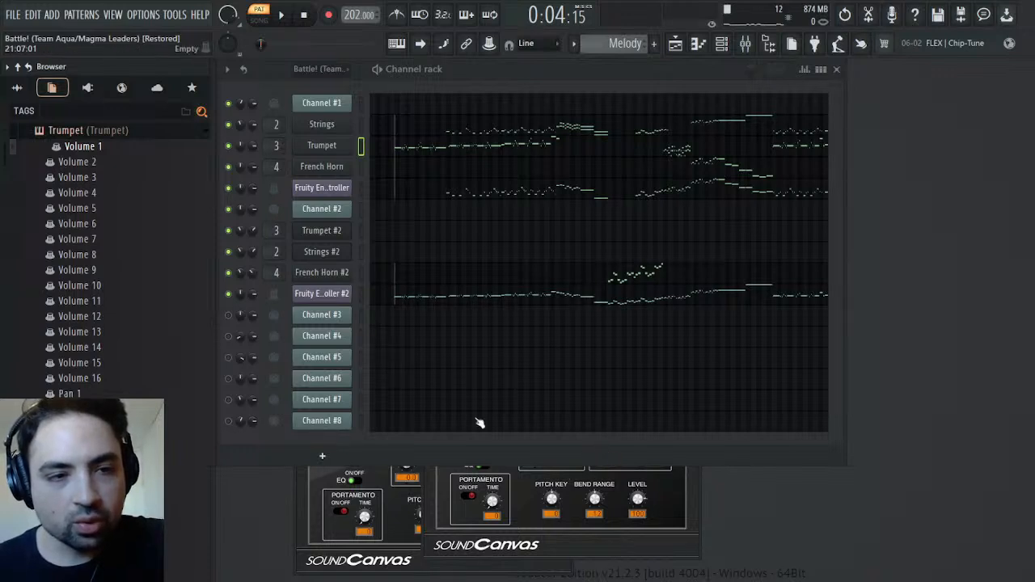
pyautogui.click(81, 163)
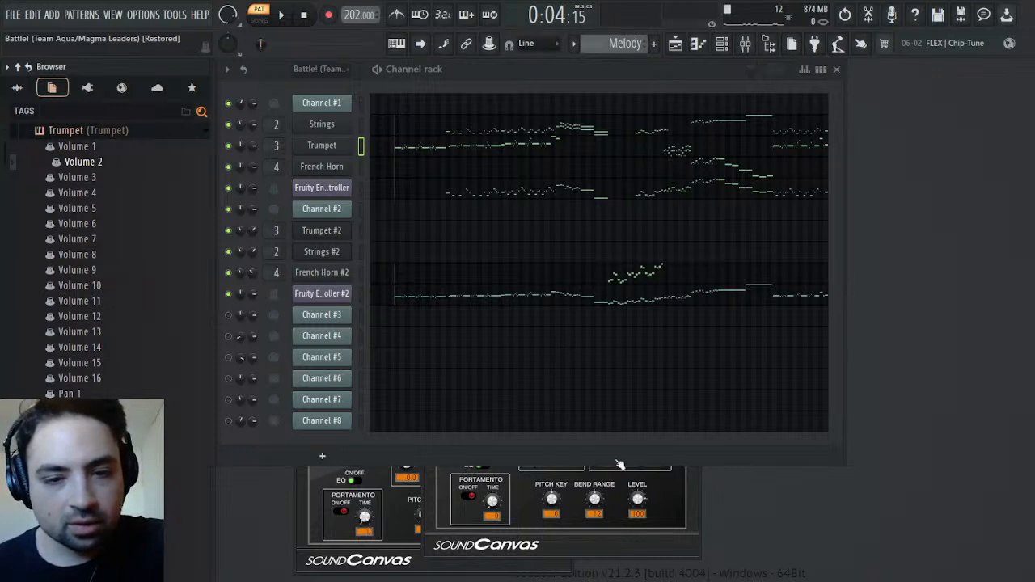
pyautogui.press('space')
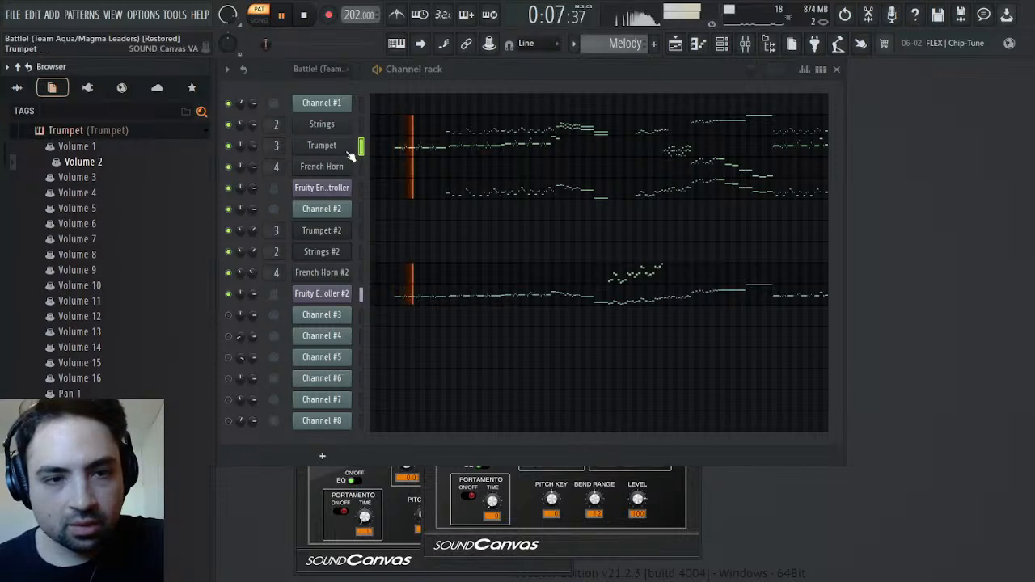
pyautogui.click(92, 146)
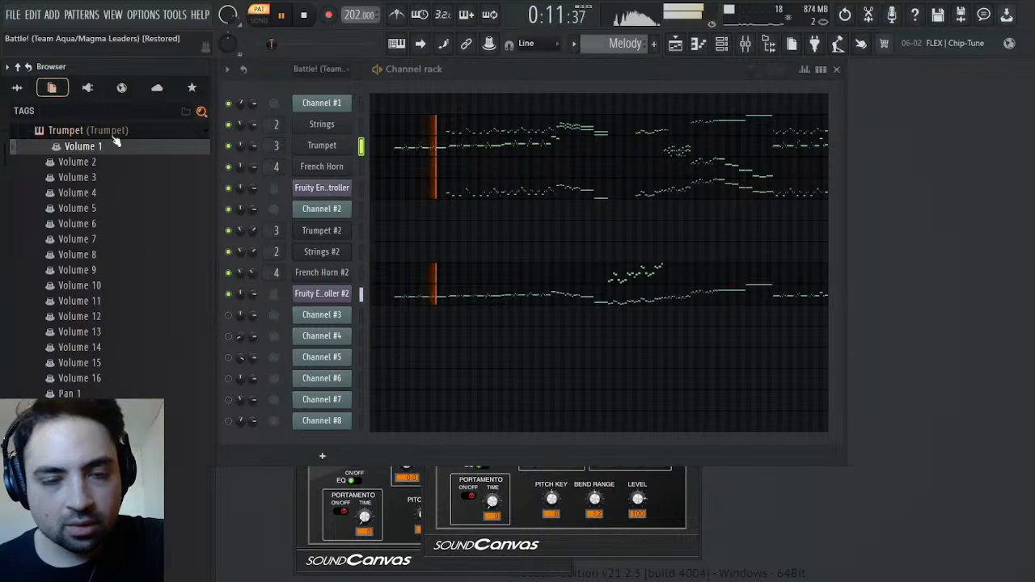
pyautogui.press('space')
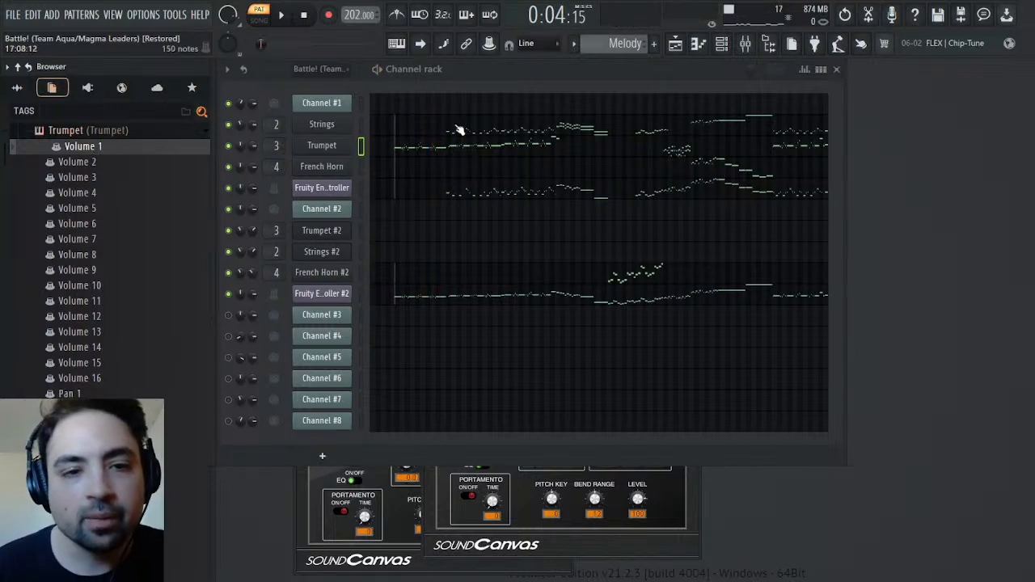
# Examine the French Horn #2 notes in the Melody pattern's piano roll and place the playback position at their start in bar 47
pyautogui.click(439, 278)
pyautogui.moveTo(285, 82); pyautogui.dragTo(666, 118)
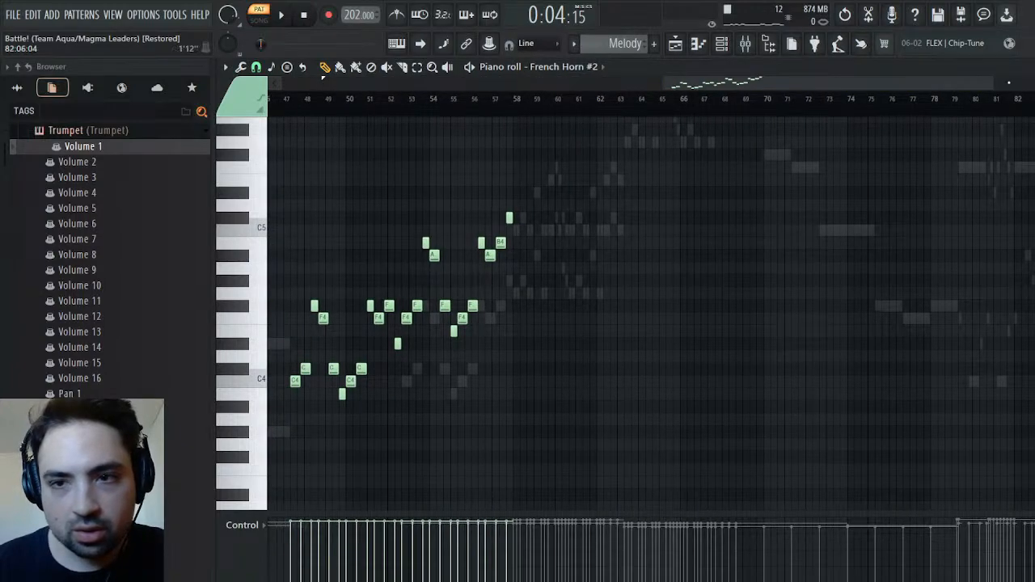
pyautogui.moveTo(995, 85); pyautogui.dragTo(697, 85)
pyautogui.click(506, 103)
pyautogui.press('Escape')
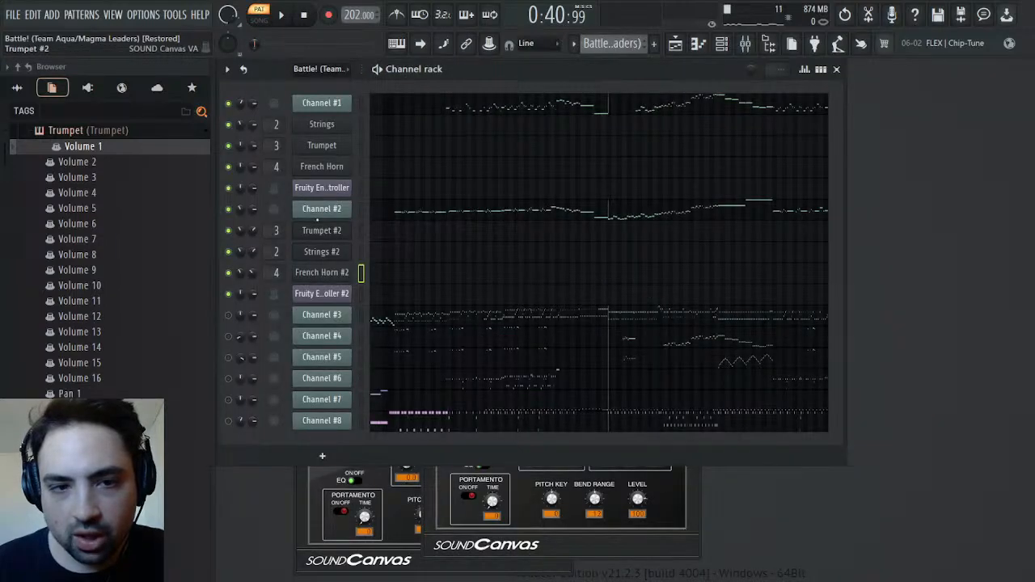
# Review Channel #2's Mod automation events in the original Battle! pattern while playing from around bar 31
pyautogui.click(319, 228)
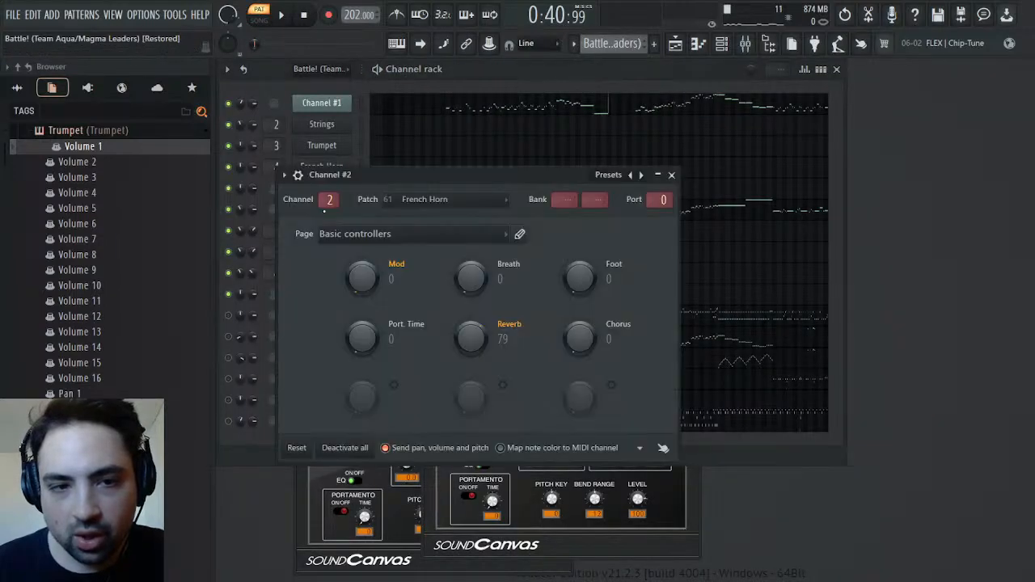
pyautogui.click(397, 317)
pyautogui.click(543, 104)
pyautogui.press('space')
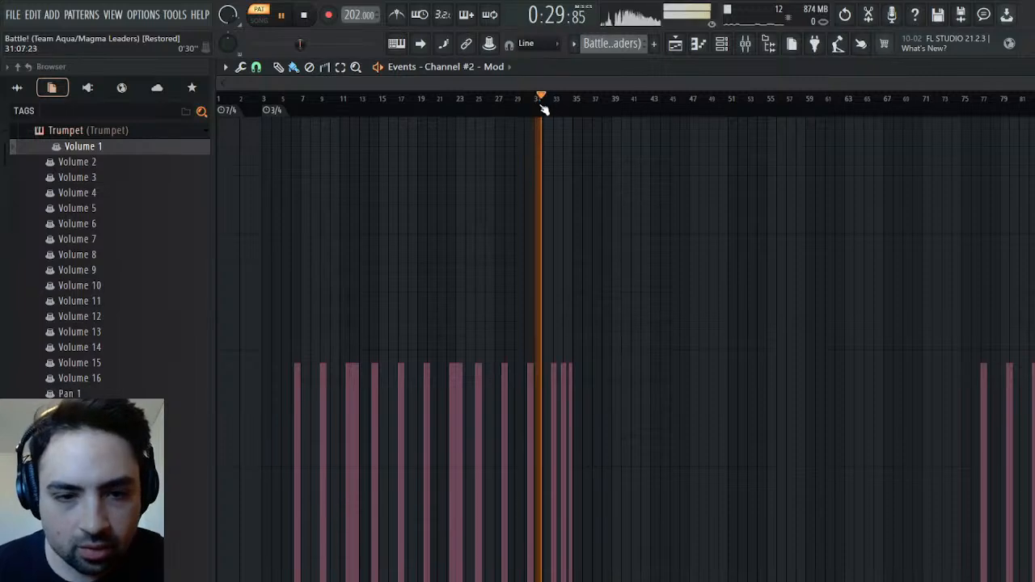
pyautogui.click(1032, 67)
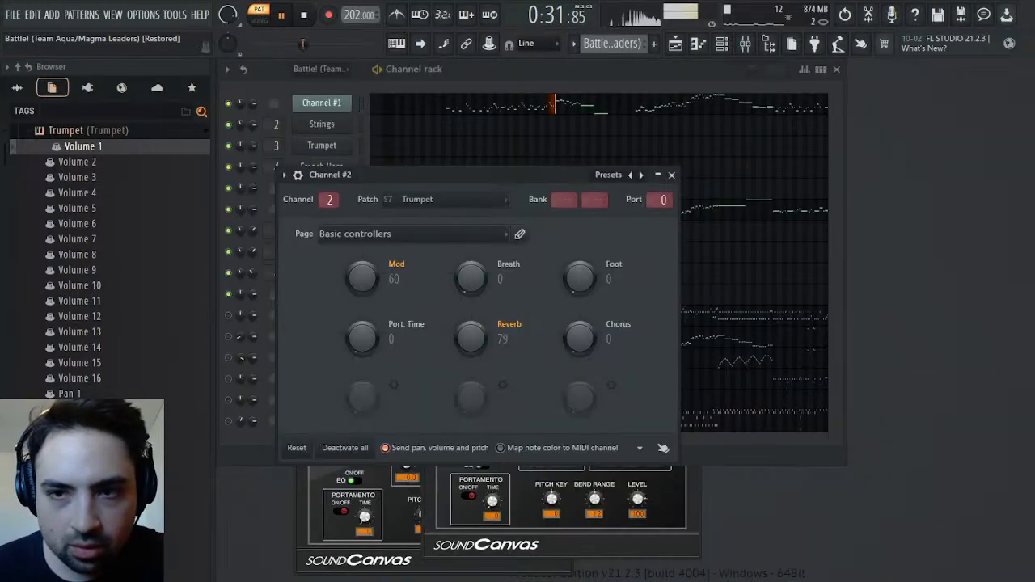
pyautogui.click(672, 175)
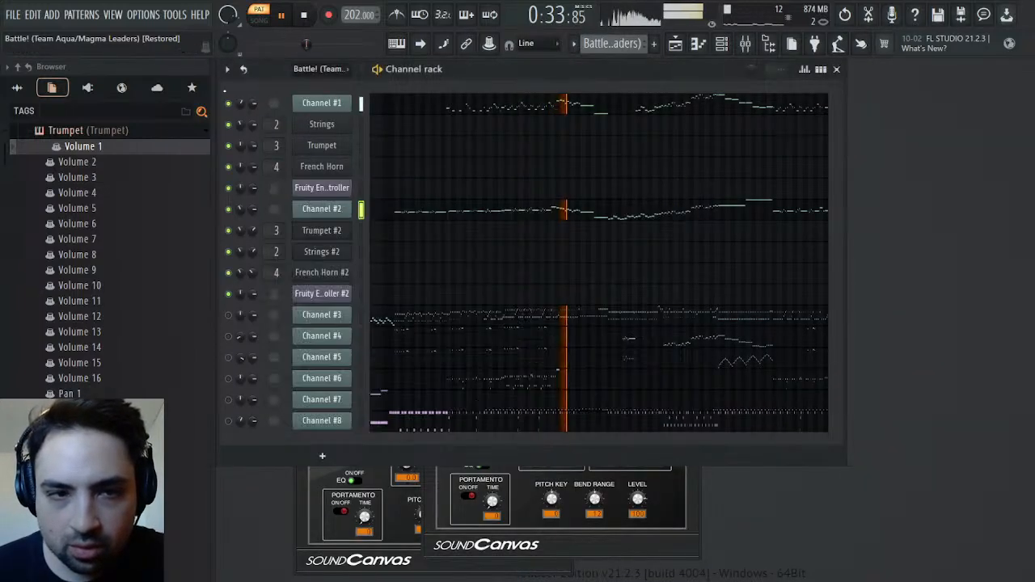
# Reopen Channel #2's Mod automation events and audition the later section from around bar 76 to the end
pyautogui.click(339, 212)
pyautogui.rightClick(369, 276)
pyautogui.click(390, 316)
pyautogui.click(974, 103)
pyautogui.click(1034, 109)
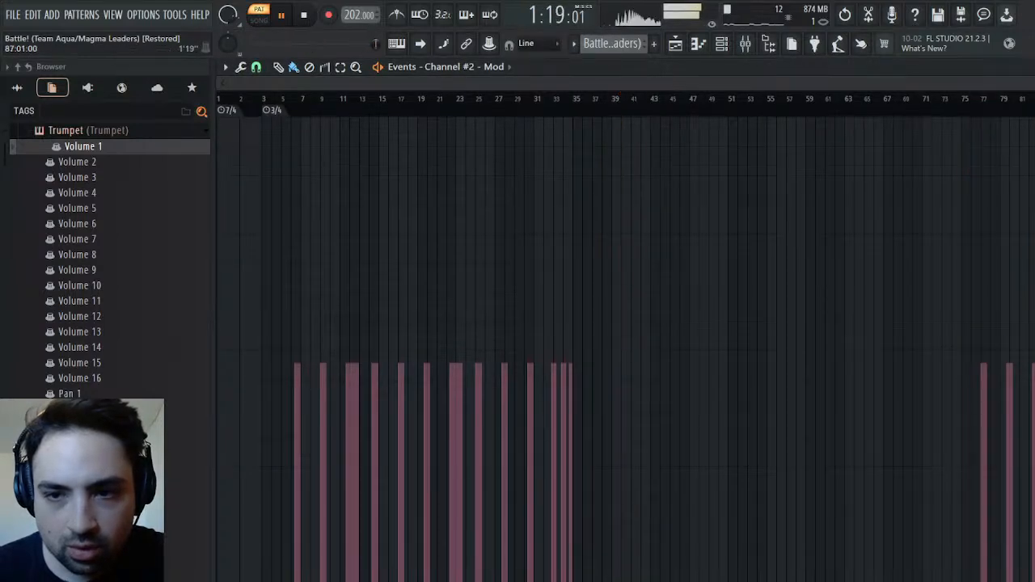
pyautogui.press('space')
pyautogui.click(1034, 108)
pyautogui.click(1026, 68)
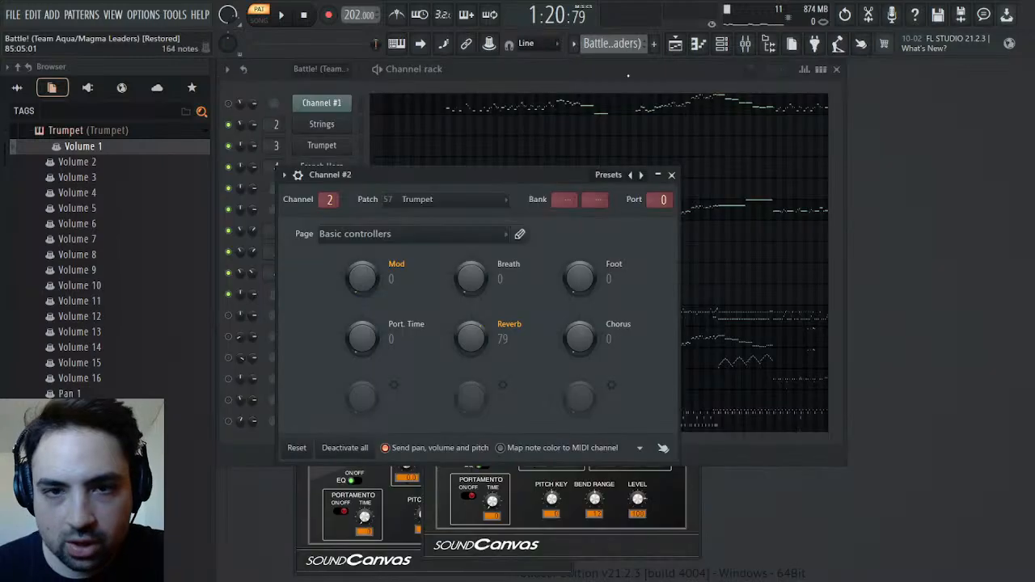
# Switch back to the Melody pattern, close the Channel #2 settings and listen to the pattern
pyautogui.scroll(-1, 619, 45)
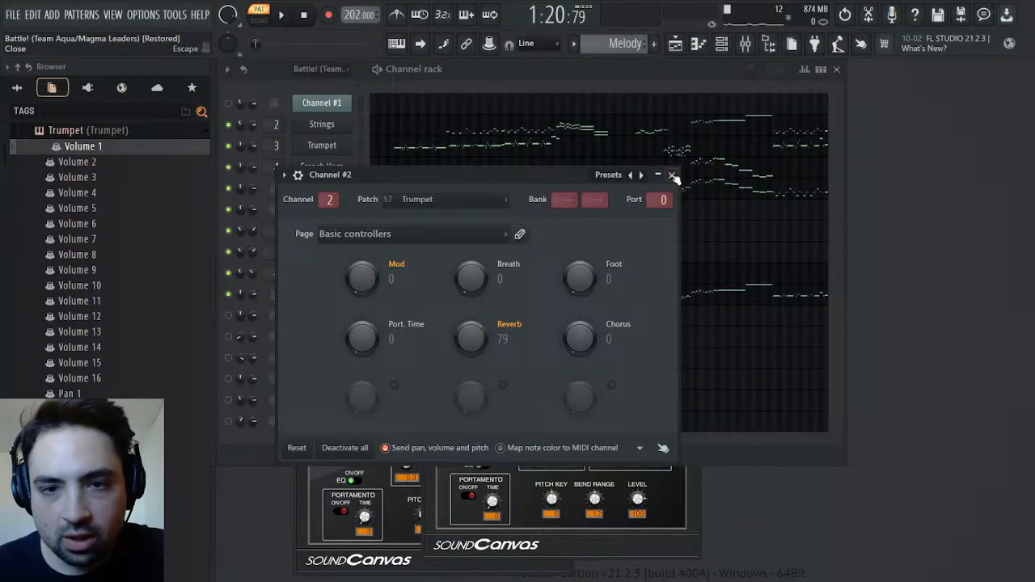
pyautogui.click(671, 174)
pyautogui.press('space')
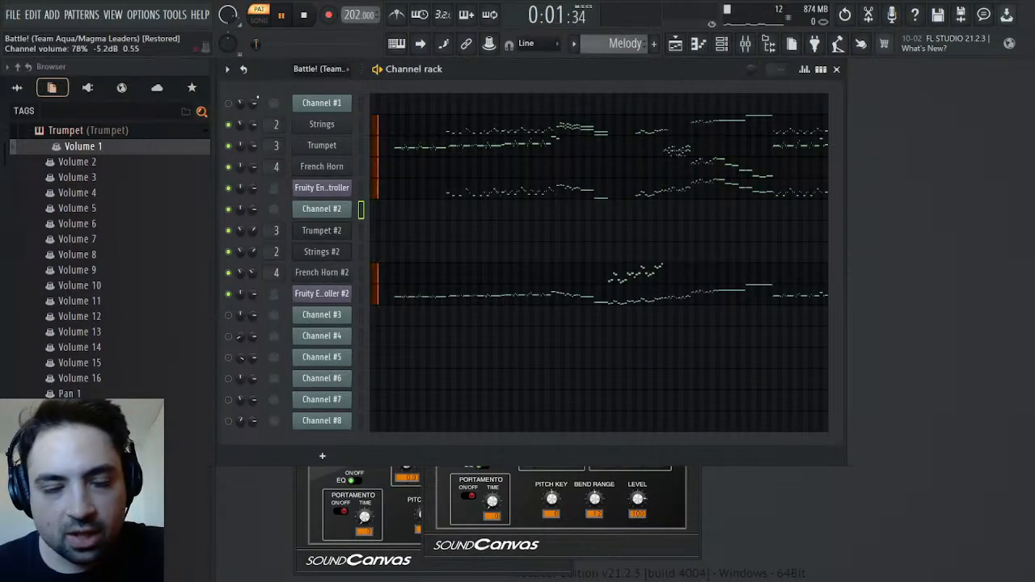
pyautogui.press('space')
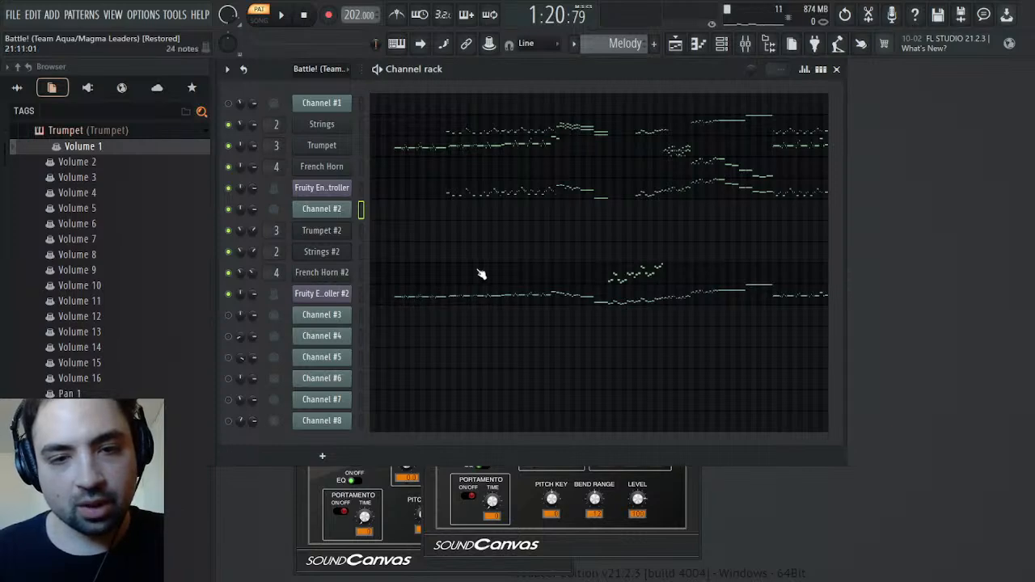
# Cut all French Horn #2 notes from the Melody pattern, with the playback position at their start in bar 47
pyautogui.click(506, 284)
pyautogui.moveTo(329, 87); pyautogui.dragTo(668, 112)
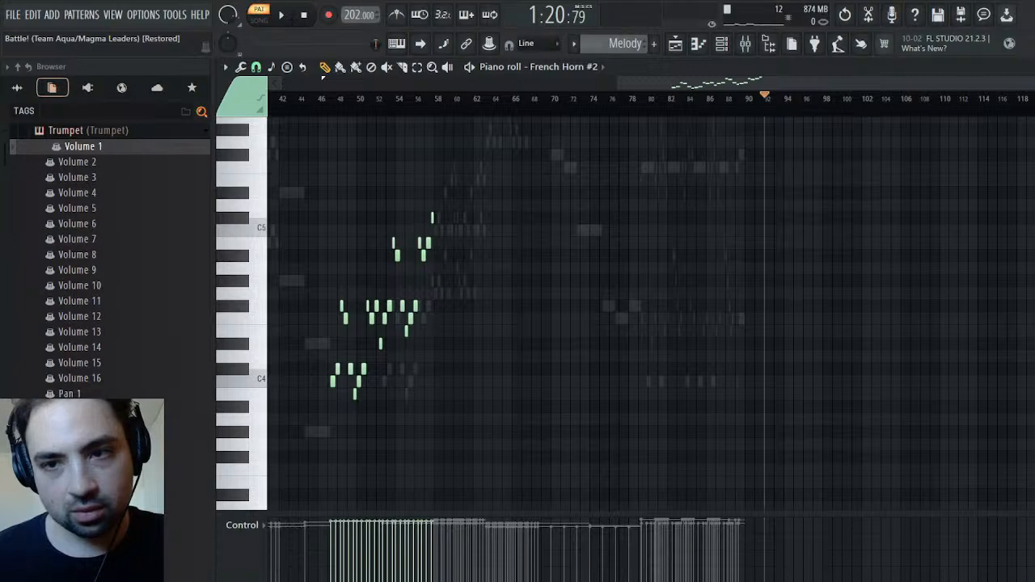
pyautogui.scroll(6, 668, 103)
pyautogui.click(667, 101)
pyautogui.moveTo(671, 103); pyautogui.dragTo(677, 108)
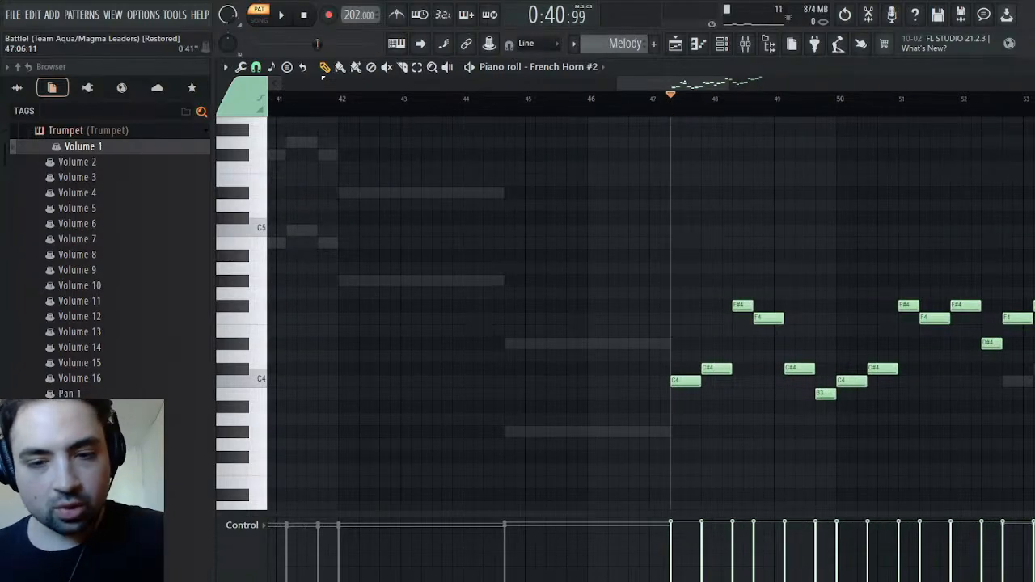
pyautogui.hotkey('ctrl', 'x')
# Paste the cut notes into the French Horn piano roll at bar 47, deselect them and return to the channel rack
pyautogui.click(602, 68)
pyautogui.click(594, 230)
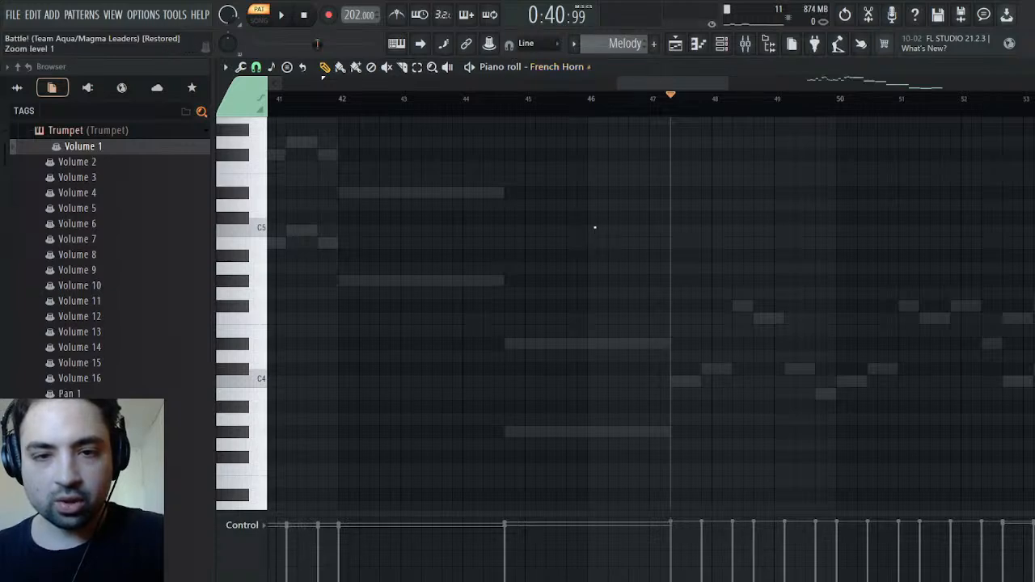
pyautogui.hotkey('ctrl', 'v')
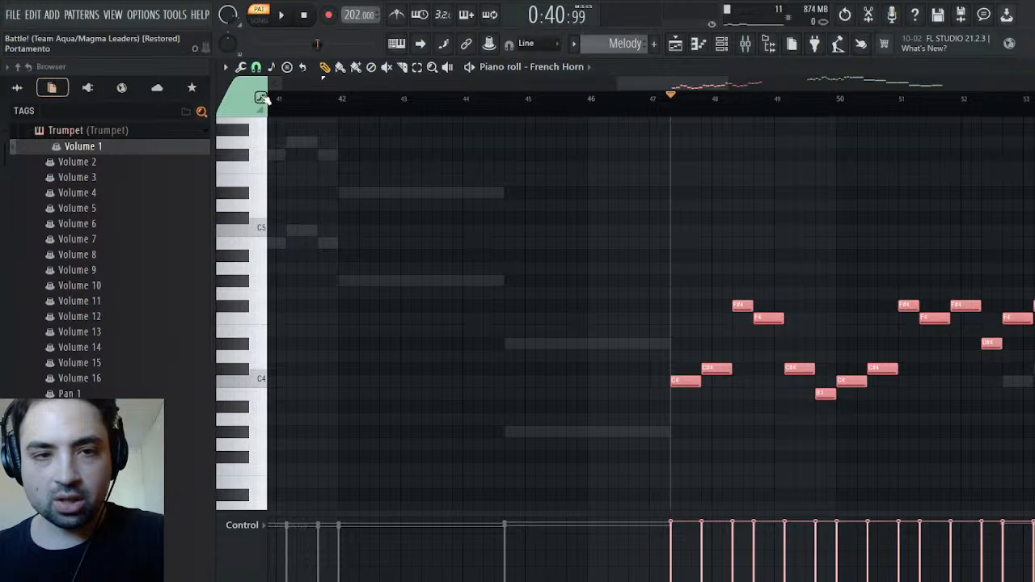
pyautogui.hotkey('ctrl', 'd')
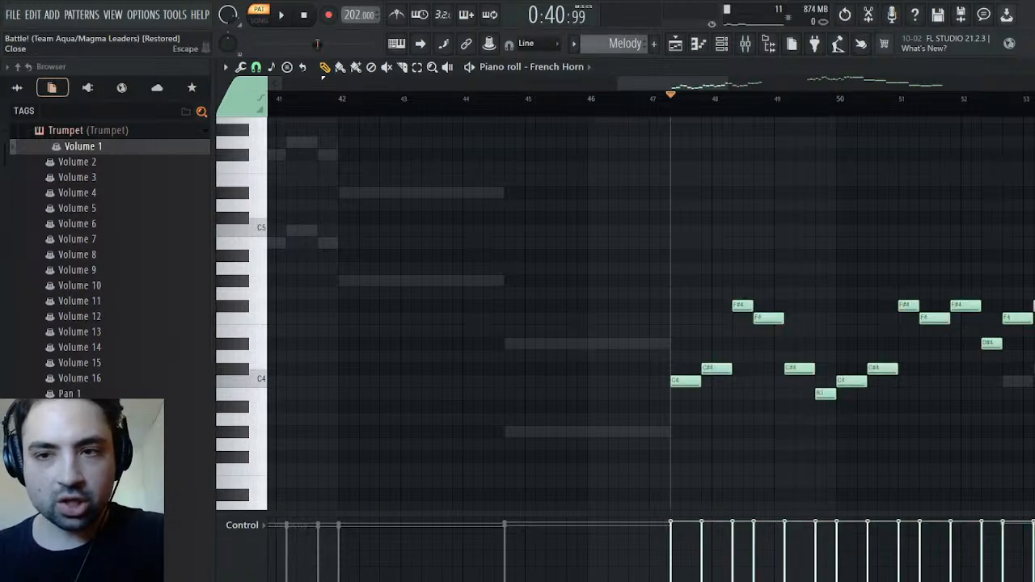
pyautogui.click(1034, 67)
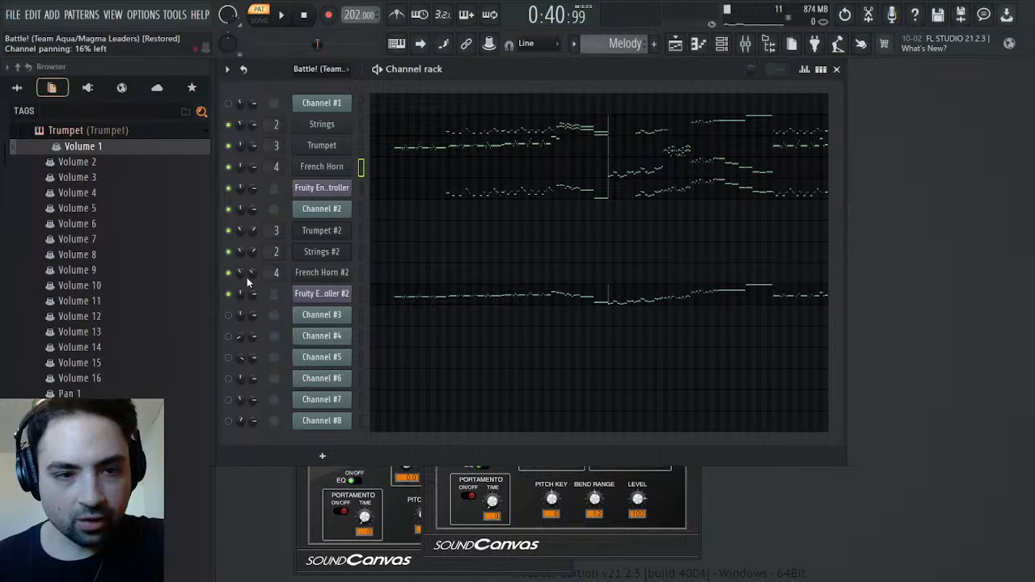
# Collapse the Trumpet's parameters in the project browser, expand the French Horn's and check its Volume 2 and Pan 2 automation
pyautogui.scroll(3, 87, 341)
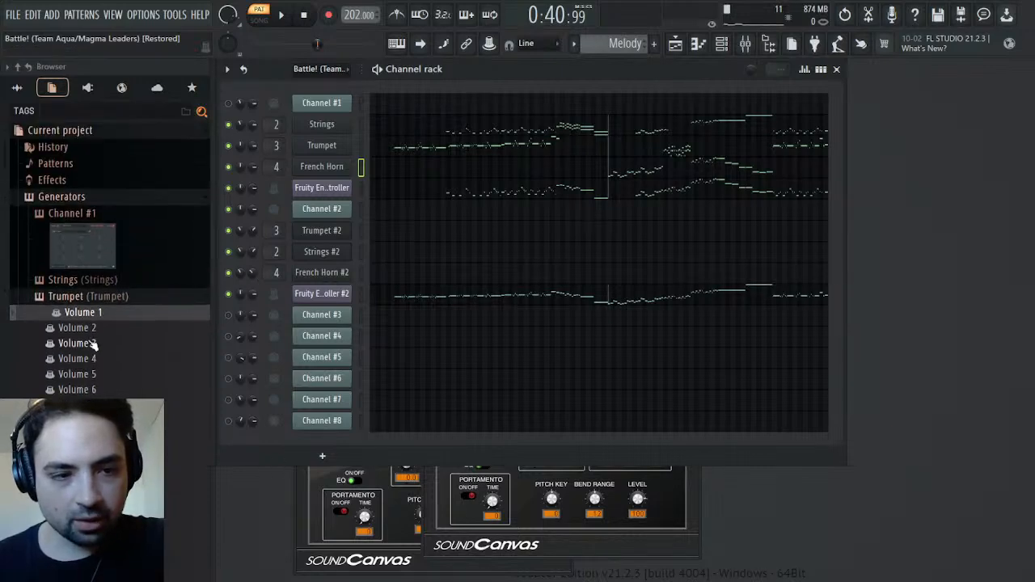
pyautogui.click(92, 297)
pyautogui.click(63, 313)
pyautogui.scroll(-5, 113, 368)
pyautogui.press('space')
pyautogui.press('space')
pyautogui.scroll(4, 122, 277)
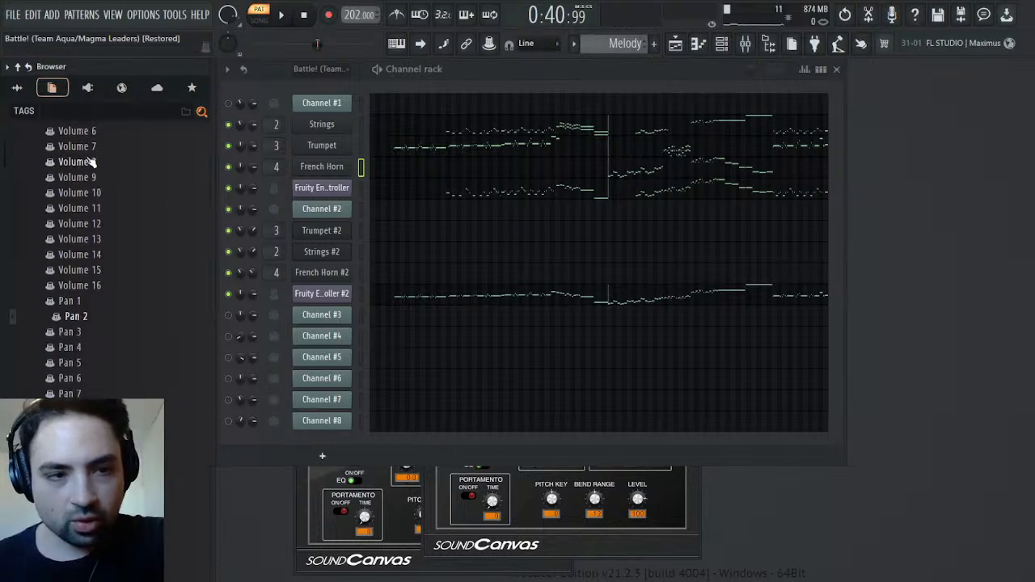
pyautogui.scroll(5, 104, 266)
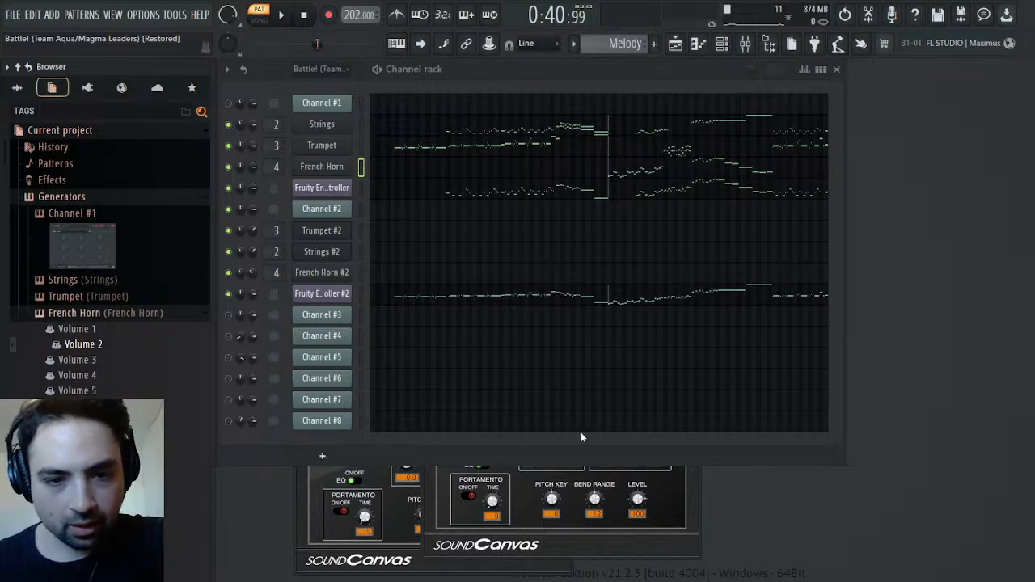
# Check the volume multiplier in the miscellaneous settings of the French Horn, Trumpet and Strings channels during playback from bar 47
pyautogui.press('space')
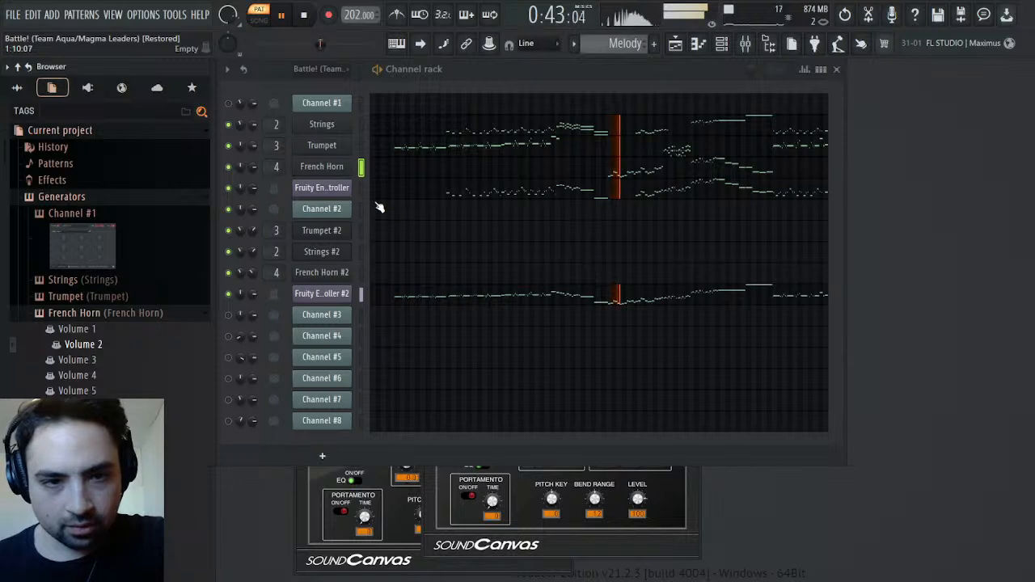
pyautogui.click(322, 166)
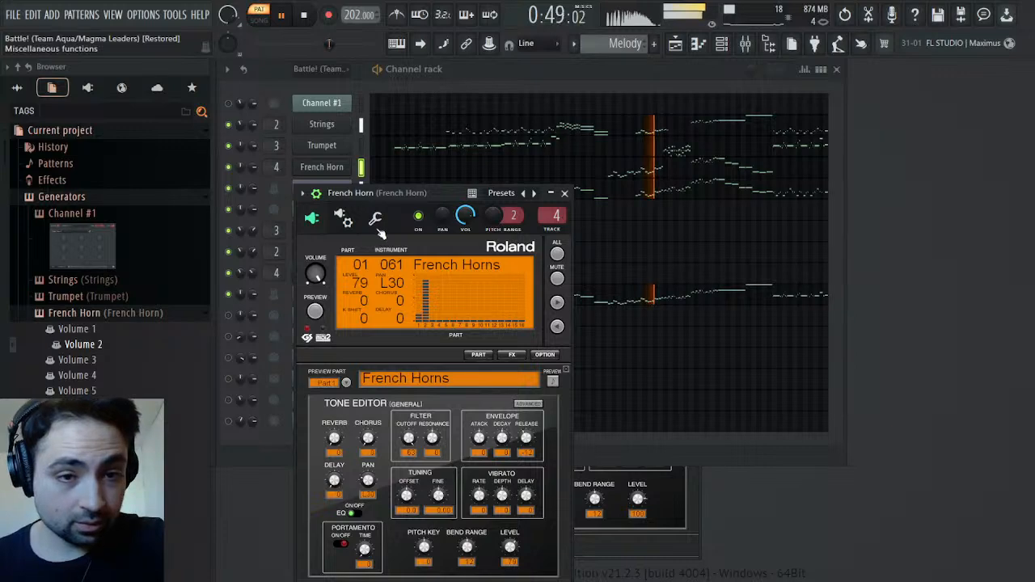
pyautogui.click(375, 218)
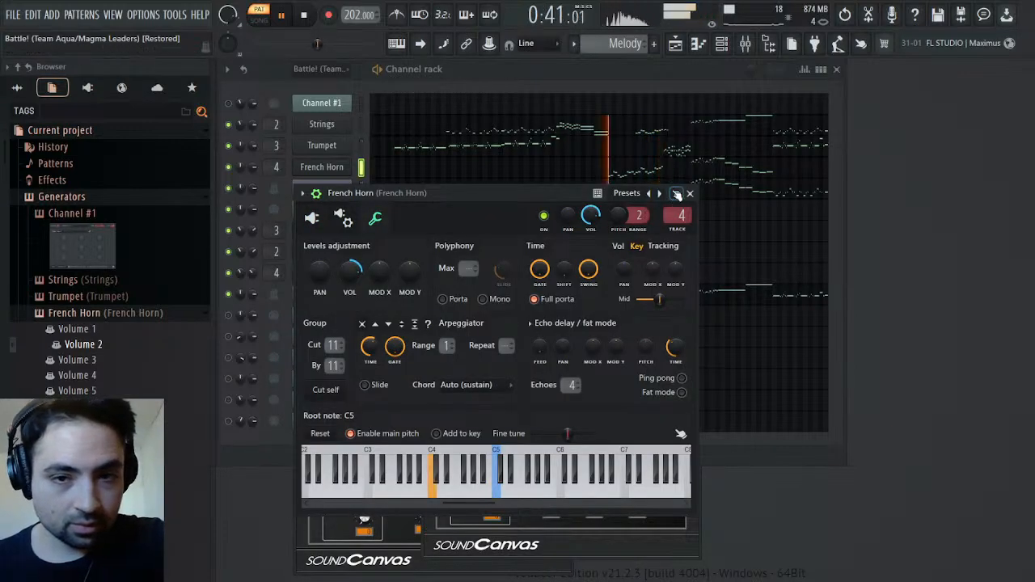
pyautogui.click(690, 193)
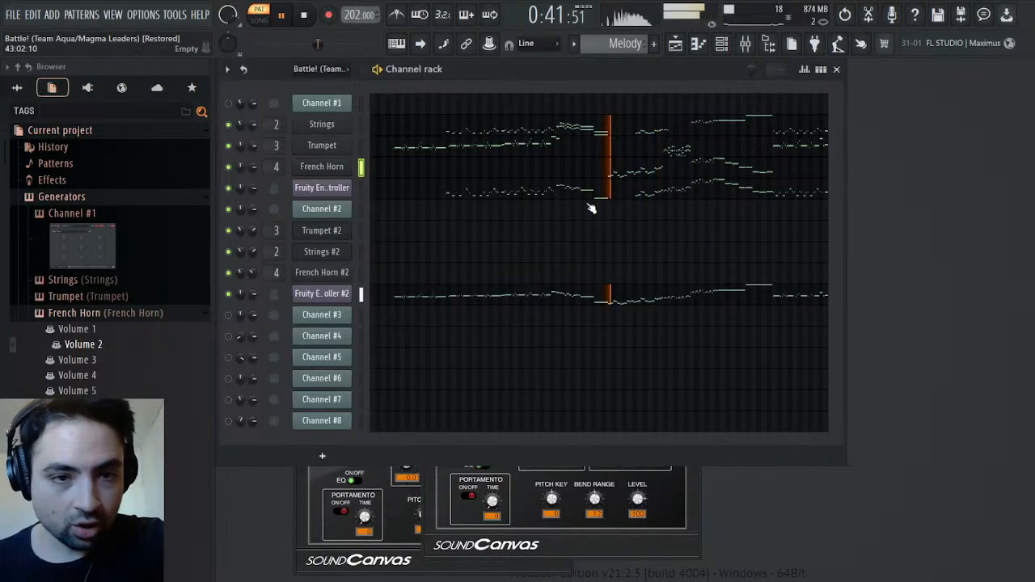
pyautogui.click(316, 145)
pyautogui.click(322, 124)
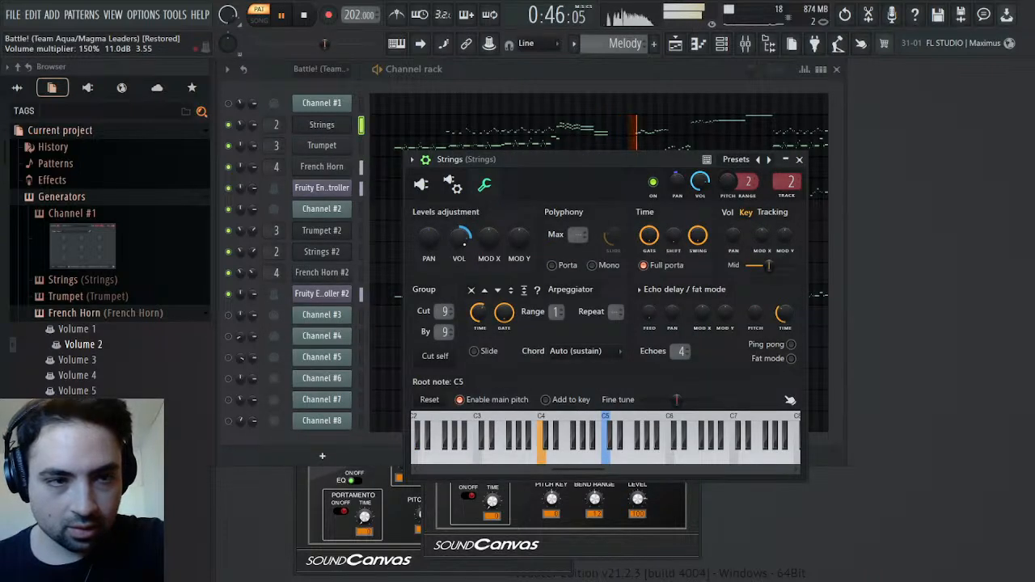
pyautogui.click(799, 159)
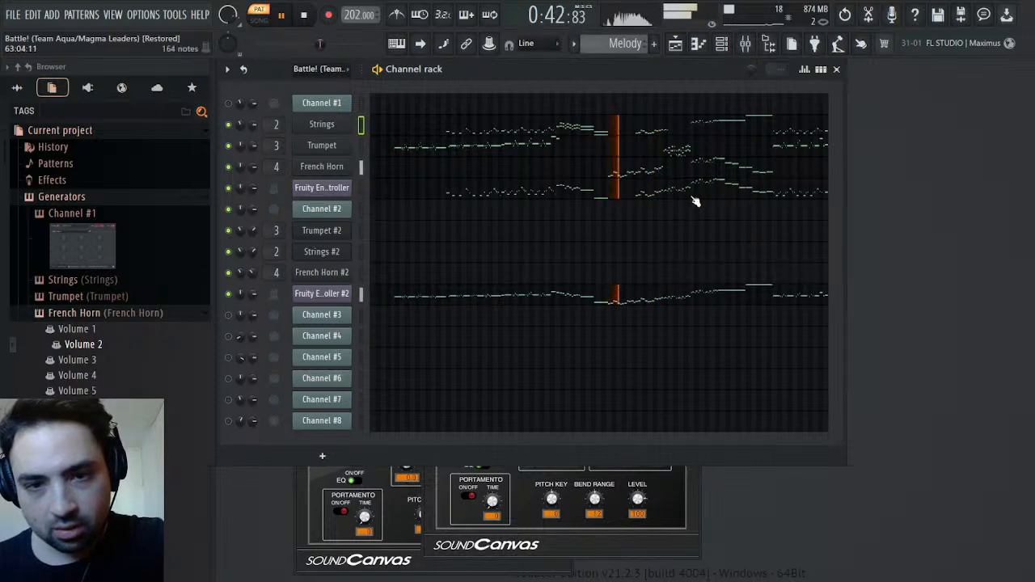
# Compare playback of the original Battle! pattern with the Melody pattern from bar 47
pyautogui.press('space')
pyautogui.scroll(1, 610, 43)
pyautogui.press('space')
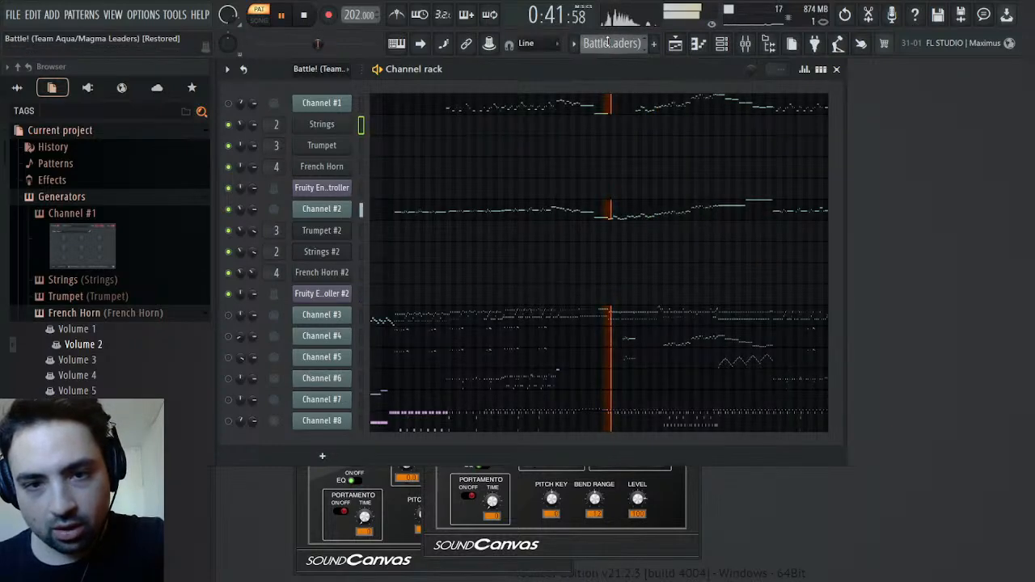
pyautogui.scroll(-1, 610, 44)
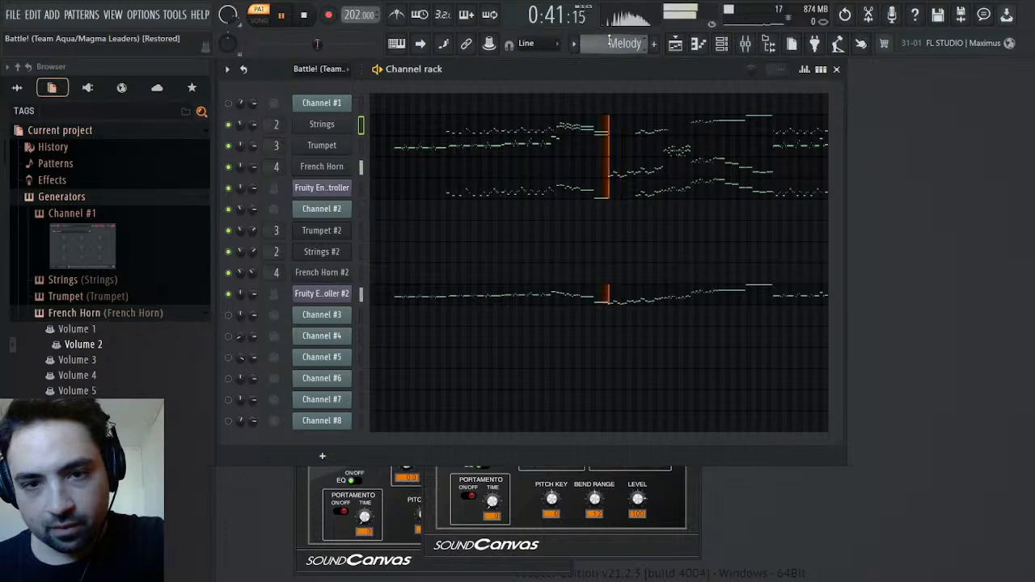
# Listen repeatedly to the Melody pattern from bar 47 to examine the French Horn passage
pyautogui.press('space')
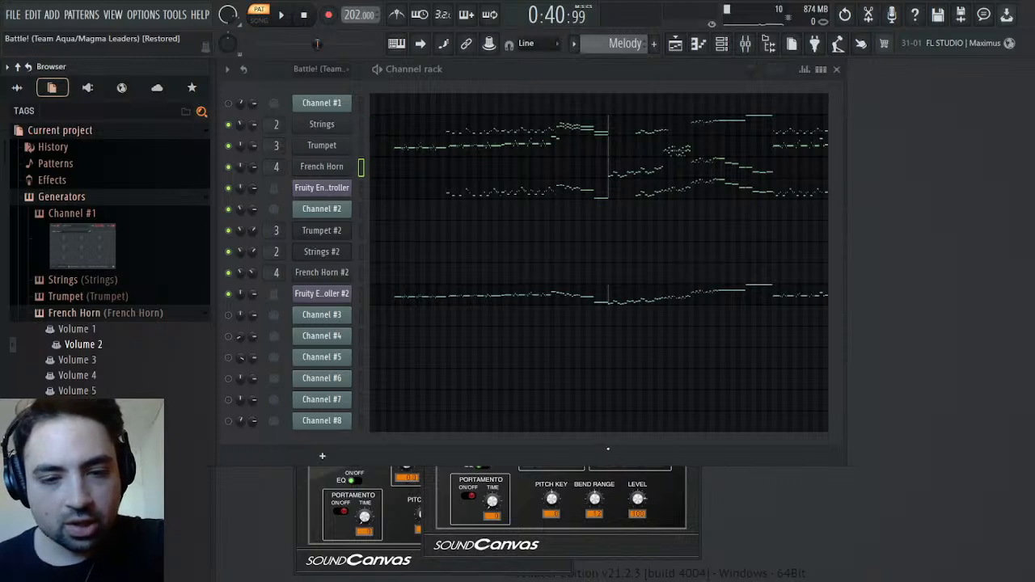
pyautogui.press('space')
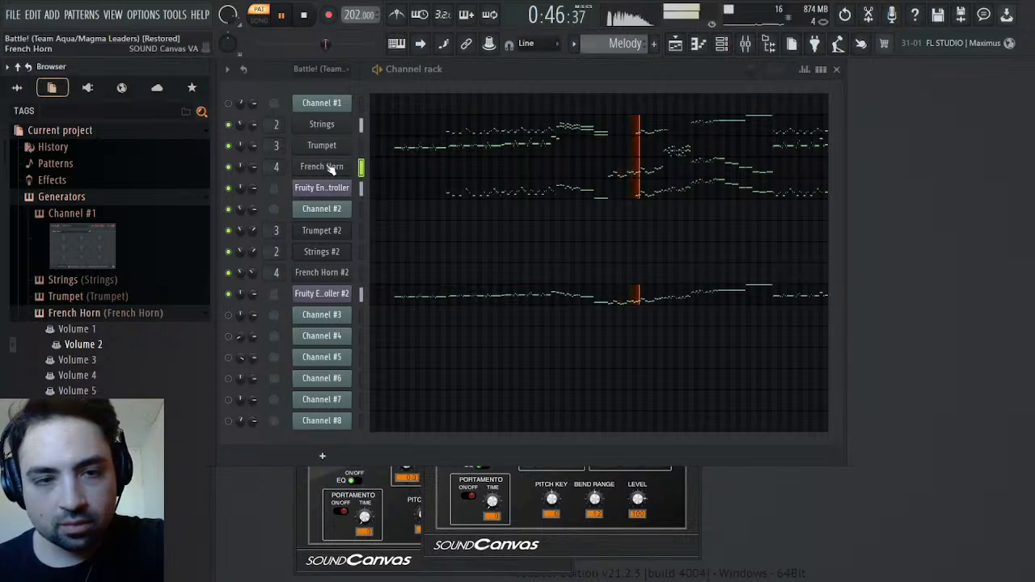
pyautogui.press('space')
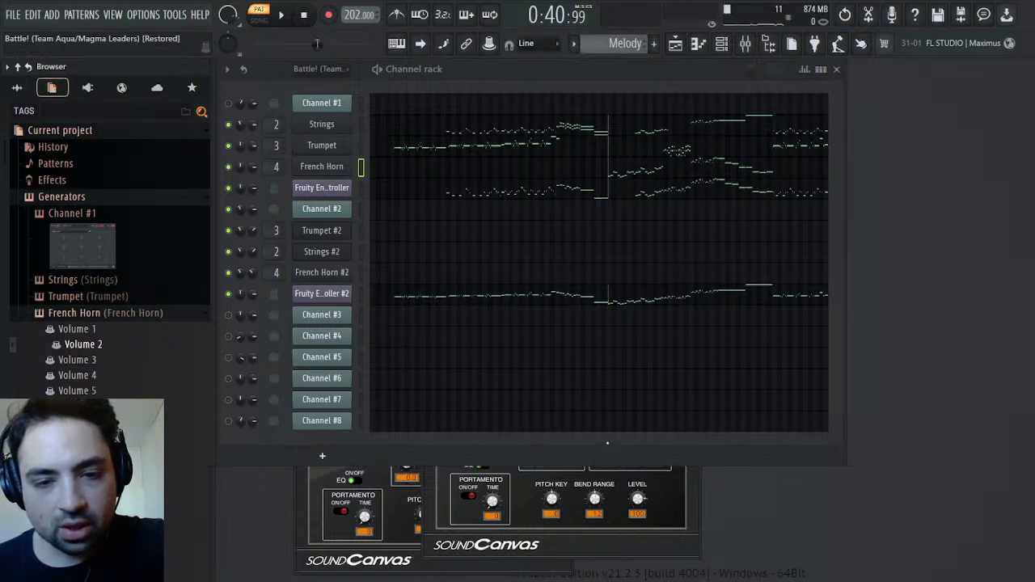
pyautogui.press('space')
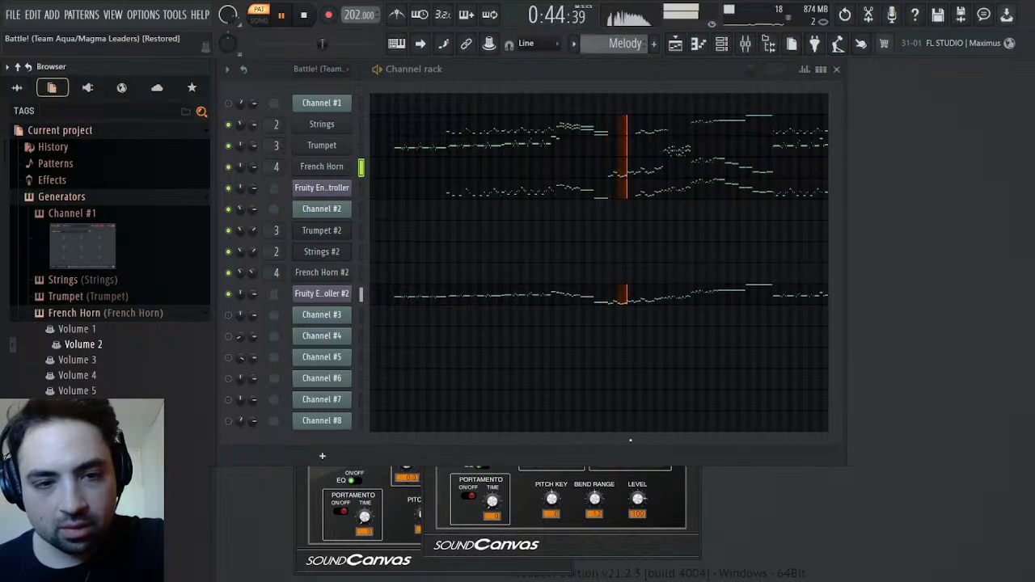
pyautogui.press('space')
# Set the release of Part 2 in the French Horn's SOUND Canvas VA to -11, check it in playback and save the project
pyautogui.press('space')
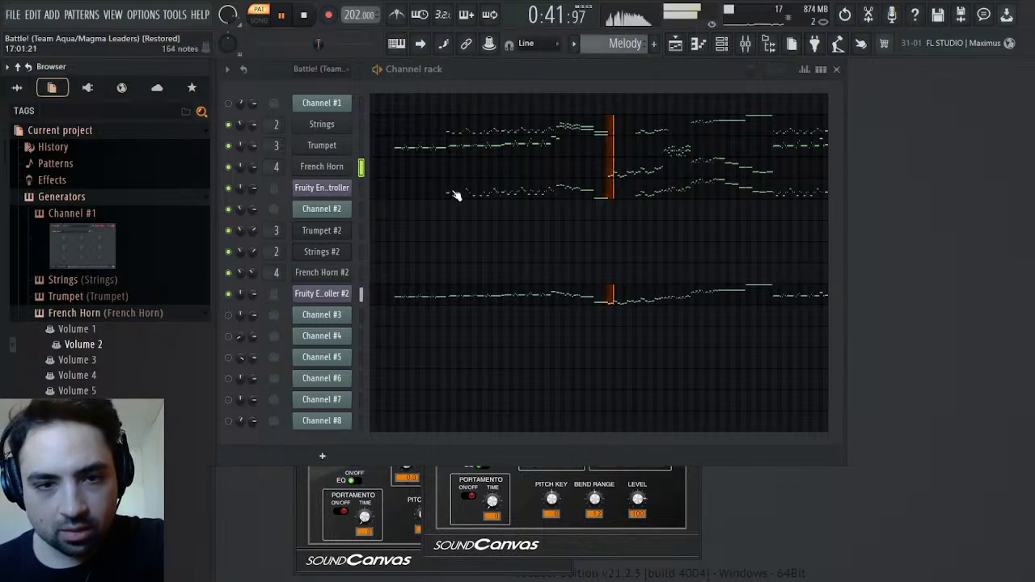
pyautogui.click(346, 171)
pyautogui.press('space')
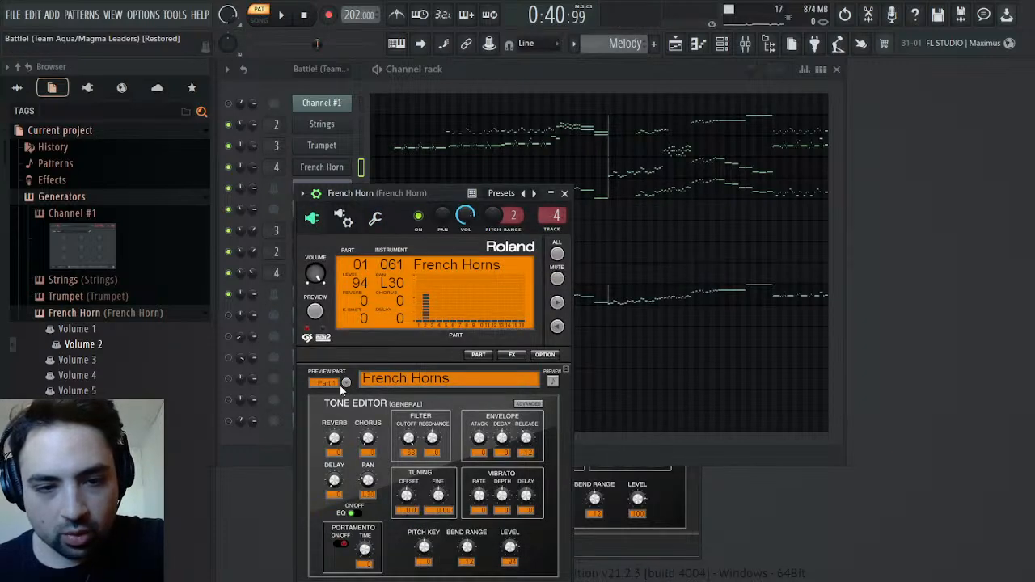
pyautogui.click(347, 384)
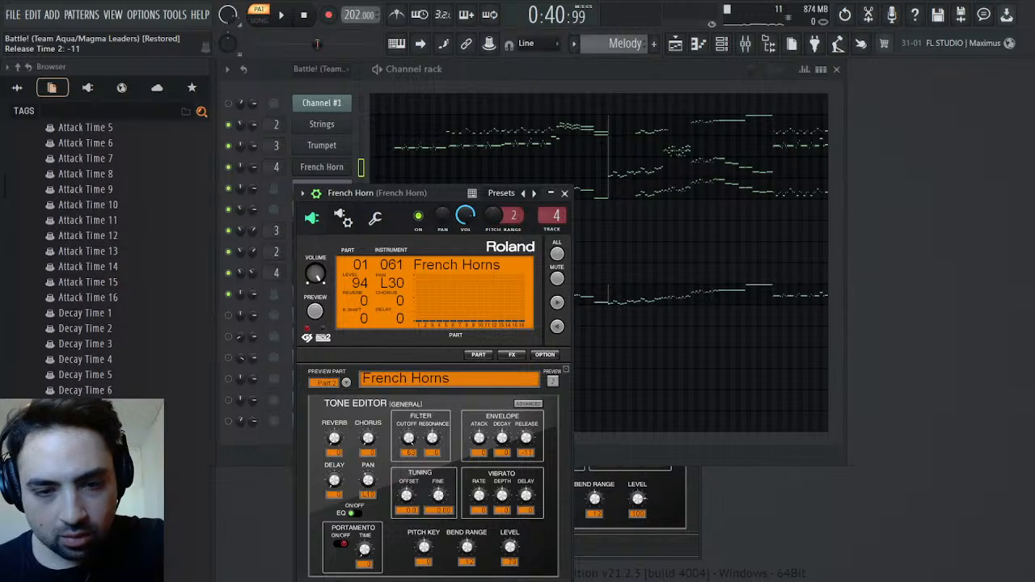
pyautogui.press('space')
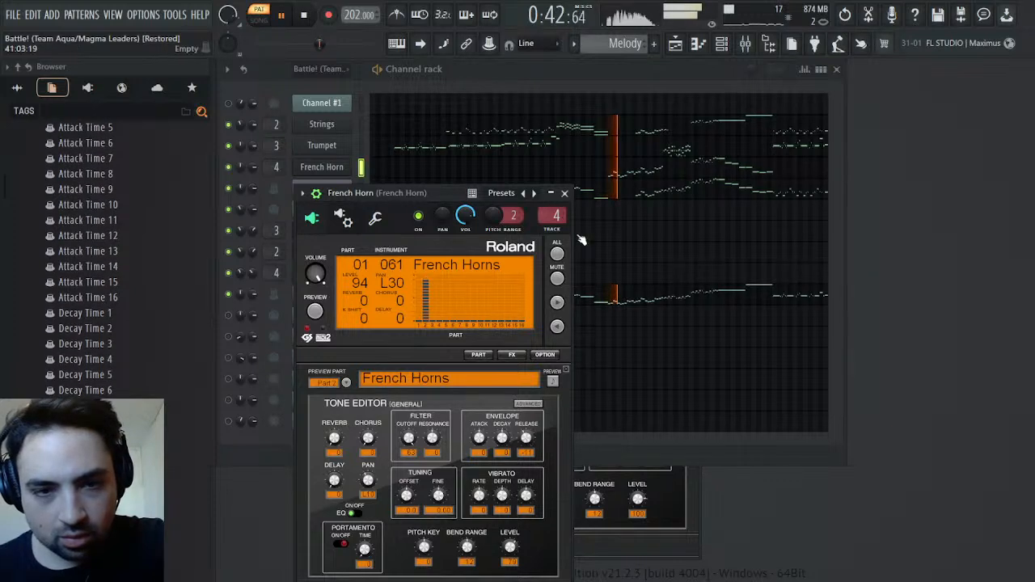
pyautogui.click(564, 194)
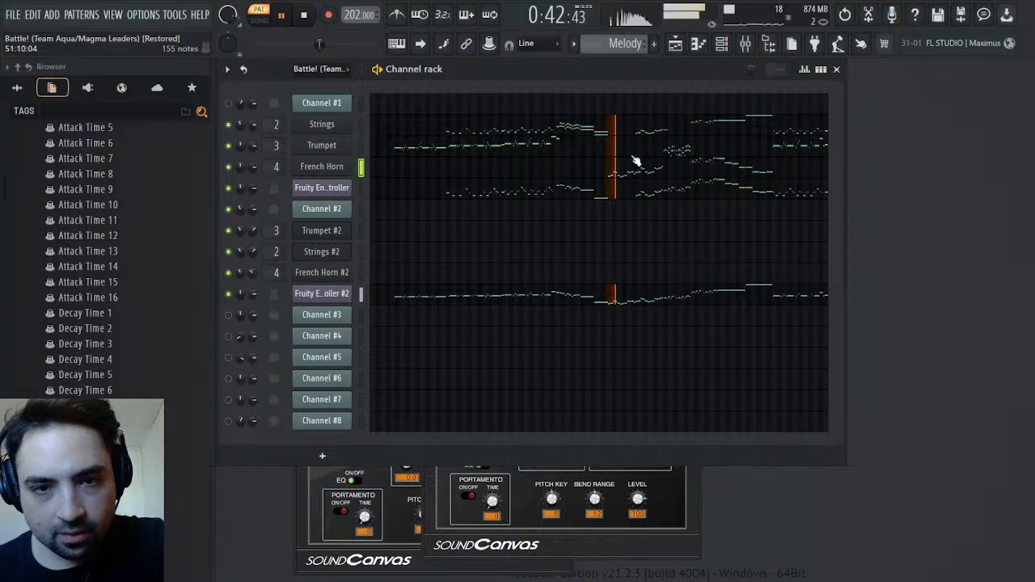
pyautogui.hotkey('ctrl', 's')
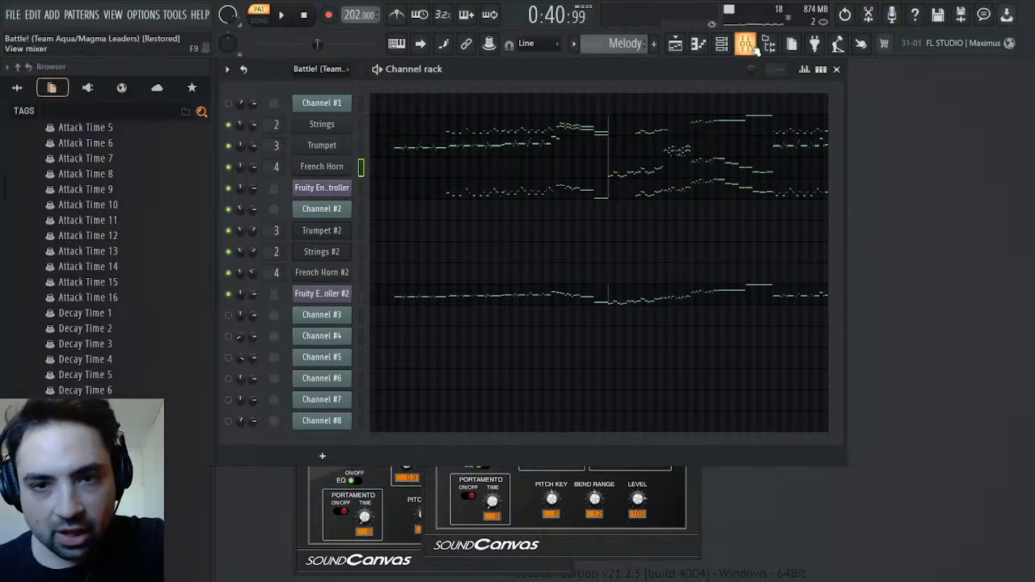
# Set the low EQ band of the French Horn mixer track to about 573 Hz while playing the Melody pattern
pyautogui.click(745, 43)
pyautogui.press('space')
pyautogui.moveTo(930, 390); pyautogui.dragTo(967, 386)
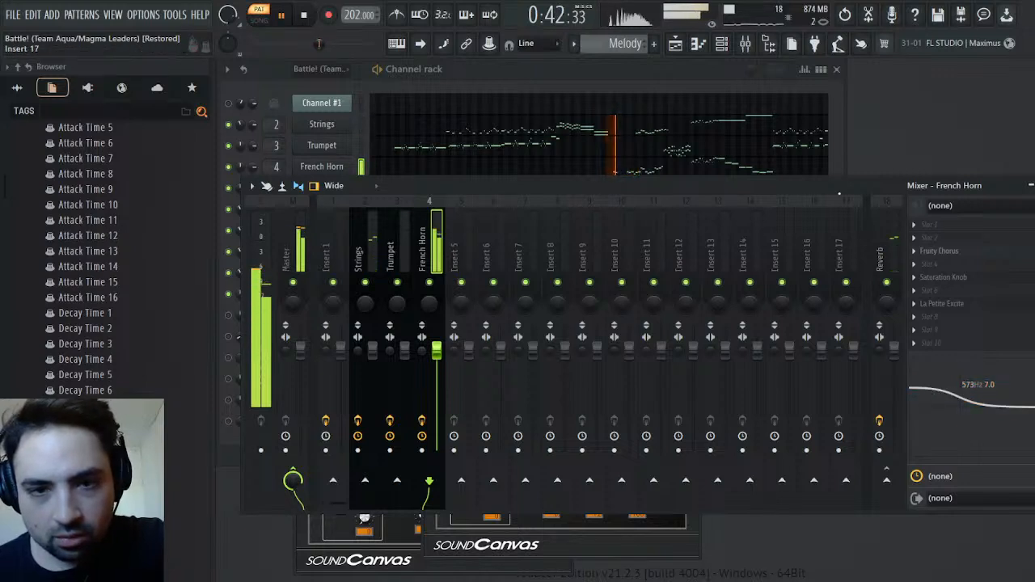
pyautogui.press('space')
pyautogui.click(1031, 185)
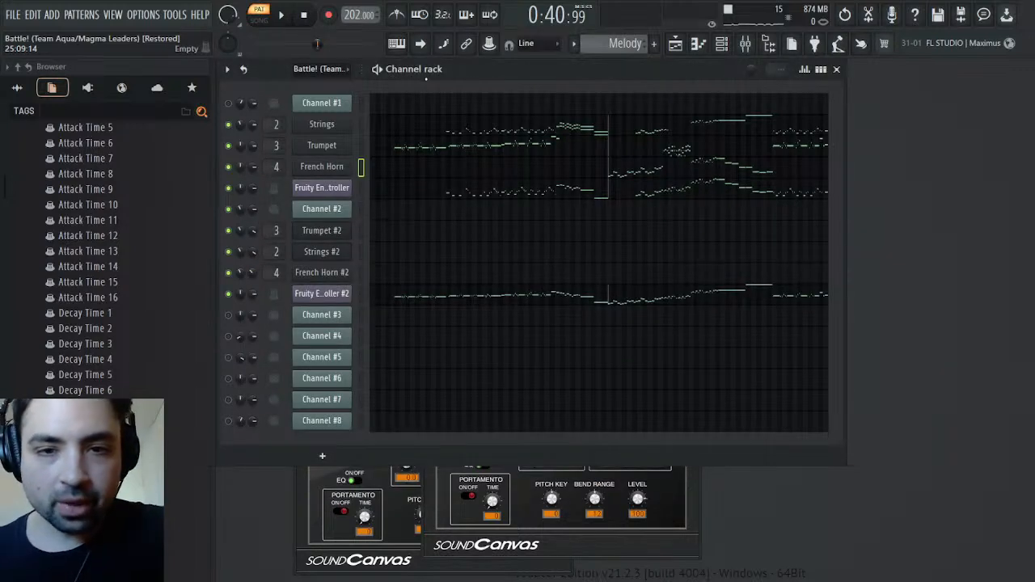
# Play the Melody pattern from around bar 59, solo the French Horn mixer track and lower its volume slightly
pyautogui.moveTo(317, 44); pyautogui.dragTo(344, 44)
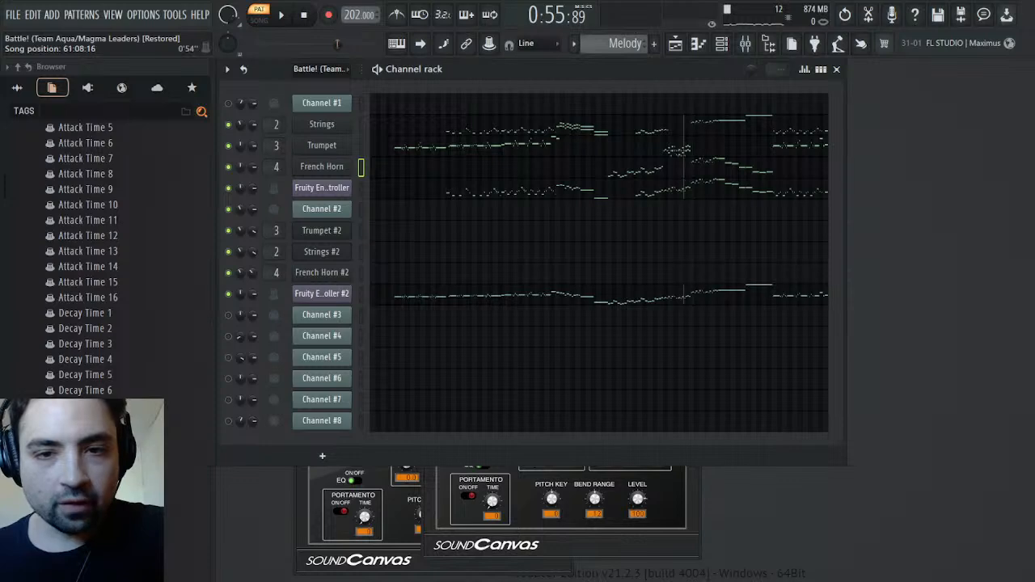
pyautogui.press('space')
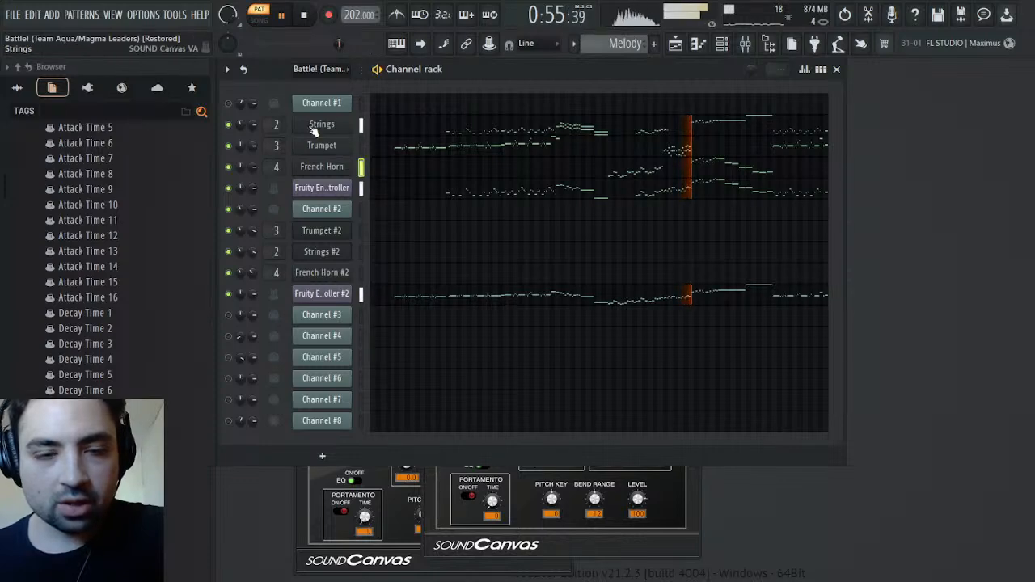
pyautogui.click(745, 43)
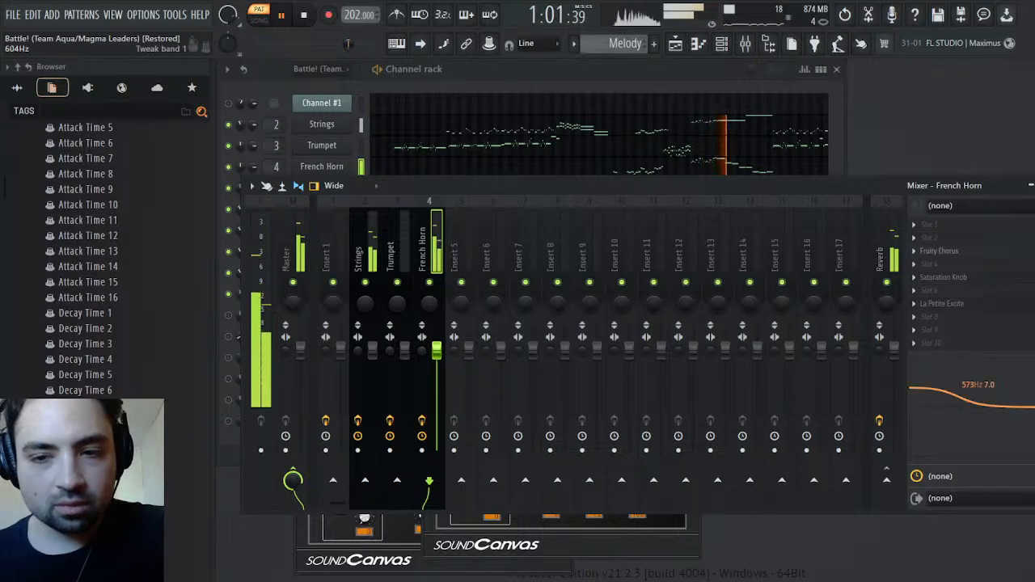
pyautogui.press('Escape')
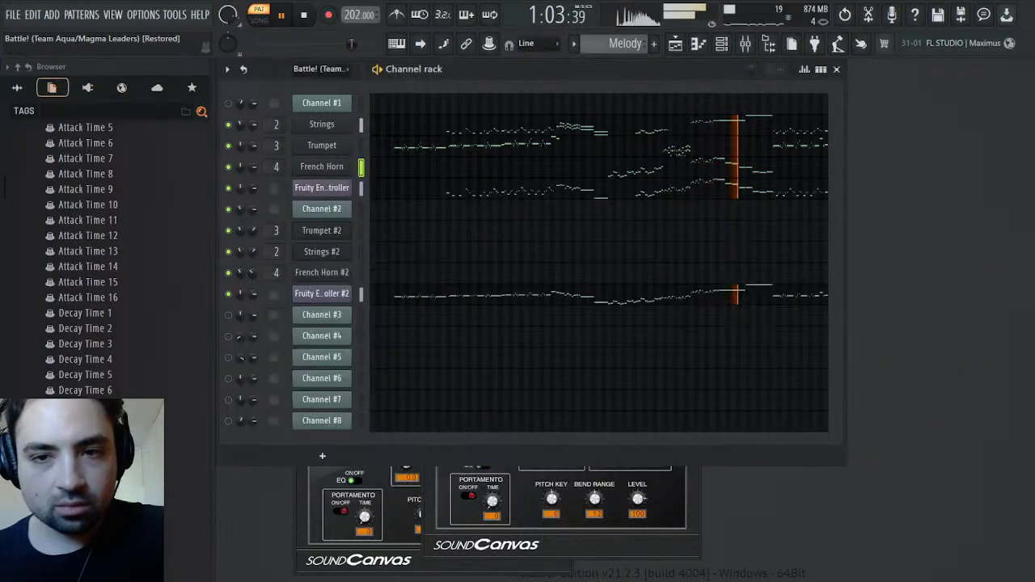
pyautogui.press('F9')
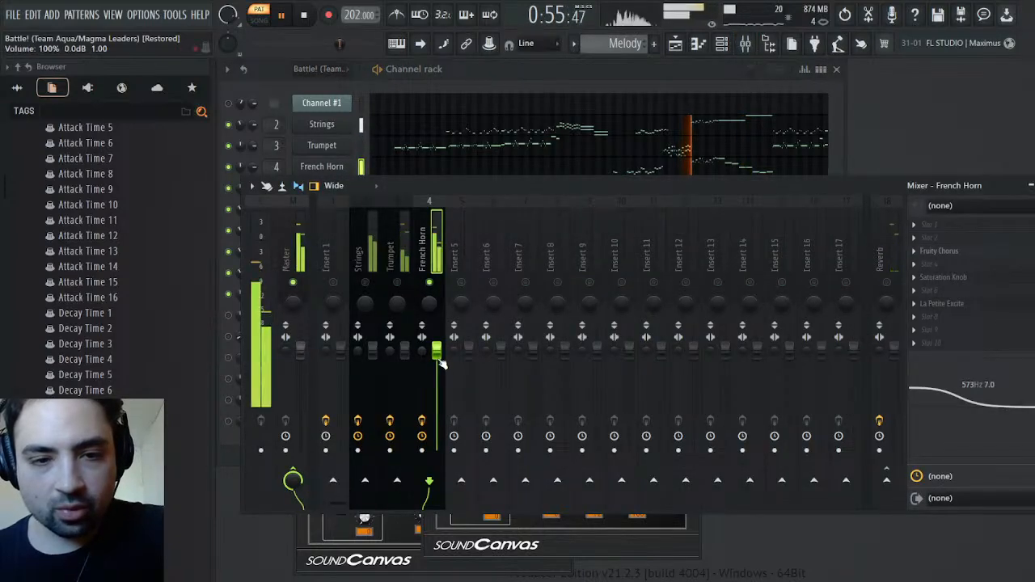
pyautogui.moveTo(438, 350); pyautogui.dragTo(441, 366)
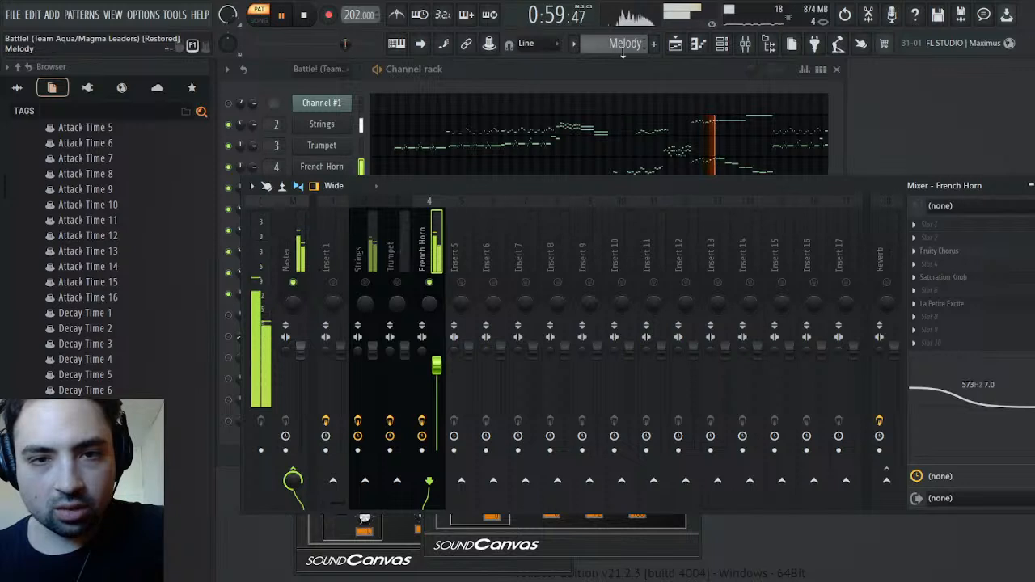
# Switch to the original Battle! pattern, turn all mixer tracks back on and mute Channel #2
pyautogui.scroll(1, 623, 47)
pyautogui.press('space')
pyautogui.press('space')
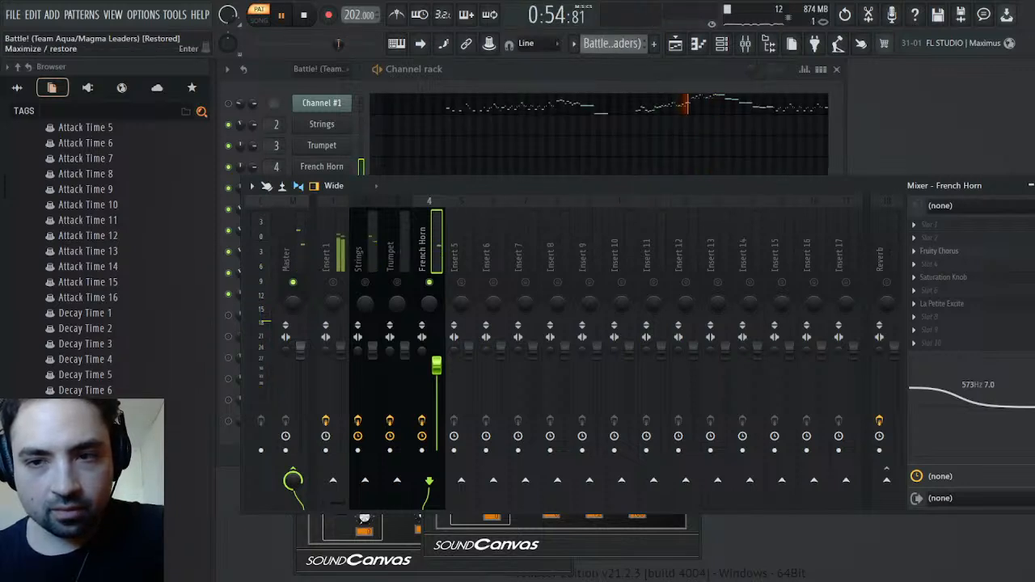
pyautogui.click(1034, 186)
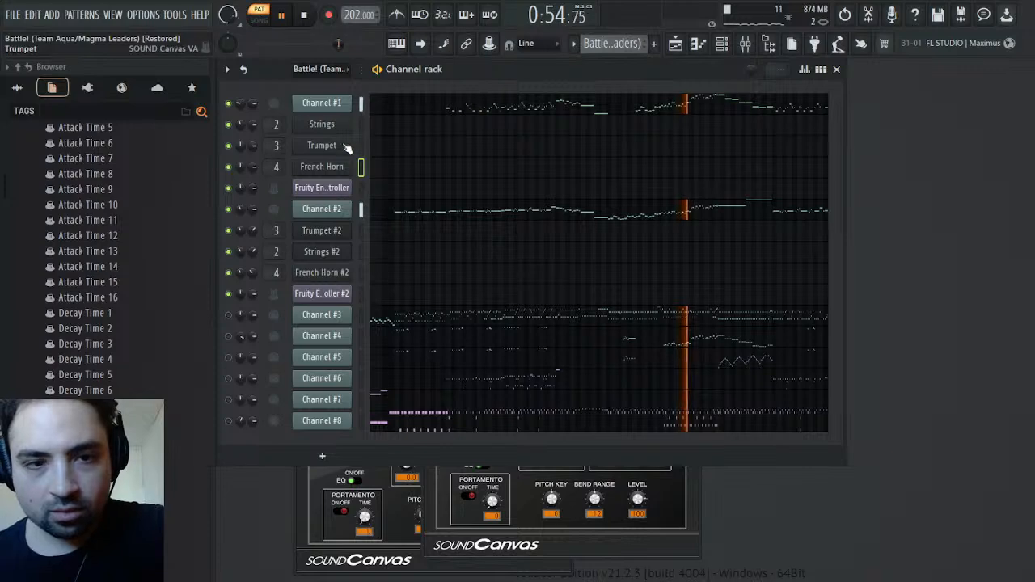
pyautogui.click(745, 43)
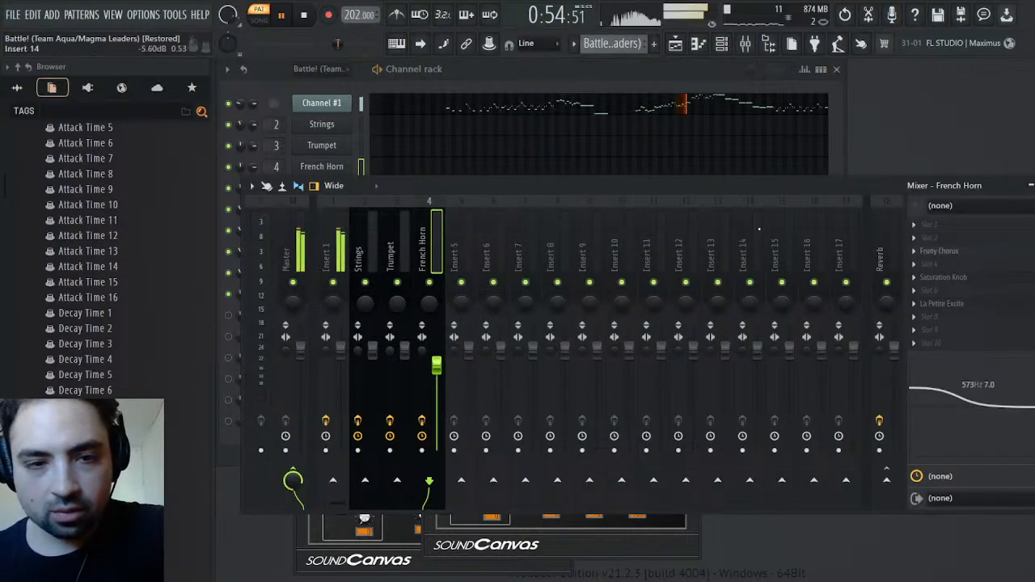
pyautogui.click(1034, 185)
pyautogui.click(230, 209)
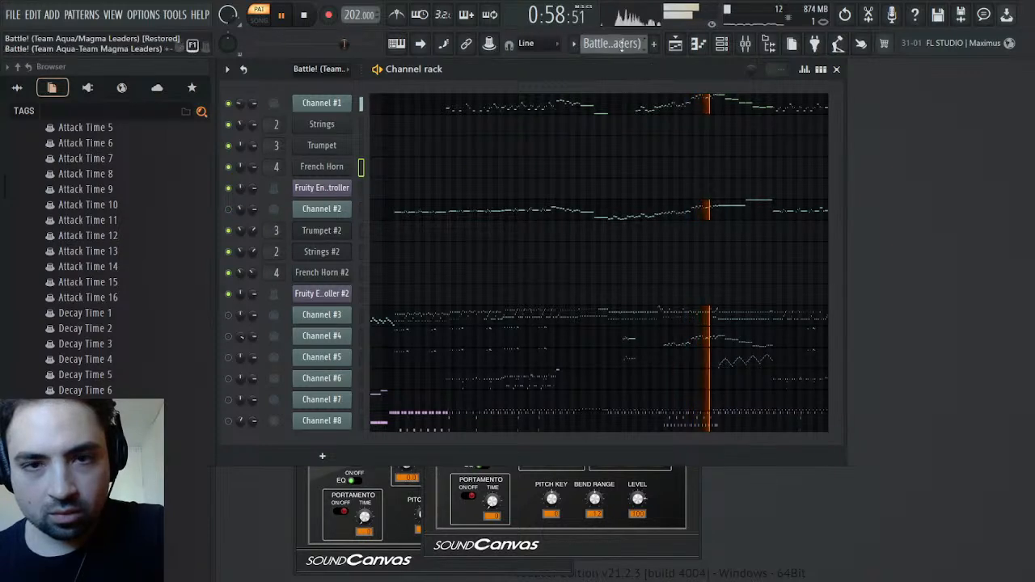
# Compare the Melody pattern with Channel #1 of the Battle! pattern from around bar 59
pyautogui.scroll(-1, 622, 44)
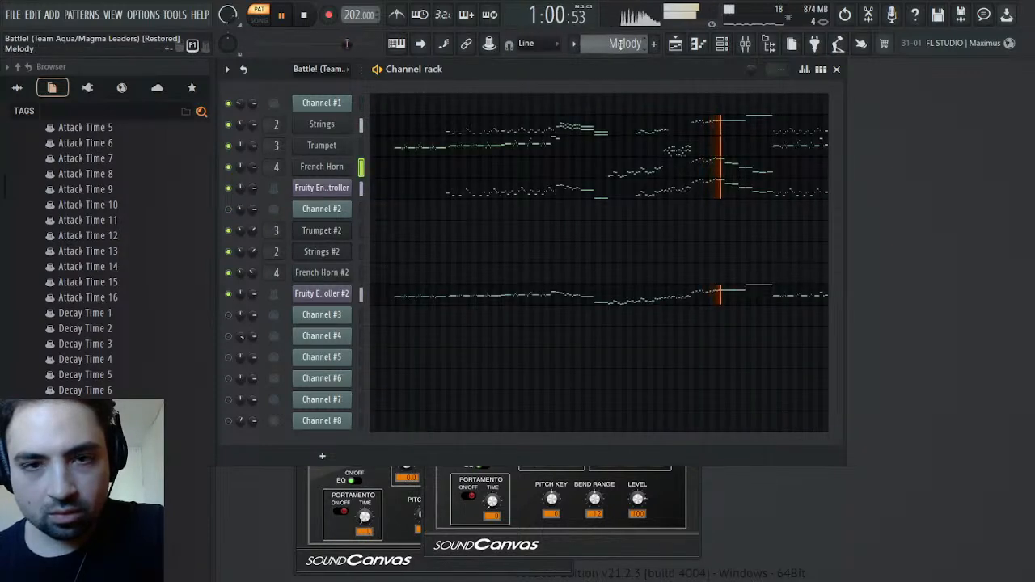
pyautogui.press('space')
pyautogui.scroll(1, 621, 44)
pyautogui.press('space')
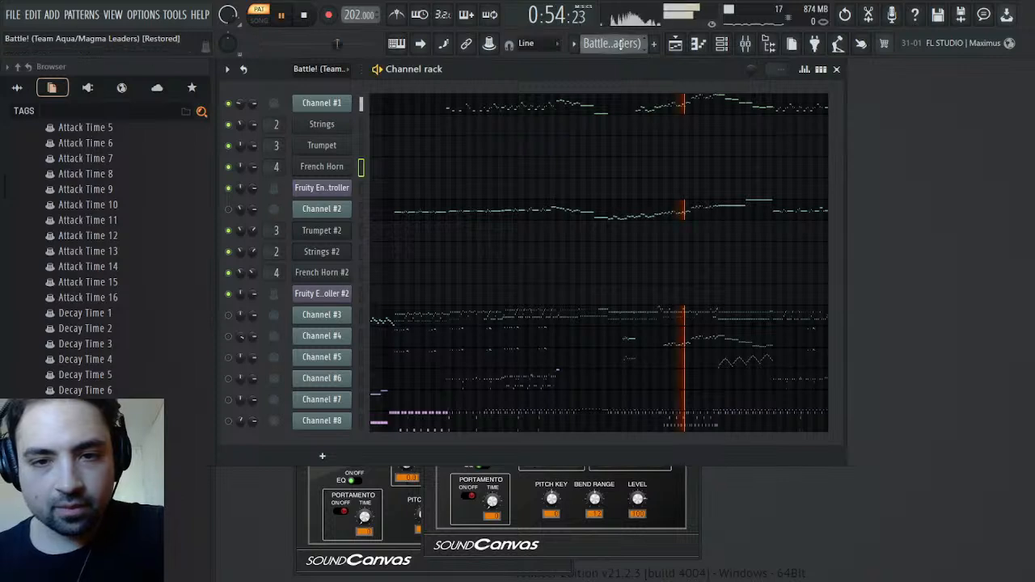
pyautogui.scroll(-1, 621, 44)
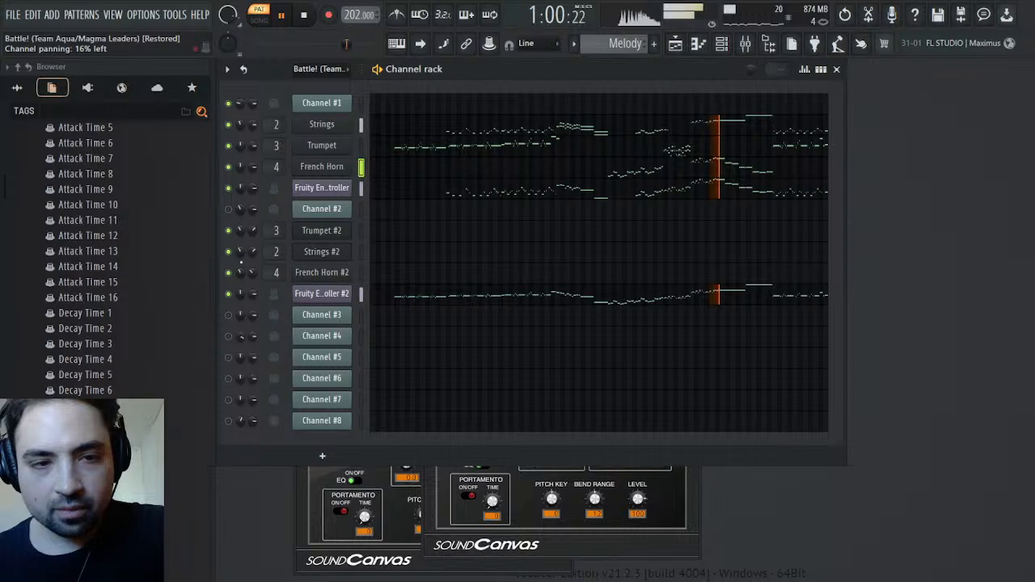
# Stop playback and delete the Trumpet #2, Strings #2 and French Horn #2 channels
pyautogui.press('space')
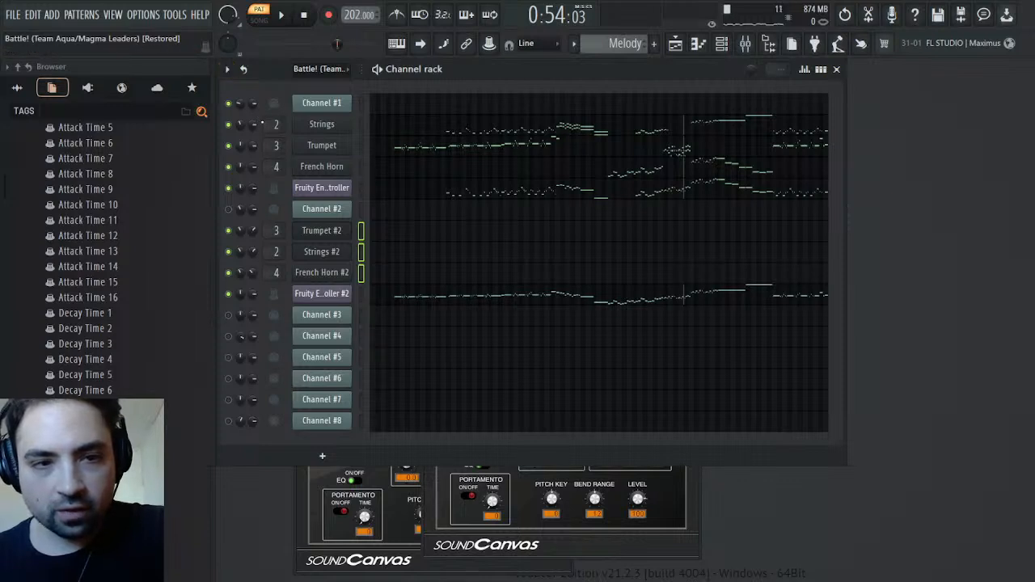
pyautogui.hotkey('alt', 'Delete')
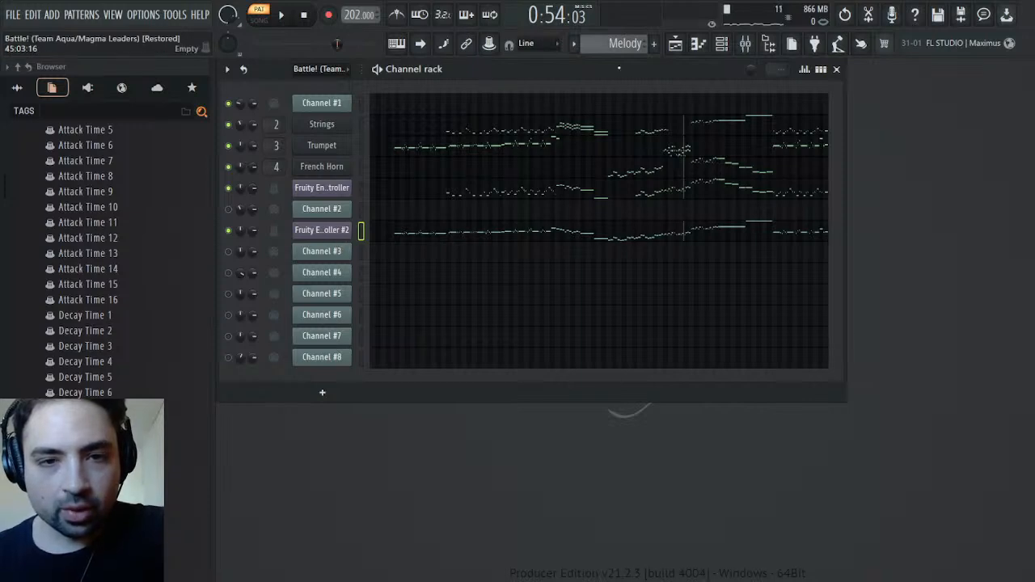
# Check Channel #2's MIDI Out settings and its channel volume automation in the Battle! pattern
pyautogui.scroll(1, 619, 46)
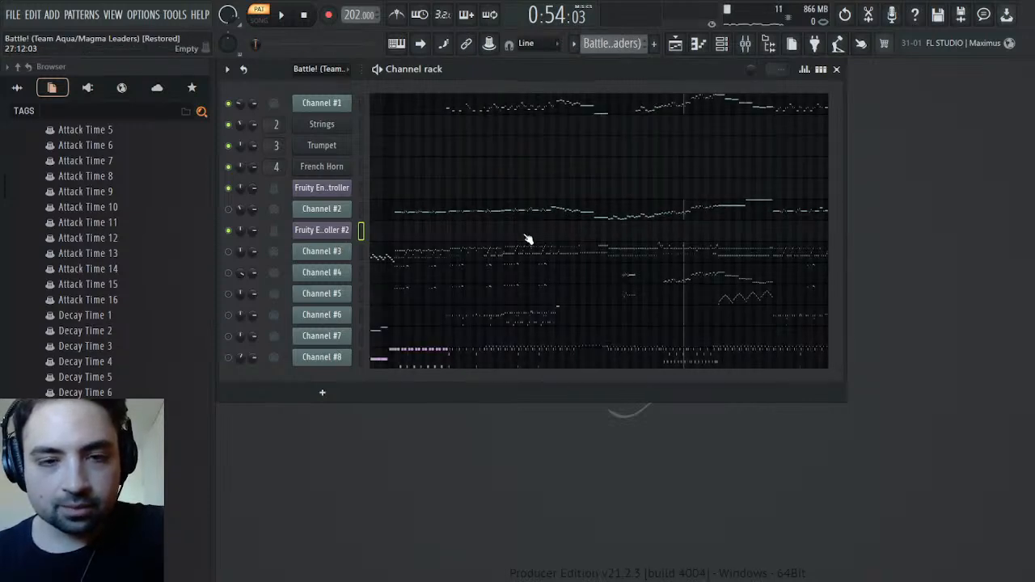
pyautogui.click(348, 209)
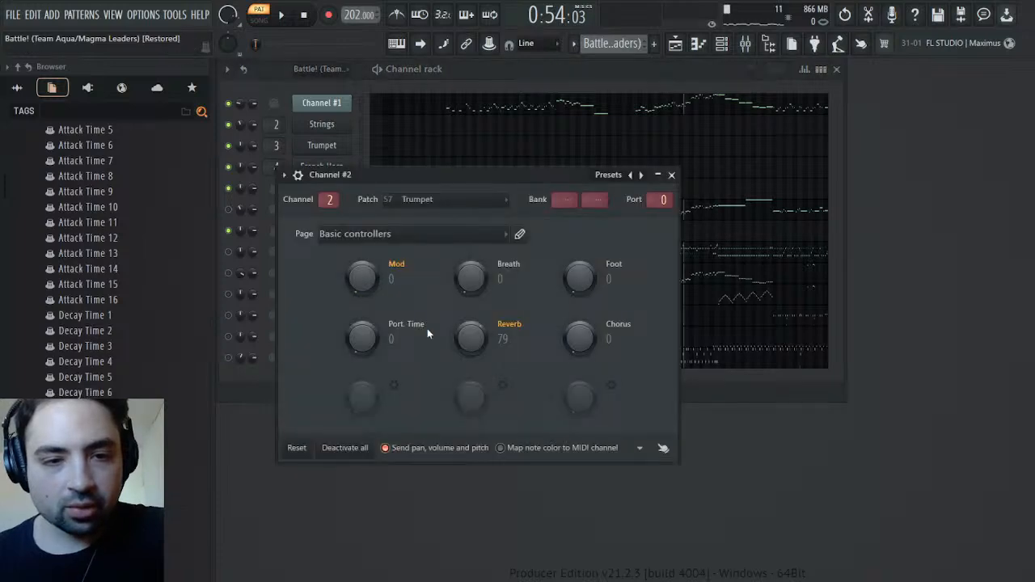
pyautogui.click(671, 176)
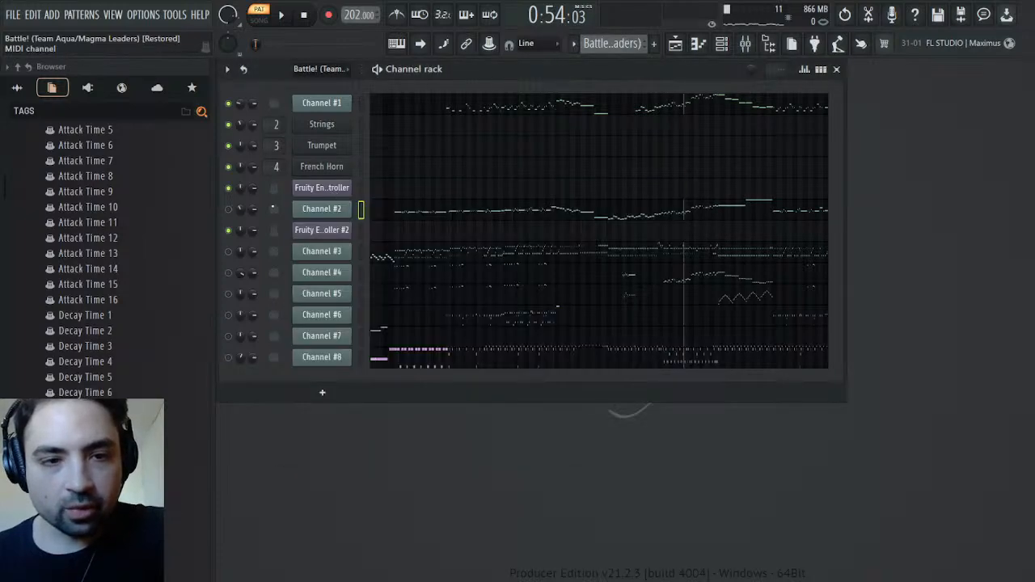
pyautogui.click(274, 233)
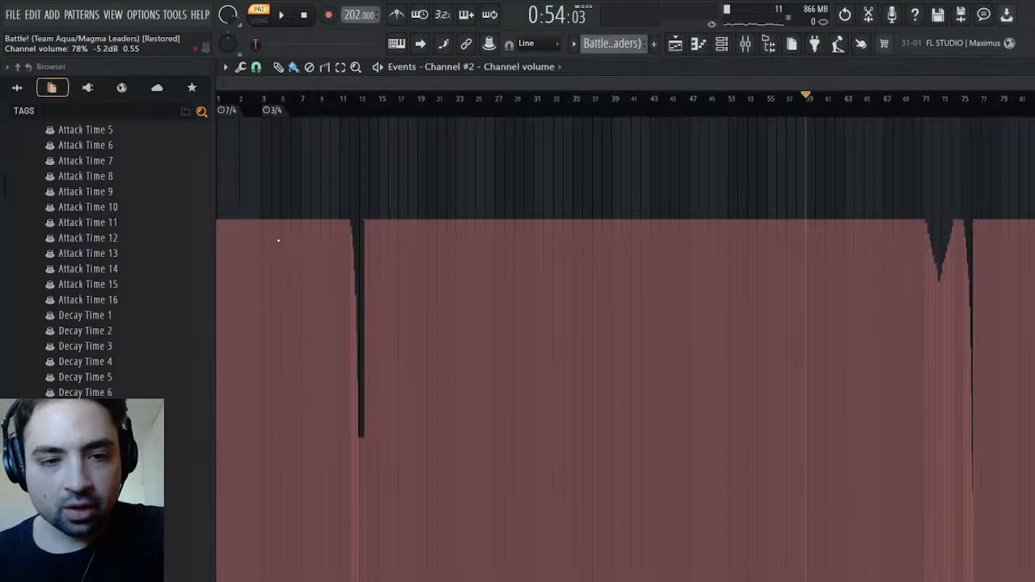
pyautogui.moveTo(421, 103); pyautogui.dragTo(82, 94)
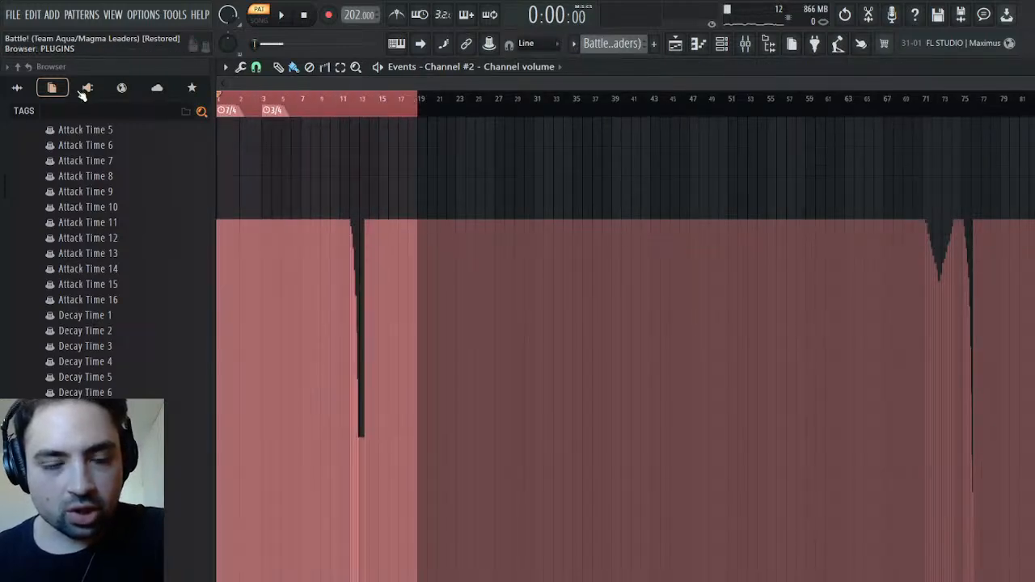
pyautogui.click(1030, 67)
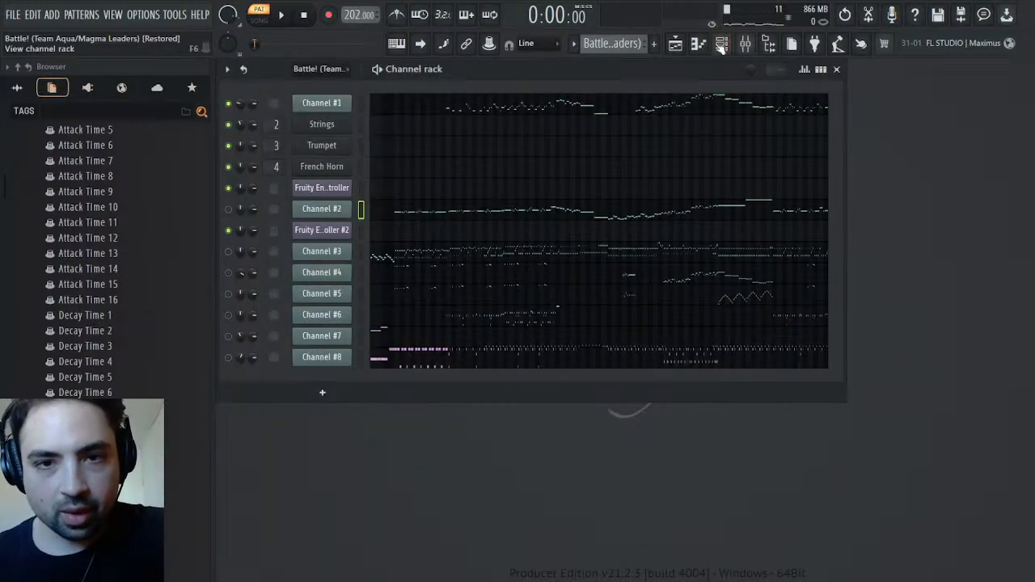
# Compare playback of the Melody pattern and the original Battle! pattern from the start of the song
pyautogui.click(652, 81)
pyautogui.scroll(-20, 99, 249)
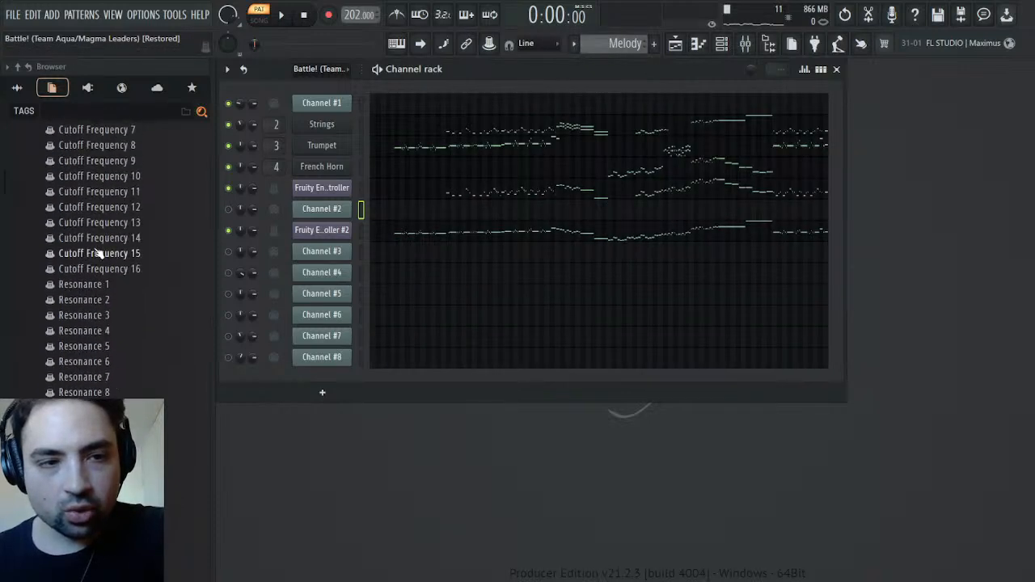
pyautogui.press('space')
pyautogui.scroll(1, 603, 41)
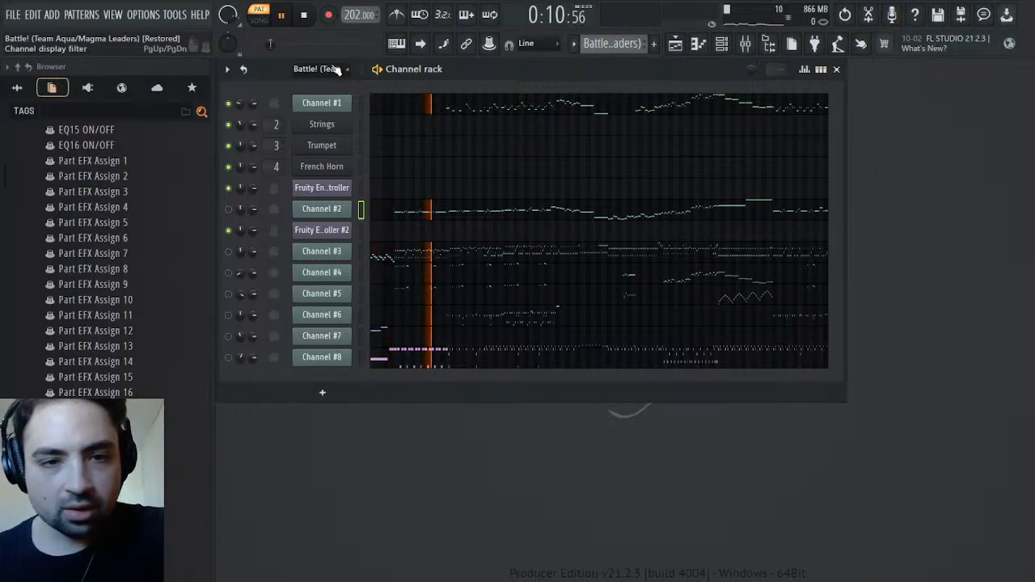
pyautogui.press('space')
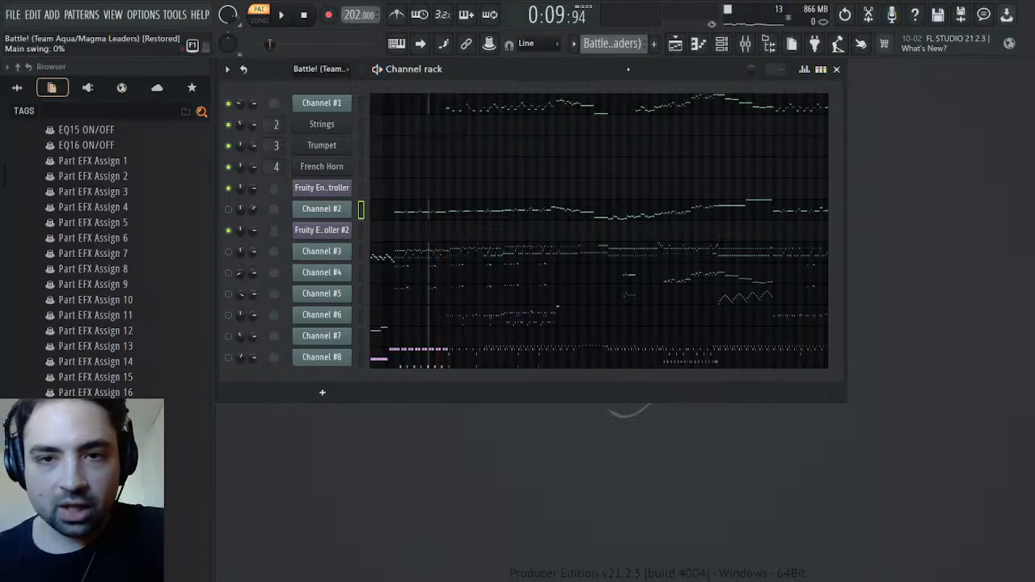
pyautogui.press('KP_Add')
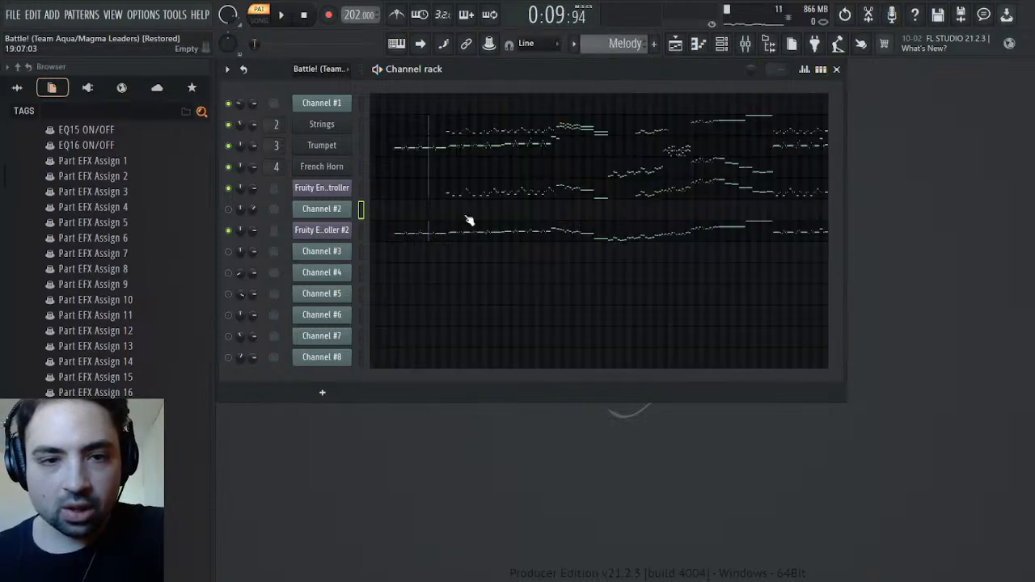
pyautogui.click(282, 180)
pyautogui.hotkey('ctrl', 'v')
pyautogui.press('space')
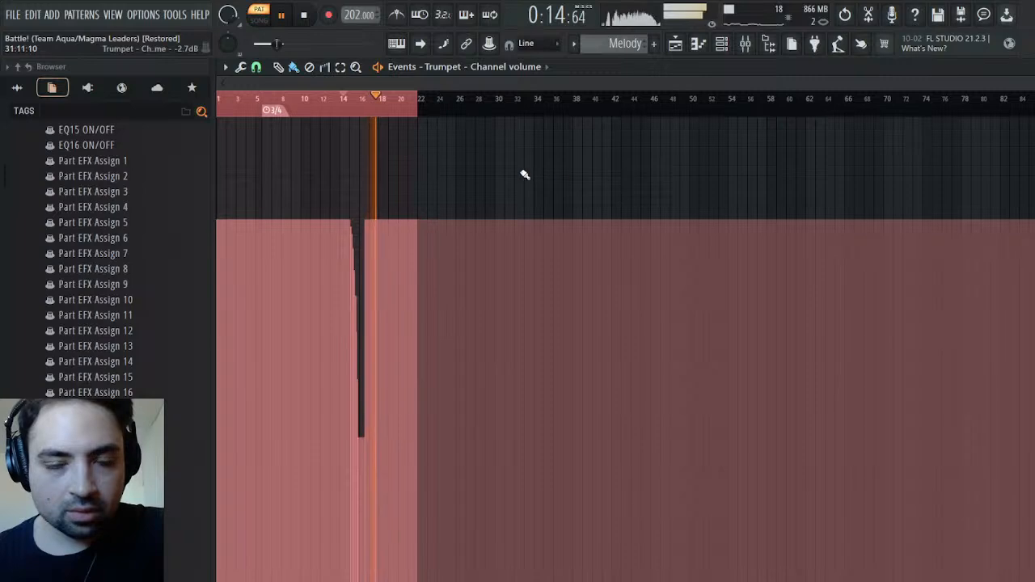
pyautogui.click(1027, 68)
pyautogui.press('space')
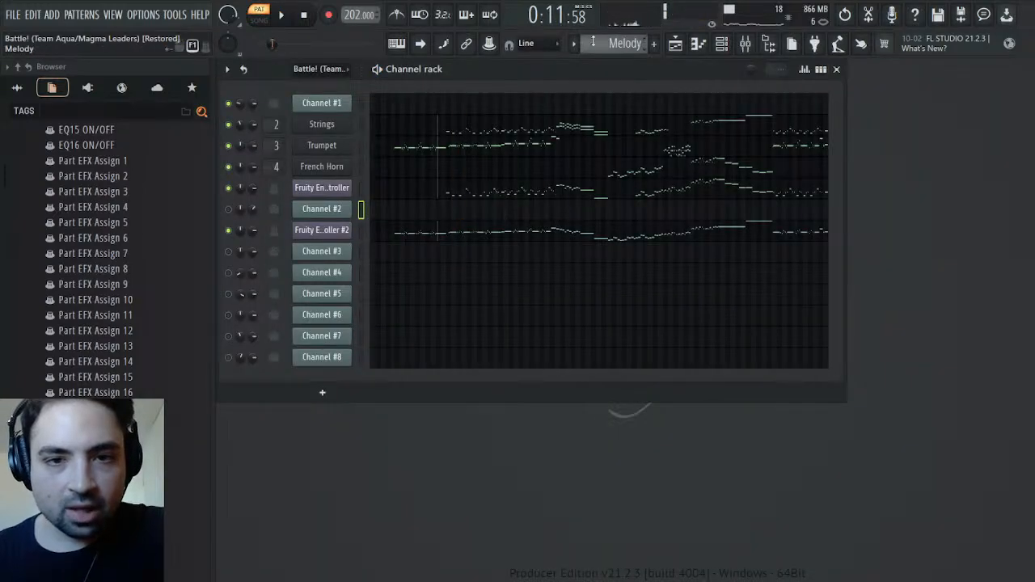
pyautogui.scroll(1, 612, 44)
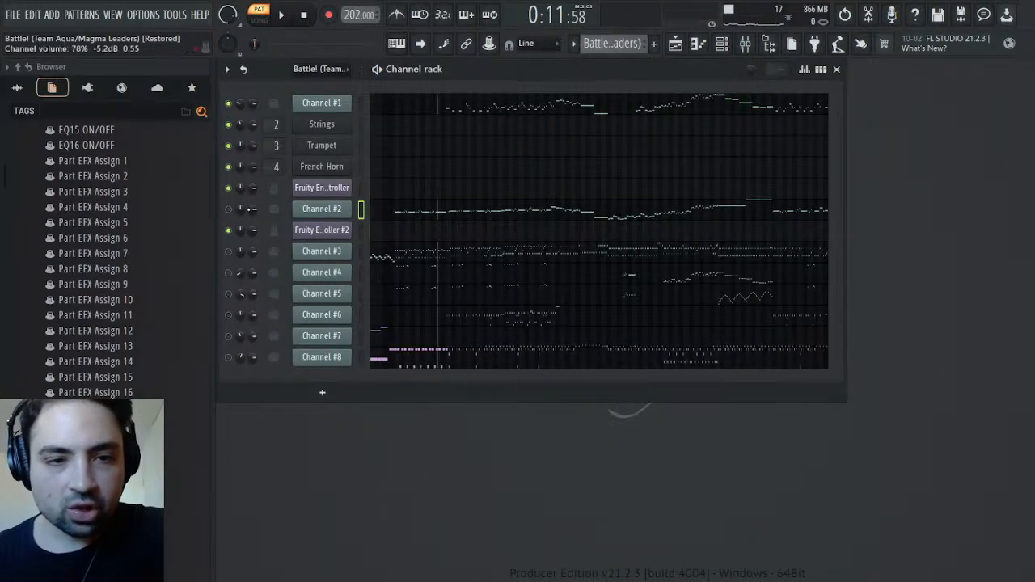
pyautogui.click(286, 240)
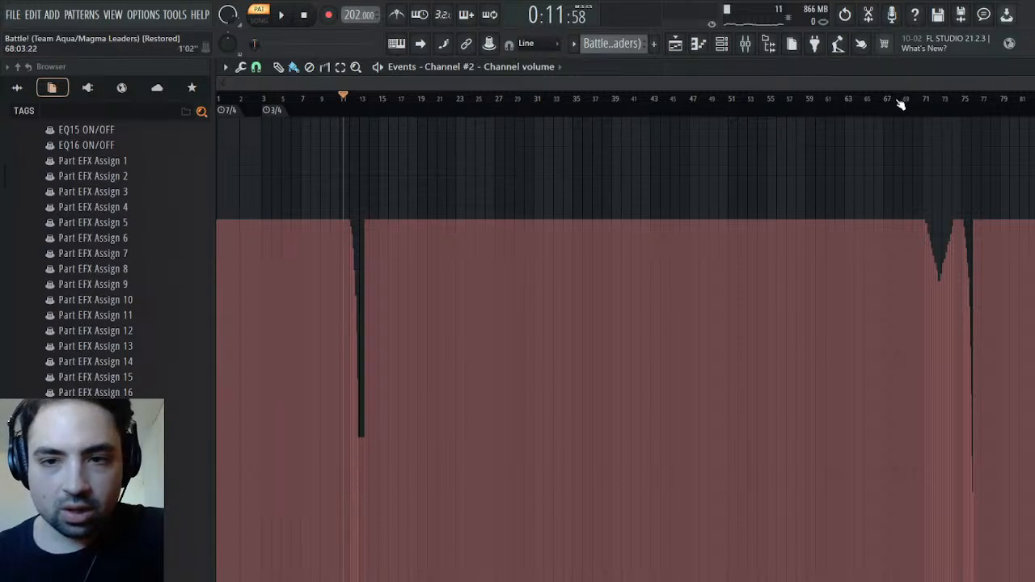
pyautogui.moveTo(896, 114); pyautogui.dragTo(1030, 89)
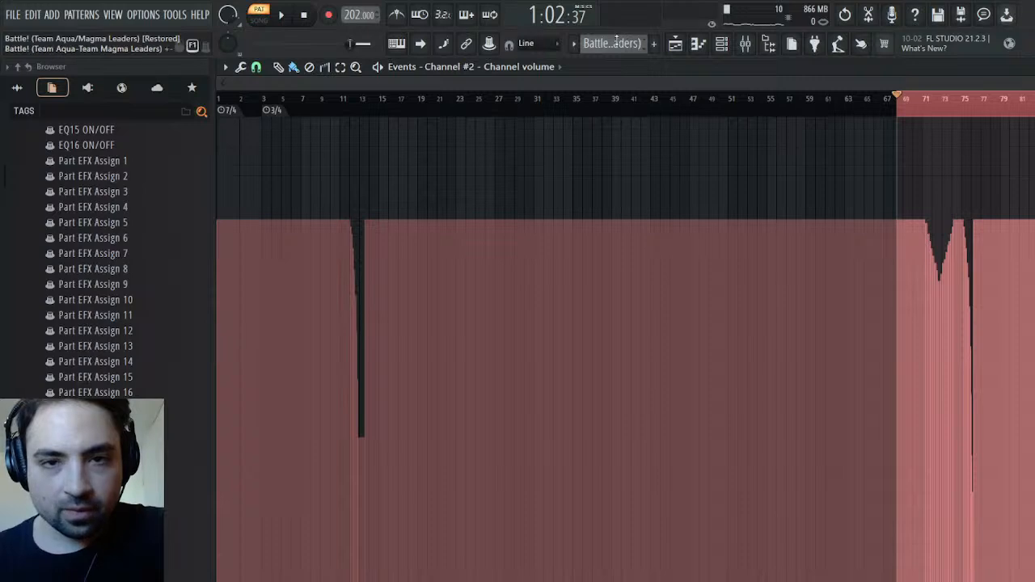
pyautogui.scroll(-1, 630, 48)
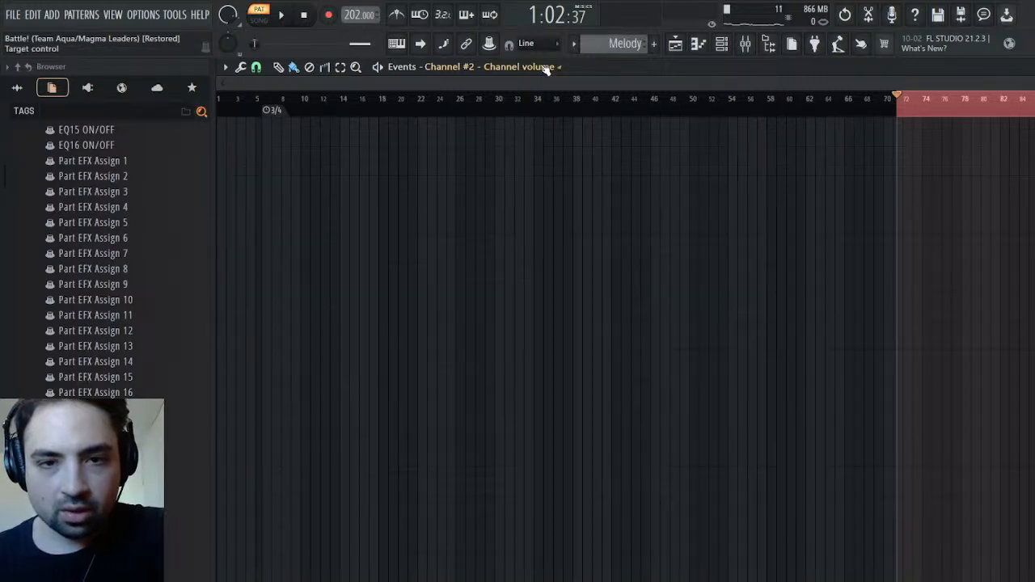
pyautogui.click(466, 228)
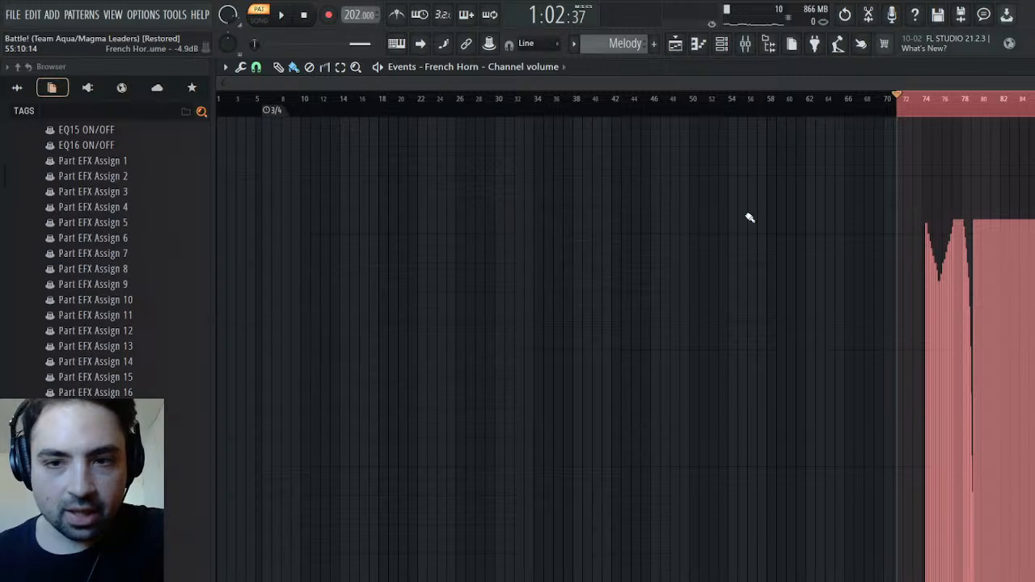
# Draw a flat French Horn volume level of about -5.3 dB from bar 1 up to the pasted automation
pyautogui.click(224, 227)
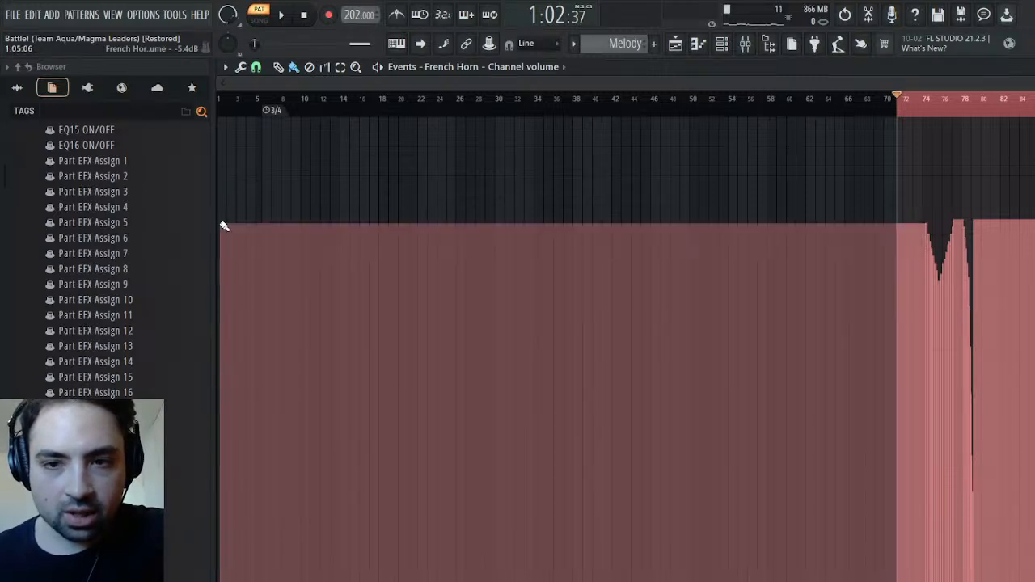
pyautogui.moveTo(224, 227); pyautogui.dragTo(230, 222)
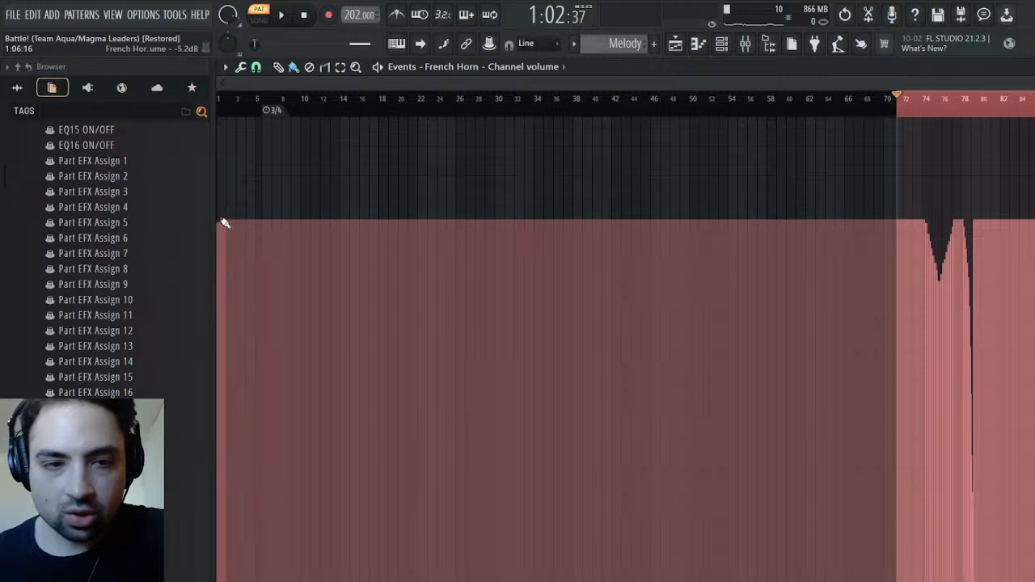
pyautogui.moveTo(227, 223); pyautogui.dragTo(230, 225)
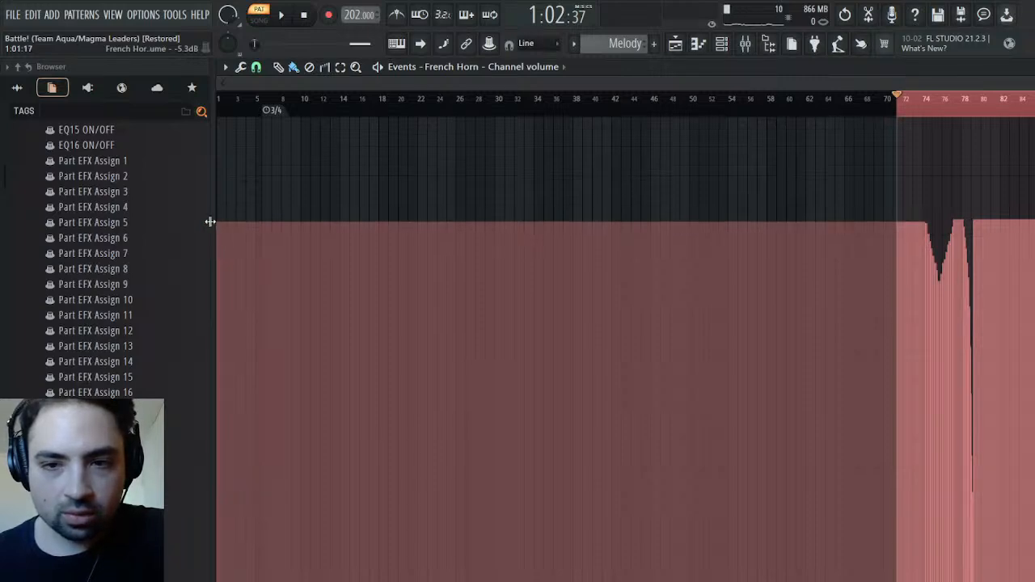
# Listen to the French Horn's volume dips between about bars 71 and 79, soloing its mixer track around bar 77
pyautogui.press('space')
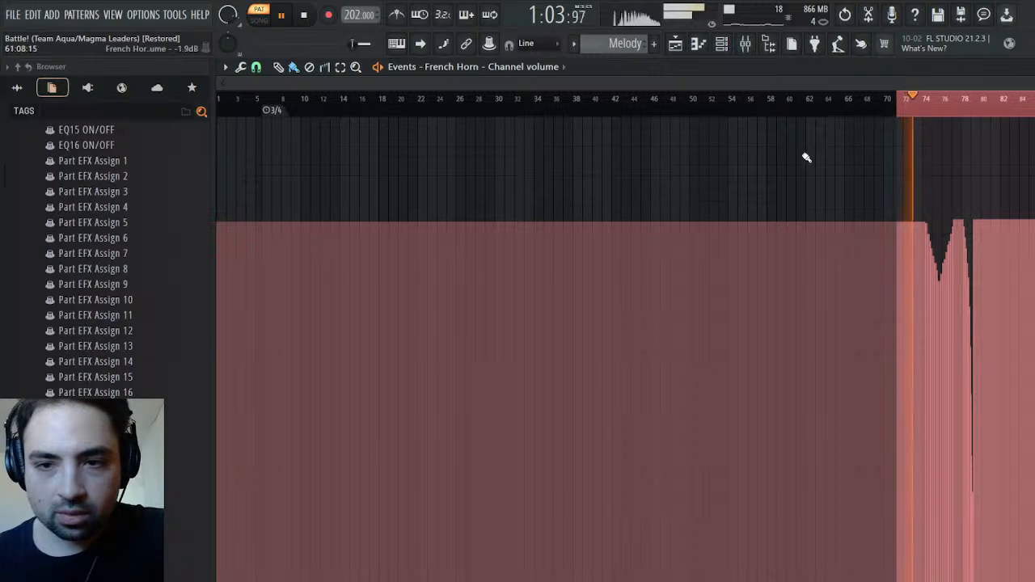
pyautogui.rightClick(931, 101)
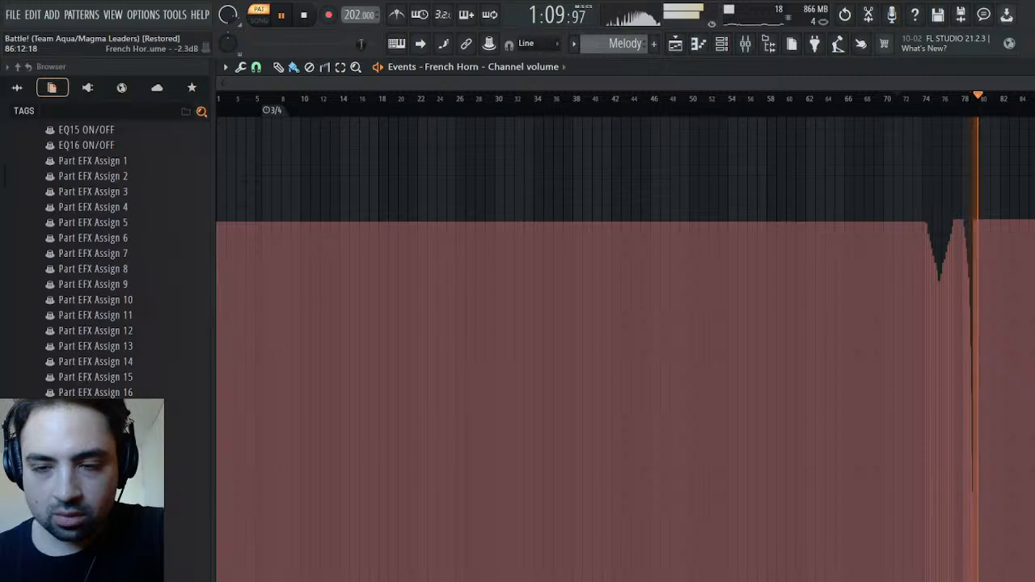
pyautogui.click(957, 101)
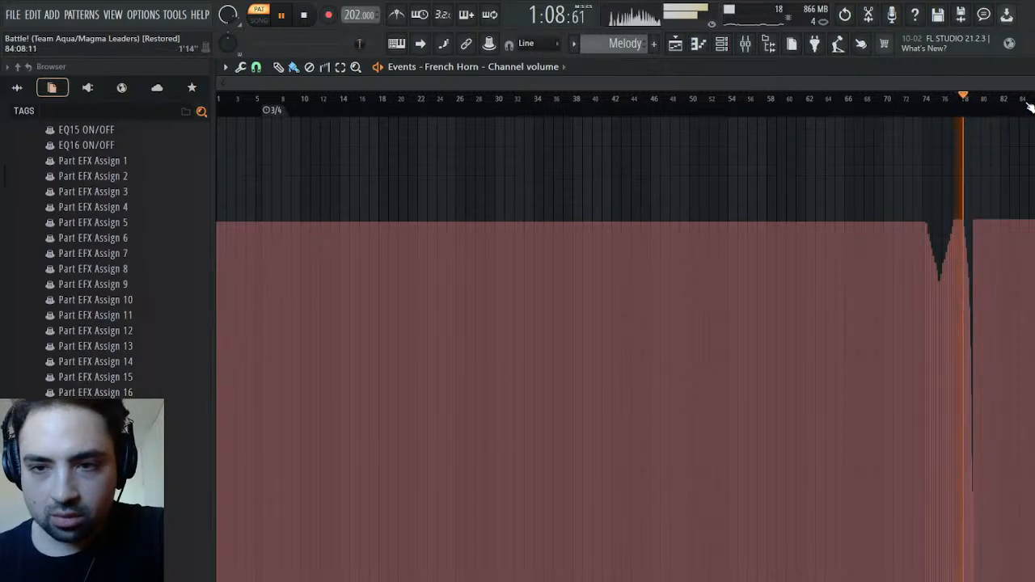
pyautogui.click(1033, 67)
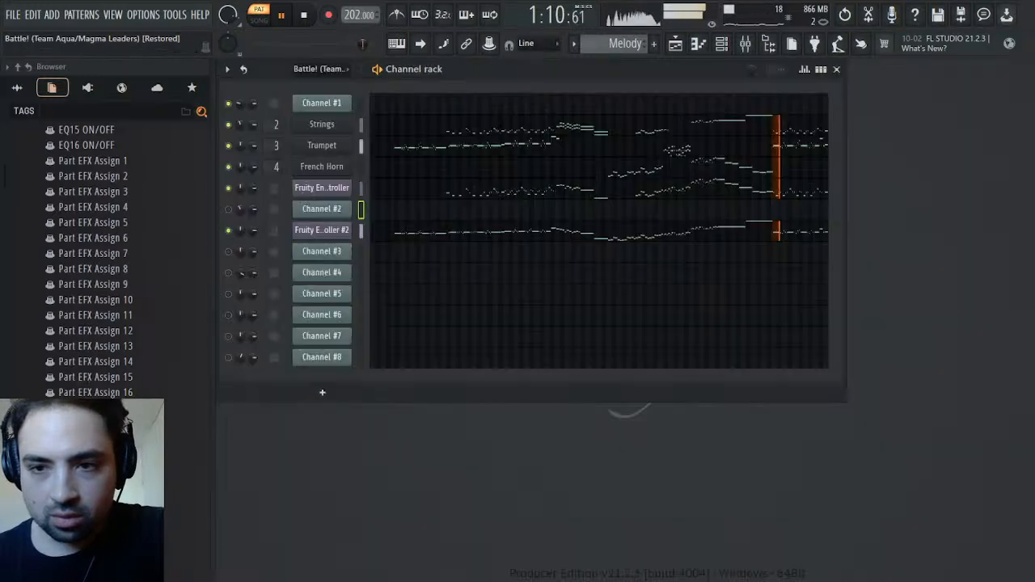
pyautogui.click(745, 45)
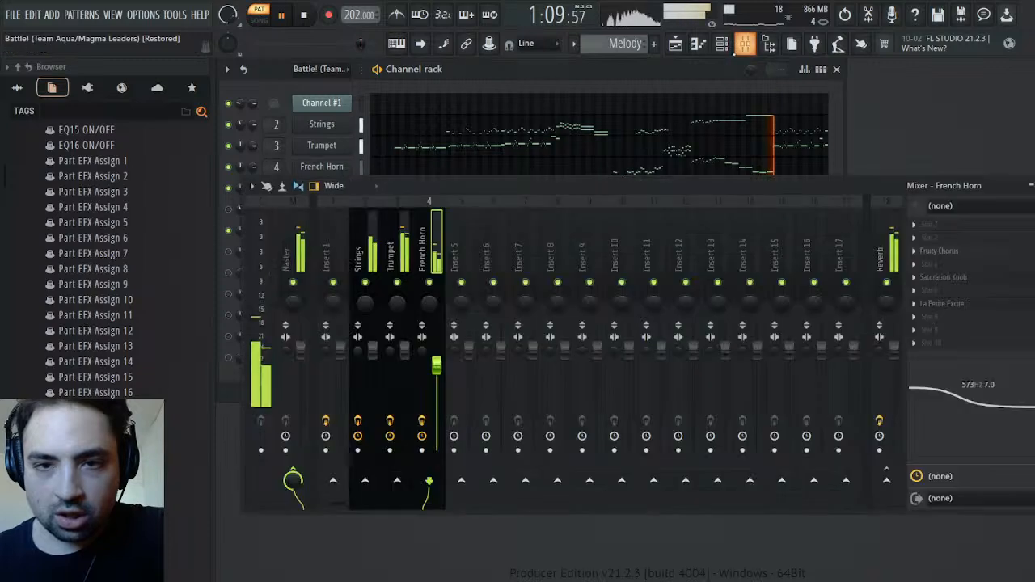
pyautogui.rightClick(429, 283)
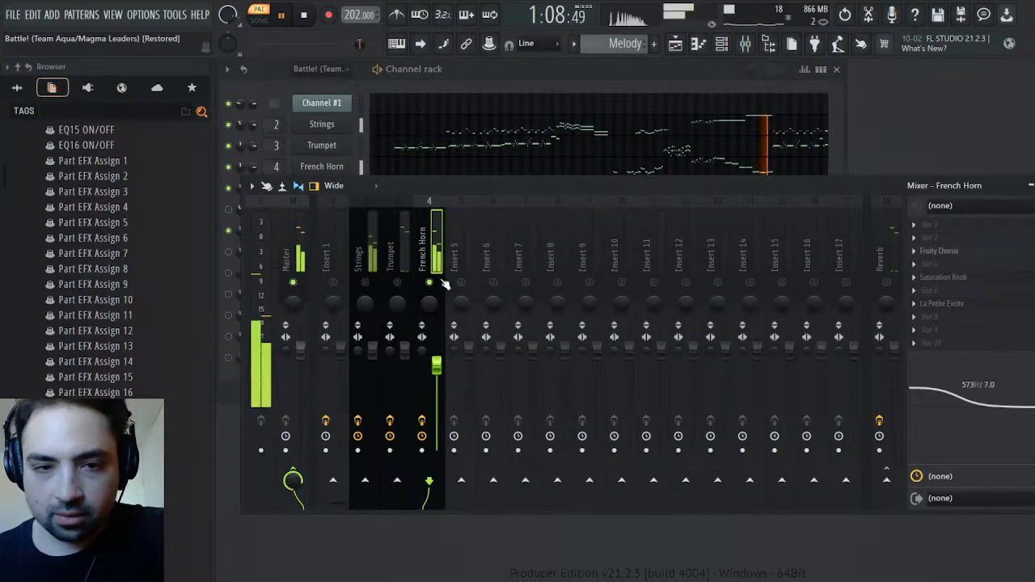
pyautogui.press('space')
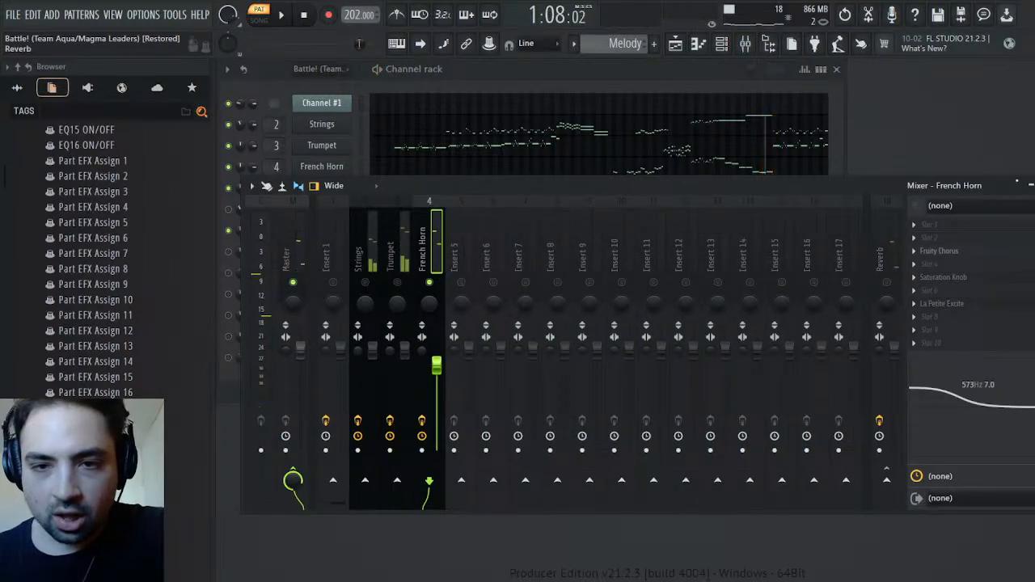
pyautogui.press('Escape')
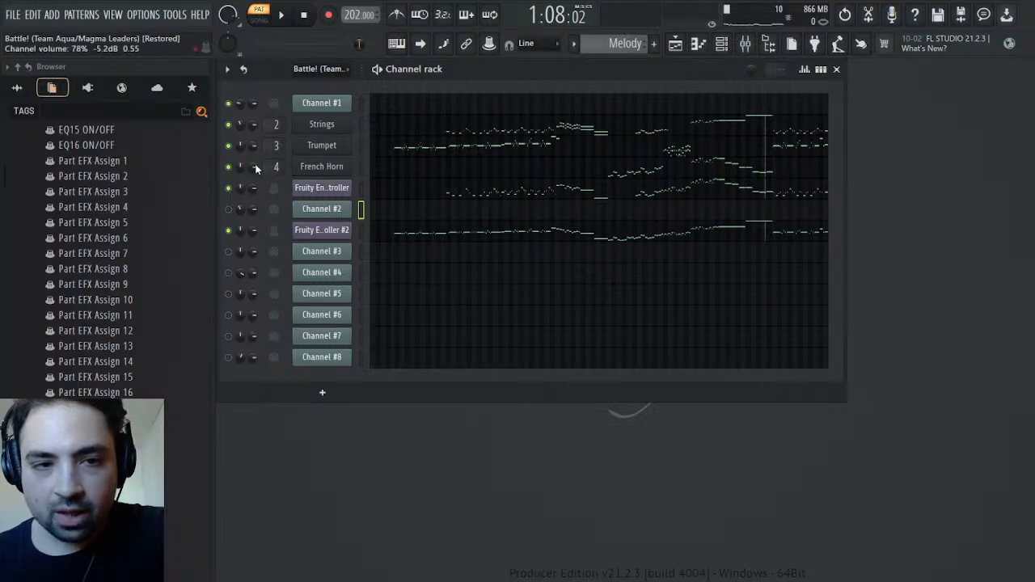
# Try to erase the French Horn's volume automation after about bar 79, and clear its whole channel volume automation in the Melody pattern
pyautogui.click(289, 203)
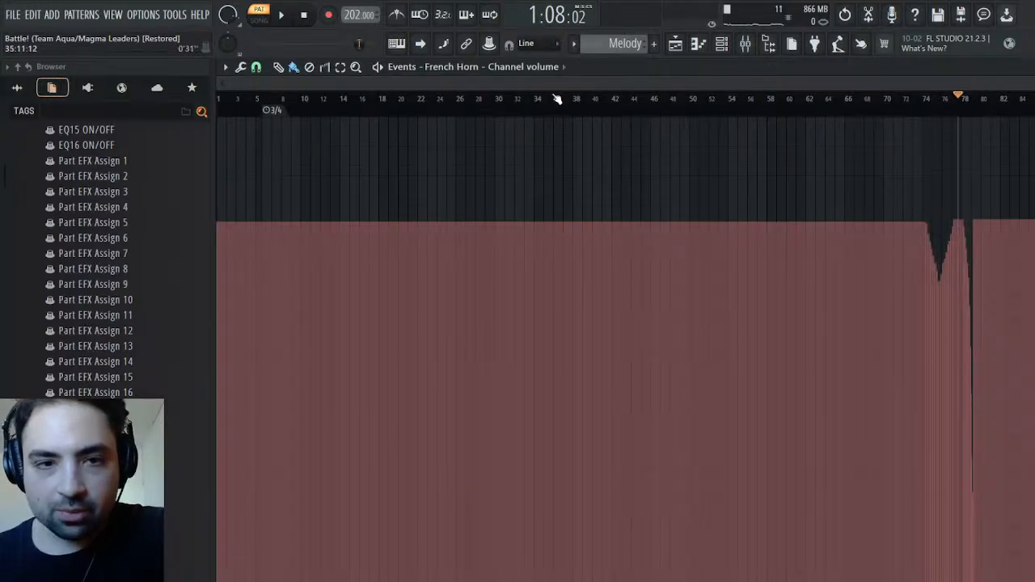
pyautogui.click(309, 66)
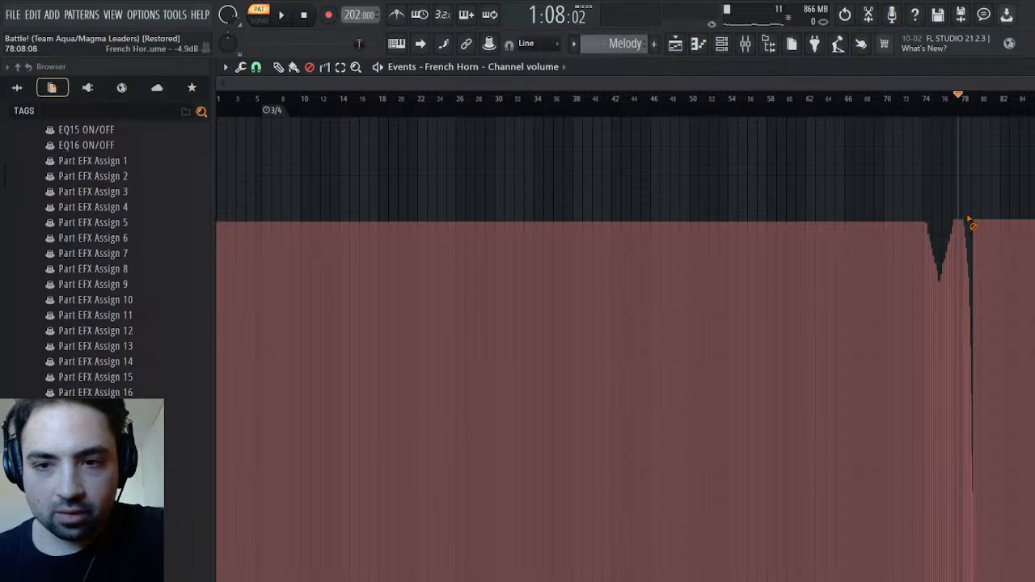
pyautogui.moveTo(975, 228); pyautogui.dragTo(1009, 227)
pyautogui.press('space')
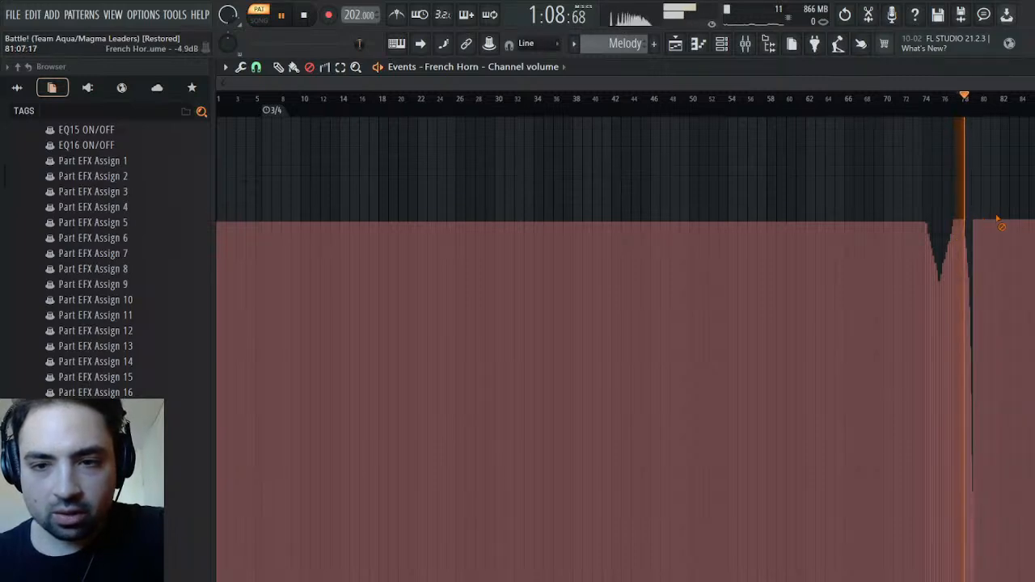
pyautogui.press('space')
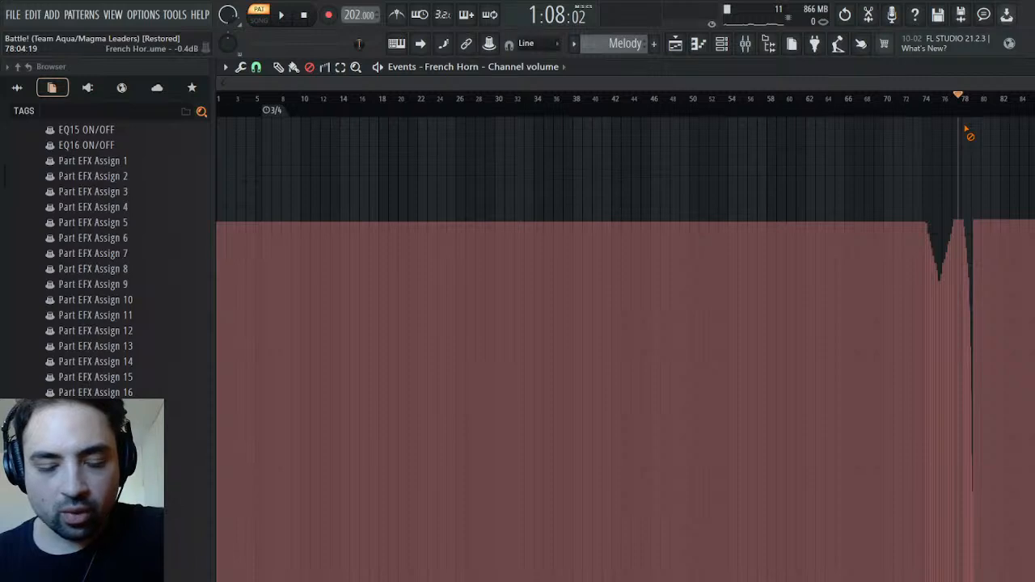
pyautogui.press('Delete')
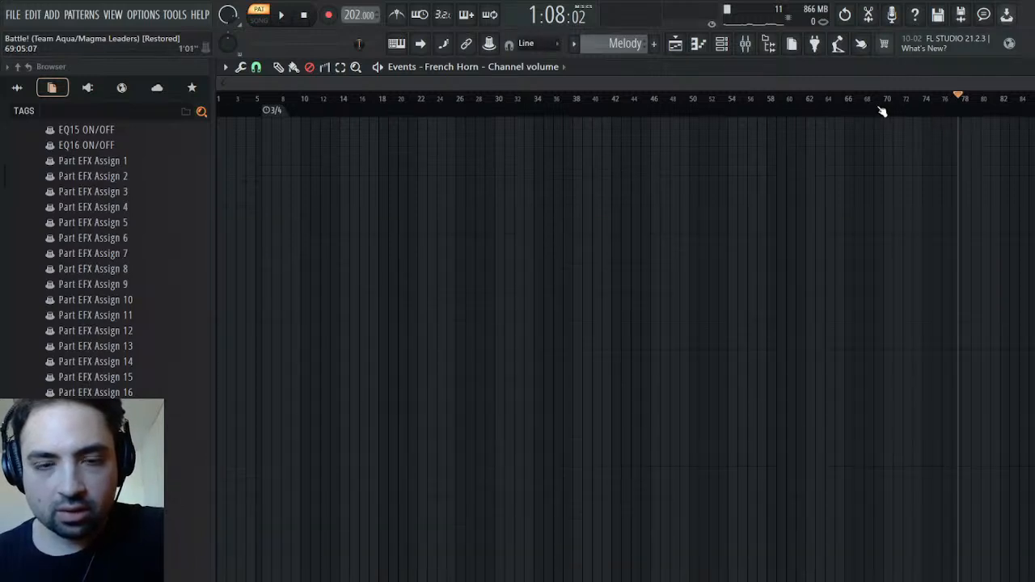
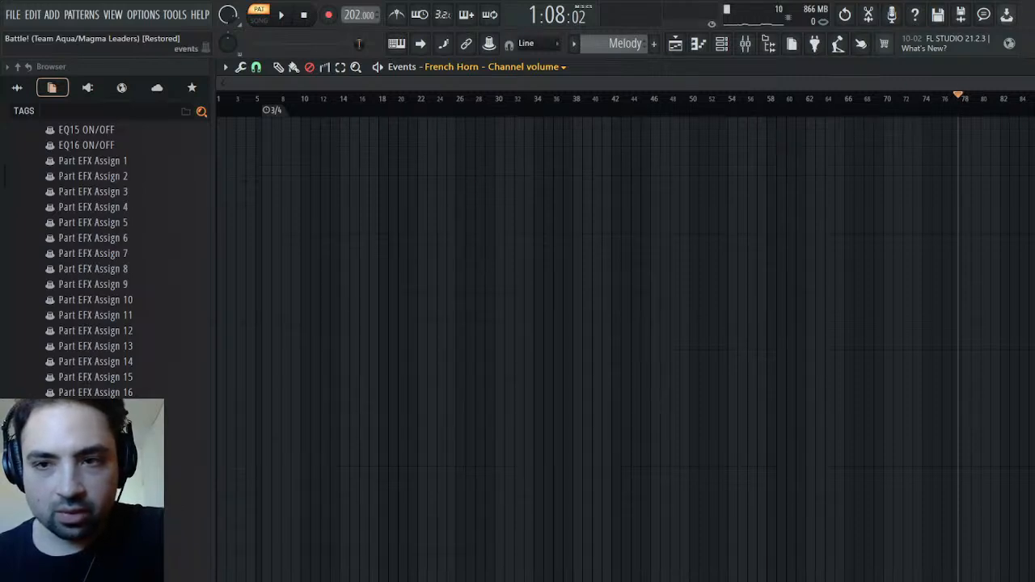
# Open the Strings channel volume automation in the Melody pattern and select all of it
pyautogui.press('Escape')
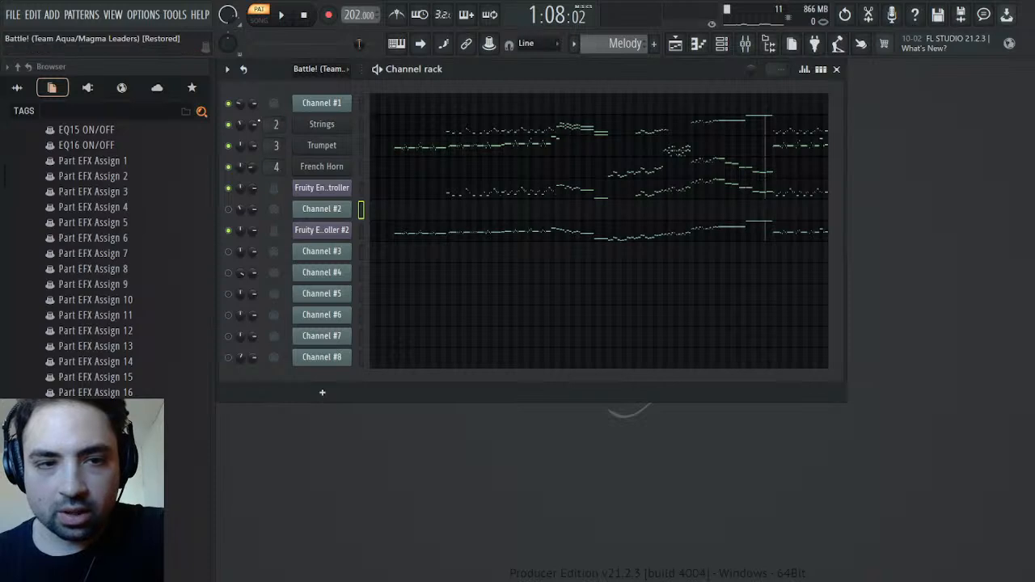
pyautogui.click(283, 167)
pyautogui.hotkey('ctrl', 'a')
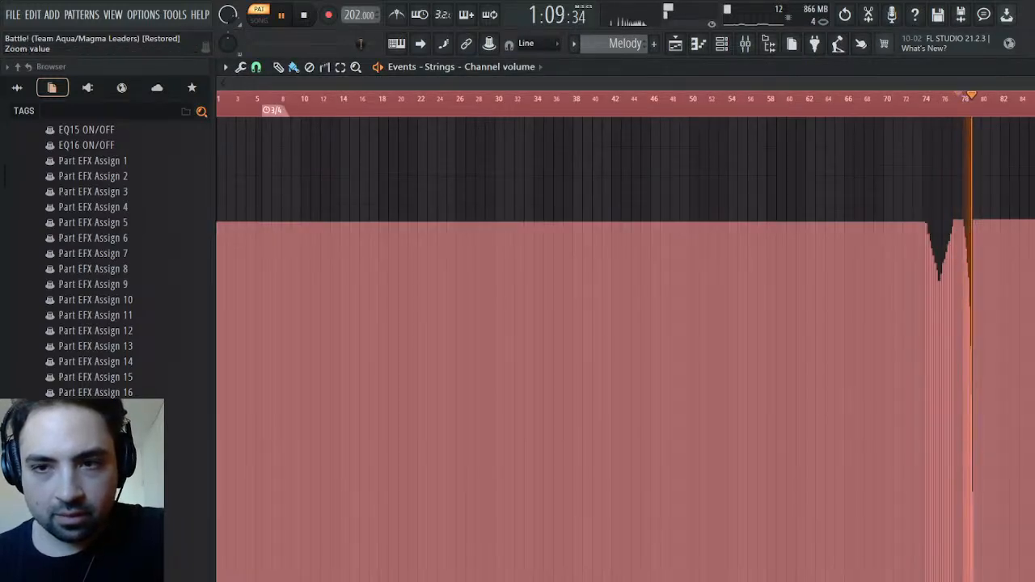
pyautogui.press('Escape')
pyautogui.press('space')
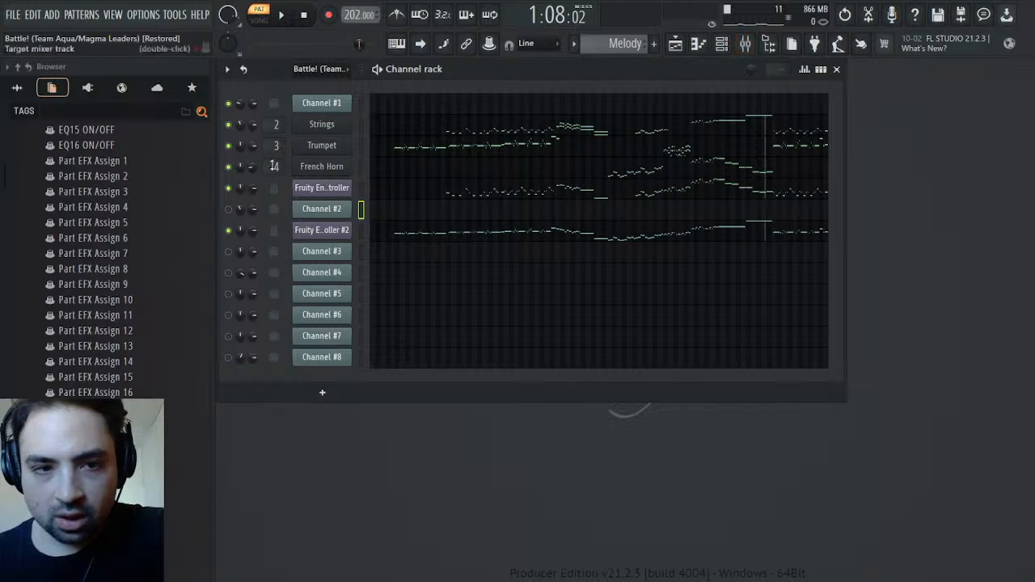
# Solo the Strings mixer track instead of the French Horn and listen to it between about bars 74 and 79
pyautogui.click(732, 44)
pyautogui.click(733, 45)
pyautogui.click(745, 44)
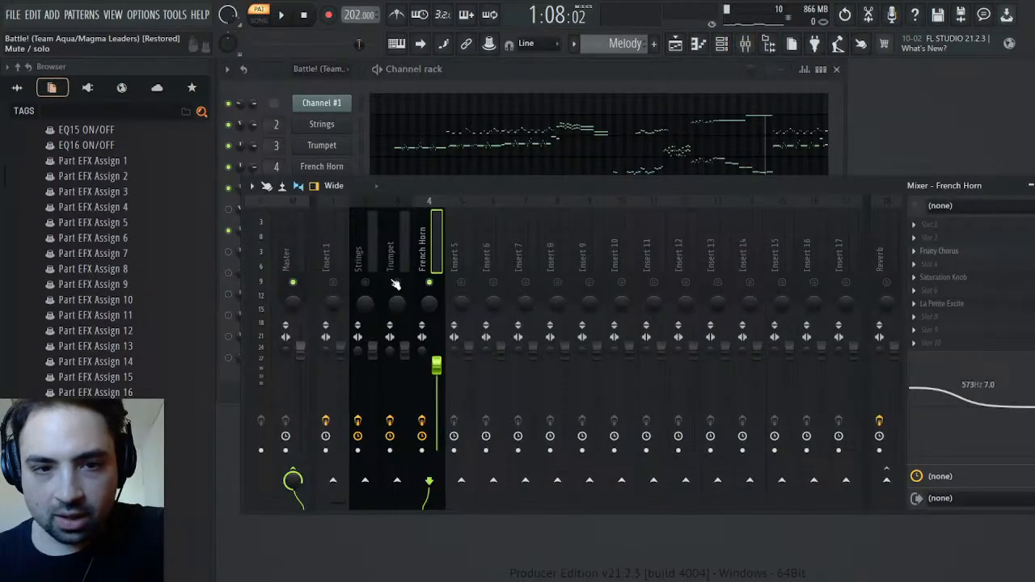
pyautogui.press('space')
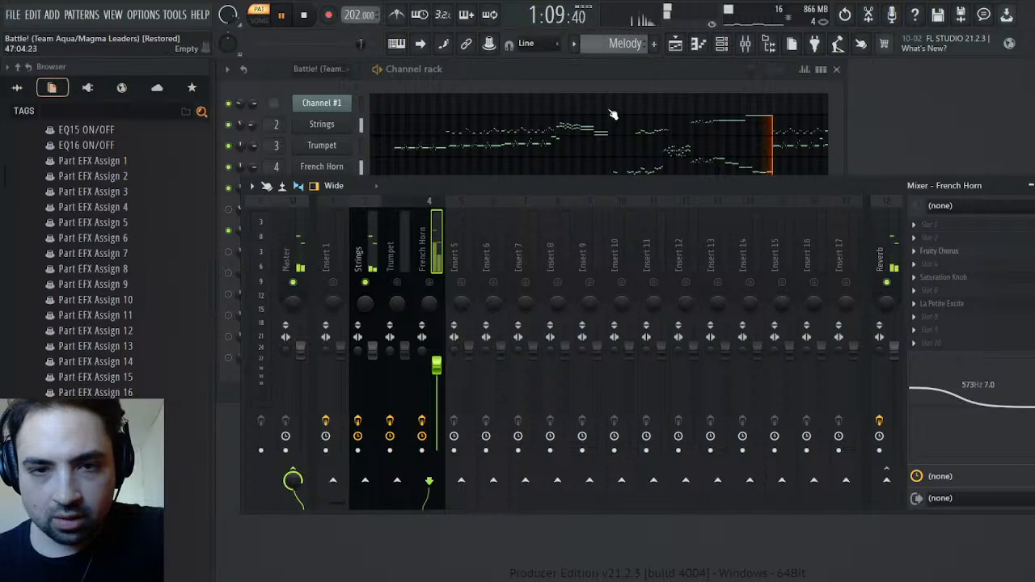
pyautogui.moveTo(363, 45); pyautogui.dragTo(355, 43)
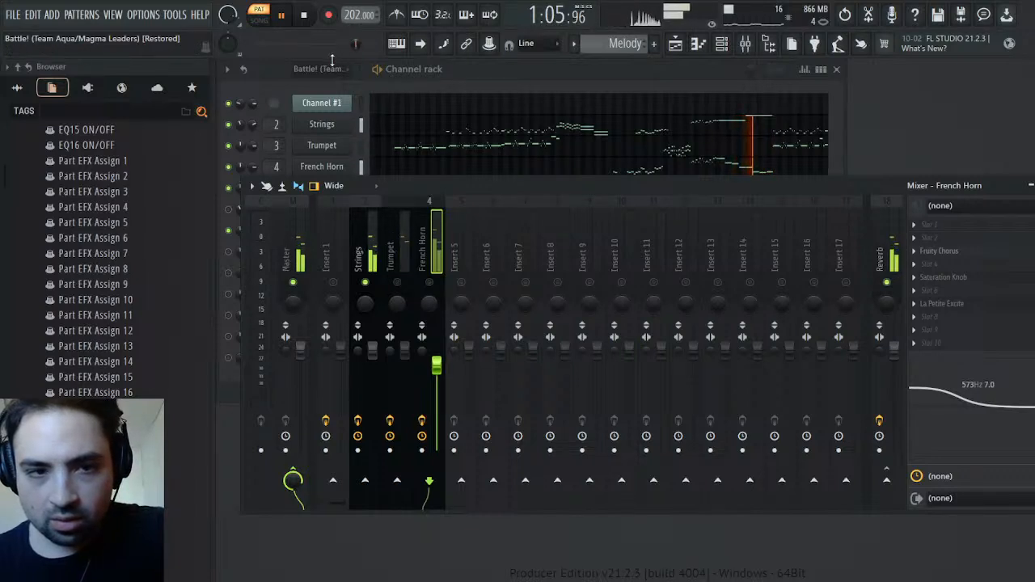
# Try to erase the Strings' channel volume automation after about bar 79, and undo the change
pyautogui.rightClick(253, 124)
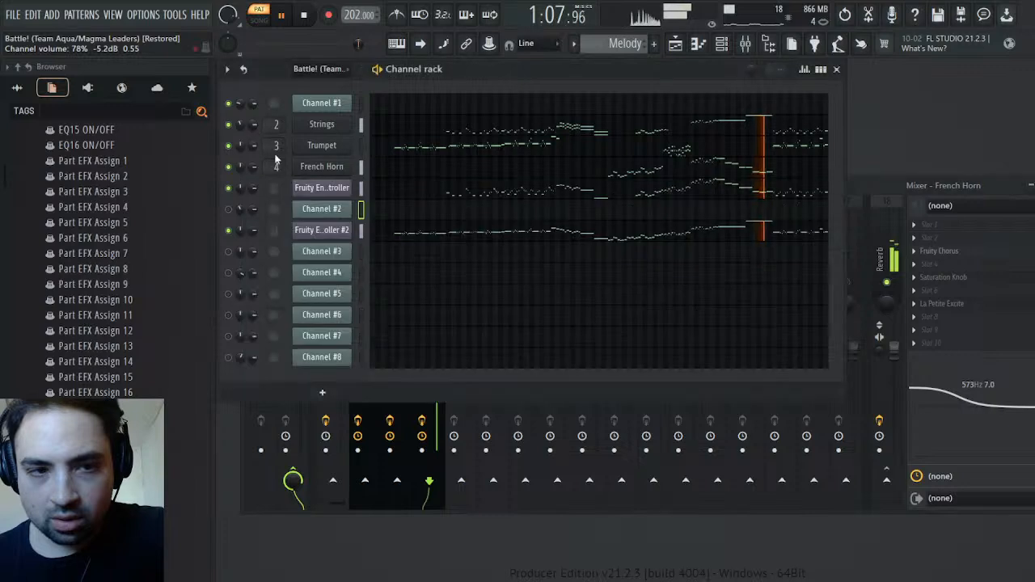
pyautogui.click(277, 158)
pyautogui.click(927, 98)
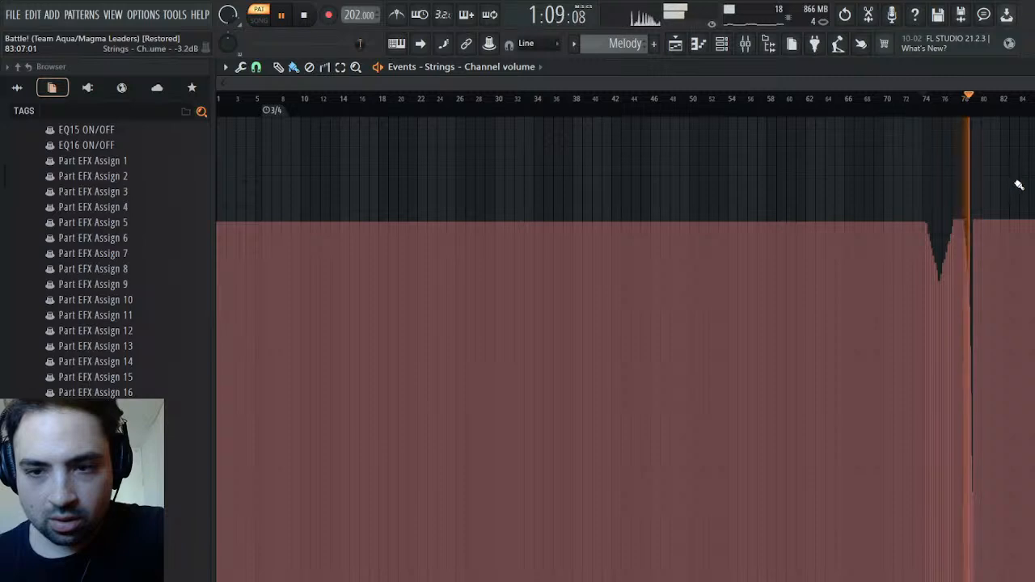
pyautogui.press('space')
pyautogui.click(309, 67)
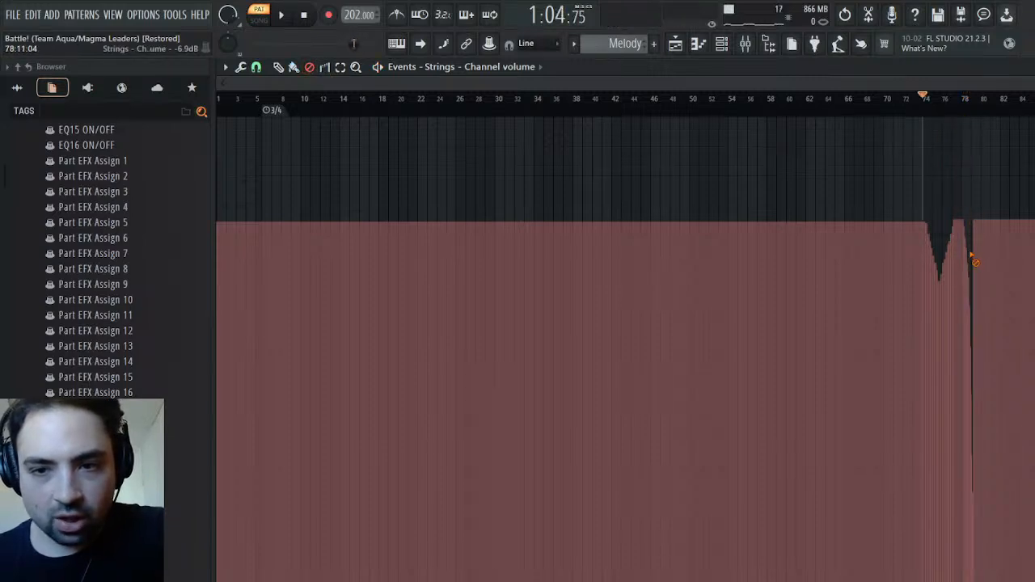
pyautogui.moveTo(975, 256); pyautogui.dragTo(1005, 253)
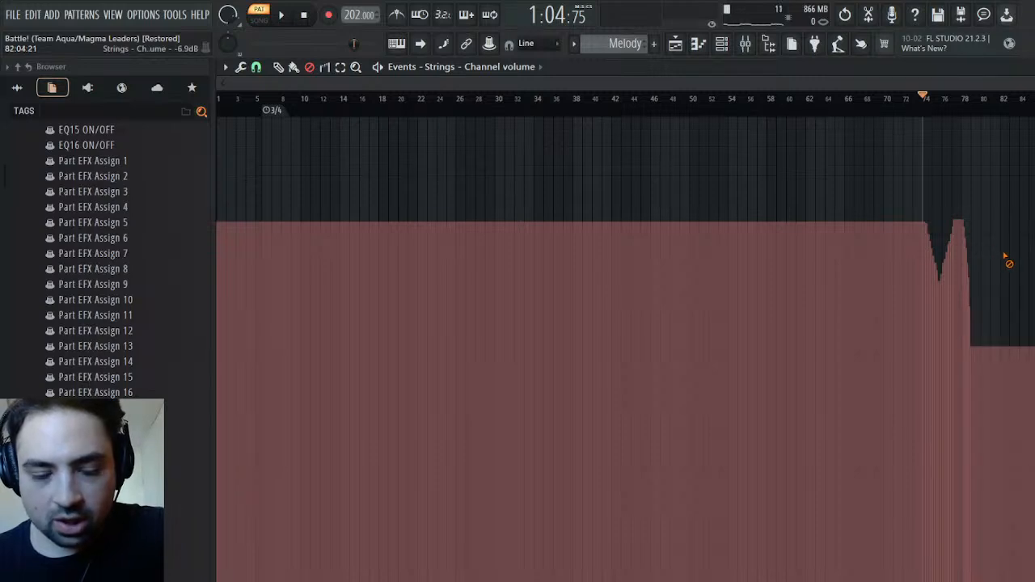
pyautogui.hotkey('ctrl', 'z')
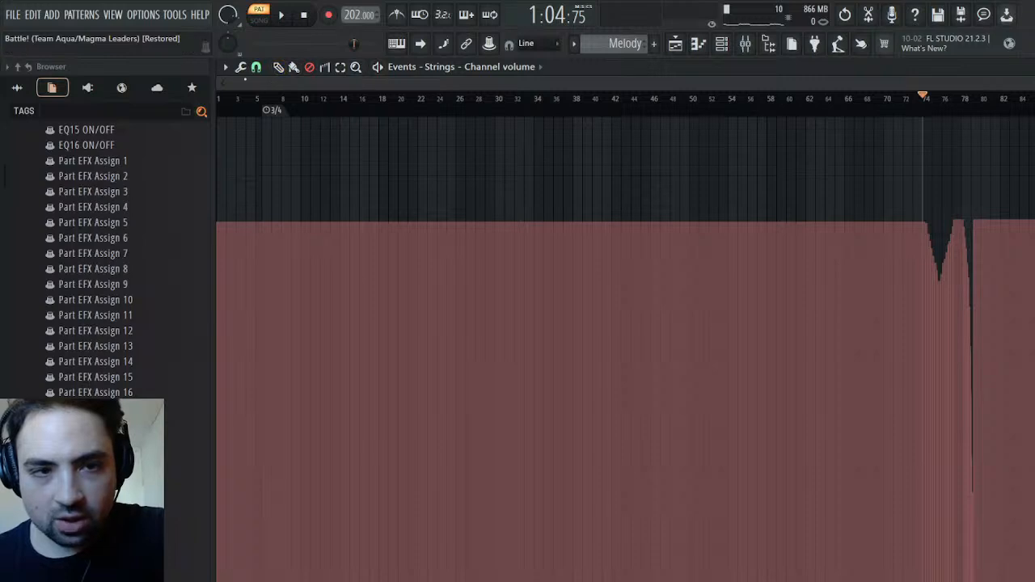
# Try to erase the Strings' volume jump just after bar 79 at closer zoom, listen to the result, and undo it
pyautogui.hscroll(1, 626, 348)
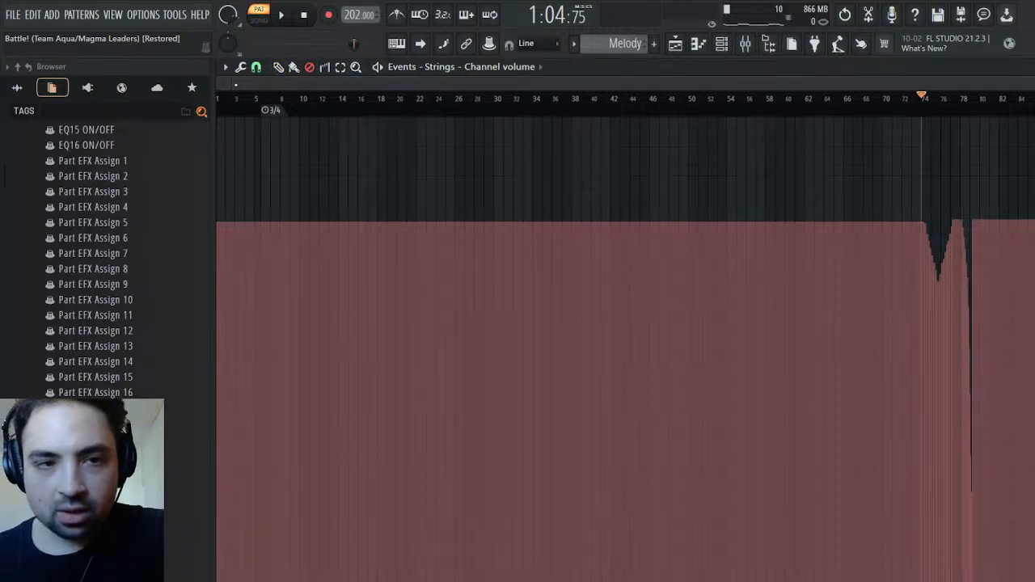
pyautogui.moveTo(235, 84); pyautogui.dragTo(888, 84)
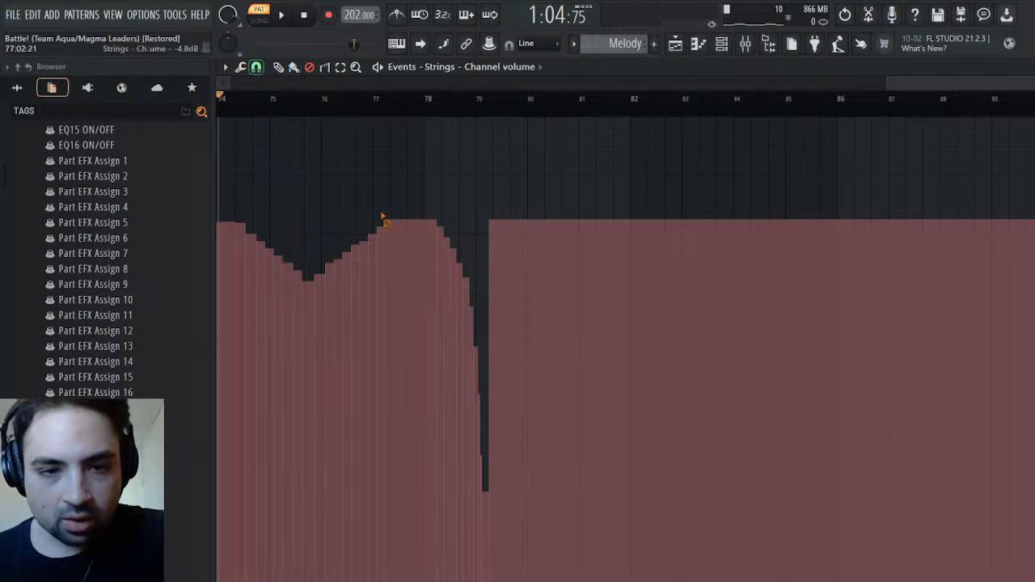
pyautogui.moveTo(487, 282); pyautogui.dragTo(566, 283)
pyautogui.press('space')
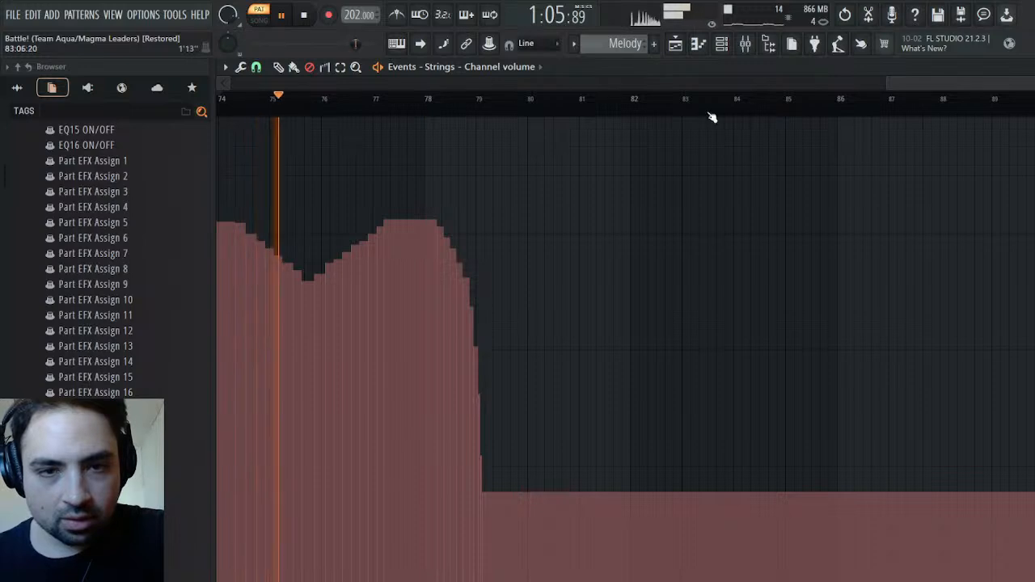
pyautogui.press('Escape')
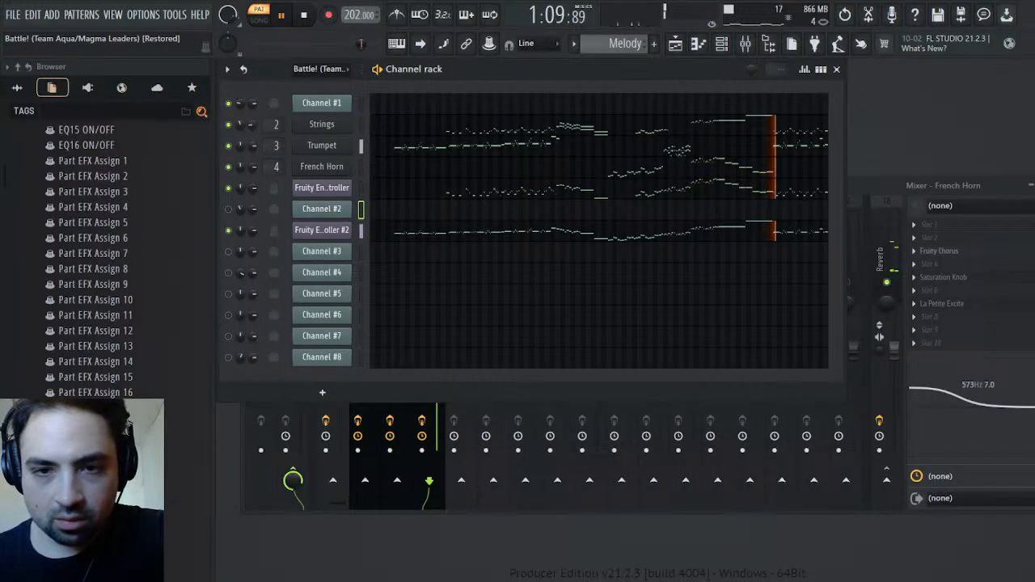
pyautogui.press('space')
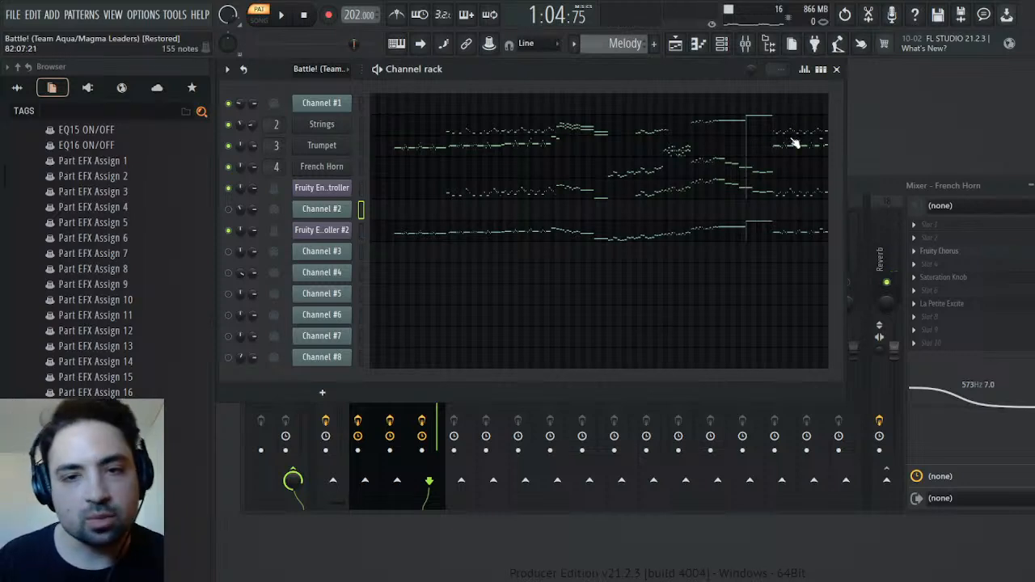
pyautogui.click(846, 14)
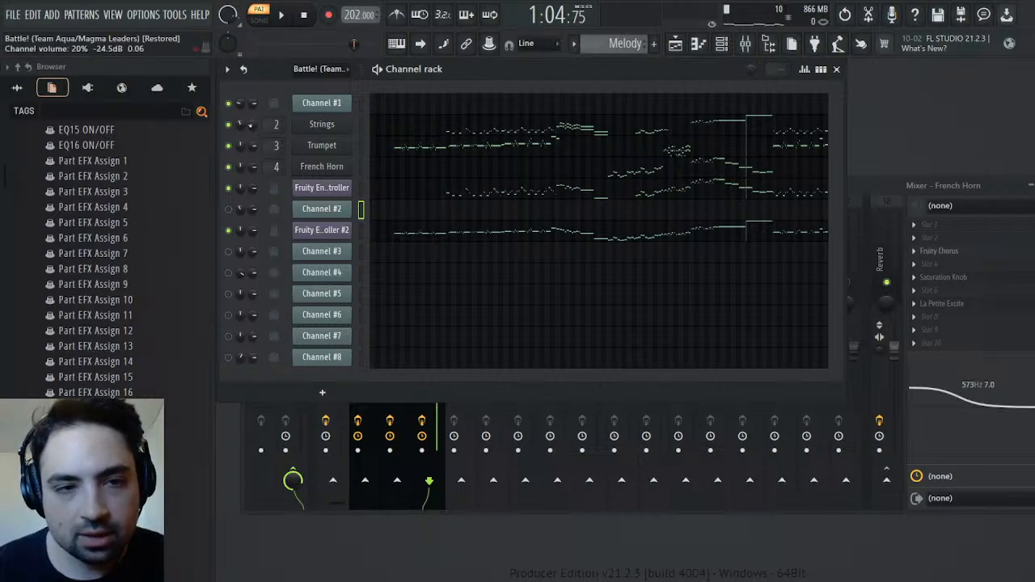
pyautogui.click(292, 159)
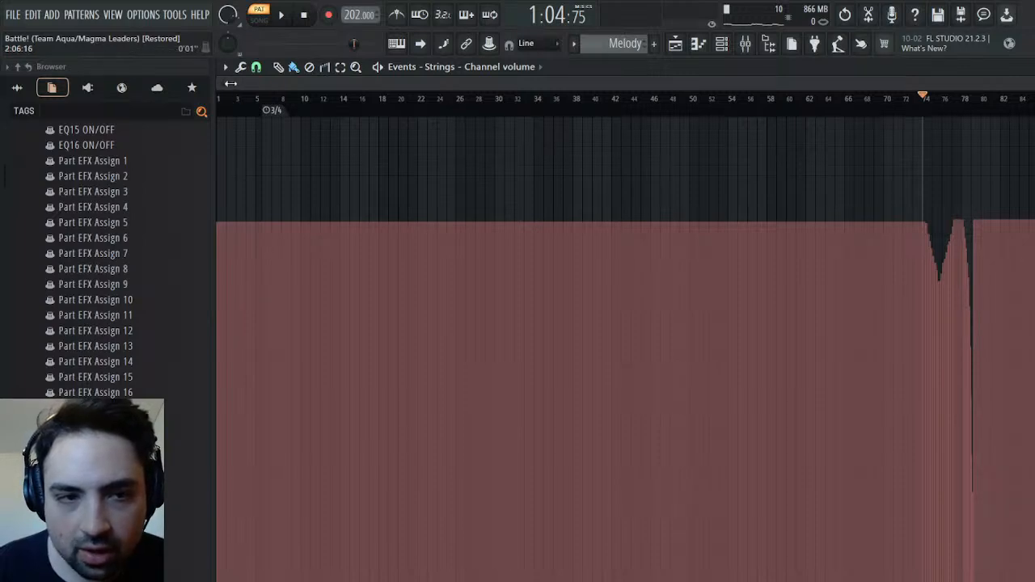
pyautogui.press('Escape')
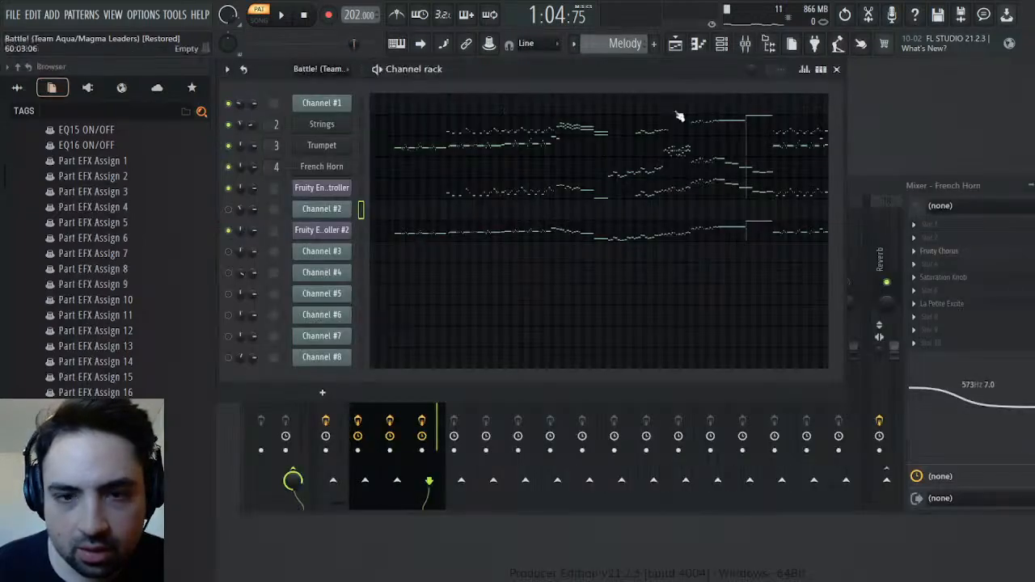
# Locate the first Strings note after bar 79 in the piano roll and set the playback position at its start
pyautogui.click(784, 118)
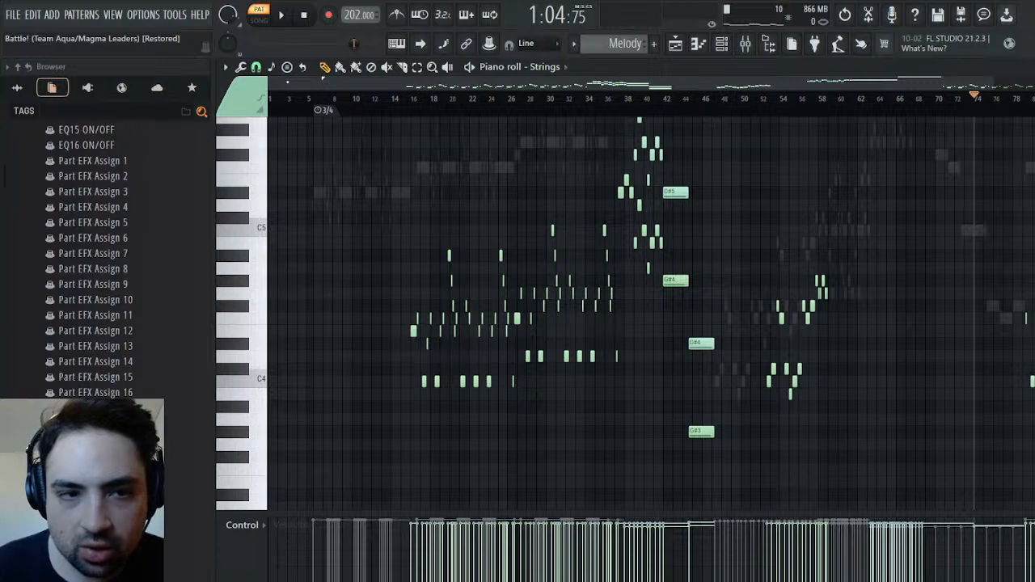
pyautogui.moveTo(283, 82); pyautogui.dragTo(919, 86)
pyautogui.click(551, 106)
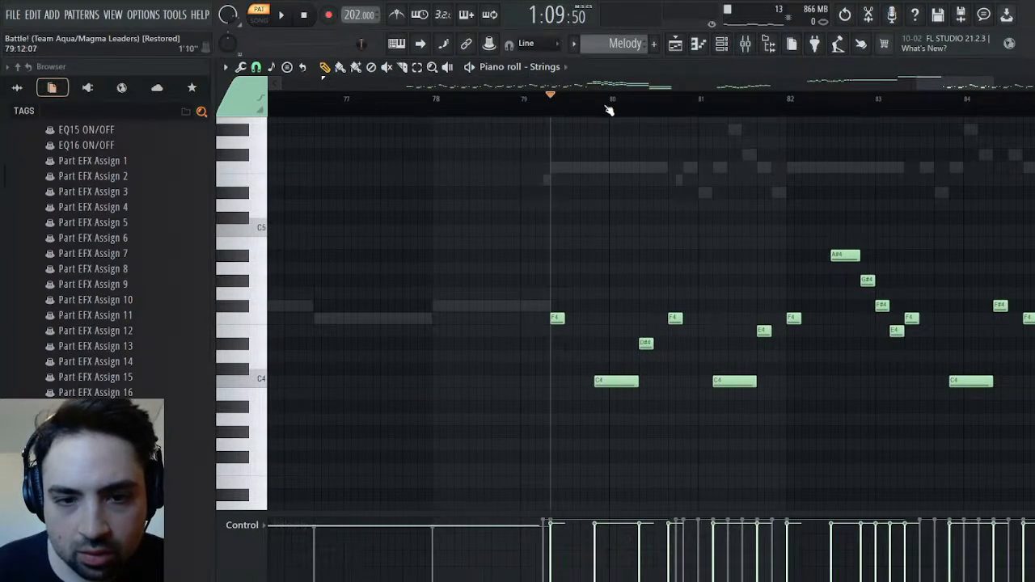
pyautogui.press('Escape')
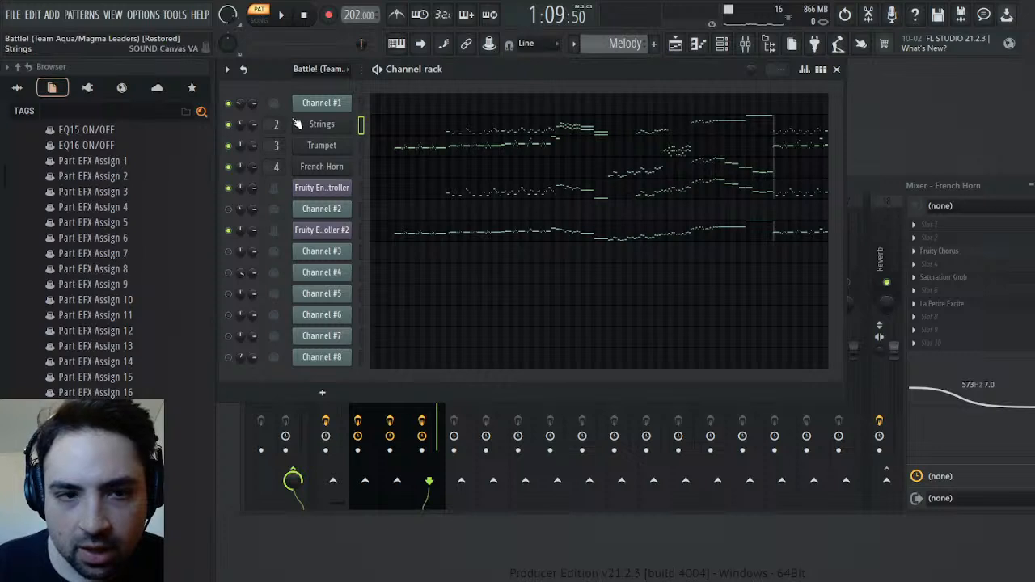
# Shift the Strings' channel volume automation from about bar 74 onward slightly later, inserting a small gap before the first dip
pyautogui.click(290, 158)
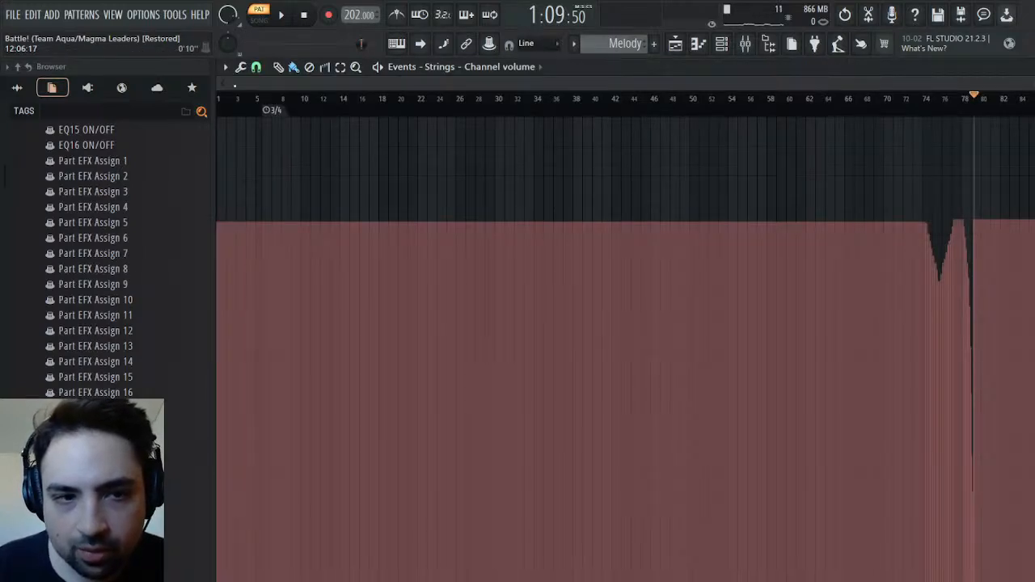
pyautogui.moveTo(233, 86); pyautogui.dragTo(906, 95)
pyautogui.moveTo(1032, 84); pyautogui.dragTo(941, 91)
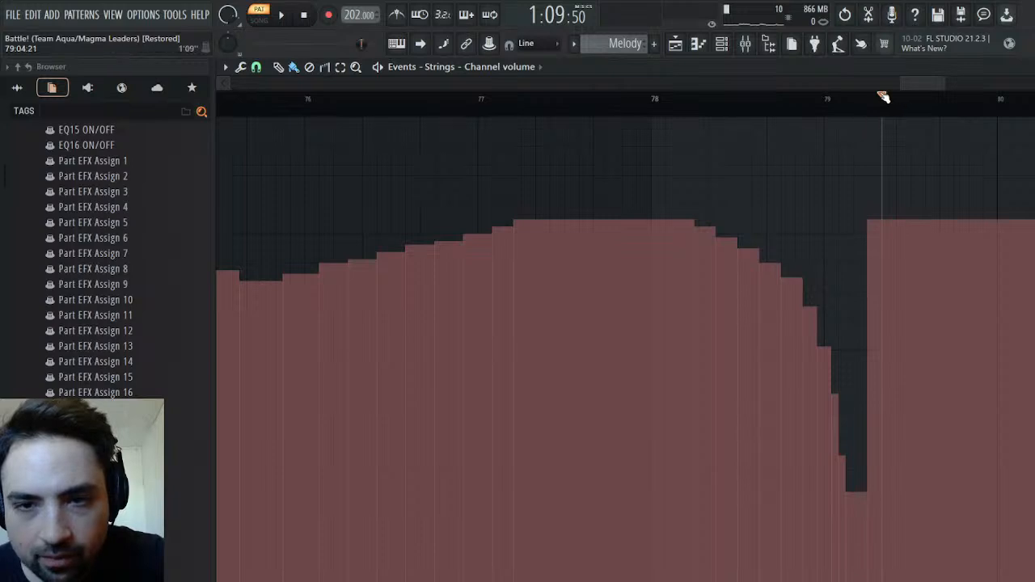
pyautogui.moveTo(904, 88); pyautogui.dragTo(865, 88)
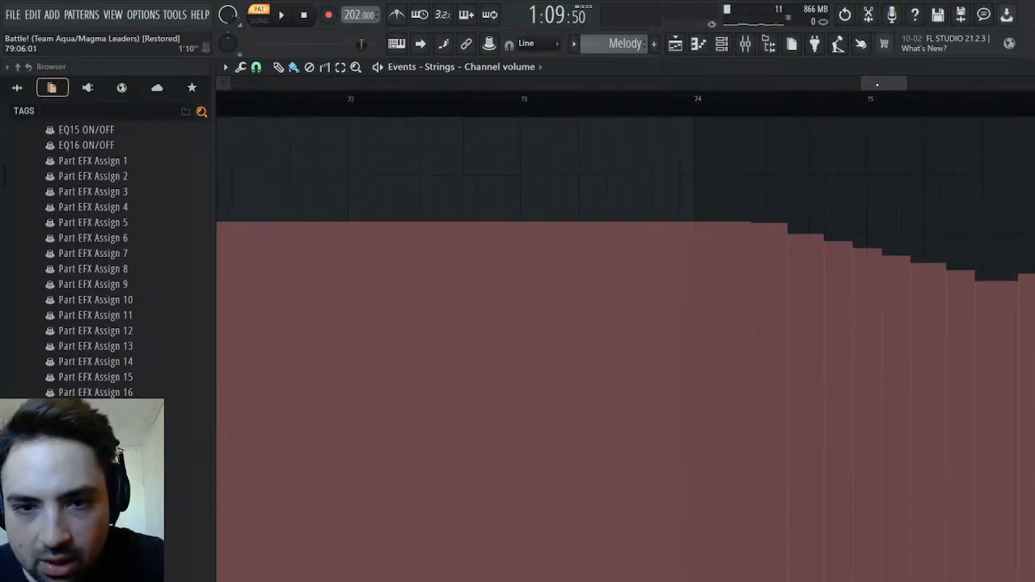
pyautogui.click(738, 105)
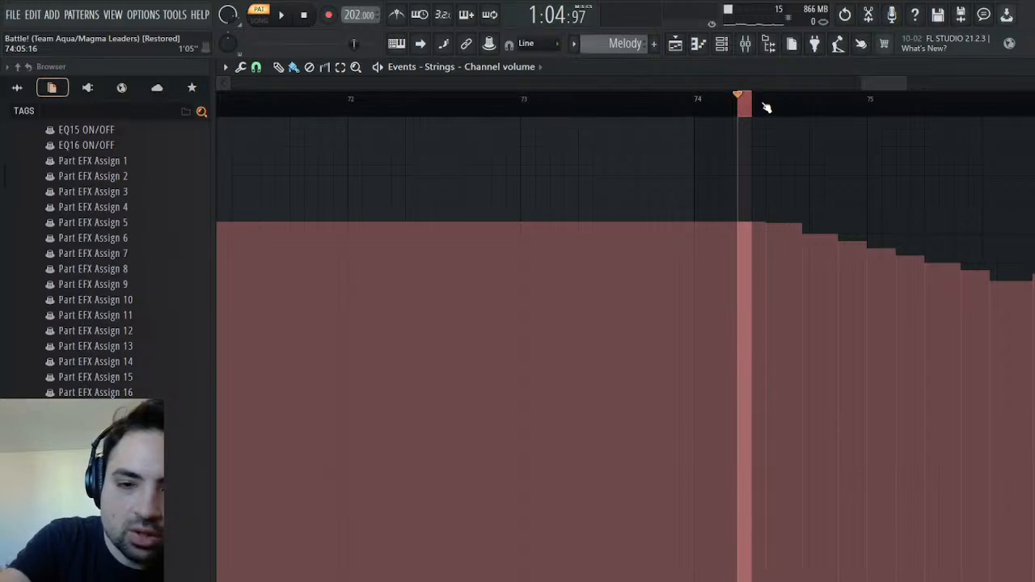
# Listen to the Strings' volume dips from about bar 74 to bar 79
pyautogui.press('space')
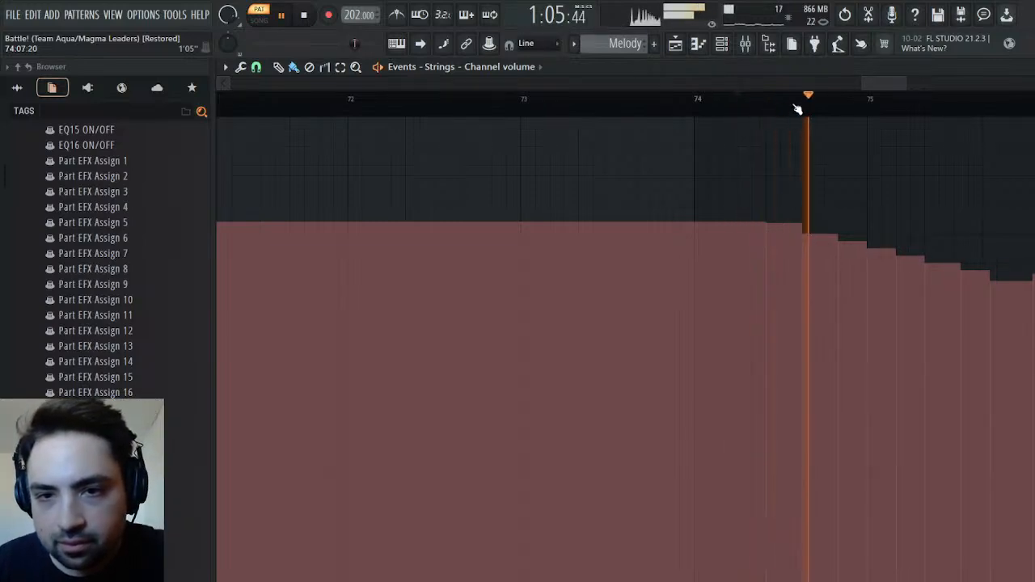
pyautogui.moveTo(906, 82); pyautogui.dragTo(1032, 81)
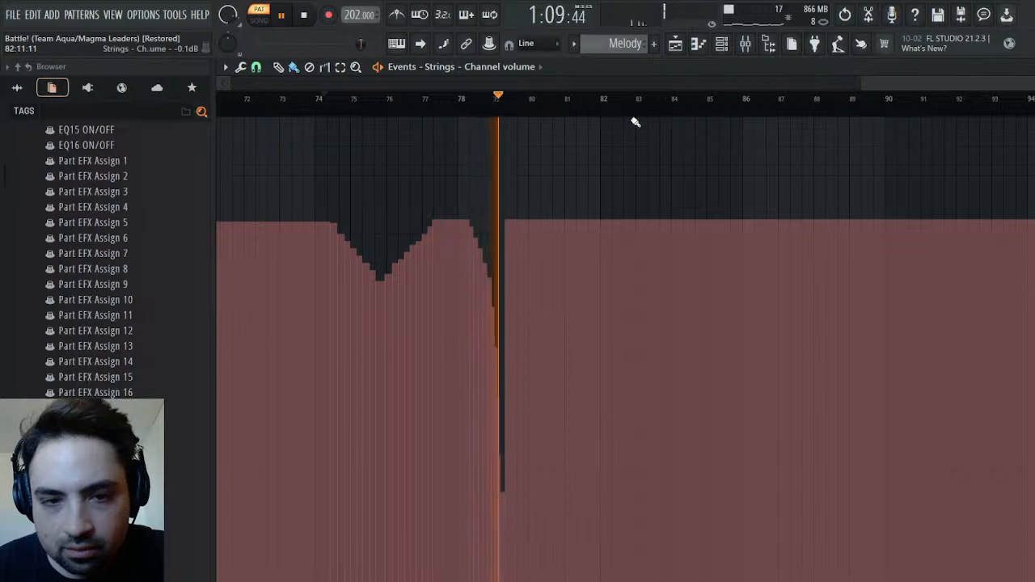
pyautogui.press('space')
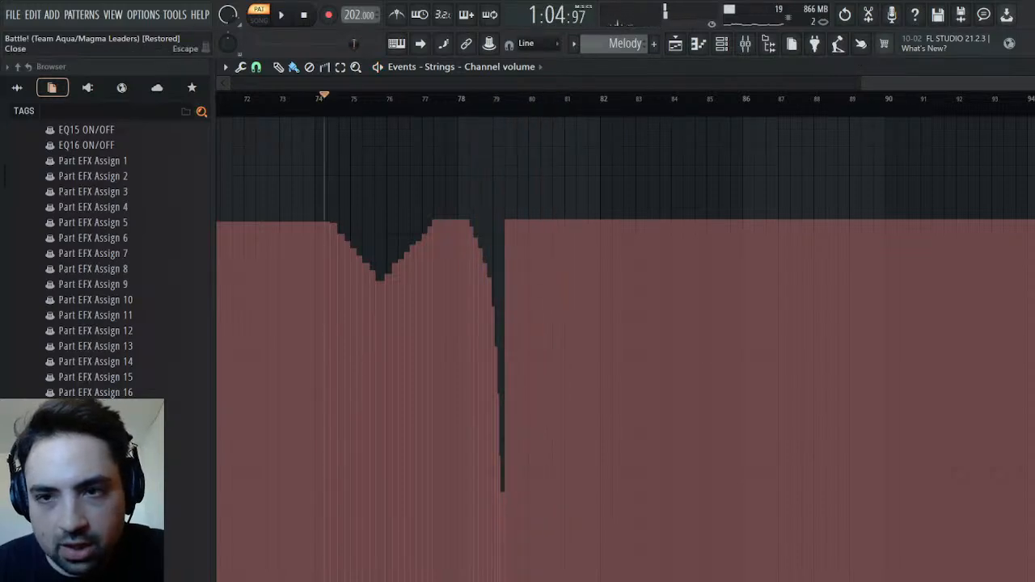
pyautogui.press('Escape')
pyautogui.press('space')
pyautogui.press('space')
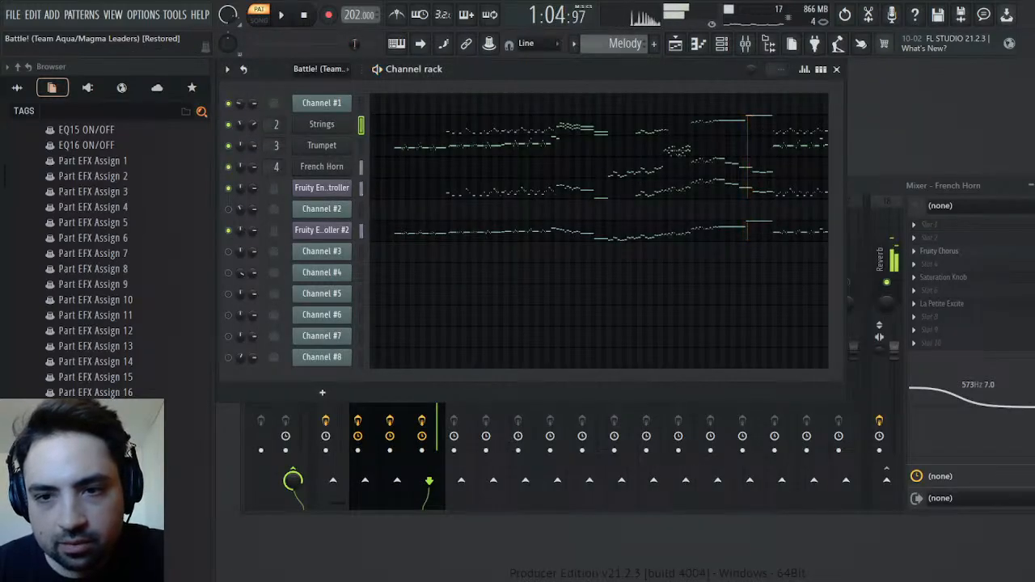
# Open Channel #2's Mod events in the original battle pattern and set the playback position just before bar 4
pyautogui.press('F9')
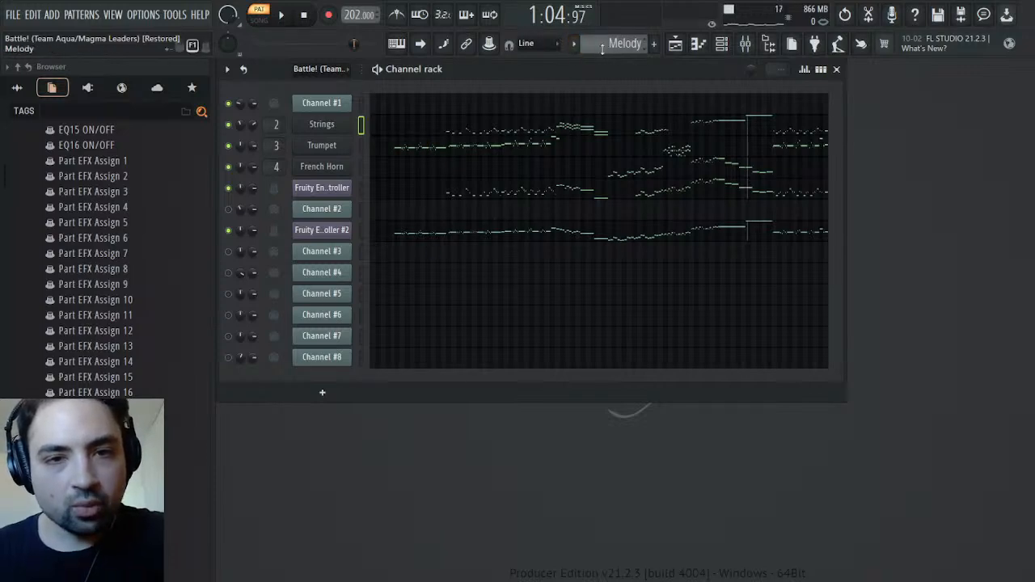
pyautogui.scroll(1, 633, 45)
pyautogui.click(334, 211)
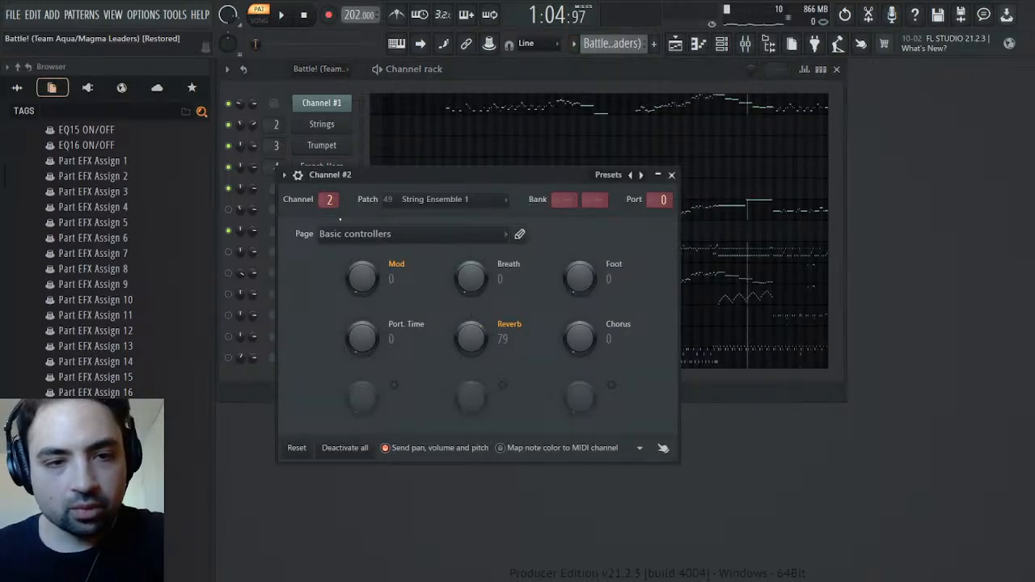
pyautogui.rightClick(369, 266)
pyautogui.click(390, 303)
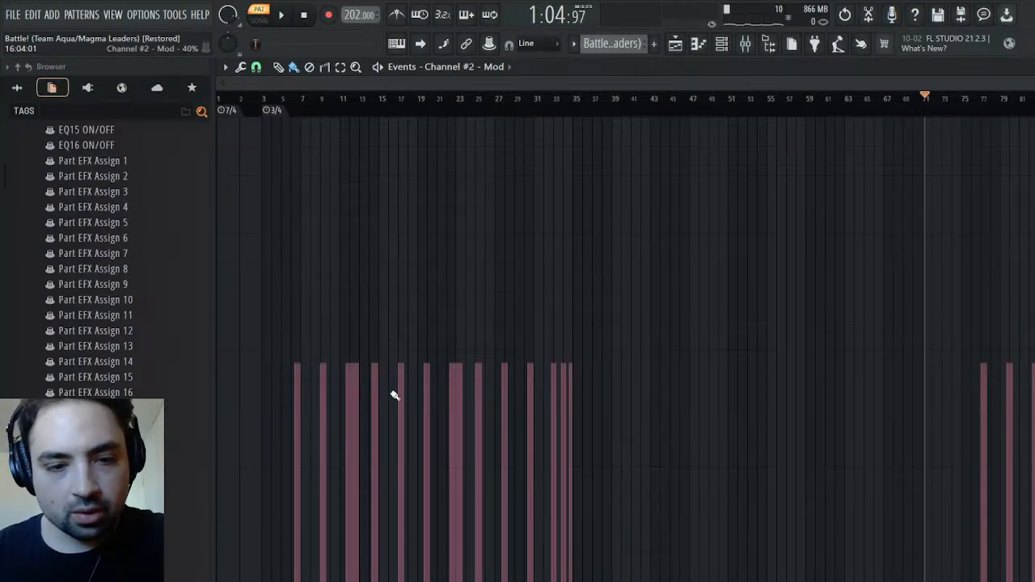
pyautogui.moveTo(1030, 82)
pyautogui.mouseDown()
pyautogui.moveTo(801, 100)
pyautogui.moveTo(305, 106)
pyautogui.moveTo(314, 106)
pyautogui.mouseUp()
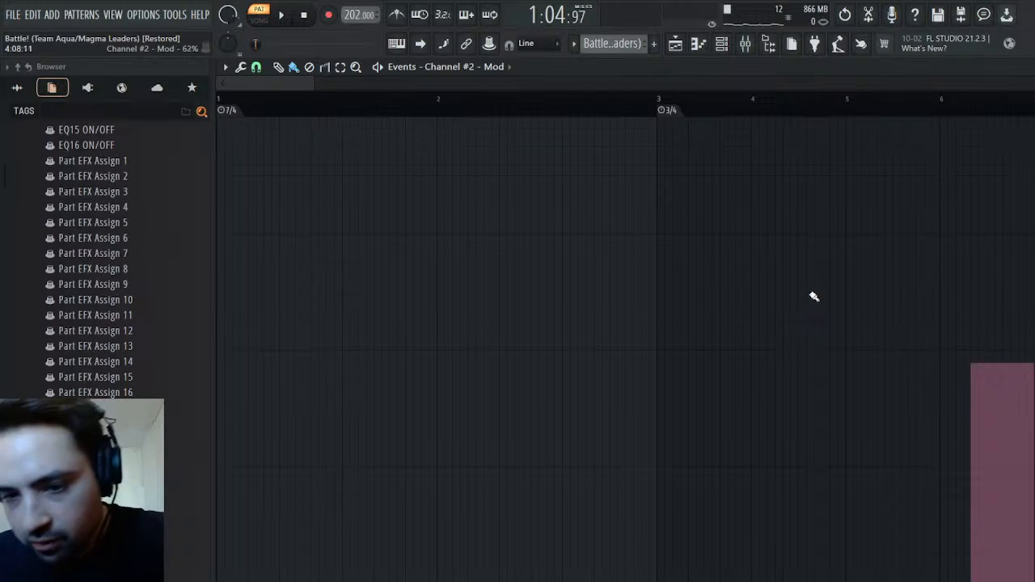
pyautogui.moveTo(749, 110); pyautogui.dragTo(736, 109)
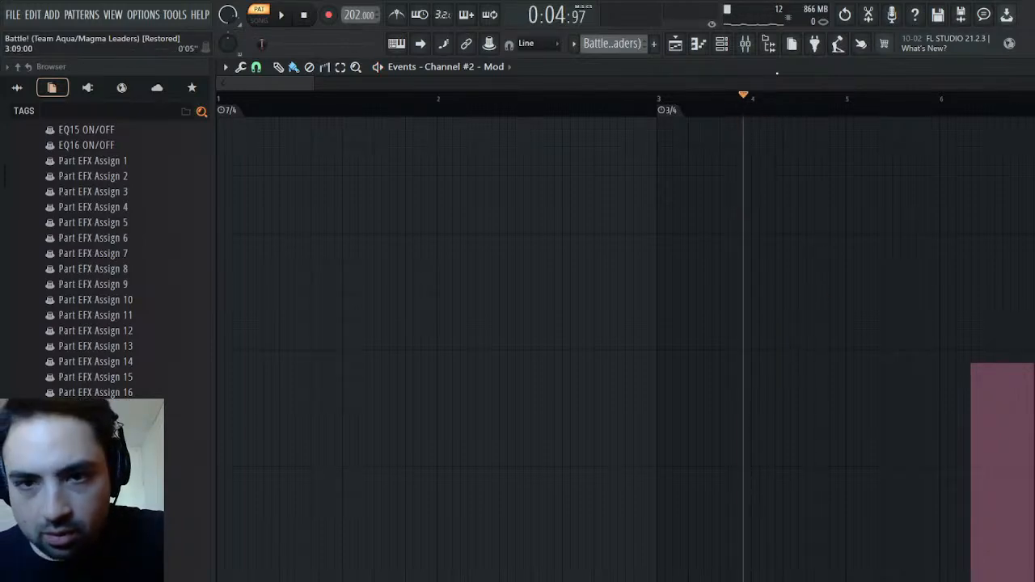
# Unmute Channel #2 and start playback of the original pattern from just before bar 3
pyautogui.doubleClick(780, 70)
pyautogui.click(446, 180)
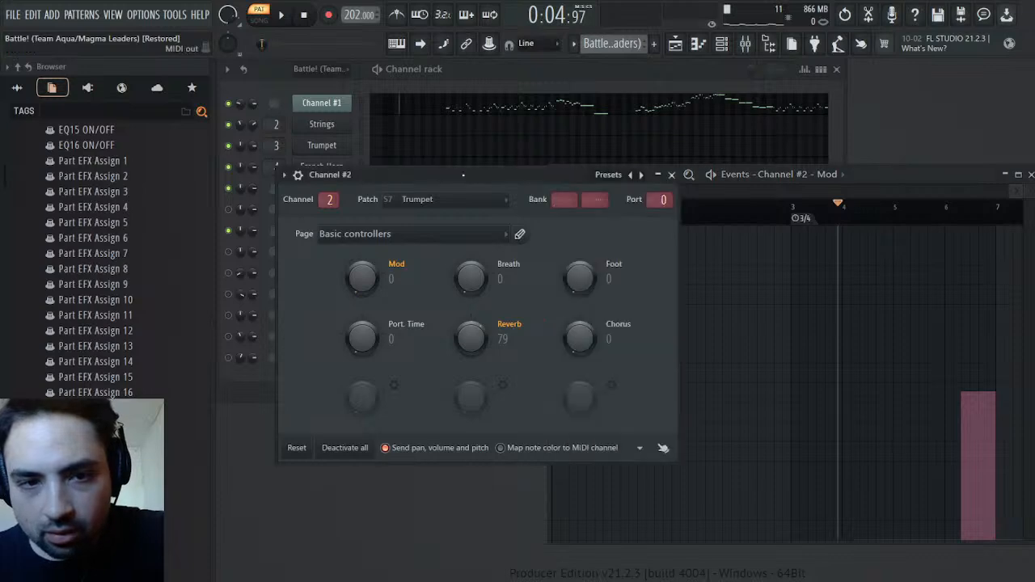
pyautogui.click(672, 175)
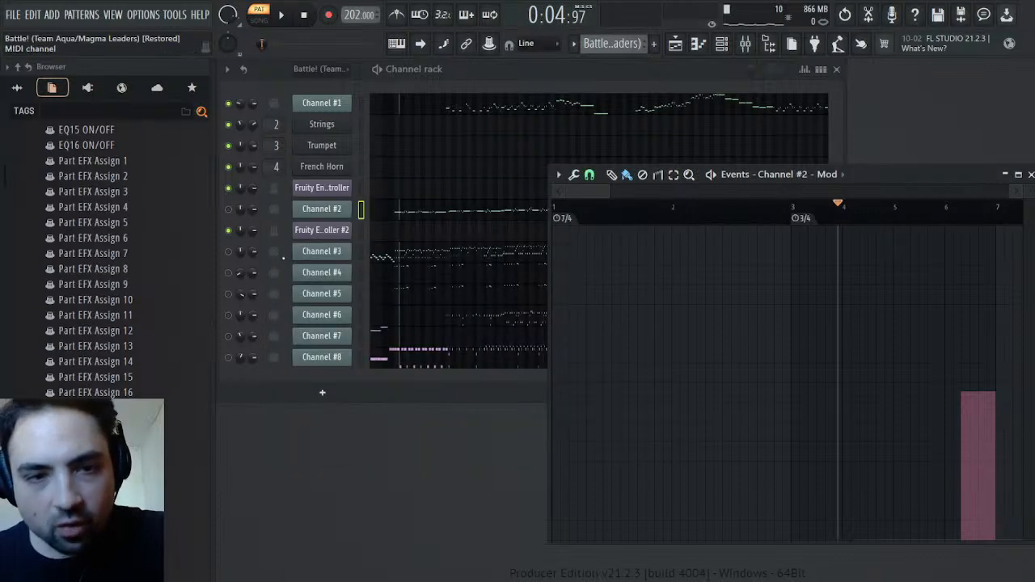
pyautogui.click(230, 209)
pyautogui.press('space')
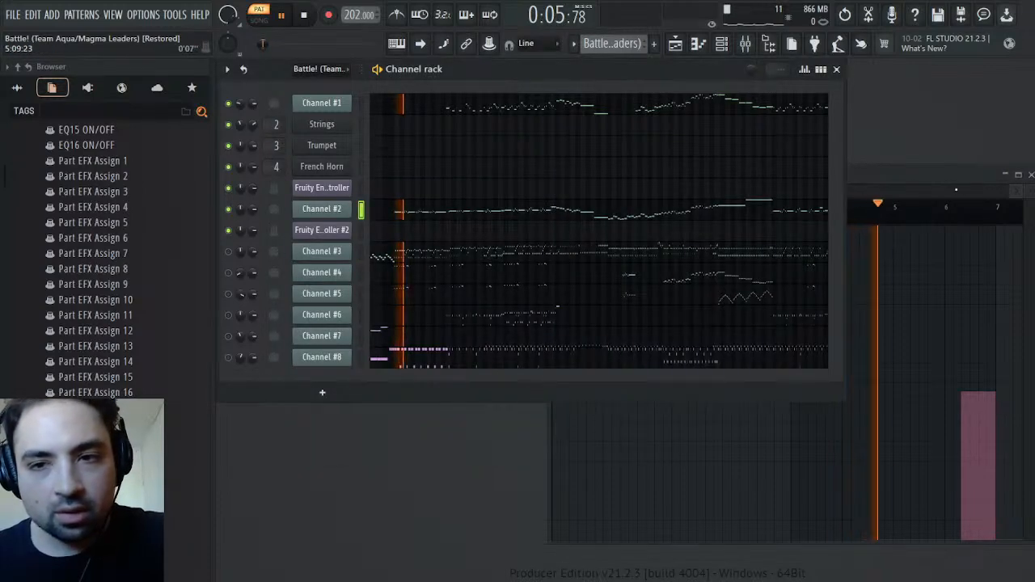
pyautogui.click(955, 175)
pyautogui.click(779, 205)
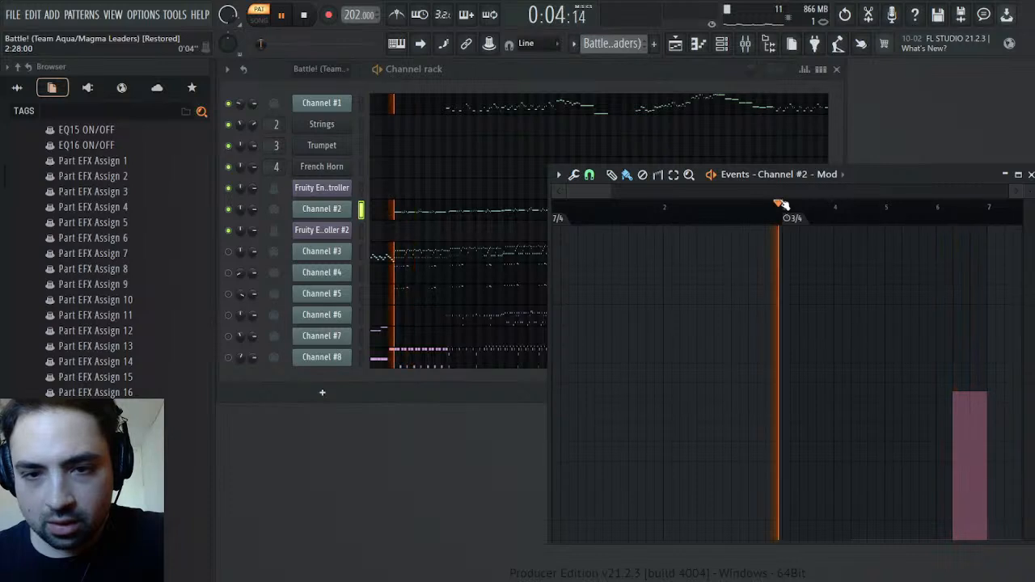
# Take the mixer tracks out of solo so Insert 1 is audible, and play the original pattern
pyautogui.click(745, 43)
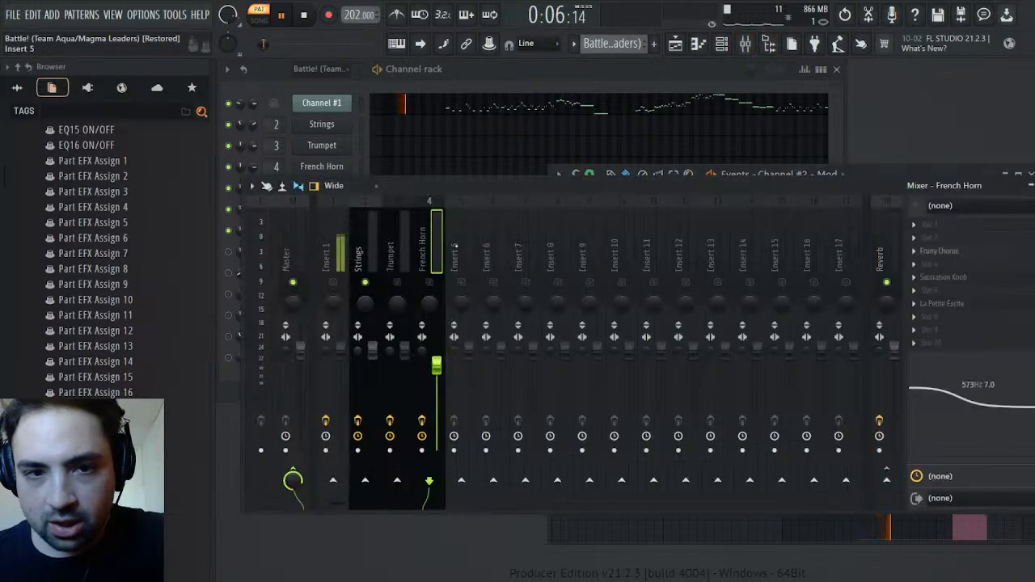
pyautogui.rightClick(335, 283)
pyautogui.rightClick(335, 283)
pyautogui.press('space')
pyautogui.press('space')
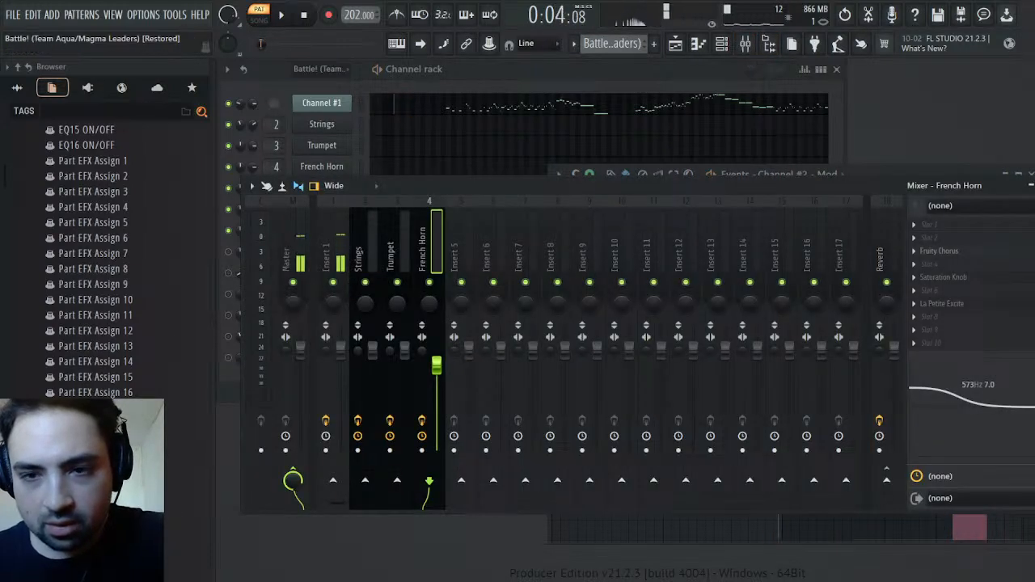
pyautogui.click(1031, 186)
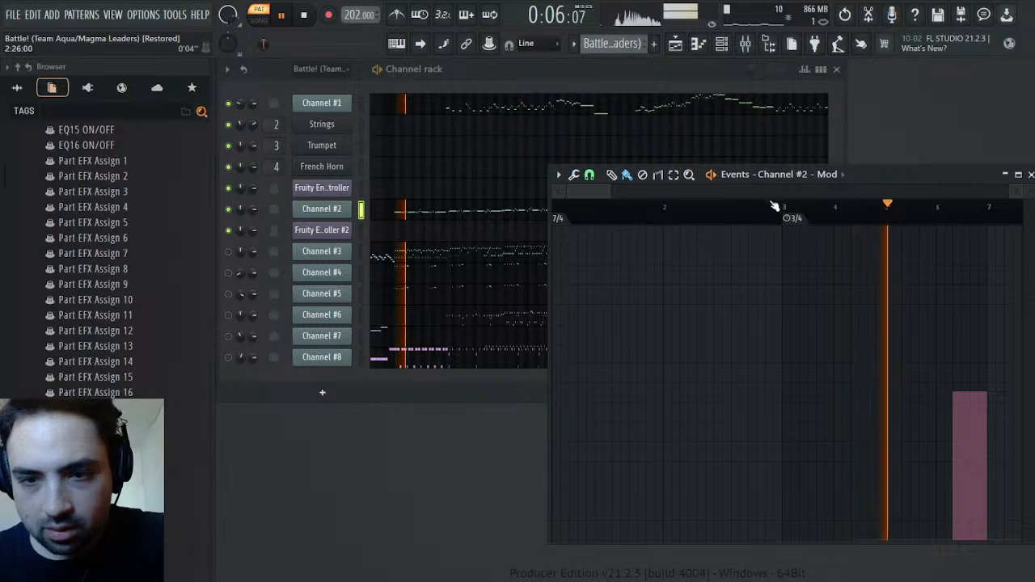
# Listen to Channel #2's opening notes from around bars 3 and 5 to judge where modulation is needed
pyautogui.click(920, 207)
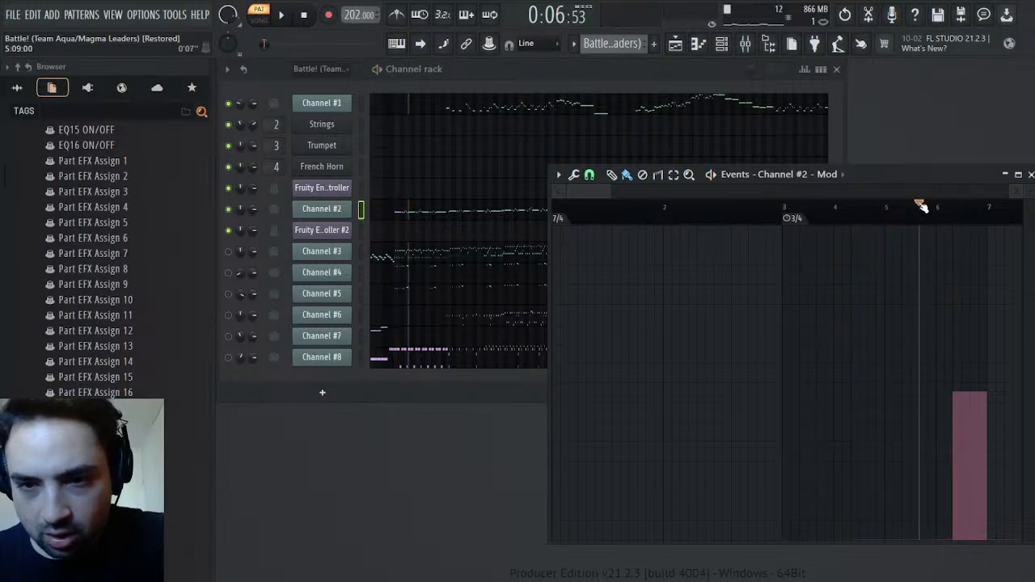
pyautogui.click(902, 215)
pyautogui.click(918, 217)
pyautogui.click(918, 222)
pyautogui.click(919, 223)
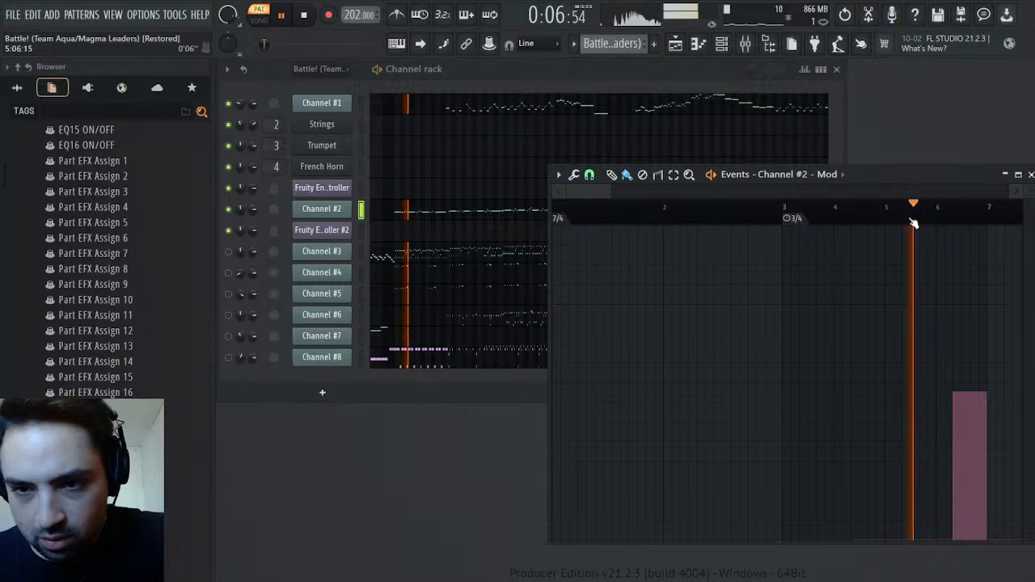
pyautogui.press('space')
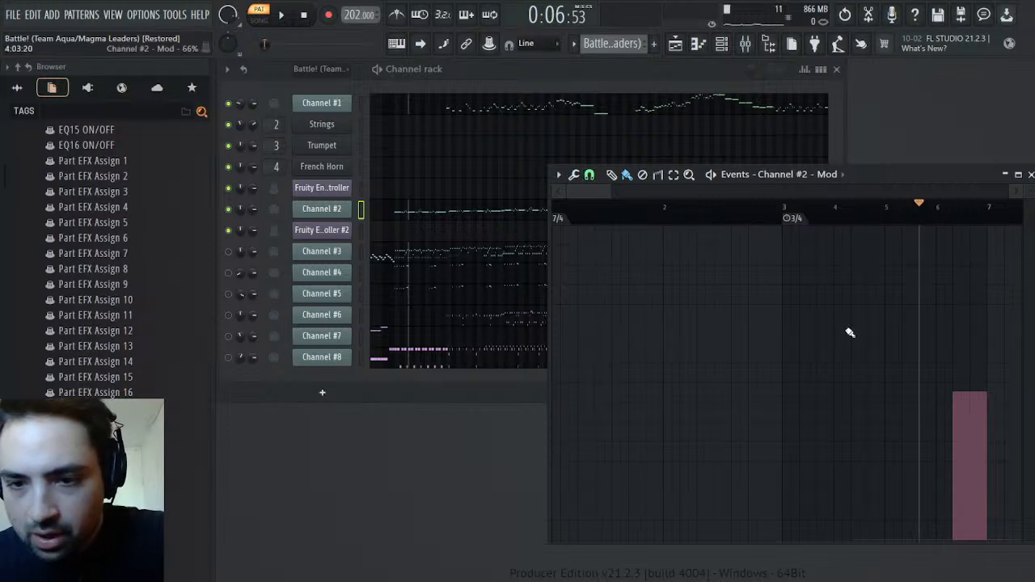
pyautogui.click(792, 207)
pyautogui.press('space')
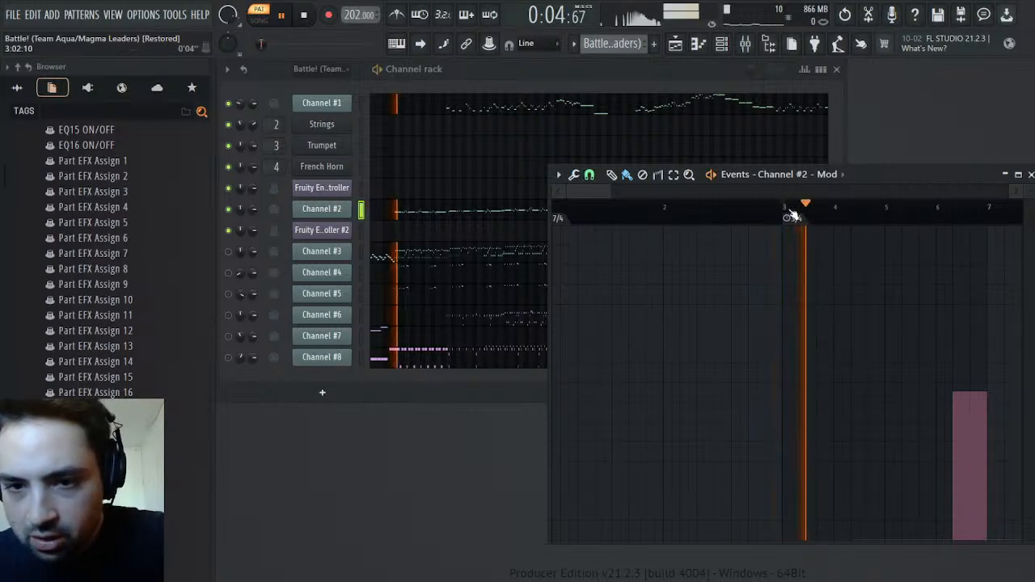
pyautogui.click(772, 209)
pyautogui.press('space')
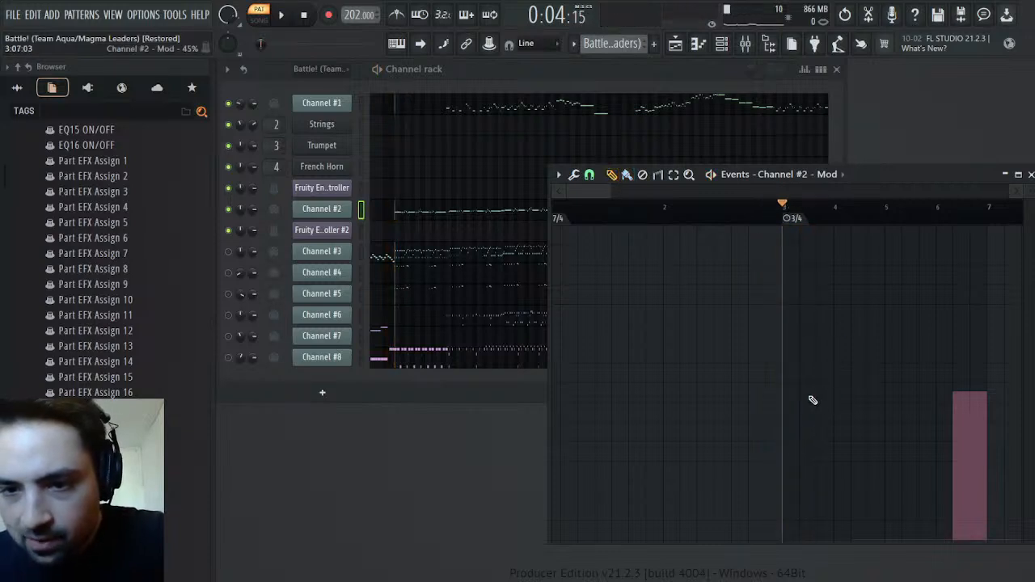
# Add a Channel #2 modulation block around the start of bar 4, matching the level of the following block, and listen
pyautogui.click(823, 395)
pyautogui.click(651, 556)
pyautogui.moveTo(651, 540); pyautogui.dragTo(545, 551)
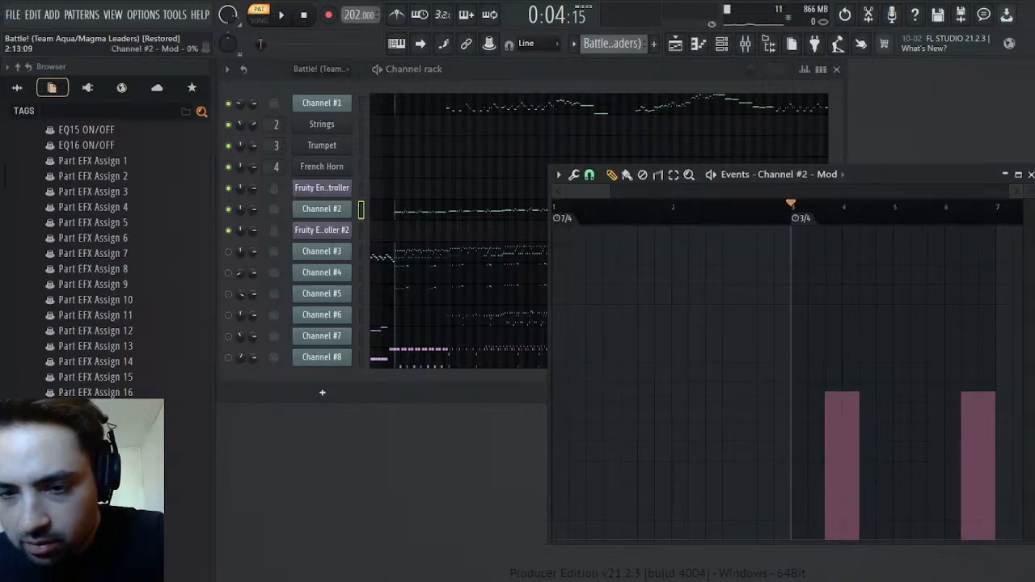
pyautogui.press('space')
pyautogui.press('space')
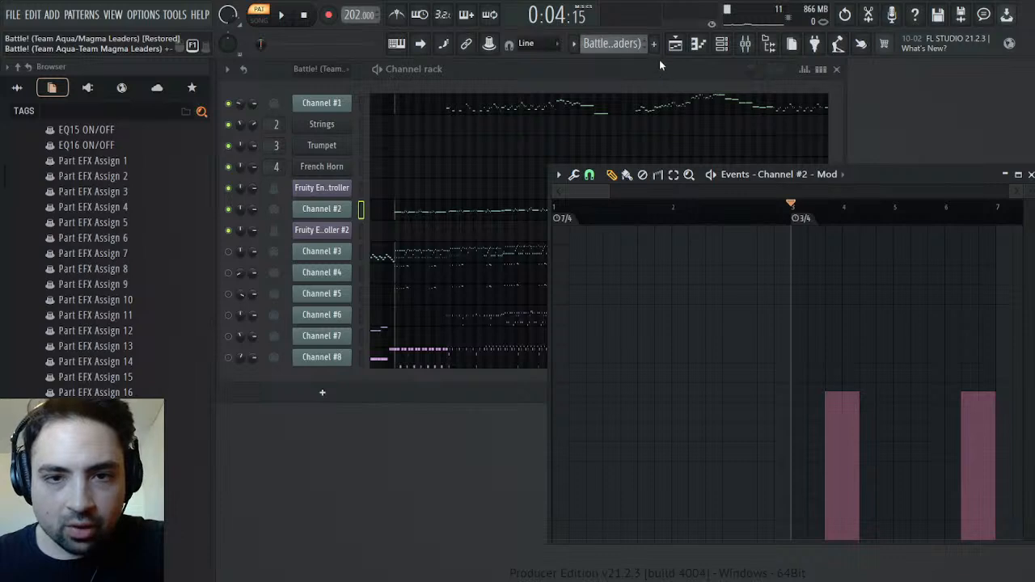
# Open the event editor for the Trumpet's MIDI CC #1 (Modulation wheel) in the Melody pattern
pyautogui.scroll(-1, 660, 59)
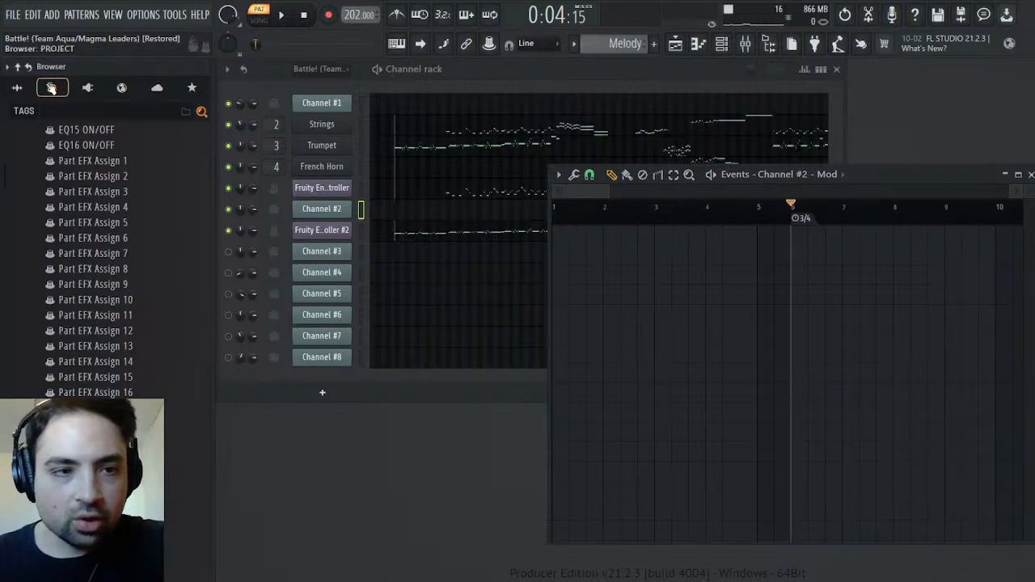
pyautogui.click(18, 66)
pyautogui.click(50, 131)
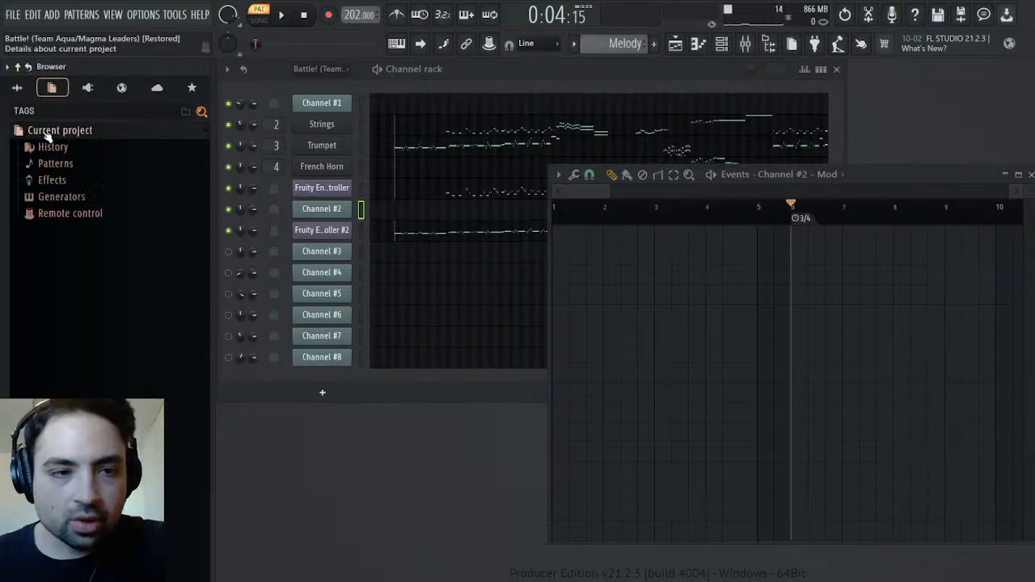
pyautogui.click(73, 197)
pyautogui.click(85, 299)
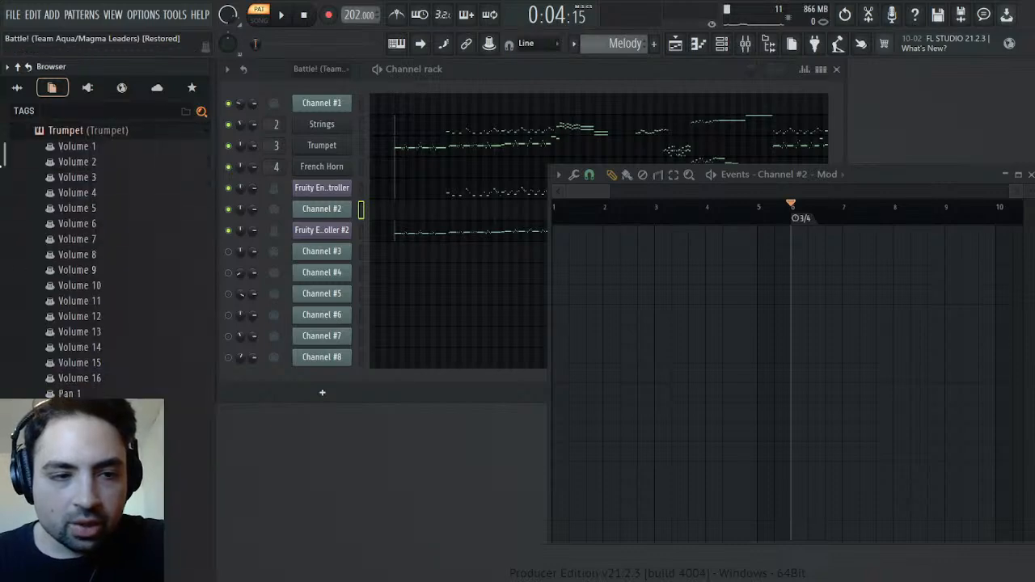
pyautogui.scroll(-20, 105, 259)
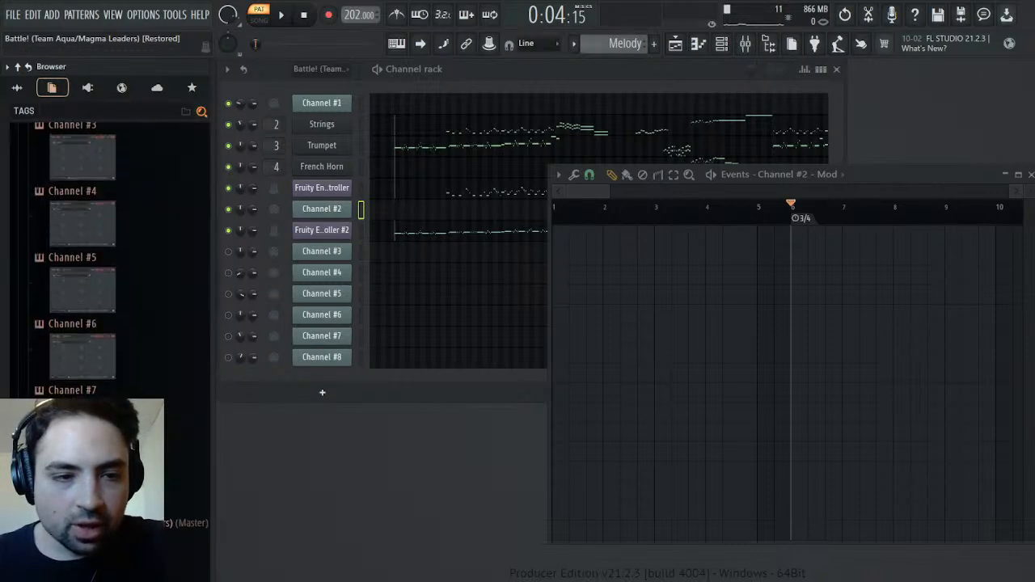
pyautogui.scroll(2, 133, 239)
pyautogui.moveTo(141, 238); pyautogui.dragTo(149, 248)
pyautogui.click(149, 249)
# Paste Channel #2's modulation events into the Trumpet's modulation wheel lane, aligned to the pattern's start
pyautogui.hotkey('ctrl', 'v')
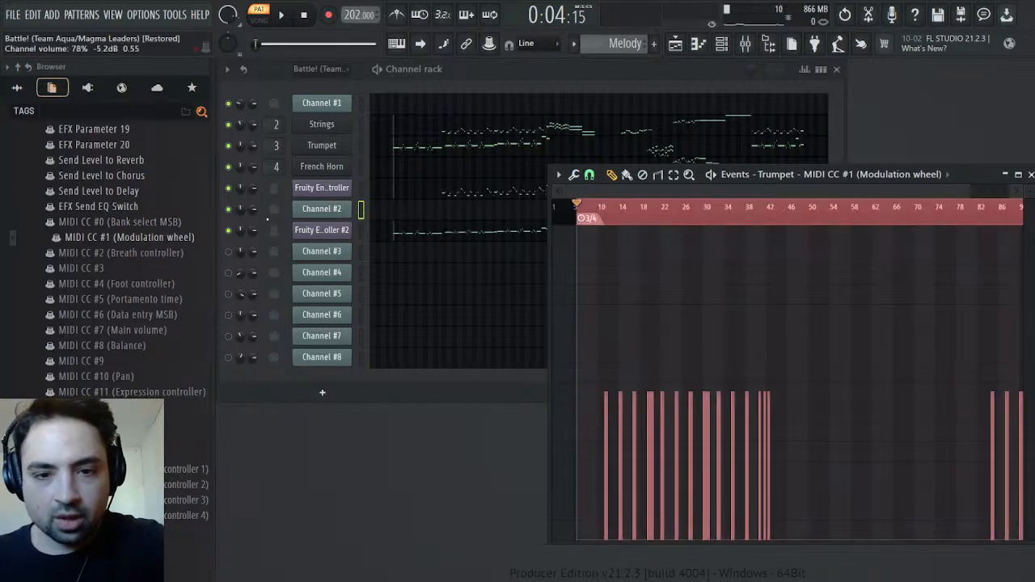
pyautogui.moveTo(966, 192); pyautogui.dragTo(489, 251)
pyautogui.hotkey('ctrl', 'z')
pyautogui.hotkey('ctrl', 'v')
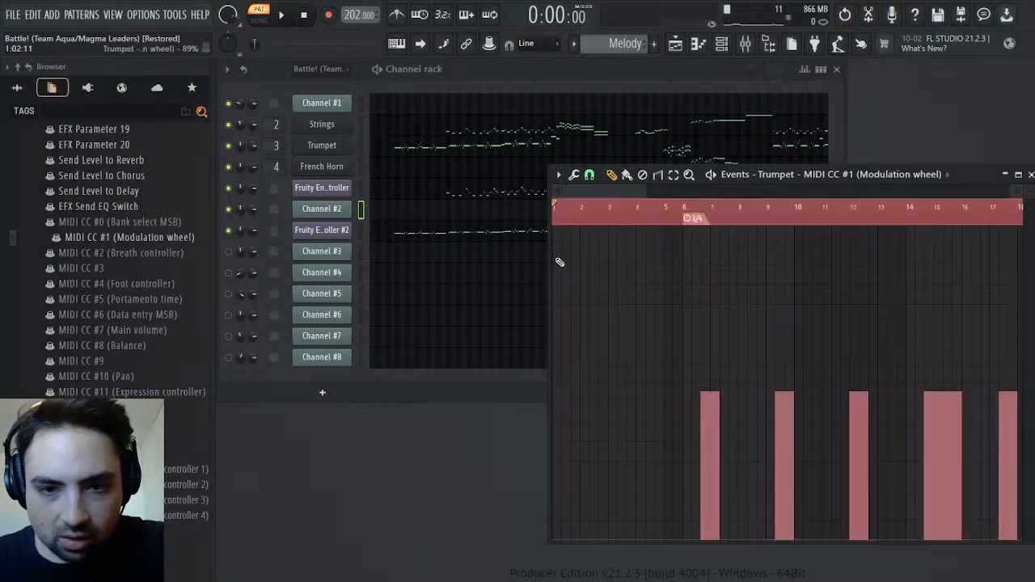
# Clear the event selection and listen to the Trumpet's pasted modulation from bar 6
pyautogui.click(675, 217)
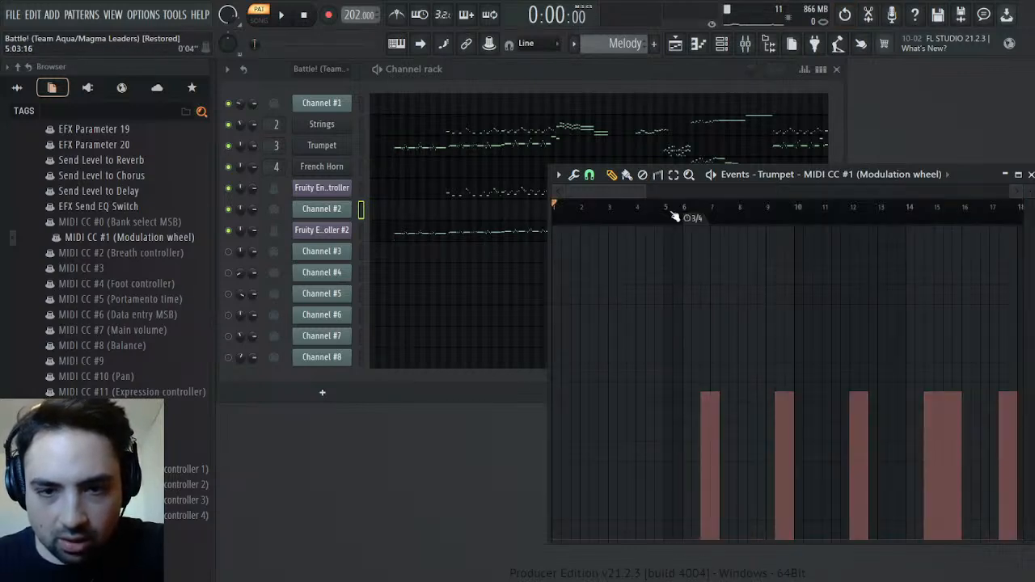
pyautogui.click(682, 217)
pyautogui.press('space')
pyautogui.press('space')
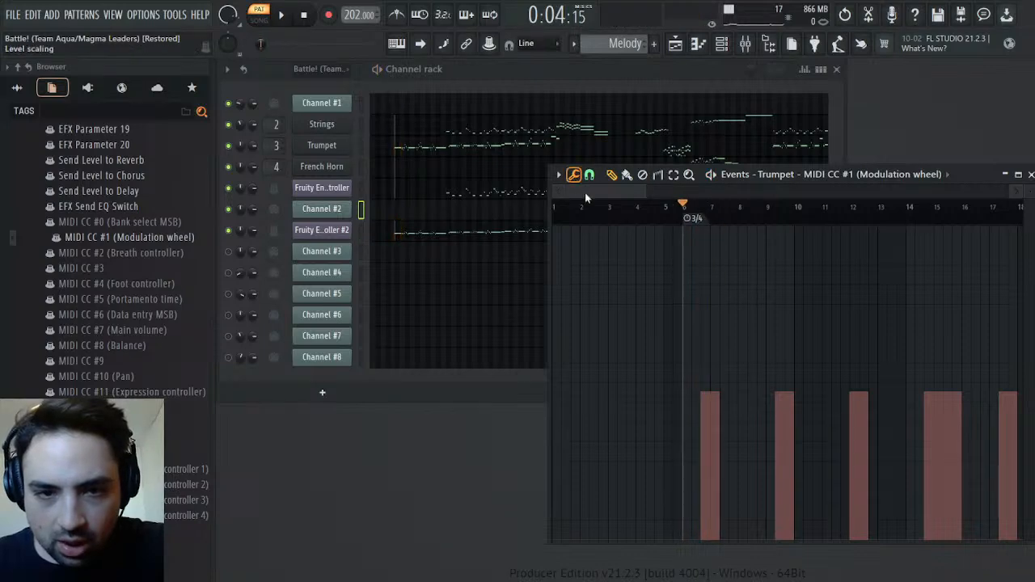
# Set the vibrato rate of Part 2 in the Trumpet's SOUND Canvas to 22 and listen
pyautogui.click(322, 146)
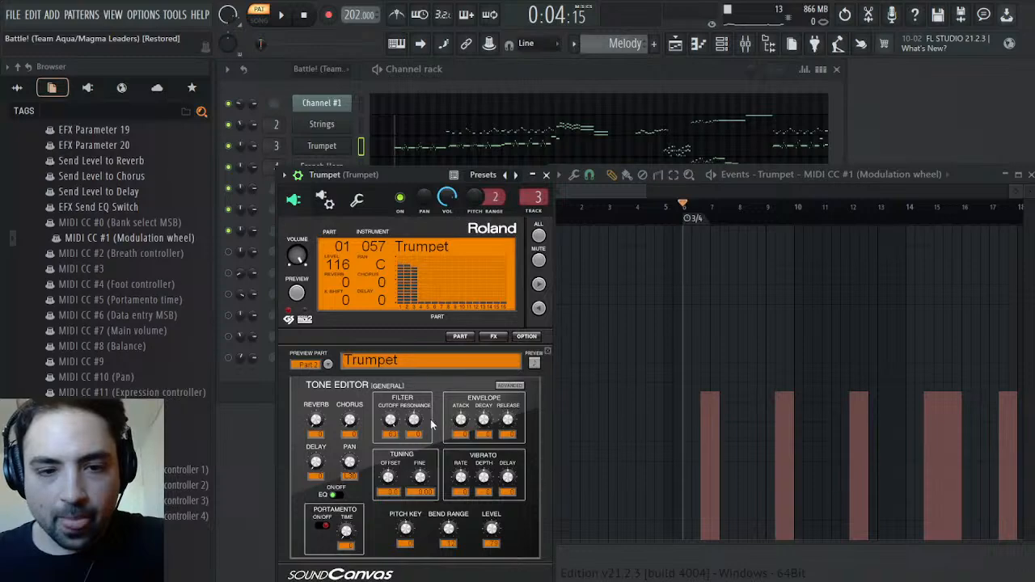
pyautogui.moveTo(461, 477); pyautogui.dragTo(461, 470)
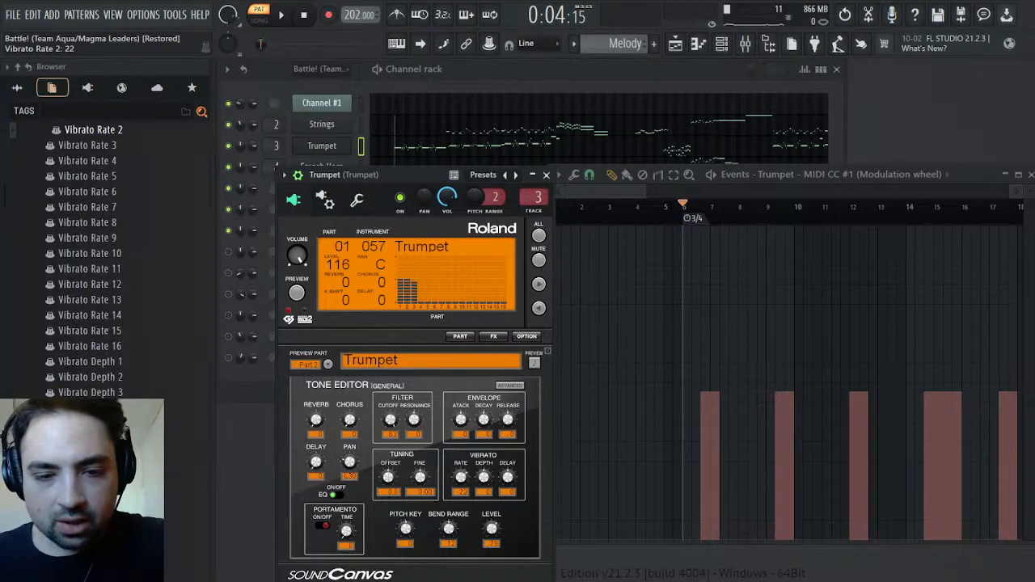
pyautogui.press('space')
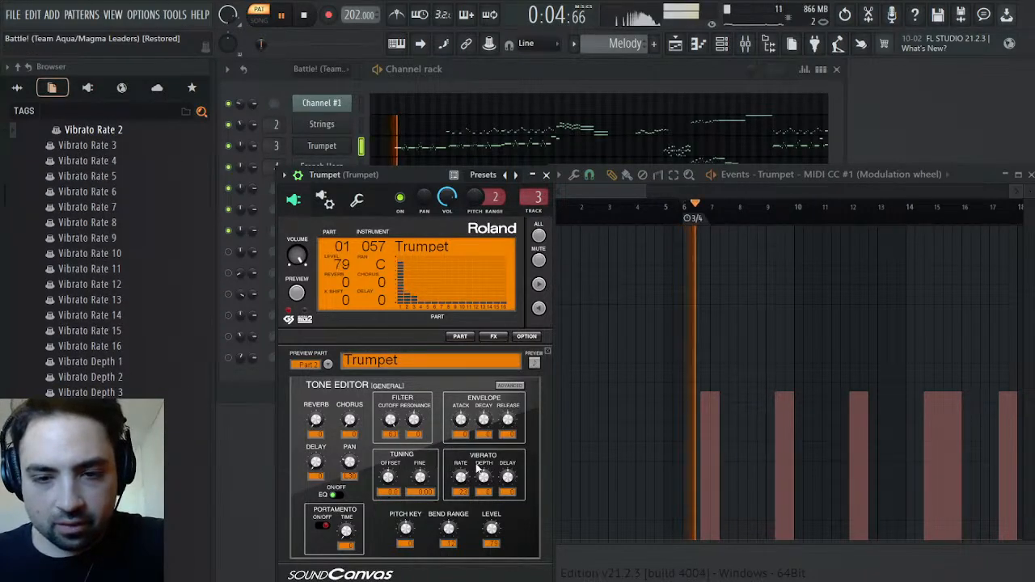
pyautogui.press('space')
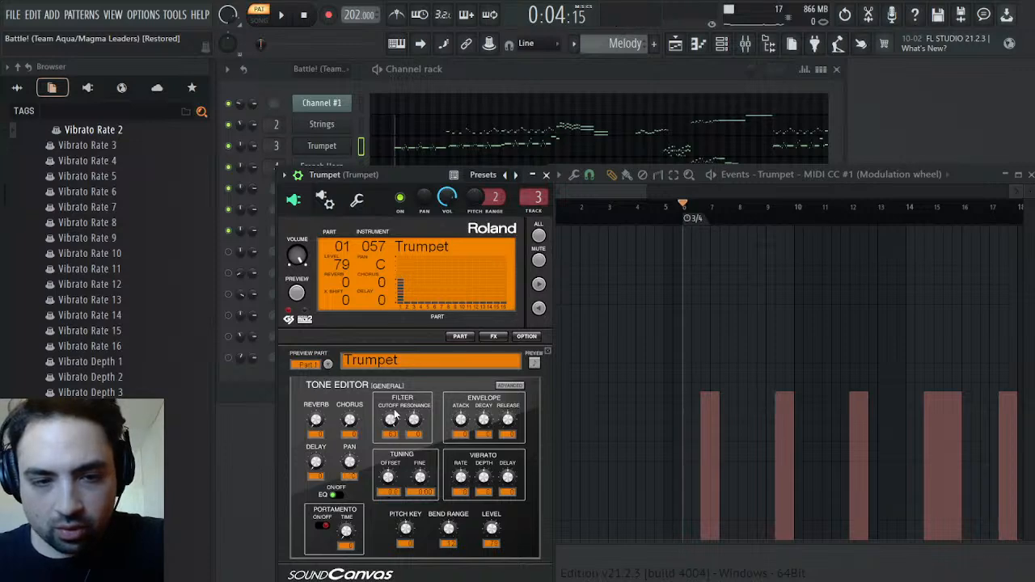
# Set the vibrato rate of Part 1 in the Trumpet's SOUND Canvas to 24 and listen to the opening notes
pyautogui.moveTo(461, 480); pyautogui.dragTo(462, 485)
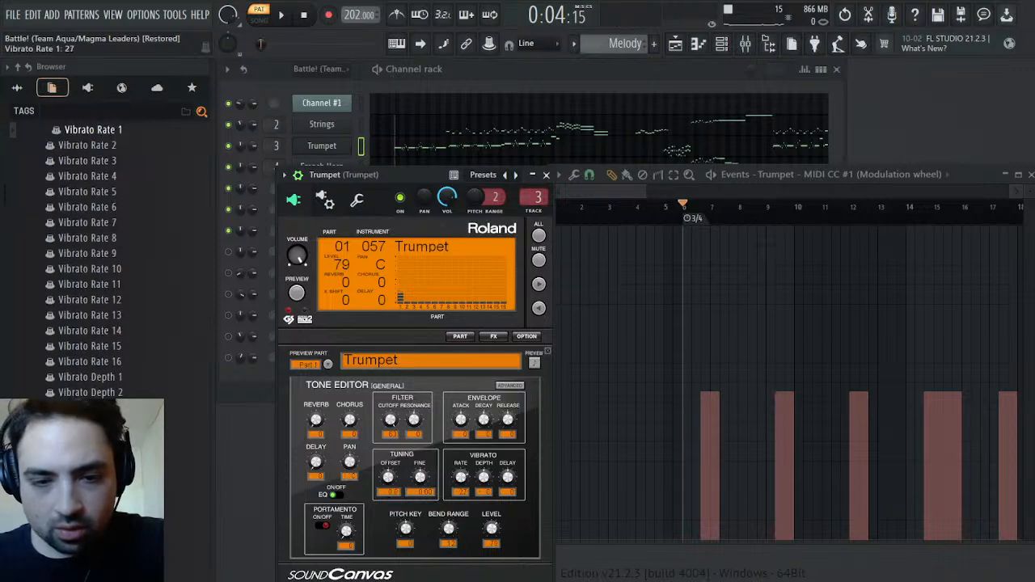
pyautogui.press('space')
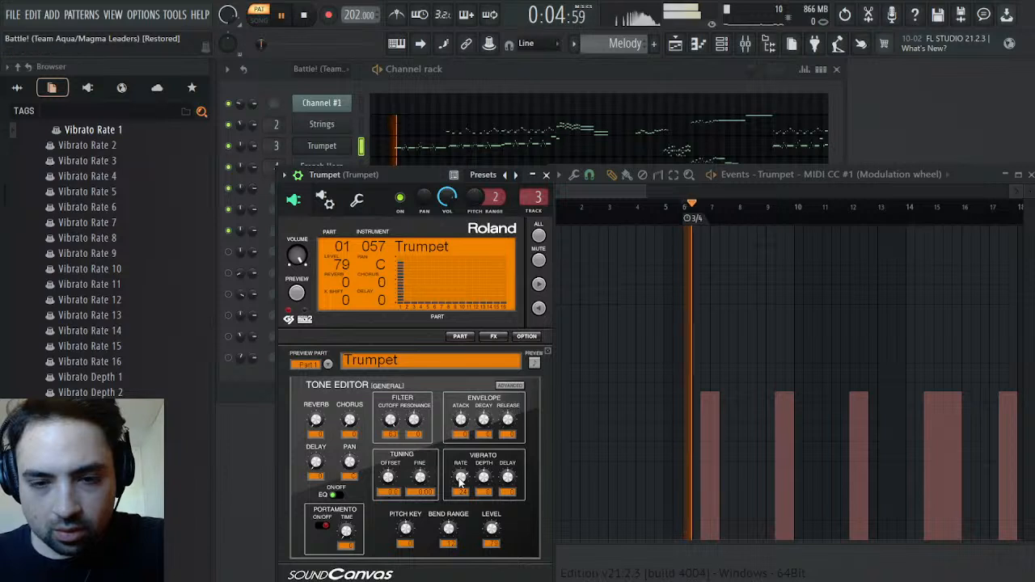
pyautogui.press('space')
pyautogui.press('space')
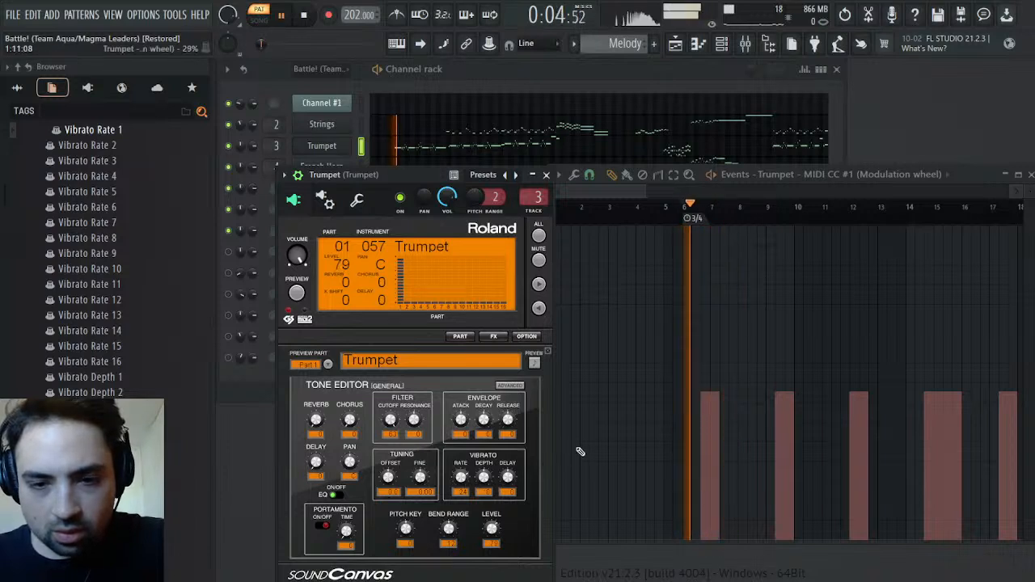
pyautogui.press('space')
pyautogui.click(596, 195)
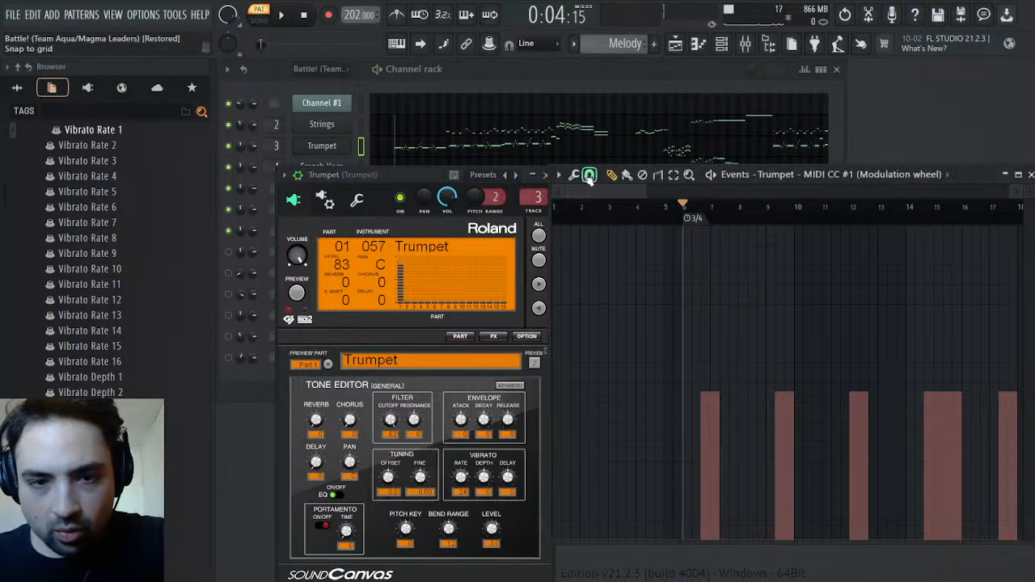
# Raise the level of the Trumpet's modulation wheel events and listen to the opening bars
pyautogui.click(584, 196)
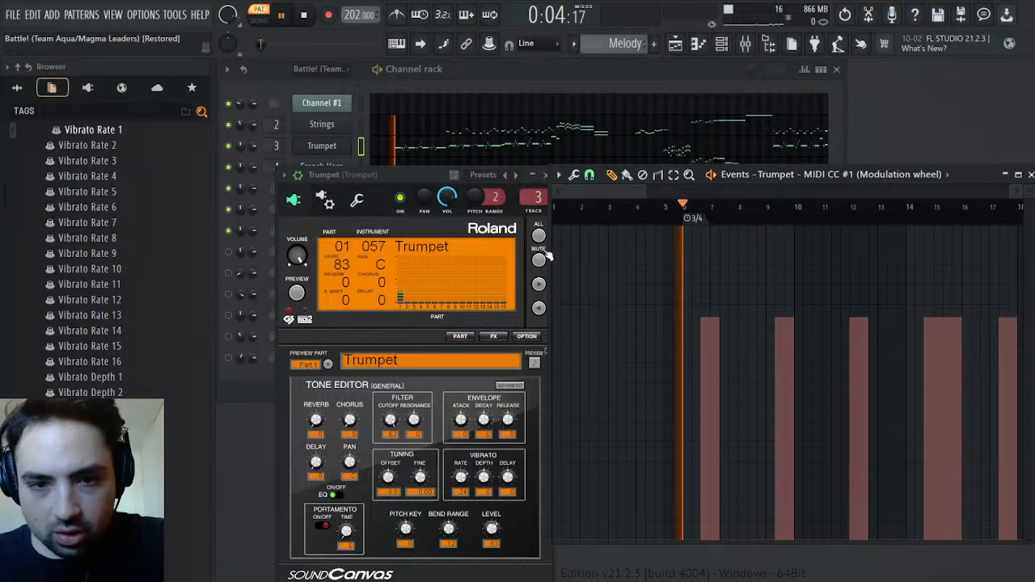
pyautogui.press('space')
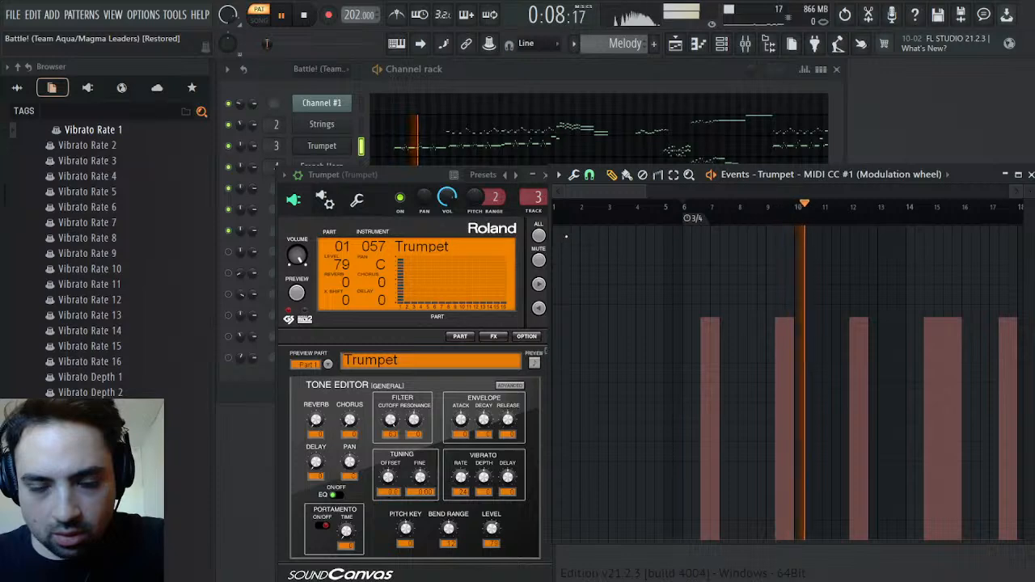
pyautogui.press('space')
# Set the Trumpet mixer track's EQ to about 4.7 kHz at 5.5 dB and 8.9 kHz at -0.3 dB, and close its windows
pyautogui.click(745, 44)
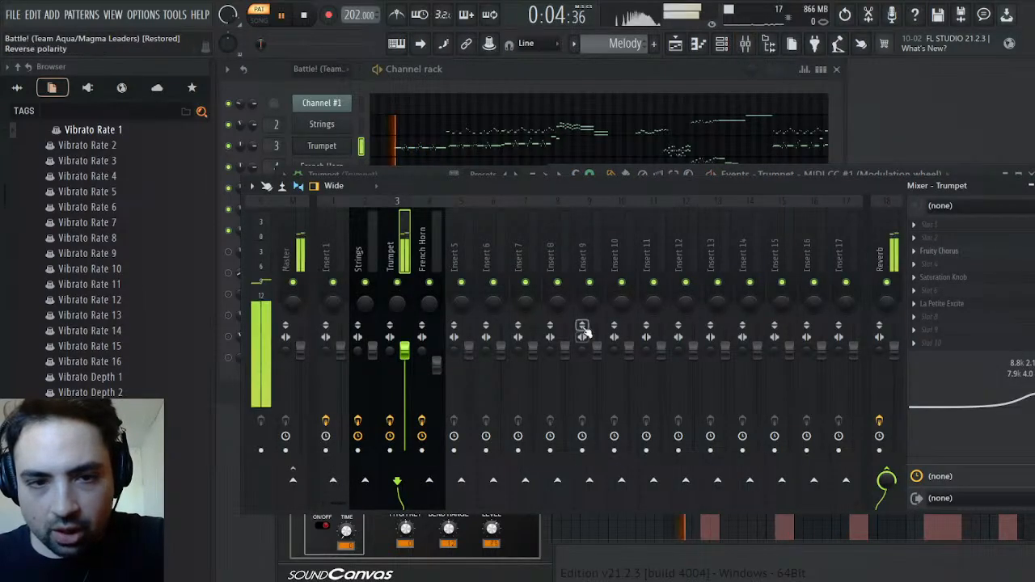
pyautogui.moveTo(1000, 389); pyautogui.dragTo(1023, 392)
pyautogui.press('space')
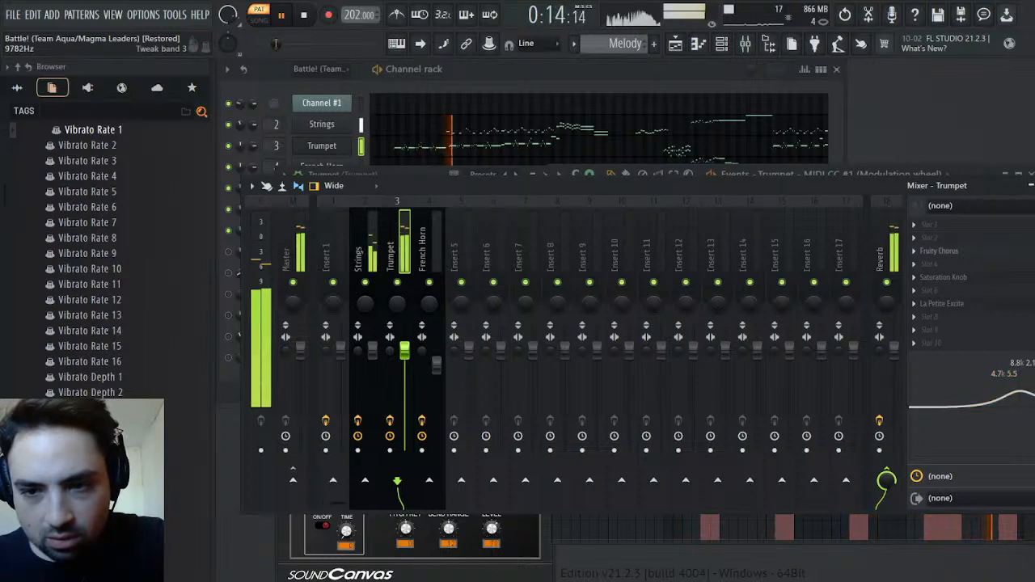
pyautogui.moveTo(1032, 402); pyautogui.dragTo(1032, 407)
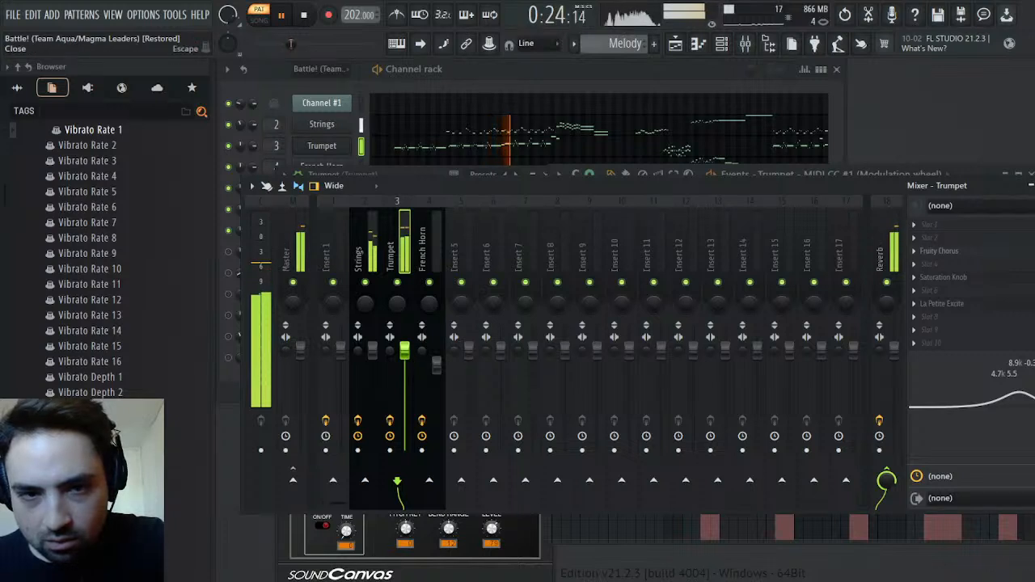
pyautogui.click(1031, 186)
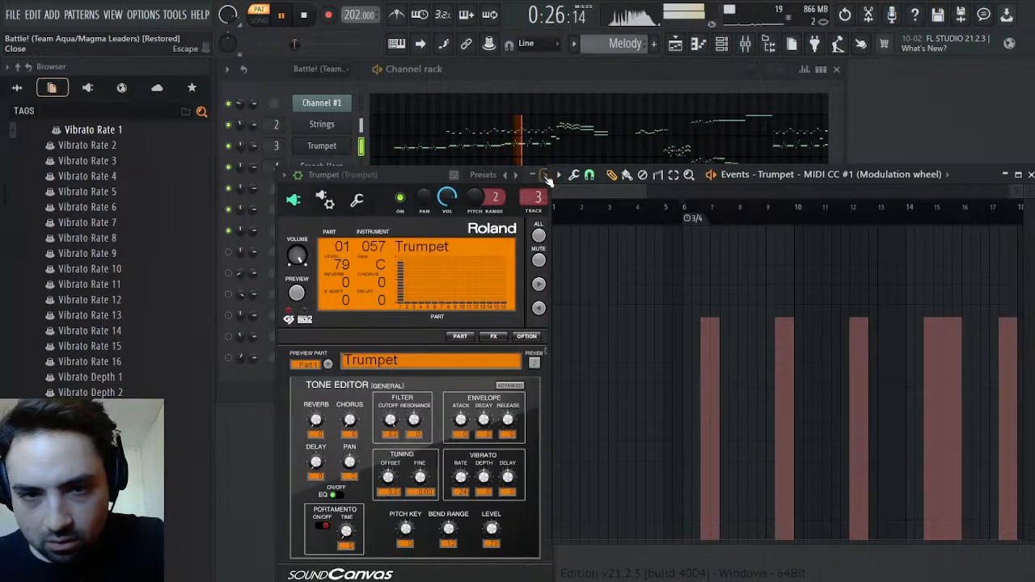
pyautogui.click(547, 176)
pyautogui.click(1019, 174)
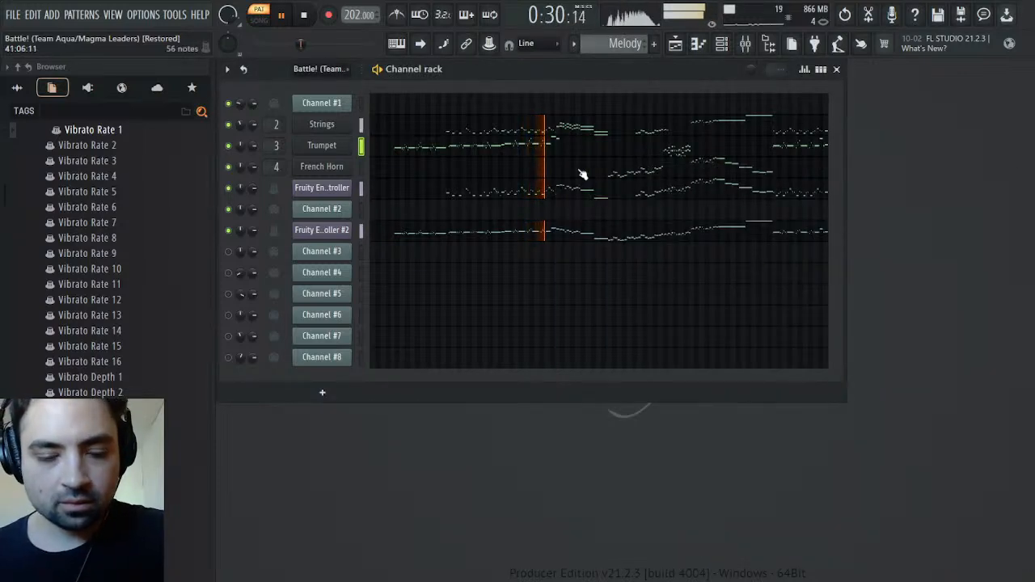
# Listen to the Melody pattern from its opening notes and check the levels of its mixer tracks
pyautogui.click(745, 43)
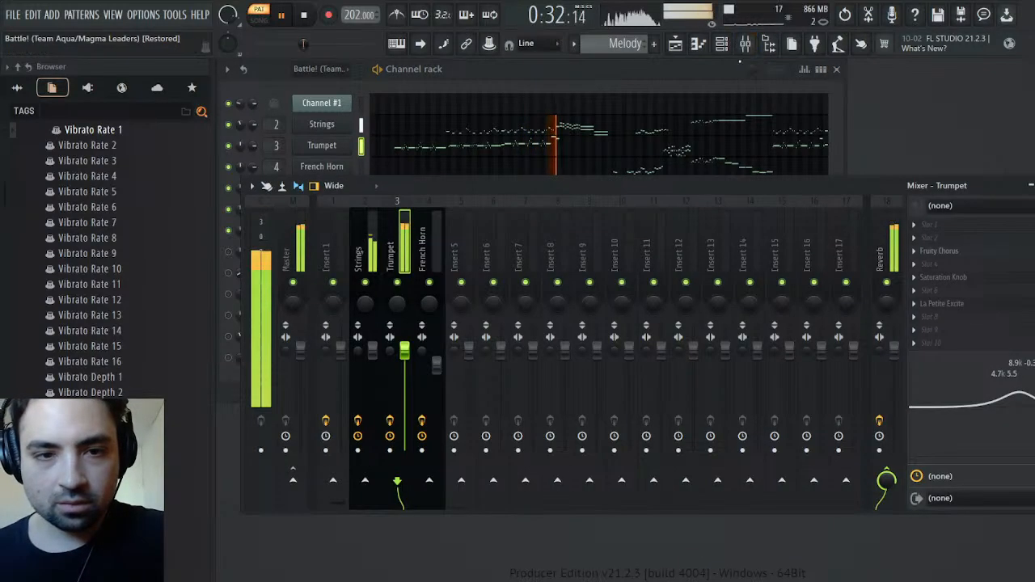
pyautogui.press('space')
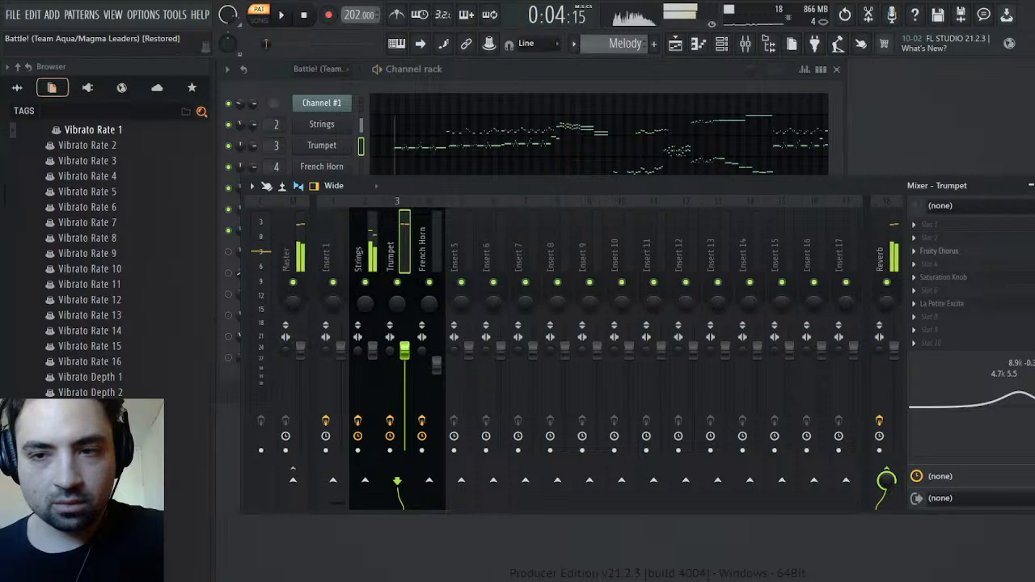
pyautogui.press('space')
pyautogui.click(1034, 187)
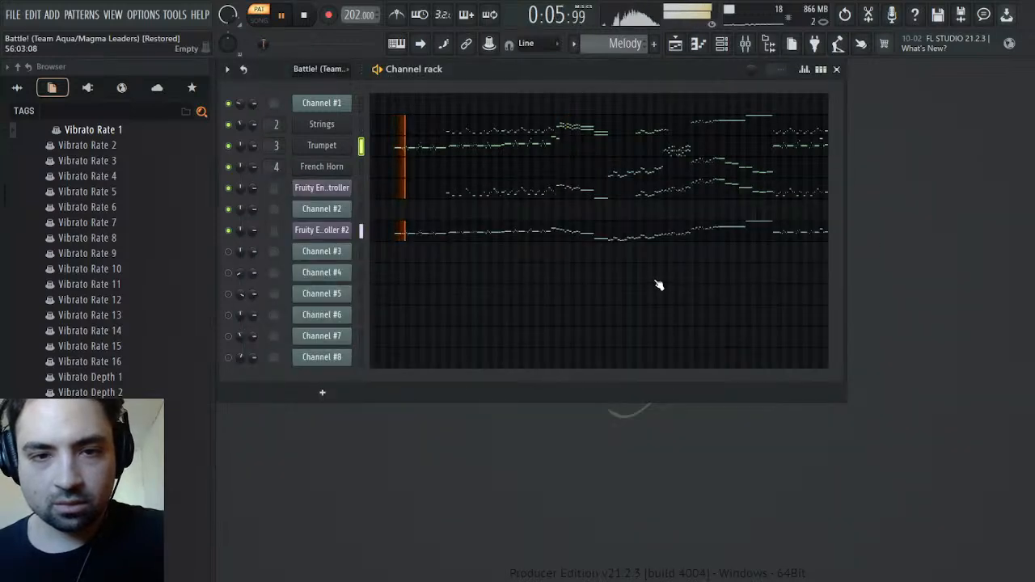
pyautogui.press('space')
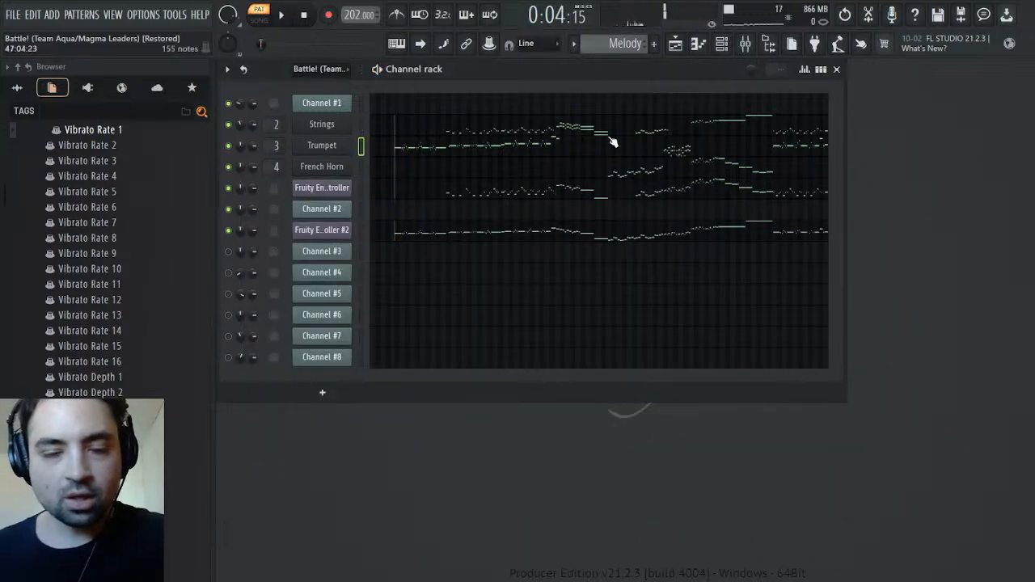
# In the original song's pattern, mute Channel #2, unmute Channel #3, play from the start and check Channel #3's patch
pyautogui.scroll(1, 631, 45)
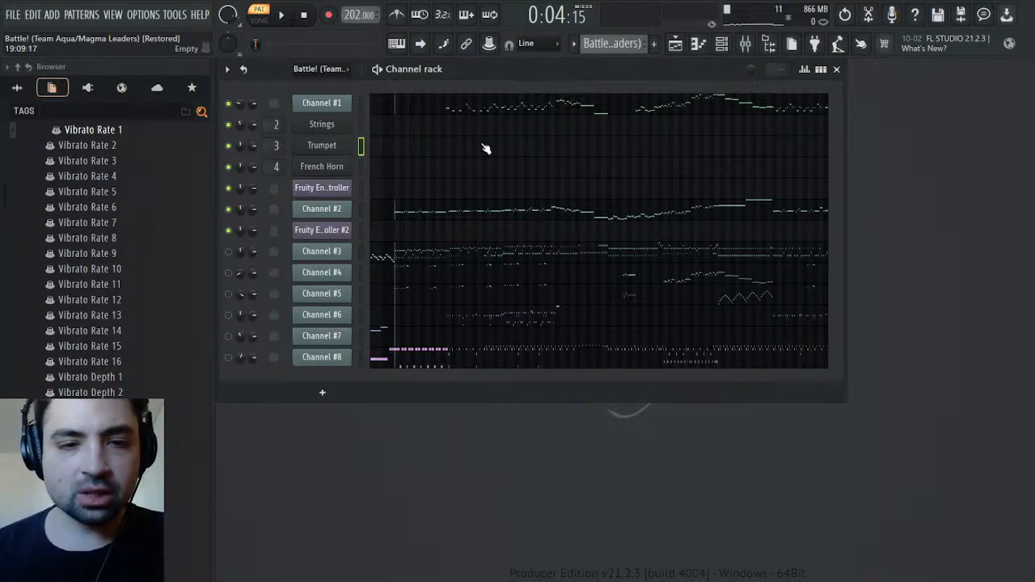
pyautogui.click(228, 209)
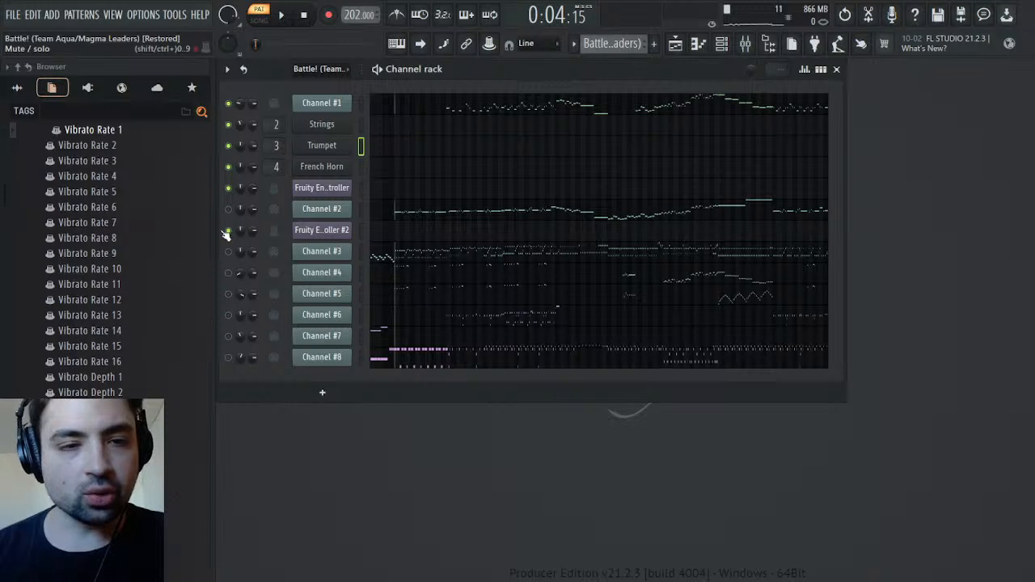
pyautogui.click(229, 251)
pyautogui.click(303, 14)
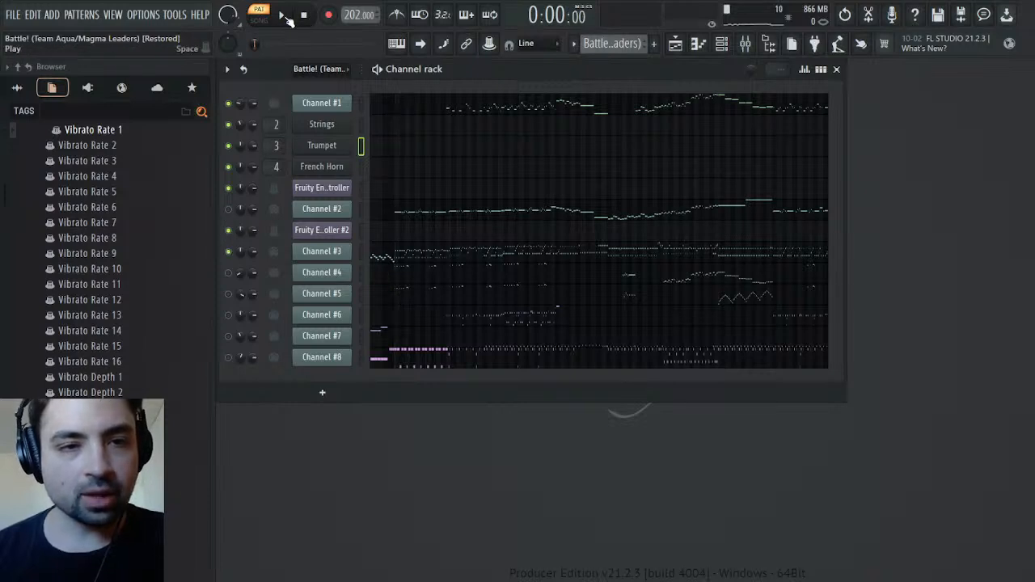
pyautogui.click(281, 15)
pyautogui.click(321, 251)
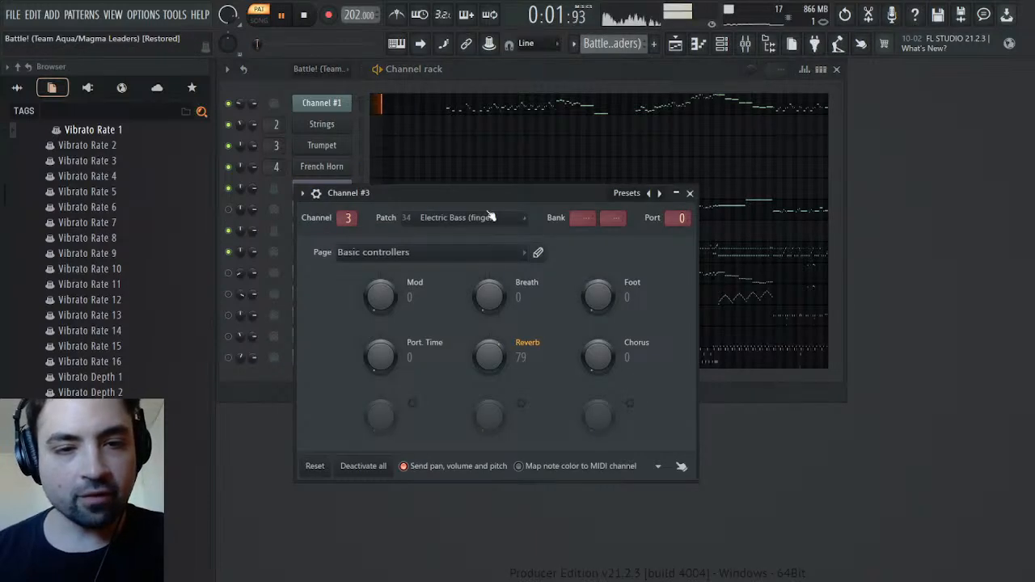
pyautogui.click(691, 192)
# Add a SOUND Canvas VA channel below Channel #3 with the FingeredBs. instrument and set its reverb to 0
pyautogui.click(88, 87)
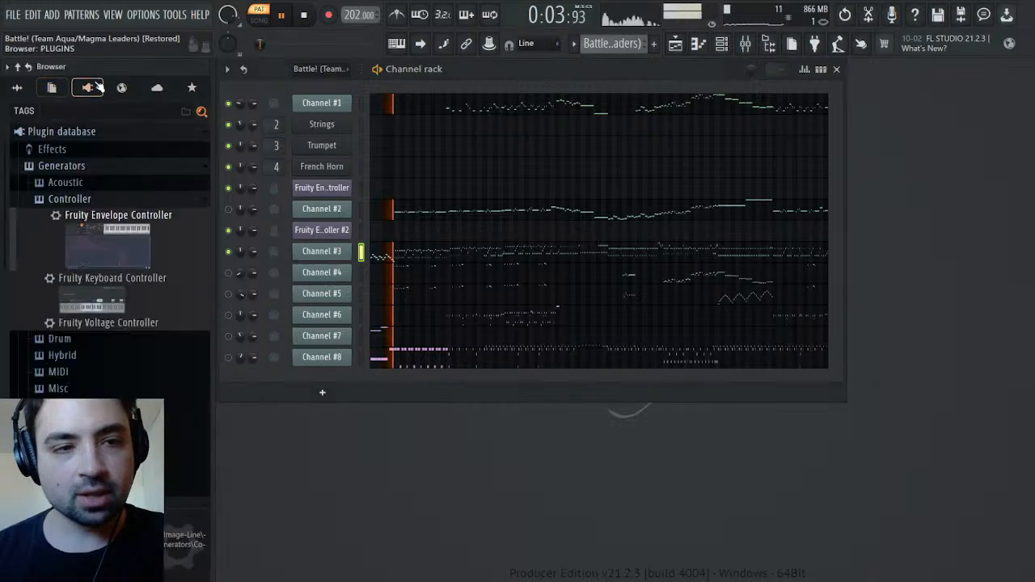
pyautogui.scroll(-5, 112, 331)
pyautogui.moveTo(93, 347); pyautogui.dragTo(336, 261)
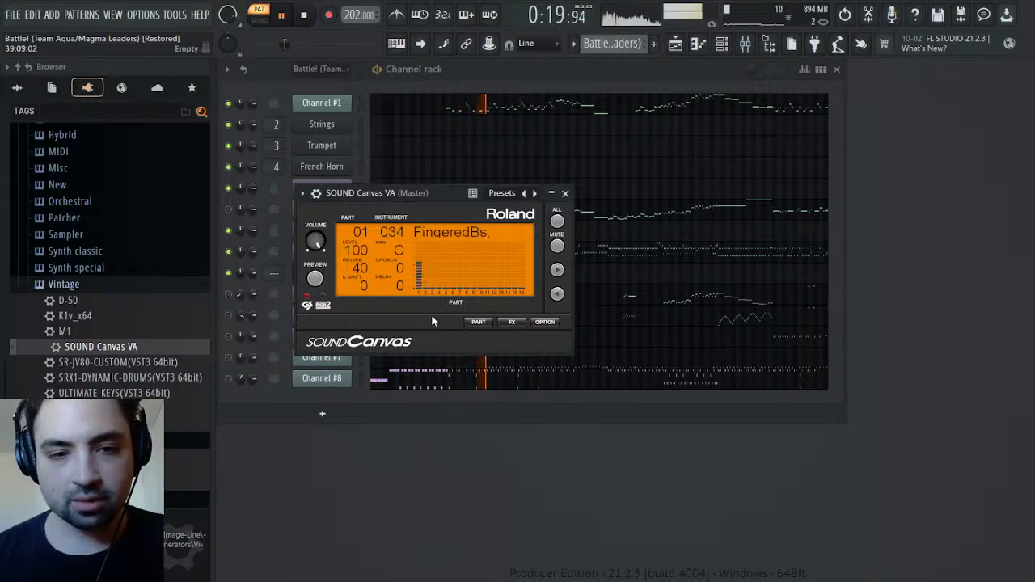
pyautogui.click(478, 322)
pyautogui.click(534, 365)
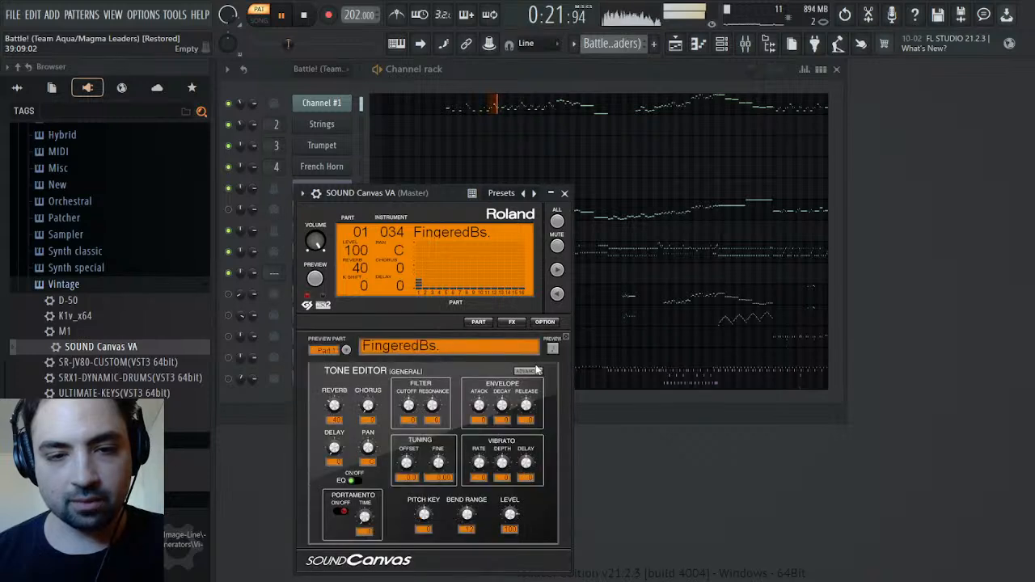
pyautogui.moveTo(335, 407); pyautogui.dragTo(335, 461)
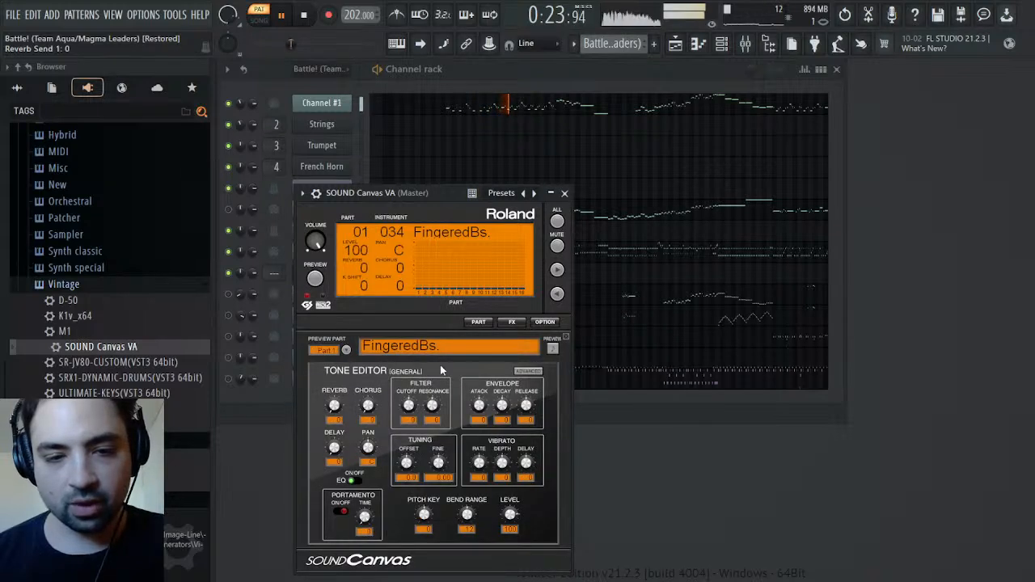
pyautogui.click(565, 192)
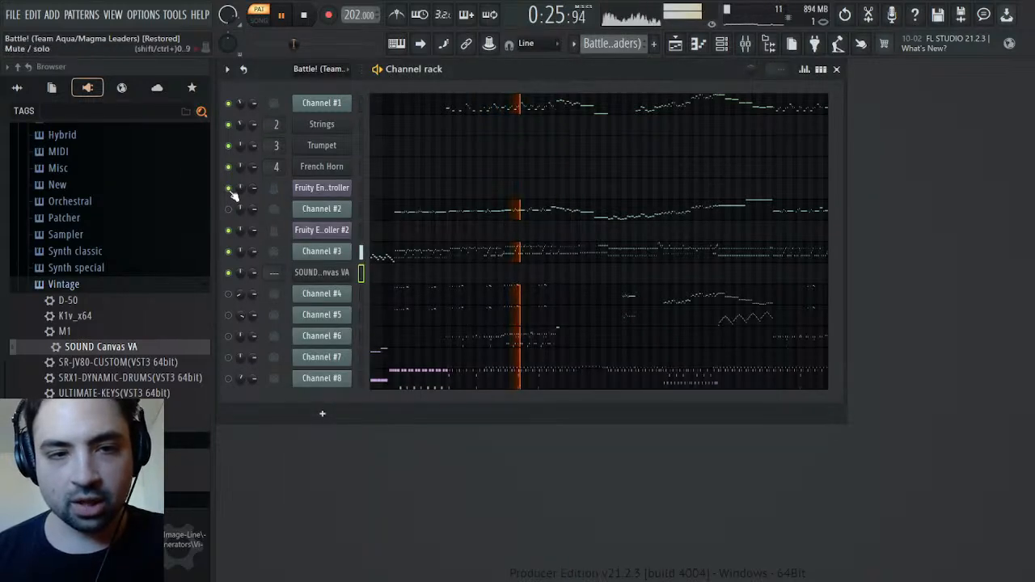
# Mute Channel #1, inspect Channel #3's controllers and General MIDI patch events, and stop playback
pyautogui.click(229, 103)
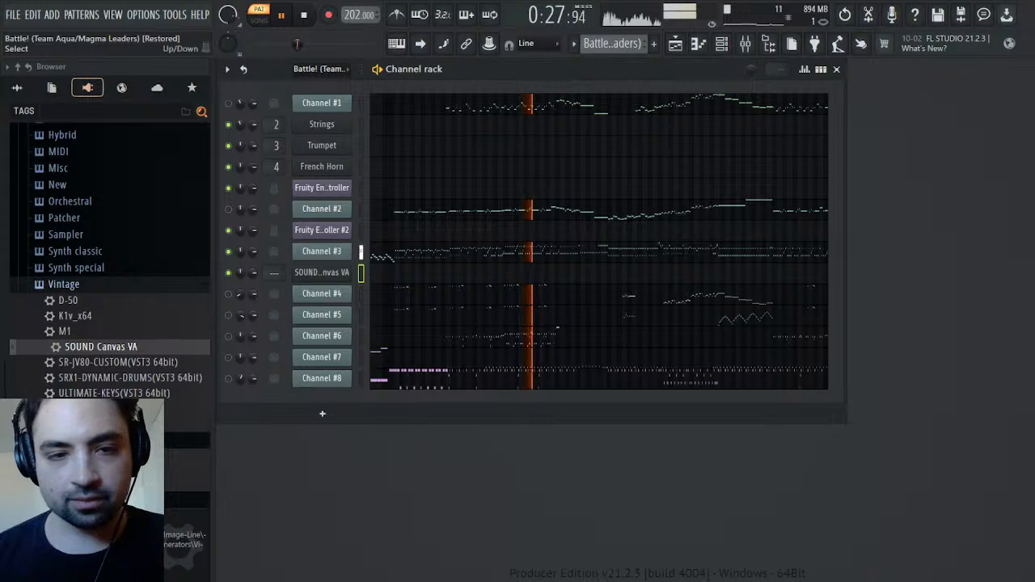
pyautogui.click(321, 251)
pyautogui.click(465, 249)
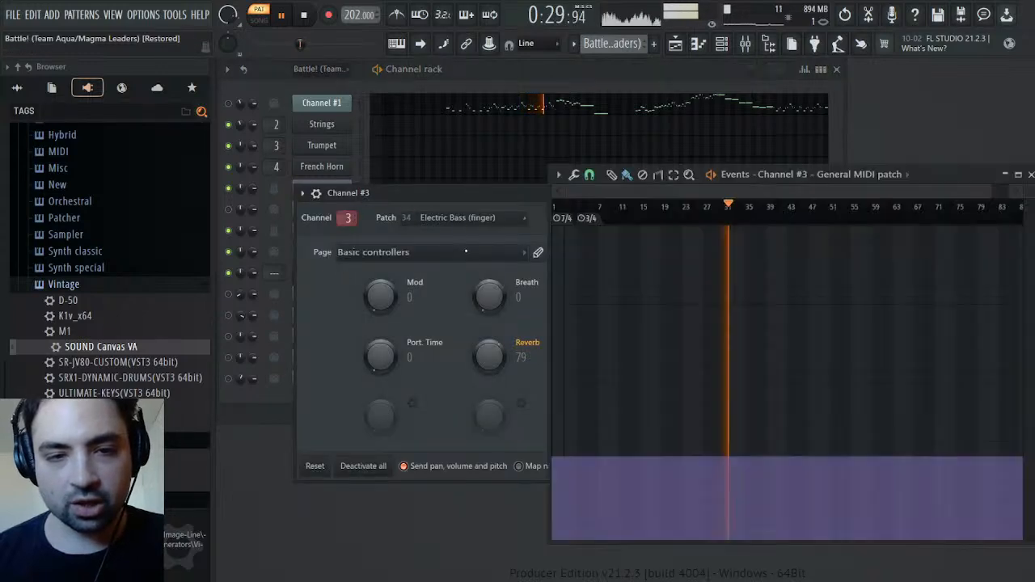
pyautogui.click(1028, 176)
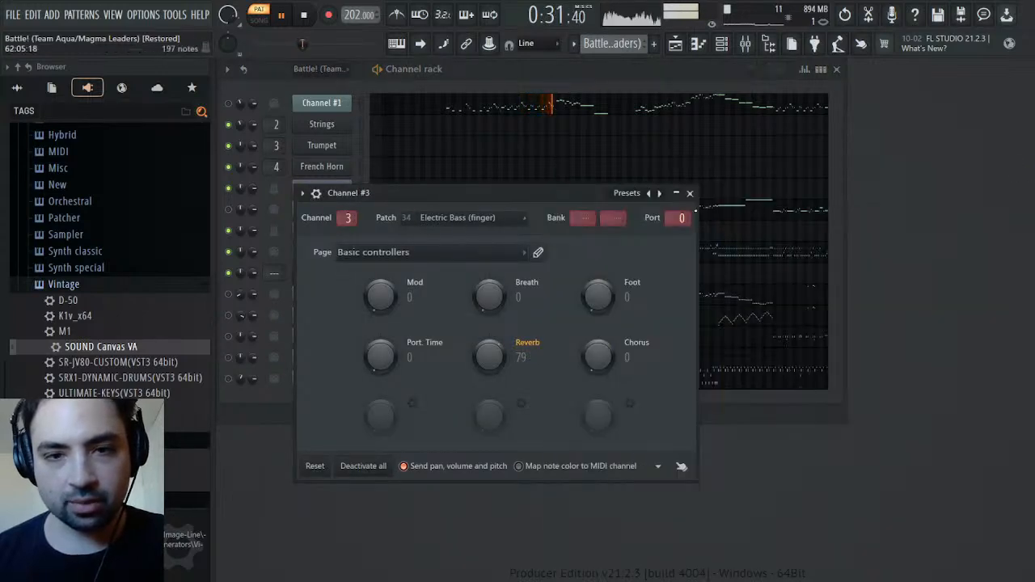
pyautogui.click(690, 194)
pyautogui.press('space')
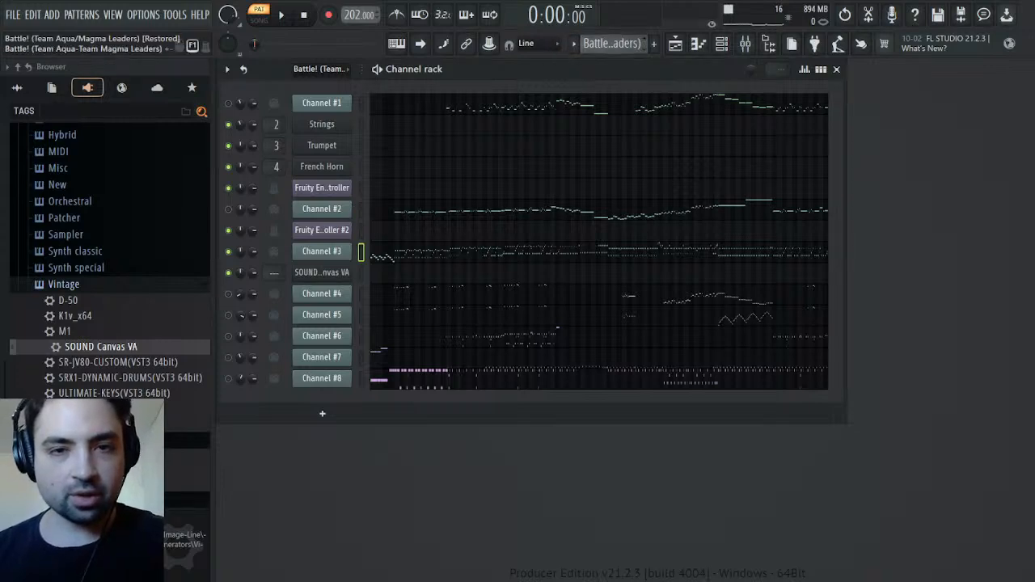
# Create a pattern named Bass, paste Channel #3's notes into the new SOUND Canvas VA channel and listen to it
pyautogui.press('F4')
pyautogui.write('Bass')
pyautogui.press('Return')
pyautogui.hotkey('ctrl', 'v')
pyautogui.click(451, 283)
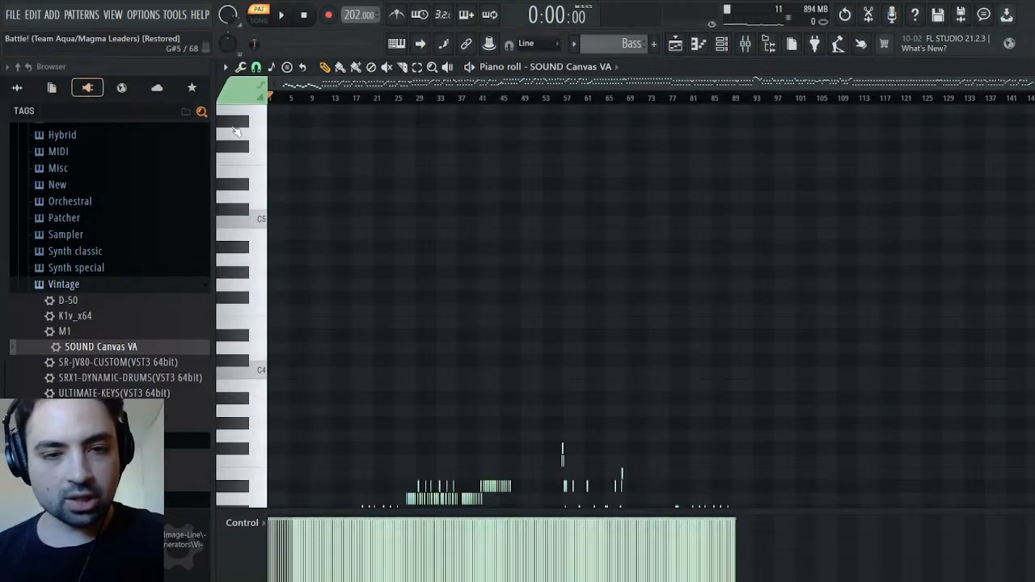
pyautogui.press('space')
pyautogui.press('F7')
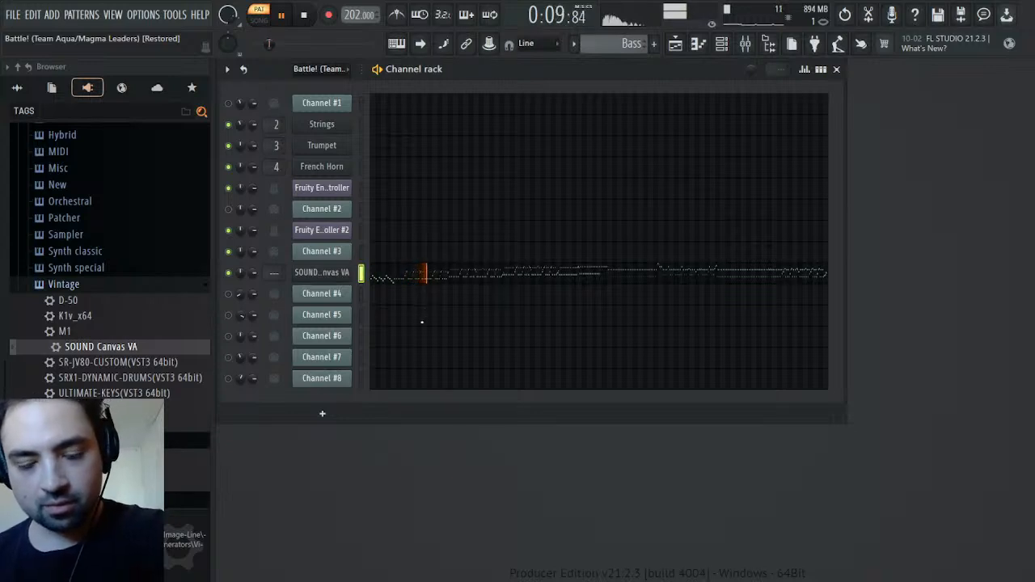
# Rename the bass SOUND Canvas VA channel as Finger Bass and compare its sound with the original Channel #3
pyautogui.press('Return')
pyautogui.press('space')
pyautogui.press('space')
pyautogui.scroll(1, 620, 48)
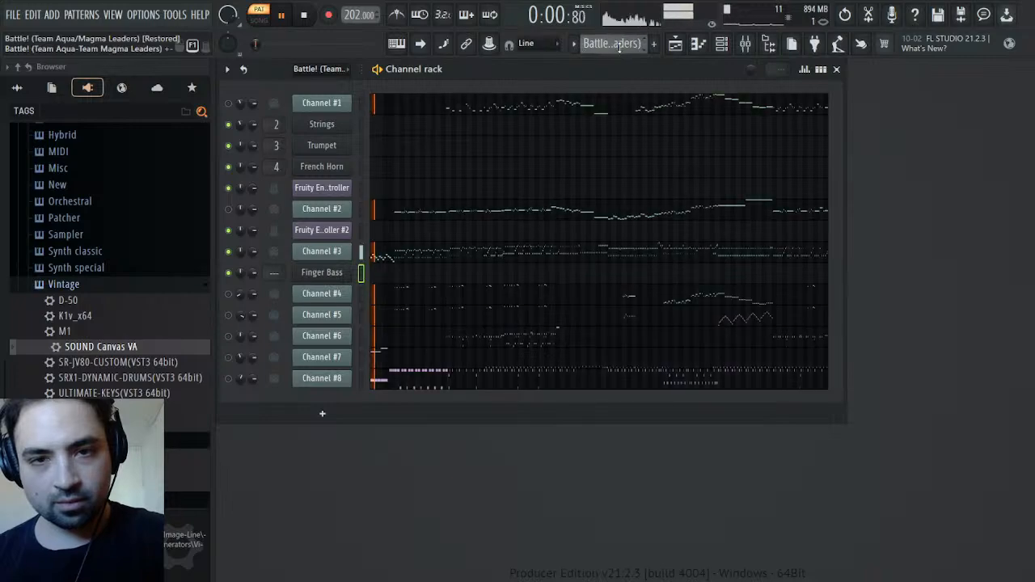
pyautogui.press('space')
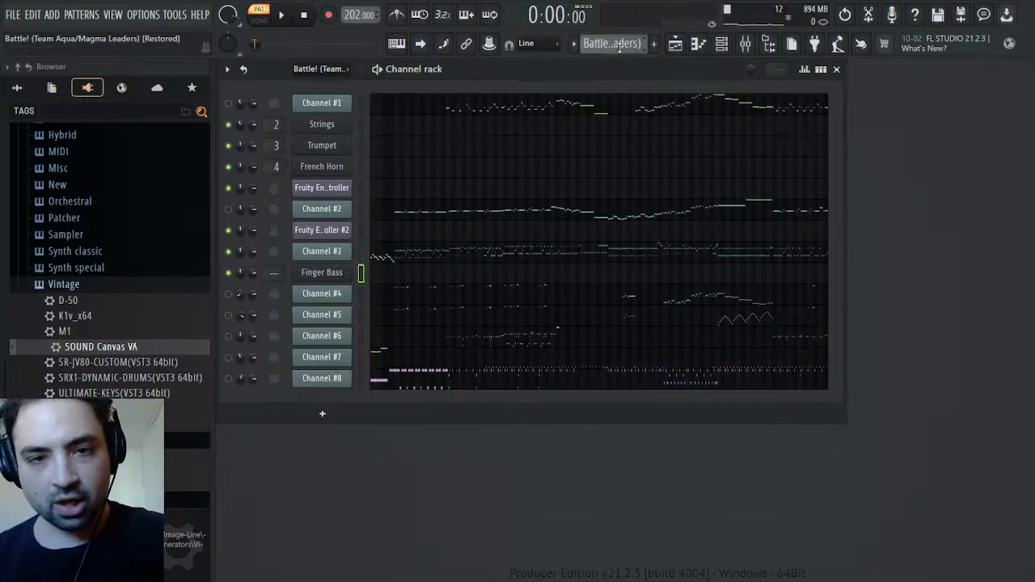
# Route Finger Bass to mixer track 5, load the Piano mixer preset onto that track and rename it Finger bass
pyautogui.scroll(-2, 620, 48)
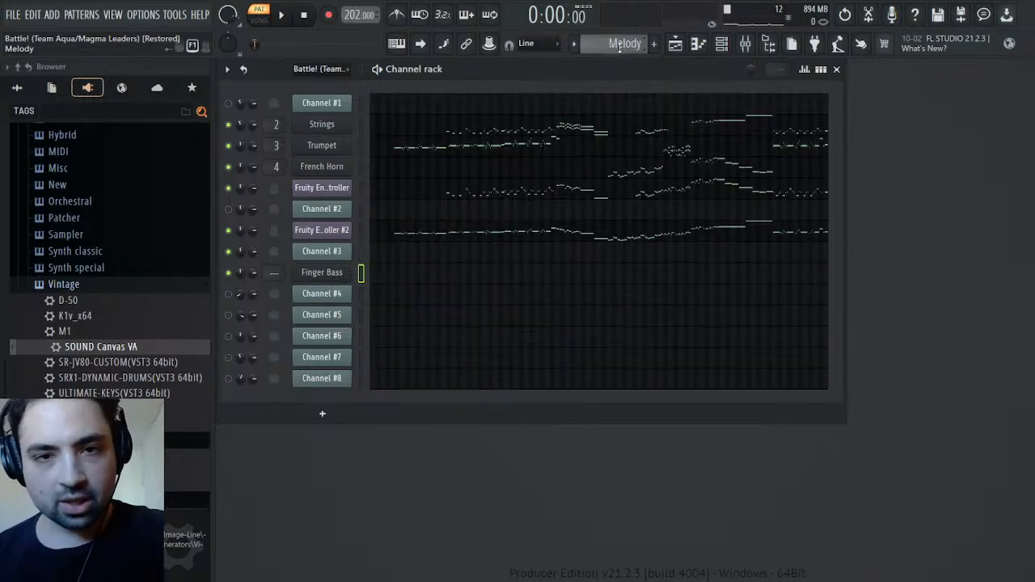
pyautogui.click(330, 279)
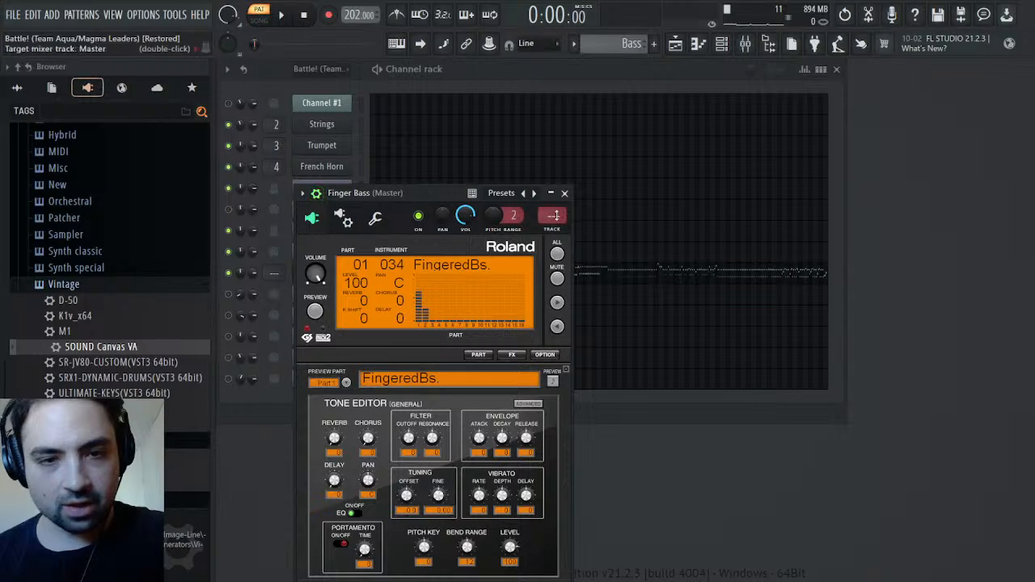
pyautogui.click(555, 232)
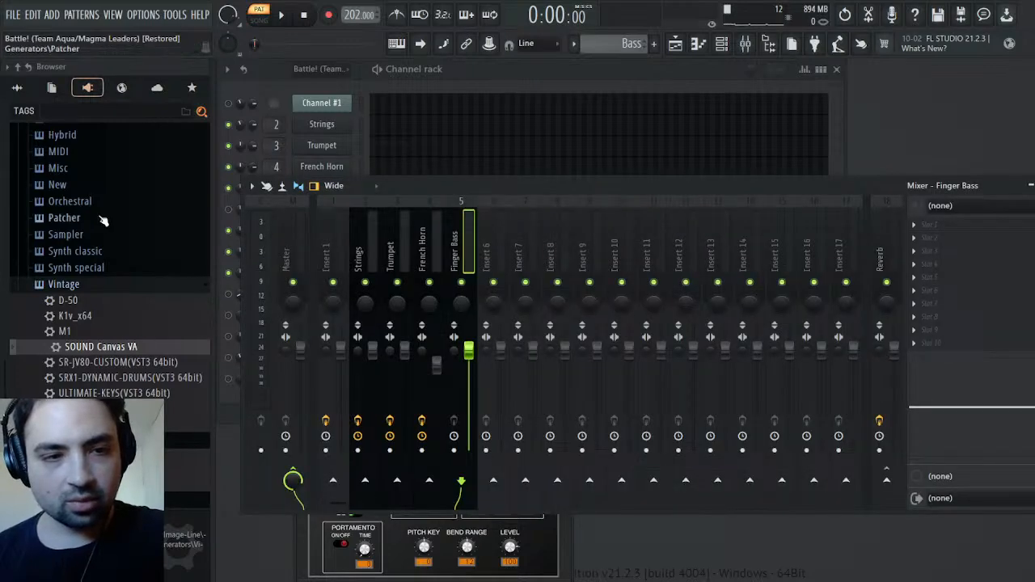
pyautogui.click(17, 87)
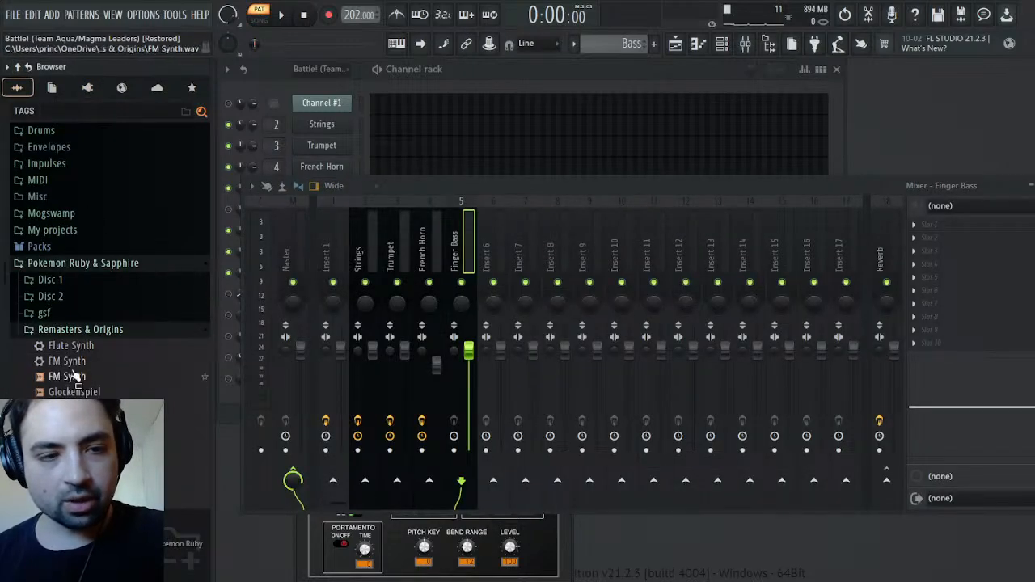
pyautogui.moveTo(81, 424); pyautogui.dragTo(971, 274)
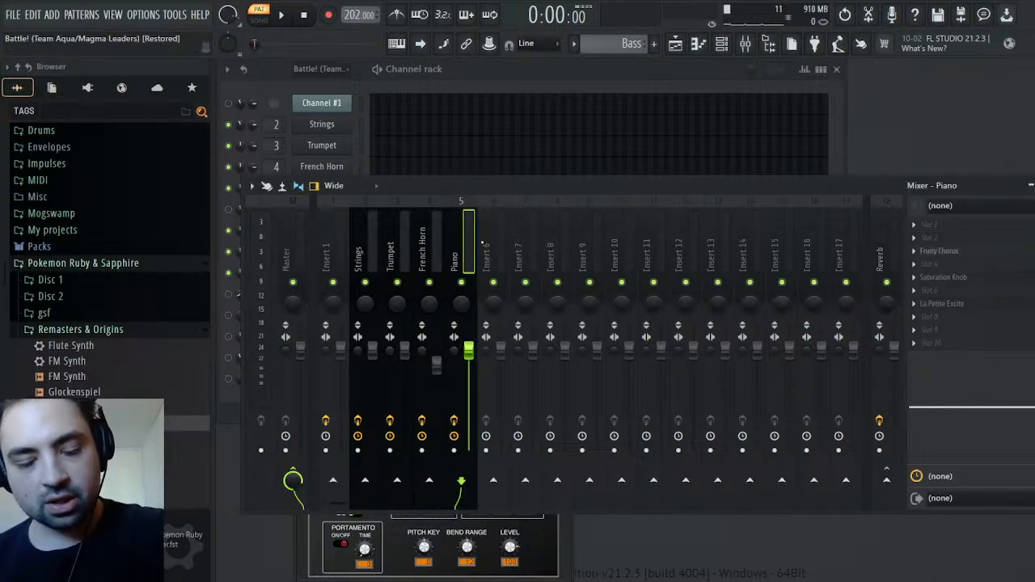
pyautogui.press('Return')
# Boost band 2 of the Finger bass mixer track's EQ to about 4.8 kHz at 6.6 dB while listening
pyautogui.press('space')
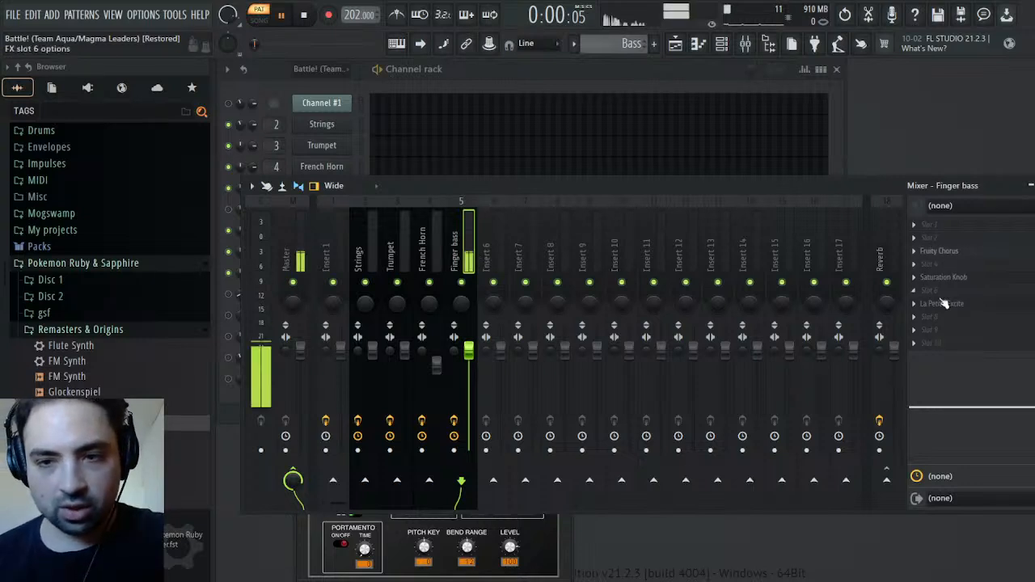
pyautogui.moveTo(986, 398)
pyautogui.mouseDown()
pyautogui.moveTo(1020, 374)
pyautogui.moveTo(1033, 380)
pyautogui.moveTo(1002, 407)
pyautogui.mouseUp()
pyautogui.press('space')
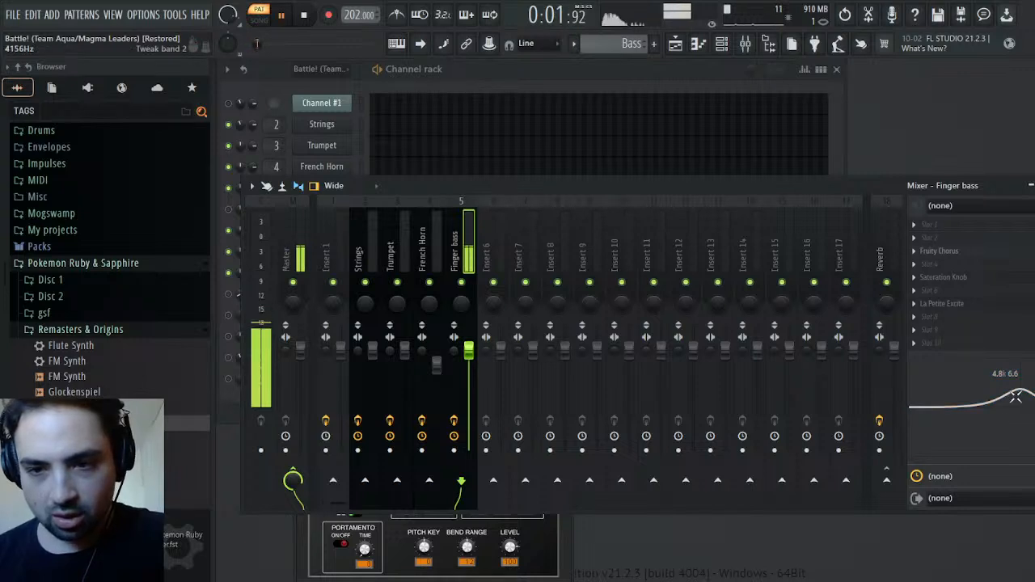
# Boost the high EQ band of the Finger bass mixer track to 5.8 kHz at 9.9 dB and try a louder track volume
pyautogui.moveTo(1032, 396); pyautogui.dragTo(1021, 376)
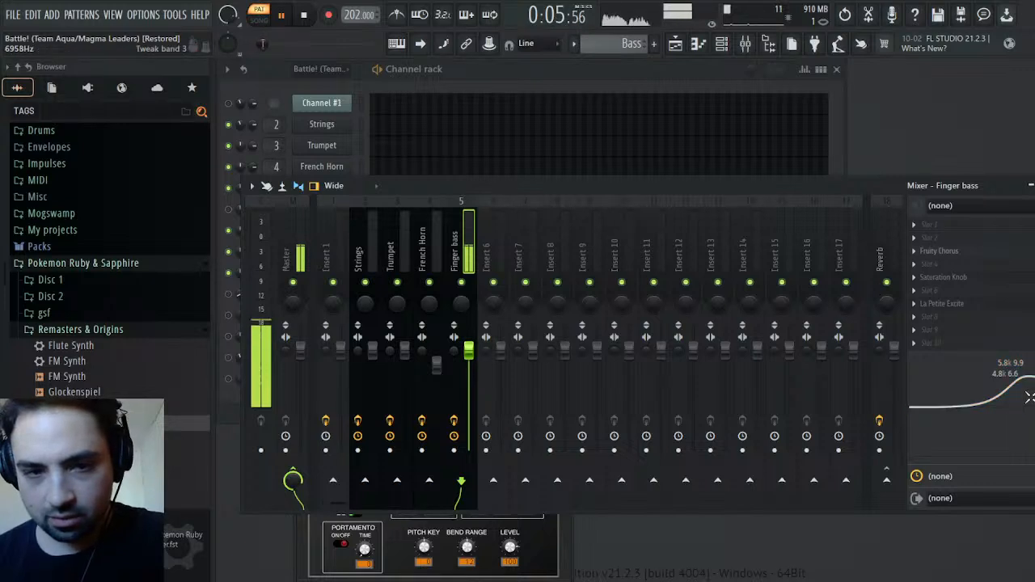
pyautogui.moveTo(469, 353); pyautogui.dragTo(469, 339)
pyautogui.scroll(-4, 470, 355)
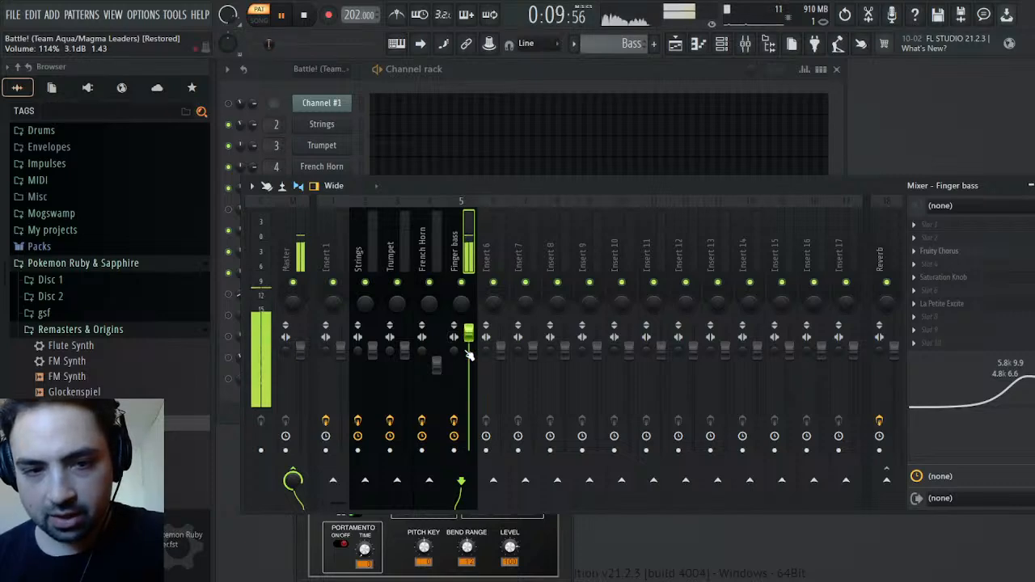
pyautogui.press('space')
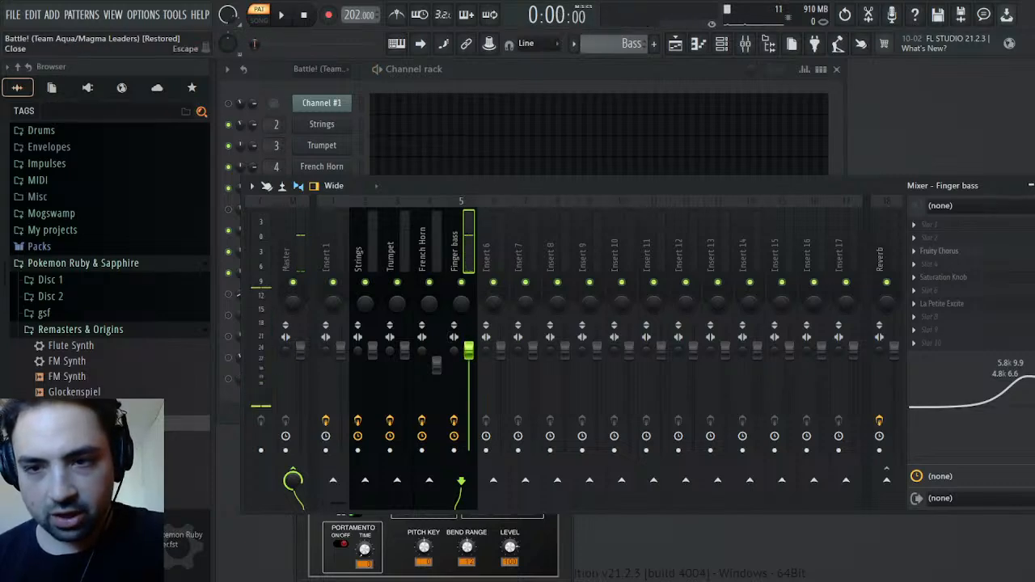
# Raise the volume multiplier in the Finger Bass channel's levels adjustment and play the Bass pattern
pyautogui.click(1034, 186)
pyautogui.click(375, 218)
pyautogui.scroll(5, 350, 272)
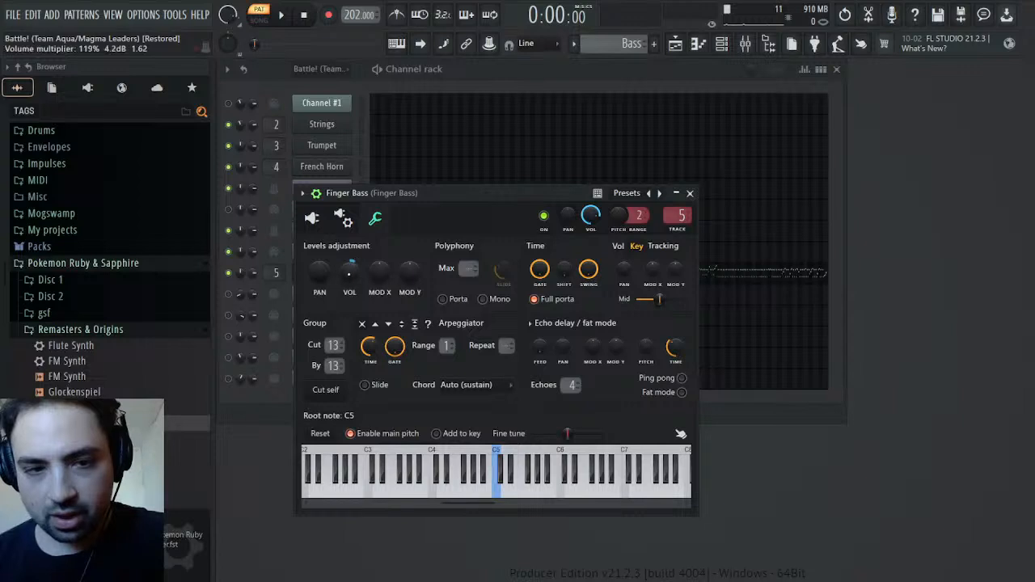
pyautogui.press('space')
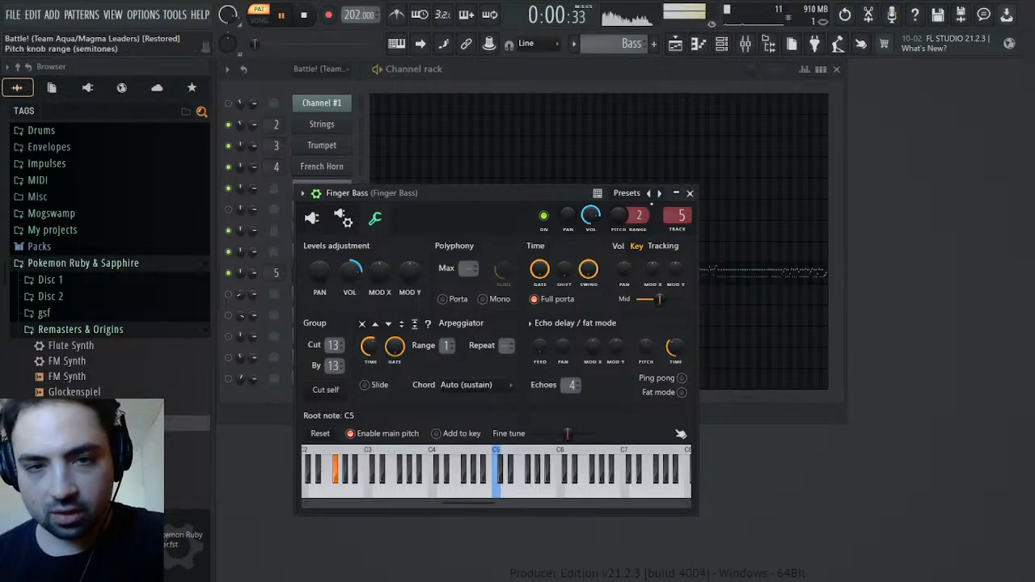
# Adjust the Saturation Knob effect on the Finger bass mixer track by ear, trying saturation values between 1.5 and 2.3
pyautogui.click(745, 44)
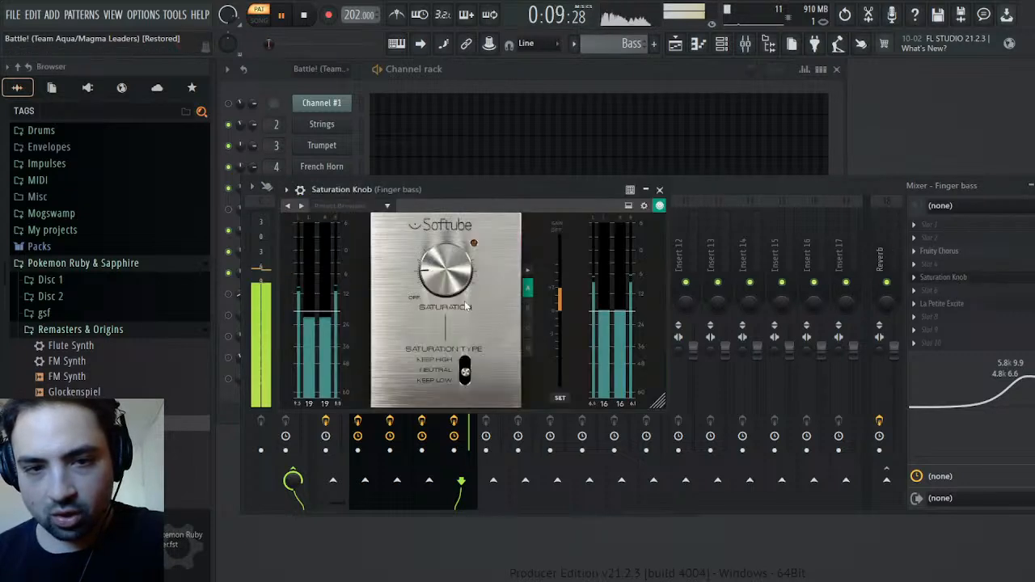
pyautogui.press('space')
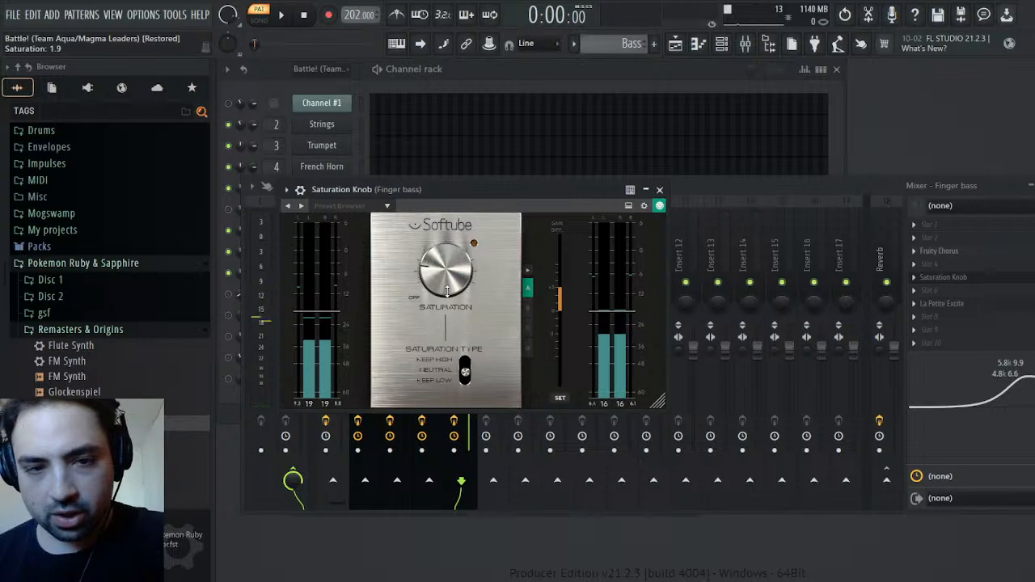
pyautogui.press('space')
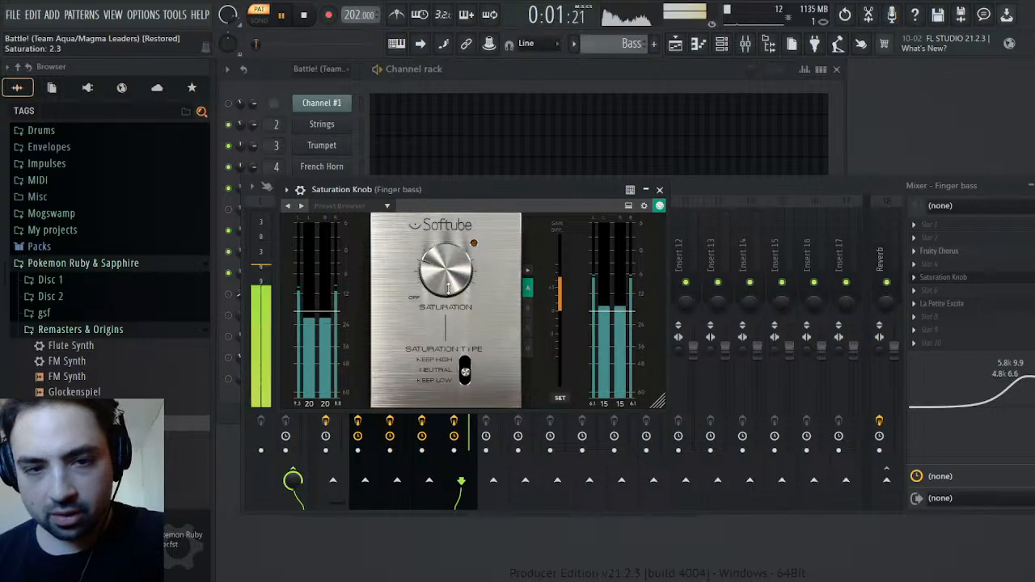
pyautogui.scroll(-3, 449, 287)
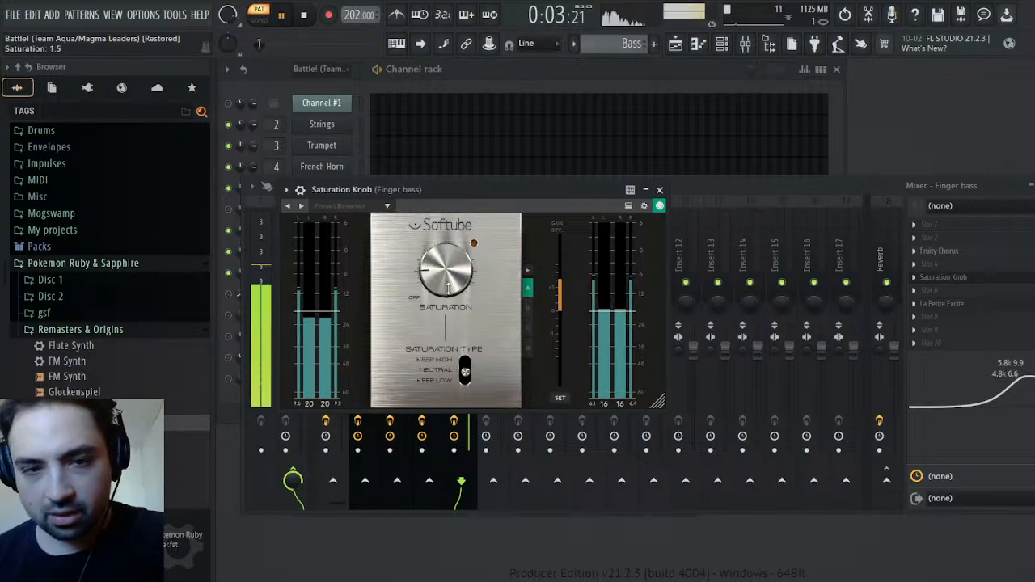
pyautogui.scroll(2, 449, 287)
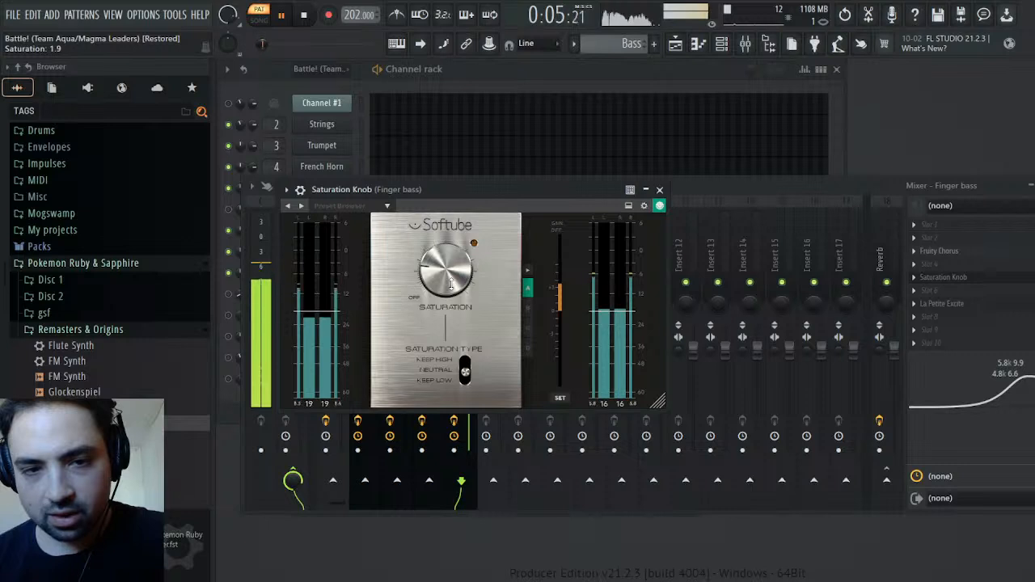
pyautogui.click(659, 189)
# Lower the Finger bass mixer track's volume to 92% and compare the Bass pattern with the original Battle! pattern
pyautogui.scroll(-2, 470, 354)
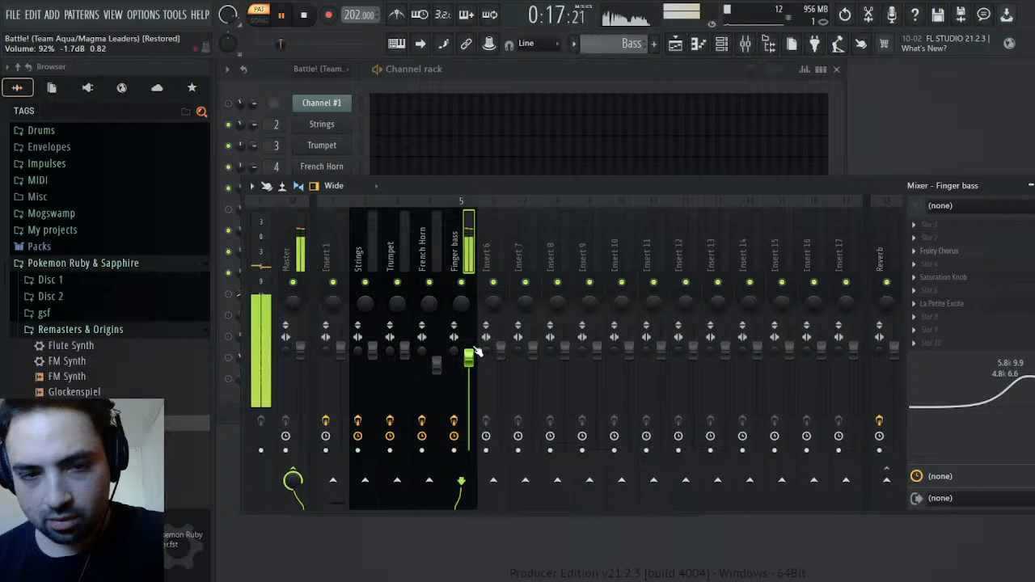
pyautogui.press('space')
pyautogui.press('space')
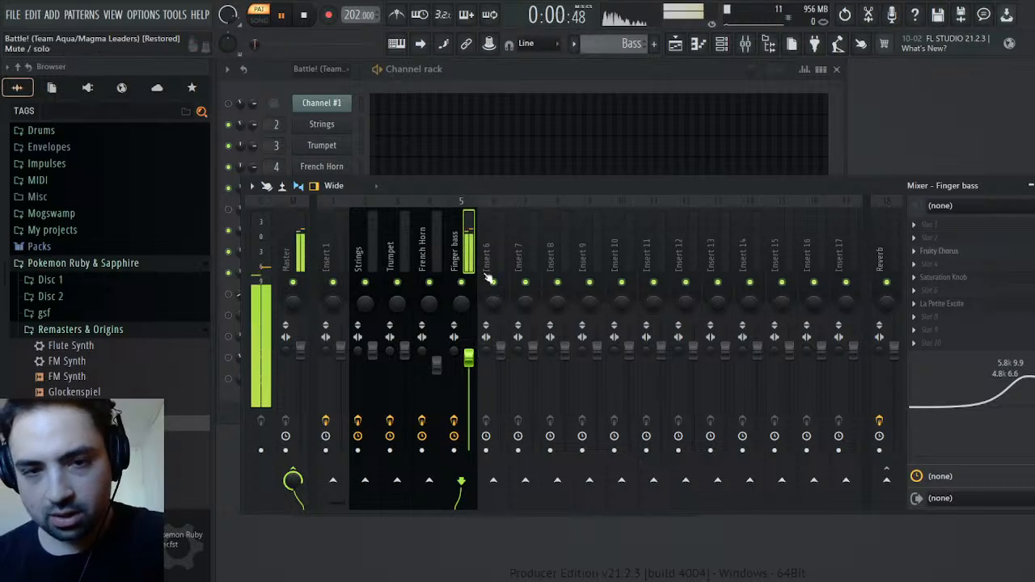
pyautogui.scroll(4, 620, 44)
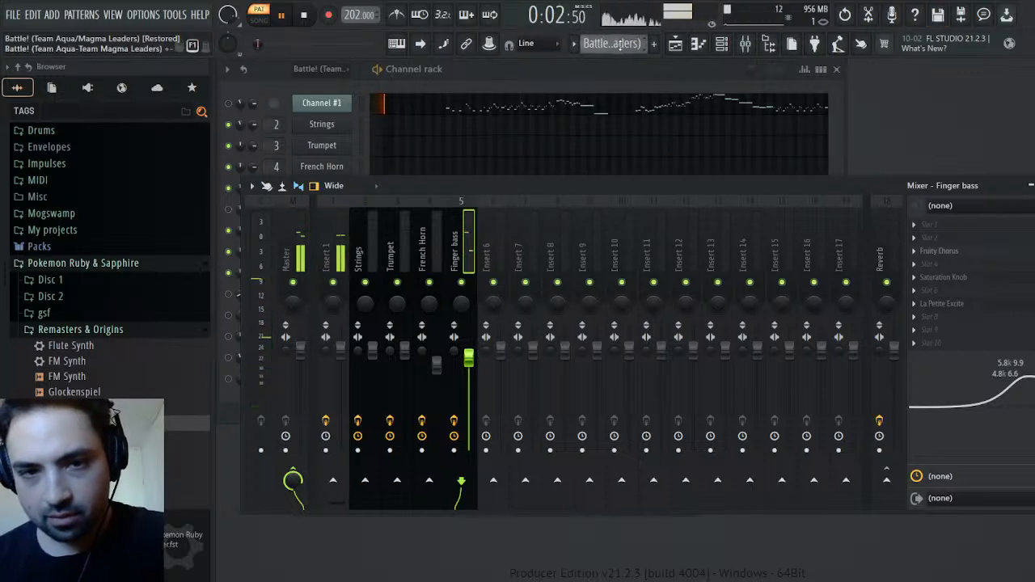
pyautogui.scroll(-4, 621, 44)
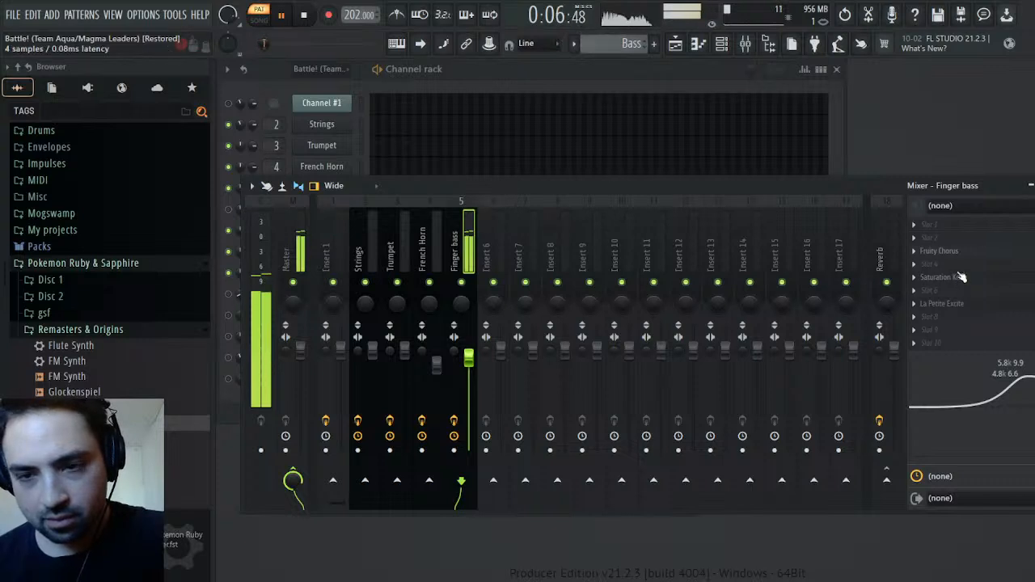
# Adjust the High amount of the La Petite Excite effect on the Finger bass mixer track while listening
pyautogui.click(945, 304)
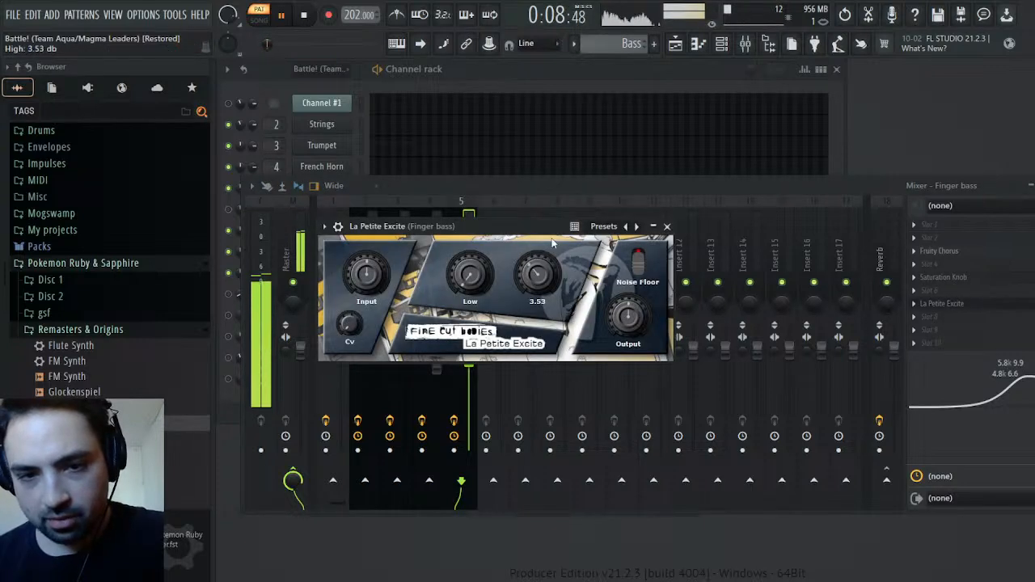
pyautogui.moveTo(554, 241); pyautogui.dragTo(551, 254)
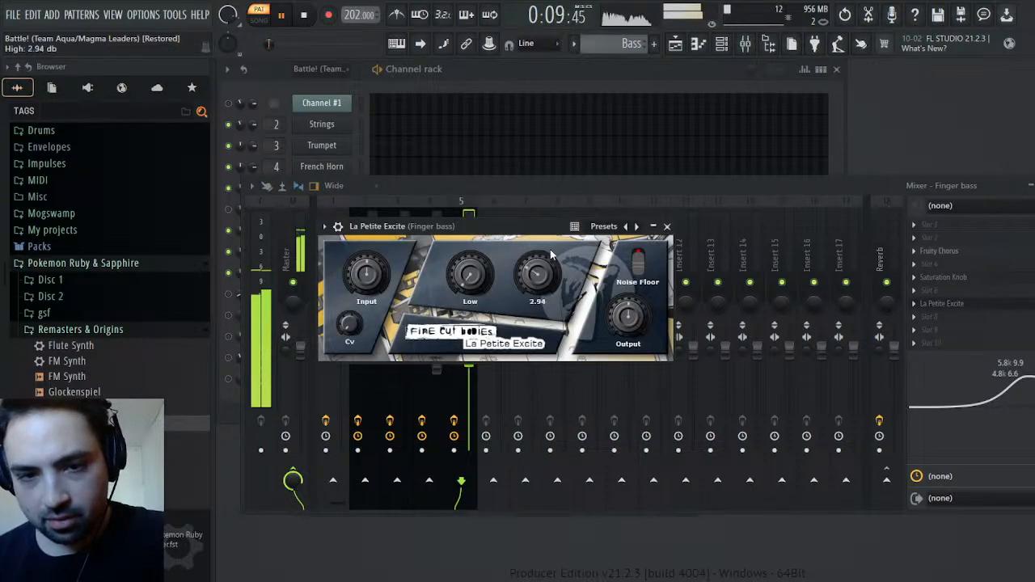
pyautogui.click(666, 227)
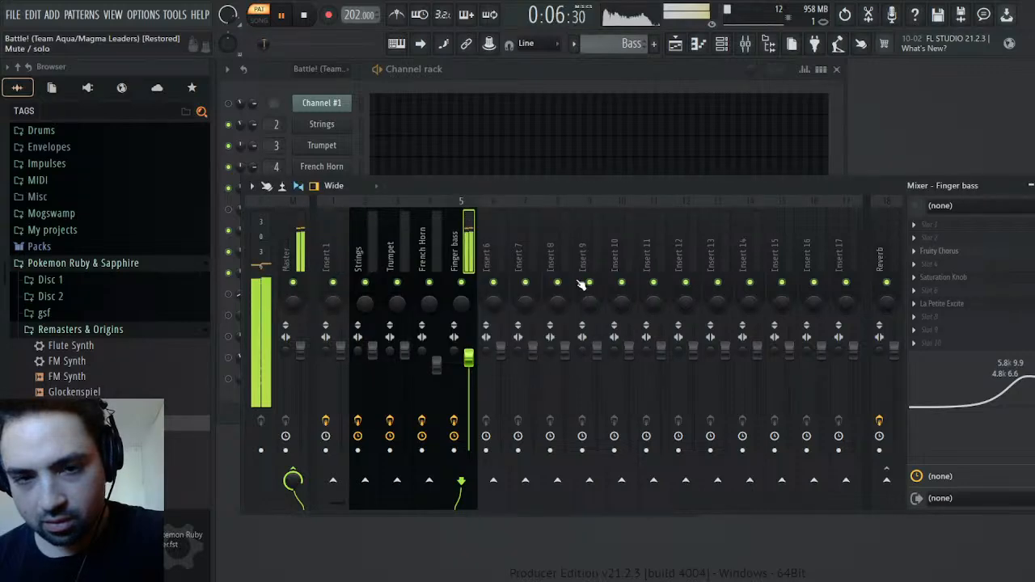
pyautogui.press('space')
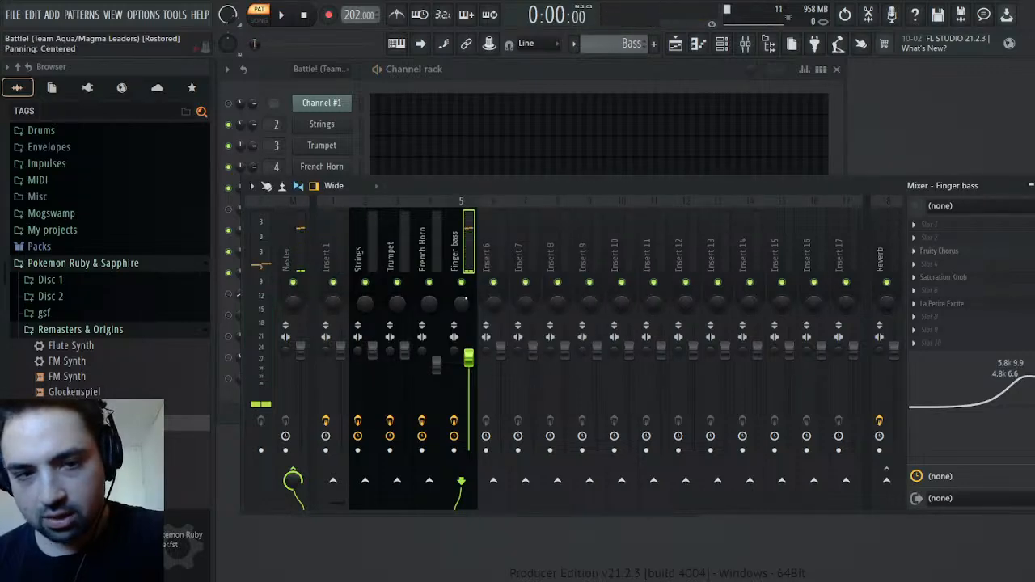
# Play the Melody and Bass patterns in turn to judge the finger bass sound
pyautogui.click(1034, 185)
pyautogui.scroll(-1, 635, 44)
pyautogui.press('space')
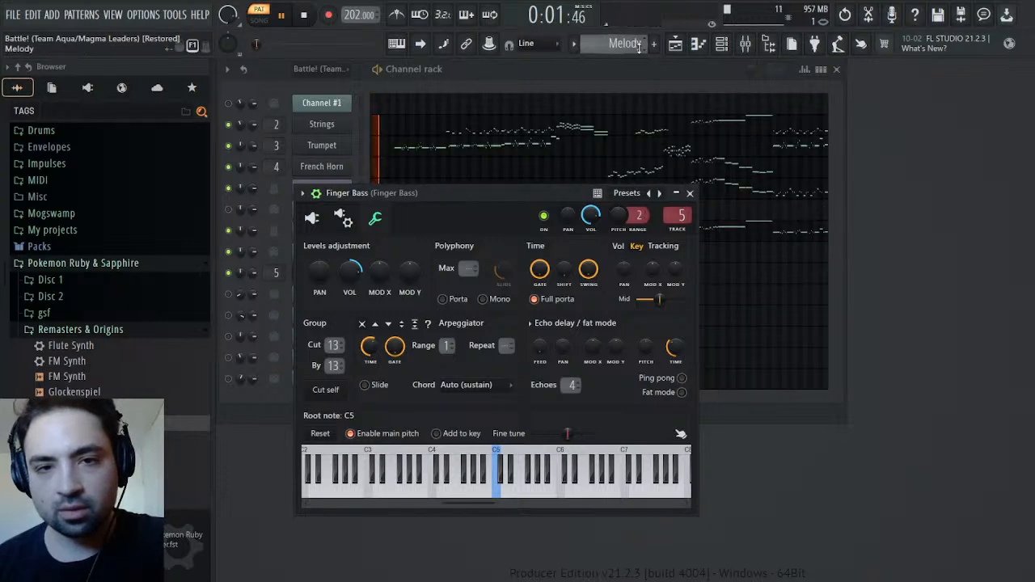
pyautogui.scroll(1, 639, 44)
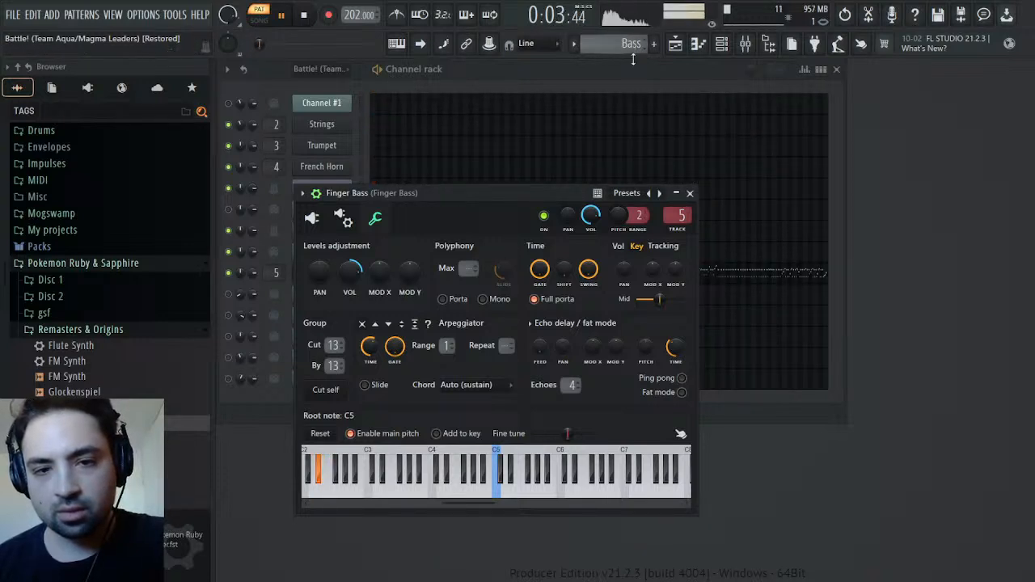
pyautogui.press('space')
# Set band 2 of the Finger bass mixer track's EQ to 6.4 kHz at about 8.5 dB while listening
pyautogui.click(745, 44)
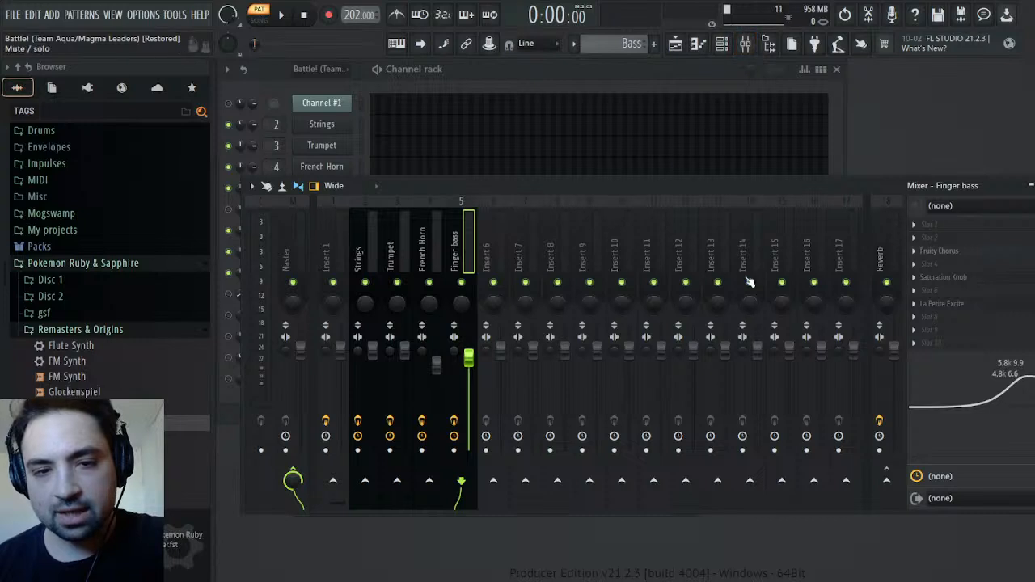
pyautogui.moveTo(1004, 376); pyautogui.dragTo(1024, 370)
pyautogui.press('space')
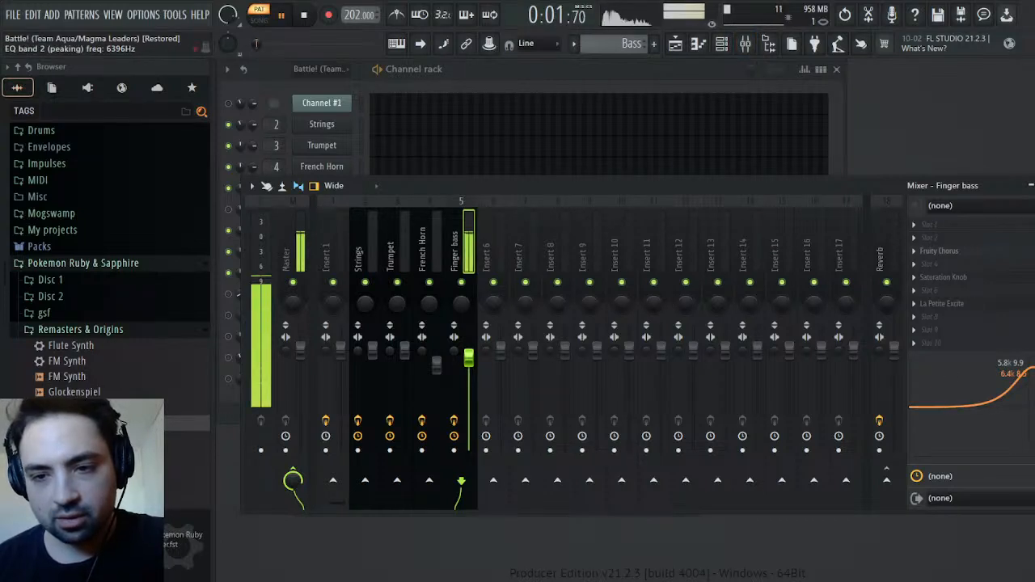
pyautogui.press('space')
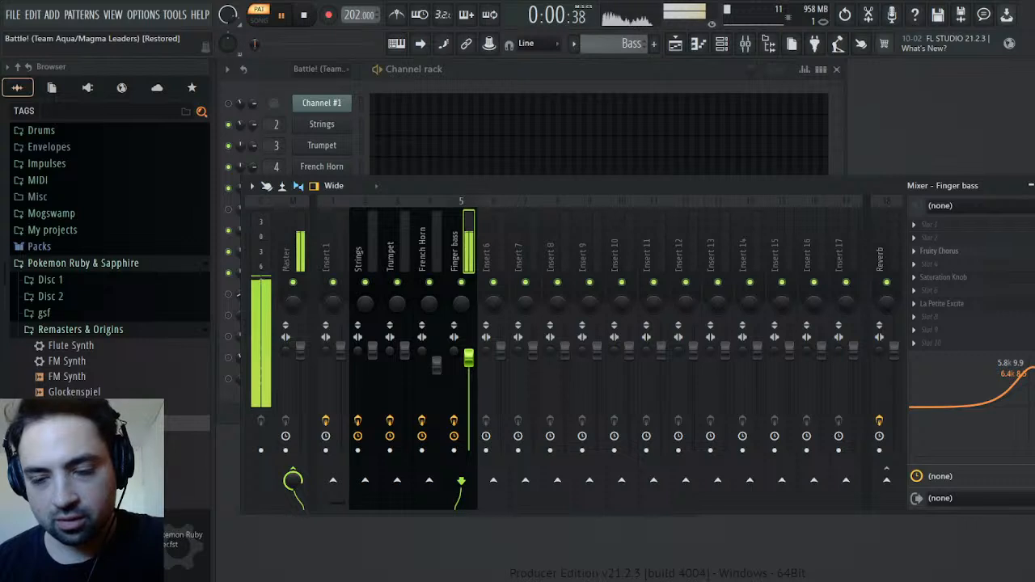
pyautogui.moveTo(1024, 370); pyautogui.dragTo(1024, 369)
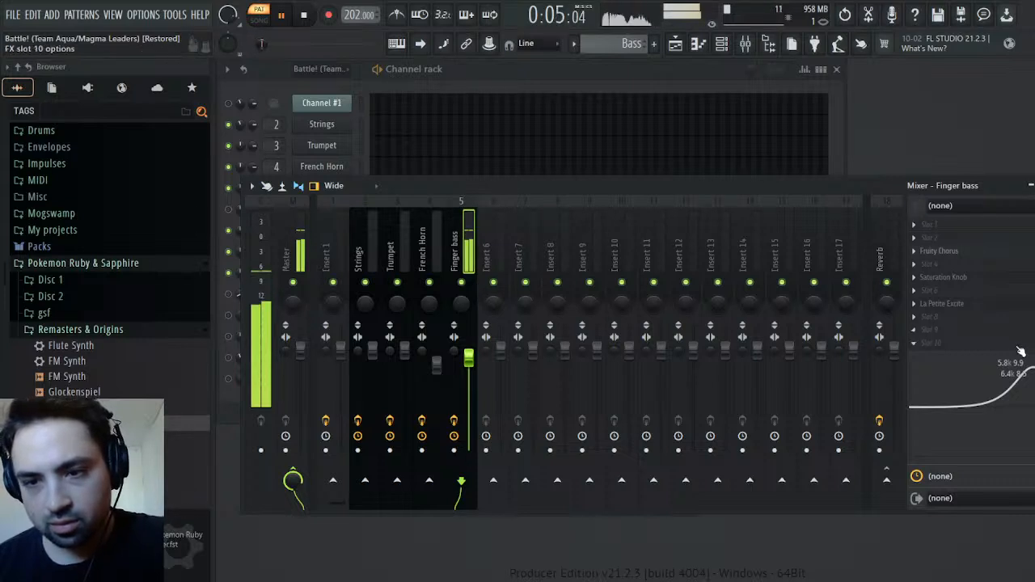
# Switch between the original Battle!, Melody and Bass patterns during playback to compare Finger Bass with the original Channel #3
pyautogui.click(1034, 186)
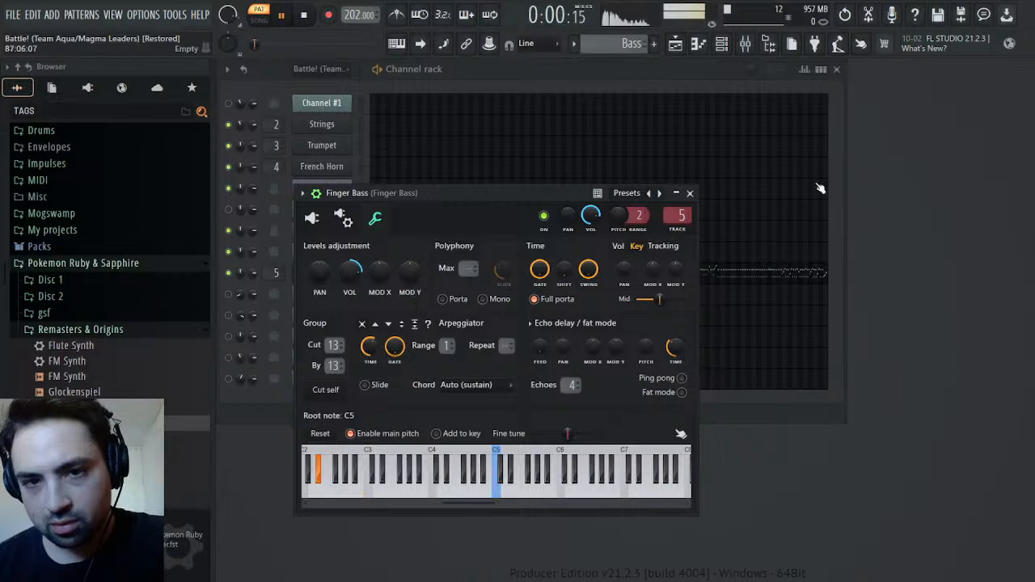
pyautogui.click(690, 195)
pyautogui.scroll(4, 614, 44)
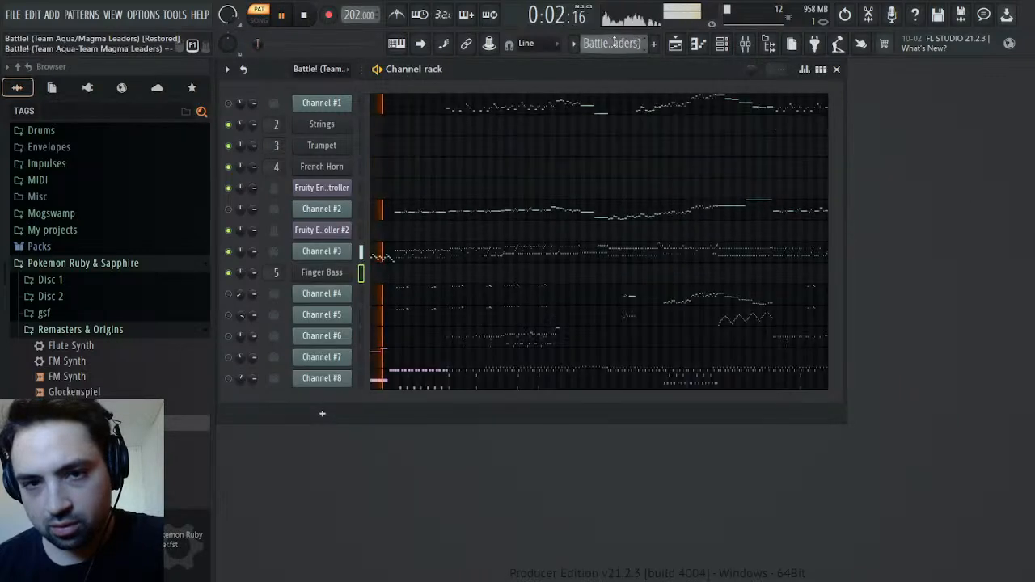
pyautogui.scroll(-1, 615, 44)
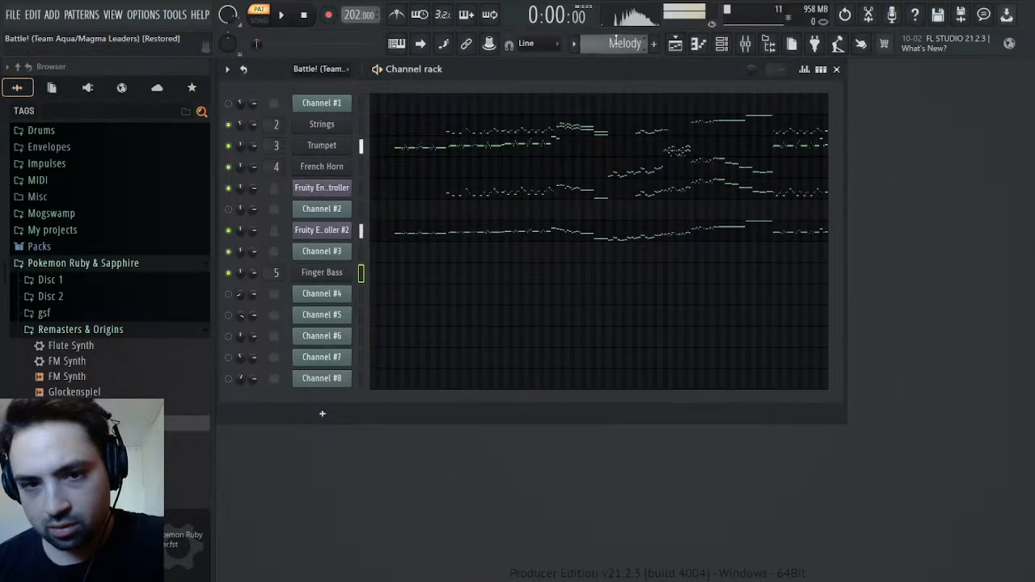
pyautogui.scroll(-1, 616, 42)
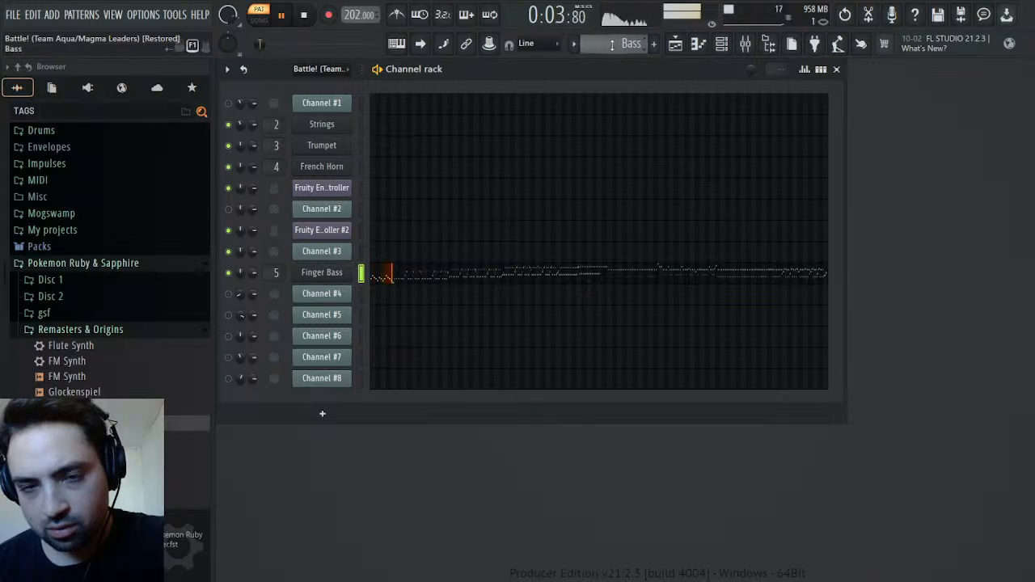
pyautogui.scroll(2, 612, 44)
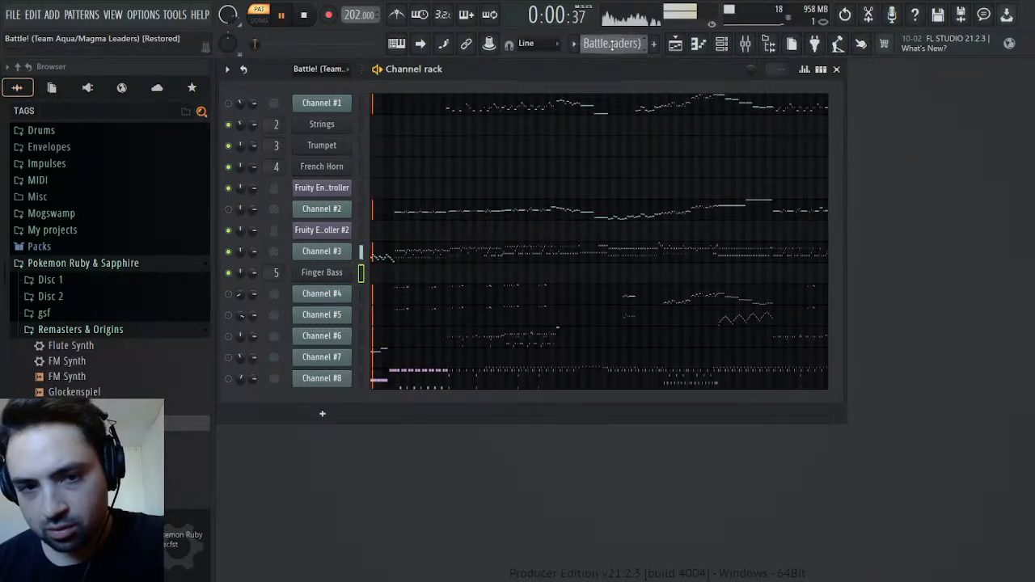
pyautogui.scroll(-1, 613, 44)
pyautogui.scroll(-1, 614, 45)
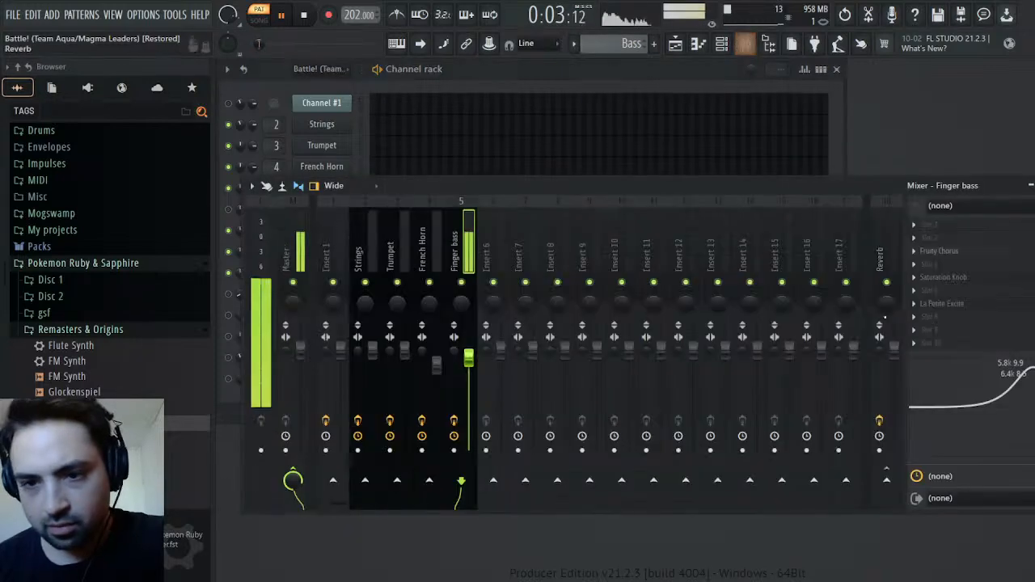
# Retune the Finger bass track's EQ to 2.0 kHz at 9.9 dB and 6.0 kHz at 6.2 dB, and set its volume to 96%
pyautogui.click(745, 44)
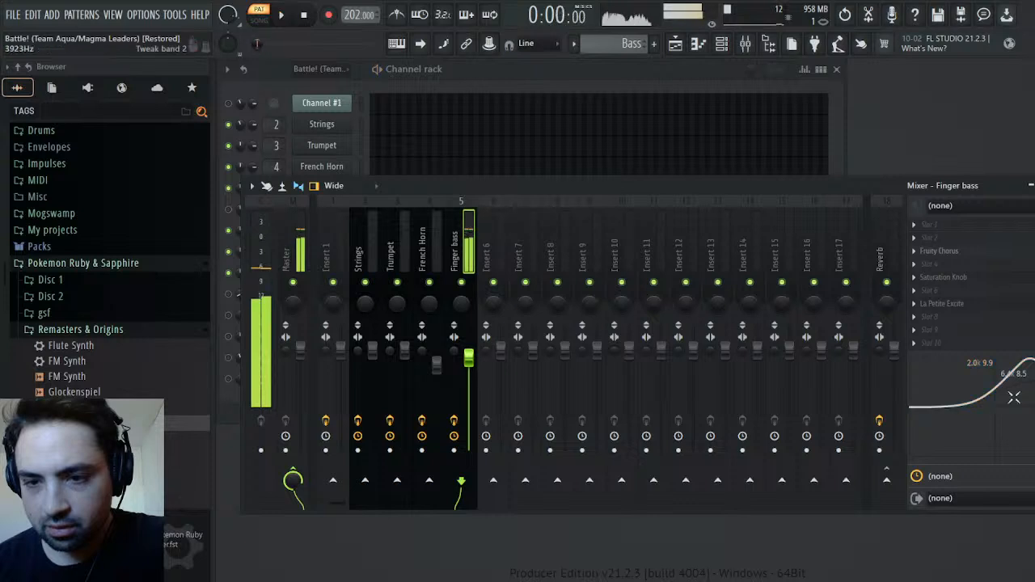
pyautogui.moveTo(1005, 381); pyautogui.dragTo(1002, 389)
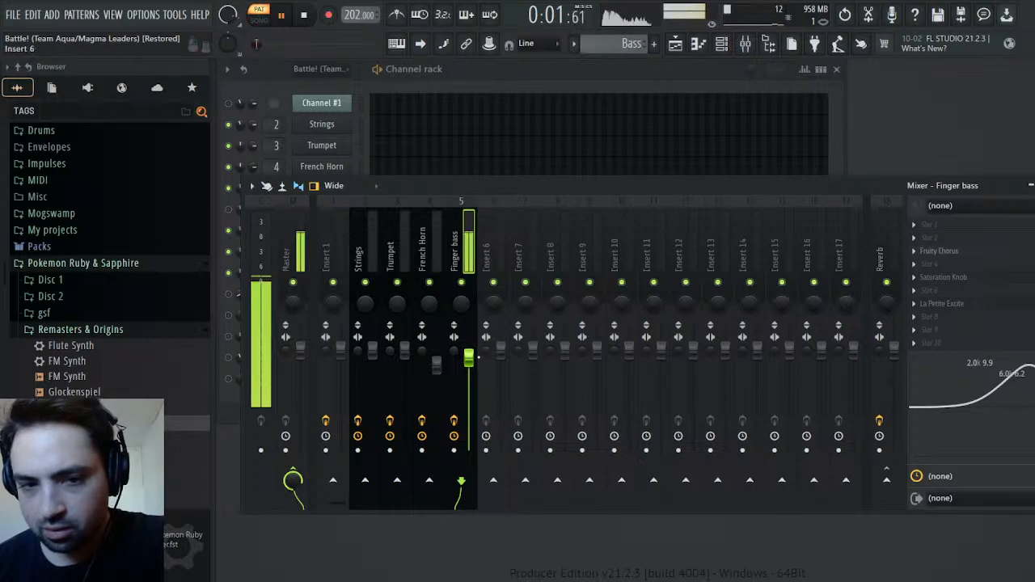
pyautogui.scroll(2, 478, 361)
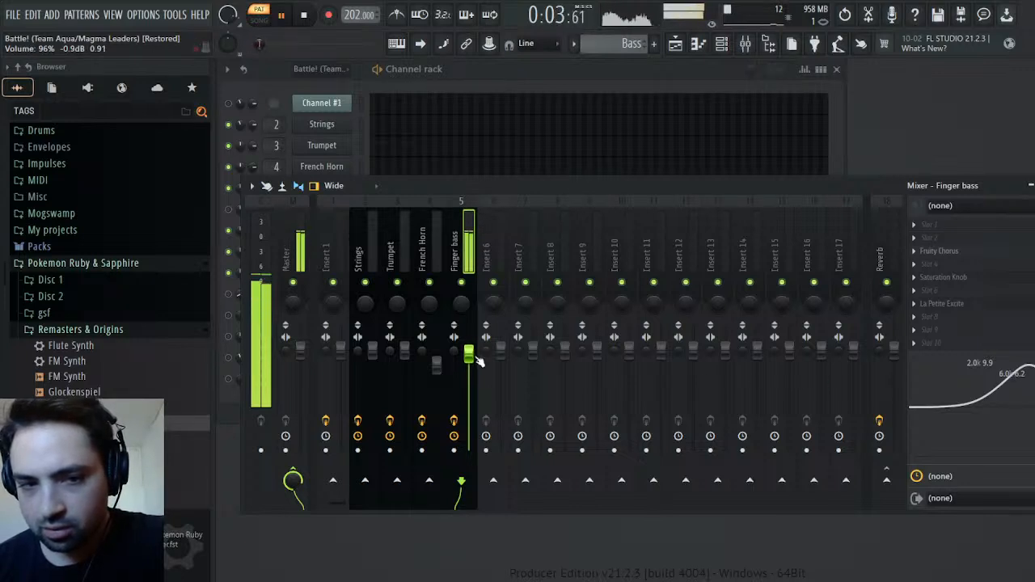
pyautogui.scroll(2, 478, 360)
pyautogui.scroll(-2, 479, 362)
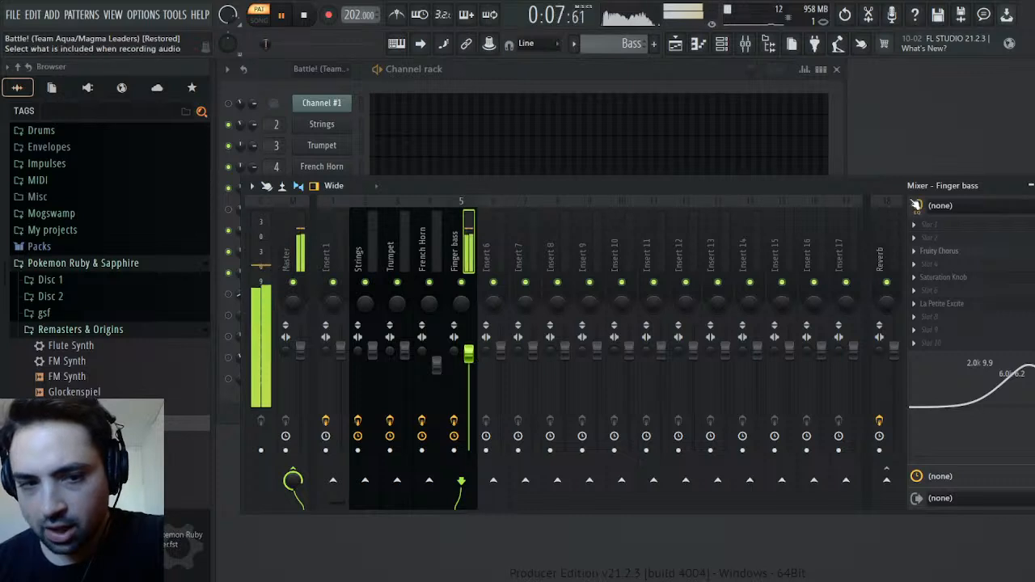
pyautogui.press('F9')
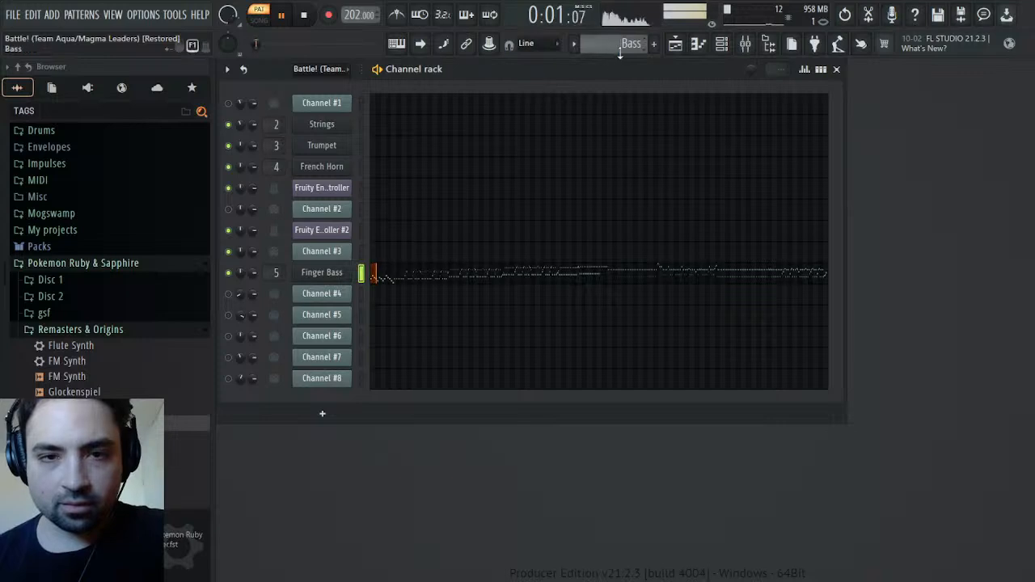
# Switch between the Melody, original Battle! and Bass patterns during playback to compare the rebuilt bass with the original
pyautogui.scroll(1, 629, 43)
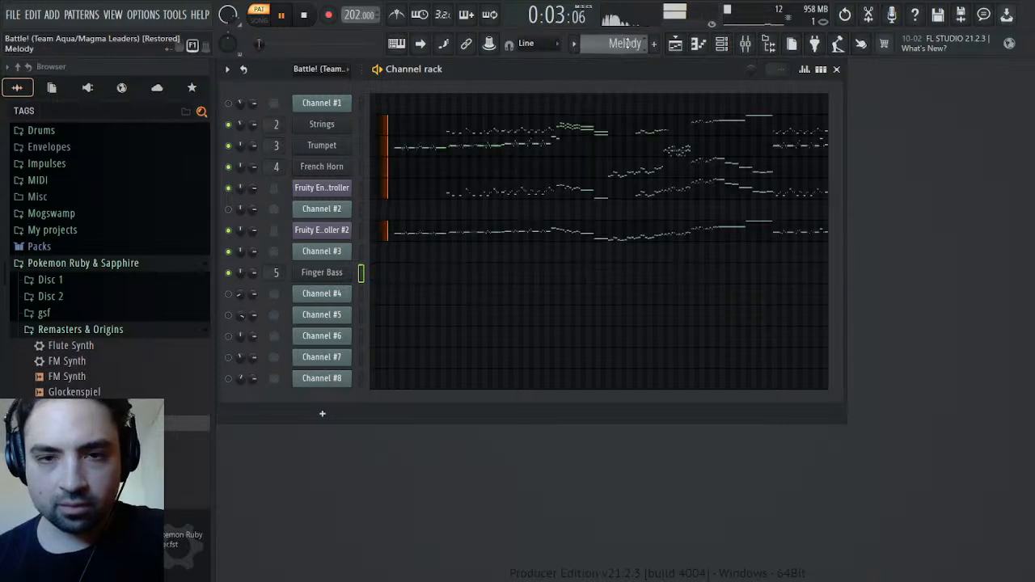
pyautogui.press('space')
pyautogui.press('space')
pyautogui.scroll(1, 628, 43)
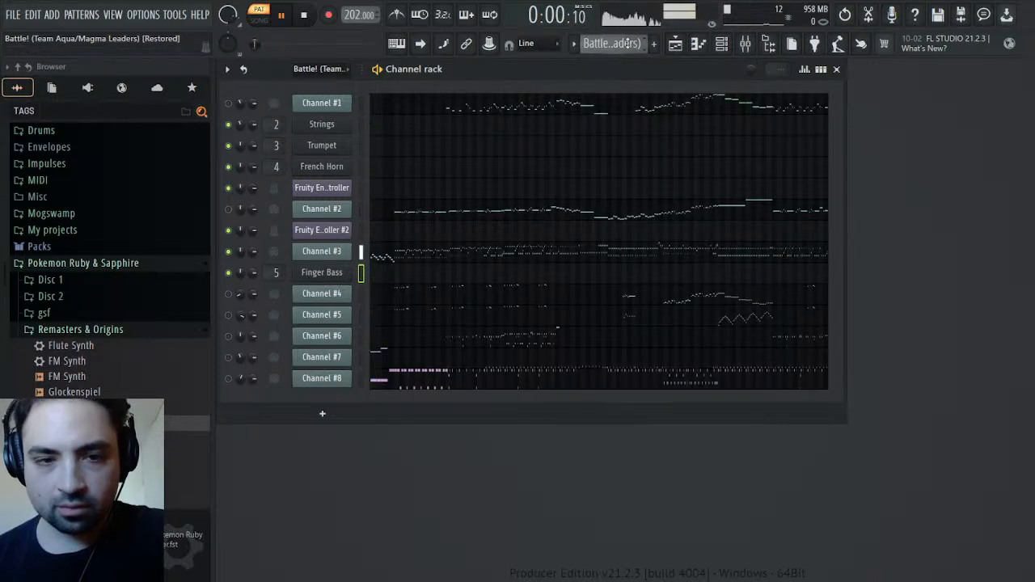
pyautogui.scroll(-1, 629, 42)
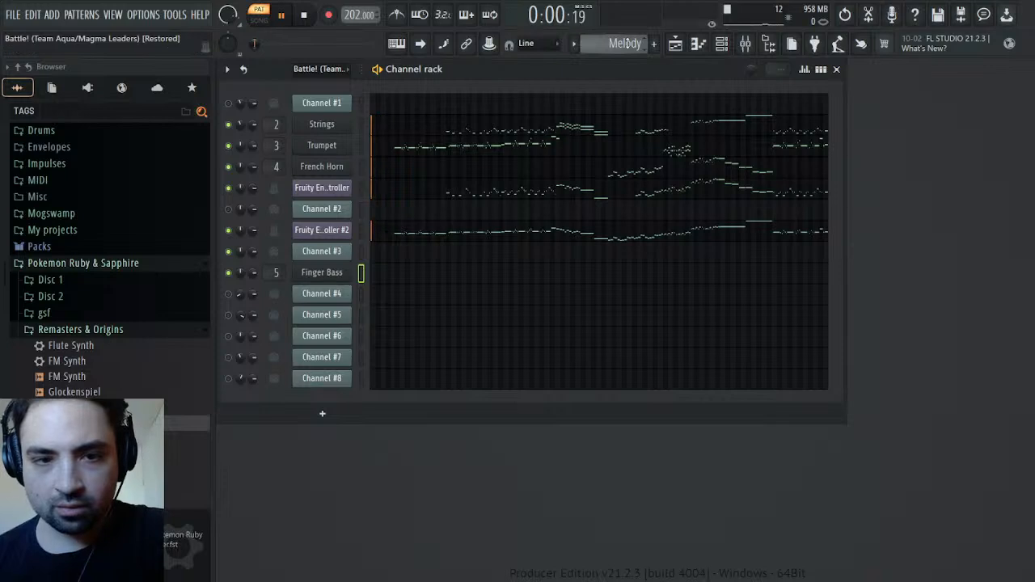
pyautogui.scroll(-1, 628, 43)
pyautogui.press('space')
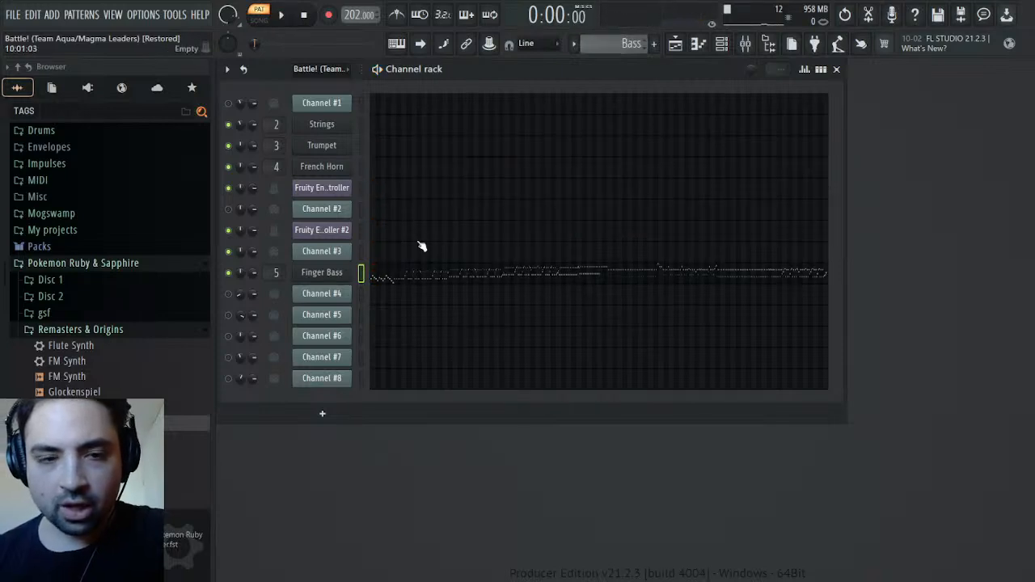
# Load Transpire on the Finger bass mixer track with attack 4.2, sensitivity 0.8 and output gain -4.6 dB
pyautogui.click(745, 43)
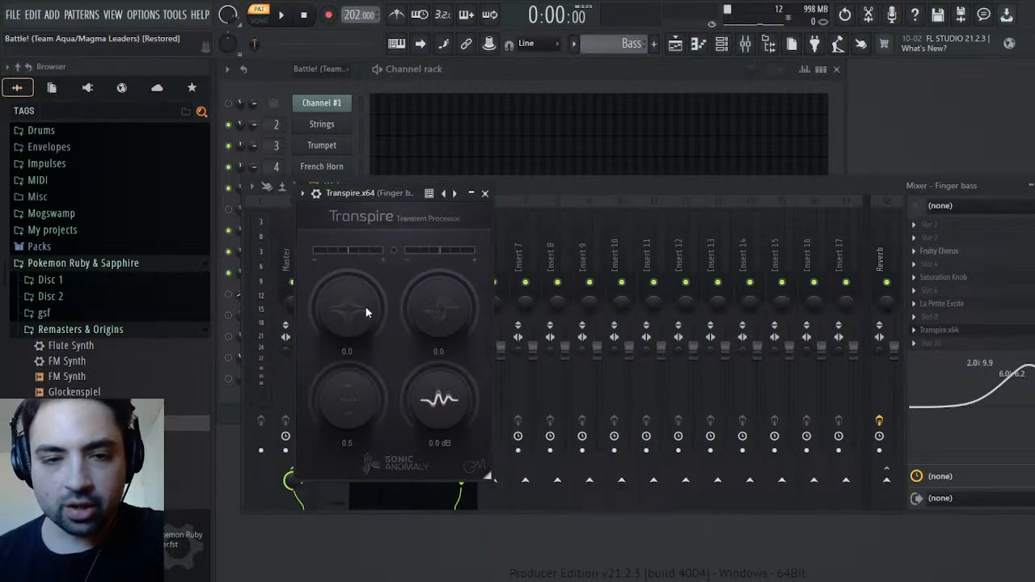
pyautogui.press('space')
pyautogui.scroll(2, 354, 308)
pyautogui.scroll(4, 354, 308)
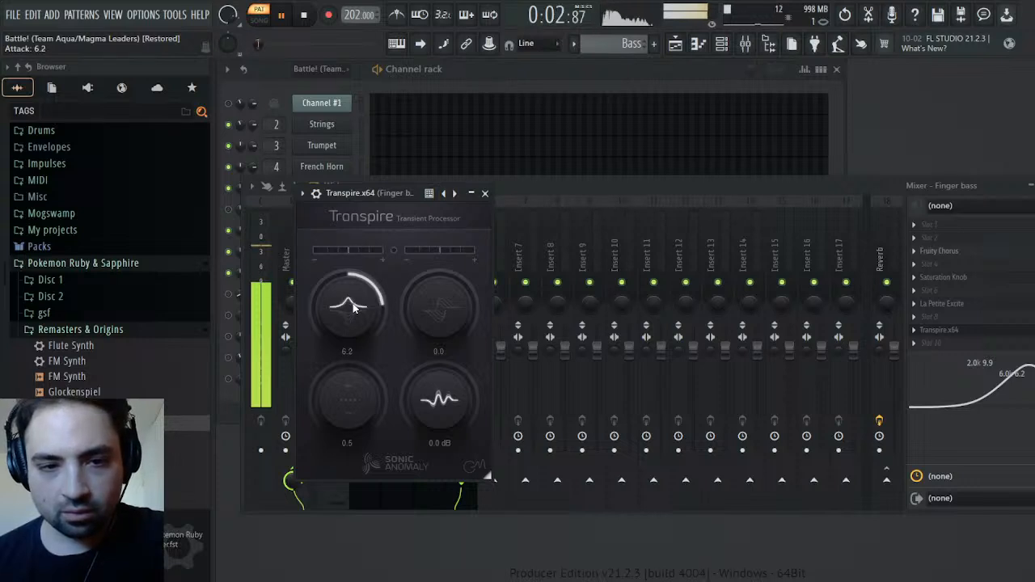
pyautogui.scroll(2, 342, 404)
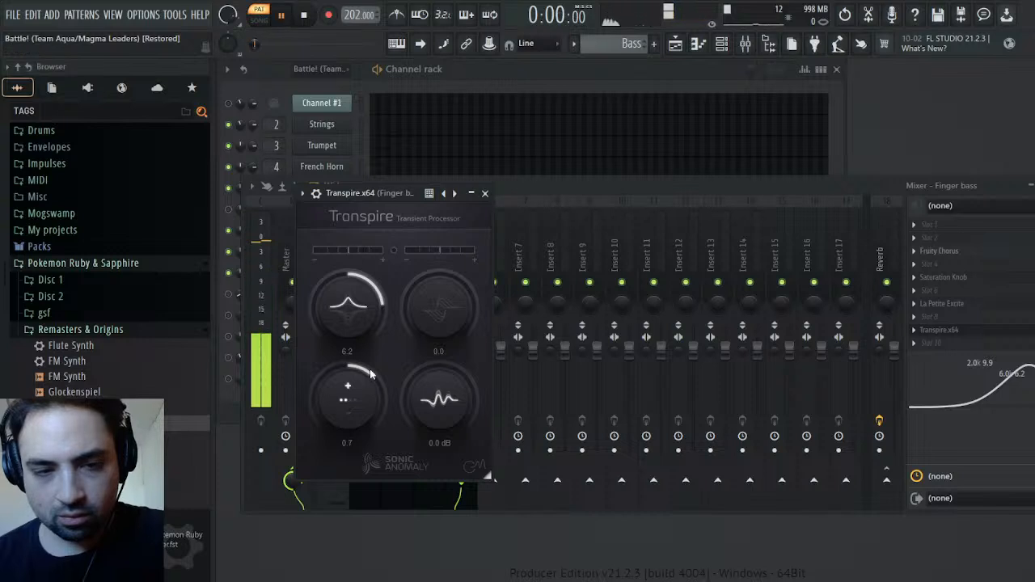
pyautogui.scroll(-4, 358, 321)
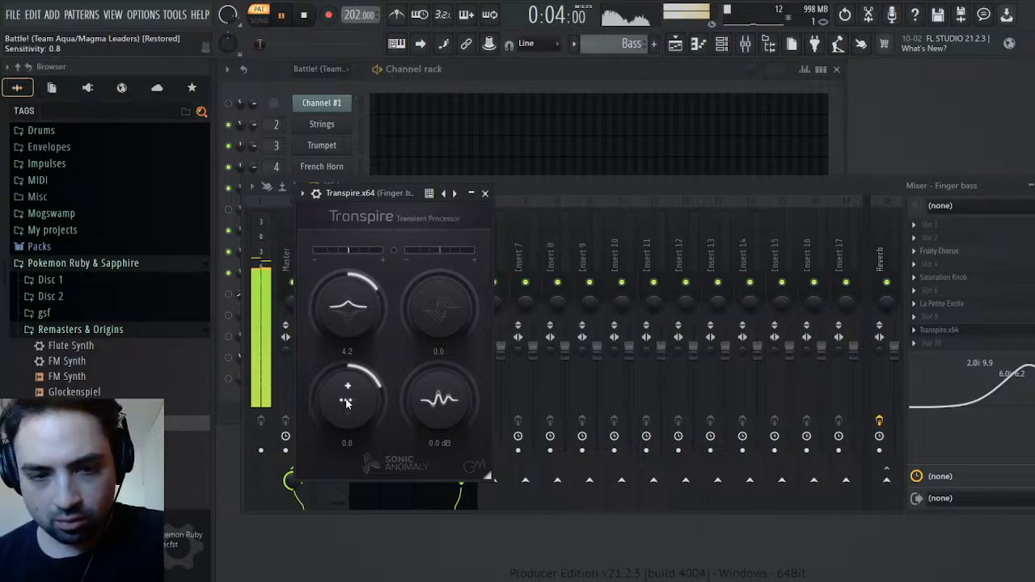
pyautogui.scroll(-4, 445, 403)
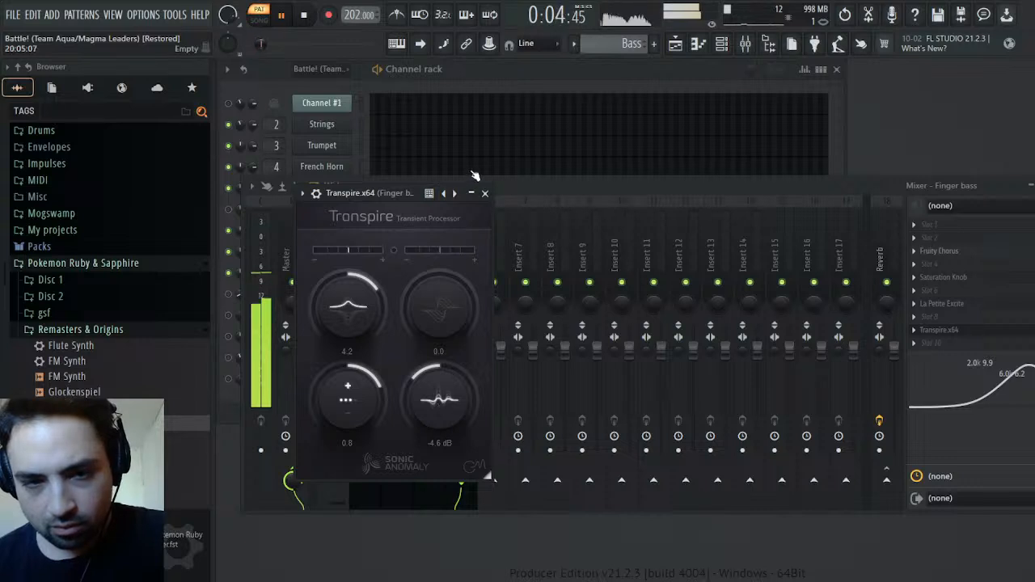
pyautogui.click(485, 193)
# Move Transpire to effect slot 5, ahead of Saturation Knob, and try a sustain of 2.6 before resetting it to 0.0
pyautogui.moveTo(985, 340); pyautogui.dragTo(948, 278)
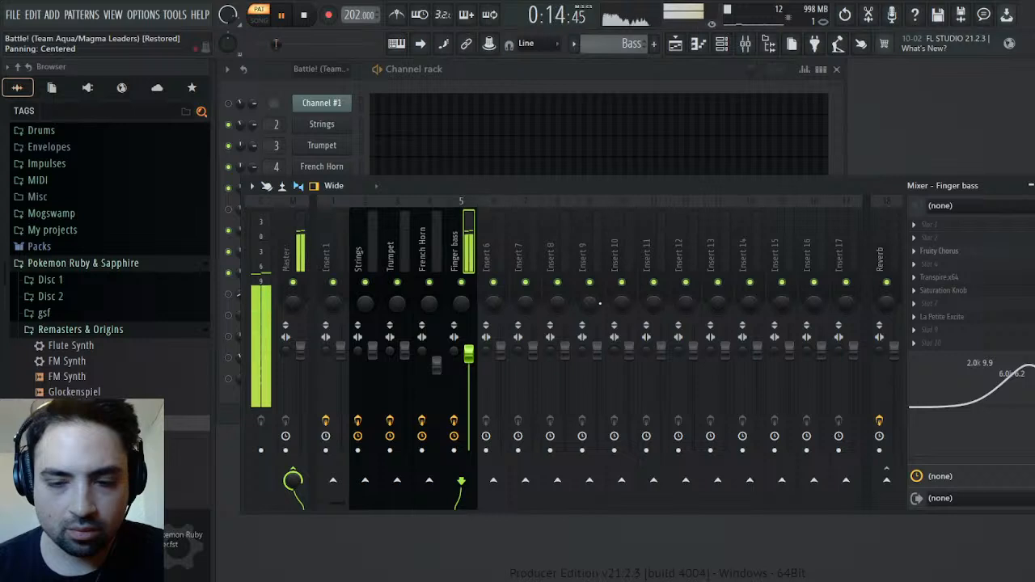
pyautogui.click(942, 278)
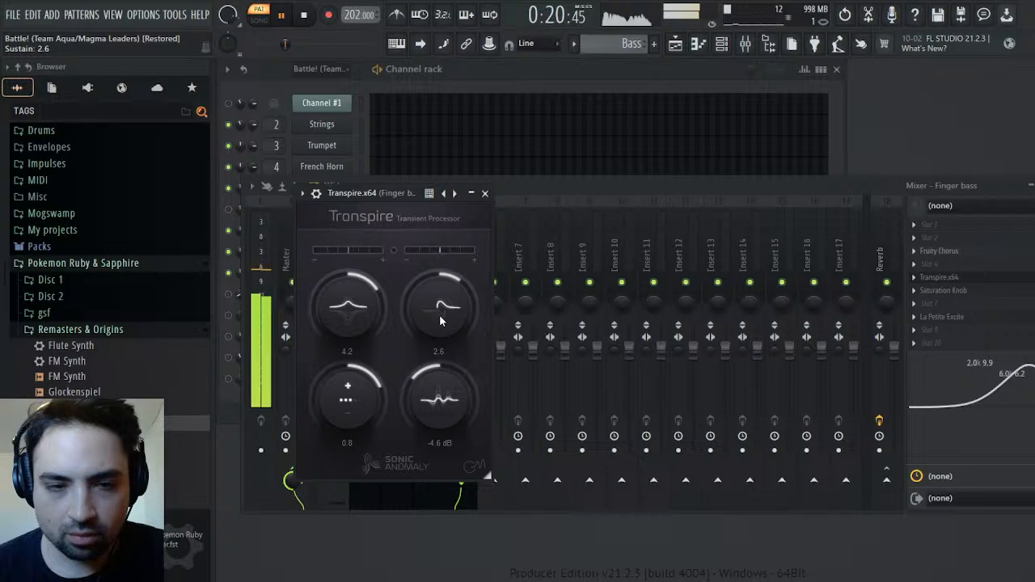
pyautogui.scroll(-4, 445, 315)
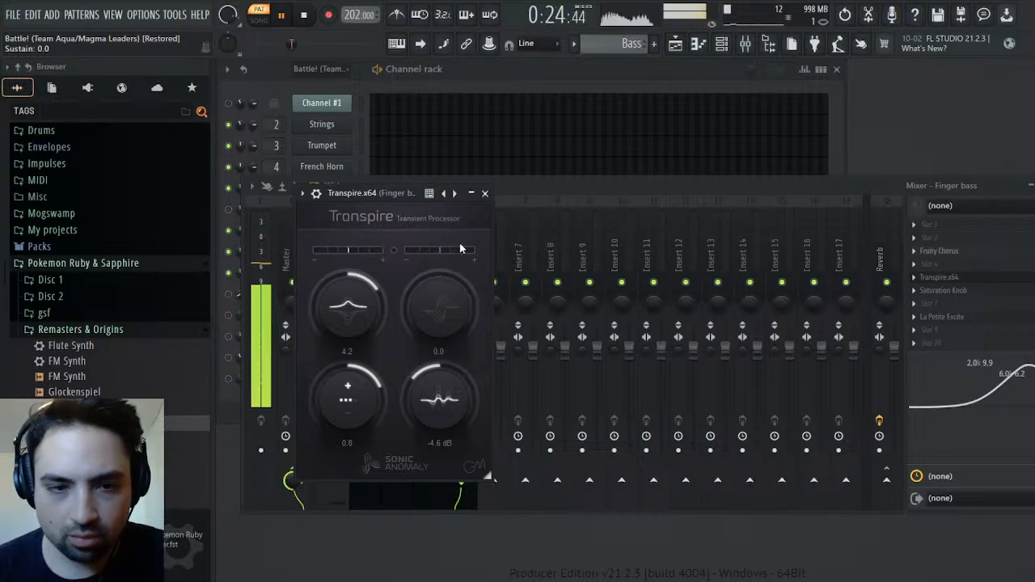
pyautogui.click(486, 194)
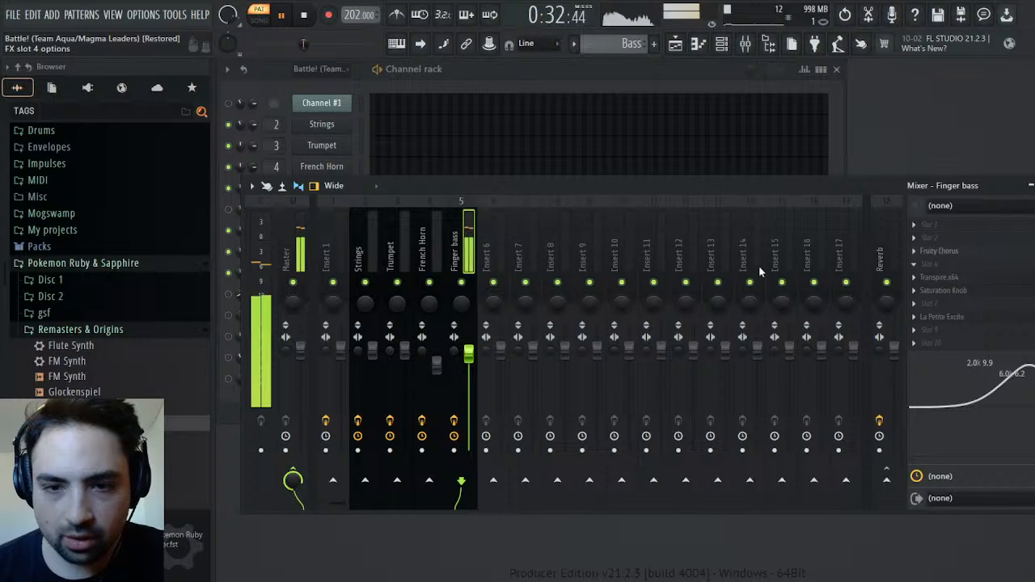
# Add Fruity Compressor in Finger bass slot 4 with threshold -35.1 dB, ratio 18.0:1, attack 308.5 ms and gain 6.3 dB
pyautogui.click(630, 543)
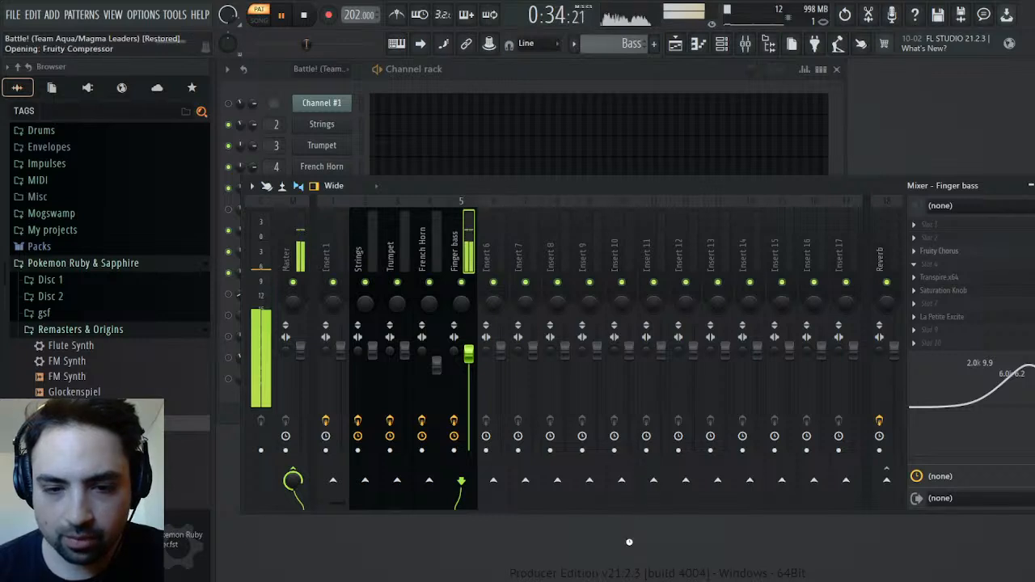
pyautogui.moveTo(384, 283)
pyautogui.mouseDown()
pyautogui.moveTo(383, 332)
pyautogui.moveTo(371, 274)
pyautogui.mouseUp()
pyautogui.moveTo(490, 278); pyautogui.dragTo(491, 226)
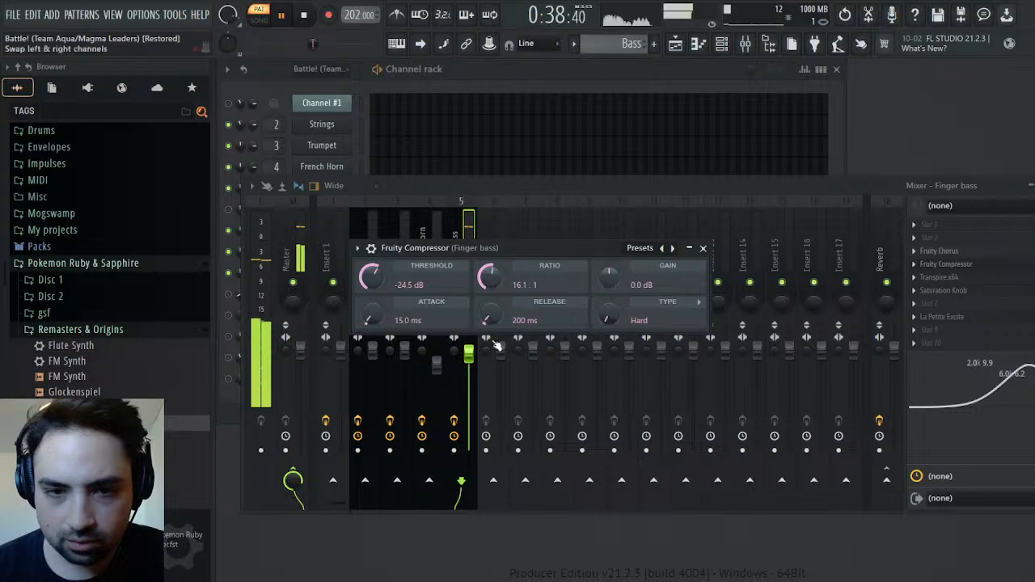
pyautogui.moveTo(370, 318); pyautogui.dragTo(388, 276)
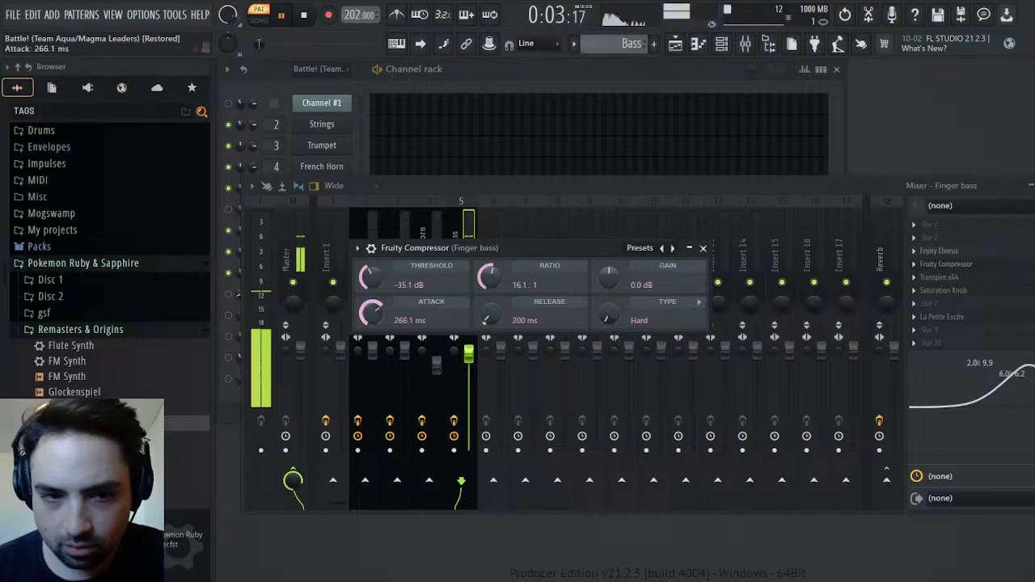
pyautogui.moveTo(375, 315); pyautogui.dragTo(375, 317)
pyautogui.moveTo(496, 271); pyautogui.dragTo(496, 264)
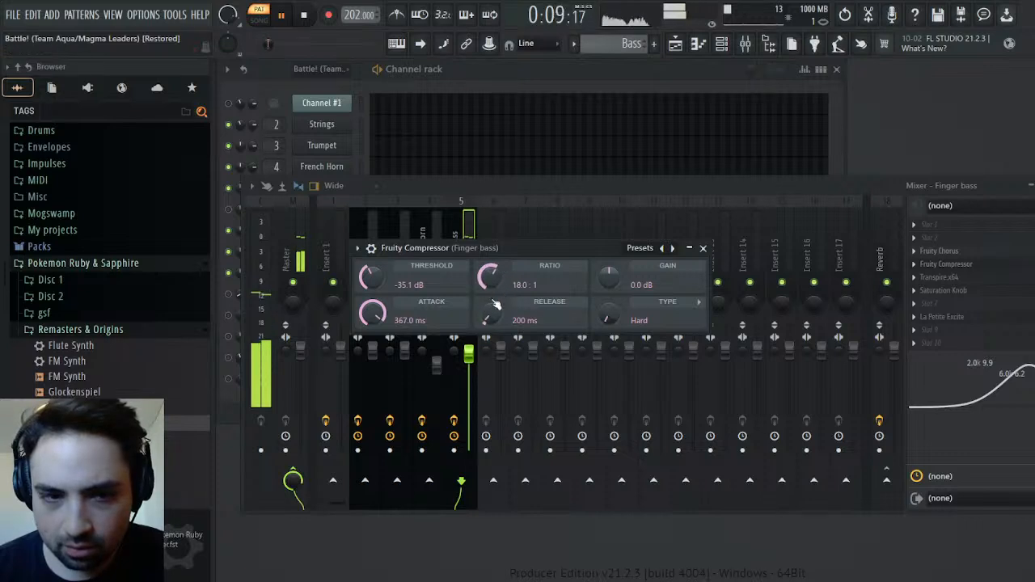
pyautogui.moveTo(610, 275); pyautogui.dragTo(610, 261)
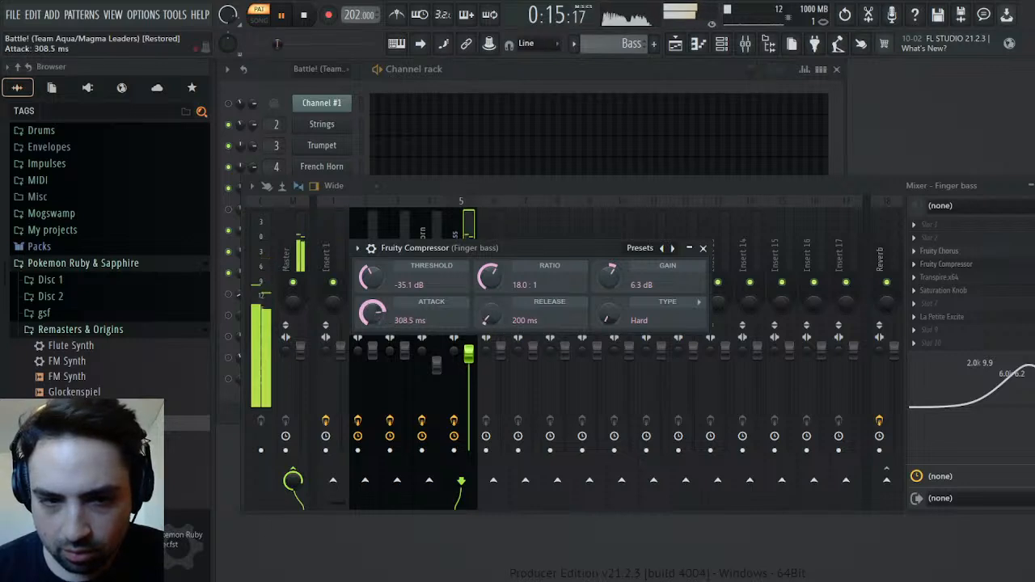
# Refine the Finger bass compressor to ratio 13.0:1, threshold -27.8 dB and gain 2.5 dB
pyautogui.moveTo(489, 276); pyautogui.dragTo(489, 284)
pyautogui.moveTo(371, 278); pyautogui.dragTo(370, 268)
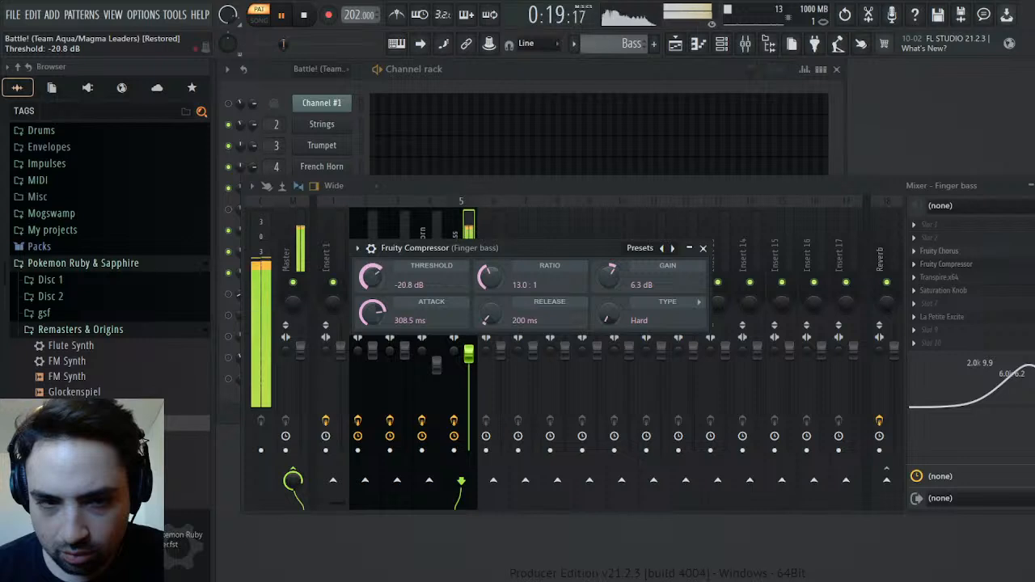
pyautogui.moveTo(609, 276); pyautogui.dragTo(606, 283)
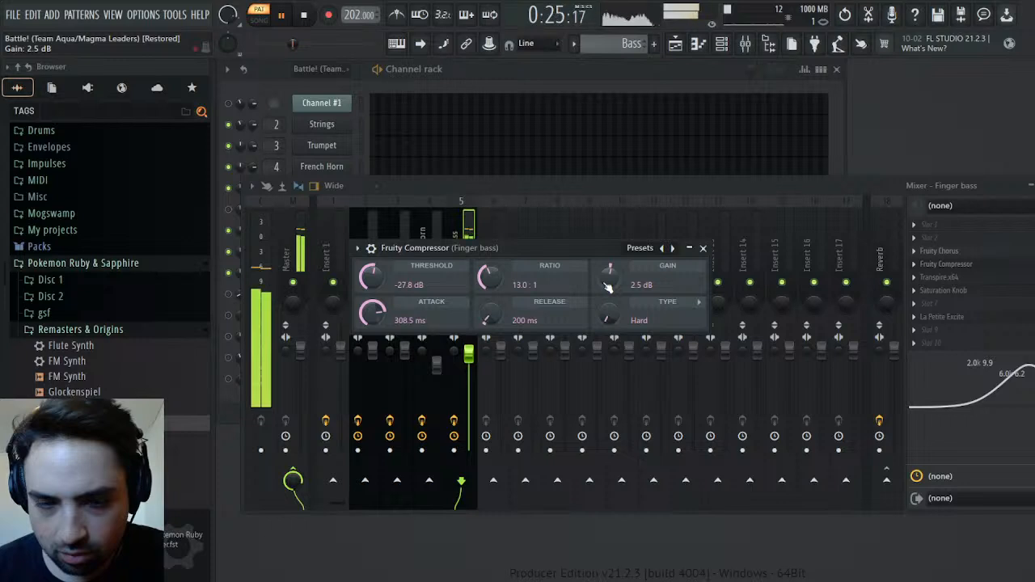
pyautogui.click(703, 249)
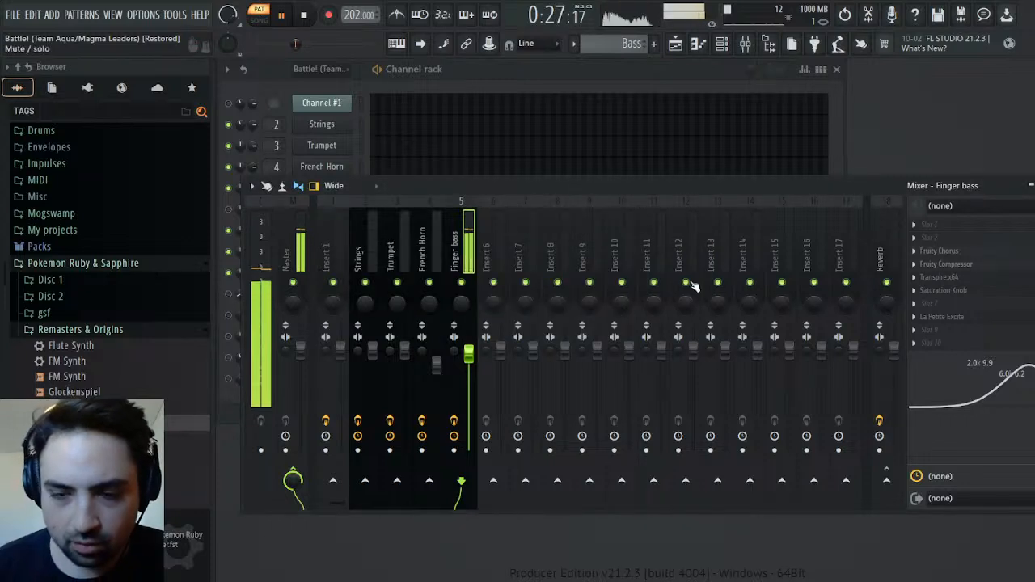
# Play the Melody, original Battle! and Bass patterns again to compare the compressed Finger Bass with the original Channel #3
pyautogui.press('F9')
pyautogui.scroll(2, 606, 44)
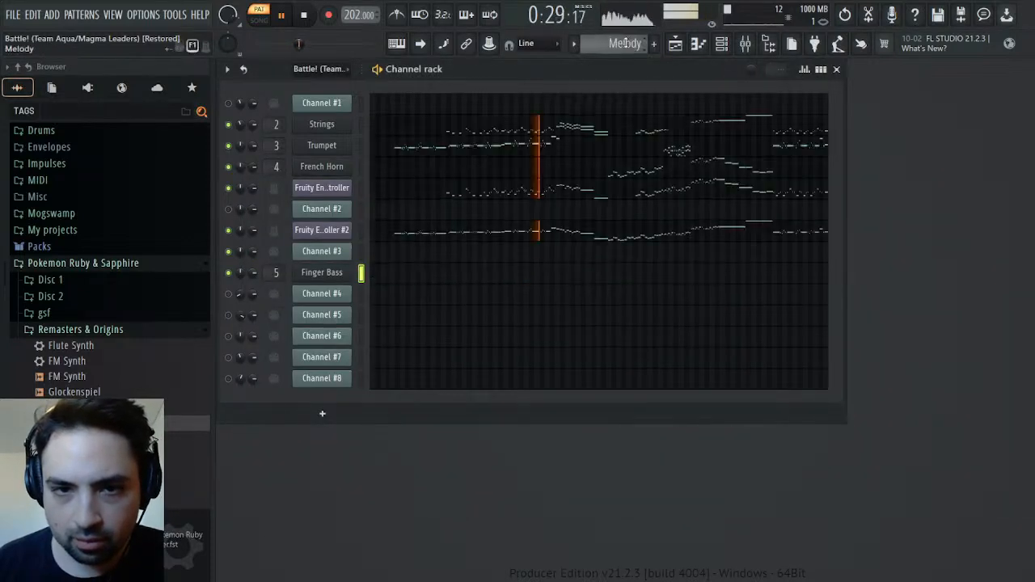
pyautogui.click(306, 16)
pyautogui.click(283, 16)
pyautogui.click(618, 46)
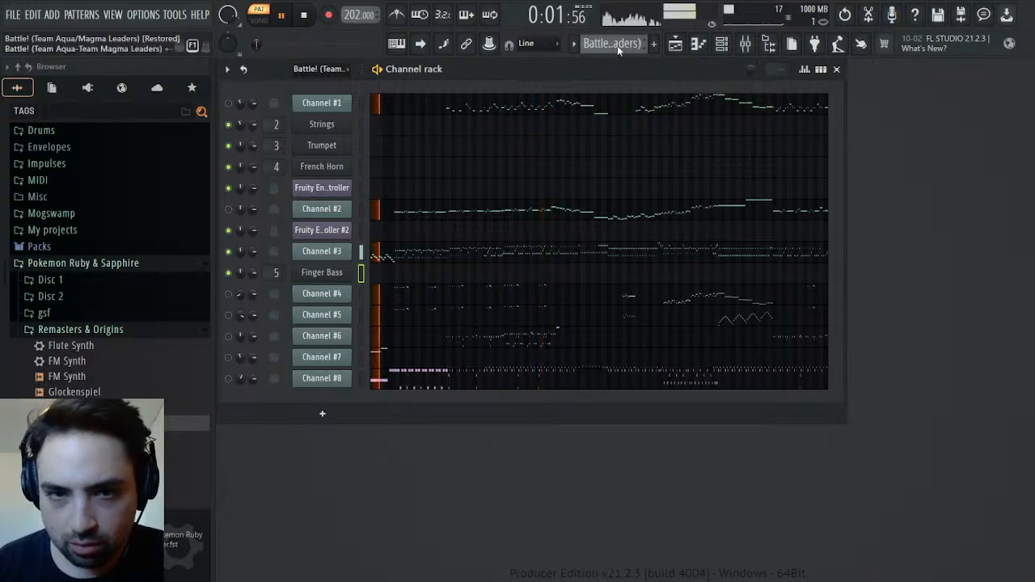
pyautogui.click(644, 81)
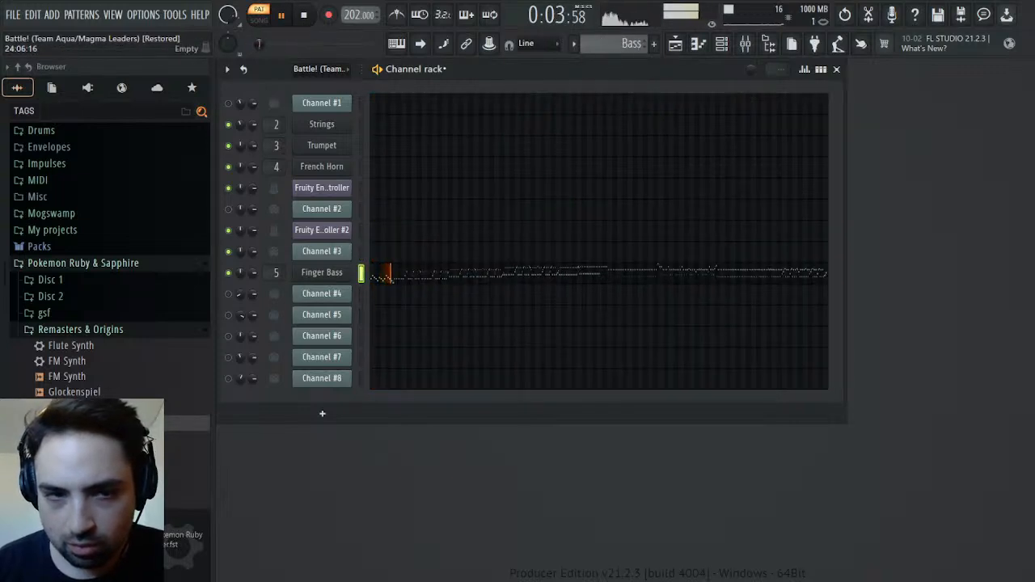
pyautogui.click(307, 16)
pyautogui.click(283, 16)
# Add Fruity WaveShaper in Finger bass slot 7, bend its curve strongly upward and compare the sound with the effect bypassed
pyautogui.click(745, 43)
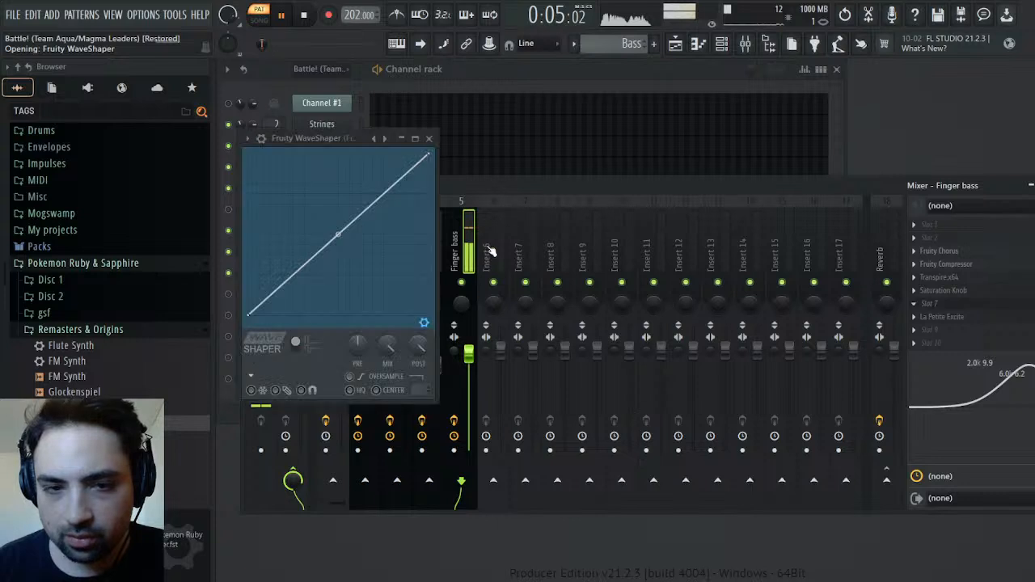
pyautogui.moveTo(339, 268); pyautogui.dragTo(338, 197)
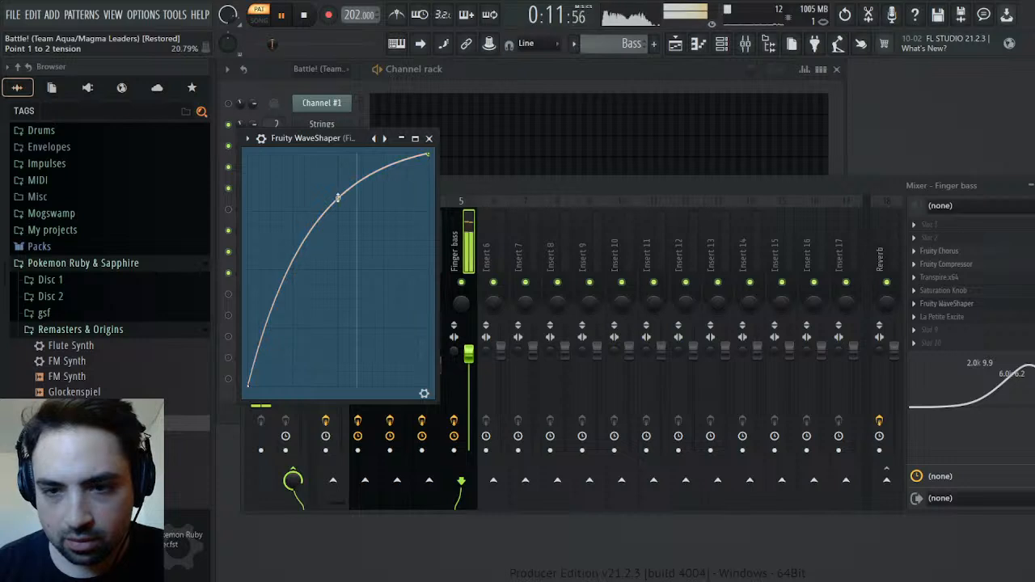
pyautogui.click(1034, 304)
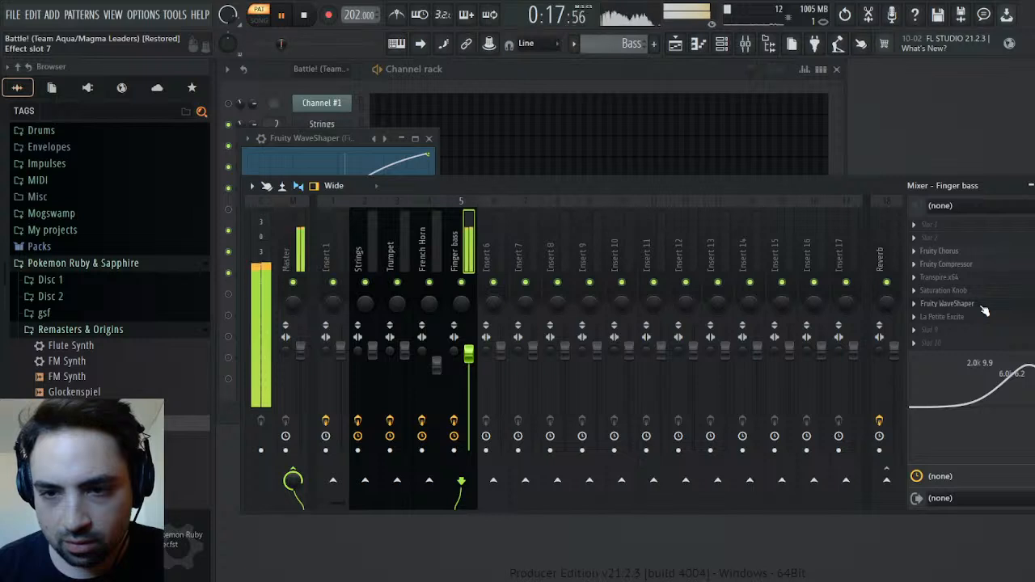
pyautogui.click(333, 138)
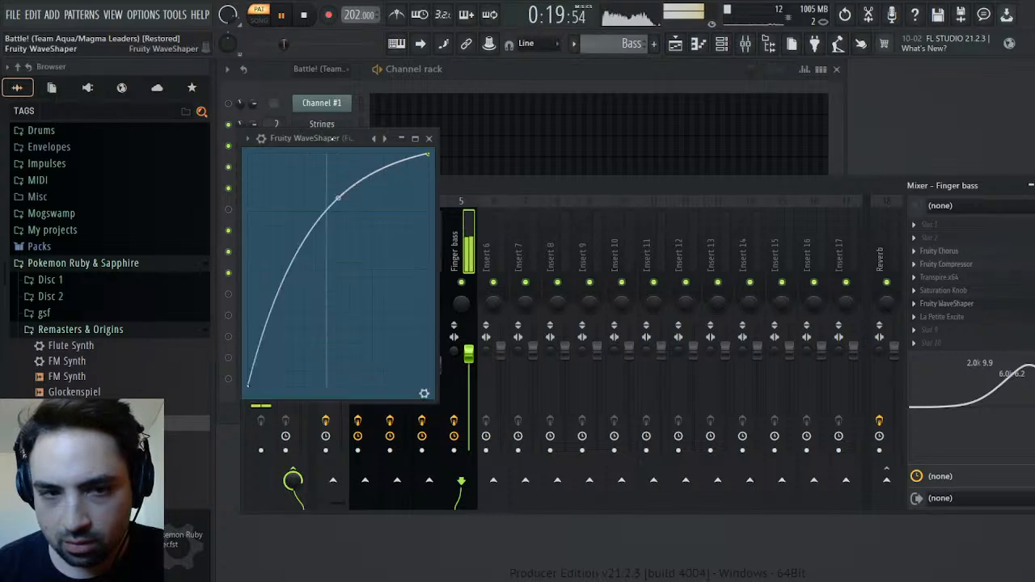
pyautogui.moveTo(338, 199)
pyautogui.mouseDown()
pyautogui.moveTo(338, 178)
pyautogui.moveTo(338, 213)
pyautogui.moveTo(339, 202)
pyautogui.mouseUp()
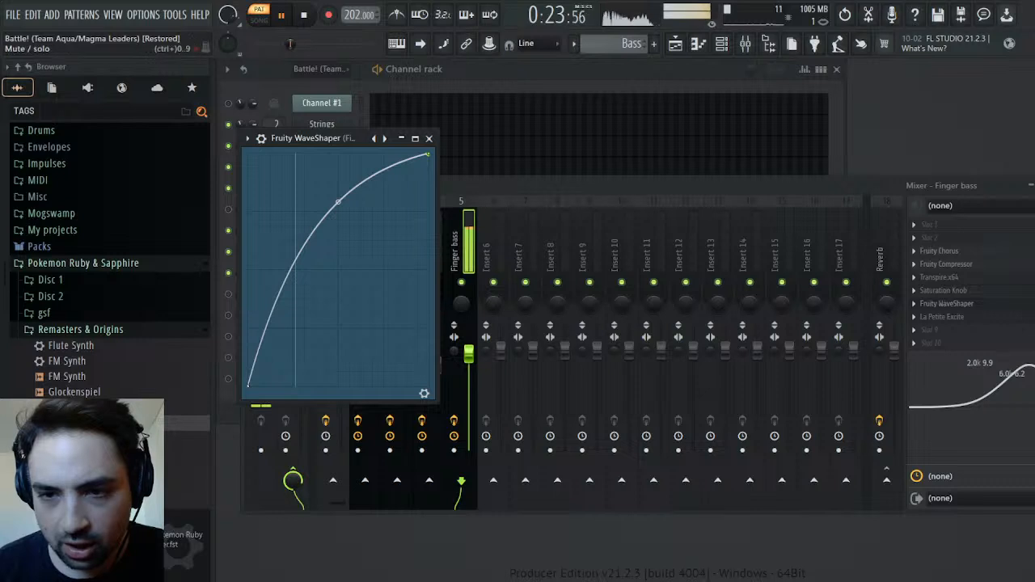
pyautogui.click(1033, 303)
# Raise the saturation amount slightly in the Finger bass track's Saturation Knob
pyautogui.click(943, 290)
pyautogui.moveTo(428, 269); pyautogui.dragTo(429, 264)
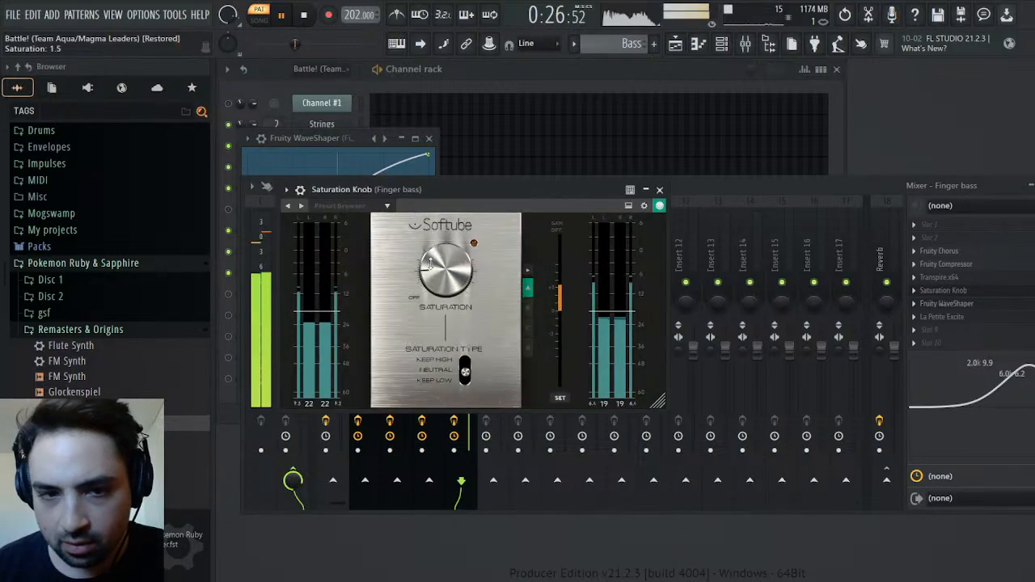
pyautogui.click(660, 189)
# Lower the post gain of Fruity WaveShaper on the Finger bass track to compensate for the added loudness
pyautogui.moveTo(357, 139); pyautogui.dragTo(585, 175)
pyautogui.click(649, 426)
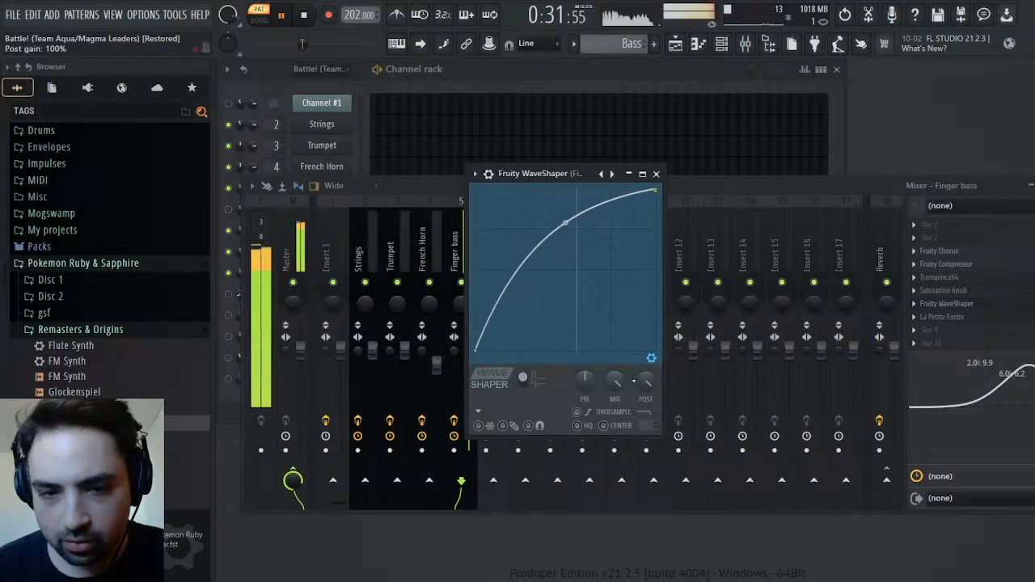
pyautogui.moveTo(645, 379); pyautogui.dragTo(644, 356)
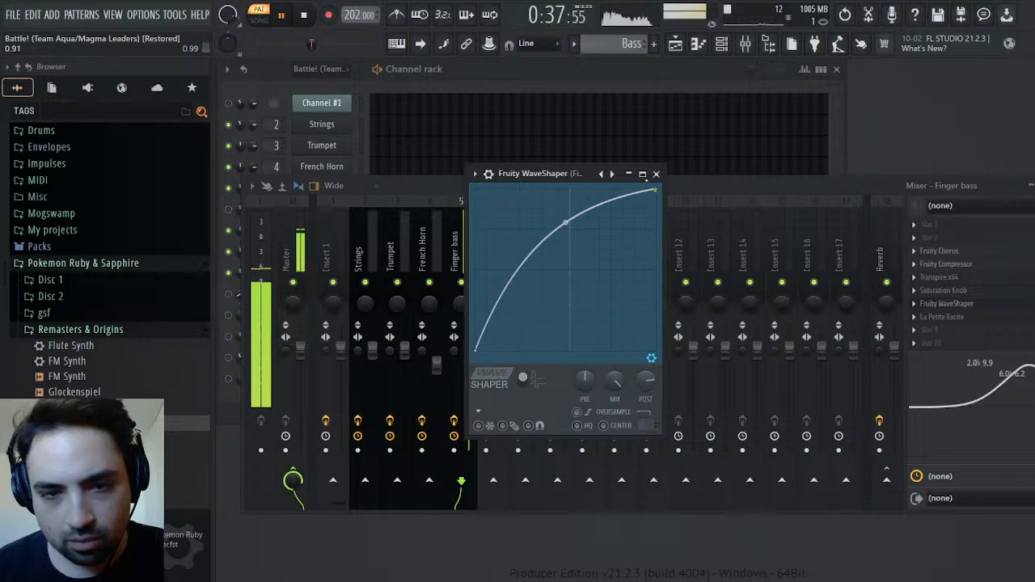
pyautogui.click(656, 174)
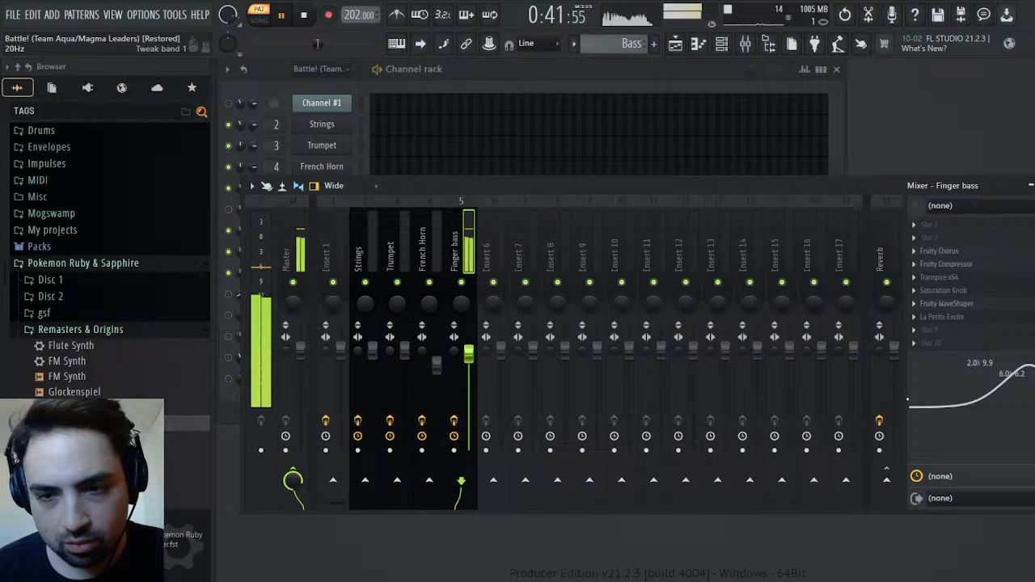
# Move band 1 of the Finger bass EQ to 732 Hz with a small boost and lower the track's volume to just under 89%
pyautogui.moveTo(908, 400); pyautogui.dragTo(988, 396)
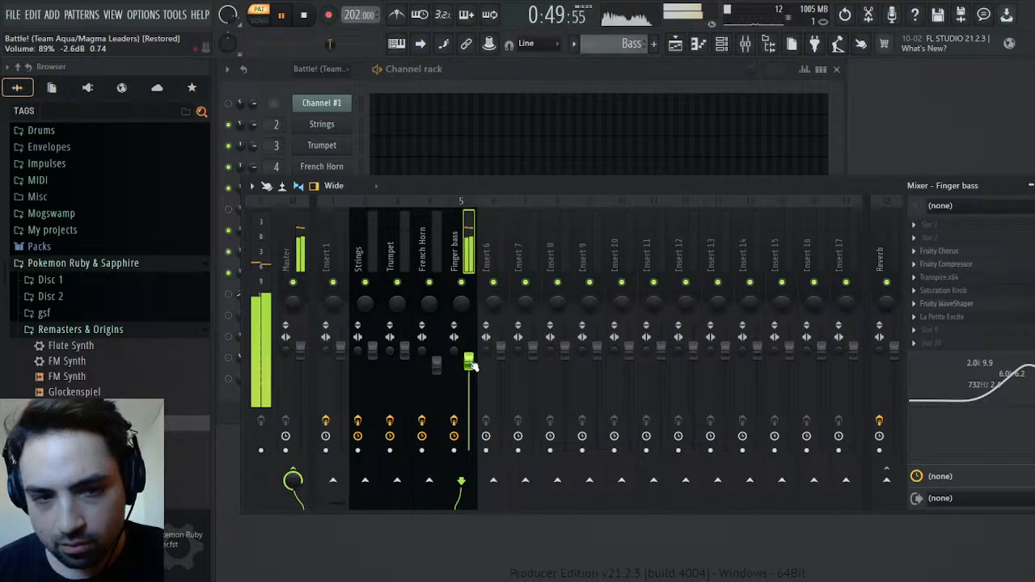
pyautogui.moveTo(474, 364); pyautogui.dragTo(475, 366)
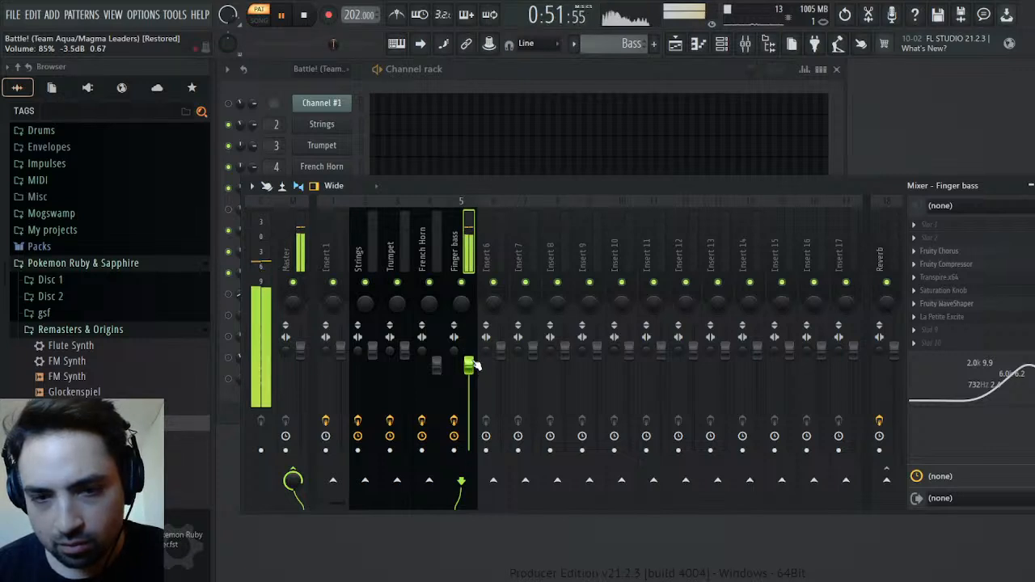
# Set the gain of Fruity Compressor on the Finger bass track to 7.5 dB
pyautogui.click(964, 272)
pyautogui.scroll(5, 386, 283)
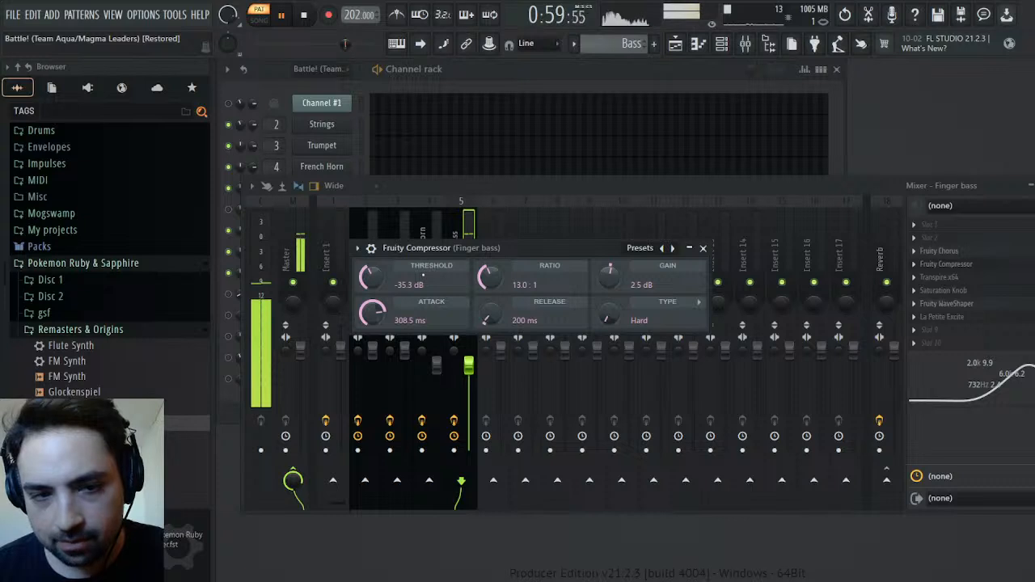
pyautogui.scroll(1, 609, 277)
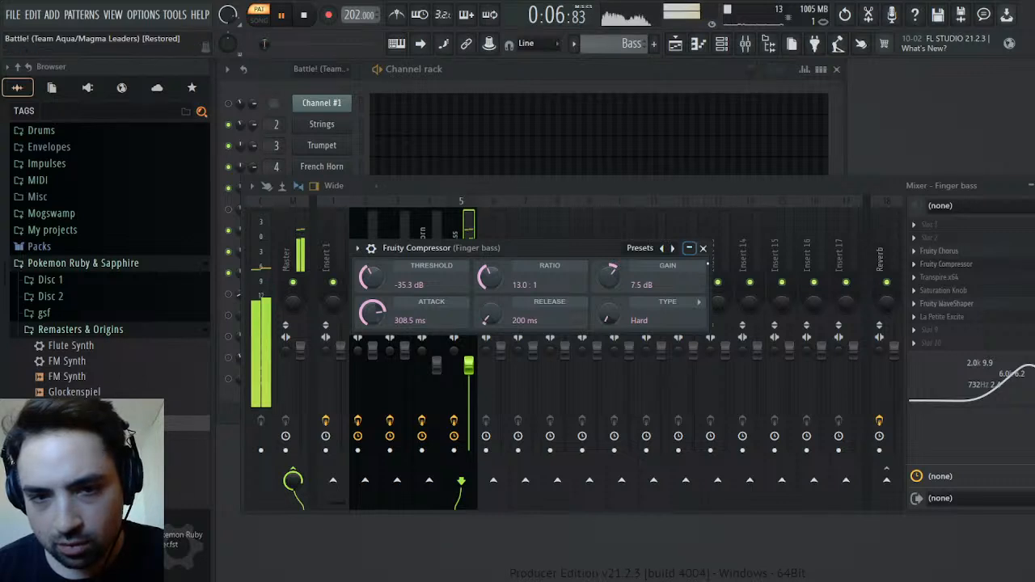
pyautogui.click(703, 249)
# Compare the original Battle pattern with the Bass pattern by playing each briefly, and close the mixer
pyautogui.click(304, 15)
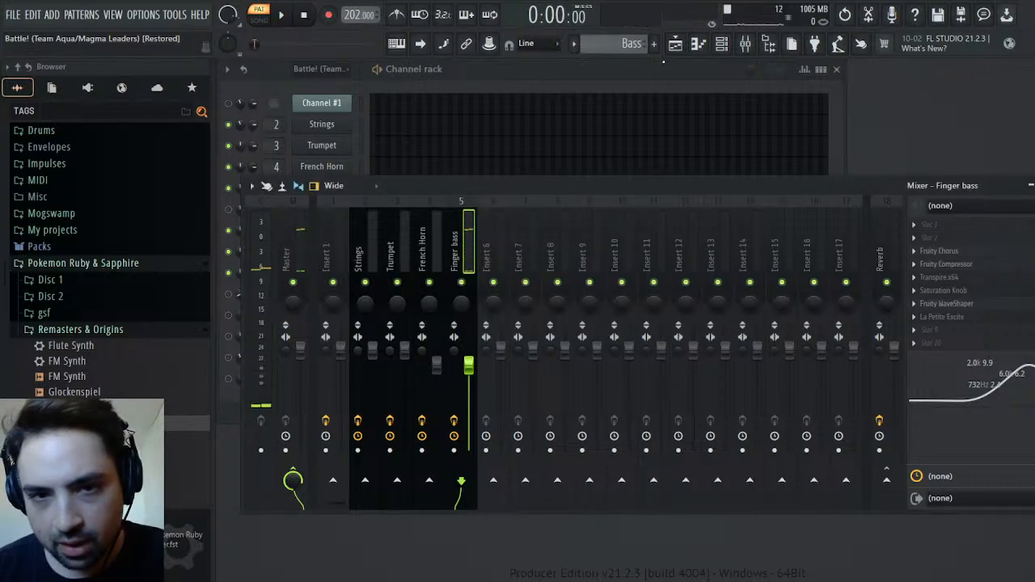
pyautogui.click(287, 10)
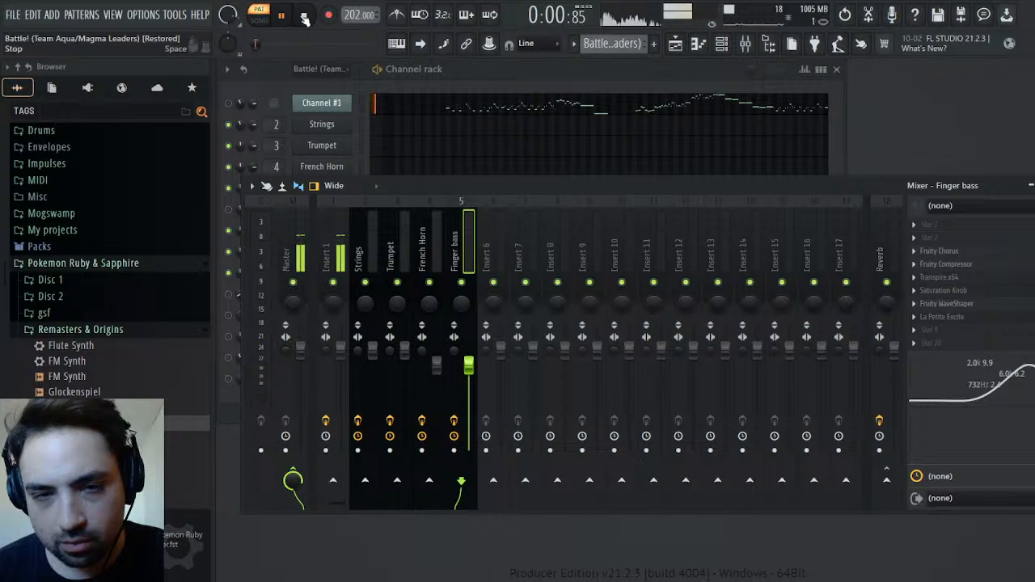
pyautogui.click(304, 17)
pyautogui.scroll(-1, 598, 51)
pyautogui.scroll(-1, 598, 50)
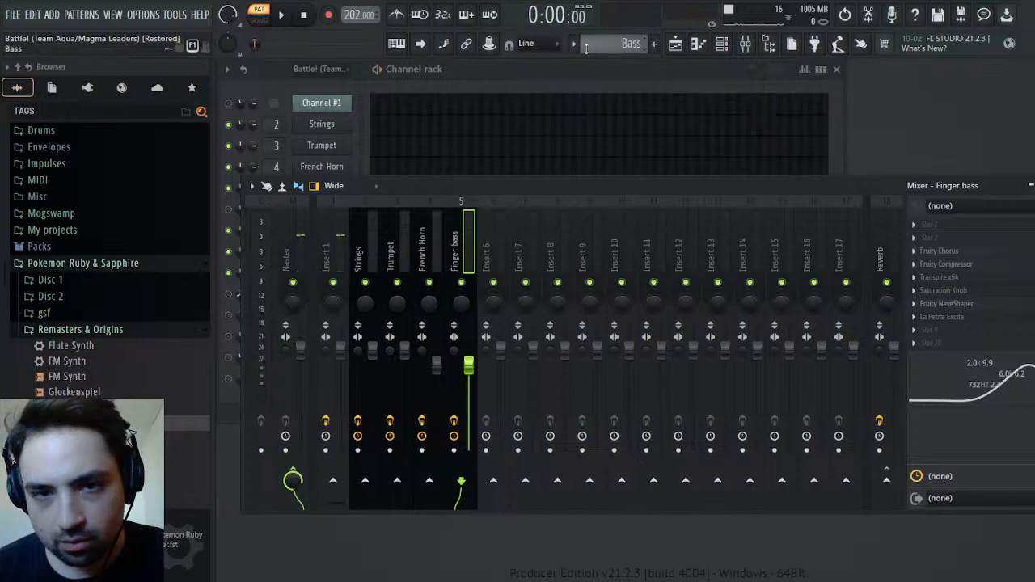
pyautogui.click(281, 14)
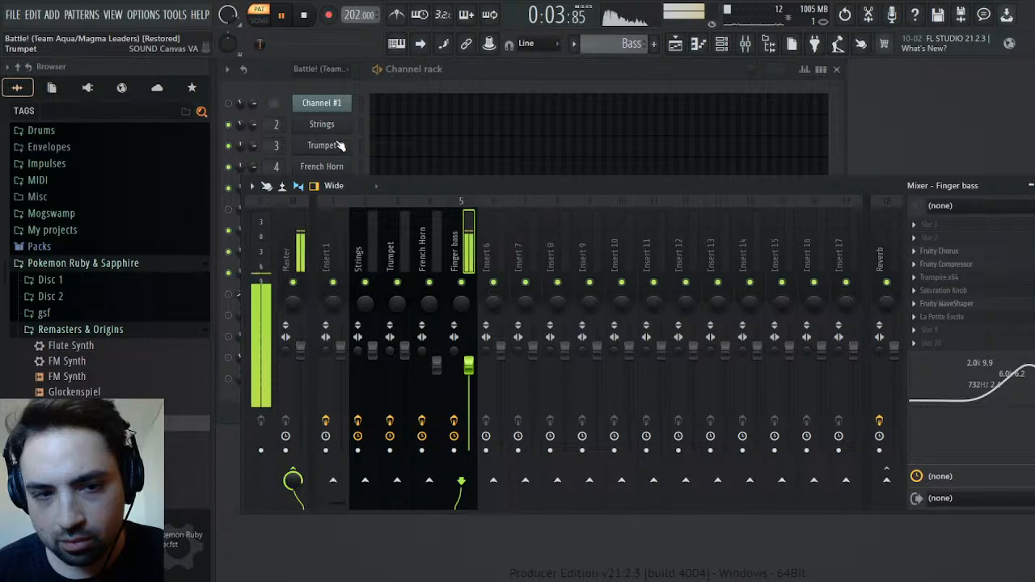
pyautogui.press('space')
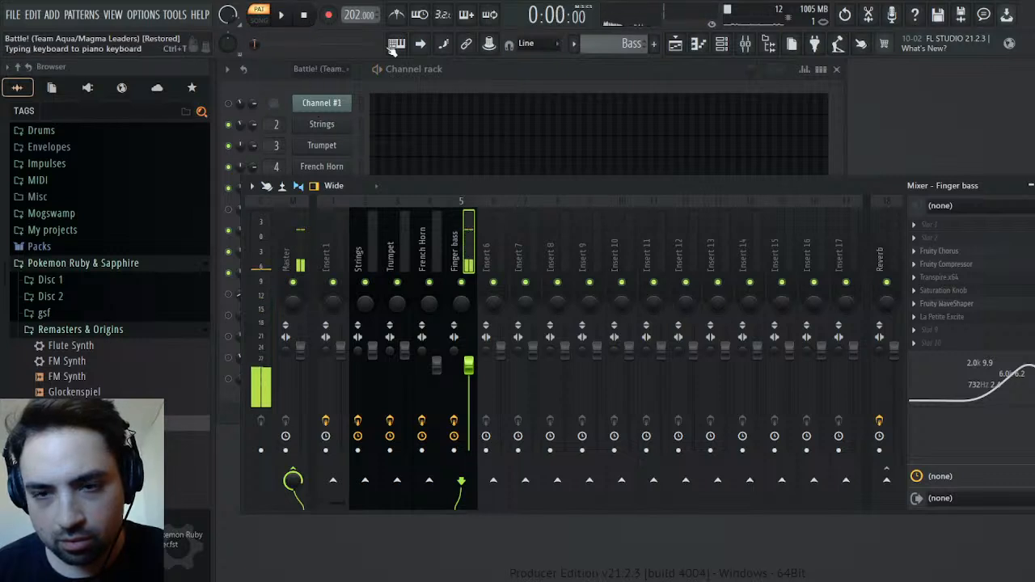
pyautogui.press('F9')
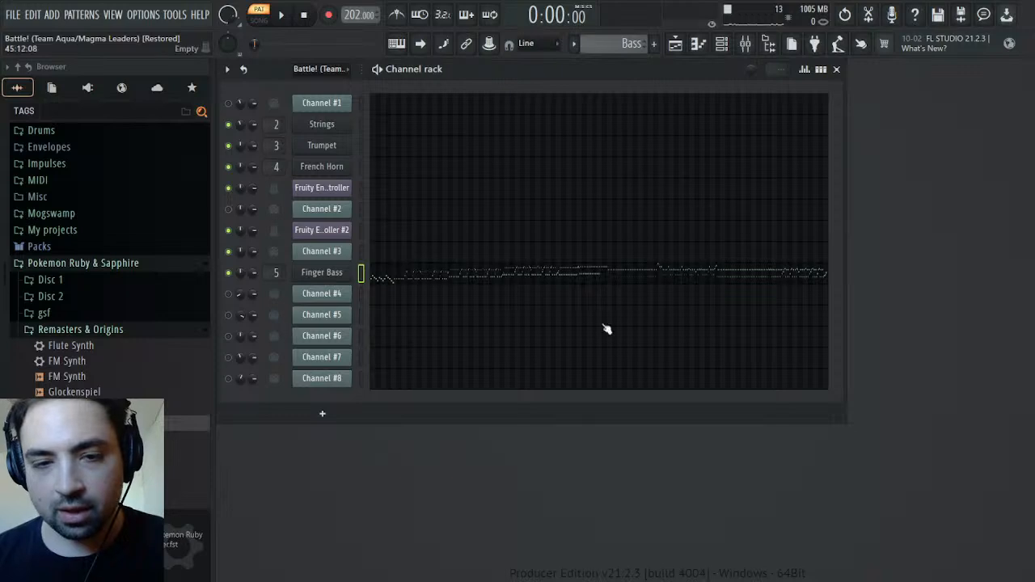
# Return to the original Battle pattern, mute Channel #3, unmute Channel #4 and start playback
pyautogui.scroll(3, 603, 40)
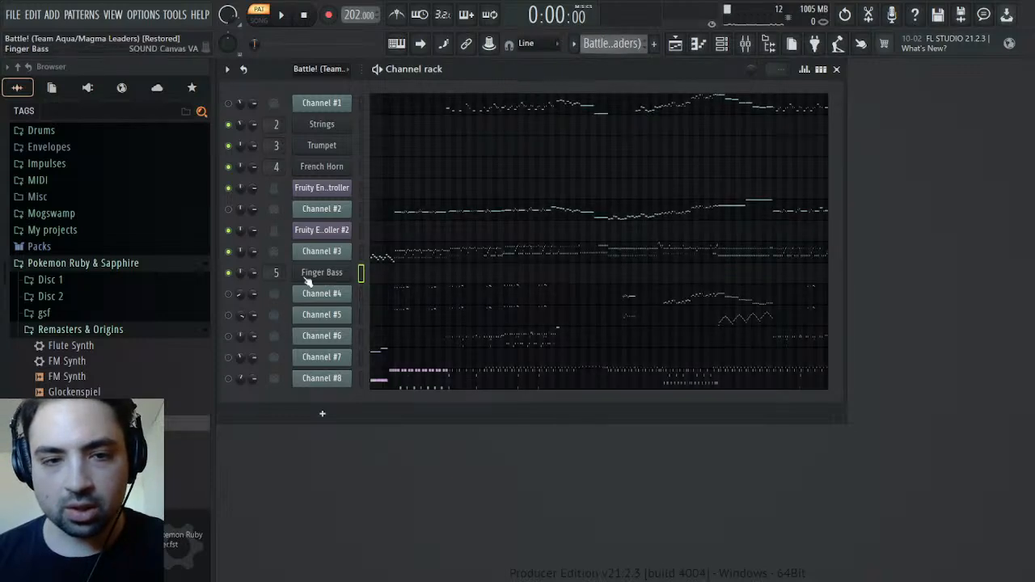
pyautogui.click(229, 251)
pyautogui.click(228, 295)
pyautogui.click(291, 16)
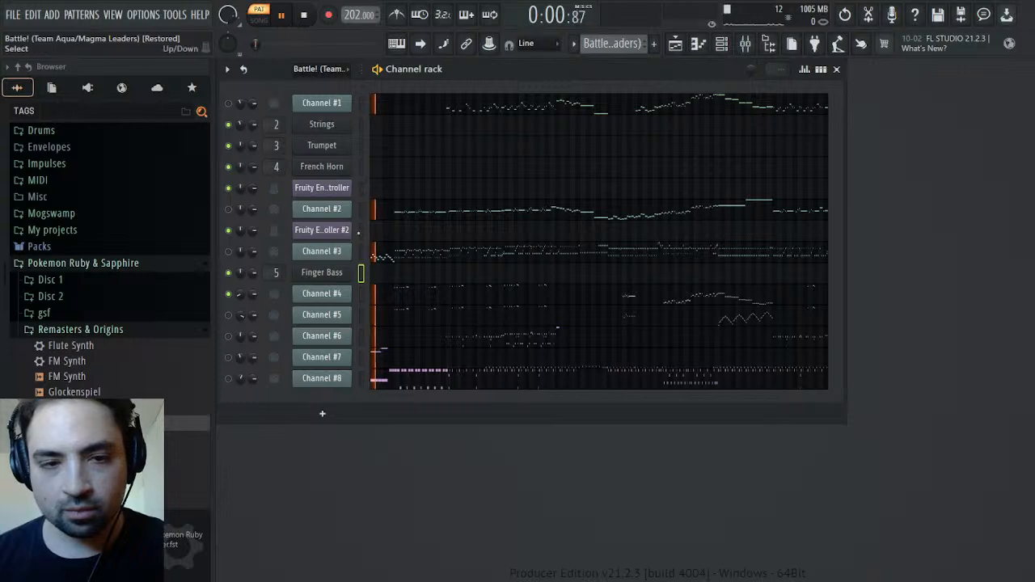
# Check Channel #3's settings and its channel pitch events for automation, and close both windows
pyautogui.click(321, 251)
pyautogui.click(316, 200)
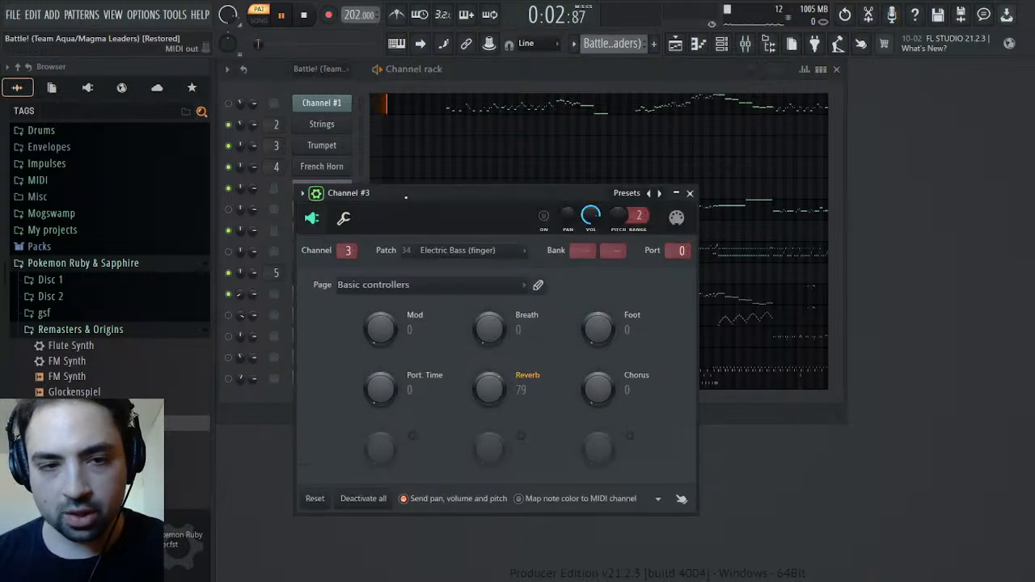
pyautogui.click(641, 252)
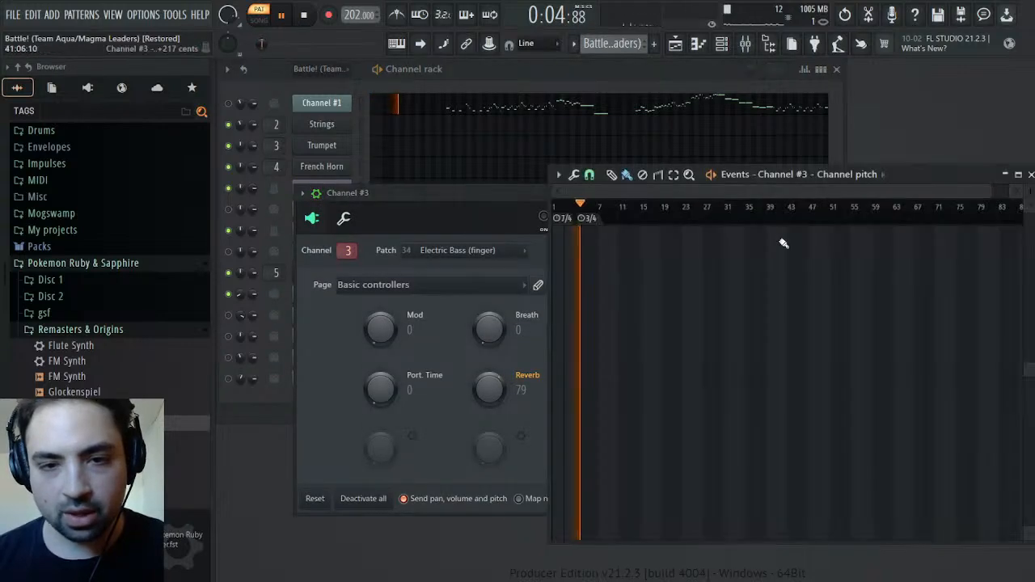
pyautogui.click(1026, 174)
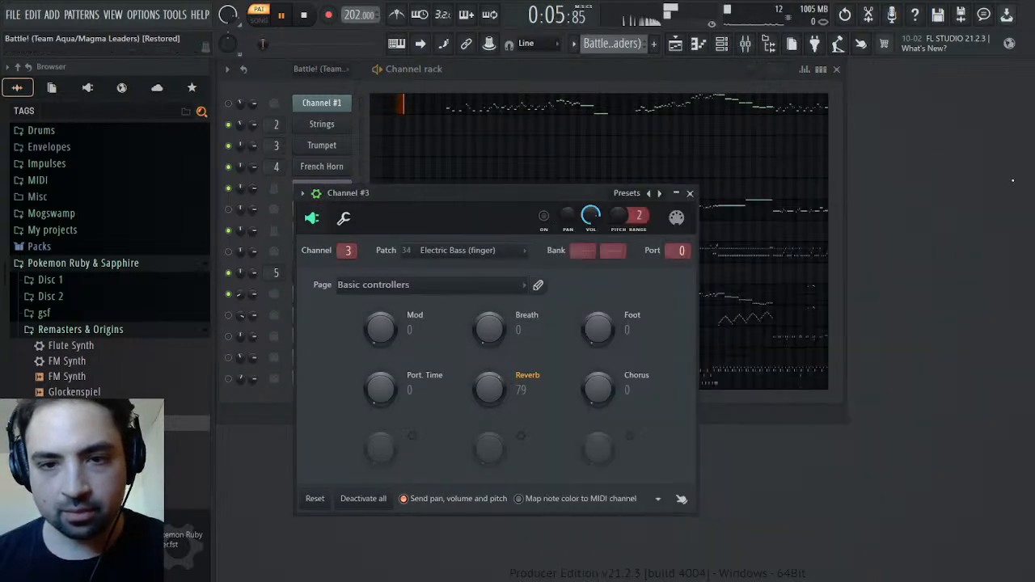
pyautogui.click(690, 192)
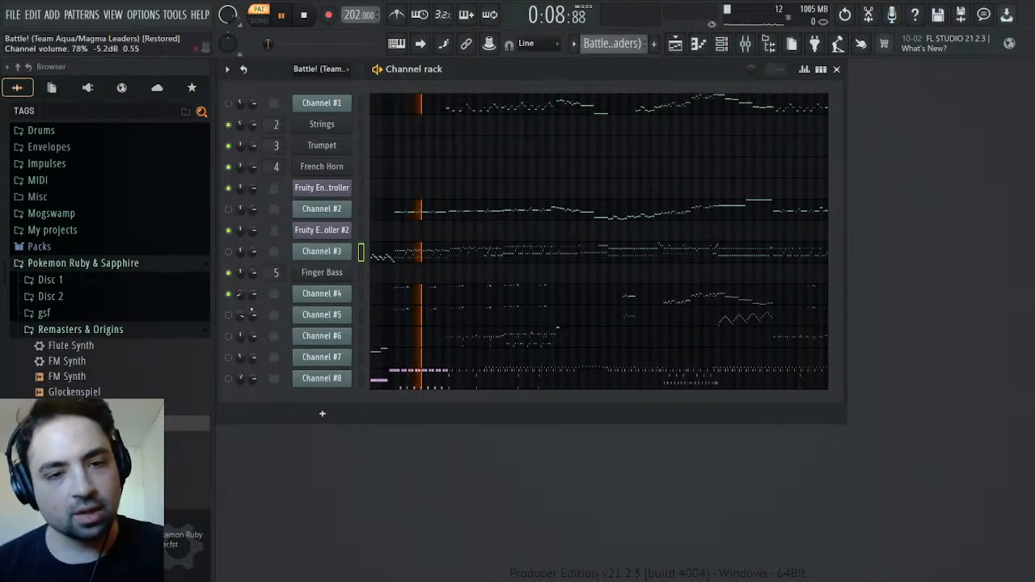
# Unmute Channel #5 and check which patch Channel #4 uses
pyautogui.click(228, 316)
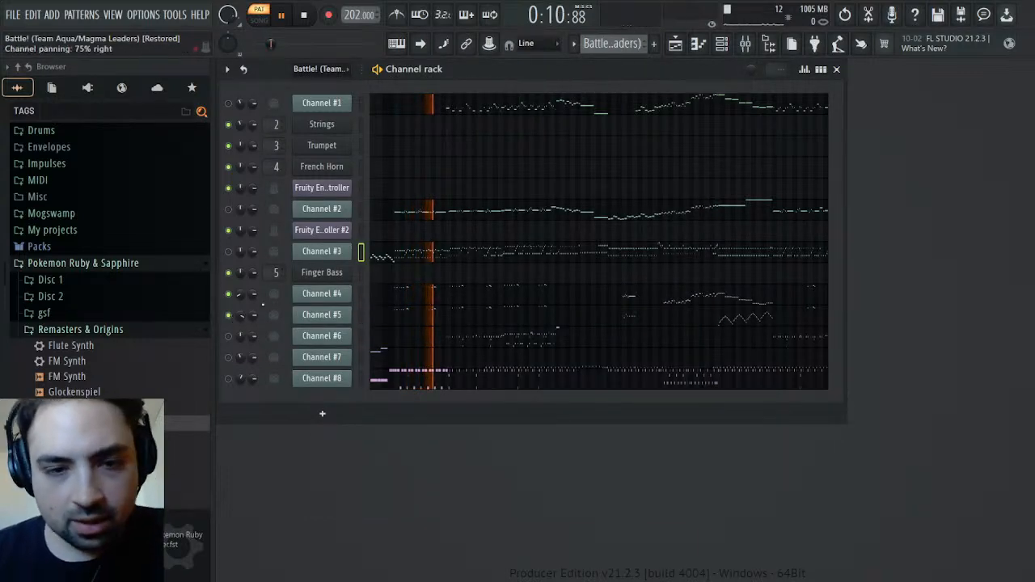
pyautogui.click(318, 296)
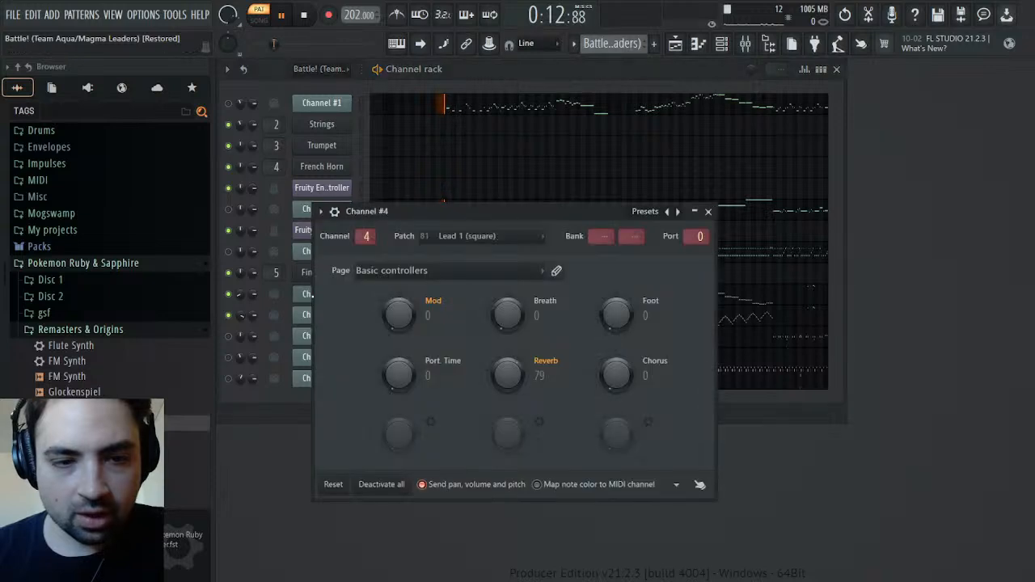
pyautogui.click(301, 297)
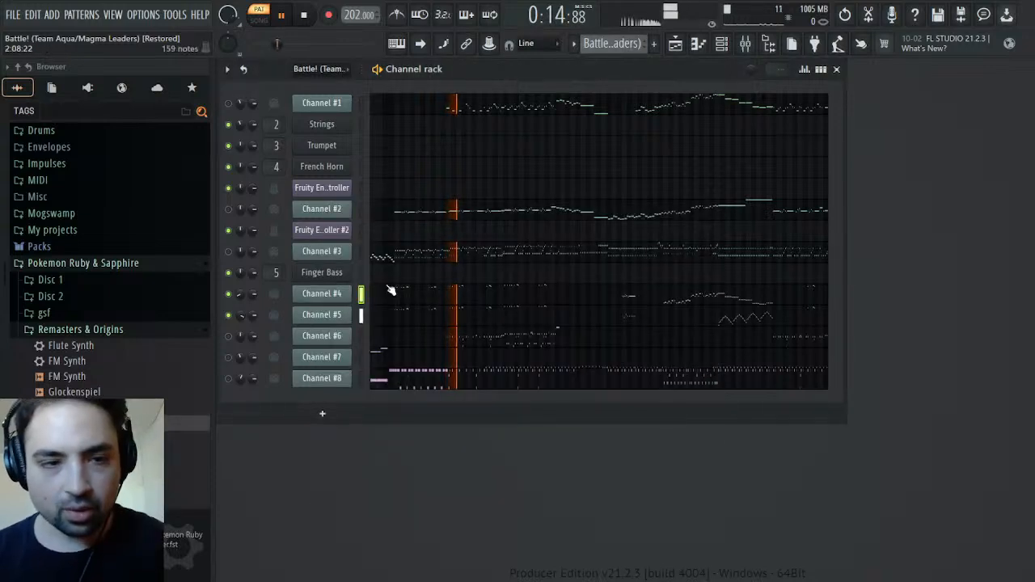
# Add the Pulse preset from Remasters & Origins as a new channel below Channel #5
pyautogui.scroll(-4, 81, 324)
pyautogui.moveTo(50, 314); pyautogui.dragTo(341, 339)
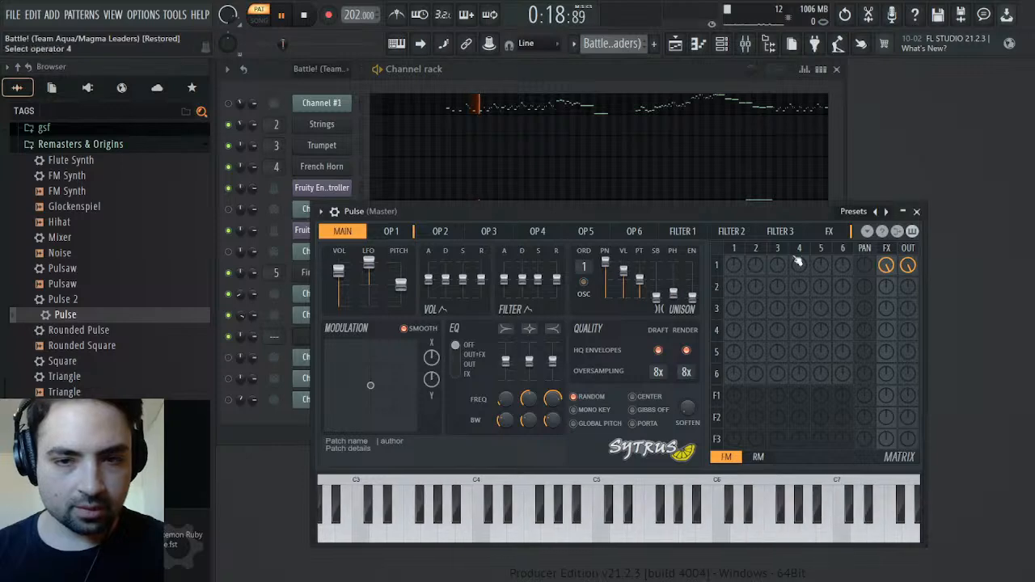
pyautogui.click(918, 213)
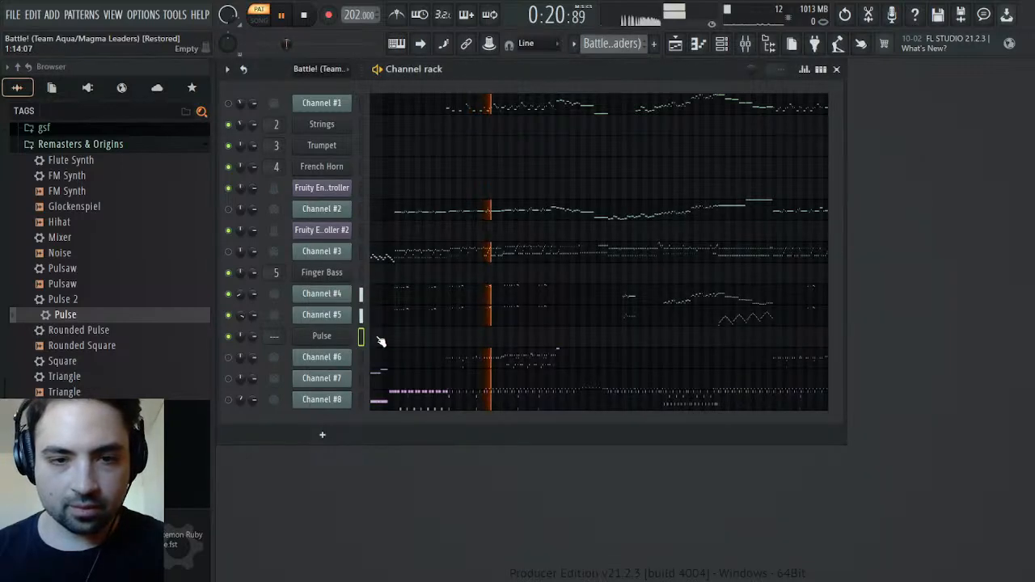
# Examine operator 1 and its volume envelope in the Pulse synth, and stop playback
pyautogui.click(324, 335)
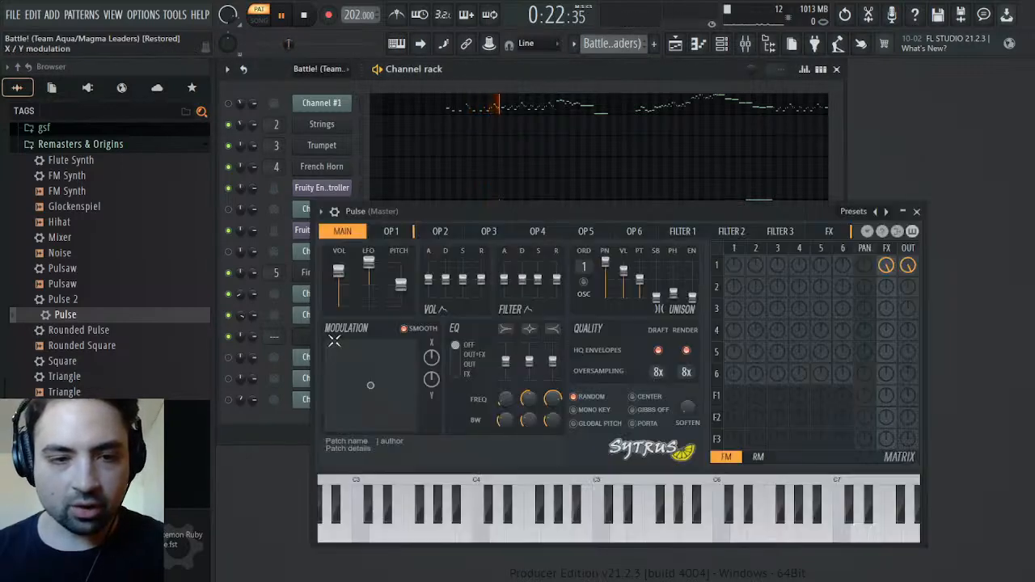
pyautogui.click(388, 234)
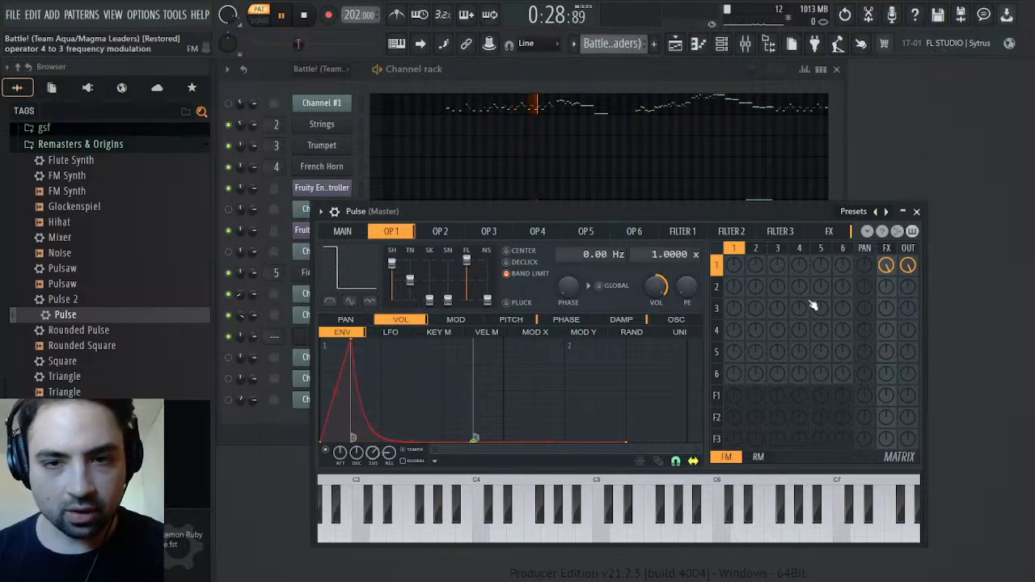
pyautogui.click(917, 212)
pyautogui.click(305, 15)
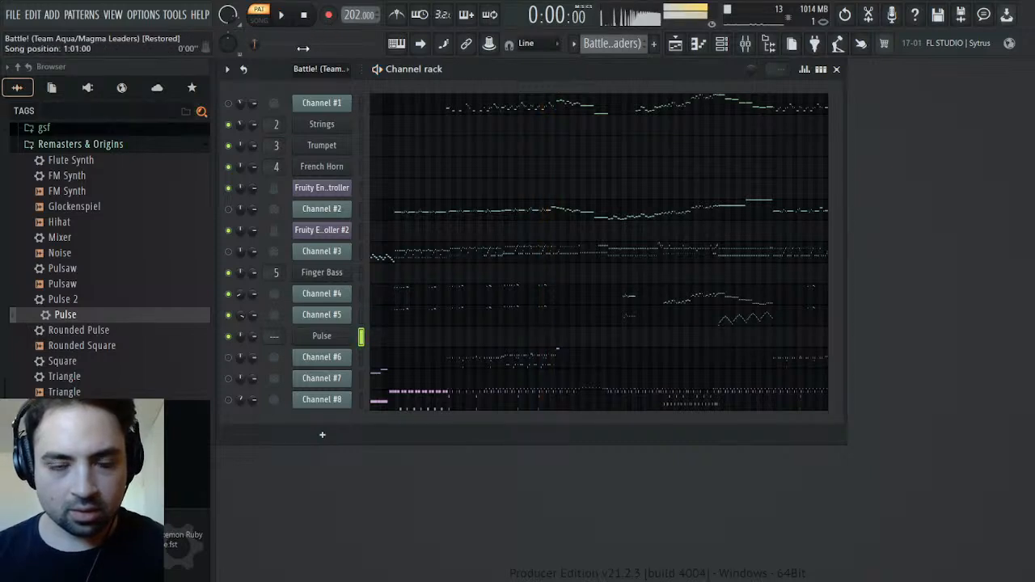
# Play the original pattern and examine Channel #4's General MIDI patch events at each instrument change
pyautogui.click(280, 16)
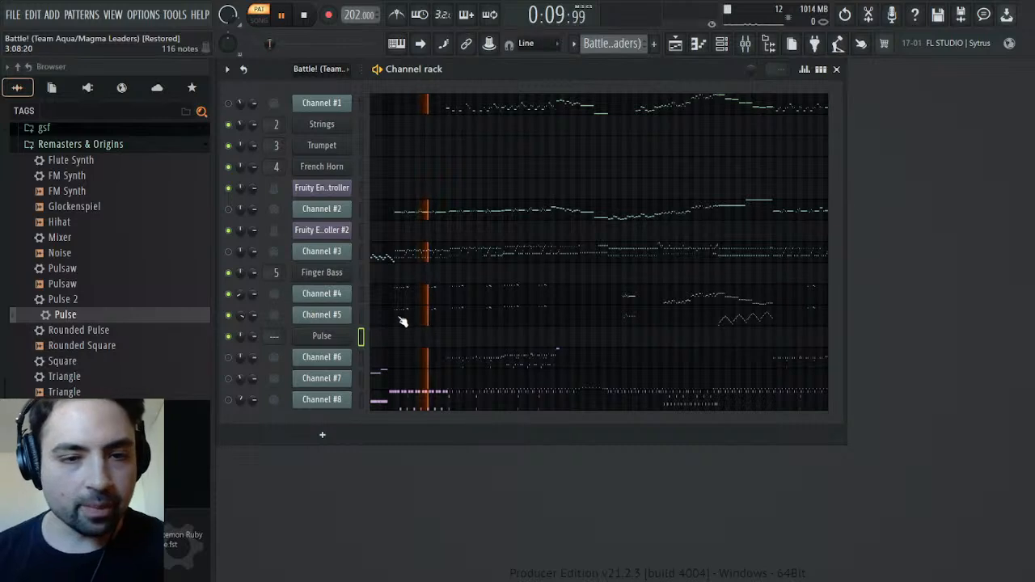
pyautogui.click(338, 294)
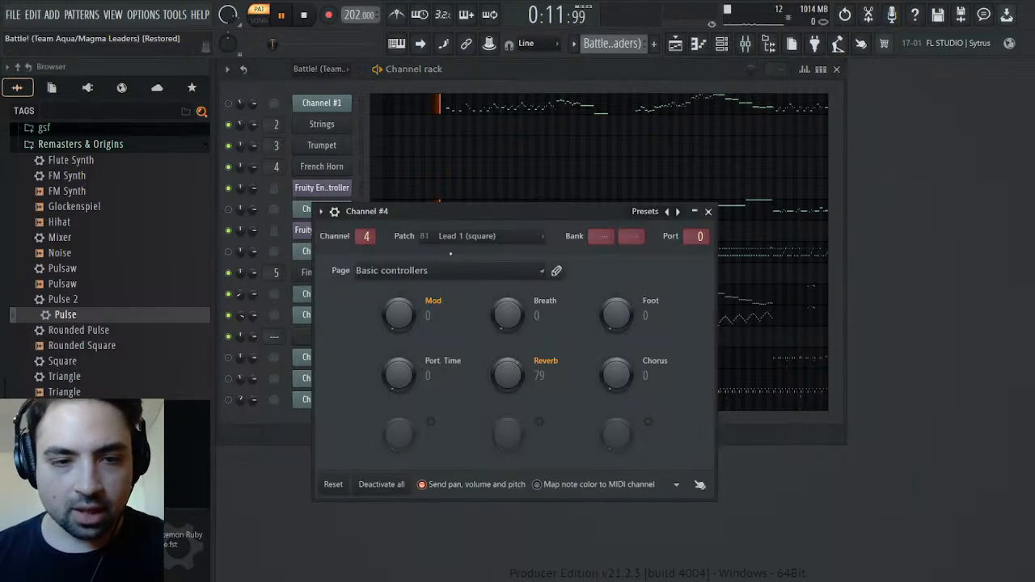
pyautogui.click(484, 281)
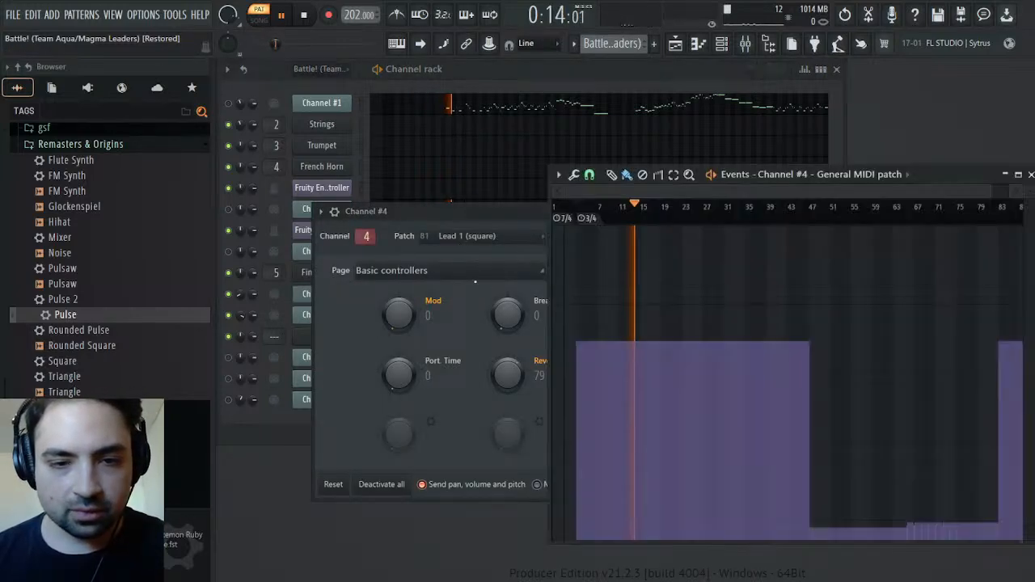
pyautogui.click(804, 206)
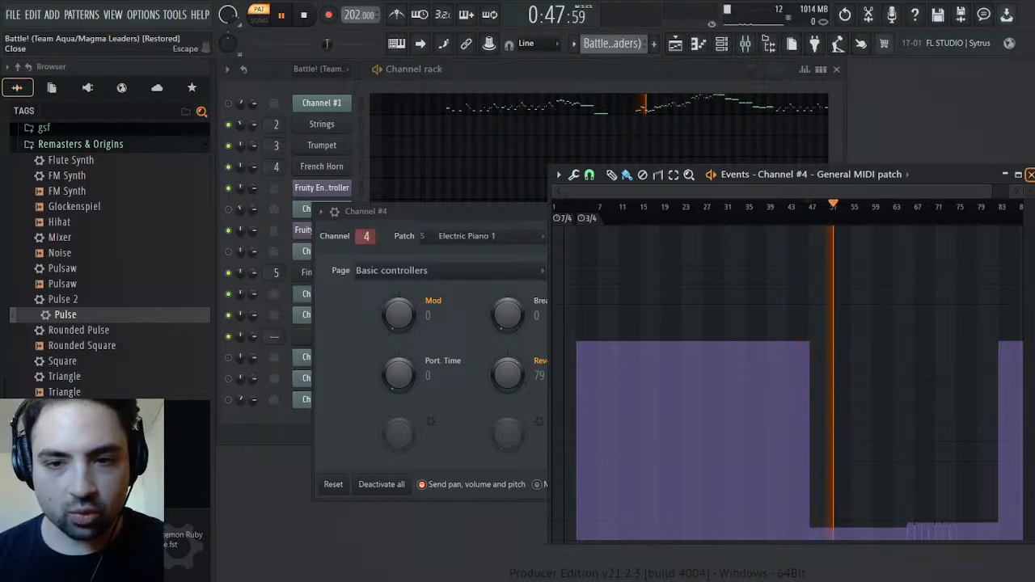
pyautogui.click(898, 207)
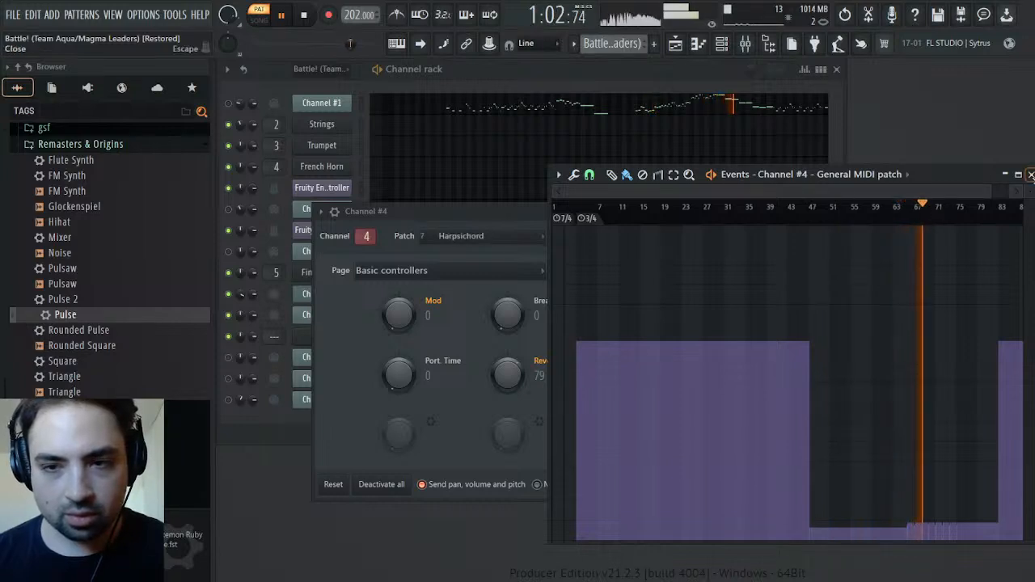
pyautogui.click(1030, 174)
pyautogui.click(708, 212)
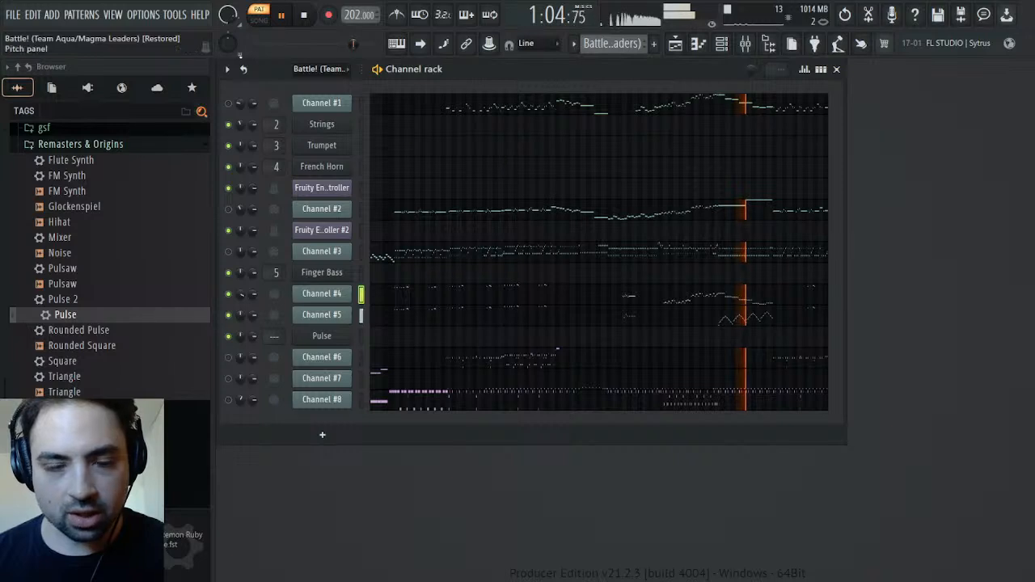
pyautogui.click(306, 17)
pyautogui.press('space')
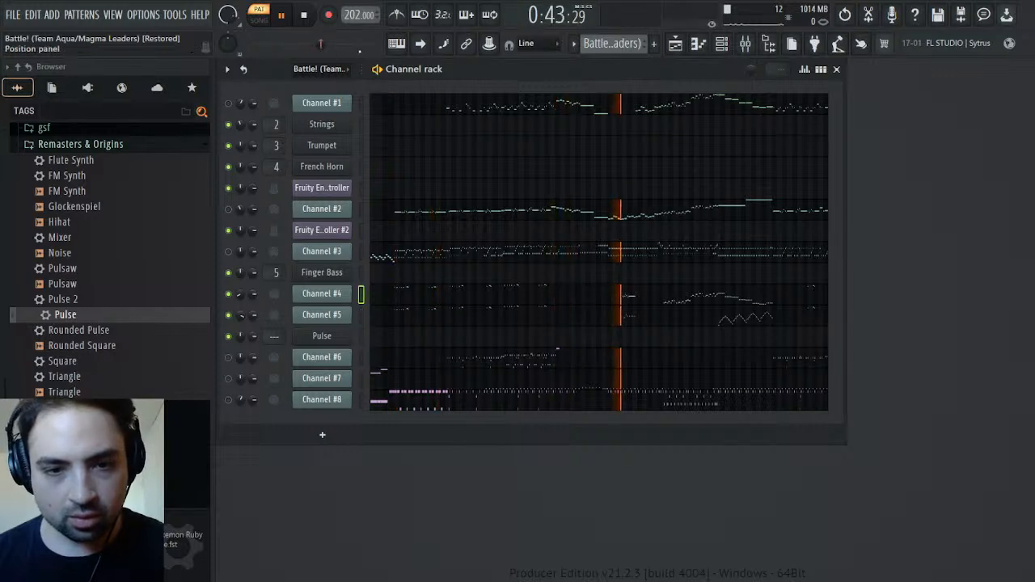
pyautogui.click(305, 15)
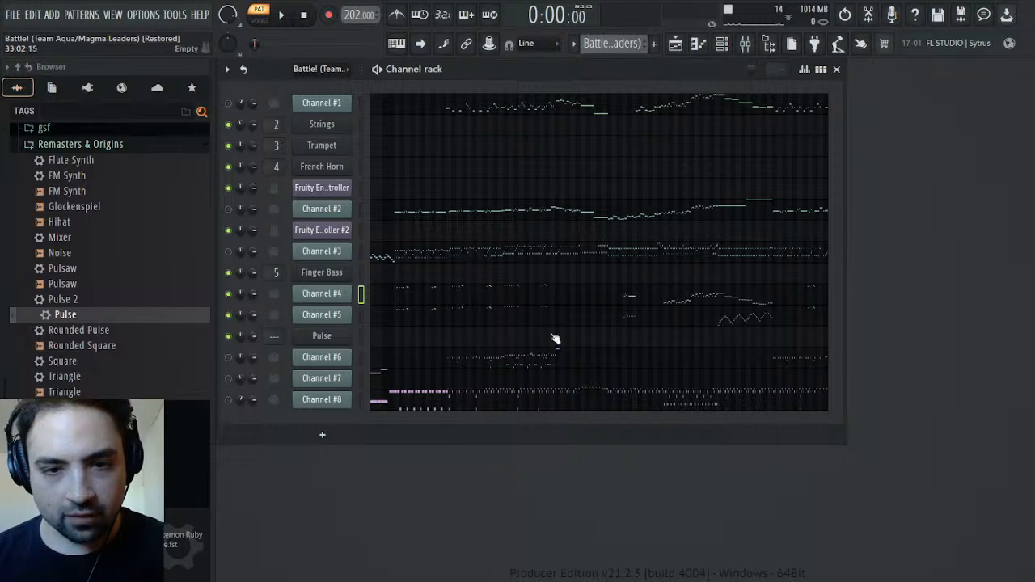
# Select and copy Channel #4's high opening notes, from bar 3 to about bar 33, in the piano roll
pyautogui.click(405, 298)
pyautogui.scroll(3, 513, 282)
pyautogui.moveTo(489, 165); pyautogui.dragTo(269, 329)
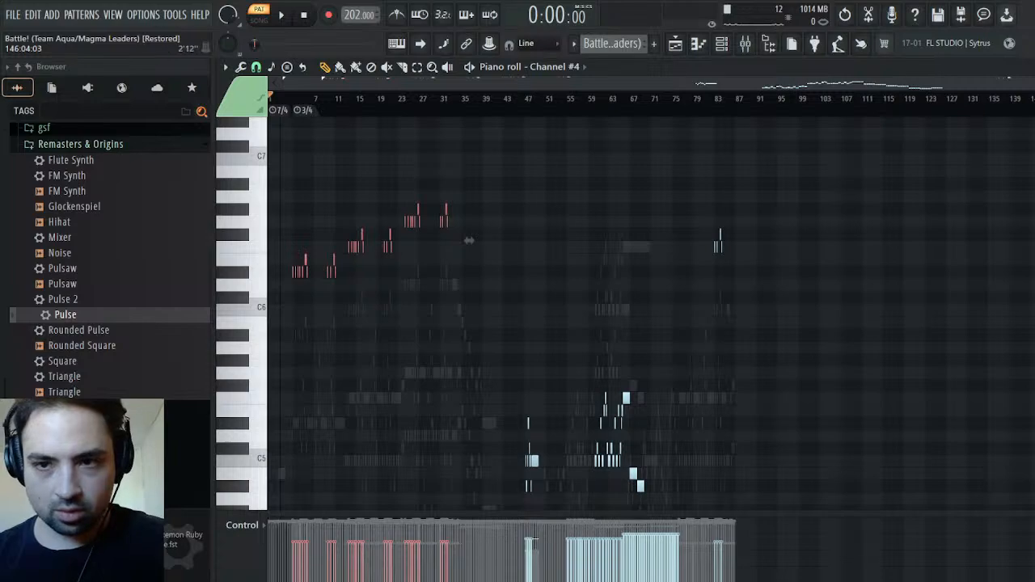
pyautogui.moveTo(1031, 83); pyautogui.dragTo(594, 85)
pyautogui.click(372, 105)
pyautogui.moveTo(590, 84); pyautogui.dragTo(361, 86)
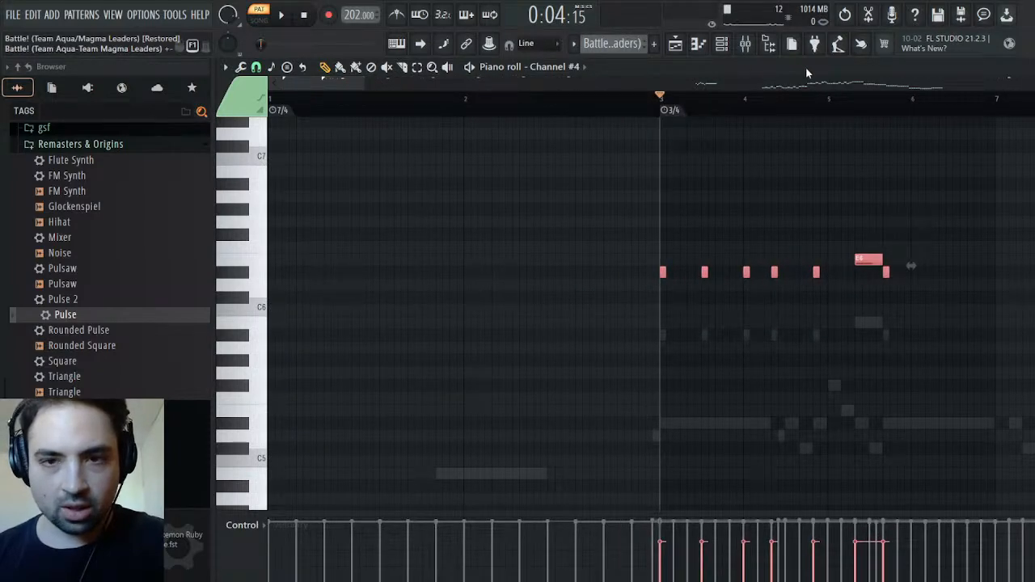
# Create a new pattern named Synths and paste the copied Channel #4 notes into the Pulse channel
pyautogui.press('F4')
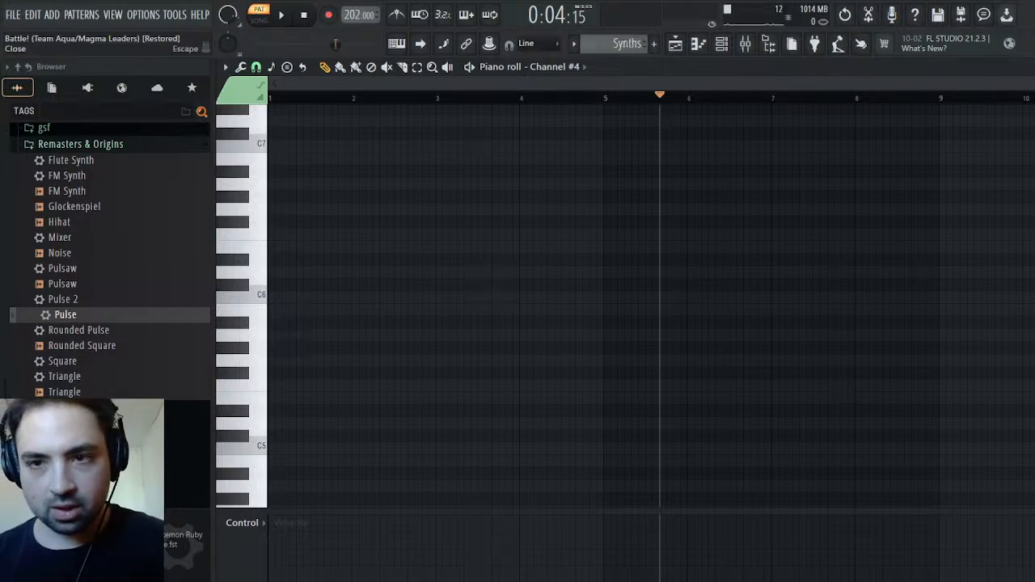
pyautogui.press('Escape')
pyautogui.click(399, 340)
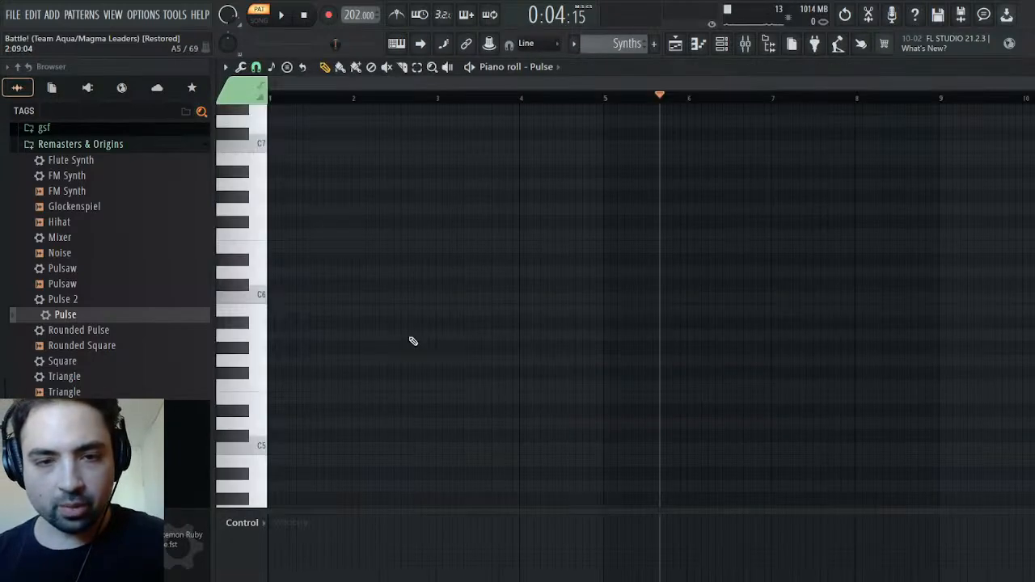
pyautogui.hotkey('ctrl', 'v')
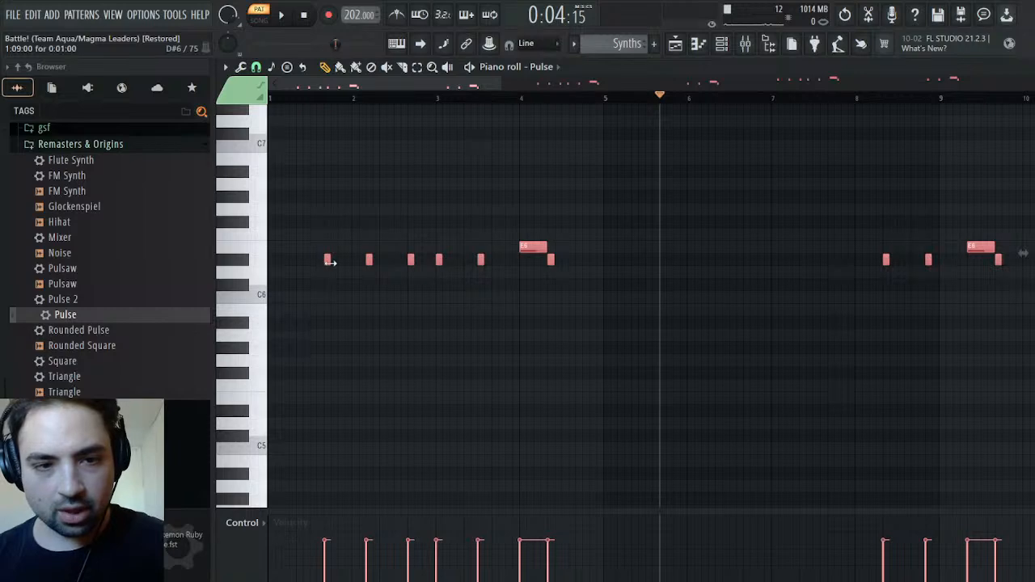
# Move the pasted Pulse notes to start at the playhead in bar 5 and play them back to check the timing
pyautogui.moveTo(329, 263); pyautogui.dragTo(662, 264)
pyautogui.press('space')
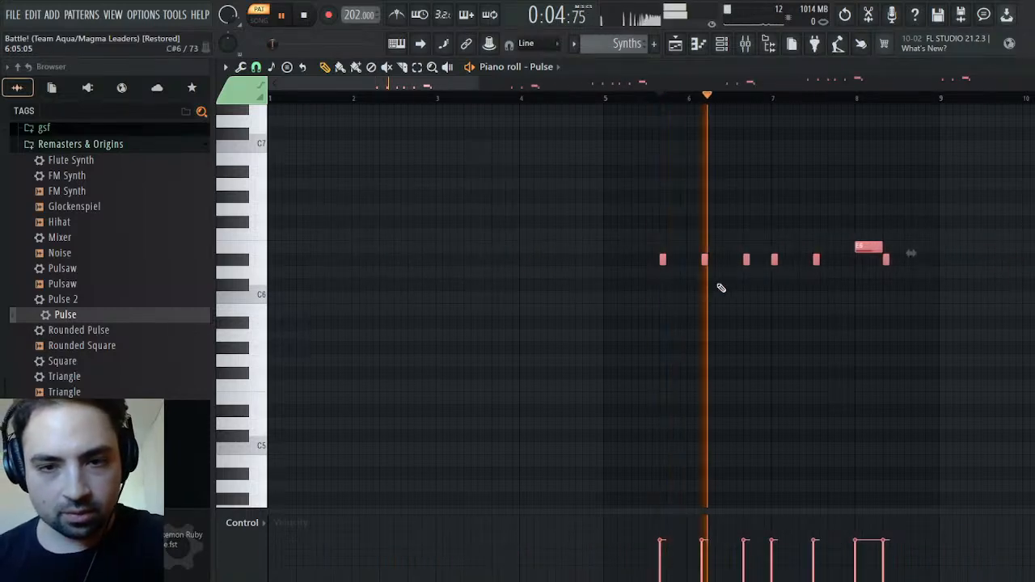
pyautogui.press('space')
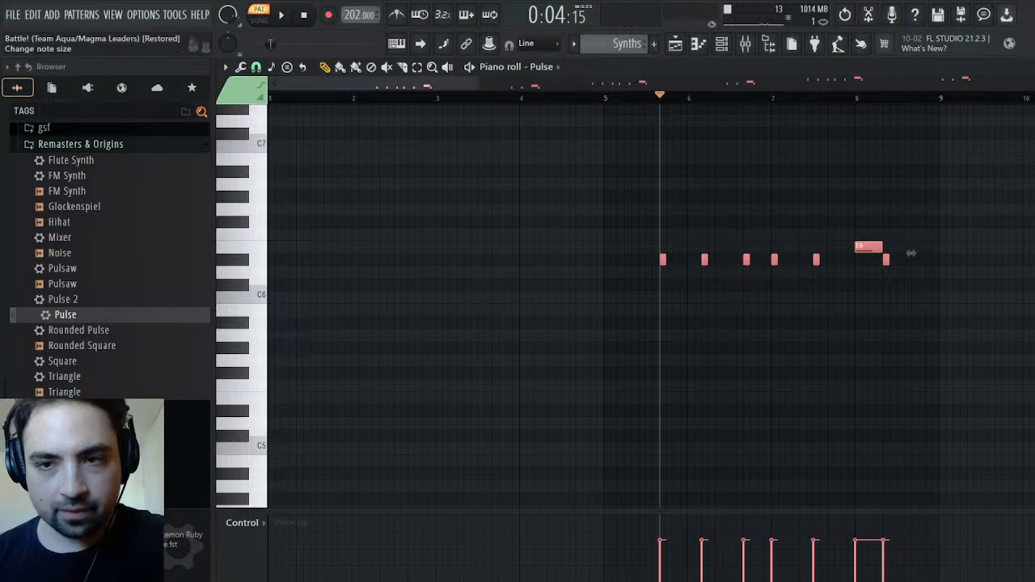
pyautogui.press('Escape')
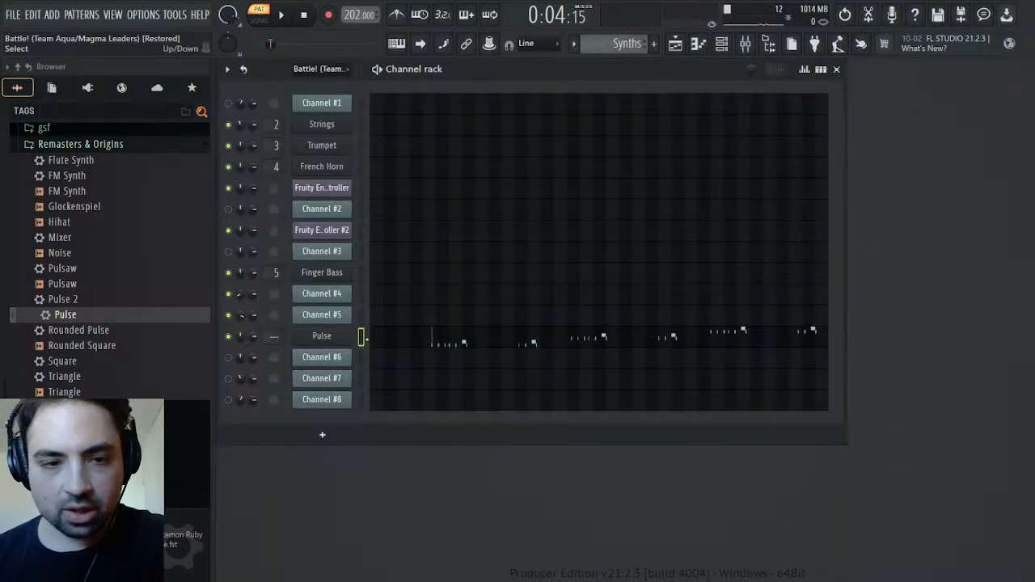
# Set the panning of all the Pulse notes, from bar 5 to about bar 35, to 75% left
pyautogui.click(436, 339)
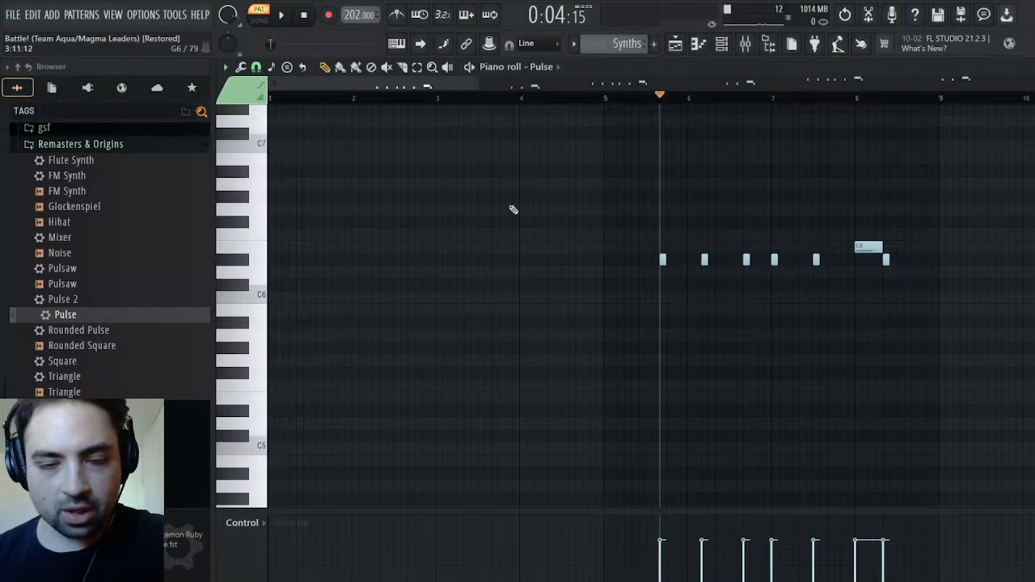
pyautogui.press('Escape')
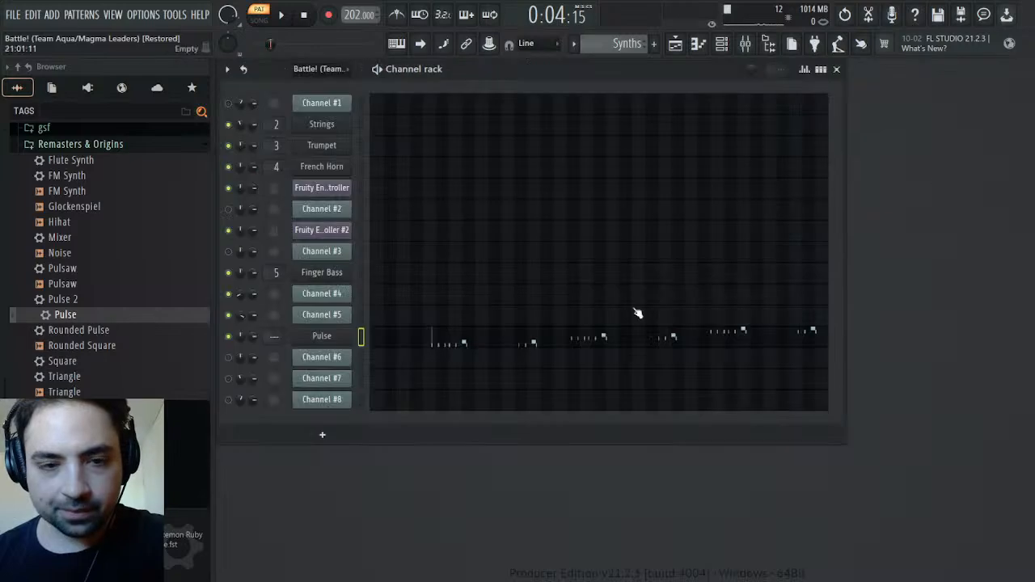
pyautogui.click(471, 344)
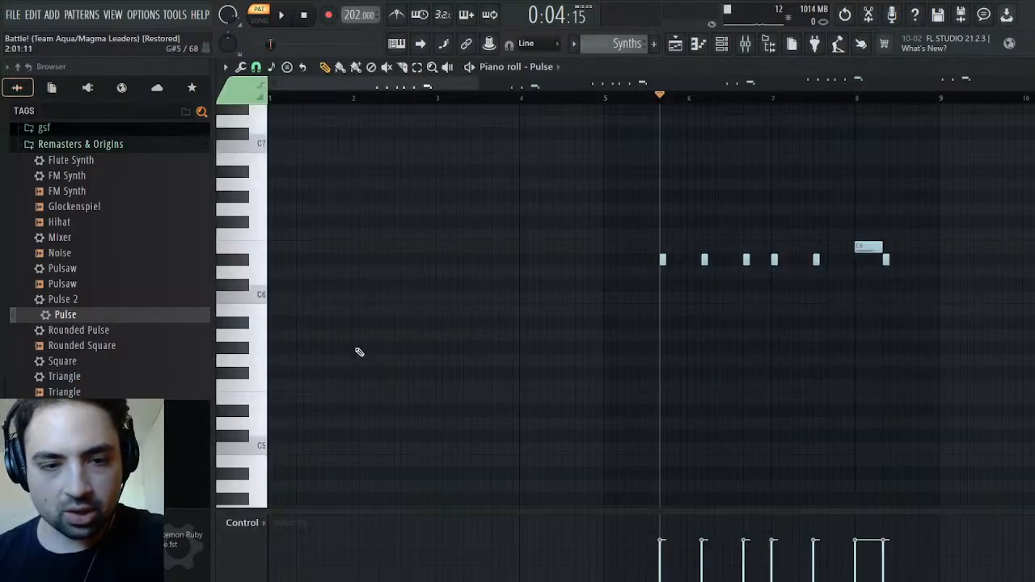
pyautogui.click(276, 277)
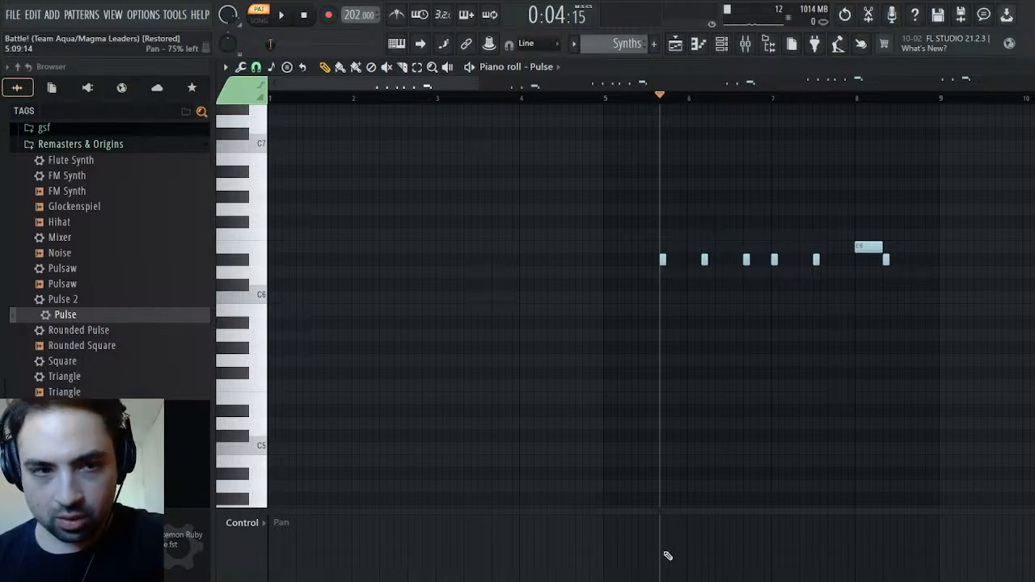
pyautogui.moveTo(666, 554); pyautogui.dragTo(1031, 554)
pyautogui.moveTo(544, 85); pyautogui.dragTo(1008, 87)
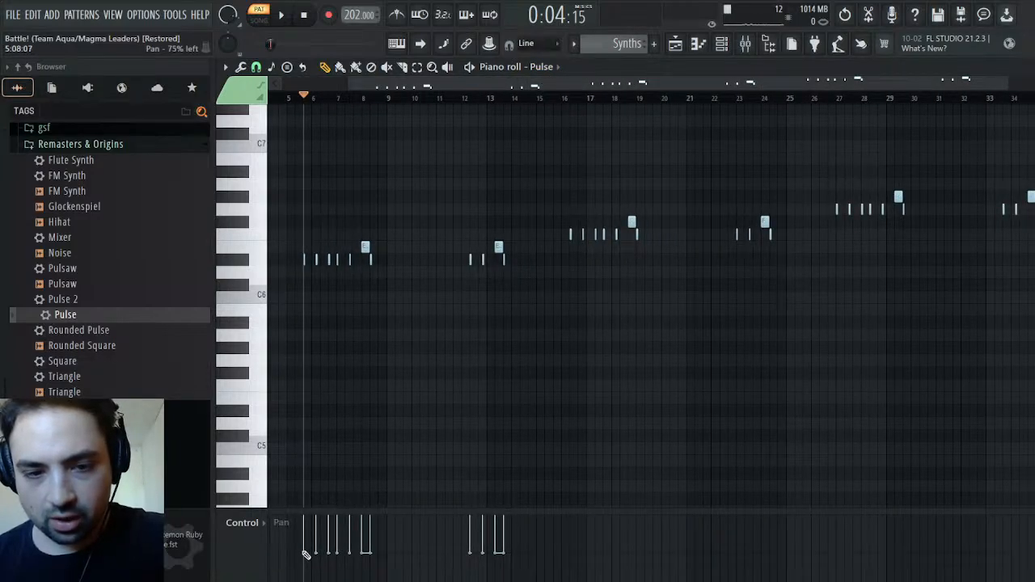
pyautogui.moveTo(306, 555); pyautogui.dragTo(1032, 555)
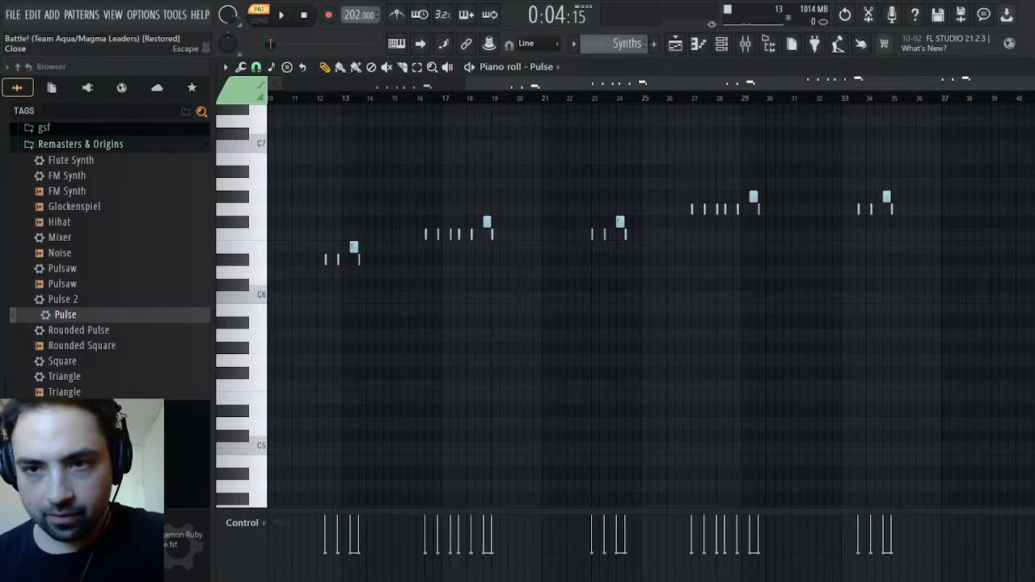
pyautogui.click(1025, 67)
# Select and copy Channel #5's matching opening notes from the original pattern
pyautogui.scroll(1, 641, 44)
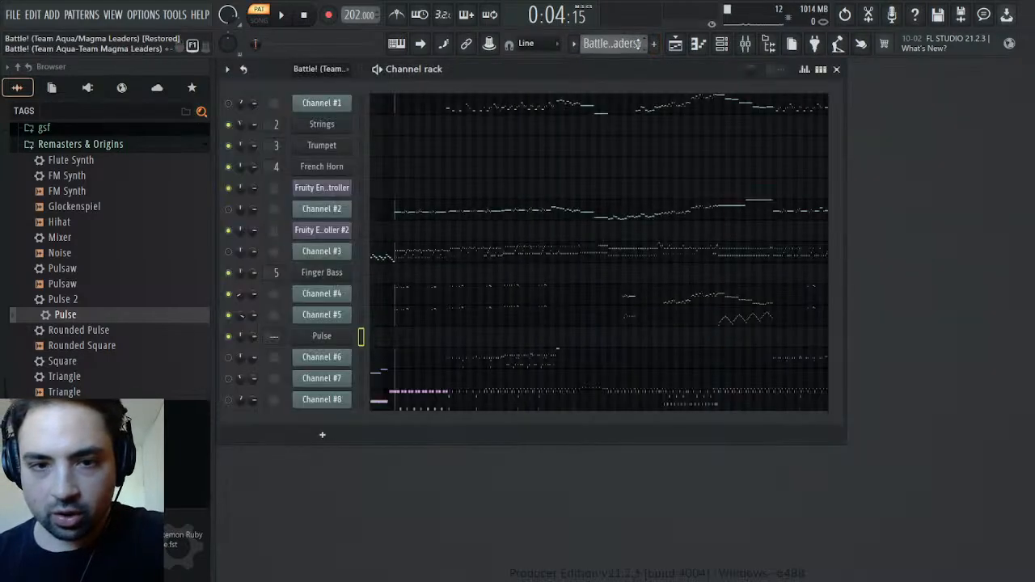
pyautogui.click(429, 317)
pyautogui.moveTo(1021, 238); pyautogui.dragTo(945, 298)
pyautogui.moveTo(525, 83); pyautogui.dragTo(684, 83)
pyautogui.moveTo(650, 211); pyautogui.dragTo(410, 368)
pyautogui.moveTo(705, 207); pyautogui.dragTo(271, 449)
# Paste the copied Channel #5 notes into Pulse in the Synths pattern and line them up beneath the existing notes from bar 5
pyautogui.click(618, 45)
pyautogui.click(634, 96)
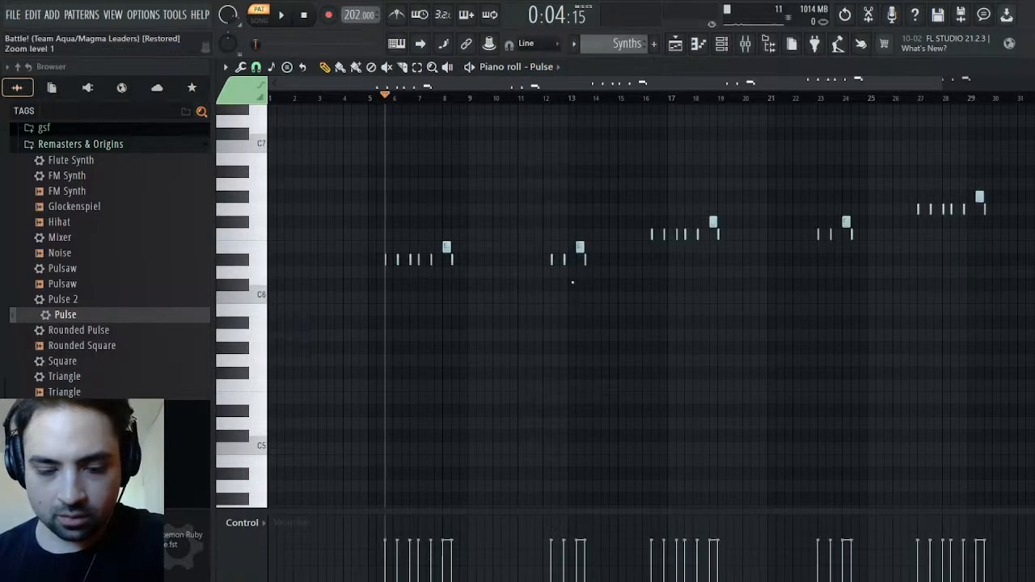
pyautogui.hotkey('ctrl', 'v')
pyautogui.moveTo(348, 310); pyautogui.dragTo(446, 311)
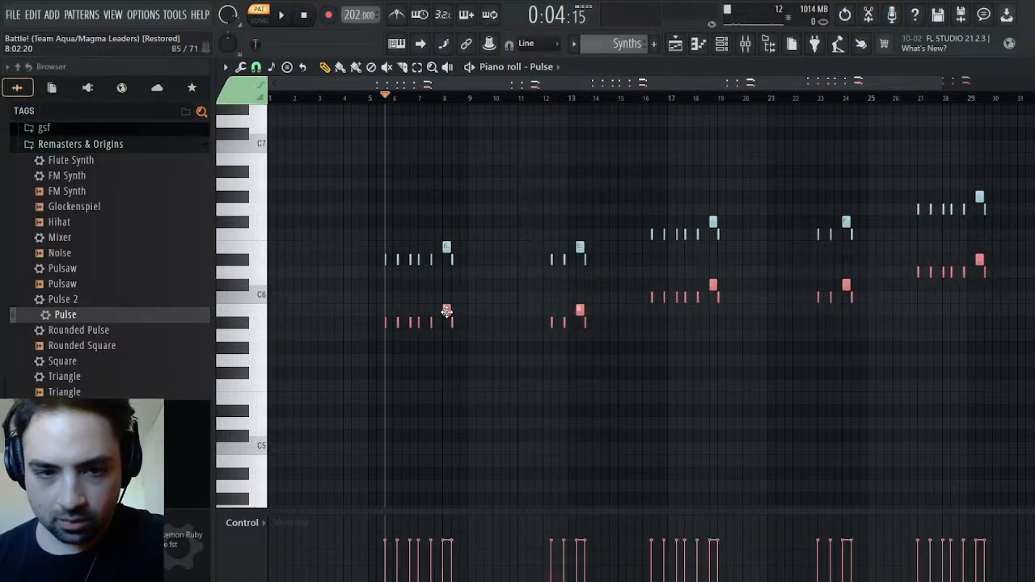
# Pan the lower pasted Pulse notes 75% right across the whole passage and play the pattern
pyautogui.click(267, 282)
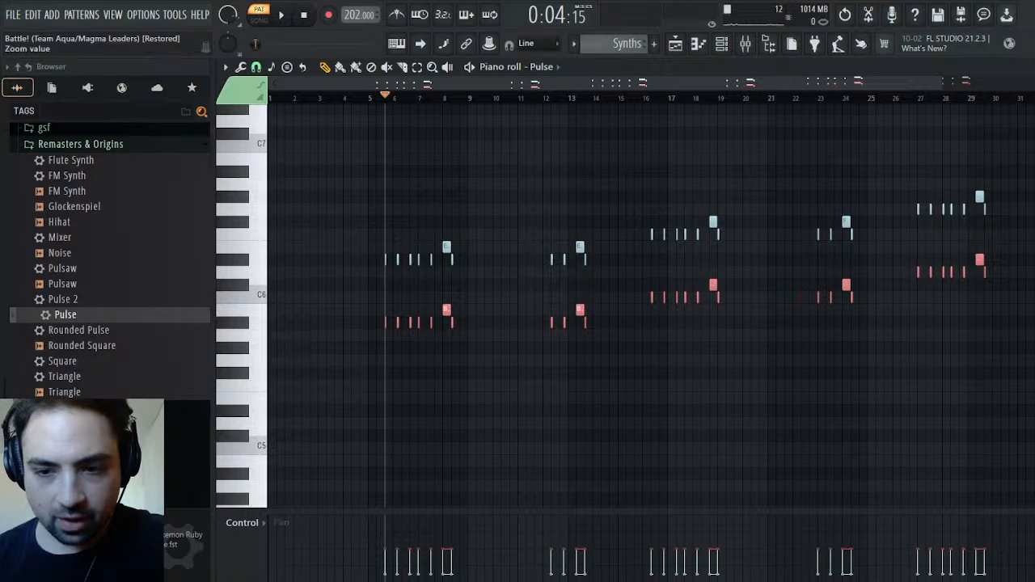
pyautogui.scroll(-2, 243, 523)
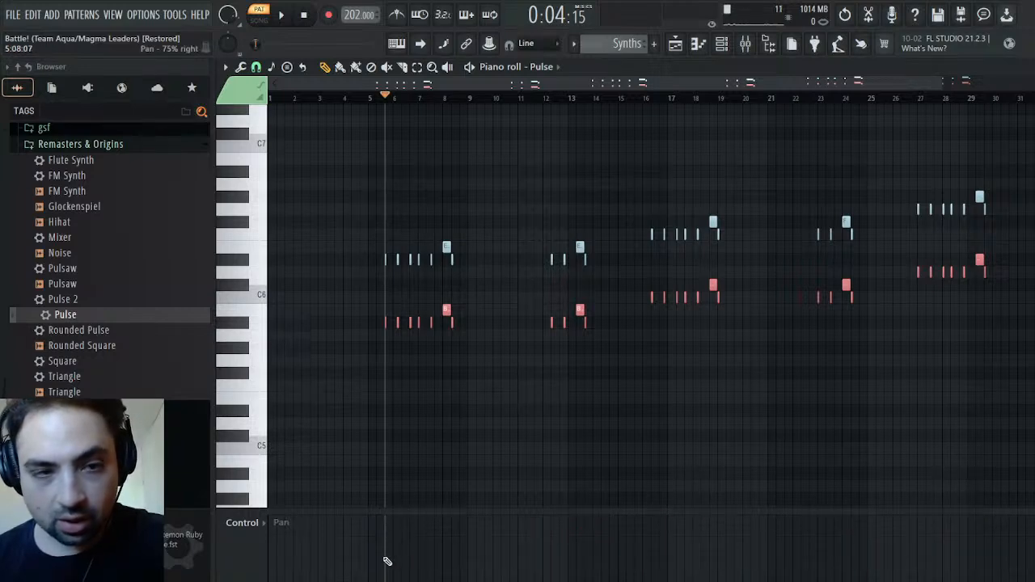
pyautogui.moveTo(390, 562); pyautogui.dragTo(1034, 555)
pyautogui.moveTo(904, 291); pyautogui.dragTo(783, 278)
pyautogui.press('space')
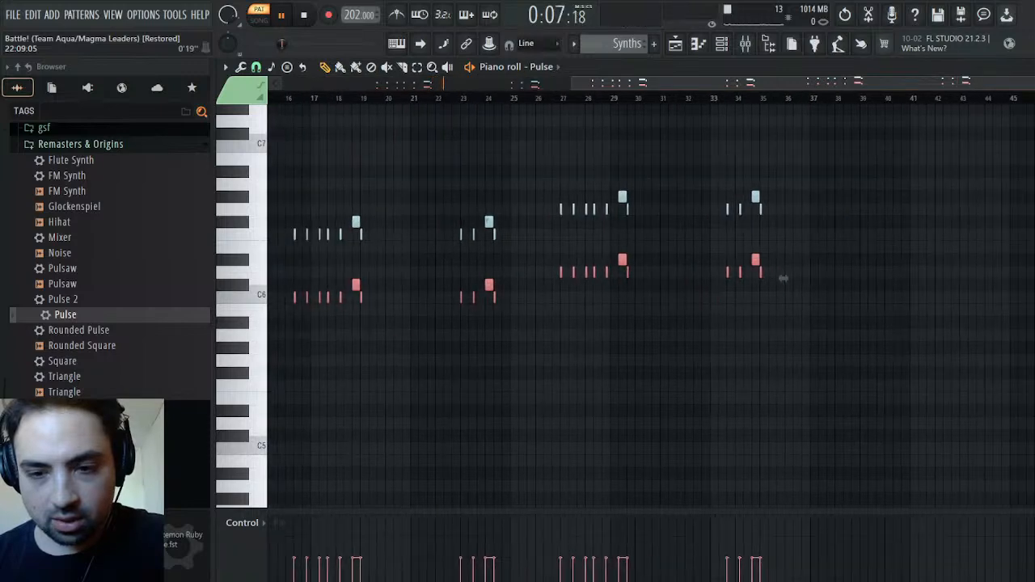
pyautogui.press('Escape')
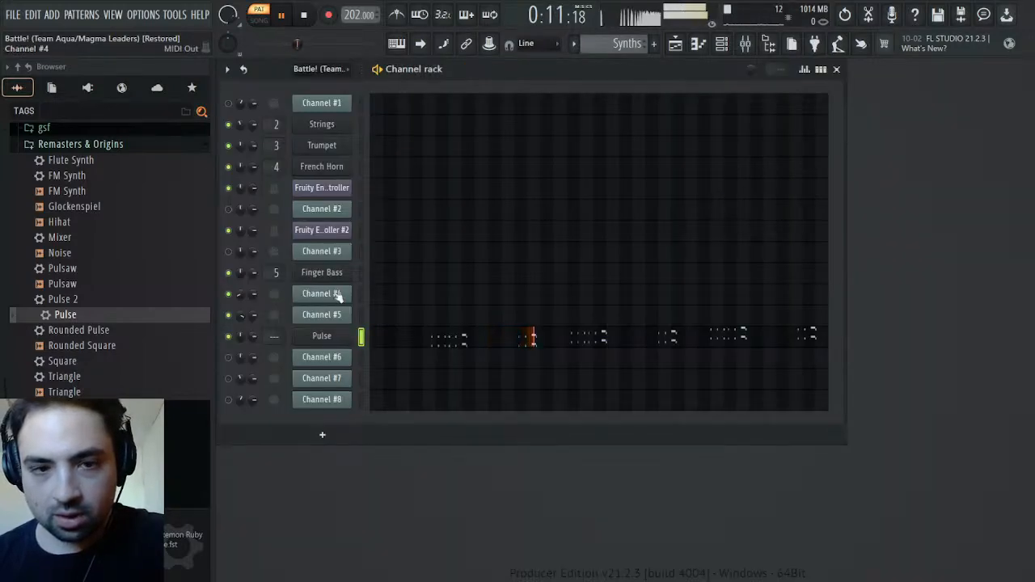
# Route the Pulse synth to mixer track 6 and load the saved Mixer preset onto that track
pyautogui.click(323, 337)
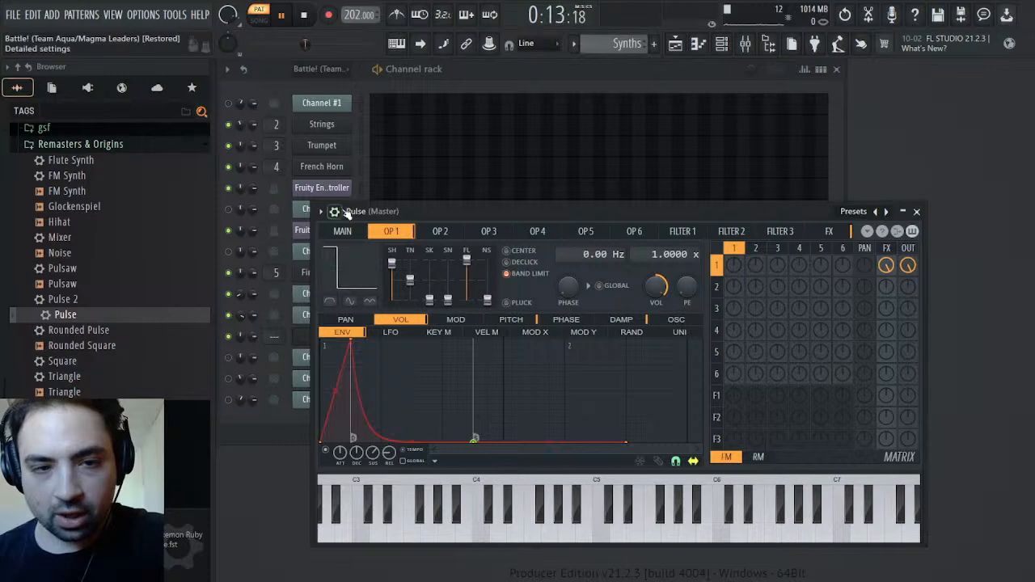
pyautogui.press('F9')
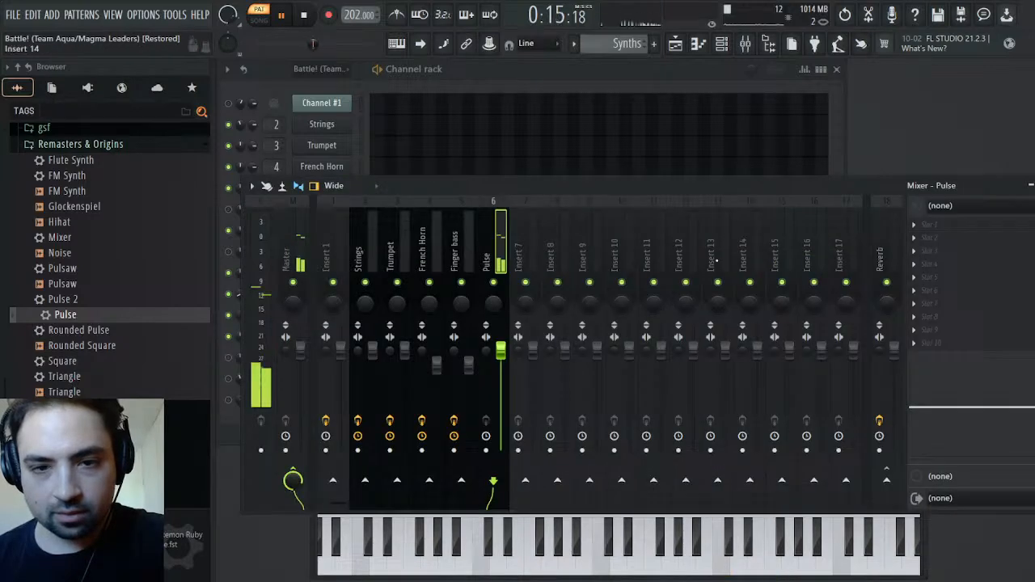
pyautogui.click(65, 239)
pyautogui.moveTo(67, 245); pyautogui.dragTo(1005, 278)
# Lower mixer track 6's volume while listening and rename the track Pulse
pyautogui.scroll(-8, 500, 349)
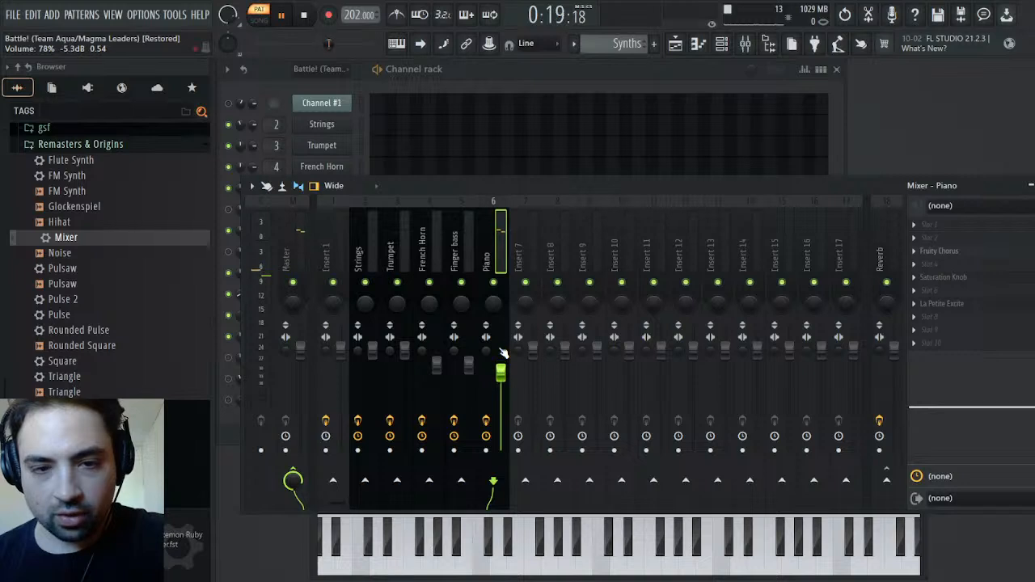
pyautogui.scroll(-10, 502, 352)
pyautogui.scroll(-2, 502, 348)
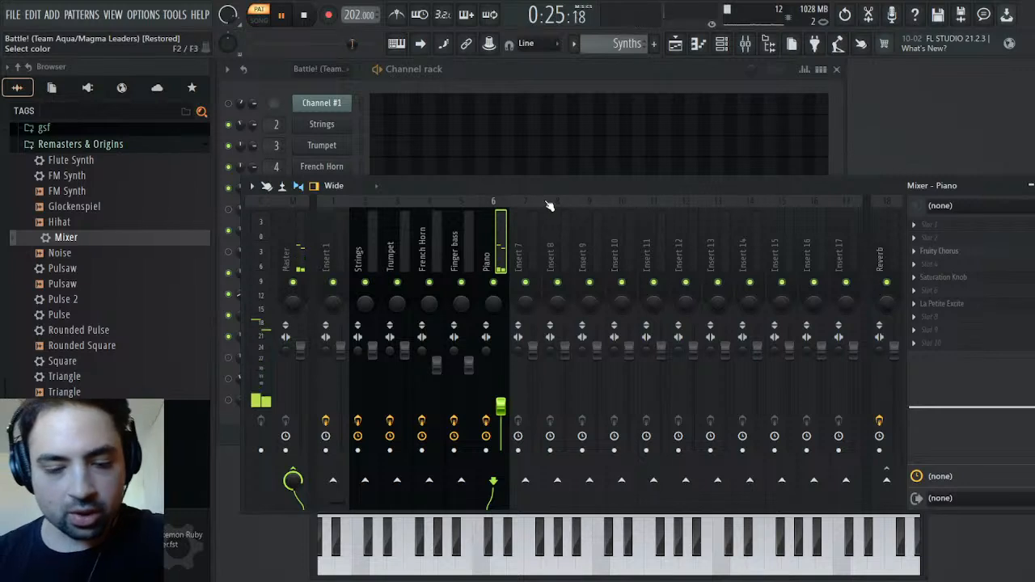
pyautogui.press('Return')
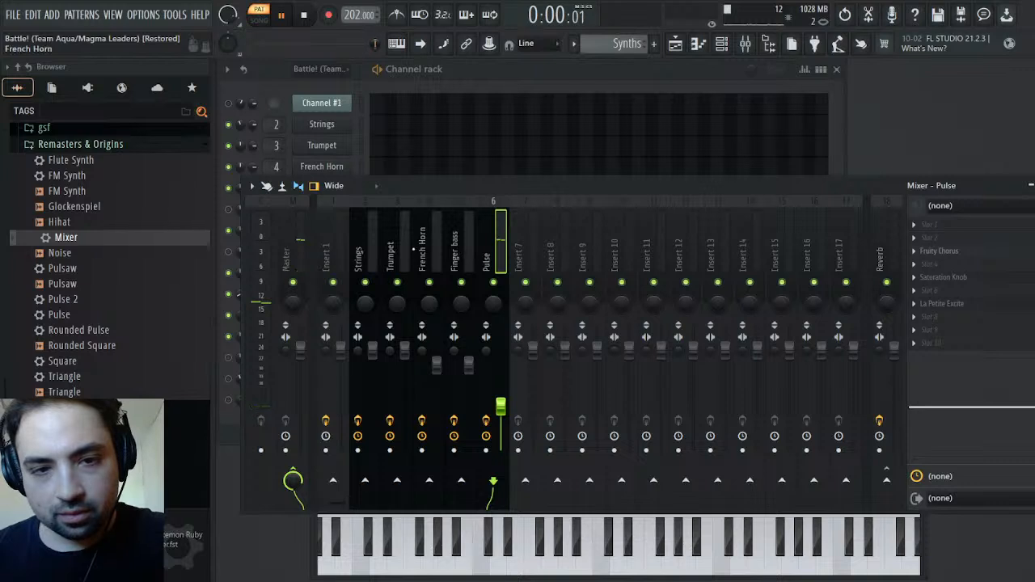
pyautogui.click(420, 253)
pyautogui.click(887, 481)
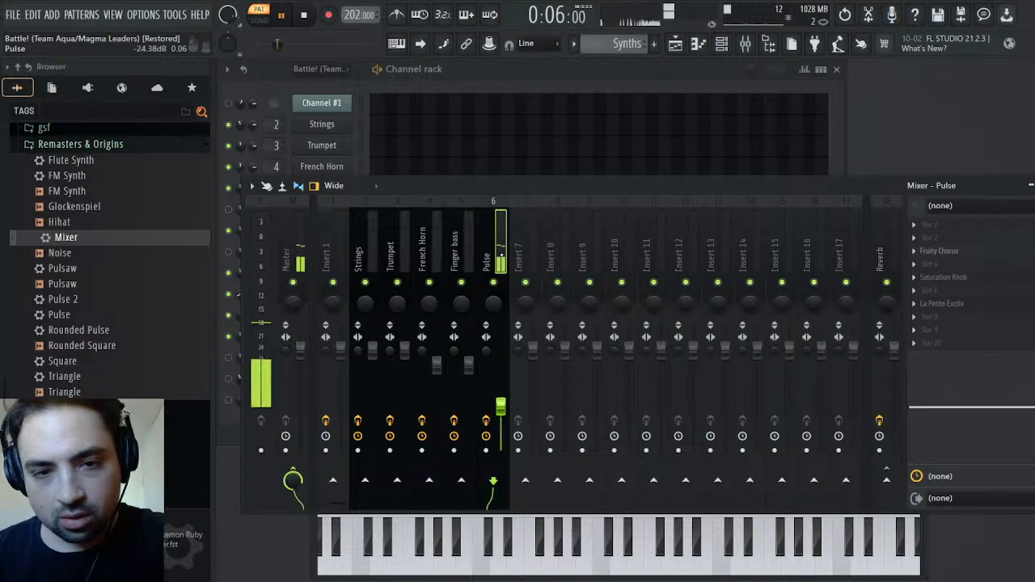
pyautogui.press('F9')
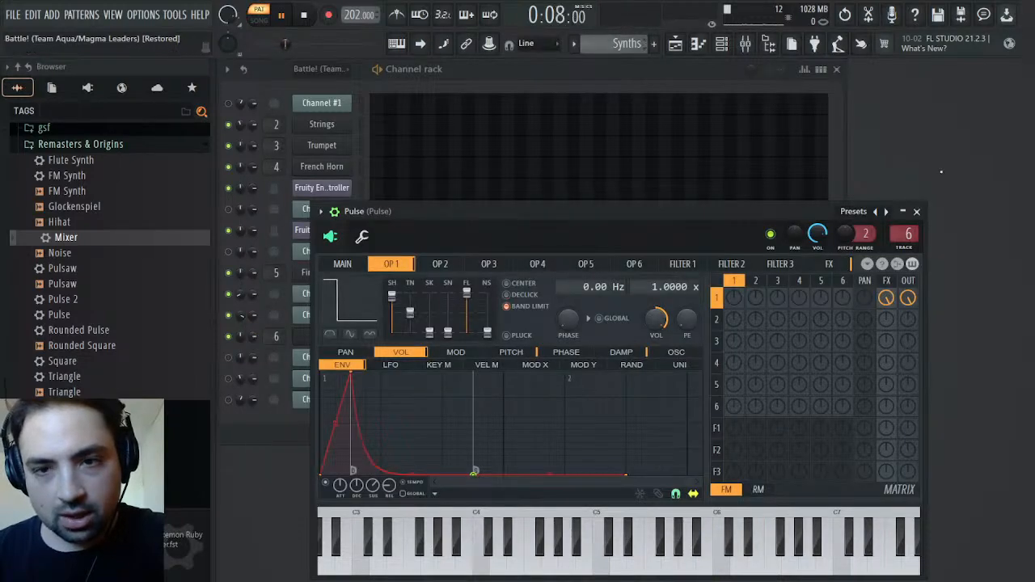
pyautogui.click(915, 211)
pyautogui.press('space')
# Mute Channel #5 in the original pattern and examine Channel #4's notes around bar 47 in the piano roll
pyautogui.scroll(3, 615, 50)
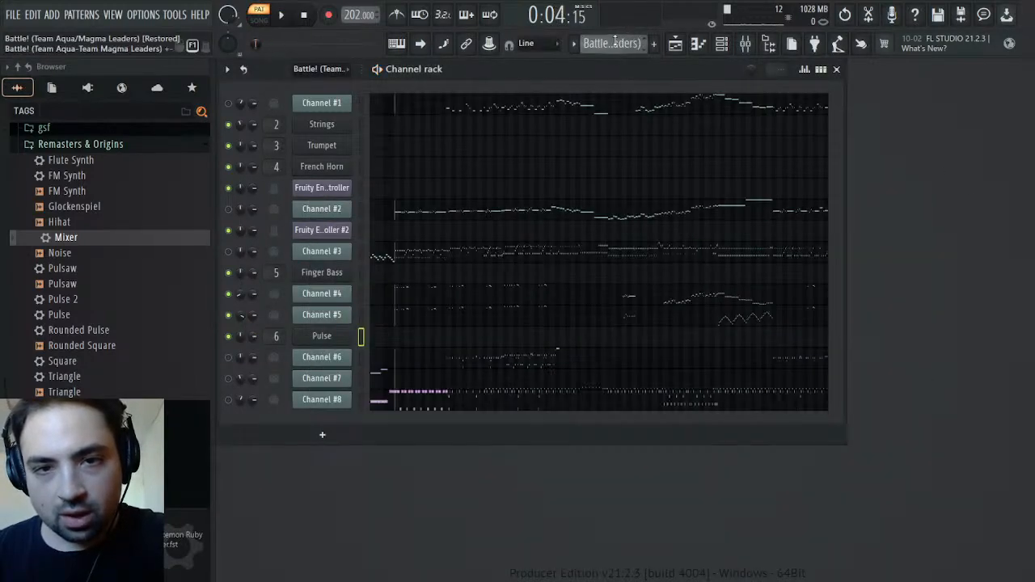
pyautogui.click(229, 315)
pyautogui.click(571, 302)
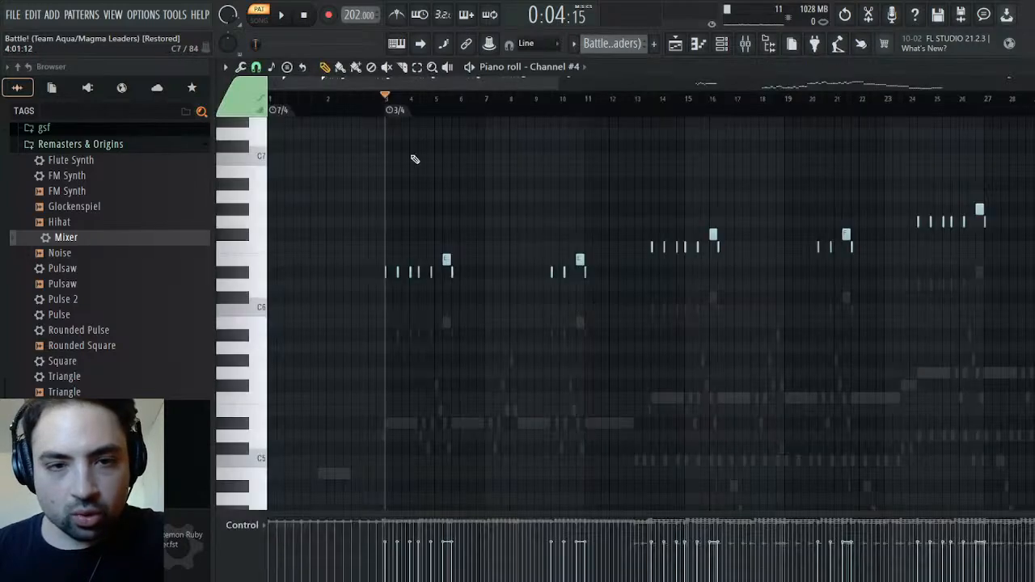
pyautogui.moveTo(354, 88); pyautogui.dragTo(705, 89)
pyautogui.scroll(-5, 523, 272)
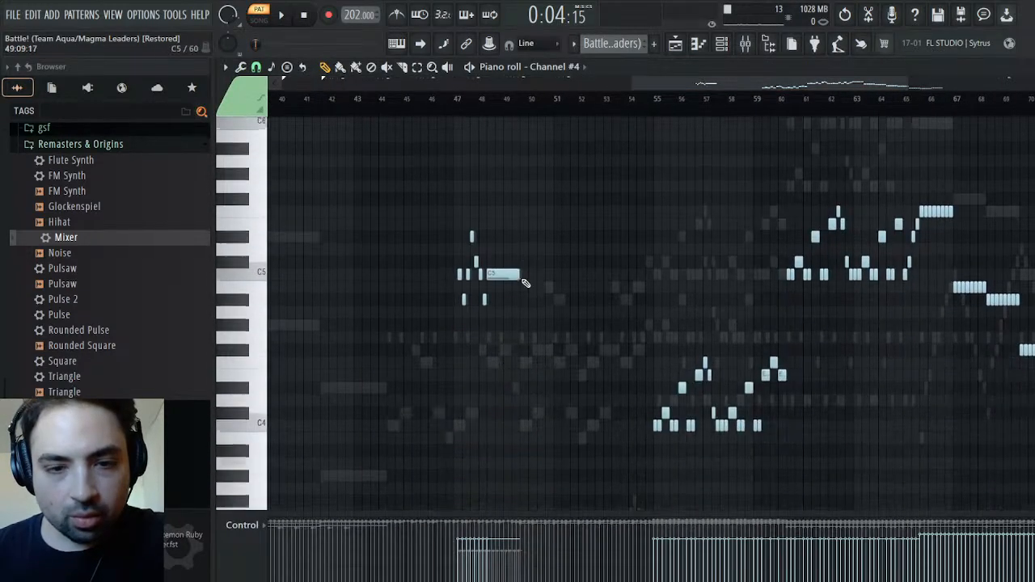
pyautogui.click(471, 100)
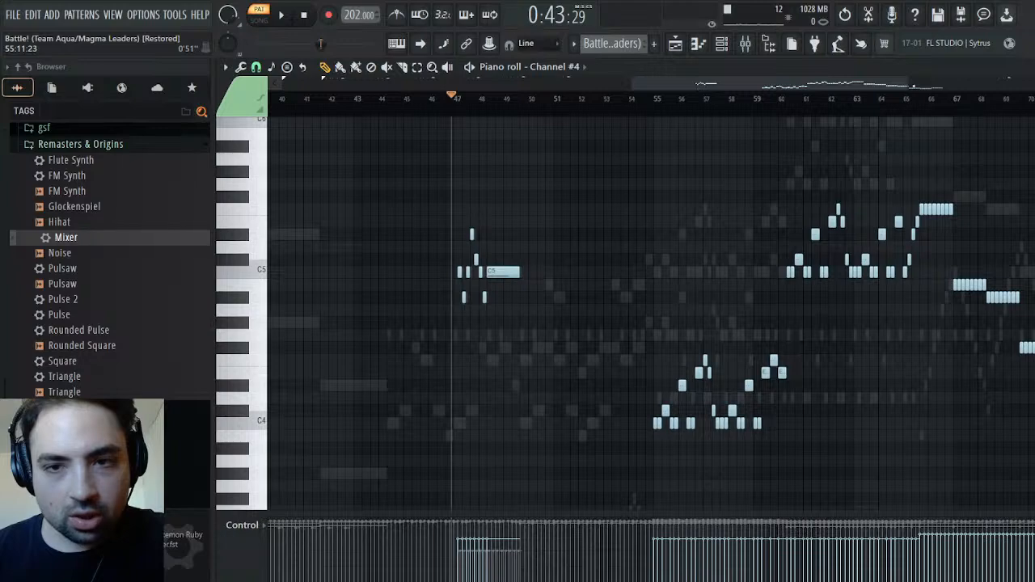
pyautogui.moveTo(910, 86); pyautogui.dragTo(642, 100)
pyautogui.moveTo(746, 82); pyautogui.dragTo(746, 82)
pyautogui.press('space')
# Listen to the bar 47 phrase in the original pattern with Channel #5 enabled alongside Channel #4
pyautogui.press('space')
pyautogui.press('Escape')
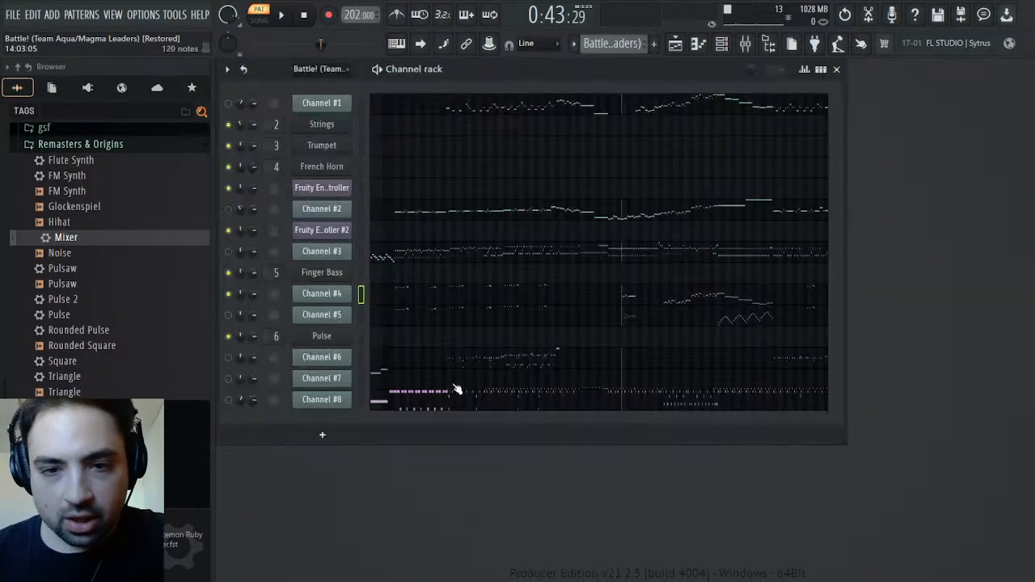
pyautogui.press('space')
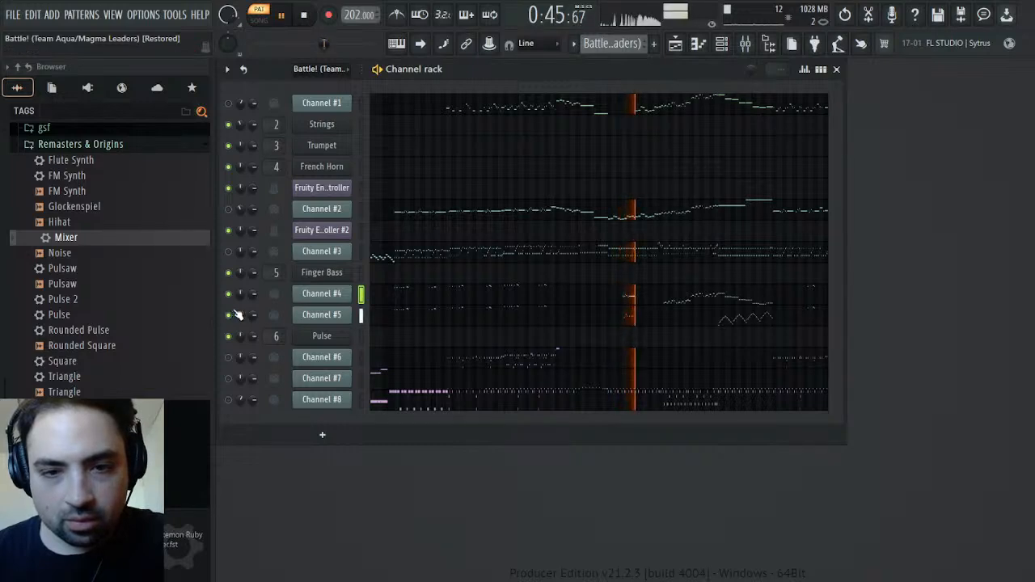
pyautogui.press('space')
pyautogui.press('space')
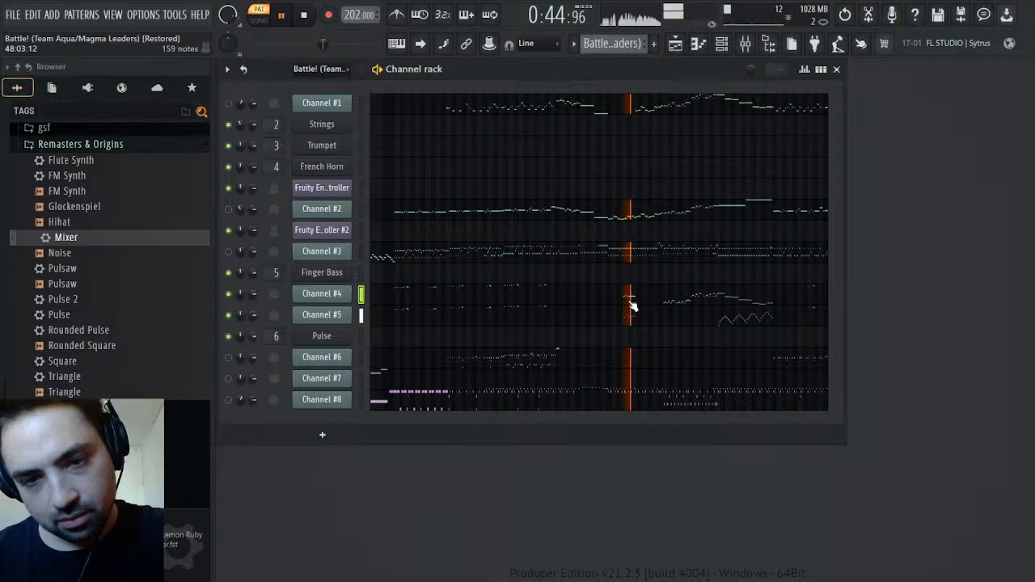
pyautogui.press('space')
# Add the Pulse 2 preset as a channel below Pulse and copy Channel #4's short phrase in bars 47 to 49
pyautogui.moveTo(64, 299); pyautogui.dragTo(332, 347)
pyautogui.click(322, 361)
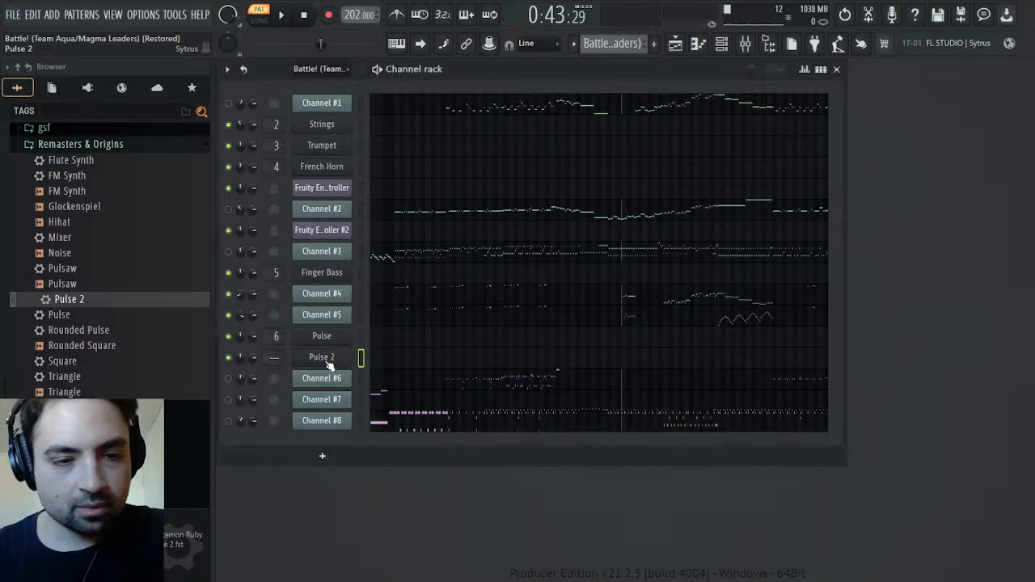
pyautogui.click(604, 290)
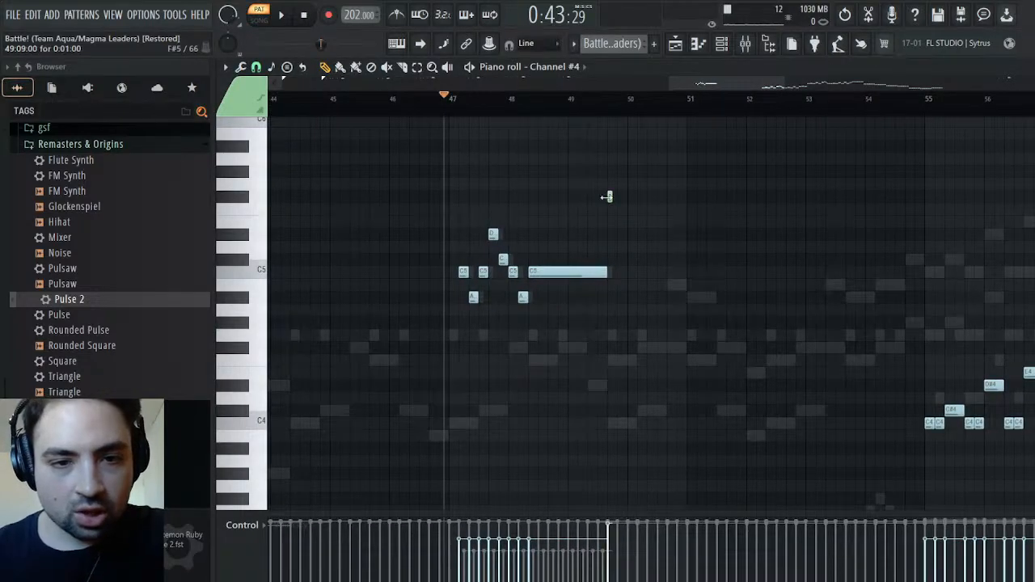
pyautogui.moveTo(618, 203); pyautogui.dragTo(409, 357)
pyautogui.click(459, 109)
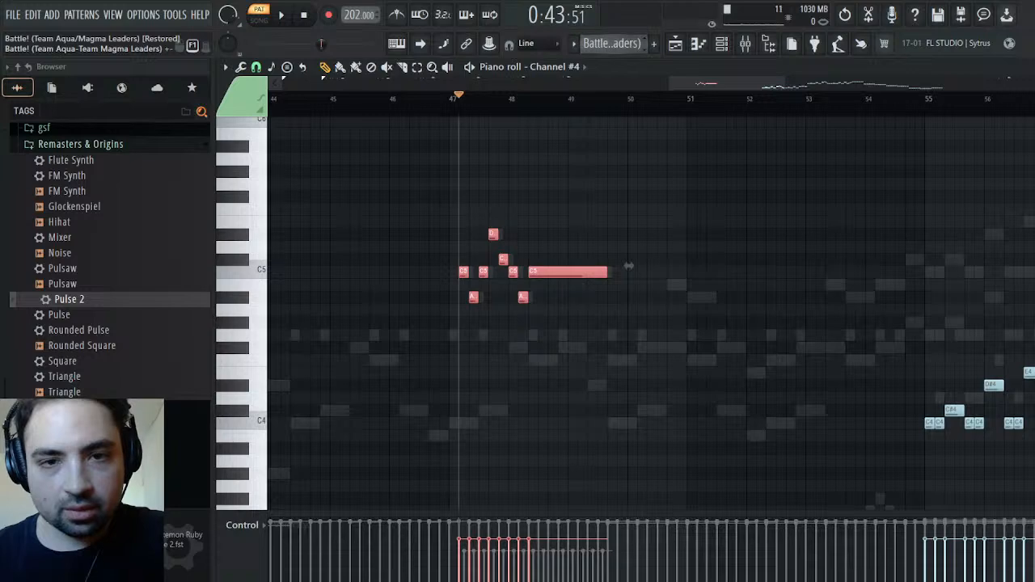
# Paste the copied Channel #4 phrase at the playhead into the Pulse 2 channel of the Synths pattern
pyautogui.click(653, 85)
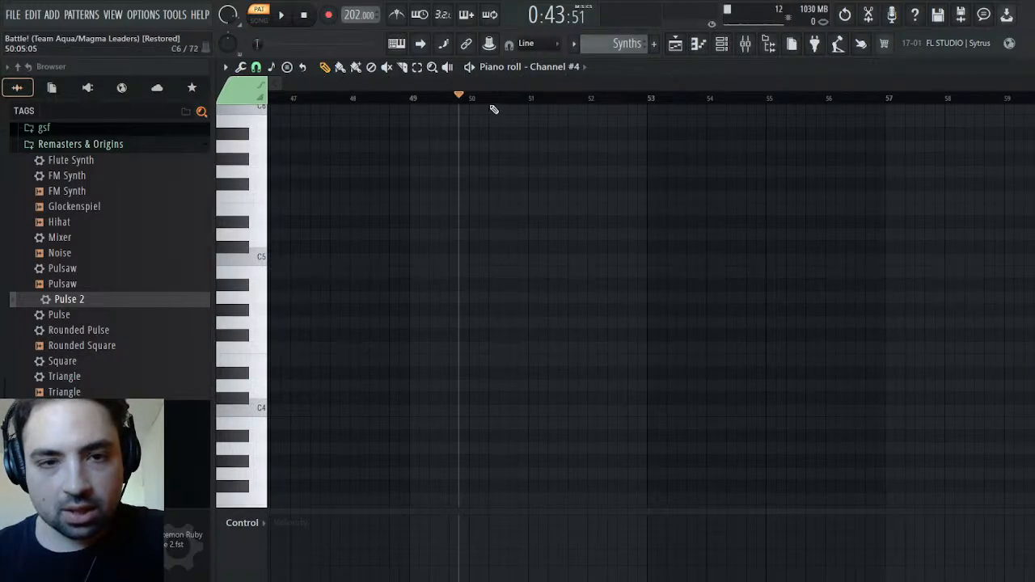
pyautogui.click(597, 288)
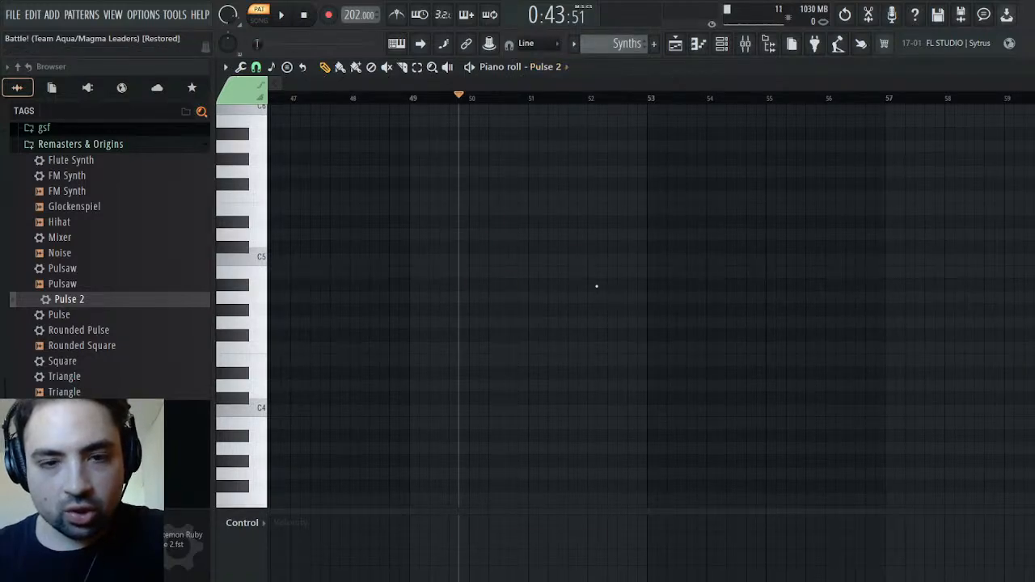
pyautogui.hotkey('ctrl', 'v')
pyautogui.press('Escape')
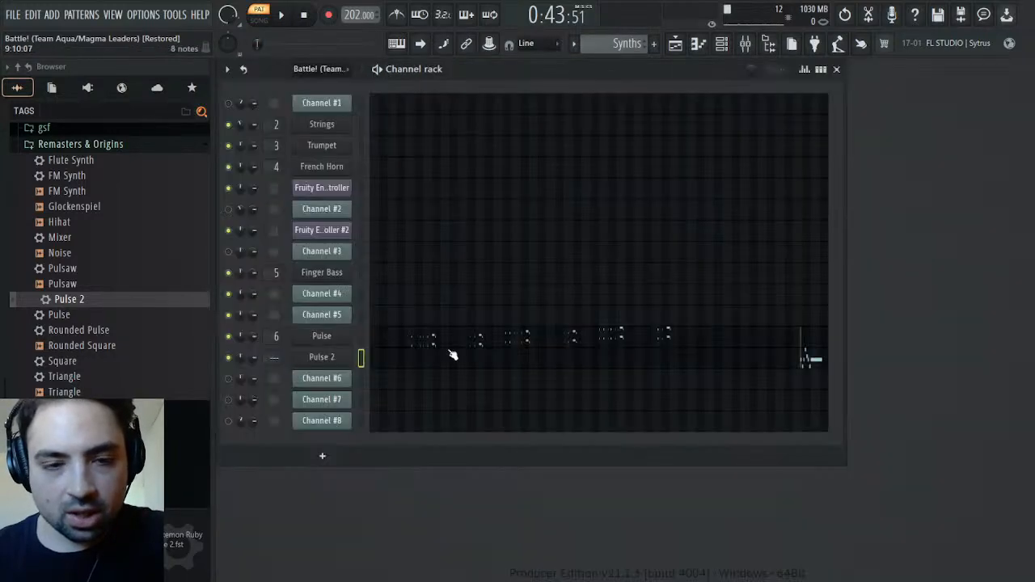
# Lengthen the attack of operator 1's volume envelope in Pulse 2, moving its peak to 001:01:024, and audition the Synths phrase
pyautogui.click(321, 358)
pyautogui.click(410, 250)
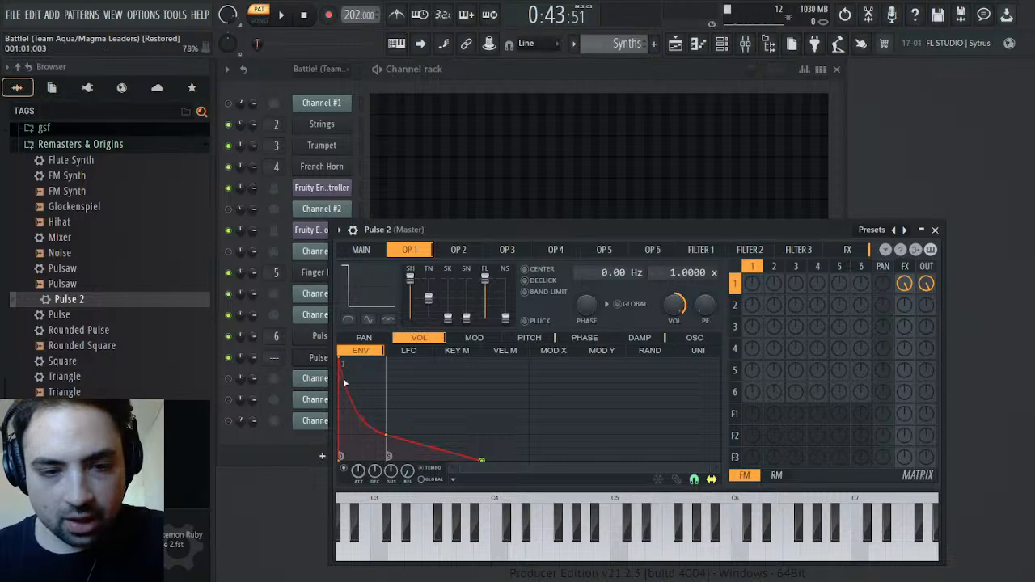
pyautogui.moveTo(339, 358); pyautogui.dragTo(382, 359)
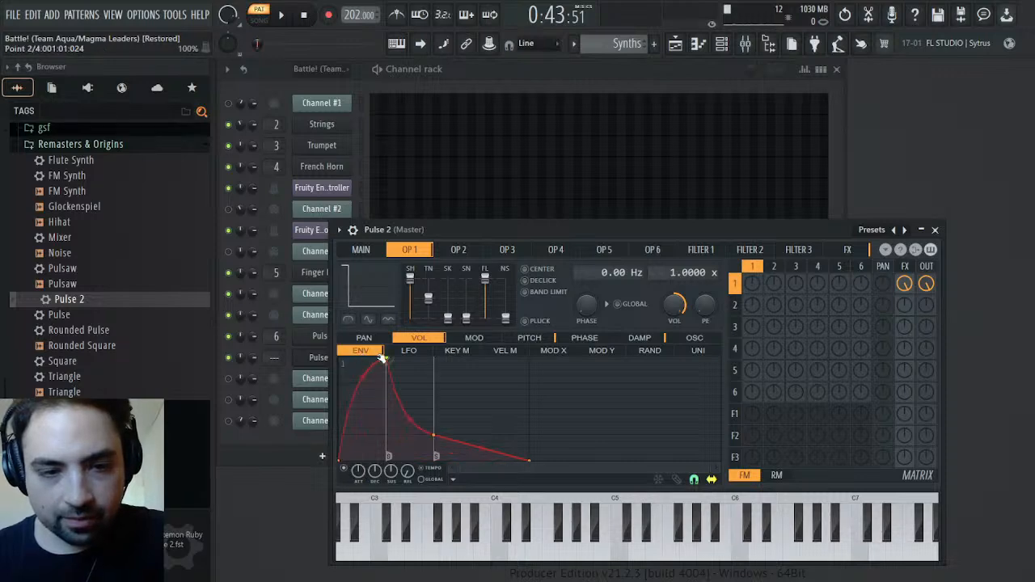
pyautogui.press('space')
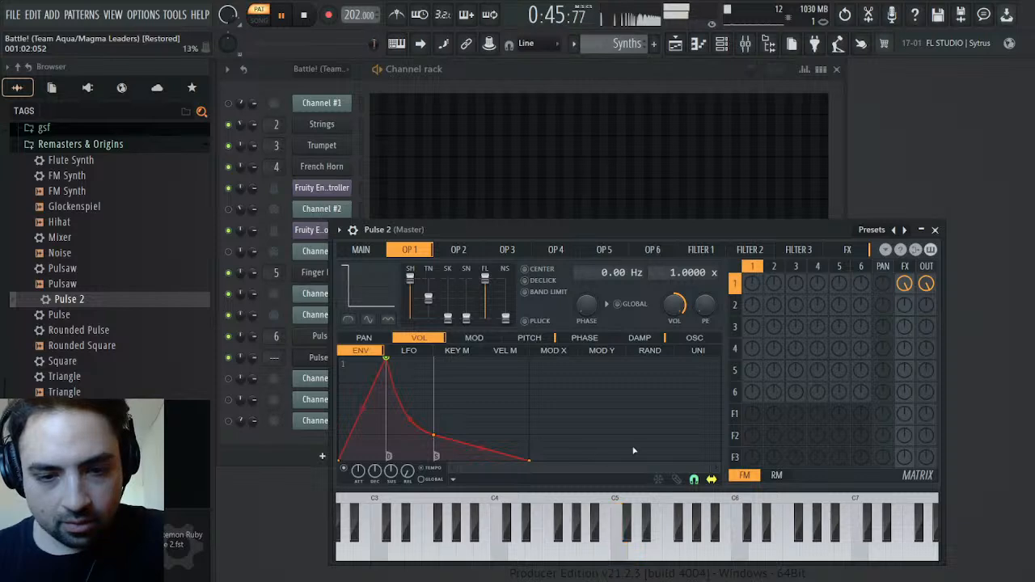
pyautogui.click(936, 231)
pyautogui.press('space')
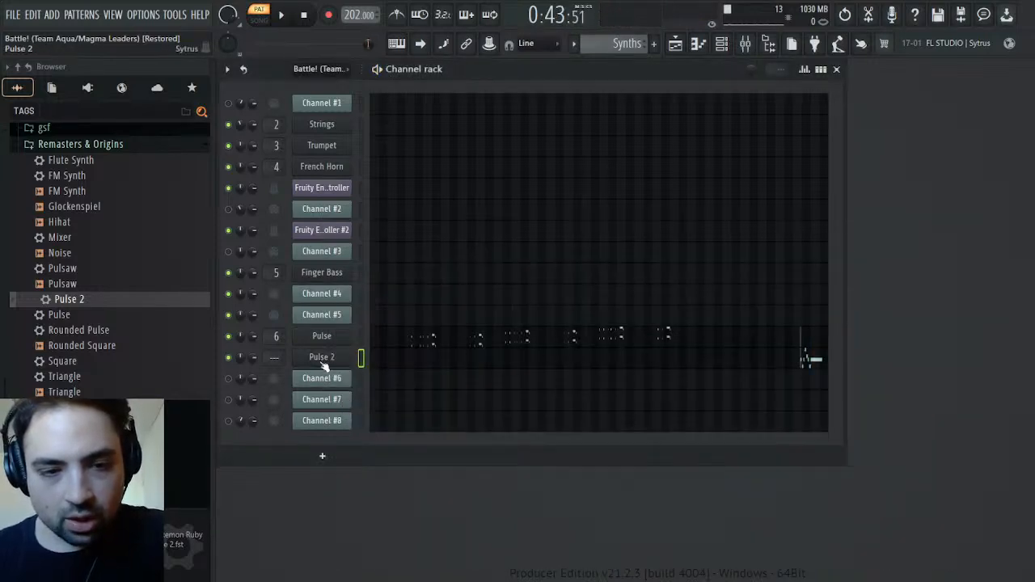
# Examine Channel #5's notes around bar 47 of the original pattern in the piano roll
pyautogui.click(322, 362)
pyautogui.click(322, 363)
pyautogui.scroll(4, 613, 50)
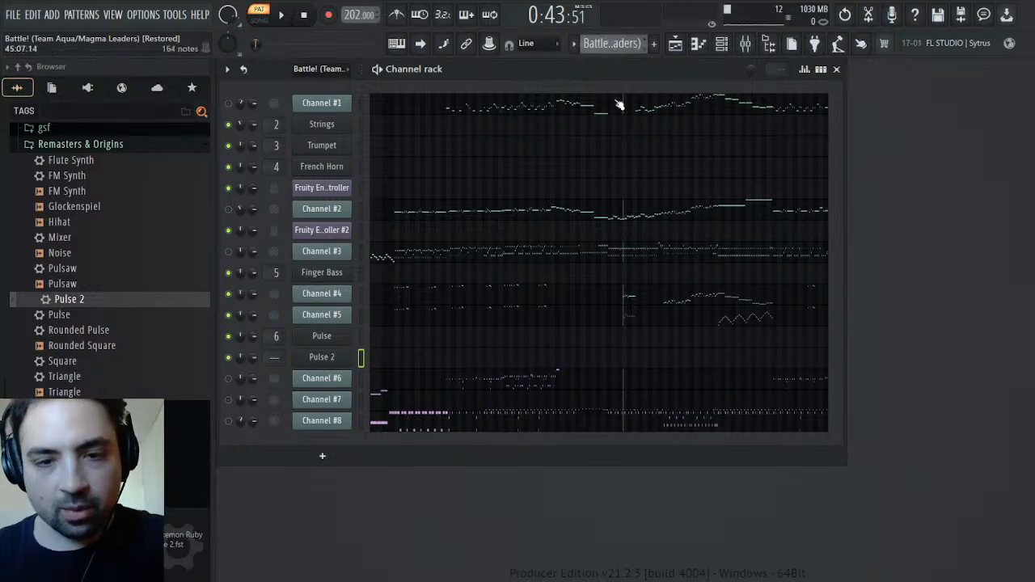
pyautogui.click(619, 321)
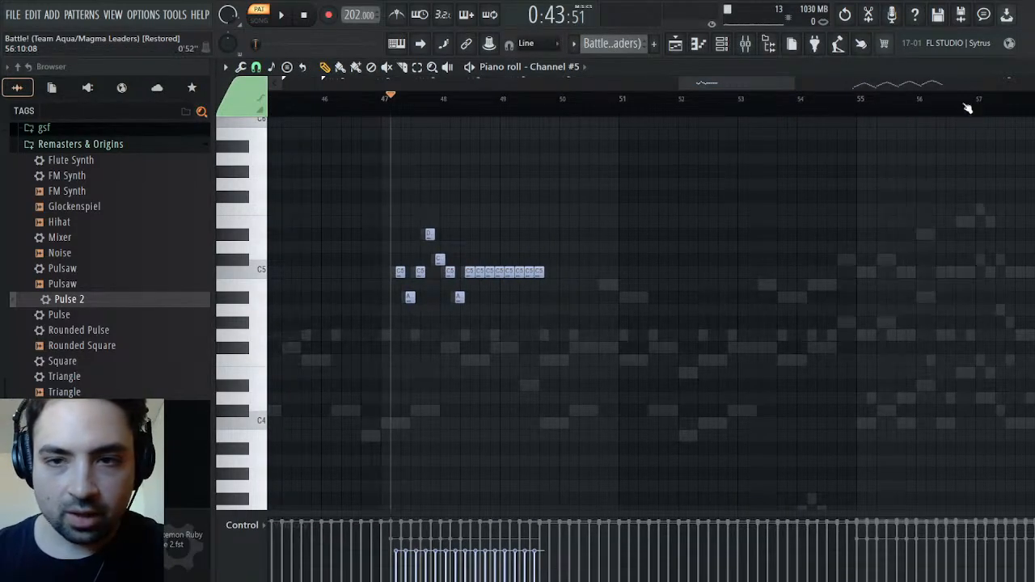
pyautogui.moveTo(795, 82); pyautogui.dragTo(703, 98)
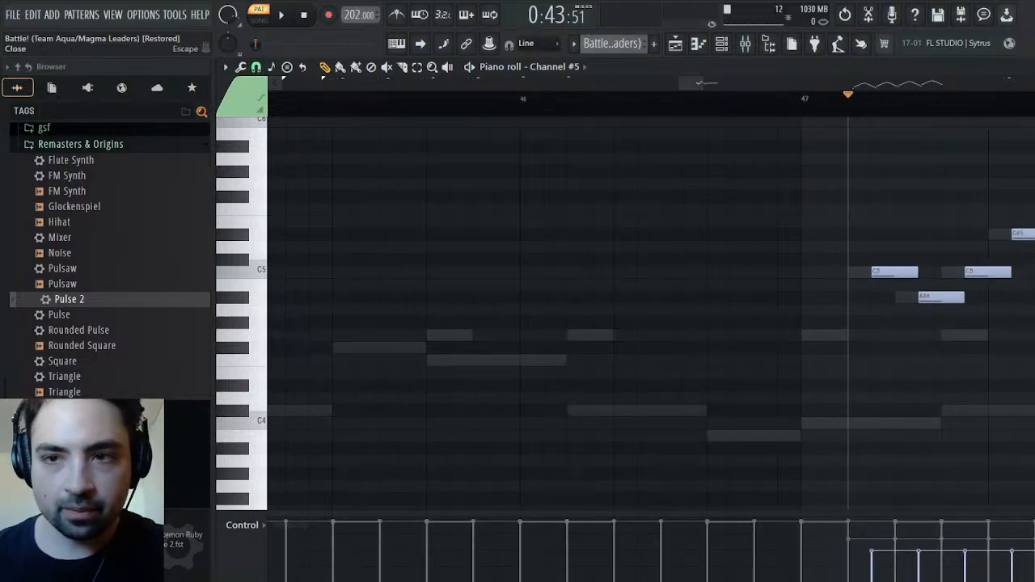
pyautogui.click(1034, 67)
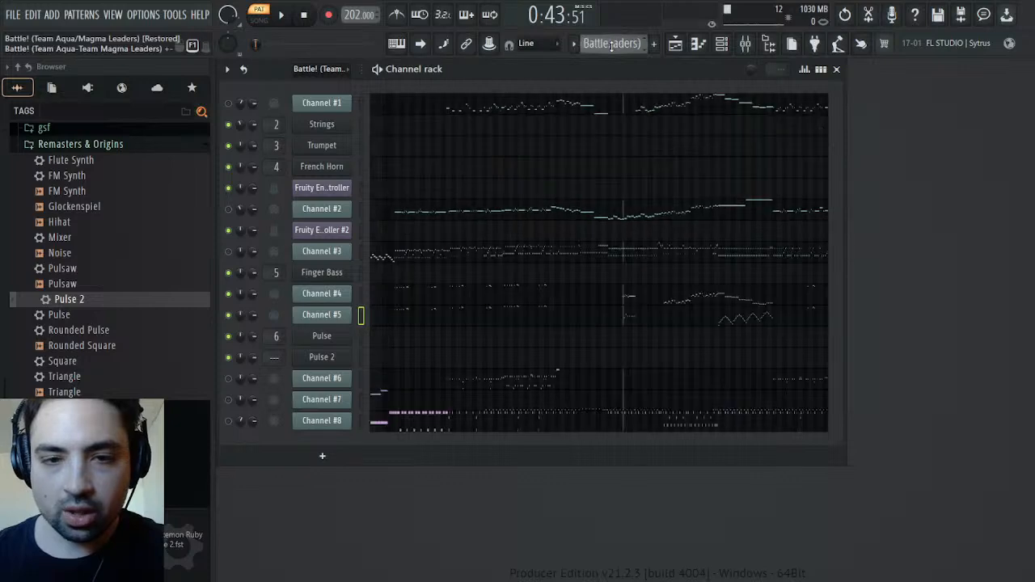
# Listen to the original bar 47 phrase twice and return to the Synths pattern
pyautogui.press('space')
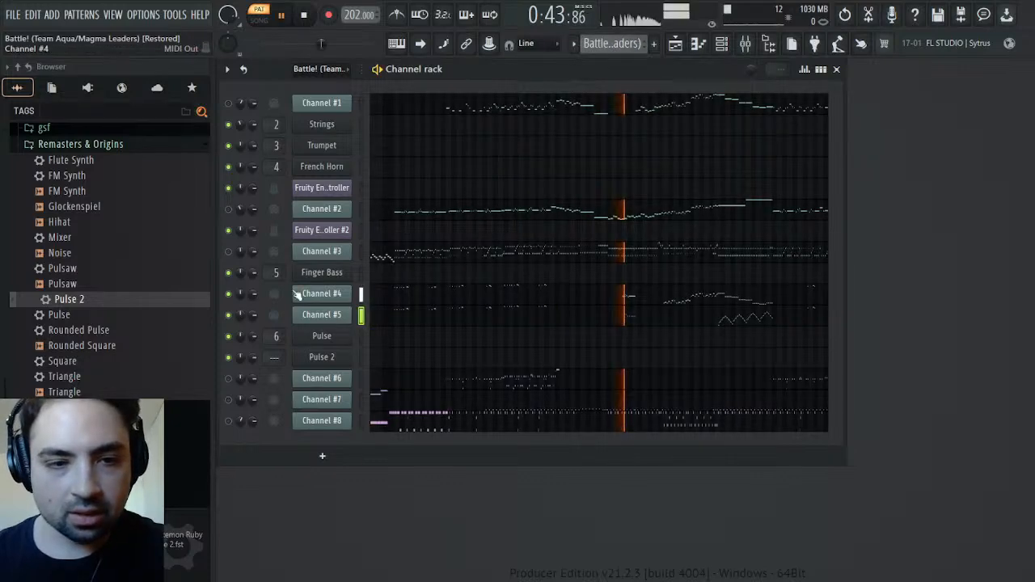
pyautogui.press('space')
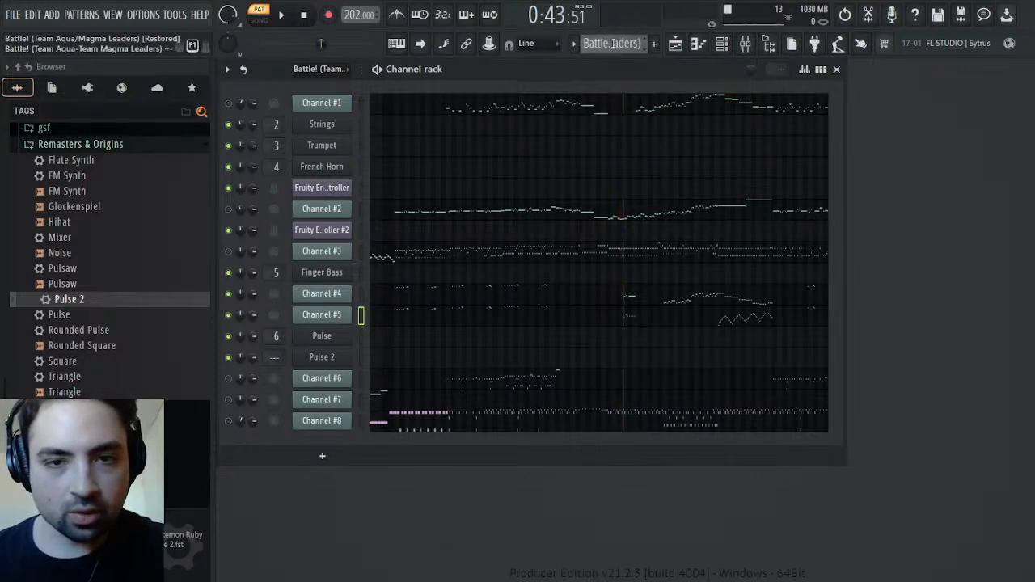
pyautogui.press('space')
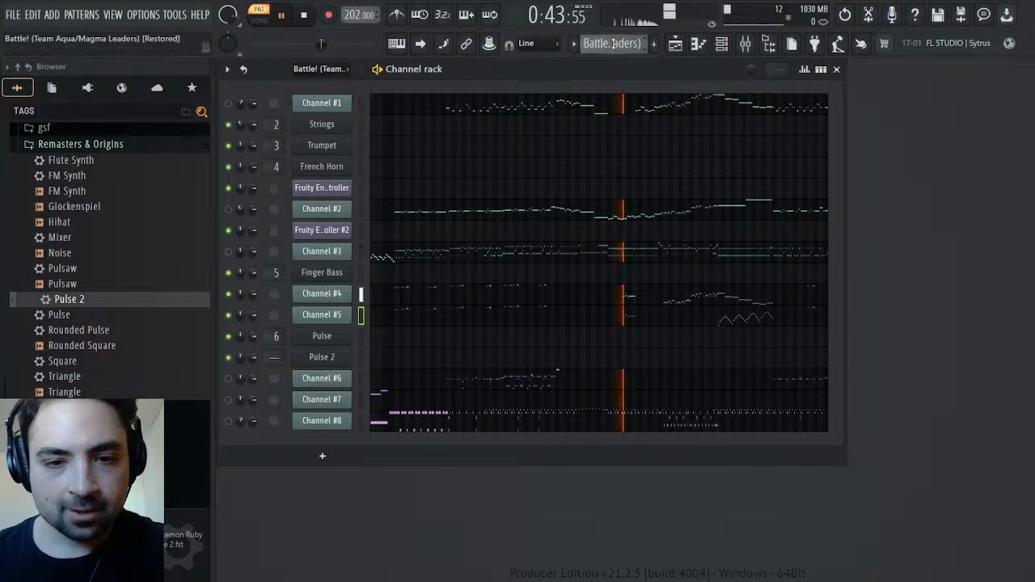
pyautogui.press('space')
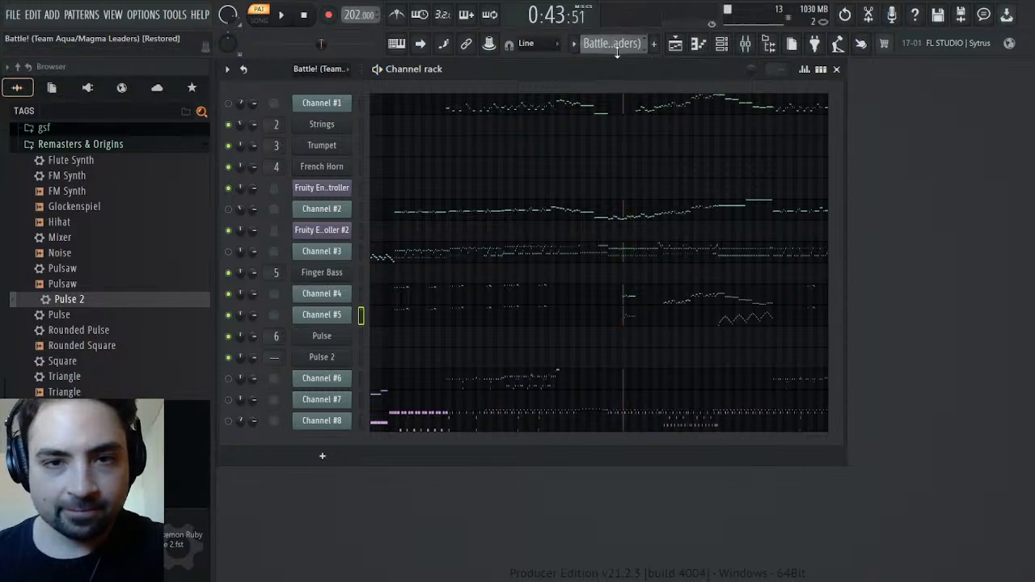
pyautogui.scroll(-2, 616, 50)
pyautogui.scroll(1, 617, 51)
pyautogui.scroll(-2, 616, 50)
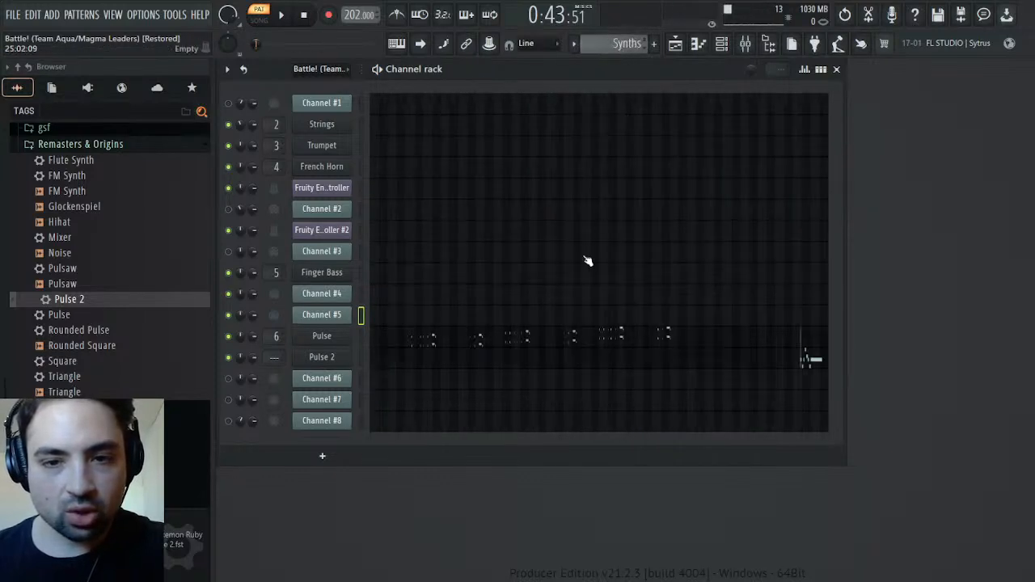
# Enable the first delay in Pulse 2's effects, set its feedback to 13%, and raise the delay volume slightly while auditioning
pyautogui.click(318, 358)
pyautogui.click(864, 249)
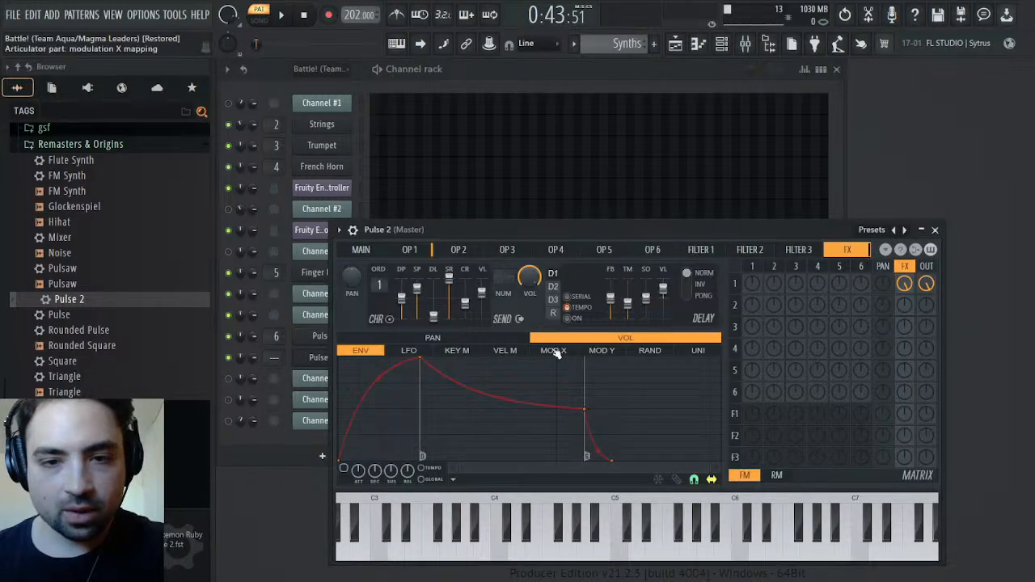
pyautogui.click(571, 318)
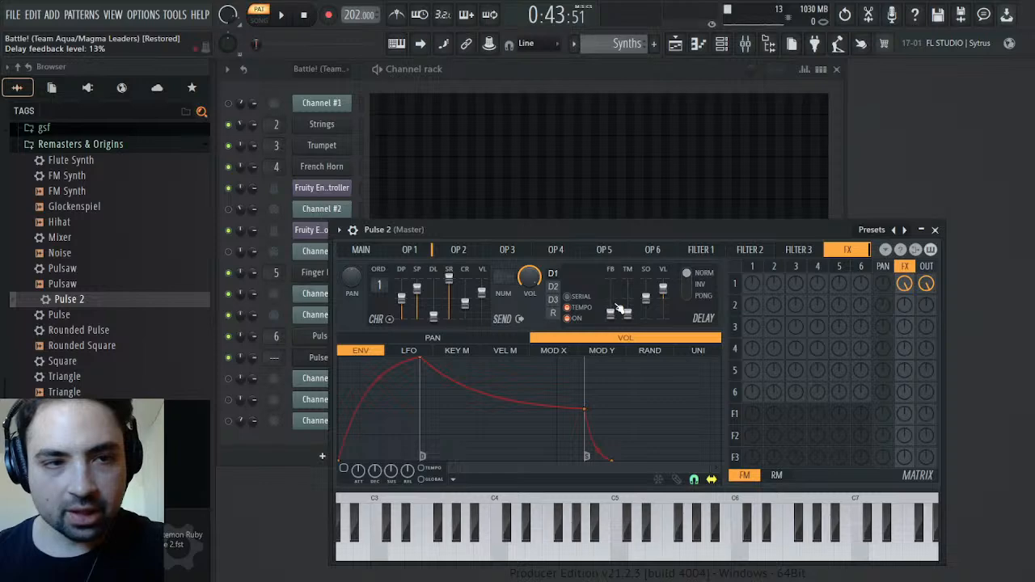
pyautogui.press('space')
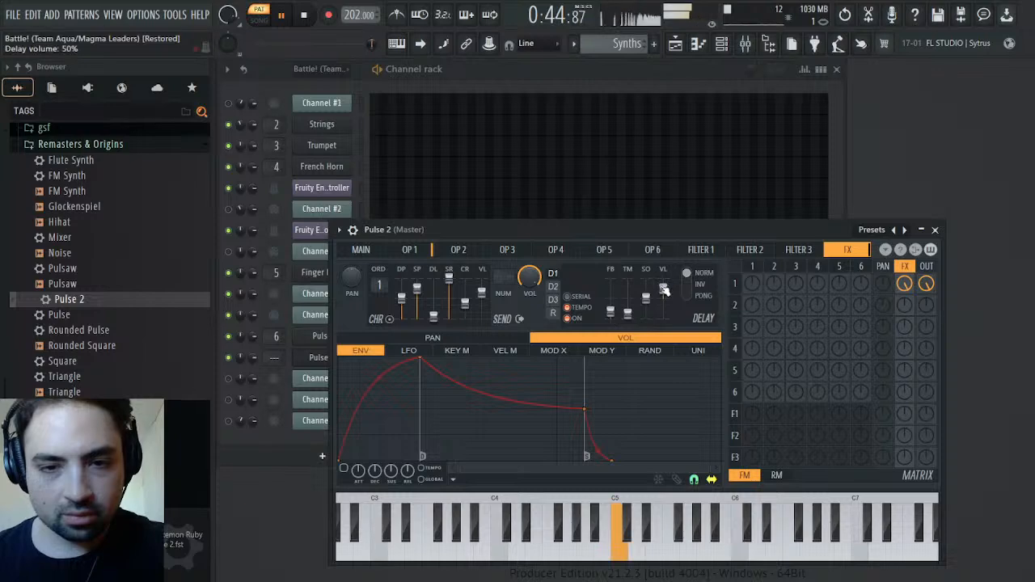
pyautogui.scroll(-3, 665, 292)
pyautogui.scroll(5, 664, 292)
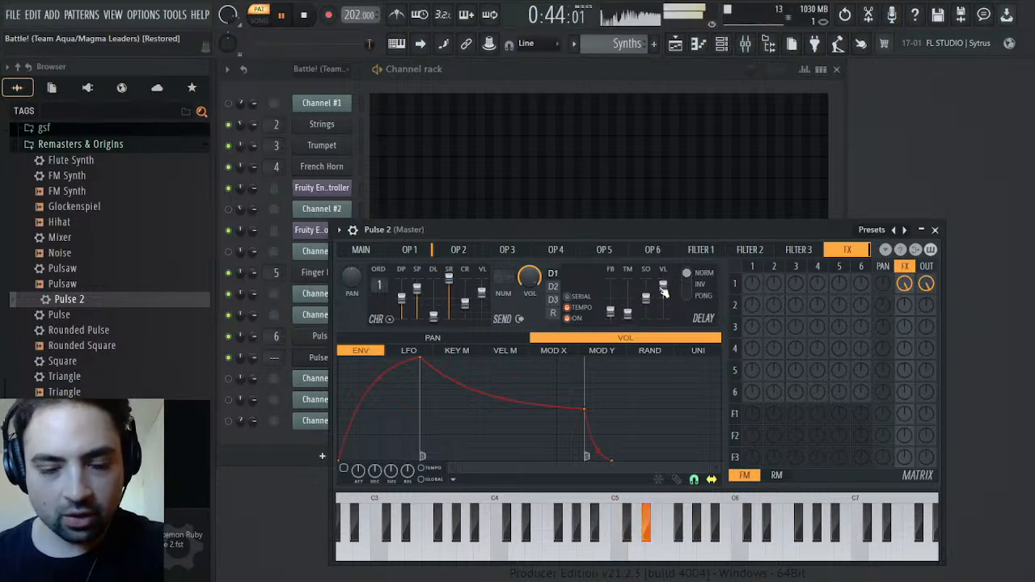
pyautogui.press('space')
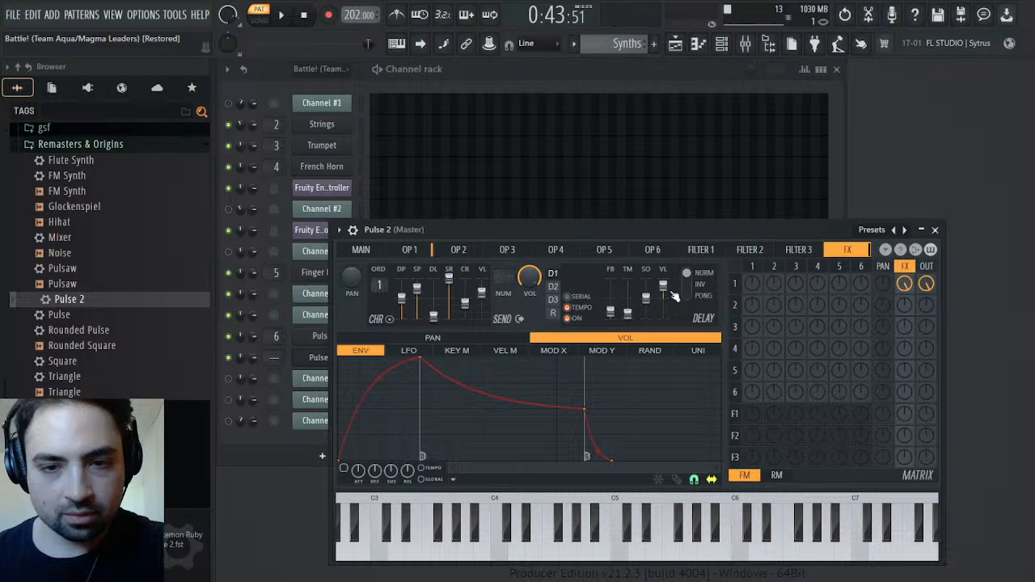
# Raise Pulse 2's delay feedback and trim it back slightly while auditioning the phrase
pyautogui.press('space')
pyautogui.scroll(3, 613, 317)
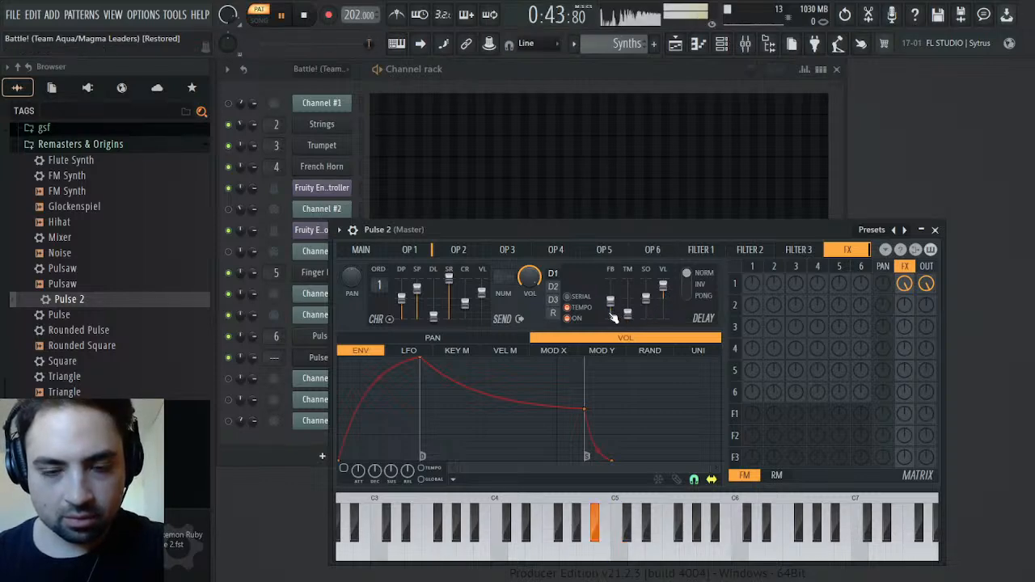
pyautogui.scroll(-3, 613, 315)
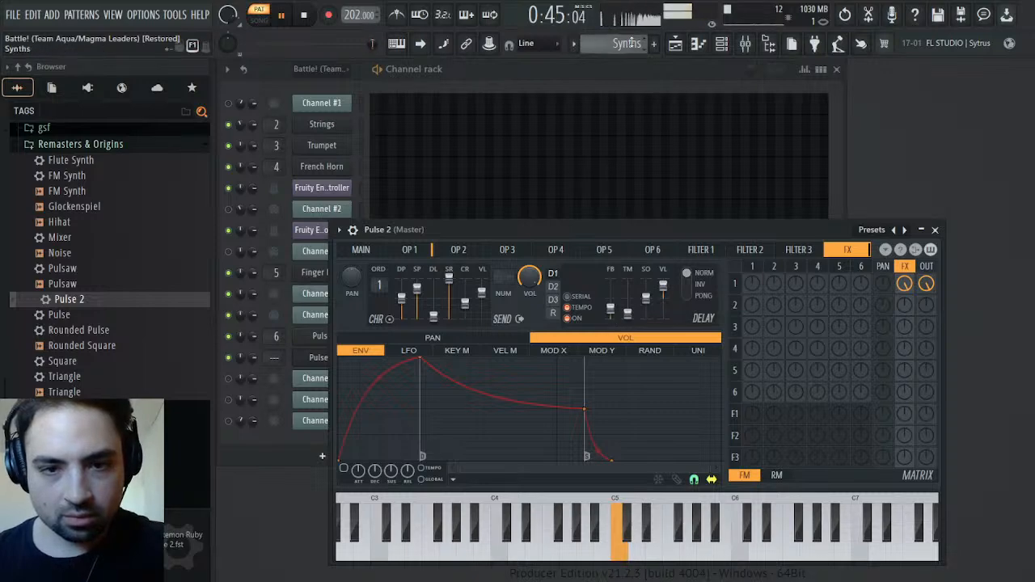
# Compare the original bar 47 phrase with the delayed Pulse 2 version in the Synths pattern
pyautogui.press('space')
pyautogui.press('space')
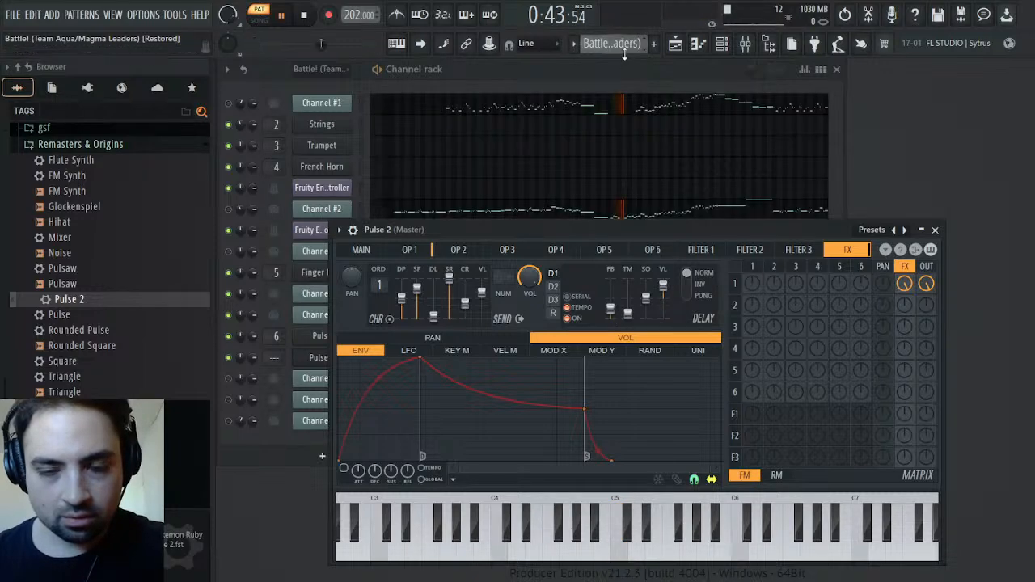
pyautogui.scroll(-1, 625, 49)
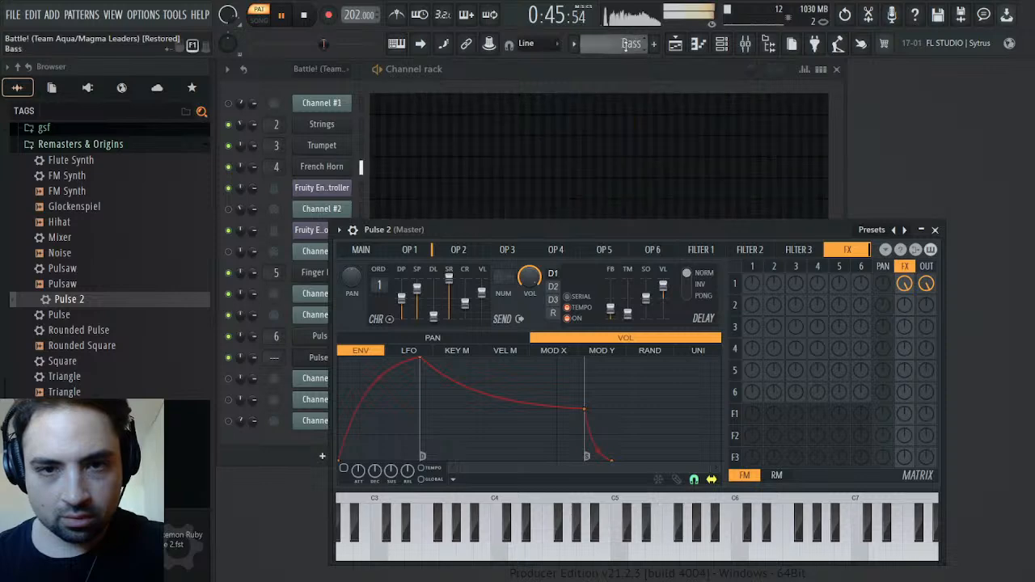
pyautogui.scroll(-1, 631, 44)
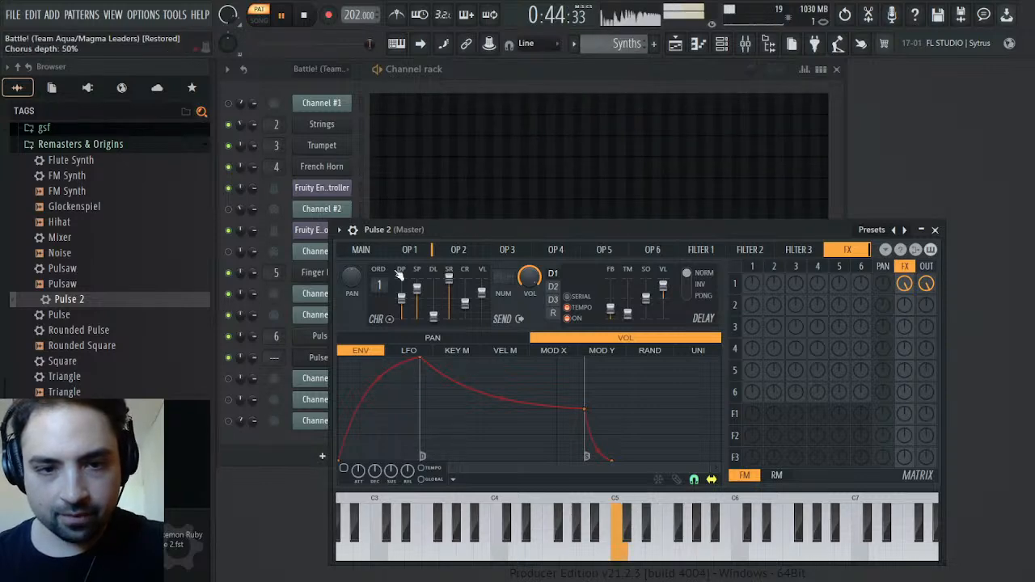
pyautogui.press('space')
# Extend the attack of operator 1's volume envelope further in Pulse 2 and audition the result
pyautogui.click(411, 250)
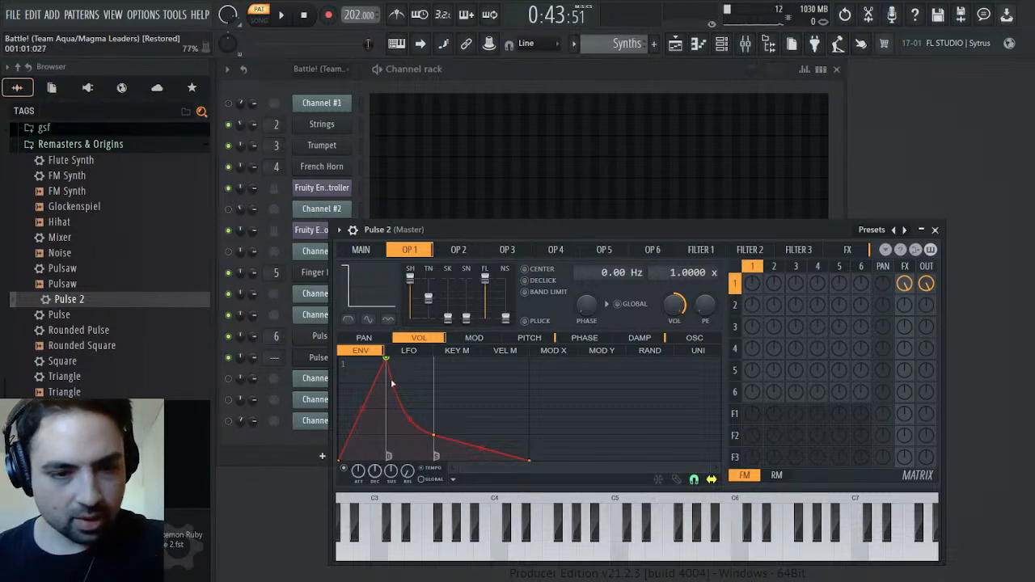
pyautogui.moveTo(389, 363); pyautogui.dragTo(434, 361)
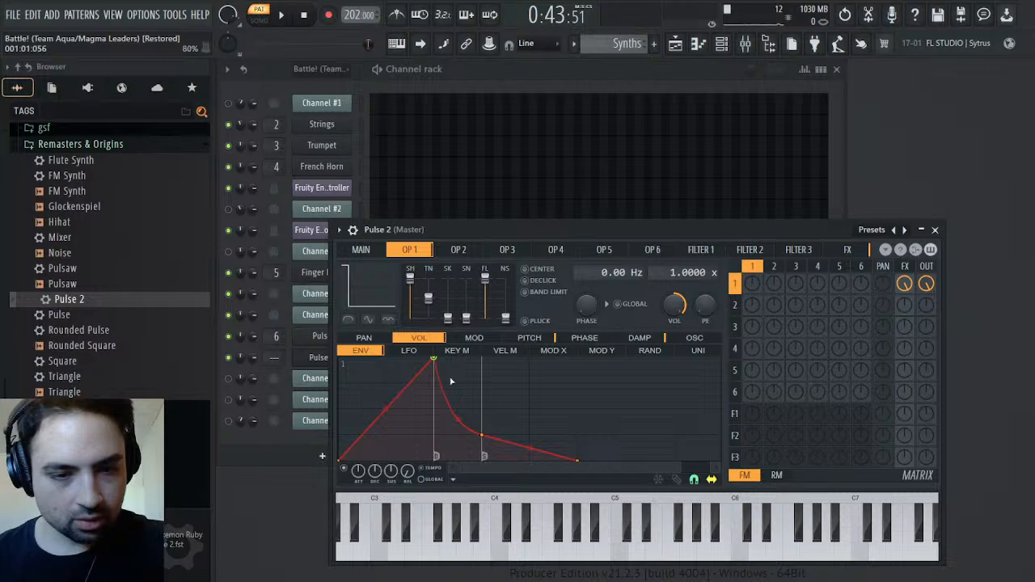
pyautogui.press('space')
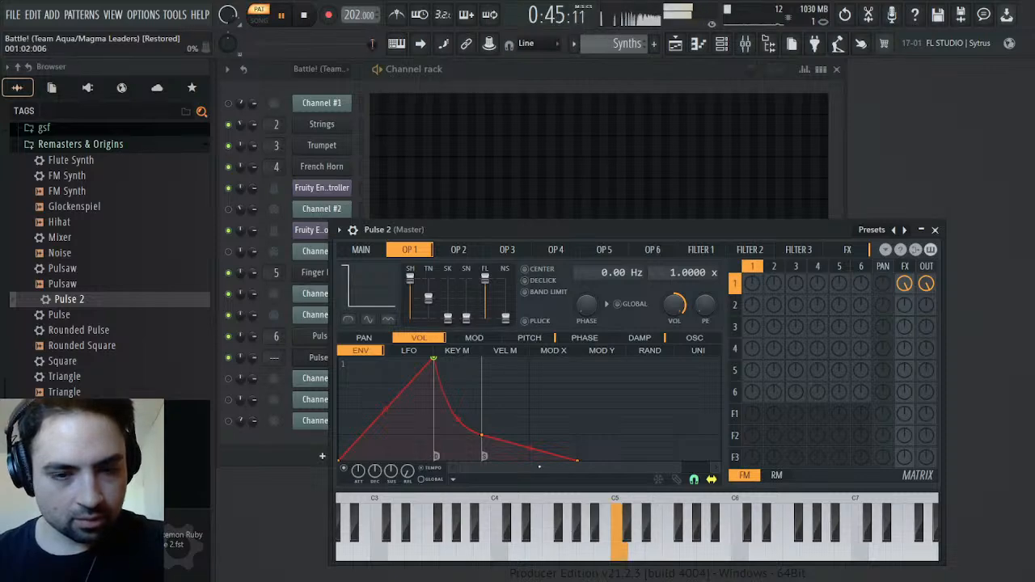
pyautogui.press('space')
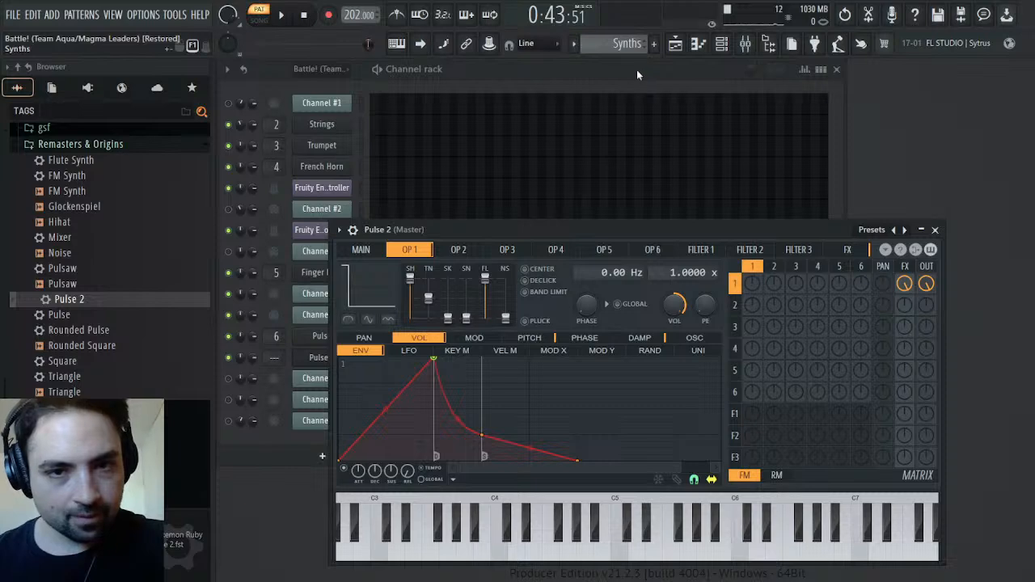
# Compare the original bar 47 phrase with Pulse 2's slower attack by playing both patterns
pyautogui.scroll(1, 639, 53)
pyautogui.press('space')
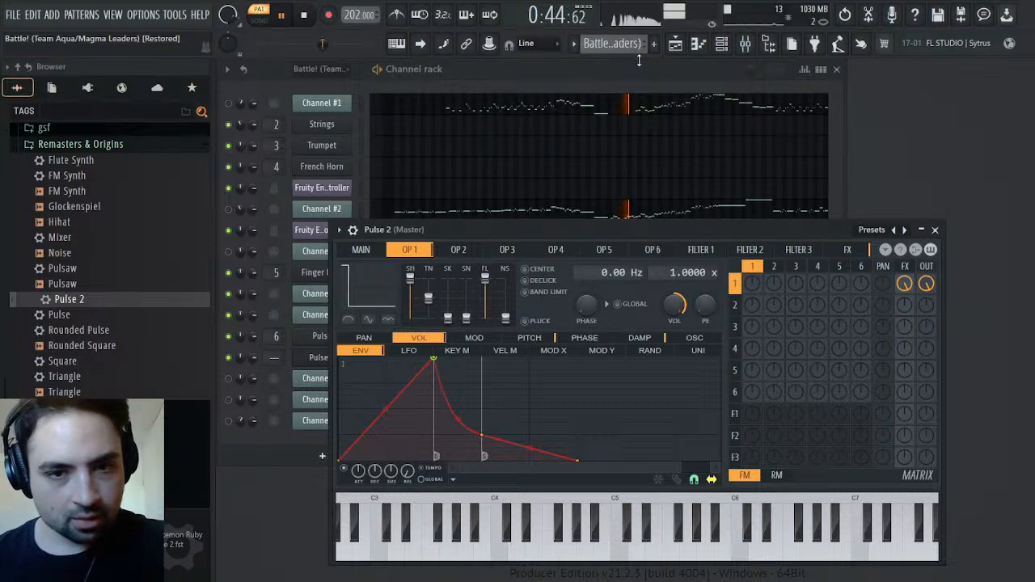
pyautogui.press('space')
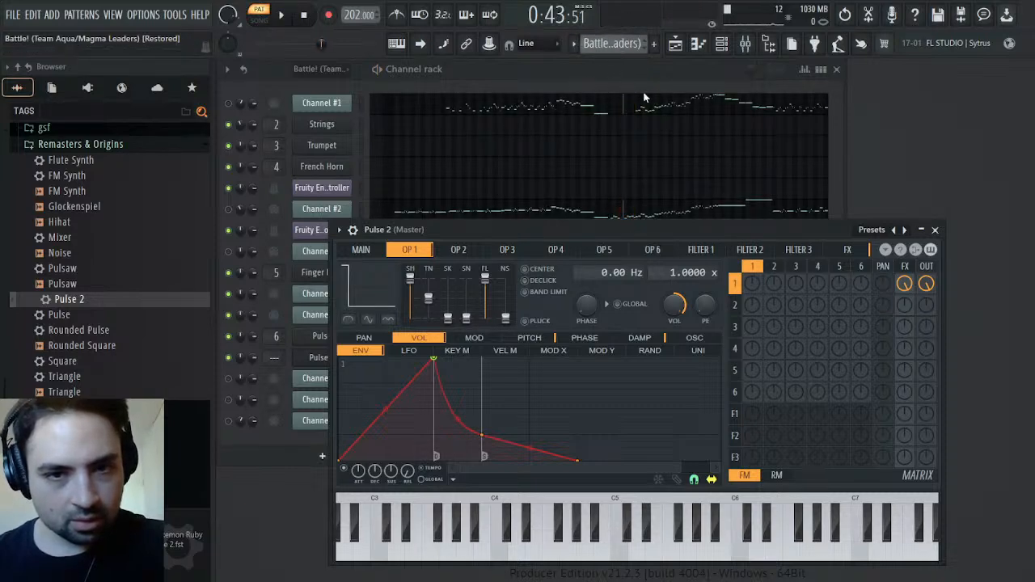
pyautogui.press('KP_Add')
pyautogui.press('space')
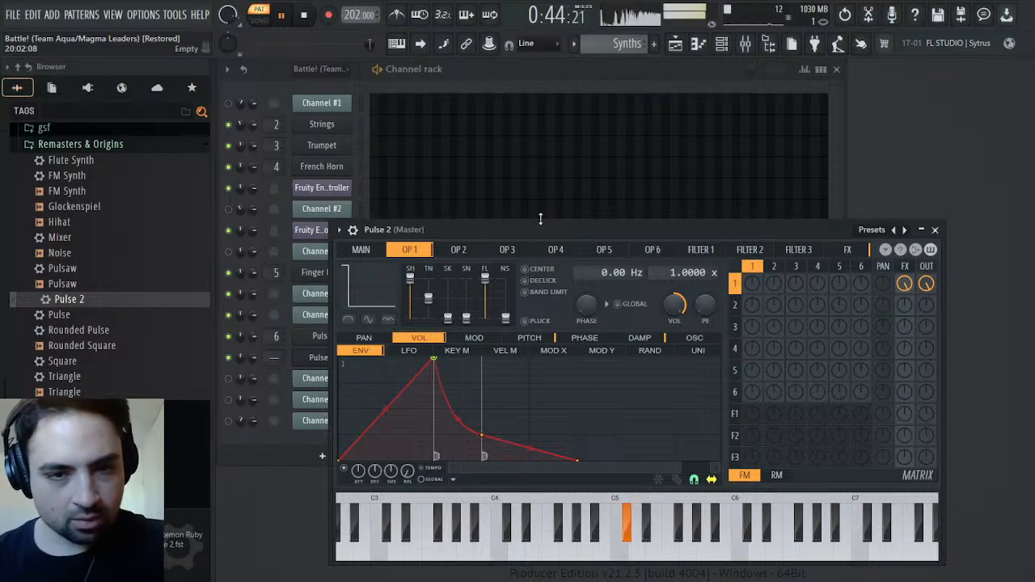
# Lower the release of operator 1's volume envelope in Pulse 2 while the Synths pattern plays
pyautogui.moveTo(550, 229); pyautogui.dragTo(758, 183)
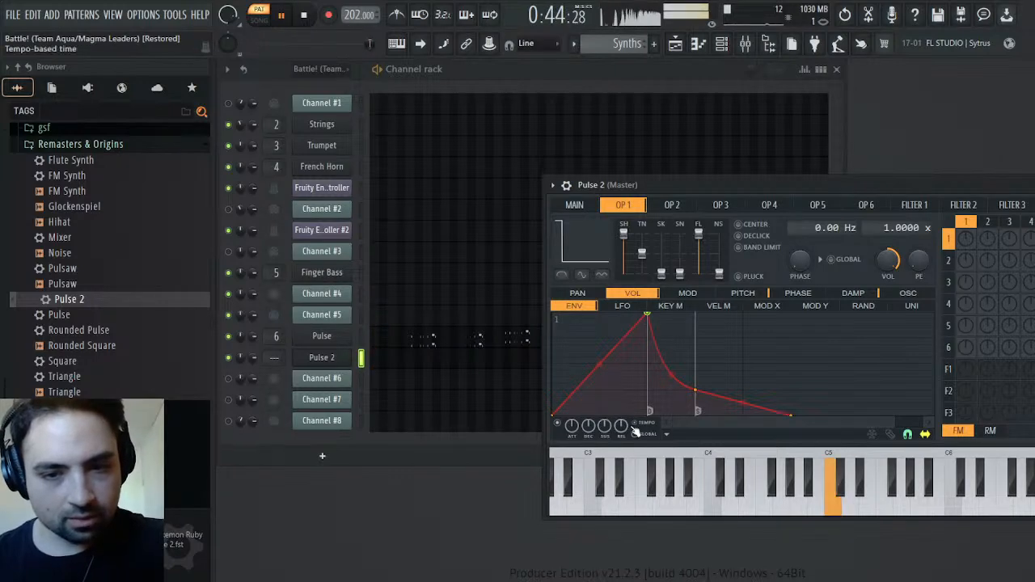
pyautogui.moveTo(621, 427); pyautogui.dragTo(621, 451)
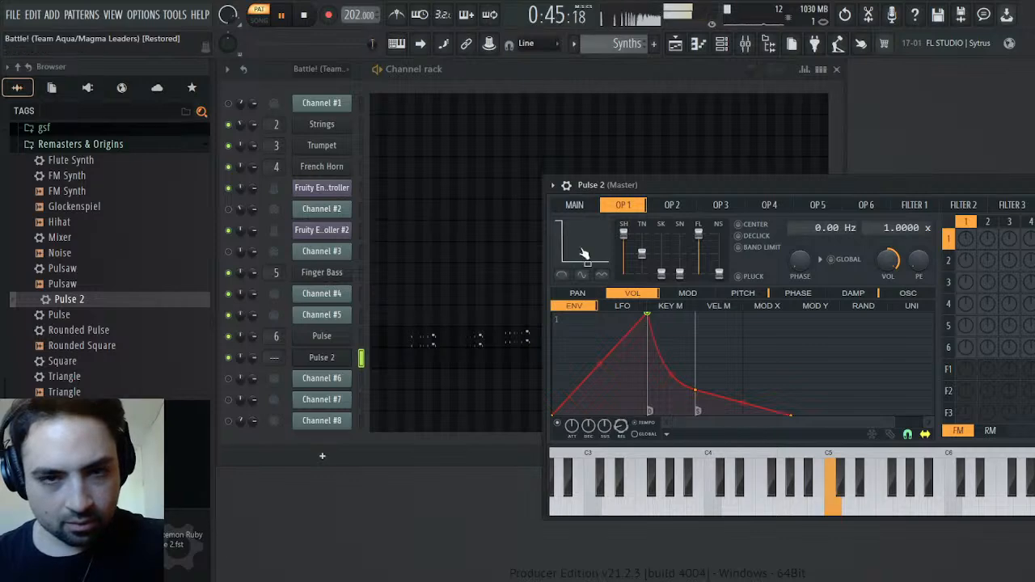
pyautogui.press('space')
# Play the original bar 47 phrase against the Synths pattern to compare Pulse 2's shorter release
pyautogui.scroll(4, 623, 43)
pyautogui.press('space')
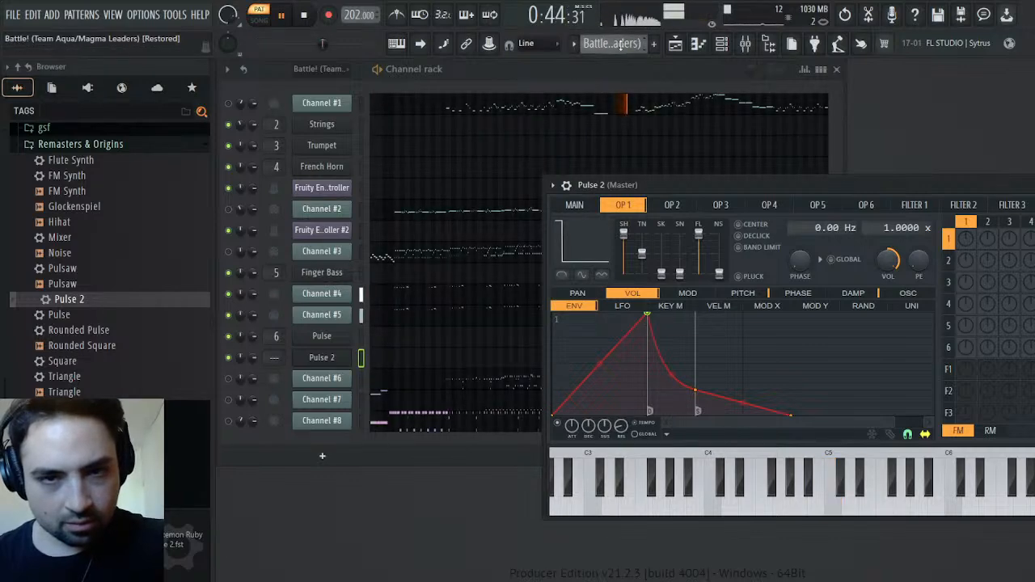
pyautogui.scroll(-4, 620, 45)
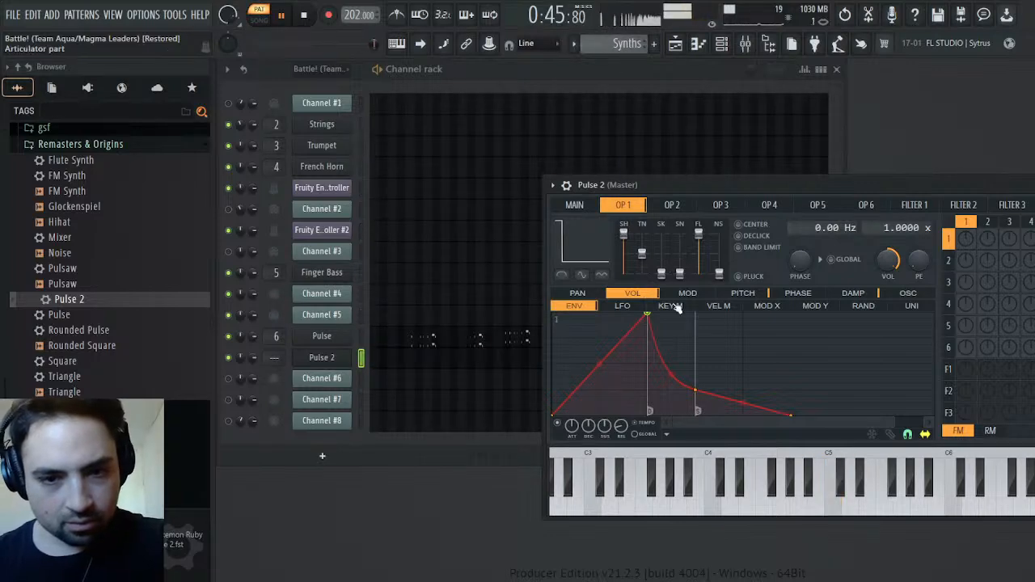
pyautogui.press('space')
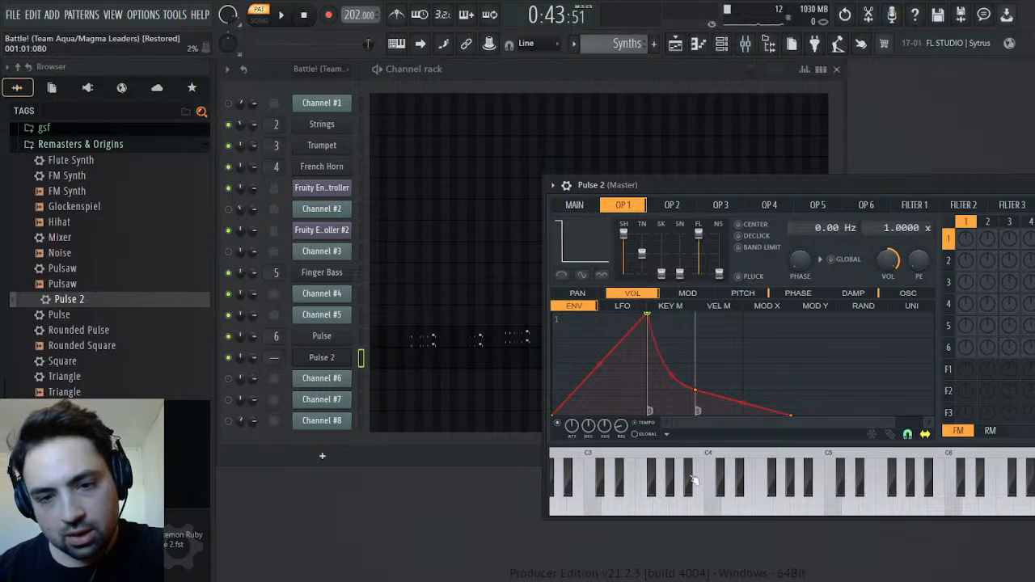
# Steepen the decay curve of operator 1's volume envelope in Pulse 2 by changing its tension, auditioning the Synths pattern
pyautogui.press('space')
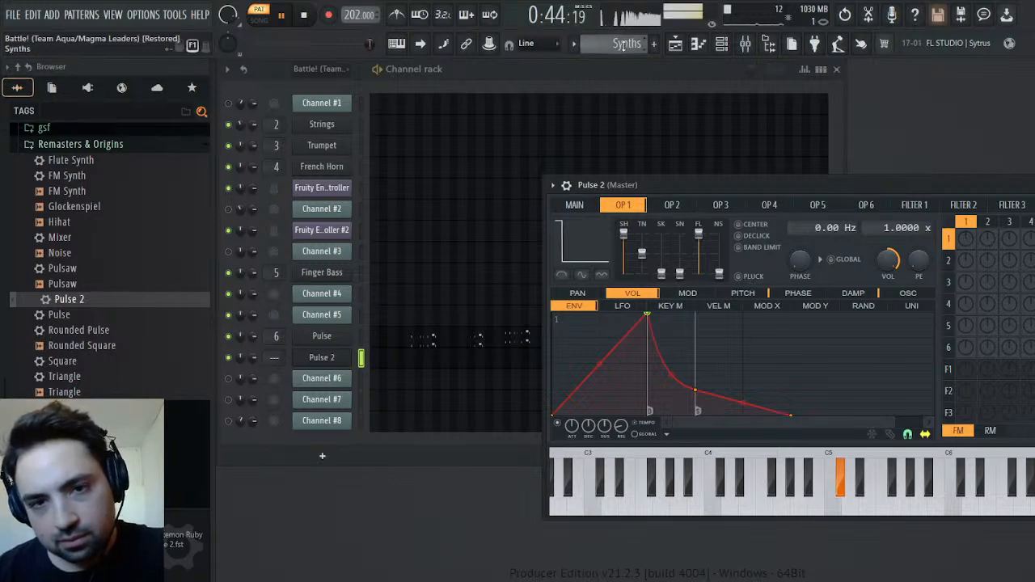
pyautogui.press('space')
pyautogui.moveTo(670, 378); pyautogui.dragTo(670, 390)
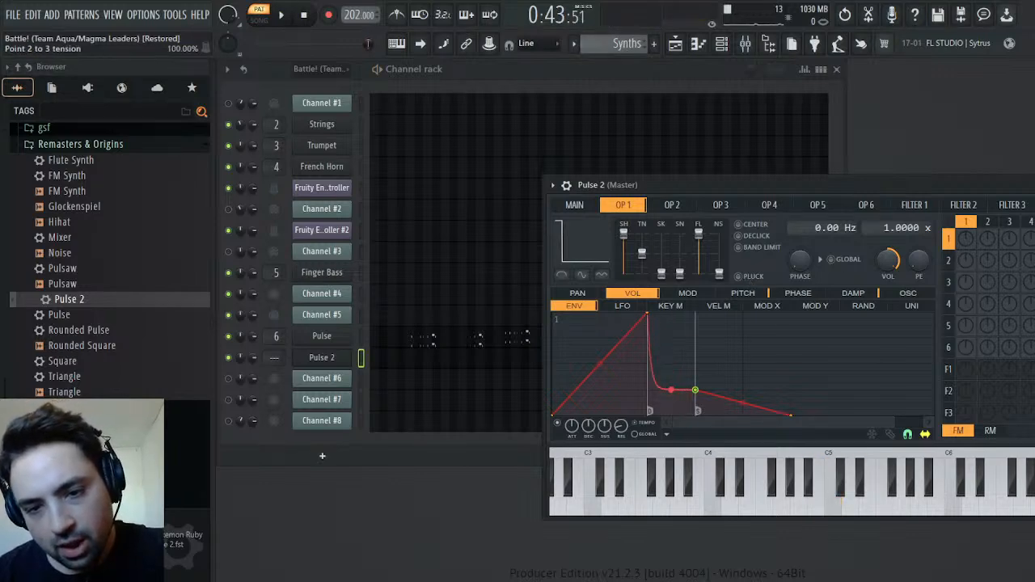
pyautogui.press('space')
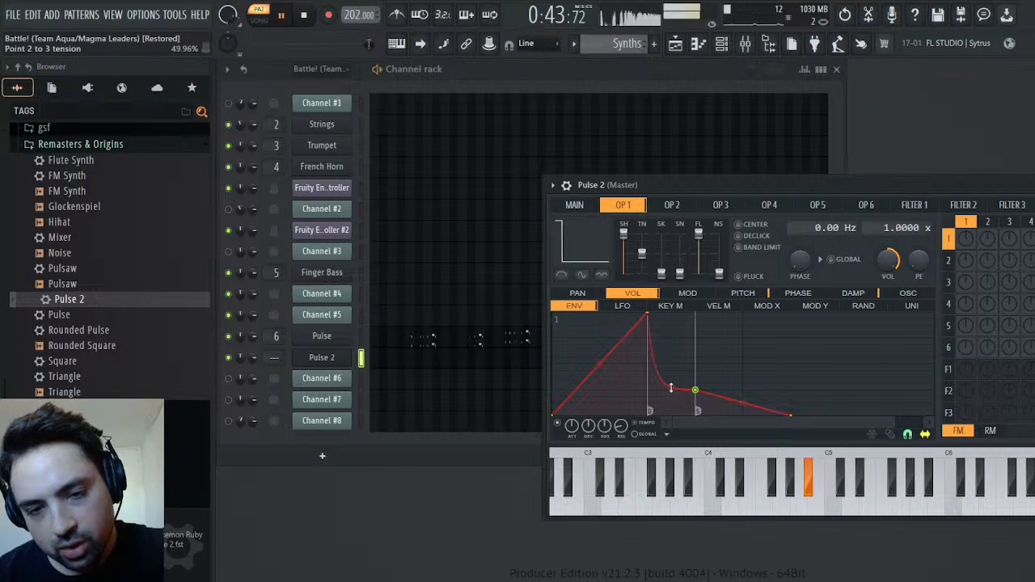
pyautogui.press('space')
pyautogui.press('space')
pyautogui.press('space')
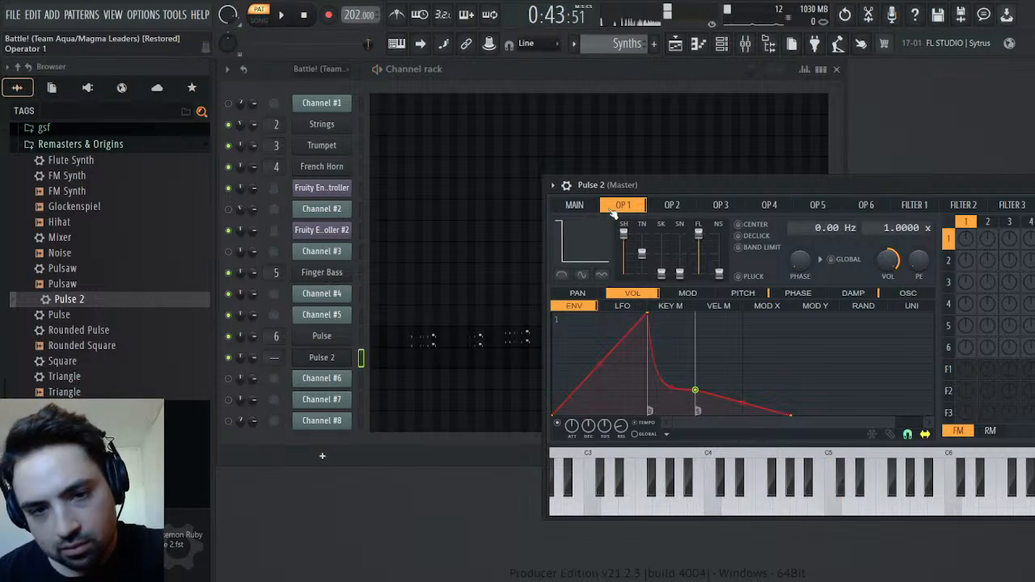
# Adjust the decay of operator 1's volume envelope in Pulse while the Synths pattern plays from the start
pyautogui.click(305, 13)
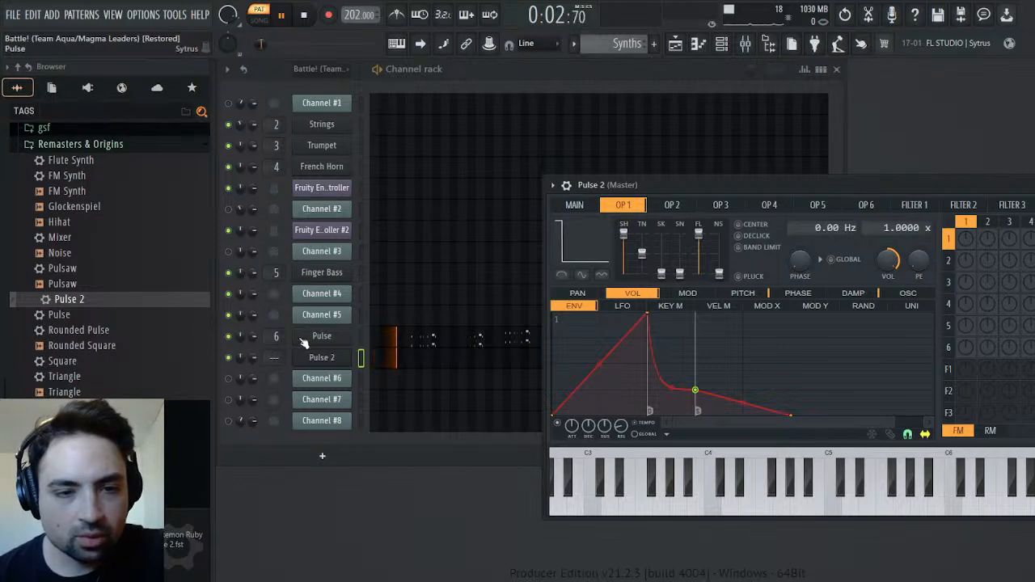
pyautogui.click(307, 338)
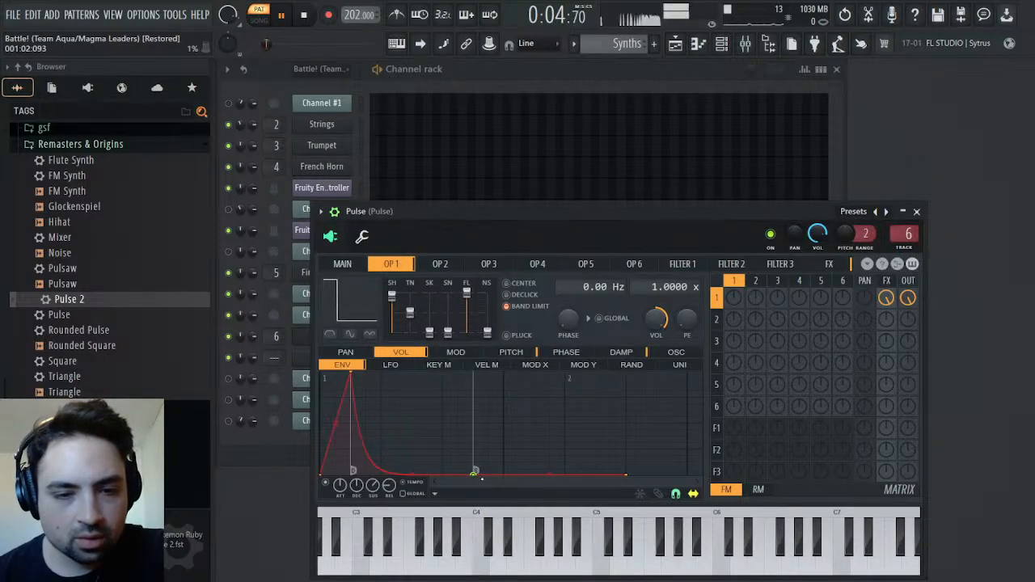
pyautogui.moveTo(356, 485); pyautogui.dragTo(356, 518)
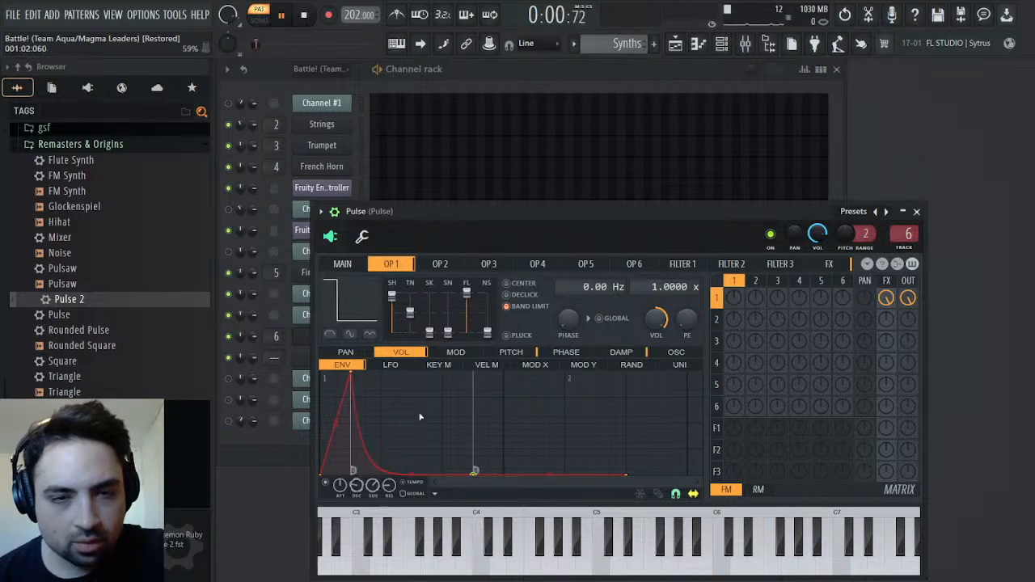
pyautogui.click(916, 212)
pyautogui.press('space')
# Inspect Channel #5's channel pitch events in the original Battle pattern and play them from bar 47
pyautogui.moveTo(624, 52); pyautogui.dragTo(624, 44)
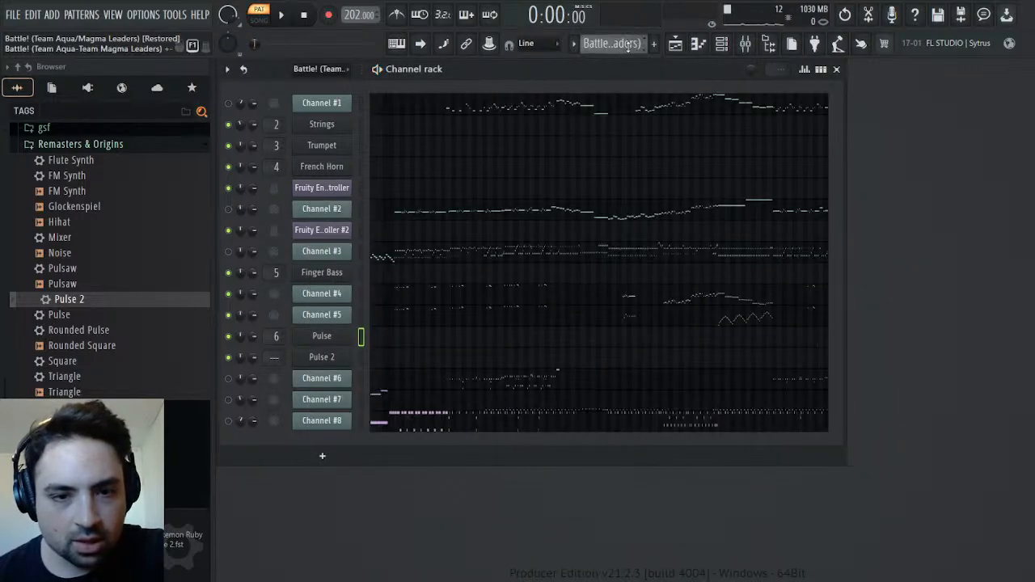
pyautogui.click(333, 317)
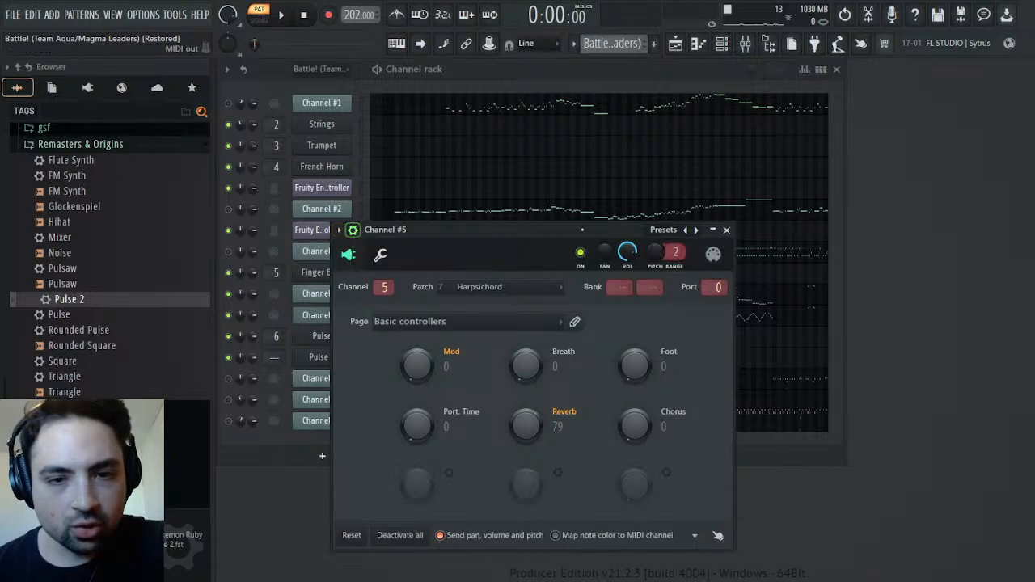
pyautogui.rightClick(658, 260)
pyautogui.click(671, 287)
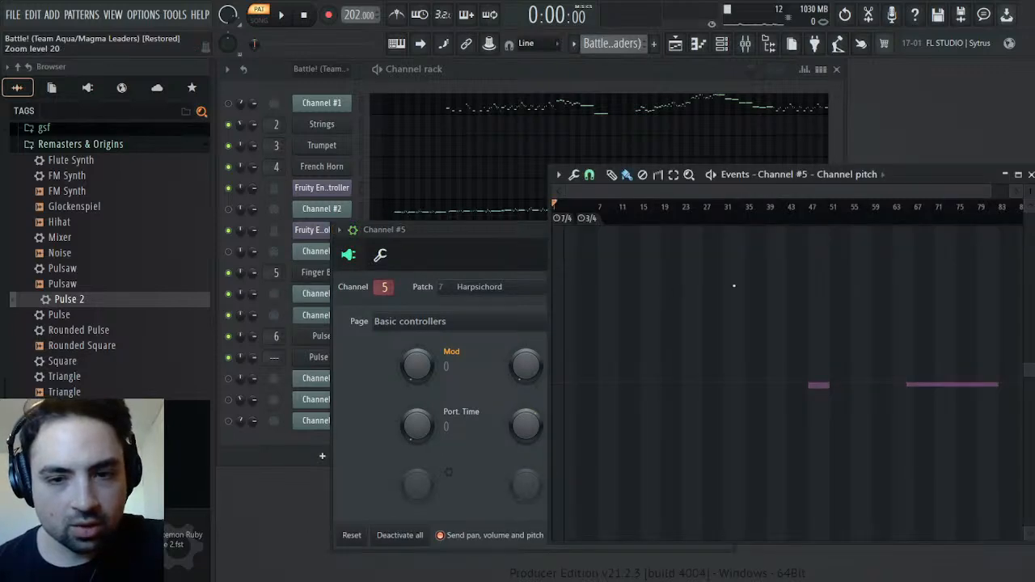
pyautogui.click(809, 210)
pyautogui.press('space')
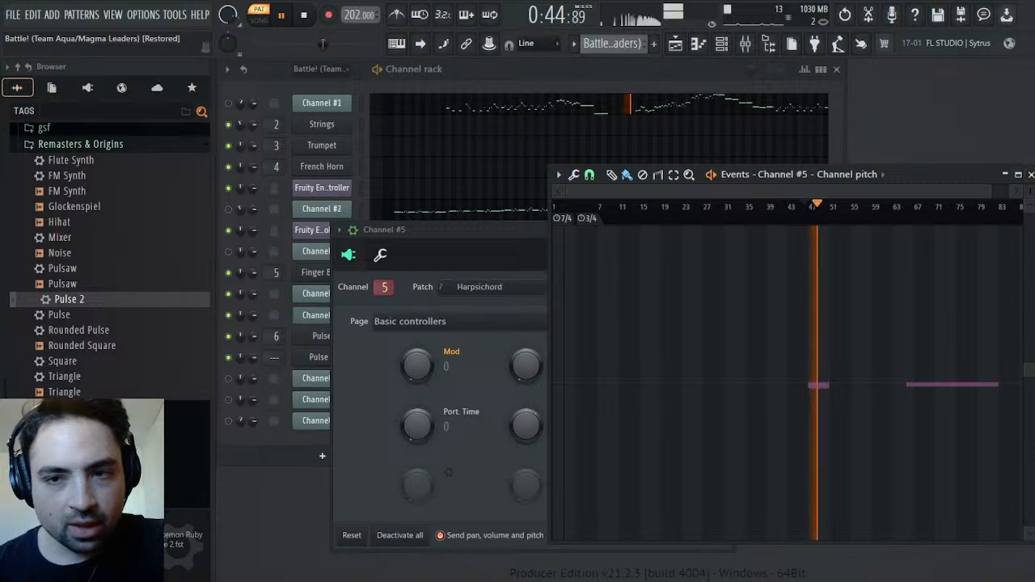
pyautogui.click(1031, 175)
pyautogui.click(727, 230)
pyautogui.press('space')
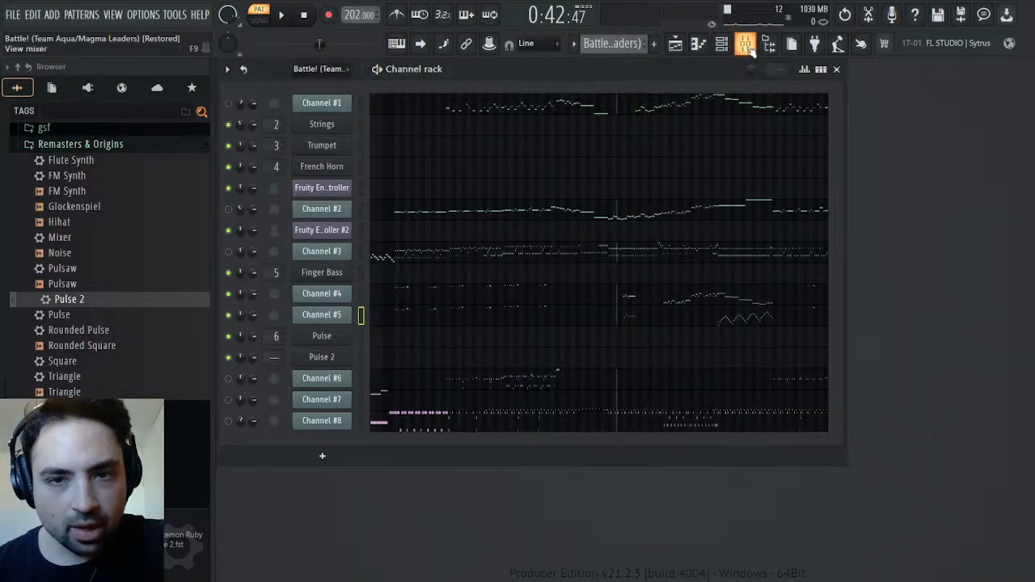
# Play the Synths pattern from bar 47 to check Pulse 2 against the original phrase
pyautogui.click(327, 360)
pyautogui.click(632, 50)
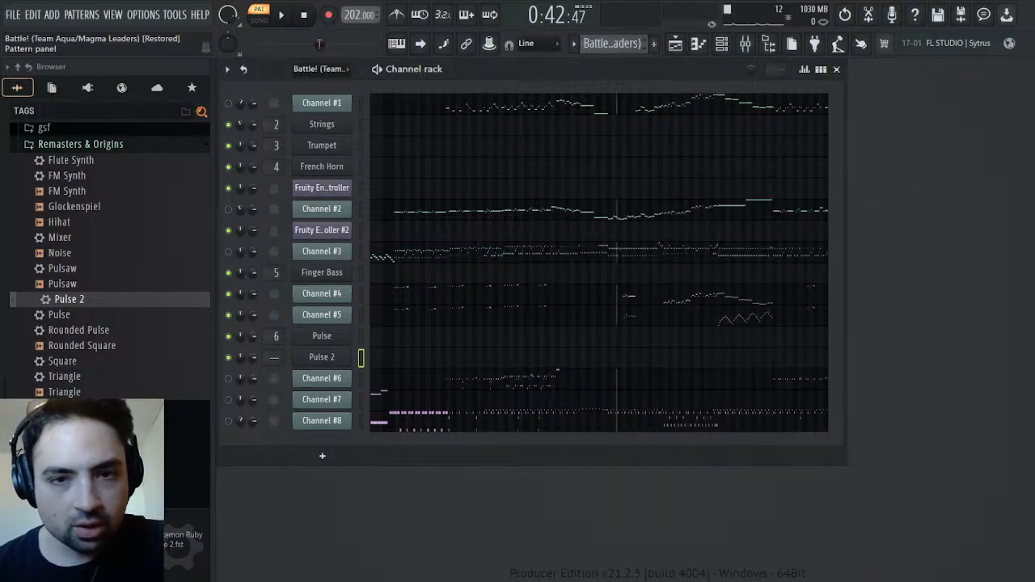
pyautogui.click(658, 92)
pyautogui.press('space')
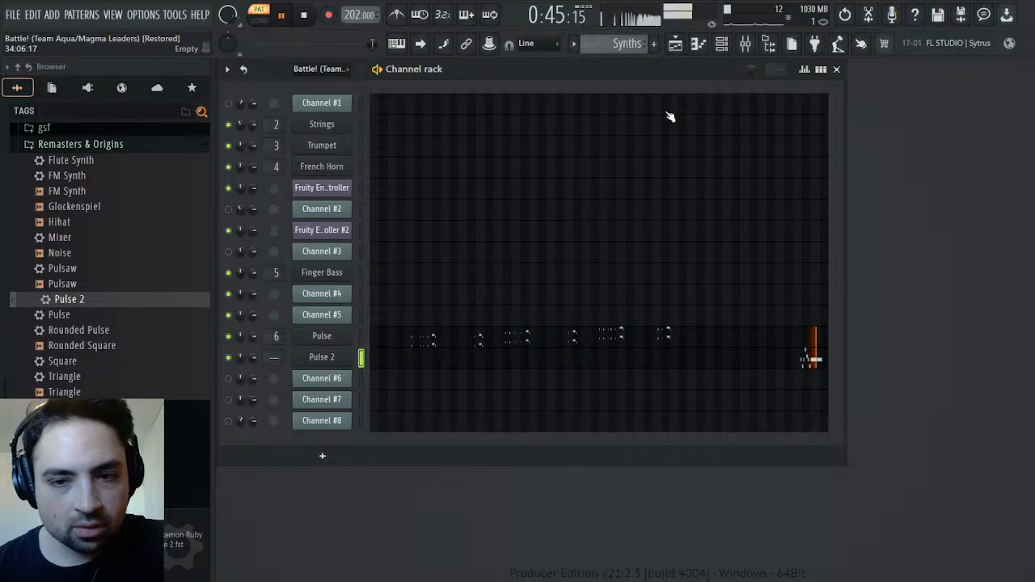
pyautogui.press('space')
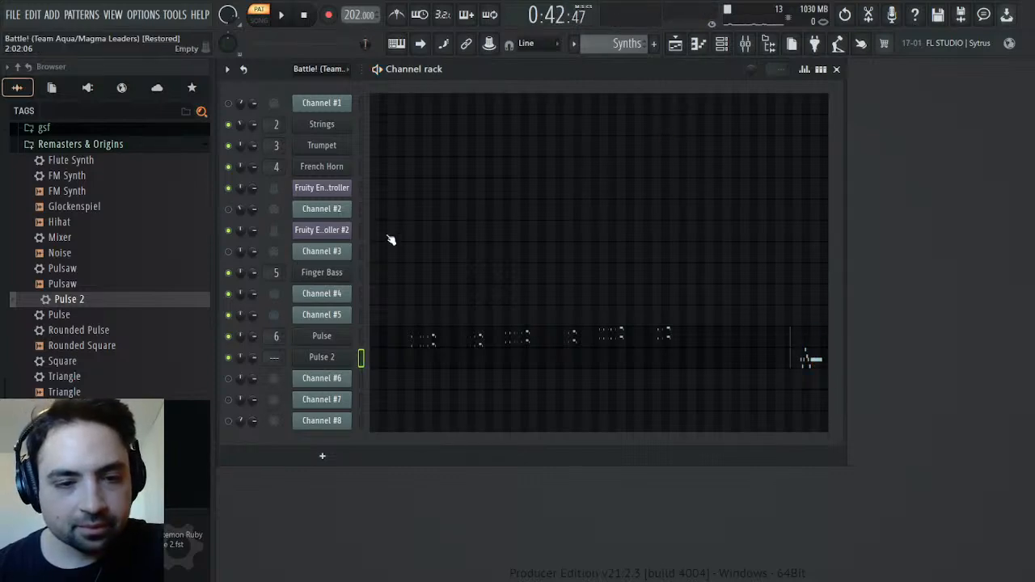
# Route Pulse 2 to free mixer track 7 and load the Mixer preset from Remasters & Origins onto that track
pyautogui.click(321, 360)
pyautogui.click(553, 183)
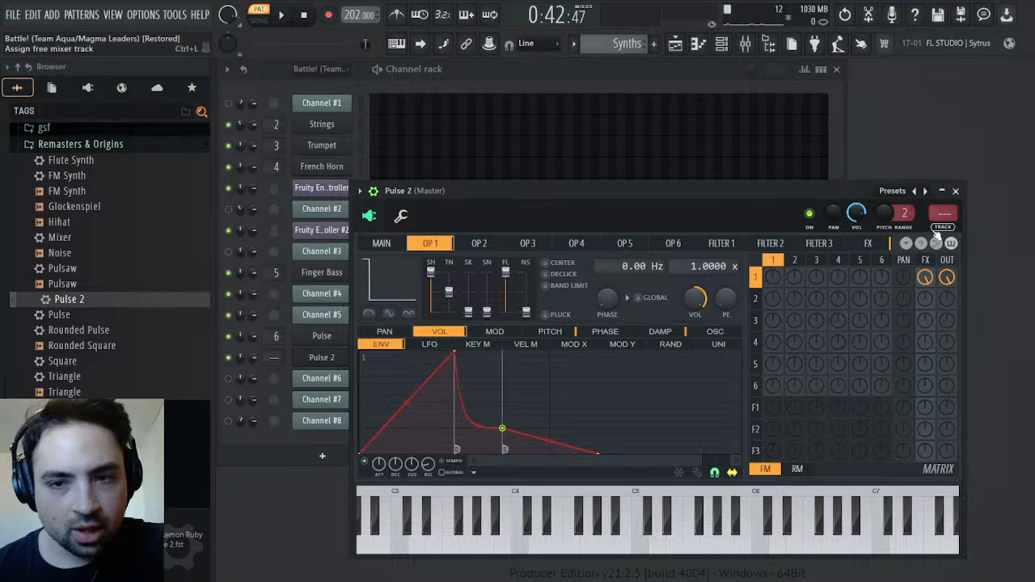
pyautogui.click(936, 233)
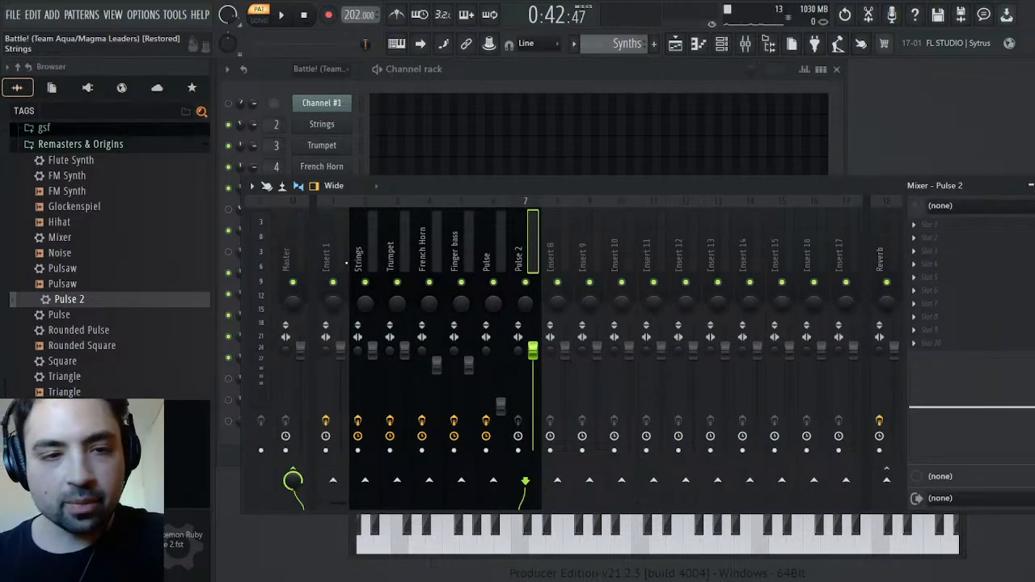
pyautogui.moveTo(58, 237); pyautogui.dragTo(954, 250)
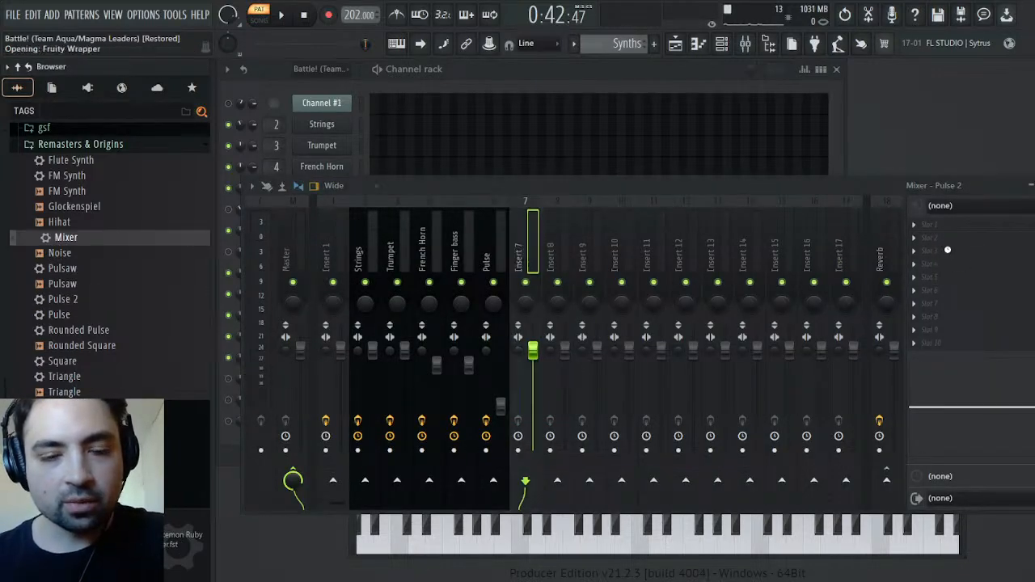
pyautogui.scroll(-6, 543, 353)
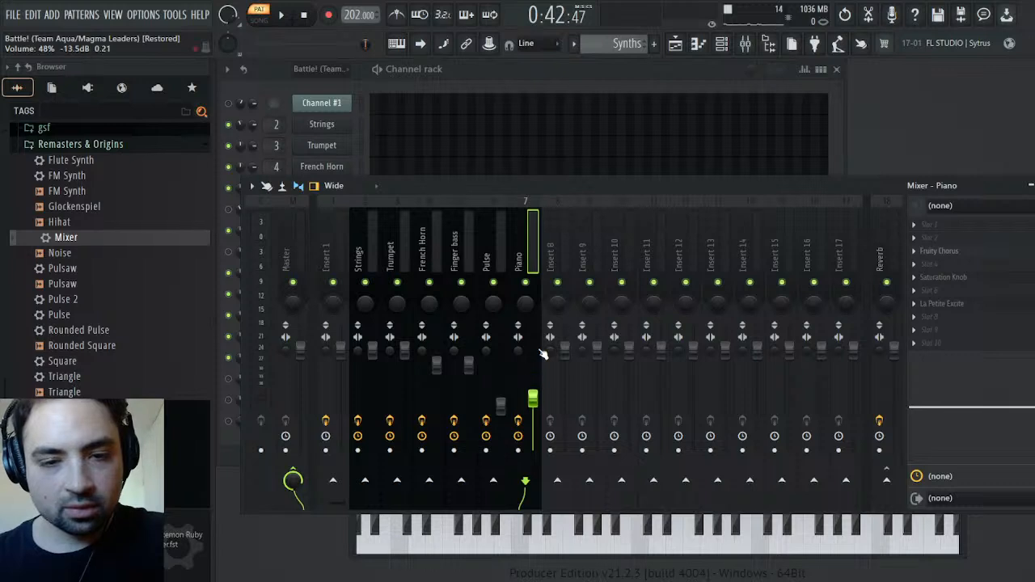
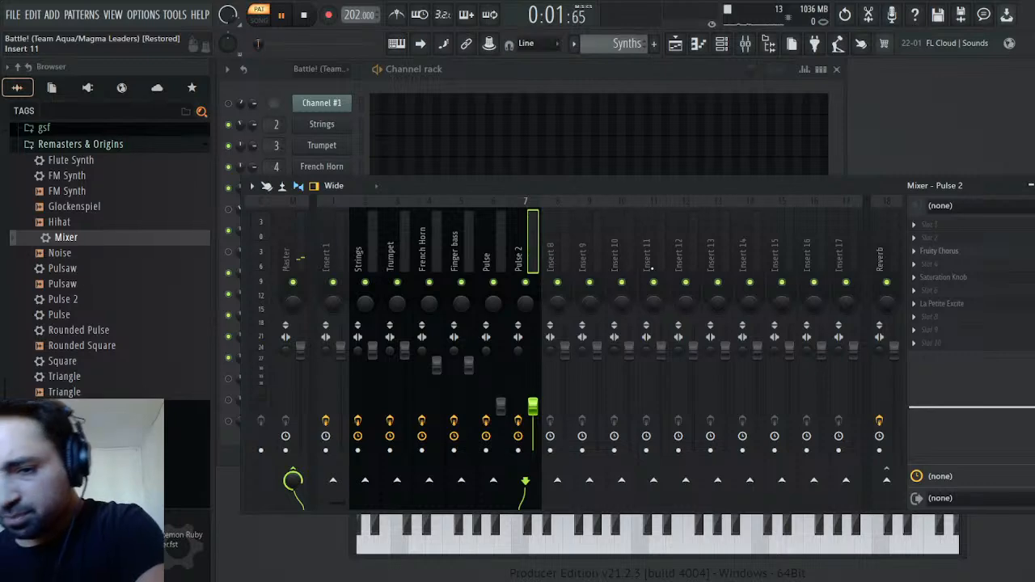
# Close the mixer and Pulse 2 windows, stop playback, and switch to the Battle! (Team Aqua-Team Magma Leaders) pattern
pyautogui.click(1034, 185)
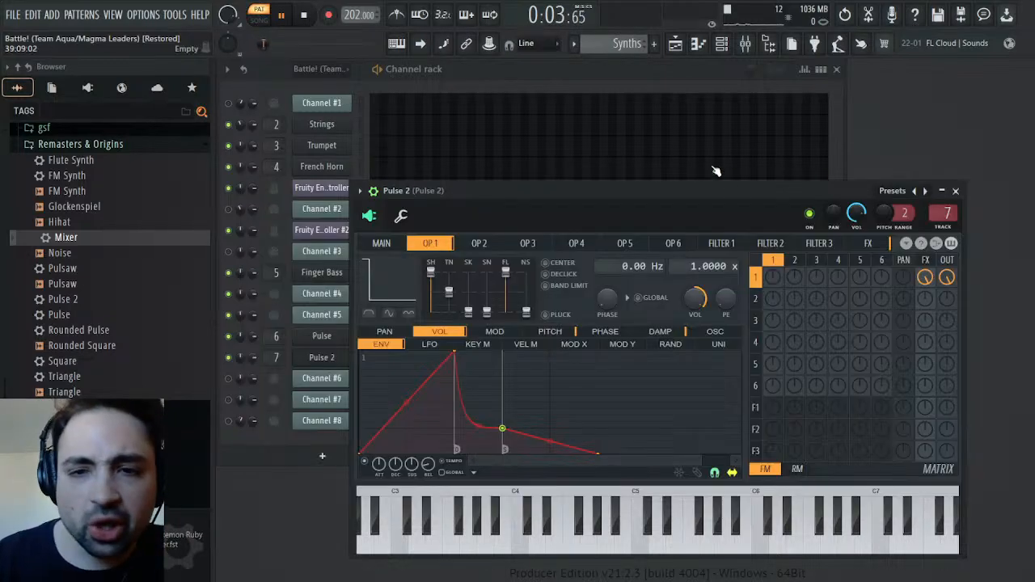
pyautogui.click(955, 191)
pyautogui.press('space')
pyautogui.scroll(1, 627, 44)
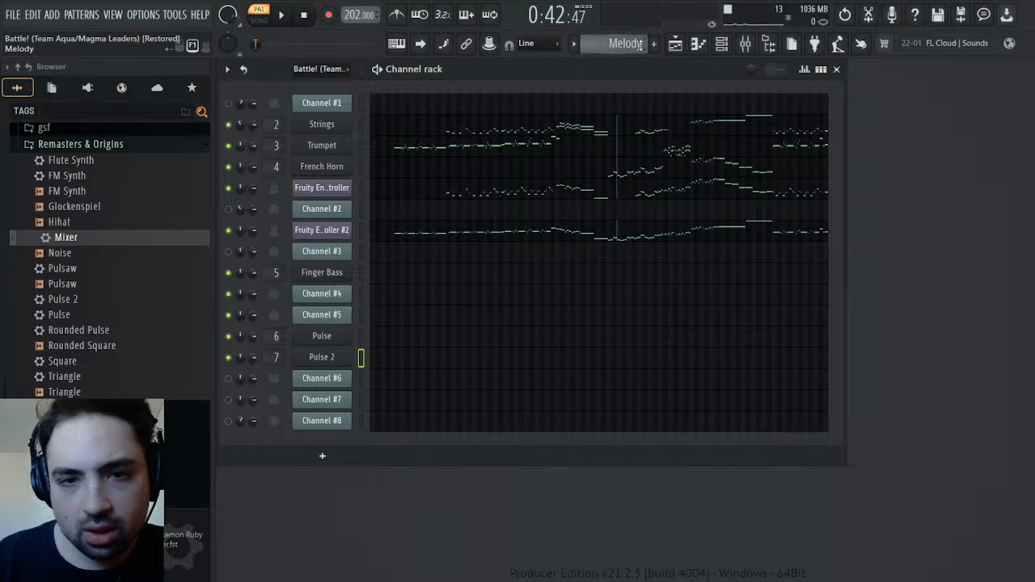
pyautogui.scroll(1, 640, 44)
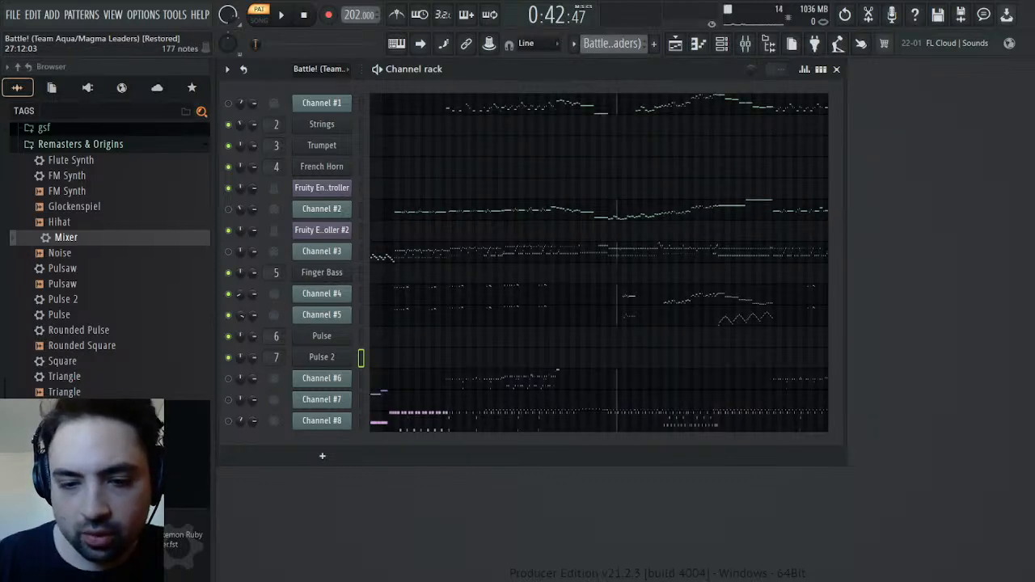
# Play the pattern from partway through and mute Channel #5 to hear Channel #4 without it
pyautogui.click(281, 16)
pyautogui.click(330, 43)
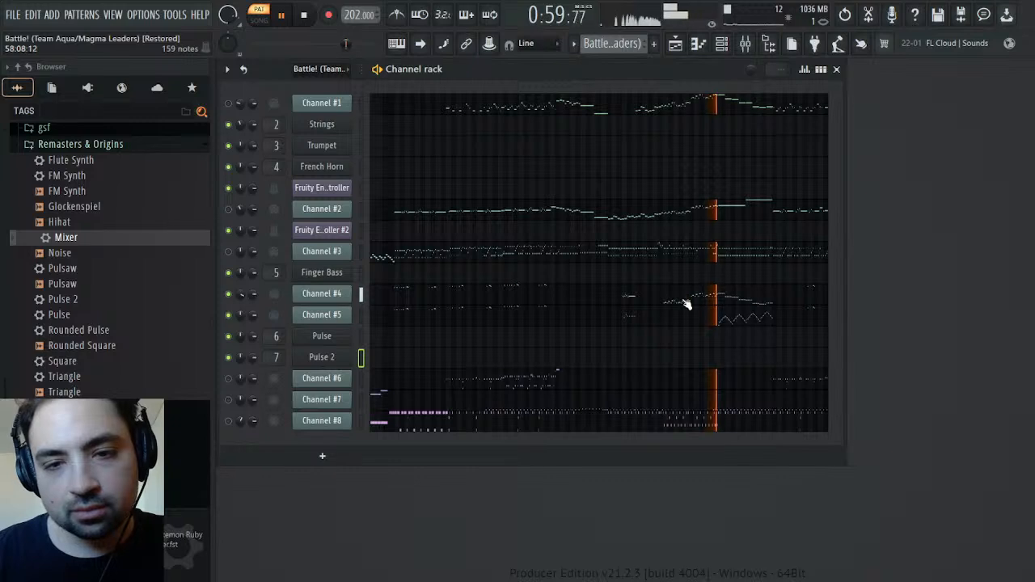
pyautogui.click(229, 315)
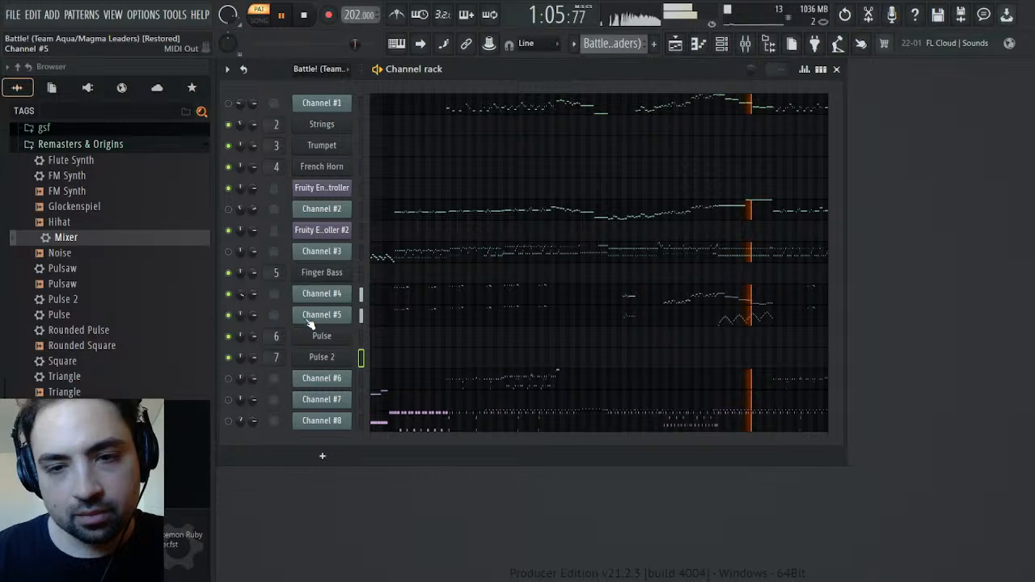
pyautogui.click(230, 315)
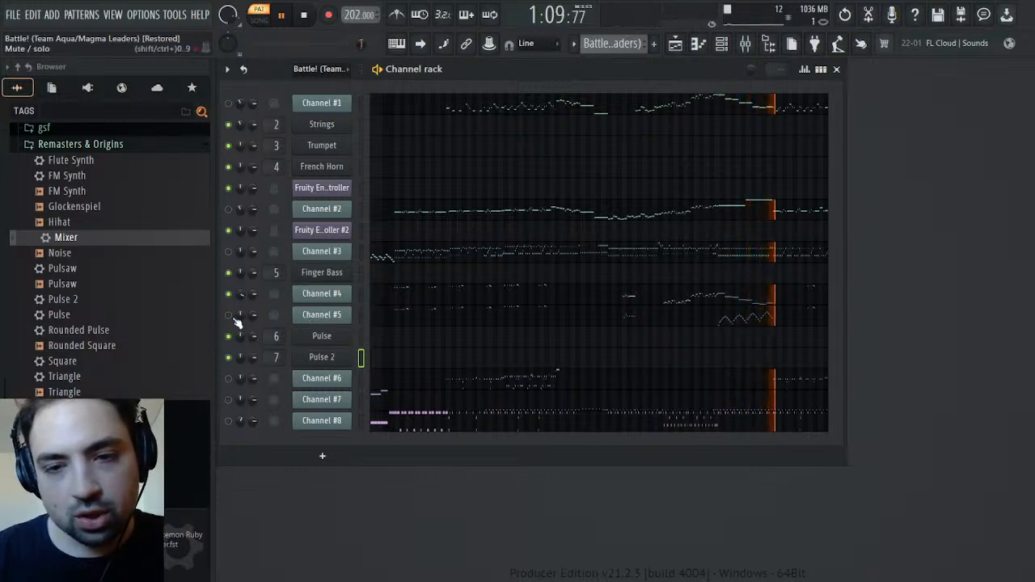
# Restart pattern playback and toggle Channel #4 and Channel #5 on and off to compare their parts
pyautogui.click(309, 15)
pyautogui.click(285, 16)
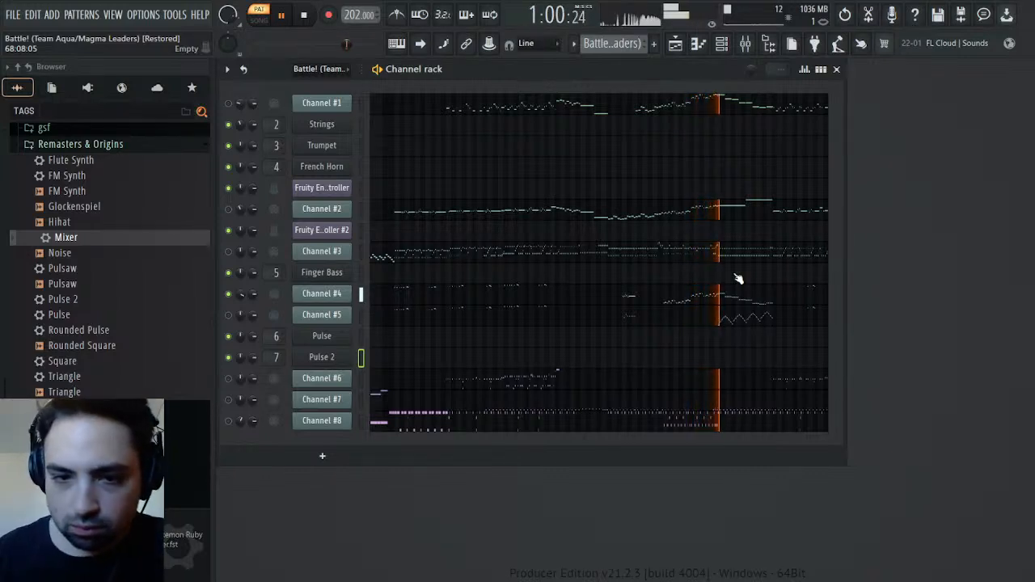
pyautogui.click(229, 317)
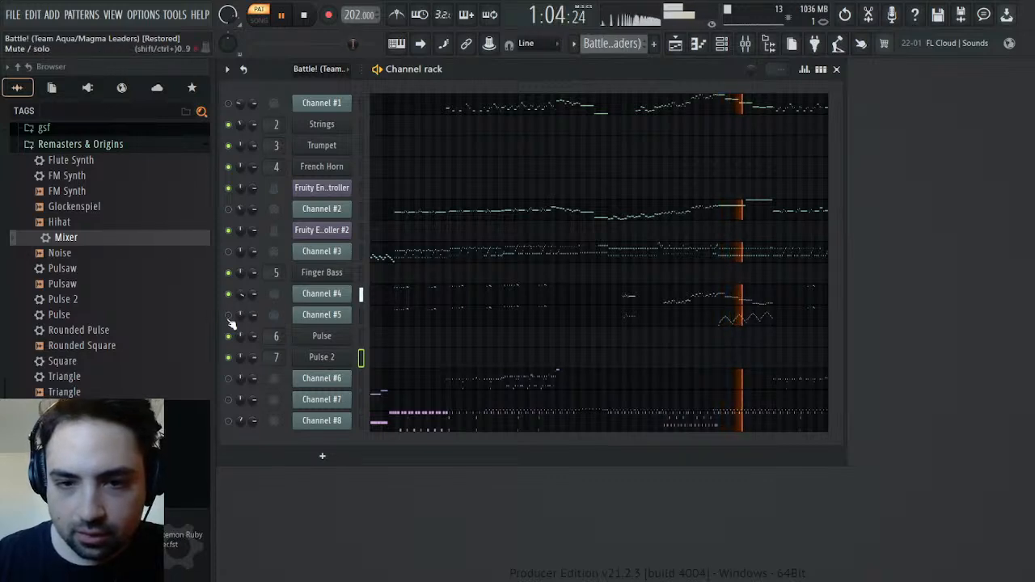
pyautogui.click(228, 295)
pyautogui.click(228, 295)
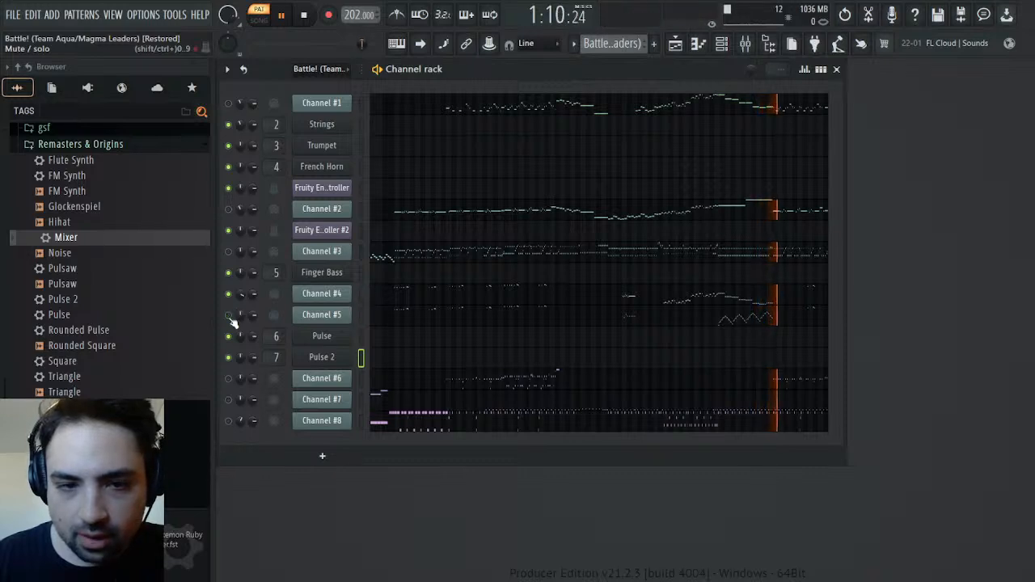
pyautogui.click(230, 315)
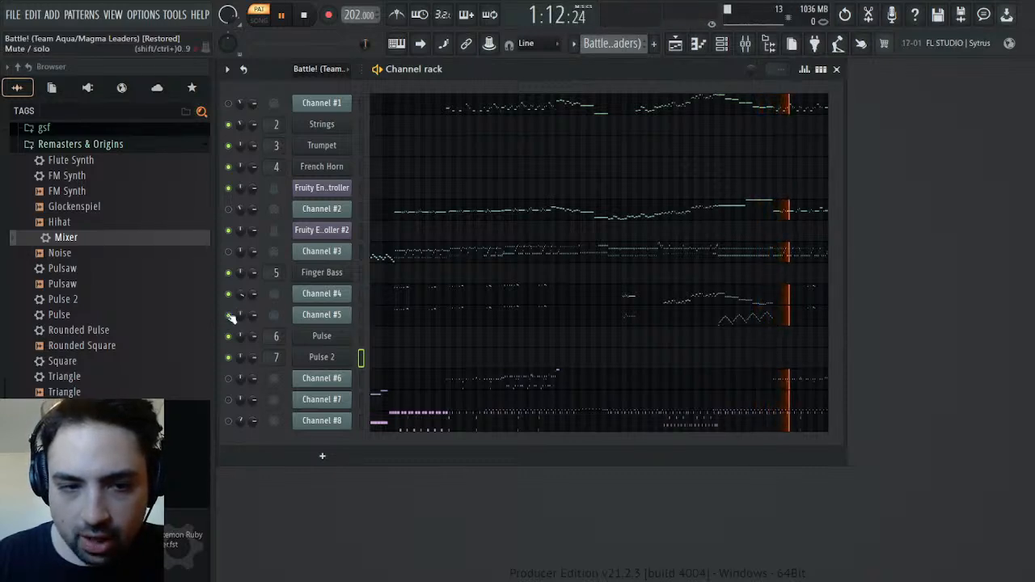
# Open Channel #4's notes in the piano roll, zoom in on bars 54 to 68, and play from about bar 65
pyautogui.click(635, 293)
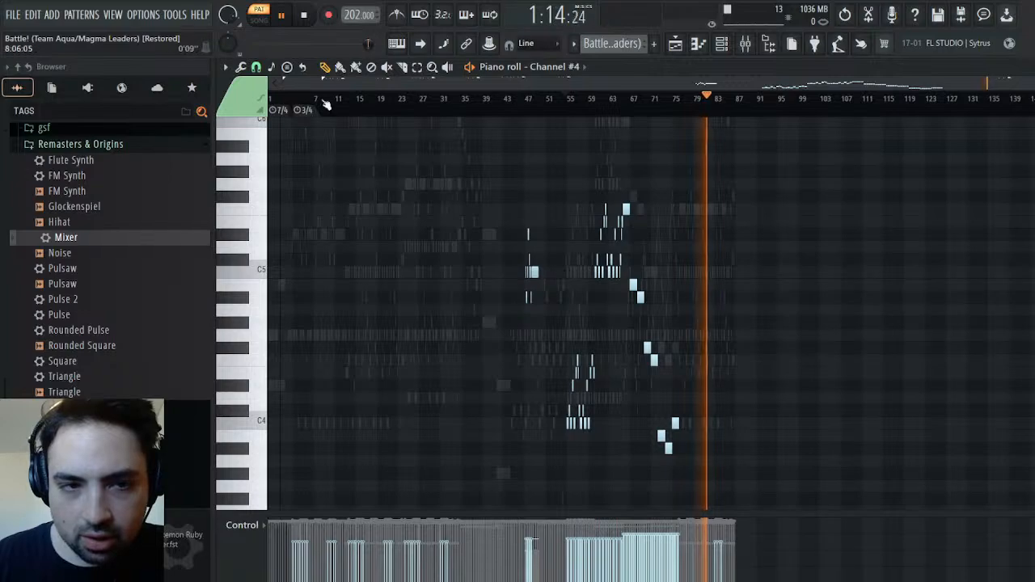
pyautogui.moveTo(280, 87); pyautogui.dragTo(746, 90)
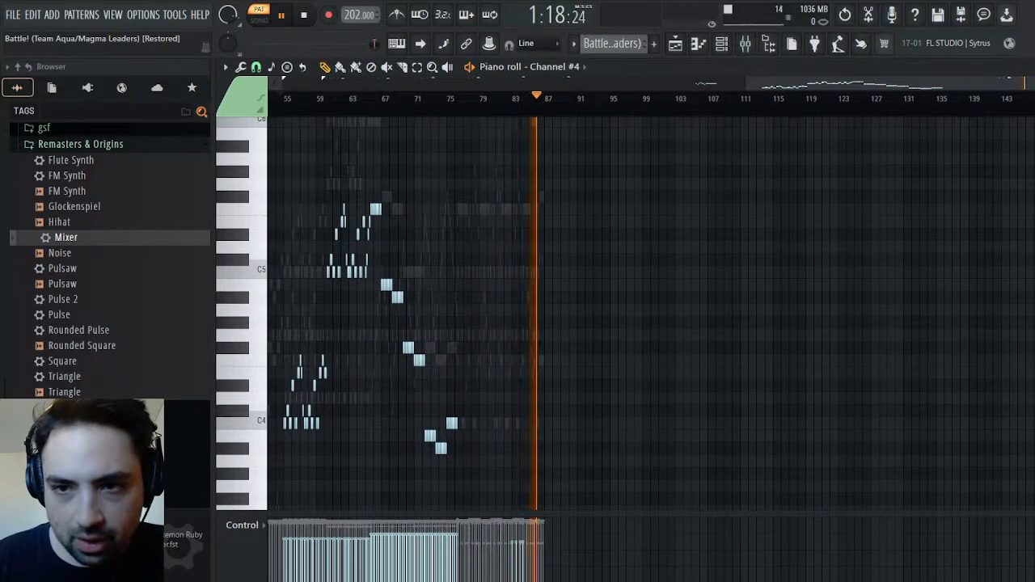
pyautogui.moveTo(1029, 86); pyautogui.dragTo(893, 87)
pyautogui.click(855, 101)
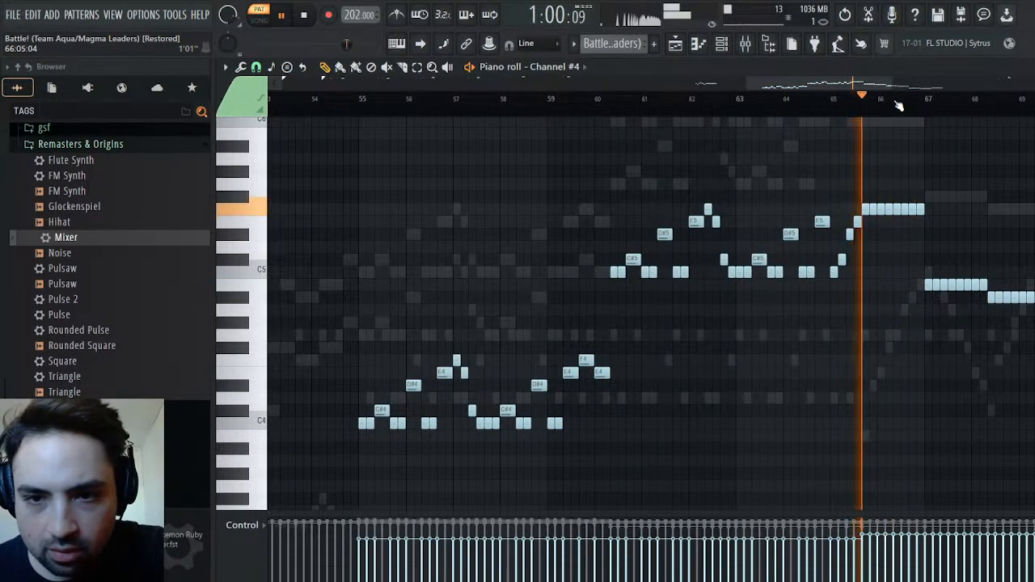
# Return to the channel rack and replay the short passage with Channel #4 a few times
pyautogui.press('F6')
pyautogui.press('space')
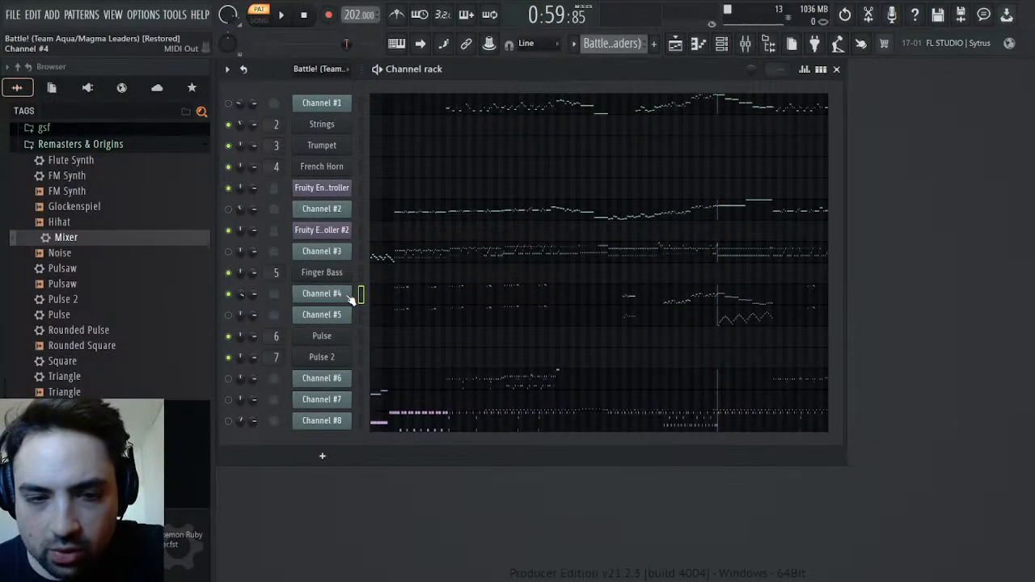
pyautogui.press('space')
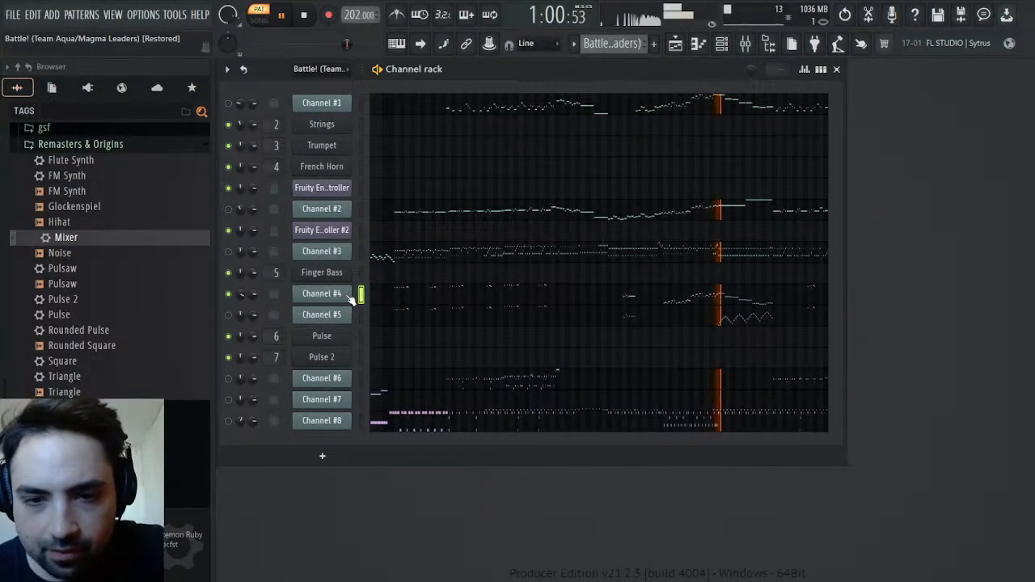
pyautogui.press('space')
pyautogui.press('space')
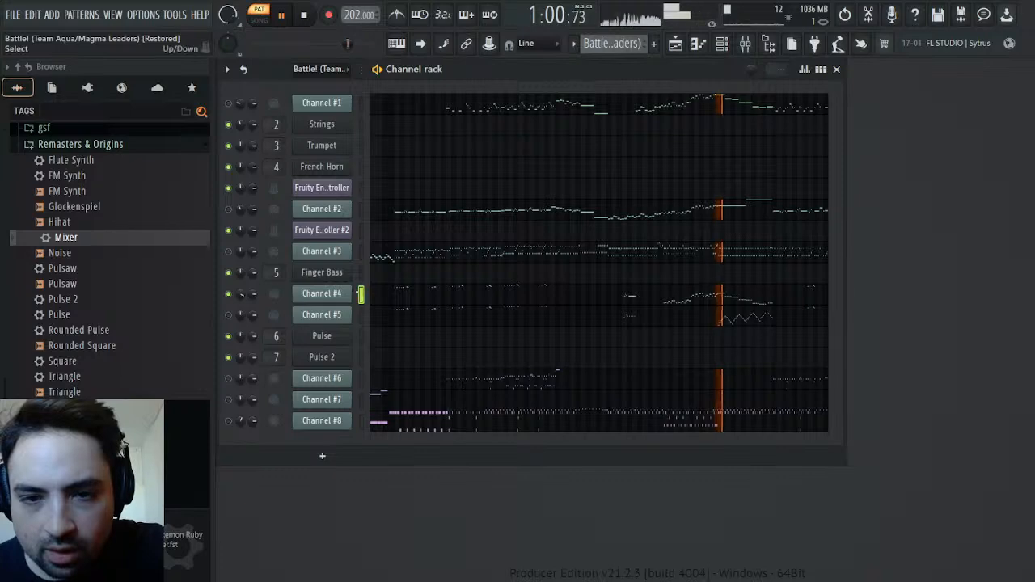
pyautogui.press('space')
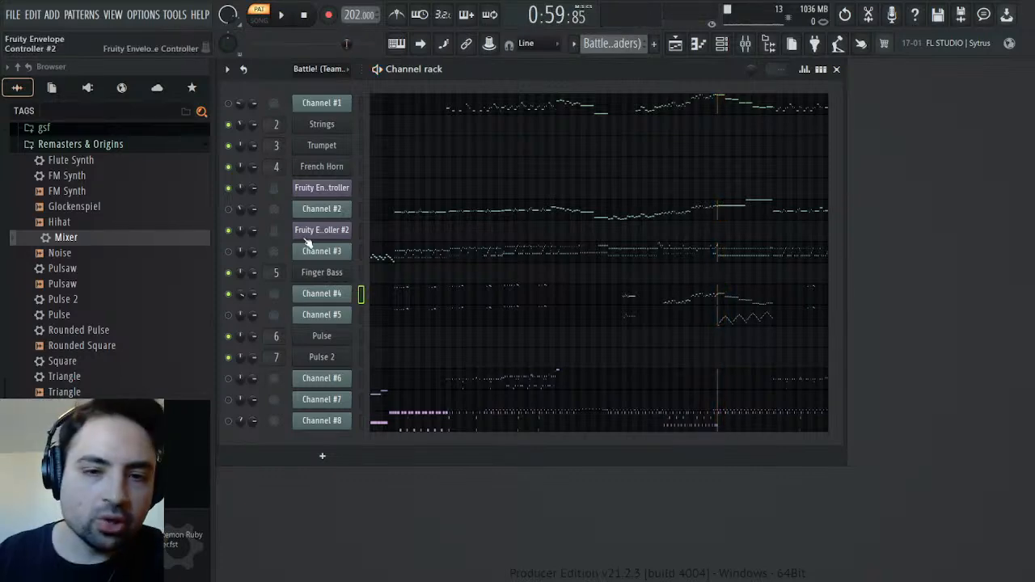
# Open the playlist, switch to song playback with the playhead at about bar 56, and select the Track 1 audio clip as source
pyautogui.click(710, 306)
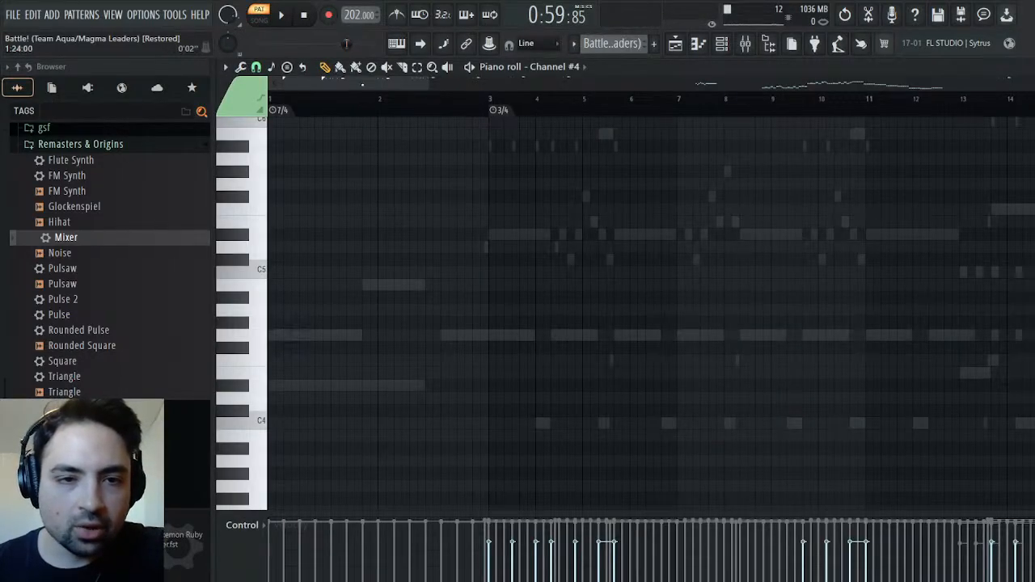
pyautogui.click(678, 47)
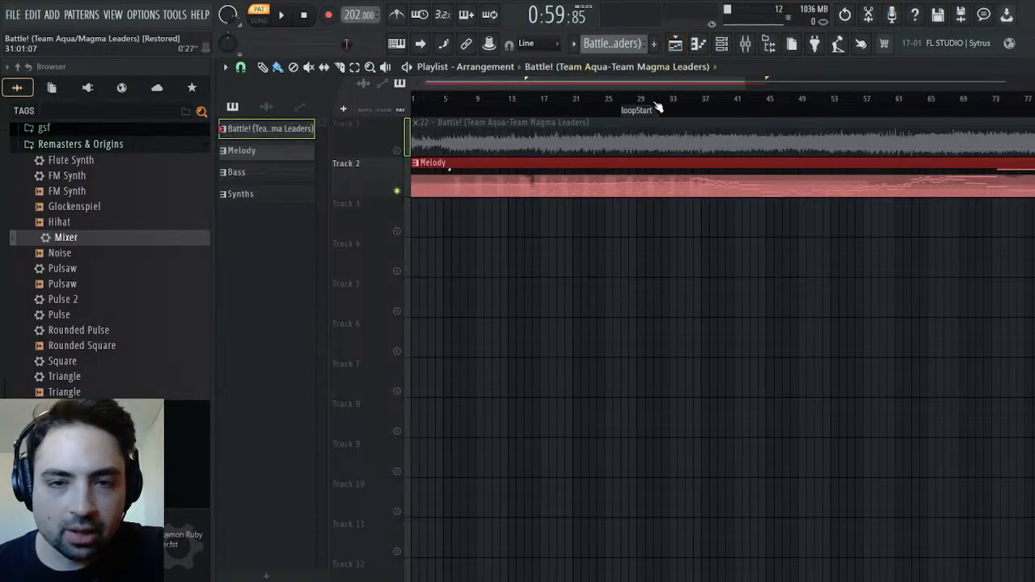
pyautogui.moveTo(594, 85); pyautogui.dragTo(685, 105)
pyautogui.click(685, 105)
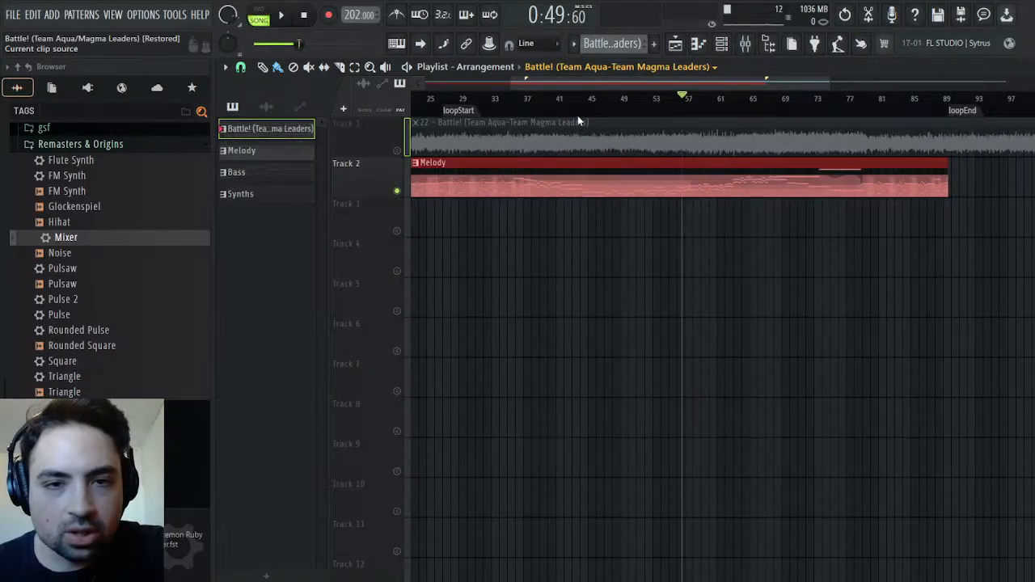
pyautogui.click(602, 128)
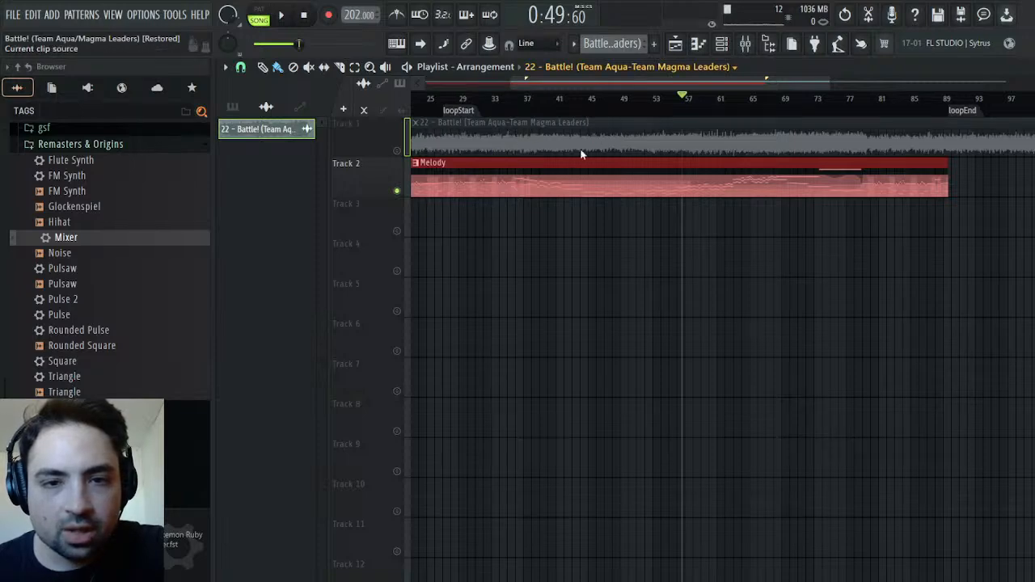
pyautogui.press('KP_Add')
pyautogui.press('KP_Add')
pyautogui.press('KP_Add')
pyautogui.moveTo(631, 83); pyautogui.dragTo(526, 83)
pyautogui.click(476, 224)
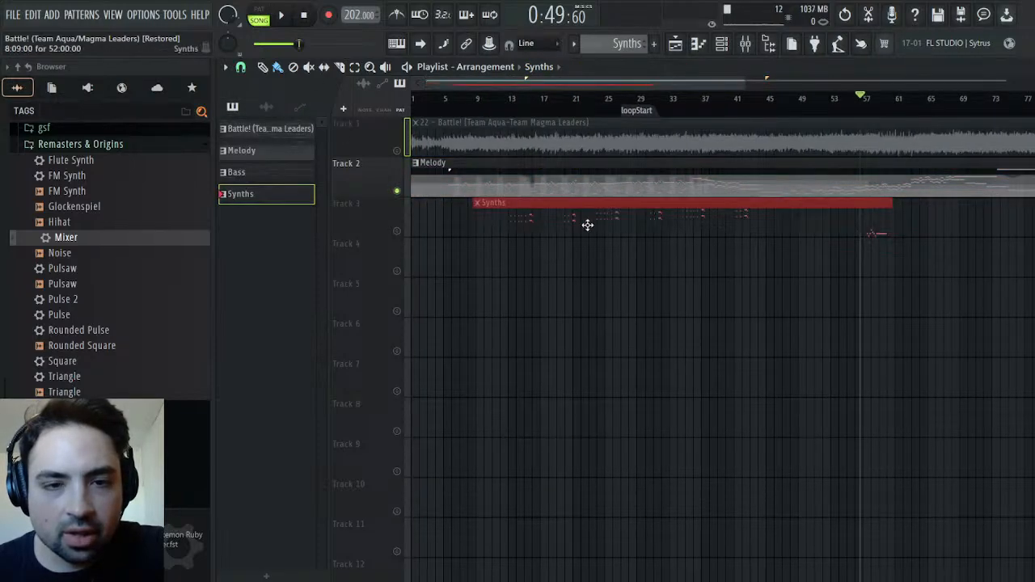
pyautogui.moveTo(589, 226); pyautogui.dragTo(453, 236)
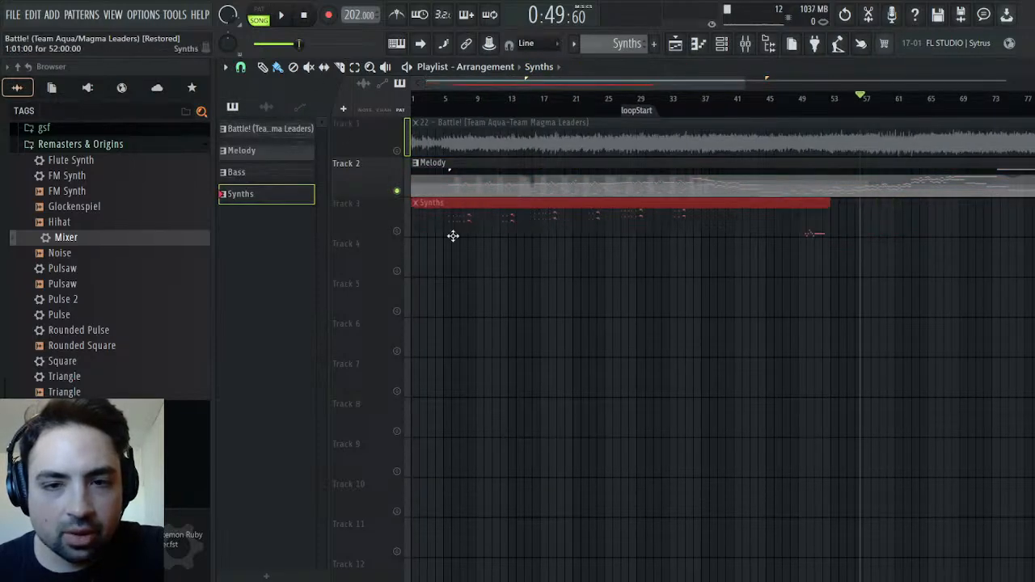
pyautogui.rightClick(728, 203)
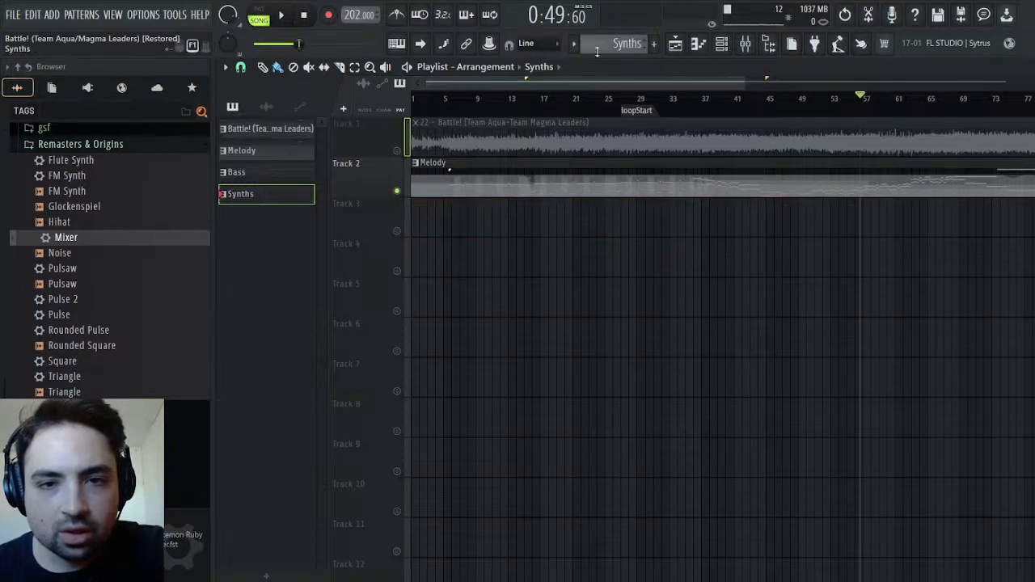
# Place the Battle! (Team Aqua-Team Magma Leaders) pattern on Track 3, starting at bar 1
pyautogui.scroll(3, 651, 49)
pyautogui.click(525, 227)
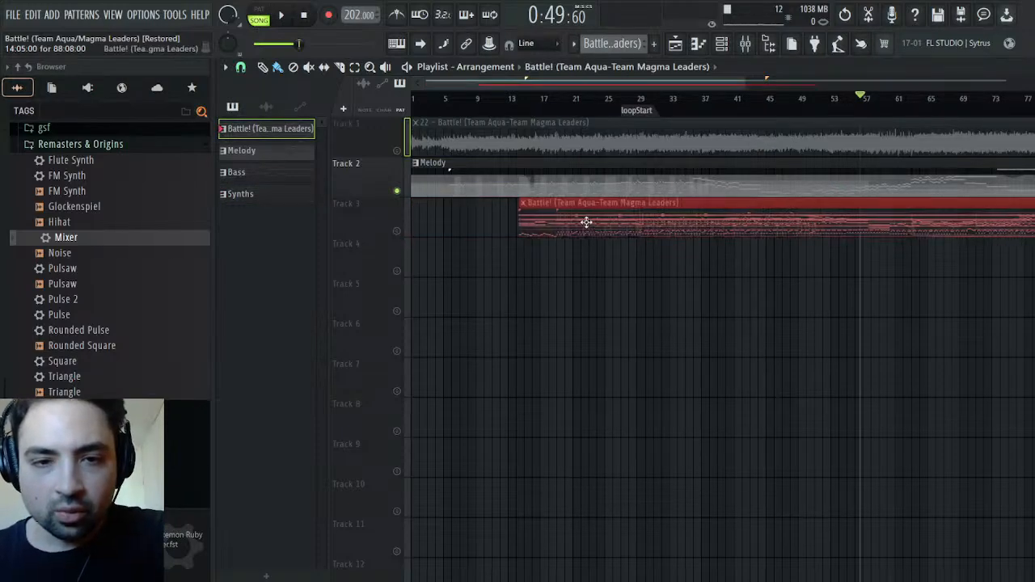
pyautogui.moveTo(590, 224); pyautogui.dragTo(461, 226)
# Solo Track 3 and listen to the Battle! pattern from about bar 67
pyautogui.press('space')
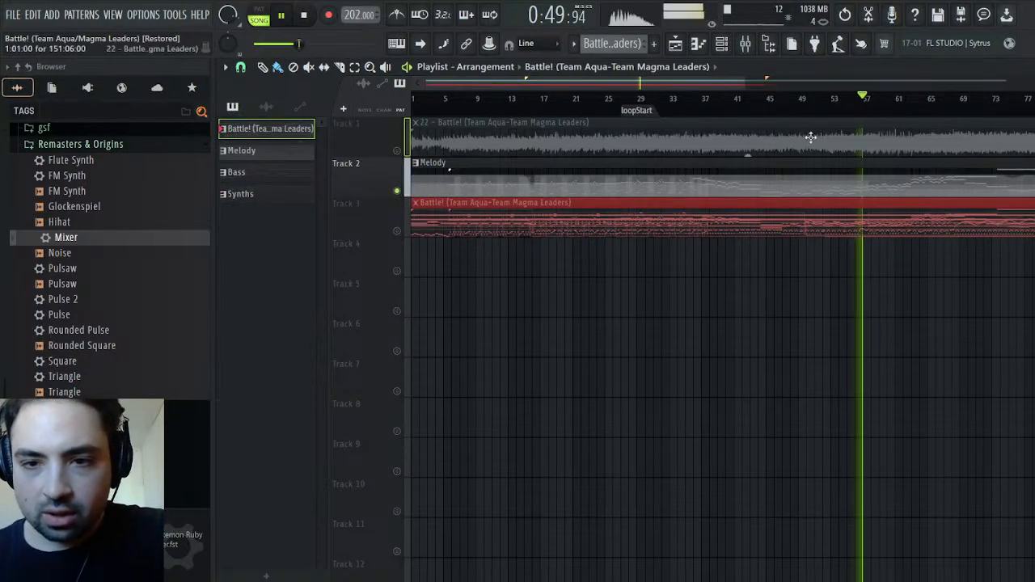
pyautogui.rightClick(396, 231)
pyautogui.click(937, 98)
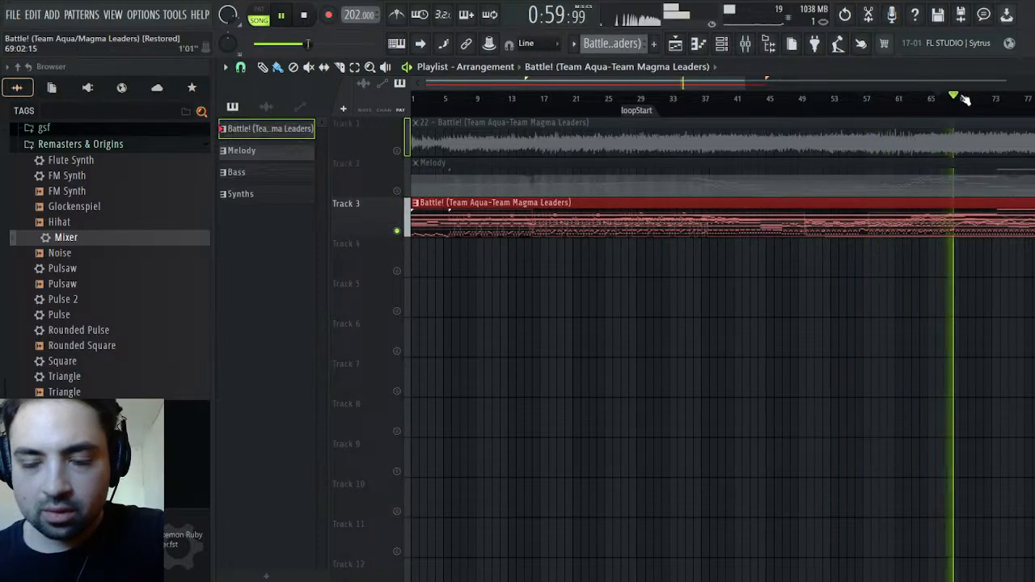
pyautogui.click(955, 98)
pyautogui.click(942, 97)
# Solo Track 1 and replay the original audio recording from about bar 67 for comparison
pyautogui.rightClick(397, 153)
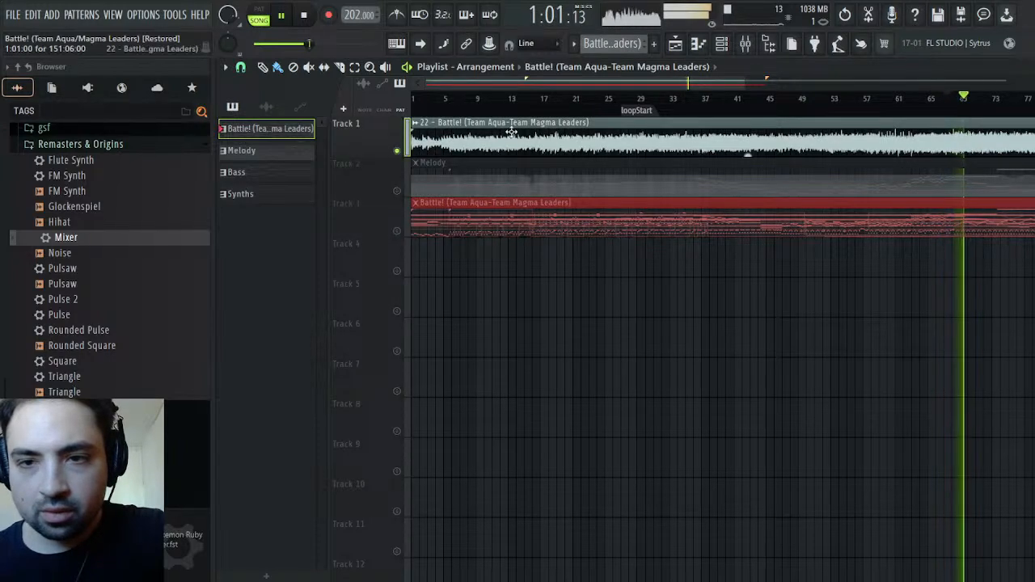
pyautogui.press('KP_Divide')
pyautogui.press('KP_Divide')
pyautogui.press('KP_Divide')
pyautogui.press('KP_Divide')
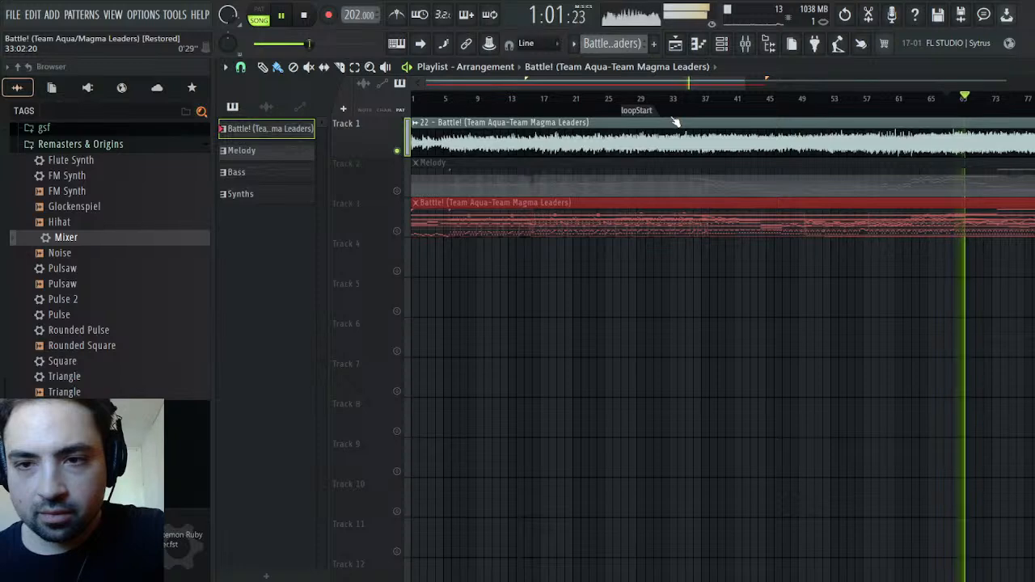
pyautogui.press('space')
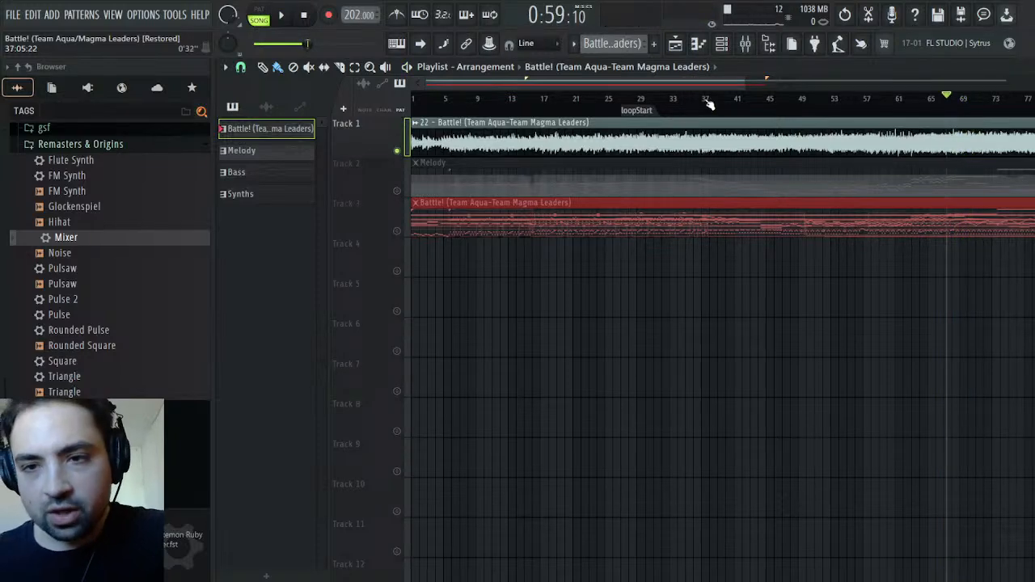
pyautogui.press('space')
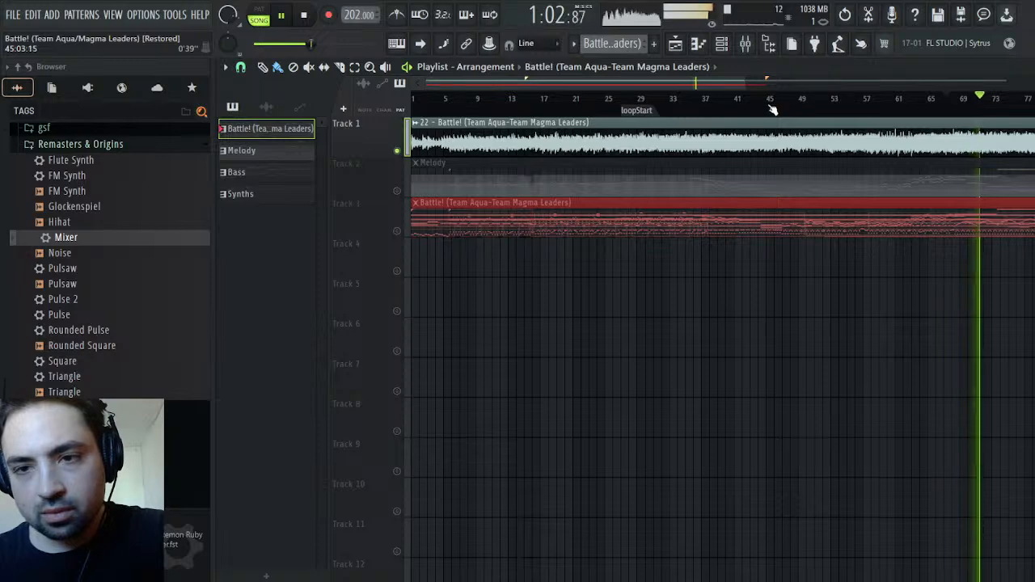
pyautogui.press('space')
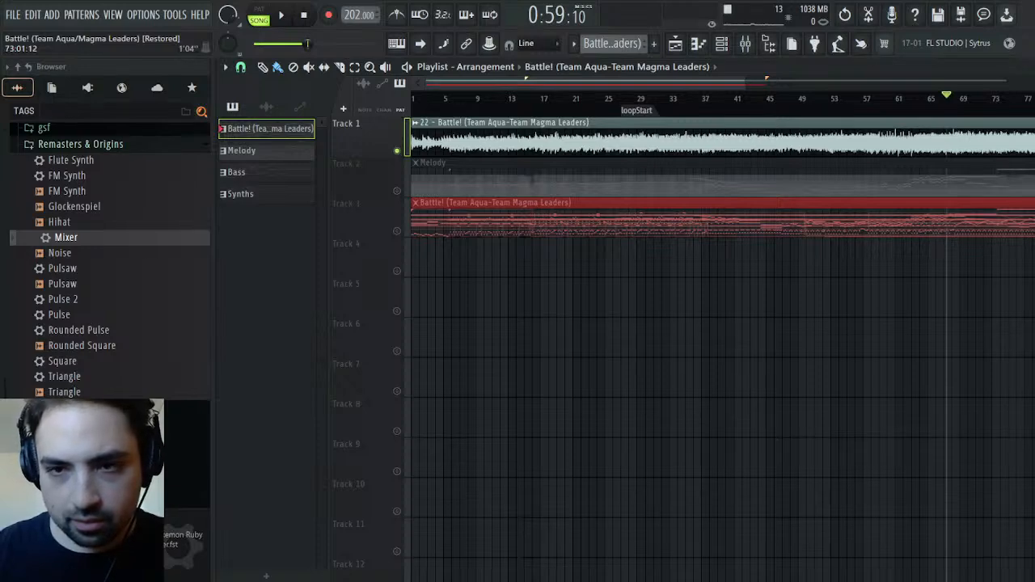
# Return from the playlist to the channel rack and switch to the Synths pattern
pyautogui.press('Escape')
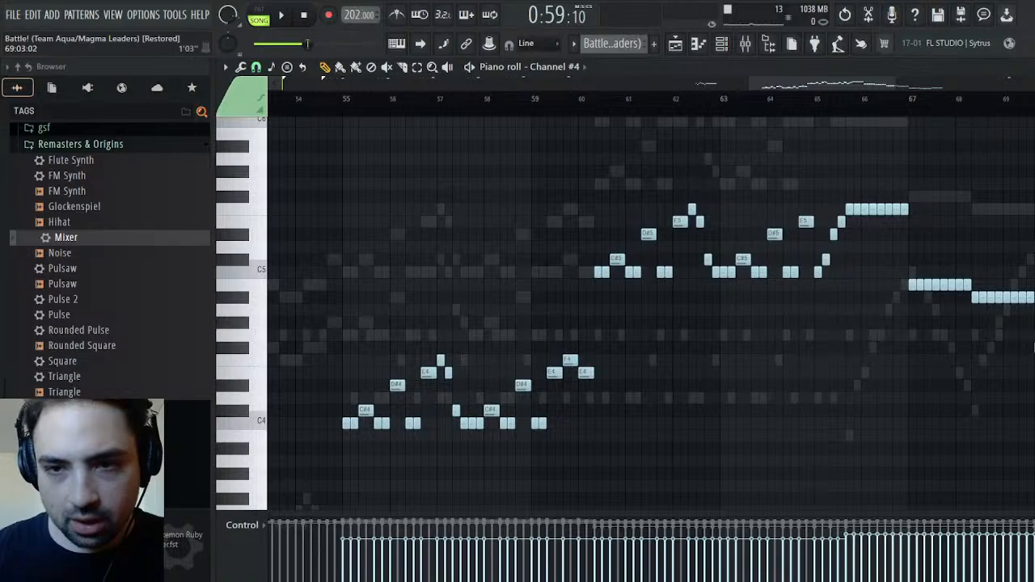
pyautogui.press('Escape')
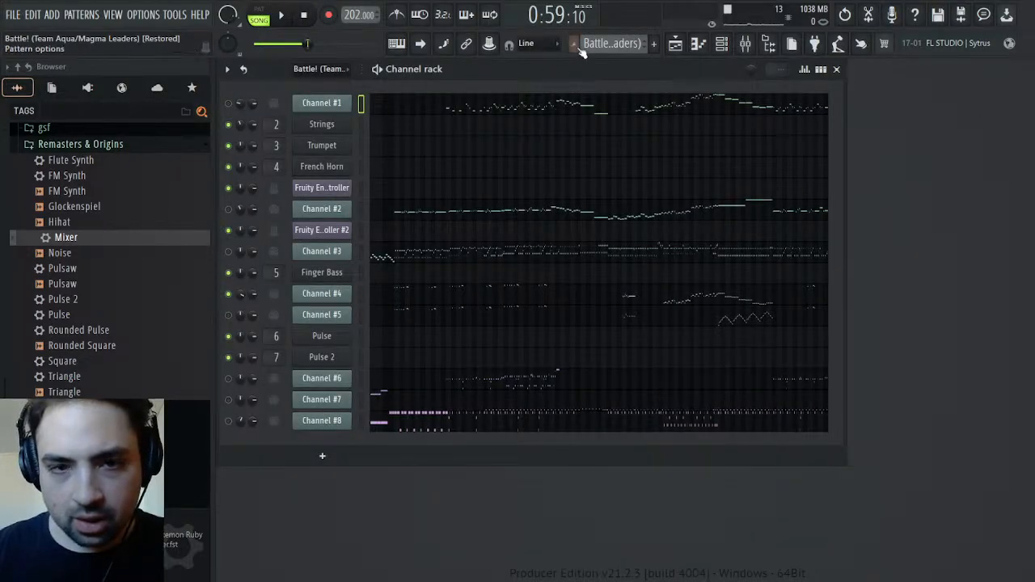
pyautogui.click(635, 87)
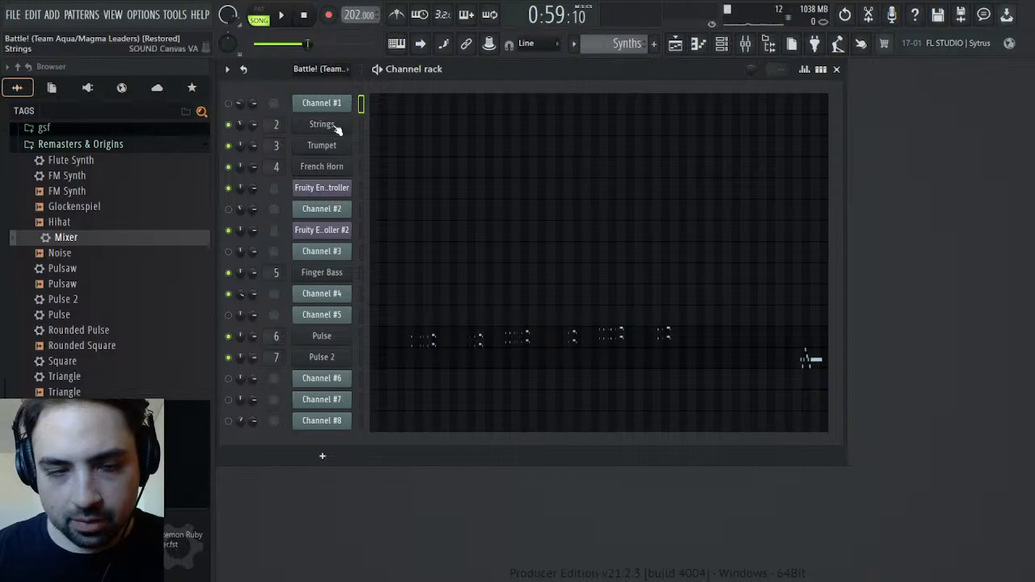
# Play the Synths pattern on its own and bend the attack of Pulse's operator 1 volume envelope into a late, steep rise
pyautogui.click(258, 16)
pyautogui.press('space')
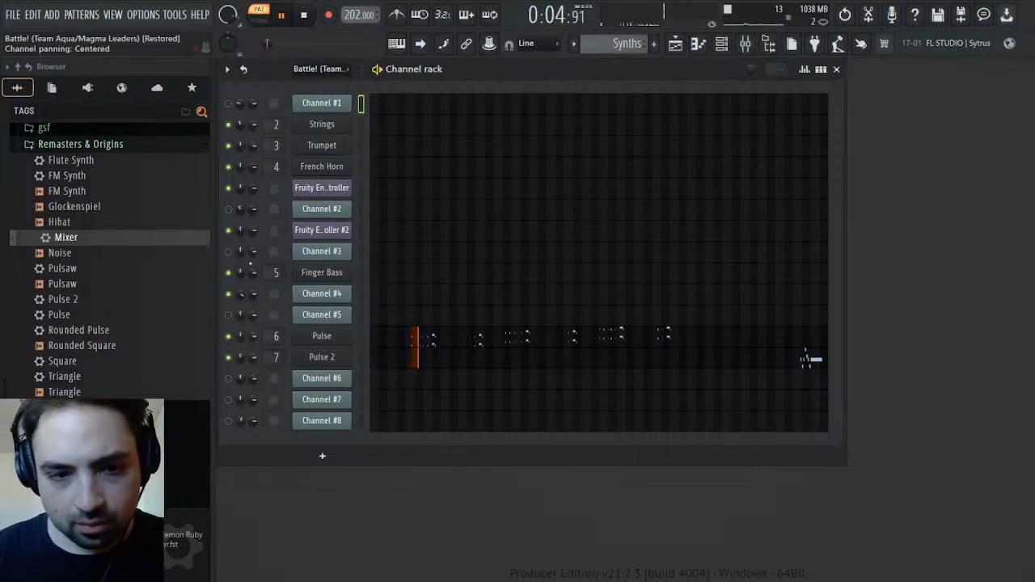
pyautogui.click(338, 337)
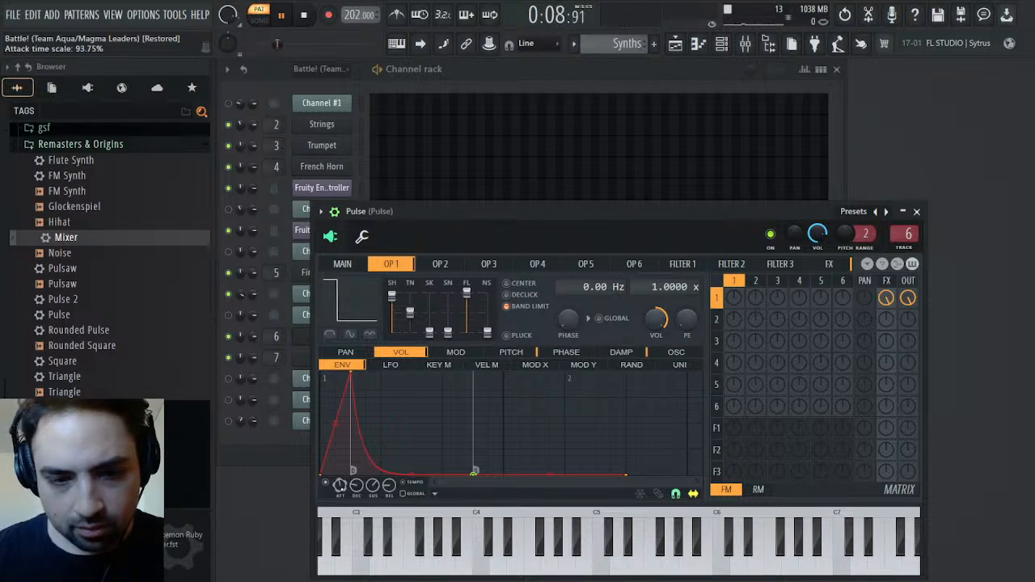
pyautogui.scroll(1, 341, 487)
pyautogui.moveTo(336, 423); pyautogui.dragTo(336, 475)
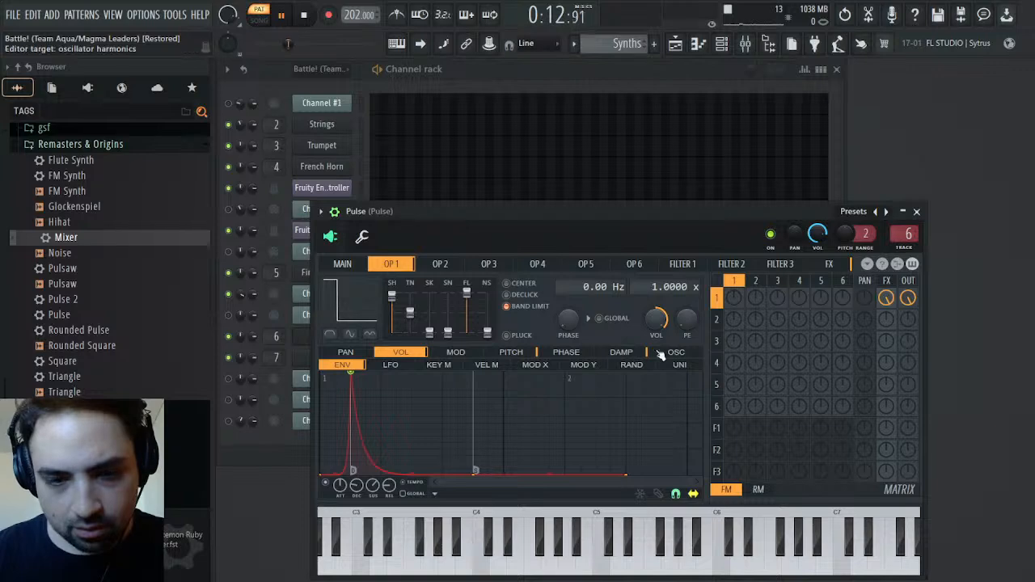
# Replay the Synths pattern while shortening the attack of Pulse's operator 1 volume envelope, and close the synth
pyautogui.click(305, 17)
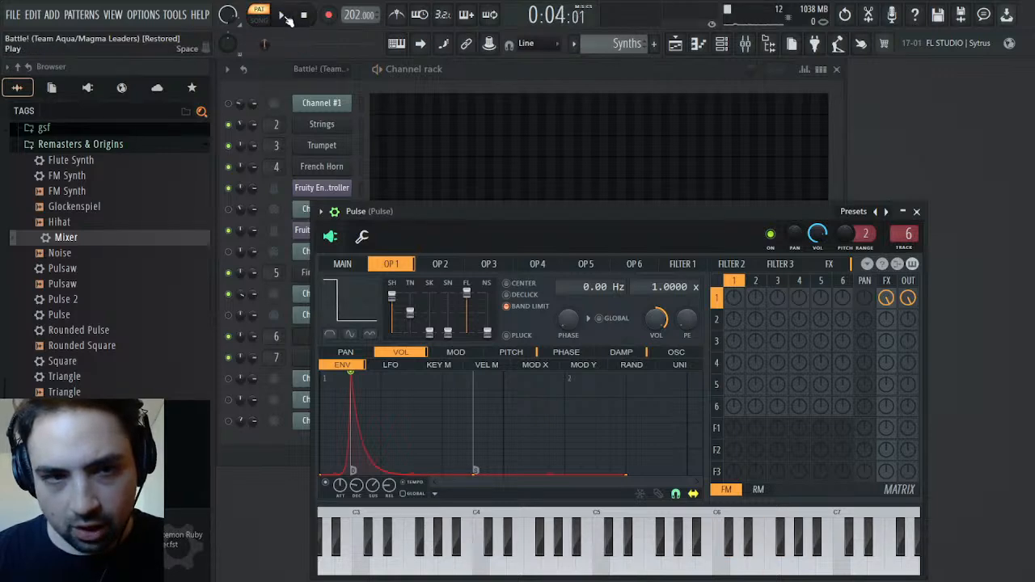
pyautogui.click(283, 16)
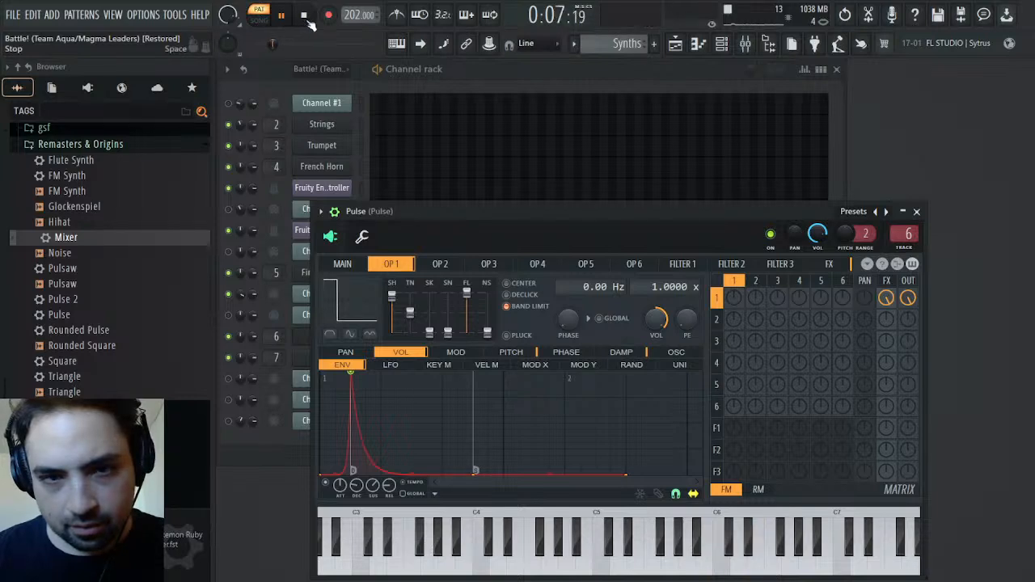
pyautogui.moveTo(352, 372); pyautogui.dragTo(338, 373)
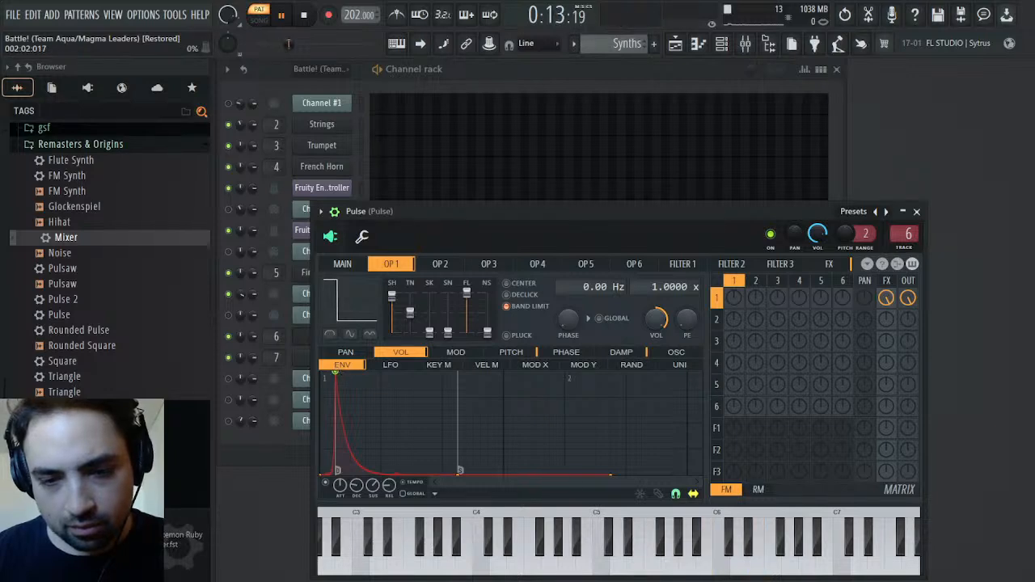
pyautogui.click(284, 19)
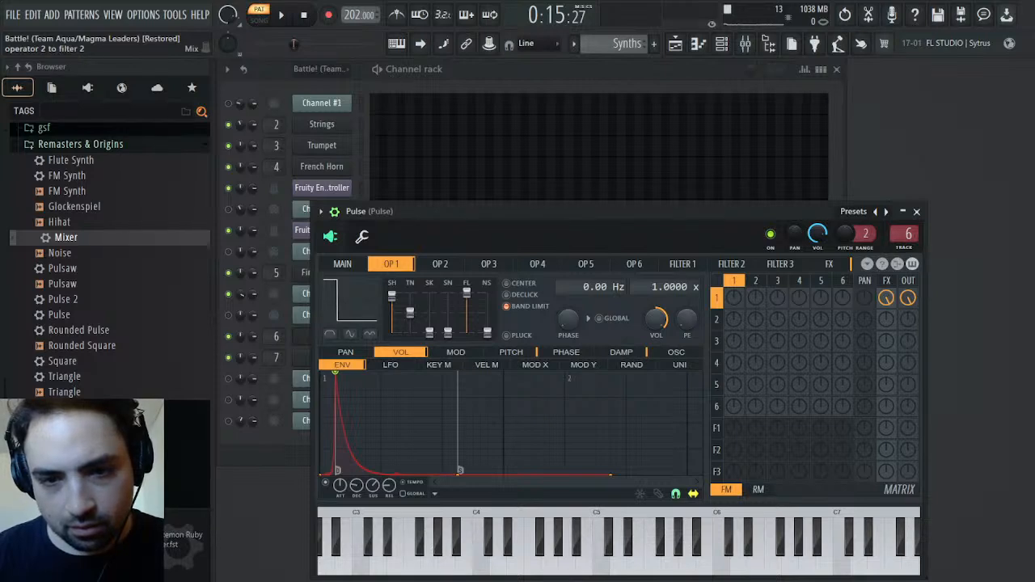
pyautogui.click(277, 336)
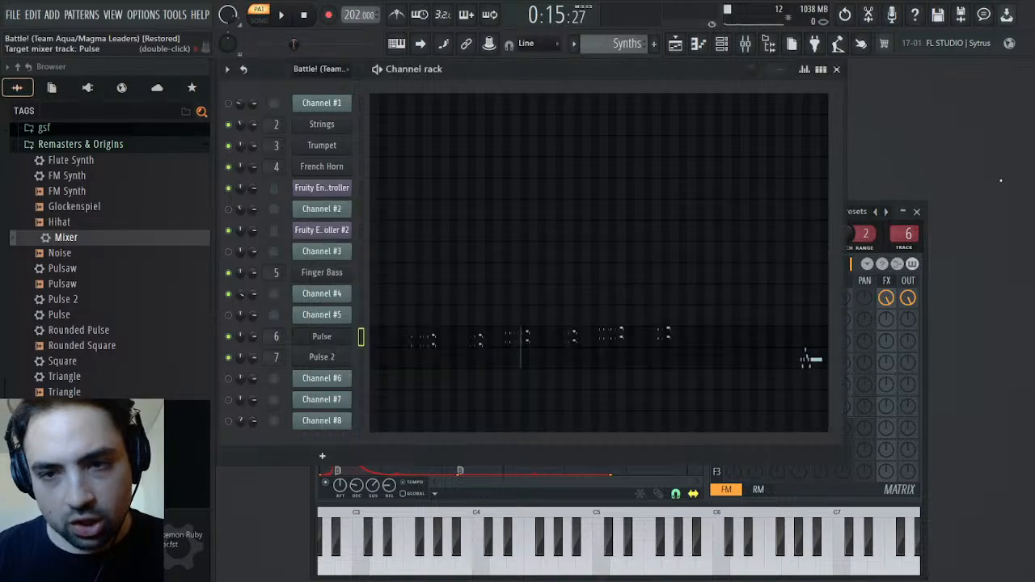
pyautogui.click(916, 212)
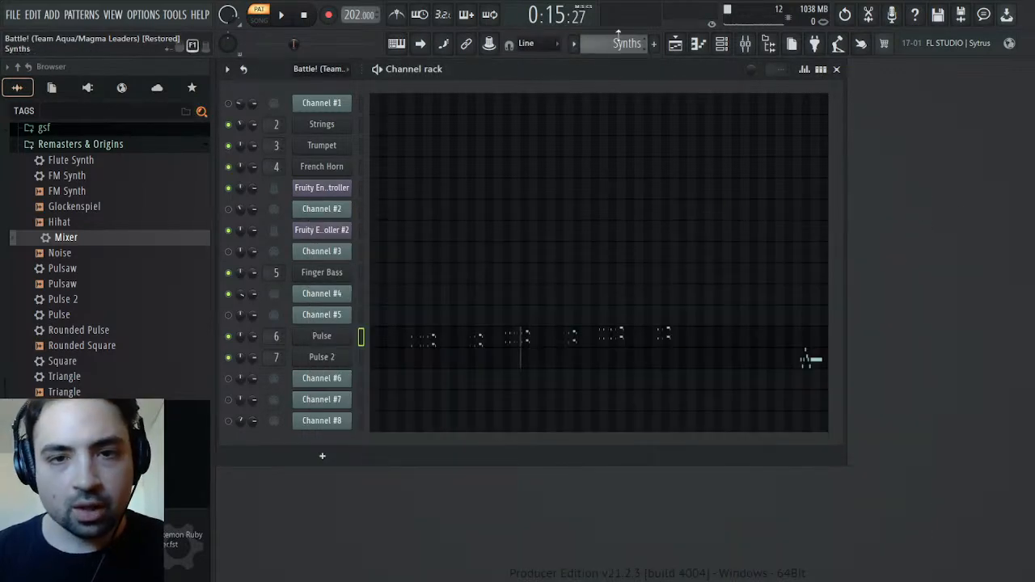
# Switch to the Battle! (Team Aqua/Magma Leaders) pattern and play Channel #4's notes from about bar 60
pyautogui.scroll(3, 636, 54)
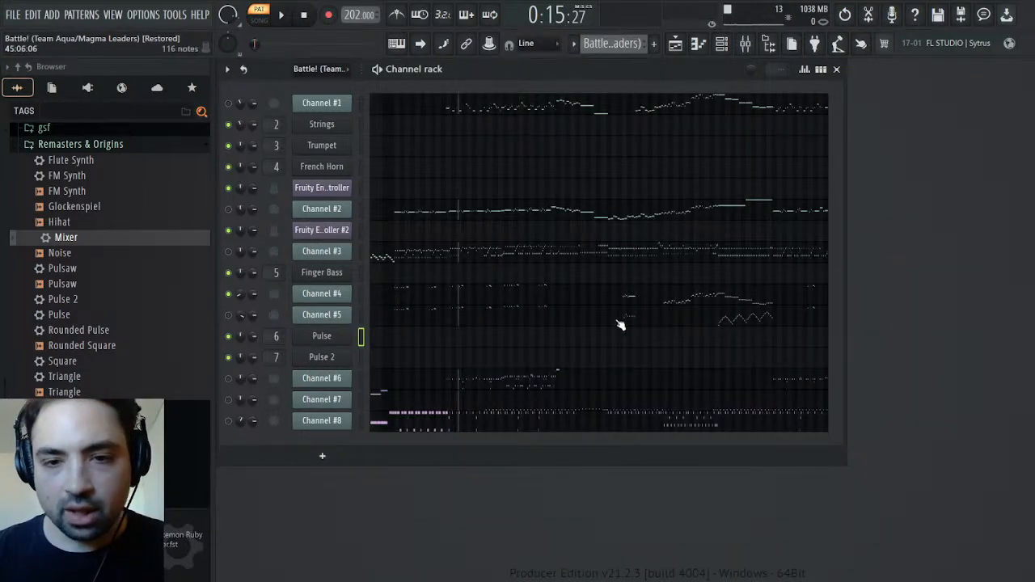
pyautogui.click(705, 306)
pyautogui.moveTo(364, 84); pyautogui.dragTo(887, 84)
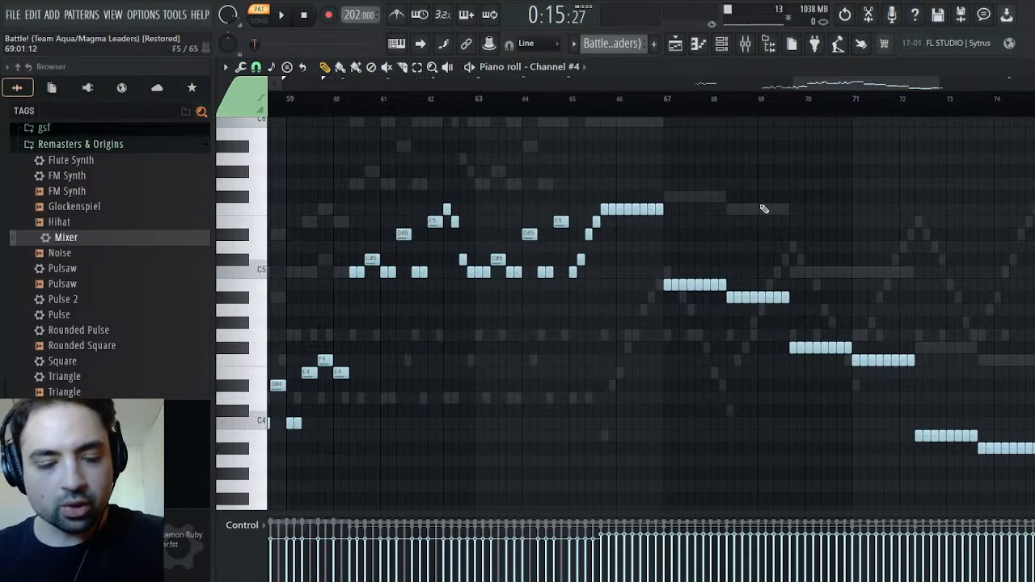
pyautogui.click(357, 101)
pyautogui.press('space')
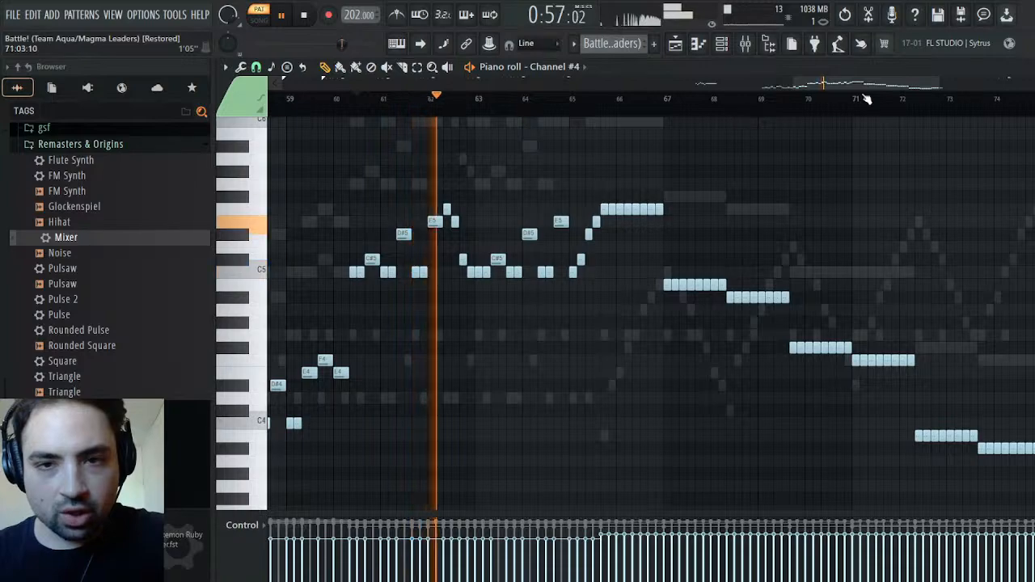
# Select Channel #4's melody from bar 55 onward and set the playback position to bar 55
pyautogui.moveTo(873, 84); pyautogui.dragTo(922, 84)
pyautogui.moveTo(886, 167); pyautogui.dragTo(449, 515)
pyautogui.press('space')
pyautogui.click(459, 103)
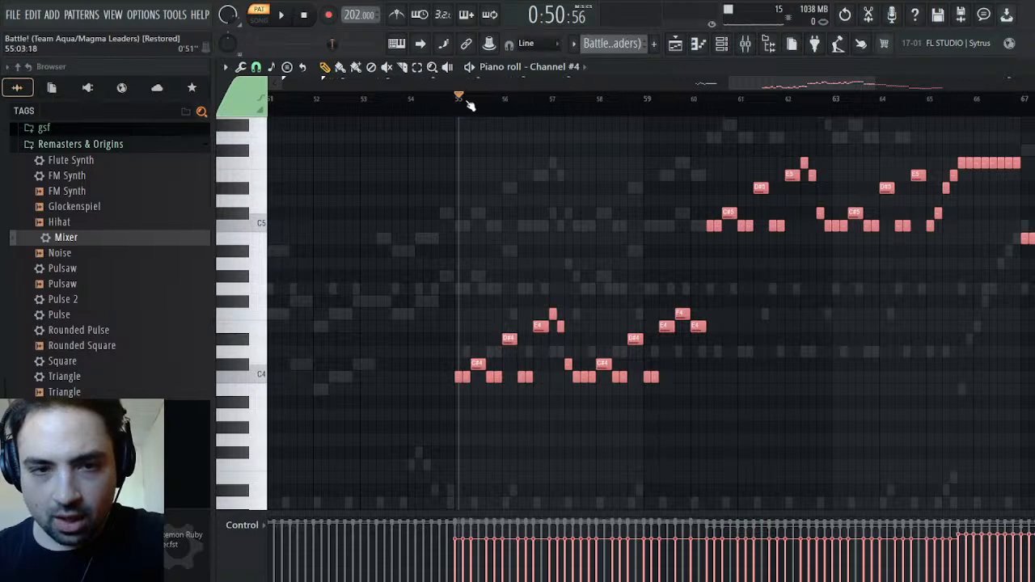
# Listen to Channel #4 from bar 55, skip ahead in the melody, and check the channel's panning in the channel rack
pyautogui.press('space')
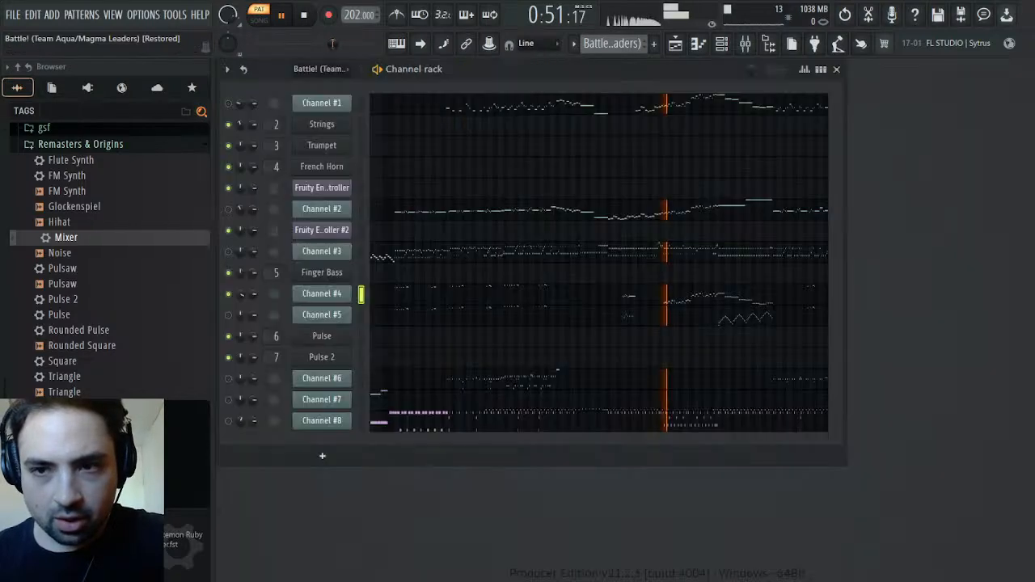
pyautogui.press('F6')
pyautogui.moveTo(241, 295)
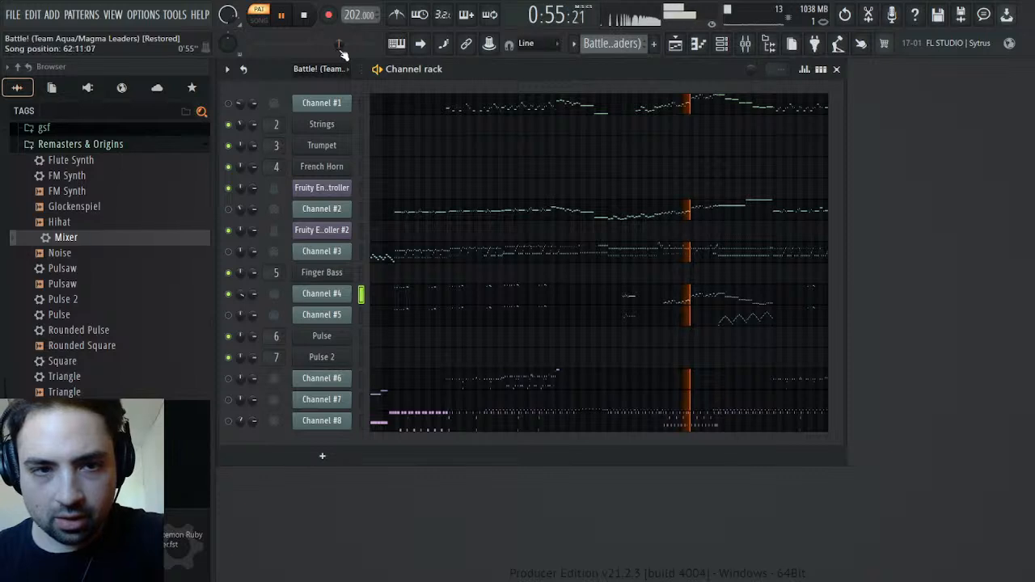
pyautogui.moveTo(340, 44); pyautogui.dragTo(347, 43)
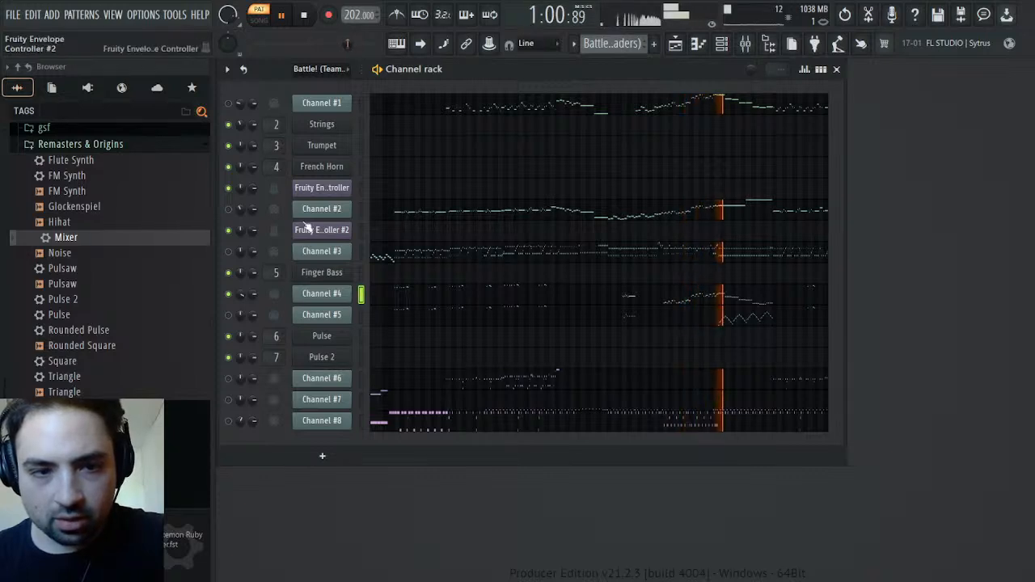
pyautogui.moveTo(241, 295)
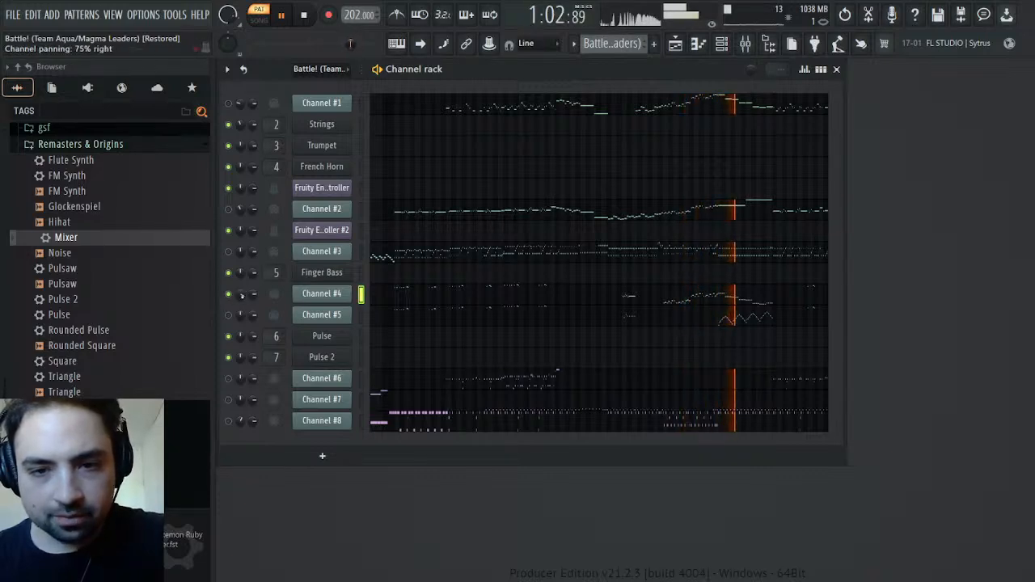
# Reopen Channel #4's notes in the piano roll and set the stopped playback position to the melody's first note at bar 55
pyautogui.click(796, 300)
pyautogui.moveTo(364, 84); pyautogui.dragTo(1012, 84)
pyautogui.scroll(7, 869, 312)
pyautogui.click(733, 99)
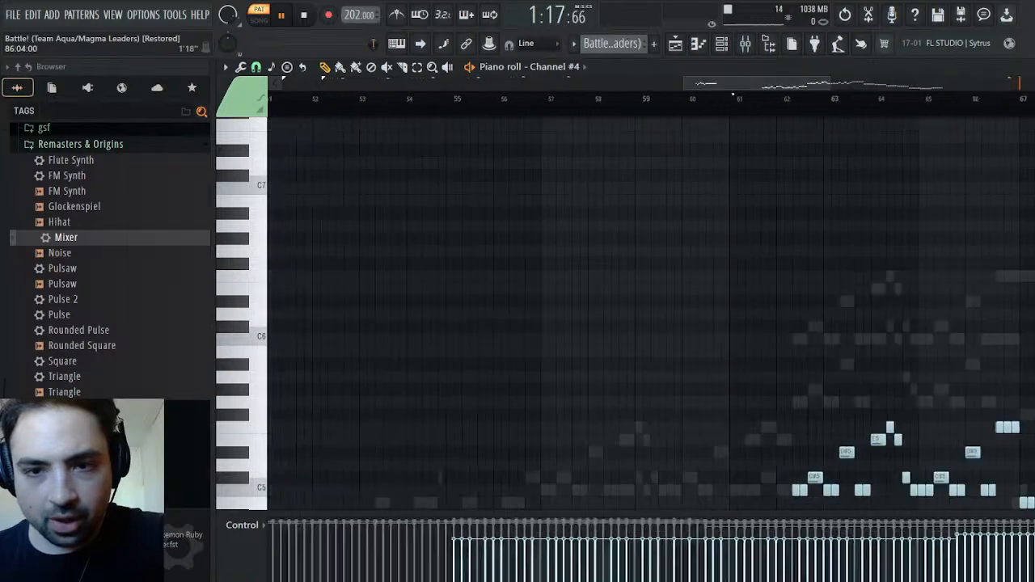
pyautogui.moveTo(755, 84); pyautogui.dragTo(779, 85)
pyautogui.scroll(-5, 766, 147)
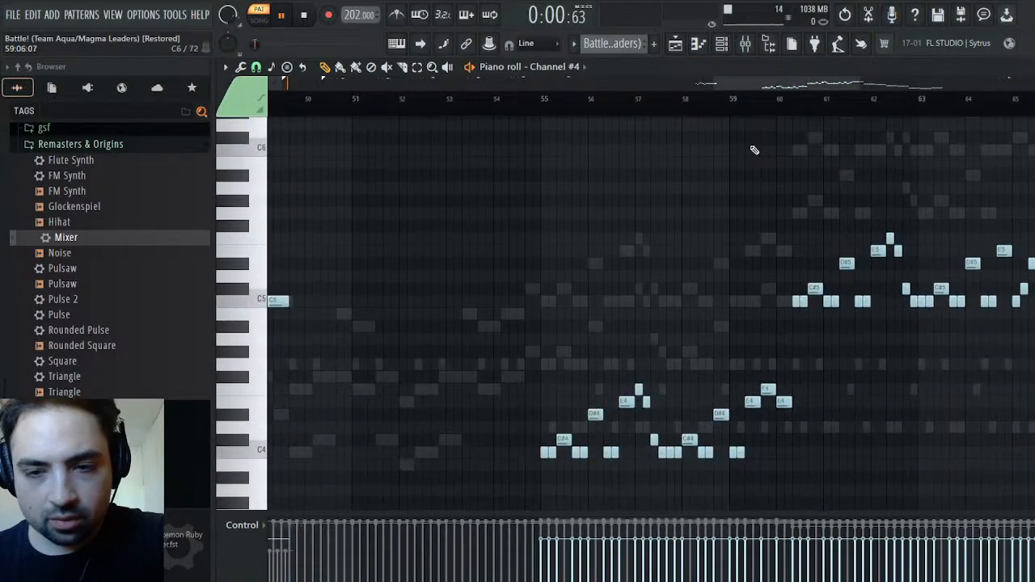
pyautogui.click(534, 98)
pyautogui.press('space')
pyautogui.click(542, 110)
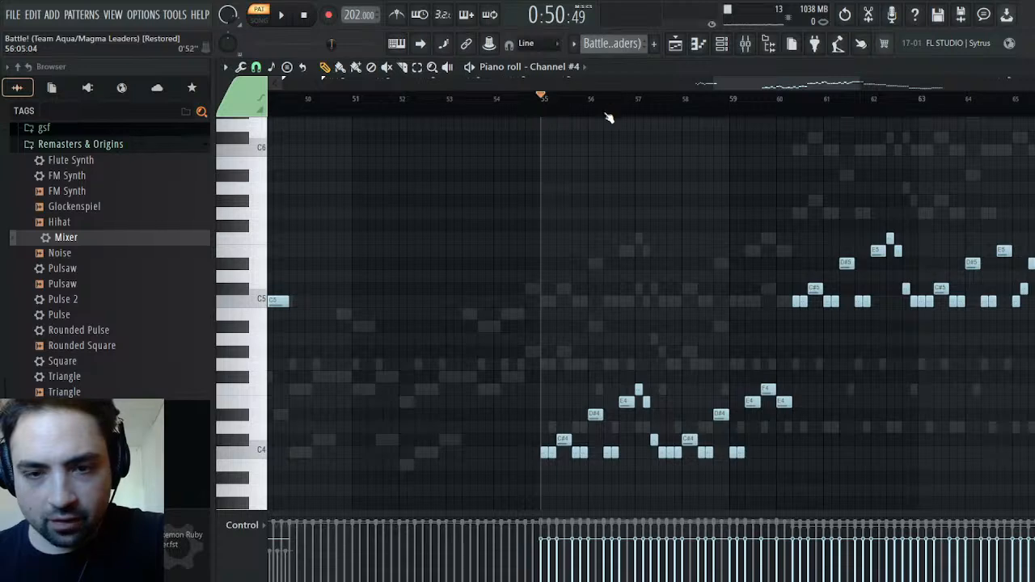
# Try pasting the copied notes into Pulse 2 of the Synths pattern, aligned with the playback position in bar 57, and play them
pyautogui.click(1034, 68)
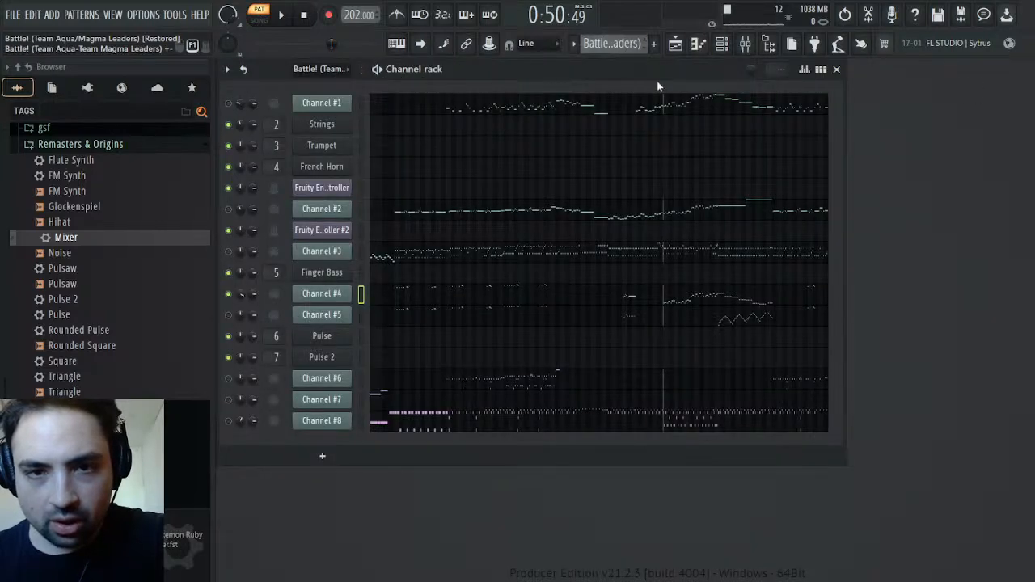
pyautogui.press('KP_Add')
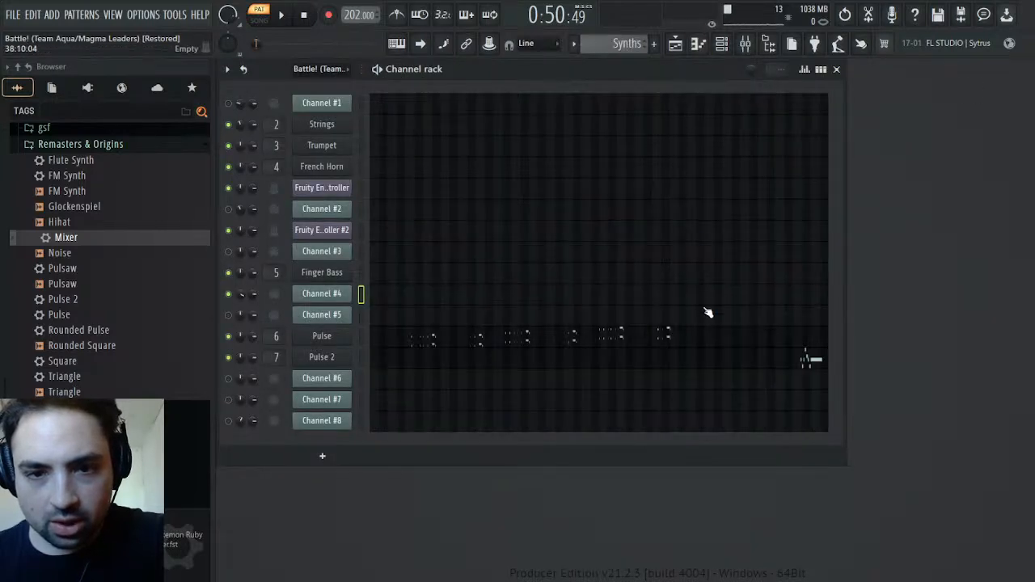
pyautogui.click(458, 365)
pyautogui.moveTo(381, 88); pyautogui.dragTo(1034, 88)
pyautogui.hotkey('ctrl', 'v')
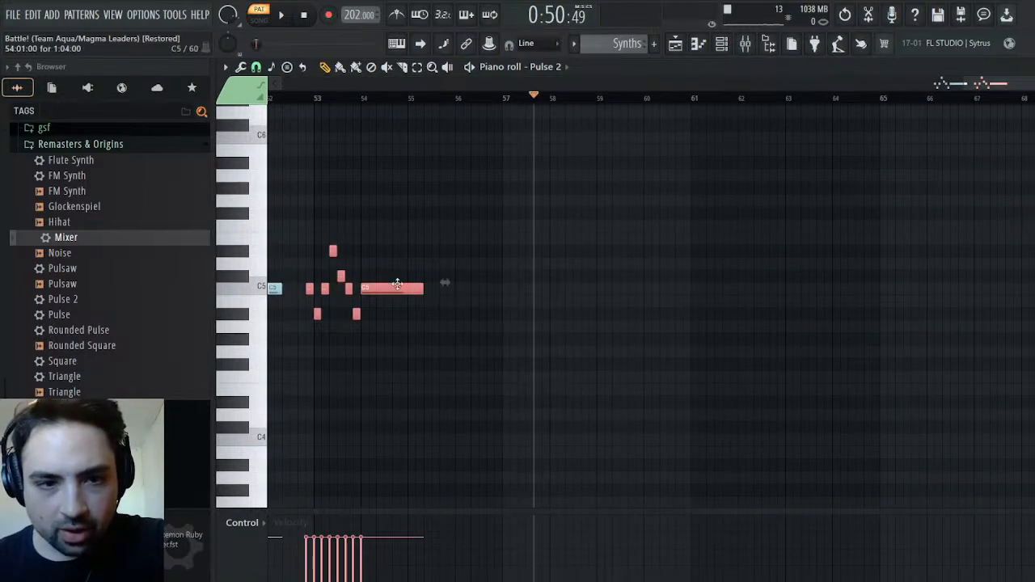
pyautogui.moveTo(384, 300); pyautogui.dragTo(610, 288)
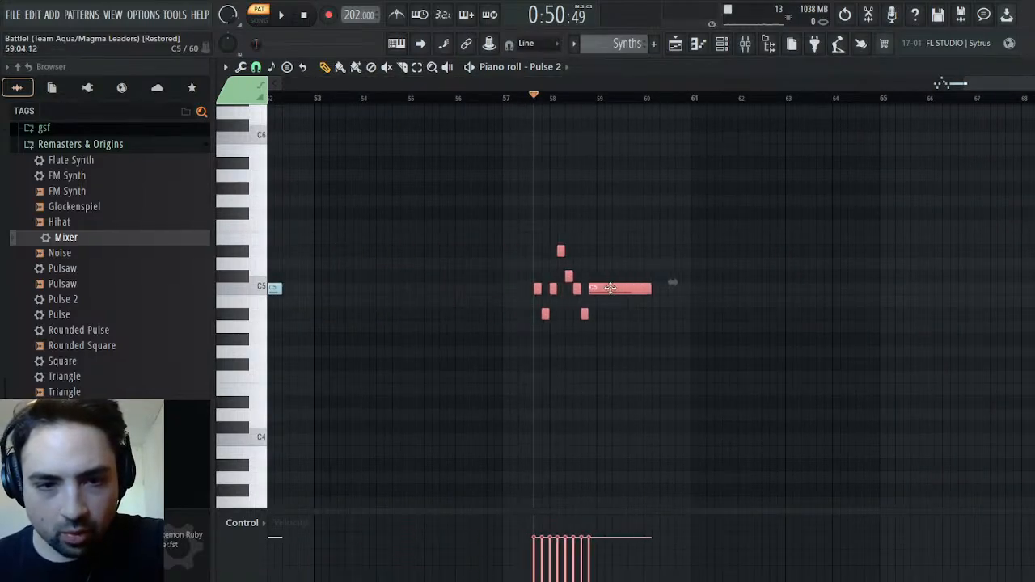
pyautogui.press('space')
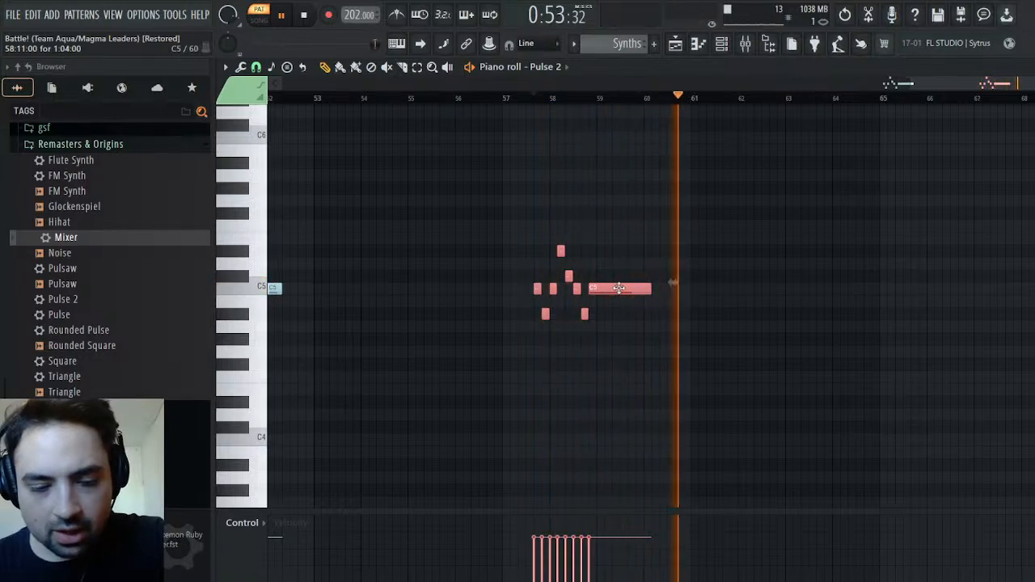
# Undo moving and pasting the phrase in Pulse 2 and stop playback
pyautogui.hotkey('ctrl', 'z')
pyautogui.hotkey('ctrl', 'z')
pyautogui.press('space')
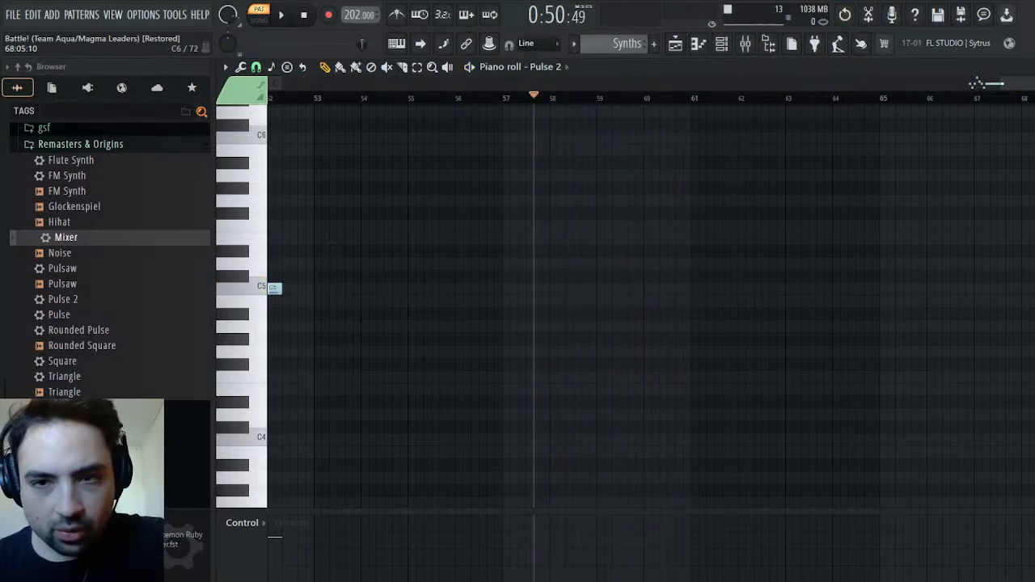
# Return to the Battle! pattern and select and copy Channel #4's melody from bar 55 to about bar 76
pyautogui.press('Escape')
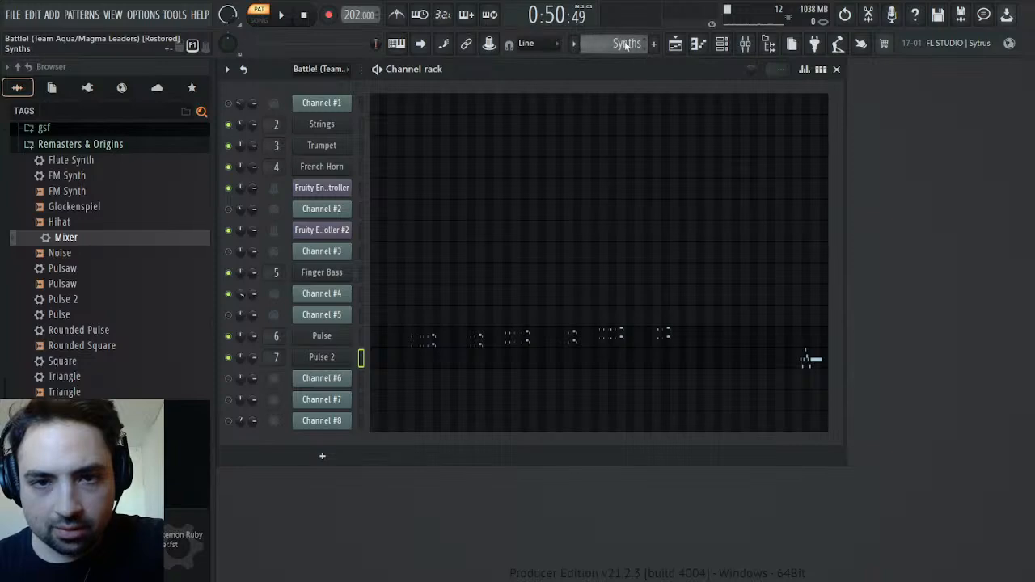
pyautogui.moveTo(628, 44); pyautogui.dragTo(628, 29)
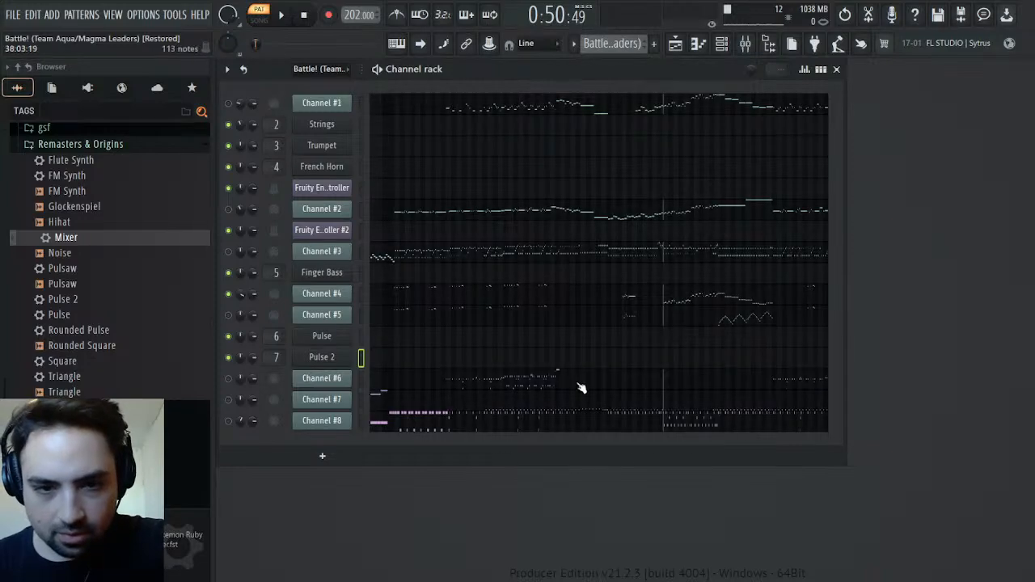
pyautogui.click(694, 297)
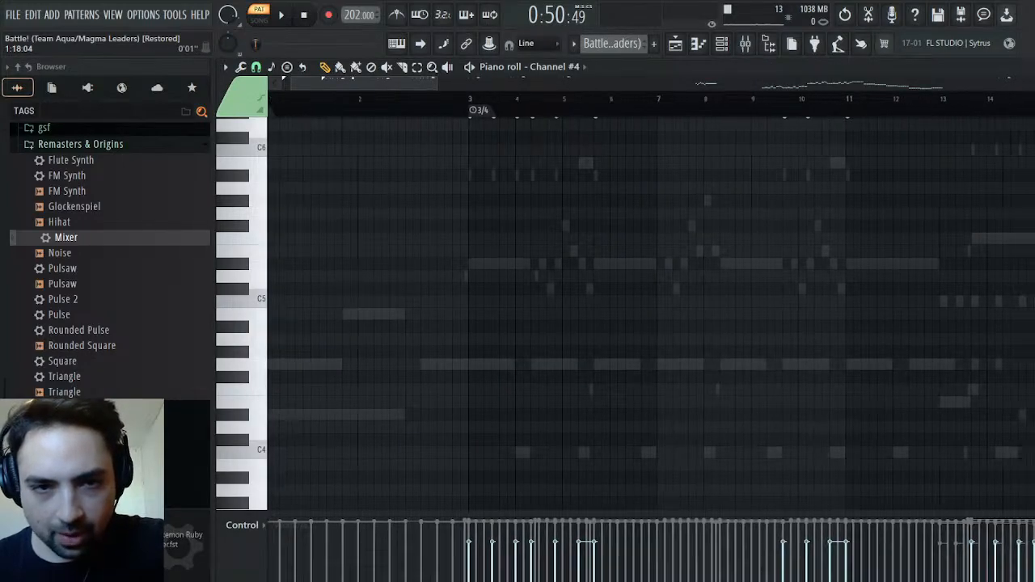
pyautogui.moveTo(319, 157); pyautogui.dragTo(893, 458)
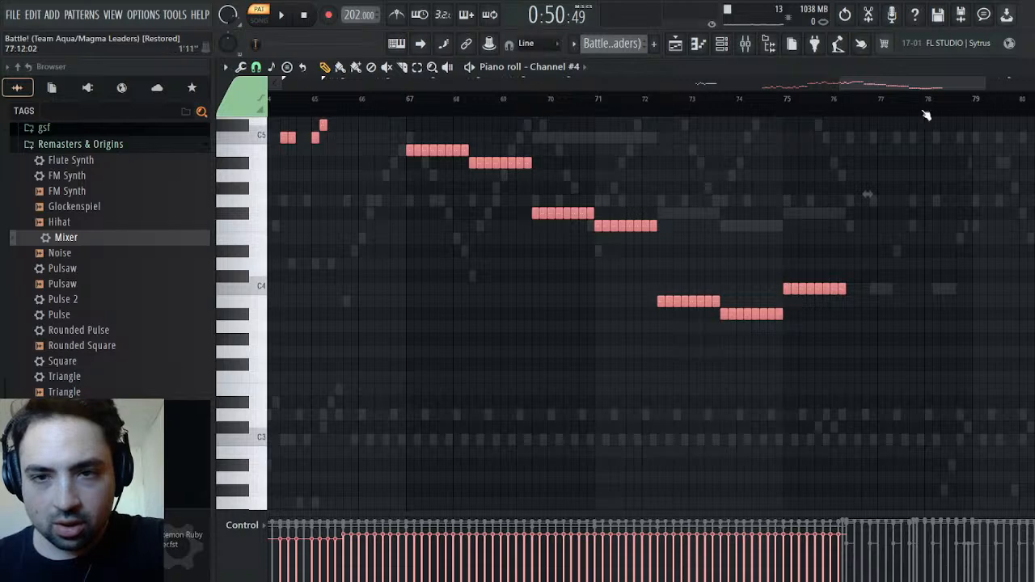
# Paste the Channel #4 melody into Pulse 2 of the Synths pattern from the playback position in bar 57 and listen to it
pyautogui.press('Escape')
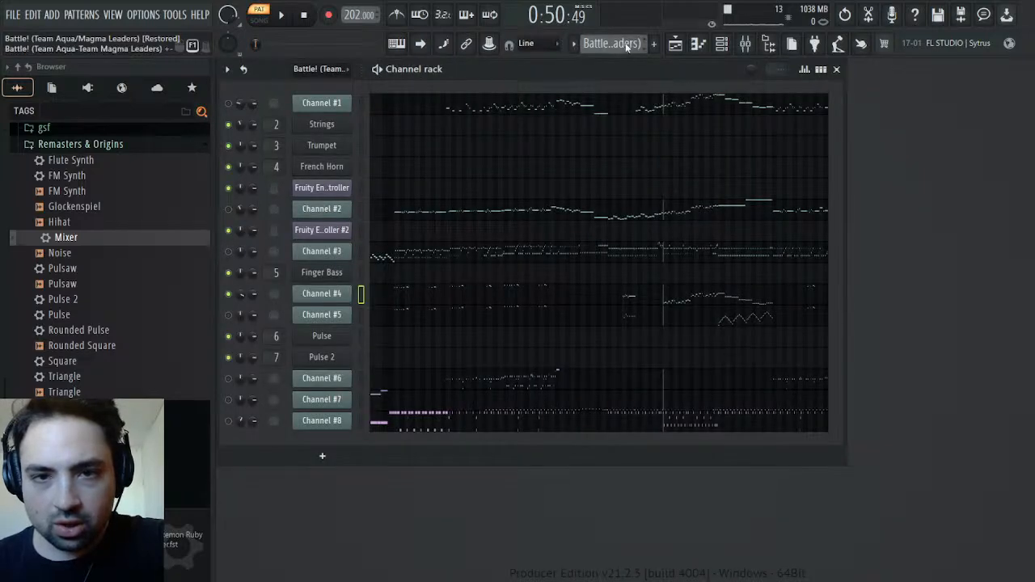
pyautogui.moveTo(648, 86); pyautogui.dragTo(649, 96)
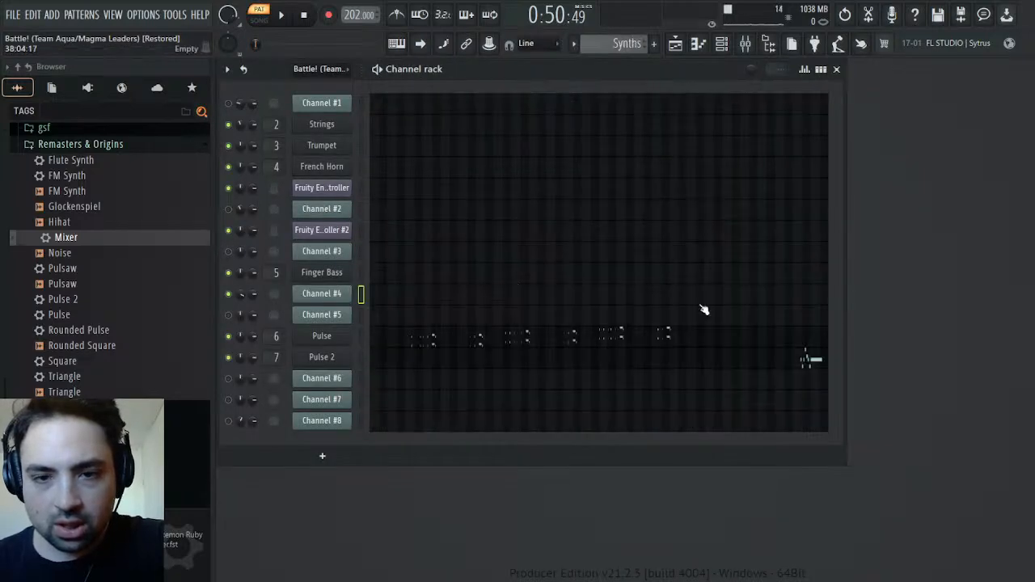
pyautogui.click(418, 364)
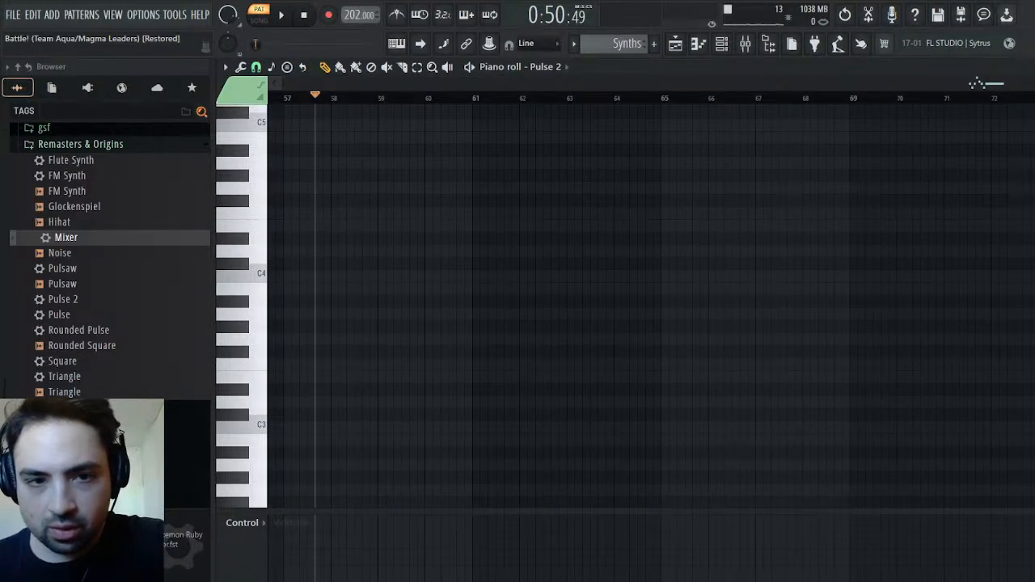
pyautogui.press('space')
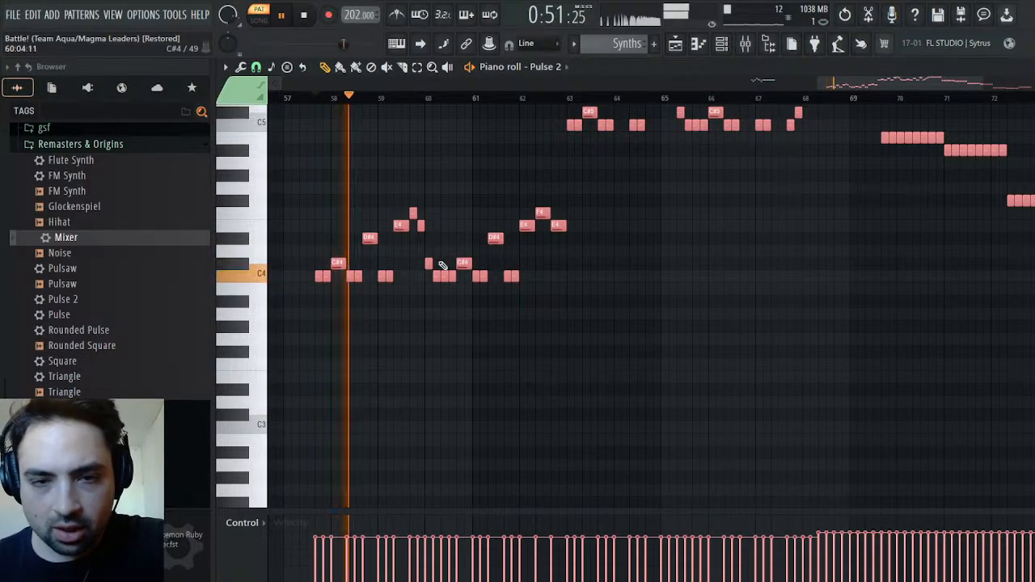
pyautogui.scroll(3, 421, 312)
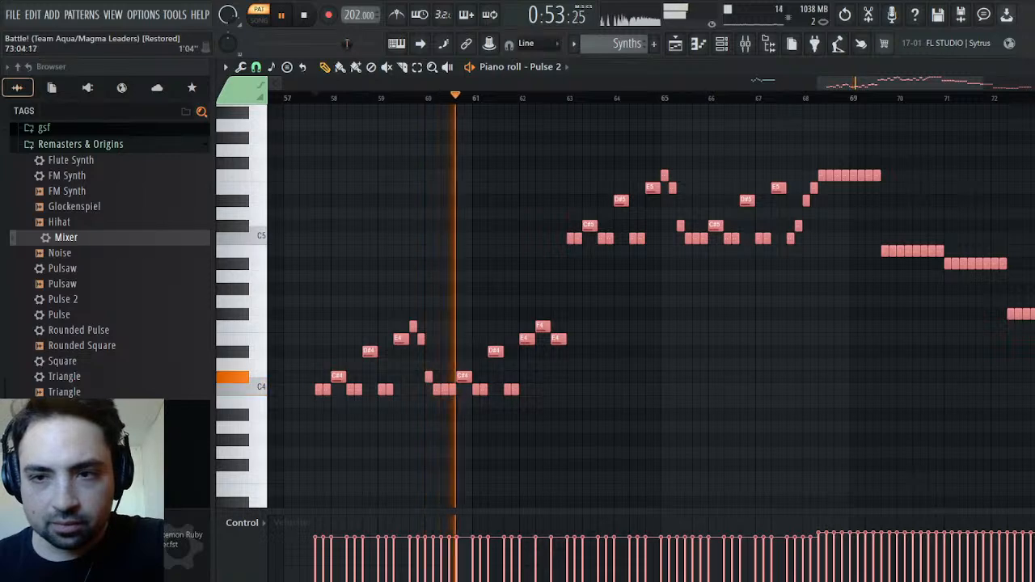
pyautogui.press('Escape')
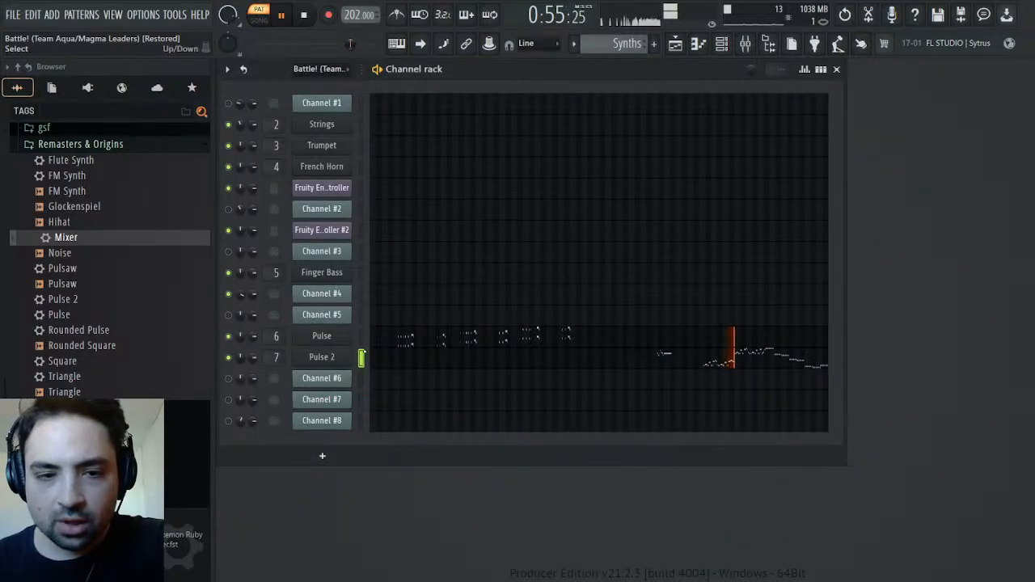
# Automate Pulse 2's effects delay volume in the Synths pattern, dropping it to nearly zero from about bar 57 onward, and listen to the change
pyautogui.click(333, 361)
pyautogui.press('space')
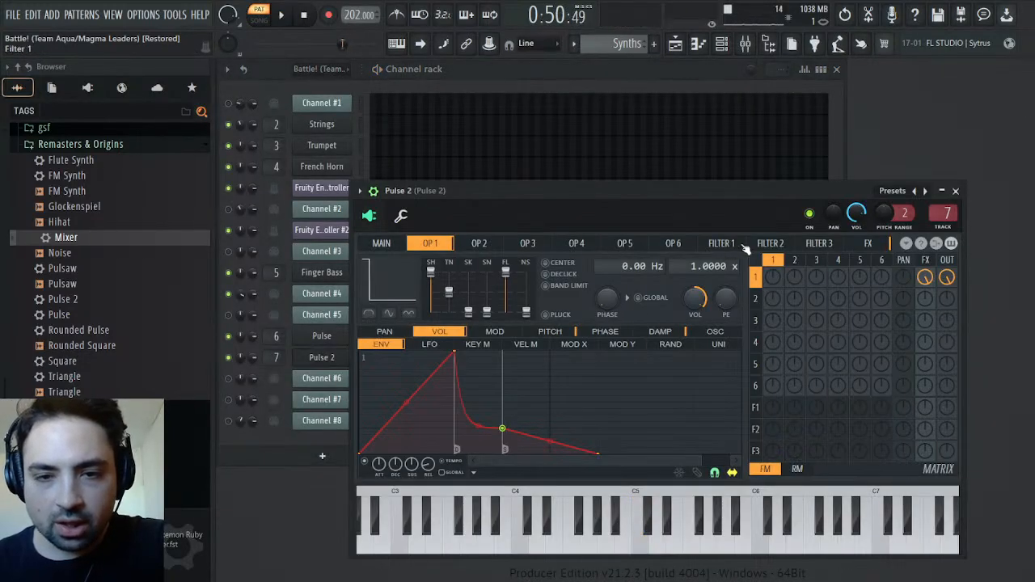
pyautogui.click(854, 245)
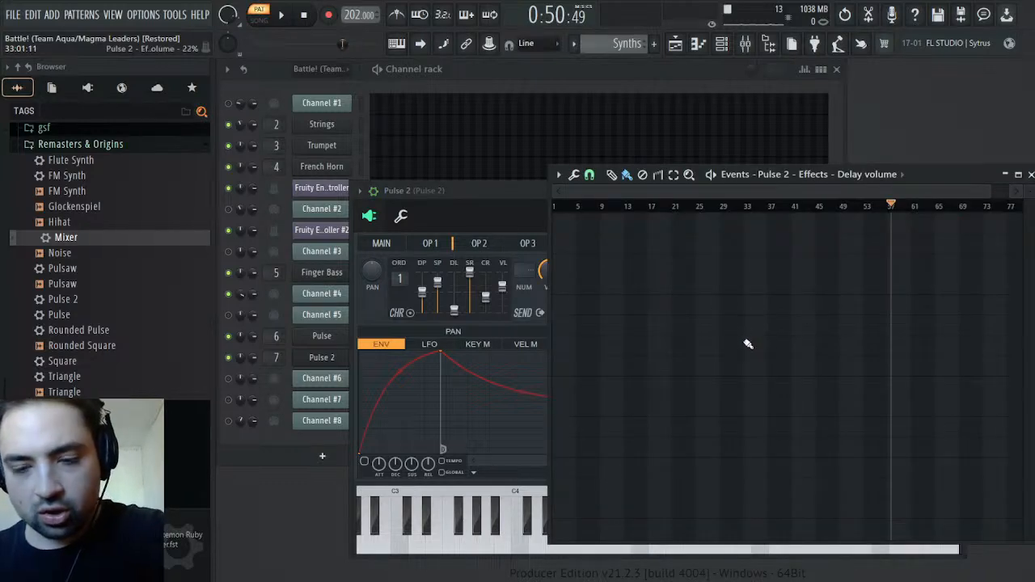
pyautogui.hotkey('ctrl', 'i')
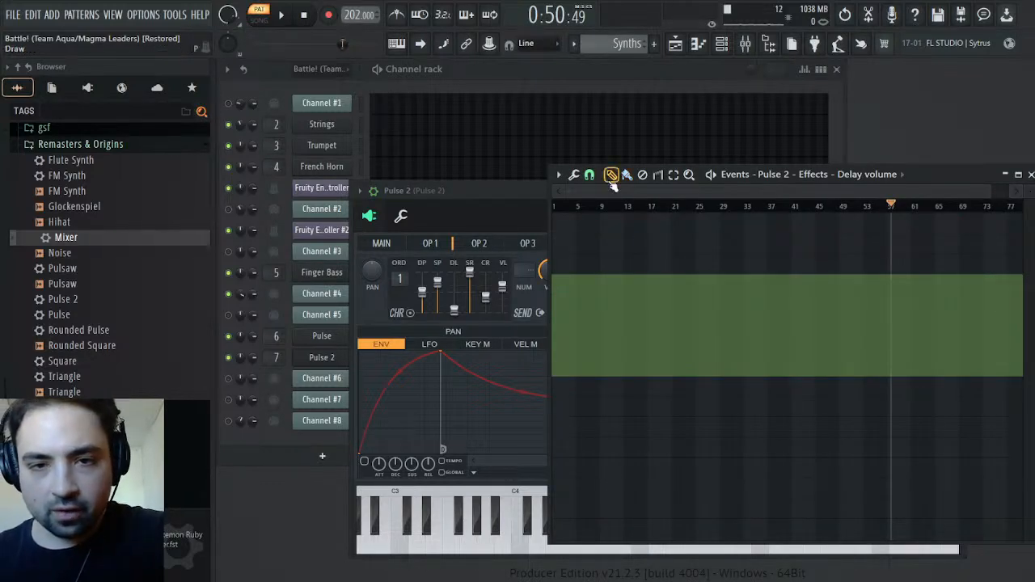
pyautogui.click(888, 383)
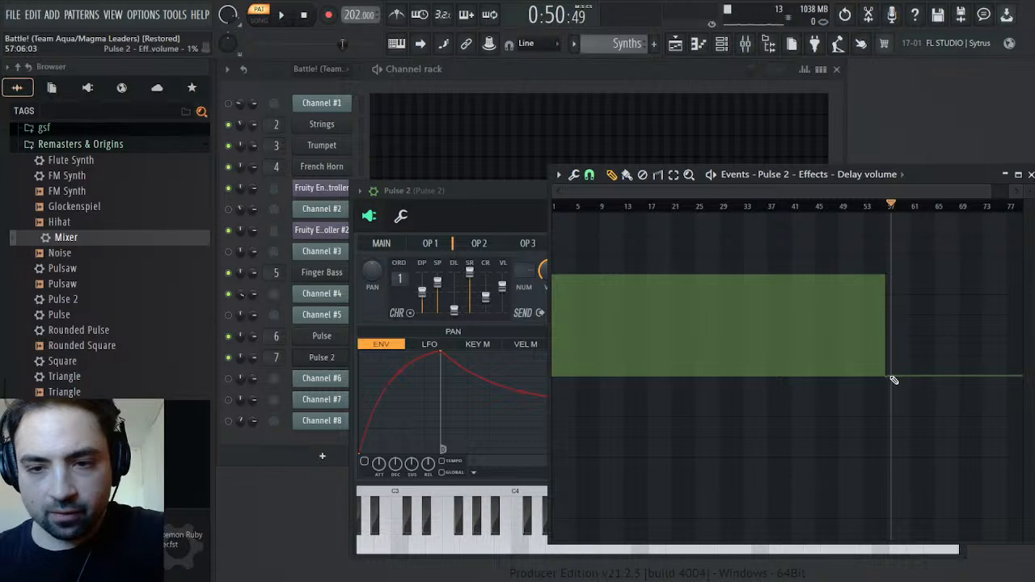
pyautogui.press('space')
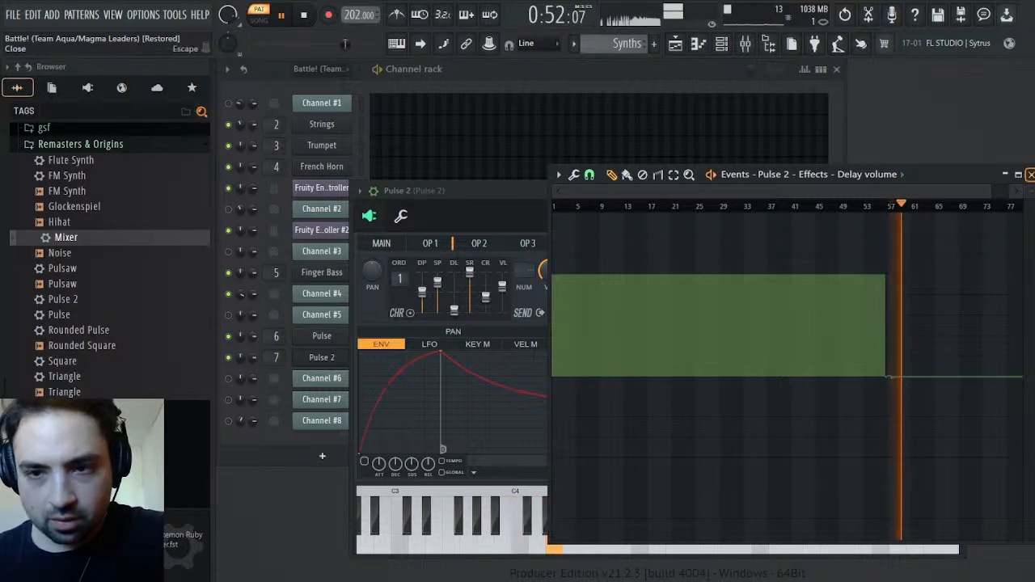
pyautogui.click(1031, 176)
pyautogui.click(955, 196)
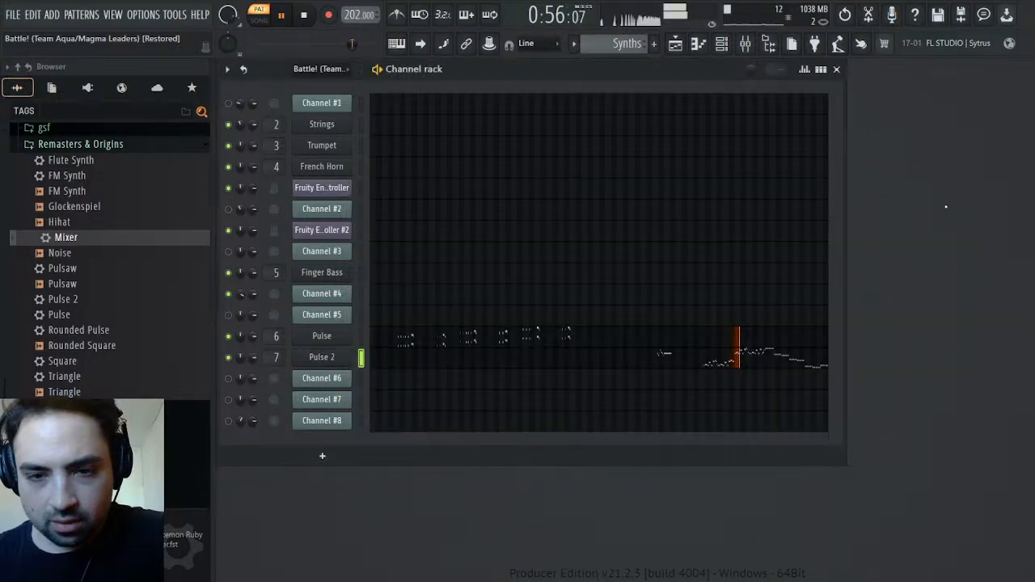
# Open Pulse 2's notes in the Synths pattern and play the phrase from about bar 65
pyautogui.click(732, 366)
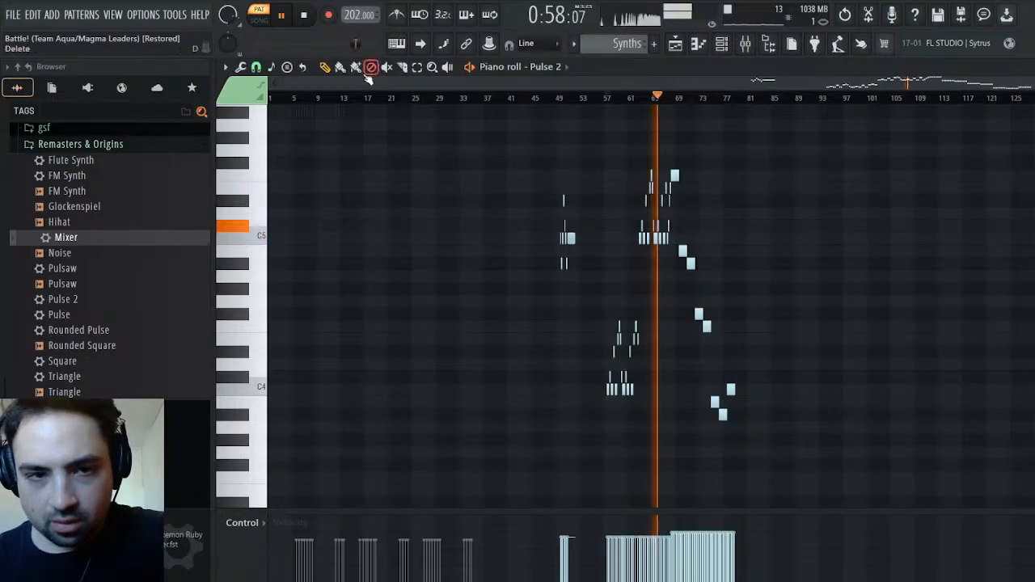
pyautogui.press('space')
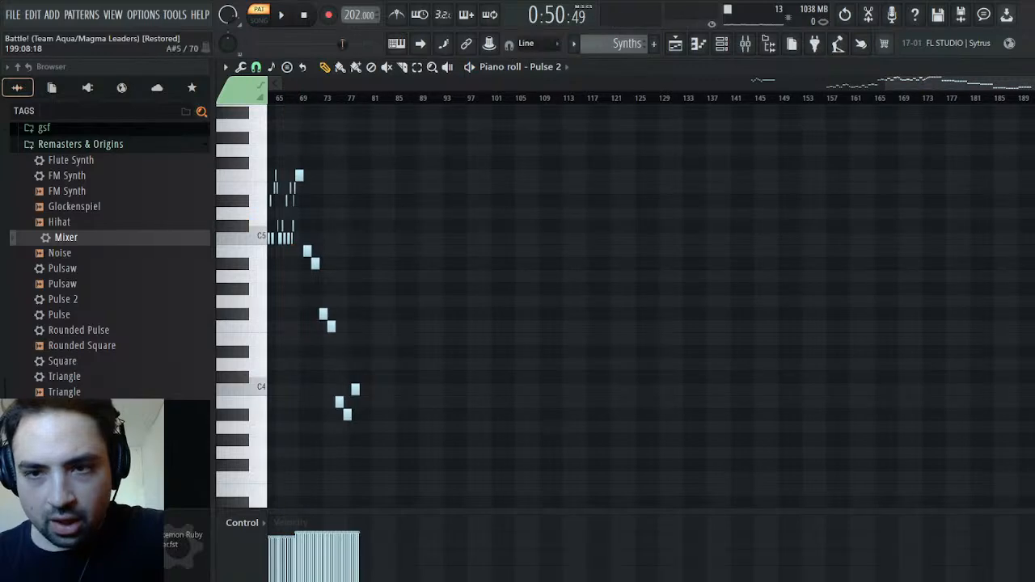
pyautogui.moveTo(1032, 84); pyautogui.dragTo(963, 120)
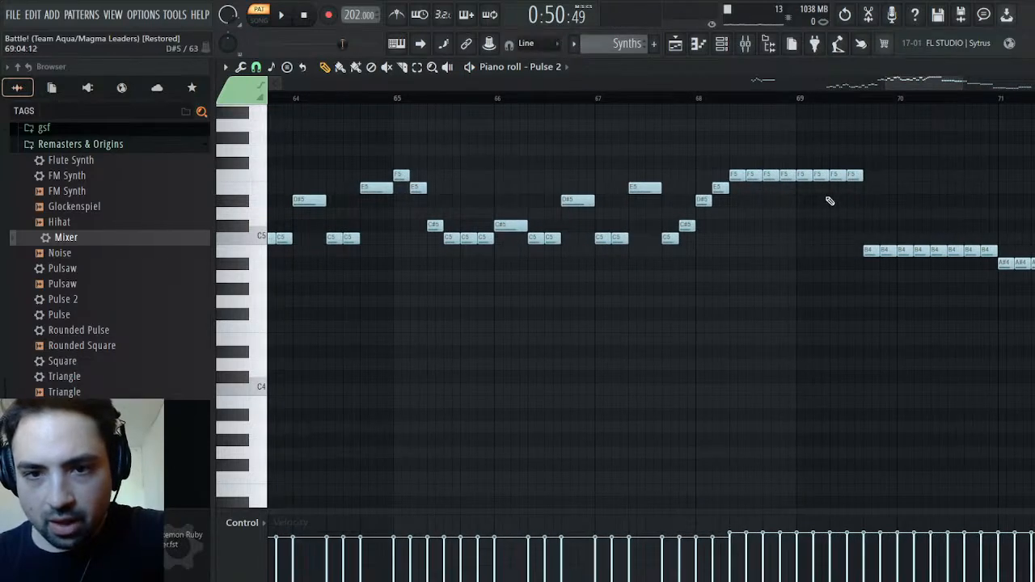
pyautogui.press('space')
pyautogui.click(427, 97)
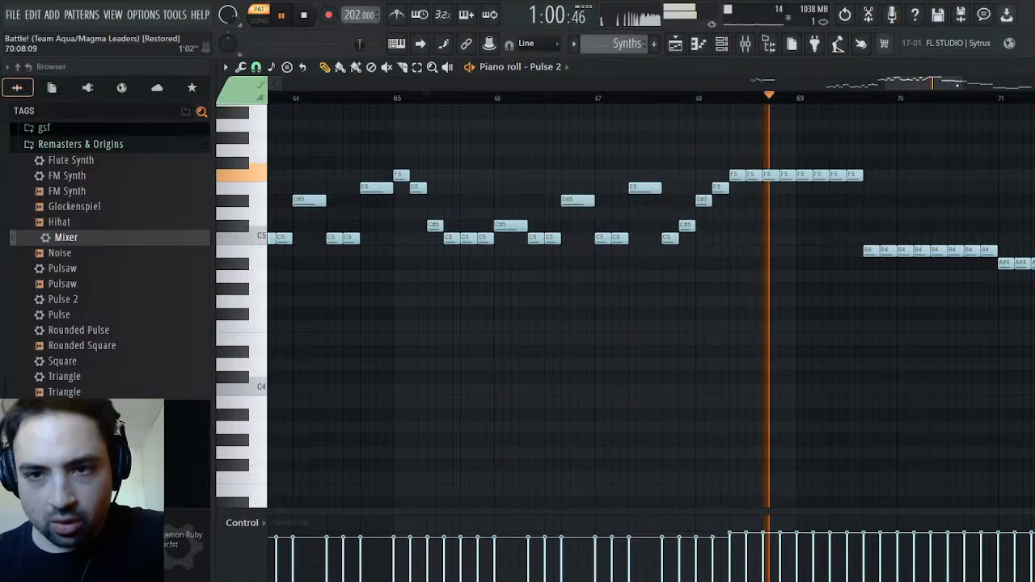
pyautogui.press('space')
# Glue Pulse 2's repeated notes from bar 68 to about bar 79 into sustained notes and listen to the phrase
pyautogui.scroll(-3, 942, 118)
pyautogui.moveTo(440, 151); pyautogui.dragTo(884, 463)
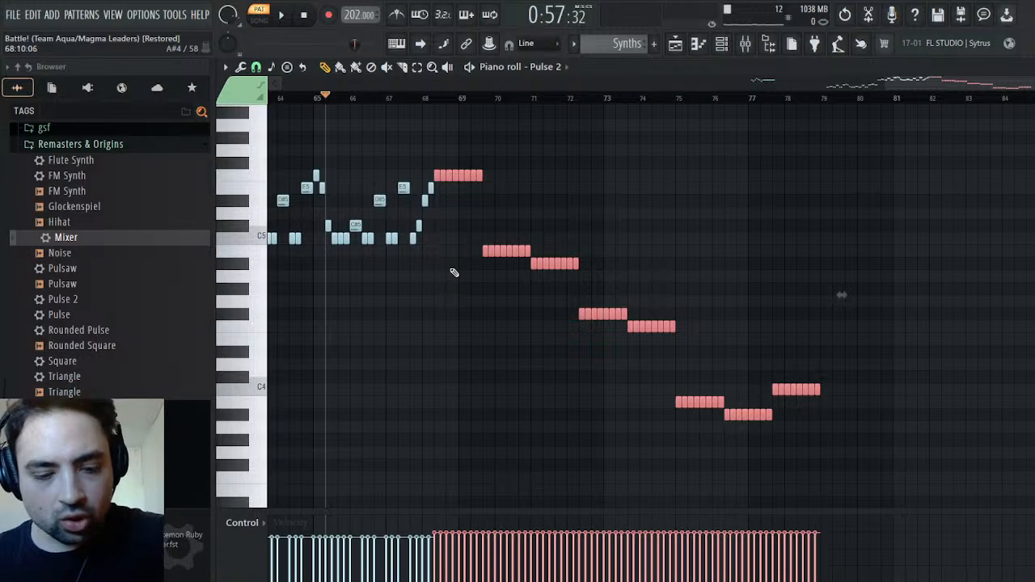
pyautogui.hotkey('ctrl', 'g')
pyautogui.press('space')
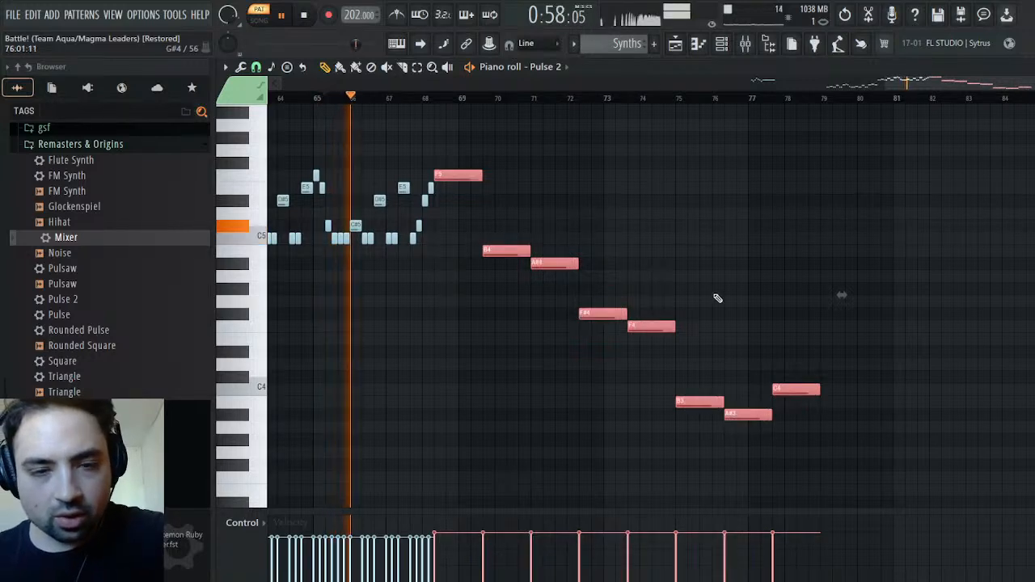
pyautogui.click(845, 15)
pyautogui.click(846, 15)
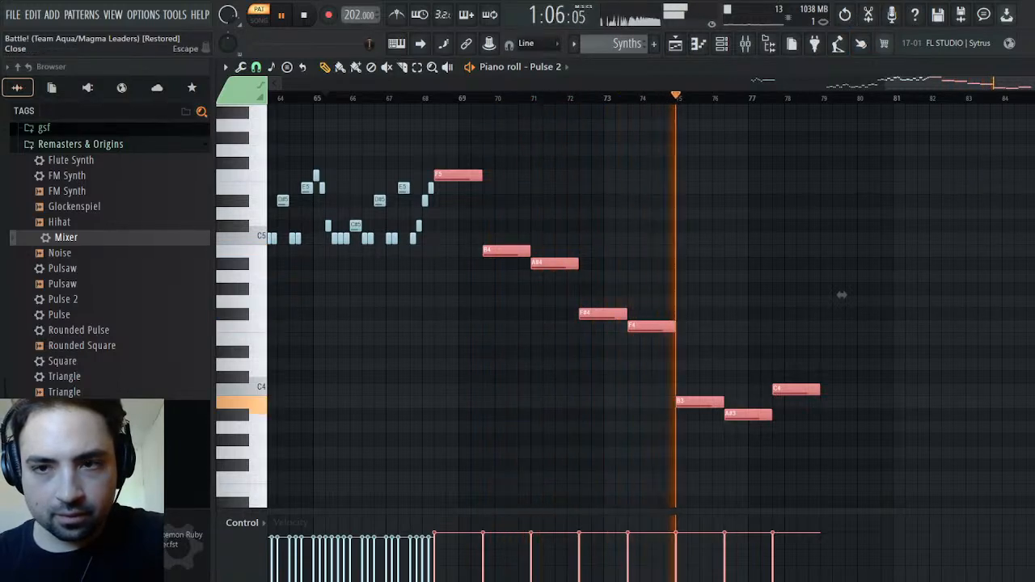
pyautogui.press('F6')
pyautogui.press('space')
pyautogui.click(712, 363)
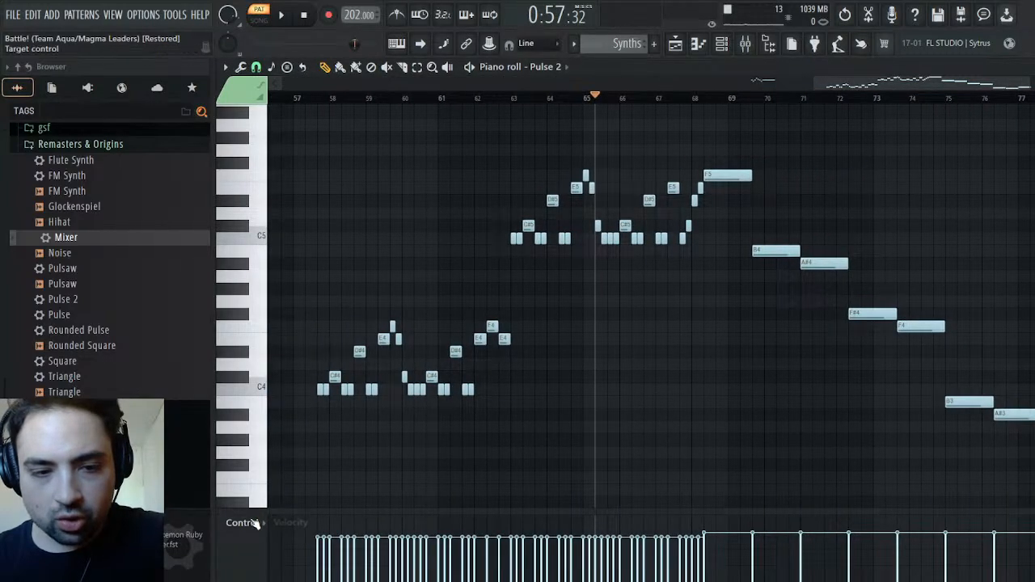
pyautogui.click(269, 243)
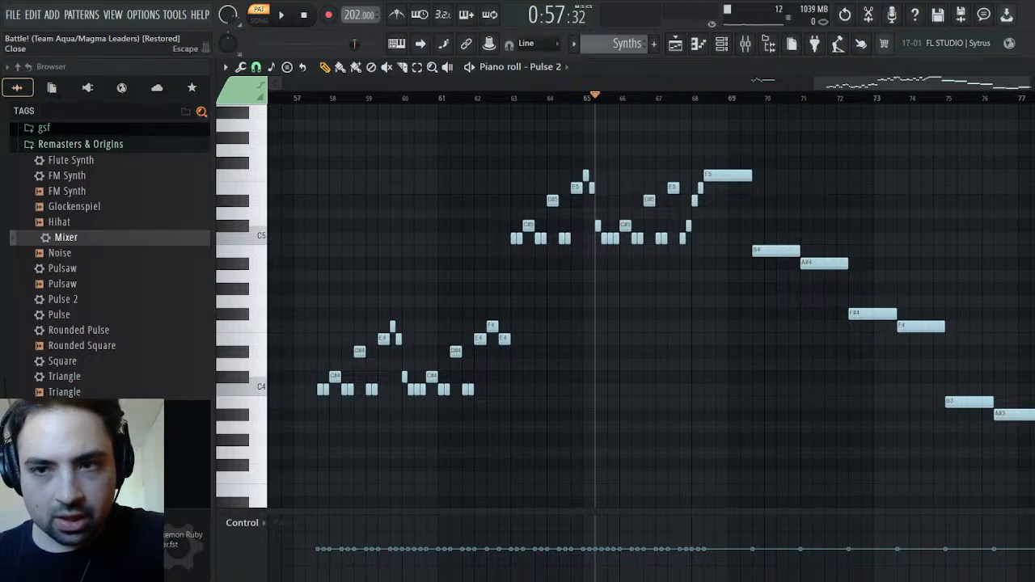
pyautogui.press('Escape')
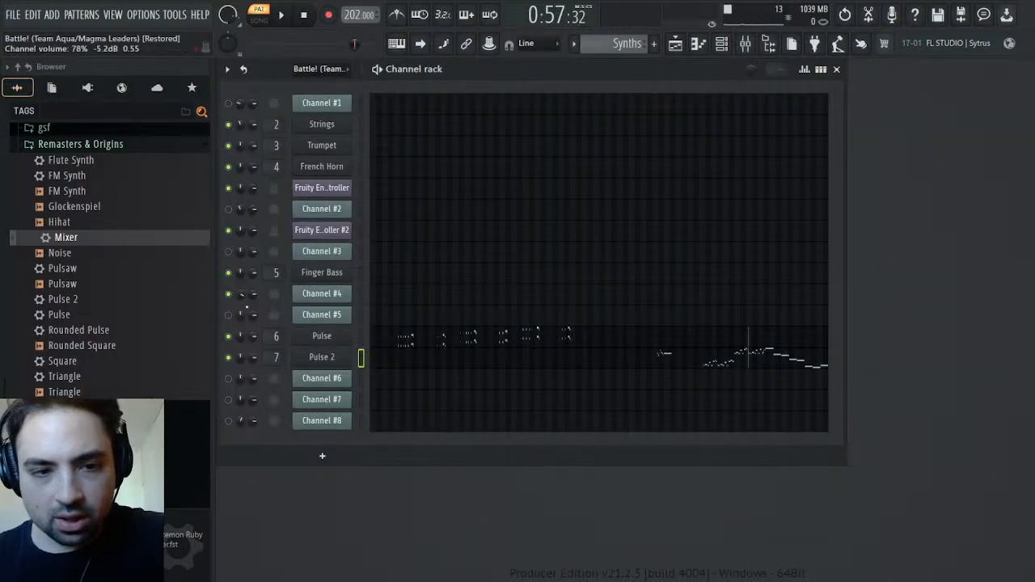
# Set the panning of Pulse 2's notes from bar 57 onward to about 75% right and play the phrase
pyautogui.click(731, 370)
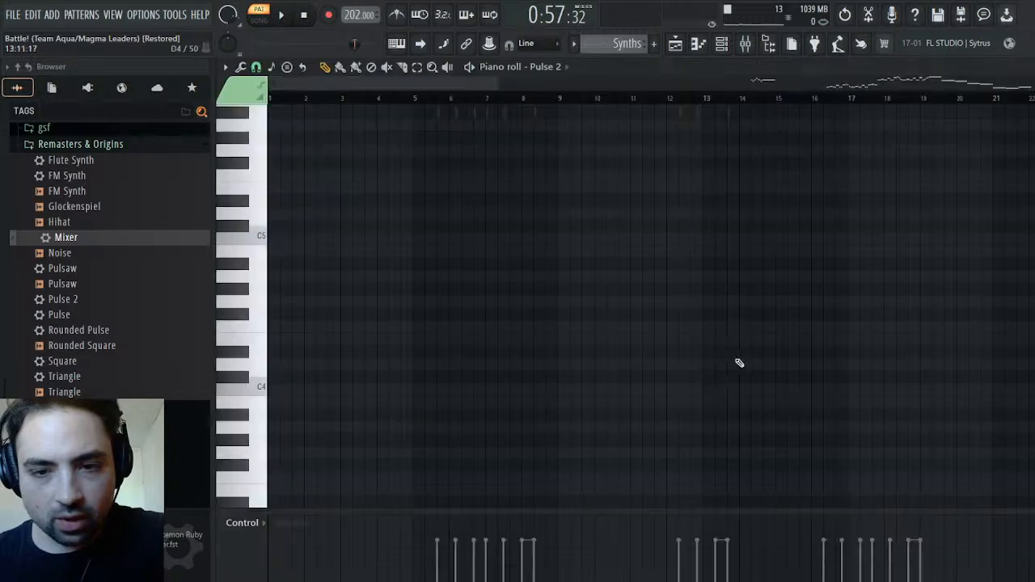
pyautogui.moveTo(922, 102); pyautogui.dragTo(949, 104)
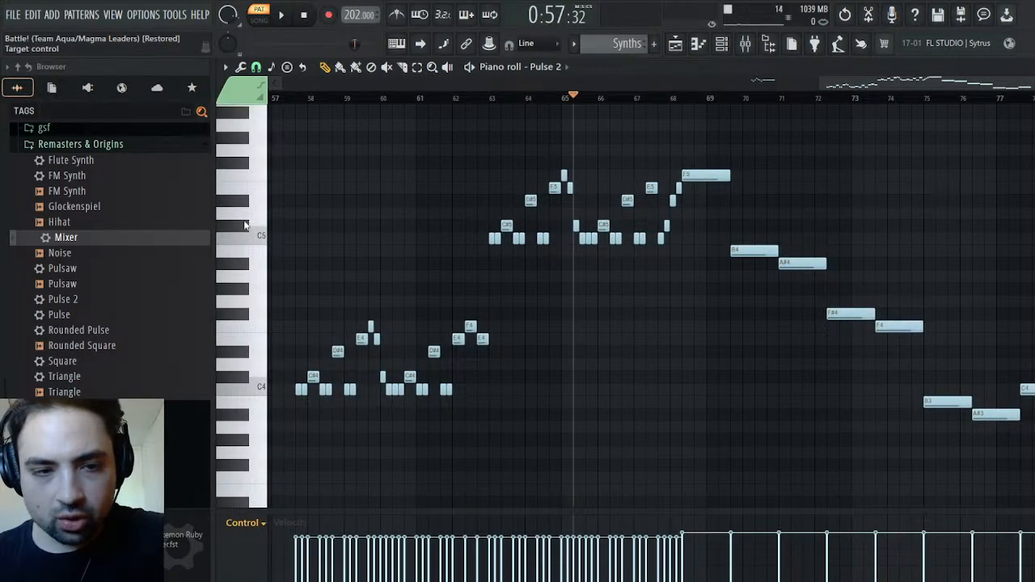
pyautogui.click(253, 237)
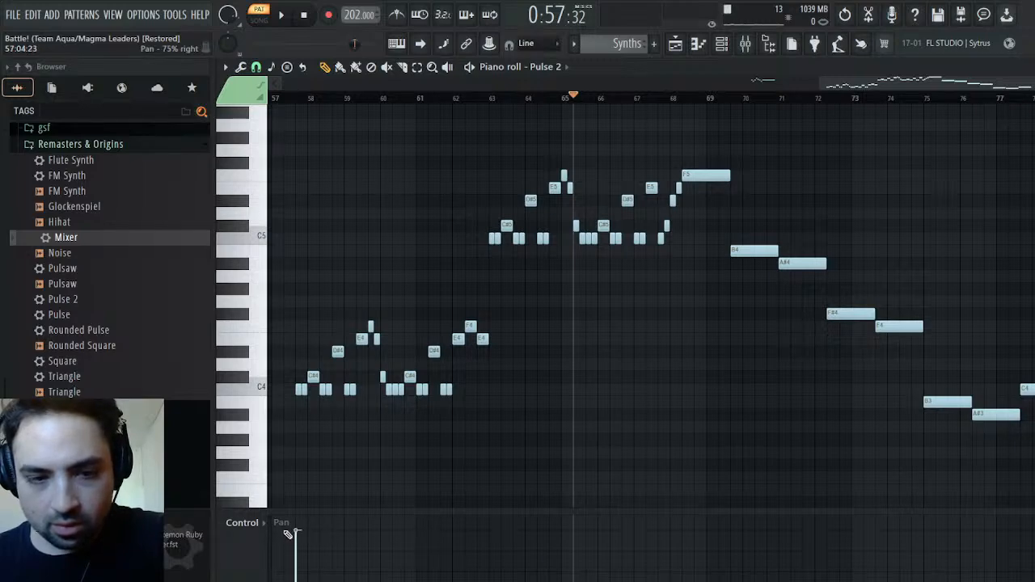
pyautogui.moveTo(296, 534); pyautogui.dragTo(1034, 535)
pyautogui.press('space')
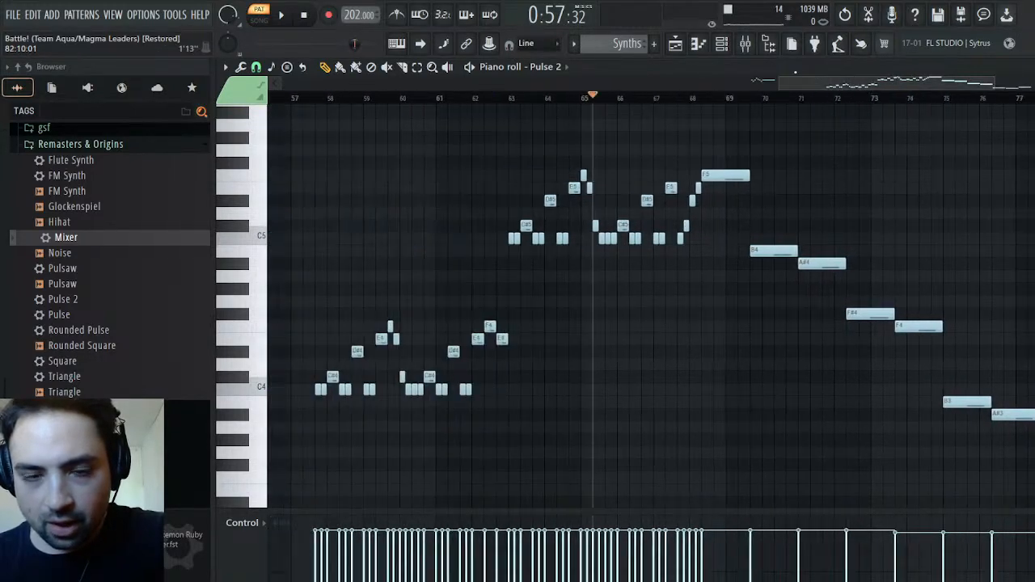
pyautogui.click(544, 97)
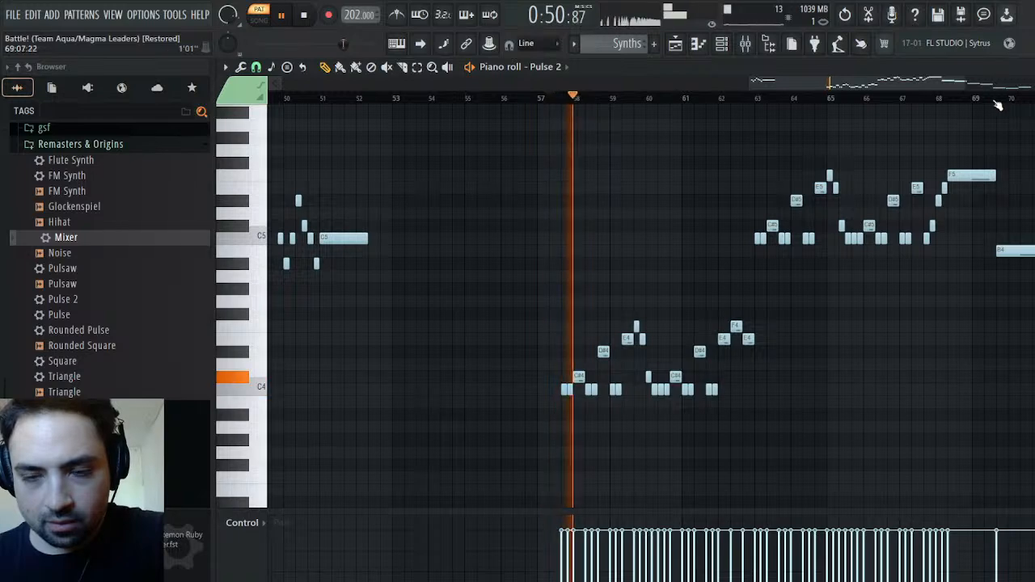
pyautogui.press('Escape')
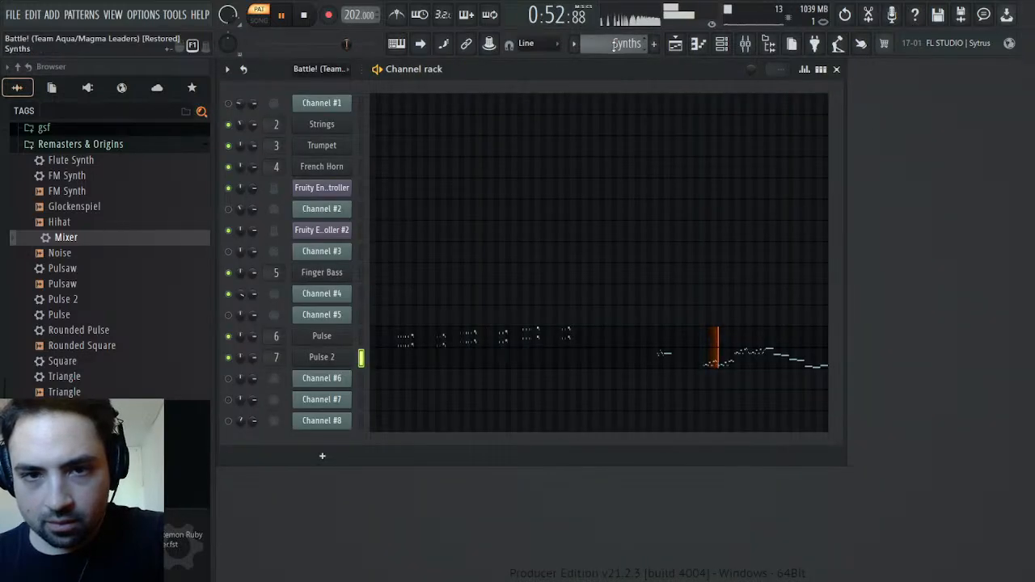
# Bend the attack of Pulse 2's operator 1 volume envelope into a late, steep rise and shorten the attack by about half
pyautogui.click(321, 357)
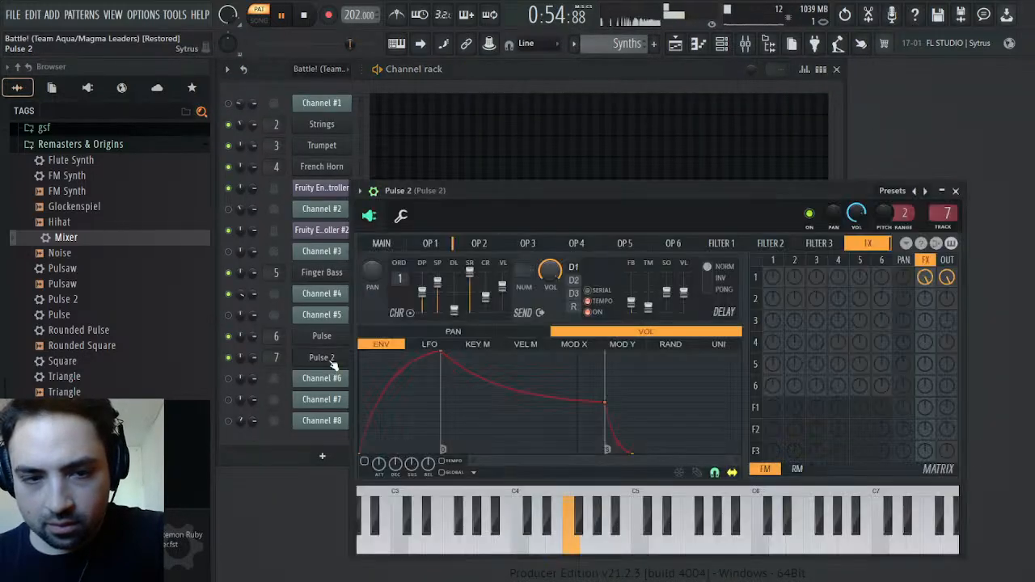
pyautogui.click(430, 243)
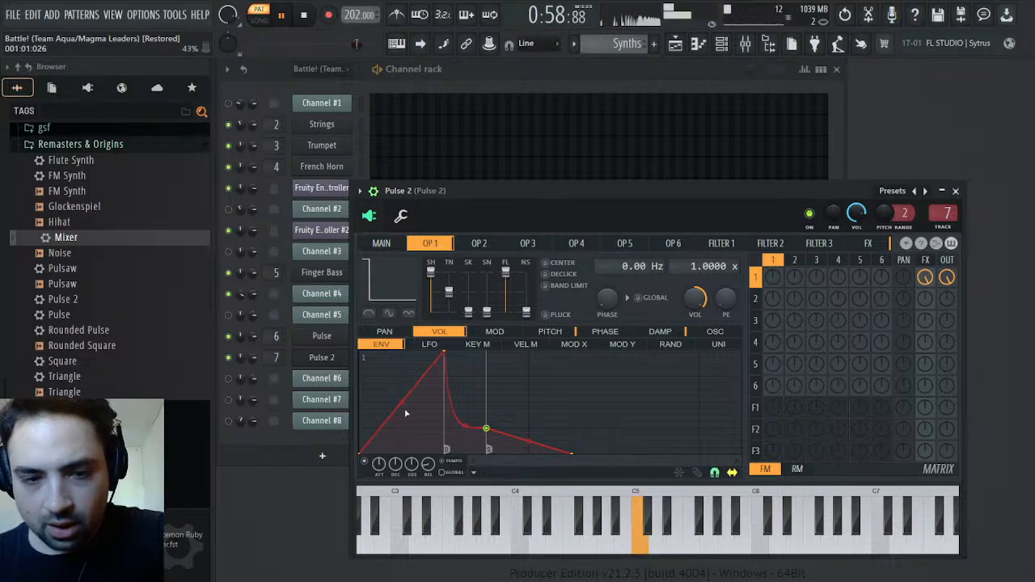
pyautogui.moveTo(397, 399); pyautogui.dragTo(397, 429)
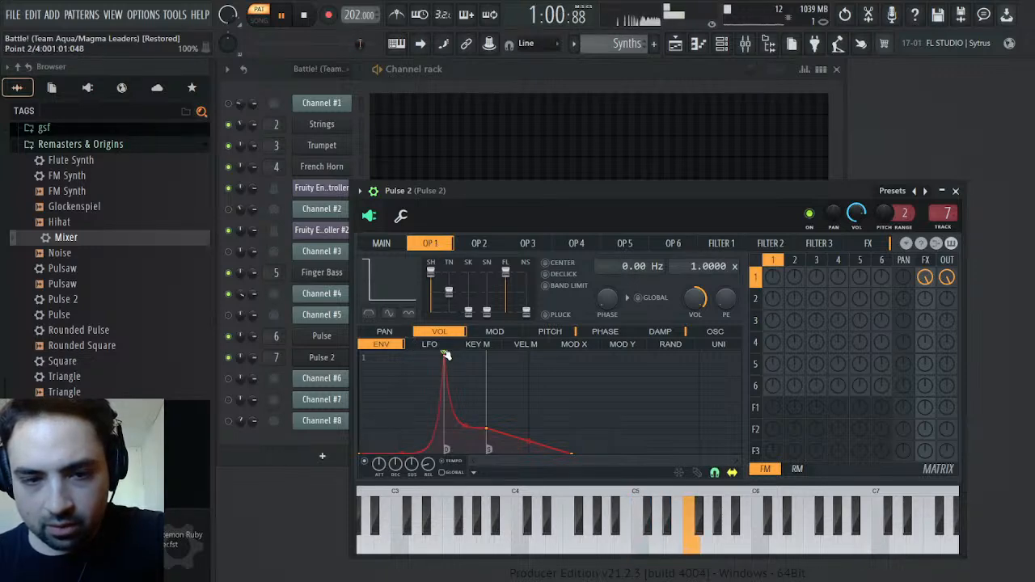
pyautogui.moveTo(445, 352); pyautogui.dragTo(402, 351)
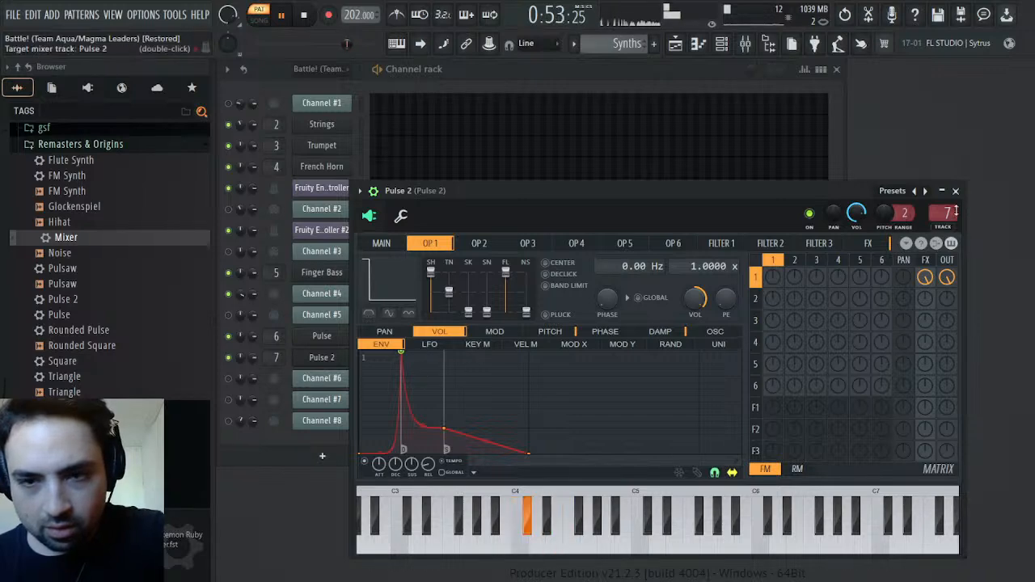
pyautogui.press('space')
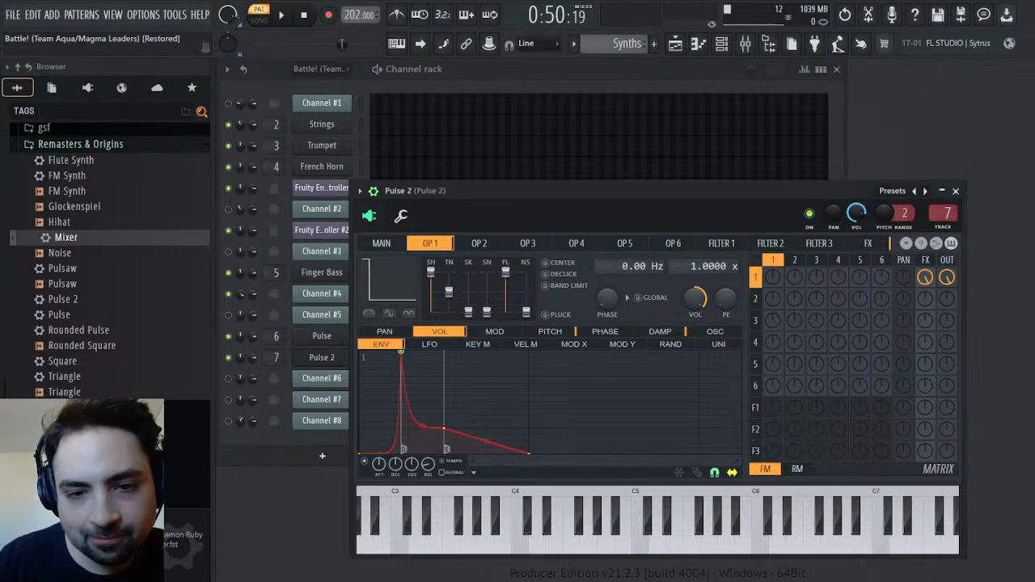
# Replay the phrase and lengthen Pulse 2's operator 1 volume attack again with a slightly gentler curve
pyautogui.press('F6')
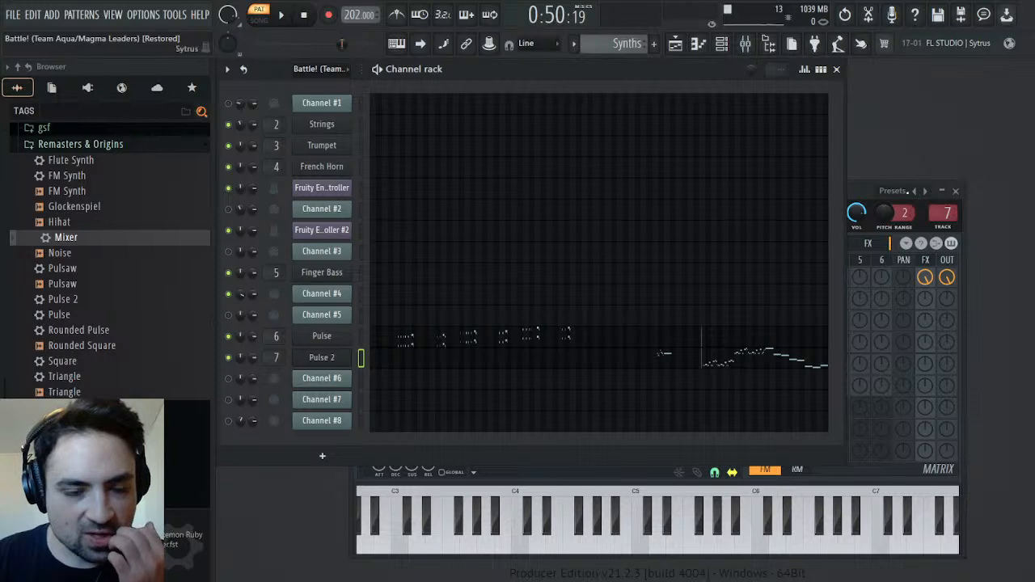
pyautogui.click(285, 16)
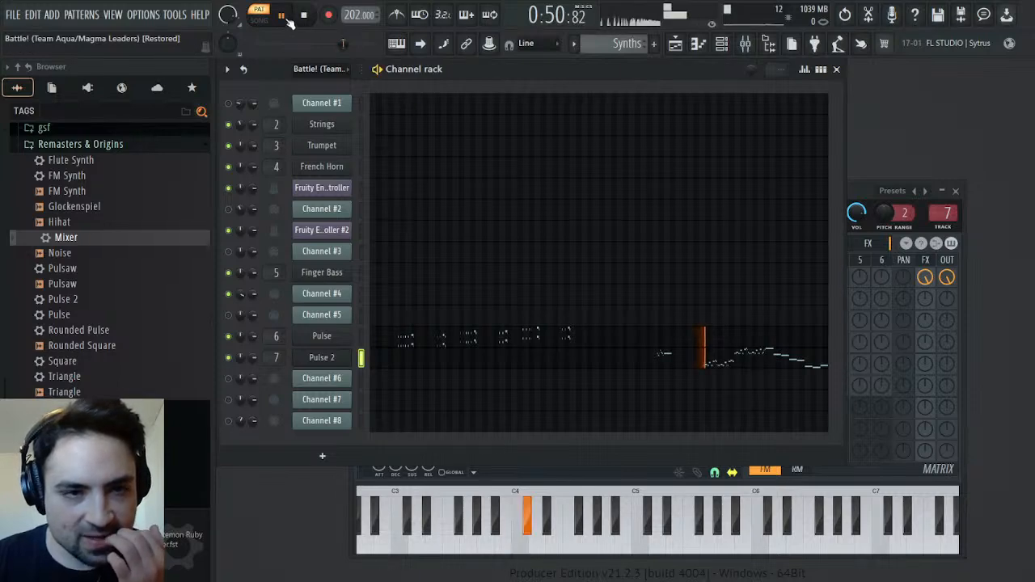
pyautogui.click(333, 361)
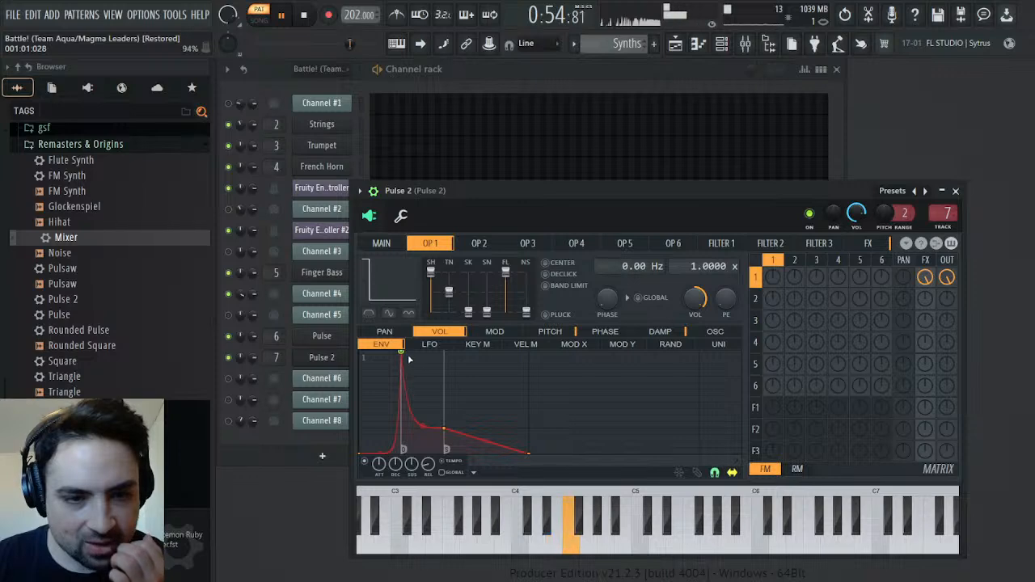
pyautogui.moveTo(422, 350); pyautogui.dragTo(430, 352)
pyautogui.moveTo(401, 453); pyautogui.dragTo(401, 451)
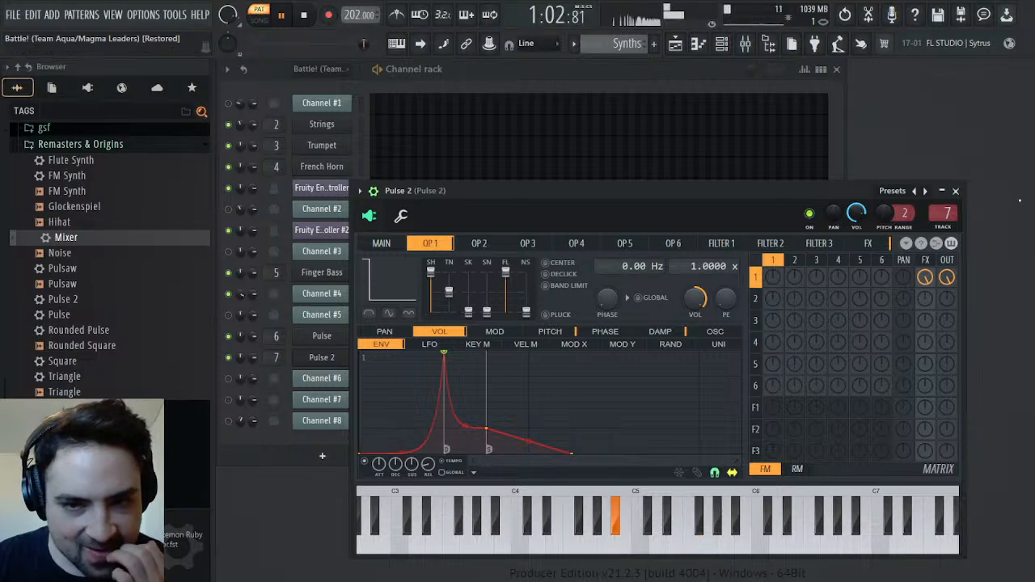
pyautogui.click(956, 192)
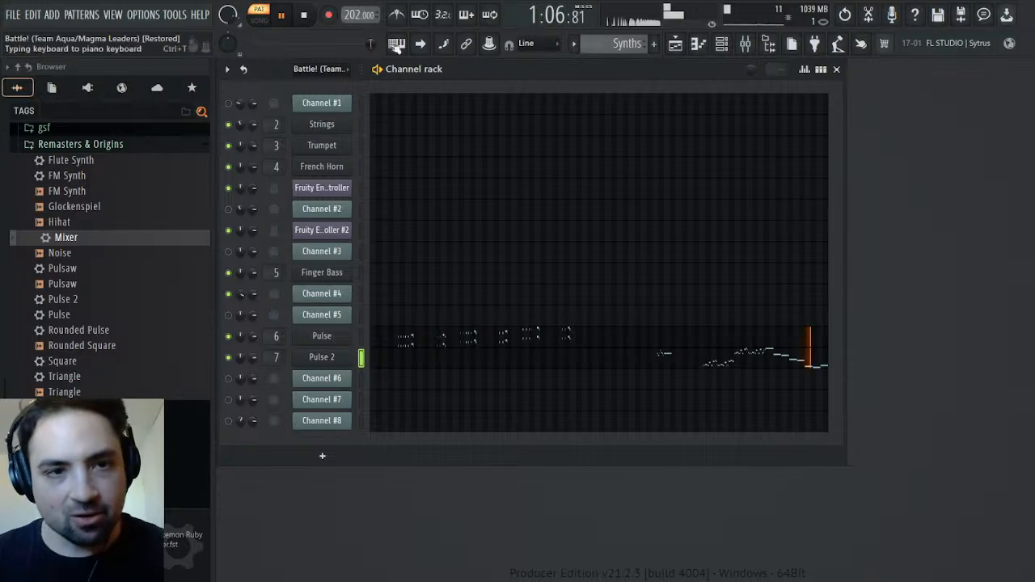
# Stop playback and copy Channel #5's zigzag arpeggio, about bars 65 to 76, from the Battle! (Team Aqua-Team Magma Leaders) pattern
pyautogui.press('space')
pyautogui.scroll(1, 645, 43)
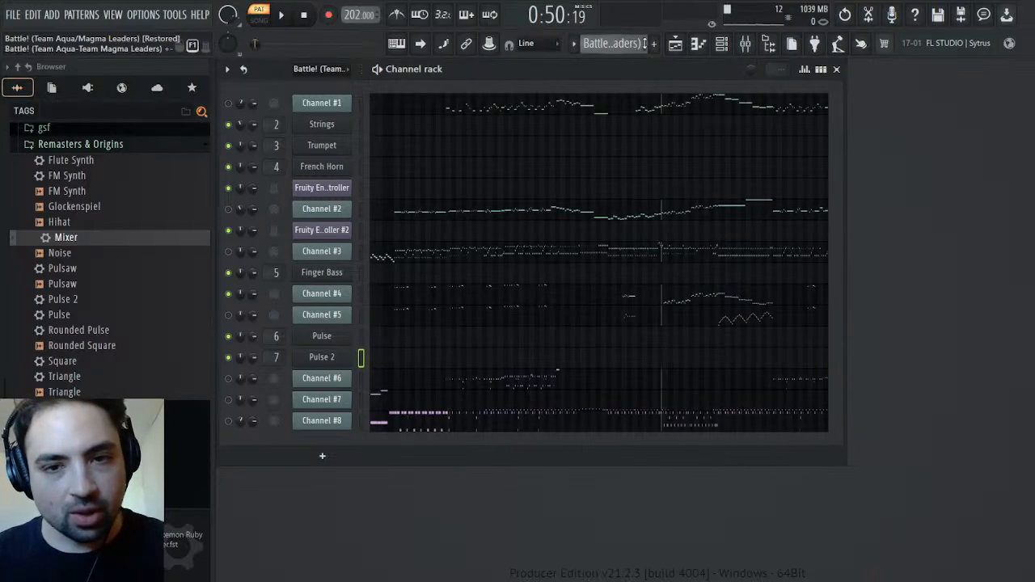
pyautogui.click(697, 319)
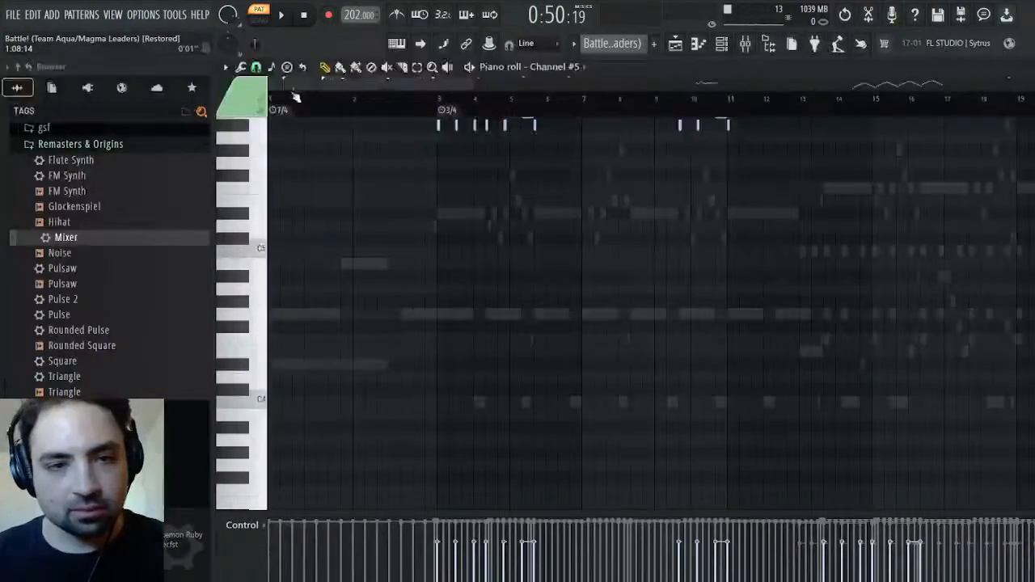
pyautogui.moveTo(483, 107)
pyautogui.mouseDown()
pyautogui.moveTo(490, 99)
pyautogui.moveTo(497, 107)
pyautogui.mouseUp()
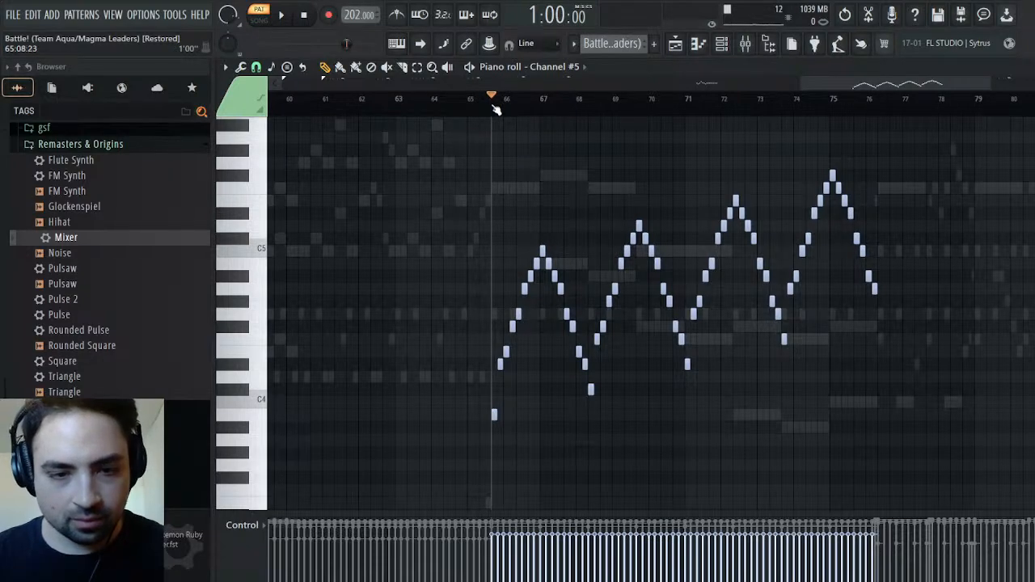
pyautogui.moveTo(926, 158); pyautogui.dragTo(437, 480)
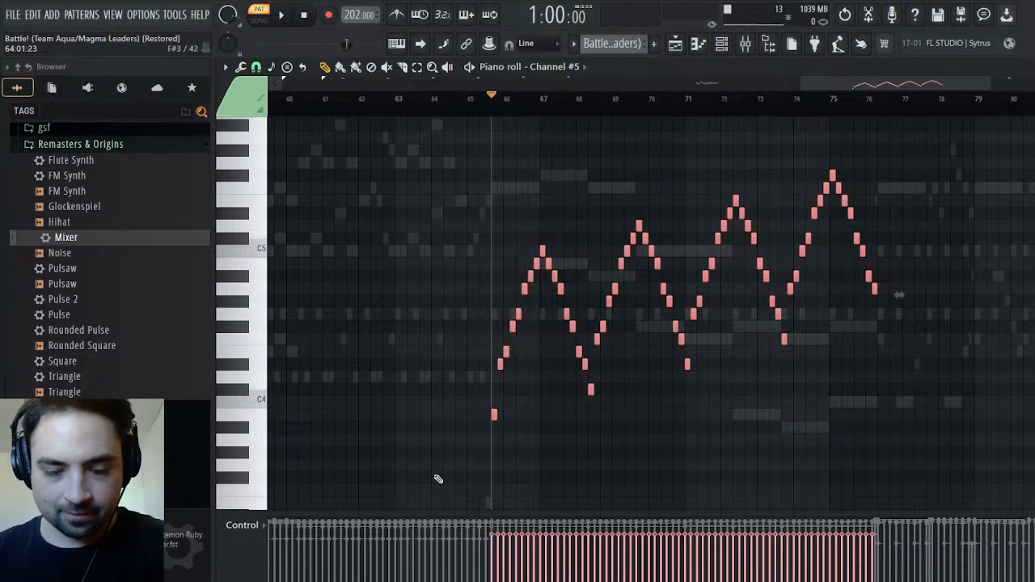
# Play the arpeggio passage with Channel #4 muted and Channel #5 enabled in the channel rack
pyautogui.press('space')
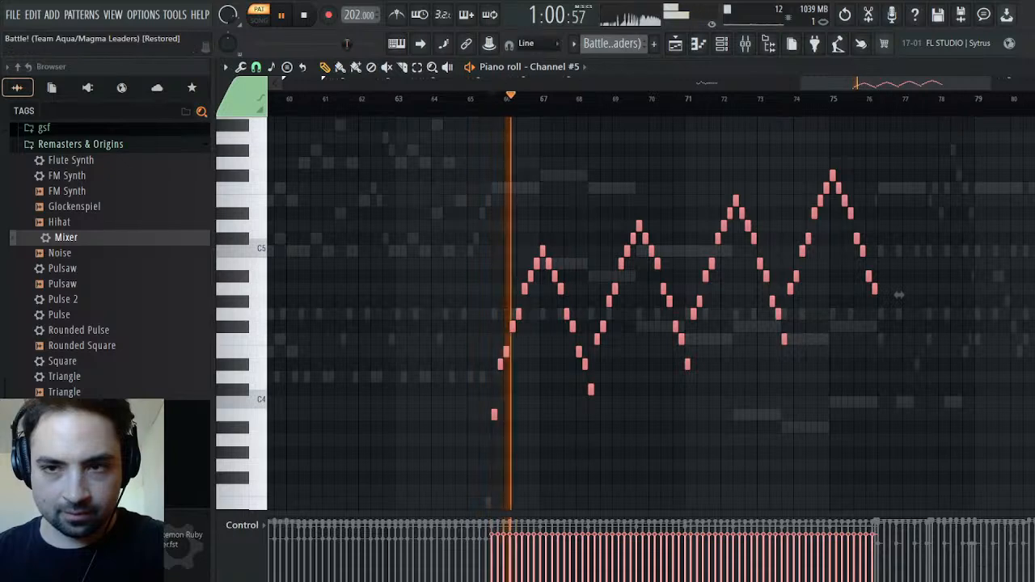
pyautogui.press('F6')
pyautogui.click(228, 294)
pyautogui.click(229, 315)
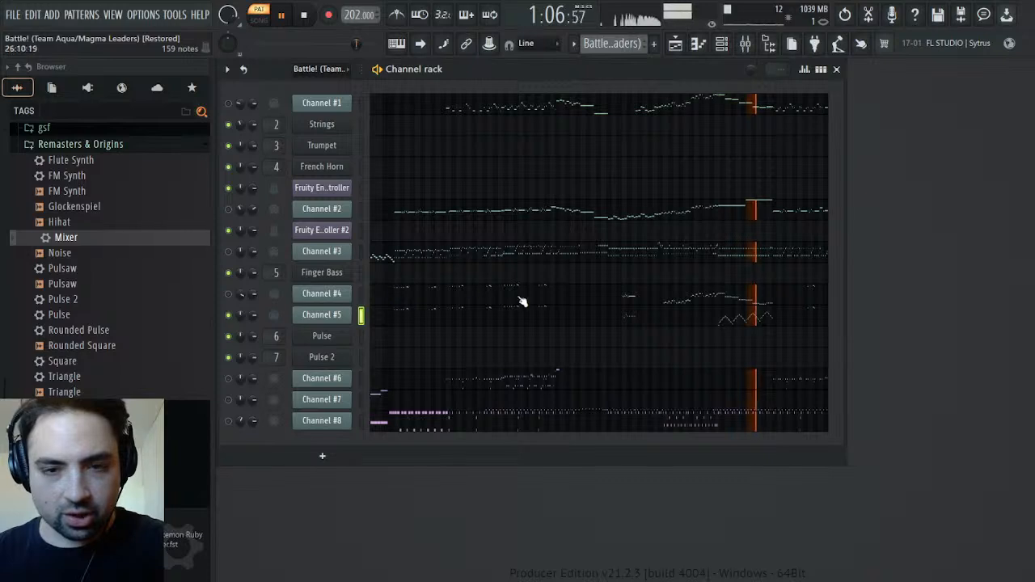
# Paste the arpeggio into Pulse 2 in the Synths pattern, align its start with the held F5 near bar 68, and play it
pyautogui.click(625, 50)
pyautogui.click(638, 86)
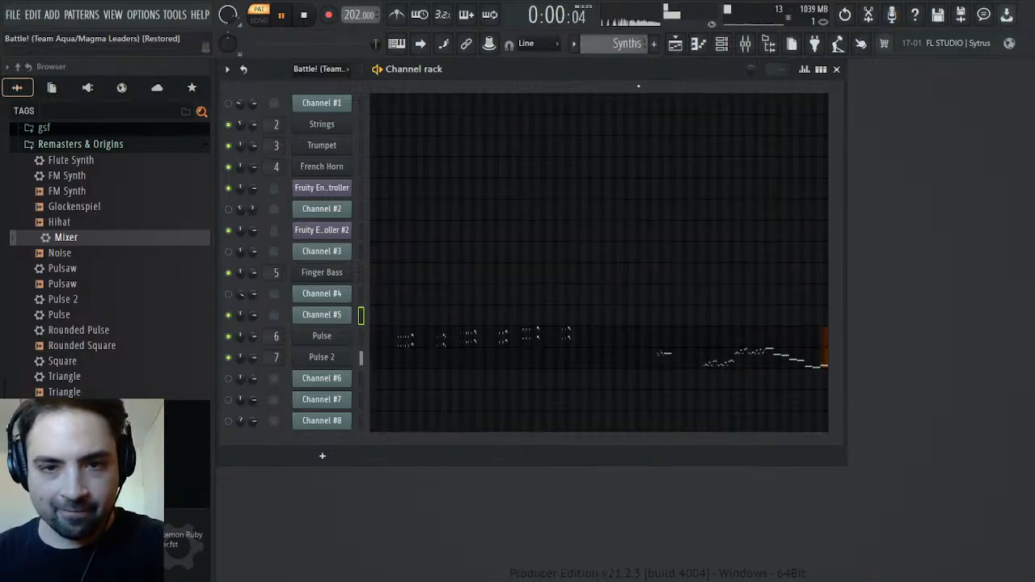
pyautogui.click(490, 358)
pyautogui.moveTo(366, 84); pyautogui.dragTo(912, 96)
pyautogui.press('space')
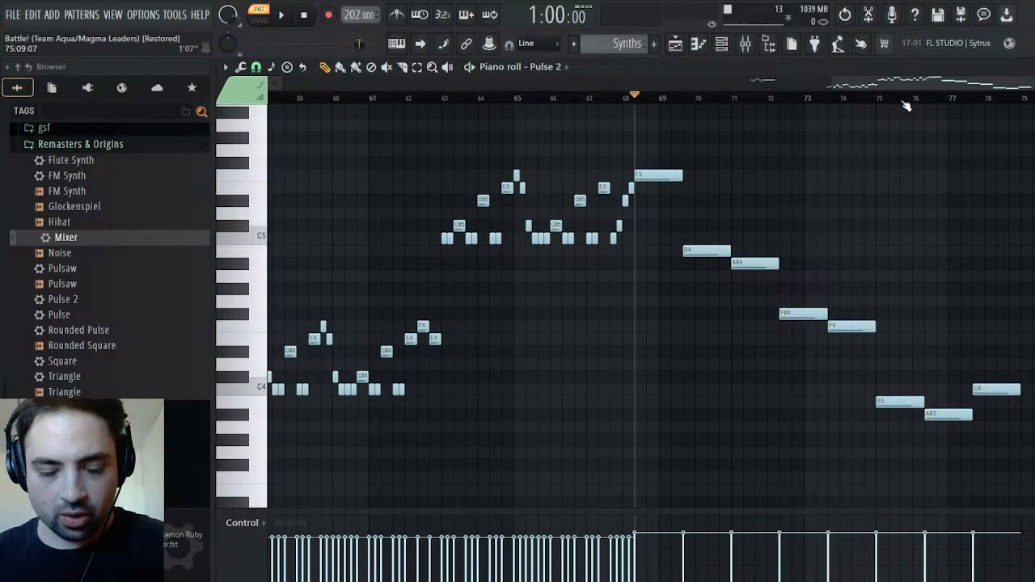
pyautogui.hscroll(5, 682, 283)
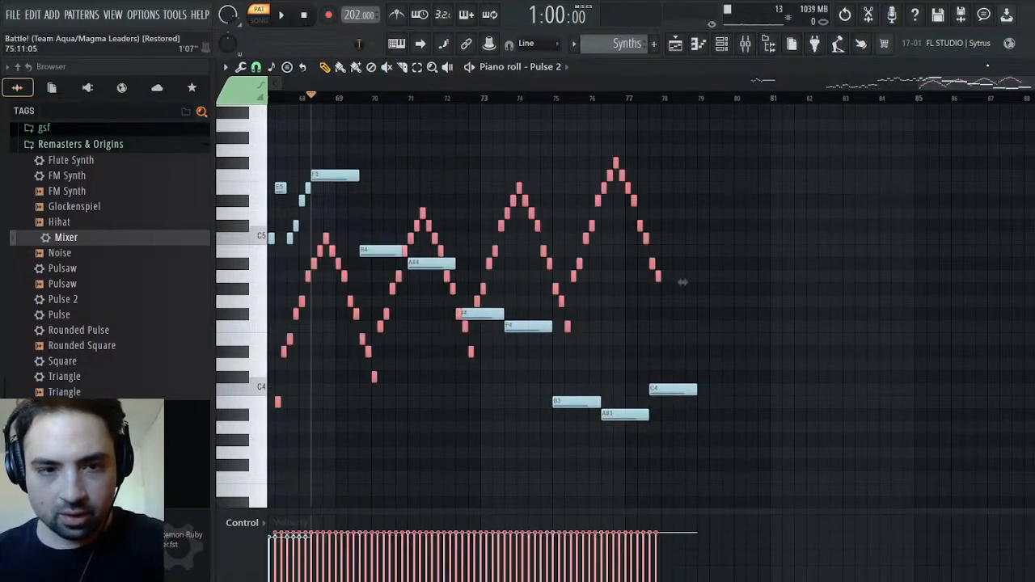
pyautogui.moveTo(420, 213); pyautogui.dragTo(457, 213)
pyautogui.press('space')
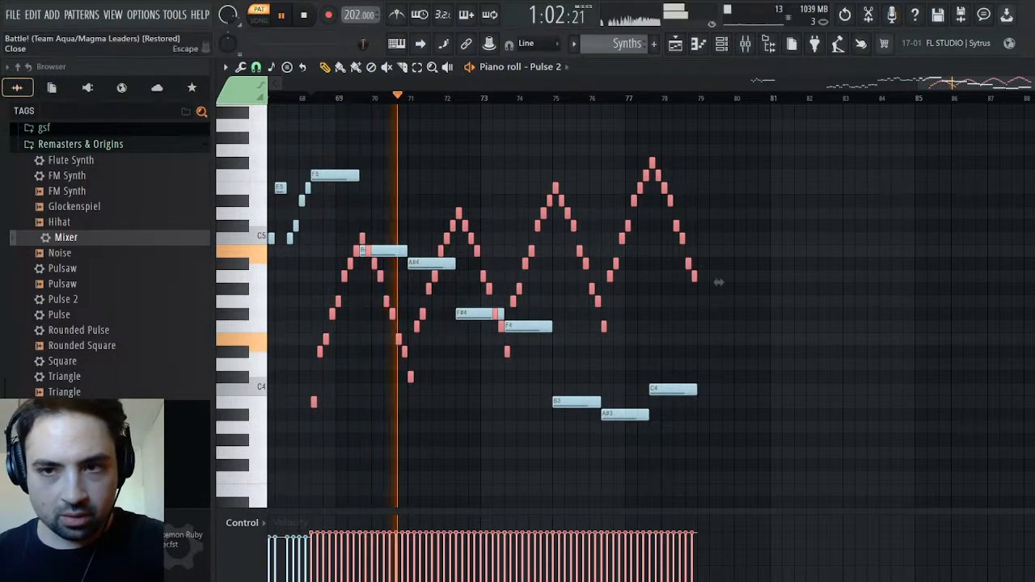
# Close Pulse 2's piano roll, stop playback and save the project
pyautogui.press('Escape')
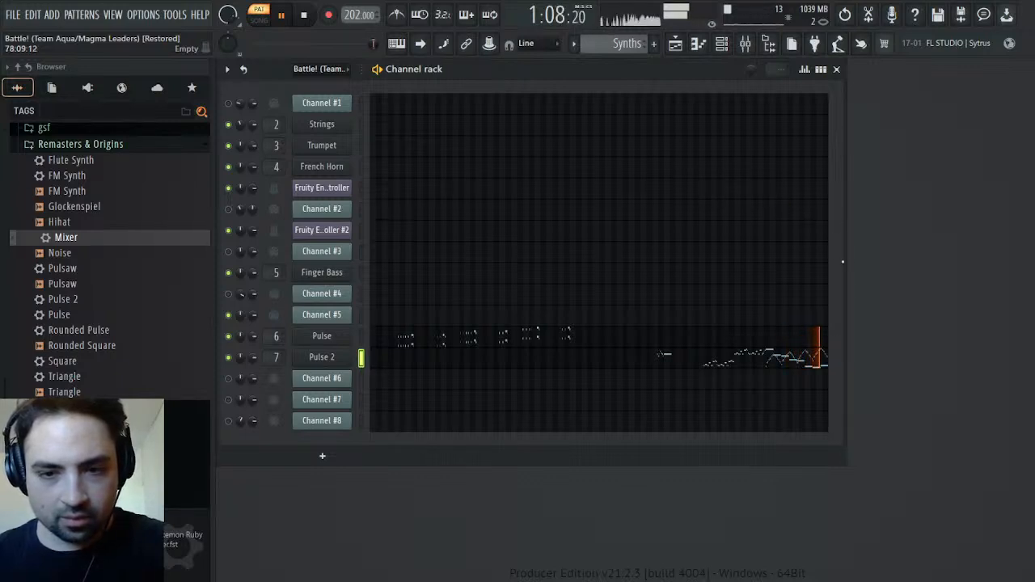
pyautogui.press('space')
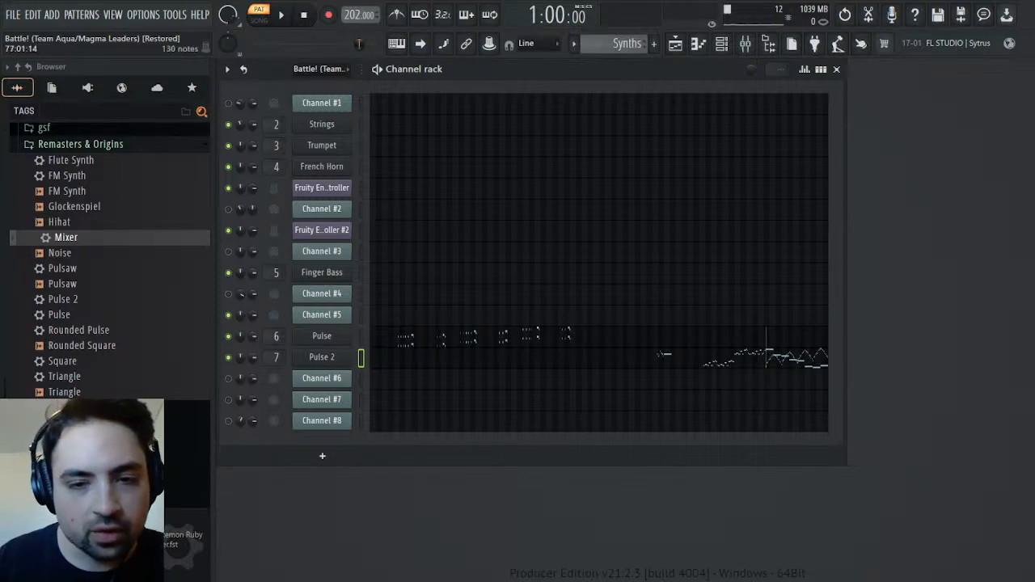
pyautogui.hotkey('ctrl', 's')
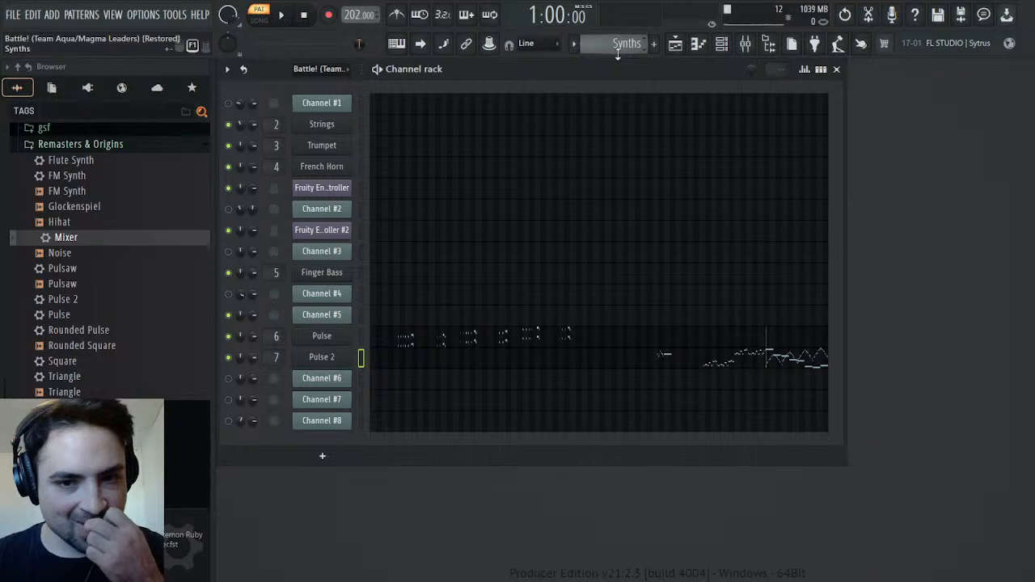
# Check the channel volume events of Channel #4 and Channel #5 in the original MIDI pattern
pyautogui.scroll(1, 630, 48)
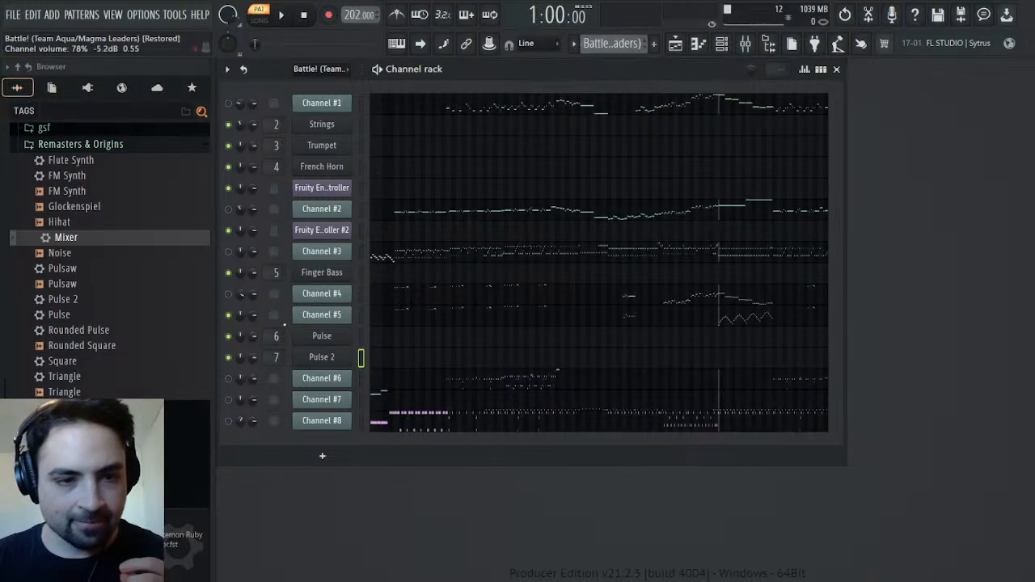
pyautogui.click(285, 324)
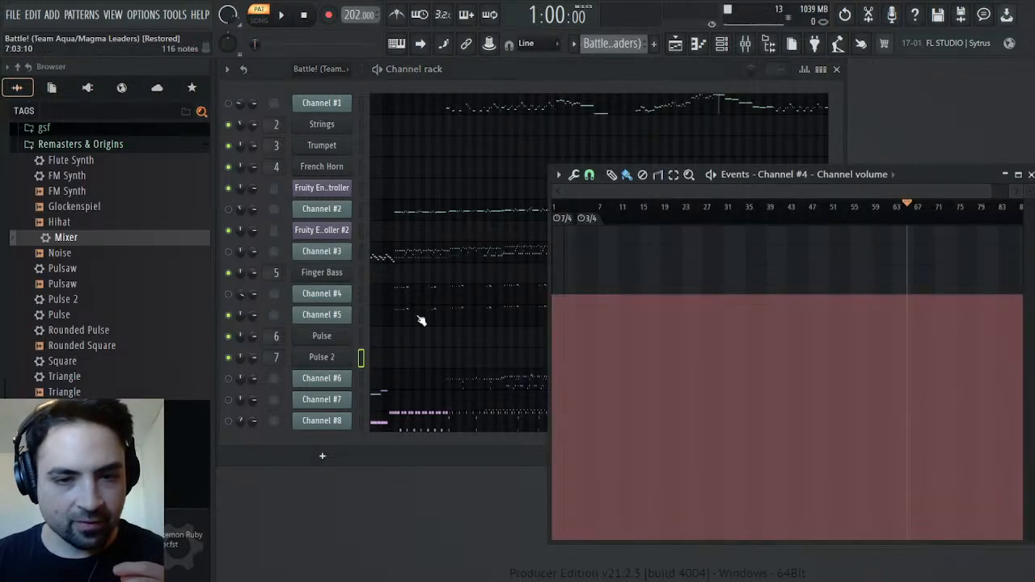
pyautogui.click(1030, 175)
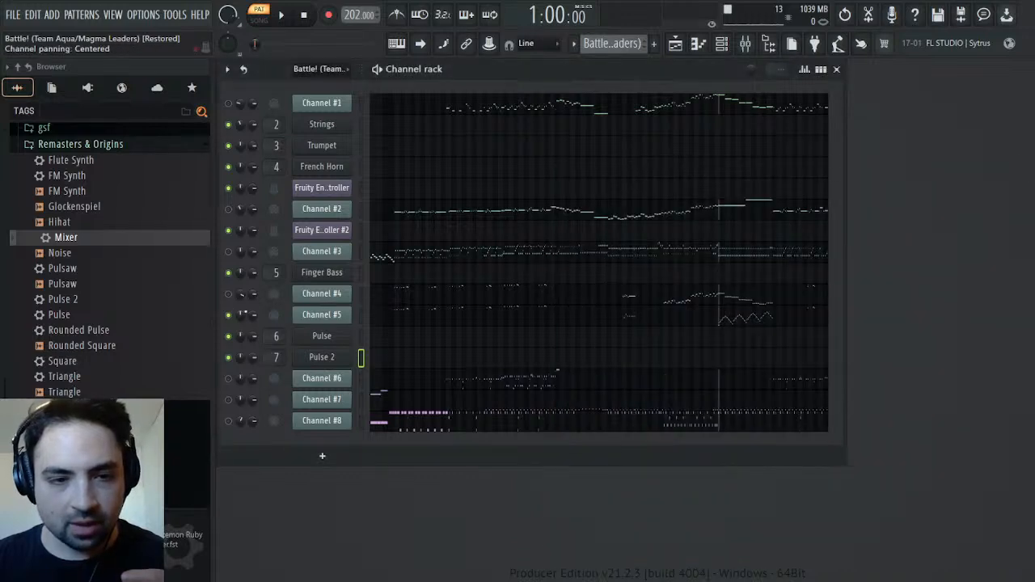
pyautogui.click(273, 356)
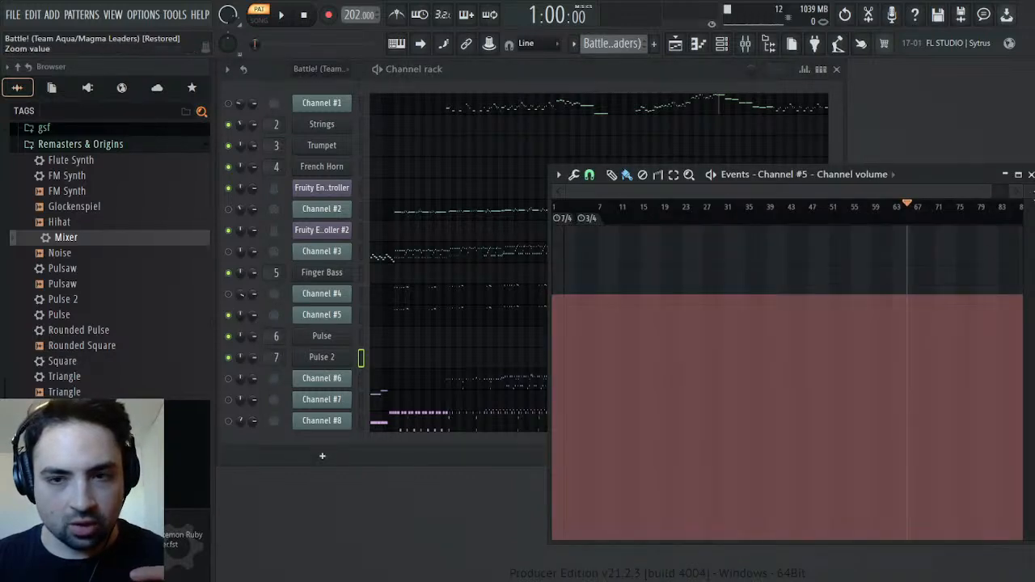
pyautogui.click(1030, 175)
# Examine Channel #4's Mod events from about bar 37 to 69, including the patch at bar 47
pyautogui.click(321, 294)
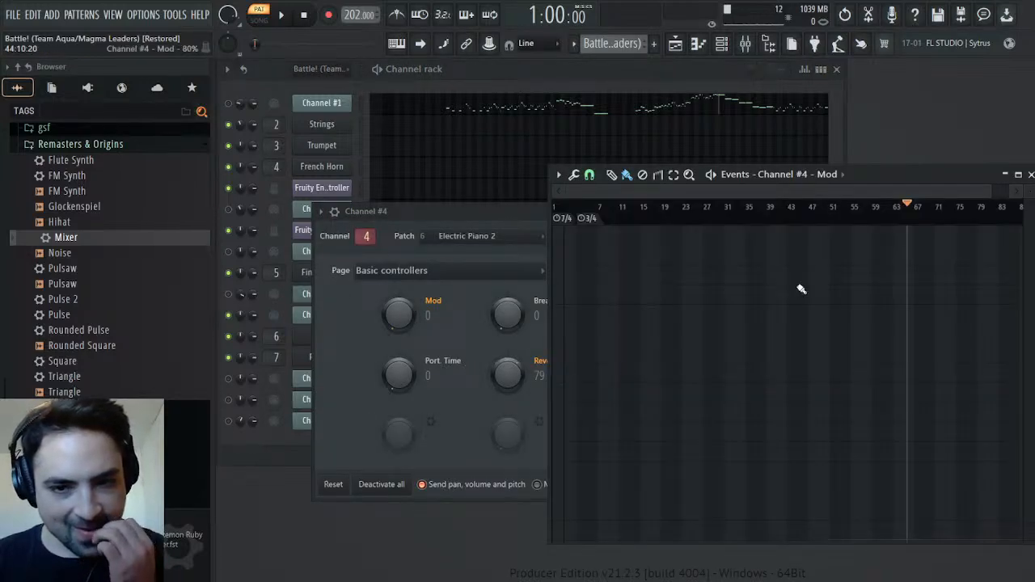
pyautogui.click(808, 212)
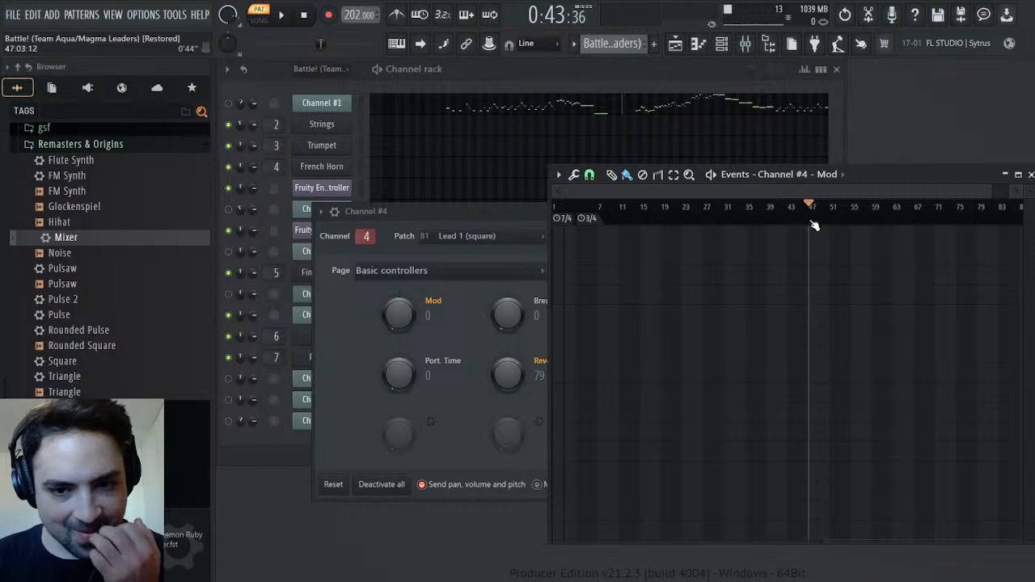
pyautogui.moveTo(989, 187); pyautogui.dragTo(889, 222)
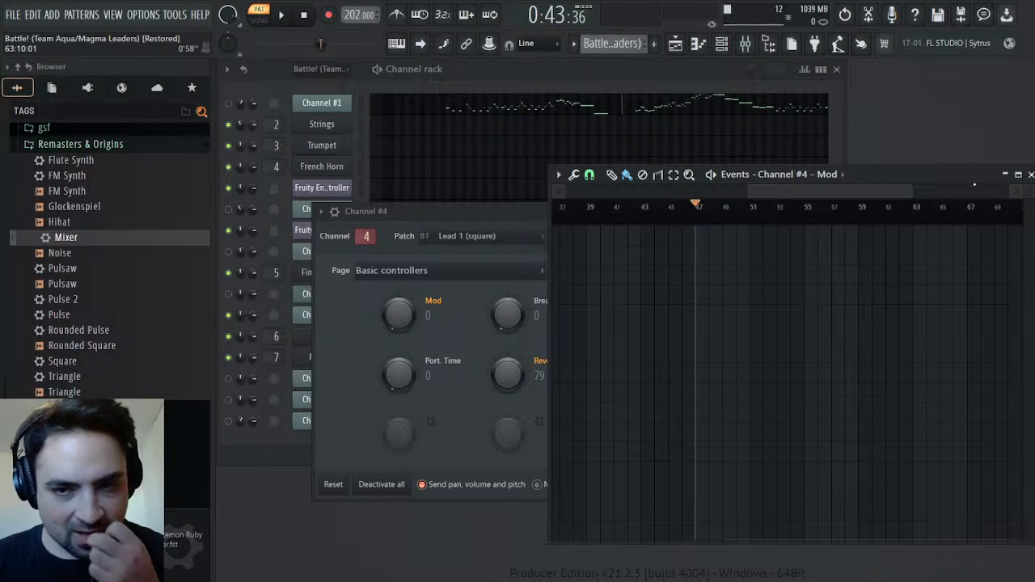
pyautogui.click(1032, 174)
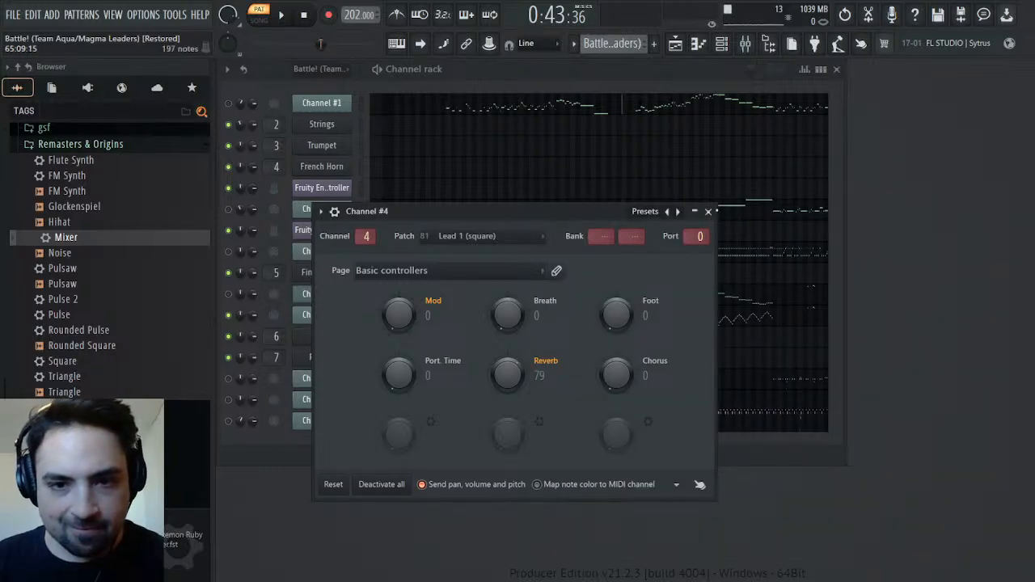
pyautogui.click(708, 211)
# Return to the Synths pattern and play Pulse 2's layered phrase from about bar 68
pyautogui.press('KP_Add')
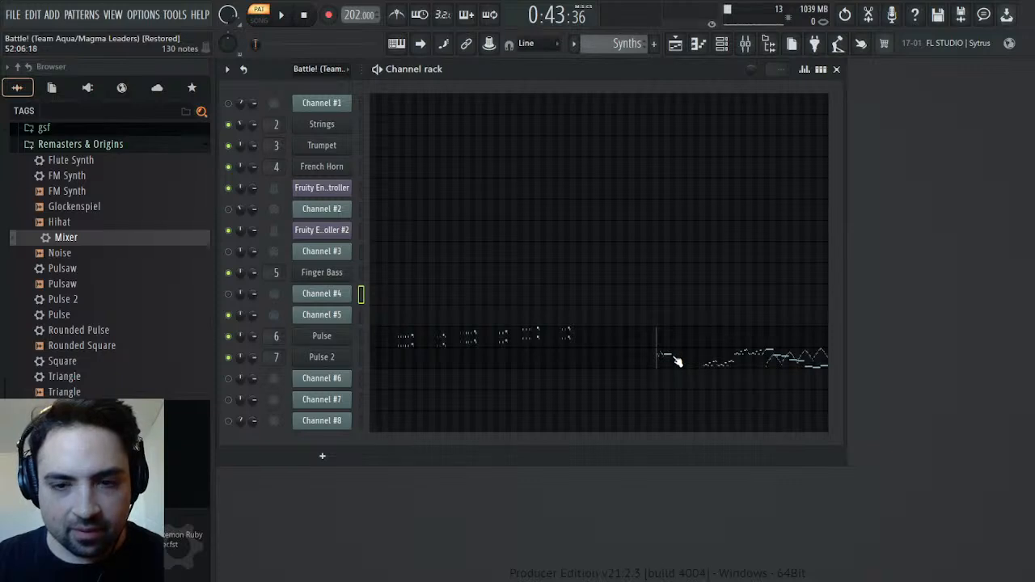
pyautogui.click(739, 361)
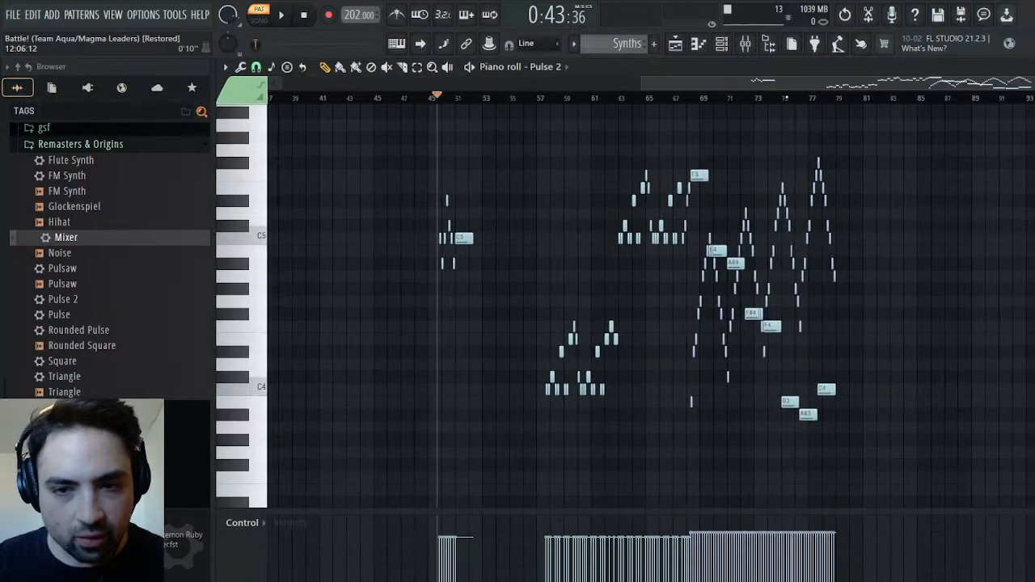
pyautogui.click(630, 97)
pyautogui.click(276, 18)
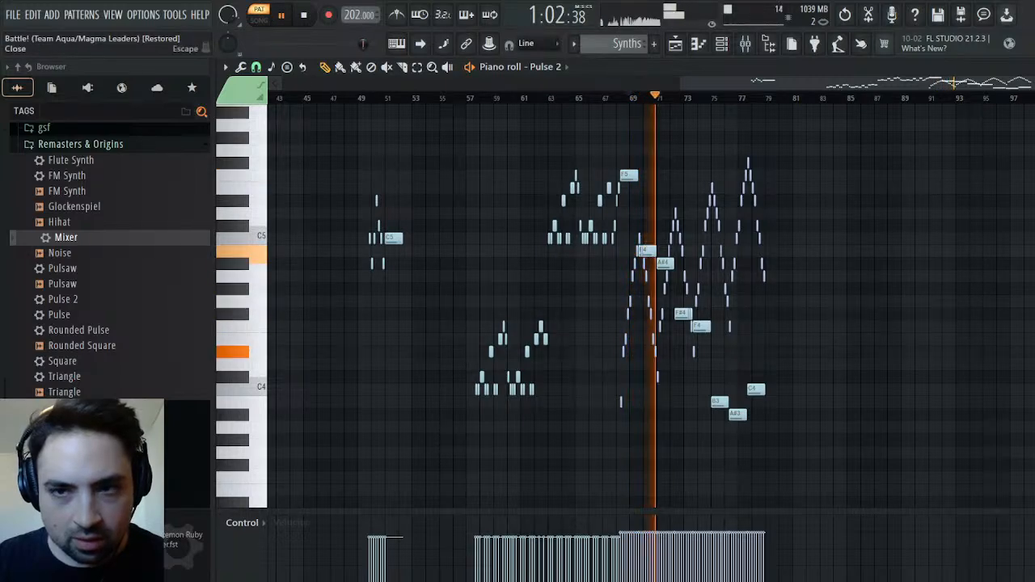
pyautogui.press('Escape')
# Shorten the attack of Pulse 2's operator 1 volume envelope by about half and make its rising curve slightly gentler
pyautogui.click(322, 357)
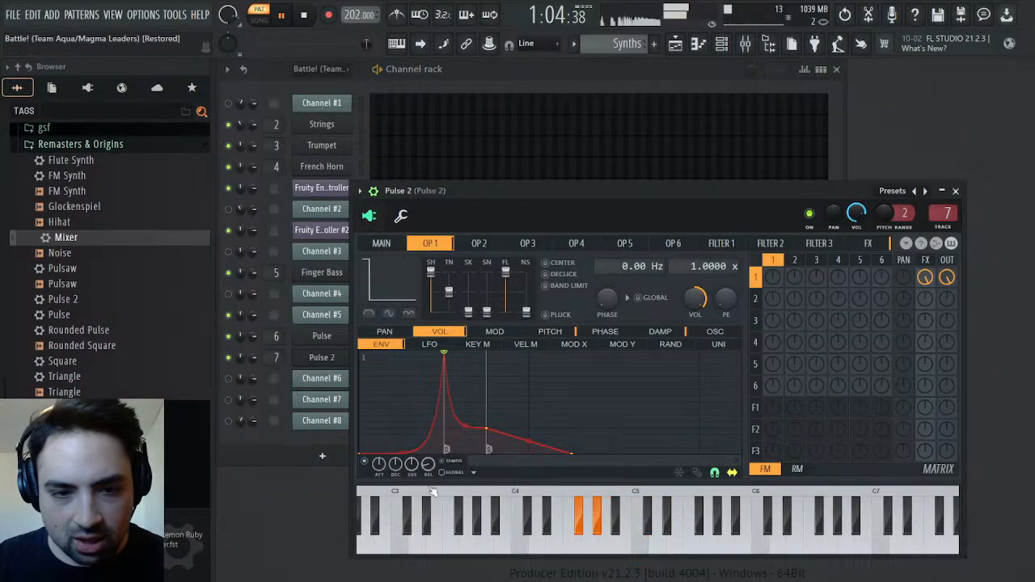
pyautogui.moveTo(486, 428)
pyautogui.mouseDown()
pyautogui.moveTo(486, 394)
pyautogui.moveTo(486, 428)
pyautogui.mouseUp()
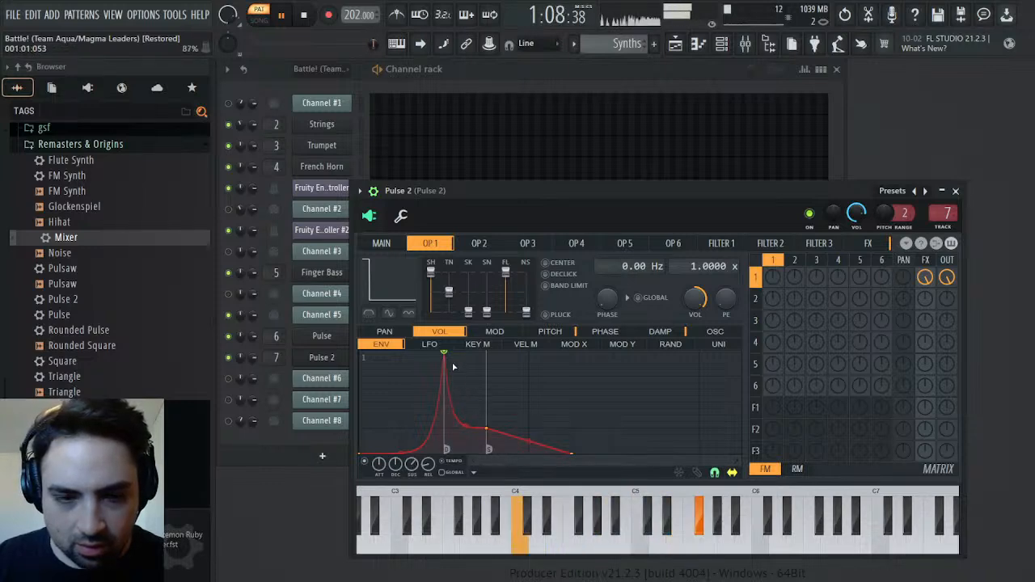
pyautogui.moveTo(444, 354); pyautogui.dragTo(400, 354)
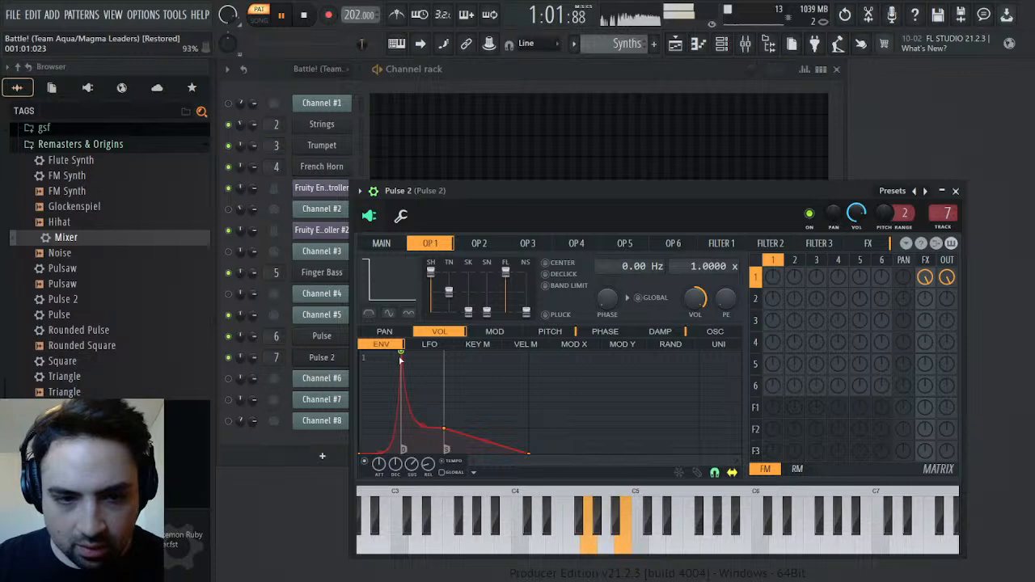
pyautogui.moveTo(380, 453); pyautogui.dragTo(381, 441)
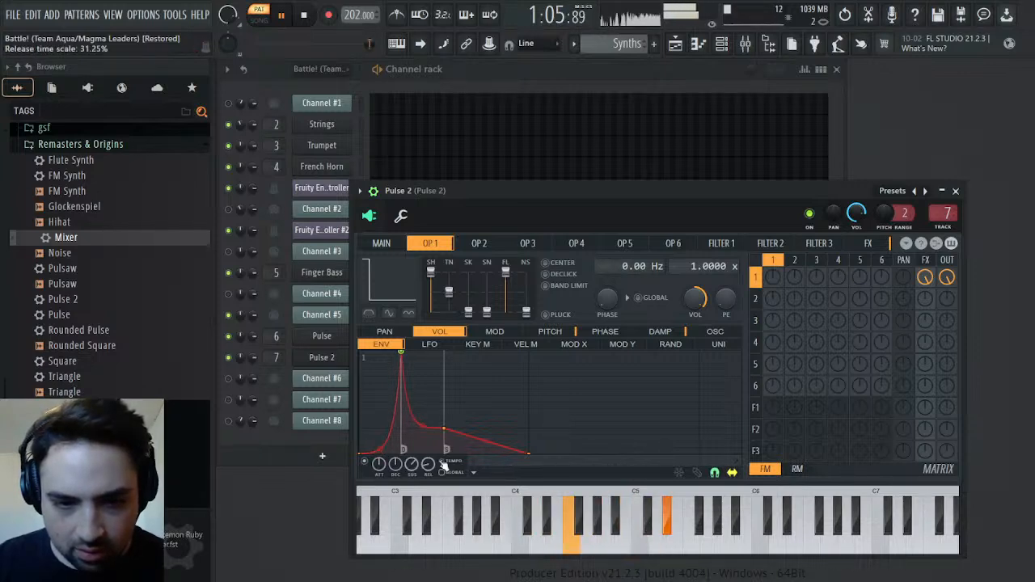
pyautogui.click(957, 191)
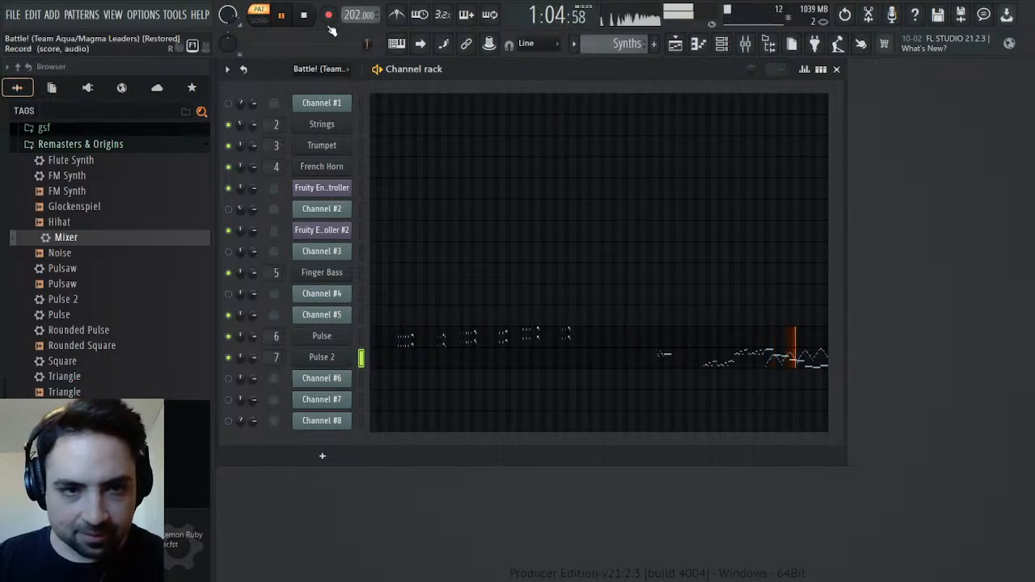
# Listen to Pulse 2's sustained C5 note at bar 51
pyautogui.press('space')
pyautogui.click(688, 363)
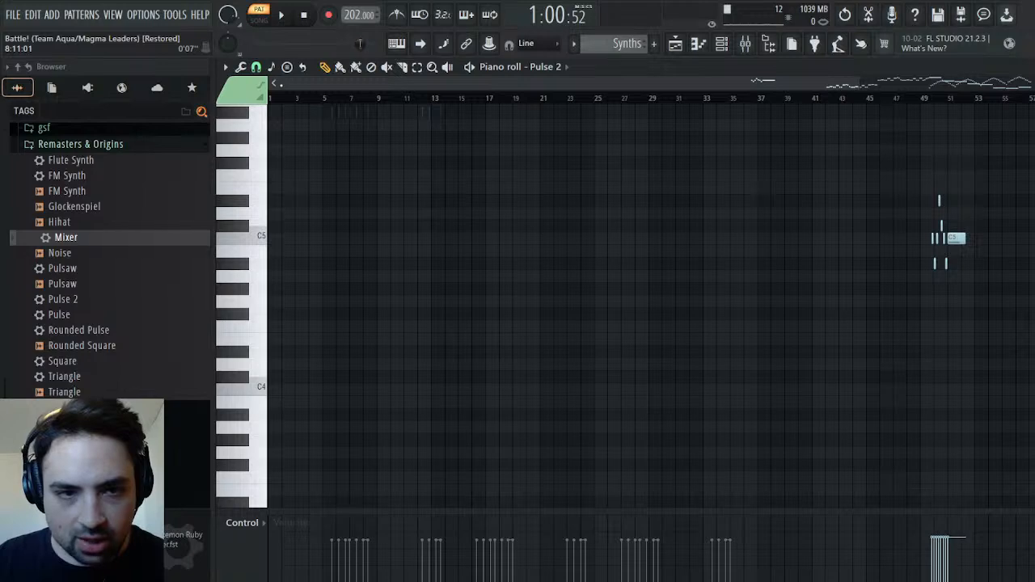
pyautogui.moveTo(282, 85); pyautogui.dragTo(726, 113)
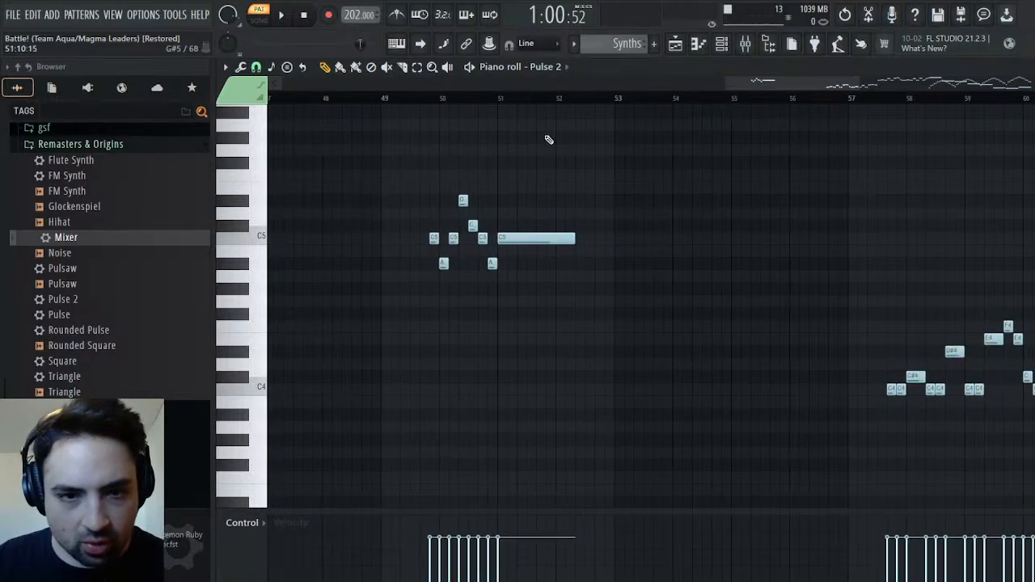
pyautogui.click(501, 100)
pyautogui.press('space')
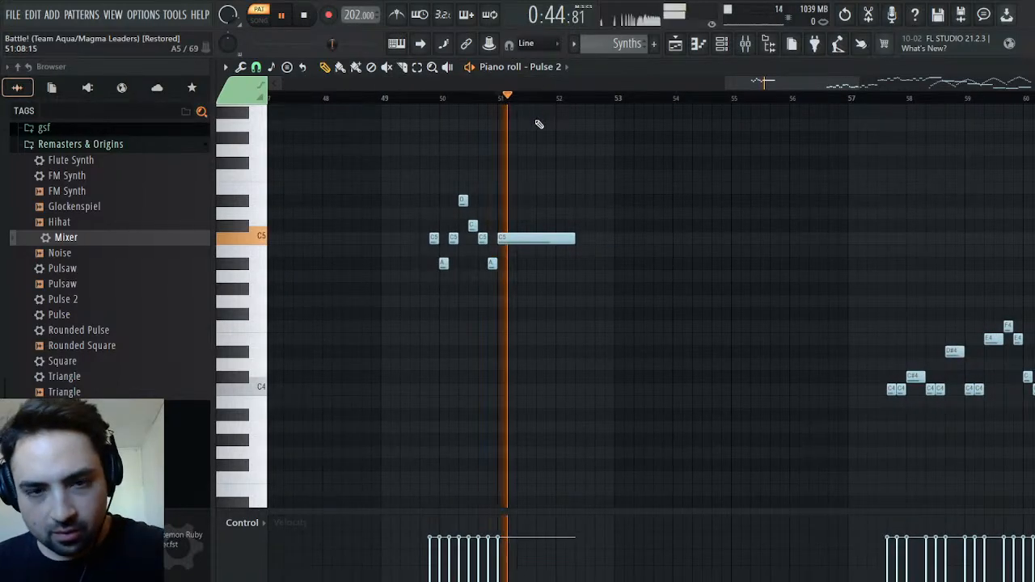
pyautogui.press('Escape')
pyautogui.press('space')
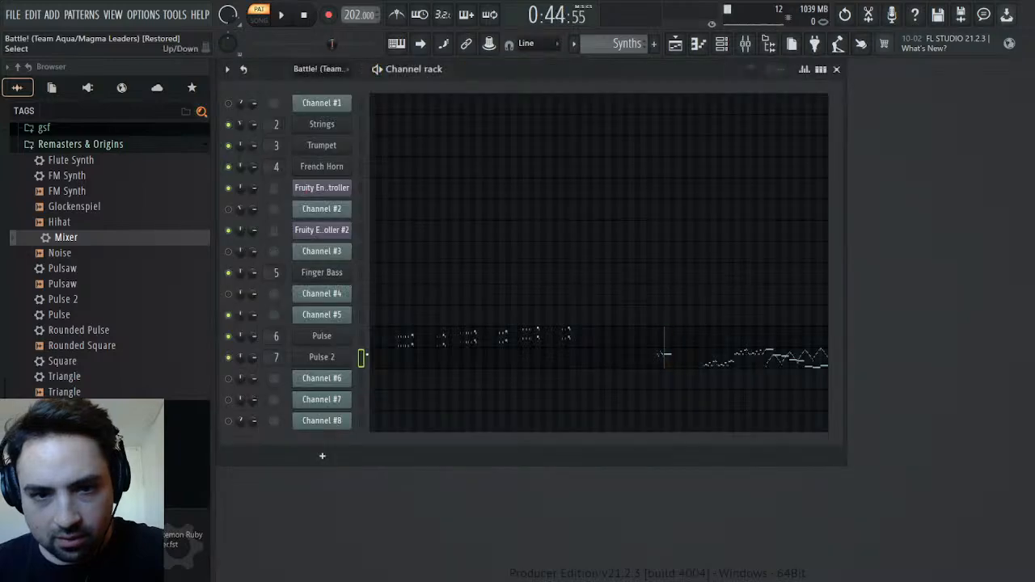
# Slow the pitch LFO of Pulse 2's operator 1 slightly and audition it on the sustained C5 note
pyautogui.click(343, 359)
pyautogui.click(548, 332)
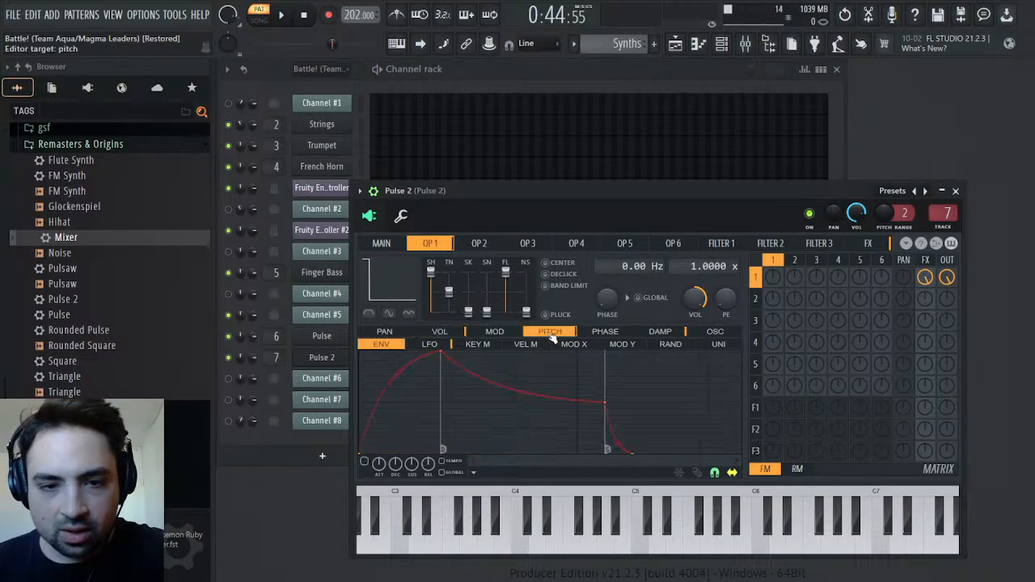
pyautogui.click(424, 346)
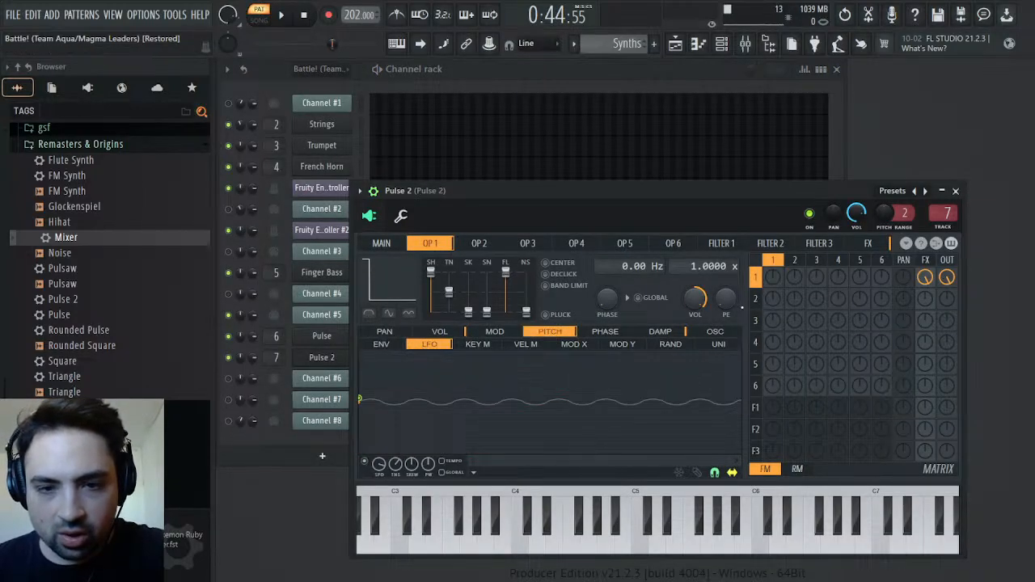
pyautogui.press('space')
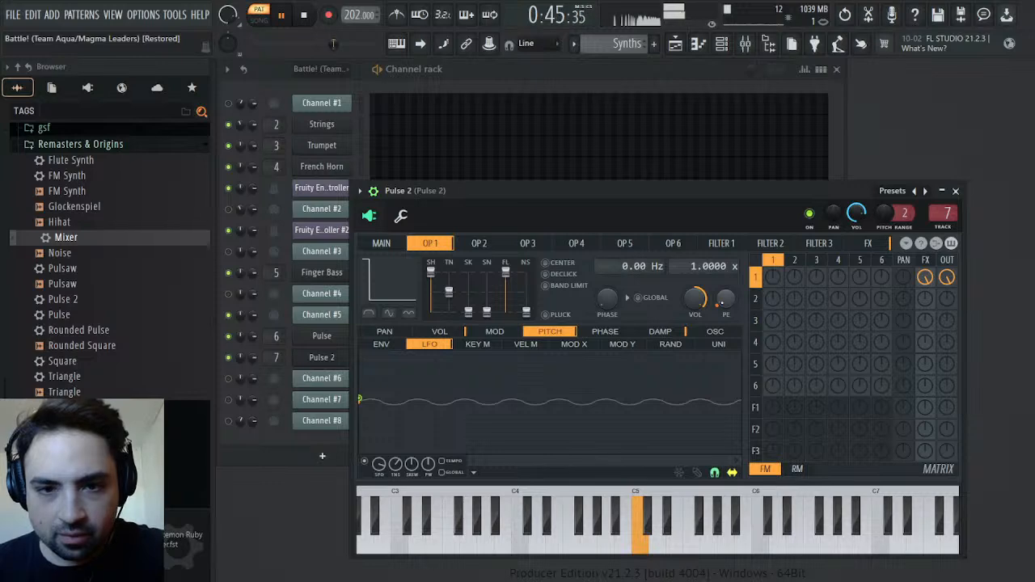
pyautogui.moveTo(379, 465); pyautogui.dragTo(379, 478)
pyautogui.press('space')
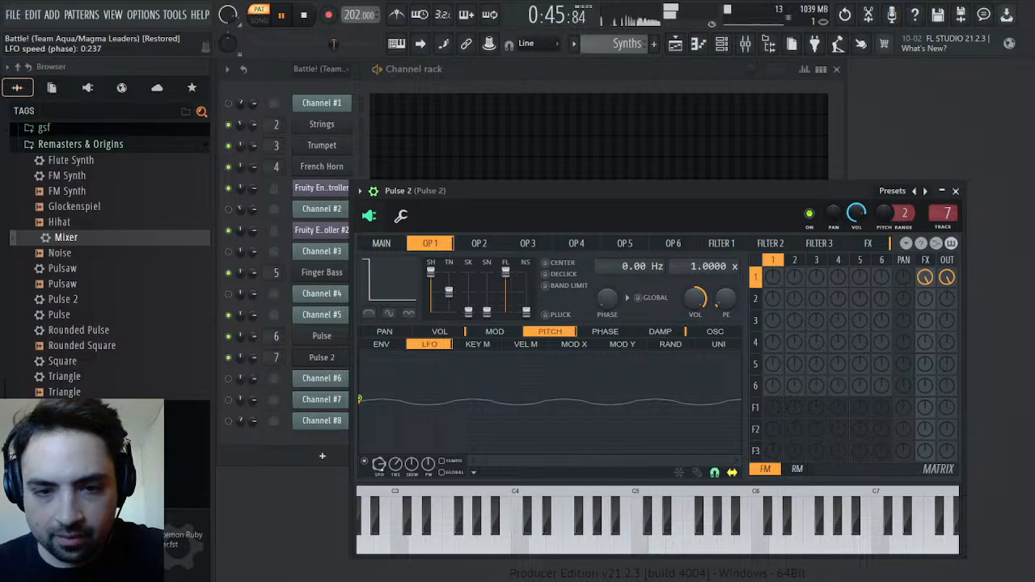
pyautogui.moveTo(379, 465); pyautogui.dragTo(379, 474)
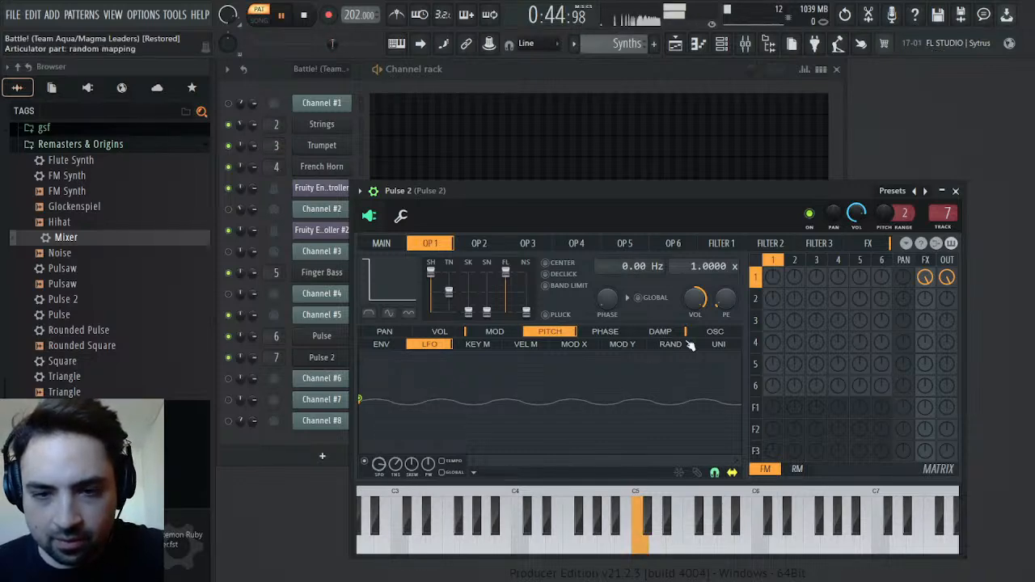
pyautogui.press('space')
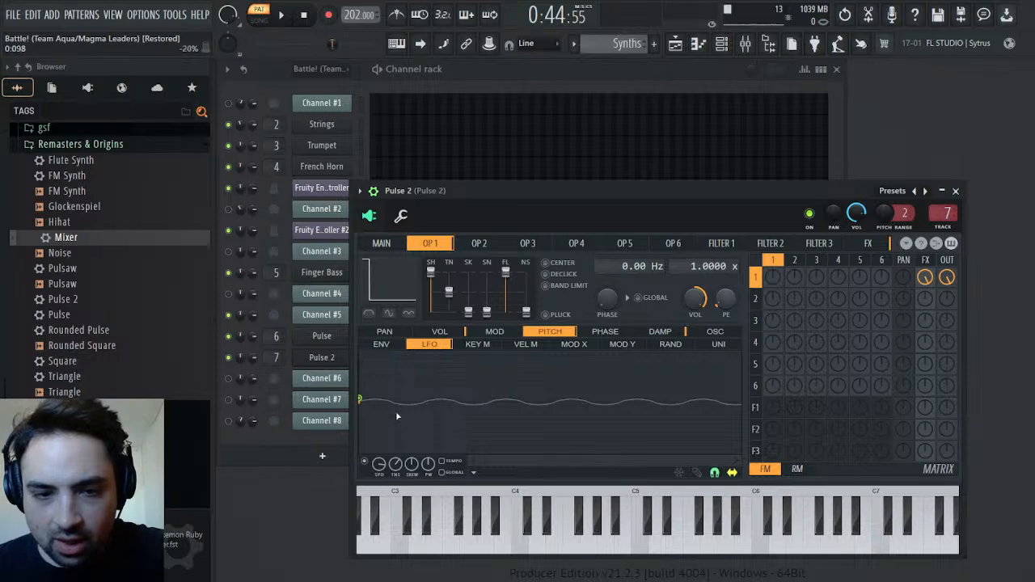
# Delay the vibrato's onset in operator 1's pitch LFO envelope by holding its level at zero before the LFO enters
pyautogui.moveTo(362, 400); pyautogui.dragTo(435, 398)
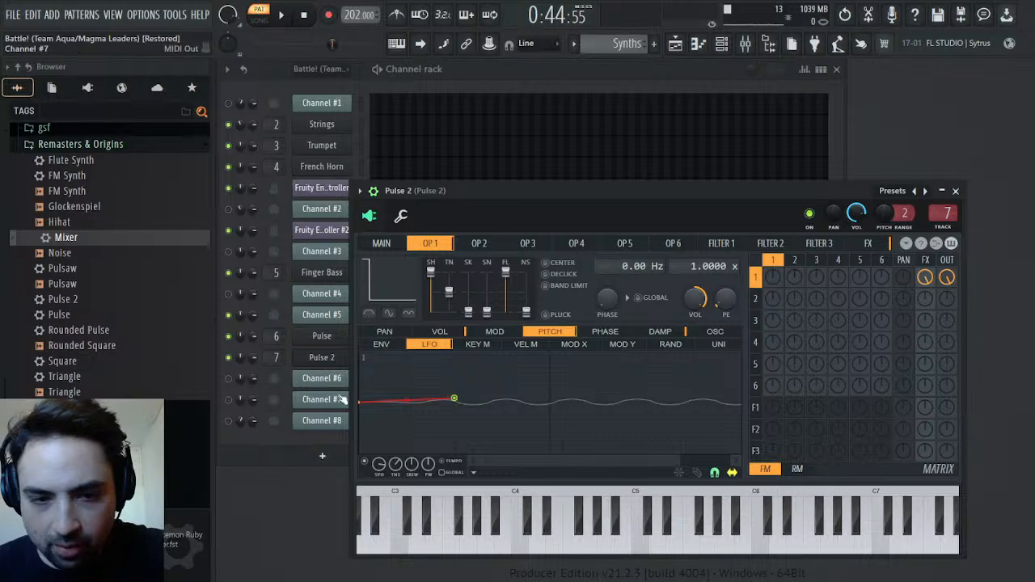
pyautogui.moveTo(363, 404); pyautogui.dragTo(456, 400)
pyautogui.press('space')
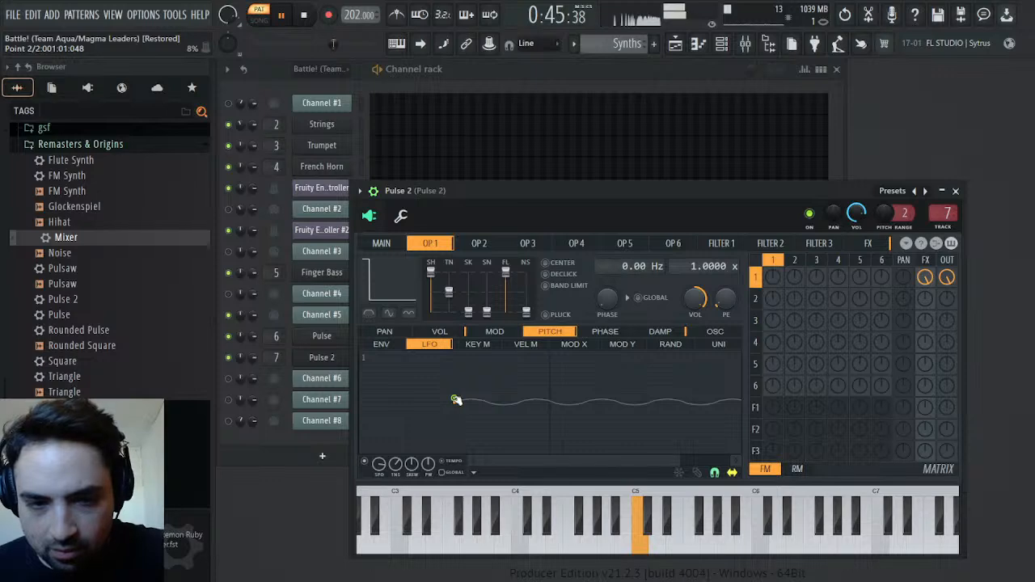
pyautogui.press('space')
pyautogui.moveTo(473, 402); pyautogui.dragTo(435, 401)
pyautogui.press('space')
# Reduce the delayed pitch LFO's speed further and audition the vibrato on the C5 note
pyautogui.moveTo(566, 459); pyautogui.dragTo(486, 460)
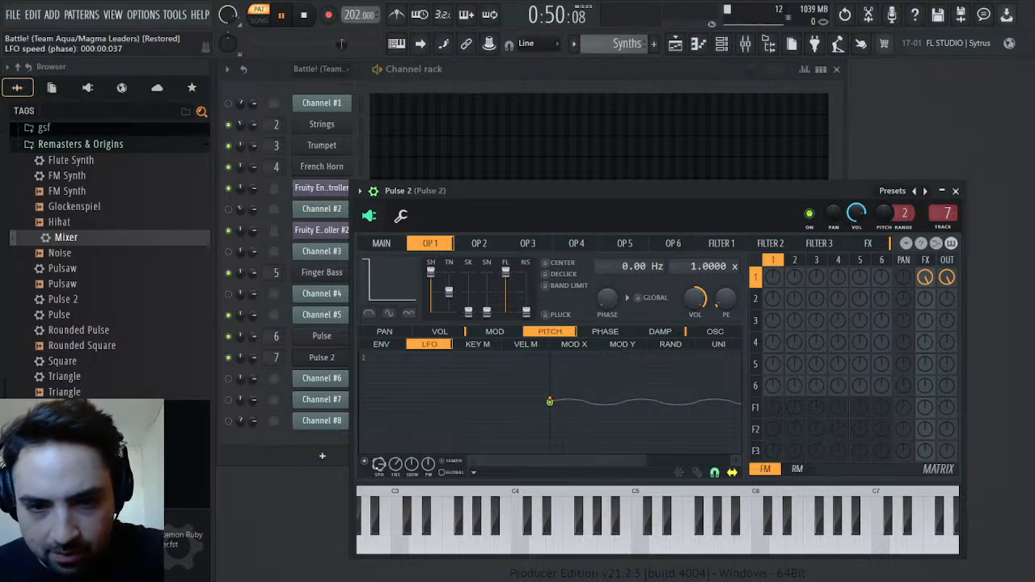
pyautogui.press('space')
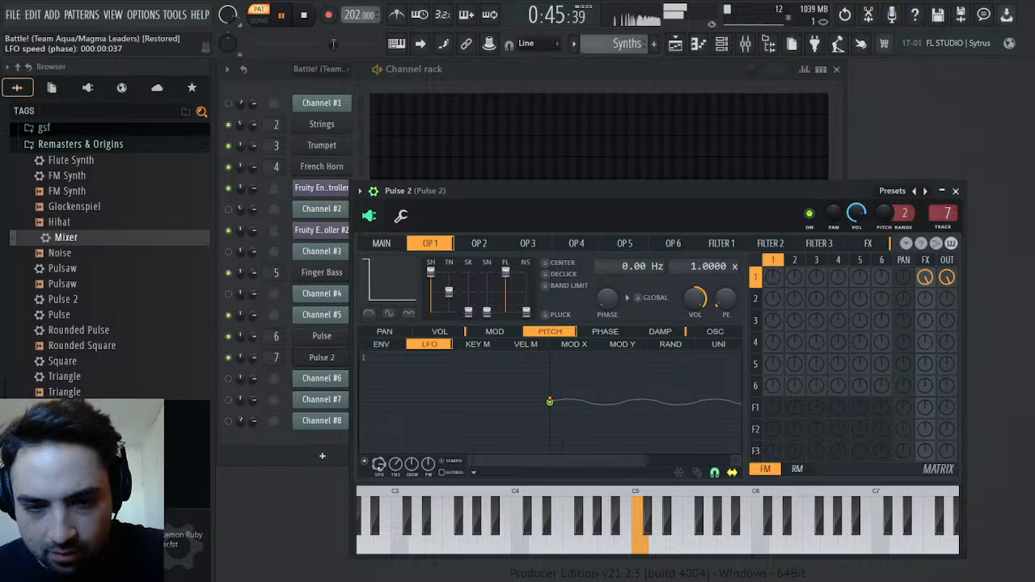
pyautogui.press('space')
pyautogui.press('space')
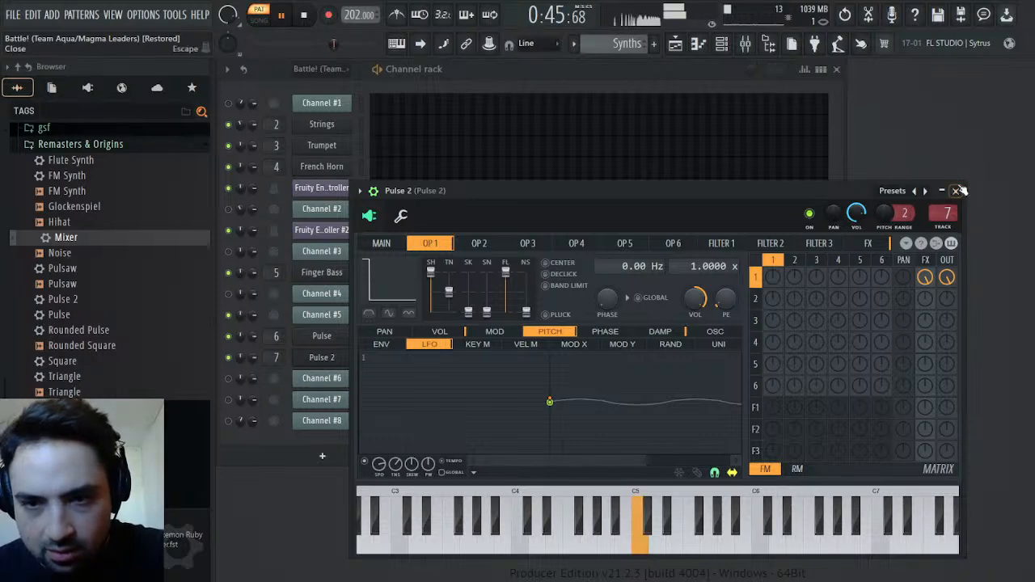
pyautogui.press('space')
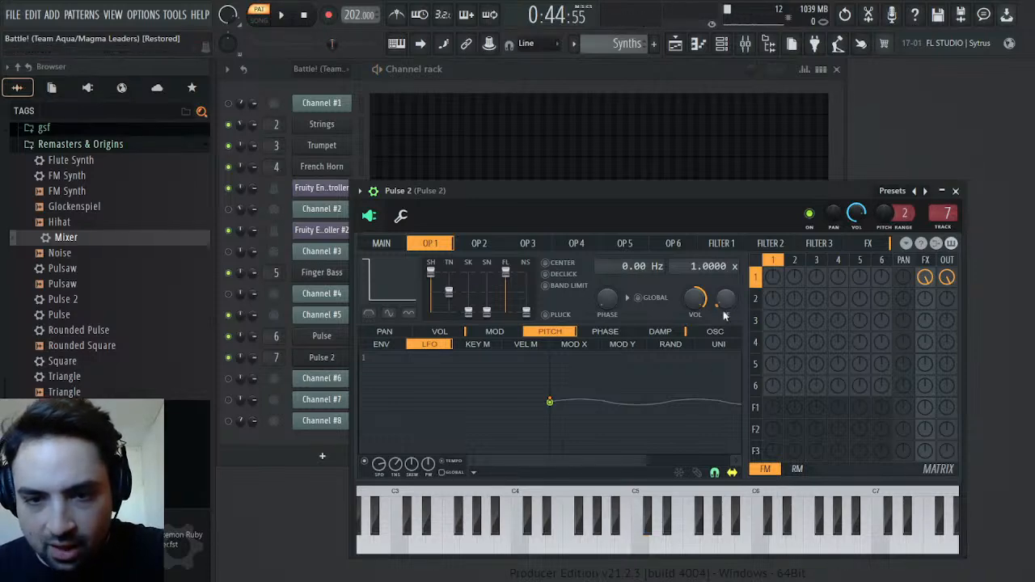
# Open the events for Pulse 2's operator 1 pitch envelope/LFO amount and initialise them with the current value
pyautogui.click(740, 339)
pyautogui.press('space')
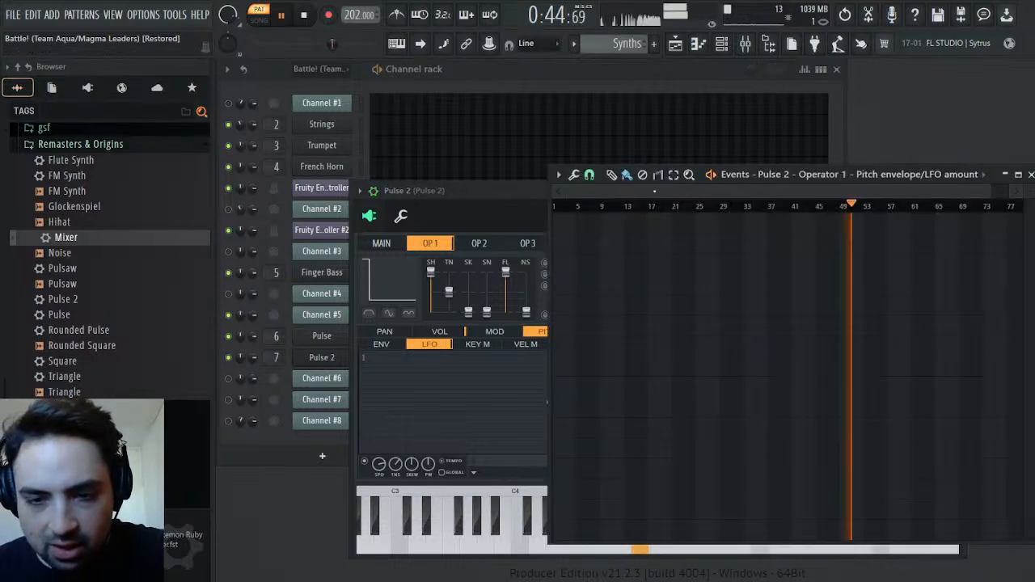
pyautogui.hotkey('ctrl', 'i')
pyautogui.moveTo(568, 193); pyautogui.dragTo(850, 212)
pyautogui.click(688, 205)
pyautogui.click(669, 206)
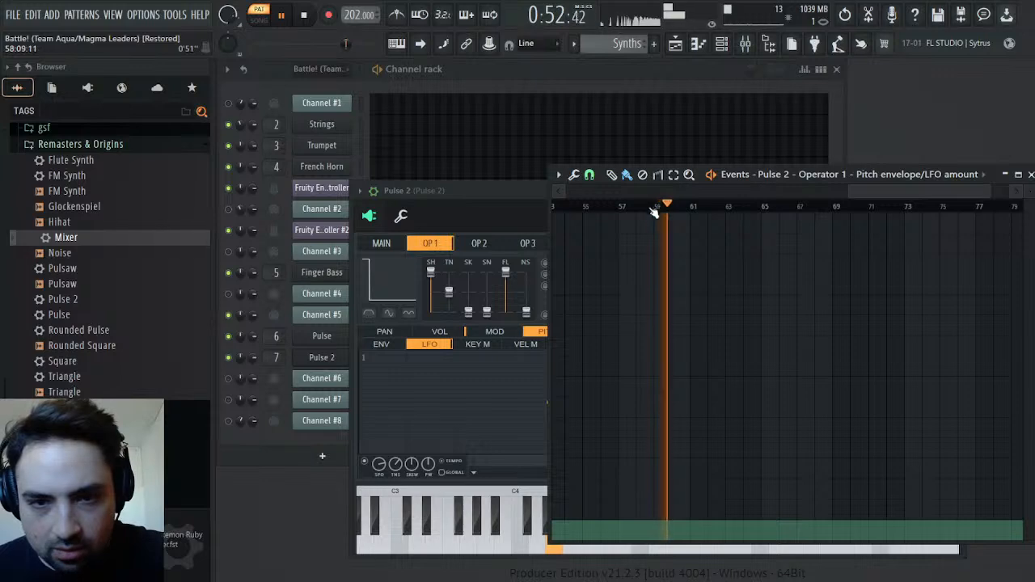
# Set the pitch envelope/LFO amount to zero from about bar 68 onward, playing that passage to check
pyautogui.click(760, 207)
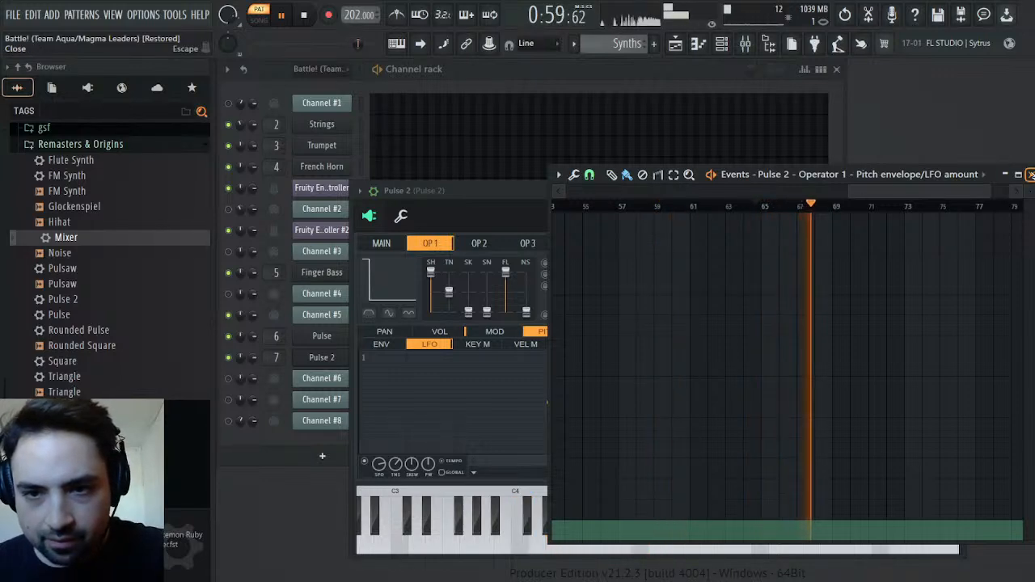
pyautogui.press('space')
pyautogui.click(816, 206)
pyautogui.press('space')
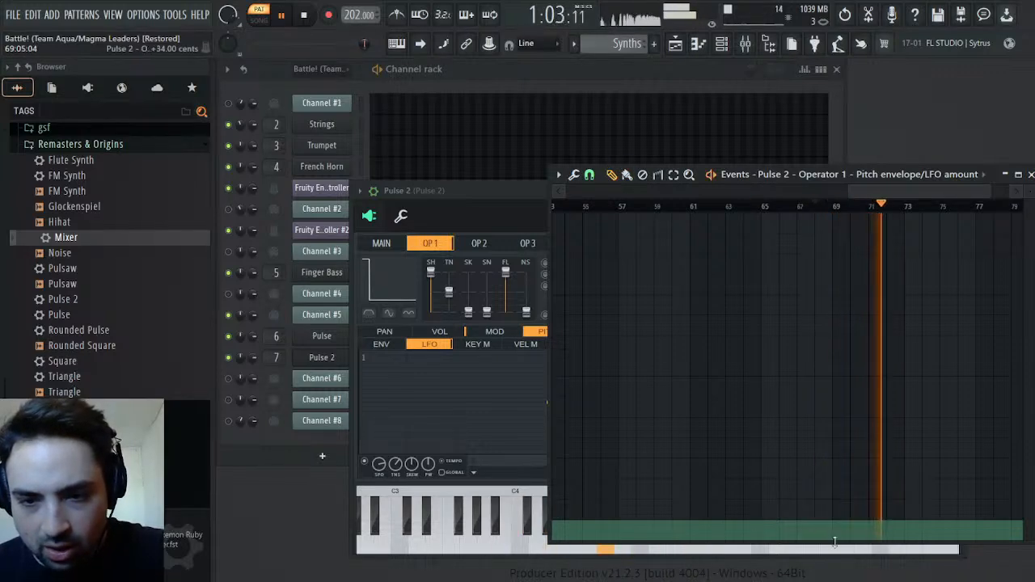
pyautogui.press('space')
pyautogui.press('space')
pyautogui.click(818, 541)
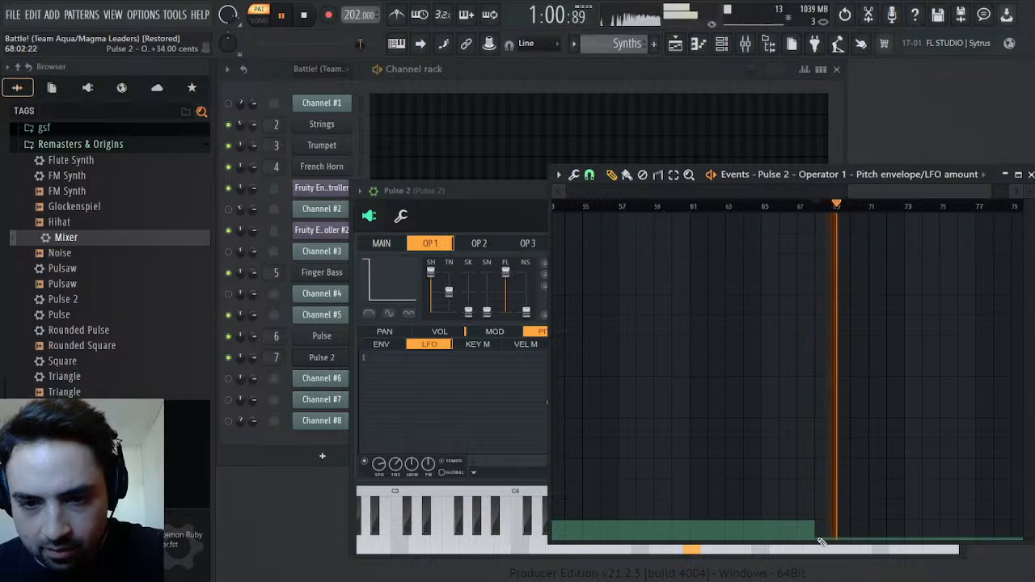
pyautogui.press('space')
pyautogui.press('space')
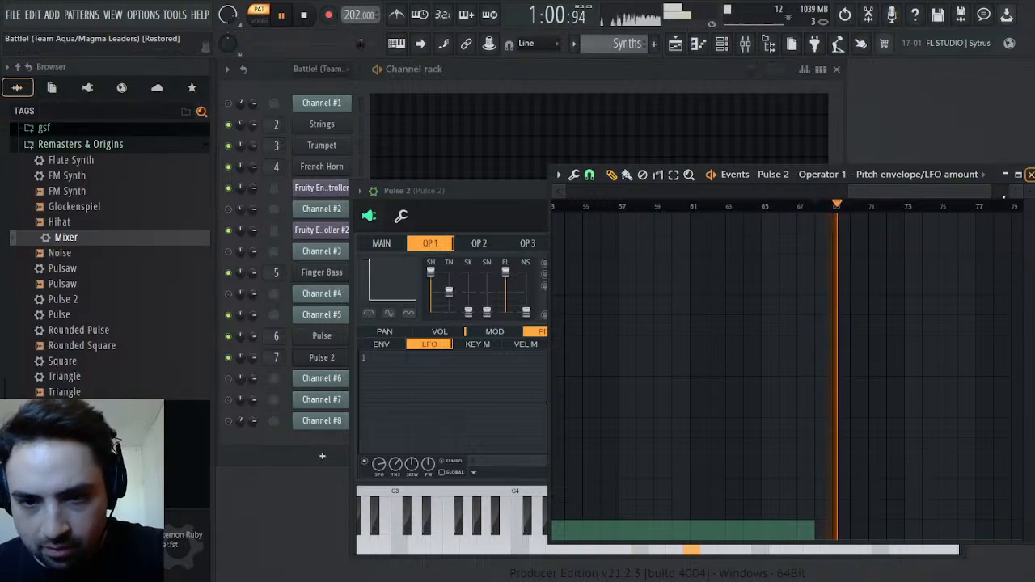
# Extend the zero pitch envelope/LFO amount back to about bar 55, then play from around bar 50 and close the Pulse 2 editors
pyautogui.moveTo(587, 537); pyautogui.dragTo(592, 555)
pyautogui.press('space')
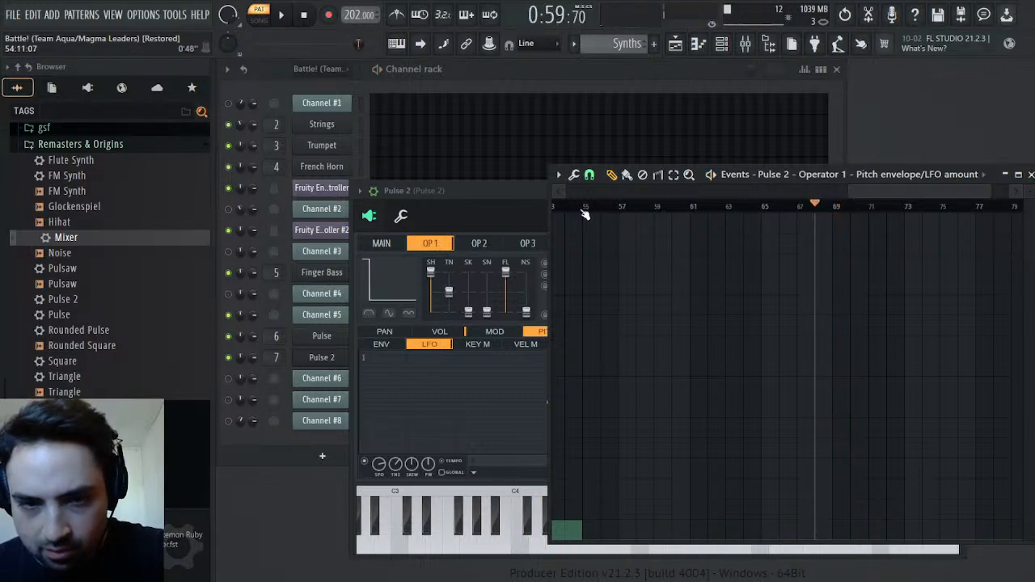
pyautogui.click(572, 209)
pyautogui.press('space')
pyautogui.moveTo(872, 191)
pyautogui.mouseDown()
pyautogui.moveTo(703, 192)
pyautogui.moveTo(861, 193)
pyautogui.mouseUp()
pyautogui.click(588, 207)
pyautogui.press('space')
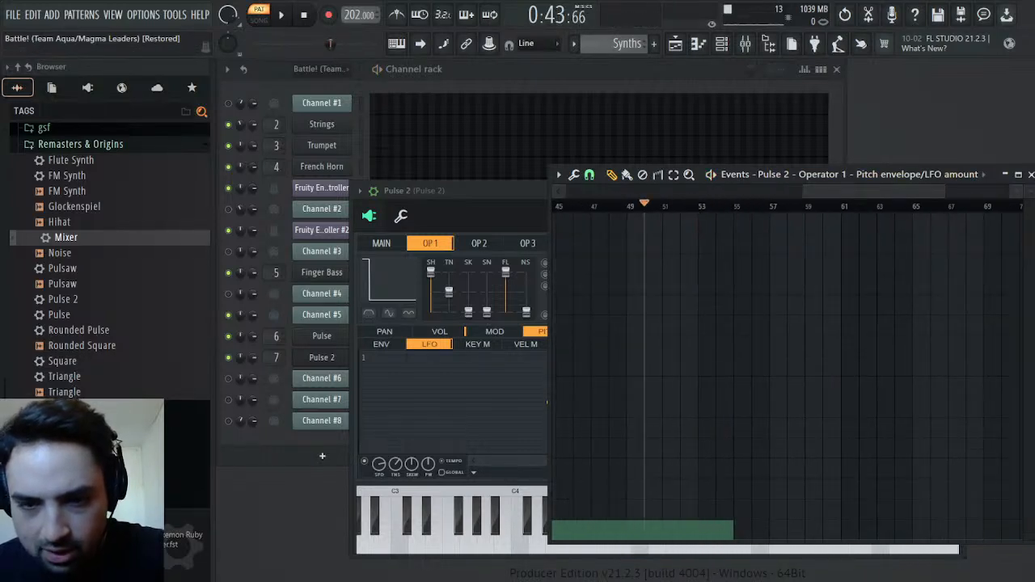
pyautogui.click(1030, 175)
pyautogui.press('space')
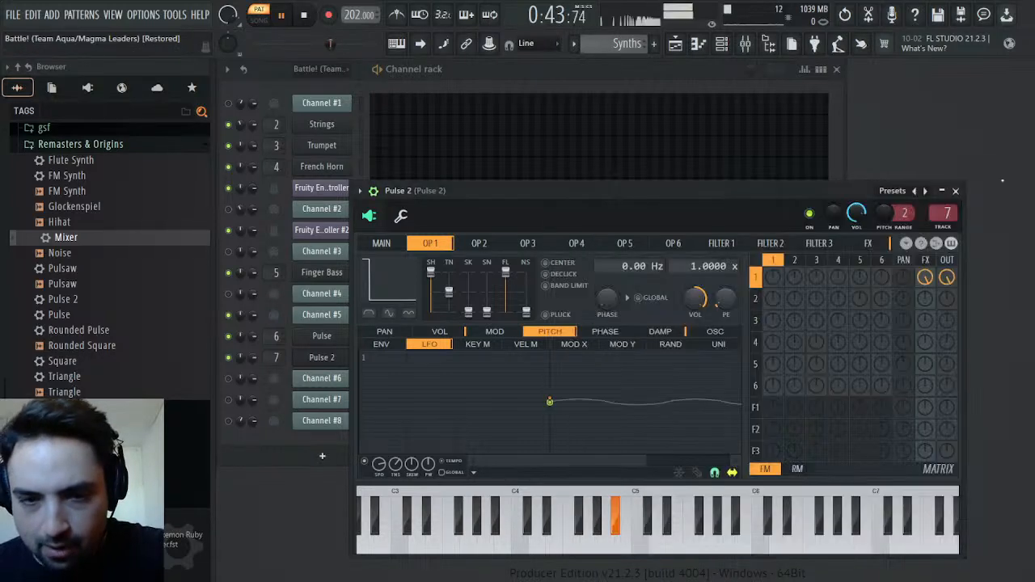
pyautogui.click(951, 192)
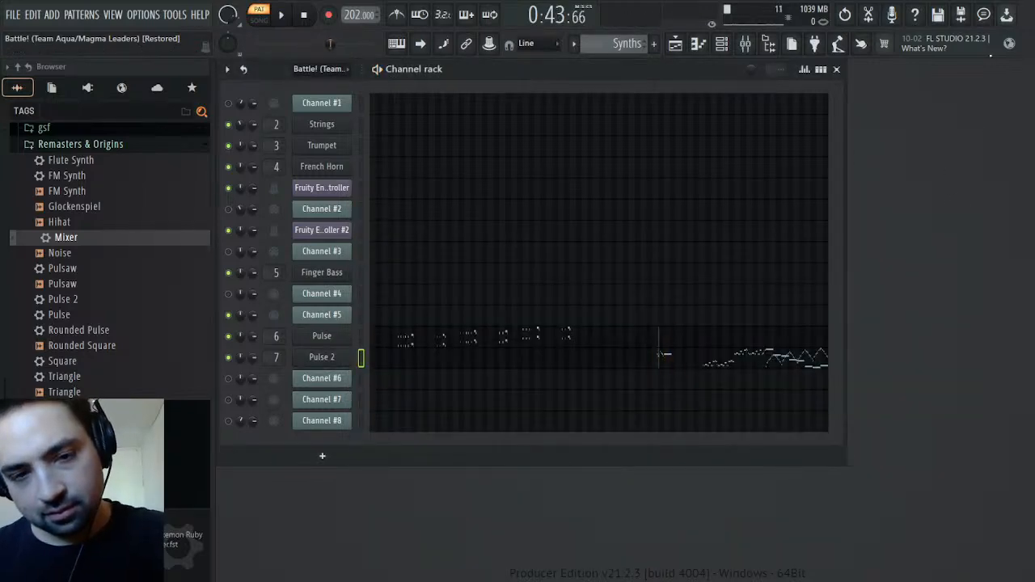
# Locate Channel #4's returning short phrase in the Battle! pattern and place the playhead at its start near bar 83
pyautogui.scroll(3, 621, 43)
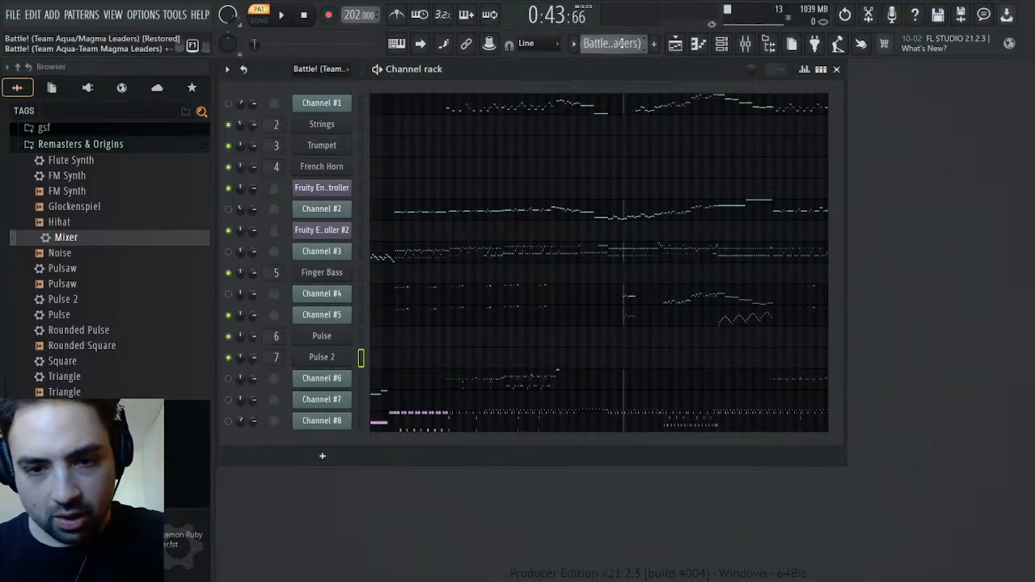
pyautogui.press('space')
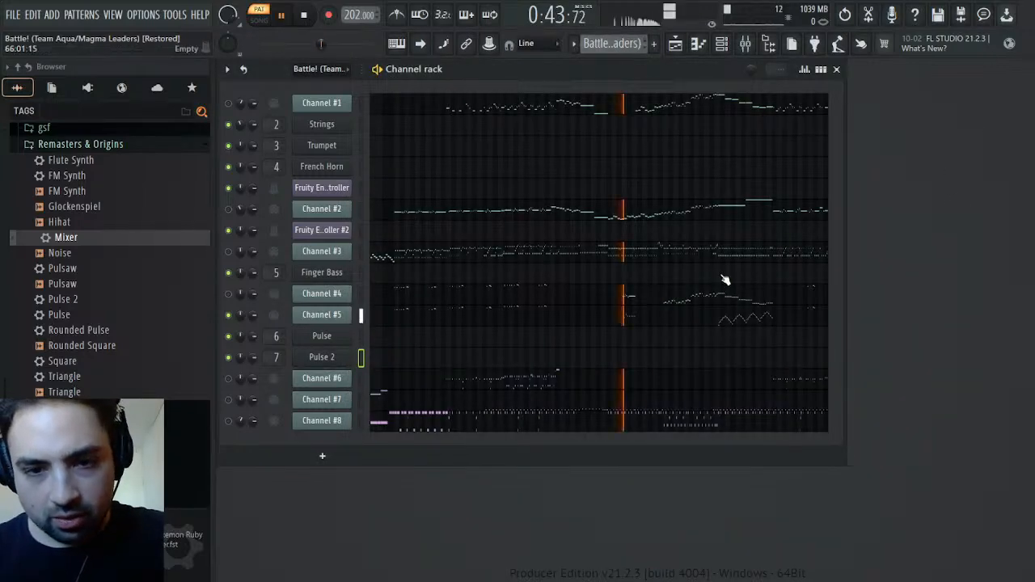
pyautogui.click(797, 296)
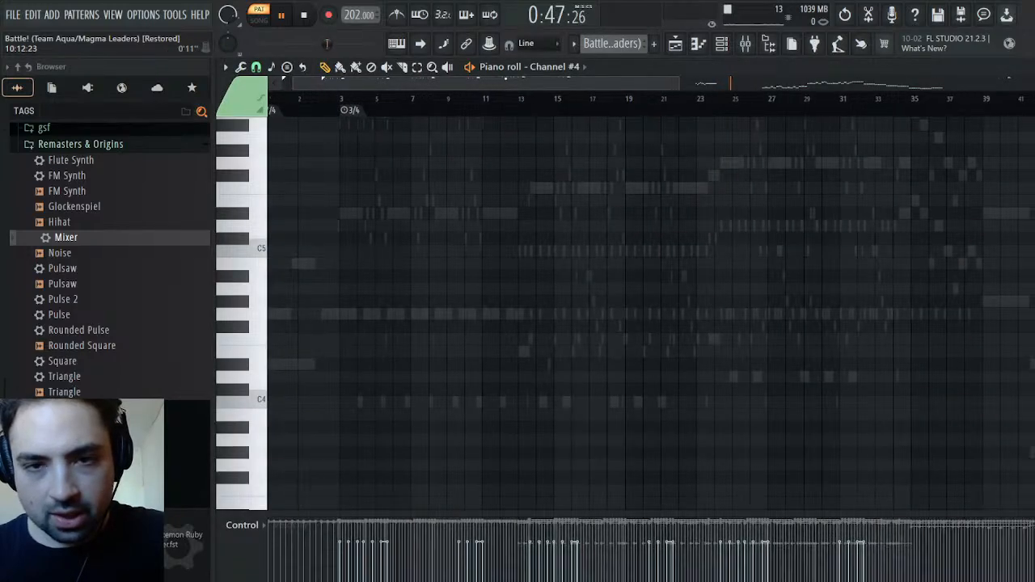
pyautogui.scroll(4, 907, 297)
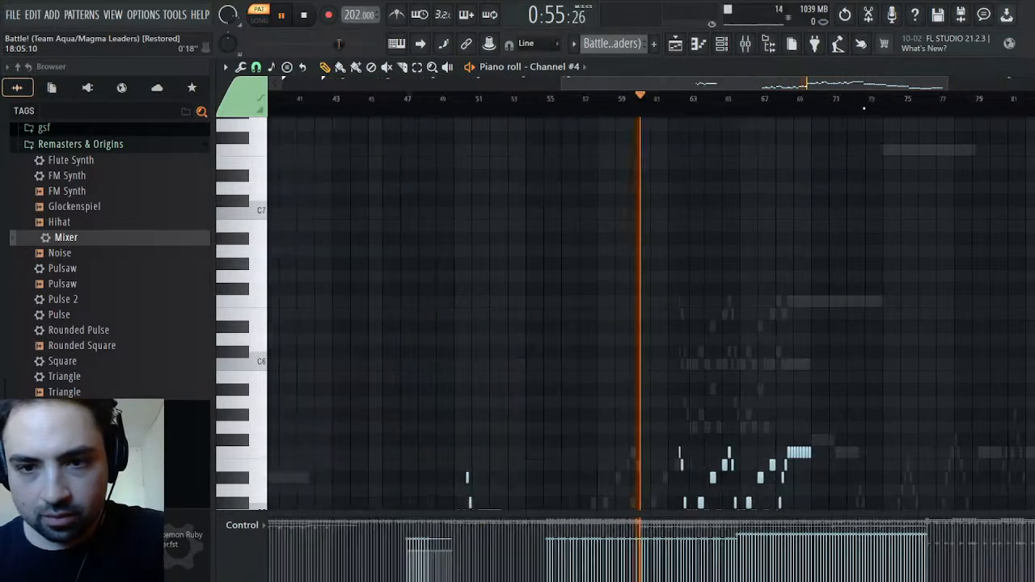
pyautogui.moveTo(636, 231); pyautogui.dragTo(701, 364)
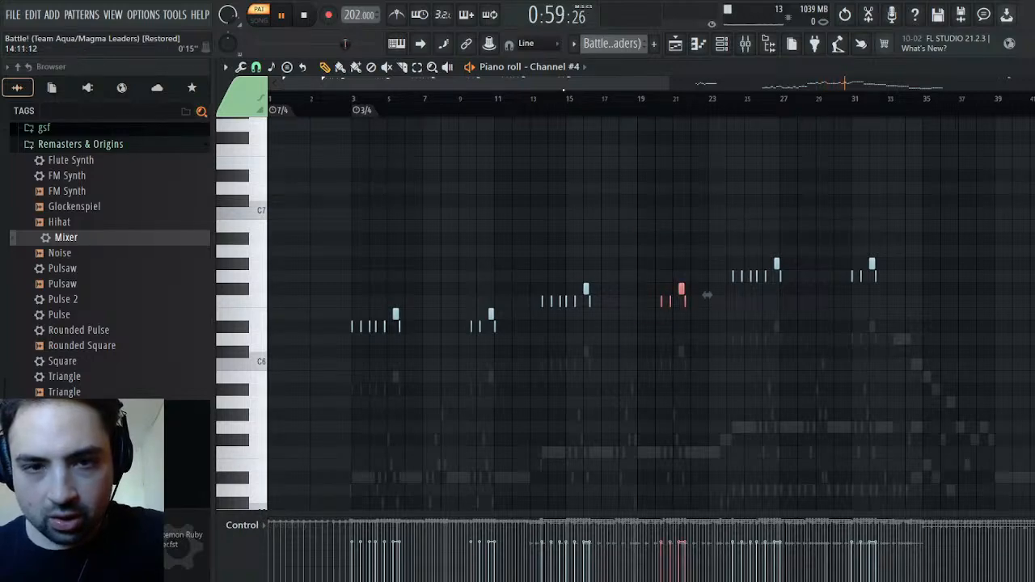
pyautogui.press('space')
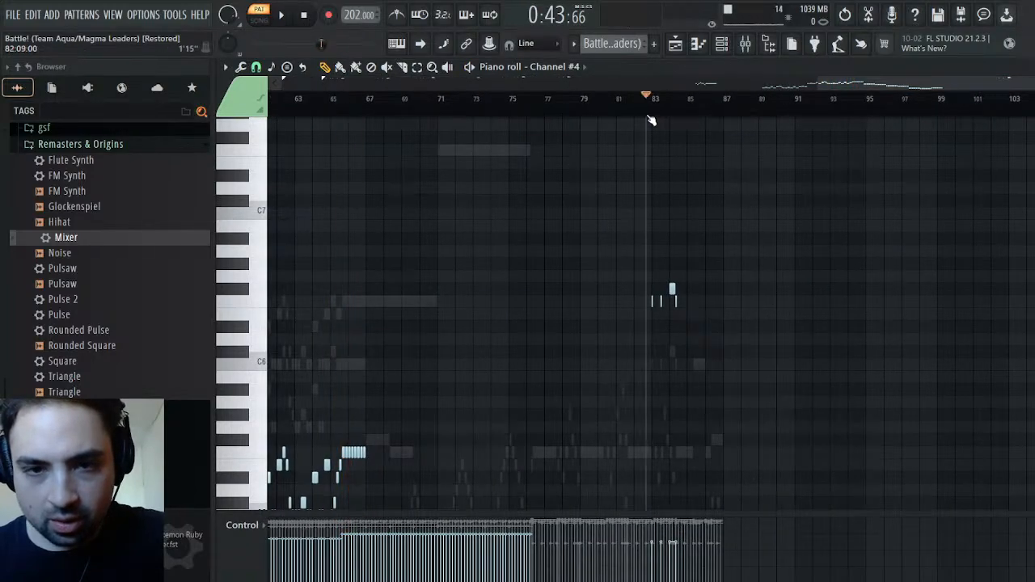
pyautogui.click(653, 114)
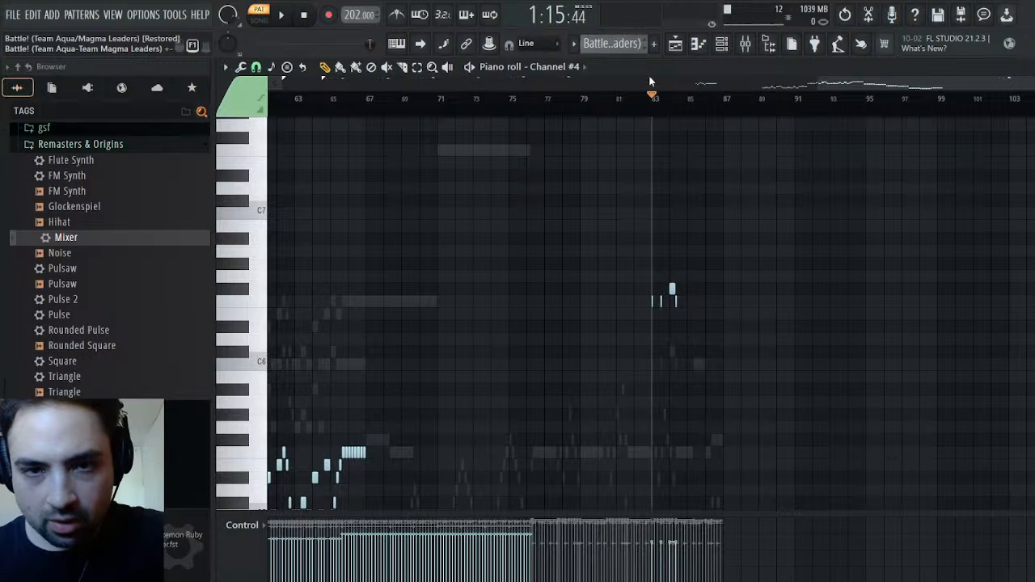
pyautogui.click(655, 85)
# Copy the matching earlier two-layer Pulse phrase in the Synths pattern to about bar 85 and play it back
pyautogui.moveTo(1007, 83); pyautogui.dragTo(825, 146)
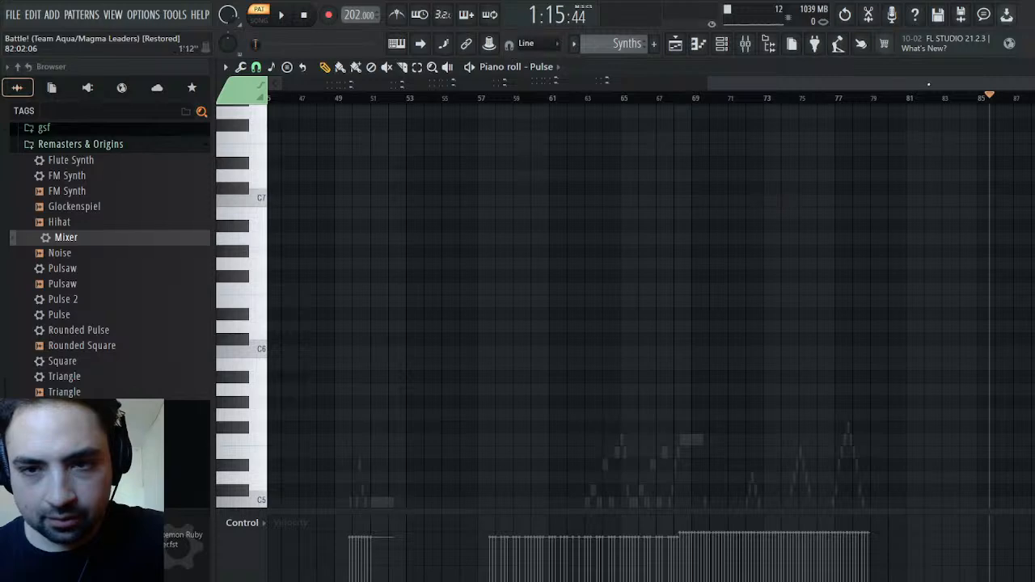
pyautogui.moveTo(928, 84); pyautogui.dragTo(492, 84)
pyautogui.moveTo(636, 232); pyautogui.dragTo(720, 409)
pyautogui.moveTo(675, 84); pyautogui.dragTo(1031, 84)
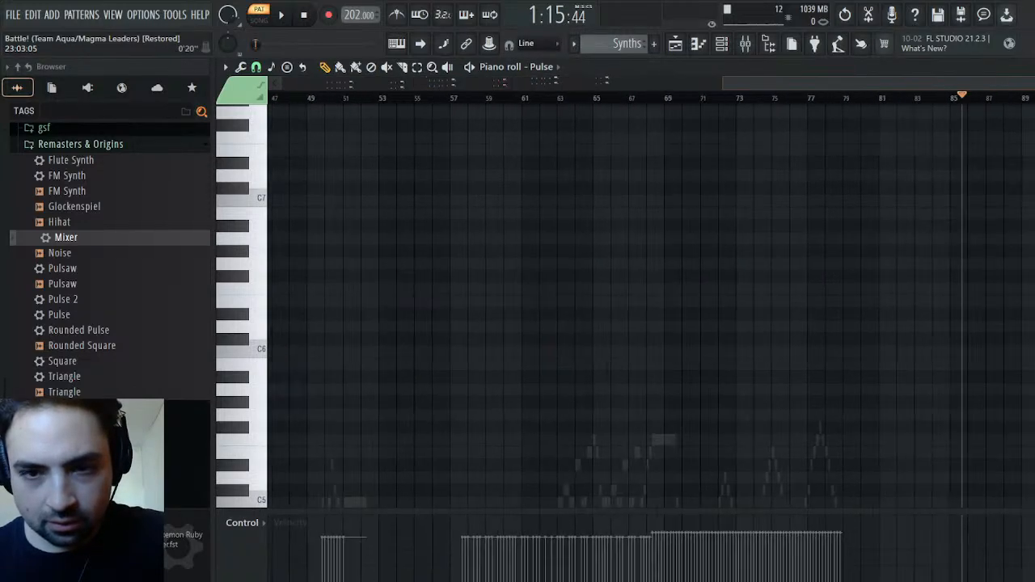
pyautogui.moveTo(779, 84); pyautogui.dragTo(1032, 84)
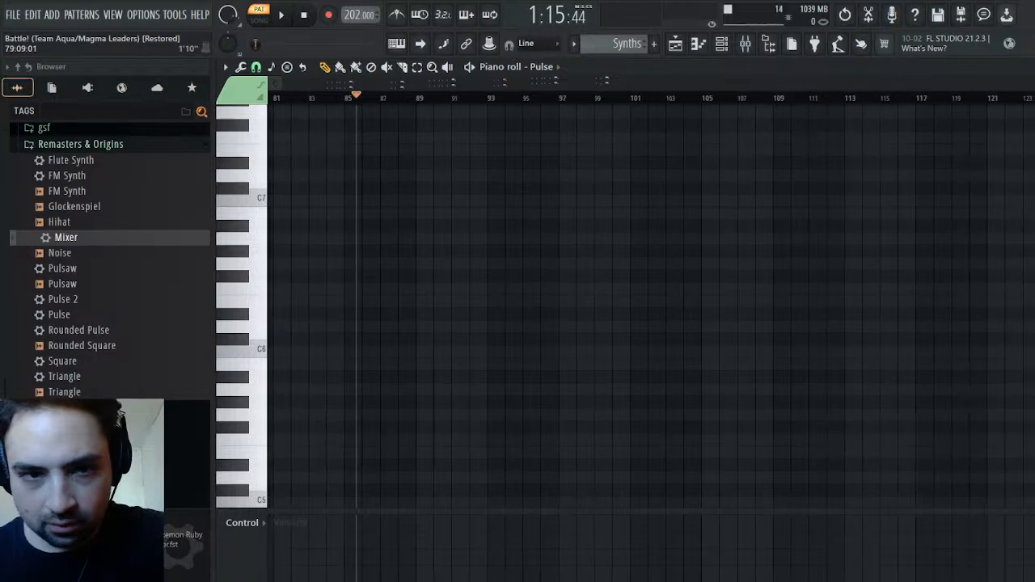
pyautogui.hotkey('ctrl', 'v')
pyautogui.press('space')
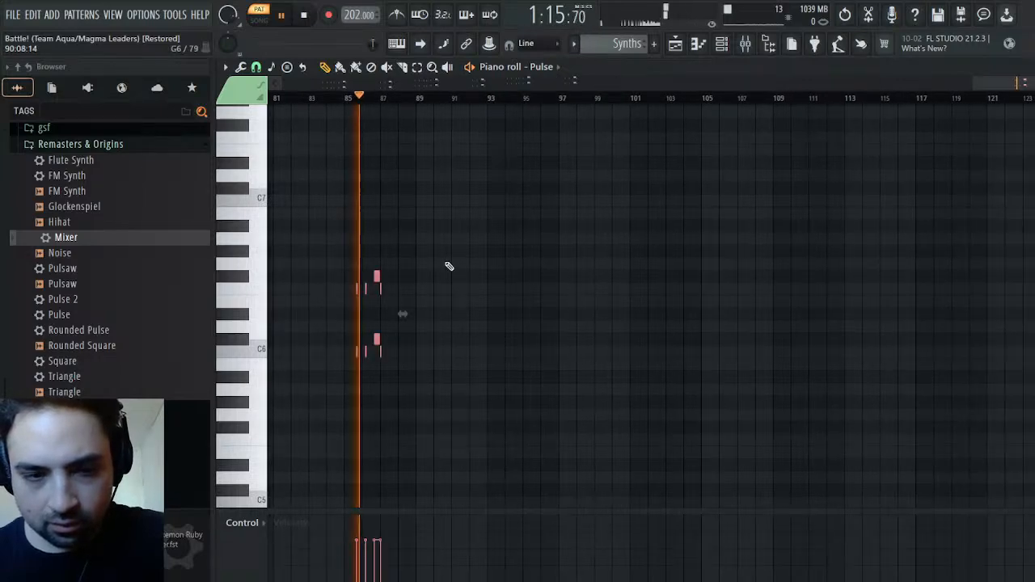
pyautogui.press('space')
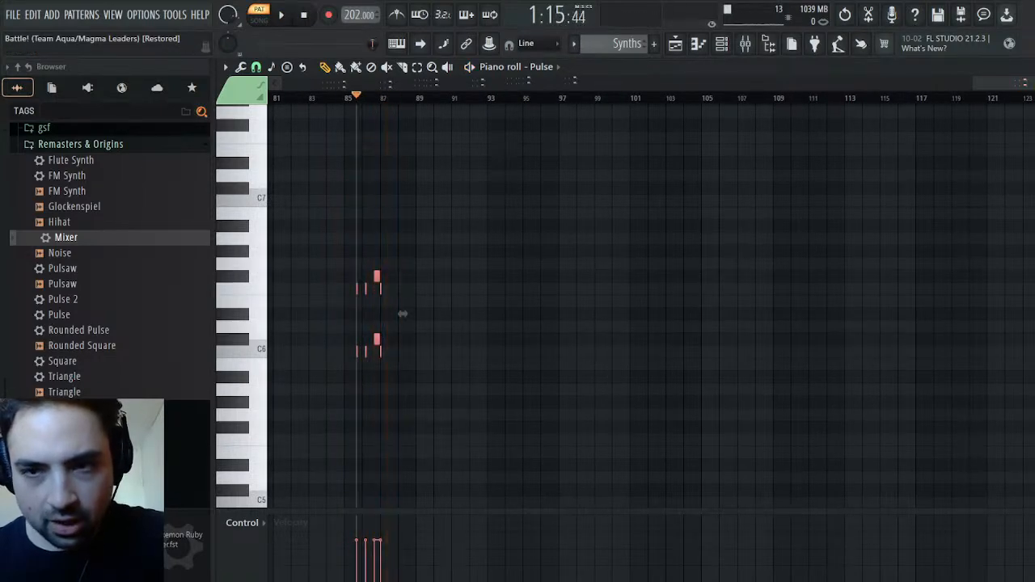
pyautogui.press('Escape')
pyautogui.press('space')
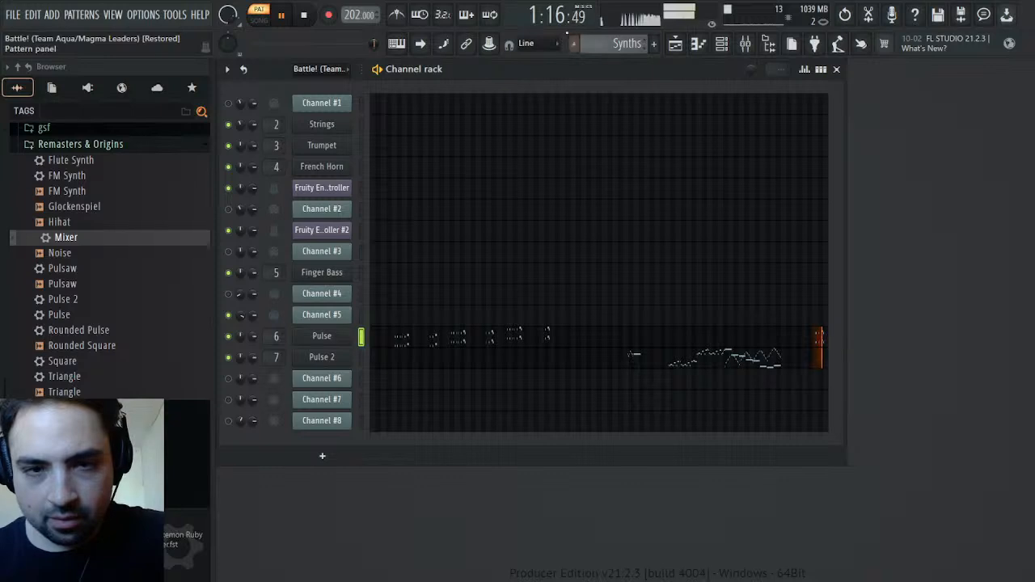
# Inspect Channel #5's Mod events in the Battle! pattern, moving the playhead to about bar 47
pyautogui.press('space')
pyautogui.scroll(3, 613, 44)
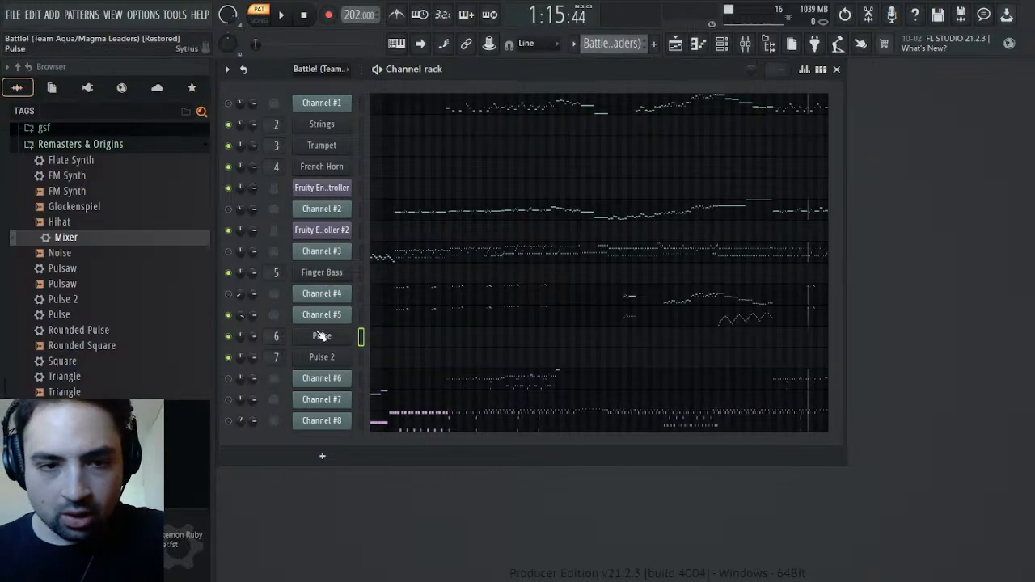
pyautogui.click(311, 315)
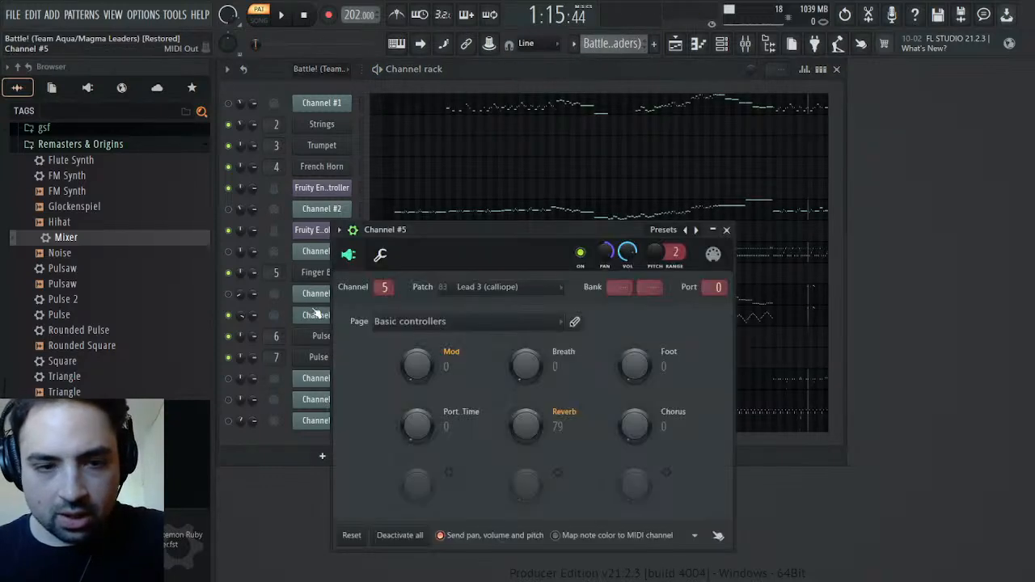
pyautogui.click(494, 387)
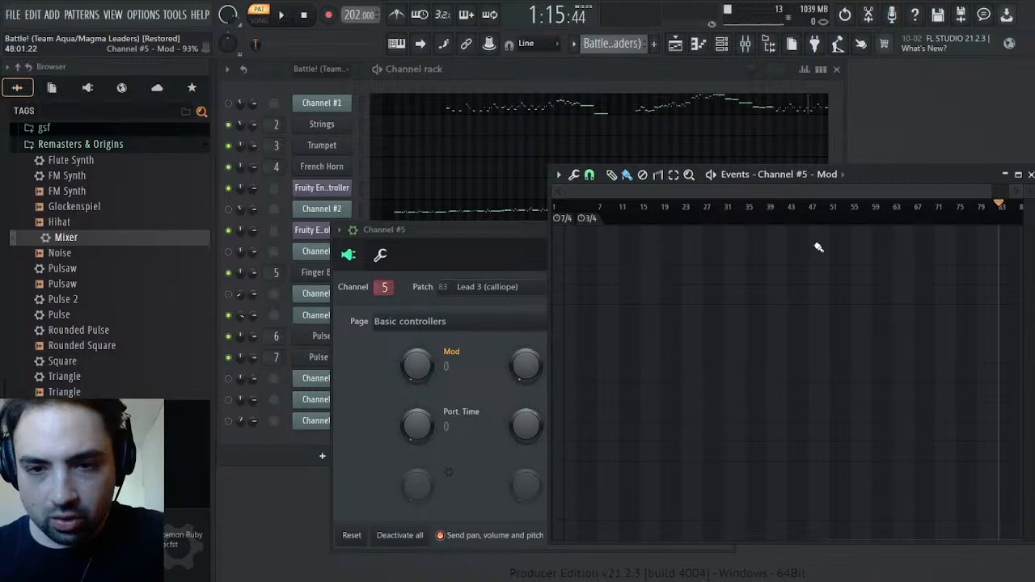
pyautogui.click(813, 209)
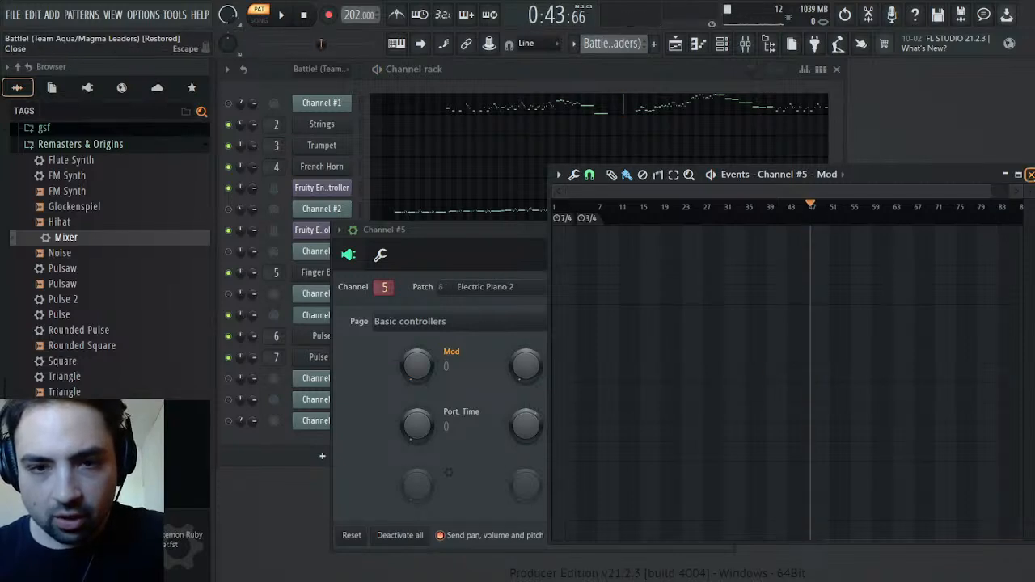
pyautogui.click(1029, 174)
pyautogui.click(727, 231)
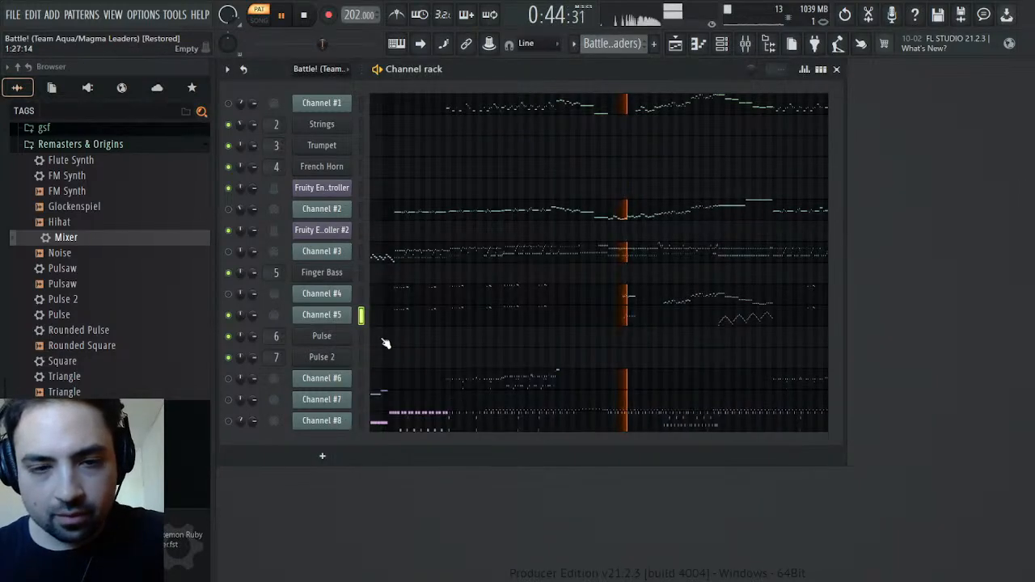
# Examine Channel #5's channel pitch events and play the passage from about bar 63
pyautogui.click(327, 316)
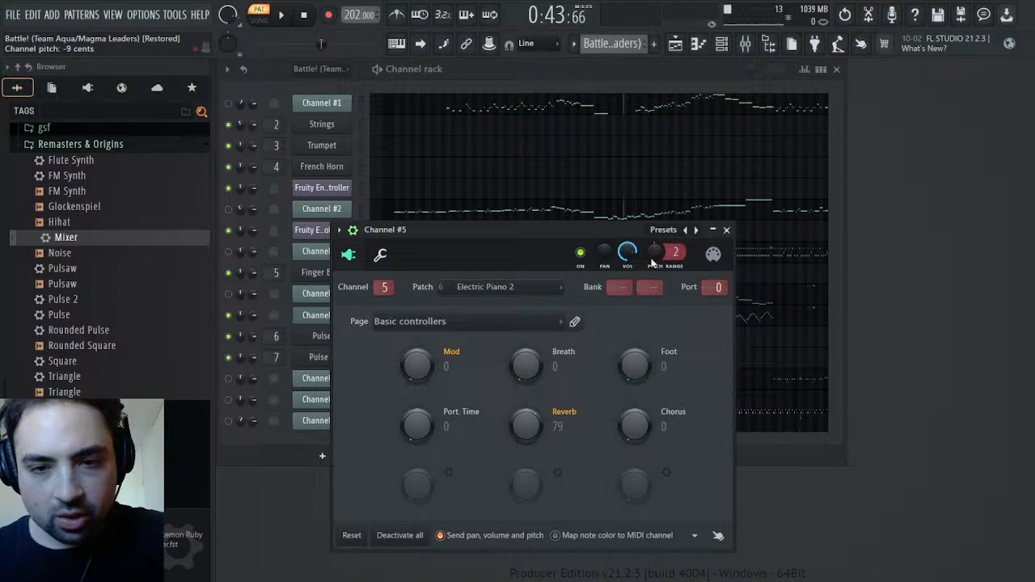
pyautogui.click(690, 292)
pyautogui.press('space')
pyautogui.click(898, 211)
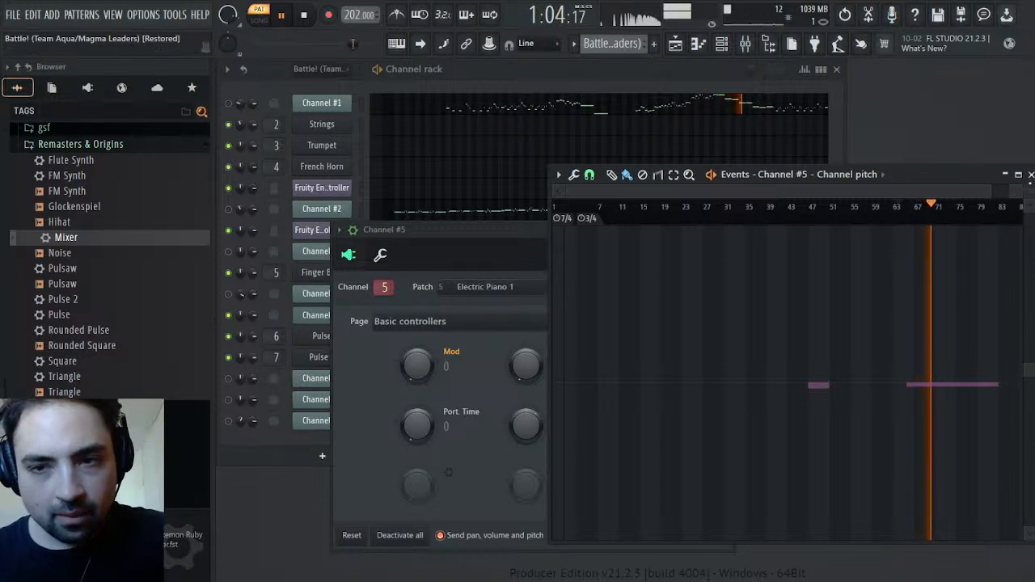
pyautogui.click(1031, 174)
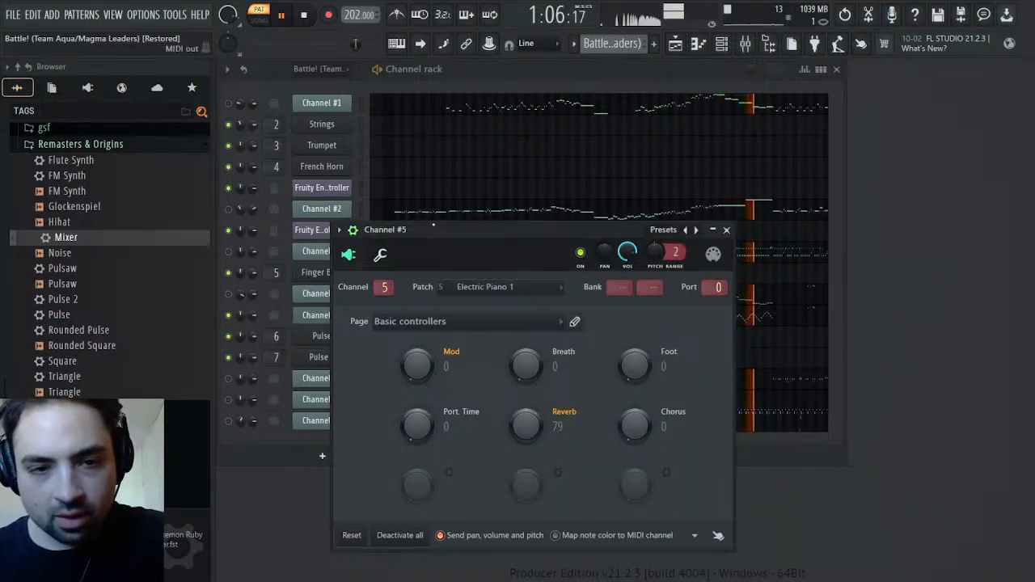
pyautogui.moveTo(443, 229); pyautogui.dragTo(862, 267)
pyautogui.press('space')
# Check Channel #4's channel pitch events for comparison, then close the settings of both Channel #4 and Channel #5
pyautogui.click(346, 298)
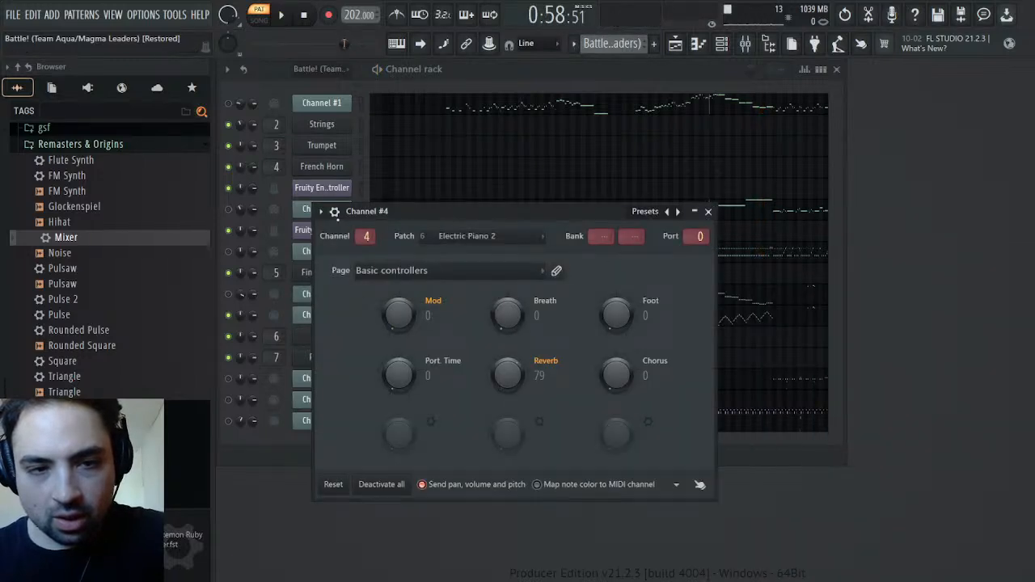
pyautogui.click(334, 212)
pyautogui.click(682, 263)
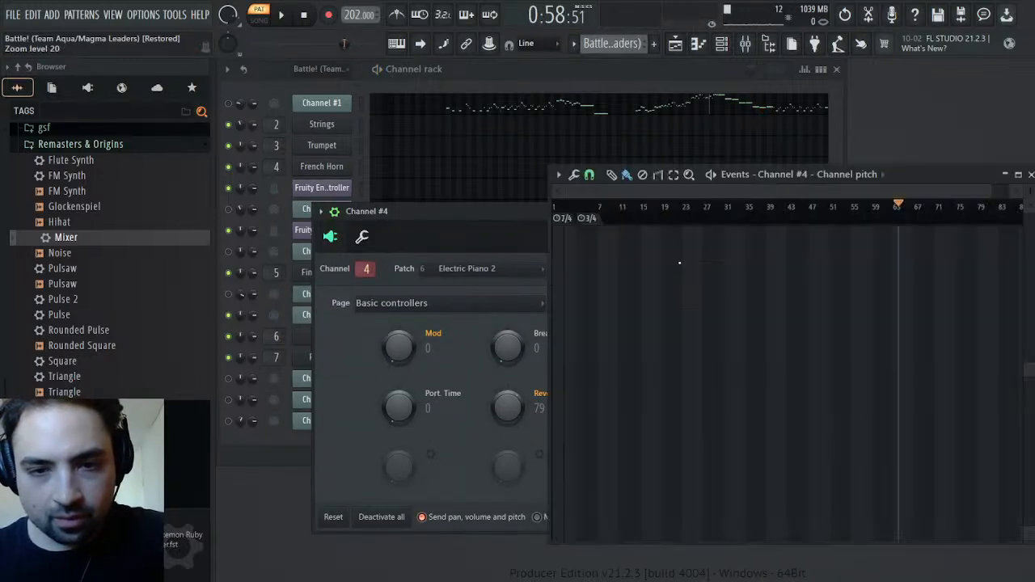
pyautogui.press('space')
pyautogui.click(1027, 174)
pyautogui.press('space')
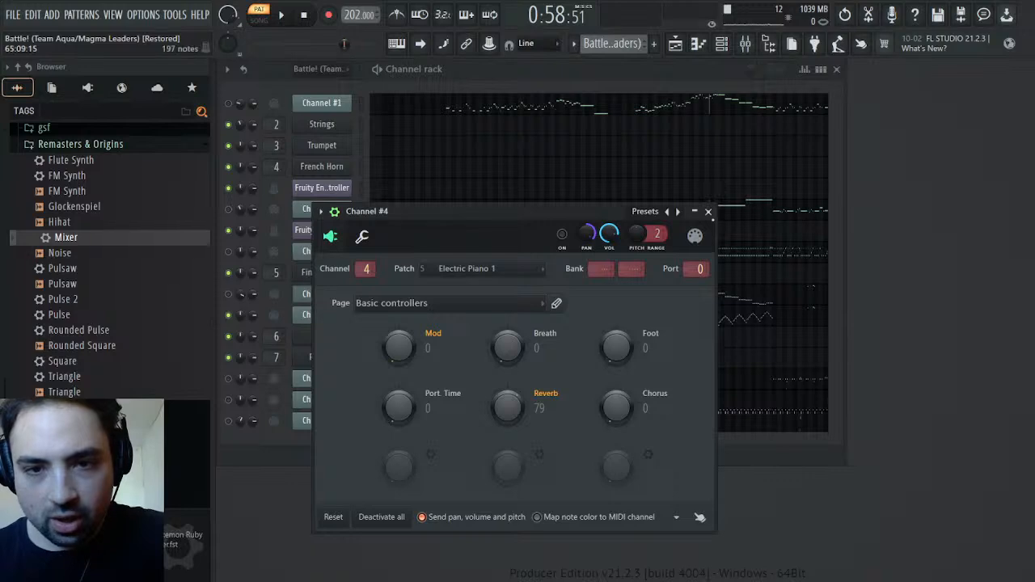
pyautogui.click(709, 212)
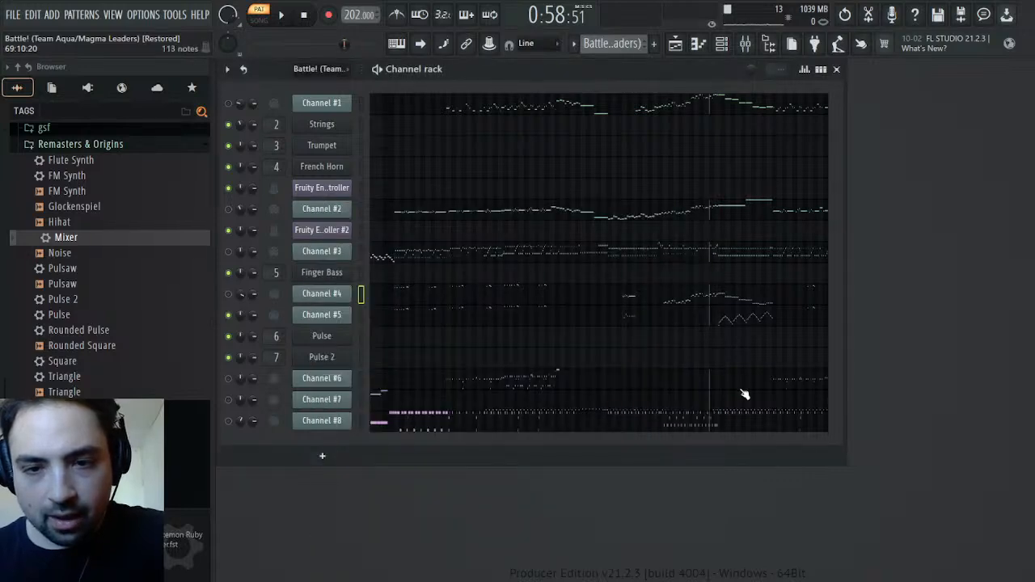
pyautogui.click(323, 315)
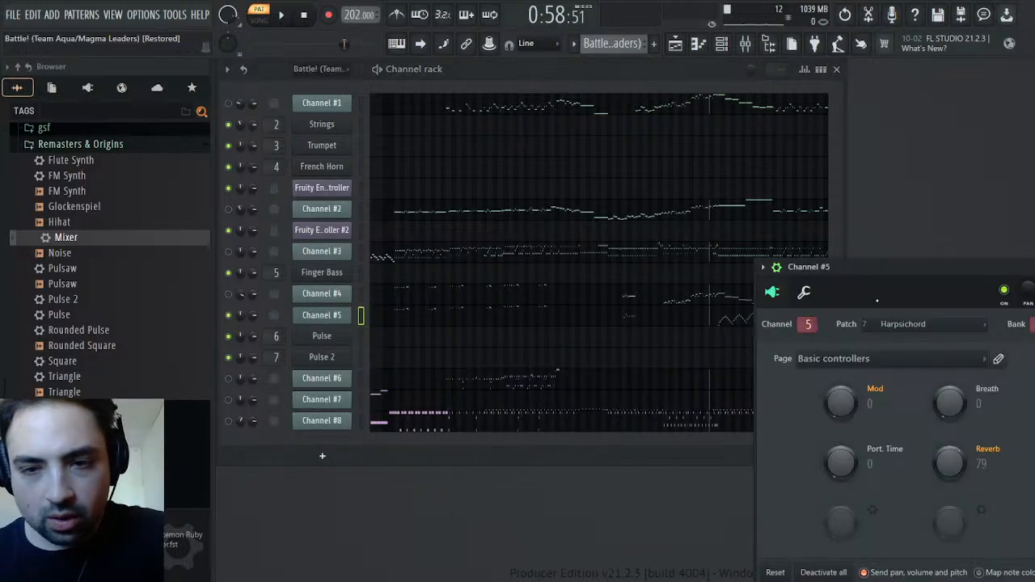
pyautogui.click(324, 315)
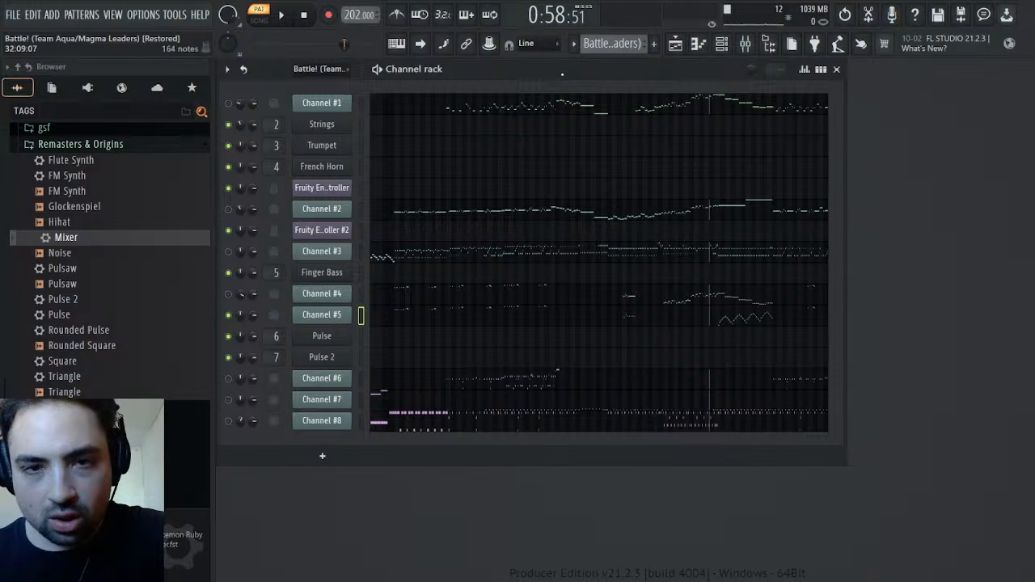
# Open Pulse 2's notes in the Synths pattern and show their fine pitch values
pyautogui.click(649, 97)
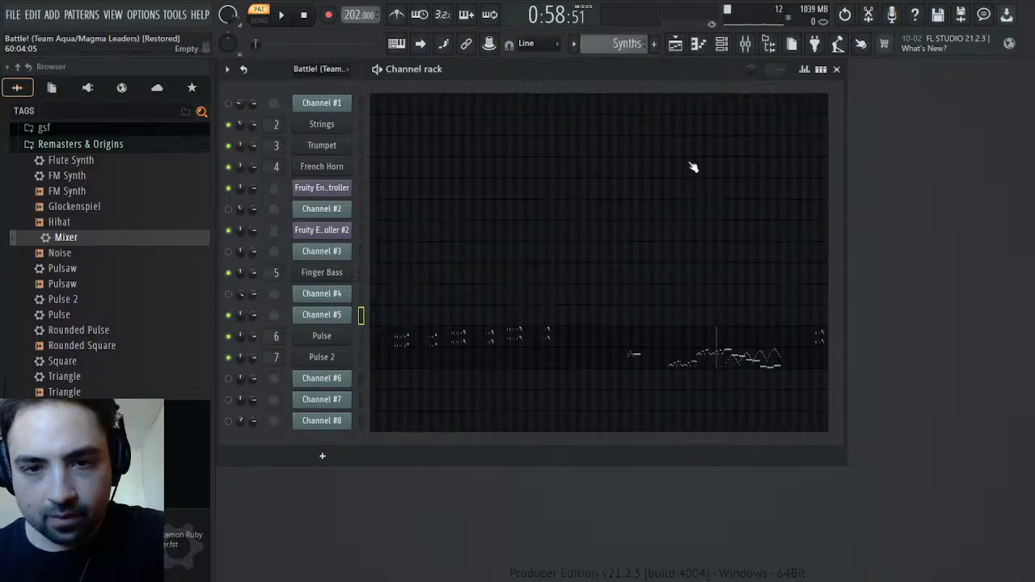
pyautogui.click(733, 359)
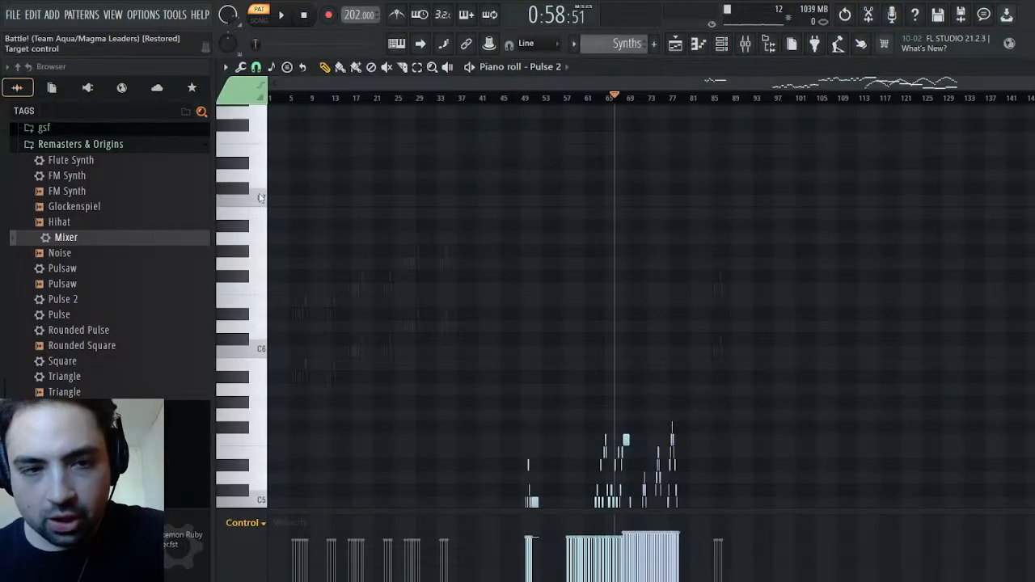
pyautogui.click(283, 208)
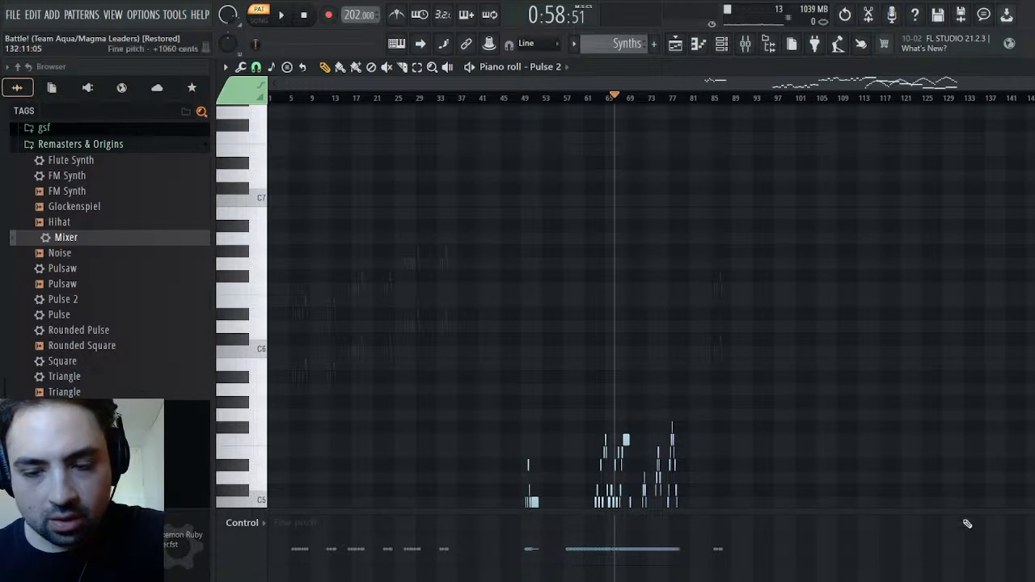
# Select all of Pulse 2's purple arpeggio notes from about bar 68, lower their fine pitch by 10 cents, and play them back
pyautogui.scroll(3, 241, 308)
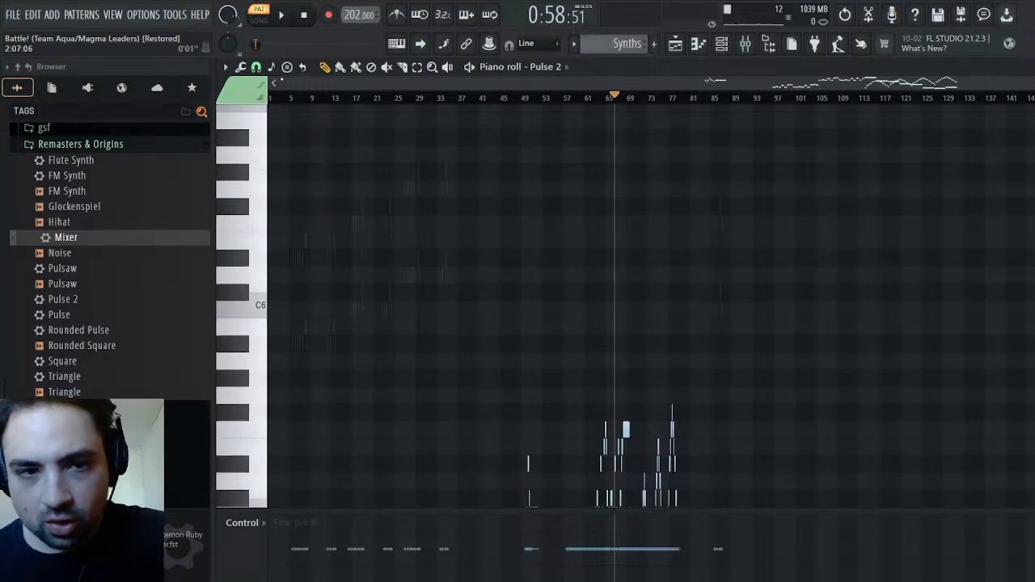
pyautogui.moveTo(285, 79); pyautogui.dragTo(881, 101)
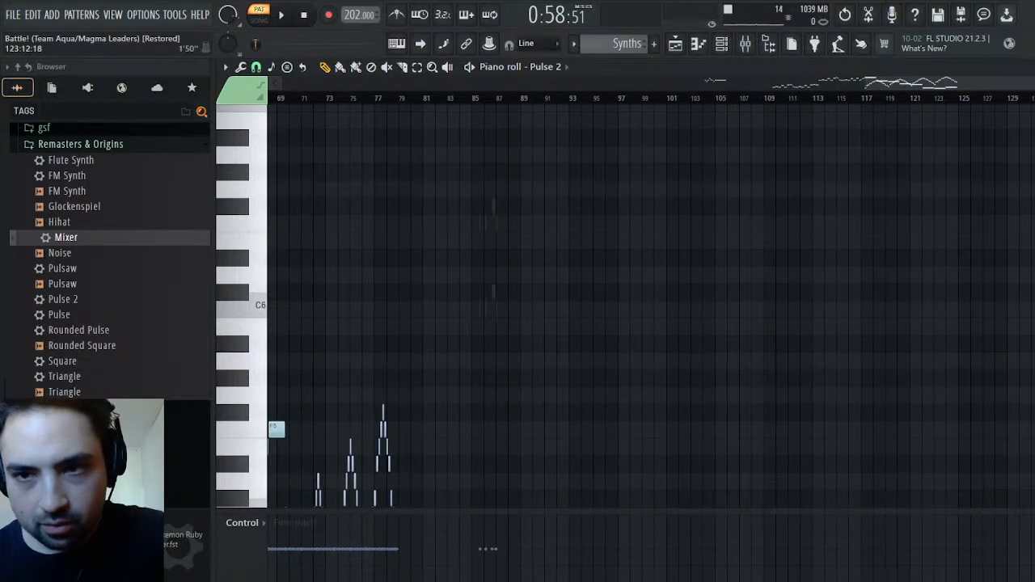
pyautogui.moveTo(1034, 83); pyautogui.dragTo(1034, 83)
pyautogui.moveTo(952, 93); pyautogui.dragTo(944, 213)
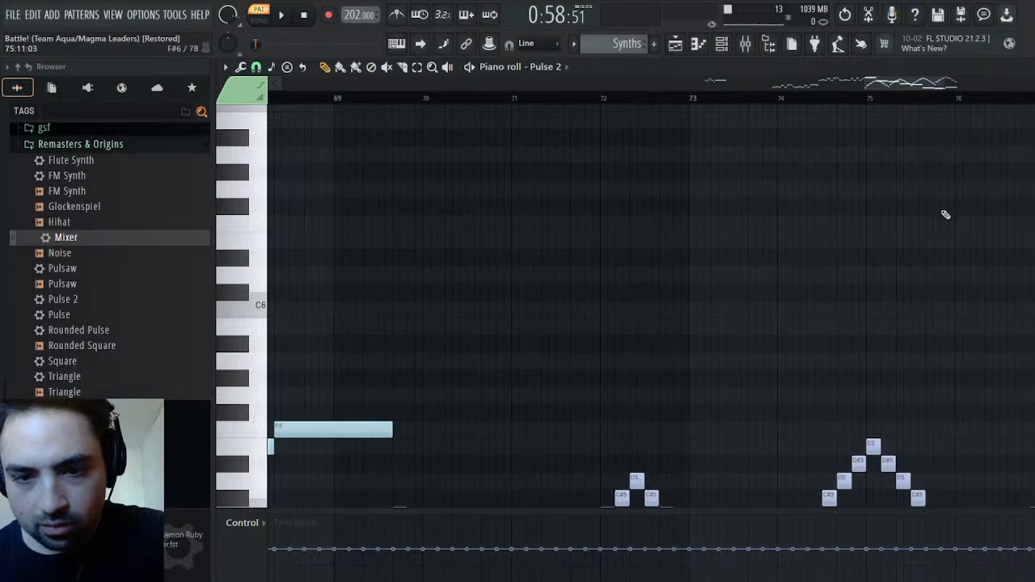
pyautogui.scroll(-5, 953, 215)
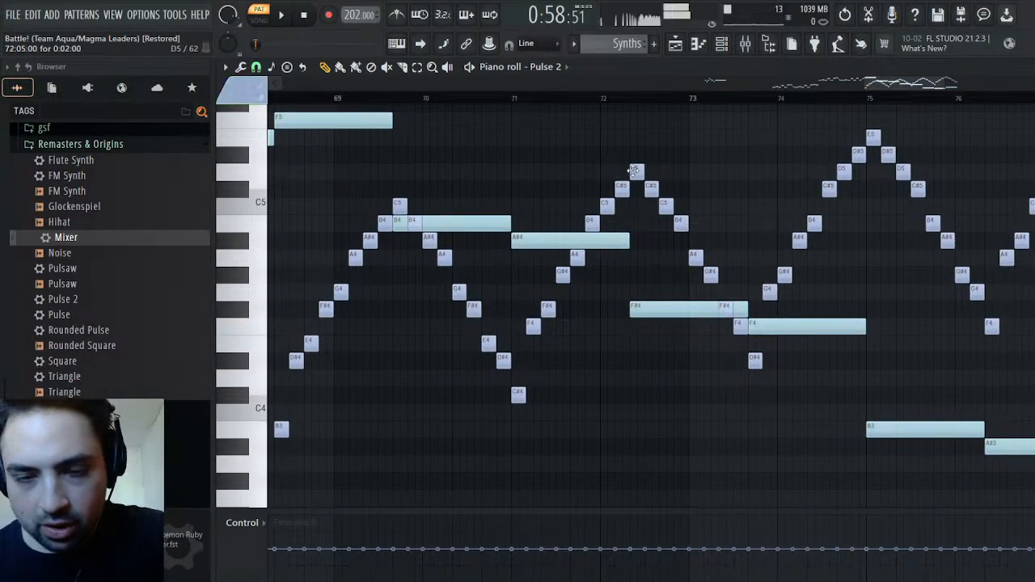
pyautogui.hotkey('shift', 'c')
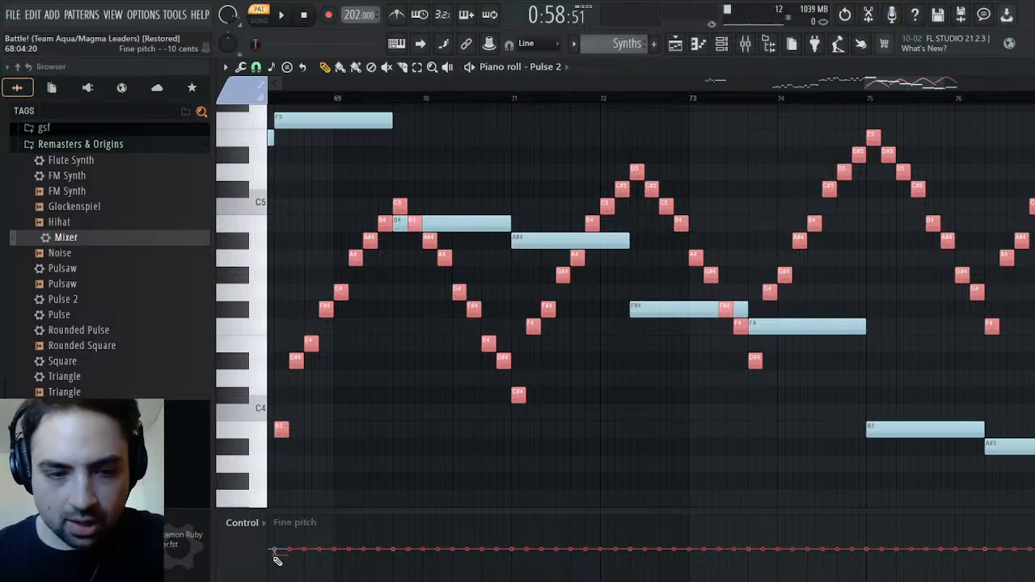
pyautogui.moveTo(346, 560); pyautogui.dragTo(1032, 559)
pyautogui.press('space')
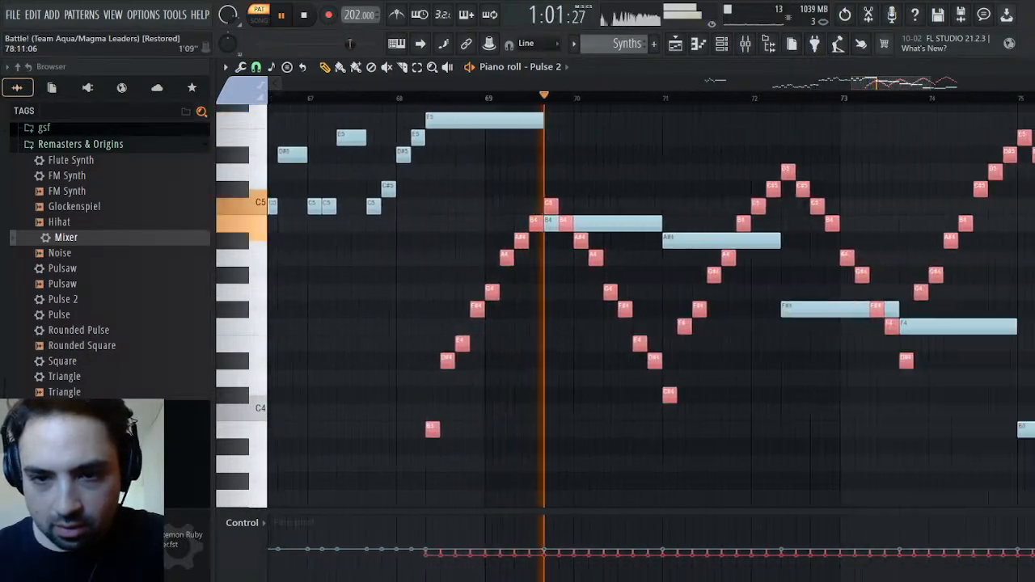
# Try a much deeper detune on the selected arpeggio notes, reduce it to a slight downward offset, and close the Pulse 2 notes
pyautogui.moveTo(308, 564); pyautogui.dragTo(927, 558)
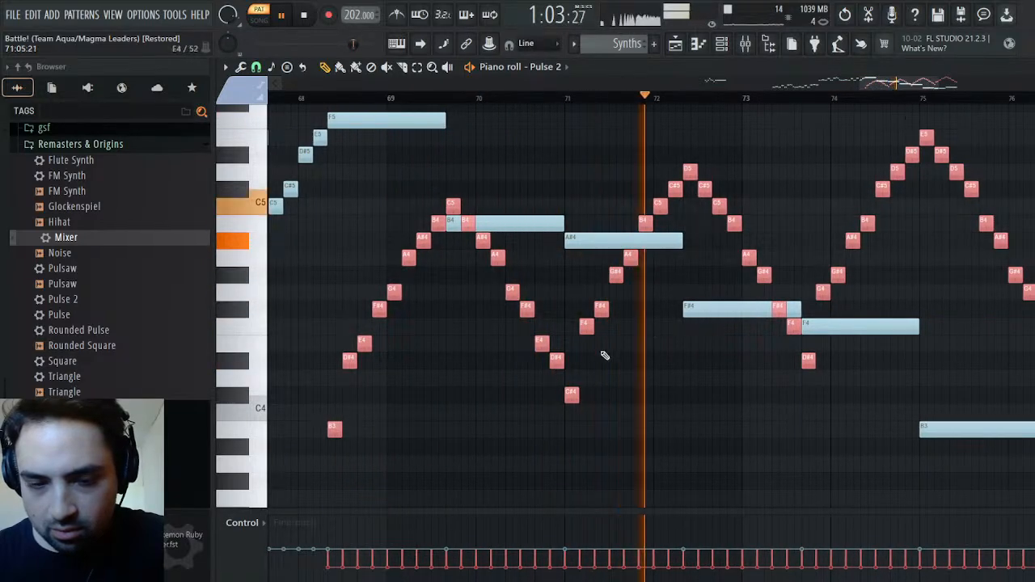
pyautogui.moveTo(328, 563)
pyautogui.mouseDown()
pyautogui.moveTo(531, 576)
pyautogui.moveTo(1034, 572)
pyautogui.mouseUp()
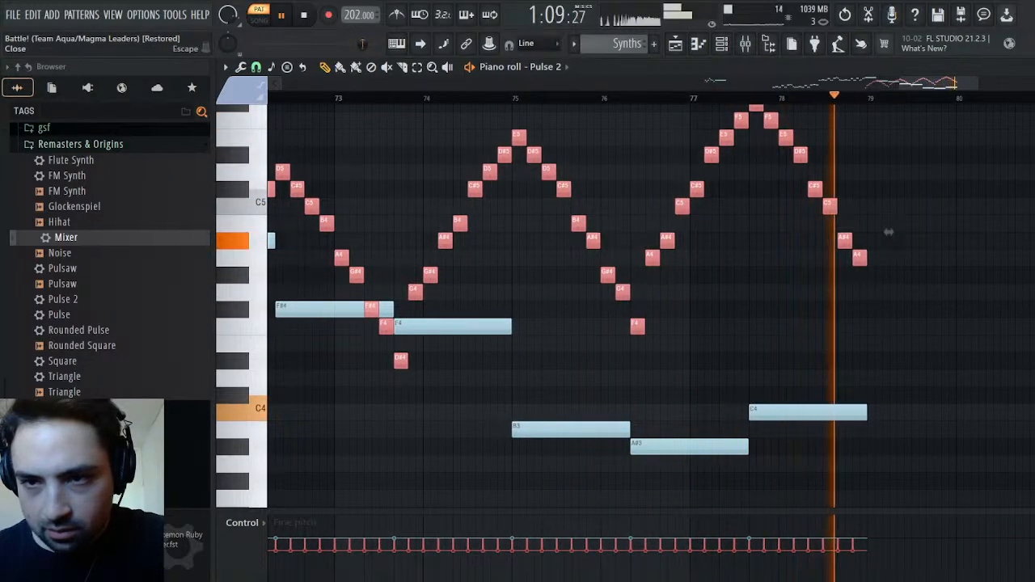
pyautogui.press('F6')
pyautogui.press('space')
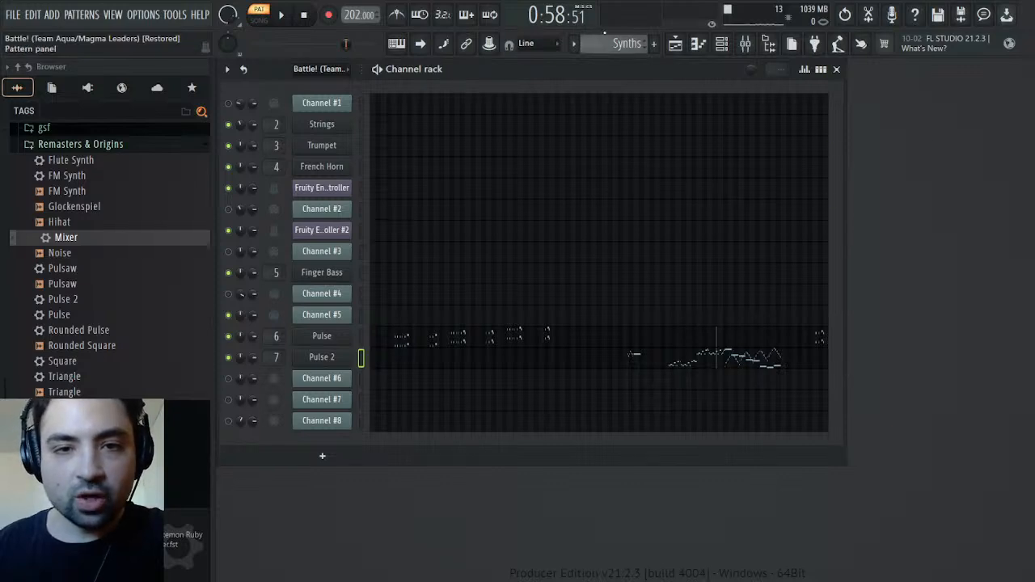
# Unmute Channel #6 and mute Channel #5 in the Battle! pattern, then play the part from about bar 15
pyautogui.scroll(-1, 622, 40)
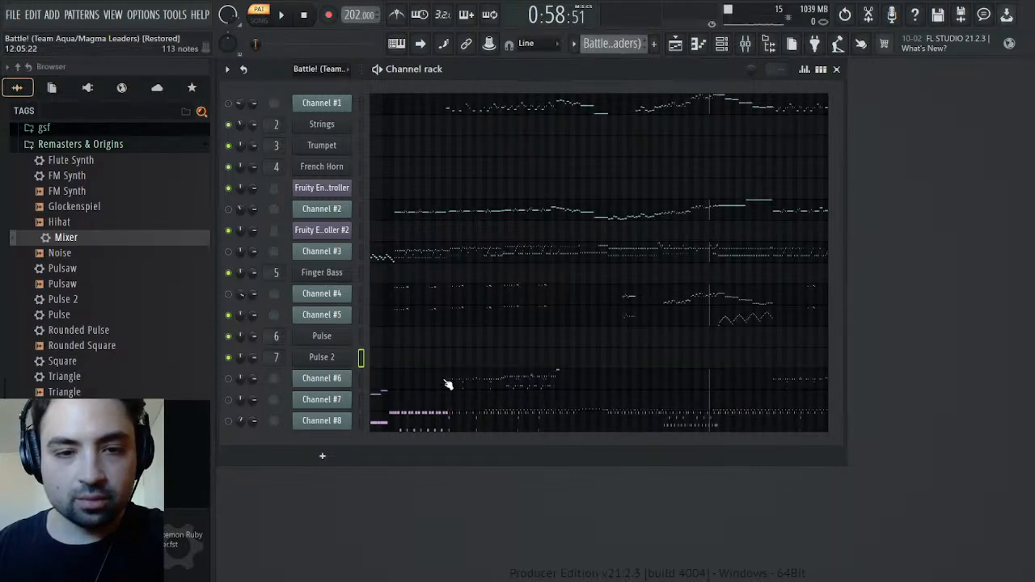
pyautogui.click(230, 378)
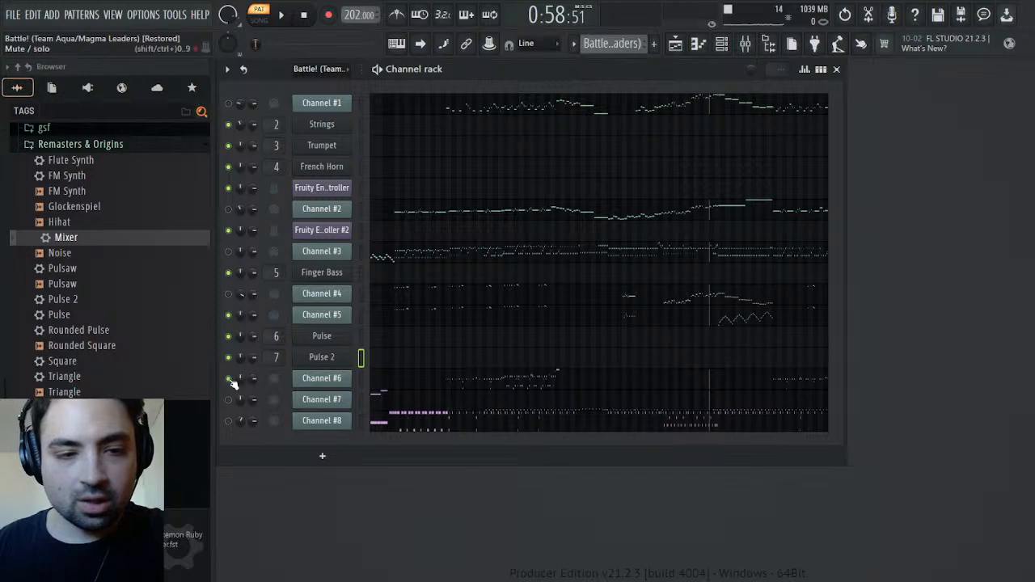
pyautogui.click(229, 315)
pyautogui.click(302, 17)
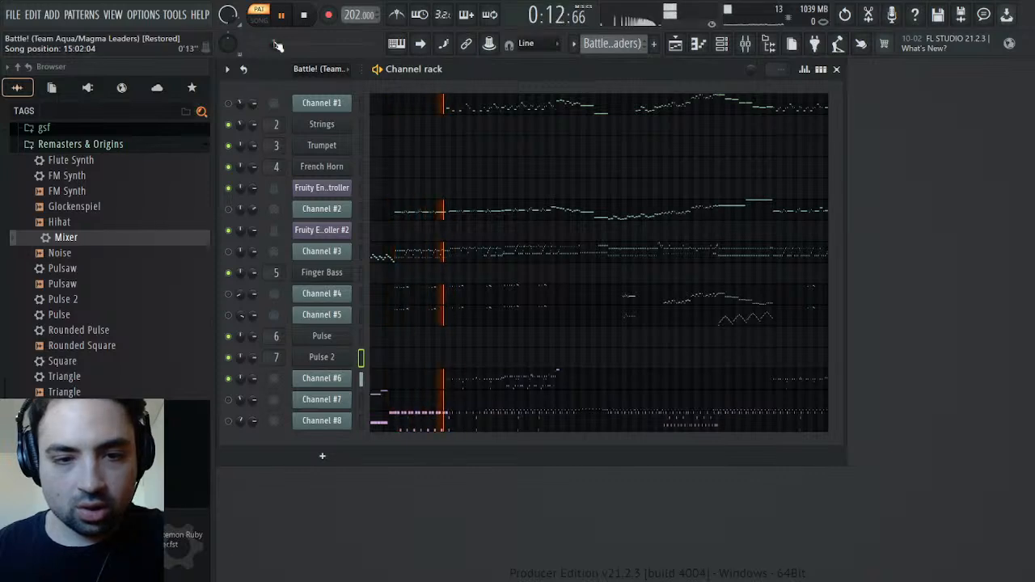
# Examine Channel #6's General MIDI patch and channel panning events during playback
pyautogui.click(343, 380)
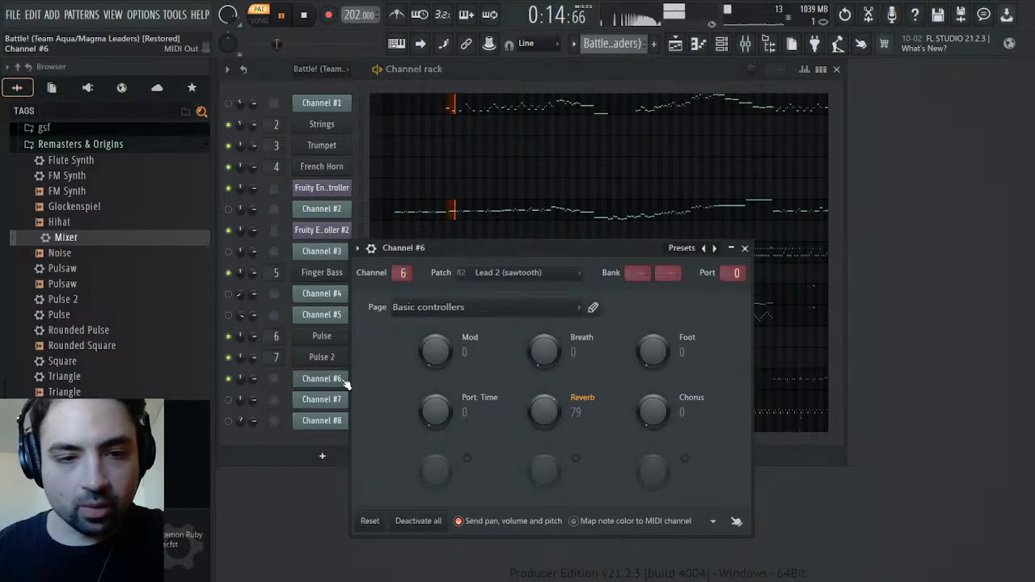
pyautogui.click(335, 380)
pyautogui.click(335, 379)
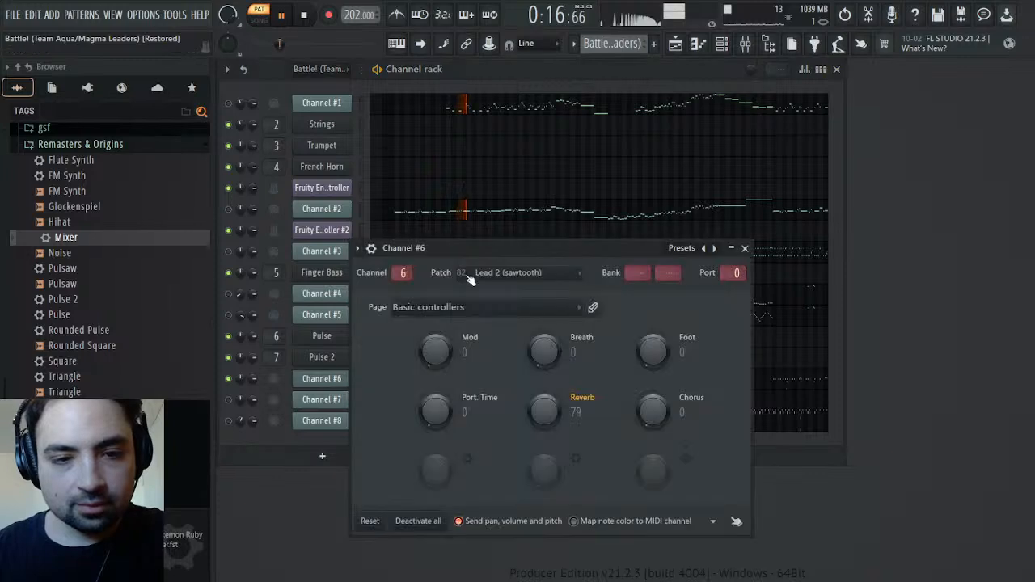
pyautogui.click(520, 295)
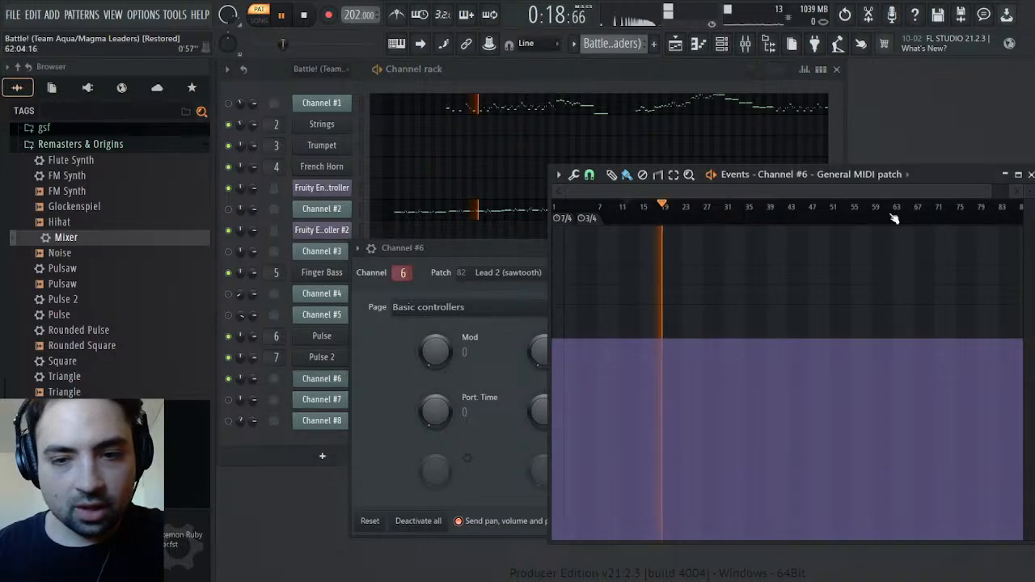
pyautogui.click(1020, 176)
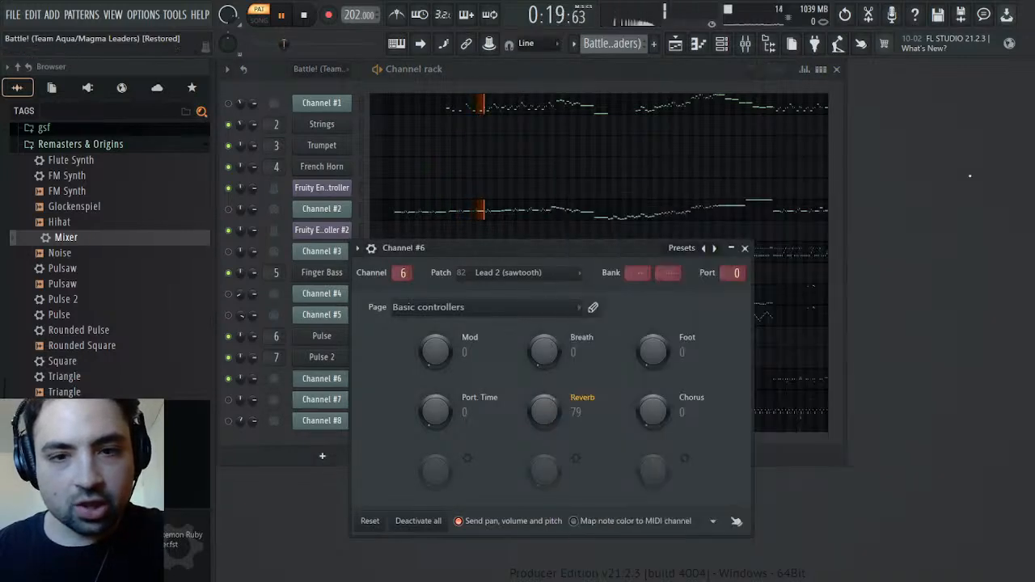
pyautogui.click(745, 250)
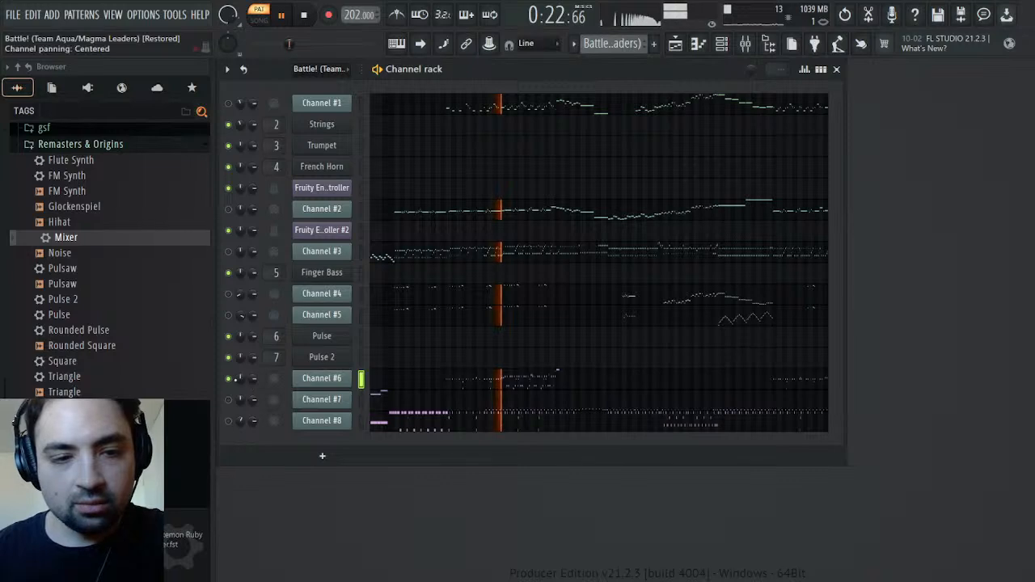
pyautogui.click(273, 395)
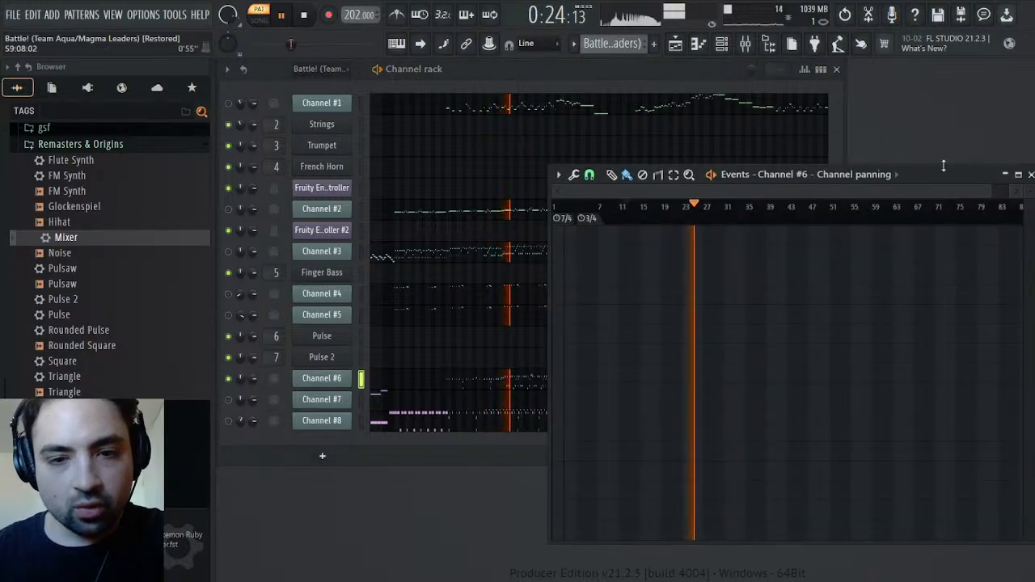
# Examine Channel #6's channel volume and pitch events during playback, close its settings, and stop the pattern
pyautogui.click(1020, 176)
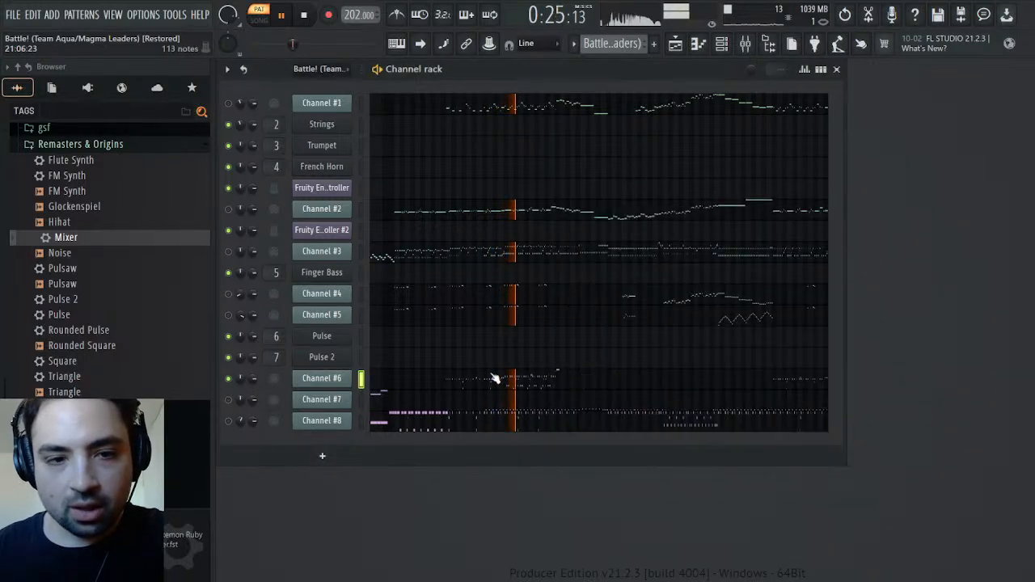
pyautogui.click(262, 379)
pyautogui.click(1020, 176)
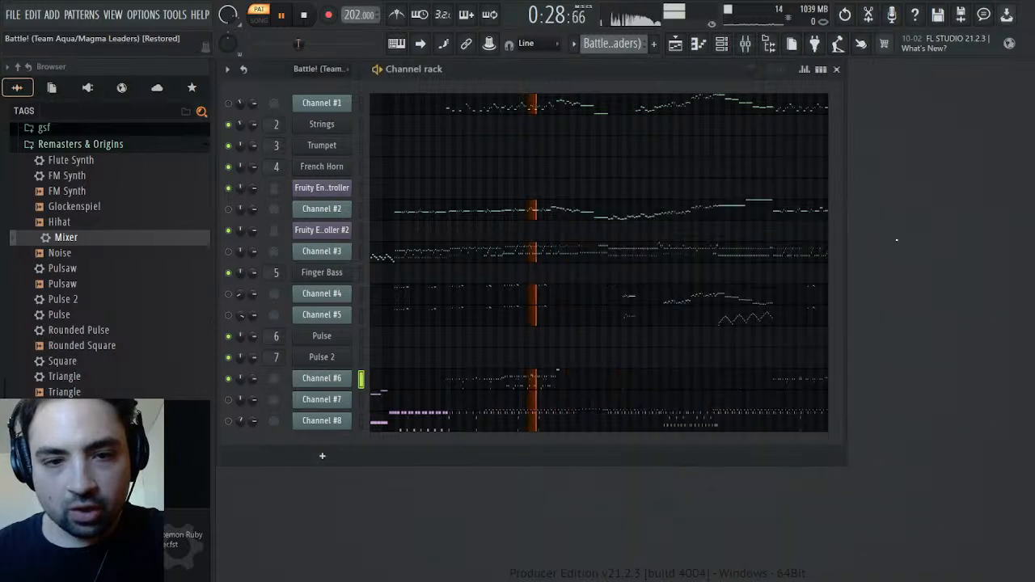
pyautogui.click(333, 380)
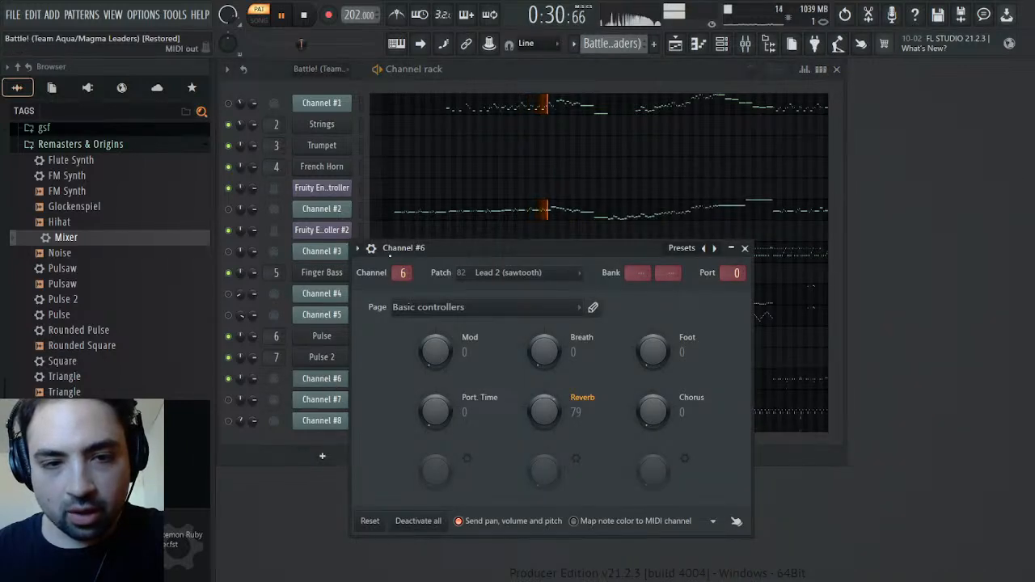
pyautogui.click(370, 249)
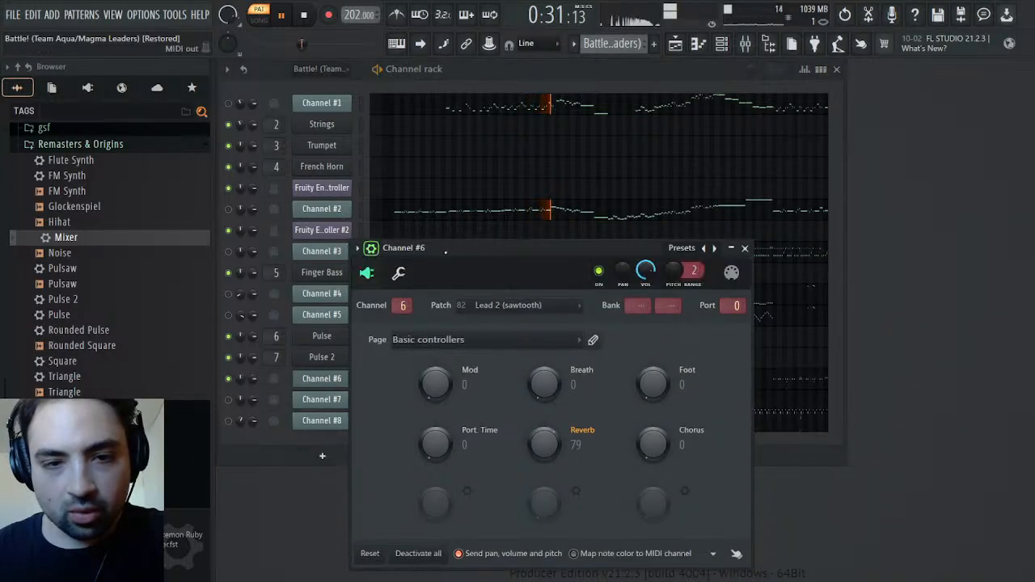
pyautogui.click(694, 298)
pyautogui.click(1024, 176)
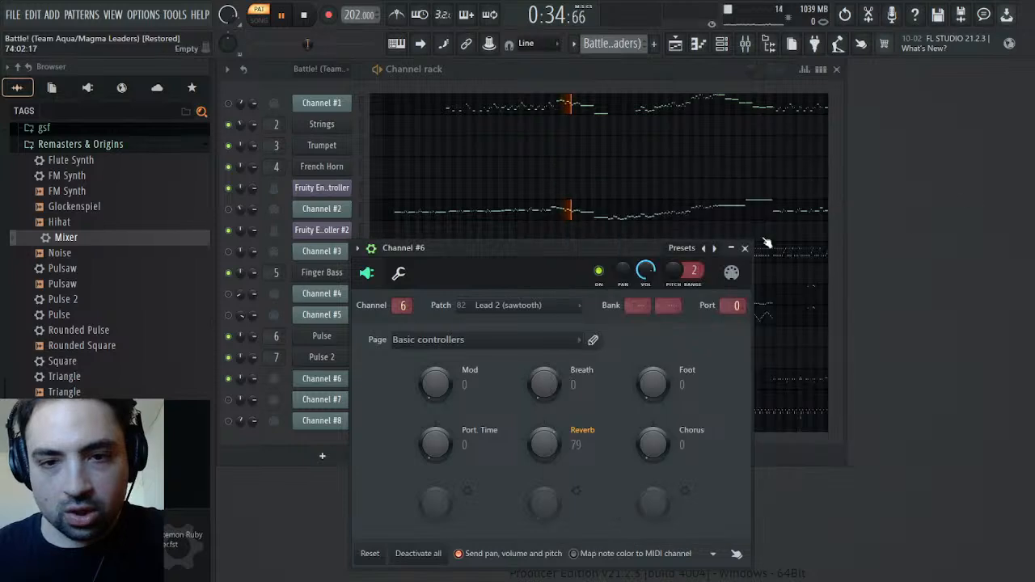
pyautogui.click(746, 249)
pyautogui.press('space')
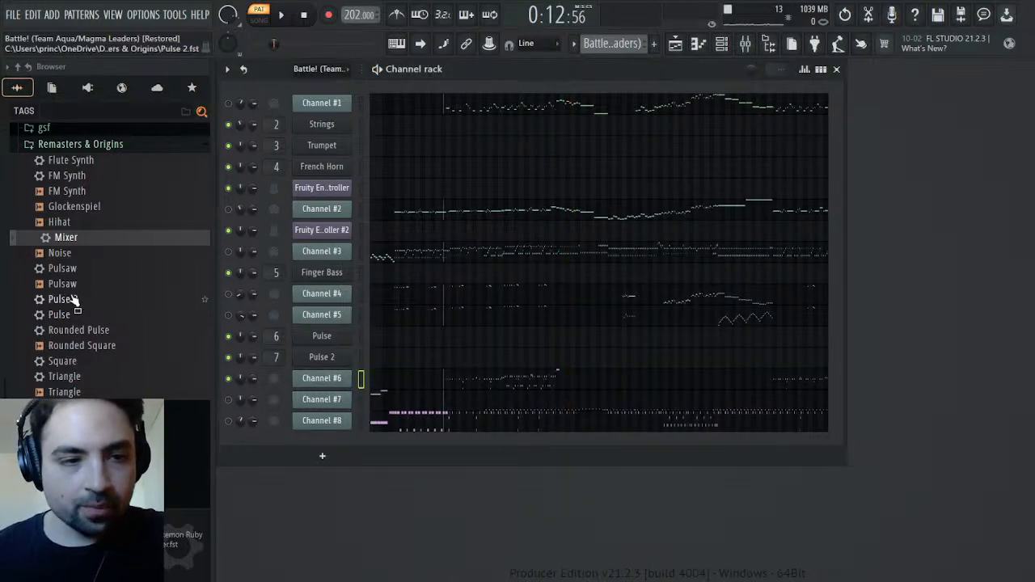
# Load the Pulse preset as a new channel named Saw below Channel #6, and shape its Operator 1 waveform into a sawtooth
pyautogui.moveTo(60, 319); pyautogui.dragTo(219, 350)
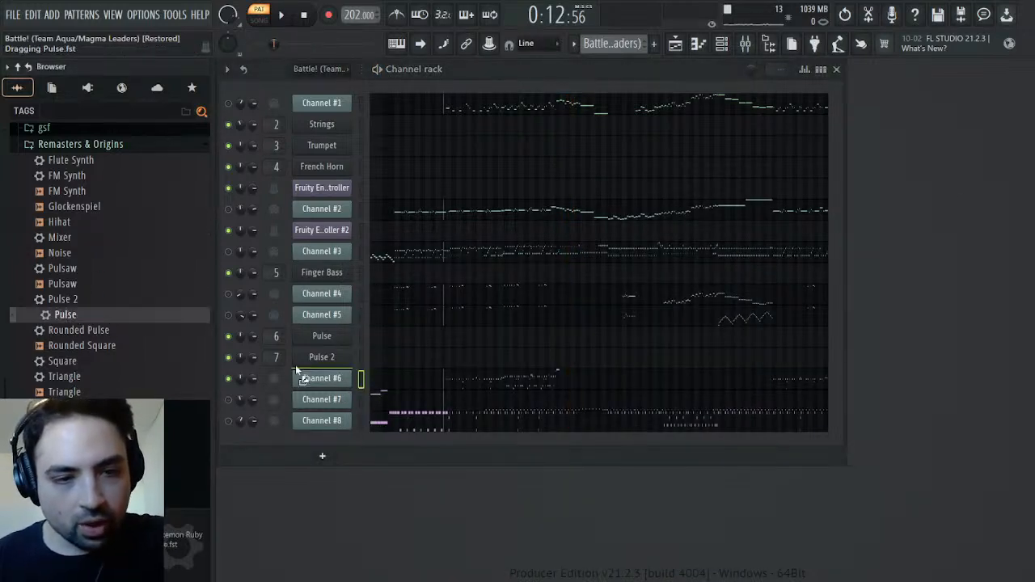
pyautogui.moveTo(337, 400); pyautogui.dragTo(332, 398)
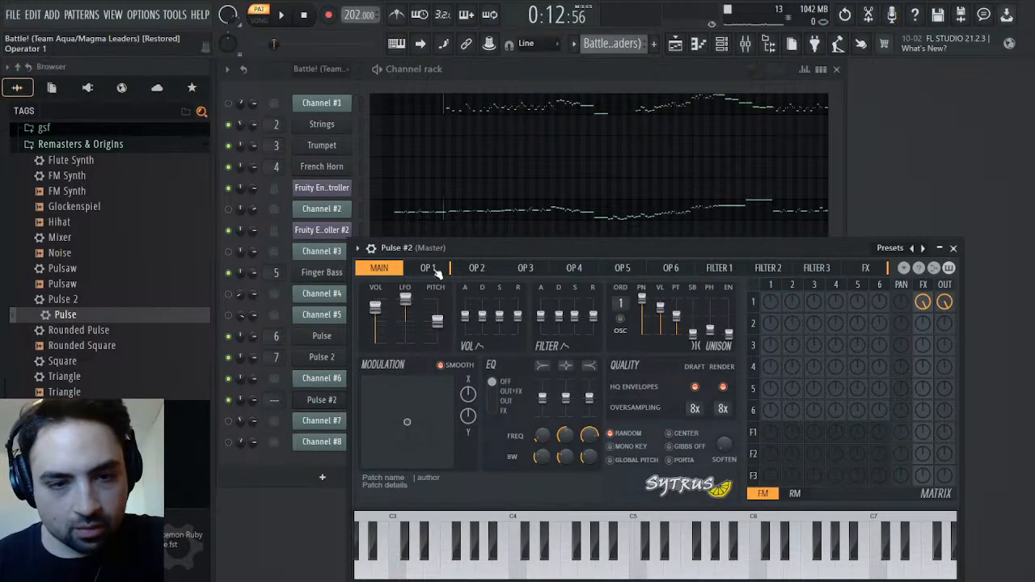
pyautogui.click(428, 268)
pyautogui.moveTo(428, 301); pyautogui.dragTo(419, 320)
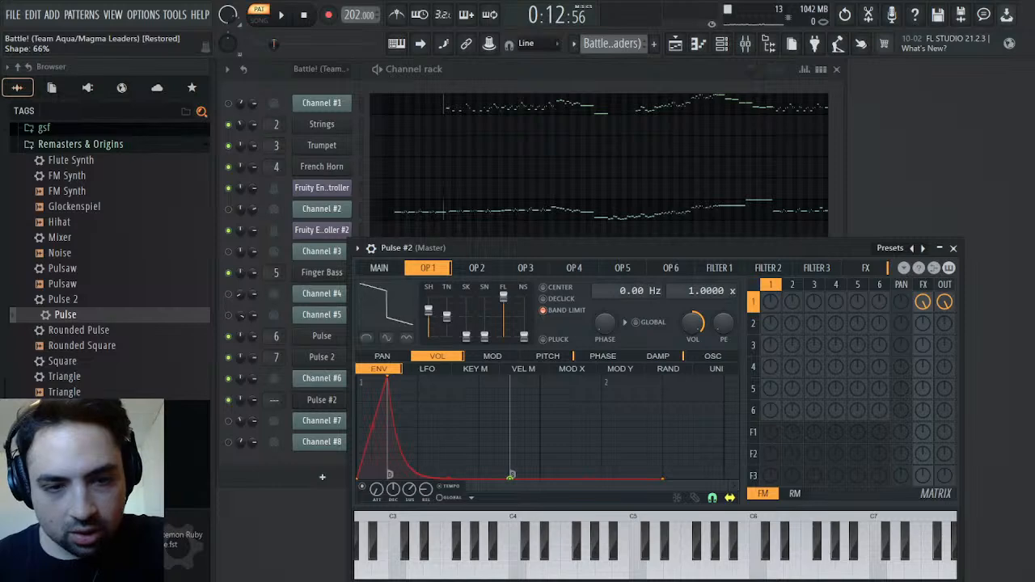
pyautogui.click(955, 248)
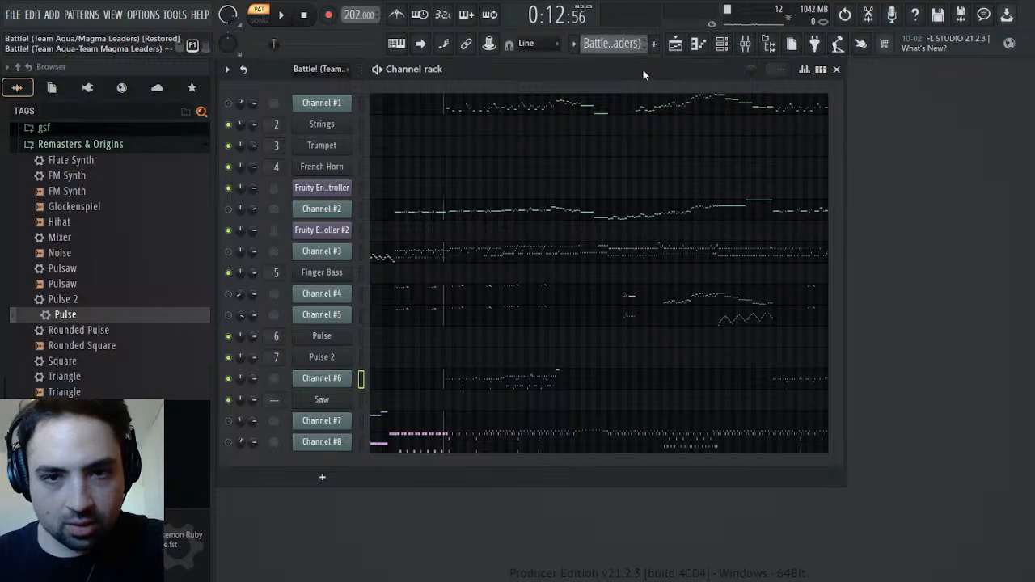
# Copy Channel #6's notes to the Saw channel in the Synths pattern and play them from about bar 15
pyautogui.click(616, 121)
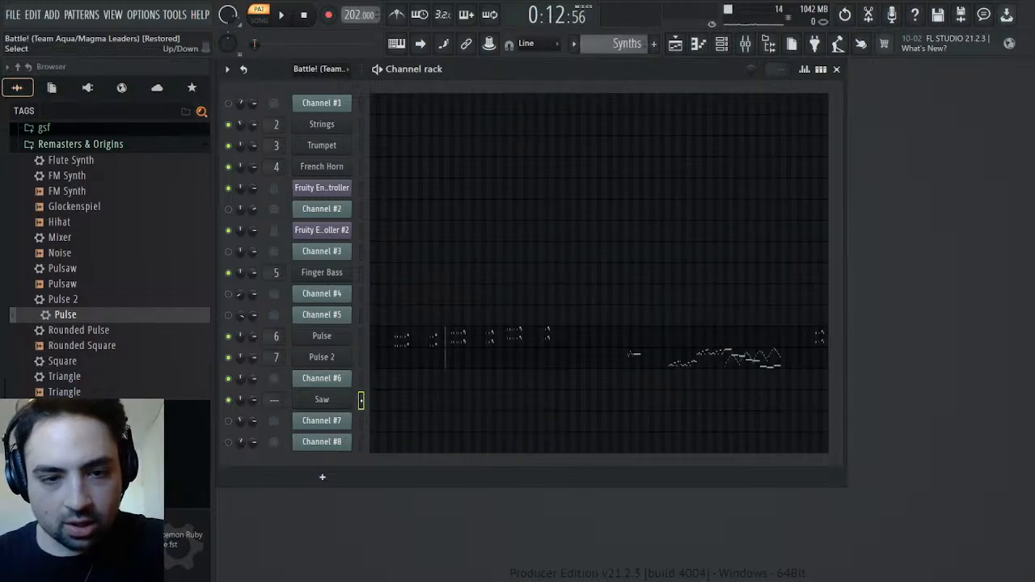
pyautogui.press('space')
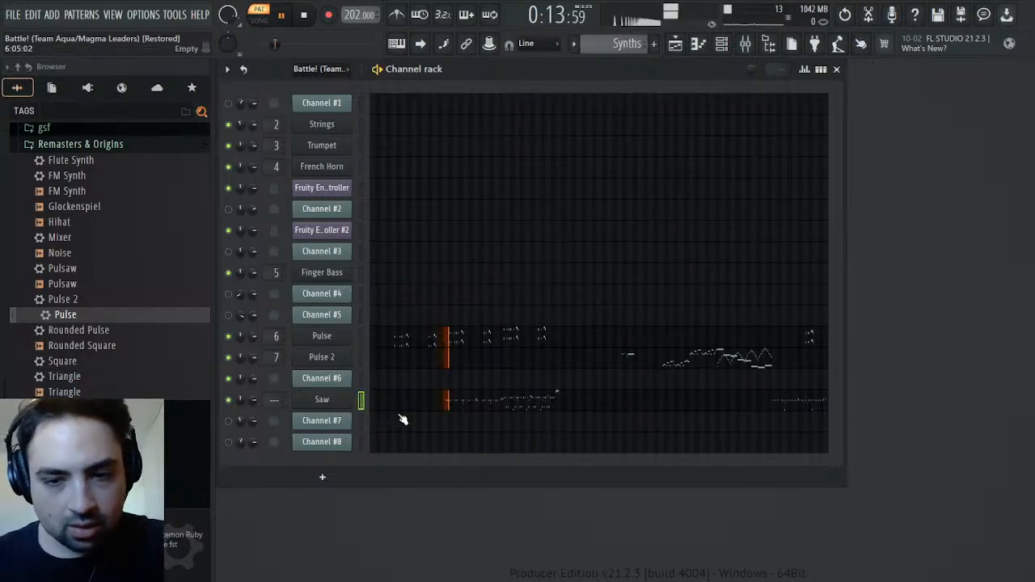
pyautogui.press('space')
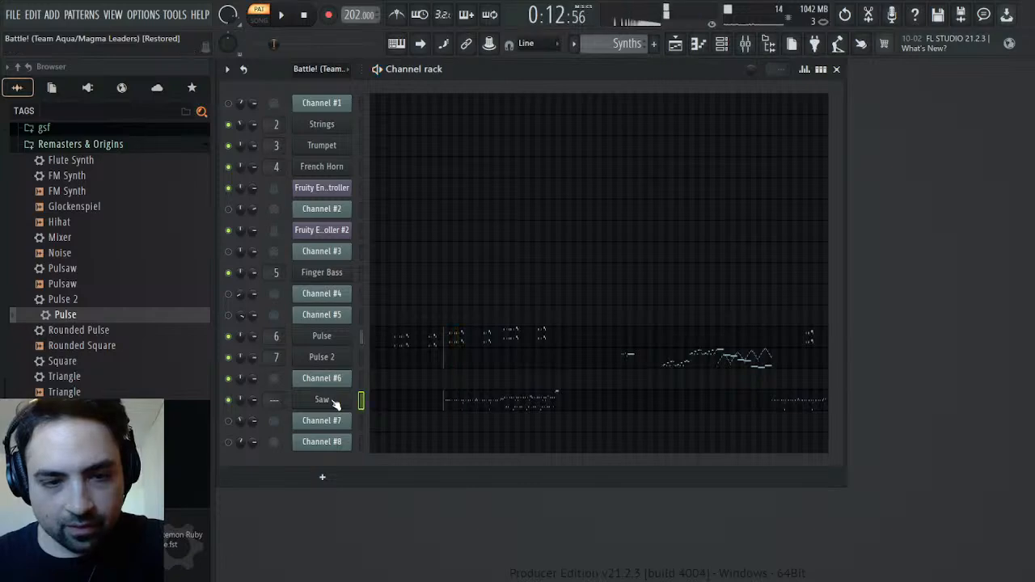
pyautogui.click(332, 402)
pyautogui.click(310, 405)
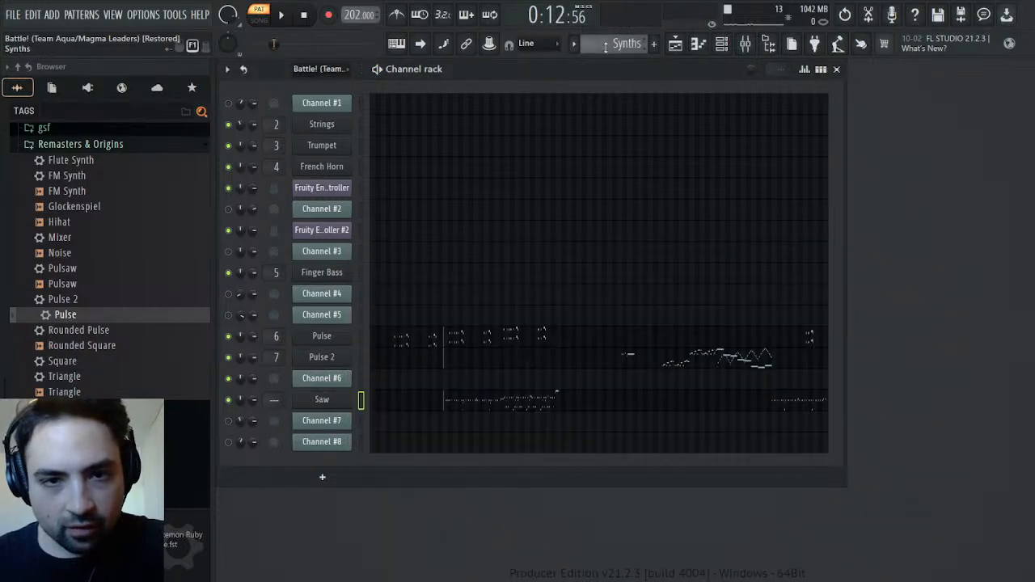
# Return to the Battle! pattern and check the Saw synth's settings and the effects on the Pulse 2 mixer track
pyautogui.scroll(1, 605, 47)
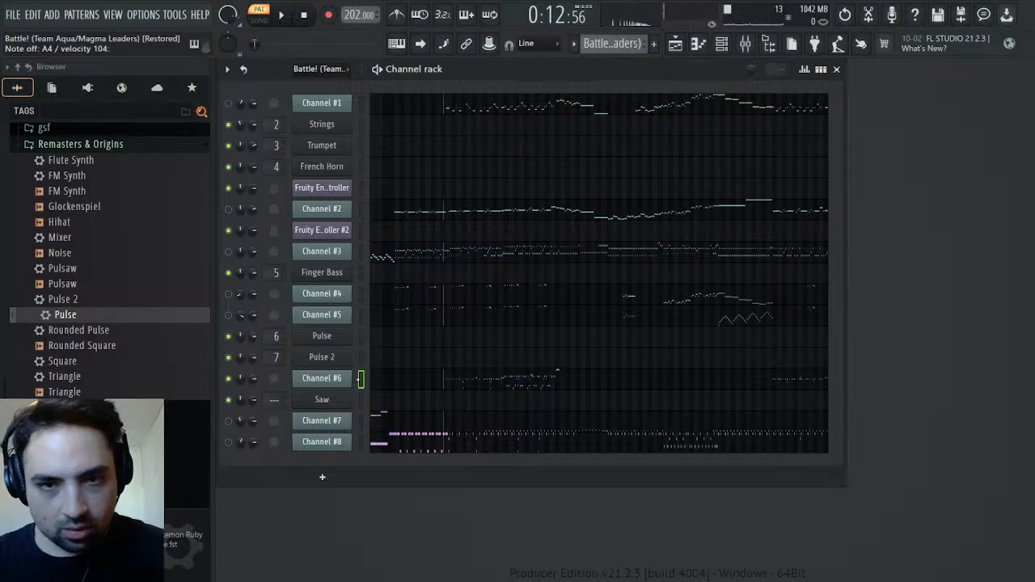
pyautogui.click(339, 400)
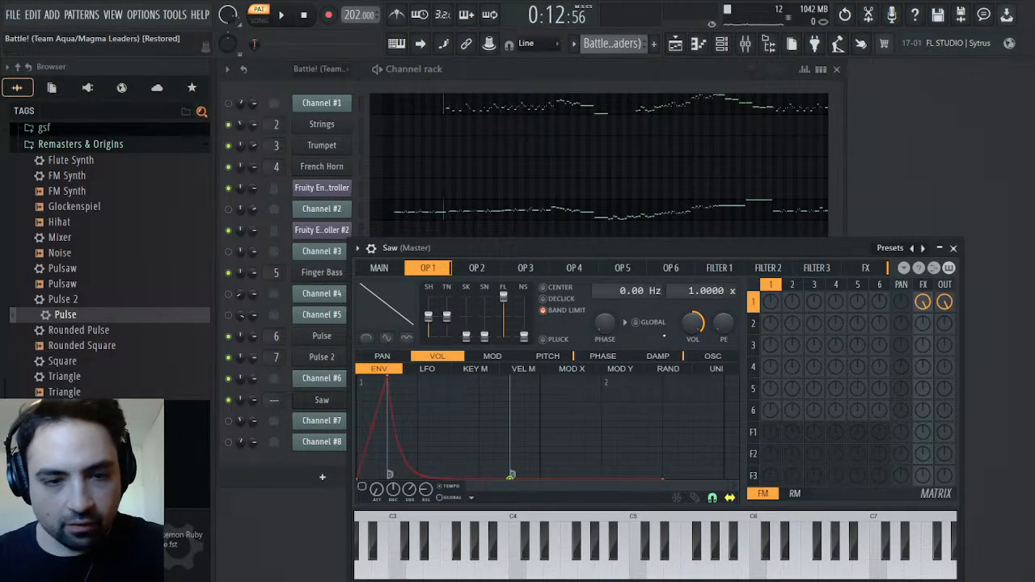
pyautogui.click(962, 249)
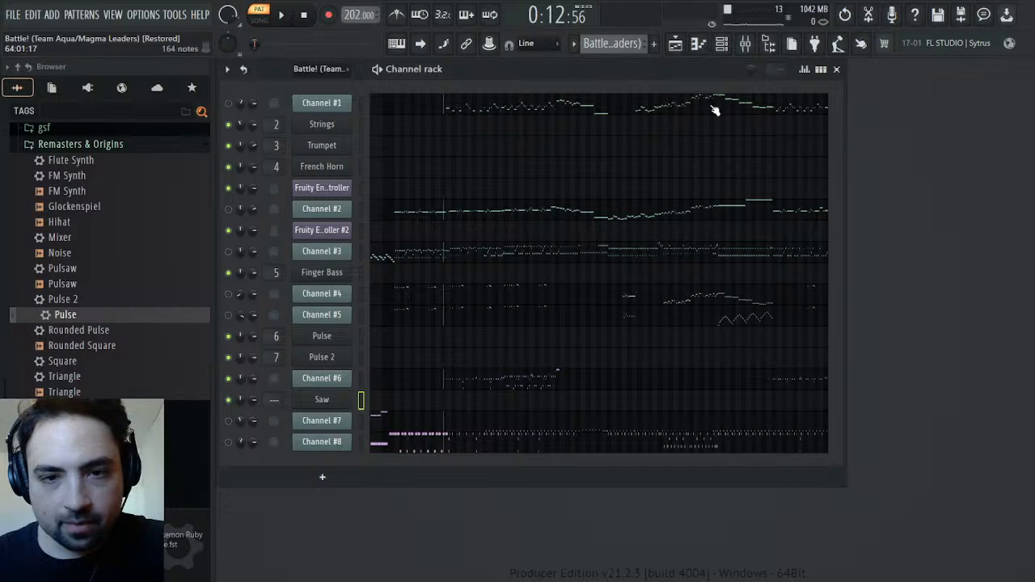
pyautogui.click(742, 46)
pyautogui.click(523, 252)
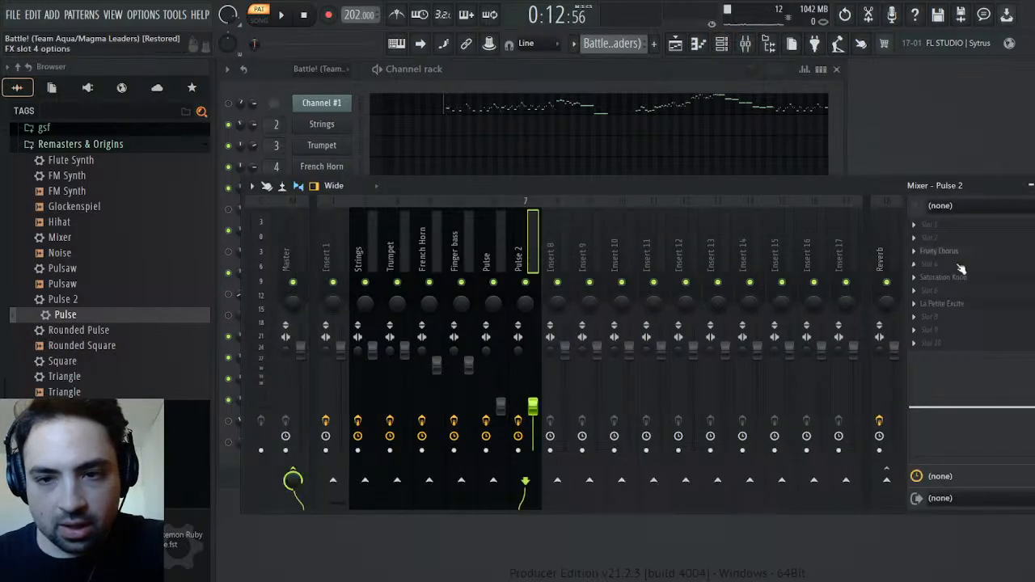
pyautogui.click(1034, 185)
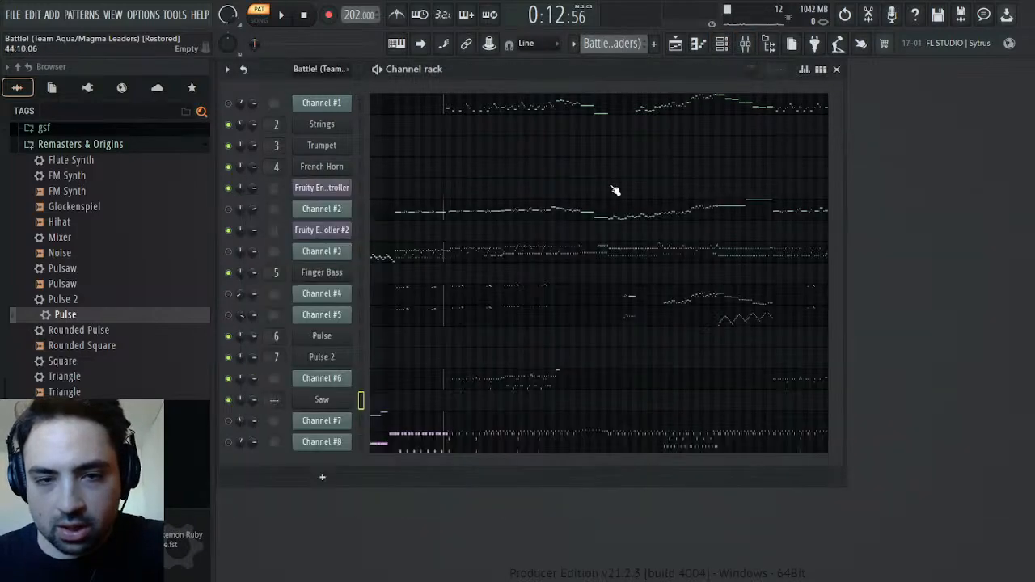
# Route the Saw channel to mixer track 8
pyautogui.click(328, 402)
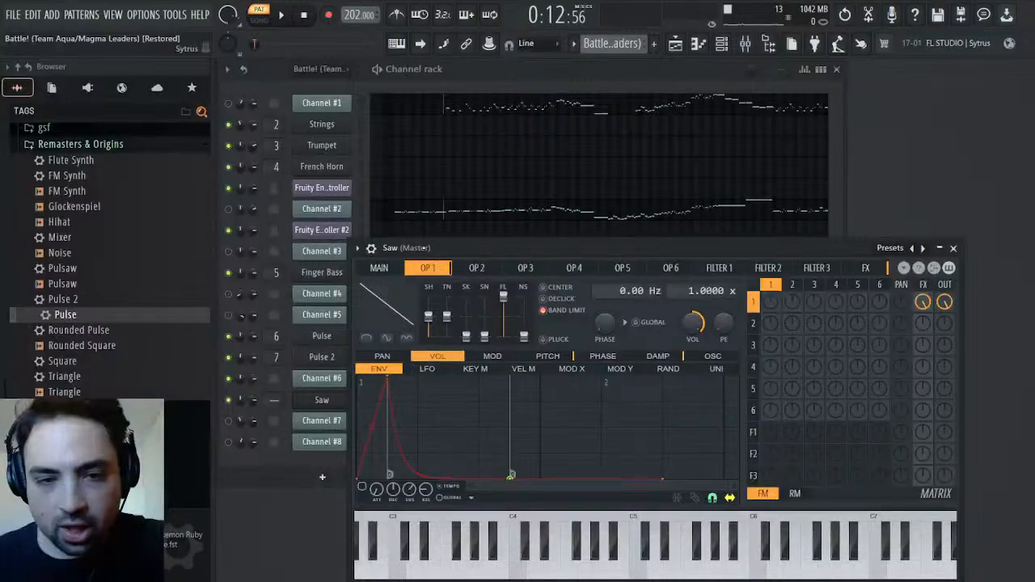
pyautogui.click(370, 250)
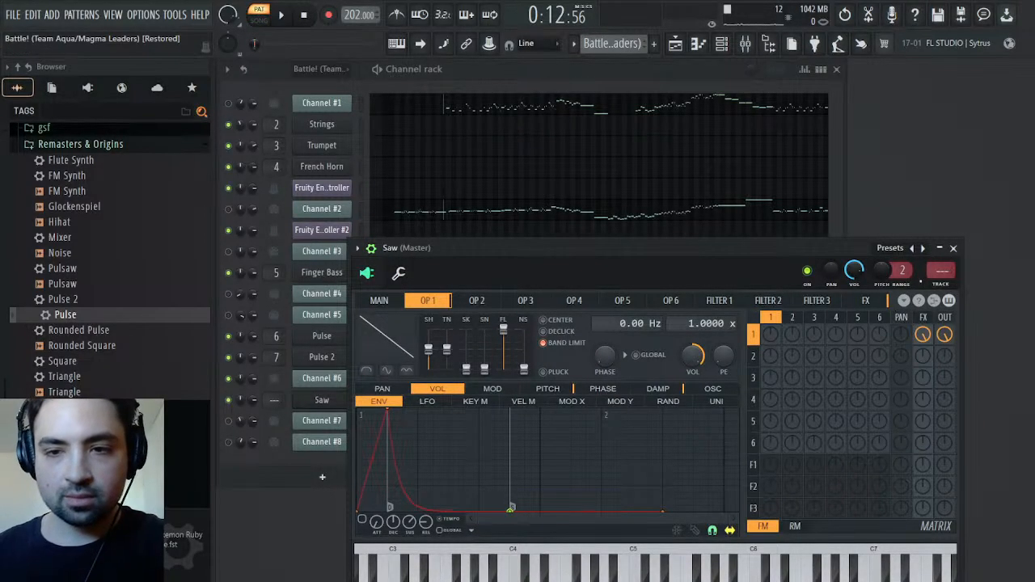
pyautogui.click(943, 285)
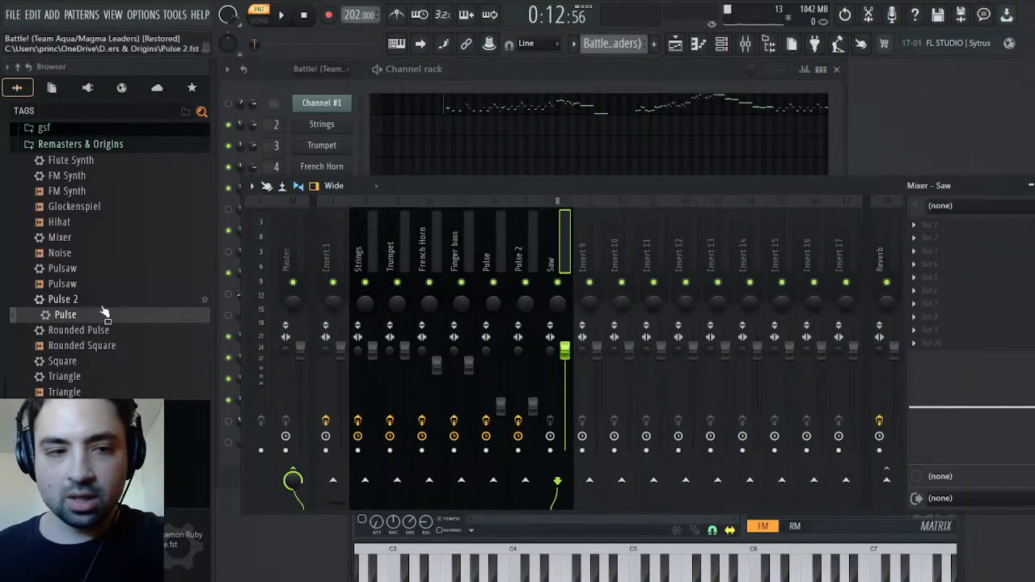
# Apply the Mixer preset to the Saw mixer track, lower its volume to about 44%, and close the mixer and synth windows
pyautogui.moveTo(51, 240); pyautogui.dragTo(960, 275)
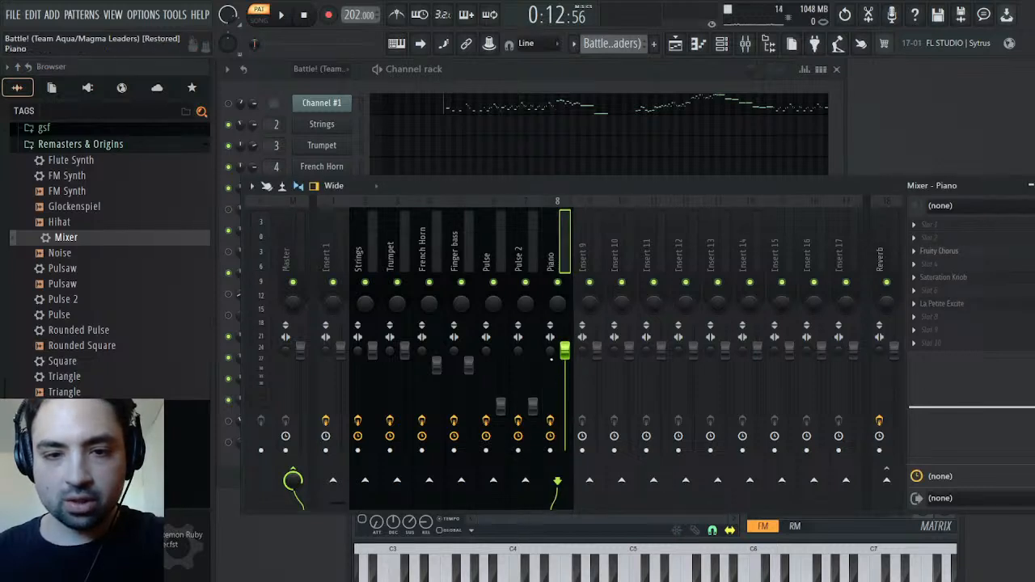
pyautogui.scroll(-6, 566, 362)
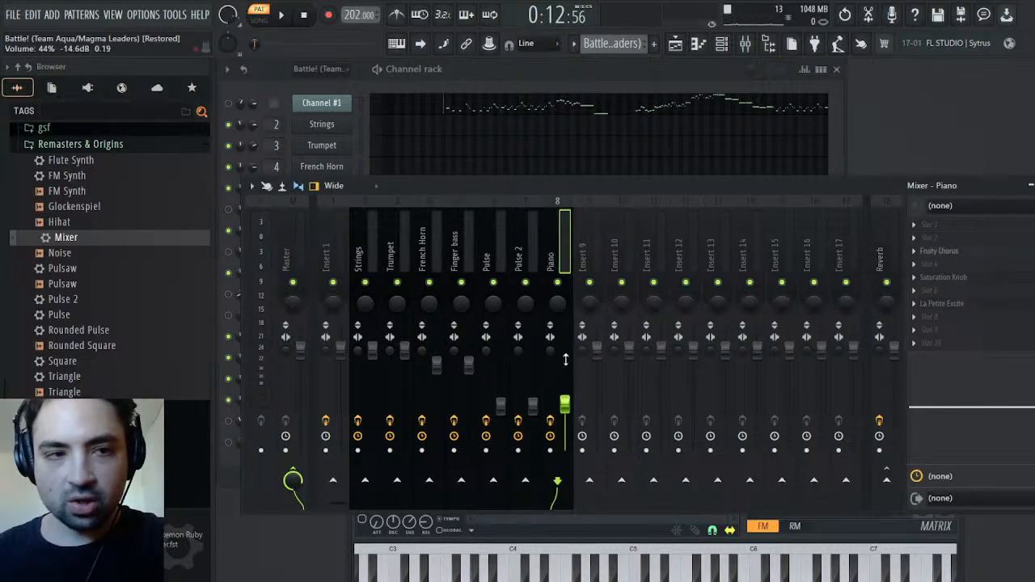
pyautogui.press('space')
pyautogui.click(1034, 186)
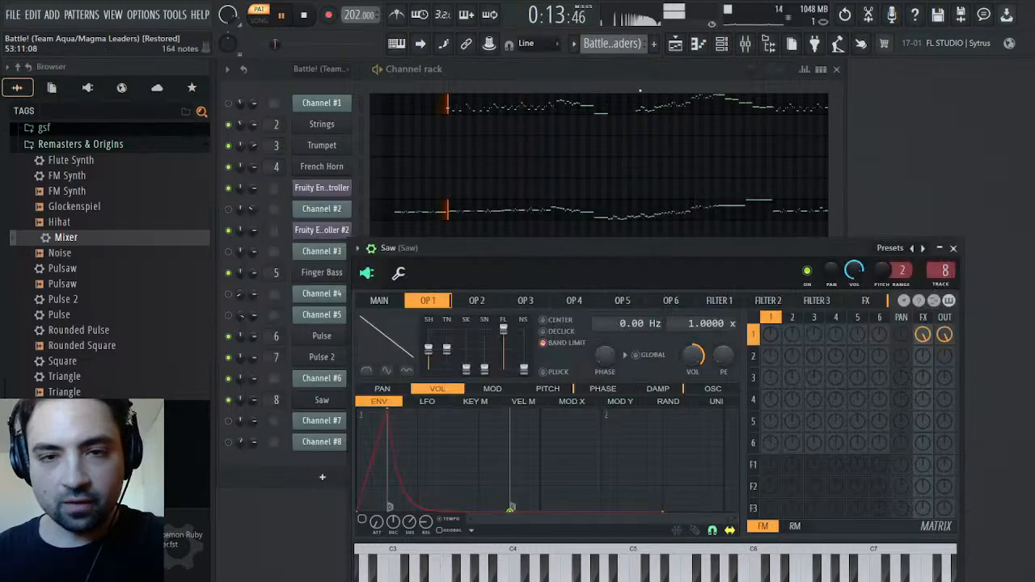
pyautogui.click(955, 249)
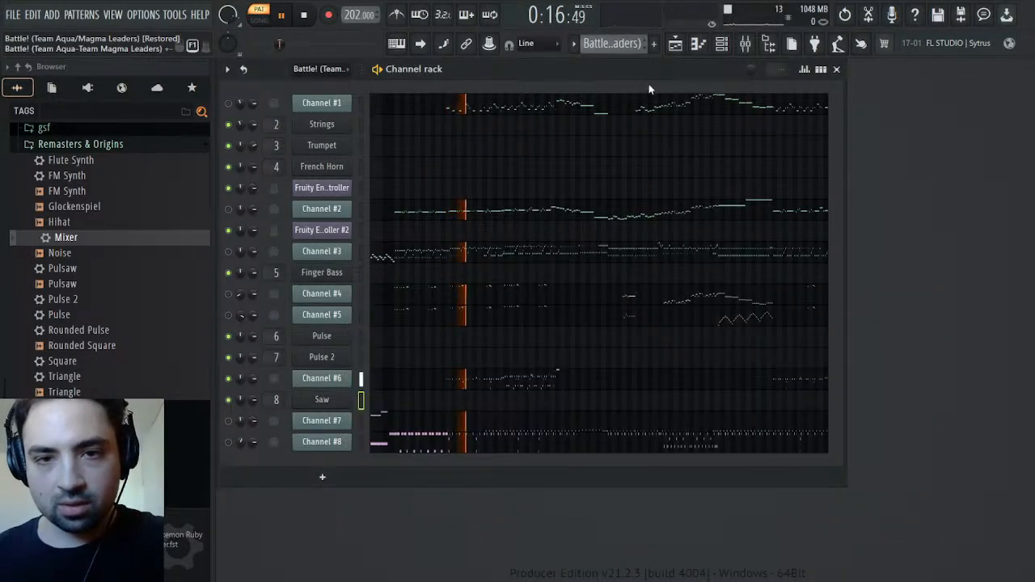
# Compare the Saw part in the Synths pattern with the original Channel #6 part during playback
pyautogui.press('KP_Add')
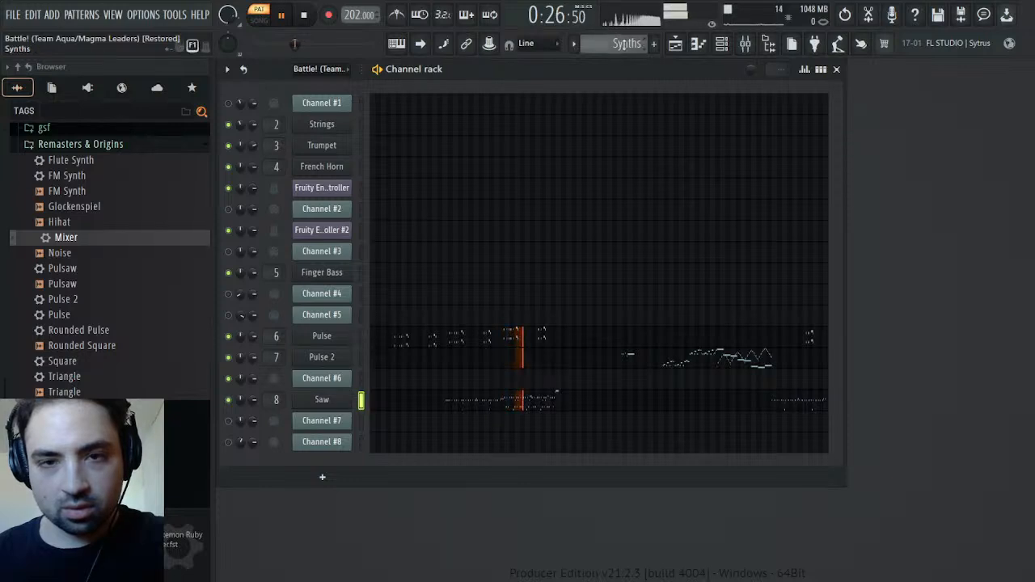
pyautogui.scroll(1, 624, 44)
pyautogui.press('space')
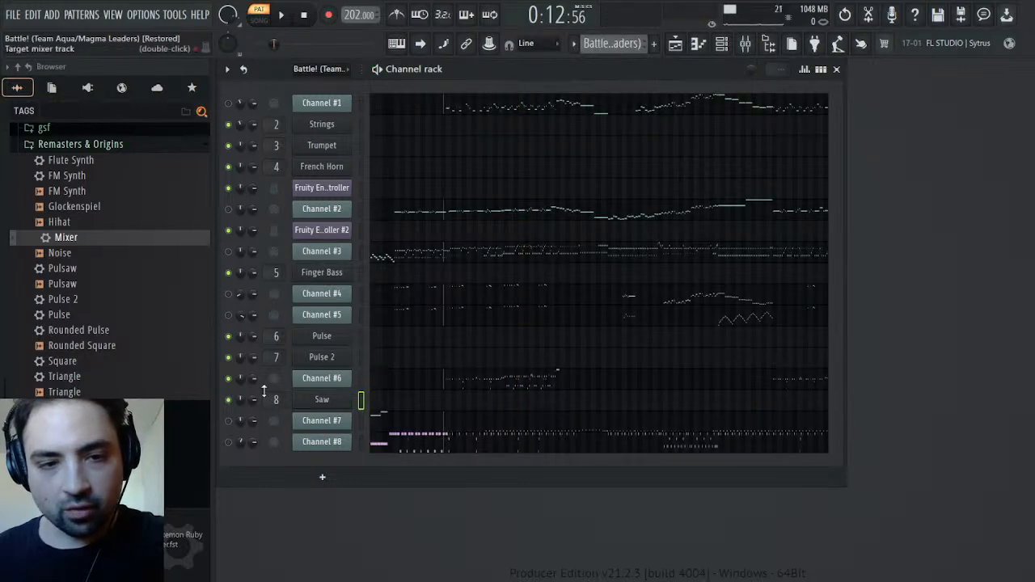
# Unmute Channel #4 and Channel #5, and compare the Battle! and Synths patterns by playing each from about bar 15
pyautogui.press('space')
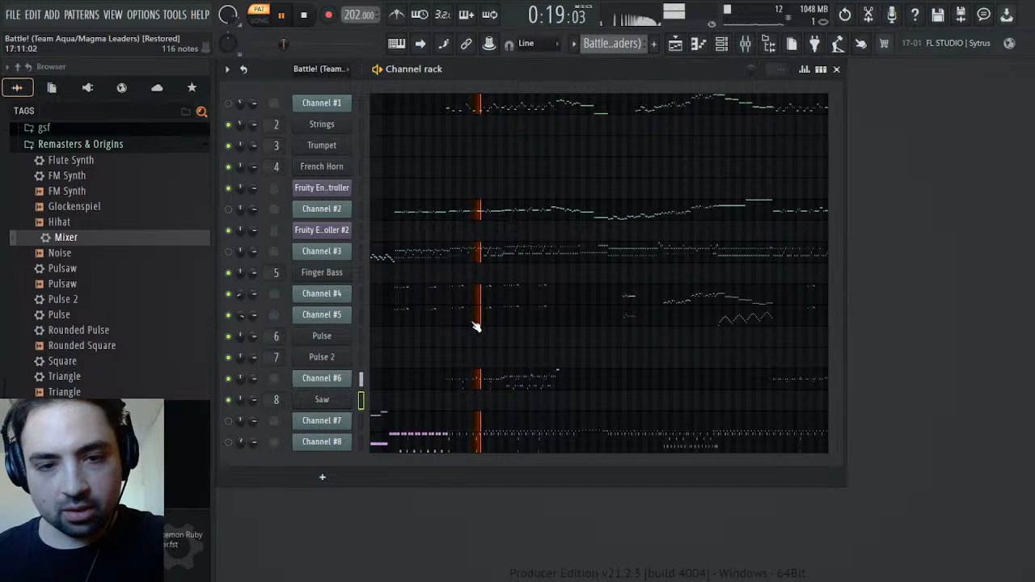
pyautogui.press('space')
pyautogui.scroll(-1, 606, 47)
pyautogui.scroll(-2, 606, 47)
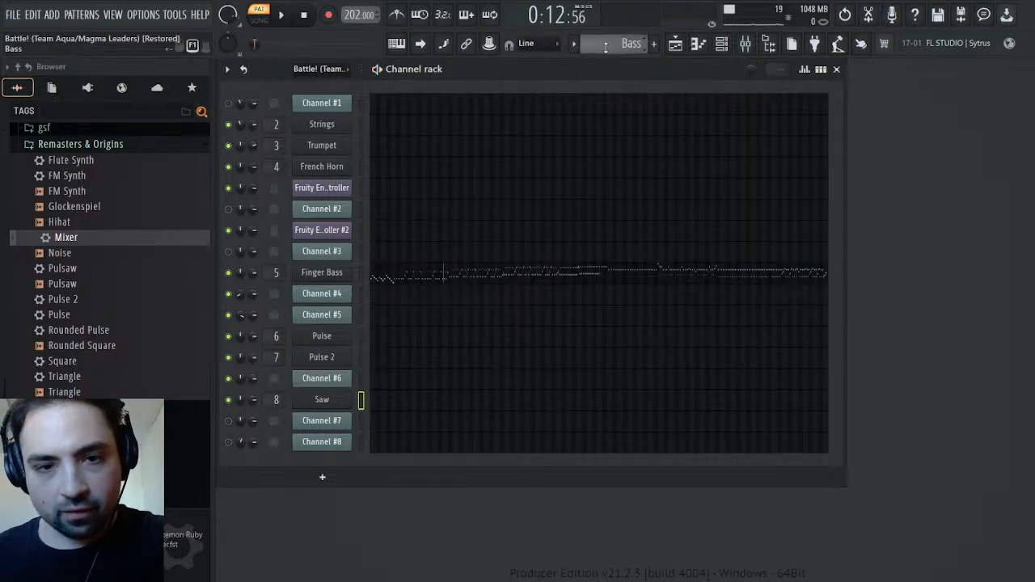
pyautogui.press('space')
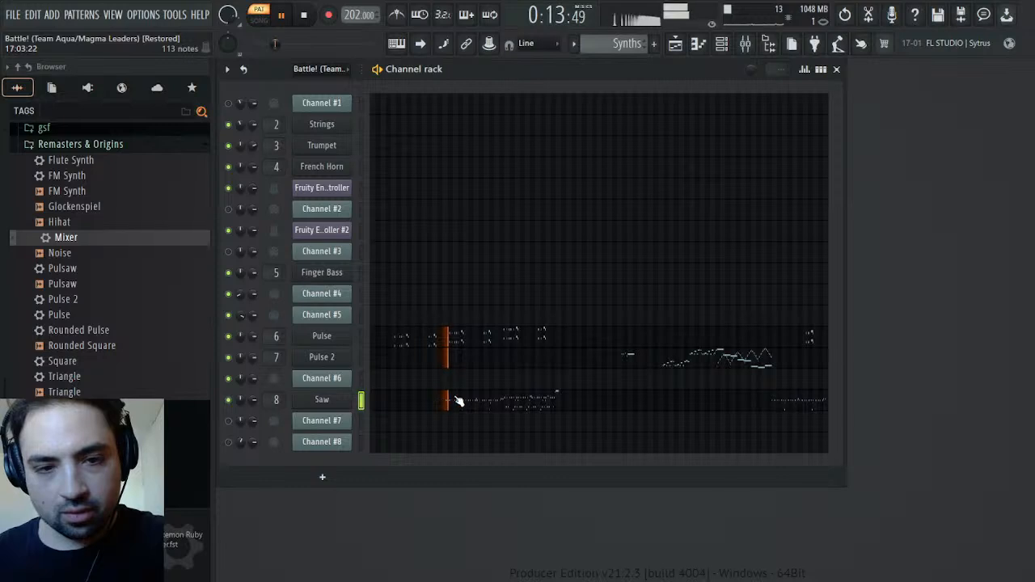
pyautogui.press('space')
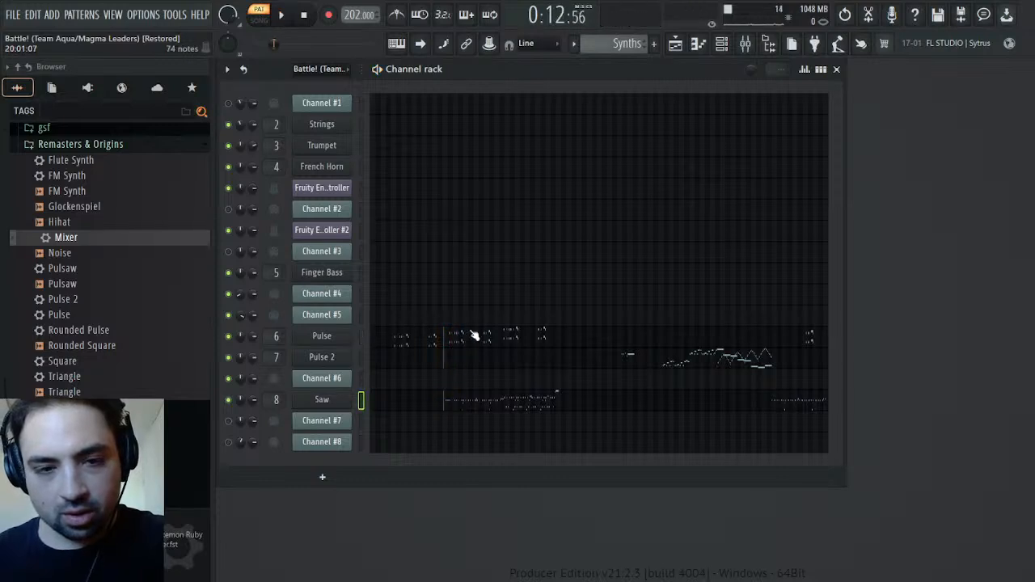
# Open the Pulse channel's notes in the Synths pattern and listen to them played from about bar 5
pyautogui.click(480, 339)
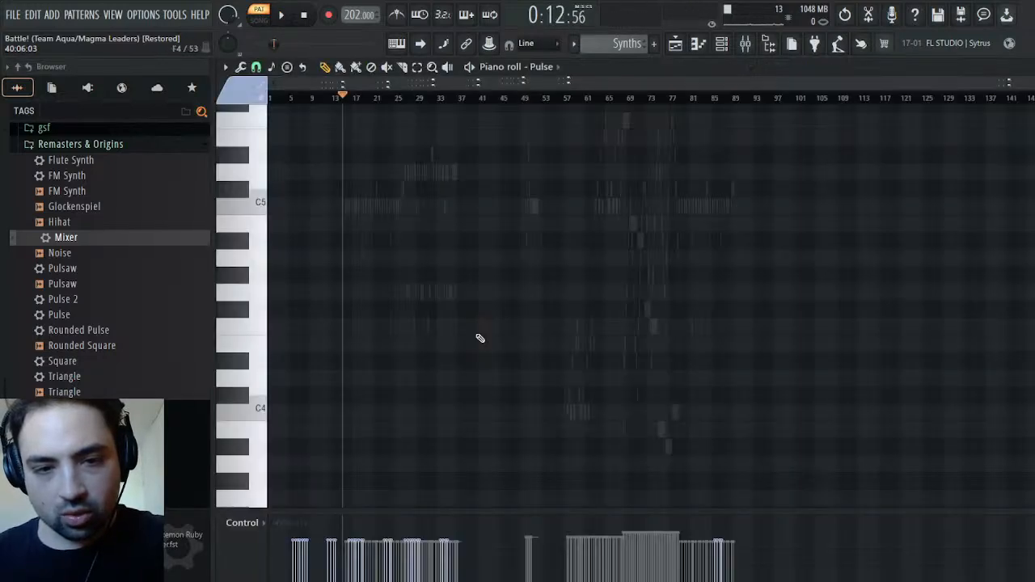
pyautogui.scroll(8, 555, 292)
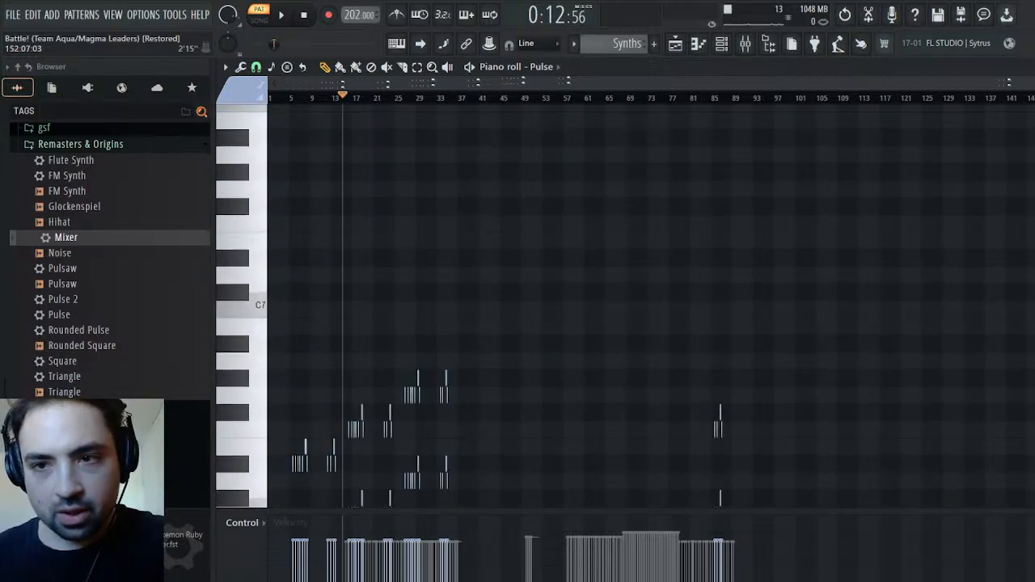
pyautogui.scroll(8, 402, 100)
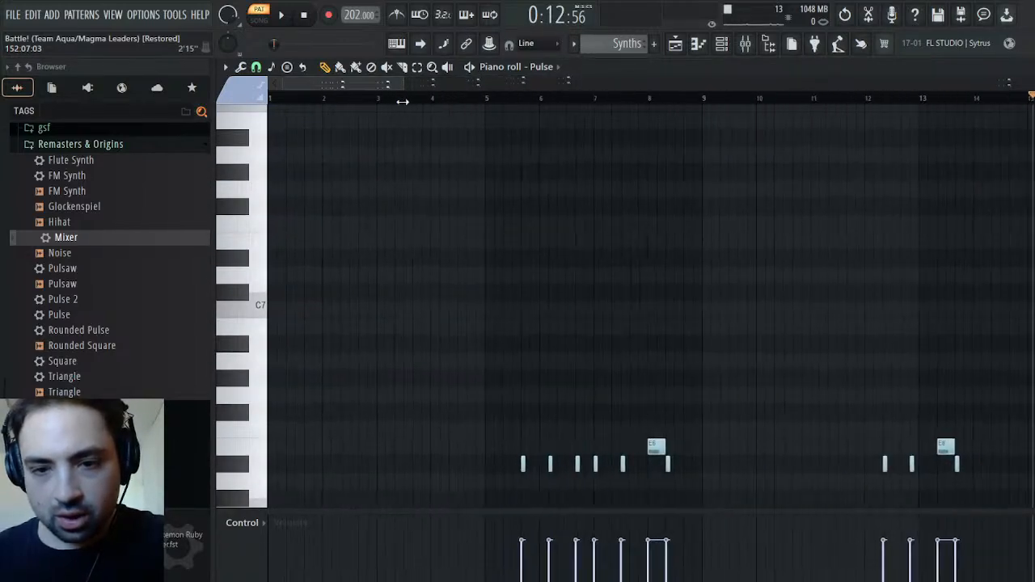
pyautogui.scroll(-4, 555, 157)
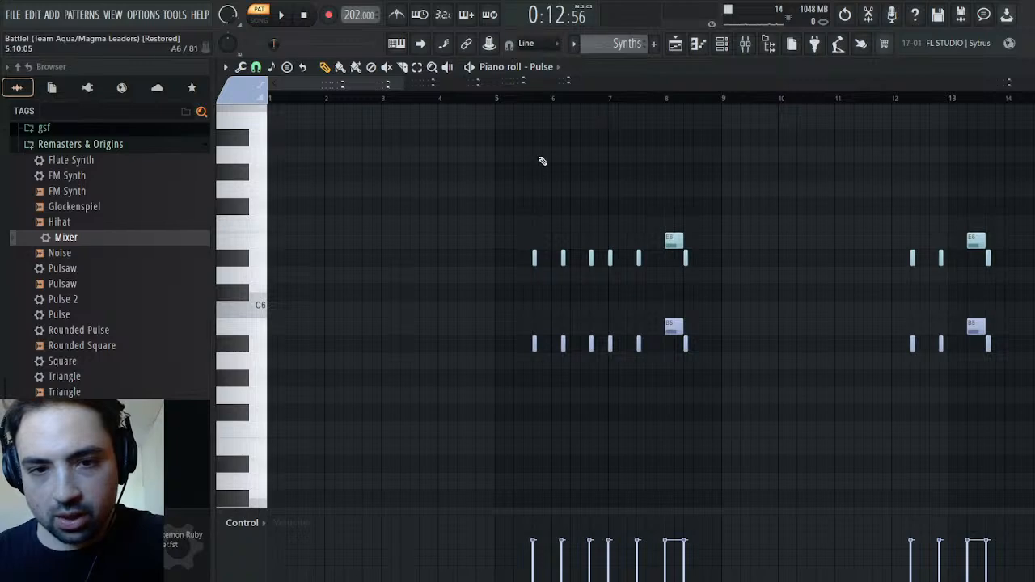
pyautogui.click(492, 98)
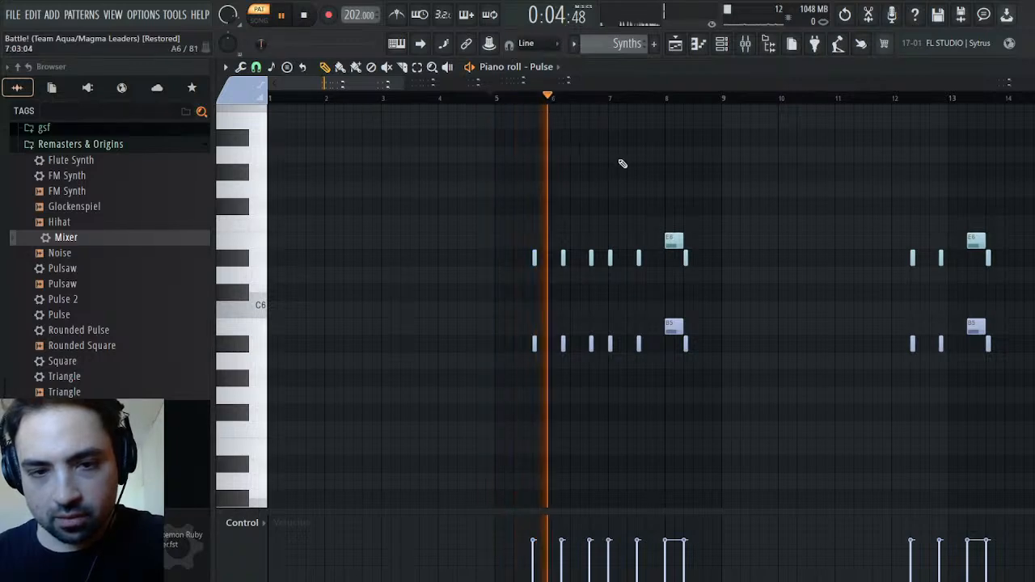
pyautogui.scroll(-3, 709, 240)
pyautogui.scroll(3, 739, 198)
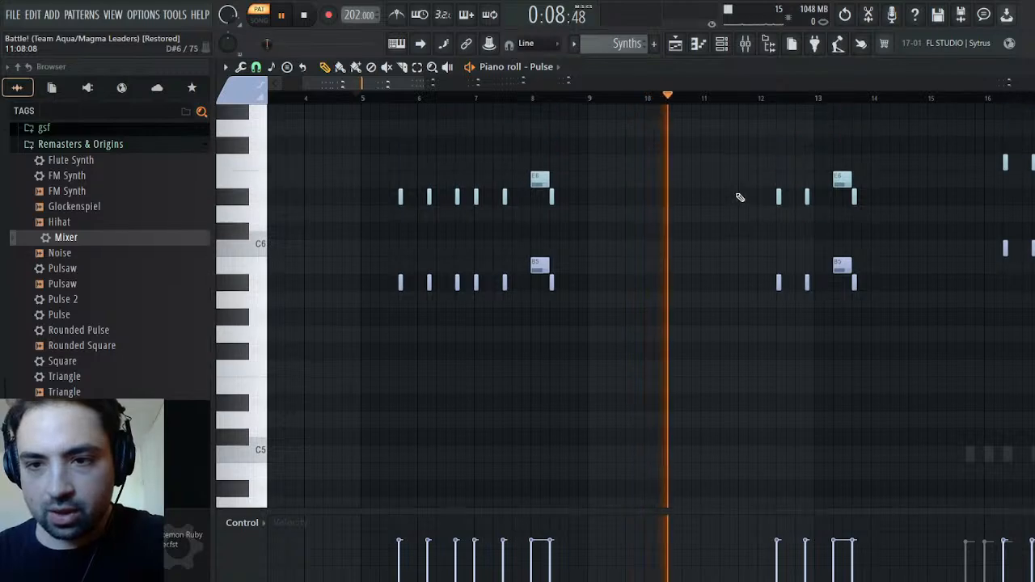
pyautogui.scroll(-5, 736, 210)
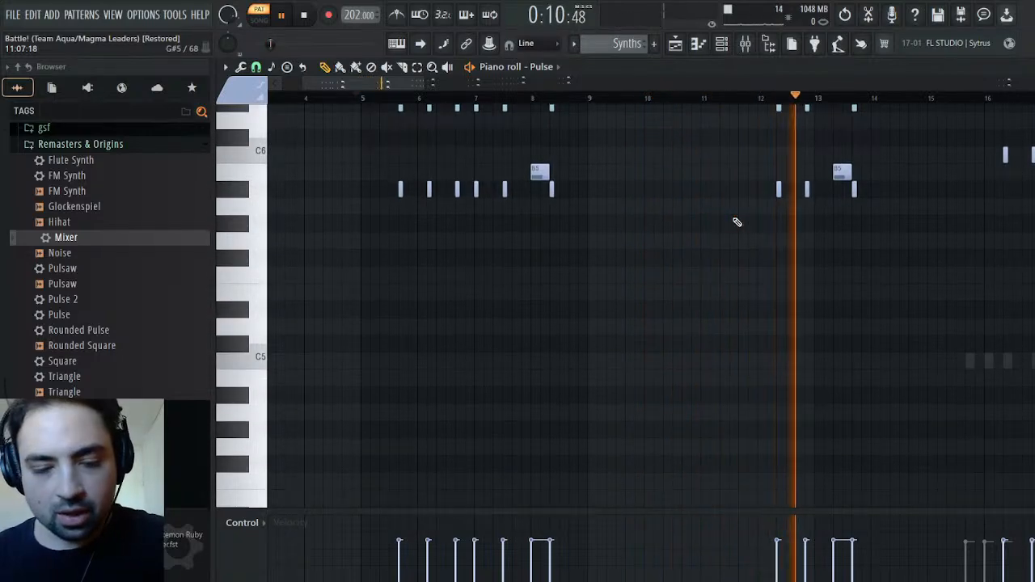
# Try shifting all Pulse notes about two-thirds of a bar earlier, and play them from about bar 15
pyautogui.hotkey('ctrl', 'a')
pyautogui.scroll(2, 1015, 217)
pyautogui.scroll(3, 1007, 242)
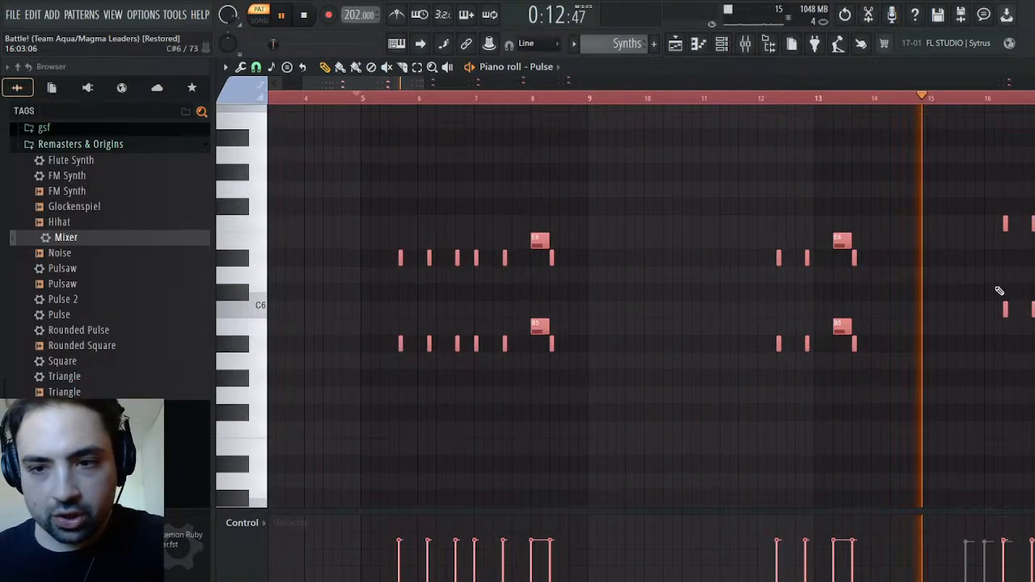
pyautogui.moveTo(1005, 309); pyautogui.dragTo(968, 309)
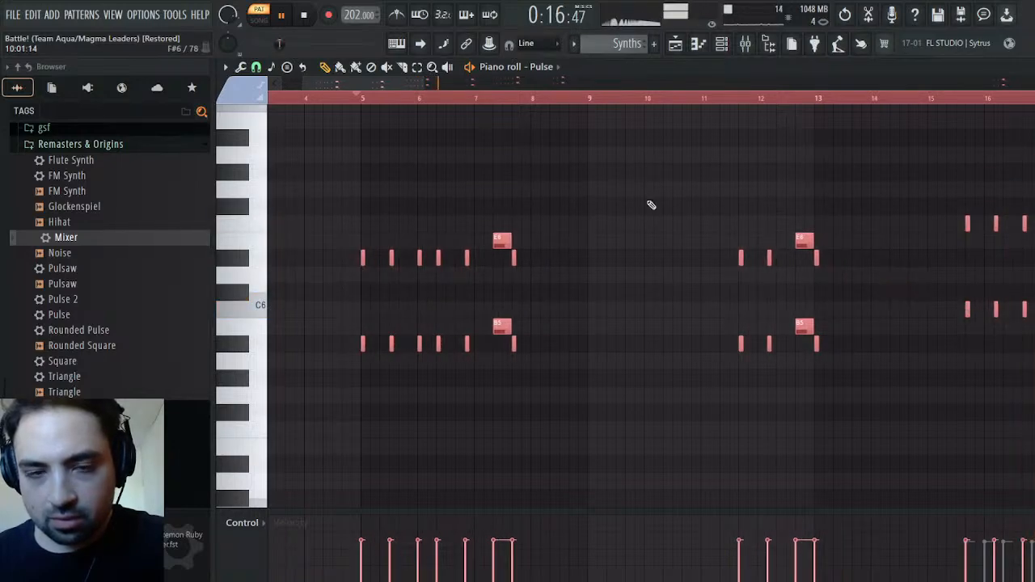
pyautogui.click(576, 98)
pyautogui.scroll(-6, 673, 227)
pyautogui.scroll(4, 671, 226)
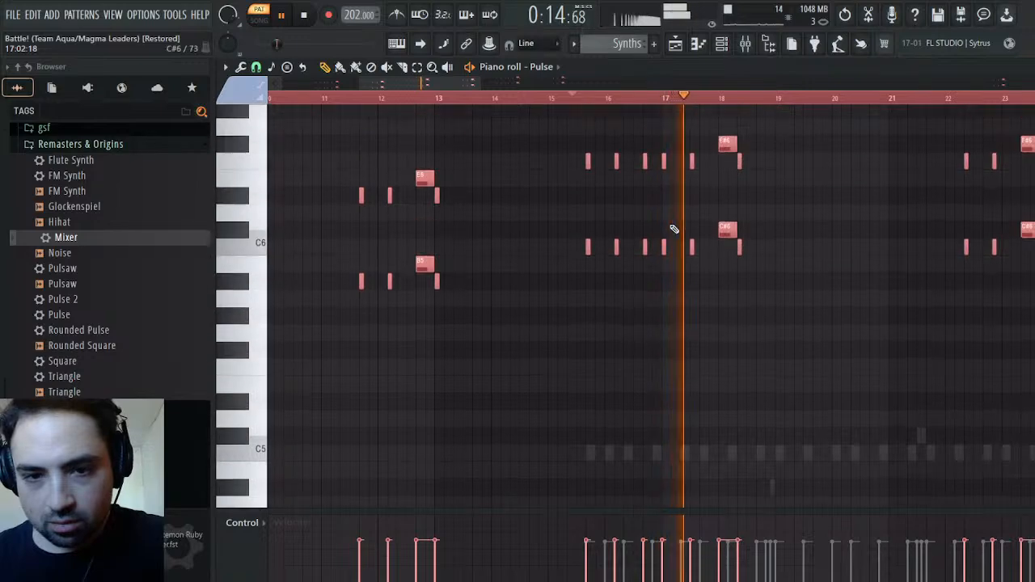
# Shift all Pulse notes later again in two moves of about a third of a bar, auditioning from bar 15 after each
pyautogui.press('space')
pyautogui.moveTo(617, 258); pyautogui.dragTo(635, 261)
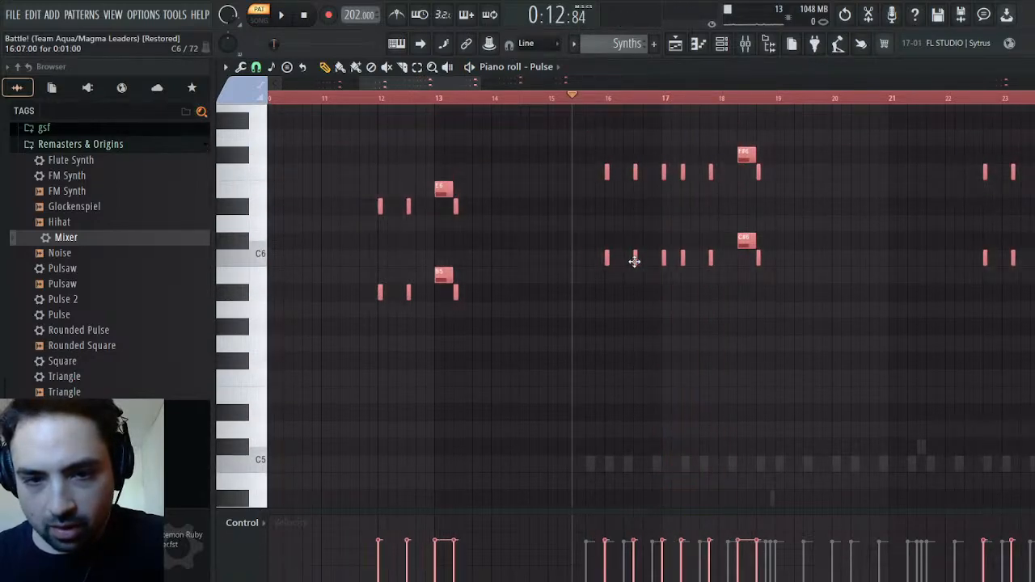
pyautogui.press('space')
pyautogui.press('space')
pyautogui.moveTo(664, 254); pyautogui.dragTo(682, 258)
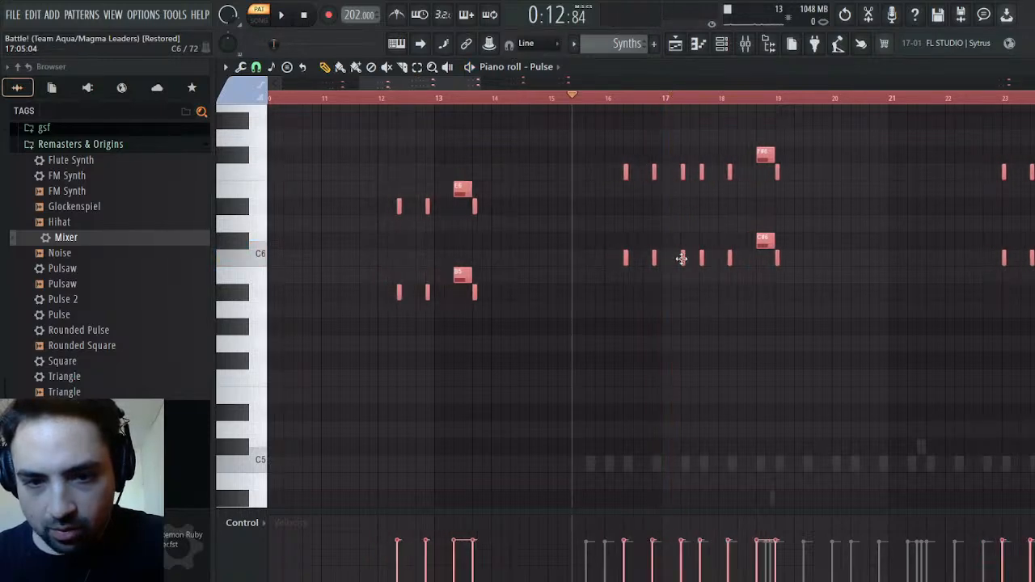
pyautogui.press('space')
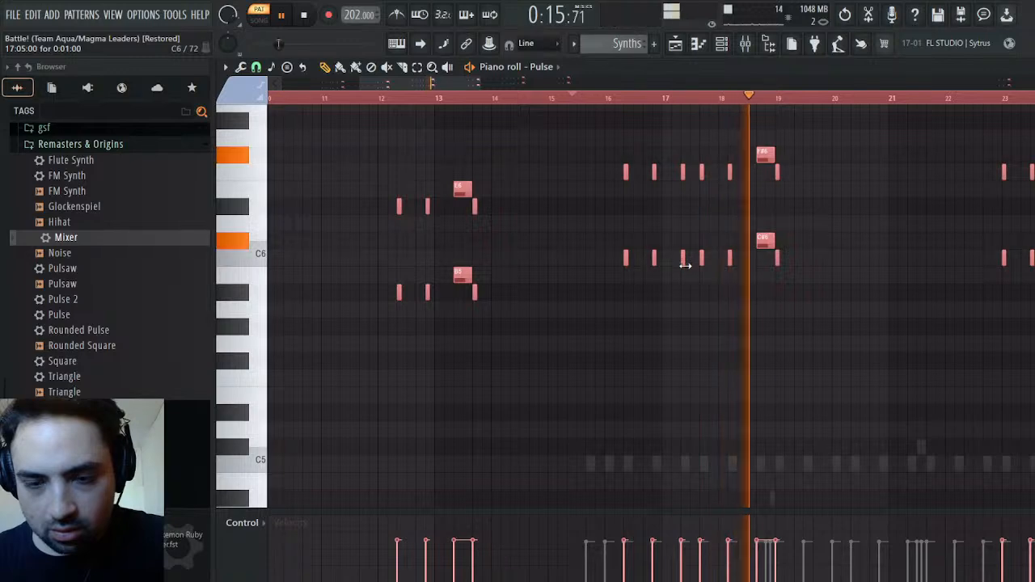
pyautogui.press('space')
pyautogui.press('space')
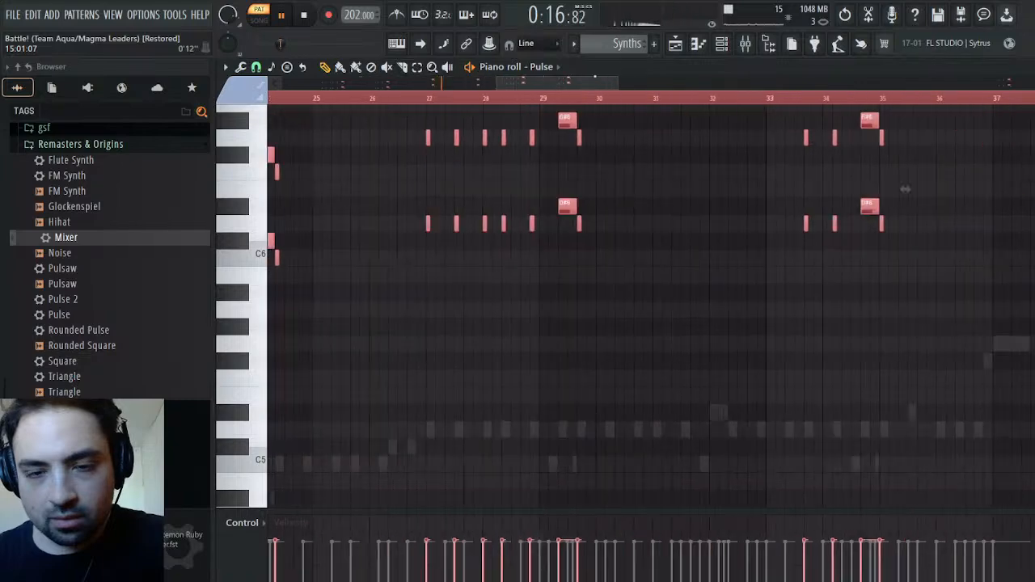
pyautogui.press('space')
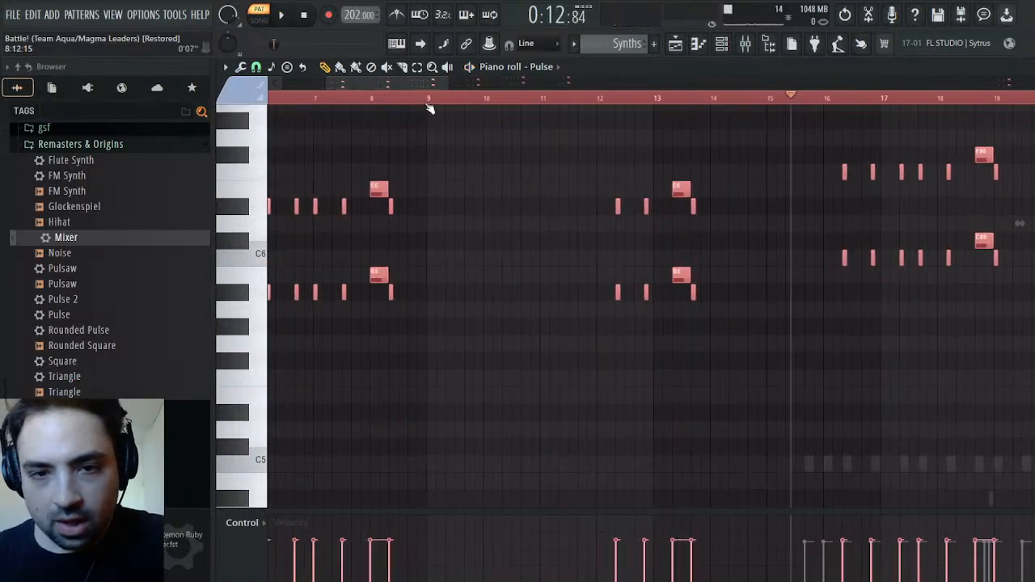
# Deselect the notes, set the play position at the first Pulse note in bar 5, and compare the note timing across patterns
pyautogui.hscroll(-4, 1017, 232)
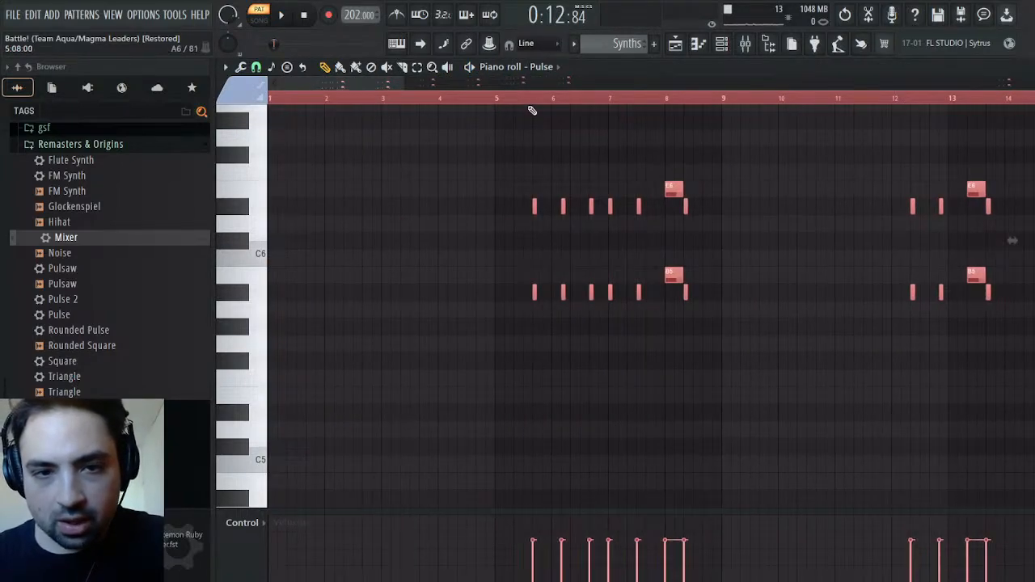
pyautogui.hotkey('ctrl', 'a')
pyautogui.click(533, 101)
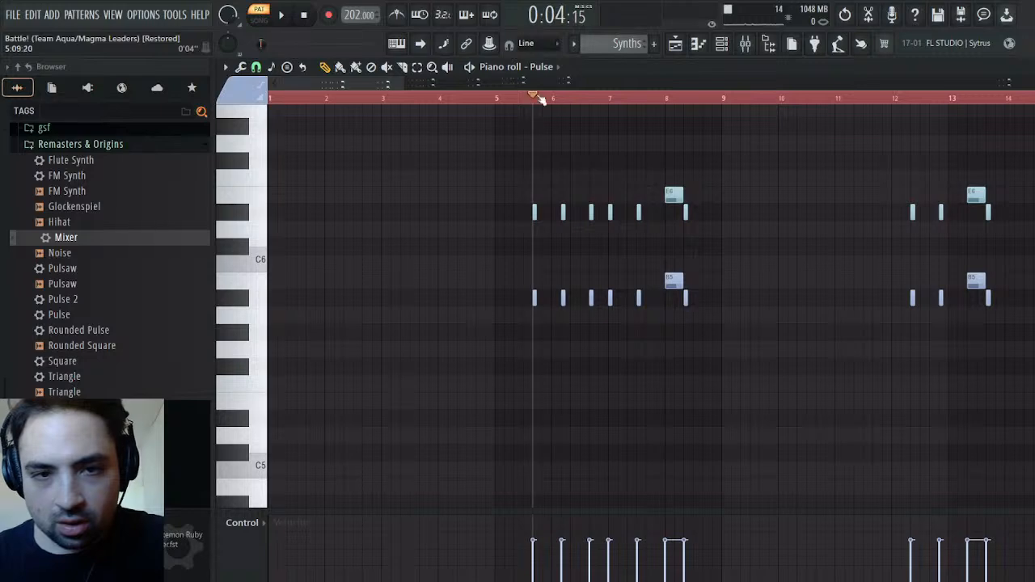
pyautogui.scroll(1, 609, 44)
pyautogui.scroll(-1, 611, 44)
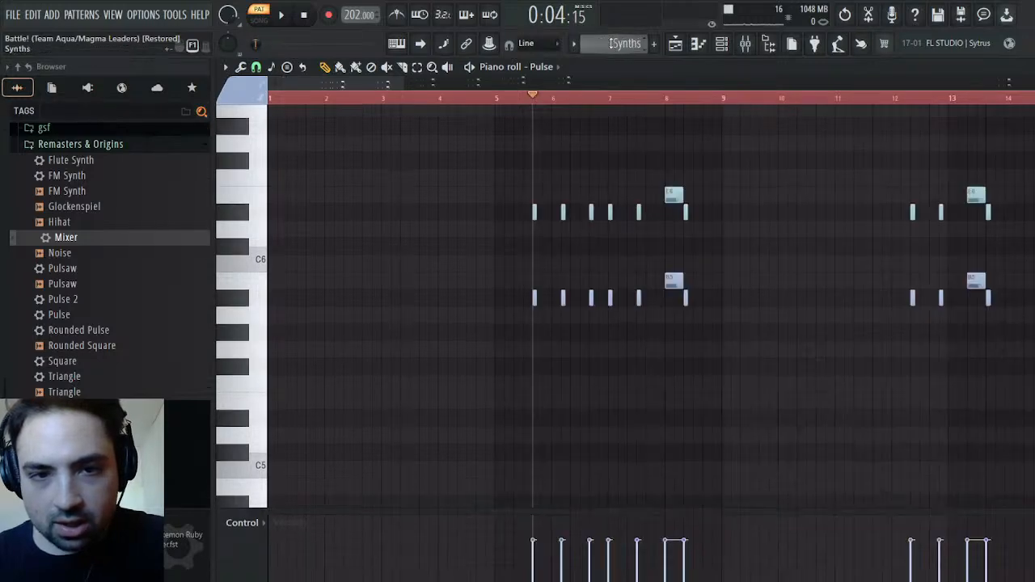
pyautogui.scroll(-1, 611, 45)
pyautogui.scroll(1, 611, 43)
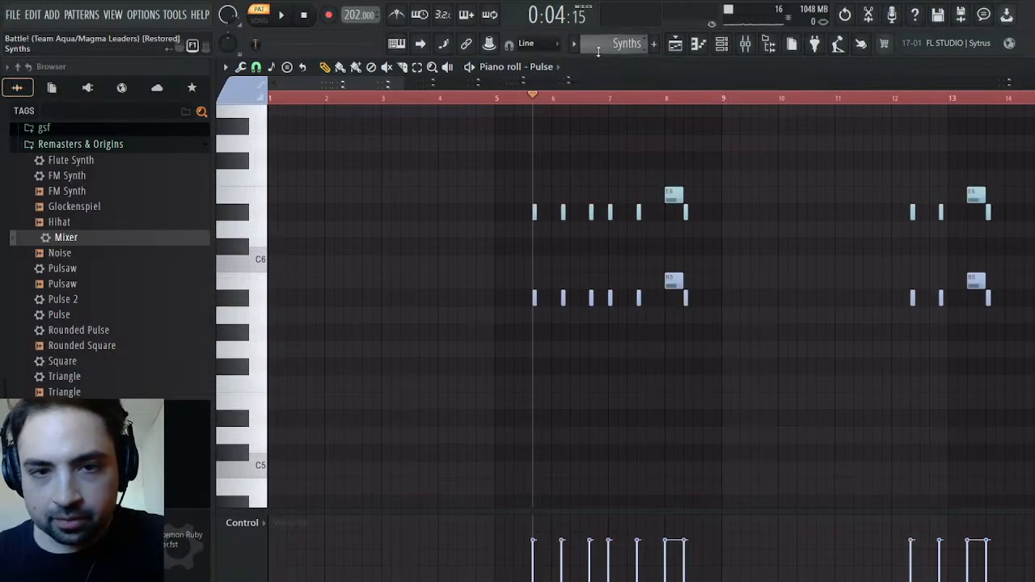
# Examine the Synths notes around bars 56 to 69 from the Channel #5 piano roll, and close it
pyautogui.moveTo(354, 83); pyautogui.dragTo(795, 82)
pyautogui.click(575, 288)
pyautogui.moveTo(780, 87); pyautogui.dragTo(802, 86)
pyautogui.scroll(-7, 761, 207)
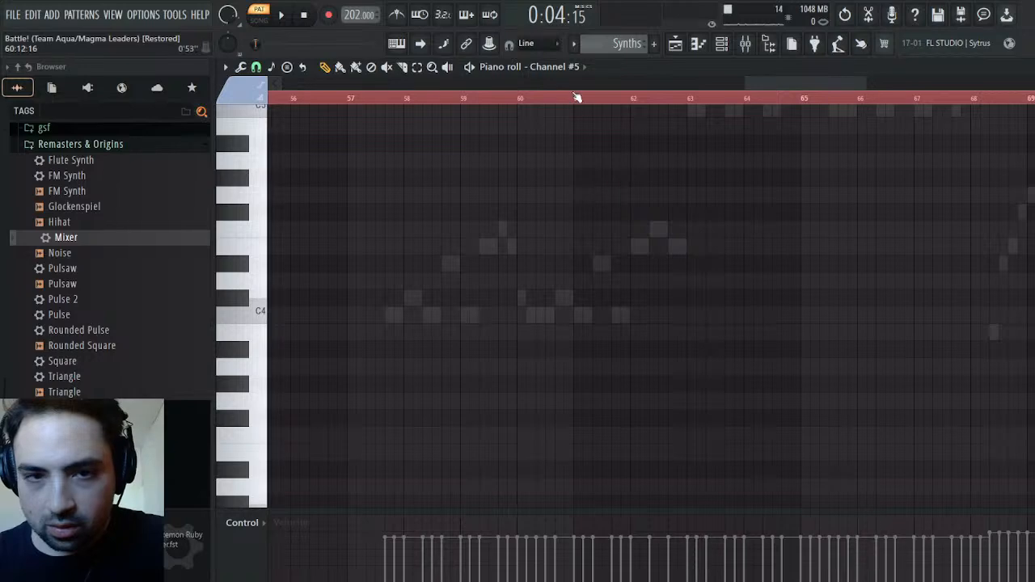
pyautogui.press('Escape')
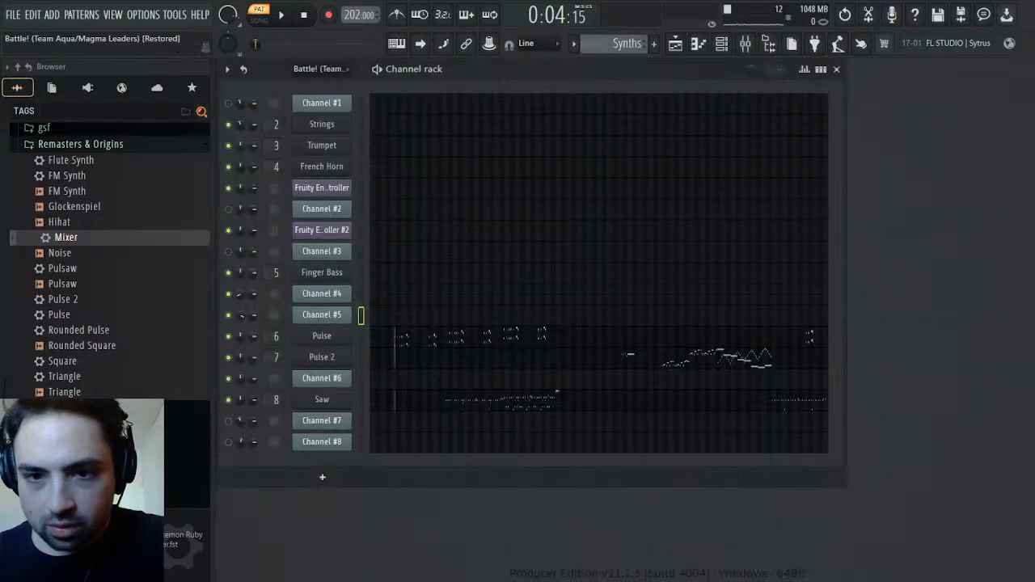
# Compare Channel #4's phrases starting at bars 47 and 55 of the Battle! pattern with their positions in the Synths pattern
pyautogui.scroll(1, 612, 44)
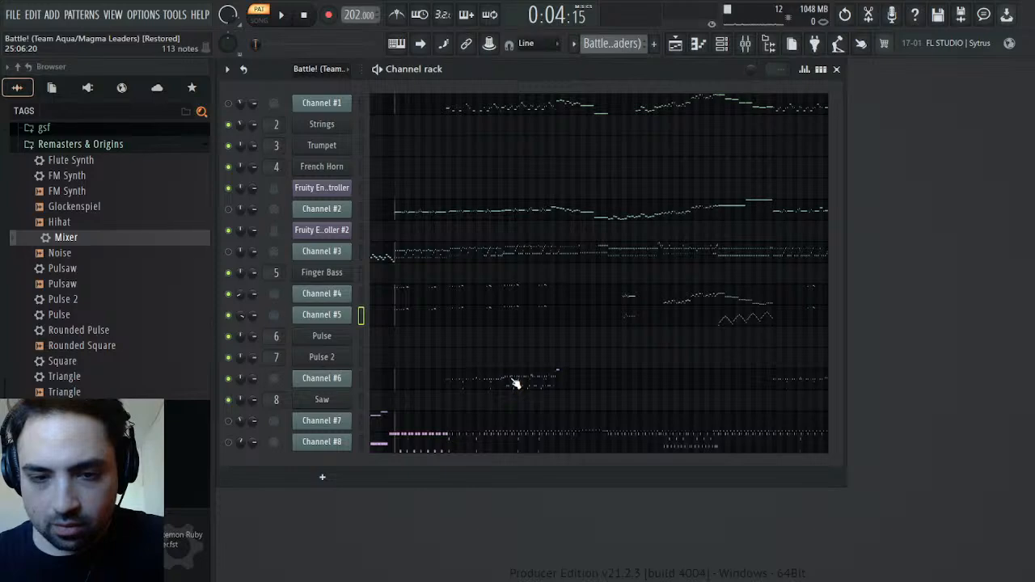
pyautogui.click(628, 297)
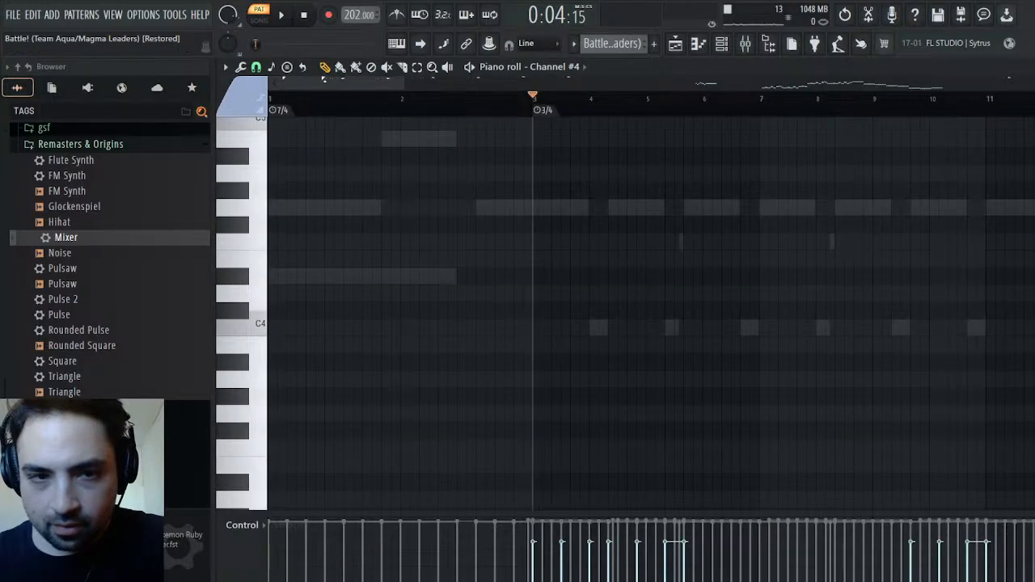
pyautogui.click(567, 103)
pyautogui.scroll(2, 619, 44)
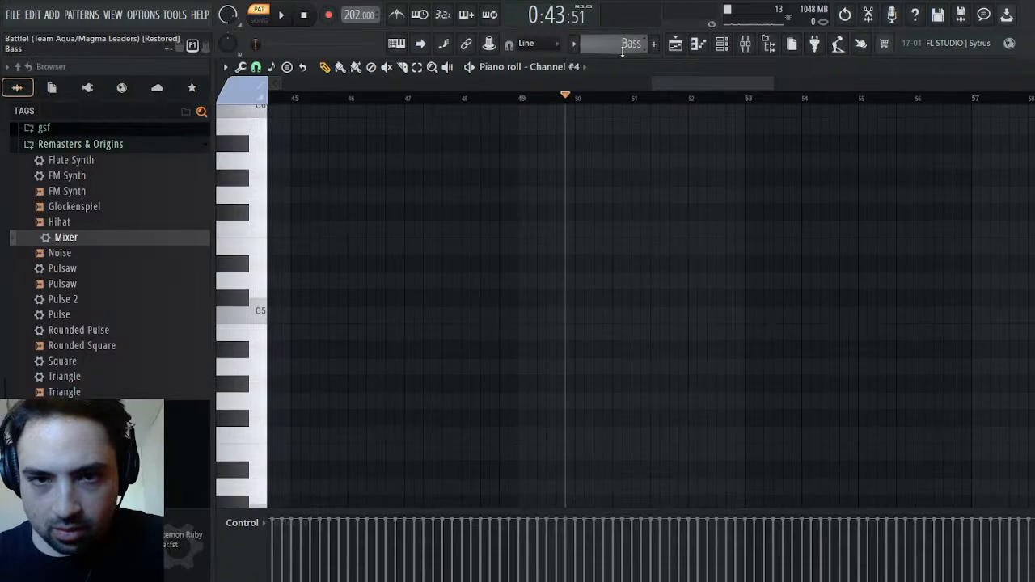
pyautogui.scroll(1, 623, 51)
pyautogui.scroll(-3, 623, 51)
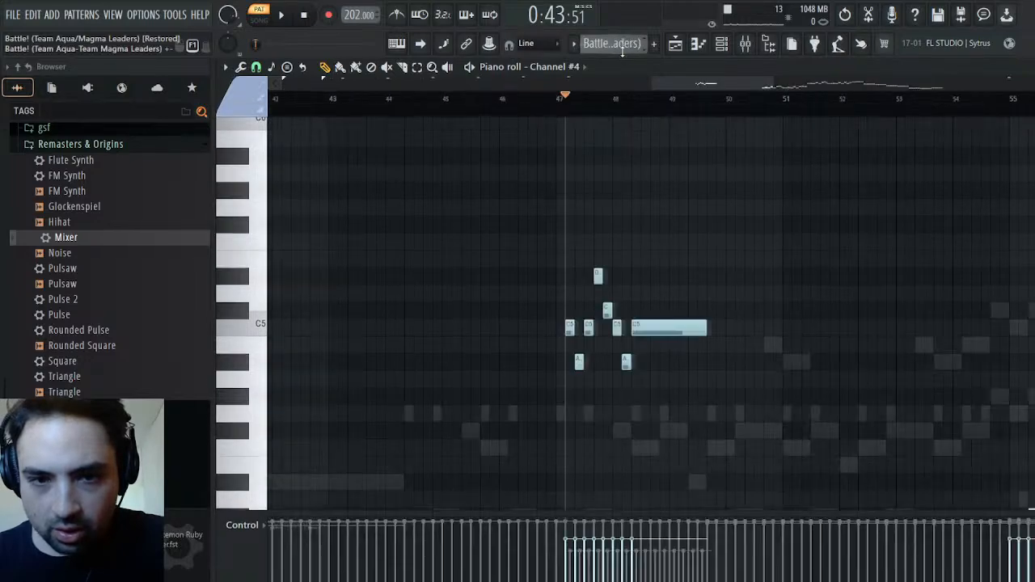
pyautogui.scroll(-6, 871, 224)
pyautogui.click(1008, 99)
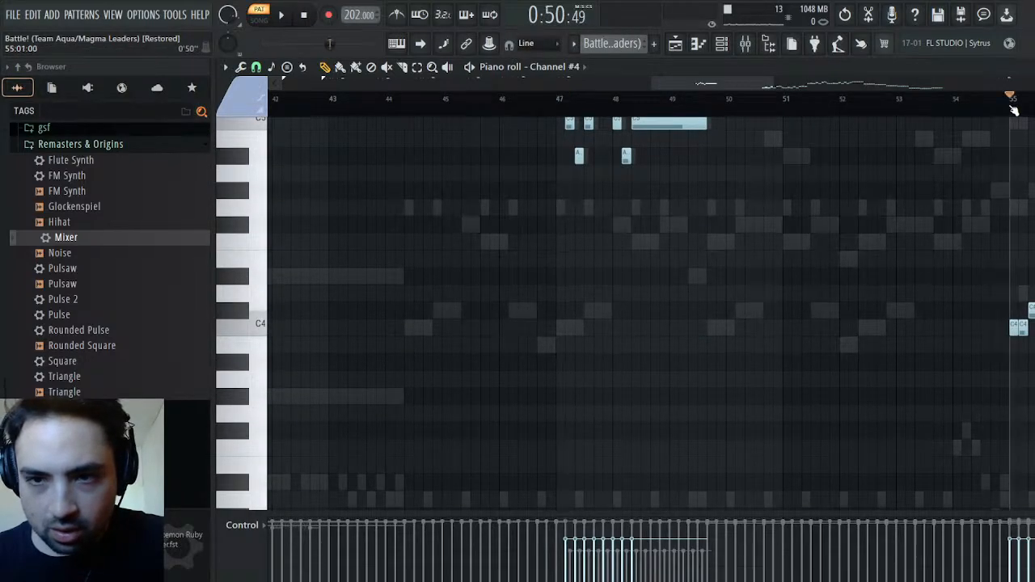
pyautogui.scroll(3, 630, 37)
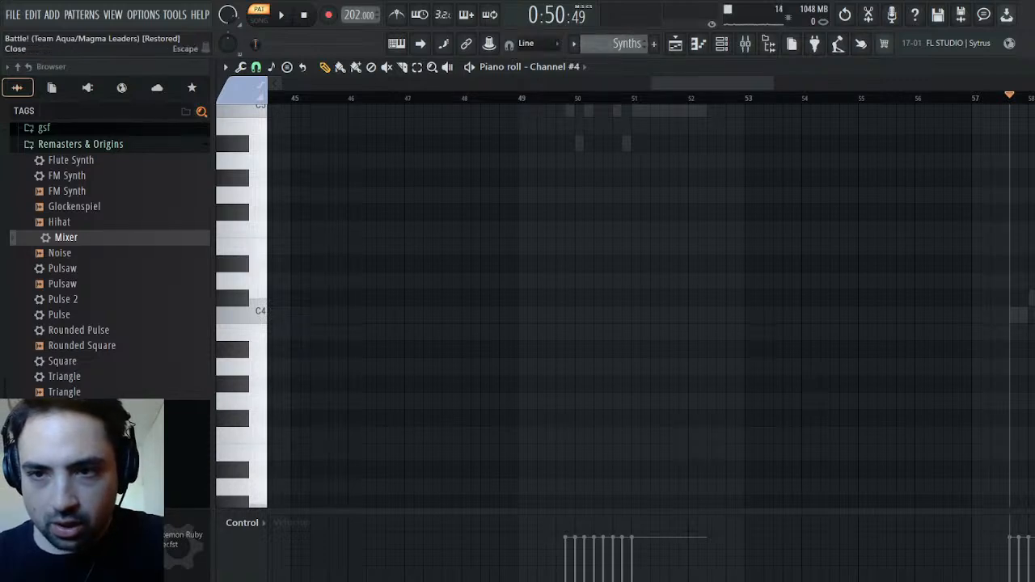
# Return to the channel rack and audition the Synths pattern from about bar 57
pyautogui.press('F6')
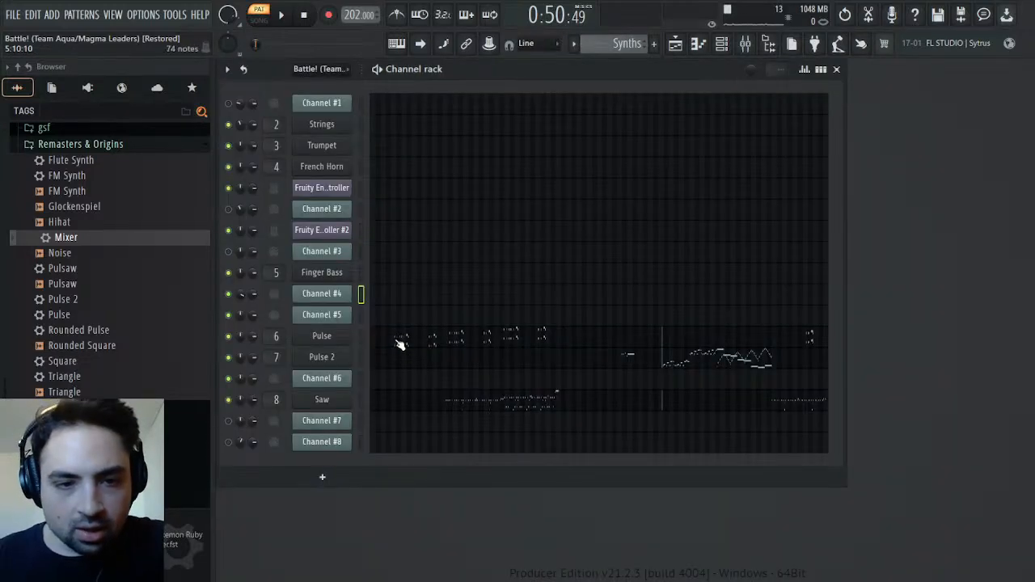
pyautogui.press('space')
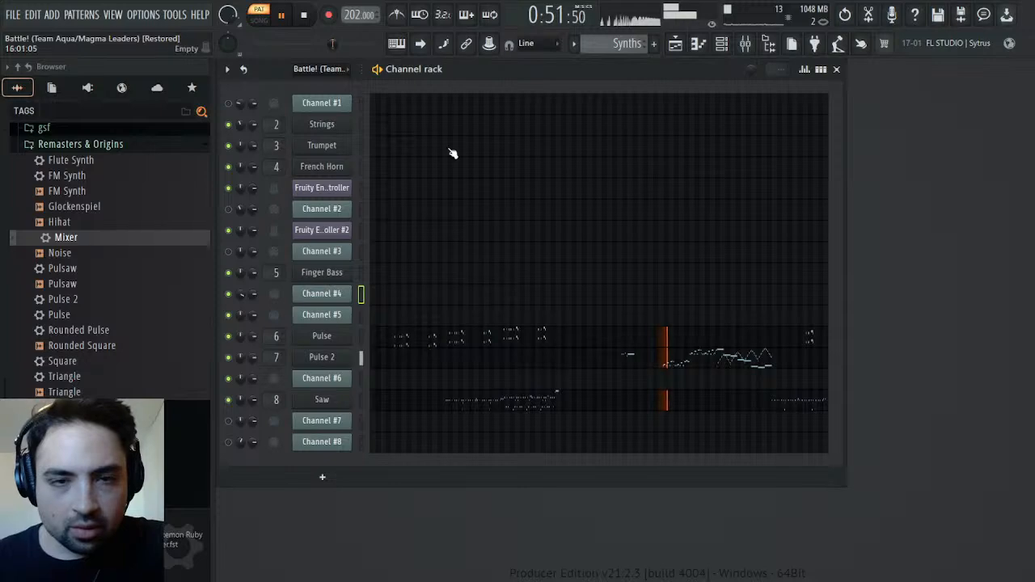
pyautogui.click(306, 18)
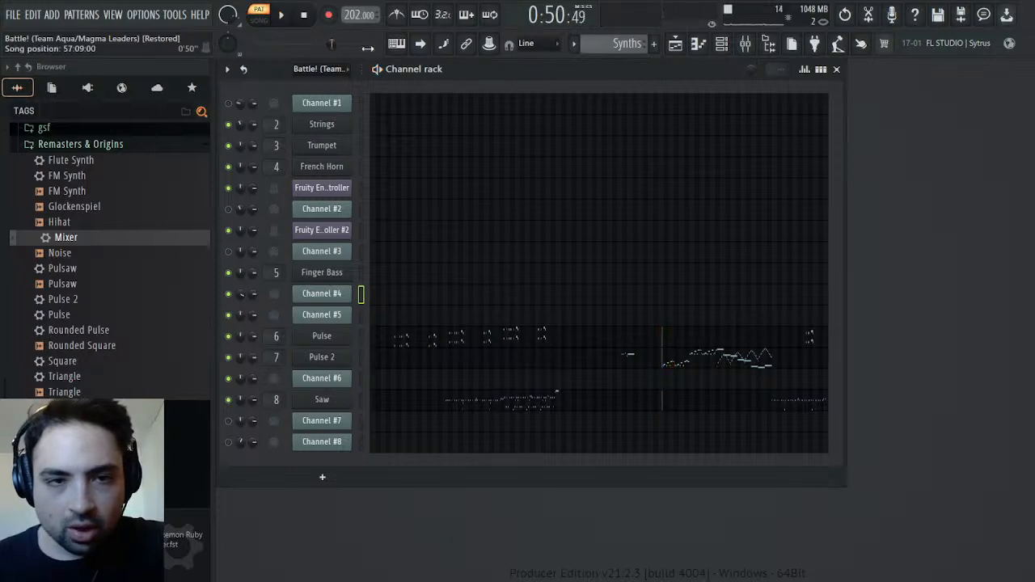
# Open the playlist and make the Battle! (Team Aqua-Team Magma Leaders) pattern active
pyautogui.click(675, 43)
pyautogui.click(676, 43)
pyautogui.click(675, 43)
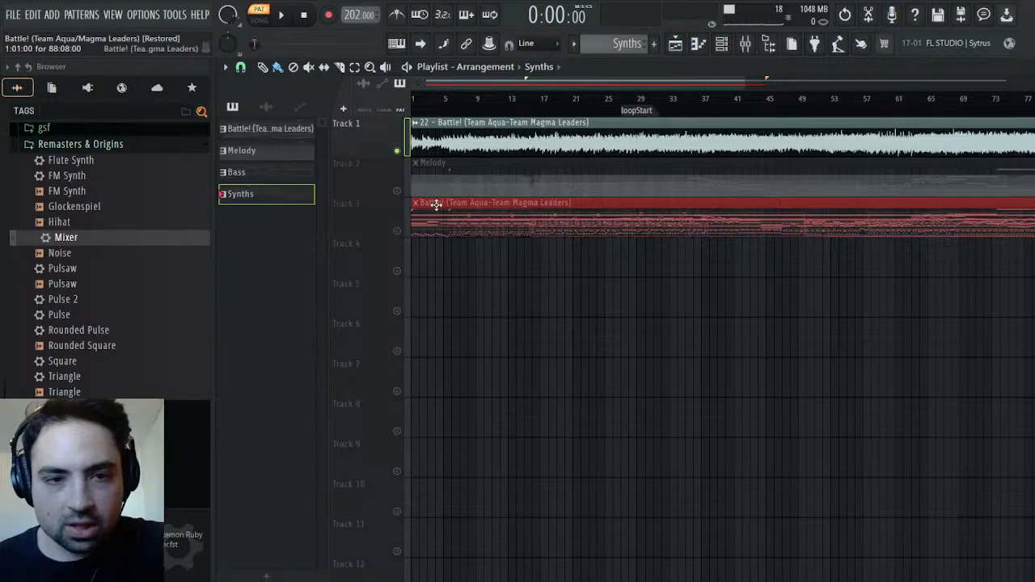
pyautogui.scroll(3, 639, 47)
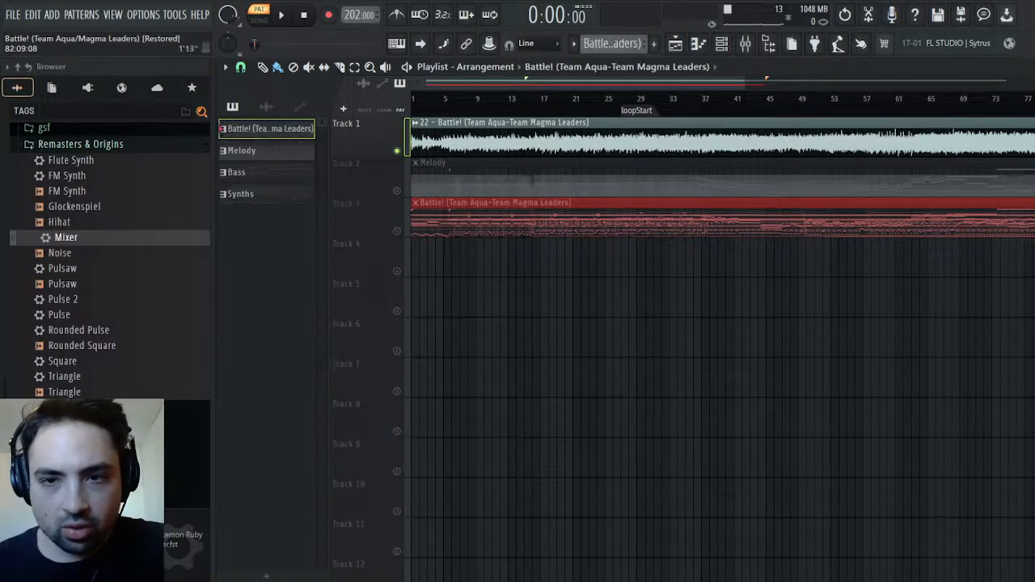
# Close the playlist, mute Channel #6, unmute Channels #7 and #8, and audition the Battle! pattern from the start
pyautogui.click(1025, 67)
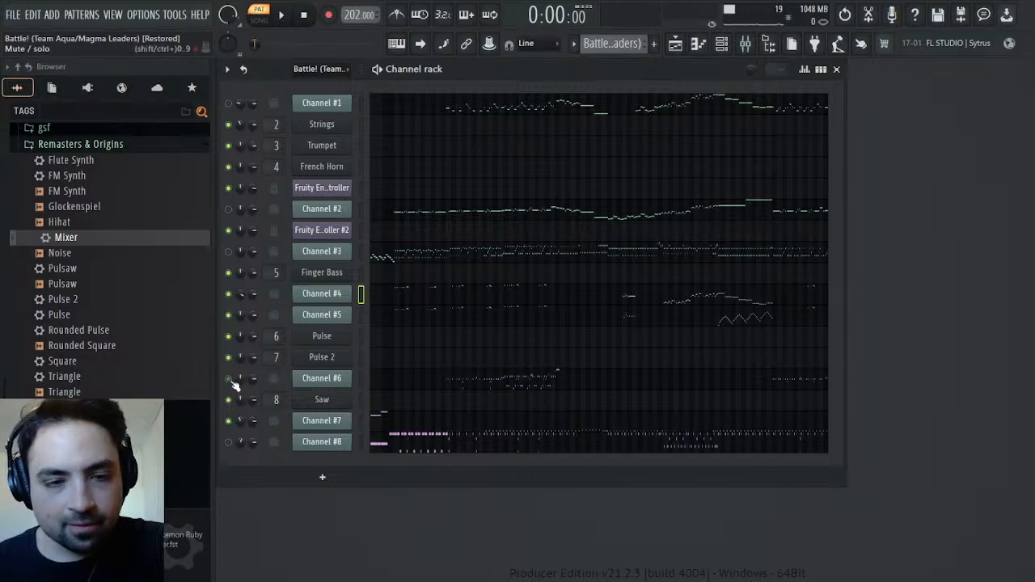
pyautogui.click(288, 16)
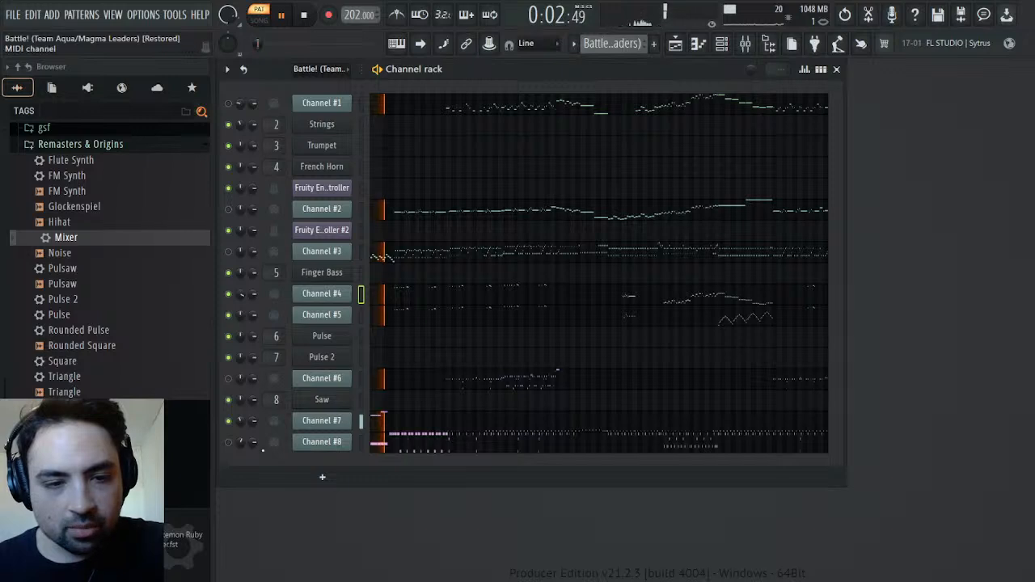
pyautogui.click(302, 15)
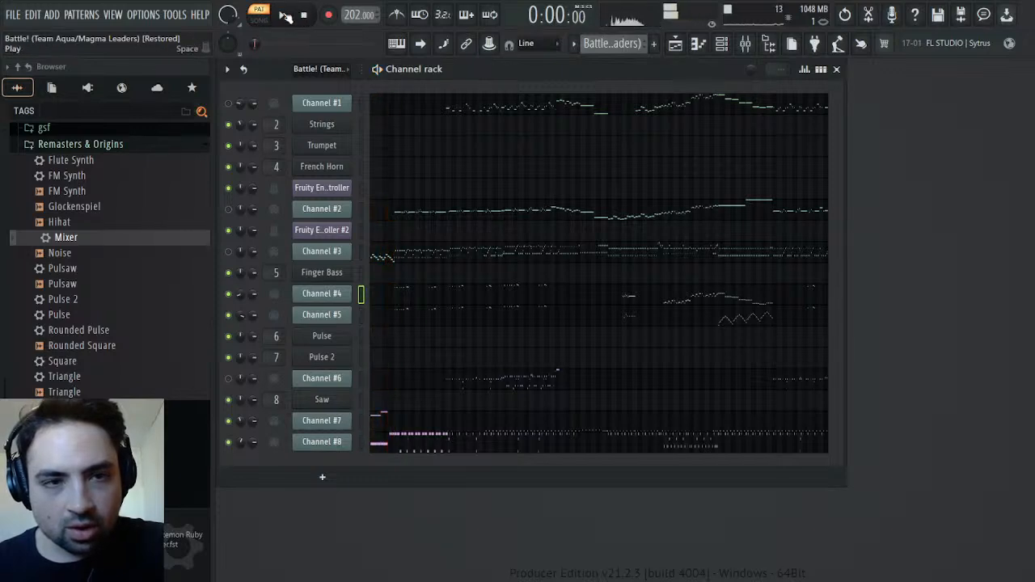
# Audition the Battle! pattern while examining Channel #8's notes in the piano roll, then stop playback and return to the channel rack
pyautogui.click(285, 16)
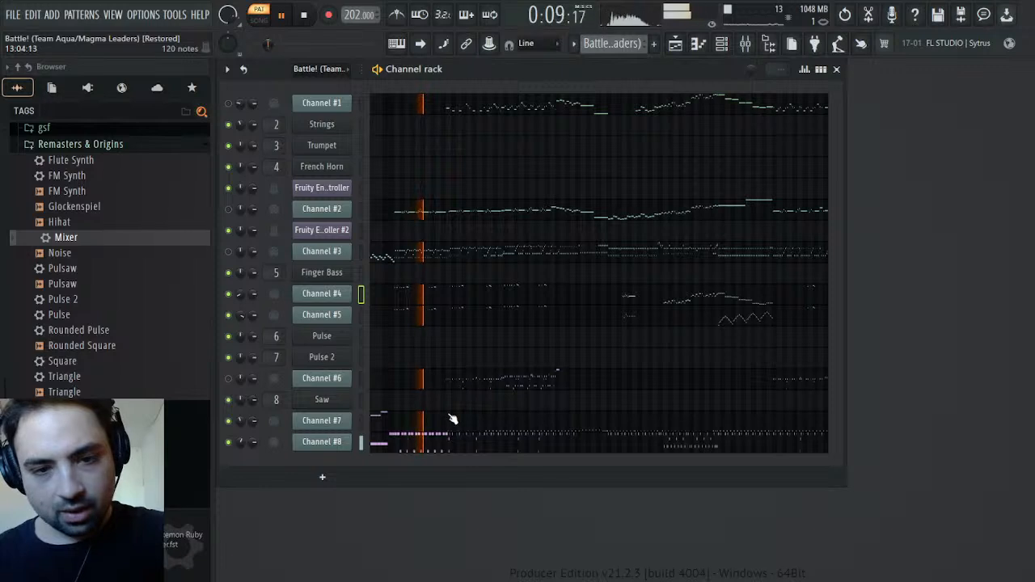
pyautogui.click(339, 443)
pyautogui.click(321, 446)
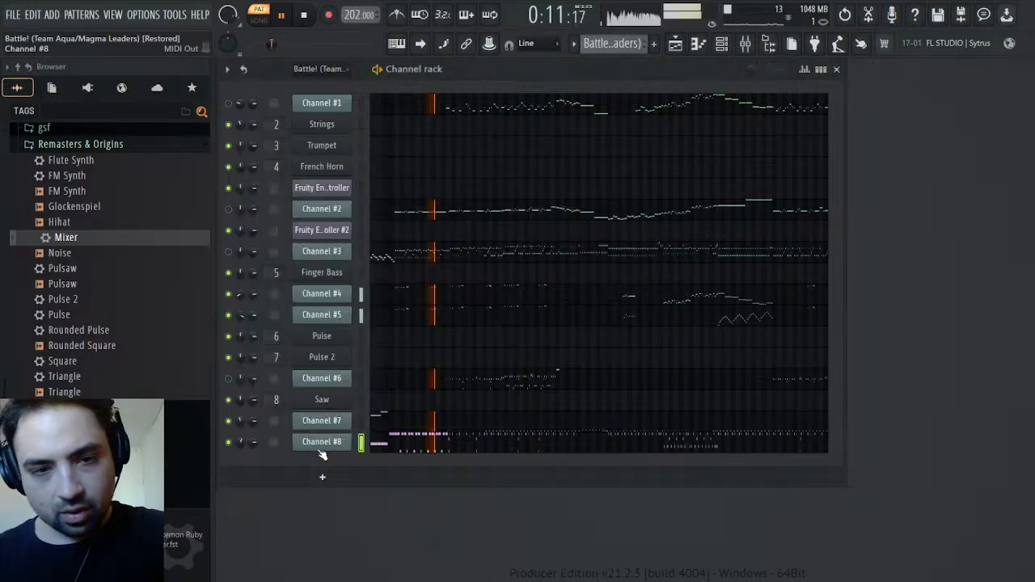
pyautogui.click(423, 446)
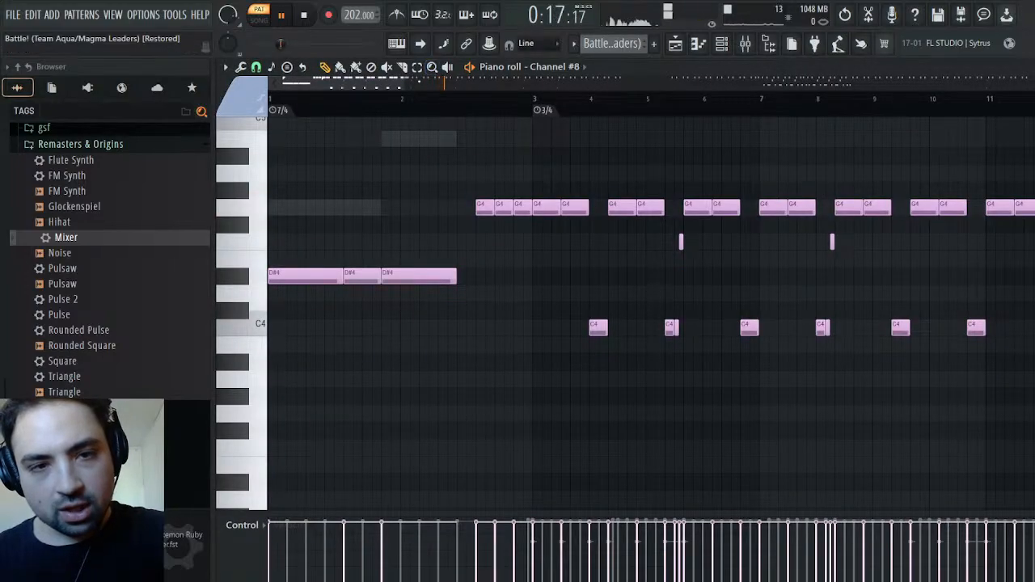
pyautogui.moveTo(405, 84); pyautogui.dragTo(575, 167)
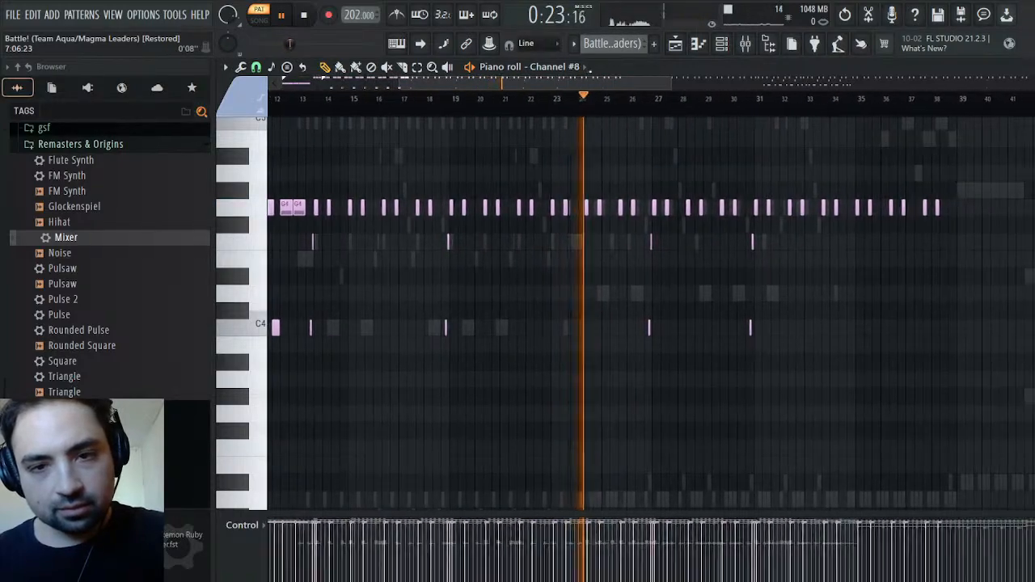
pyautogui.moveTo(591, 84); pyautogui.dragTo(356, 101)
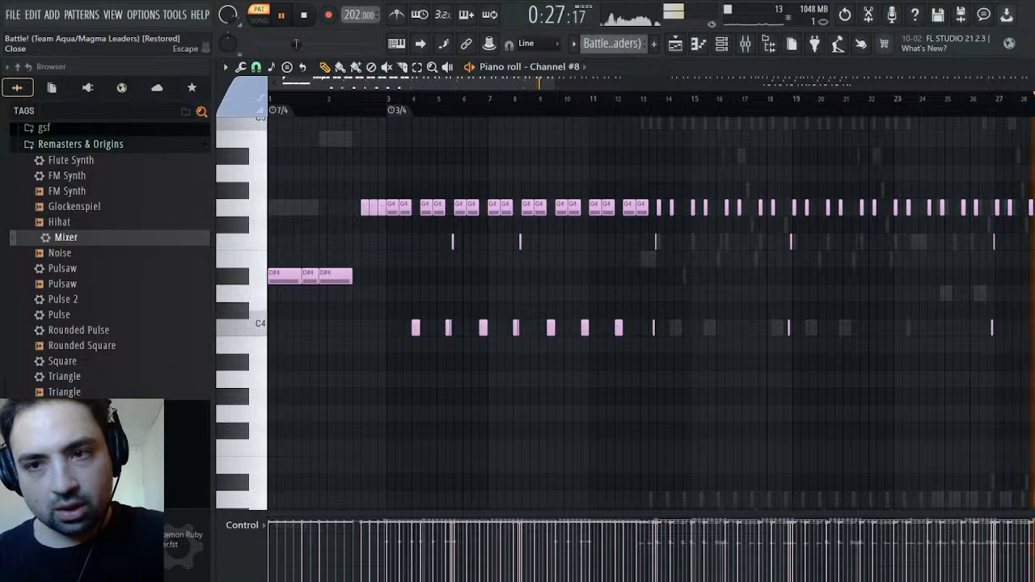
pyautogui.press('F6')
pyautogui.press('space')
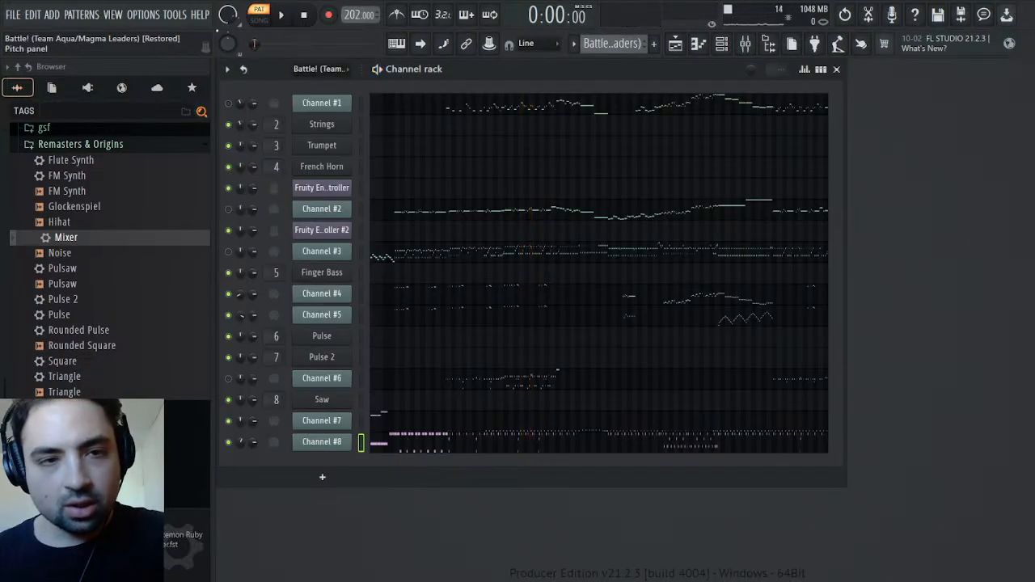
# Briefly replay the pattern's opening, then open Channel #7's piano roll and audition its keys around G4 to B4 and the lower range
pyautogui.click(285, 20)
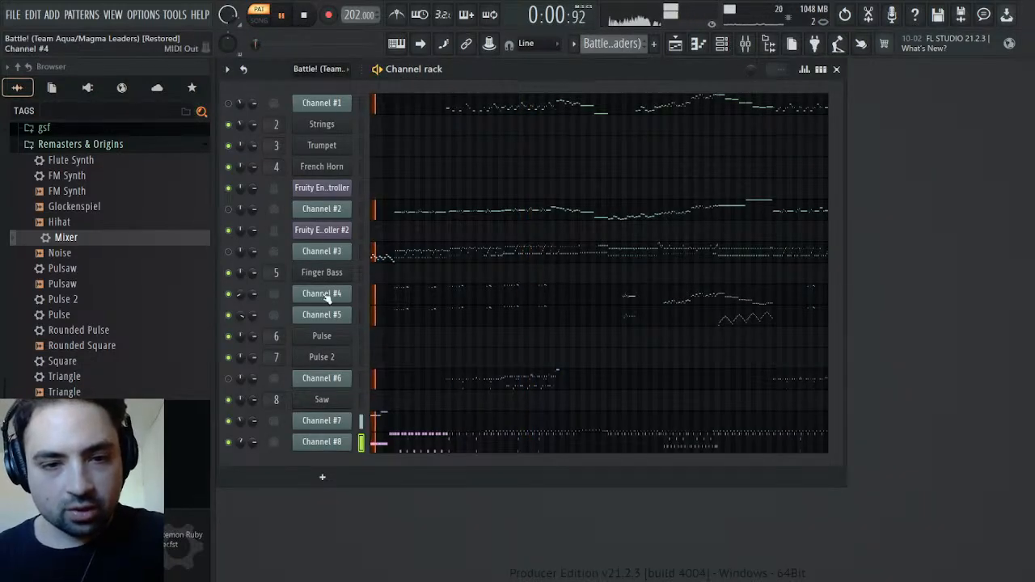
pyautogui.press('space')
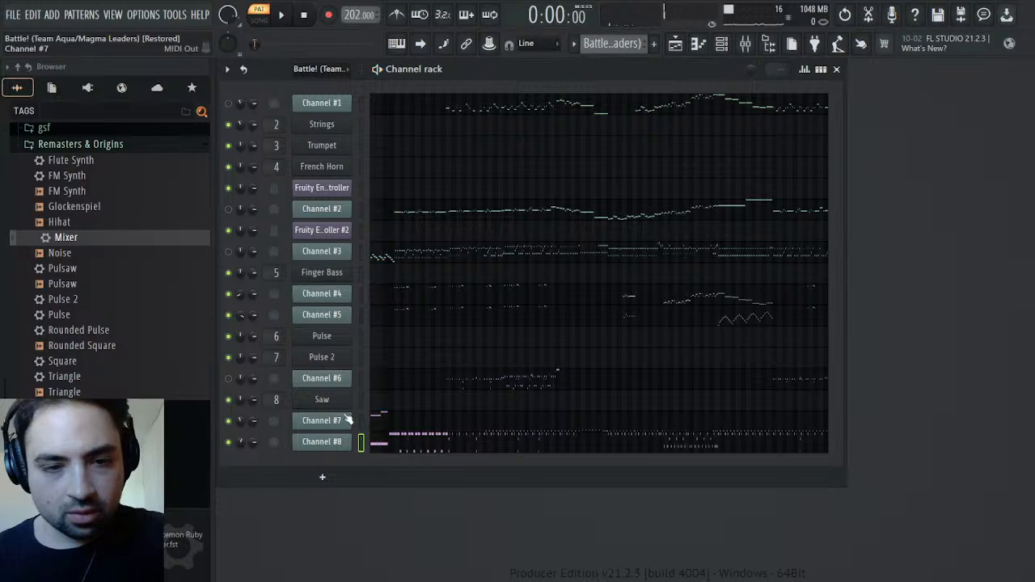
pyautogui.click(382, 415)
pyautogui.click(256, 208)
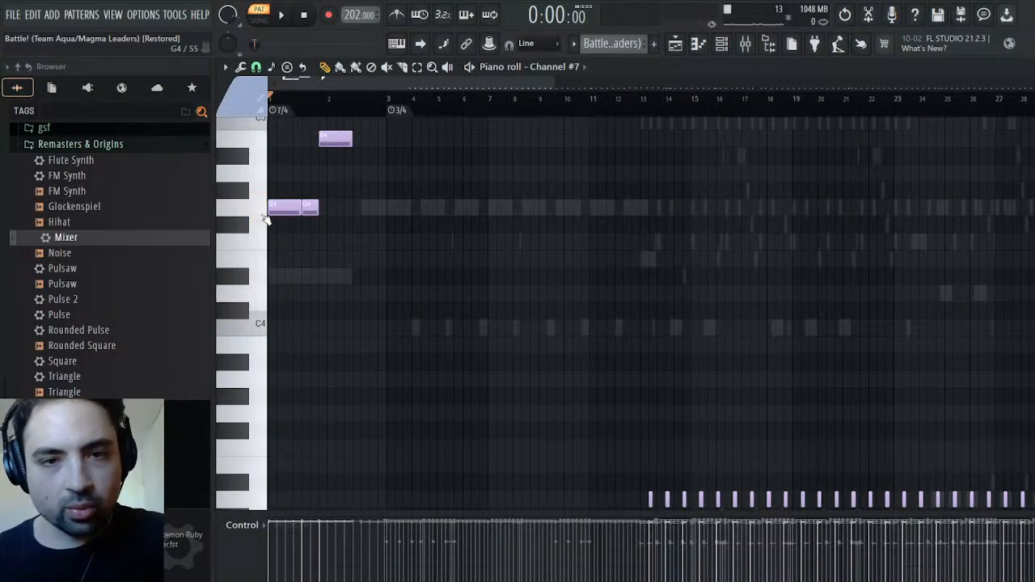
pyautogui.click(265, 215)
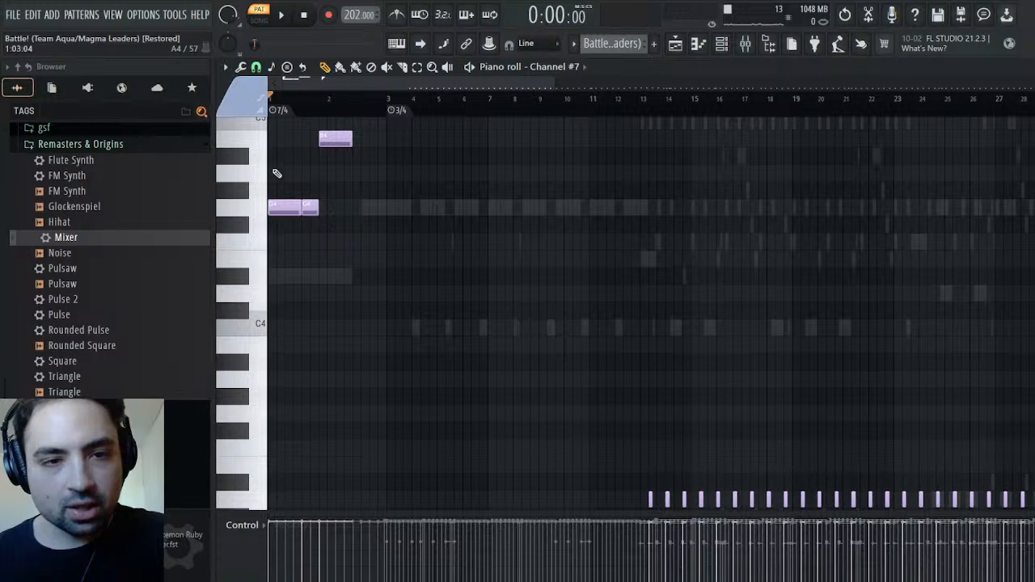
pyautogui.click(263, 146)
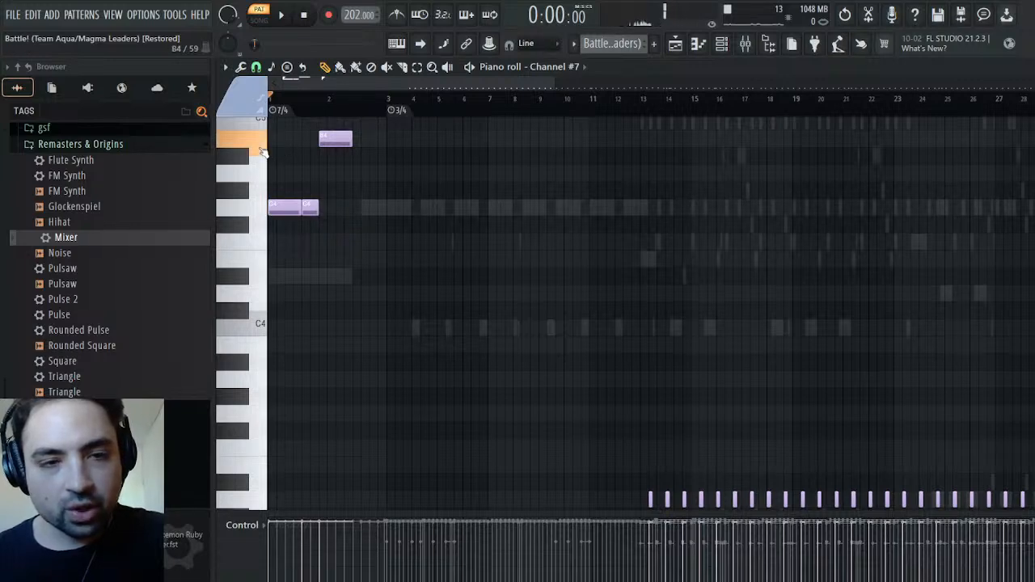
pyautogui.click(263, 210)
pyautogui.click(266, 144)
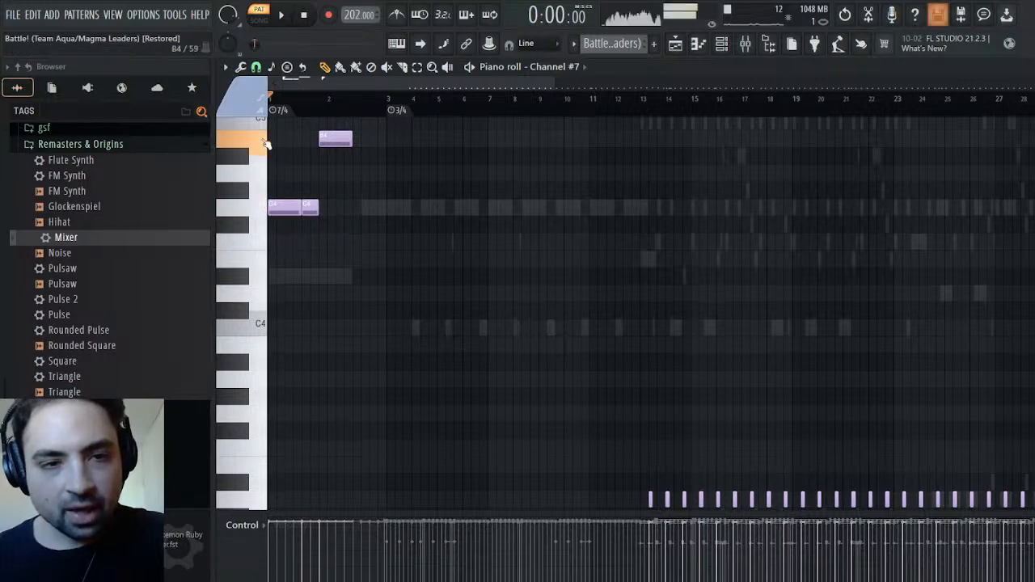
pyautogui.click(260, 207)
pyautogui.click(259, 178)
pyautogui.click(257, 212)
pyautogui.click(259, 174)
pyautogui.click(262, 163)
pyautogui.moveTo(262, 163); pyautogui.dragTo(258, 511)
pyautogui.scroll(-8, 275, 479)
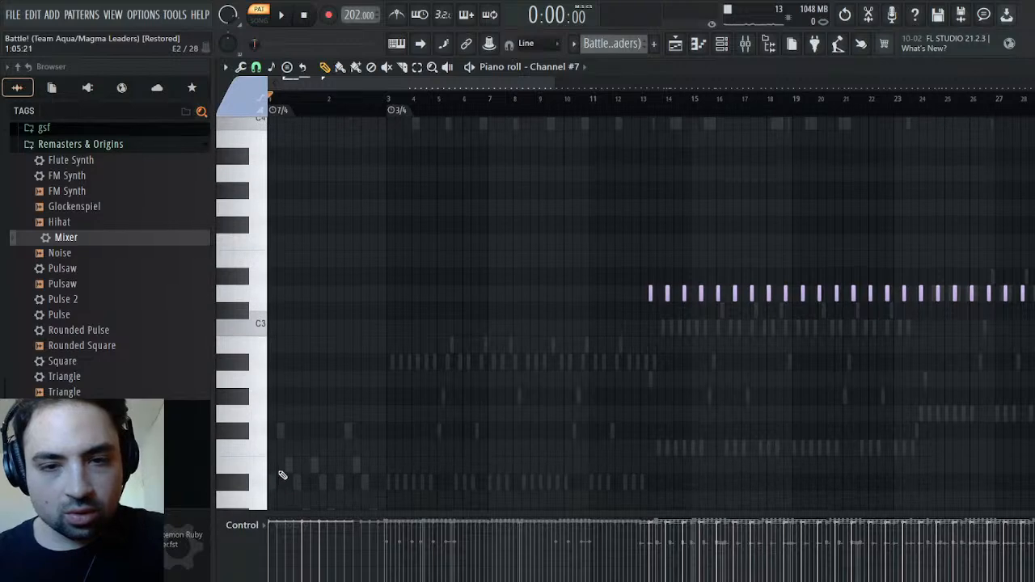
# Audition the pattern from about bar 13, where Channel #7's repeated low notes begin
pyautogui.scroll(8, 283, 475)
pyautogui.click(650, 98)
pyautogui.press('space')
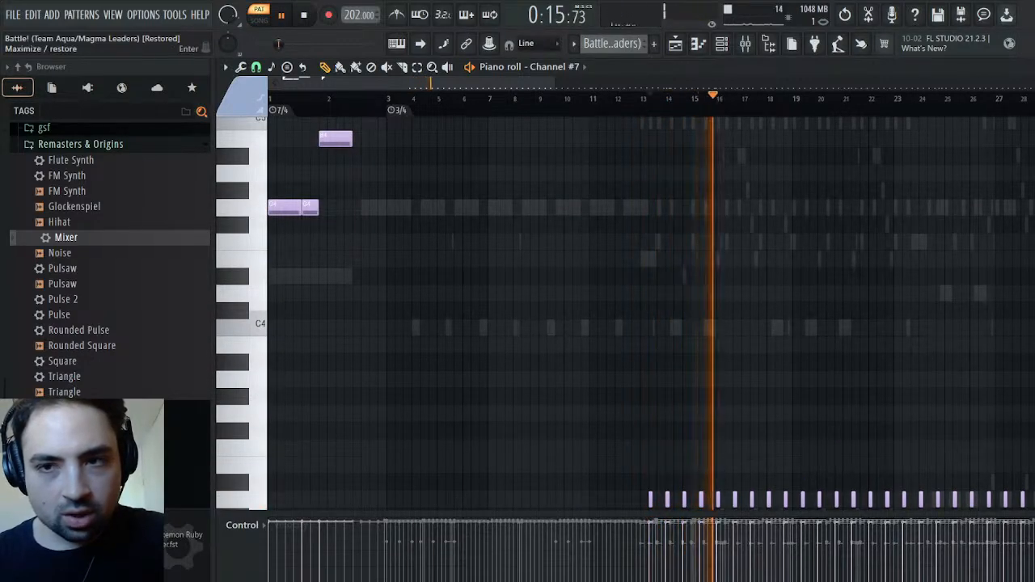
pyautogui.click(644, 98)
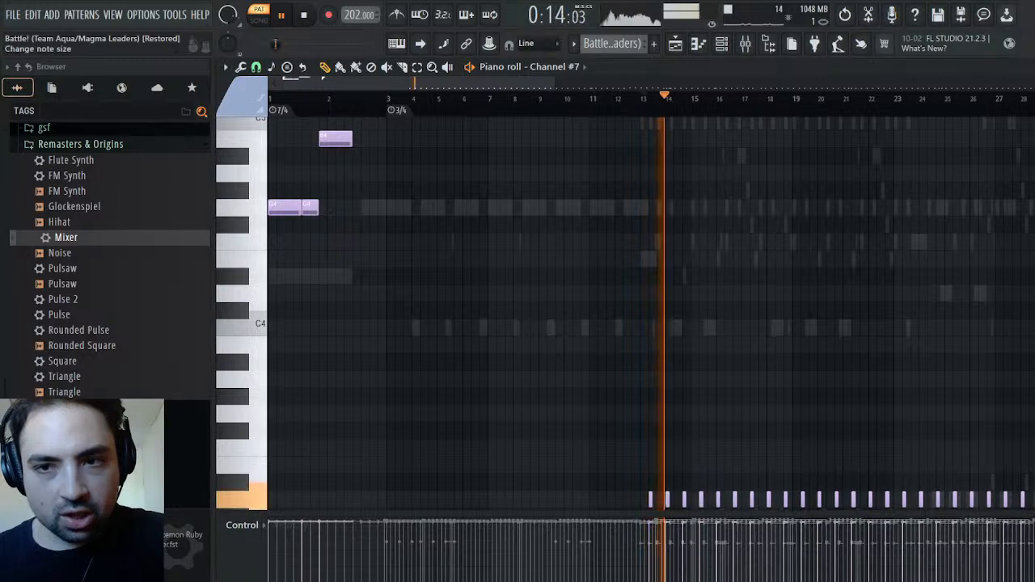
# Mute Channel #8, audition Channel #7's opening notes from bar 1, and return to the channel rack with playback stopped
pyautogui.press('Escape')
pyautogui.click(229, 441)
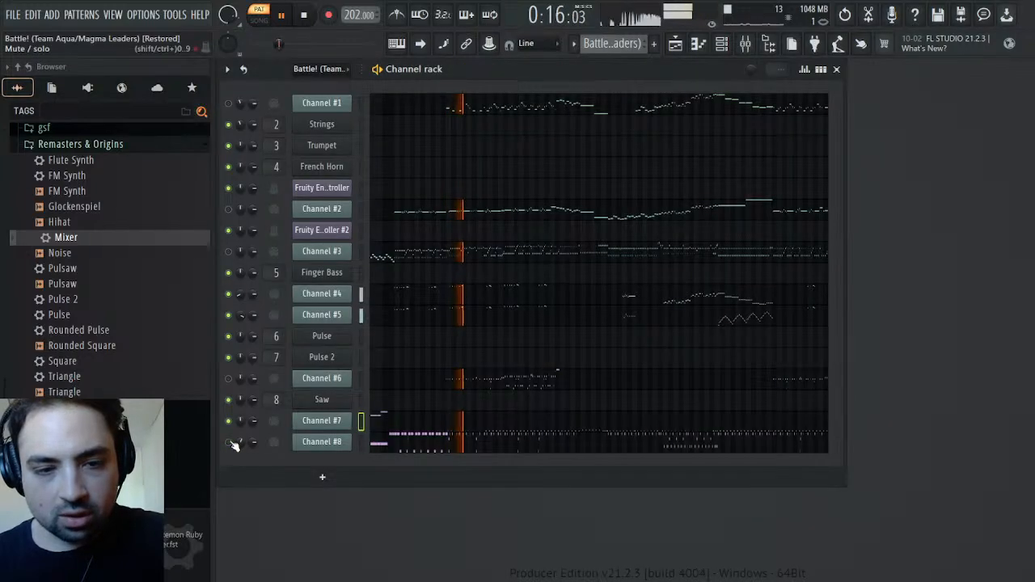
pyautogui.click(450, 423)
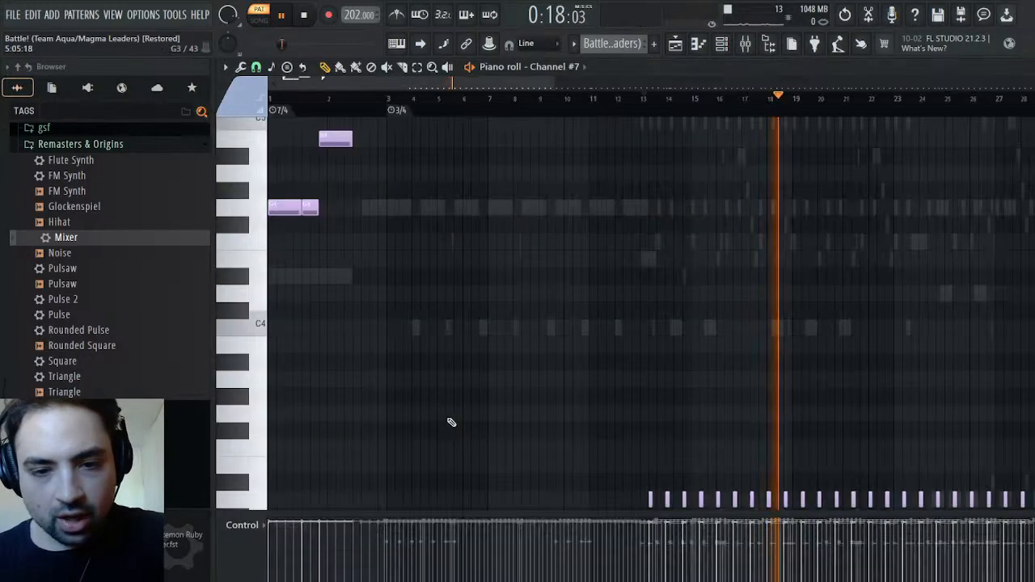
pyautogui.scroll(3, 550, 156)
pyautogui.click(270, 100)
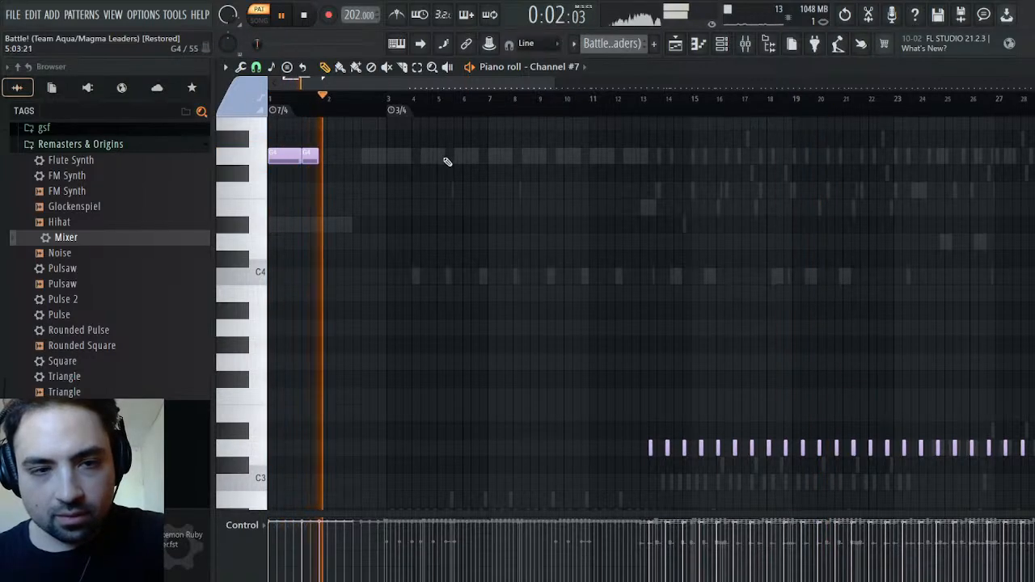
pyautogui.press('space')
pyautogui.press('F6')
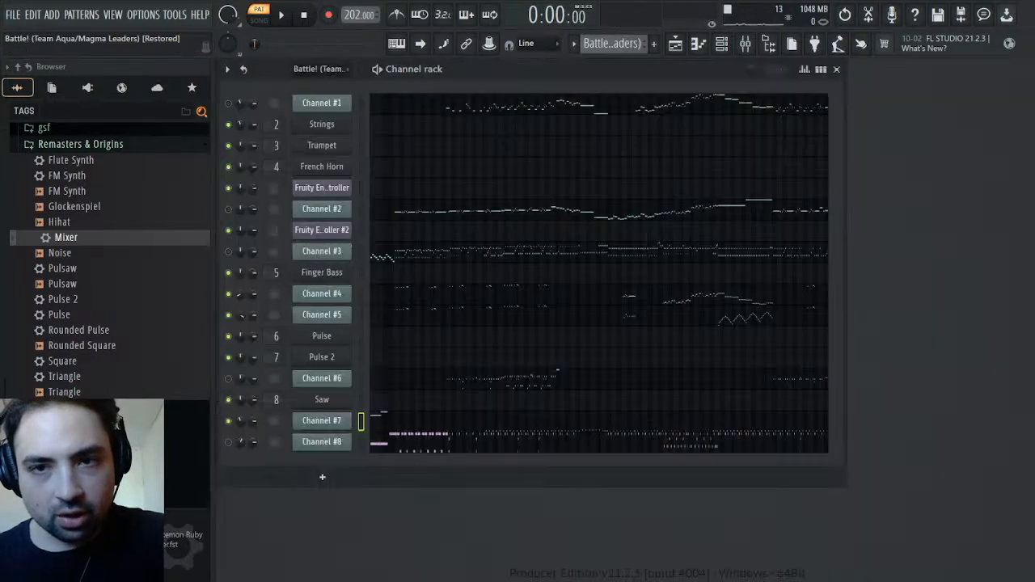
# Switch to song mode, audition the original recording's opening in the playlist, and return to the channel rack
pyautogui.press('F5')
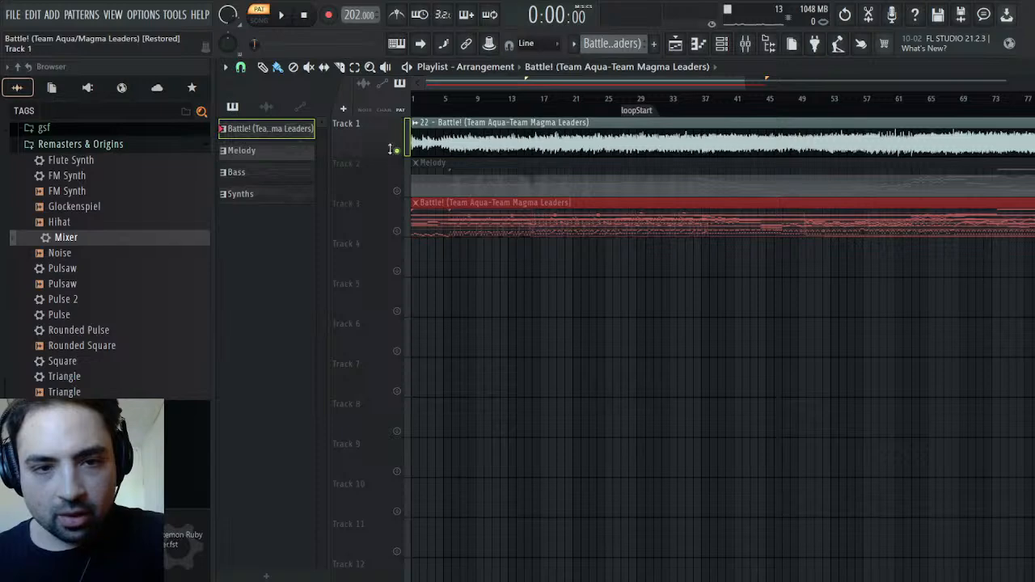
pyautogui.click(259, 19)
pyautogui.click(280, 14)
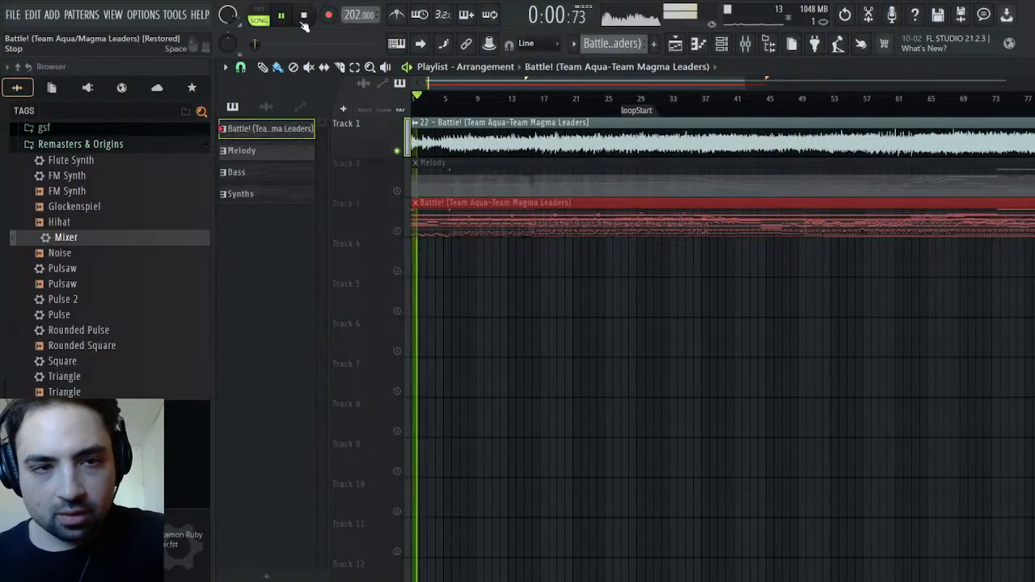
pyautogui.click(305, 16)
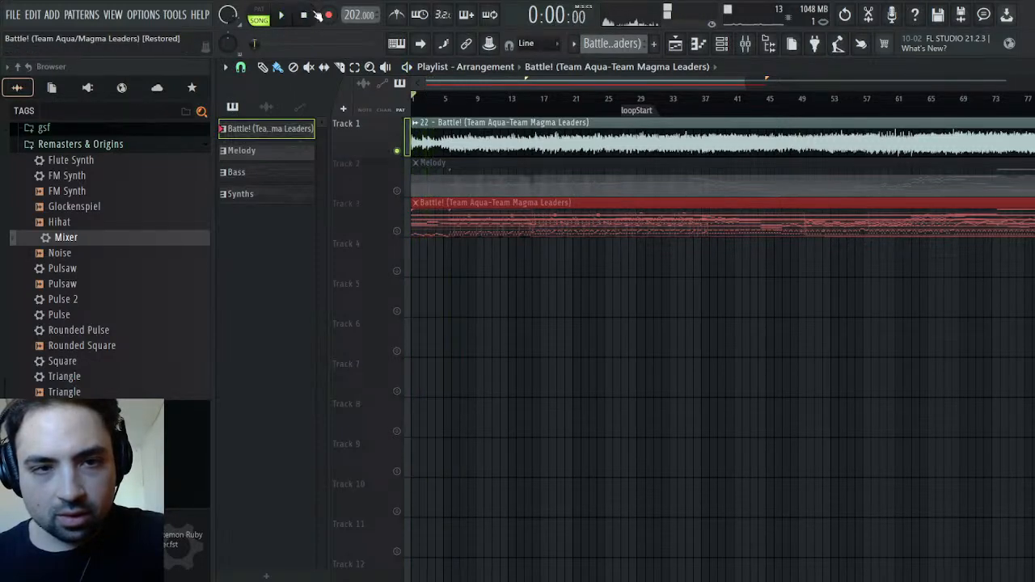
pyautogui.press('F6')
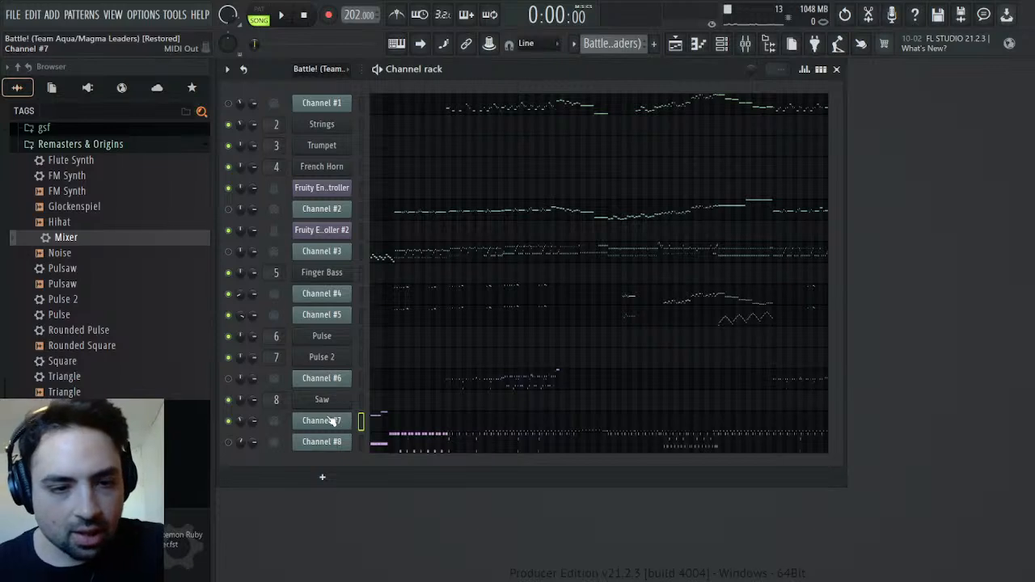
# Add a SOUND Canvas VA instrument directly below Channel #7 and open the tone editor for part 10, STANDARD 1
pyautogui.click(93, 95)
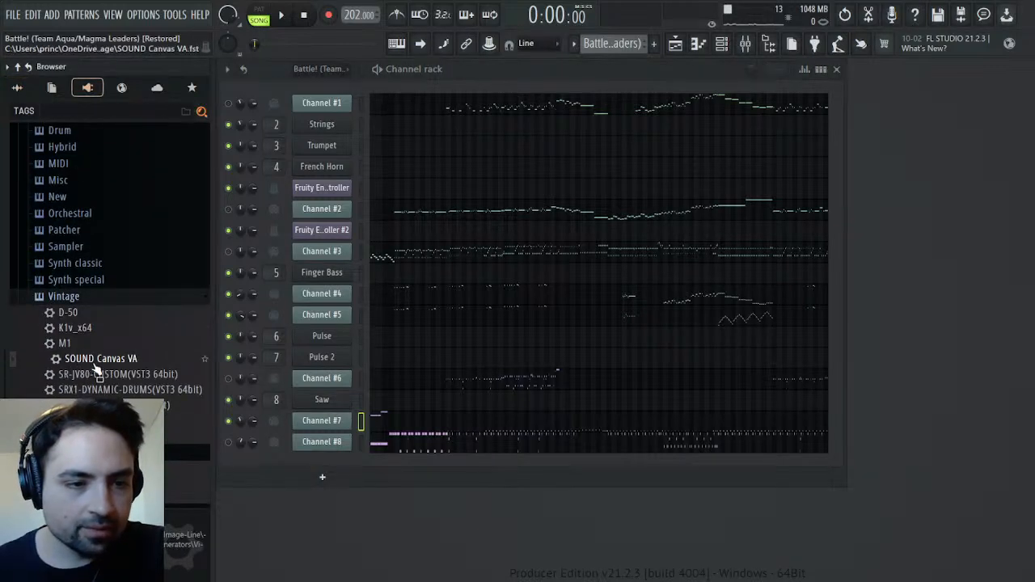
pyautogui.moveTo(81, 359); pyautogui.dragTo(289, 409)
pyautogui.moveTo(339, 441); pyautogui.dragTo(340, 441)
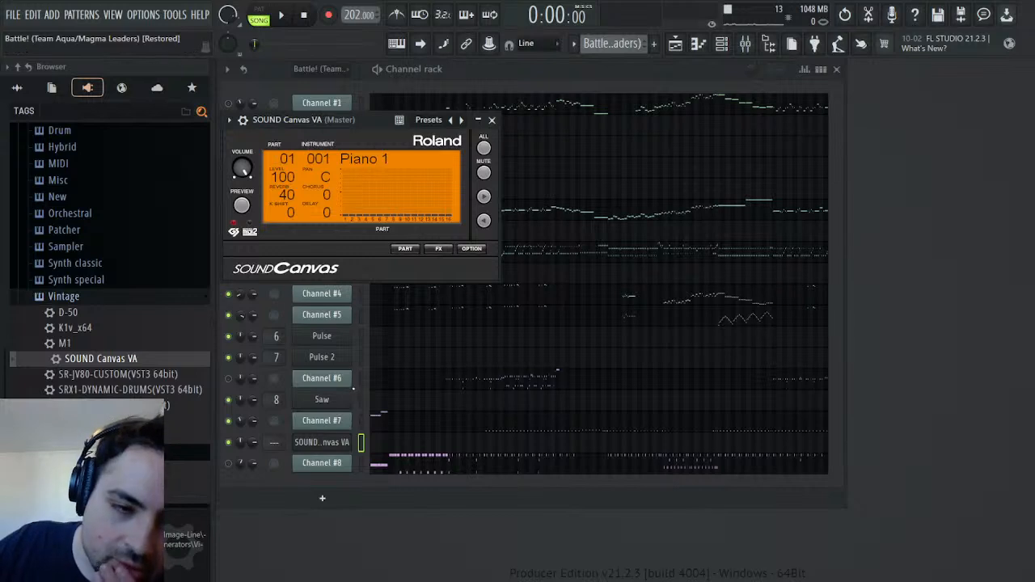
pyautogui.click(405, 249)
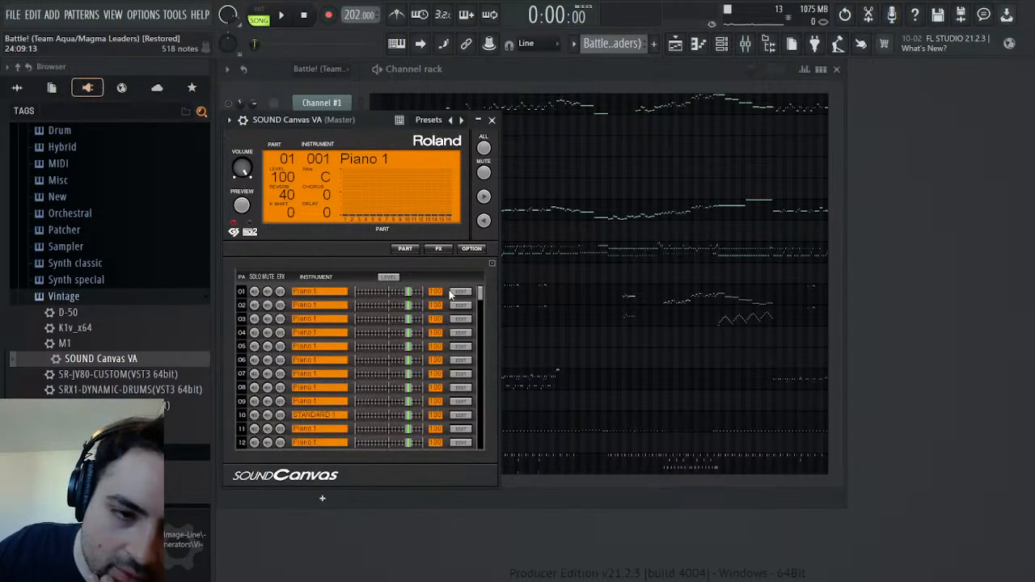
pyautogui.click(460, 416)
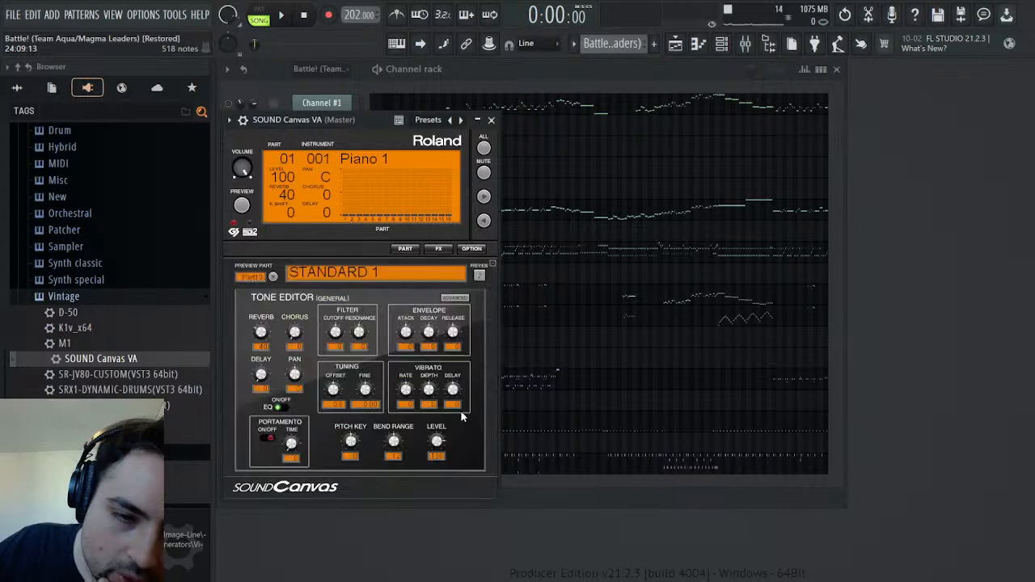
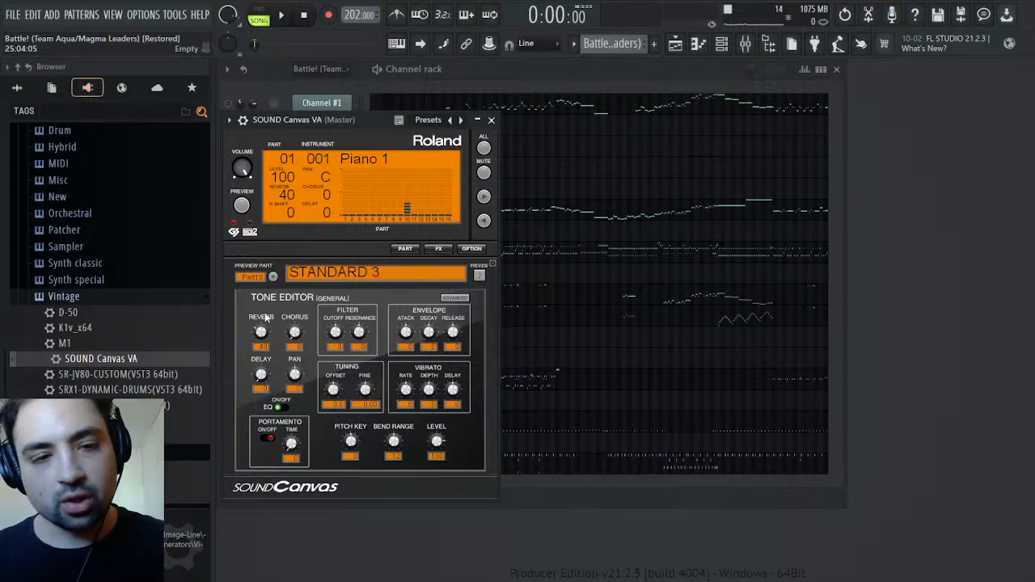
# Close the SOUND Canvas VA editor and inspect Channel #7's notes in the piano roll before returning to the channel rack
pyautogui.click(491, 119)
pyautogui.click(363, 420)
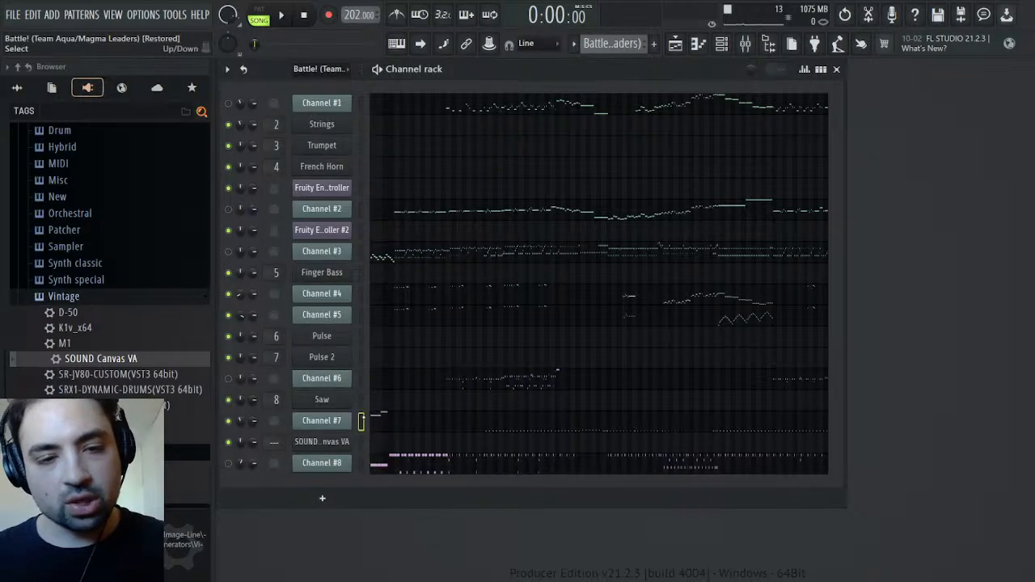
pyautogui.click(363, 442)
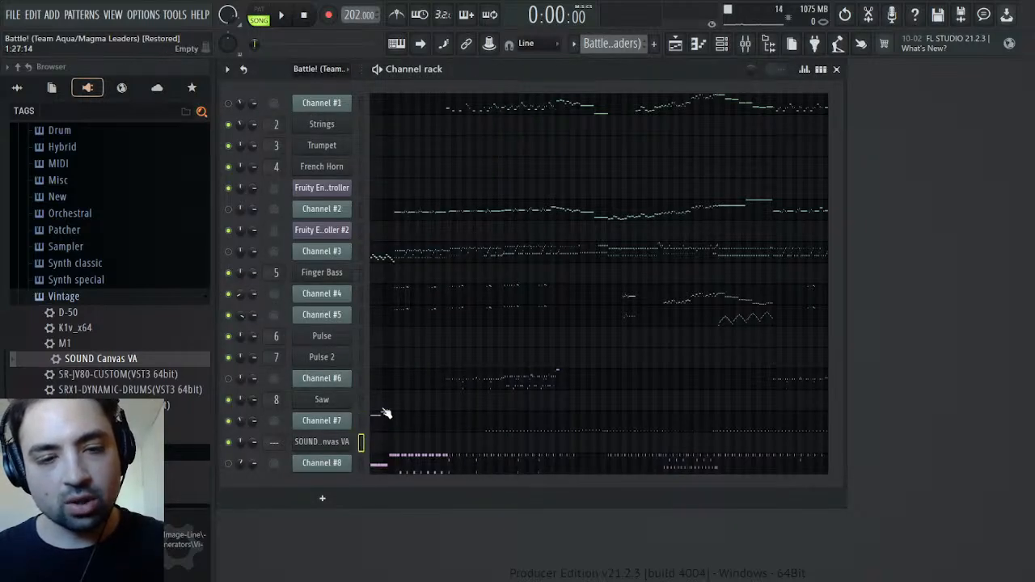
pyautogui.click(385, 427)
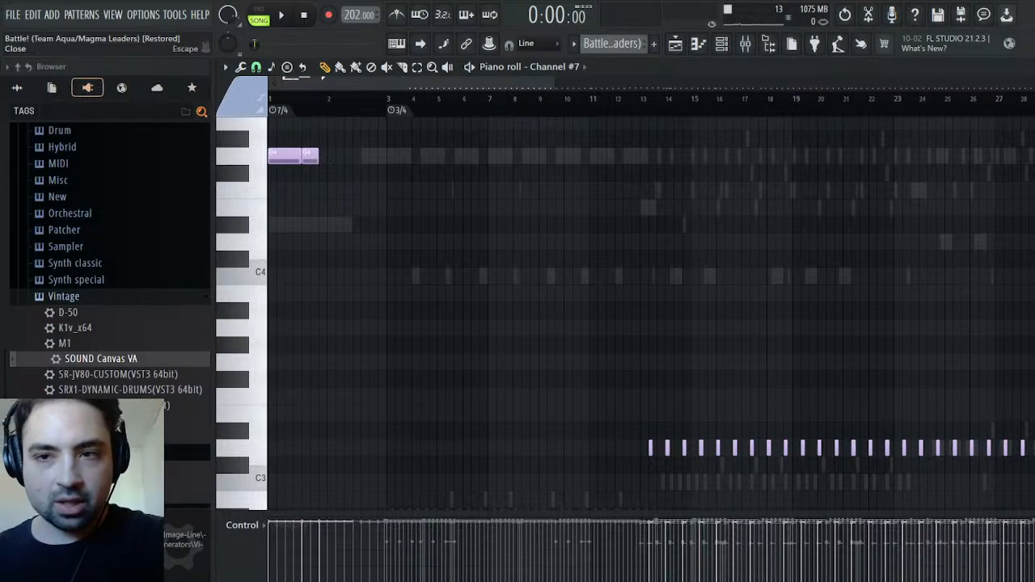
pyautogui.click(1032, 67)
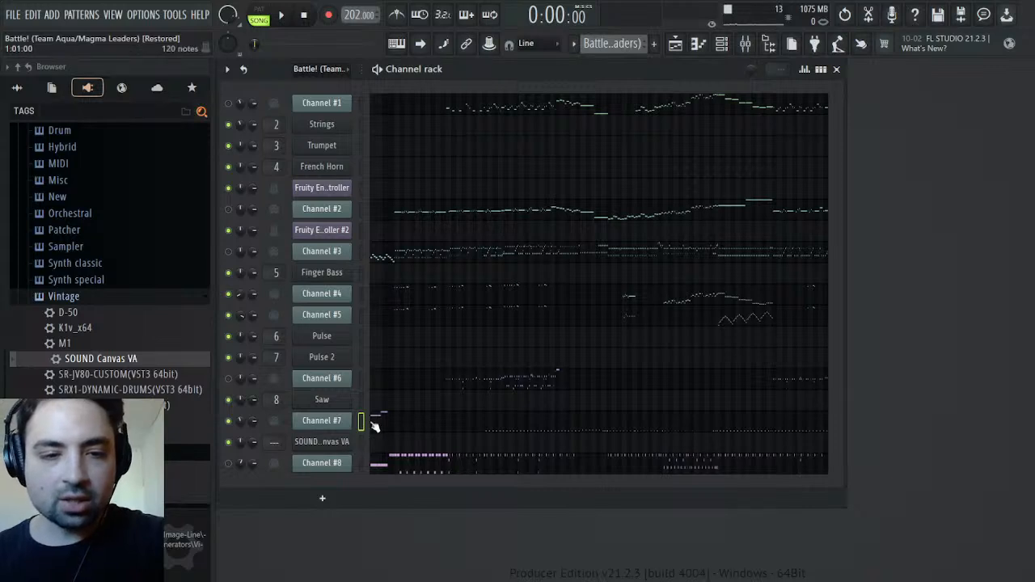
# Rename the SOUND Canvas VA channel as Crash and set its part 10 to the ORCHESTRA drum kit
pyautogui.click(361, 442)
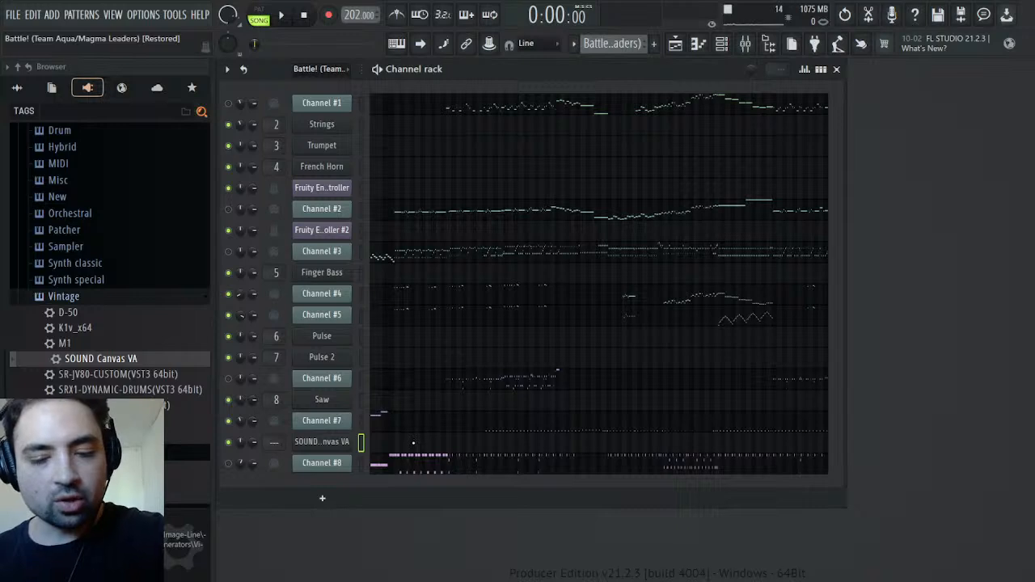
pyautogui.click(329, 443)
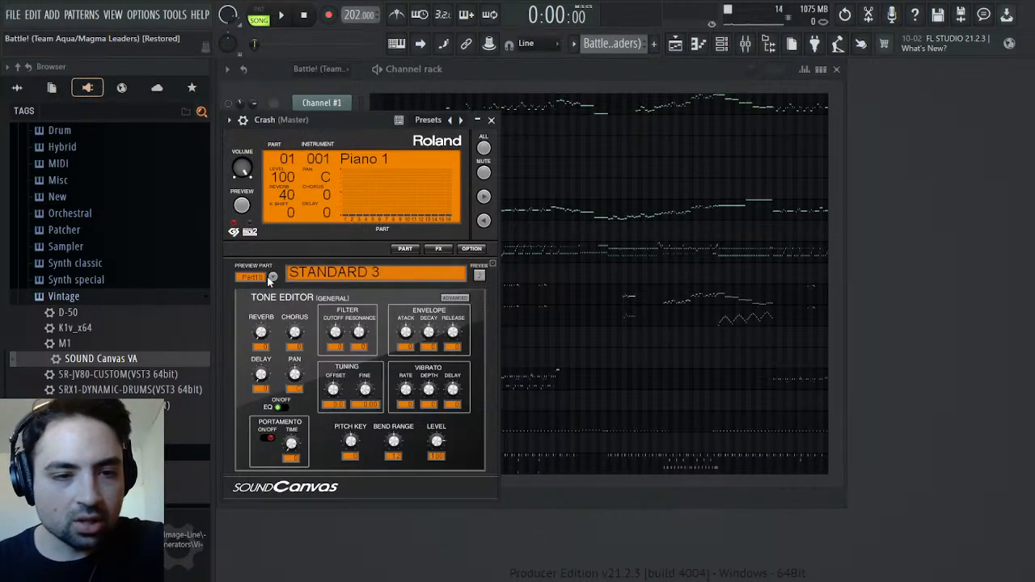
pyautogui.click(257, 299)
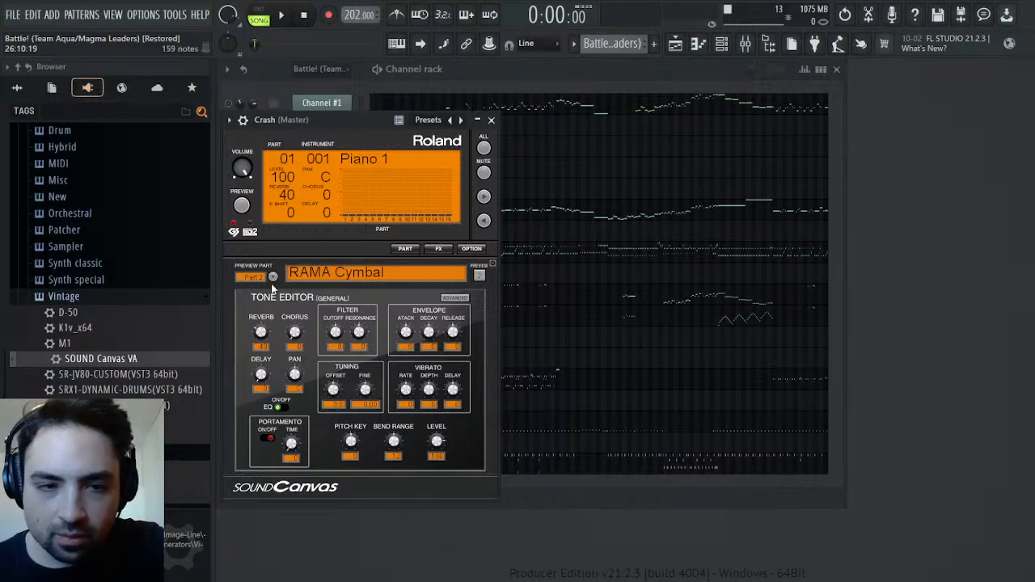
pyautogui.click(243, 388)
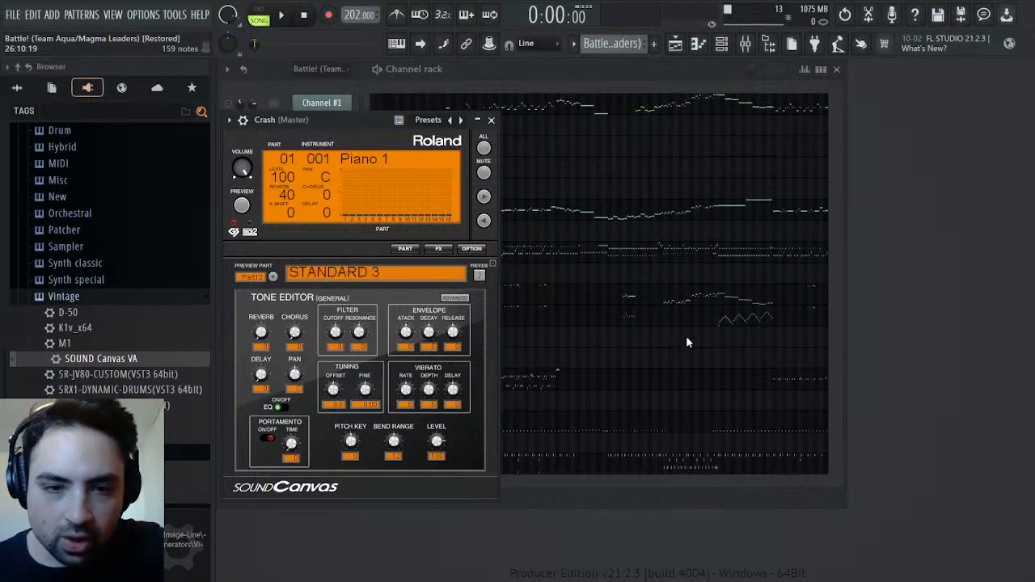
pyautogui.click(646, 355)
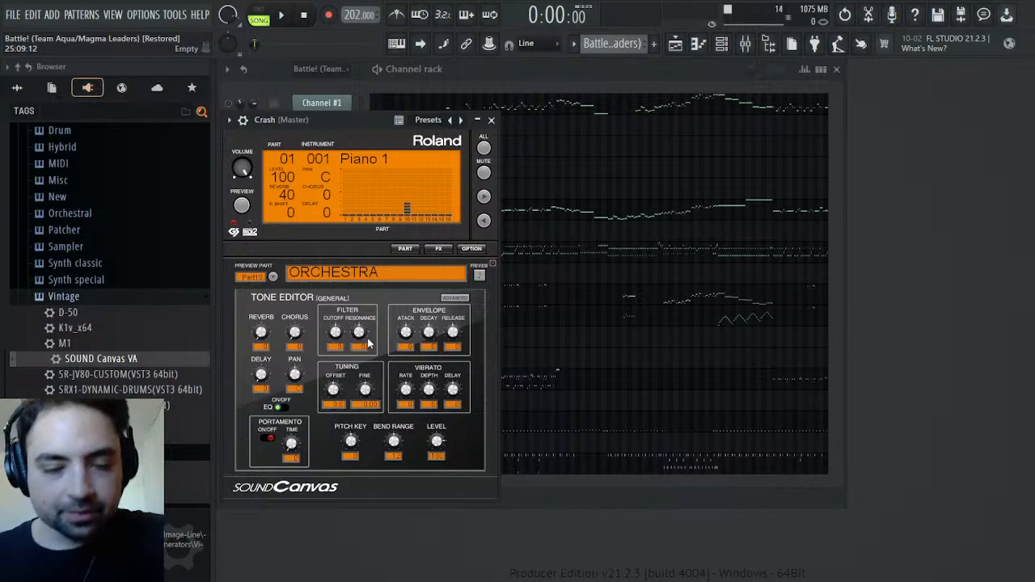
pyautogui.click(491, 120)
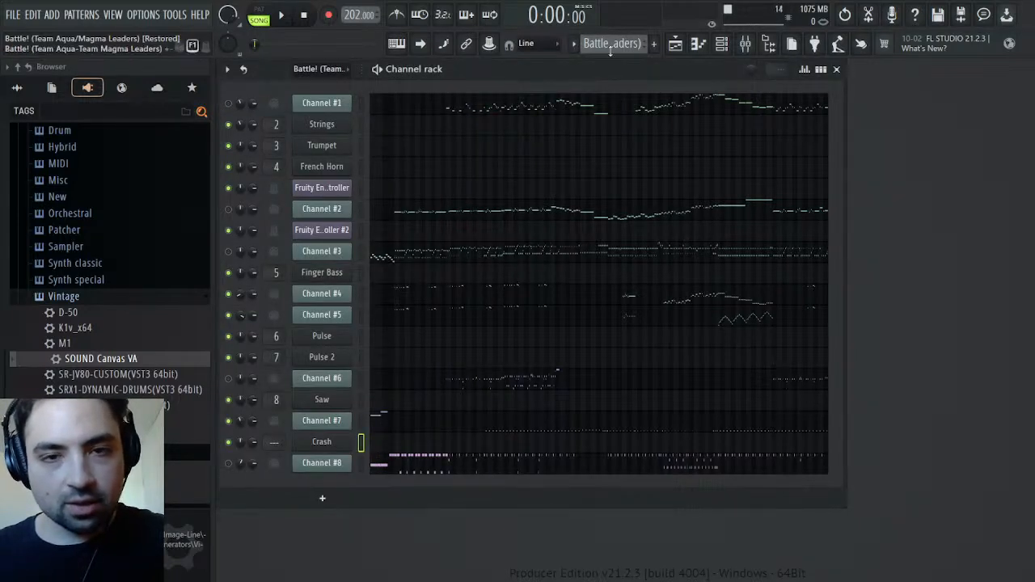
# Create a new pattern named Drums and copy Channel #7's notes into the Crash channel's piano roll
pyautogui.press('F4')
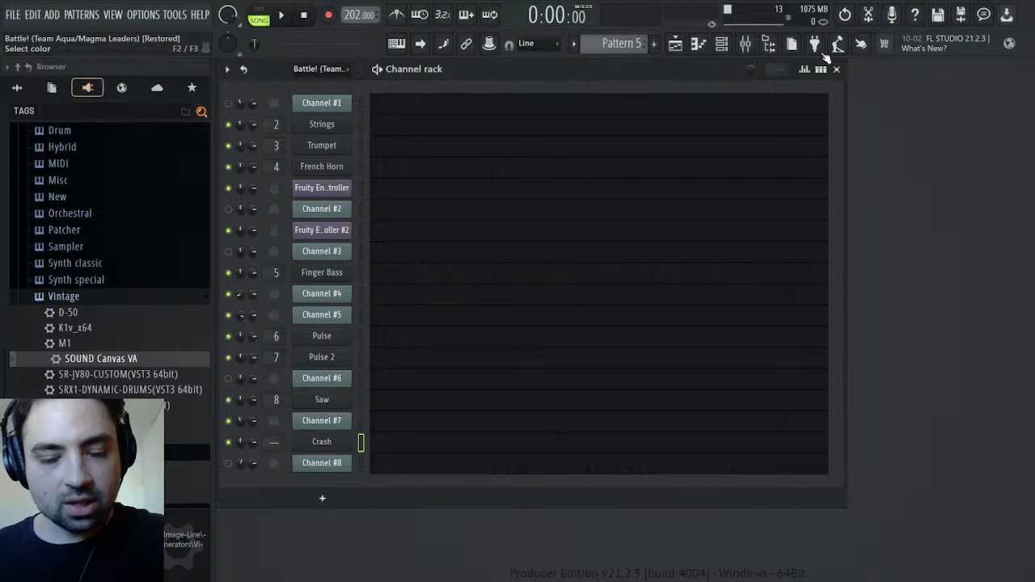
pyautogui.write('Drums')
pyautogui.press('Return')
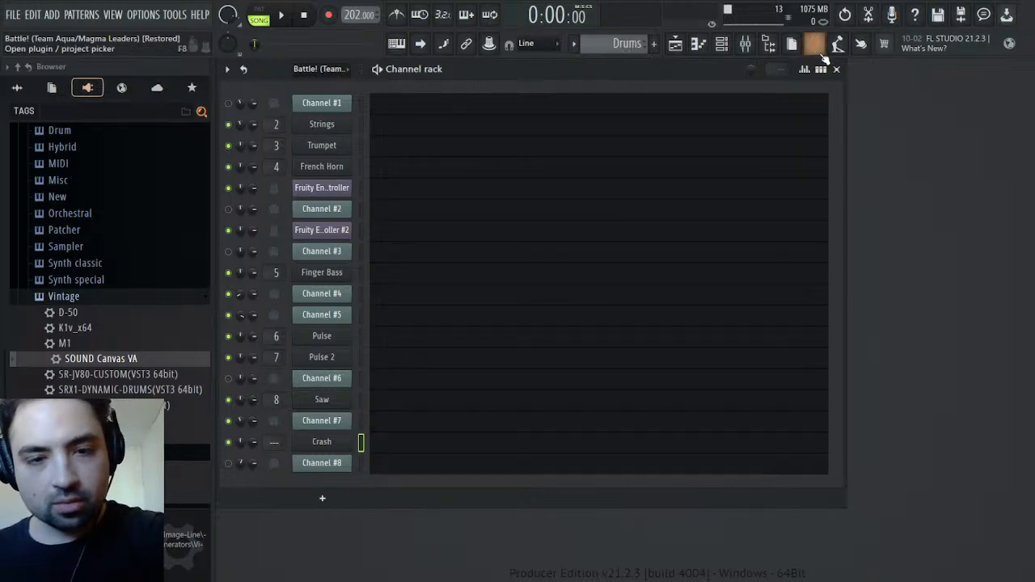
pyautogui.click(424, 448)
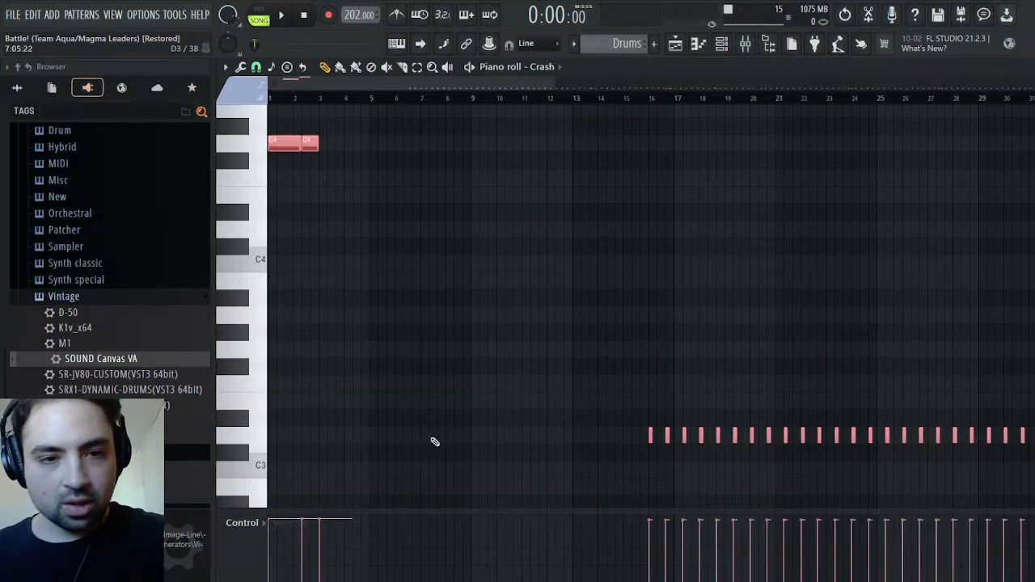
# Audition the Crash sounds on G4 and B4, the pitches of the opening notes
pyautogui.scroll(5, 380, 283)
pyautogui.click(259, 404)
pyautogui.click(264, 360)
pyautogui.click(261, 335)
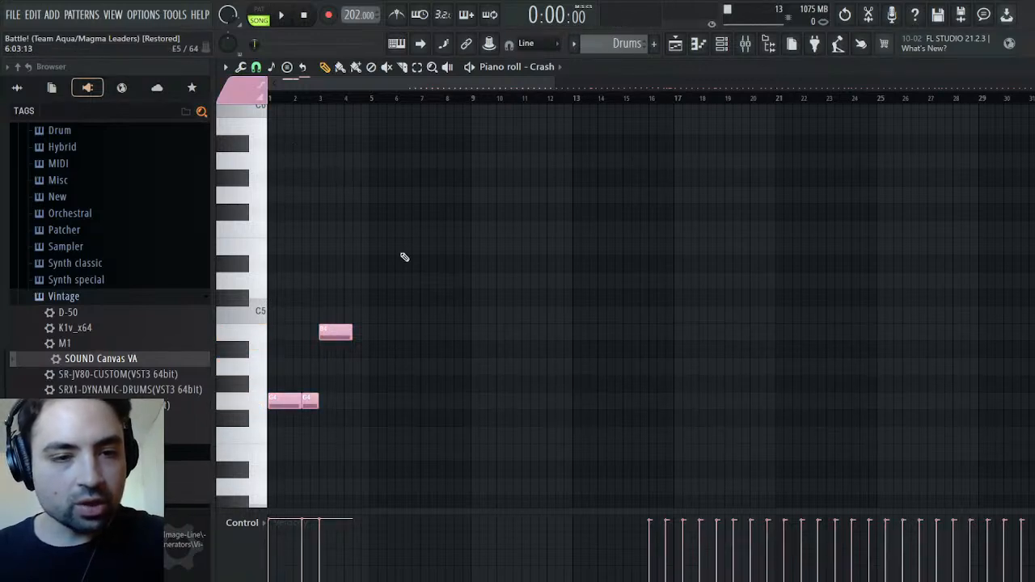
pyautogui.click(266, 405)
pyautogui.click(270, 336)
pyautogui.click(341, 335)
pyautogui.scroll(1, 281, 394)
pyautogui.scroll(-1, 277, 414)
pyautogui.scroll(-2, 275, 416)
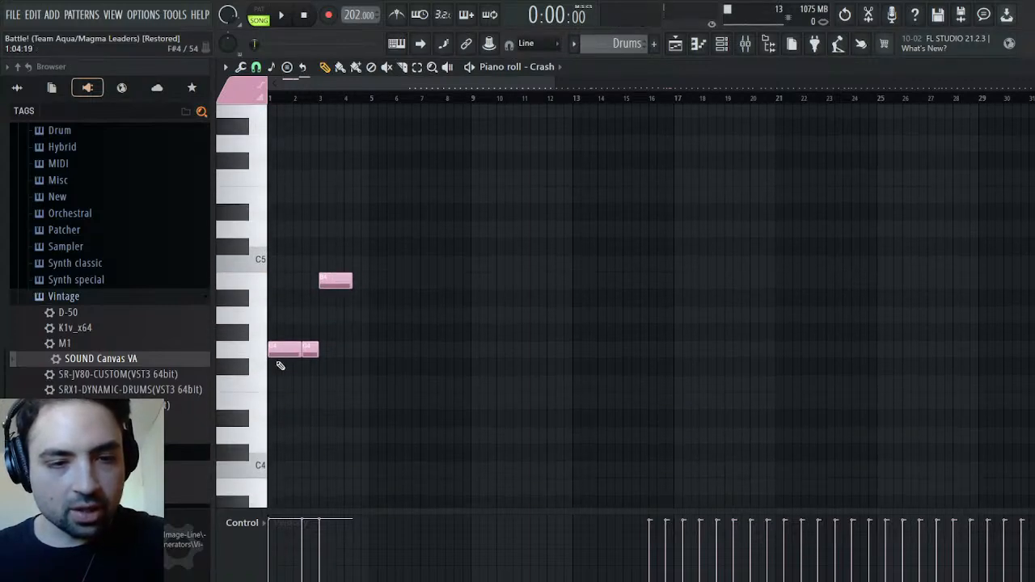
# Switch to the Battle pattern and audition Channel #7's original sounds on G4 and B4
pyautogui.scroll(3, 623, 44)
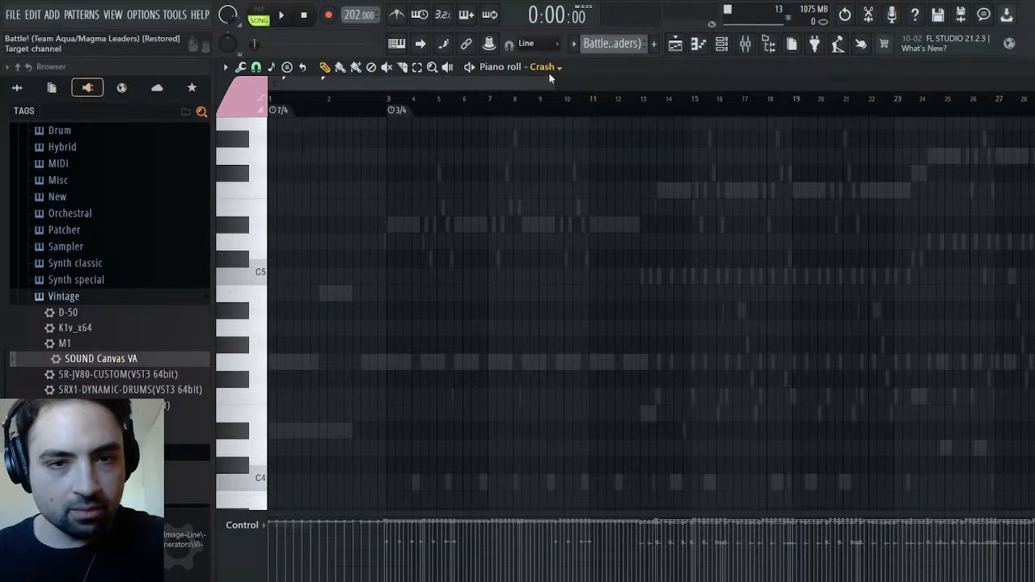
pyautogui.click(584, 428)
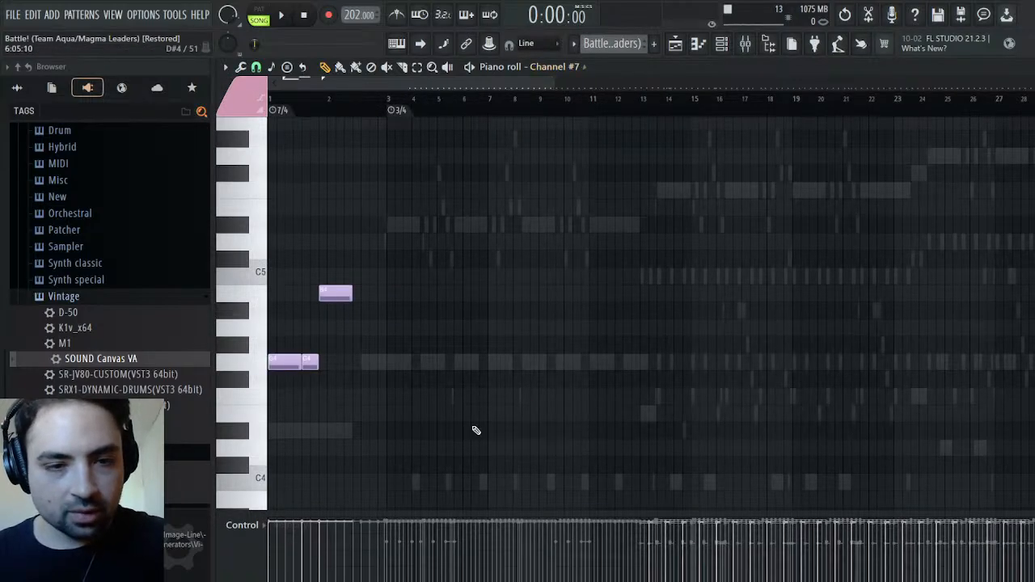
pyautogui.click(254, 370)
pyautogui.click(253, 369)
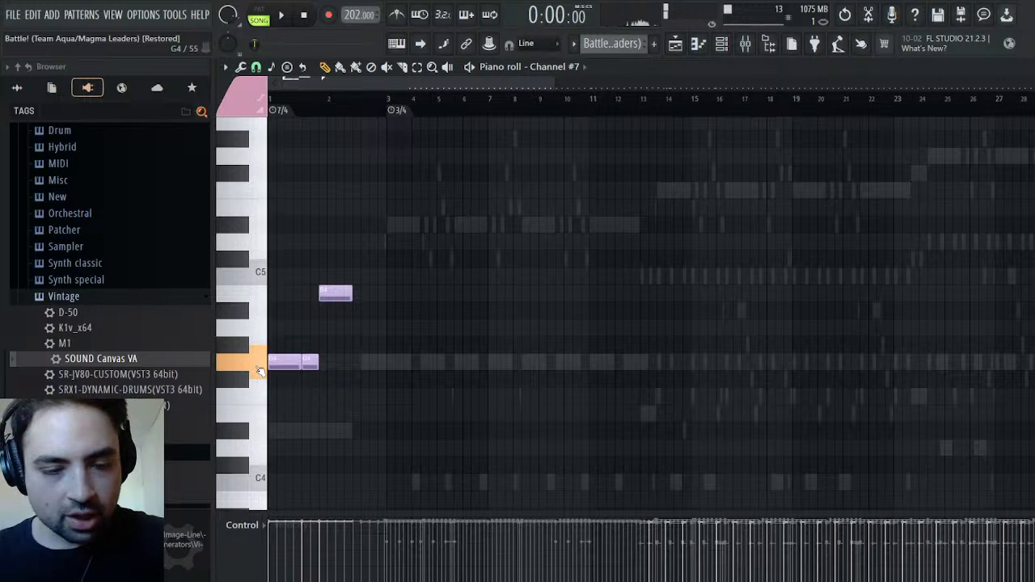
pyautogui.click(261, 300)
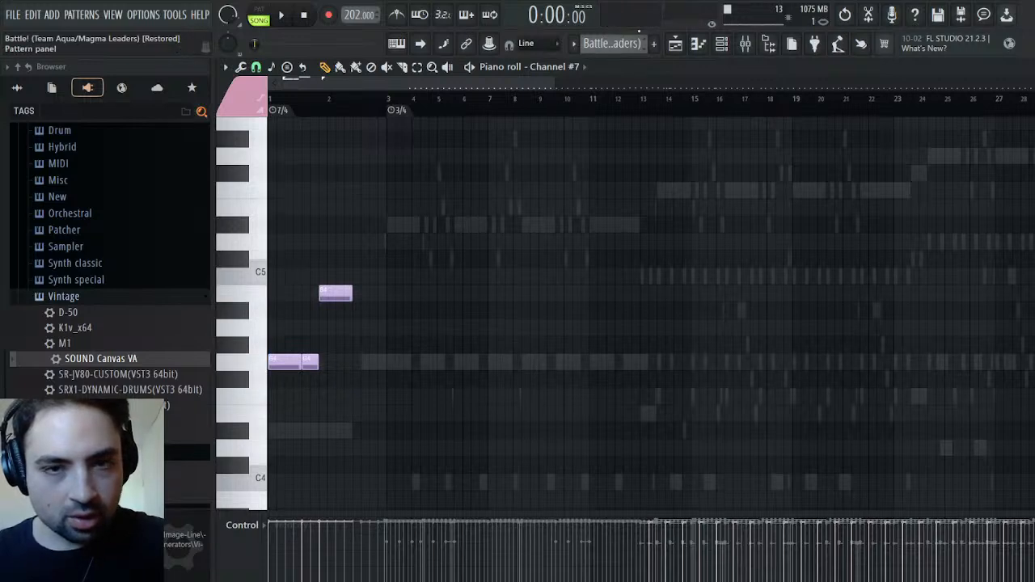
# Return to the Drums pattern and compare the G4 and B4 sounds of Channel #7 and Crash
pyautogui.scroll(-2, 631, 44)
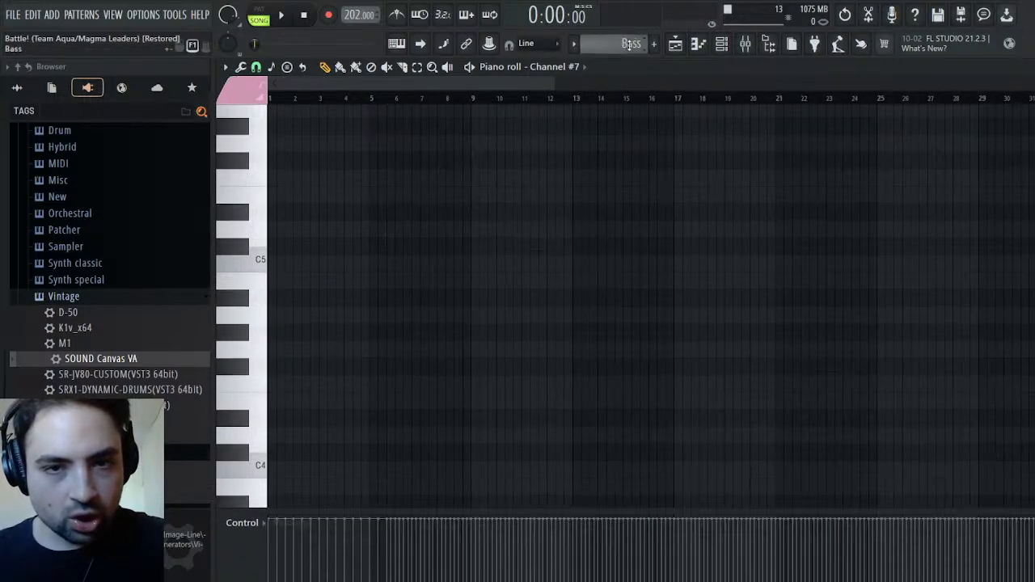
pyautogui.scroll(-1, 630, 45)
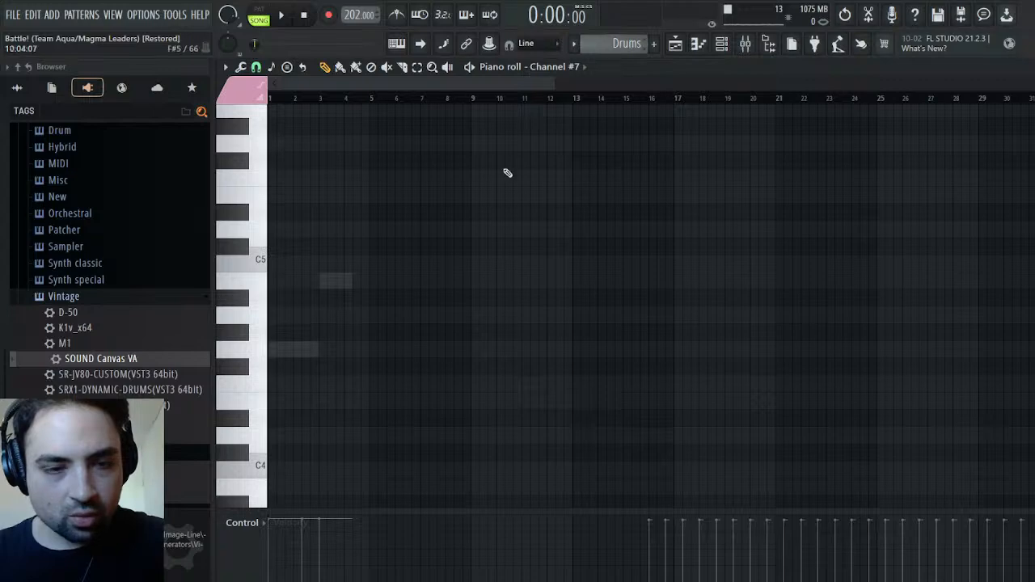
pyautogui.click(261, 352)
pyautogui.click(260, 352)
pyautogui.click(259, 284)
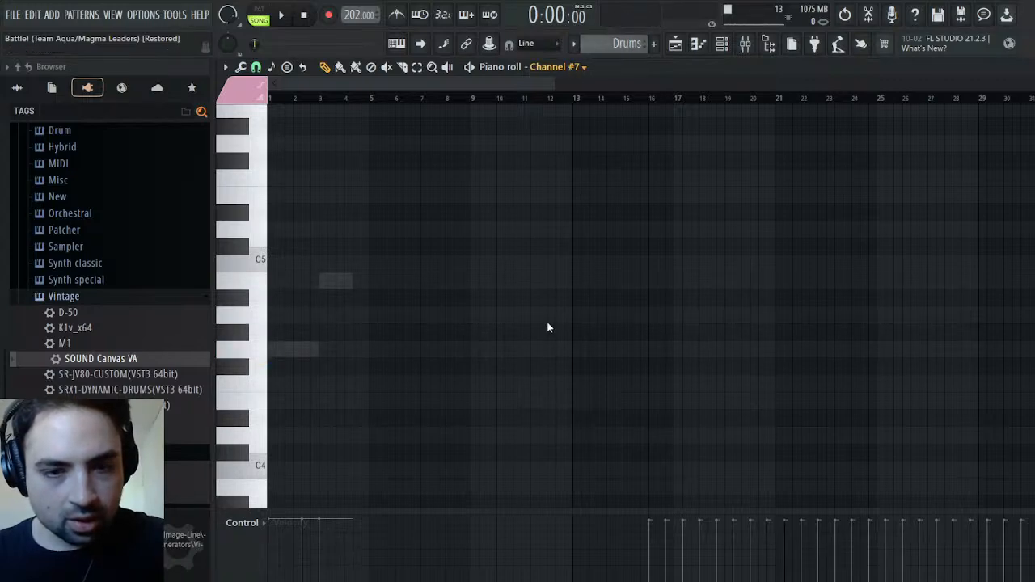
pyautogui.click(262, 353)
pyautogui.click(264, 356)
pyautogui.click(266, 283)
pyautogui.click(266, 283)
pyautogui.click(267, 284)
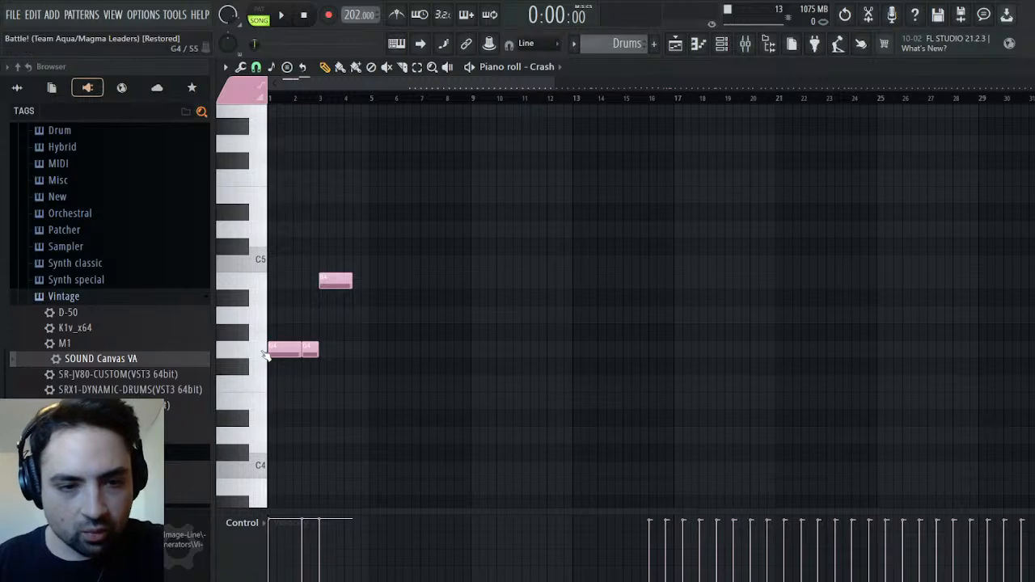
# Move Crash's two opening G4 notes up to B4 and audition the Drums pattern in pattern mode
pyautogui.moveTo(277, 349); pyautogui.dragTo(305, 270)
pyautogui.press('space')
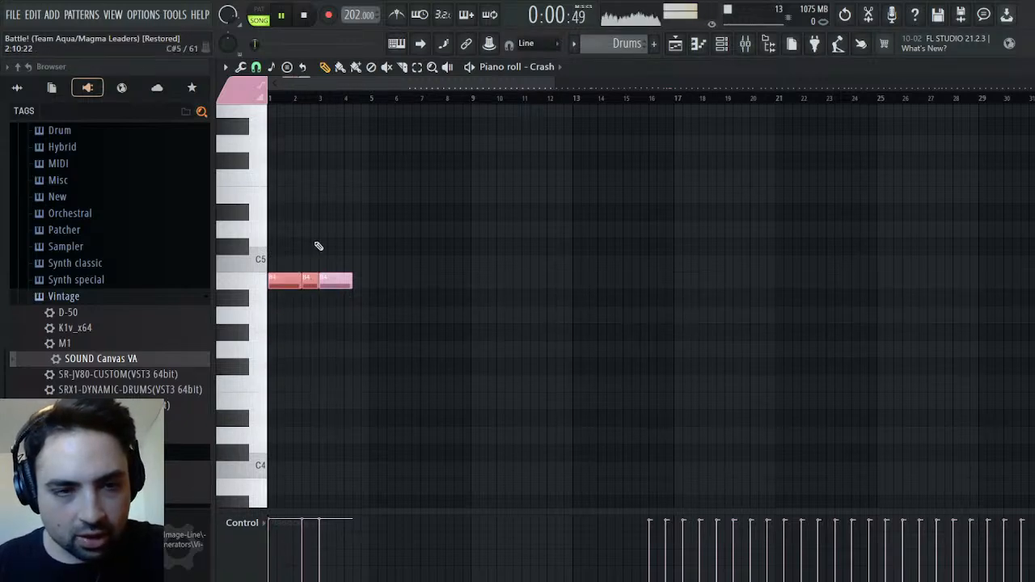
pyautogui.press('l')
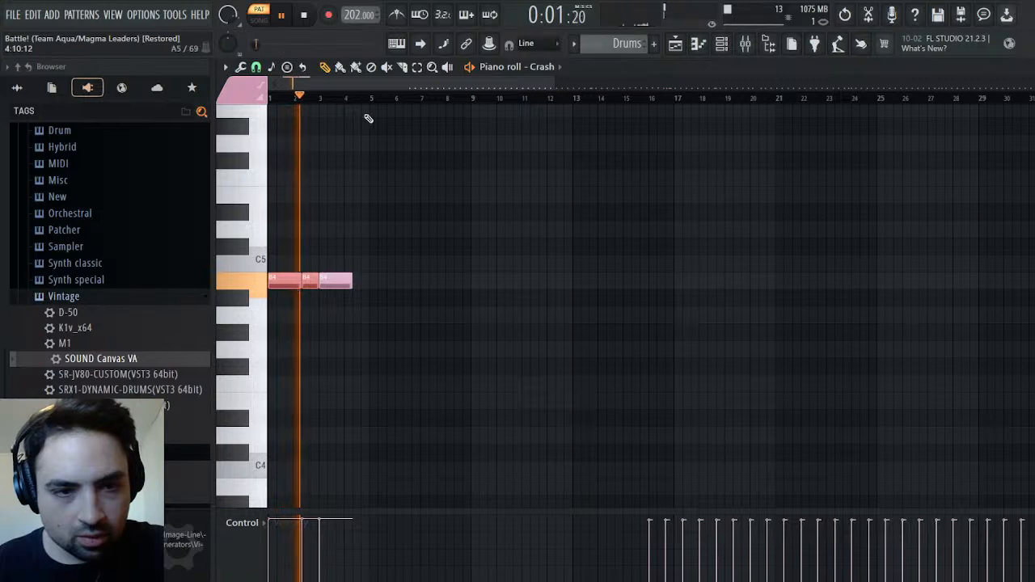
pyautogui.press('space')
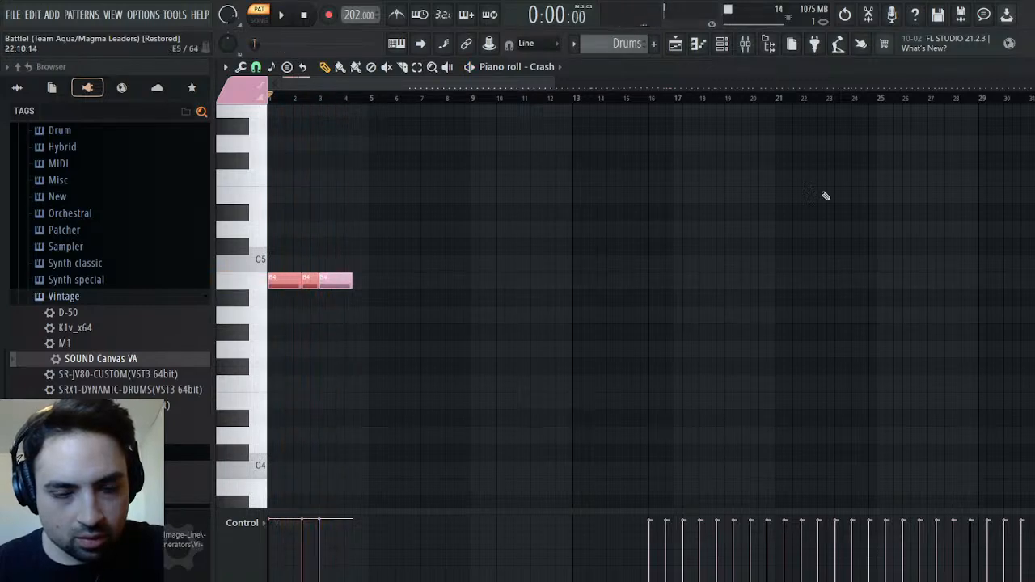
# Leave the piano roll, check the Master track in the mixer, and close the mixer
pyautogui.press('Escape')
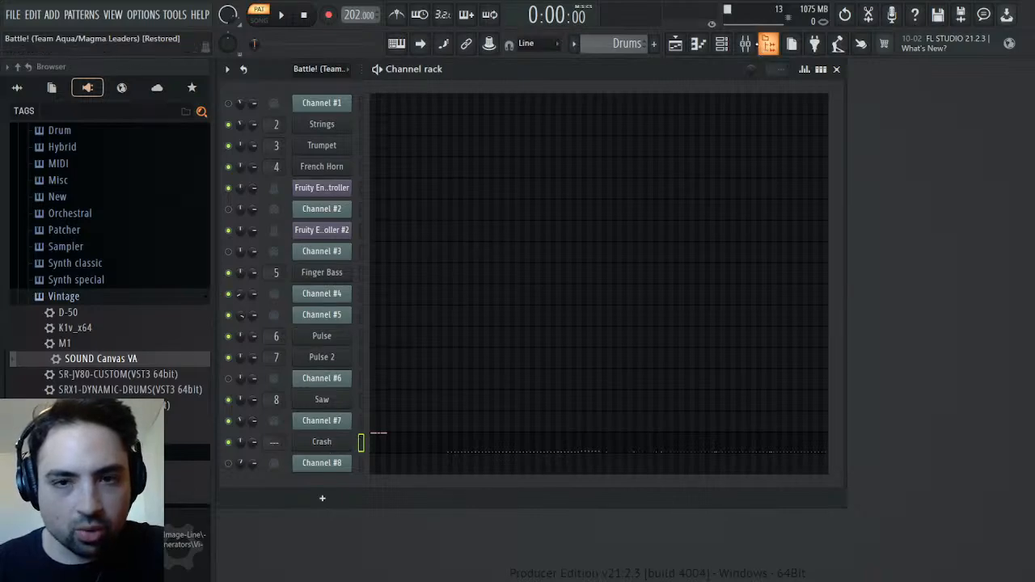
pyautogui.click(756, 47)
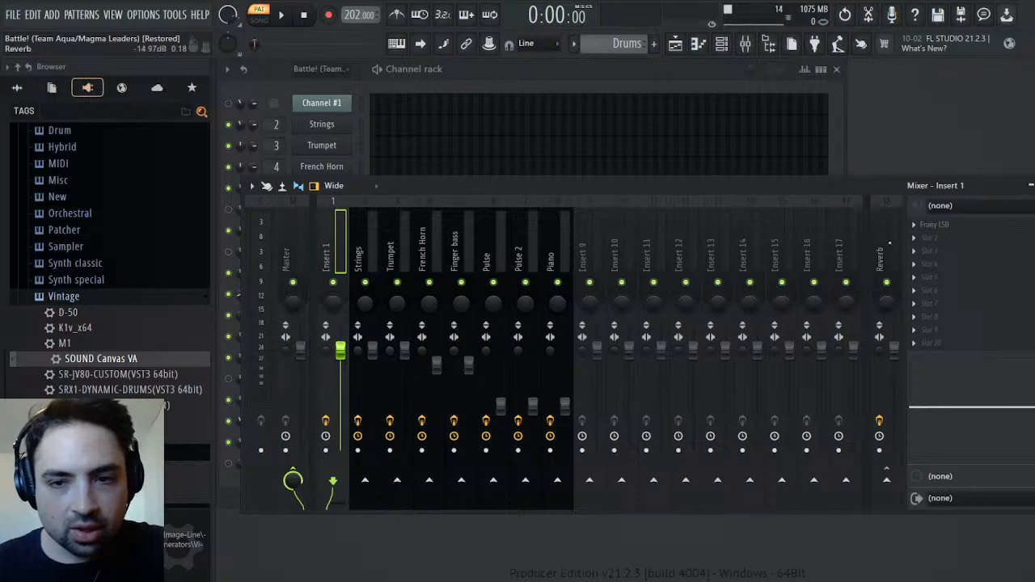
pyautogui.press('Left')
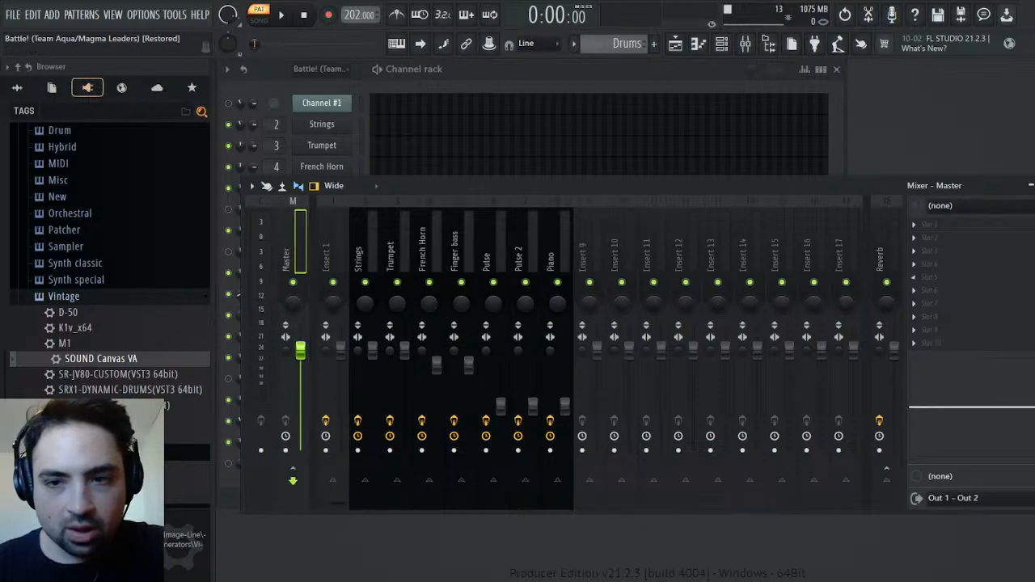
pyautogui.click(1030, 185)
# Raise the Crash channel's volume multiplier to 200% in its levels adjustment settings
pyautogui.click(322, 420)
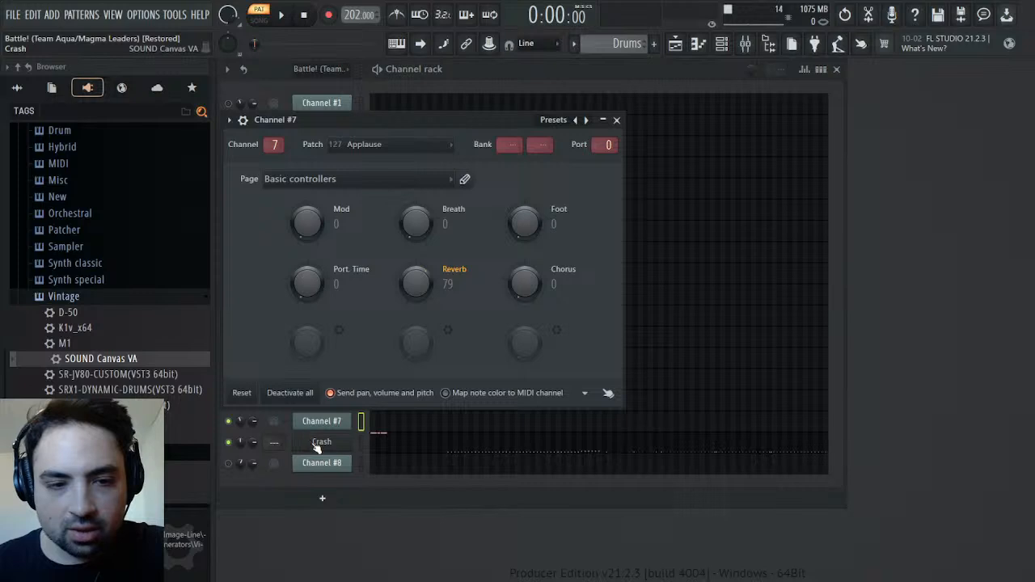
pyautogui.click(321, 441)
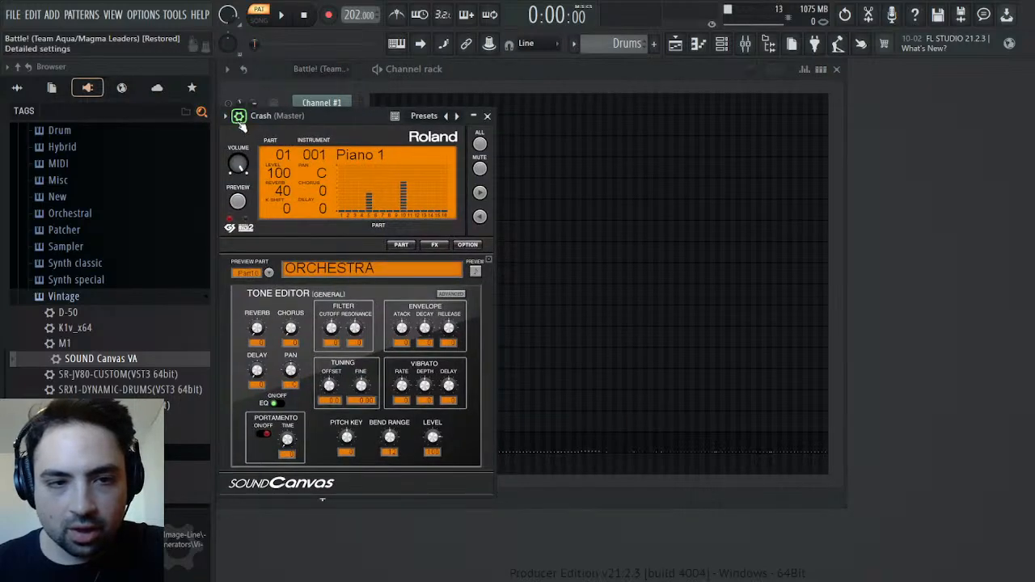
pyautogui.click(243, 119)
pyautogui.moveTo(273, 194); pyautogui.dragTo(273, 121)
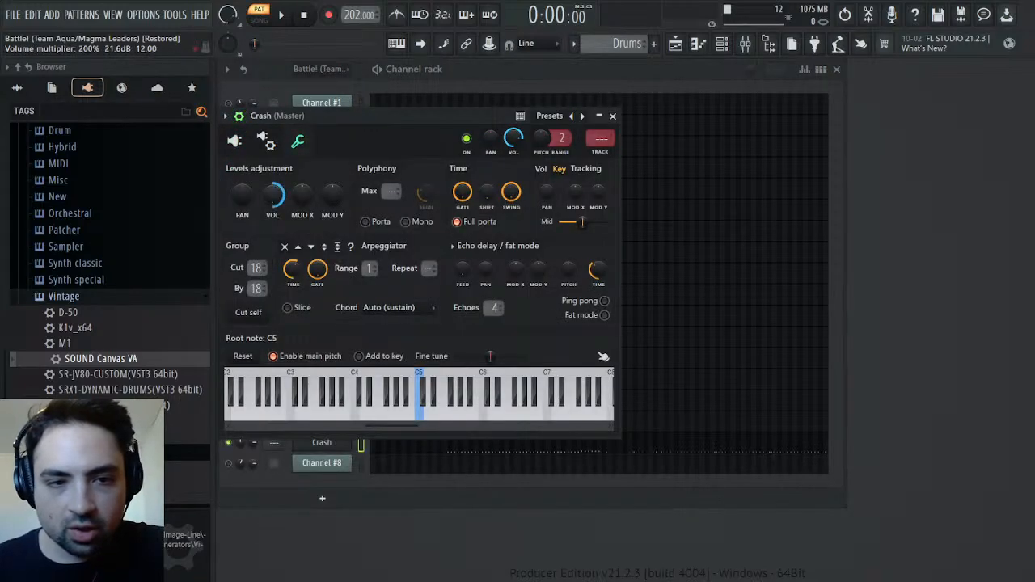
# Audition the Drums pattern with the mixer open and load Edison on the Master track
pyautogui.click(745, 43)
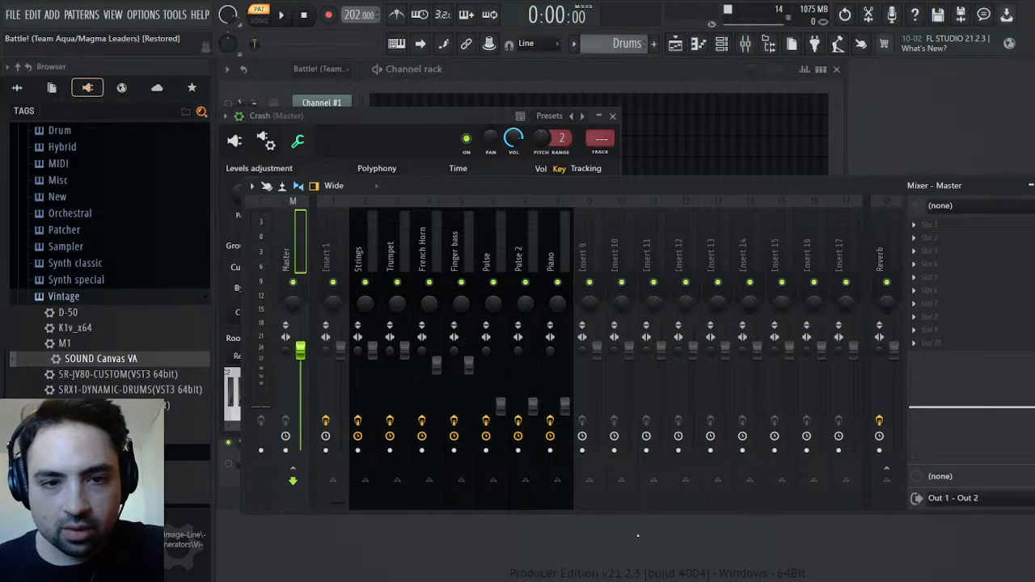
pyautogui.press('space')
pyautogui.press('space')
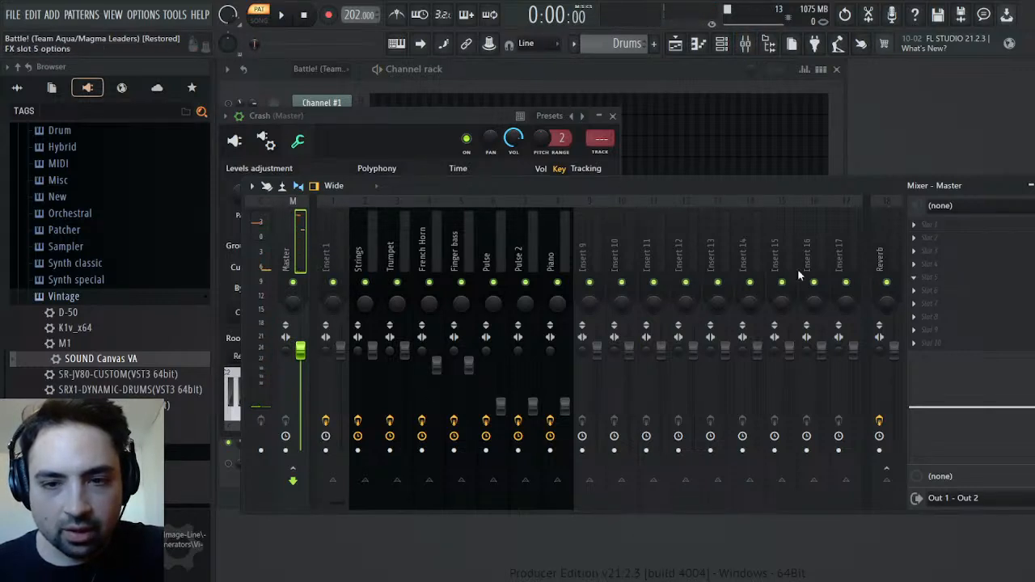
pyautogui.hotkey('ctrl', 'e')
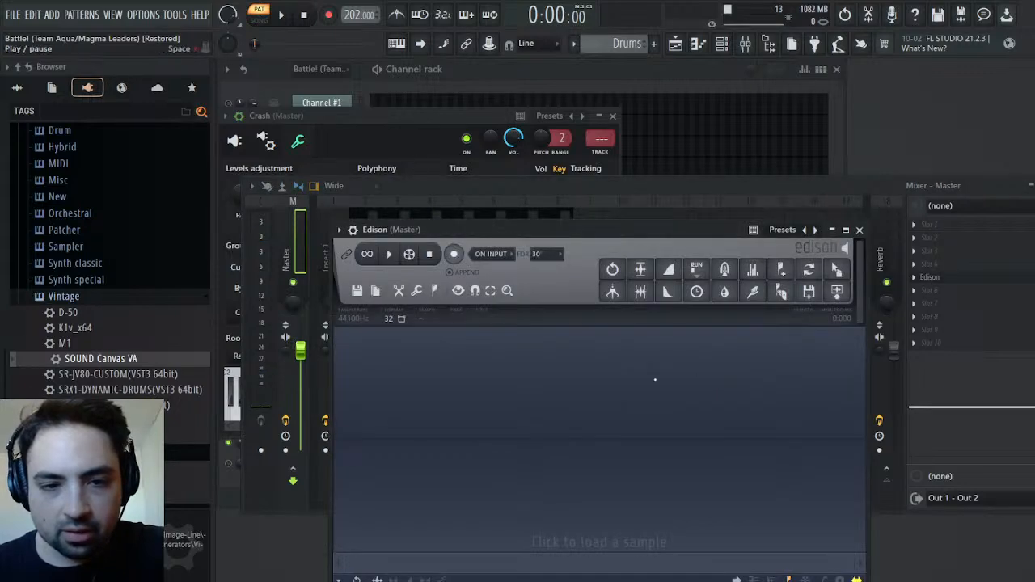
# Record the Crash hit from the Drums pattern into Edison on the Master track, normalize the recording, and close Edison
pyautogui.click(455, 255)
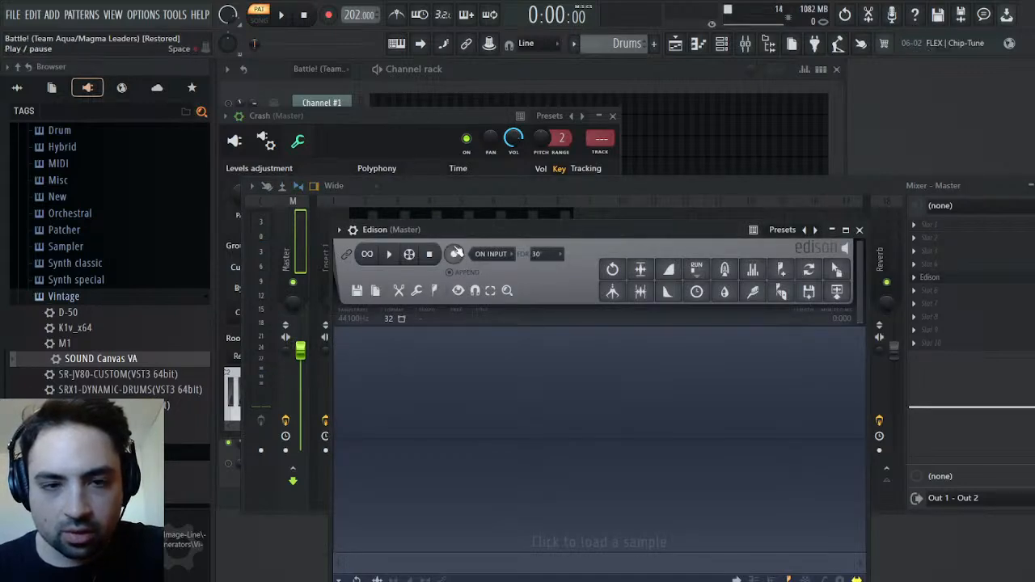
pyautogui.click(282, 15)
pyautogui.click(282, 15)
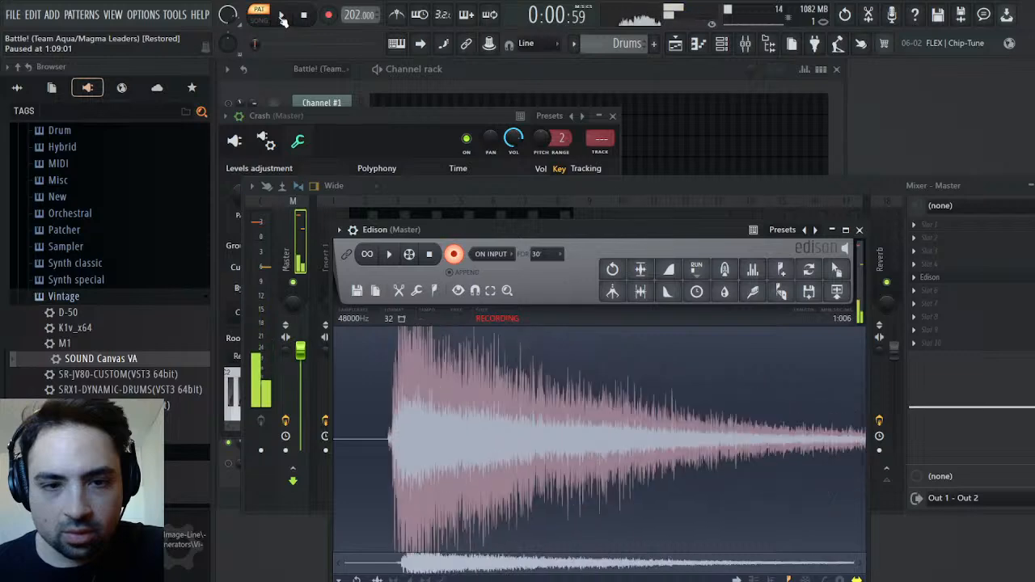
pyautogui.click(317, 15)
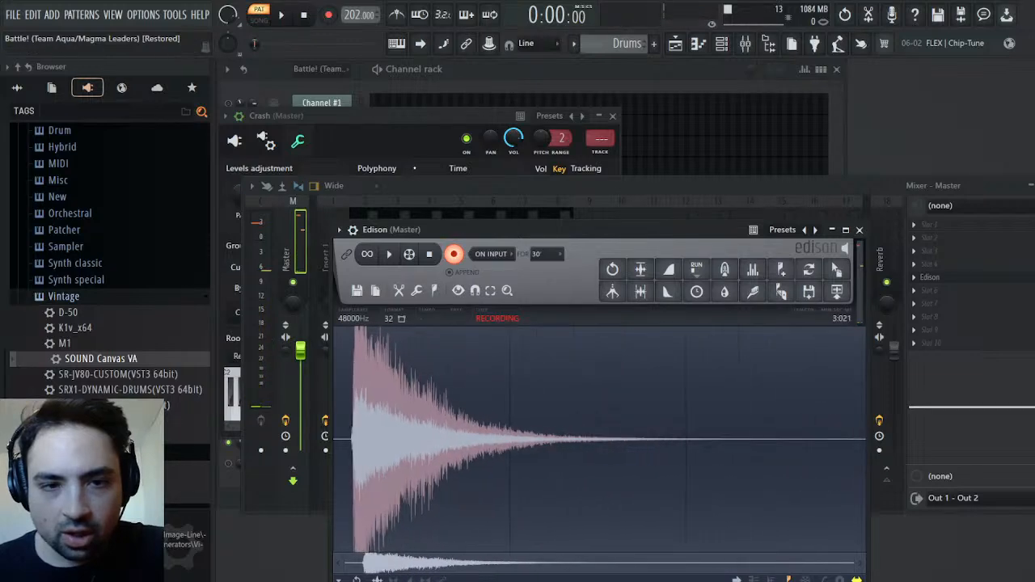
pyautogui.click(454, 255)
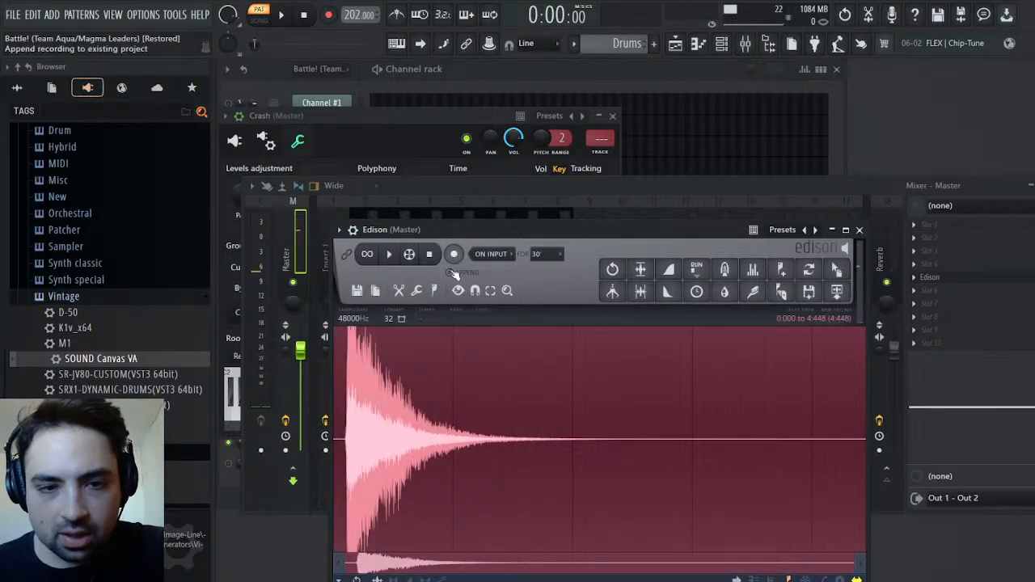
pyautogui.click(647, 270)
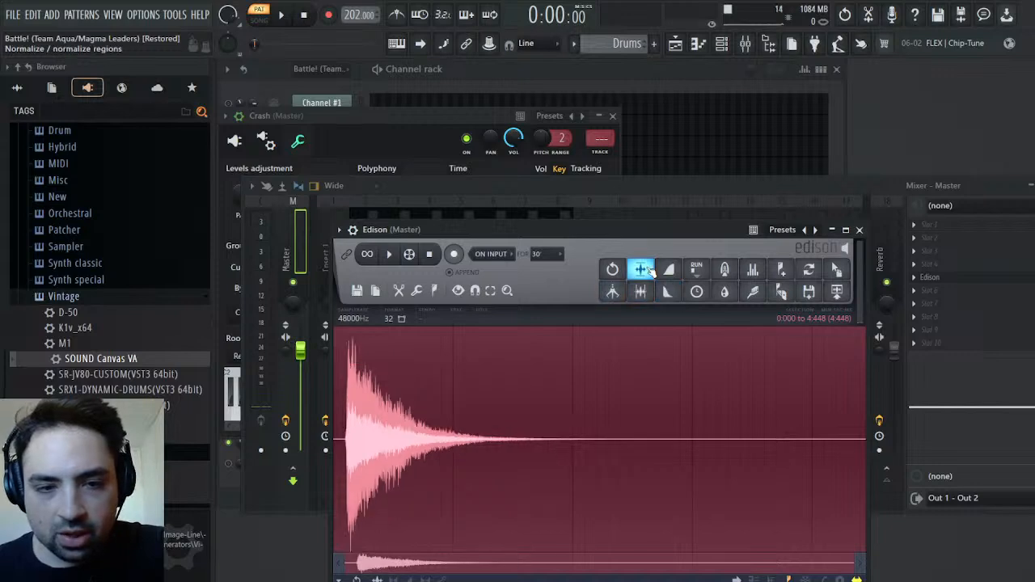
pyautogui.click(860, 231)
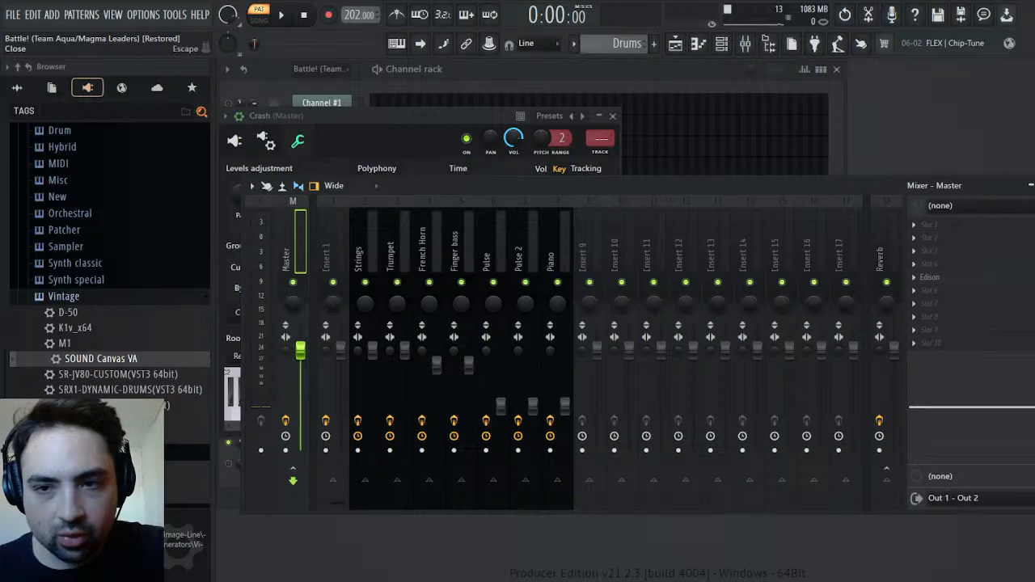
# Close the mixer and Crash settings, pan the Crash channel to 55% right, and audition the Drums pattern
pyautogui.press('Escape')
pyautogui.click(615, 116)
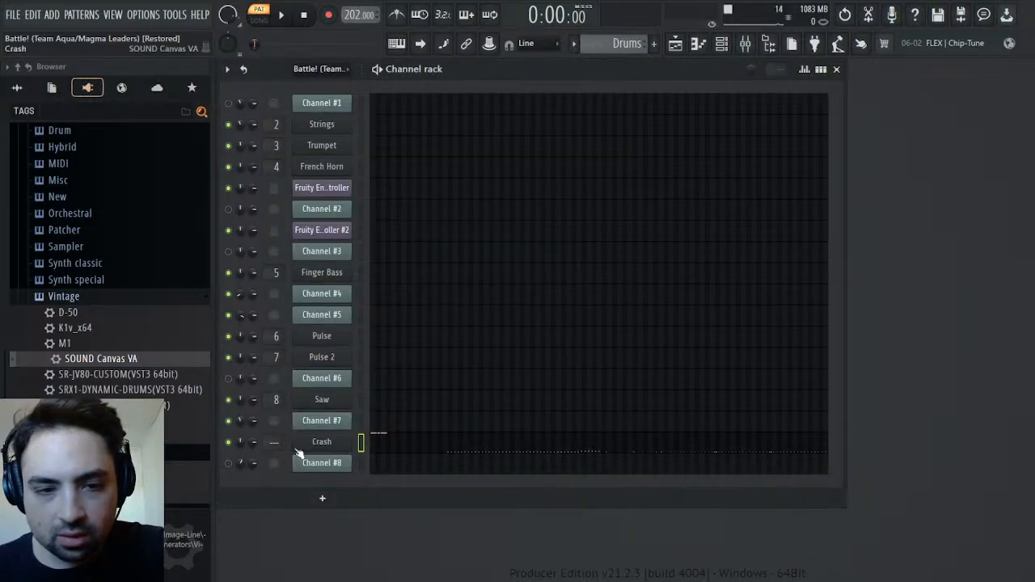
pyautogui.moveTo(241, 441); pyautogui.dragTo(240, 426)
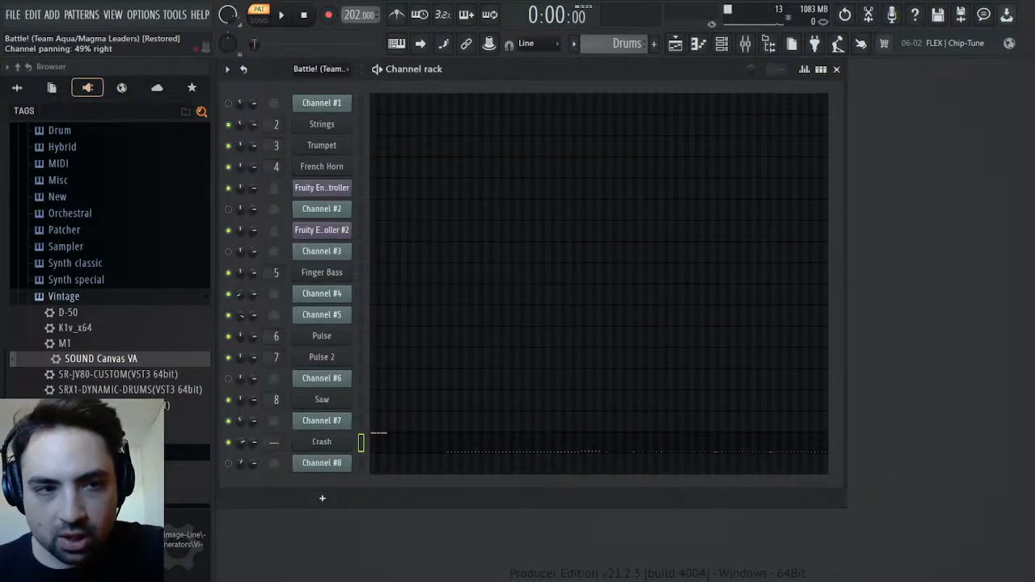
pyautogui.press('space')
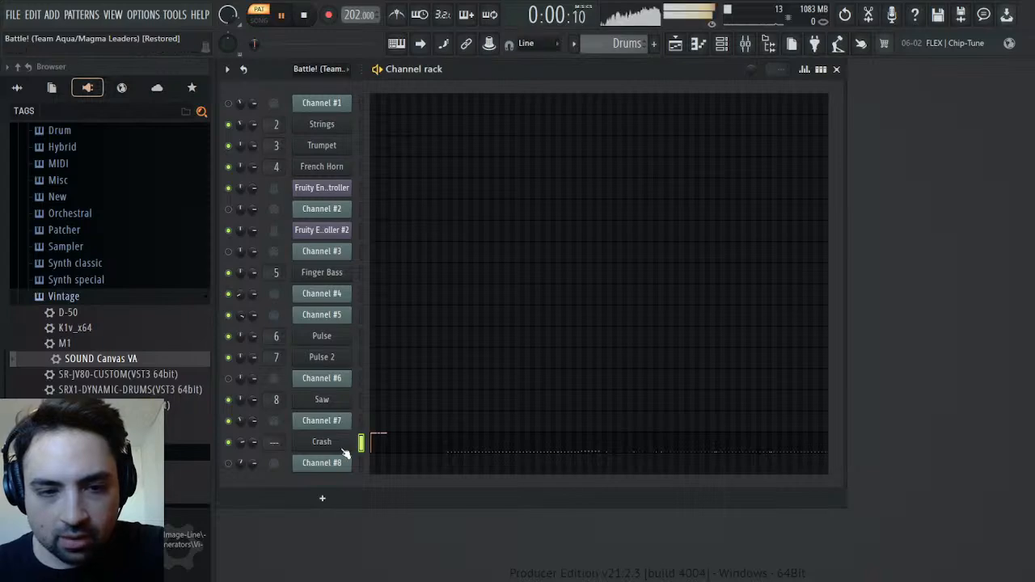
pyautogui.press('space')
pyautogui.press('space')
pyautogui.moveTo(242, 442); pyautogui.dragTo(242, 438)
pyautogui.press('space')
pyautogui.press('space')
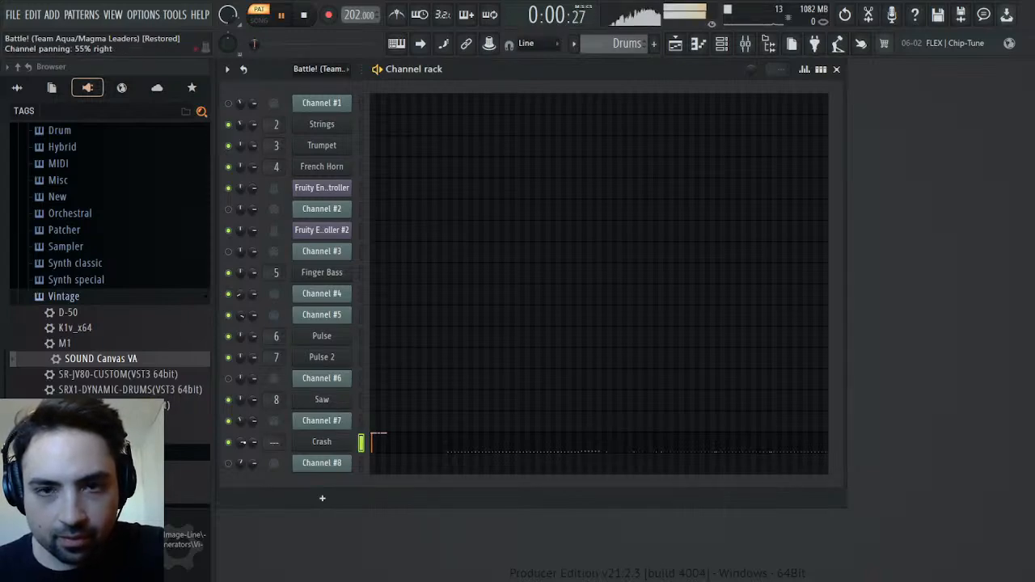
pyautogui.press('space')
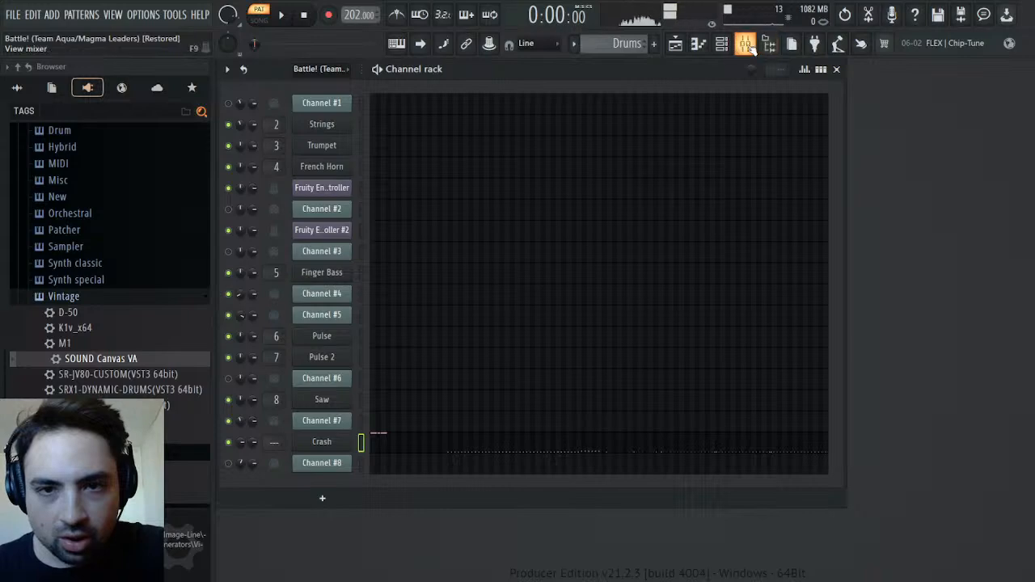
# Reopen Edison from the Master track in the mixer and clear its previous recording
pyautogui.press('F9')
pyautogui.click(919, 280)
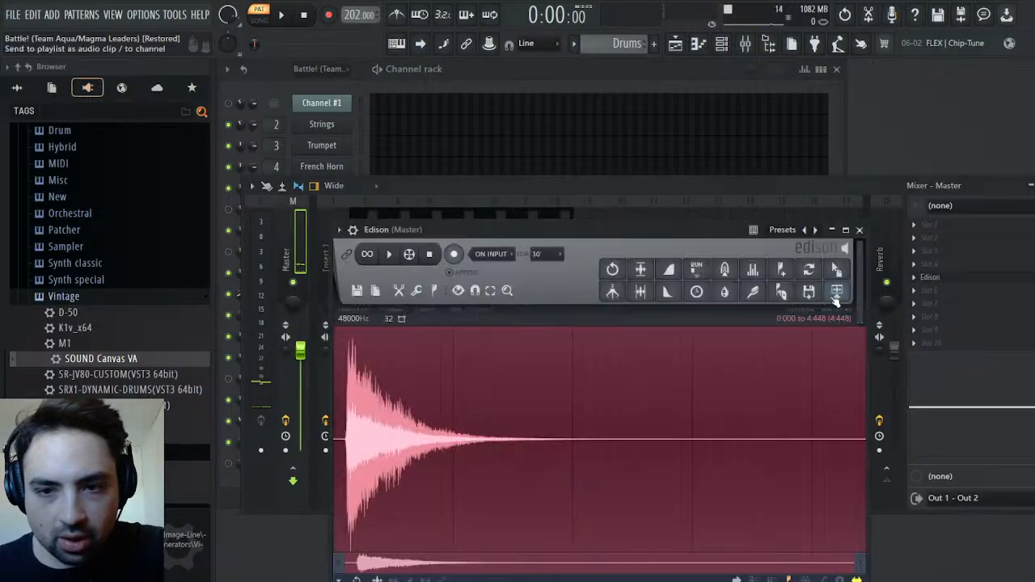
pyautogui.click(356, 293)
pyautogui.click(355, 314)
# Try recording the Drums pattern's crash hits with Edison, and discard the two-hit take
pyautogui.click(456, 254)
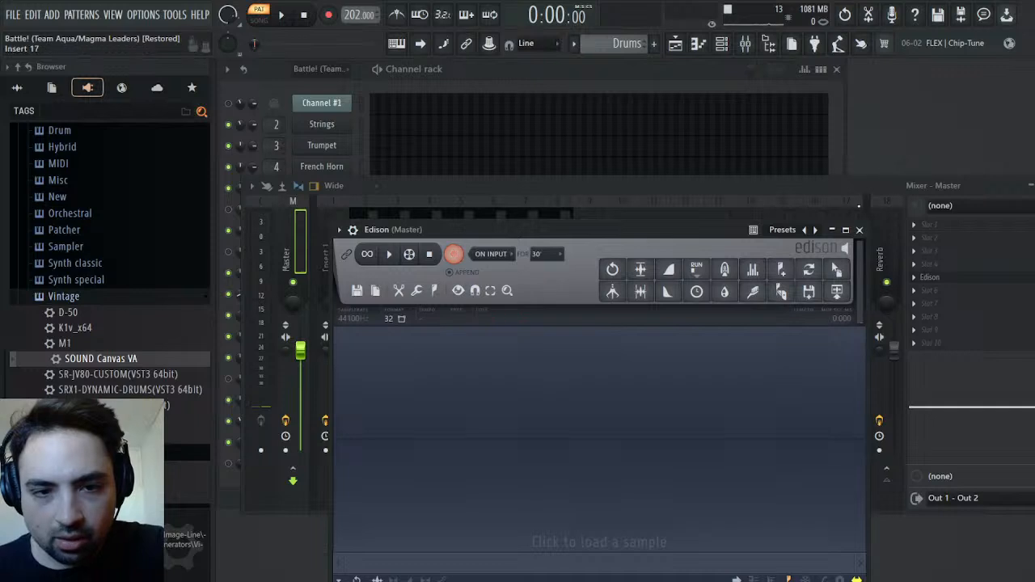
pyautogui.click(282, 15)
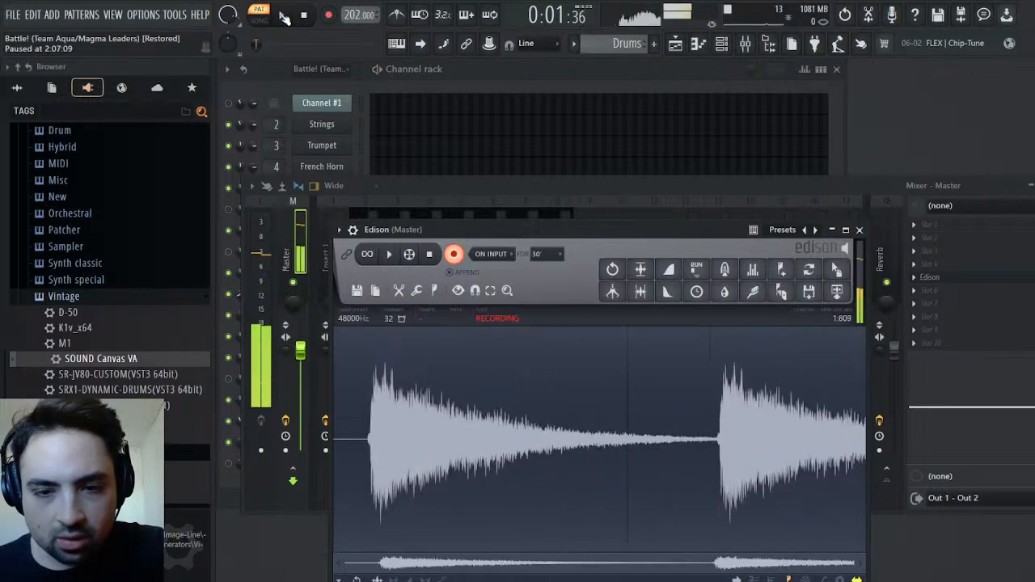
pyautogui.click(304, 15)
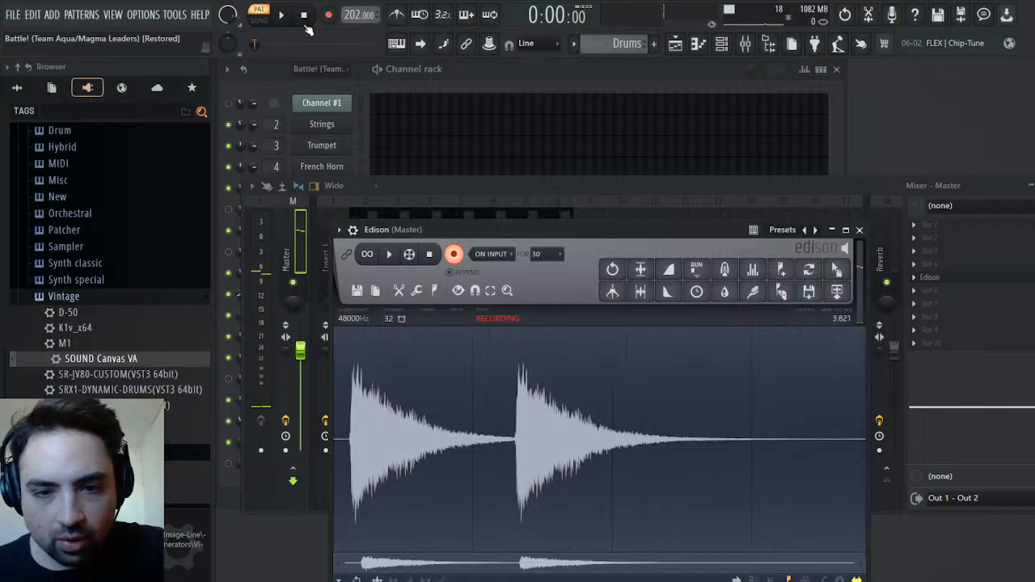
pyautogui.click(454, 254)
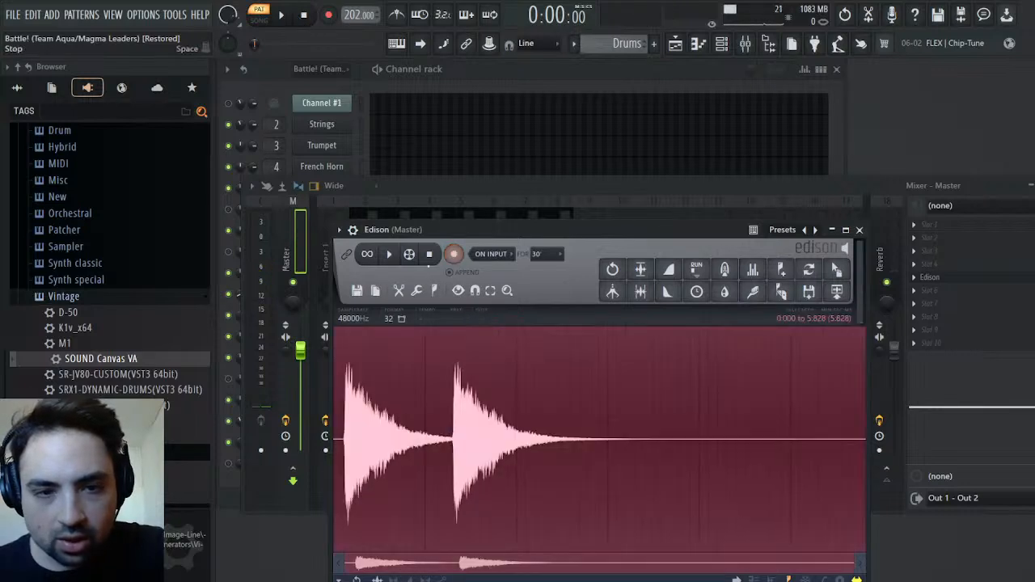
pyautogui.press('Delete')
# Record a single crash hit from the Drums pattern in Edison and normalize it
pyautogui.click(454, 254)
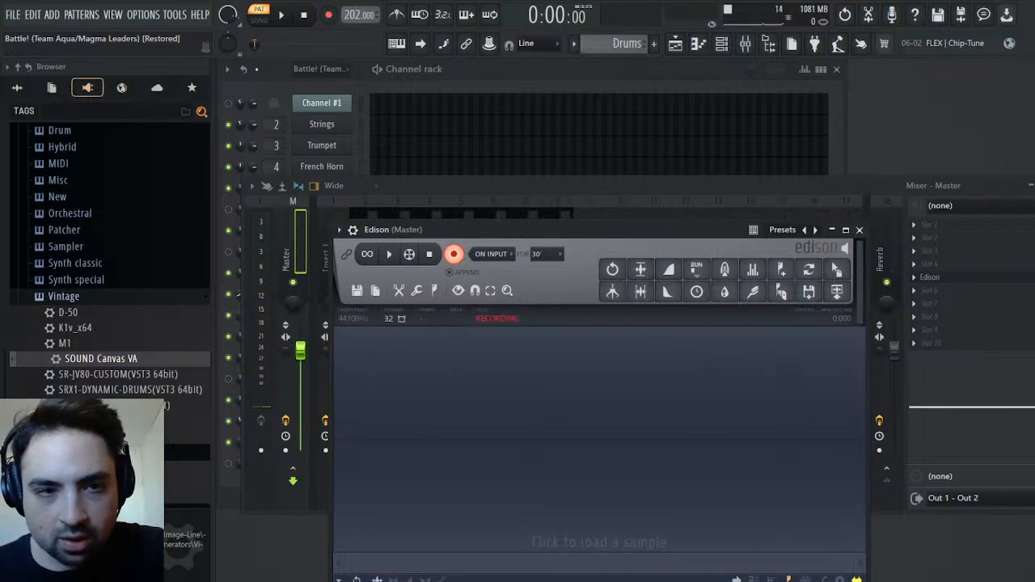
pyautogui.click(282, 15)
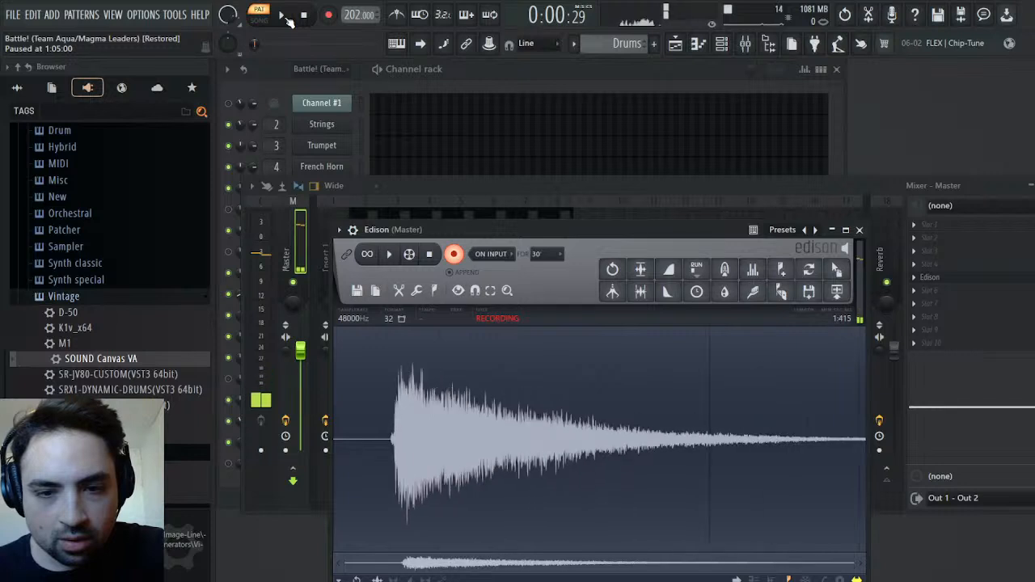
pyautogui.click(451, 257)
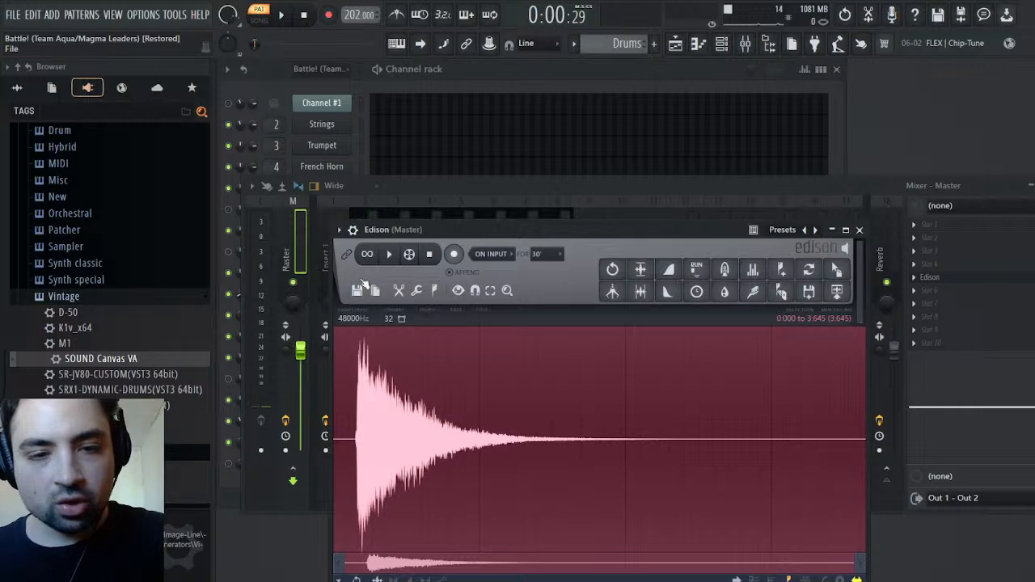
# Trim the start of the recorded crash in Edison by deleting the silent lead-in up to its peak
pyautogui.moveTo(801, 474); pyautogui.dragTo(749, 470)
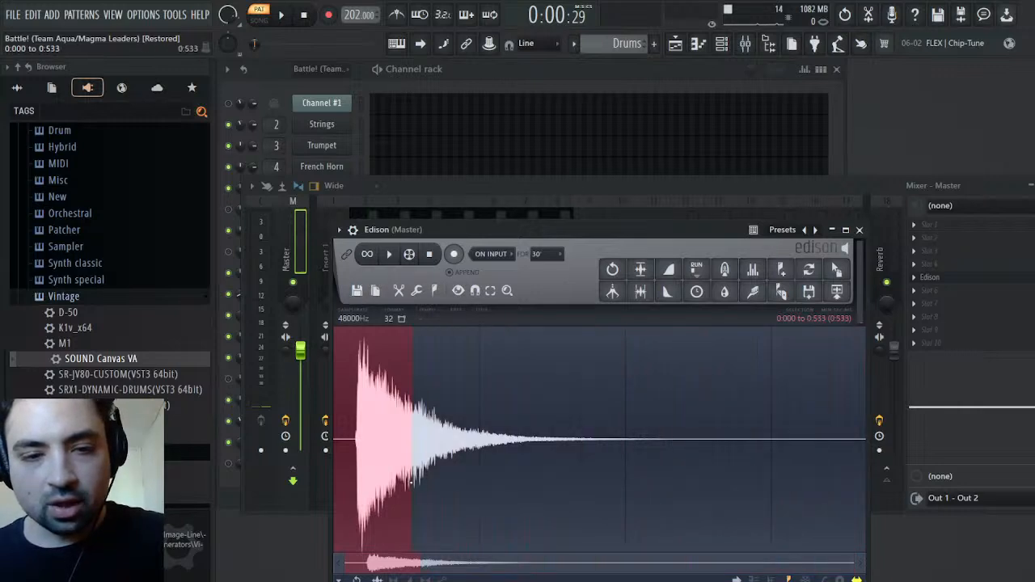
pyautogui.moveTo(375, 483); pyautogui.dragTo(374, 482)
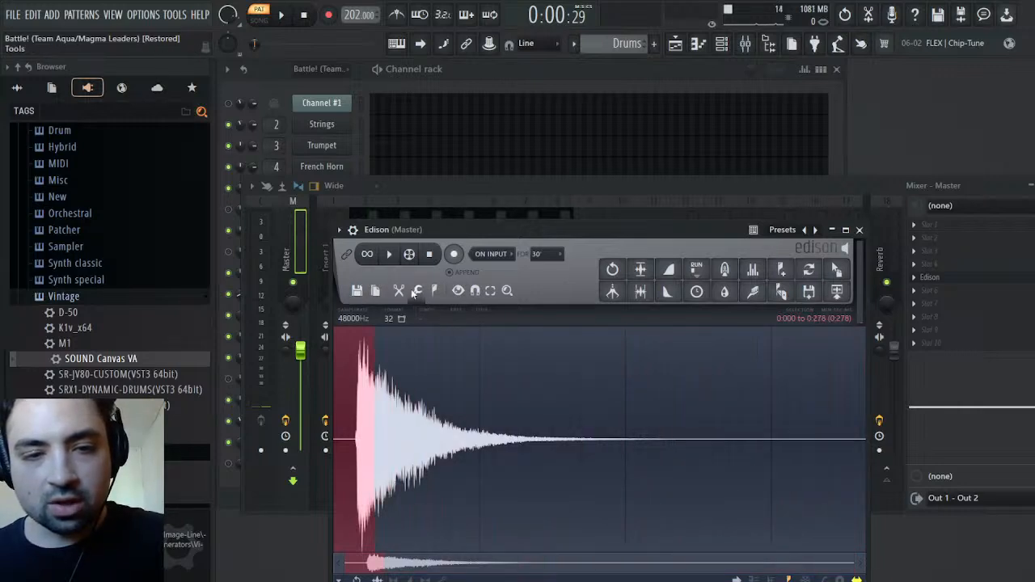
pyautogui.press('Delete')
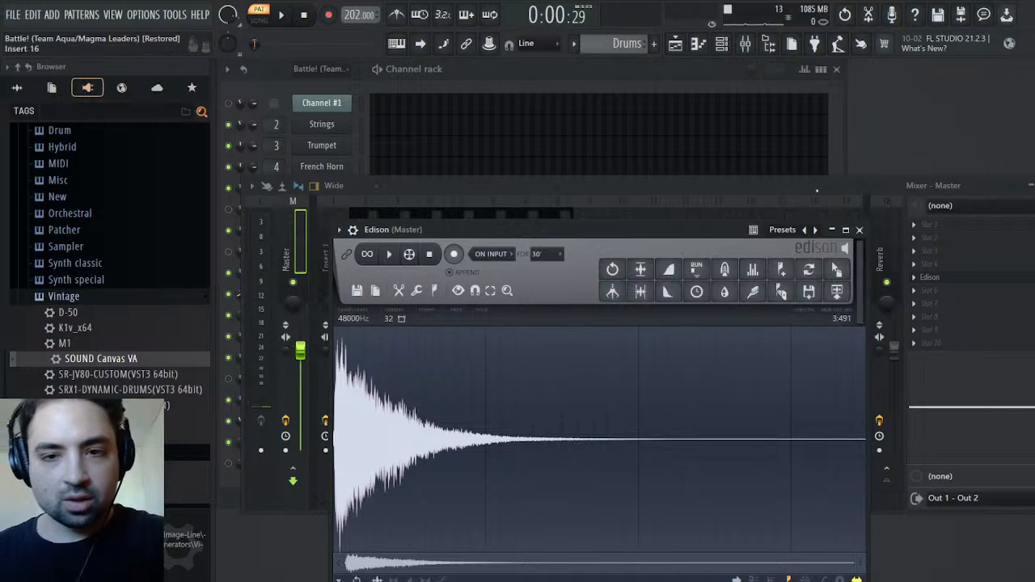
# Remove Edison from the Master track's effect slot and close the mixer
pyautogui.click(859, 230)
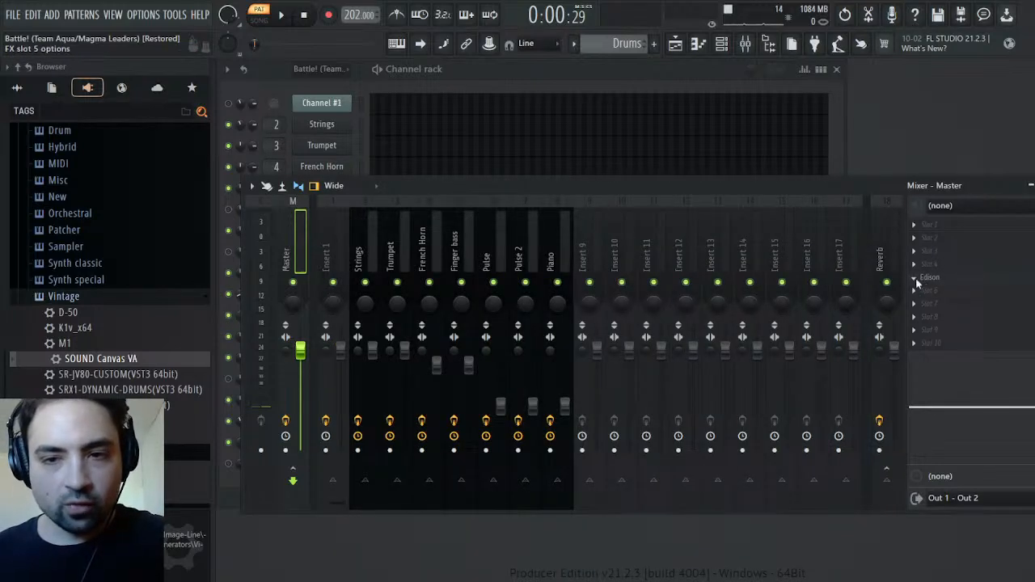
pyautogui.hotkey('ctrl', 'z')
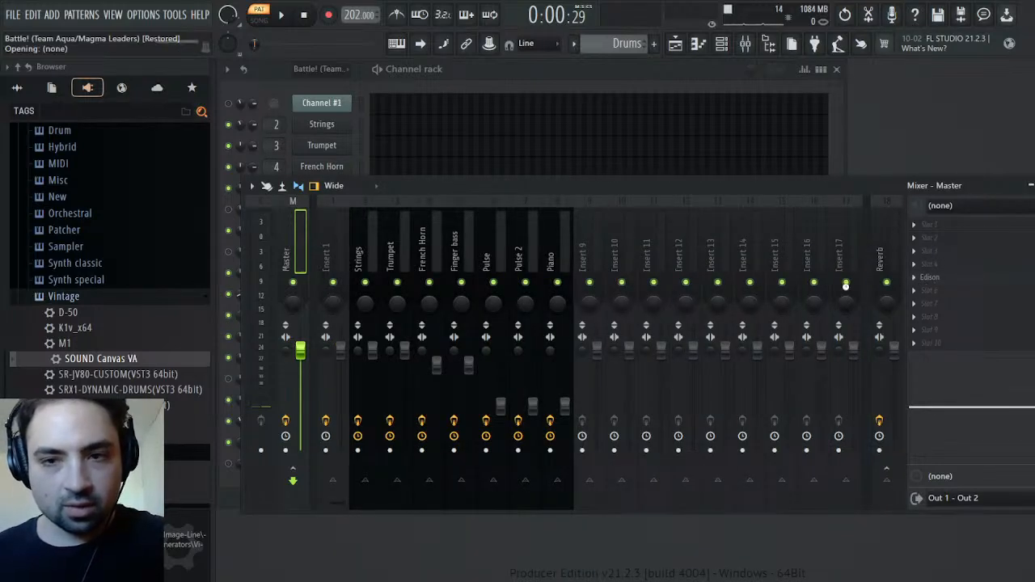
pyautogui.press('Escape')
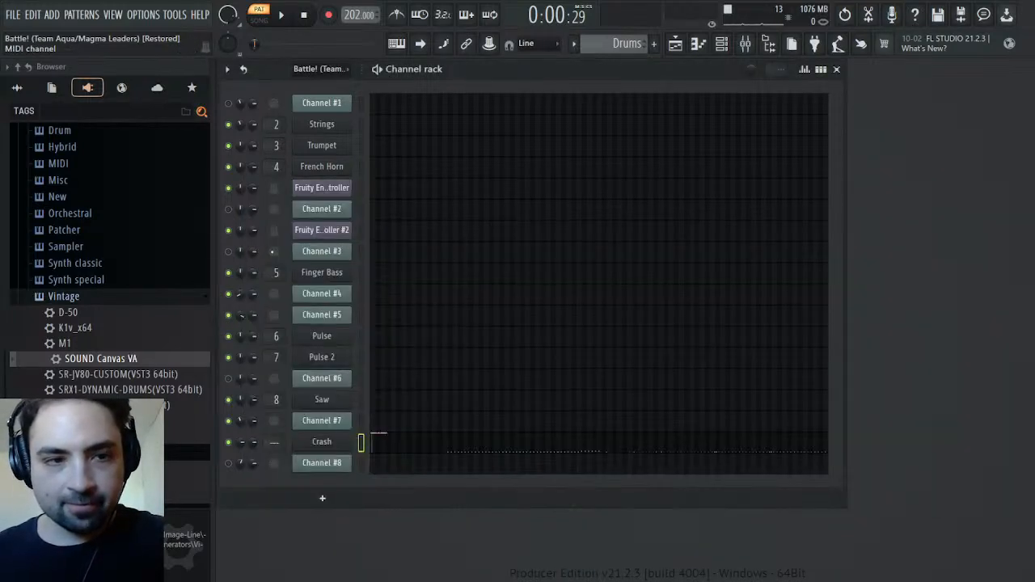
# Load the Crash sample from the Remasters & Origins folder as a new channel in the channel rack
pyautogui.click(17, 87)
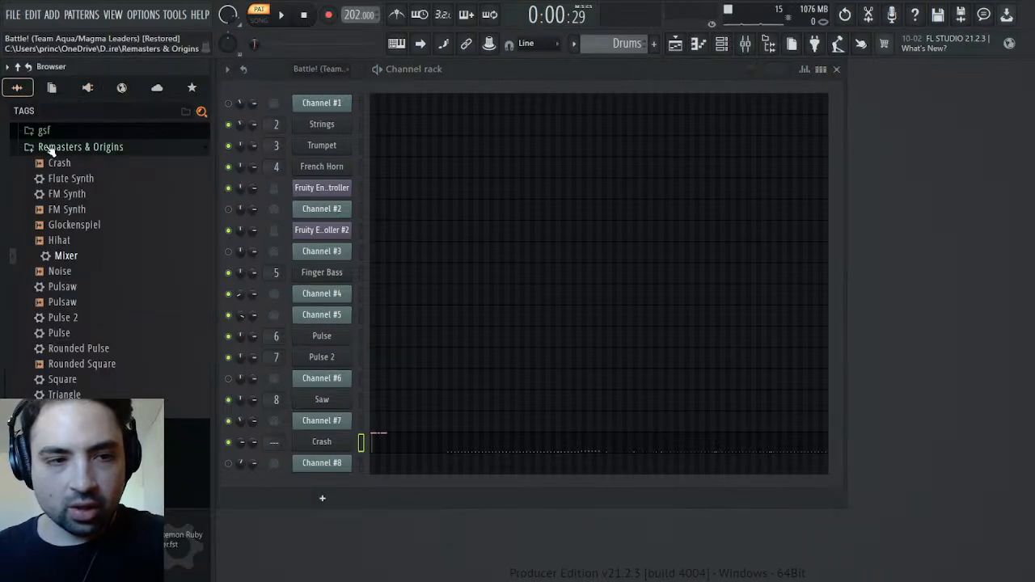
pyautogui.click(68, 164)
pyautogui.moveTo(68, 169); pyautogui.dragTo(346, 439)
# Move Crash's first two notes down to G4 and transfer all three opening notes into the Crash #2 piano roll
pyautogui.click(385, 465)
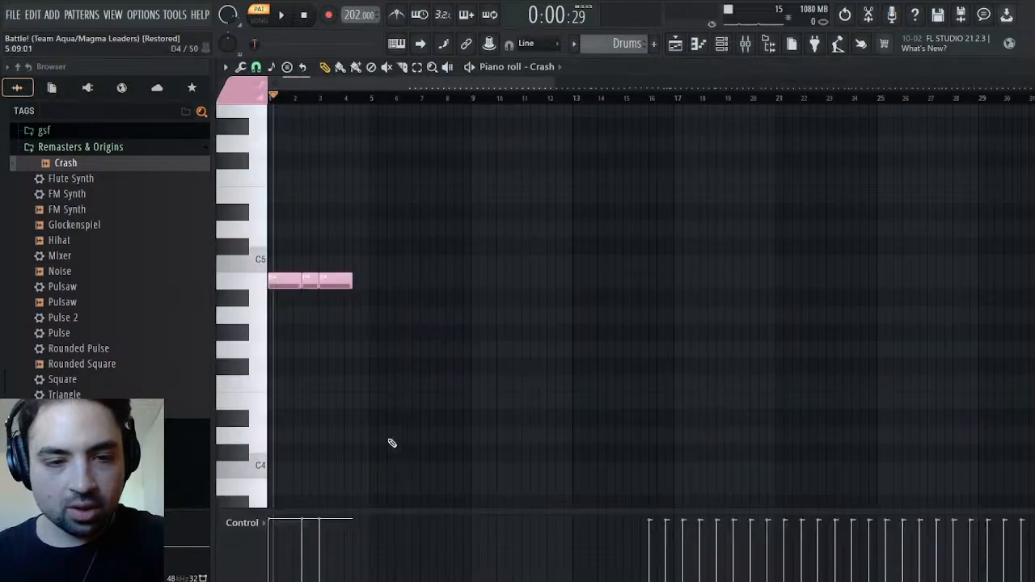
pyautogui.moveTo(313, 236); pyautogui.dragTo(265, 358)
pyautogui.moveTo(370, 260); pyautogui.dragTo(268, 390)
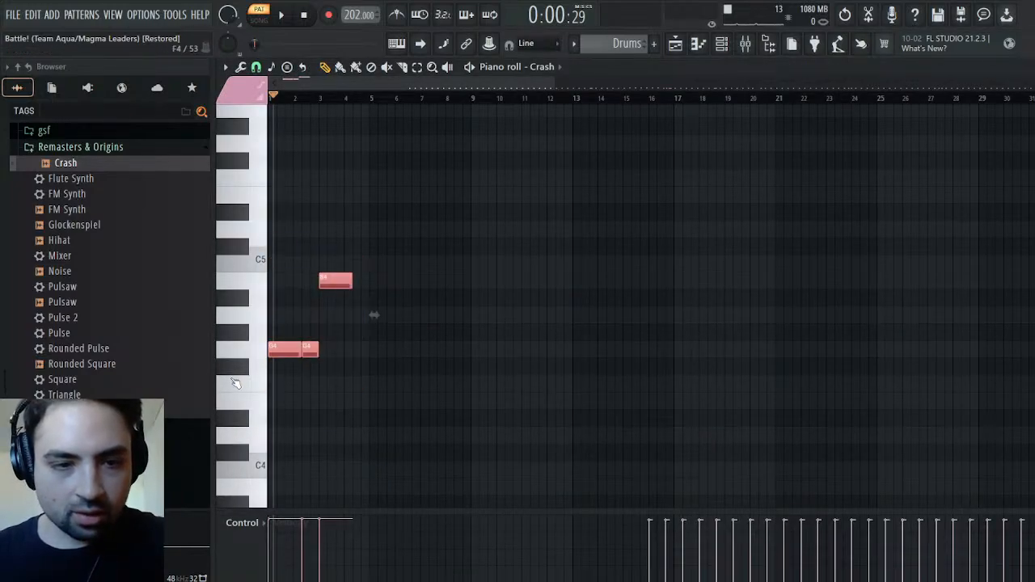
pyautogui.press('Delete')
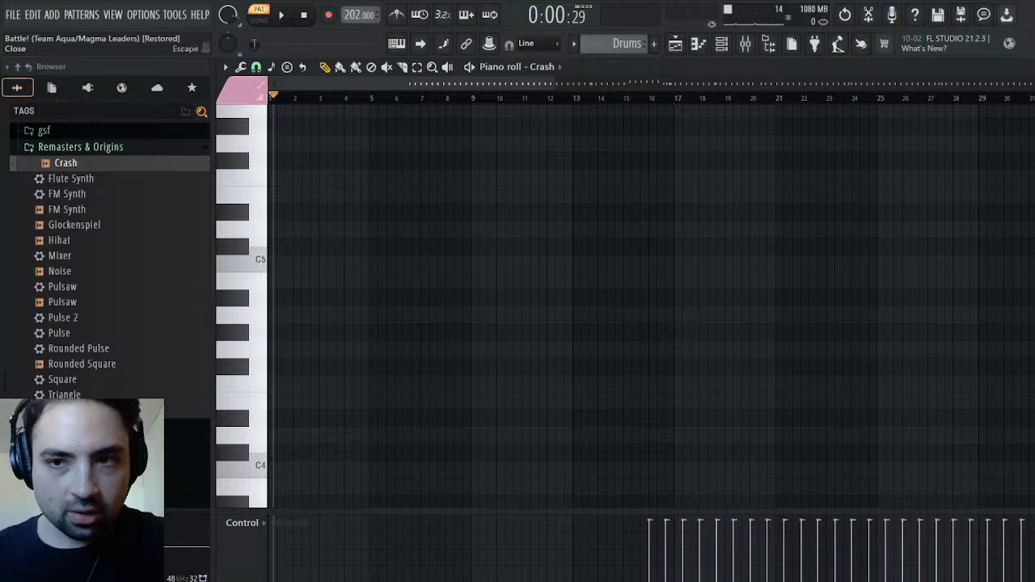
pyautogui.press('Escape')
pyautogui.click(400, 451)
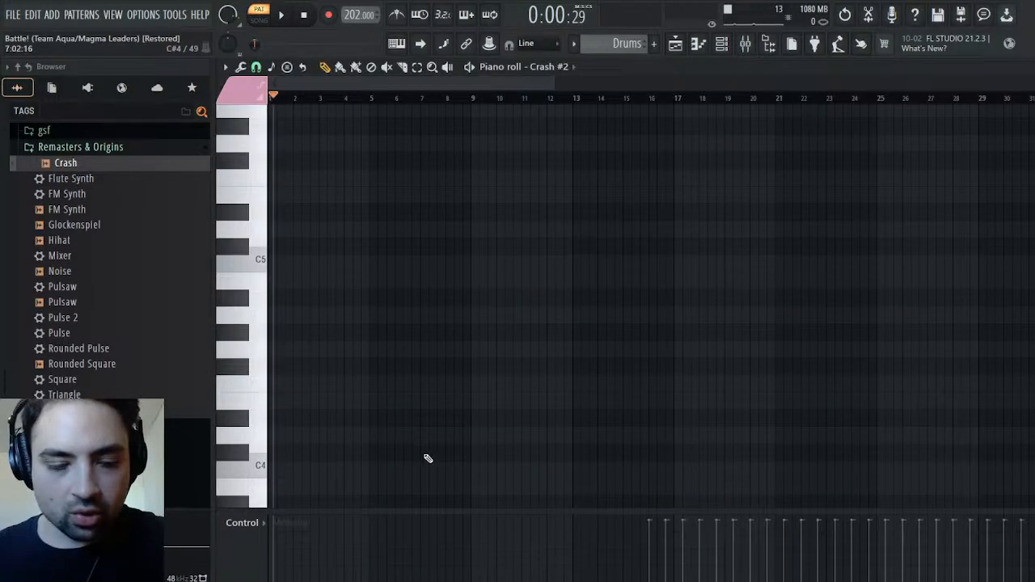
pyautogui.hotkey('ctrl', 'v')
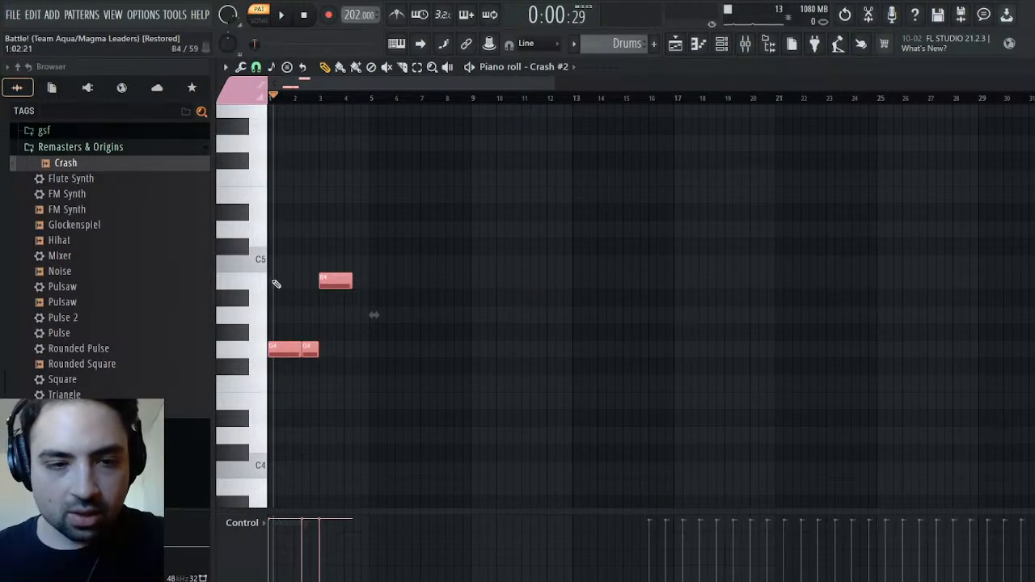
# Audition the Drums pattern with the Crash #2 sample and compare it with the original Battle! (Team Aqua/Magma Leaders) pattern
pyautogui.press('space')
pyautogui.press('space')
pyautogui.scroll(1, 621, 51)
pyautogui.press('space')
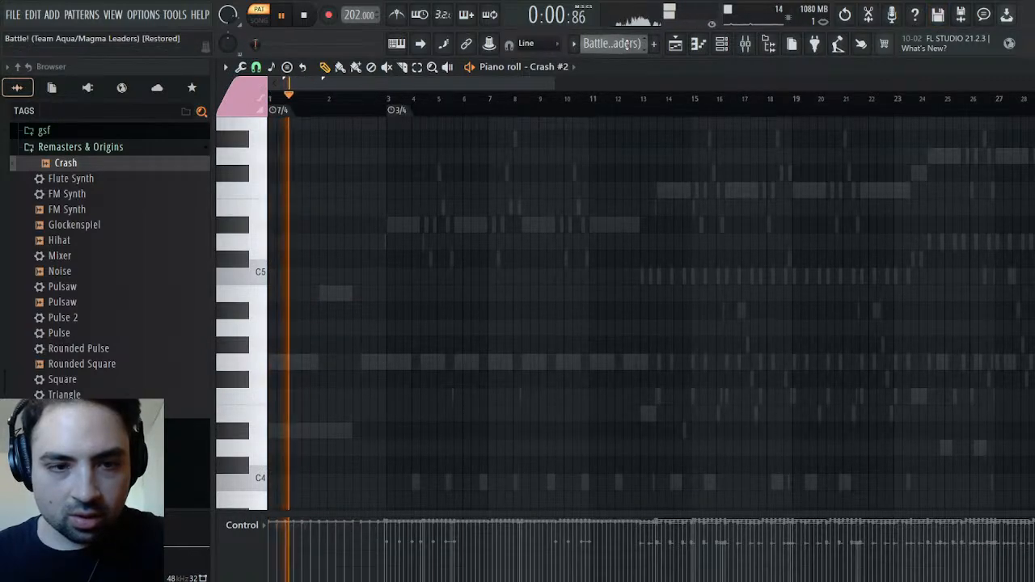
pyautogui.press('space')
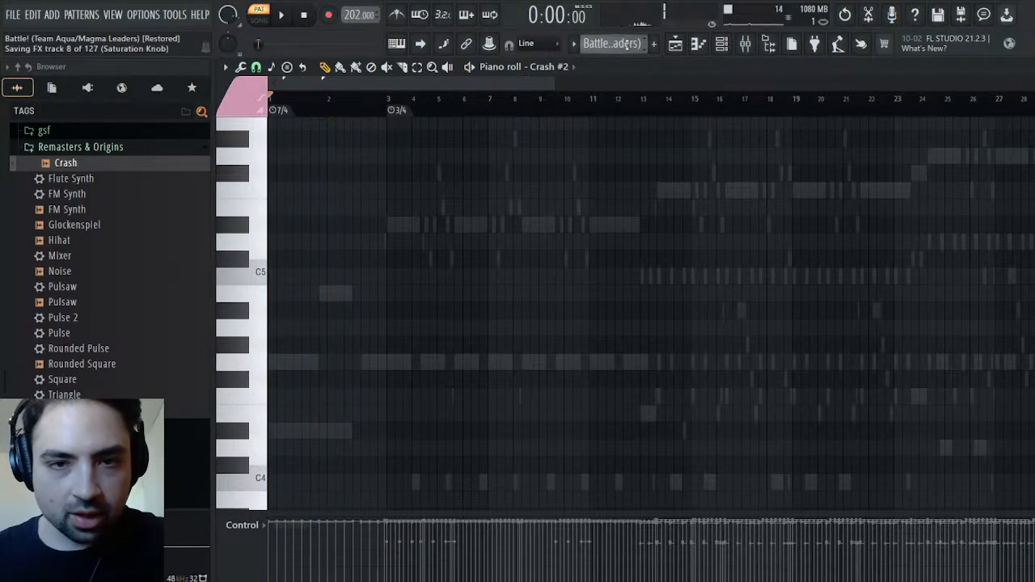
pyautogui.scroll(-1, 627, 44)
pyautogui.scroll(-2, 627, 44)
pyautogui.scroll(2, 627, 44)
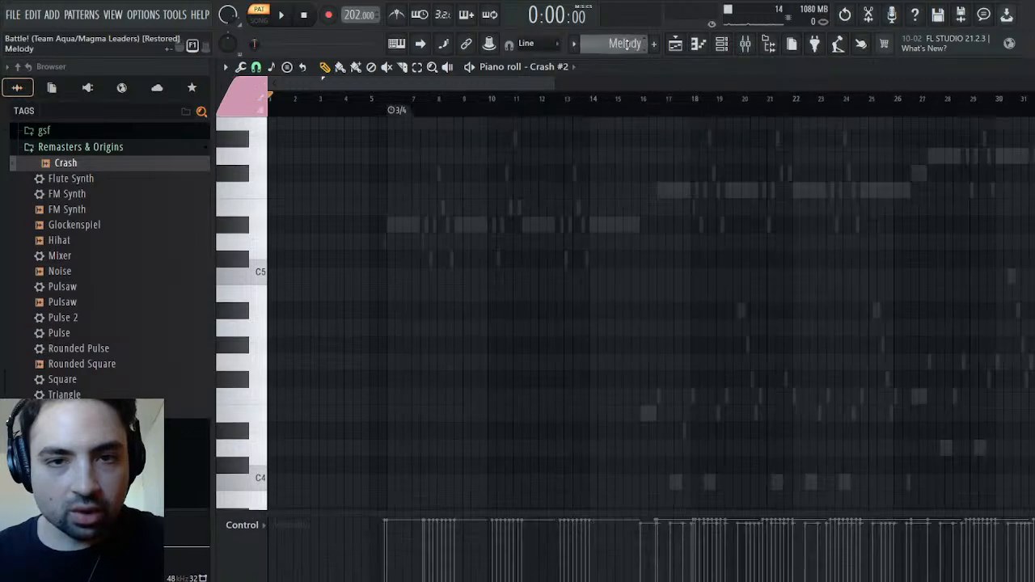
pyautogui.scroll(1, 627, 44)
pyautogui.press('space')
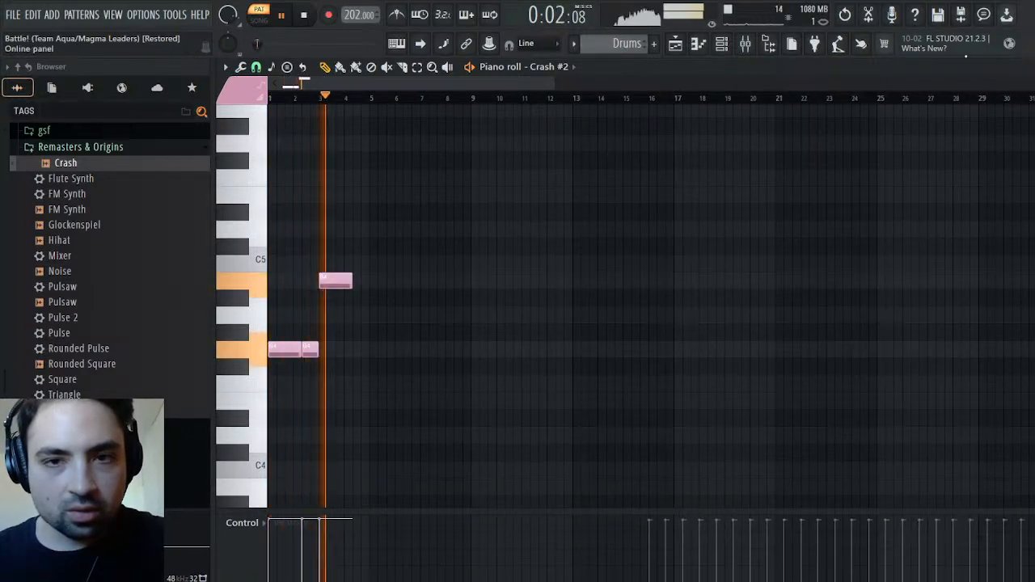
# Close the Crash #2 piano roll, stop playback and open the settings of the Crash channel
pyautogui.click(1030, 68)
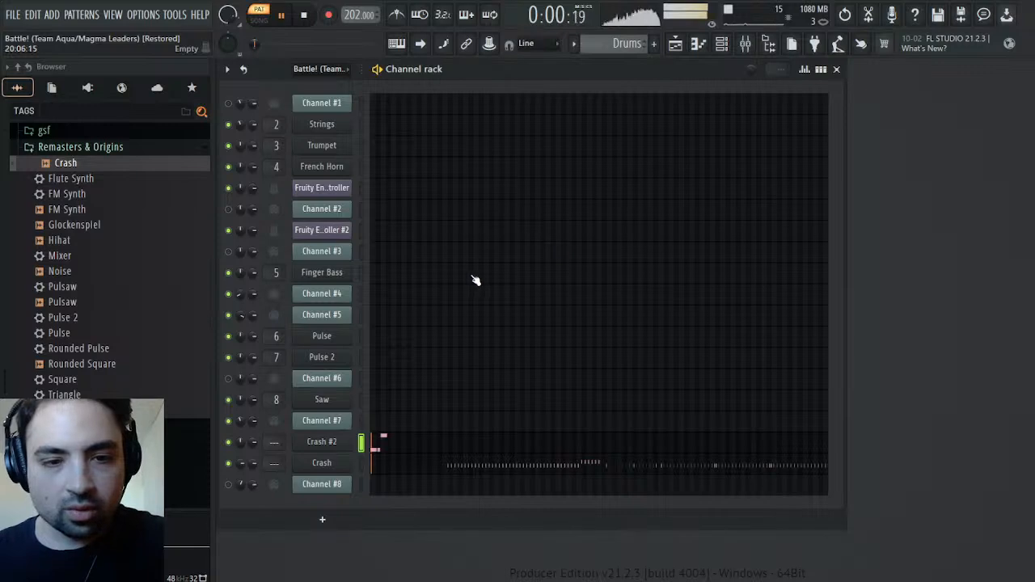
pyautogui.press('space')
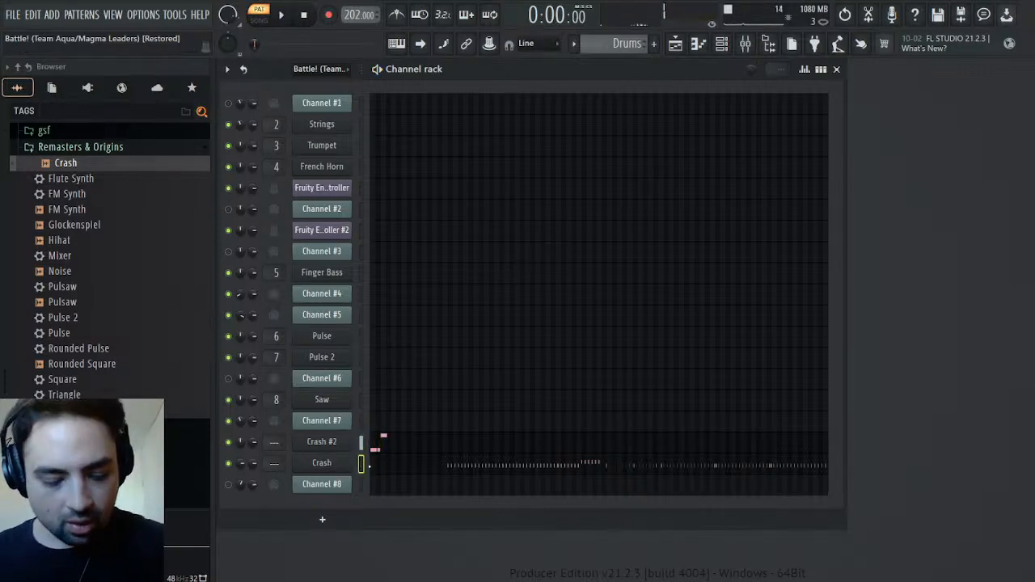
pyautogui.click(363, 462)
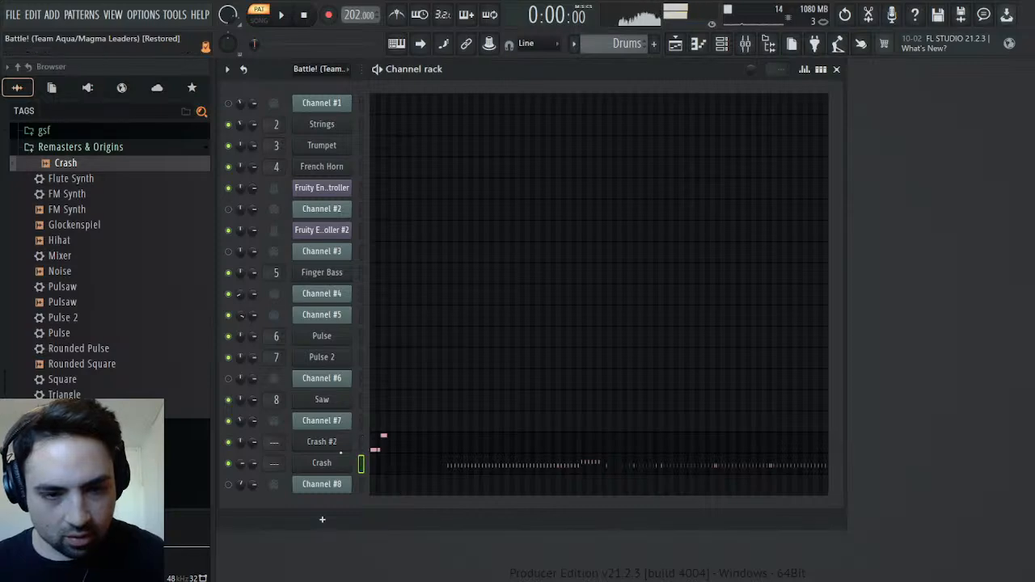
pyautogui.click(339, 465)
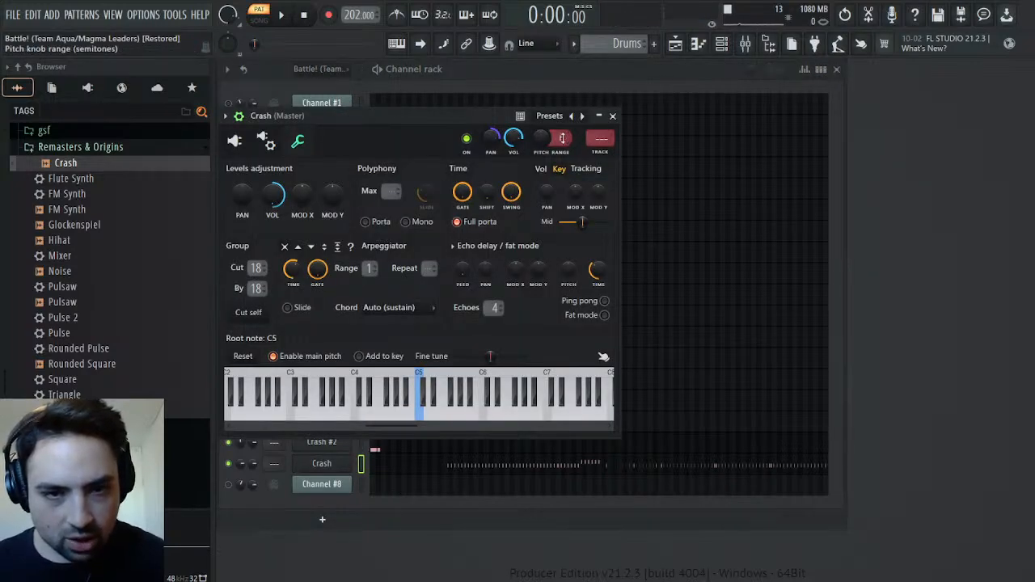
# Try lowering the Crash channel's pitch to -600 cents with a range of 6 and compare its sound with Crash #2
pyautogui.moveTo(543, 137); pyautogui.dragTo(543, 171)
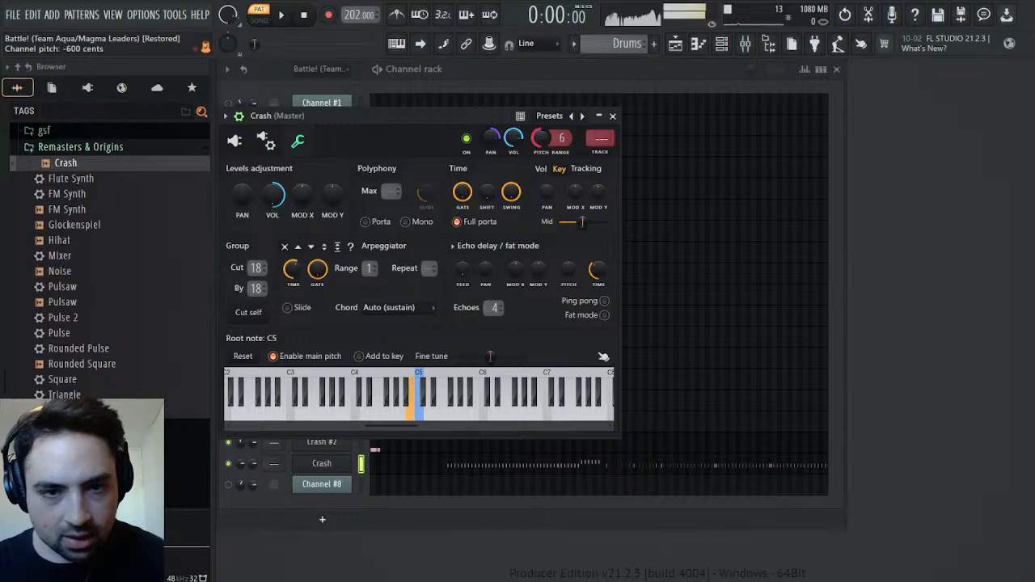
pyautogui.moveTo(461, 113); pyautogui.dragTo(857, 172)
pyautogui.click(361, 443)
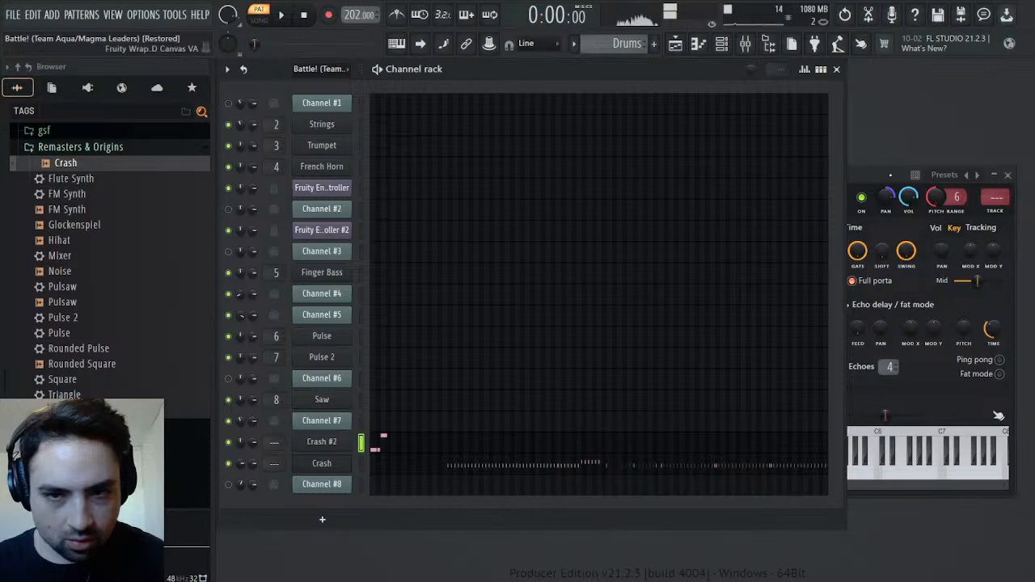
pyautogui.click(863, 204)
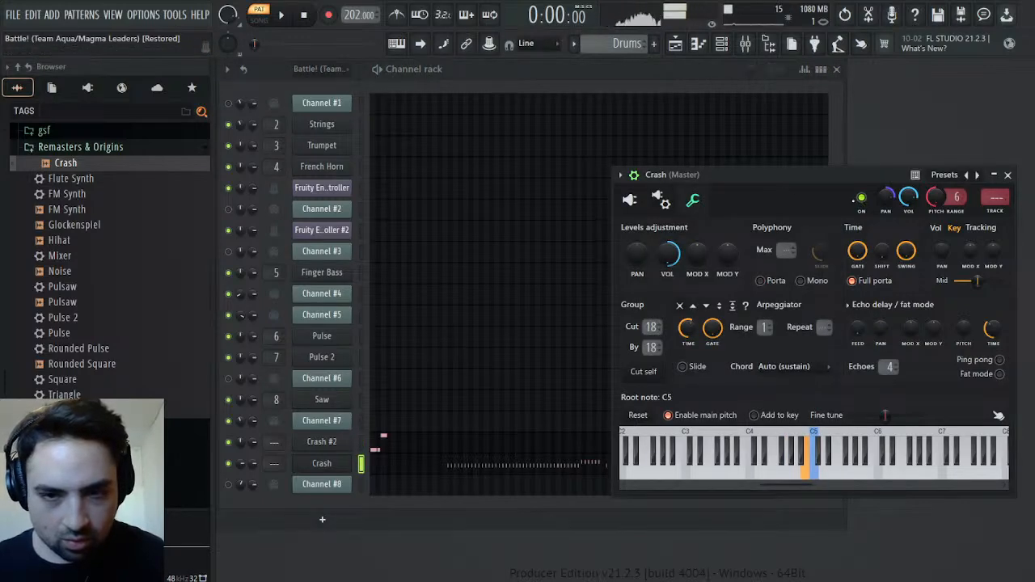
pyautogui.click(361, 443)
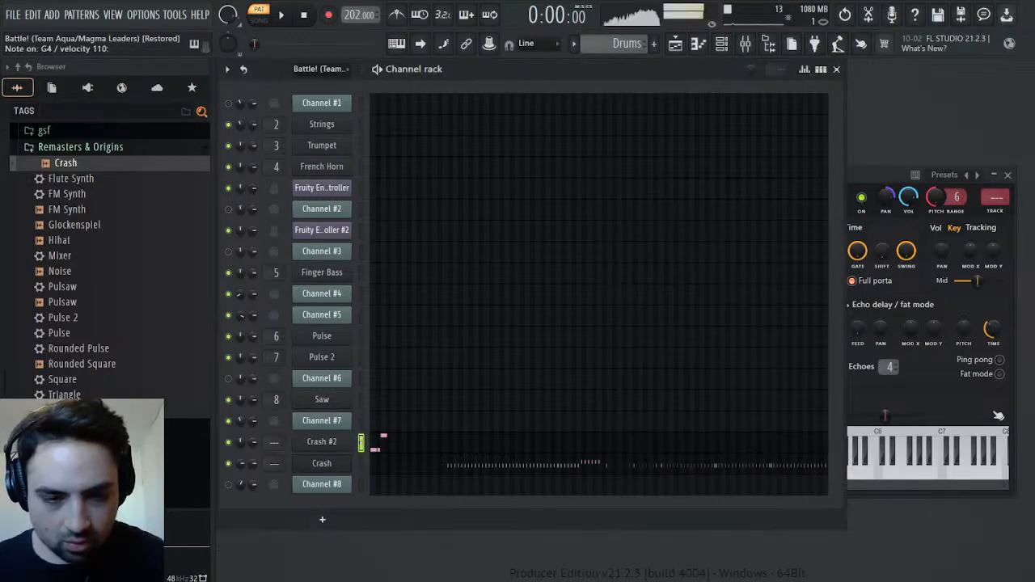
# Set the Crash channel's pitch range to 5 and its pitch to -500 cents, comparing the sound with Crash #2
pyautogui.click(910, 194)
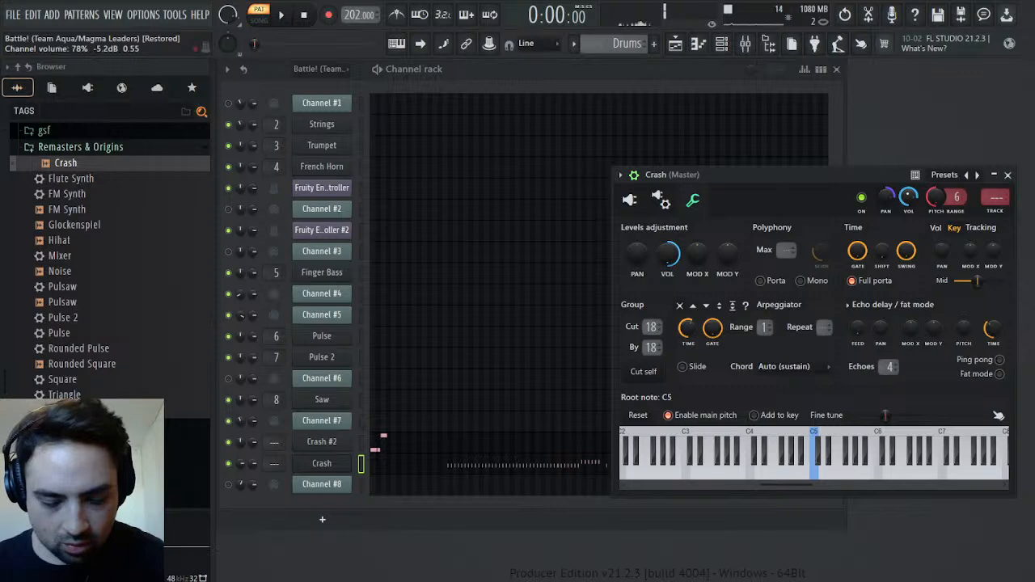
pyautogui.scroll(-1, 956, 198)
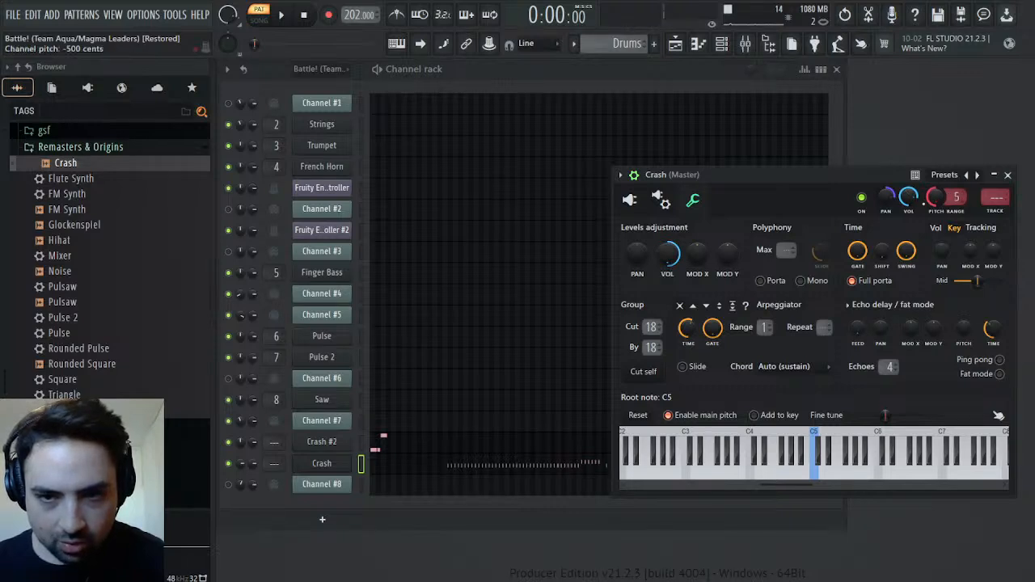
pyautogui.press('m')
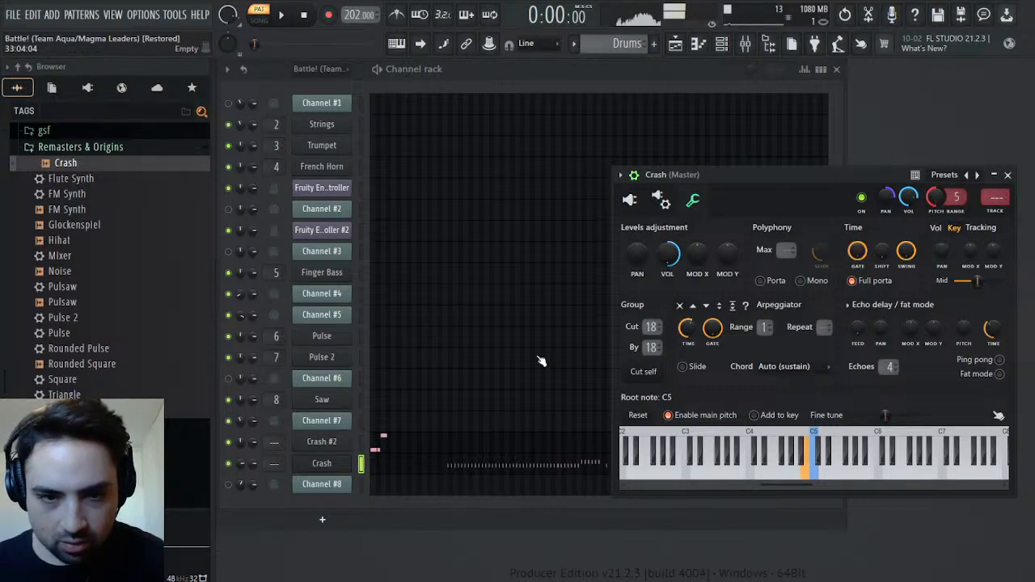
pyautogui.click(362, 442)
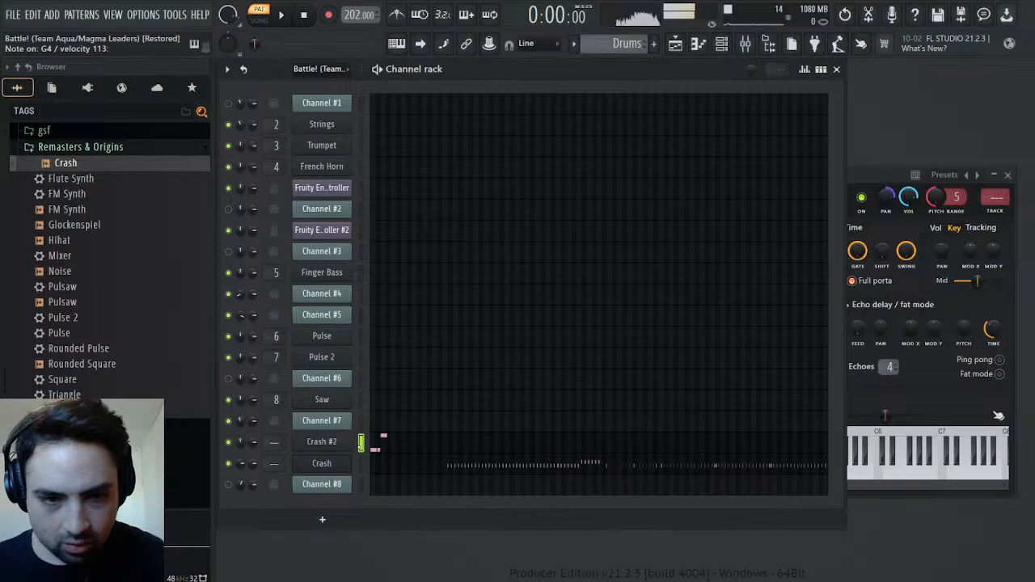
pyautogui.click(362, 464)
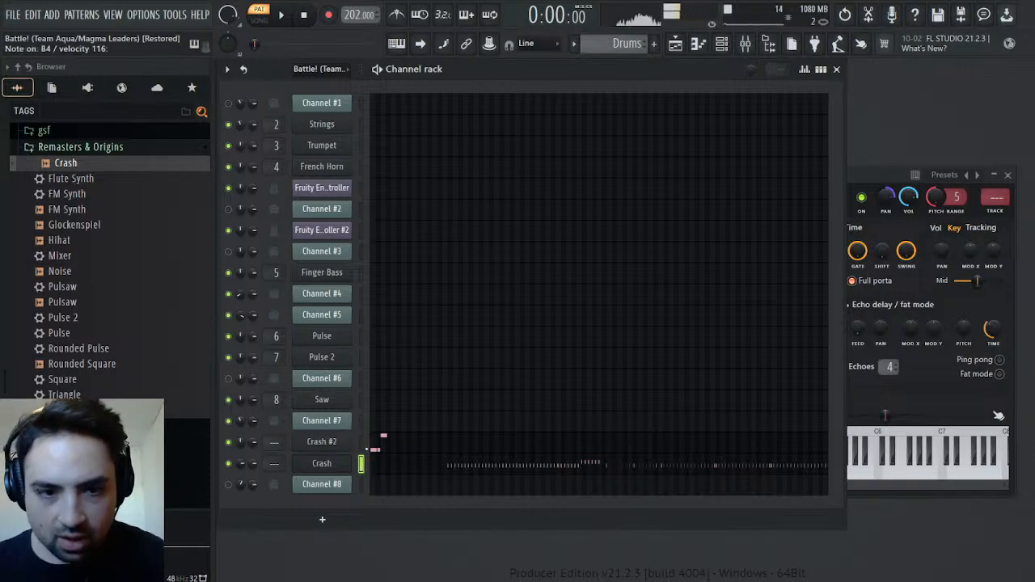
pyautogui.click(361, 448)
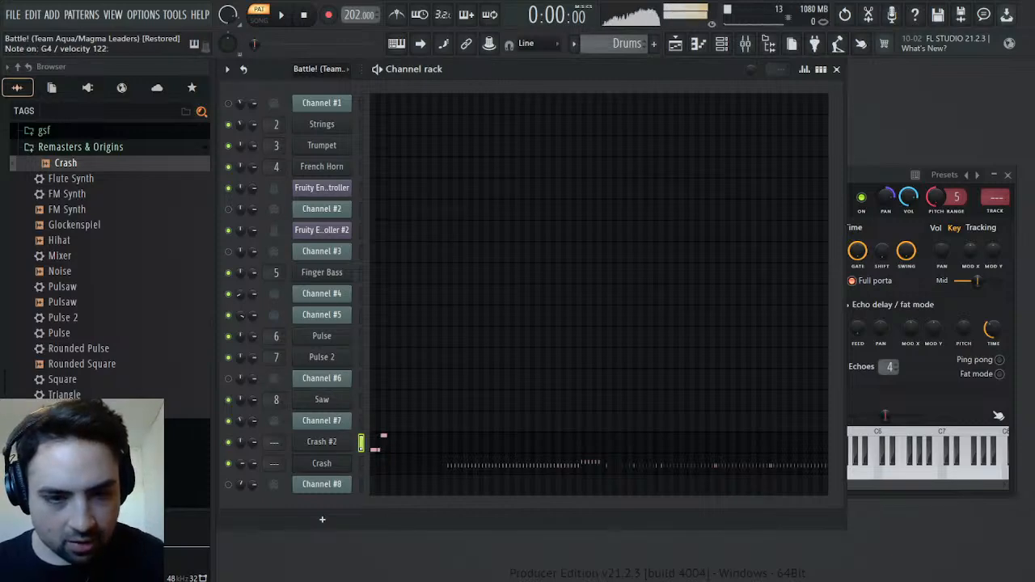
pyautogui.click(361, 463)
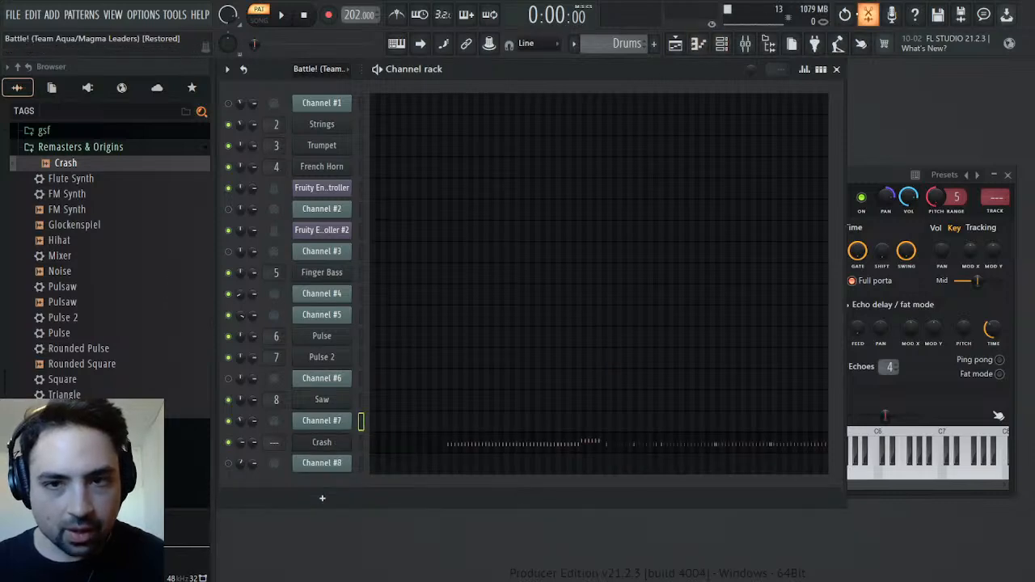
# Restore the deleted Crash #2 channel to move its three notes into the Crash piano roll, and raise the first two to B4
pyautogui.hotkey('ctrl', 'z')
pyautogui.click(382, 443)
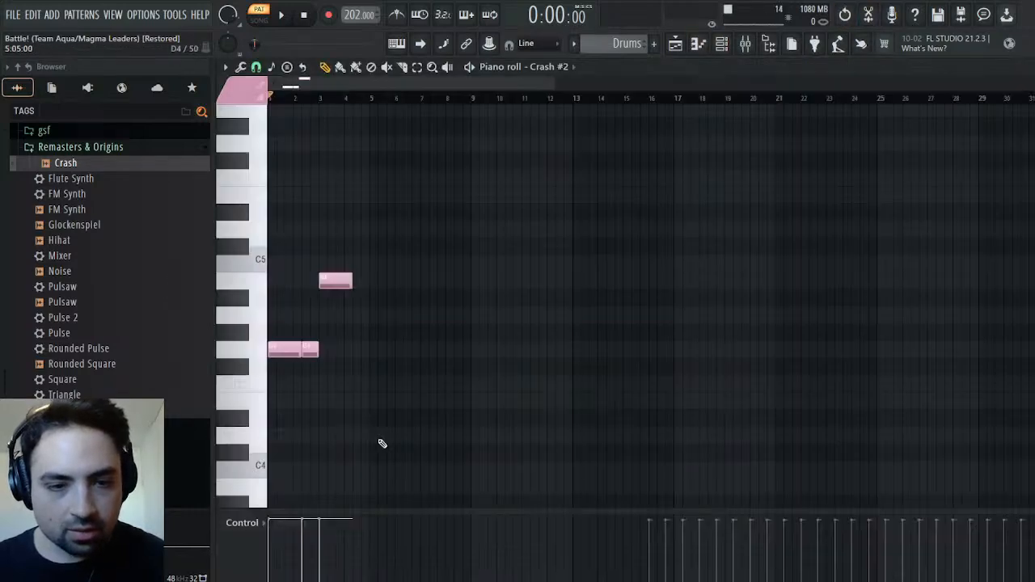
pyautogui.hotkey('ctrl', 'x')
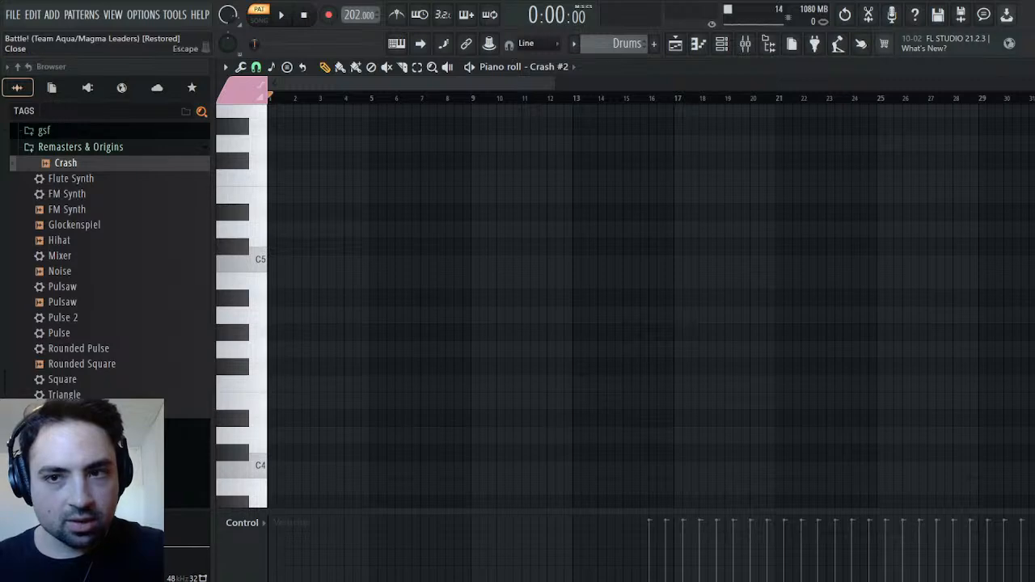
pyautogui.press('Escape')
pyautogui.click(377, 469)
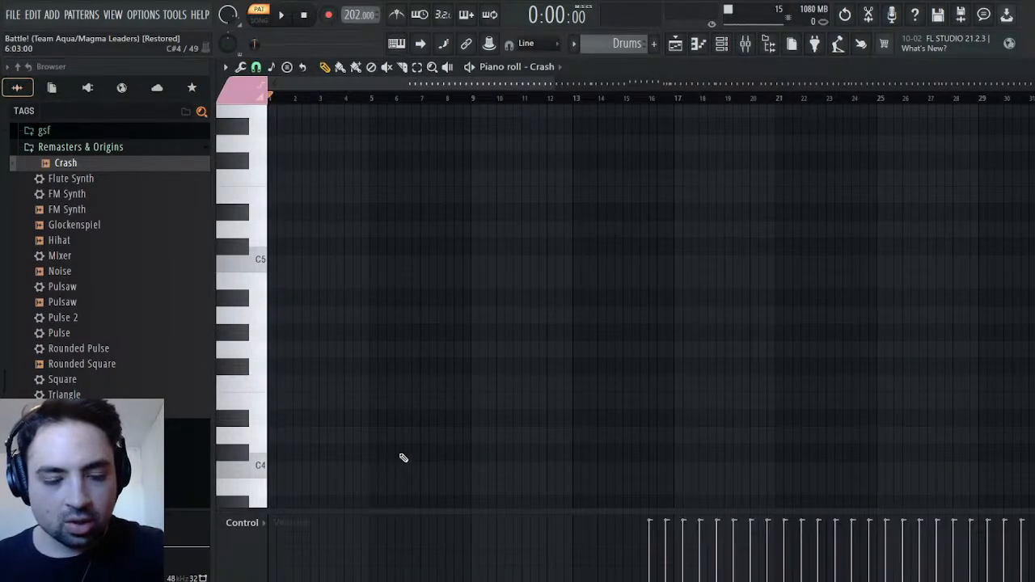
pyautogui.hotkey('ctrl', 'v')
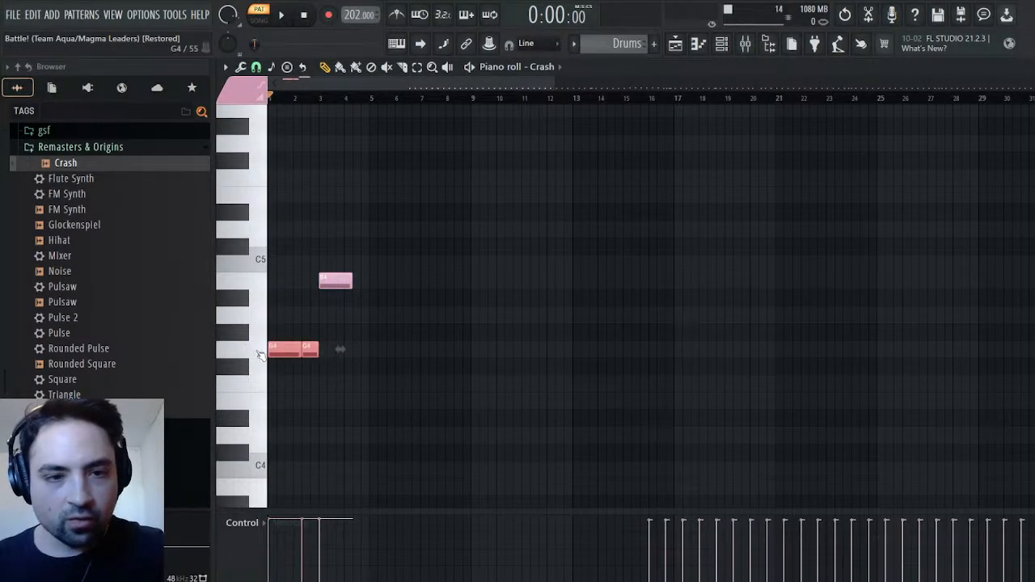
pyautogui.moveTo(276, 350); pyautogui.dragTo(275, 278)
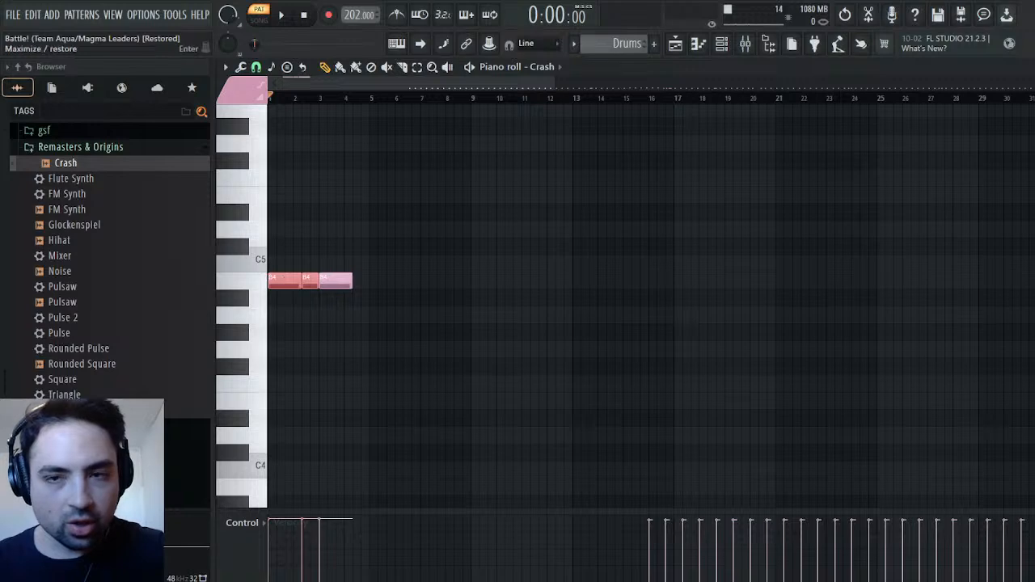
pyautogui.press('Escape')
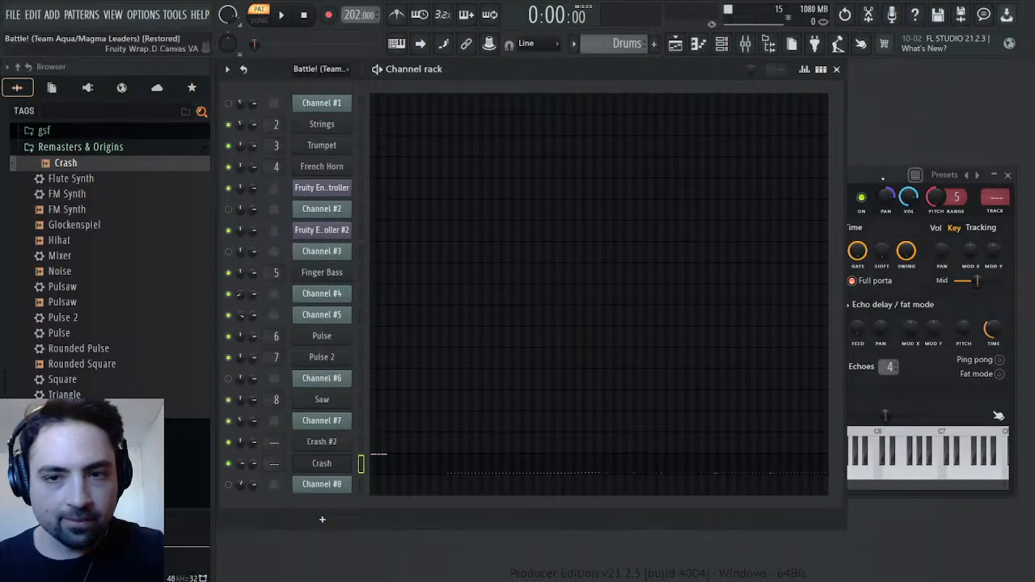
# Delete the Crash #2 channel from the channel rack
pyautogui.click(321, 463)
pyautogui.click(337, 445)
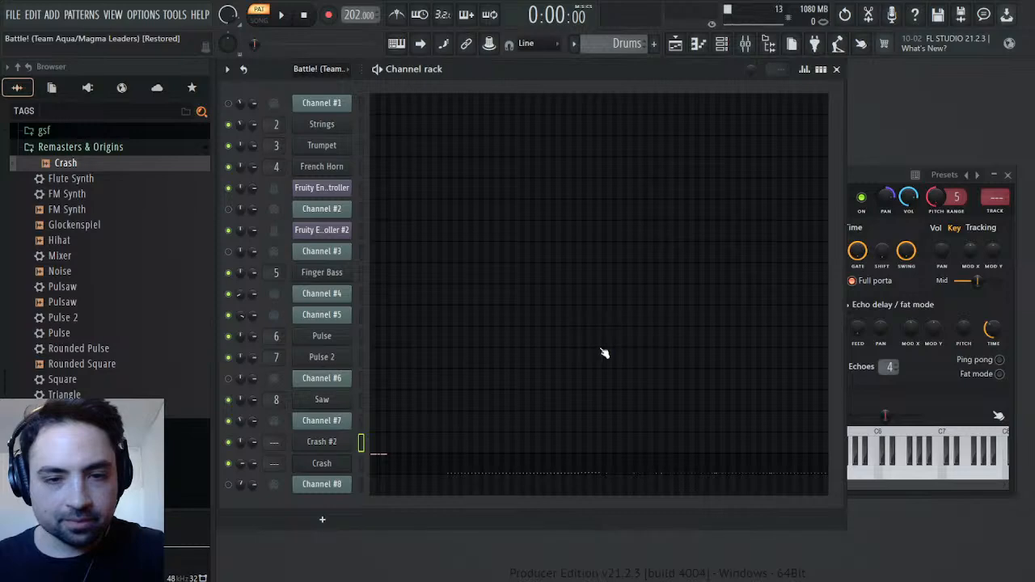
pyautogui.hotkey('alt', 'Delete')
pyautogui.scroll(3, 62, 210)
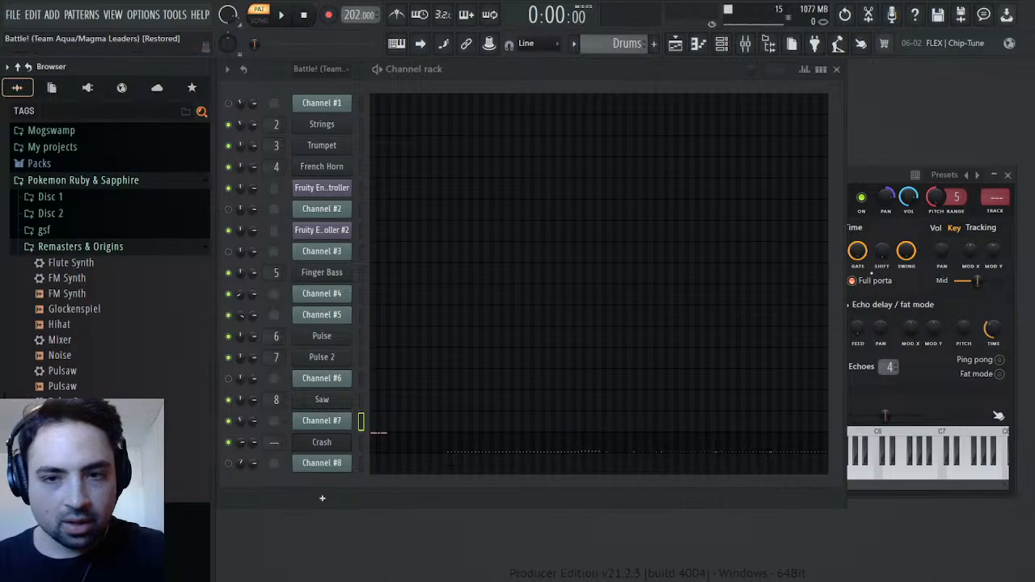
# Write the Crash channel's -500 cents pitch into its channel pitch events as the starting value for the Drums pattern
pyautogui.click(322, 441)
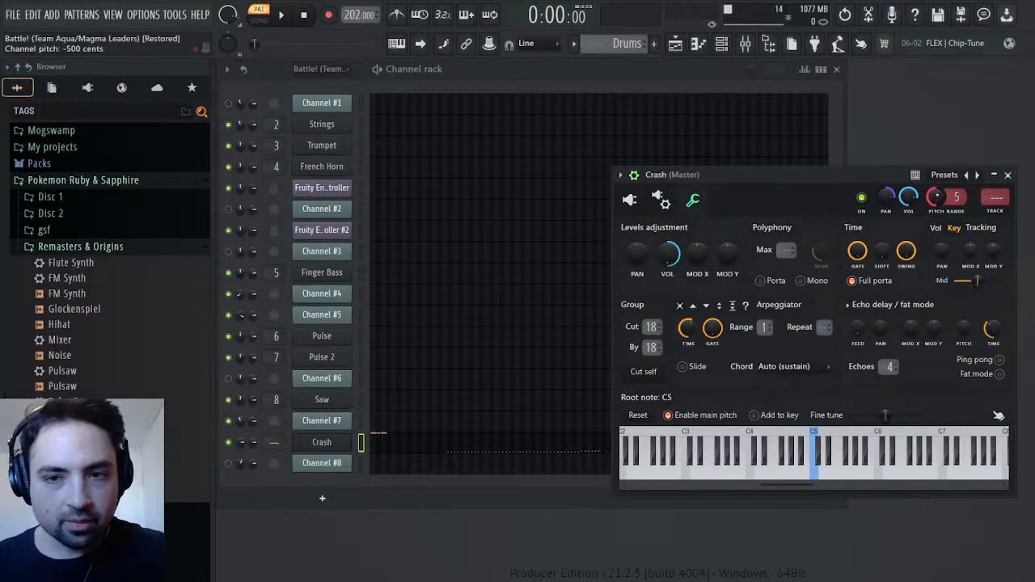
pyautogui.click(960, 227)
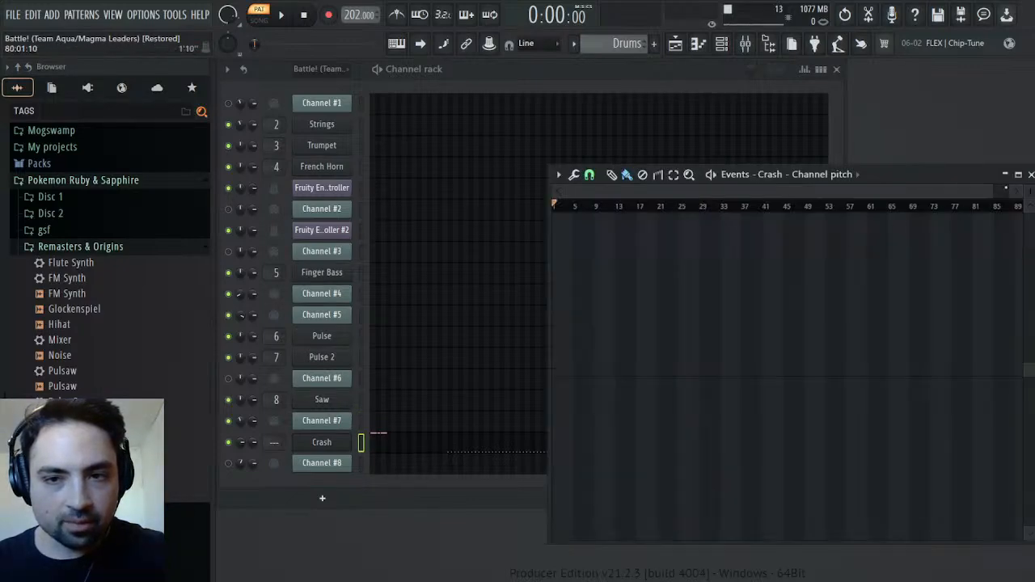
pyautogui.moveTo(989, 187); pyautogui.dragTo(605, 206)
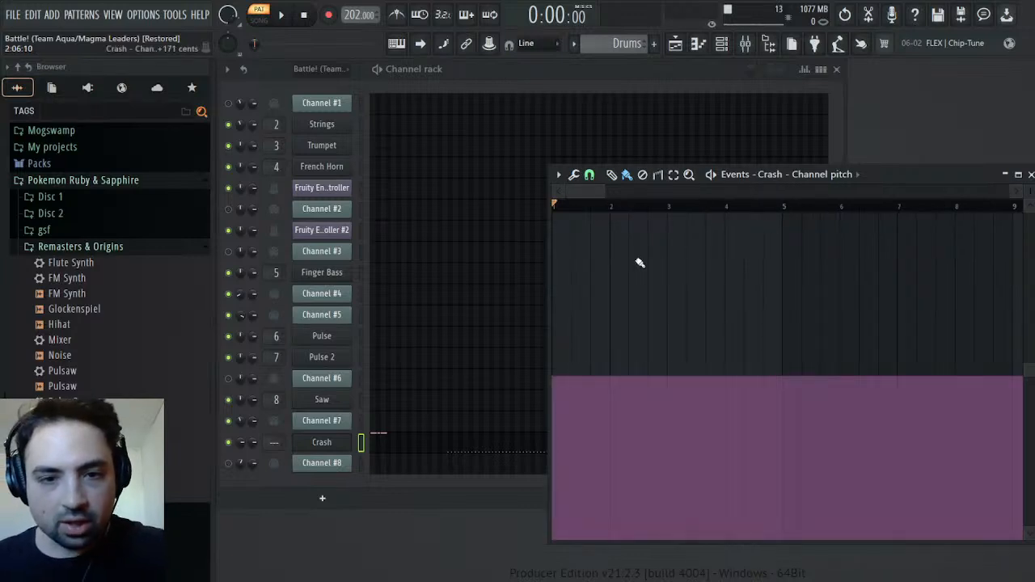
pyautogui.click(1031, 175)
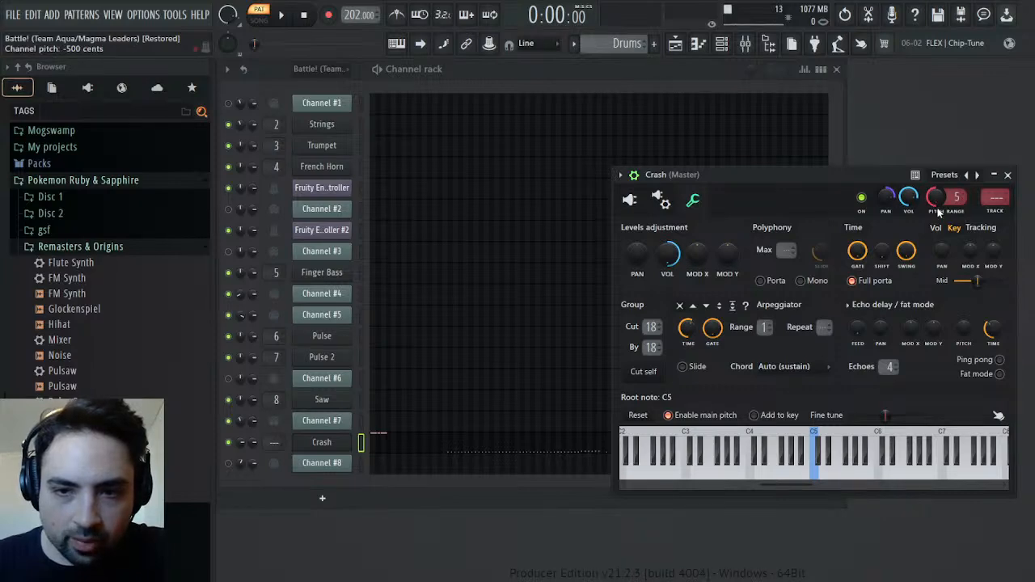
# Select the time range from the third Crash note at bar 3 to past bar 7 for editing in the channel pitch events
pyautogui.click(947, 235)
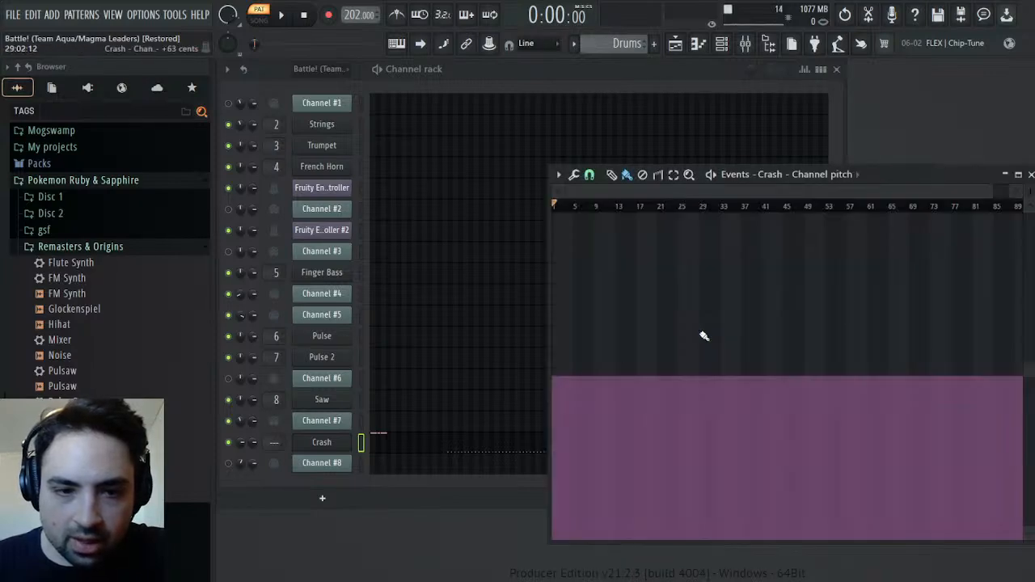
pyautogui.click(412, 449)
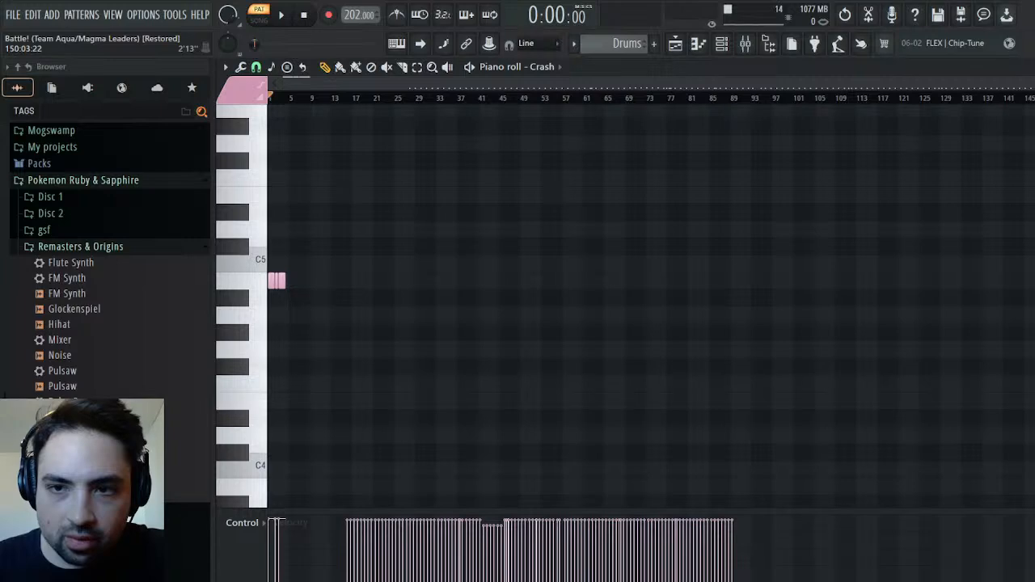
pyautogui.scroll(10, 397, 103)
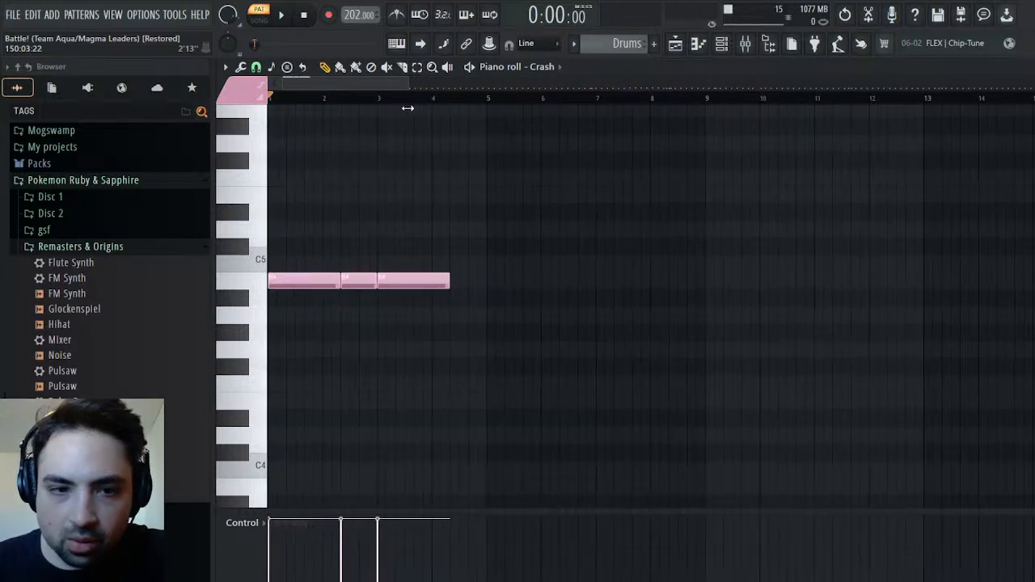
pyautogui.moveTo(378, 99); pyautogui.dragTo(638, 127)
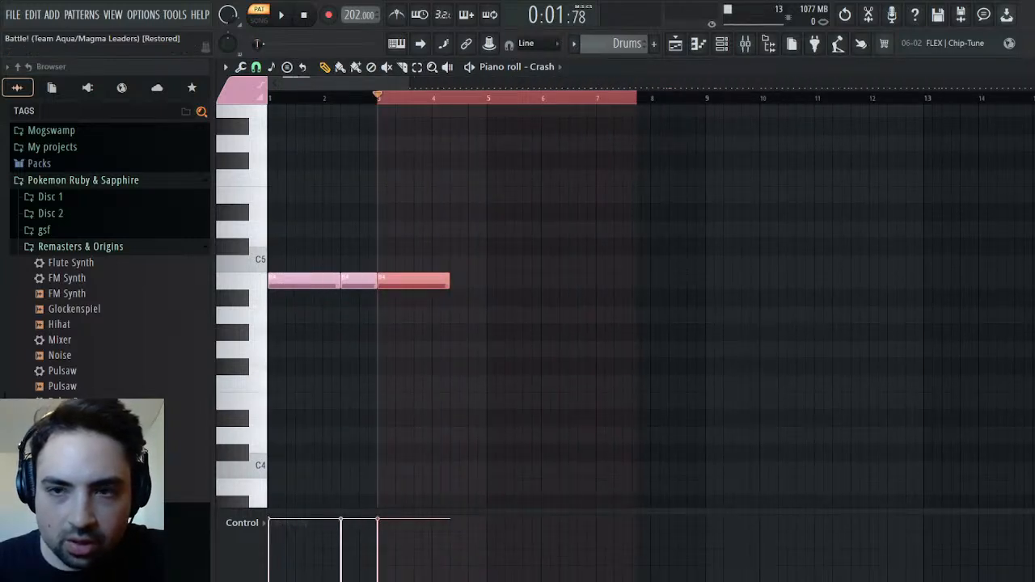
pyautogui.press('Escape')
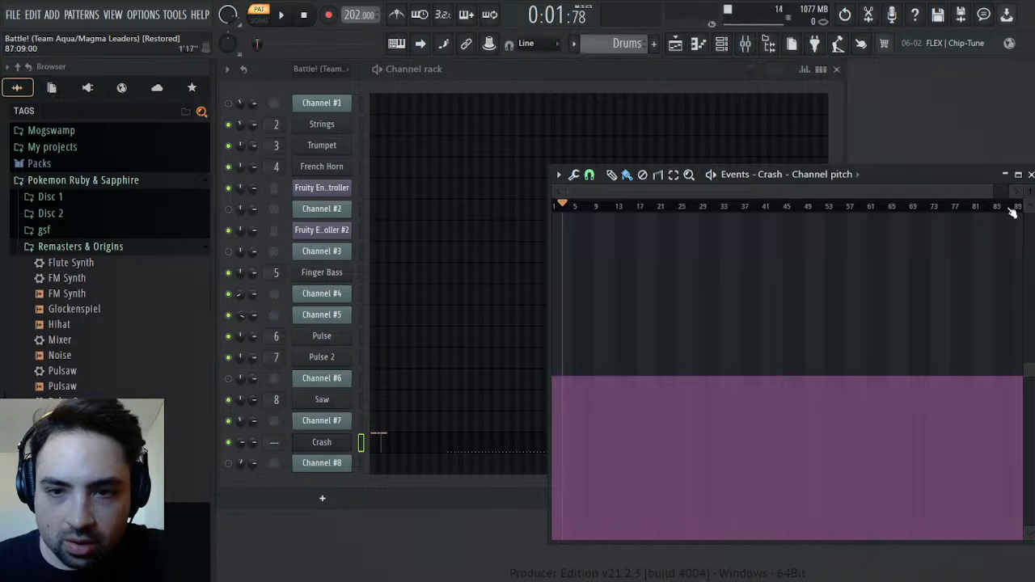
pyautogui.moveTo(993, 193); pyautogui.dragTo(770, 207)
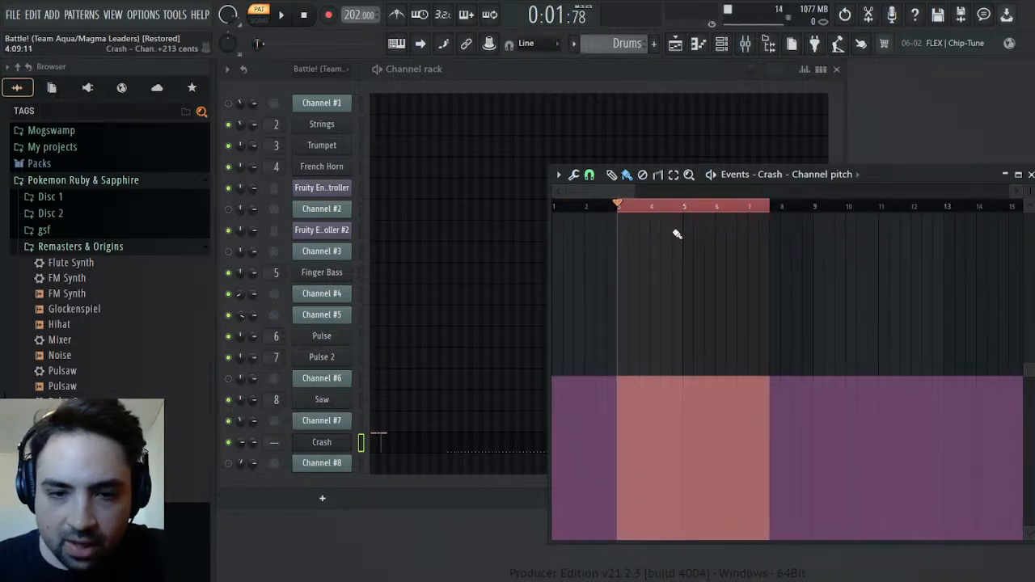
# Set the Crash channel's pitch range to 1 and insert the resulting pitch value into its channel pitch events from bar 3 onward
pyautogui.click(341, 443)
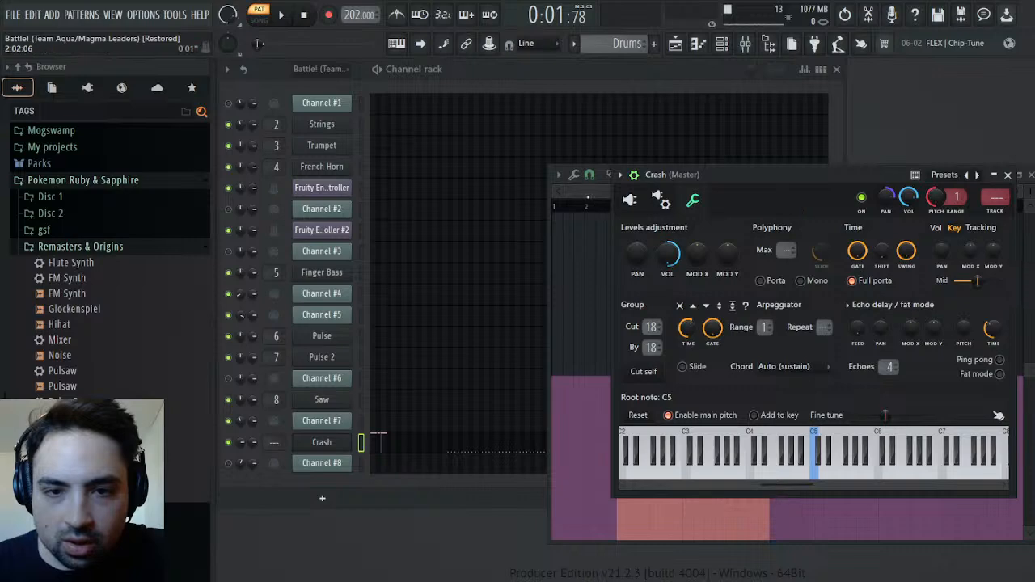
pyautogui.click(593, 204)
pyautogui.hotkey('ctrl', 'i')
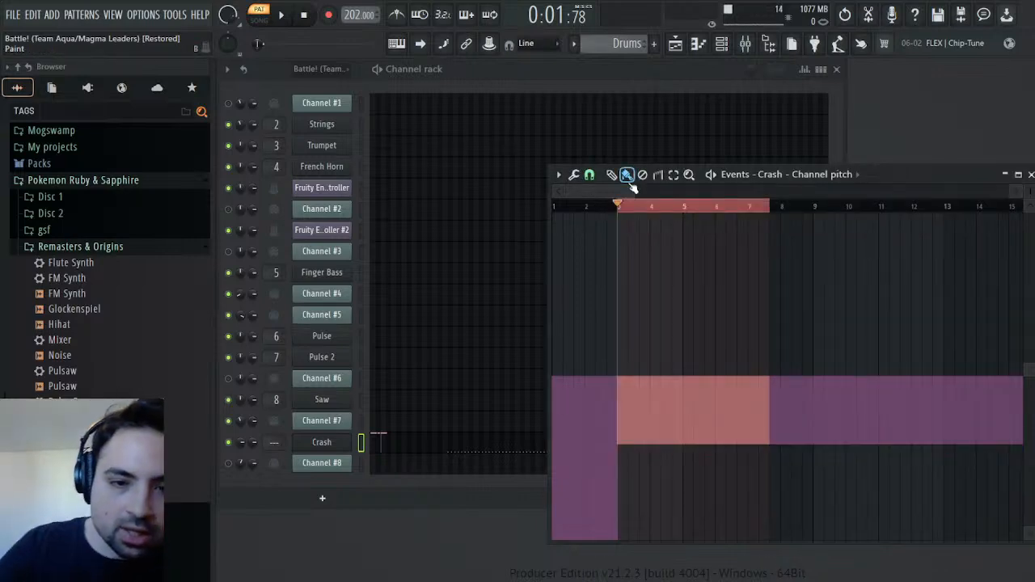
# Clear the time selection and play the Drums pattern to check the Crash pitch change at bar 3
pyautogui.click(719, 206)
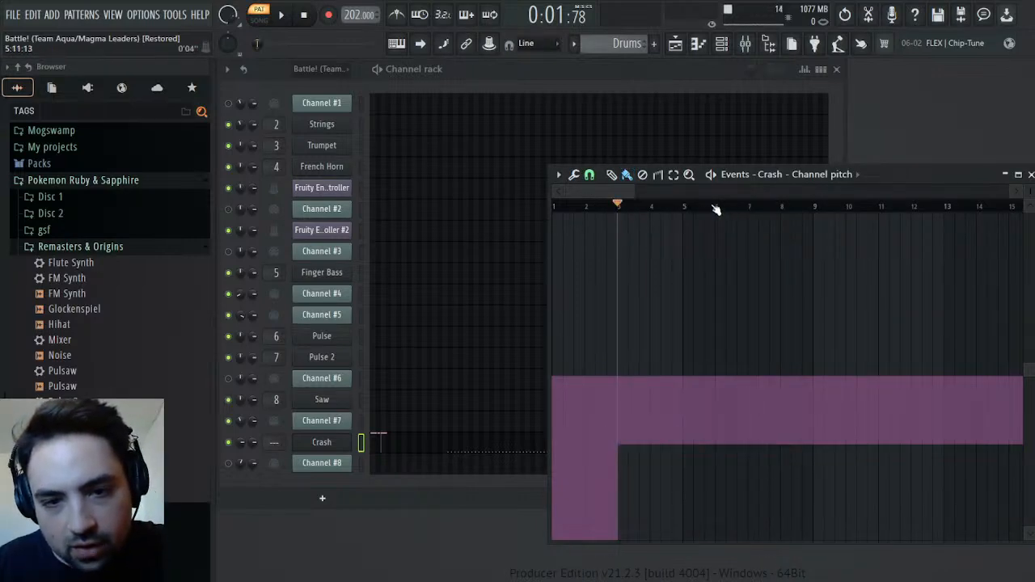
pyautogui.press('space')
pyautogui.press('space')
pyautogui.click(312, 14)
pyautogui.press('space')
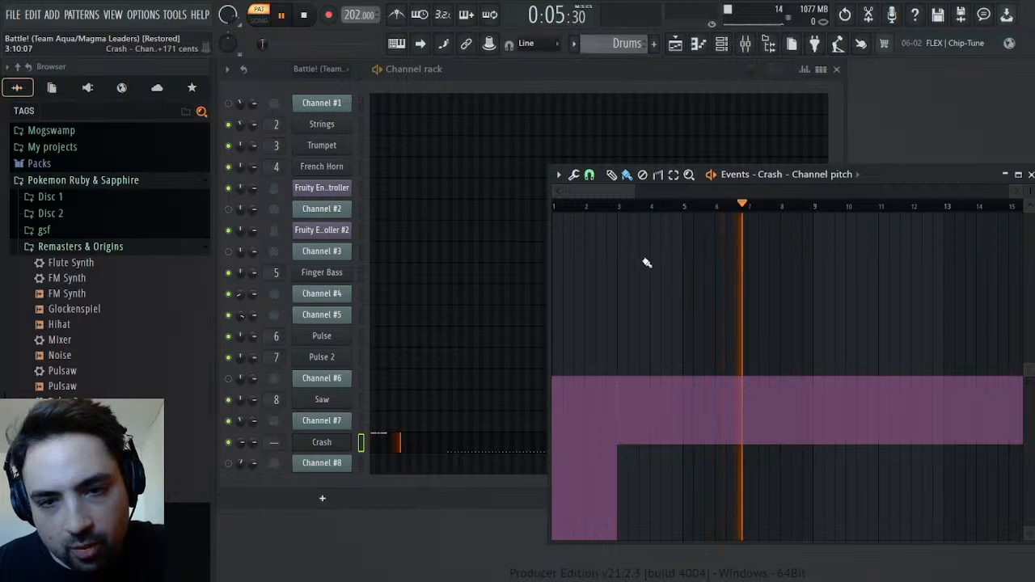
# Set the Crash channel pitch to about zero from just past bar 8 onward in its pitch events
pyautogui.click(793, 381)
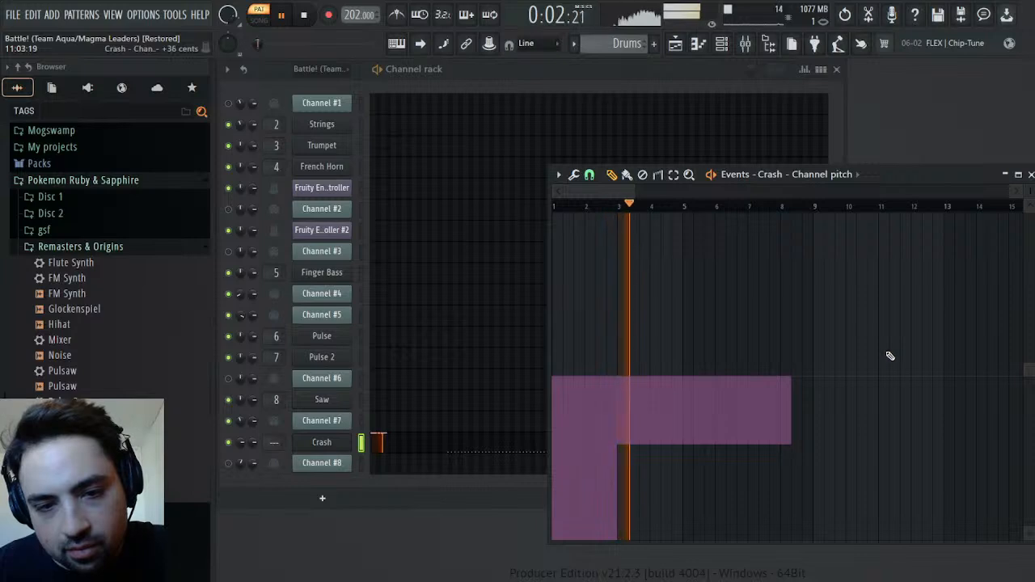
pyautogui.click(341, 452)
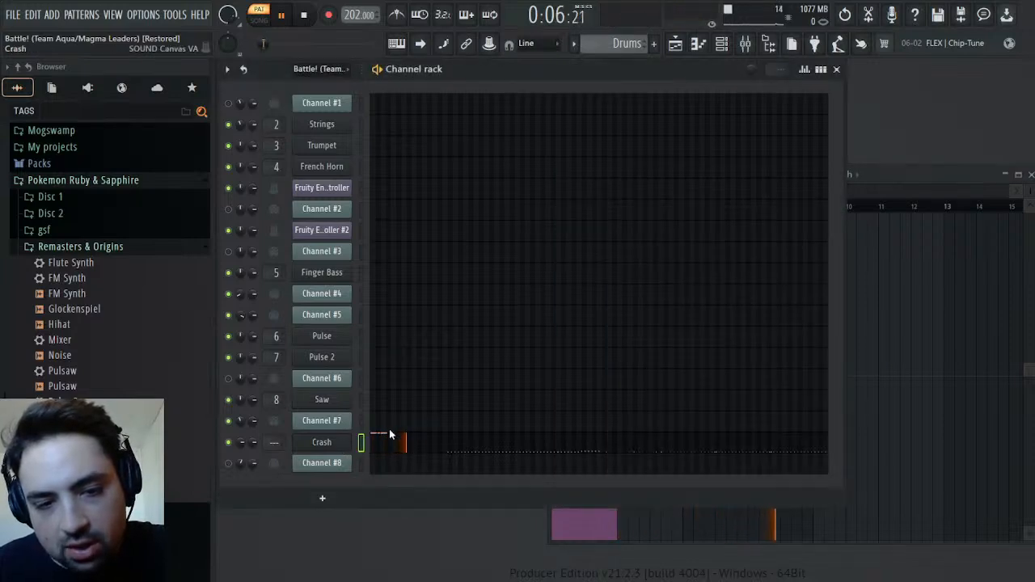
pyautogui.press('space')
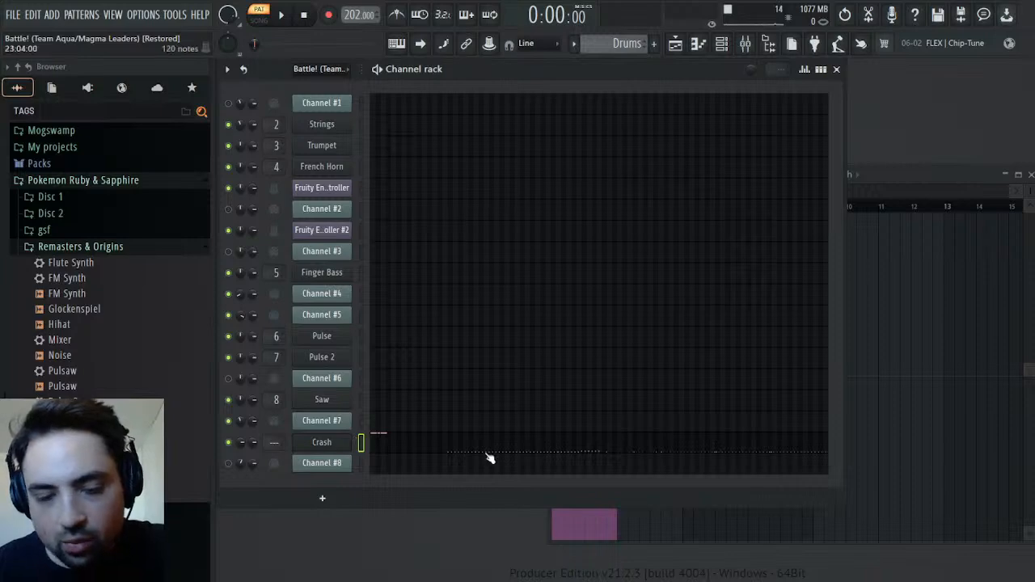
# Look over the Crash channel's notes and clone the Crash channel in the channel rack
pyautogui.click(431, 444)
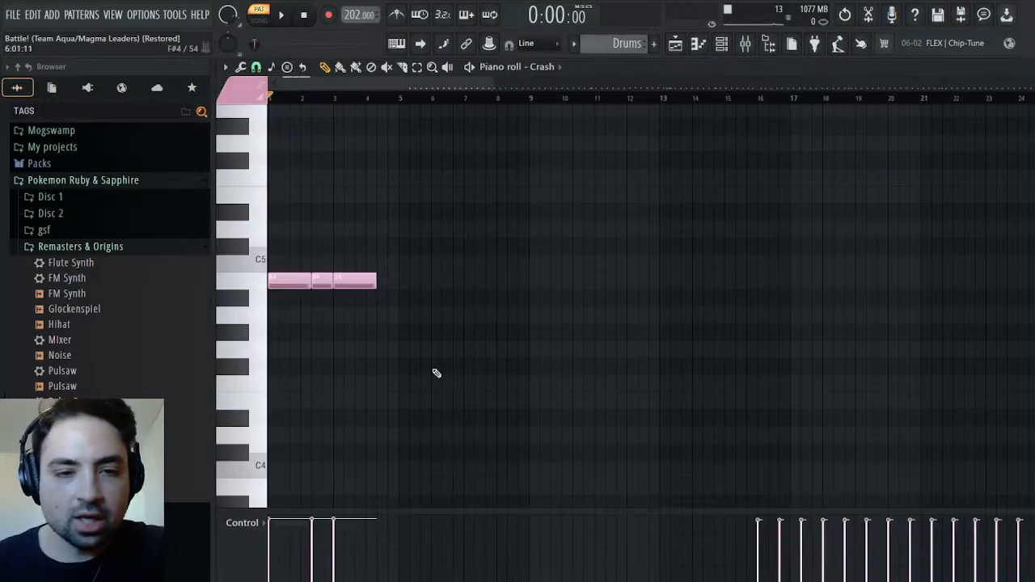
pyautogui.moveTo(333, 82); pyautogui.dragTo(466, 106)
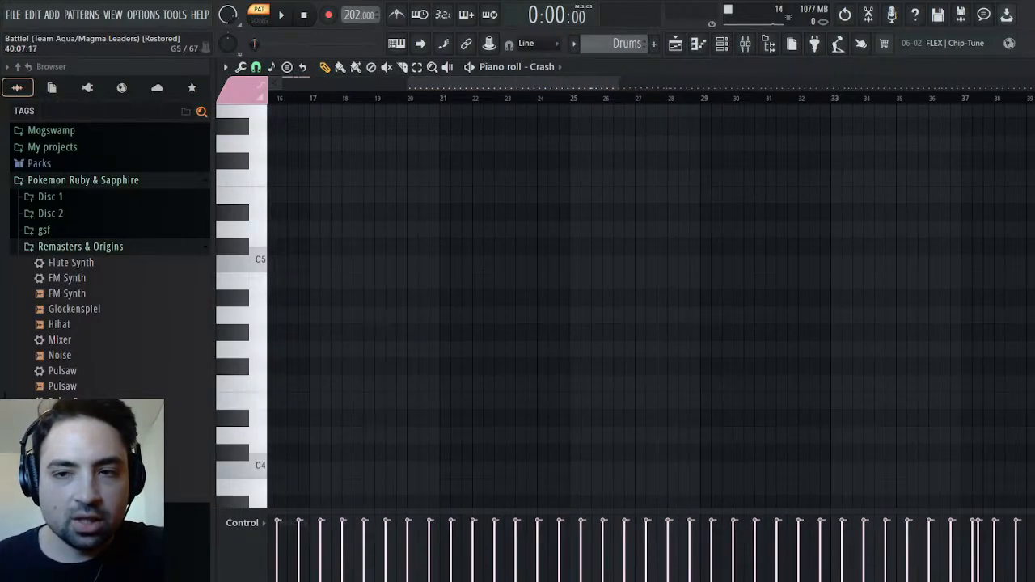
pyautogui.click(1029, 67)
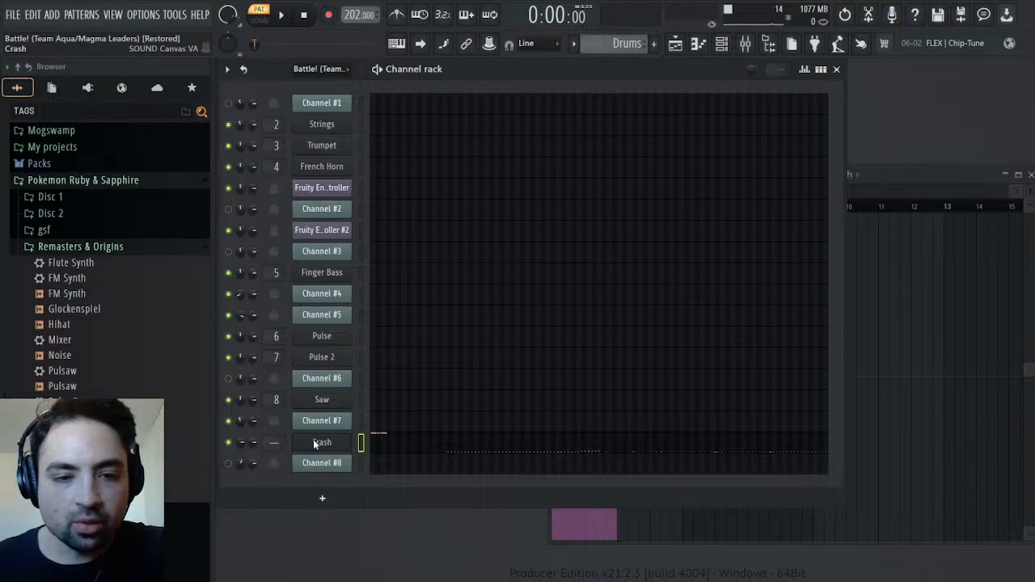
pyautogui.hotkey('alt', 'c')
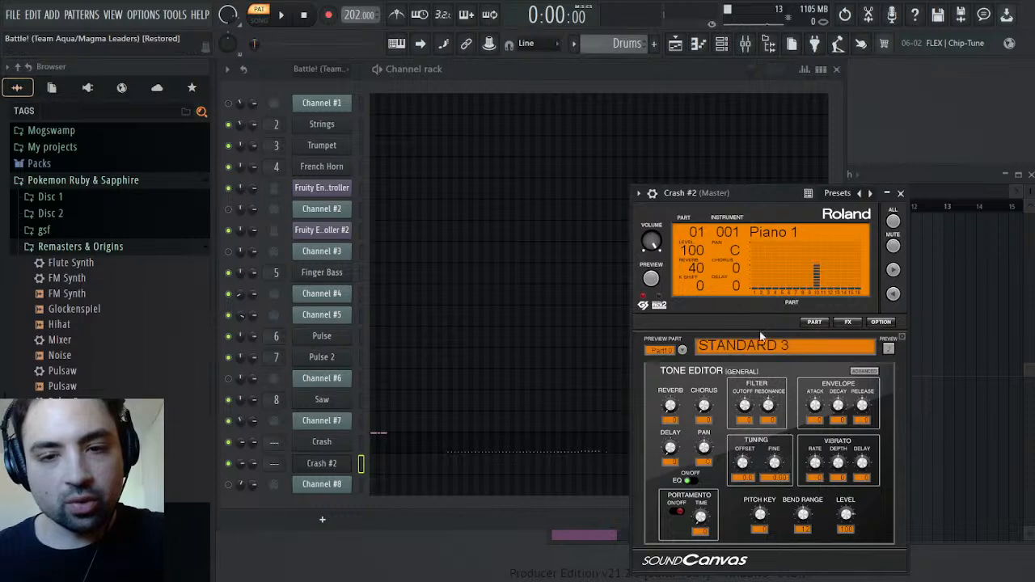
pyautogui.click(900, 193)
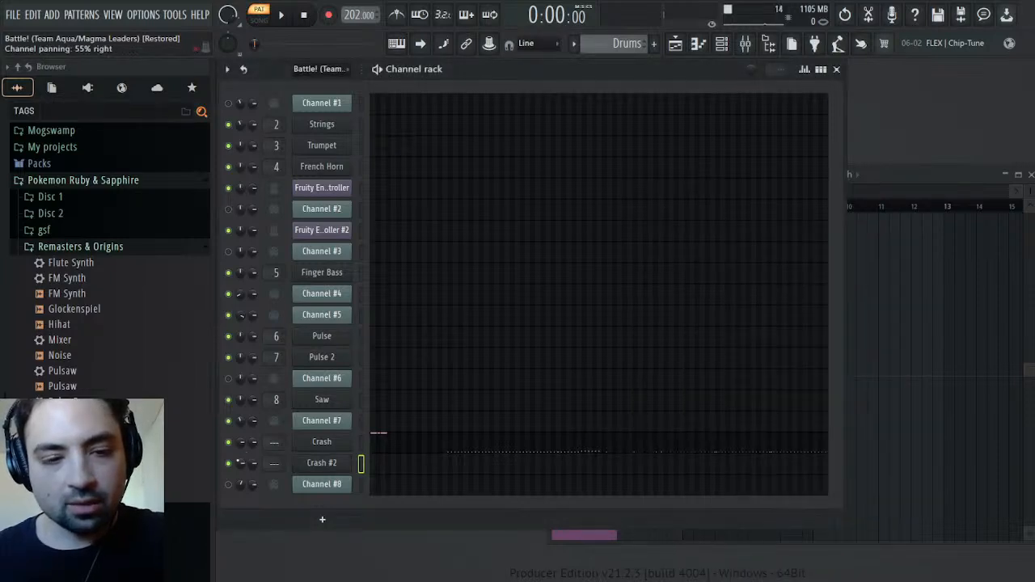
# Check the miscellaneous channel settings of the cloned Crash #2 channel
pyautogui.click(321, 462)
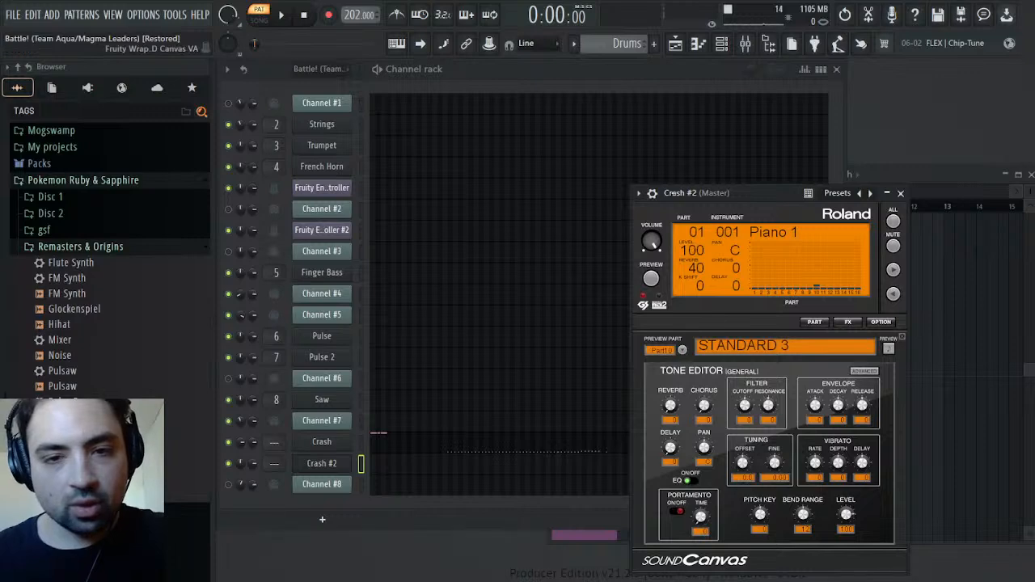
pyautogui.moveTo(674, 193); pyautogui.dragTo(663, 193)
pyautogui.click(642, 194)
pyautogui.click(699, 219)
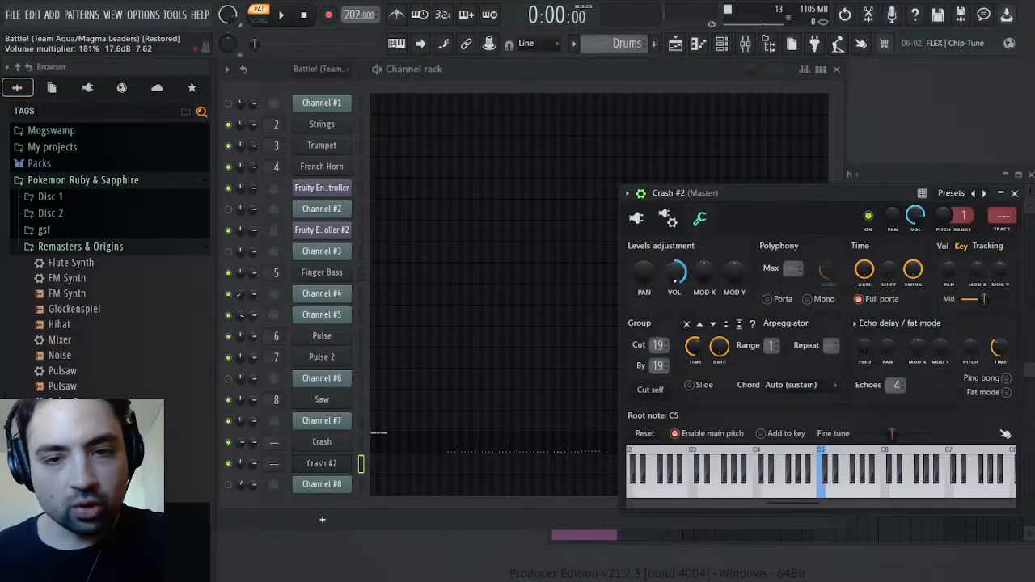
pyautogui.click(1016, 193)
# Select all D3 notes in the Crash piano roll and play the D#3 notes around bar 42
pyautogui.click(457, 447)
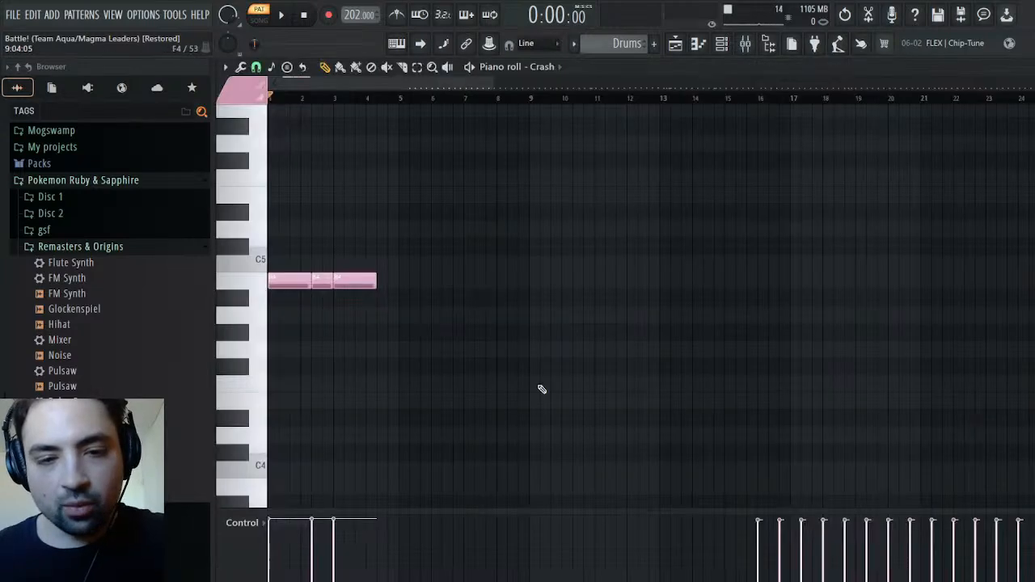
pyautogui.moveTo(492, 85); pyautogui.dragTo(1025, 105)
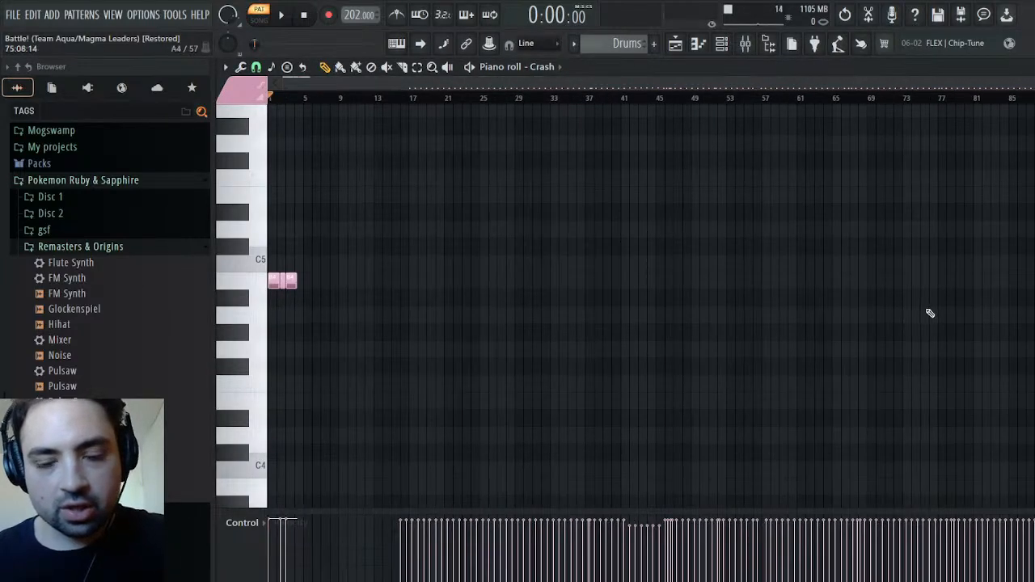
pyautogui.scroll(-7, 928, 313)
pyautogui.click(249, 294)
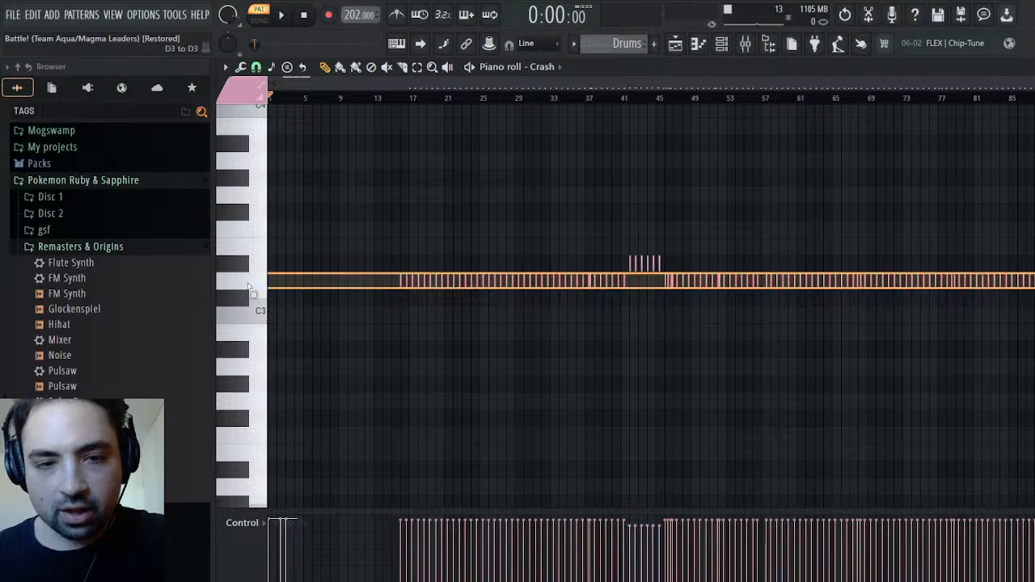
pyautogui.click(633, 98)
pyautogui.press('space')
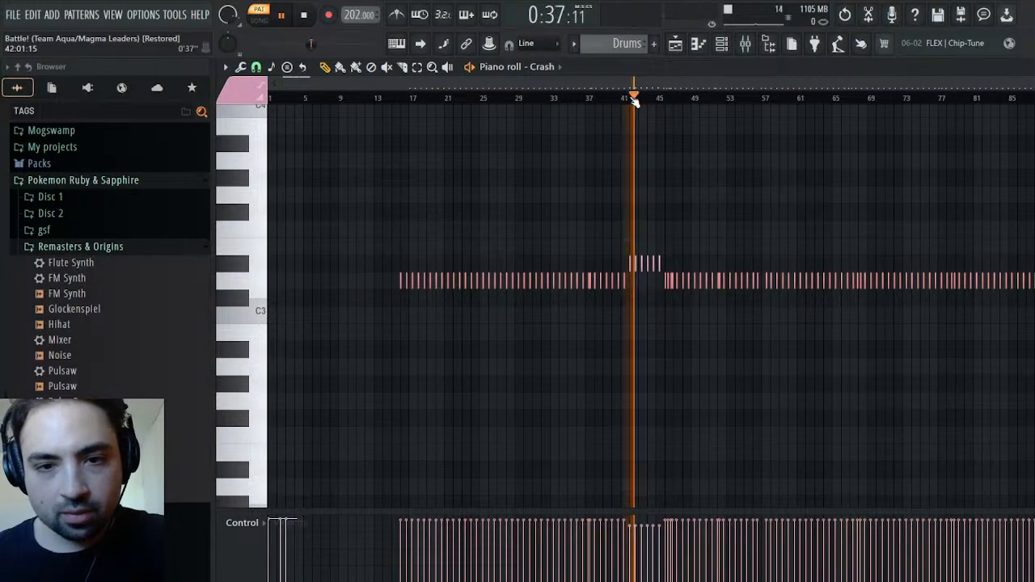
pyautogui.press('space')
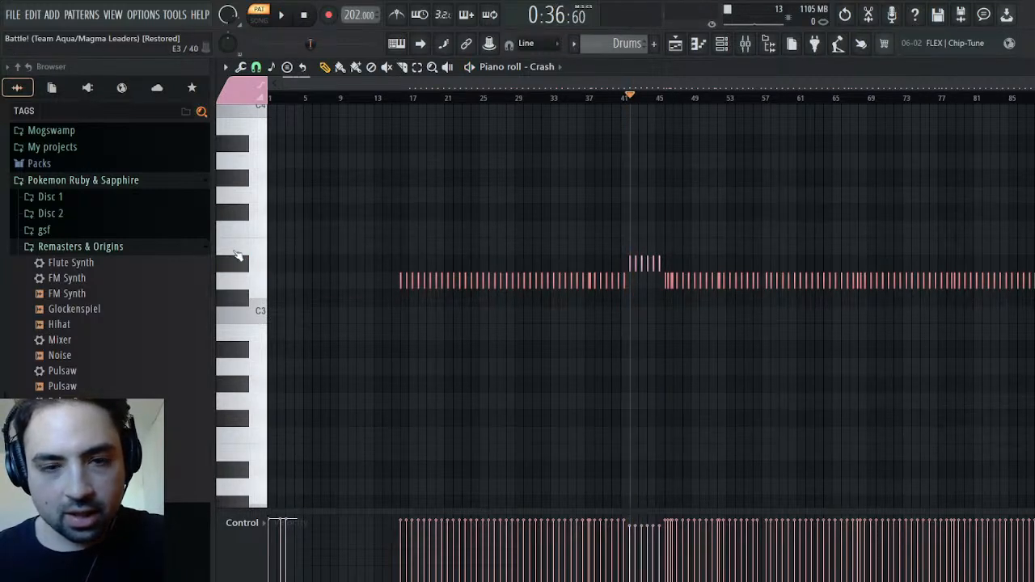
# Add the D#3 notes near bars 42 to 45 to the selected D3 notes
pyautogui.click(250, 267)
pyautogui.hotkey('ctrl', 'a')
pyautogui.press('Delete')
pyautogui.hotkey('ctrl', 'z')
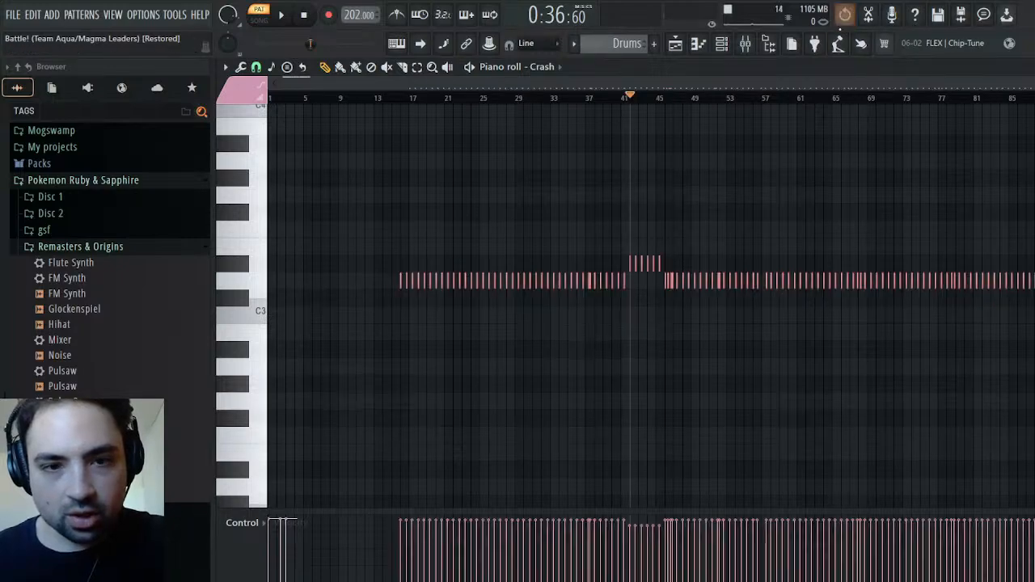
# Move the selected D3 and D#3 notes from Crash to the Crash #2 channel, keeping their start at bar 16
pyautogui.moveTo(1034, 84); pyautogui.dragTo(477, 147)
pyautogui.click(787, 97)
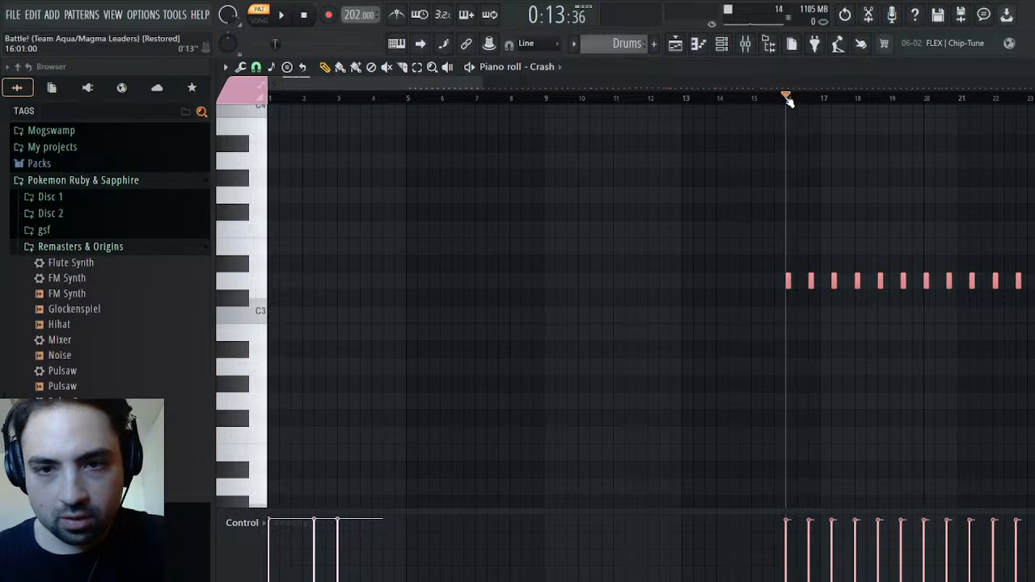
pyautogui.hotkey('ctrl', 'x')
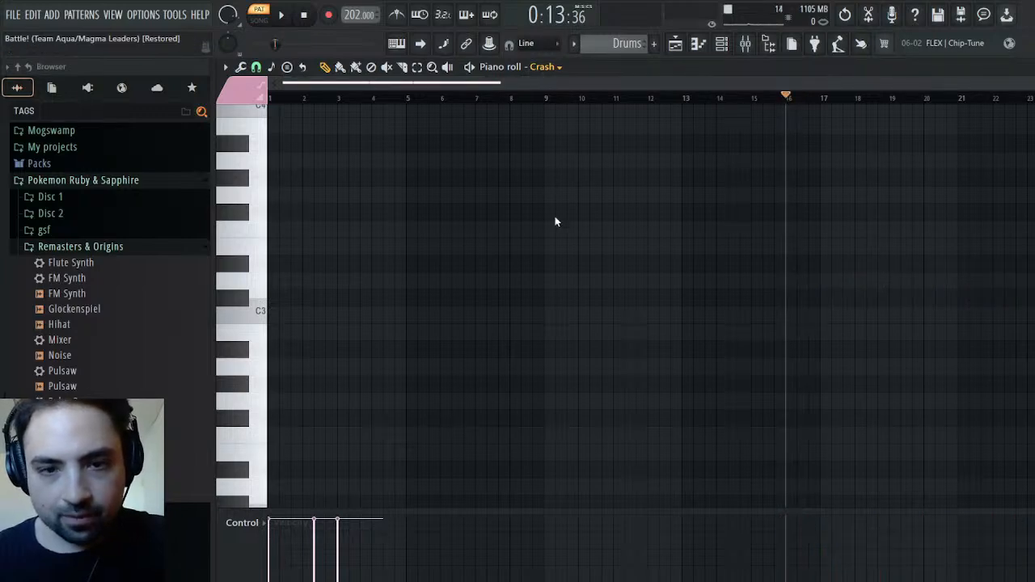
pyautogui.hotkey('ctrl', 'v')
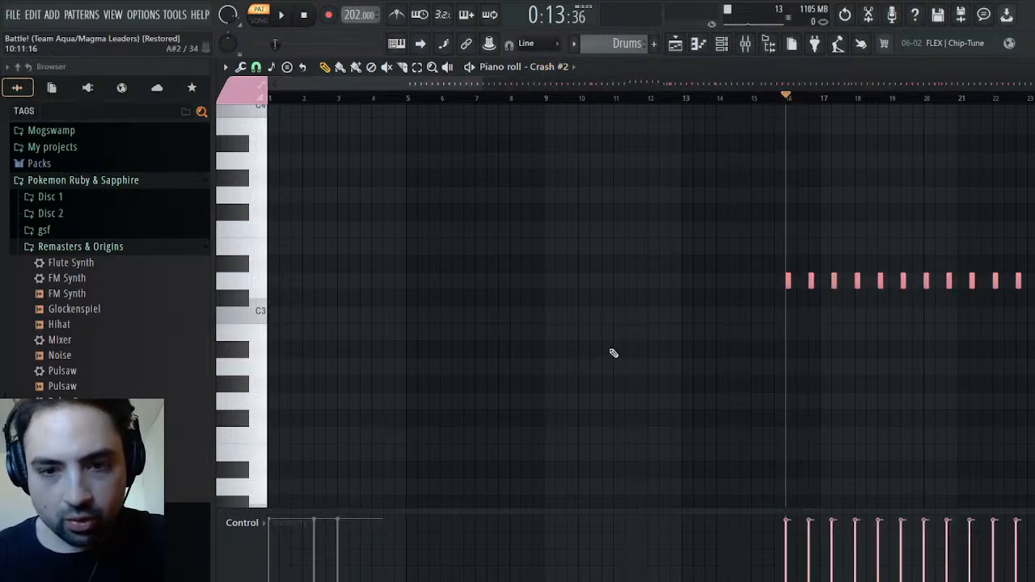
pyautogui.click(778, 209)
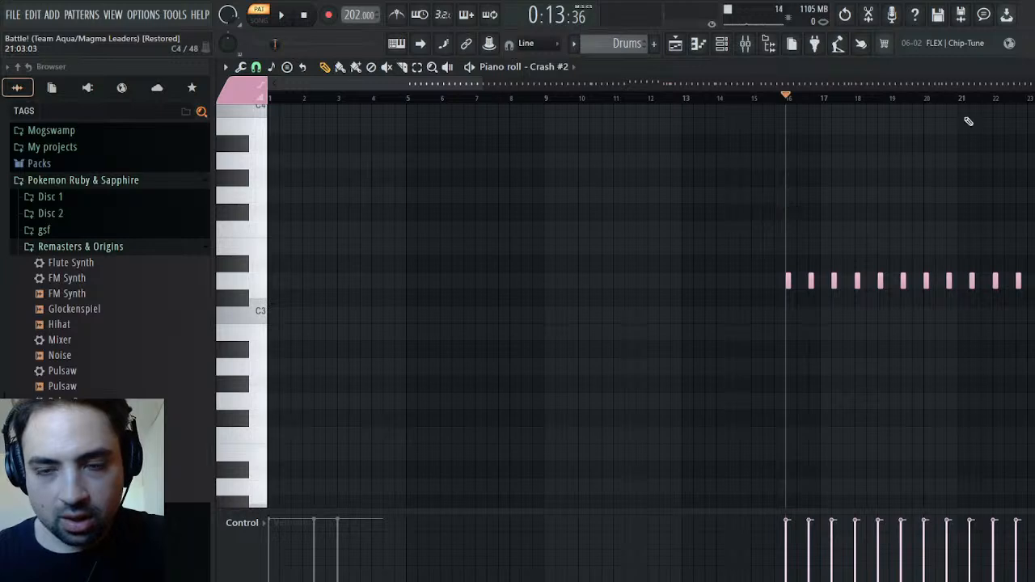
# Play the Drums pattern and rename the Crash #2 channel to "Drums"
pyautogui.press('space')
pyautogui.press('F6')
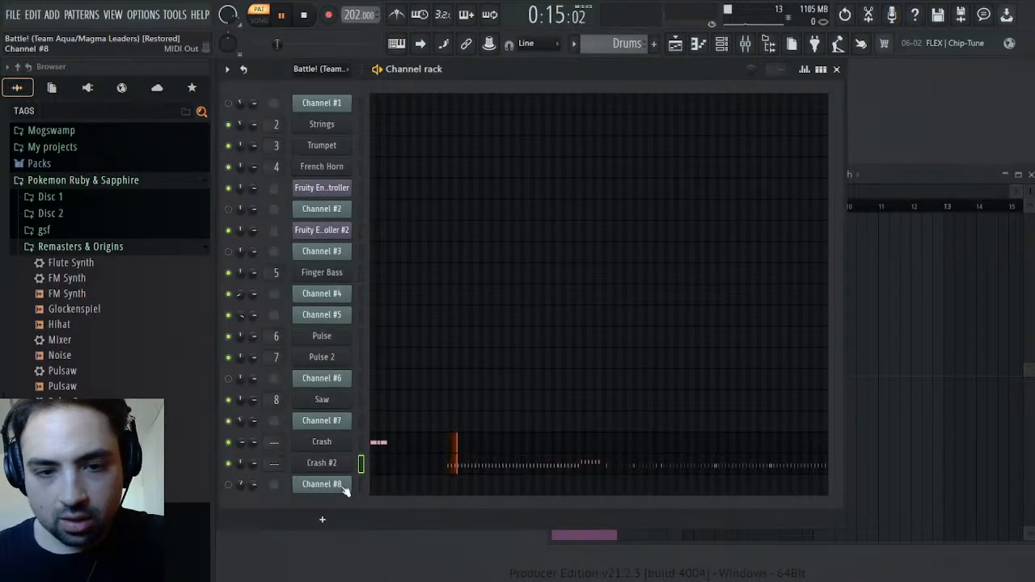
pyautogui.click(426, 429)
pyautogui.write('Drums')
pyautogui.press('Return')
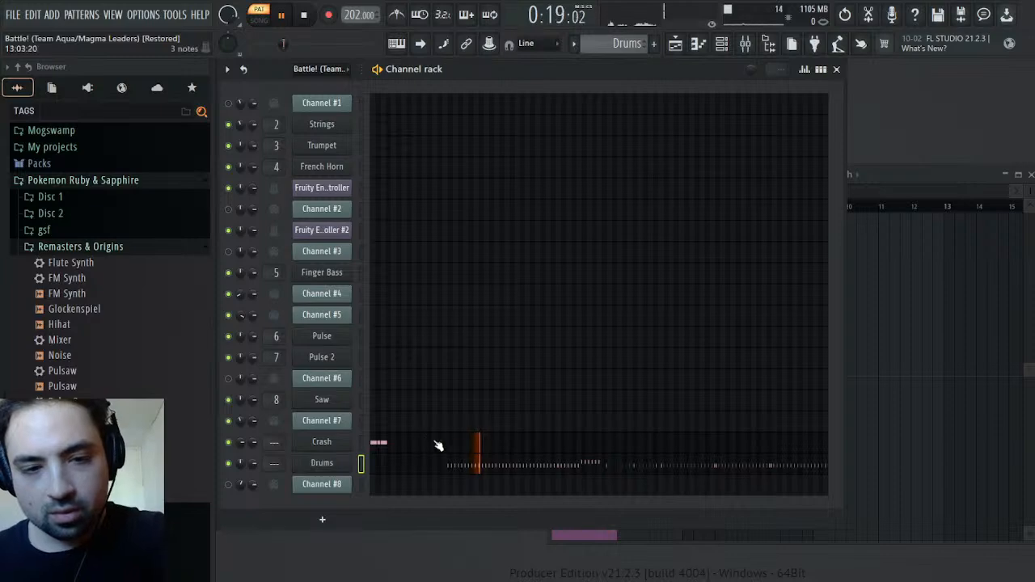
# Examine Channel #7's notes in the original Battle! pattern and place the playhead at bar 39
pyautogui.scroll(1, 618, 43)
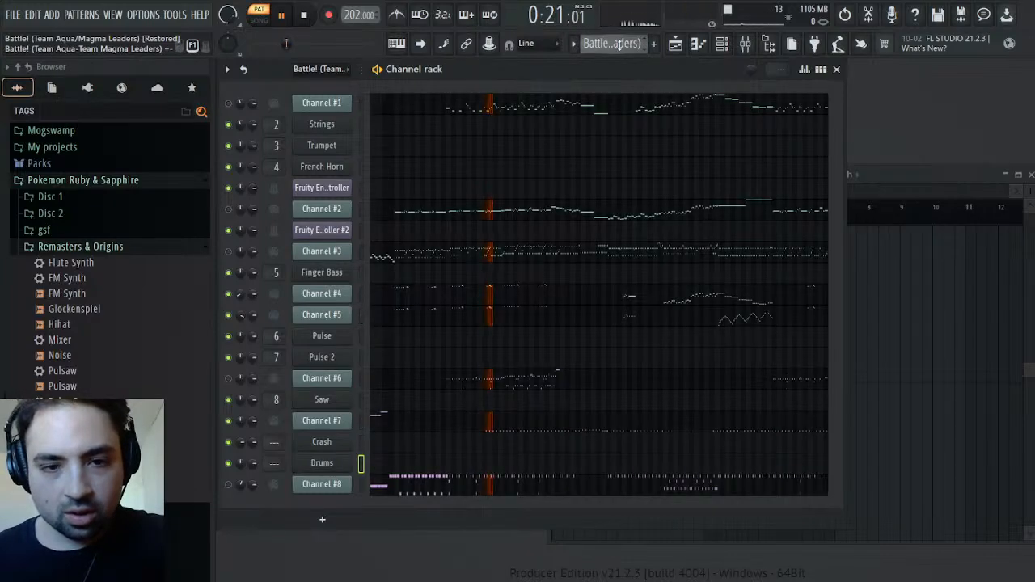
pyautogui.click(559, 423)
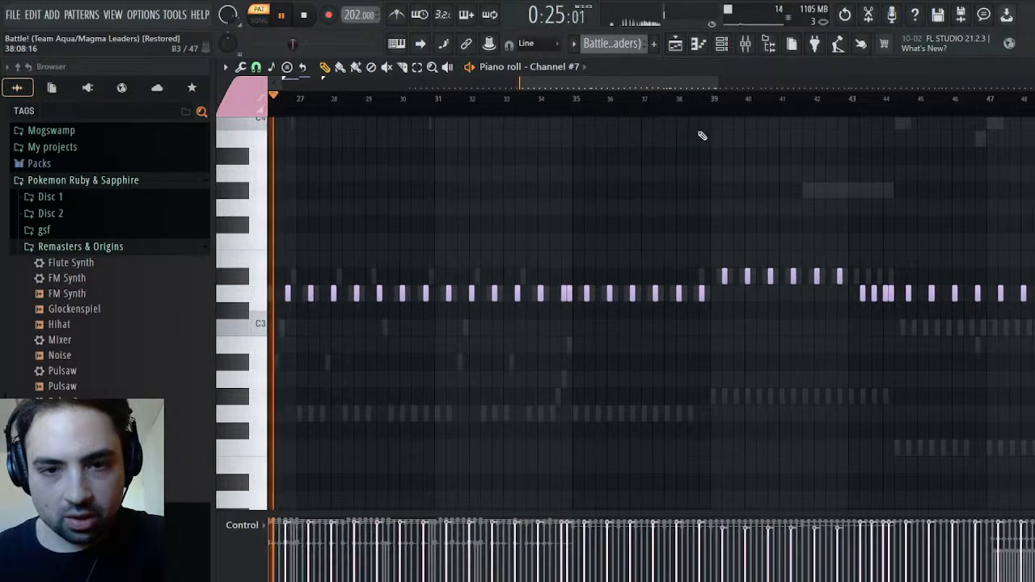
pyautogui.click(716, 101)
pyautogui.press('space')
pyautogui.press('F6')
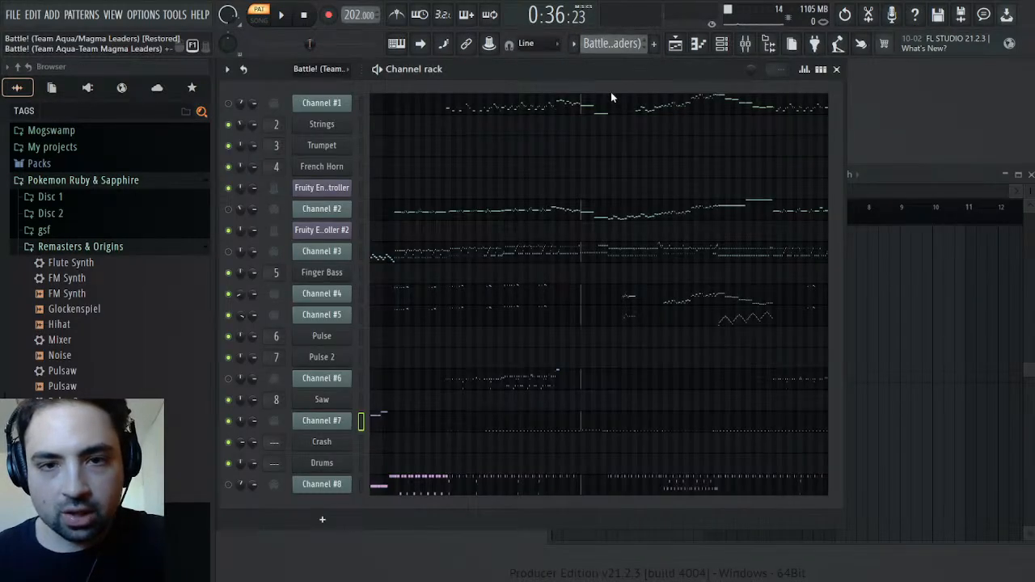
# Return to the Drums pattern and play the Drums channel's D#3 notes from just before bar 42
pyautogui.click(612, 102)
pyautogui.click(586, 463)
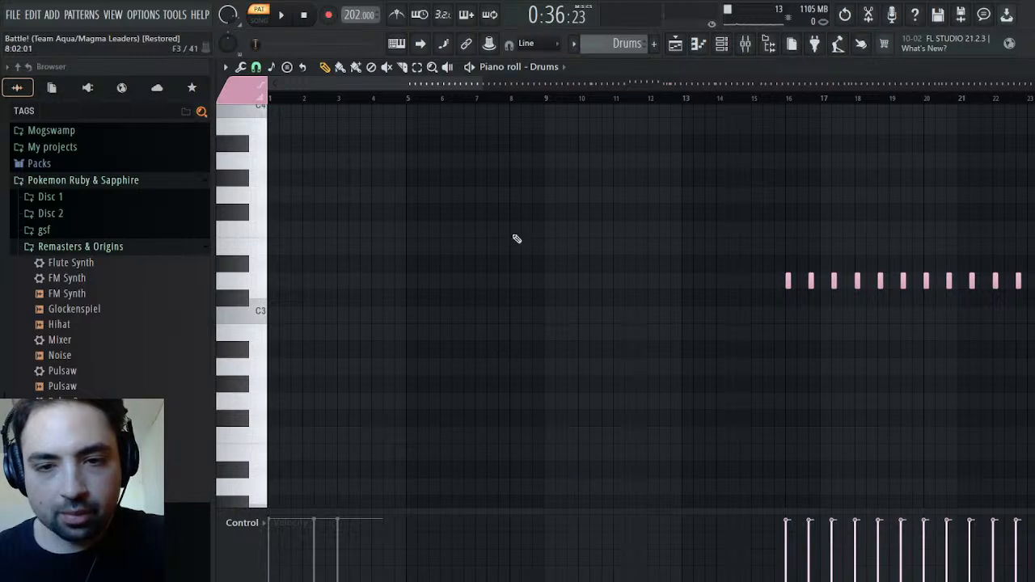
pyautogui.hscroll(10, 466, 207)
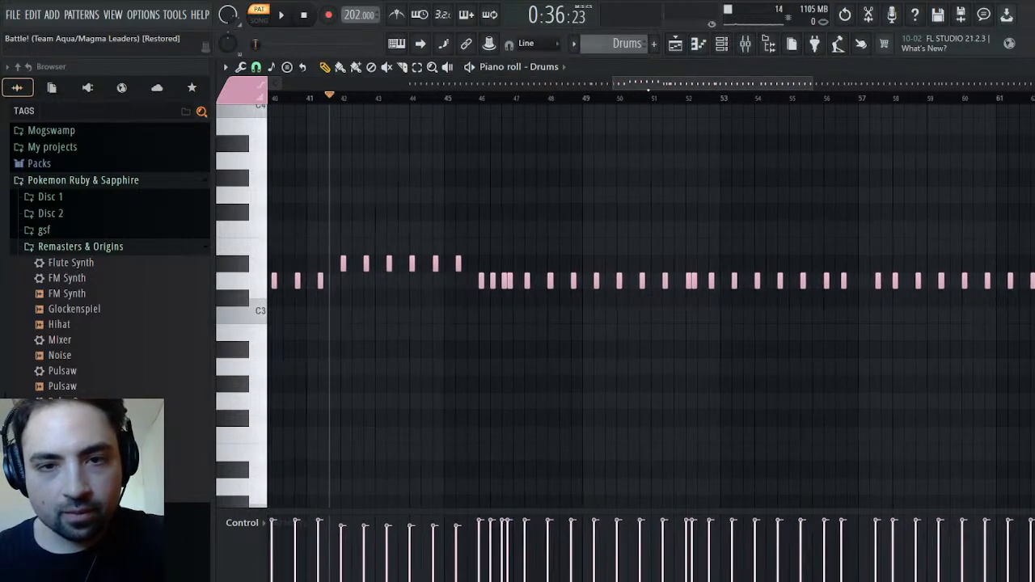
pyautogui.click(247, 266)
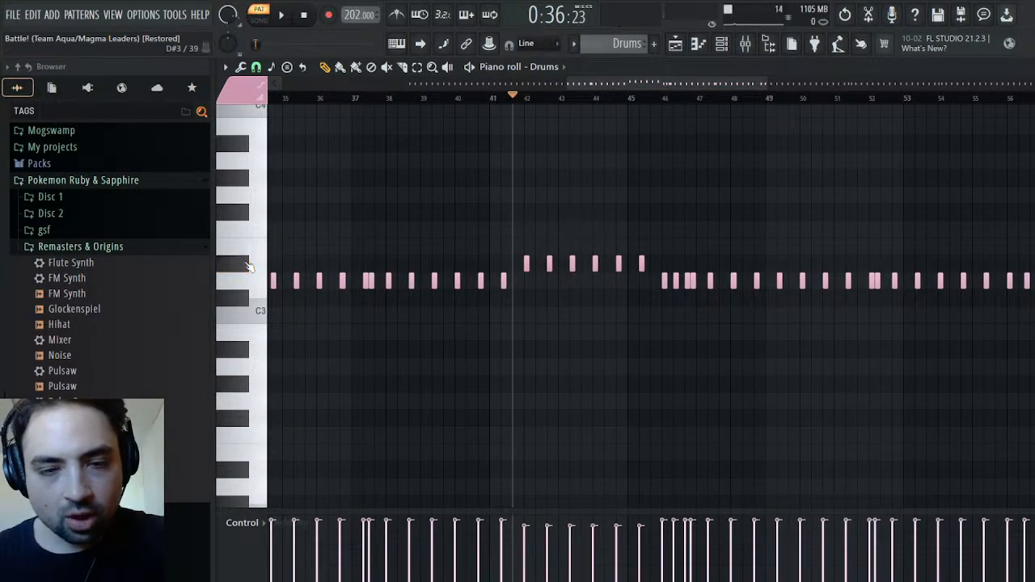
pyautogui.press('space')
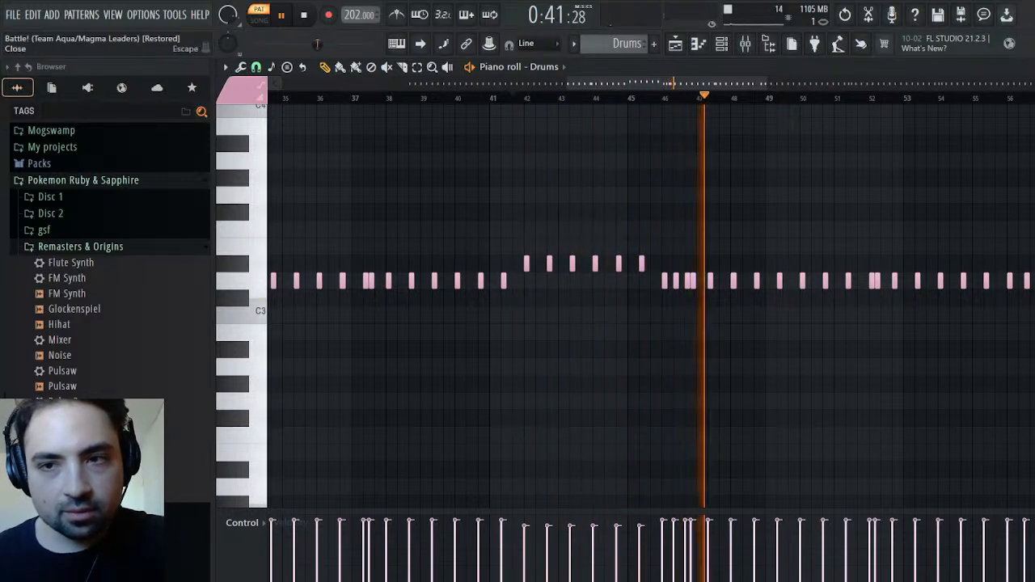
pyautogui.press('F6')
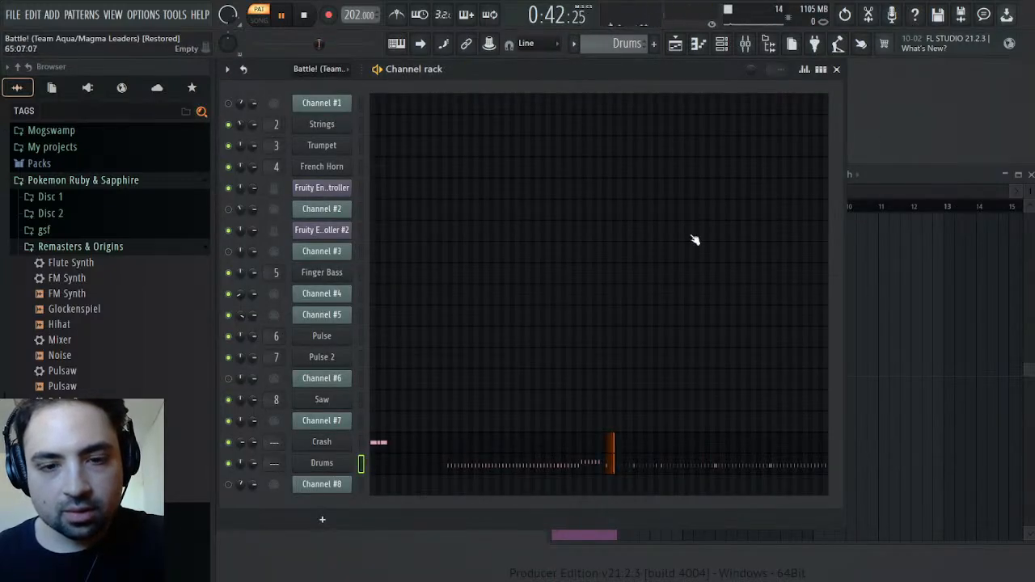
pyautogui.press('space')
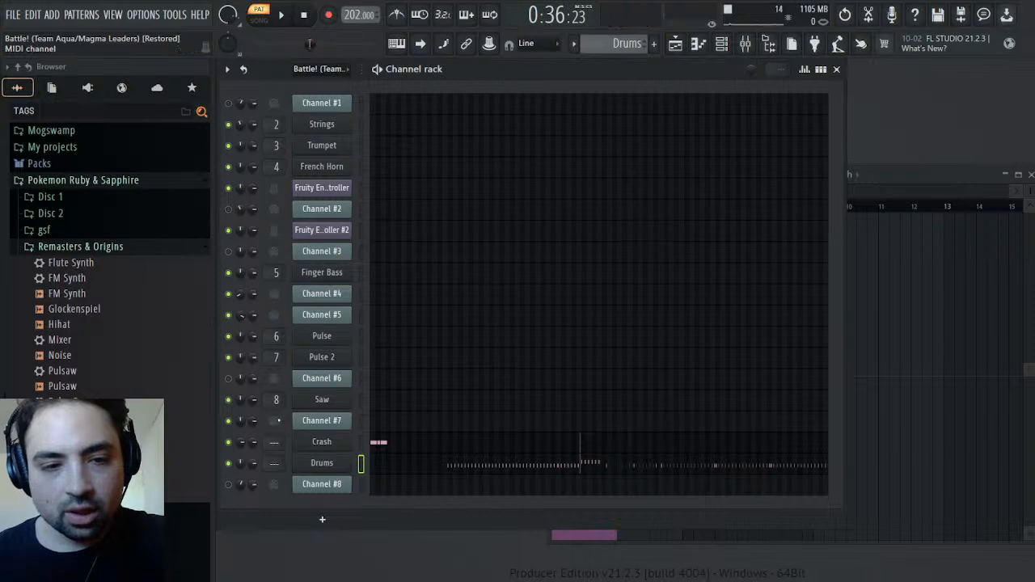
# Route the Crash channel to mixer track 9, naming the track Crash
pyautogui.click(341, 442)
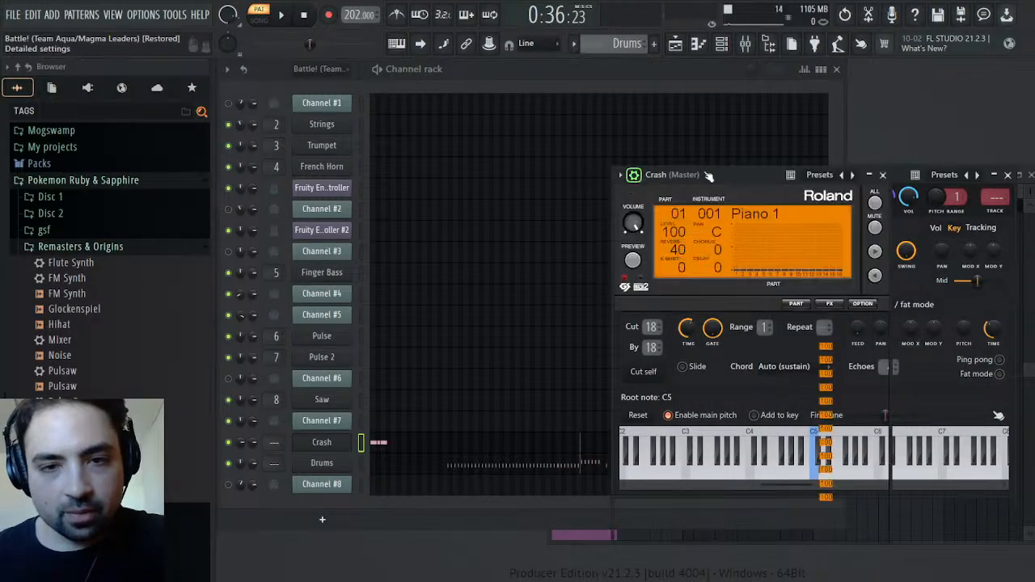
pyautogui.click(634, 175)
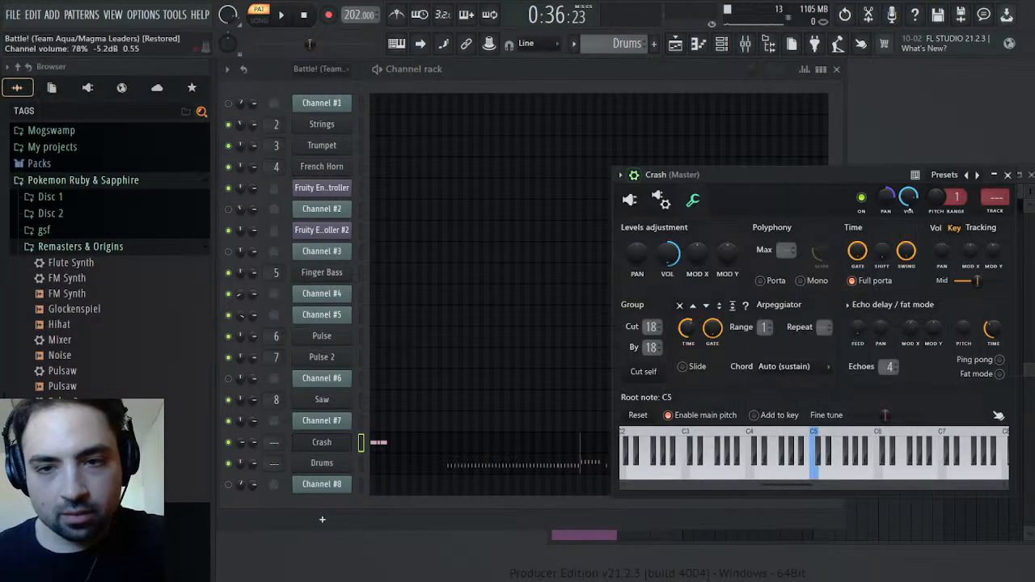
pyautogui.click(1001, 212)
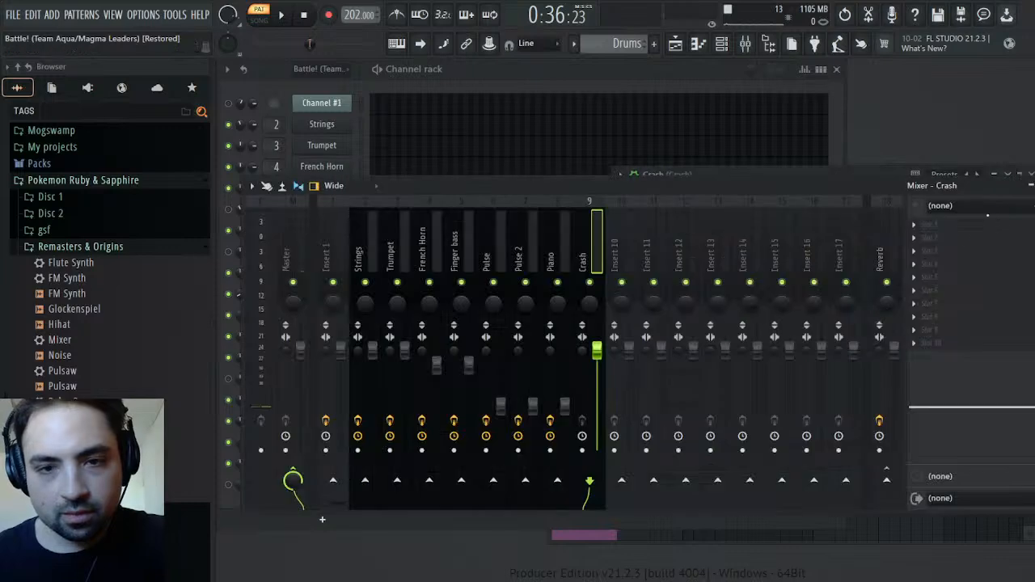
# Play the Synths pattern to identify its part and rename the mixer's Piano track to Saw
pyautogui.click(562, 257)
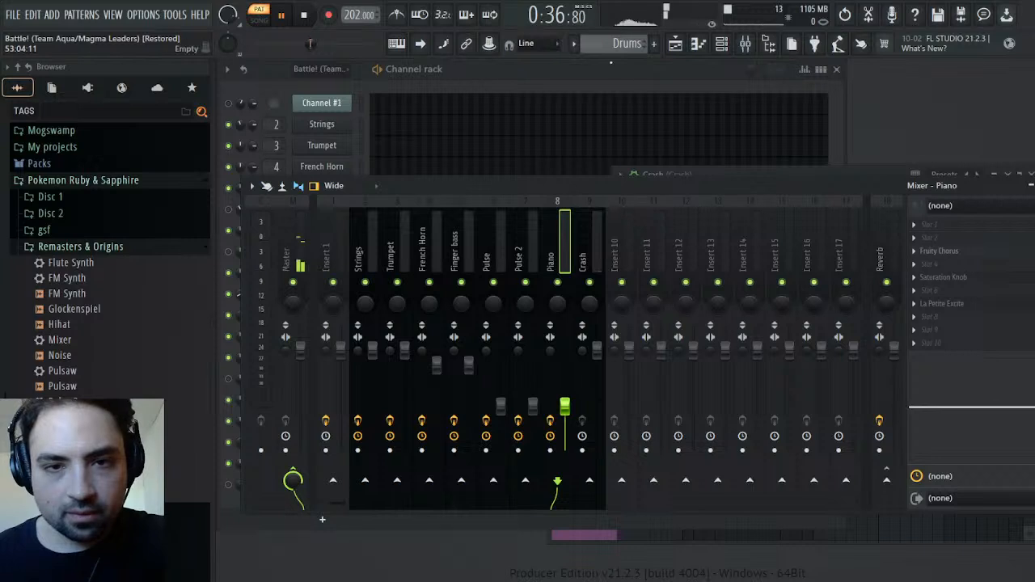
pyautogui.scroll(-1, 612, 41)
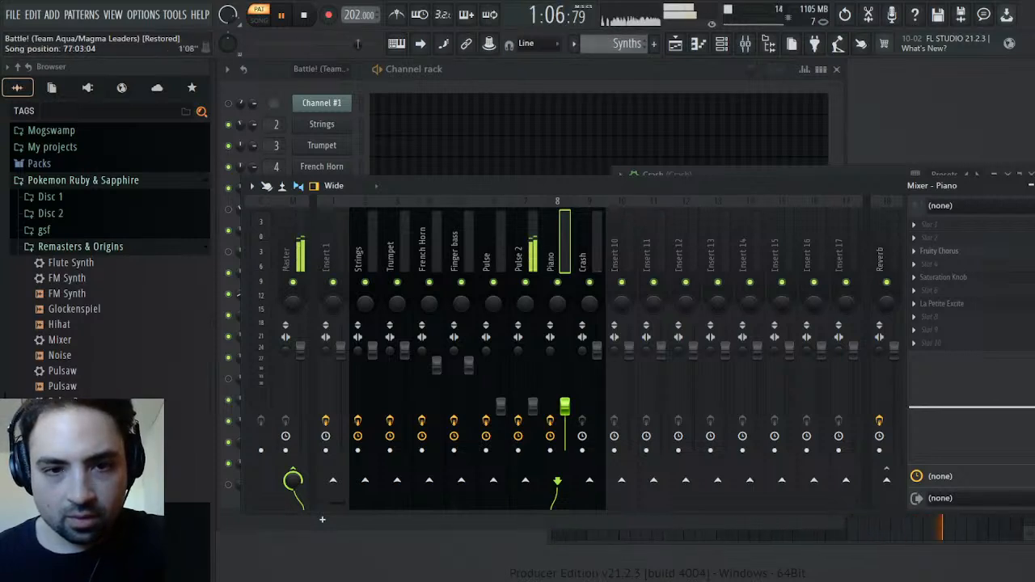
pyautogui.press('space')
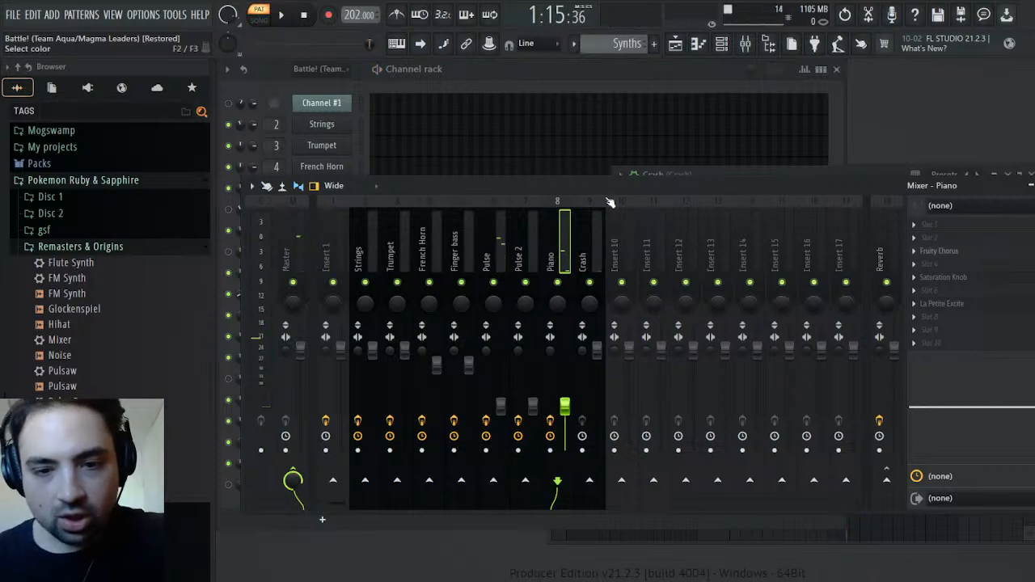
# Send the Crash mixer track only to Reverb, and load the Mixer preset onto it while keeping the name Crash
pyautogui.click(596, 242)
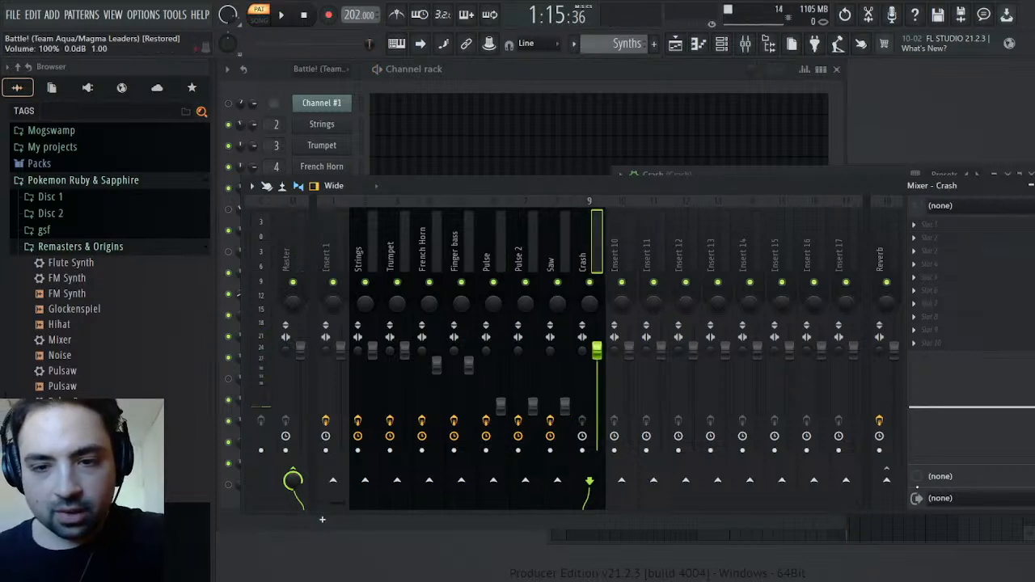
pyautogui.click(887, 481)
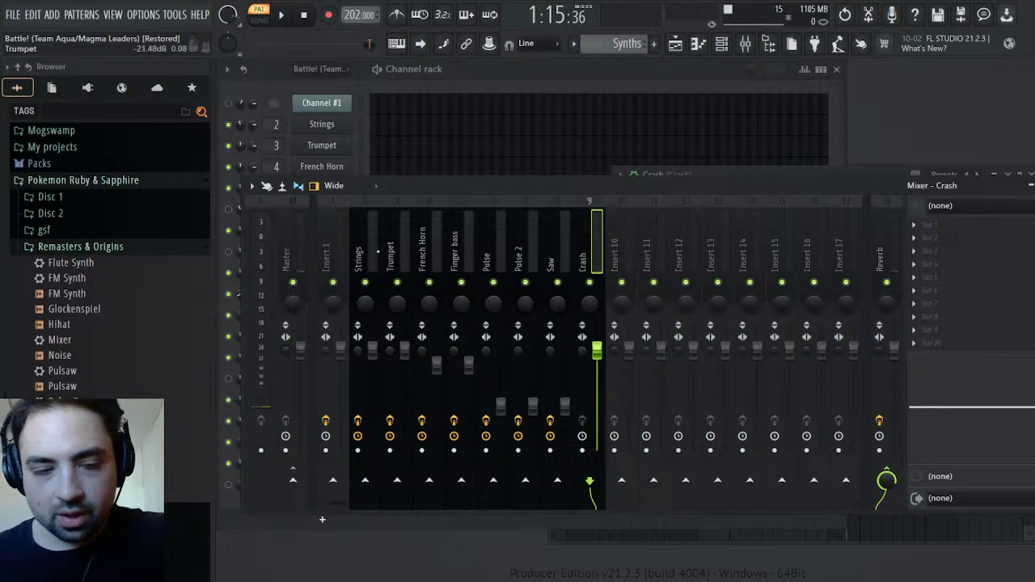
pyautogui.moveTo(65, 340); pyautogui.dragTo(629, 360)
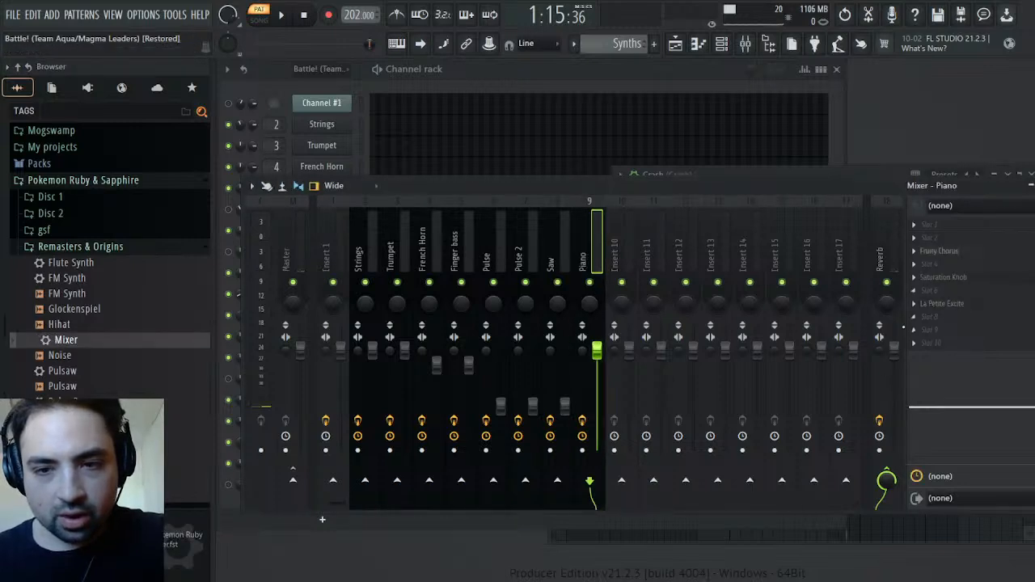
pyautogui.press('space')
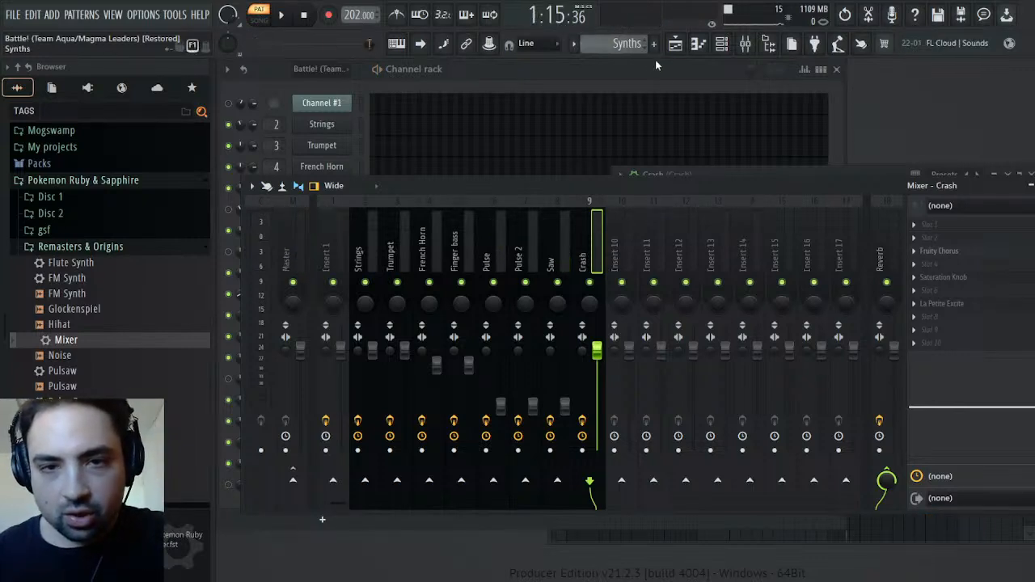
# Play the Drums pattern and close the Crash channel's settings window
pyautogui.click(660, 105)
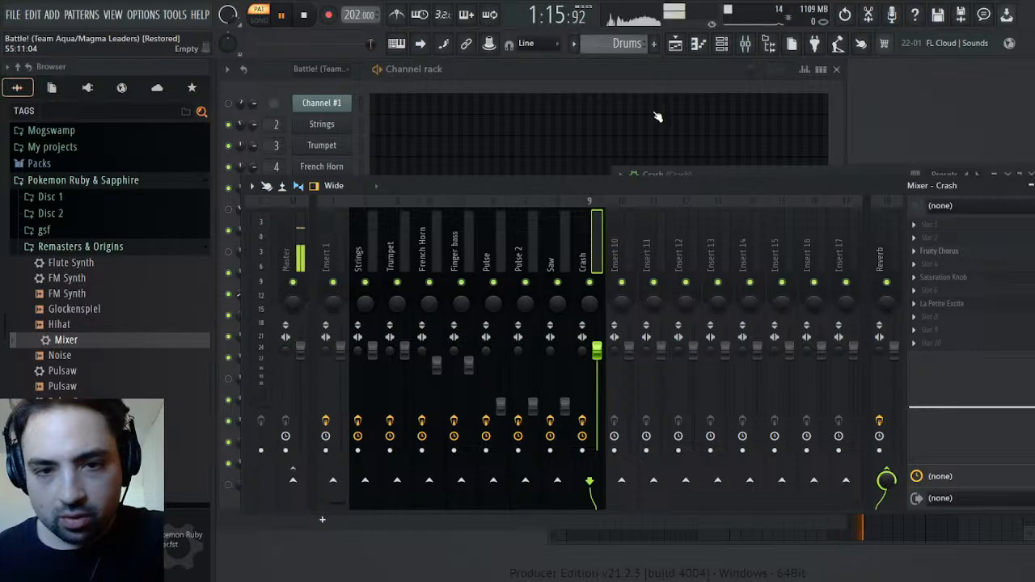
pyautogui.press('F9')
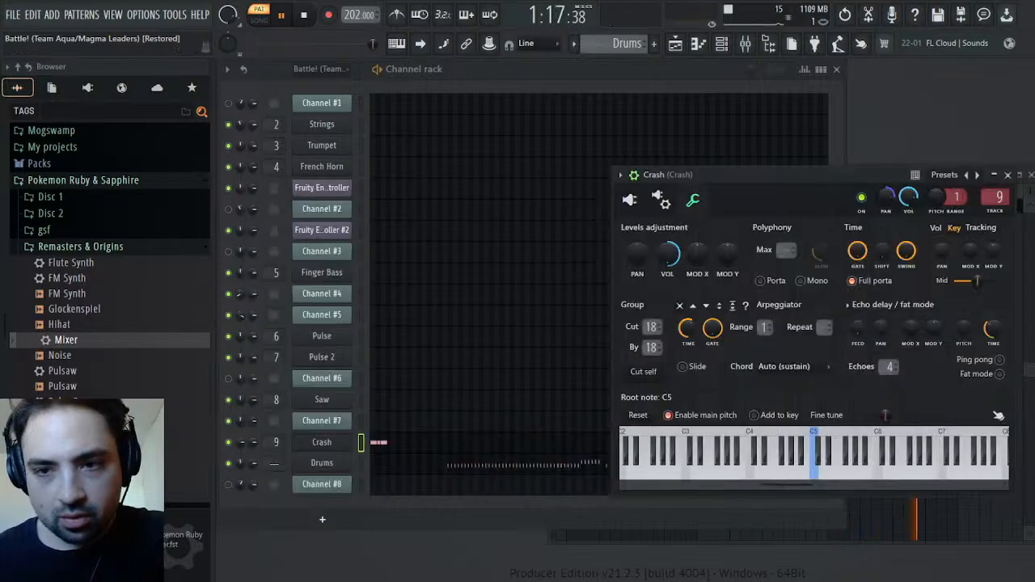
pyautogui.click(1007, 174)
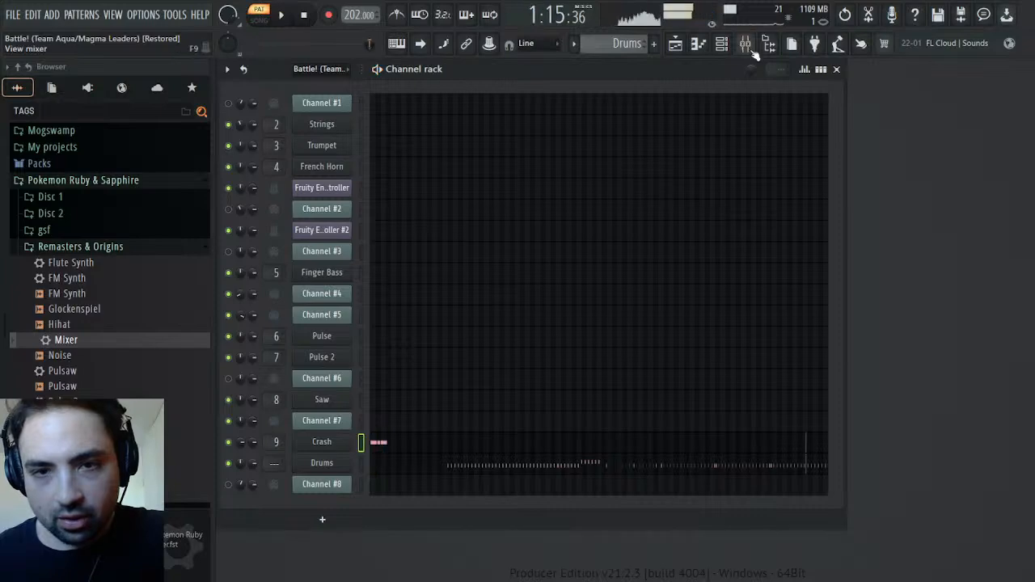
# Balance the Crash mixer track's volume, trying levels between 48% and 74% while replaying the Drums pattern from the start
pyautogui.press('F9')
pyautogui.scroll(-5, 599, 350)
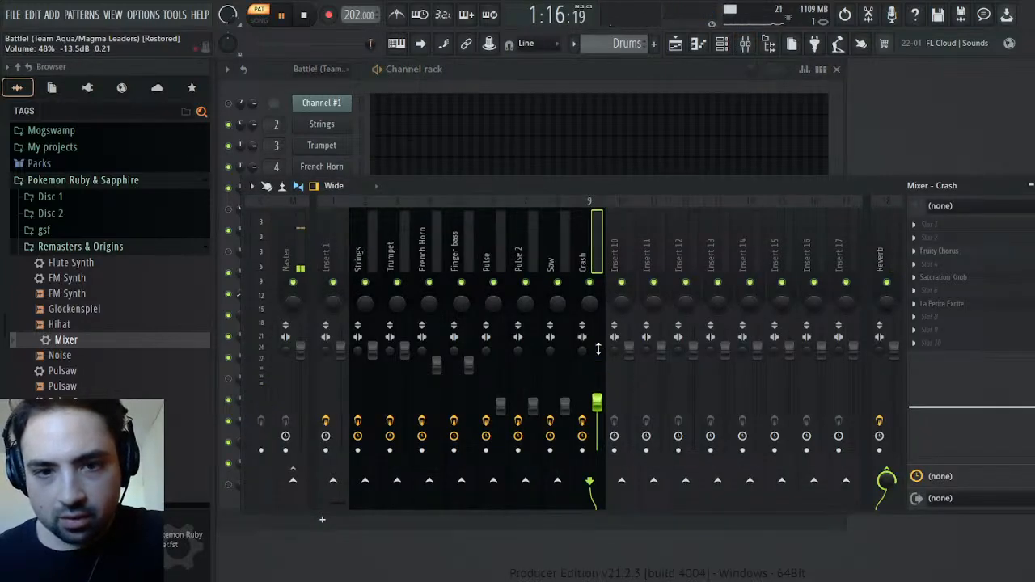
pyautogui.click(305, 15)
pyautogui.press('space')
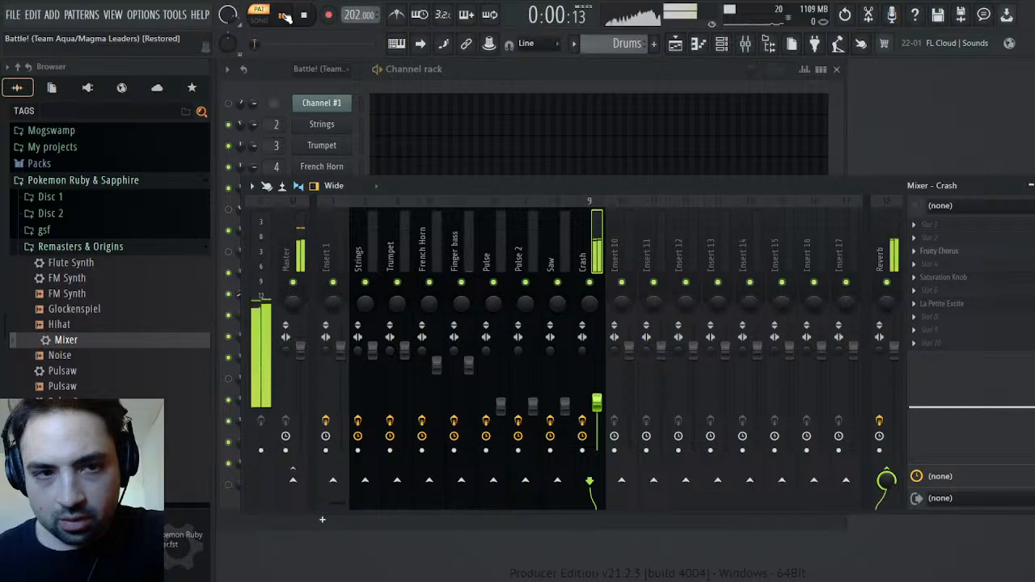
pyautogui.scroll(3, 601, 409)
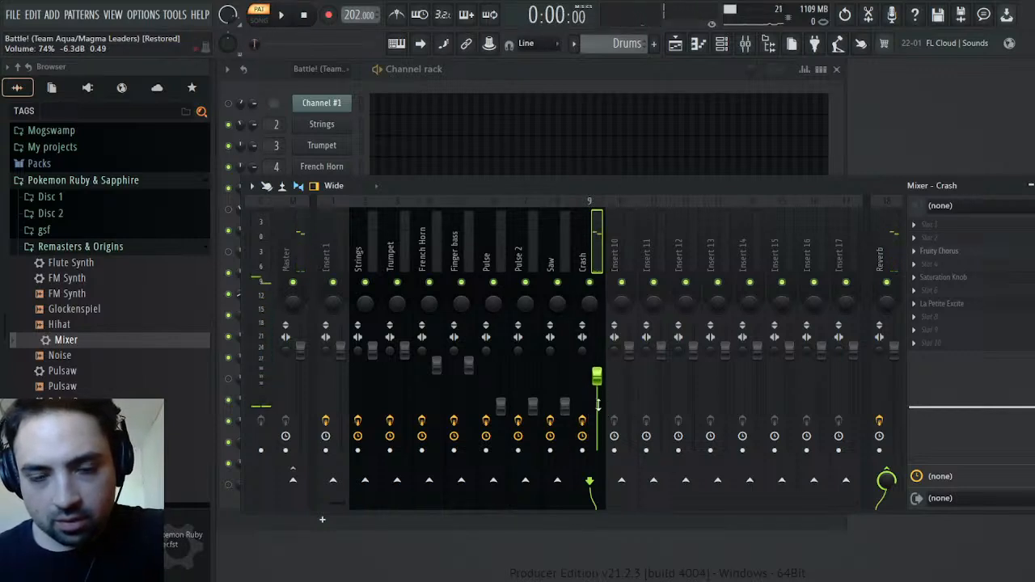
pyautogui.press('space')
pyautogui.scroll(-6, 599, 405)
pyautogui.scroll(3, 599, 403)
pyautogui.press('space')
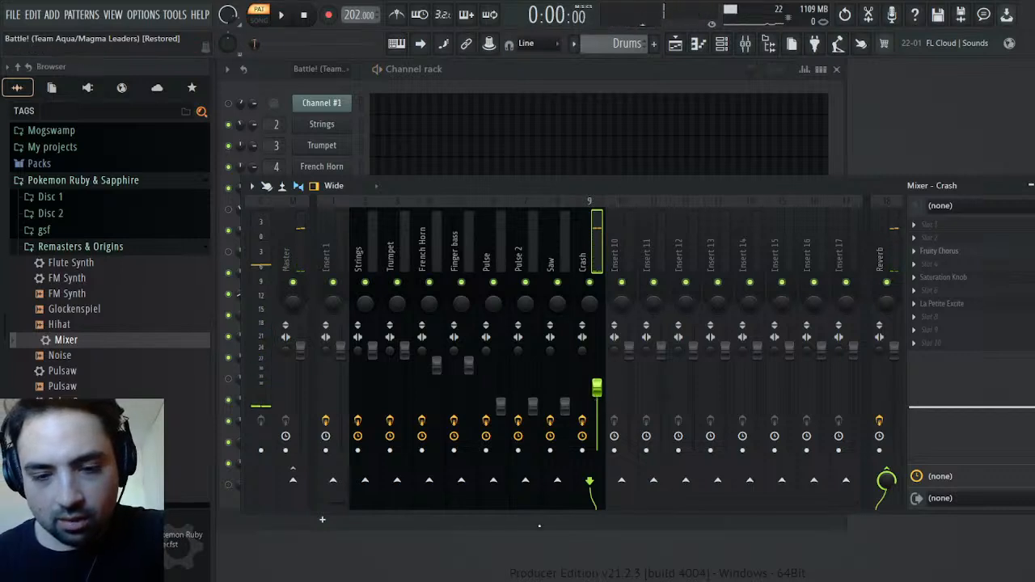
pyautogui.press('space')
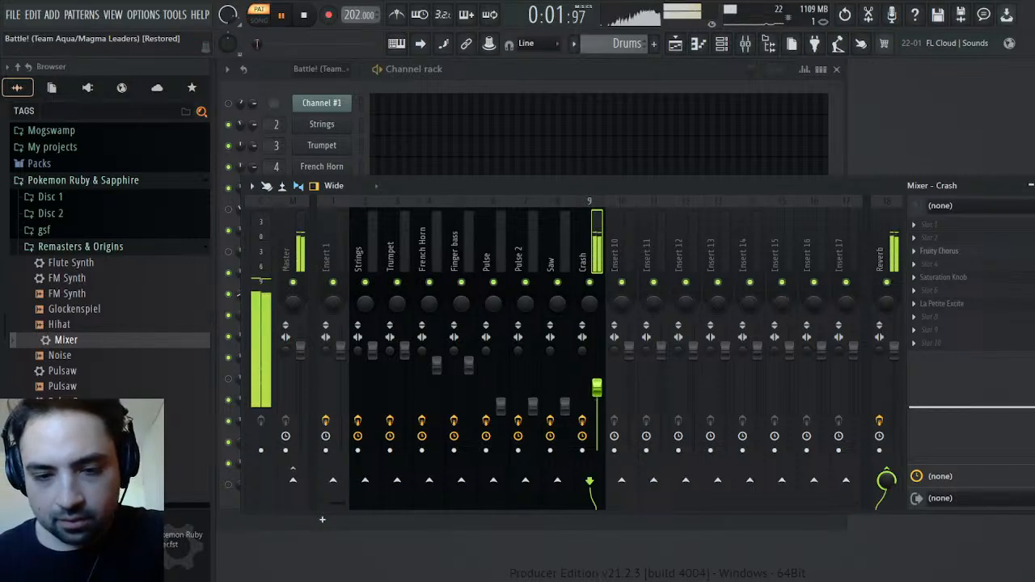
pyautogui.press('space')
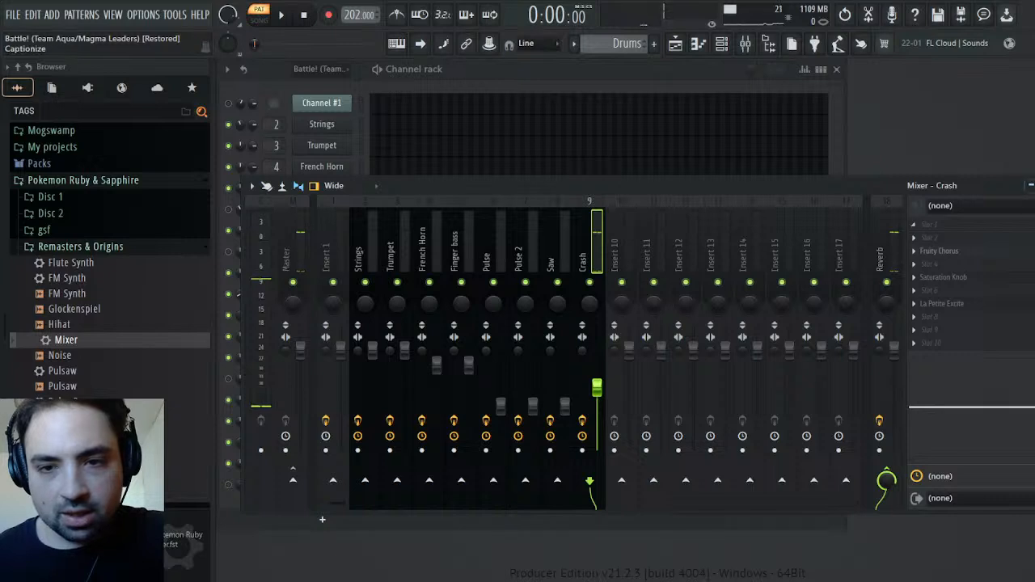
pyautogui.press('Escape')
pyautogui.press('space')
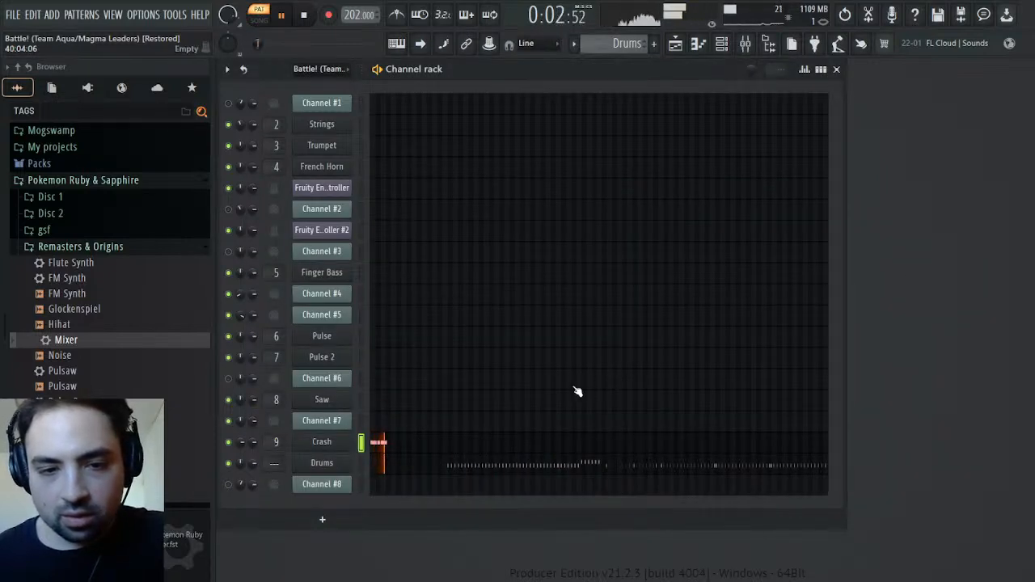
pyautogui.press('space')
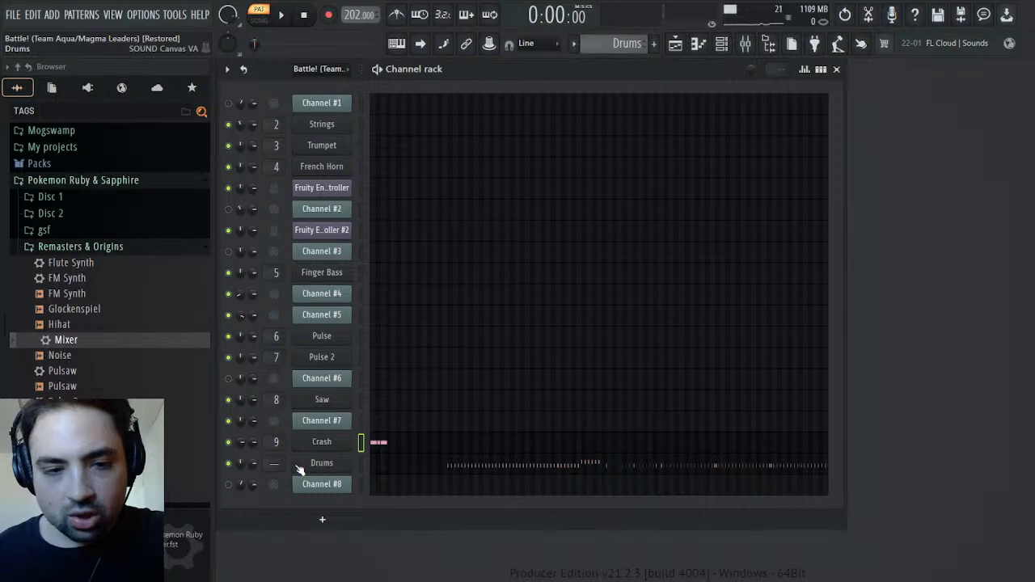
# Route the Drums channel to mixer track 10, naming the track Drums
pyautogui.click(321, 462)
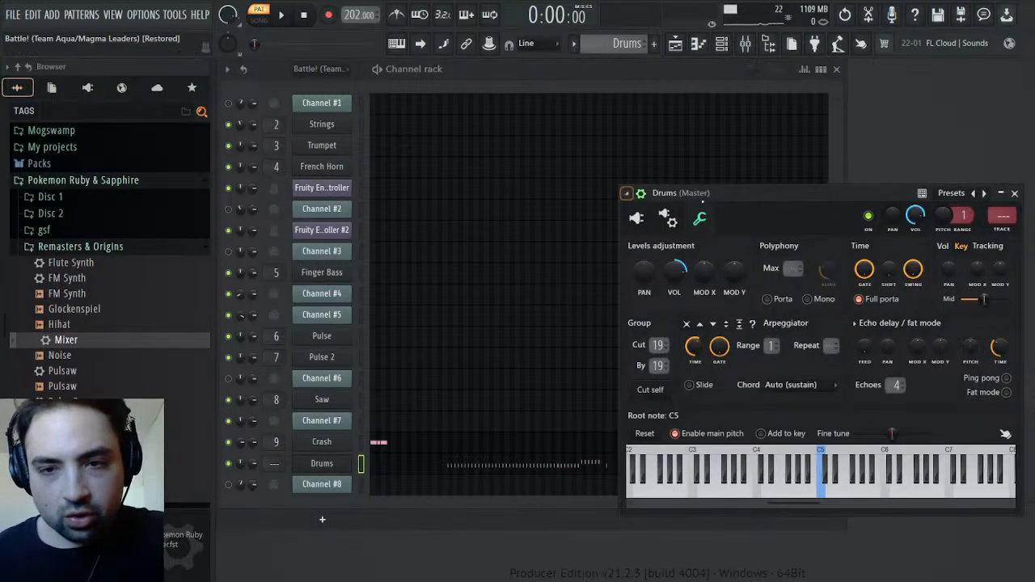
pyautogui.click(1001, 227)
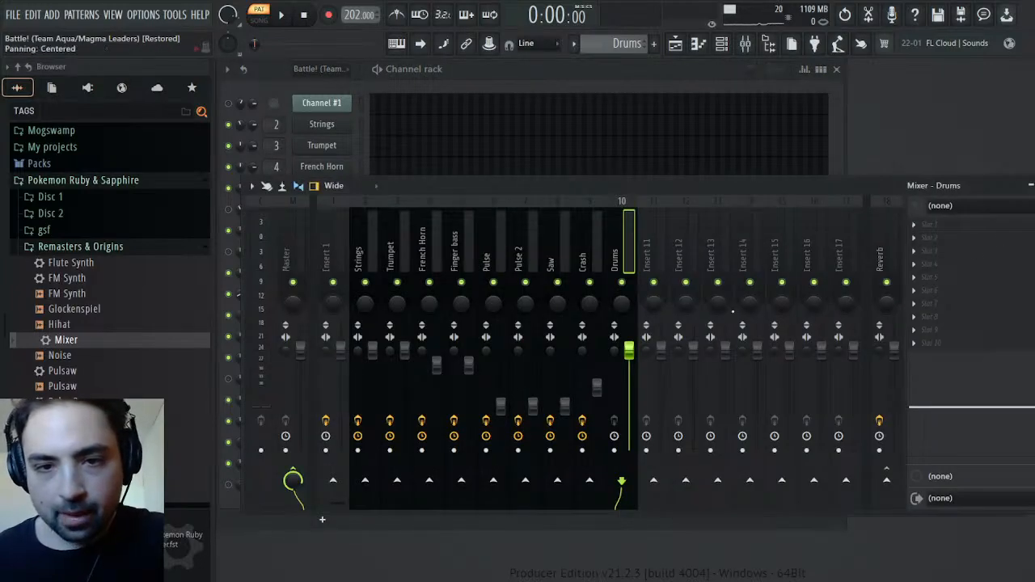
# Load the Mixer preset onto mixer track 10, name it Drums again and send it only to Reverb
pyautogui.moveTo(63, 351); pyautogui.dragTo(457, 353)
pyautogui.moveTo(950, 275); pyautogui.dragTo(951, 276)
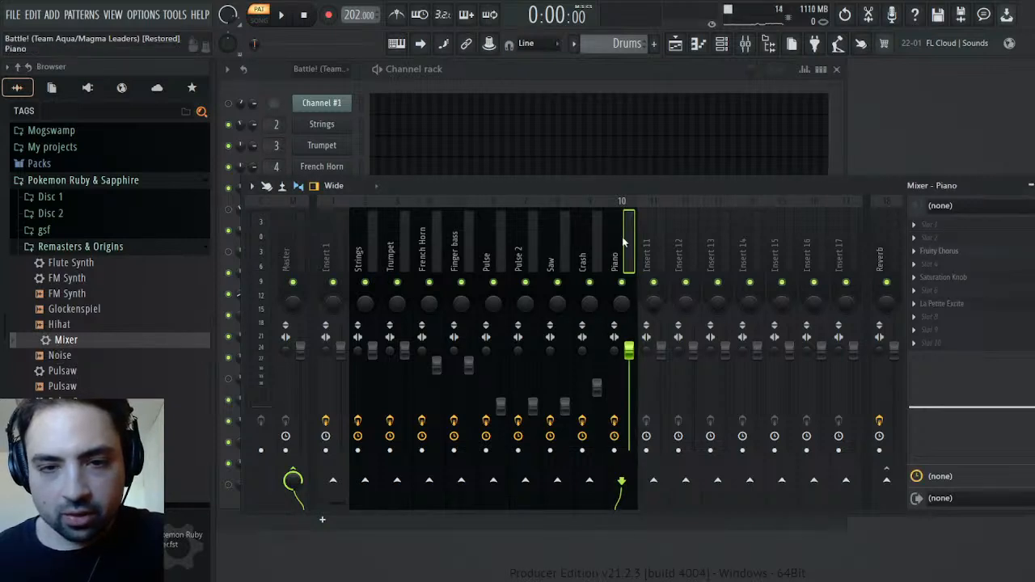
pyautogui.write('Drums')
pyautogui.press('Return')
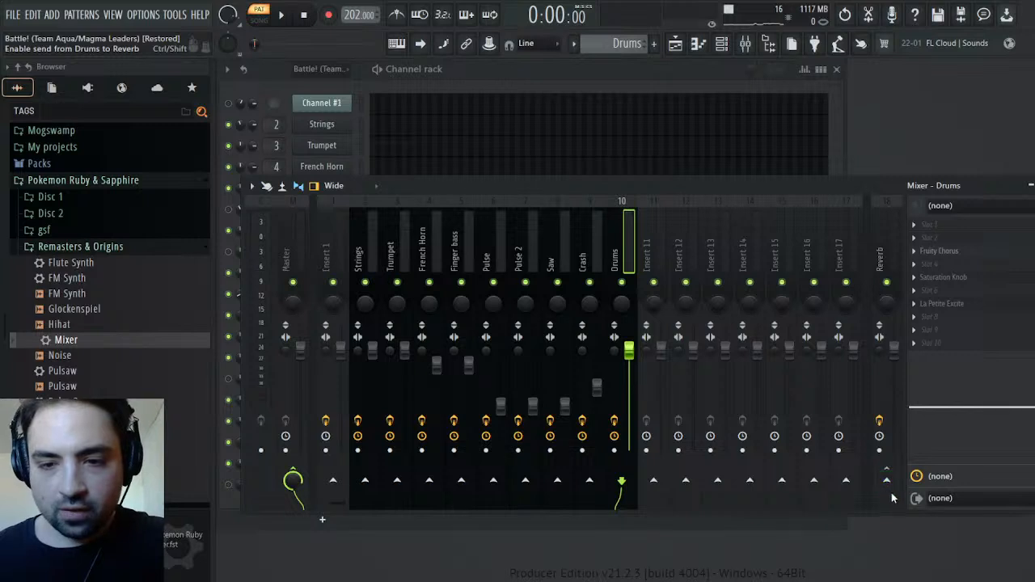
pyautogui.keyDown('ctrl'); pyautogui.click(896, 510); pyautogui.keyUp('ctrl')
# Close the mixer and play the Drums pattern from the section where the Drums channel's notes begin
pyautogui.press('space')
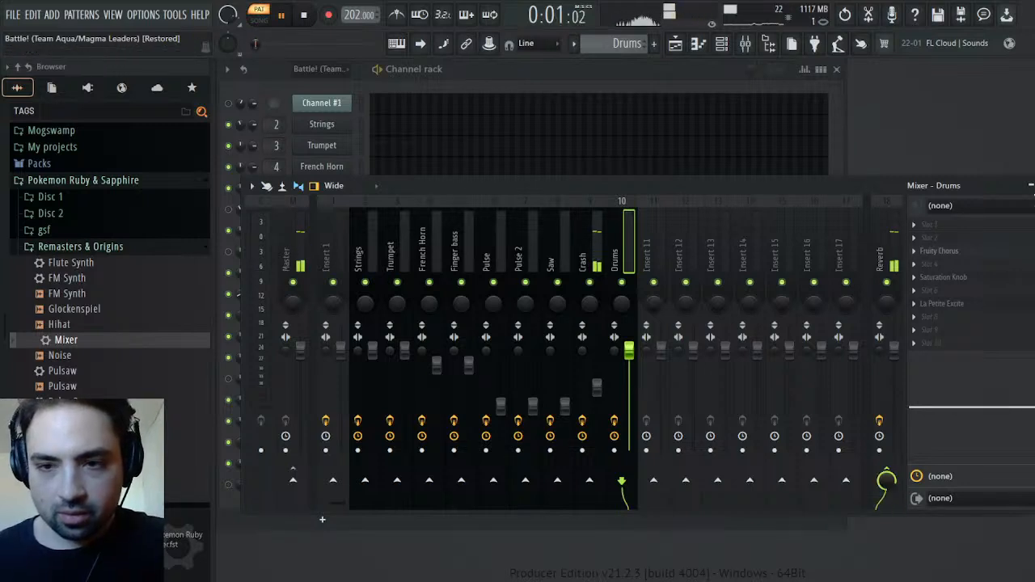
pyautogui.click(1034, 185)
pyautogui.click(262, 44)
pyautogui.moveTo(261, 44); pyautogui.dragTo(280, 45)
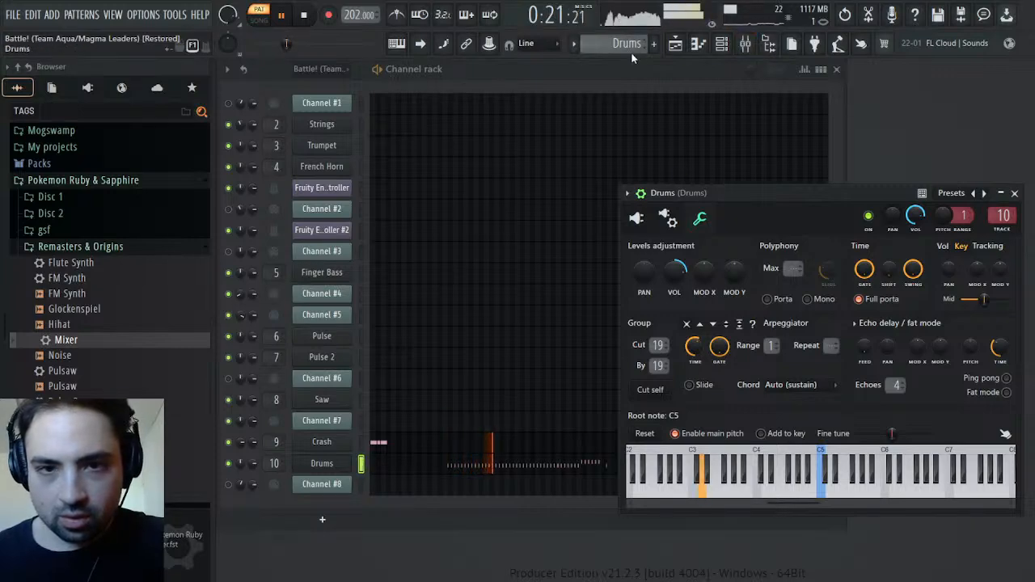
# In the original Battle! pattern, mute Channel #7, enable Channel #8 and play from the start
pyautogui.scroll(1, 636, 46)
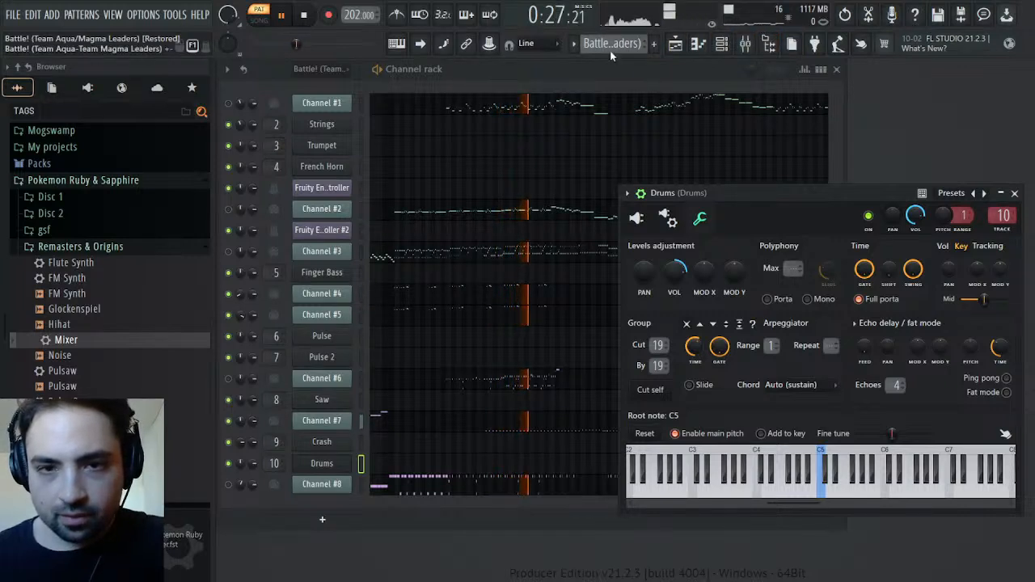
pyautogui.press('space')
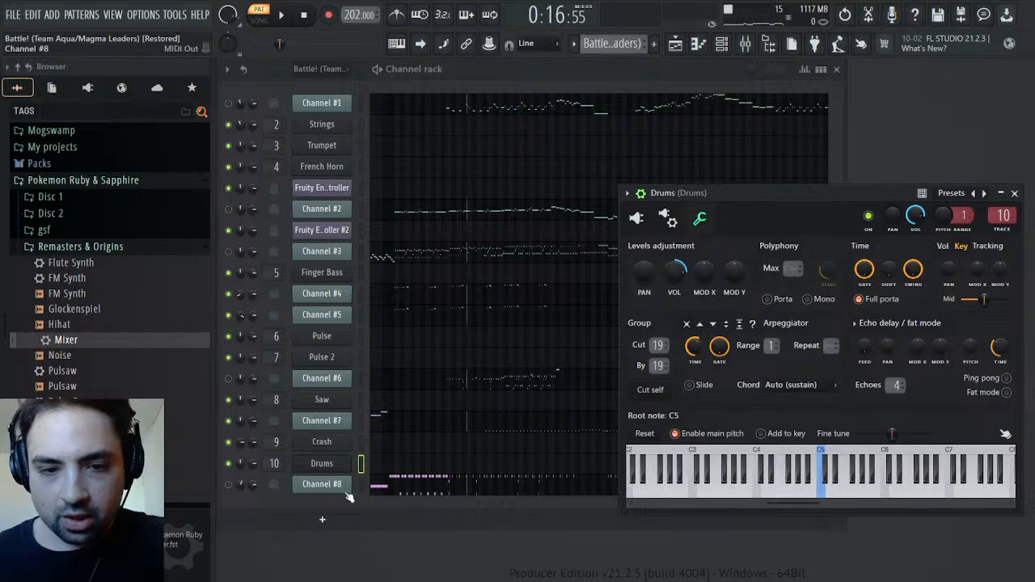
pyautogui.click(230, 422)
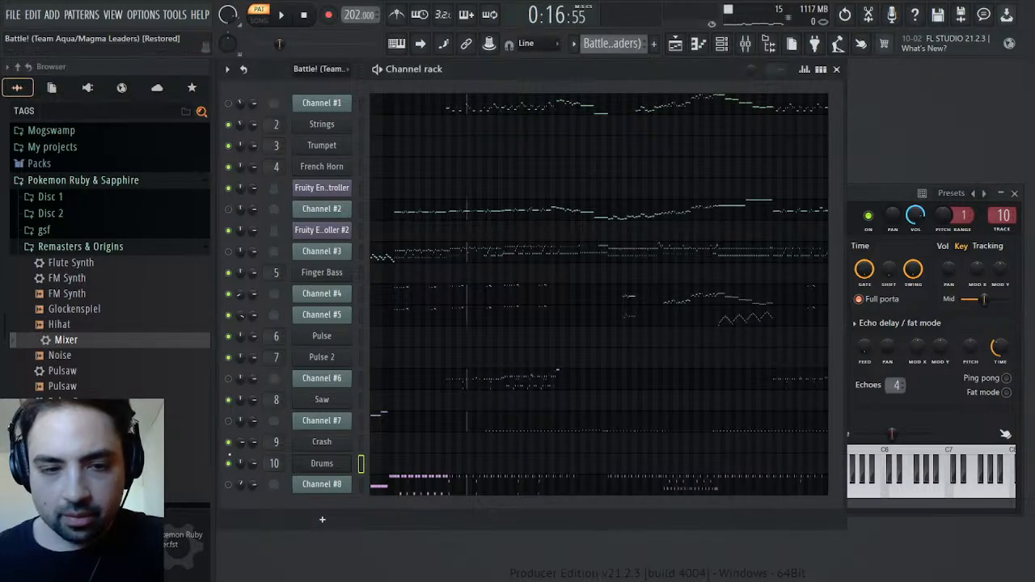
pyautogui.press('space')
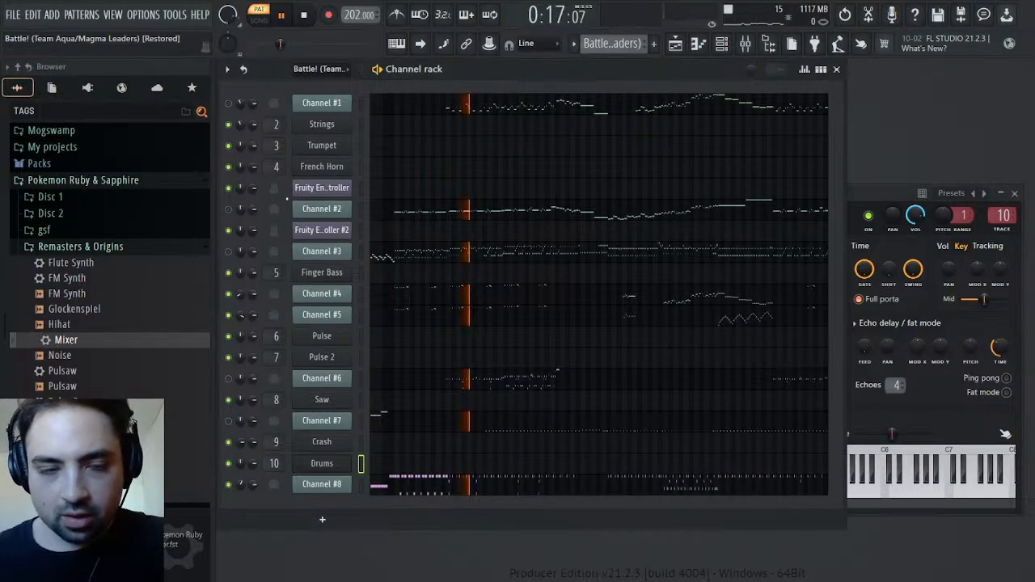
pyautogui.click(305, 18)
pyautogui.click(306, 18)
pyautogui.press('space')
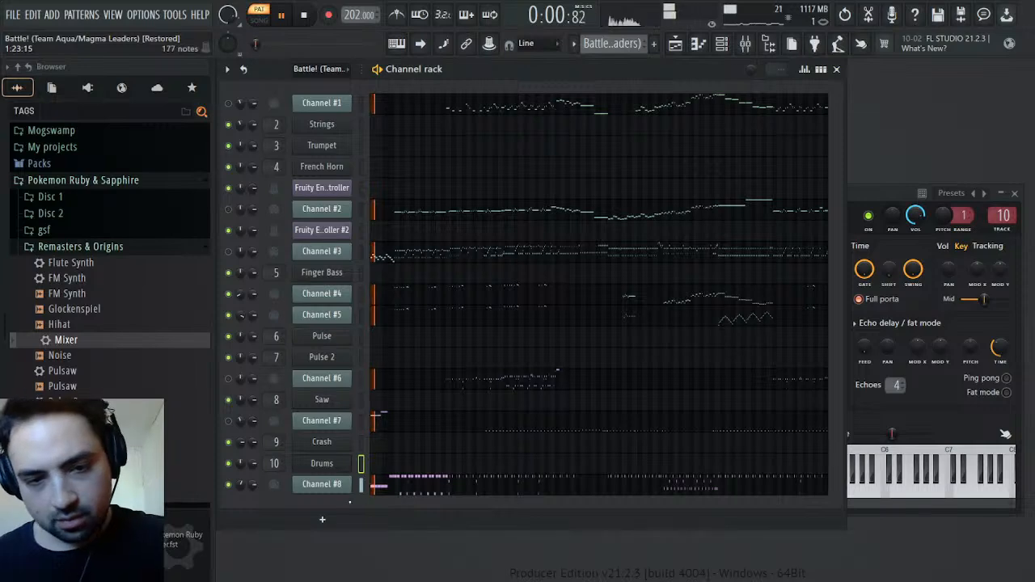
# Examine Channel #8's MIDI settings and General MIDI patch events, then close both windows
pyautogui.click(328, 485)
pyautogui.rightClick(407, 168)
pyautogui.click(430, 192)
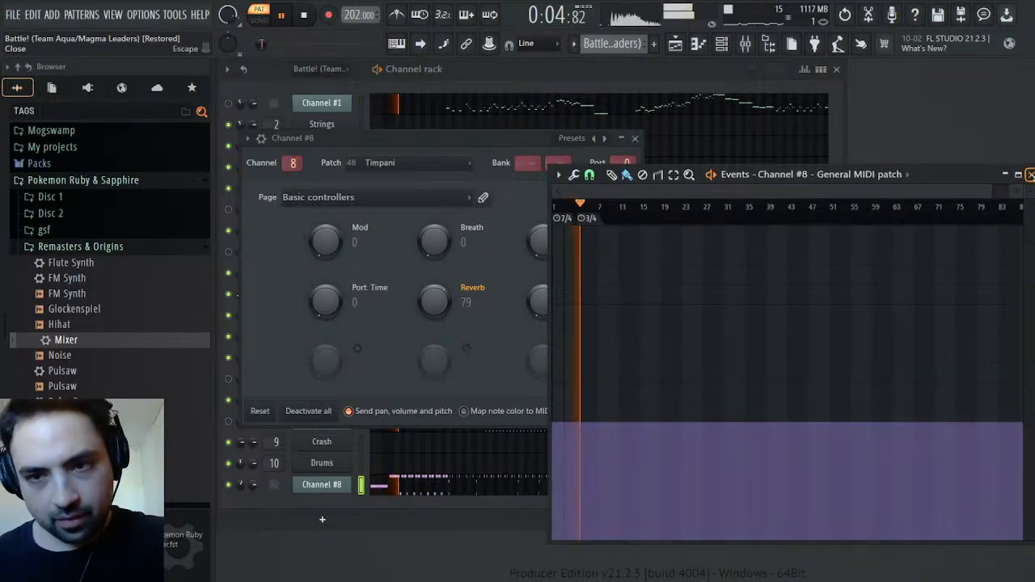
pyautogui.click(1030, 175)
pyautogui.click(635, 138)
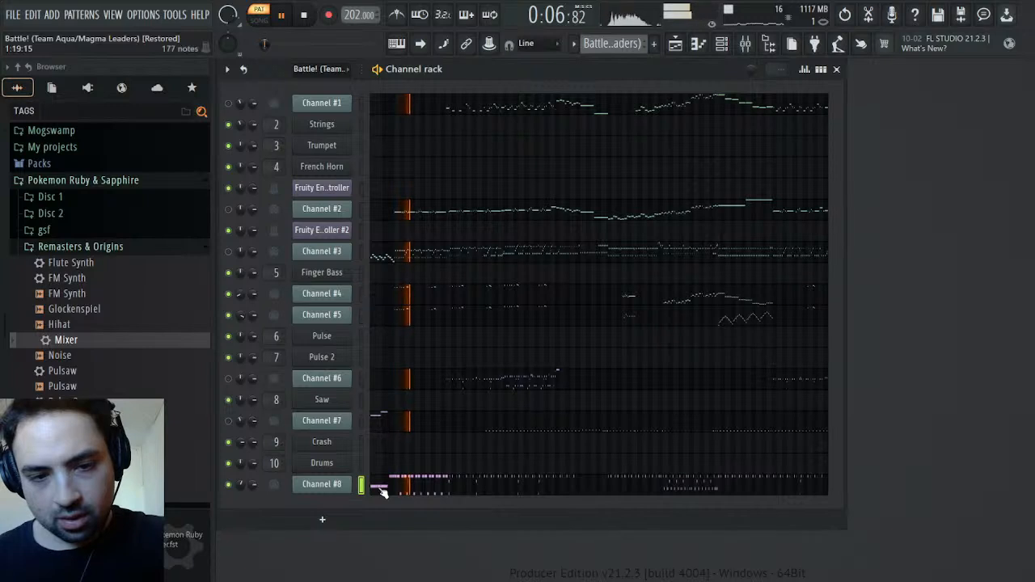
# Mute Channel #4 and Channel #5 while the original Battle! pattern plays
pyautogui.click(229, 294)
pyautogui.click(229, 315)
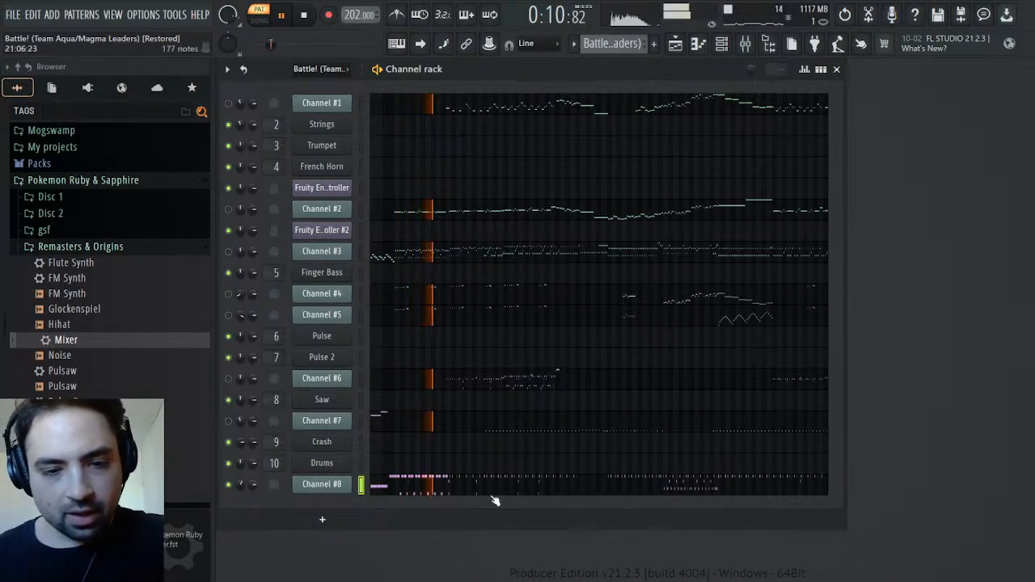
# Return to the Drums pattern, stop playback, then clone the Finger Bass channel and move the copy below Channel #8
pyautogui.click(653, 105)
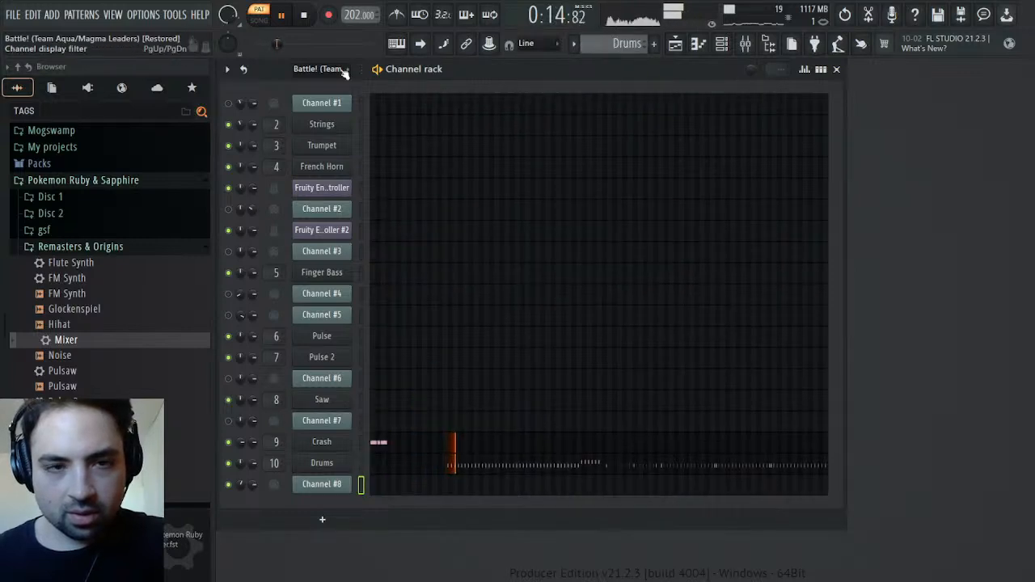
pyautogui.click(304, 17)
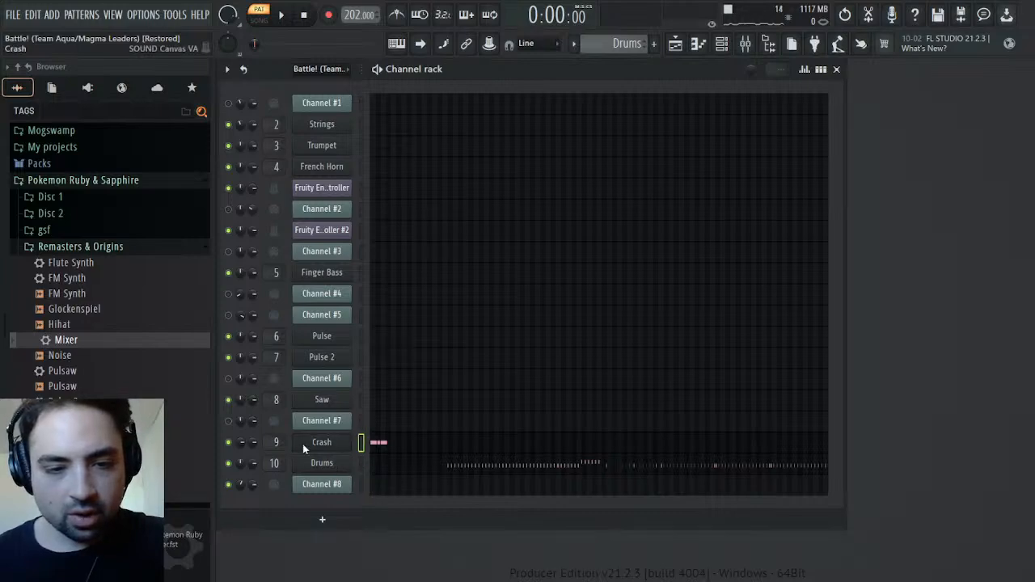
pyautogui.click(333, 272)
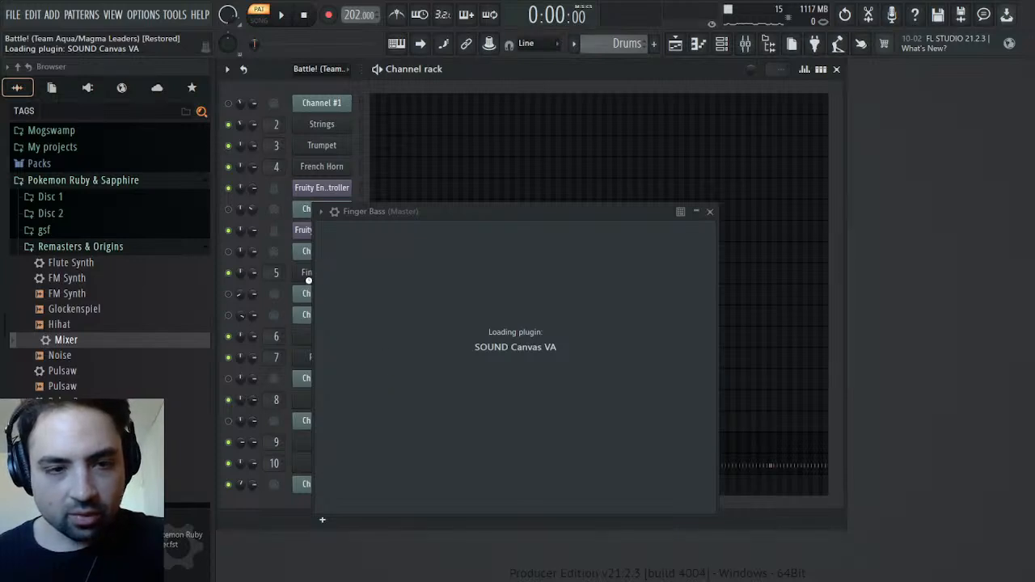
pyautogui.click(305, 293)
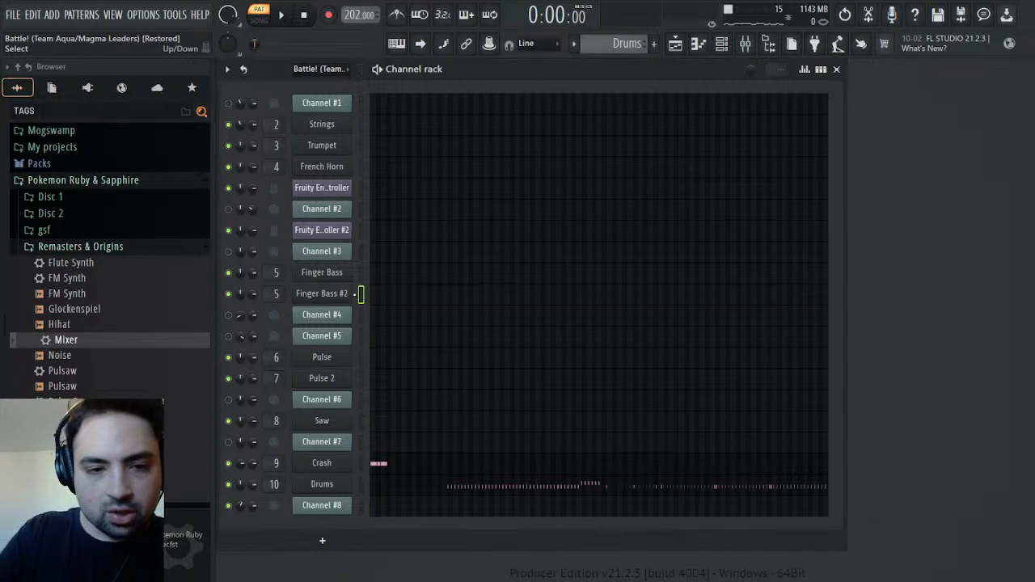
pyautogui.hotkey('alt', 'Down')
pyautogui.hotkey('alt', 'Down')
pyautogui.hotkey('alt', 'Down')
pyautogui.hotkey('alt', 'Down')
pyautogui.hotkey('alt', 'Down')
pyautogui.hotkey('alt', 'Down')
pyautogui.hotkey('alt', 'Down')
pyautogui.hotkey('alt', 'Down')
pyautogui.hotkey('alt', 'Down')
pyautogui.hotkey('alt', 'Down')
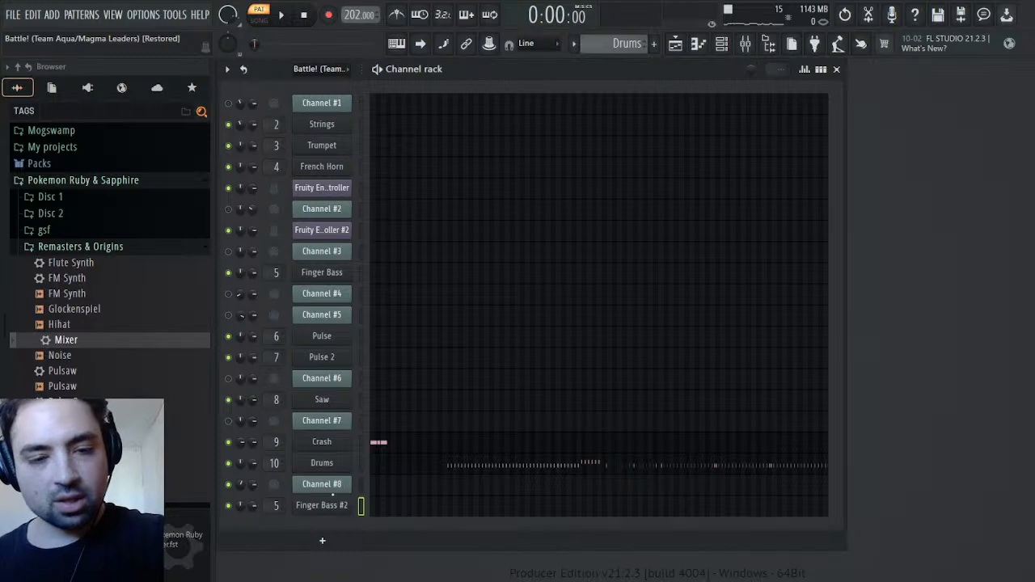
# Rename the cloned bass channel as Timpani and load instrument 048 Timpani in its Sound Canvas plugin
pyautogui.write('Timpani')
pyautogui.press('Return')
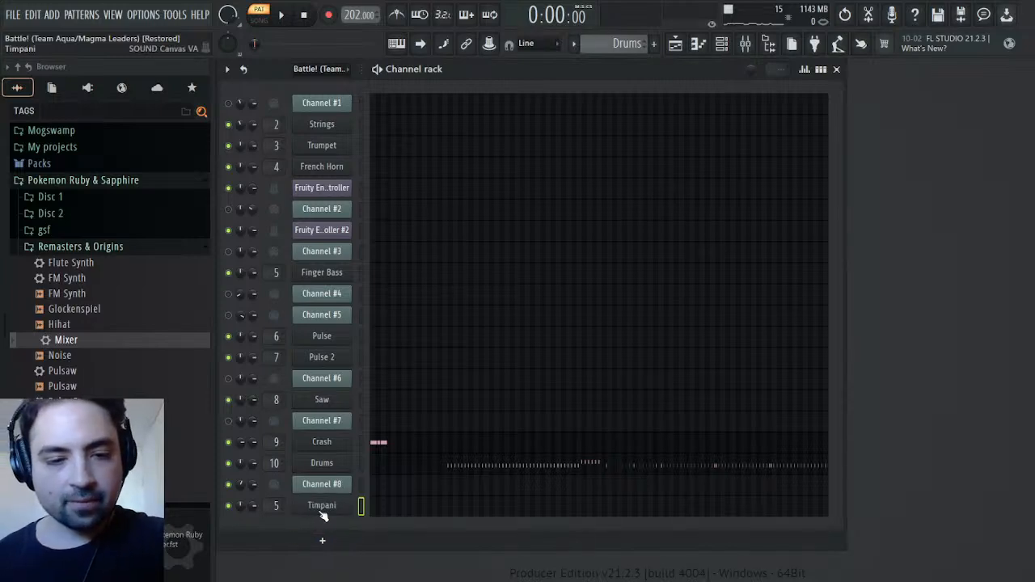
pyautogui.click(322, 510)
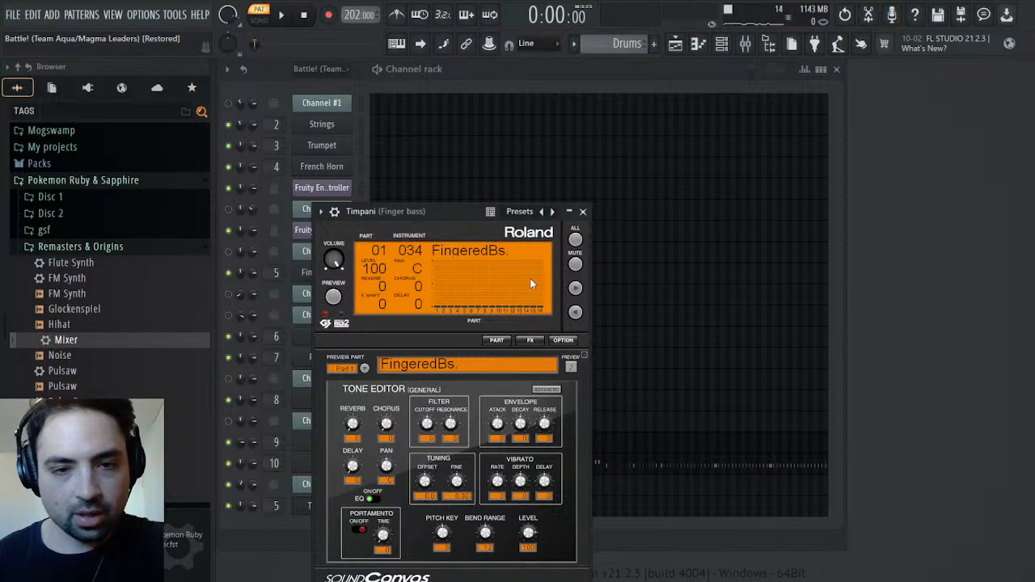
pyautogui.click(613, 411)
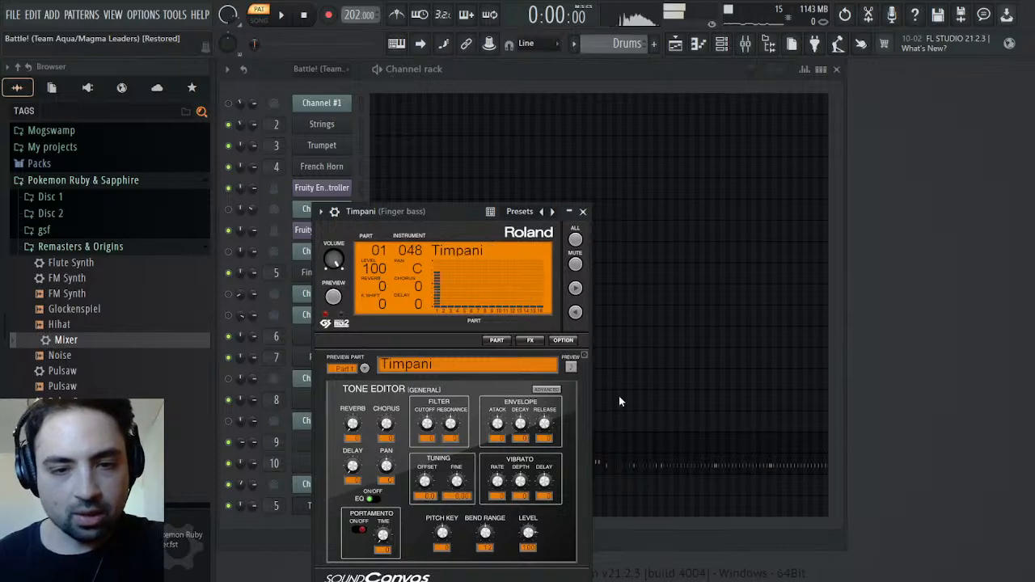
pyautogui.click(583, 212)
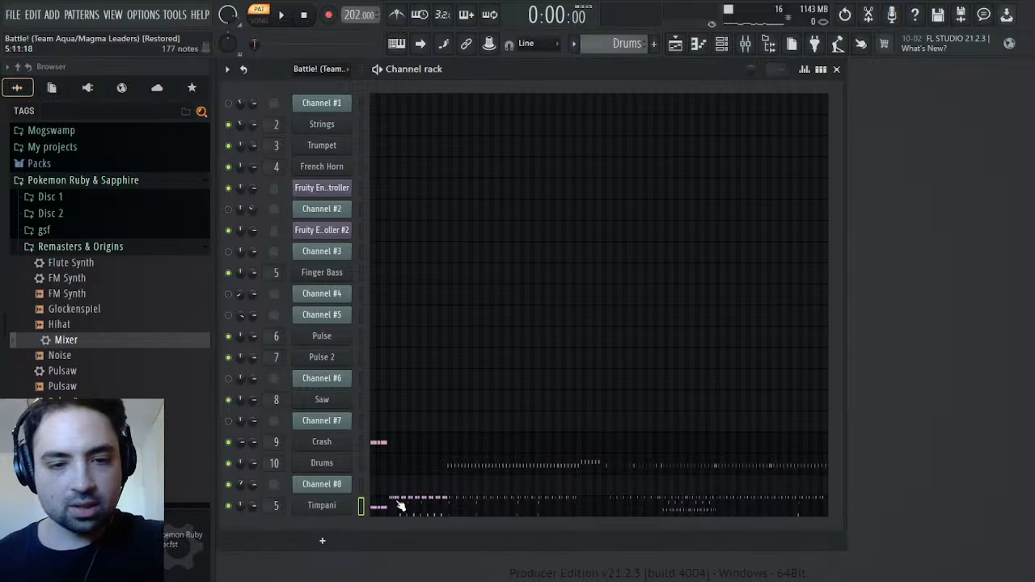
# Change the Timpani notes to the green colour group in the piano roll and briefly play the Drums pattern
pyautogui.click(402, 505)
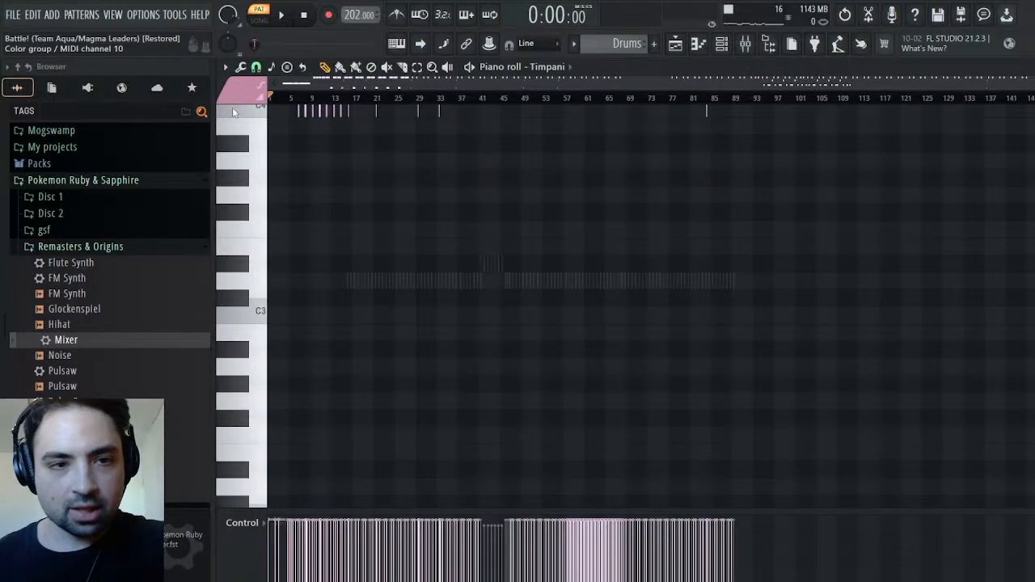
pyautogui.click(227, 117)
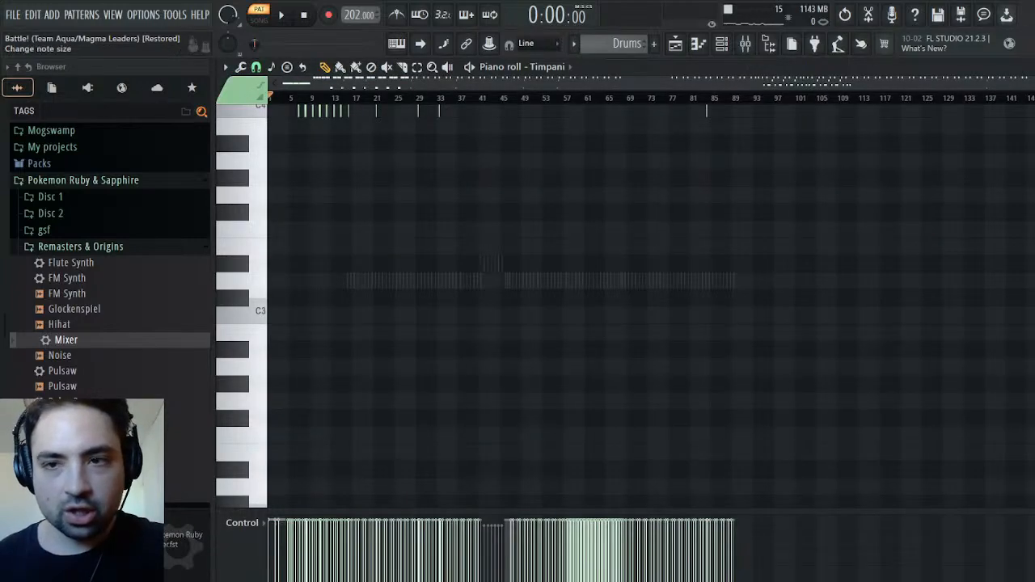
pyautogui.press('Escape')
pyautogui.press('space')
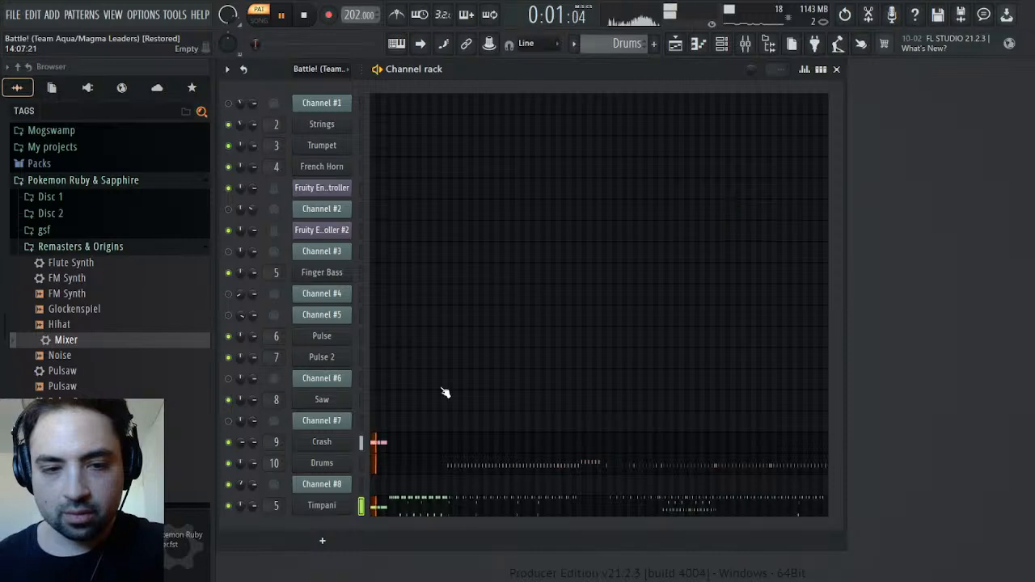
pyautogui.press('space')
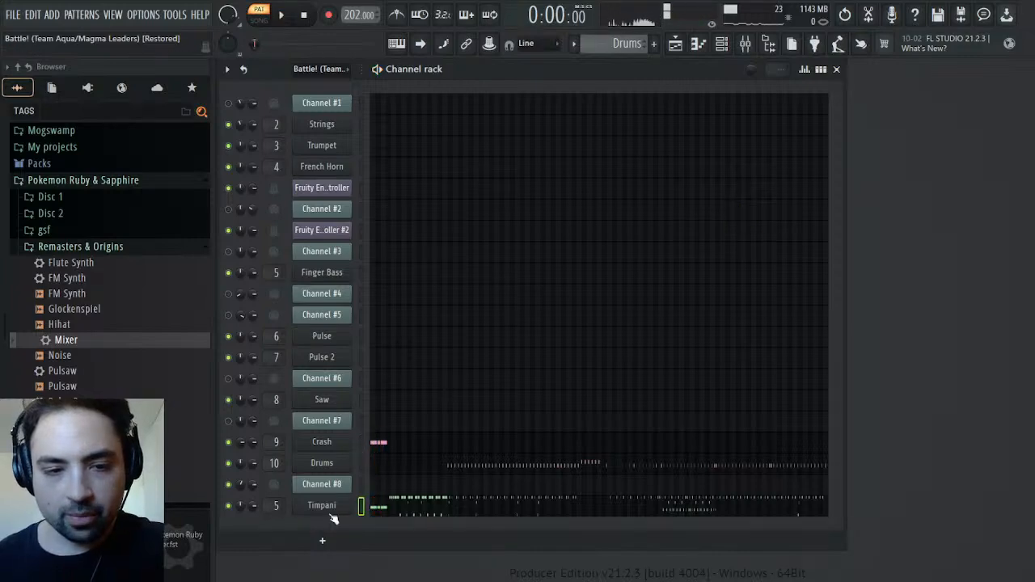
# Route the Timpani channel to mixer track 11 and load the Mixer preset from Remasters & Origins onto that track
pyautogui.click(330, 512)
pyautogui.click(335, 212)
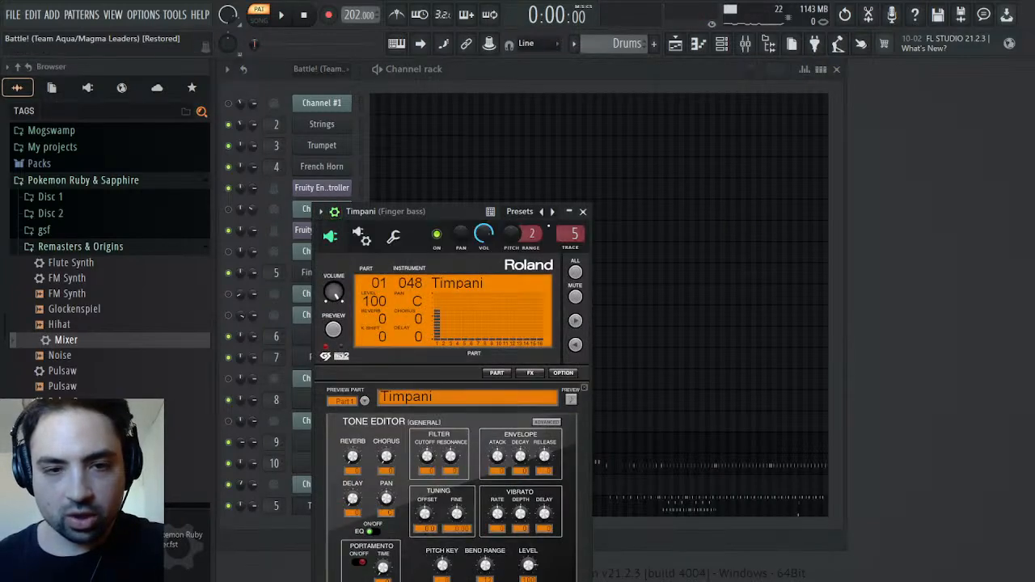
pyautogui.click(572, 249)
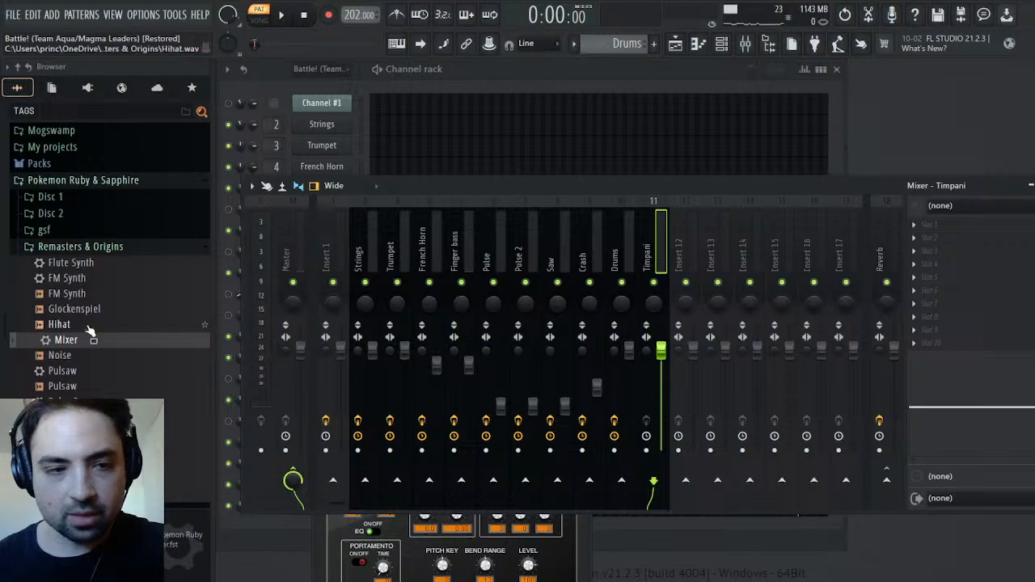
pyautogui.moveTo(61, 343); pyautogui.dragTo(975, 289)
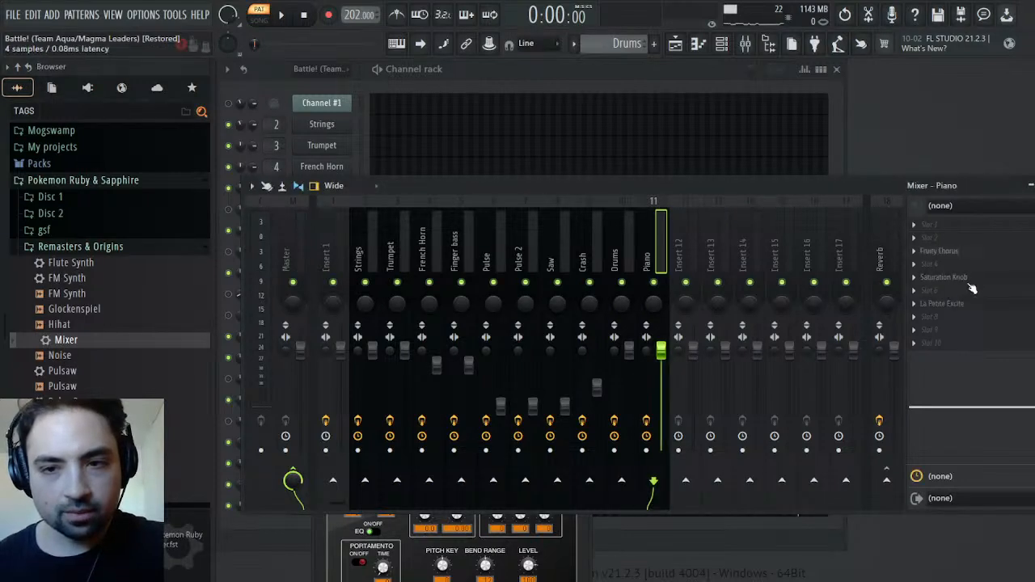
# While the pattern plays, route the Timpani track to Reverb and boost its low EQ band about 5.8 dB at 589 Hz
pyautogui.press('space')
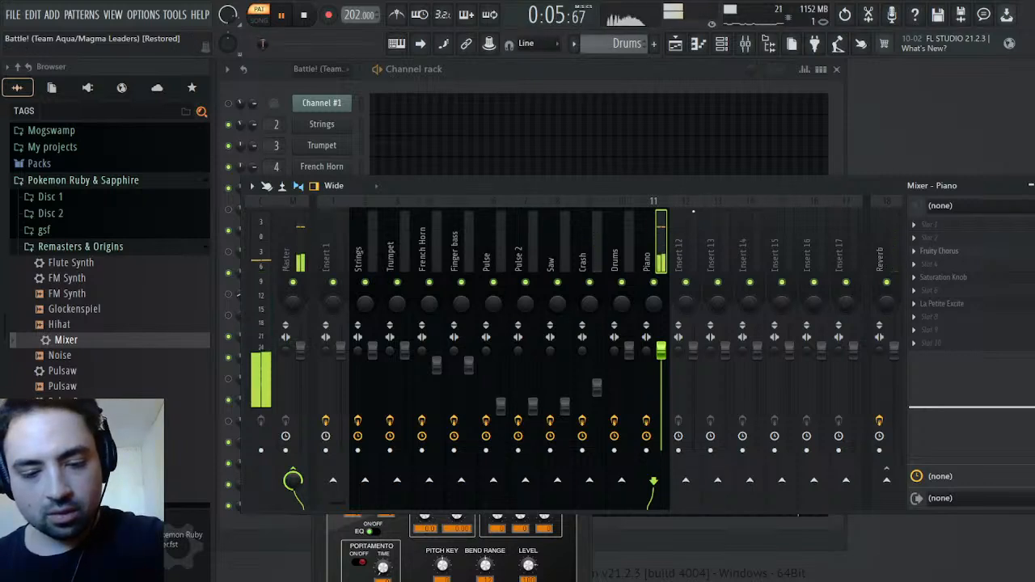
pyautogui.click(886, 481)
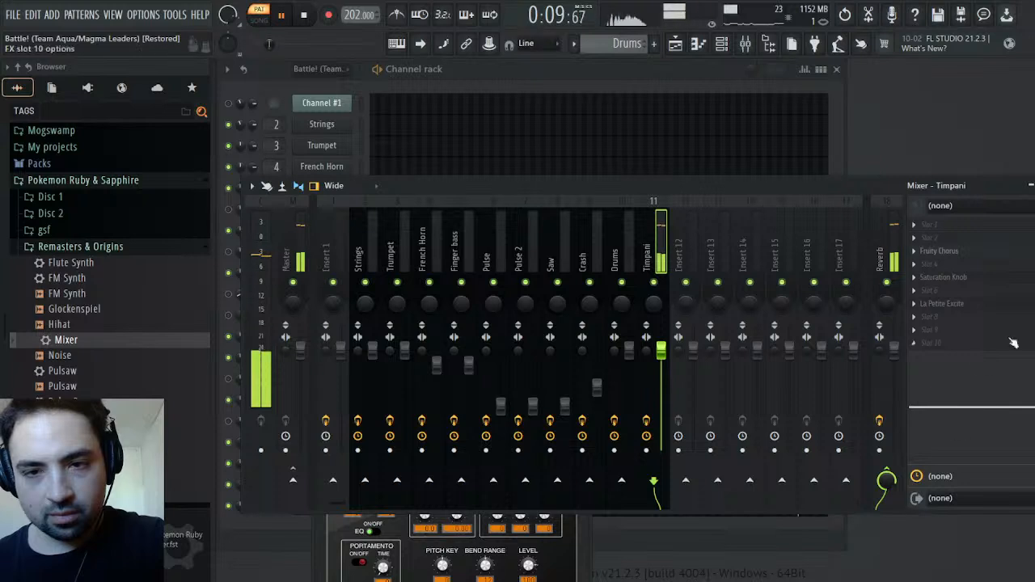
pyautogui.moveTo(919, 387)
pyautogui.mouseDown()
pyautogui.moveTo(961, 390)
pyautogui.moveTo(915, 386)
pyautogui.mouseUp()
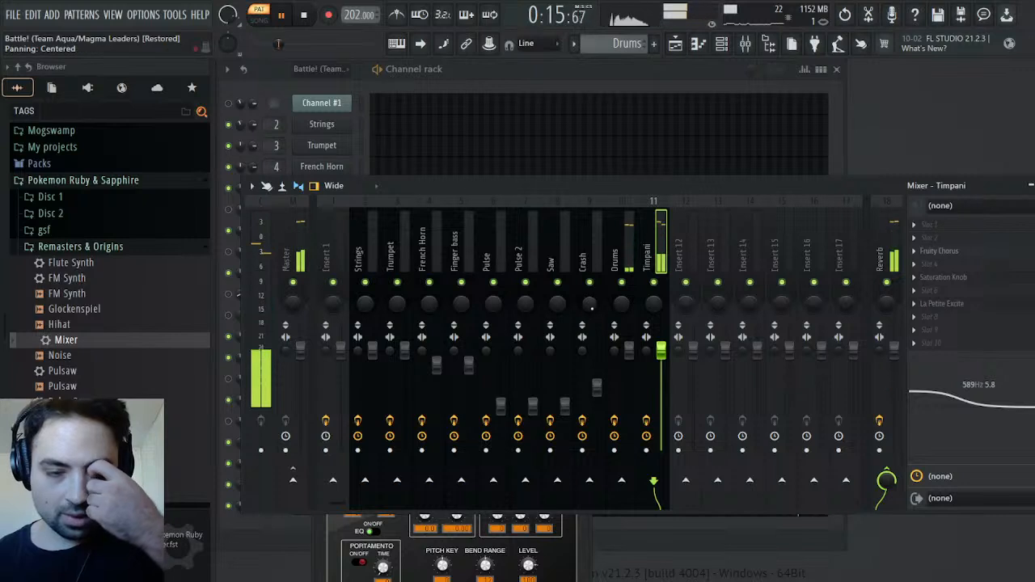
# Lower the Timpani mixer track's volume to 81% and restart the pattern from the beginning
pyautogui.scroll(-2, 668, 350)
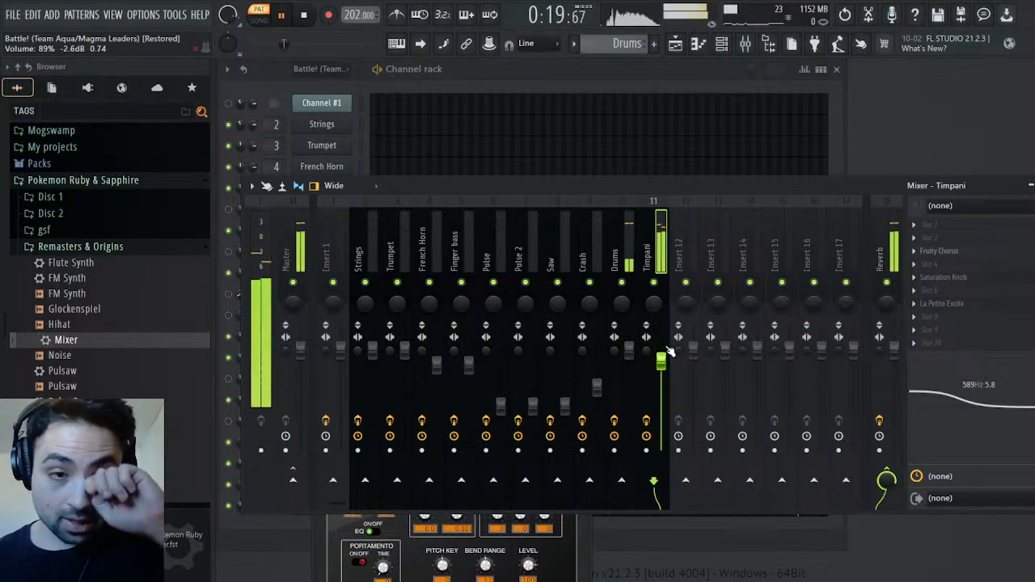
pyautogui.scroll(-3, 668, 352)
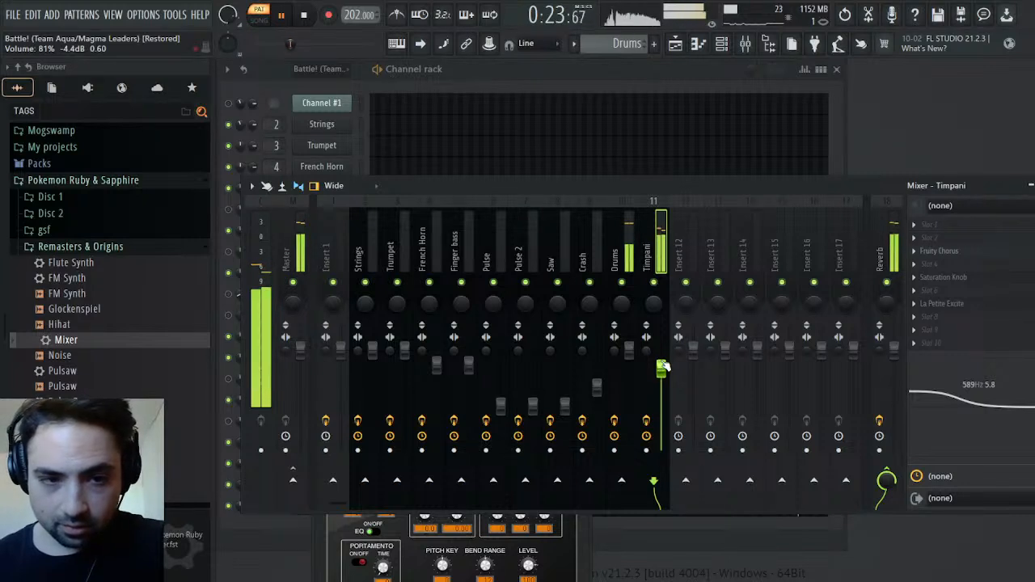
pyautogui.click(302, 15)
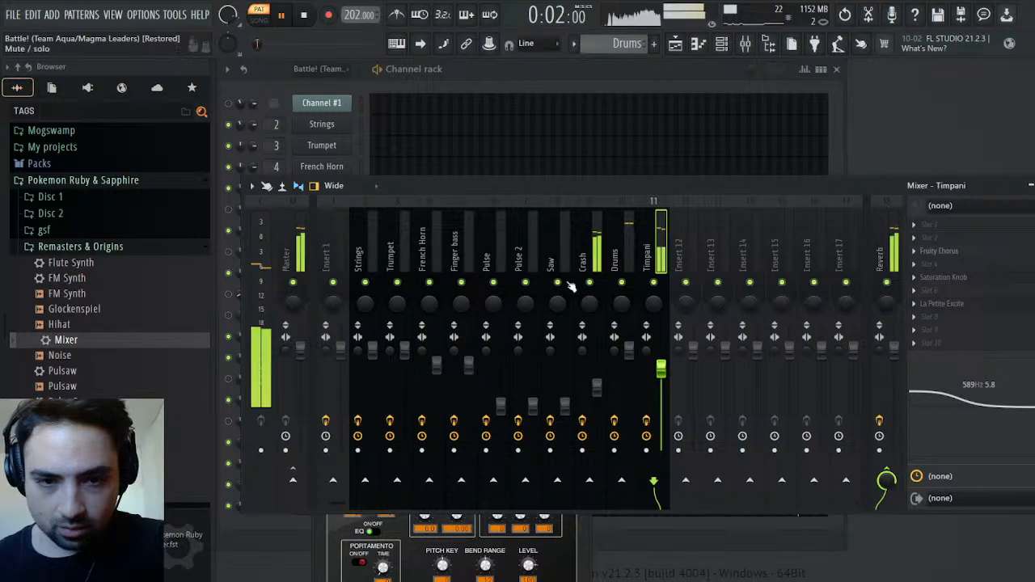
# Solo the Crash mixer track, audition it, and add Fruity Parametric EQ 2 in effect slot 8
pyautogui.click(597, 250)
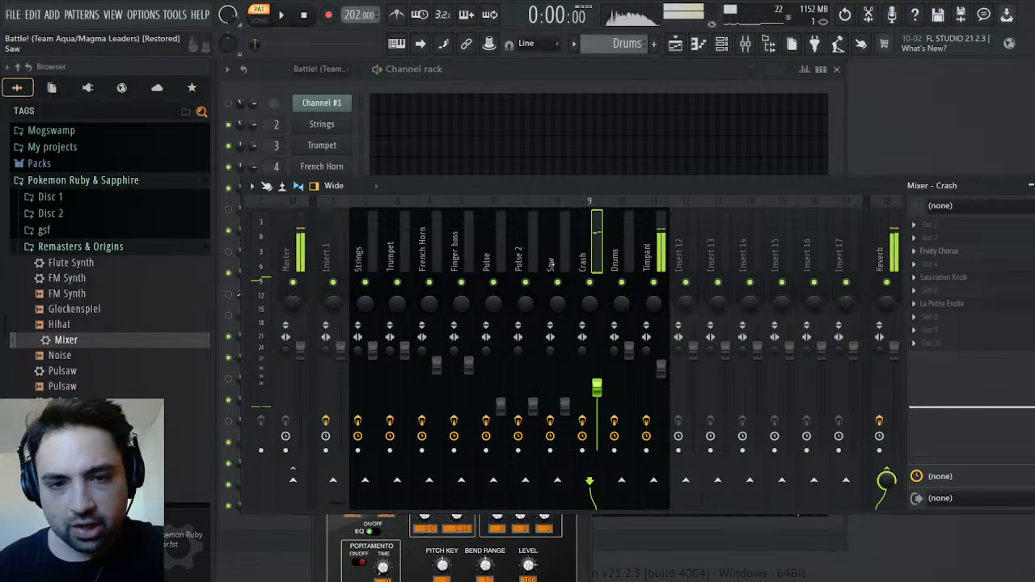
pyautogui.press('space')
pyautogui.rightClick(592, 282)
pyautogui.press('space')
pyautogui.press('space')
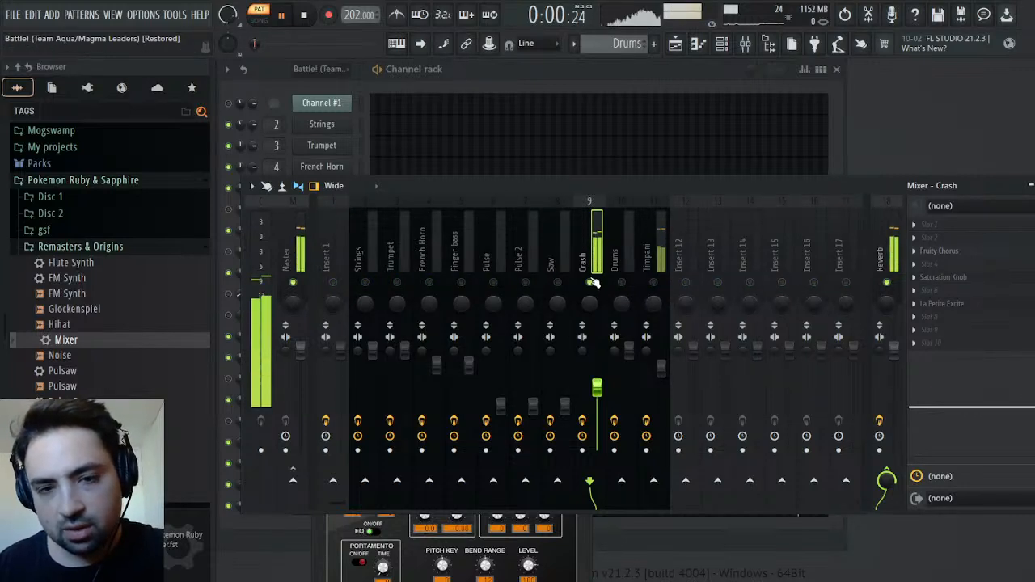
pyautogui.press('space')
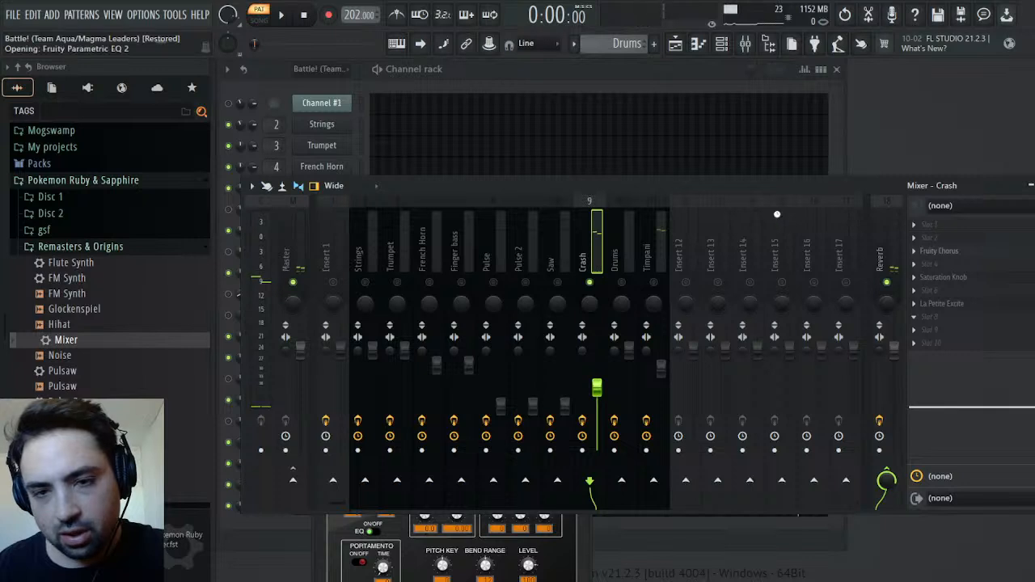
# In the Crash equalizer, make band 7 a low-pass in the upper treble and boost band 6 by 2.3 dB at 8233 Hz
pyautogui.moveTo(584, 296)
pyautogui.mouseDown()
pyautogui.moveTo(546, 269)
pyautogui.moveTo(580, 273)
pyautogui.moveTo(591, 297)
pyautogui.mouseUp()
pyautogui.press('space')
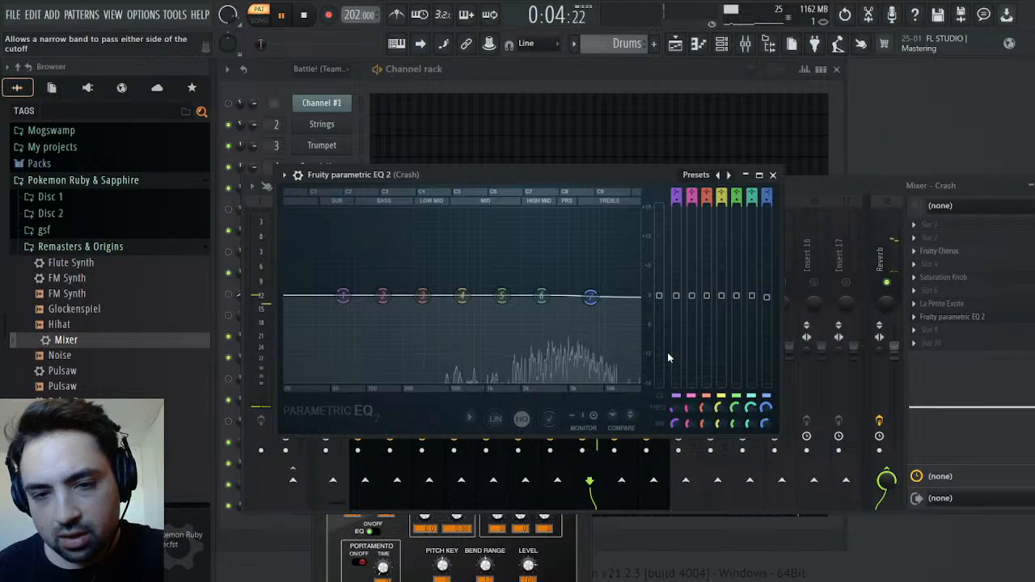
pyautogui.click(669, 345)
pyautogui.moveTo(591, 296); pyautogui.dragTo(626, 297)
pyautogui.moveTo(541, 295); pyautogui.dragTo(595, 285)
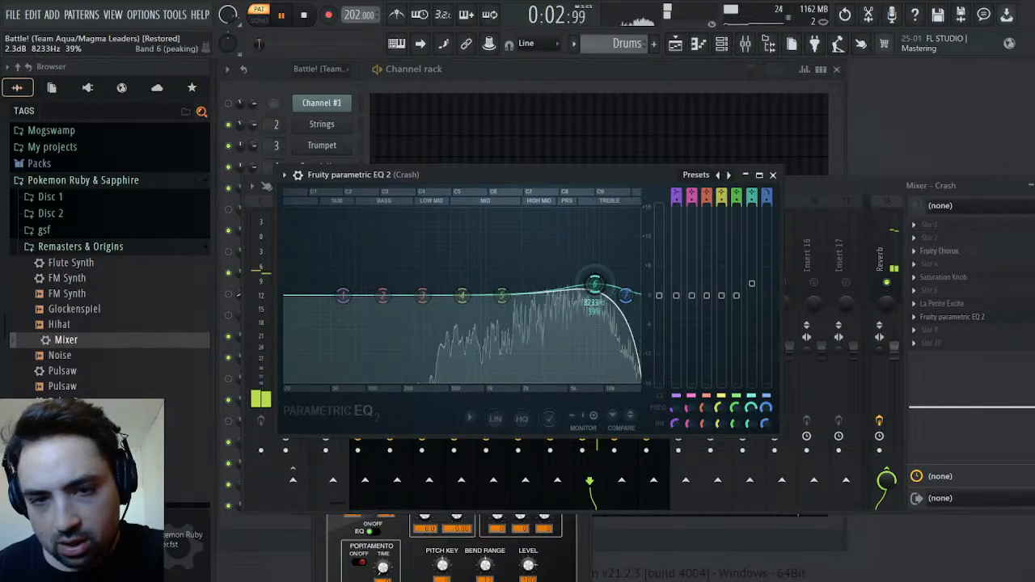
# Cut Crash EQ band 5 about 1.6 dB near 2.8 kHz and raise band 4 about 0.7 dB near 807 Hz while auditioning
pyautogui.moveTo(504, 296); pyautogui.dragTo(545, 309)
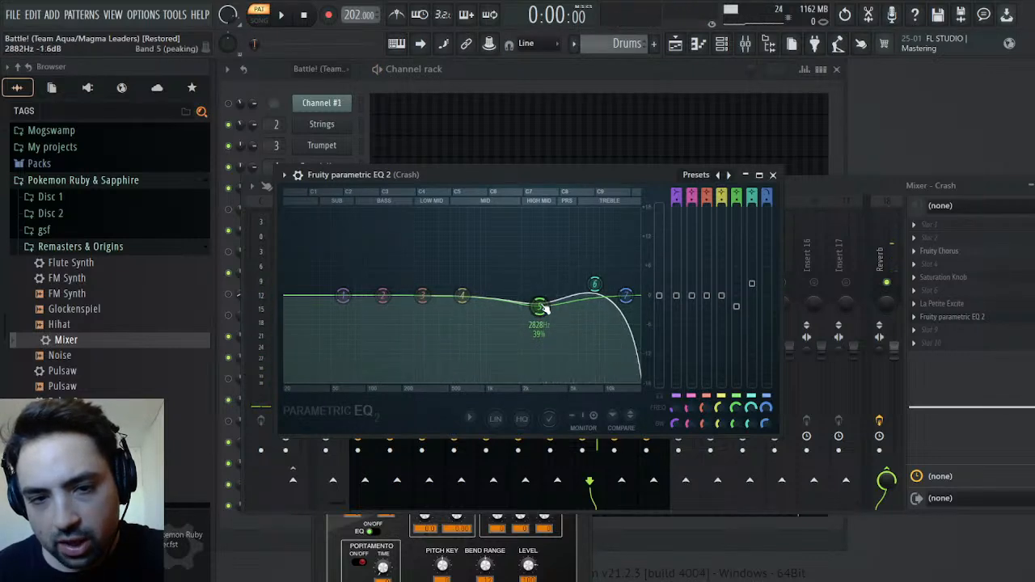
pyautogui.press('space')
pyautogui.press('space')
pyautogui.moveTo(470, 279); pyautogui.dragTo(475, 293)
pyautogui.press('space')
pyautogui.press('space')
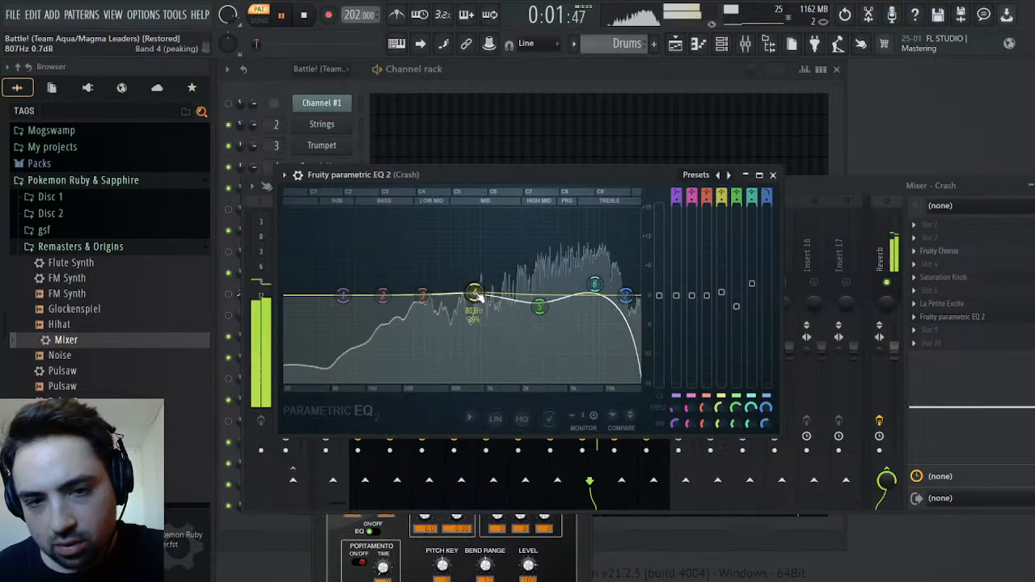
# Close the Crash equalizer, unsolo the track and replay the pattern with all mixer tracks enabled
pyautogui.click(772, 175)
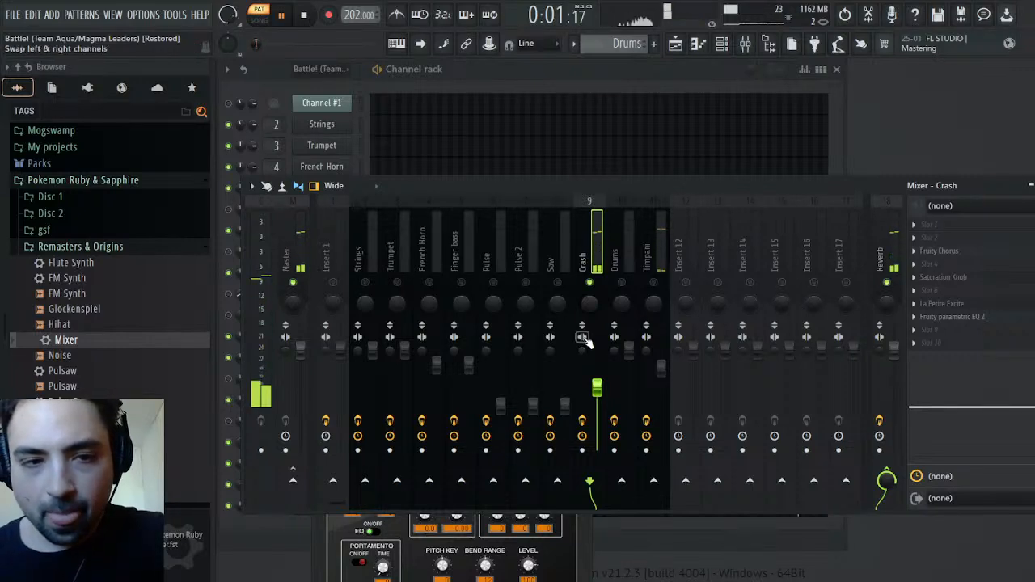
pyautogui.rightClick(656, 284)
pyautogui.rightClick(655, 285)
pyautogui.press('space')
pyautogui.press('space')
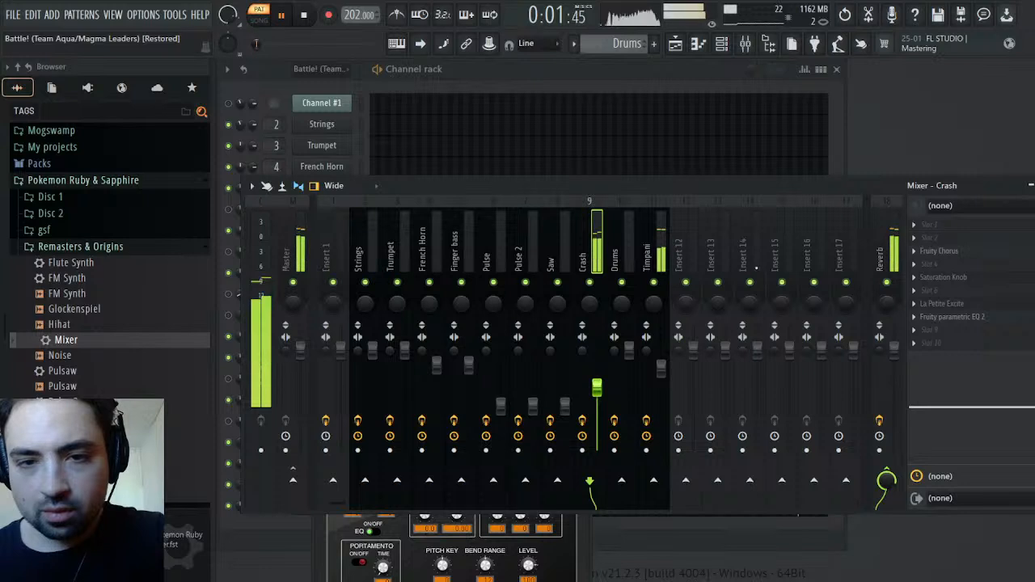
# Close the mixer and the Timpani instrument window, then stop playback
pyautogui.press('F9')
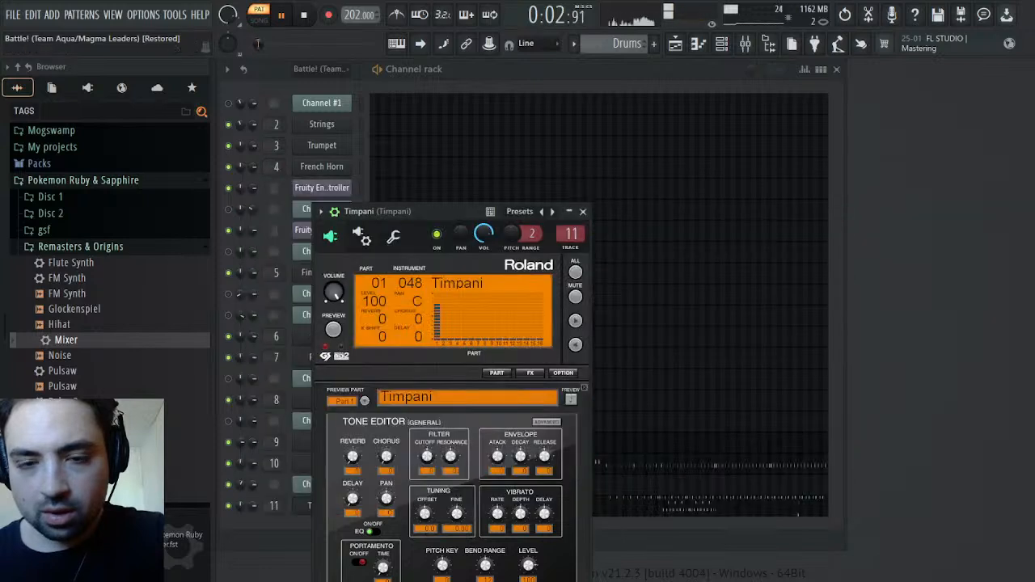
pyautogui.click(584, 212)
pyautogui.press('space')
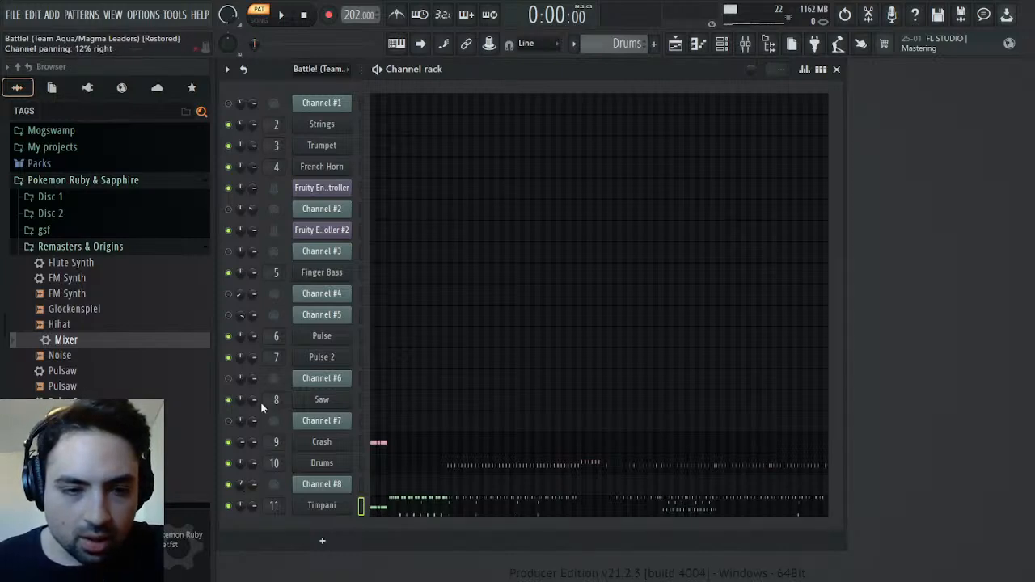
# Switch to the original Battle! pattern, check Channel #8's channel panning events and close the event editor
pyautogui.click(278, 387)
pyautogui.moveTo(616, 43); pyautogui.dragTo(617, 55)
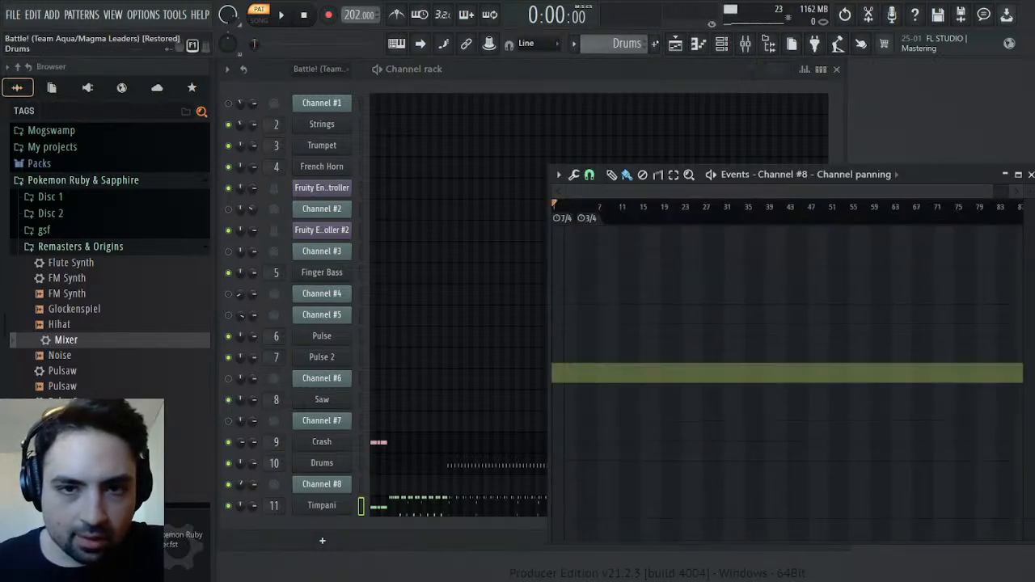
pyautogui.click(1030, 175)
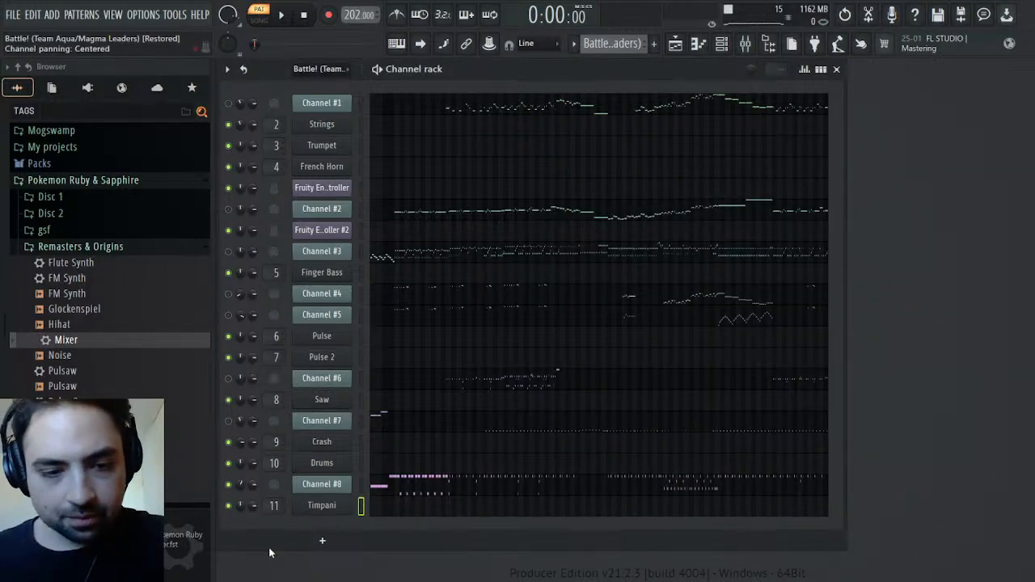
# Clear all three clips from the playlist and place the Melody pattern at bar 1 of Track 1
pyautogui.click(676, 43)
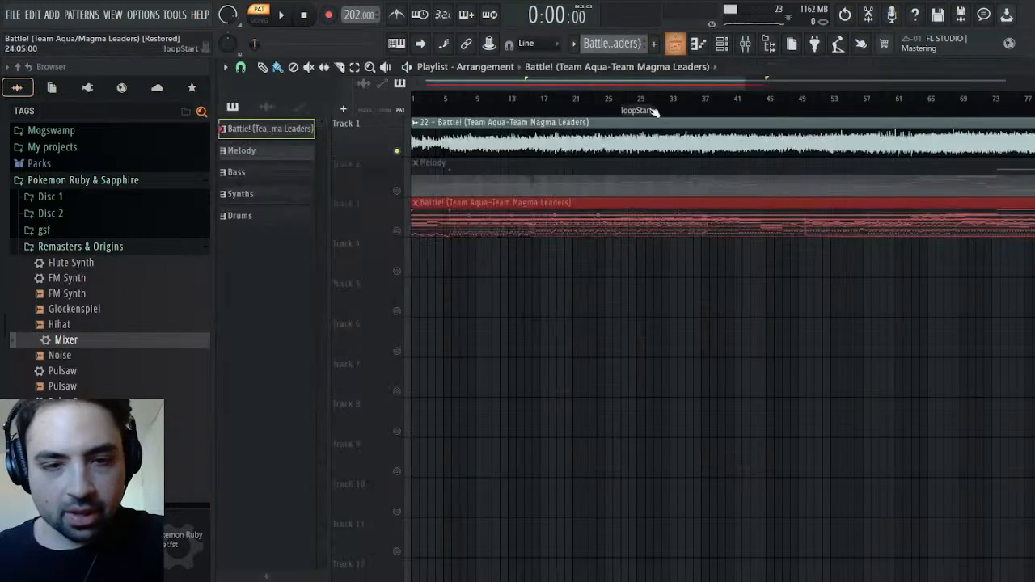
pyautogui.rightClick(447, 223)
pyautogui.rightClick(469, 189)
pyautogui.rightClick(464, 144)
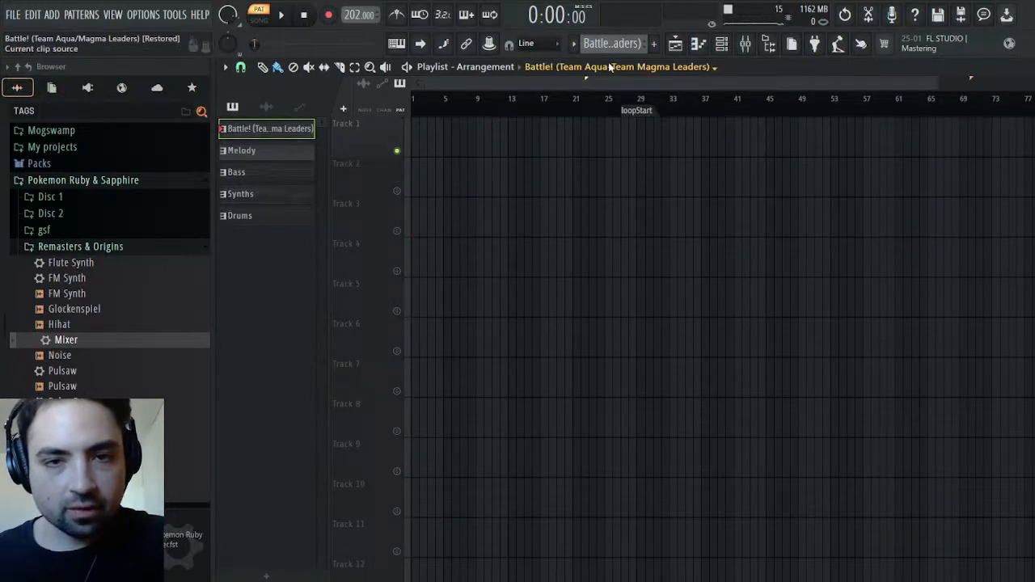
pyautogui.click(267, 150)
pyautogui.moveTo(498, 139); pyautogui.dragTo(416, 137)
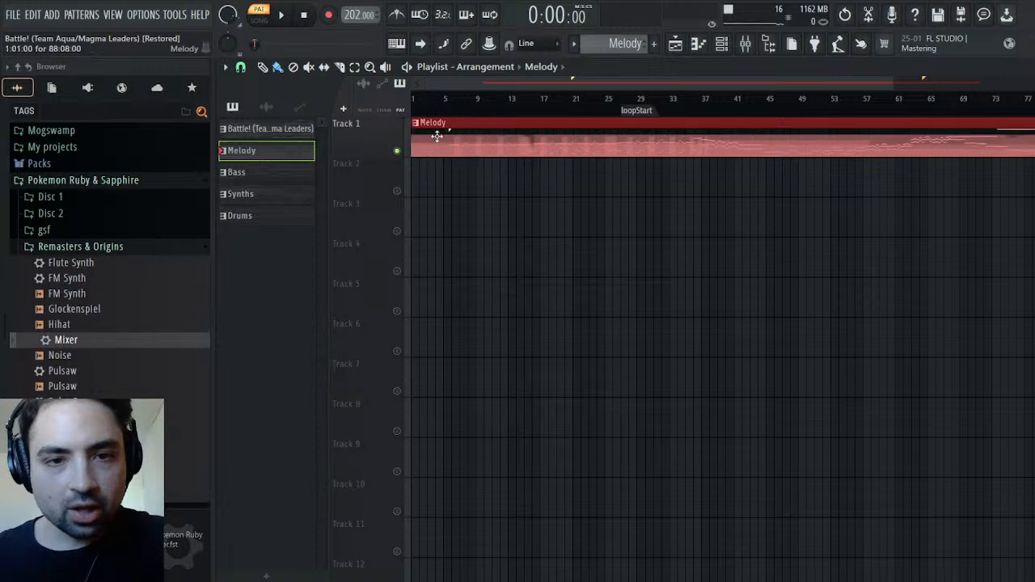
pyautogui.click(271, 173)
pyautogui.click(467, 175)
pyautogui.click(538, 204)
pyautogui.rightClick(564, 203)
pyautogui.moveTo(599, 178); pyautogui.dragTo(480, 186)
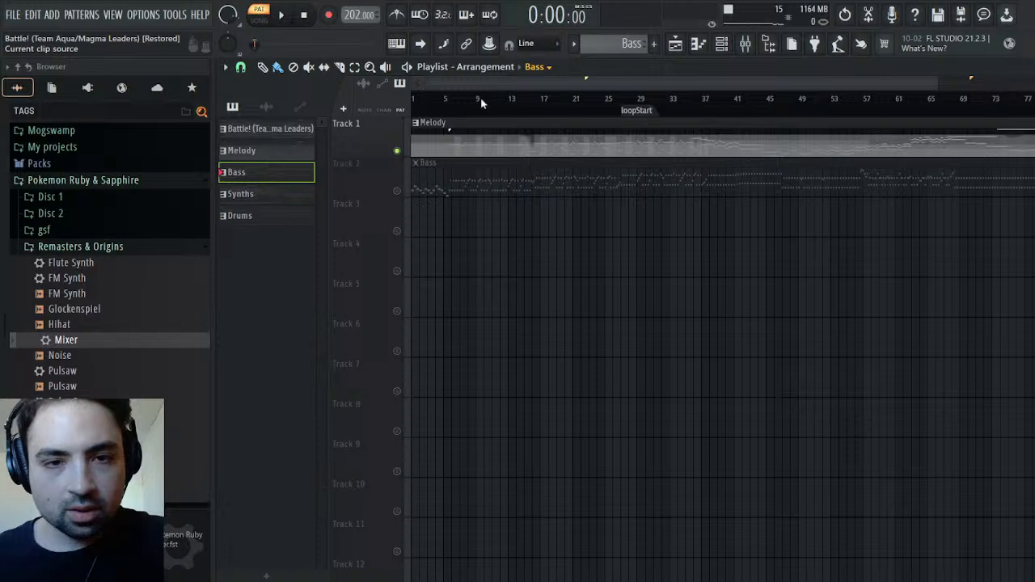
pyautogui.rightClick(462, 194)
# While playing in song mode, place the Synths pattern at bar 1 of Track 2 and unmute all playlist tracks
pyautogui.click(259, 19)
pyautogui.click(284, 24)
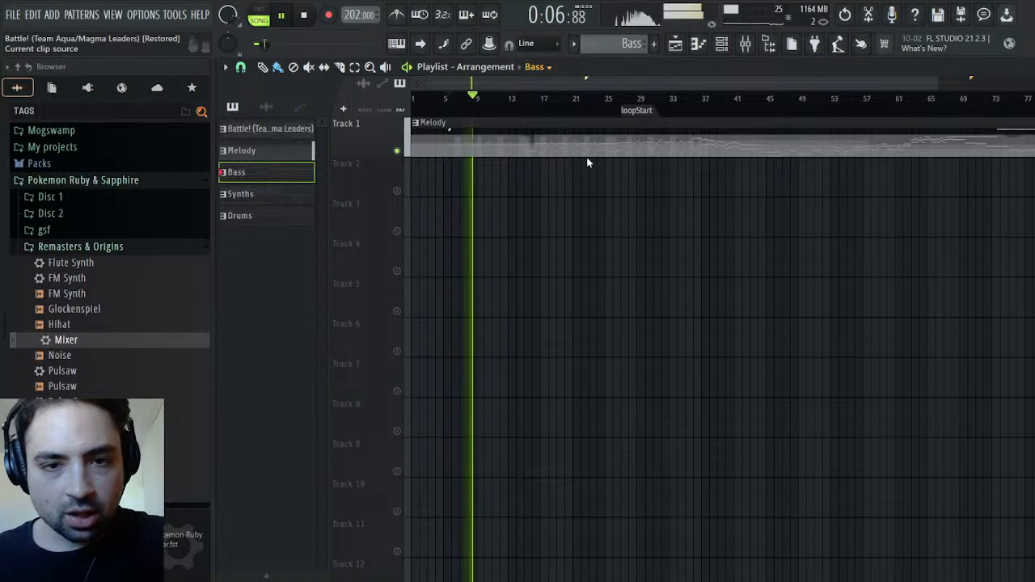
pyautogui.press('KP_Add')
pyautogui.click(458, 174)
pyautogui.moveTo(531, 190); pyautogui.dragTo(453, 192)
pyautogui.click(398, 192)
pyautogui.click(397, 192)
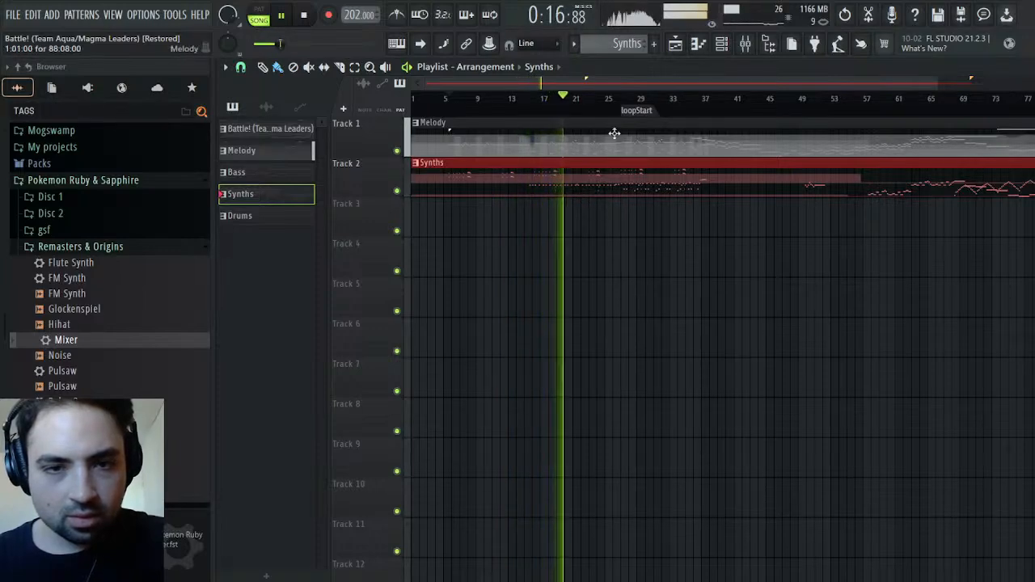
# Place the Bass pattern at bar 1 of Track 3 in the playlist
pyautogui.click(535, 68)
pyautogui.click(565, 138)
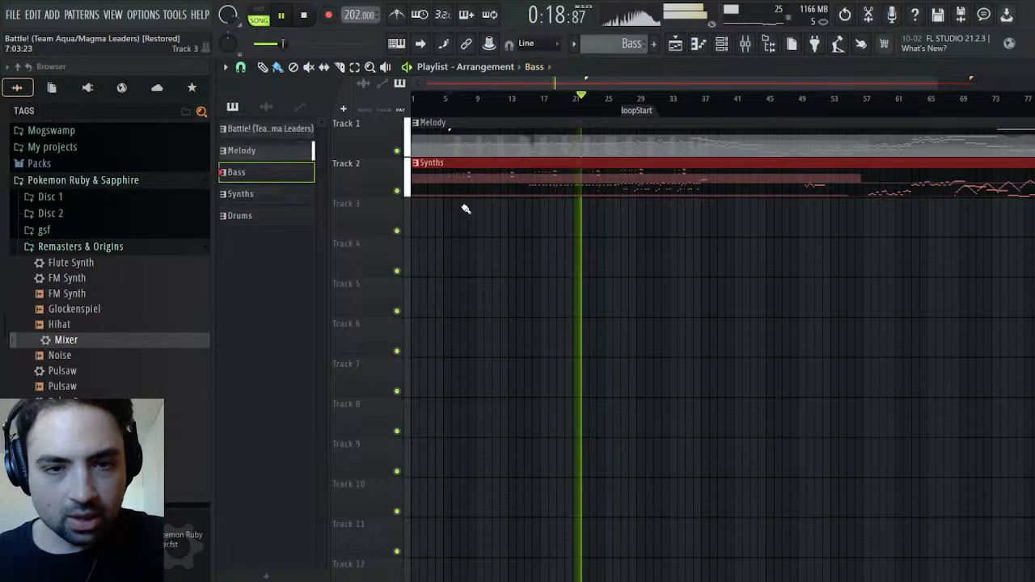
pyautogui.click(467, 205)
pyautogui.moveTo(511, 215); pyautogui.dragTo(455, 215)
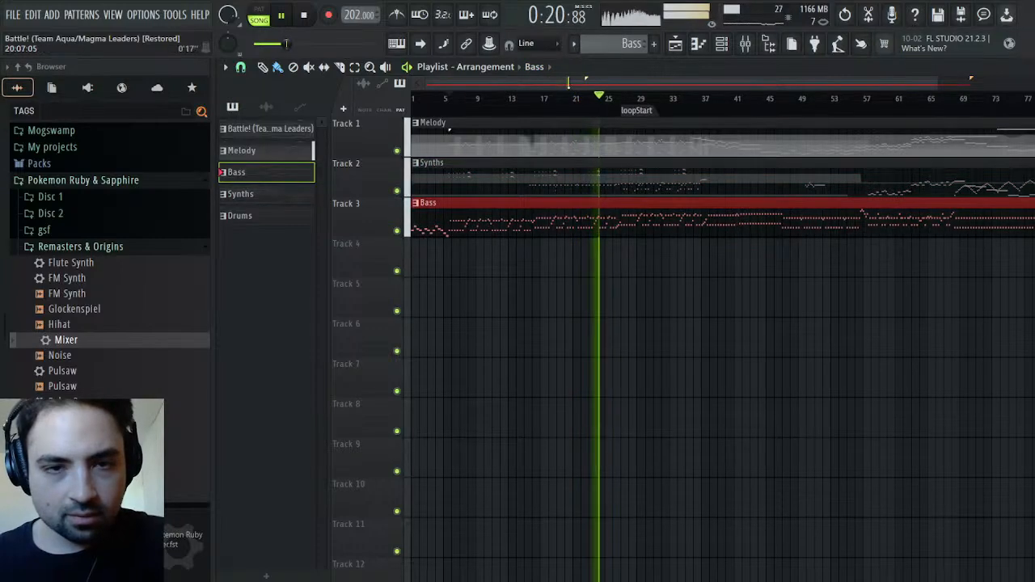
# Place the Drums pattern at bar 1 of Track 4, then stop playback
pyautogui.click(542, 68)
pyautogui.click(557, 168)
pyautogui.click(486, 254)
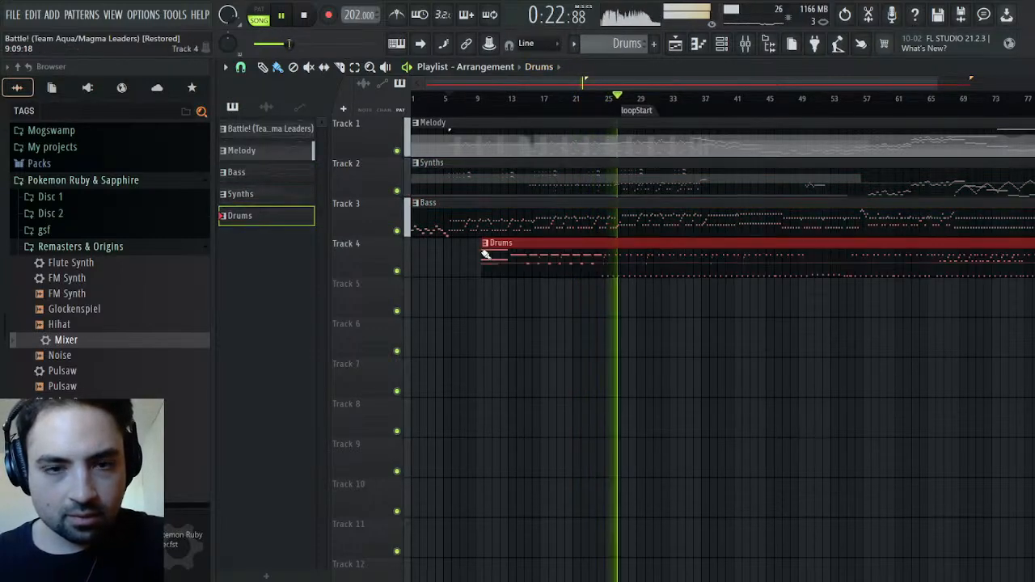
pyautogui.moveTo(513, 254); pyautogui.dragTo(453, 254)
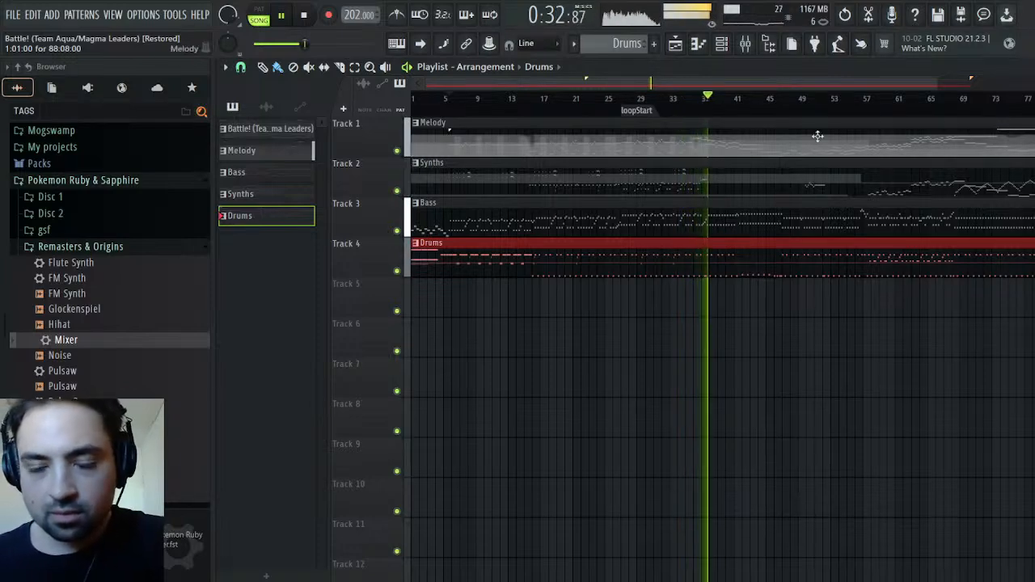
pyautogui.moveTo(937, 84); pyautogui.dragTo(538, 88)
pyautogui.press('space')
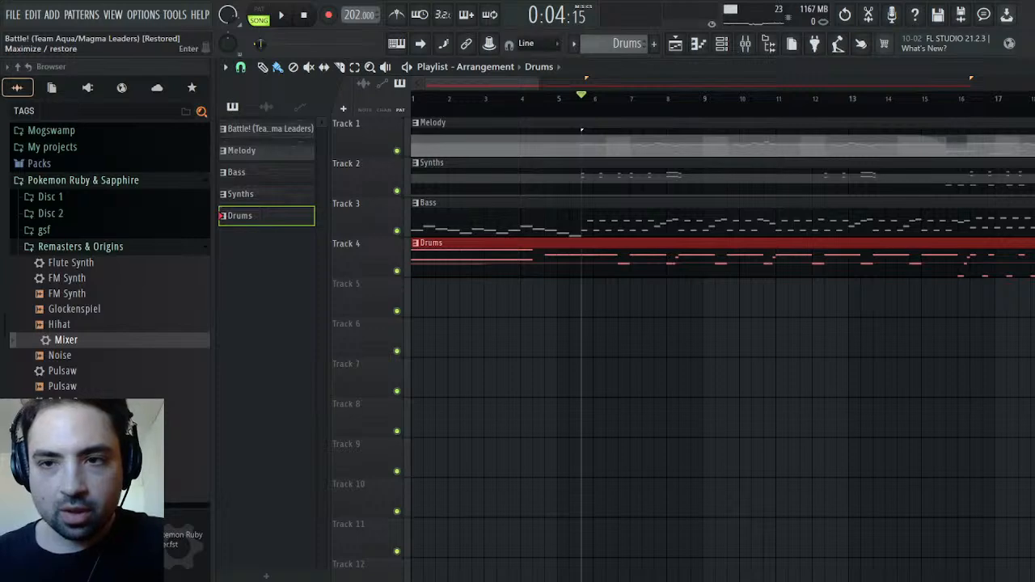
# Switch to the original Battle! pattern and place it at bar 1 of Track 5 for comparison during playback
pyautogui.press('F6')
pyautogui.scroll(1, 616, 49)
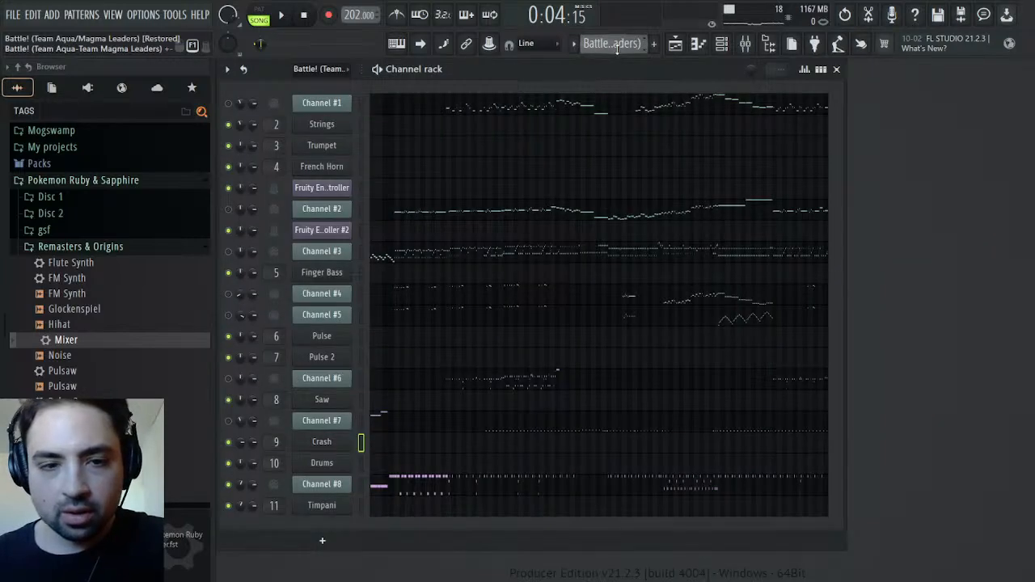
pyautogui.press('space')
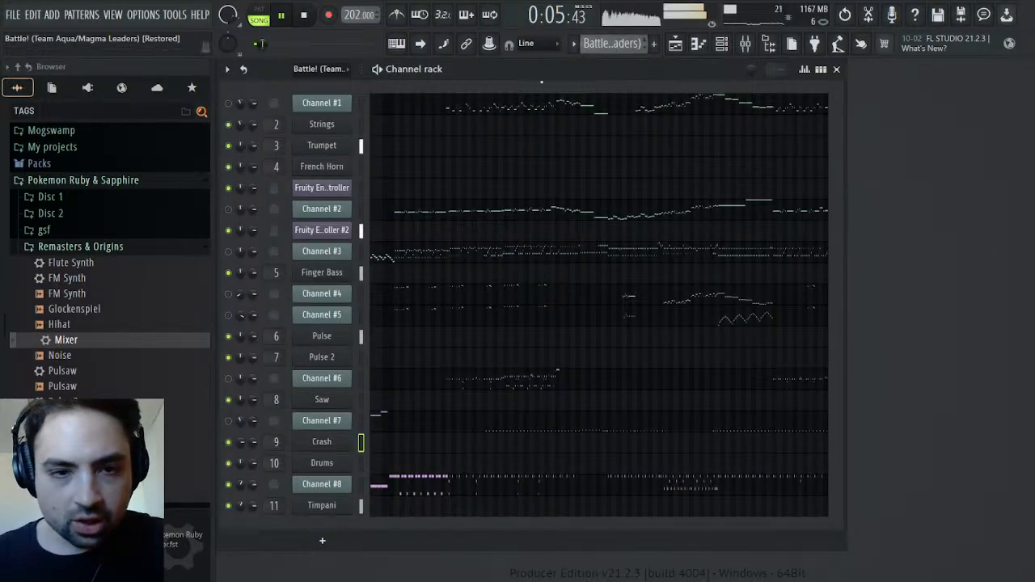
pyautogui.click(679, 46)
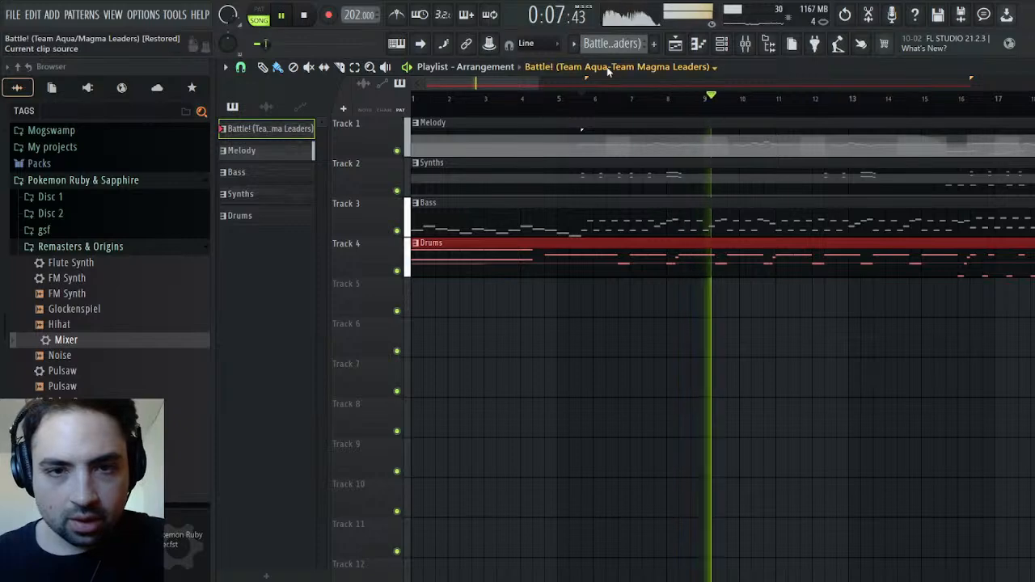
pyautogui.click(486, 304)
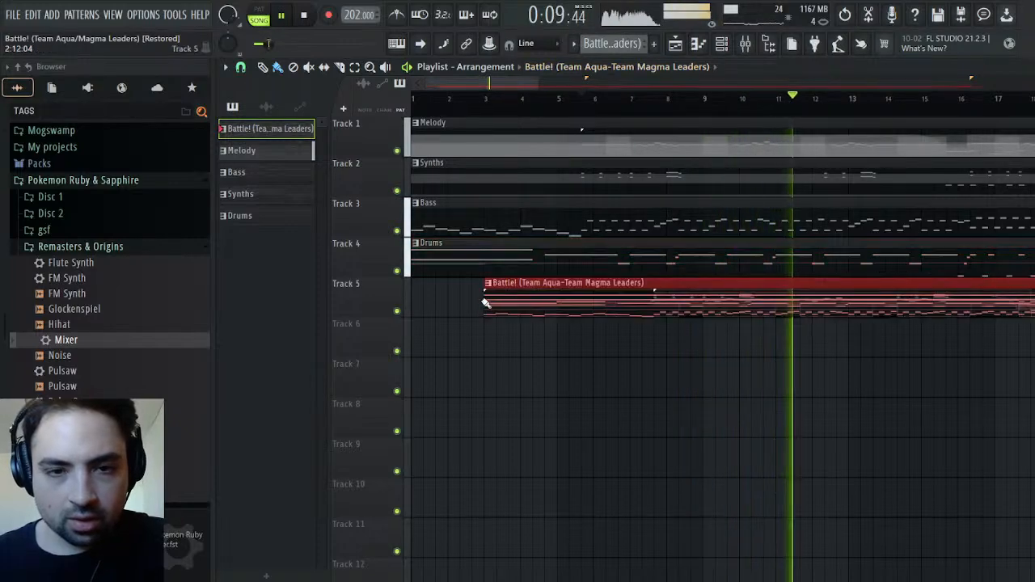
pyautogui.moveTo(486, 303); pyautogui.dragTo(412, 304)
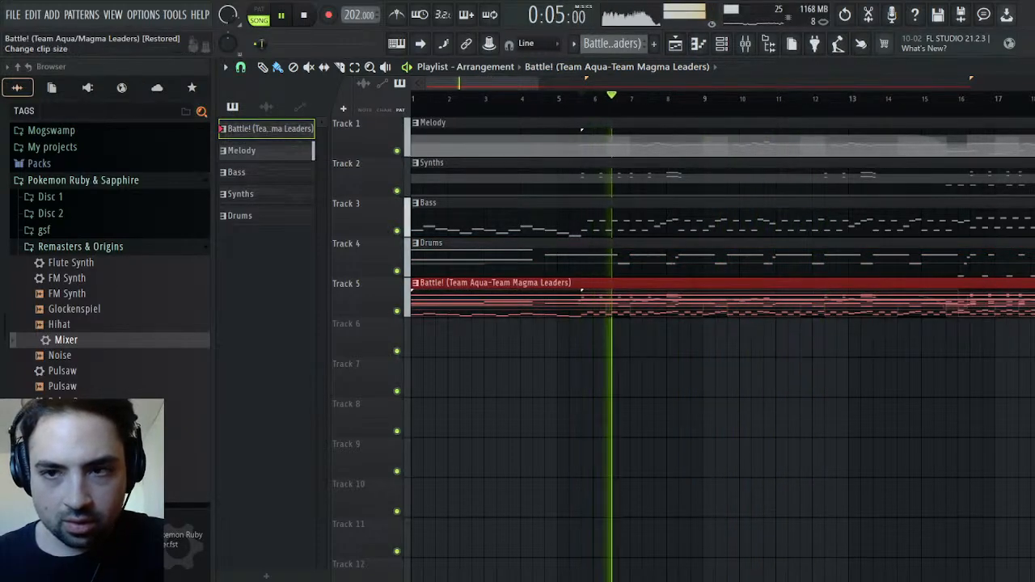
# Check Channel #4's opening notes in the piano roll and delete the Battle! clip from Track 5
pyautogui.press('F5')
pyautogui.press('space')
pyautogui.press('space')
pyautogui.click(396, 297)
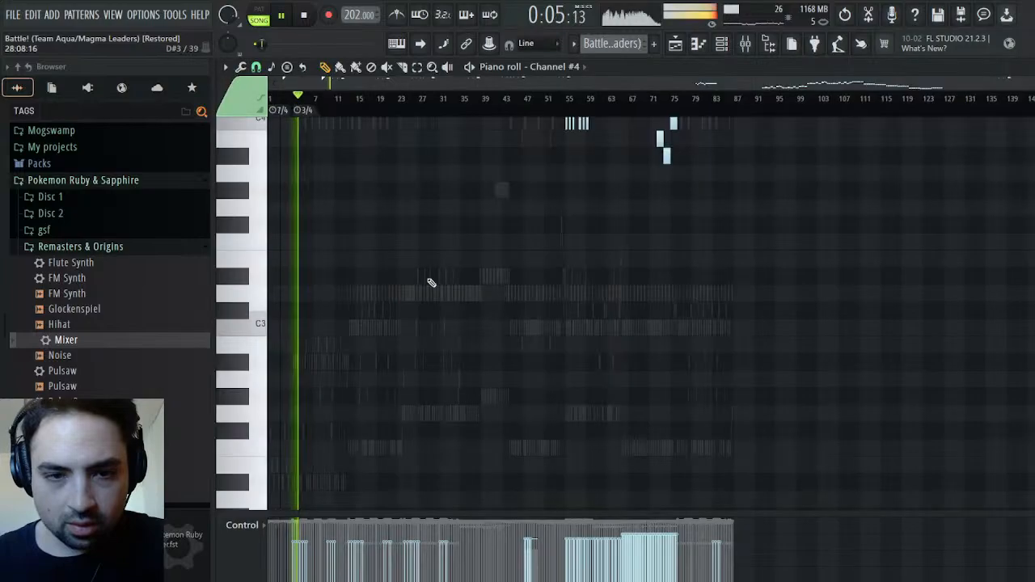
pyautogui.scroll(10, 409, 294)
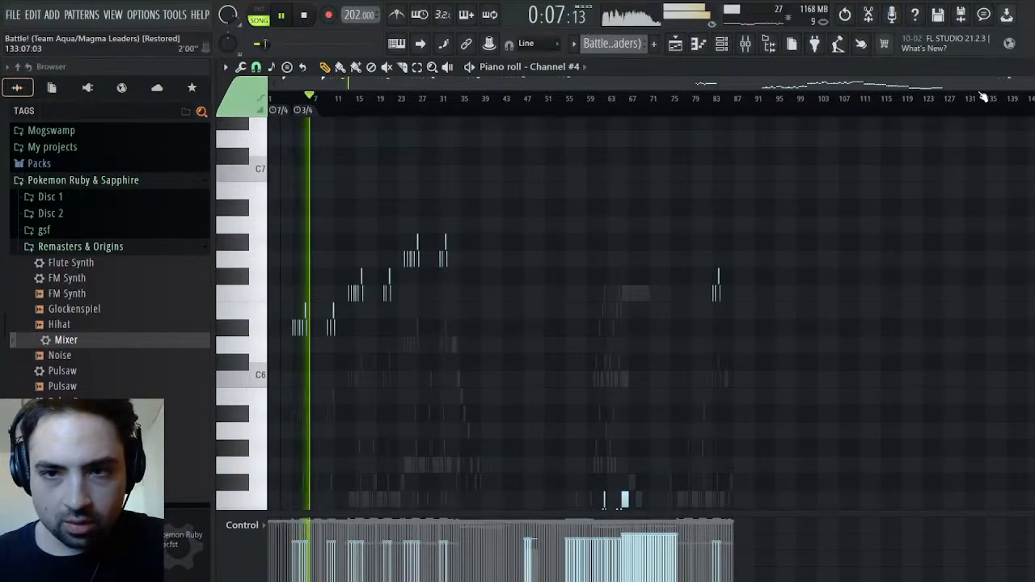
pyautogui.moveTo(1022, 86); pyautogui.dragTo(341, 99)
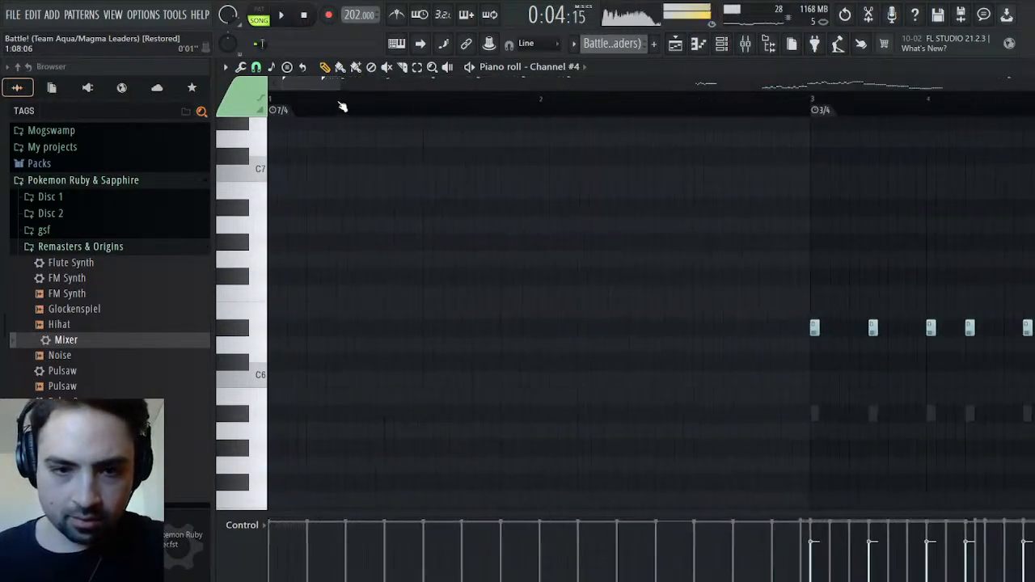
pyautogui.press('space')
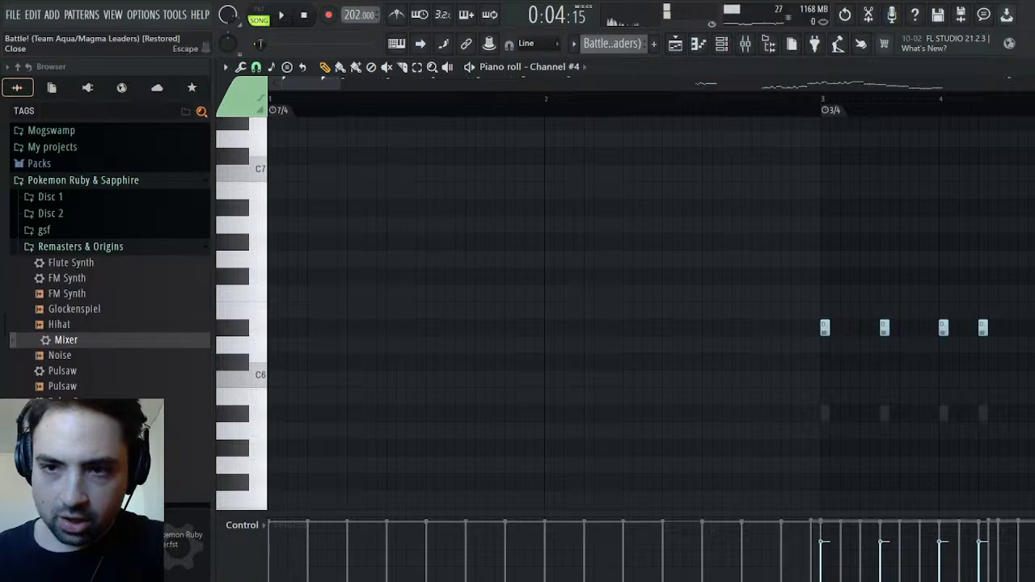
pyautogui.click(1027, 67)
pyautogui.click(679, 46)
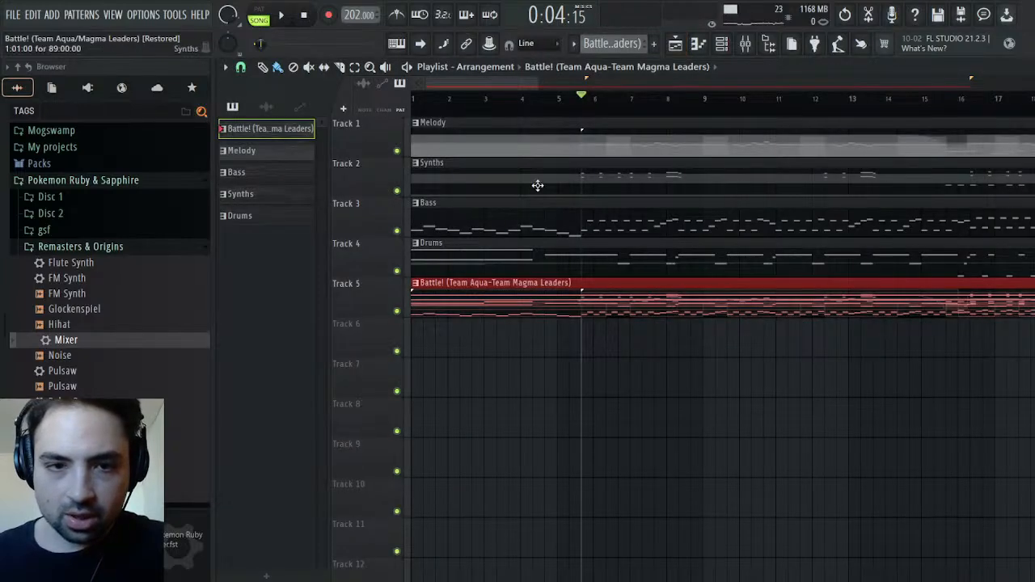
pyautogui.rightClick(508, 288)
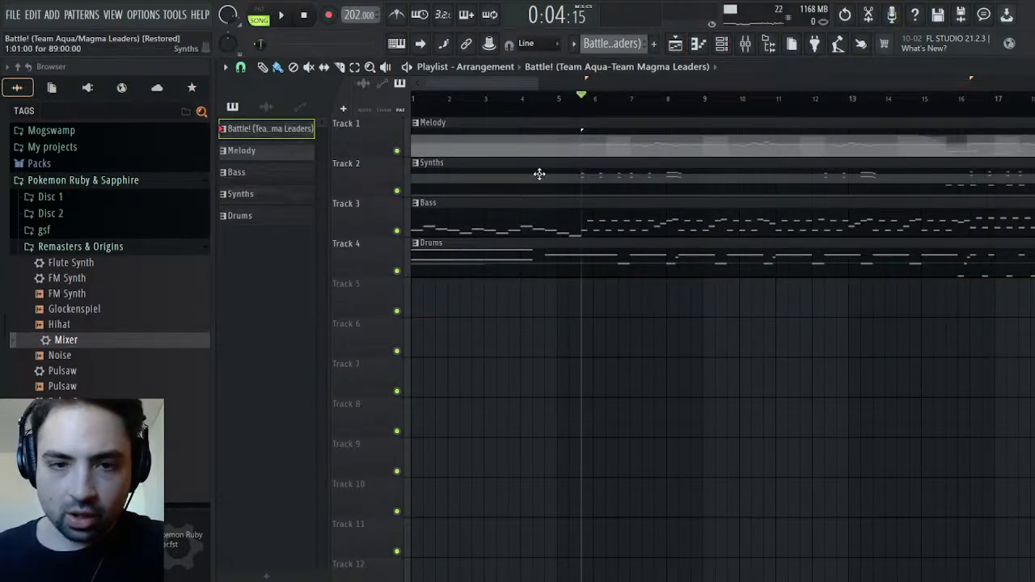
# Trim the empty starts of the Synths and Melody clips to after bar 5 and make each clip a unique pattern
pyautogui.moveTo(416, 191); pyautogui.dragTo(572, 203)
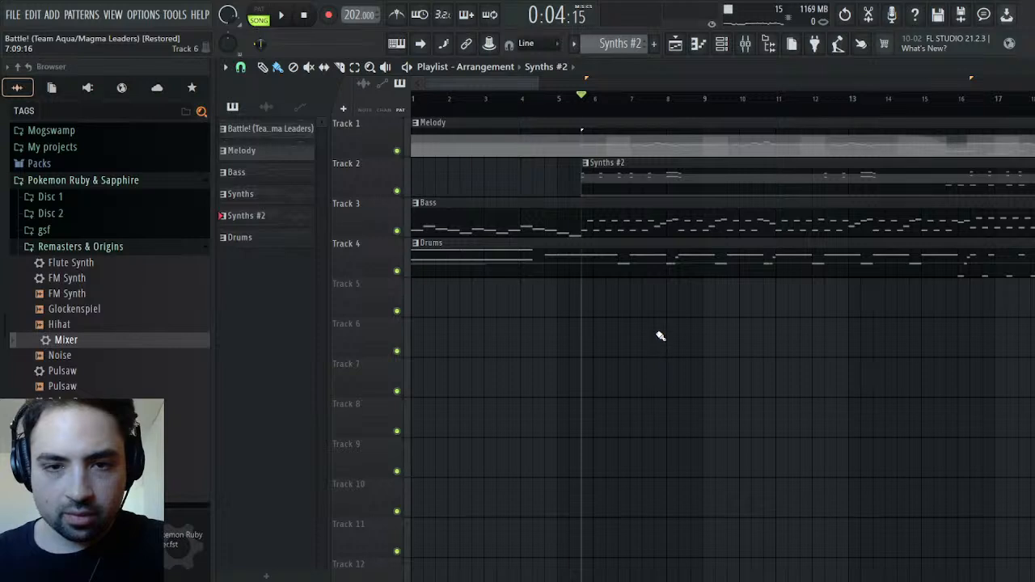
pyautogui.press('space')
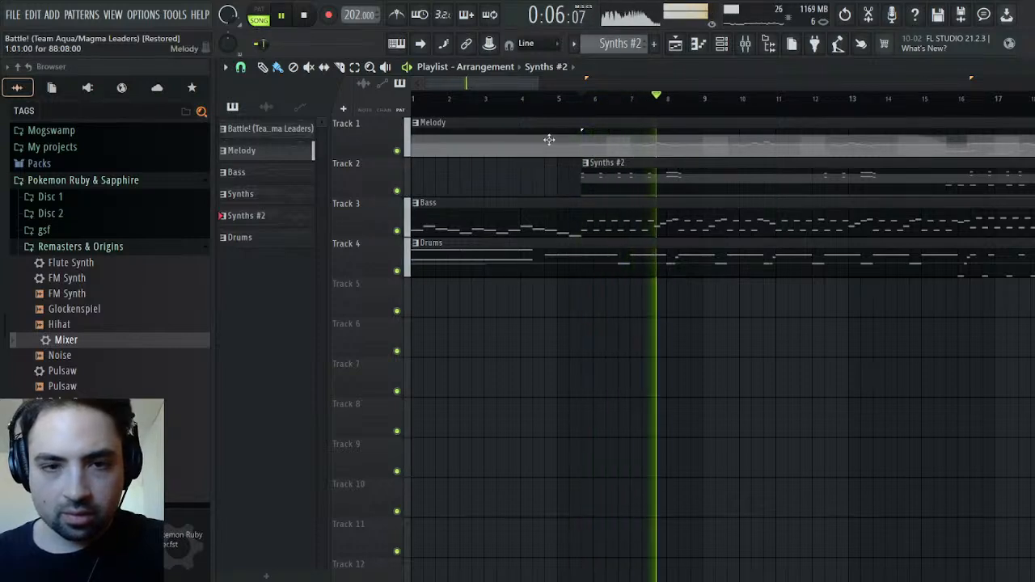
pyautogui.press('space')
pyautogui.moveTo(414, 142); pyautogui.dragTo(582, 150)
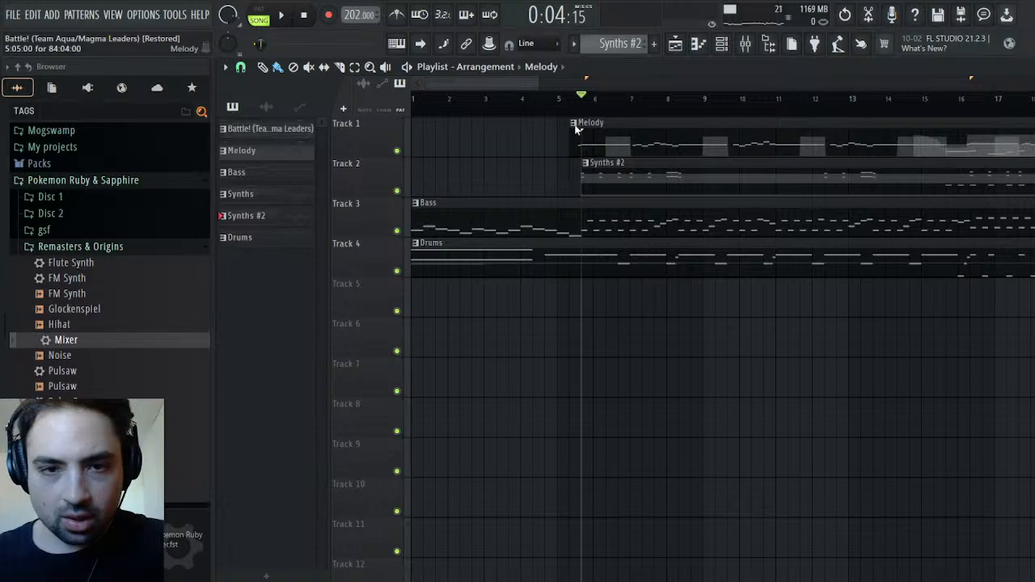
pyautogui.click(666, 349)
# Delete the original Melody and Synths patterns from the project, keeping the trimmed copies
pyautogui.click(259, 151)
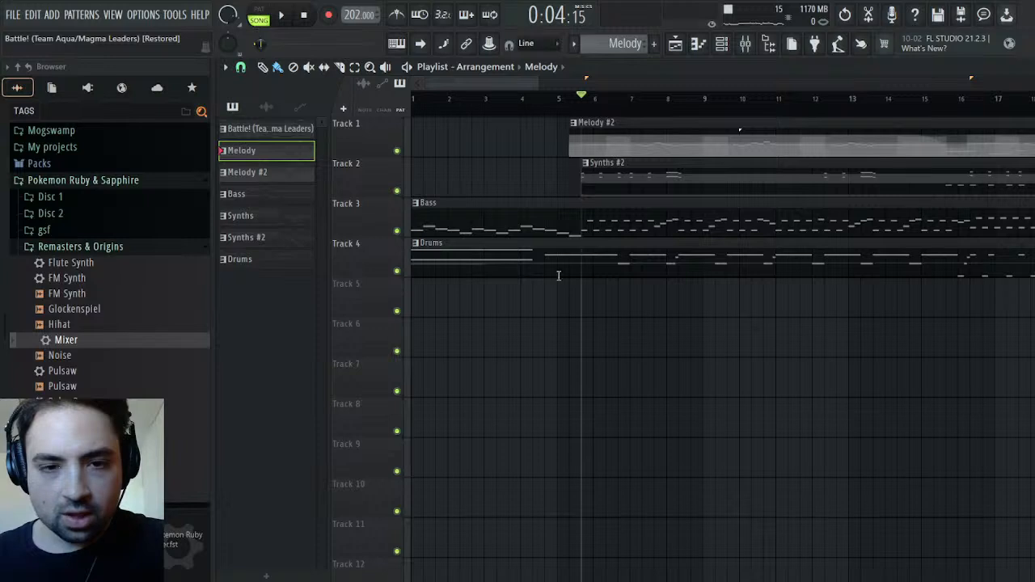
pyautogui.click(599, 332)
pyautogui.click(265, 196)
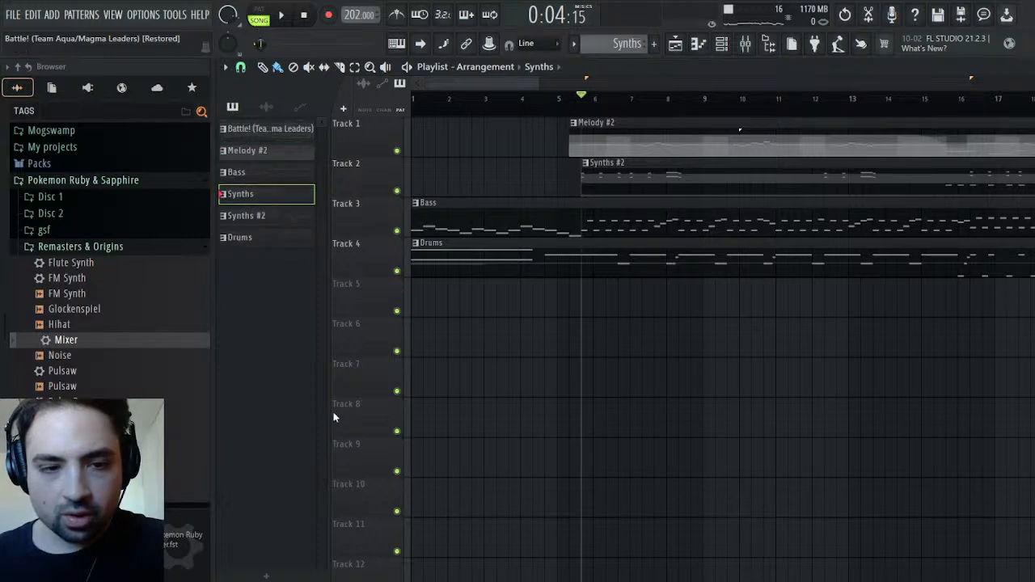
pyautogui.click(610, 347)
# Play the arrangement while checking the Synths #2 pattern's channels, then stop playback and save the project
pyautogui.press('space')
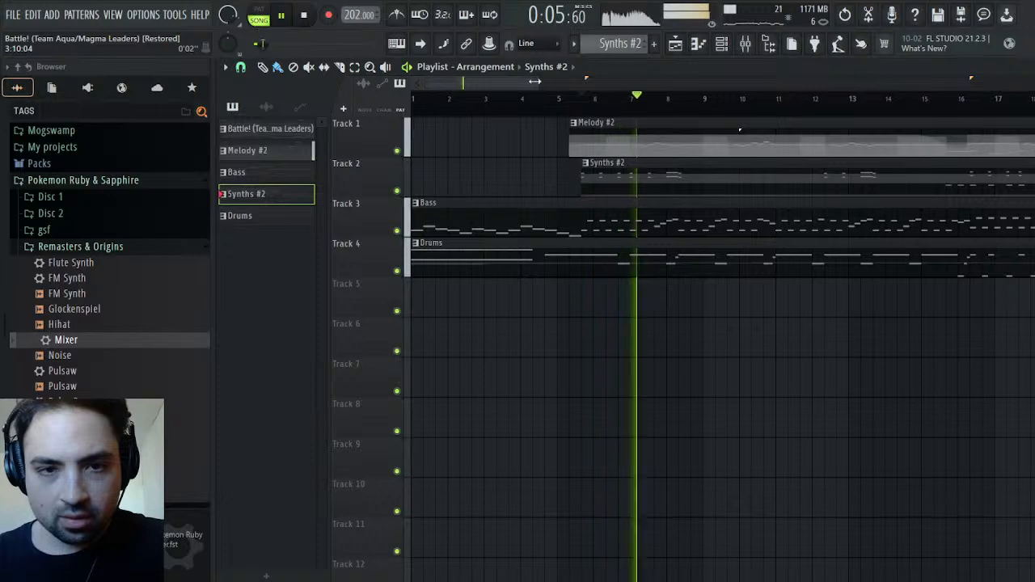
pyautogui.moveTo(532, 82); pyautogui.dragTo(646, 88)
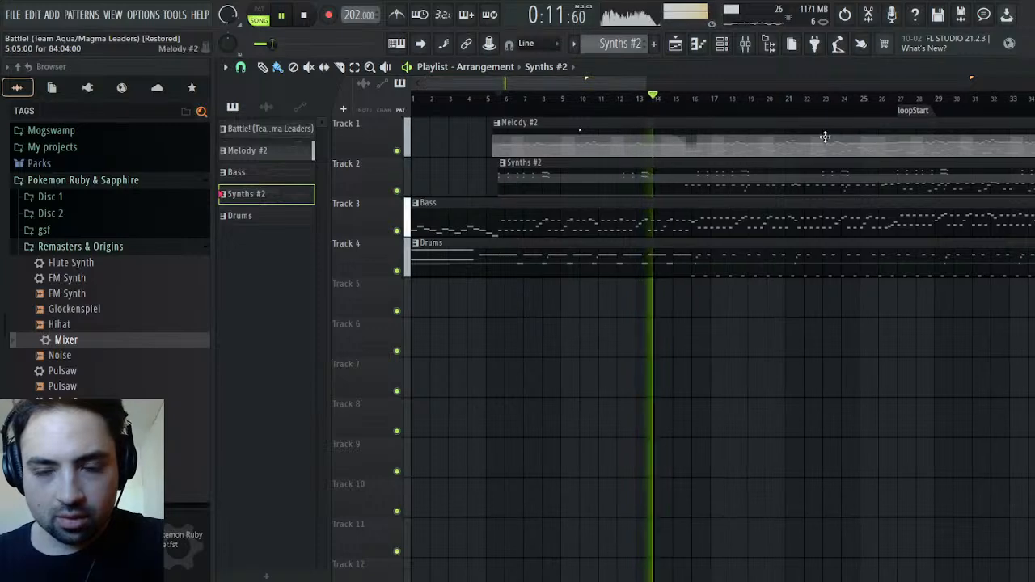
pyautogui.press('F6')
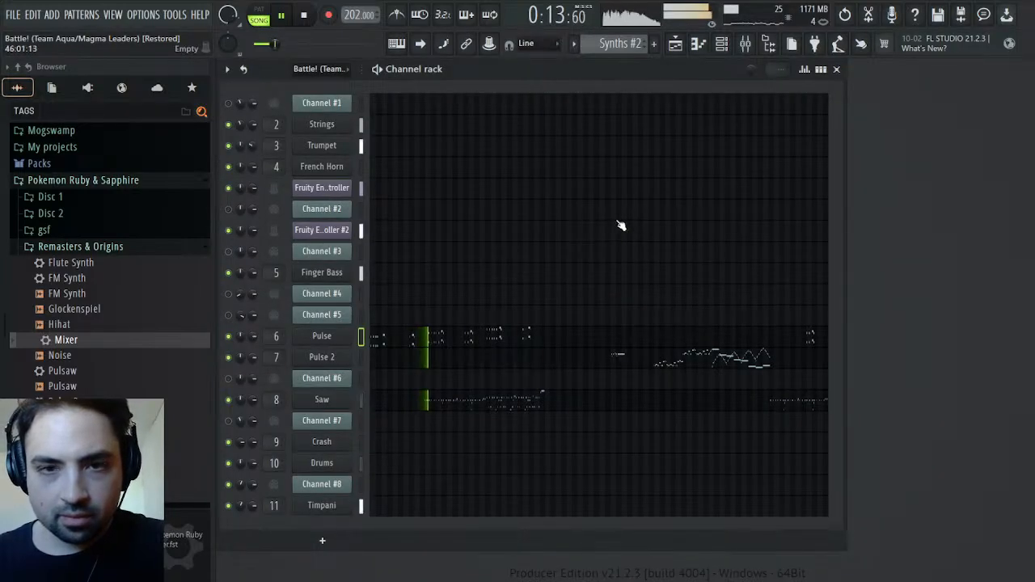
pyautogui.press('space')
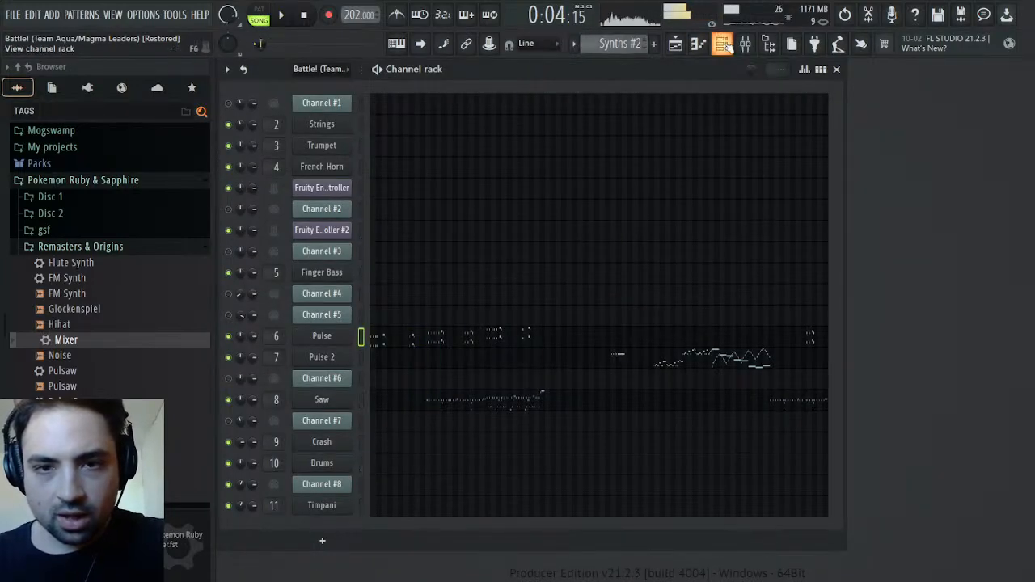
pyautogui.click(745, 46)
pyautogui.hotkey('ctrl', 's')
pyautogui.press('F9')
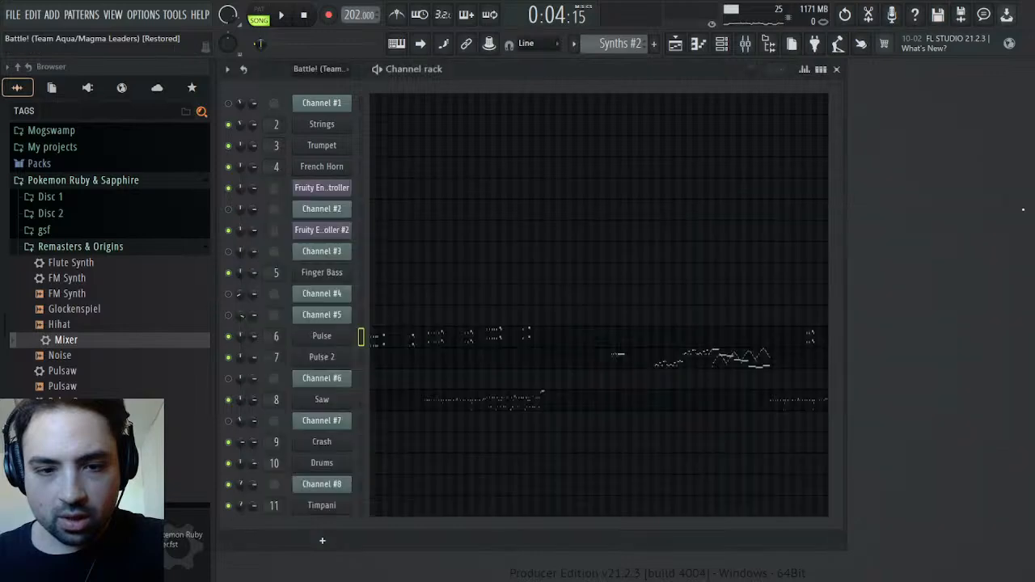
# Check the Timpani channel's miscellaneous settings and its Roland instrument window, then close it
pyautogui.click(322, 506)
pyautogui.click(394, 237)
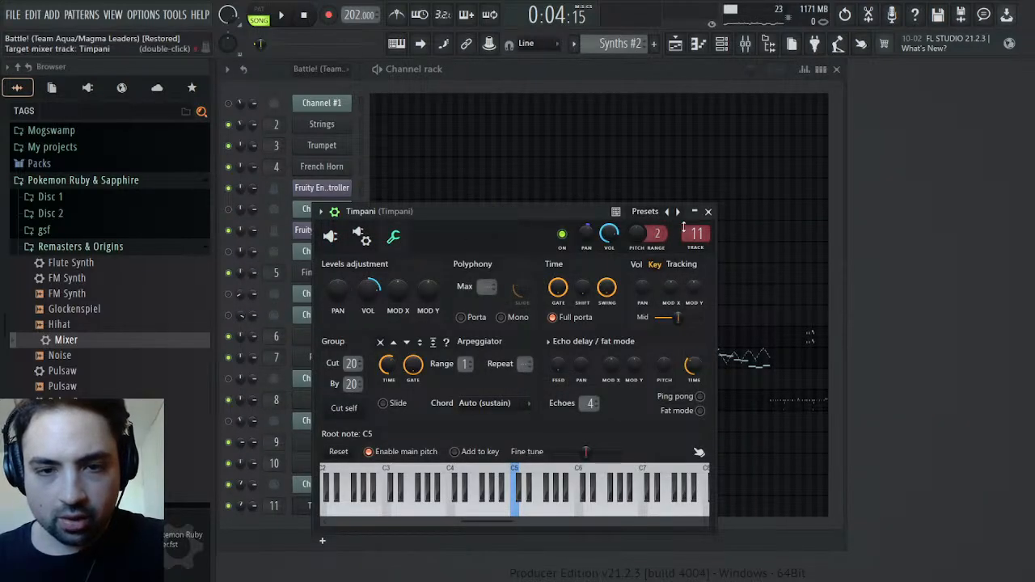
pyautogui.click(330, 236)
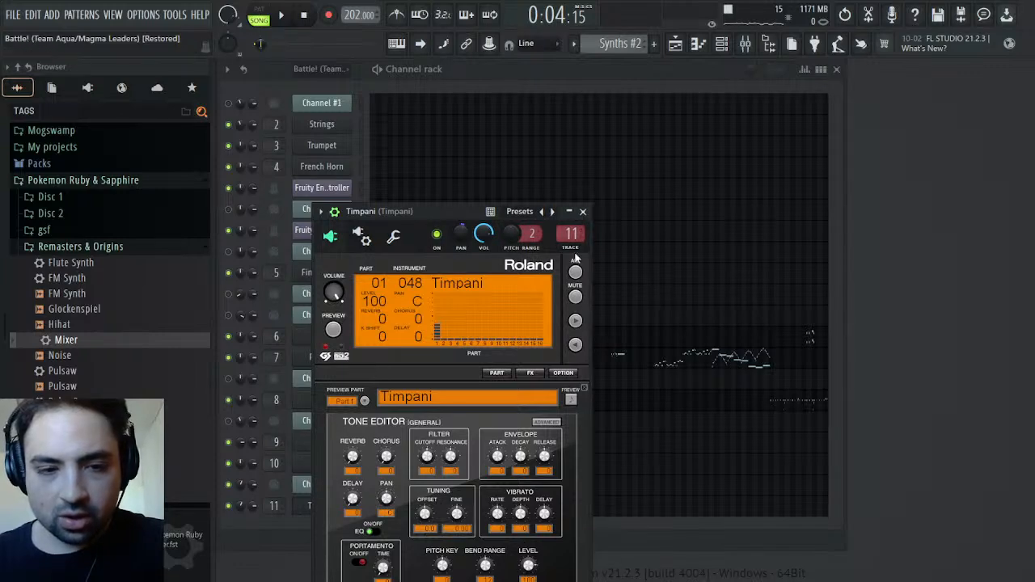
pyautogui.click(584, 211)
# Set the Timpani mixer track's volume to 100% (0.0 dB) during playback
pyautogui.press('space')
pyautogui.click(744, 43)
pyautogui.moveTo(661, 369); pyautogui.dragTo(660, 349)
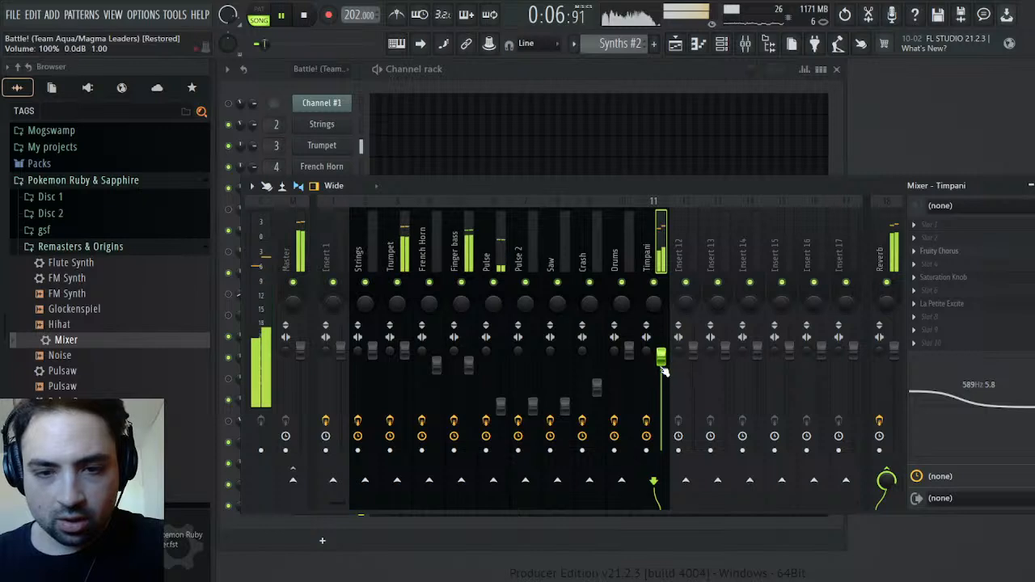
# Lower the Timpani mixer track's volume slightly, then close the mixer and stop playback
pyautogui.scroll(-4, 666, 348)
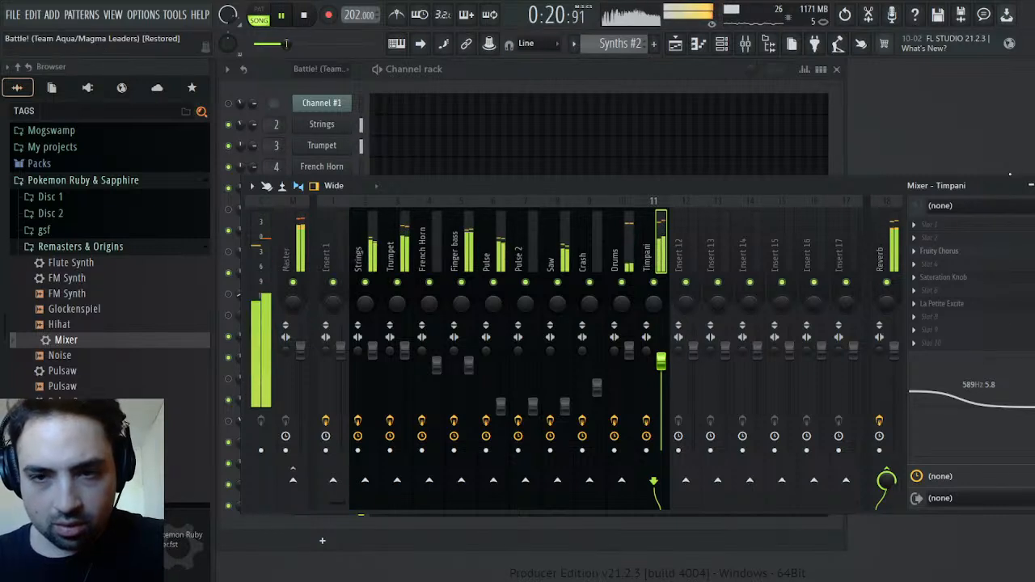
pyautogui.click(1033, 185)
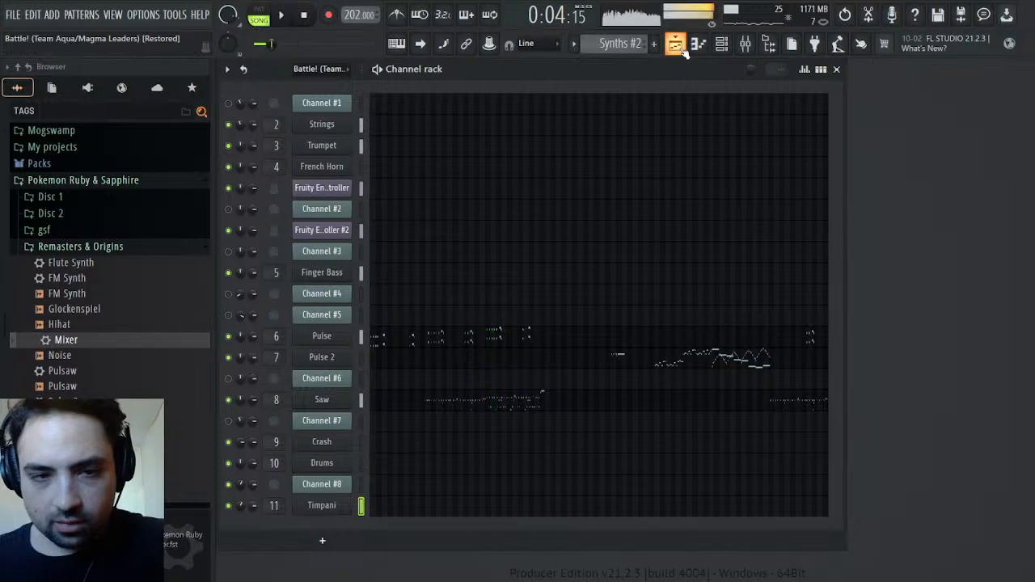
pyautogui.press('space')
# Load Maximus into effect slot 5 of the Master mixer track and start playback
pyautogui.click(751, 47)
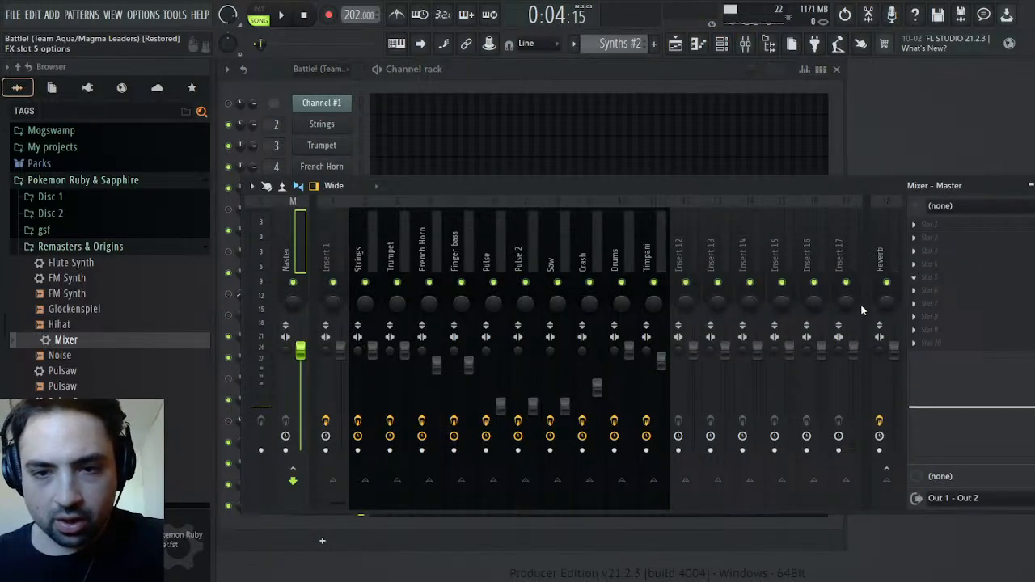
pyautogui.click(754, 52)
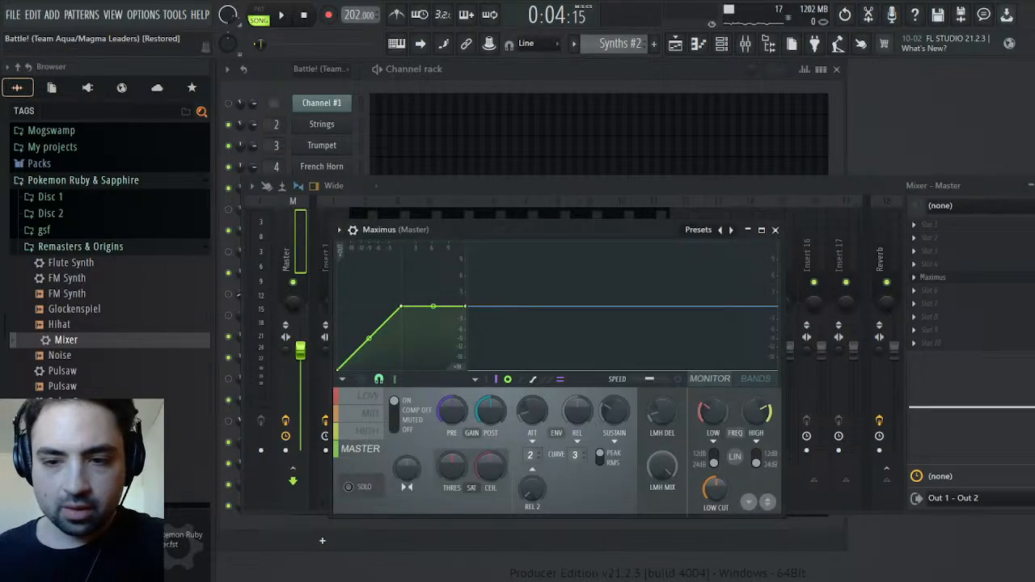
pyautogui.press('space')
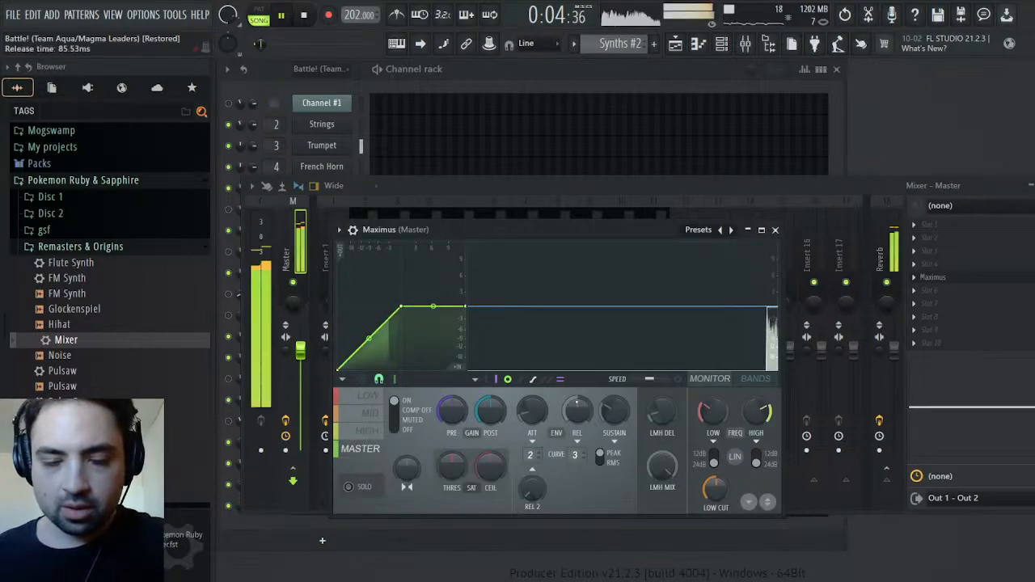
# Solo Maximus's low band and reshape its compression curve into a lower knee with a flat ceiling
pyautogui.click(369, 395)
pyautogui.moveTo(466, 308); pyautogui.dragTo(469, 320)
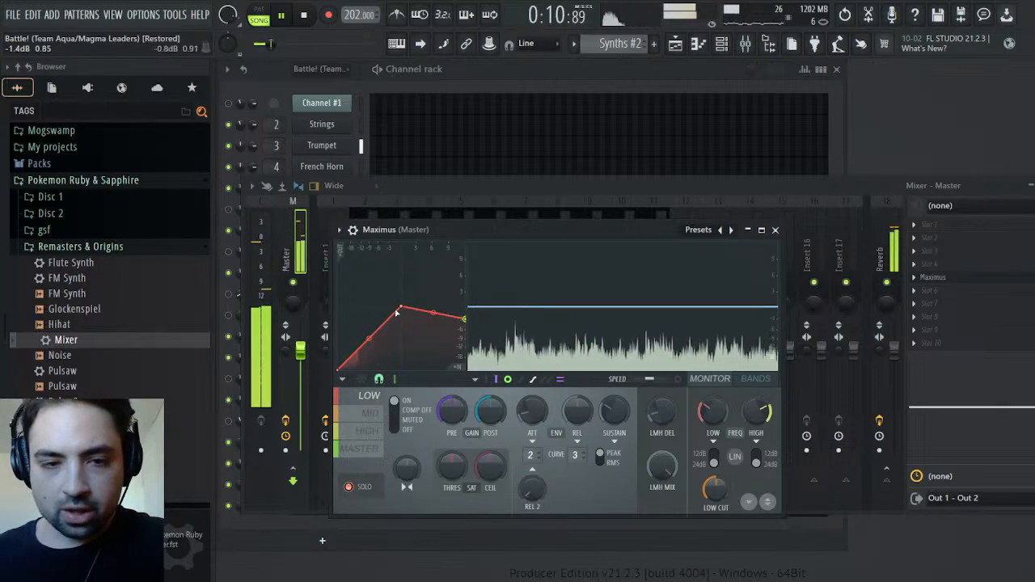
pyautogui.moveTo(401, 307); pyautogui.dragTo(389, 327)
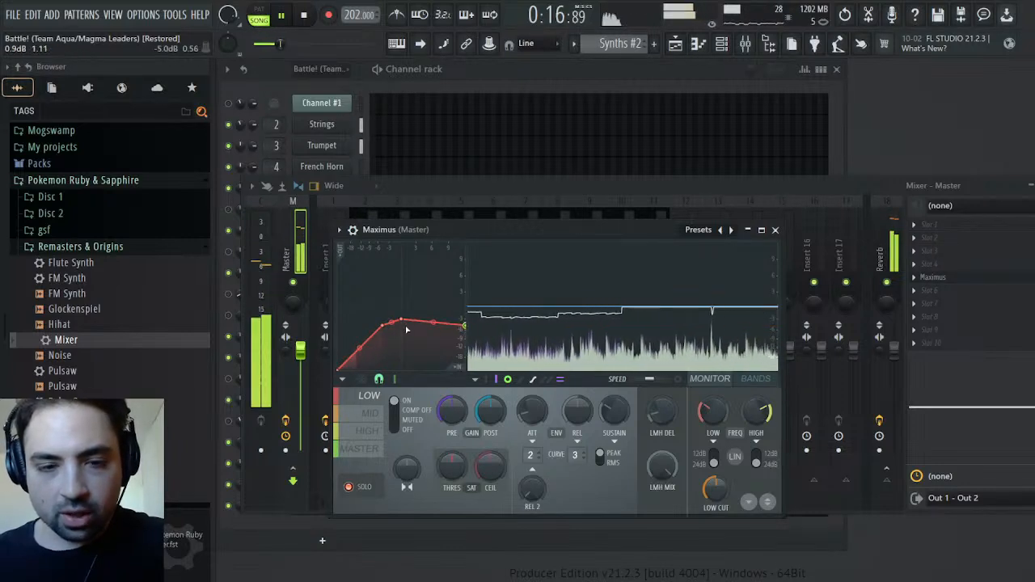
pyautogui.moveTo(406, 325); pyautogui.dragTo(405, 332)
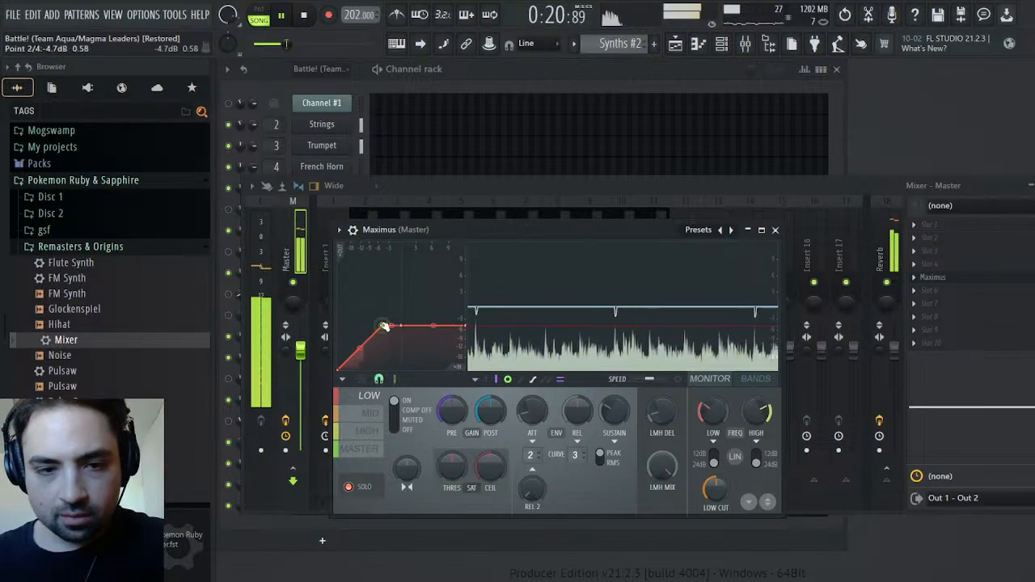
# Lower and flatten the compression curves of Maximus's mid and high bands, with the high band's ceiling lowest
pyautogui.click(372, 413)
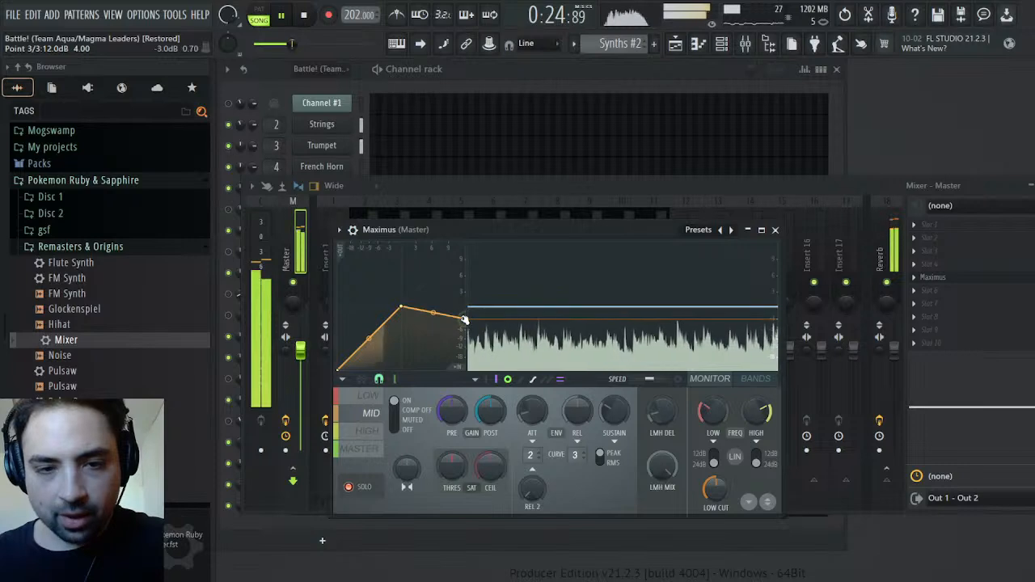
pyautogui.moveTo(403, 307); pyautogui.dragTo(400, 322)
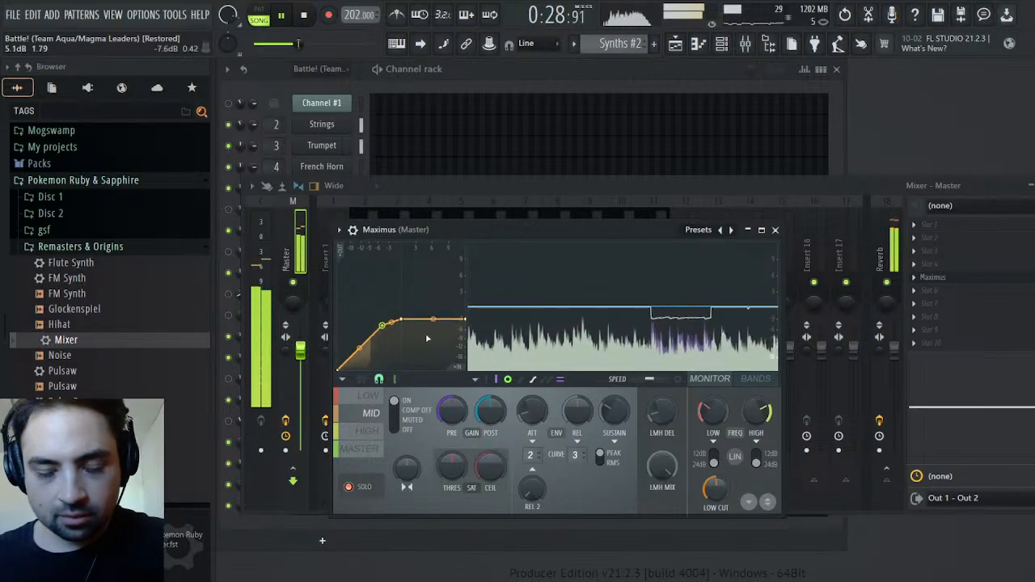
pyautogui.click(374, 433)
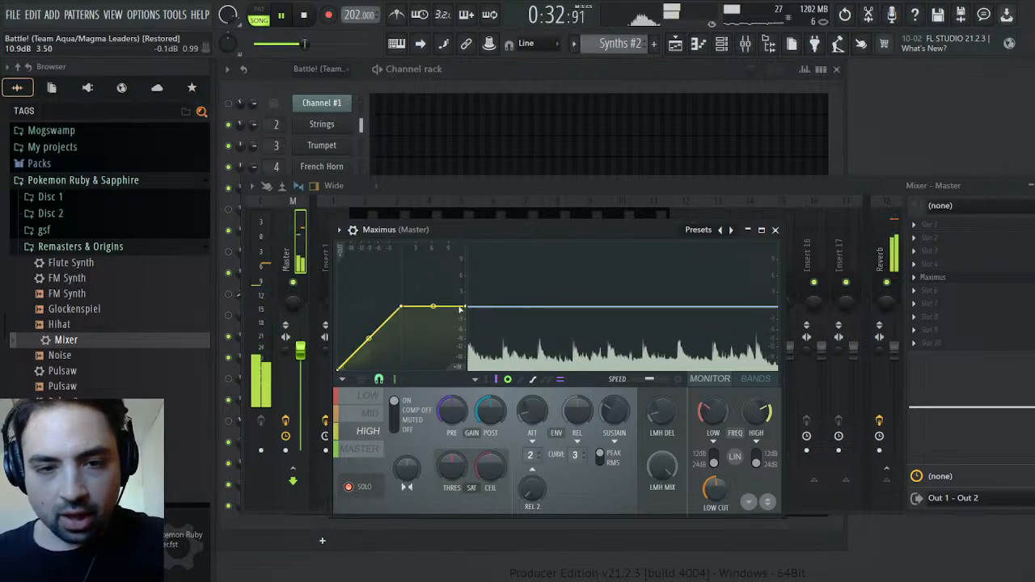
pyautogui.moveTo(465, 307); pyautogui.dragTo(464, 334)
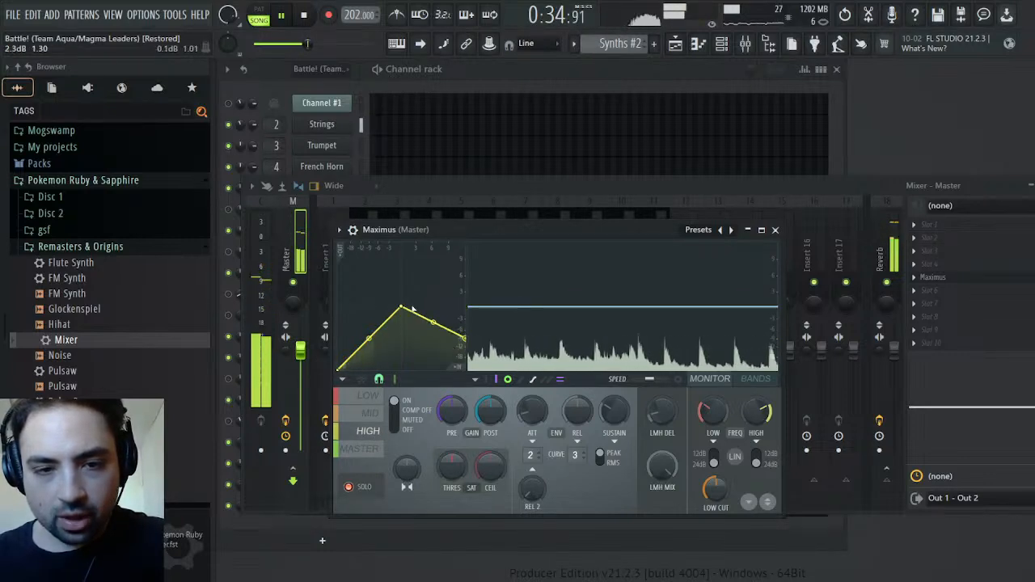
pyautogui.moveTo(401, 309); pyautogui.dragTo(364, 344)
pyautogui.rightClick(369, 345)
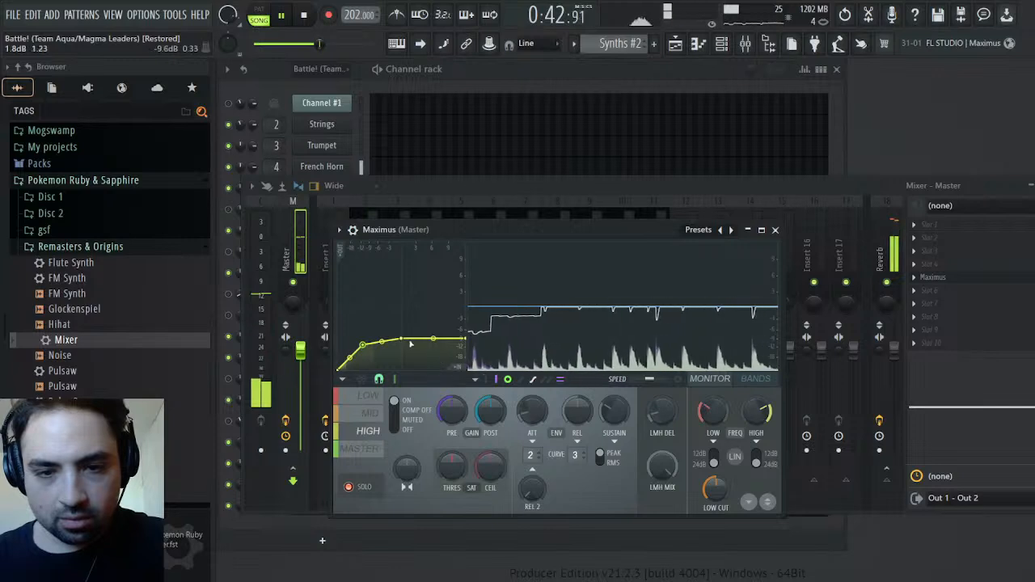
# Return to Maximus's low band, turn off band solo and move the plugin window aside
pyautogui.click(365, 397)
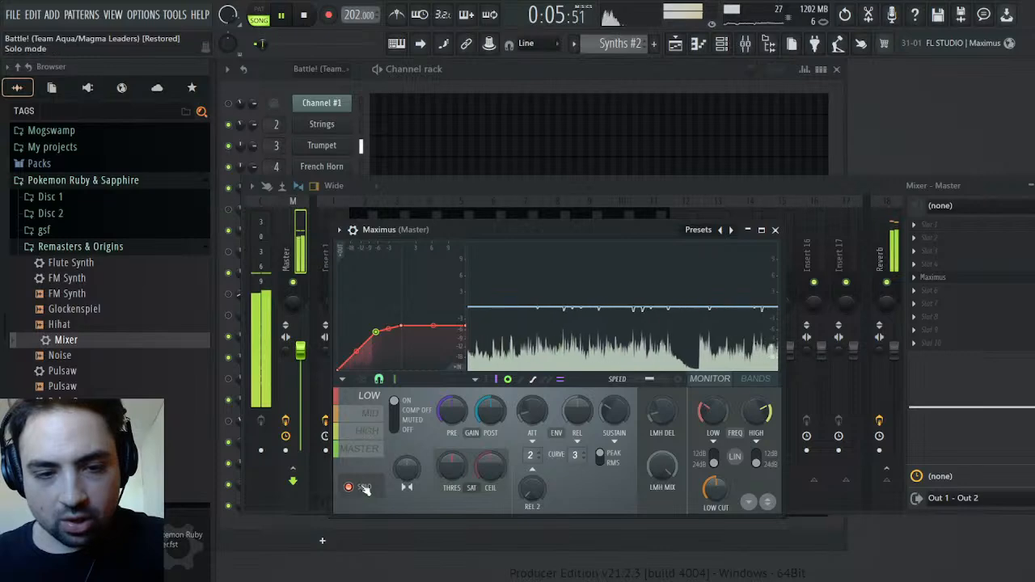
pyautogui.click(775, 230)
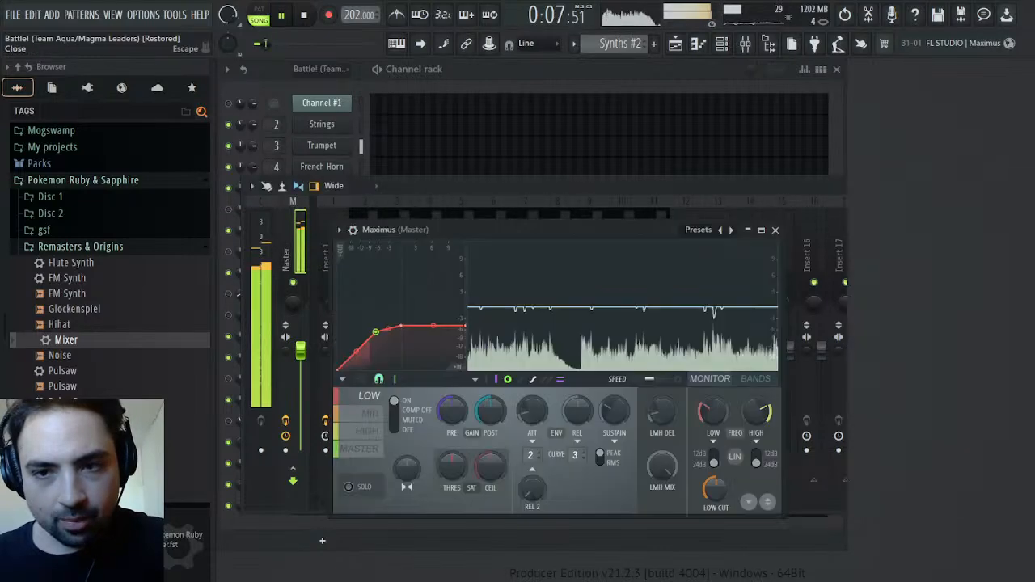
pyautogui.moveTo(622, 236); pyautogui.dragTo(942, 200)
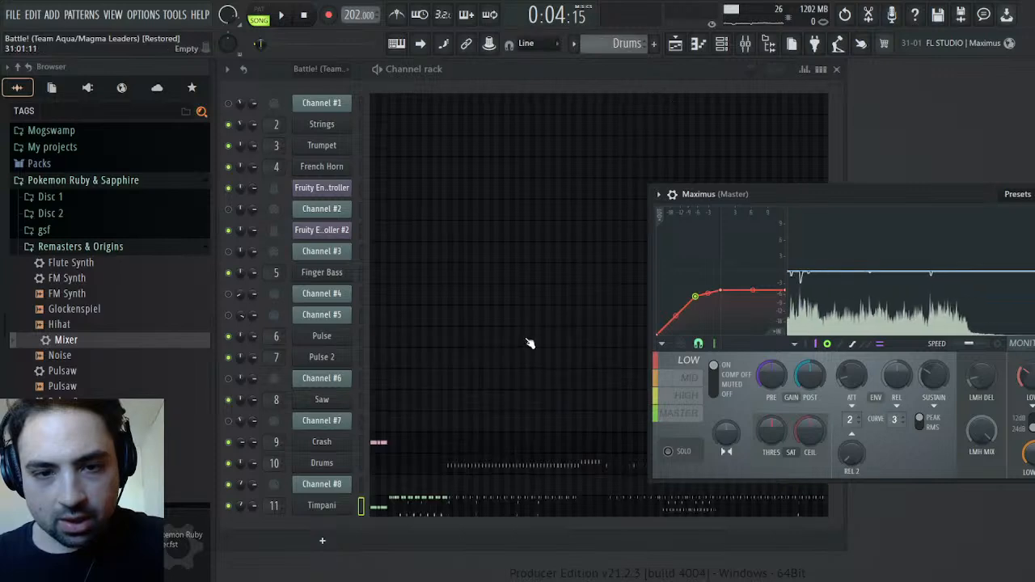
# Review the Timpani notes of the Drums pattern in the piano roll, playing from about bar 19, then close it
pyautogui.click(489, 503)
pyautogui.scroll(-5, 584, 363)
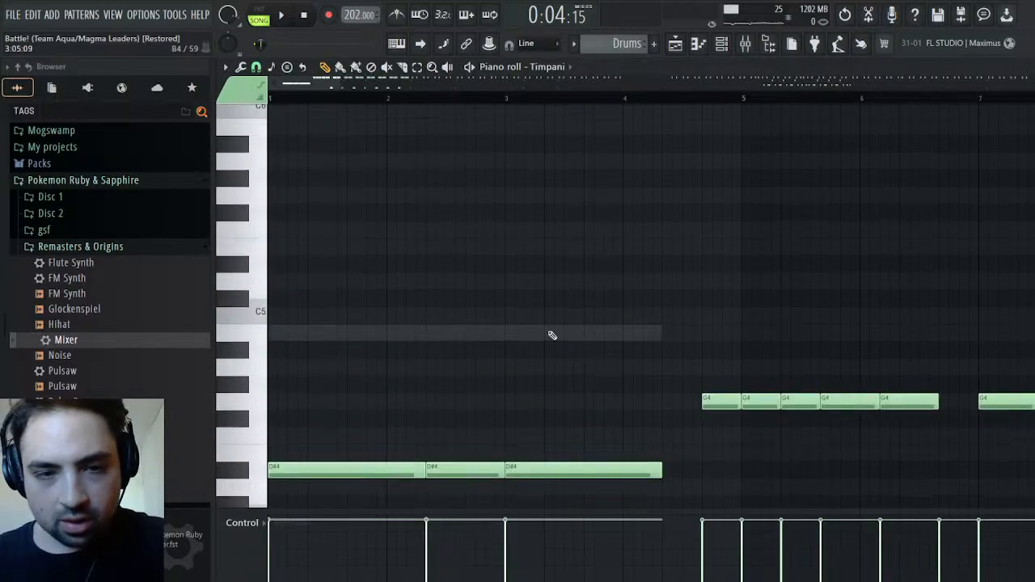
pyautogui.moveTo(338, 86); pyautogui.dragTo(1027, 87)
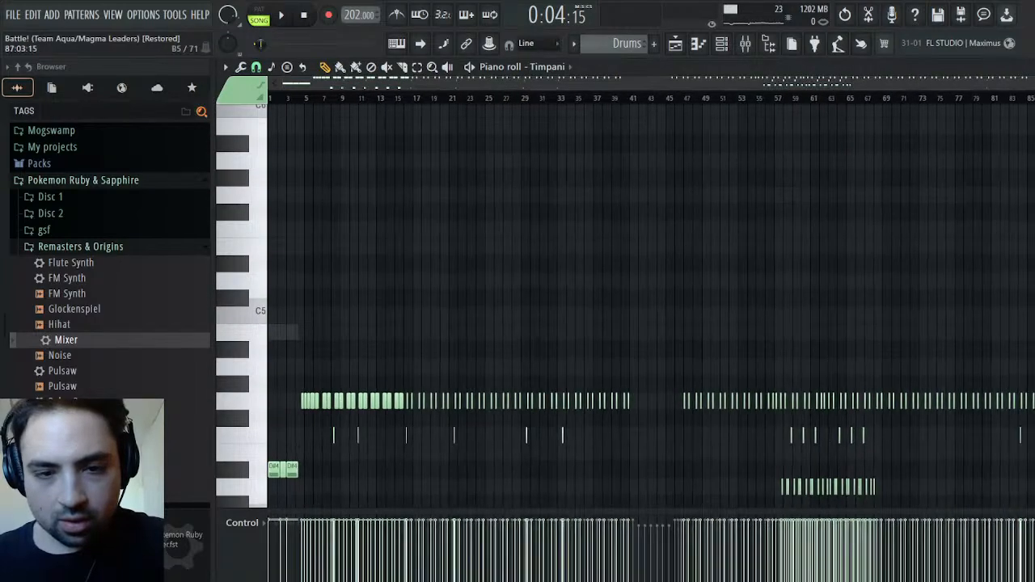
pyautogui.scroll(-6, 915, 249)
pyautogui.scroll(1, 915, 241)
pyautogui.scroll(3, 915, 241)
pyautogui.press('space')
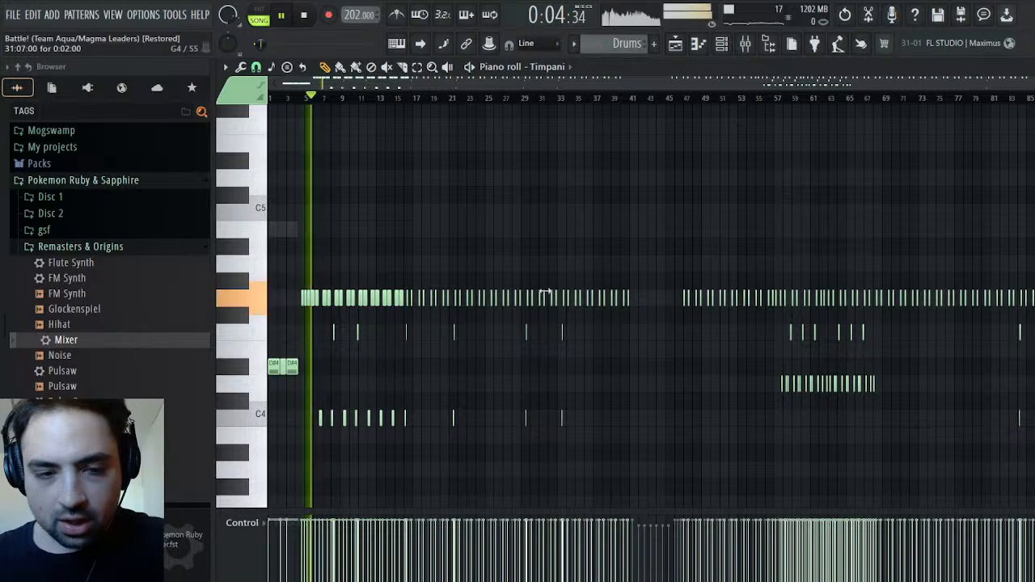
pyautogui.click(433, 96)
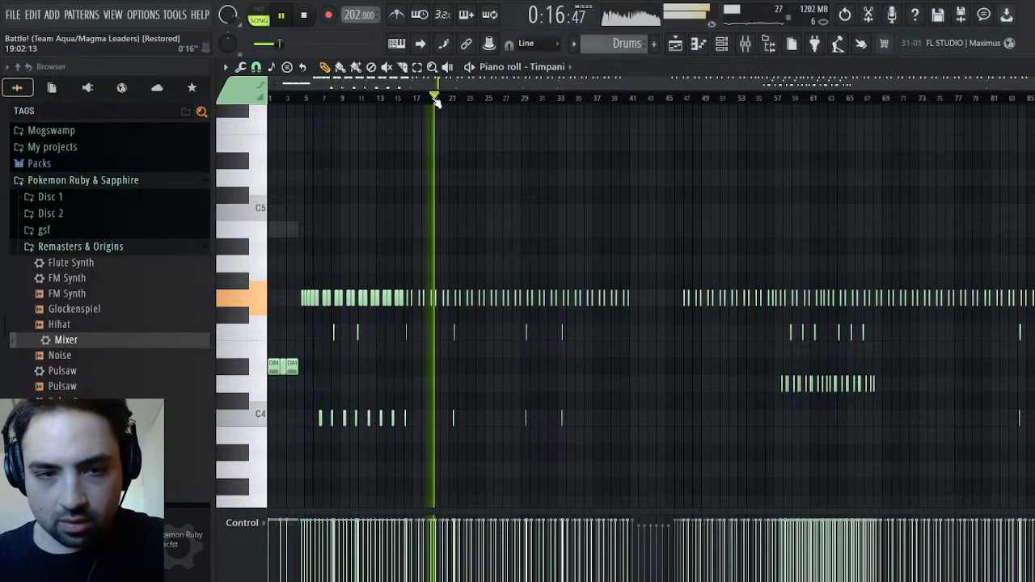
pyautogui.press('space')
pyautogui.press('Escape')
# Load TDR Nova into effect slot 9 of the Timpani mixer track in place of Soundgoodizer and start playback
pyautogui.click(758, 50)
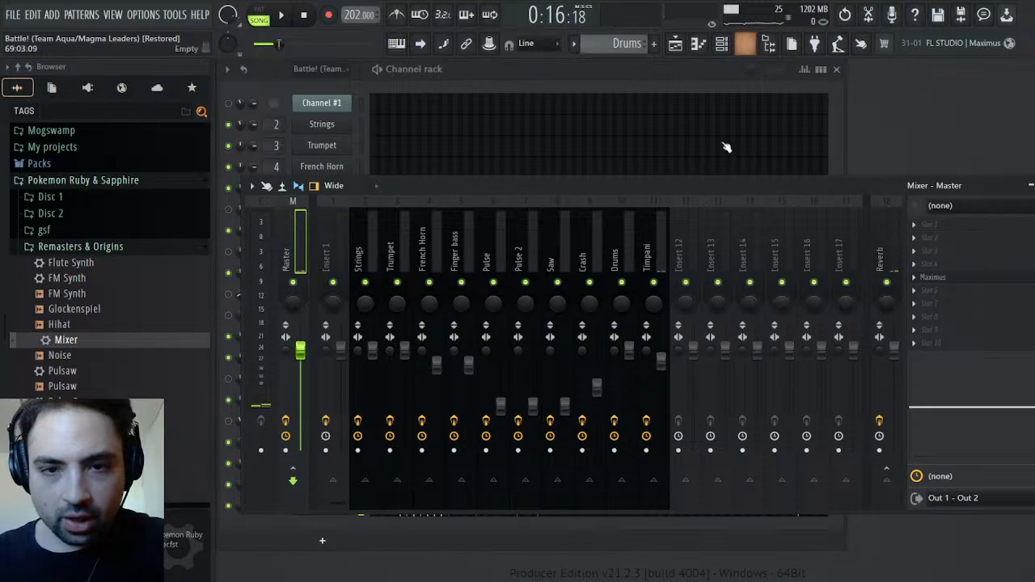
pyautogui.click(656, 244)
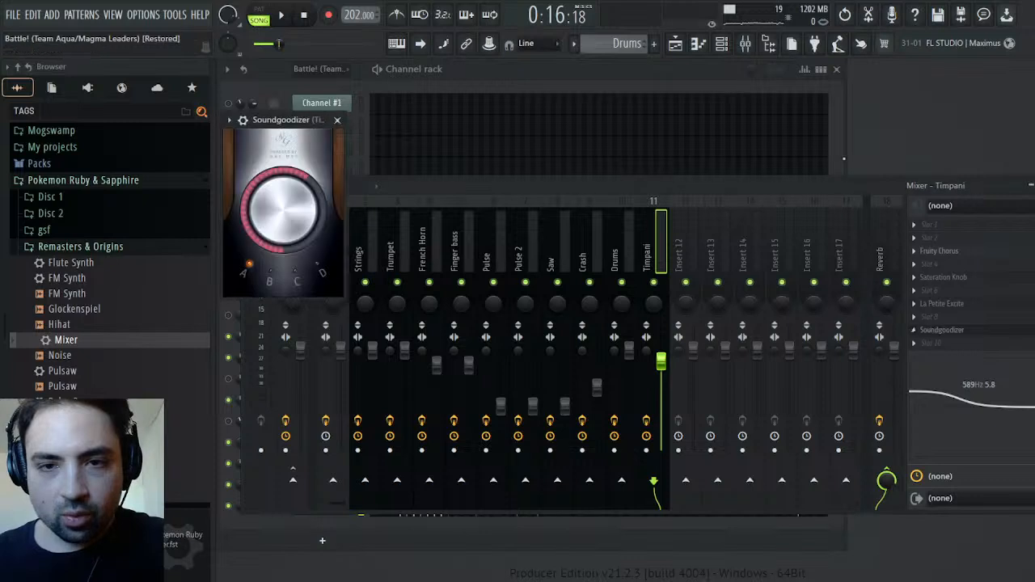
pyautogui.click(914, 331)
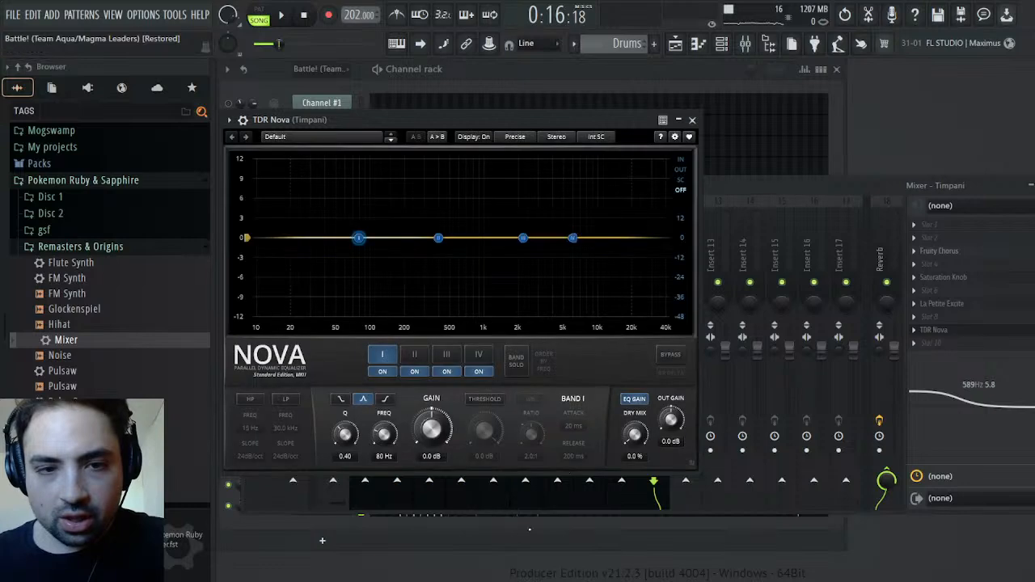
pyautogui.press('space')
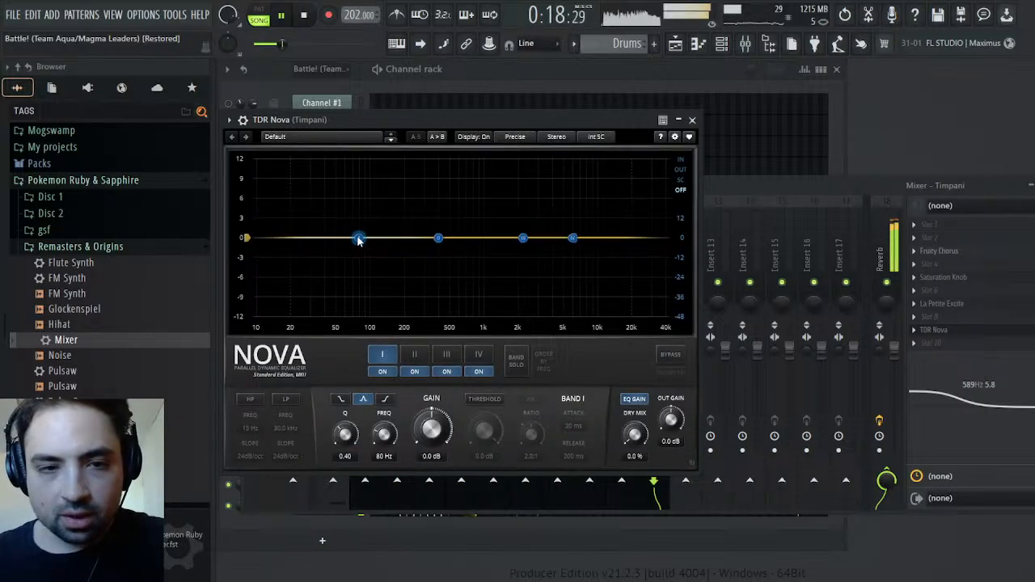
# Solo the Timpani mixer track and enable TDR Nova's band I threshold at -16.1 dB
pyautogui.click(485, 400)
pyautogui.click(485, 400)
pyautogui.click(485, 400)
pyautogui.click(775, 185)
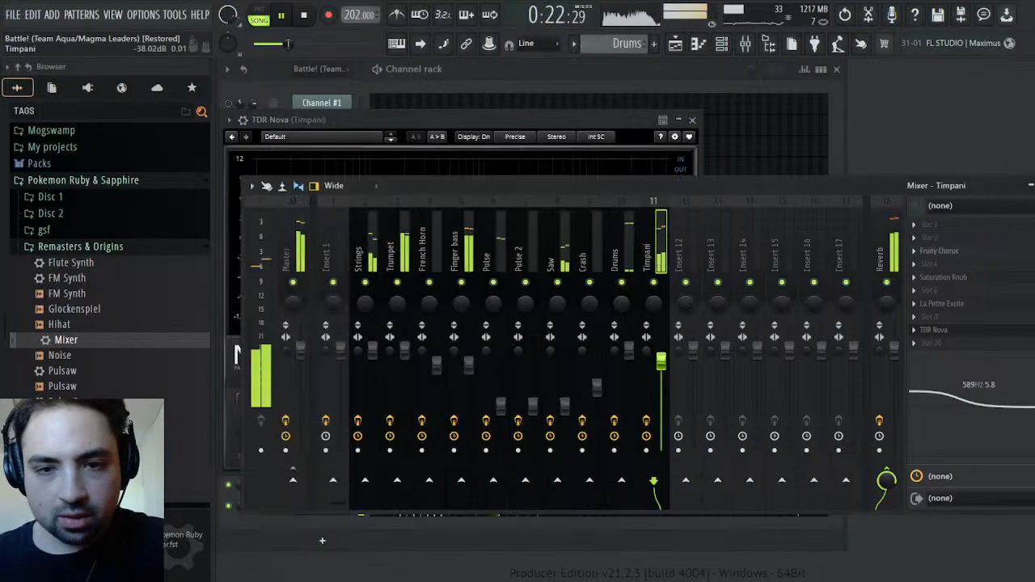
pyautogui.click(586, 118)
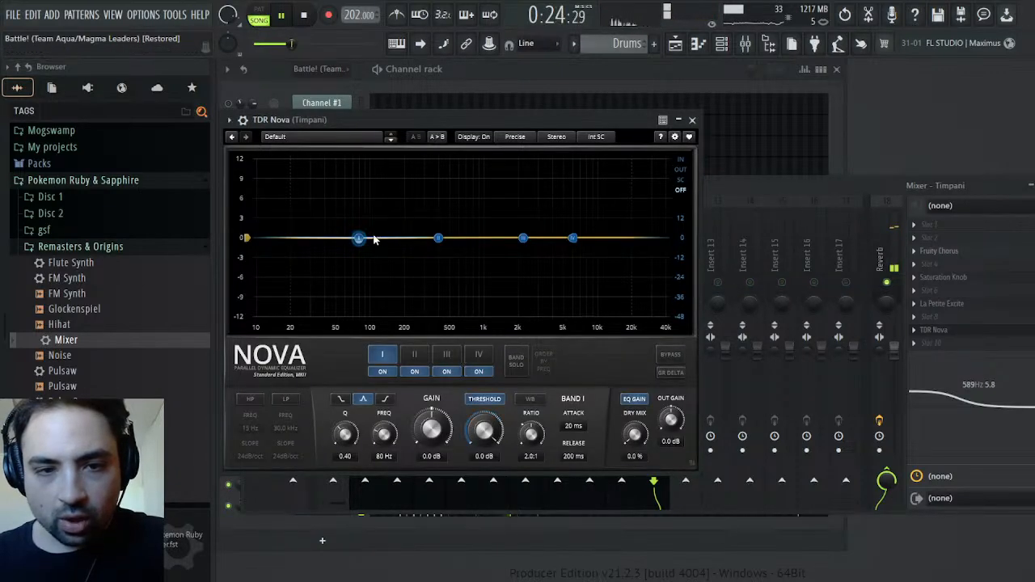
pyautogui.moveTo(485, 433); pyautogui.dragTo(486, 473)
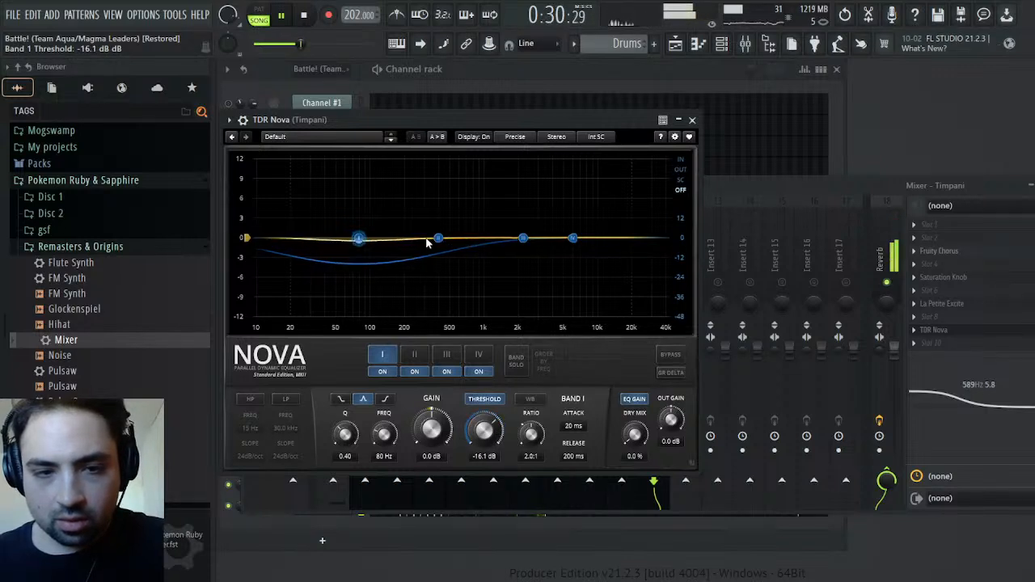
# Enable dynamic thresholds on TDR Nova's band II at -11.4 dB and band III at -17.6 dB
pyautogui.click(437, 239)
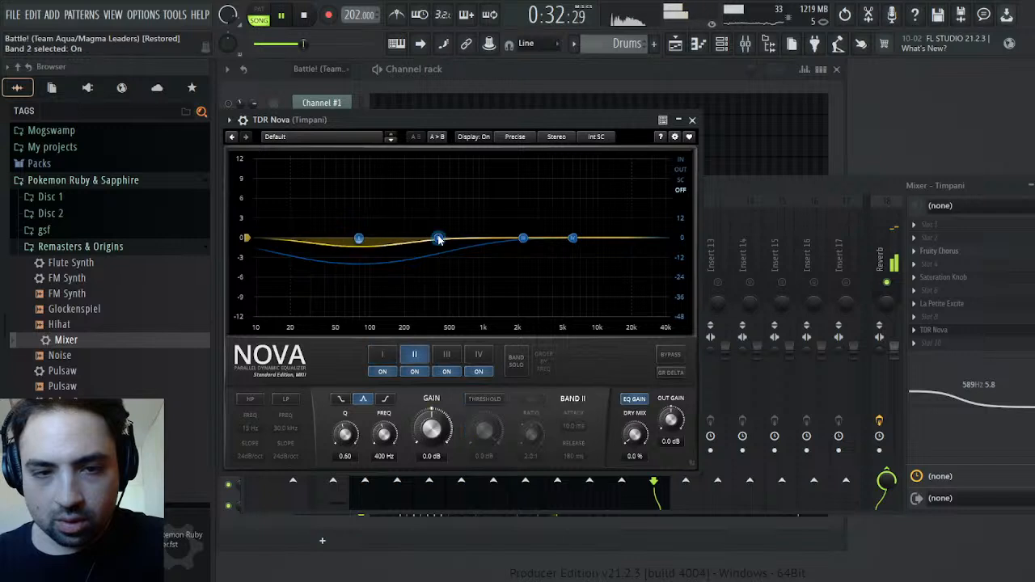
pyautogui.click(487, 399)
pyautogui.moveTo(484, 429); pyautogui.dragTo(483, 444)
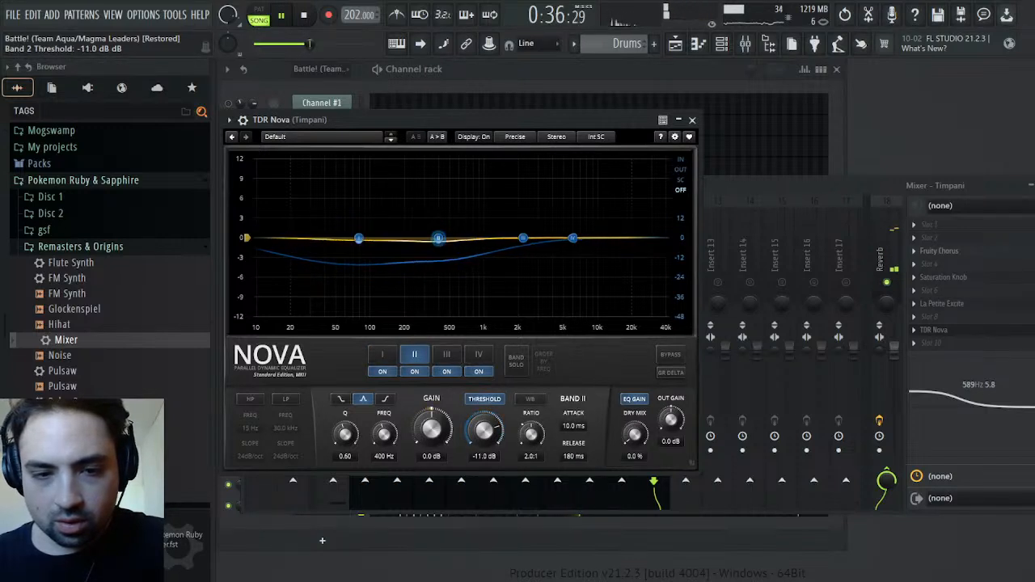
pyautogui.click(523, 238)
pyautogui.click(484, 401)
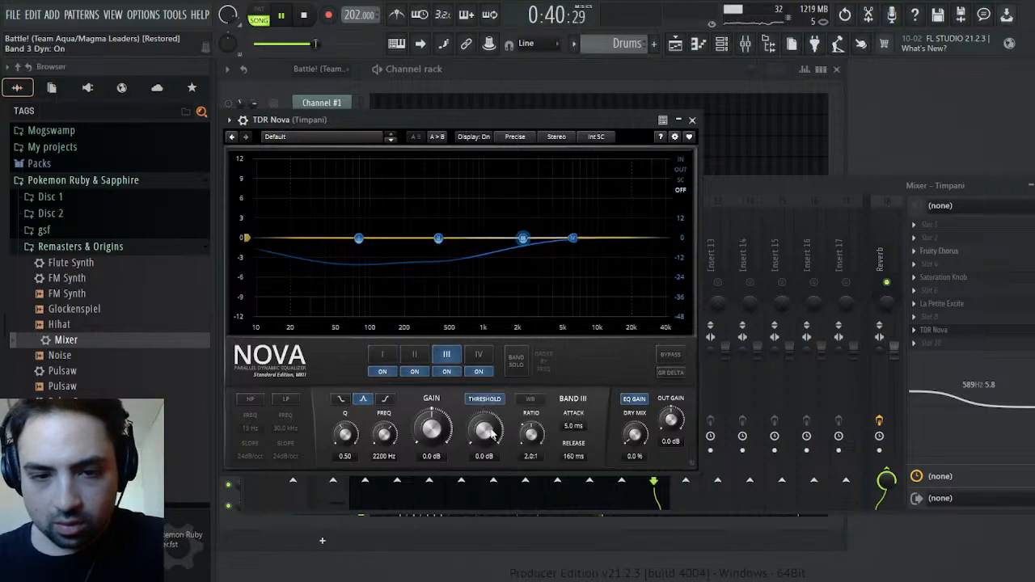
pyautogui.moveTo(495, 437); pyautogui.dragTo(495, 446)
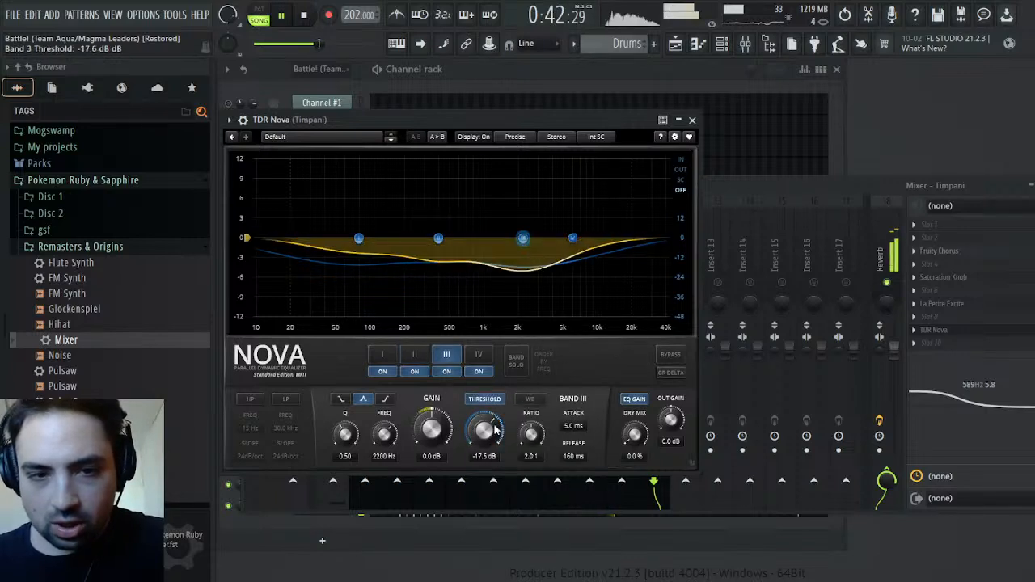
# Restart playback from an earlier point and raise TDR Nova's band III threshold for gentler compression
pyautogui.click(359, 238)
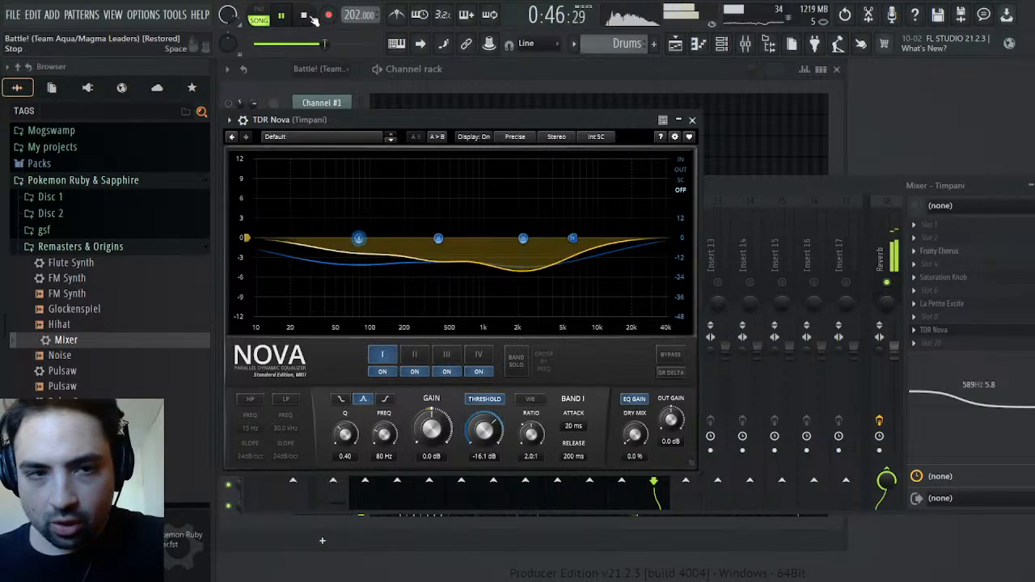
pyautogui.click(282, 16)
pyautogui.click(283, 17)
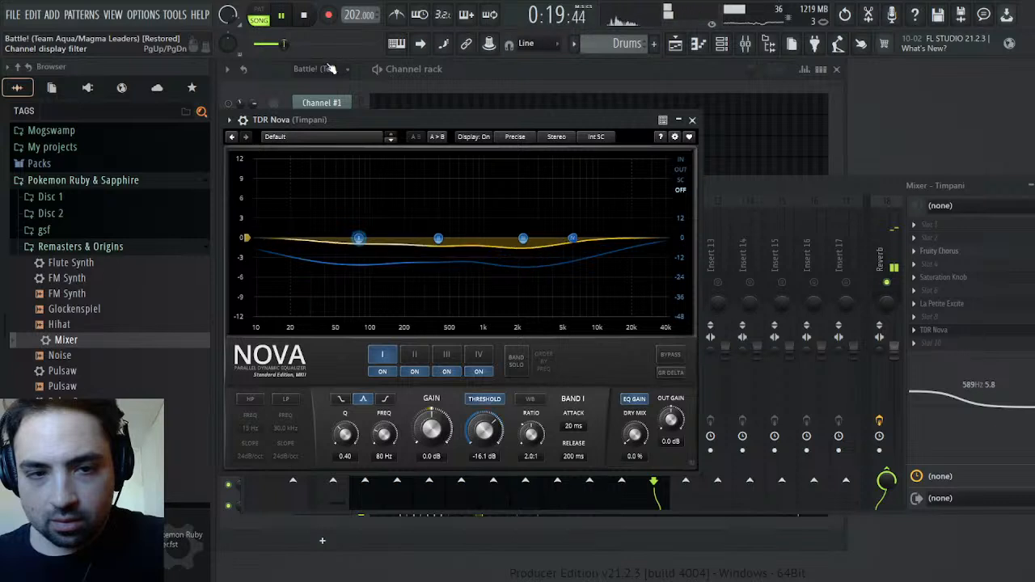
pyautogui.click(523, 239)
pyautogui.moveTo(489, 432); pyautogui.dragTo(490, 403)
# Enable TDR Nova's band IV threshold at -18.3 dB and close the plugin window
pyautogui.click(574, 239)
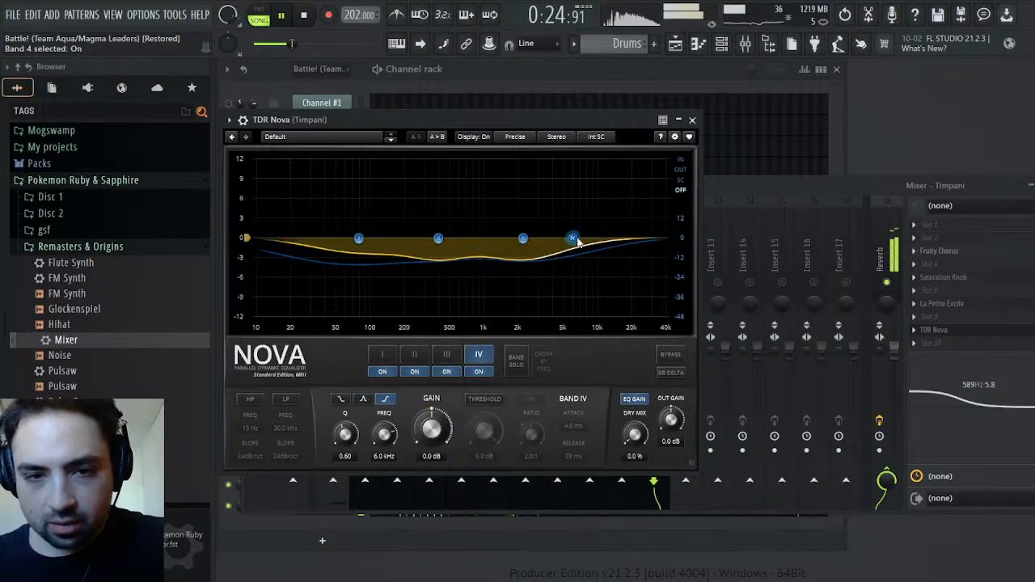
pyautogui.click(488, 400)
pyautogui.moveTo(486, 428); pyautogui.dragTo(487, 497)
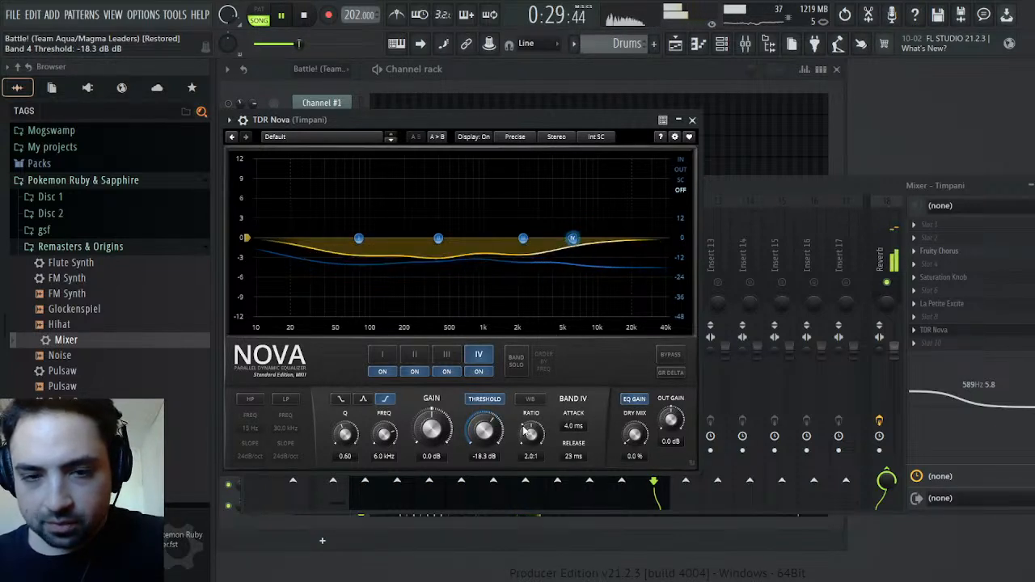
pyautogui.click(693, 120)
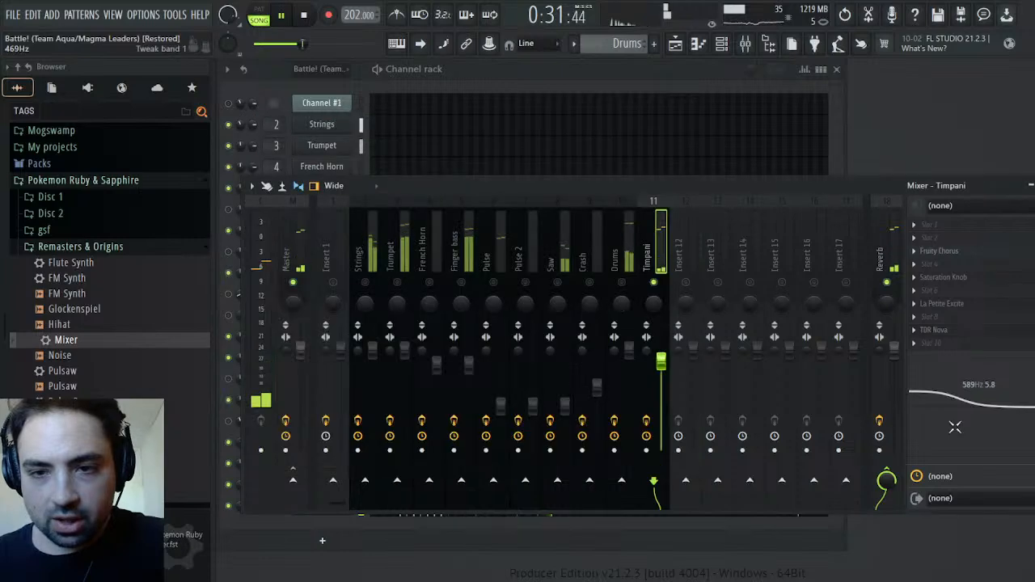
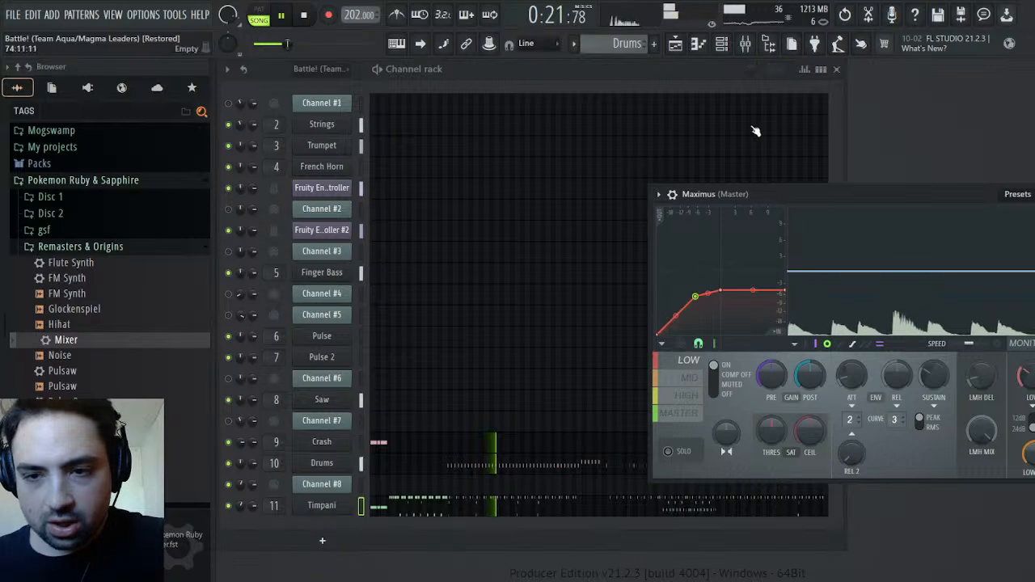
# Lower the threshold of TDR Nova's band I on the Timpani track to -17.7 dB and close the plugin window
pyautogui.click(745, 44)
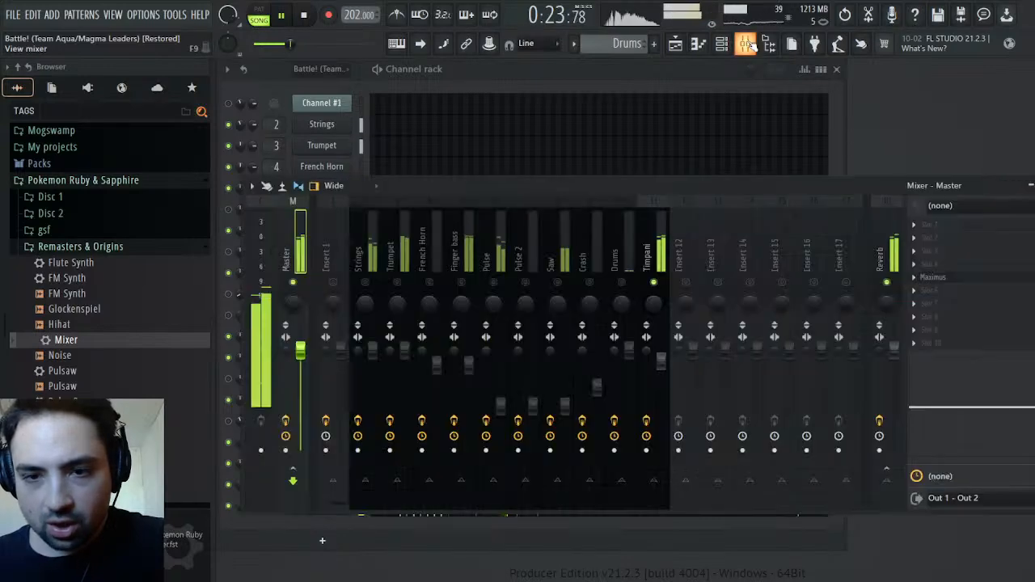
pyautogui.click(648, 251)
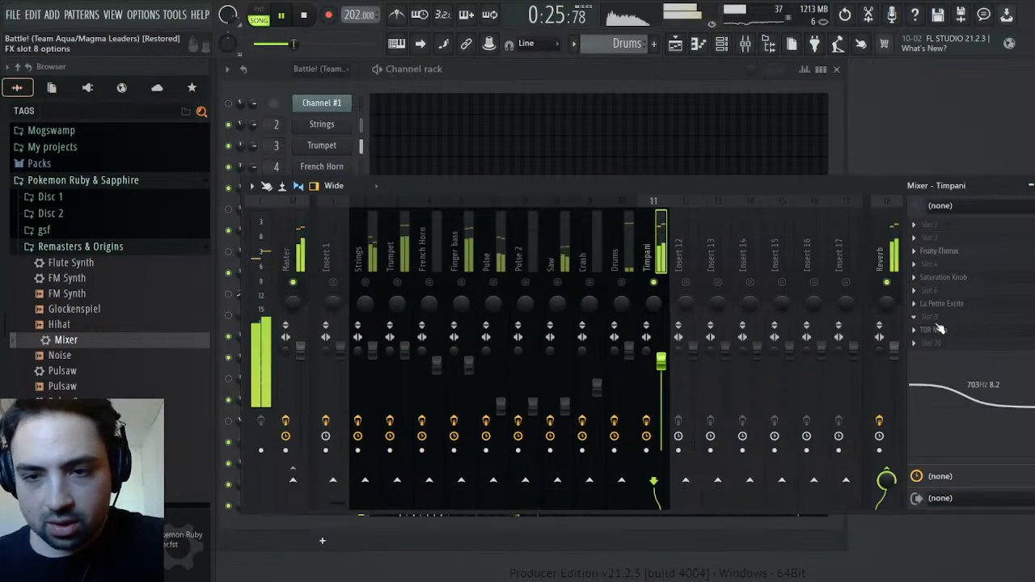
pyautogui.click(934, 330)
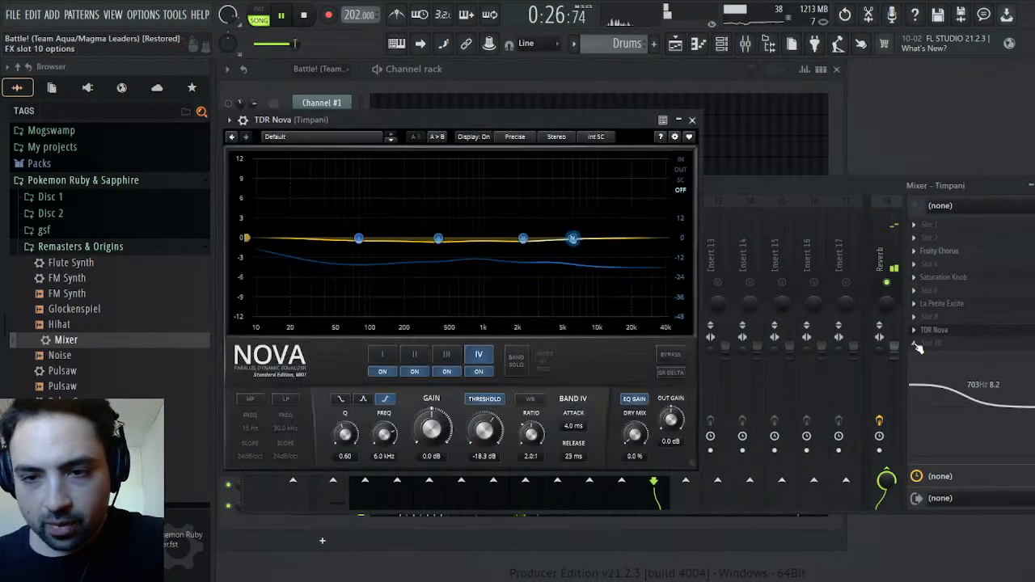
pyautogui.click(359, 239)
pyautogui.moveTo(485, 430); pyautogui.dragTo(485, 424)
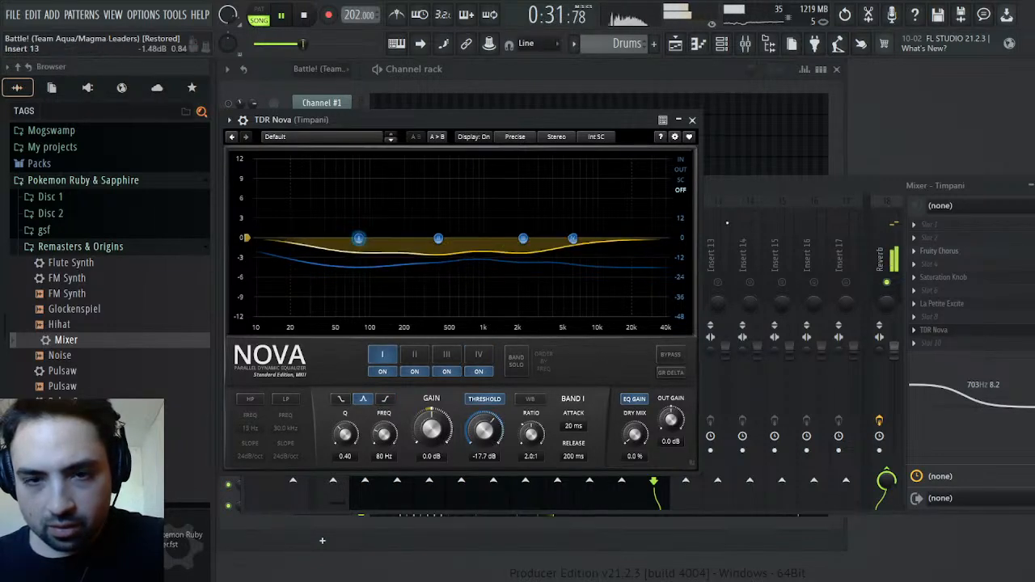
pyautogui.click(691, 120)
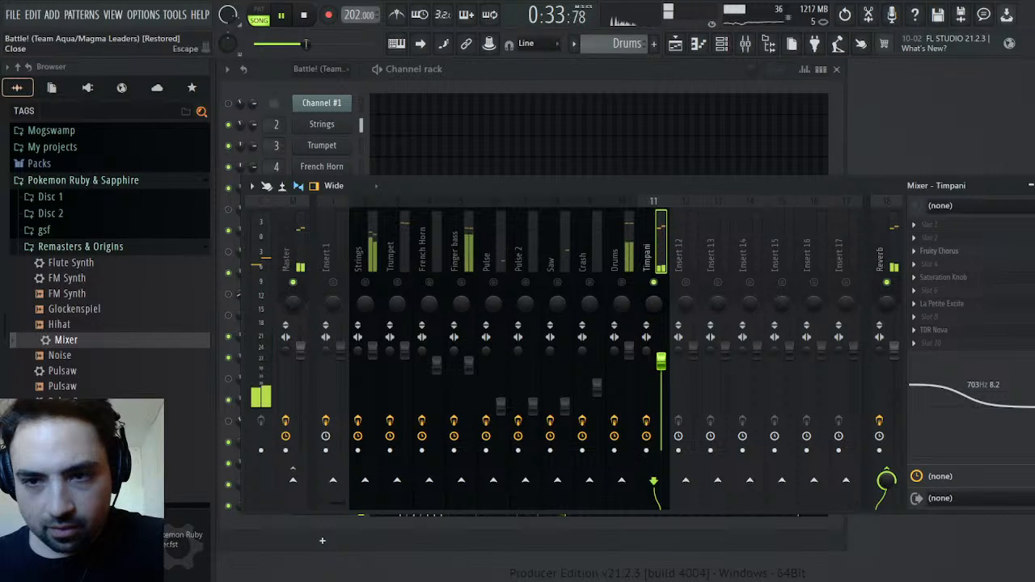
pyautogui.click(1034, 185)
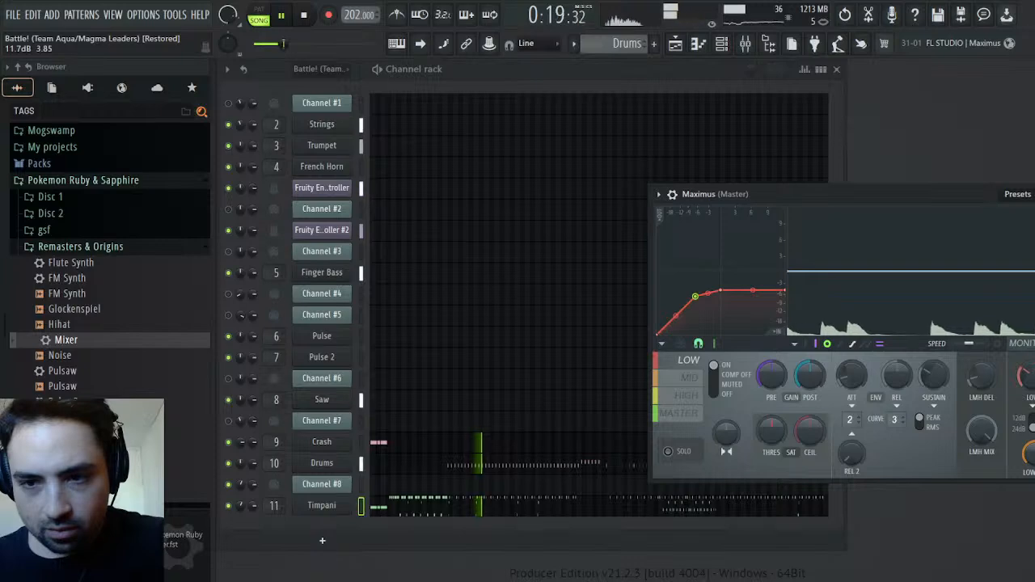
# Reopen TDR Nova on the Timpani and set band I's threshold to -19.2 dB with a 2.9:1 ratio
pyautogui.press('F9')
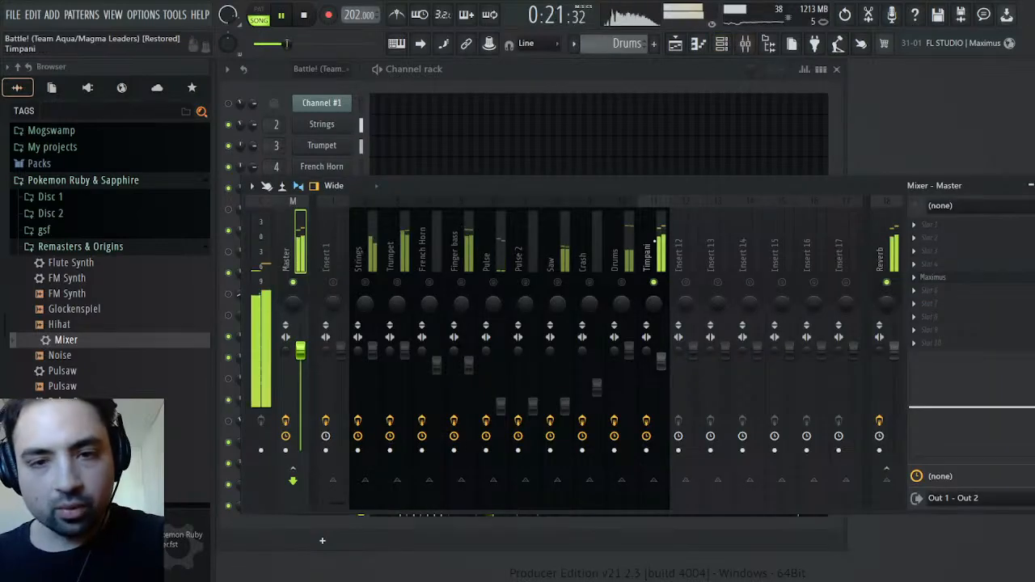
pyautogui.click(636, 255)
pyautogui.click(961, 334)
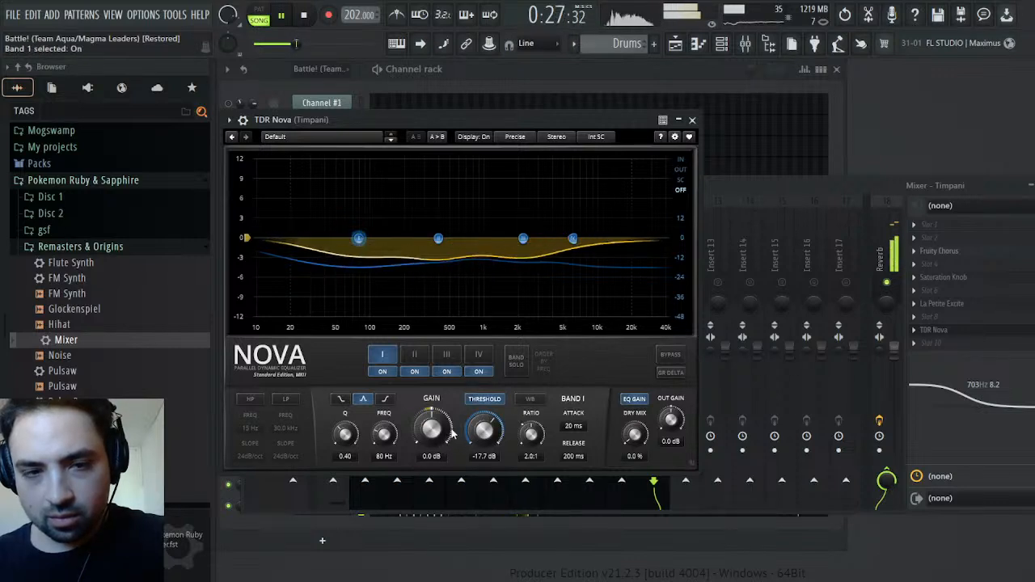
pyautogui.moveTo(483, 428); pyautogui.dragTo(525, 414)
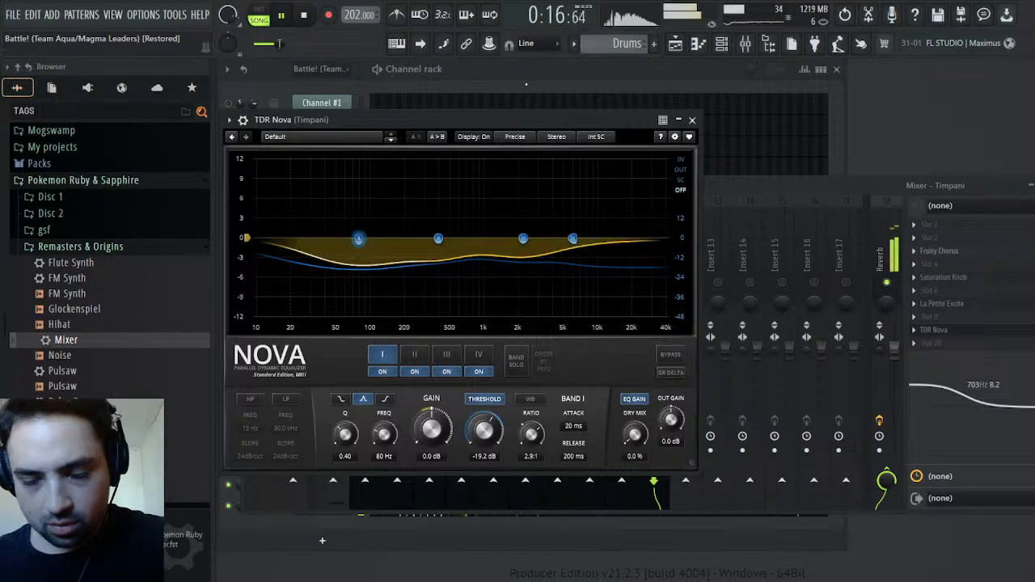
pyautogui.click(1034, 185)
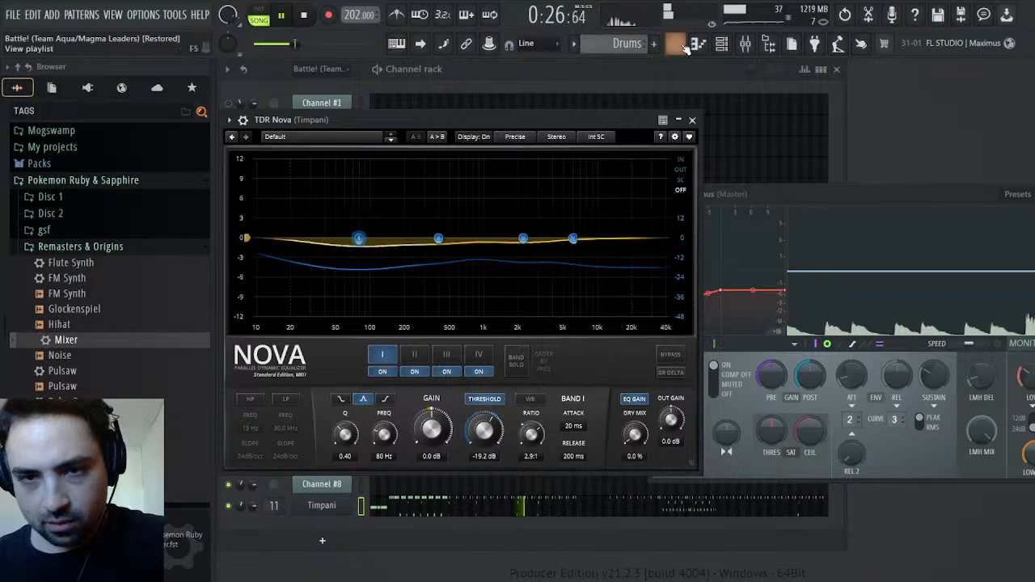
# Bring the mixer fully into view and raise the Timpani track's low-shelf EQ to 18.0 at 1.0 kHz
pyautogui.click(745, 45)
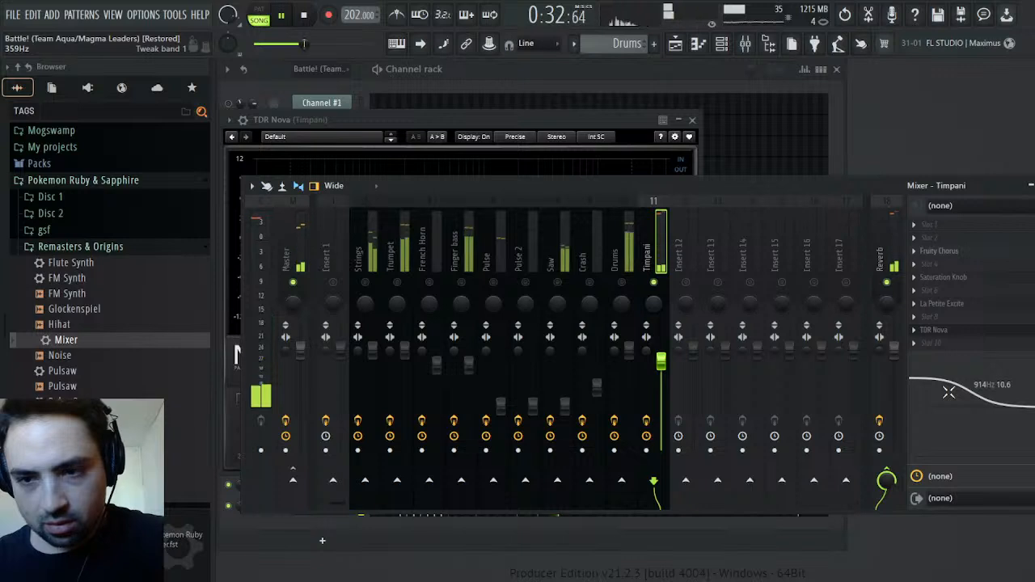
pyautogui.moveTo(891, 186); pyautogui.dragTo(656, 186)
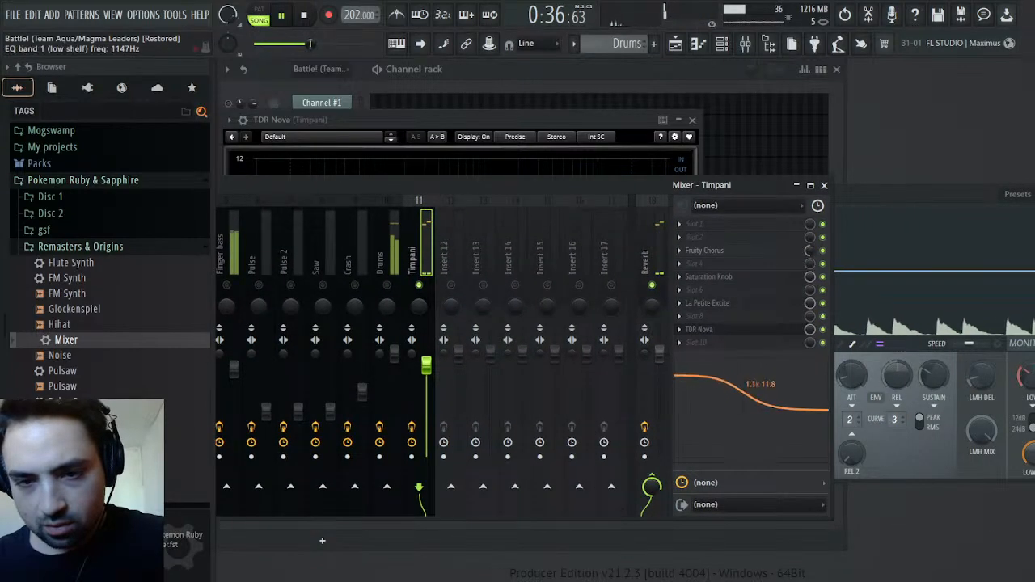
pyautogui.moveTo(751, 387); pyautogui.dragTo(742, 380)
# Replace TDR Nova with Maximus on the Timpani and reshape its LOW band curve for heavy compression from a very low threshold
pyautogui.press('space')
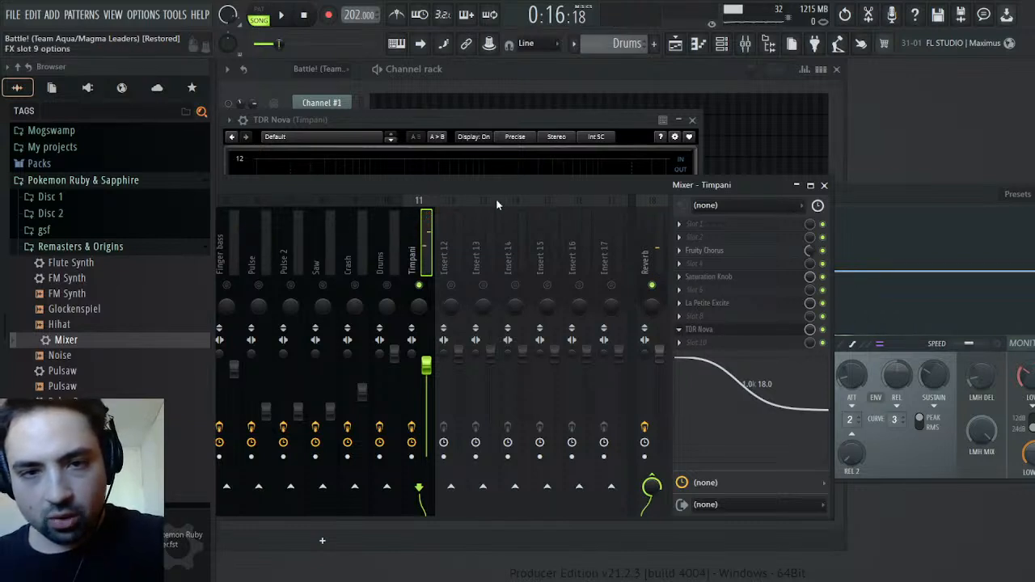
pyautogui.click(516, 52)
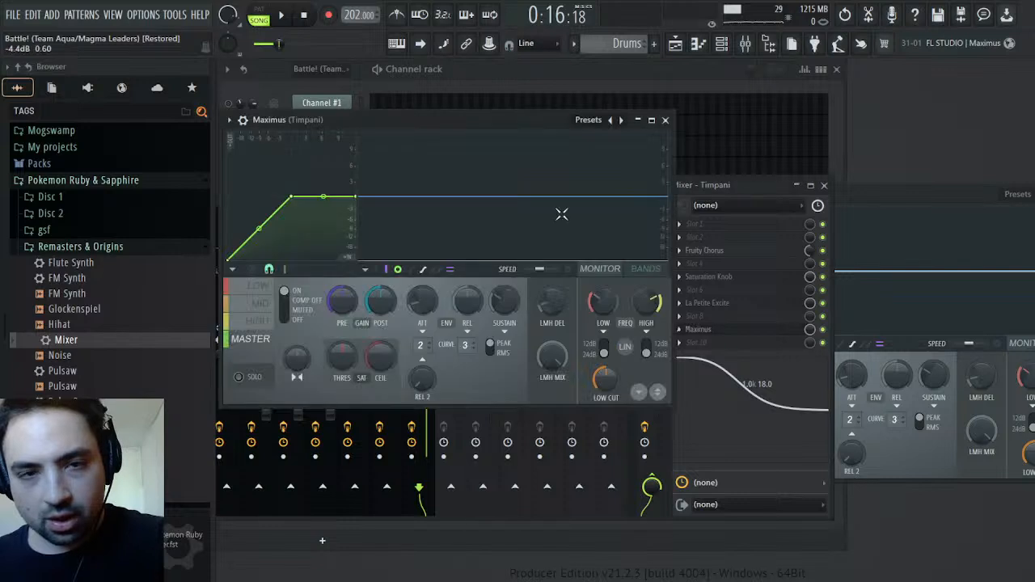
pyautogui.click(260, 287)
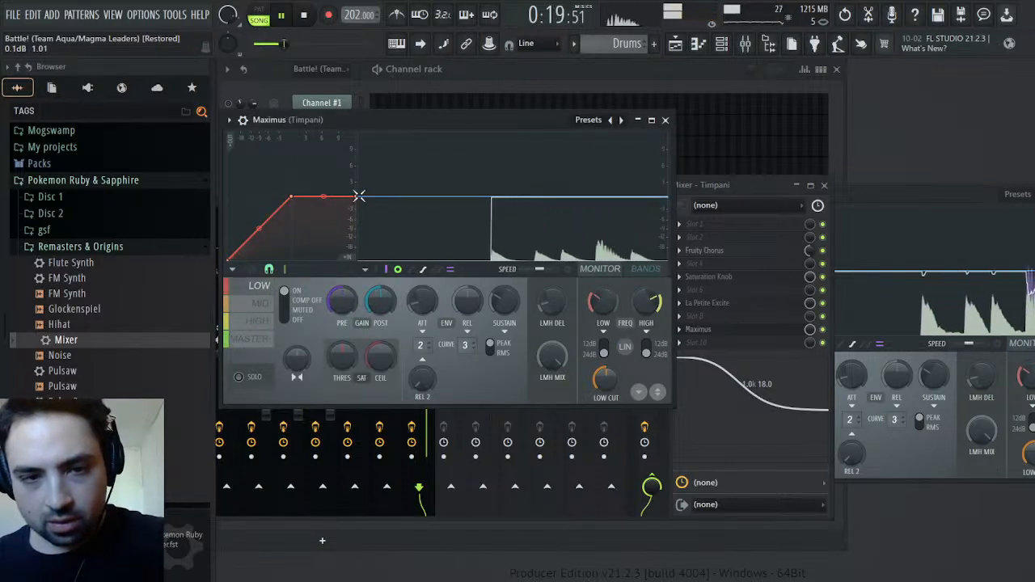
pyautogui.moveTo(355, 197); pyautogui.dragTo(364, 242)
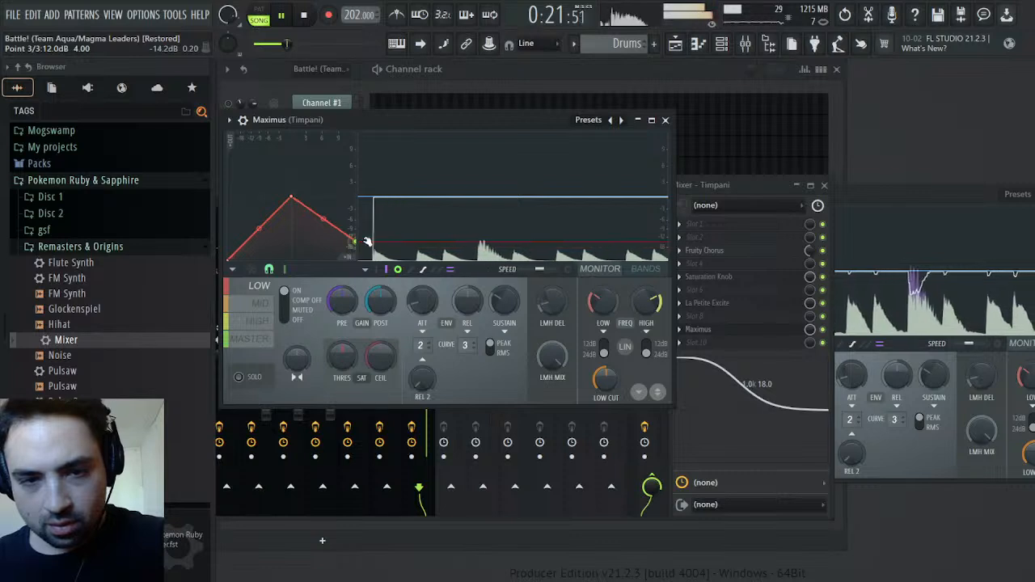
pyautogui.moveTo(293, 198); pyautogui.dragTo(288, 247)
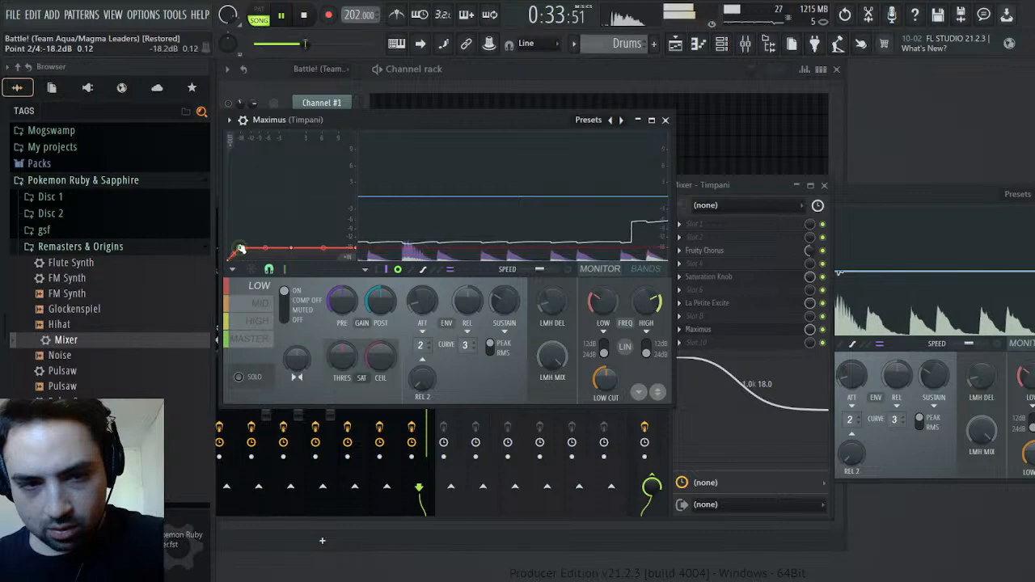
pyautogui.moveTo(241, 253); pyautogui.dragTo(235, 256)
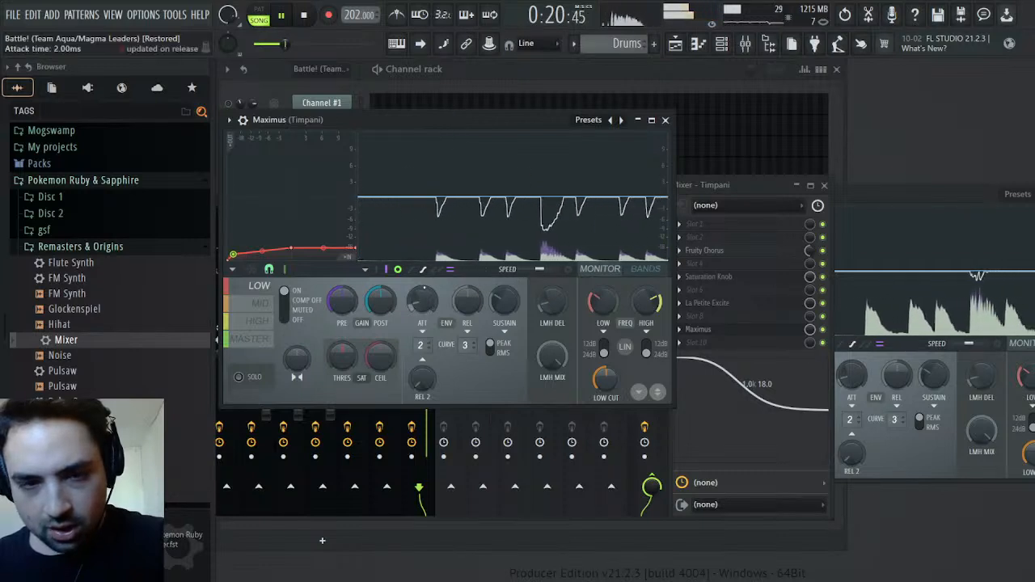
# Lower the Timpani Maximus MID band curve to about -1.5 dB at the 0 dB point and check the HIGH and MASTER bands
pyautogui.click(256, 307)
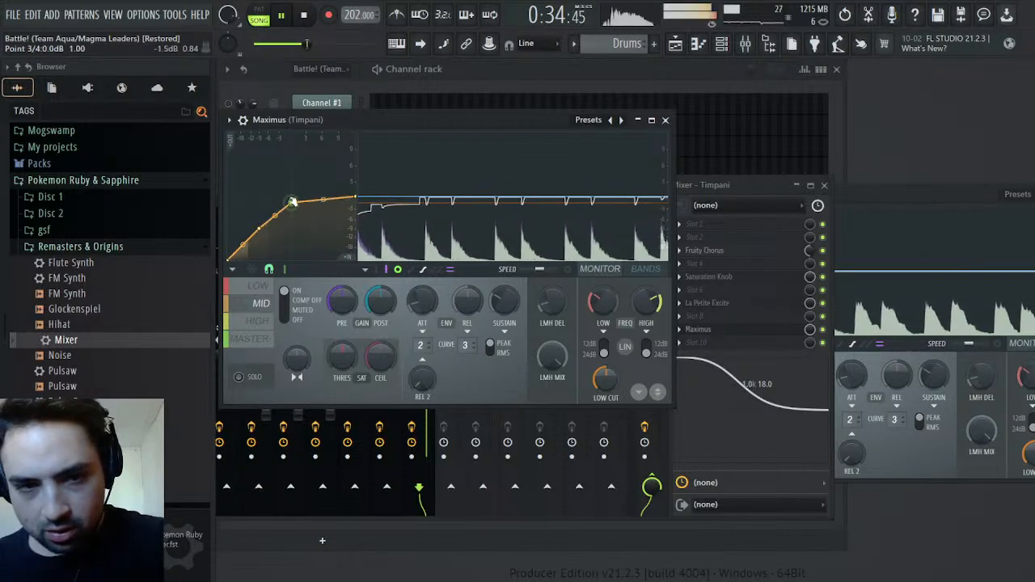
pyautogui.click(259, 322)
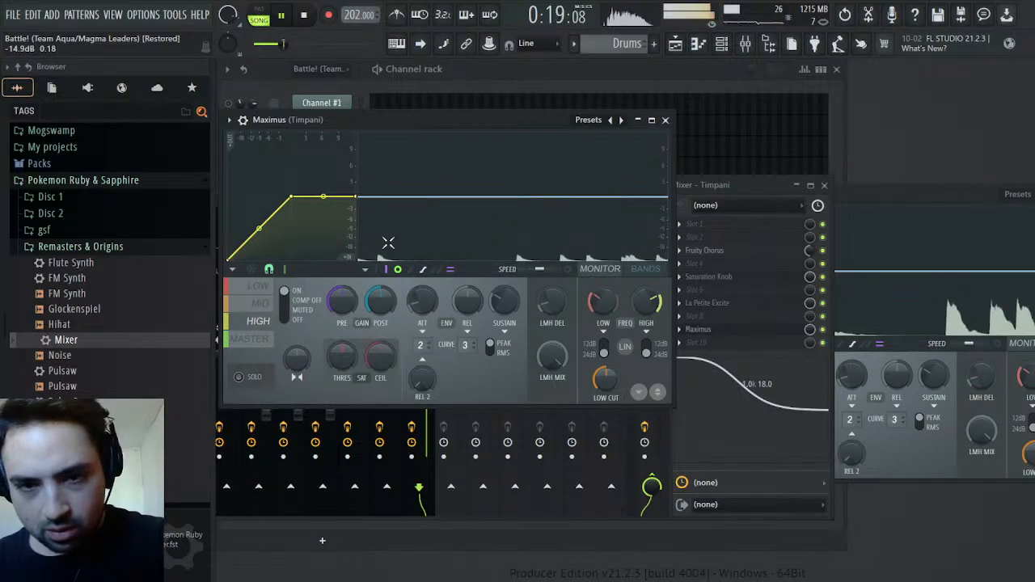
pyautogui.click(260, 351)
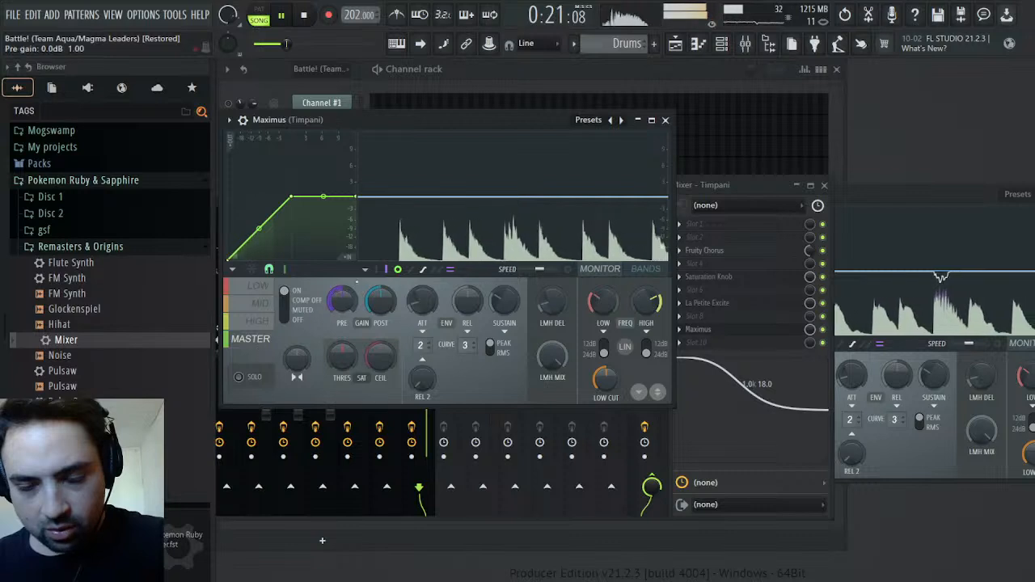
# Close the Timpani's Maximus, set the track's low-shelf EQ to 11.3 at 803 Hz and show the master's Maximus
pyautogui.click(665, 119)
pyautogui.moveTo(720, 385); pyautogui.dragTo(705, 397)
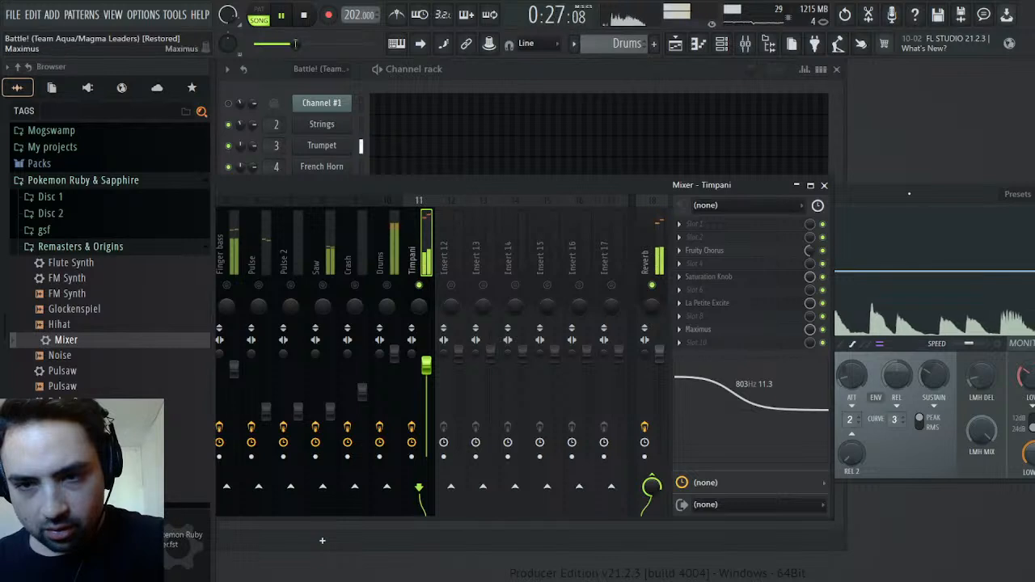
pyautogui.click(909, 194)
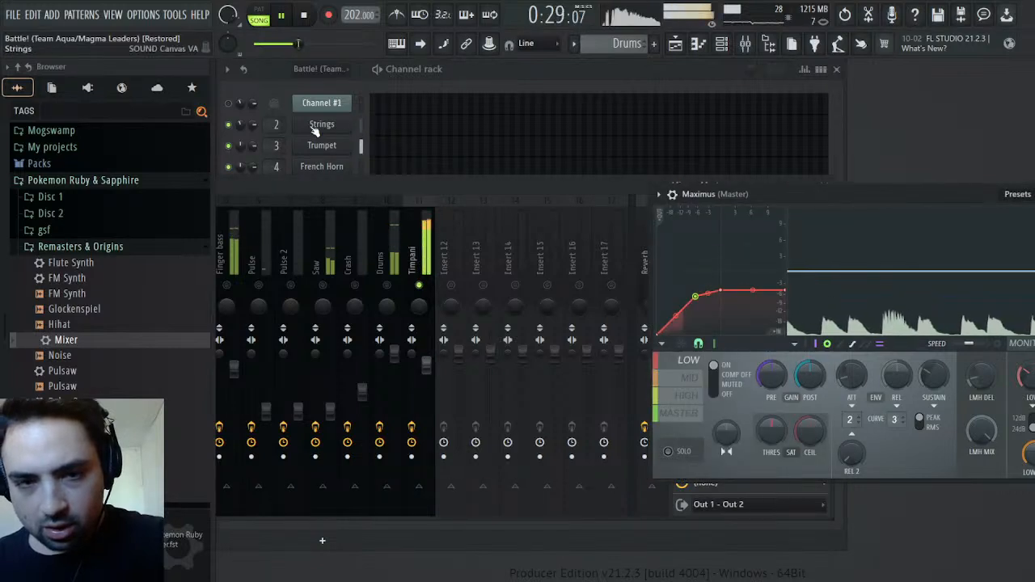
# Unmute the Finger bass mixer track alongside the Timpani and reposition the master Maximus and mixer windows
pyautogui.click(233, 287)
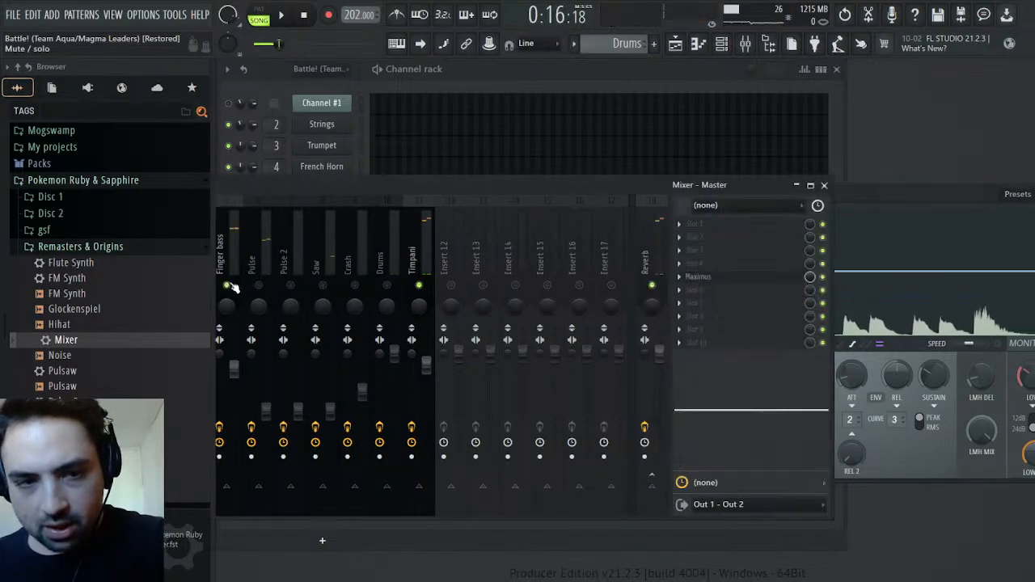
pyautogui.moveTo(953, 193); pyautogui.dragTo(947, 192)
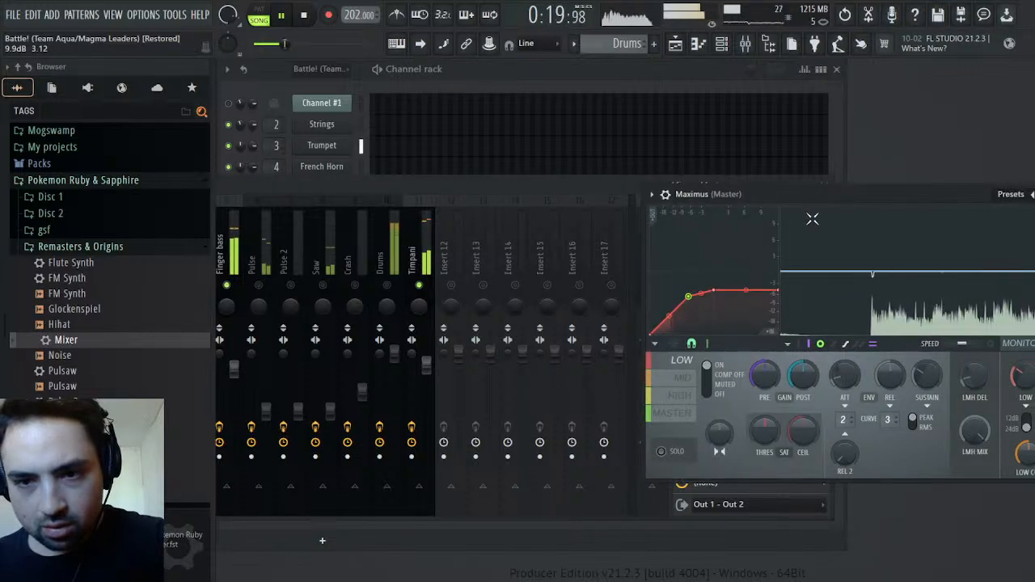
pyautogui.moveTo(386, 184); pyautogui.dragTo(437, 183)
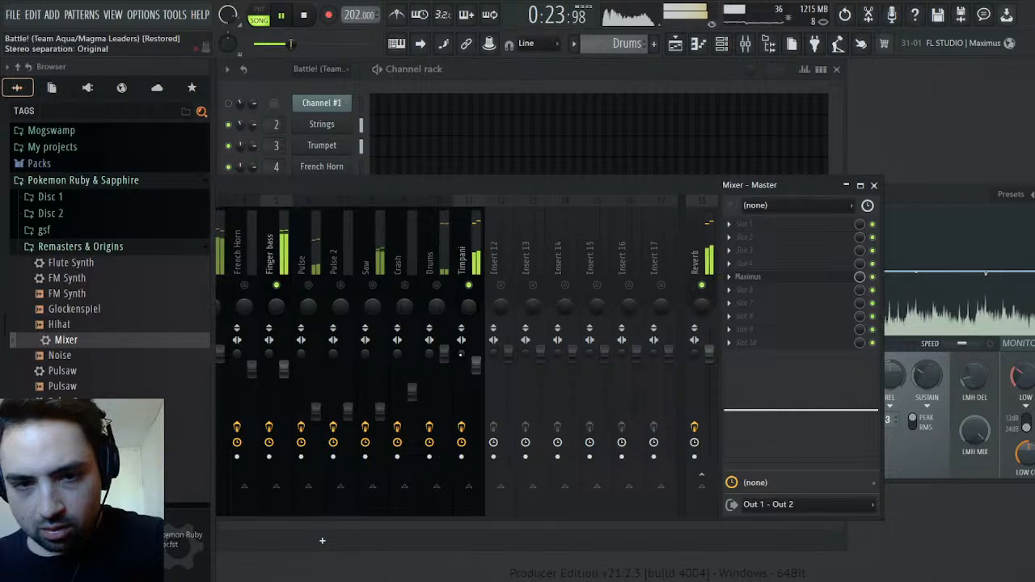
# Set the Timpani track's low-shelf EQ to 14.5 at 879 Hz and check the signal in the master's Maximus
pyautogui.click(465, 251)
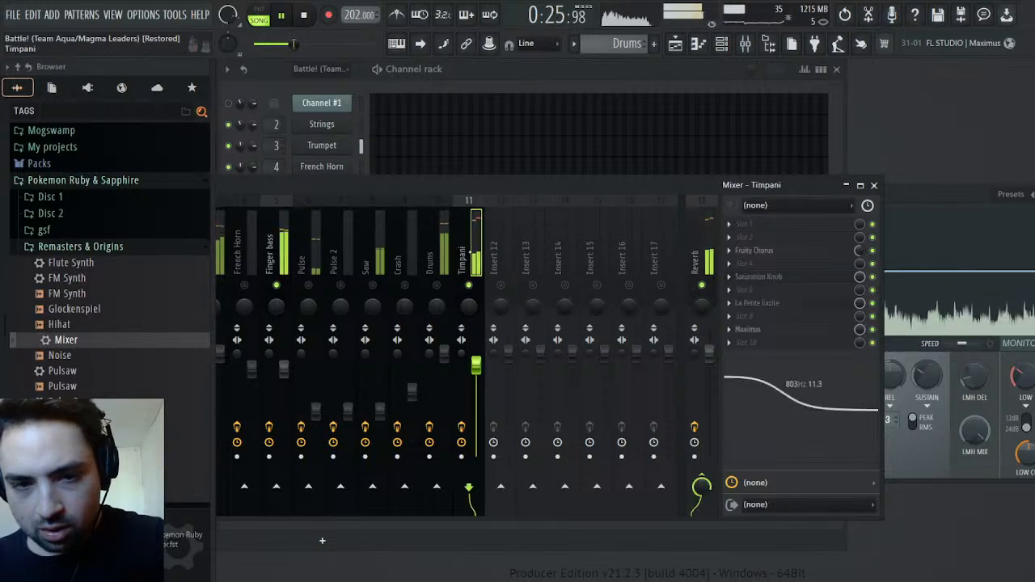
pyautogui.moveTo(791, 398); pyautogui.dragTo(791, 394)
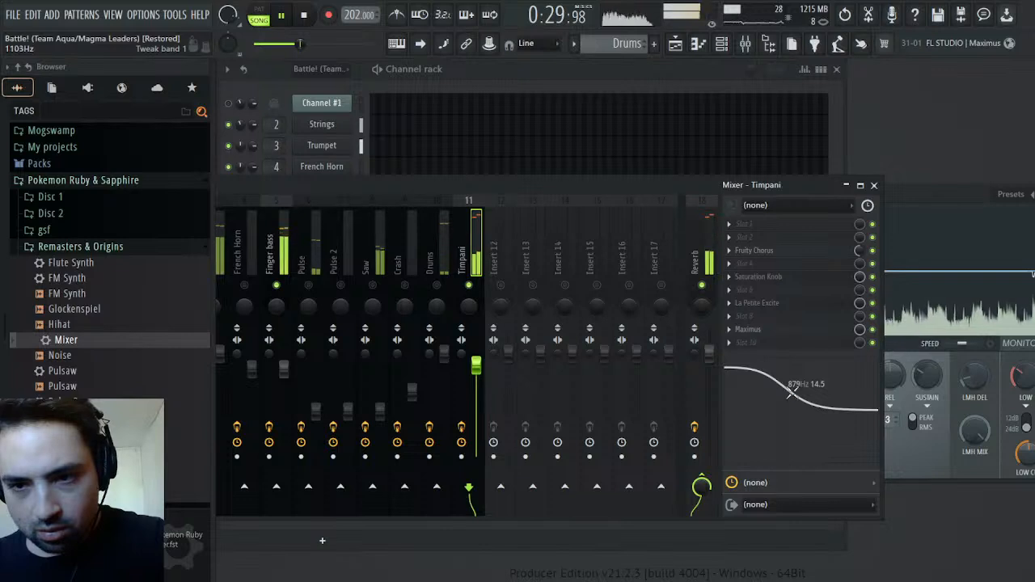
pyautogui.click(921, 214)
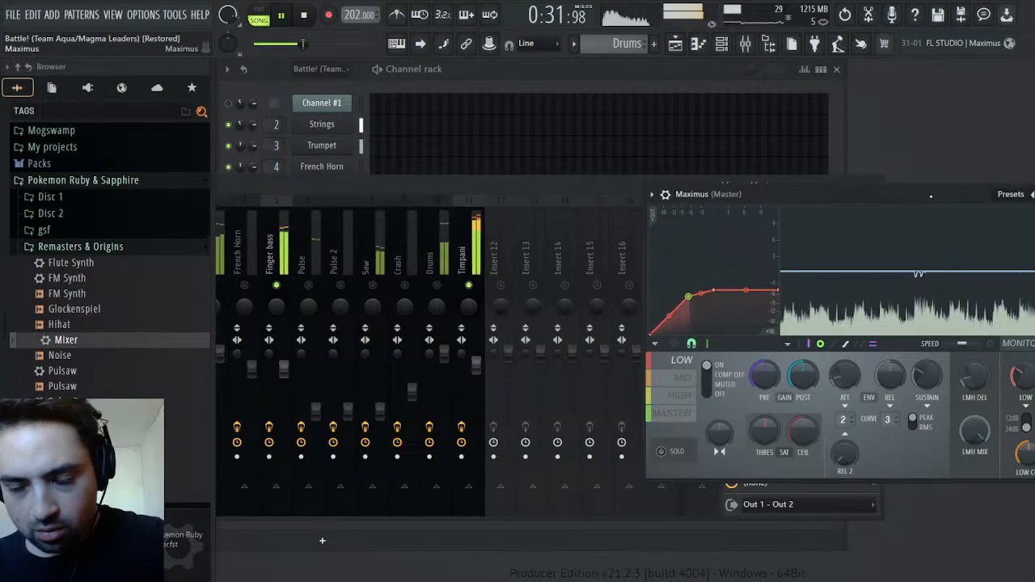
# Replay the section and examine the Timpani's Maximus LOW band compression, comparing it with the level in the master's Maximus
pyautogui.click(606, 188)
pyautogui.click(759, 280)
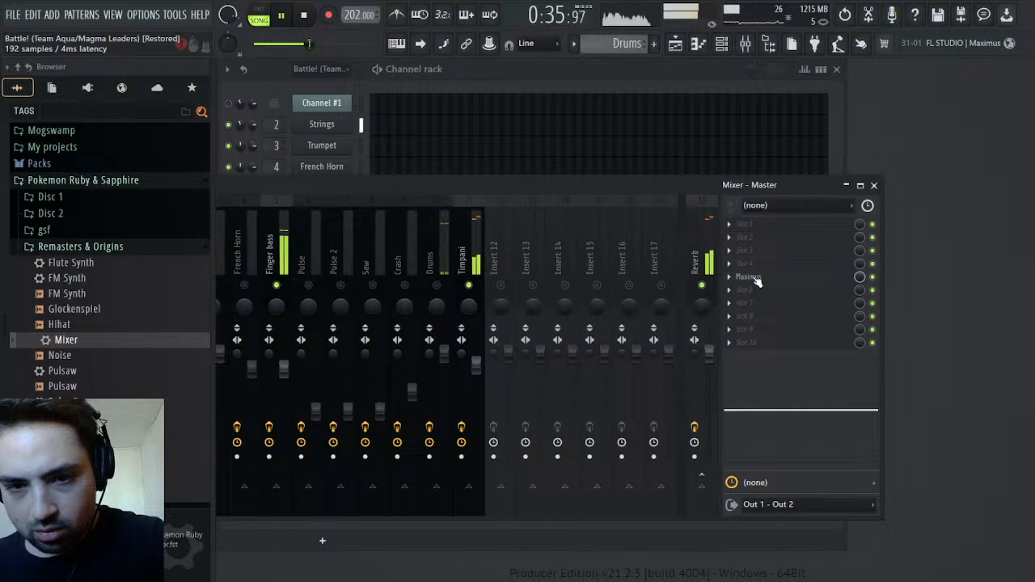
pyautogui.click(759, 280)
pyautogui.click(476, 247)
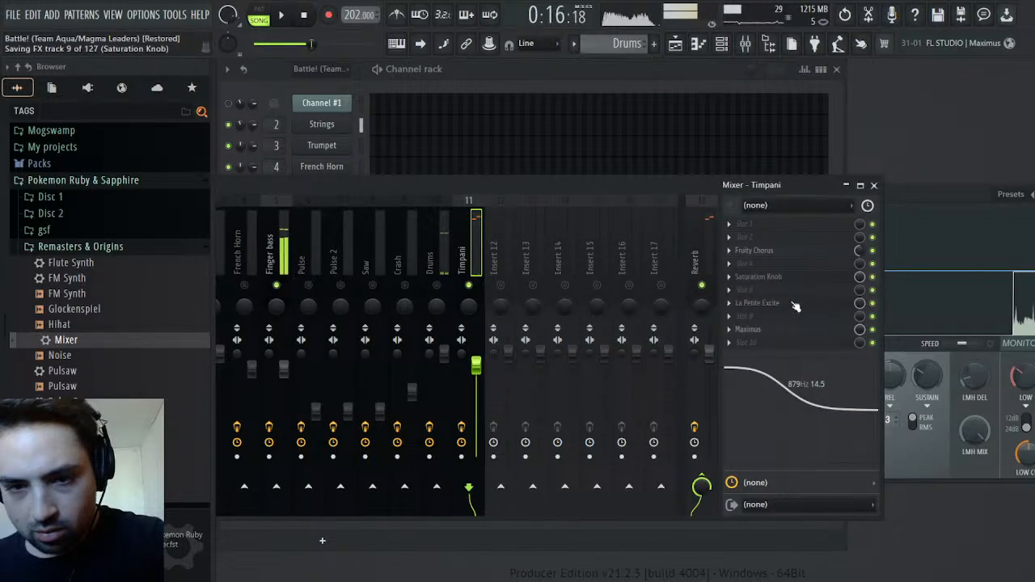
pyautogui.press('space')
pyautogui.click(761, 331)
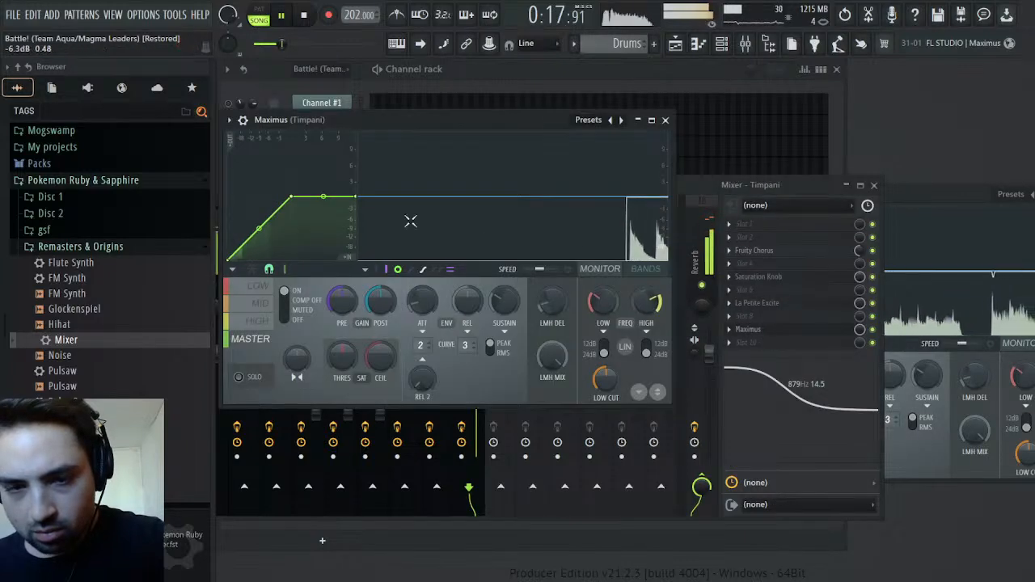
pyautogui.click(267, 290)
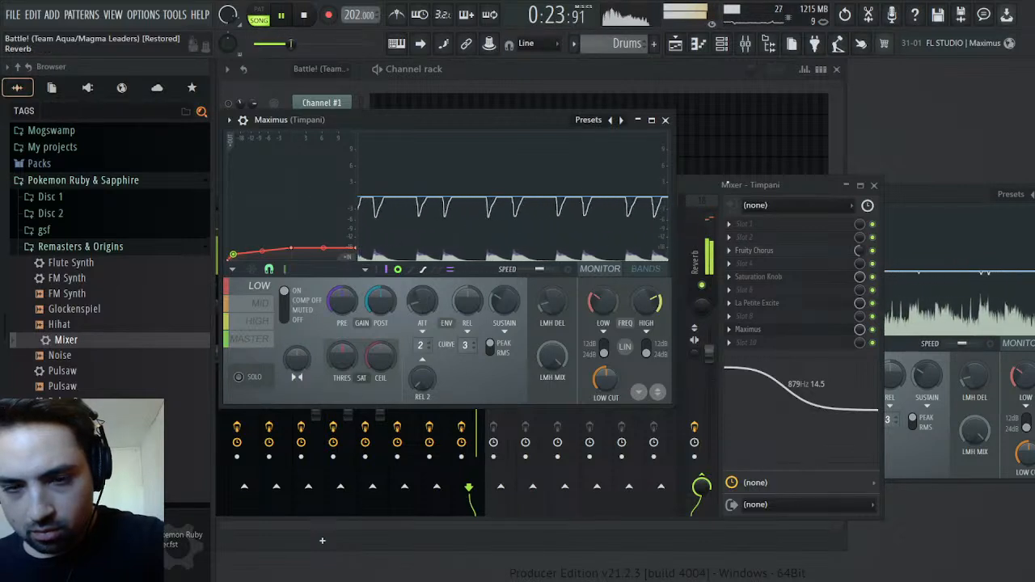
pyautogui.click(709, 182)
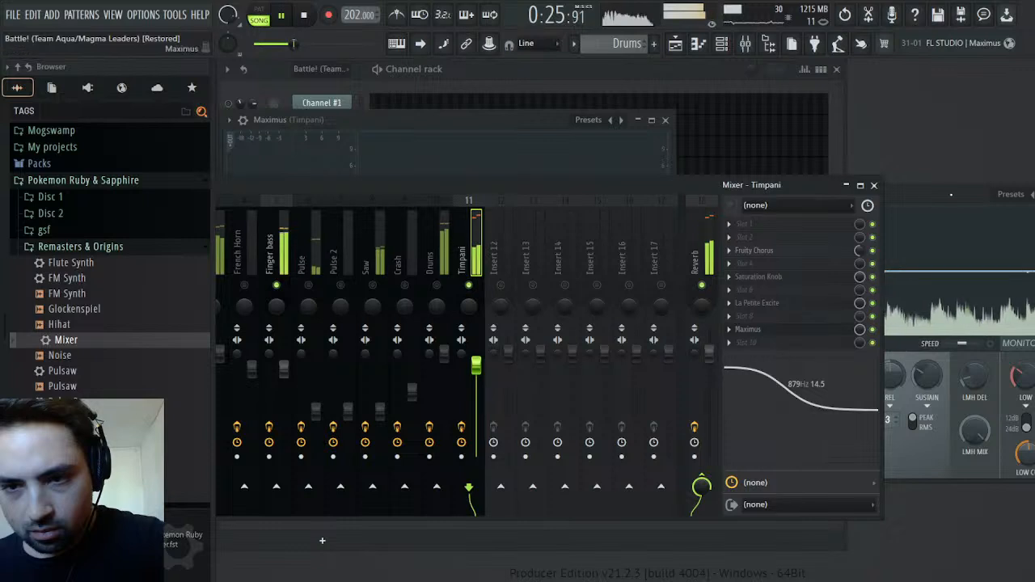
pyautogui.click(948, 194)
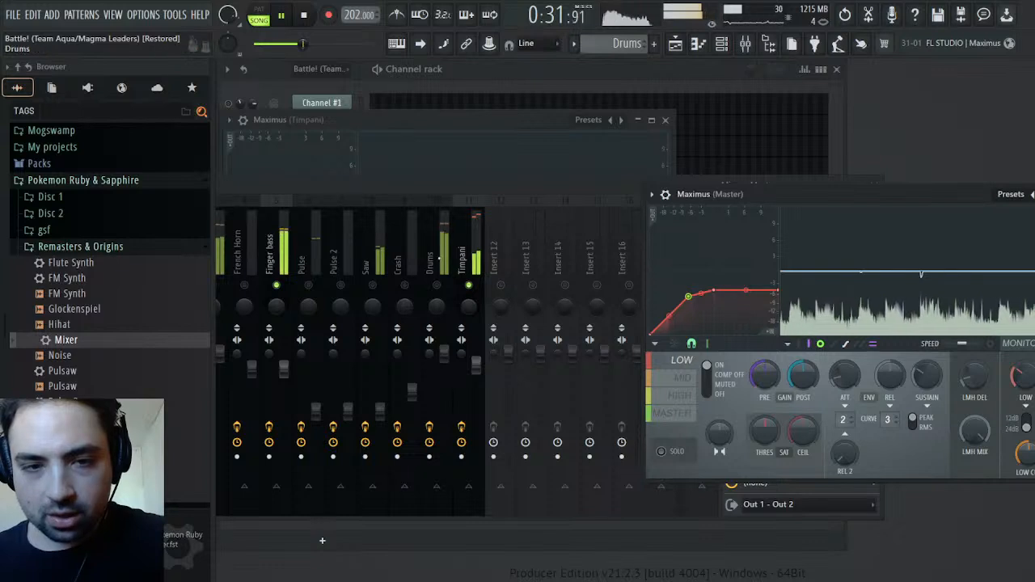
# Select the Timpani track, turn all mixer tracks back on and replay the section with the master's Maximus showing
pyautogui.click(476, 263)
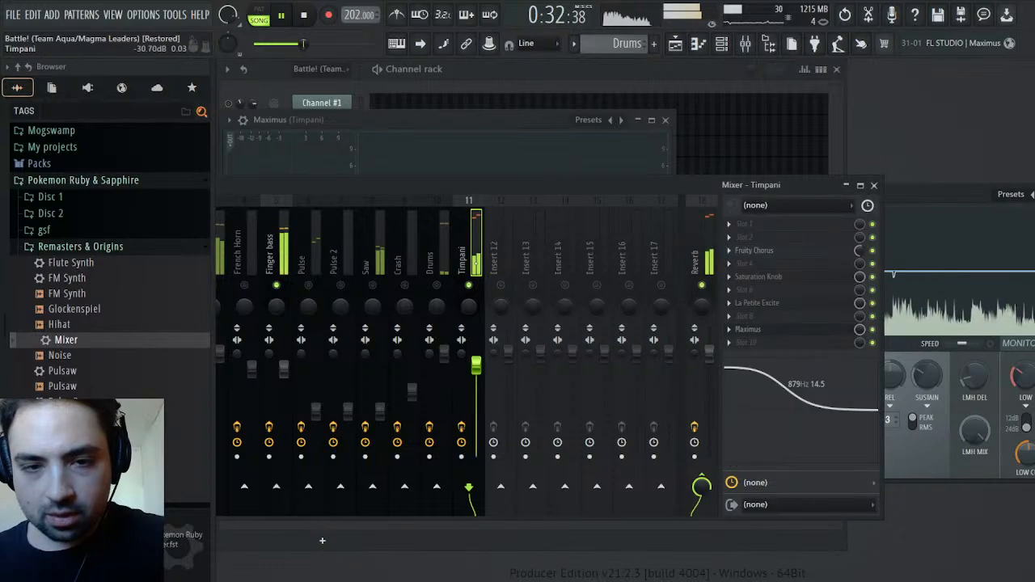
pyautogui.rightClick(468, 285)
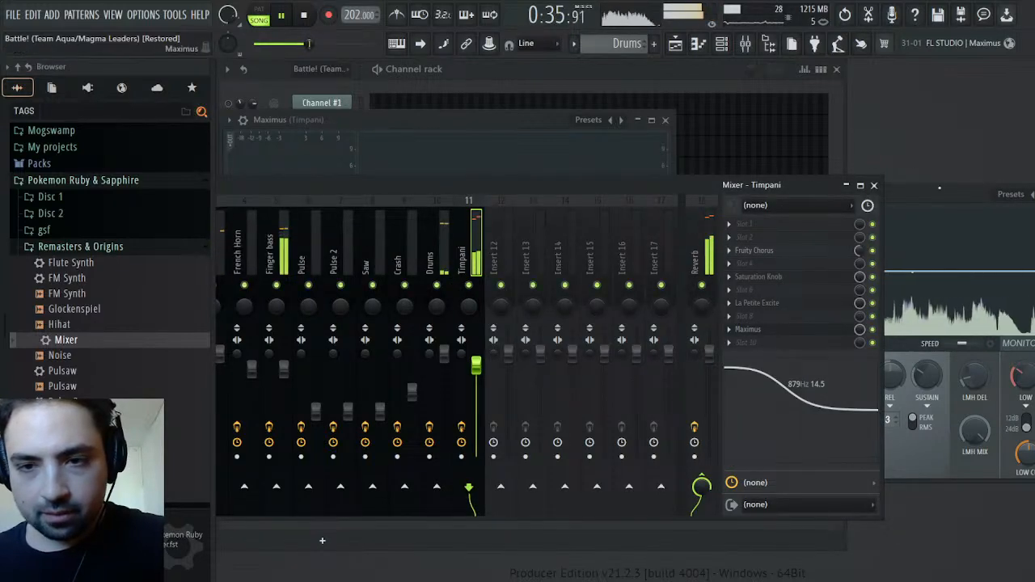
pyautogui.click(943, 191)
pyautogui.press('space')
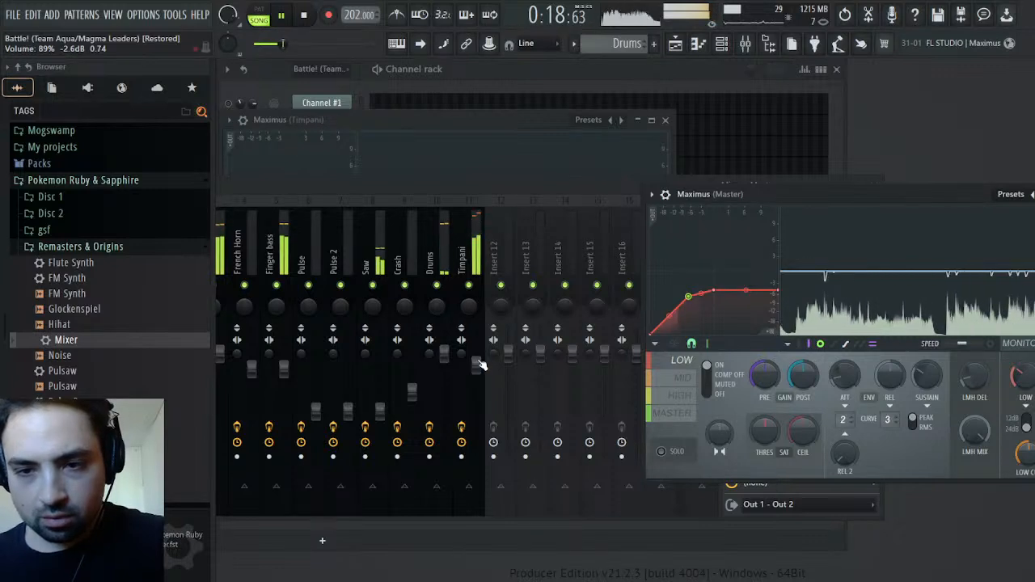
# Set the Drums track's volume to 85% and the Timpani track's volume to 71%, judging each soloed before restoring all tracks
pyautogui.scroll(-4, 477, 361)
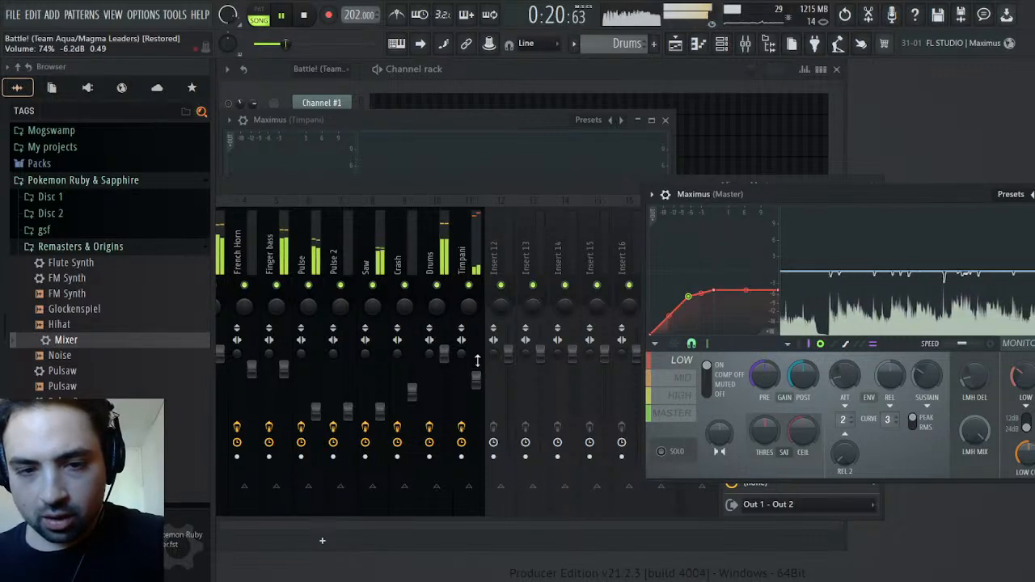
pyautogui.scroll(1, 477, 361)
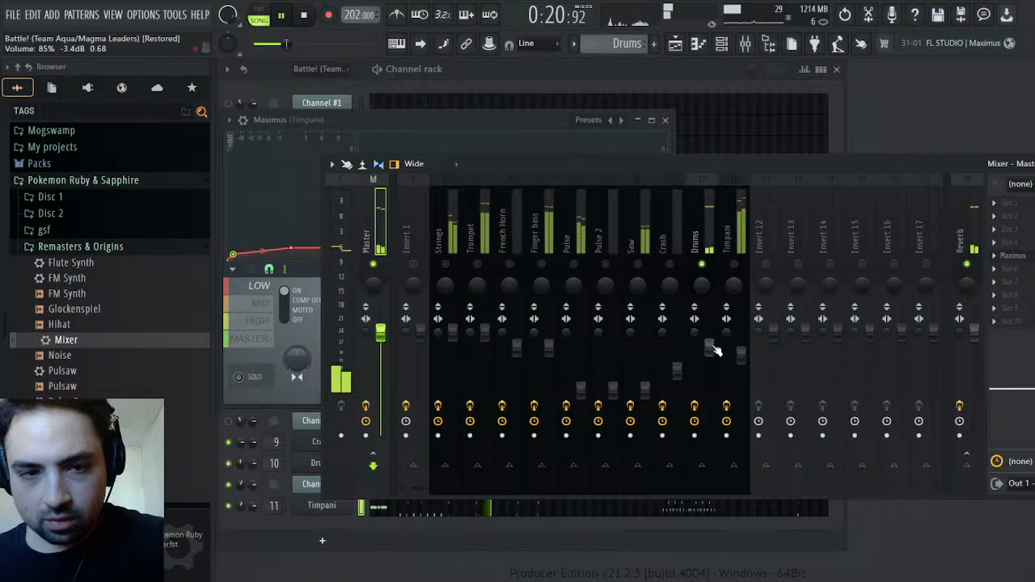
pyautogui.rightClick(702, 265)
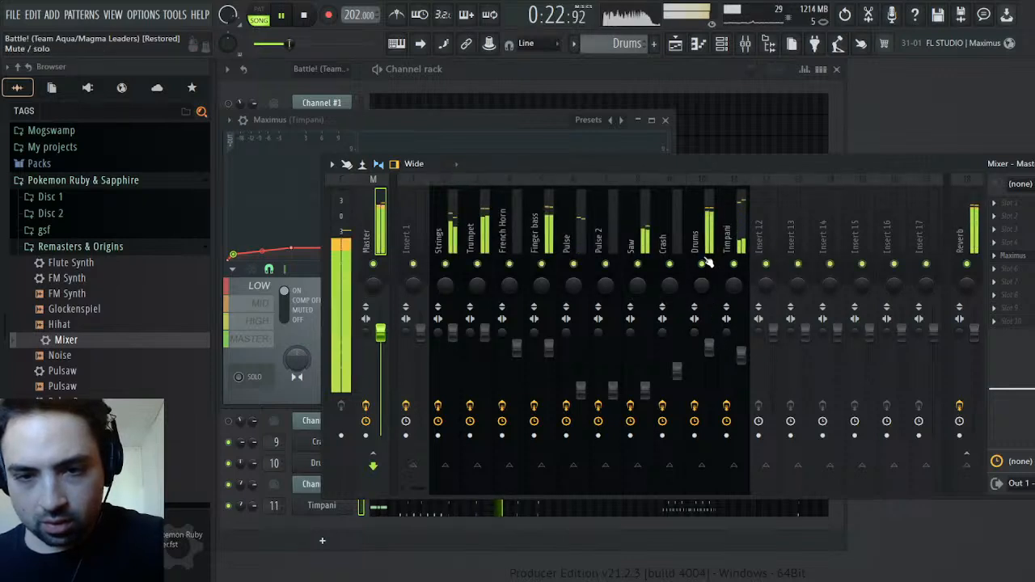
pyautogui.rightClick(734, 264)
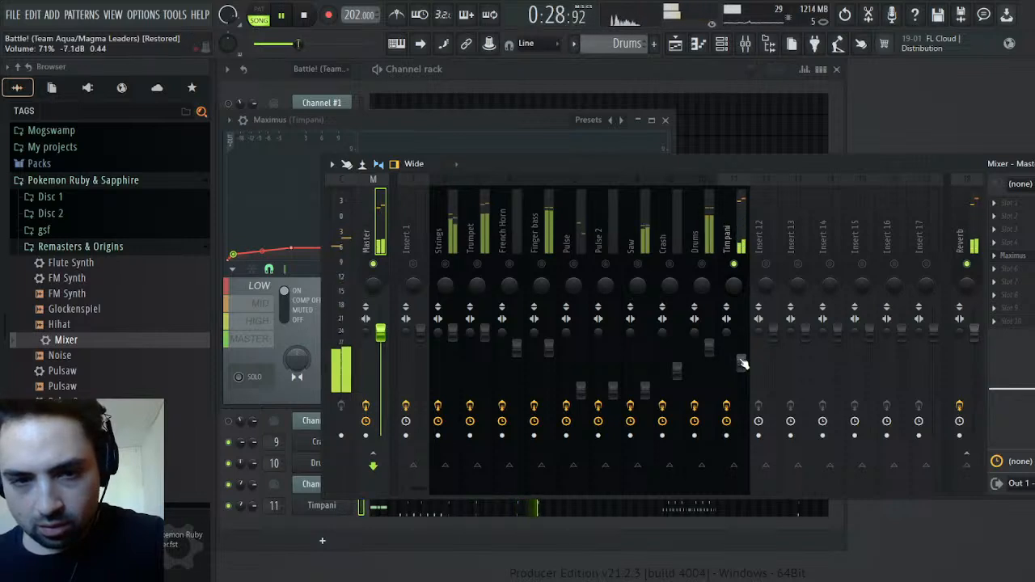
pyautogui.scroll(-3, 742, 361)
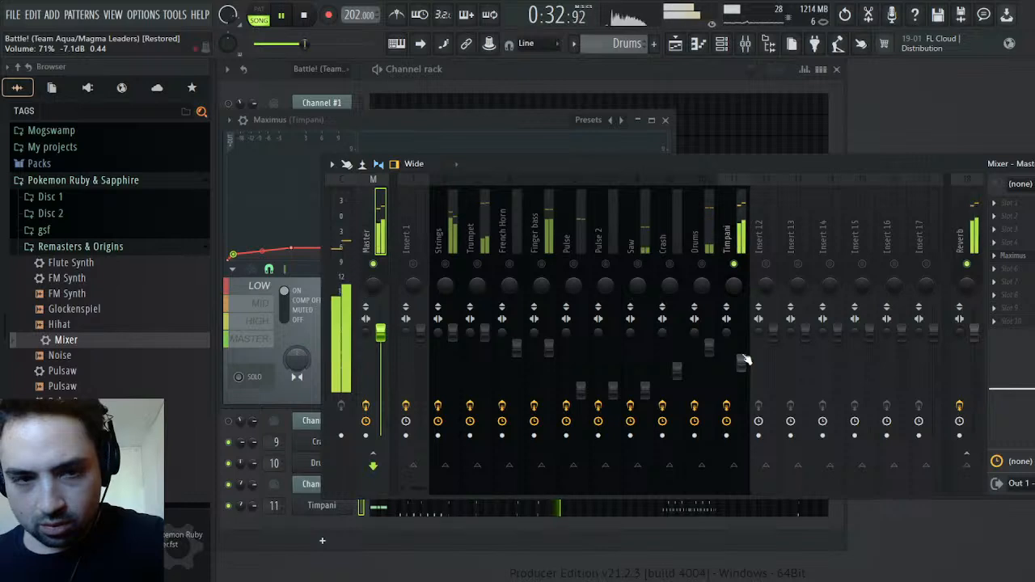
pyautogui.rightClick(744, 273)
# Reposition the mixer window and examine the MID and LOW bands in the master's Maximus during playback
pyautogui.moveTo(838, 168); pyautogui.dragTo(620, 170)
pyautogui.click(879, 257)
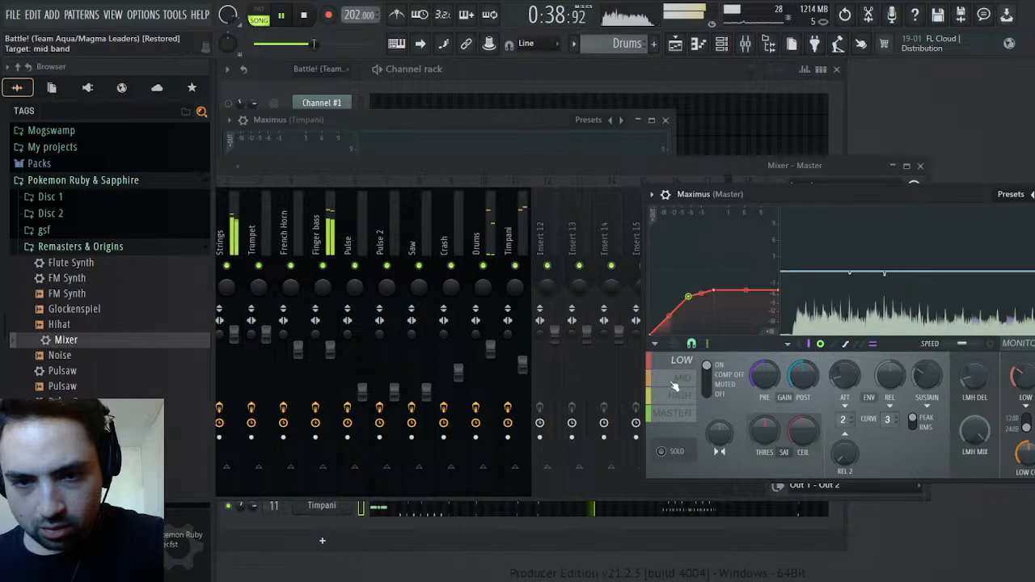
pyautogui.click(685, 379)
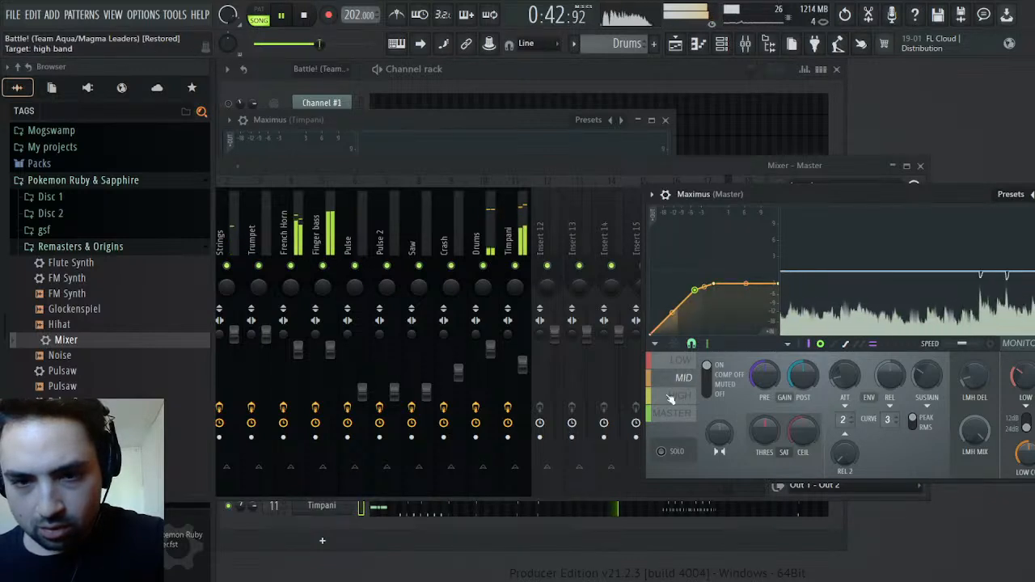
pyautogui.click(679, 365)
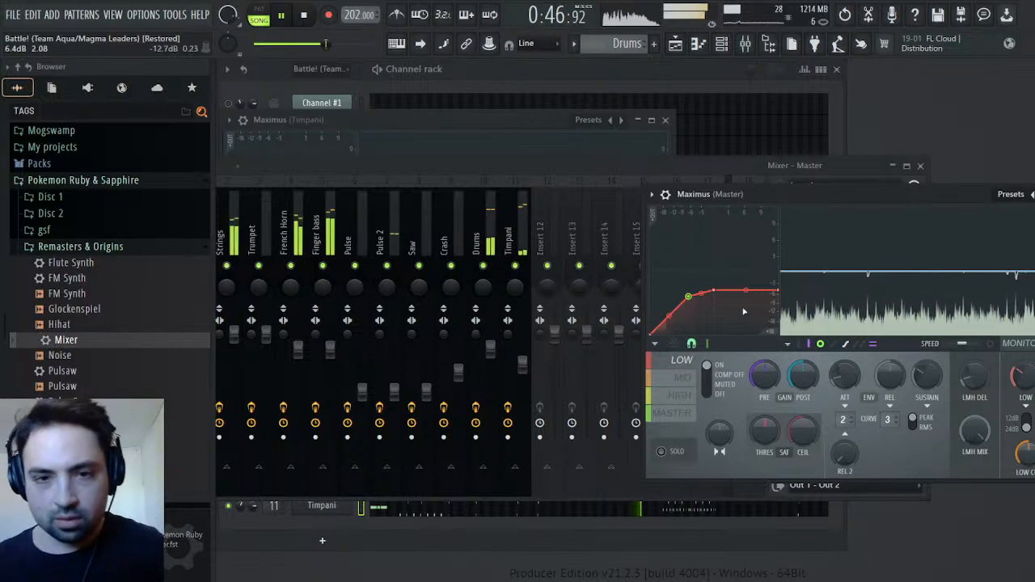
pyautogui.click(555, 166)
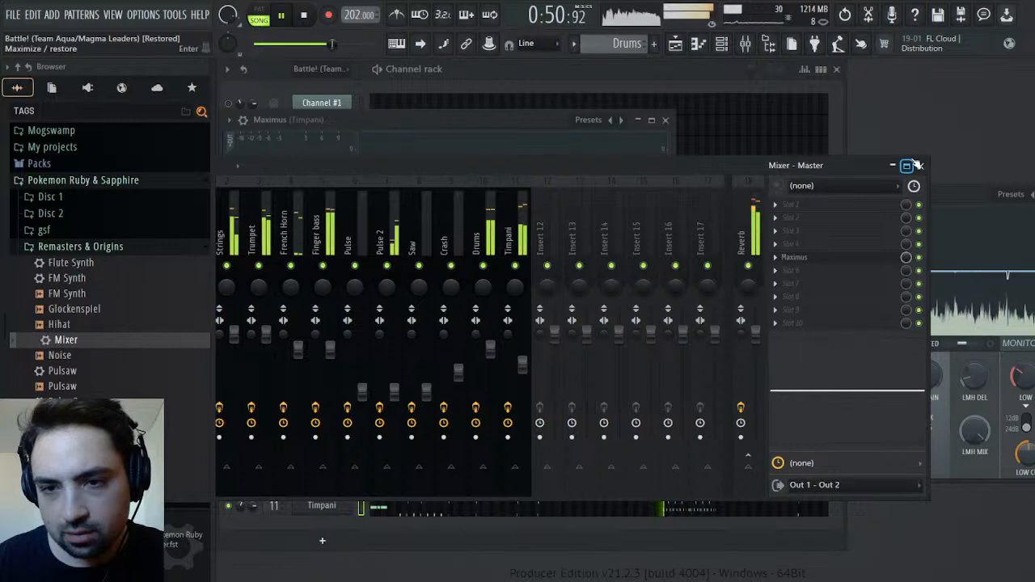
pyautogui.click(959, 214)
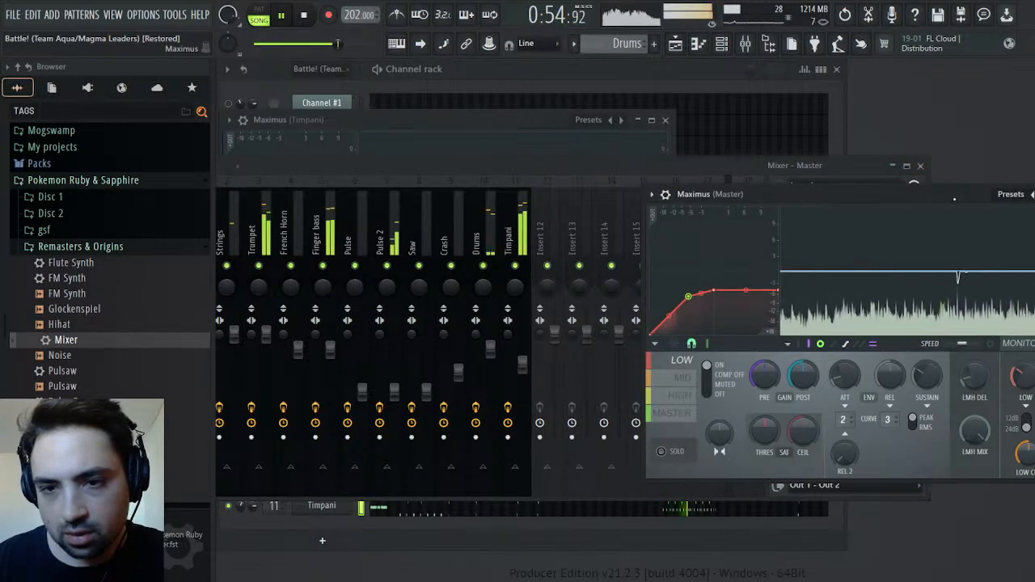
# Replay the song from the start with the master's Maximus in full view, closing the mixer and the Timpani's Maximus
pyautogui.moveTo(954, 199); pyautogui.dragTo(847, 187)
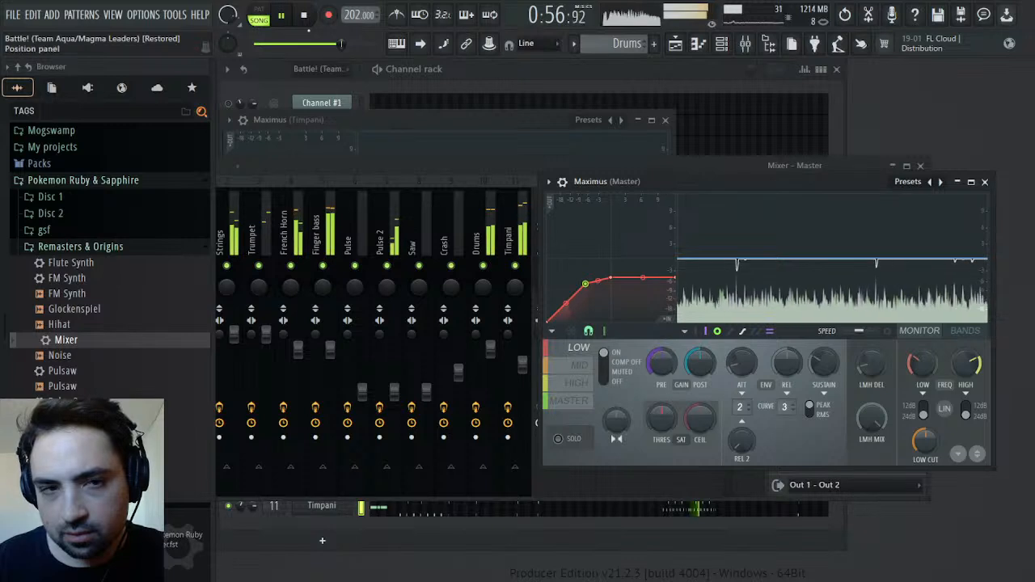
pyautogui.moveTo(317, 43); pyautogui.dragTo(256, 43)
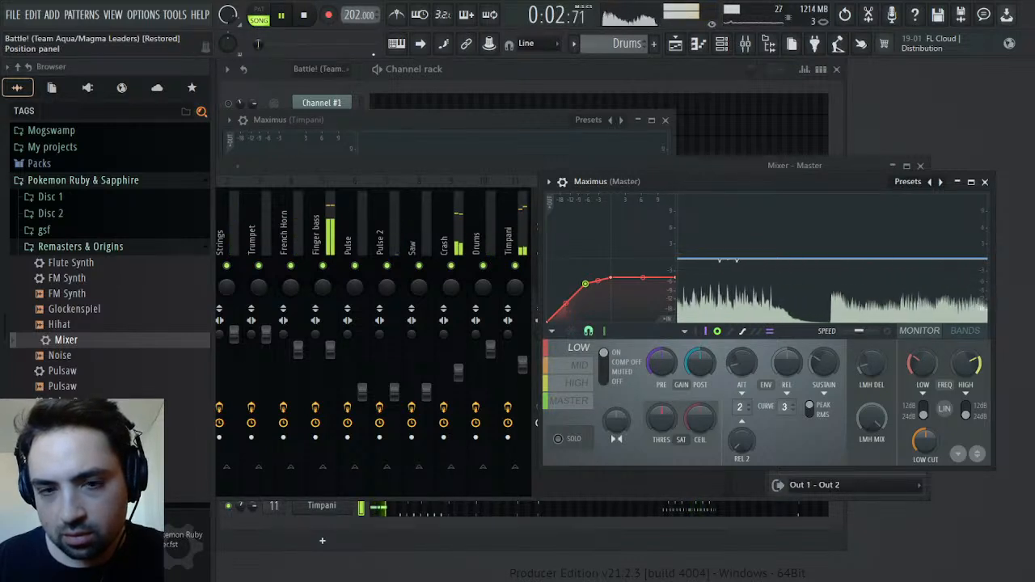
pyautogui.click(500, 165)
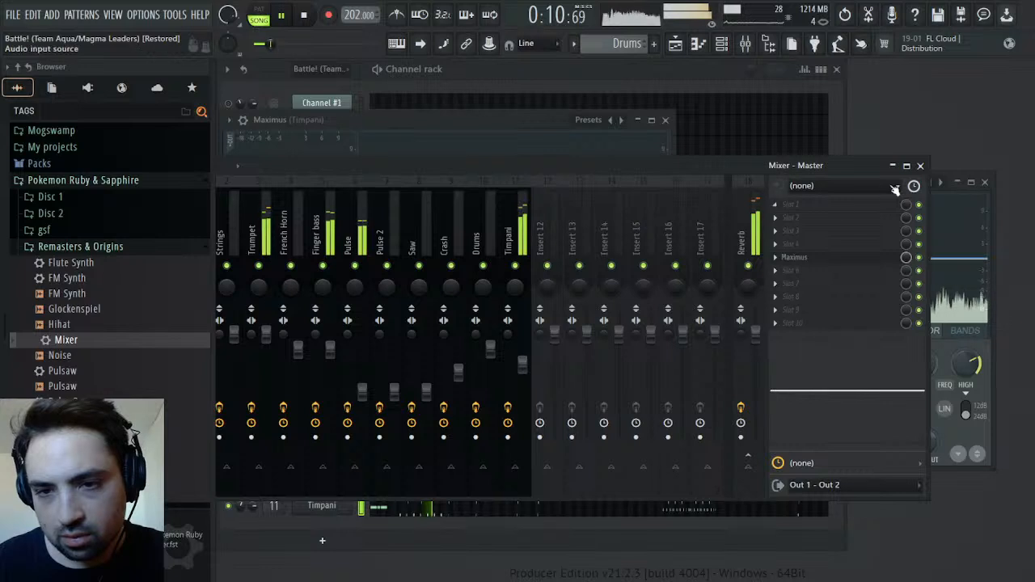
pyautogui.click(919, 166)
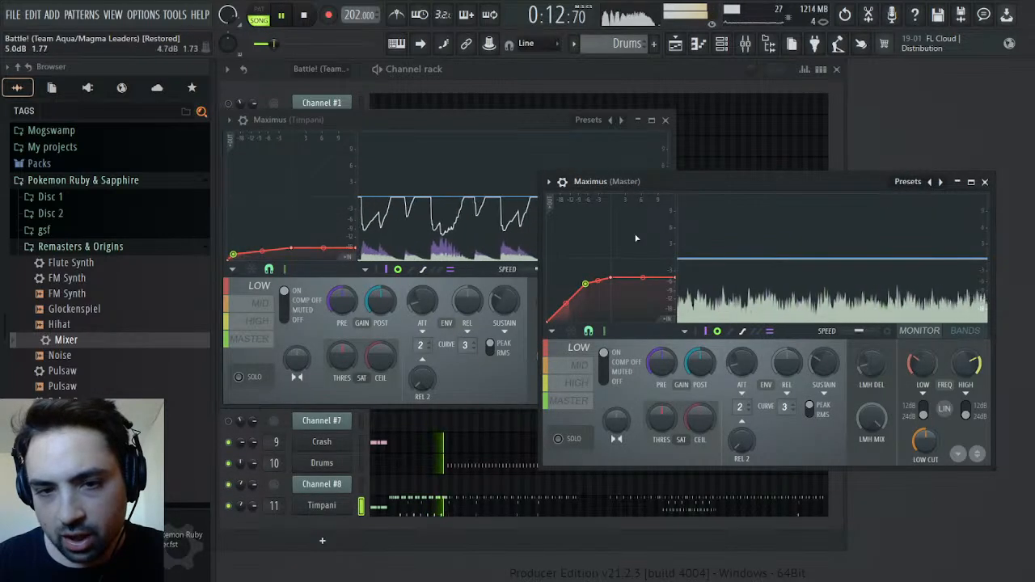
pyautogui.click(665, 120)
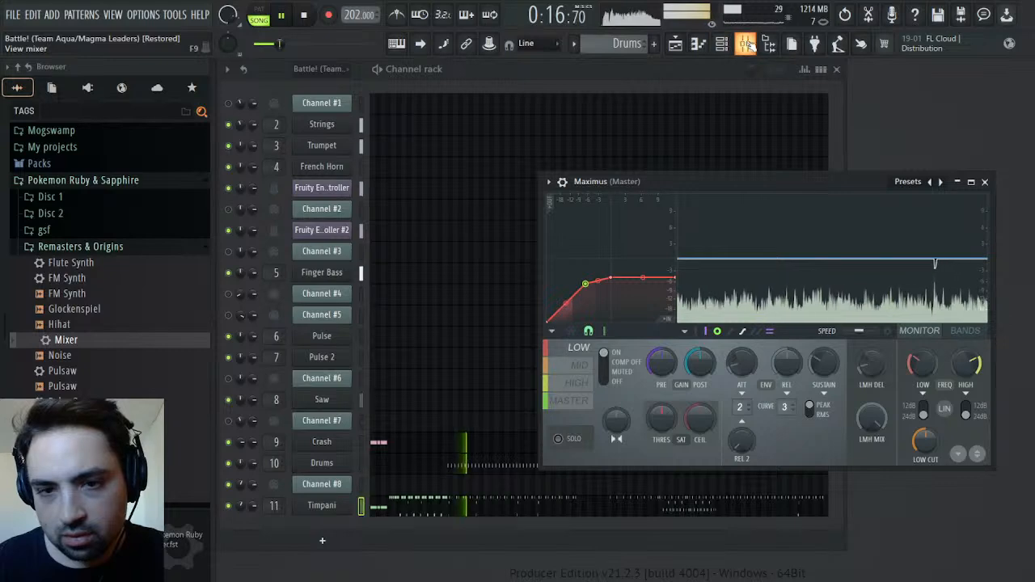
# Set the LOW band's pre gain to 1.9 dB in the master's Maximus and check the HIGH, MASTER and MID bands
pyautogui.moveTo(666, 366)
pyautogui.mouseDown()
pyautogui.moveTo(666, 350)
pyautogui.moveTo(666, 377)
pyautogui.mouseUp()
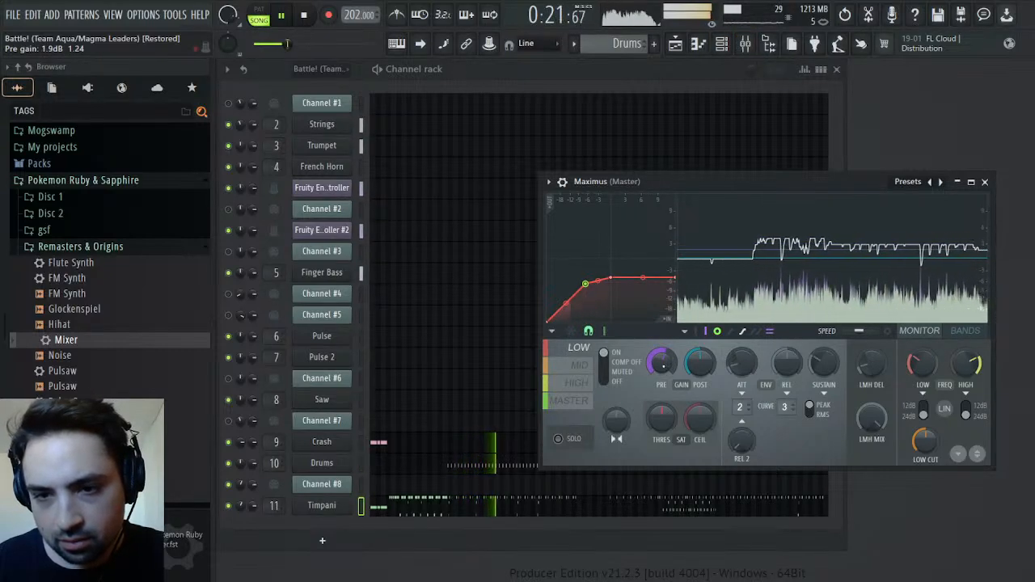
pyautogui.click(589, 370)
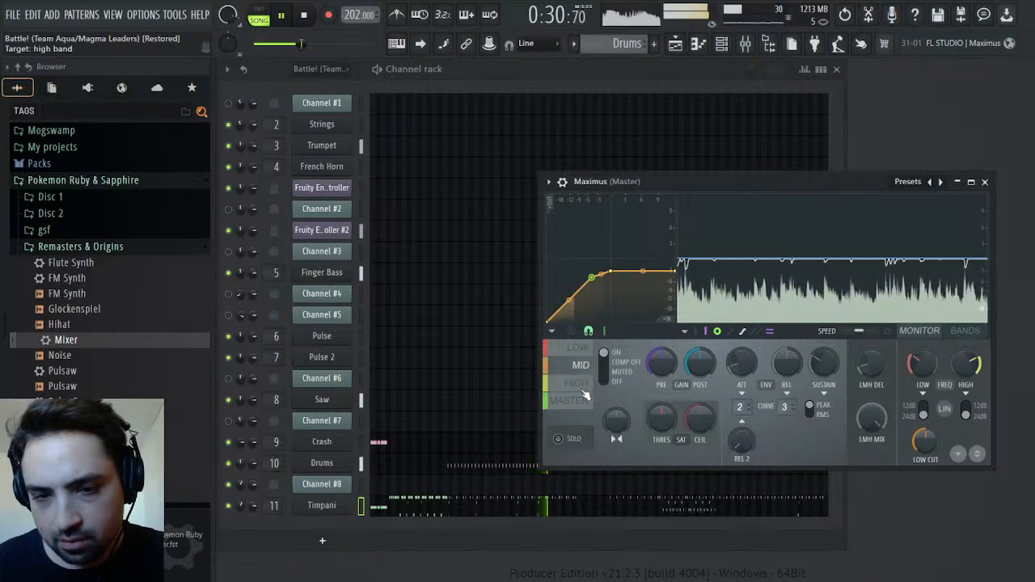
pyautogui.click(583, 388)
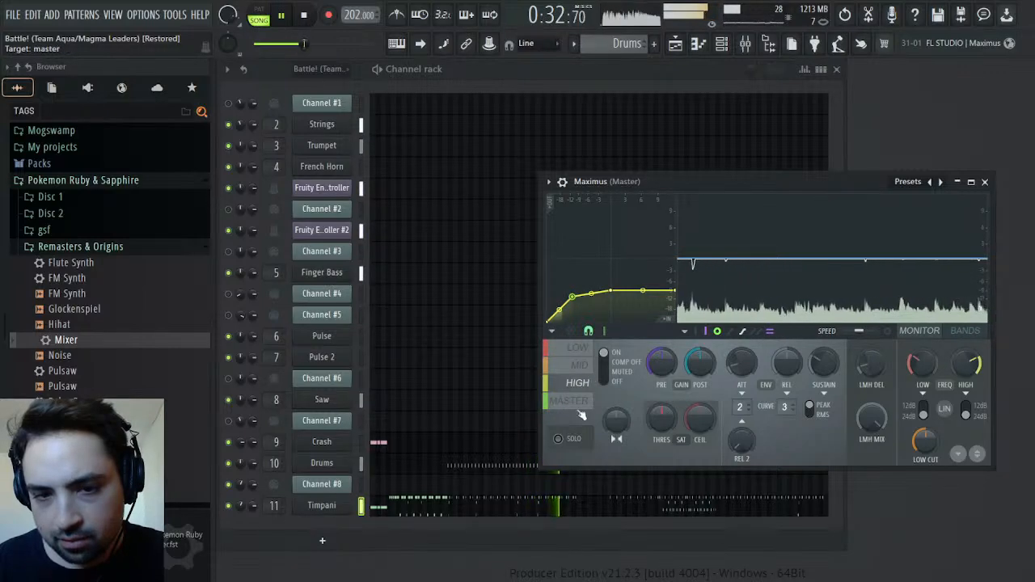
pyautogui.click(578, 405)
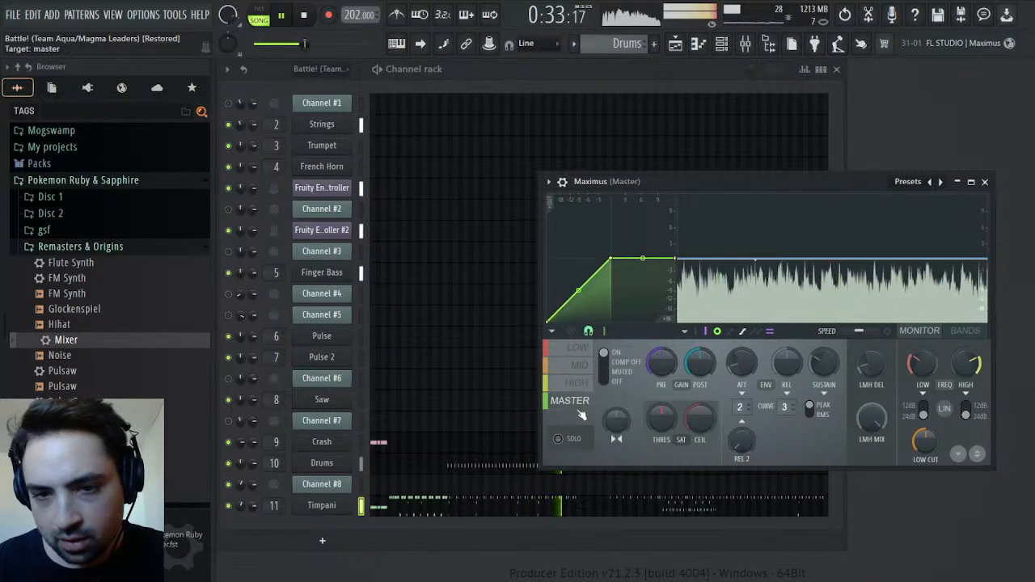
pyautogui.click(584, 369)
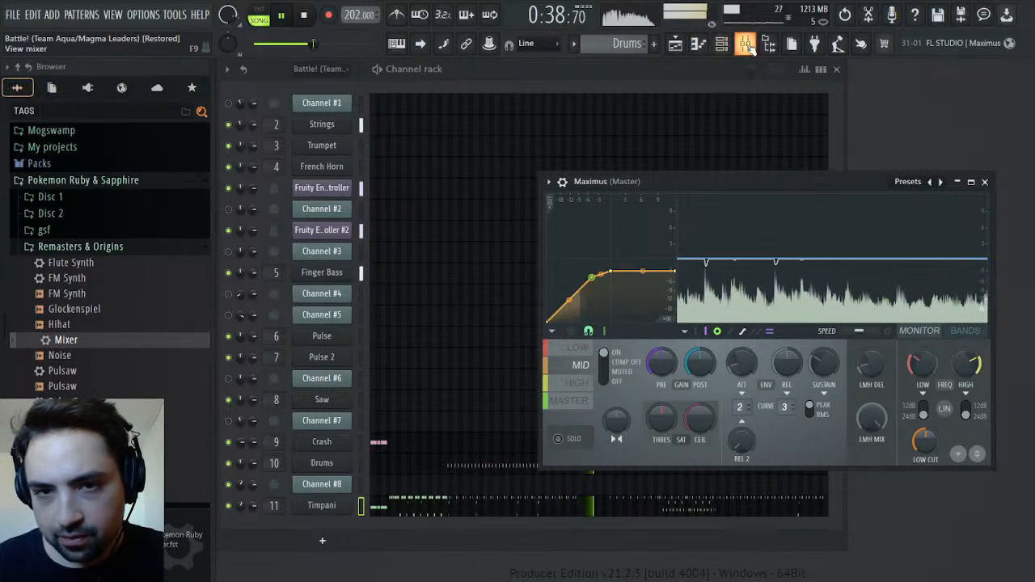
# Solo the Strings track in the mixer and move playback to about bar 15 in the playlist, closing the playlist again
pyautogui.press('F9')
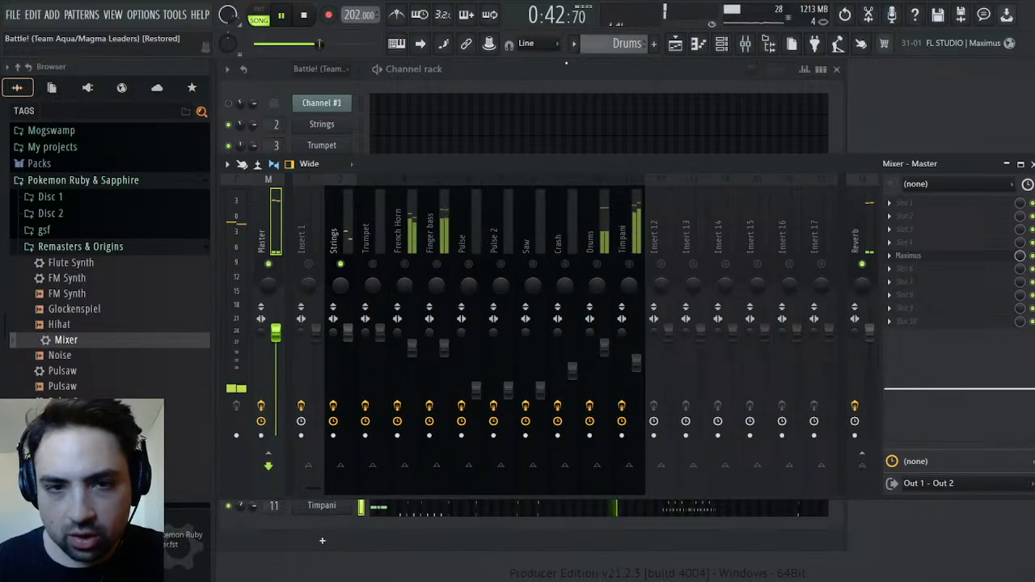
pyautogui.click(677, 44)
pyautogui.click(673, 98)
pyautogui.click(720, 98)
pyautogui.click(684, 97)
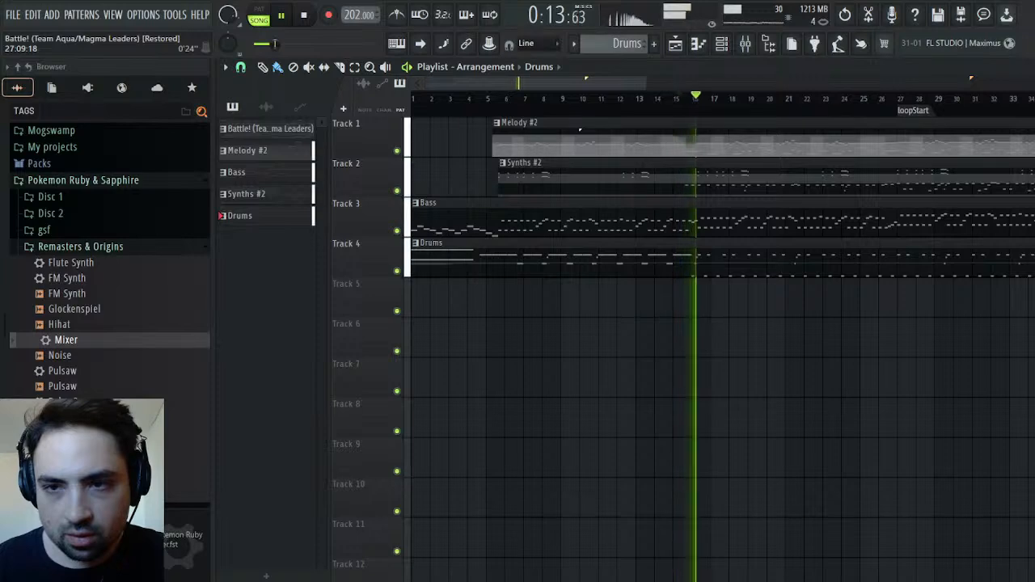
pyautogui.click(1031, 67)
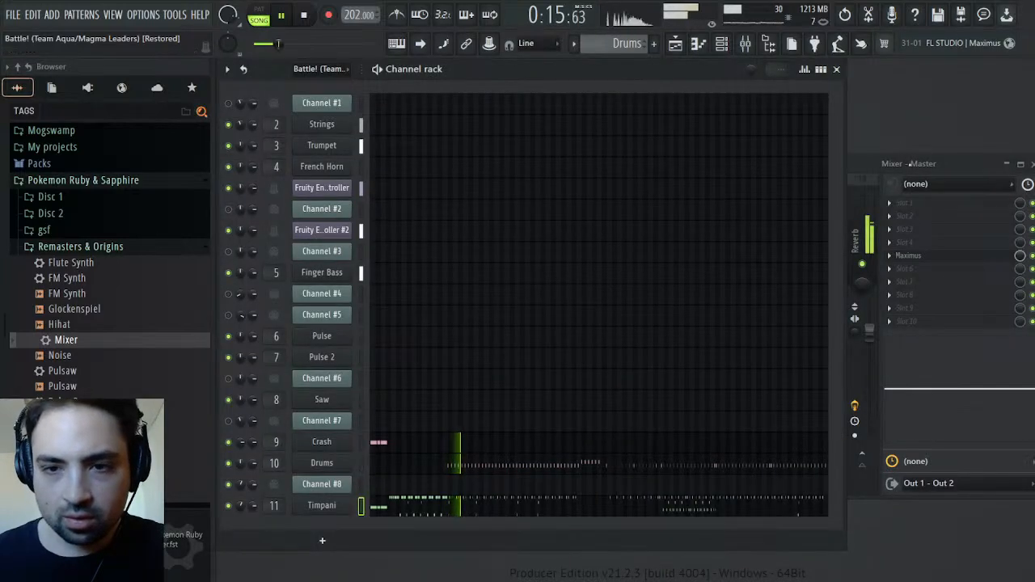
# Compare the soloed Strings with the soloed Trumpet, restore all tracks and raise the Strings track's volume slightly
pyautogui.click(907, 167)
pyautogui.click(343, 242)
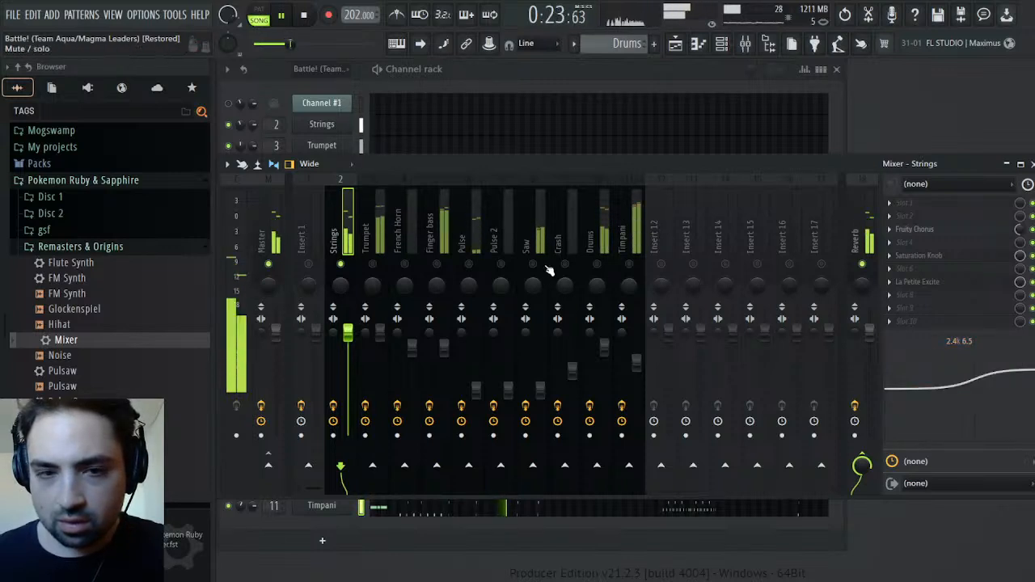
pyautogui.rightClick(373, 265)
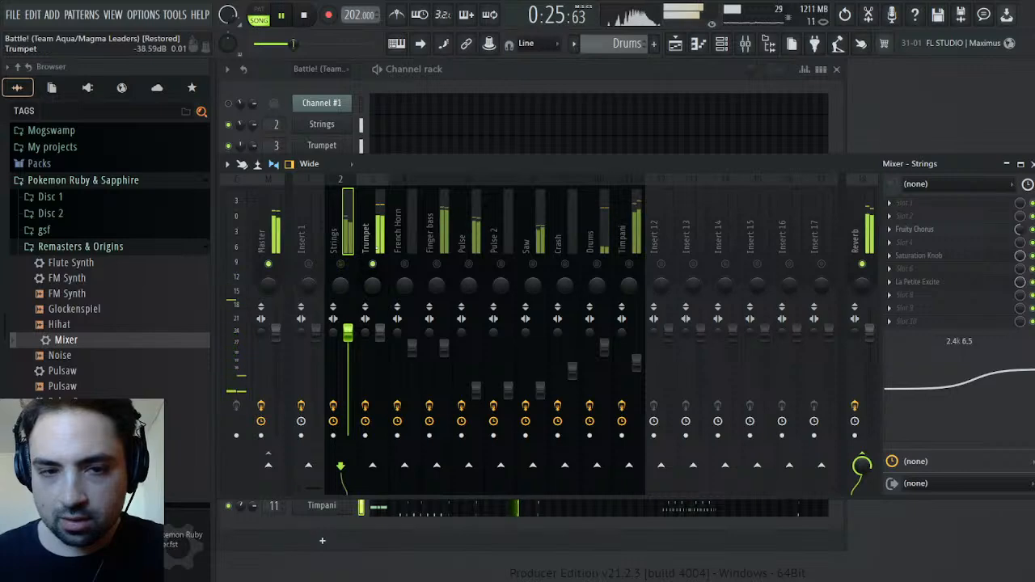
pyautogui.rightClick(373, 267)
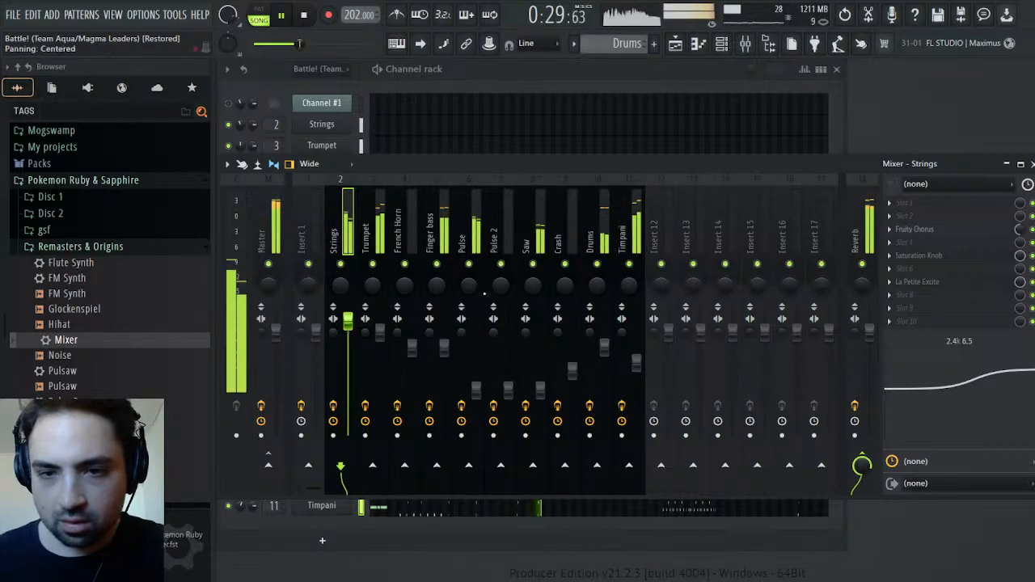
# Examine the MID band level in the master's Maximus, moving and hiding the mixer to see it, and show the mixer again
pyautogui.moveTo(817, 164); pyautogui.dragTo(658, 304)
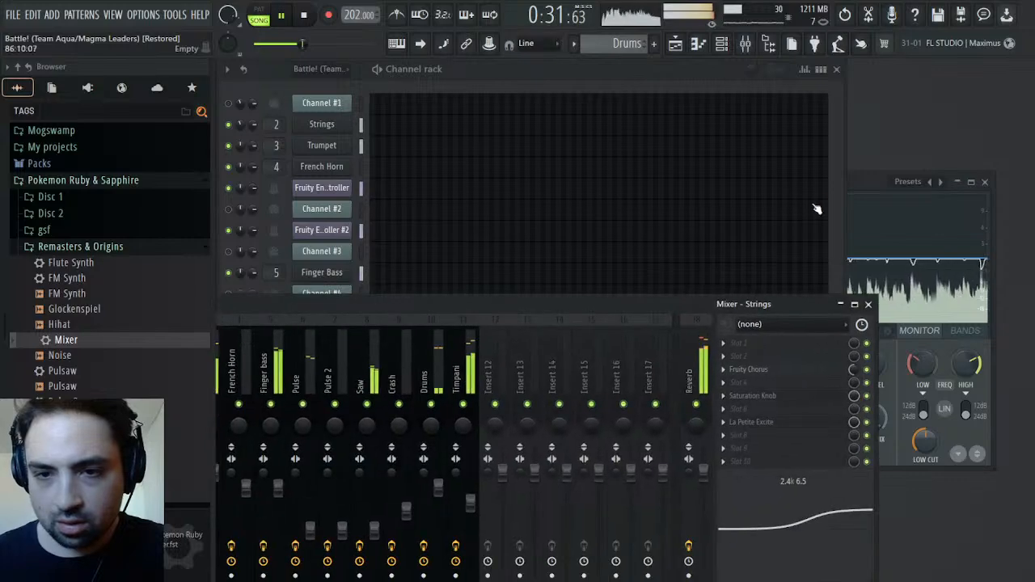
pyautogui.click(862, 178)
pyautogui.moveTo(441, 305); pyautogui.dragTo(607, 205)
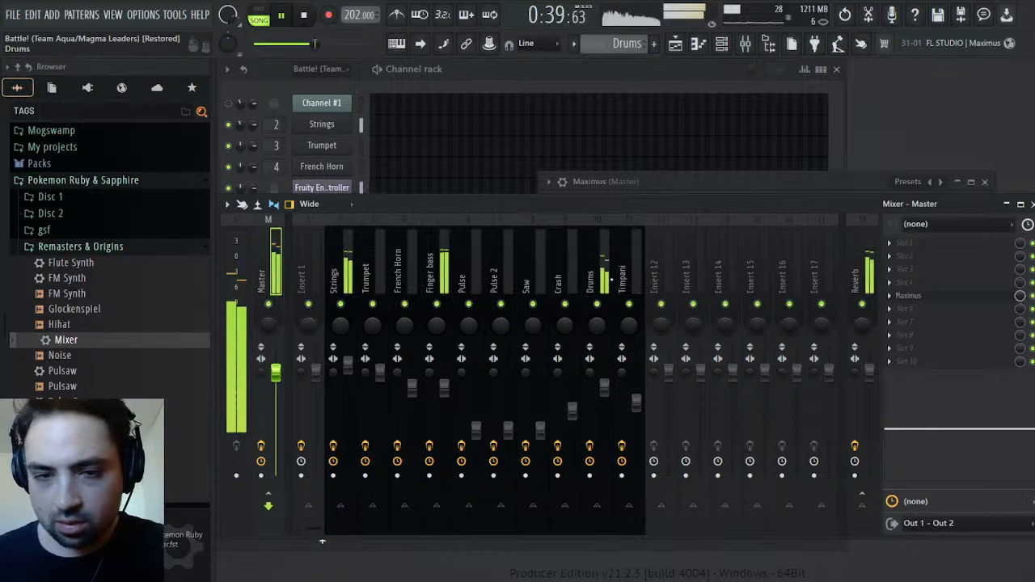
pyautogui.press('F9')
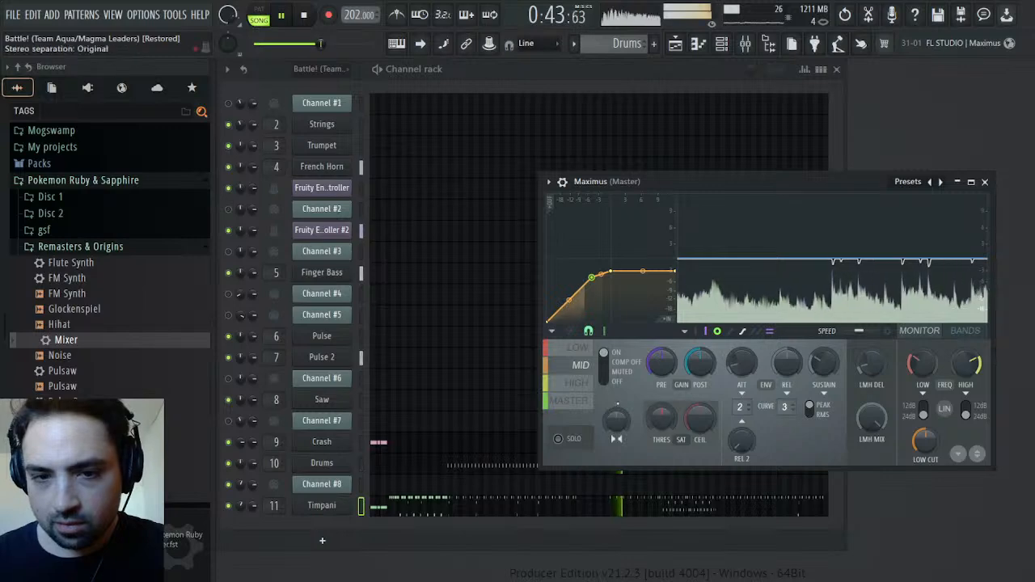
pyautogui.click(745, 43)
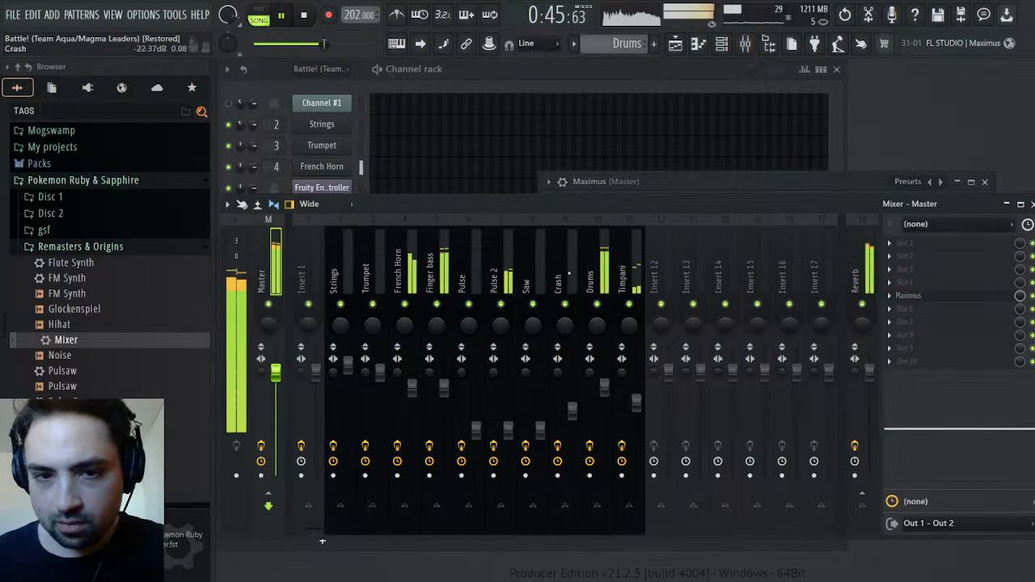
# Set the Timpani track's EQ to 11.5 at 649 Hz, 0.5 at 2.4k and 7.1 at 7.6k, and check the master's Maximus LOW band
pyautogui.moveTo(965, 373); pyautogui.dragTo(993, 385)
pyautogui.moveTo(979, 428)
pyautogui.mouseDown()
pyautogui.moveTo(986, 440)
pyautogui.moveTo(953, 402)
pyautogui.moveTo(947, 426)
pyautogui.moveTo(940, 420)
pyautogui.moveTo(977, 427)
pyautogui.mouseUp()
pyautogui.rightClick(631, 303)
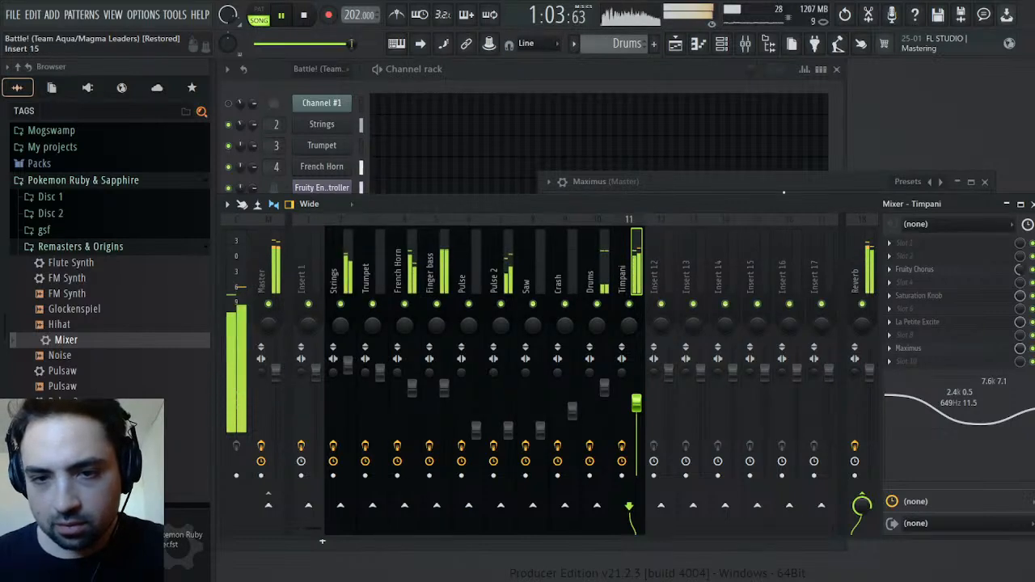
pyautogui.click(825, 180)
pyautogui.click(579, 348)
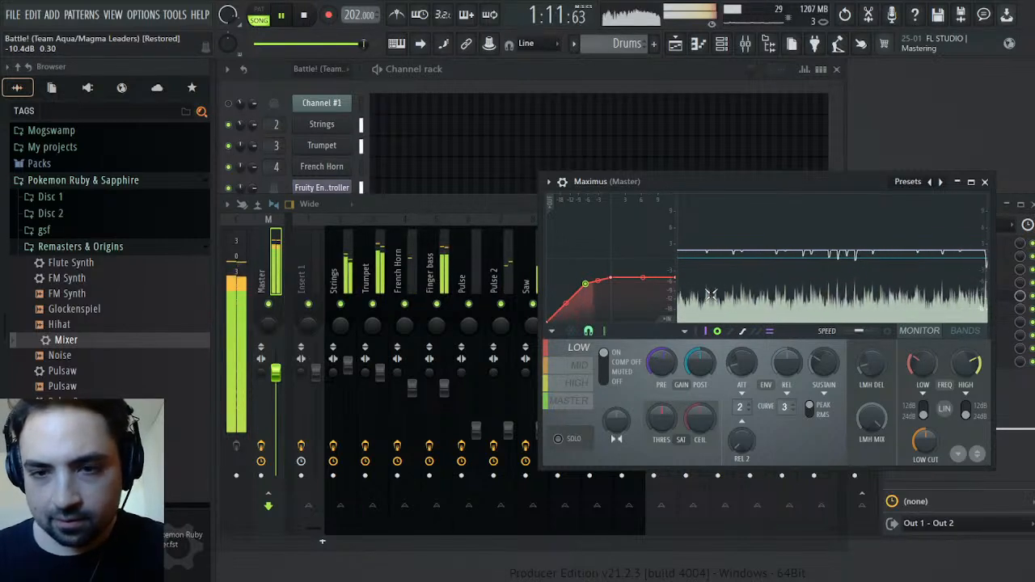
# Adjust the LOW band's PRE gain slightly in the master's Maximus and show the mixer again
pyautogui.moveTo(662, 363); pyautogui.dragTo(661, 356)
pyautogui.press('F9')
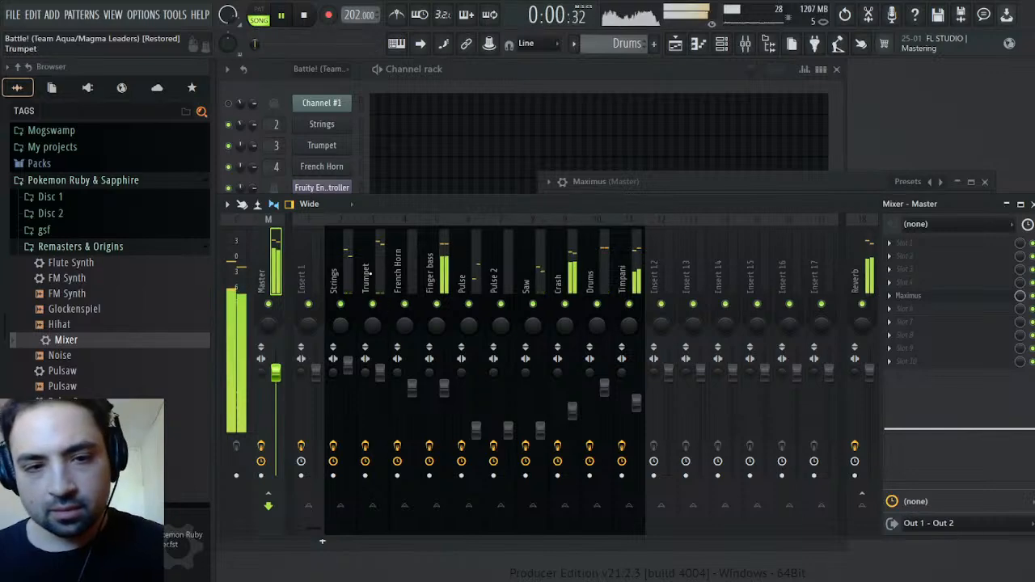
# Slice the Melody #2, Synths #2, Bass and Drums clips in the playlist at the loopStart marker at bar 27
pyautogui.click(676, 44)
pyautogui.hscroll(2, 728, 121)
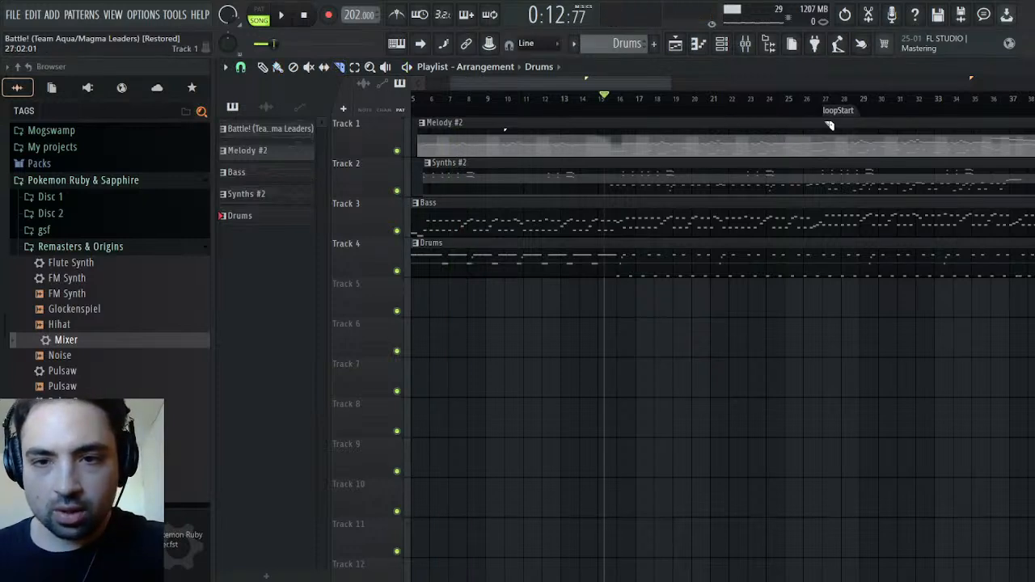
pyautogui.moveTo(826, 291); pyautogui.dragTo(827, 288)
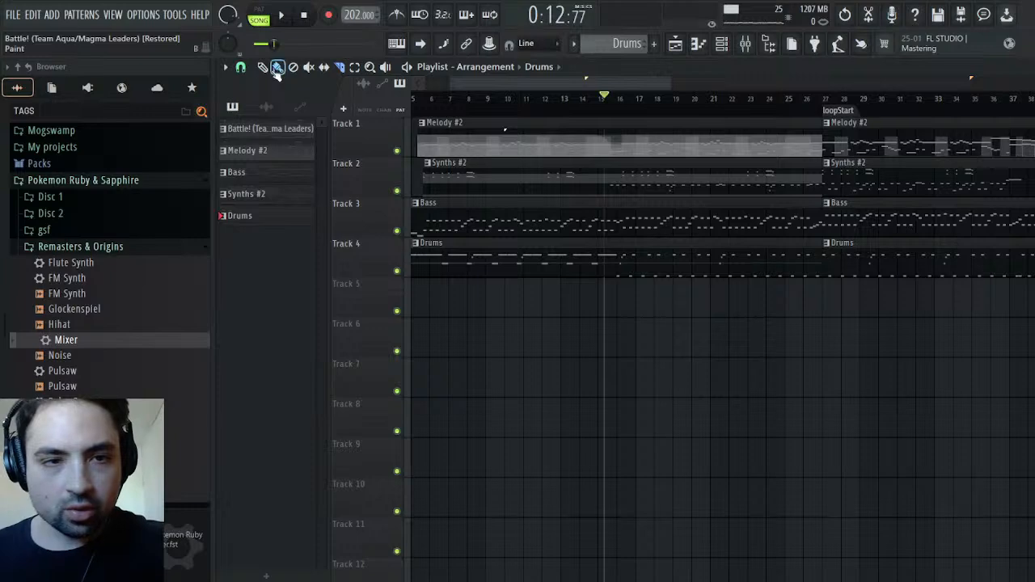
# Select the four sliced clips from loopStart onward and duplicate them after the originals, at about bar 90
pyautogui.moveTo(880, 313); pyautogui.dragTo(1034, 113)
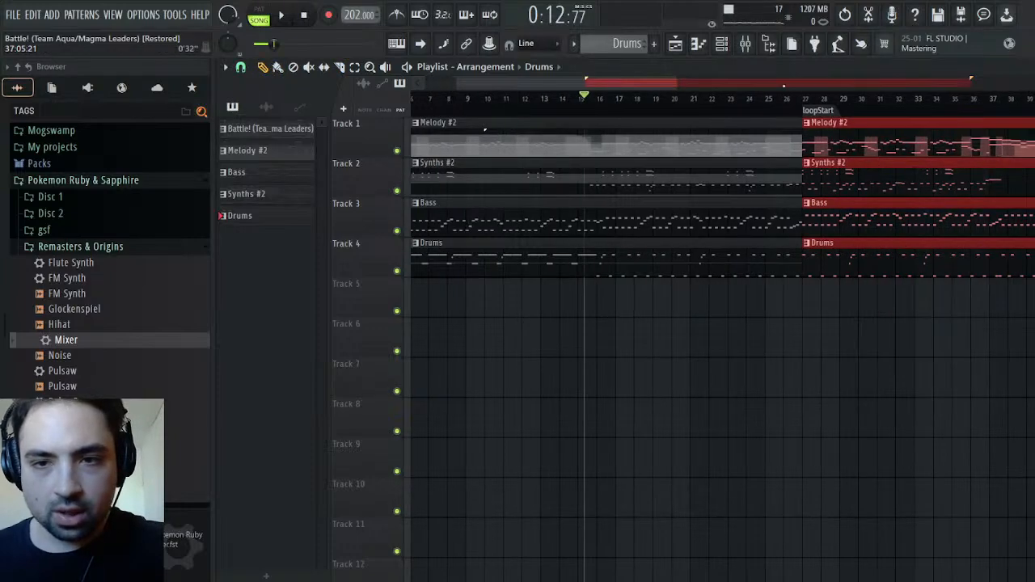
pyautogui.moveTo(643, 82); pyautogui.dragTo(1034, 82)
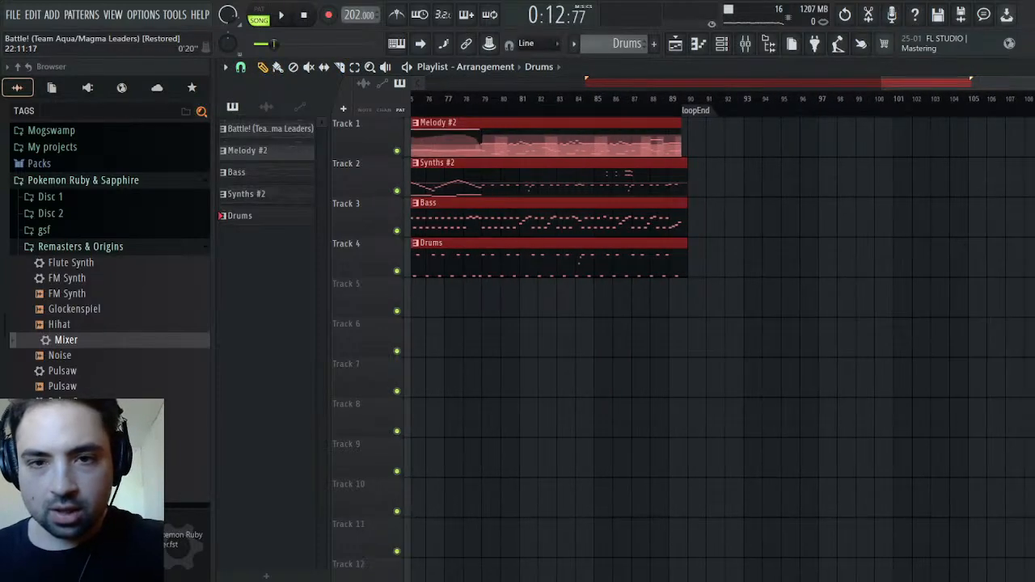
pyautogui.hscroll(1, 767, 145)
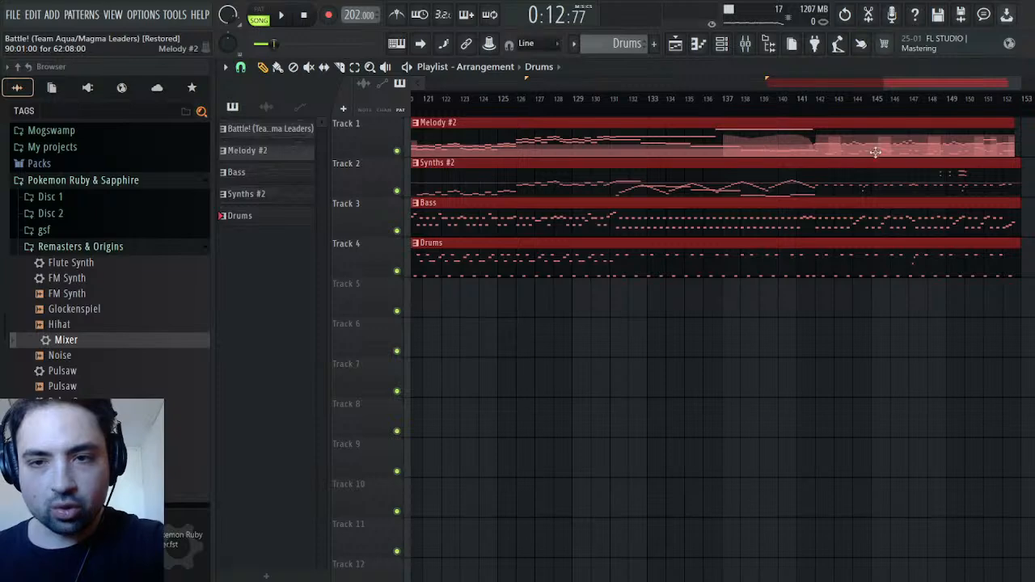
pyautogui.moveTo(985, 82); pyautogui.dragTo(792, 82)
# Play across the loopEnd marker from about bar 89 to check the transition into the duplicated clips, and stop playback
pyautogui.click(769, 146)
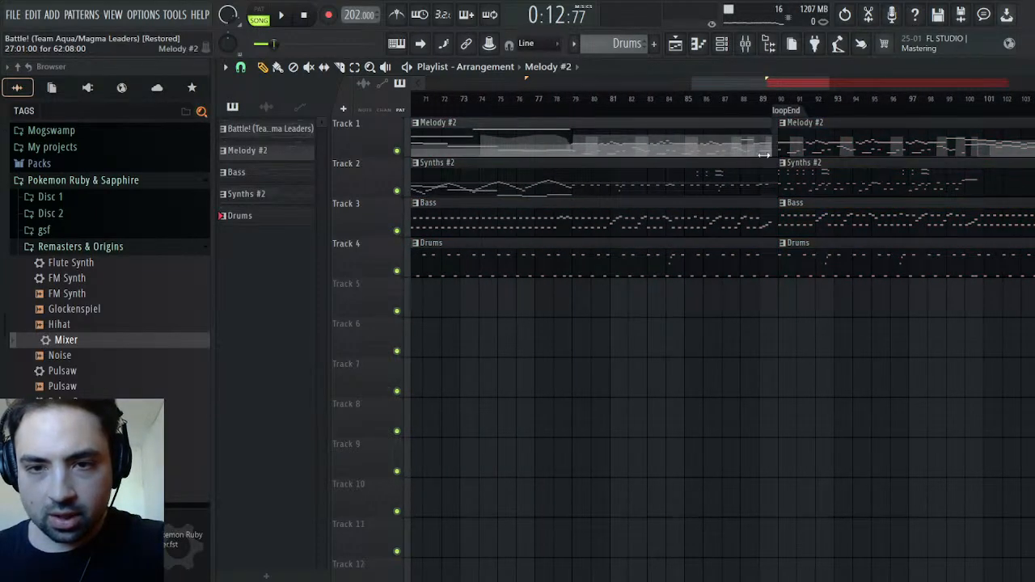
pyautogui.click(769, 97)
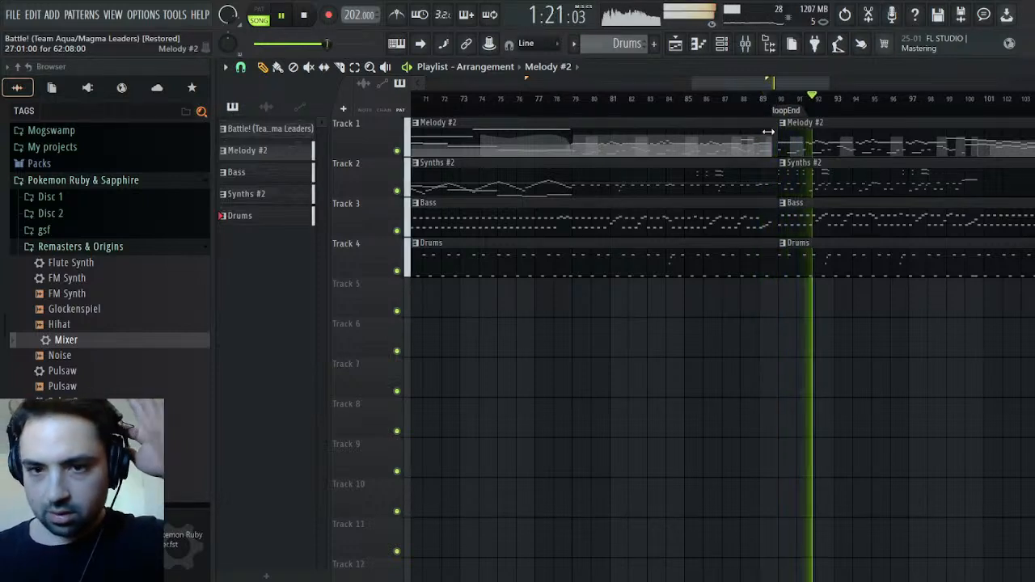
pyautogui.press('space')
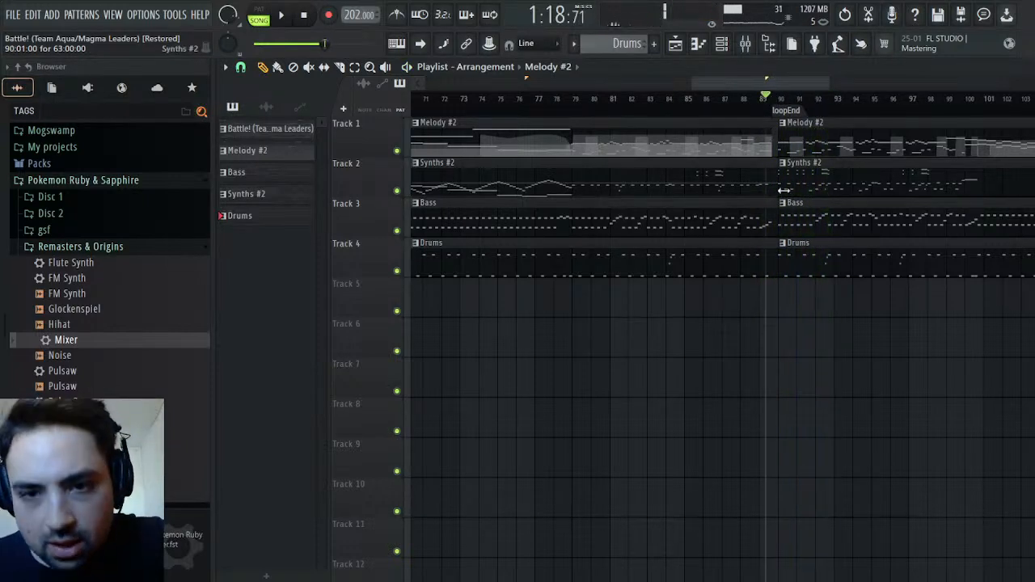
# Trim the Synths #2, Bass and Drums clips to end at loopEnd with Melody #2, and move the four duplicated clips to start there
pyautogui.moveTo(749, 160); pyautogui.dragTo(767, 244)
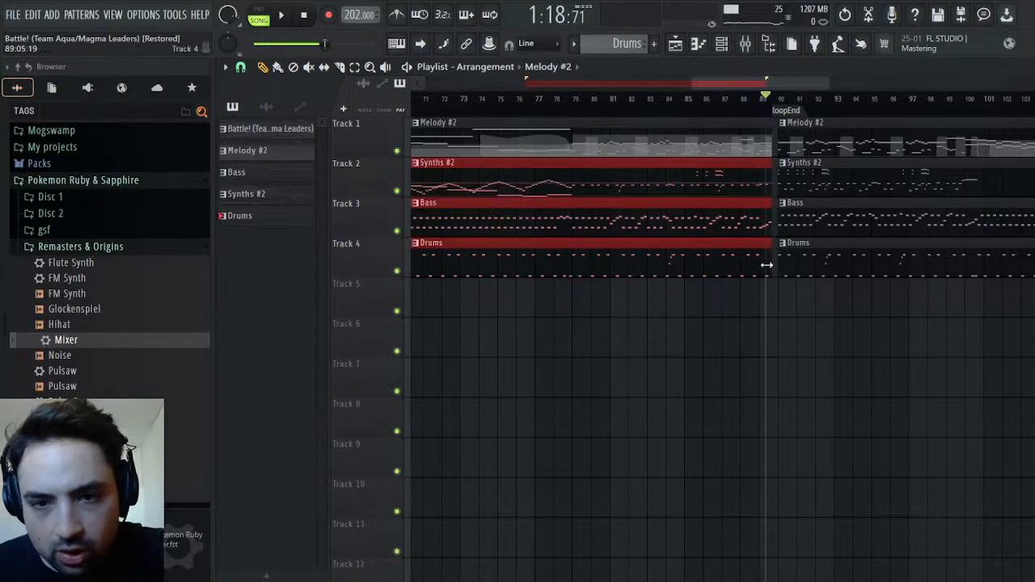
pyautogui.moveTo(797, 137); pyautogui.dragTo(860, 338)
pyautogui.moveTo(823, 149); pyautogui.dragTo(818, 149)
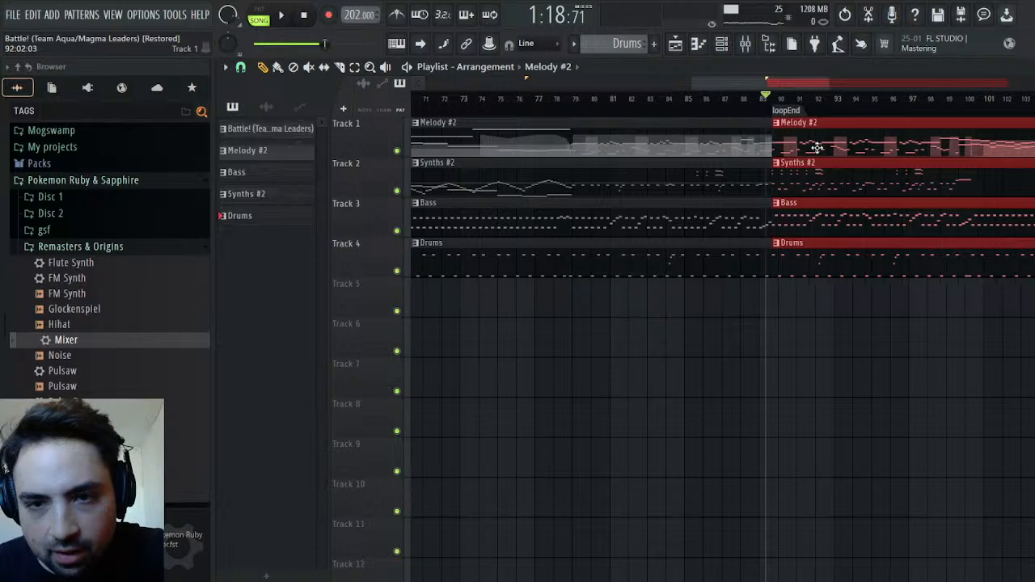
# Add a 7/4 time signature marker at bar 1 and a 3/4 marker at bar 3, play from there and close the playlist
pyautogui.moveTo(741, 85); pyautogui.dragTo(476, 87)
pyautogui.click(495, 101)
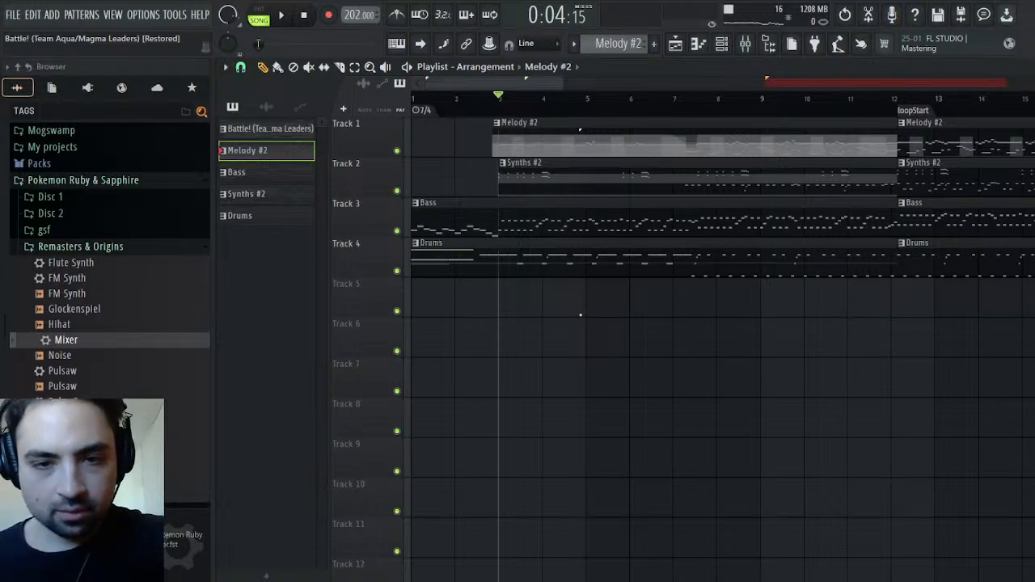
pyautogui.click(583, 326)
pyautogui.press('space')
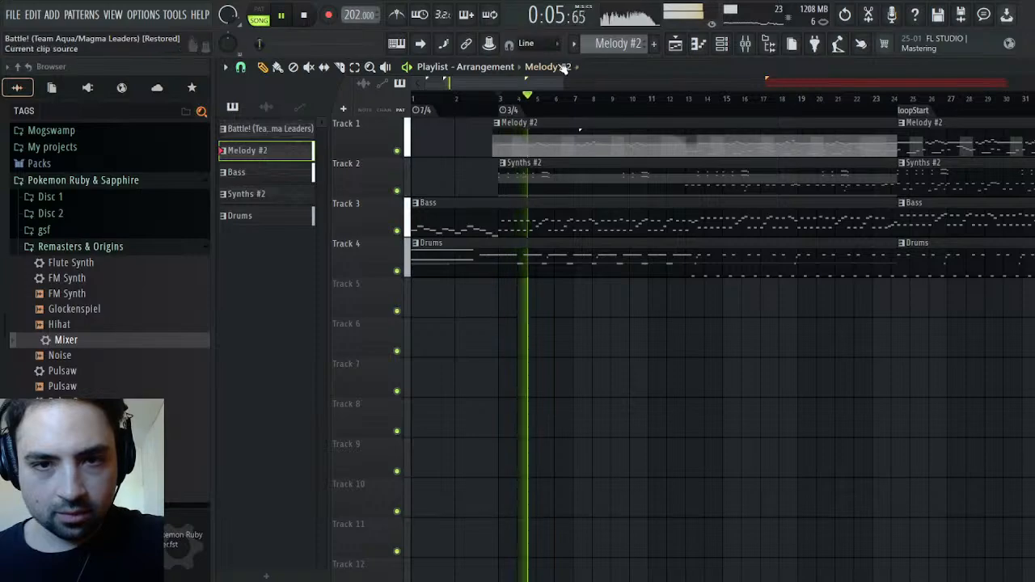
pyautogui.moveTo(519, 85)
pyautogui.mouseDown()
pyautogui.moveTo(903, 87)
pyautogui.moveTo(518, 89)
pyautogui.mouseUp()
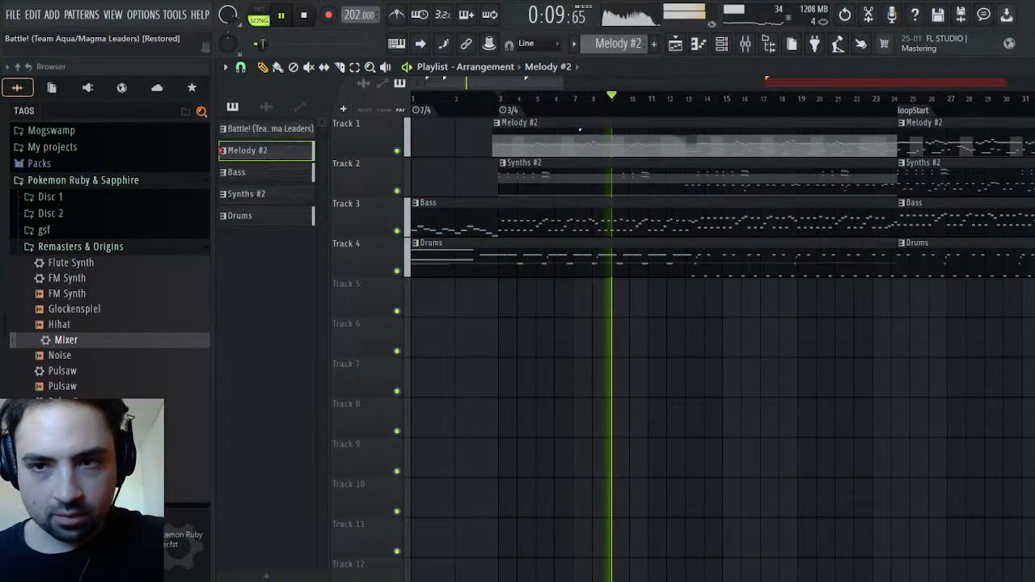
pyautogui.press('Escape')
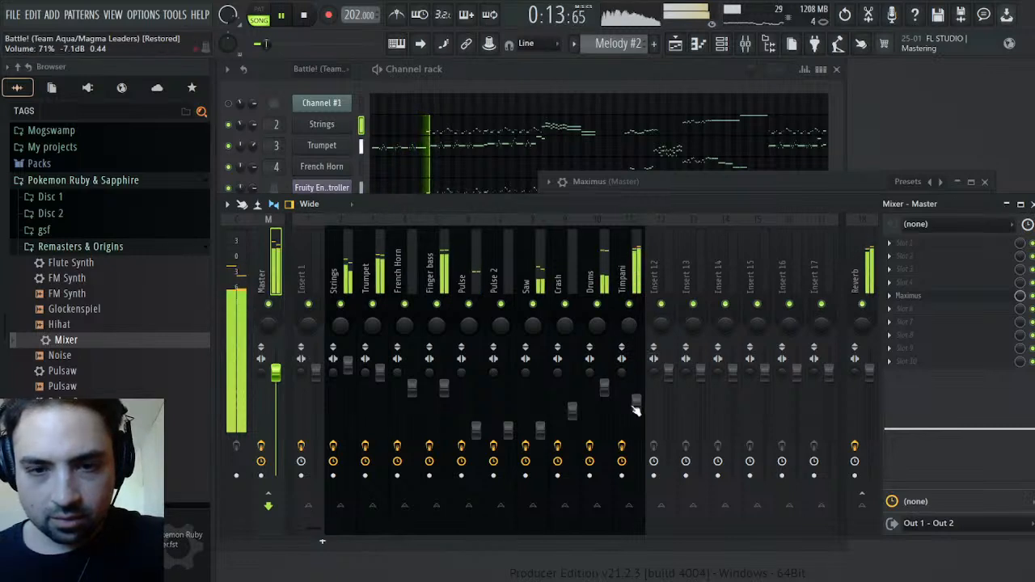
# Raise the Timpani track's volume slightly and check the LOW, MID and MASTER bands in the master's Maximus
pyautogui.scroll(3, 636, 410)
pyautogui.scroll(-2, 636, 410)
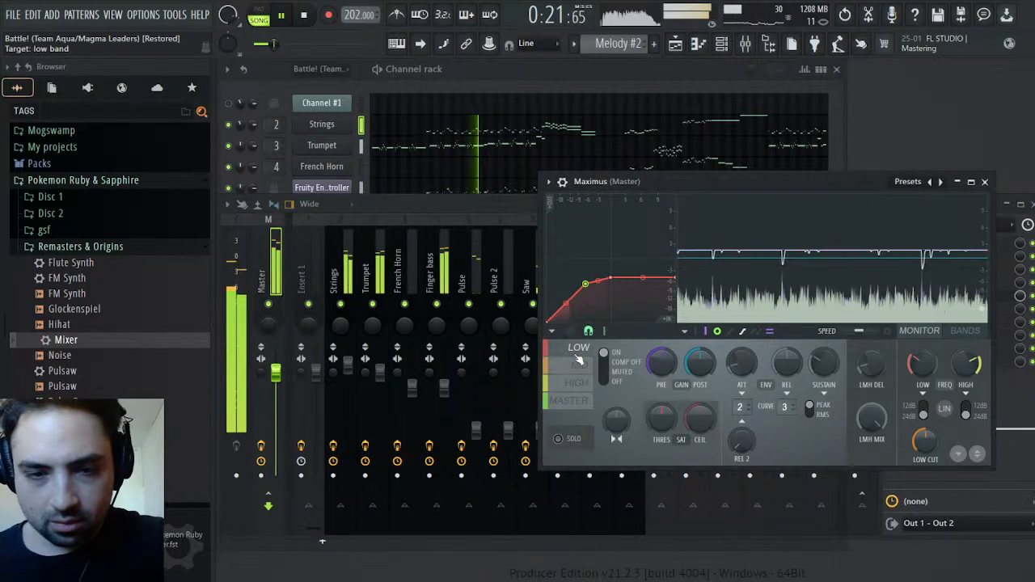
pyautogui.click(578, 364)
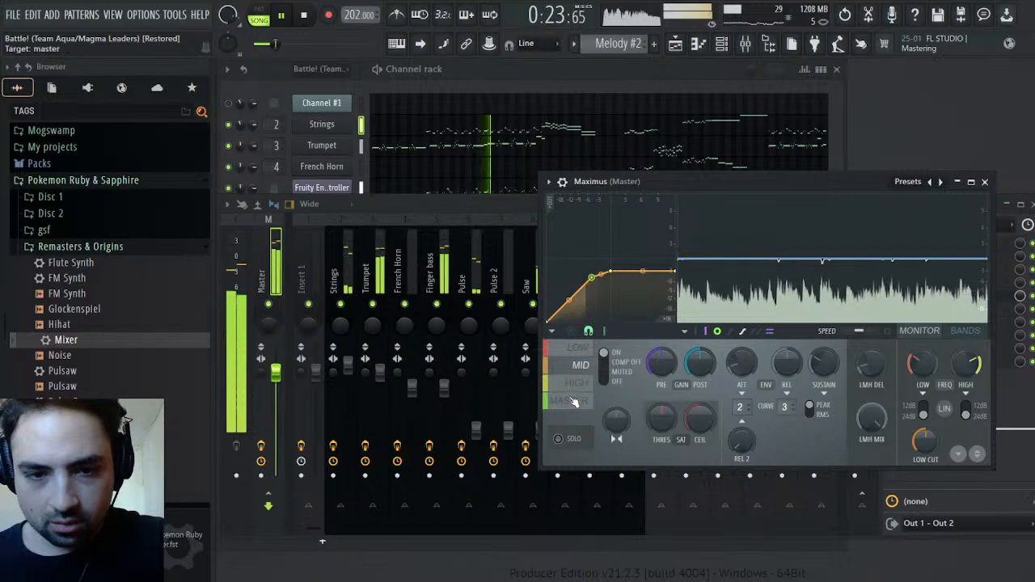
pyautogui.click(572, 400)
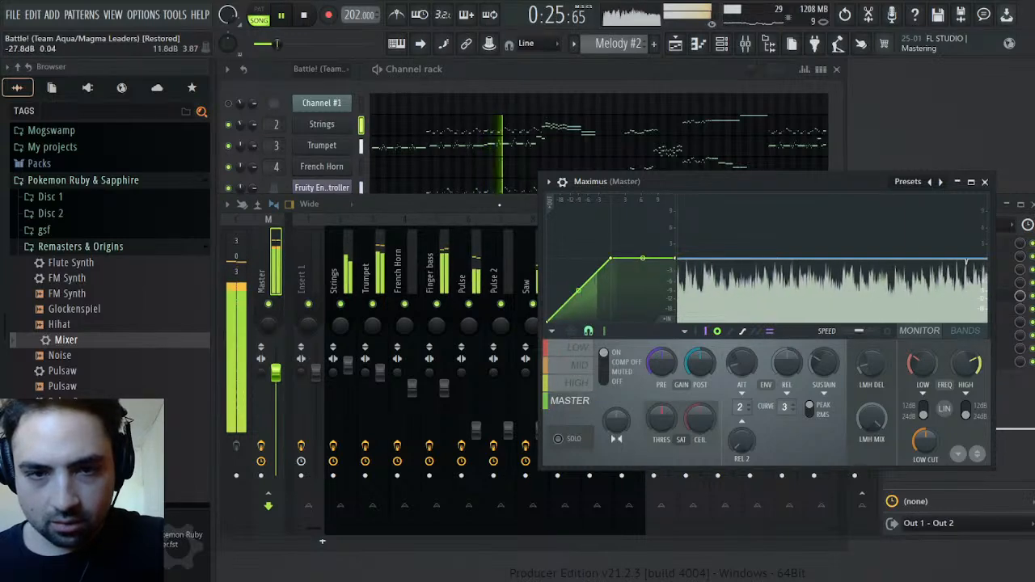
# Set the Timpani track's EQ to 8.6 at 623 Hz and 3.8 at 7.1k, and check the HIGH band in the master's Maximus
pyautogui.click(503, 203)
pyautogui.click(627, 271)
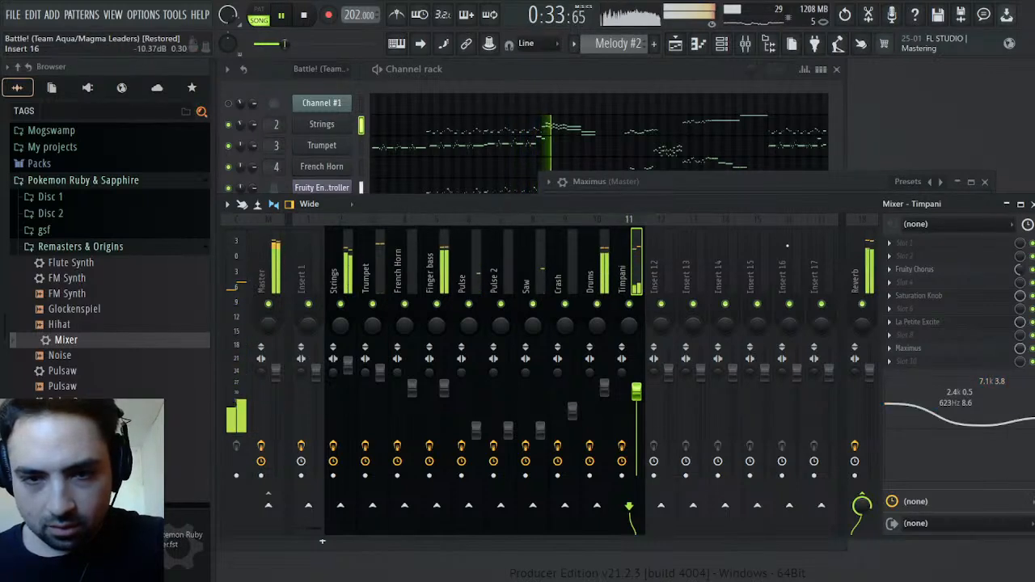
pyautogui.click(654, 183)
pyautogui.click(578, 389)
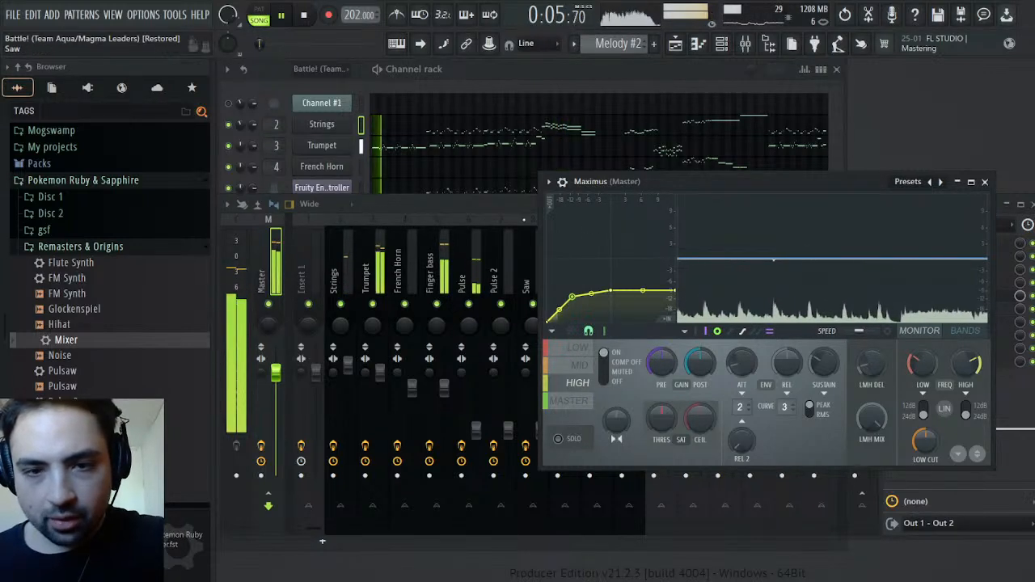
# Set the Trumpet track's high shelf EQ to 4.1 at 9.7k
pyautogui.click(431, 280)
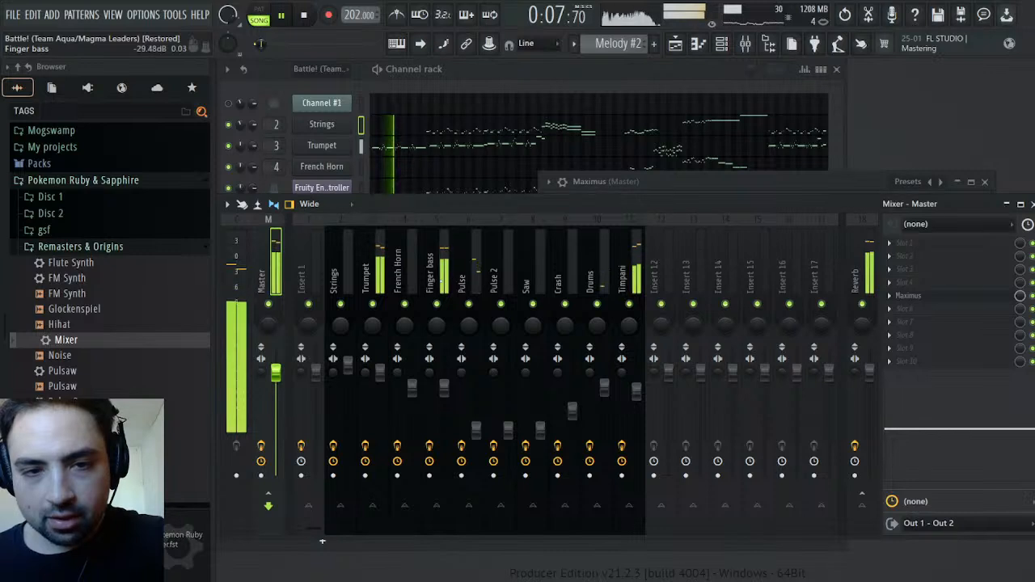
pyautogui.click(370, 284)
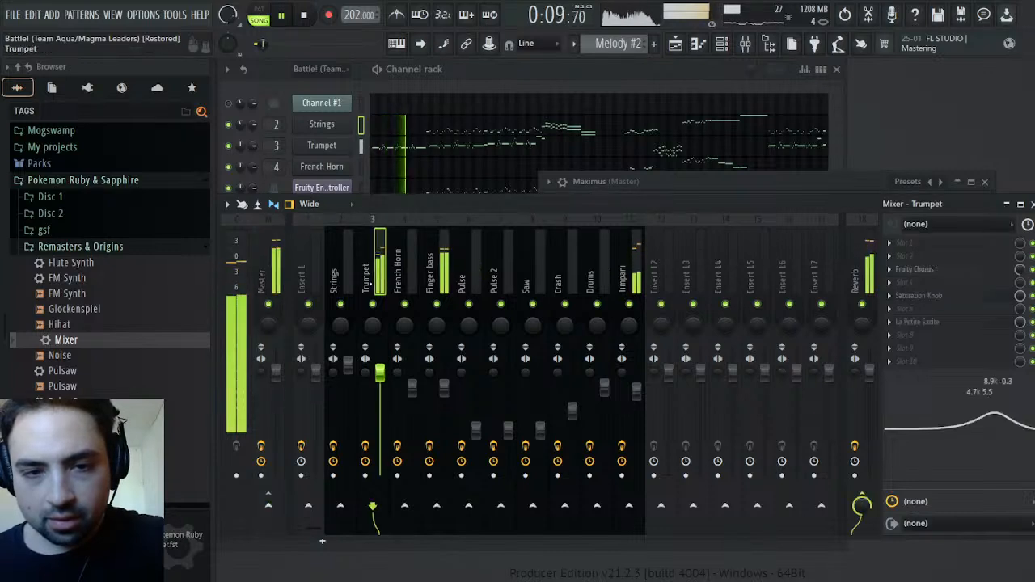
pyautogui.moveTo(1029, 420); pyautogui.dragTo(1034, 414)
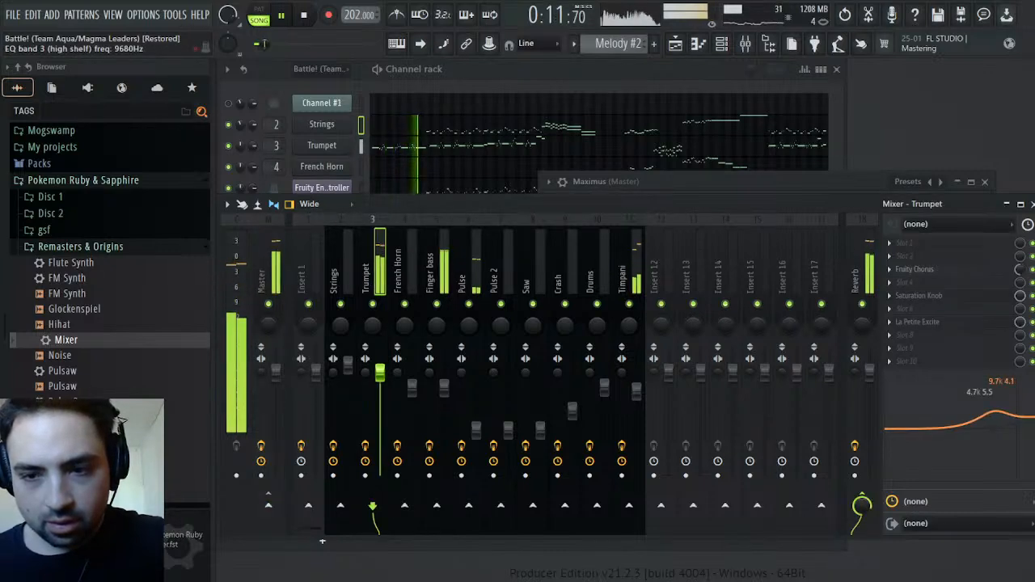
# Set the Timpani track's high shelf EQ to 10.2 at 6.7k and check the HIGH band in the master's Maximus
pyautogui.click(626, 279)
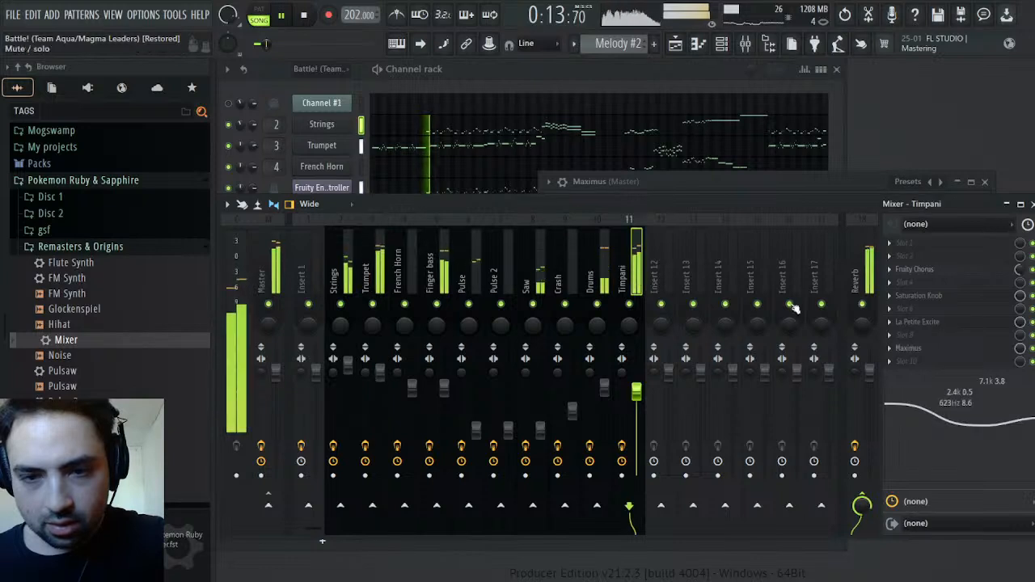
pyautogui.moveTo(1012, 411); pyautogui.dragTo(1010, 408)
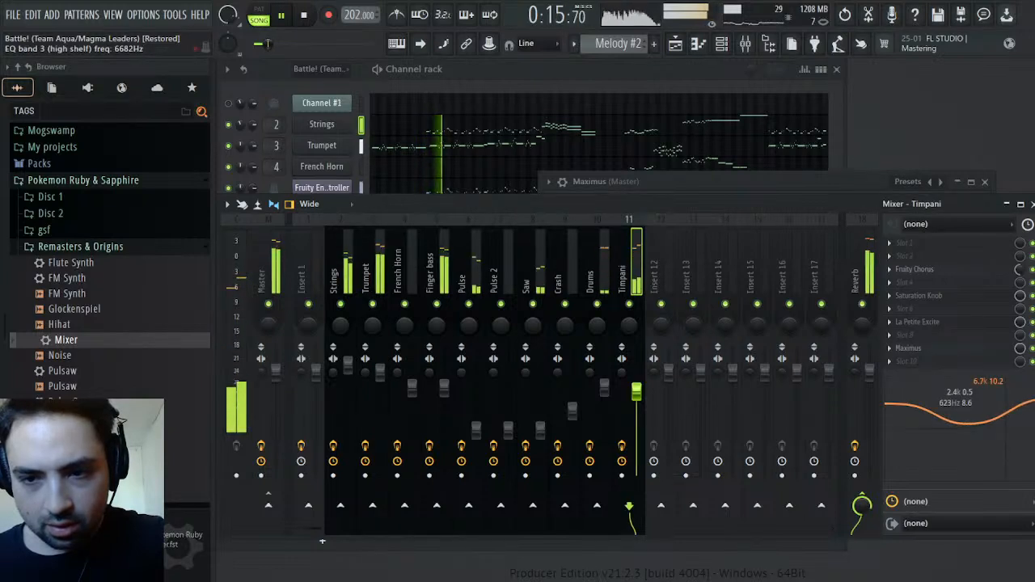
pyautogui.click(877, 188)
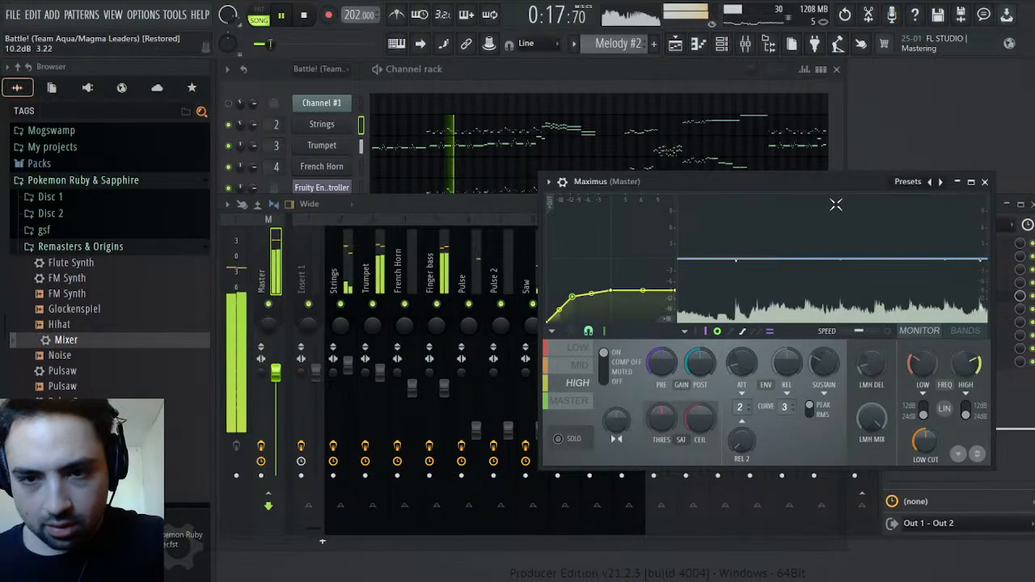
# Adjust the Drums track's high EQ slightly and check the HIGH band in the master's Maximus again
pyautogui.click(508, 204)
pyautogui.click(597, 279)
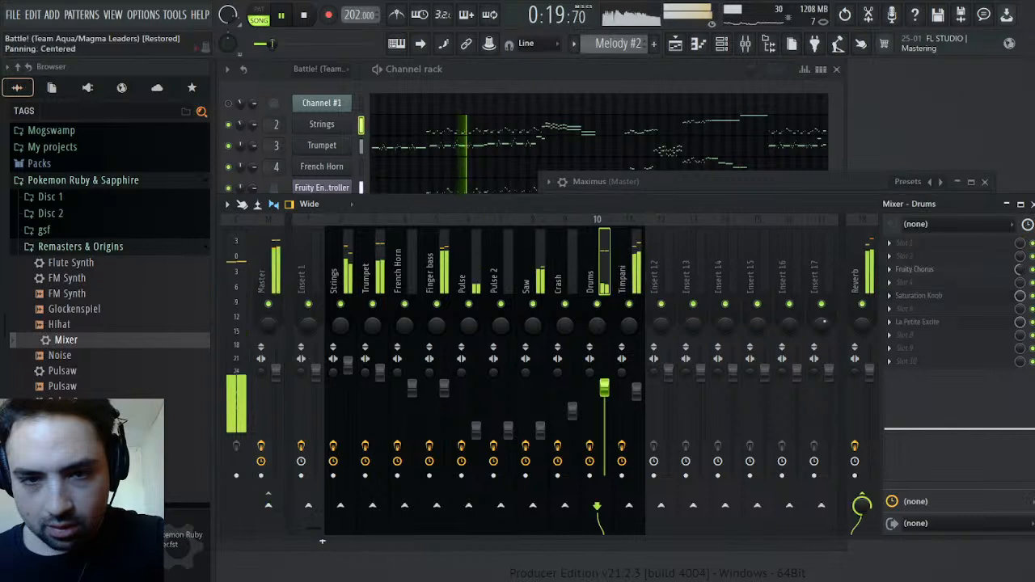
pyautogui.moveTo(1008, 419); pyautogui.dragTo(1009, 421)
pyautogui.click(797, 184)
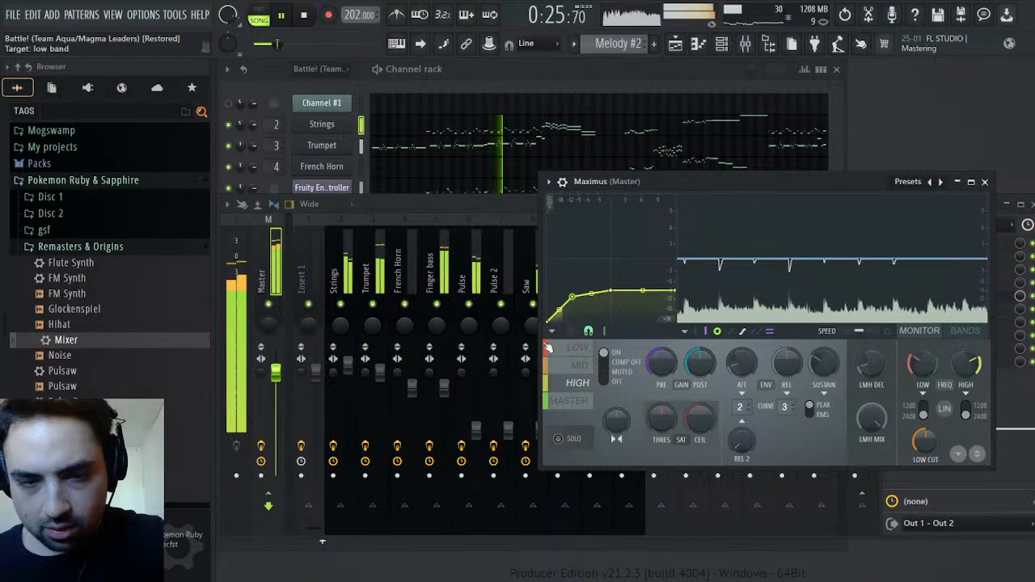
# Raise the volumes of the Saw, Pulse and Pulse 2 tracks slightly to the same level
pyautogui.click(530, 272)
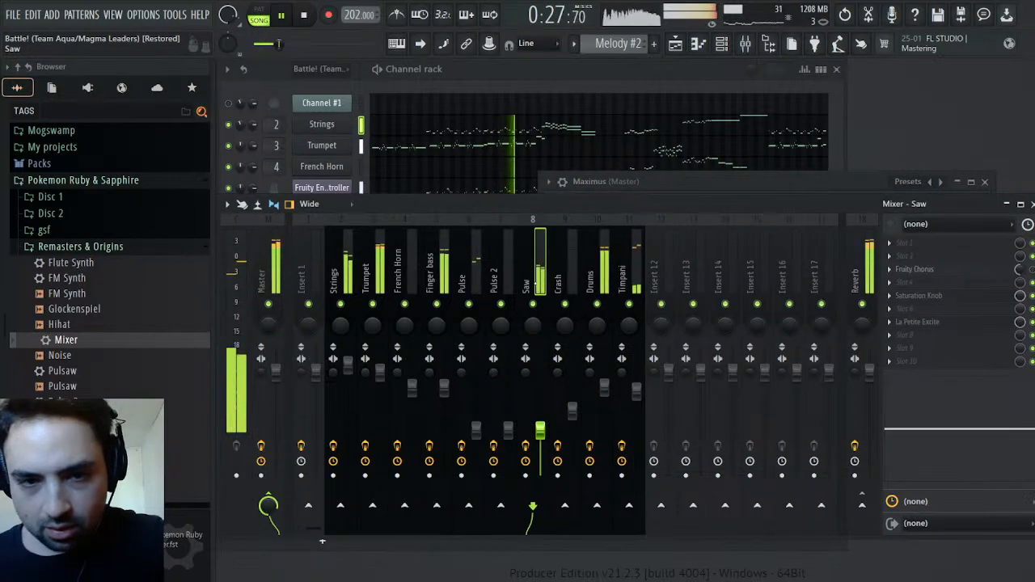
pyautogui.scroll(4, 540, 433)
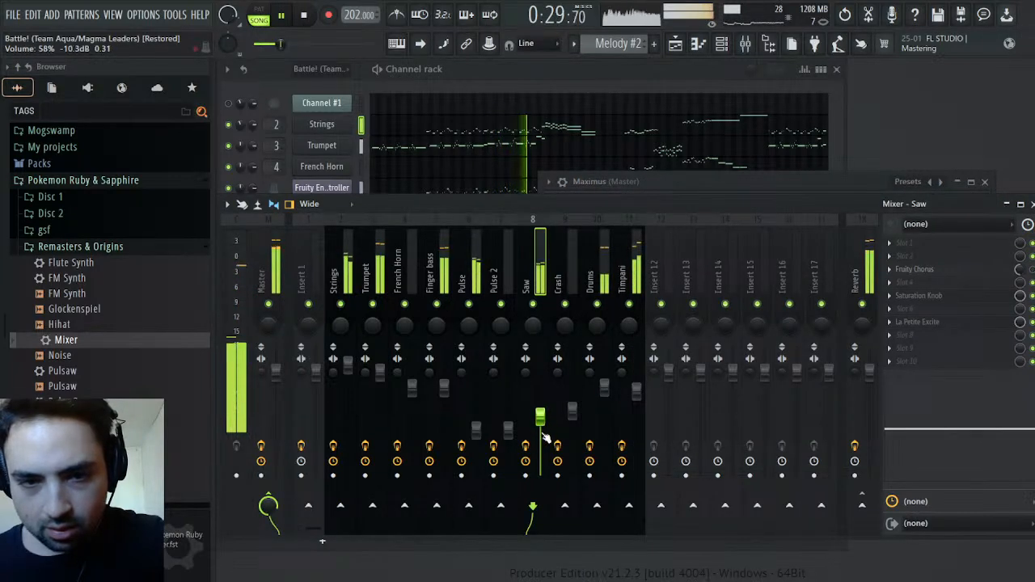
pyautogui.scroll(-3, 540, 433)
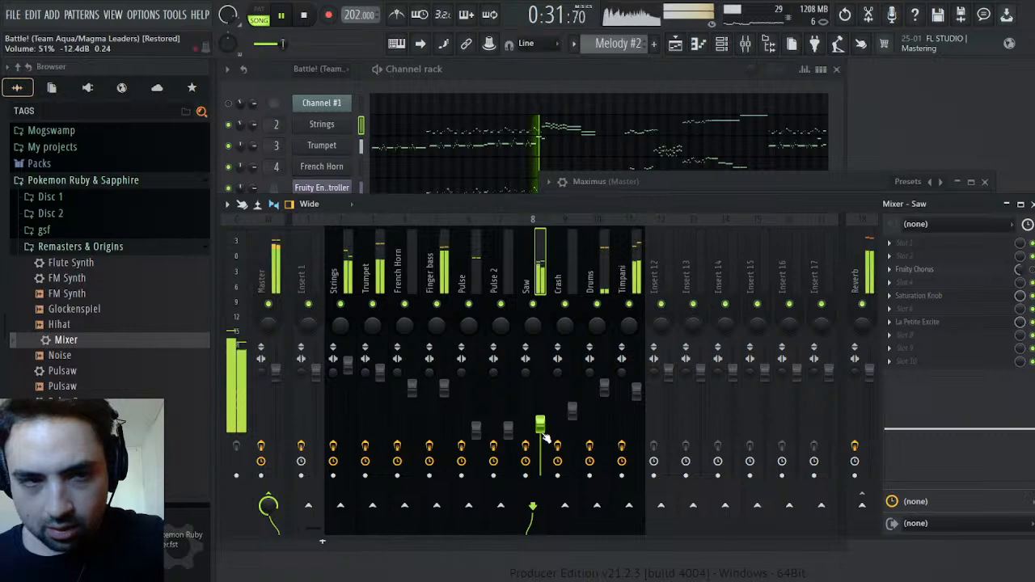
pyautogui.scroll(4, 509, 436)
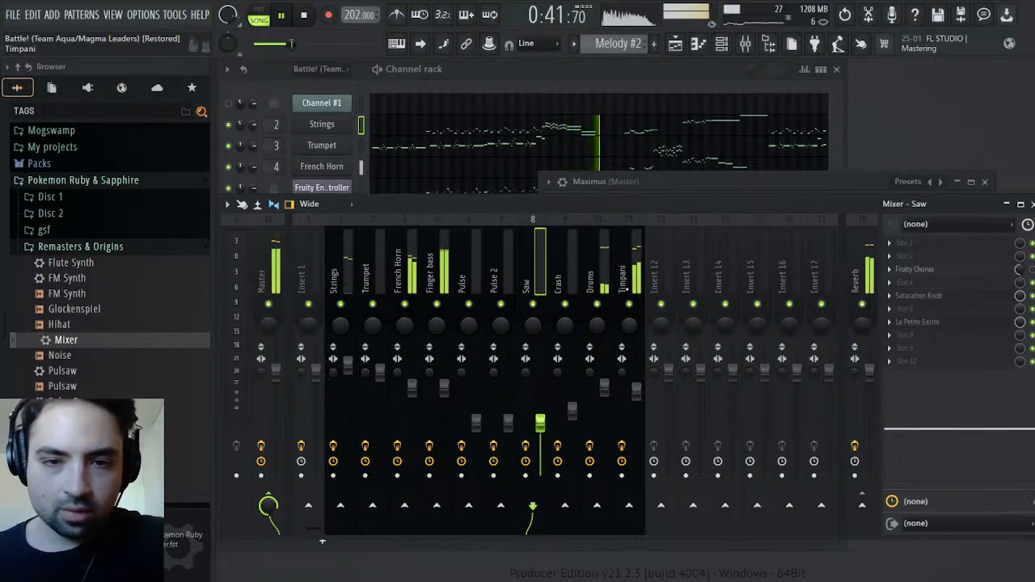
# Check the MID band in the master's Maximus, raise the French Horn track's volume slightly and save the project
pyautogui.click(848, 177)
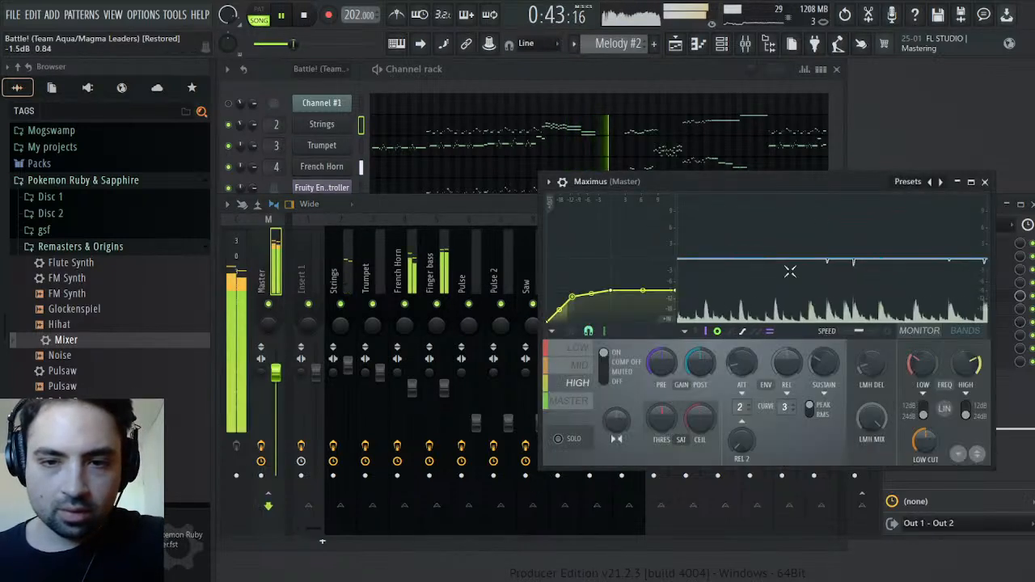
pyautogui.click(591, 369)
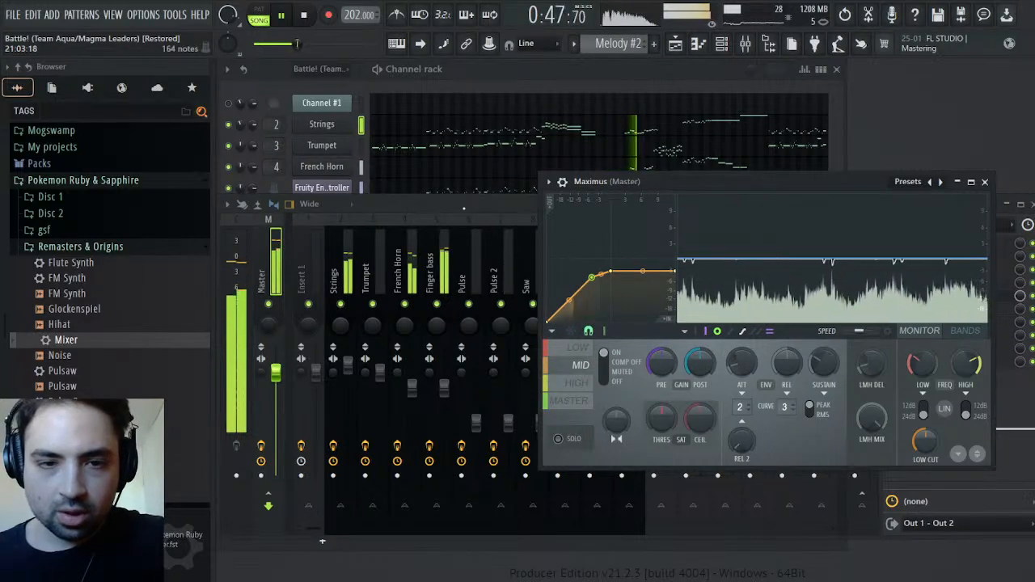
pyautogui.click(438, 267)
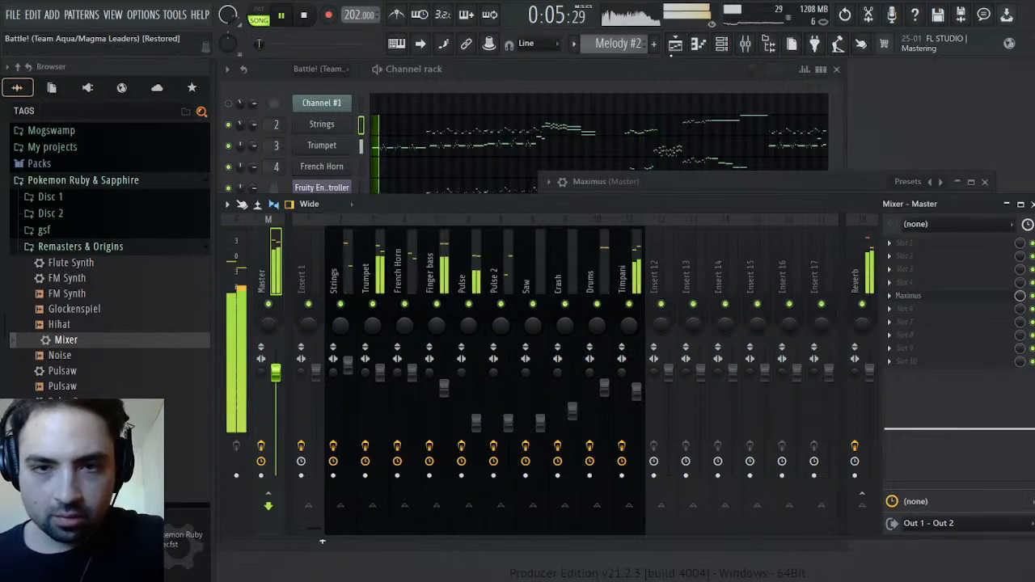
# Play the arrangement from around bar 43 and check the LOW and MID bands in the master's Maximus
pyautogui.press('F5')
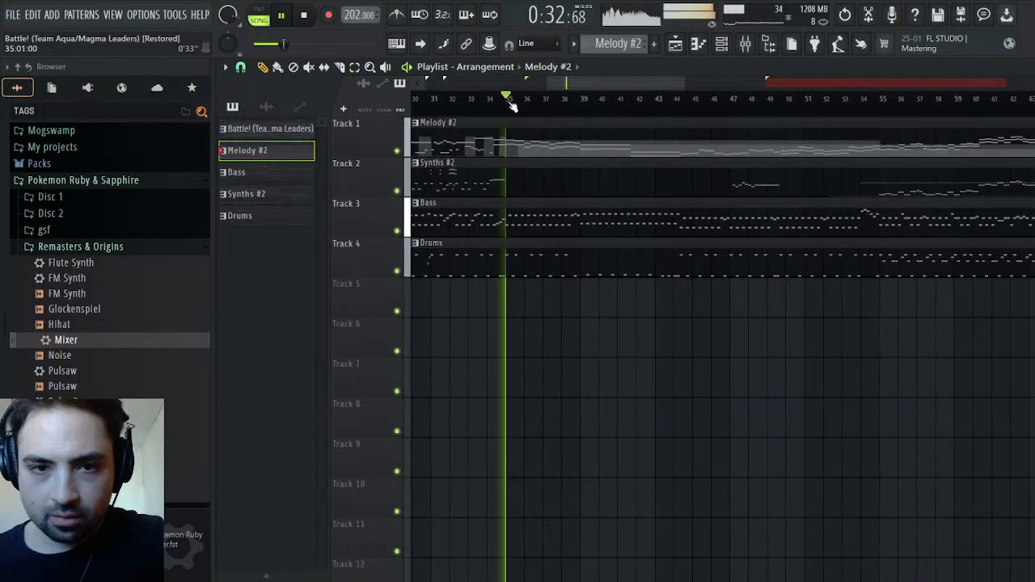
pyautogui.click(613, 98)
pyautogui.click(675, 98)
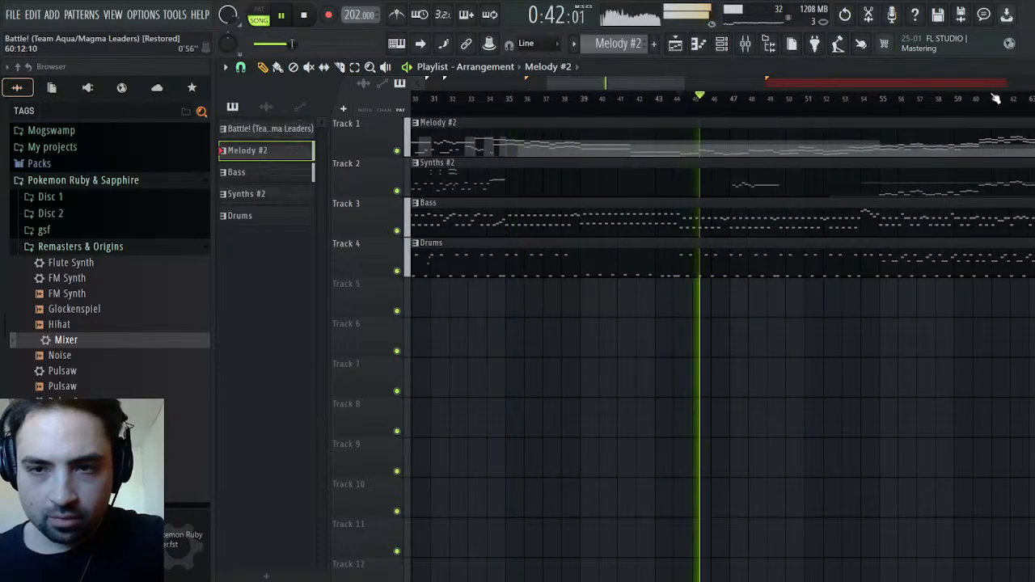
pyautogui.press('F5')
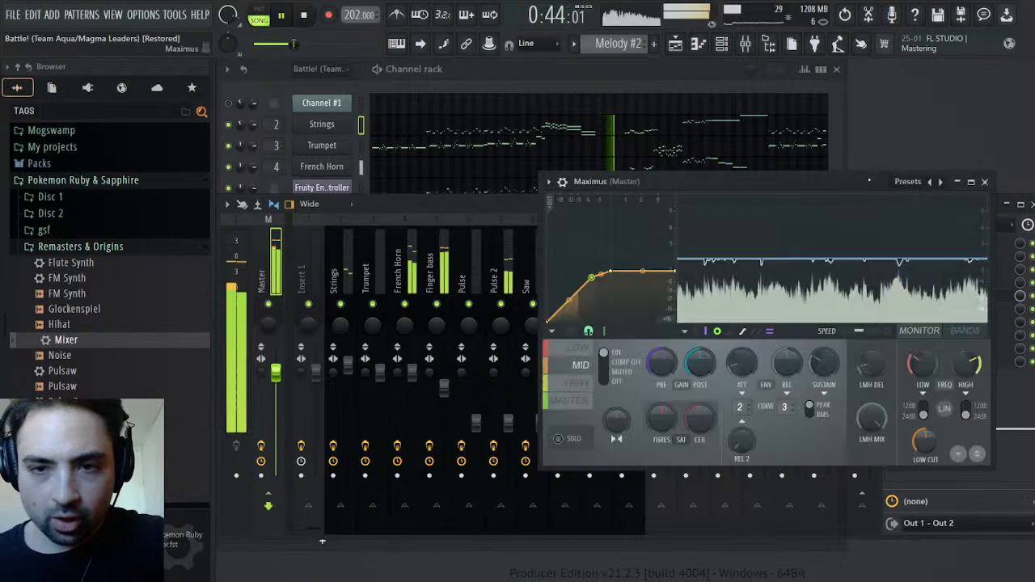
pyautogui.click(590, 353)
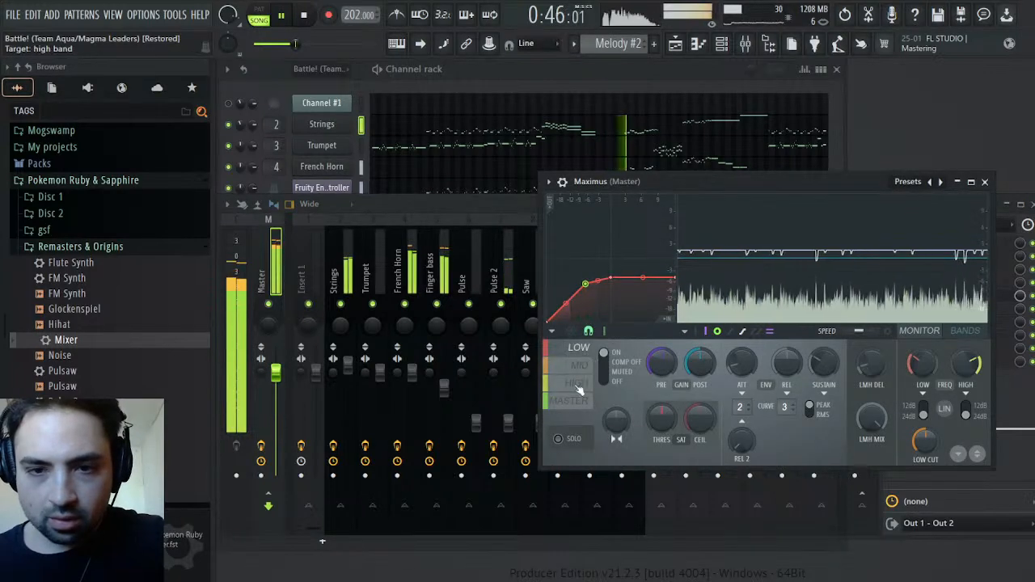
pyautogui.click(582, 366)
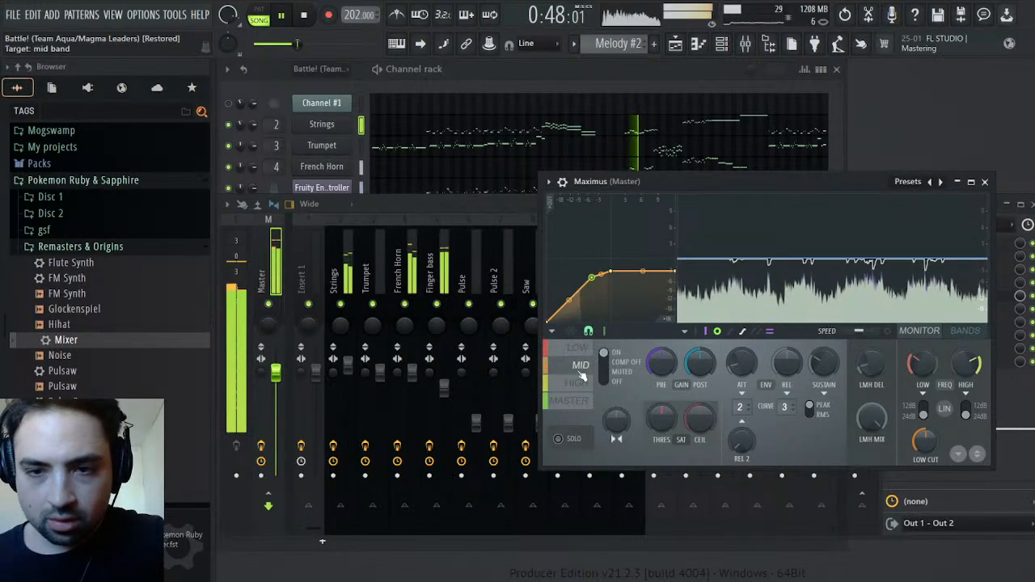
# Solo the French Horn track, set its 573 Hz EQ band to 5.8, unsolo it and check the MID band in Maximus
pyautogui.click(408, 276)
pyautogui.rightClick(404, 303)
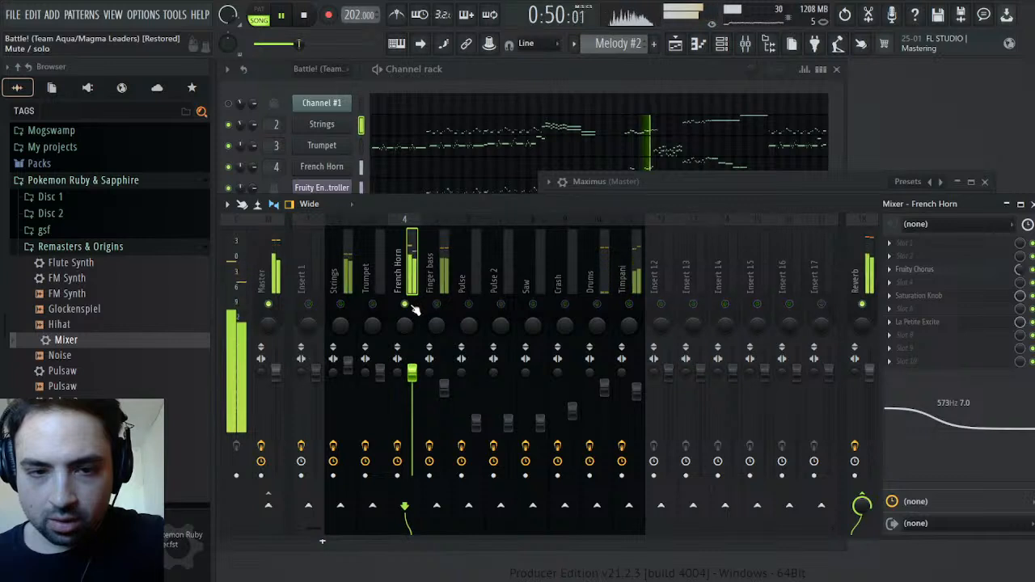
pyautogui.moveTo(947, 397); pyautogui.dragTo(944, 404)
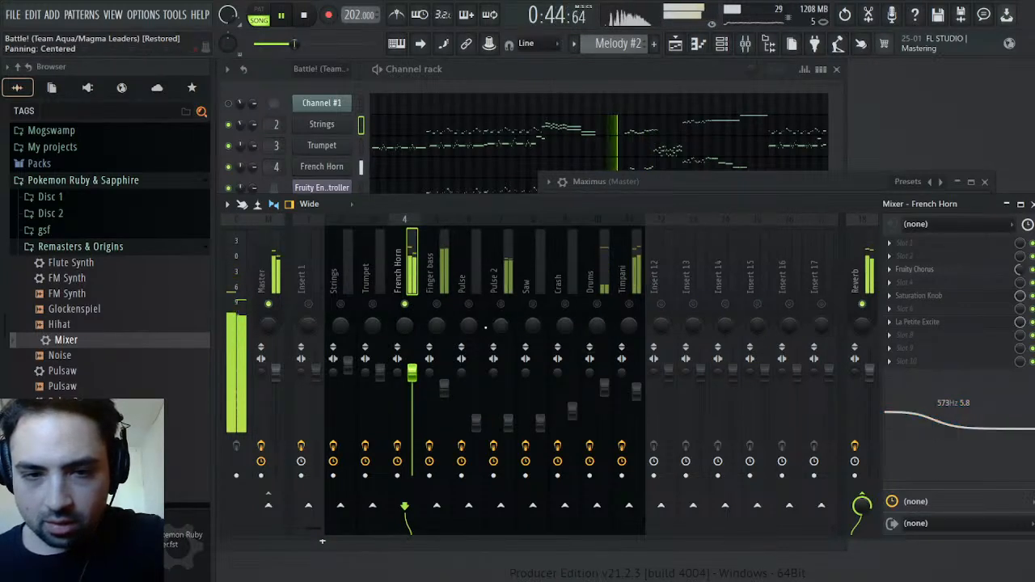
pyautogui.rightClick(408, 310)
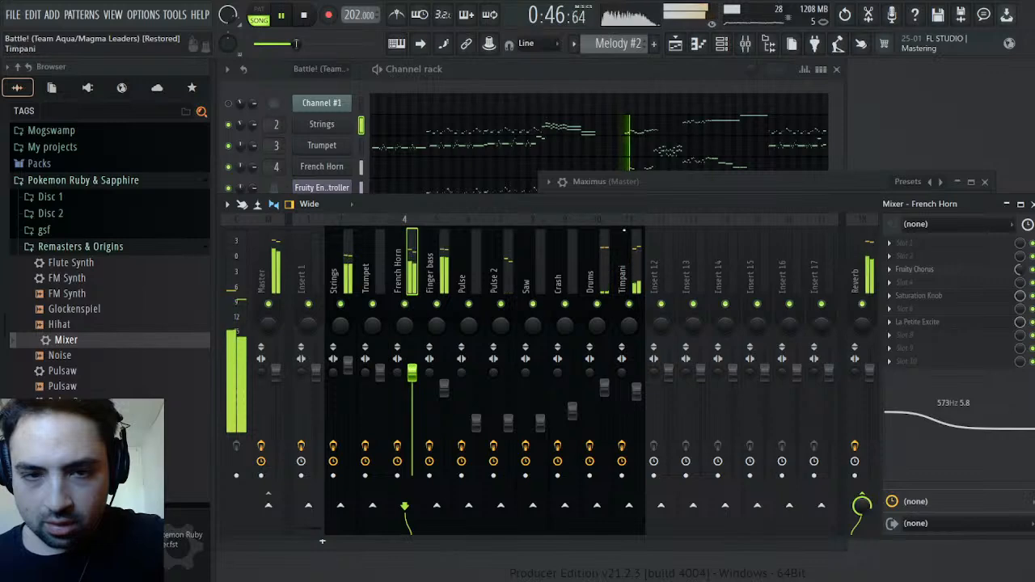
pyautogui.click(676, 180)
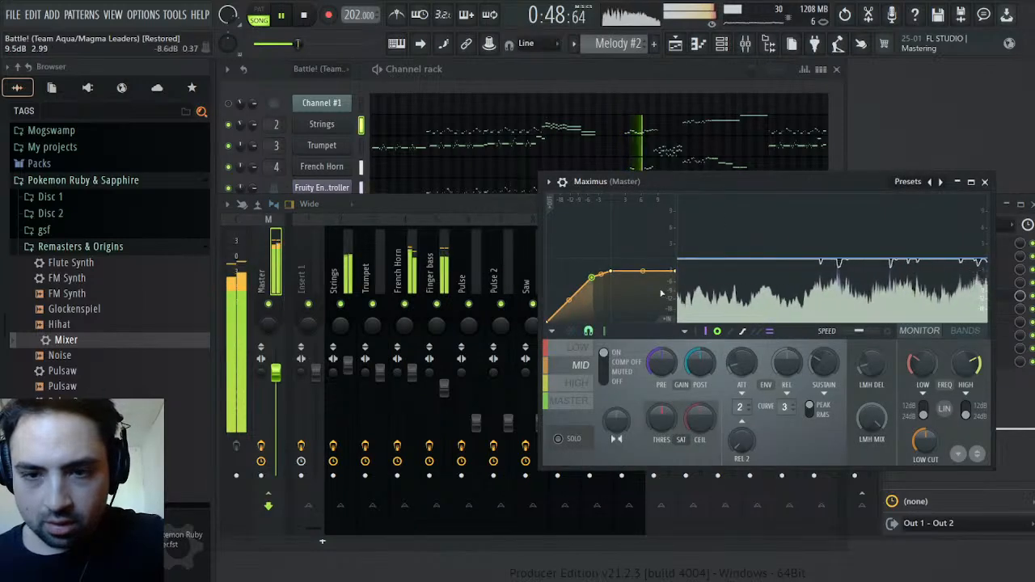
# Adjust the French Horn's high EQ band to around 4.4 at 5.5k and check the MID band while playing from around bars 55 and 60
pyautogui.click(401, 277)
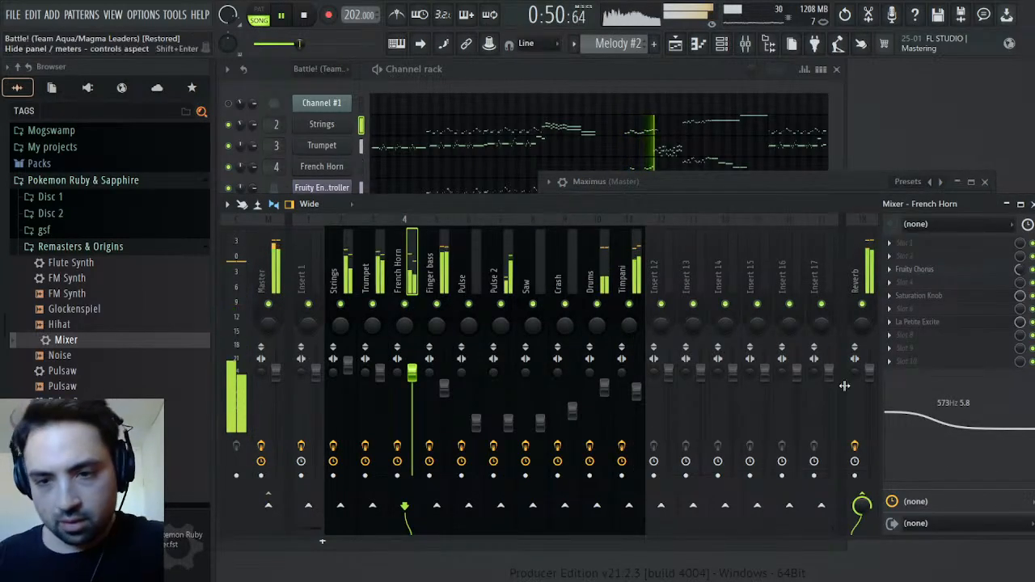
pyautogui.moveTo(1015, 415); pyautogui.dragTo(1003, 403)
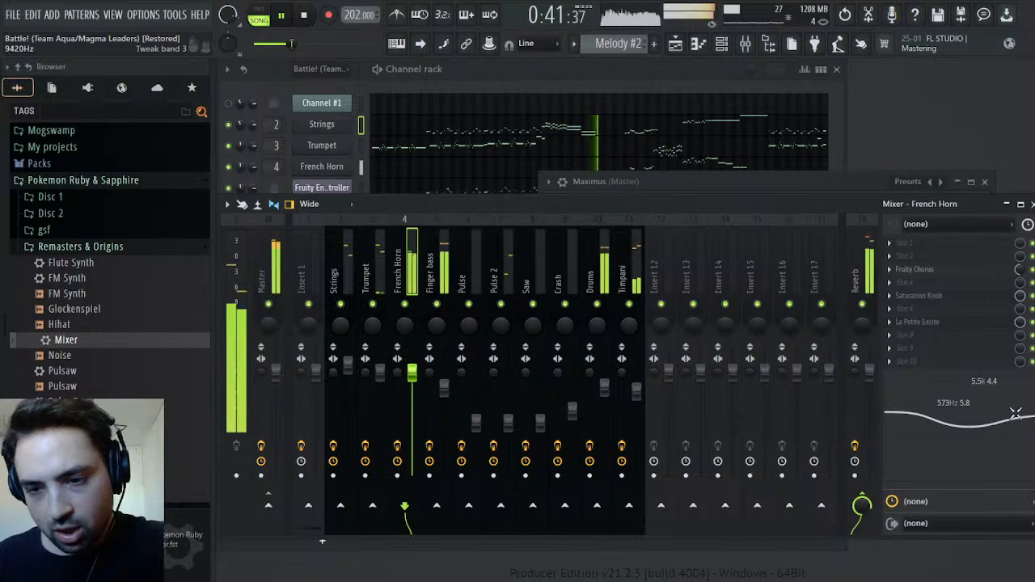
pyautogui.click(671, 51)
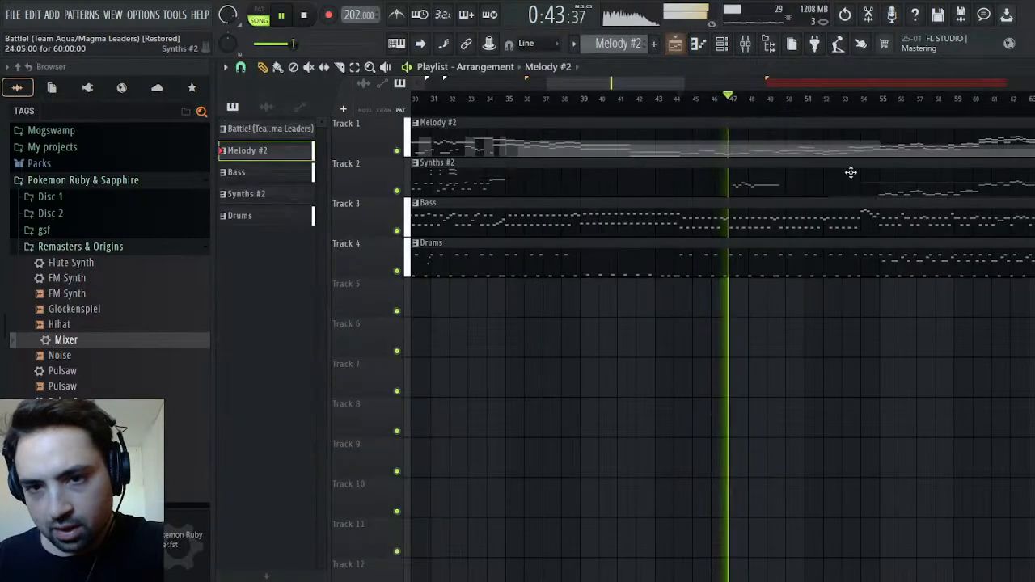
pyautogui.click(885, 104)
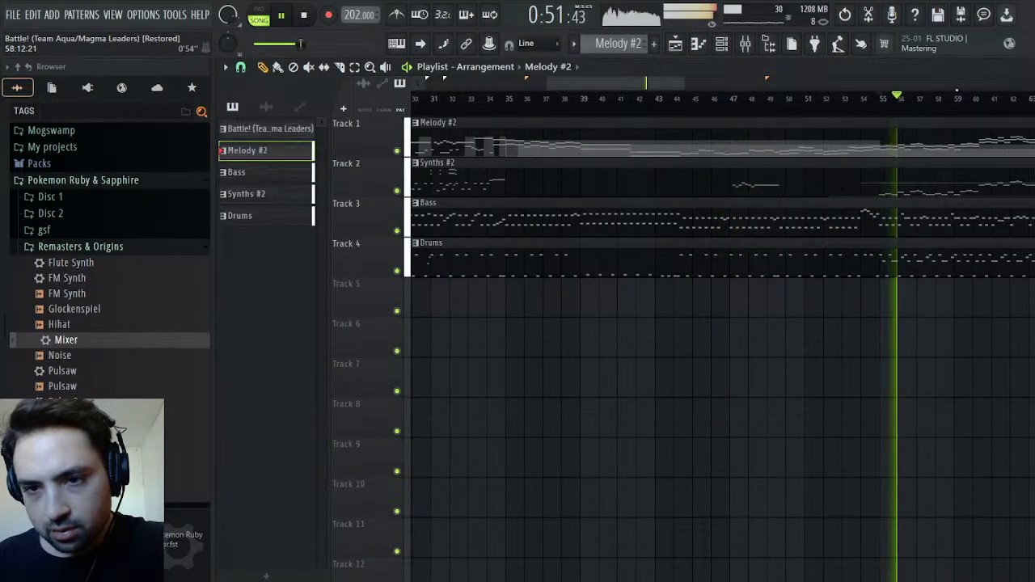
pyautogui.click(973, 104)
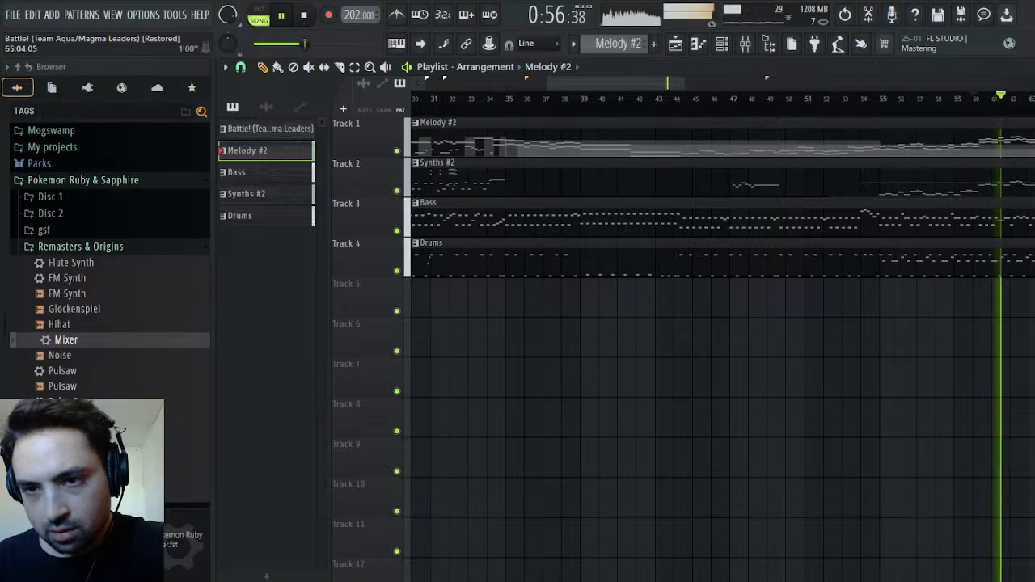
pyautogui.click(1033, 67)
pyautogui.moveTo(1000, 395); pyautogui.dragTo(996, 391)
pyautogui.click(846, 194)
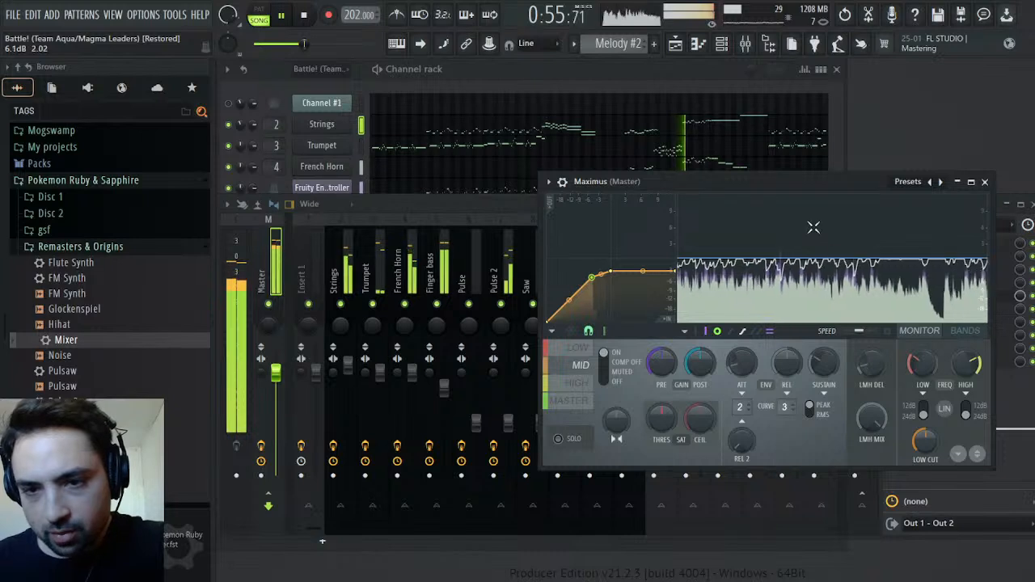
# Lower the Strings and French Horn track volumes slightly and check the MID band in the master's Maximus
pyautogui.click(745, 45)
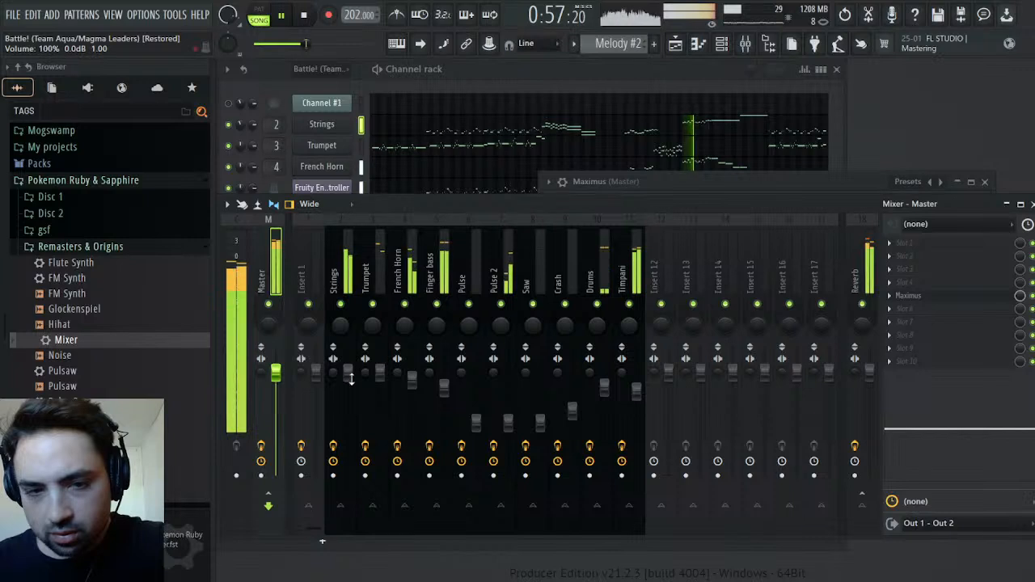
pyautogui.click(737, 184)
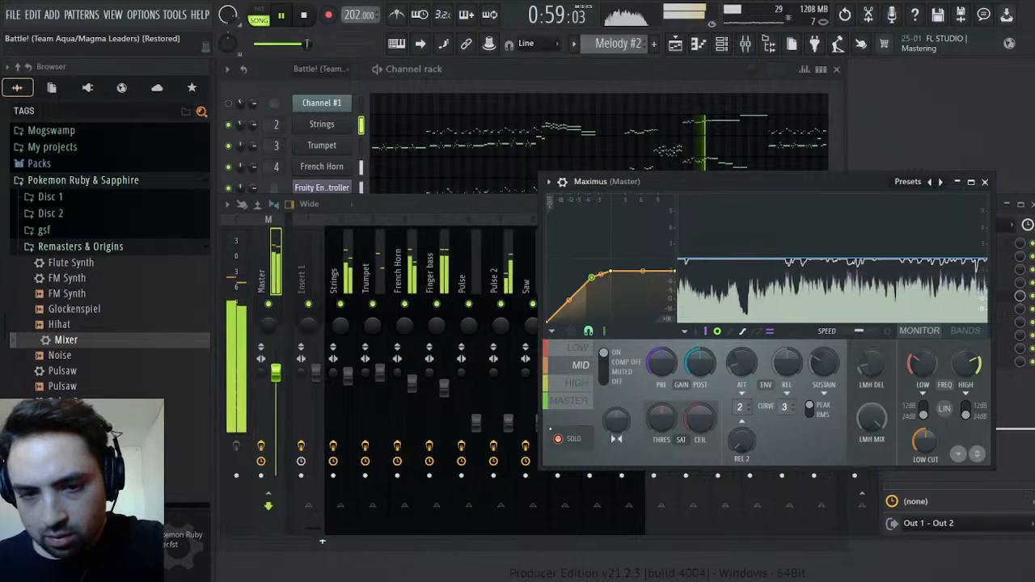
pyautogui.click(477, 210)
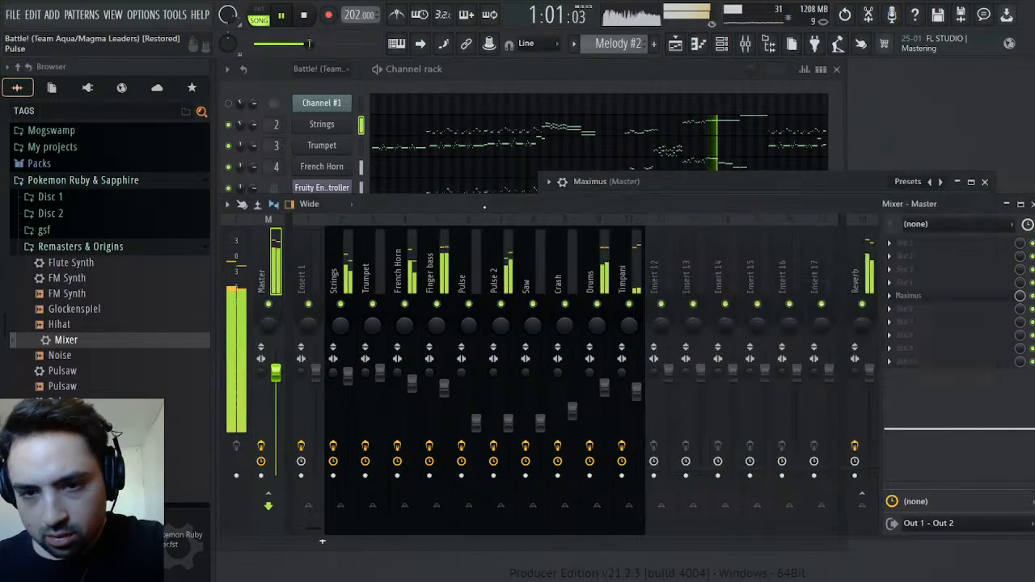
# Look over the French Horn's notes in the piano roll and check the LOW band in the master's Maximus
pyautogui.click(816, 169)
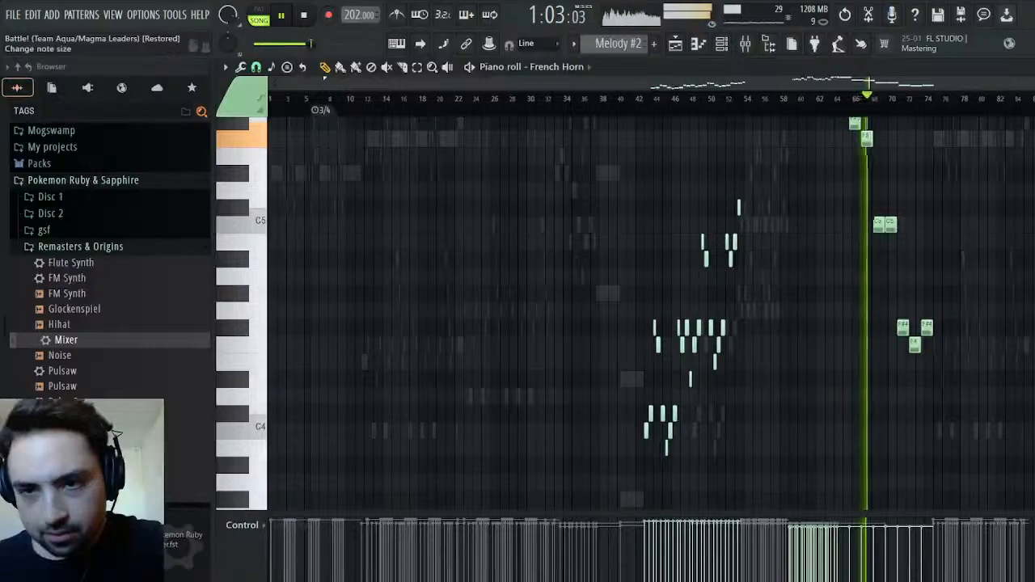
pyautogui.click(1034, 69)
pyautogui.click(733, 183)
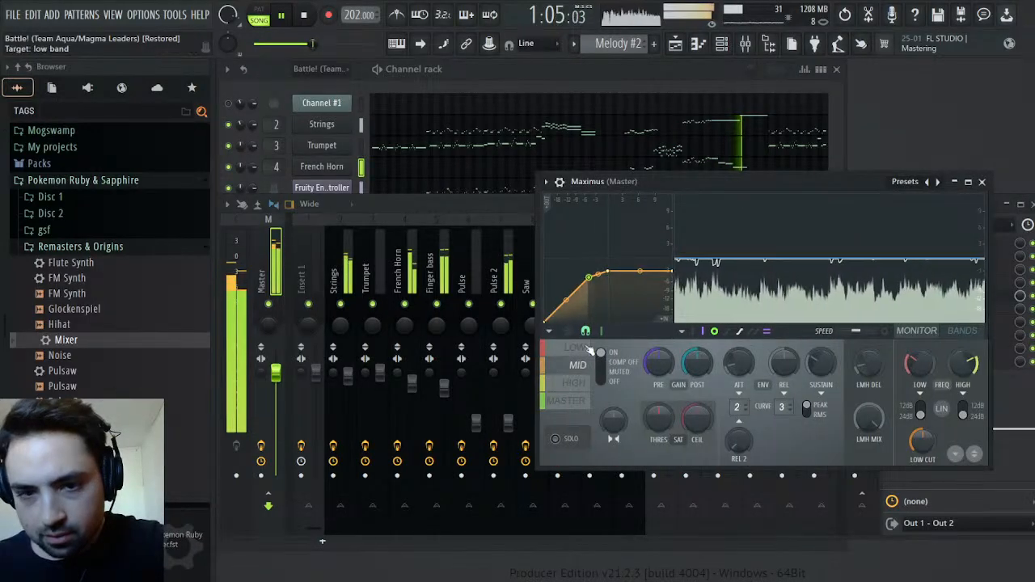
pyautogui.click(586, 350)
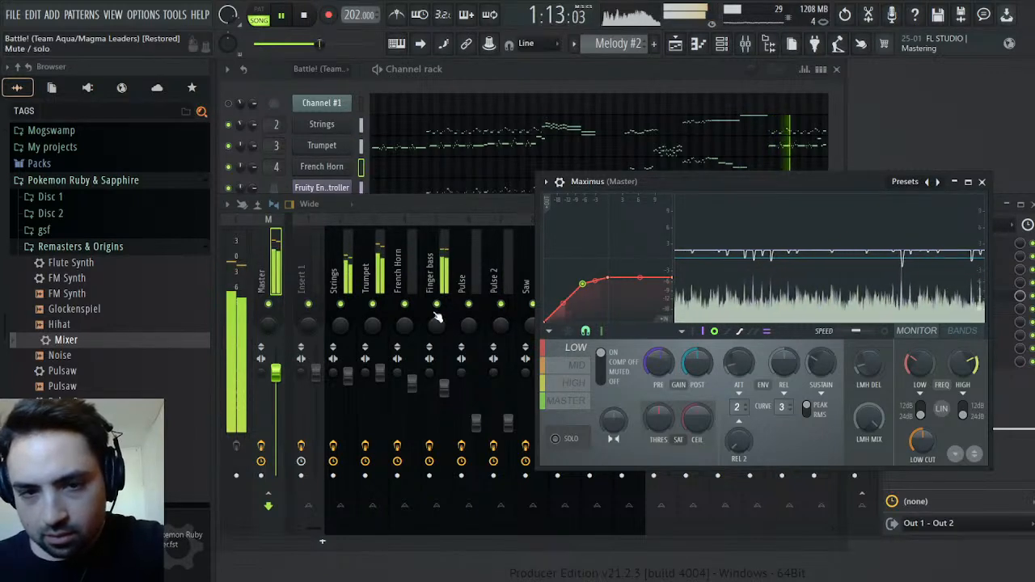
# Solo the Finger bass track and examine its level in the LOW band of the master's Maximus
pyautogui.click(437, 310)
pyautogui.click(436, 308)
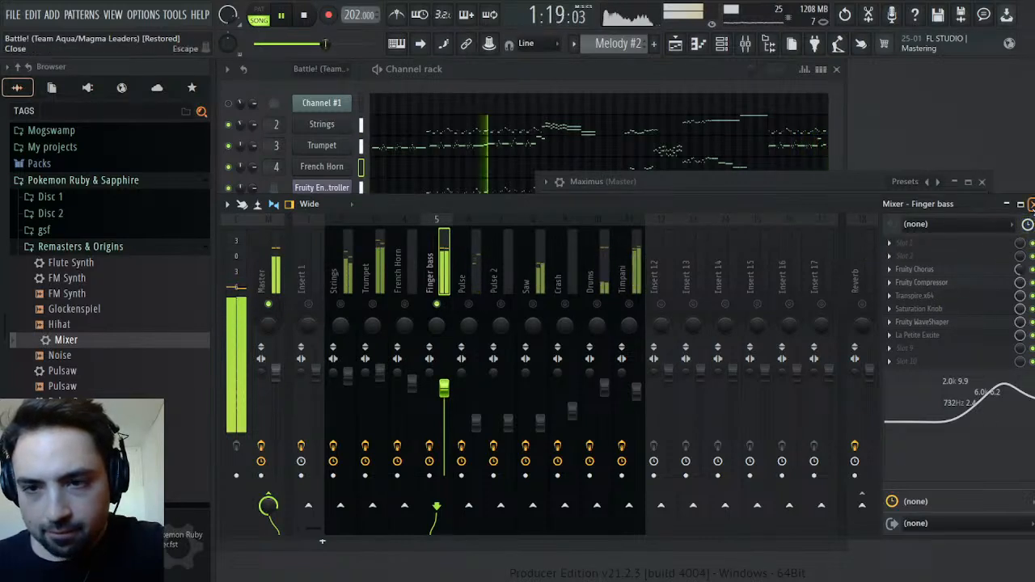
pyautogui.click(1032, 204)
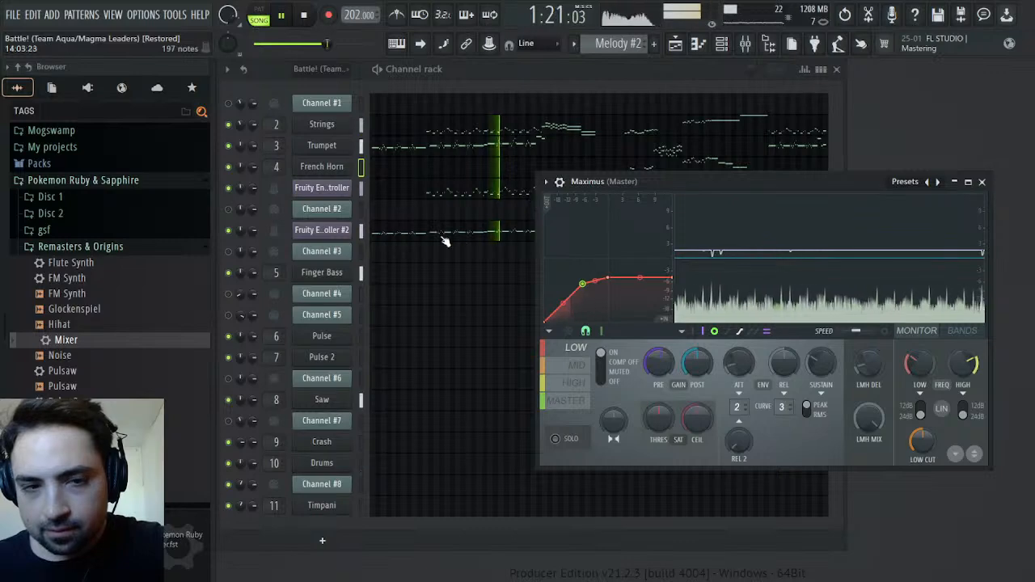
pyautogui.click(747, 43)
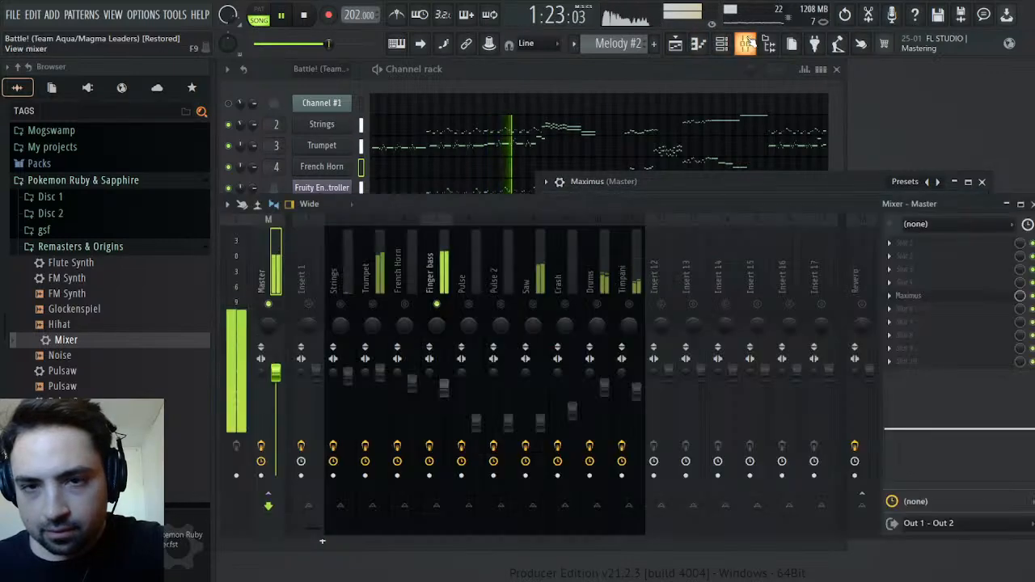
# Play the original Battle! pattern in pattern mode with Channel #3 and the Insert 1 mixer track unmuted
pyautogui.scroll(1, 606, 45)
pyautogui.click(265, 16)
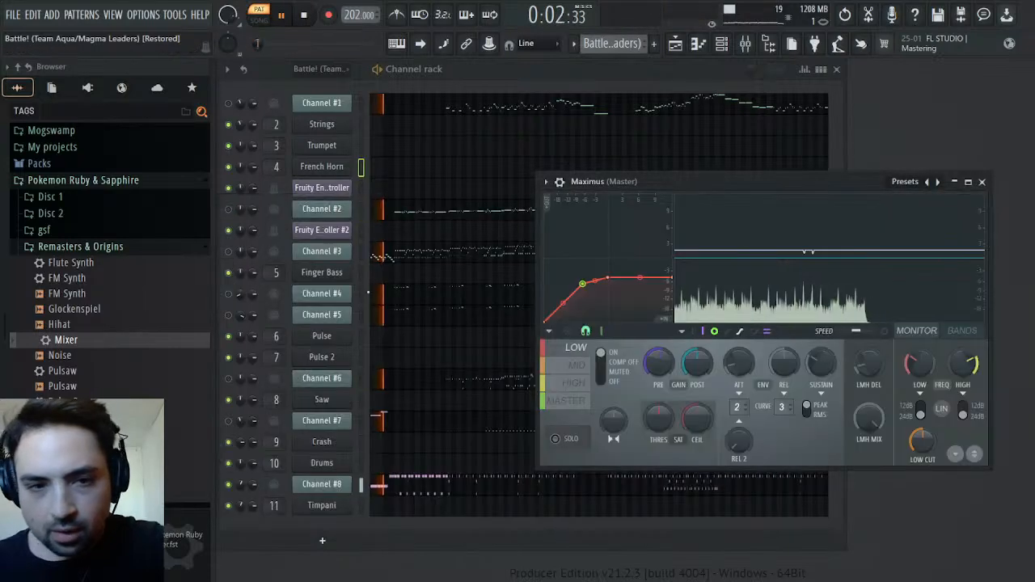
pyautogui.click(229, 252)
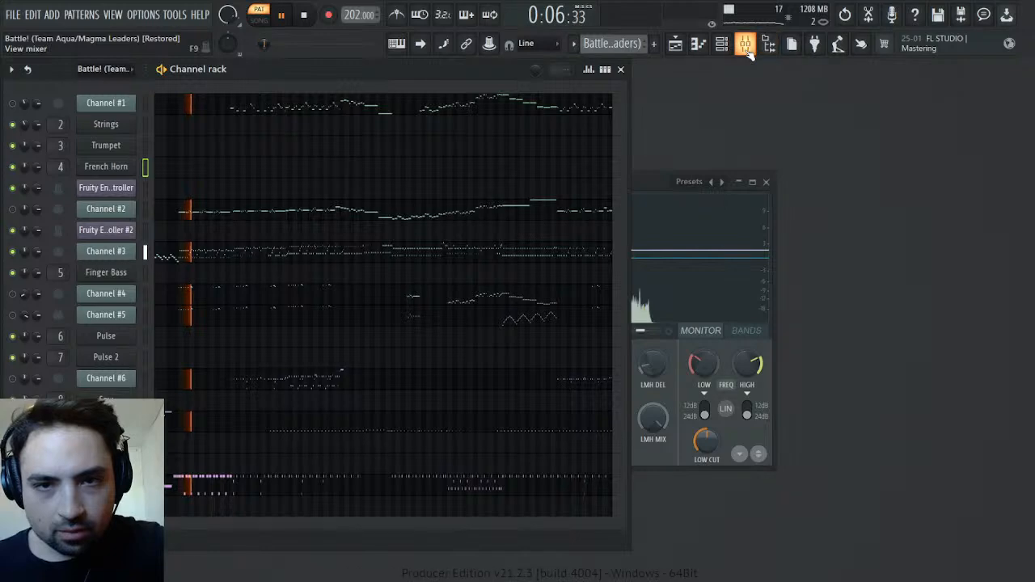
pyautogui.click(745, 44)
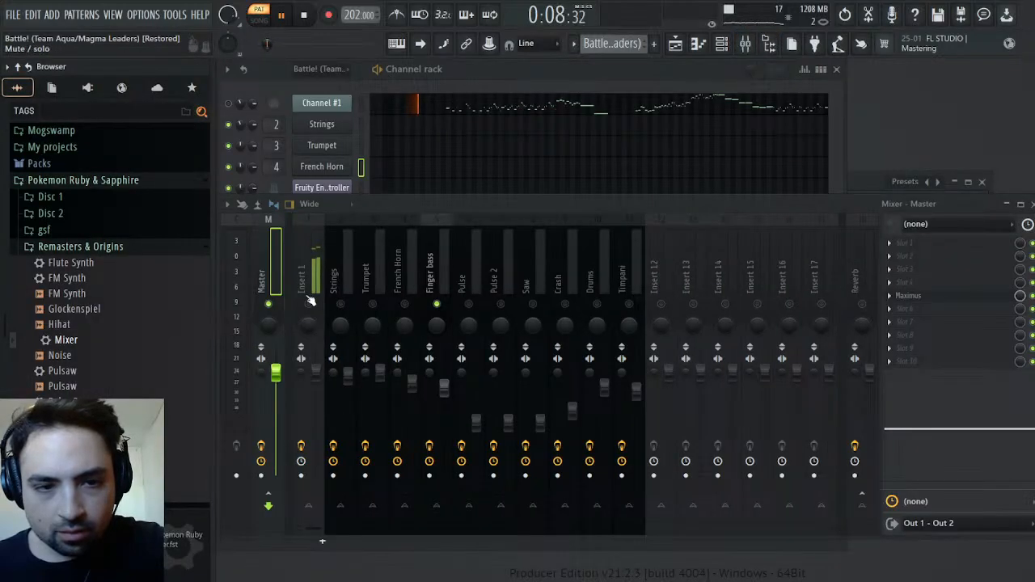
pyautogui.click(308, 304)
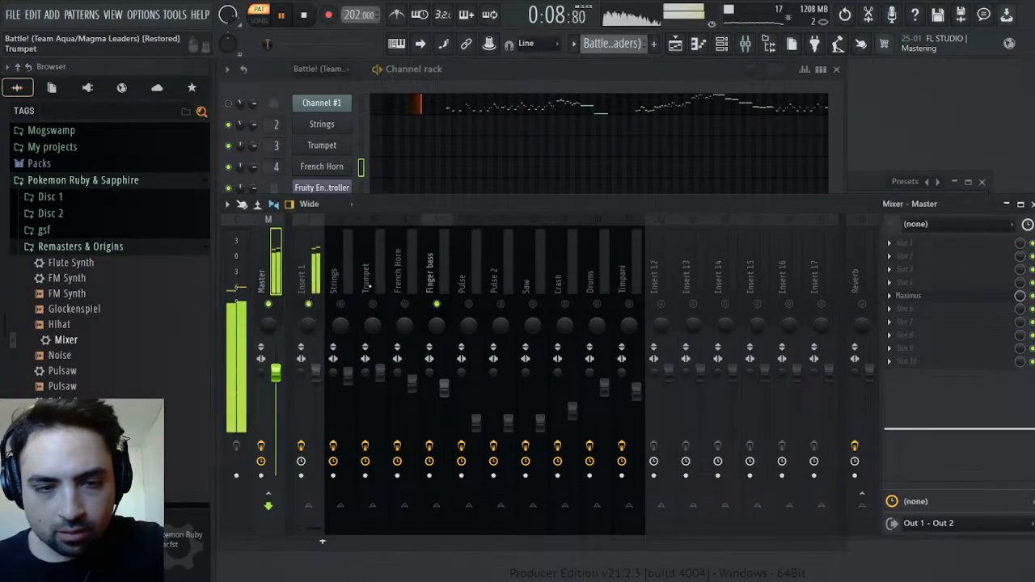
pyautogui.click(1031, 204)
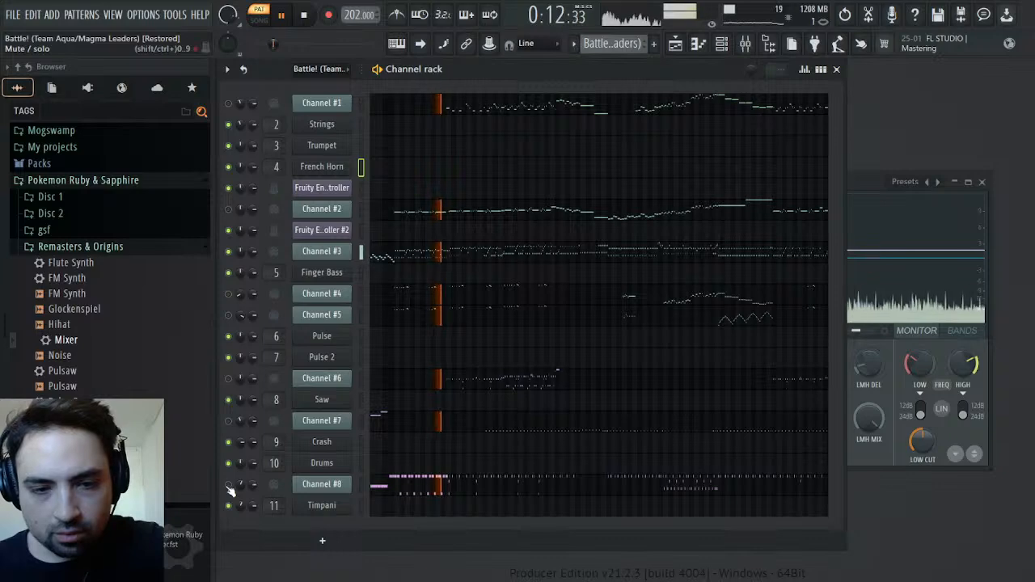
# Switch between the Bass and Battle! patterns to compare their basslines, and return to song mode
pyautogui.click(676, 44)
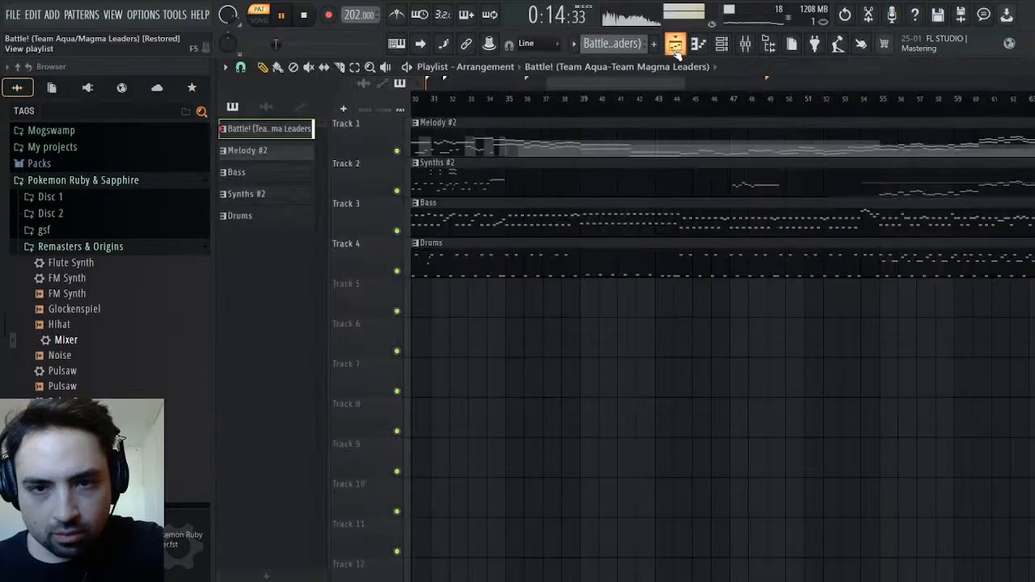
pyautogui.click(676, 46)
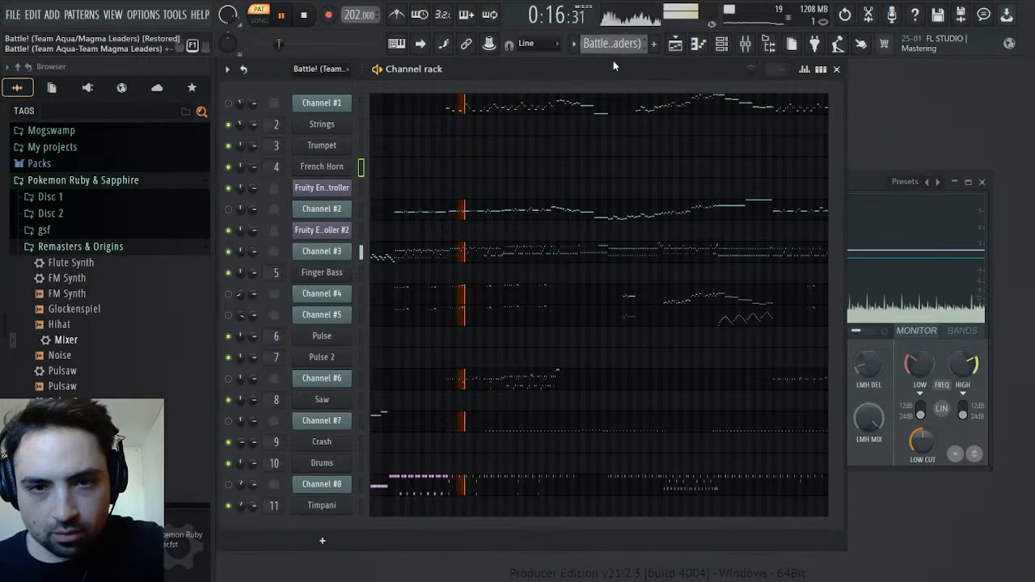
pyautogui.click(616, 81)
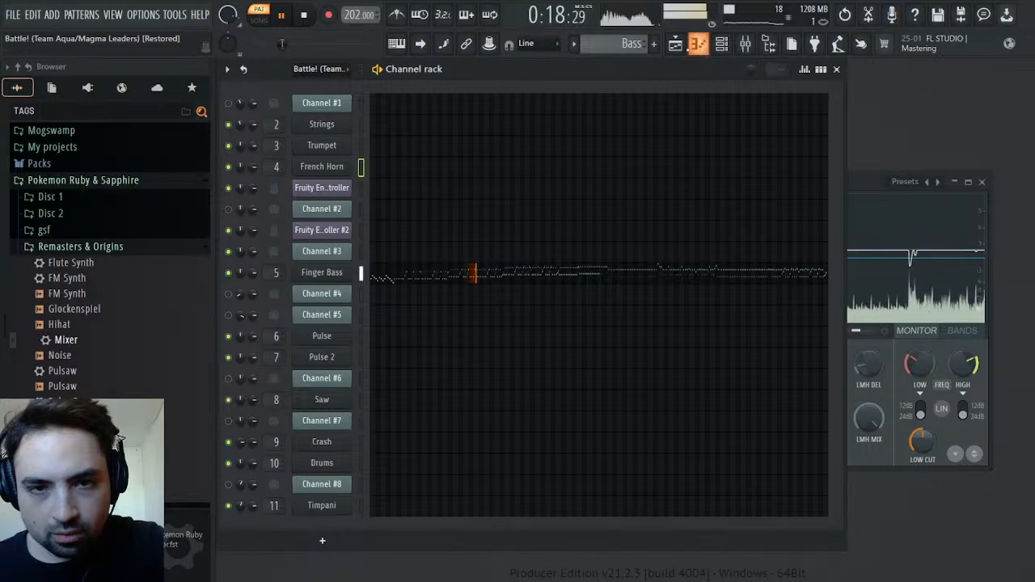
pyautogui.moveTo(633, 45); pyautogui.dragTo(633, 53)
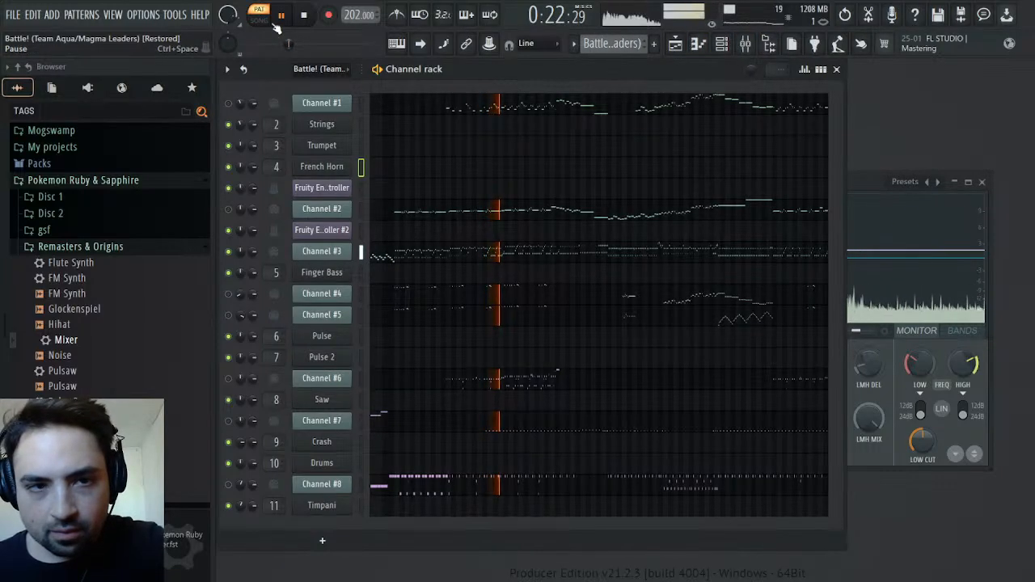
# Unsolo the Finger bass track and check the LOW band in the master's Maximus with the full mix playing
pyautogui.click(746, 45)
pyautogui.rightClick(437, 306)
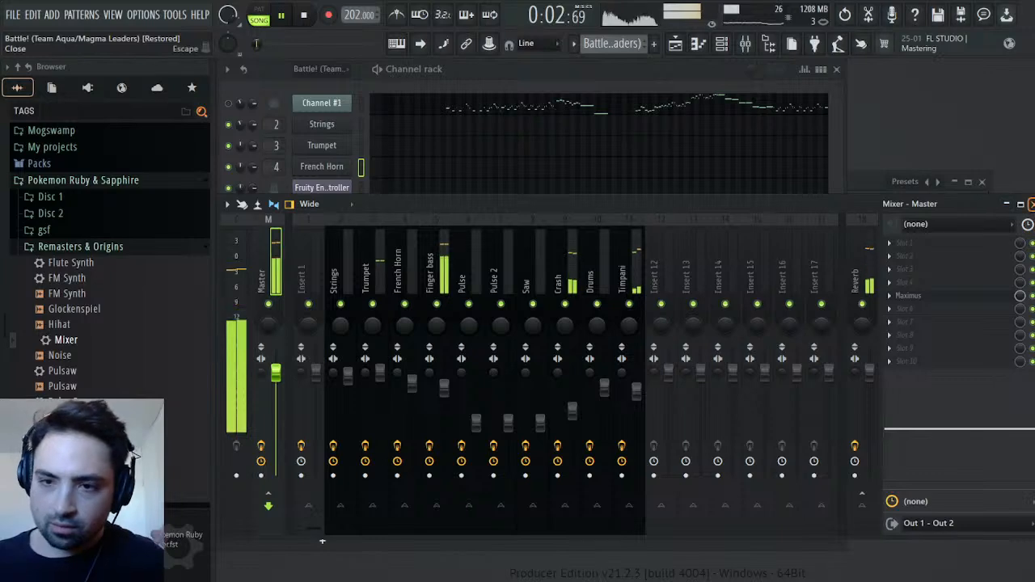
pyautogui.click(1031, 204)
pyautogui.click(888, 200)
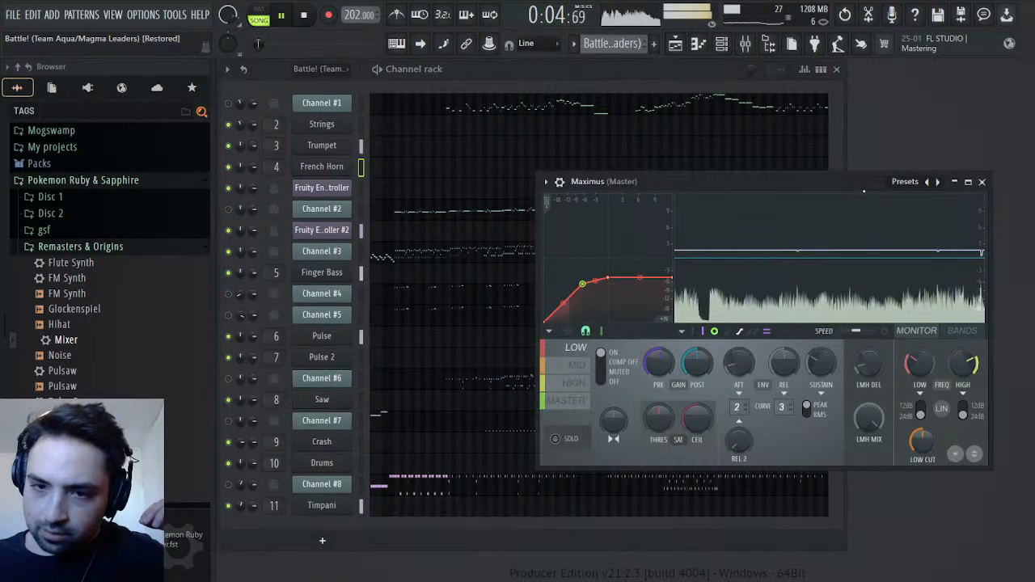
# Examine the HIGH band in the master's Maximus while the full mix plays
pyautogui.click(575, 386)
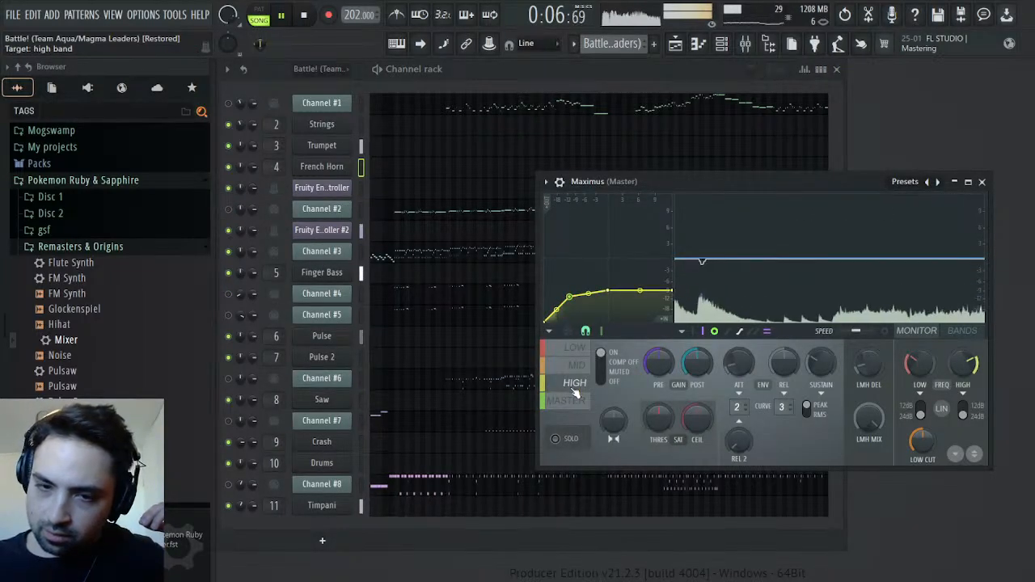
pyautogui.click(578, 401)
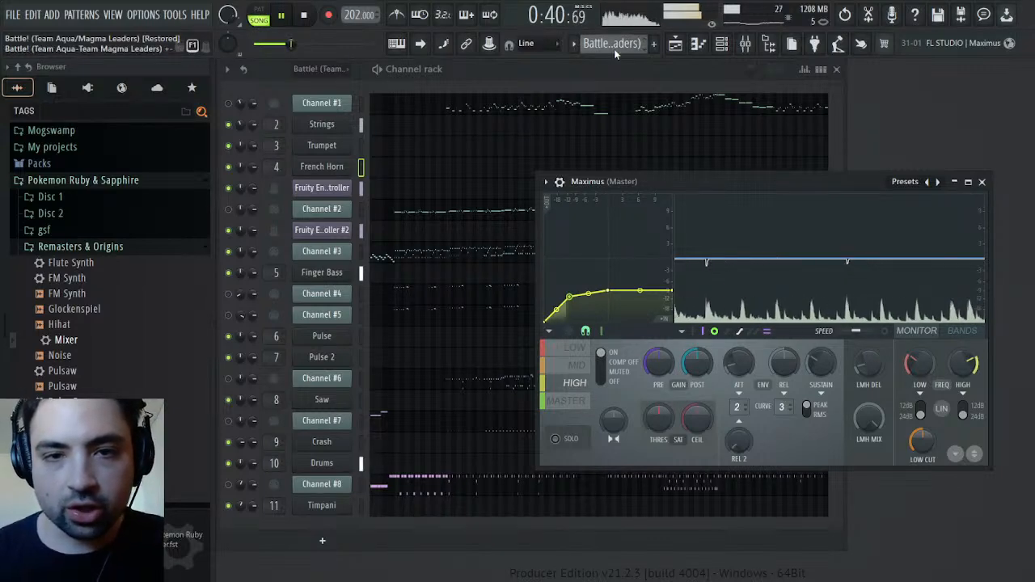
# Switch to the Drums pattern, open the Drums channel's notes in the piano roll, and play from bar 41
pyautogui.press('+')
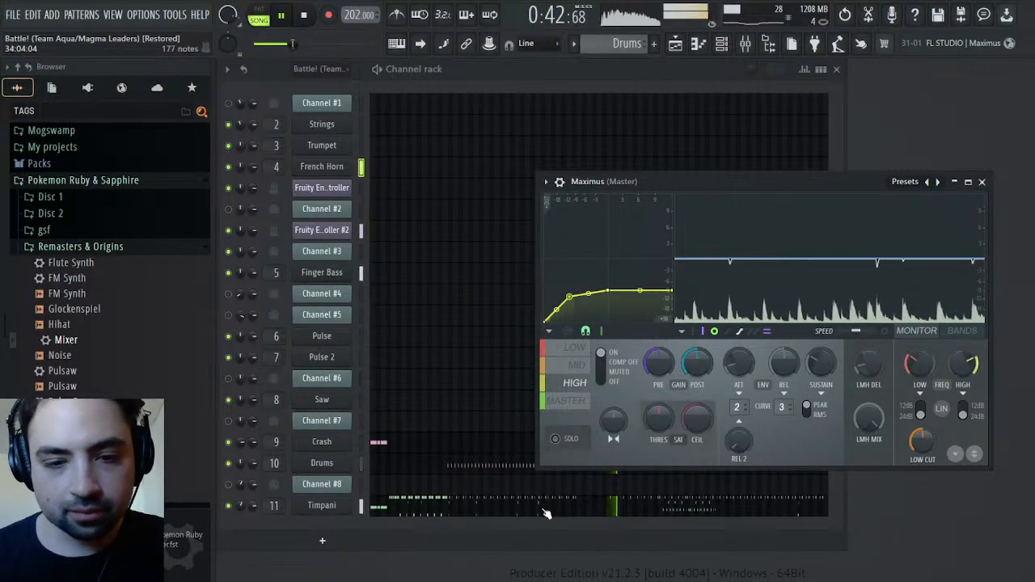
pyautogui.click(494, 469)
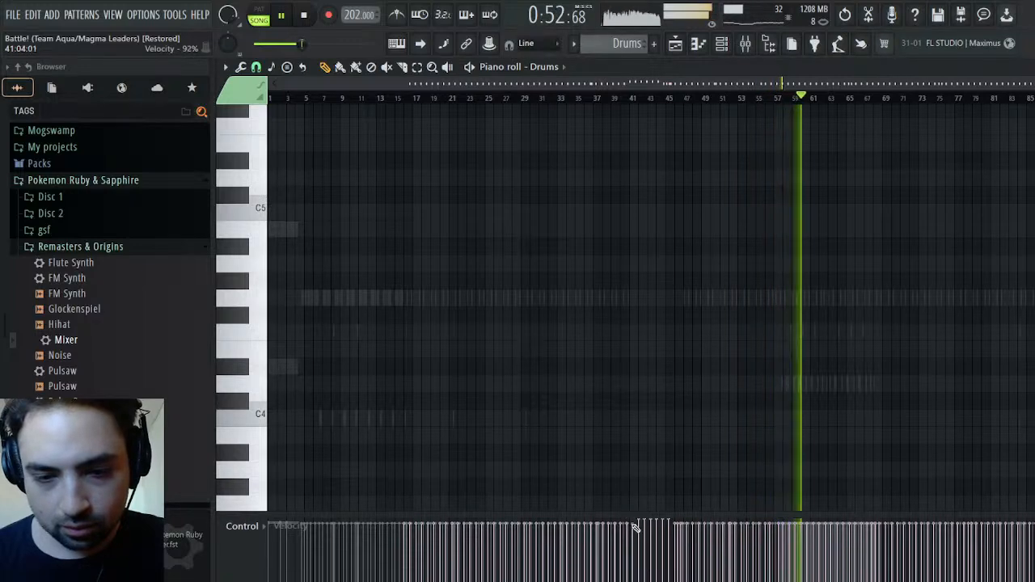
pyautogui.click(633, 91)
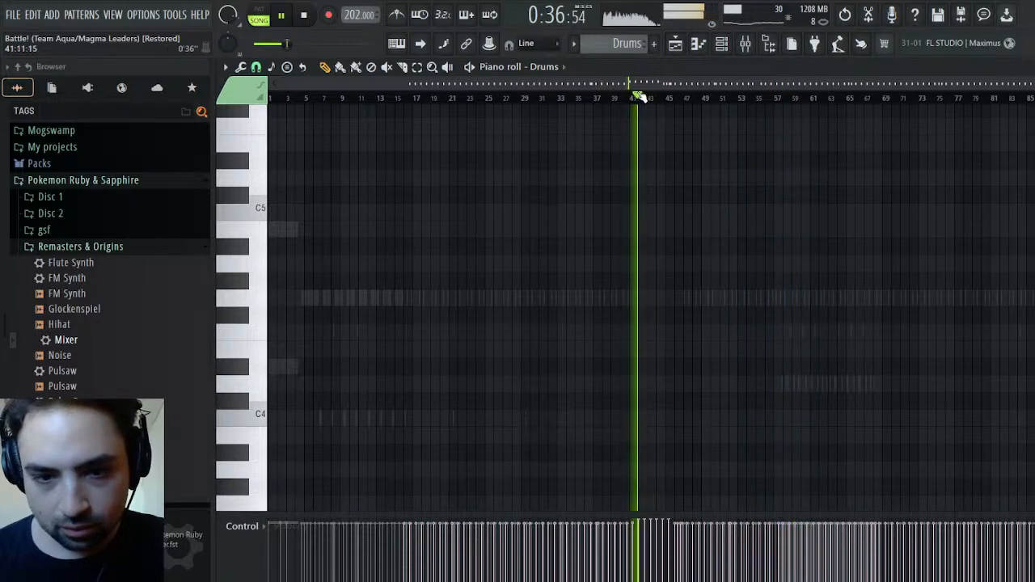
pyautogui.scroll(-3, 739, 259)
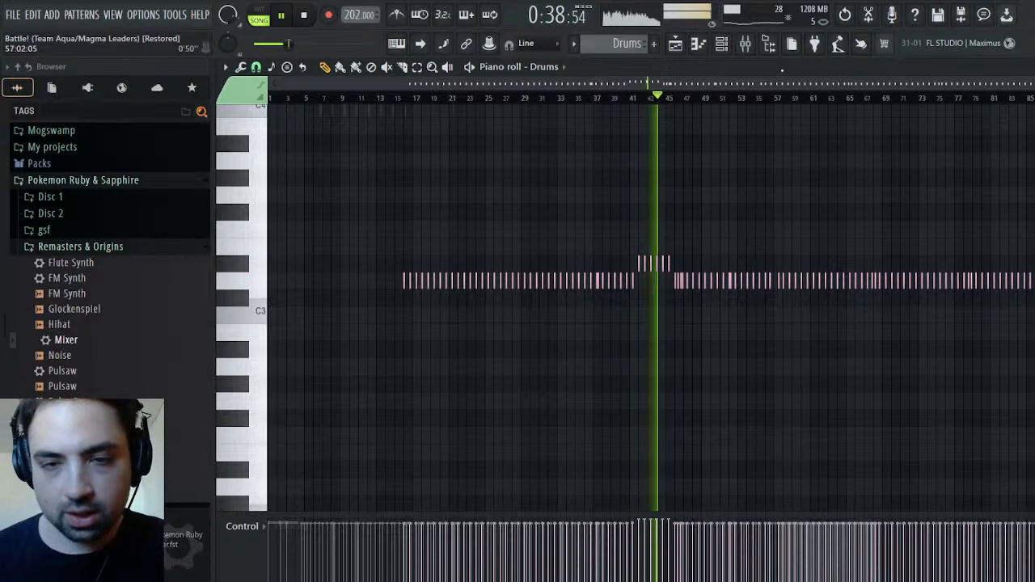
# Replay the arrangement in the playlist from around bar 39
pyautogui.click(676, 45)
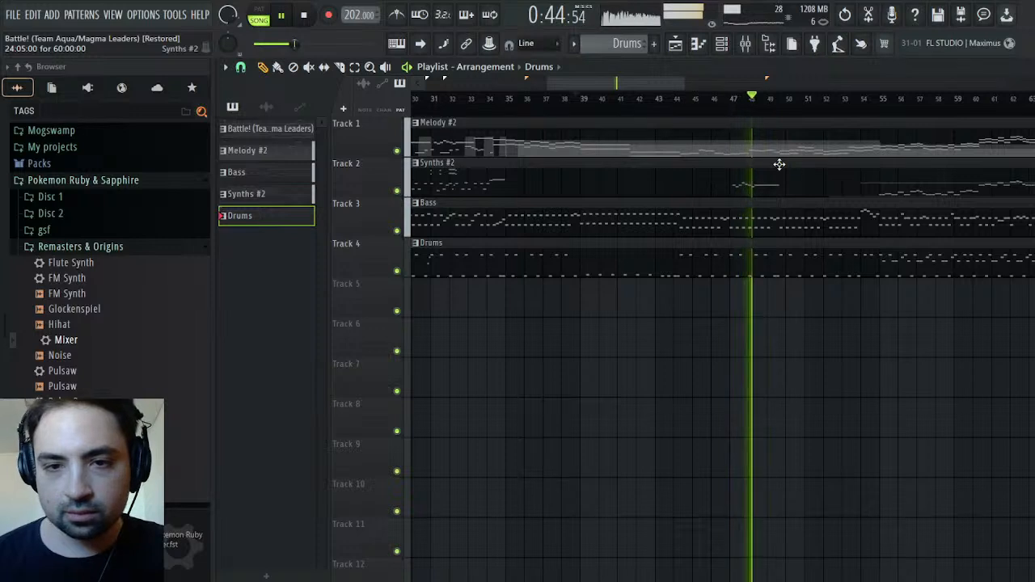
pyautogui.click(575, 113)
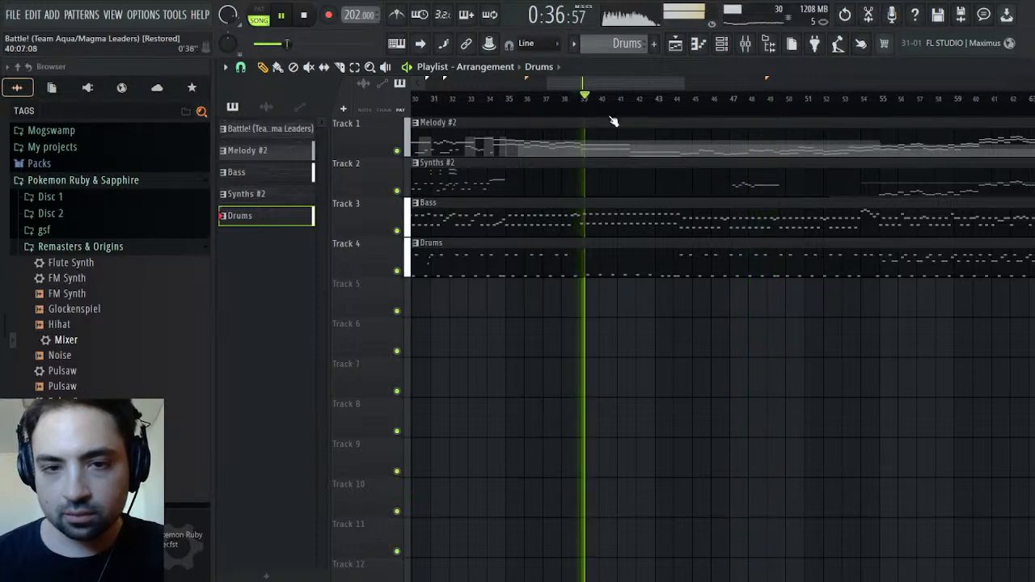
pyautogui.click(537, 68)
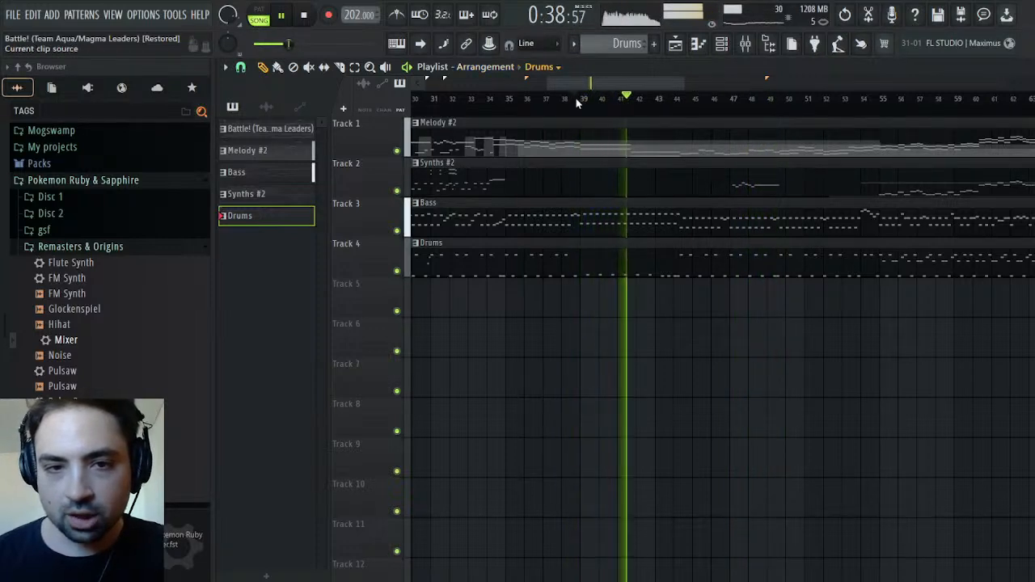
pyautogui.click(586, 93)
# Place the original Battle! audio clip on Track 5, align it, and compare it with the remaster by soloing and muting that track
pyautogui.click(445, 304)
pyautogui.moveTo(564, 286); pyautogui.dragTo(3, 294)
pyautogui.keyDown('ctrl'); pyautogui.click(398, 311); pyautogui.keyUp('ctrl')
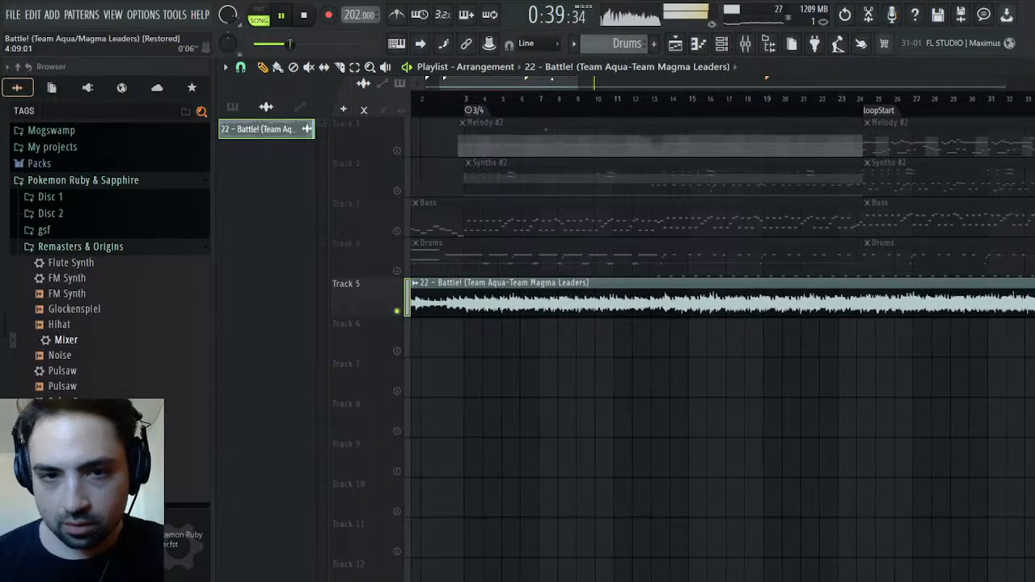
pyautogui.keyDown('ctrl'); pyautogui.click(398, 311); pyautogui.keyUp('ctrl')
pyautogui.click(397, 311)
pyautogui.click(606, 97)
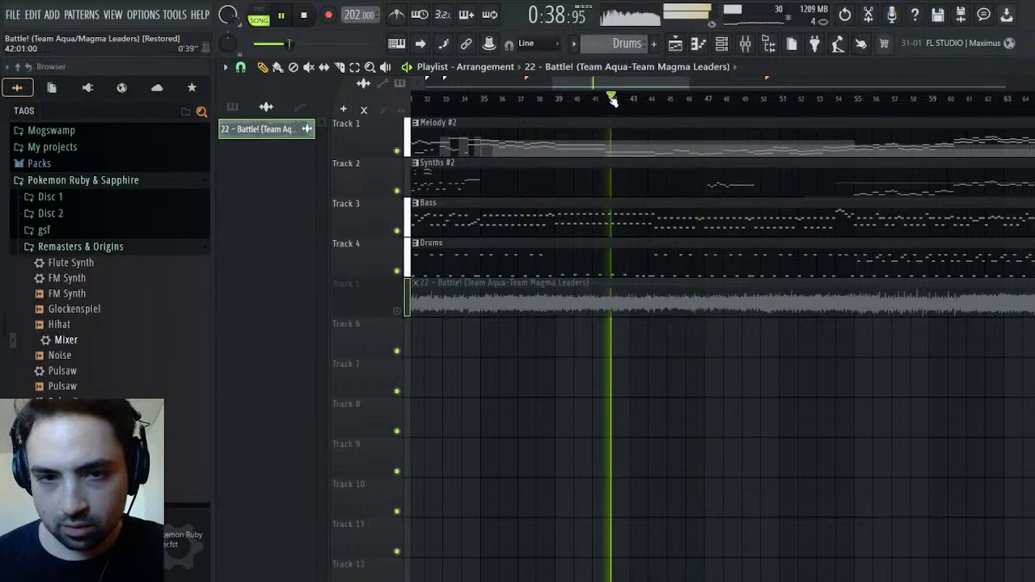
pyautogui.click(608, 97)
# Roll the project history back to the mute / solo knob tweak before the velocity edit, and replay the drums from around bar 40
pyautogui.click(1029, 67)
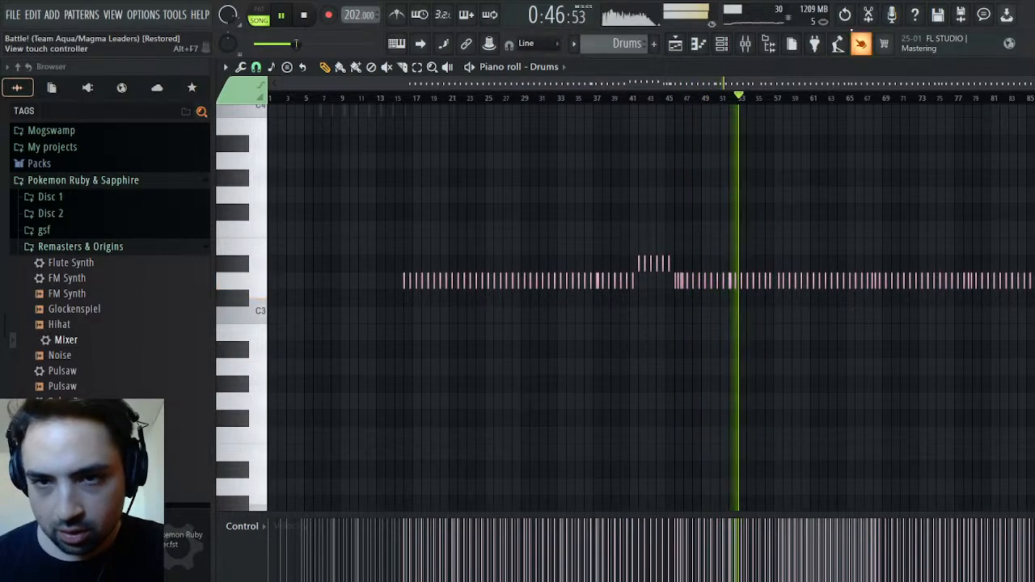
pyautogui.click(51, 87)
pyautogui.scroll(-3, 115, 394)
pyautogui.scroll(-5, 115, 394)
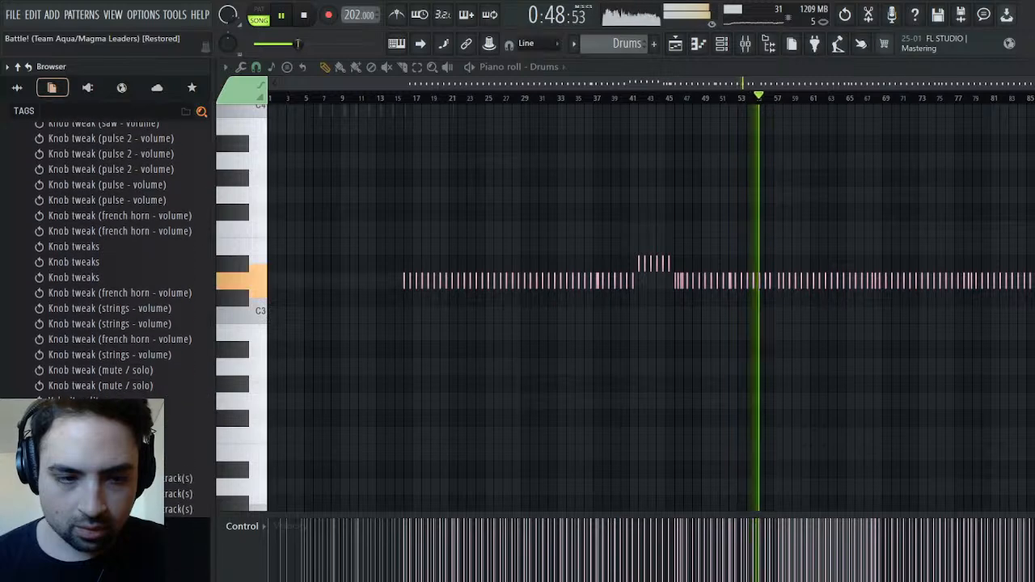
pyautogui.click(102, 388)
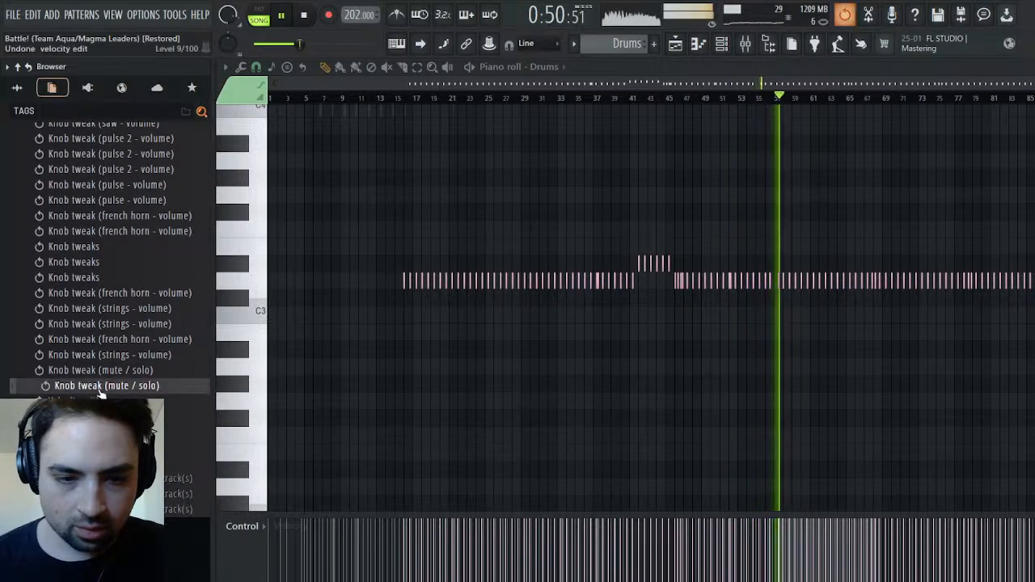
pyautogui.click(630, 98)
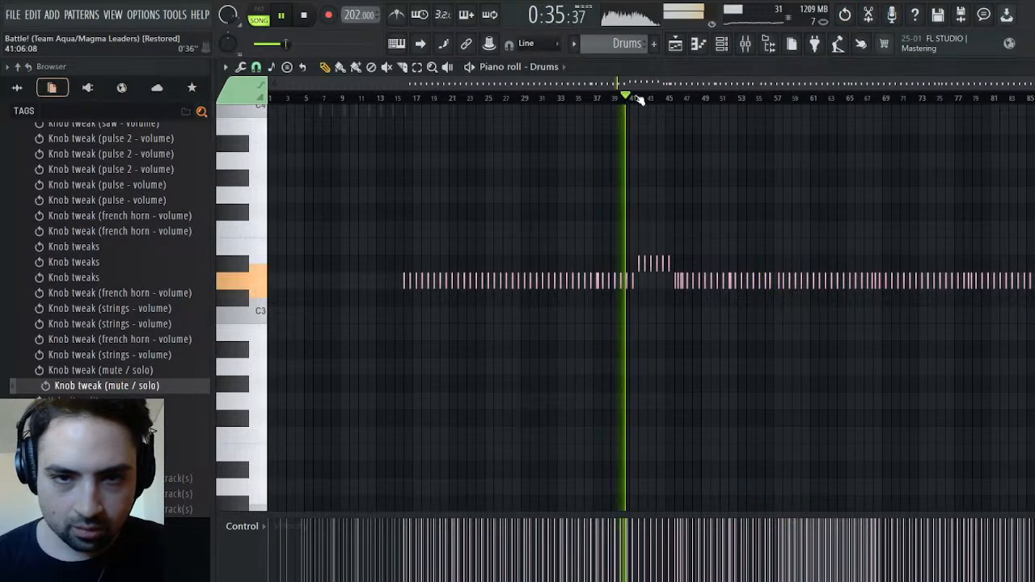
# Place the original "22 – Battle! (Team Aqua-Team Magma Leaders)" audio clip on playlist Track 5, starting at bar 1
pyautogui.click(676, 45)
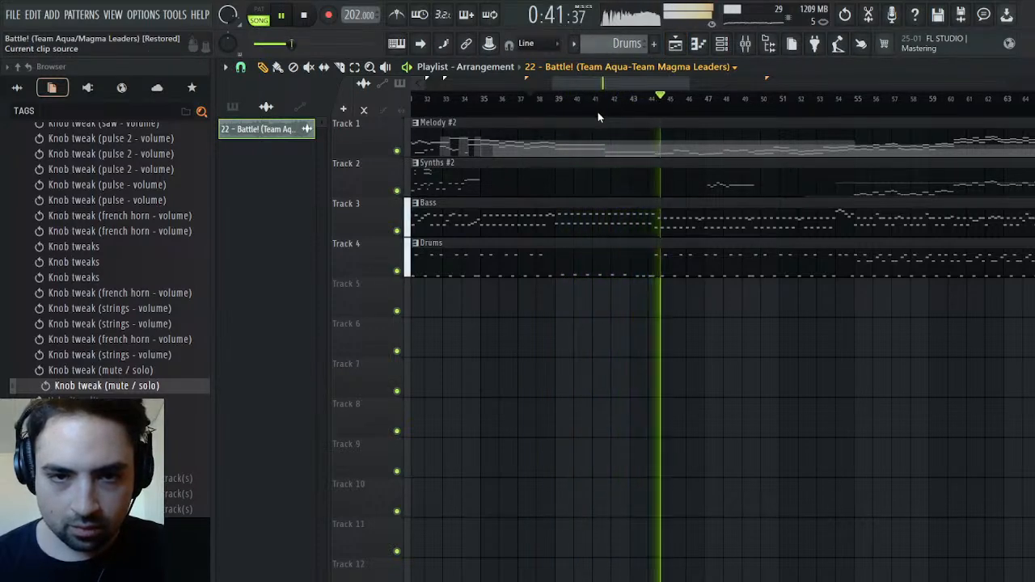
pyautogui.moveTo(557, 83); pyautogui.dragTo(424, 84)
pyautogui.click(571, 299)
pyautogui.moveTo(820, 312); pyautogui.dragTo(363, 308)
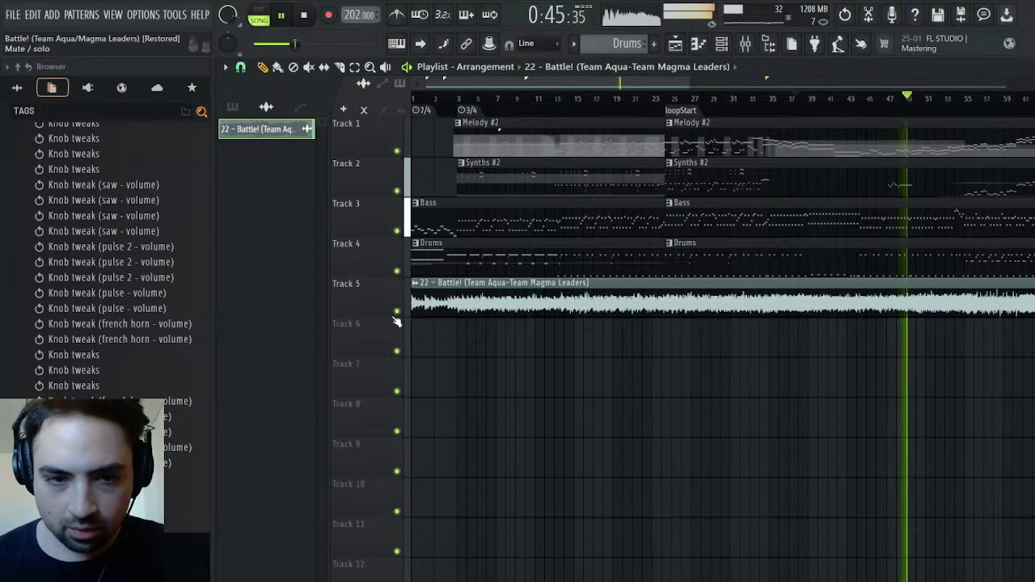
# Solo Track 5 to hear the original, and unsolo and mute it to hear the remaster, restarting playback each time
pyautogui.keyDown('ctrl'); pyautogui.click(397, 310); pyautogui.keyUp('ctrl')
pyautogui.click(302, 16)
pyautogui.click(287, 16)
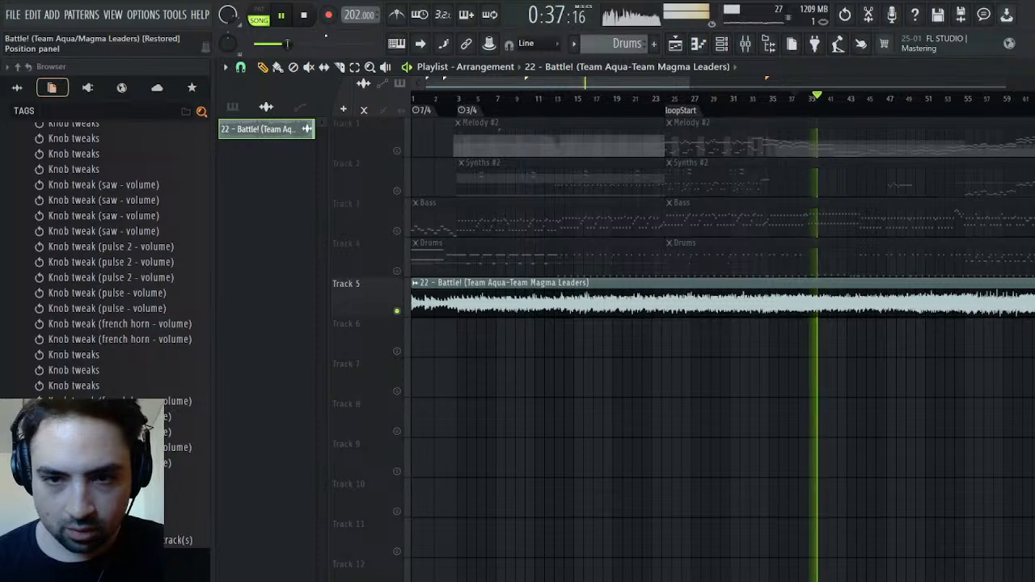
pyautogui.keyDown('ctrl'); pyautogui.click(397, 312); pyautogui.keyUp('ctrl')
pyautogui.click(396, 312)
pyautogui.click(306, 15)
pyautogui.click(281, 16)
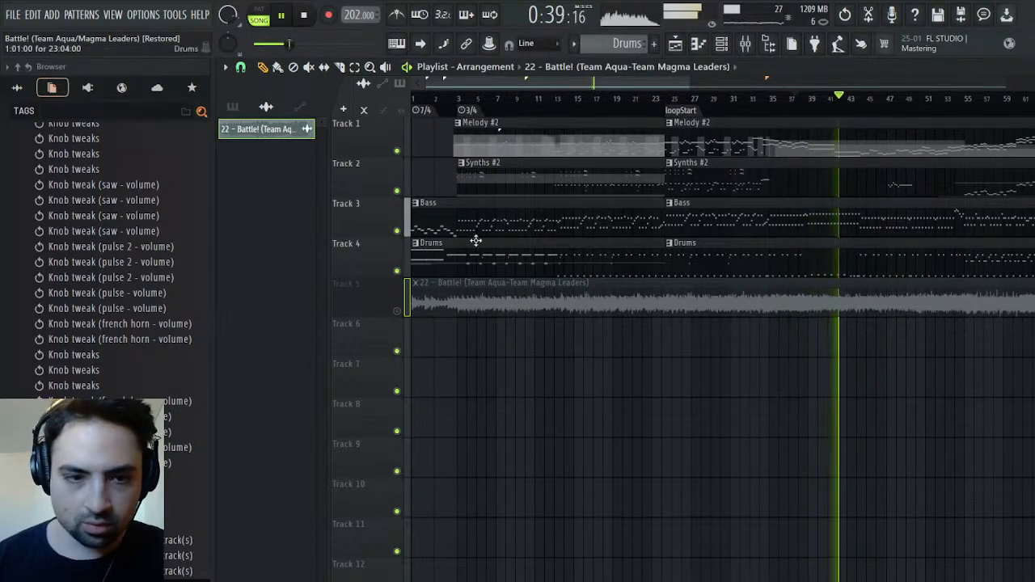
# Compare the passage from around bar 39 in the original and the remaster, leaving Track 5 muted and the other tracks on
pyautogui.rightClick(398, 314)
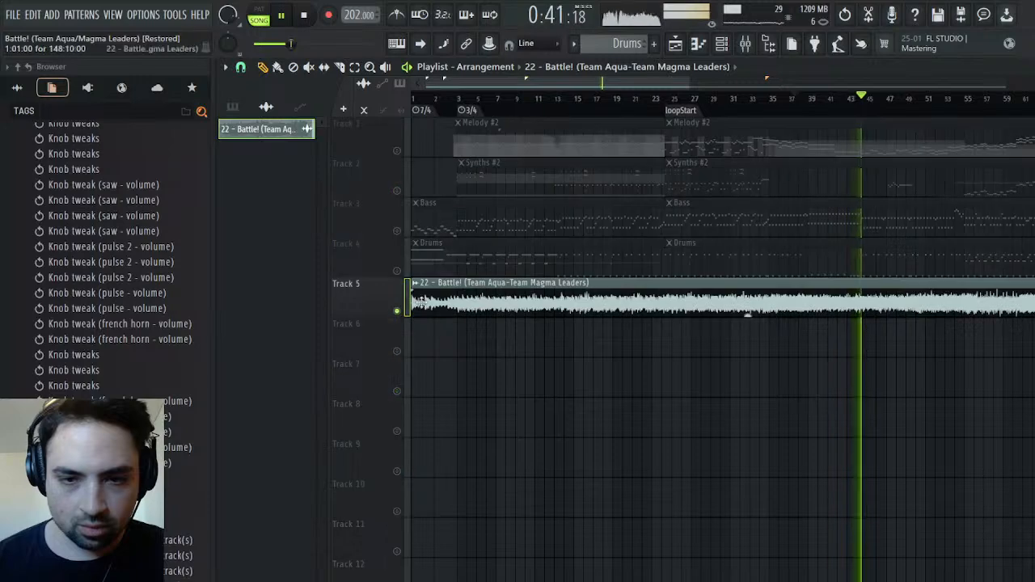
pyautogui.click(812, 98)
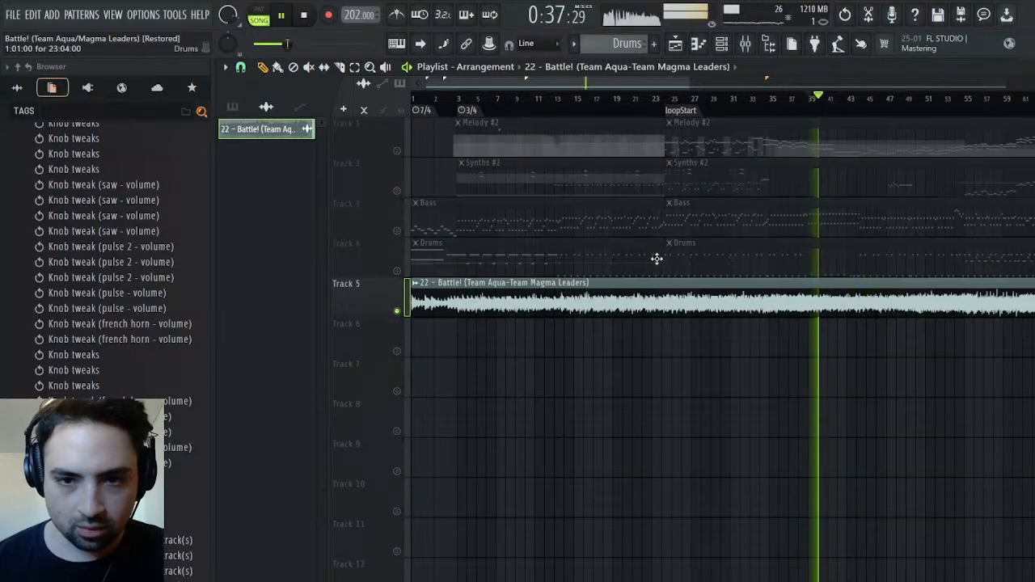
pyautogui.rightClick(397, 311)
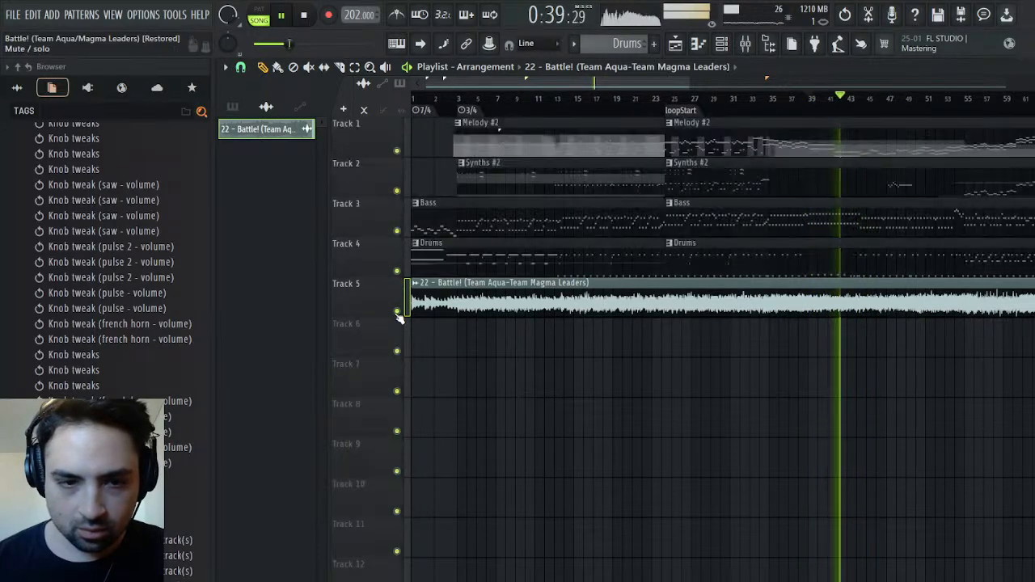
pyautogui.click(397, 311)
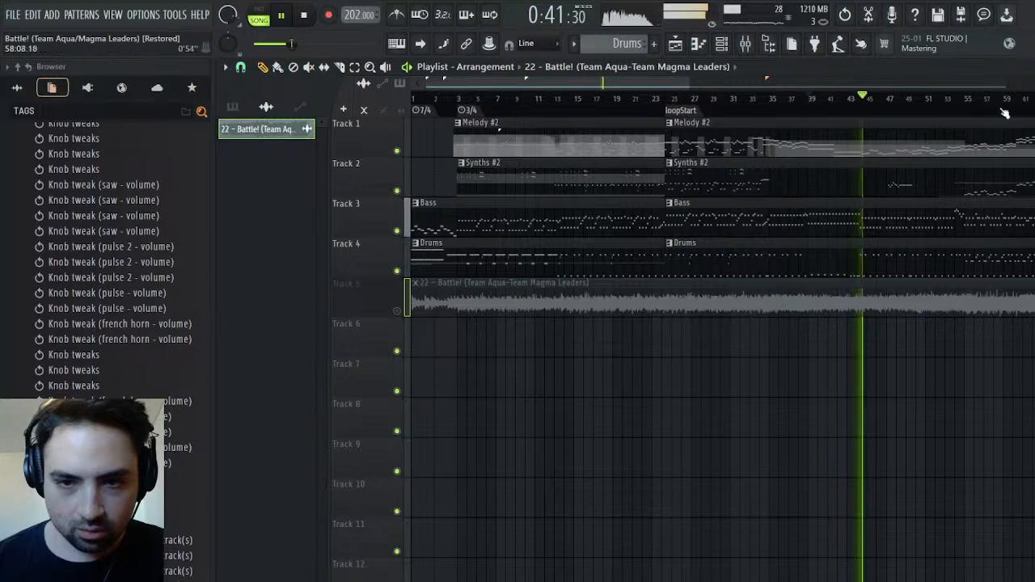
pyautogui.click(810, 100)
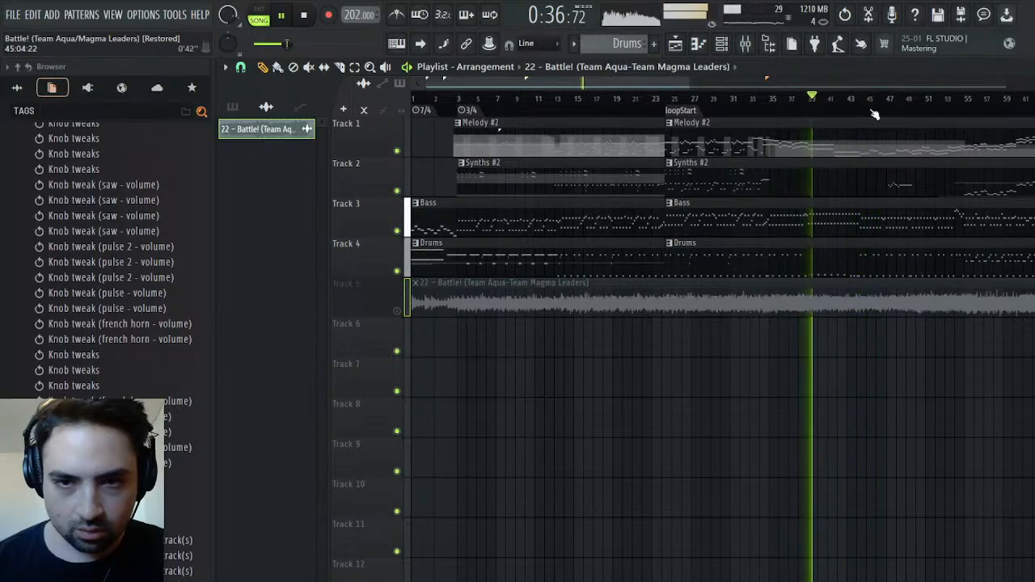
# Raise the volume of the French Horn track in the mixer
pyautogui.click(1032, 67)
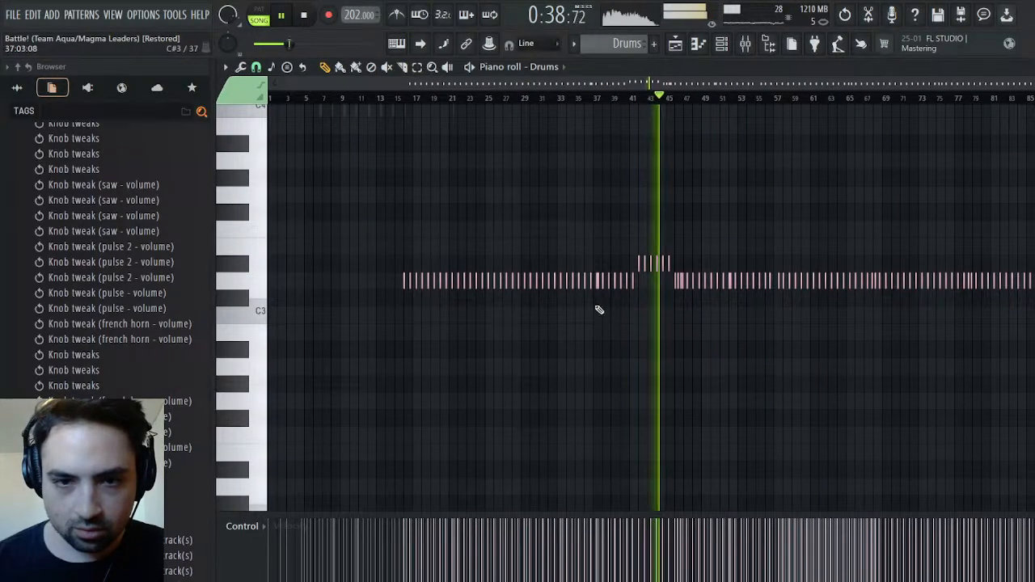
pyautogui.click(1031, 67)
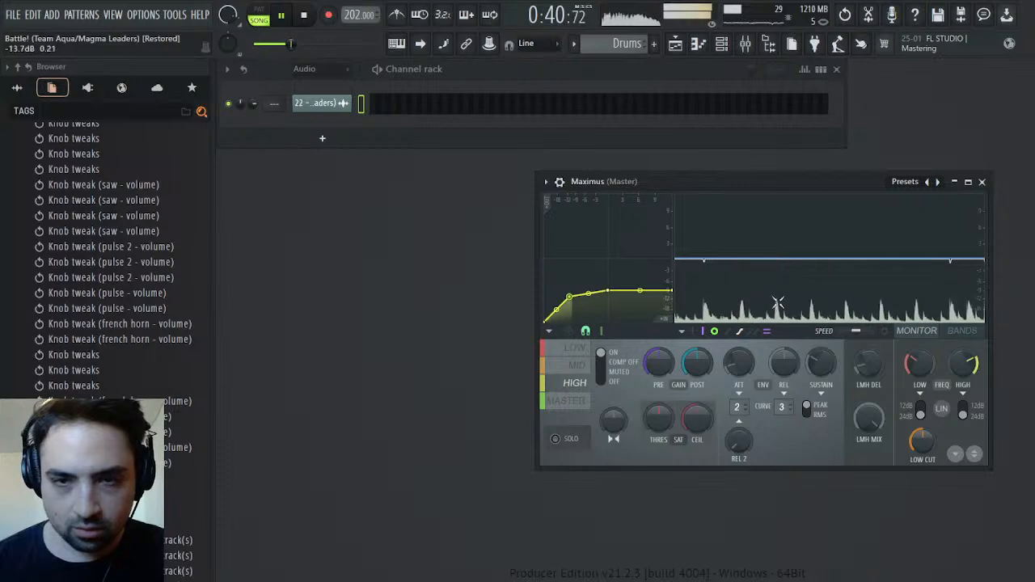
pyautogui.click(745, 43)
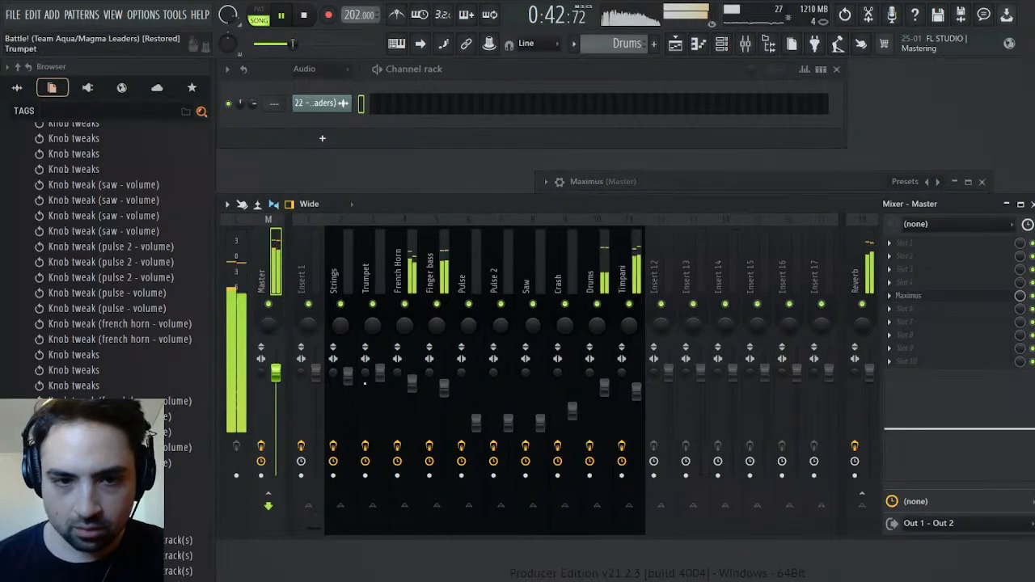
pyautogui.scroll(2, 413, 391)
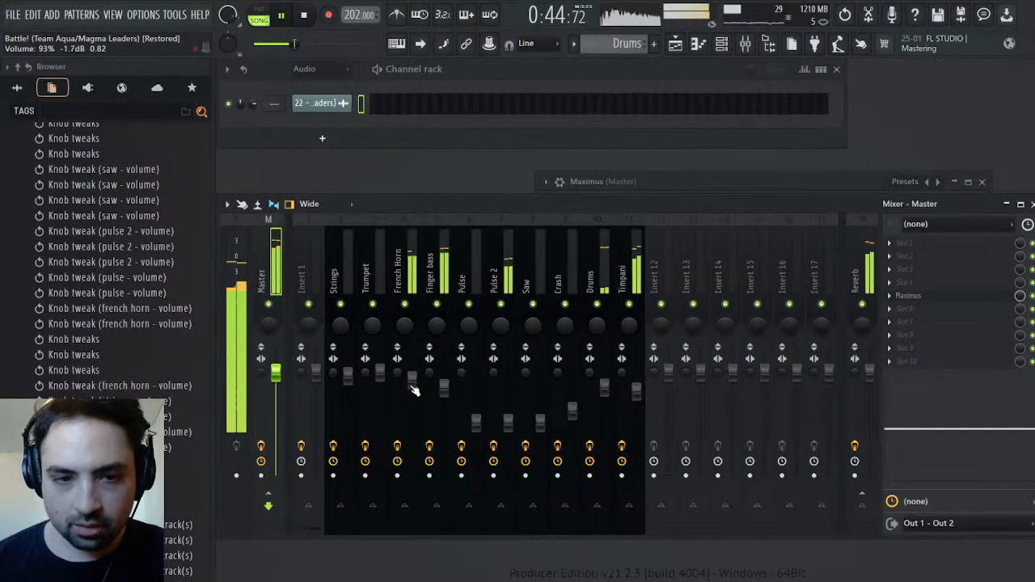
pyautogui.scroll(4, 348, 390)
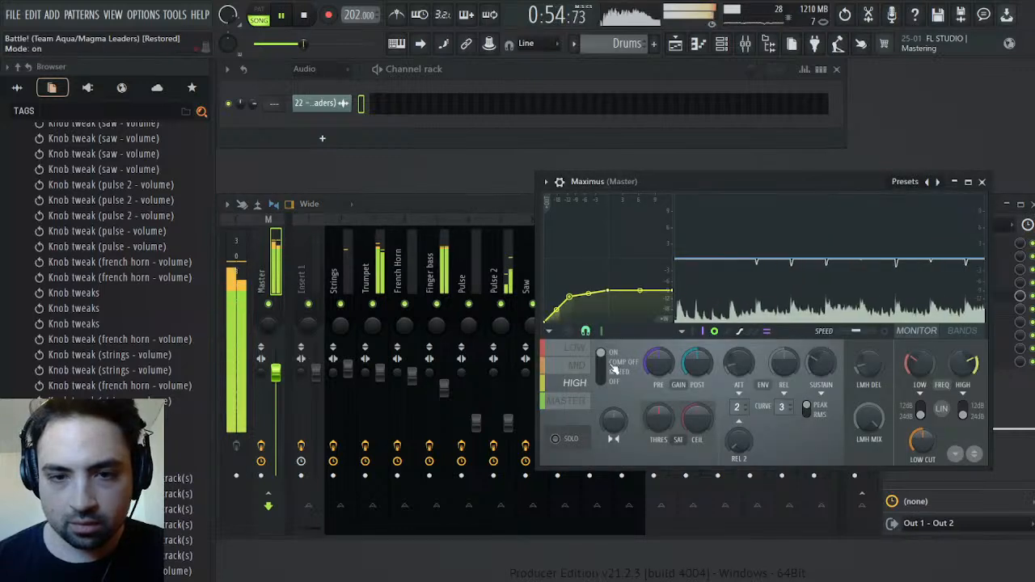
# Examine the MID band in the master's Maximus as the remaster's arrangement plays
pyautogui.click(578, 368)
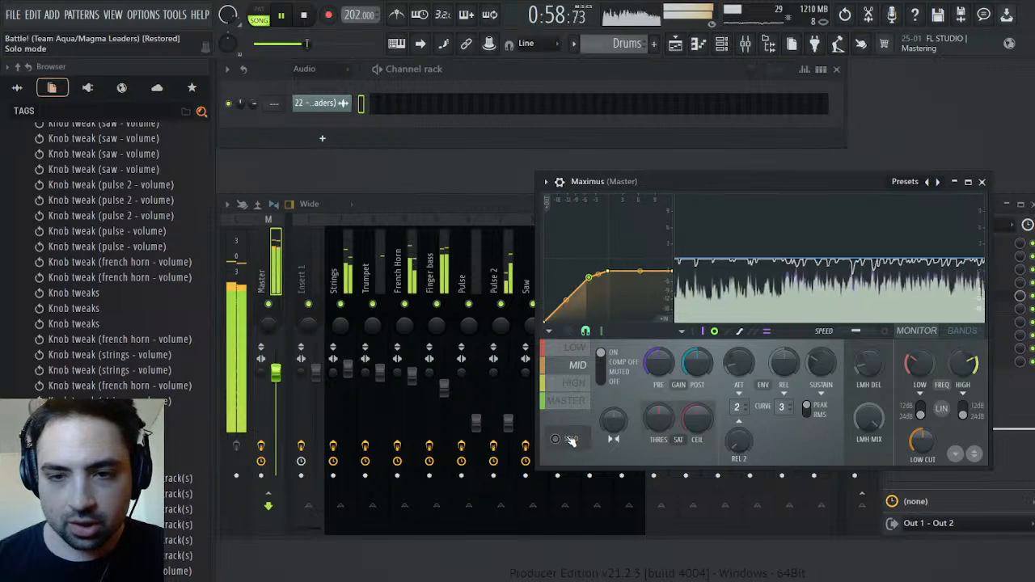
pyautogui.click(675, 44)
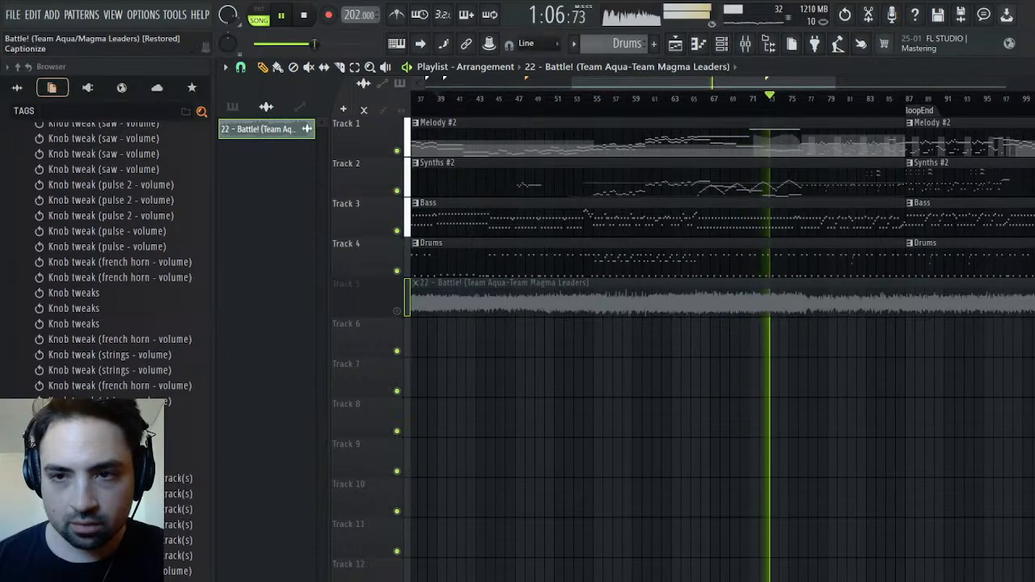
pyautogui.press('Escape')
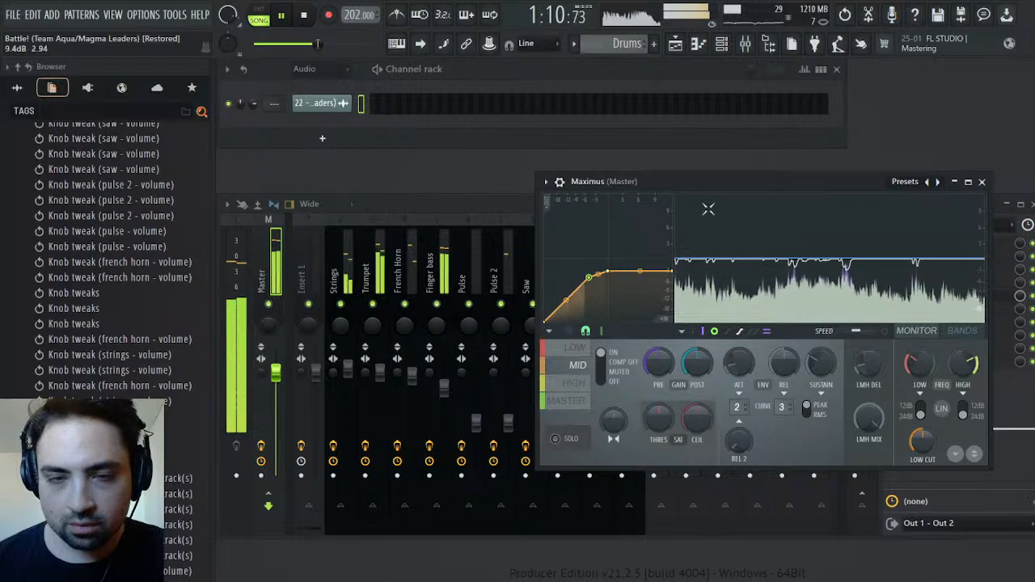
# Solo the original on Track 5 before bar 87 for comparison, and return to the remaster with Track 5 muted
pyautogui.click(675, 43)
pyautogui.rightClick(397, 311)
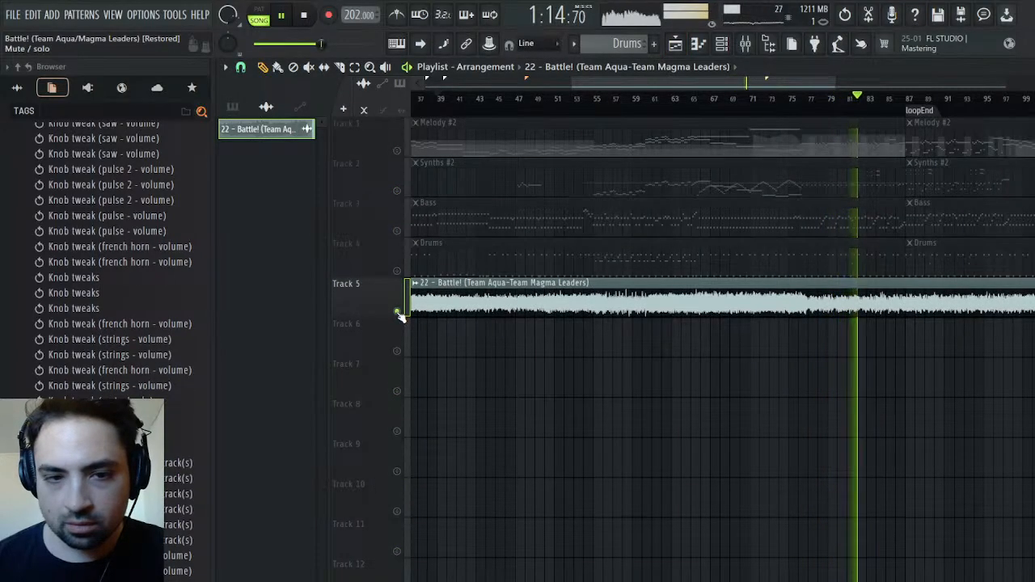
pyautogui.click(398, 312)
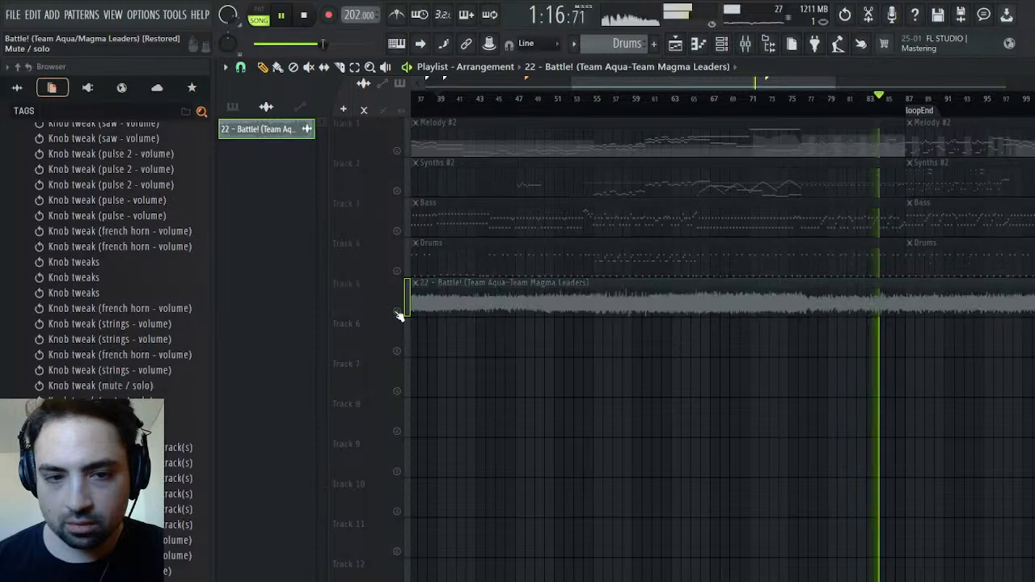
pyautogui.click(398, 313)
pyautogui.rightClick(397, 312)
pyautogui.click(397, 313)
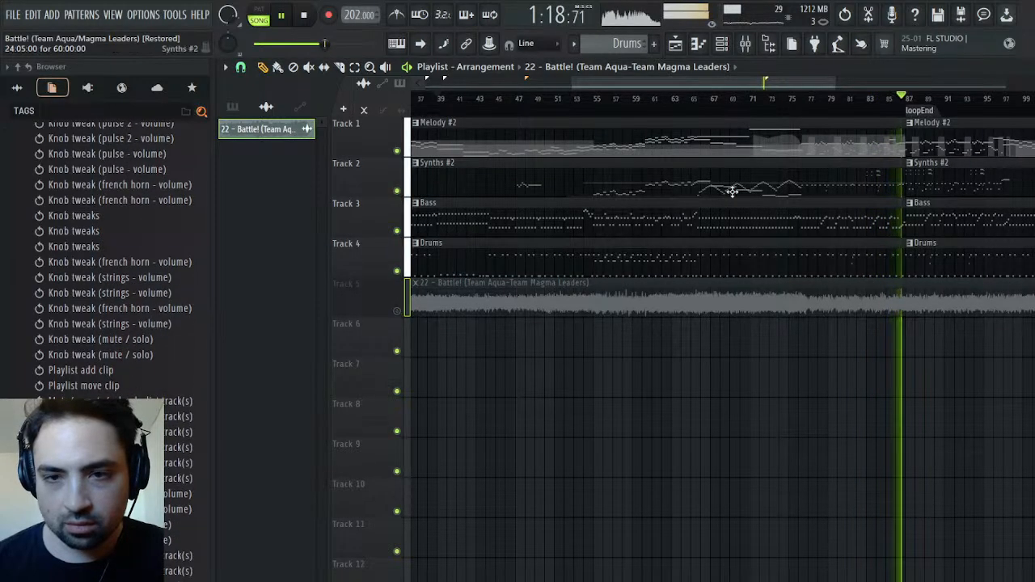
# Play the remaster from around bar 77 with the Trumpet mixer track soloed, and fine-tune the Trumpet's upper EQ
pyautogui.click(805, 97)
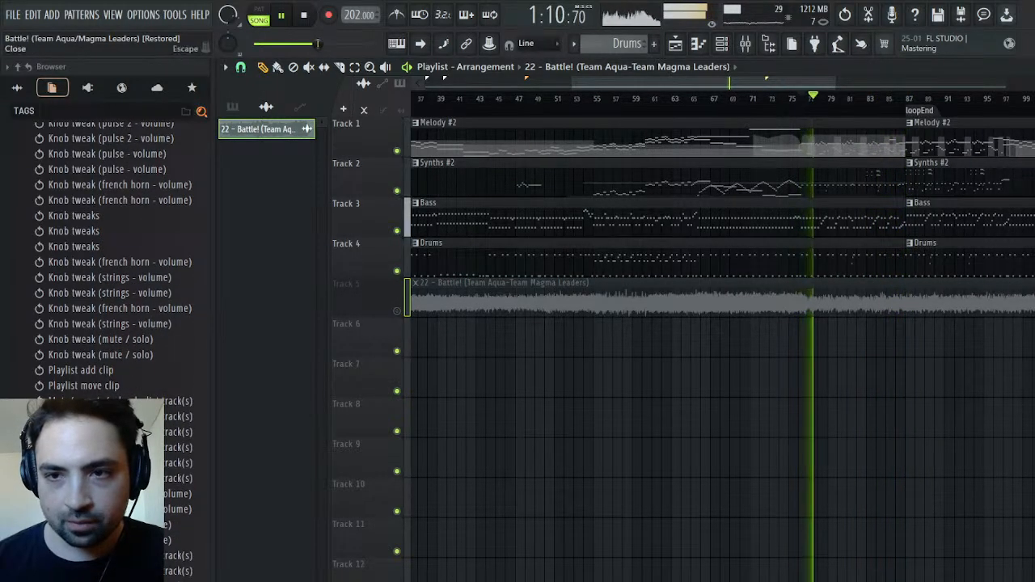
pyautogui.click(1033, 67)
pyautogui.rightClick(375, 305)
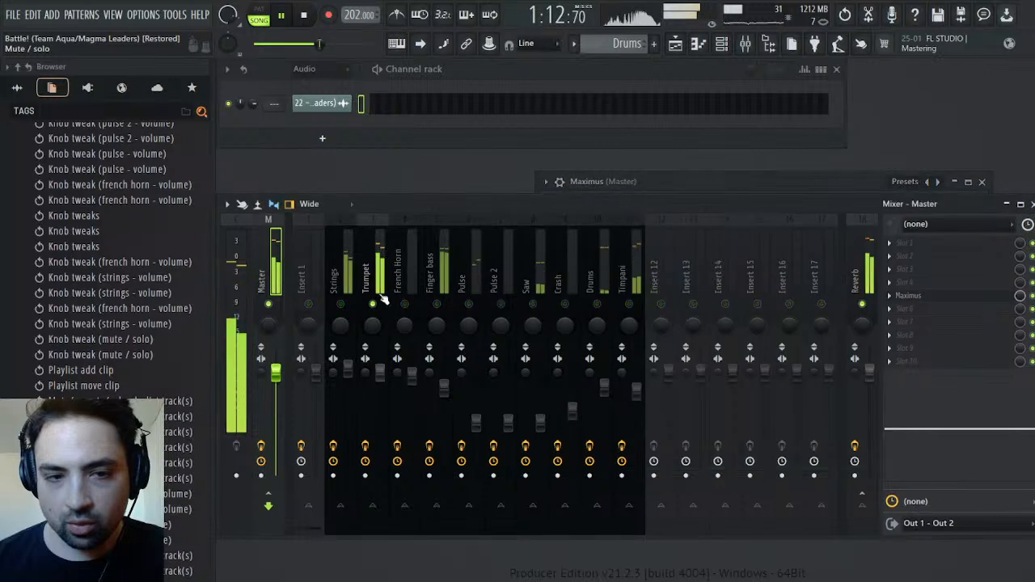
pyautogui.click(372, 279)
pyautogui.moveTo(1001, 404)
pyautogui.mouseDown()
pyautogui.moveTo(995, 420)
pyautogui.moveTo(1007, 407)
pyautogui.mouseUp()
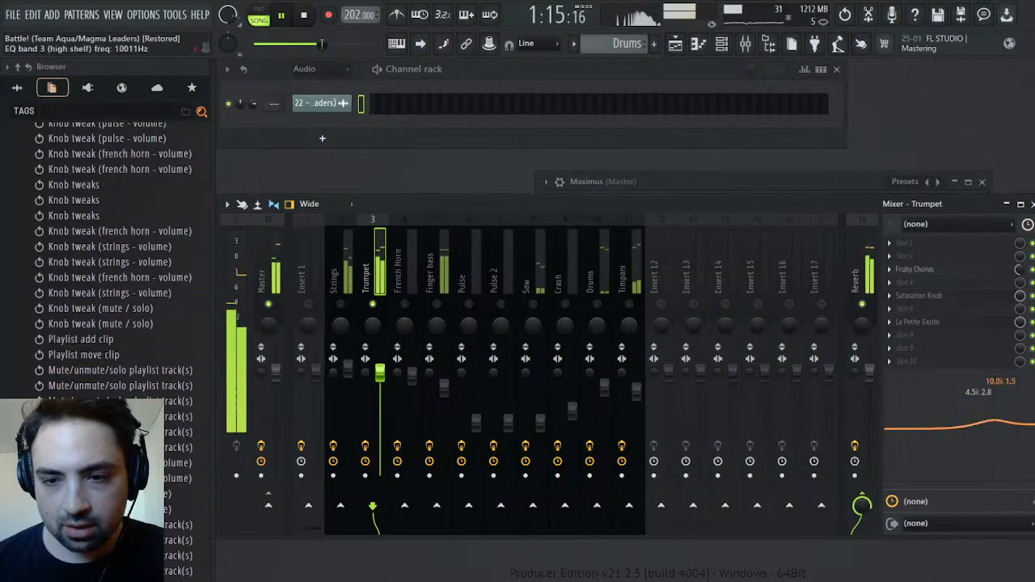
# Raise the High amount in the Trumpet track's La Petite Excite to about 3.29 dB
pyautogui.click(955, 325)
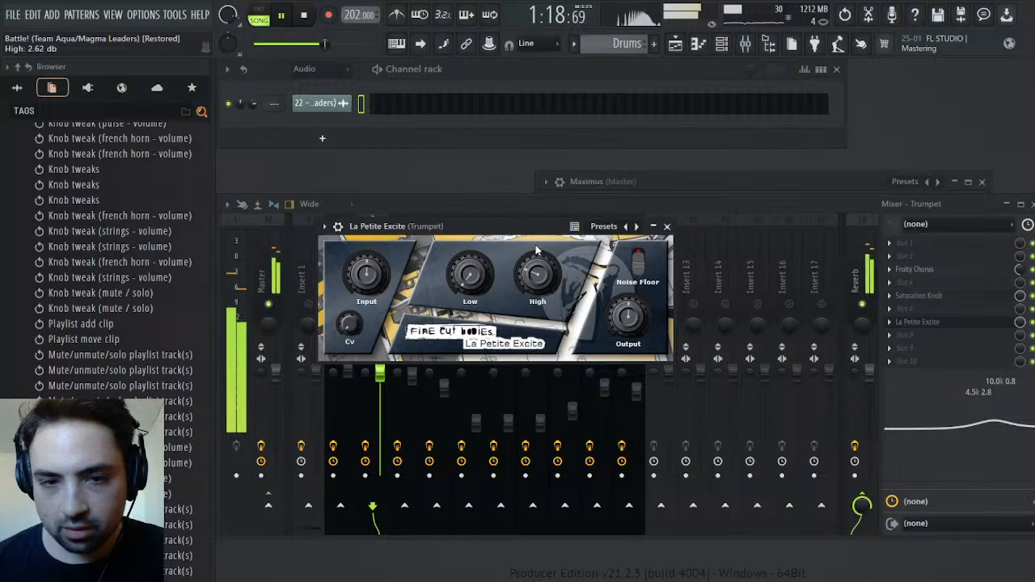
pyautogui.scroll(3, 534, 275)
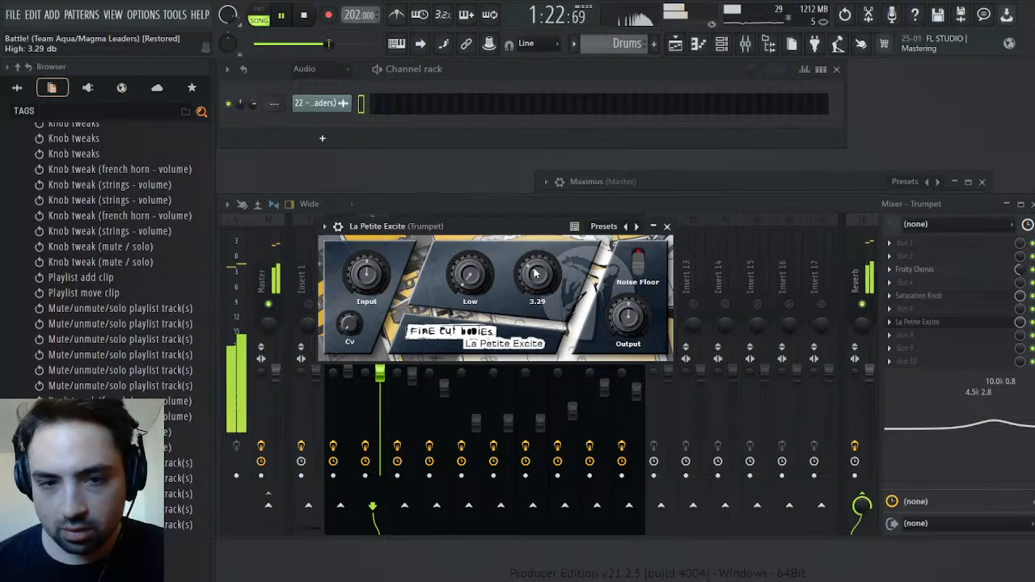
pyautogui.scroll(-1, 533, 276)
pyautogui.click(666, 226)
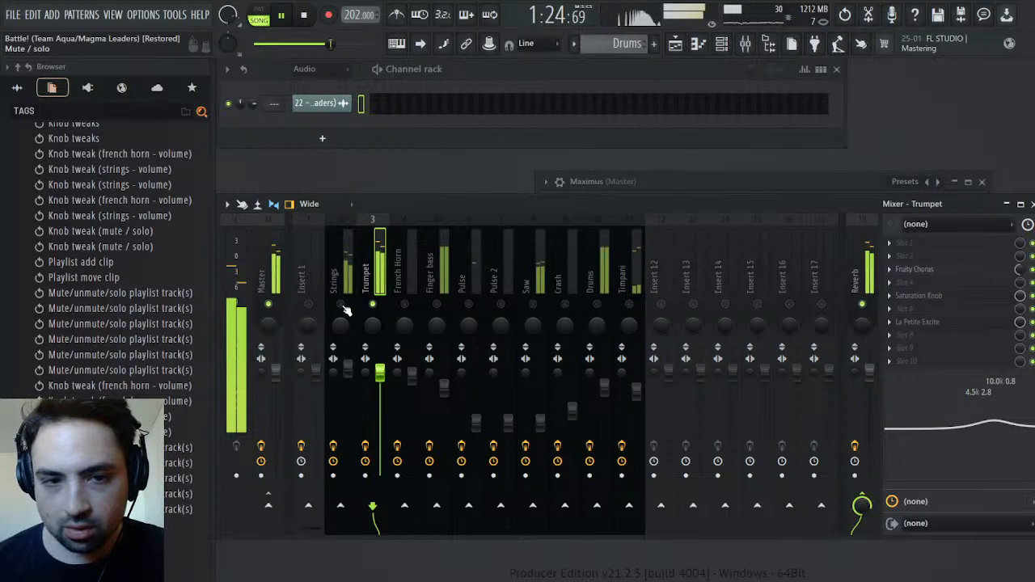
# Solo the Strings mixer track and raise the High amount in its La Petite Excite to about 3.09 dB
pyautogui.click(350, 309)
pyautogui.click(918, 322)
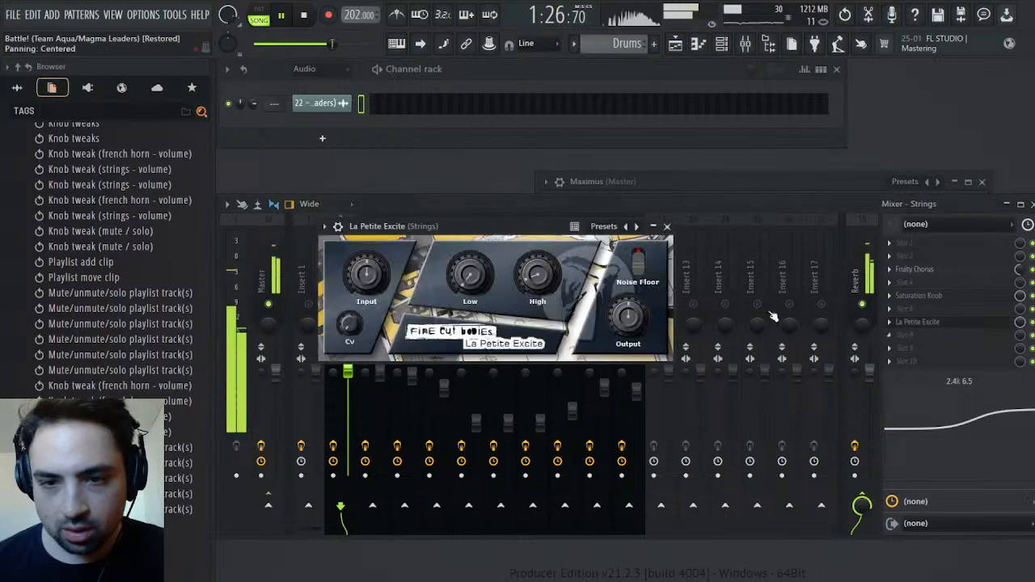
pyautogui.moveTo(545, 283); pyautogui.dragTo(552, 246)
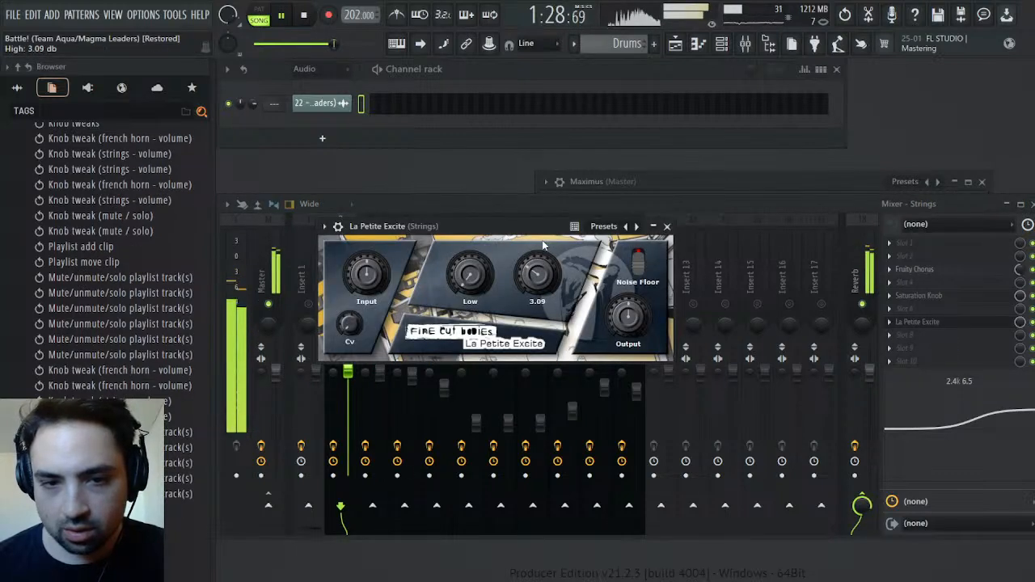
pyautogui.click(667, 227)
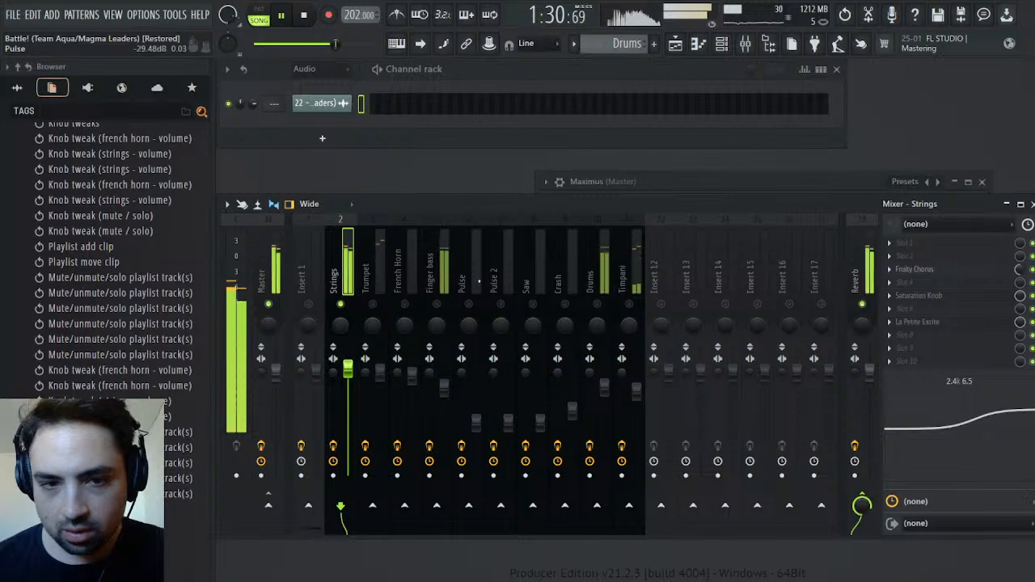
# Solo the Finger bass track, set High in its La Petite Excite to about 3.29 dB, and turn all mixer tracks back on
pyautogui.click(443, 305)
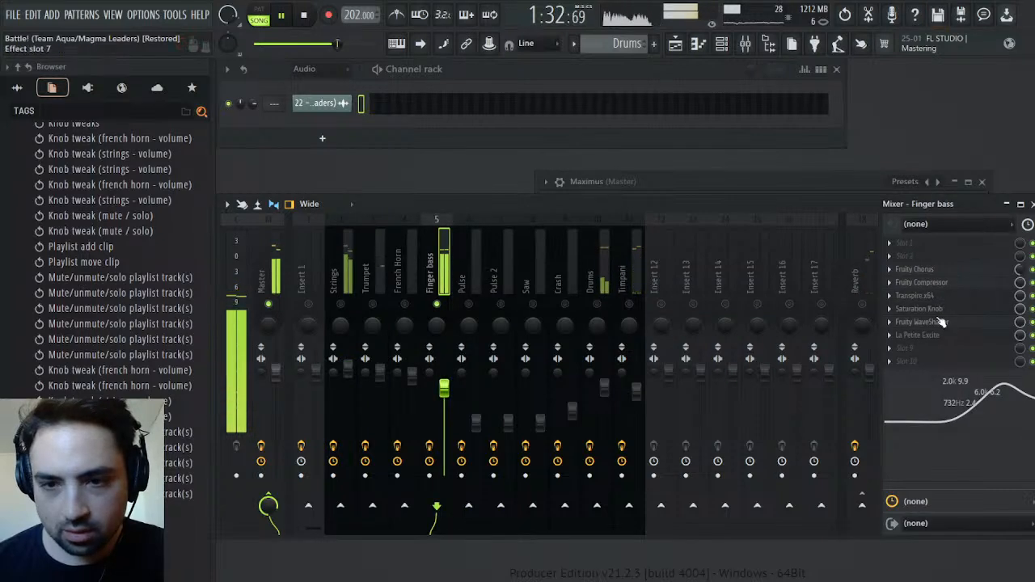
pyautogui.click(929, 338)
pyautogui.moveTo(540, 257)
pyautogui.mouseDown()
pyautogui.moveTo(542, 244)
pyautogui.moveTo(533, 256)
pyautogui.mouseUp()
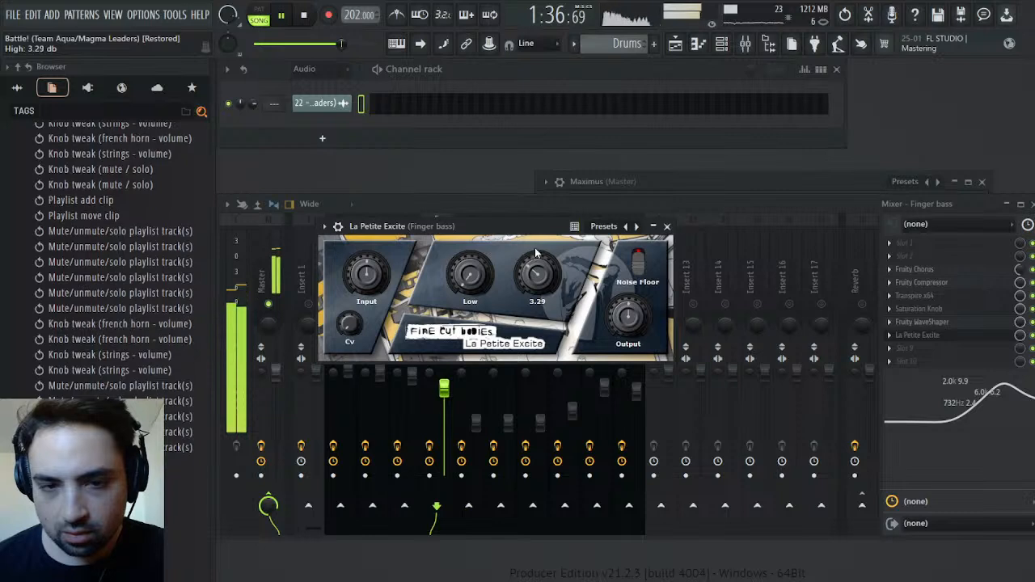
pyautogui.click(668, 227)
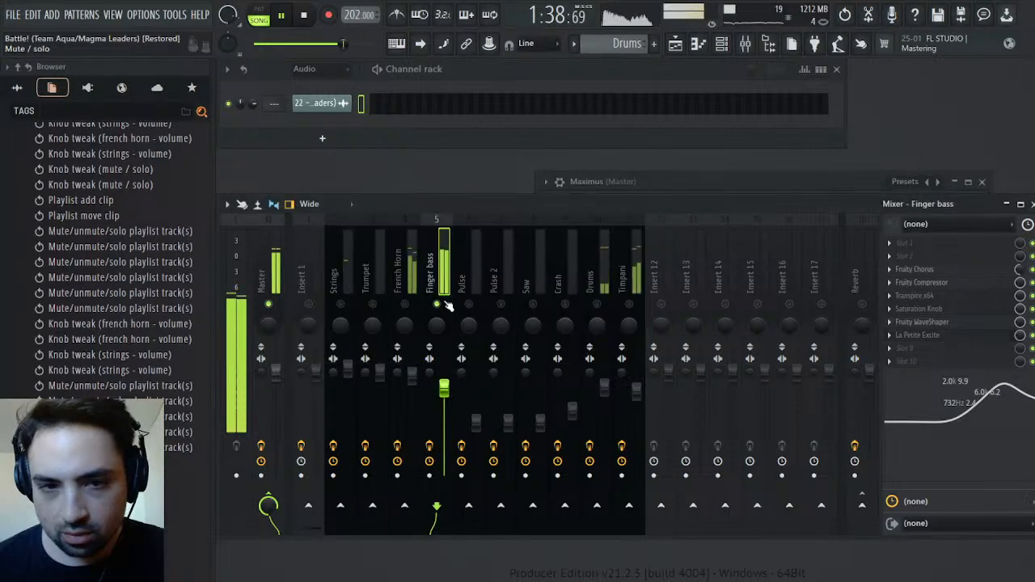
pyautogui.rightClick(441, 306)
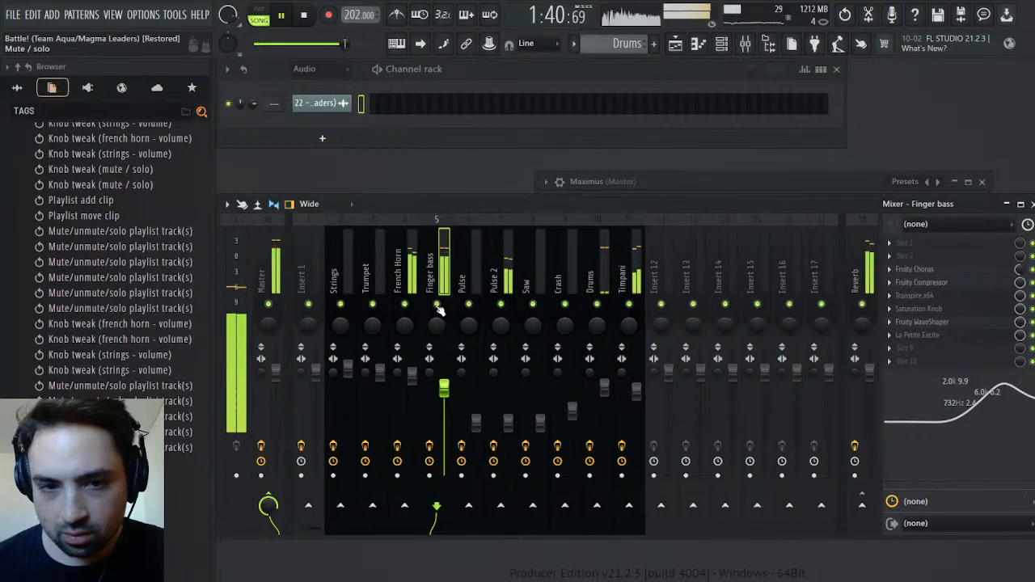
# With the French Horn soloed, raise High in its La Petite Excite and set its upper EQ band to 4.9 kHz and 5.9 dB; unsolo it
pyautogui.rightClick(398, 305)
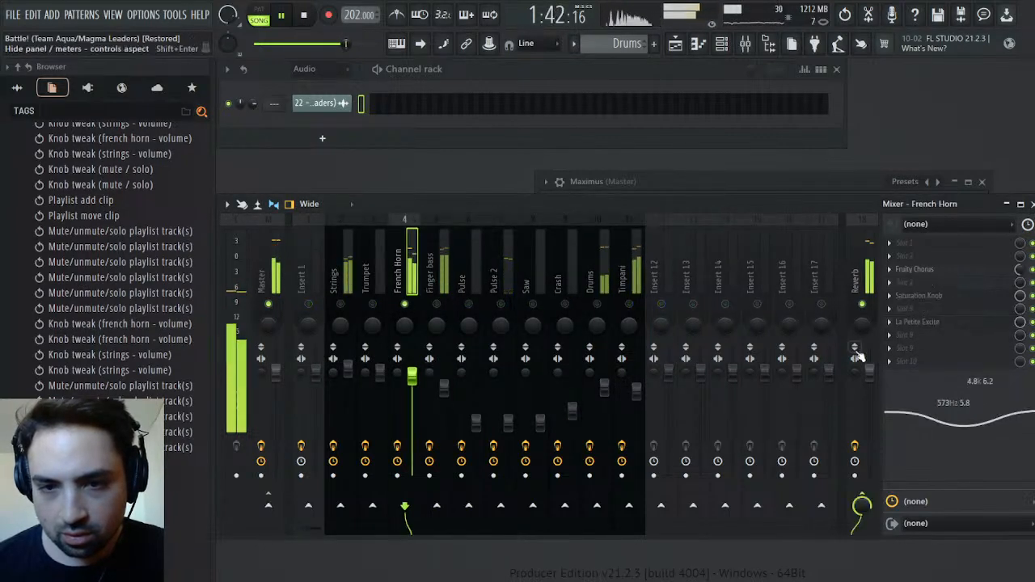
pyautogui.click(938, 324)
pyautogui.moveTo(538, 281); pyautogui.dragTo(537, 261)
pyautogui.click(668, 226)
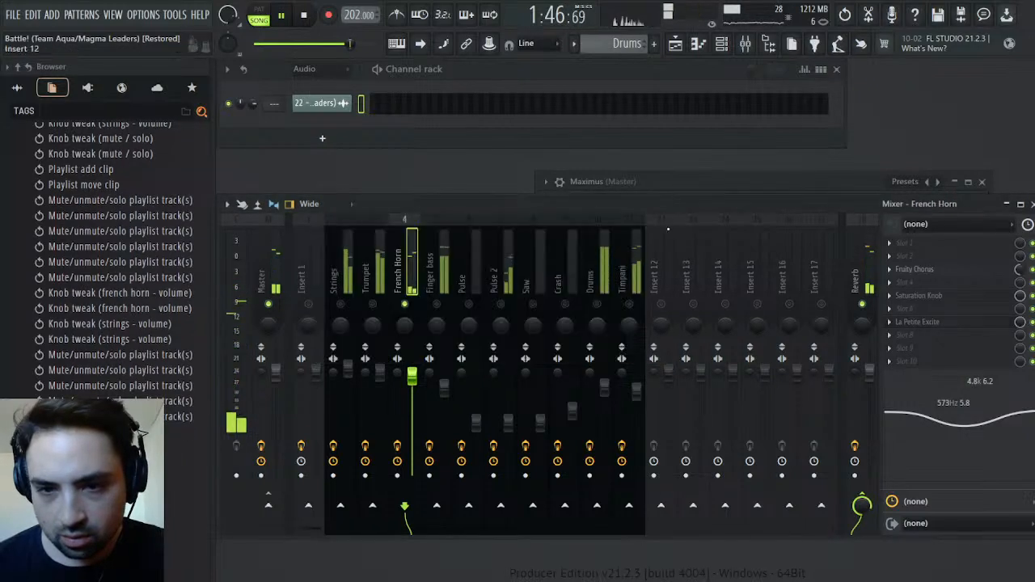
pyautogui.moveTo(984, 403); pyautogui.dragTo(985, 404)
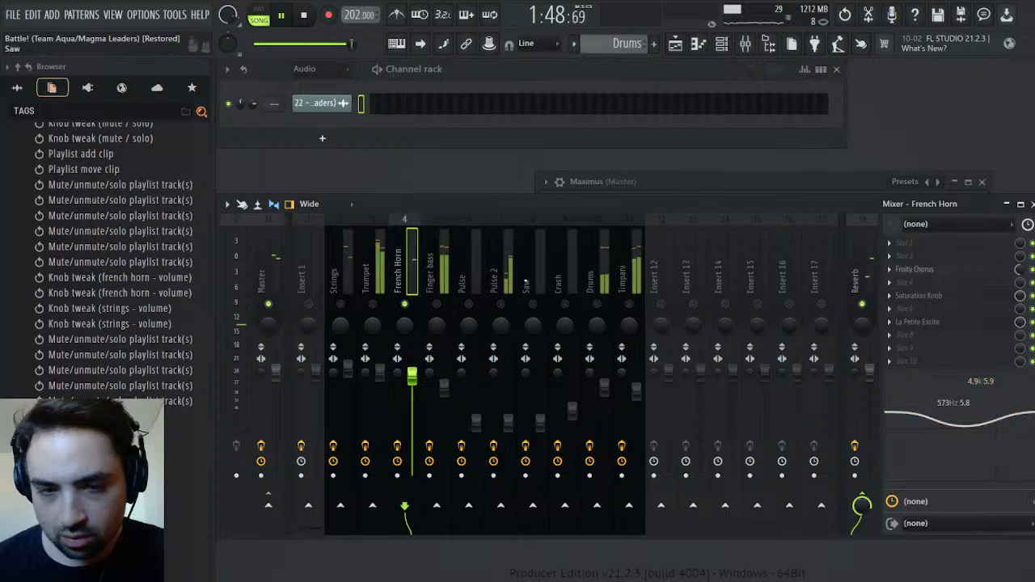
pyautogui.rightClick(403, 305)
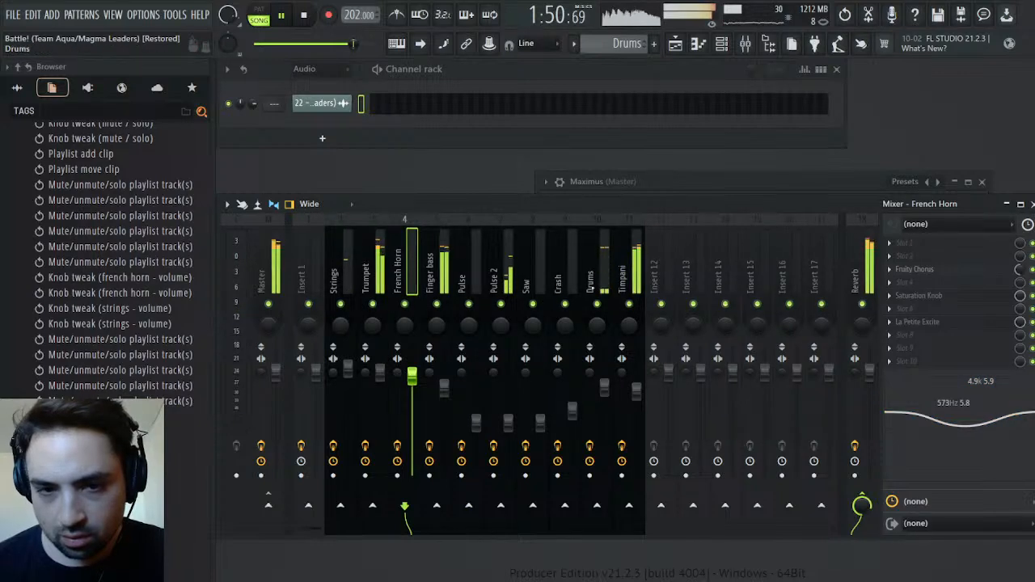
# Set High in the Timpani track's La Petite Excite to about 2.35 dB and move its high EQ band to 6.3 kHz and 8.2 dB
pyautogui.click(626, 283)
pyautogui.click(928, 323)
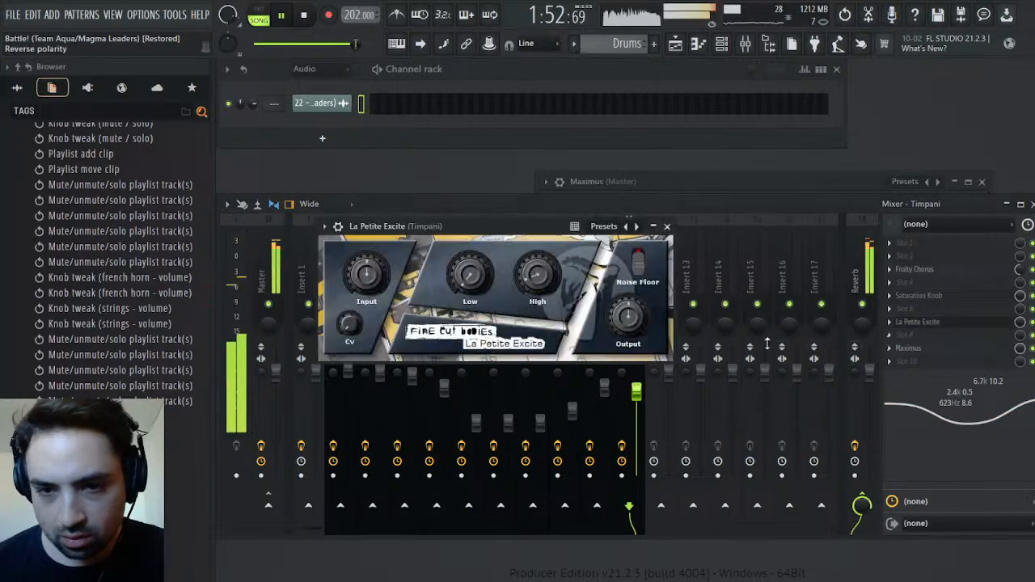
pyautogui.moveTo(521, 288); pyautogui.dragTo(544, 301)
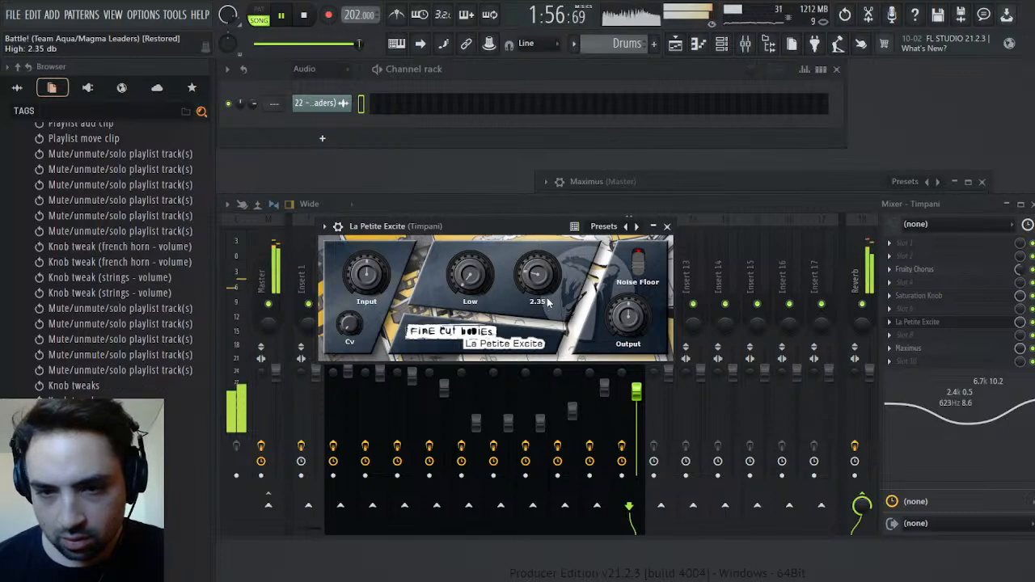
pyautogui.moveTo(1010, 409); pyautogui.dragTo(1008, 411)
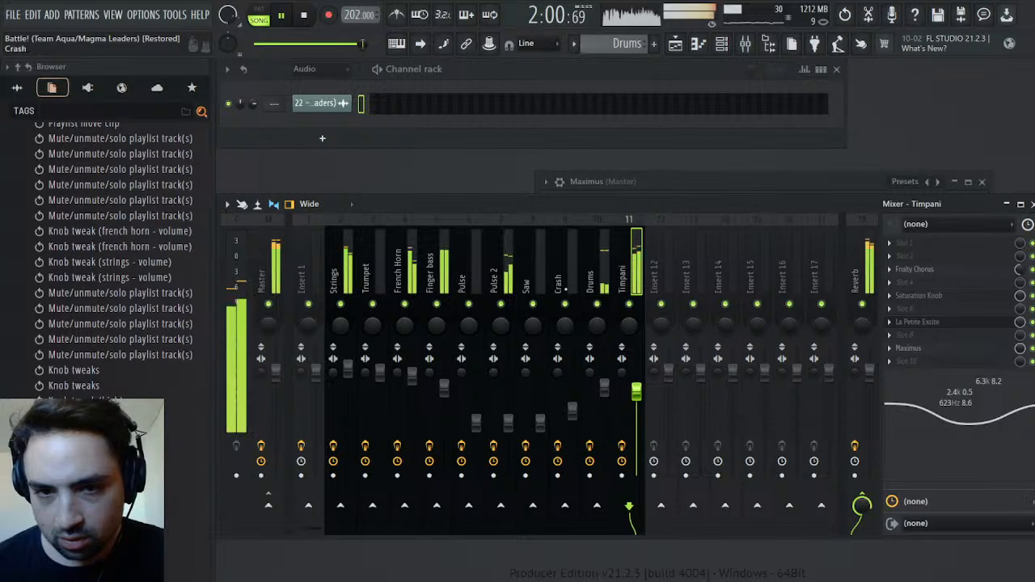
# Raise High in the Drums track's La Petite Excite to about 2.94 dB and flatten the track's high EQ boost
pyautogui.click(593, 281)
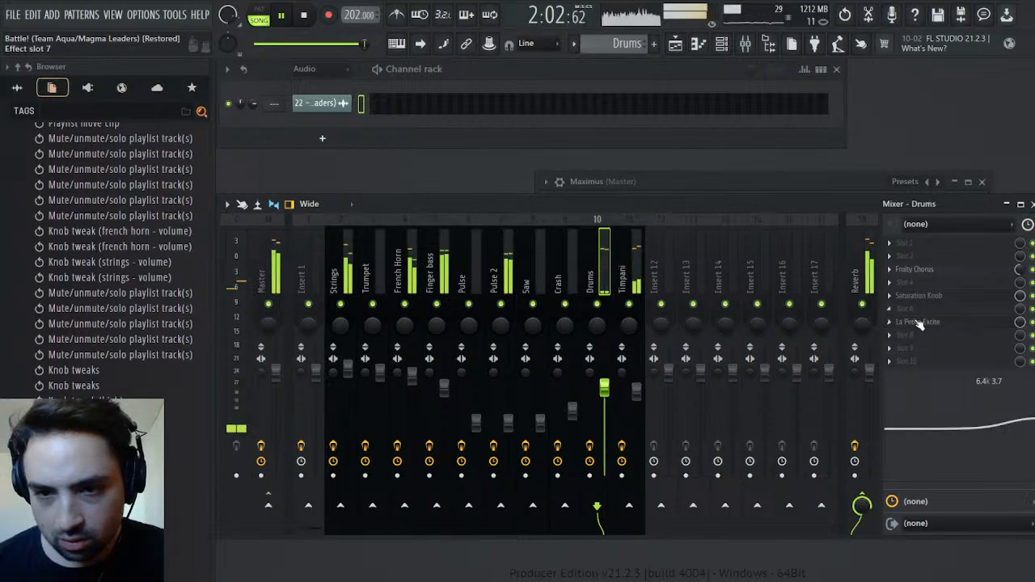
pyautogui.click(919, 323)
pyautogui.moveTo(550, 288); pyautogui.dragTo(558, 256)
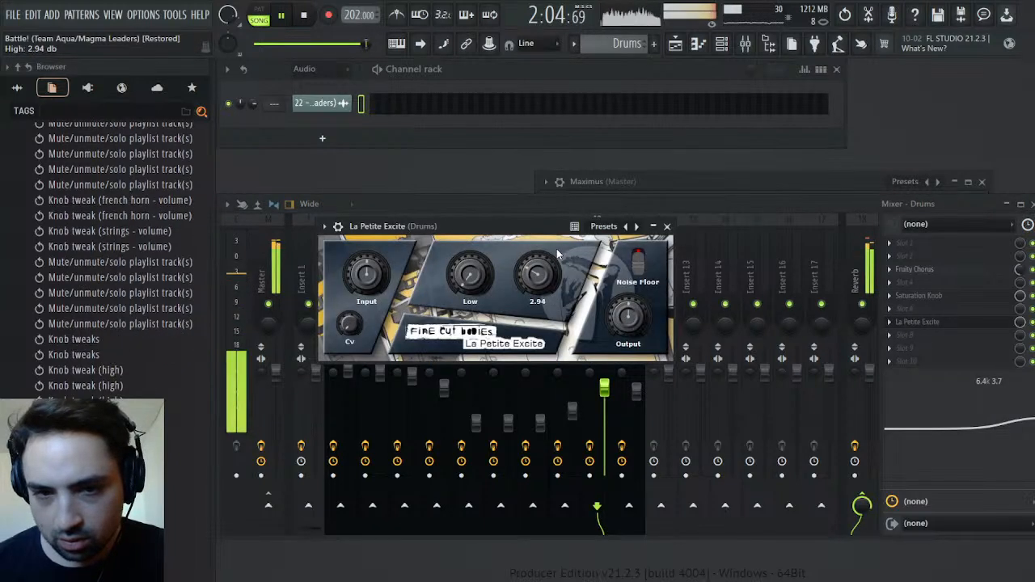
pyautogui.moveTo(1032, 418); pyautogui.dragTo(1005, 418)
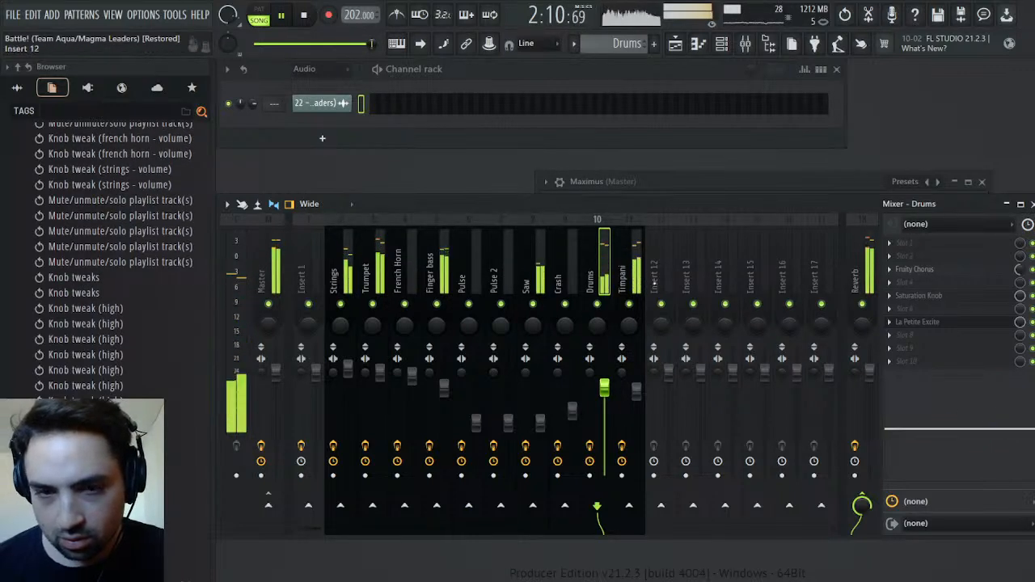
pyautogui.click(626, 279)
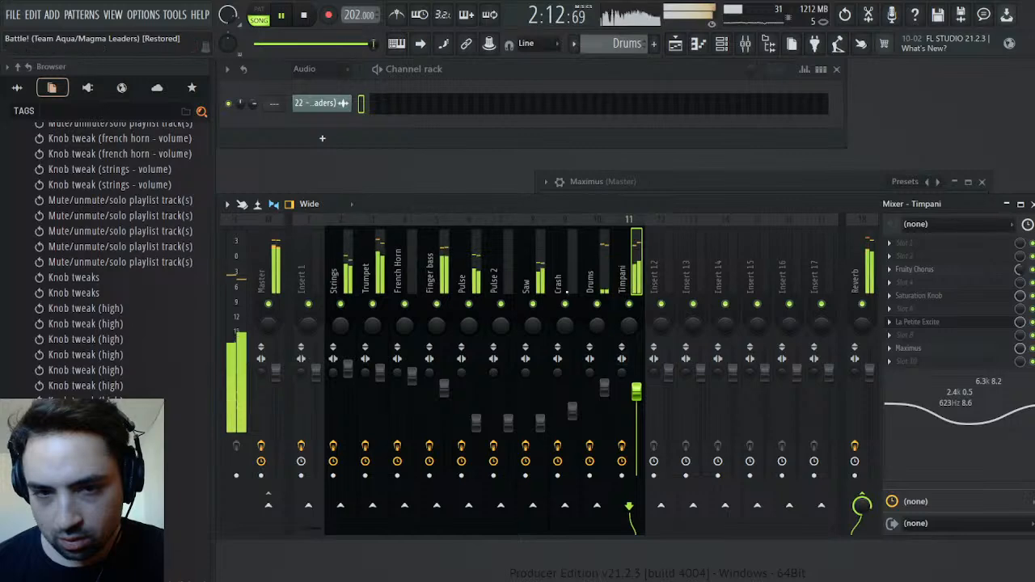
pyautogui.click(534, 282)
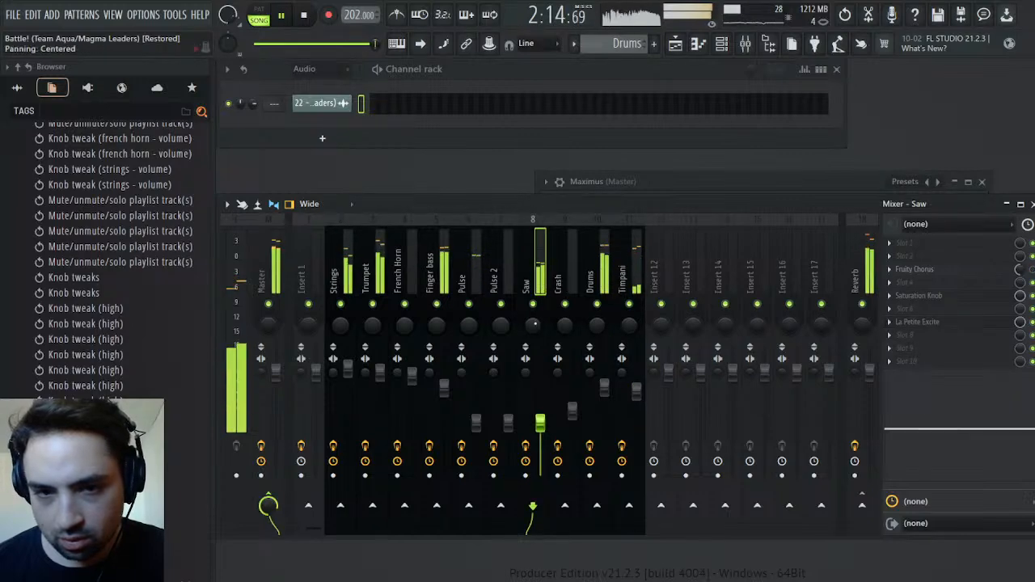
# Return to the Playlist and delete the original recording's audio clip from Track 5
pyautogui.click(675, 44)
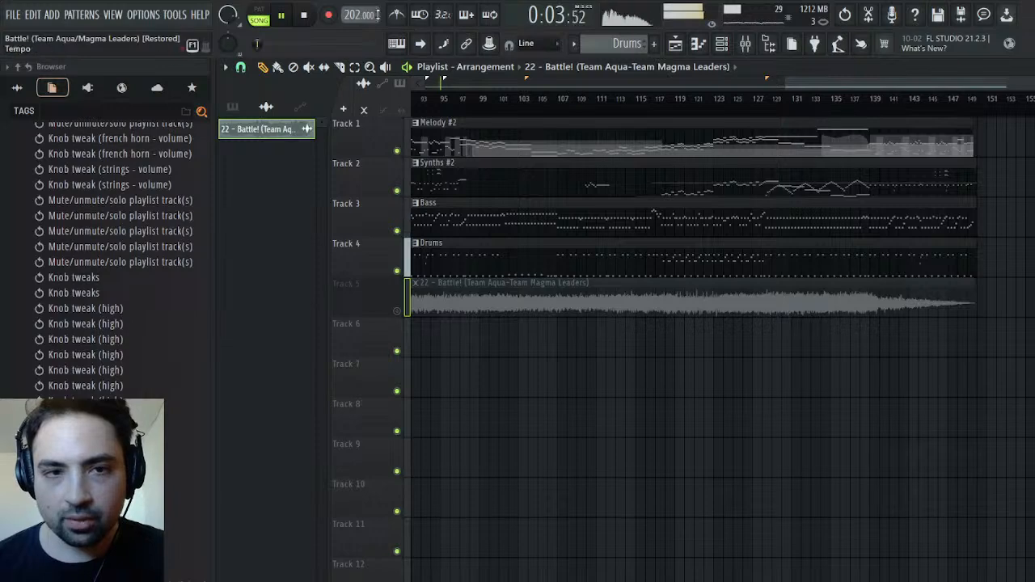
pyautogui.click(305, 18)
pyautogui.moveTo(786, 83); pyautogui.dragTo(975, 83)
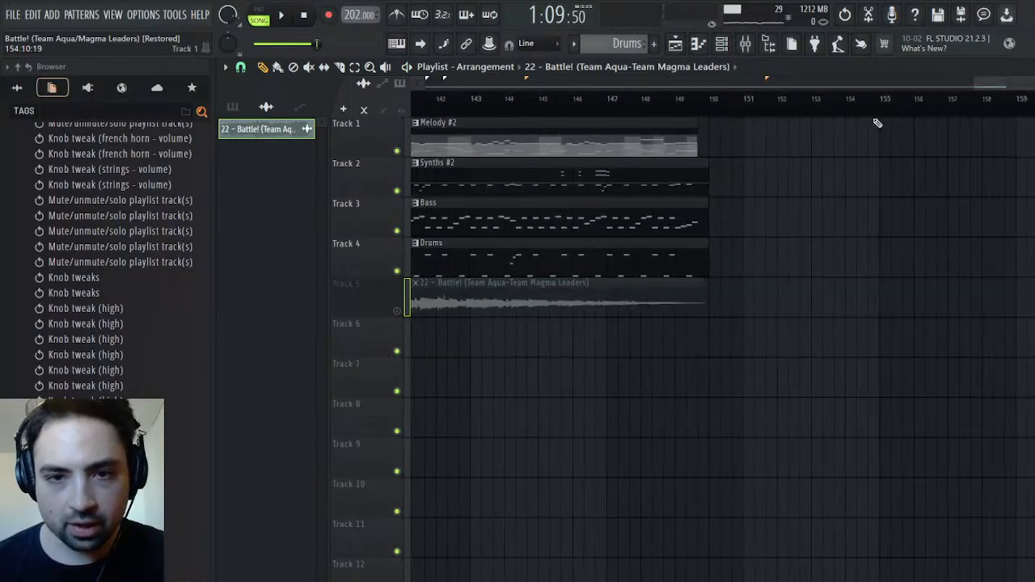
pyautogui.click(279, 18)
pyautogui.moveTo(984, 86); pyautogui.dragTo(956, 87)
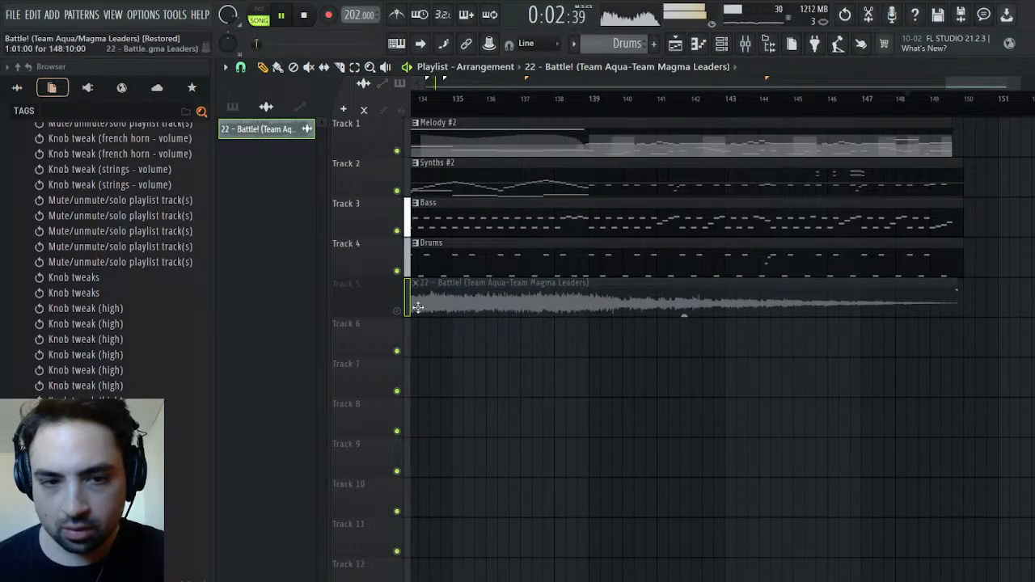
pyautogui.rightClick(463, 303)
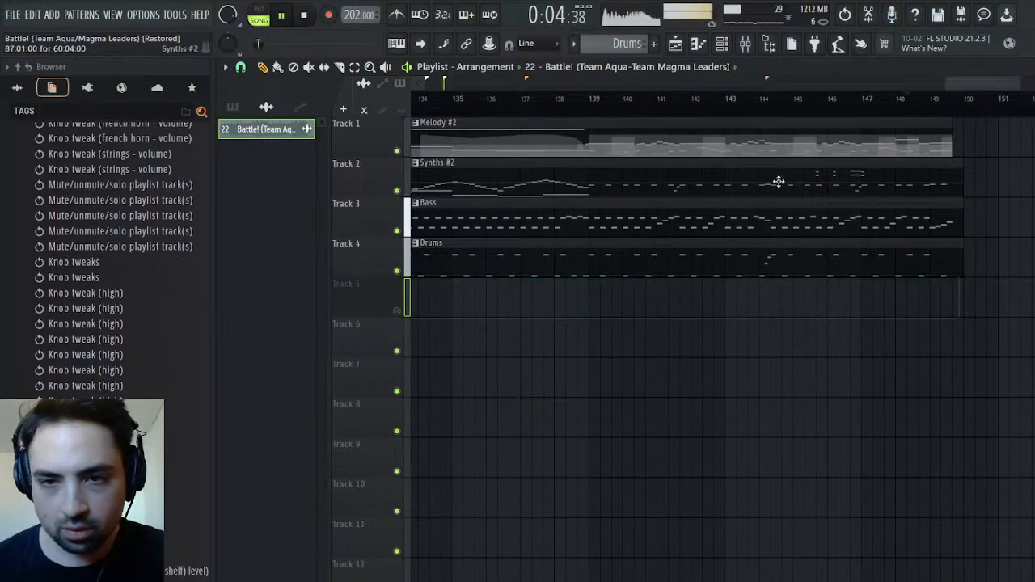
# Listen to the arrangement's final bars and to the transition across the loopEnd marker at bar 87
pyautogui.click(921, 100)
pyautogui.click(859, 101)
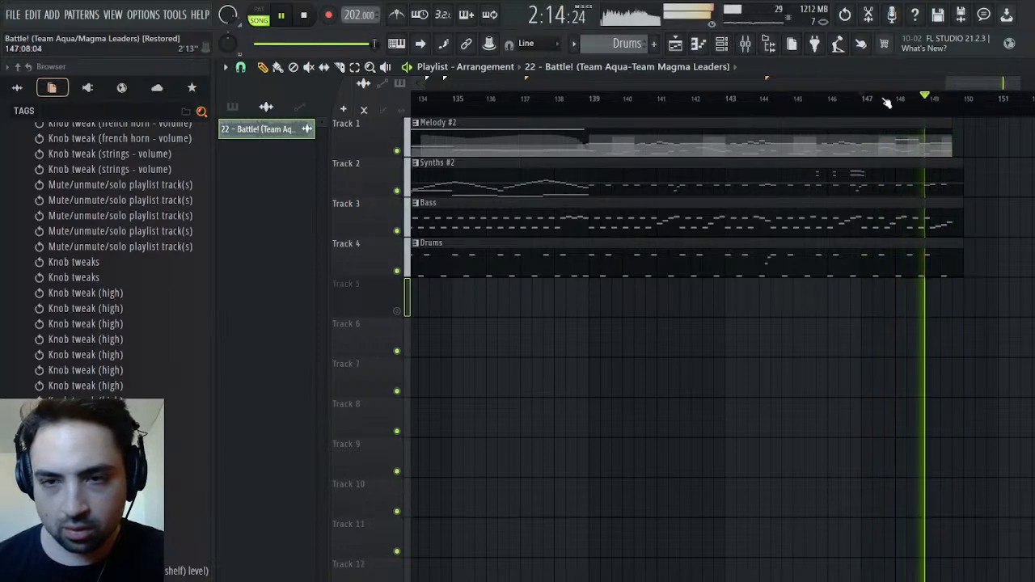
pyautogui.moveTo(945, 79); pyautogui.dragTo(593, 83)
pyautogui.click(669, 101)
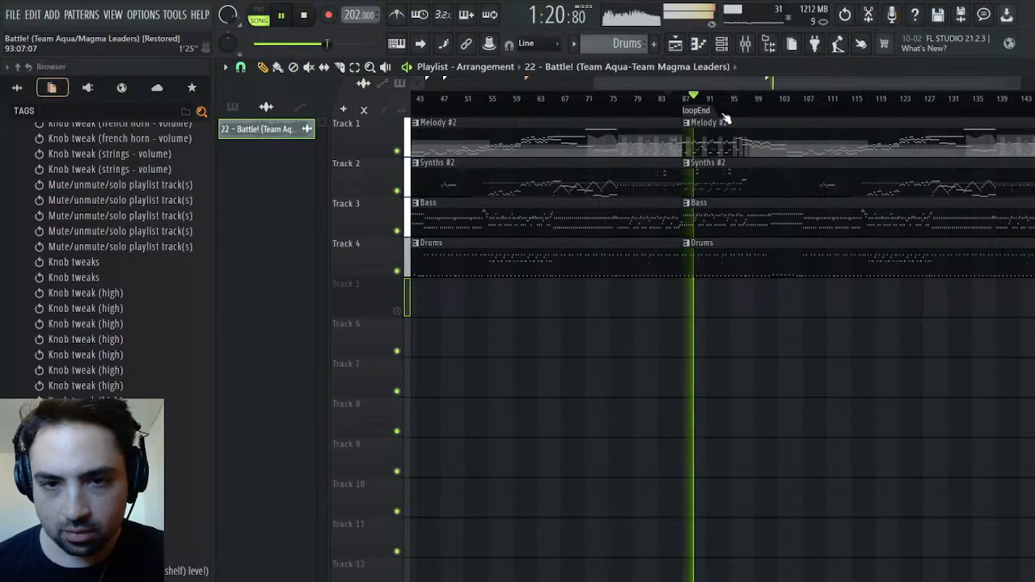
pyautogui.click(674, 100)
pyautogui.press('space')
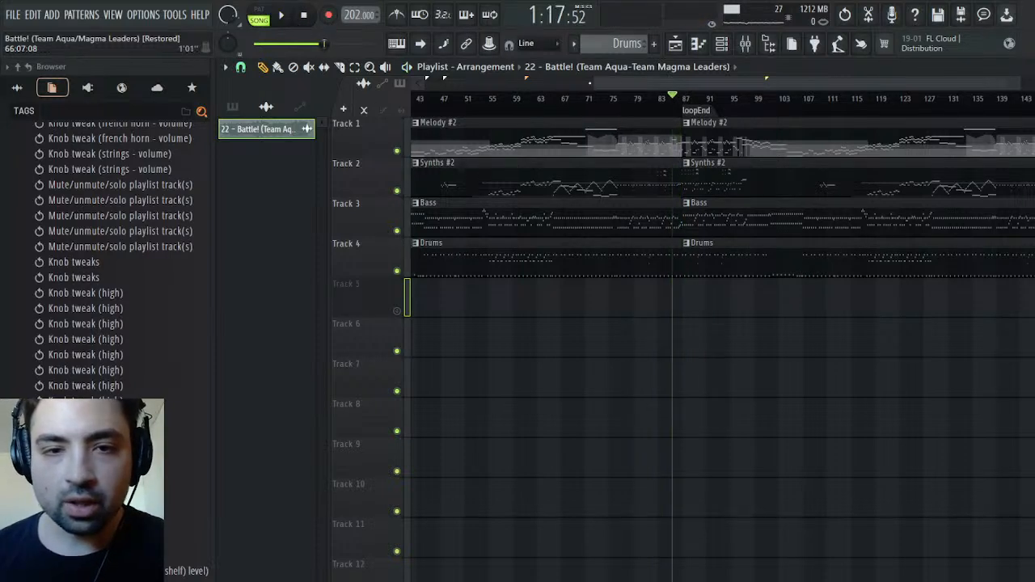
# Duplicate the Melody #2, Synths #2, Bass and Drums clips that start at bar 87 so the copies follow the arrangement's end
pyautogui.click(721, 138)
pyautogui.moveTo(597, 85); pyautogui.dragTo(866, 73)
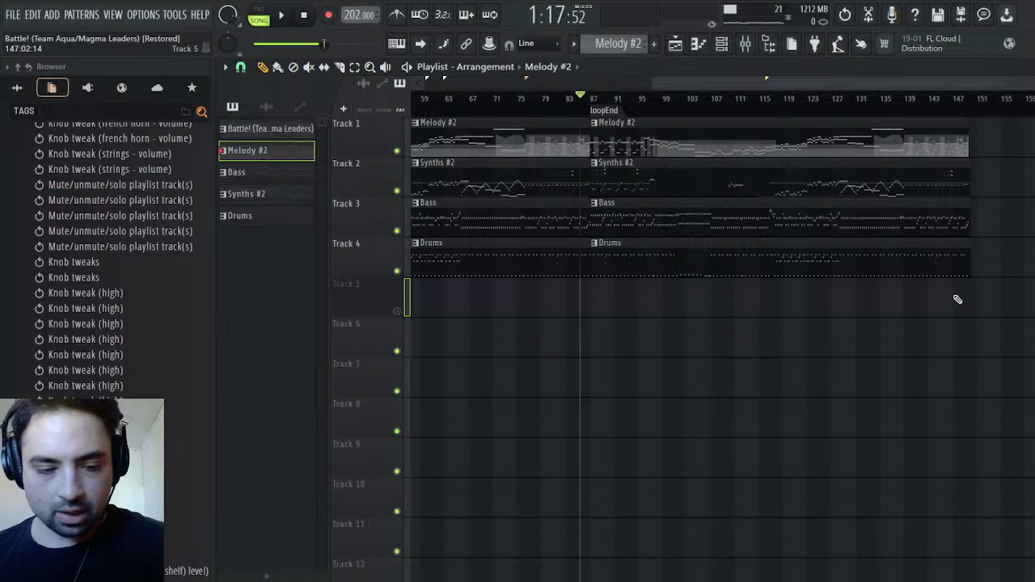
pyautogui.moveTo(985, 297); pyautogui.dragTo(603, 114)
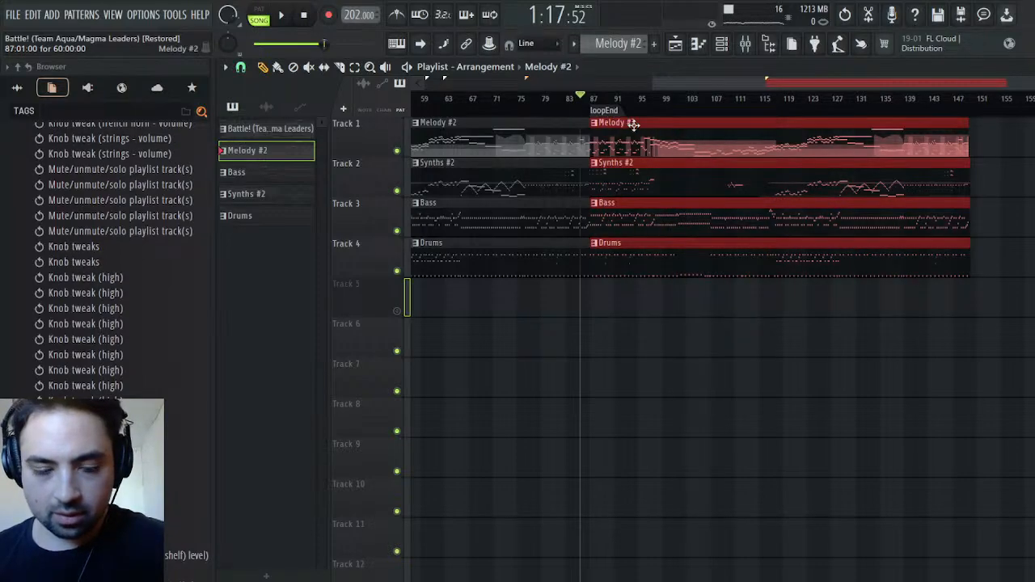
pyautogui.hotkey('ctrl', 'b')
pyautogui.moveTo(1022, 81); pyautogui.dragTo(902, 82)
pyautogui.scroll(4, 720, 324)
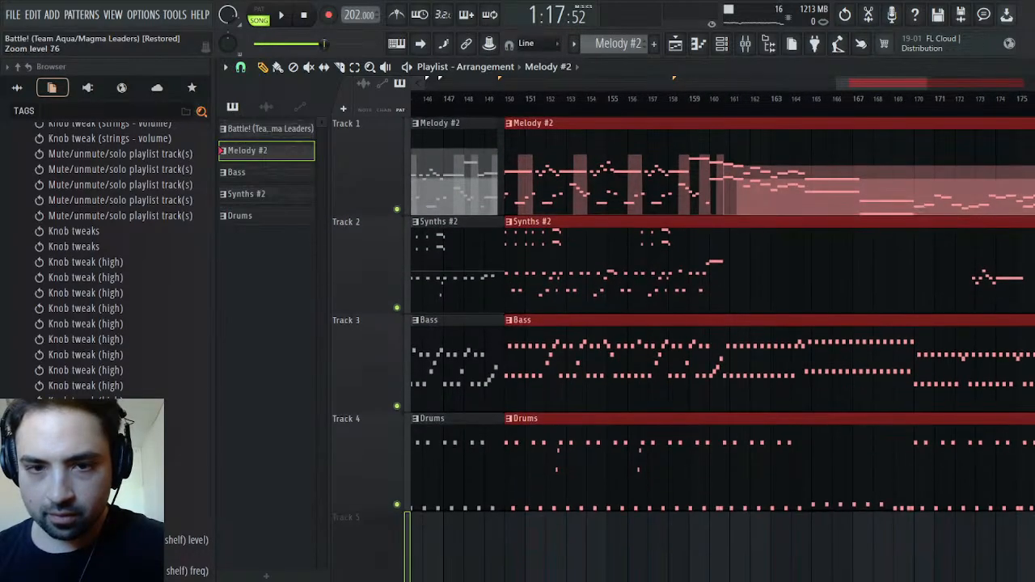
# Shorten the copied Melody #2, Synths #2, Bass and Drums clips together so they end at about bar 154
pyautogui.moveTo(917, 82); pyautogui.dragTo(849, 78)
pyautogui.moveTo(1000, 168); pyautogui.dragTo(472, 181)
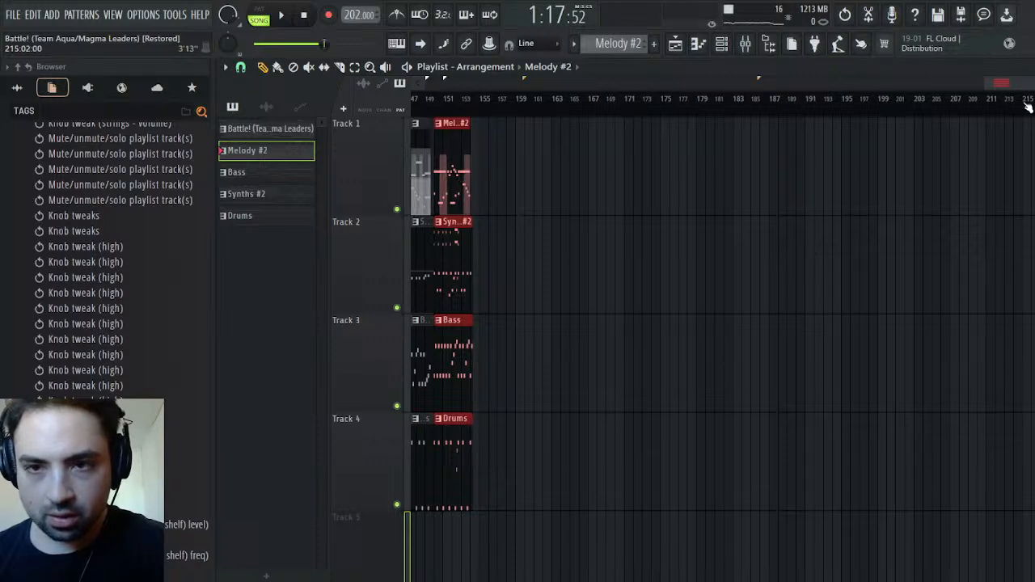
pyautogui.scroll(8, 590, 315)
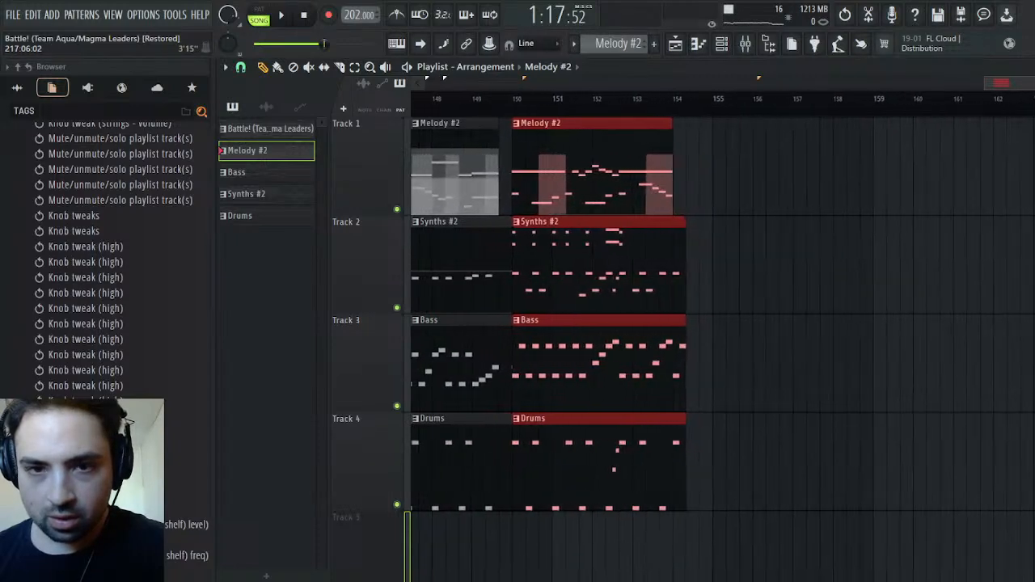
# Trim the Melody #2, Synths #2, Bass and Drums clips that precede the copies so they all end at 149:09
pyautogui.press('space')
pyautogui.click(526, 98)
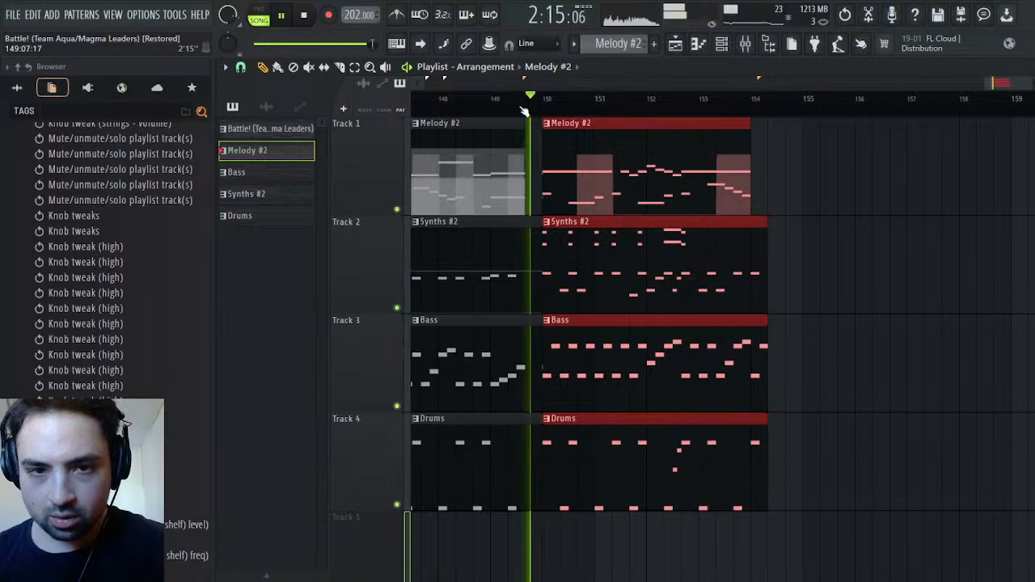
pyautogui.press('space')
pyautogui.click(523, 181)
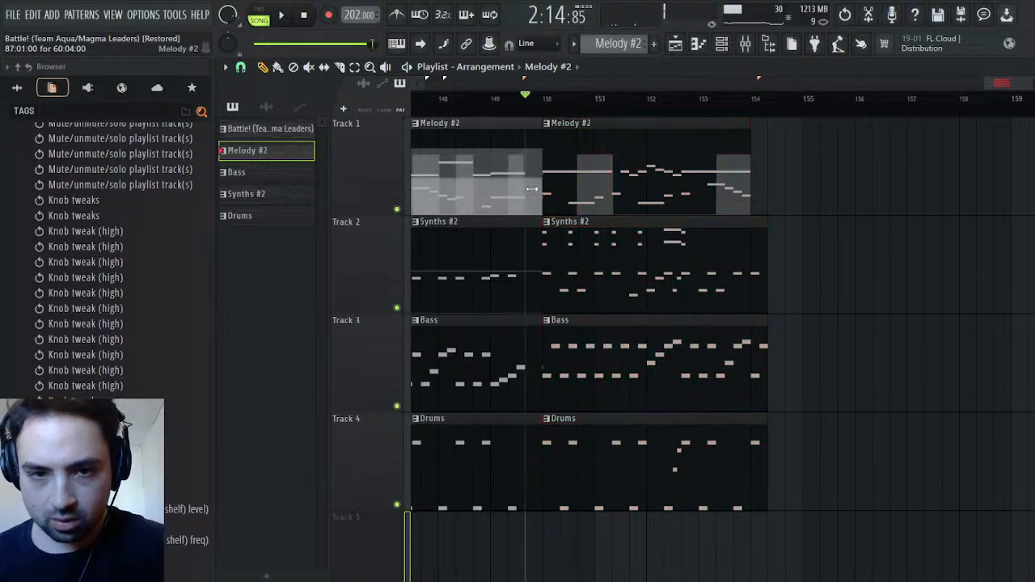
pyautogui.moveTo(508, 259); pyautogui.dragTo(524, 462)
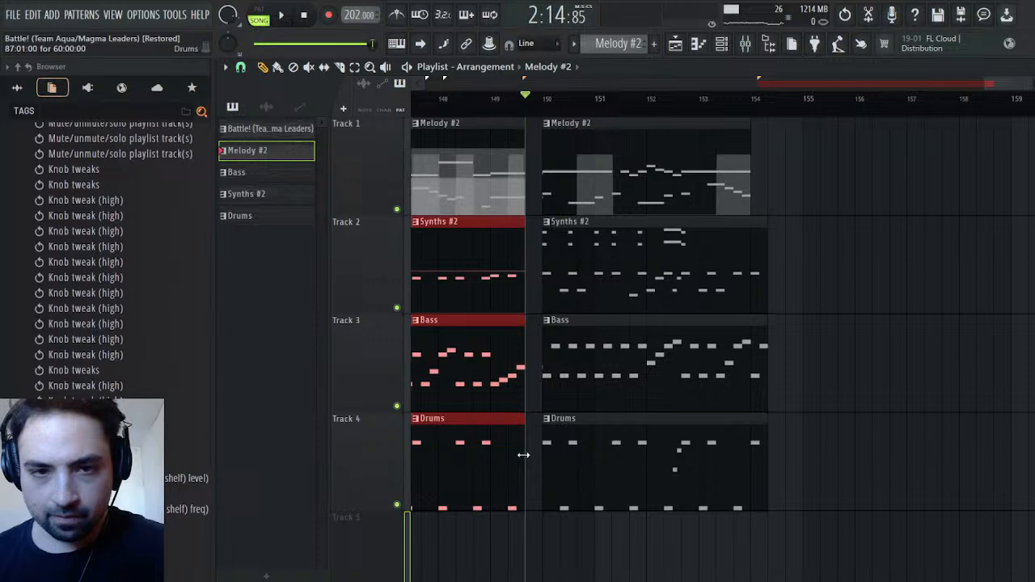
# Move the four copied clips earlier so they start at 149:09, and listen to the transition
pyautogui.moveTo(578, 210); pyautogui.dragTo(660, 378)
pyautogui.moveTo(638, 189)
pyautogui.mouseDown()
pyautogui.moveTo(607, 191)
pyautogui.moveTo(623, 192)
pyautogui.mouseUp()
pyautogui.press('space')
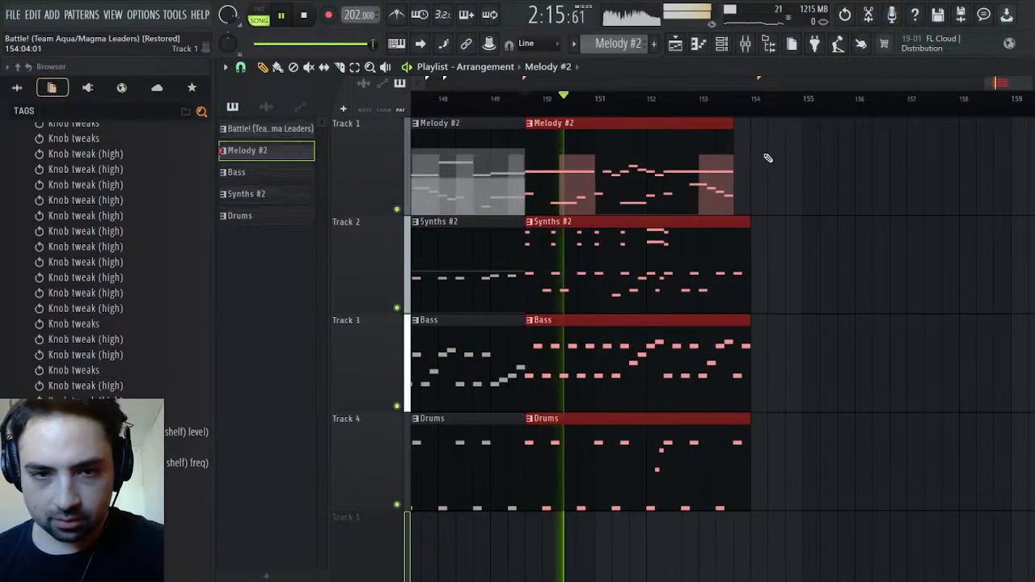
pyautogui.moveTo(1002, 83); pyautogui.dragTo(986, 82)
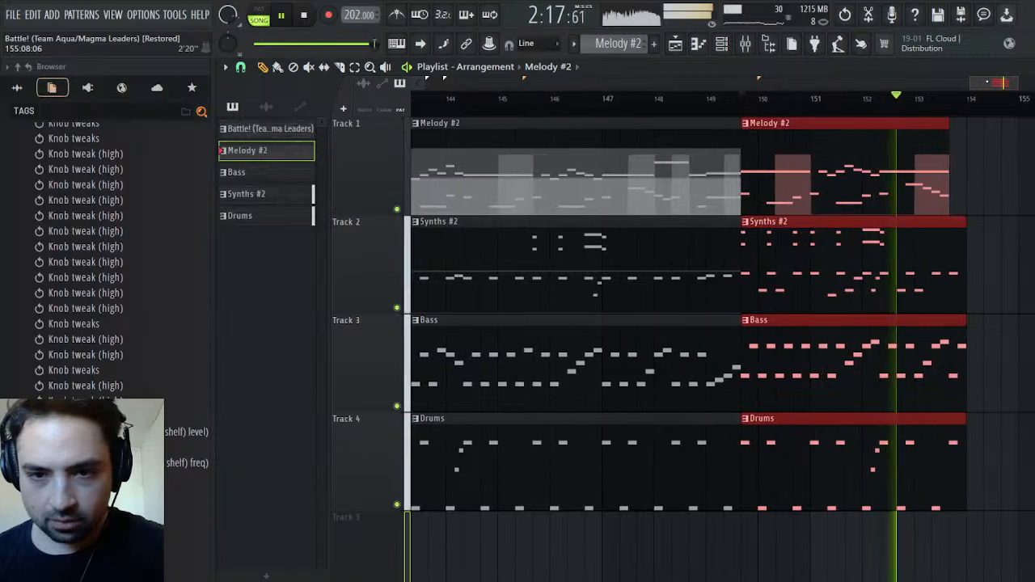
pyautogui.press('space')
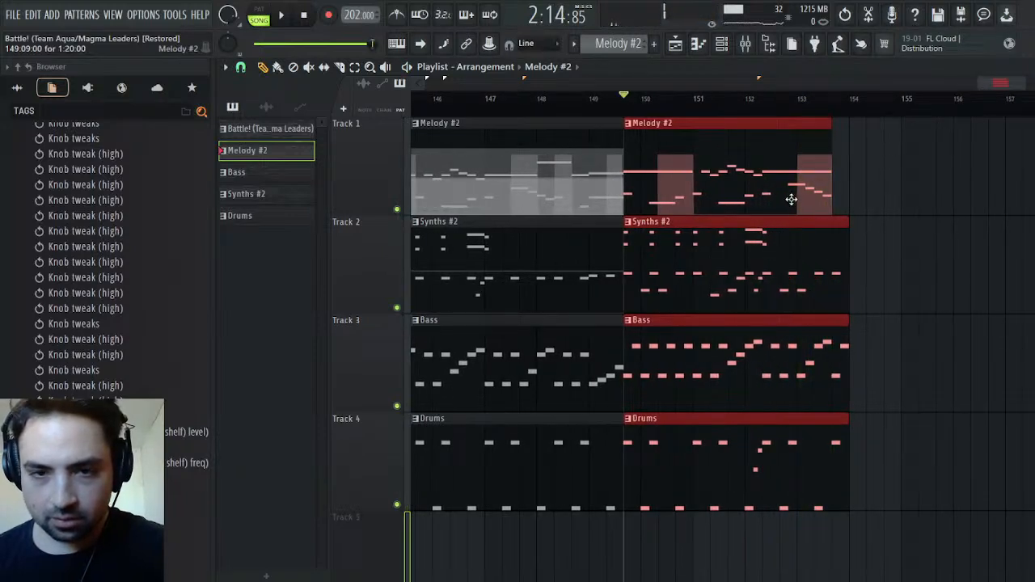
# Make the last Melody #2 clip unique as a separate Melody pattern and open its Strings notes in the Piano roll
pyautogui.keyDown('ctrl'); pyautogui.click(881, 193); pyautogui.keyUp('ctrl')
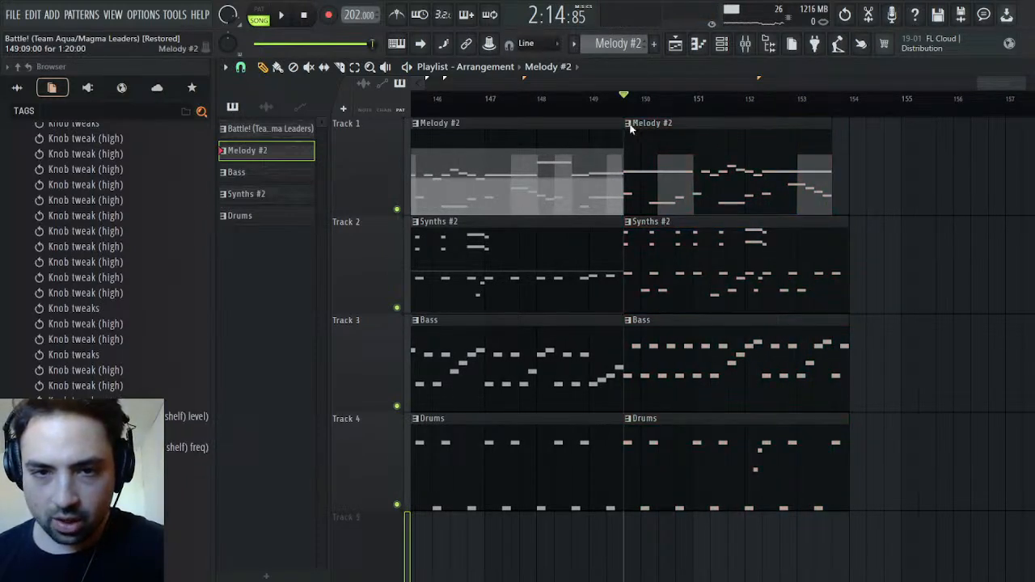
pyautogui.doubleClick(712, 160)
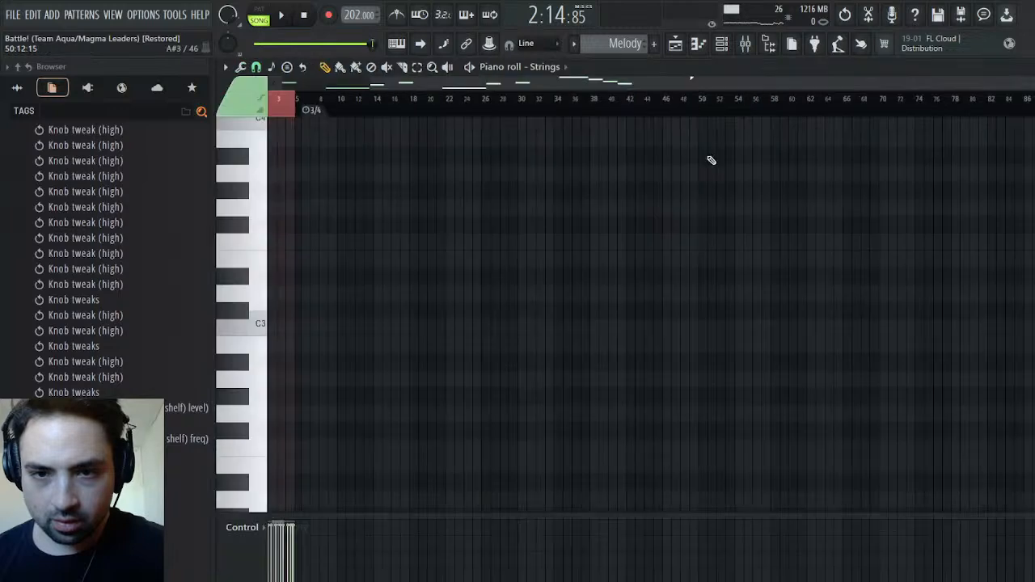
pyautogui.moveTo(842, 83); pyautogui.dragTo(836, 84)
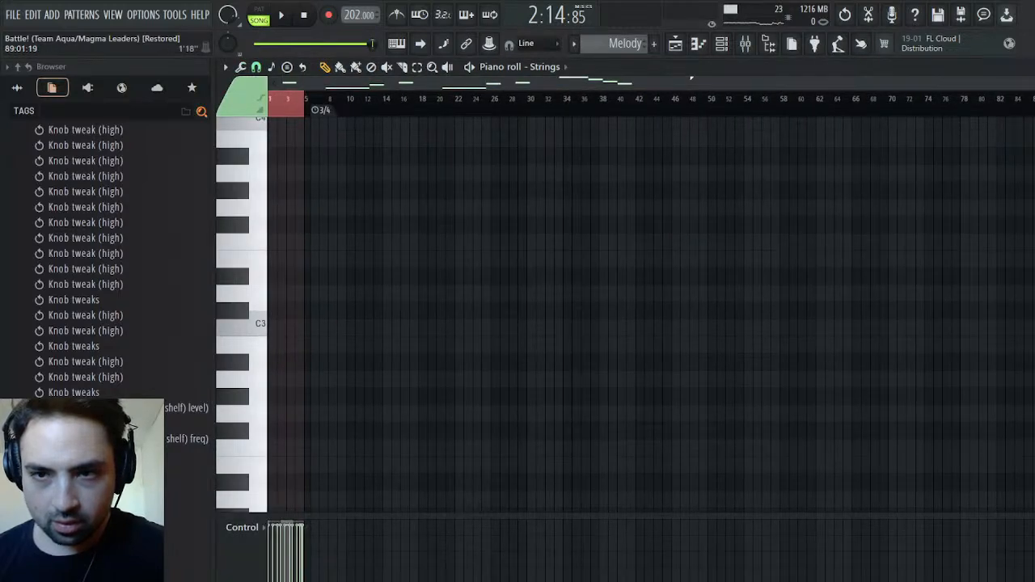
pyautogui.moveTo(1034, 84); pyautogui.dragTo(794, 96)
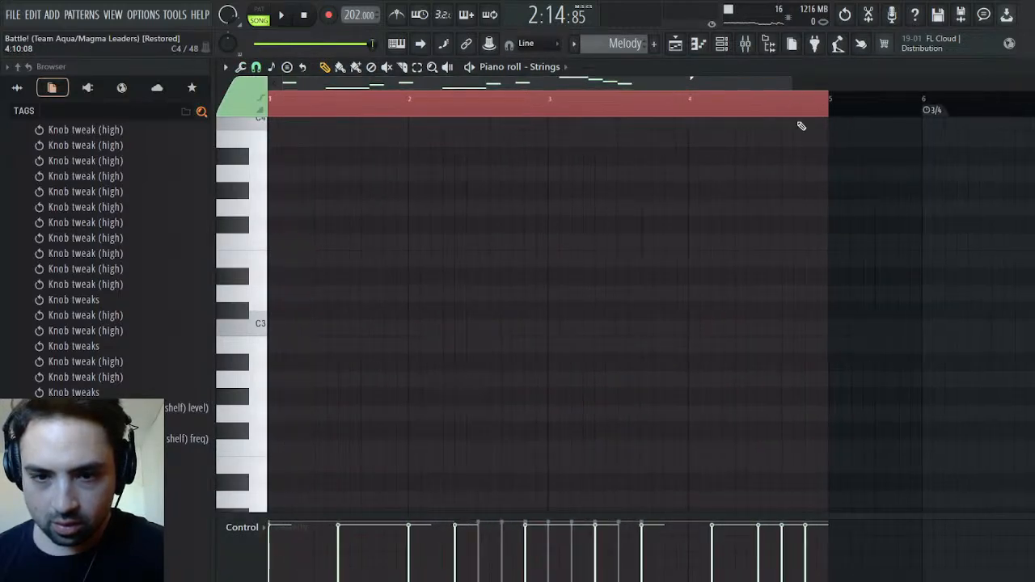
pyautogui.scroll(4, 800, 329)
# Delete the last four Strings notes (C5, A#4, G#4, F#4), extend the final G4 to bar 5, and play back the ending
pyautogui.rightClick(805, 381)
pyautogui.rightClick(793, 345)
pyautogui.rightClick(769, 310)
pyautogui.rightClick(735, 276)
pyautogui.press('space')
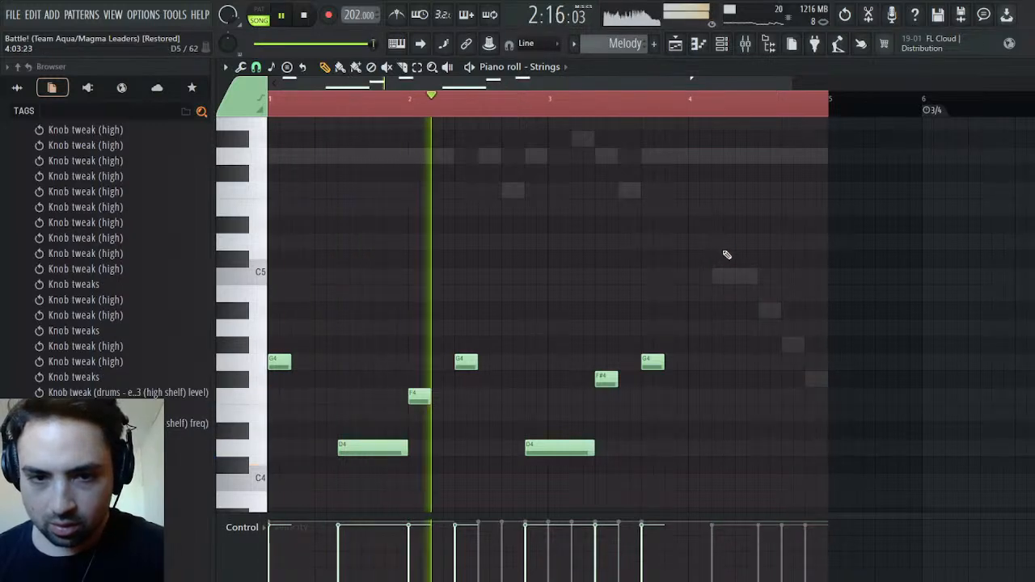
pyautogui.press('space')
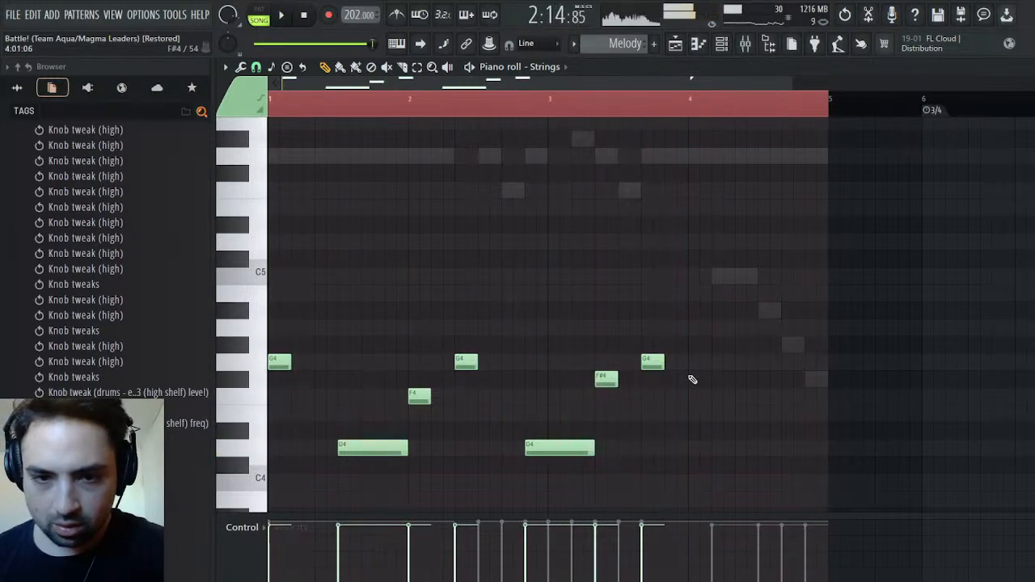
pyautogui.moveTo(664, 369); pyautogui.dragTo(809, 356)
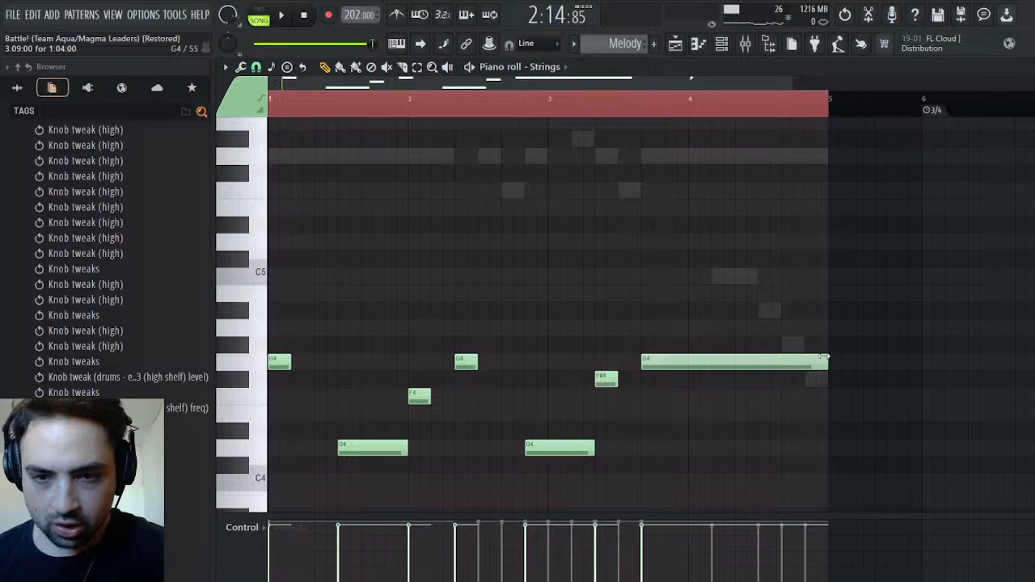
pyautogui.press('space')
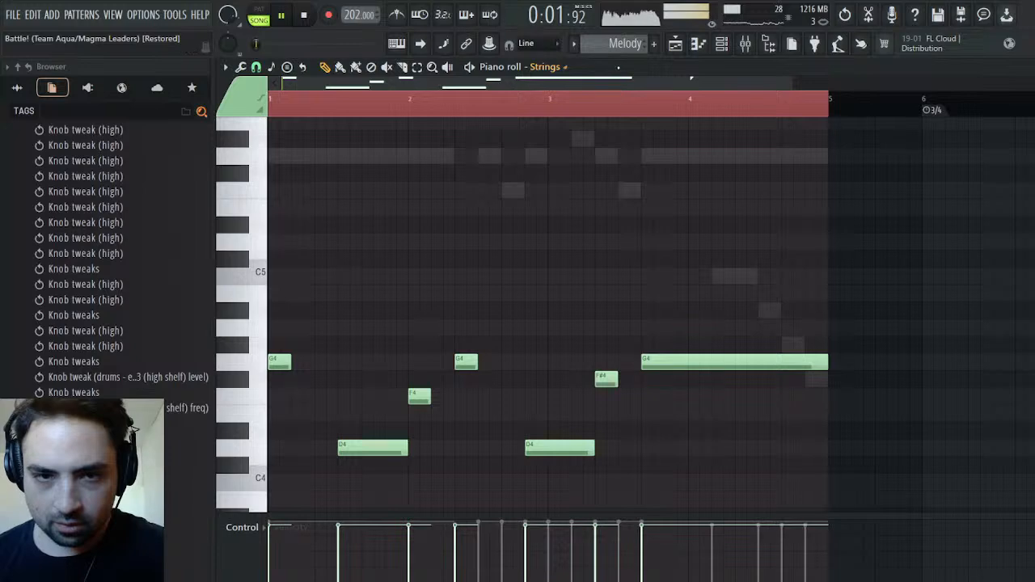
pyautogui.press('space')
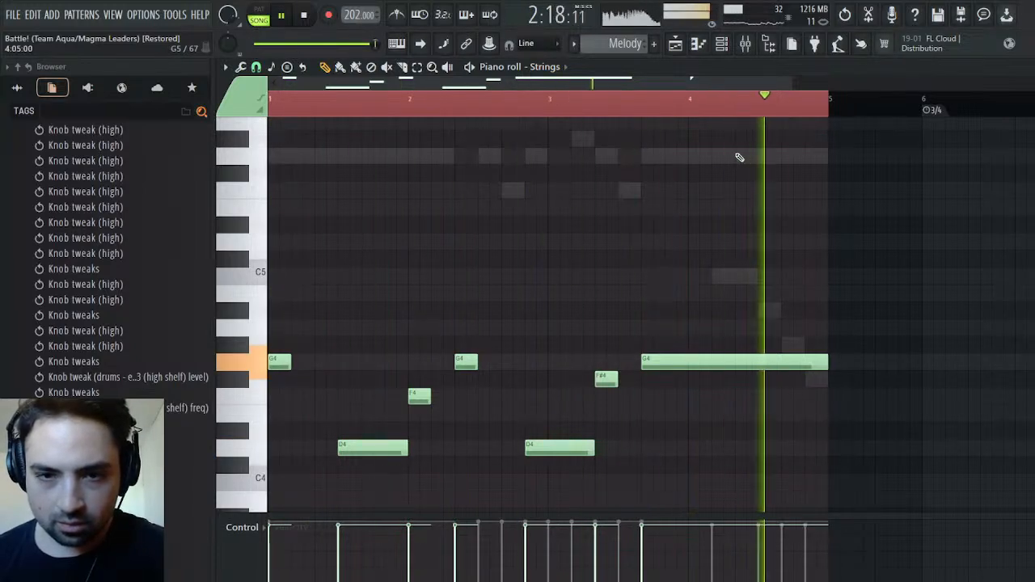
pyautogui.press('space')
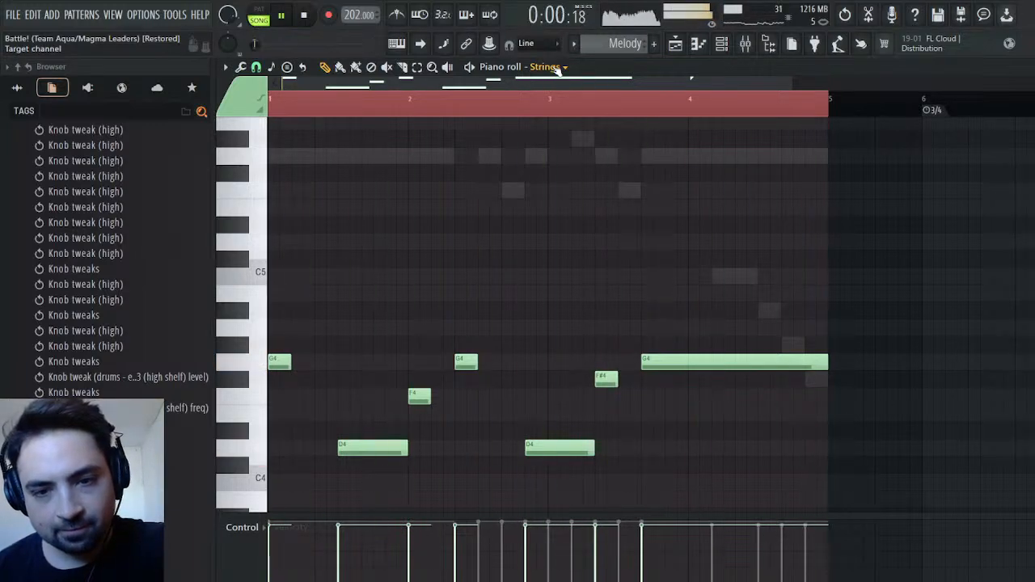
# In the Fruity Envelope Controller channel, delete the closing C5, A#4, G#4 and F#4 notes and extend the last G4 to bar 5
pyautogui.click(623, 233)
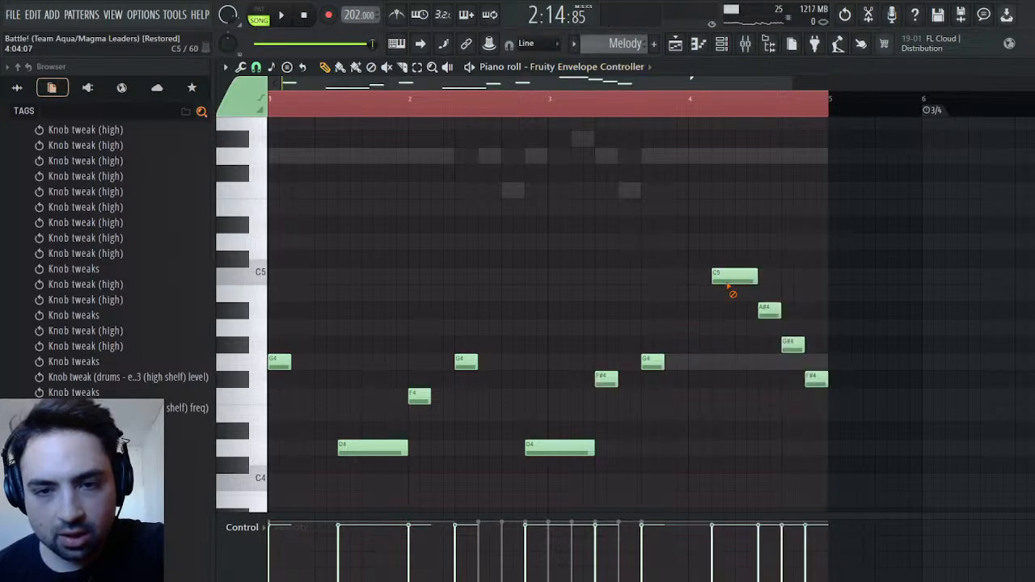
pyautogui.rightClick(727, 278)
pyautogui.rightClick(769, 310)
pyautogui.rightClick(793, 345)
pyautogui.rightClick(817, 378)
pyautogui.moveTo(665, 360); pyautogui.dragTo(823, 364)
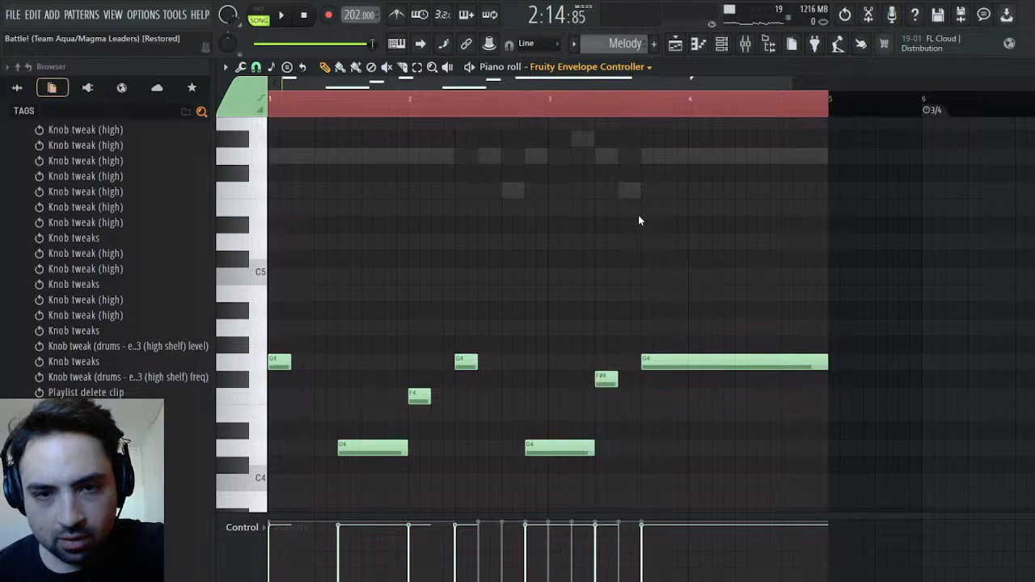
# Check the Fruity Envelope Controller #2 notes, delete the Melody pattern's 3/4 time signature marker at bar 6, and return to the Playlist
pyautogui.click(638, 257)
pyautogui.scroll(2, 738, 307)
pyautogui.press('space')
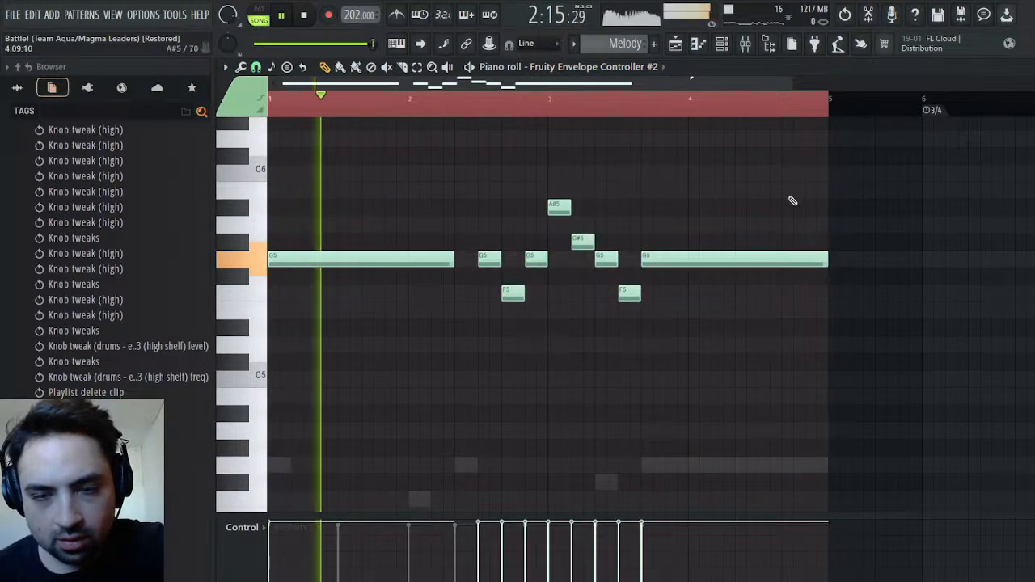
pyautogui.rightClick(811, 108)
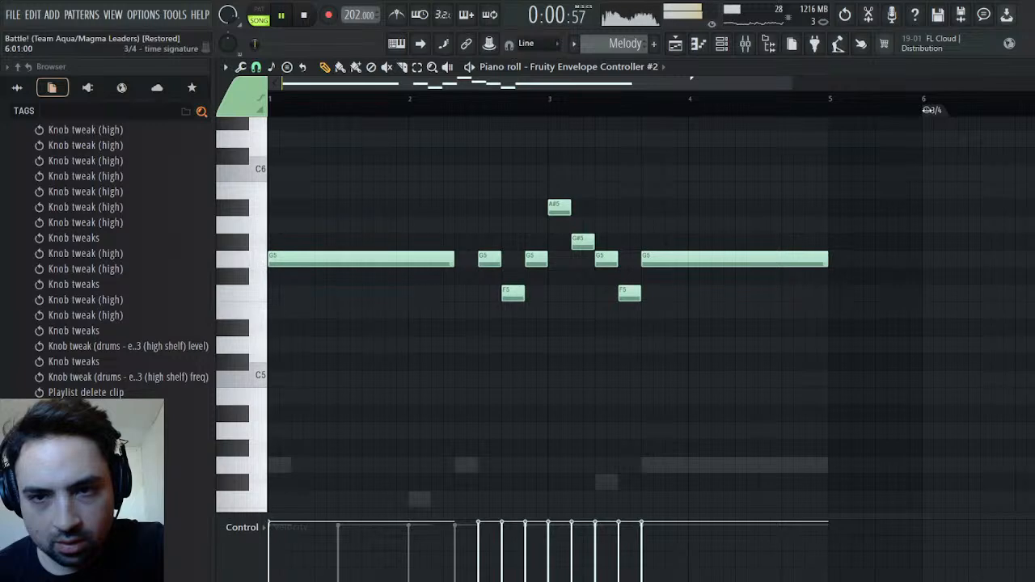
pyautogui.scroll(-1, 936, 154)
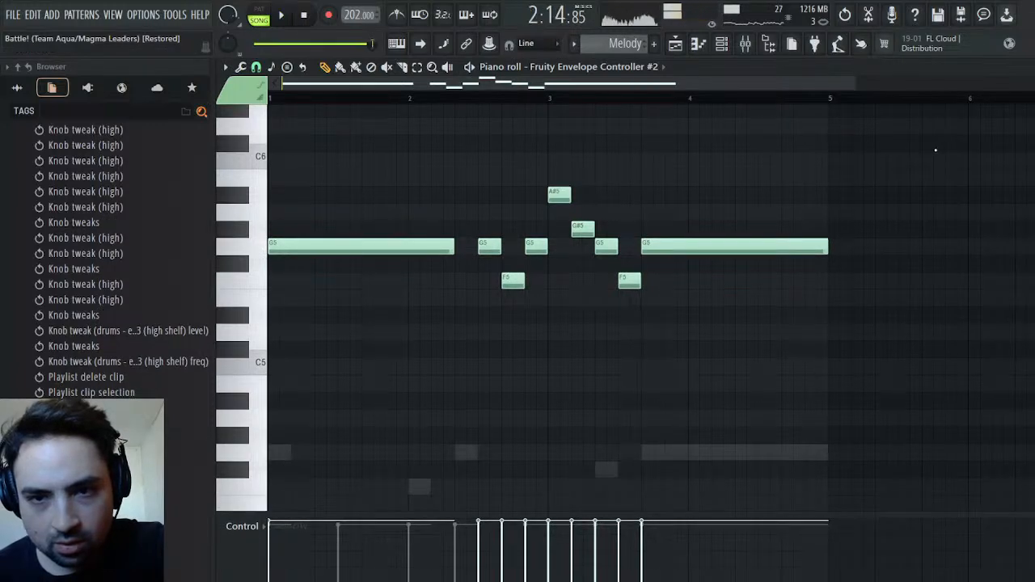
pyautogui.click(676, 43)
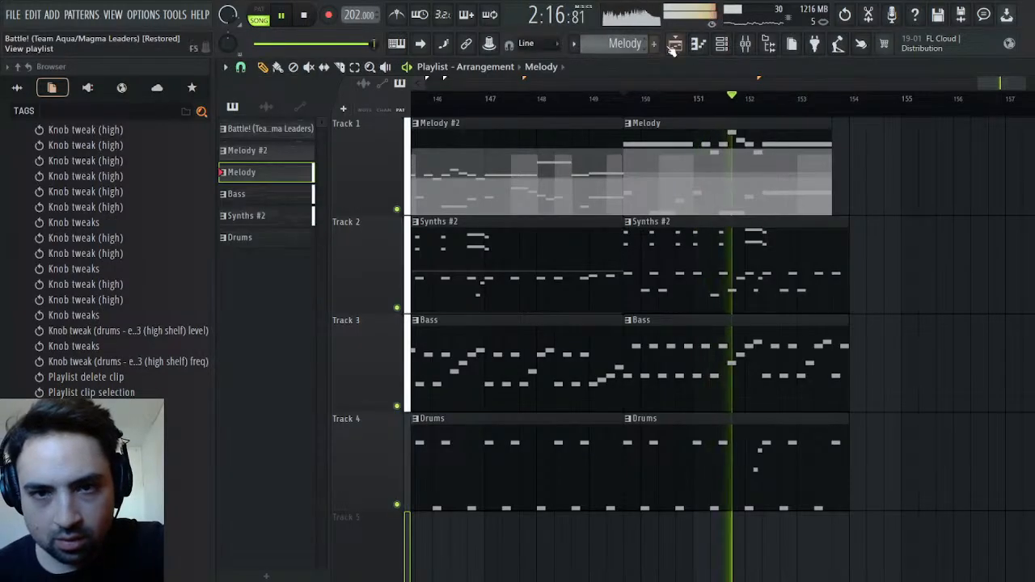
pyautogui.press('space')
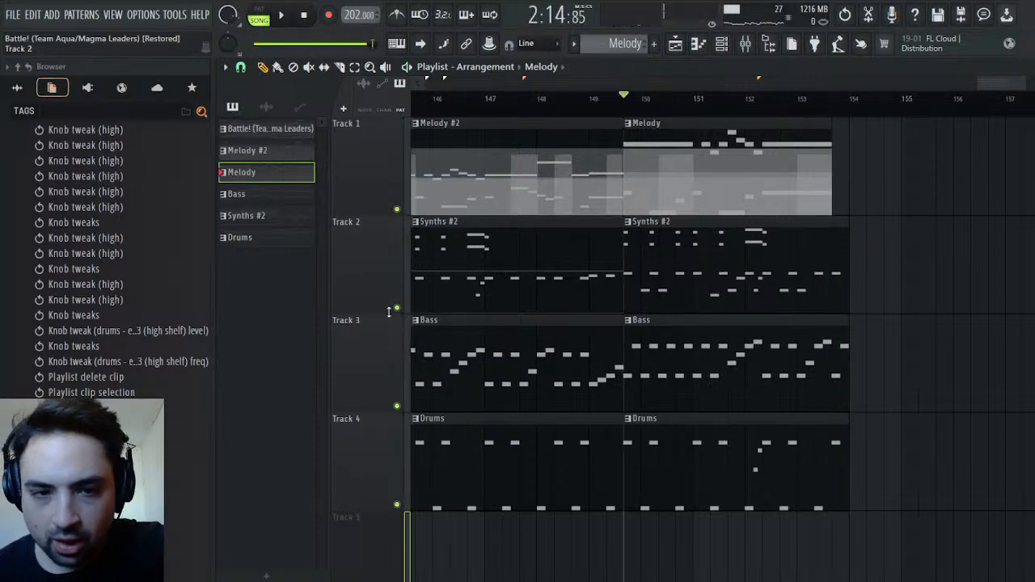
# Solo Track 2, make its last Synths #2 clip unique as a separate Synths pattern, and open it in the Piano roll
pyautogui.keyDown('ctrl'); pyautogui.click(396, 307); pyautogui.keyUp('ctrl')
pyautogui.press('space')
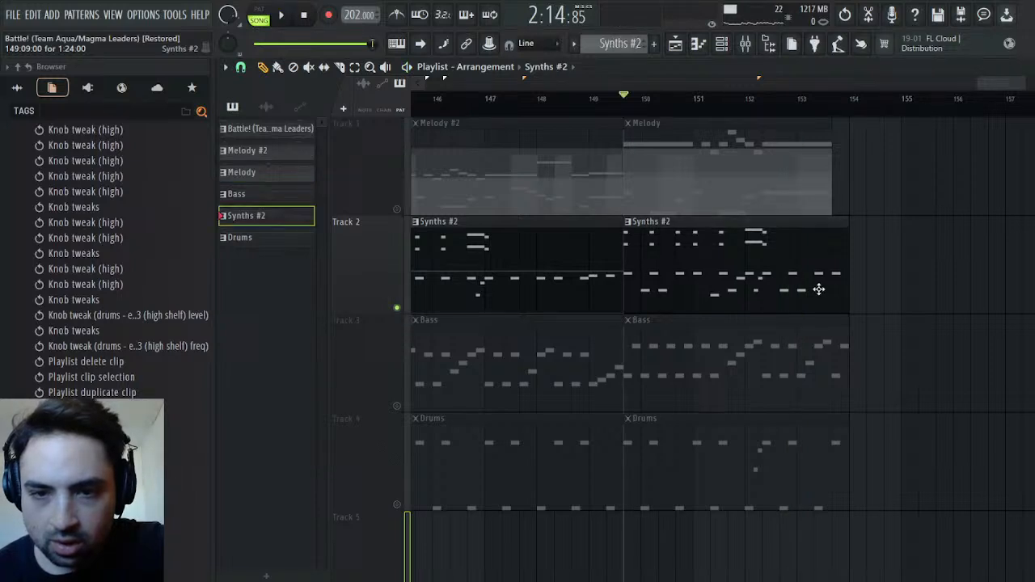
pyautogui.doubleClick(820, 290)
pyautogui.press('F5')
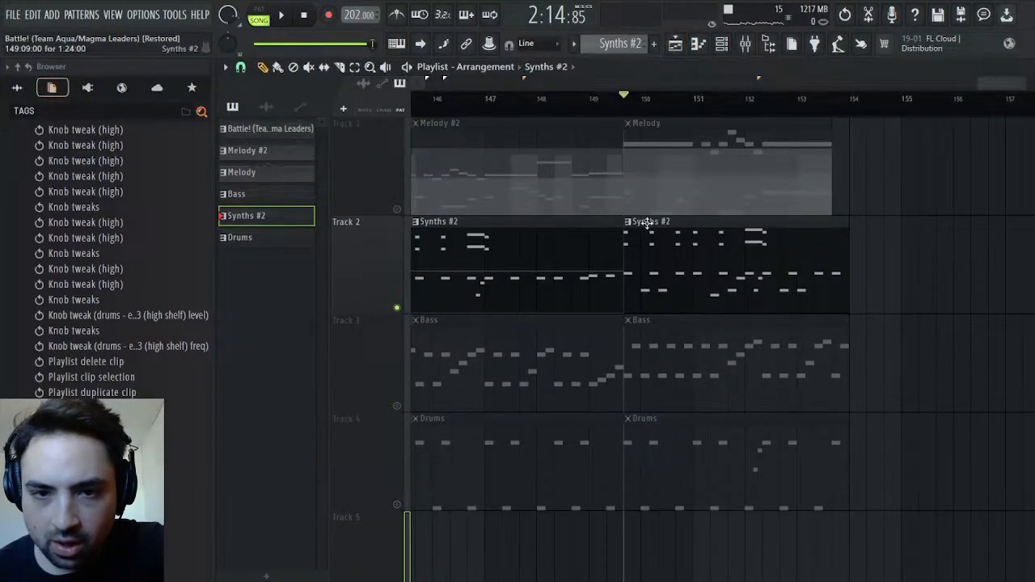
pyautogui.click(678, 337)
pyautogui.press('F5')
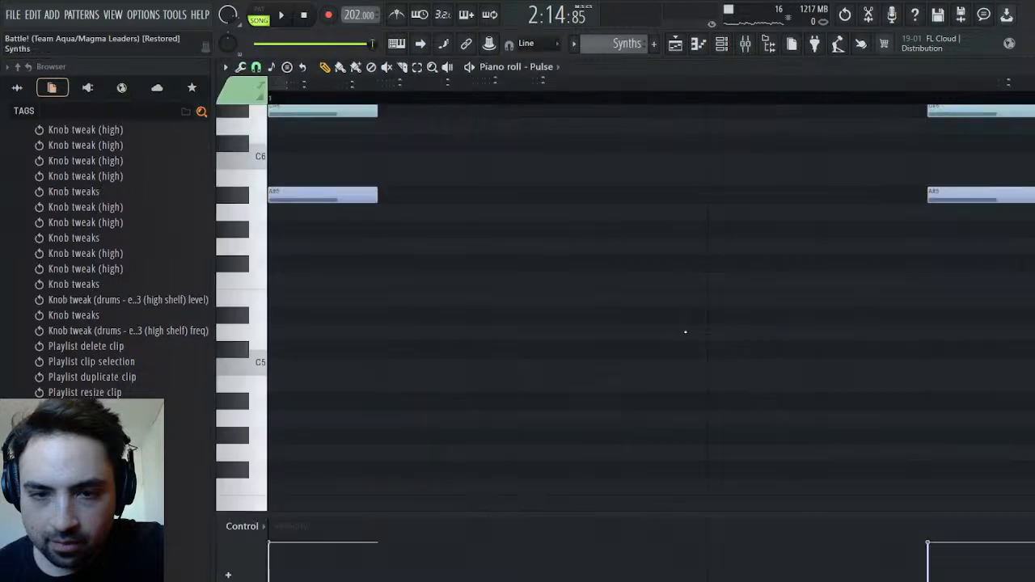
pyautogui.doubleClick(788, 274)
# In the Synths pattern's Pulse channel, extend the final G6 and D6 notes together to bar 5
pyautogui.moveTo(853, 85); pyautogui.dragTo(658, 85)
pyautogui.scroll(7, 595, 216)
pyautogui.scroll(-4, 591, 217)
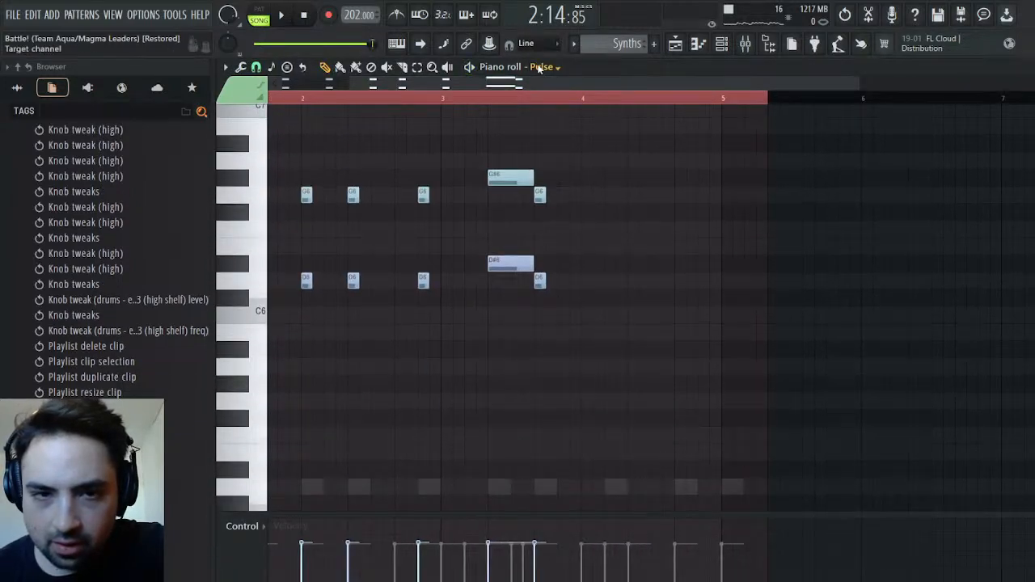
pyautogui.scroll(-4, 575, 271)
pyautogui.scroll(4, 571, 261)
pyautogui.press('space')
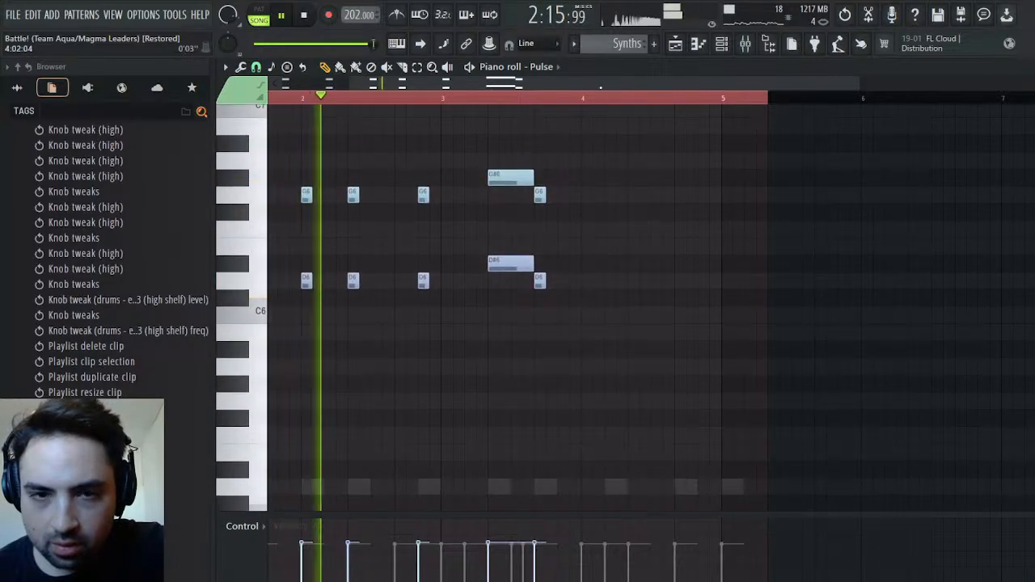
pyautogui.press('space')
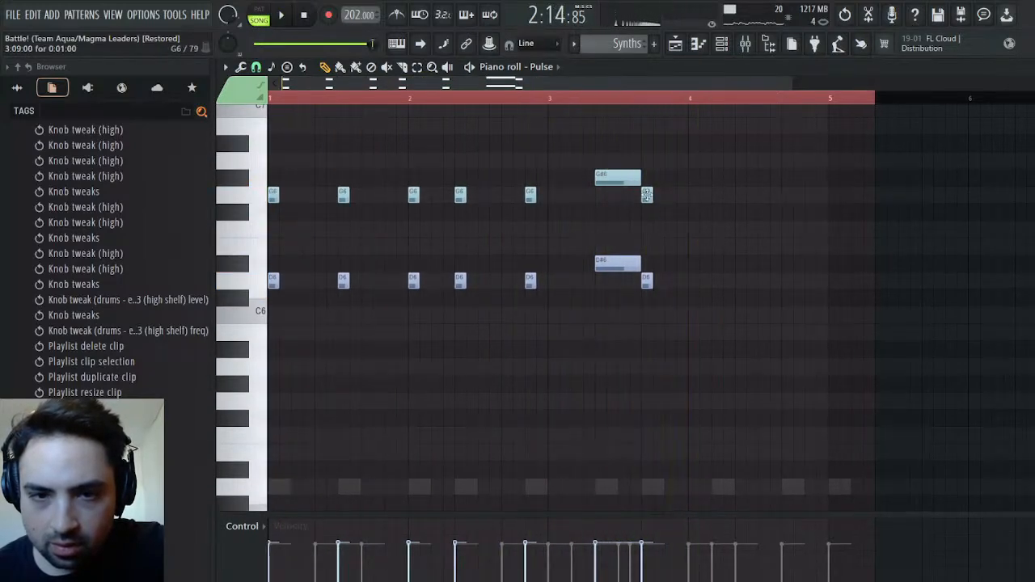
pyautogui.moveTo(648, 195); pyautogui.dragTo(648, 349)
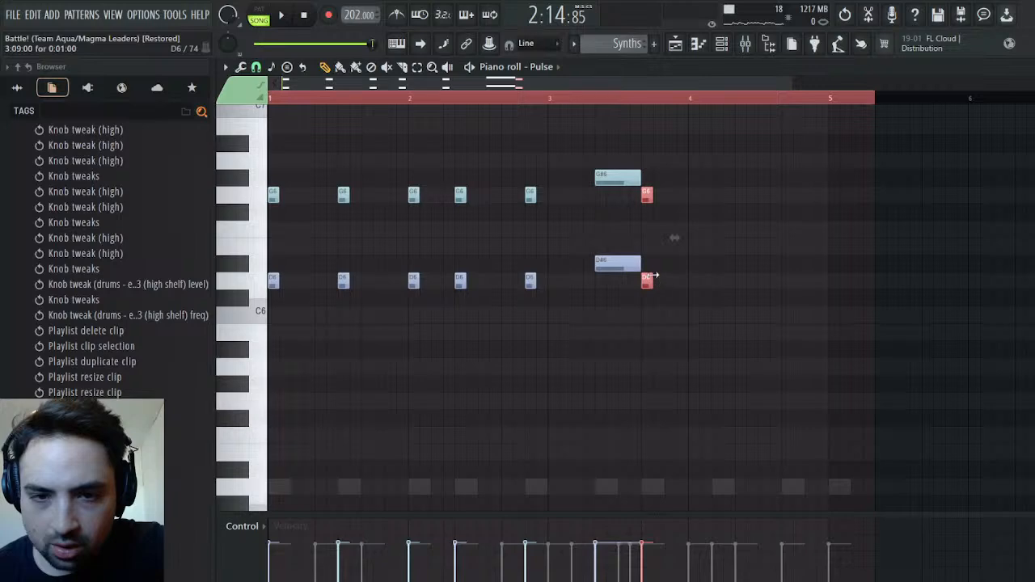
pyautogui.moveTo(652, 276); pyautogui.dragTo(678, 279)
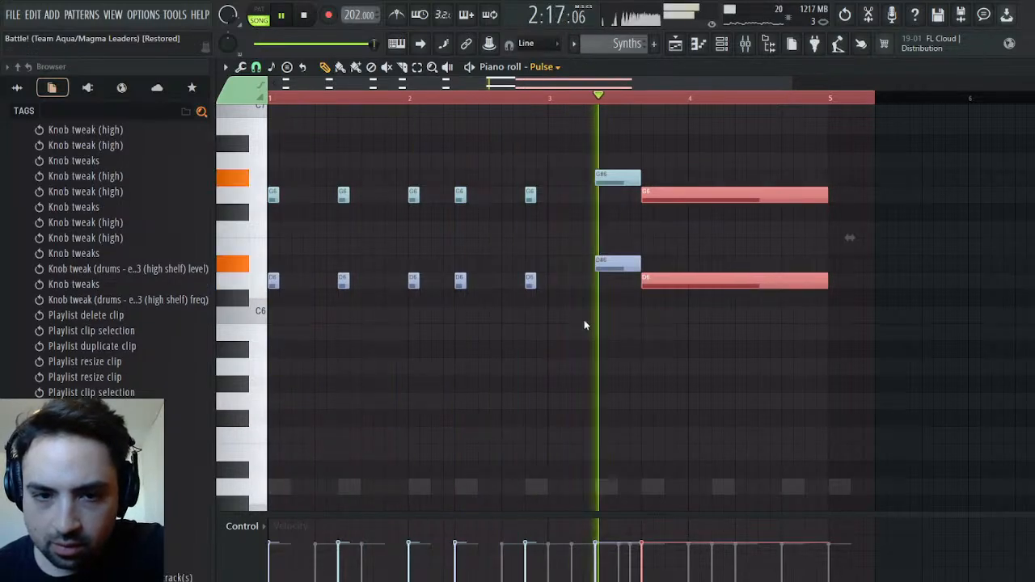
# Check the Saw channel against playback, and add short, louder G6 and D6 notes at bar 5 in the Synths pattern's Pulse channel
pyautogui.press('Down')
pyautogui.press('space')
pyautogui.scroll(-2, 768, 354)
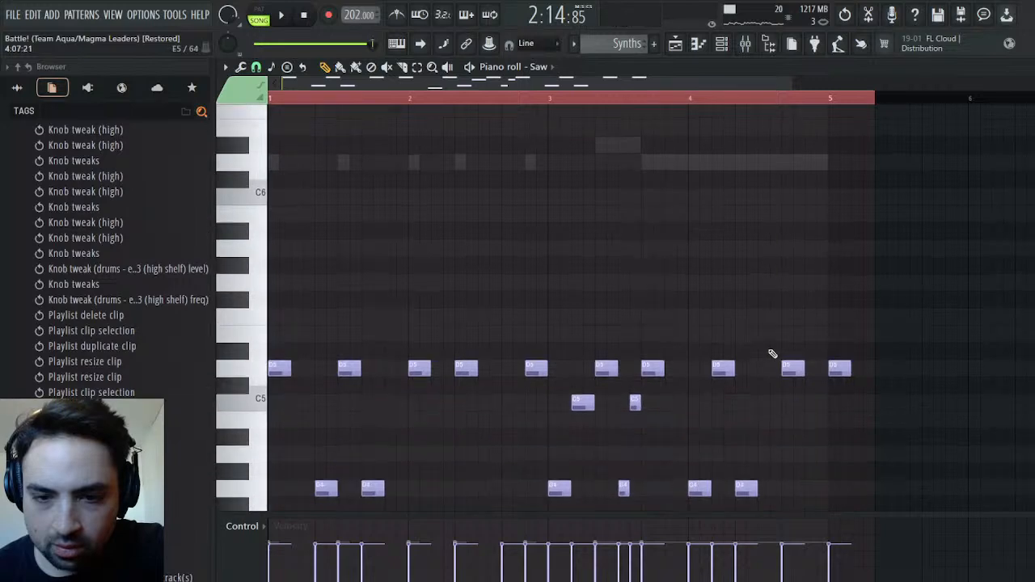
pyautogui.scroll(-2, 772, 353)
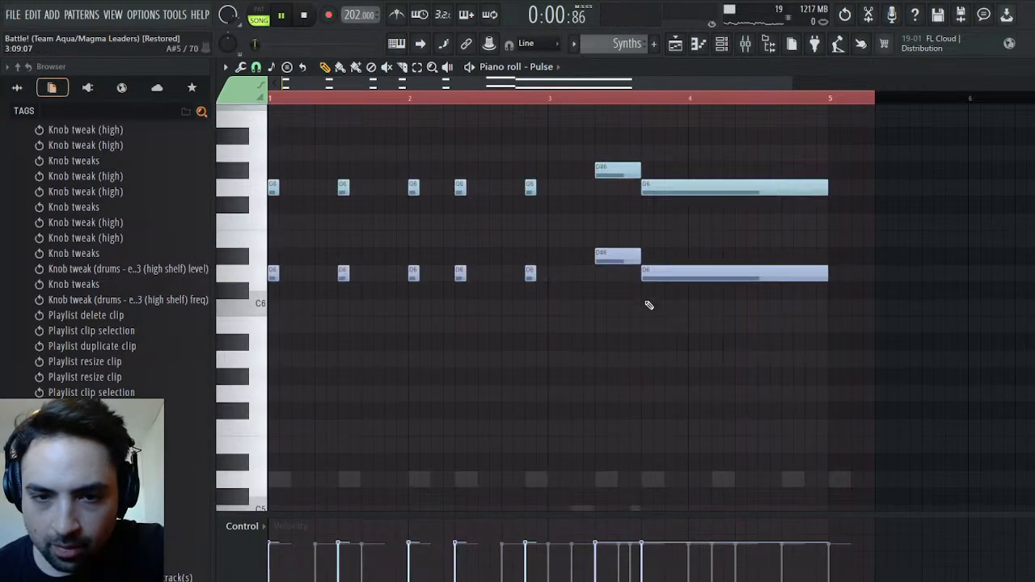
pyautogui.scroll(3, 830, 372)
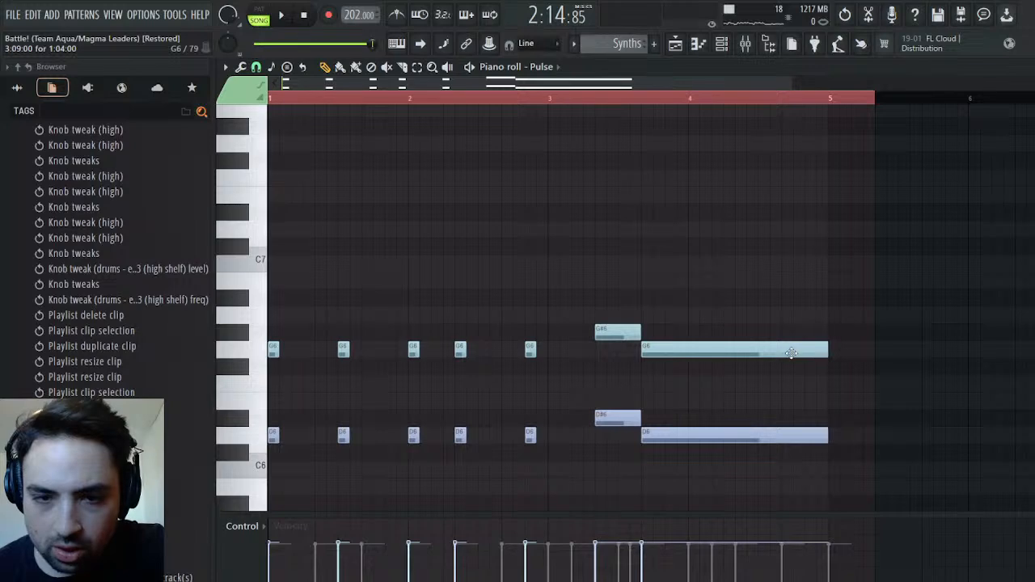
pyautogui.click(853, 351)
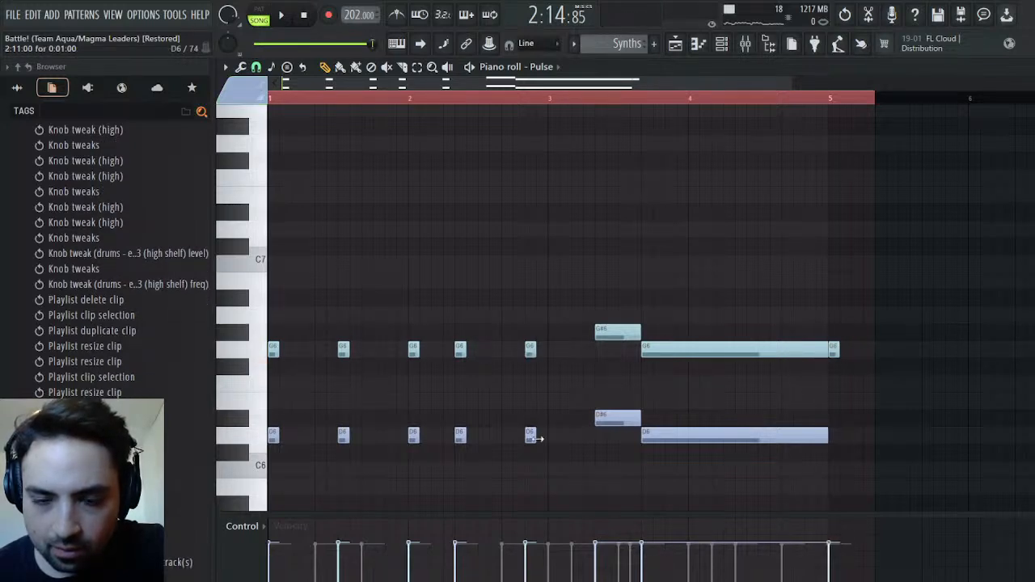
pyautogui.click(842, 438)
pyautogui.press('space')
pyautogui.moveTo(834, 540); pyautogui.dragTo(837, 514)
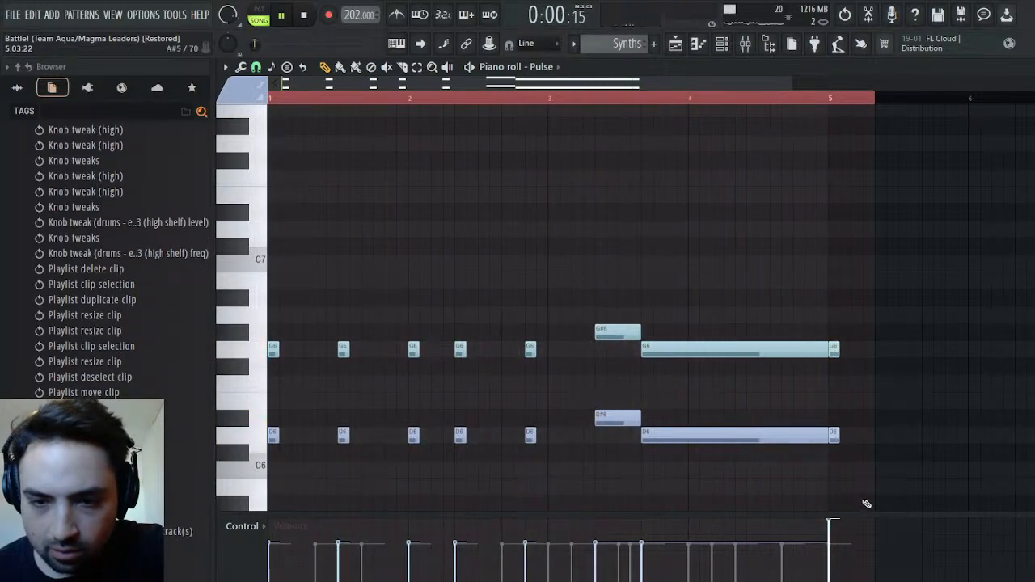
# Unmute Track 1 in the Playlist, solo Track 3, and make its last Bass clip unique as Bass #2
pyautogui.click(677, 48)
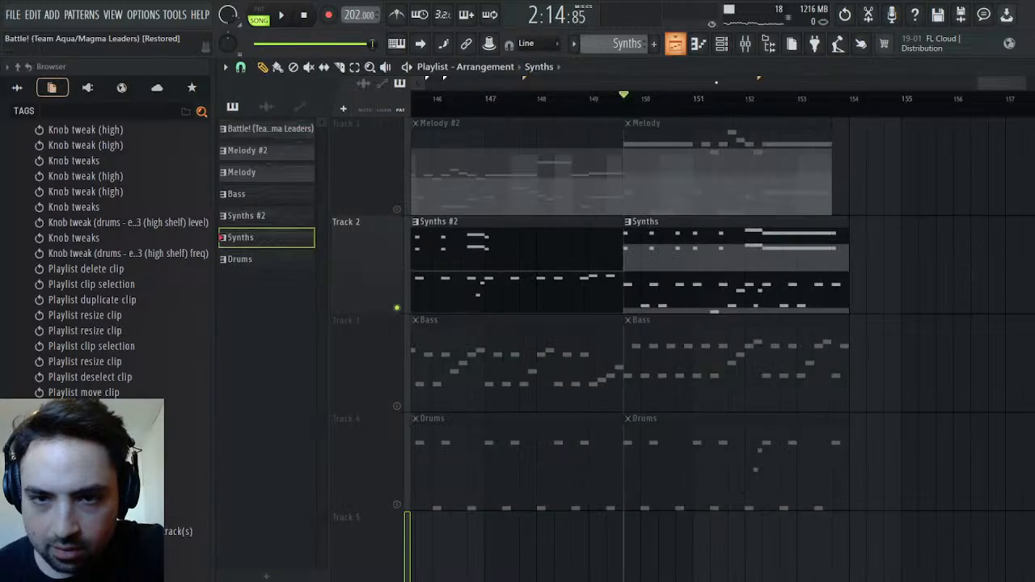
pyautogui.click(397, 209)
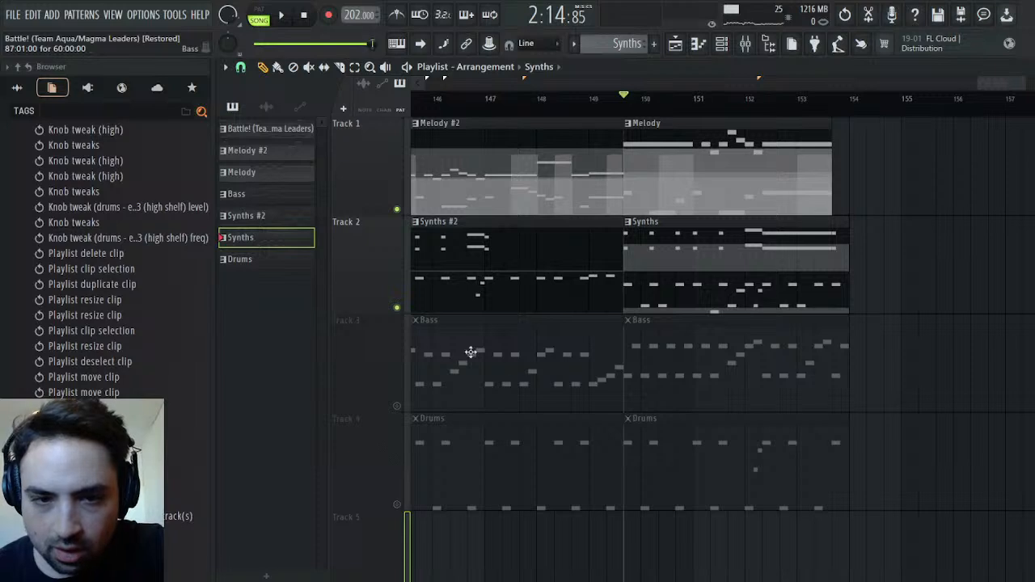
pyautogui.rightClick(398, 405)
pyautogui.press('space')
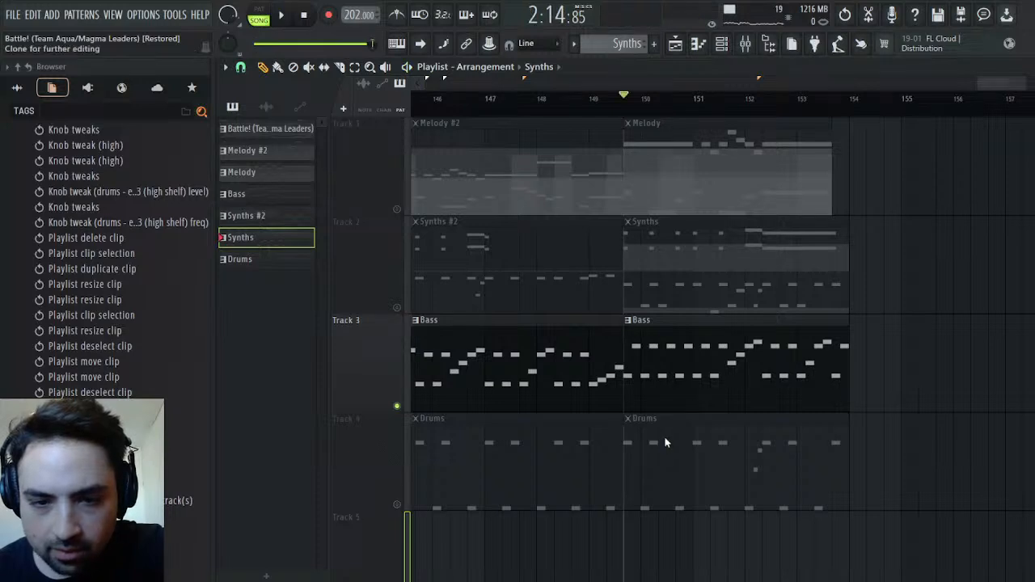
pyautogui.press('space')
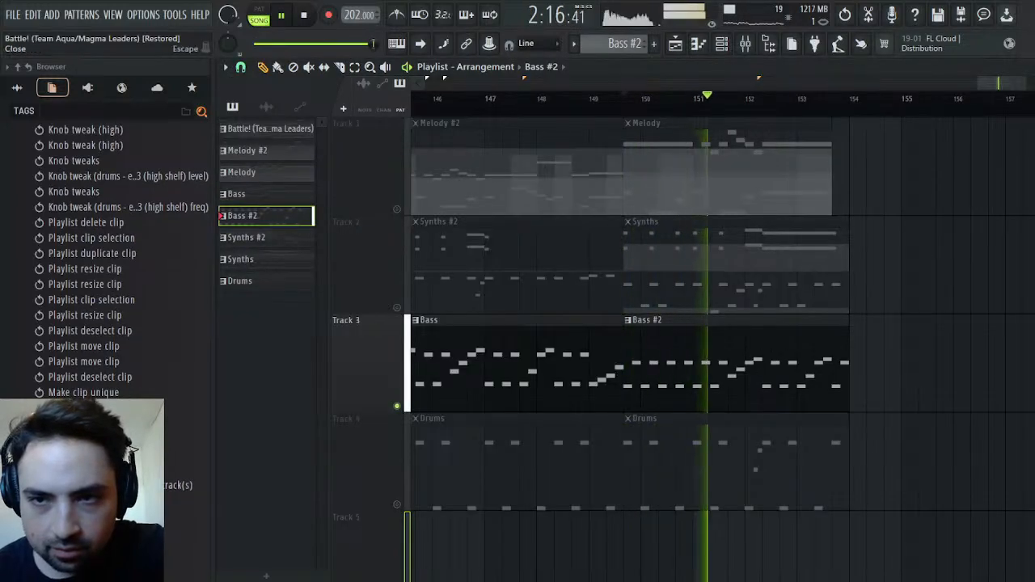
# Close the mixer and the La Petite Excite window, and open the Finger Bass channel of Bass #2 in the Piano roll
pyautogui.press('Escape')
pyautogui.press('Escape')
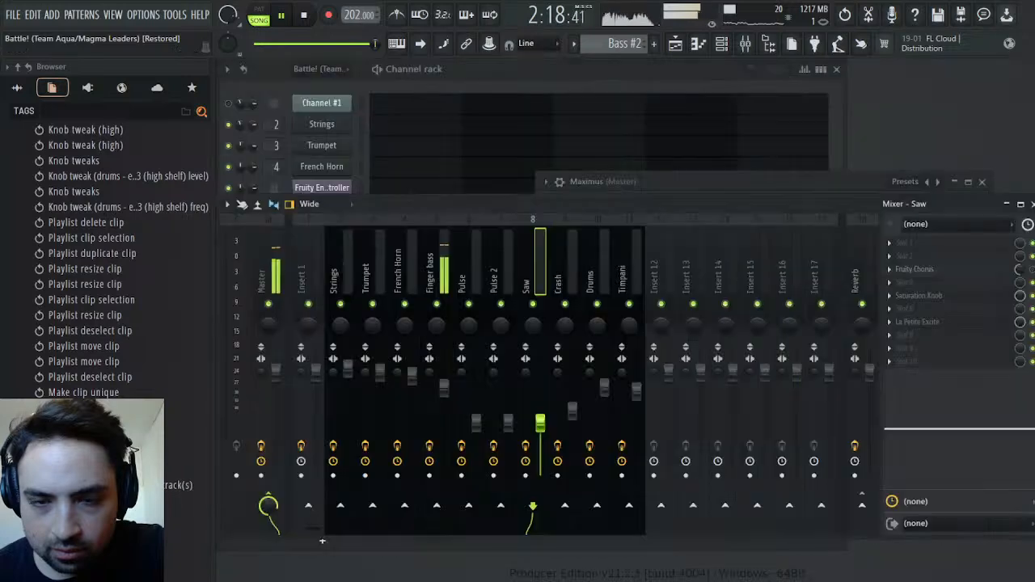
pyautogui.click(1032, 204)
pyautogui.press('space')
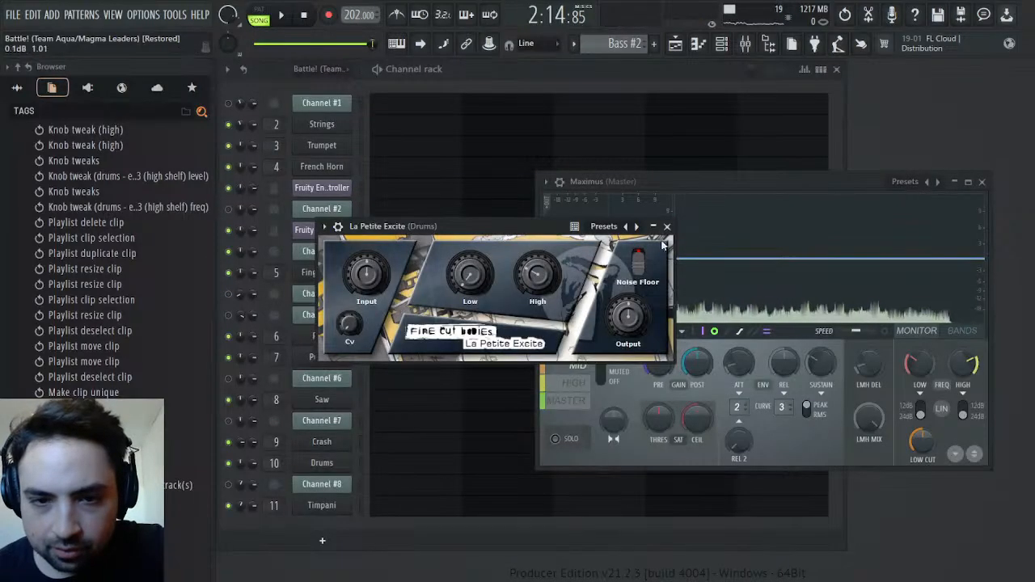
pyautogui.click(667, 227)
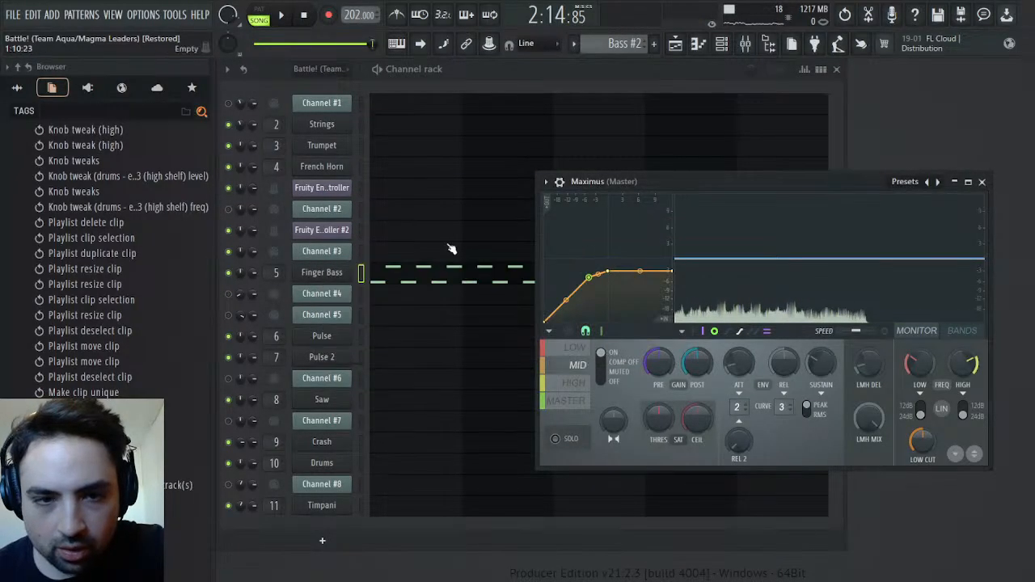
pyautogui.click(443, 272)
pyautogui.scroll(-5, 589, 322)
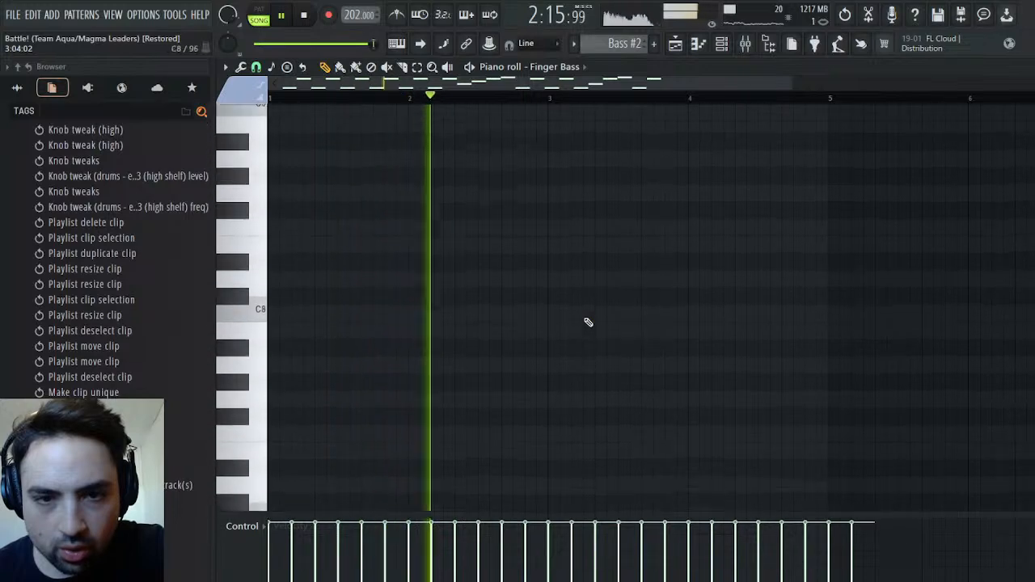
pyautogui.scroll(-4, 591, 312)
pyautogui.press('space')
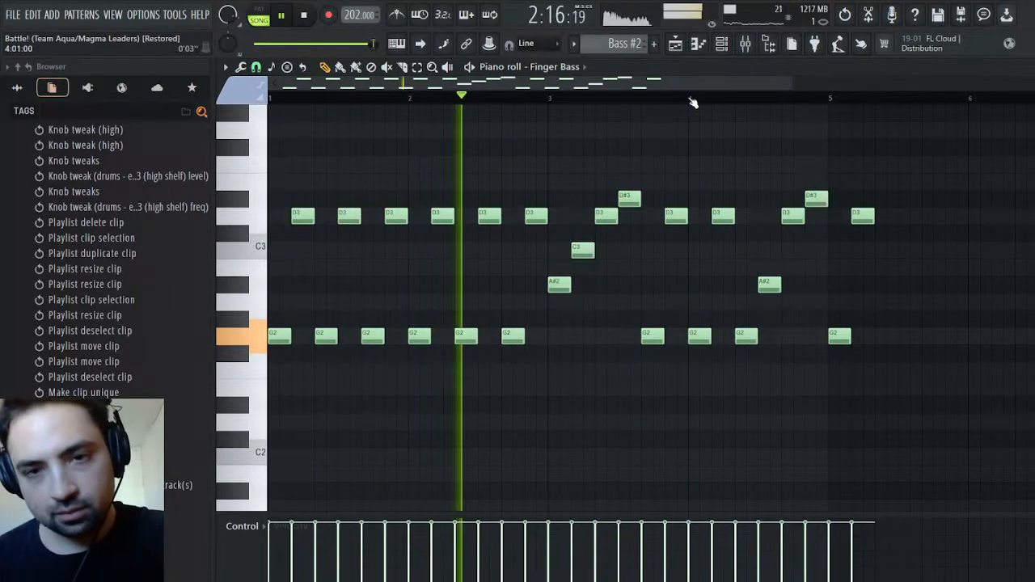
# Audition the Bass #2 clip alone, and unmute Tracks 2 and 1 in the Playlist to hear it with the melody and synths
pyautogui.click(675, 45)
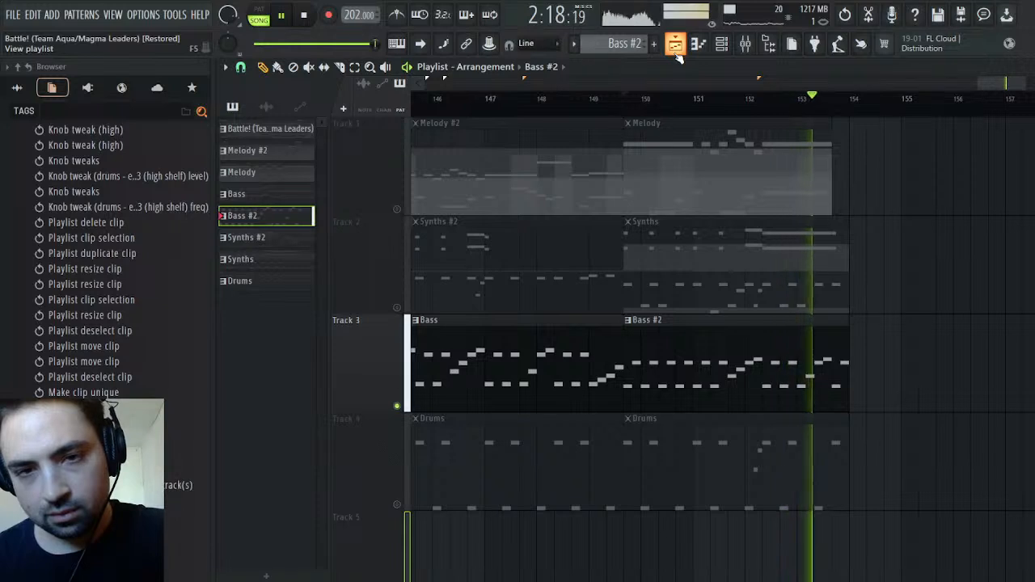
pyautogui.click(675, 45)
pyautogui.press('space')
pyautogui.press('space')
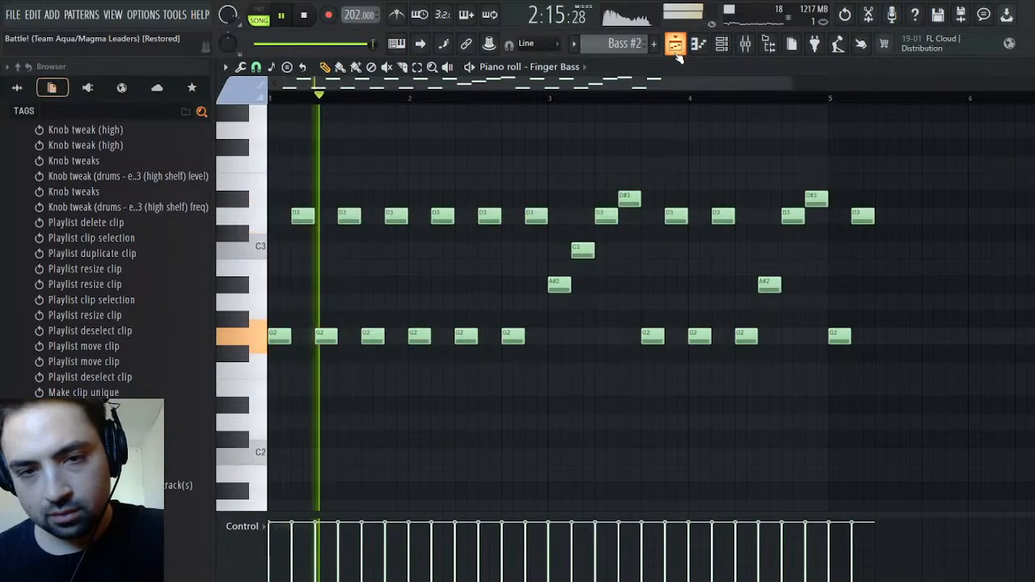
pyautogui.press('space')
pyautogui.click(676, 45)
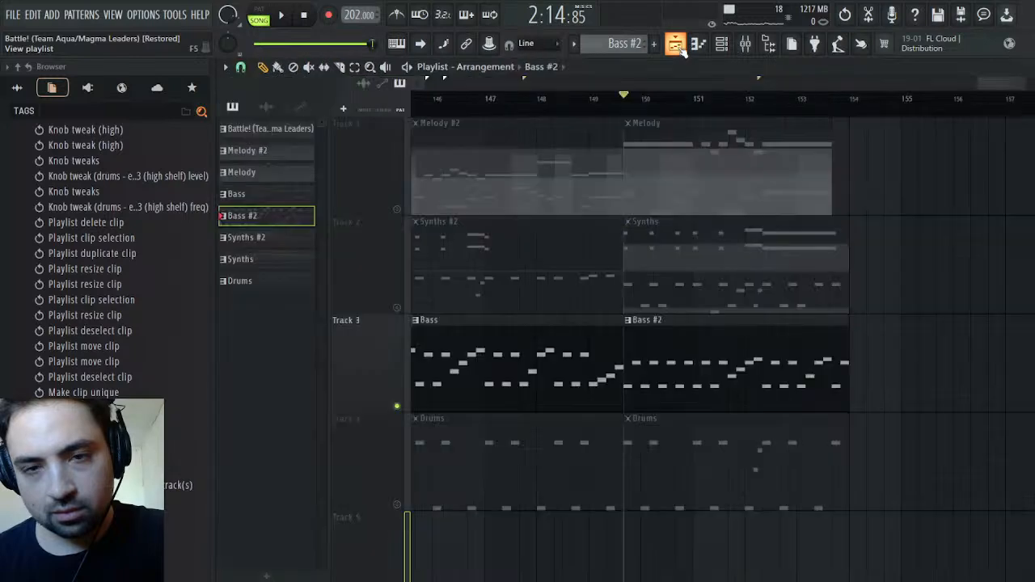
pyautogui.click(396, 308)
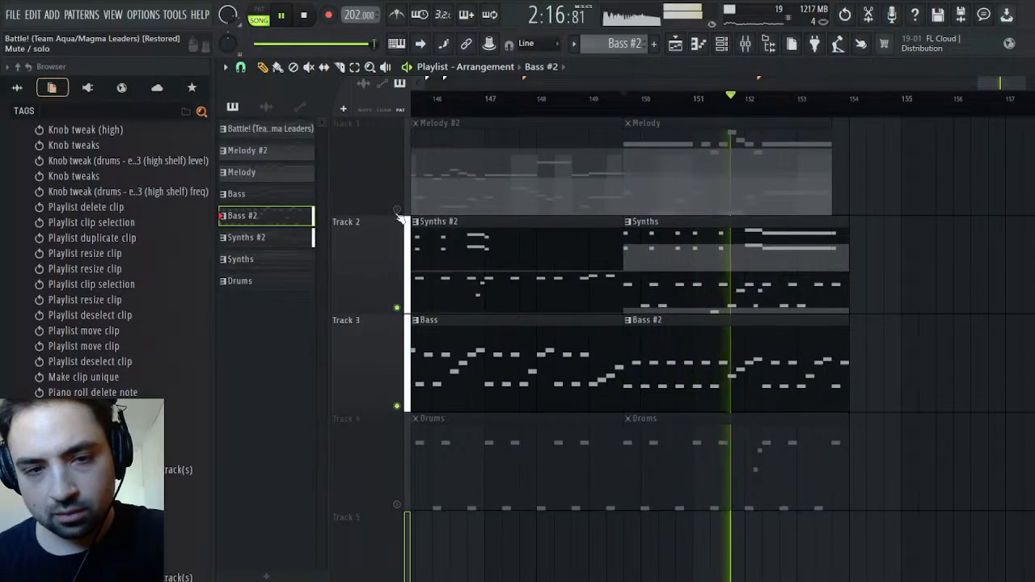
pyautogui.click(397, 209)
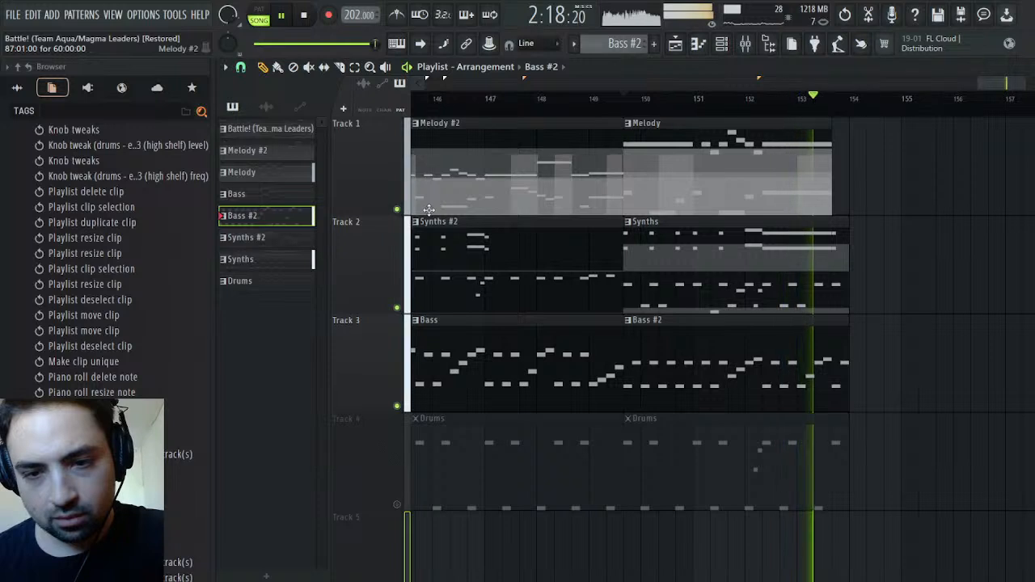
pyautogui.press('space')
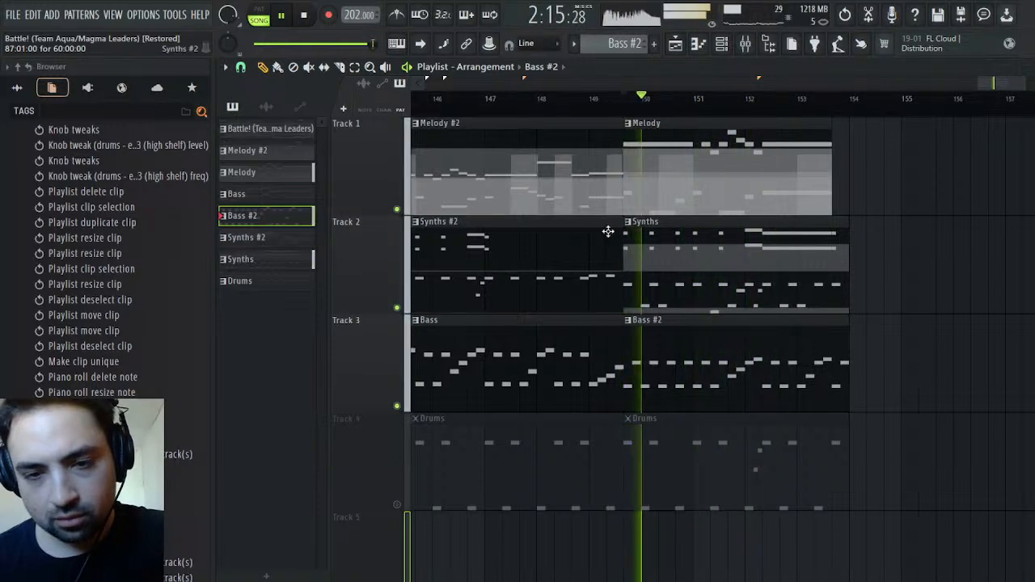
pyautogui.press('space')
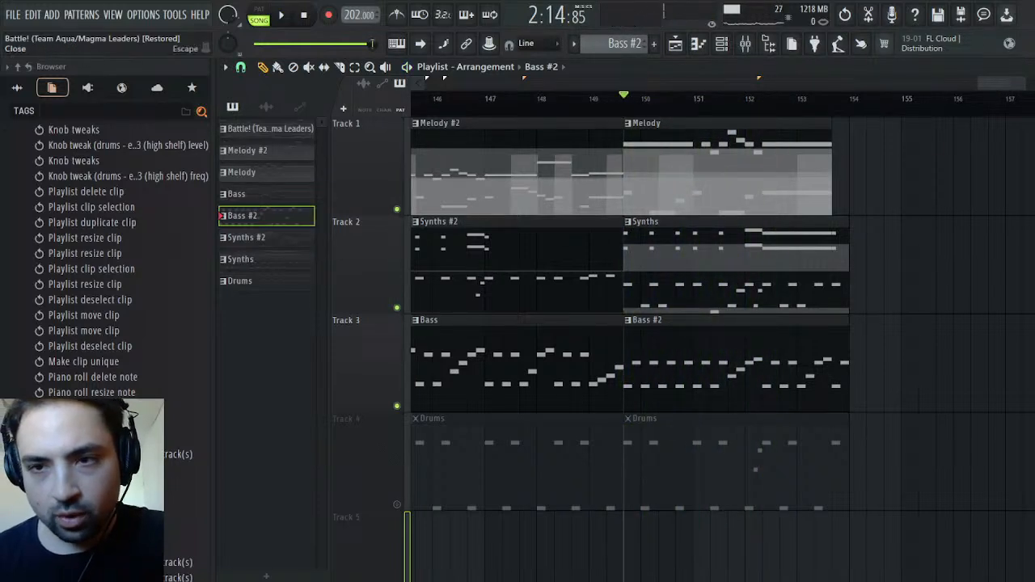
# Open the Bass #2 clip's Finger Bass notes in the Piano roll and play the pattern on its own
pyautogui.doubleClick(712, 355)
pyautogui.scroll(6, 496, 379)
pyautogui.scroll(-5, 495, 378)
pyautogui.scroll(2, 373, 375)
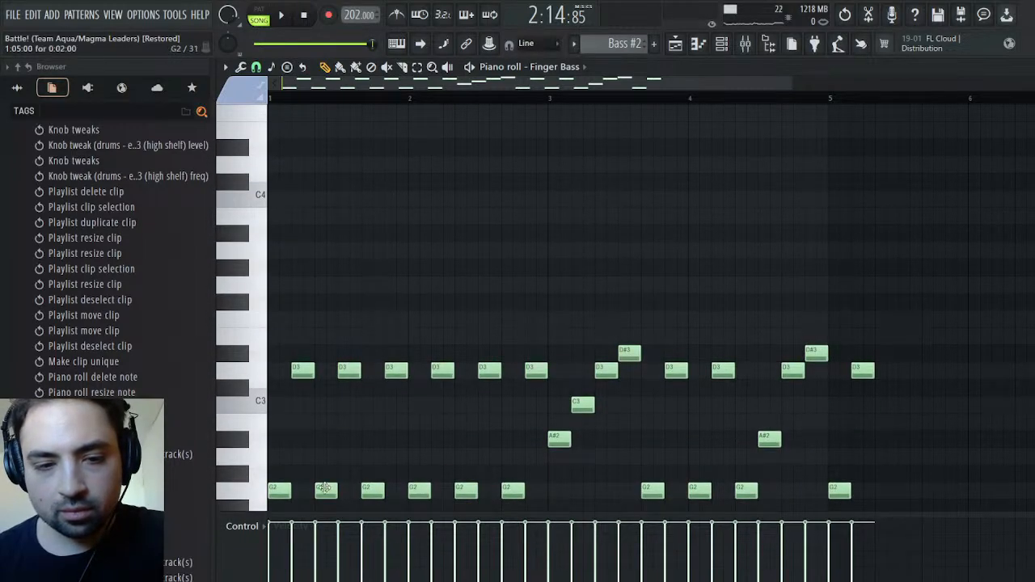
pyautogui.press('space')
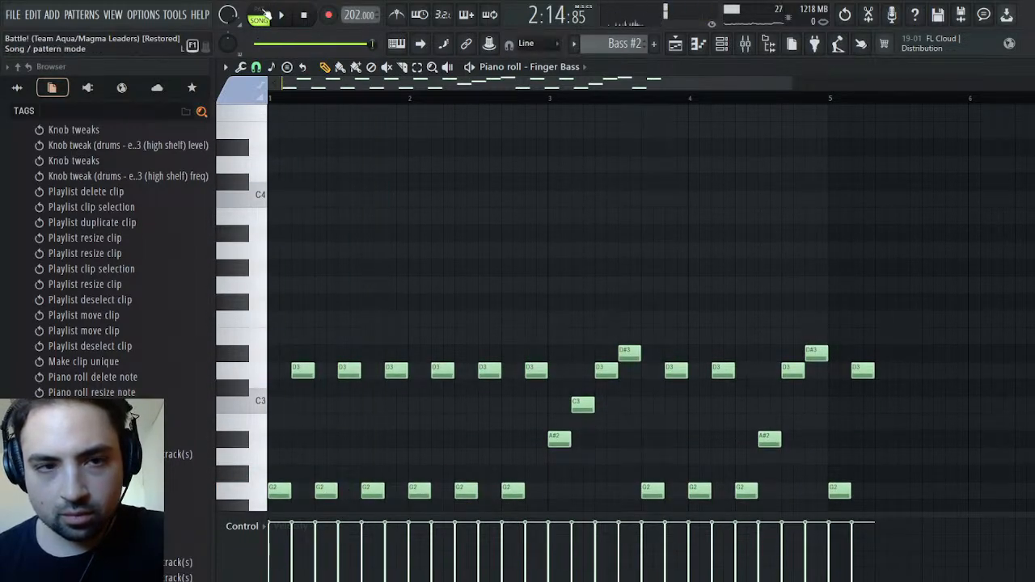
pyautogui.click(676, 43)
pyautogui.click(677, 42)
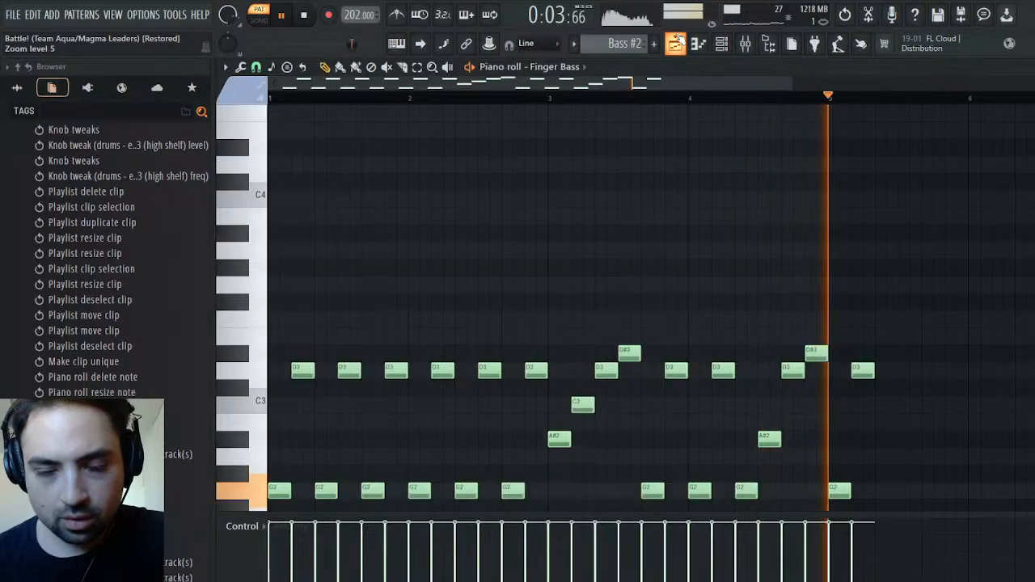
pyautogui.click(678, 42)
pyautogui.click(678, 42)
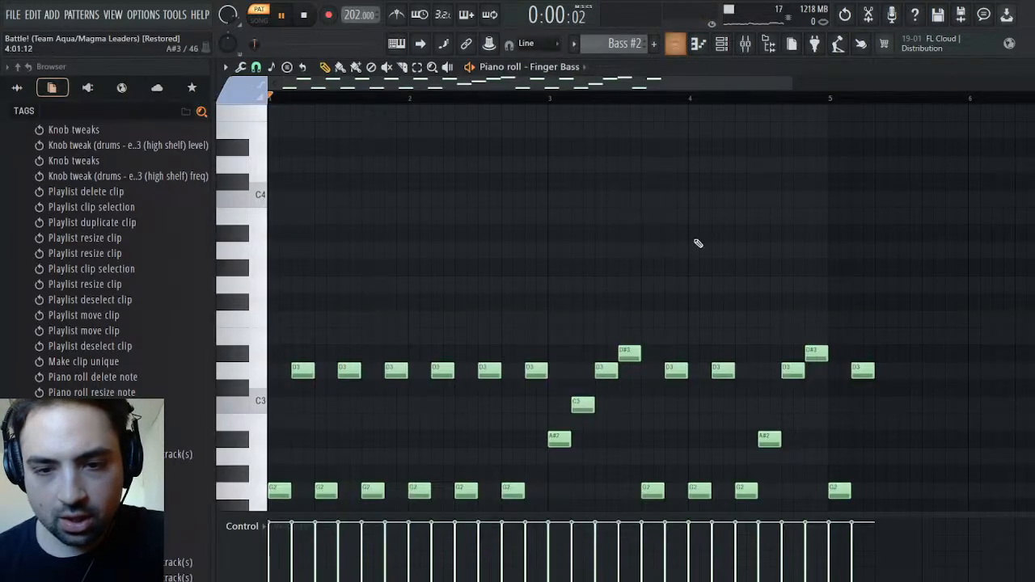
pyautogui.press('space')
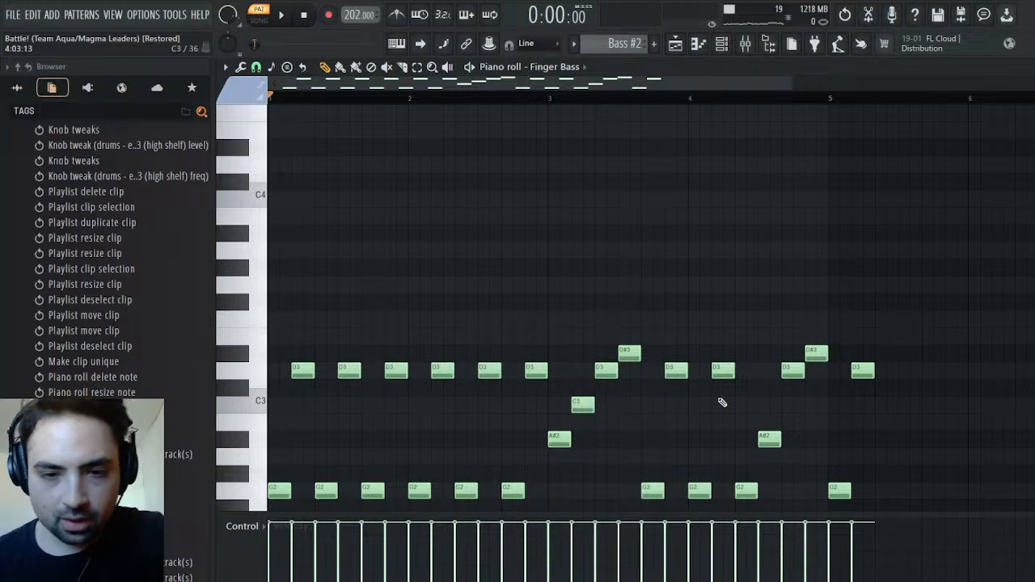
# Delete all Finger Bass notes after the G2 that follows the D#3 in bar 3, and audition the shortened pattern
pyautogui.moveTo(941, 320); pyautogui.dragTo(684, 506)
pyautogui.press('Delete')
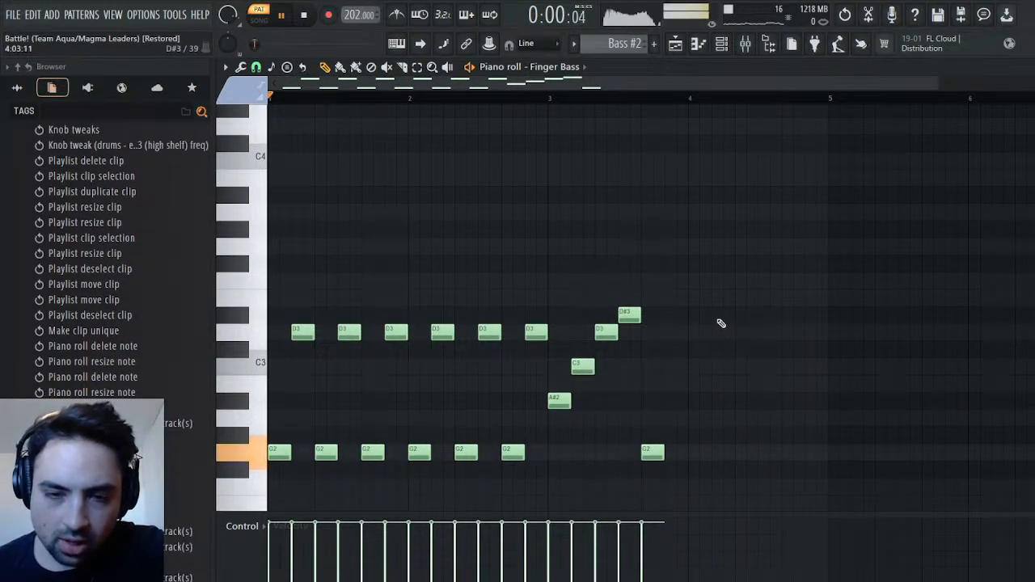
pyautogui.press('space')
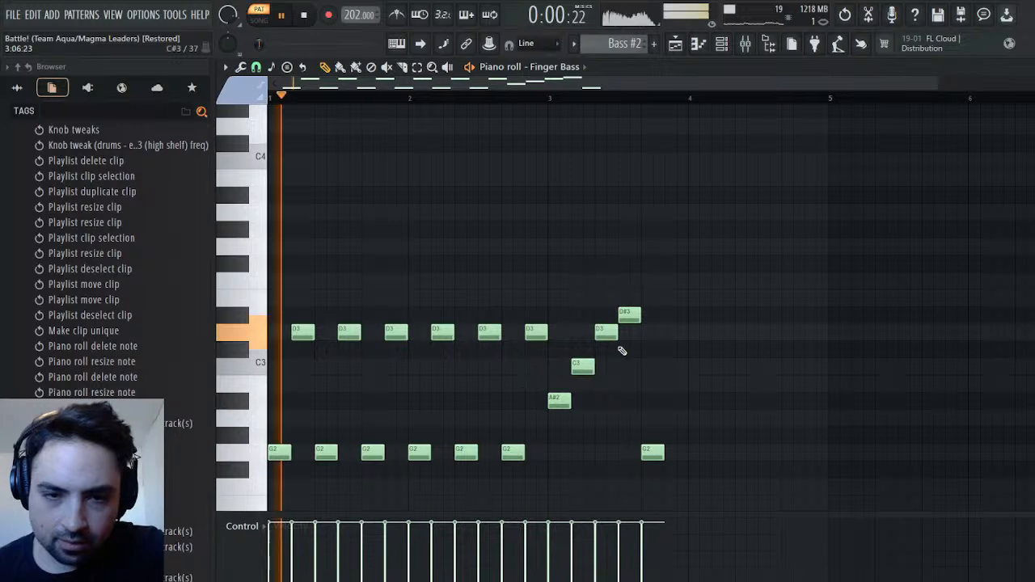
pyautogui.press('space')
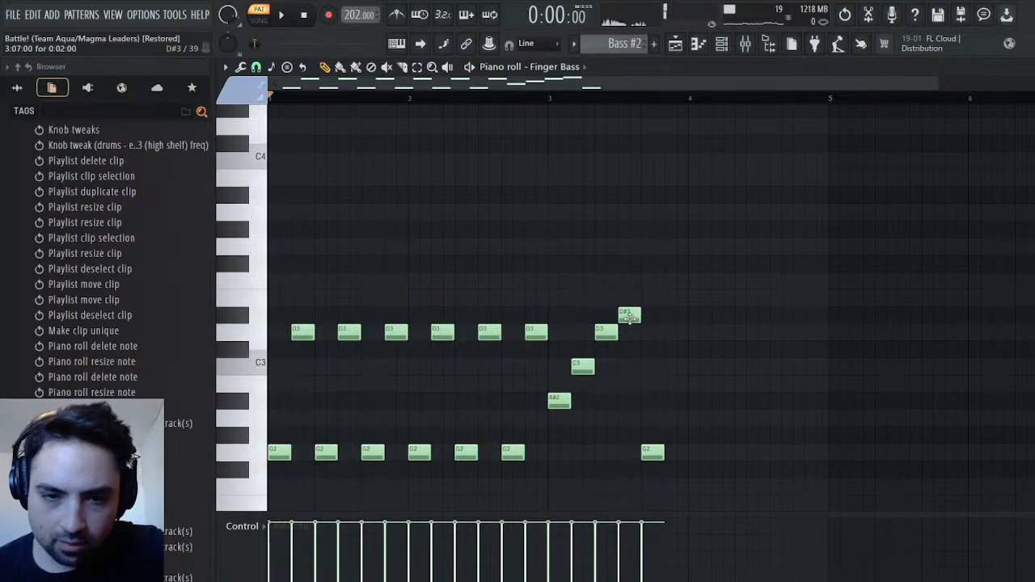
# Replace the D3 and D#3 notes before the final G2 with one longer A#2 note, and audition the end of bar 3
pyautogui.moveTo(629, 317); pyautogui.dragTo(616, 405)
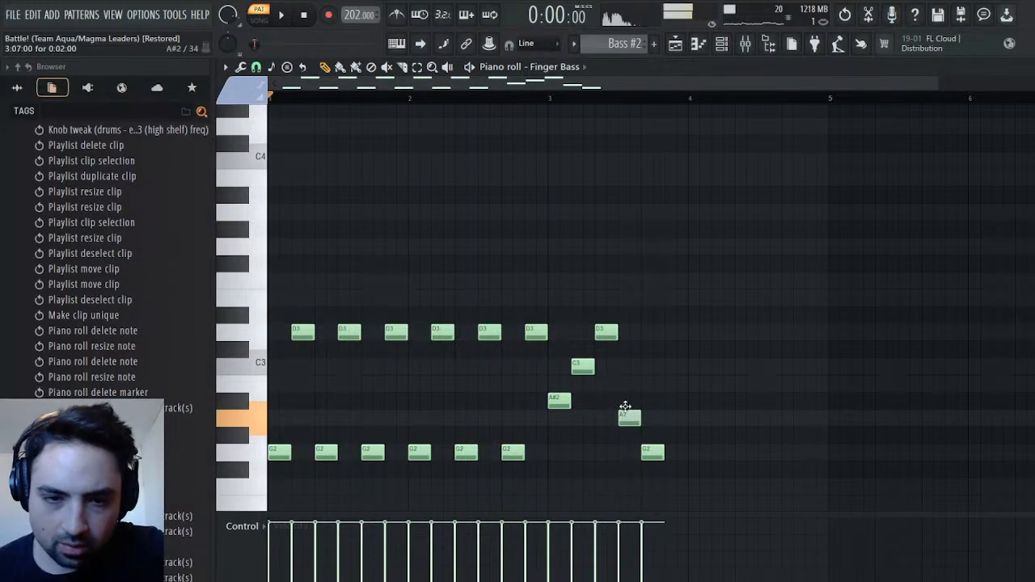
pyautogui.moveTo(606, 334); pyautogui.dragTo(601, 473)
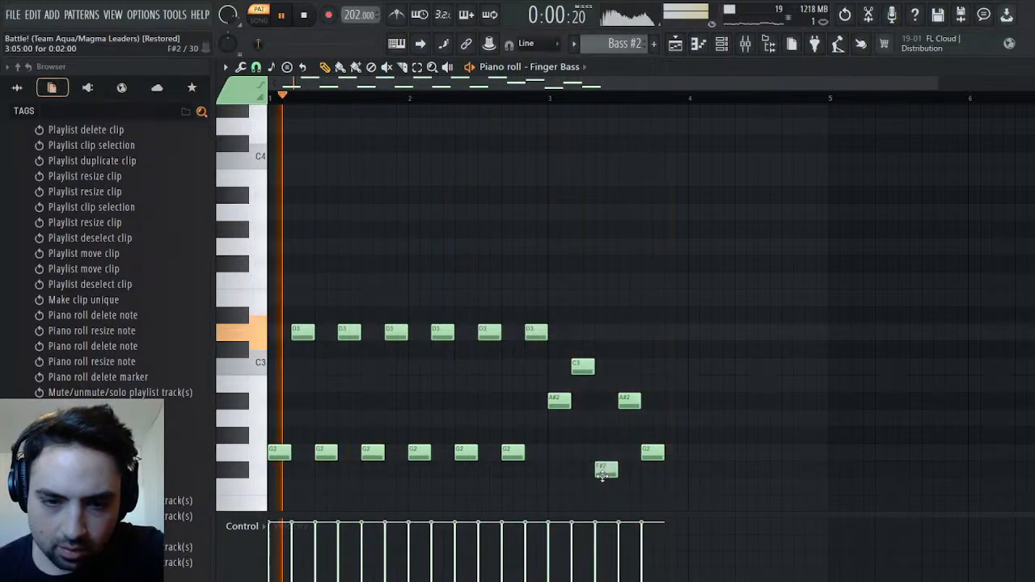
pyautogui.rightClick(606, 467)
pyautogui.moveTo(631, 402)
pyautogui.mouseDown()
pyautogui.moveTo(608, 401)
pyautogui.moveTo(641, 403)
pyautogui.mouseUp()
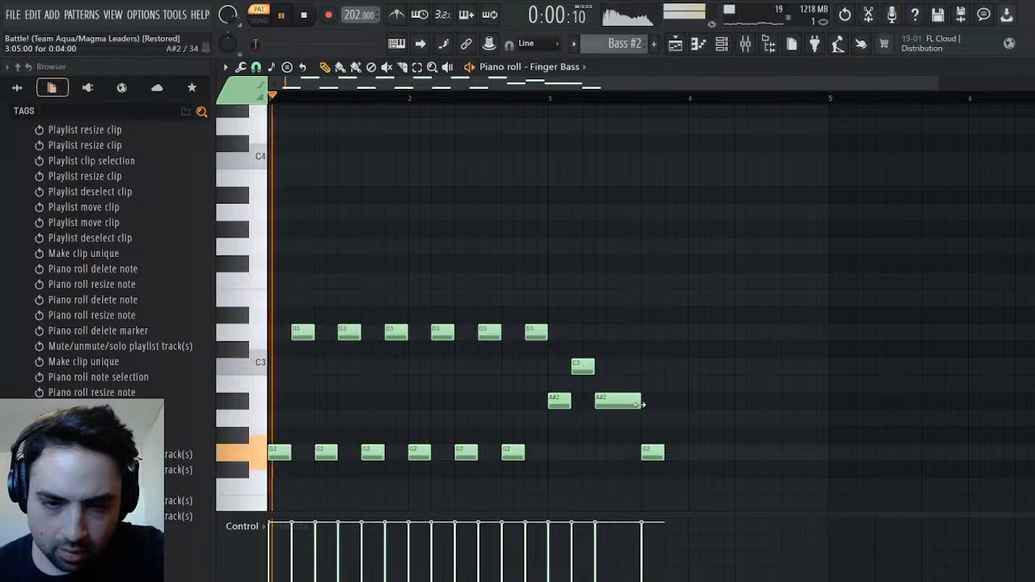
pyautogui.click(603, 100)
pyautogui.press('space')
pyautogui.press('space')
pyautogui.press('space')
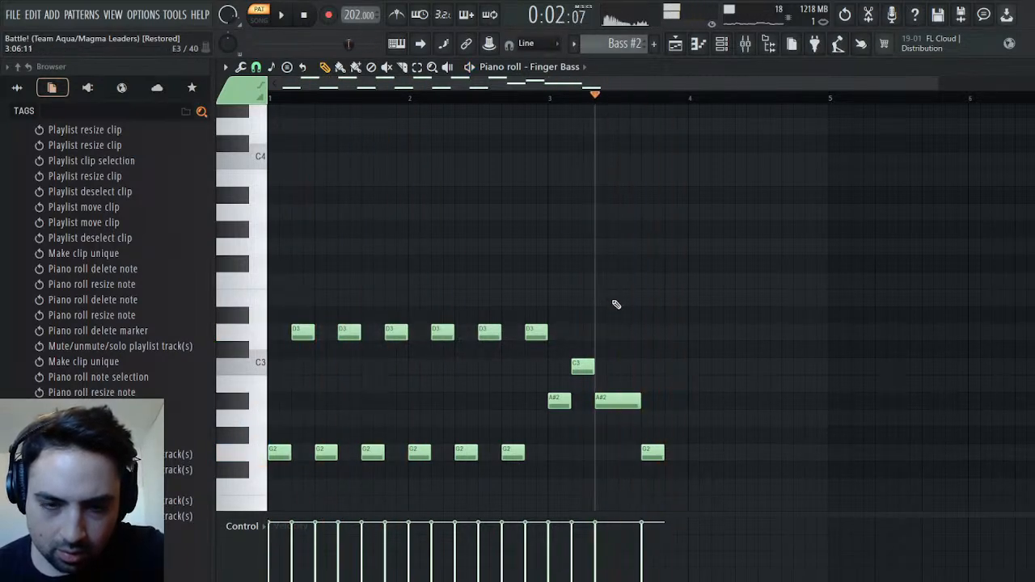
pyautogui.click(575, 436)
pyautogui.moveTo(610, 435); pyautogui.dragTo(582, 435)
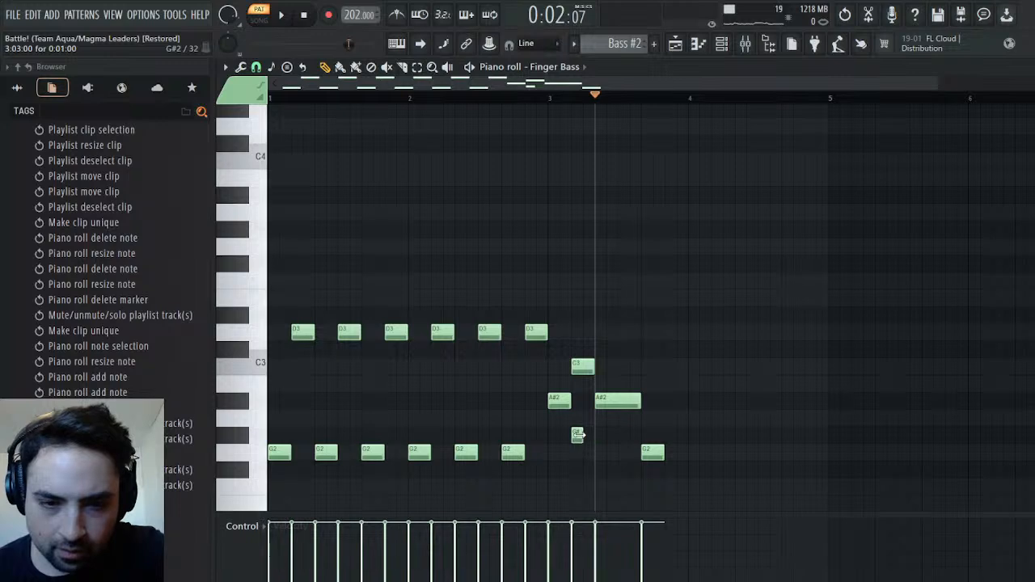
pyautogui.rightClick(583, 435)
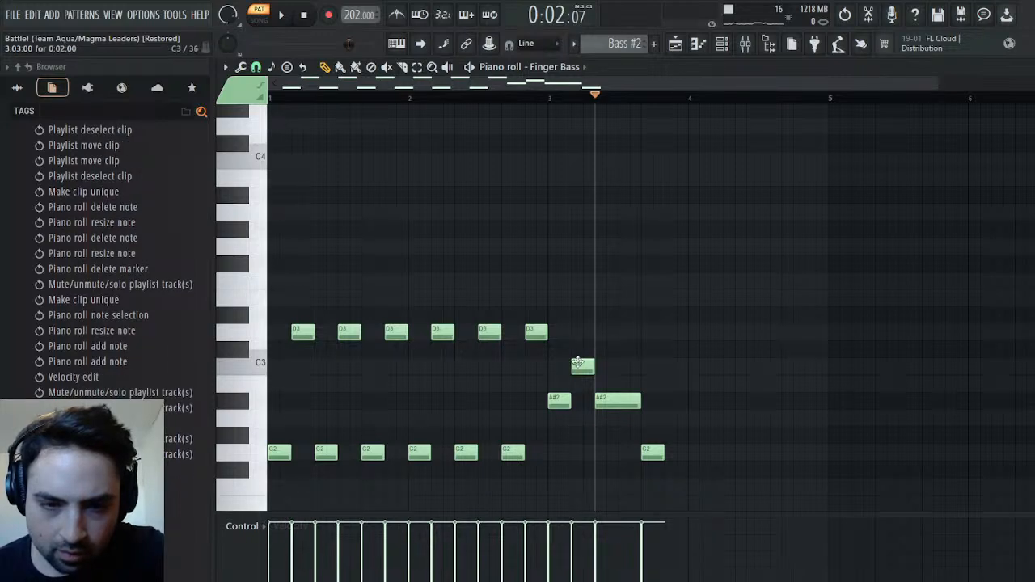
# Lower the first two Finger Bass notes of bar 3 to F2 and A2 while auditioning the pattern
pyautogui.moveTo(577, 364); pyautogui.dragTo(568, 423)
pyautogui.press('space')
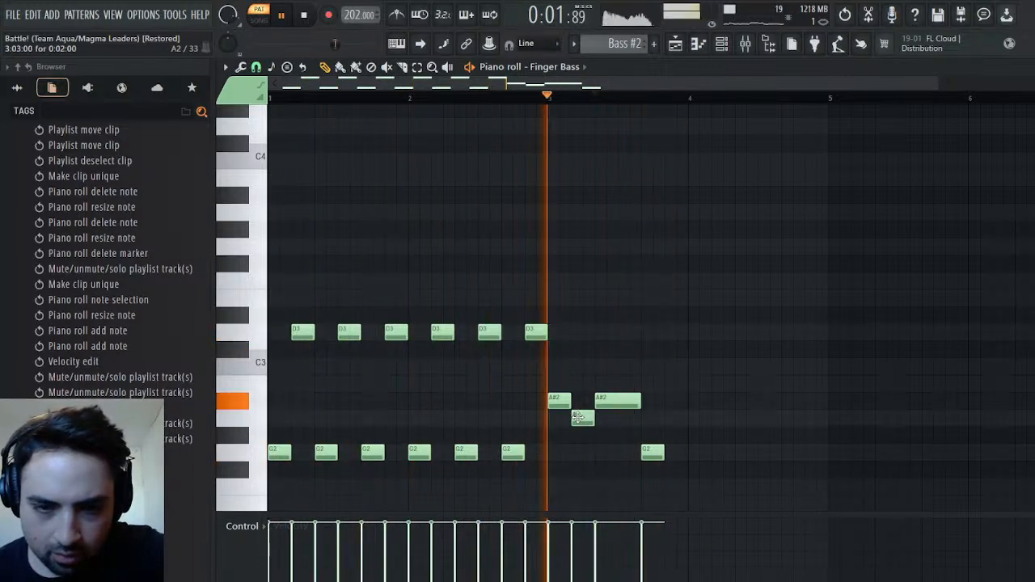
pyautogui.moveTo(557, 401); pyautogui.dragTo(553, 464)
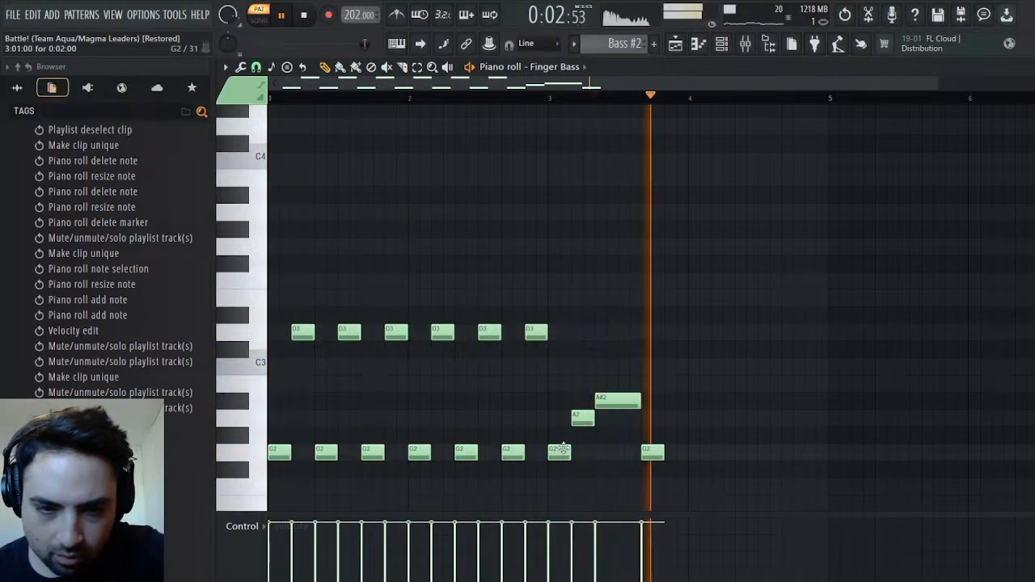
pyautogui.moveTo(561, 451); pyautogui.dragTo(560, 488)
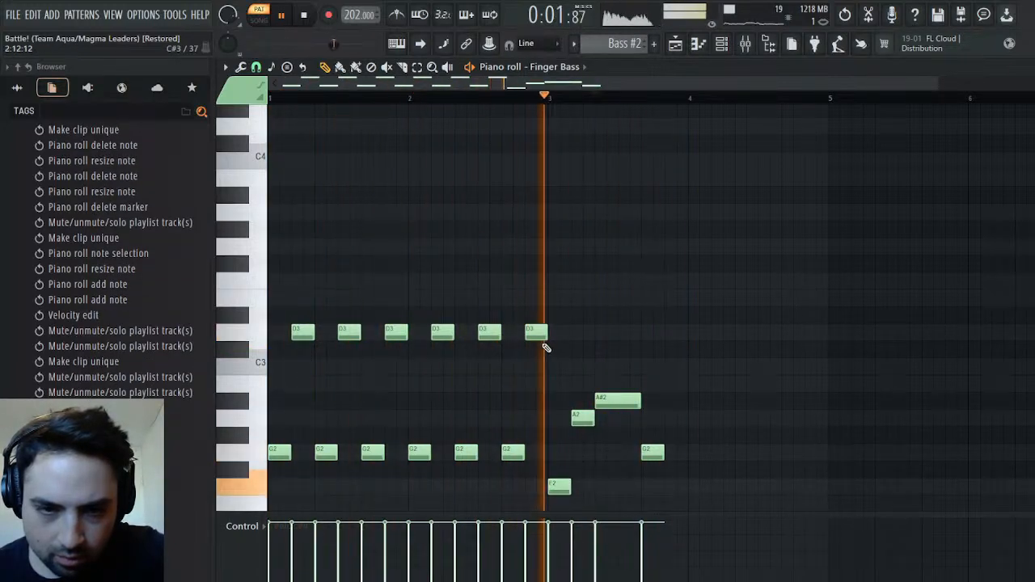
# Raise the last two notes of bar 2 to F#3 and F3, and stop the pattern playback
pyautogui.moveTo(538, 333); pyautogui.dragTo(538, 277)
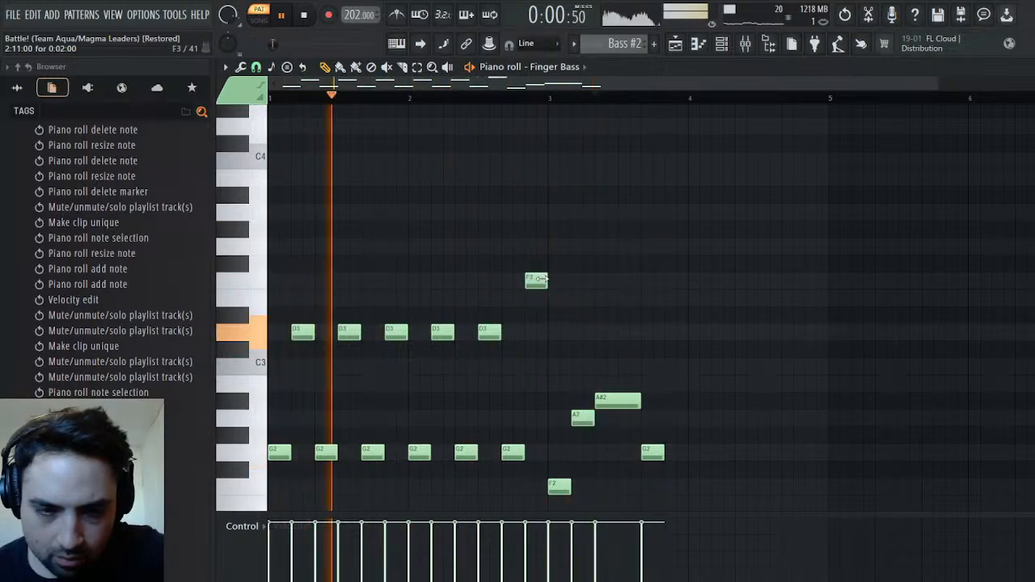
pyautogui.moveTo(513, 451); pyautogui.dragTo(514, 262)
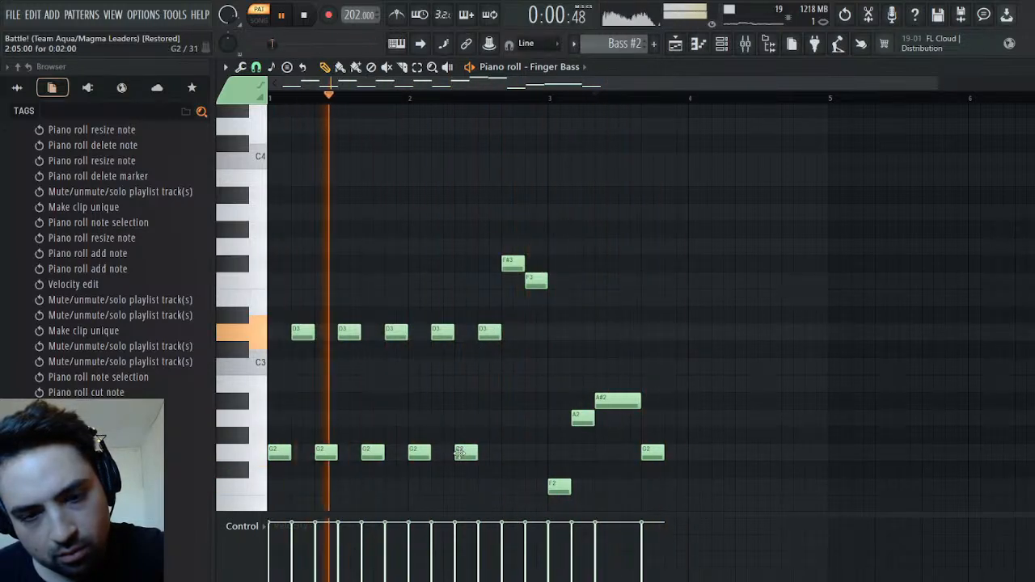
pyautogui.press('space')
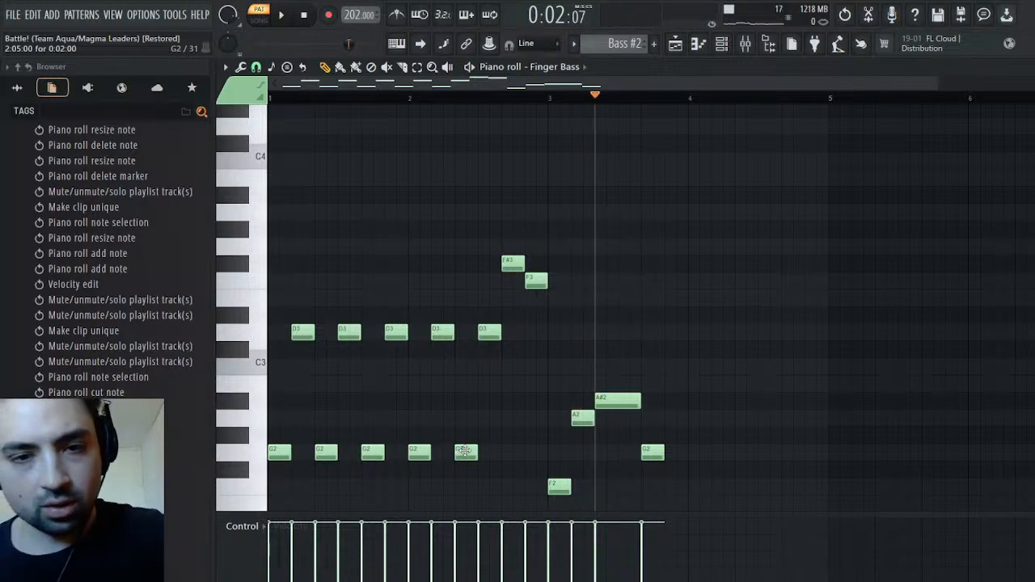
# Raise the last two notes of bar 1 to A#3 and A3, and the first three of bar 2 to F3, G#3 and G3
pyautogui.moveTo(464, 452); pyautogui.dragTo(456, 393)
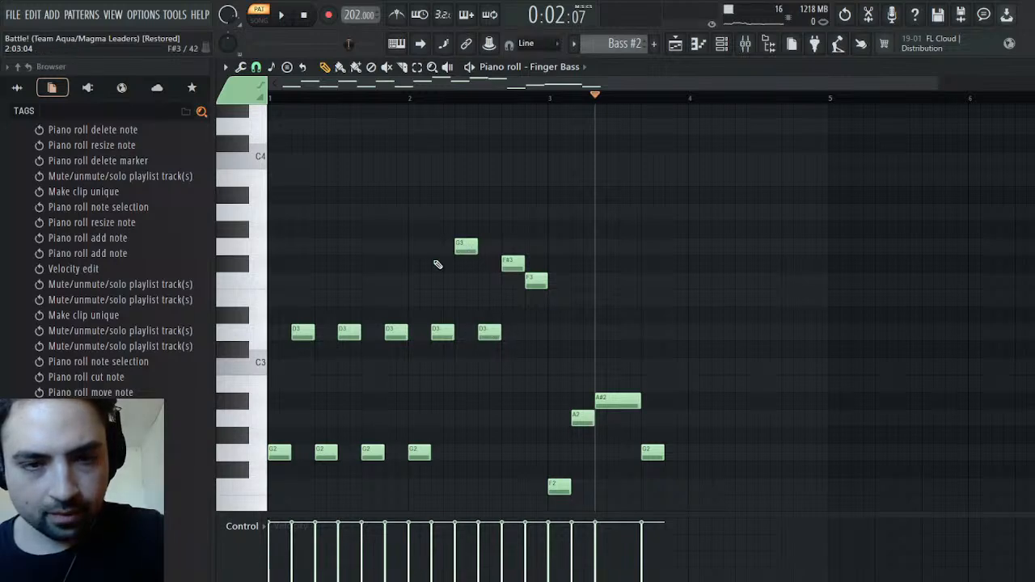
pyautogui.moveTo(435, 328); pyautogui.dragTo(433, 288)
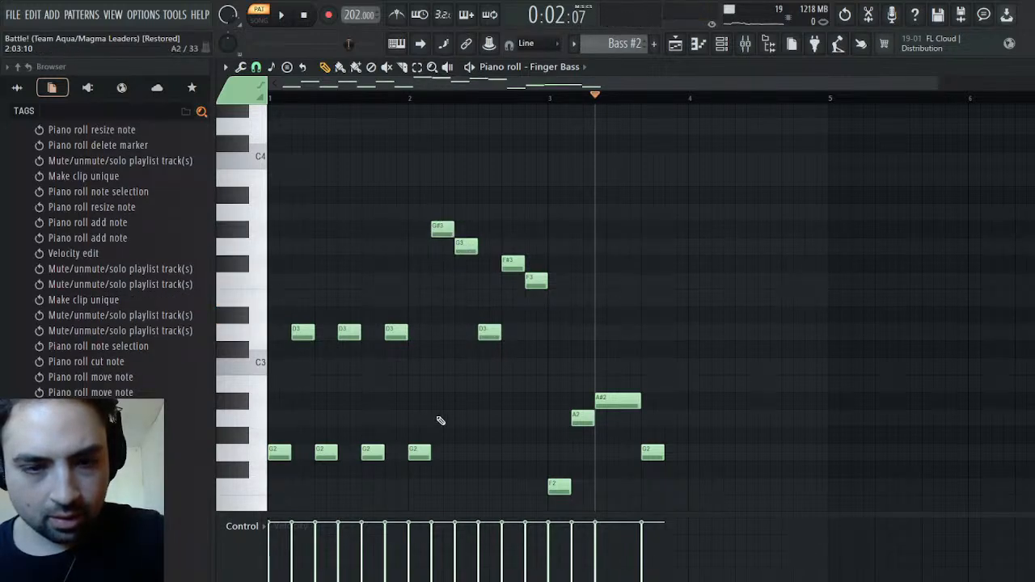
pyautogui.moveTo(414, 453); pyautogui.dragTo(421, 338)
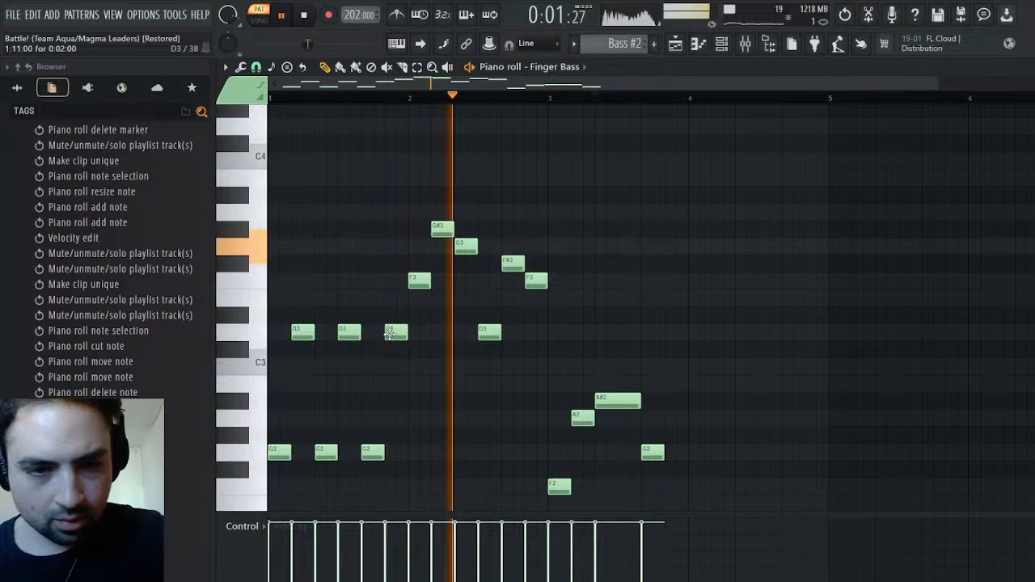
pyautogui.moveTo(393, 332); pyautogui.dragTo(389, 211)
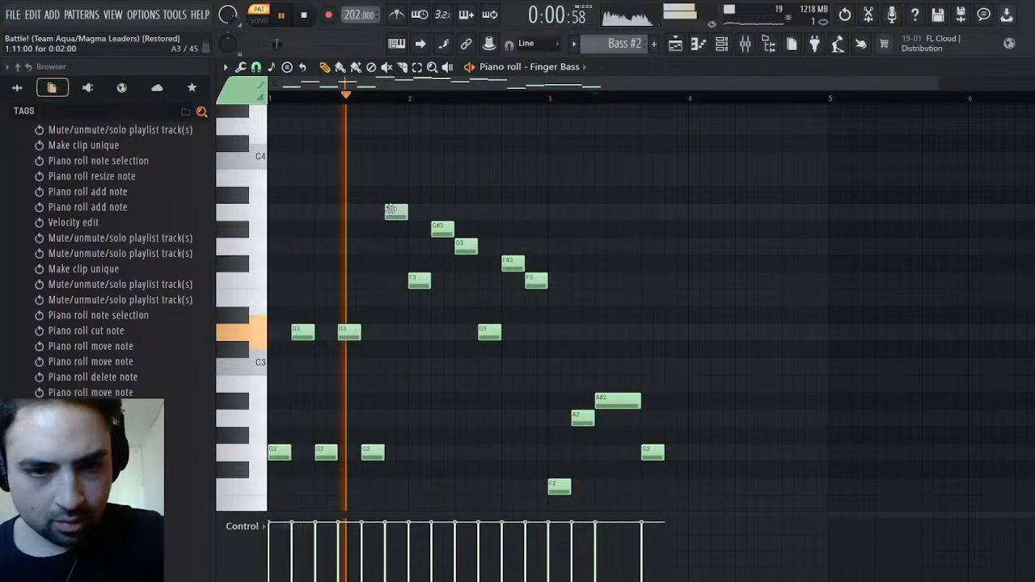
pyautogui.moveTo(365, 445); pyautogui.dragTo(370, 192)
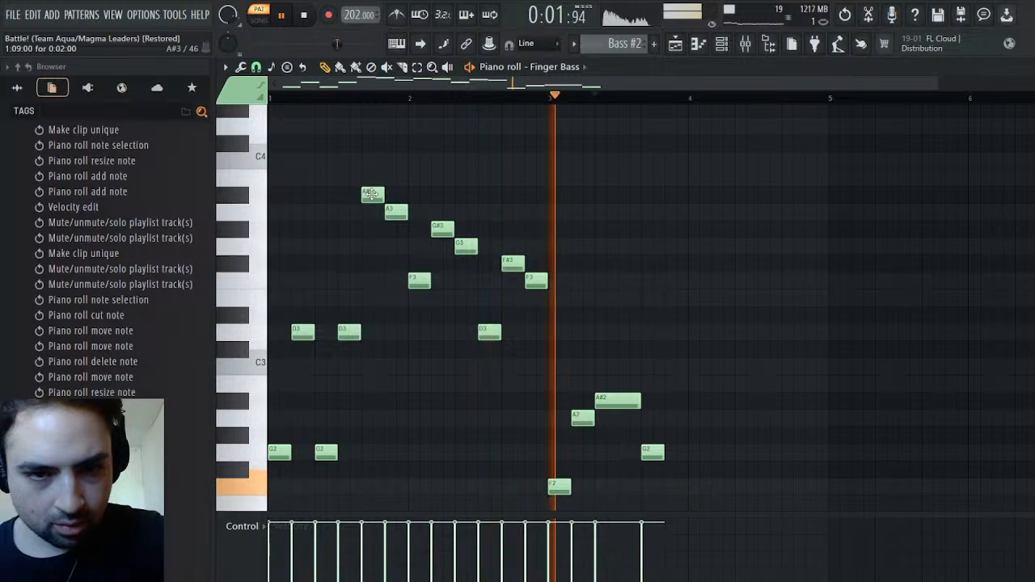
# Return to the Playlist, open the Synths clip's Pulse notes in the Piano roll, and examine their pitches
pyautogui.click(675, 45)
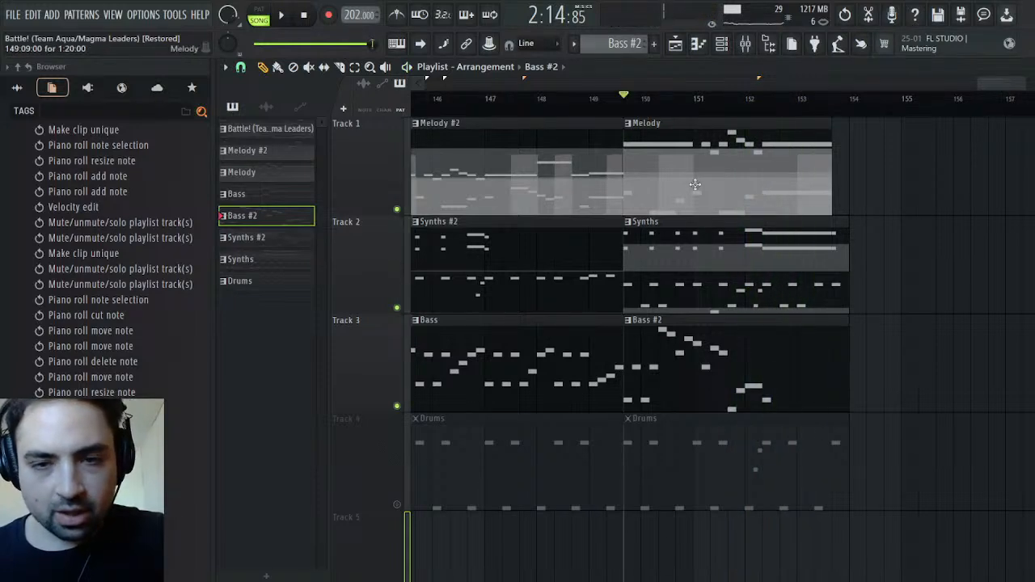
pyautogui.doubleClick(670, 229)
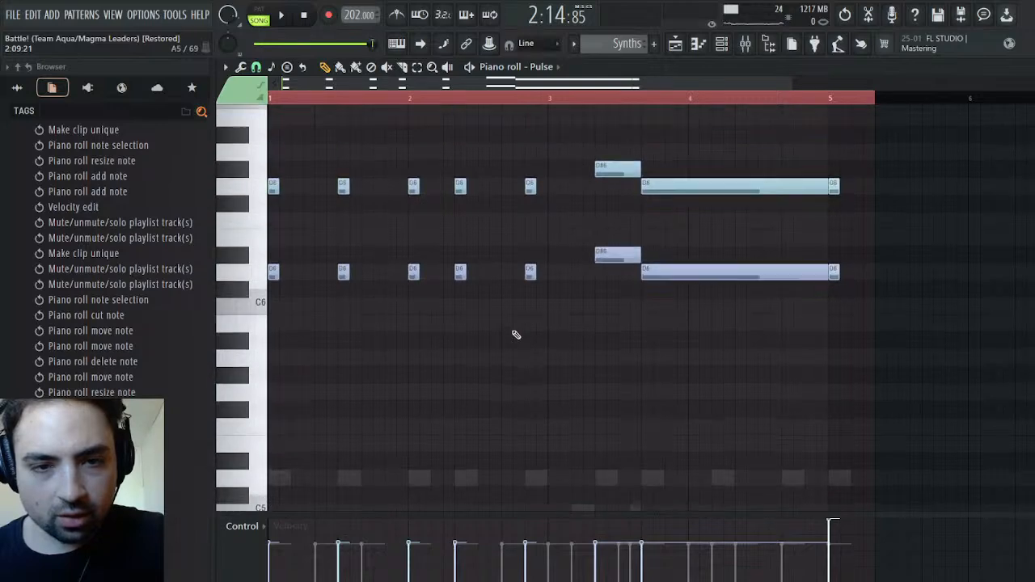
pyautogui.scroll(1, 516, 335)
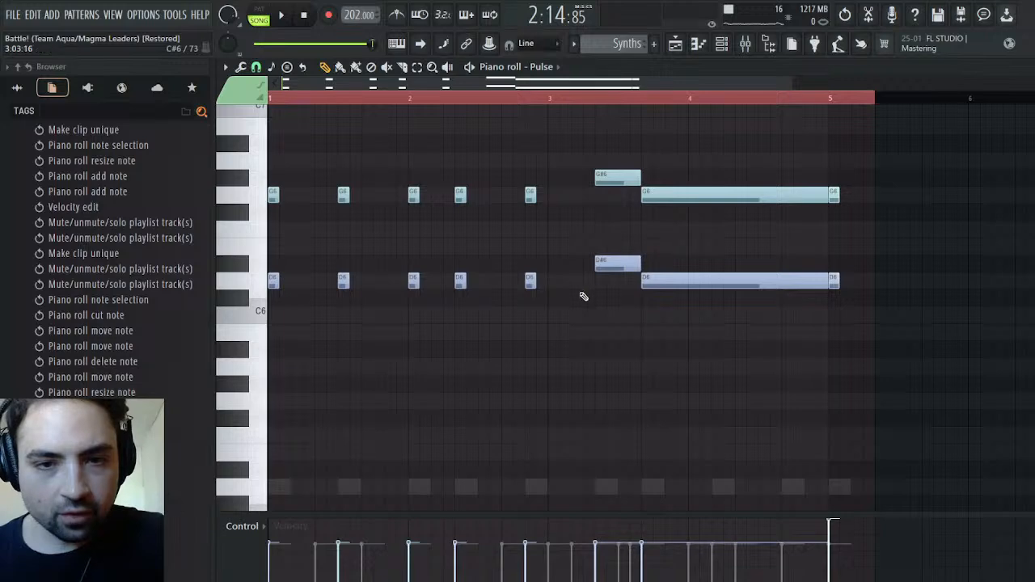
pyautogui.scroll(-5, 603, 272)
pyautogui.scroll(5, 606, 274)
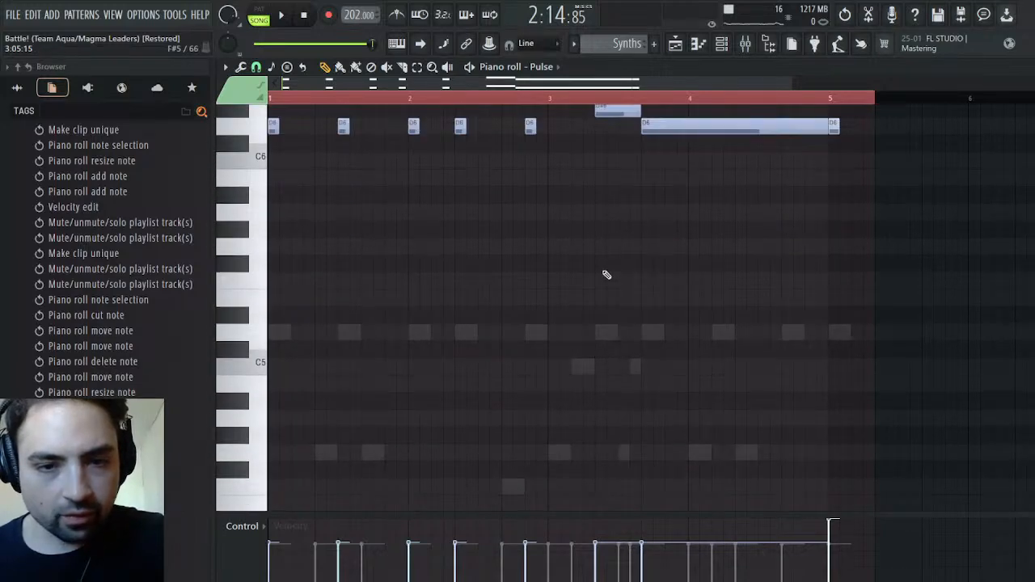
pyautogui.scroll(1, 605, 279)
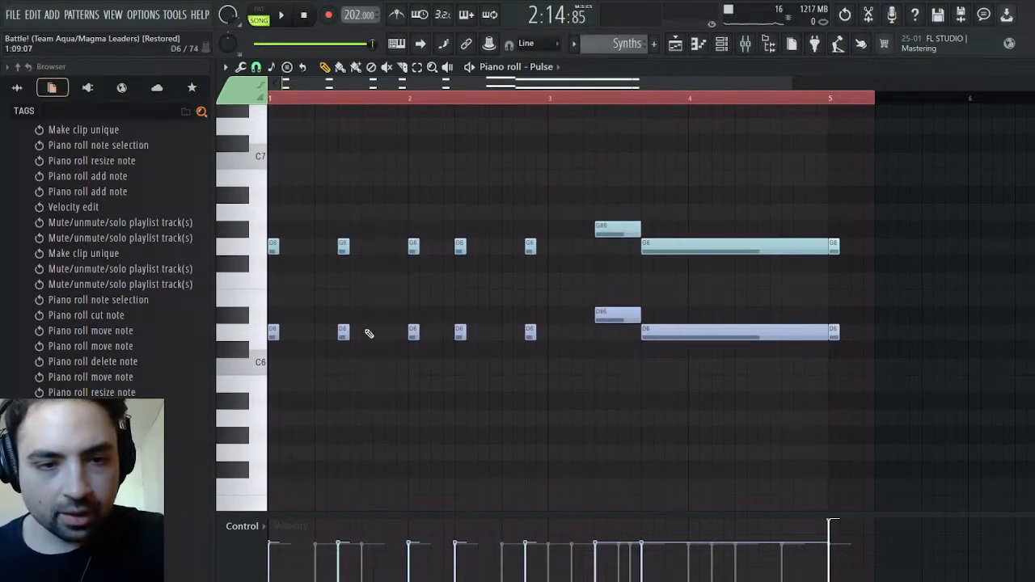
pyautogui.moveTo(266, 382); pyautogui.dragTo(265, 293)
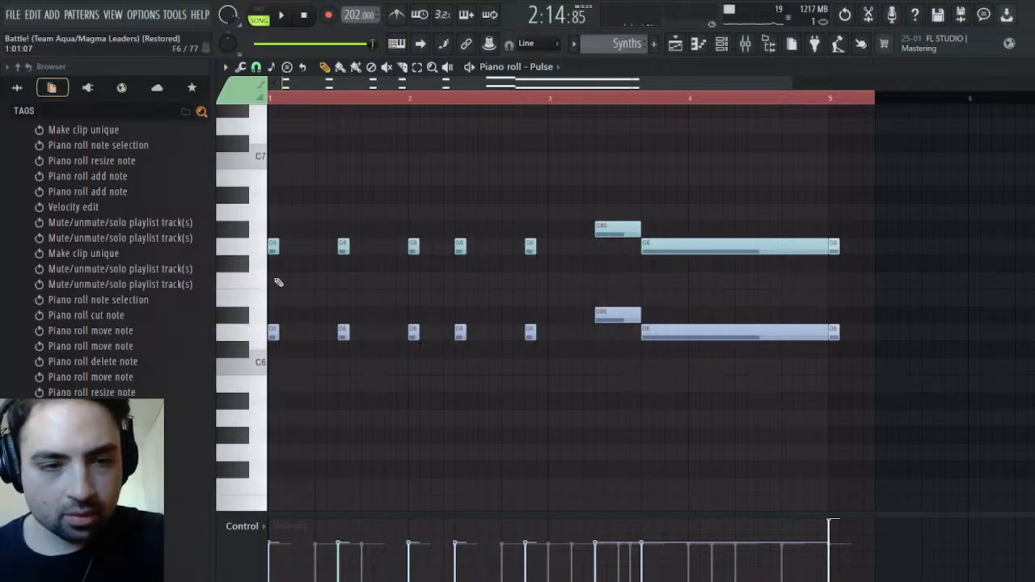
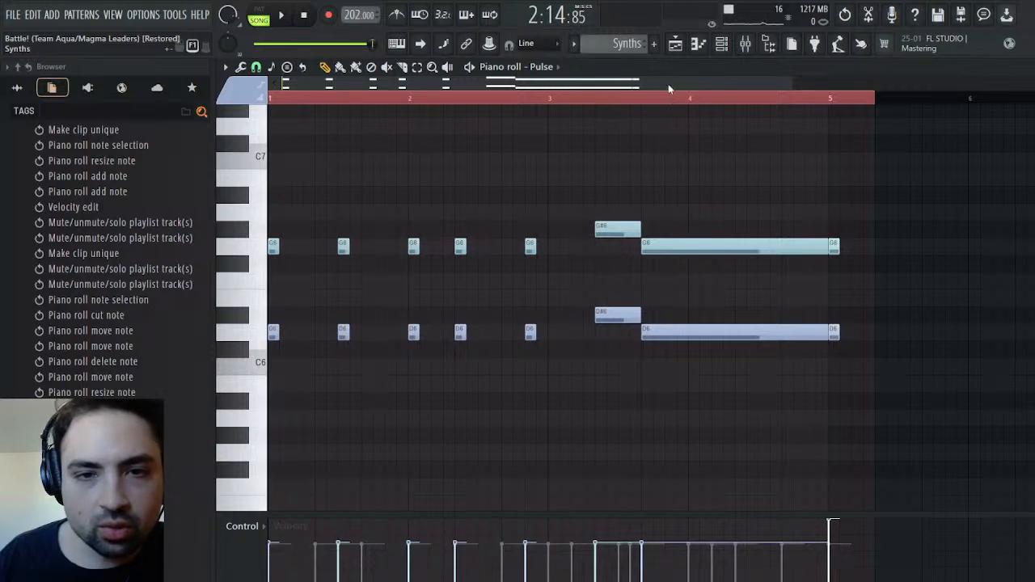
# Open the Finger Bass notes of the Bass #2 pattern and lower the A2 note in bar 3 to G#2
pyautogui.click(647, 177)
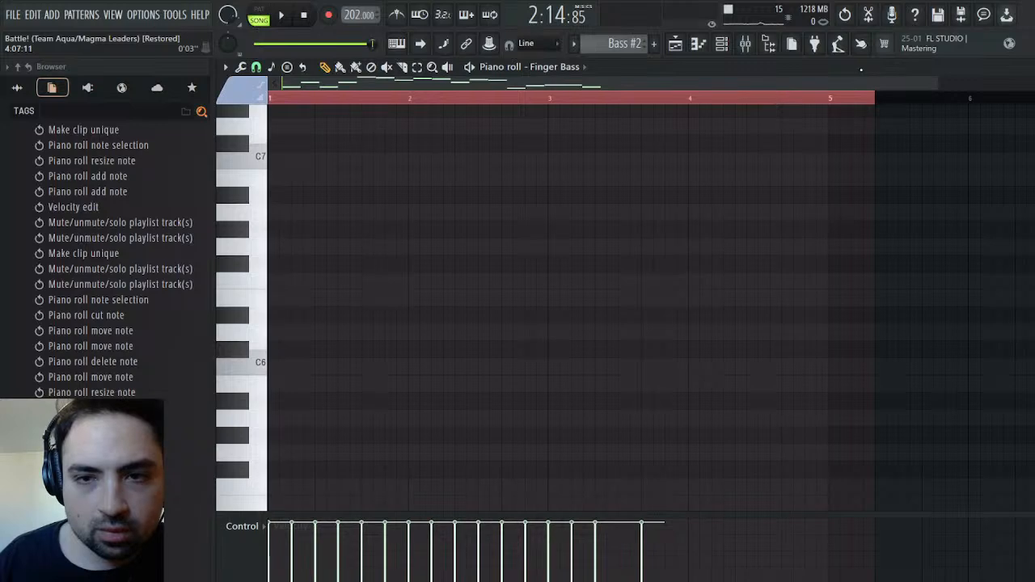
pyautogui.scroll(-10, 530, 318)
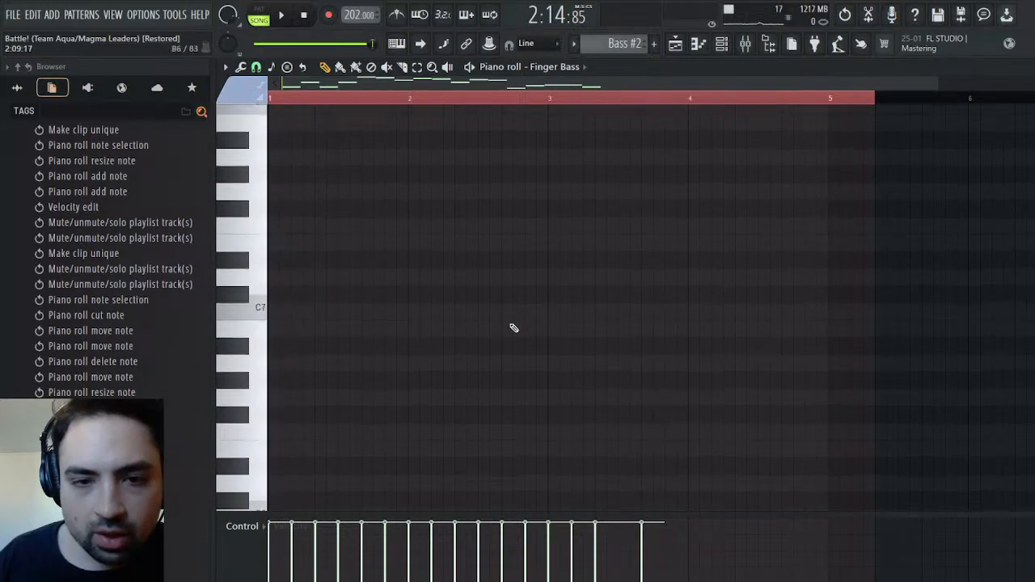
pyautogui.scroll(1, 501, 327)
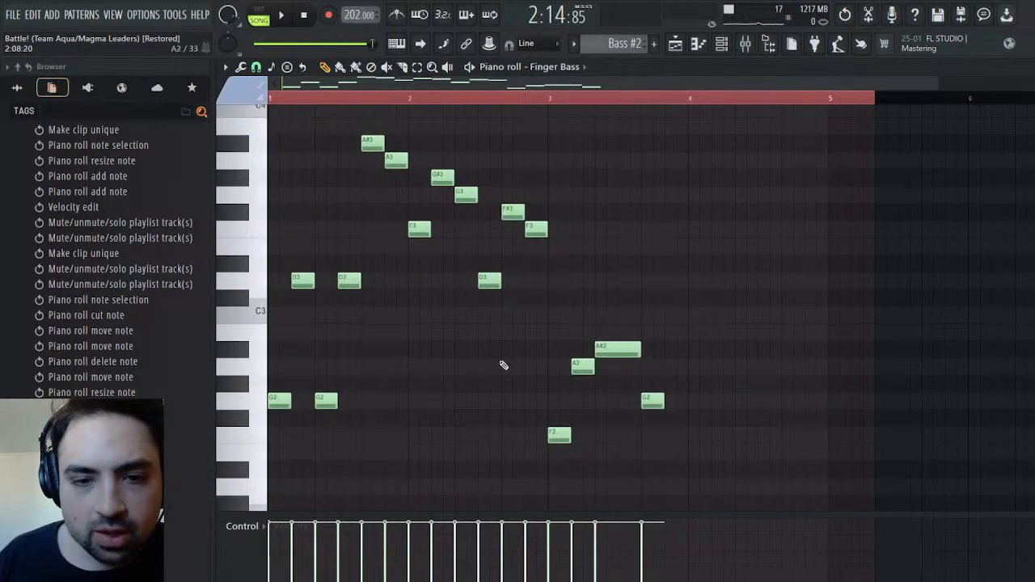
pyautogui.scroll(5, 380, 319)
pyautogui.scroll(-5, 502, 409)
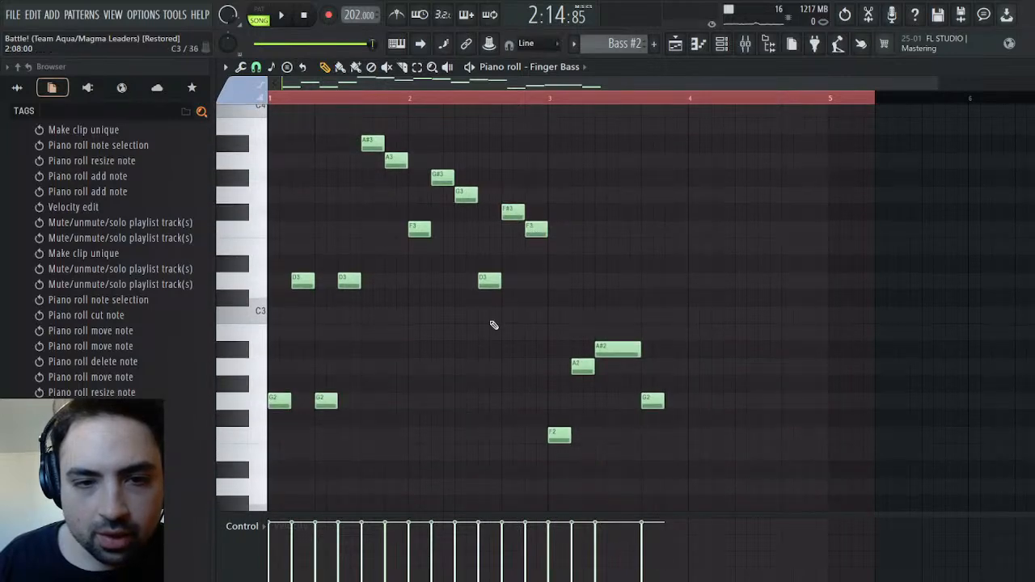
pyautogui.click(512, 214)
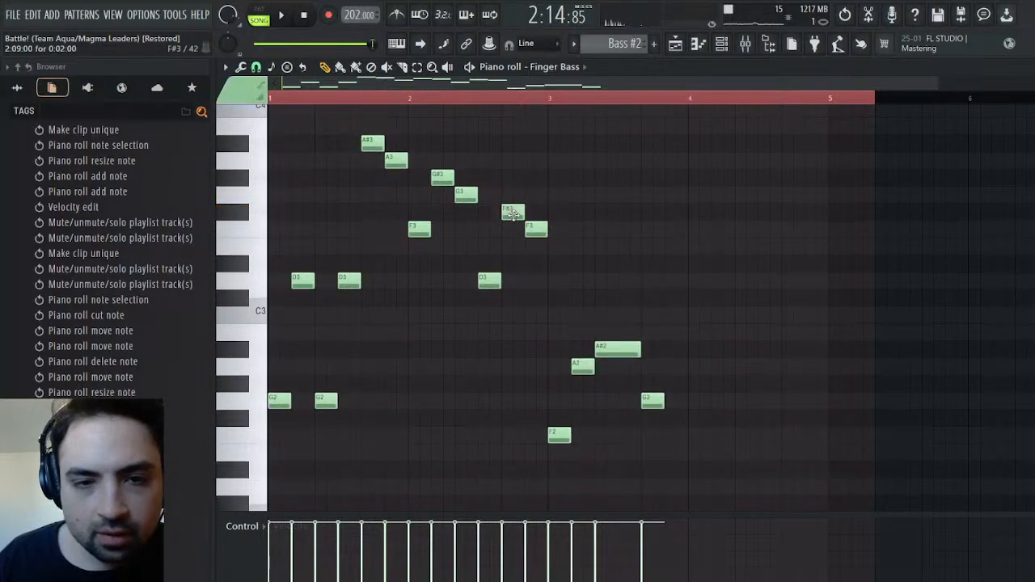
pyautogui.click(465, 196)
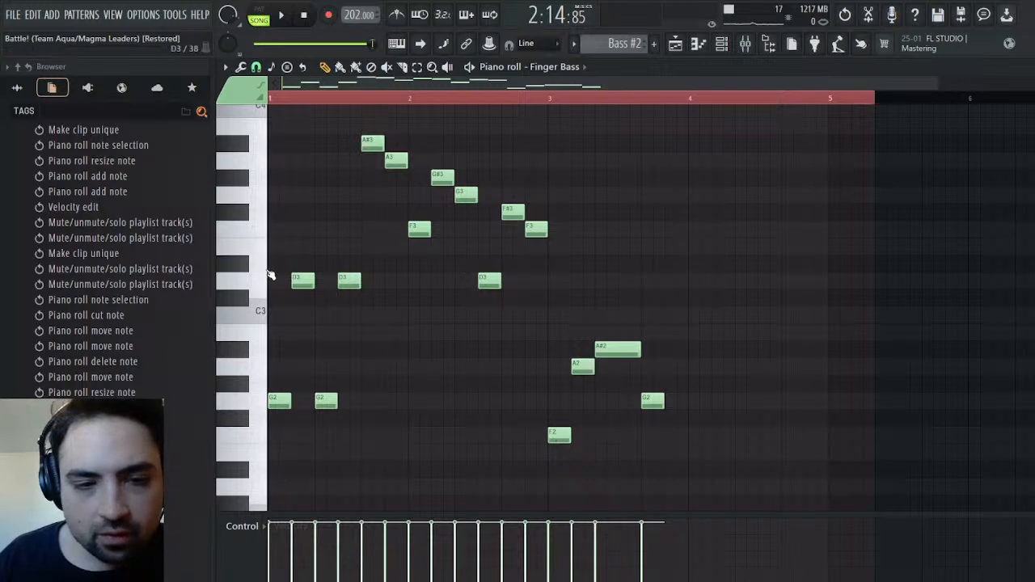
pyautogui.click(258, 202)
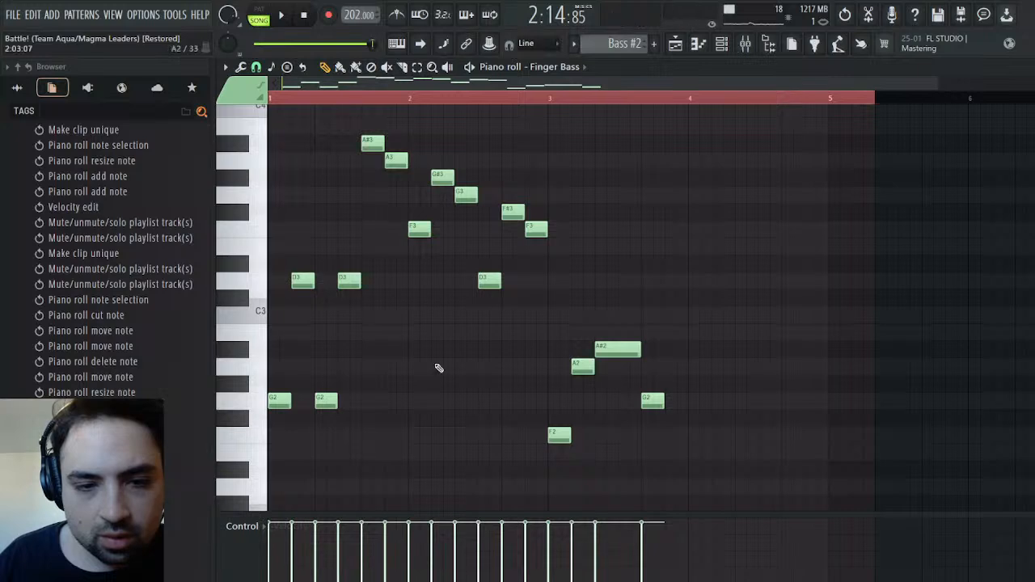
pyautogui.click(257, 196)
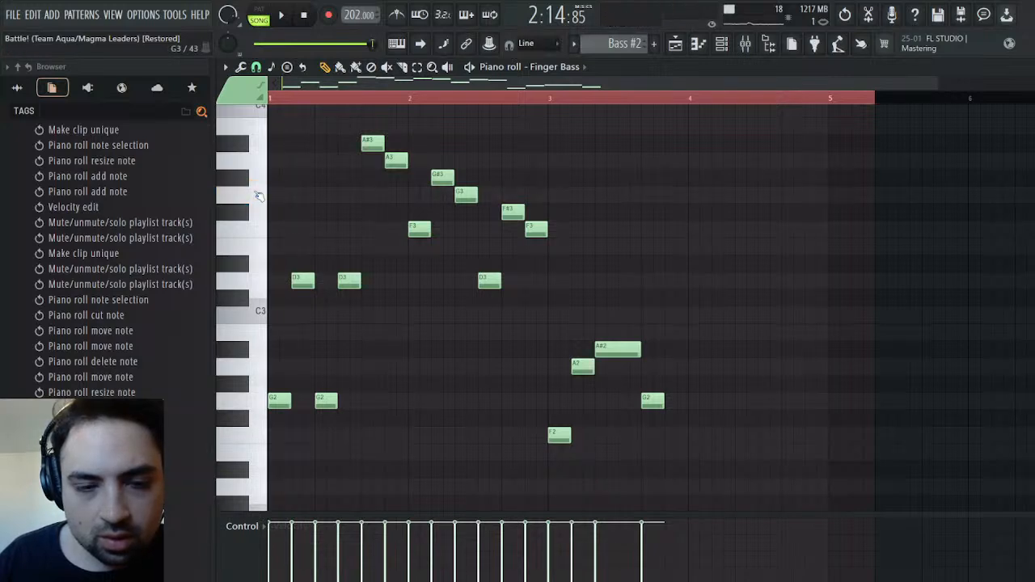
pyautogui.moveTo(580, 372); pyautogui.dragTo(579, 394)
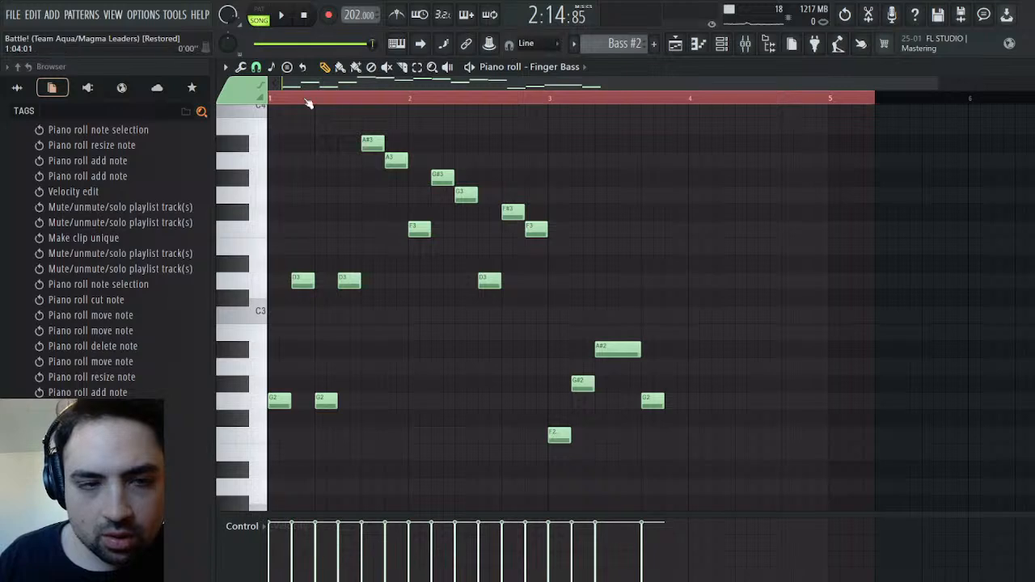
# Play the Bass #2 pattern on its own and raise the second D3 note of bar 1 to F3
pyautogui.click(279, 16)
pyautogui.click(259, 9)
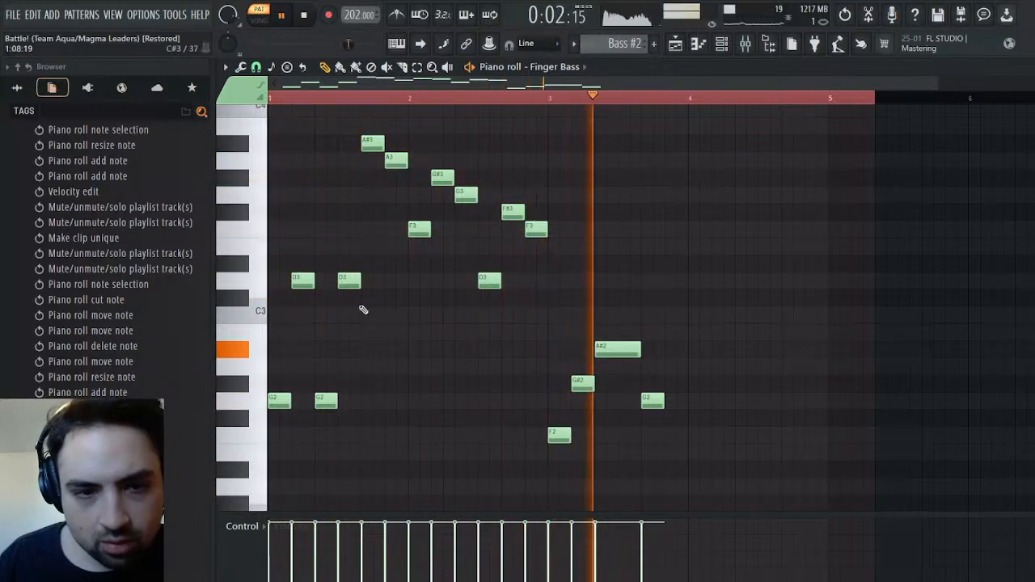
pyautogui.moveTo(348, 279); pyautogui.dragTo(347, 228)
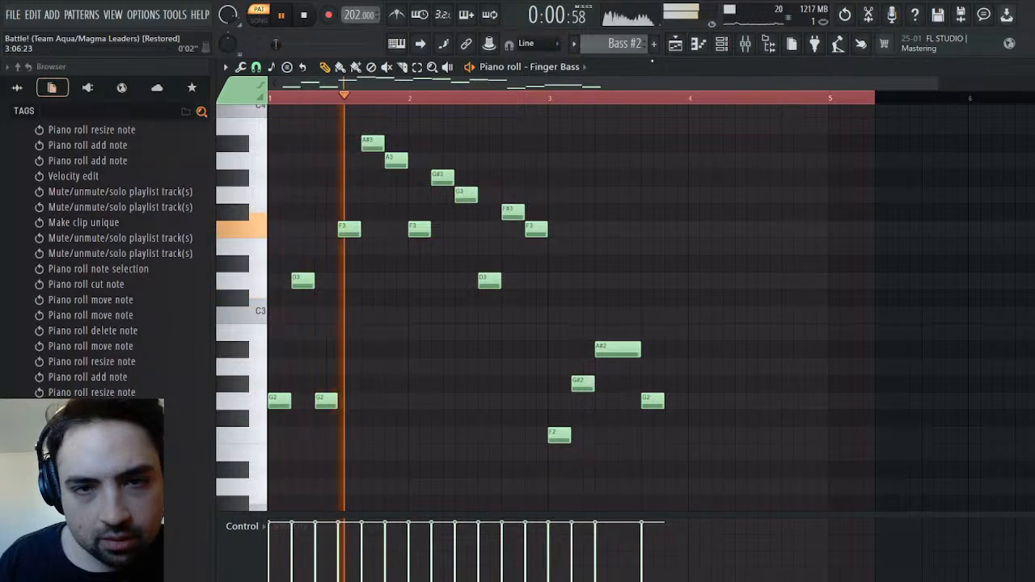
# Listen to the arrangement from the start of the Bass #2 clip
pyautogui.click(676, 47)
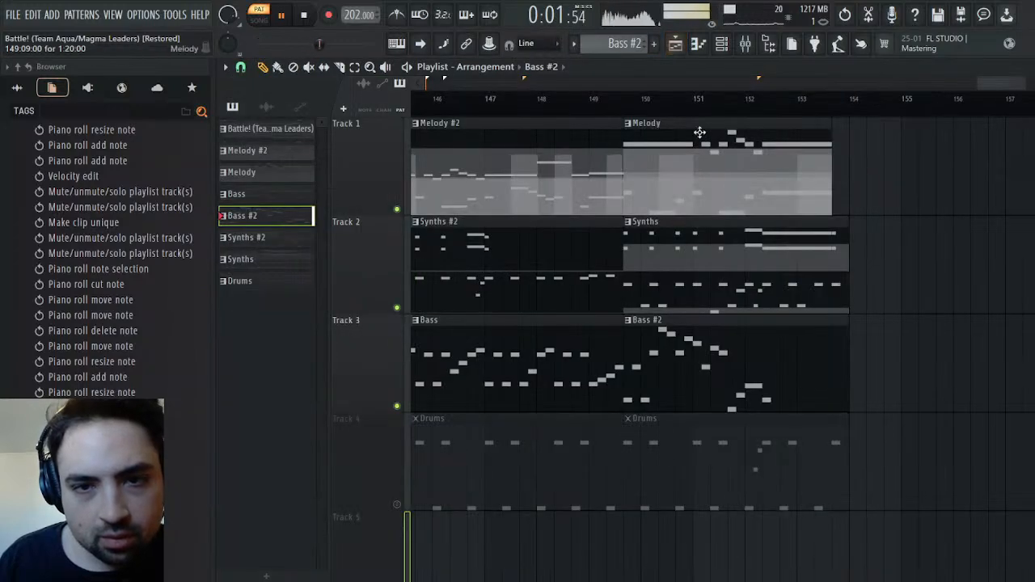
pyautogui.click(639, 98)
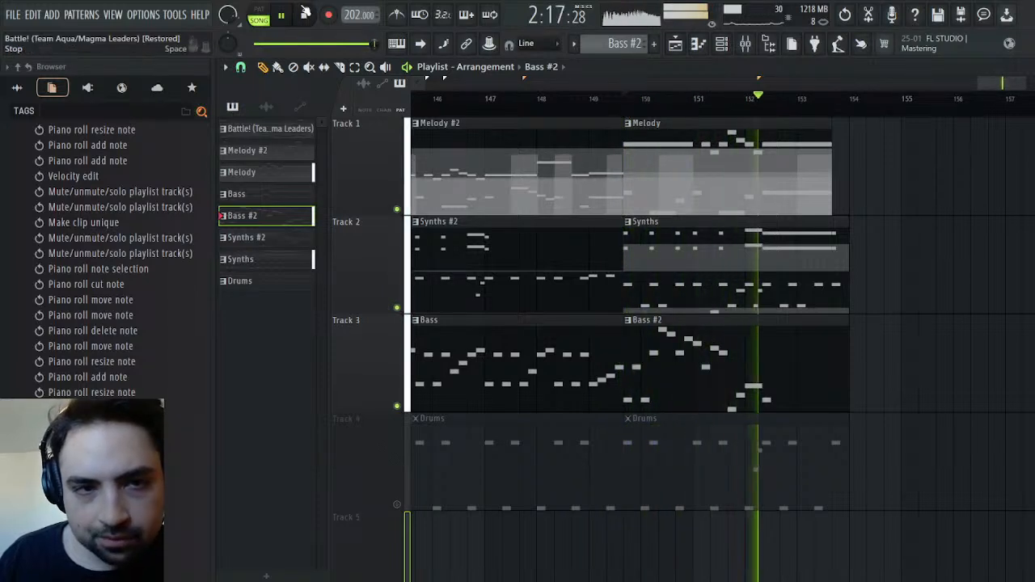
pyautogui.press('space')
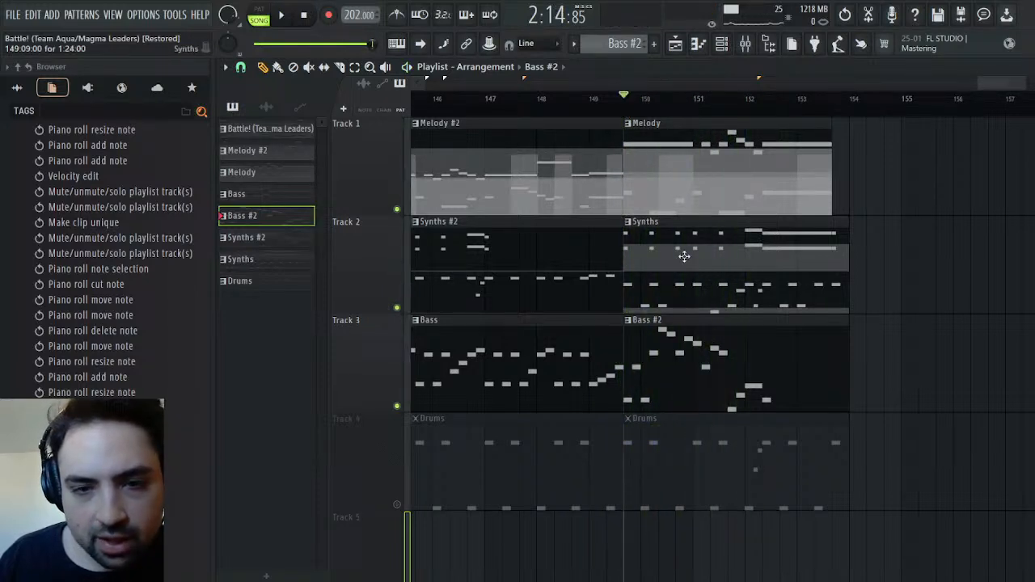
# Examine the notes of the Synths clip from its beginning, including the lower ghost notes
pyautogui.doubleClick(684, 257)
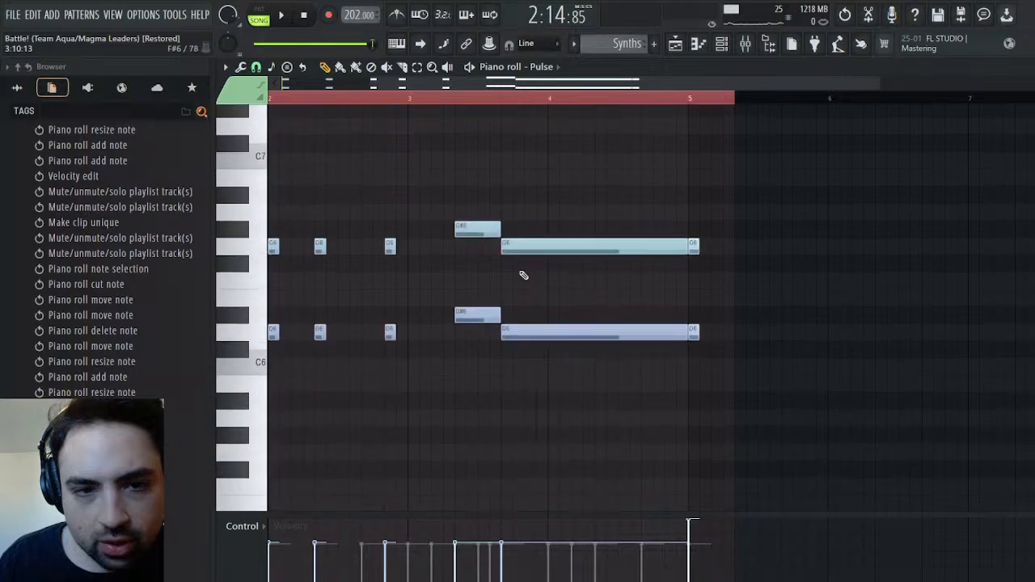
pyautogui.scroll(-2, 552, 239)
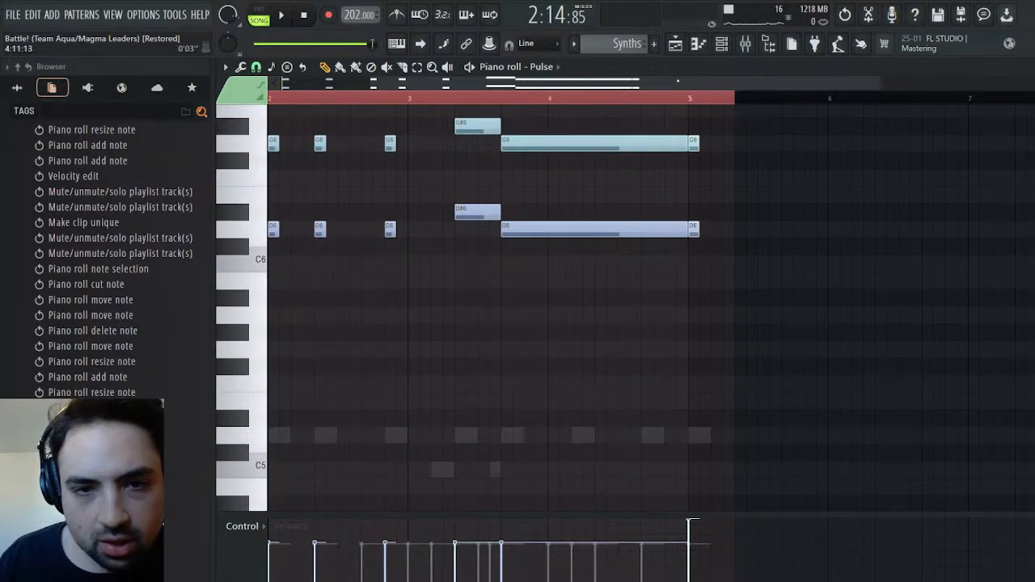
pyautogui.moveTo(668, 83); pyautogui.dragTo(574, 83)
pyautogui.scroll(-4, 536, 274)
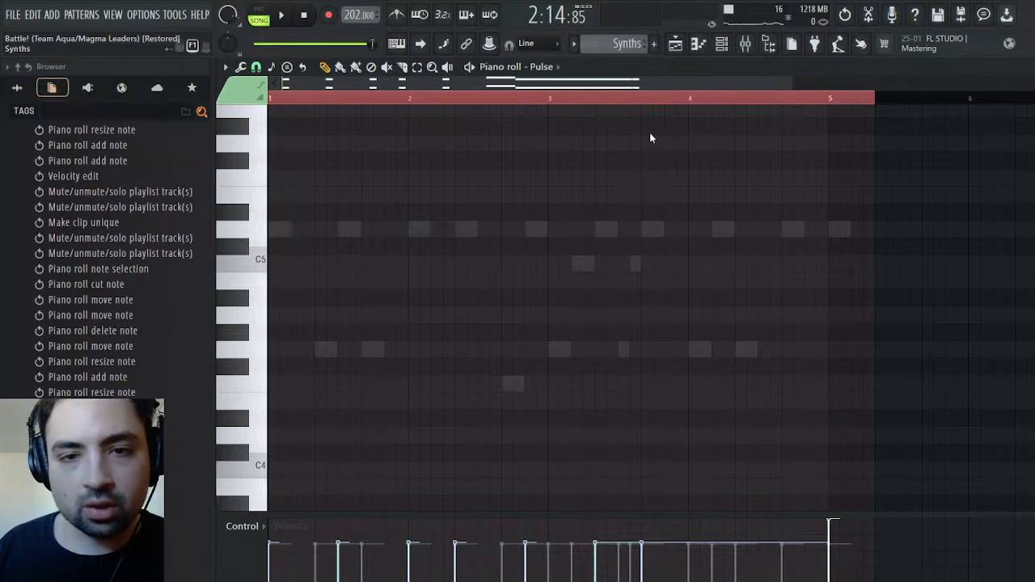
# Return to the Finger Bass notes of Bass #2 and raise the F3 note in bar 1 to G3
pyautogui.press('KP_Add')
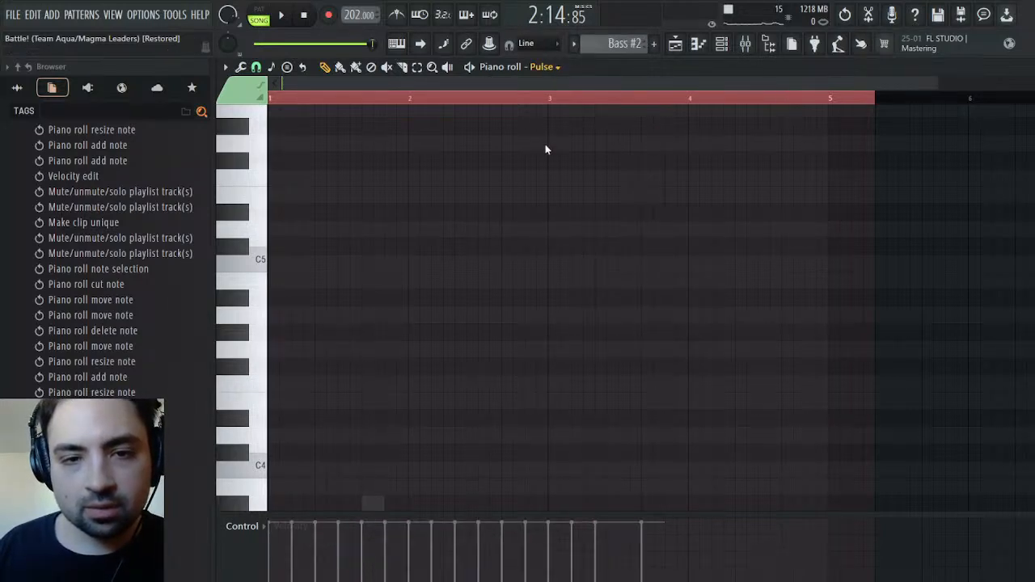
pyautogui.click(586, 245)
pyautogui.scroll(-7, 583, 253)
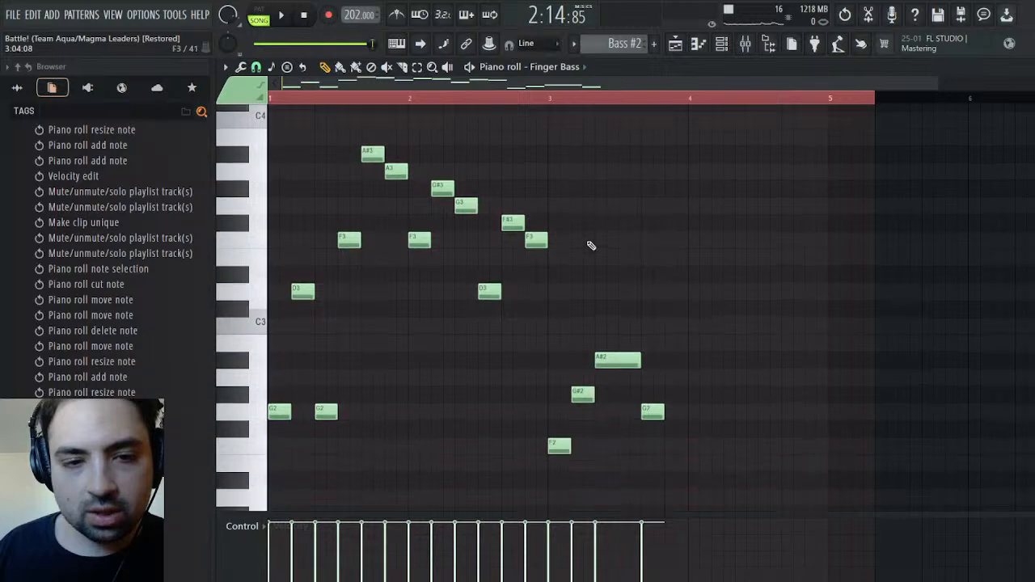
pyautogui.scroll(-2, 437, 312)
pyautogui.scroll(2, 427, 319)
pyautogui.moveTo(346, 231); pyautogui.dragTo(343, 190)
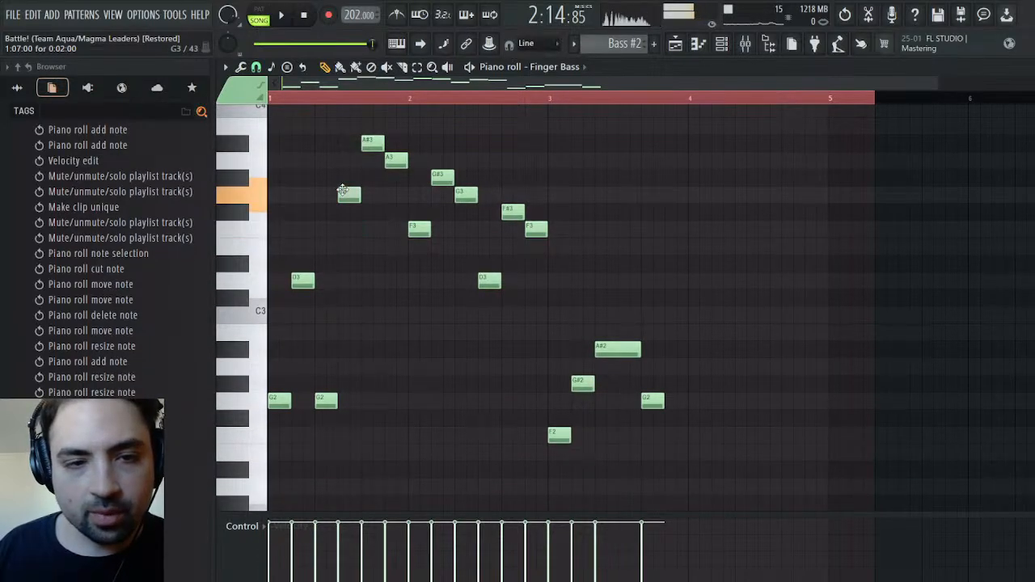
# Play the Bass #2 pattern on its own and lower the F3 note at the start of bar 2 to D3
pyautogui.moveTo(421, 220)
pyautogui.mouseDown()
pyautogui.moveTo(421, 194)
pyautogui.moveTo(409, 233)
pyautogui.mouseUp()
pyautogui.press('space')
pyautogui.click(259, 8)
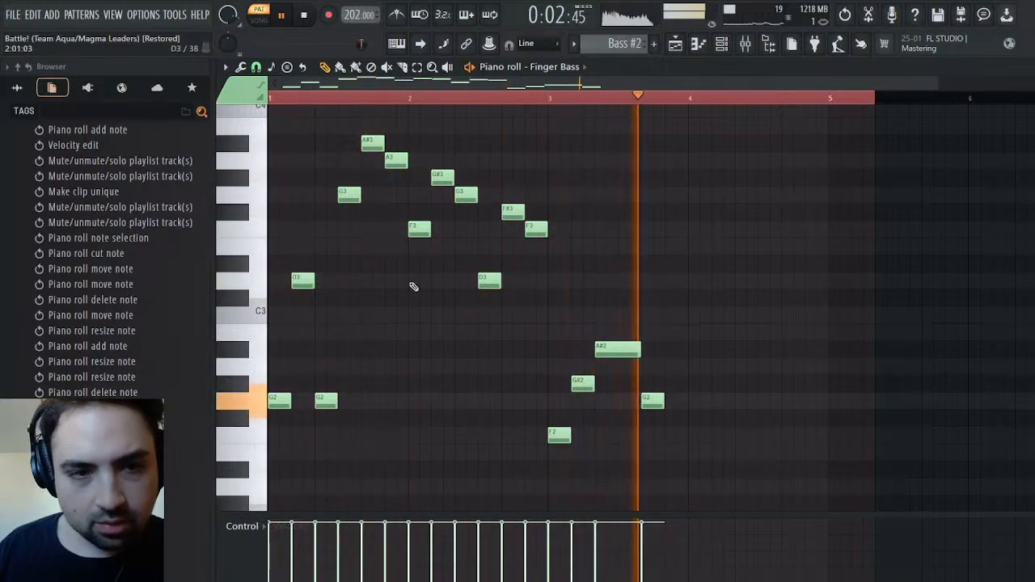
pyautogui.moveTo(412, 232); pyautogui.dragTo(412, 282)
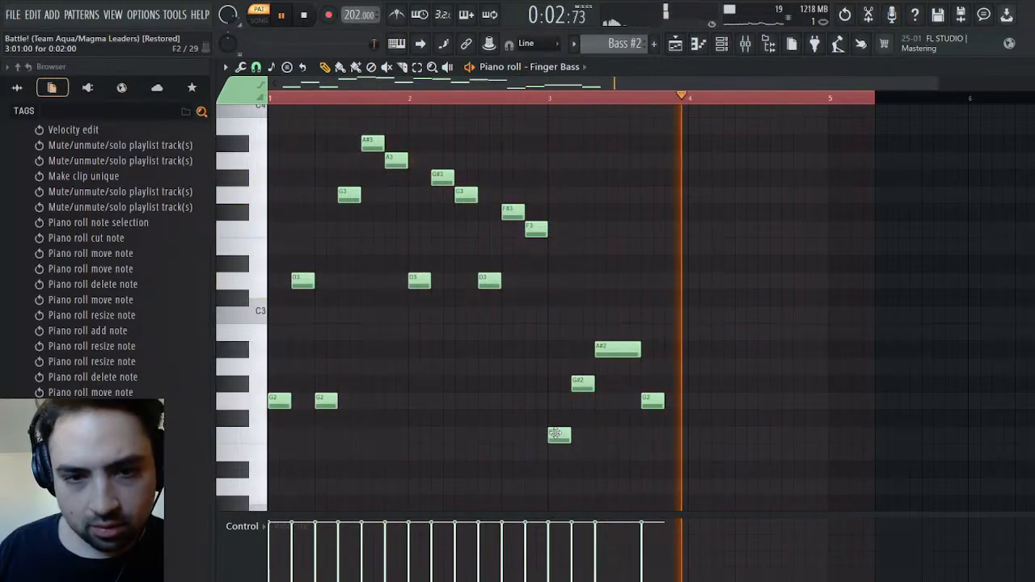
# Move the first bass note of bar 3 to D3 and the second one to G2
pyautogui.moveTo(556, 434); pyautogui.dragTo(558, 311)
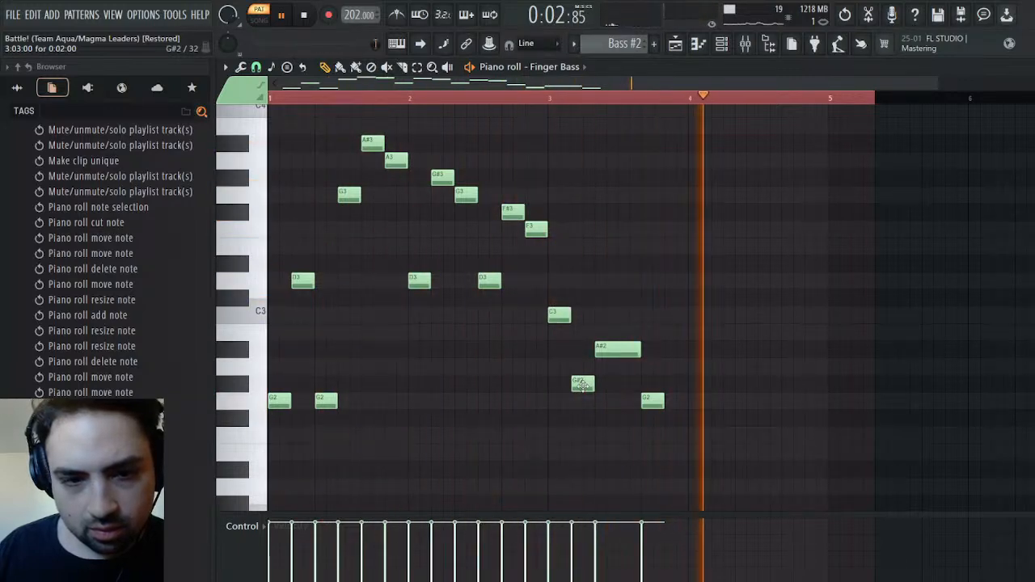
pyautogui.moveTo(583, 382); pyautogui.dragTo(578, 332)
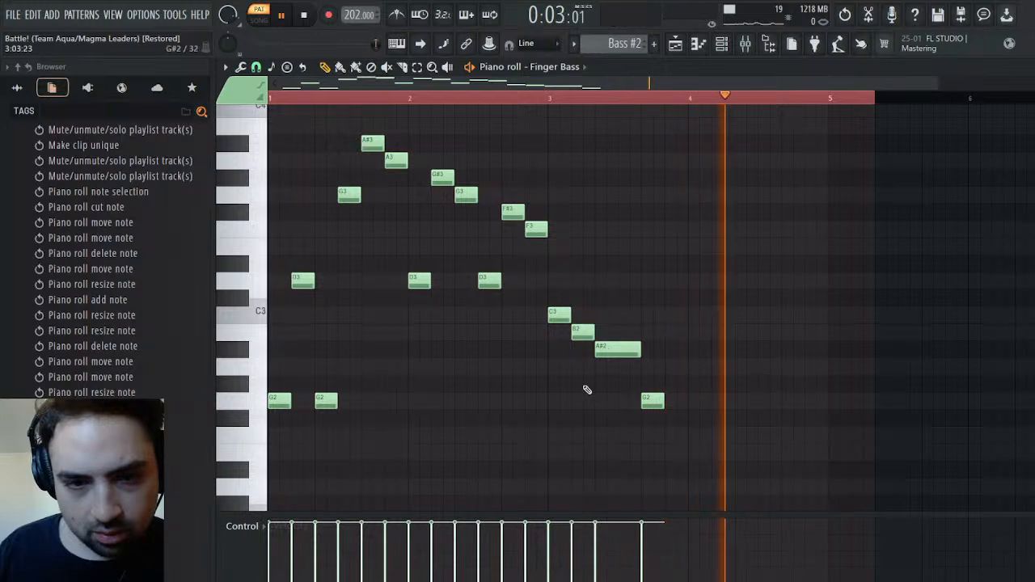
pyautogui.moveTo(581, 333); pyautogui.dragTo(583, 402)
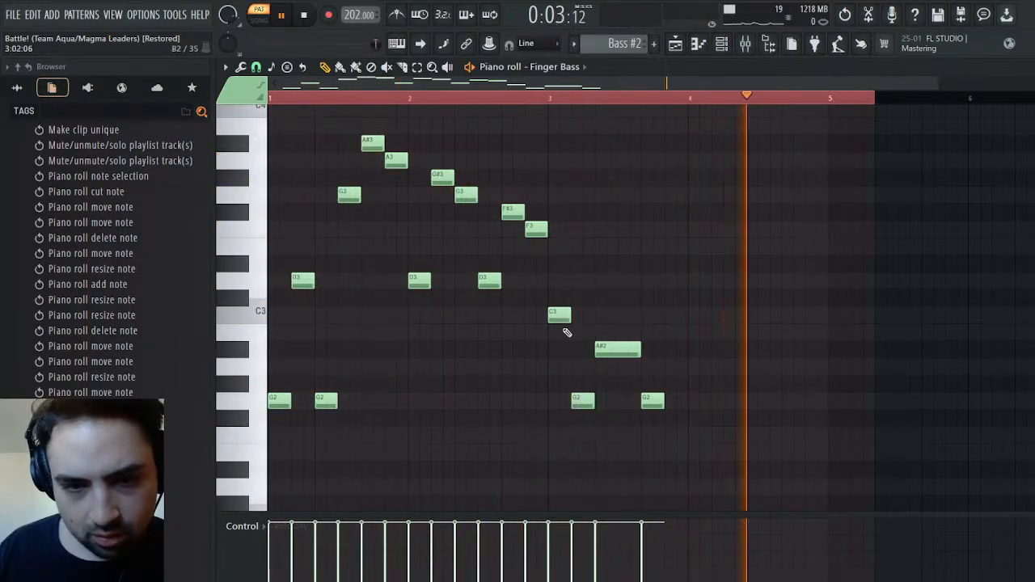
pyautogui.moveTo(559, 313); pyautogui.dragTo(558, 279)
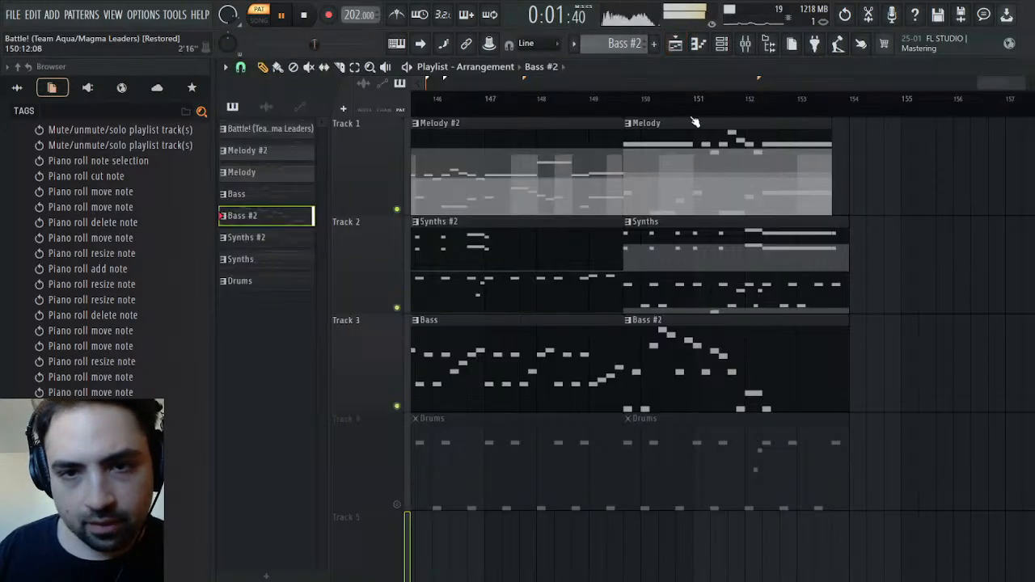
# Listen to the revised bass line in the arrangement, replaying from the start of the Bass #2 clip
pyautogui.click(623, 113)
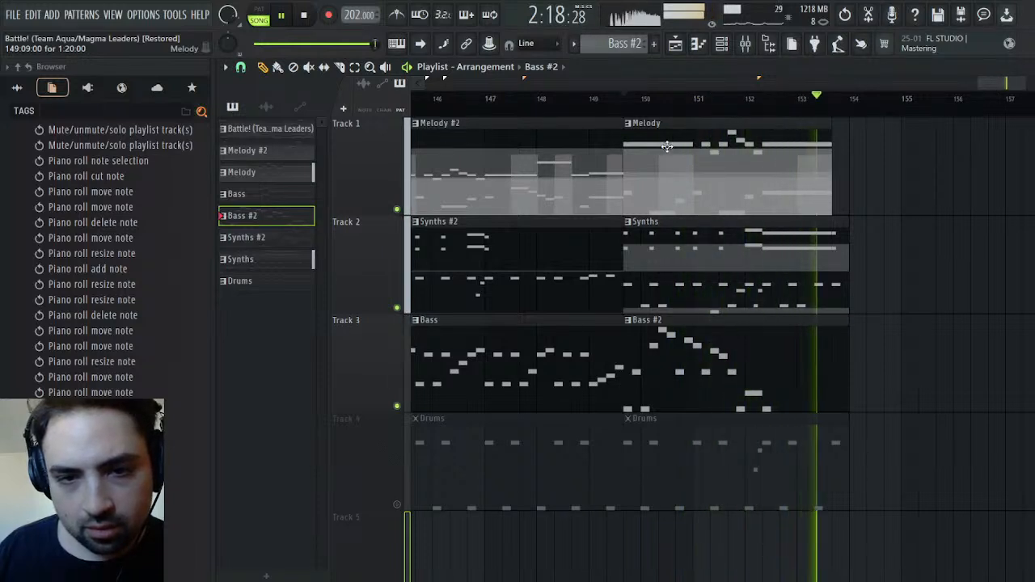
pyautogui.click(629, 108)
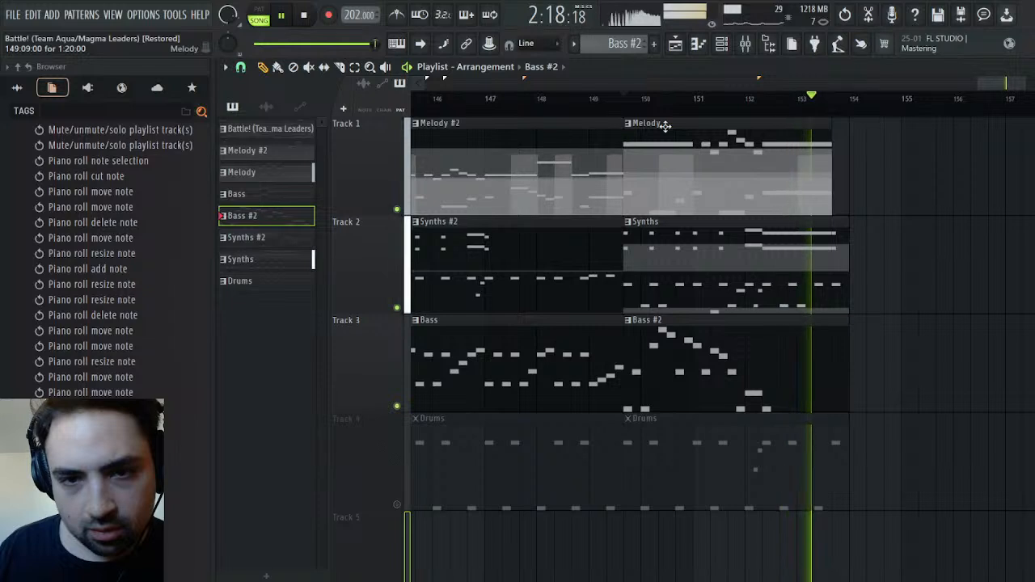
pyautogui.click(629, 106)
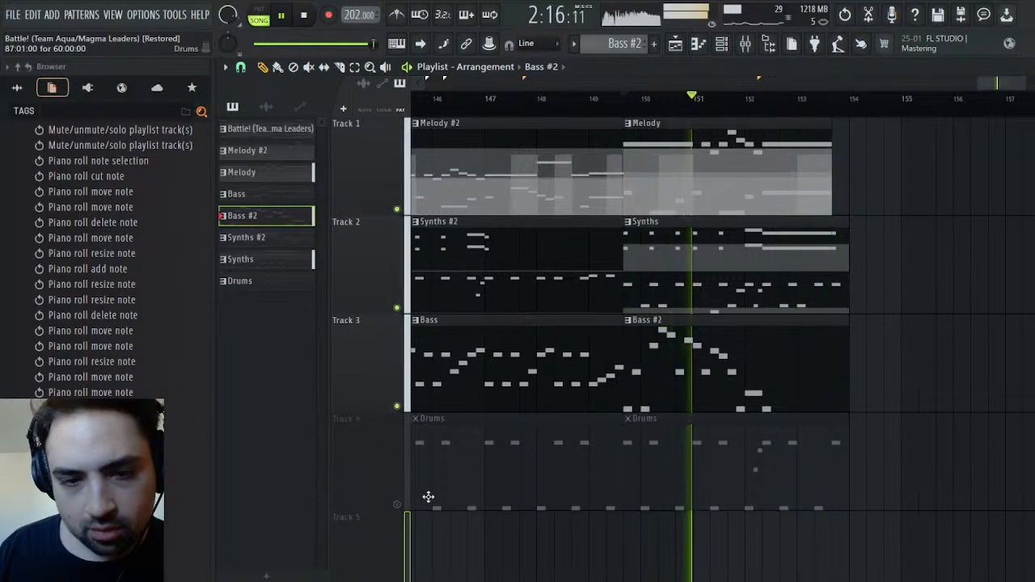
# Unmute the Drums track and replay the arrangement from the start of the Bass #2 clip
pyautogui.click(397, 503)
pyautogui.click(627, 102)
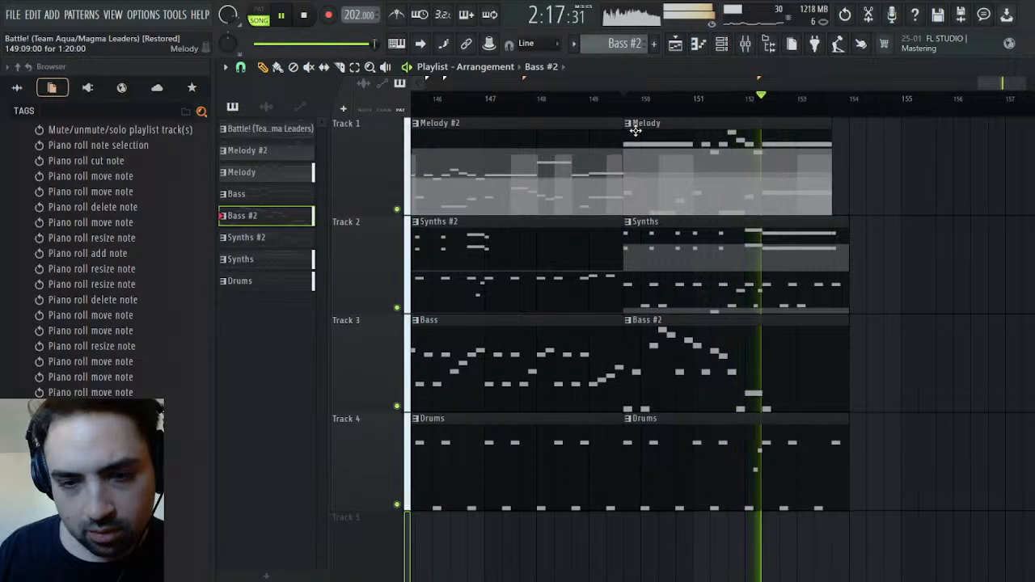
pyautogui.click(622, 102)
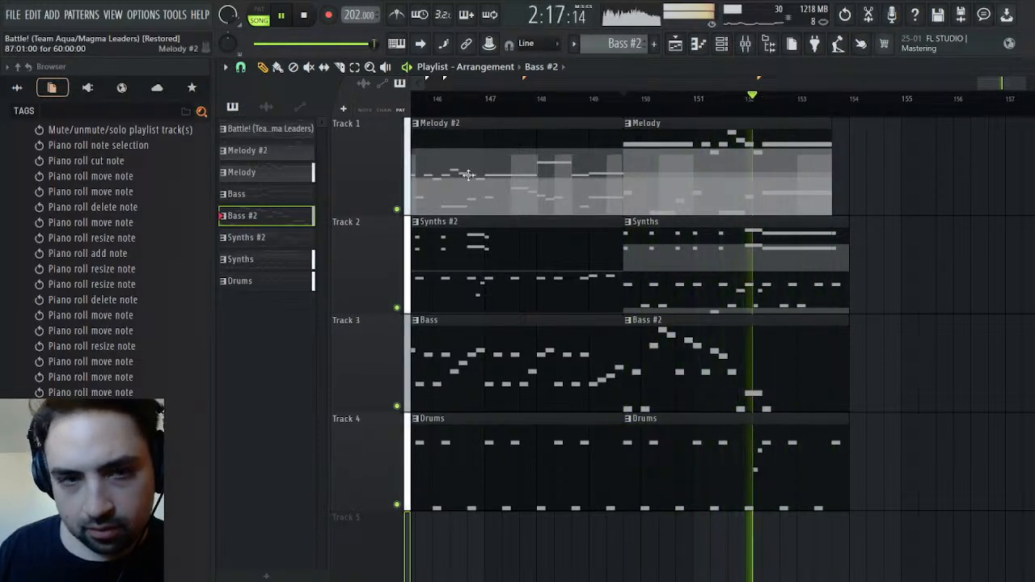
# Make the second Drums clip a unique Drums #2 pattern and delete its last two D3 notes
pyautogui.press('space')
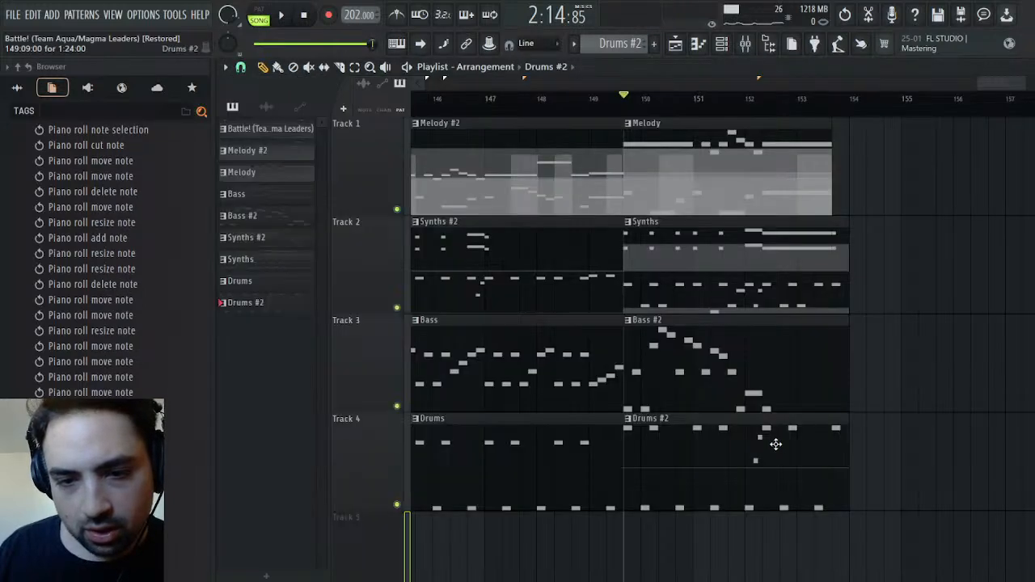
pyautogui.doubleClick(779, 439)
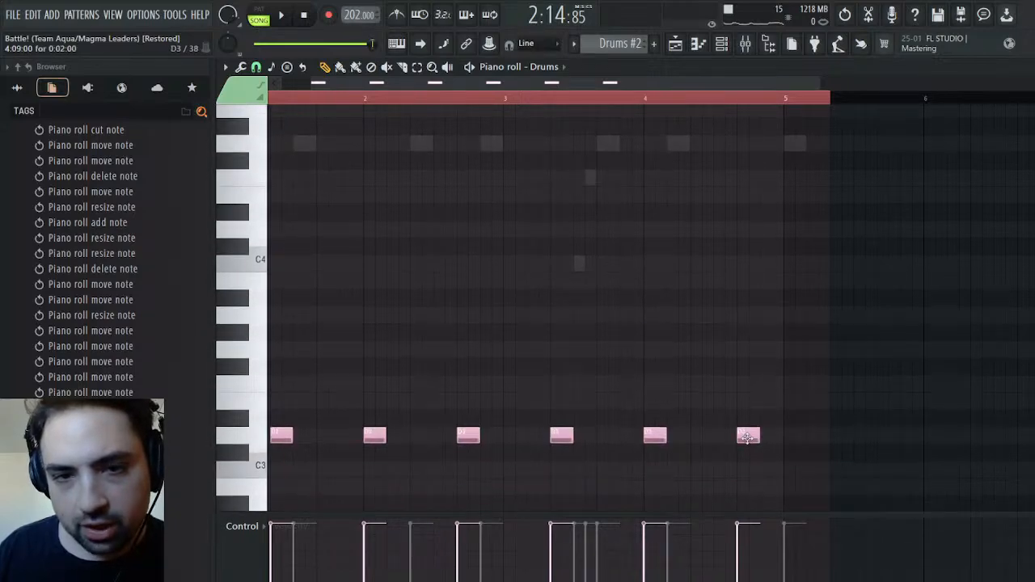
pyautogui.rightClick(746, 437)
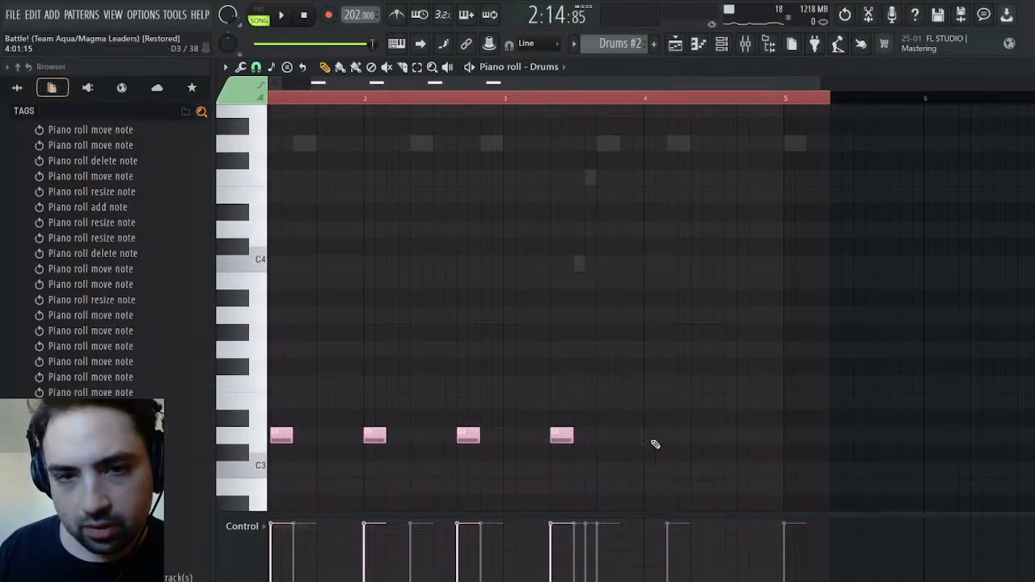
pyautogui.click(285, 15)
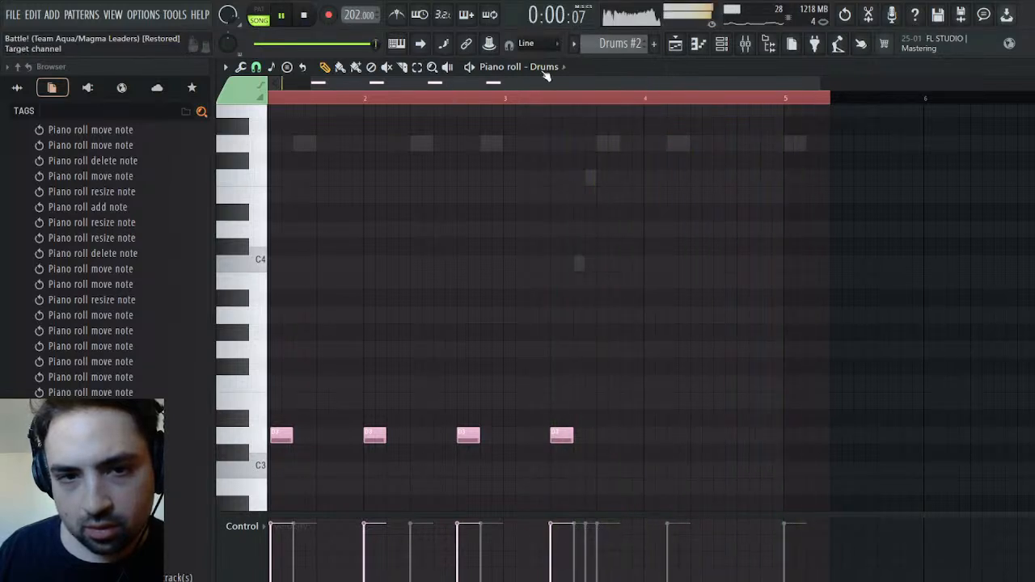
# Delete the last two G4 notes of the Timpani channel in the Drums #2 pattern
pyautogui.click(593, 384)
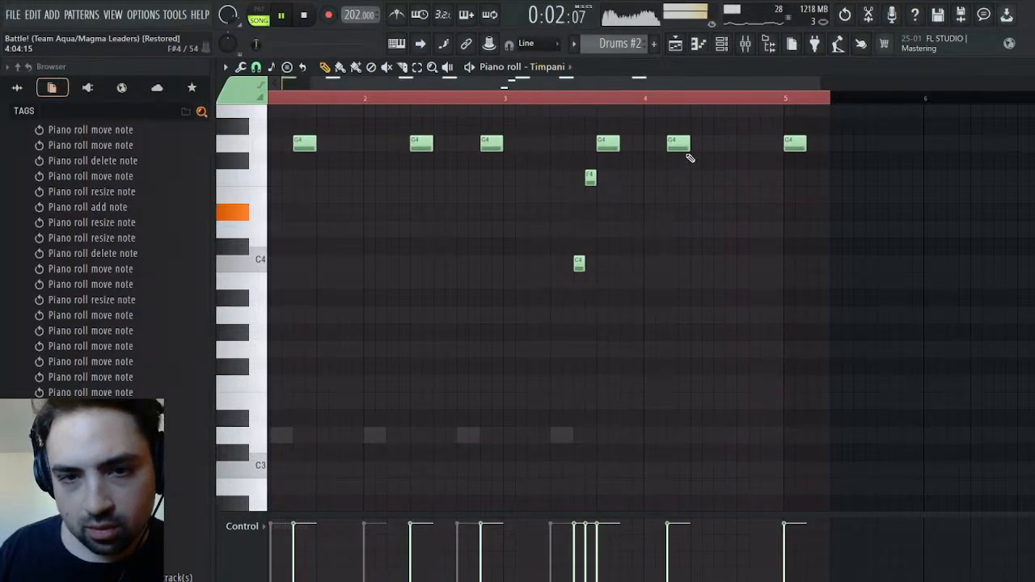
pyautogui.rightClick(679, 144)
pyautogui.rightClick(795, 144)
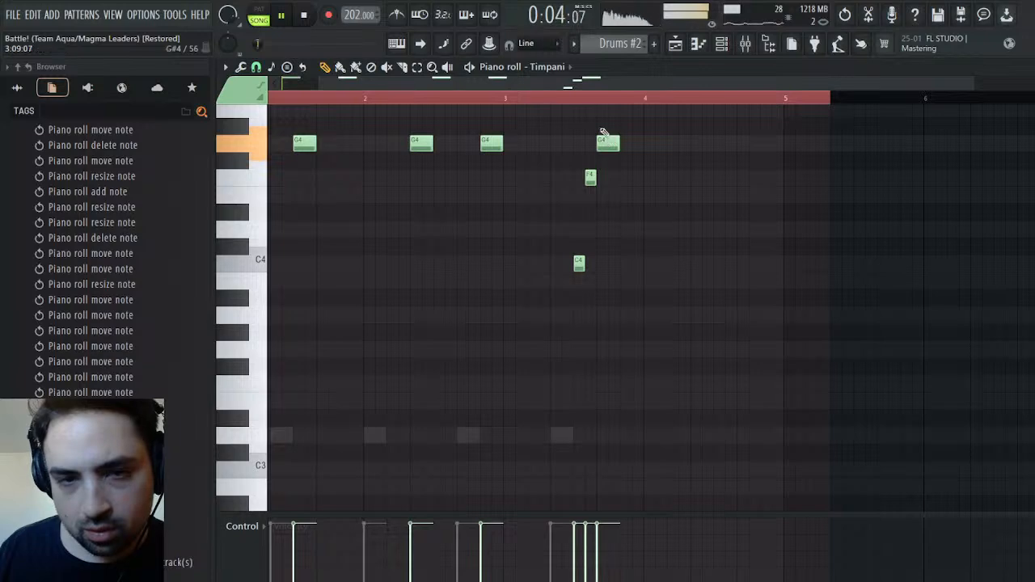
# Add a B4 note to the Crash channel late in bar 3, aligned with the last Timpani note, and play it back
pyautogui.scroll(5, 578, 207)
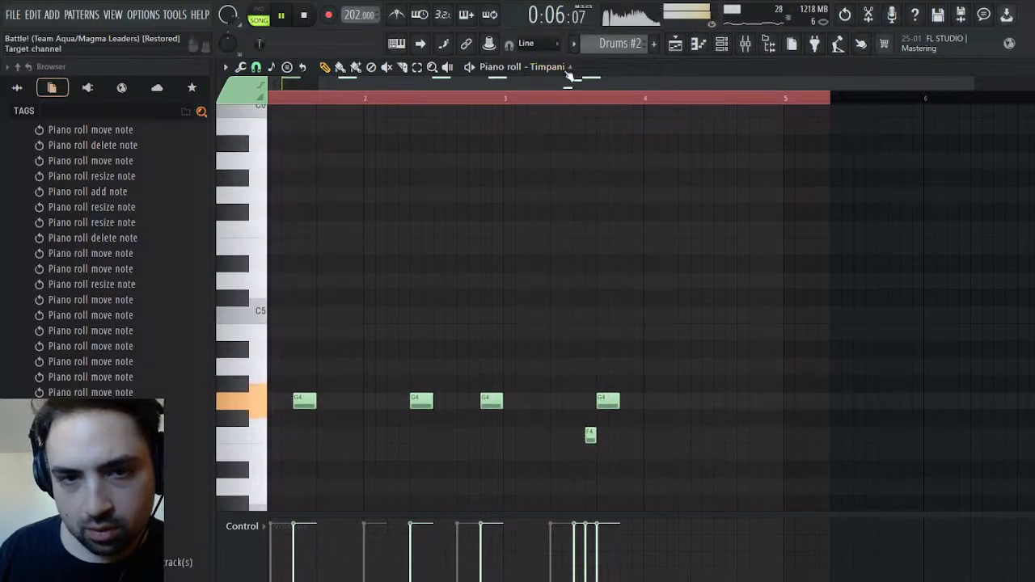
pyautogui.click(587, 354)
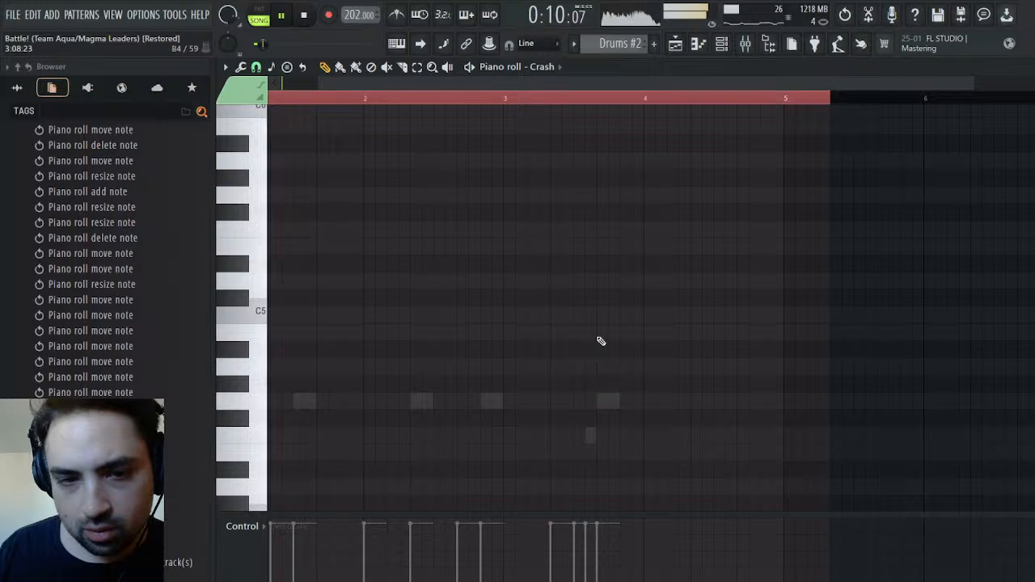
pyautogui.click(597, 328)
pyautogui.click(552, 98)
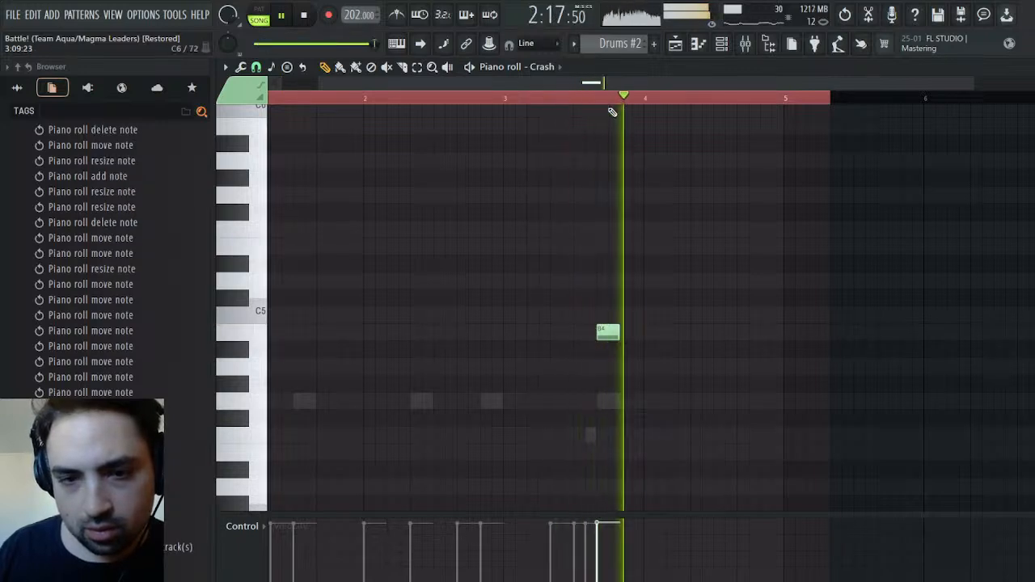
pyautogui.click(329, 14)
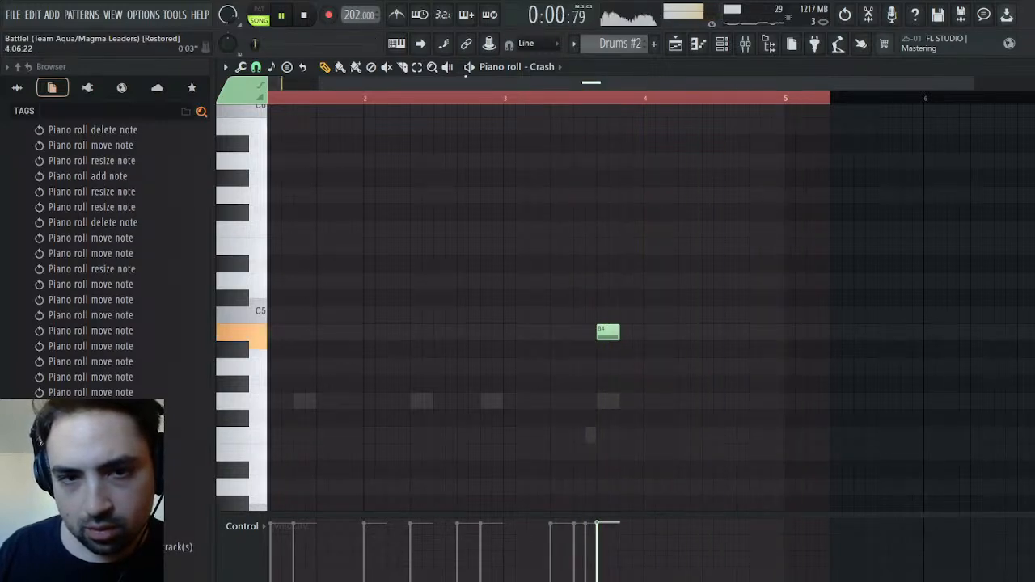
pyautogui.press('space')
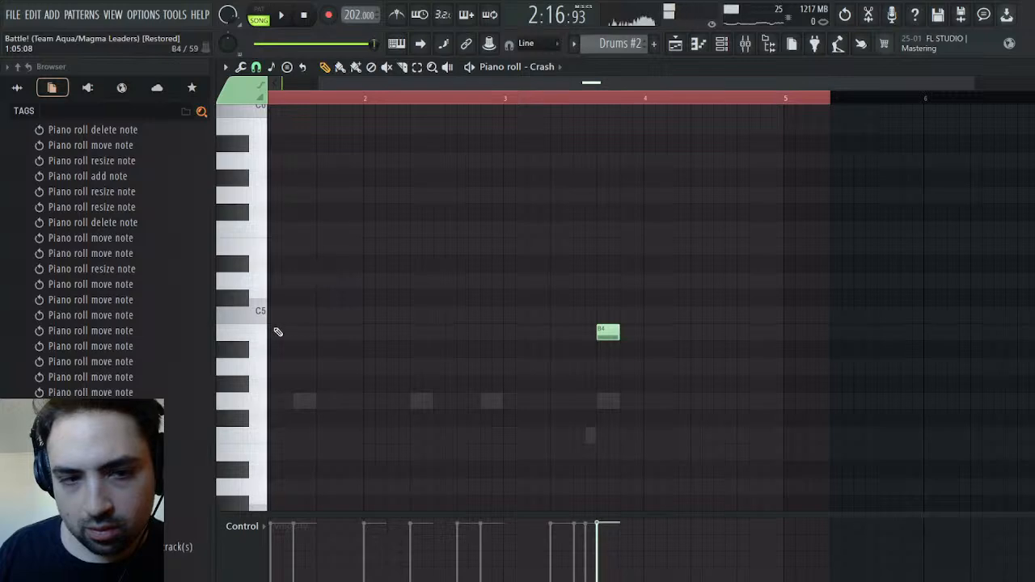
# Replace the Crash B4 note with one in the pink colour group and replay the second section in the arrangement
pyautogui.click(615, 322)
pyautogui.rightClick(615, 321)
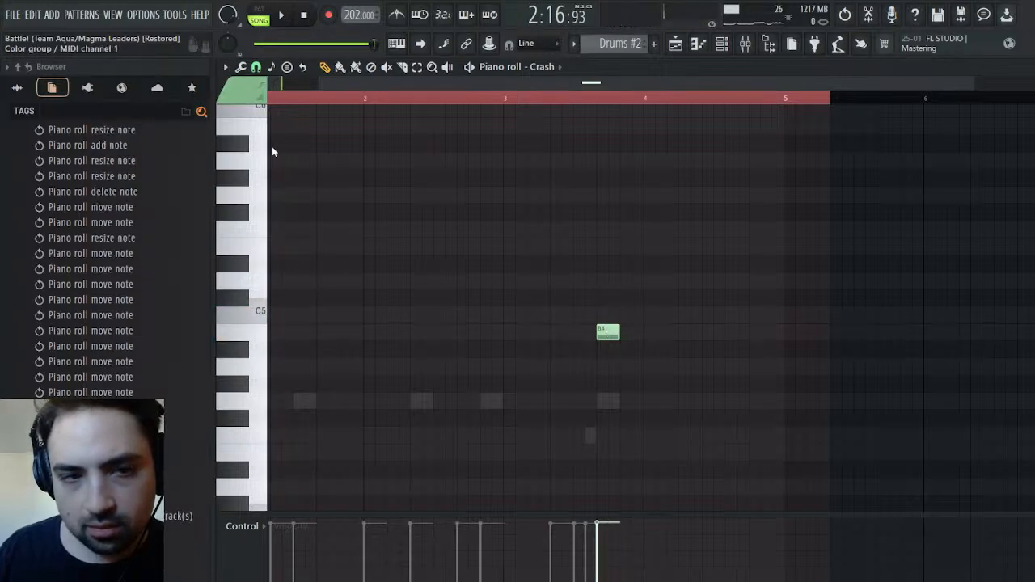
pyautogui.click(600, 336)
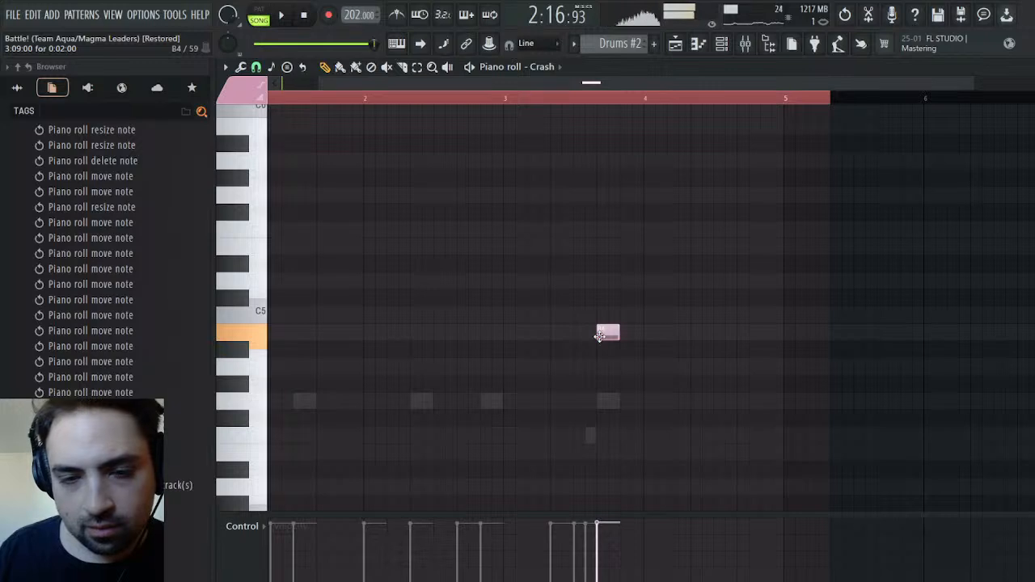
pyautogui.press('space')
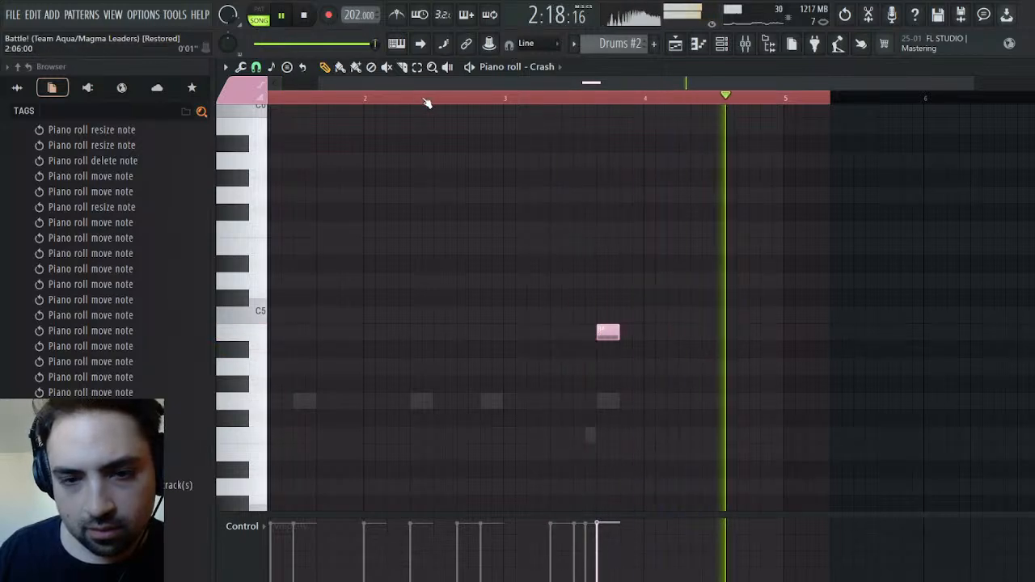
pyautogui.click(678, 45)
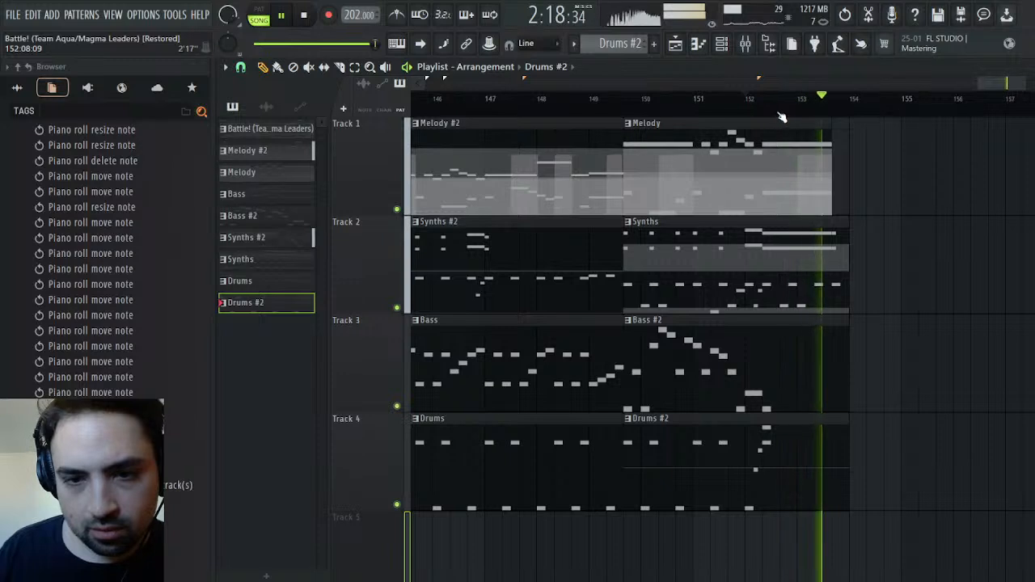
pyautogui.click(635, 102)
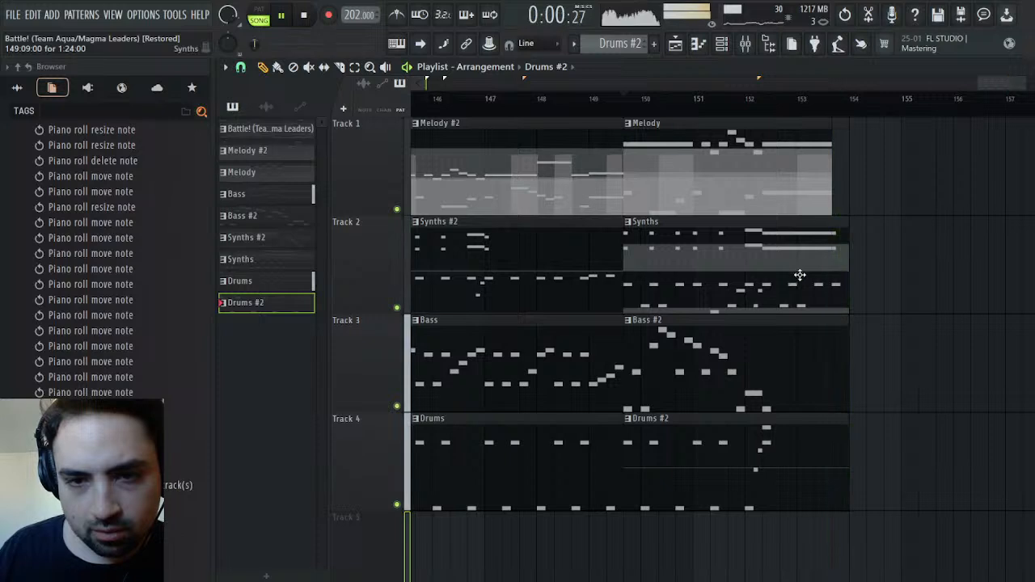
# In the Synths pattern's Saw channel, delete the bar 4 notes, extend bar 3's last D5 to bar 5, and shorten the D5 at bar 5
pyautogui.doubleClick(802, 269)
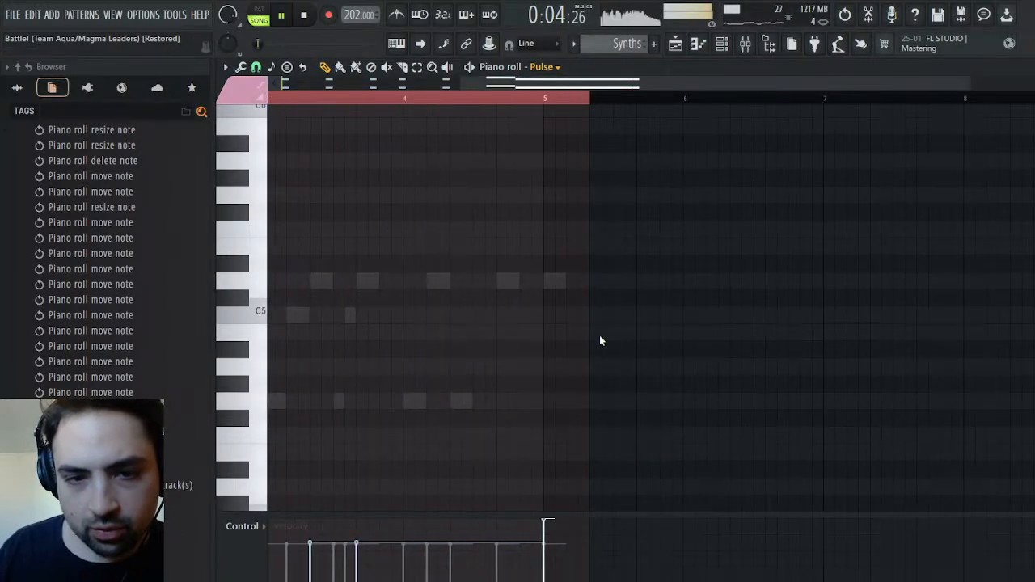
pyautogui.doubleClick(546, 282)
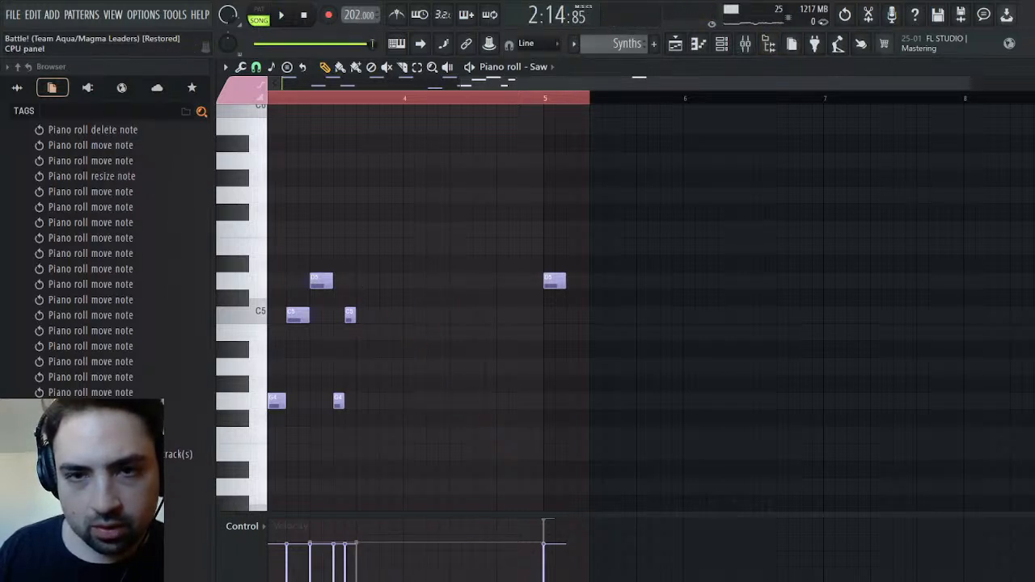
pyautogui.click(846, 15)
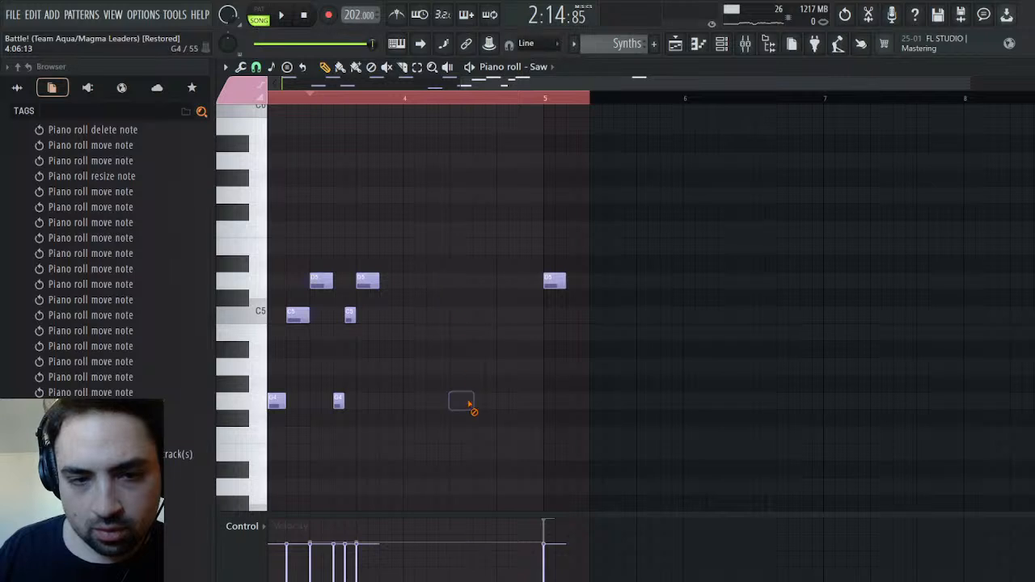
pyautogui.moveTo(380, 282); pyautogui.dragTo(521, 282)
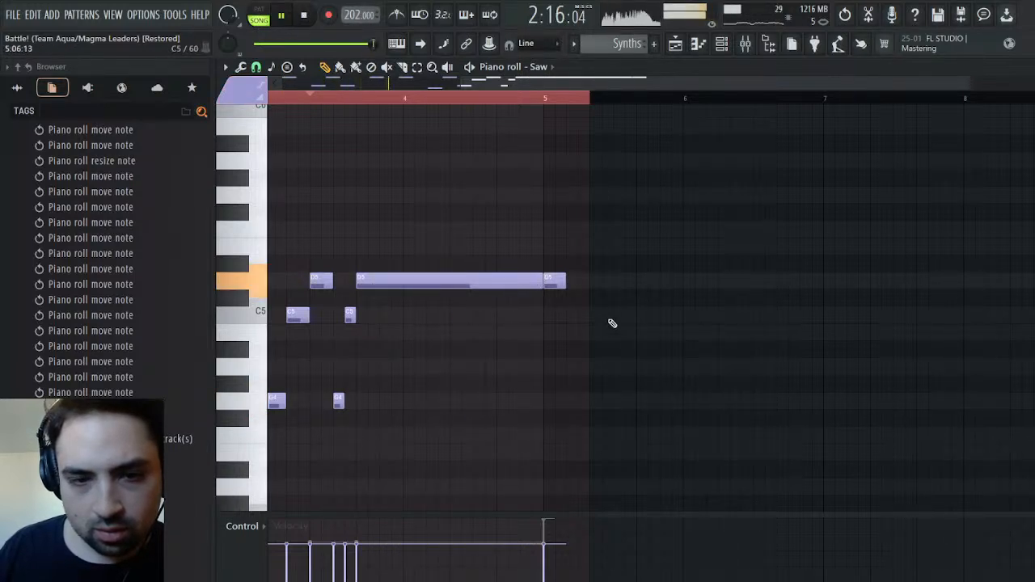
pyautogui.moveTo(564, 286); pyautogui.dragTo(553, 286)
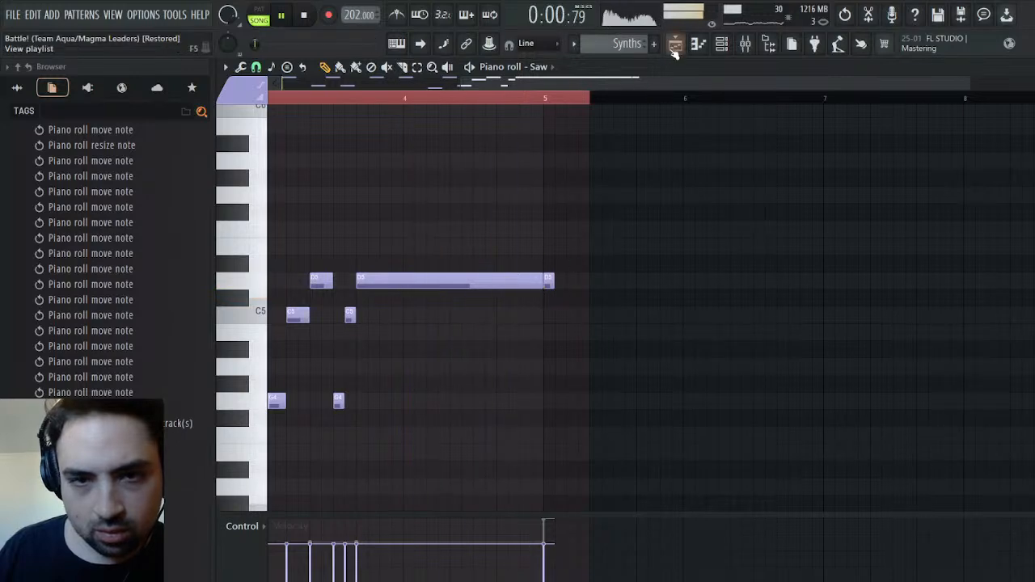
# Listen to the second section in the arrangement, replaying it from the start of the Synths clip
pyautogui.click(675, 46)
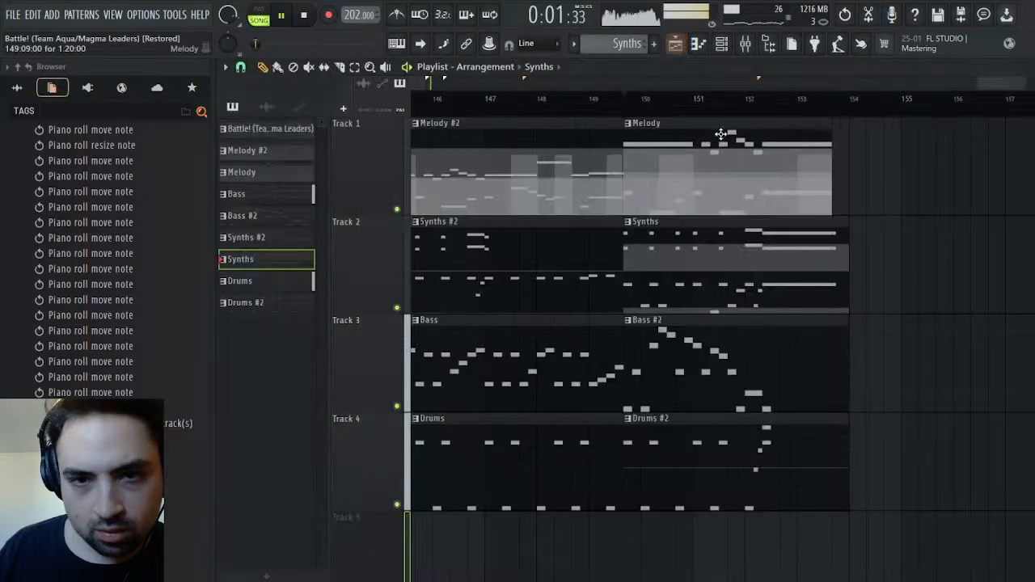
pyautogui.click(641, 98)
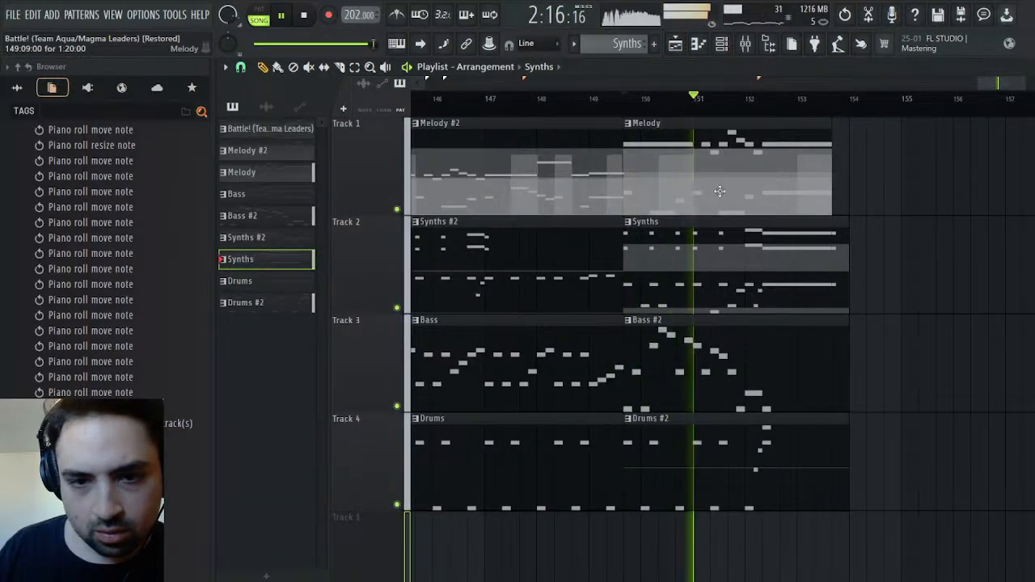
pyautogui.click(630, 100)
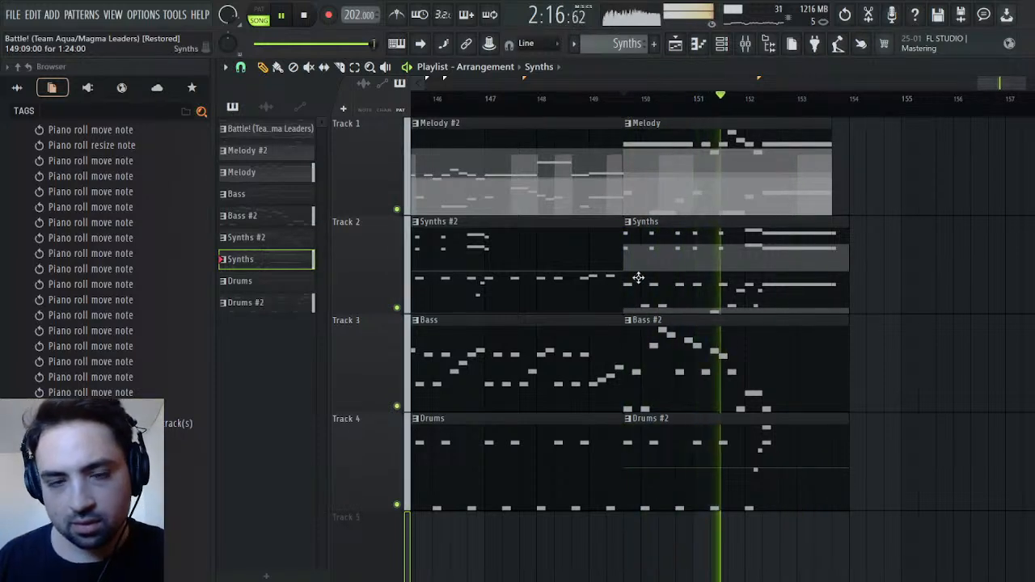
pyautogui.press('space')
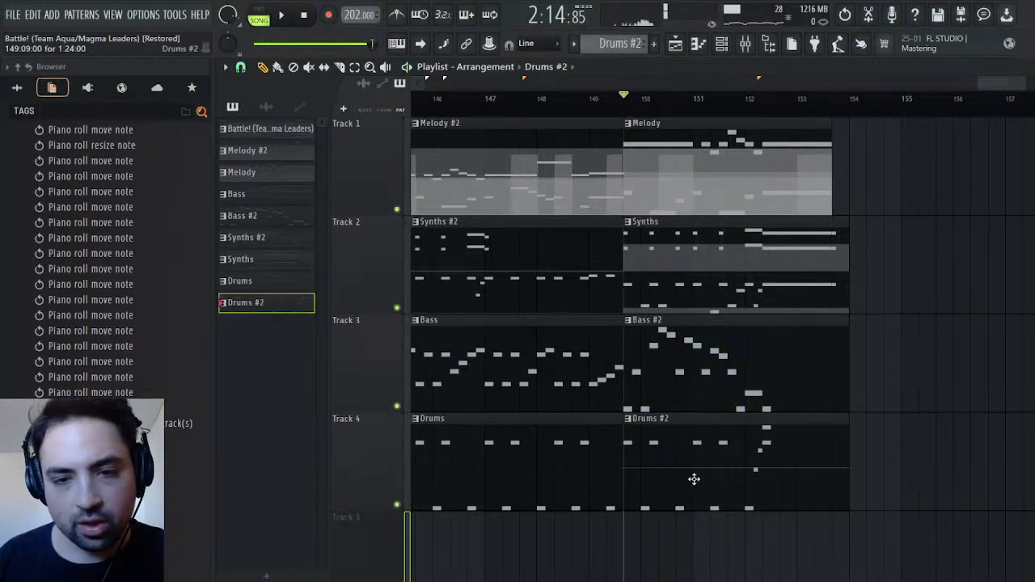
pyautogui.doubleClick(694, 479)
pyautogui.moveTo(755, 87); pyautogui.dragTo(595, 87)
pyautogui.scroll(4, 551, 369)
pyautogui.click(655, 45)
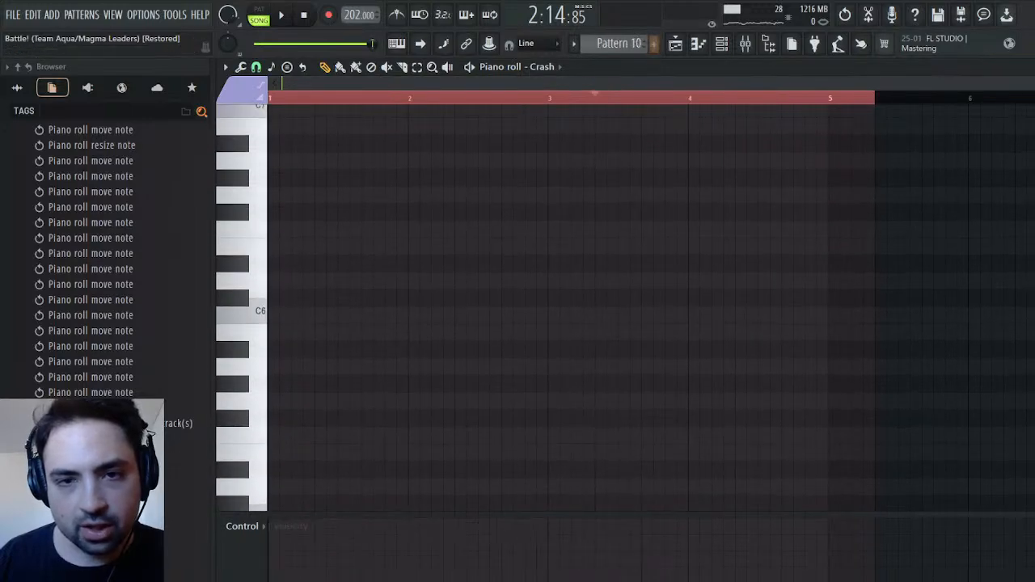
pyautogui.click(676, 44)
# Open the Bass #2 clip and examine the rhythm and pitches of its Finger Bass notes from bar 1
pyautogui.click(679, 364)
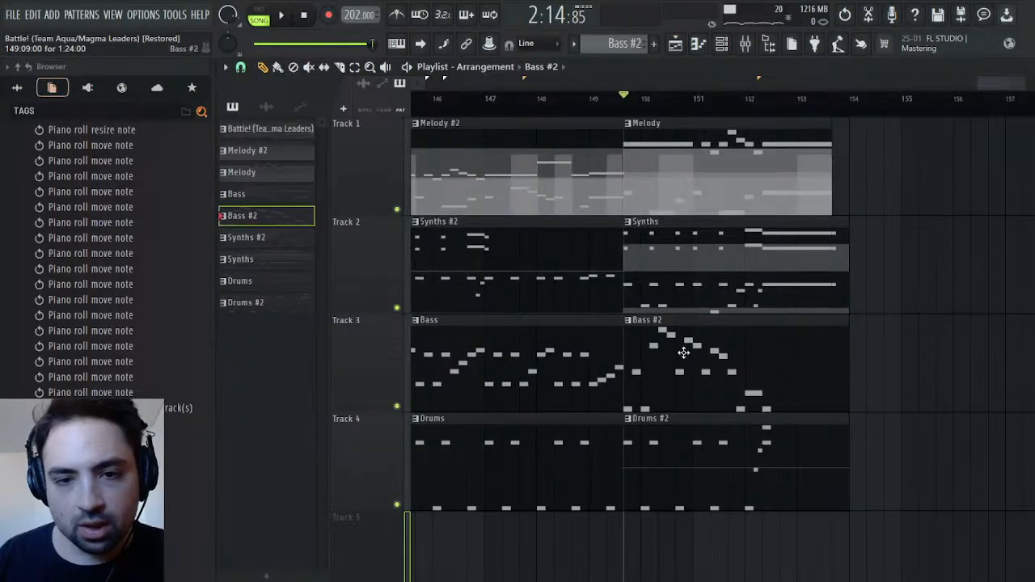
pyautogui.doubleClick(688, 341)
pyautogui.scroll(2, 514, 140)
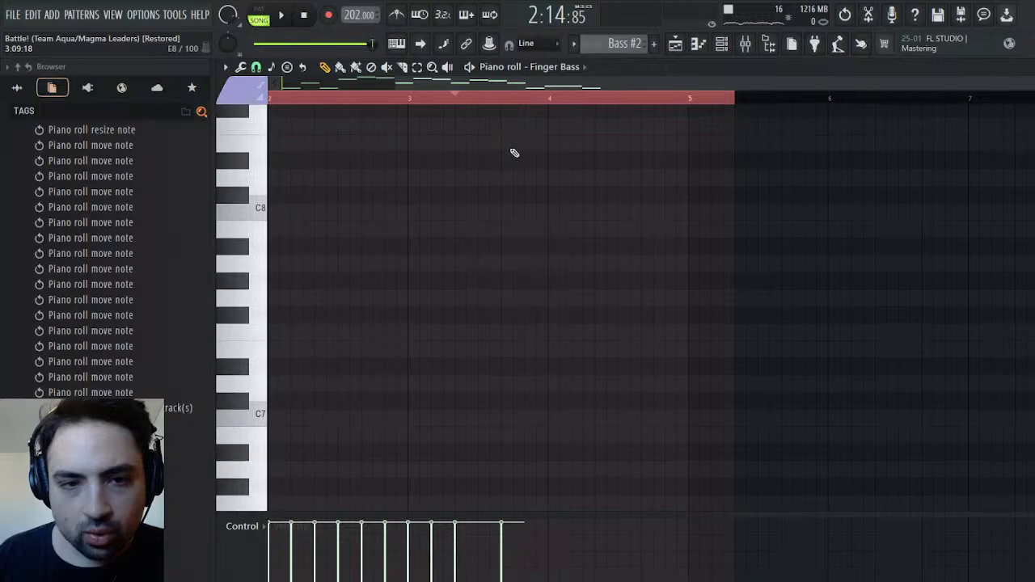
pyautogui.scroll(-2, 515, 151)
pyautogui.moveTo(669, 86); pyautogui.dragTo(481, 92)
pyautogui.scroll(-13, 525, 314)
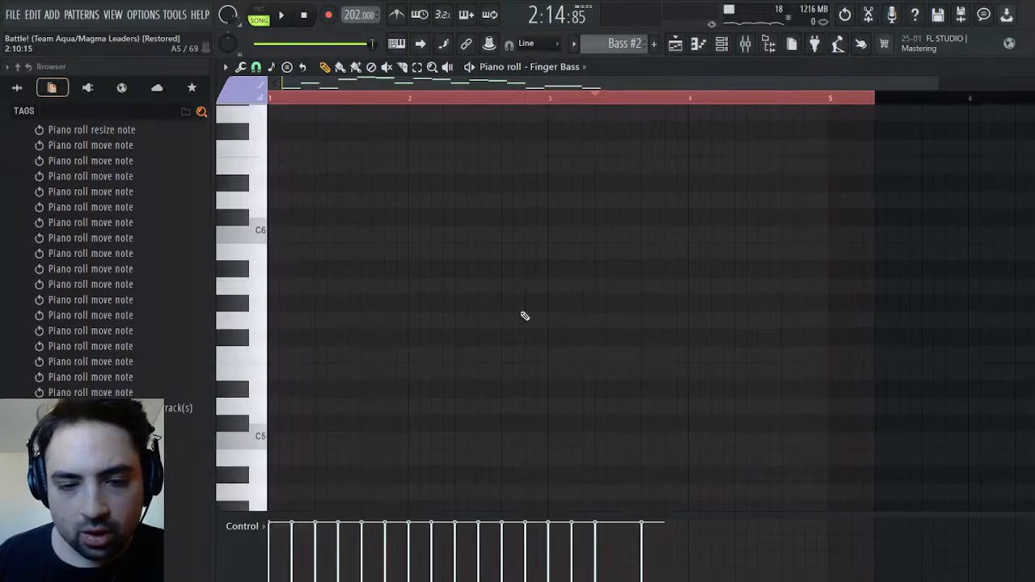
pyautogui.scroll(3, 453, 281)
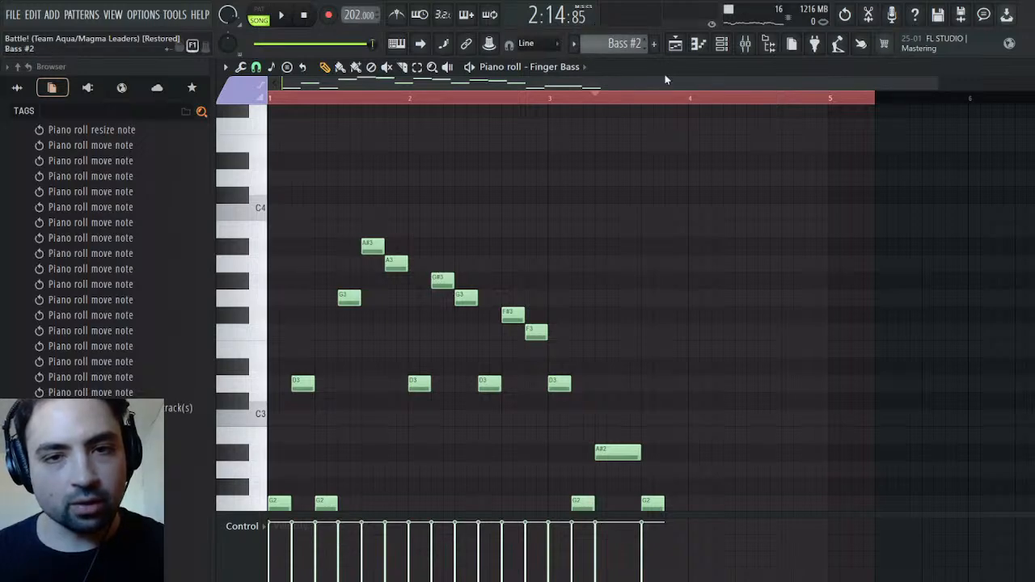
# In the Drums channel of Drums #2, move the D3 hit at bar 2 back into bar 1 and add a D3 directly after it at 1:11
pyautogui.press('KP_Add')
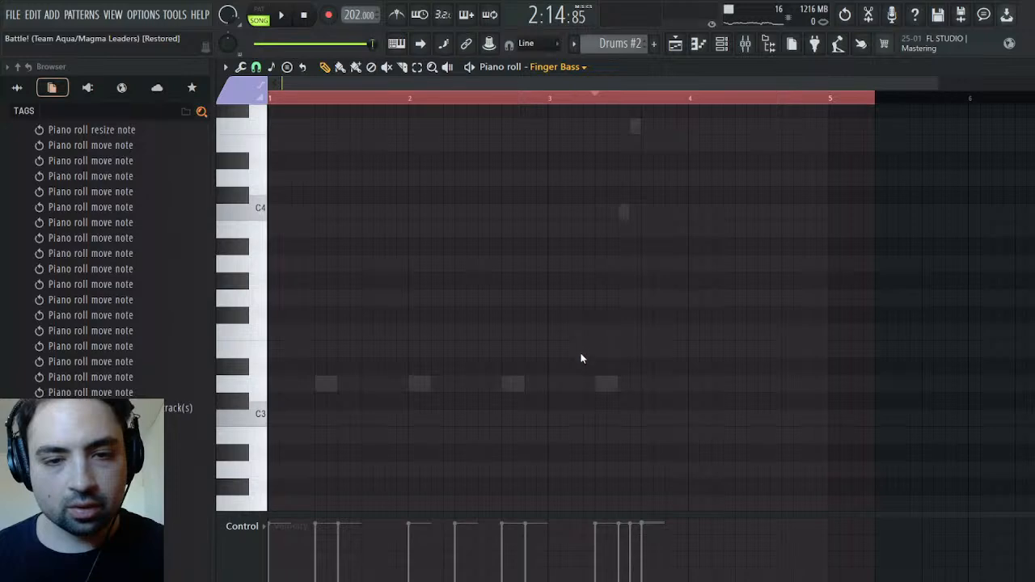
pyautogui.doubleClick(420, 383)
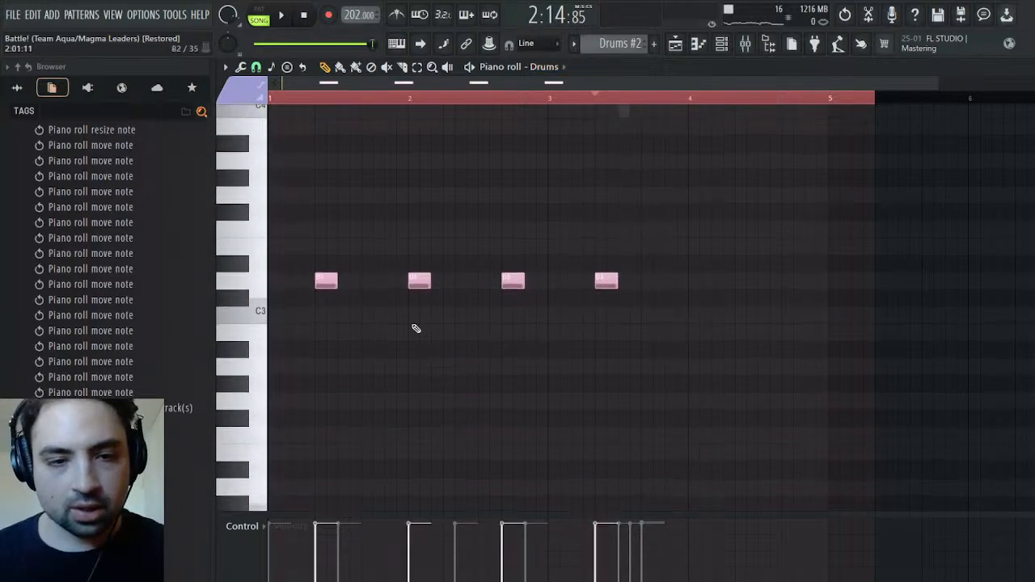
pyautogui.scroll(5, 425, 282)
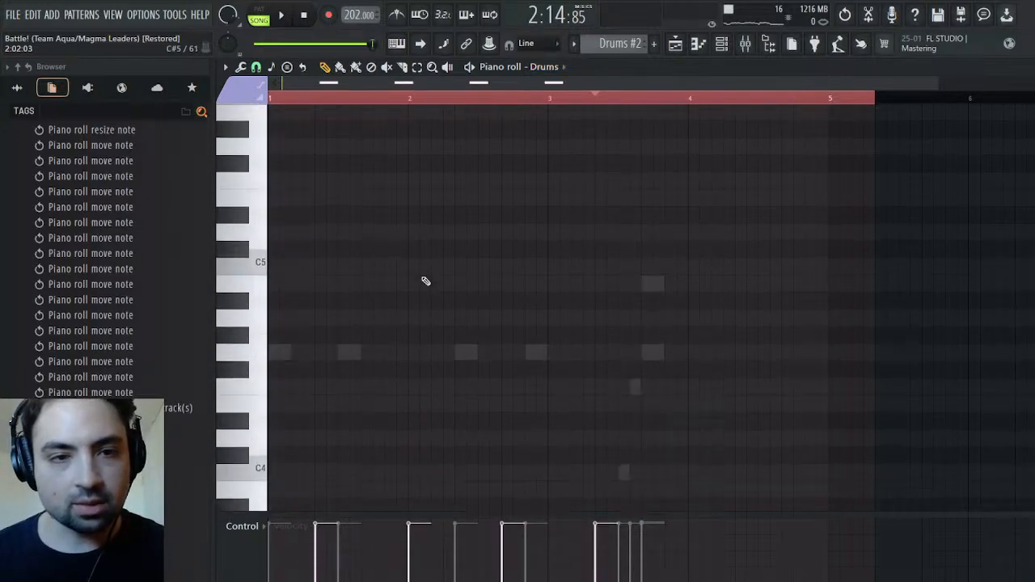
pyautogui.scroll(-5, 460, 263)
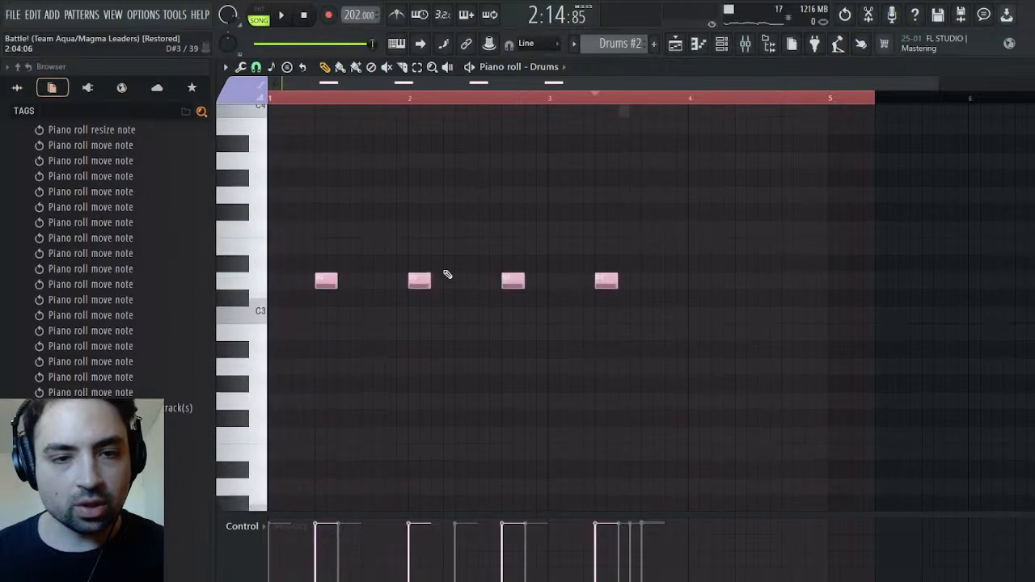
pyautogui.moveTo(418, 280); pyautogui.dragTo(371, 280)
pyautogui.click(390, 279)
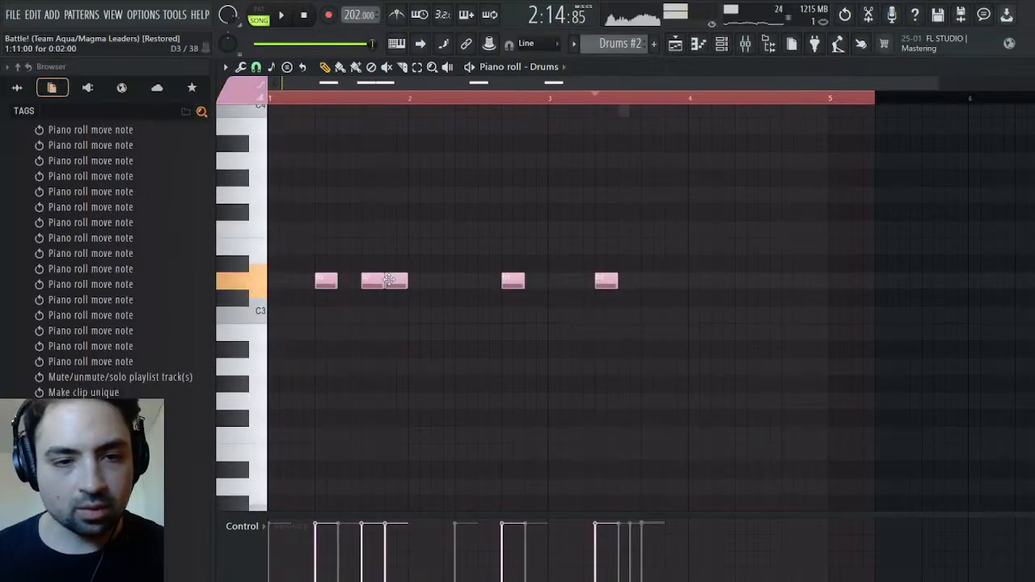
# Add three D3 drum hits in bar 2: two adjacent ones early in the bar and one at 2:11 after the existing hit
pyautogui.click(436, 281)
pyautogui.click(471, 280)
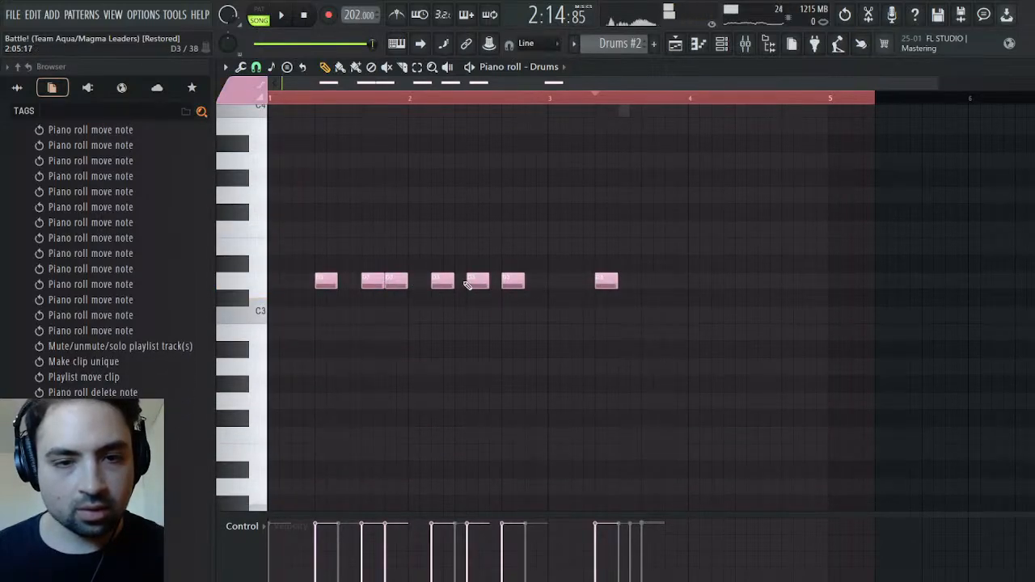
pyautogui.click(532, 282)
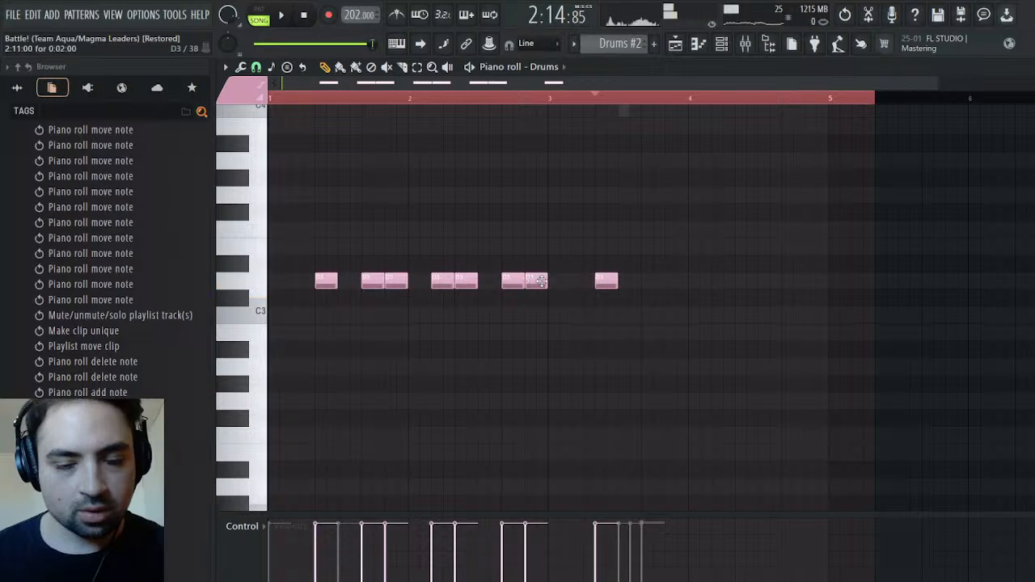
# In the Timpani channel of Drums #2, move the third G4 note back to the start of bar 2
pyautogui.scroll(4, 585, 286)
pyautogui.scroll(-3, 589, 286)
pyautogui.scroll(3, 589, 287)
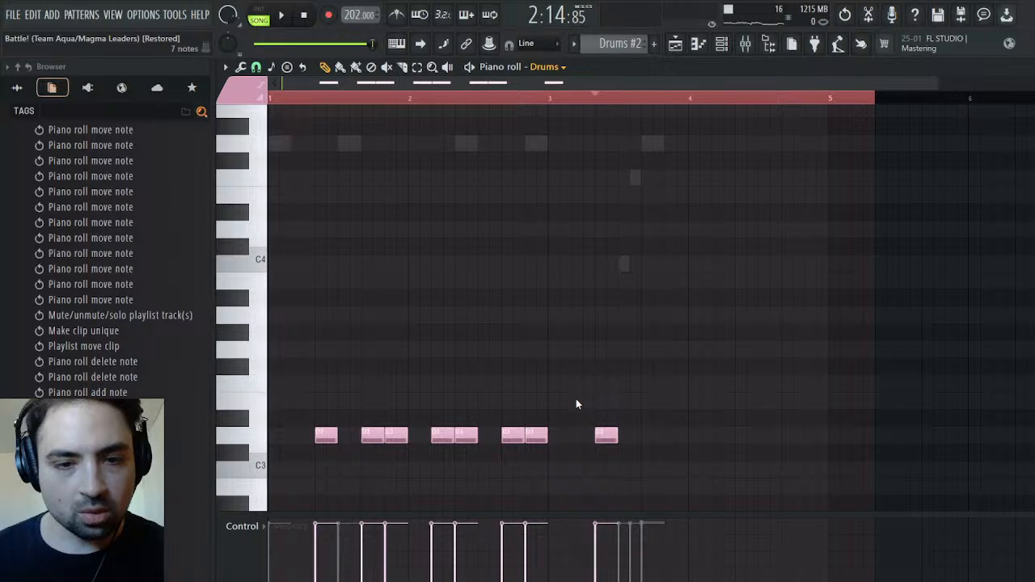
pyautogui.press('Up')
pyautogui.moveTo(464, 149); pyautogui.dragTo(417, 154)
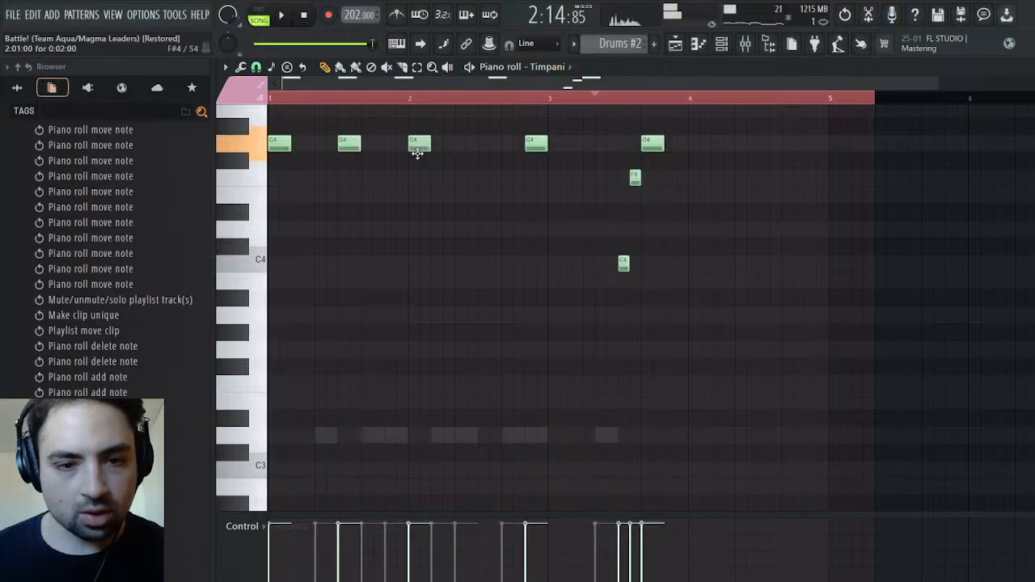
# Move the fourth Timpani G4 to 2:07, add a G4 at the start of bar 3, and play the section back
pyautogui.moveTo(536, 144); pyautogui.dragTo(496, 143)
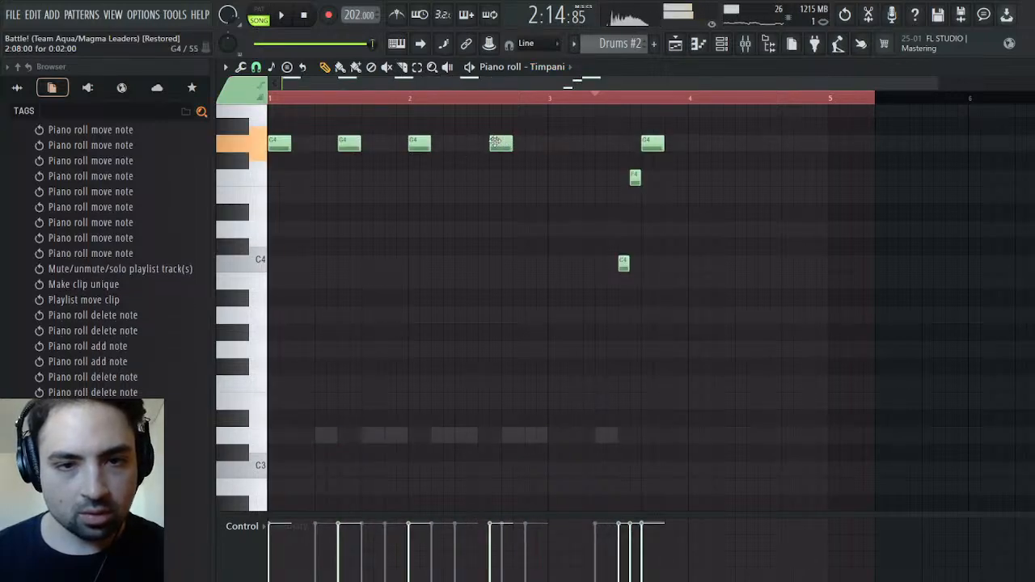
pyautogui.click(550, 147)
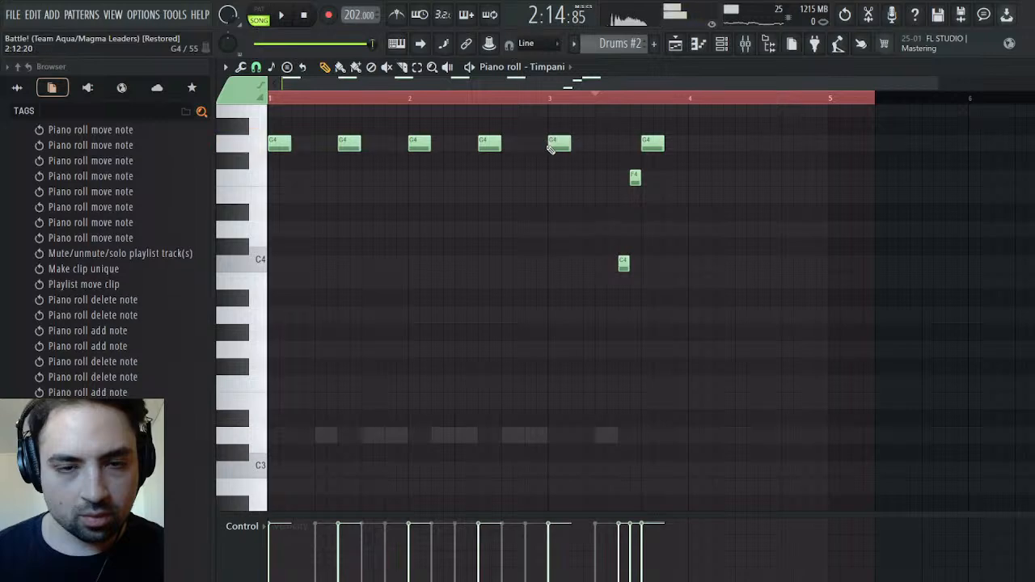
pyautogui.click(284, 16)
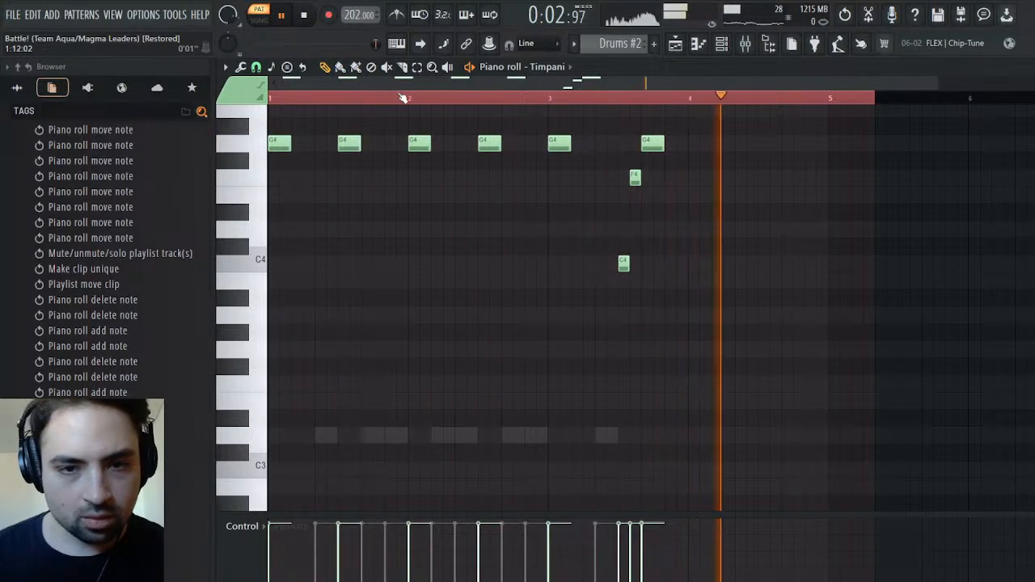
pyautogui.click(678, 42)
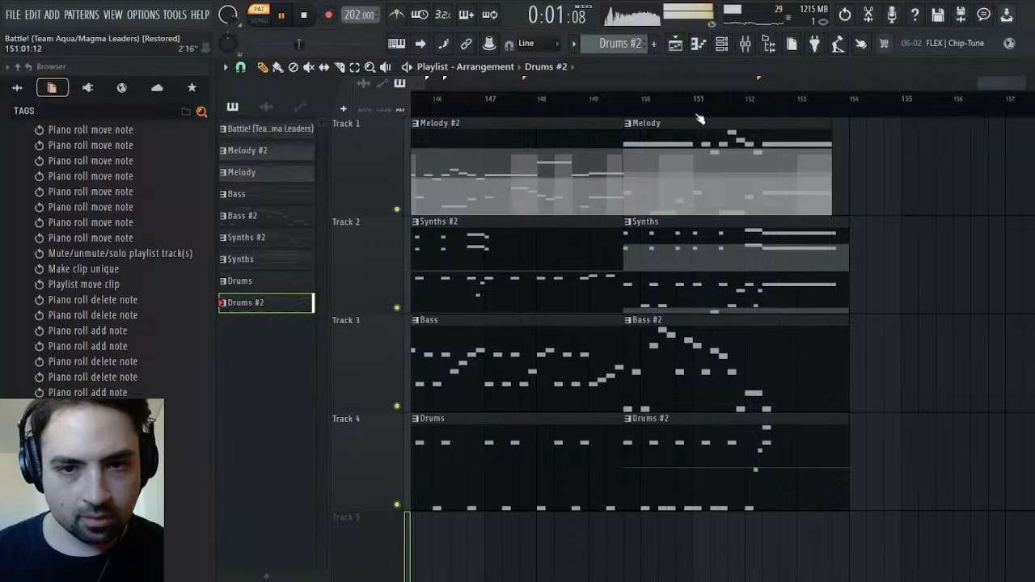
pyautogui.press('l')
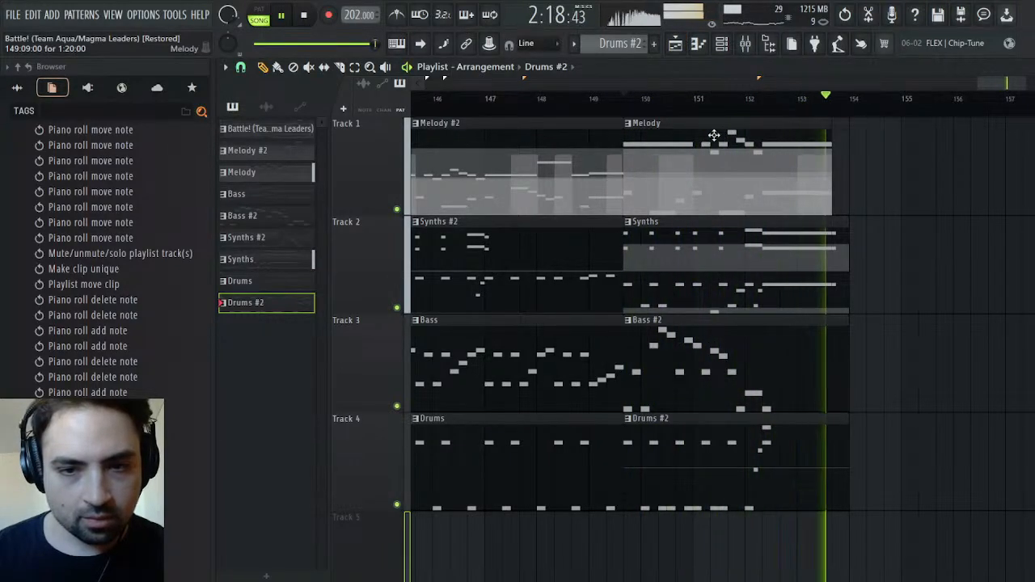
pyautogui.click(627, 99)
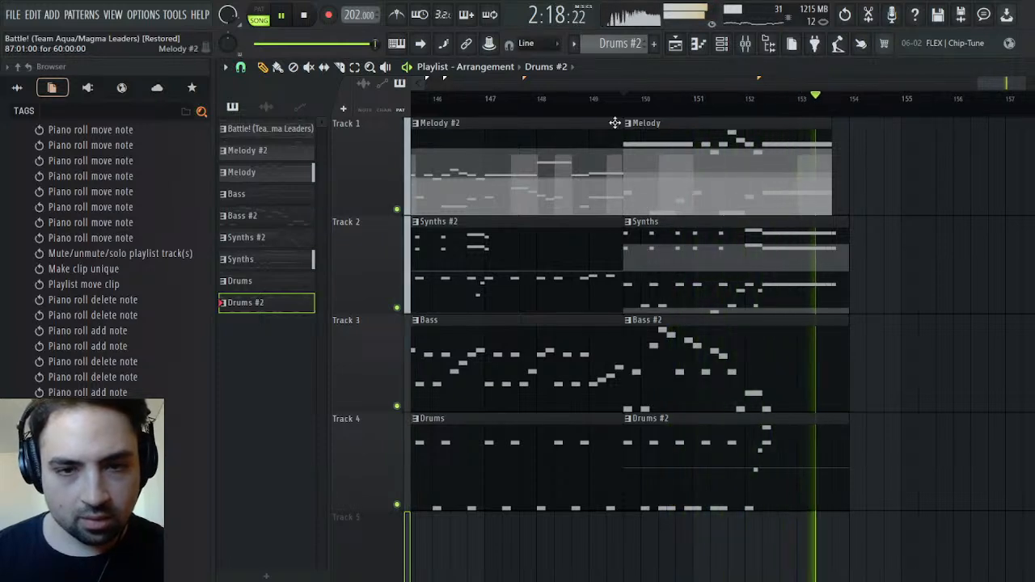
# Solo Track 2 and listen to the Synths clip on its own from its start
pyautogui.rightClick(402, 307)
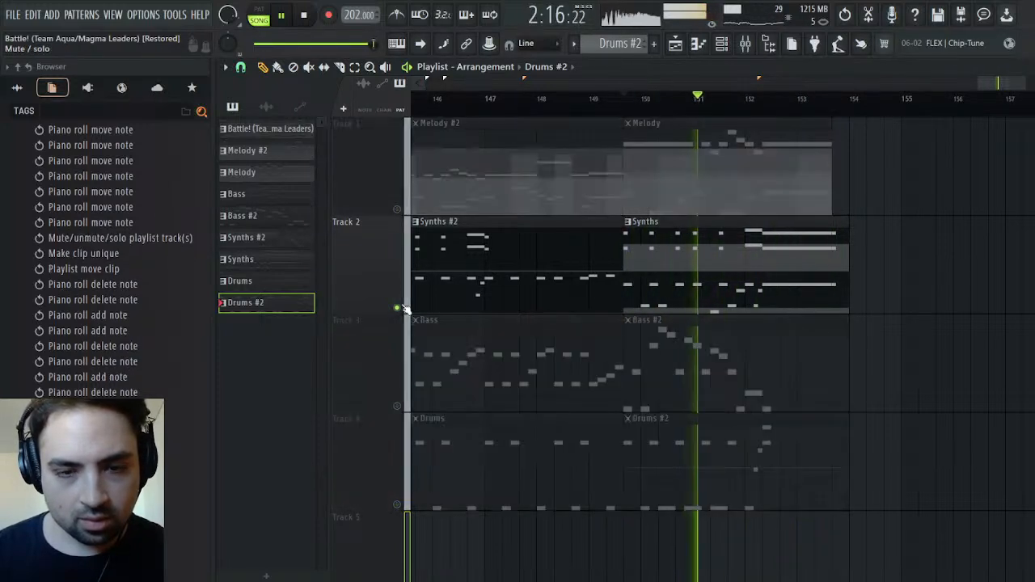
pyautogui.click(624, 99)
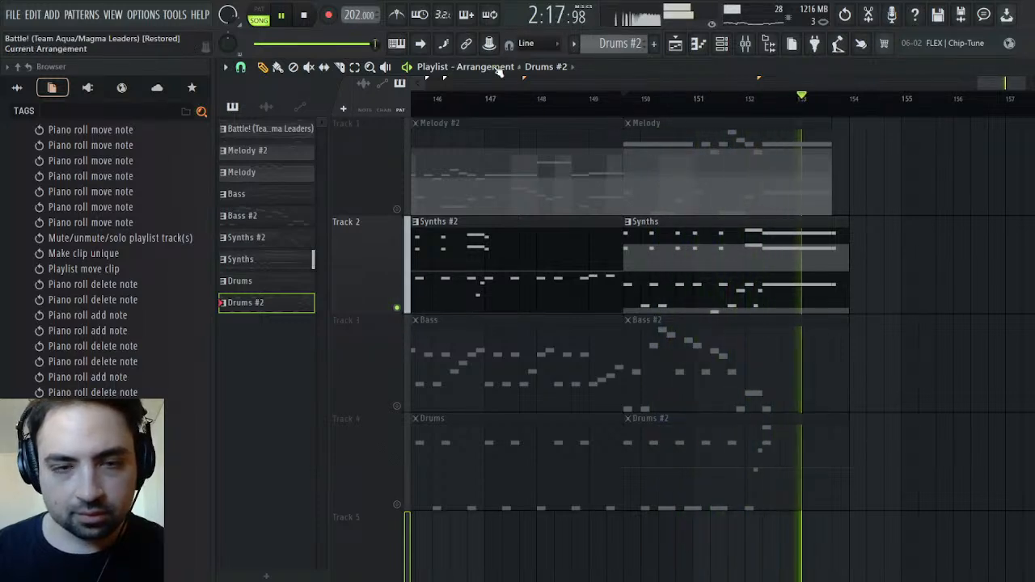
pyautogui.click(306, 17)
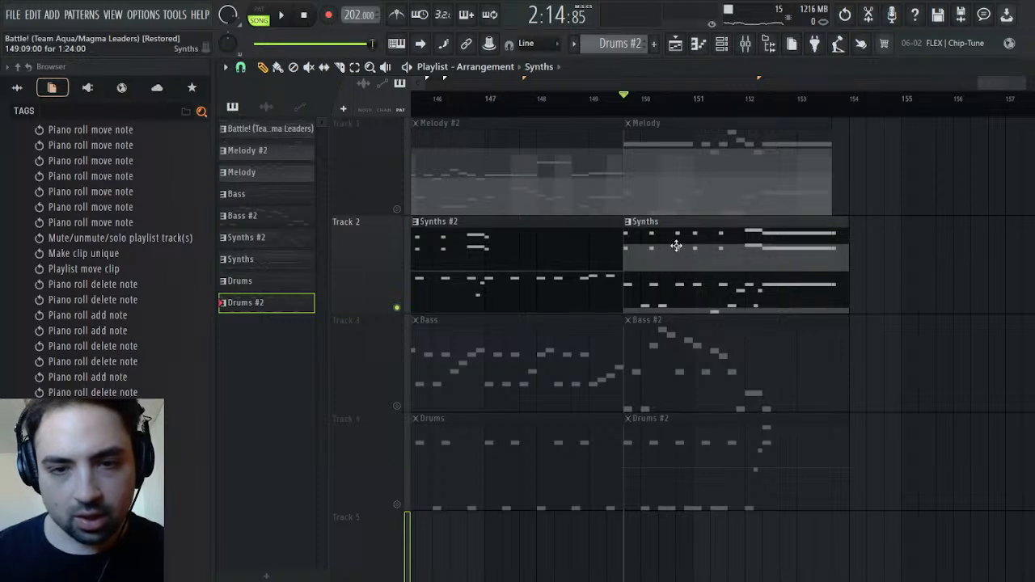
# In the Pulse channel of the Synths clip, move the second G6/D6 note pair to 1:09 and the third to 2:03
pyautogui.doubleClick(676, 246)
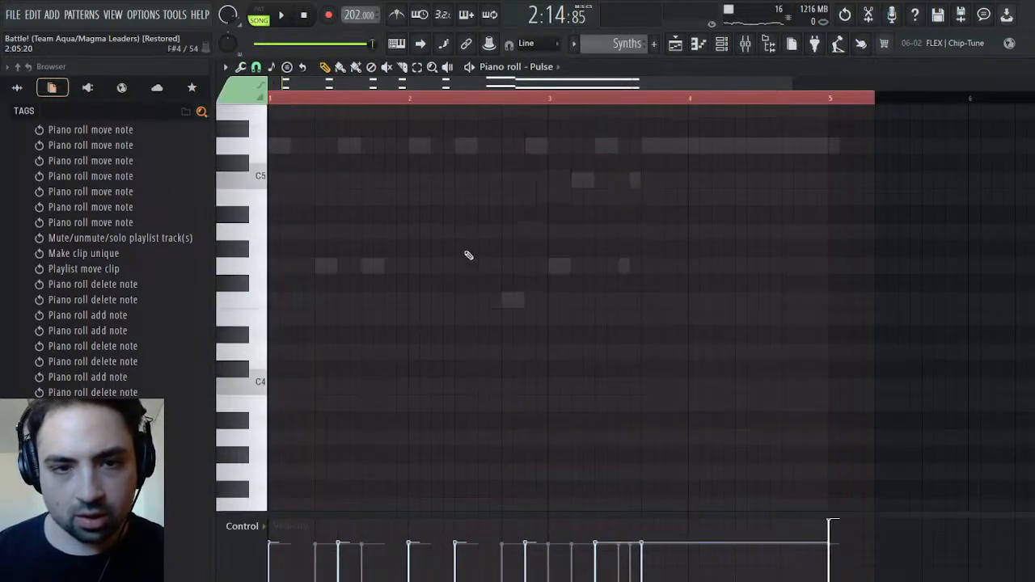
pyautogui.moveTo(364, 187); pyautogui.dragTo(323, 368)
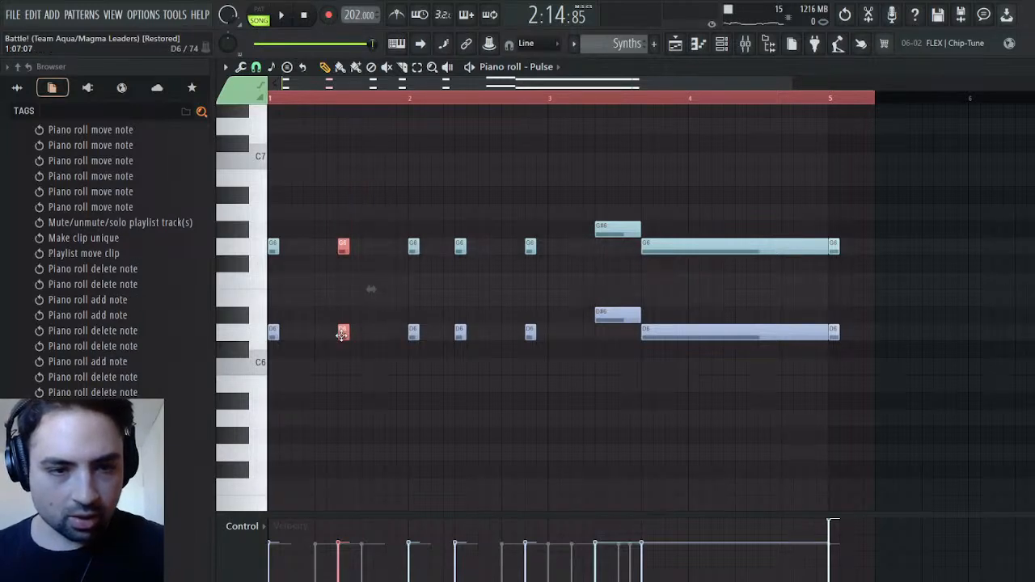
pyautogui.moveTo(342, 334); pyautogui.dragTo(365, 334)
pyautogui.scroll(-3, 396, 291)
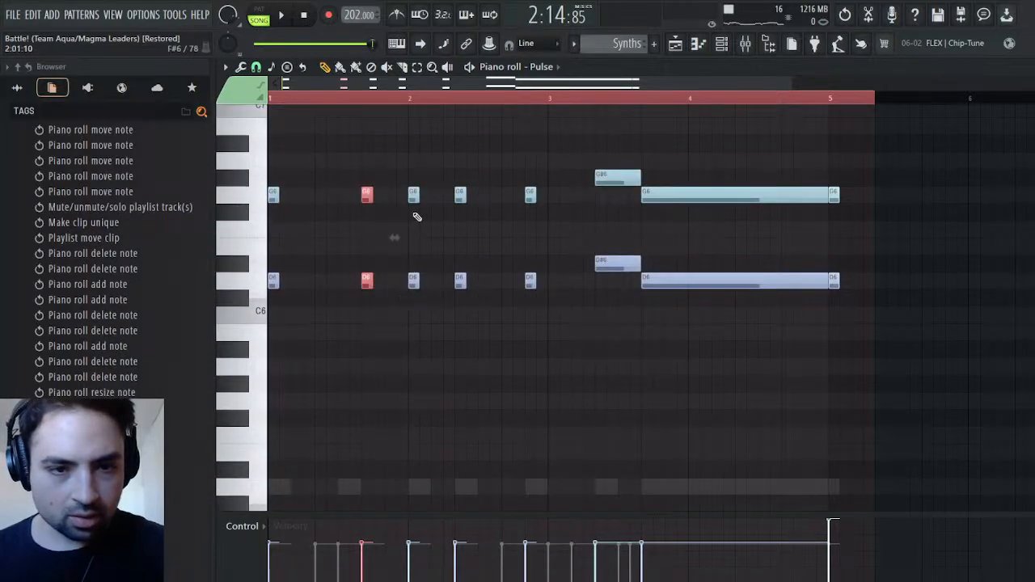
pyautogui.moveTo(414, 188); pyautogui.dragTo(403, 332)
pyautogui.moveTo(414, 281); pyautogui.dragTo(441, 282)
# Move the fourth Pulse G6/D6 pair to 2:09 and the fifth to the start of bar 3, and check the rhythm by playback
pyautogui.moveTo(473, 197); pyautogui.dragTo(458, 298)
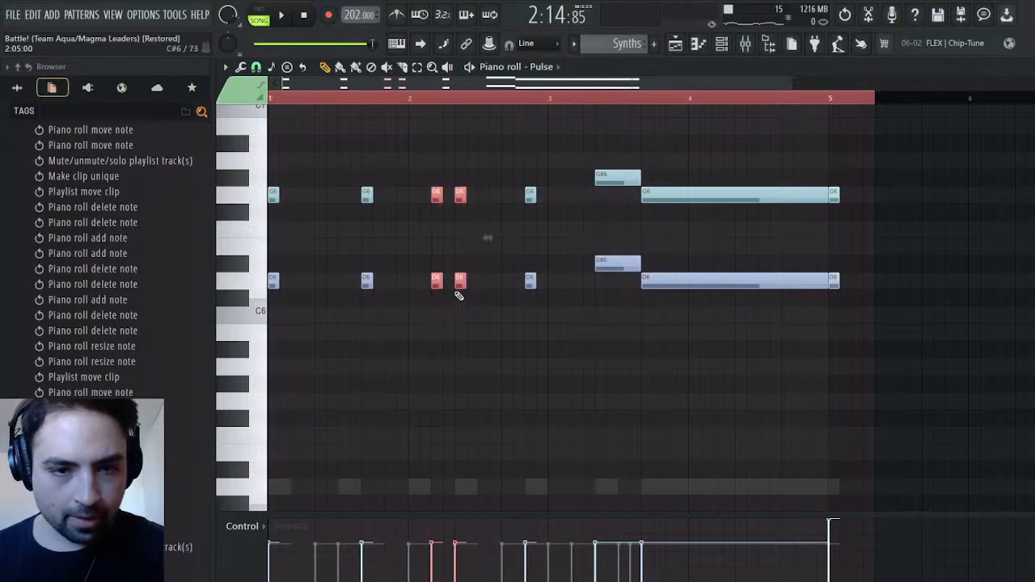
pyautogui.moveTo(466, 188); pyautogui.dragTo(459, 277)
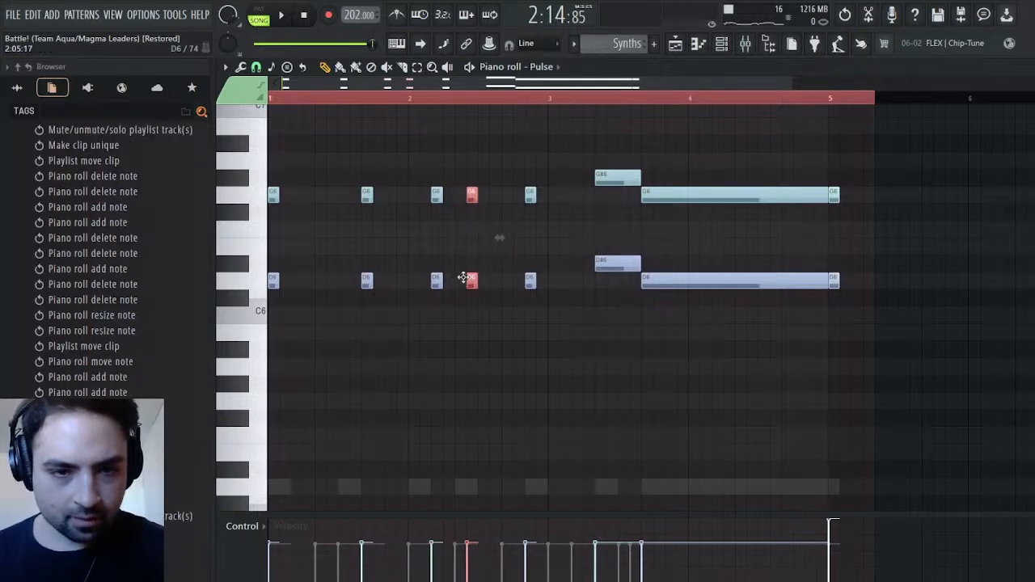
pyautogui.click(532, 195)
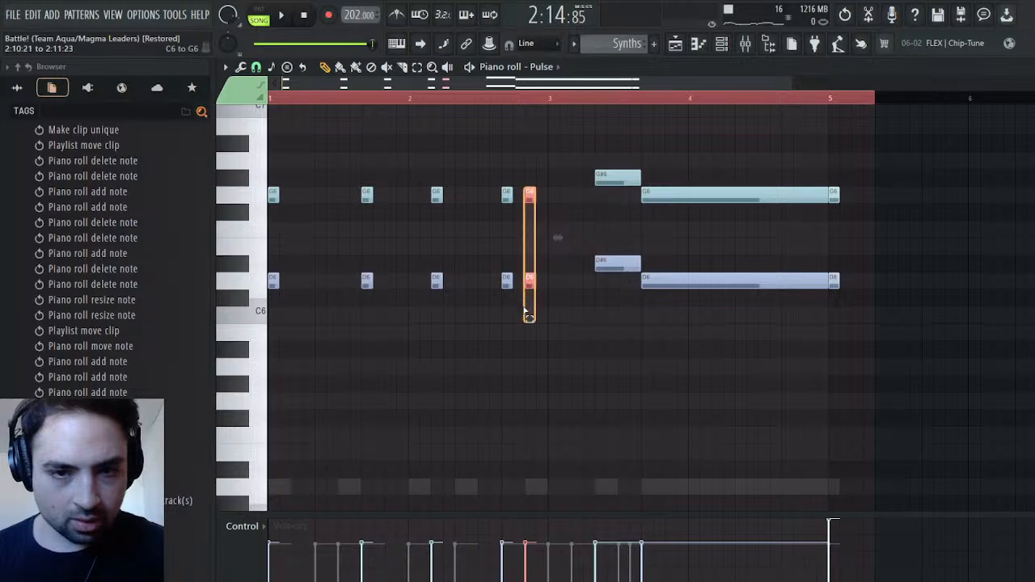
pyautogui.moveTo(530, 282); pyautogui.dragTo(552, 280)
pyautogui.press('space')
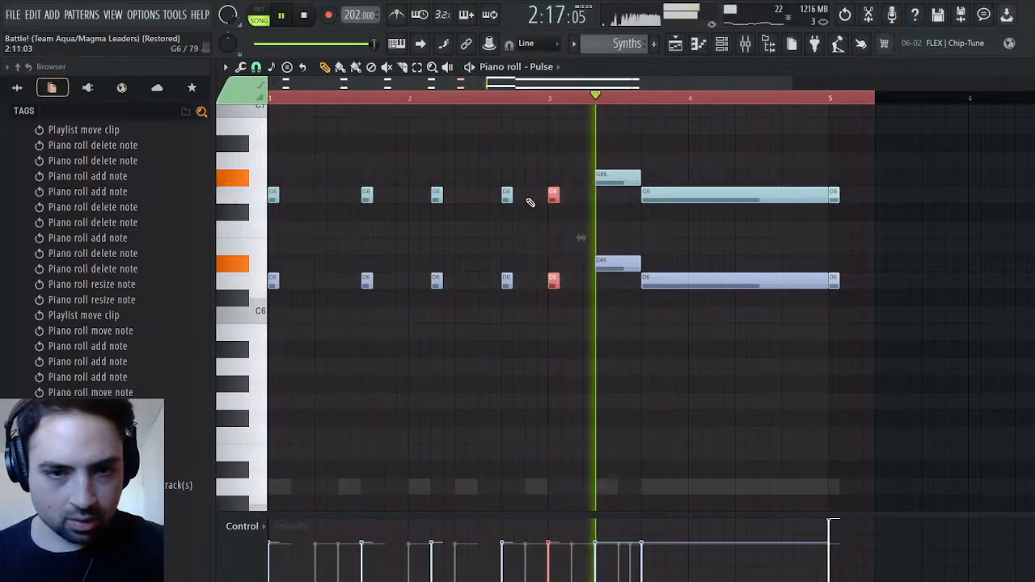
pyautogui.press('space')
pyautogui.press('space')
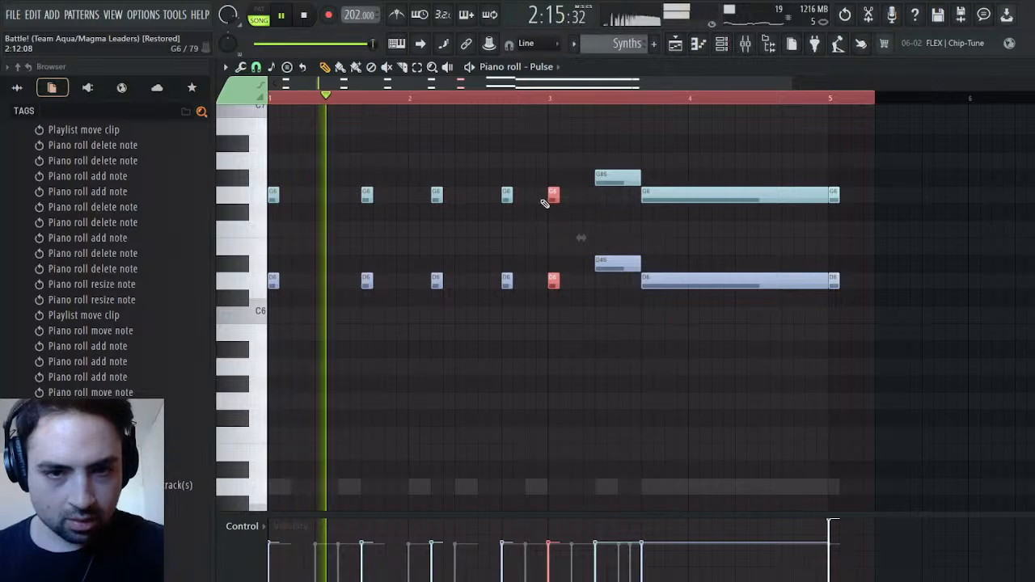
pyautogui.press('space')
pyautogui.press('space')
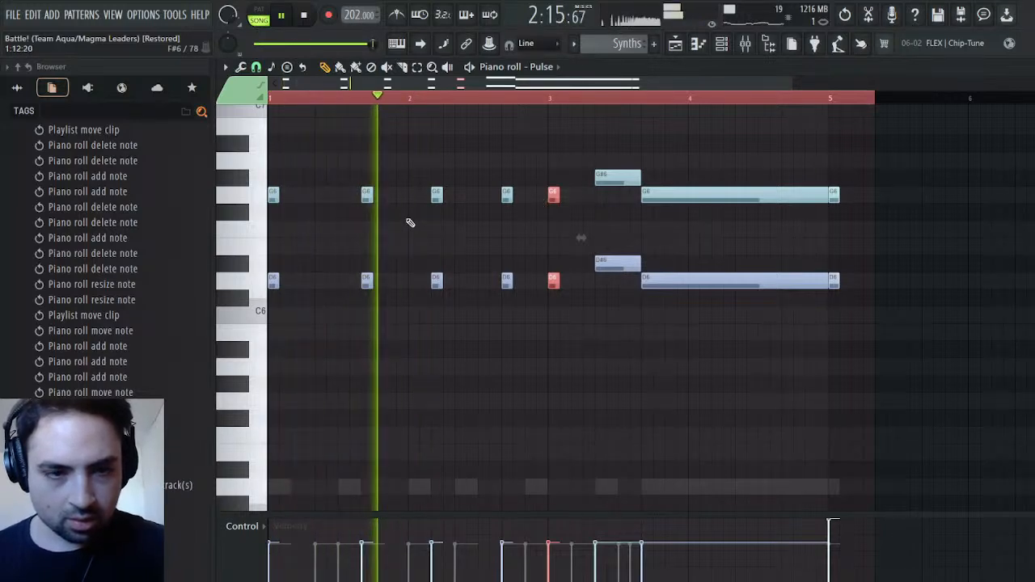
pyautogui.press('space')
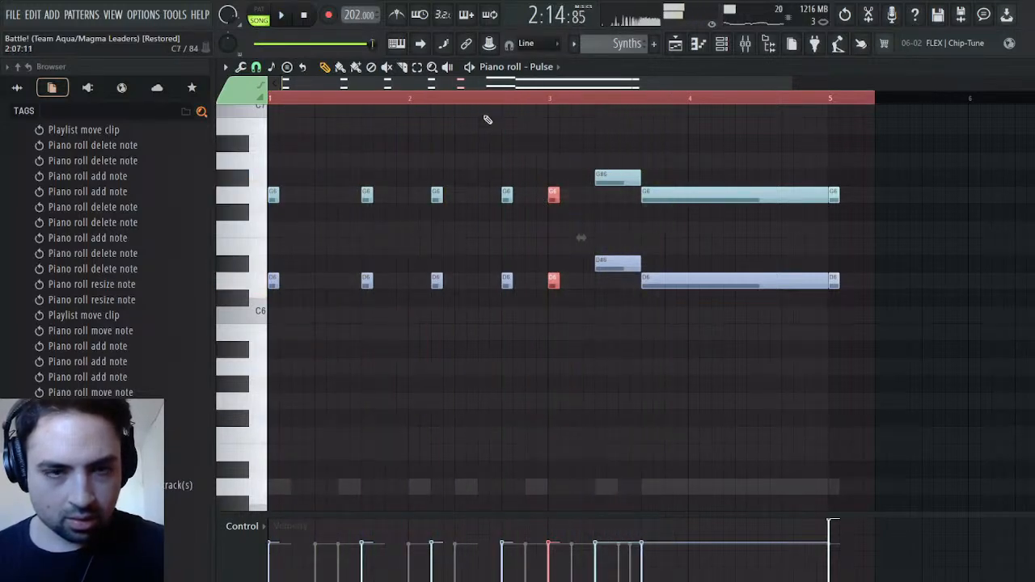
# In the Saw channel of the Synths clip, move the second D5 to 1:09 and the second G4 to 1:11
pyautogui.press('Down')
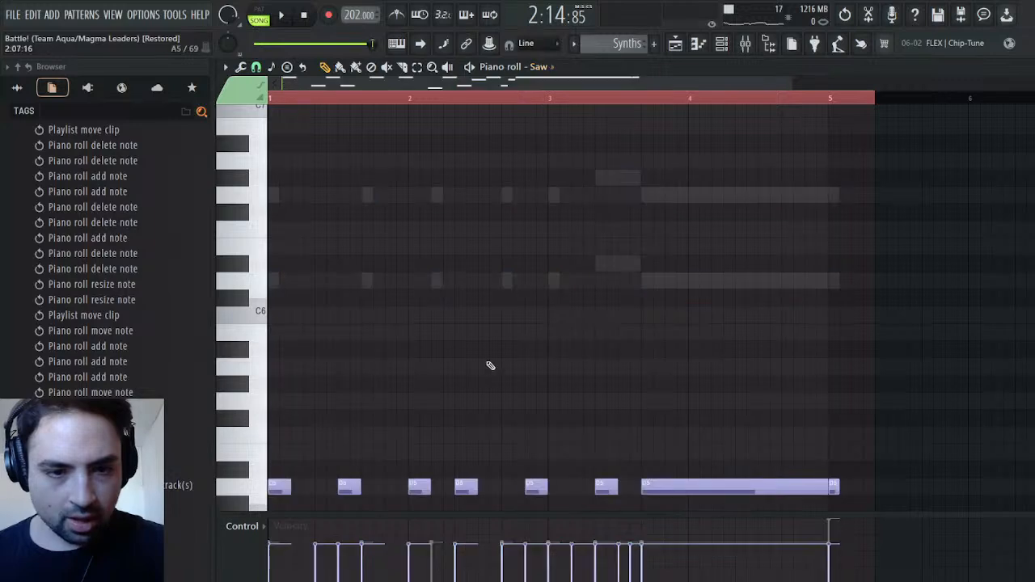
pyautogui.scroll(-3, 509, 353)
pyautogui.moveTo(347, 335); pyautogui.dragTo(371, 335)
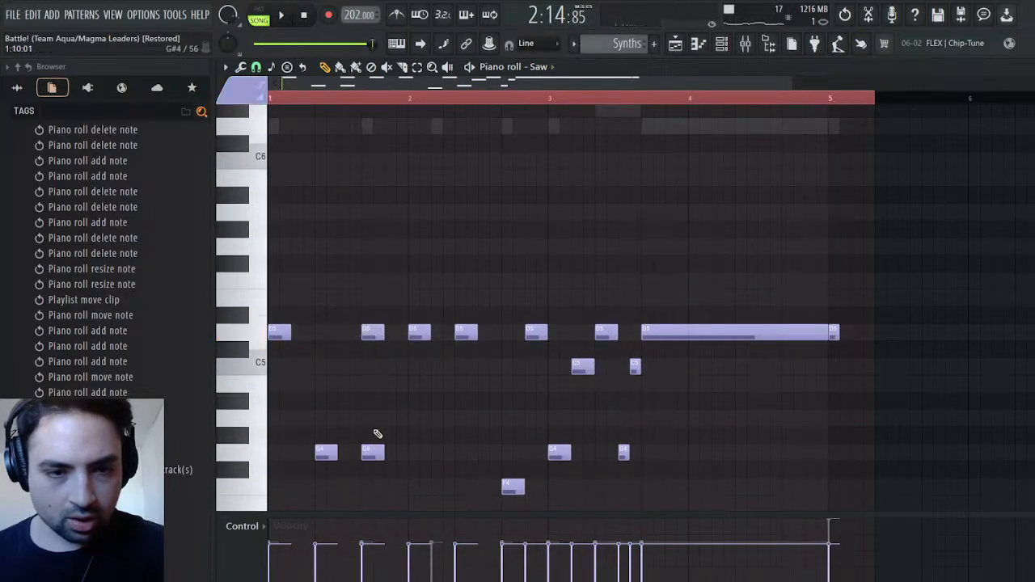
pyautogui.moveTo(369, 456); pyautogui.dragTo(384, 458)
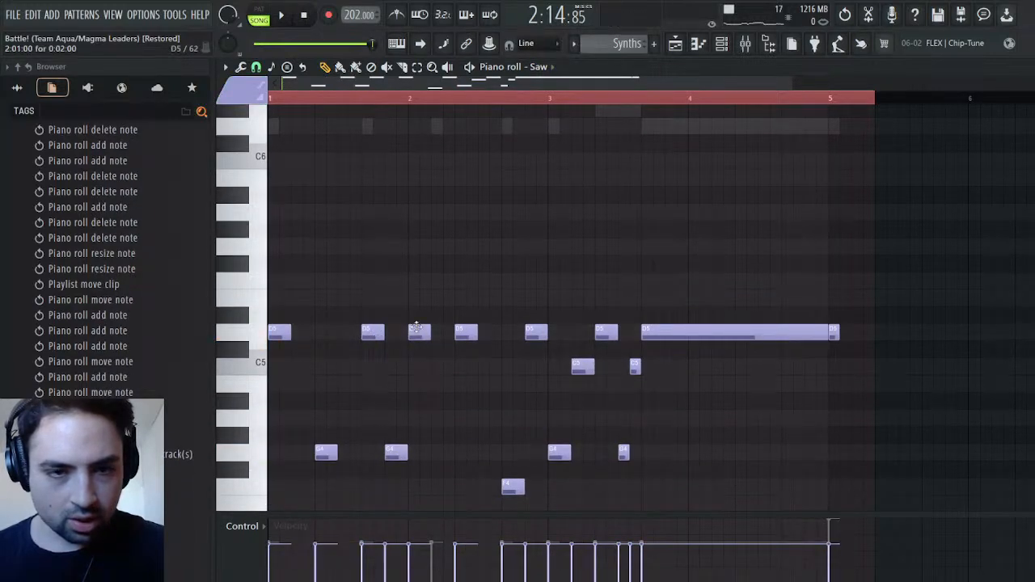
# Move the first two bar 2 Saw D5 notes to 2:03 and 2:07, and play the result
pyautogui.moveTo(420, 329)
pyautogui.mouseDown()
pyautogui.moveTo(451, 328)
pyautogui.moveTo(437, 334)
pyautogui.mouseUp()
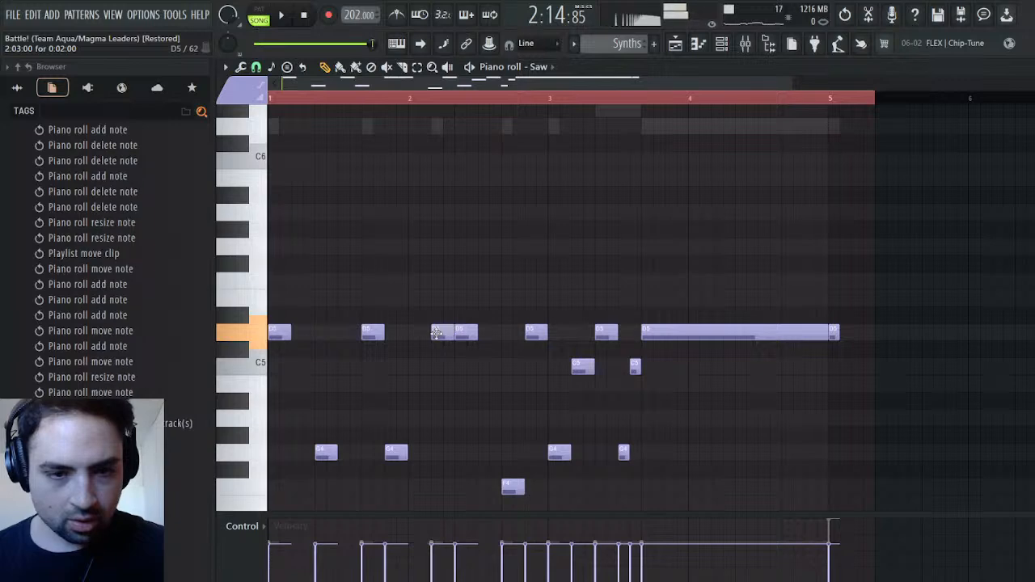
pyautogui.click(467, 331)
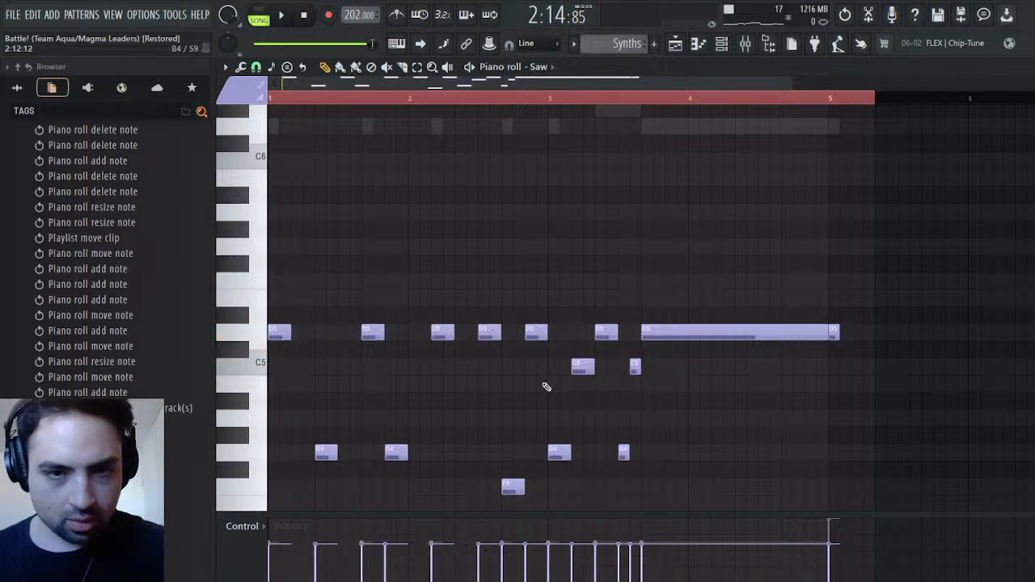
pyautogui.scroll(3, 546, 372)
pyautogui.scroll(-5, 526, 347)
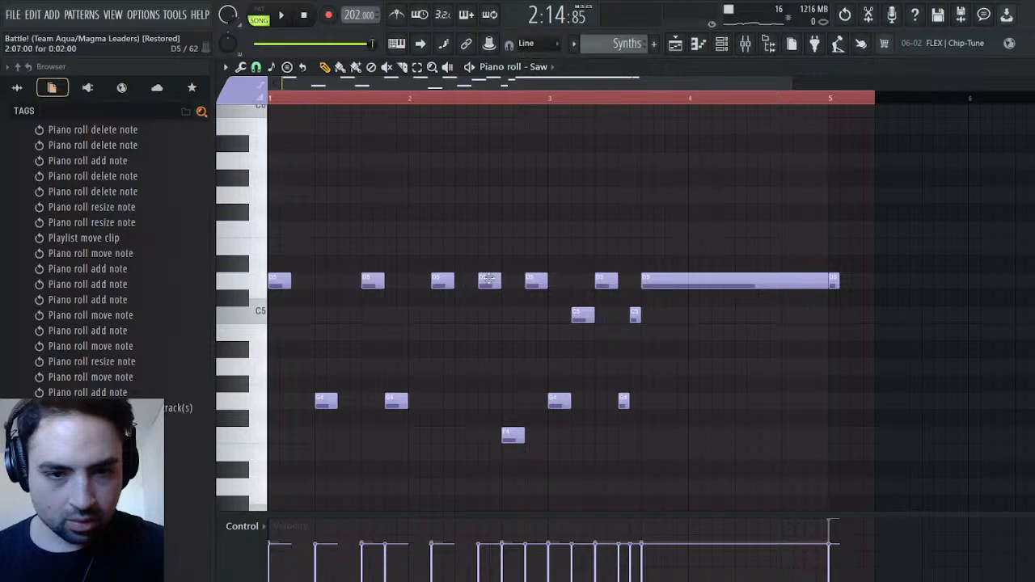
pyautogui.scroll(4, 550, 312)
pyautogui.press('space')
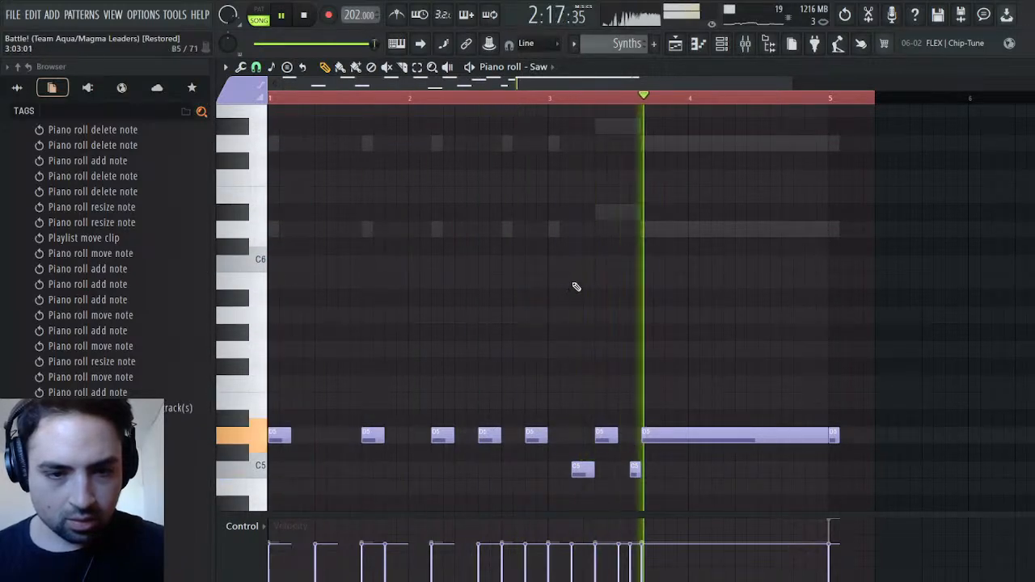
# Return to the playlist arrangement, unmute the bass on Track 3, and play it together with the Synths clip
pyautogui.click(677, 45)
pyautogui.click(627, 98)
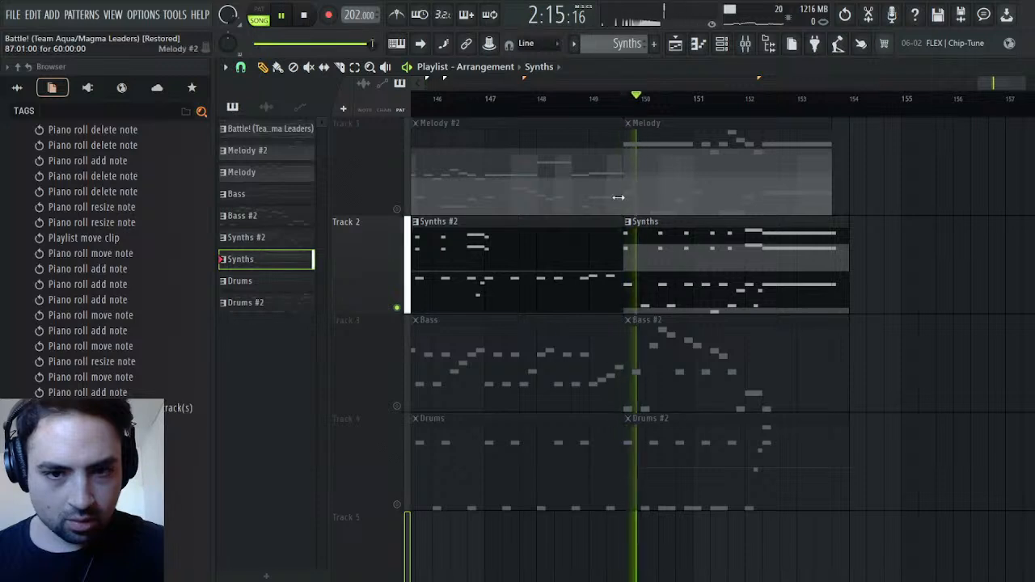
pyautogui.click(396, 405)
pyautogui.click(627, 98)
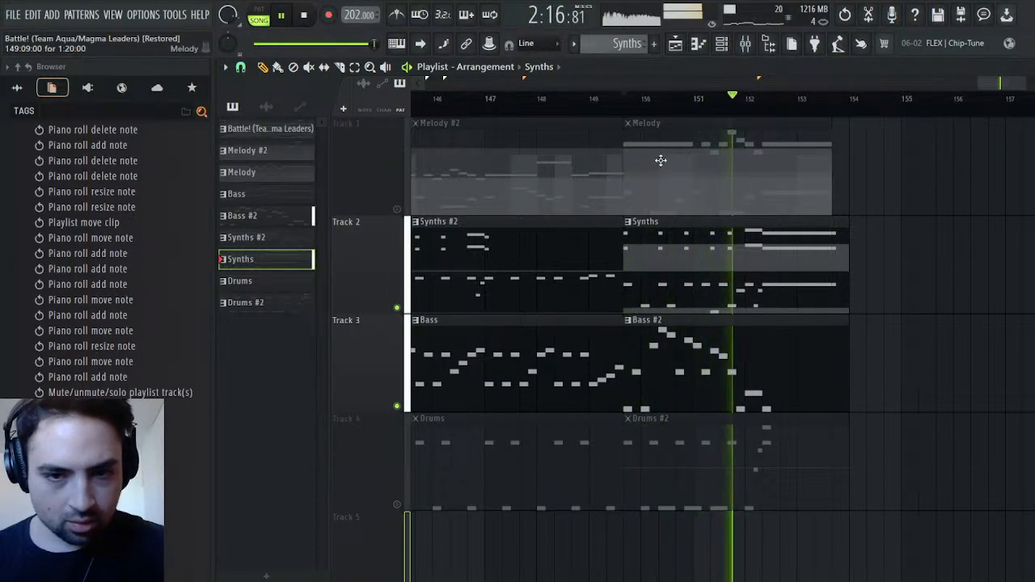
pyautogui.press('space')
pyautogui.press('space')
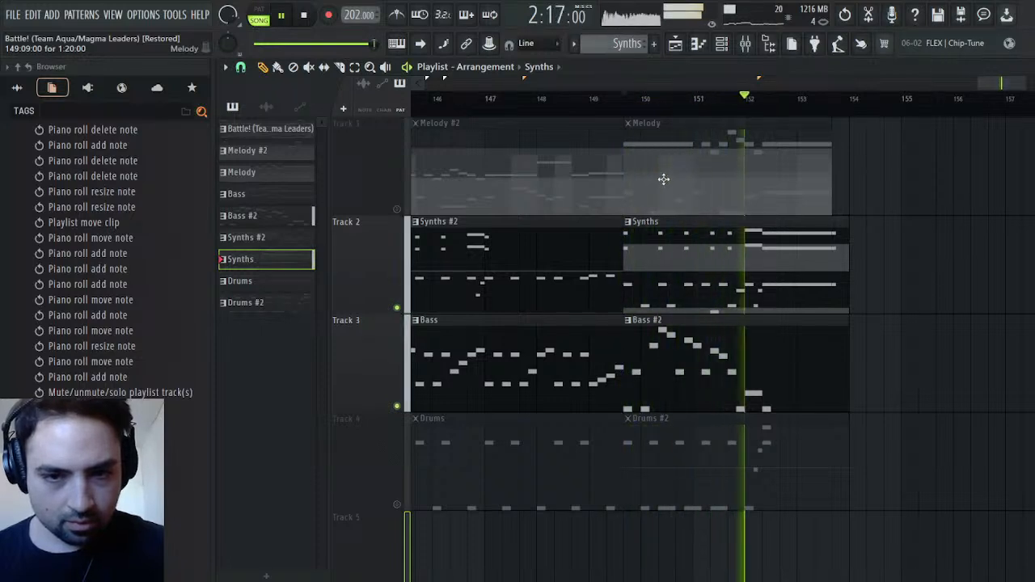
# Unmute the drum and melody tracks and play the second section with all four tracks together
pyautogui.click(397, 504)
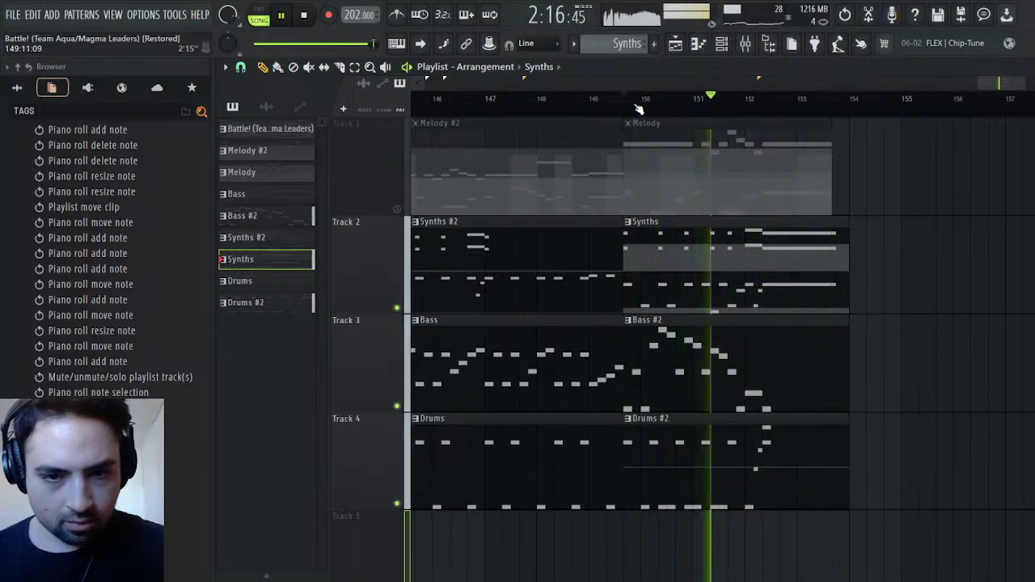
pyautogui.press('space')
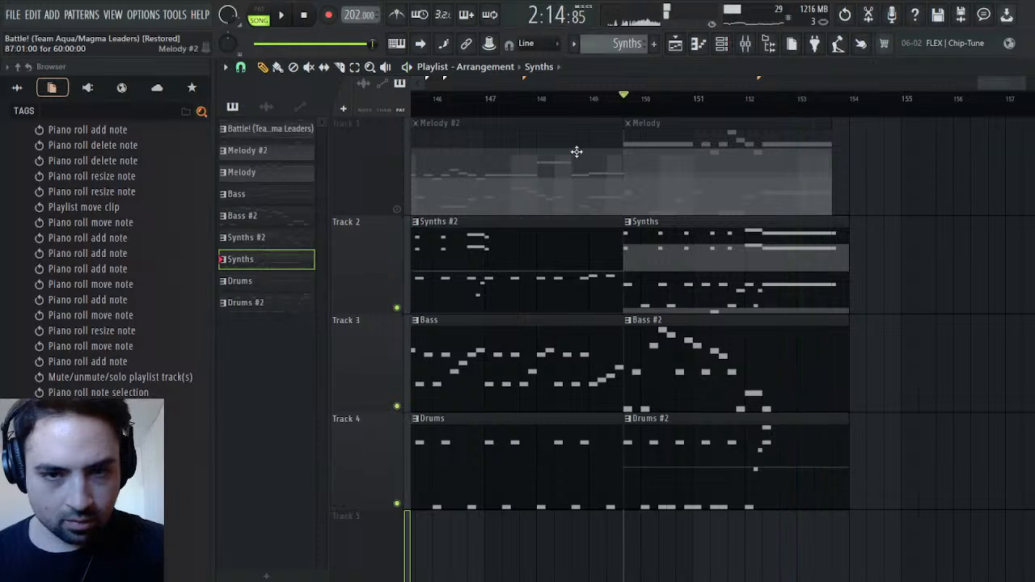
pyautogui.click(396, 209)
pyautogui.press('space')
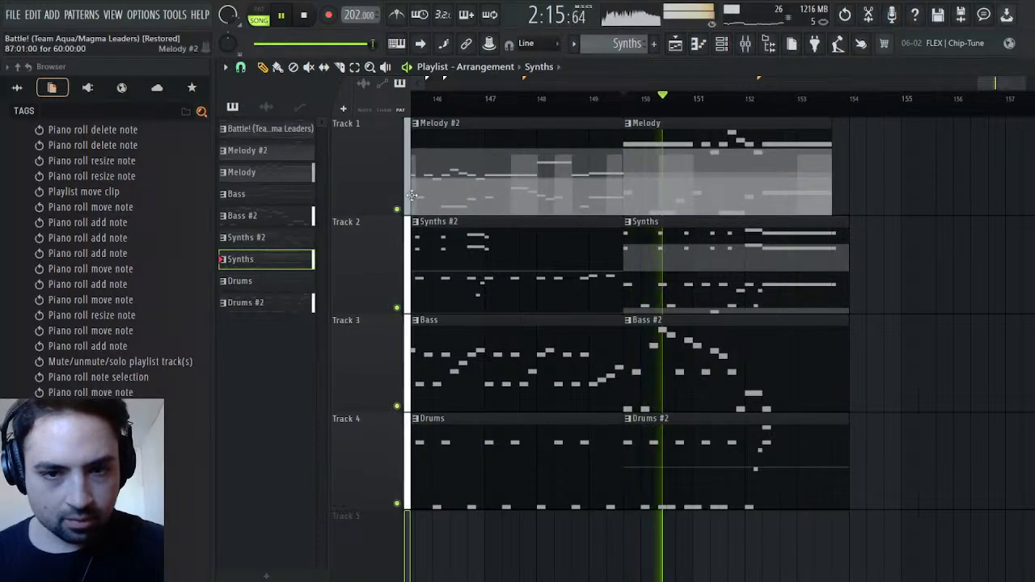
pyautogui.press('space')
pyautogui.press('space')
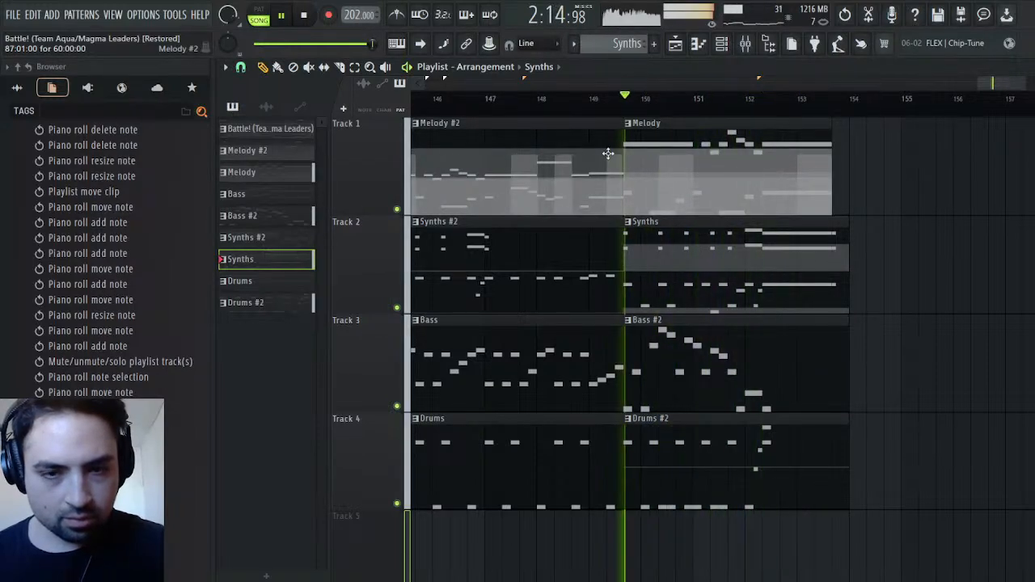
pyautogui.press('space')
# Open the Melody clip and examine the rhythm and pitches of its Strings notes from bar 1
pyautogui.doubleClick(694, 191)
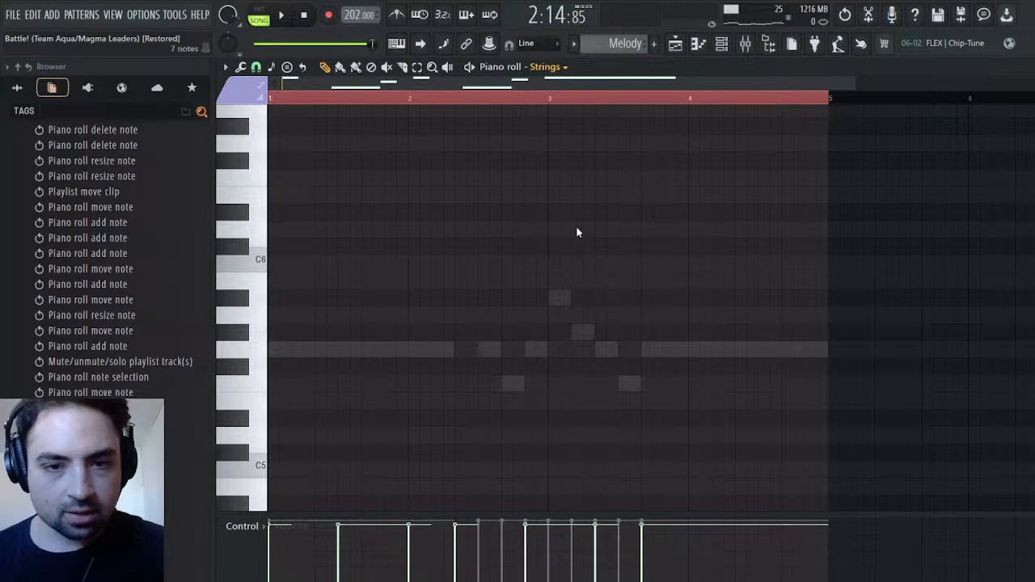
pyautogui.scroll(5, 486, 312)
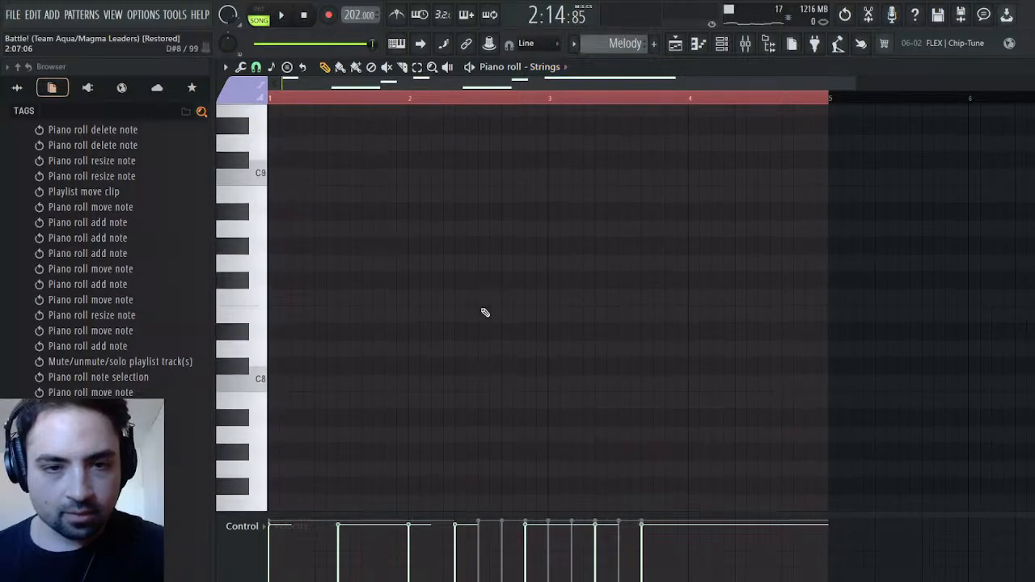
pyautogui.scroll(-9, 486, 312)
pyautogui.scroll(-4, 461, 303)
pyautogui.scroll(3, 435, 293)
pyautogui.press('space')
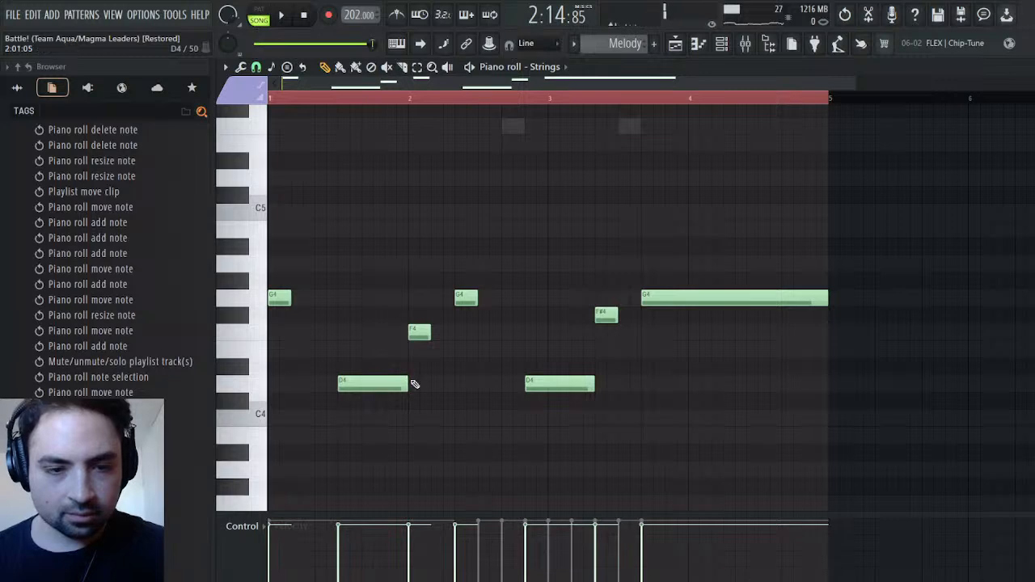
# Shorten the first Strings D4 at 1:07 to two steps, and follow it with G4 at 1:09, D4 at 1:11 and F4 at 2:01
pyautogui.moveTo(404, 382); pyautogui.dragTo(364, 382)
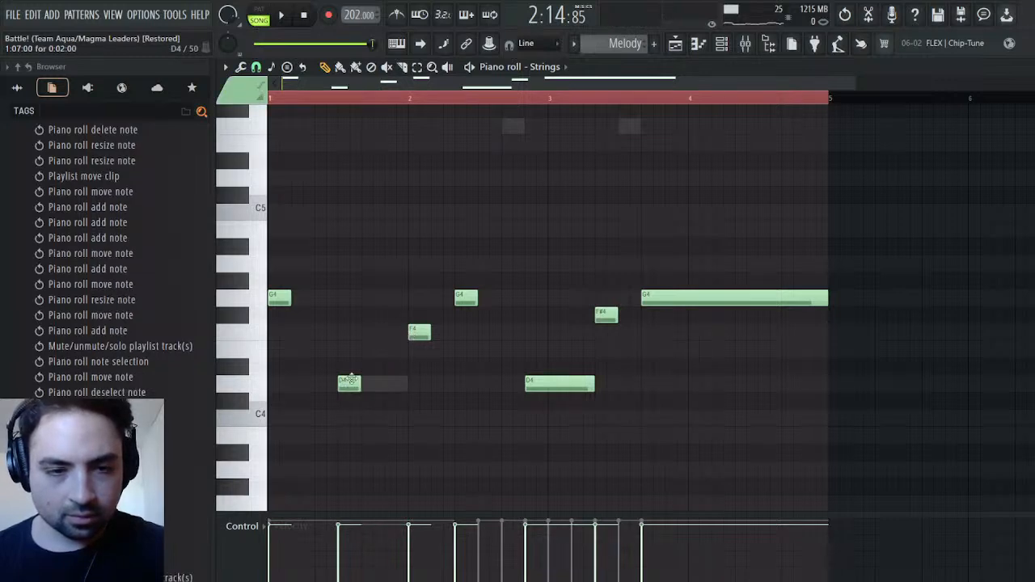
pyautogui.moveTo(414, 334); pyautogui.dragTo(359, 294)
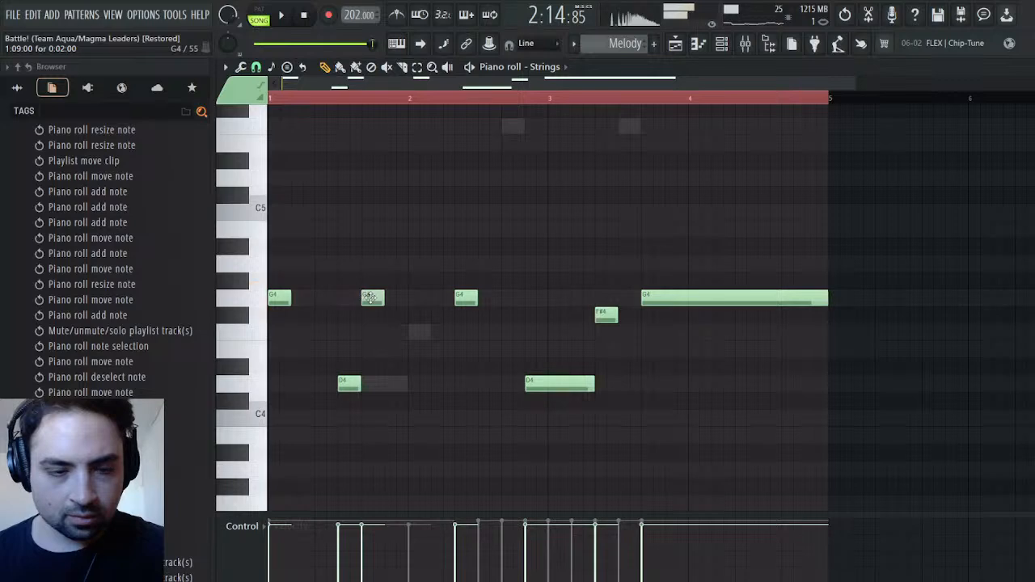
pyautogui.moveTo(466, 302); pyautogui.dragTo(396, 383)
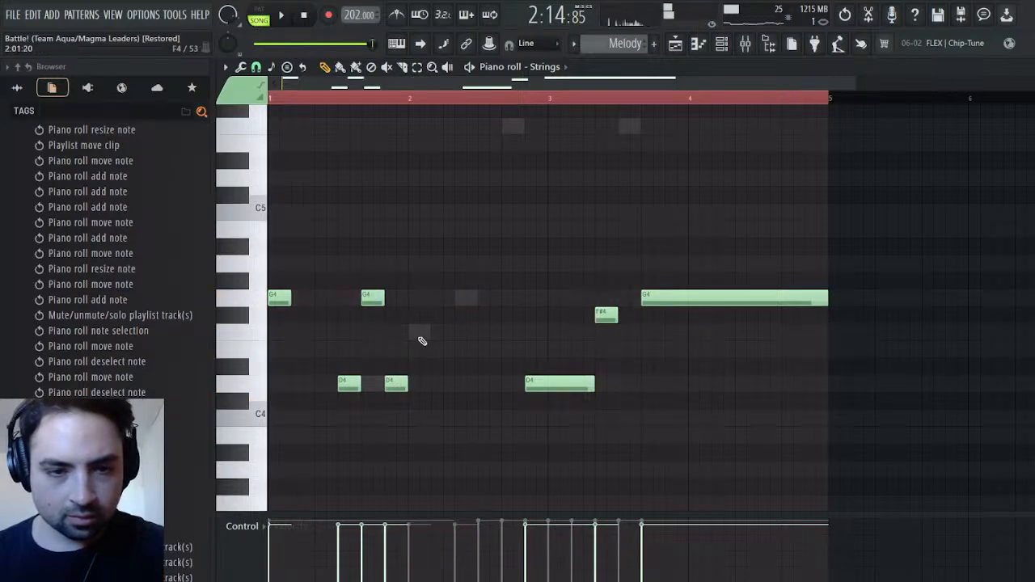
pyautogui.click(414, 330)
pyautogui.click(433, 300)
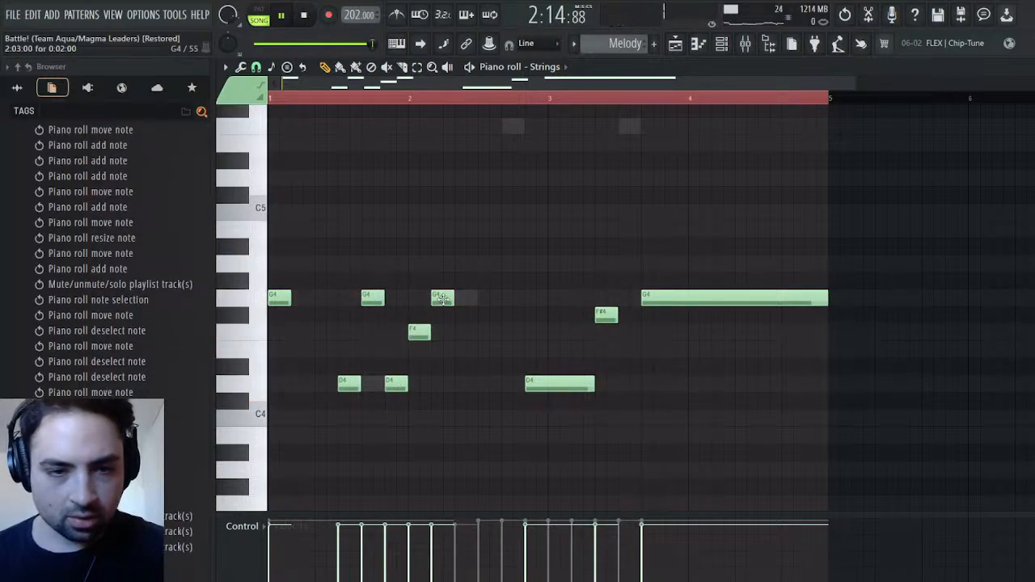
pyautogui.press('space')
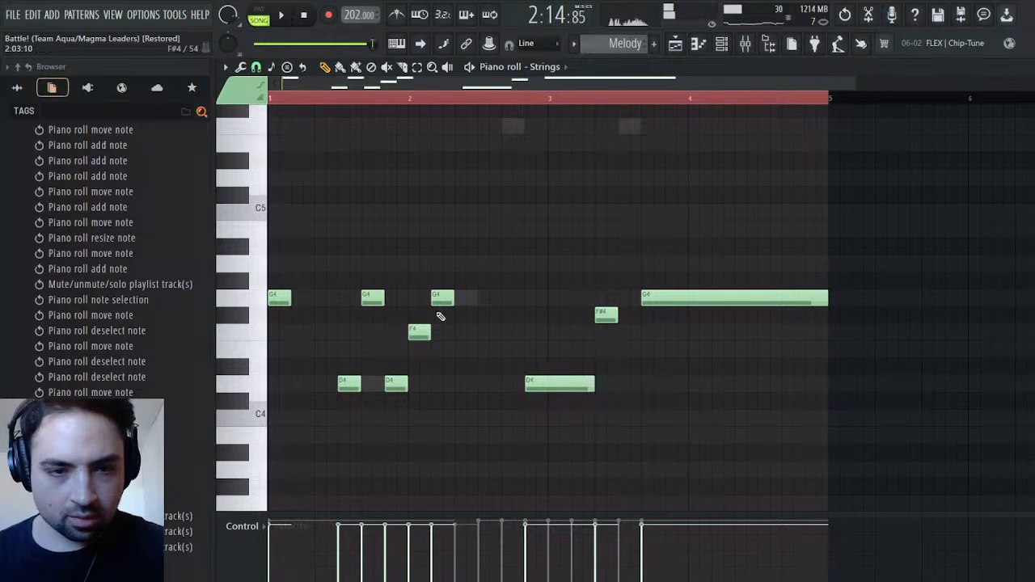
pyautogui.rightClick(443, 299)
pyautogui.moveTo(447, 275); pyautogui.dragTo(364, 420)
pyautogui.hotkey('ctrl', 'b')
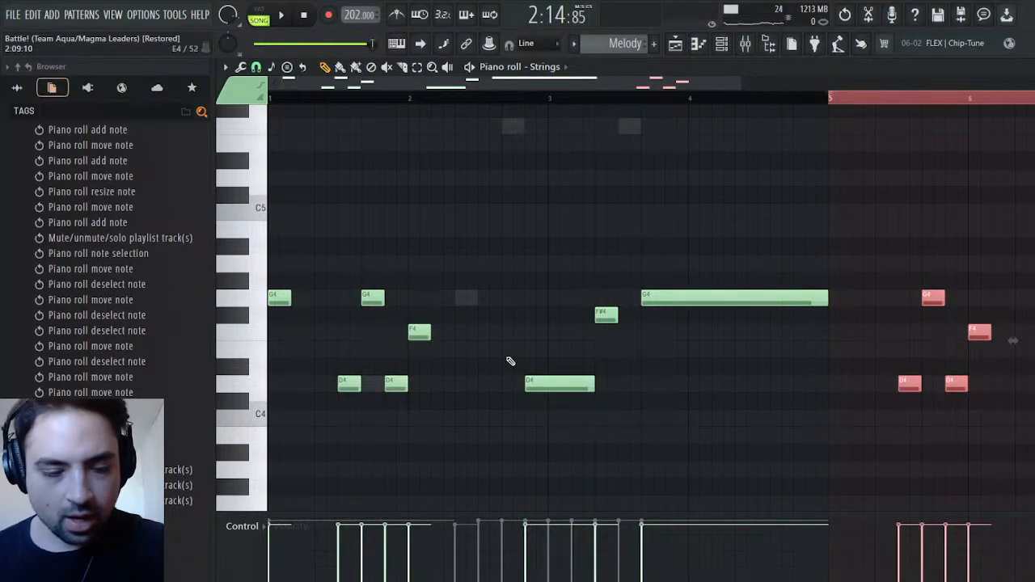
pyautogui.hotkey('ctrl', 'z')
# Clear the time selection, duplicate the G4, D4 and F4 group from 1:09 so it repeats from 2:03, and play the Melody pattern alone
pyautogui.click(775, 100)
pyautogui.moveTo(434, 254); pyautogui.dragTo(377, 425)
pyautogui.hotkey('ctrl', 'b')
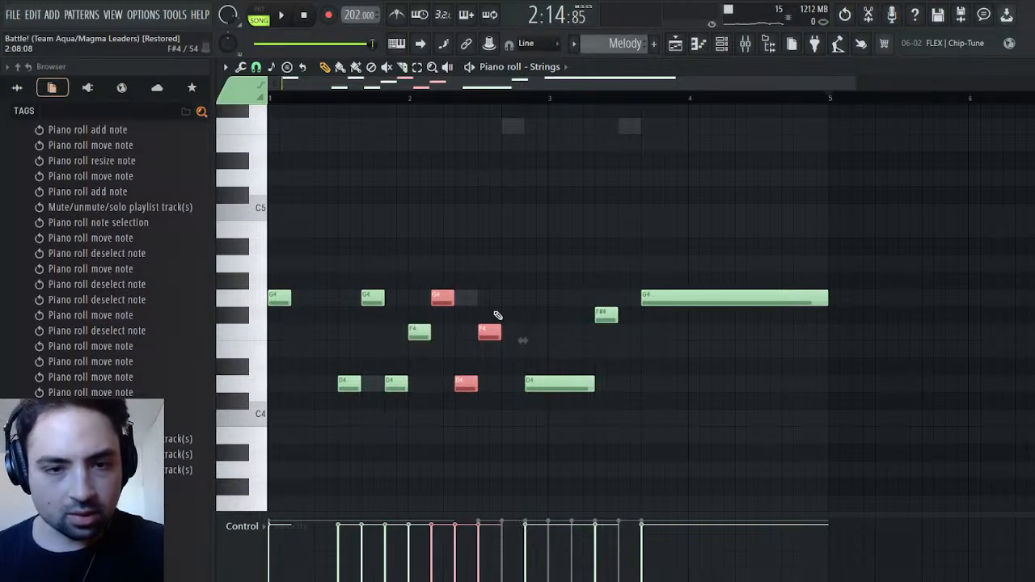
pyautogui.press('space')
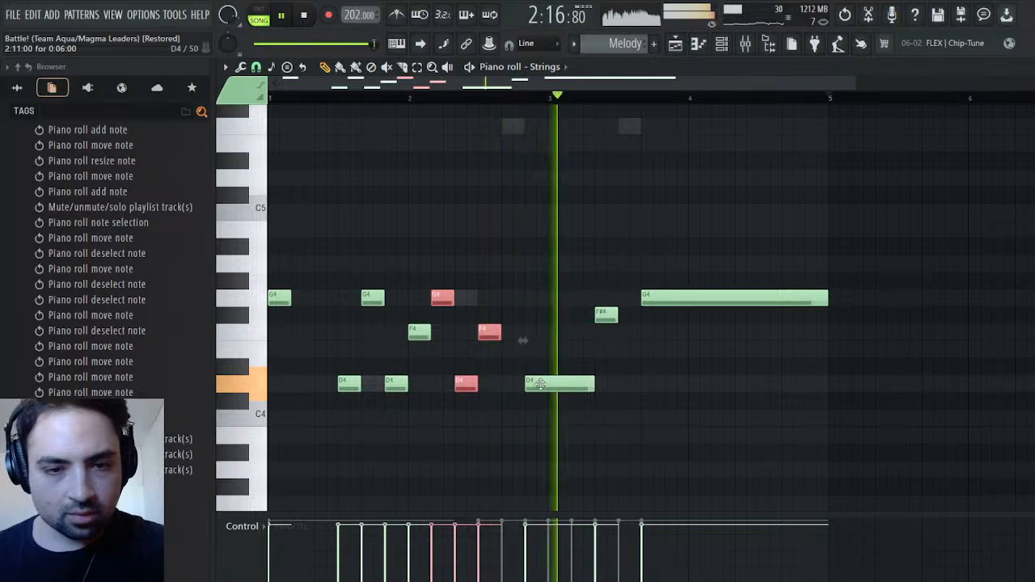
pyautogui.press('space')
pyautogui.press('l')
pyautogui.press('space')
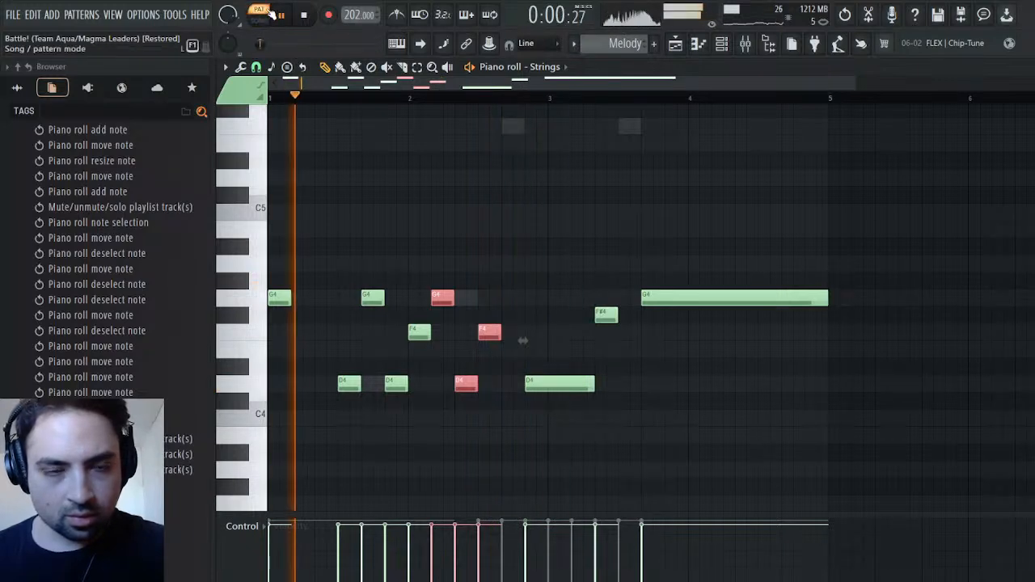
pyautogui.press('space')
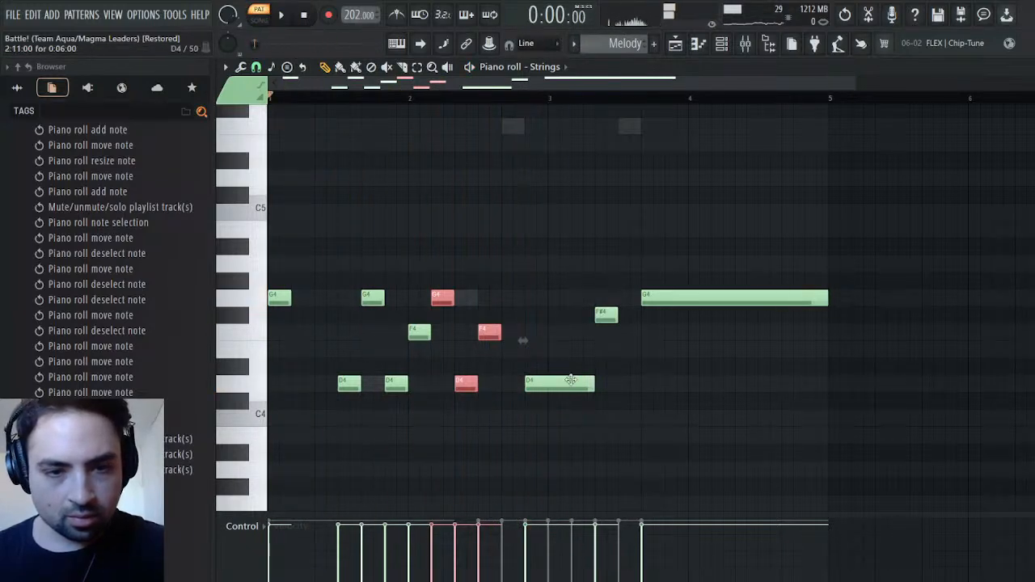
# Delete the long D4 at 2:11, duplicate the G4, D4 and F4 group again from 2:09, and play the pattern
pyautogui.rightClick(545, 391)
pyautogui.hotkey('ctrl', 'b')
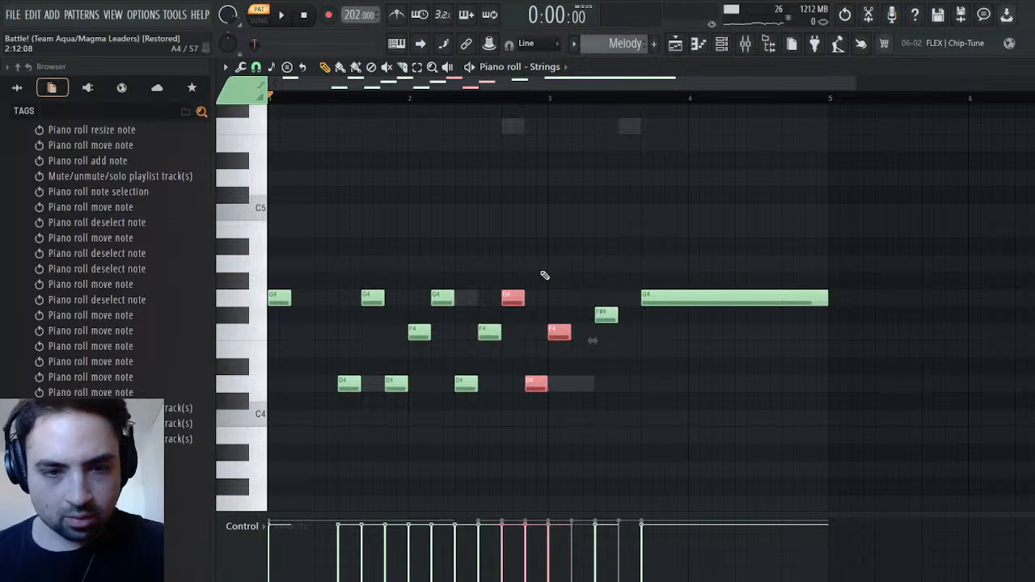
pyautogui.press('space')
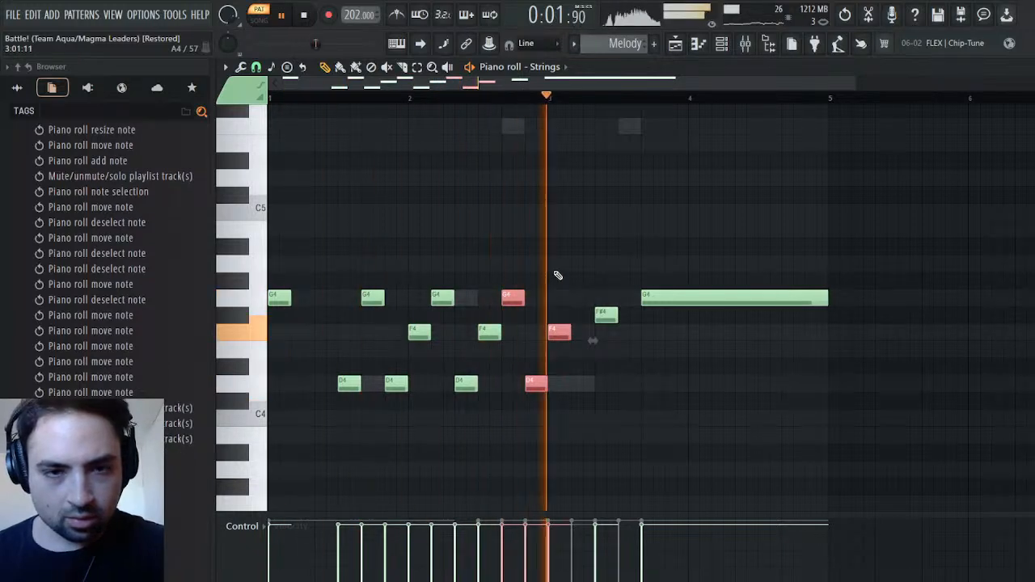
pyautogui.press('space')
# Lengthen the F4 at 3:01 and the F#4 at 3:05 to four steps each, and play the revised Strings line
pyautogui.rightClick(589, 360)
pyautogui.moveTo(564, 337); pyautogui.dragTo(643, 315)
pyautogui.press('space')
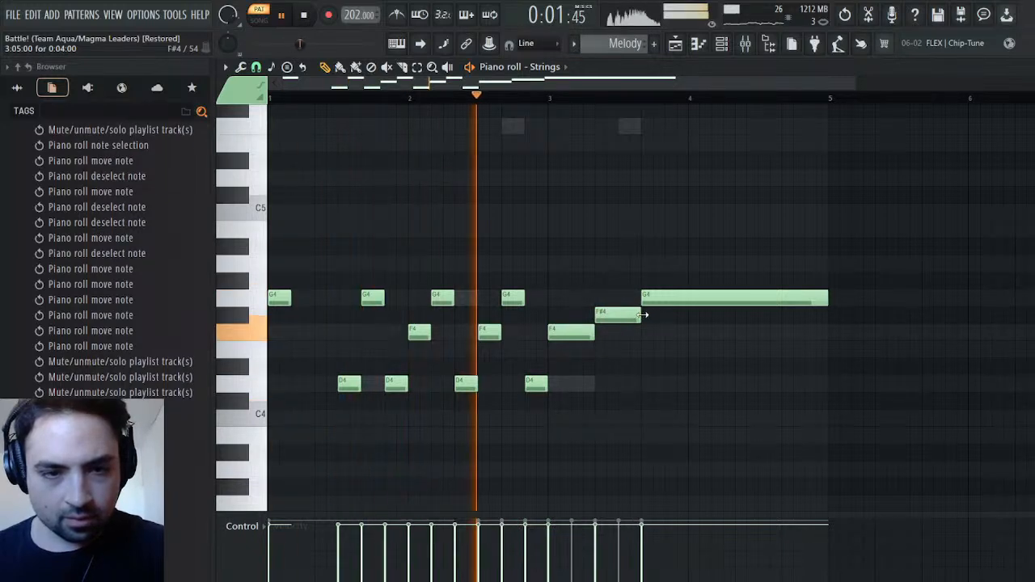
pyautogui.press('space')
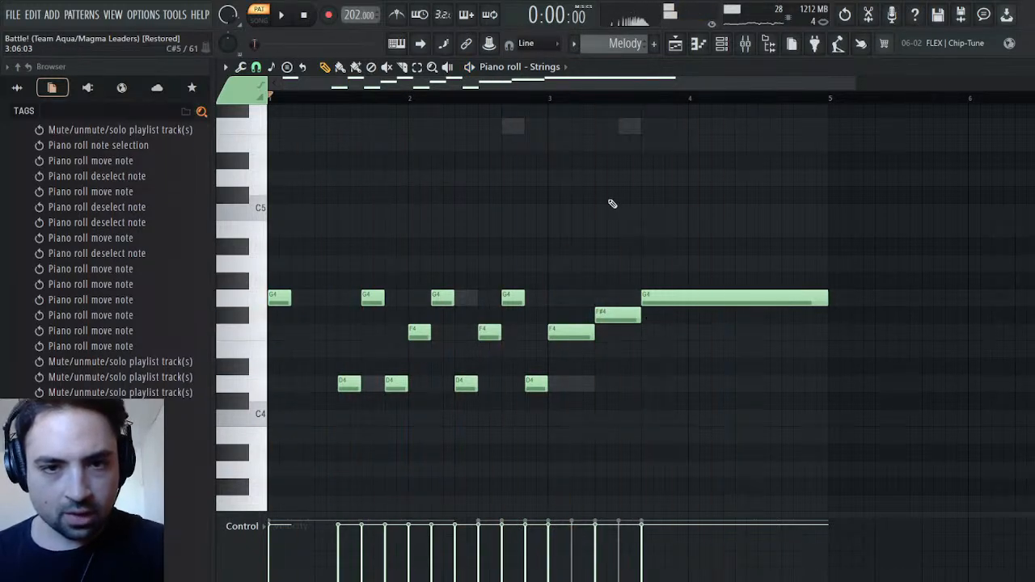
pyautogui.scroll(4, 616, 199)
pyautogui.press('space')
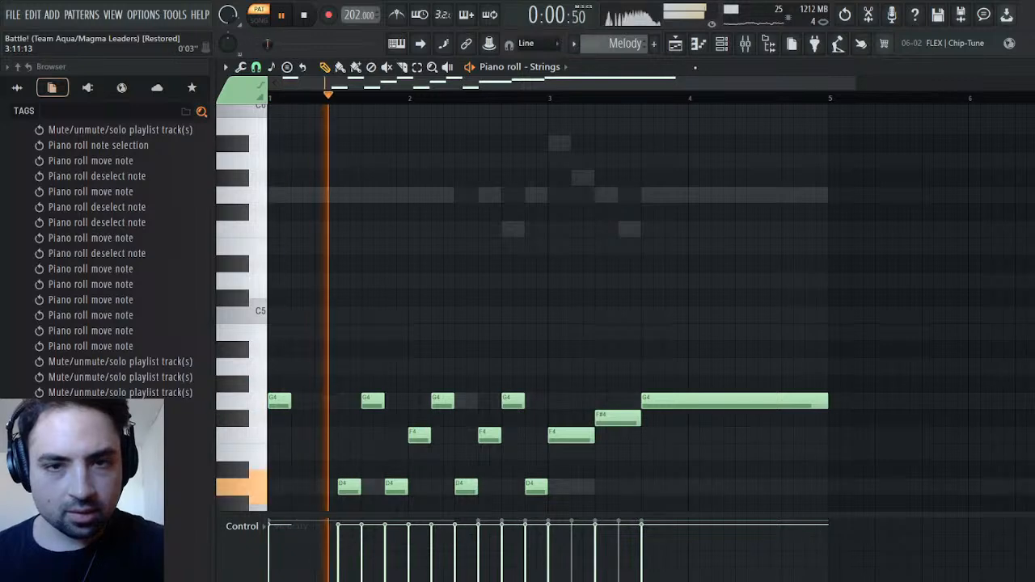
# Return to the playlist arrangement and play the second section in song mode with all four tracks from the start of the Melody clip
pyautogui.click(676, 44)
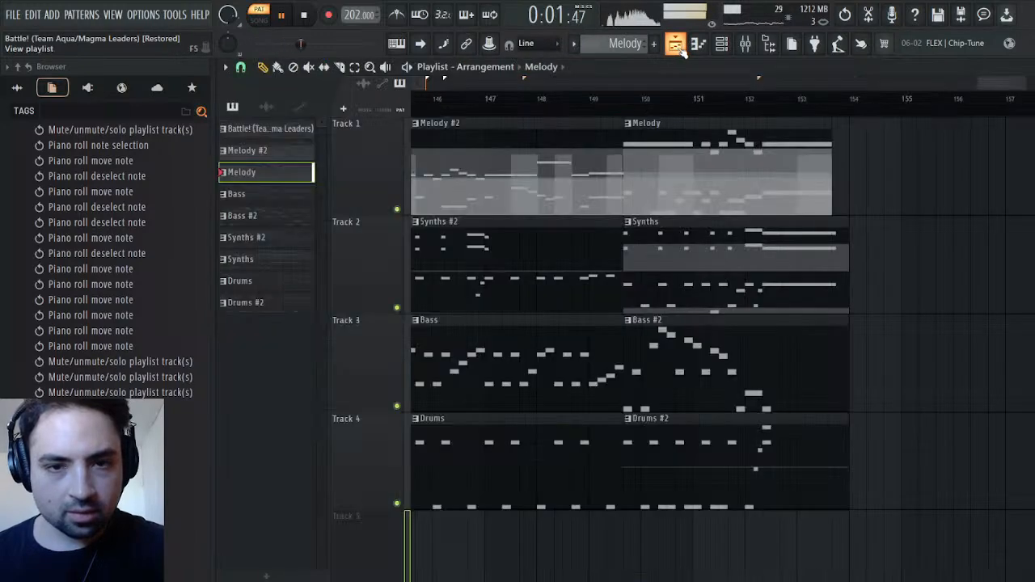
pyautogui.click(626, 105)
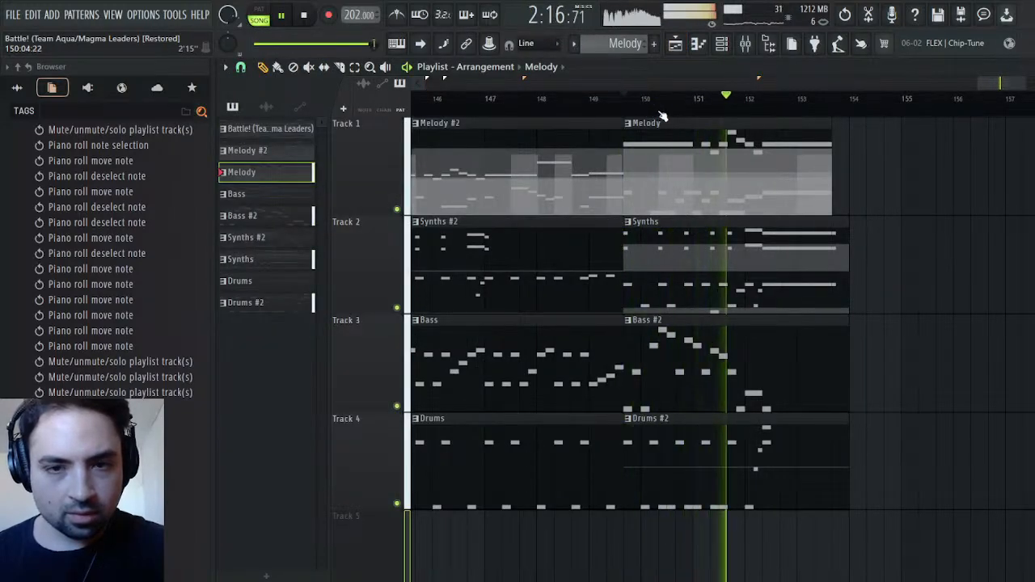
pyautogui.click(625, 113)
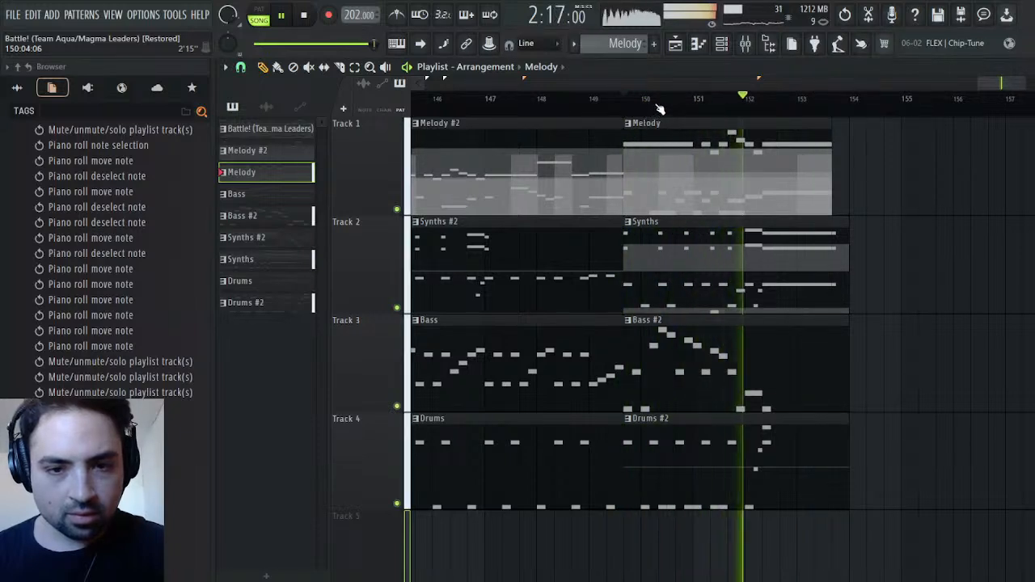
pyautogui.click(659, 108)
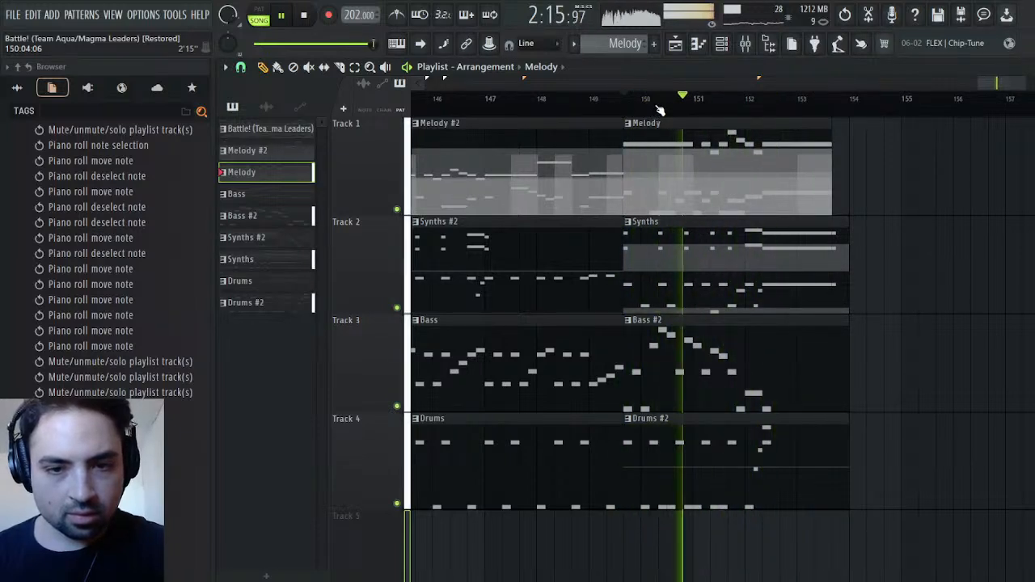
pyautogui.press('space')
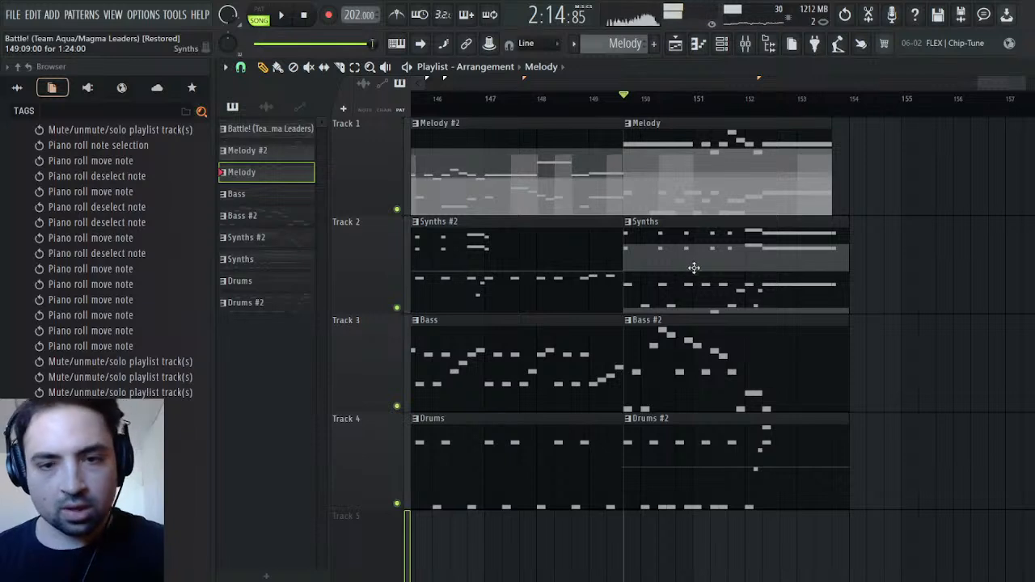
# Examine the Pulse chords of the Synths clip and compare them with the descending Finger Bass notes of Bass #2
pyautogui.doubleClick(692, 269)
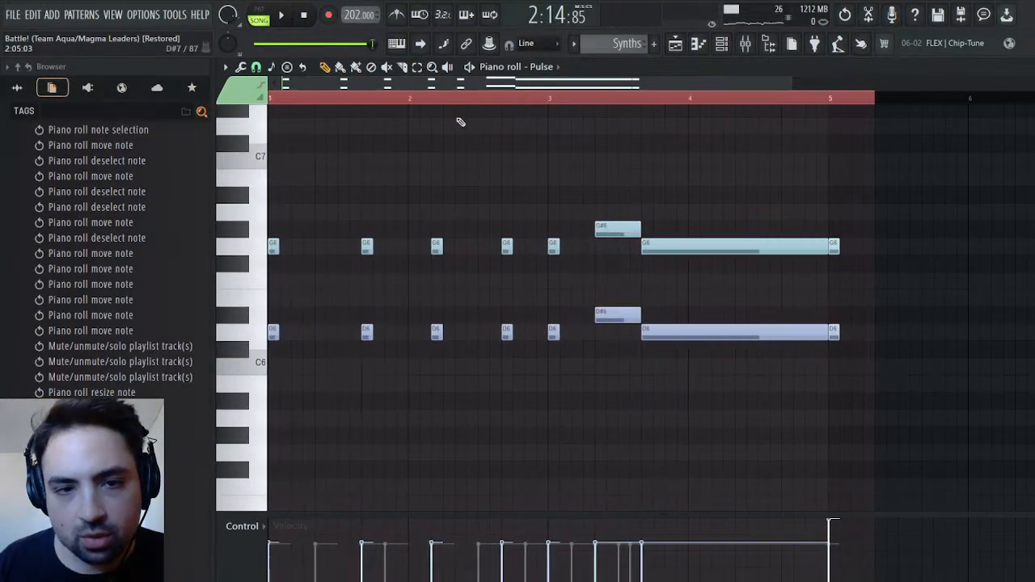
pyautogui.click(676, 47)
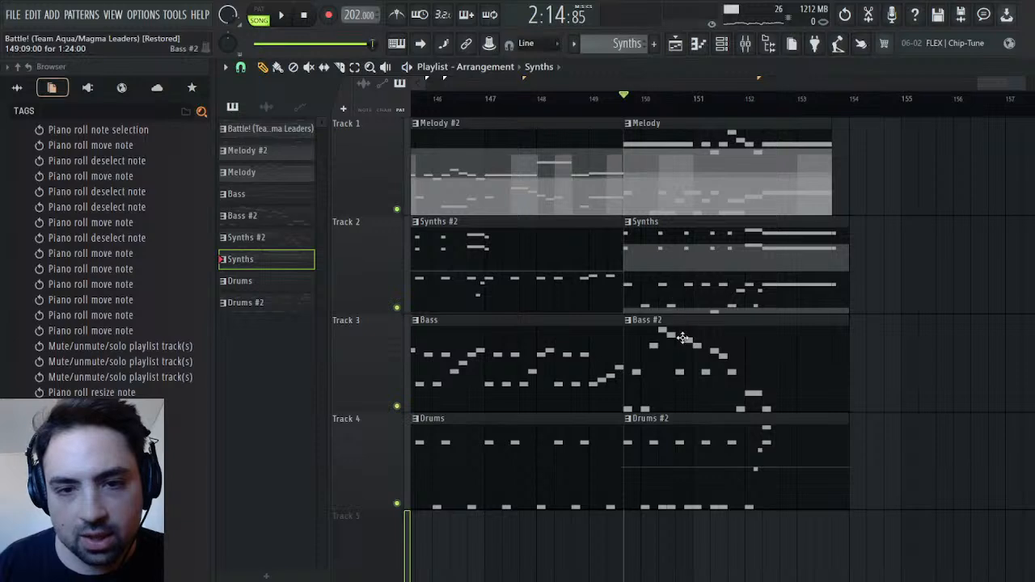
pyautogui.doubleClick(680, 348)
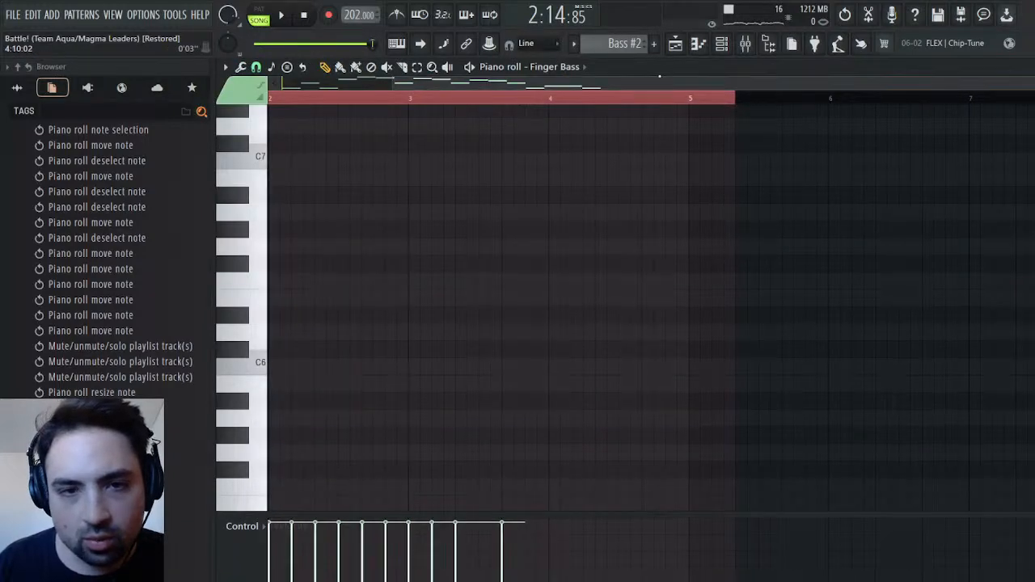
pyautogui.scroll(3, 509, 255)
pyautogui.scroll(-10, 510, 252)
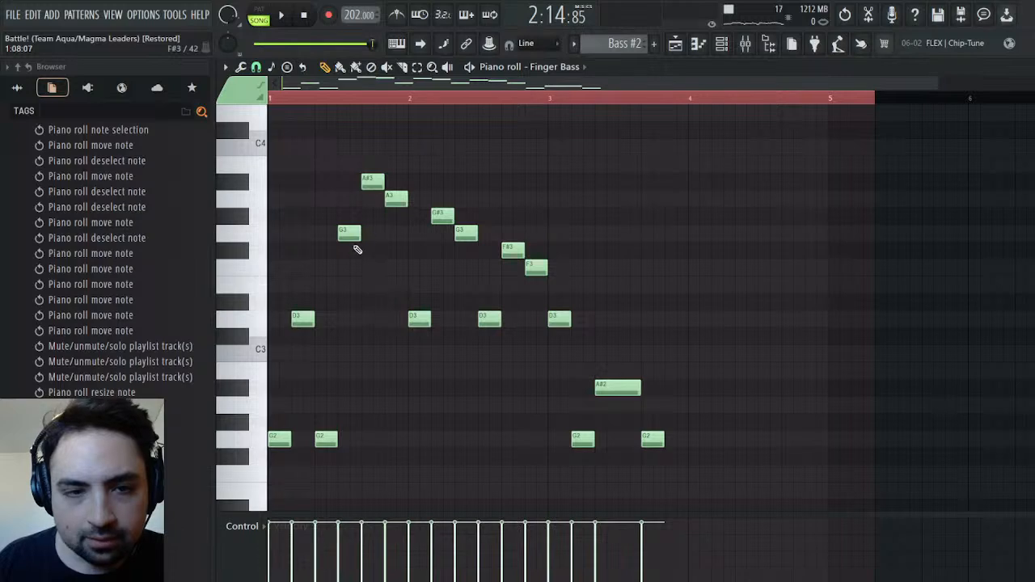
pyautogui.click(352, 234)
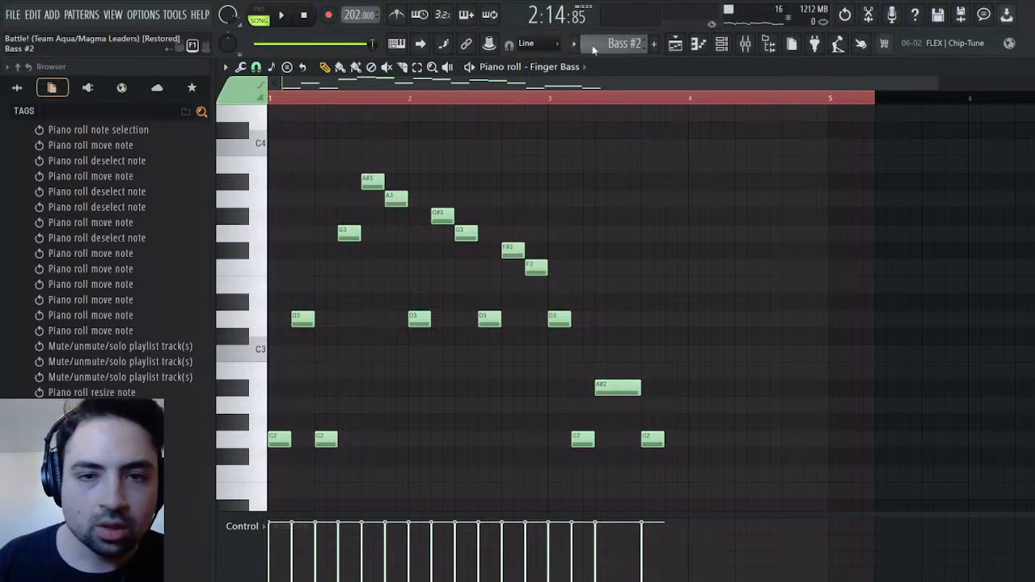
# Reopen the Pulse part of the Synths clip and raise its chord at 1:09 by three semitones to A#6 and F6
pyautogui.click(675, 43)
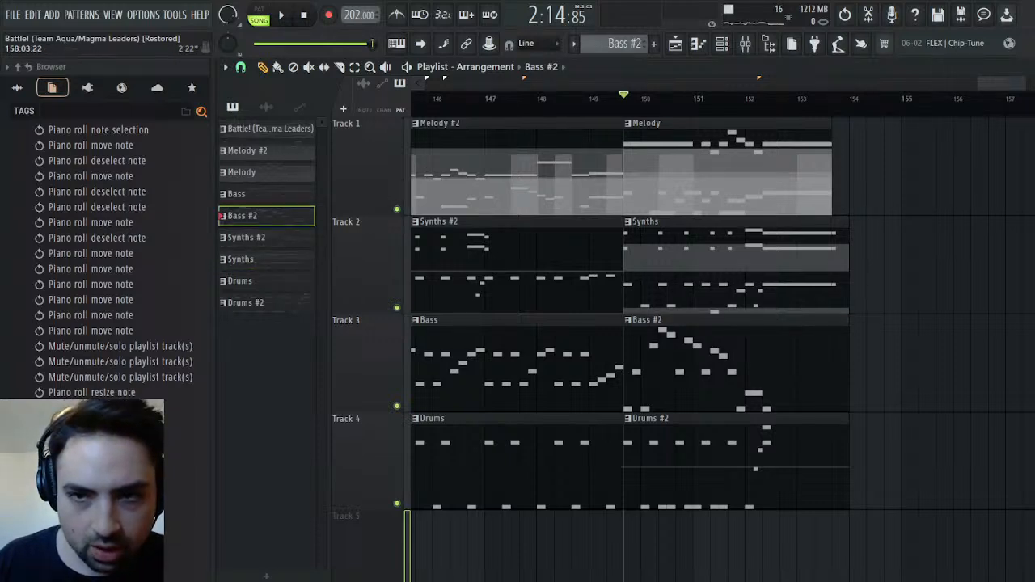
pyautogui.click(1024, 67)
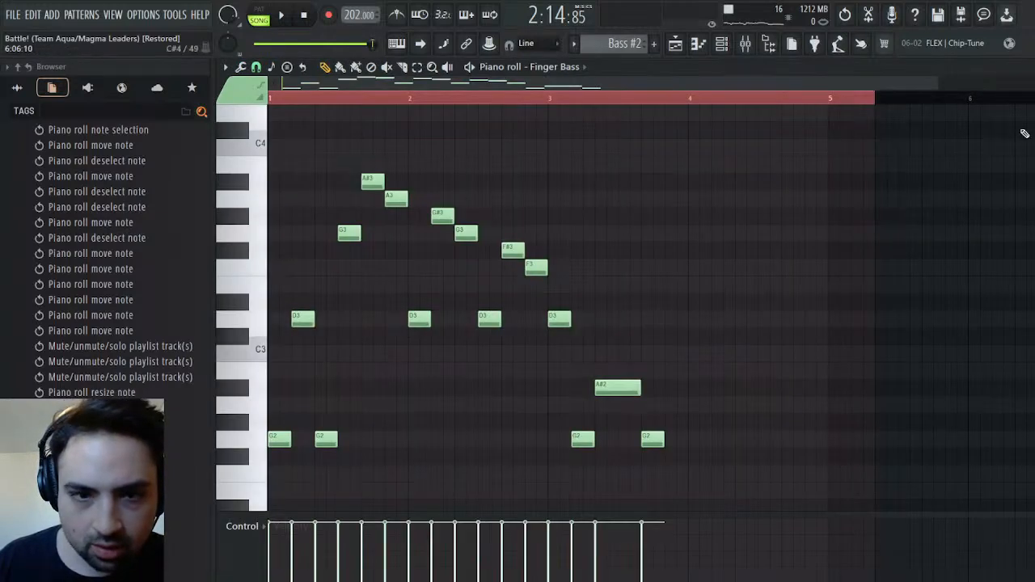
pyautogui.click(674, 44)
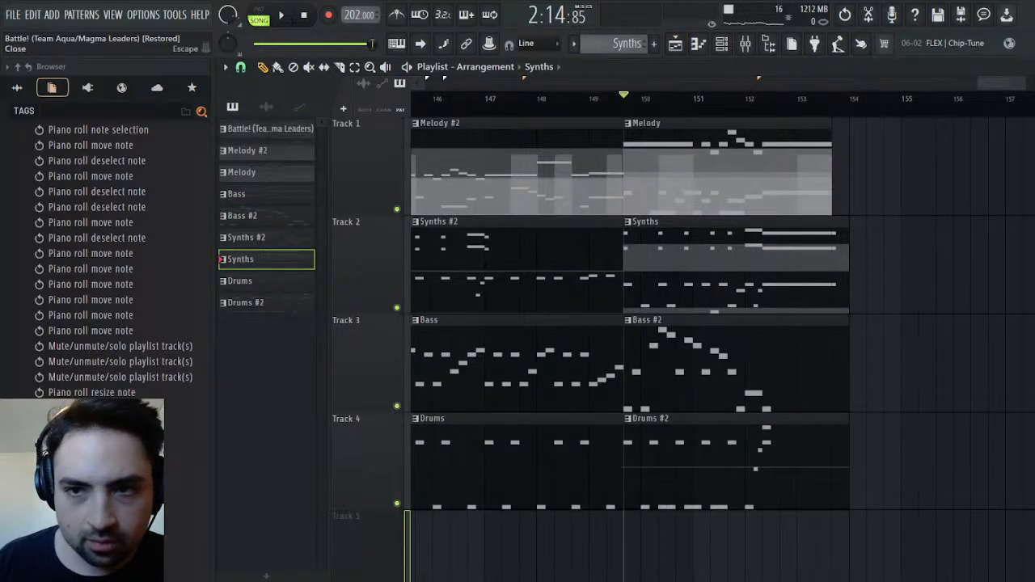
pyautogui.click(1025, 67)
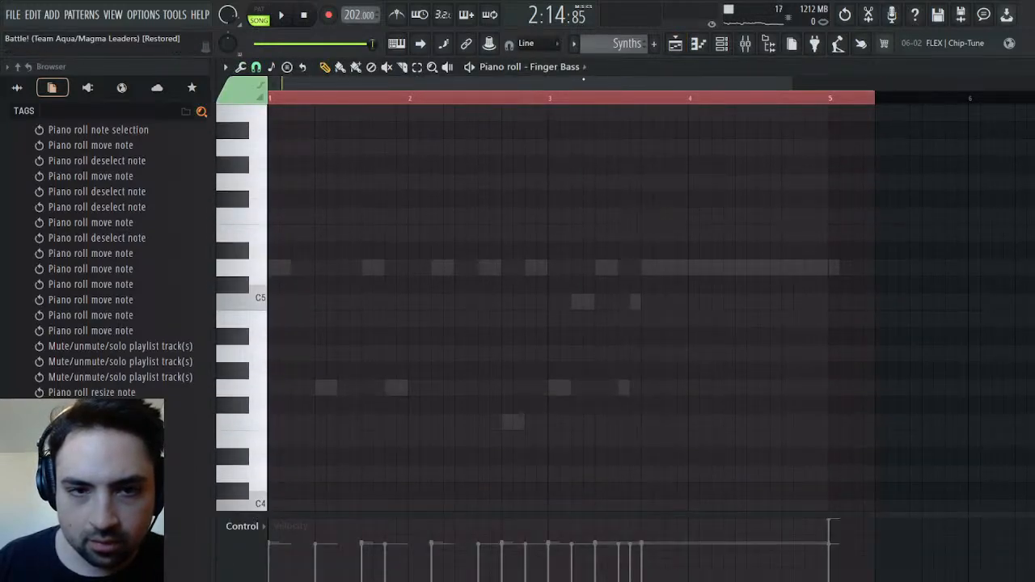
pyautogui.doubleClick(576, 300)
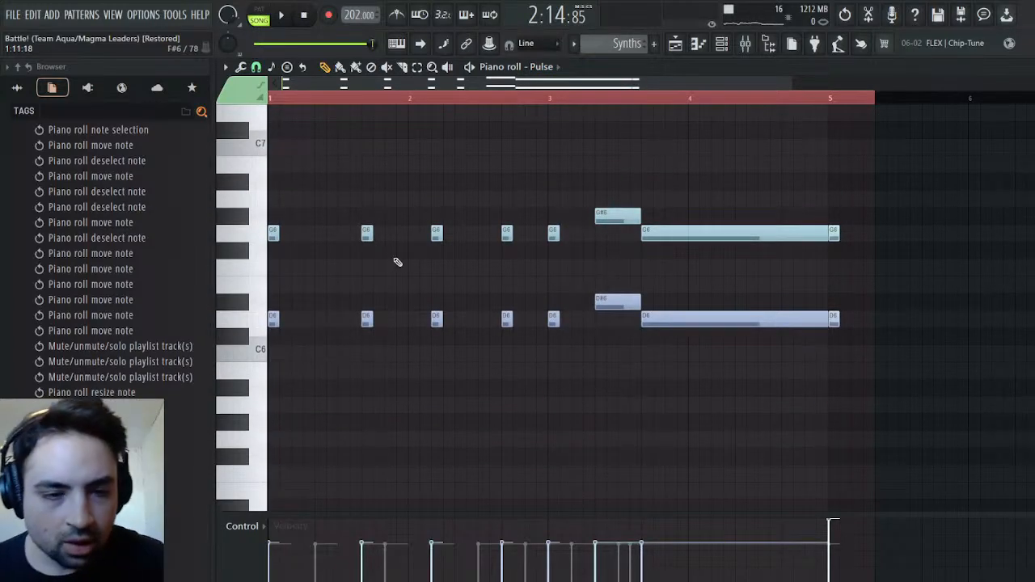
pyautogui.moveTo(391, 189); pyautogui.dragTo(342, 400)
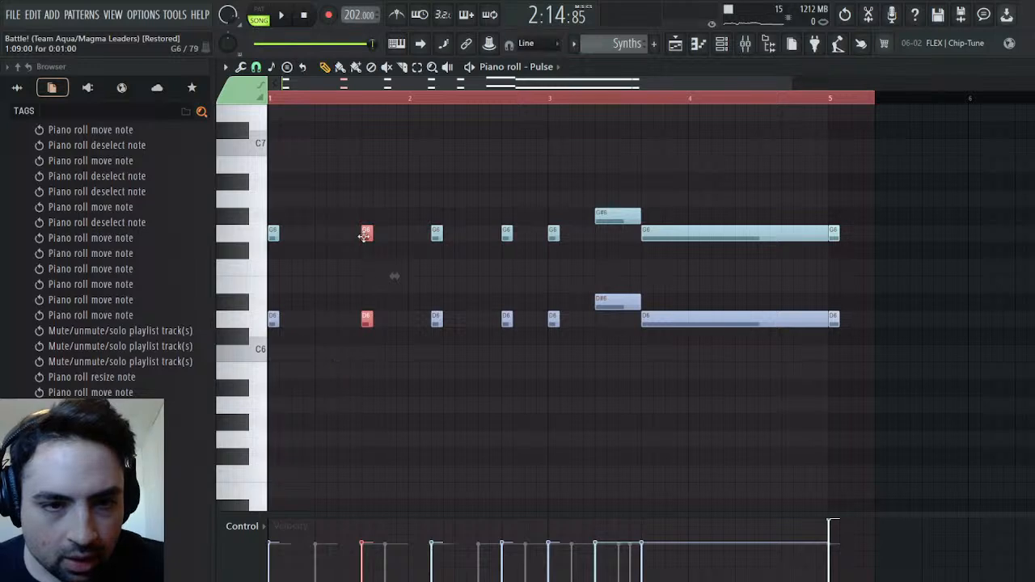
pyautogui.moveTo(366, 232); pyautogui.dragTo(366, 179)
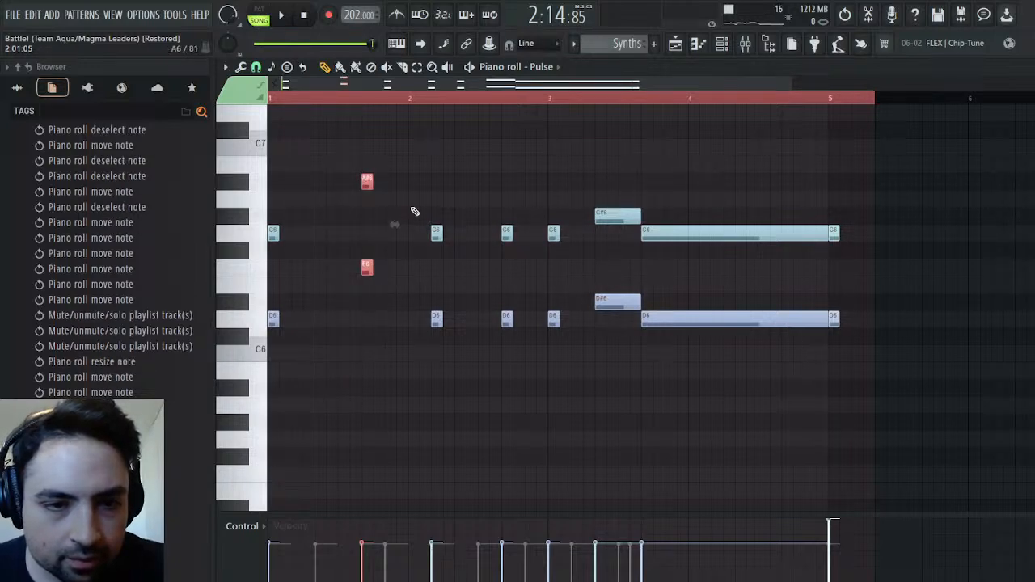
# Raise the Pulse chord at 2:03 one semitone to G#6 and D#6, and lower the chord at 2:09 one semitone to F#6 and C#6
pyautogui.moveTo(429, 208); pyautogui.dragTo(461, 368)
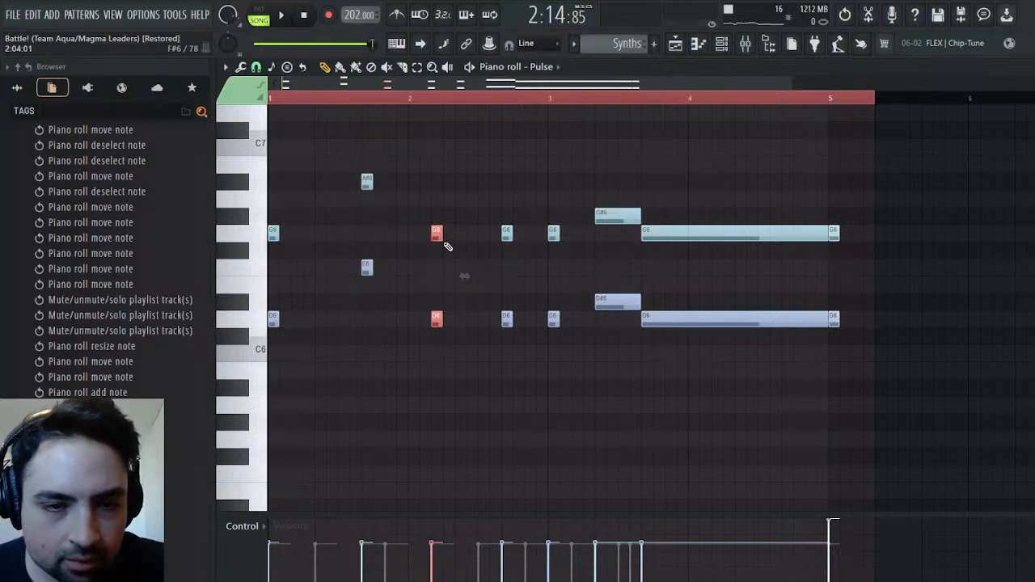
pyautogui.moveTo(436, 221); pyautogui.dragTo(436, 214)
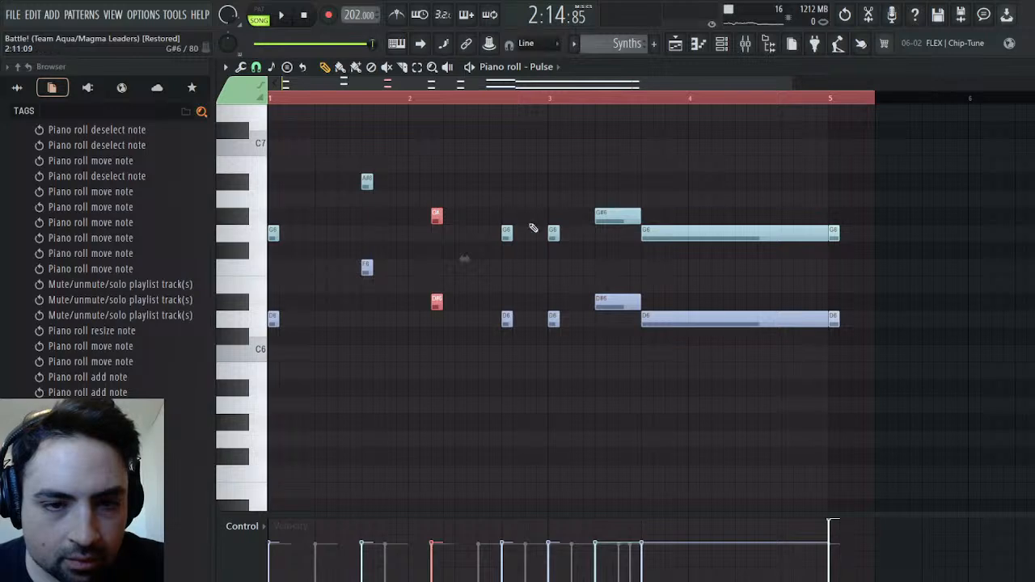
pyautogui.moveTo(503, 228); pyautogui.dragTo(500, 365)
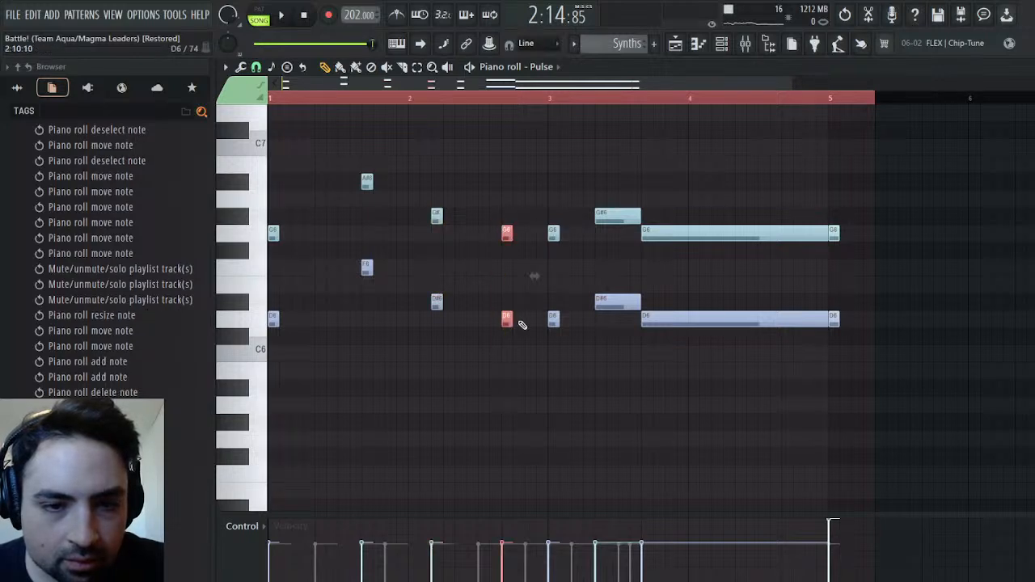
pyautogui.moveTo(507, 319); pyautogui.dragTo(502, 346)
pyautogui.click(471, 335)
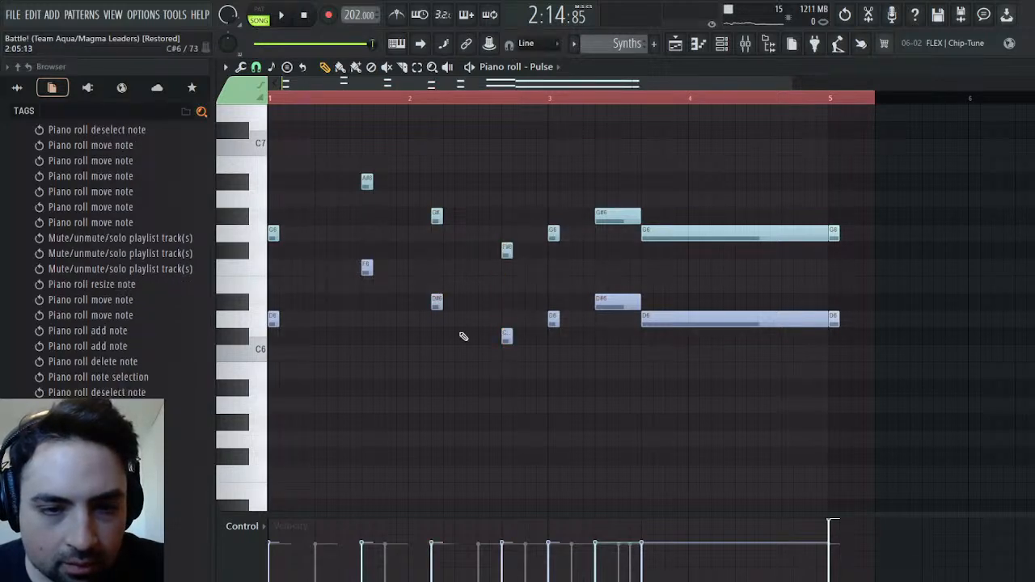
# Play the second section several times to check the revised Pulse chords against the other parts
pyautogui.press('space')
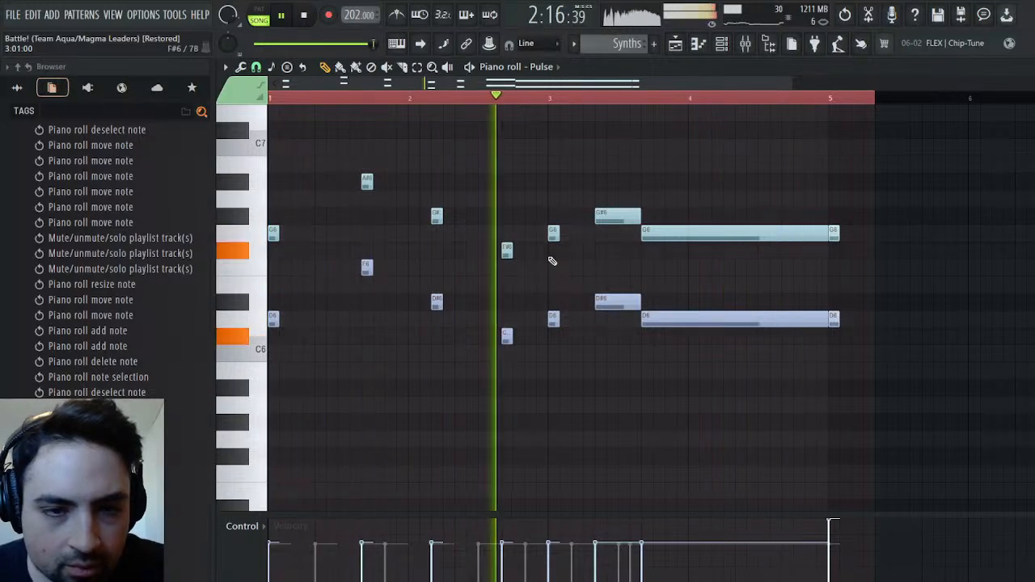
pyautogui.press('space')
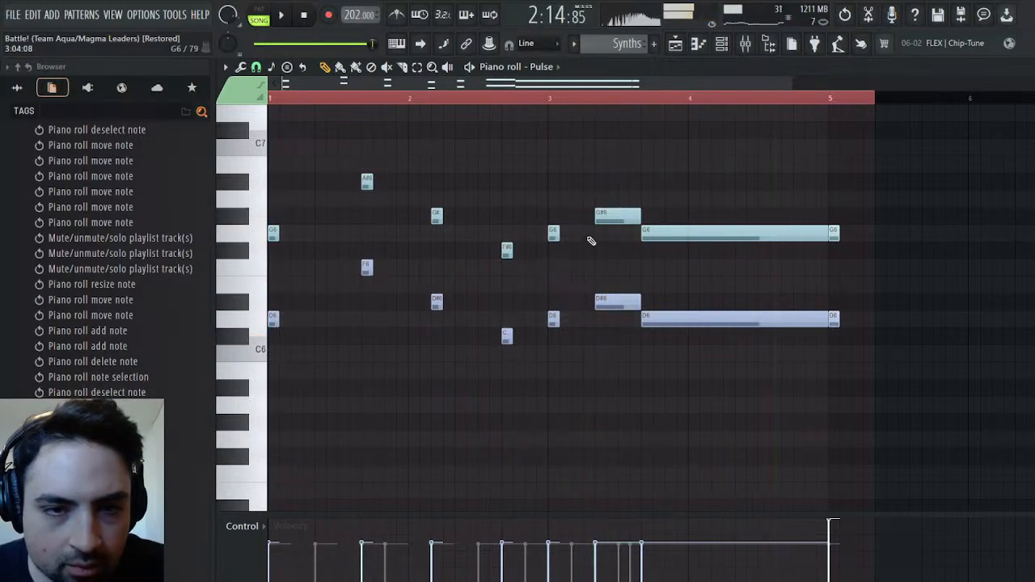
pyautogui.scroll(-4, 588, 242)
pyautogui.scroll(4, 584, 233)
pyautogui.press('space')
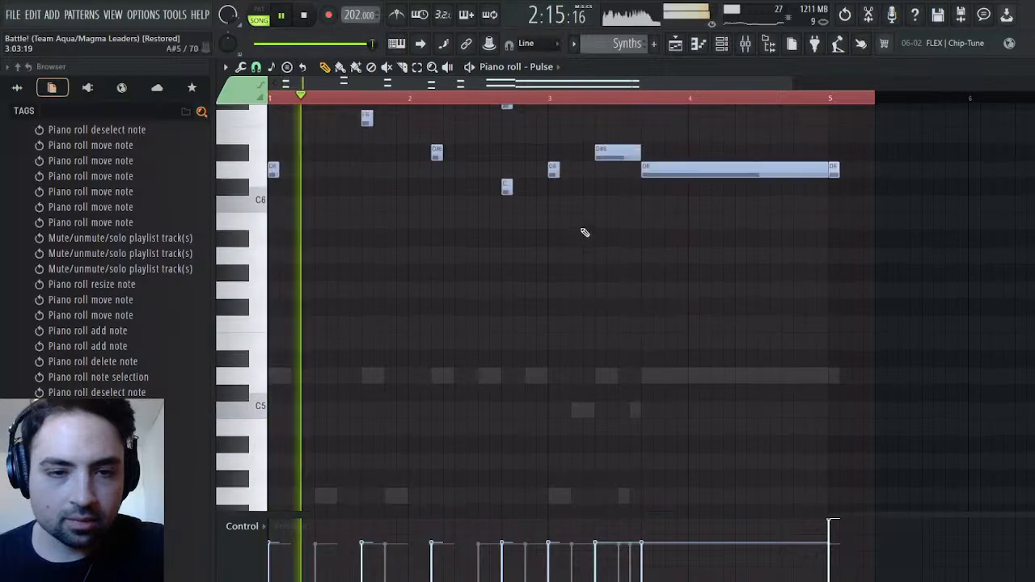
pyautogui.scroll(-5, 584, 233)
pyautogui.scroll(3, 584, 233)
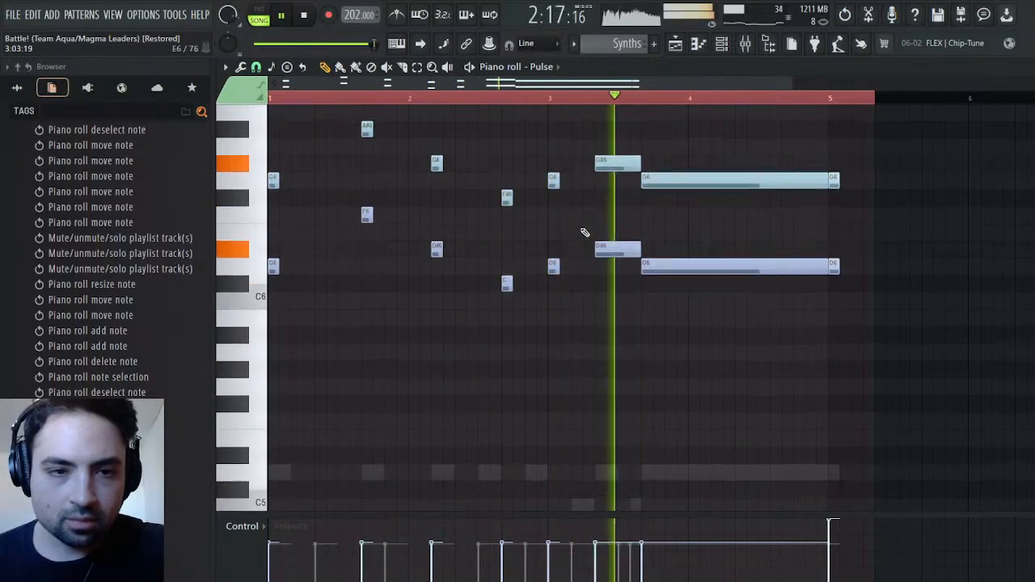
pyautogui.press('space')
# Switch to the Saw part of the Synths clip, raise its D5 at 2:03 to D#5, and play the section
pyautogui.scroll(-3, 584, 233)
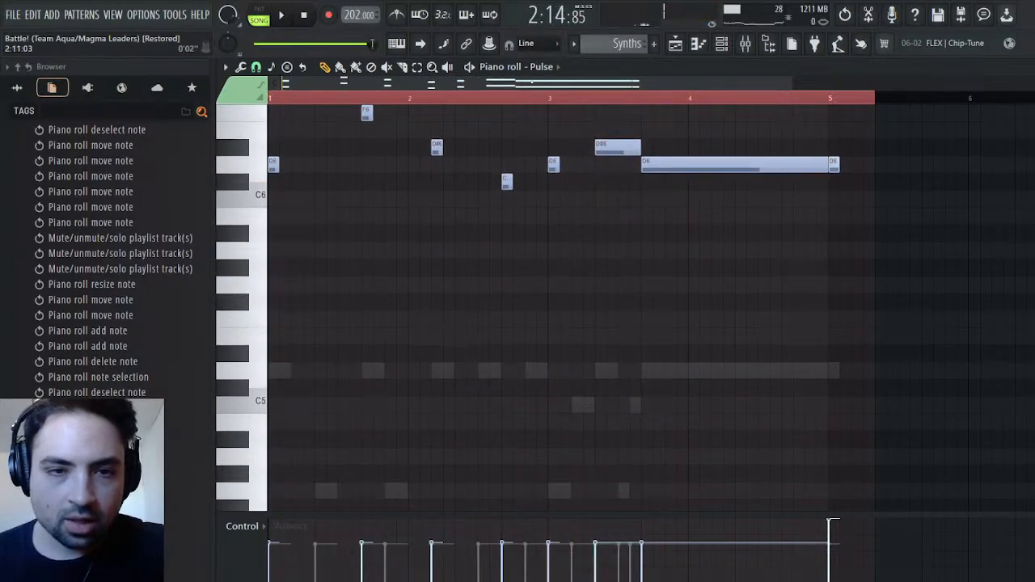
pyautogui.press('Down')
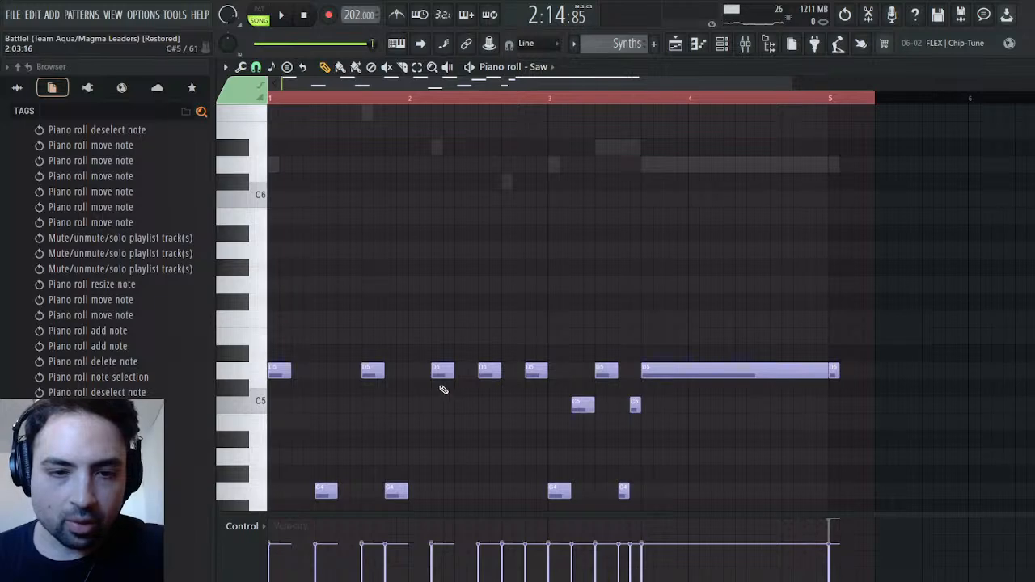
pyautogui.moveTo(438, 372); pyautogui.dragTo(440, 351)
pyautogui.press('space')
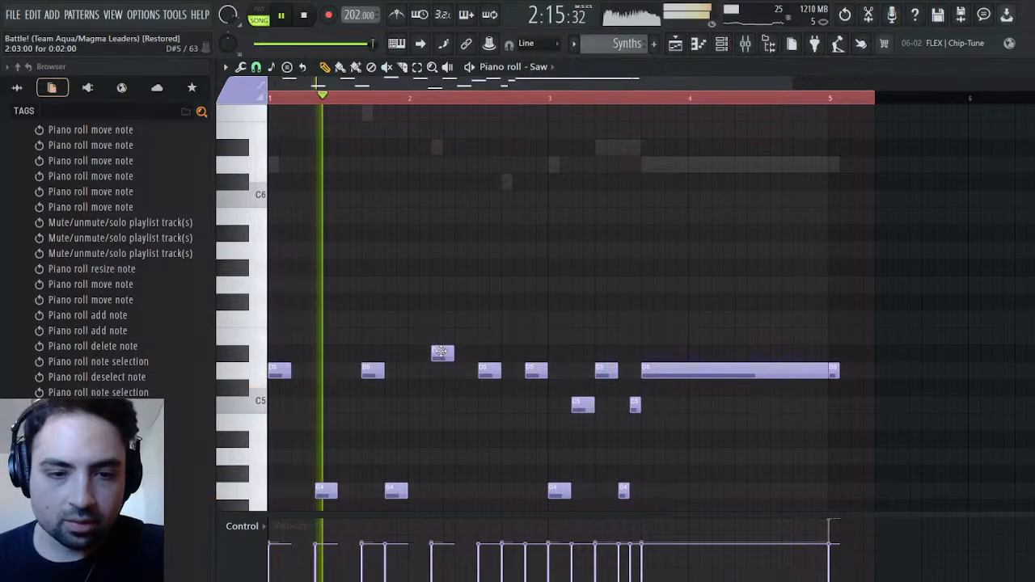
pyautogui.scroll(-3, 465, 329)
pyautogui.press('space')
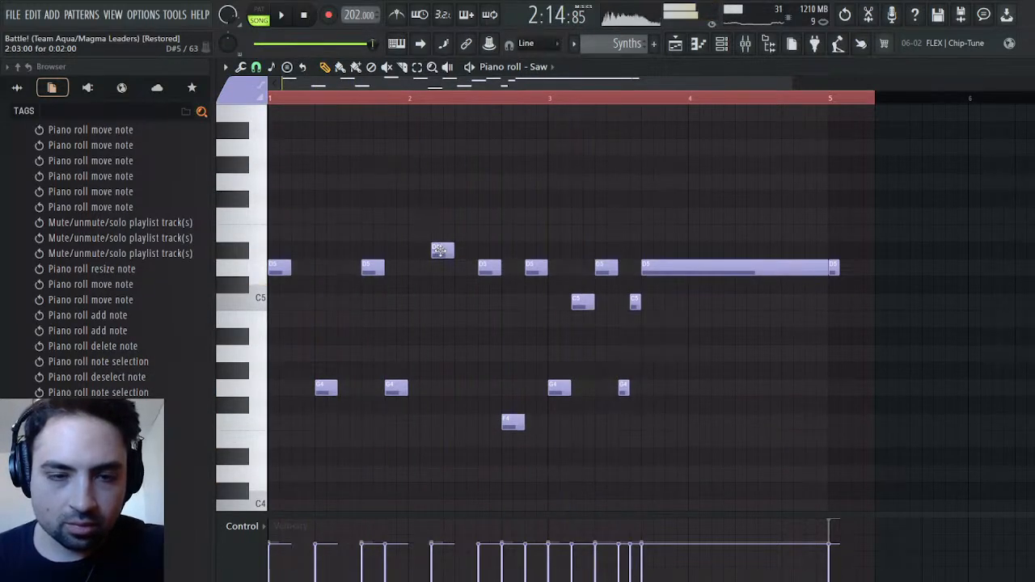
# Raise the Saw's F4 at 2:09 to F#4 and play the revised synth parts
pyautogui.scroll(6, 447, 253)
pyautogui.scroll(-2, 484, 304)
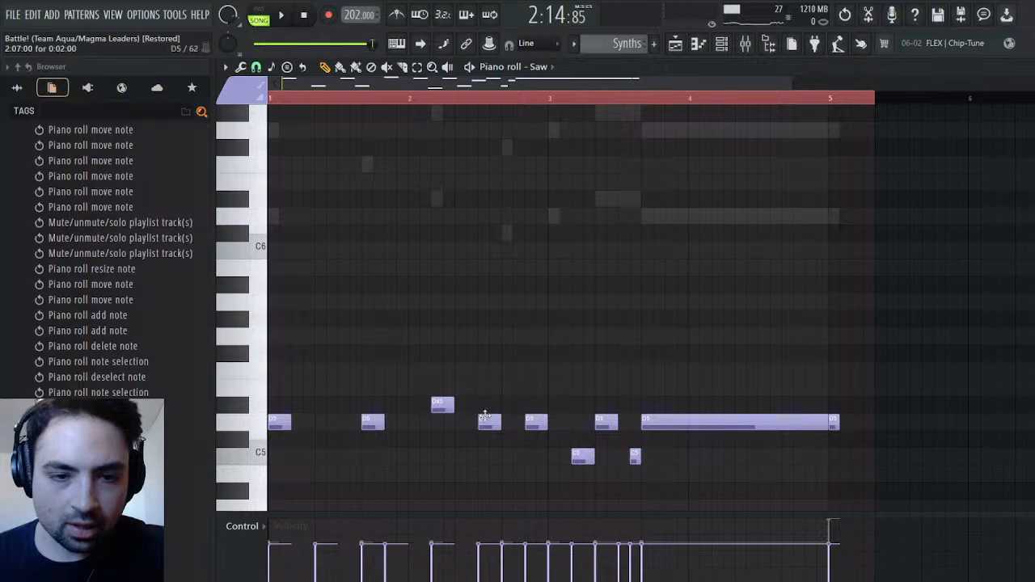
pyautogui.scroll(-6, 484, 418)
pyautogui.scroll(8, 542, 443)
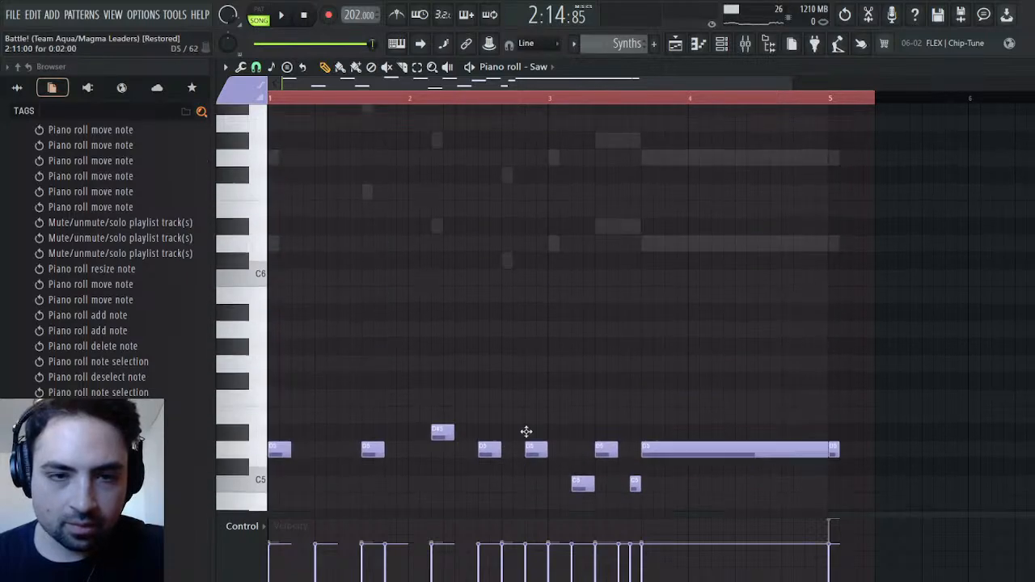
pyautogui.scroll(-8, 533, 437)
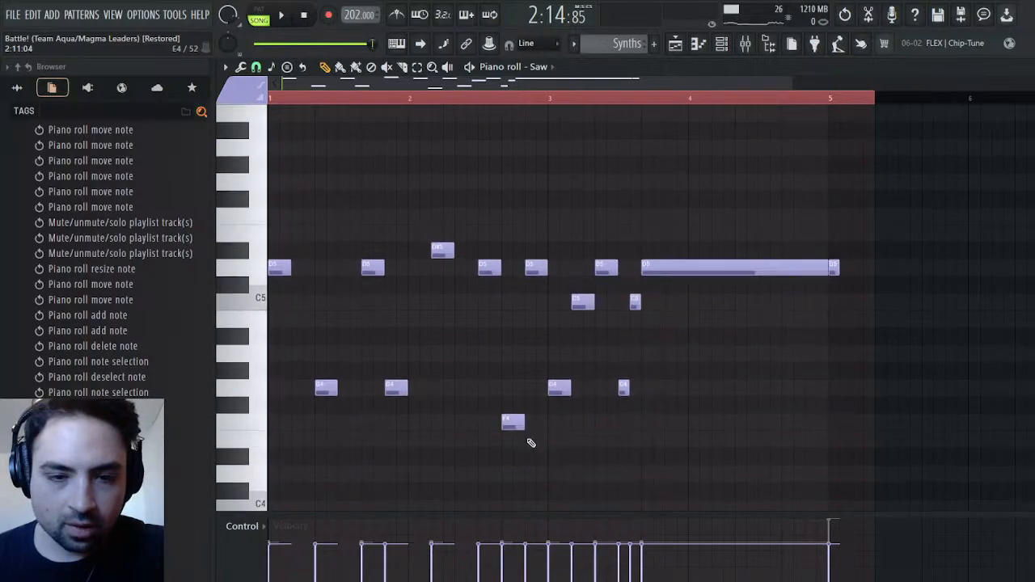
pyautogui.keyDown('shift'); pyautogui.click(513, 420); pyautogui.keyUp('shift')
pyautogui.moveTo(513, 410); pyautogui.dragTo(518, 402)
pyautogui.press('space')
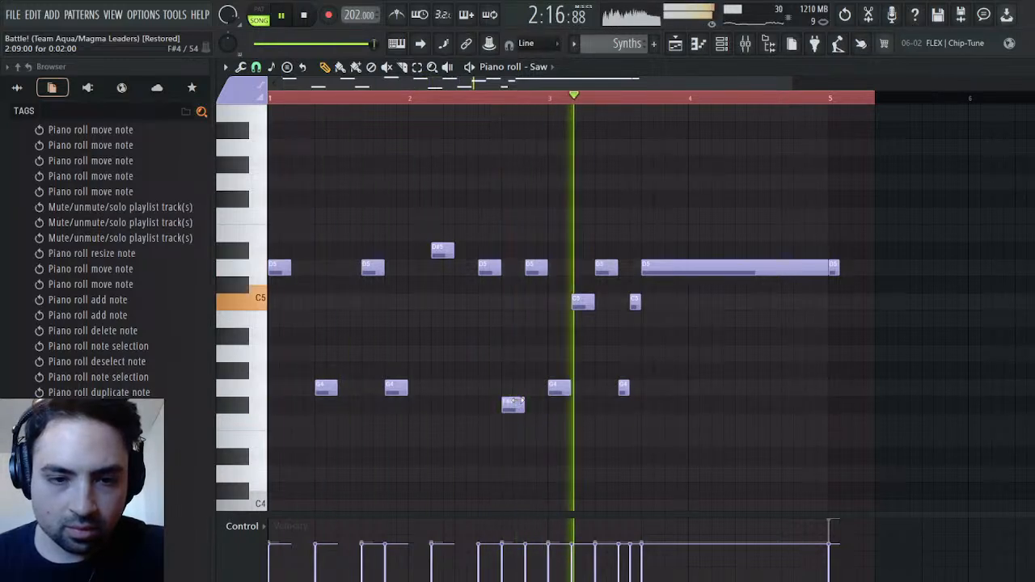
pyautogui.scroll(10, 524, 403)
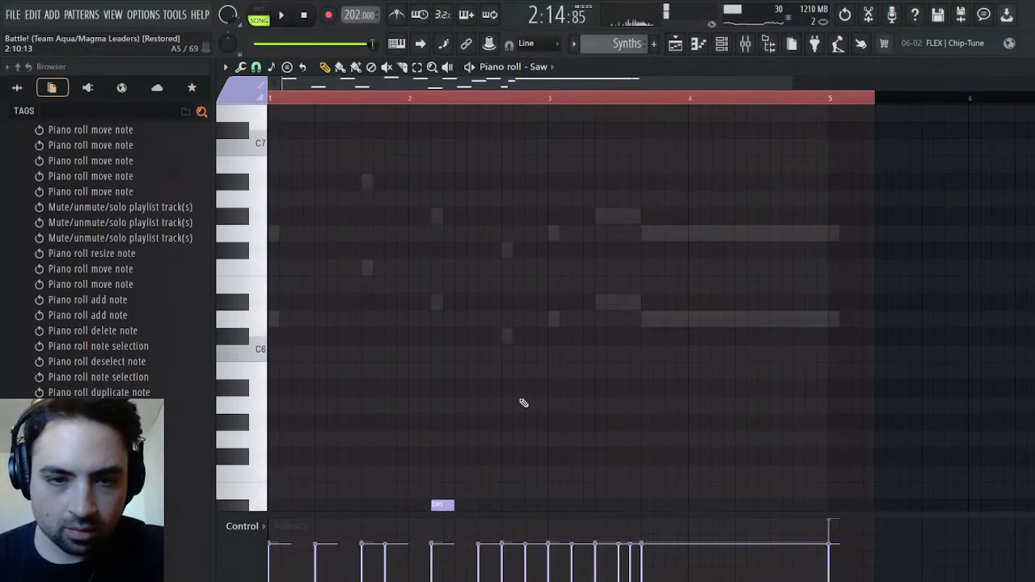
pyautogui.scroll(-6, 521, 404)
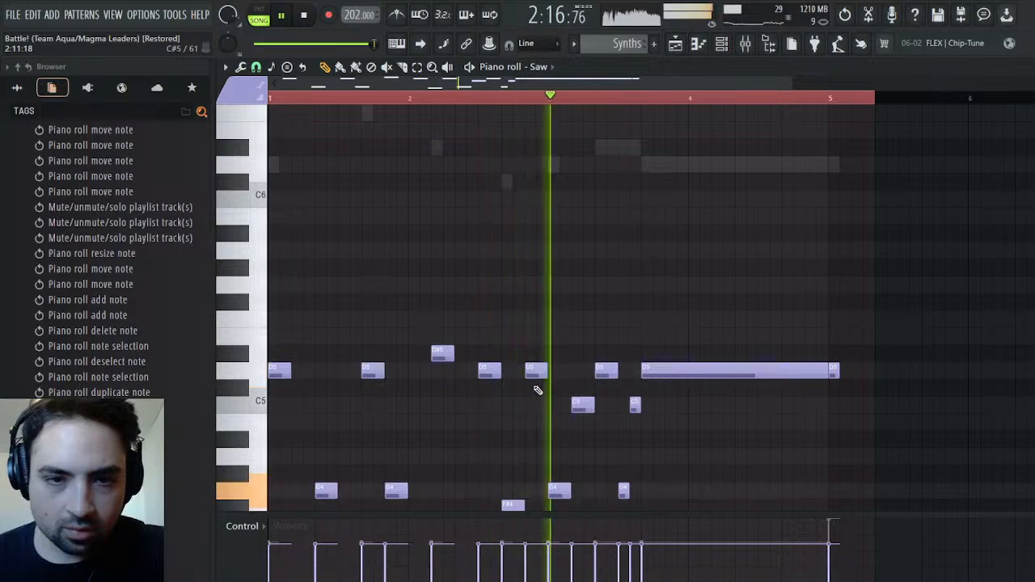
pyautogui.press('space')
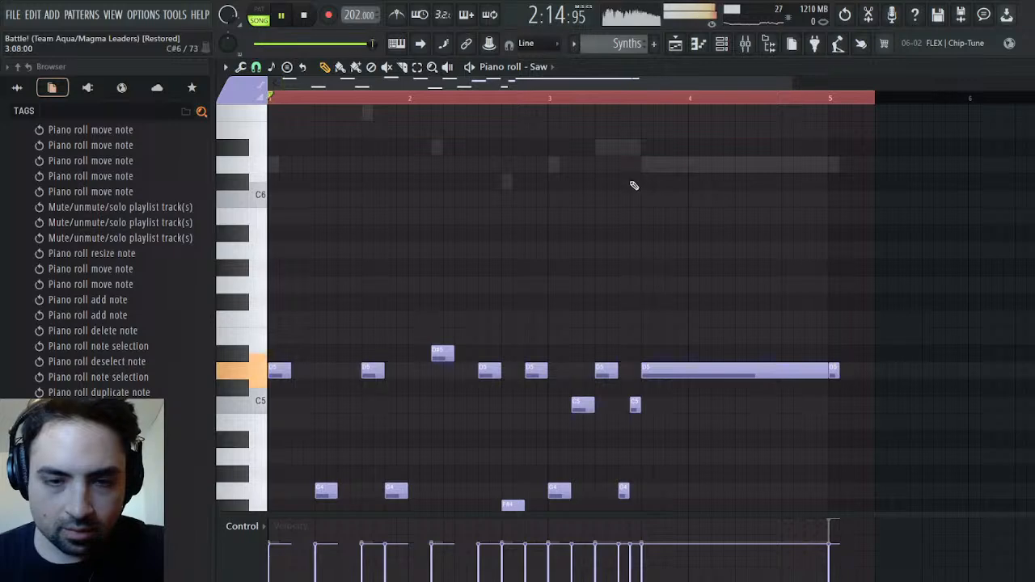
# Return to the playlist arrangement and play the lead-in to the second section, replaying from the start of the Melody clip
pyautogui.click(675, 44)
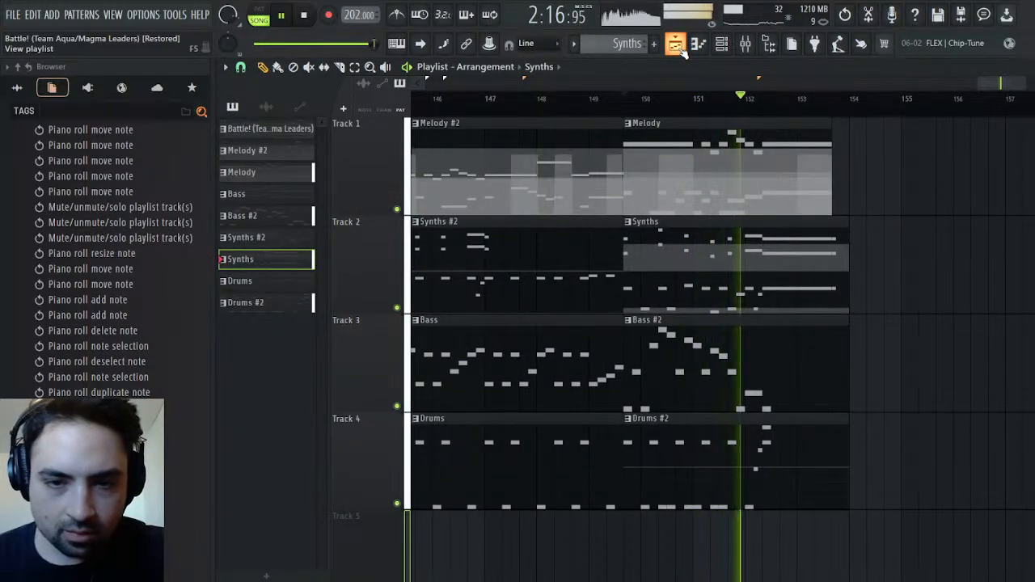
pyautogui.click(522, 101)
pyautogui.press('space')
pyautogui.press('space')
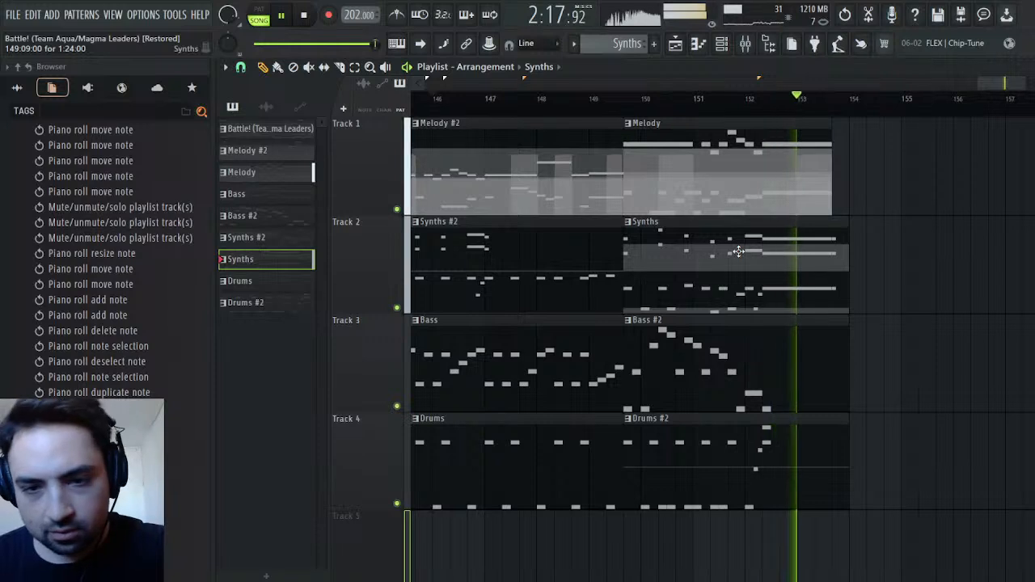
pyautogui.click(624, 108)
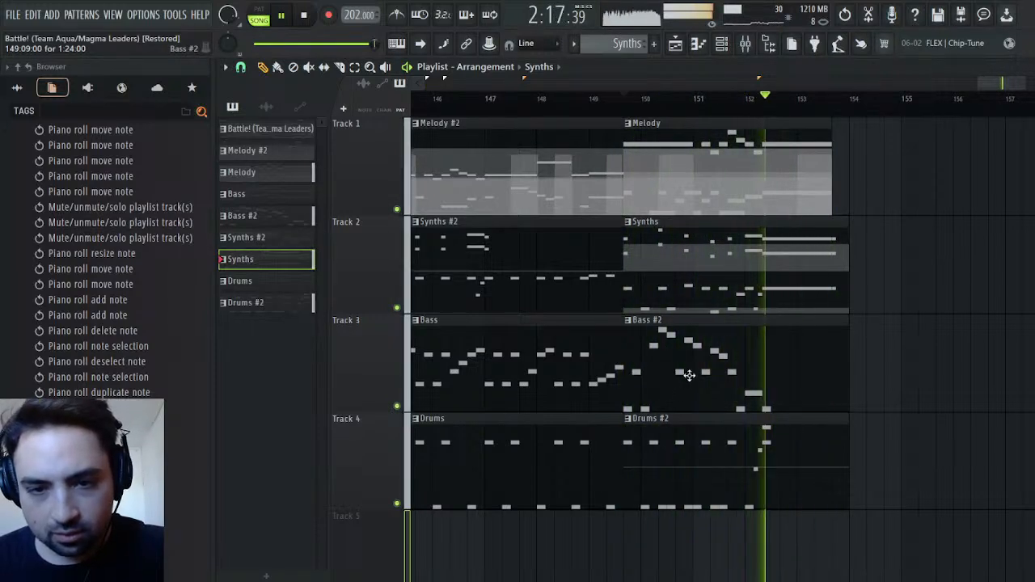
pyautogui.click(623, 102)
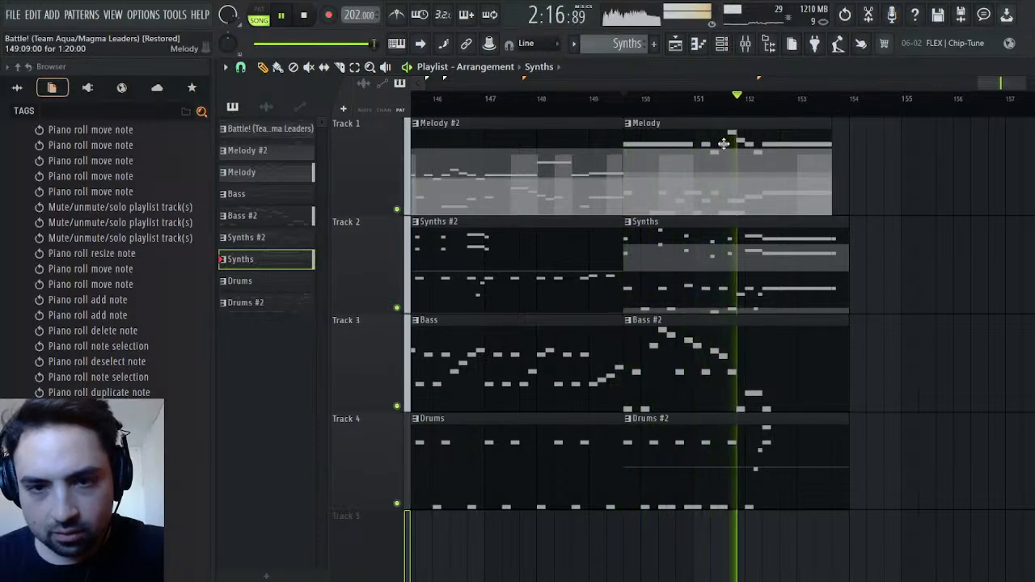
pyautogui.press('space')
# Open the Strings part of the Melody clip at its first bar and bring its G4 and D4 notes into view
pyautogui.click(692, 191)
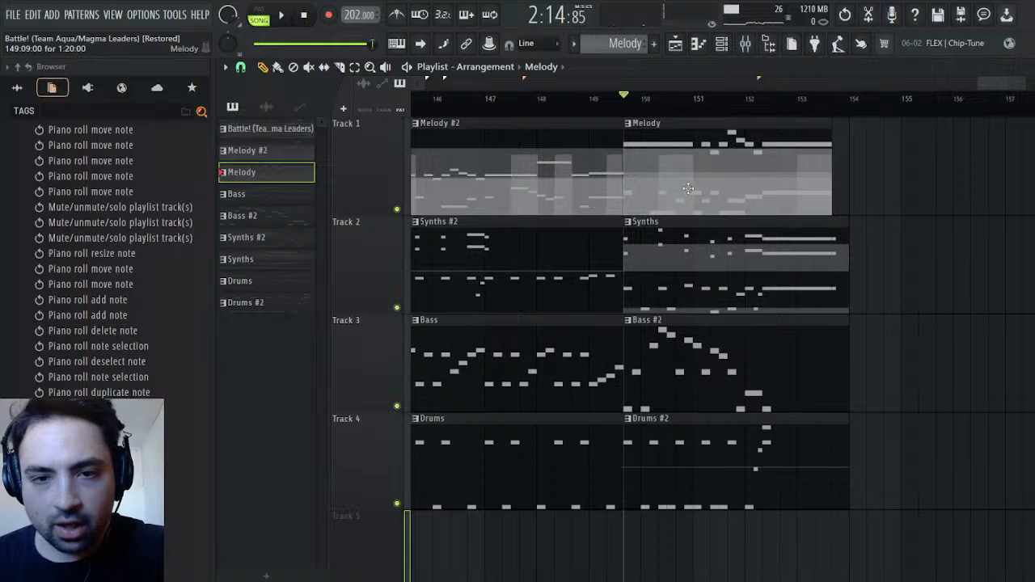
pyautogui.doubleClick(687, 188)
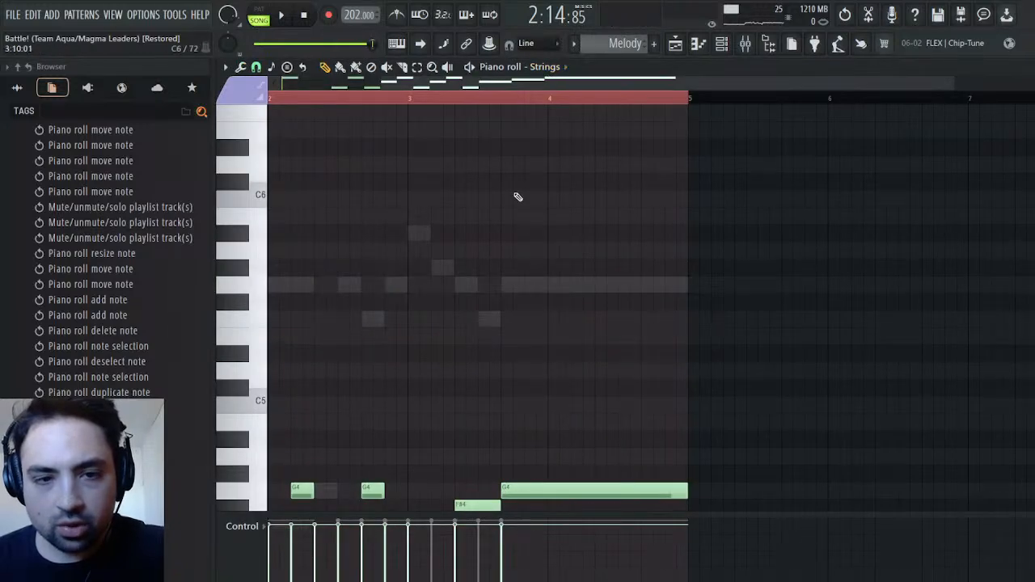
pyautogui.scroll(-5, 527, 160)
pyautogui.moveTo(635, 83); pyautogui.dragTo(534, 83)
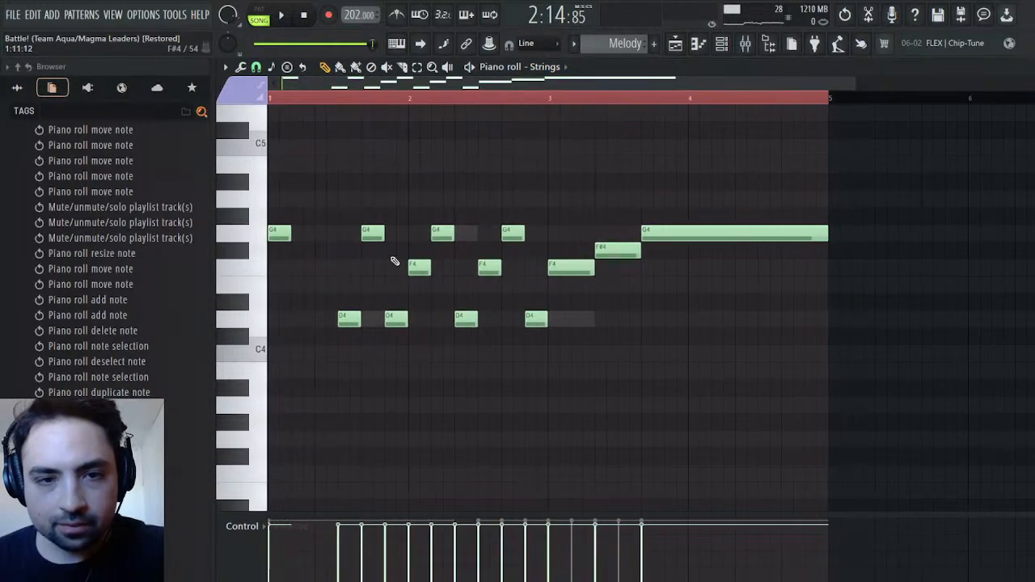
pyautogui.scroll(5, 389, 324)
pyautogui.scroll(-3, 391, 412)
# Try moving the Strings notes at 1:09, 1:11, 2:01 and 2:03 to D#5, D5, A4 and C#5
pyautogui.moveTo(366, 340); pyautogui.dragTo(366, 197)
pyautogui.moveTo(395, 418); pyautogui.dragTo(396, 212)
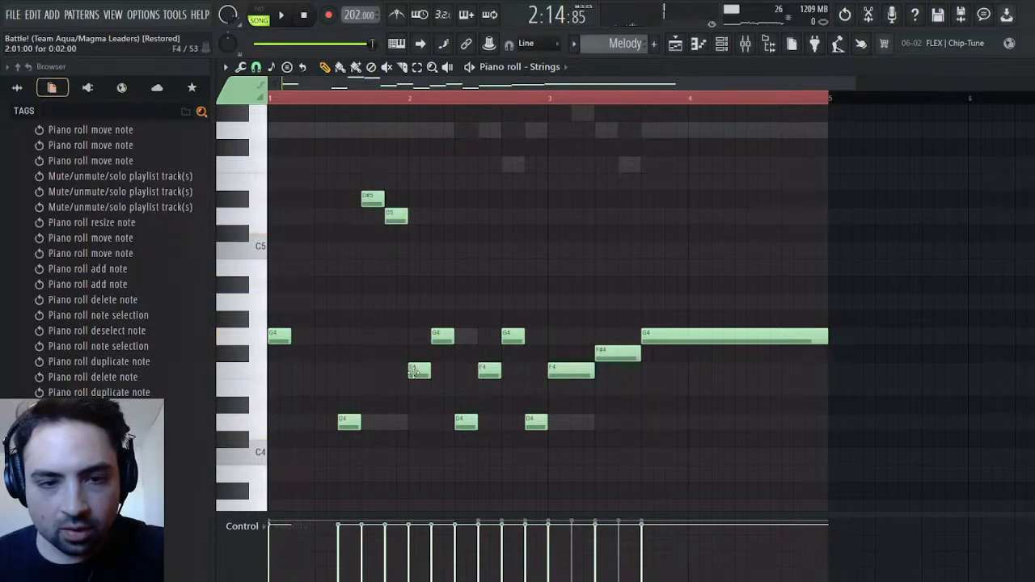
pyautogui.moveTo(414, 371); pyautogui.dragTo(426, 302)
pyautogui.moveTo(441, 336); pyautogui.dragTo(452, 227)
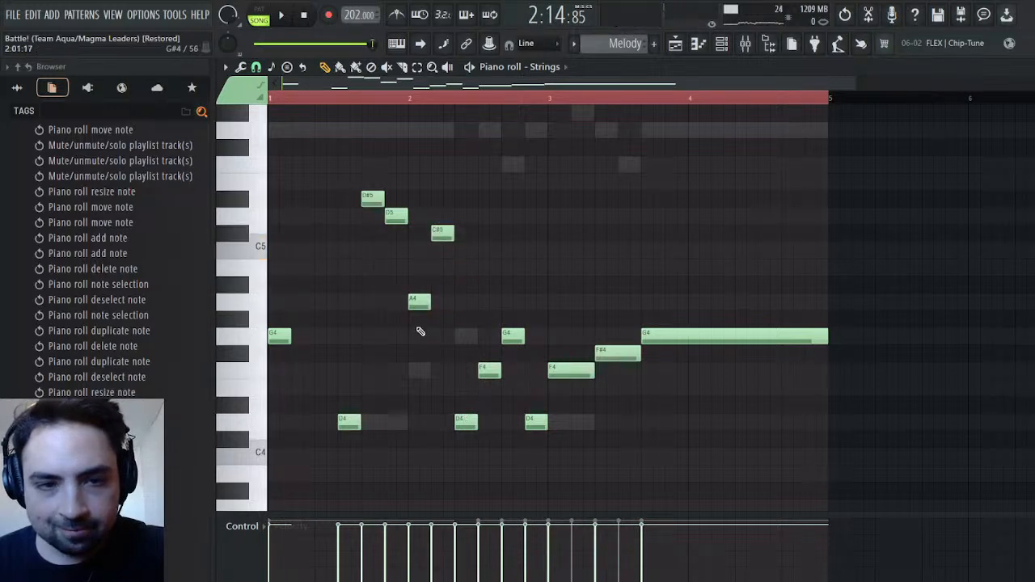
# Move the six consecutive Strings notes from 1:09 to 2:07 to A#5, A5, D5, G#5, G5 and D5
pyautogui.moveTo(368, 192); pyautogui.dragTo(358, 110)
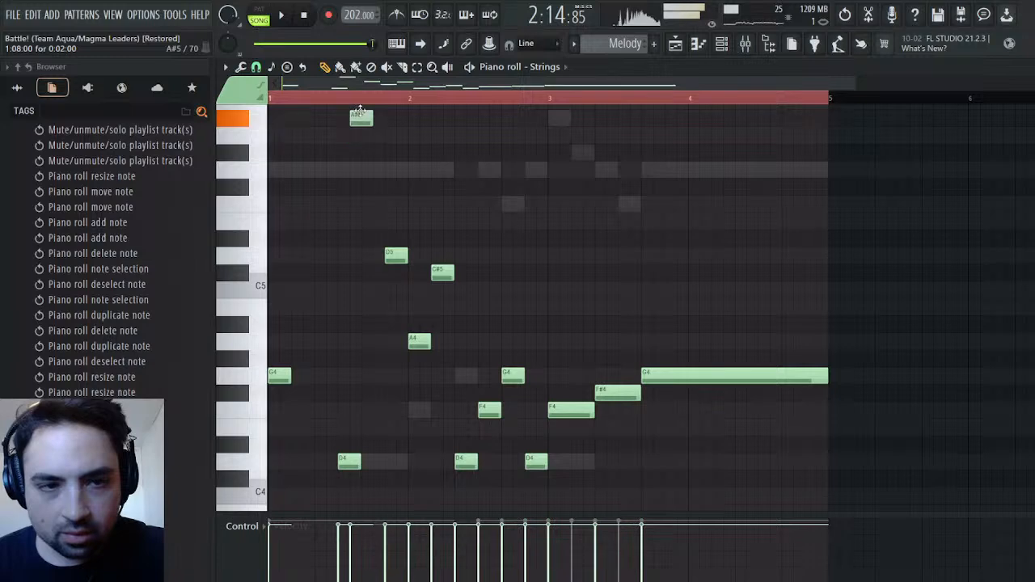
pyautogui.moveTo(395, 257); pyautogui.dragTo(399, 135)
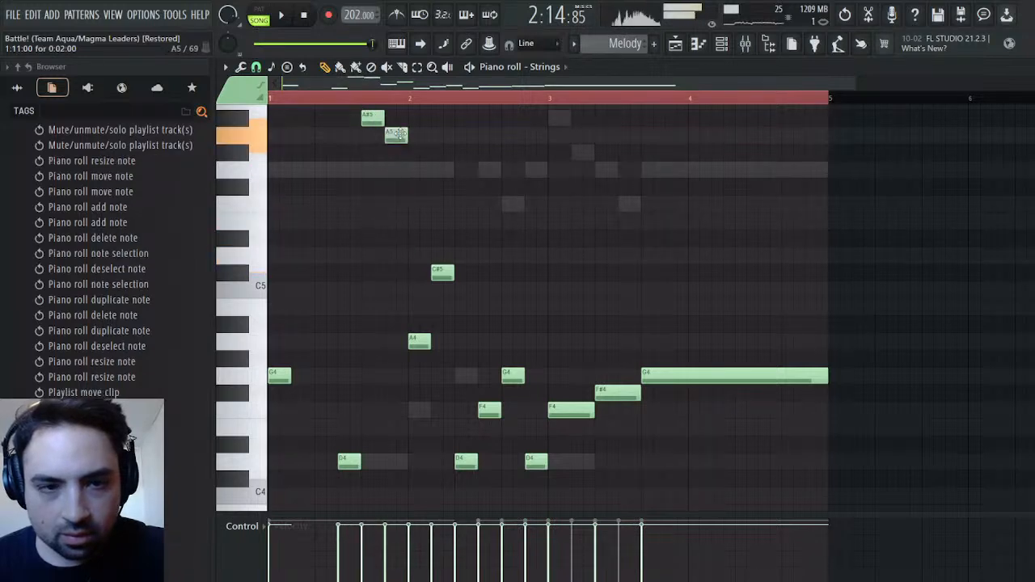
pyautogui.moveTo(418, 342); pyautogui.dragTo(451, 167)
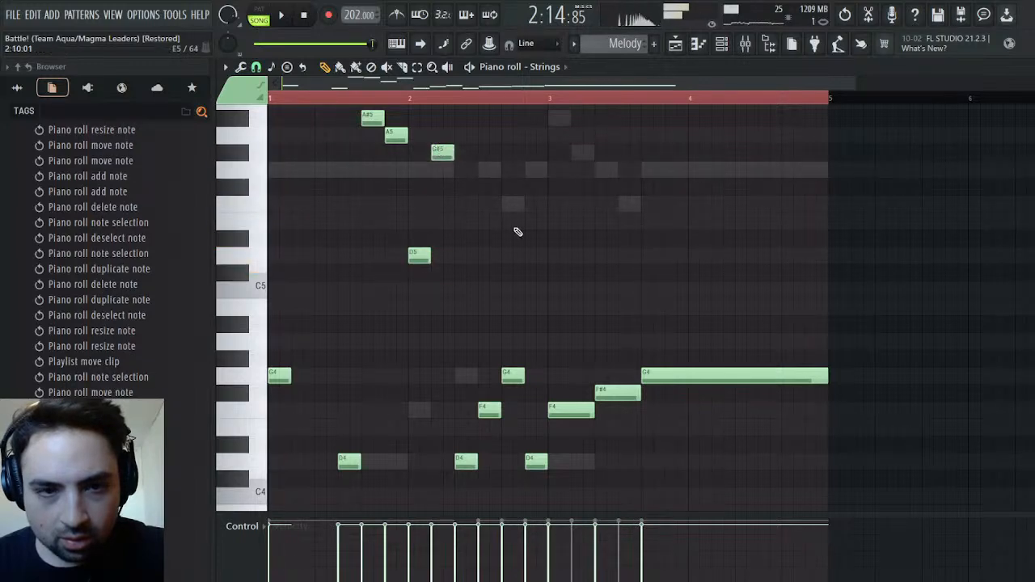
pyautogui.moveTo(468, 457); pyautogui.dragTo(471, 158)
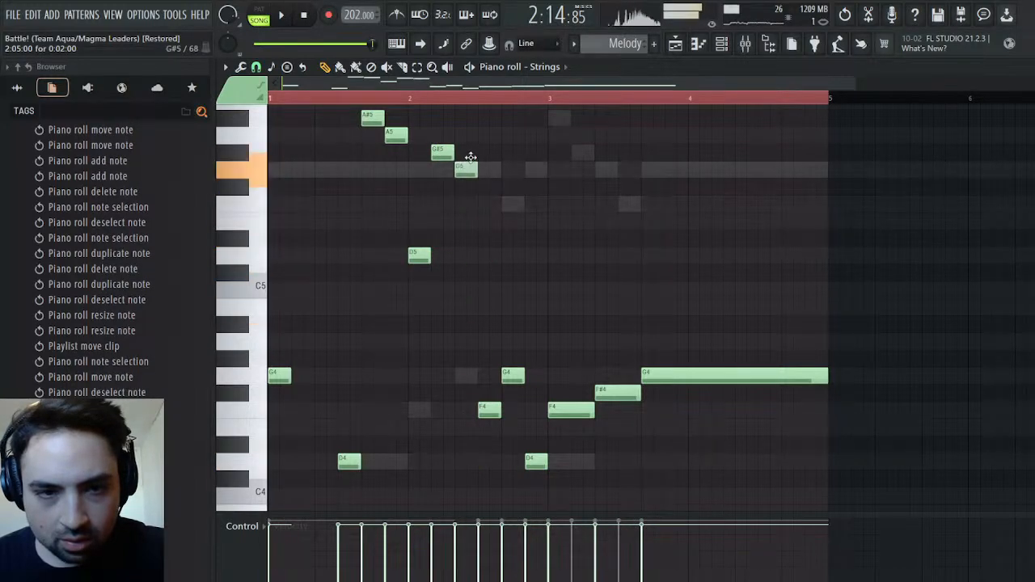
pyautogui.moveTo(486, 413); pyautogui.dragTo(487, 252)
# Play the section while raising the Strings notes at 1:07, 2:09 and 2:11 to D5, F#5 and F5
pyautogui.press('space')
pyautogui.moveTo(344, 460); pyautogui.dragTo(348, 257)
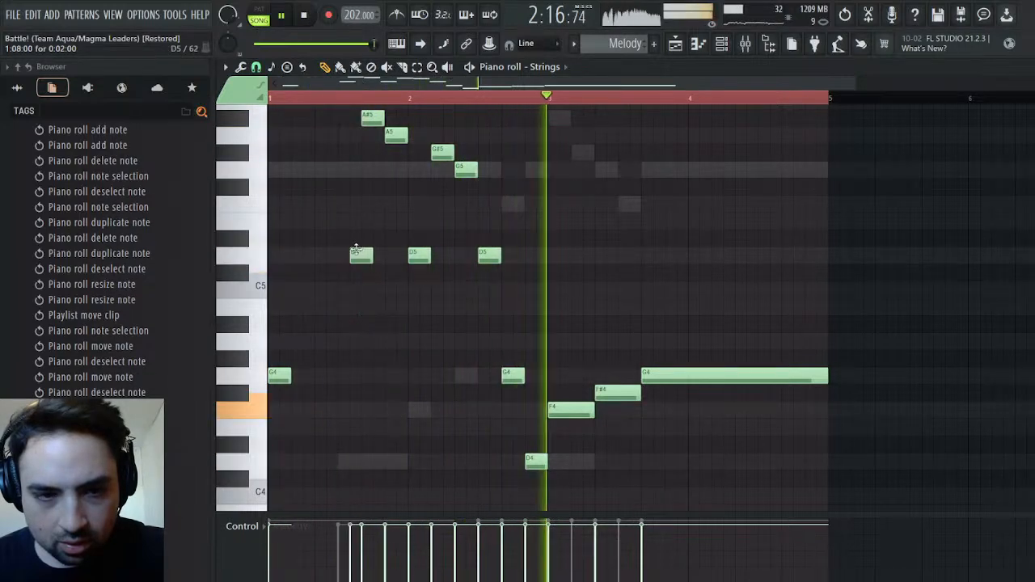
pyautogui.moveTo(513, 375); pyautogui.dragTo(513, 187)
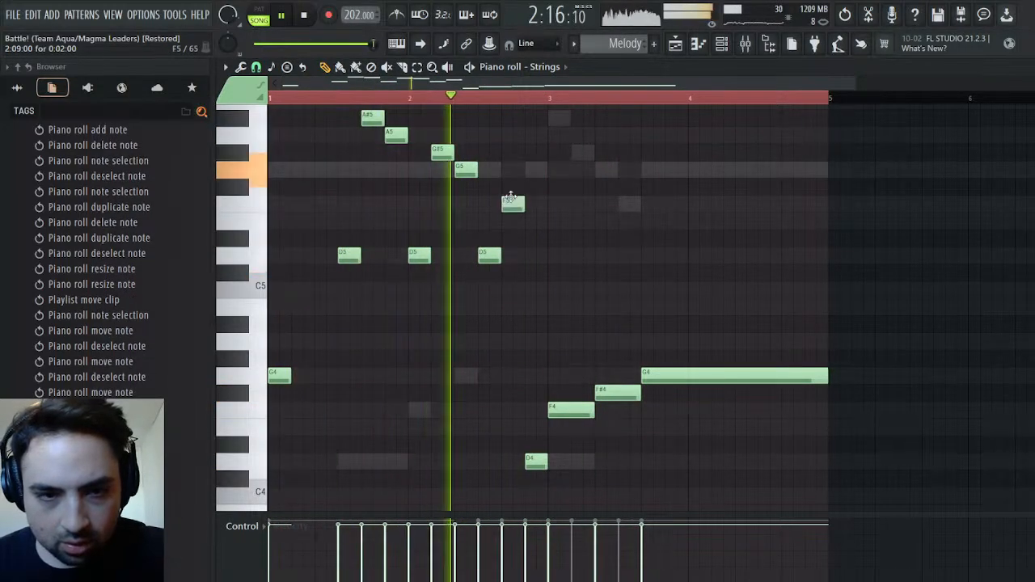
pyautogui.moveTo(532, 463); pyautogui.dragTo(538, 202)
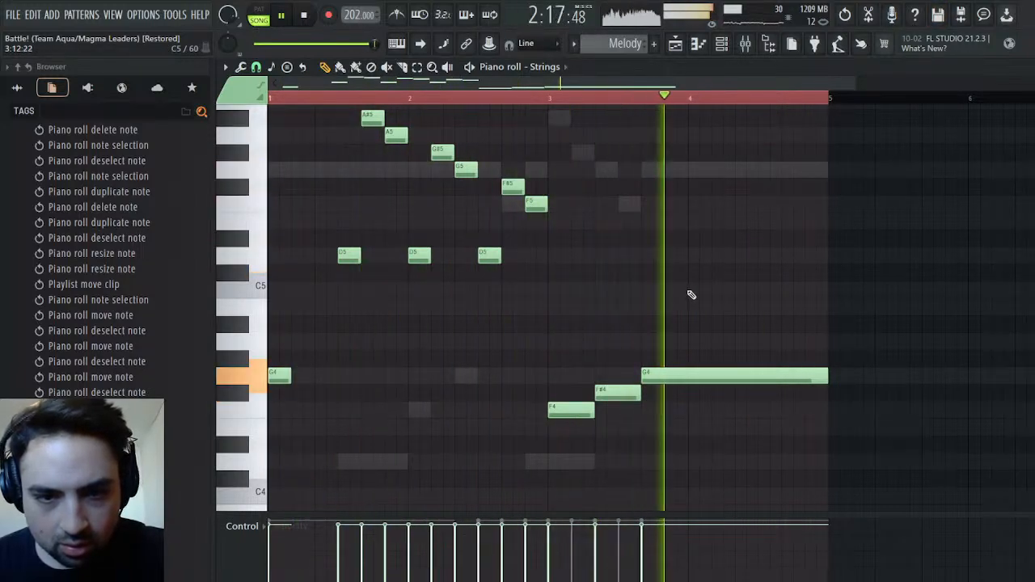
# Stop playback and copy the Finger Bass notes of Bass #2 from the A#3 at 1:09 through the A#2 at 3:05
pyautogui.press('space')
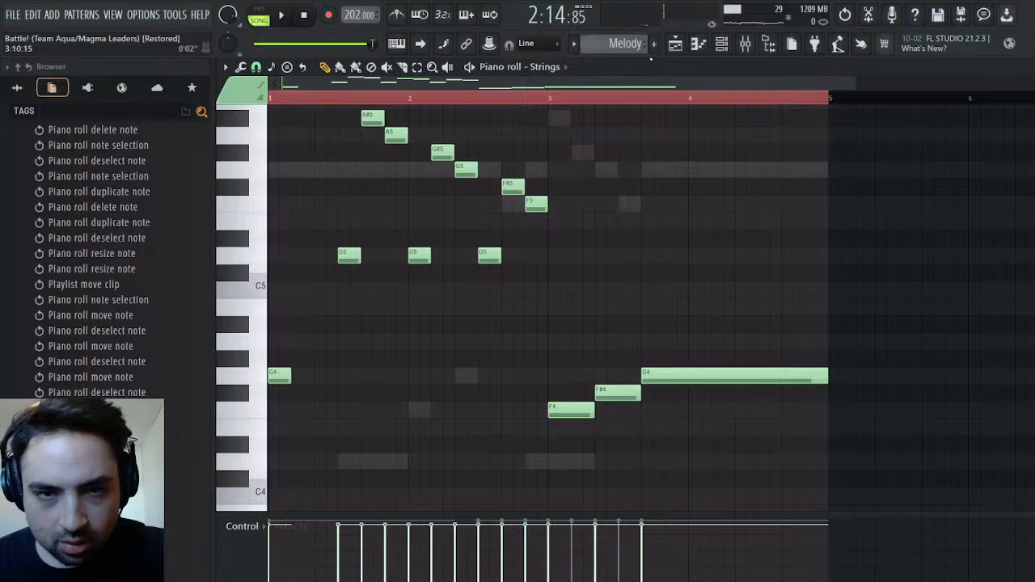
pyautogui.press('F5')
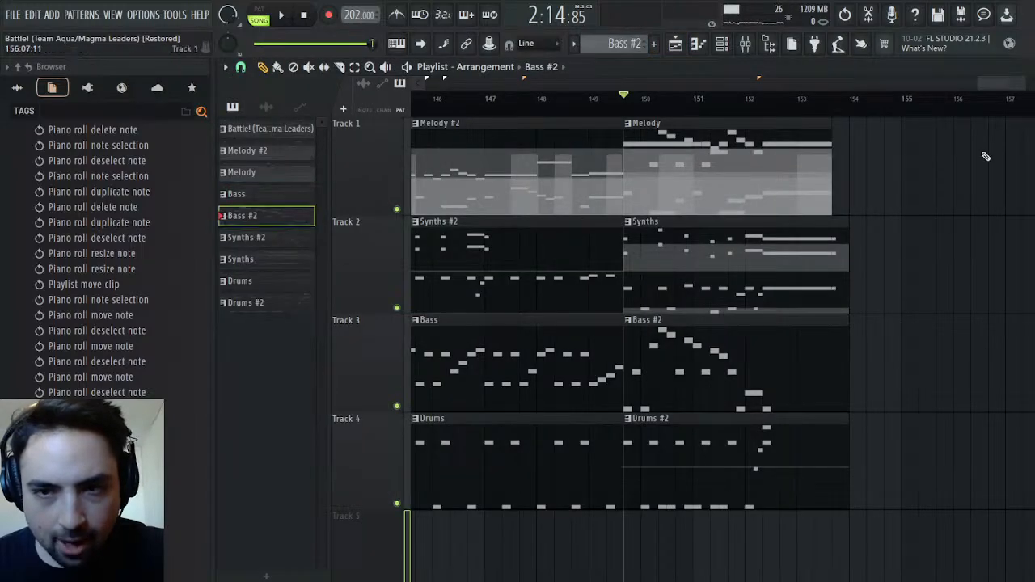
pyautogui.press('F7')
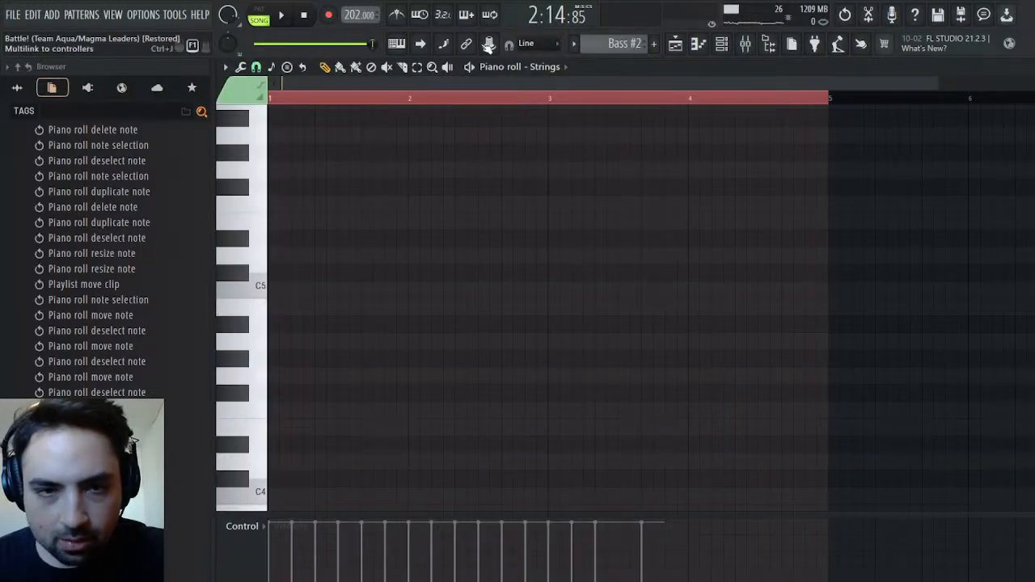
pyautogui.click(579, 243)
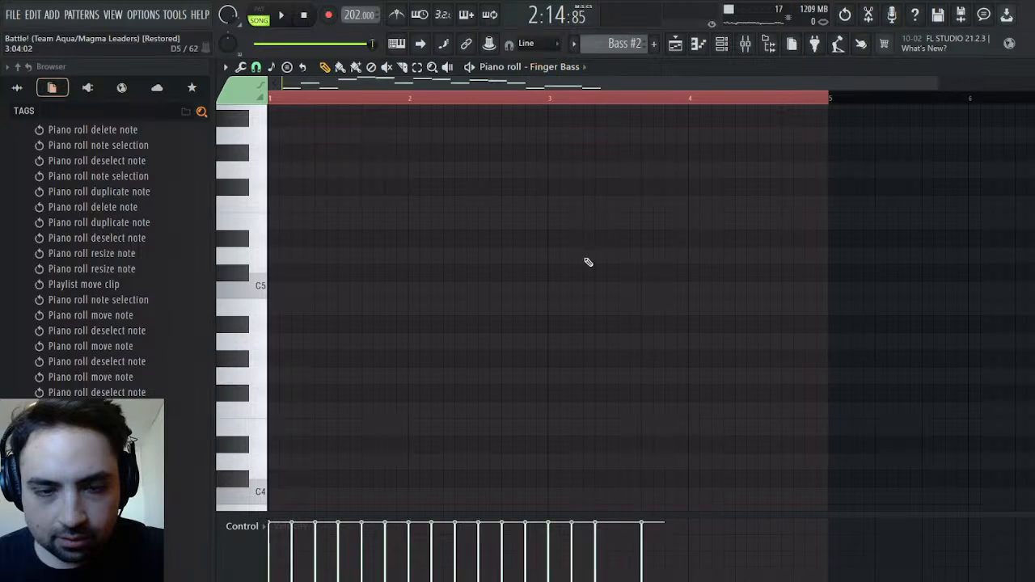
pyautogui.scroll(14, 579, 267)
pyautogui.scroll(-17, 579, 270)
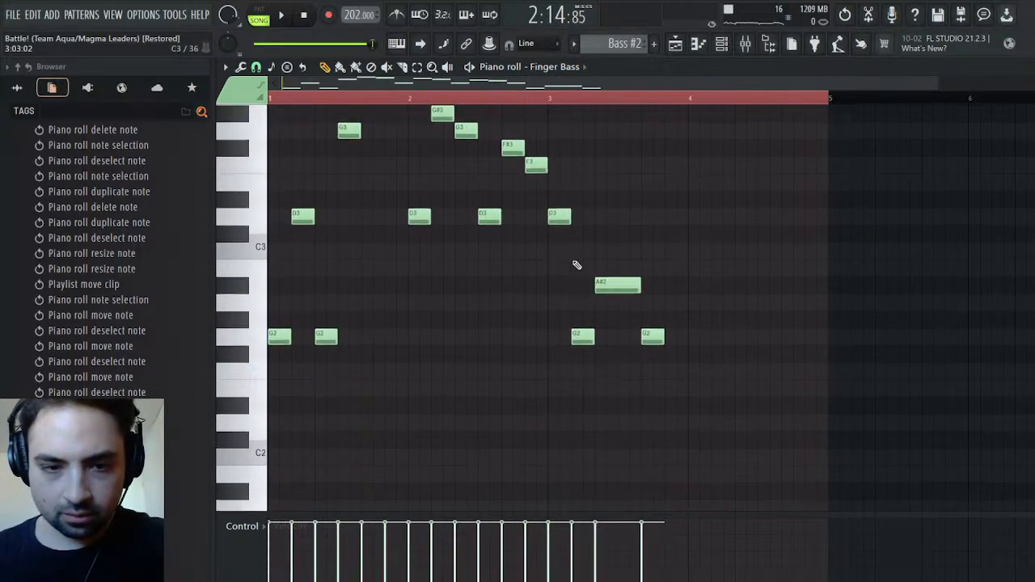
pyautogui.moveTo(627, 147); pyautogui.dragTo(269, 486)
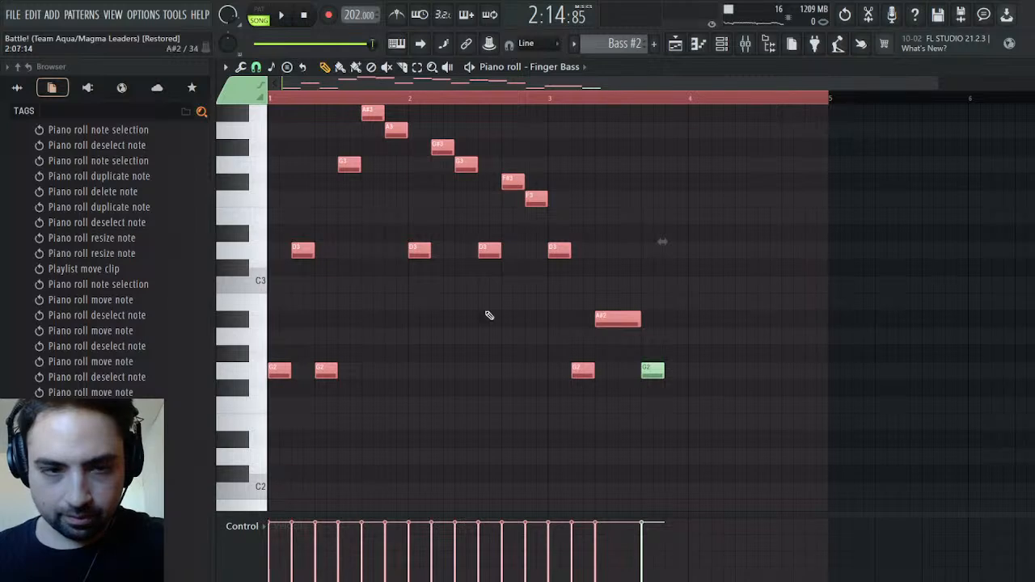
pyautogui.moveTo(370, 178); pyautogui.dragTo(625, 528)
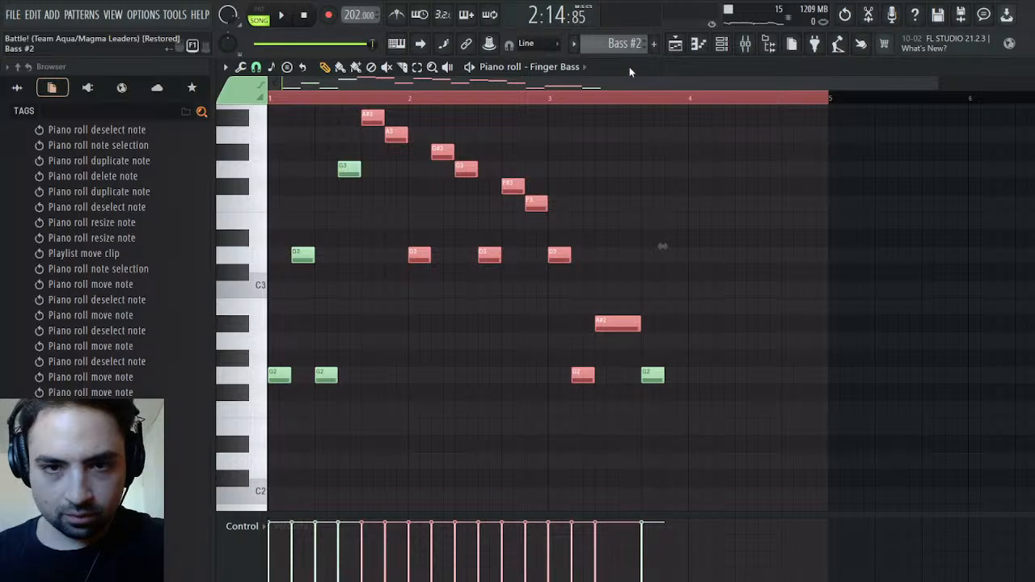
# Replace the Strings notes of the Melody clip between 1:09 and the end of the F#4 at 3:05 with the copied bass notes
pyautogui.moveTo(632, 50); pyautogui.dragTo(635, 34)
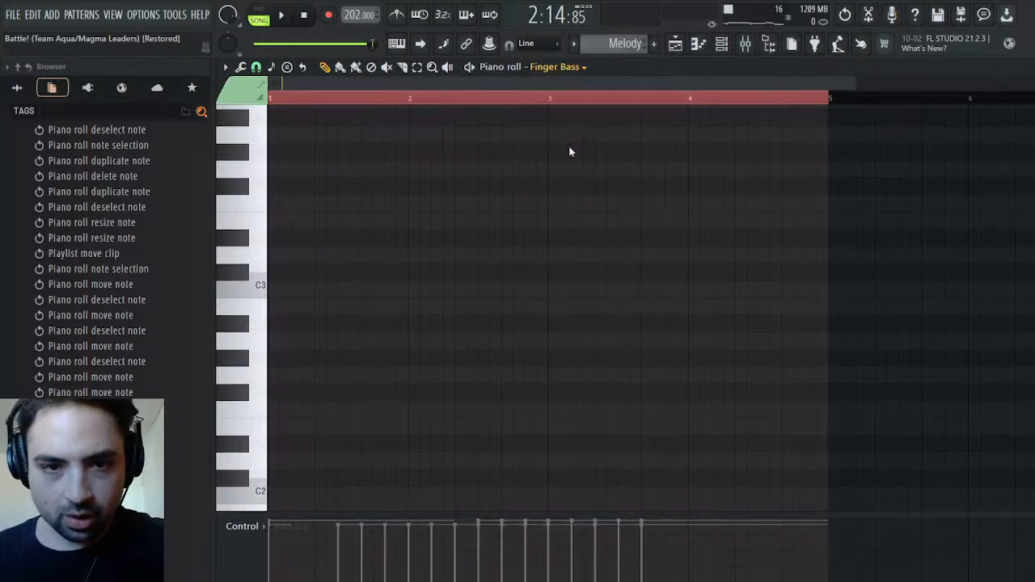
pyautogui.click(576, 195)
pyautogui.scroll(6, 511, 230)
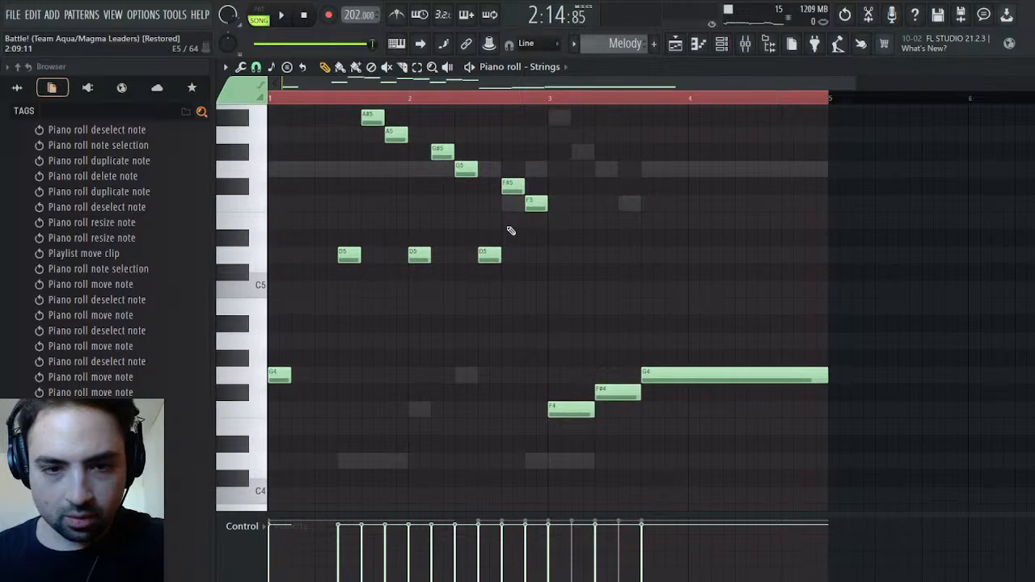
pyautogui.scroll(2, 510, 230)
pyautogui.rightClick(375, 175)
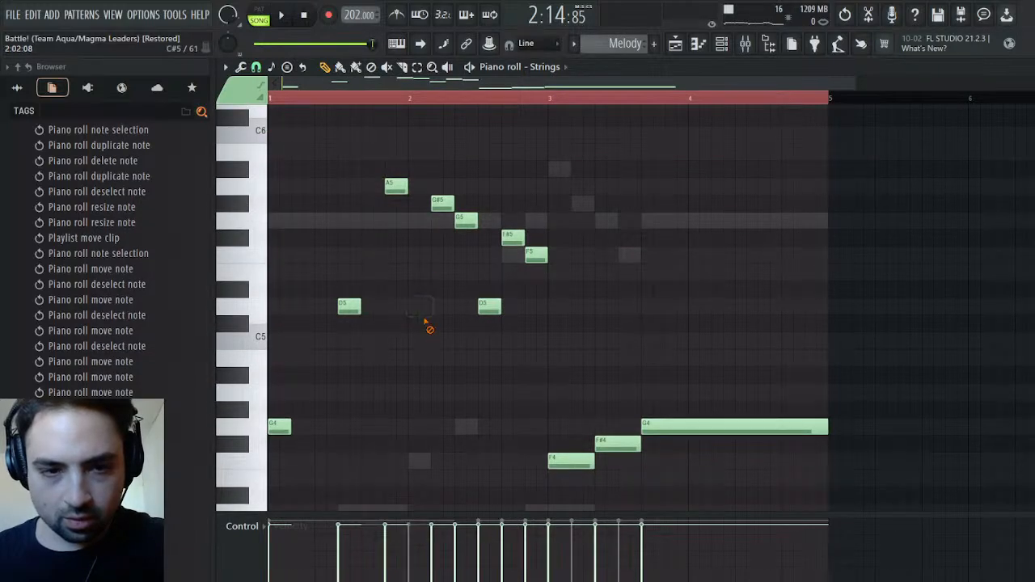
pyautogui.rightClick(442, 203)
pyautogui.rightClick(466, 221)
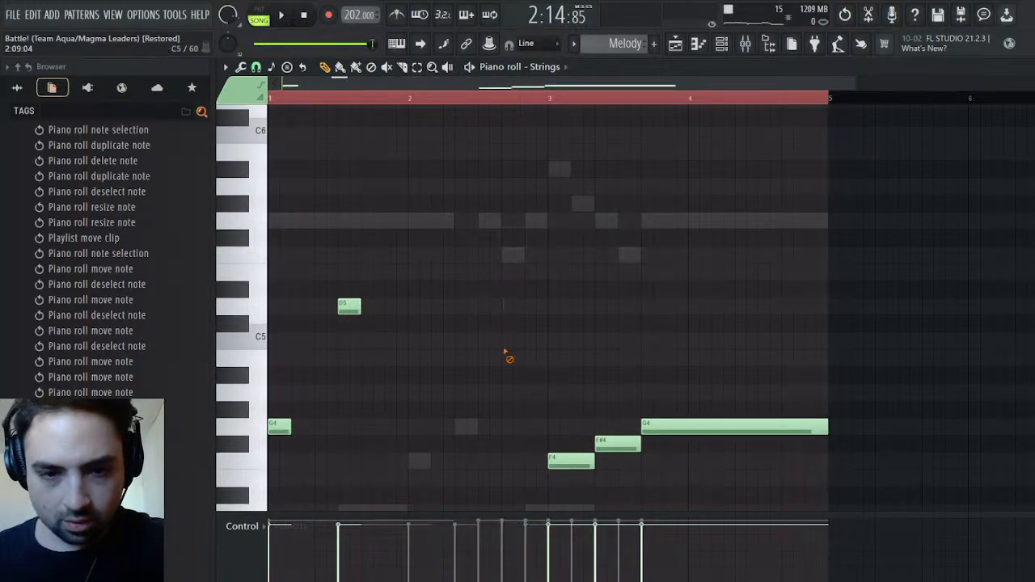
pyautogui.rightClick(589, 461)
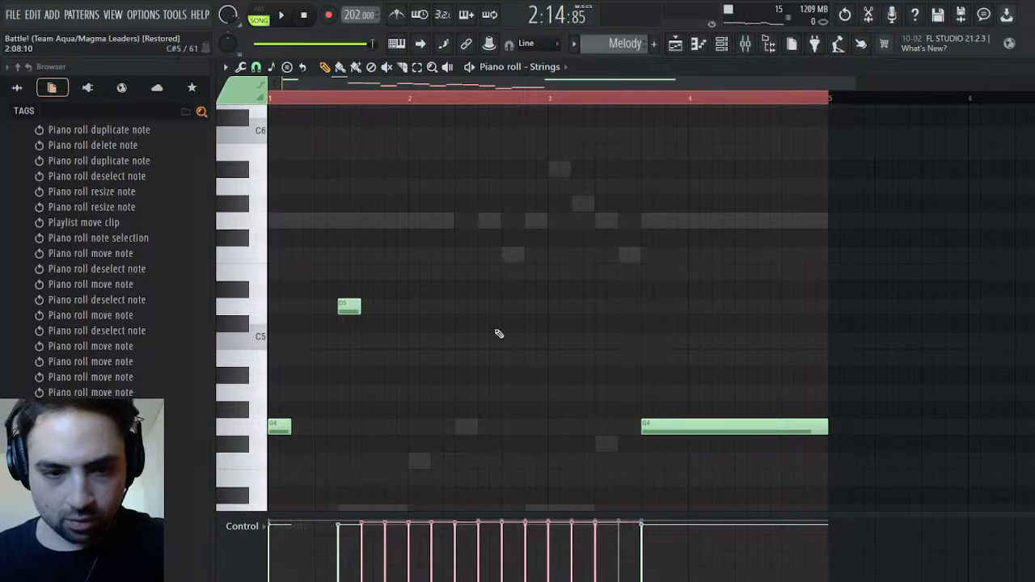
# Raise the pasted Strings notes two octaves so the run starts on A#5, deselect them and play the section
pyautogui.scroll(-5, 495, 322)
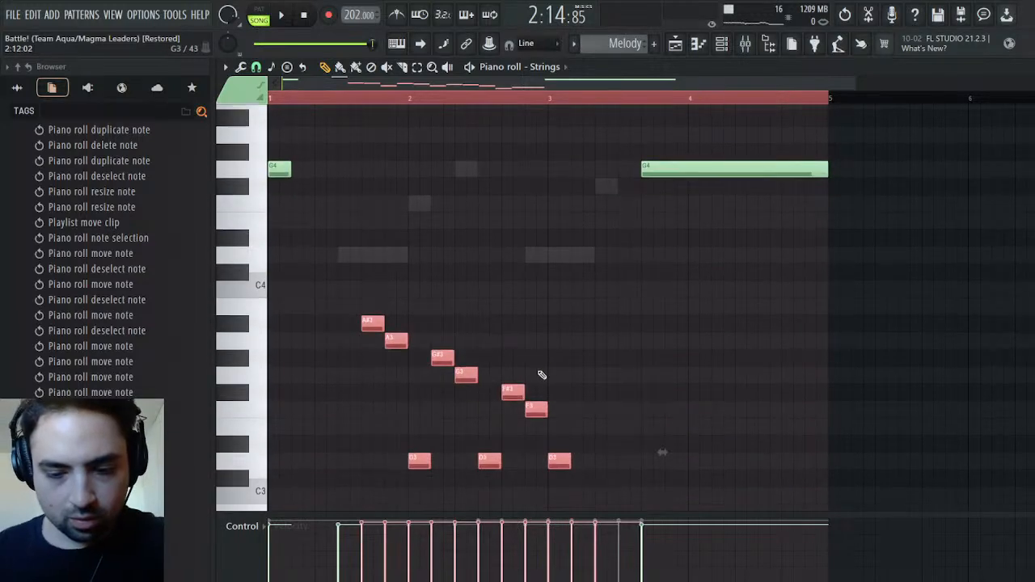
pyautogui.scroll(4, 542, 374)
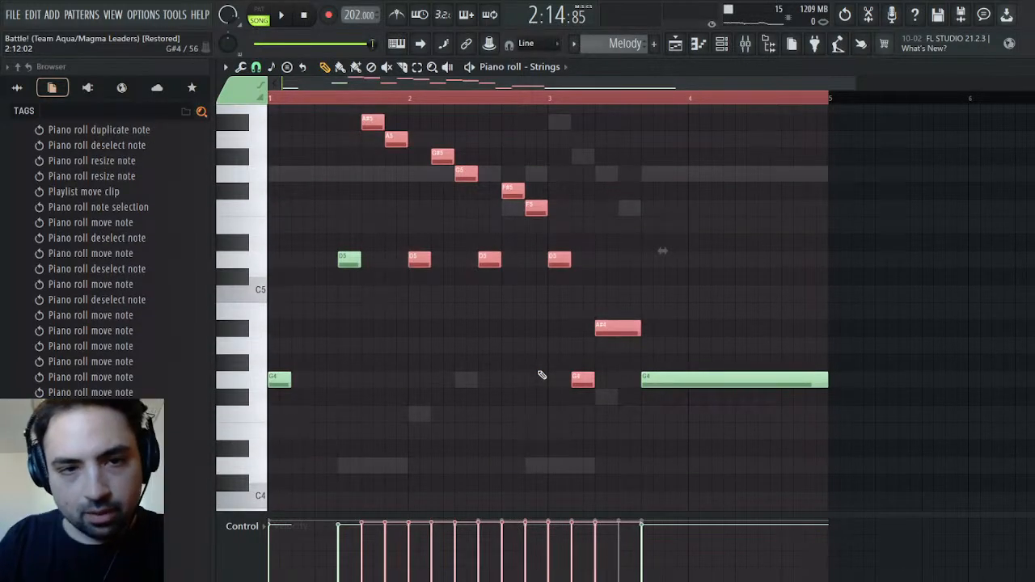
pyautogui.press('space')
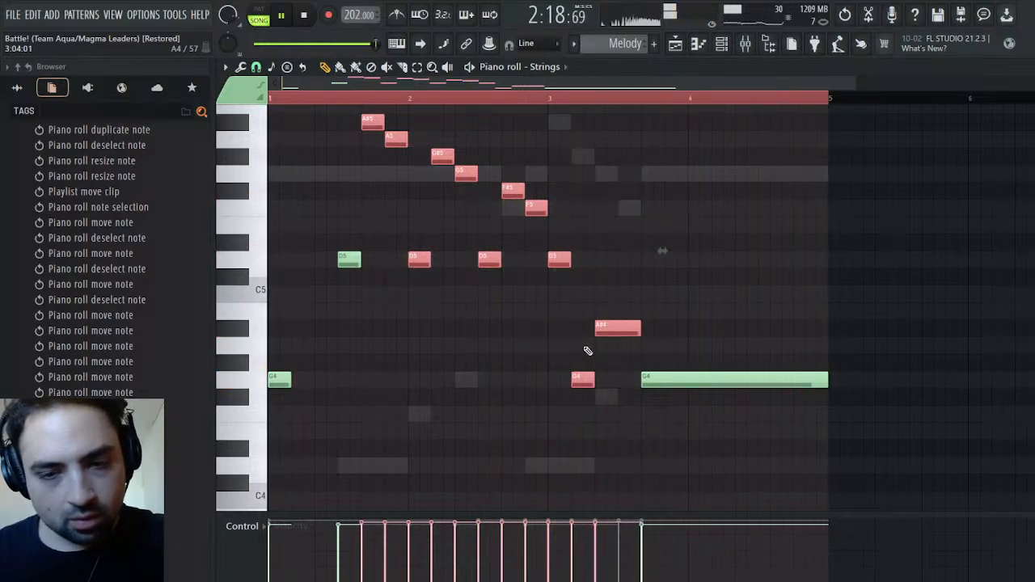
pyautogui.press('space')
pyautogui.click(656, 300)
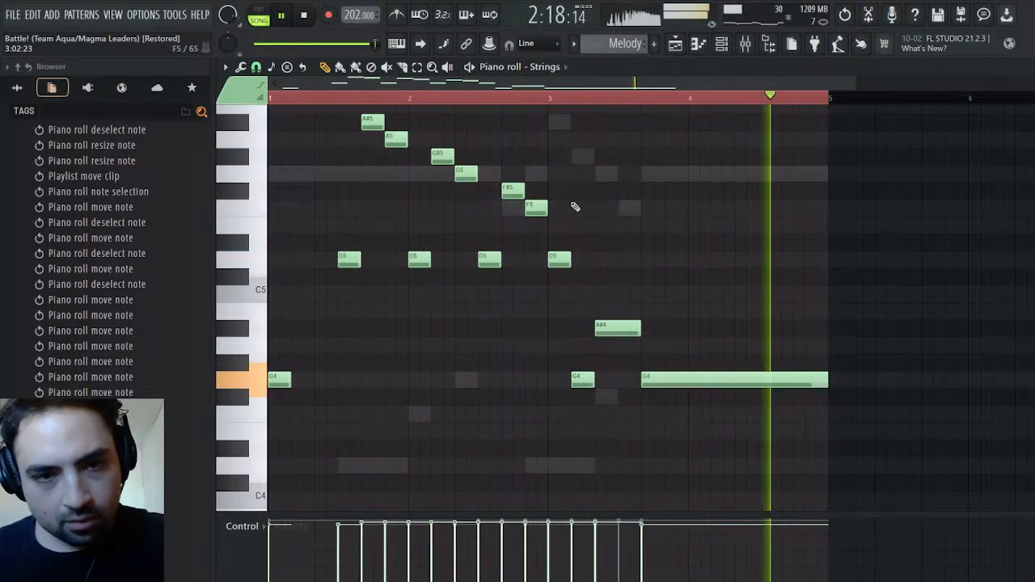
pyautogui.press('space')
# Play the section and lower the Strings notes at 2:09 and 2:11 to F5 and E5
pyautogui.scroll(3, 567, 251)
pyautogui.scroll(-1, 555, 291)
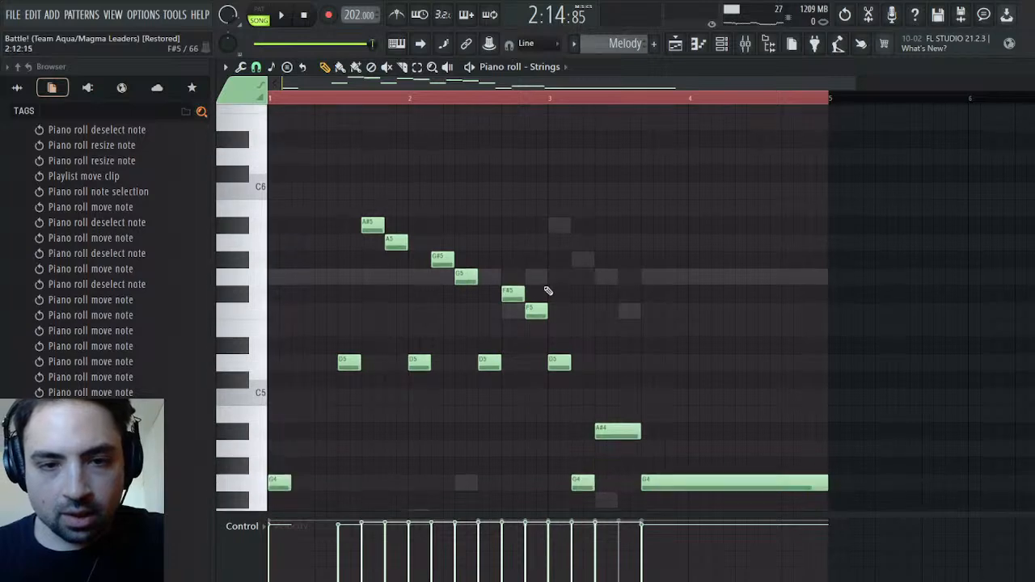
pyautogui.moveTo(512, 293)
pyautogui.mouseDown()
pyautogui.moveTo(511, 311)
pyautogui.moveTo(511, 291)
pyautogui.mouseUp()
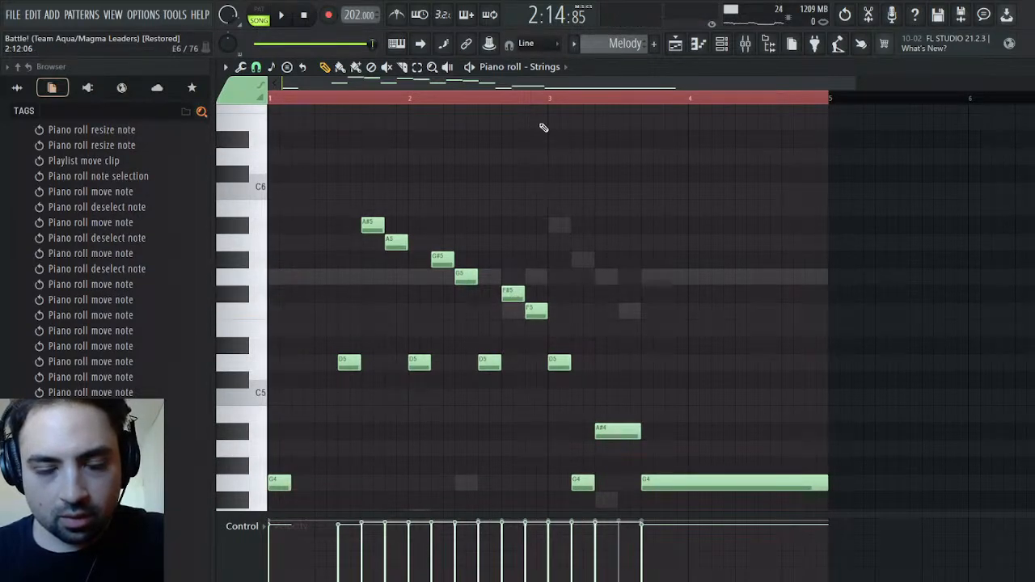
pyautogui.press('space')
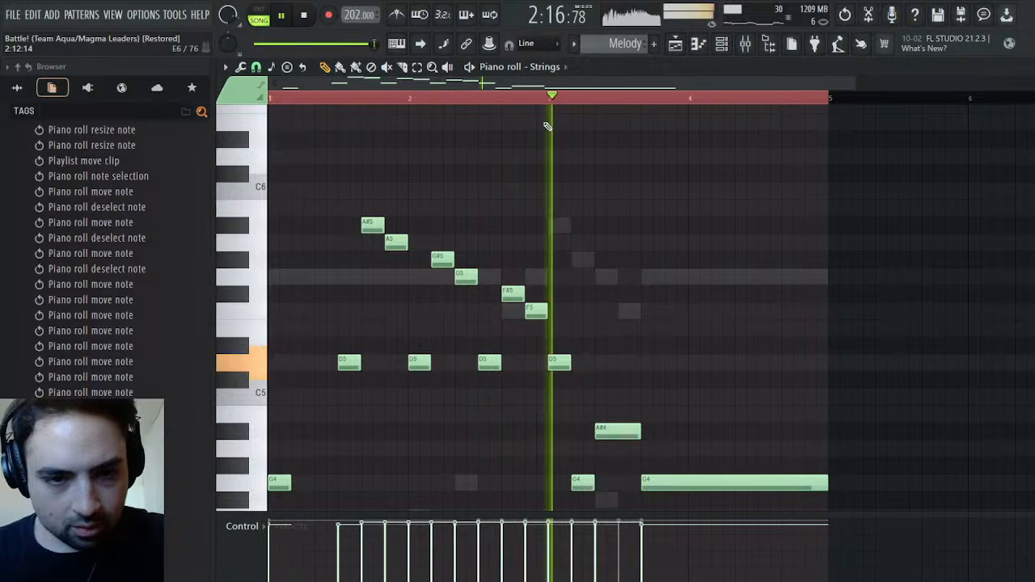
pyautogui.press('space')
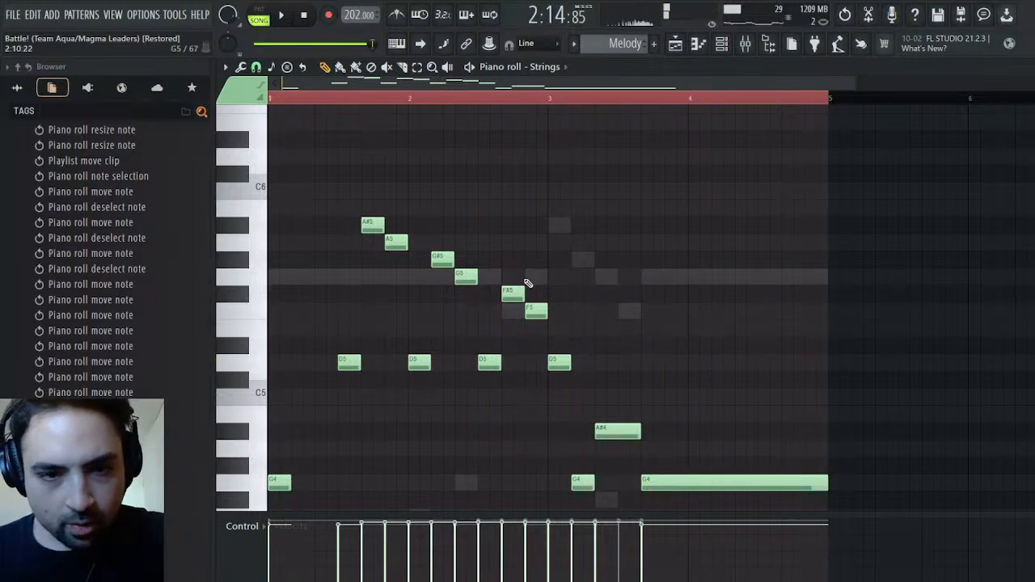
pyautogui.moveTo(506, 295); pyautogui.dragTo(525, 335)
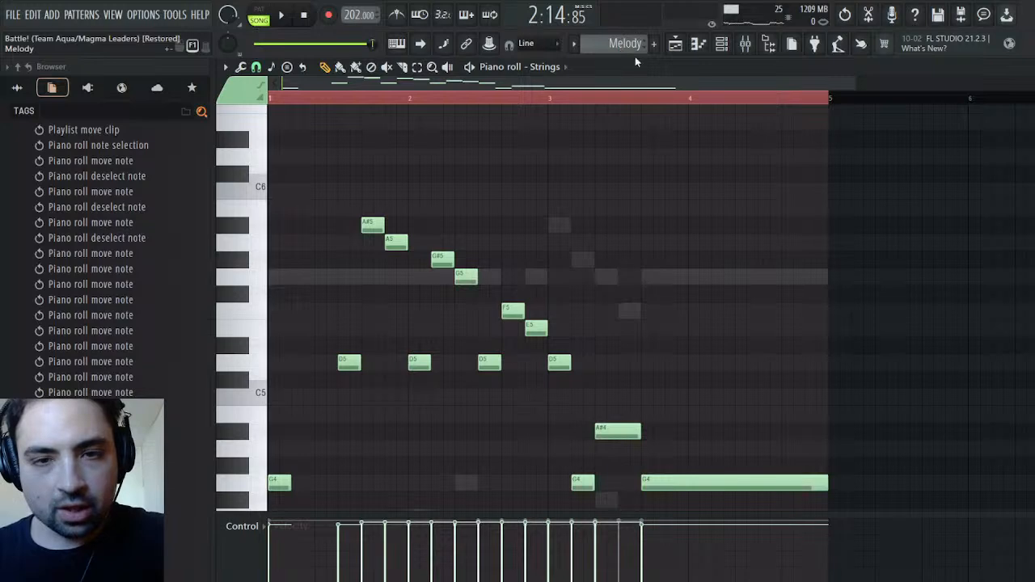
# Lower the Finger Bass notes of Bass #2 at 2:09 and 2:11 to F3 and E3
pyautogui.click(657, 103)
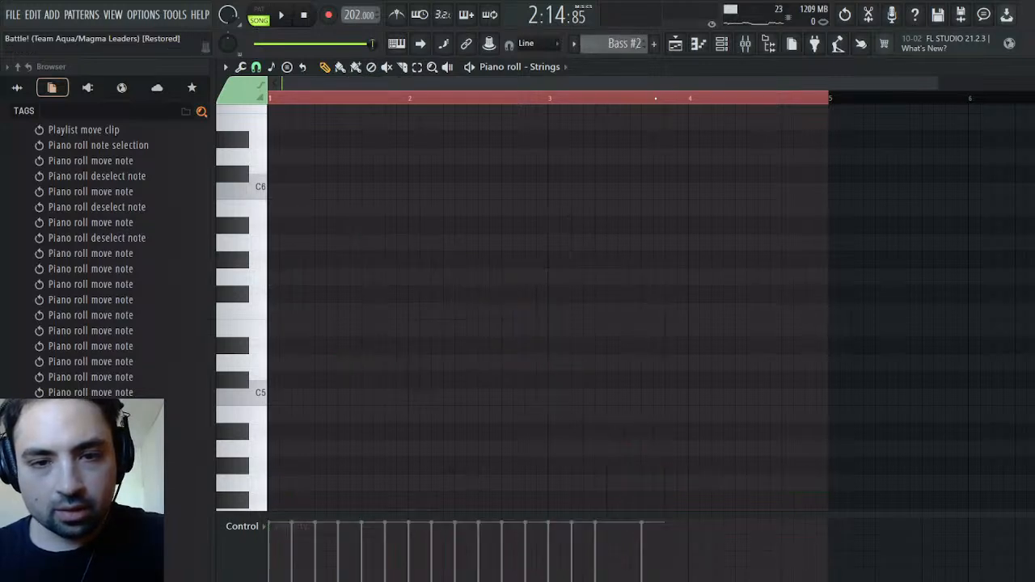
pyautogui.scroll(-7, 550, 190)
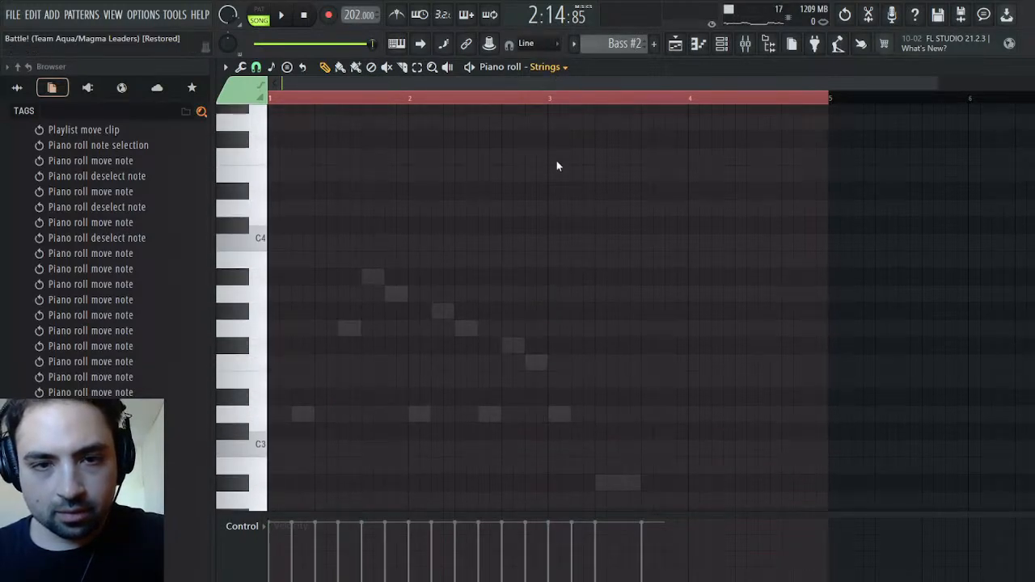
pyautogui.click(579, 239)
pyautogui.scroll(-3, 567, 259)
pyautogui.moveTo(510, 241); pyautogui.dragTo(534, 276)
pyautogui.scroll(-4, 532, 284)
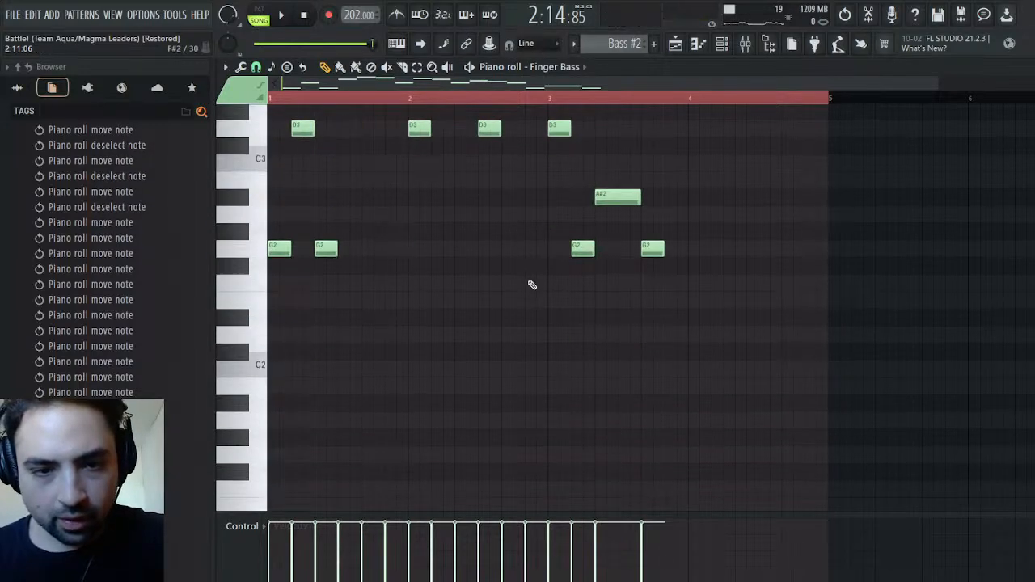
pyautogui.scroll(3, 547, 224)
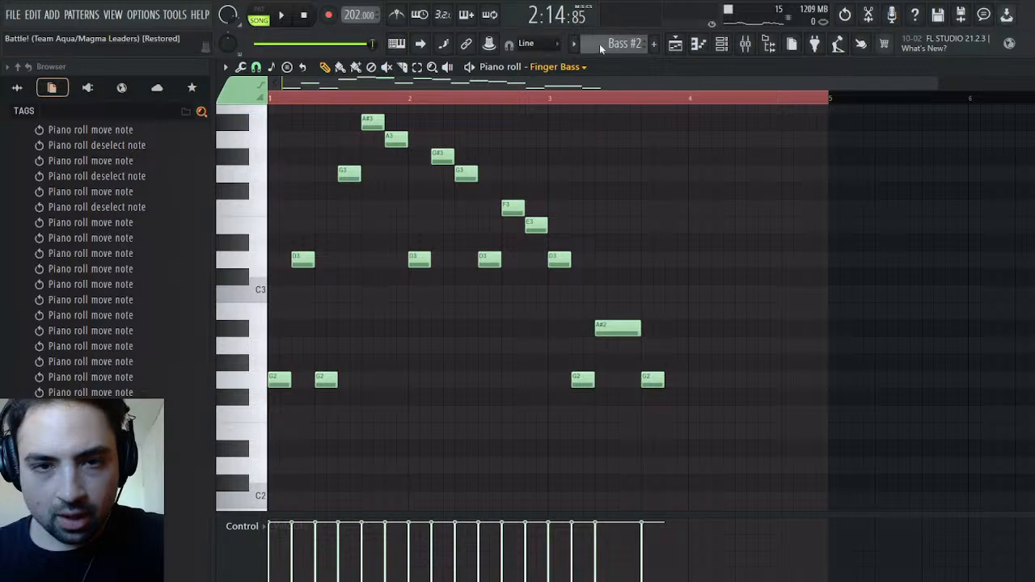
# Open the Pulse part of Synths #2 and examine its notes while playing the section
pyautogui.click(637, 115)
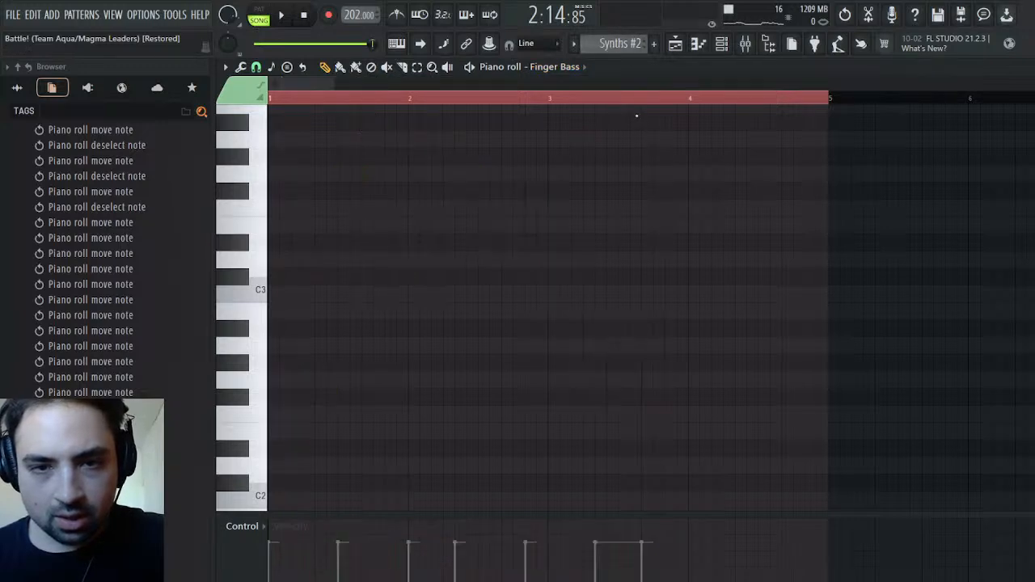
pyautogui.scroll(-12, 575, 208)
pyautogui.scroll(20, 577, 207)
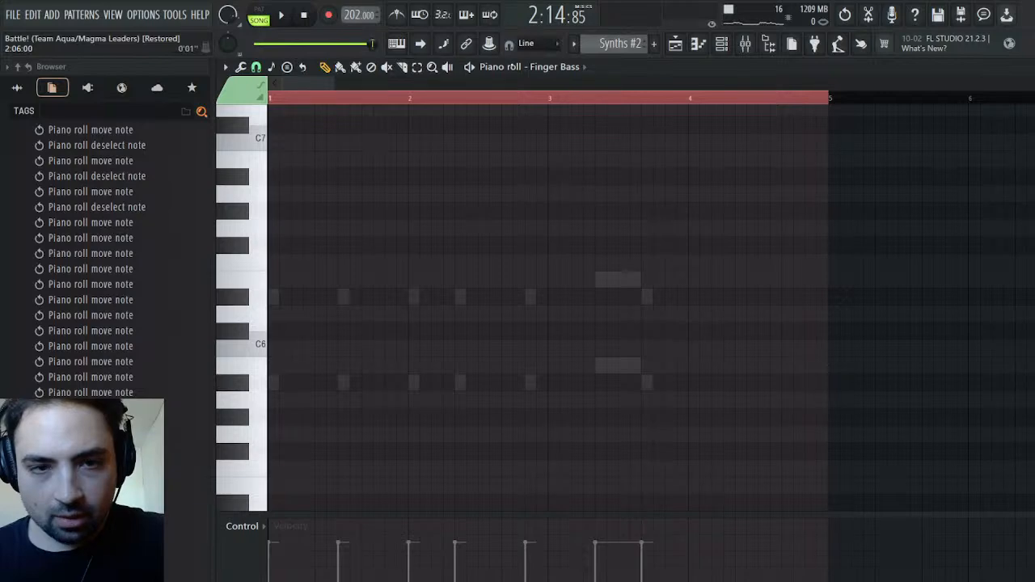
pyautogui.click(570, 307)
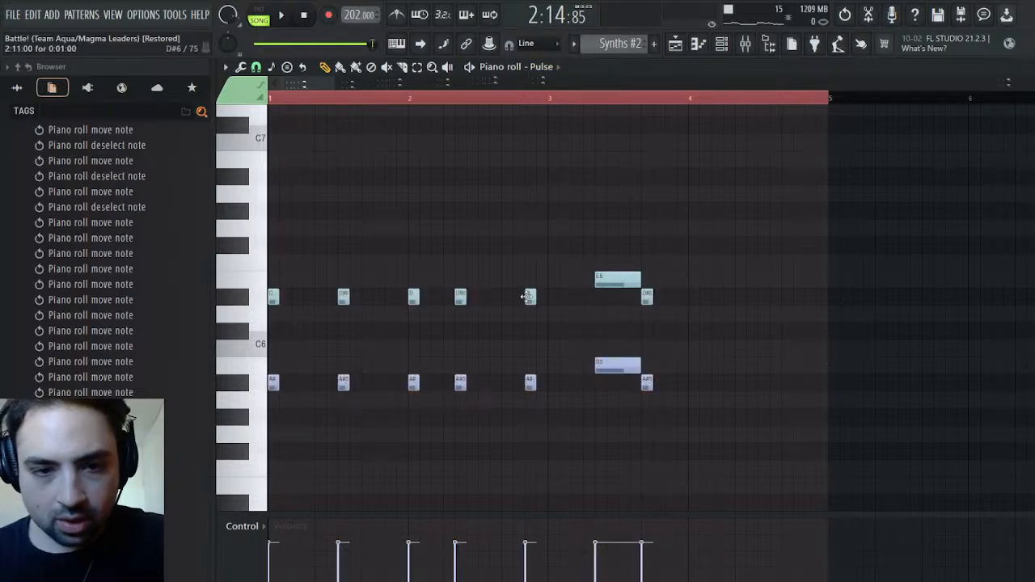
pyautogui.press('space')
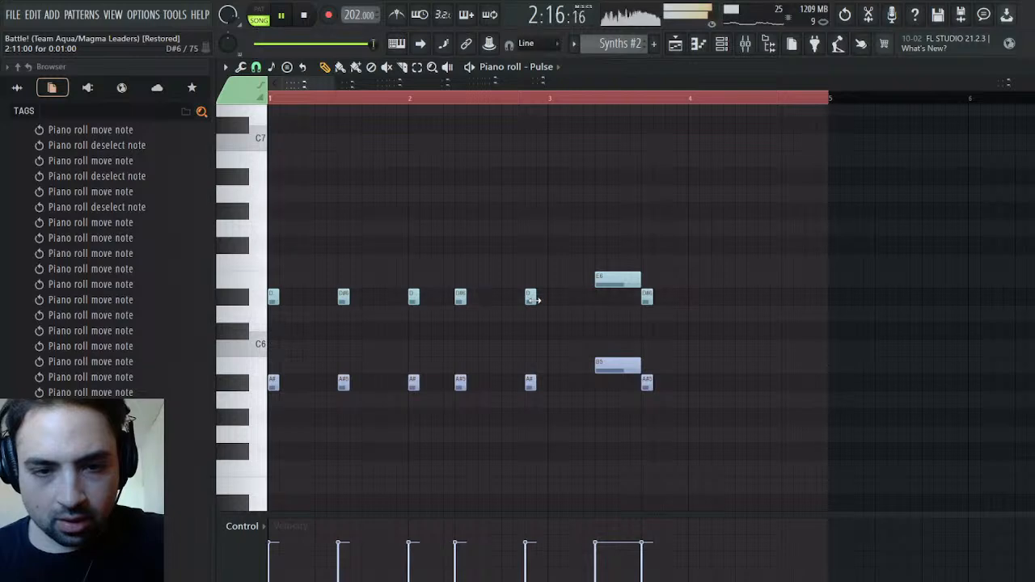
pyautogui.press('space')
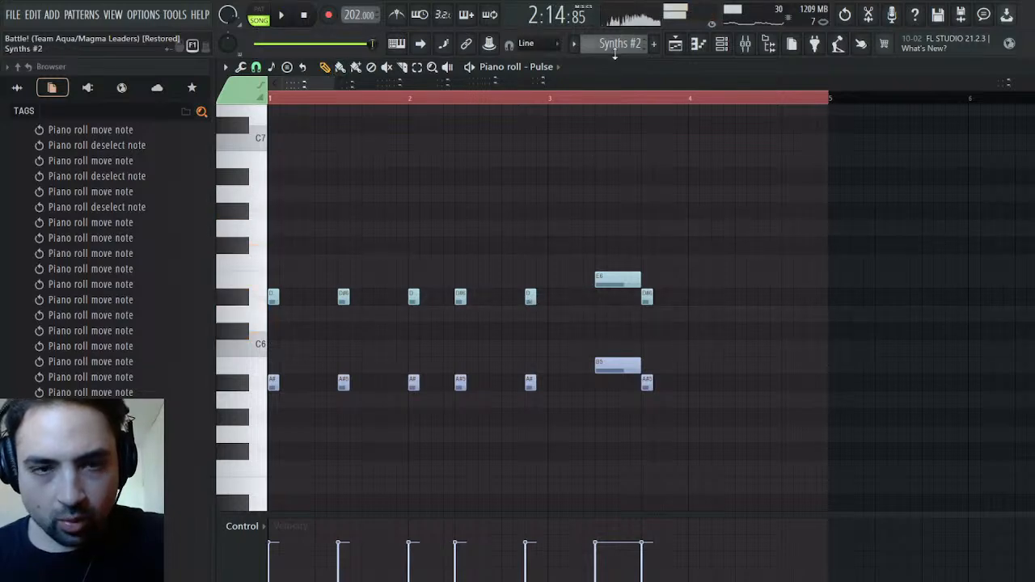
# Lower the two Pulse notes of the Synths clip at 2:09 to F6 and C6 and play the section
pyautogui.scroll(1, 614, 53)
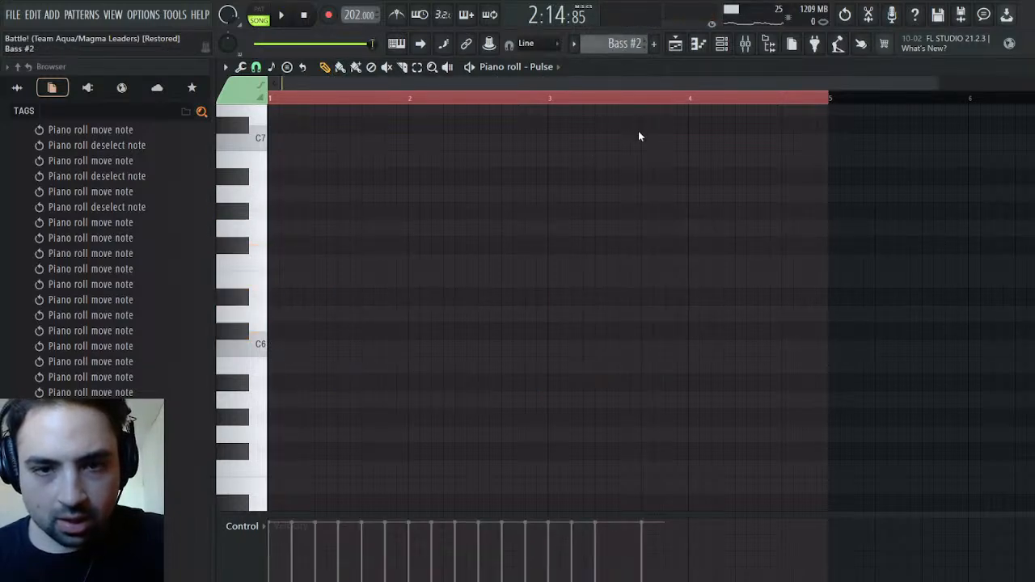
pyautogui.click(637, 138)
pyautogui.press('space')
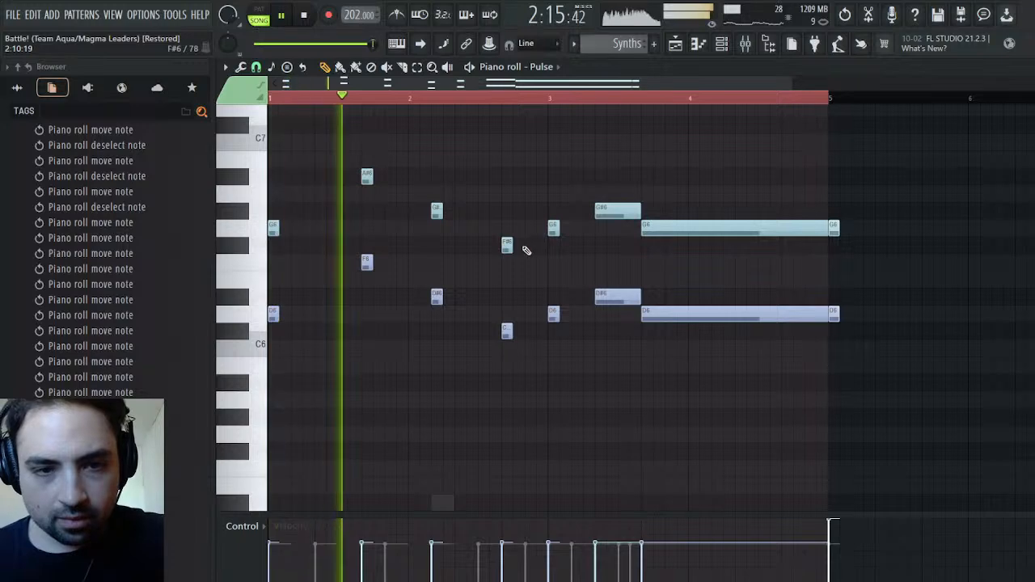
pyautogui.press('space')
pyautogui.moveTo(507, 245); pyautogui.dragTo(497, 267)
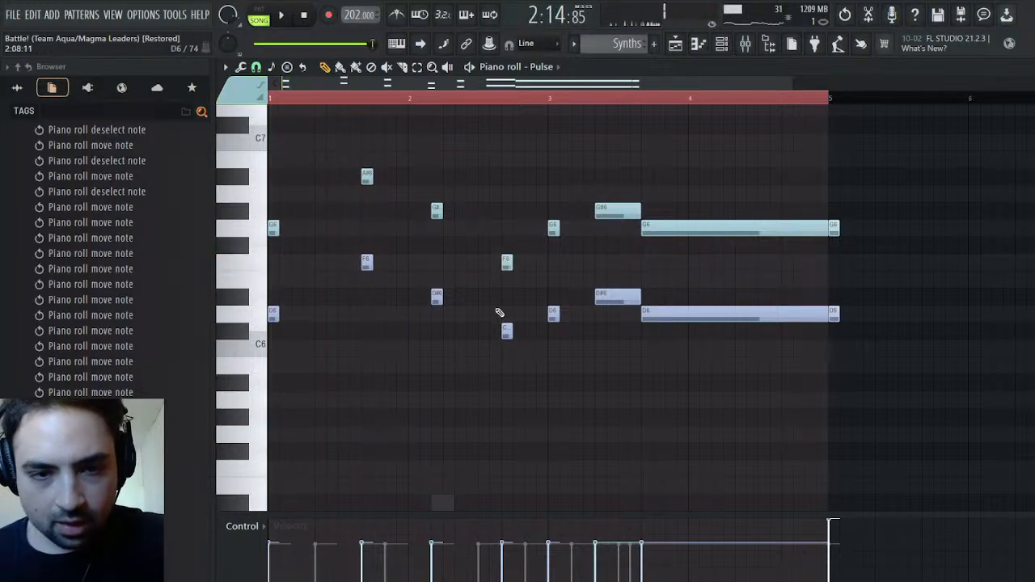
pyautogui.moveTo(505, 339); pyautogui.dragTo(505, 347)
pyautogui.press('space')
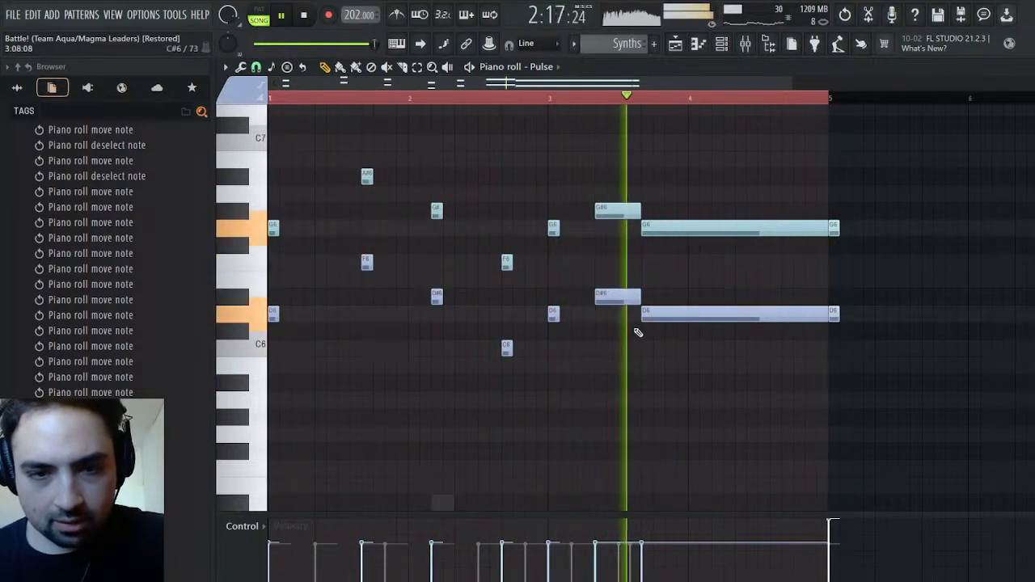
pyautogui.press('space')
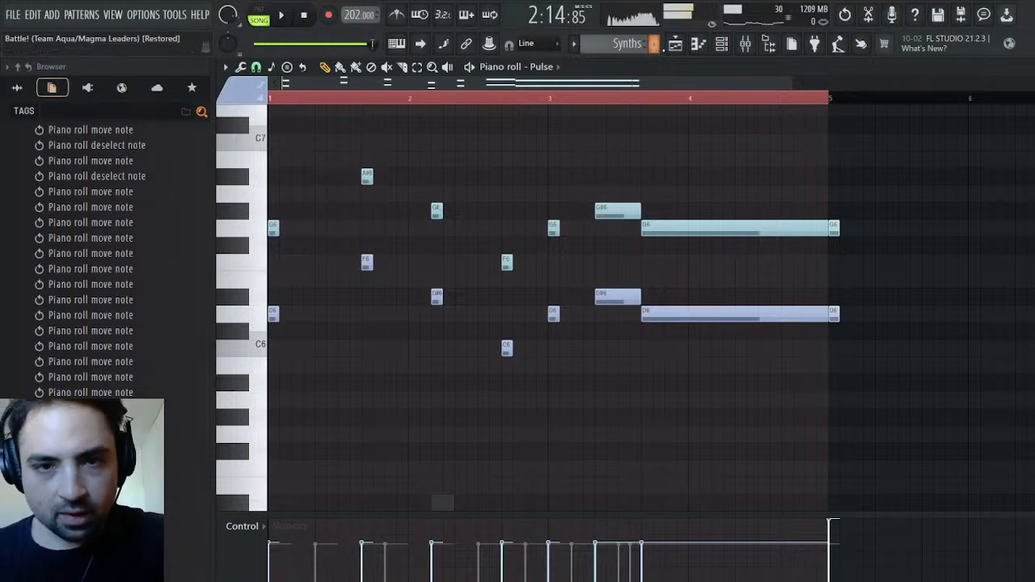
# Play the ending and add a short closing G2 note at bar 5 in the Finger Bass part of Bass #2
pyautogui.click(678, 48)
pyautogui.press('space')
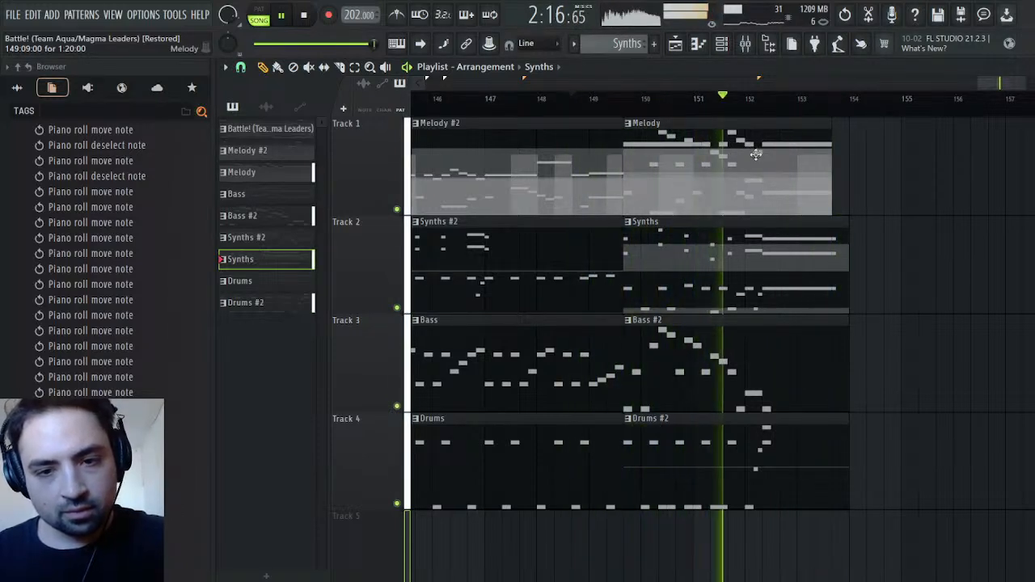
pyautogui.press('space')
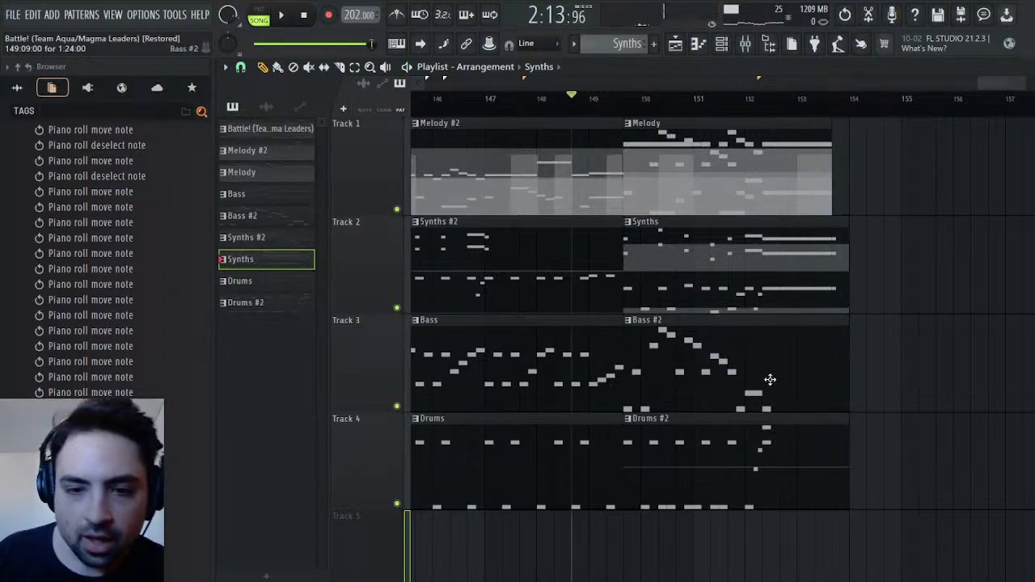
pyautogui.click(788, 372)
pyautogui.doubleClick(788, 371)
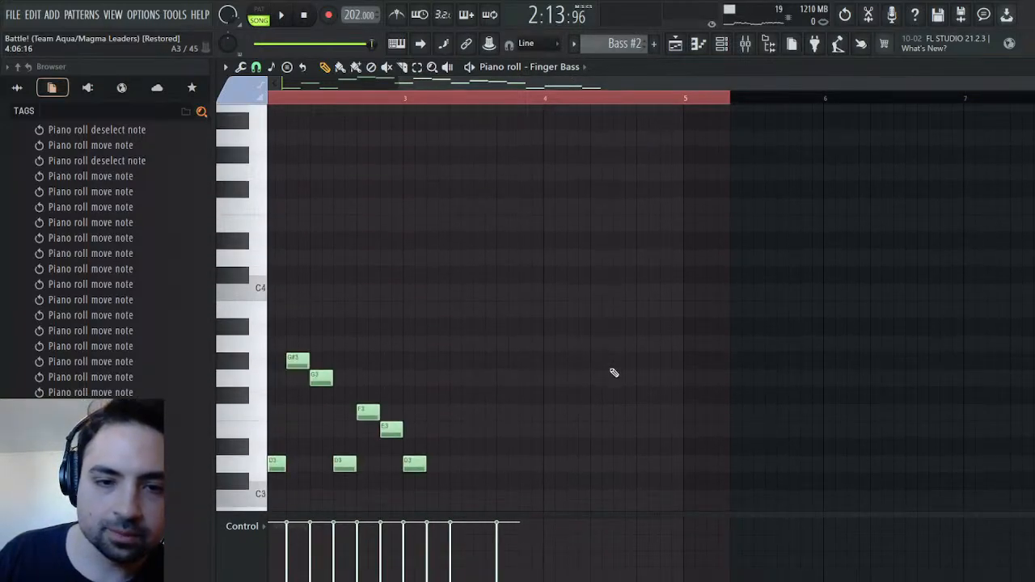
pyautogui.click(669, 228)
pyautogui.moveTo(671, 228); pyautogui.dragTo(681, 232)
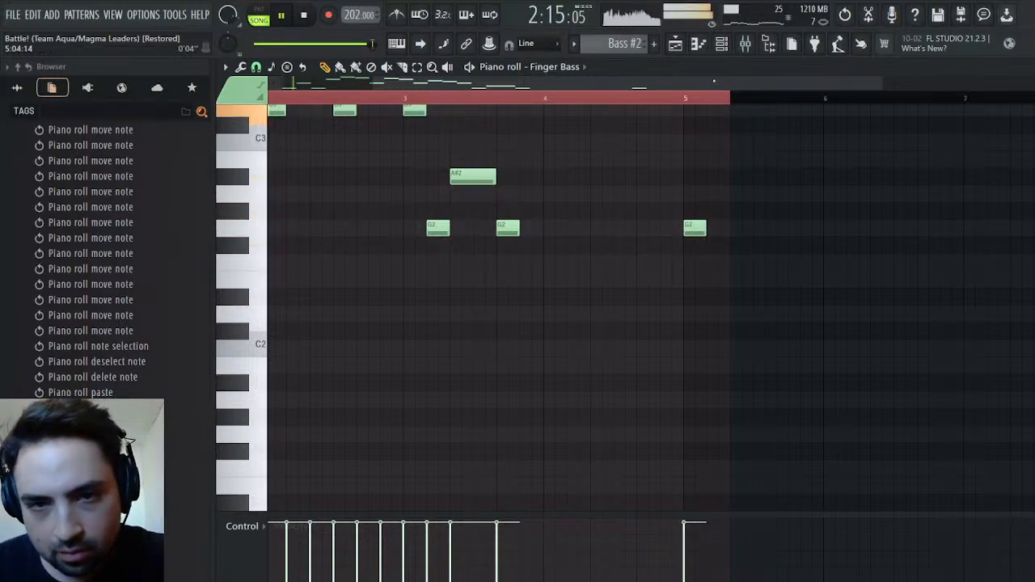
pyautogui.click(676, 46)
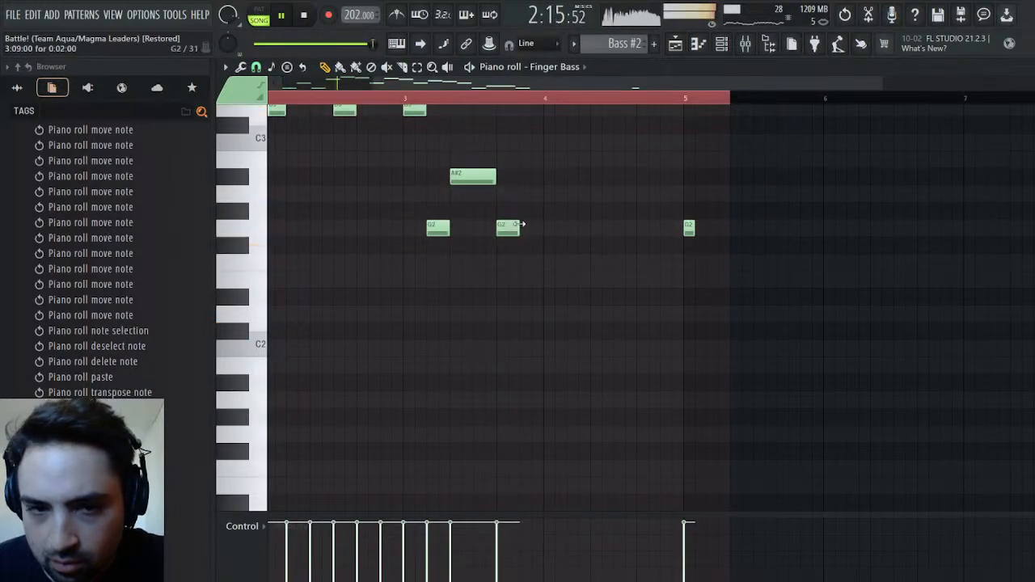
# Extend the G2 note at 3:09 up to bar 5 and place the short closing G2 just after it, checking the timing by playback
pyautogui.moveTo(520, 225); pyautogui.dragTo(679, 230)
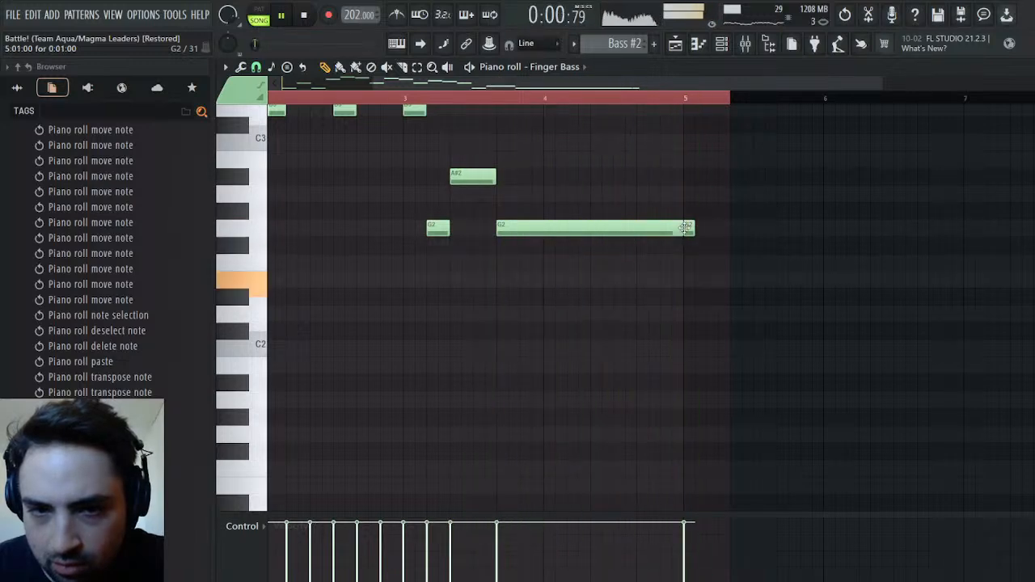
pyautogui.press('space')
pyautogui.moveTo(686, 227); pyautogui.dragTo(677, 228)
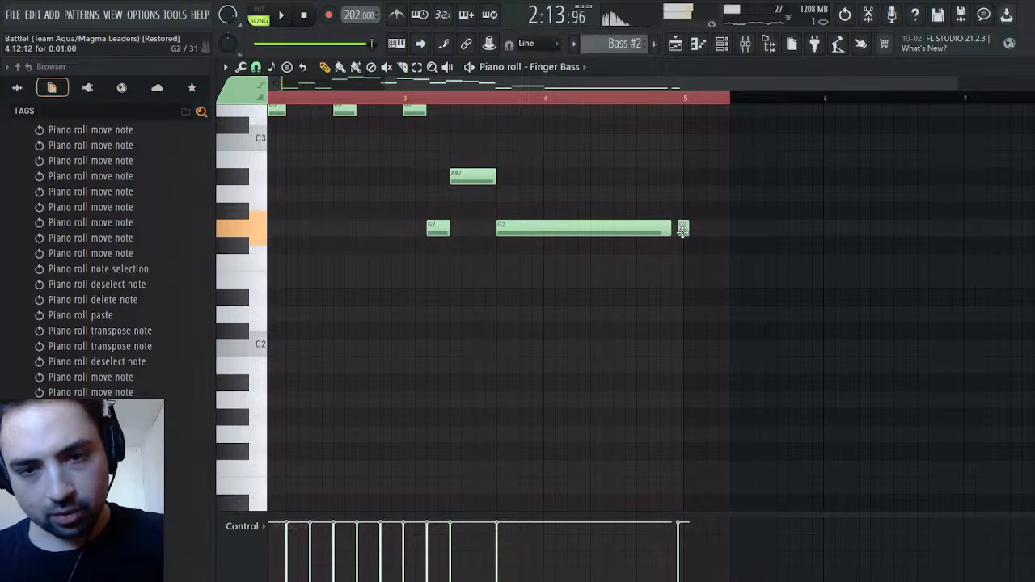
pyautogui.moveTo(671, 229); pyautogui.dragTo(679, 229)
pyautogui.press('space')
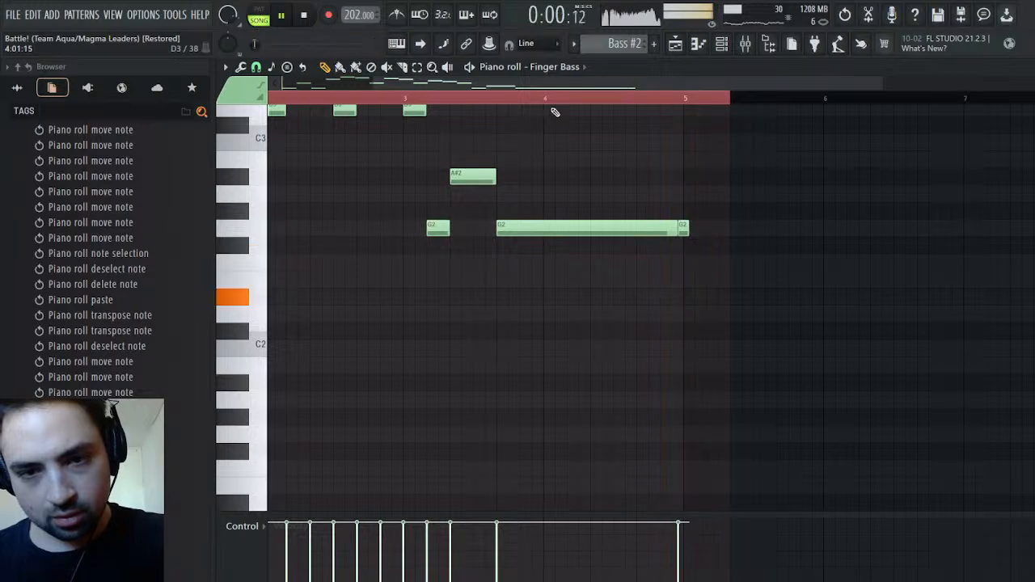
pyautogui.click(683, 228)
pyautogui.press('space')
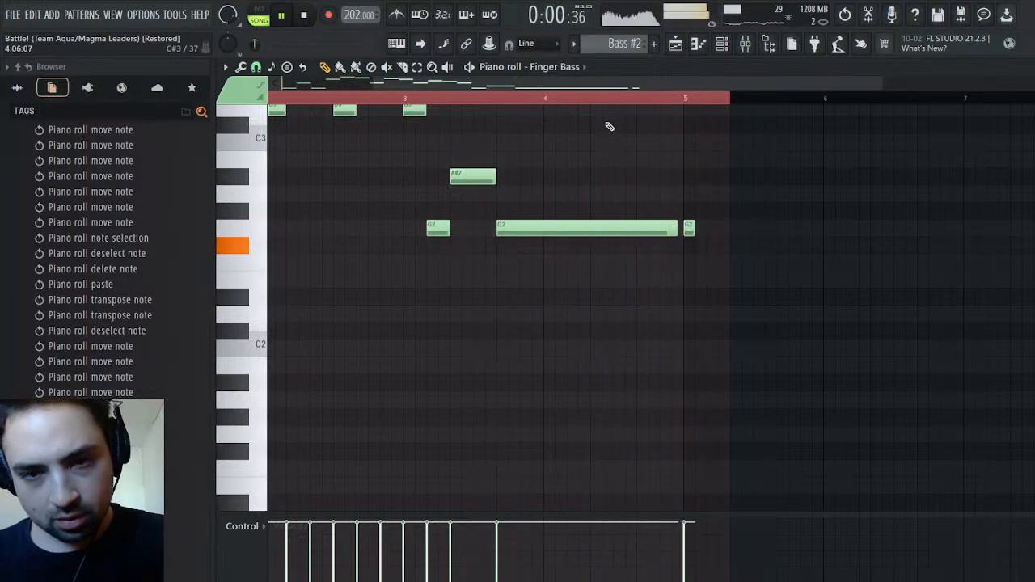
pyautogui.press('space')
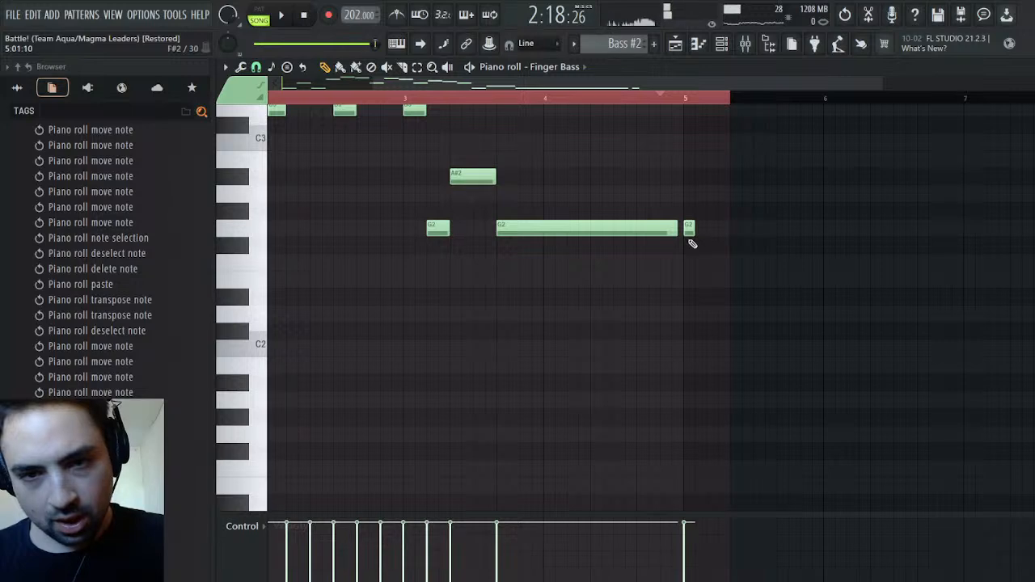
pyautogui.moveTo(689, 229); pyautogui.dragTo(694, 230)
pyautogui.press('space')
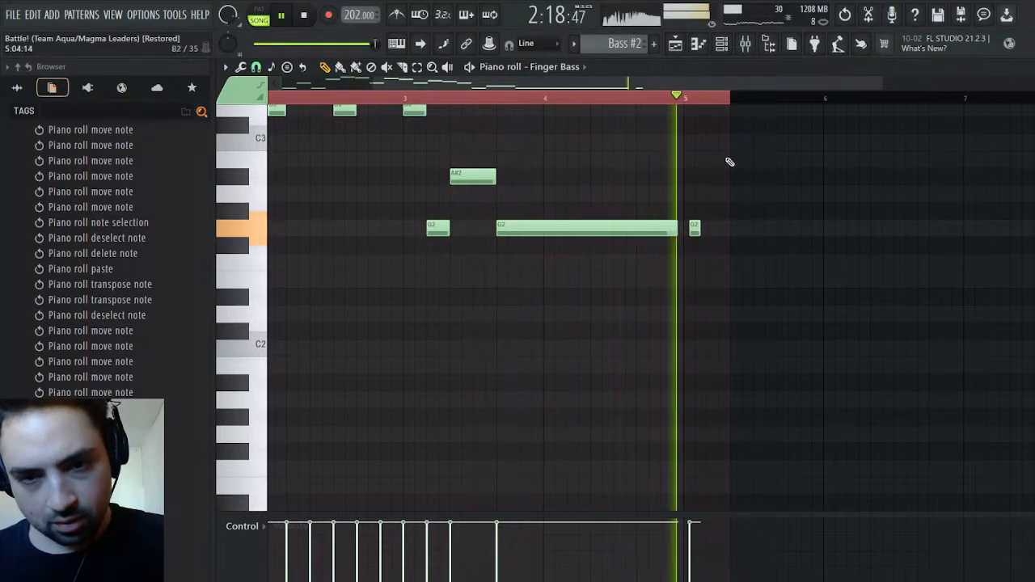
pyautogui.moveTo(674, 228); pyautogui.dragTo(683, 229)
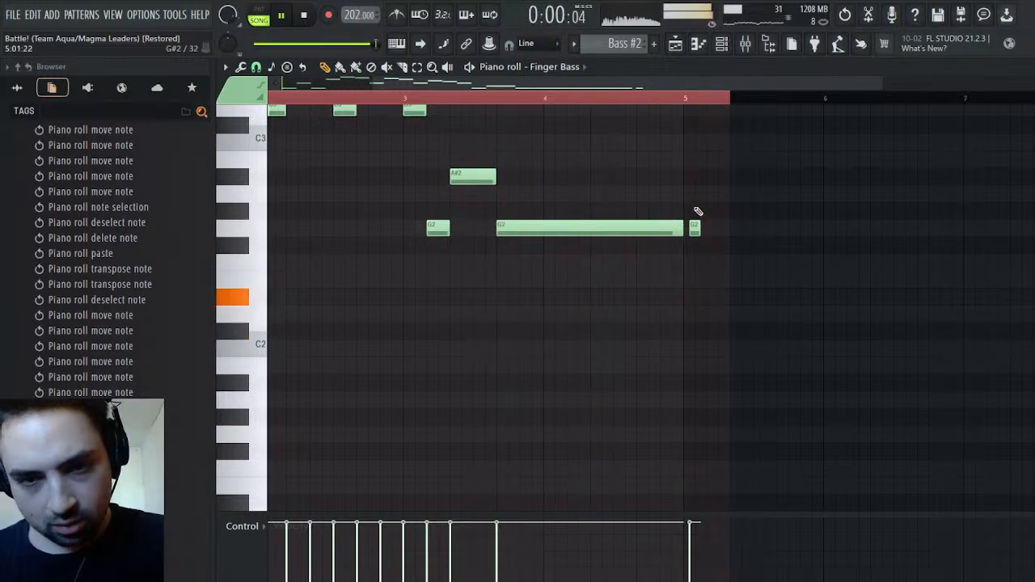
# Extend the Bass #2 clip in the playlist to about bar 155 and play the ending
pyautogui.click(677, 44)
pyautogui.press('space')
pyautogui.press('space')
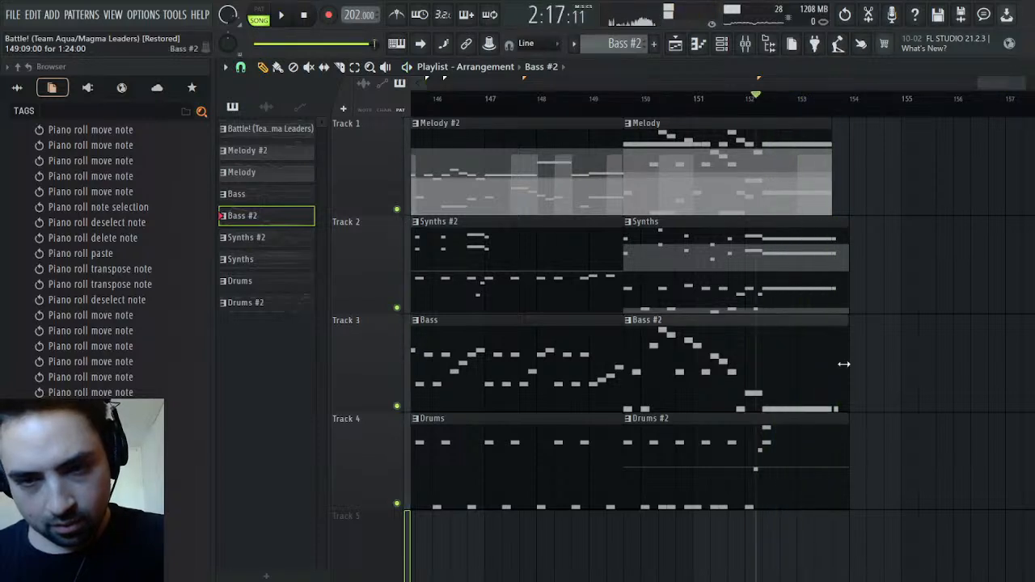
pyautogui.moveTo(850, 365); pyautogui.dragTo(863, 365)
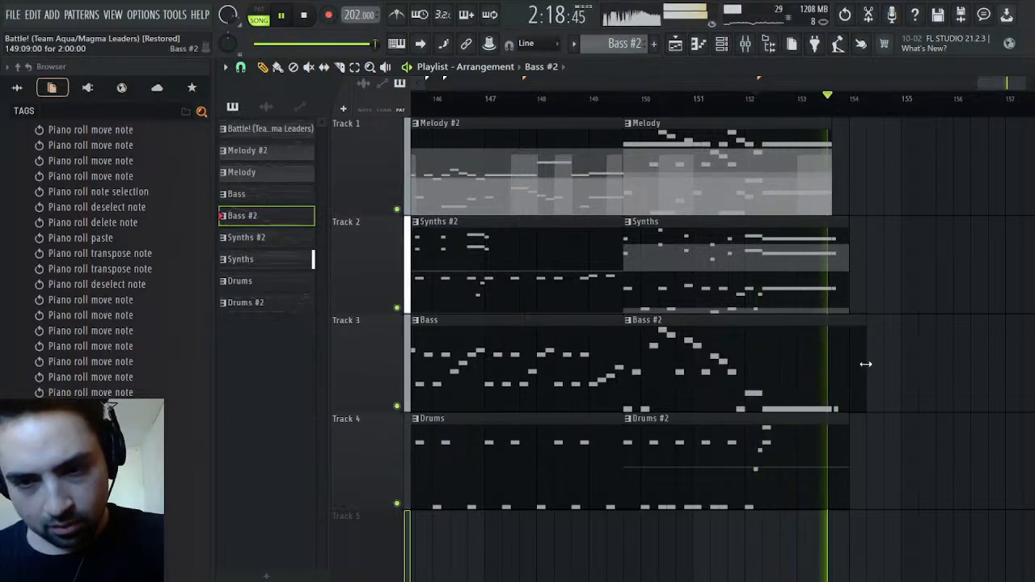
pyautogui.moveTo(866, 364); pyautogui.dragTo(901, 363)
pyautogui.press('space')
pyautogui.press('space')
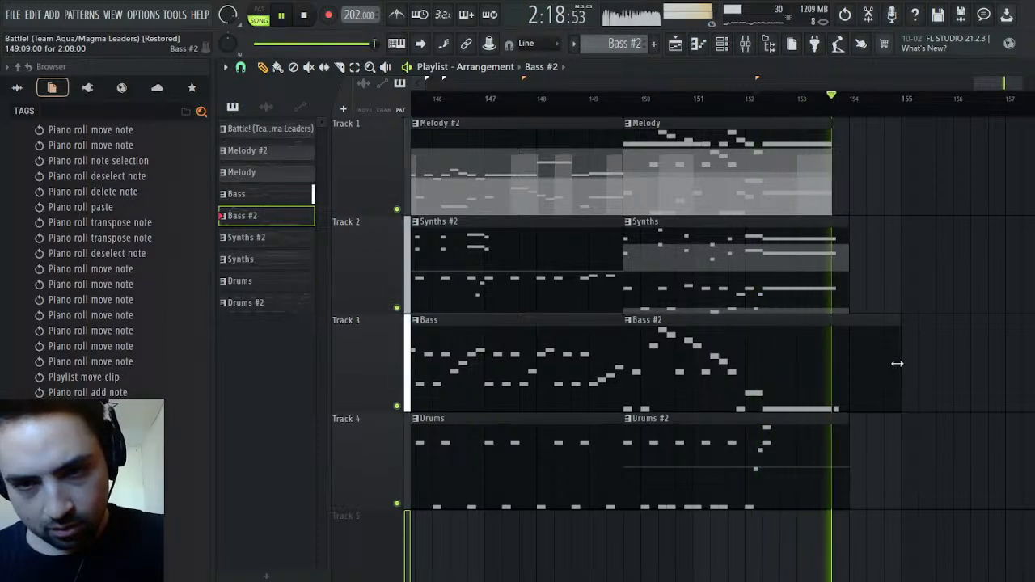
pyautogui.press('space')
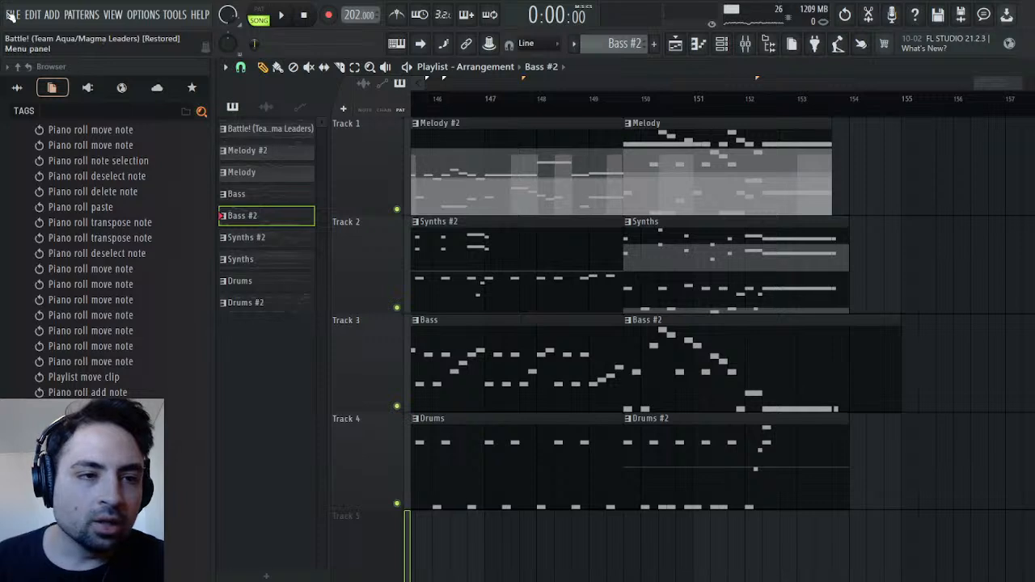
# Play the song from the beginning and examine the Maximus plugin on the master while it plays
pyautogui.click(282, 15)
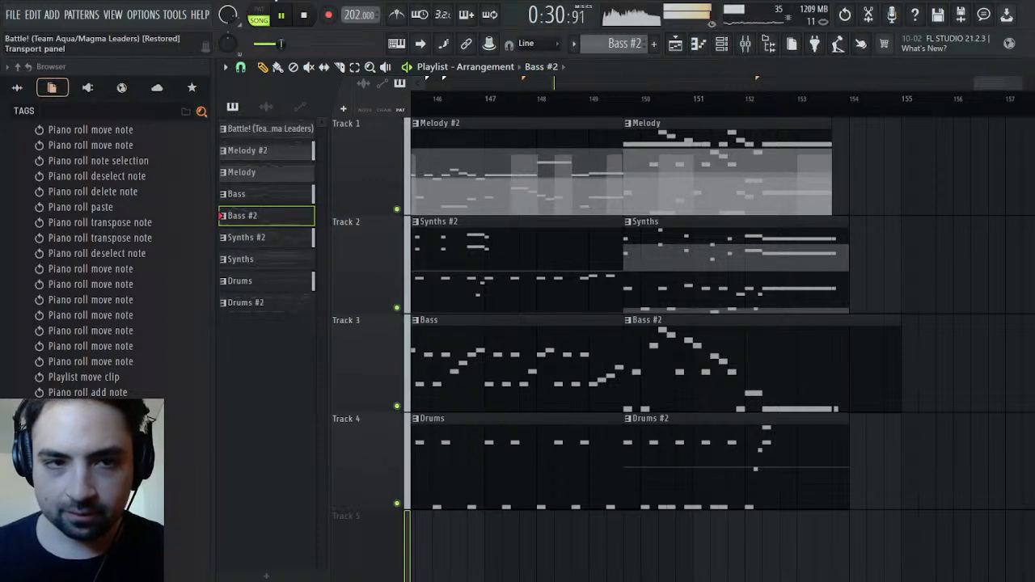
pyautogui.press('space')
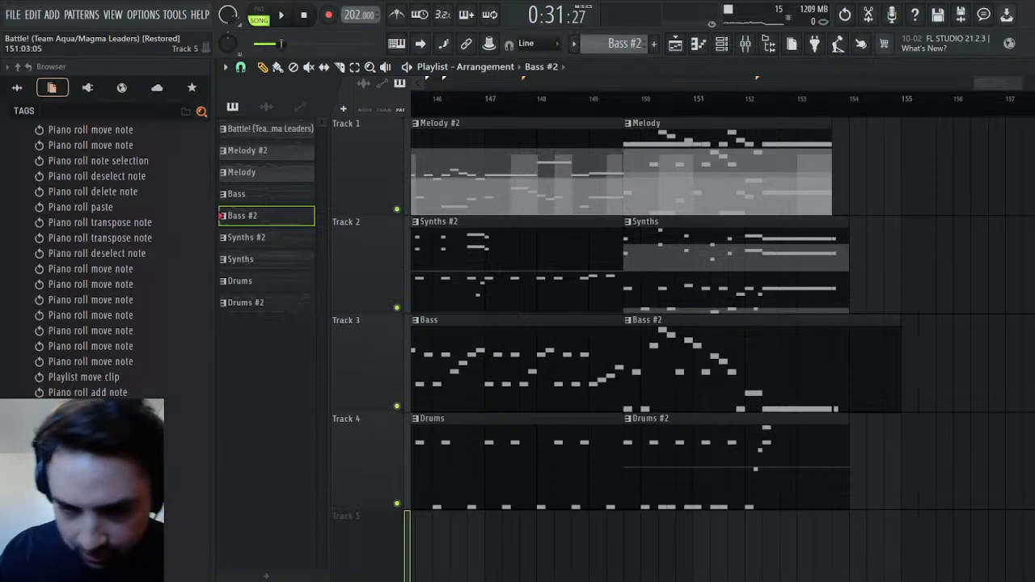
pyautogui.click(283, 15)
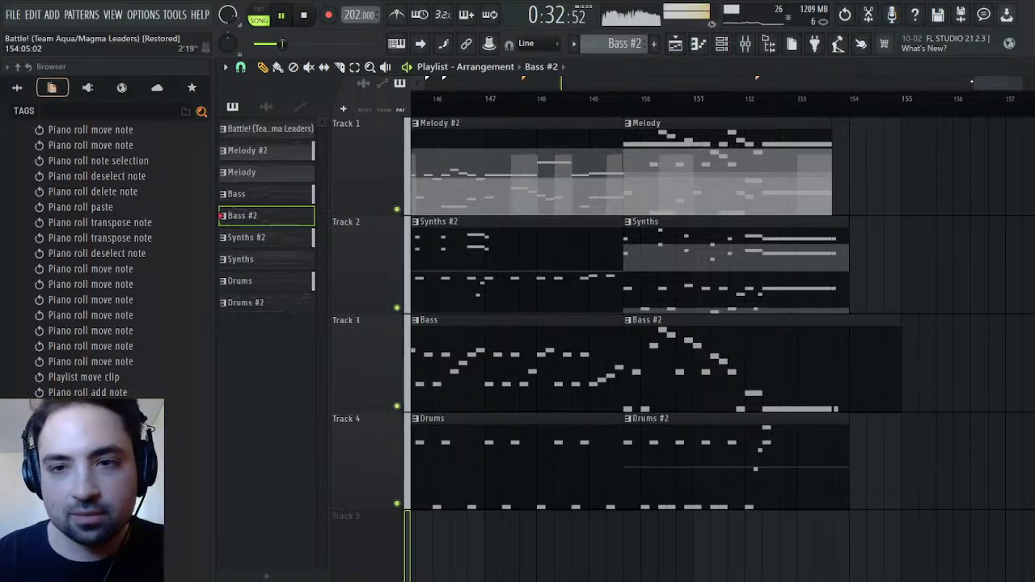
pyautogui.scroll(-10, 870, 356)
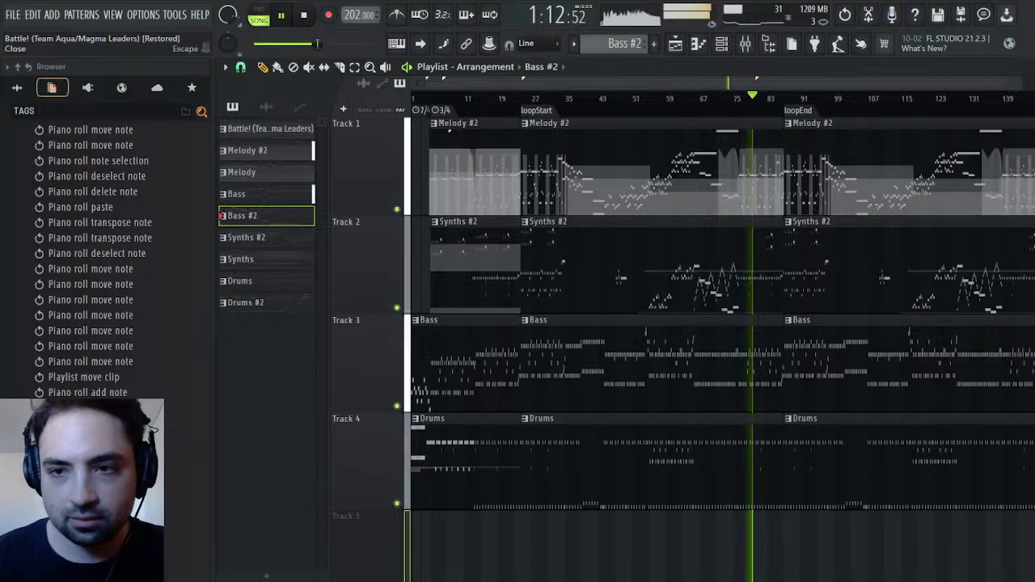
pyautogui.click(1026, 68)
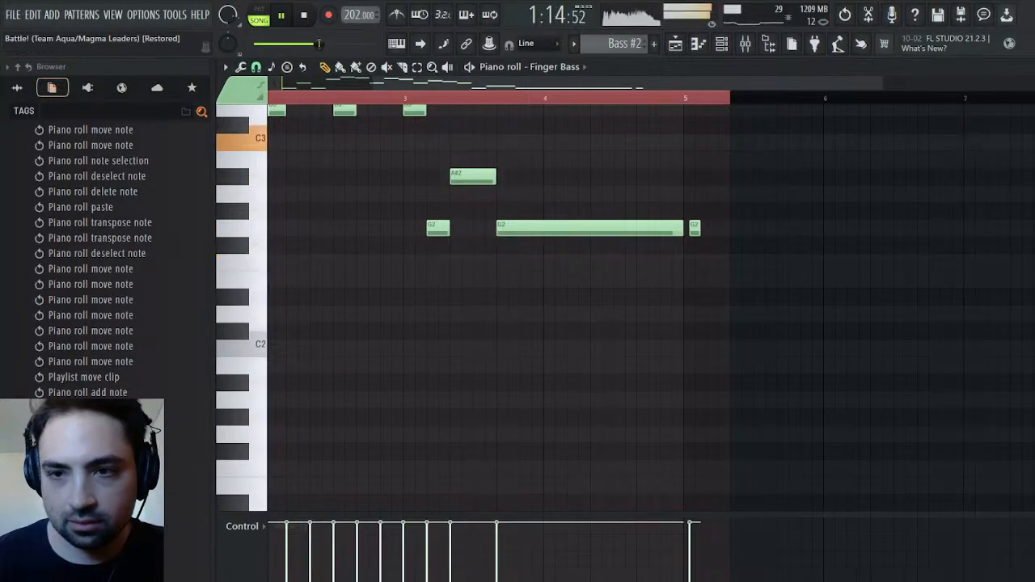
pyautogui.click(1026, 67)
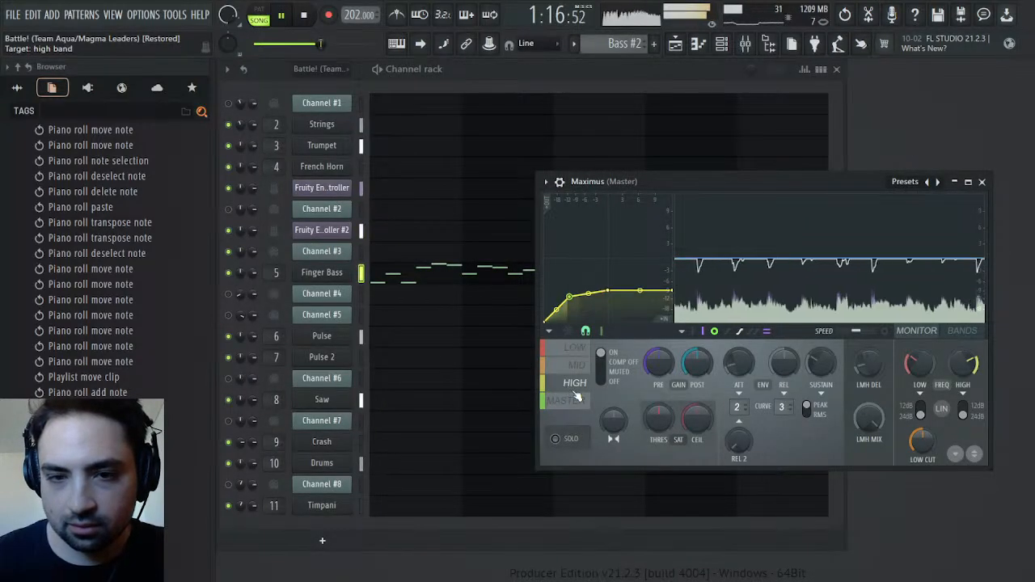
# Replay the song from about bar 67 while examining the Master band of Maximus and the mixer levels
pyautogui.click(677, 44)
pyautogui.click(717, 119)
pyautogui.click(720, 100)
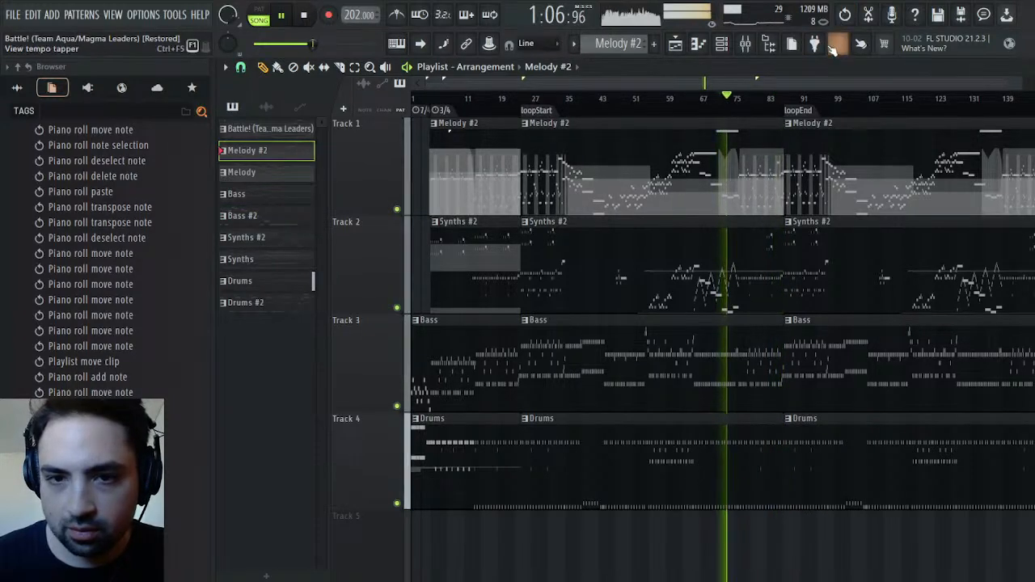
pyautogui.click(706, 100)
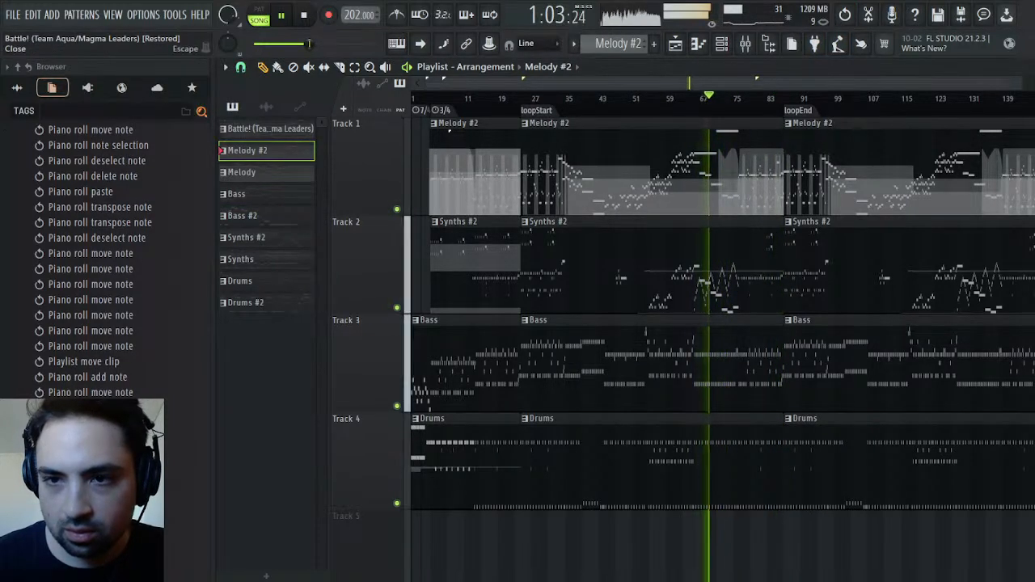
pyautogui.click(1026, 67)
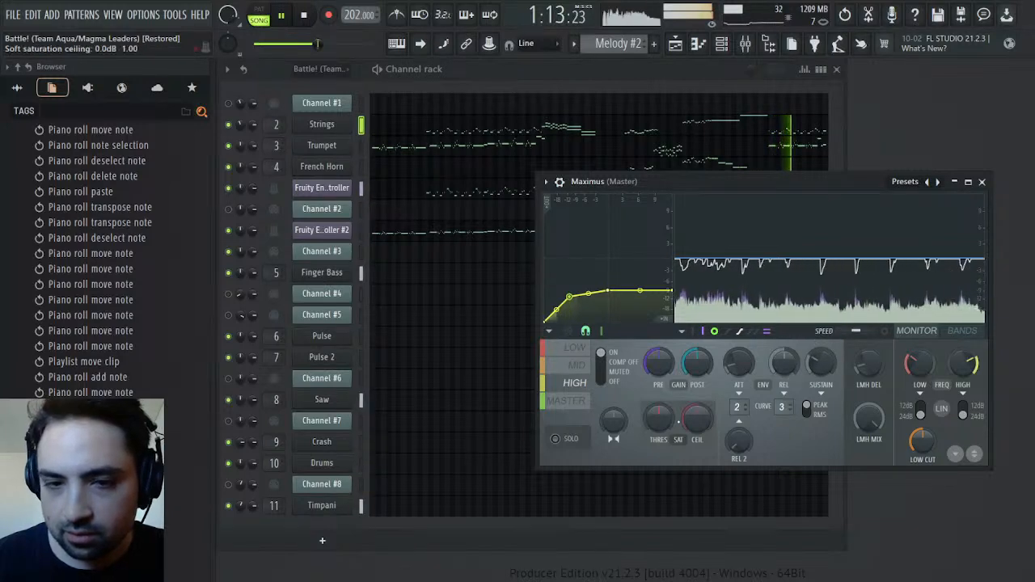
pyautogui.click(567, 401)
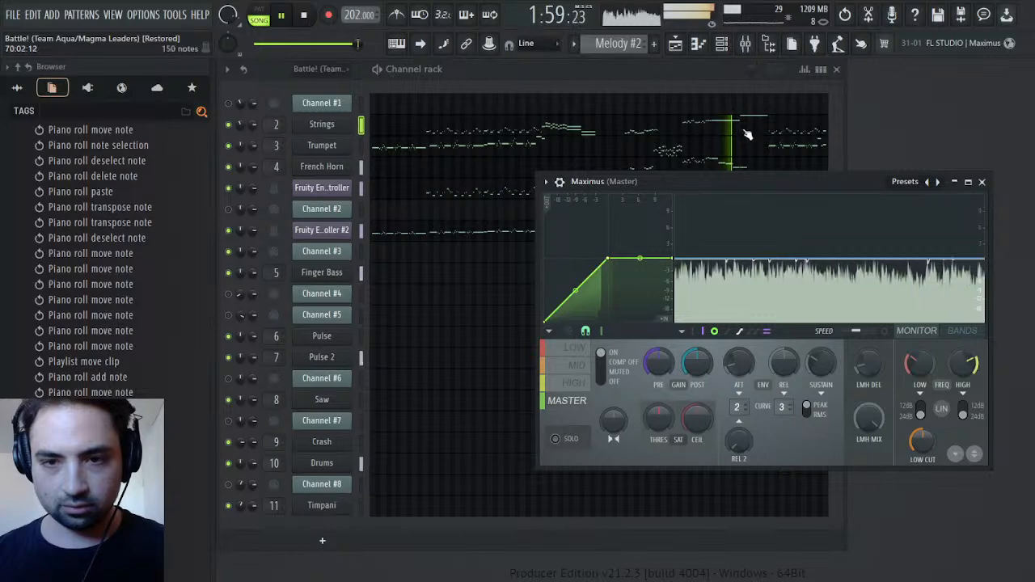
pyautogui.click(745, 45)
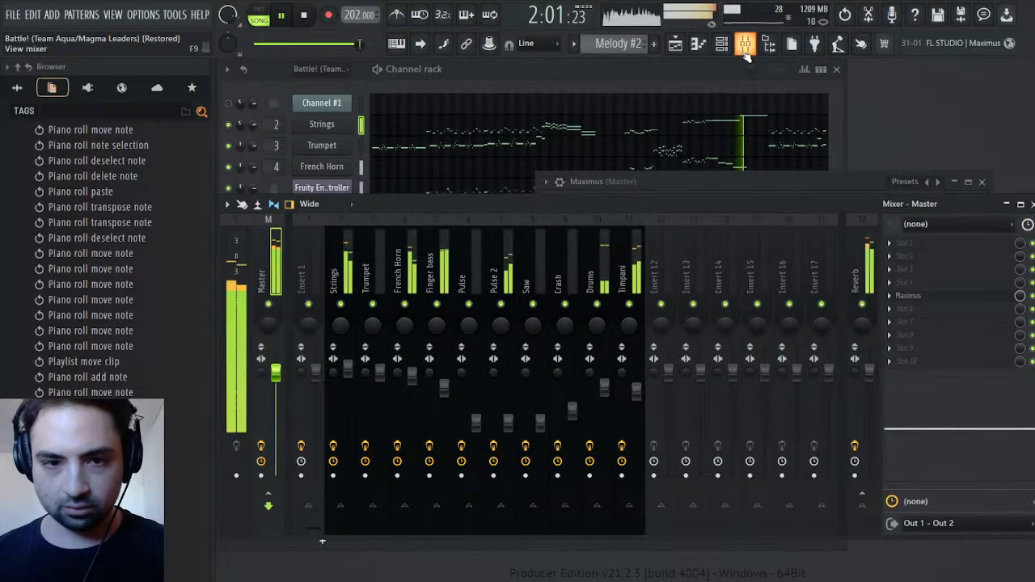
pyautogui.click(745, 45)
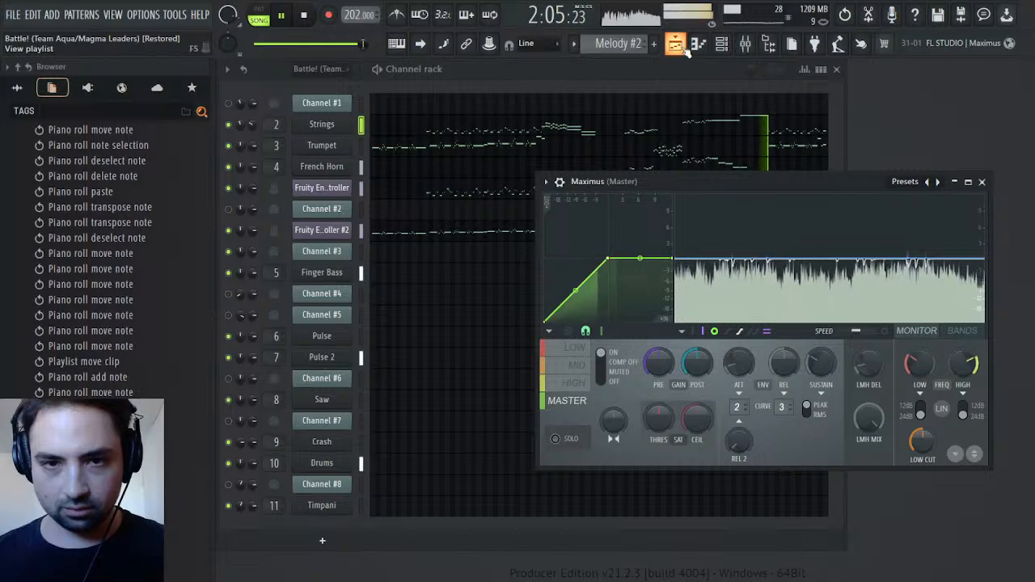
# Return to the playlist and replay the ending from about bar 146
pyautogui.click(682, 45)
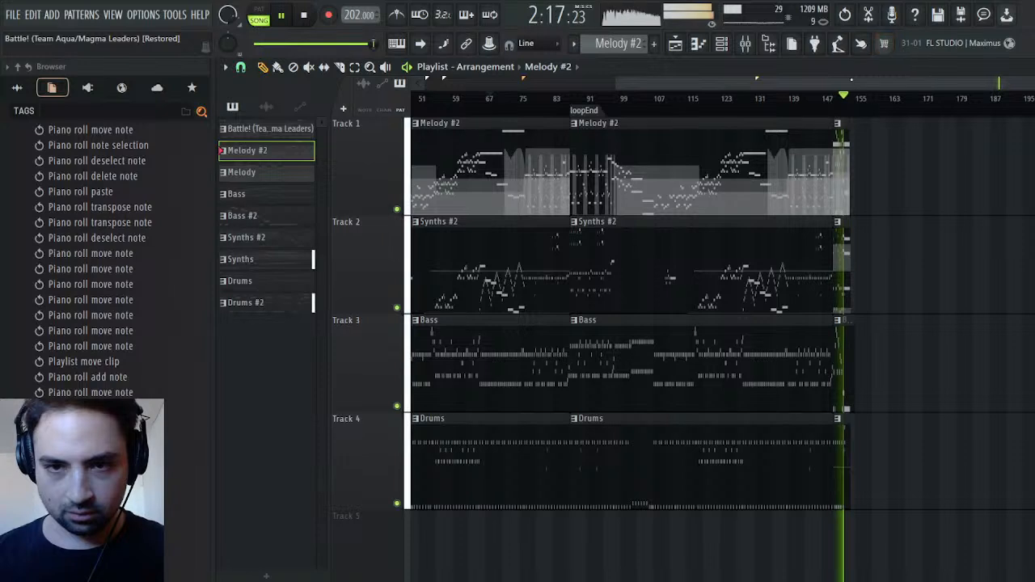
pyautogui.click(836, 105)
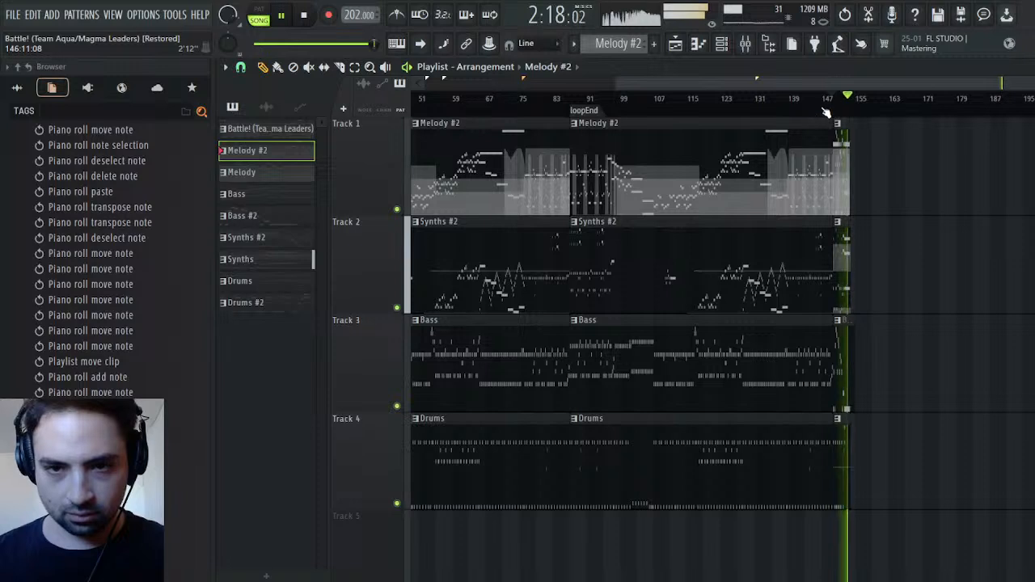
pyautogui.click(819, 105)
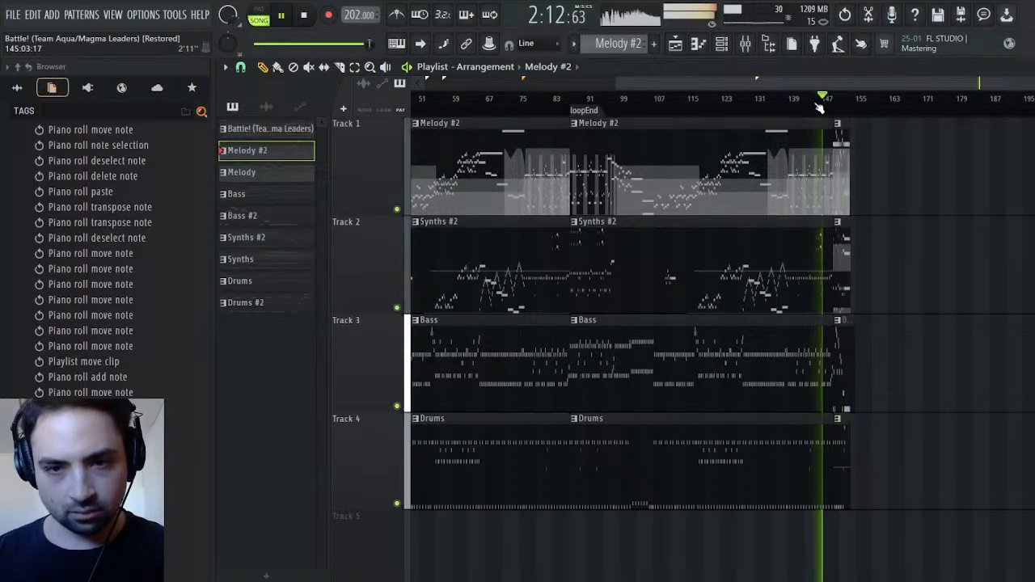
# Restart playback from 2:00 and jump ahead to the final section to listen to the ending again
pyautogui.click(303, 16)
pyautogui.click(764, 110)
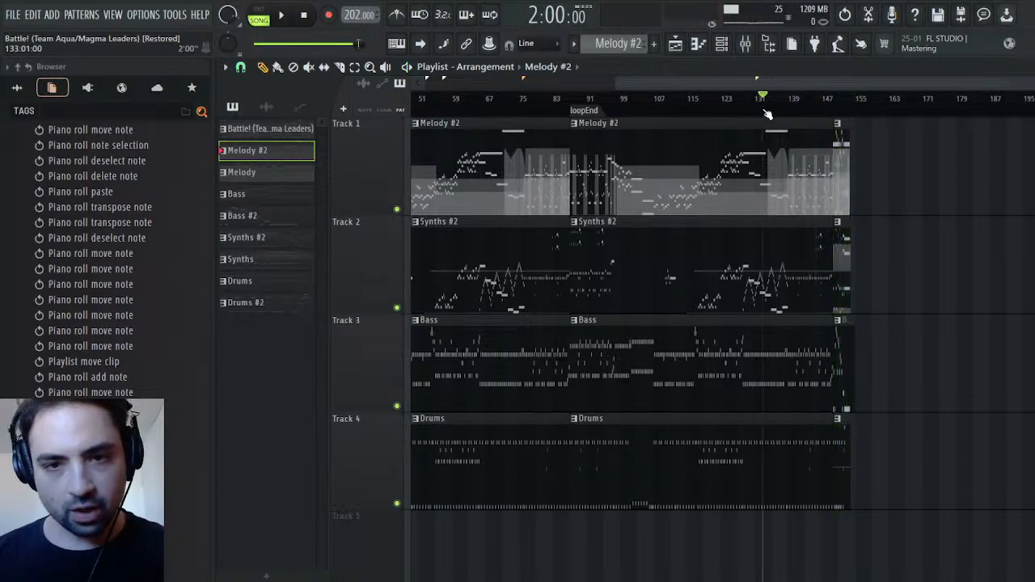
pyautogui.click(283, 16)
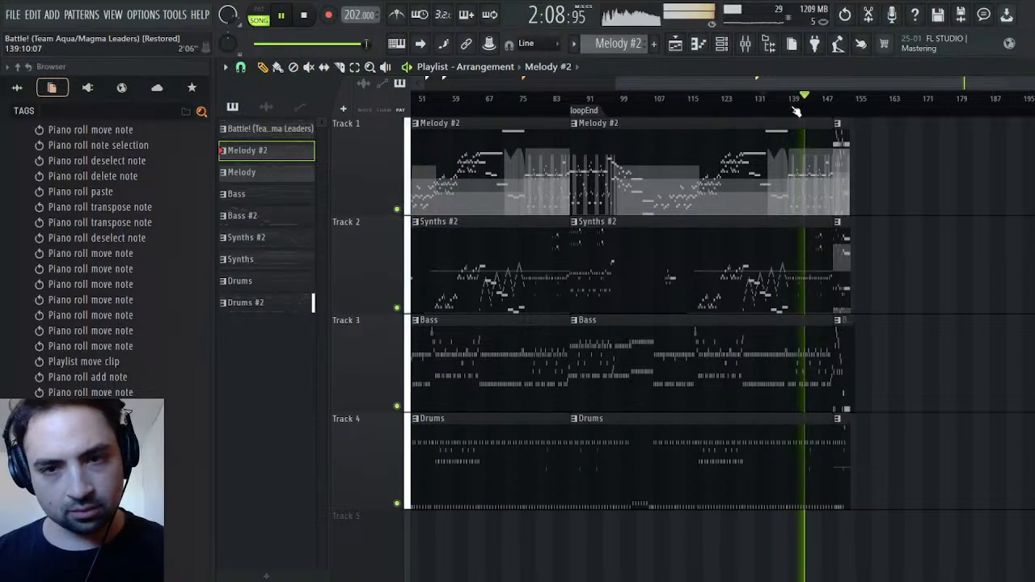
pyautogui.click(829, 107)
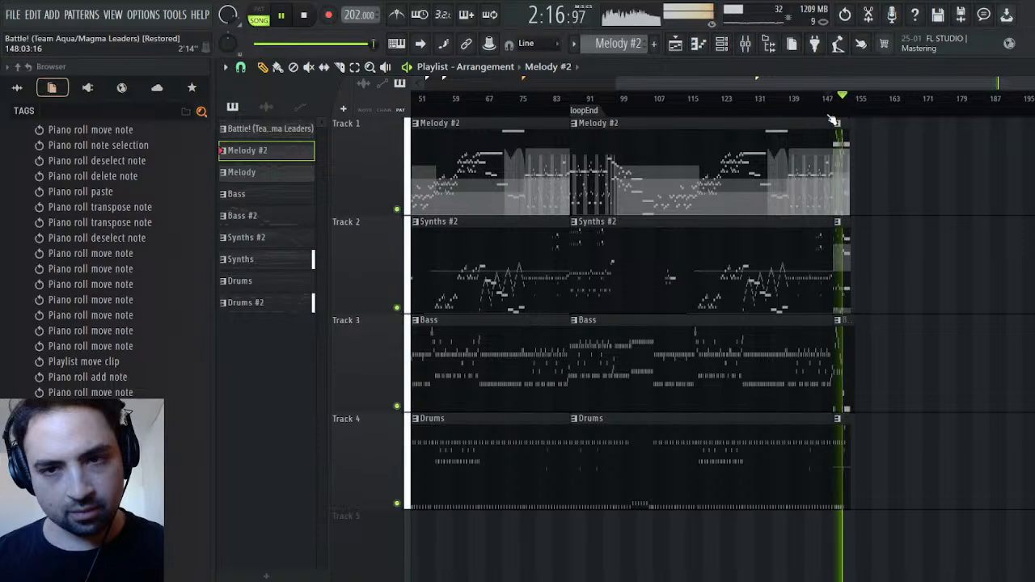
pyautogui.click(831, 114)
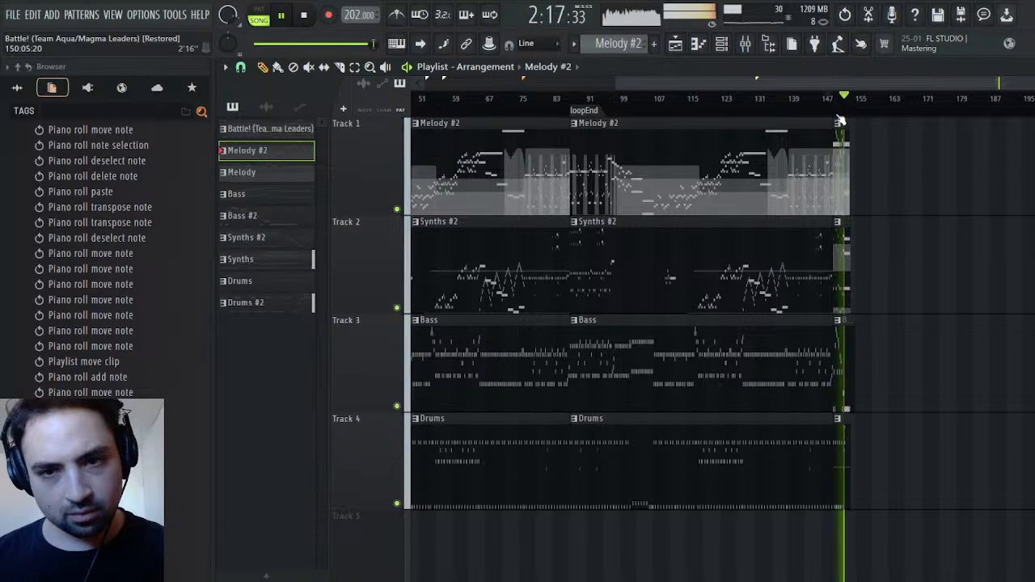
# Replay the song's ending from about bar 147, then pause playback
pyautogui.click(826, 105)
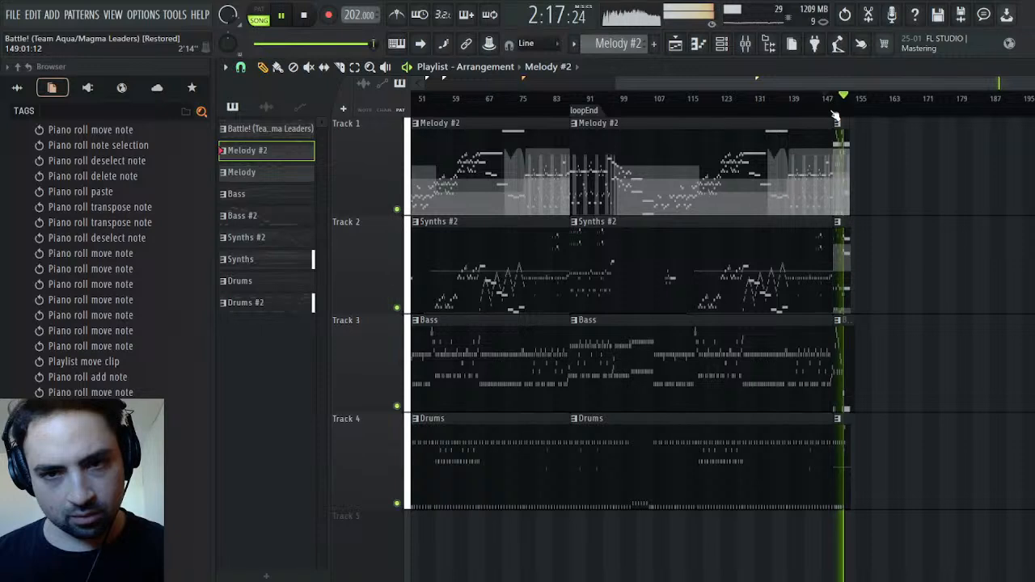
pyautogui.click(308, 16)
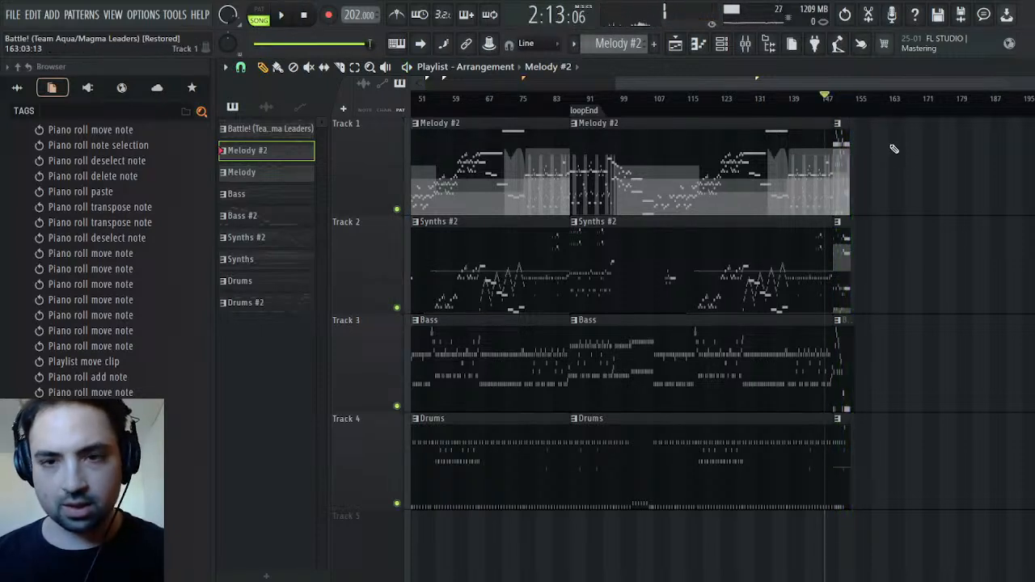
# In the closing Melody pattern, replace the Strings channel's notes with a copy of the Trumpet channel's notes
pyautogui.moveTo(617, 83); pyautogui.dragTo(963, 84)
pyautogui.click(501, 170)
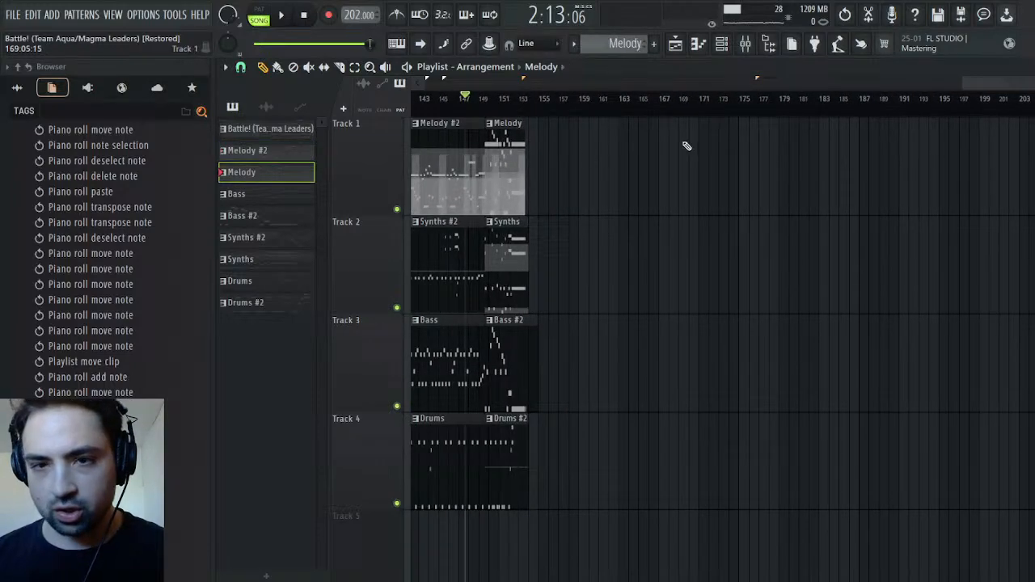
pyautogui.click(1028, 67)
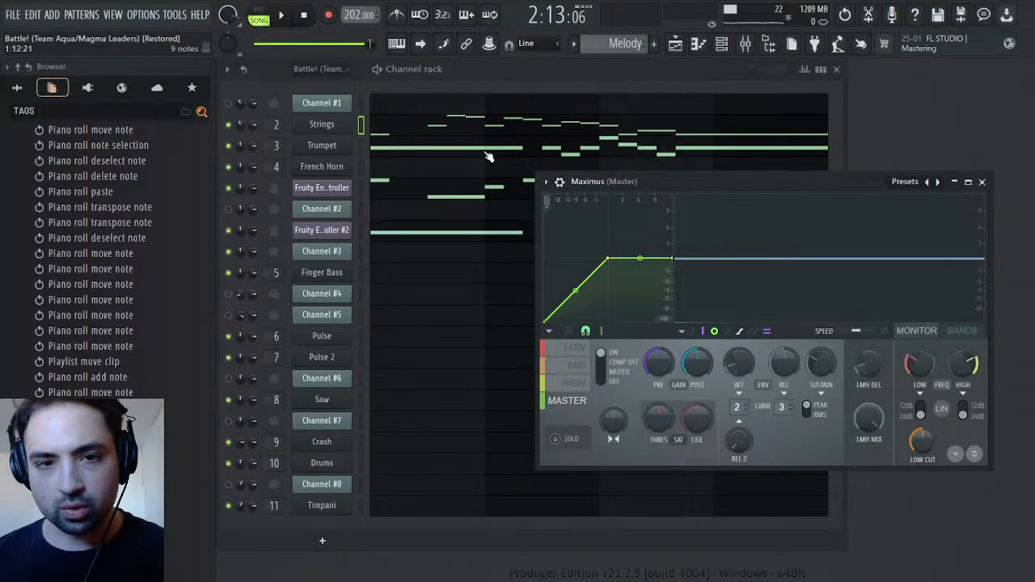
pyautogui.click(487, 152)
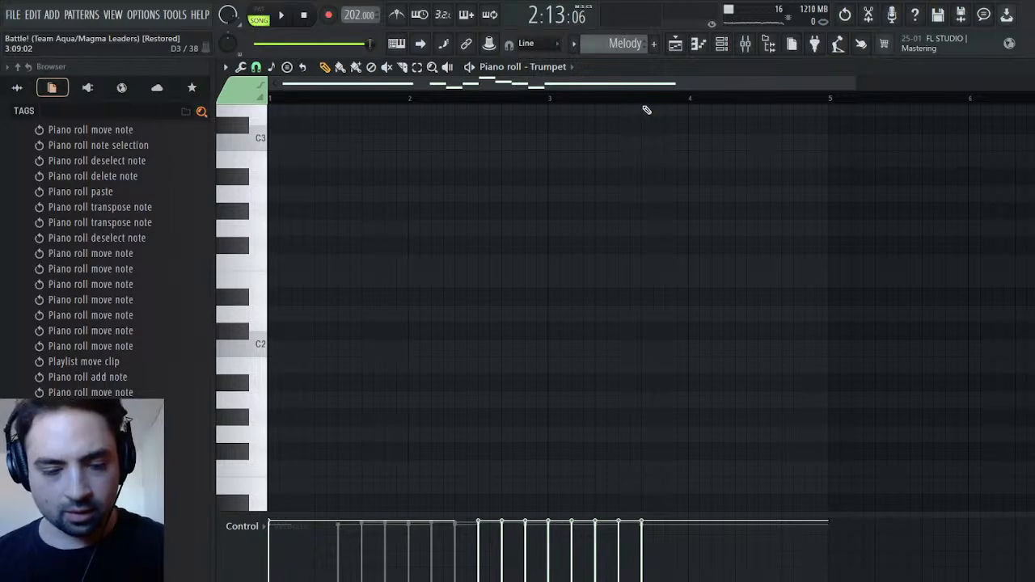
pyautogui.click(1028, 68)
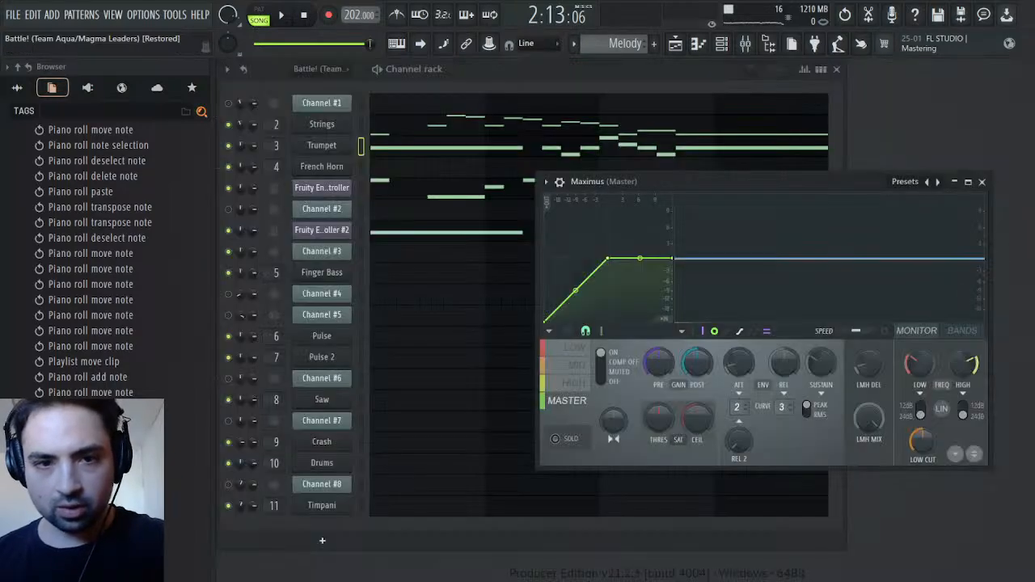
pyautogui.click(443, 128)
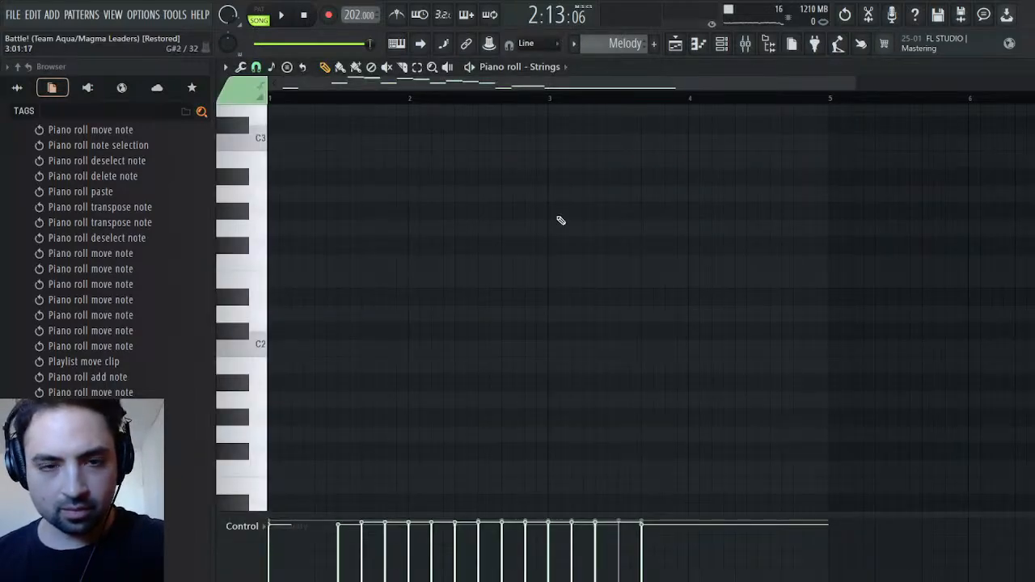
pyautogui.press('Delete')
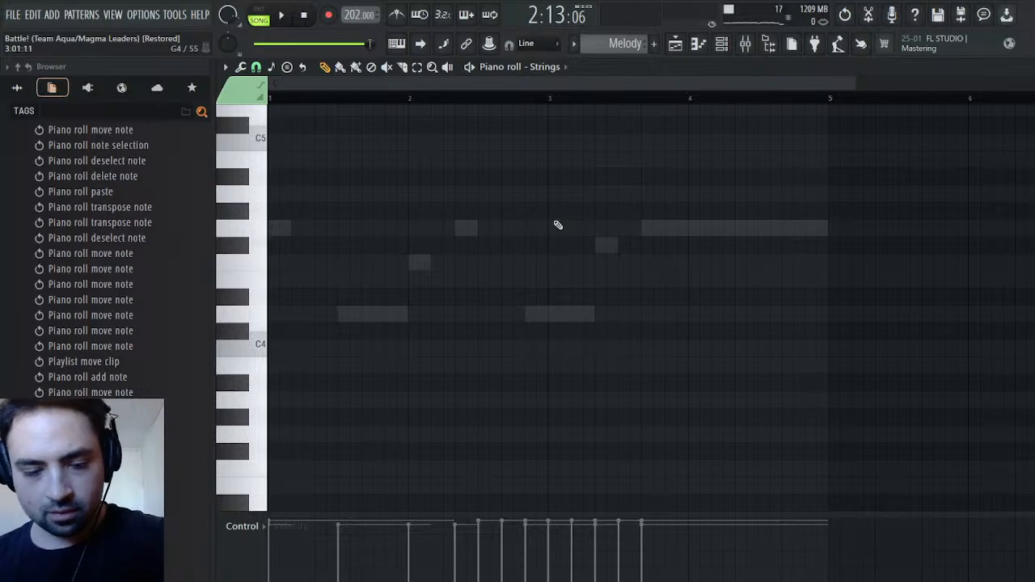
pyautogui.hotkey('ctrl', 'v')
pyautogui.scroll(5, 556, 233)
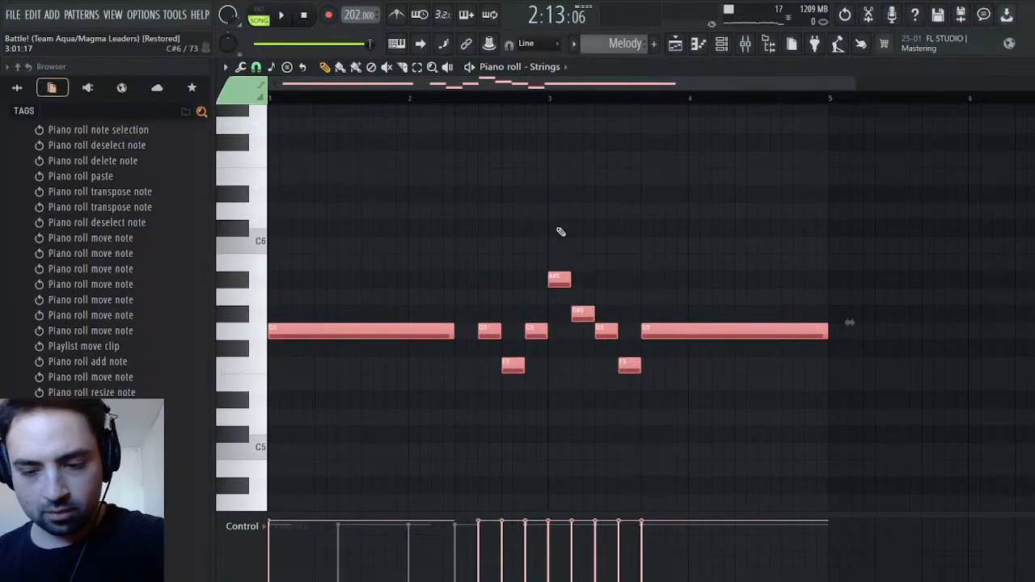
# Transpose the pasted Strings notes down one octave and play the Melody pattern on its own
pyautogui.hotkey('ctrl', 'Down')
pyautogui.scroll(-1, 561, 232)
pyautogui.press('space')
pyautogui.click(259, 16)
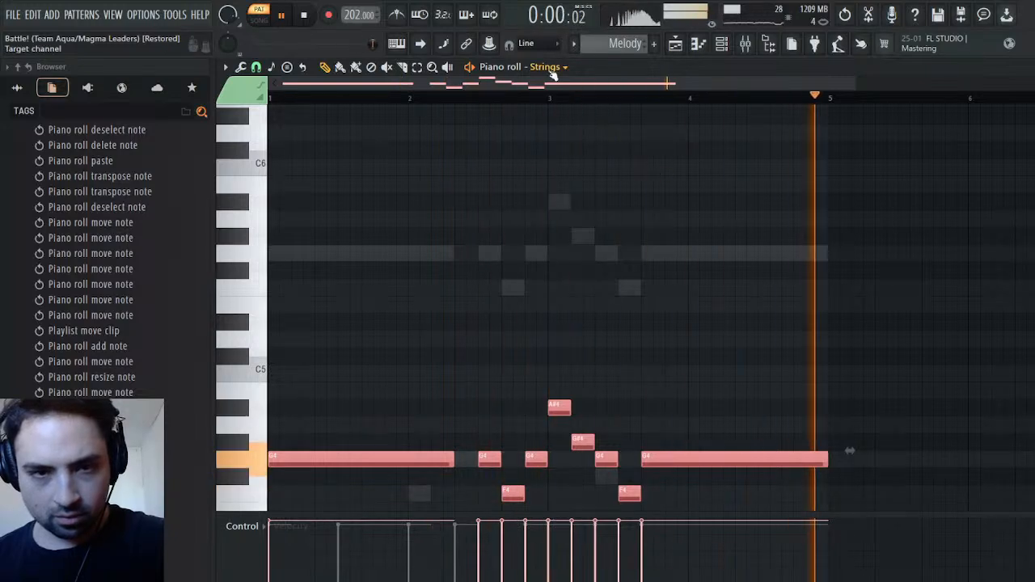
# Replace the first Fruity Envelope Controller channel's notes with a copy of the Strings notes, moving the Maximus window out of the way
pyautogui.click(1025, 67)
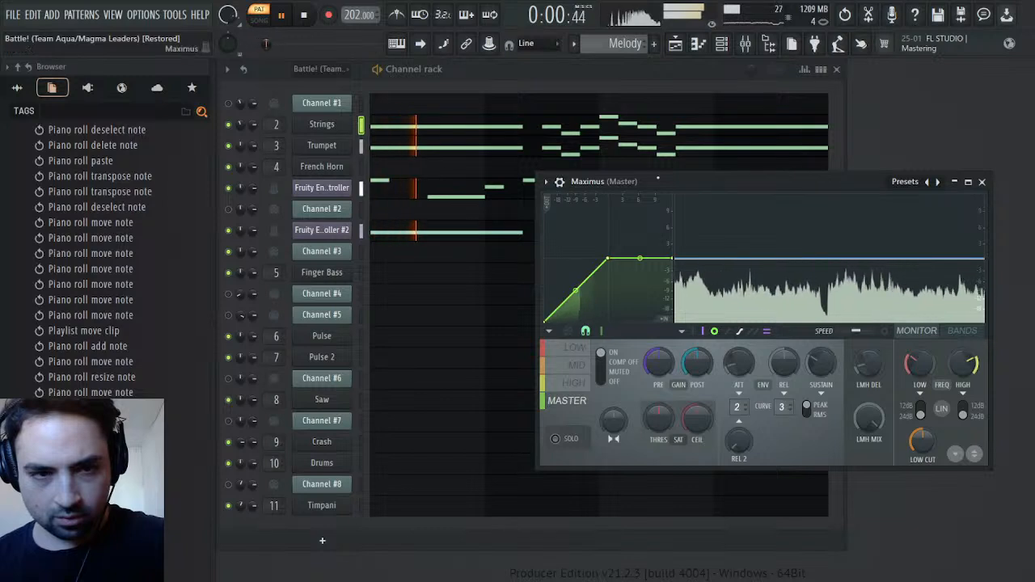
pyautogui.moveTo(648, 181); pyautogui.dragTo(610, 257)
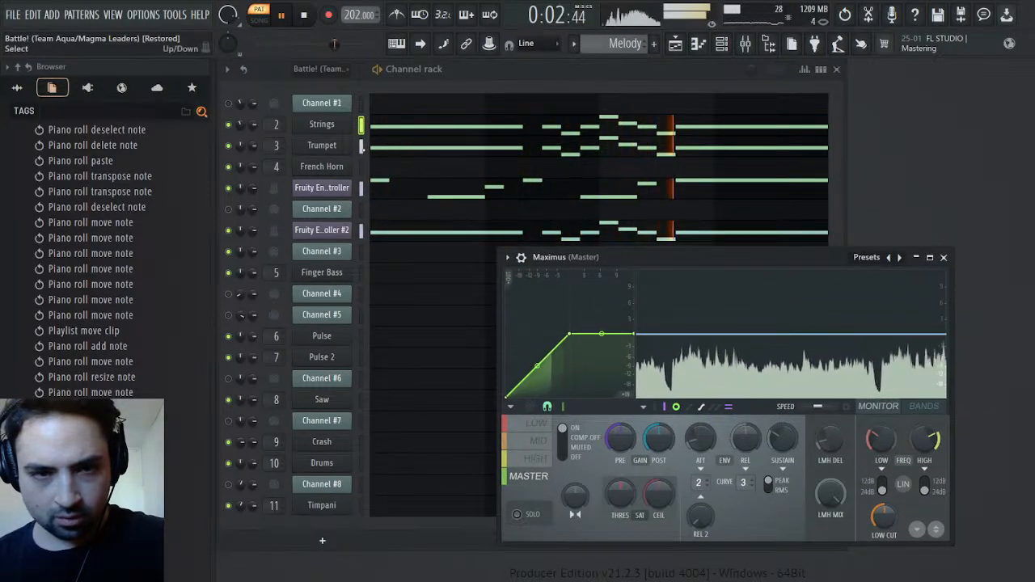
pyautogui.click(362, 148)
pyautogui.click(362, 126)
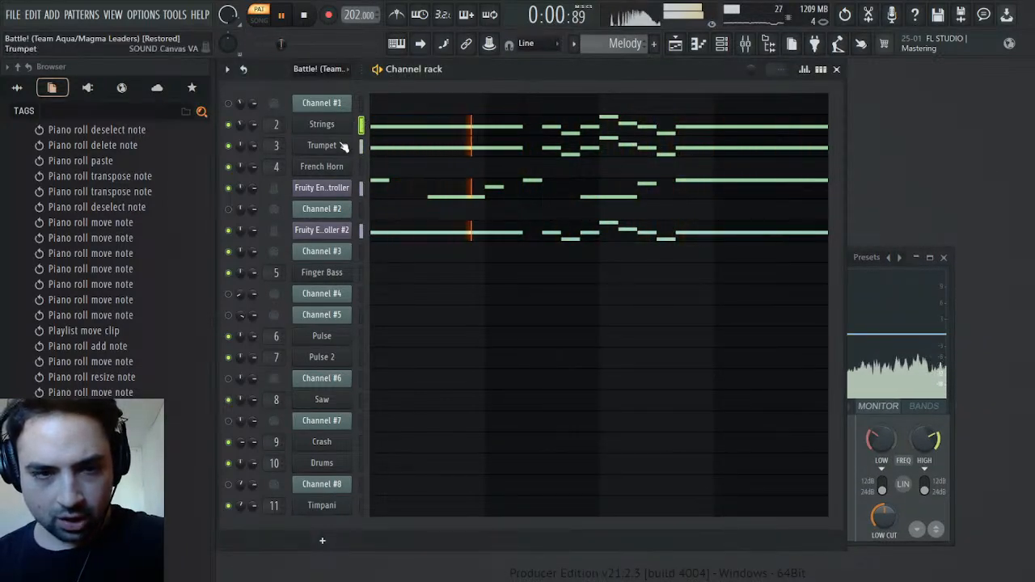
pyautogui.click(361, 190)
pyautogui.hotkey('ctrl', 'v')
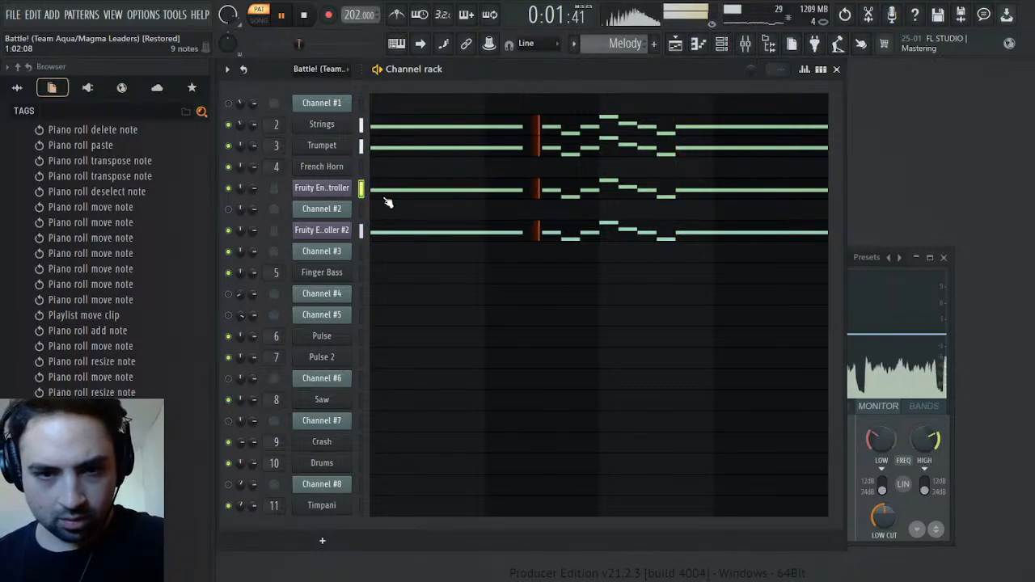
# Return to the playlist, replay the ending from about bar 149, stop playback and go to the start of the project history
pyautogui.click(682, 50)
pyautogui.click(495, 100)
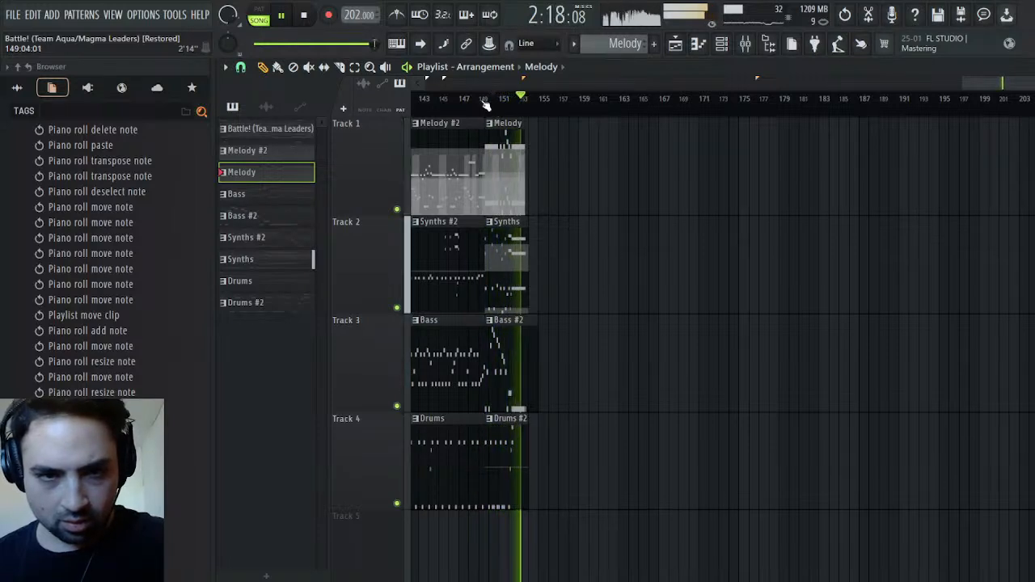
pyautogui.click(486, 101)
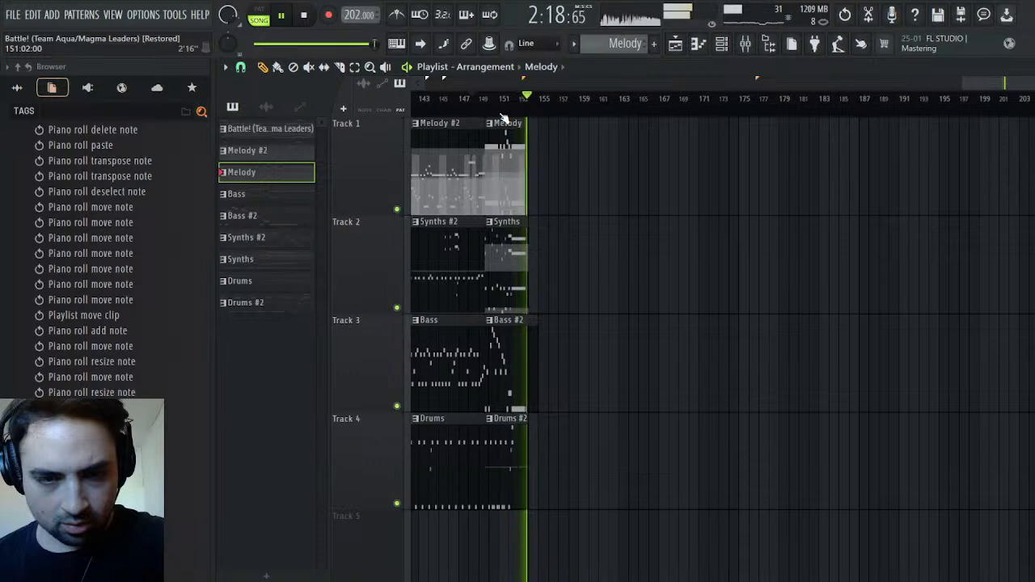
pyautogui.click(305, 17)
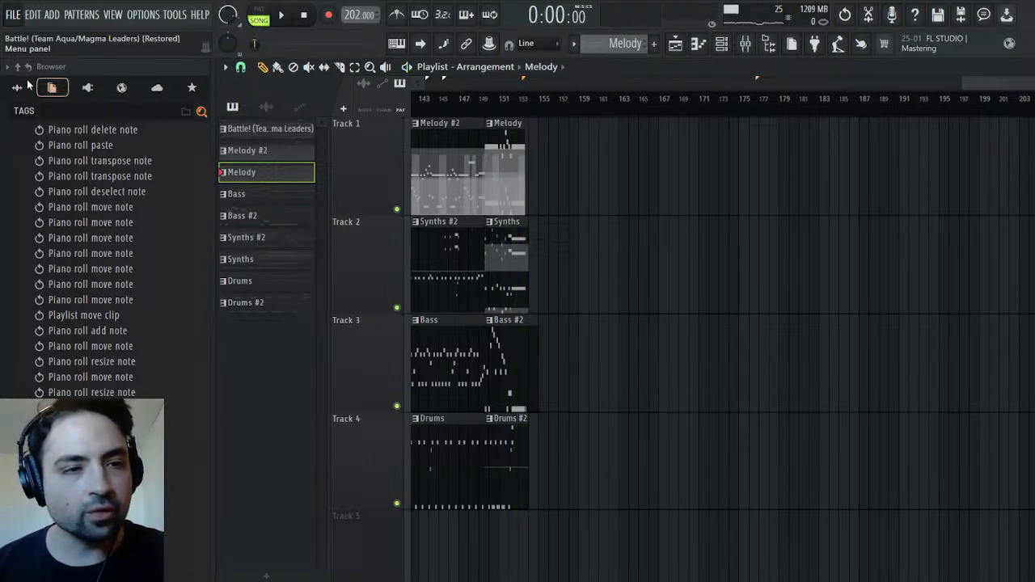
pyautogui.scroll(8, 127, 368)
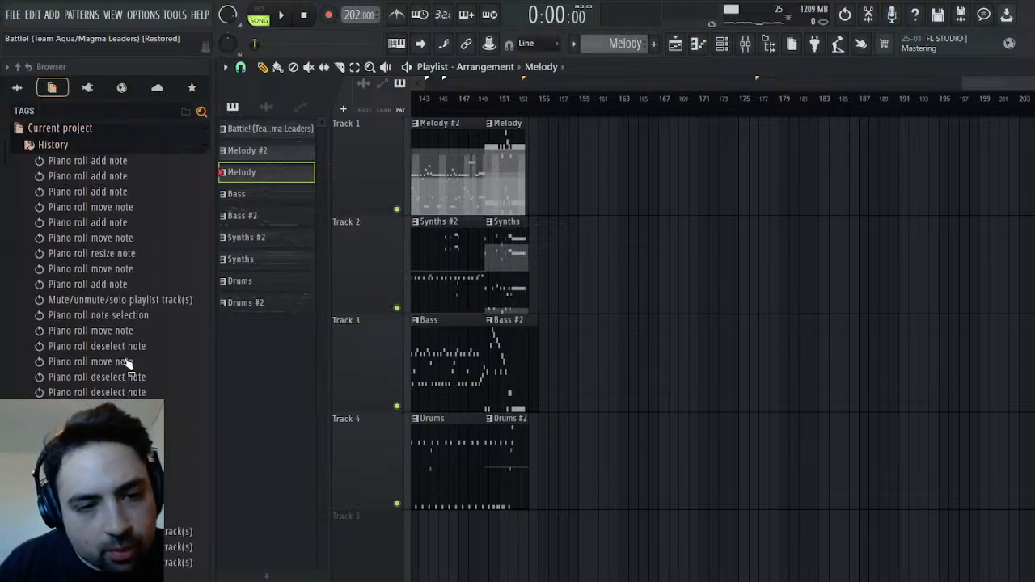